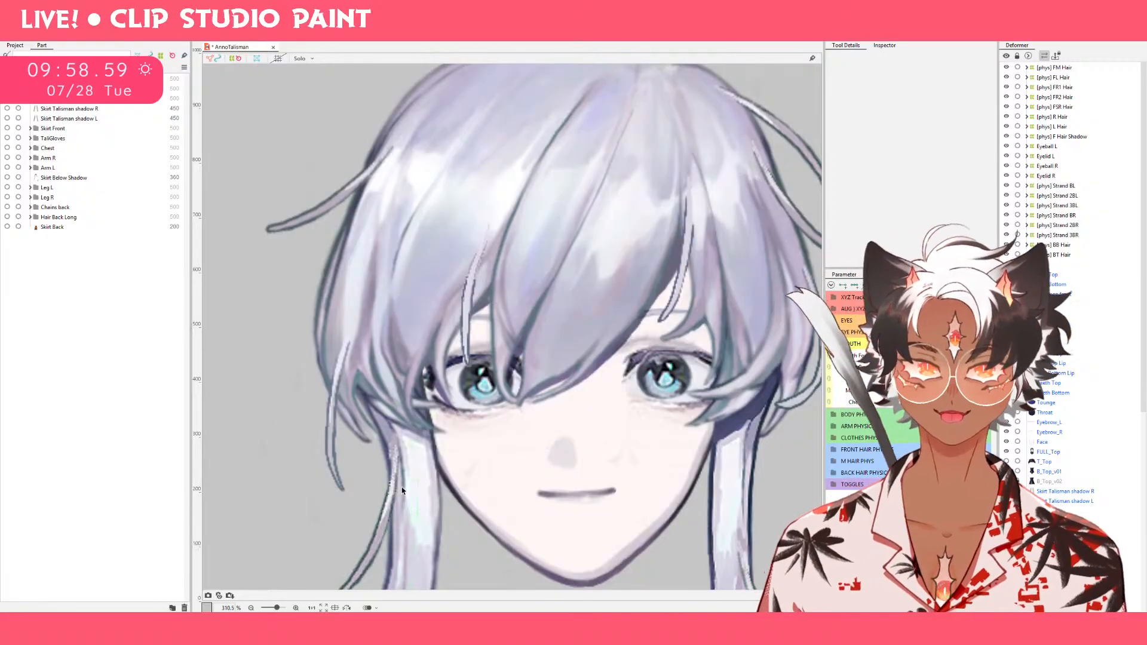
{"action": "left_click", "coordinate": [571, 503]}
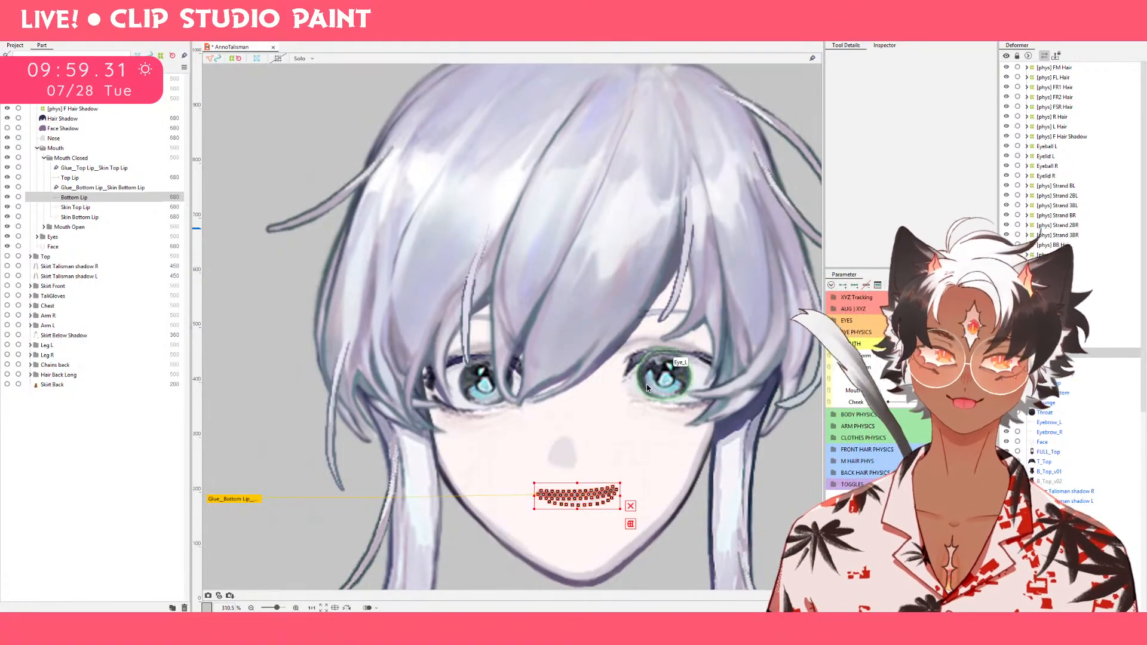
{"action": "key", "text": "alt+Tab"}
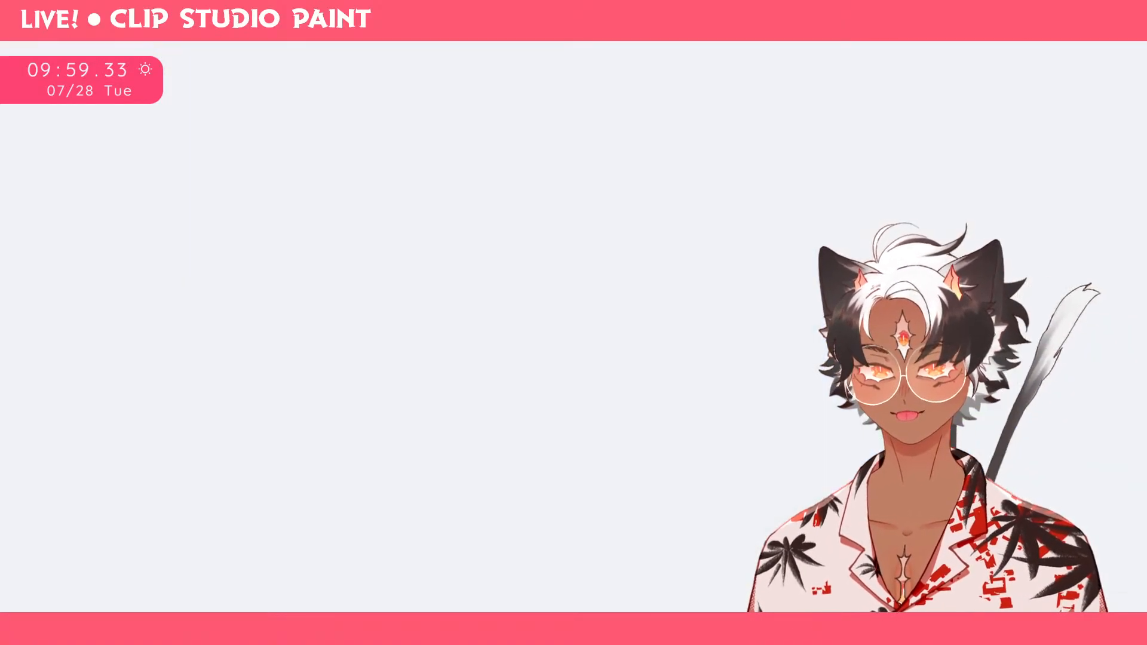
{"action": "key", "text": "alt+Tab"}
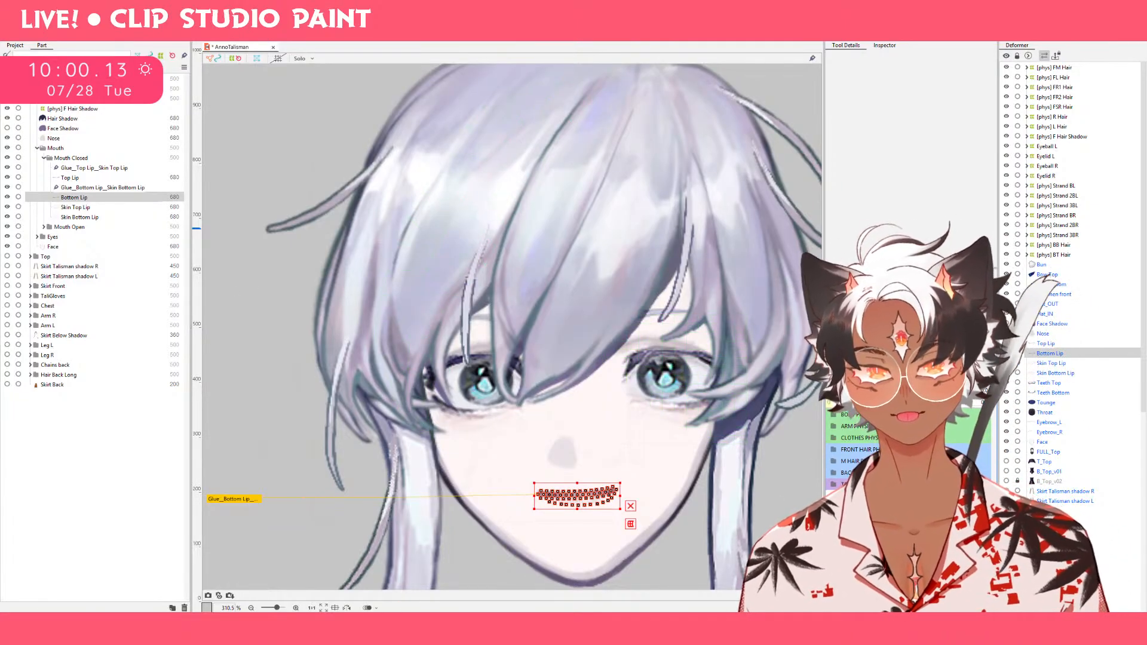
{"action": "key", "text": "super+e"}
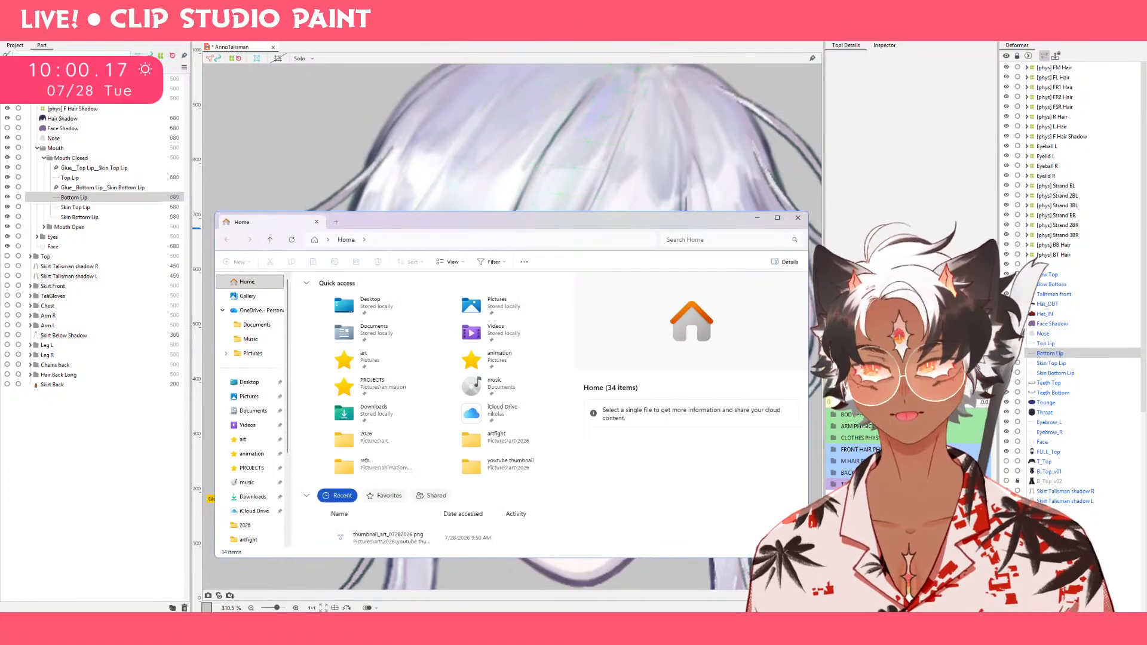
{"action": "left_click_drag", "start_coordinate": [532, 221], "coordinate": [532, 2]}
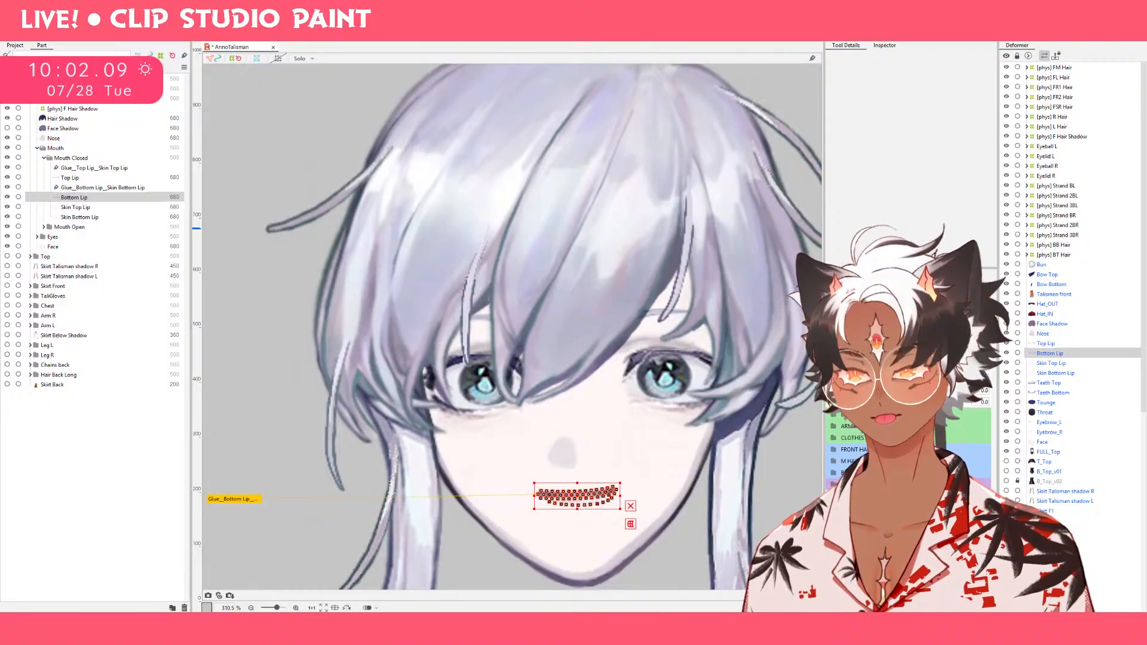
Inspect the meshes of the closed-mouth lip parts and the Teeth Top part in the Mouth Open folder.
{"action": "left_click", "coordinate": [291, 395]}
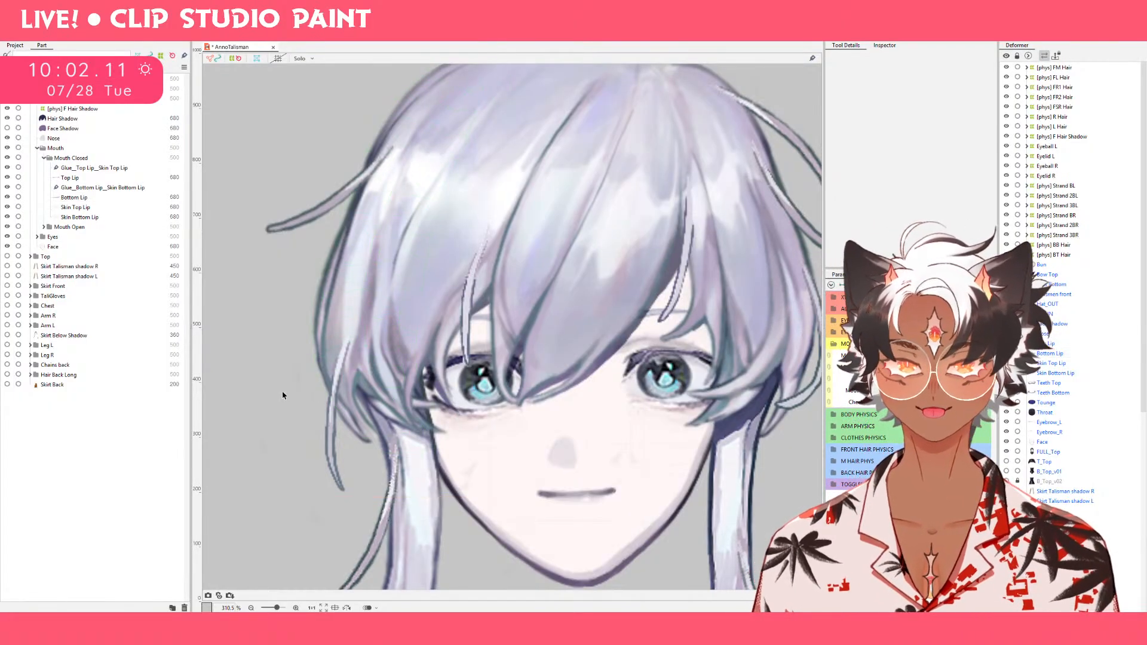
{"action": "left_click", "coordinate": [98, 179]}
{"action": "left_click", "coordinate": [102, 208]}
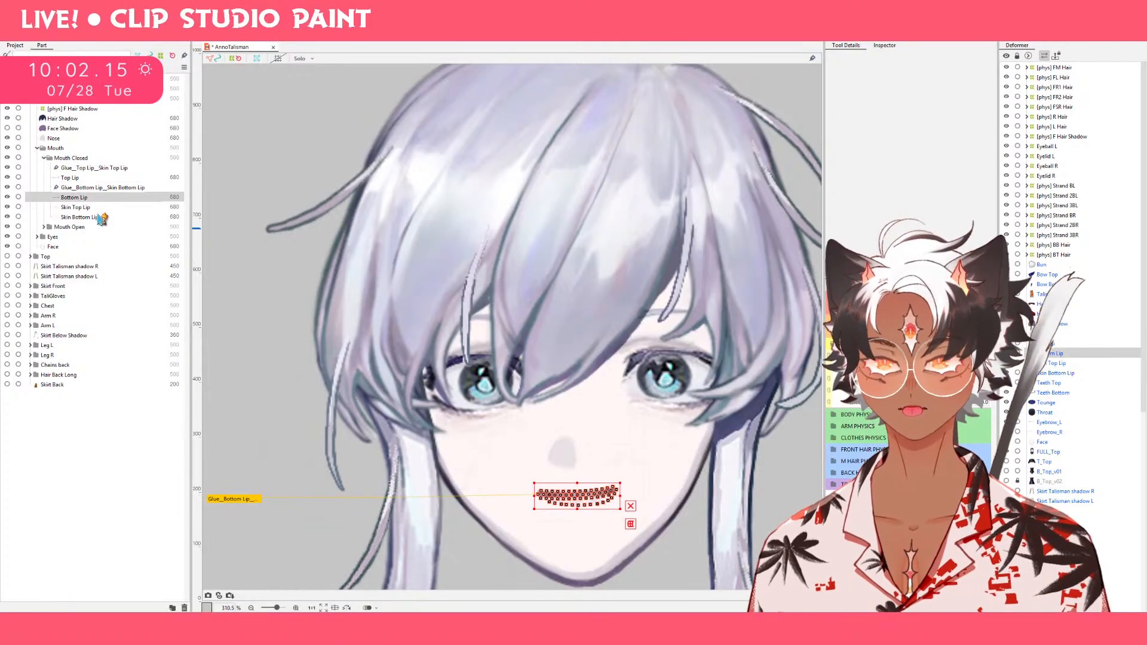
{"action": "left_click", "coordinate": [97, 218]}
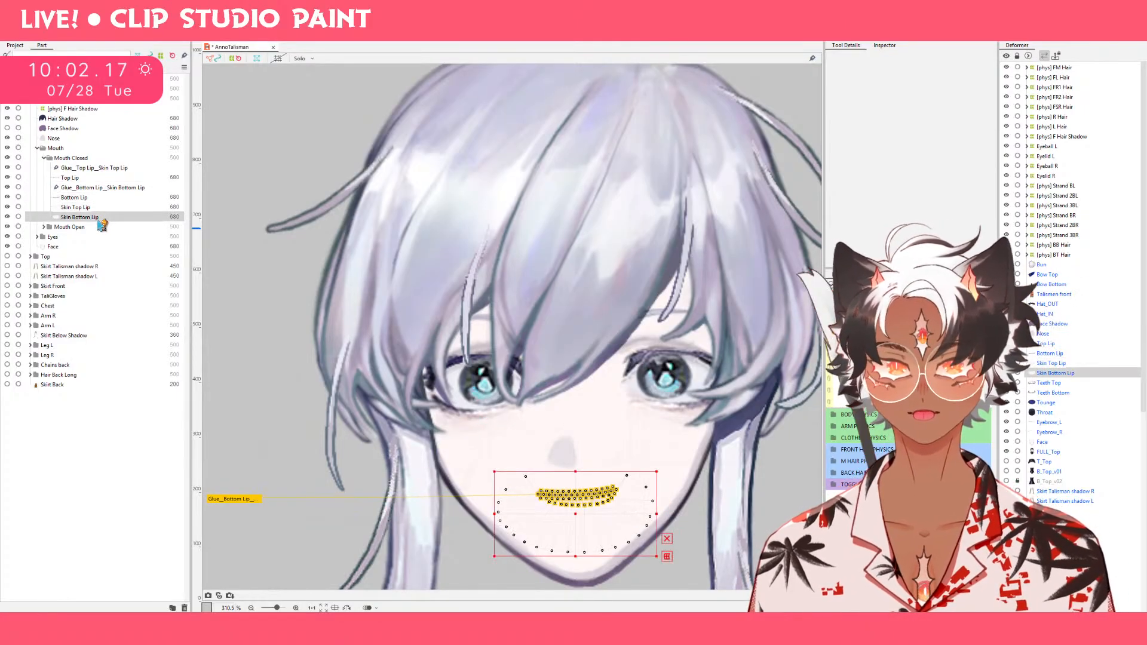
{"action": "left_click", "coordinate": [51, 228]}
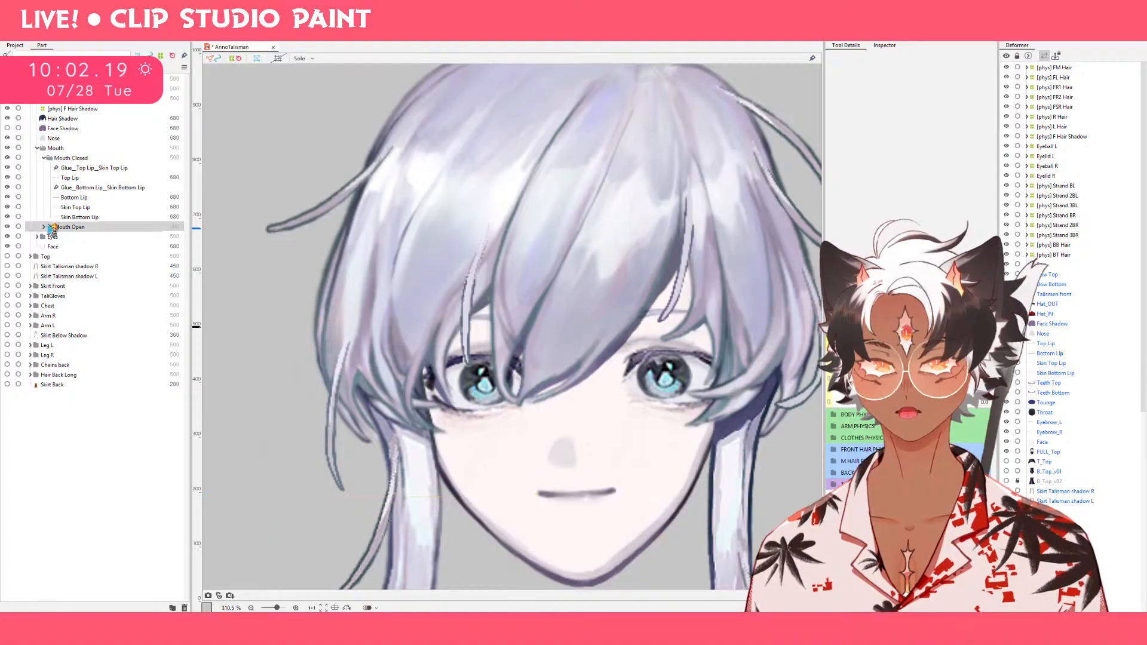
{"action": "left_click", "coordinate": [43, 227]}
{"action": "left_click", "coordinate": [90, 237]}
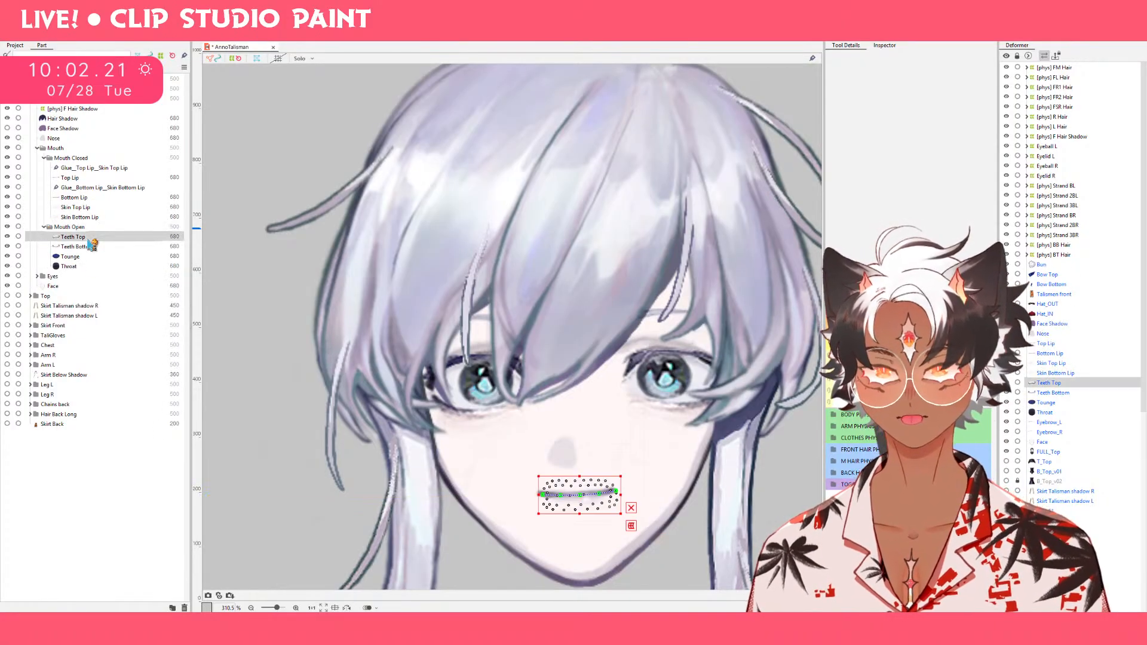
Open the Teeth Bottom part for mesh editing and delete its existing rectangular mesh.
{"action": "left_click", "coordinate": [91, 246]}
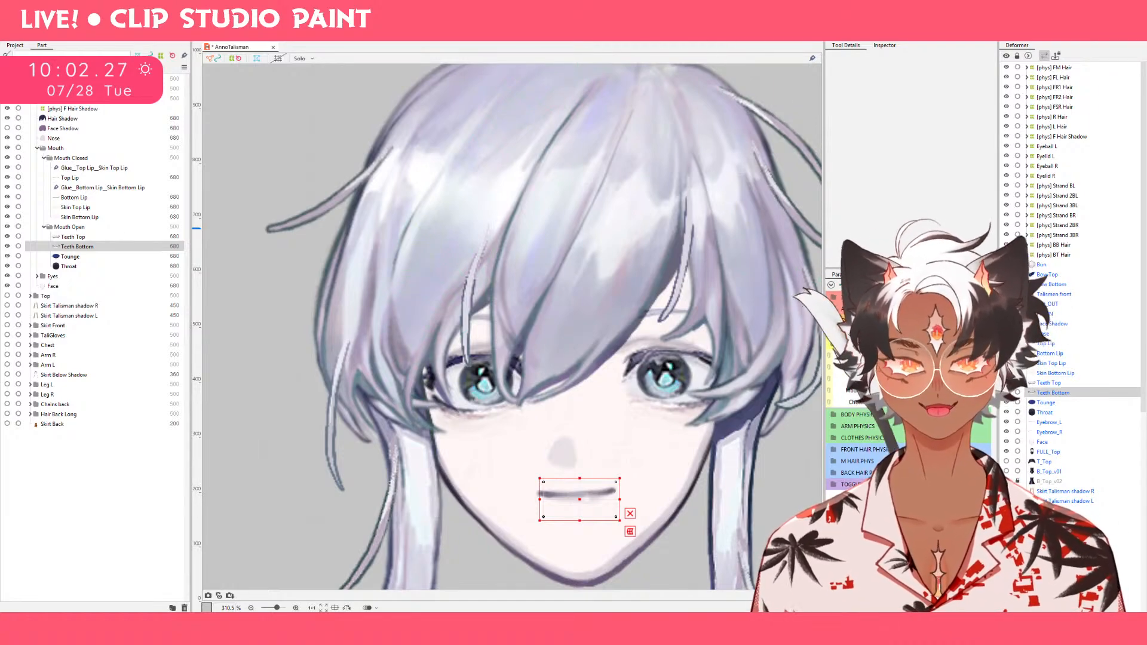
{"action": "left_click", "coordinate": [630, 531]}
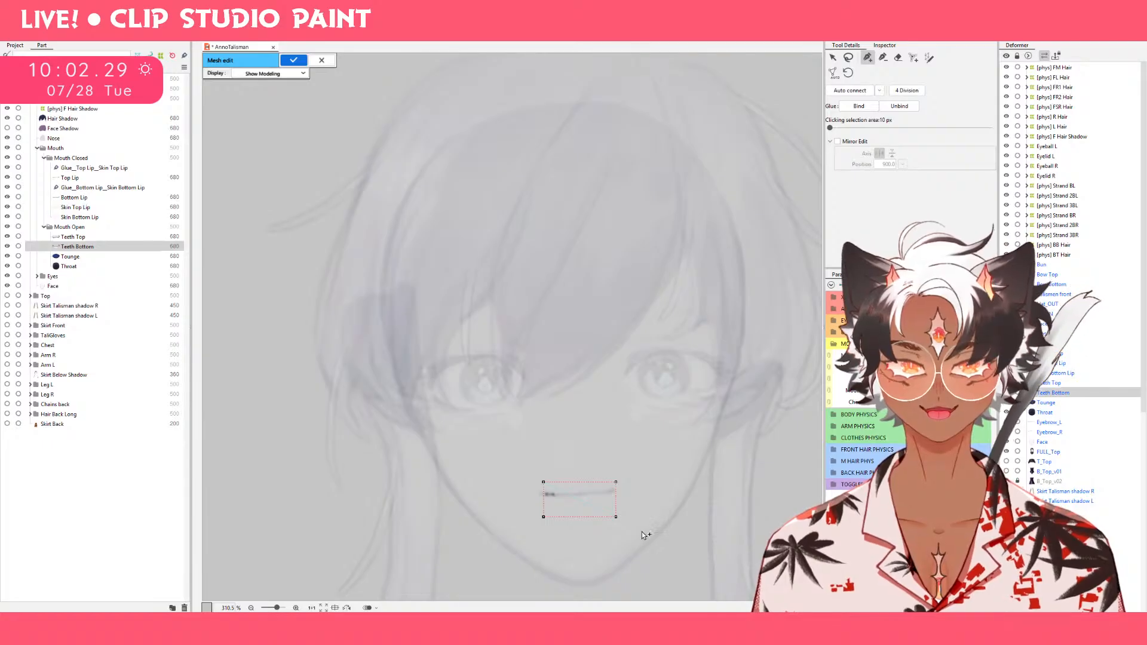
{"action": "scroll", "coordinate": [572, 361], "scroll_direction": "up", "scroll_amount": 4}
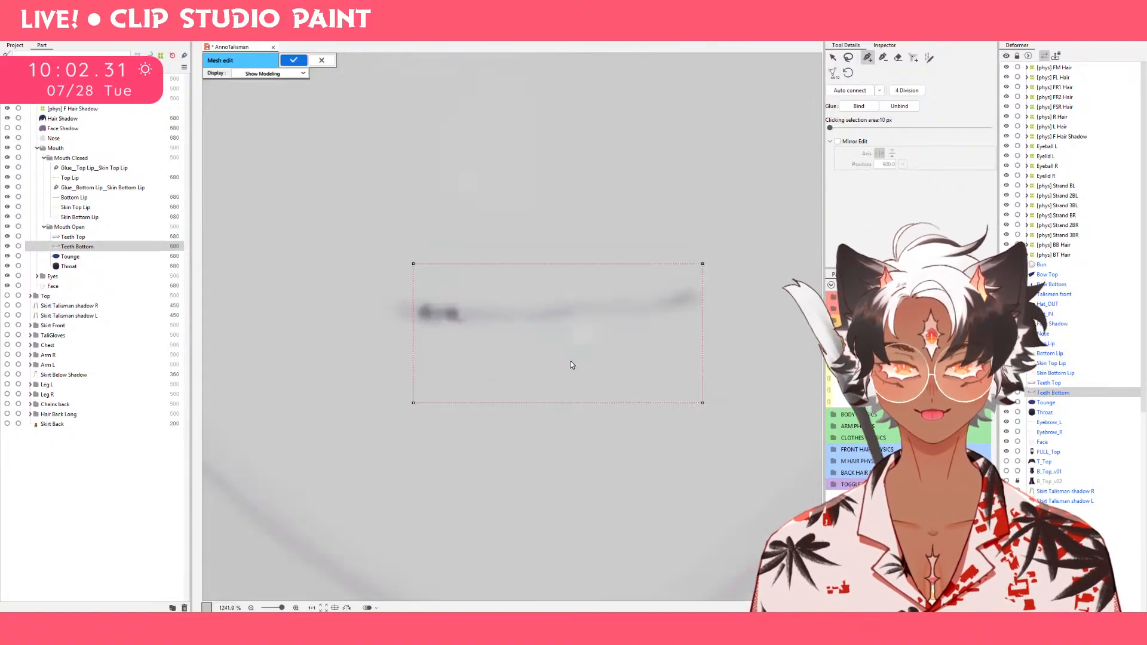
{"action": "scroll", "coordinate": [666, 331], "scroll_direction": "down", "scroll_amount": 1}
{"action": "mouse_move", "coordinate": [711, 261]}
{"action": "left_mouse_down"}
{"action": "mouse_move", "coordinate": [505, 505]}
{"action": "mouse_move", "coordinate": [700, 359]}
{"action": "left_mouse_up"}
{"action": "key", "text": "Delete"}
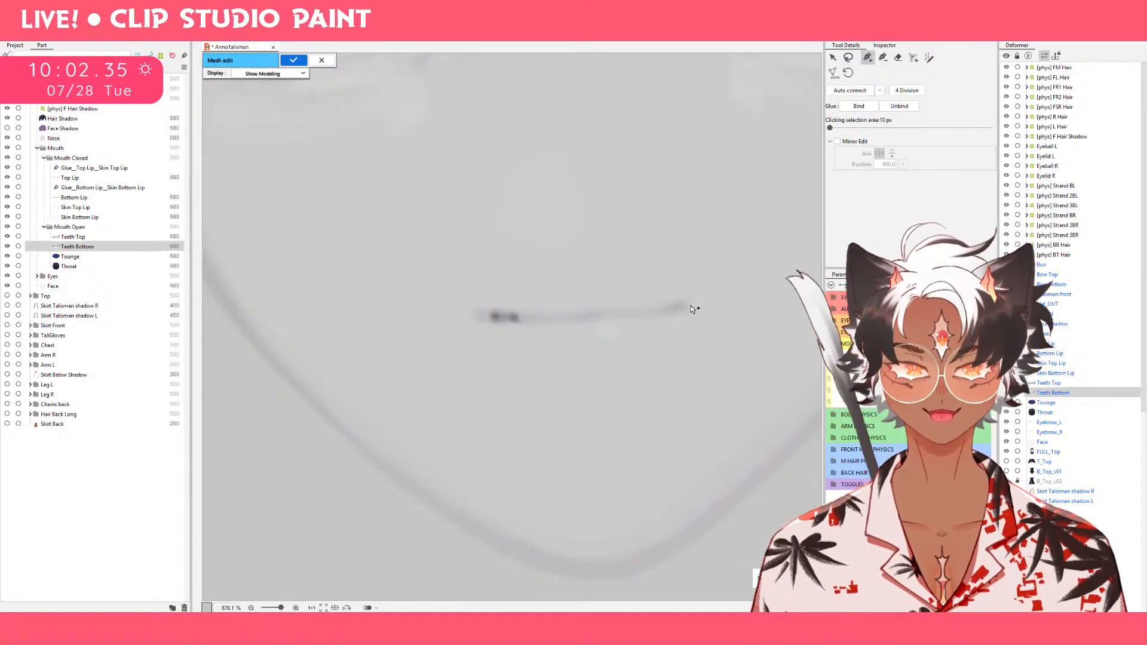
Try a stroke mesh along the mouth line with mesh width 7, repeated density 5 and 3 vertices in mesh width.
{"action": "left_click", "coordinate": [929, 57]}
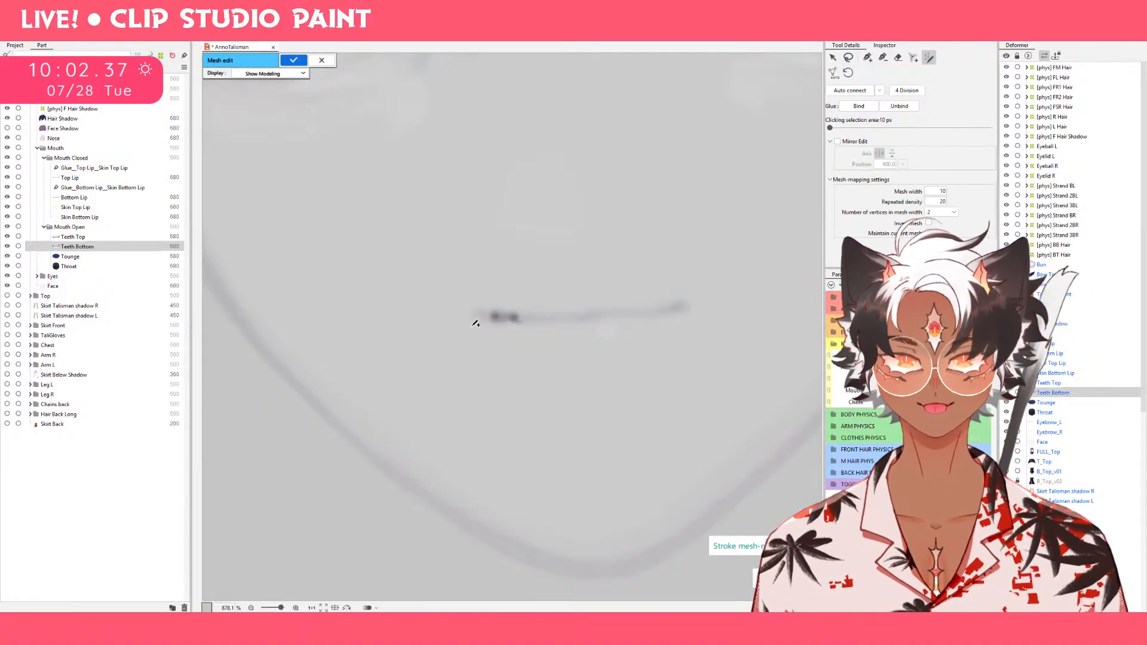
{"action": "left_click_drag", "start_coordinate": [478, 311], "coordinate": [687, 310]}
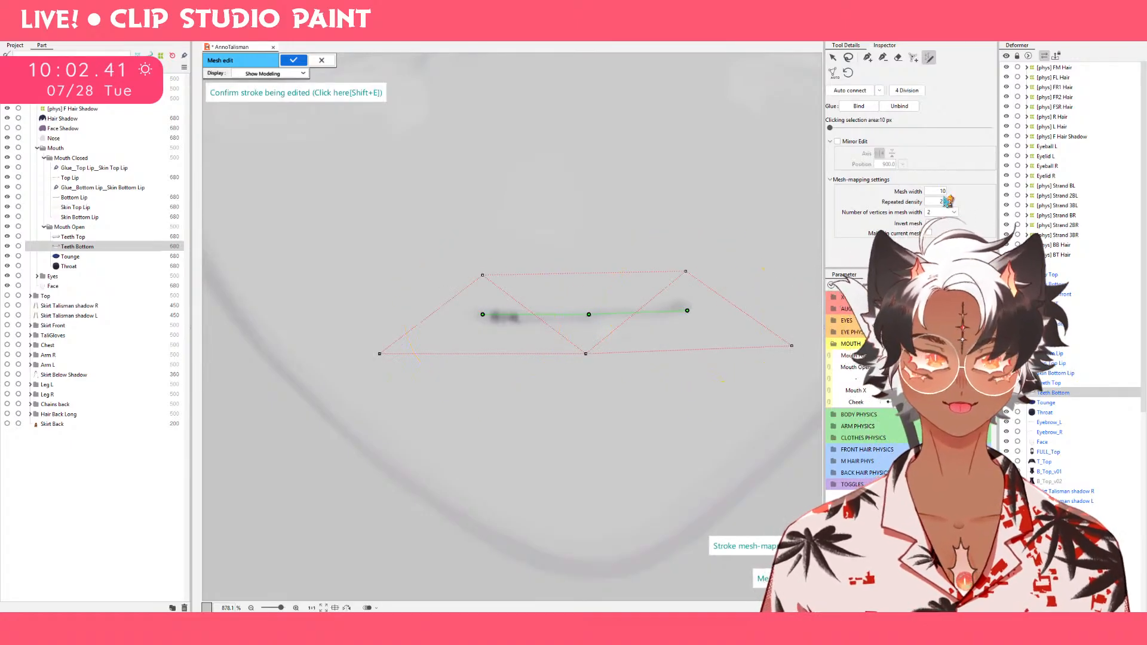
{"action": "left_click_drag", "start_coordinate": [943, 193], "coordinate": [936, 202]}
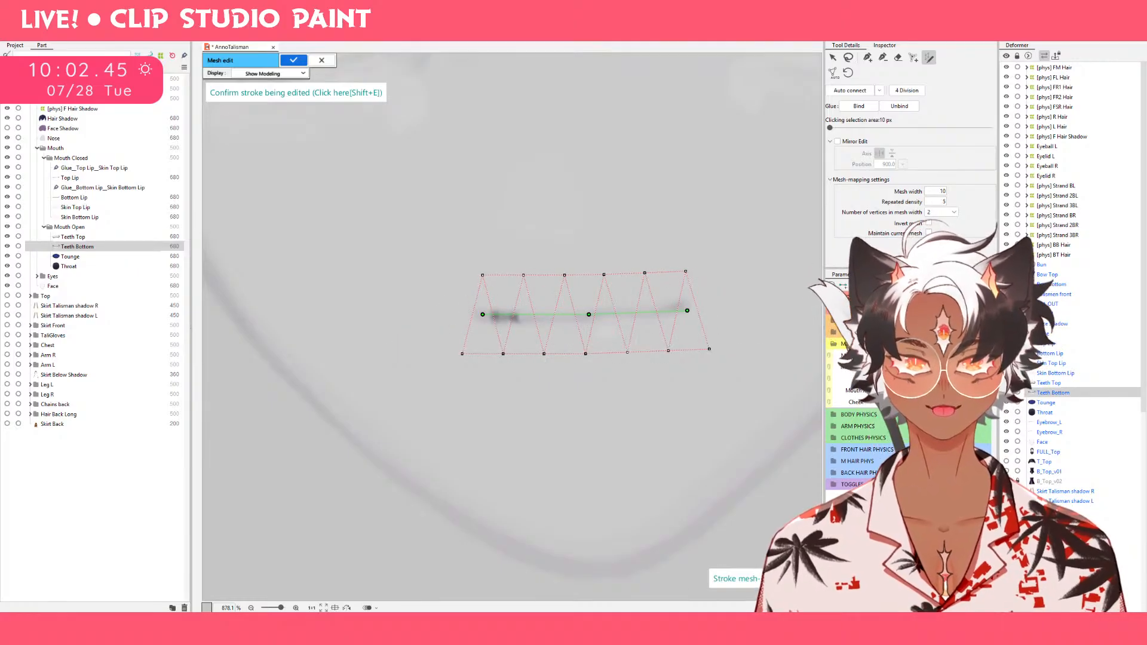
{"action": "left_click", "coordinate": [937, 239]}
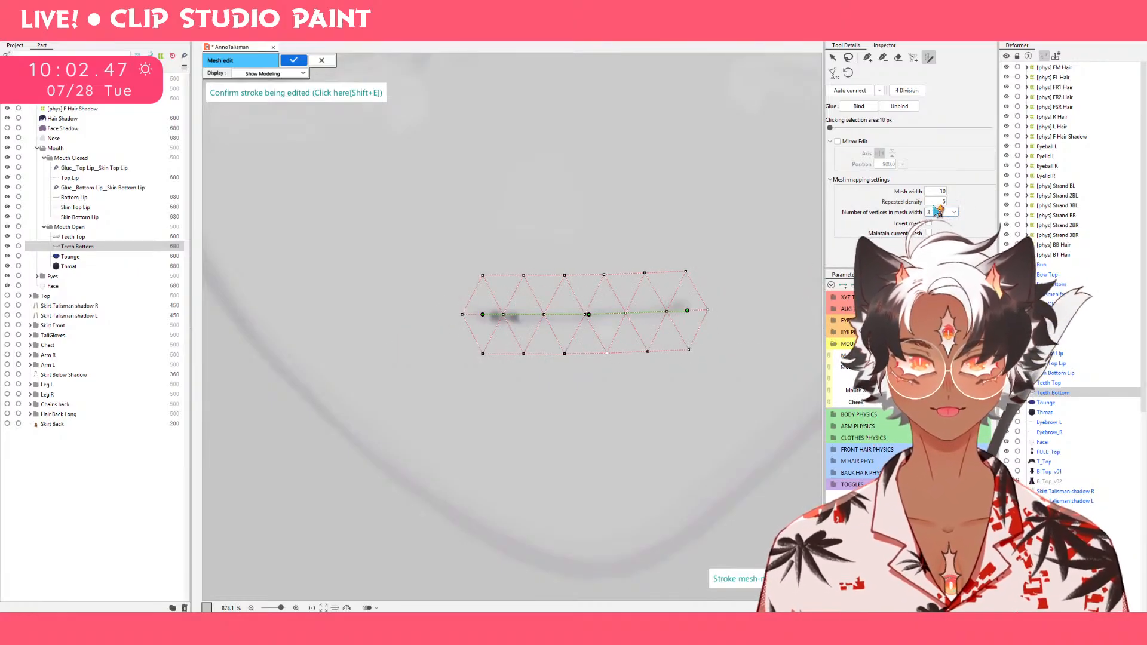
{"action": "left_click_drag", "start_coordinate": [934, 191], "coordinate": [931, 192]}
Switch the mesh edit display to Show Model Image and discard the unfinished mesh stroke.
{"action": "left_click", "coordinate": [283, 71]}
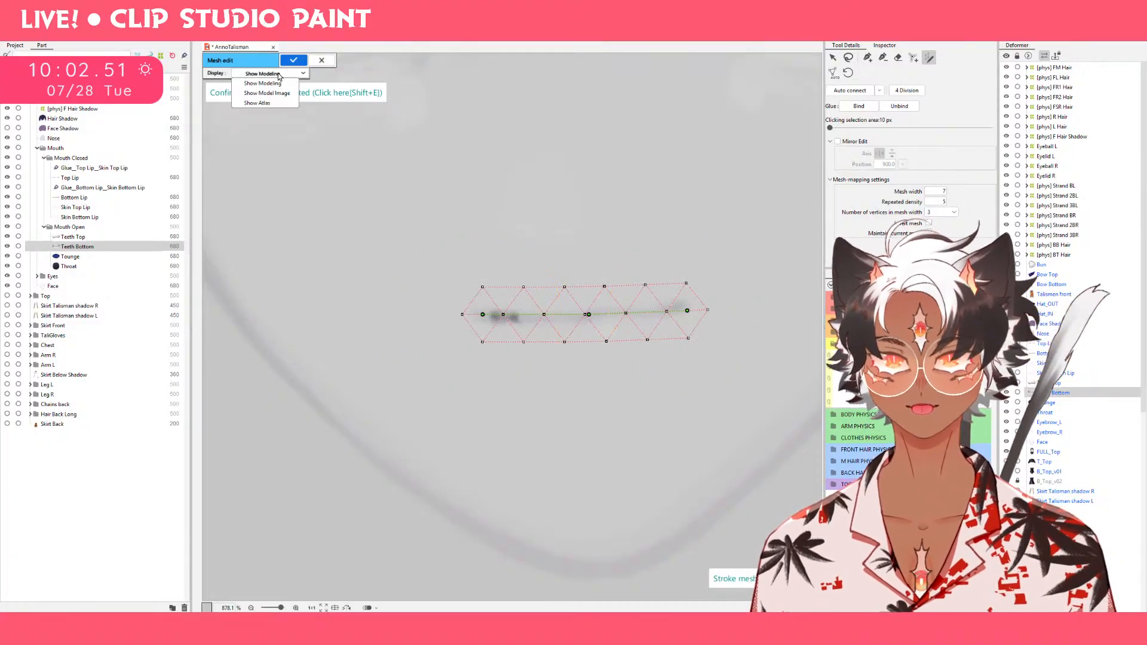
{"action": "left_click", "coordinate": [279, 97]}
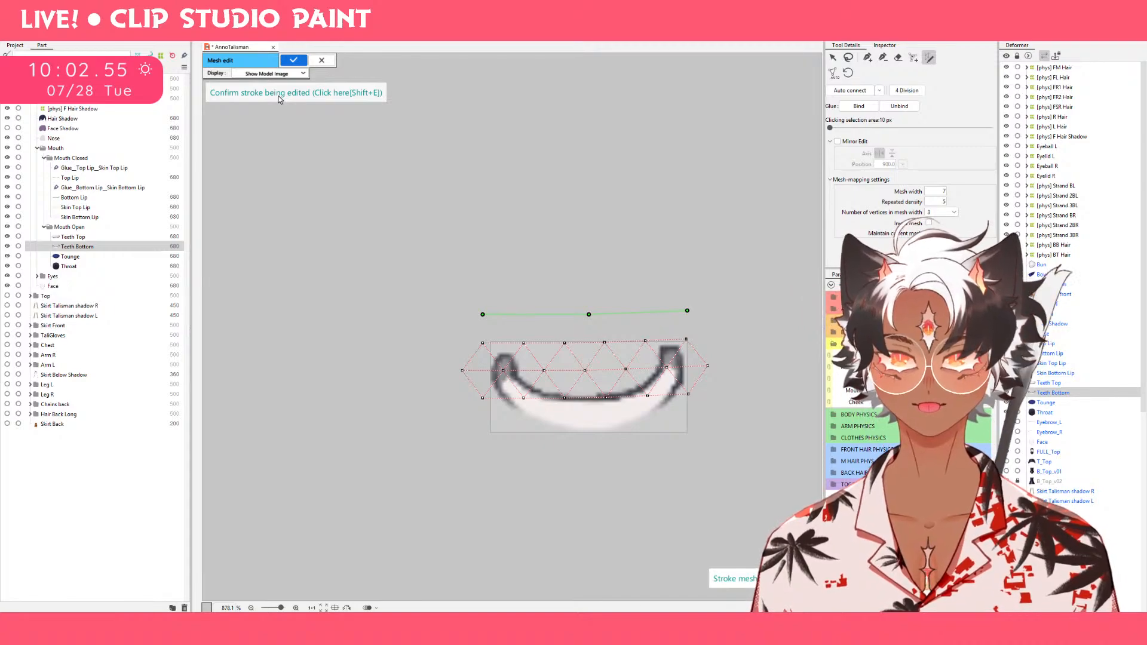
{"action": "left_click", "coordinate": [281, 74]}
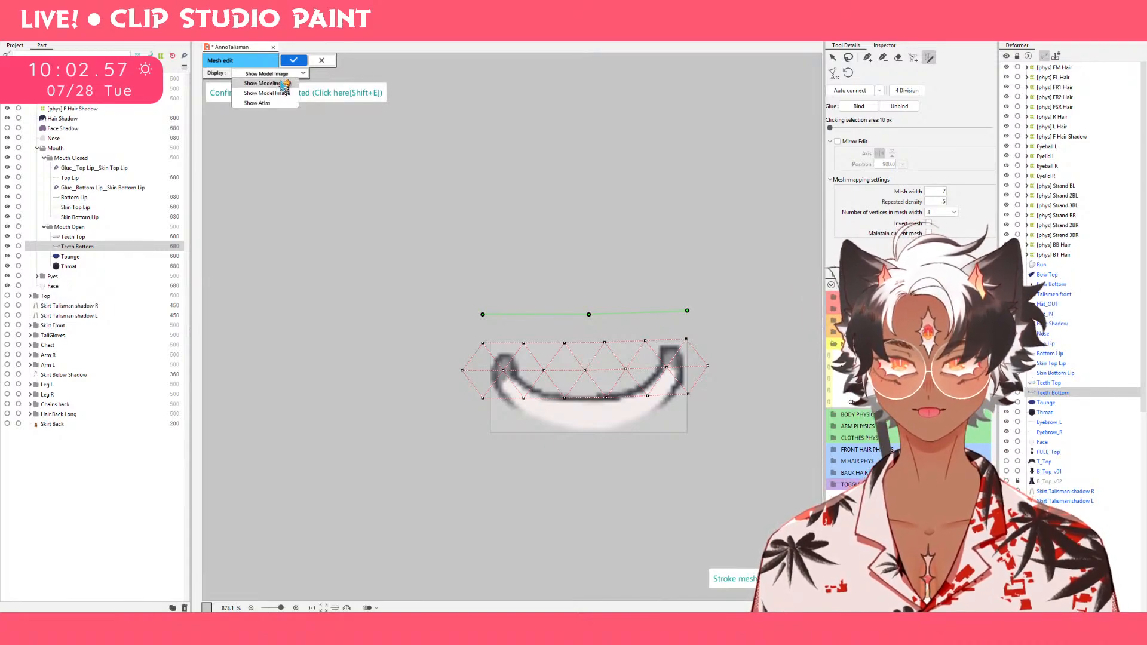
{"action": "left_click", "coordinate": [285, 80]}
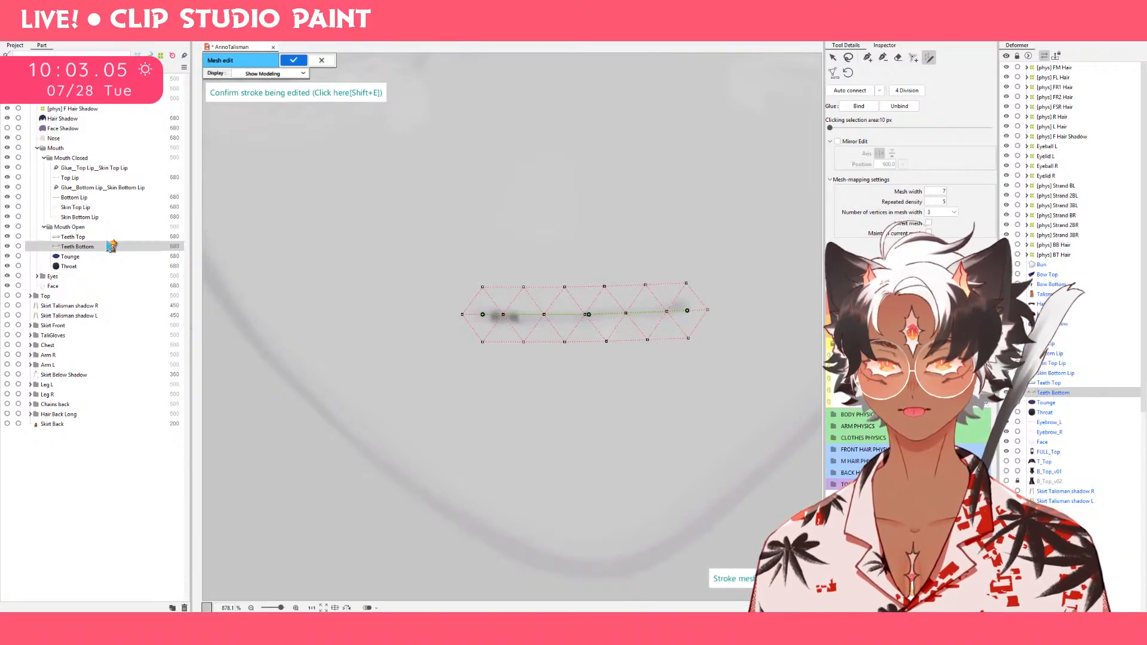
{"action": "left_click", "coordinate": [260, 74]}
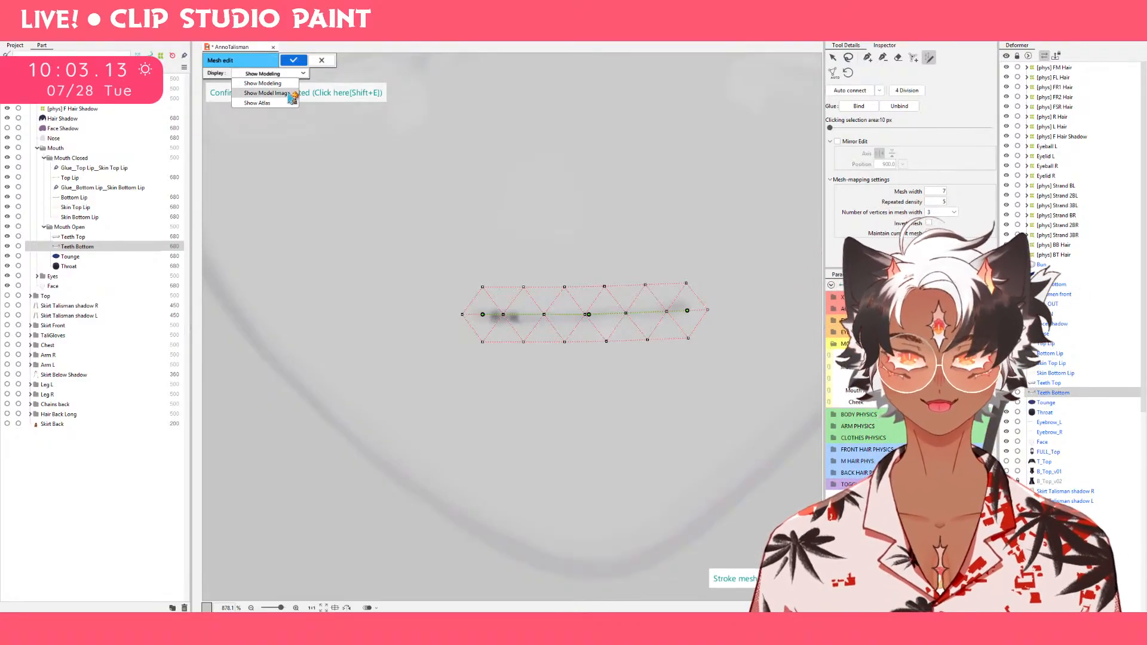
{"action": "left_click", "coordinate": [292, 94]}
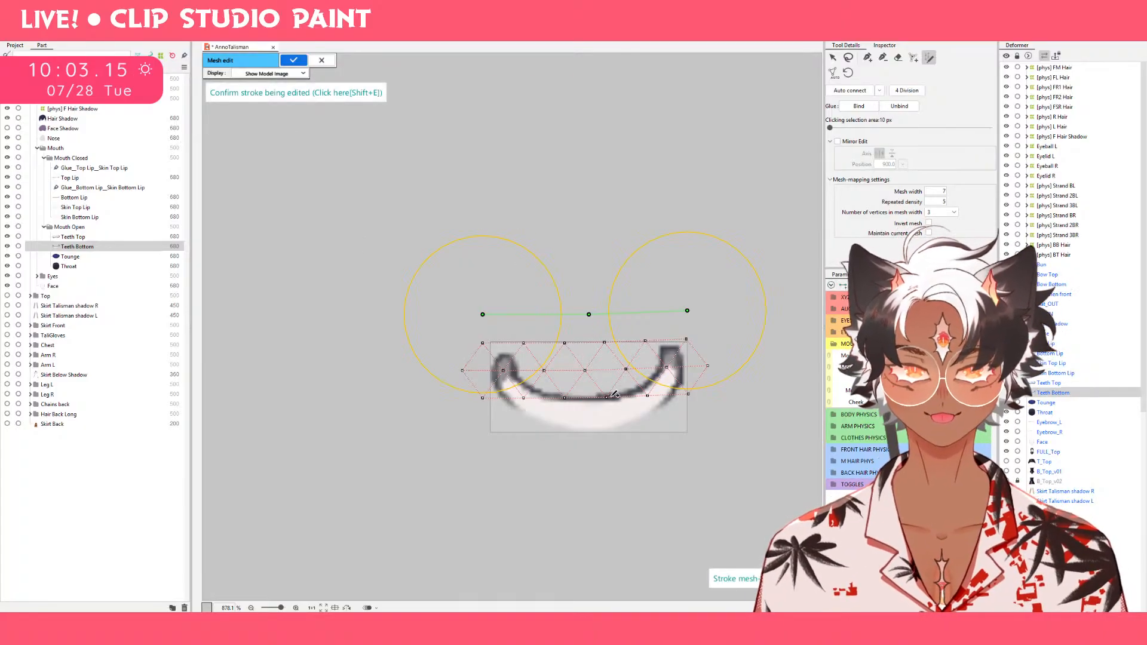
{"action": "left_click", "coordinate": [833, 58]}
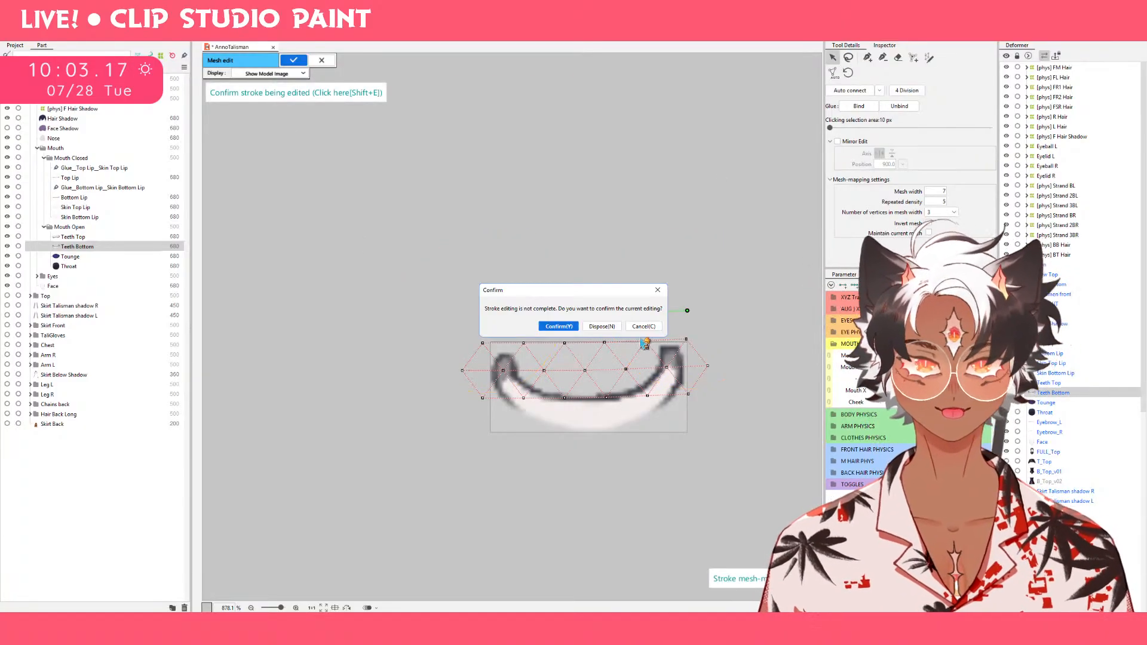
{"action": "left_click", "coordinate": [599, 327]}
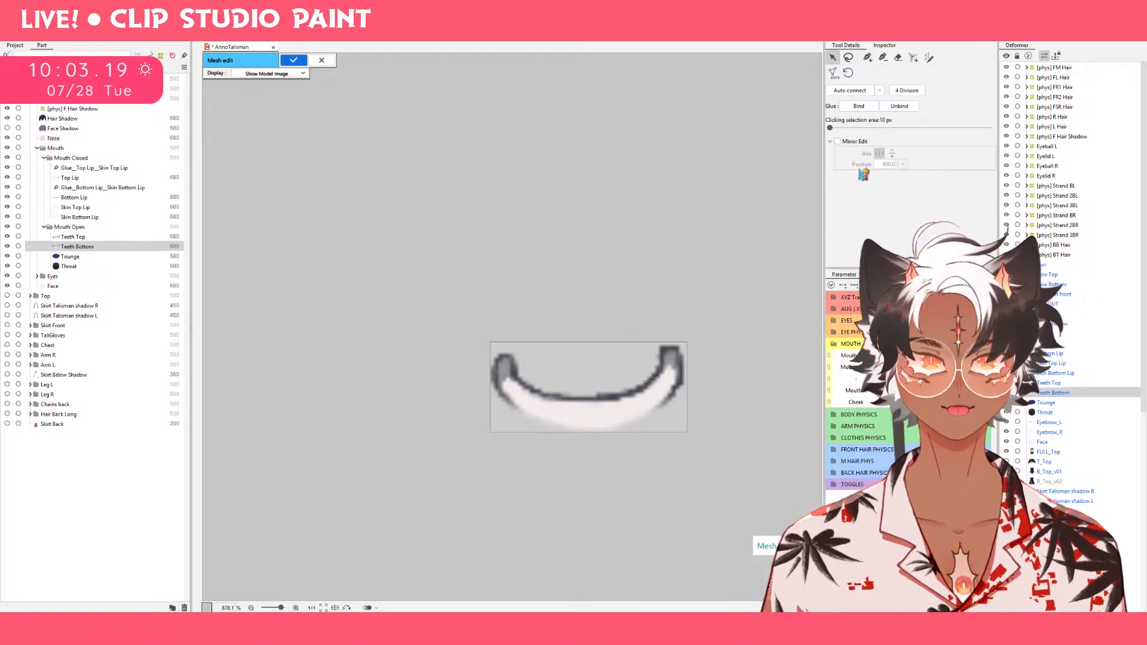
Place connected mesh vertices by hand along the outer edge of the lower teeth, from one upper tip to the other.
{"action": "left_click", "coordinate": [868, 57]}
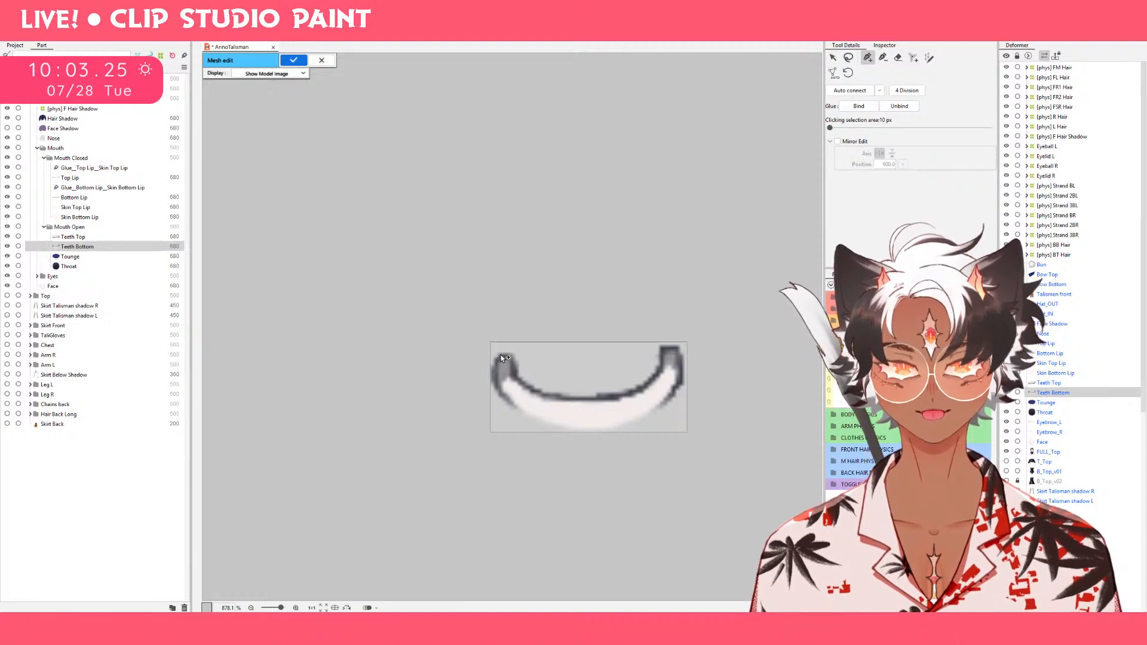
{"action": "left_click", "coordinate": [677, 347]}
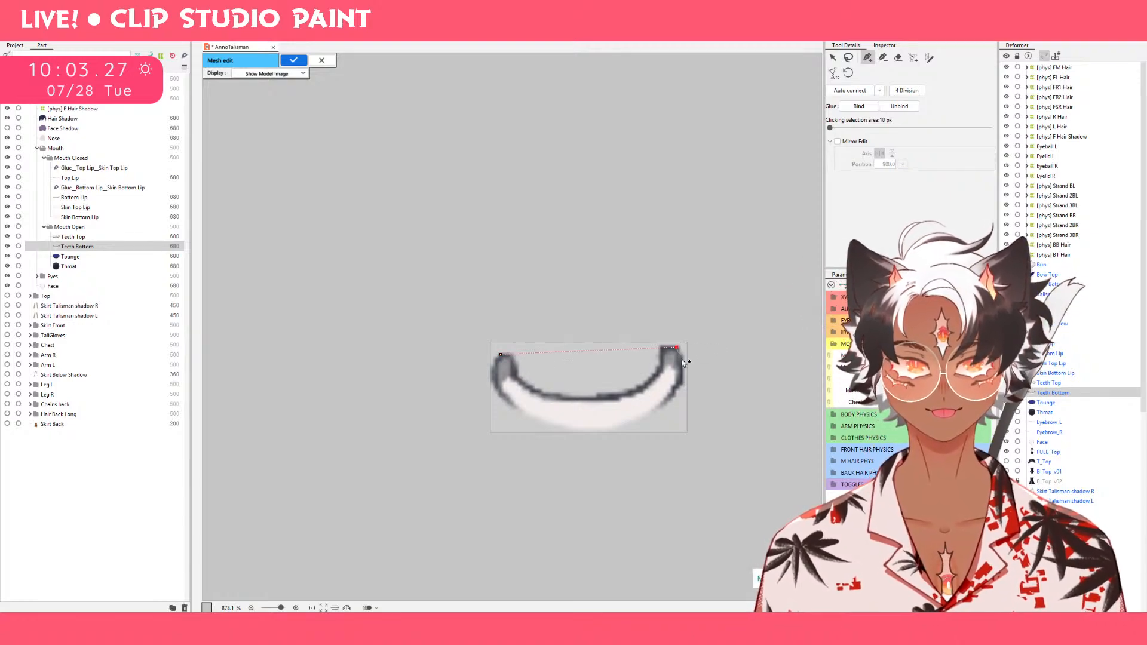
{"action": "left_click", "coordinate": [678, 386]}
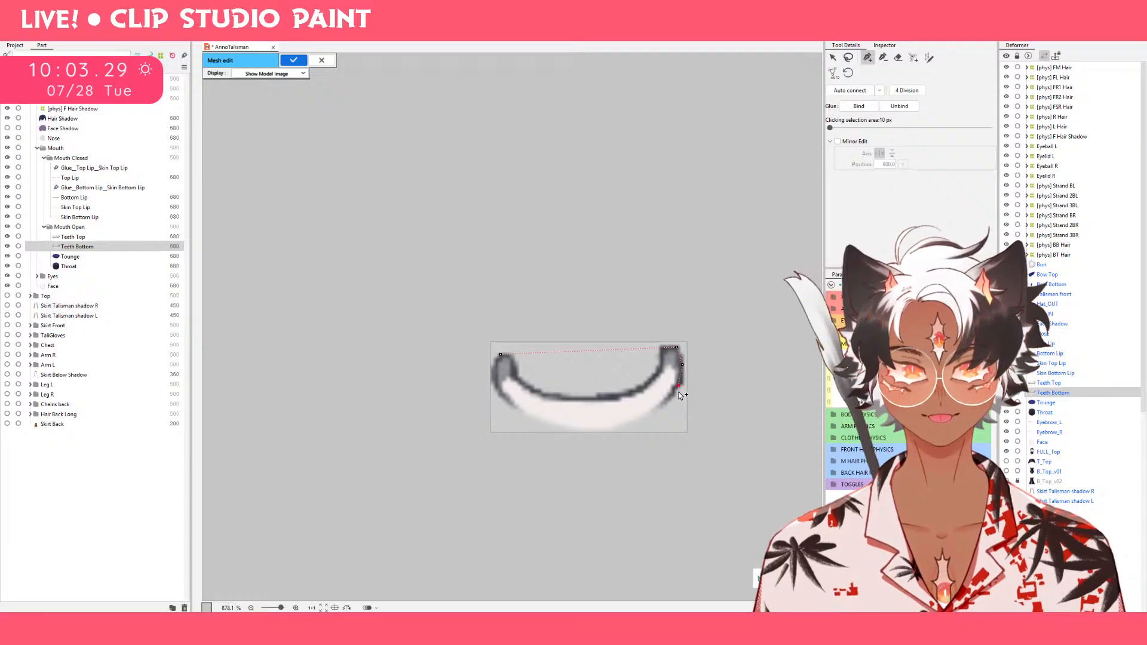
{"action": "left_click", "coordinate": [667, 401]}
{"action": "left_click", "coordinate": [649, 412]}
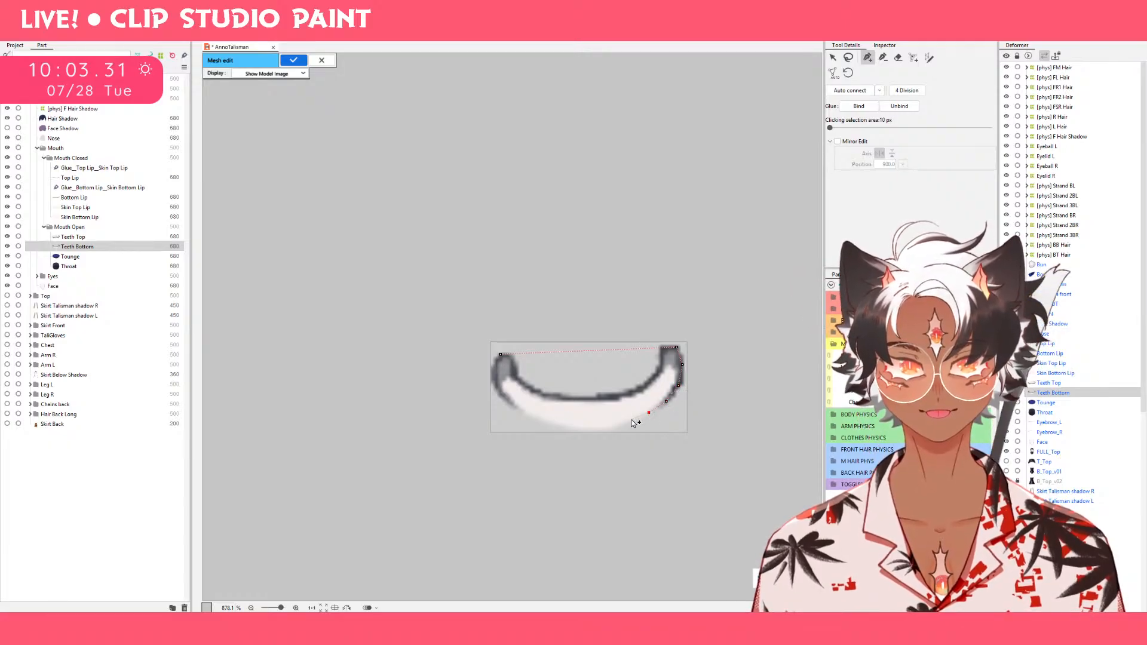
{"action": "left_click", "coordinate": [626, 423]}
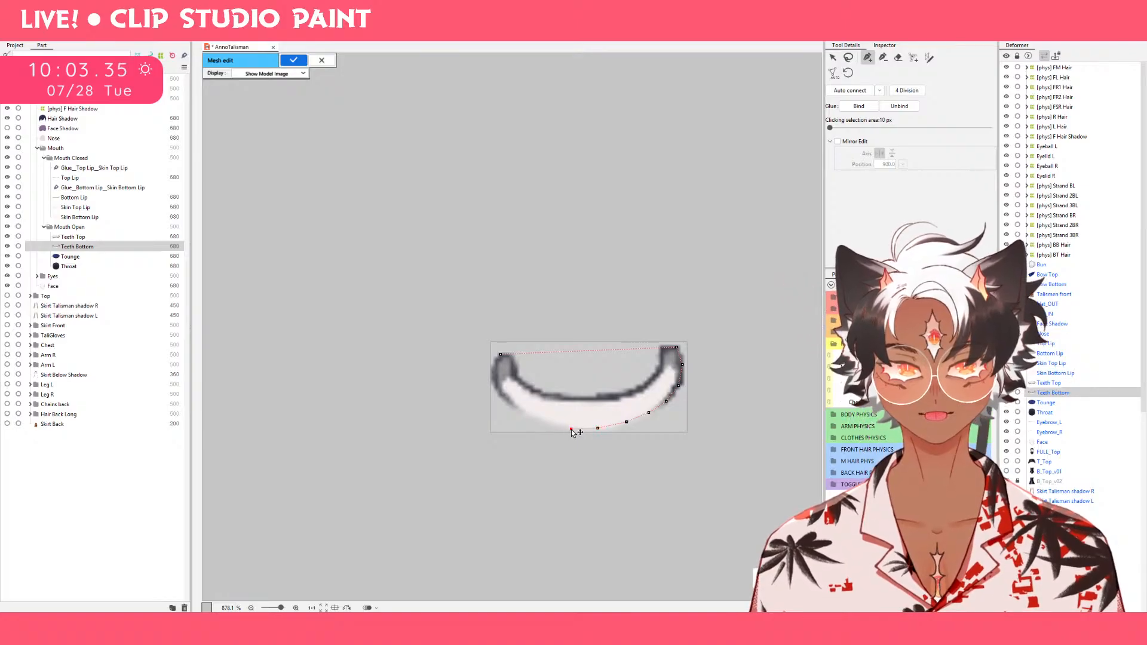
{"action": "left_click", "coordinate": [546, 424]}
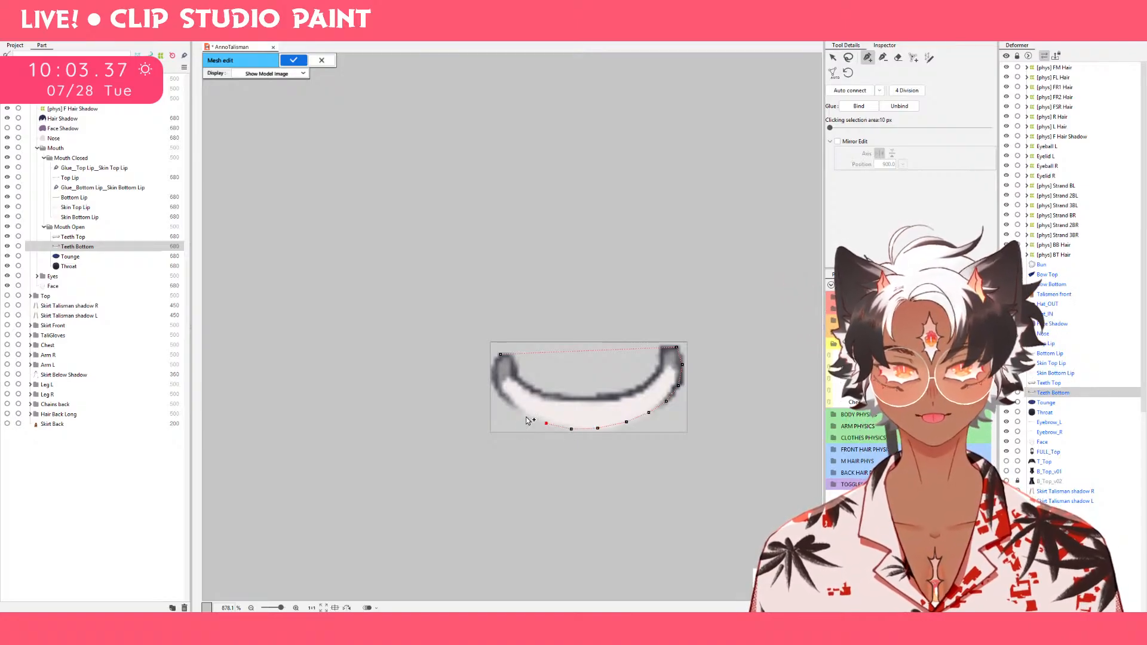
{"action": "left_click", "coordinate": [520, 414]}
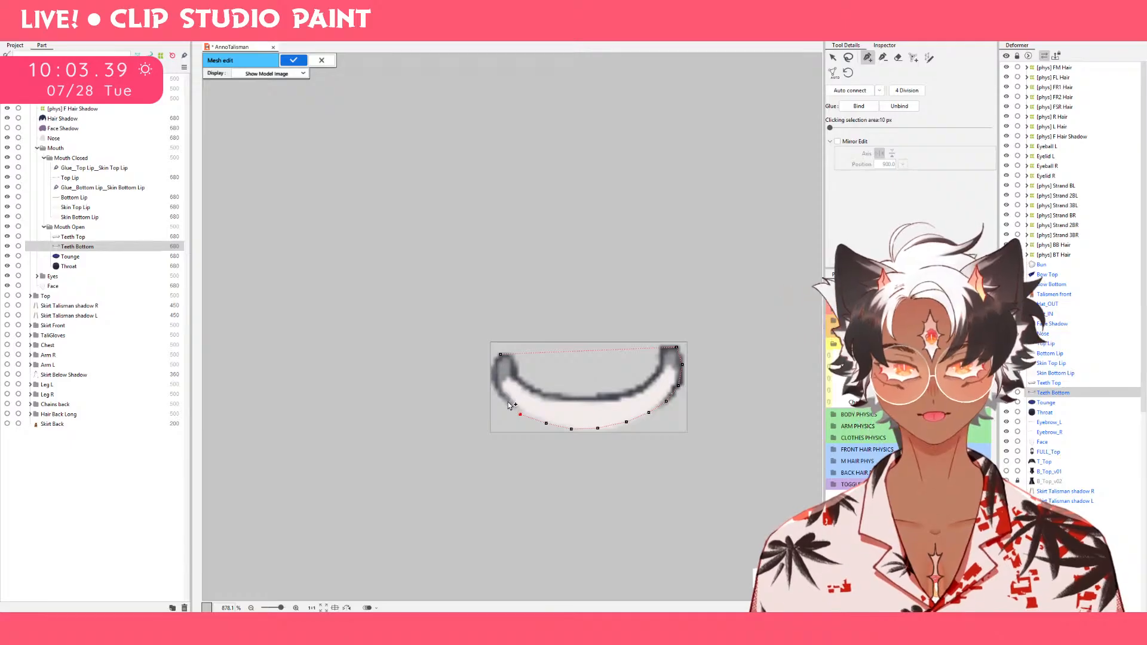
{"action": "left_click", "coordinate": [504, 398]}
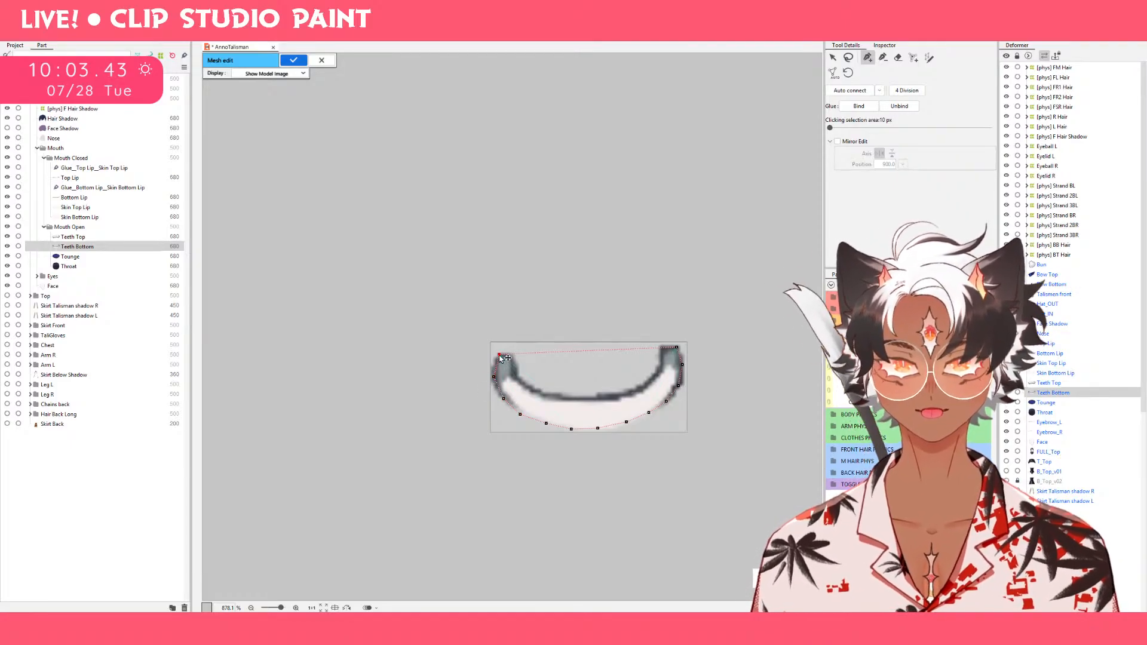
{"action": "left_click", "coordinate": [499, 386]}
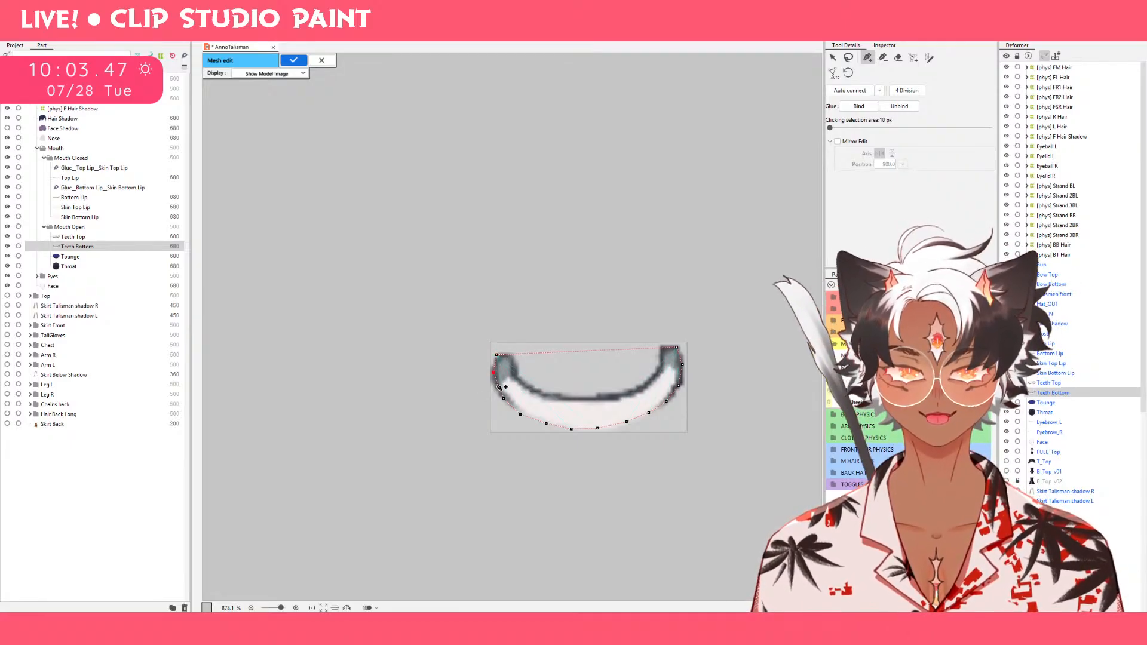
Reposition the outer-edge vertices along the lower left curve of the teeth so they are evenly spaced.
{"action": "left_click", "coordinate": [497, 393]}
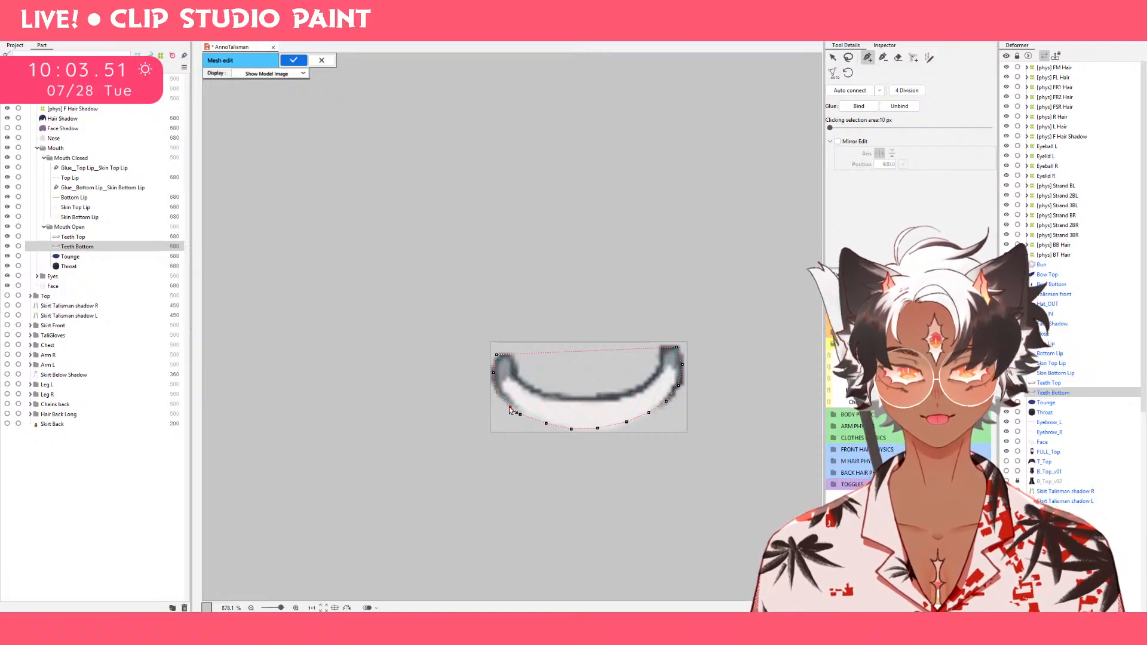
{"action": "left_click", "coordinate": [548, 424]}
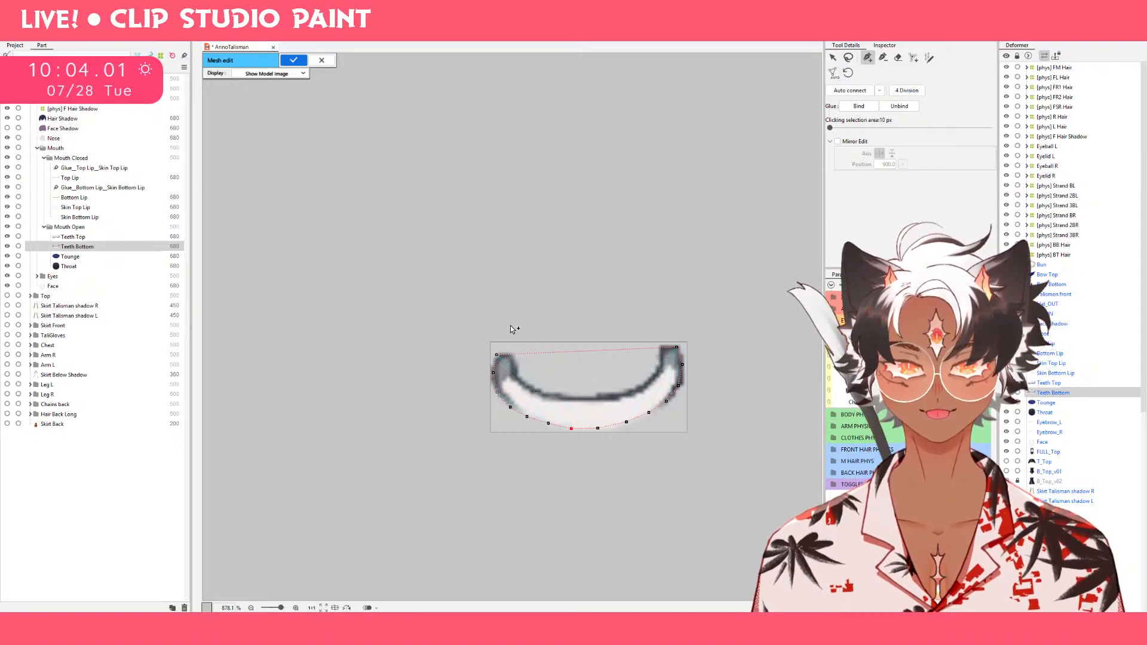
Add a vertex at the inner corner of each upper tip and three spaced vertices across the gap between them.
{"action": "left_click", "coordinate": [497, 353]}
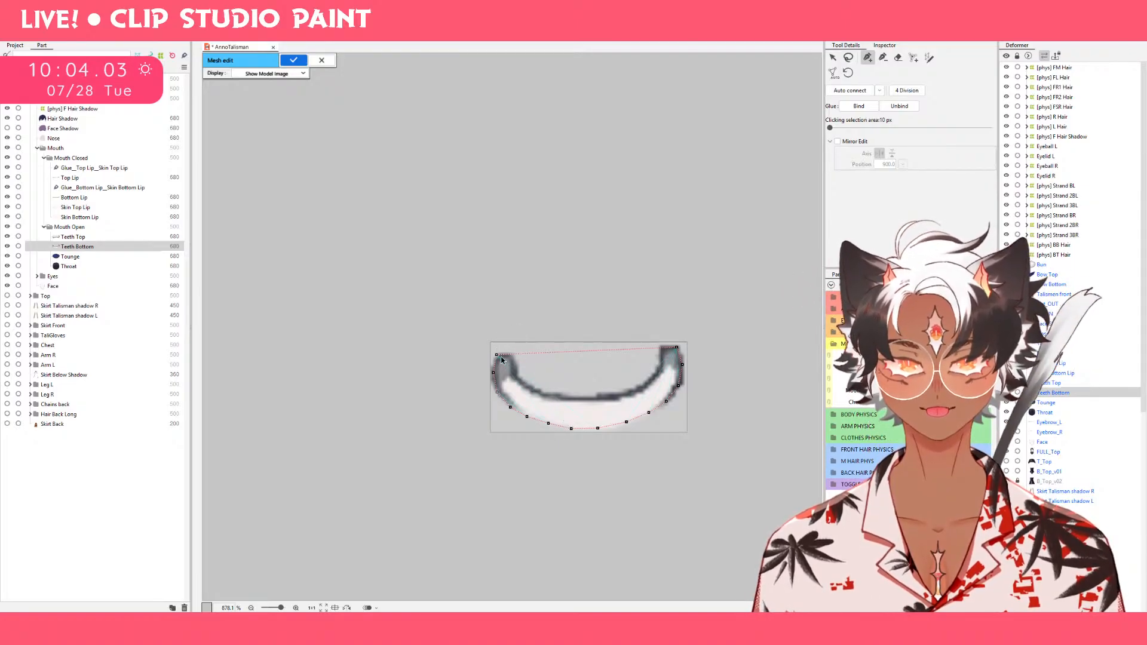
{"action": "left_click", "coordinate": [512, 355]}
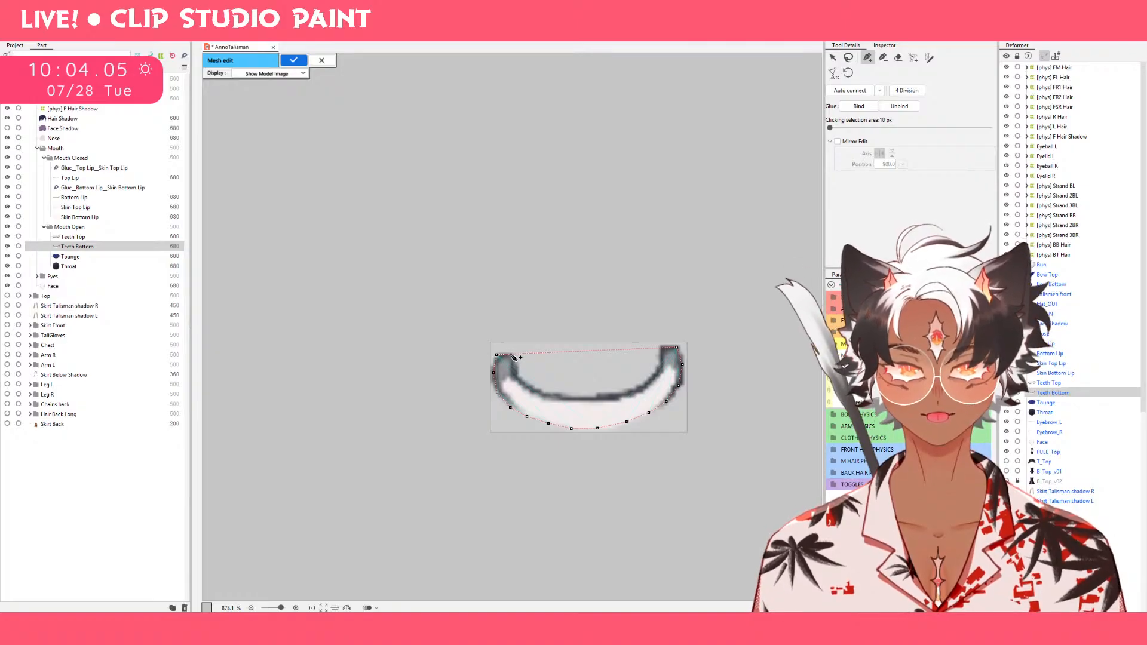
{"action": "left_click", "coordinate": [661, 348]}
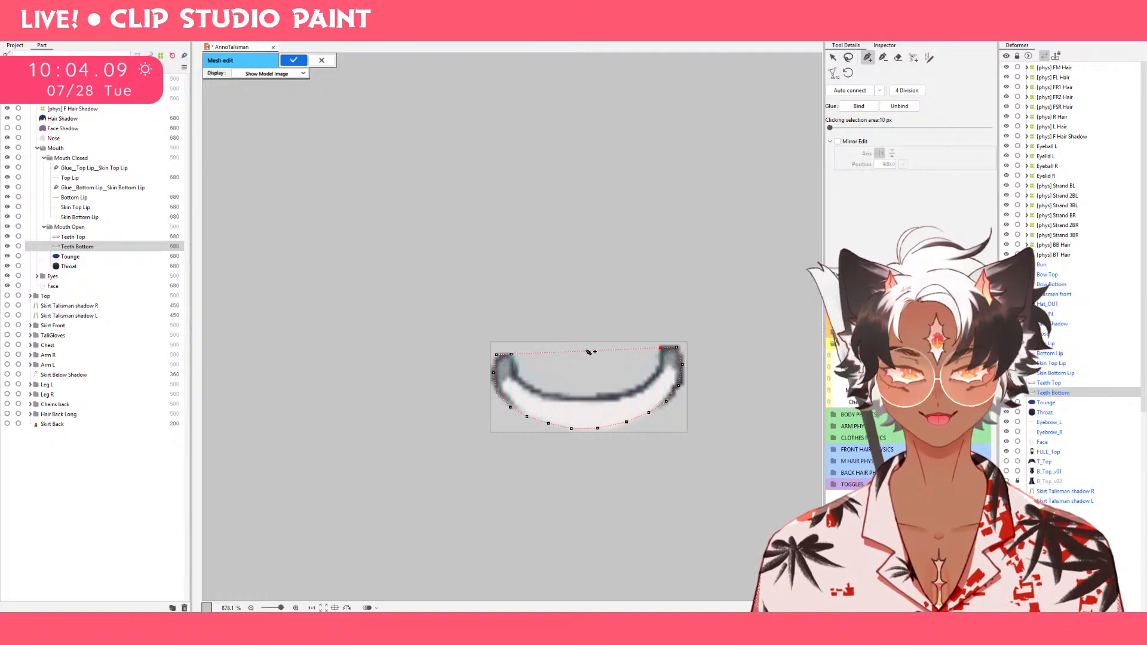
{"action": "left_click", "coordinate": [584, 352]}
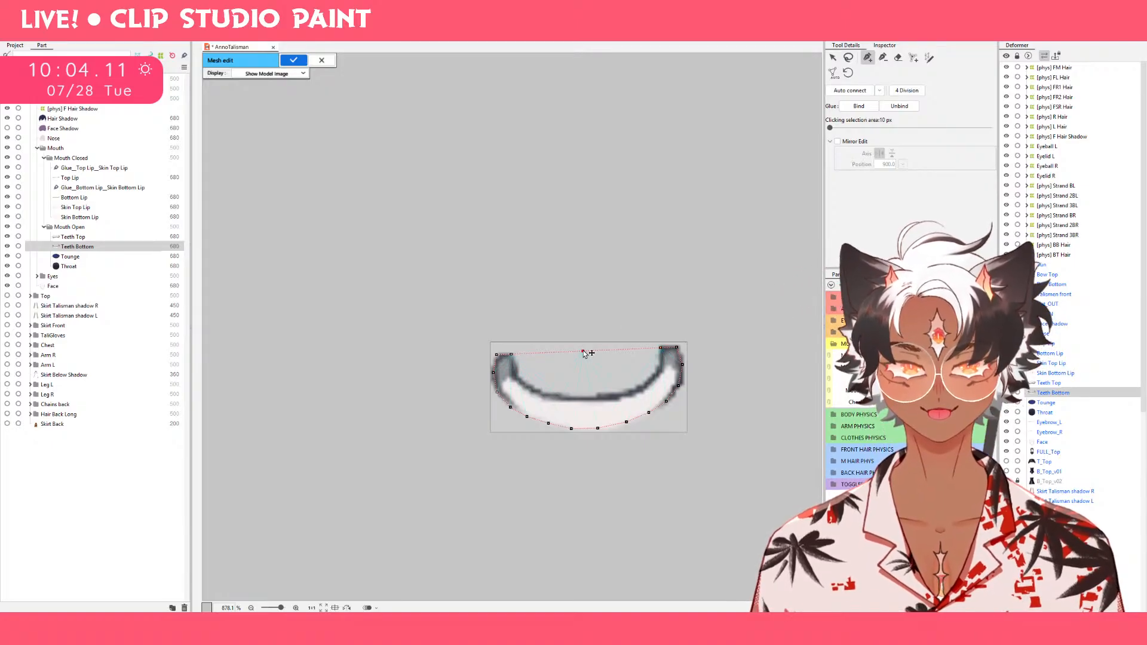
{"action": "left_click", "coordinate": [545, 354]}
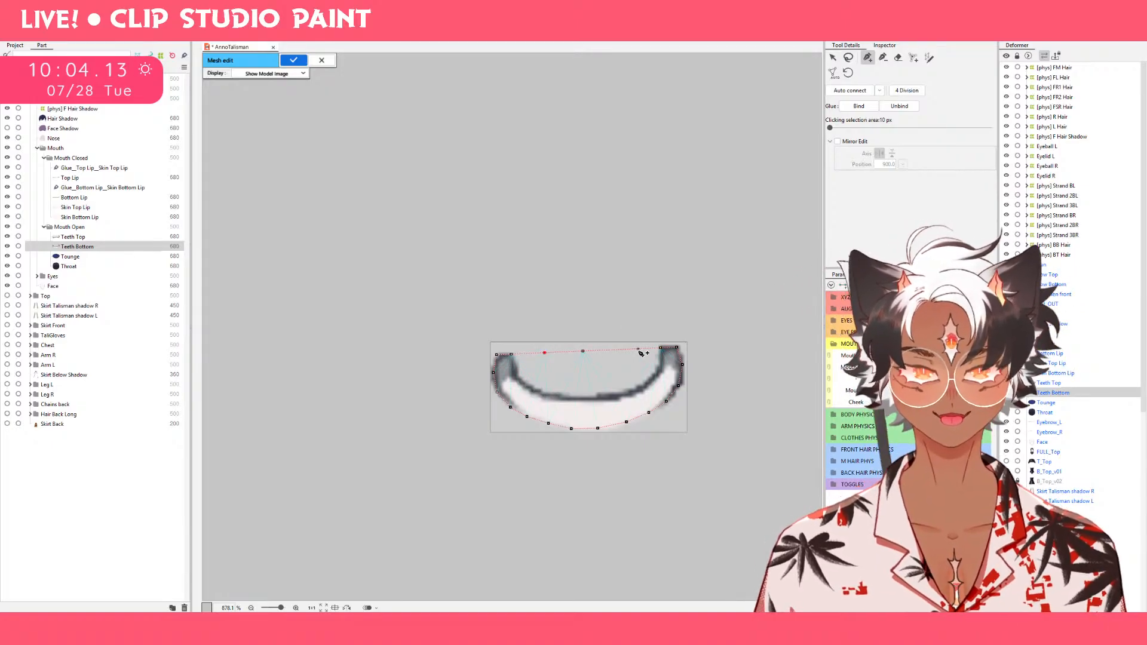
{"action": "left_click", "coordinate": [620, 350]}
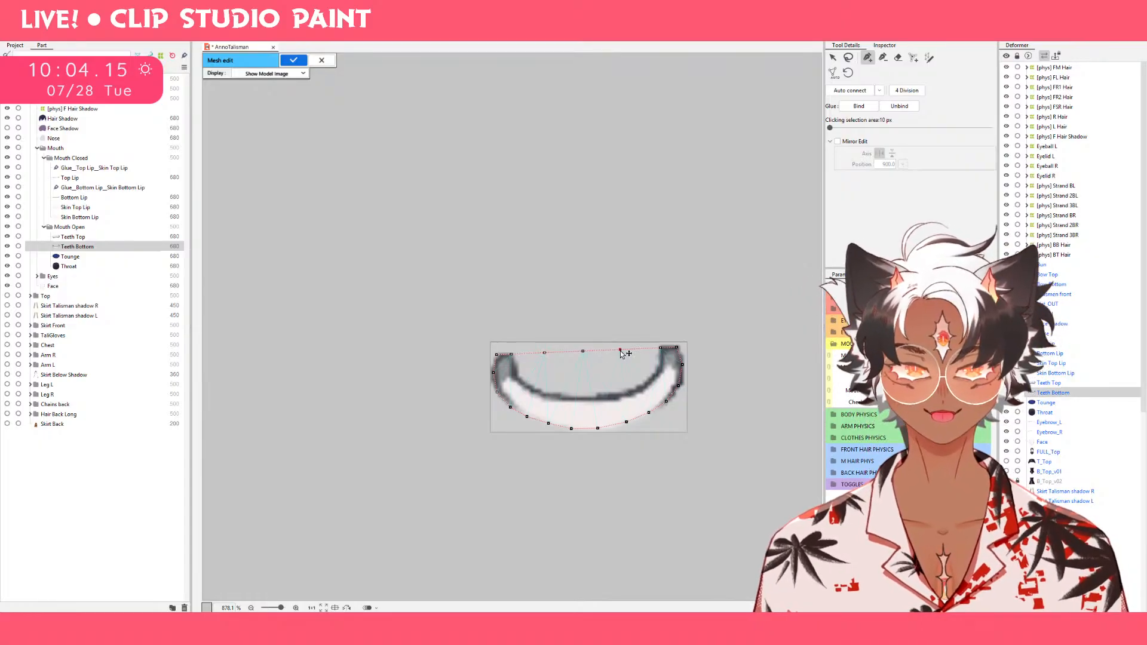
Place connected mesh vertices along the inner edge of the lower teeth, from the left tip to the right tip.
{"action": "left_click", "coordinate": [514, 371]}
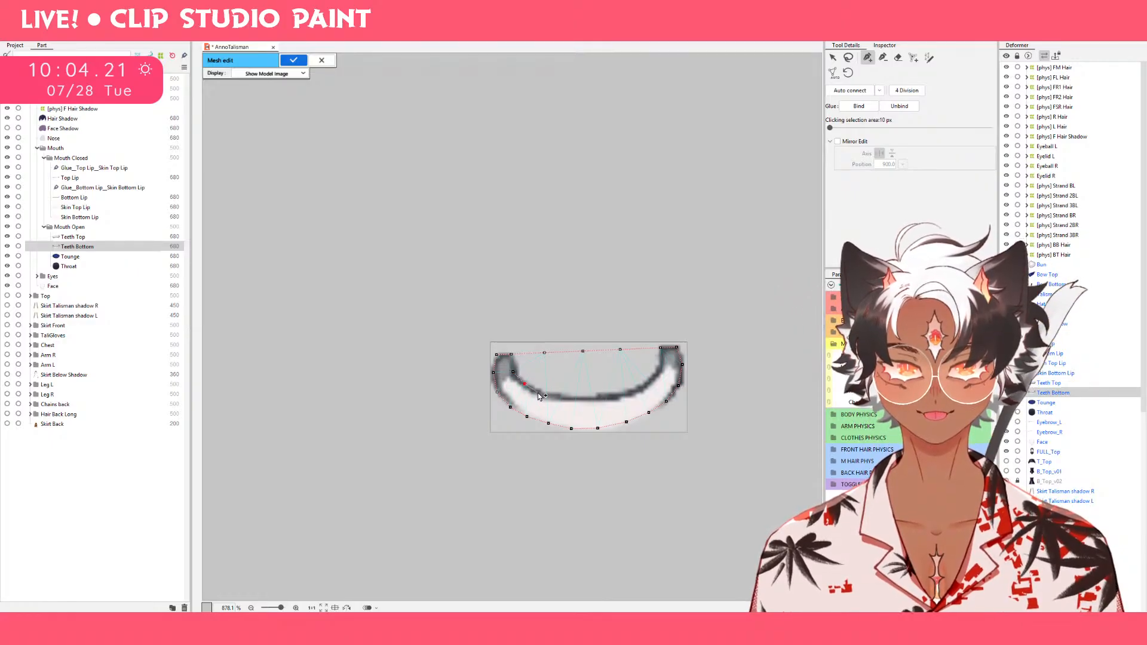
{"action": "left_click", "coordinate": [538, 392]}
{"action": "left_click", "coordinate": [555, 397]}
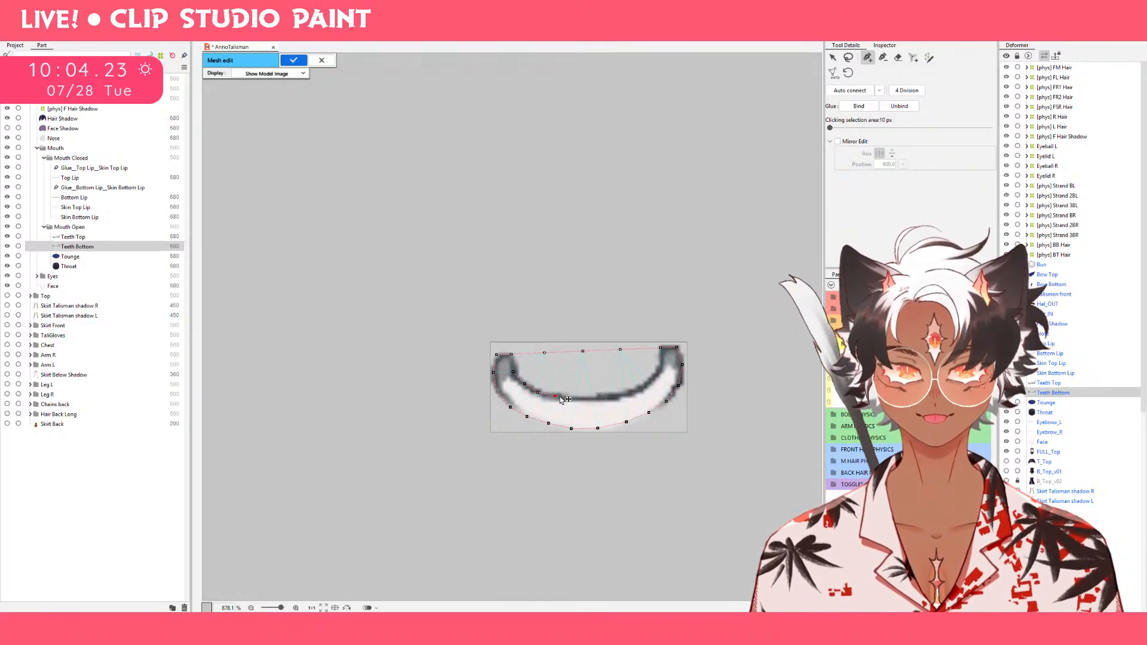
{"action": "left_click", "coordinate": [571, 398]}
{"action": "left_click", "coordinate": [592, 398]}
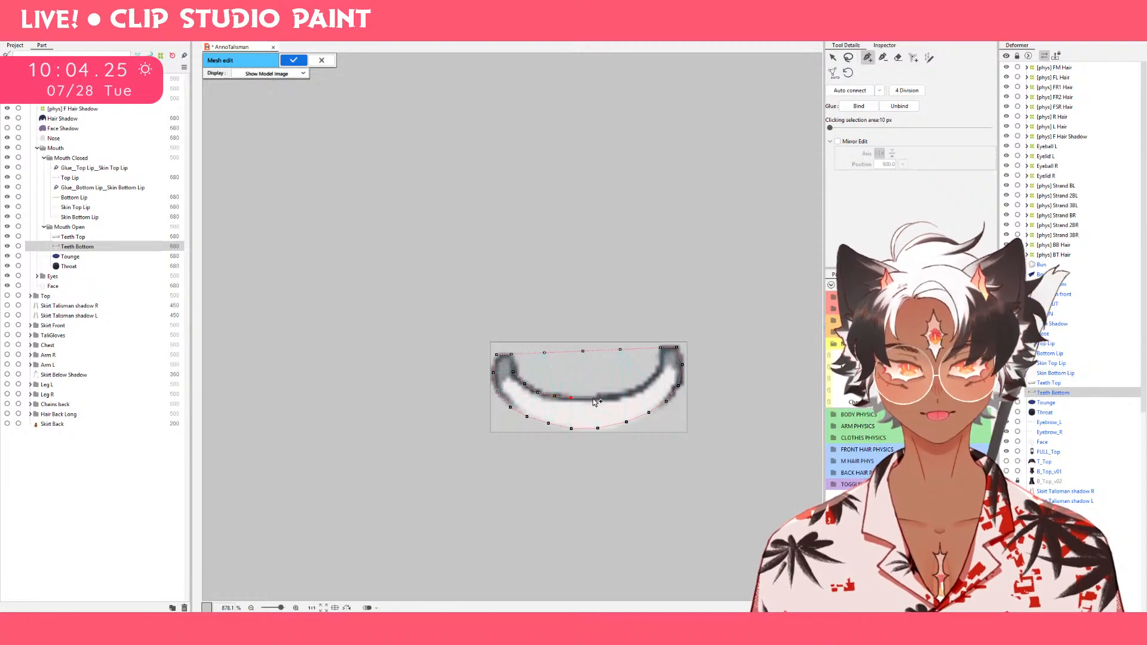
{"action": "left_click", "coordinate": [634, 391]}
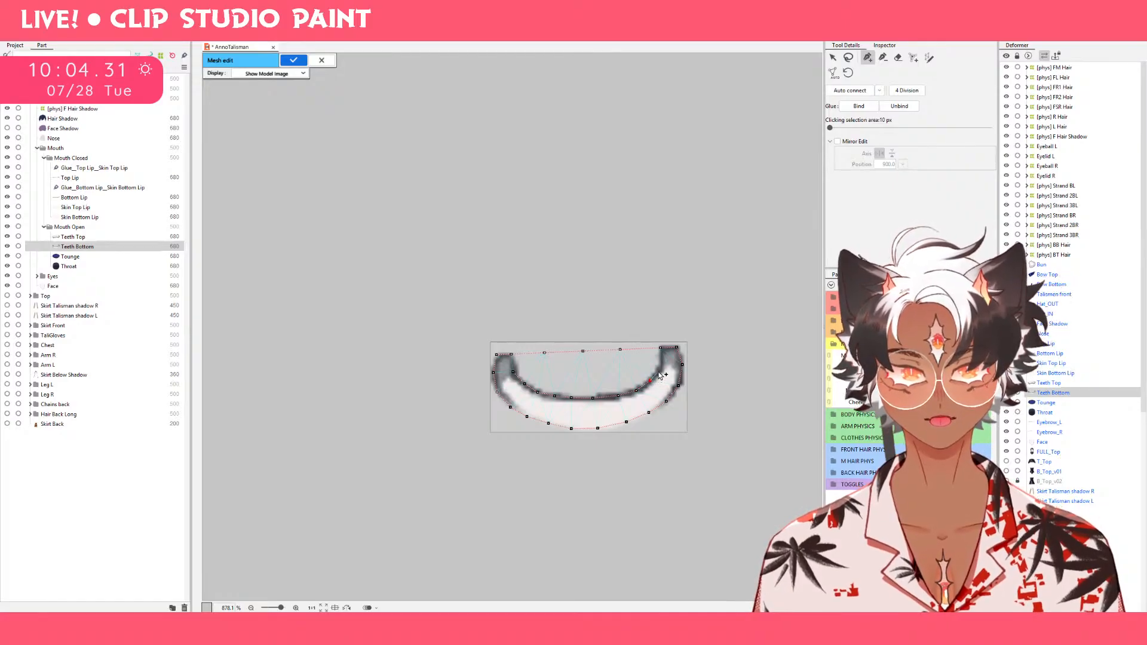
{"action": "left_click", "coordinate": [658, 371]}
{"action": "left_click", "coordinate": [662, 359]}
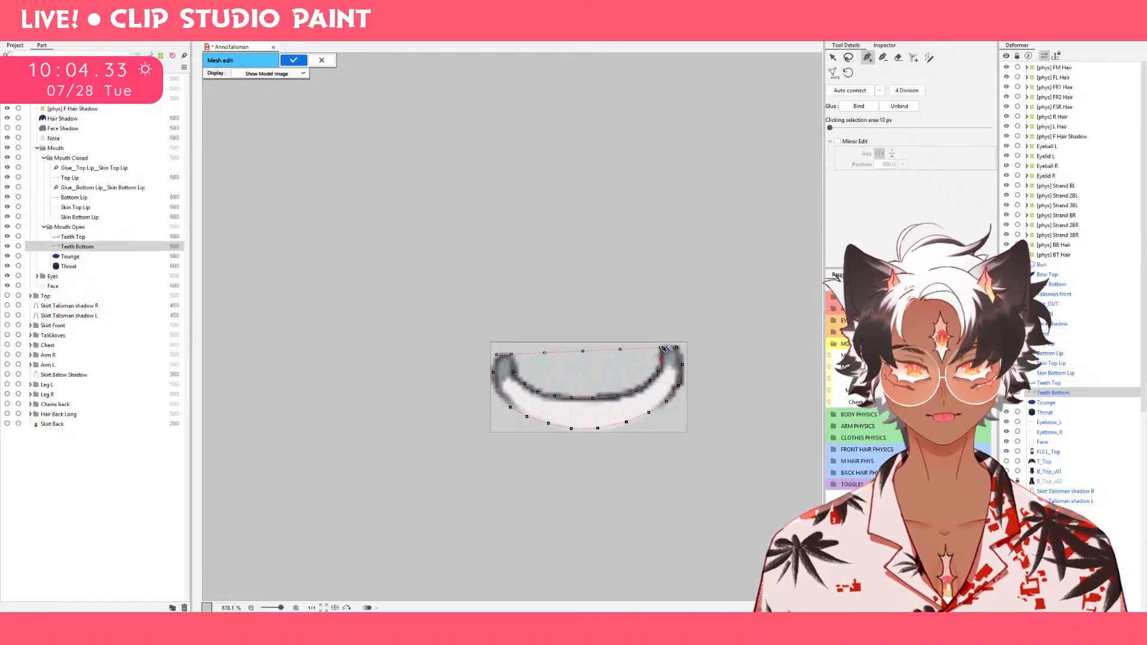
{"action": "left_click", "coordinate": [660, 348]}
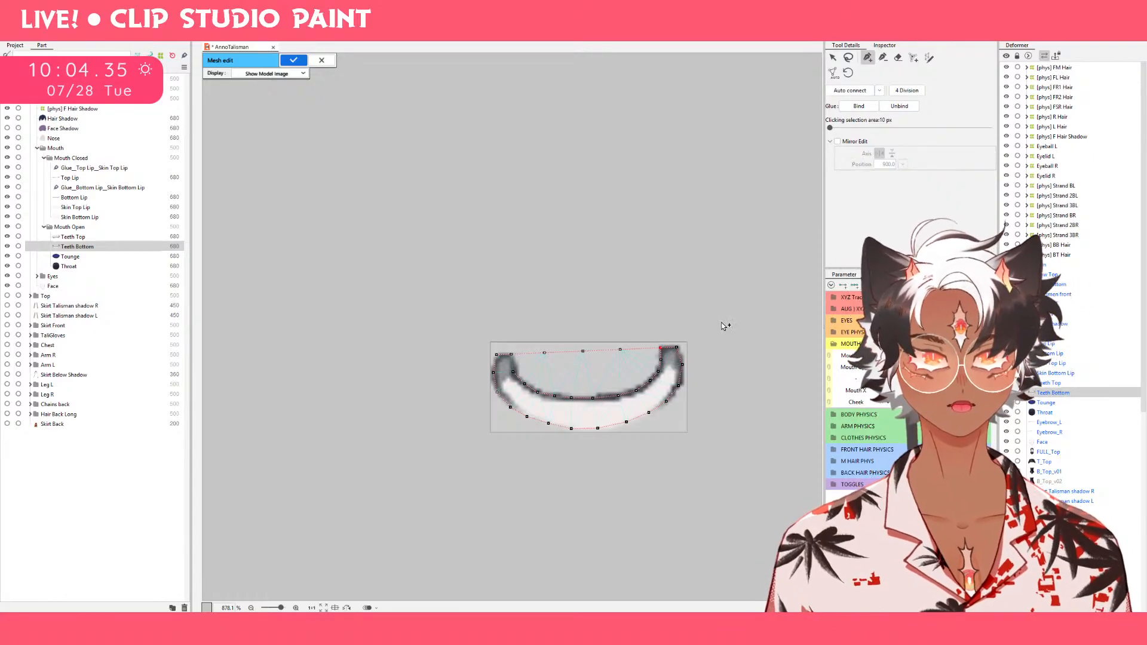
Adjust the inner-edge vertices on the right half of the teeth and delete the surplus vertex on that curve.
{"action": "key", "text": "v"}
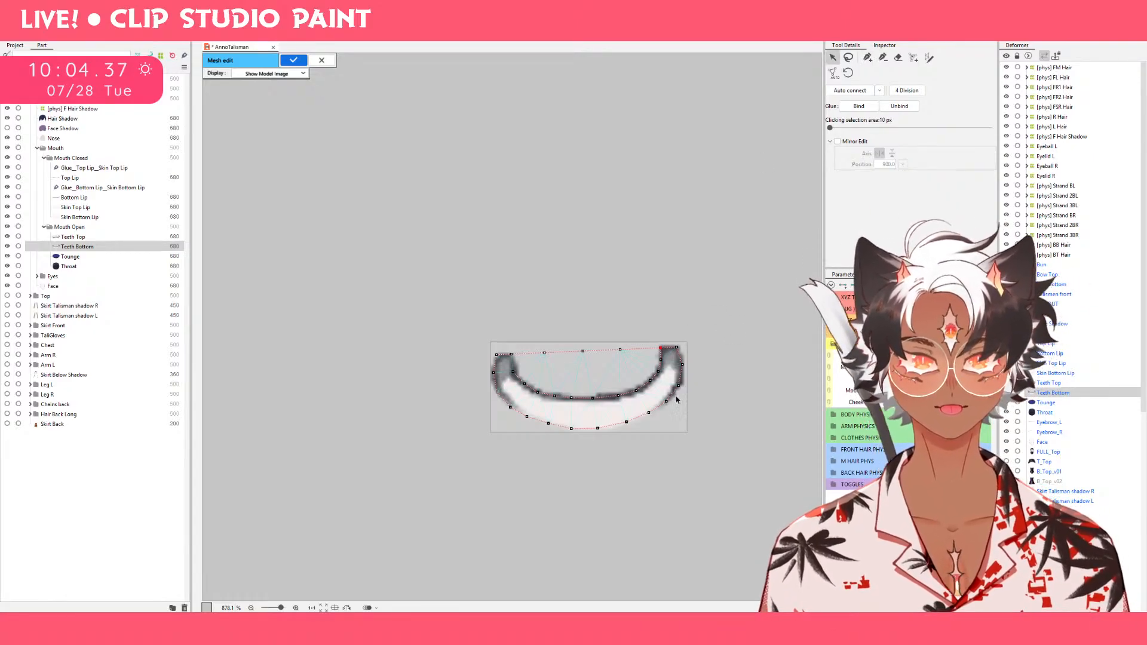
{"action": "left_click_drag", "start_coordinate": [661, 360], "coordinate": [661, 362]}
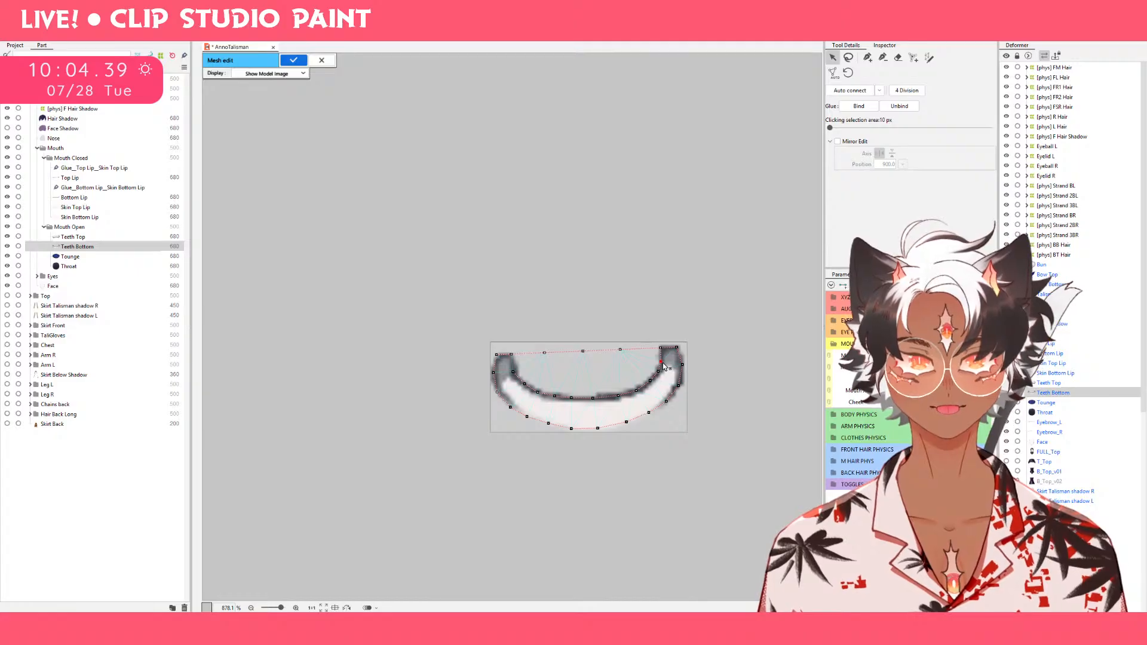
{"action": "left_click", "coordinate": [650, 387]}
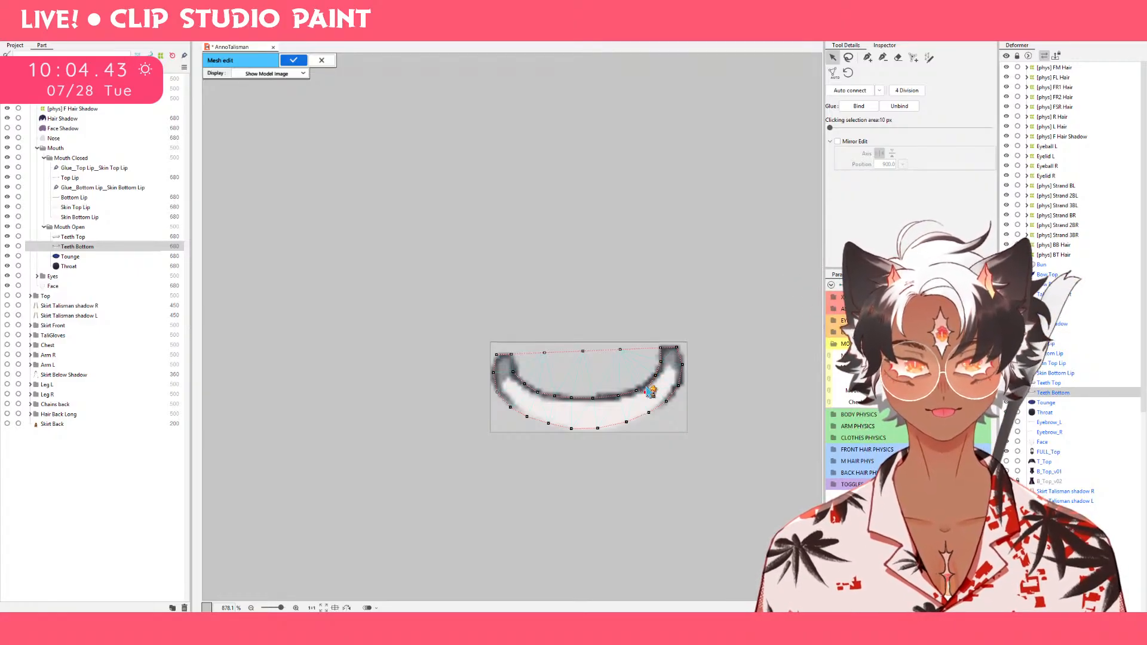
{"action": "left_click_drag", "start_coordinate": [647, 389], "coordinate": [649, 384]}
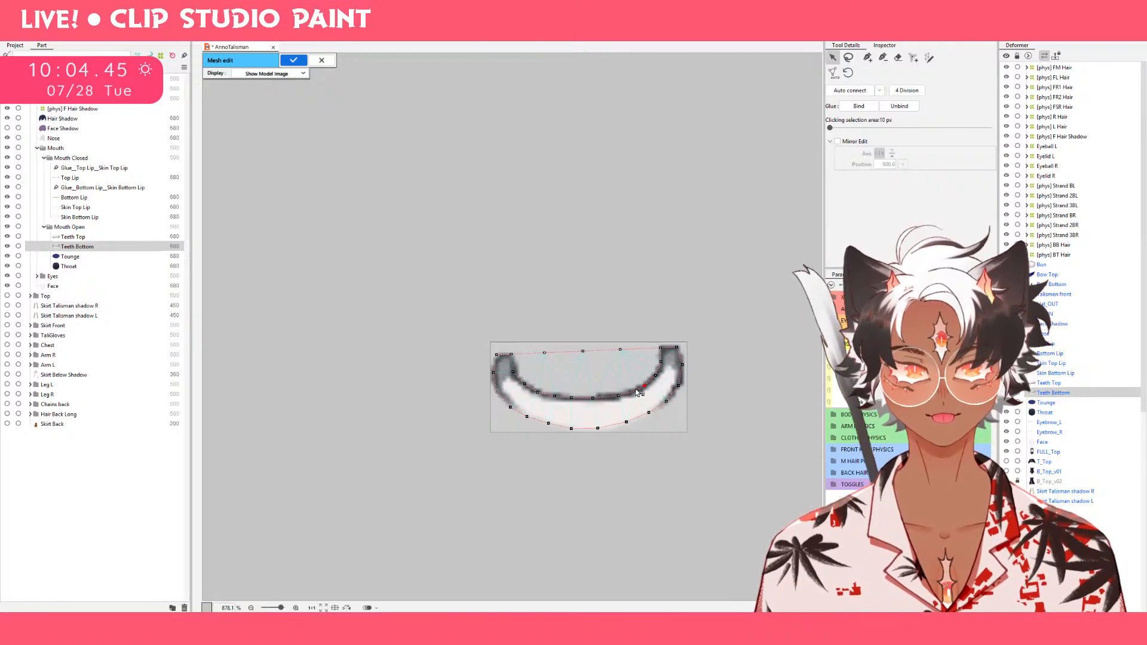
{"action": "left_click_drag", "start_coordinate": [618, 396], "coordinate": [613, 397]}
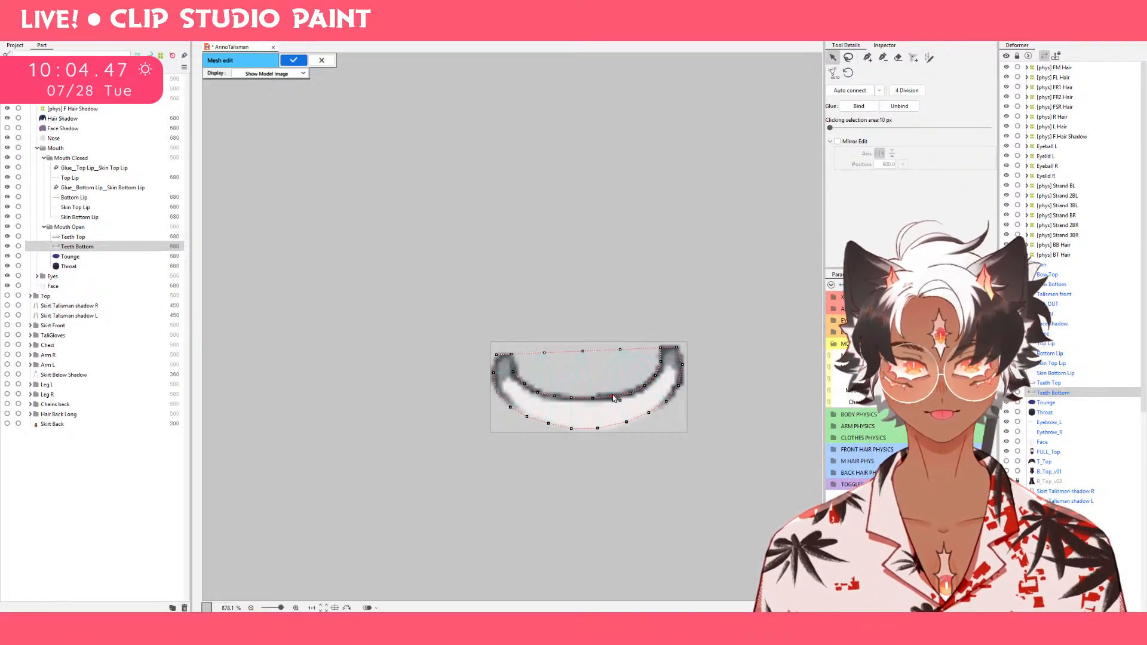
{"action": "left_click", "coordinate": [645, 386]}
{"action": "key", "text": "Delete"}
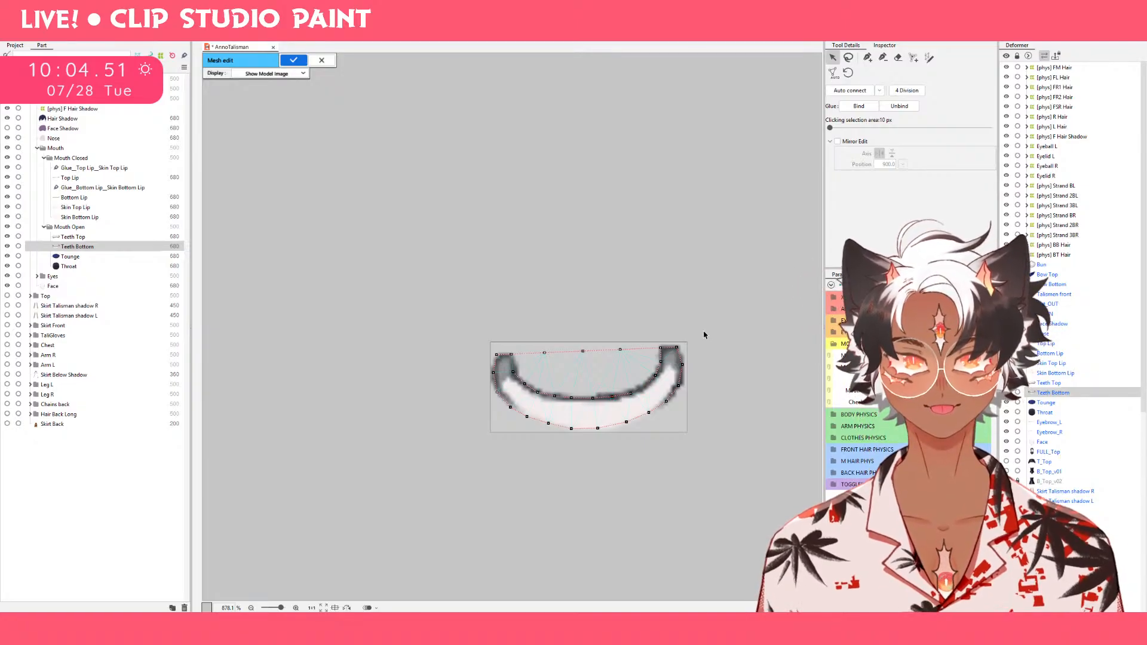
Add a replacement vertex on the right inner curve of the teeth and align it with the dark outline.
{"action": "left_click", "coordinate": [868, 57]}
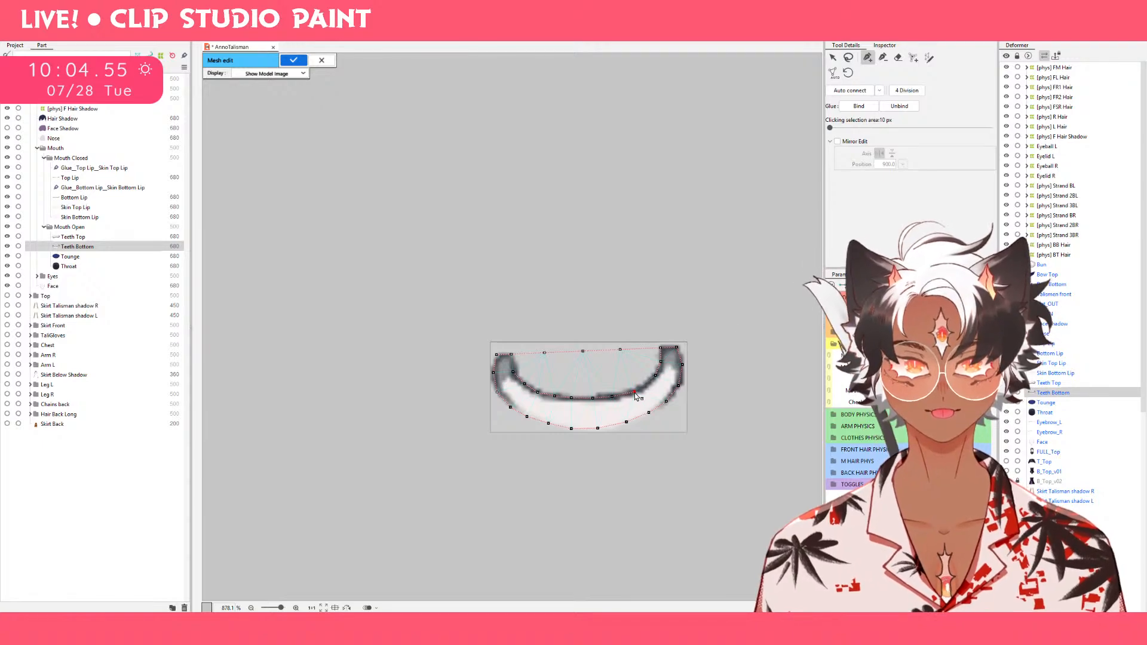
{"action": "left_click_drag", "start_coordinate": [631, 394], "coordinate": [636, 393]}
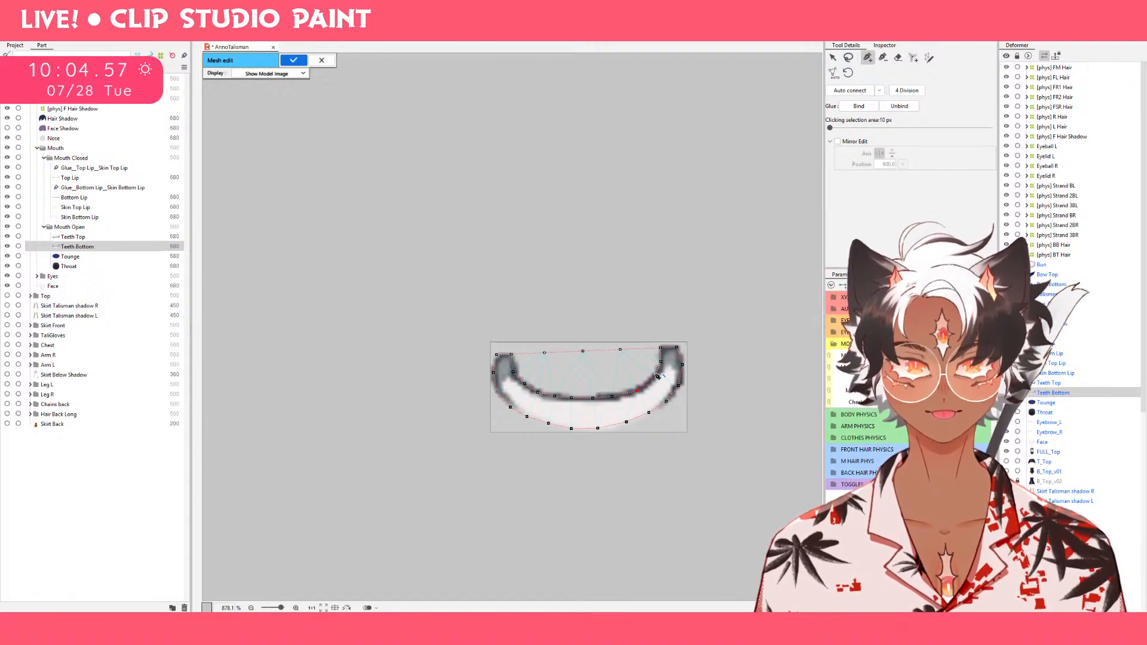
{"action": "left_click", "coordinate": [656, 376]}
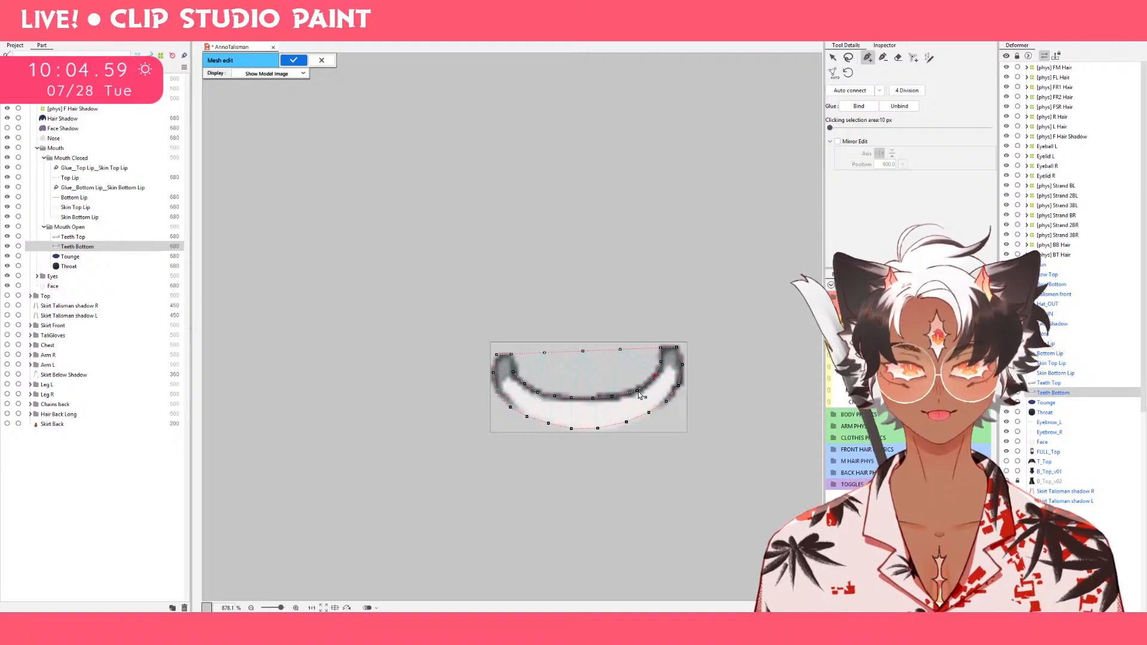
{"action": "key", "text": "b"}
{"action": "key", "text": "v"}
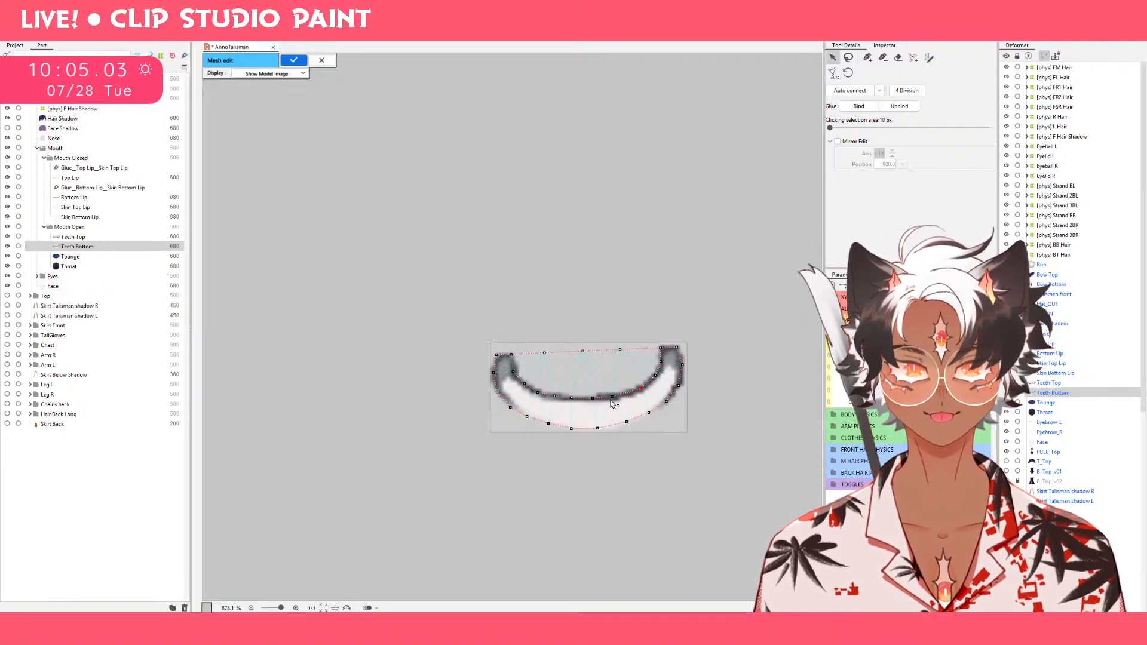
Fine-tune the inner-edge vertices from the middle of the teeth to the left tip so they follow the dark outline evenly.
{"action": "left_click", "coordinate": [616, 397]}
{"action": "left_click", "coordinate": [595, 399]}
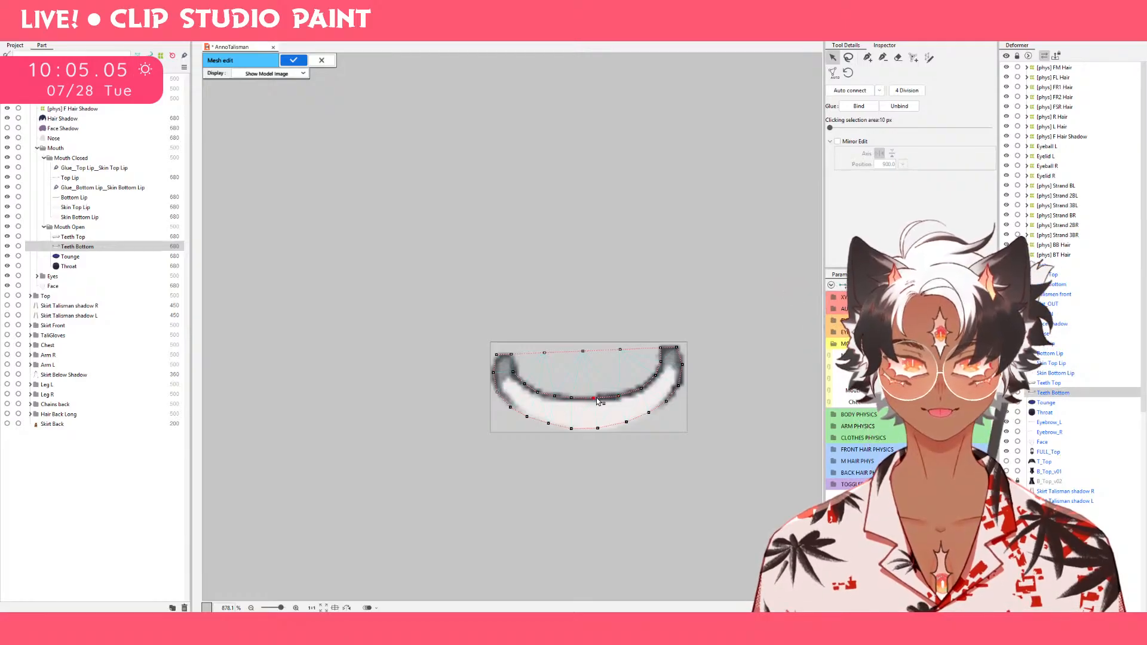
{"action": "left_click", "coordinate": [515, 373]}
{"action": "left_click", "coordinate": [523, 384]}
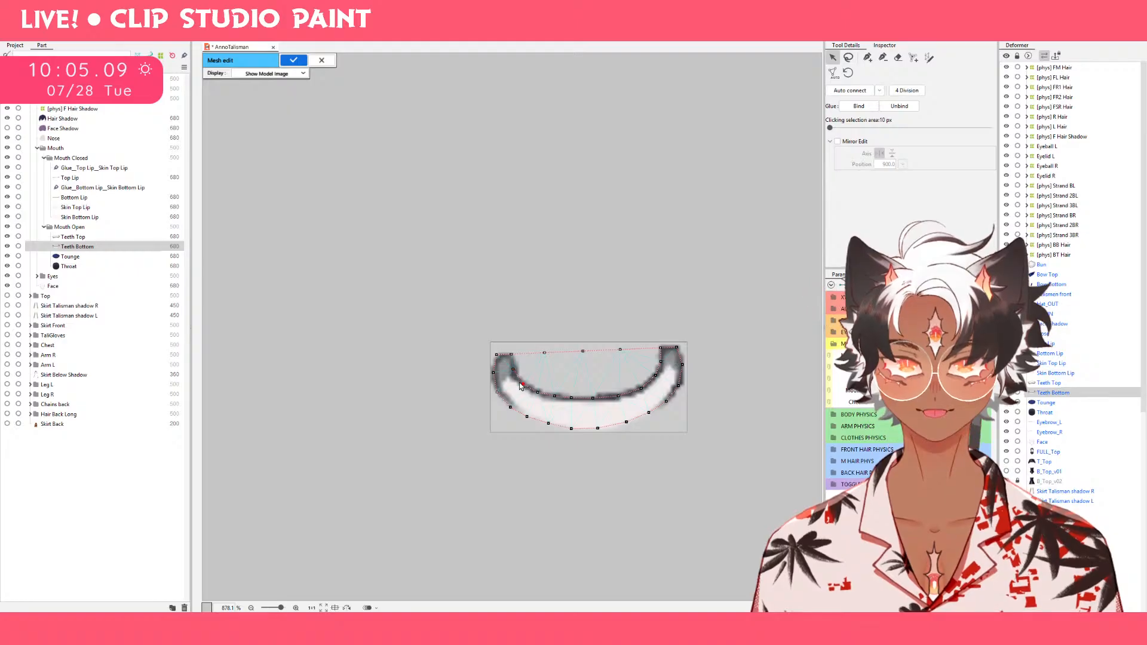
{"action": "left_click", "coordinate": [538, 394]}
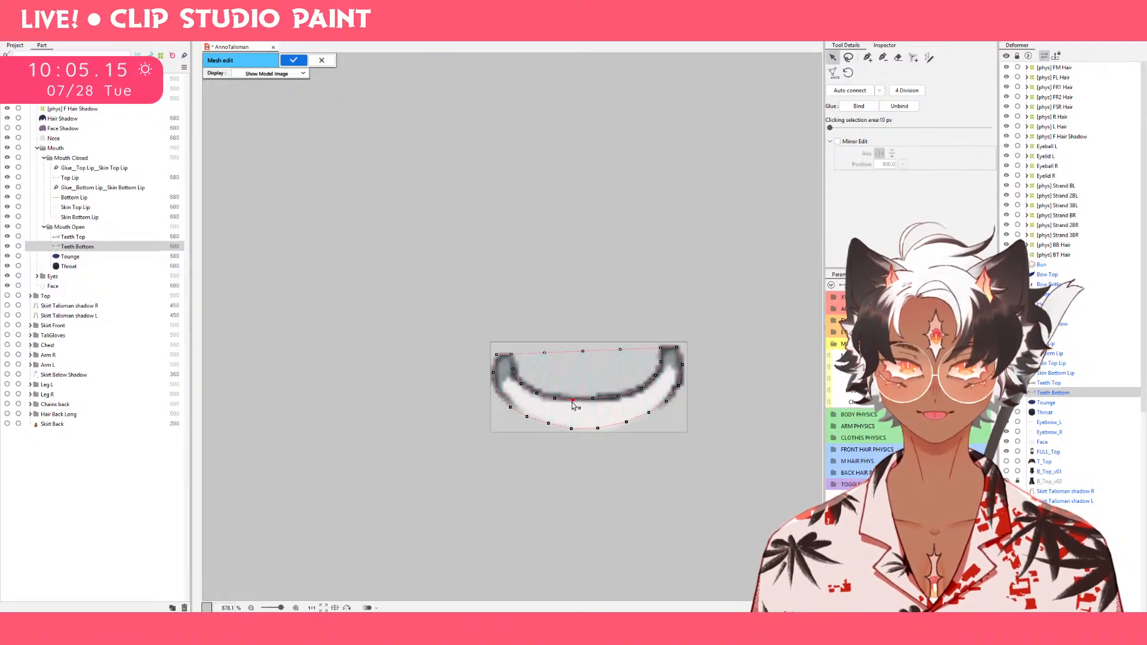
{"action": "left_click", "coordinate": [538, 393]}
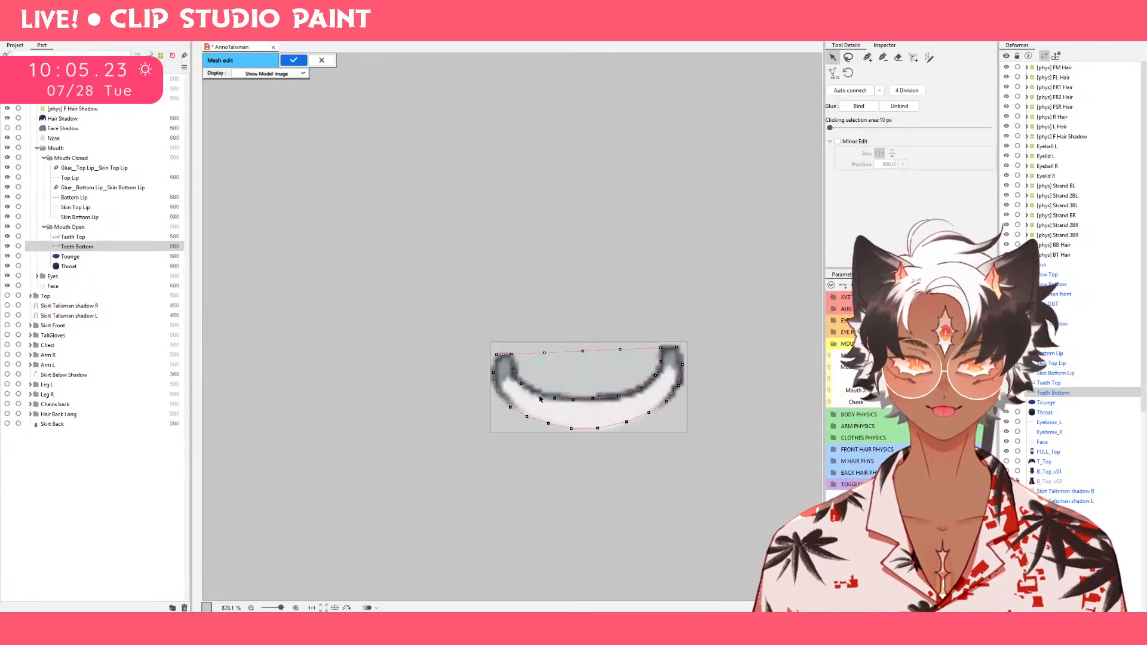
{"action": "left_click", "coordinate": [538, 394]}
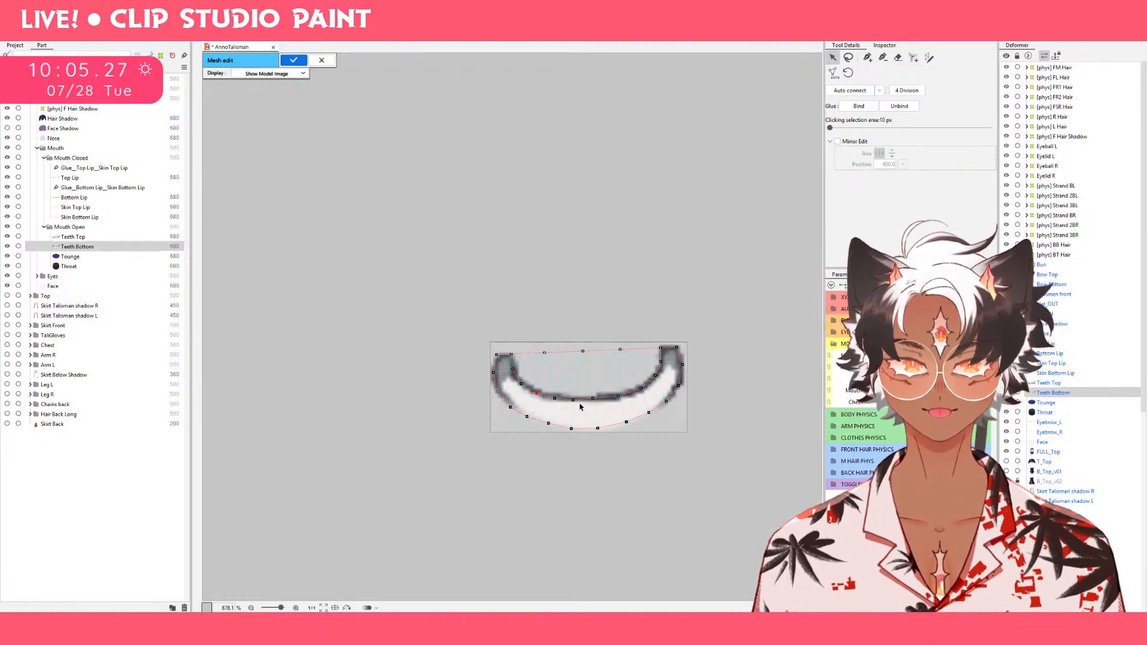
Cross-connect the inner and outer edge vertices of the lower teeth in a zigzag from the left tip down the left side.
{"action": "left_click", "coordinate": [868, 57]}
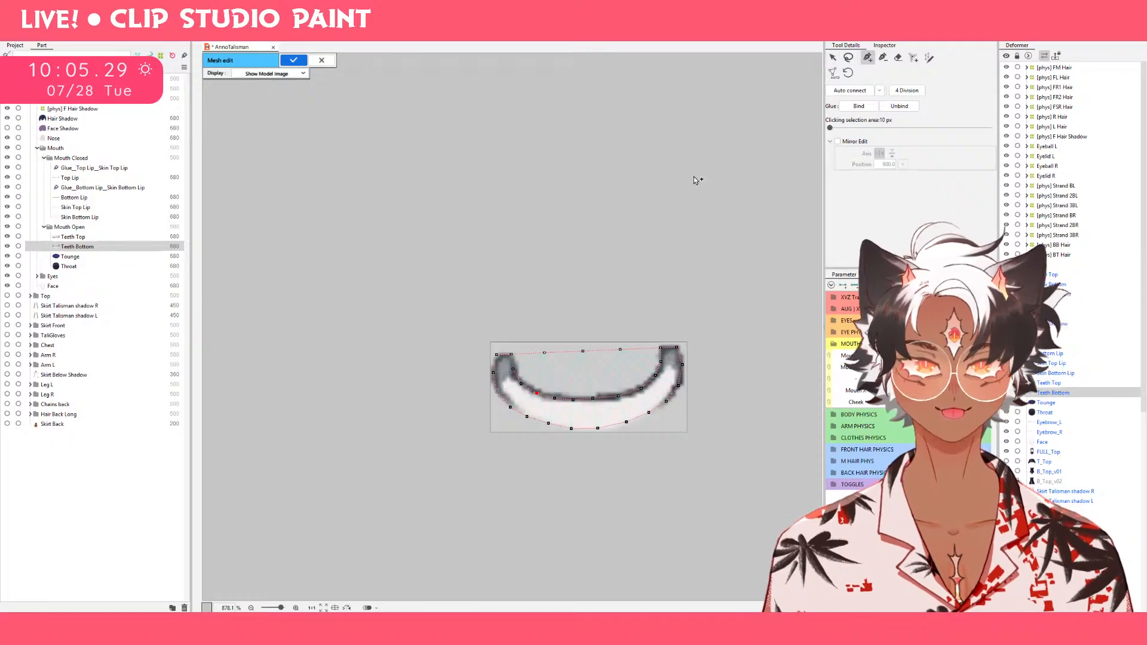
{"action": "left_click", "coordinate": [515, 321]}
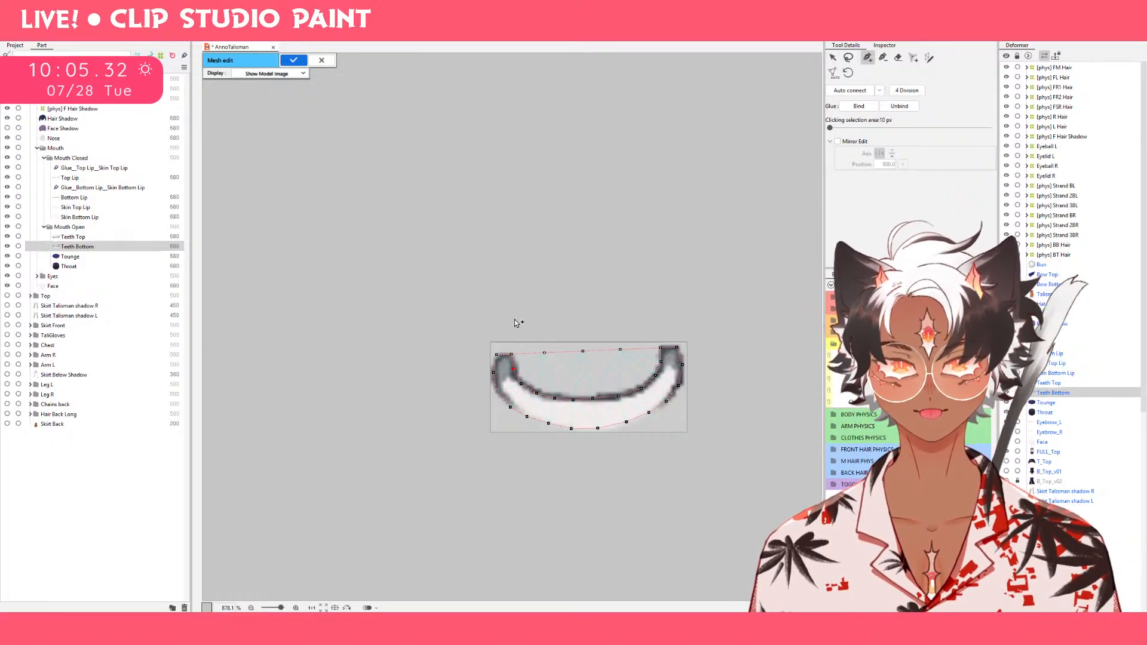
{"action": "left_click", "coordinate": [498, 356]}
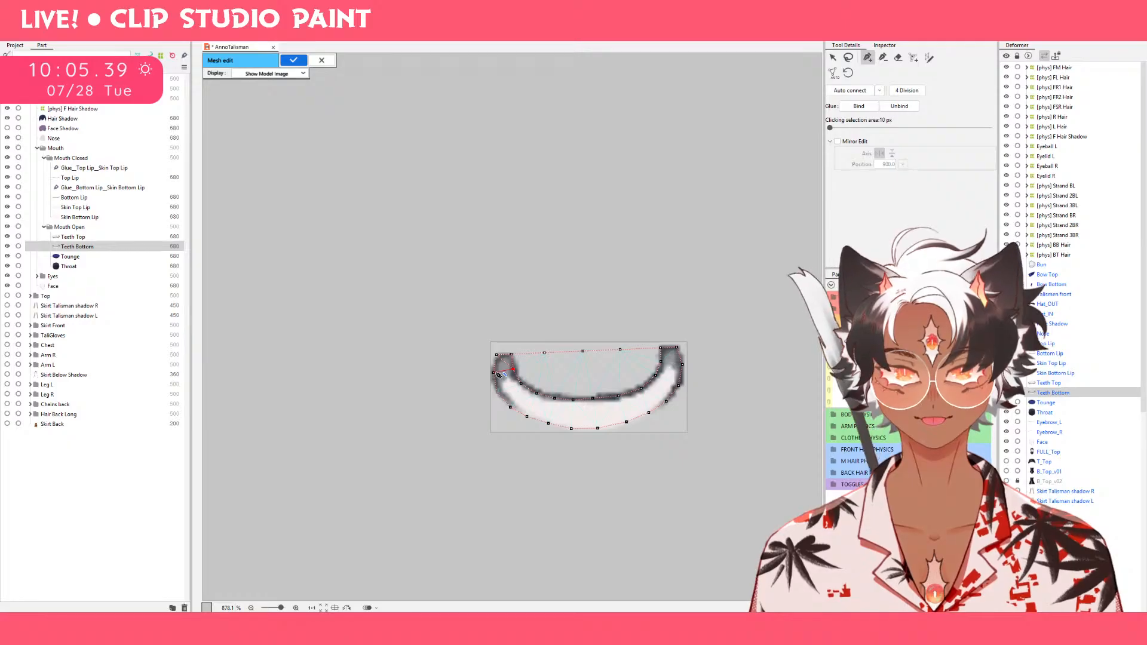
{"action": "left_click", "coordinate": [494, 374]}
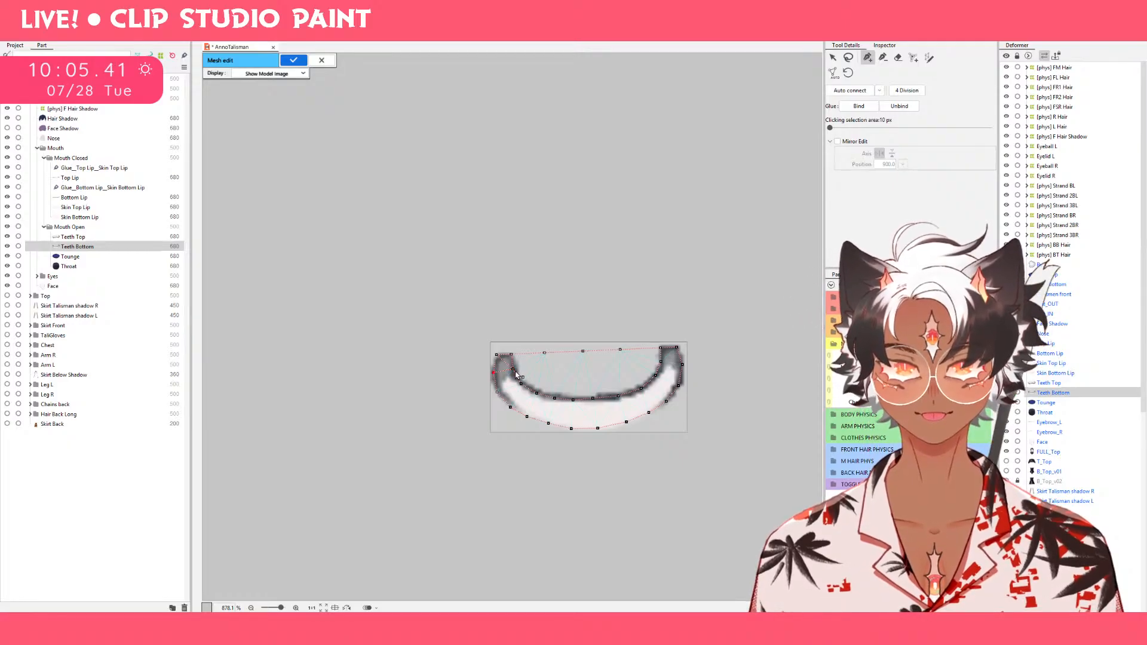
{"action": "left_click", "coordinate": [497, 392]}
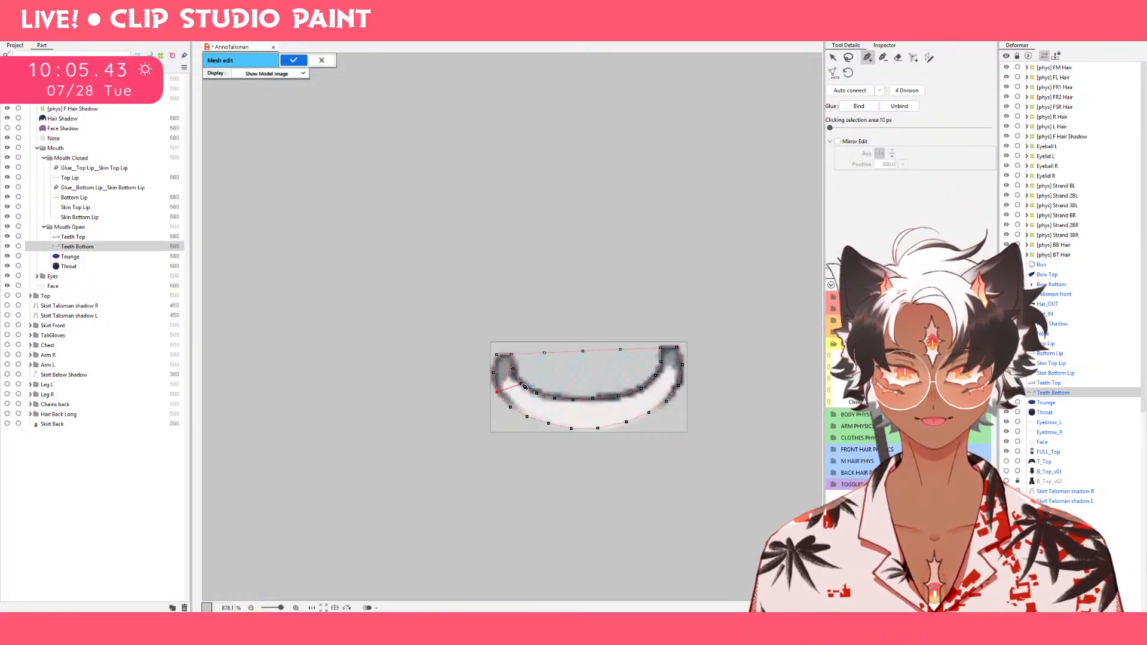
{"action": "left_click", "coordinate": [521, 384]}
{"action": "left_click", "coordinate": [509, 408]}
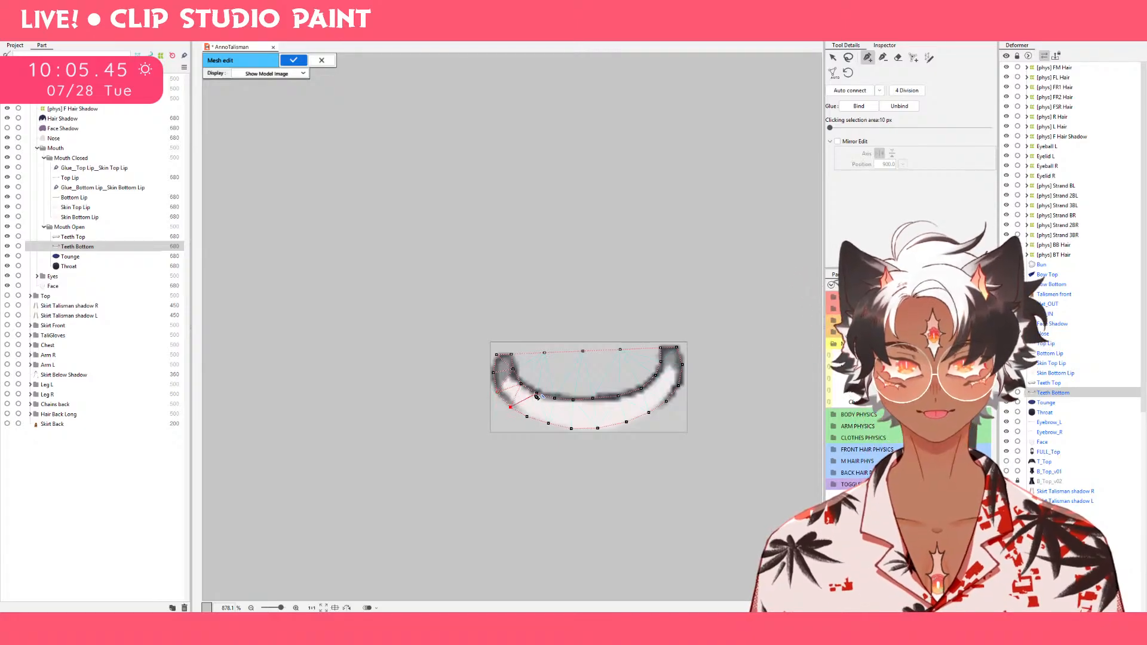
{"action": "left_click", "coordinate": [537, 394]}
{"action": "left_click", "coordinate": [528, 417]}
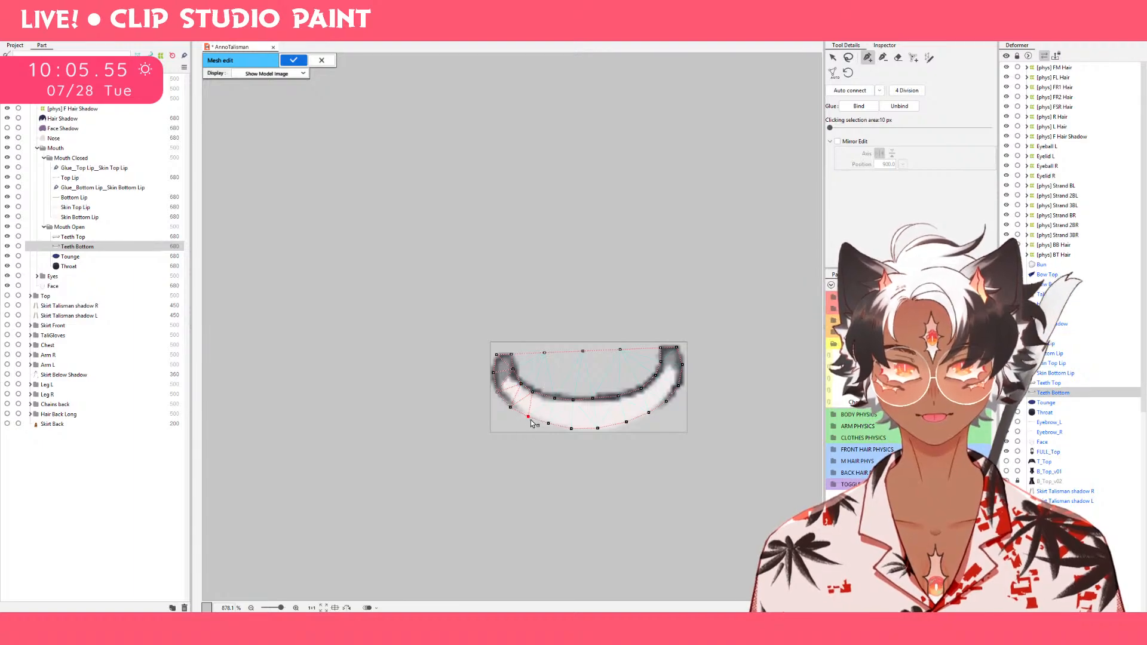
{"action": "left_click_drag", "start_coordinate": [531, 421], "coordinate": [548, 398]}
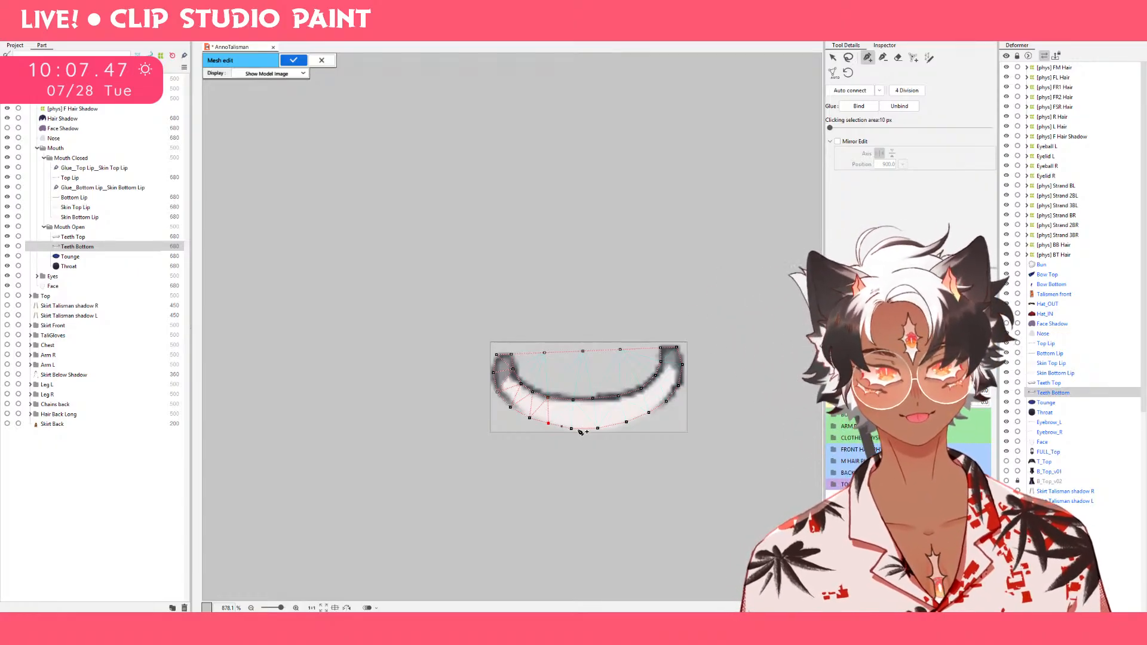
Continue the zigzag connections through the bottom middle of the teeth, shifting the inner vertices left to space them evenly.
{"action": "left_click", "coordinate": [548, 424]}
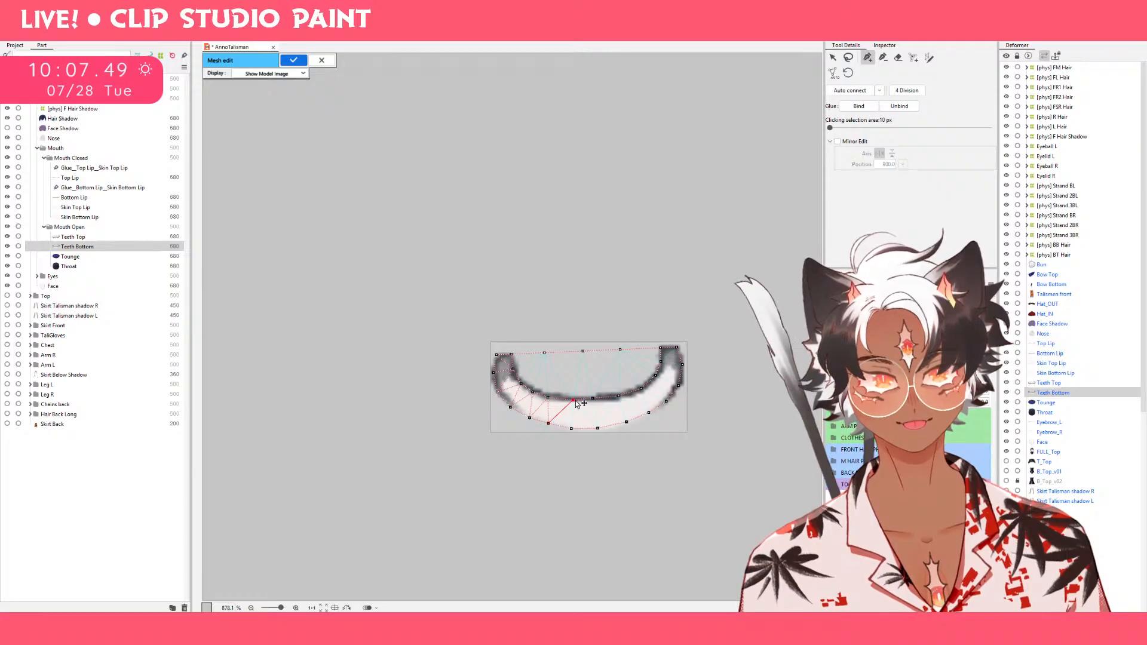
{"action": "left_click", "coordinate": [562, 400]}
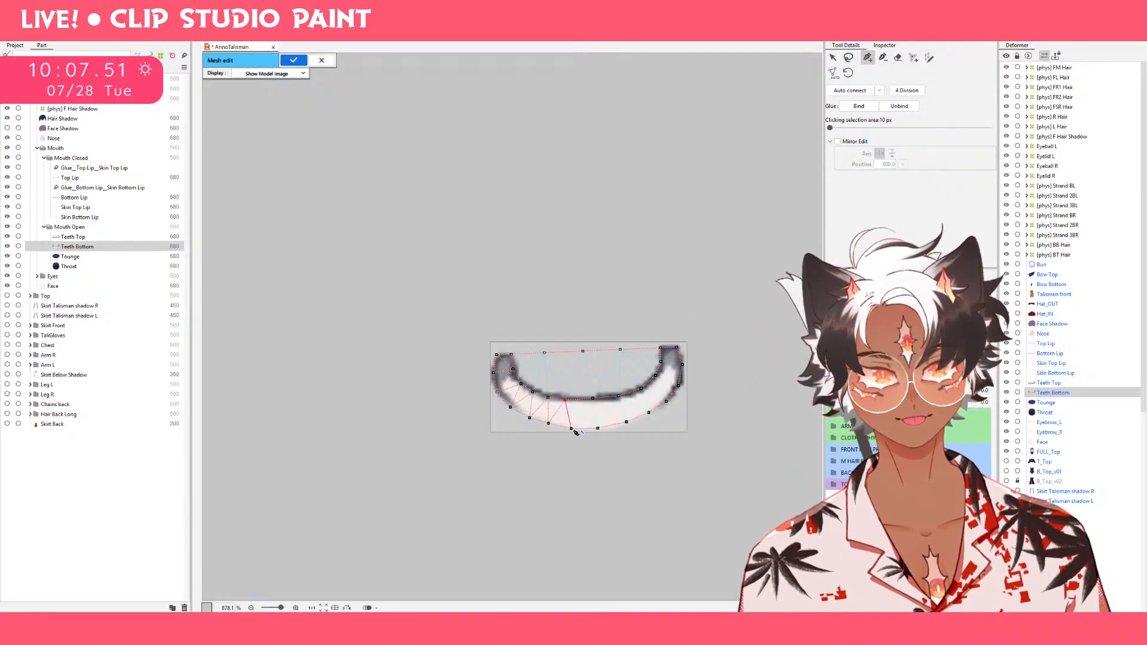
{"action": "left_click", "coordinate": [570, 429]}
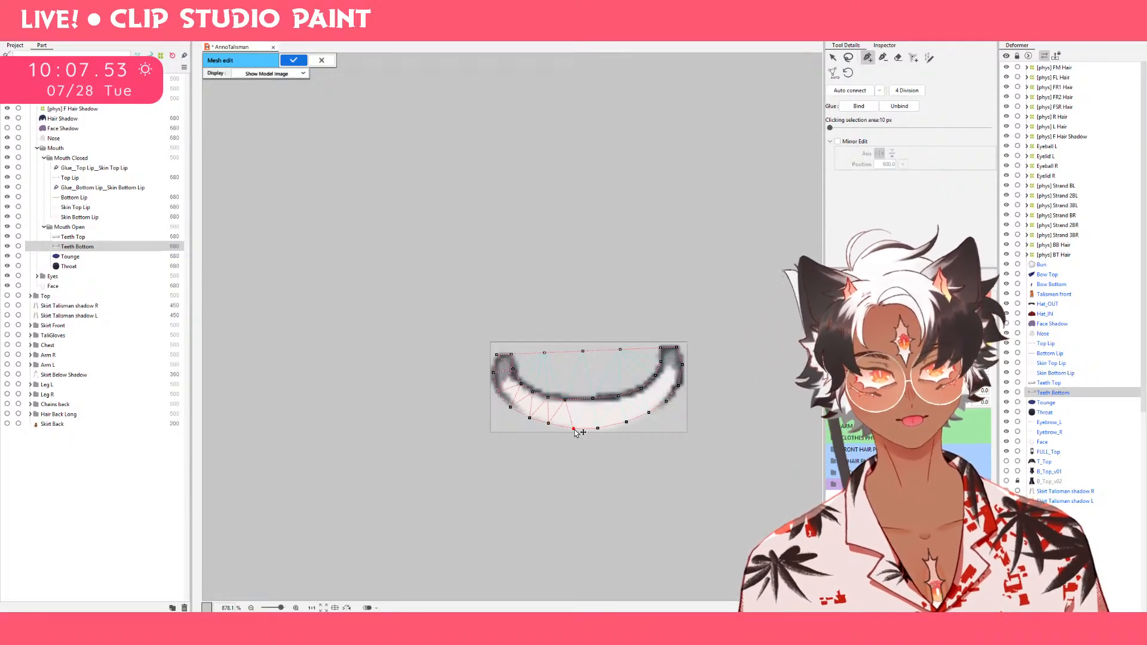
{"action": "left_click", "coordinate": [593, 398]}
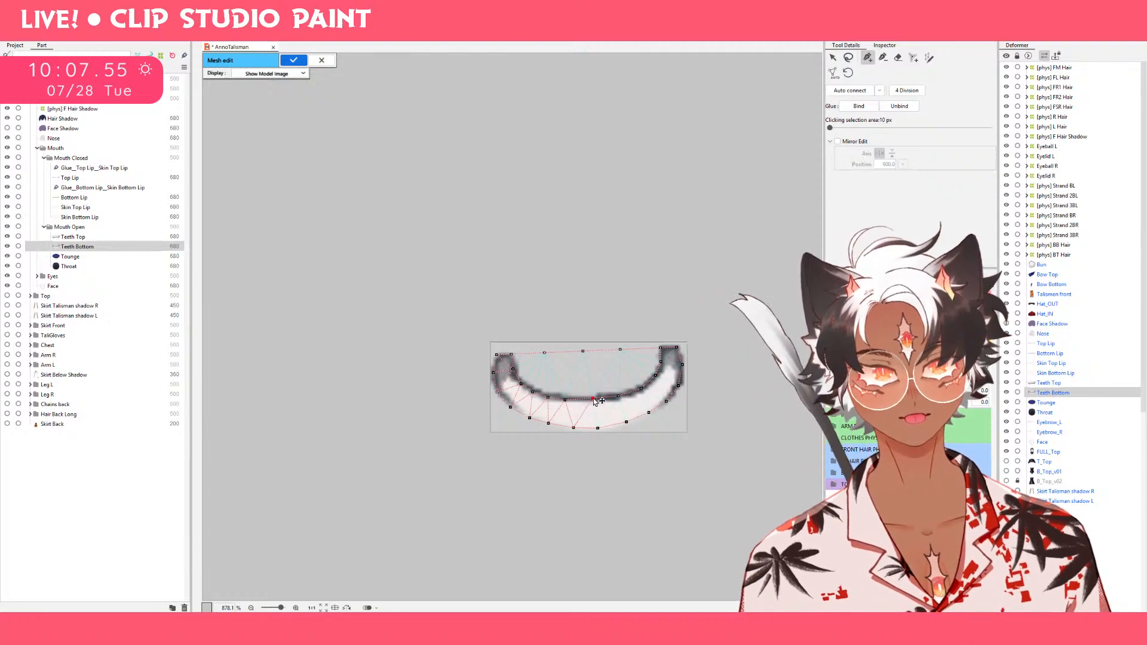
{"action": "left_click_drag", "start_coordinate": [593, 400], "coordinate": [588, 400]}
{"action": "left_click", "coordinate": [597, 428]}
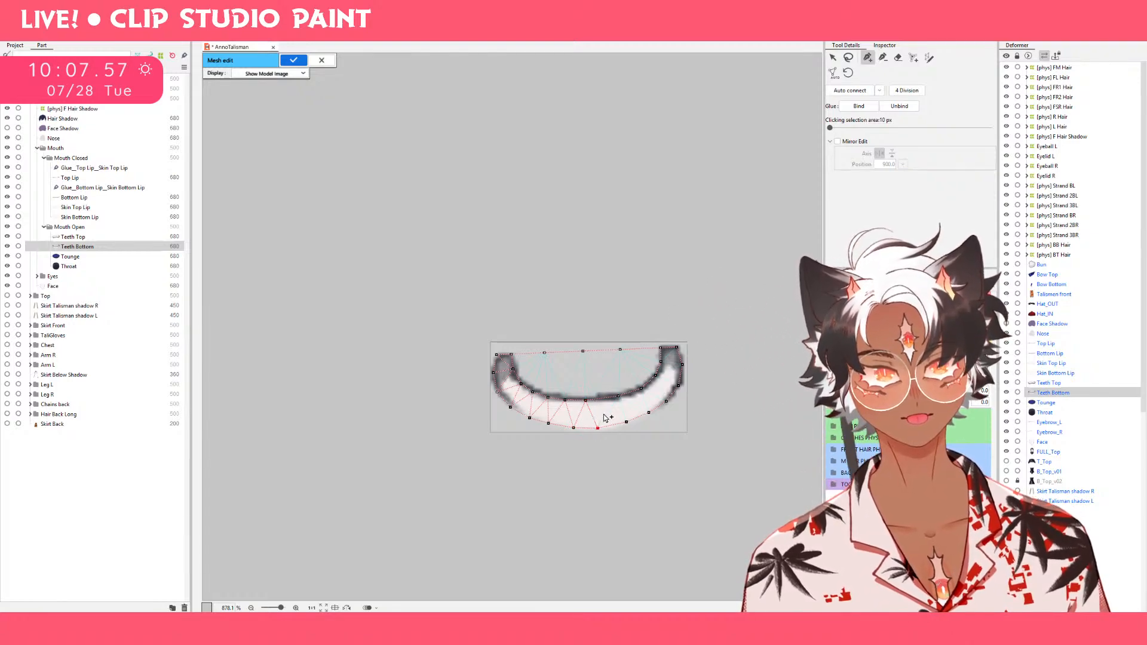
Extend the zigzag connections right of the middle, moving the next inner vertex into line with its outer neighbours.
{"action": "left_click", "coordinate": [619, 399]}
{"action": "left_click", "coordinate": [619, 399]}
{"action": "left_click_drag", "start_coordinate": [619, 399], "coordinate": [608, 399]}
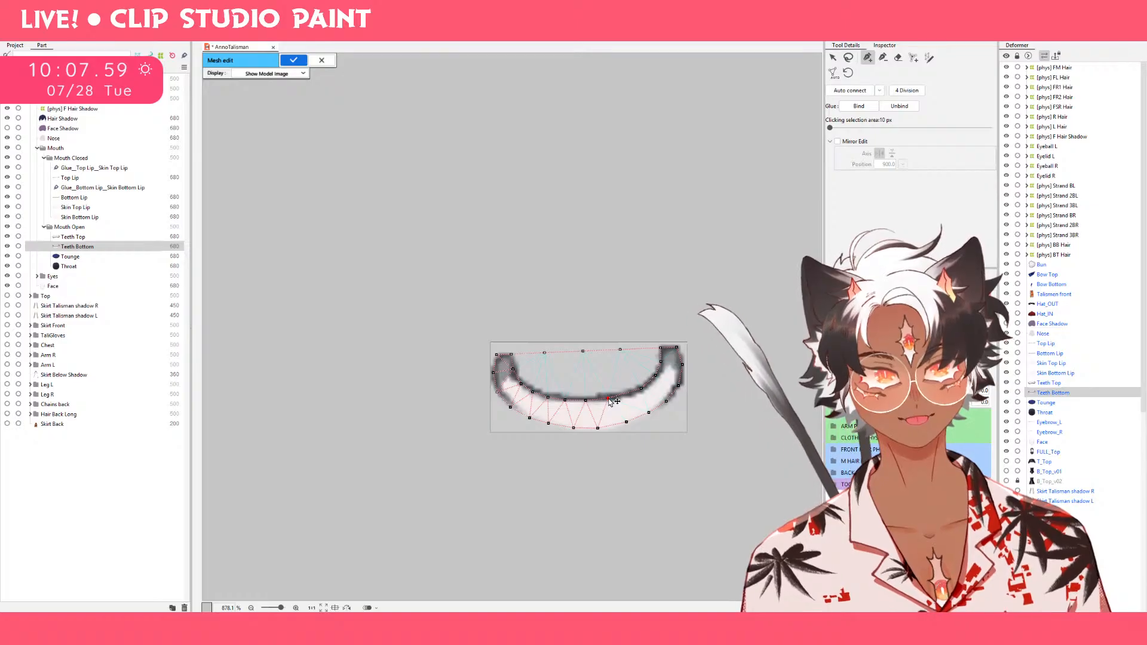
{"action": "left_click", "coordinate": [626, 421]}
{"action": "left_click", "coordinate": [628, 394]}
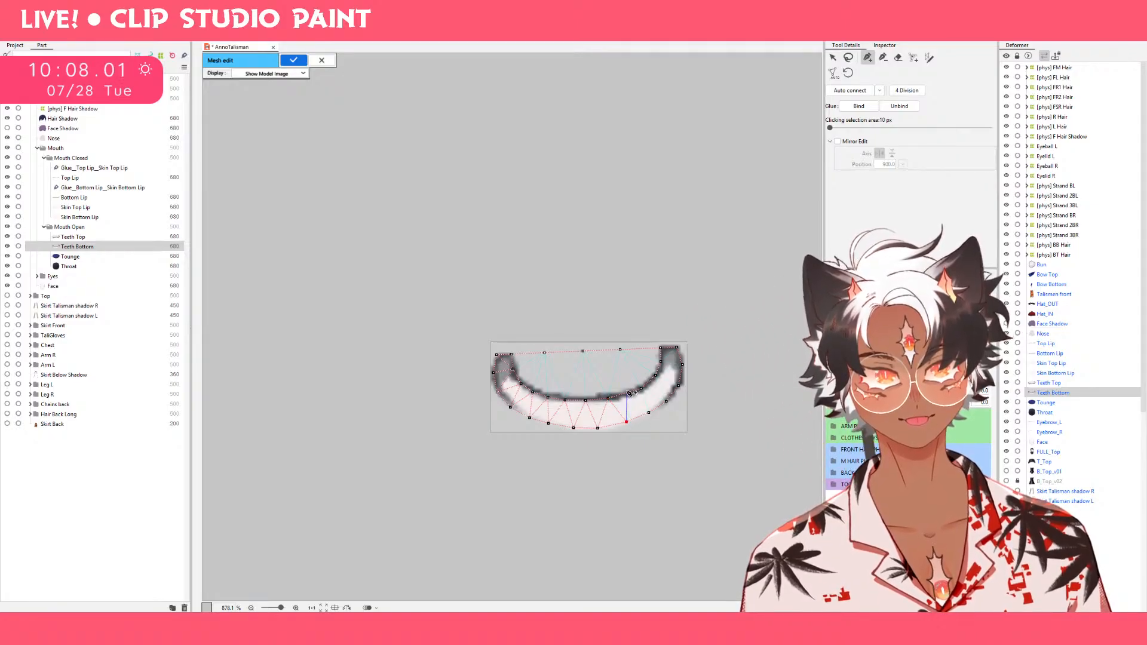
{"action": "left_click", "coordinate": [649, 412]}
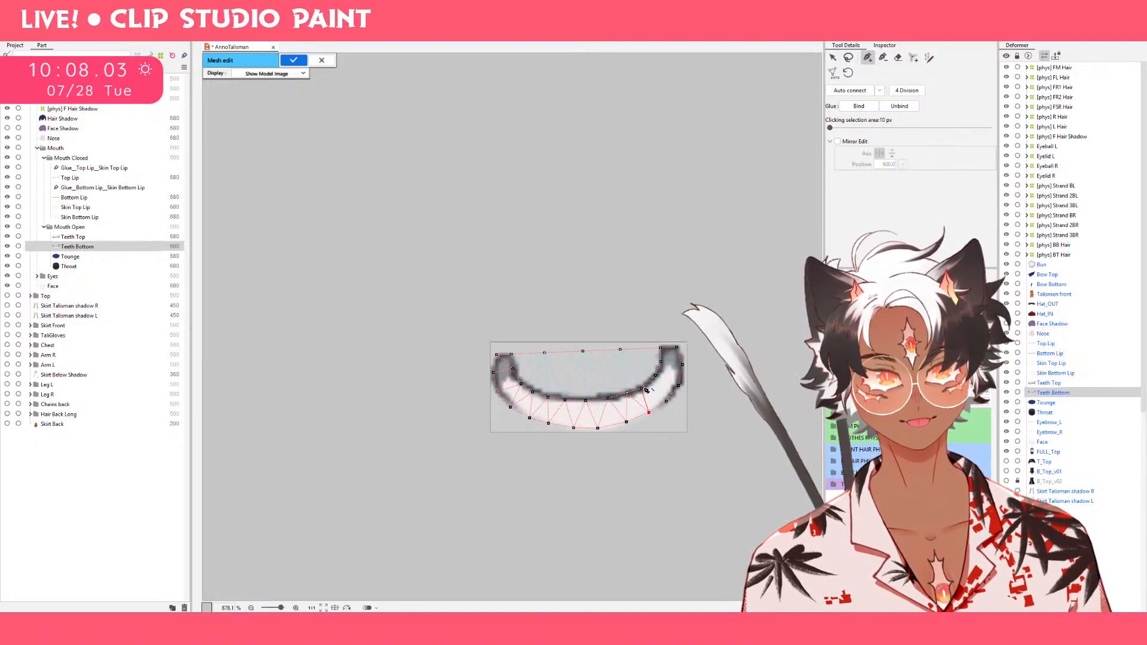
Complete the cross-connections up the right side to the right tip, repositioning the outer vertices to pair with the inner ones.
{"action": "left_click", "coordinate": [644, 389]}
{"action": "left_click_drag", "start_coordinate": [643, 389], "coordinate": [669, 397]}
{"action": "left_click", "coordinate": [667, 401]}
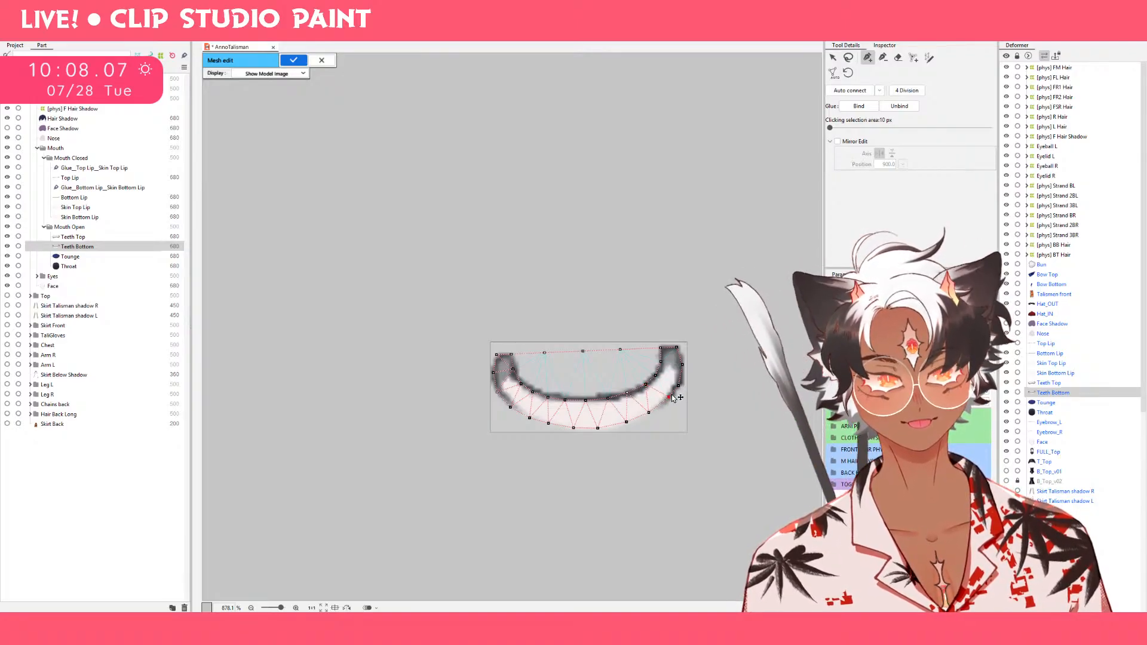
{"action": "left_click", "coordinate": [656, 376]}
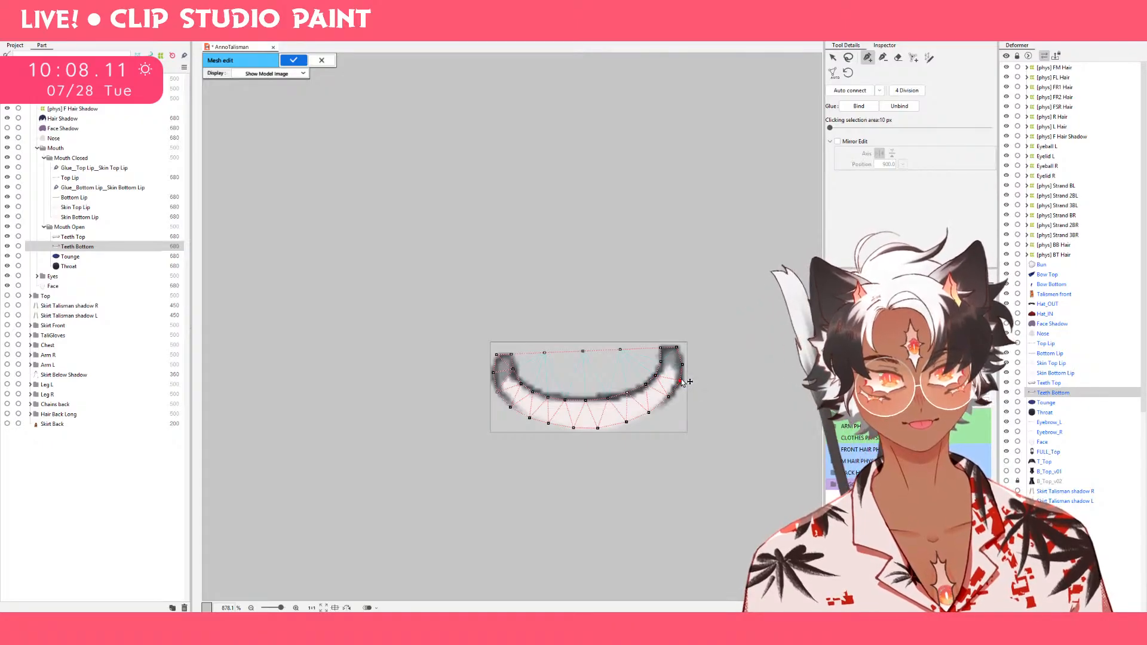
{"action": "left_click", "coordinate": [680, 379]}
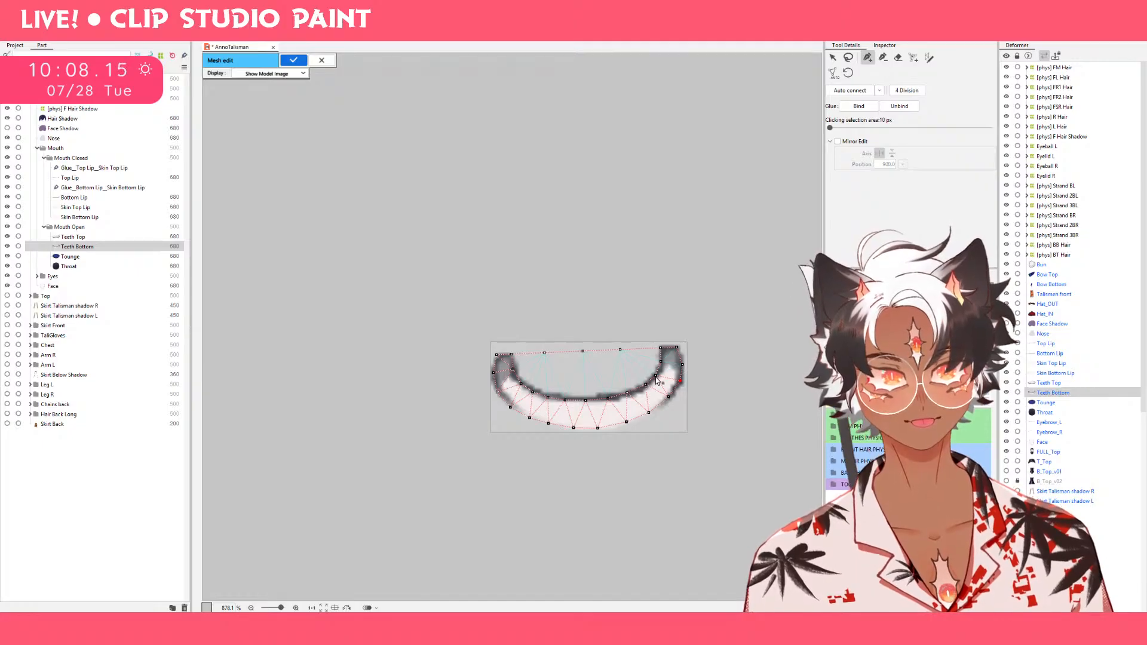
{"action": "left_click", "coordinate": [656, 377]}
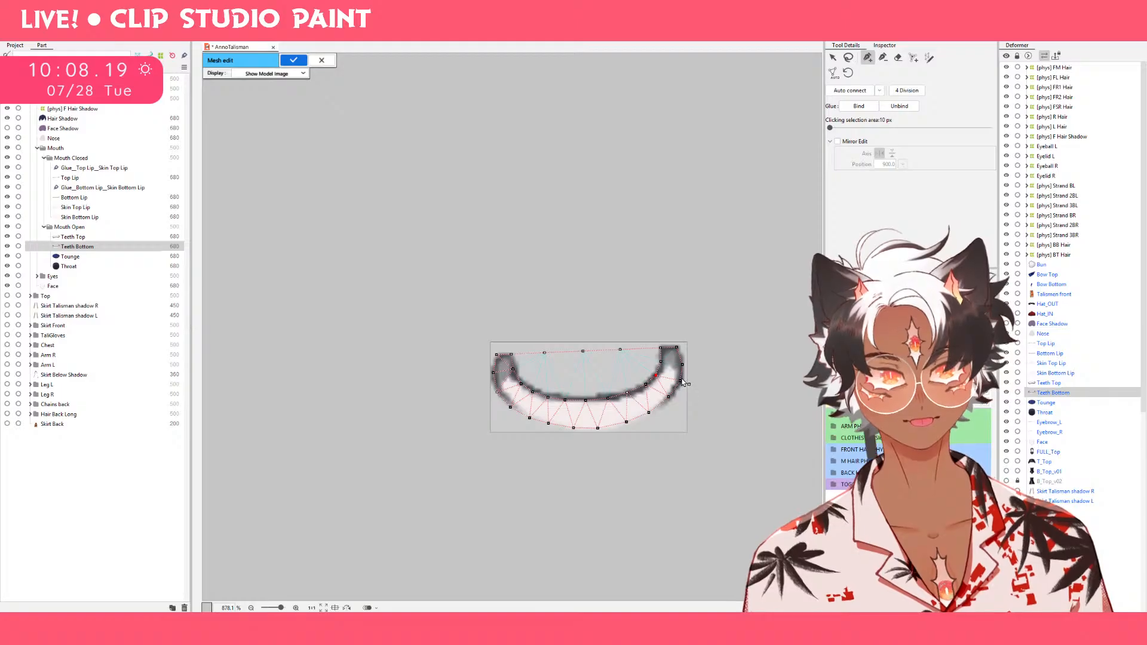
{"action": "left_click", "coordinate": [683, 364]}
{"action": "left_click", "coordinate": [662, 361]}
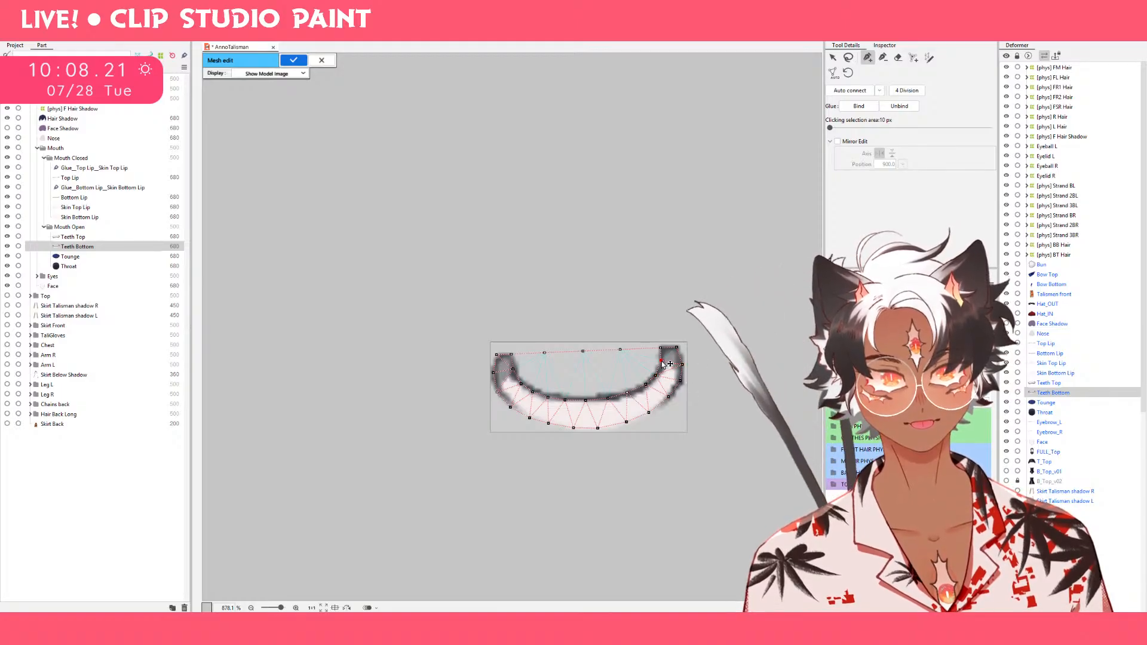
{"action": "left_click", "coordinate": [677, 348]}
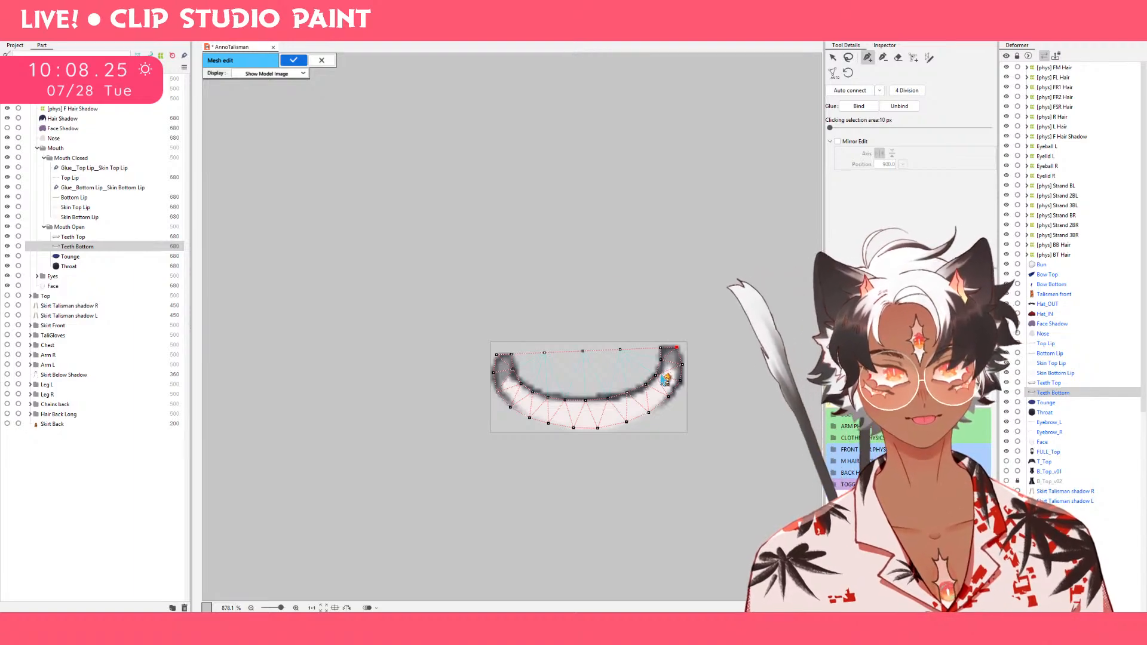
Deselect the right tip vertex and fine-tune the inner-edge vertices on the right side of the teeth.
{"action": "key", "text": "ctrl+e"}
{"action": "left_click", "coordinate": [617, 328]}
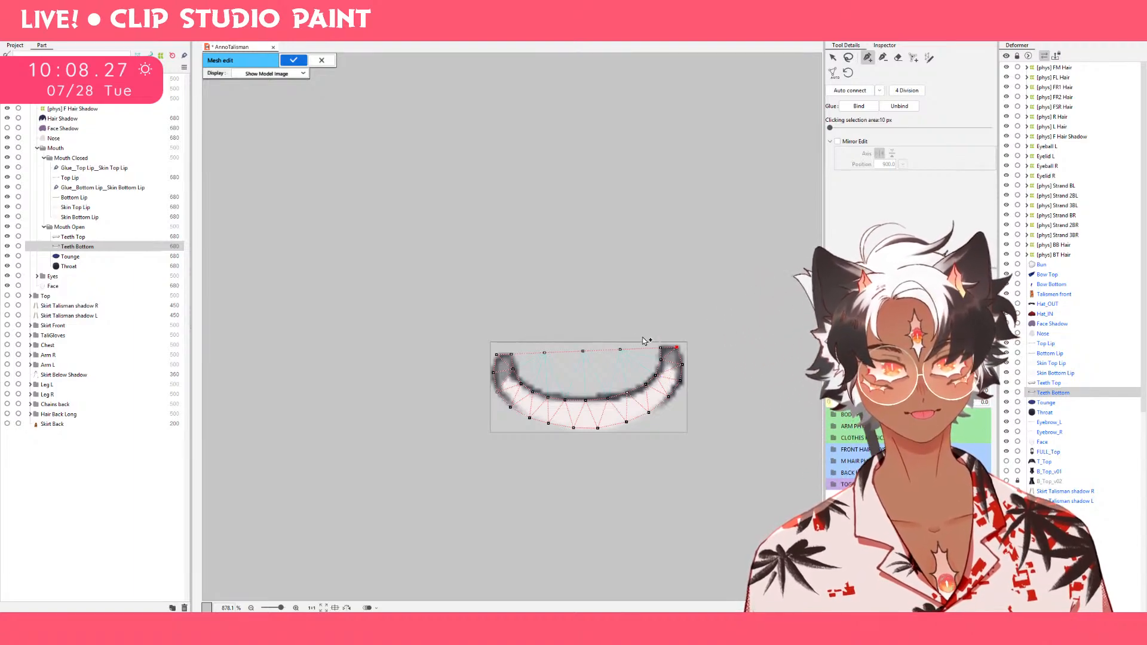
{"action": "key", "text": "s"}
{"action": "key", "text": "q"}
{"action": "key", "text": "a"}
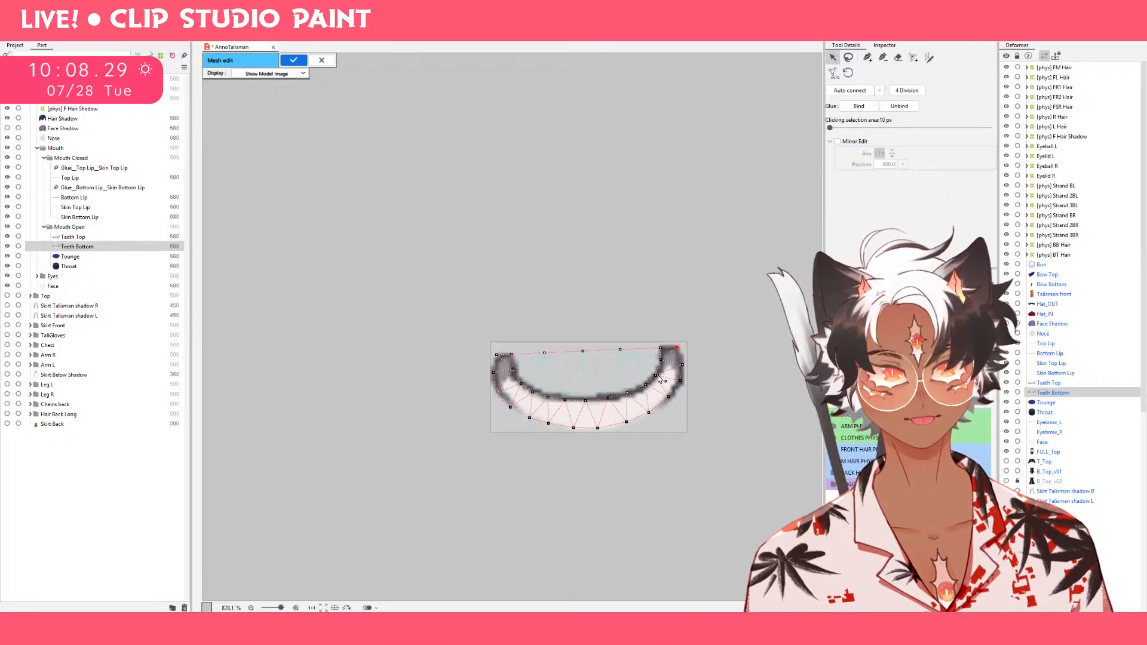
{"action": "left_click", "coordinate": [657, 374]}
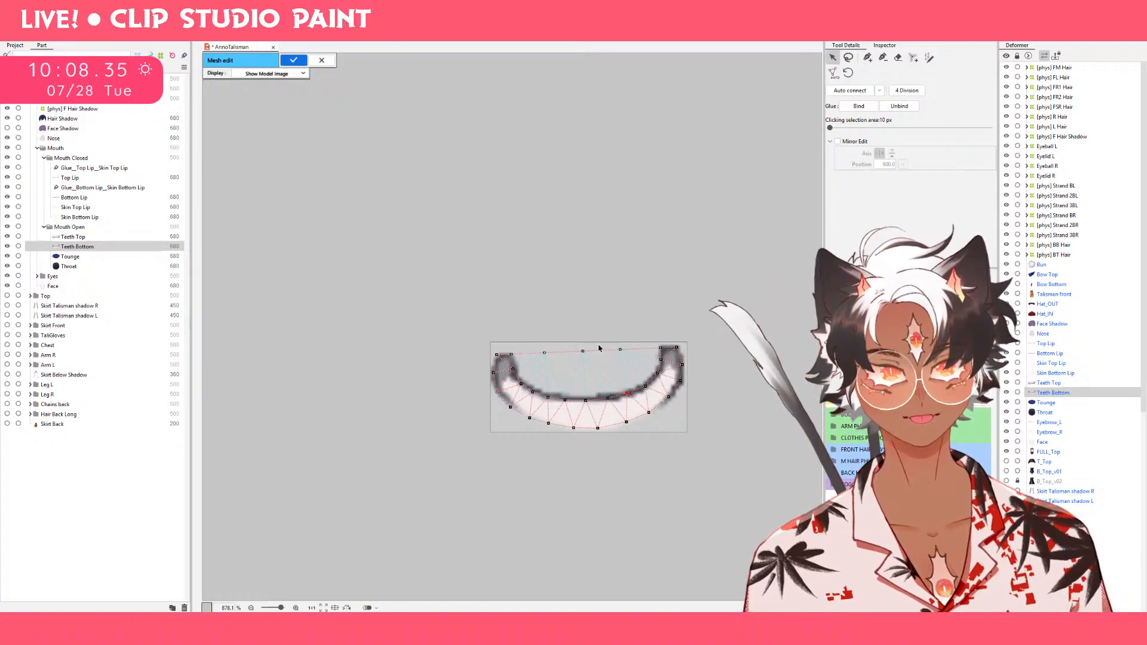
{"action": "key", "text": "q"}
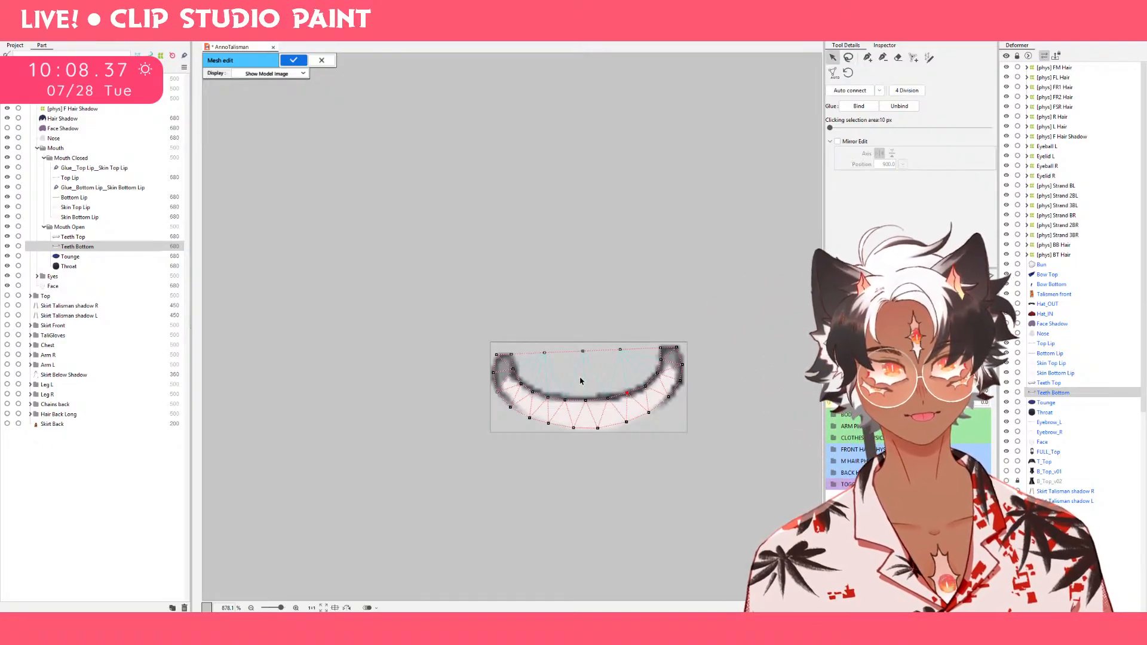
Place a connected row of four vertices across the open area between the inner teeth curve and the top edge line.
{"action": "key", "text": "p"}
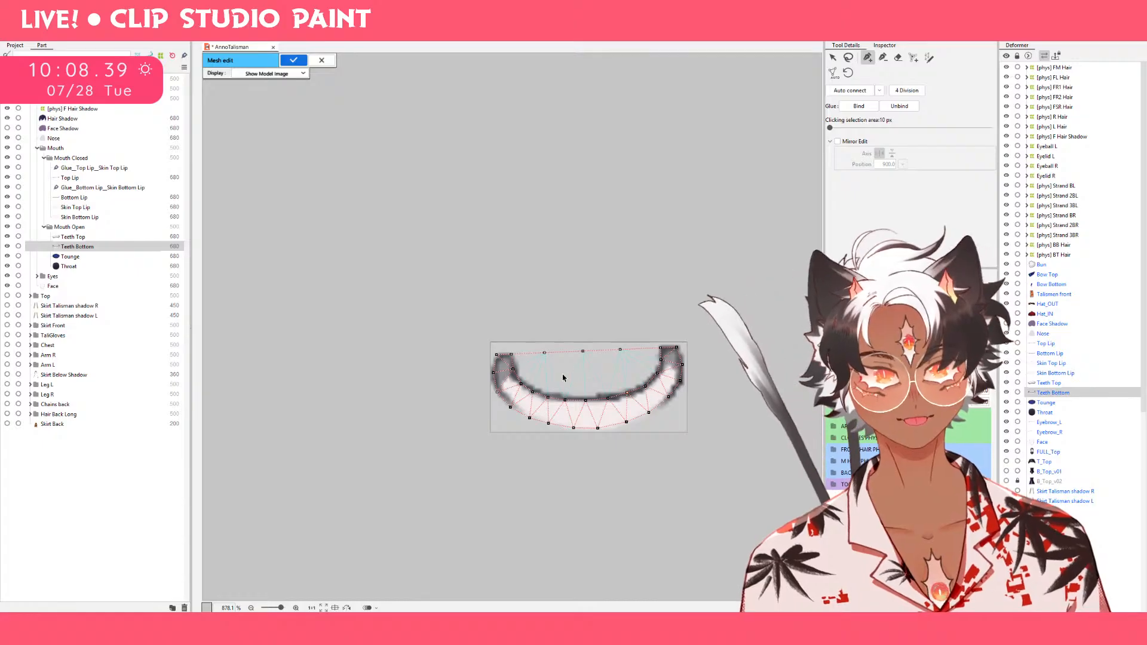
{"action": "left_click", "coordinate": [561, 371]}
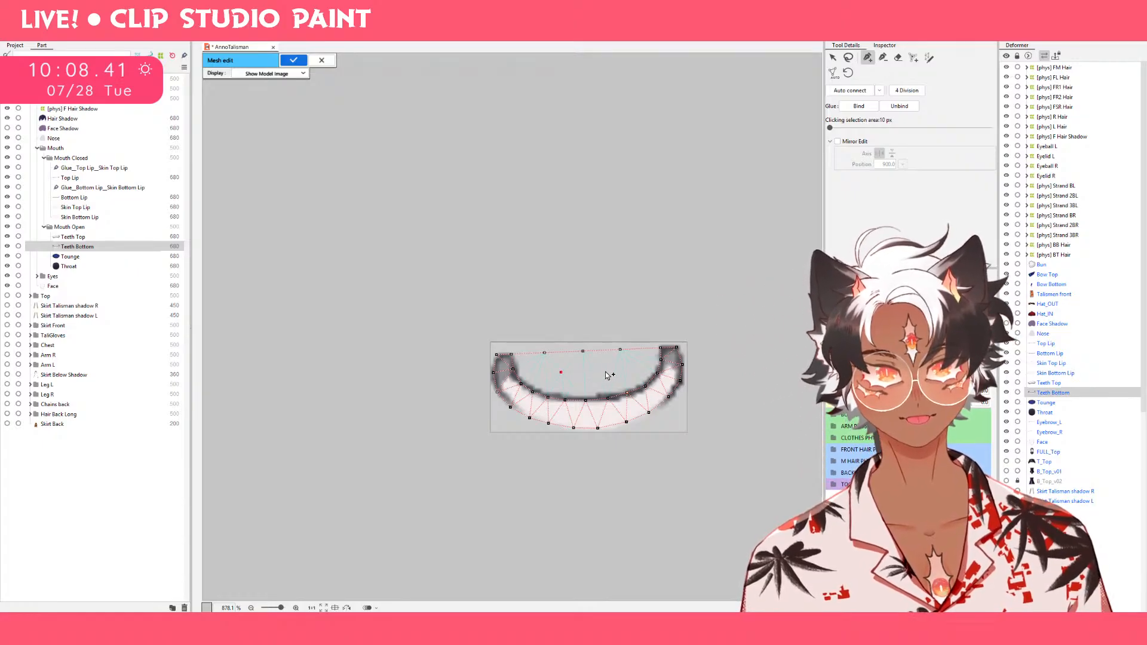
{"action": "left_click", "coordinate": [641, 365]}
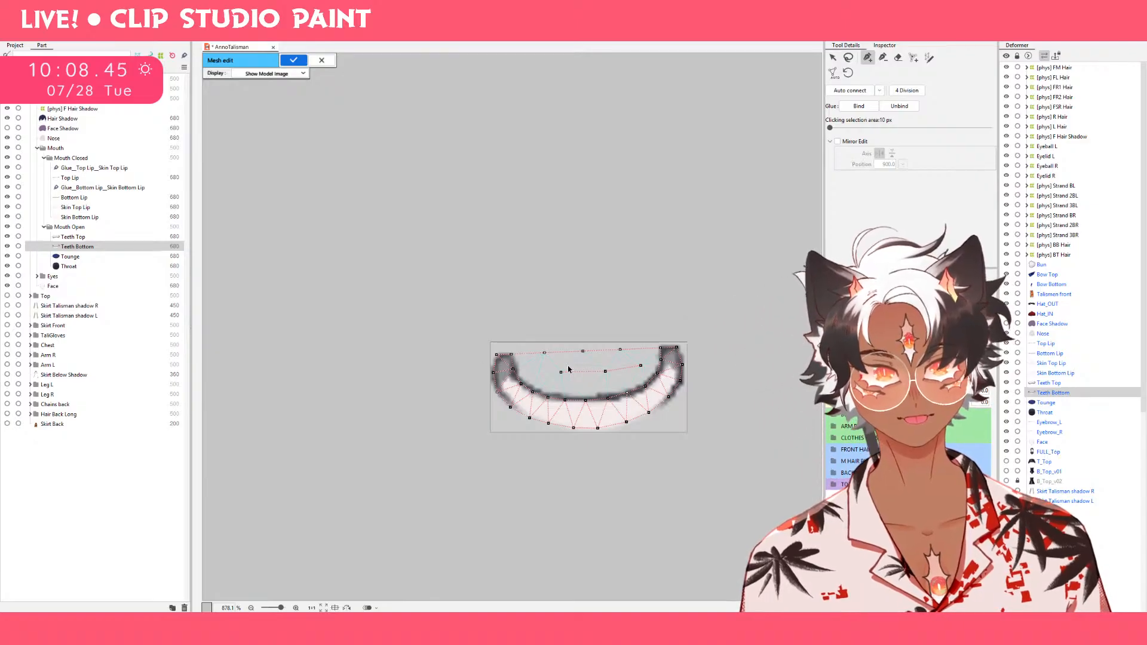
{"action": "left_click", "coordinate": [533, 368]}
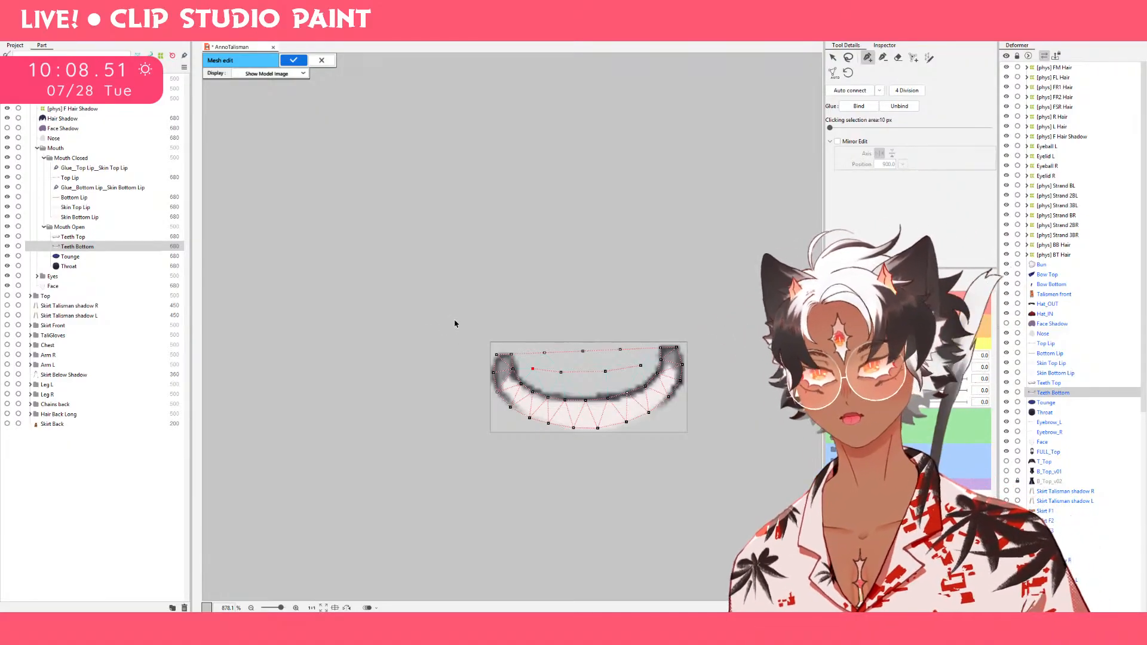
{"action": "left_click", "coordinate": [482, 350]}
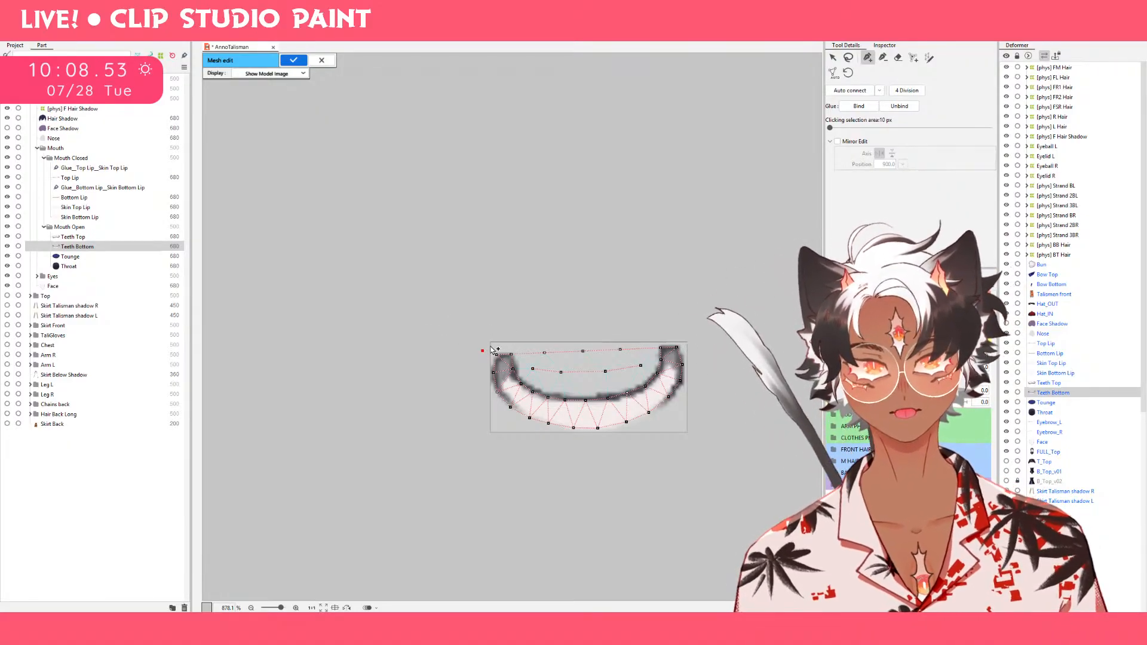
{"action": "left_click", "coordinate": [501, 340]}
{"action": "left_click", "coordinate": [527, 341]}
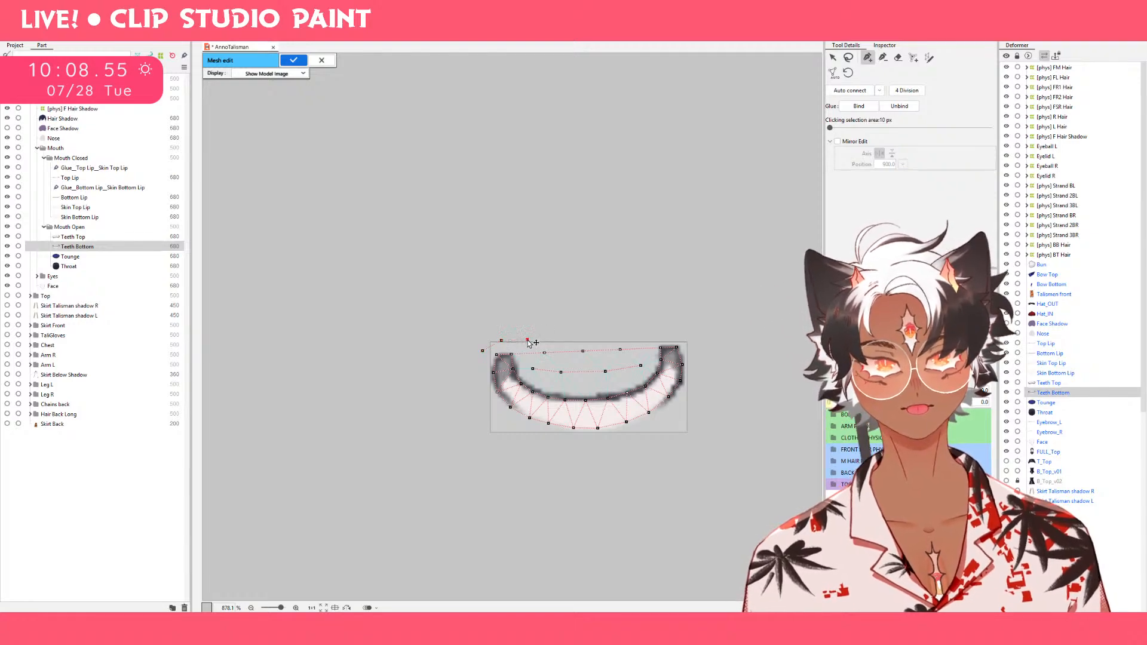
{"action": "left_click", "coordinate": [599, 339]}
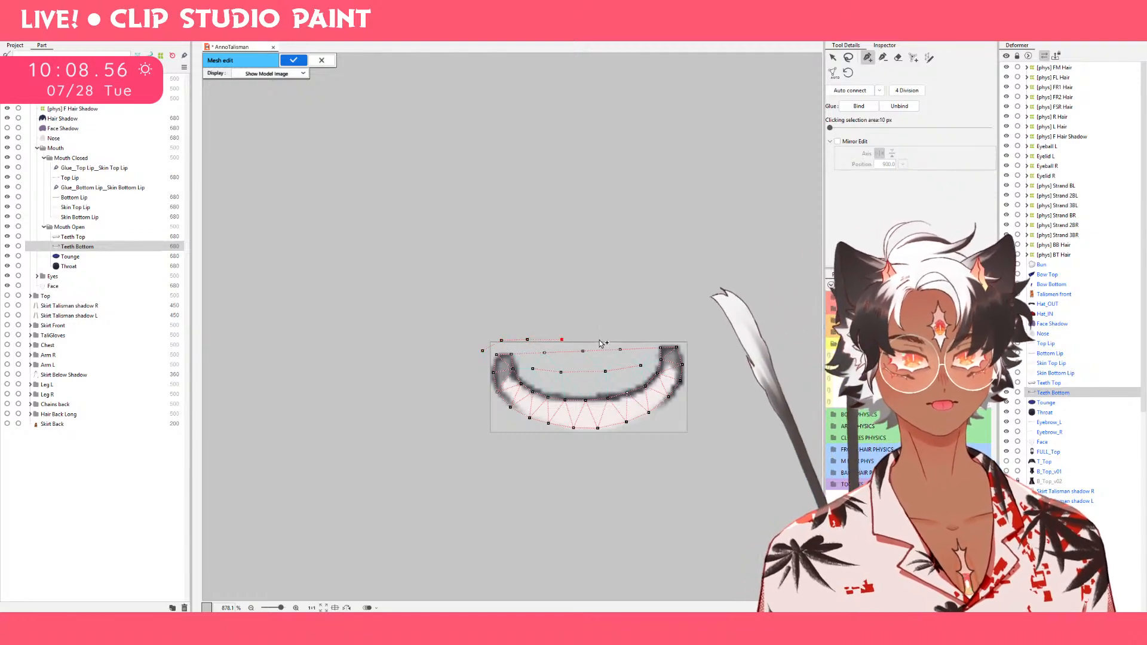
{"action": "left_click", "coordinate": [642, 337]}
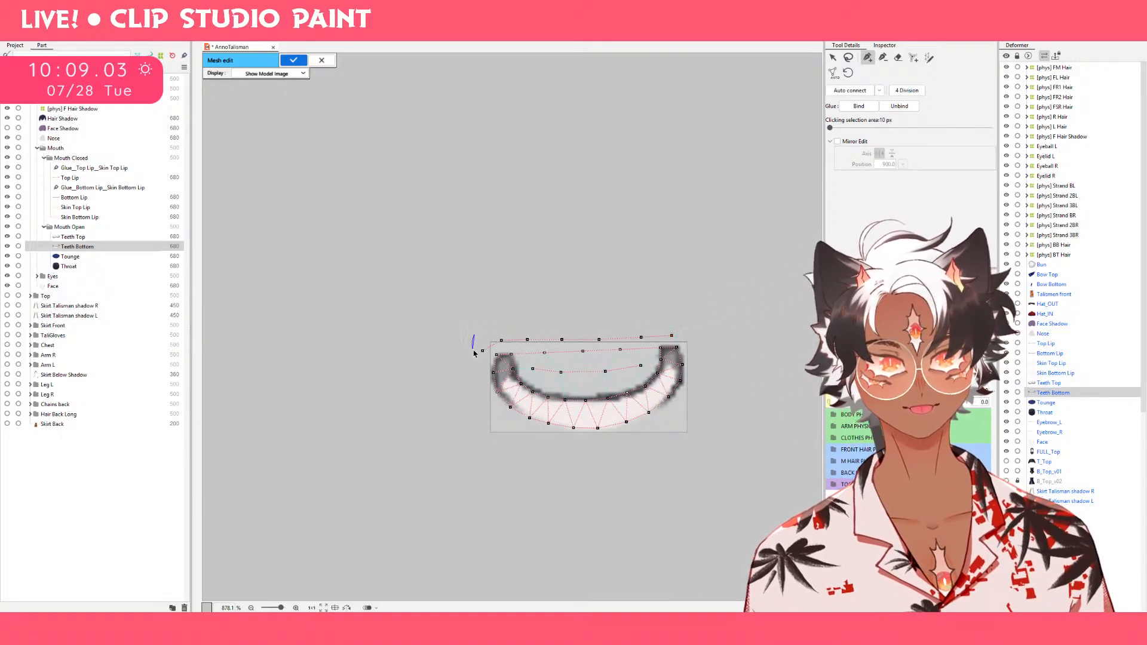
{"action": "mouse_move", "coordinate": [477, 357]}
{"action": "left_mouse_down"}
{"action": "mouse_move", "coordinate": [474, 342]}
{"action": "mouse_move", "coordinate": [541, 336]}
{"action": "mouse_move", "coordinate": [711, 344]}
{"action": "mouse_move", "coordinate": [705, 302]}
{"action": "mouse_move", "coordinate": [521, 343]}
{"action": "left_mouse_up"}
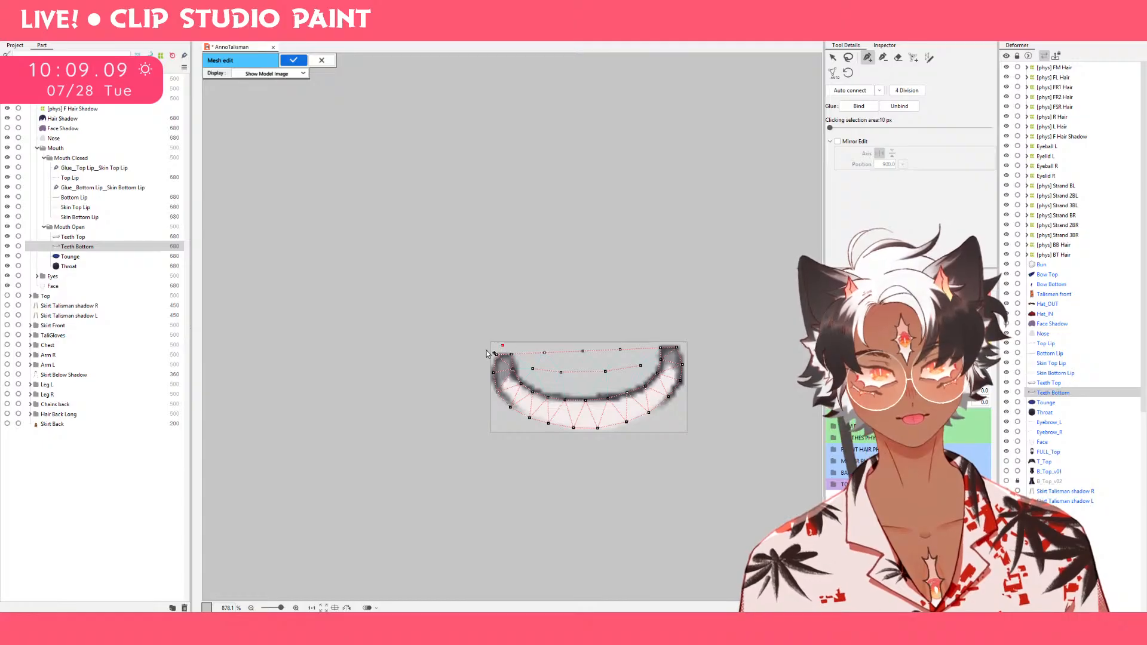
Place connected outer boundary vertices along the top edge of the Teeth Bottom mesh and down its right side.
{"action": "left_click", "coordinate": [527, 346]}
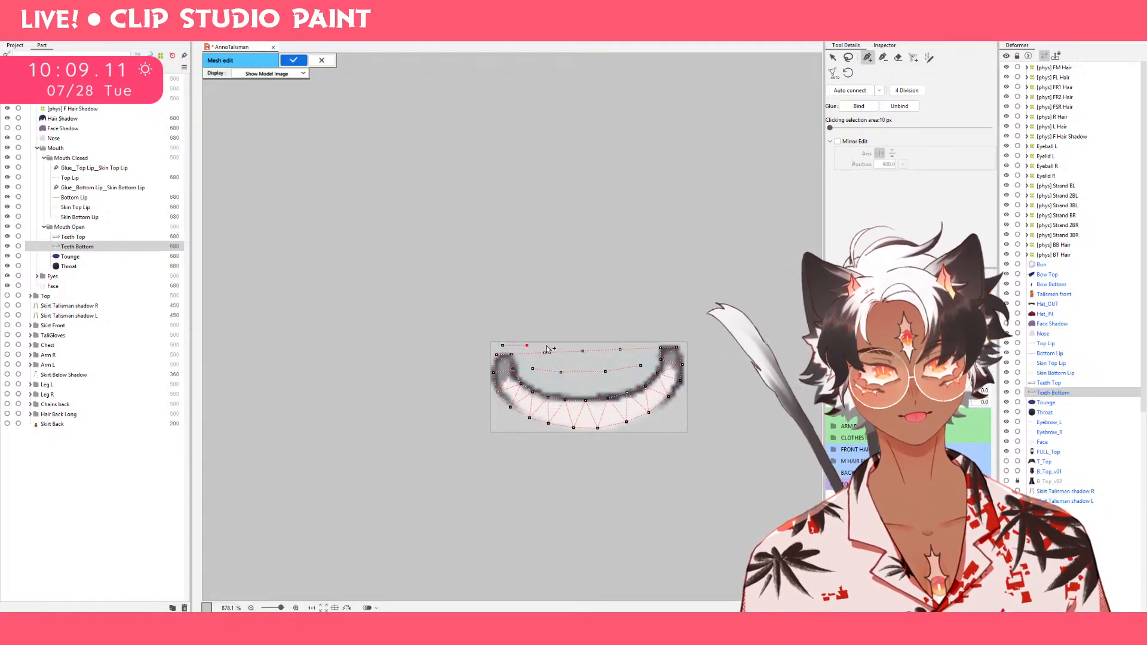
{"action": "left_click", "coordinate": [595, 342]}
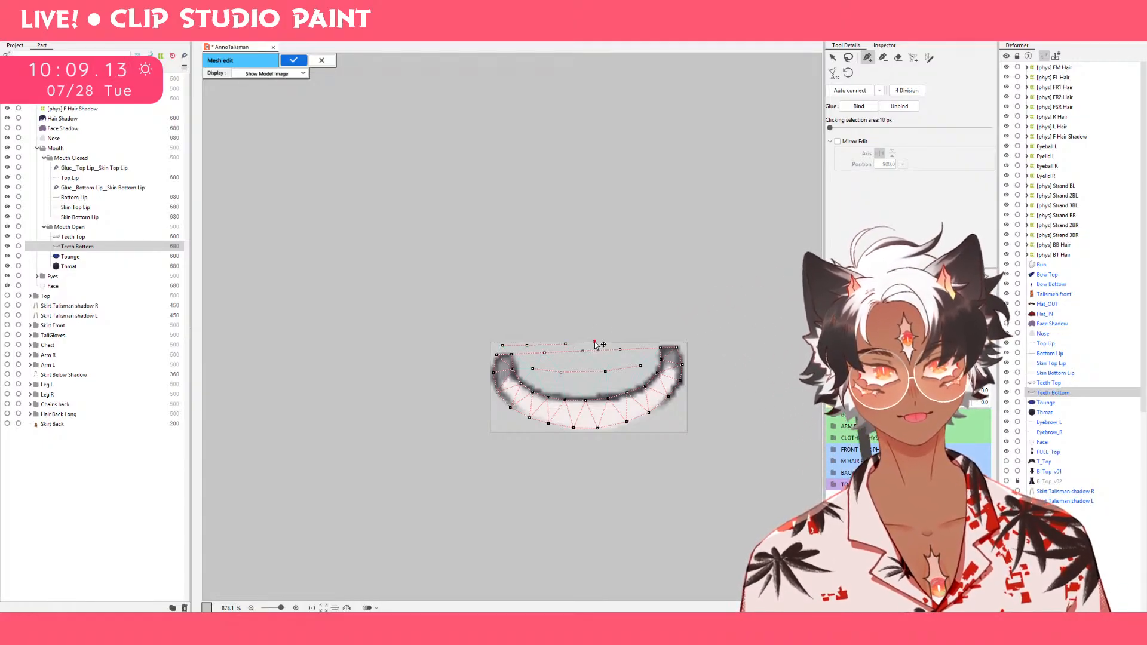
{"action": "left_click", "coordinate": [642, 339]}
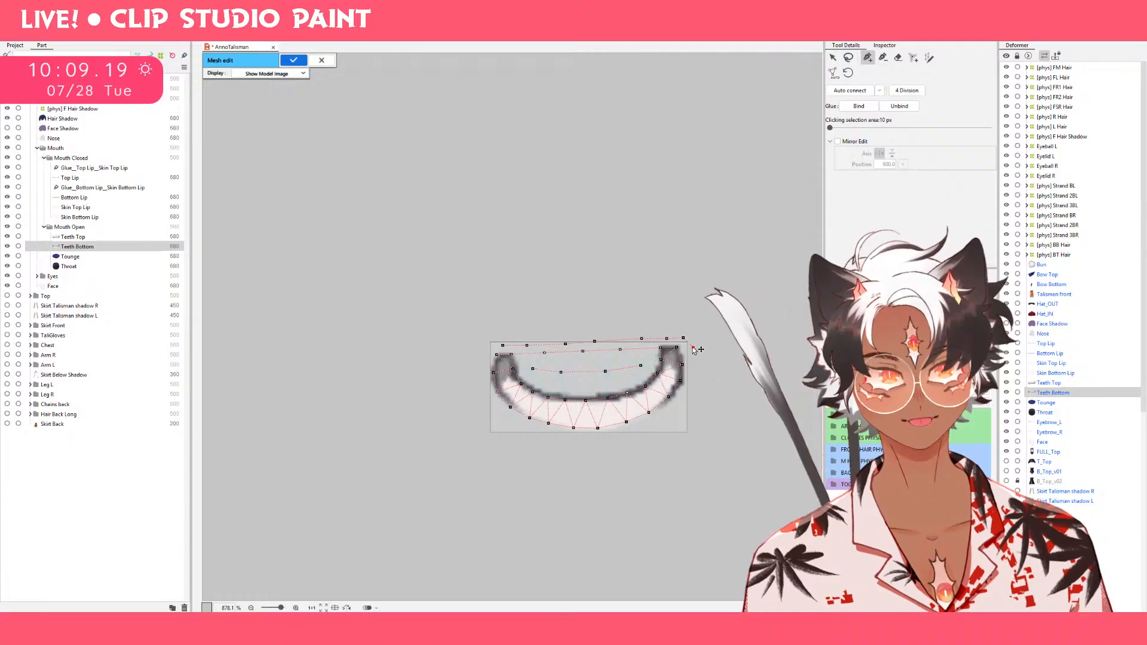
{"action": "left_click", "coordinate": [683, 395]}
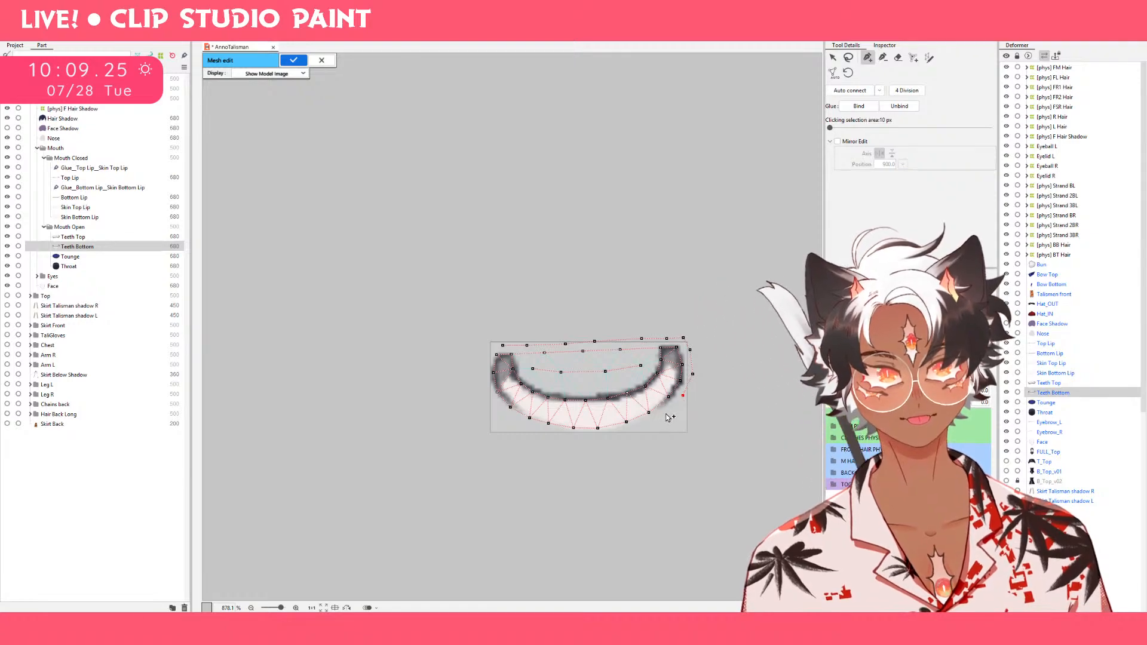
Continue the outer boundary beneath the teeth and up the left side, close it at its starting vertex and apply the mesh.
{"action": "left_click", "coordinate": [614, 436]}
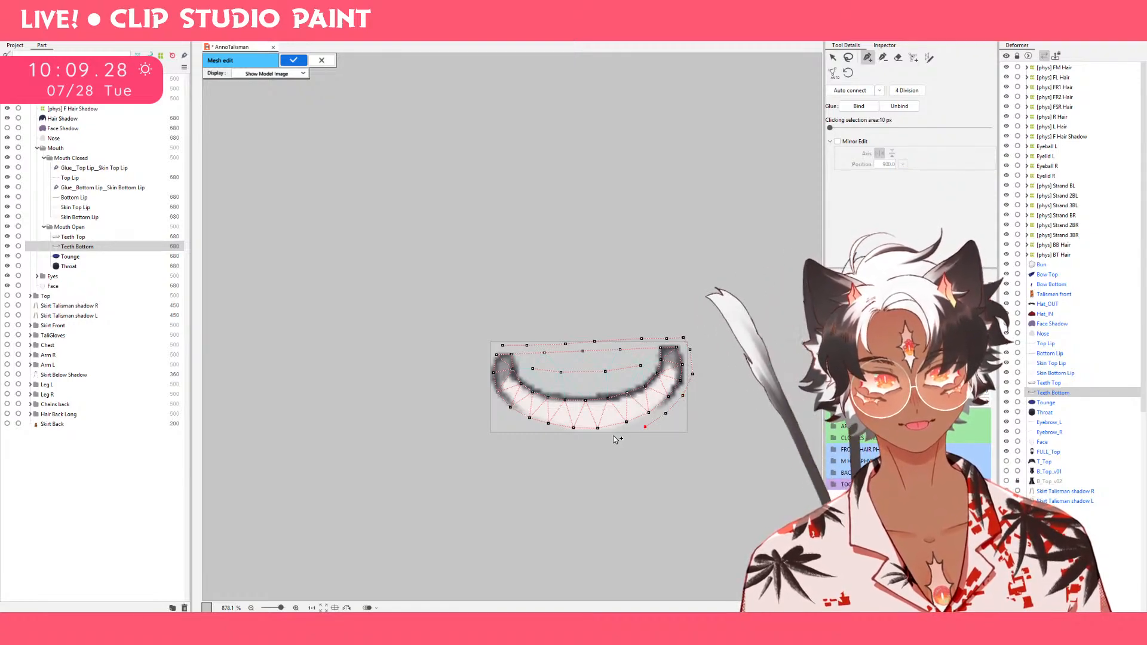
{"action": "left_click", "coordinate": [558, 434]}
{"action": "left_click", "coordinate": [535, 430]}
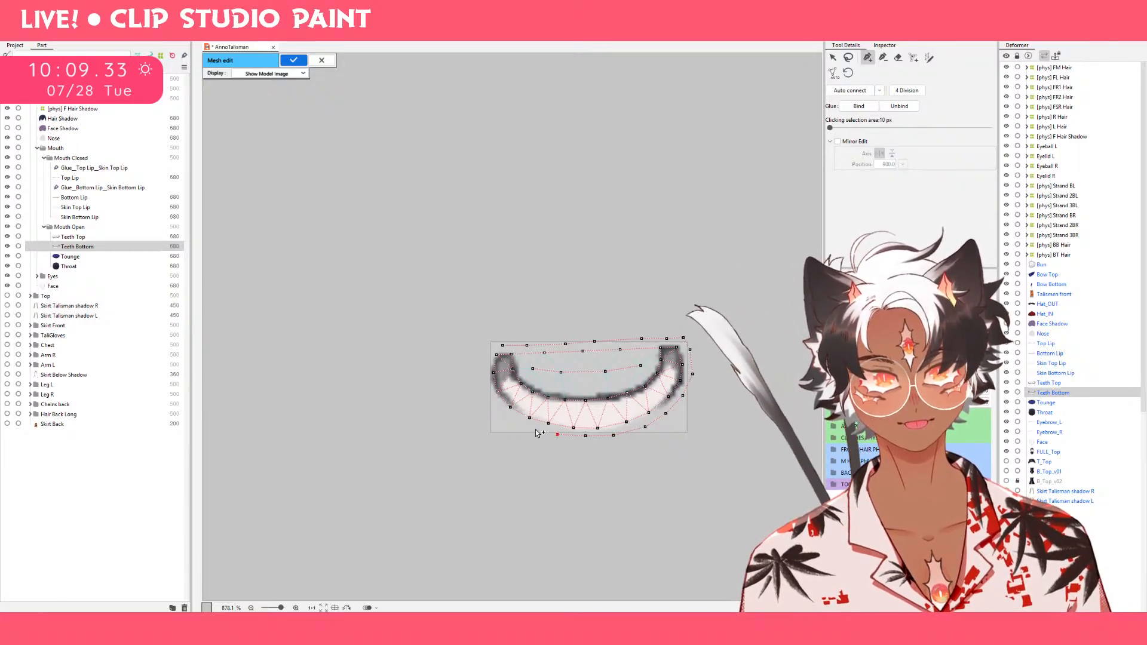
{"action": "left_click", "coordinate": [496, 406]}
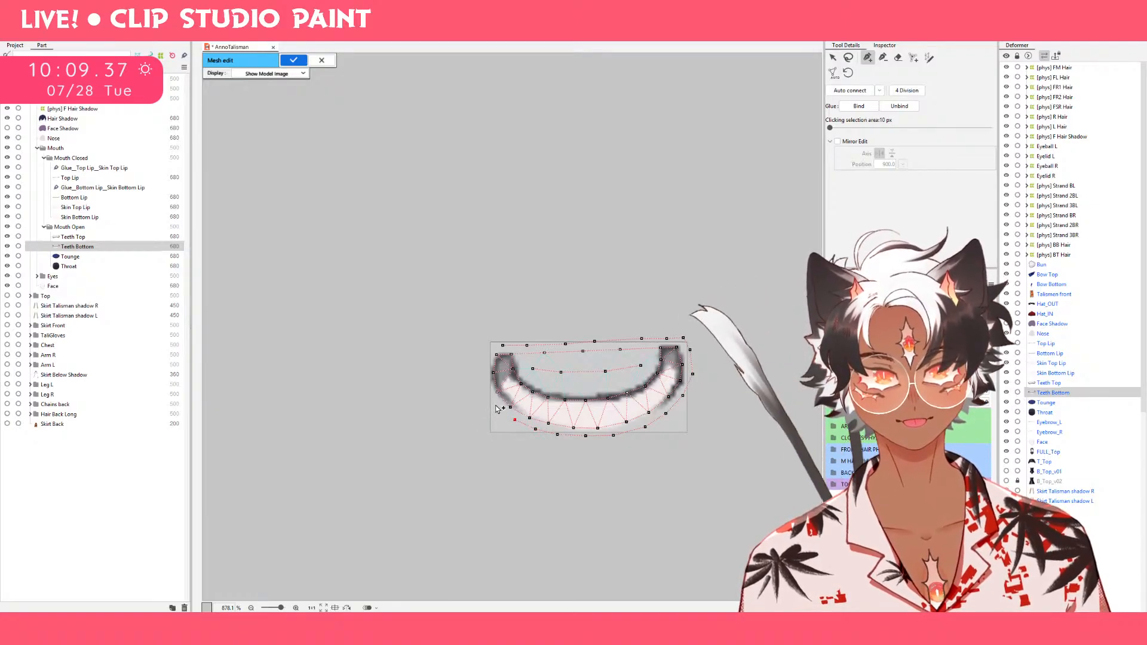
{"action": "left_click", "coordinate": [485, 360]}
{"action": "left_click", "coordinate": [490, 345]}
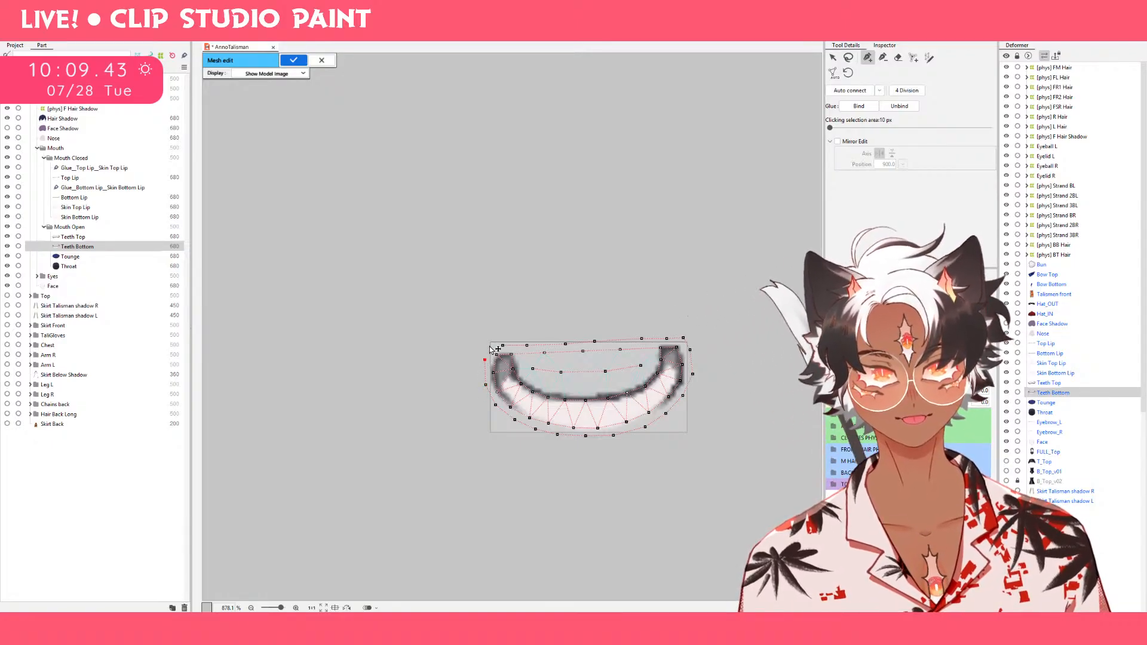
{"action": "left_click", "coordinate": [503, 346]}
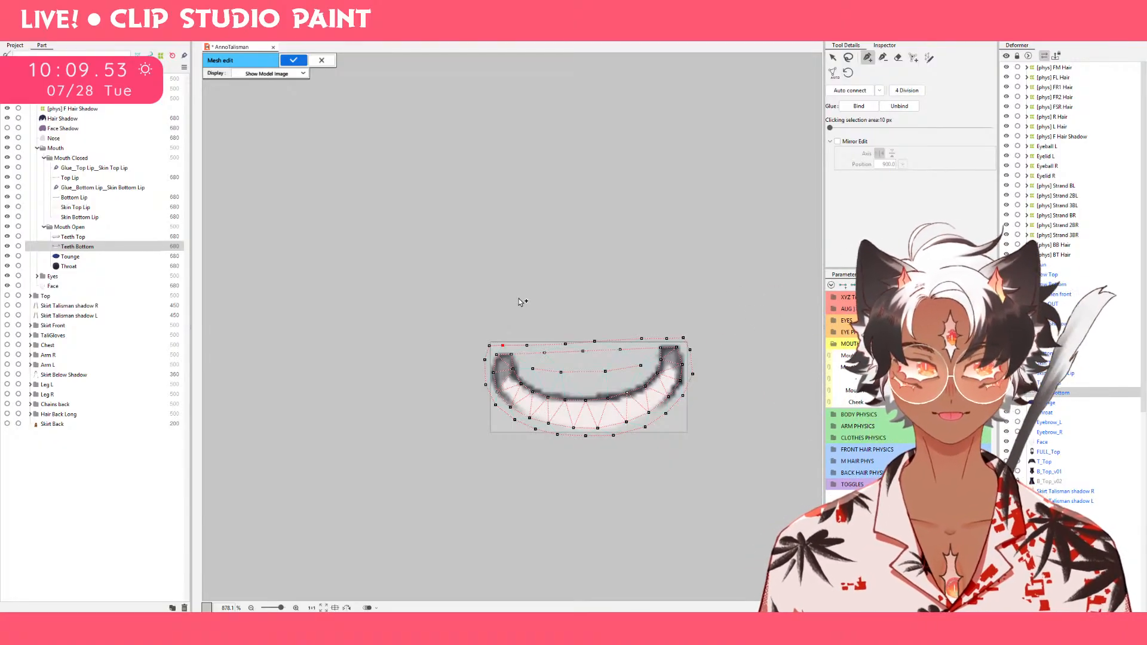
{"action": "left_click", "coordinate": [293, 60]}
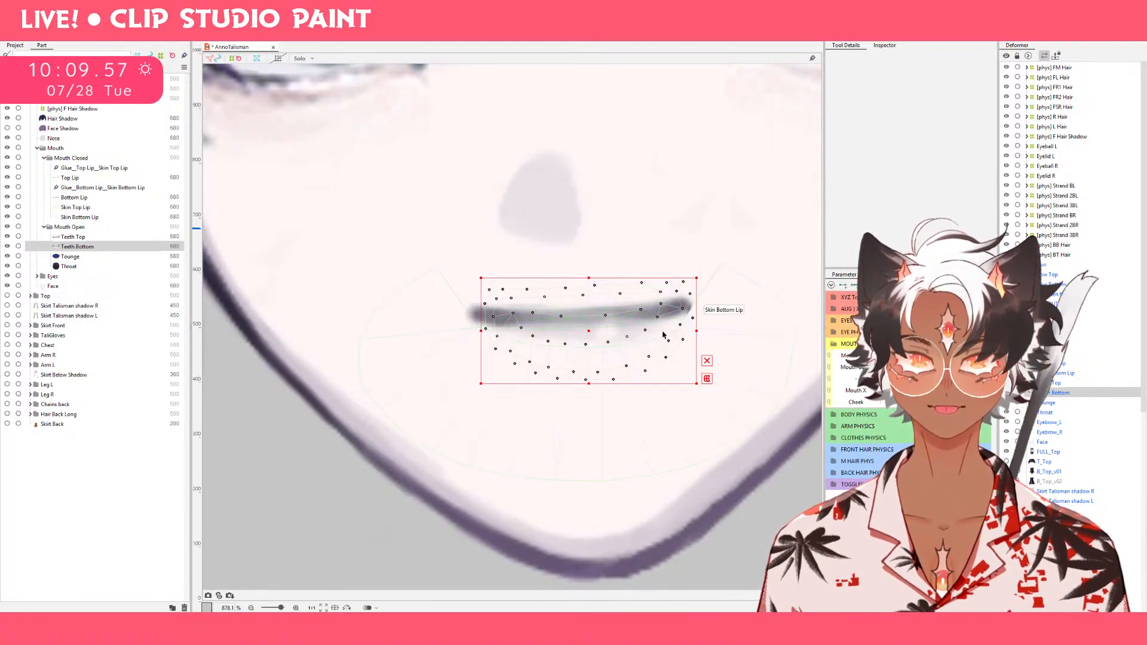
Examine the meshes and deform paths of the Mouth Open and Mouth Closed parts one by one, from Teeth Top to Top Lip.
{"action": "left_click", "coordinate": [81, 240]}
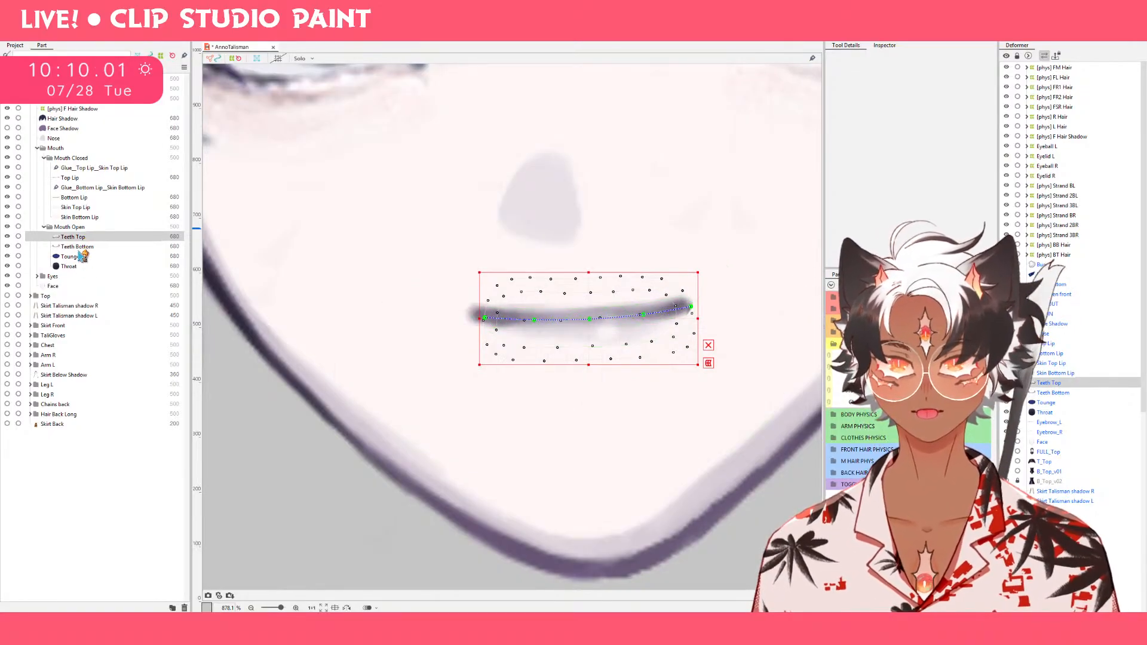
{"action": "left_click", "coordinate": [78, 248]}
{"action": "left_click", "coordinate": [82, 257]}
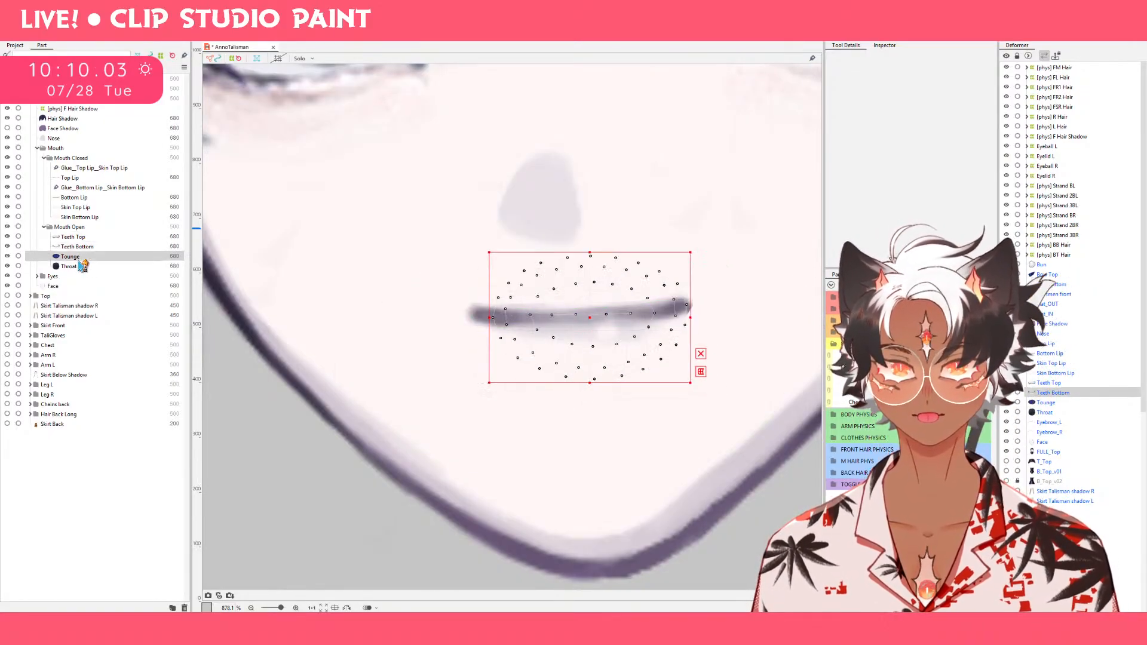
{"action": "left_click", "coordinate": [79, 268]}
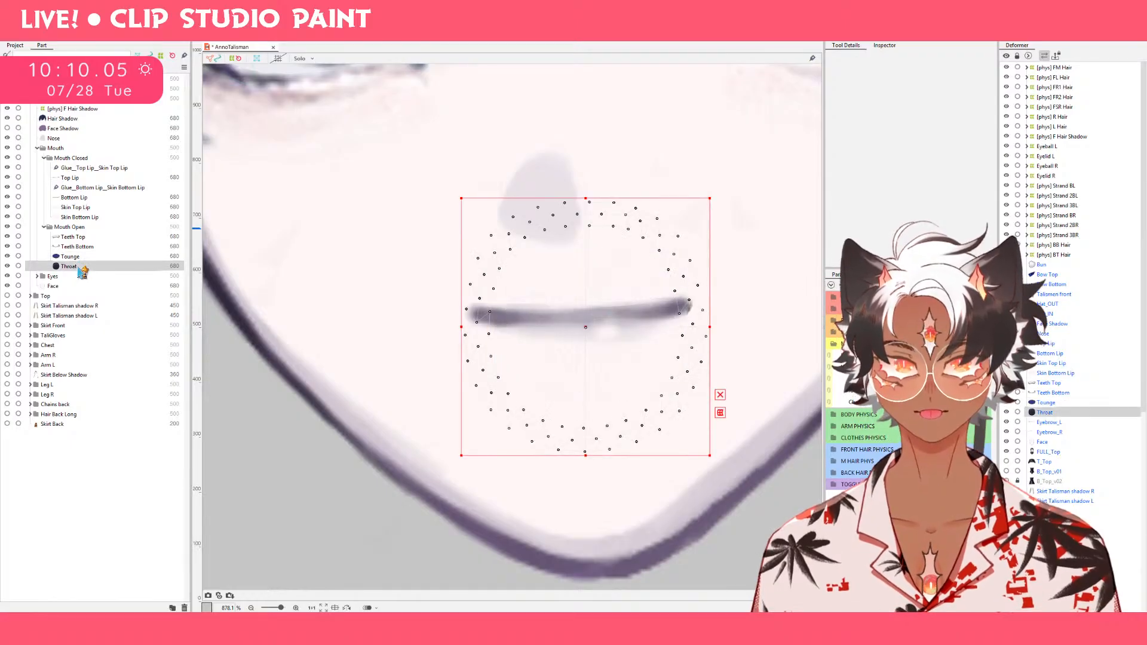
{"action": "left_click", "coordinate": [73, 217]}
{"action": "left_click", "coordinate": [72, 207]}
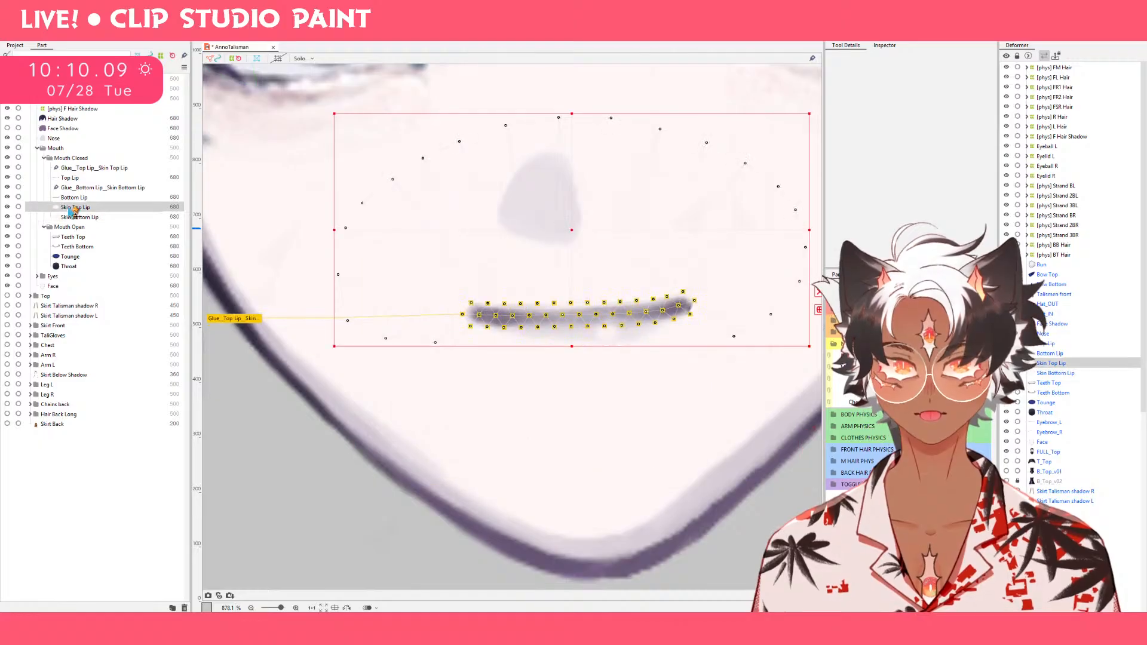
{"action": "left_click", "coordinate": [71, 198]}
{"action": "left_click", "coordinate": [69, 177]}
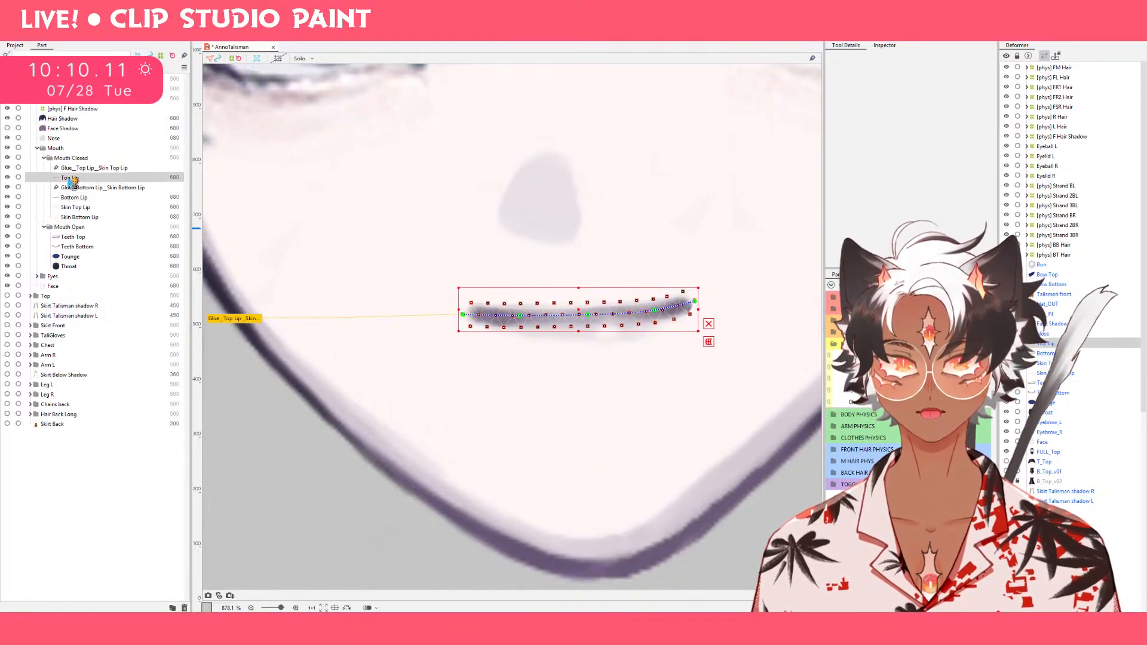
Create a deform path along the Bottom Lip with points at both corners and two evenly spaced points between them.
{"action": "left_click", "coordinate": [71, 198]}
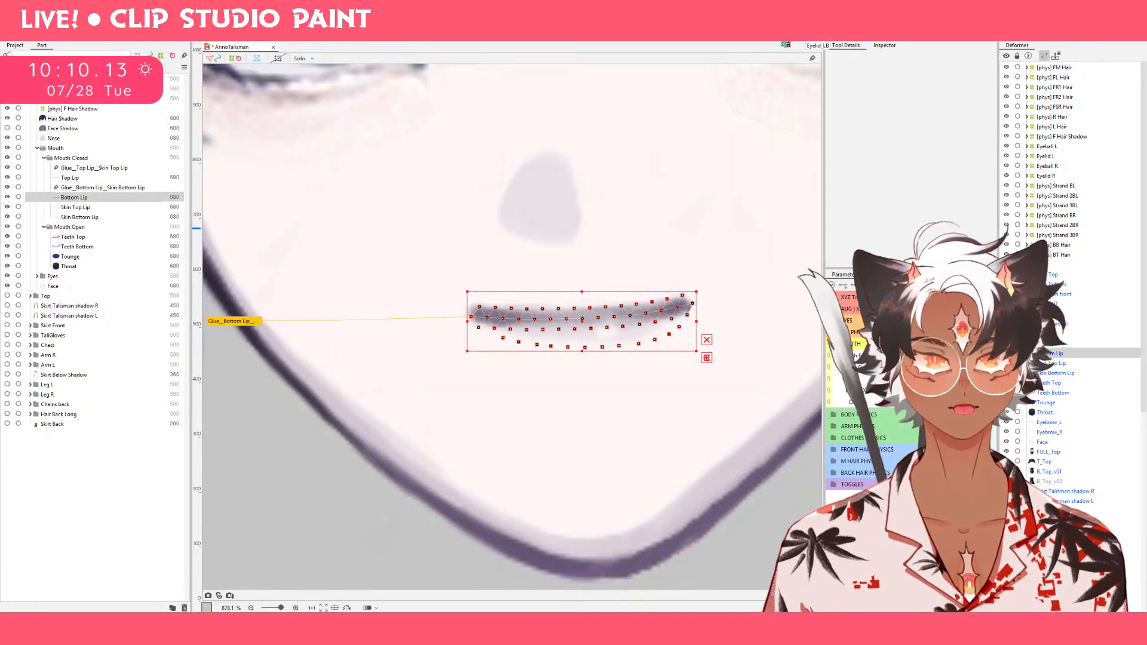
{"action": "left_click", "coordinate": [795, 30]}
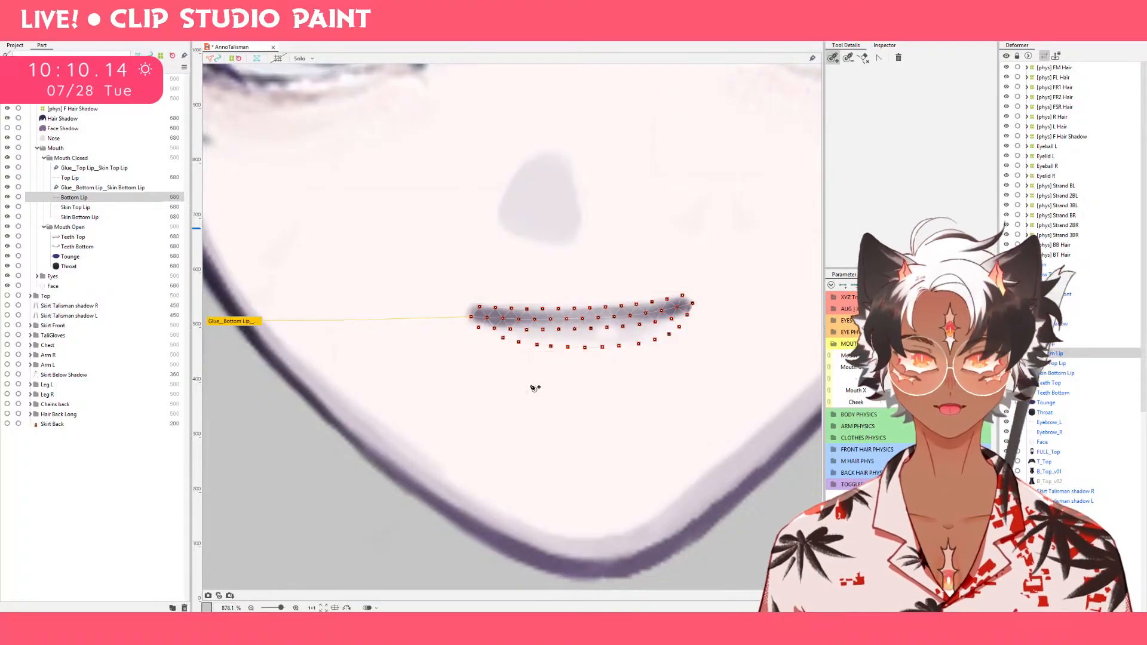
{"action": "left_click", "coordinate": [472, 317]}
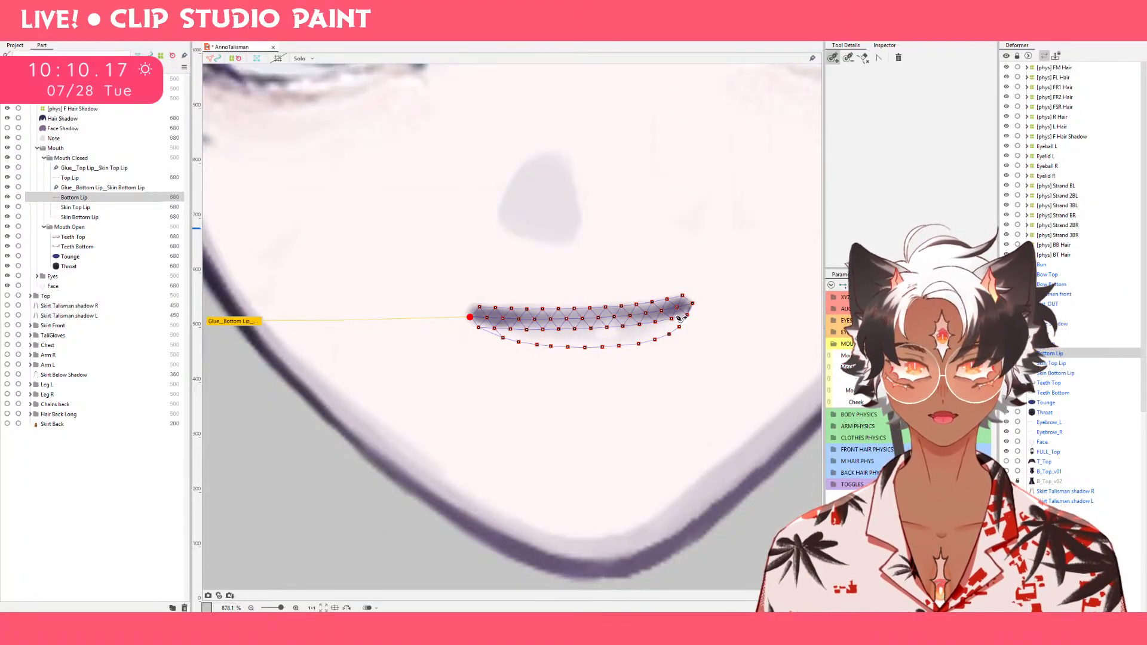
{"action": "left_click", "coordinate": [694, 304]}
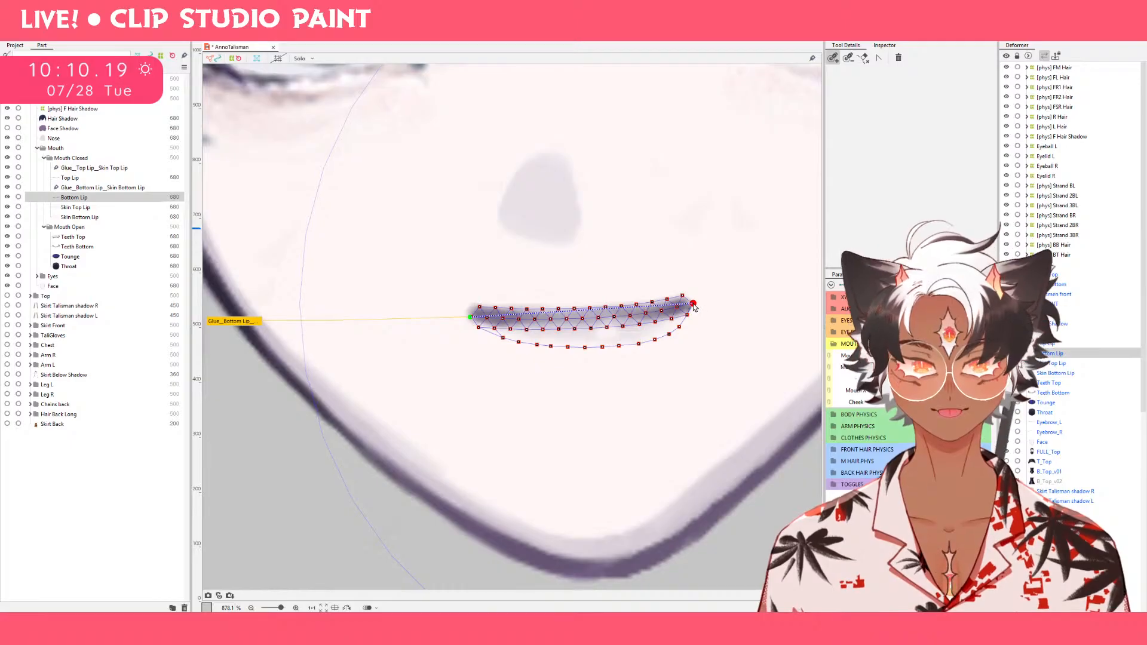
{"action": "left_click", "coordinate": [585, 319]}
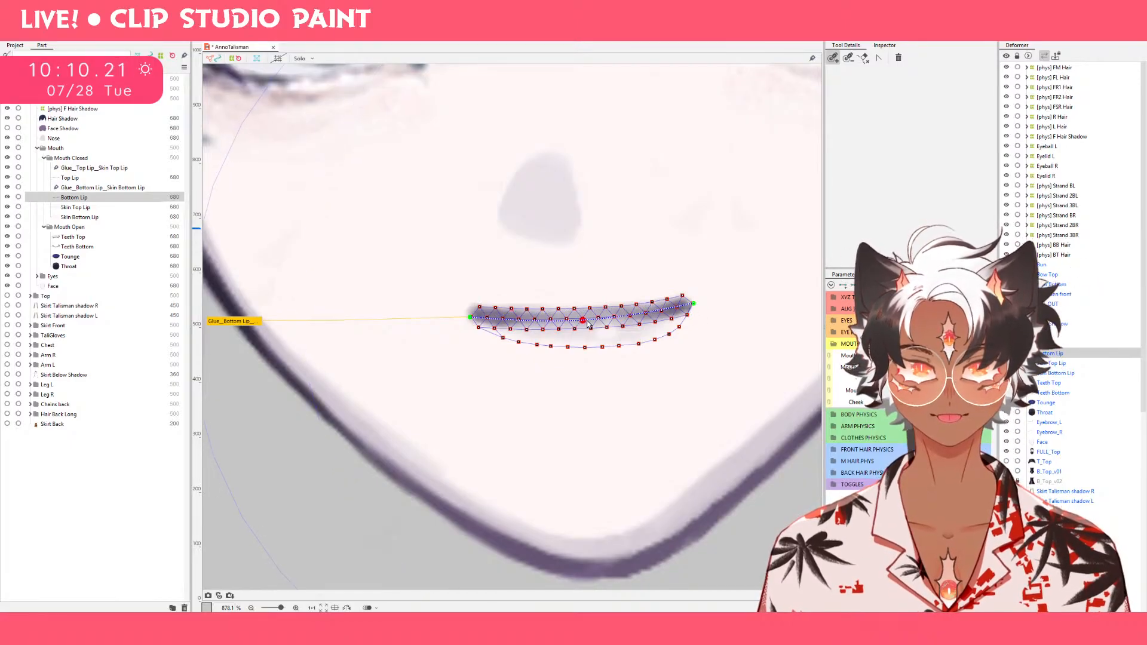
{"action": "left_click_drag", "start_coordinate": [590, 322], "coordinate": [544, 323]}
{"action": "left_click", "coordinate": [627, 316]}
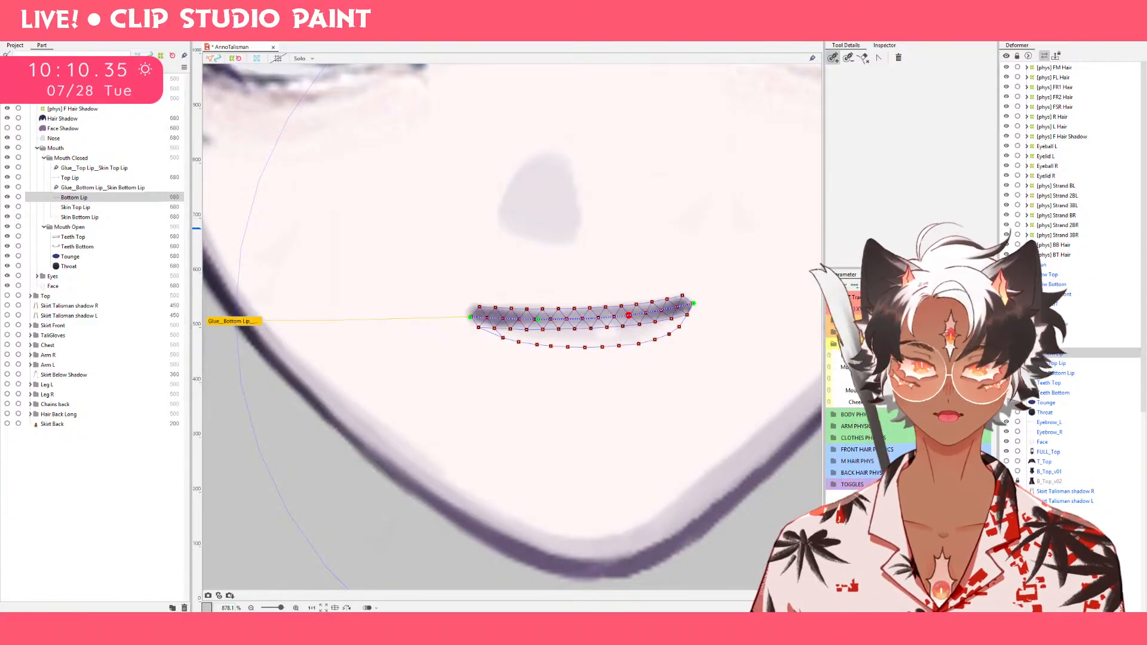
{"action": "left_click", "coordinate": [682, 40]}
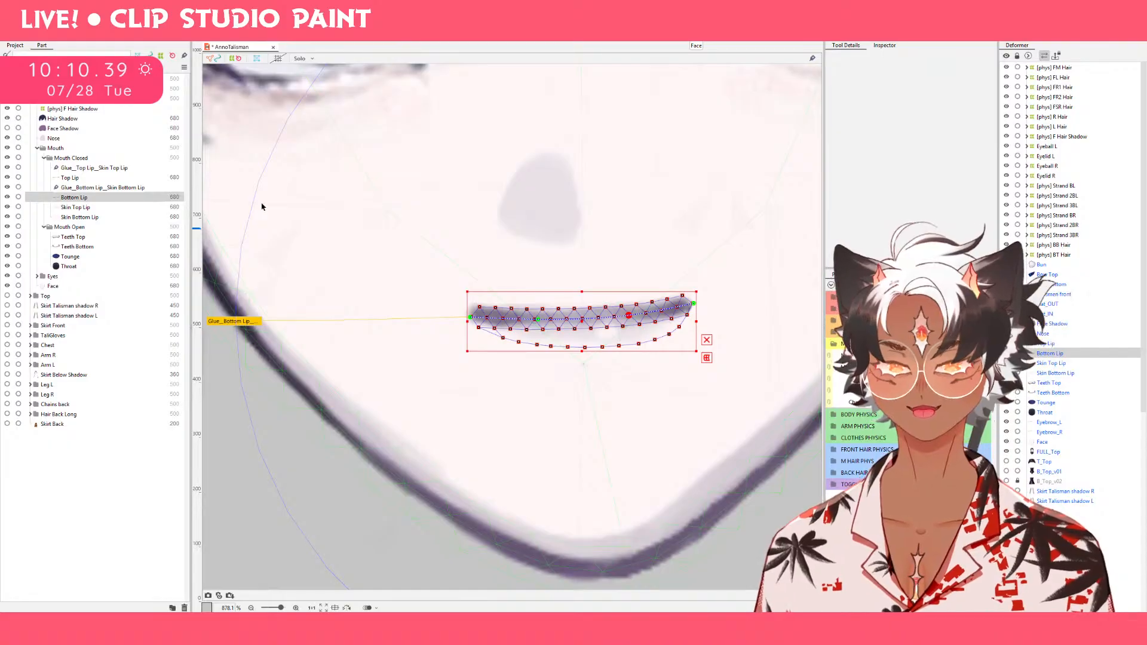
Edit the Mouth Form keyforms for the Top Lip and Bottom Lip together, placing a key midway between -1.0 and 0.0.
{"action": "left_click", "coordinate": [106, 179], "text": "ctrl"}
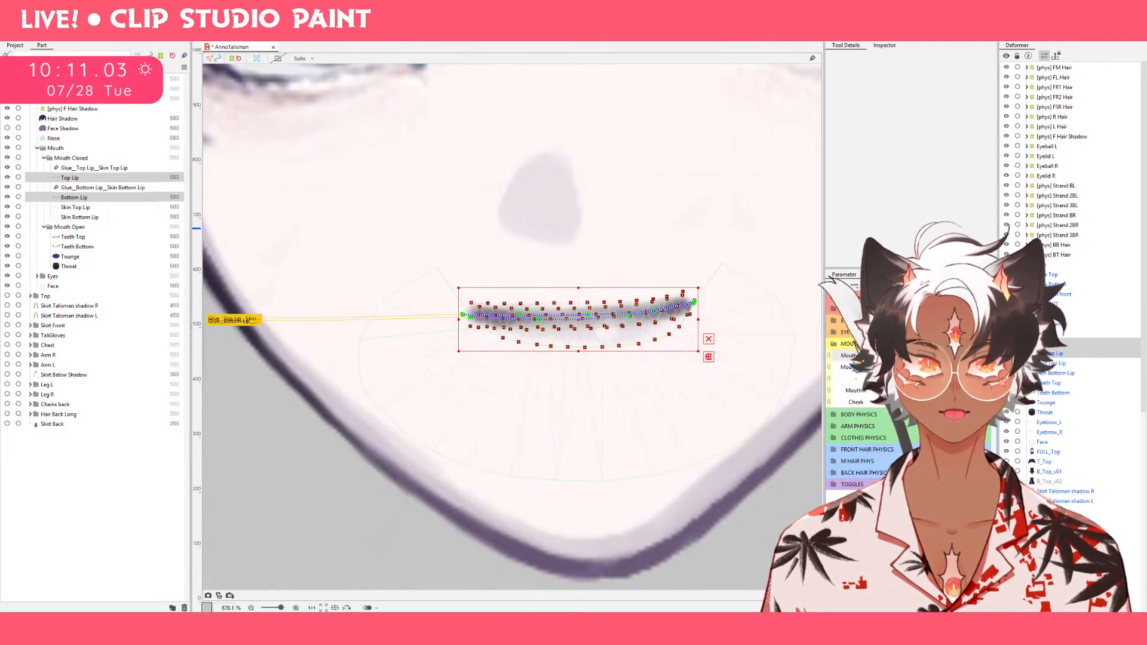
{"action": "double_click", "coordinate": [859, 359]}
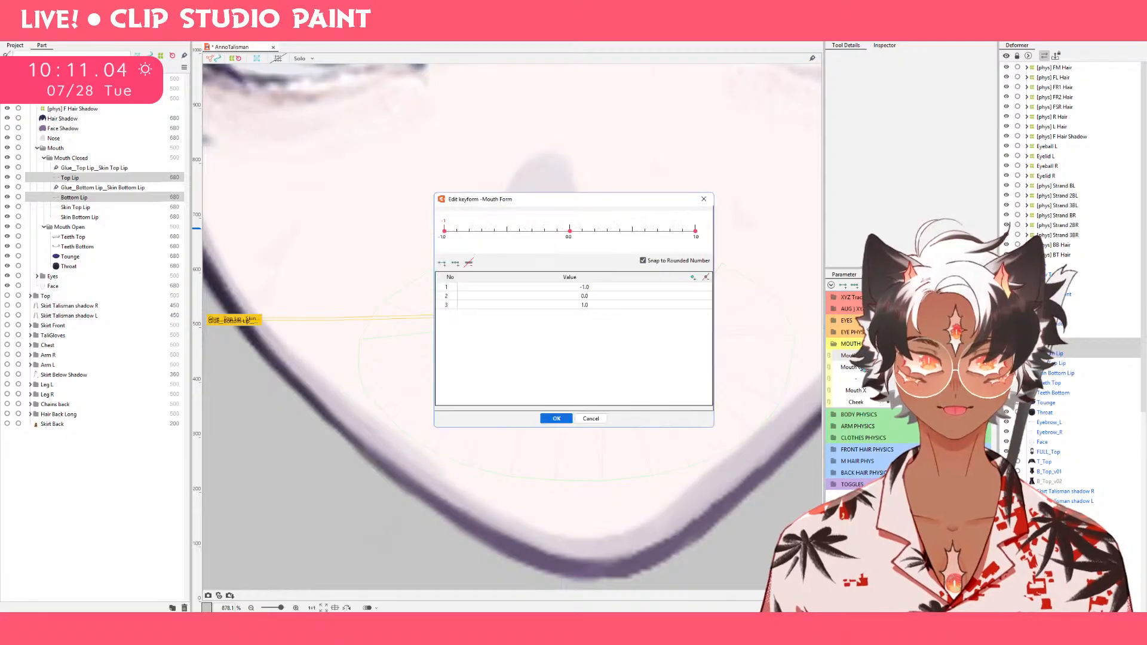
{"action": "left_click", "coordinate": [507, 231]}
{"action": "left_click", "coordinate": [557, 419]}
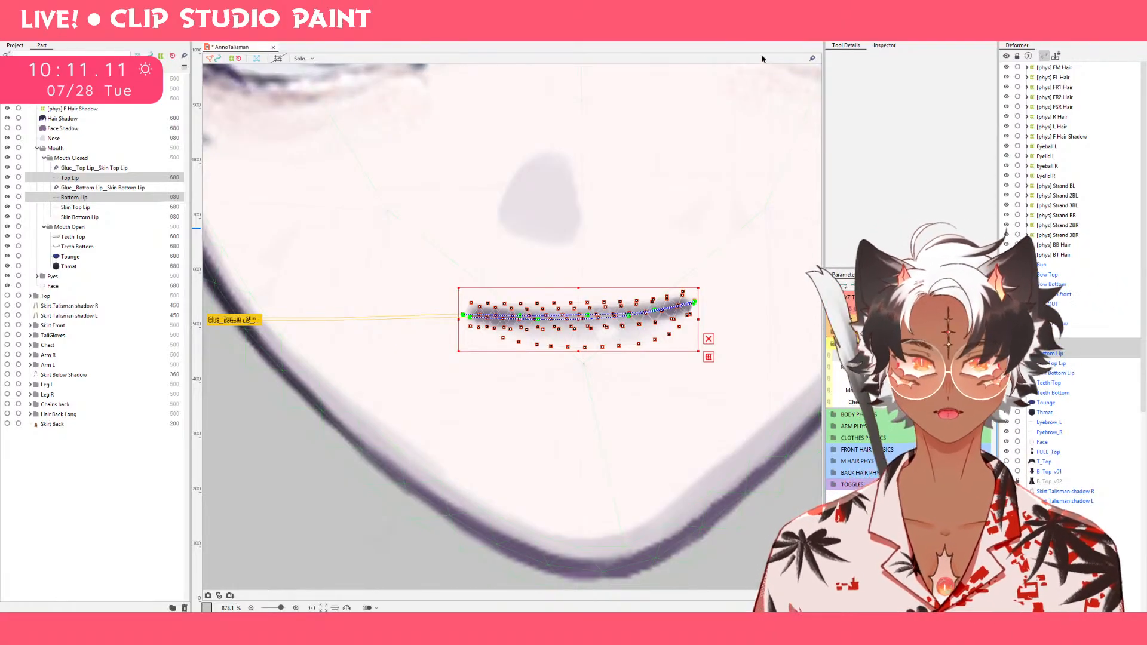
Lift the right and left corners of both lips into a smile with the deform brush sized to 74.8 px.
{"action": "left_click", "coordinate": [778, 43]}
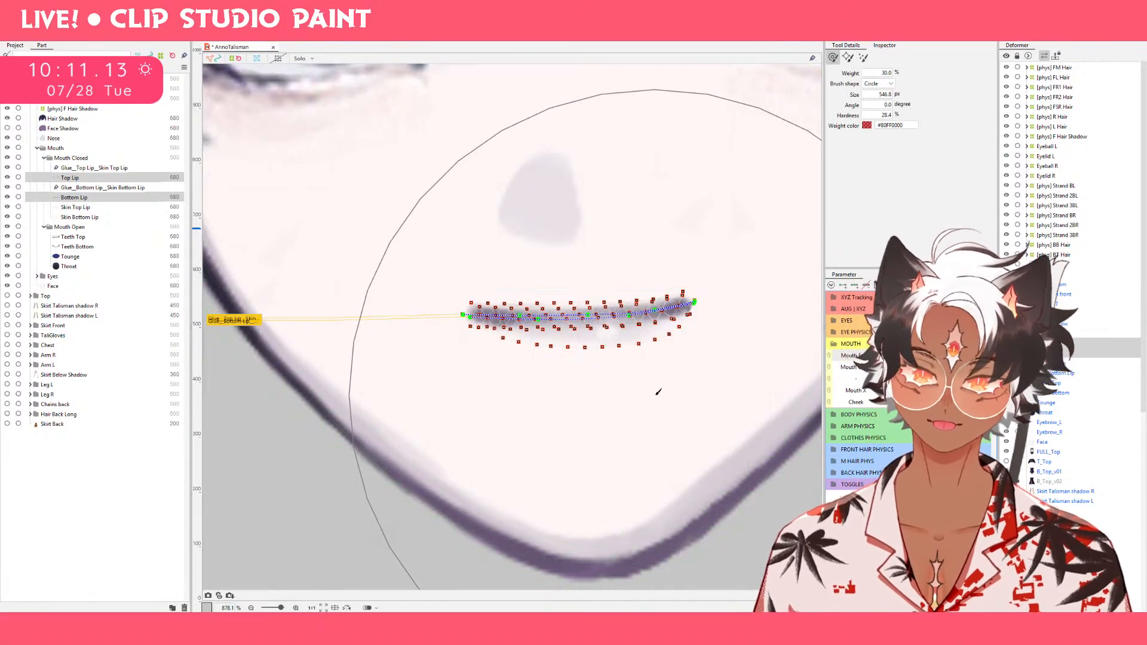
{"action": "mouse_move", "coordinate": [597, 400]}
{"action": "left_mouse_down"}
{"action": "mouse_move", "coordinate": [525, 203]}
{"action": "mouse_move", "coordinate": [422, 83]}
{"action": "mouse_move", "coordinate": [358, 90]}
{"action": "left_mouse_up"}
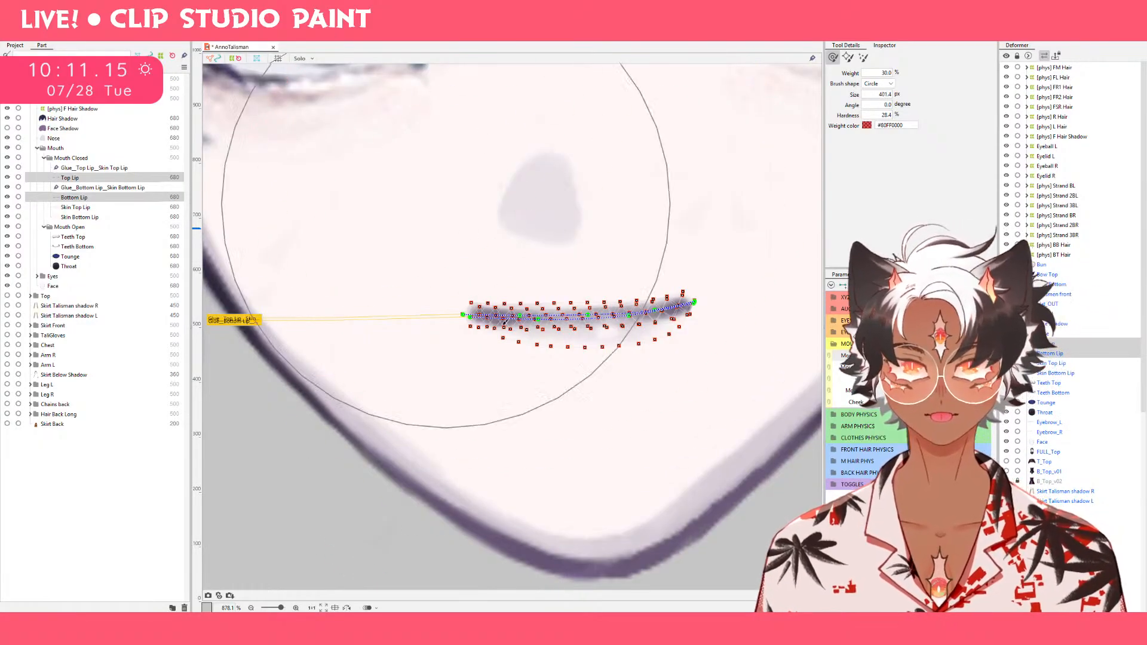
{"action": "left_click_drag", "start_coordinate": [555, 406], "coordinate": [492, 337]}
{"action": "scroll", "coordinate": [489, 337], "scroll_direction": "down", "scroll_amount": 15}
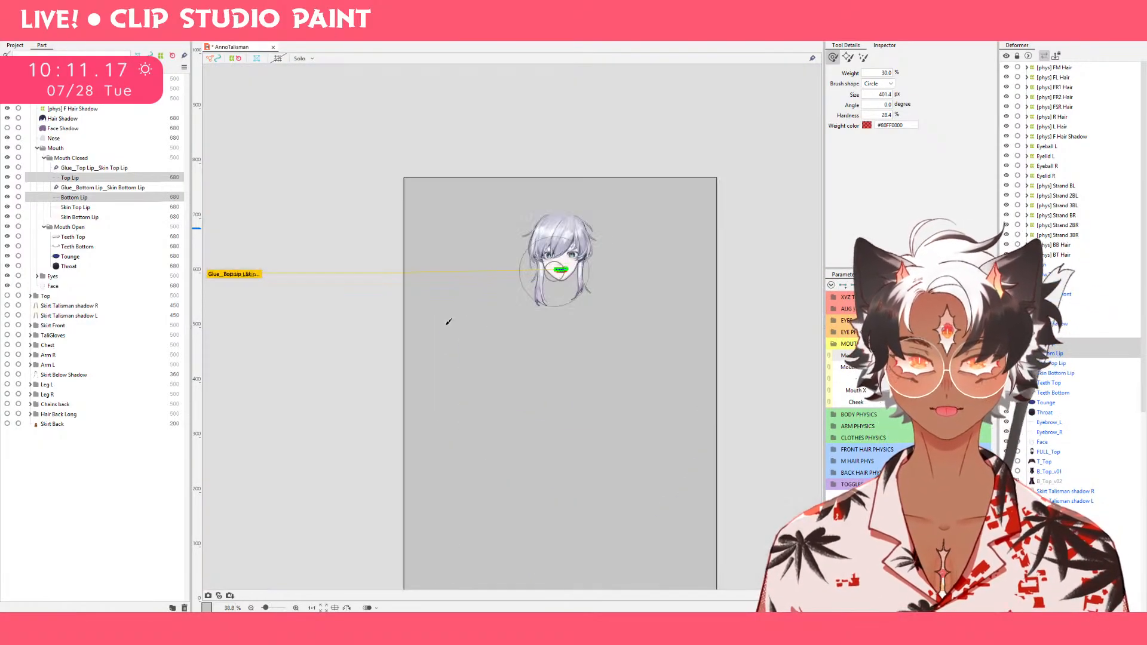
{"action": "left_click_drag", "start_coordinate": [496, 351], "coordinate": [483, 315]}
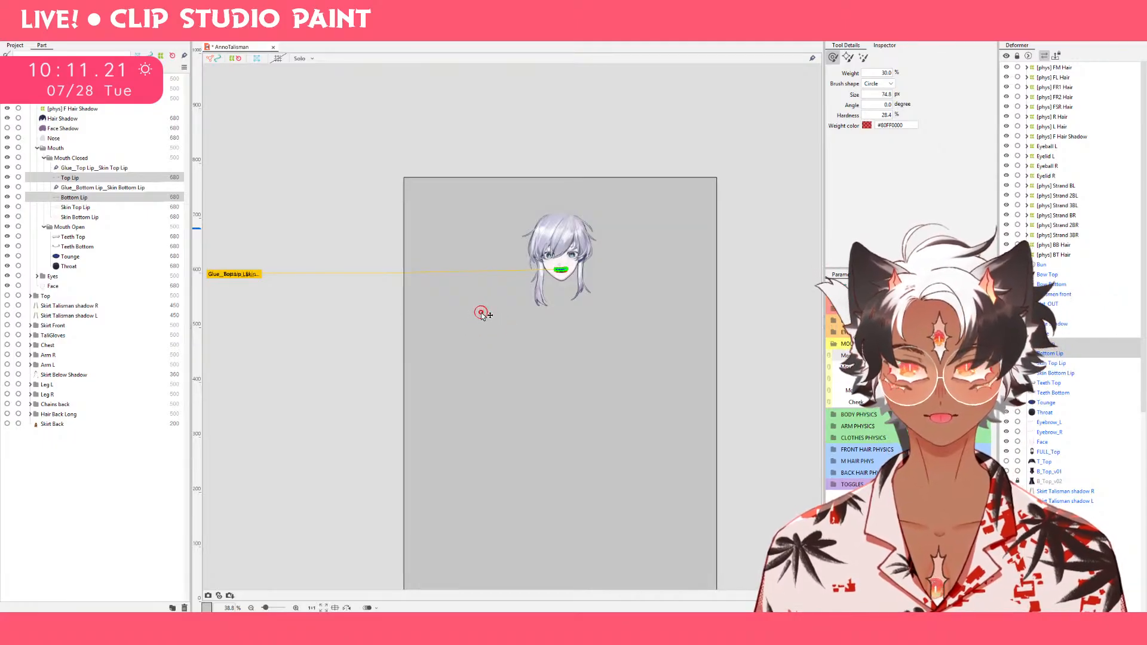
{"action": "scroll", "coordinate": [571, 266], "scroll_direction": "up", "scroll_amount": 10}
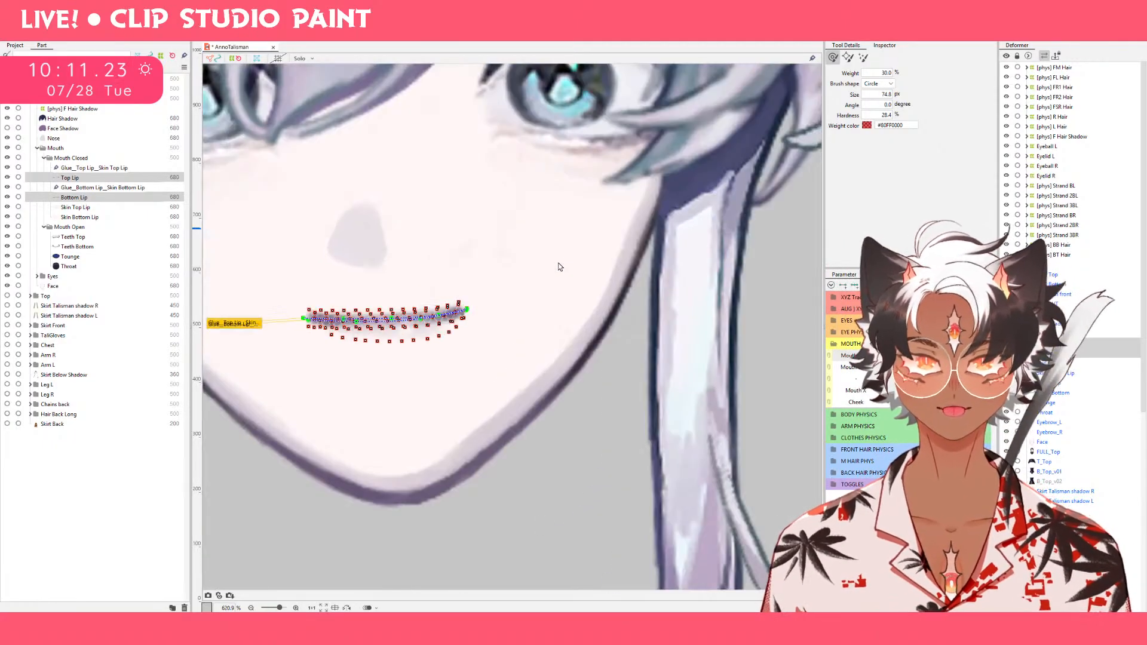
{"action": "left_click_drag", "start_coordinate": [508, 277], "coordinate": [679, 244]}
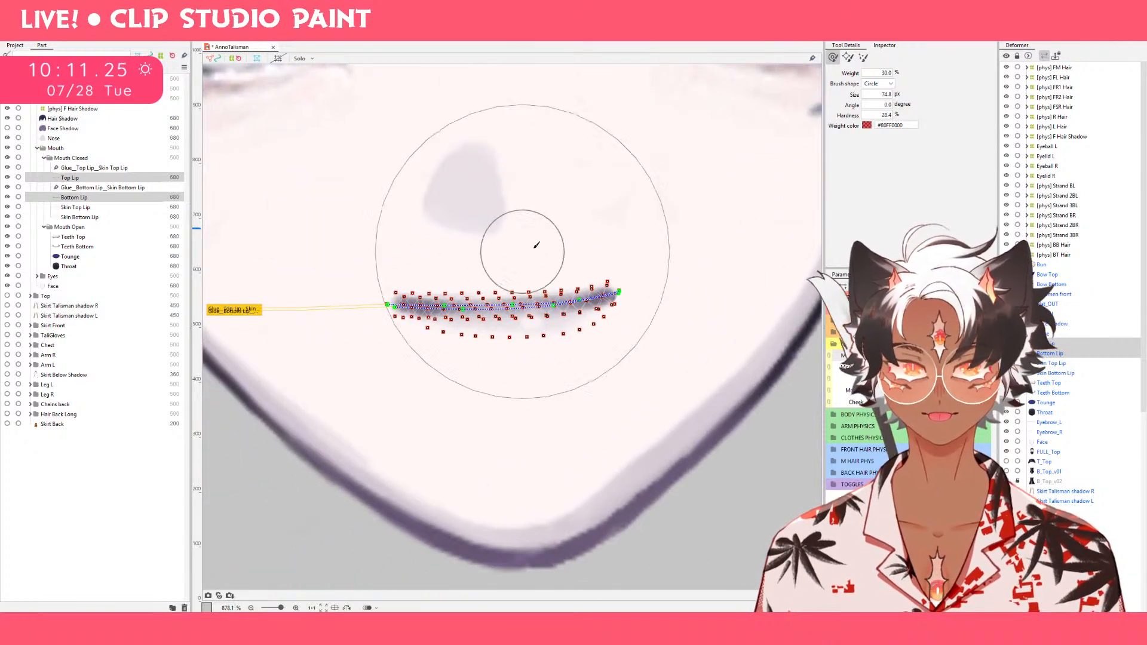
{"action": "mouse_move", "coordinate": [532, 249]}
{"action": "left_mouse_down"}
{"action": "mouse_move", "coordinate": [564, 219]}
{"action": "mouse_move", "coordinate": [558, 248]}
{"action": "left_mouse_up"}
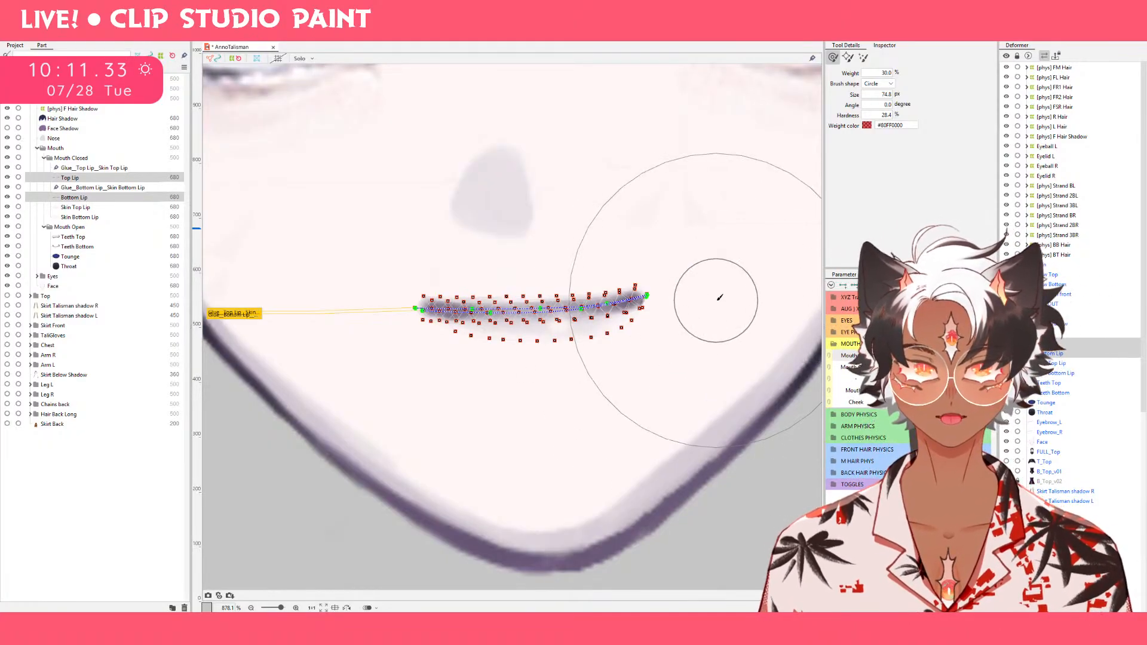
{"action": "mouse_move", "coordinate": [719, 299]}
{"action": "left_mouse_down"}
{"action": "mouse_move", "coordinate": [711, 218]}
{"action": "mouse_move", "coordinate": [713, 236]}
{"action": "left_mouse_up"}
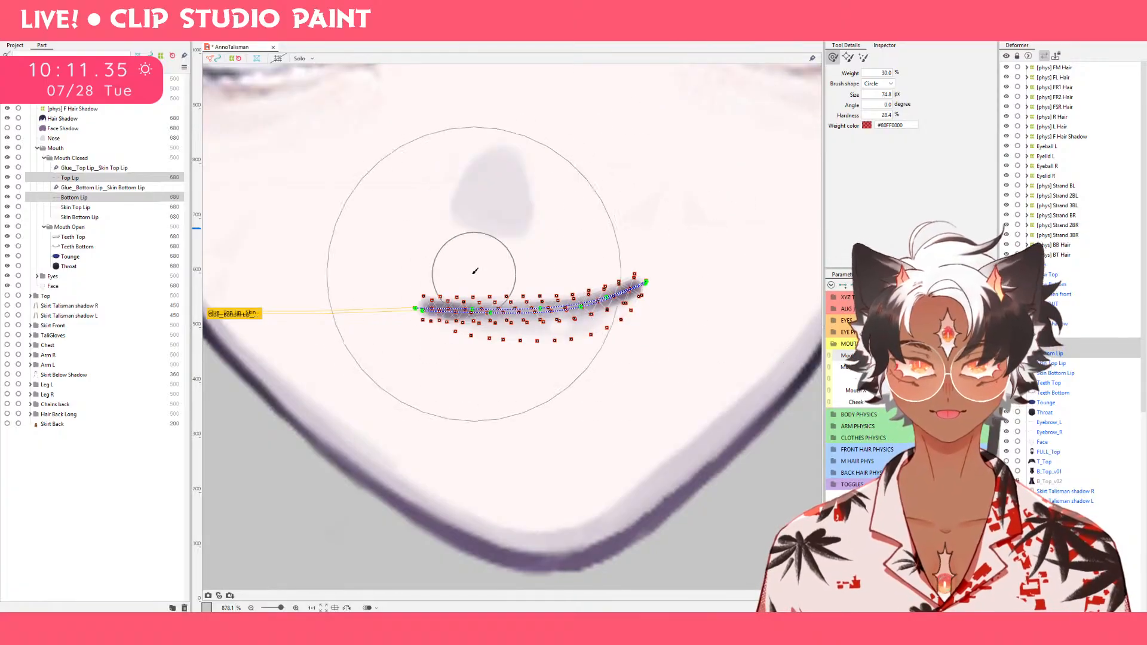
{"action": "left_click_drag", "start_coordinate": [373, 292], "coordinate": [374, 249]}
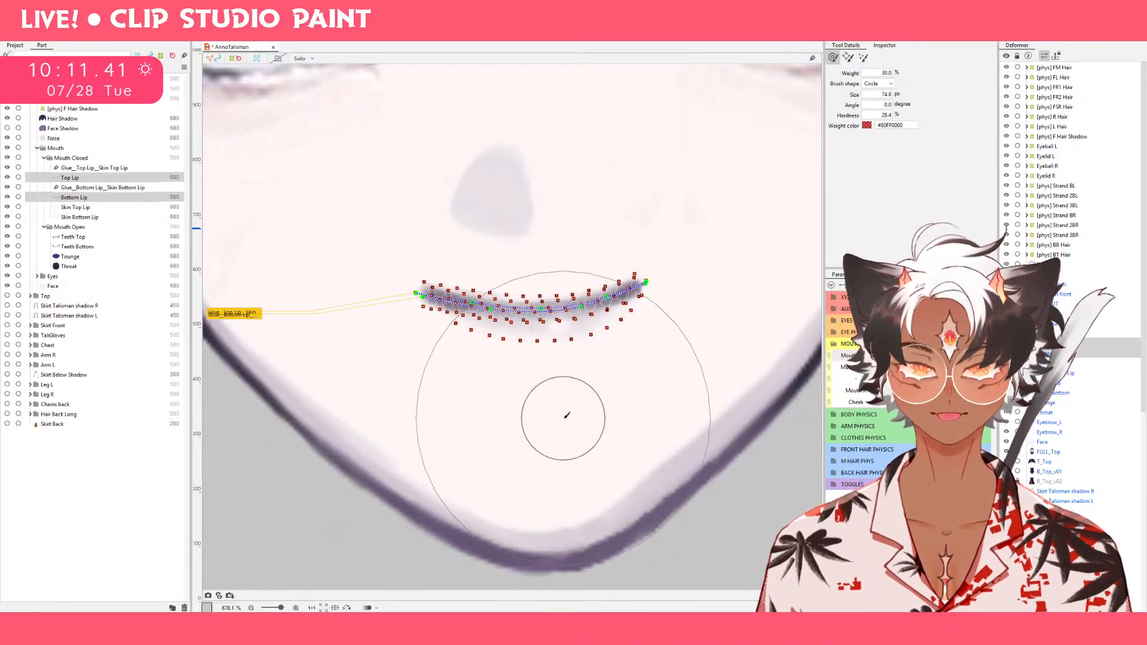
Undo the first upward brush stroke on the middle of the lips and raise the middle slightly with a gentler stroke.
{"action": "left_click_drag", "start_coordinate": [563, 416], "coordinate": [551, 326]}
{"action": "key", "text": "ctrl+z"}
{"action": "left_click_drag", "start_coordinate": [546, 383], "coordinate": [556, 333]}
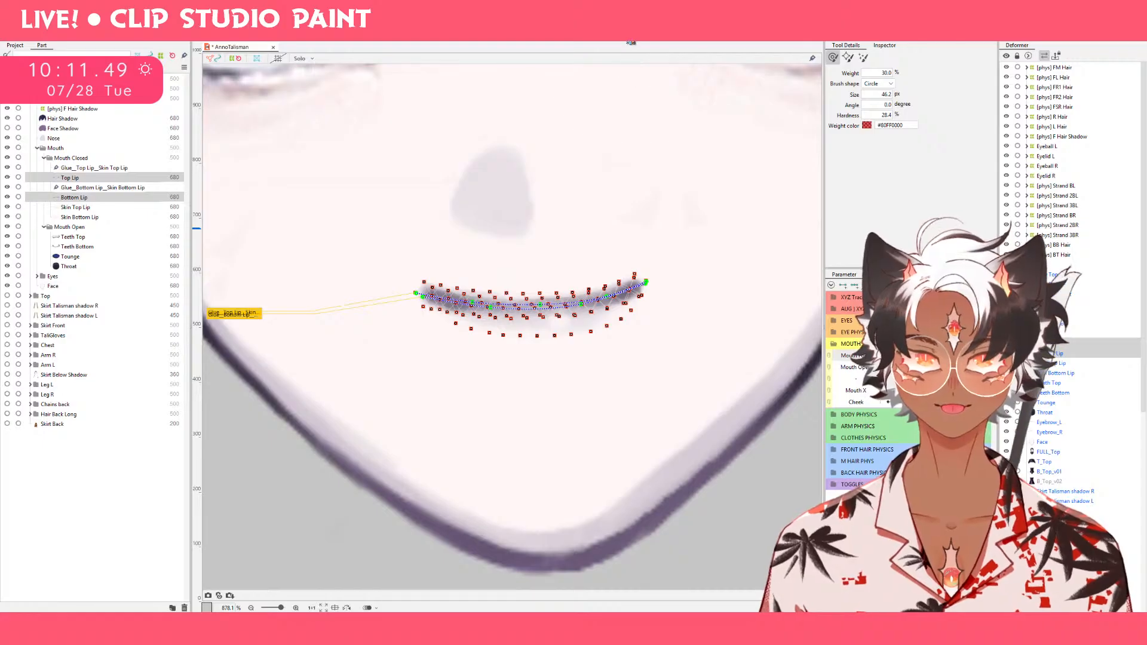
Widen the Top Lip and Bottom Lip symmetrically in the smile keyform and check the smile against the whole face.
{"action": "key", "text": "v"}
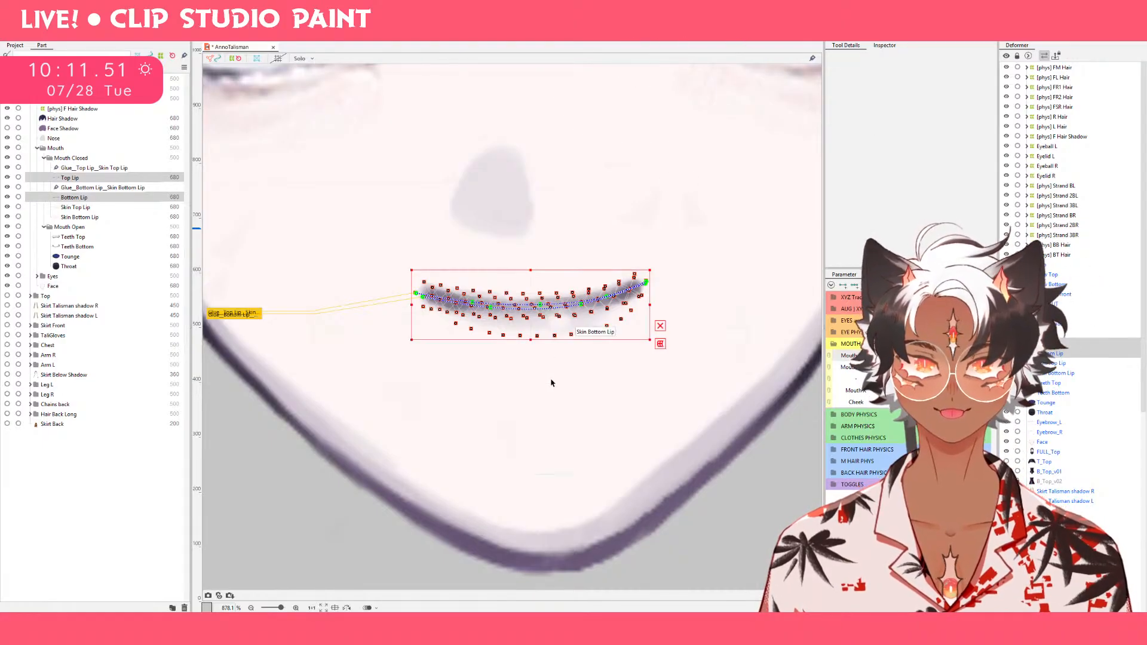
{"action": "left_click_drag", "start_coordinate": [652, 304], "coordinate": [656, 305]}
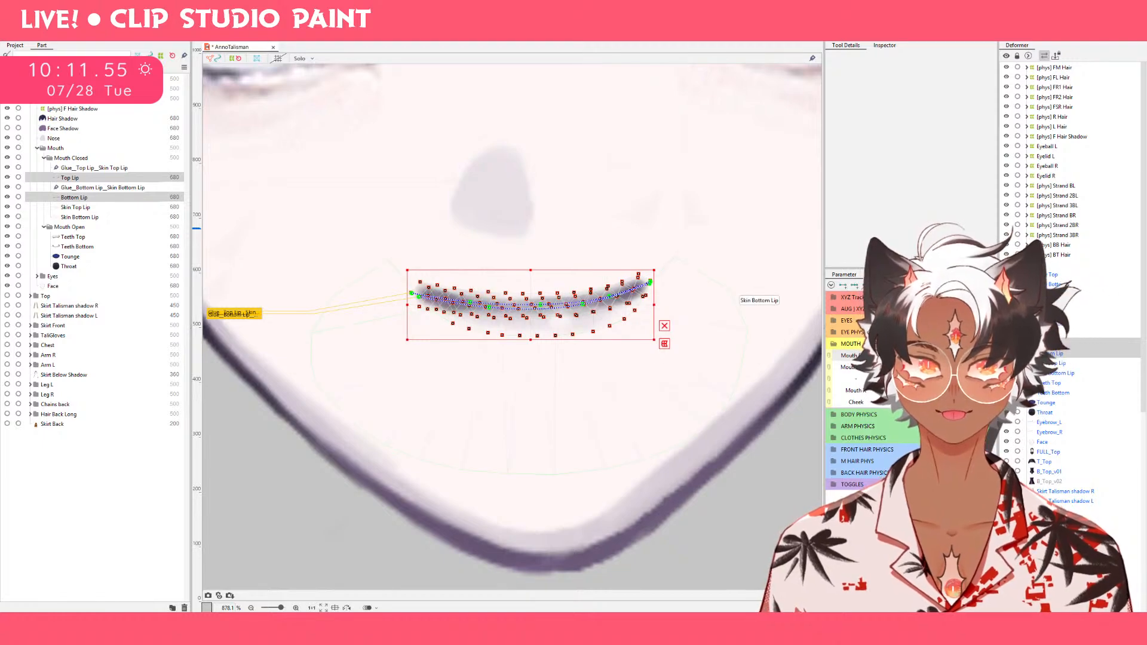
{"action": "mouse_move", "coordinate": [956, 356]}
{"action": "left_mouse_down"}
{"action": "mouse_move", "coordinate": [924, 355]}
{"action": "mouse_move", "coordinate": [956, 356]}
{"action": "left_mouse_up"}
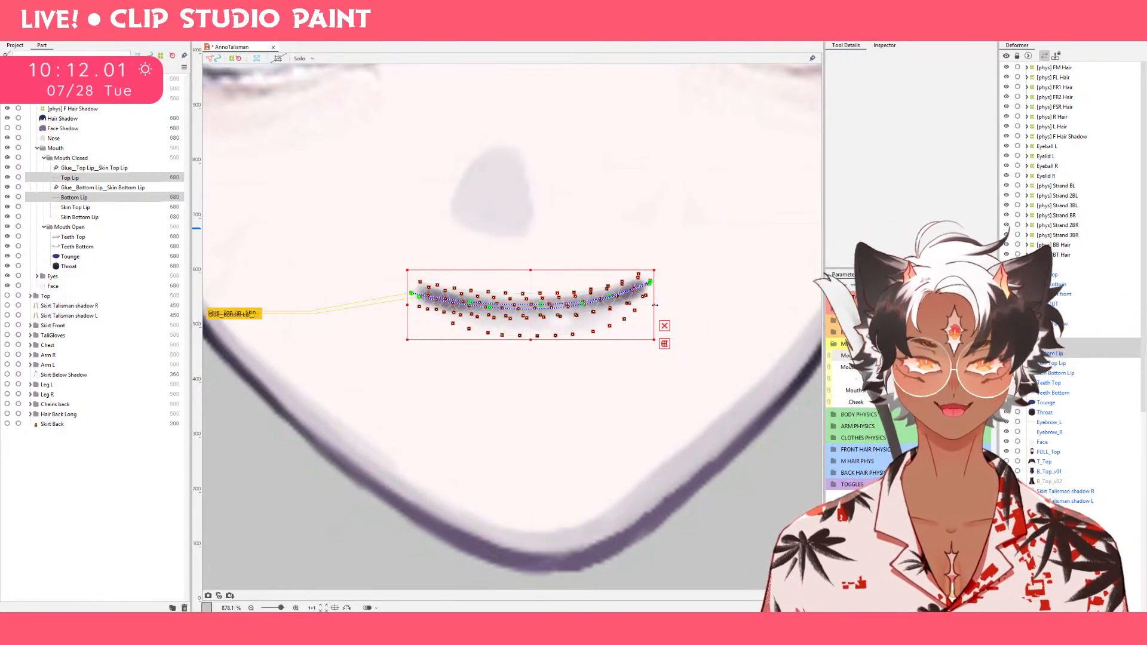
{"action": "left_click_drag", "start_coordinate": [654, 305], "coordinate": [668, 306]}
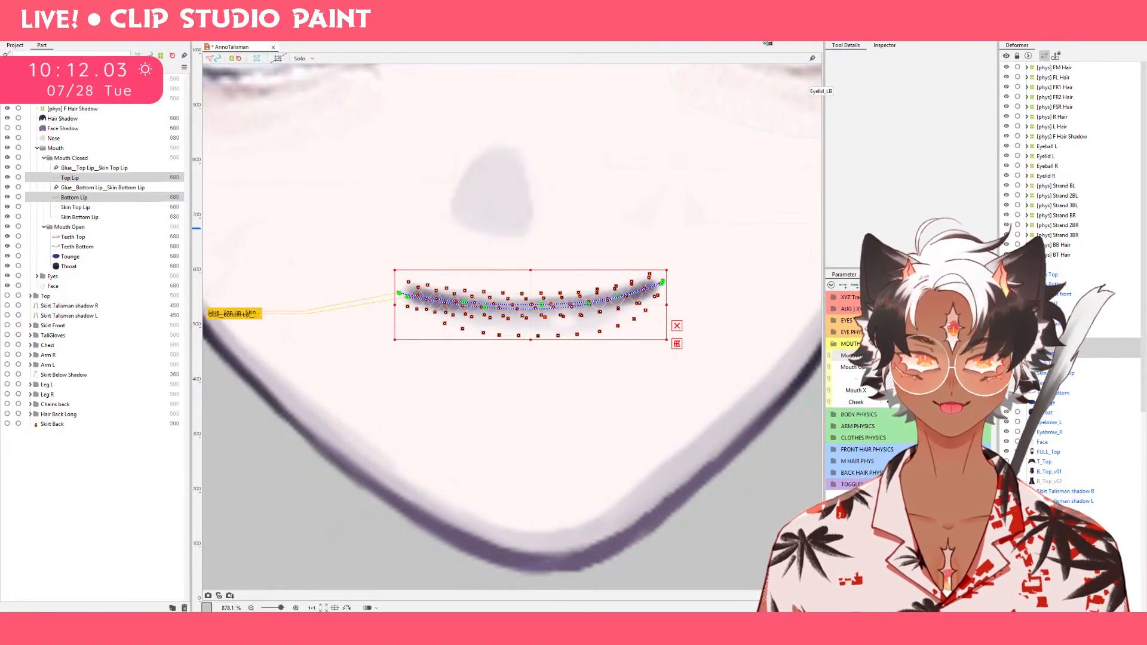
{"action": "left_click", "coordinate": [788, 30]}
{"action": "scroll", "coordinate": [651, 252], "scroll_direction": "down", "scroll_amount": 3}
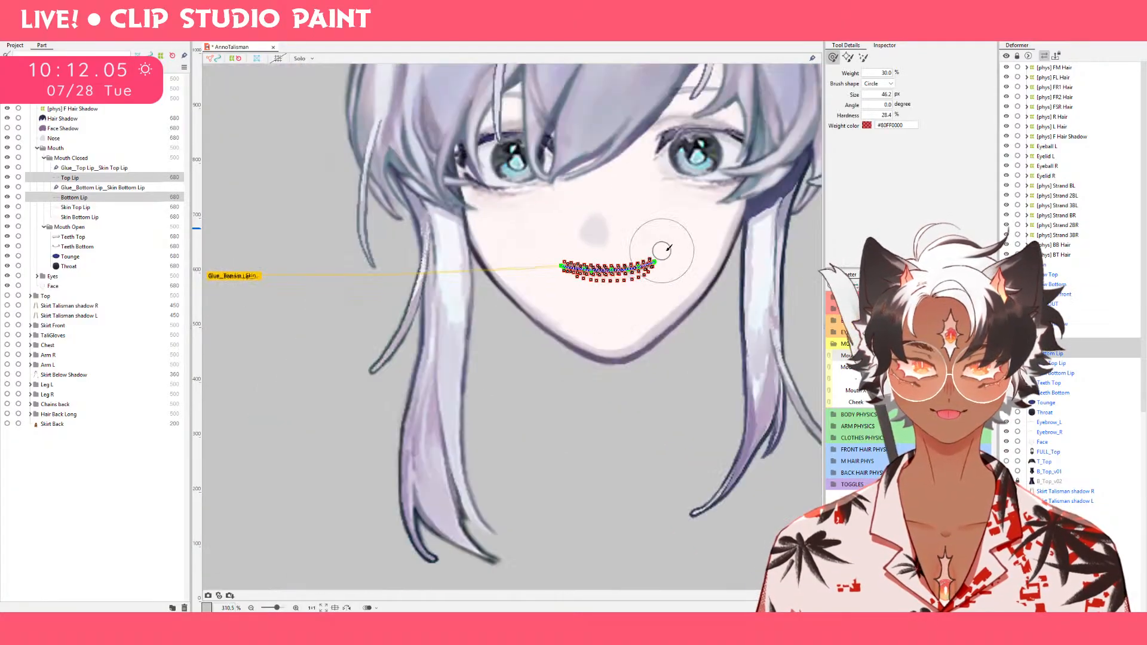
{"action": "key", "text": "v"}
{"action": "left_click", "coordinate": [722, 375]}
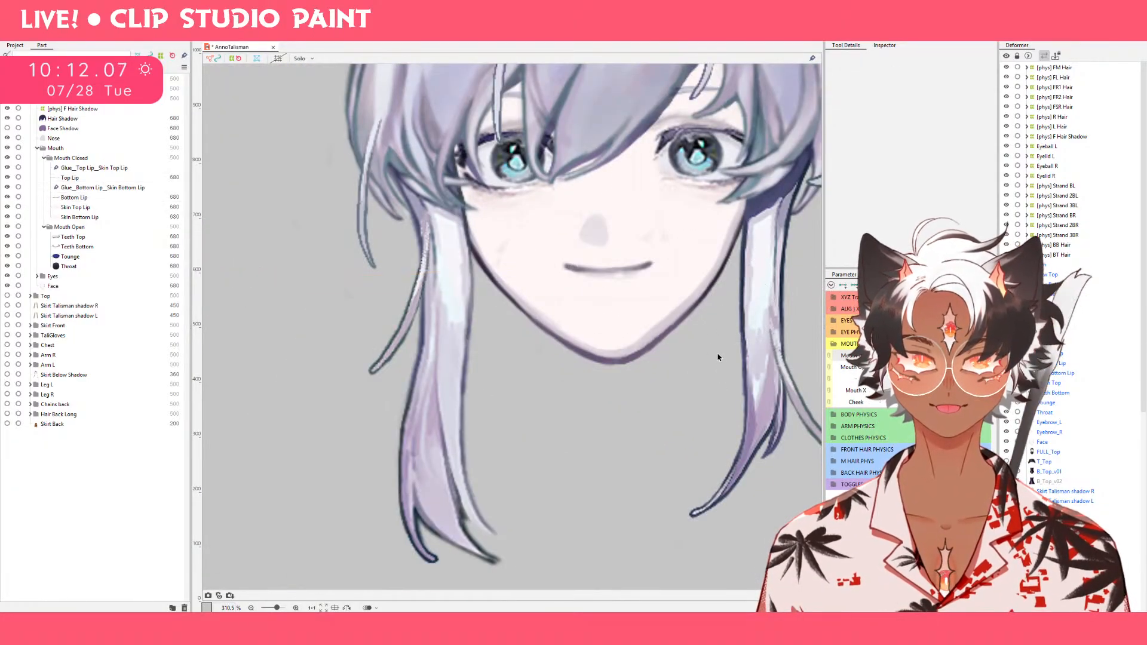
{"action": "left_click_drag", "start_coordinate": [725, 353], "coordinate": [651, 422]}
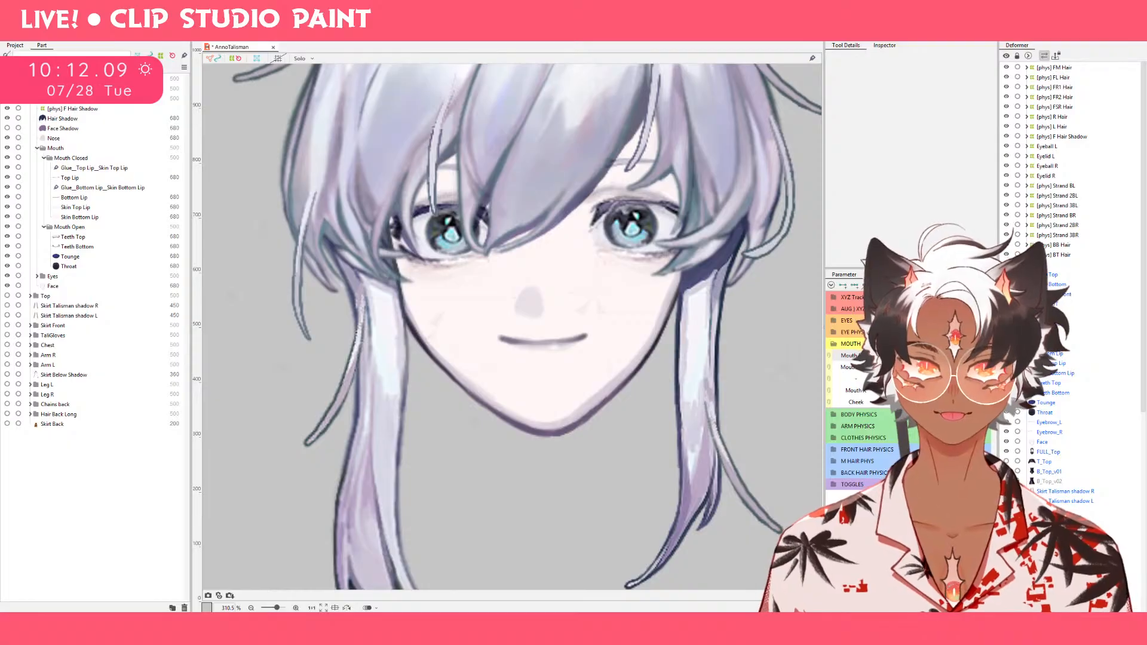
{"action": "mouse_move", "coordinate": [963, 356]}
{"action": "left_mouse_down"}
{"action": "mouse_move", "coordinate": [925, 356]}
{"action": "mouse_move", "coordinate": [962, 356]}
{"action": "left_mouse_up"}
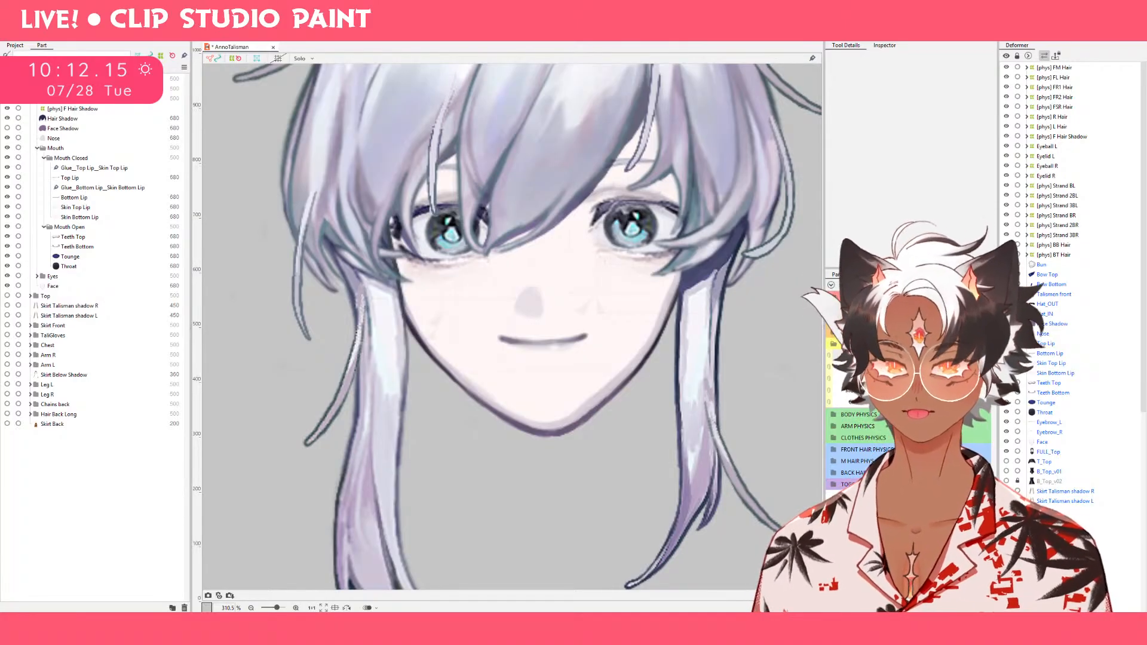
Move Mouth Form away from the smile and pull both corners of the Top Lip and Bottom Lip down with a 73.6 px deform brush.
{"action": "left_click_drag", "start_coordinate": [962, 355], "coordinate": [930, 355]}
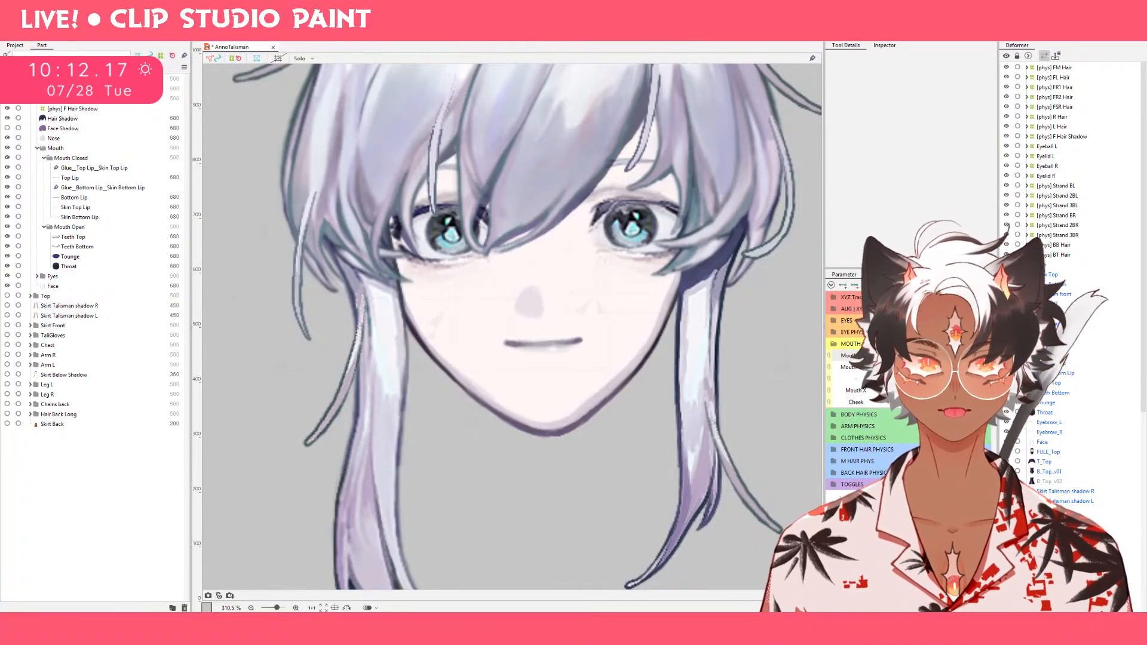
{"action": "left_click", "coordinate": [85, 179]}
{"action": "left_click", "coordinate": [86, 199], "text": "ctrl"}
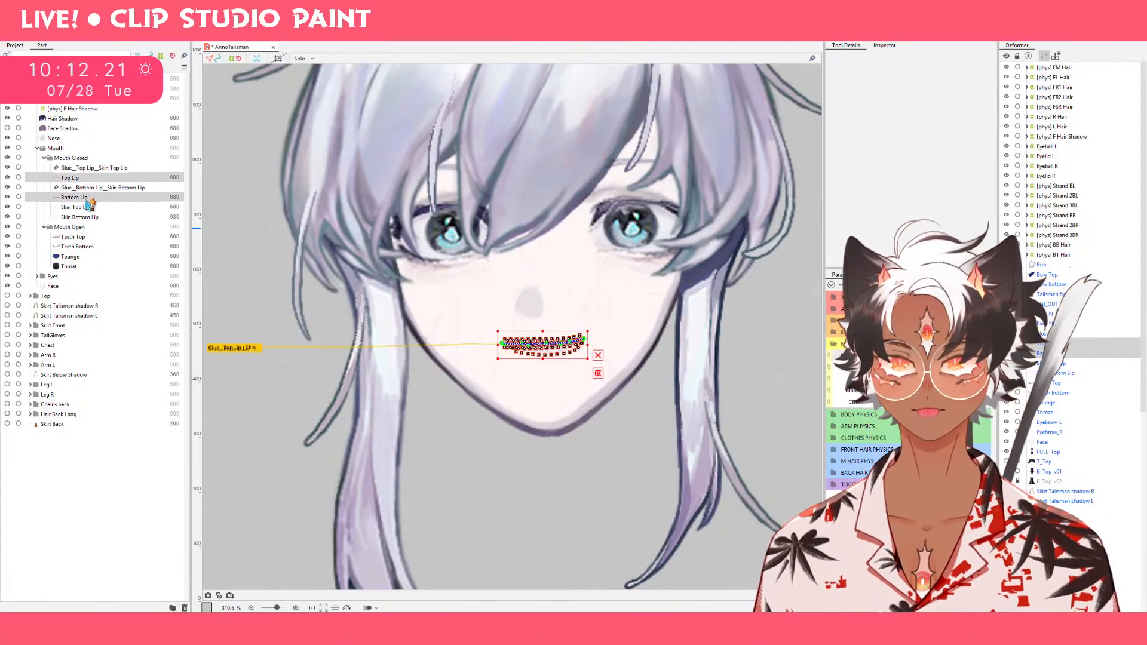
{"action": "left_click", "coordinate": [86, 200], "text": "ctrl"}
{"action": "left_click", "coordinate": [86, 200], "text": "ctrl"}
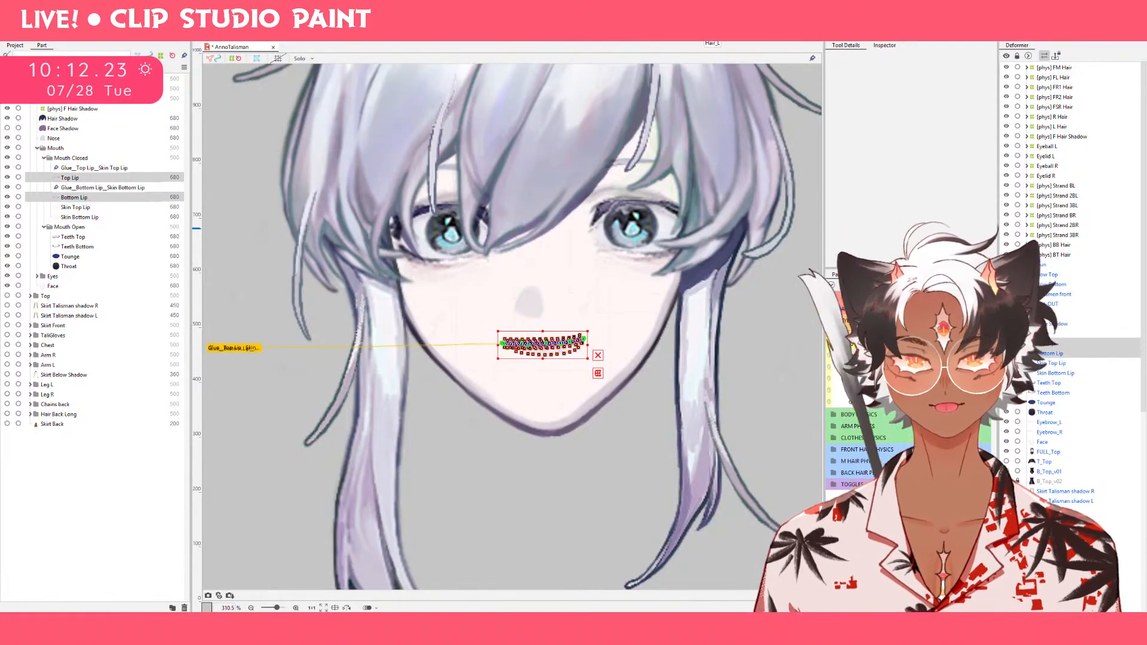
{"action": "left_click", "coordinate": [705, 30]}
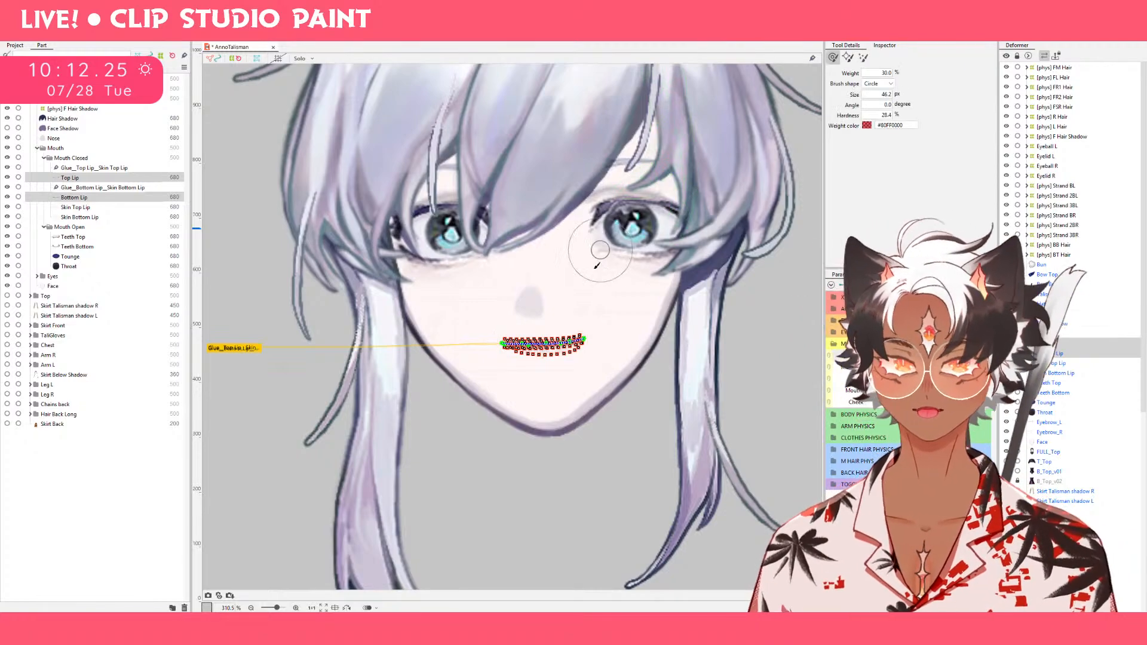
{"action": "scroll", "coordinate": [587, 369], "scroll_direction": "up", "scroll_amount": 3}
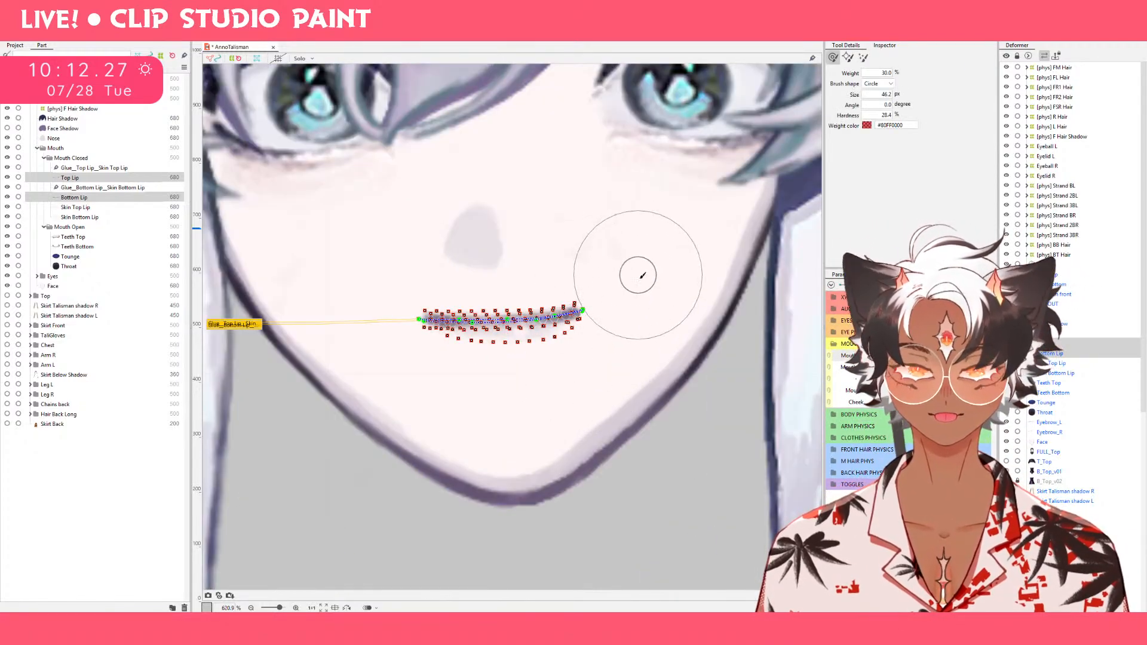
{"action": "left_click_drag", "start_coordinate": [639, 274], "coordinate": [691, 312]}
{"action": "mouse_move", "coordinate": [646, 279]}
{"action": "left_mouse_down"}
{"action": "mouse_move", "coordinate": [672, 330]}
{"action": "mouse_move", "coordinate": [623, 288]}
{"action": "mouse_move", "coordinate": [639, 313]}
{"action": "mouse_move", "coordinate": [593, 346]}
{"action": "left_mouse_up"}
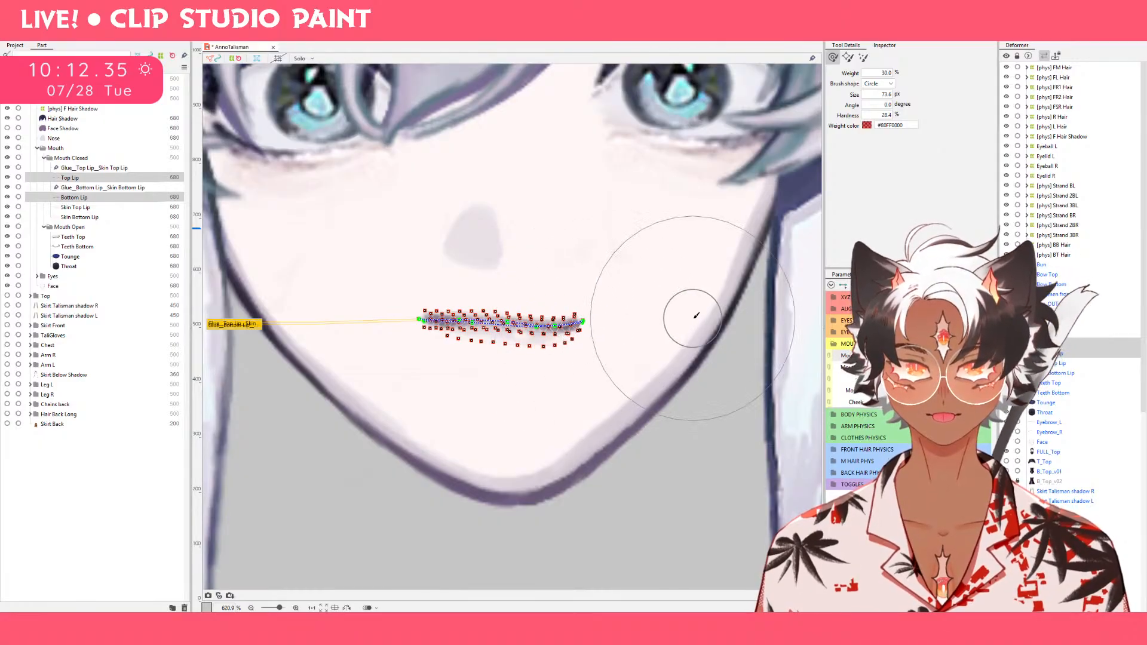
{"action": "mouse_move", "coordinate": [413, 321]}
{"action": "left_mouse_down"}
{"action": "mouse_move", "coordinate": [413, 363]}
{"action": "mouse_move", "coordinate": [334, 348]}
{"action": "mouse_move", "coordinate": [361, 347]}
{"action": "mouse_move", "coordinate": [360, 389]}
{"action": "mouse_move", "coordinate": [344, 370]}
{"action": "mouse_move", "coordinate": [348, 413]}
{"action": "left_mouse_up"}
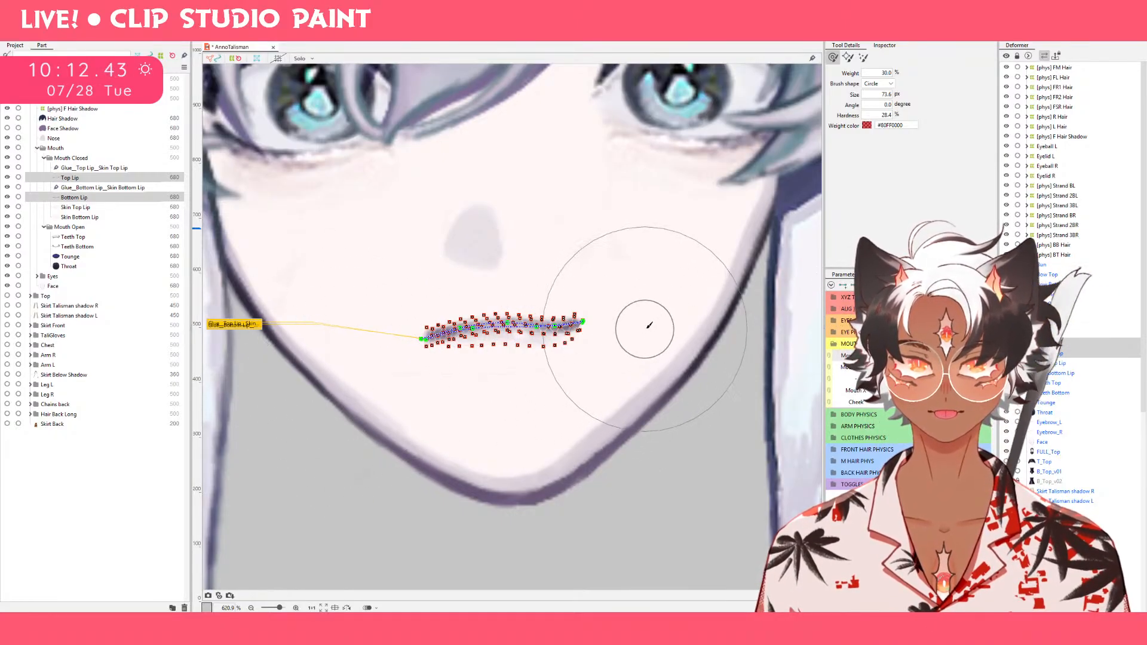
{"action": "left_click_drag", "start_coordinate": [661, 315], "coordinate": [661, 391]}
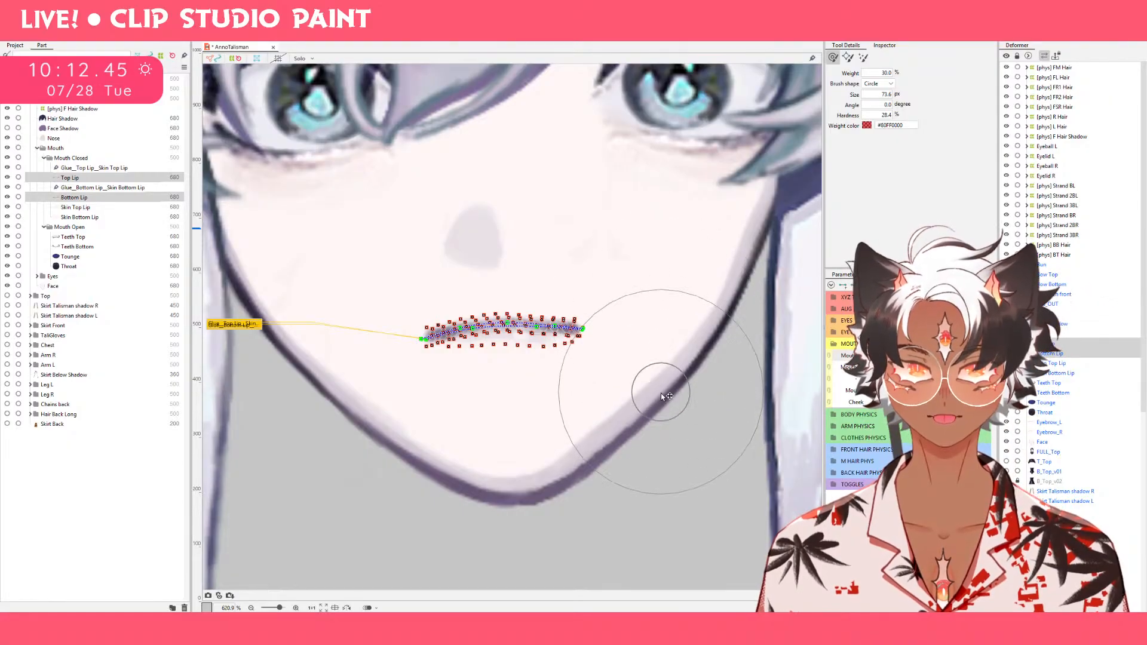
{"action": "left_click_drag", "start_coordinate": [657, 348], "coordinate": [656, 369]}
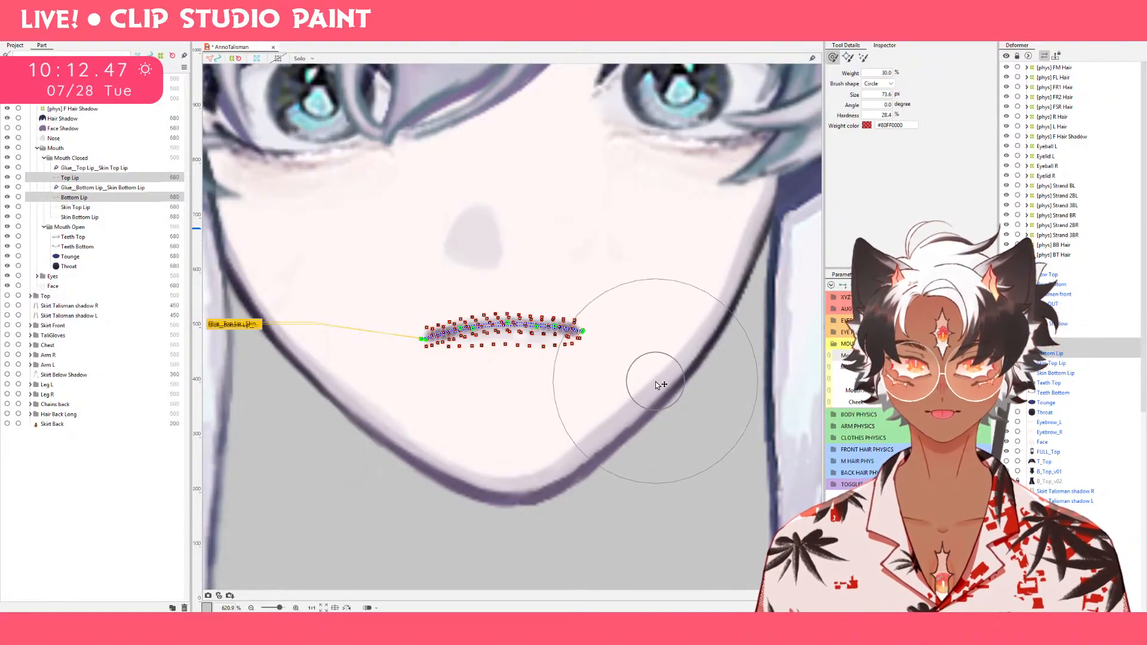
Flatten the middle of both lips by pushing it down with the deform brush reduced to 52.5 px and then smaller.
{"action": "mouse_move", "coordinate": [518, 275]}
{"action": "left_mouse_down"}
{"action": "mouse_move", "coordinate": [488, 235]}
{"action": "mouse_move", "coordinate": [499, 316]}
{"action": "left_mouse_up"}
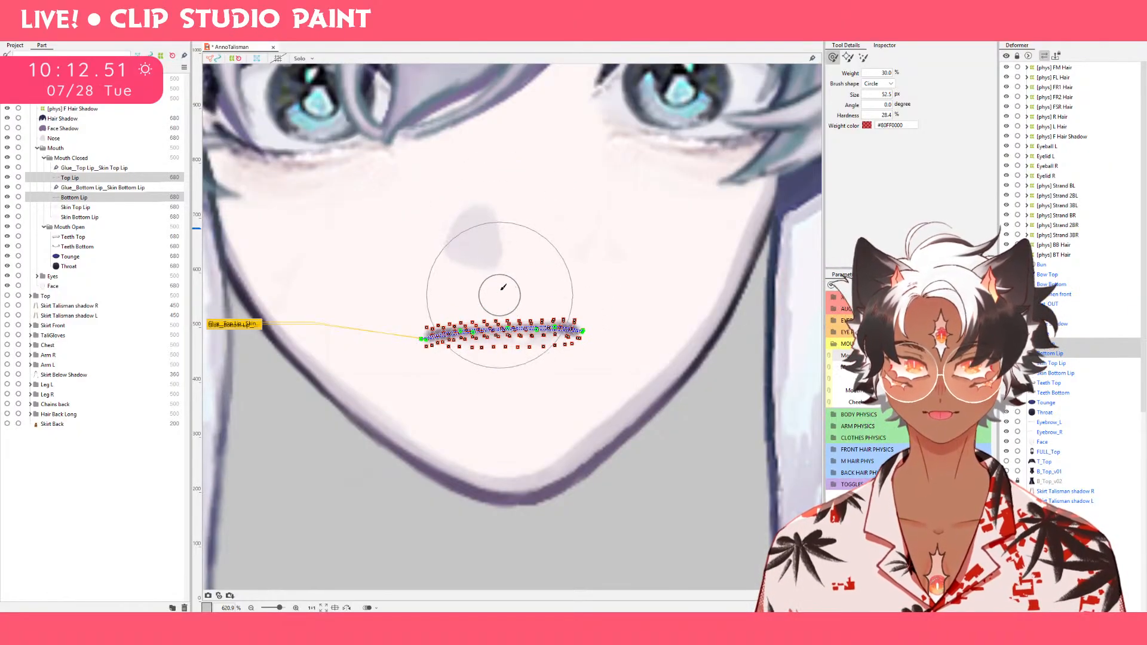
{"action": "key", "text": "b"}
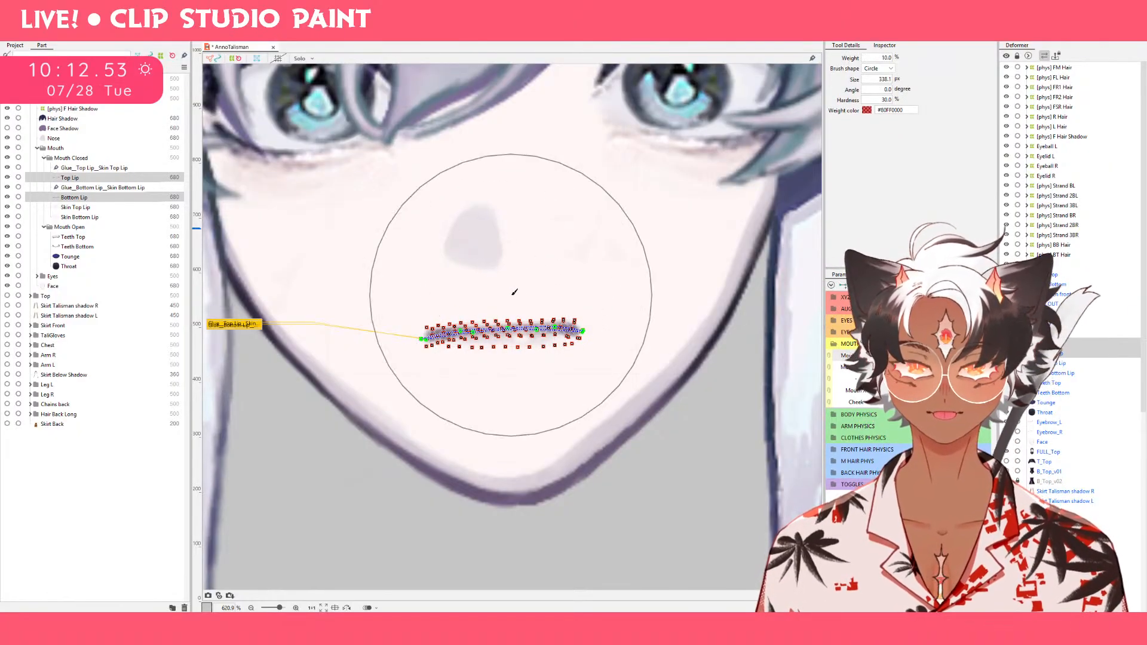
{"action": "key", "text": "v"}
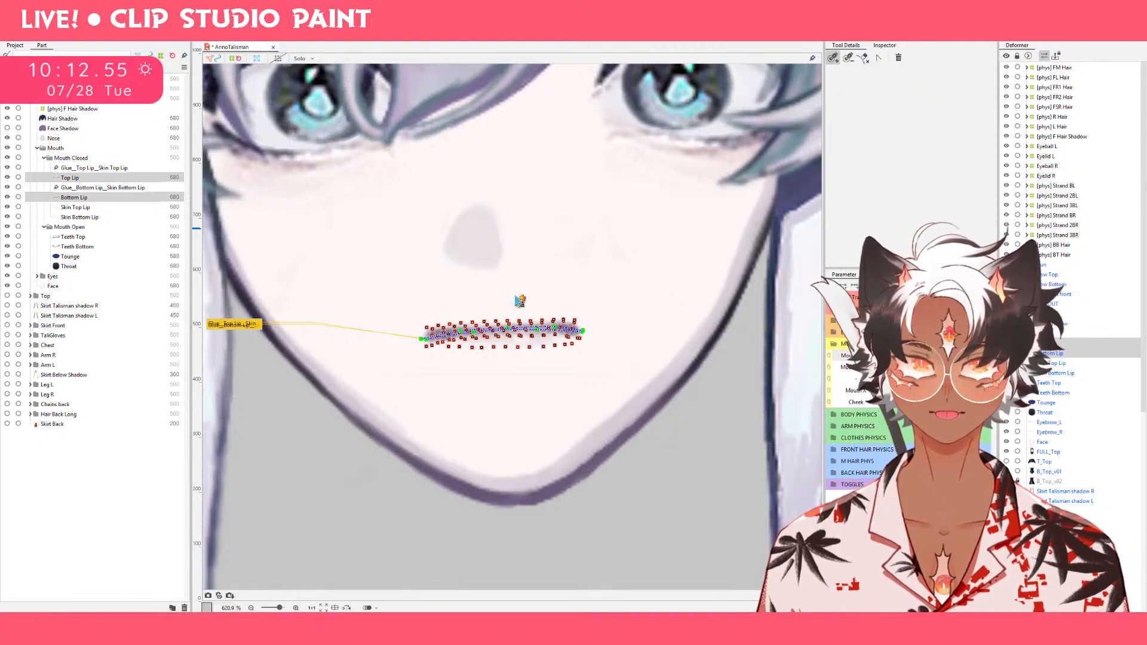
{"action": "key", "text": "b"}
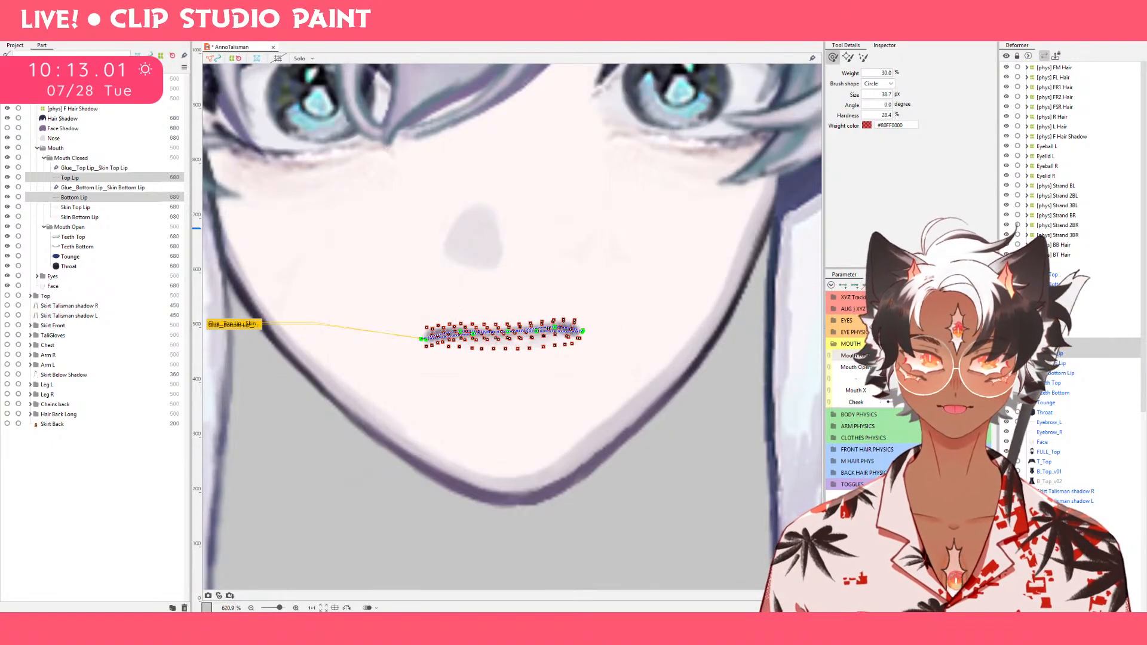
{"action": "key", "text": "v"}
{"action": "left_click", "coordinate": [734, 455]}
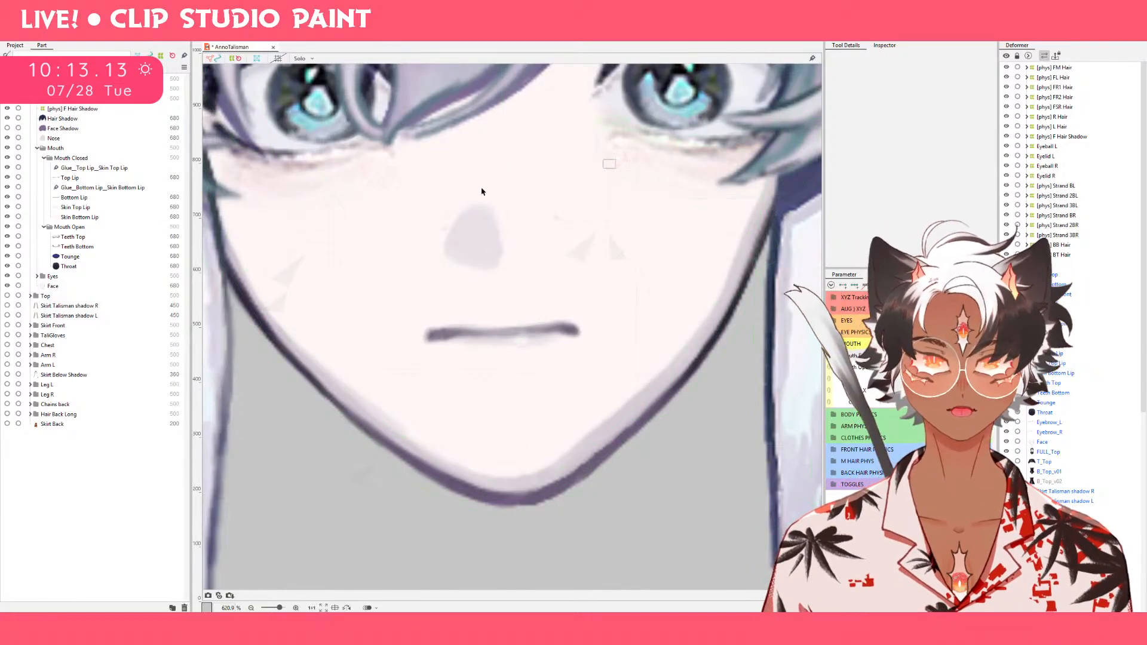
Narrow the Top Lip and Bottom Lip together and bend their corners down with a 51.4 px deform brush for the frown.
{"action": "left_click", "coordinate": [120, 178]}
{"action": "left_click", "coordinate": [117, 197], "text": "ctrl"}
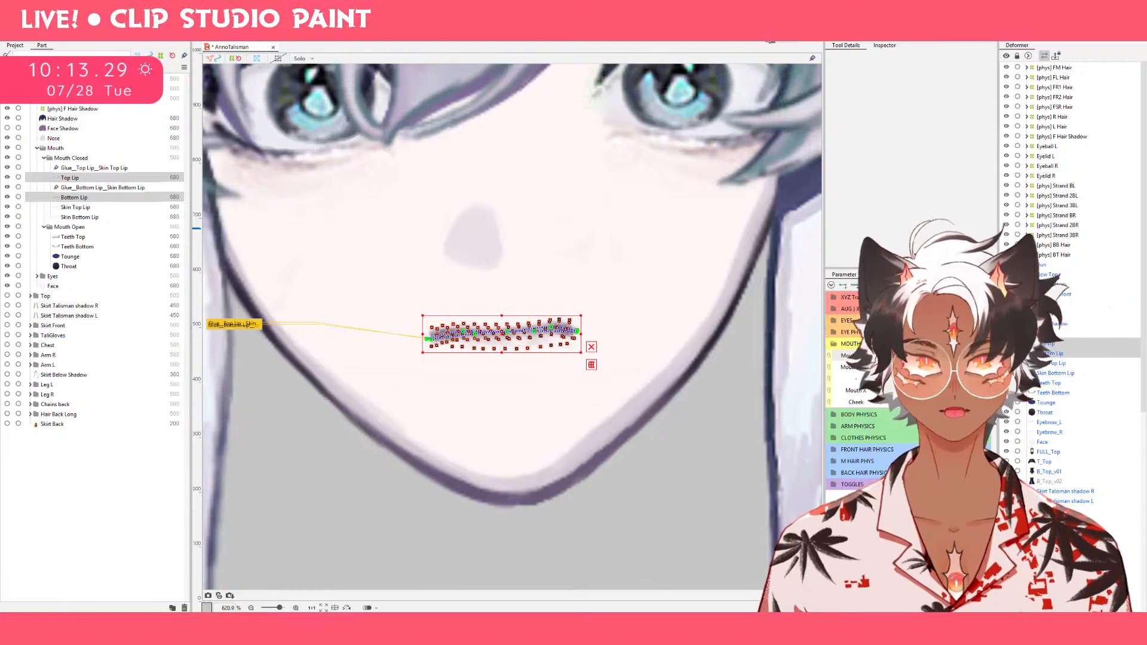
{"action": "left_click", "coordinate": [763, 36]}
{"action": "key", "text": "bracketright"}
{"action": "key", "text": "bracketright"}
{"action": "key", "text": "bracketright"}
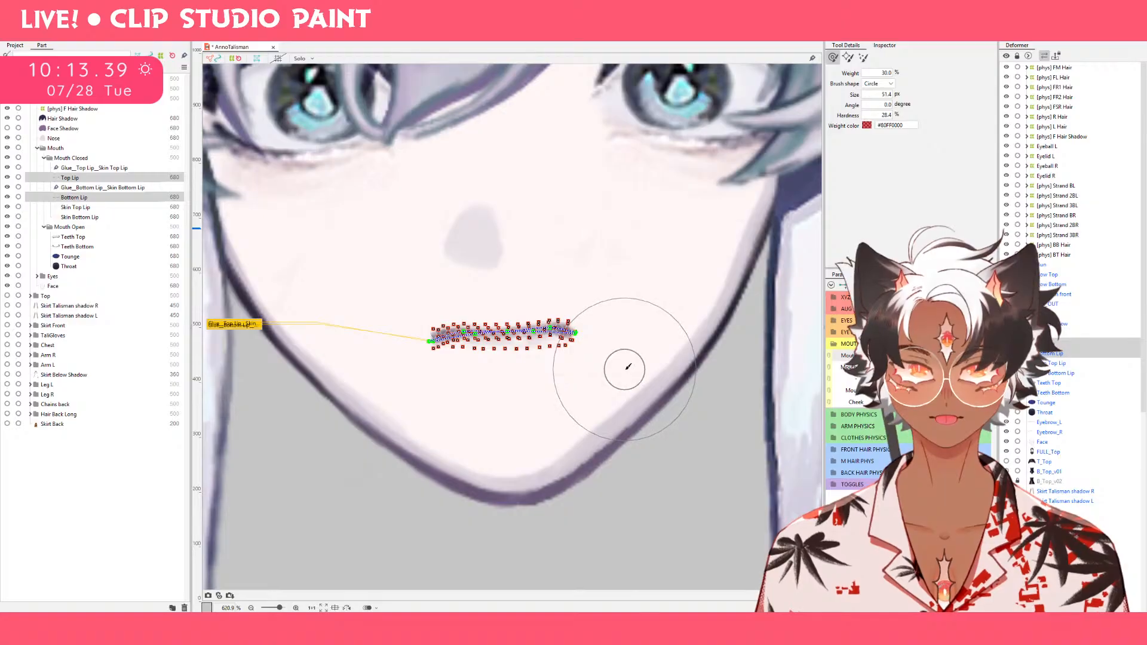
Nudge both lips up three small increments at the intermediate Mouth Form key and preview the movement through the parameter range.
{"action": "key", "text": "v"}
{"action": "mouse_move", "coordinate": [914, 355]}
{"action": "left_mouse_down"}
{"action": "mouse_move", "coordinate": [968, 356]}
{"action": "mouse_move", "coordinate": [914, 355]}
{"action": "left_mouse_up"}
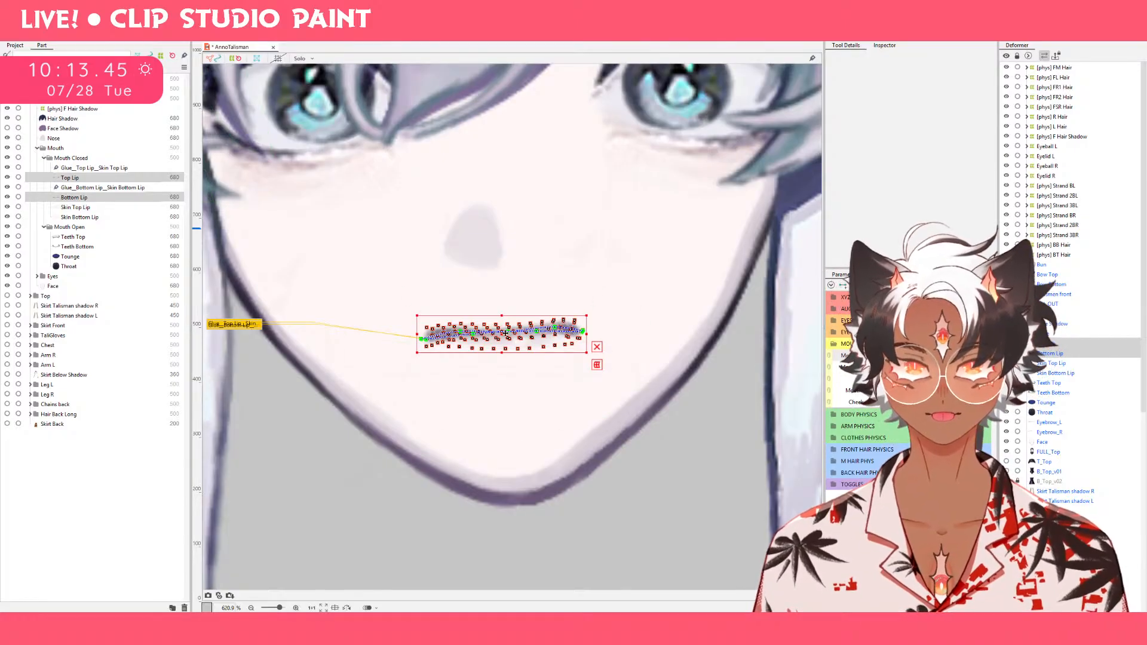
{"action": "key", "text": "Up"}
{"action": "key", "text": "Up"}
{"action": "key", "text": "Up"}
{"action": "key", "text": "Up"}
{"action": "key", "text": "Up"}
{"action": "key", "text": "Up"}
{"action": "key", "text": "Up"}
{"action": "key", "text": "Up"}
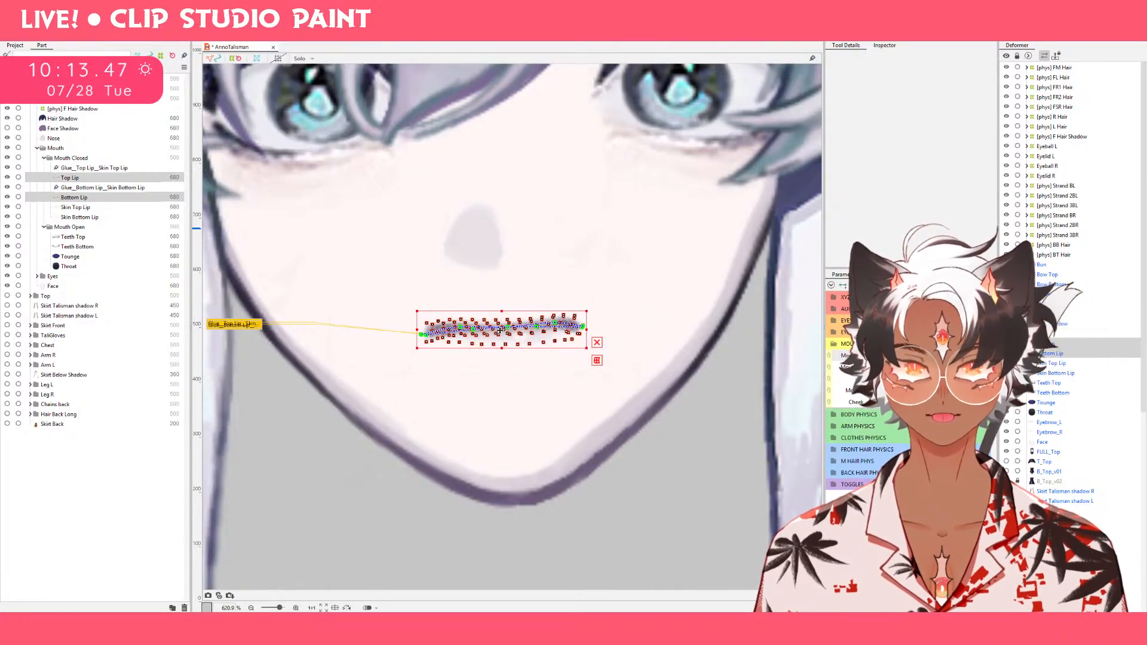
{"action": "left_click", "coordinate": [734, 452]}
{"action": "left_click_drag", "start_coordinate": [915, 356], "coordinate": [968, 356]}
{"action": "left_click_drag", "start_coordinate": [968, 356], "coordinate": [800, 352]}
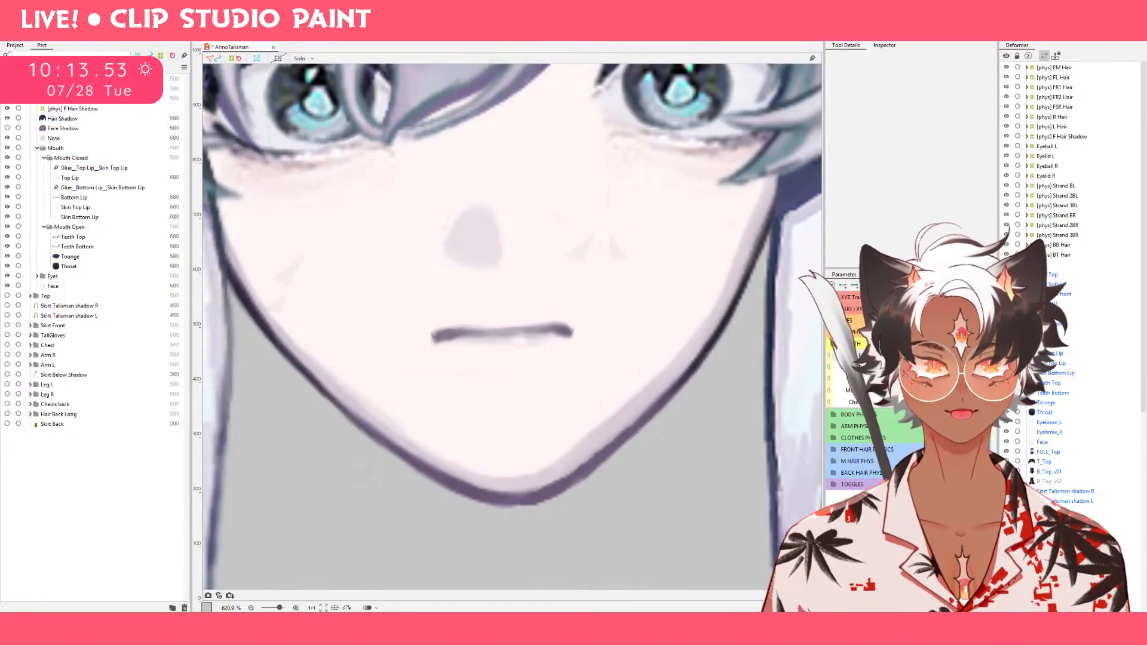
{"action": "left_click_drag", "start_coordinate": [902, 356], "coordinate": [926, 355]}
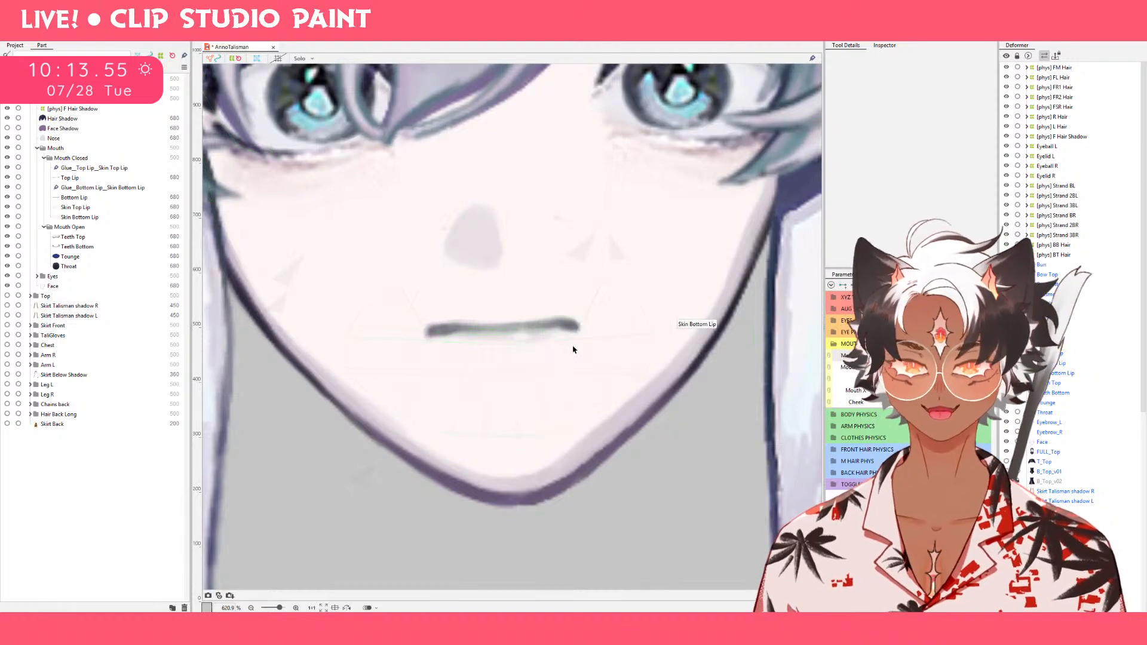
Select only the Top Lip, try moving the lower vertex at its corner, and undo the move.
{"action": "left_click", "coordinate": [91, 177]}
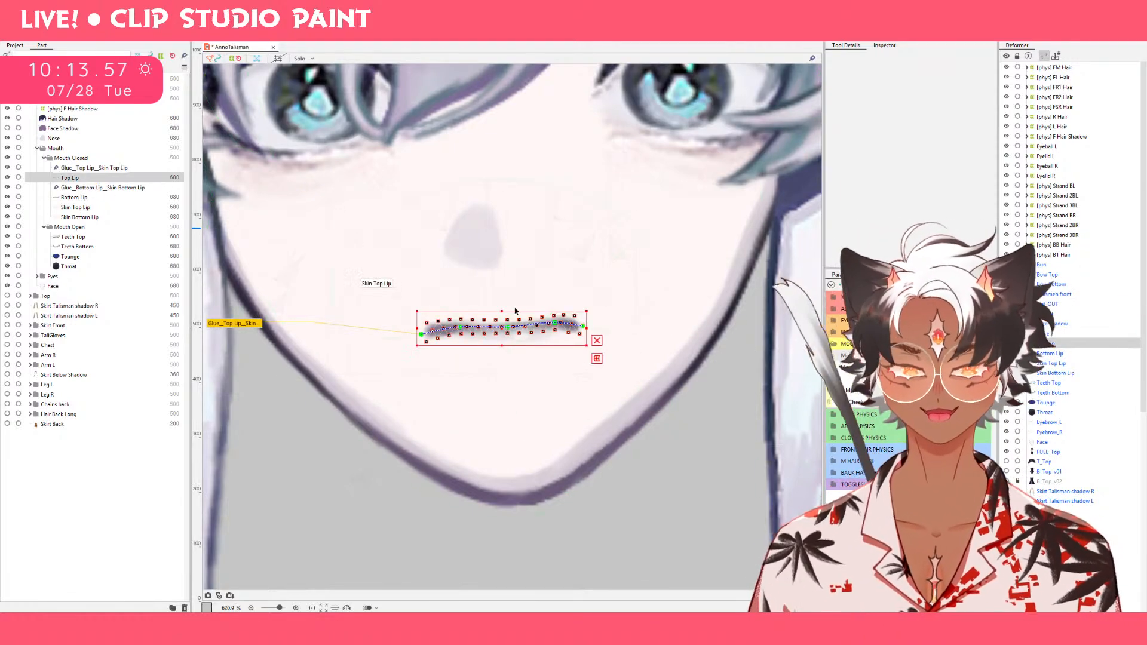
{"action": "scroll", "coordinate": [579, 358], "scroll_direction": "up", "scroll_amount": 4}
{"action": "scroll", "coordinate": [576, 339], "scroll_direction": "down", "scroll_amount": 2}
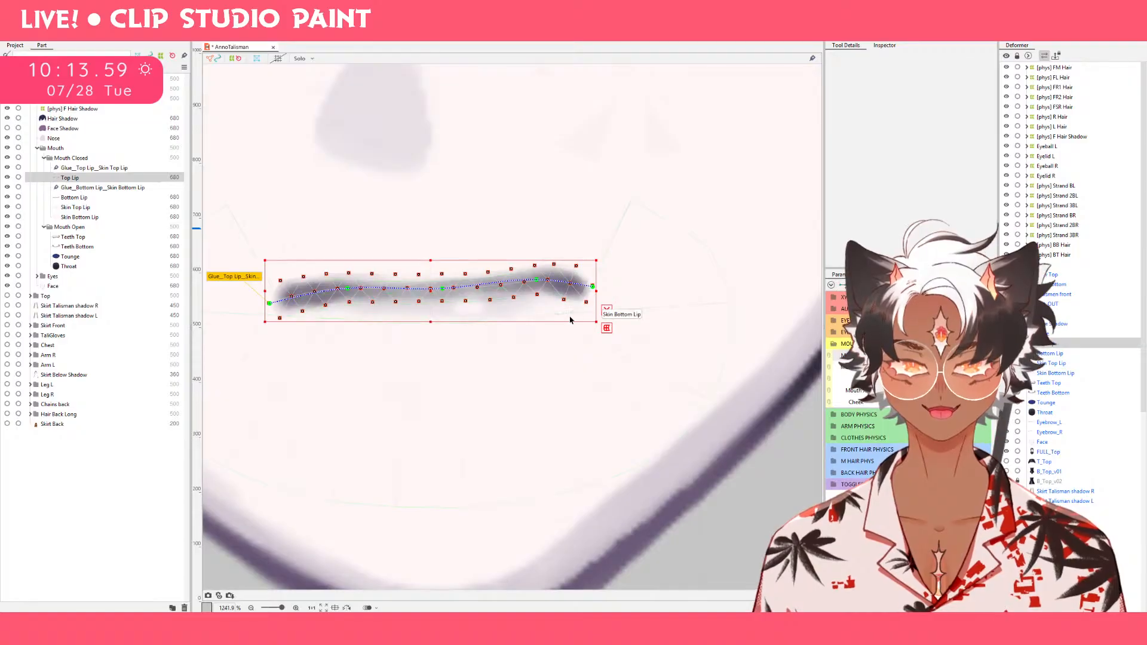
{"action": "left_click_drag", "start_coordinate": [485, 316], "coordinate": [538, 318]}
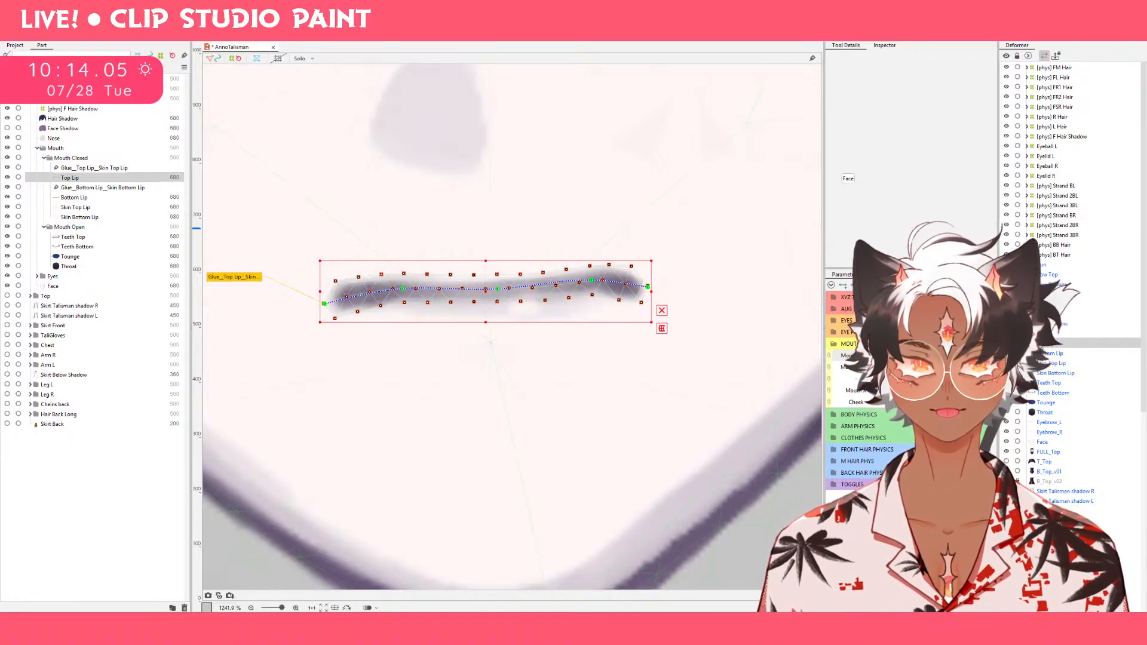
{"action": "key", "text": "ctrl+z"}
{"action": "scroll", "coordinate": [646, 306], "scroll_direction": "up", "scroll_amount": 5}
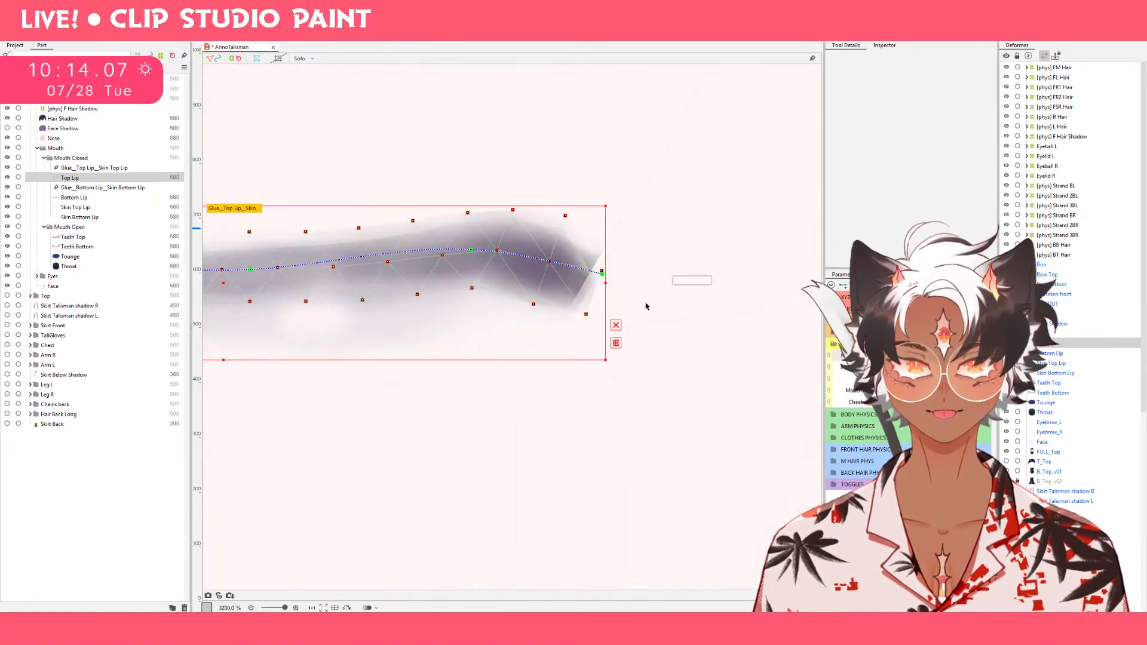
{"action": "mouse_move", "coordinate": [588, 316]}
{"action": "left_mouse_down"}
{"action": "mouse_move", "coordinate": [564, 313]}
{"action": "mouse_move", "coordinate": [573, 293]}
{"action": "mouse_move", "coordinate": [575, 325]}
{"action": "left_mouse_up"}
{"action": "key", "text": "ctrl+z"}
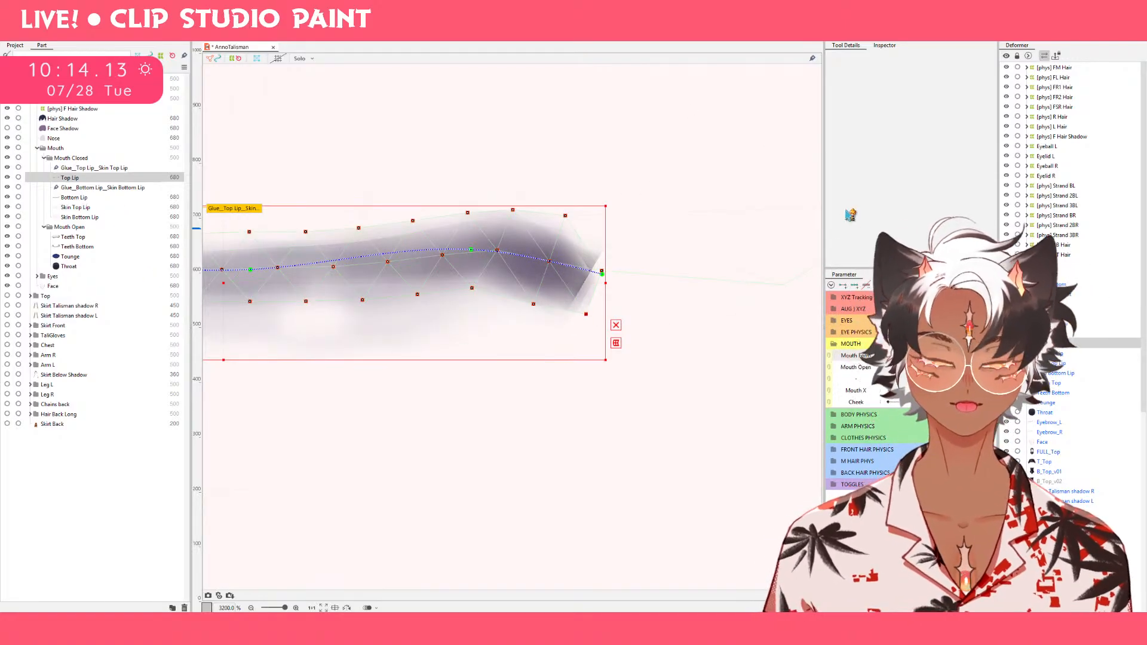
Open the Top Lip mesh for editing and add a row of outer vertices above the lip and around its right corner.
{"action": "left_click", "coordinate": [959, 355]}
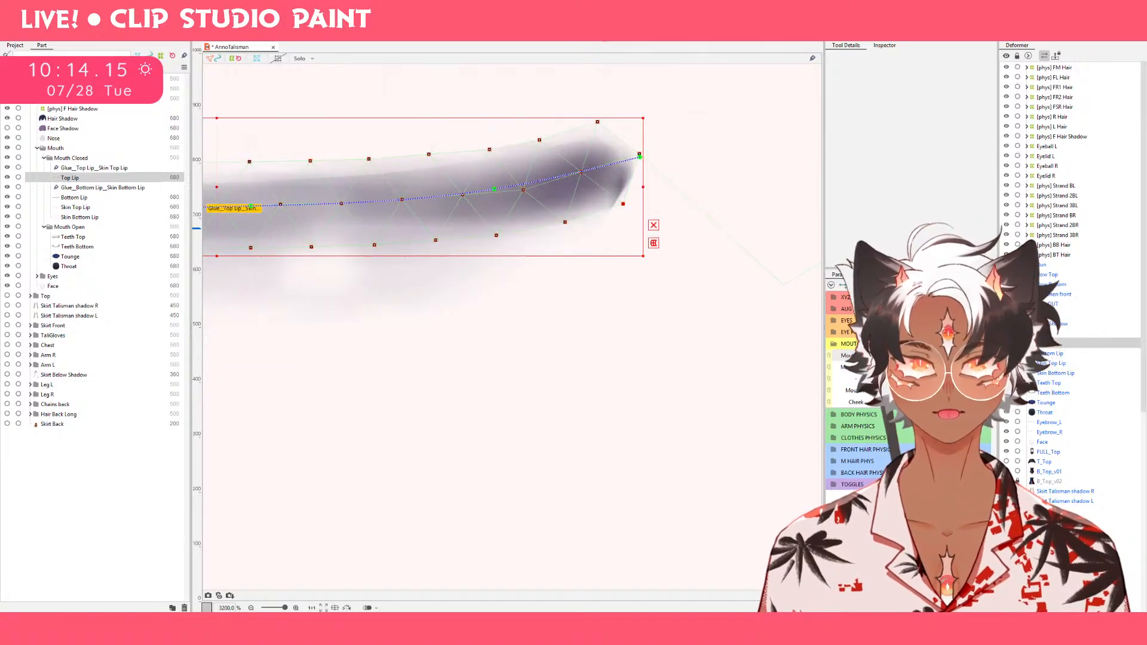
{"action": "key", "text": "ctrl+e"}
{"action": "scroll", "coordinate": [609, 192], "scroll_direction": "down", "scroll_amount": 2}
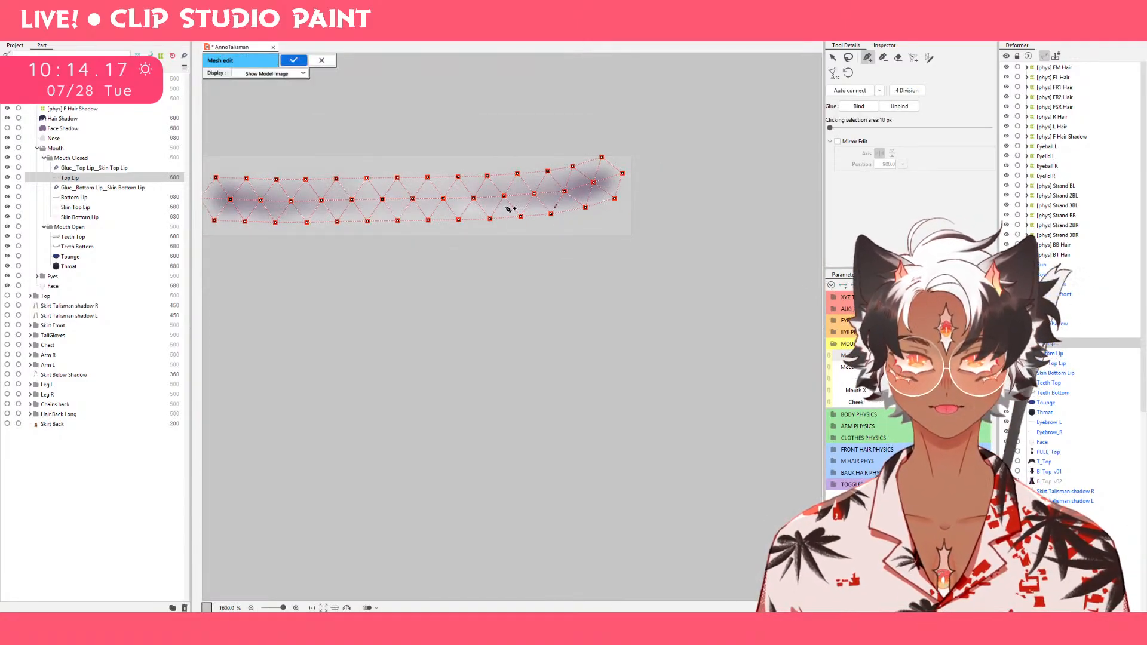
{"action": "scroll", "coordinate": [461, 210], "scroll_direction": "down", "scroll_amount": 1}
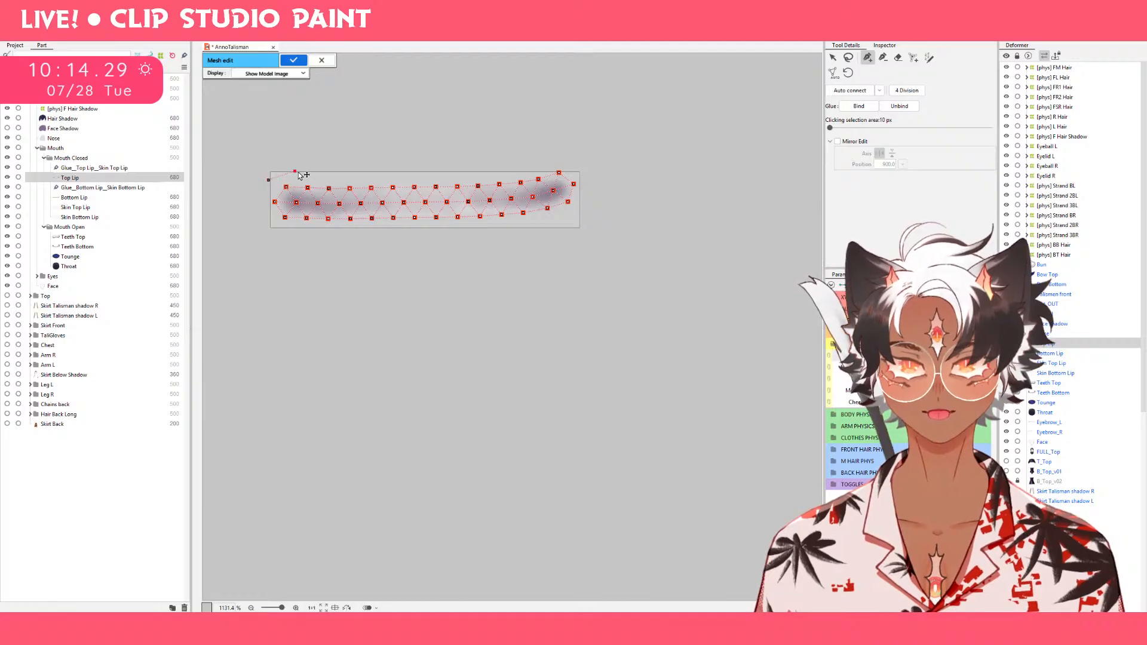
{"action": "left_click", "coordinate": [338, 173]}
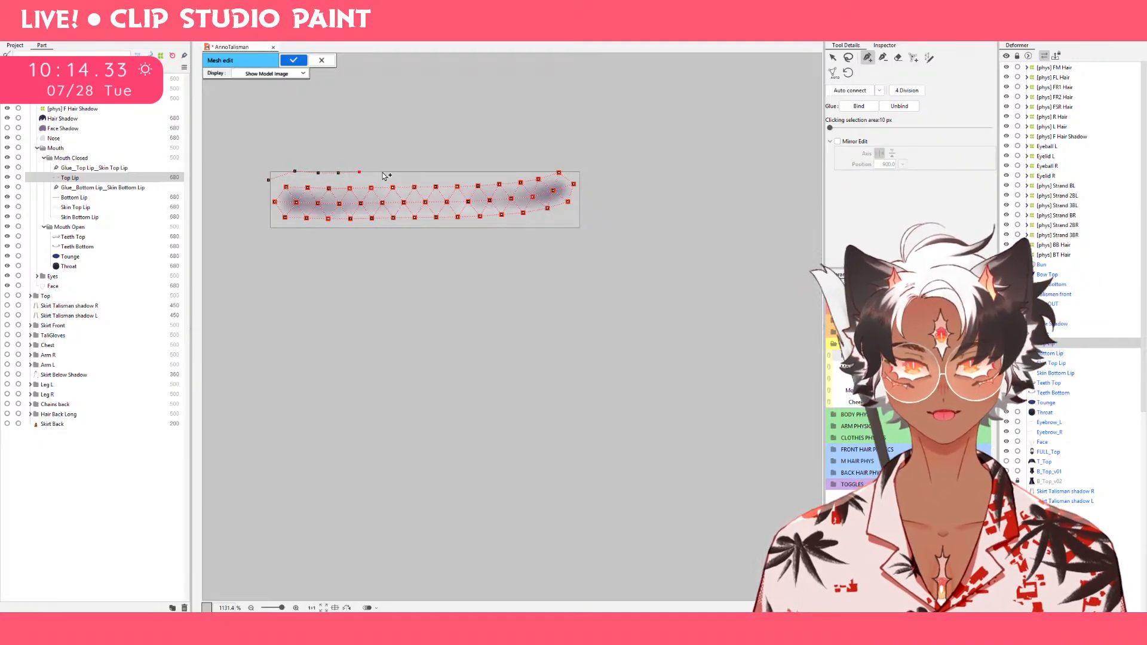
{"action": "left_click", "coordinate": [382, 172]}
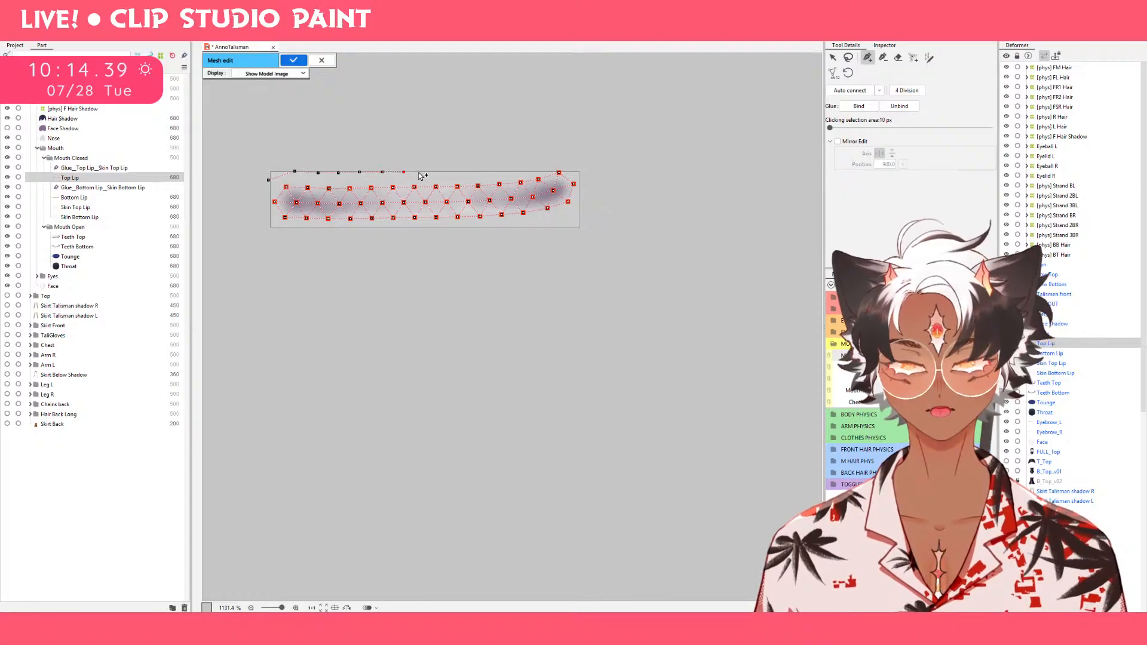
{"action": "left_click", "coordinate": [423, 172]}
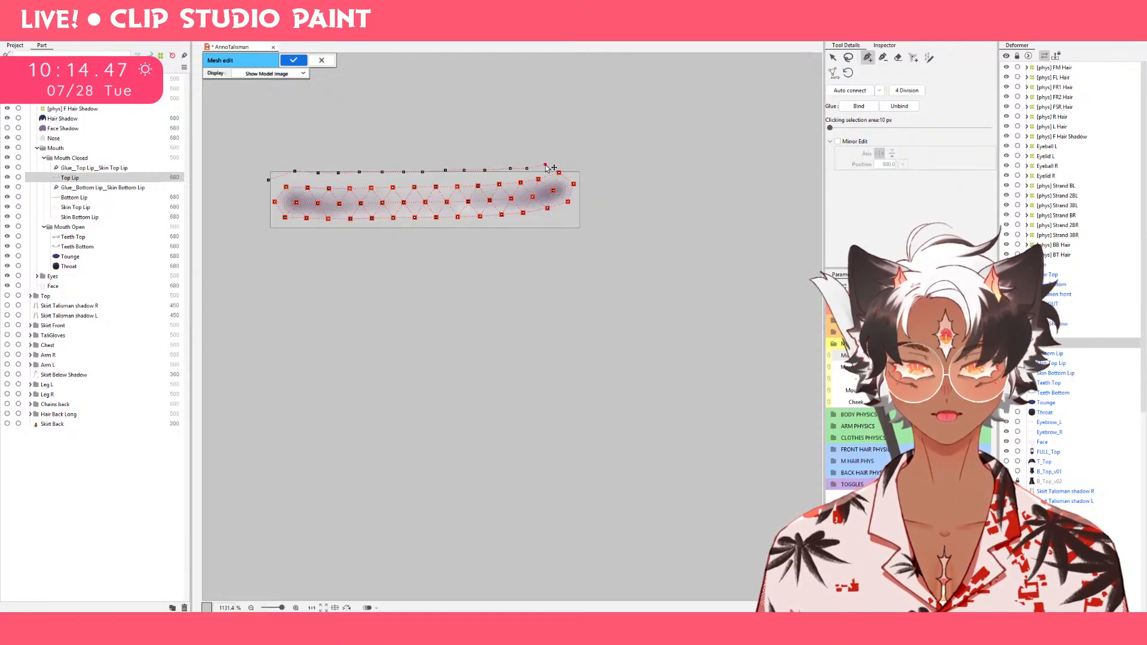
{"action": "left_click", "coordinate": [590, 178]}
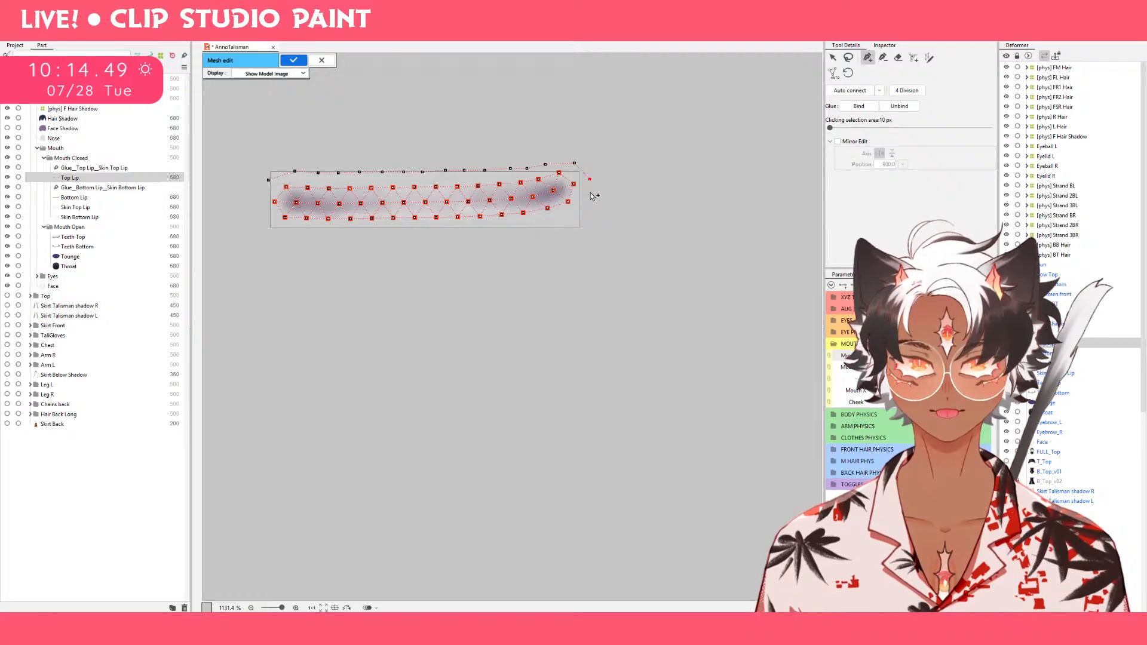
{"action": "left_click", "coordinate": [590, 196]}
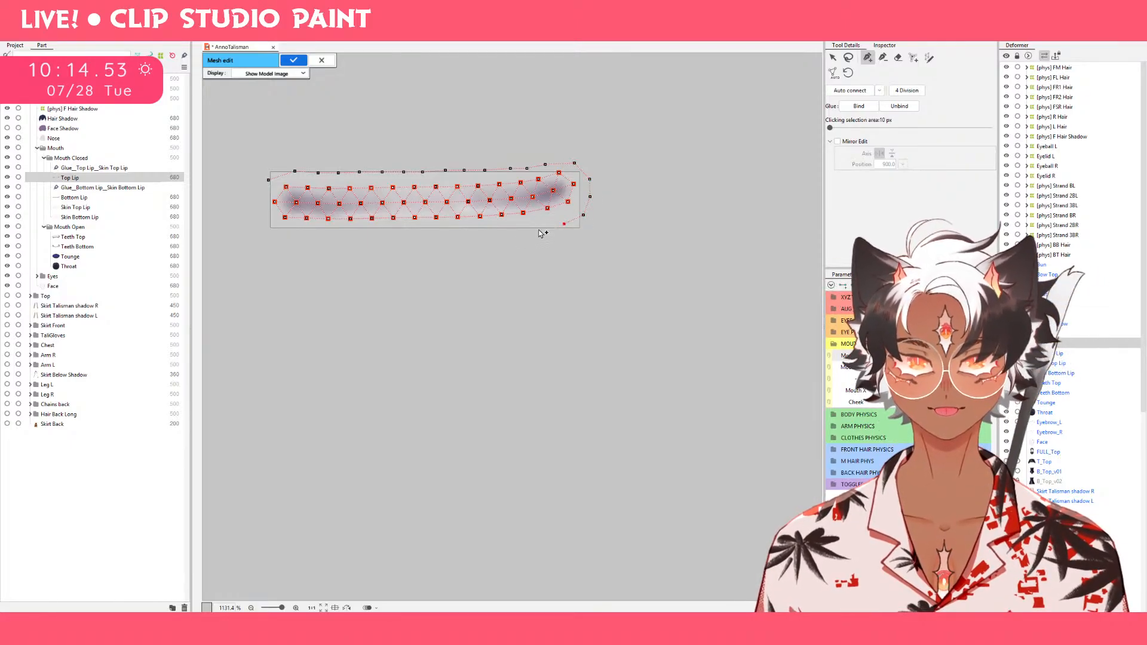
Continue the outer vertices along the Top Lip's lower edge and around its left corner, closing the ring.
{"action": "left_click", "coordinate": [539, 229]}
{"action": "left_click", "coordinate": [513, 233]}
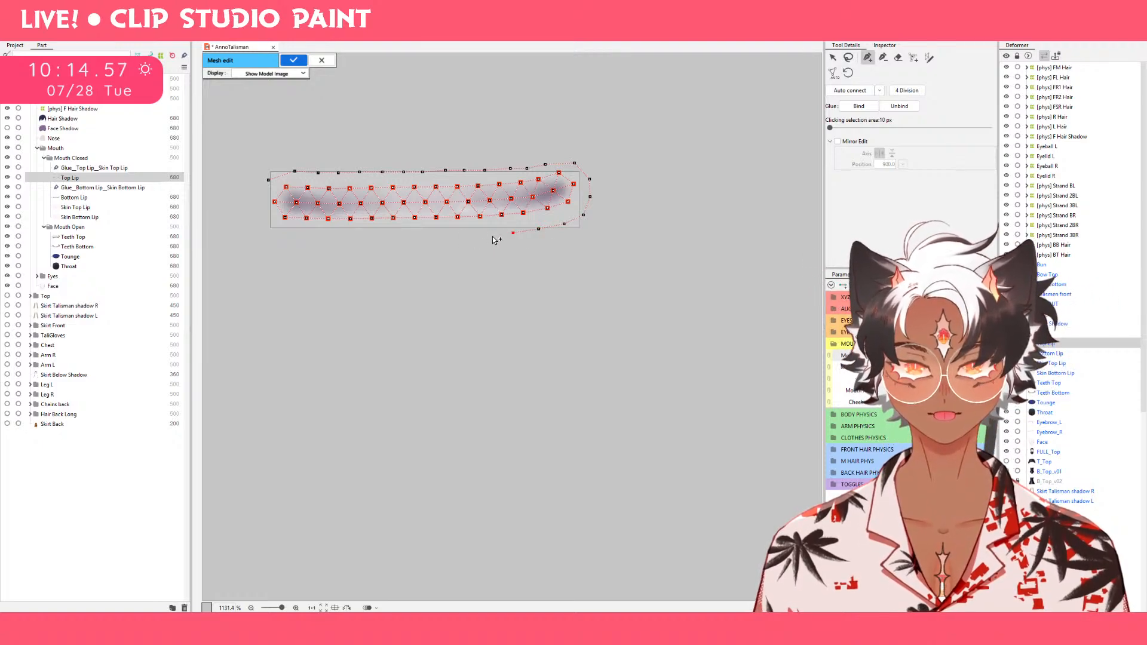
{"action": "left_click", "coordinate": [492, 237]}
{"action": "left_click", "coordinate": [467, 236]}
{"action": "left_click", "coordinate": [448, 238]}
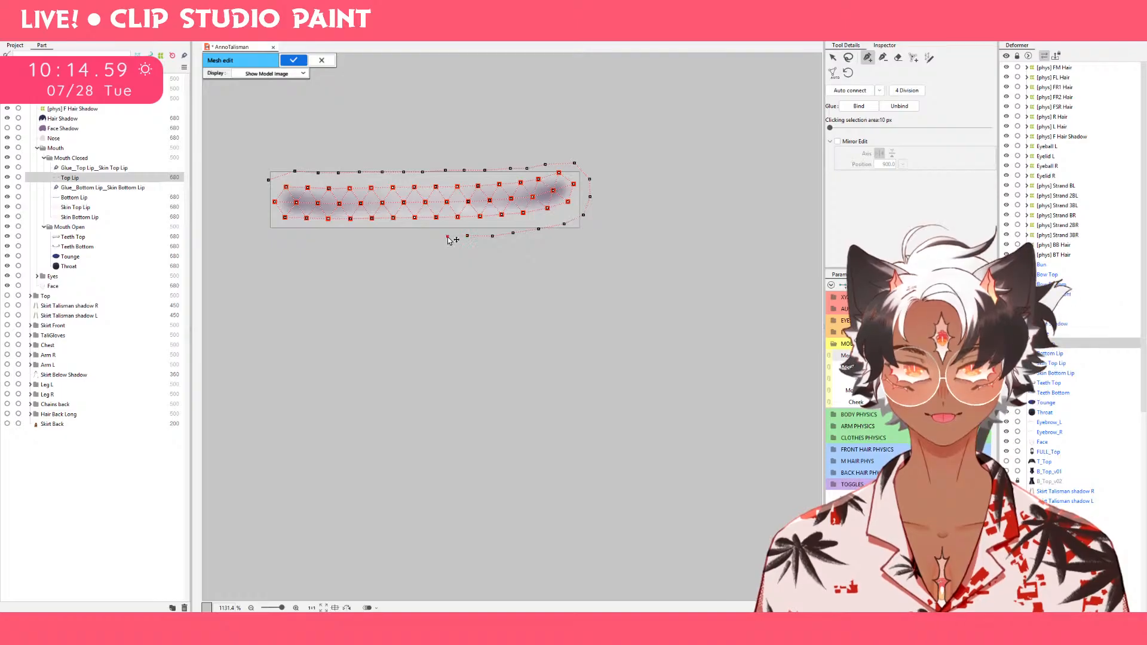
{"action": "left_click", "coordinate": [425, 237]}
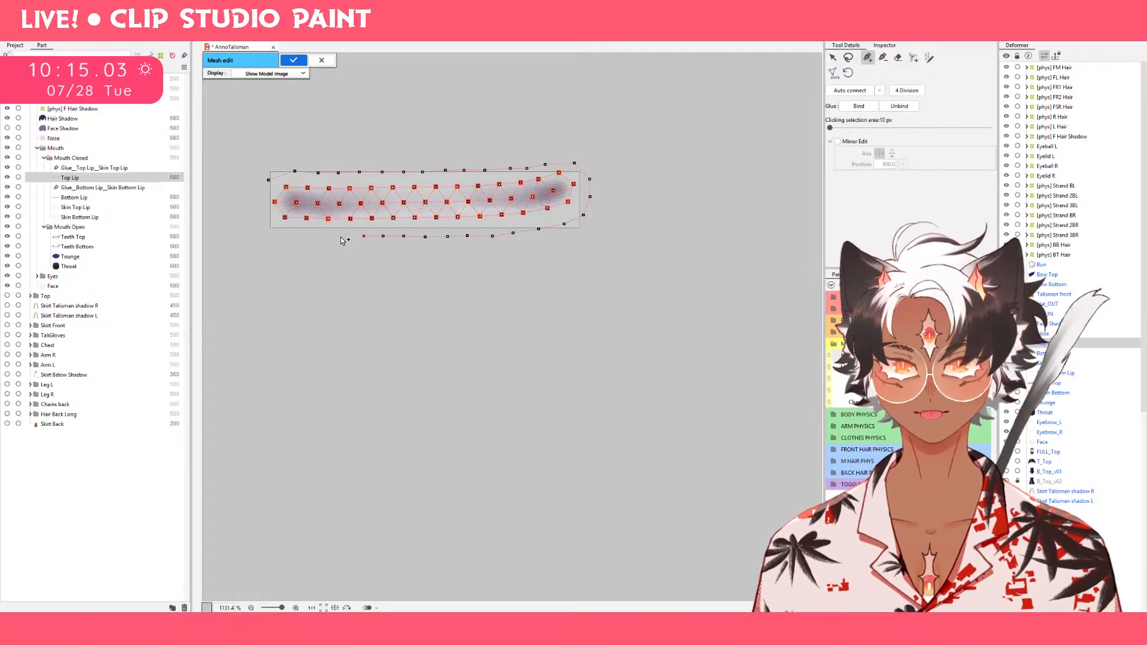
{"action": "left_click", "coordinate": [268, 236]}
{"action": "left_click", "coordinate": [256, 220]}
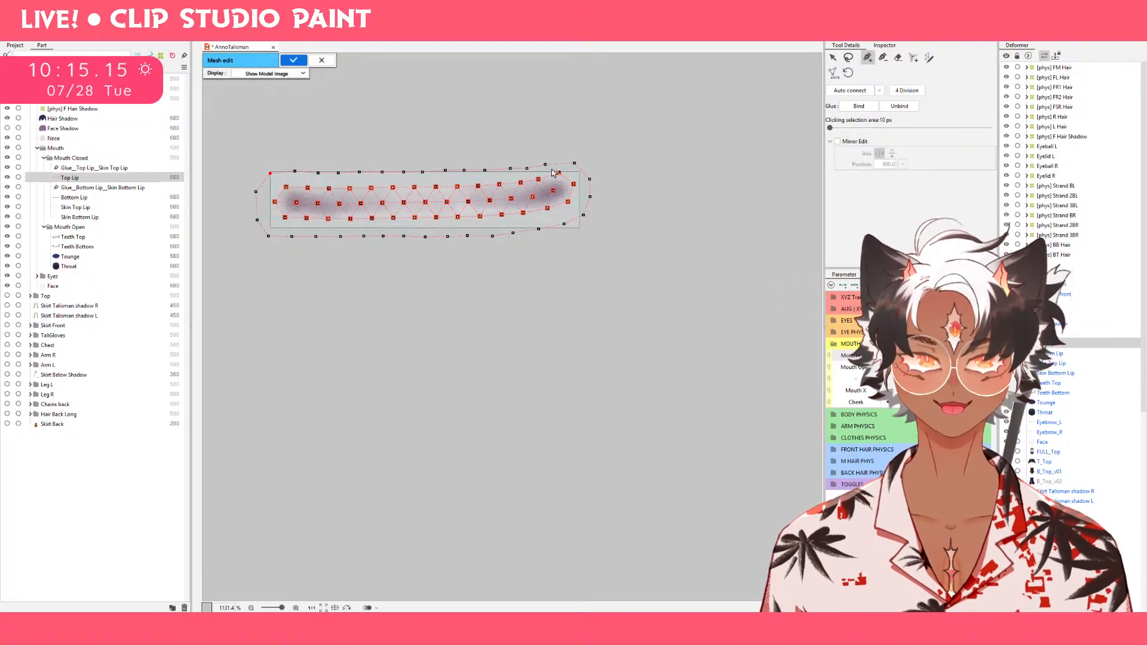
Adjust the outer vertex above the Top Lip's right corner and apply the mesh edit.
{"action": "key", "text": "ctrl+e"}
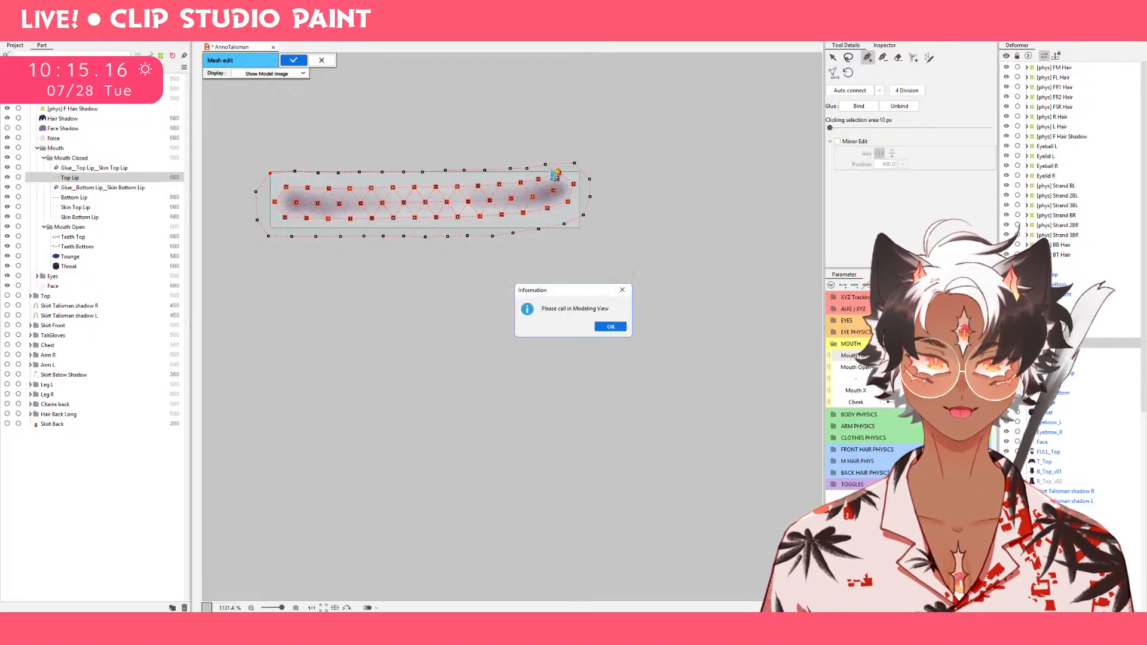
{"action": "left_click", "coordinate": [622, 290]}
{"action": "key", "text": "l"}
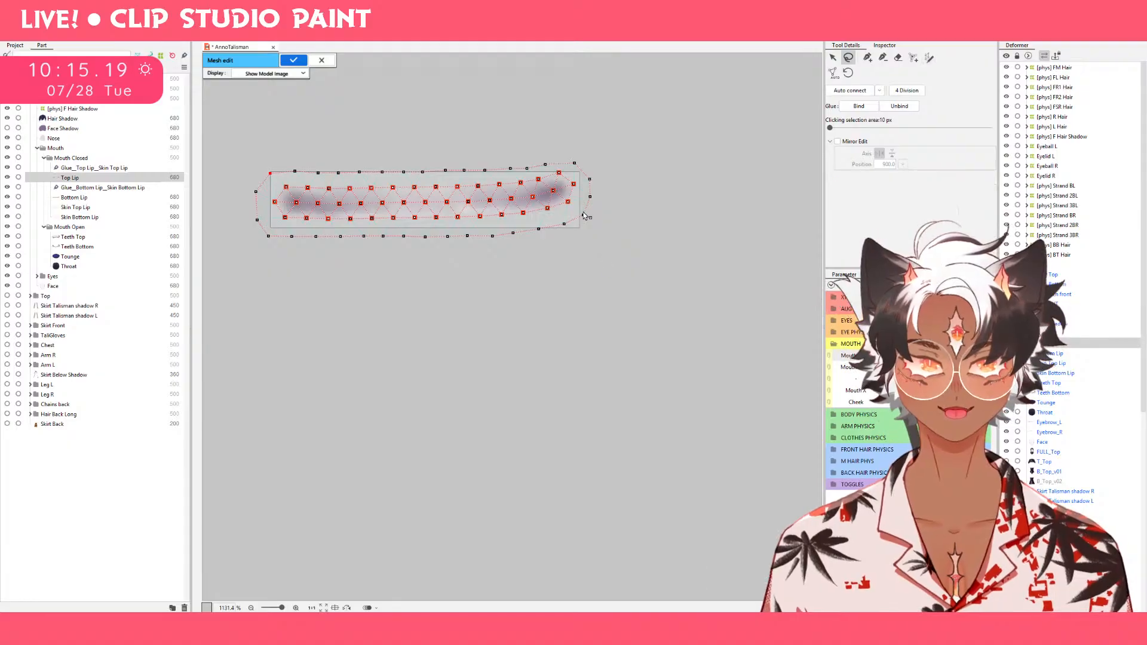
{"action": "key", "text": "v"}
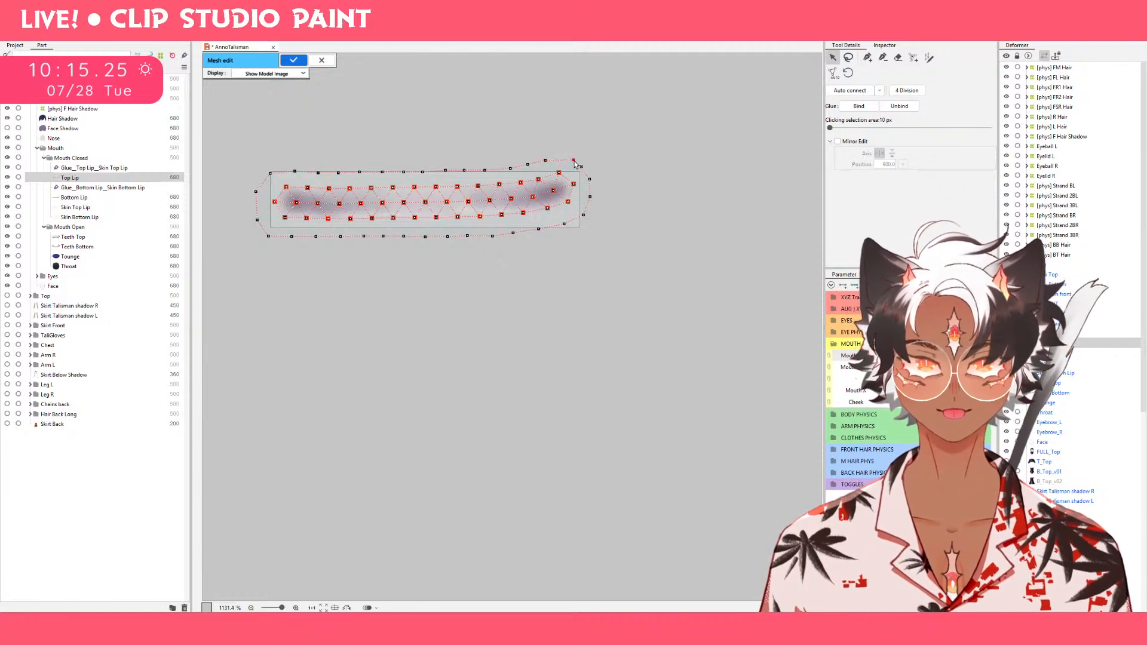
{"action": "left_click", "coordinate": [289, 63]}
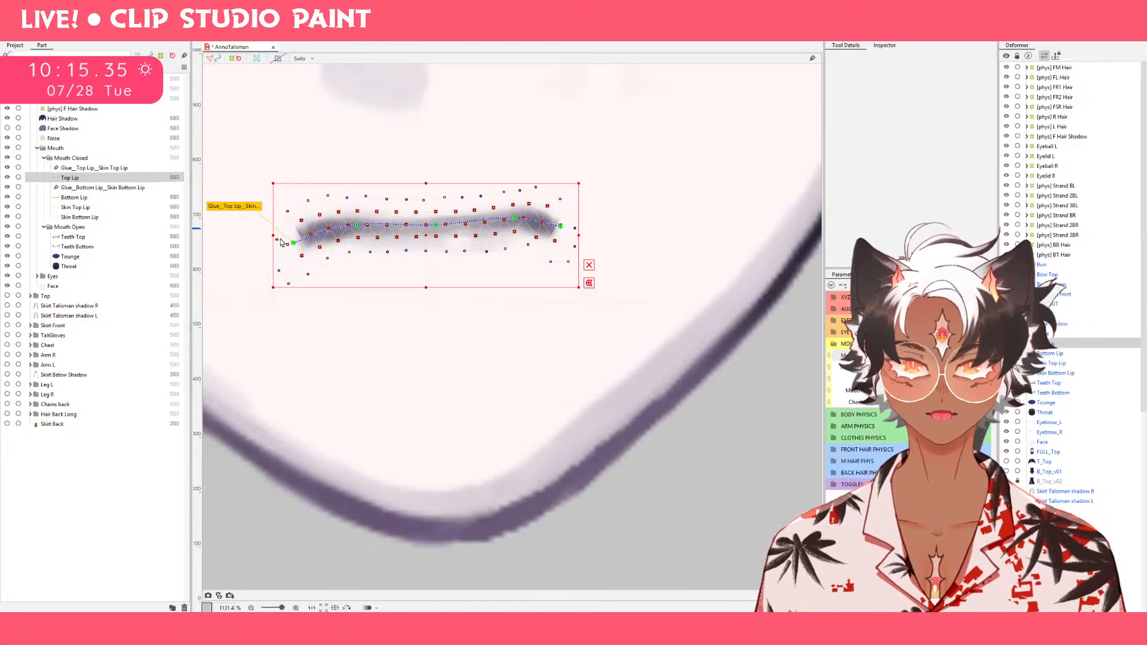
Move the new outer Top Lip vertices beside the left lip corner slightly outward in the frown pose.
{"action": "left_click_drag", "start_coordinate": [272, 240], "coordinate": [271, 240]}
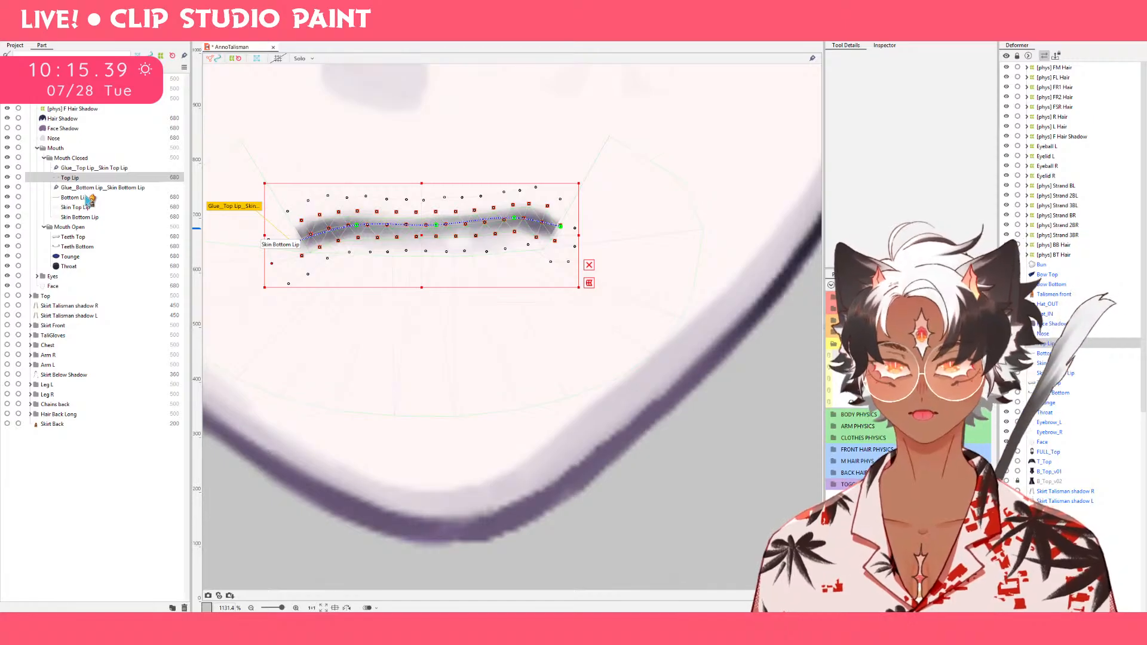
{"action": "left_click", "coordinate": [293, 255]}
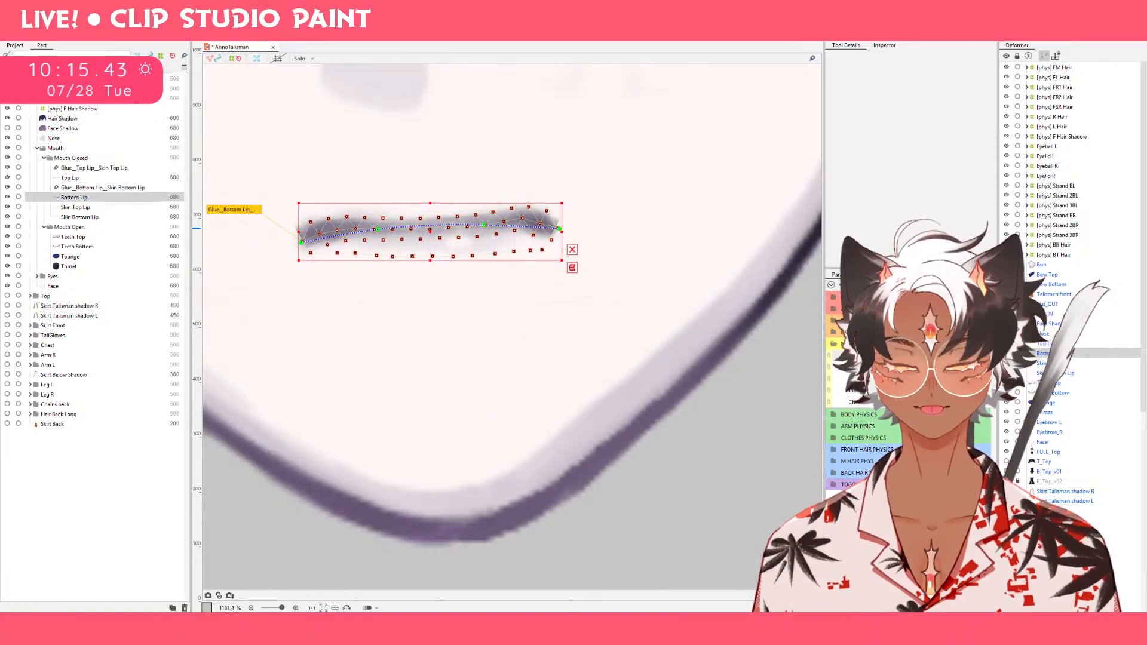
{"action": "left_click", "coordinate": [120, 181]}
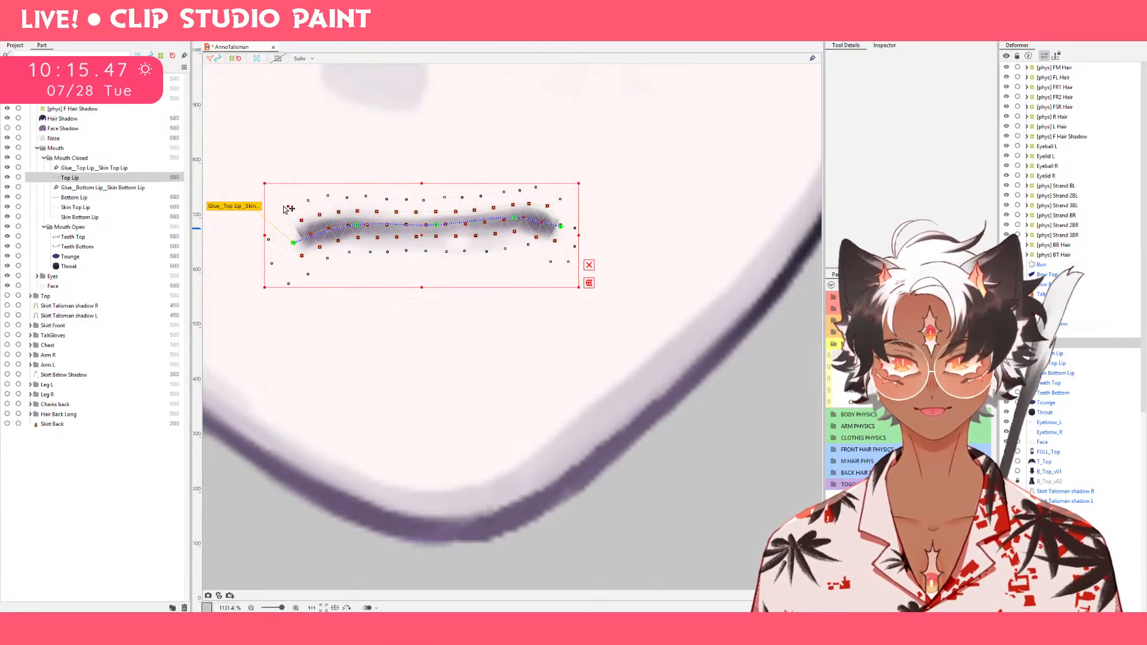
{"action": "mouse_move", "coordinate": [295, 246]}
{"action": "left_mouse_down"}
{"action": "mouse_move", "coordinate": [268, 258]}
{"action": "mouse_move", "coordinate": [341, 180]}
{"action": "mouse_move", "coordinate": [288, 232]}
{"action": "mouse_move", "coordinate": [299, 260]}
{"action": "mouse_move", "coordinate": [293, 225]}
{"action": "mouse_move", "coordinate": [293, 243]}
{"action": "left_mouse_up"}
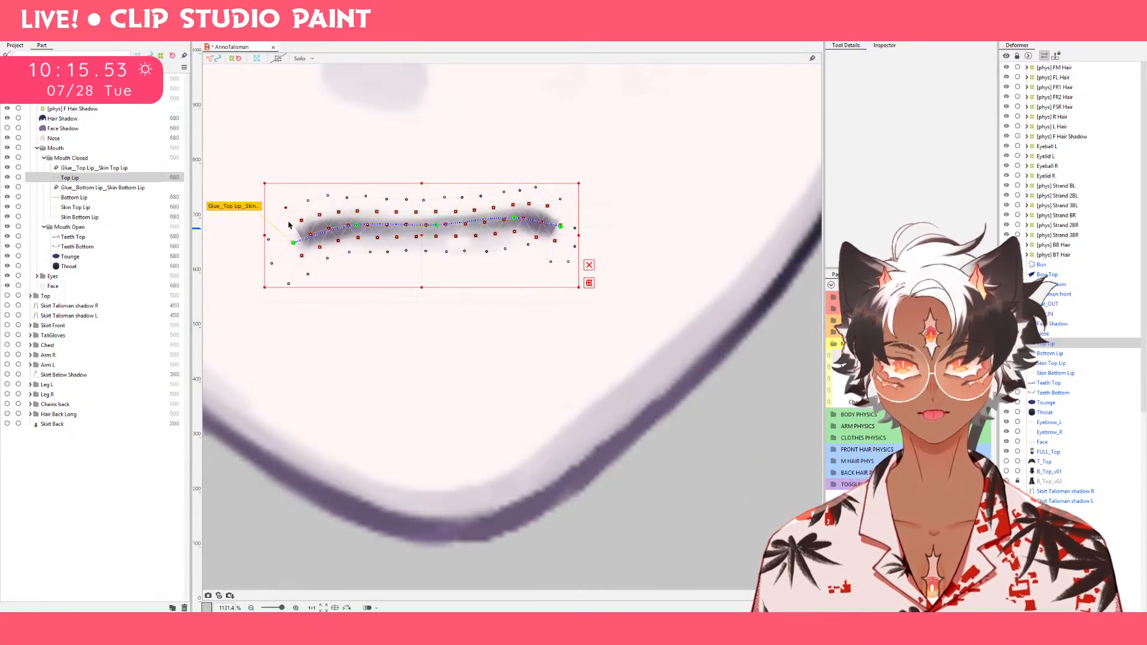
Examine the Skin Top Lip and Skin Bottom Lip meshes and preview both together across the Mouth Form range.
{"action": "left_click", "coordinate": [88, 198]}
{"action": "left_click", "coordinate": [92, 207]}
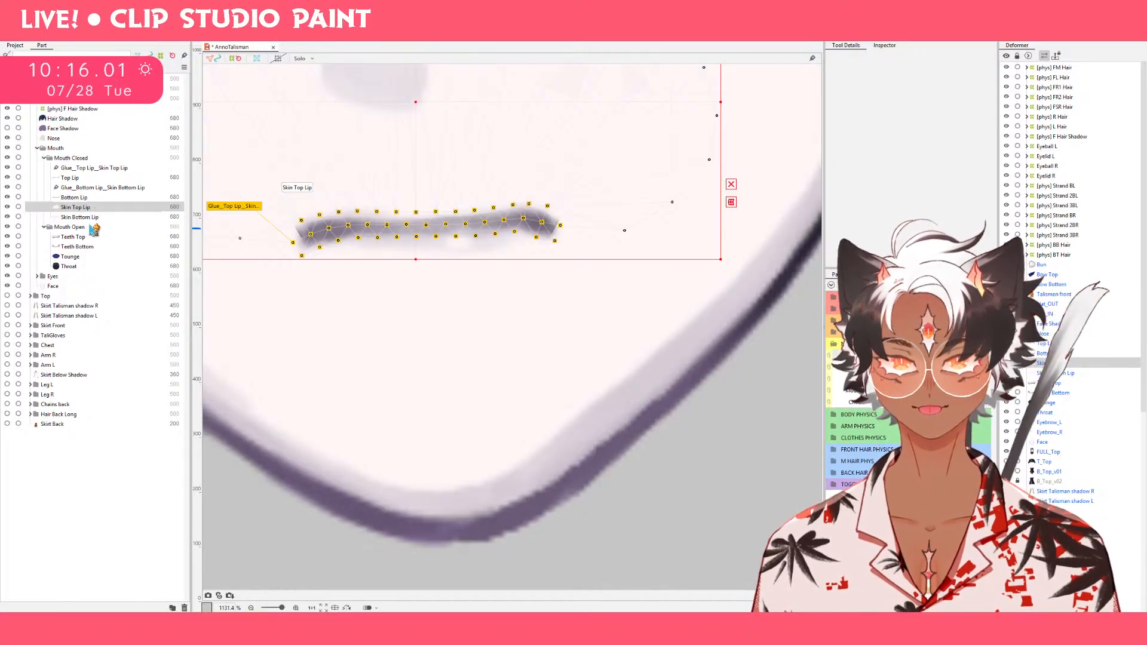
{"action": "left_click", "coordinate": [91, 219]}
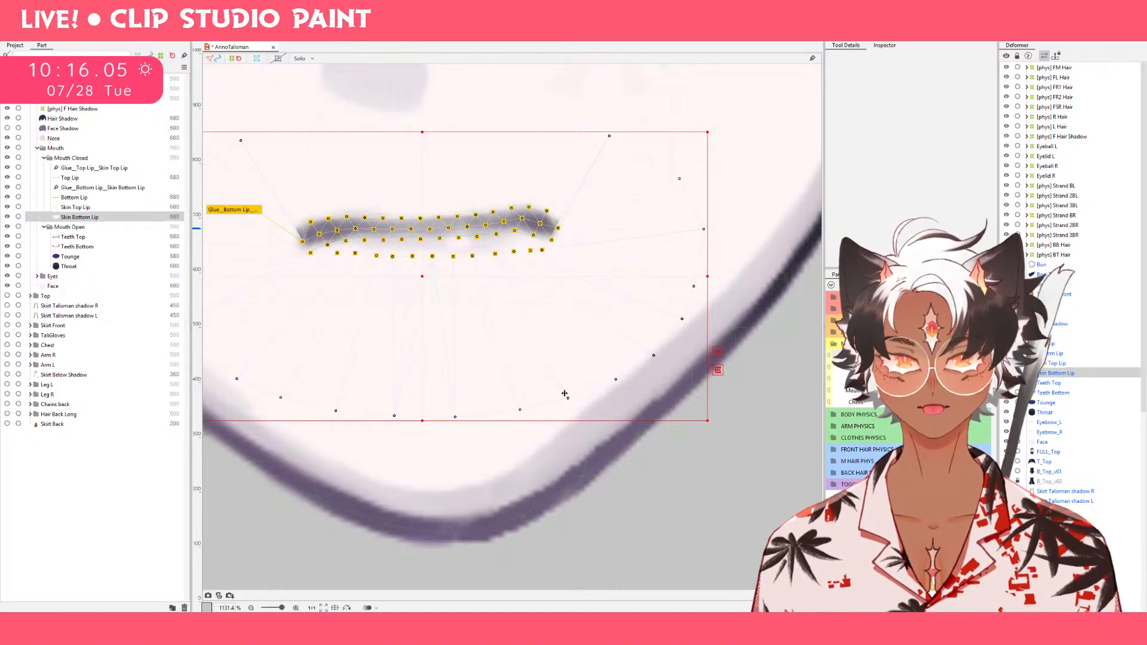
{"action": "left_click_drag", "start_coordinate": [385, 353], "coordinate": [505, 374]}
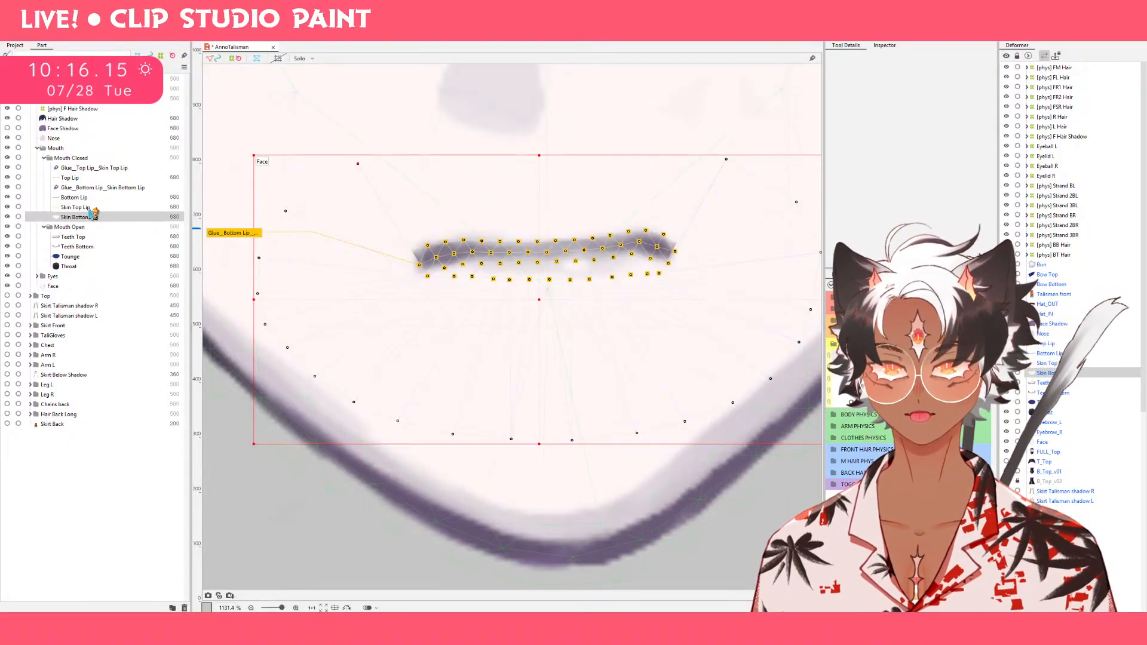
{"action": "left_click", "coordinate": [91, 208], "text": "ctrl"}
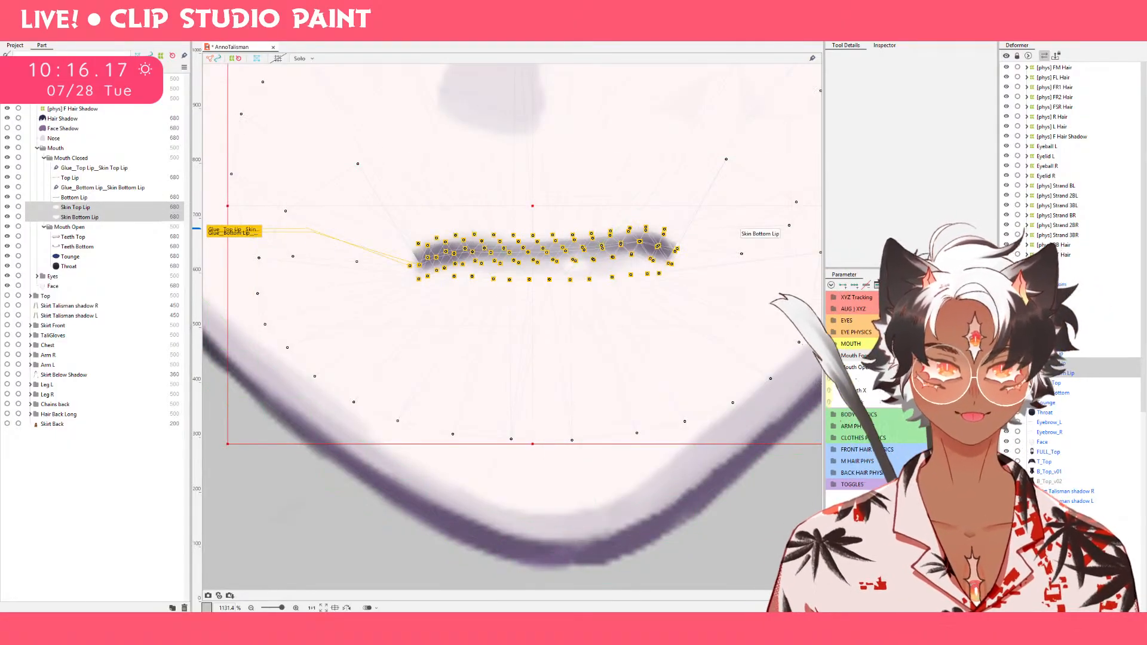
{"action": "left_click", "coordinate": [925, 356]}
{"action": "left_click_drag", "start_coordinate": [956, 356], "coordinate": [930, 355]}
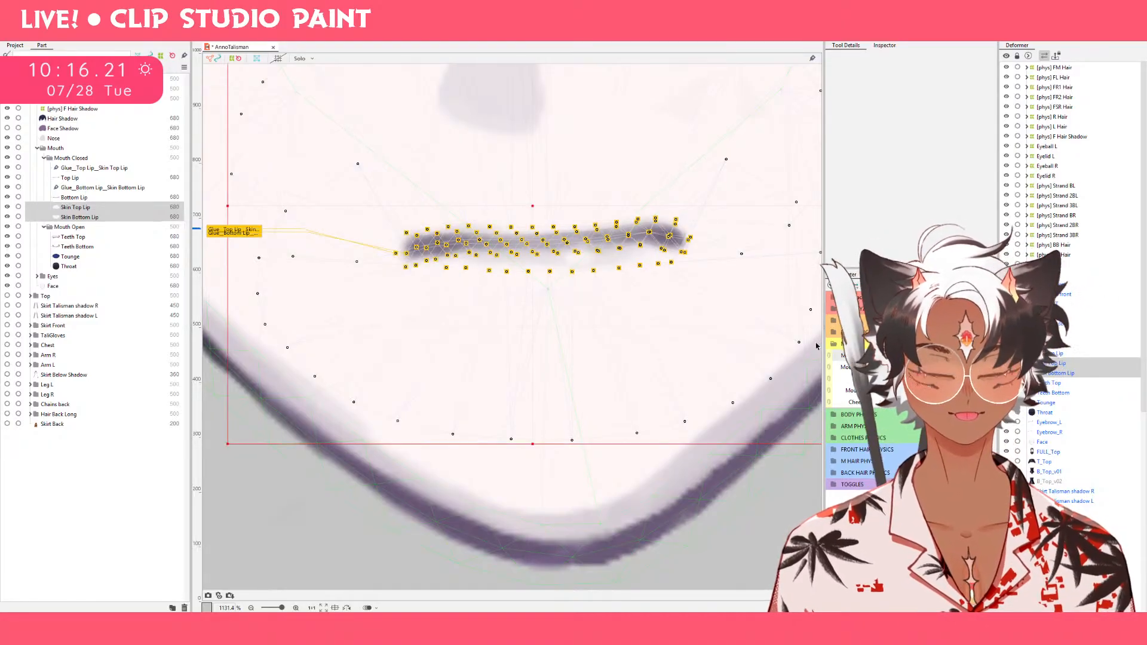
Select only Skin Top Lip and move its lower vertex beside the left lip corner outward and upward at the smile end of Mouth Form.
{"action": "left_click", "coordinate": [109, 210]}
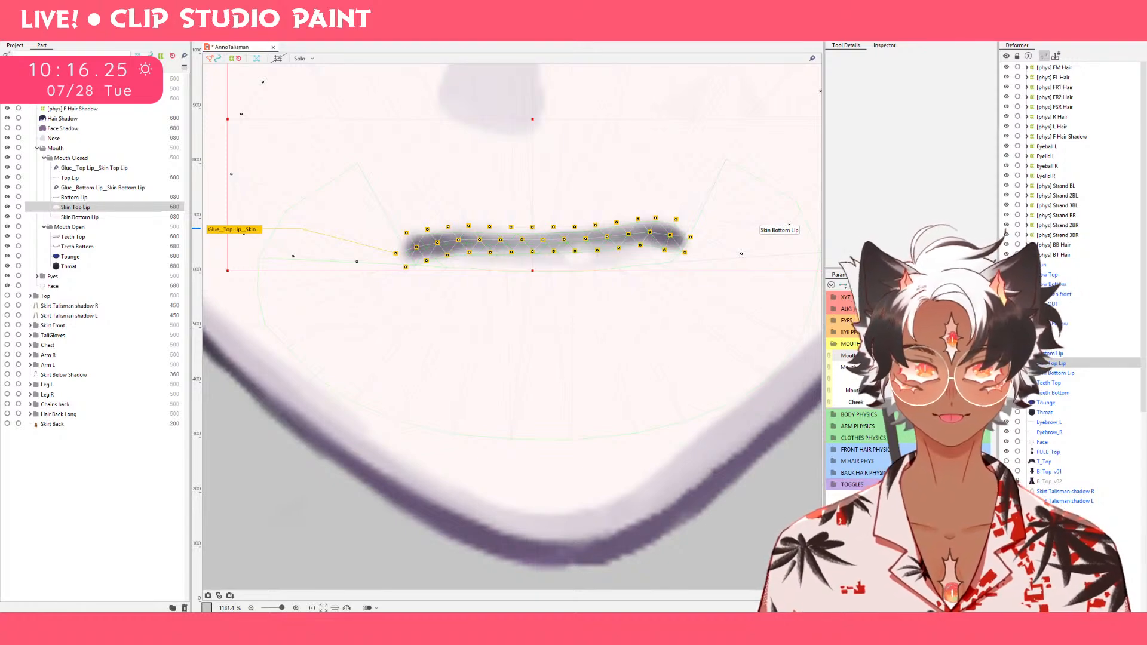
{"action": "left_click_drag", "start_coordinate": [930, 356], "coordinate": [956, 355]}
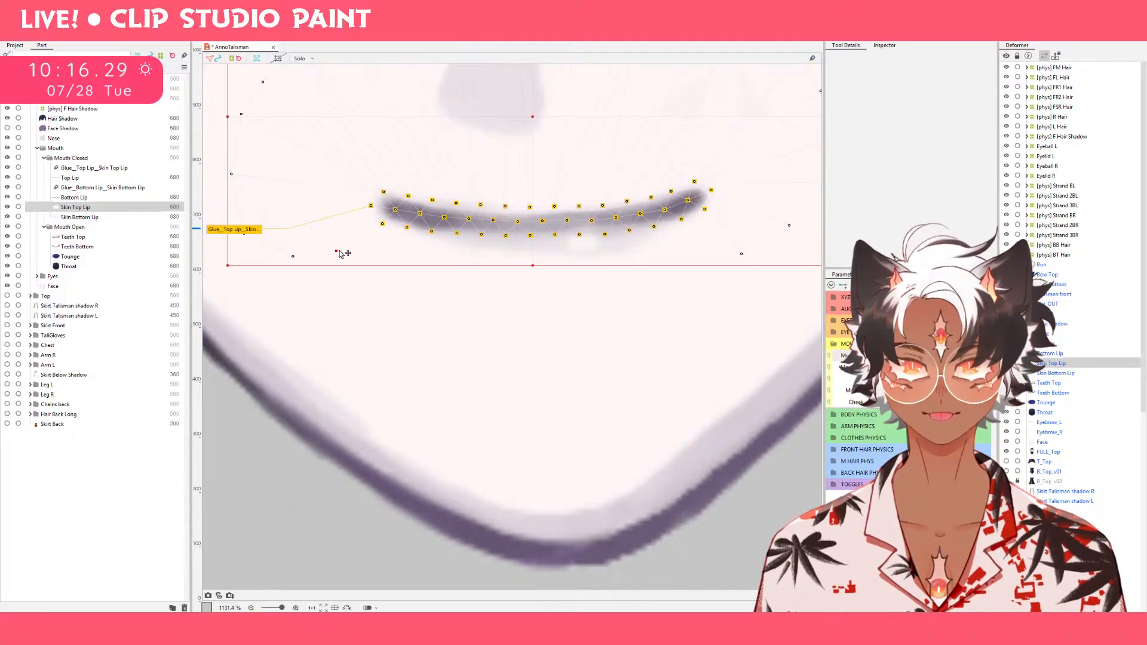
{"action": "left_click_drag", "start_coordinate": [336, 209], "coordinate": [327, 210]}
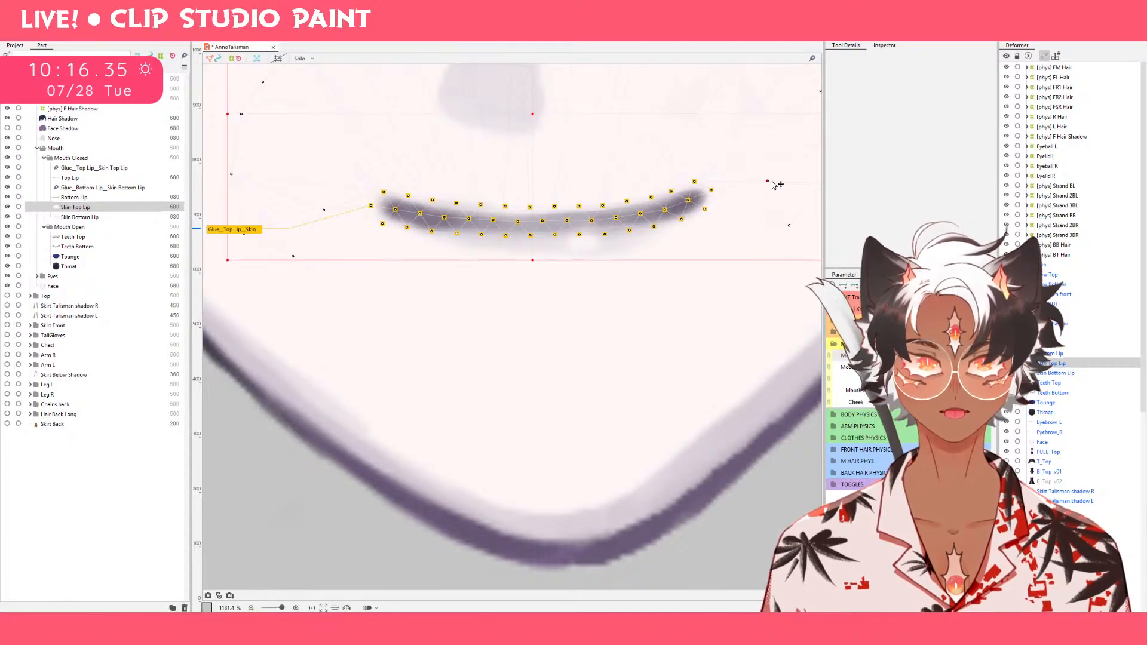
Check the Skin Top Lip mesh at the right lip corner, try moving the vertex below that corner upward, and undo the move.
{"action": "left_click_drag", "start_coordinate": [694, 289], "coordinate": [535, 371]}
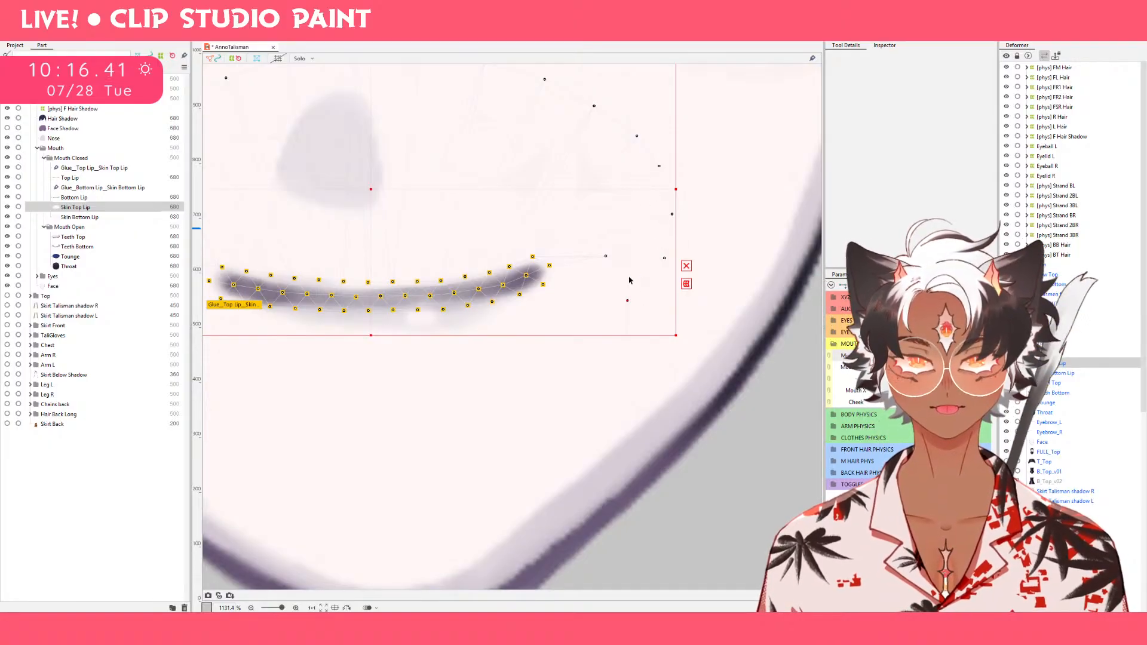
{"action": "scroll", "coordinate": [675, 310], "scroll_direction": "up", "scroll_amount": 1}
{"action": "scroll", "coordinate": [675, 312], "scroll_direction": "up", "scroll_amount": 1}
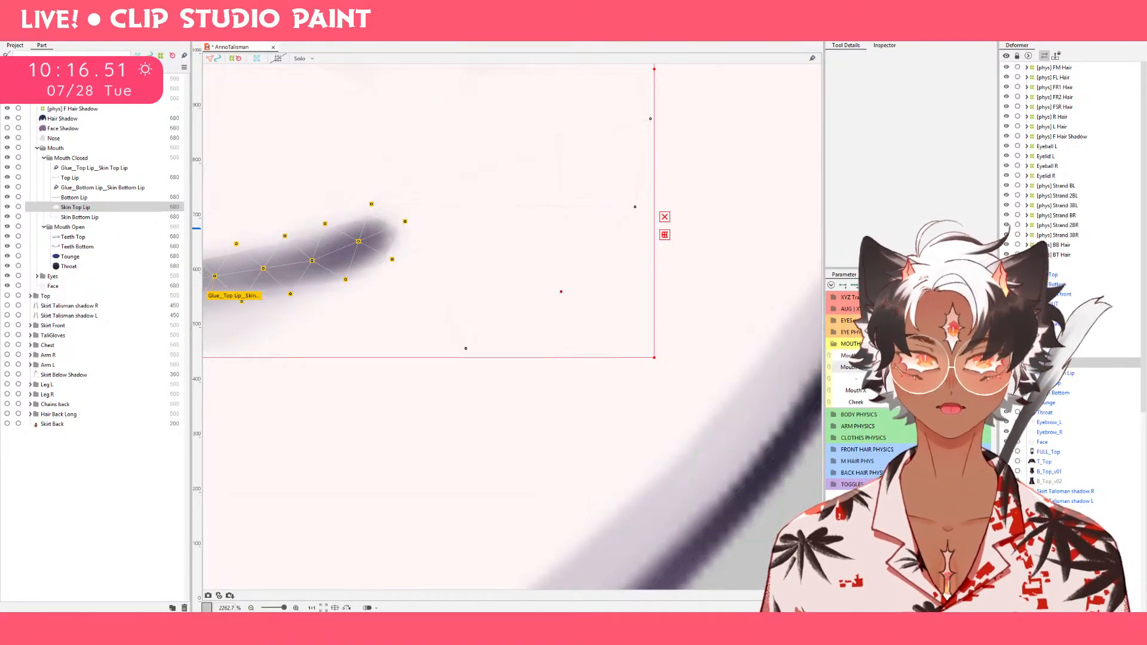
{"action": "left_click", "coordinate": [941, 355]}
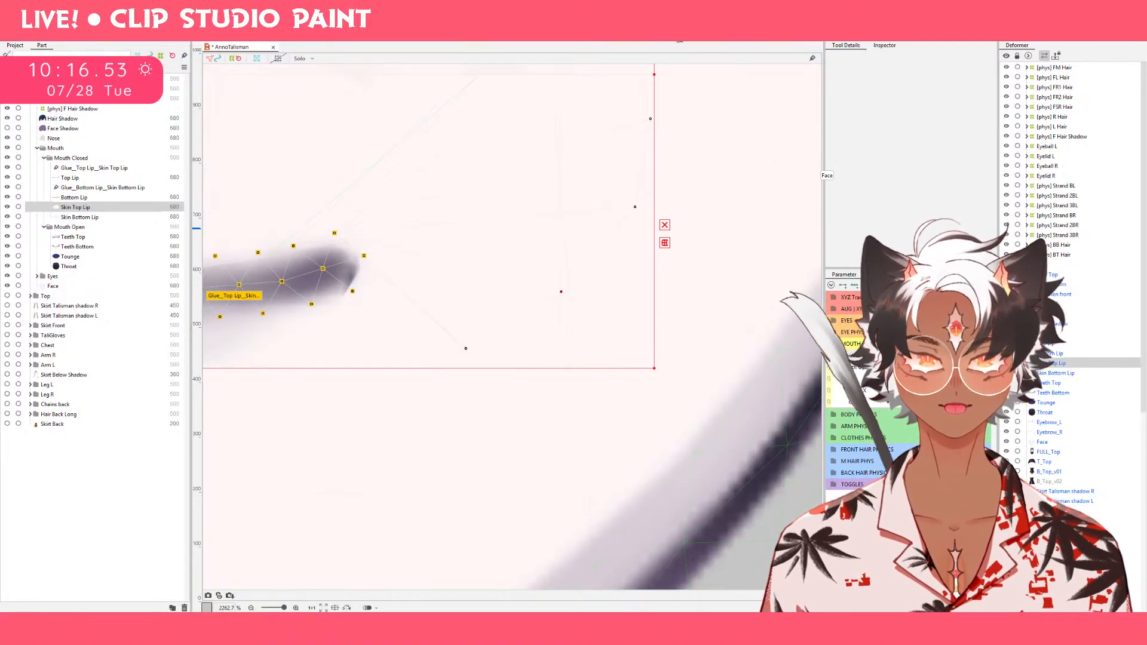
{"action": "left_click", "coordinate": [578, 35]}
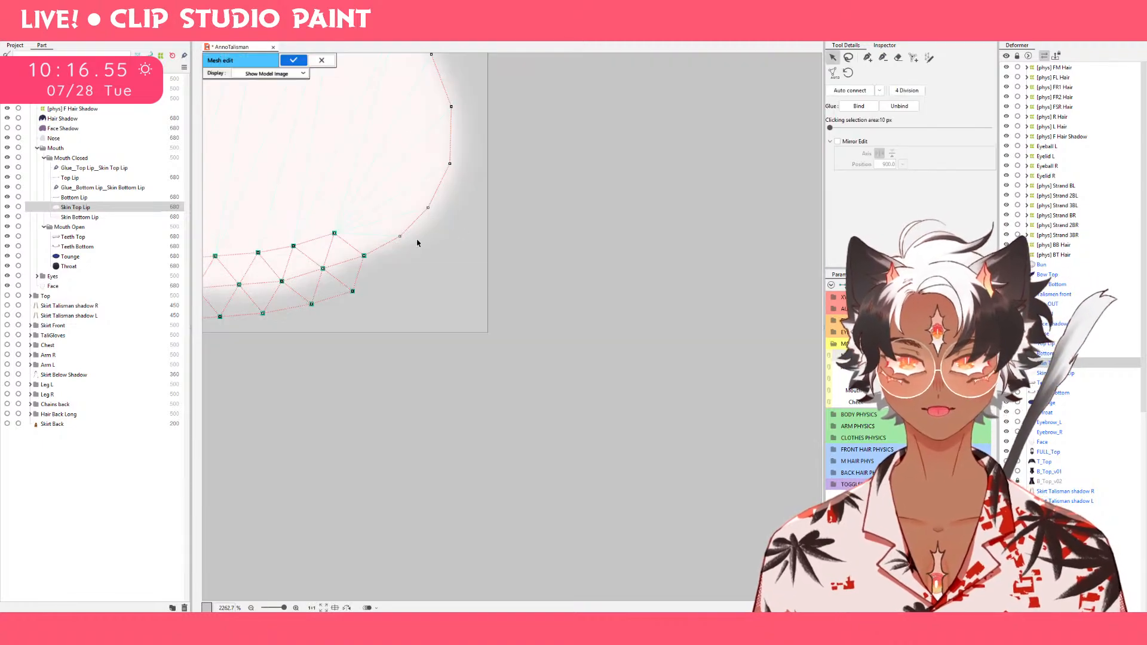
{"action": "left_click", "coordinate": [321, 61]}
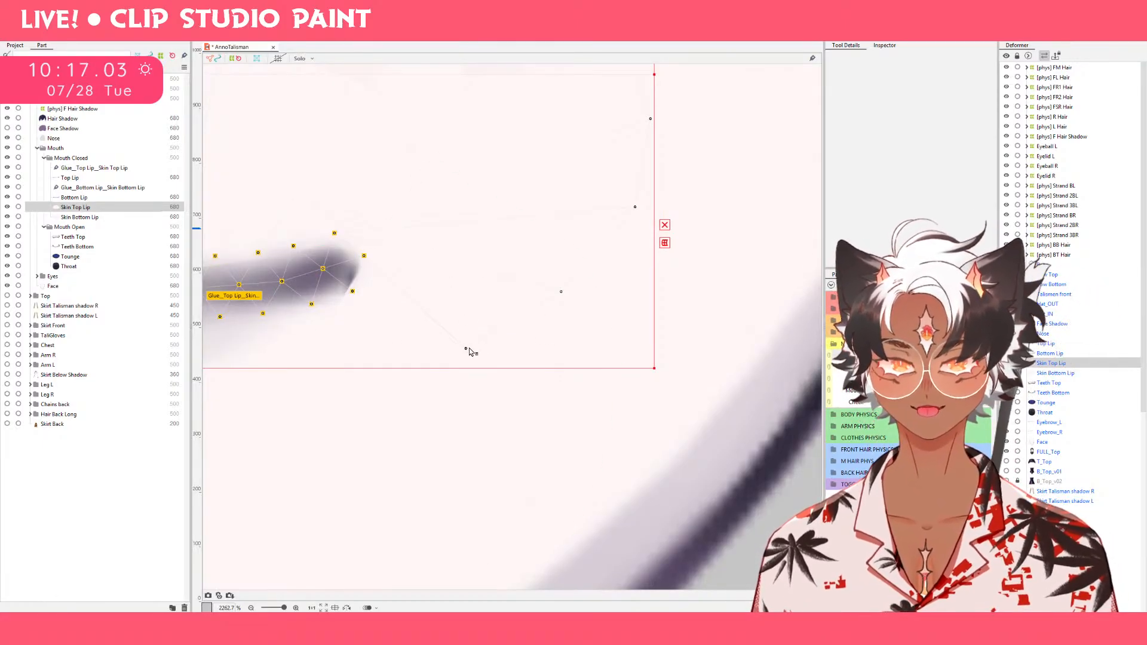
{"action": "left_click_drag", "start_coordinate": [467, 348], "coordinate": [492, 277]}
{"action": "key", "text": "ctrl+z"}
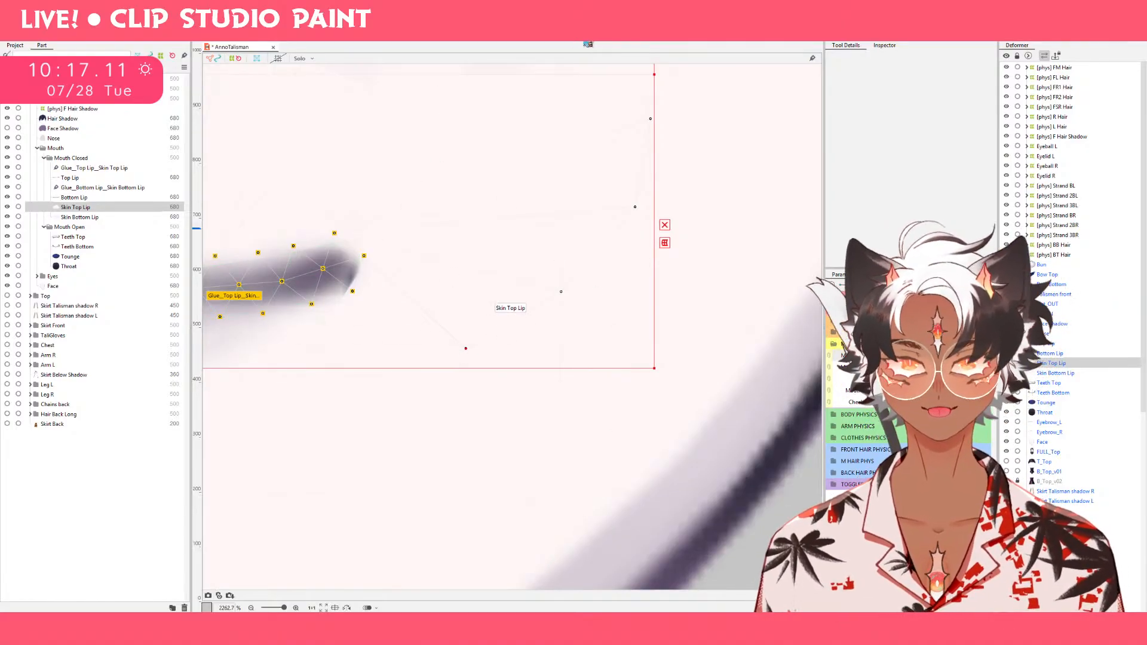
Move the two lower Skin Top Lip vertices beside the right lip corner upward and slightly outward, leaving the mesh topology unedited.
{"action": "left_click", "coordinate": [576, 43]}
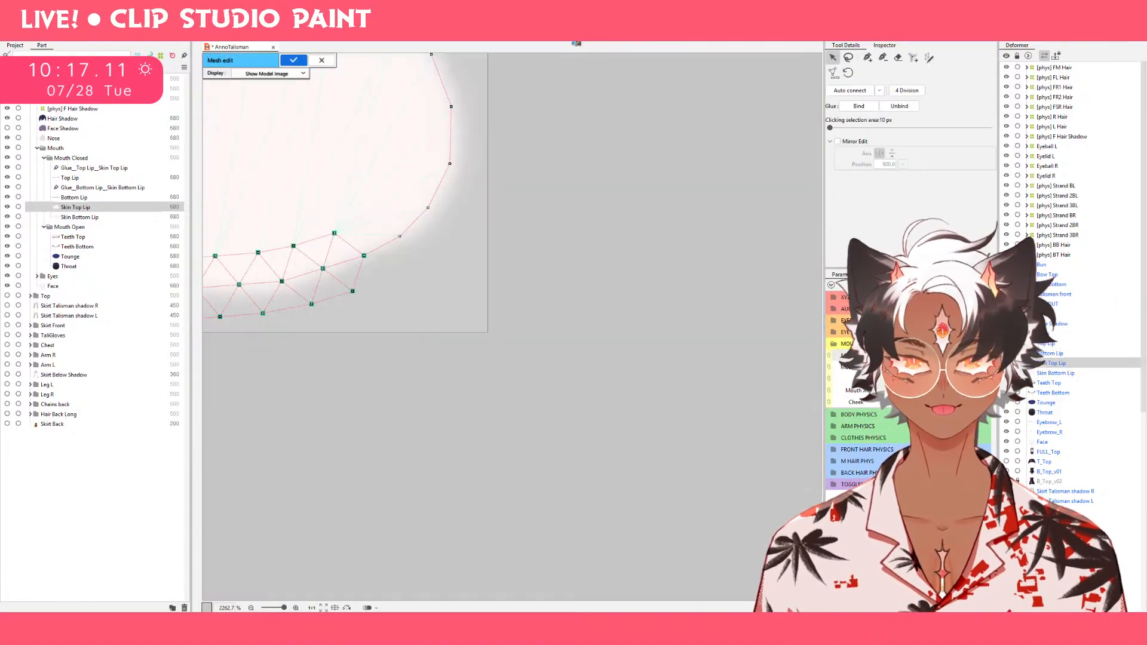
{"action": "left_click", "coordinate": [320, 60]}
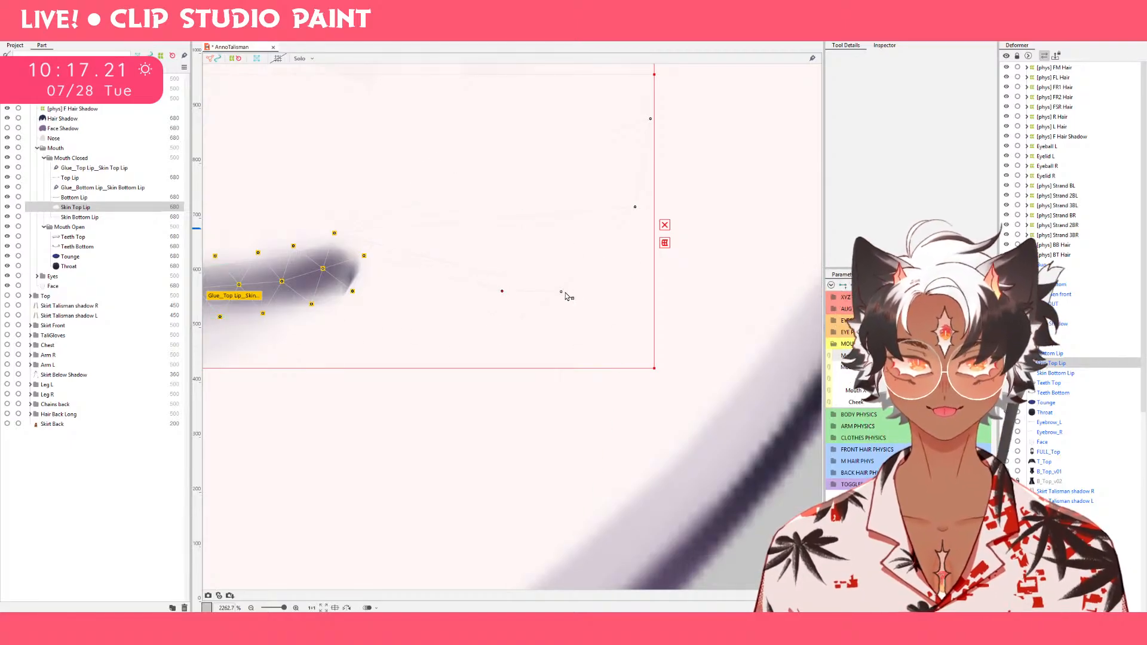
{"action": "left_click", "coordinate": [569, 257]}
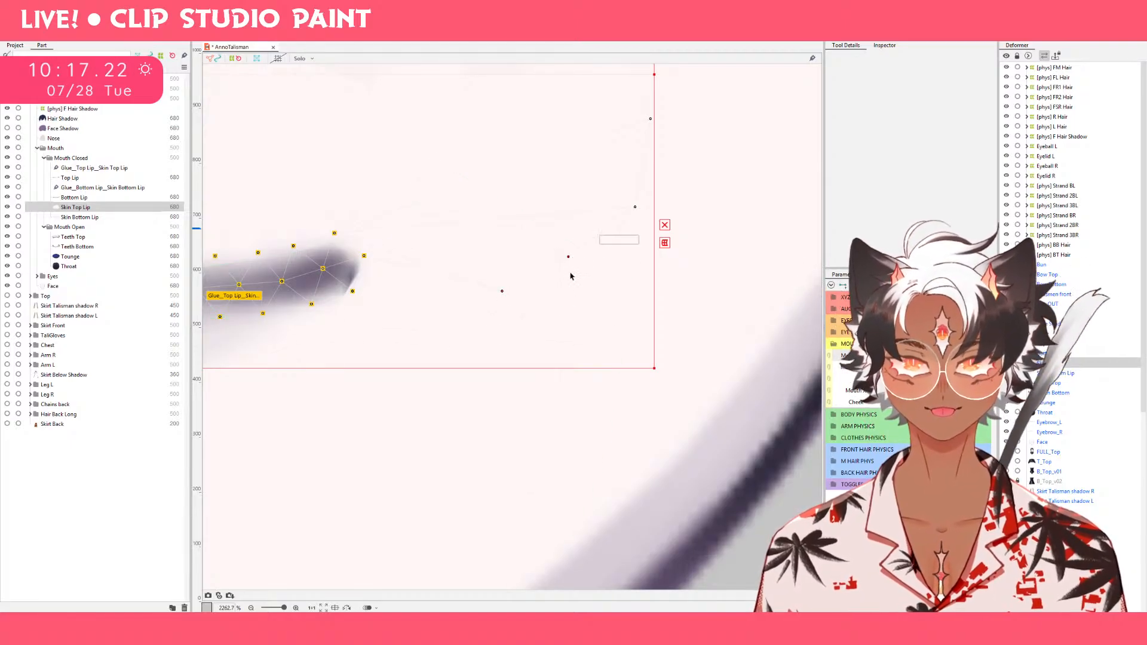
Select Skin Bottom Lip and move its upper vertices beside both lip corners outward and downward in the neutral pose.
{"action": "left_click", "coordinate": [114, 217]}
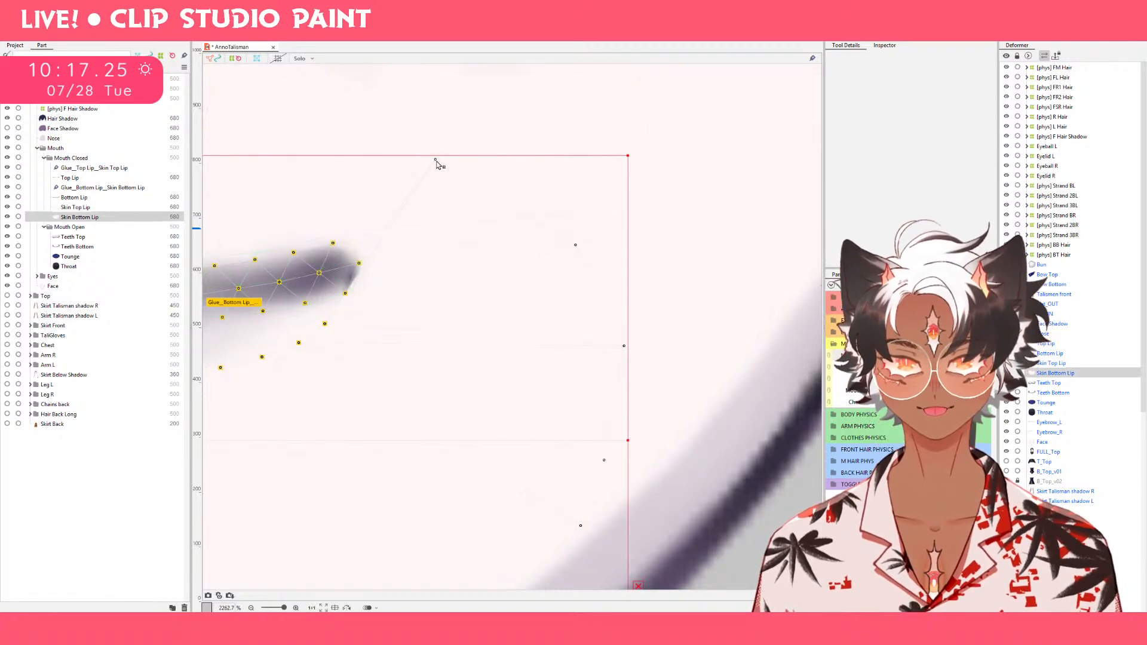
{"action": "left_click_drag", "start_coordinate": [436, 160], "coordinate": [540, 205]}
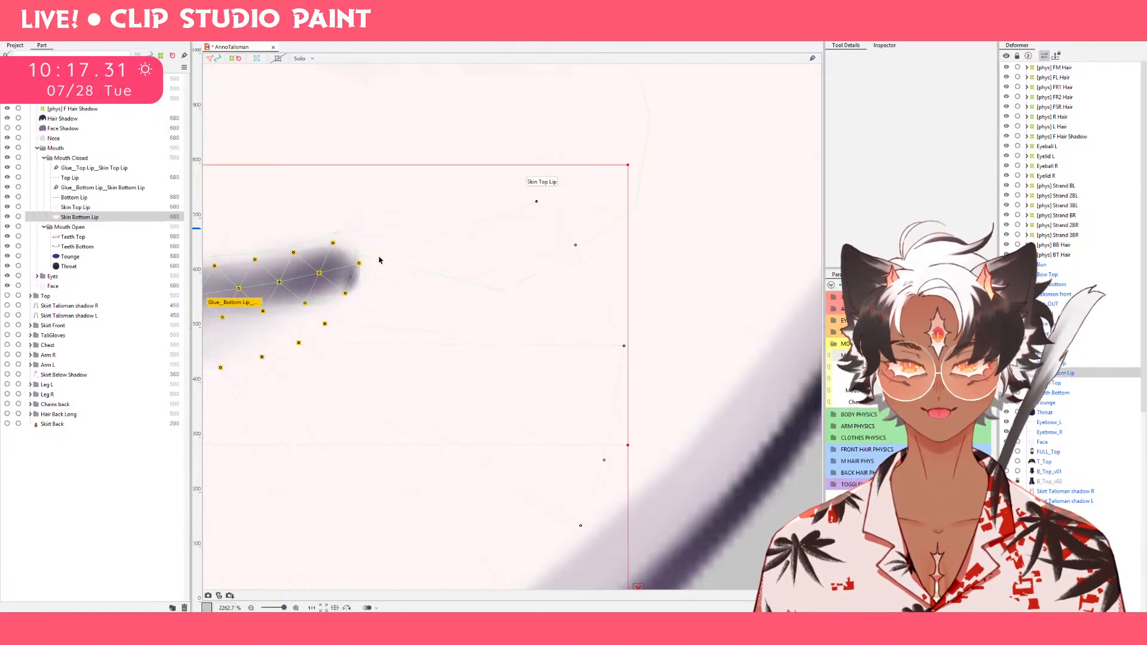
{"action": "scroll", "coordinate": [310, 172], "scroll_direction": "down", "scroll_amount": 5}
{"action": "left_click_drag", "start_coordinate": [327, 190], "coordinate": [614, 188]}
{"action": "scroll", "coordinate": [487, 153], "scroll_direction": "up", "scroll_amount": 4}
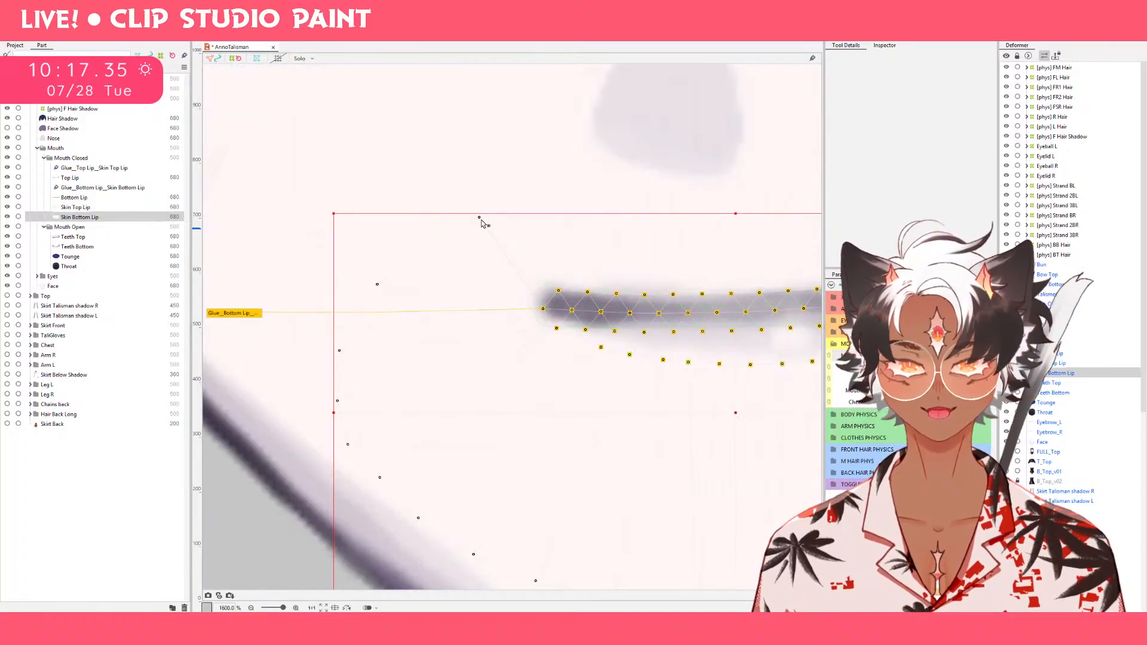
{"action": "left_click_drag", "start_coordinate": [479, 218], "coordinate": [429, 250]}
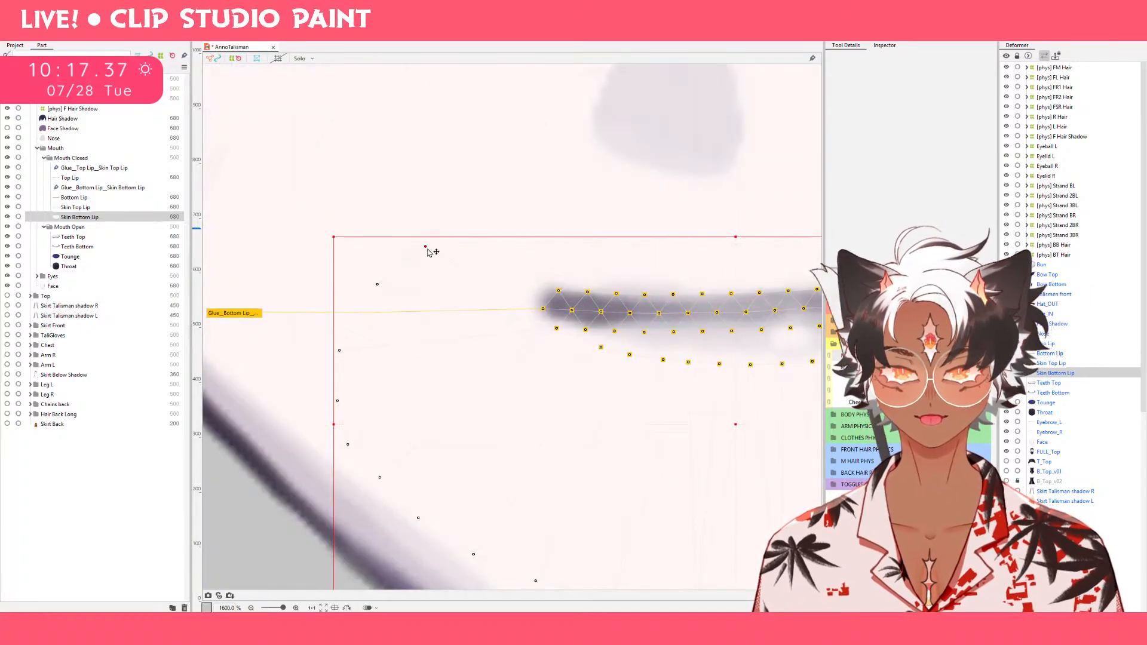
{"action": "key", "text": "ctrl+z"}
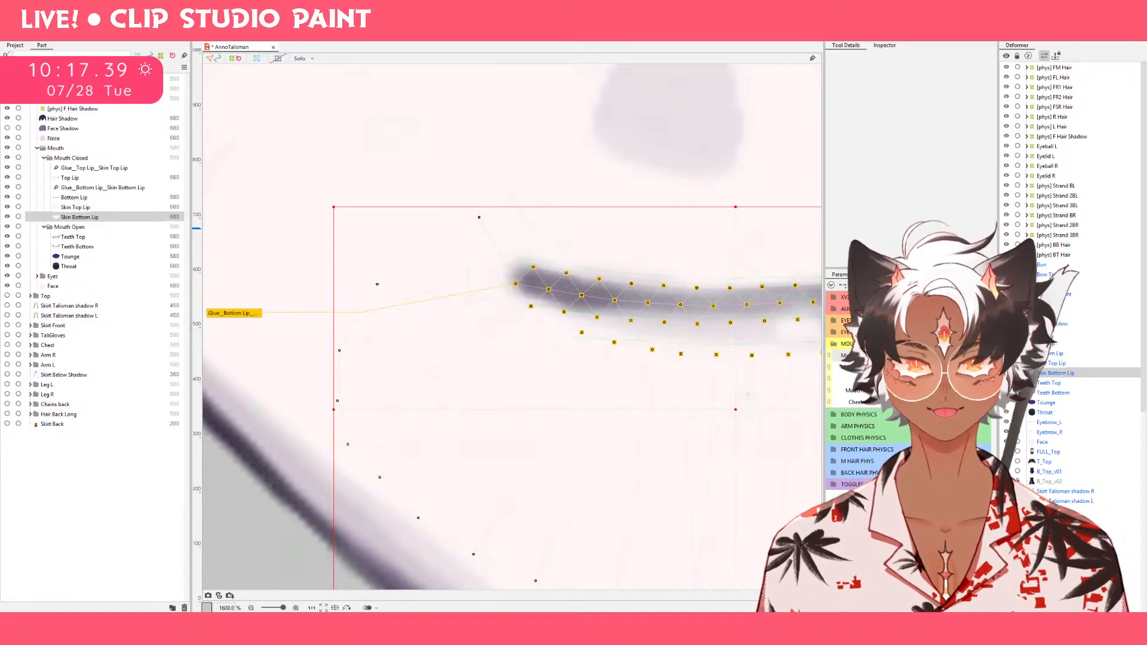
Move the upper Skin Bottom Lip vertices beside both lip corners outward and slightly downward in the smile pose.
{"action": "left_click_drag", "start_coordinate": [480, 219], "coordinate": [421, 231]}
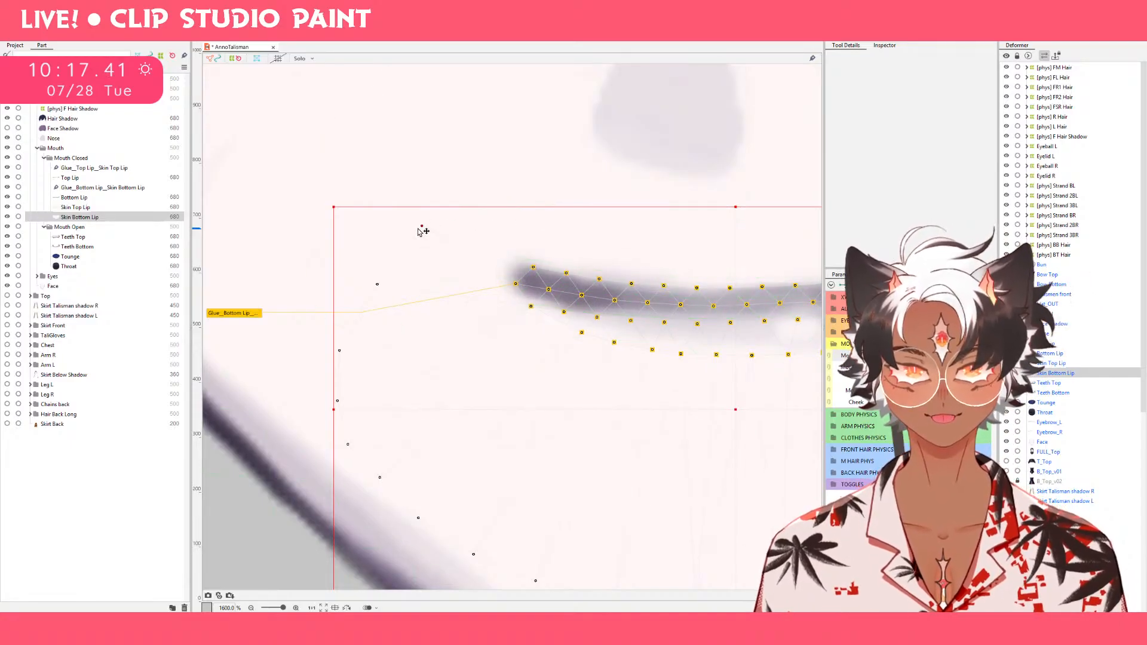
{"action": "left_click_drag", "start_coordinate": [496, 269], "coordinate": [258, 275]}
{"action": "left_click_drag", "start_coordinate": [365, 273], "coordinate": [251, 277]}
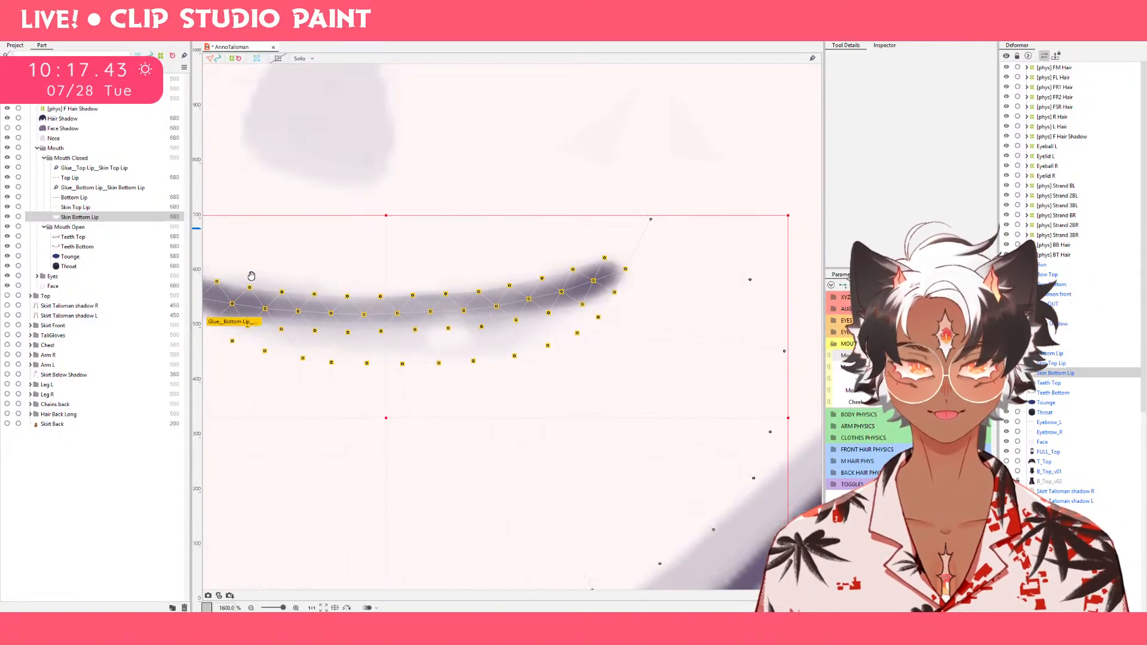
{"action": "left_click_drag", "start_coordinate": [652, 220], "coordinate": [706, 239]}
Set Mouth Form to the intermediate frown and move the upper Skin Bottom Lip vertices beside both lip corners outward and downward.
{"action": "left_click", "coordinate": [887, 377]}
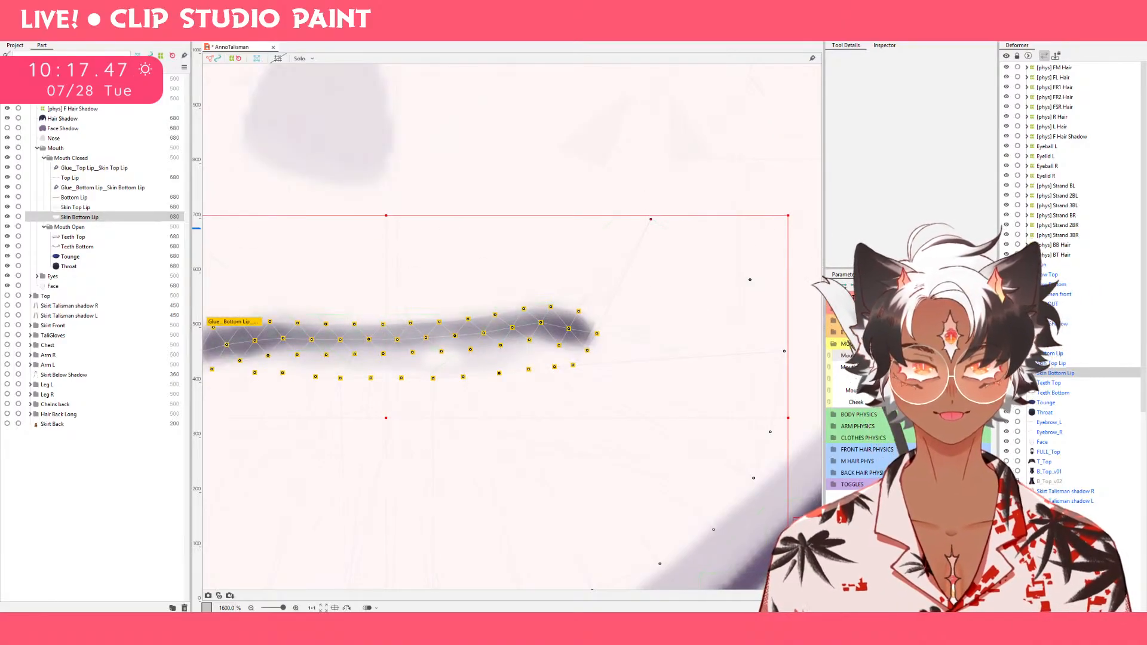
{"action": "left_click_drag", "start_coordinate": [651, 221], "coordinate": [774, 323]}
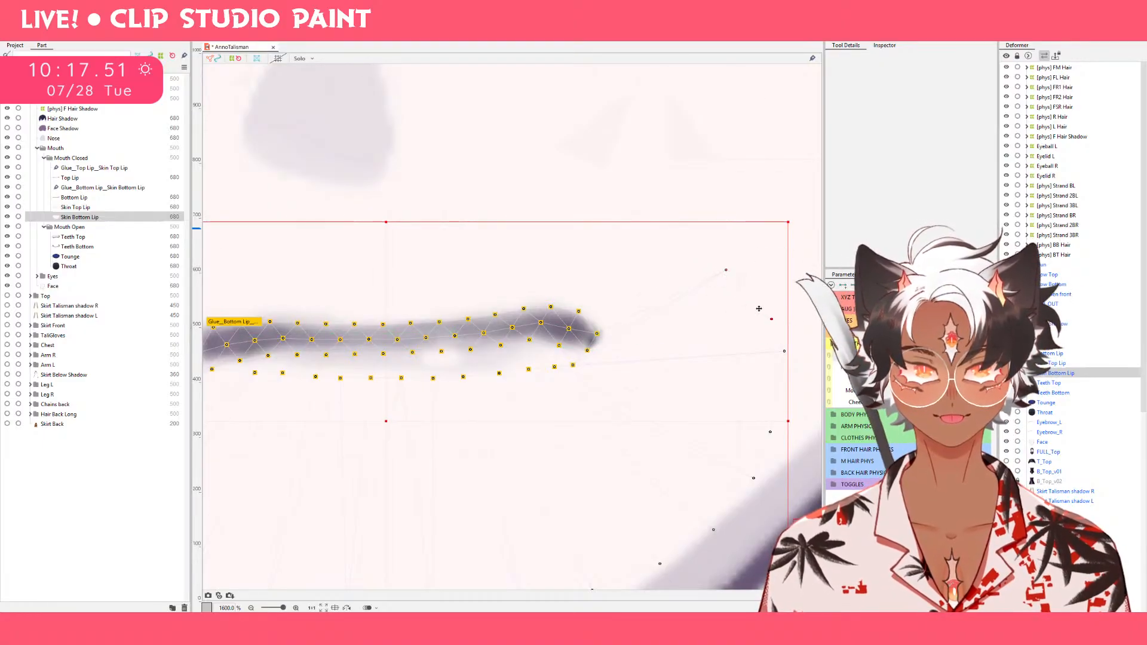
{"action": "left_click_drag", "start_coordinate": [729, 273], "coordinate": [767, 336]}
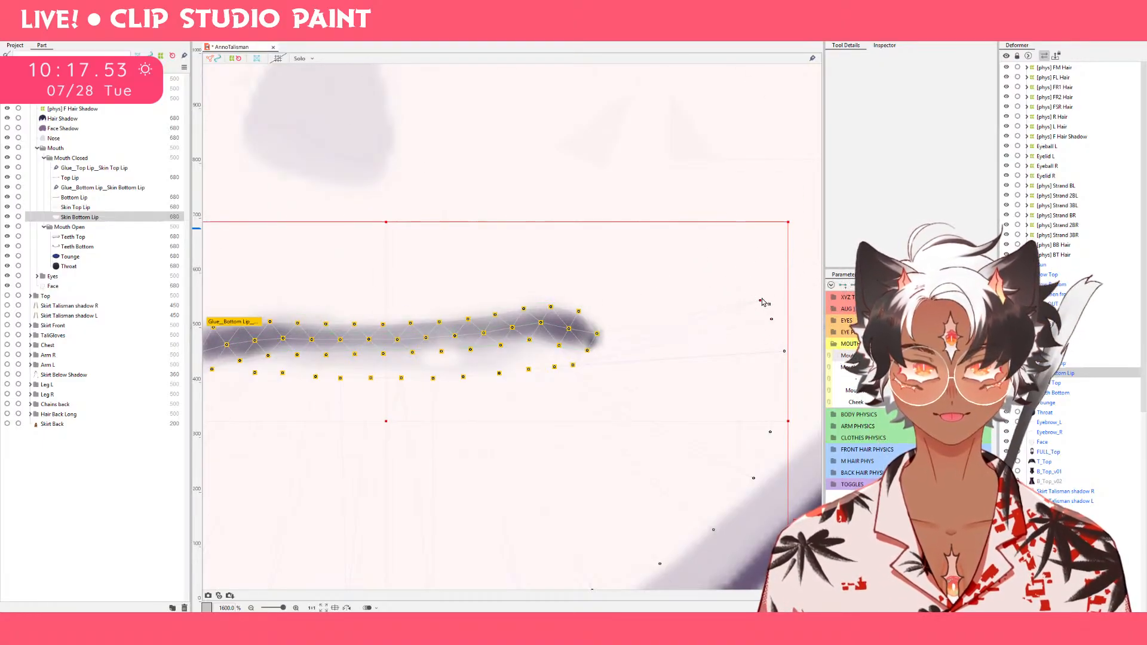
{"action": "left_click_drag", "start_coordinate": [499, 303], "coordinate": [784, 274]}
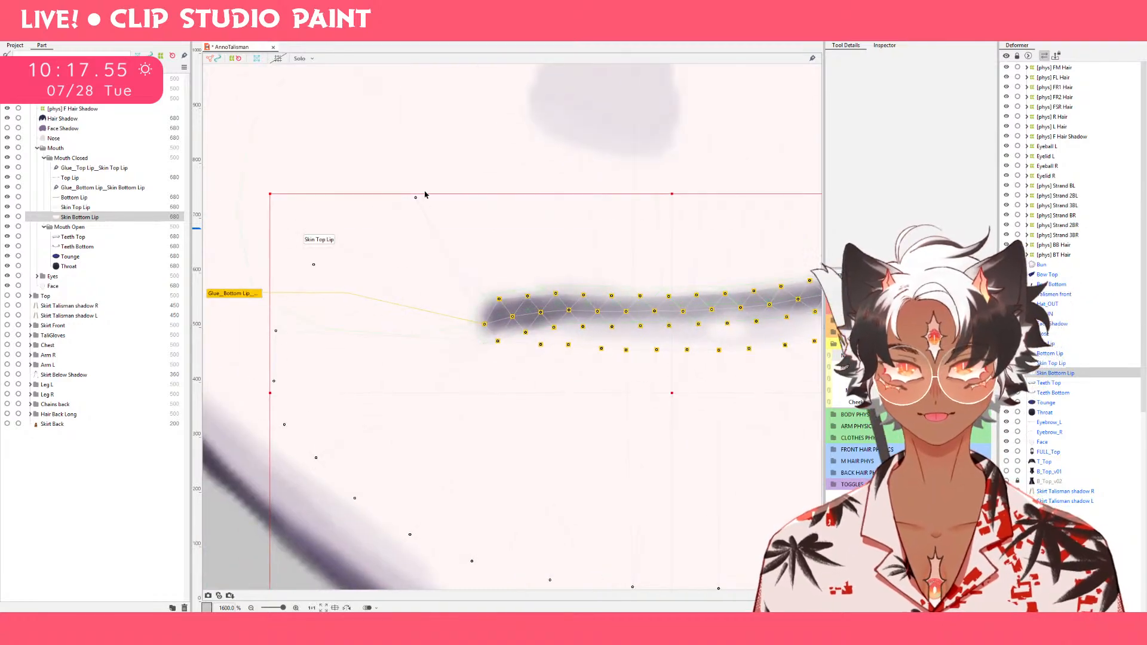
{"action": "left_click_drag", "start_coordinate": [416, 197], "coordinate": [332, 270]}
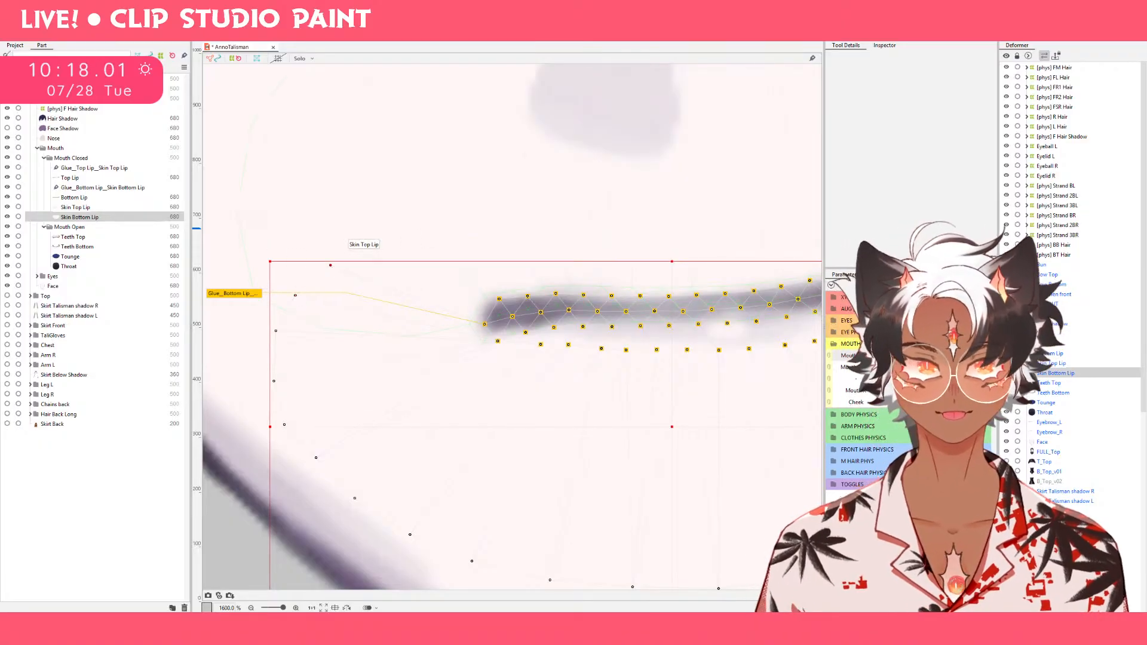
Compare the mouth at several Mouth Form values and move the upper-left Skin Bottom Lip vertices outward and downward in the full frown.
{"action": "left_click", "coordinate": [933, 356]}
{"action": "left_click", "coordinate": [979, 356]}
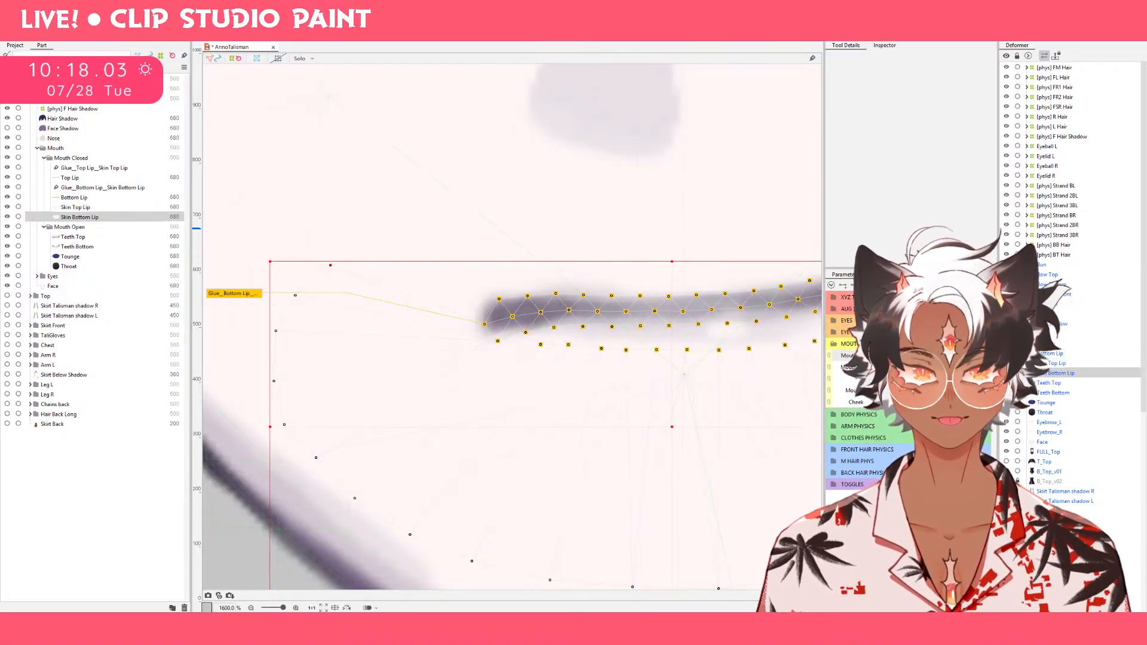
{"action": "left_click", "coordinate": [934, 356]}
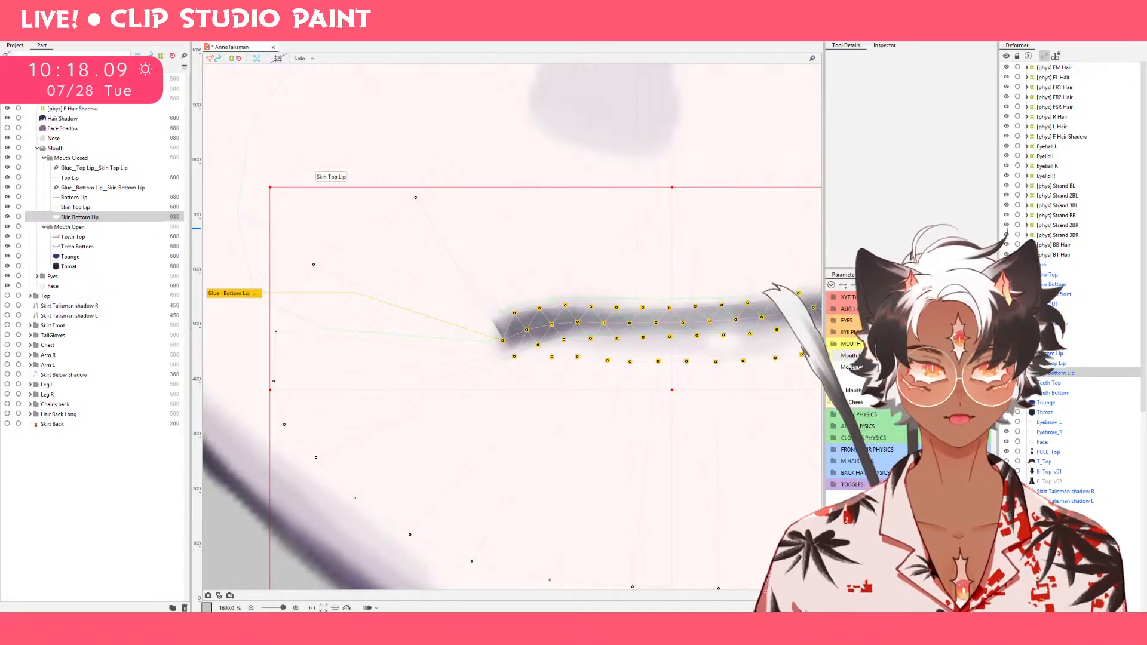
{"action": "left_click", "coordinate": [979, 356]}
{"action": "left_click", "coordinate": [934, 356]}
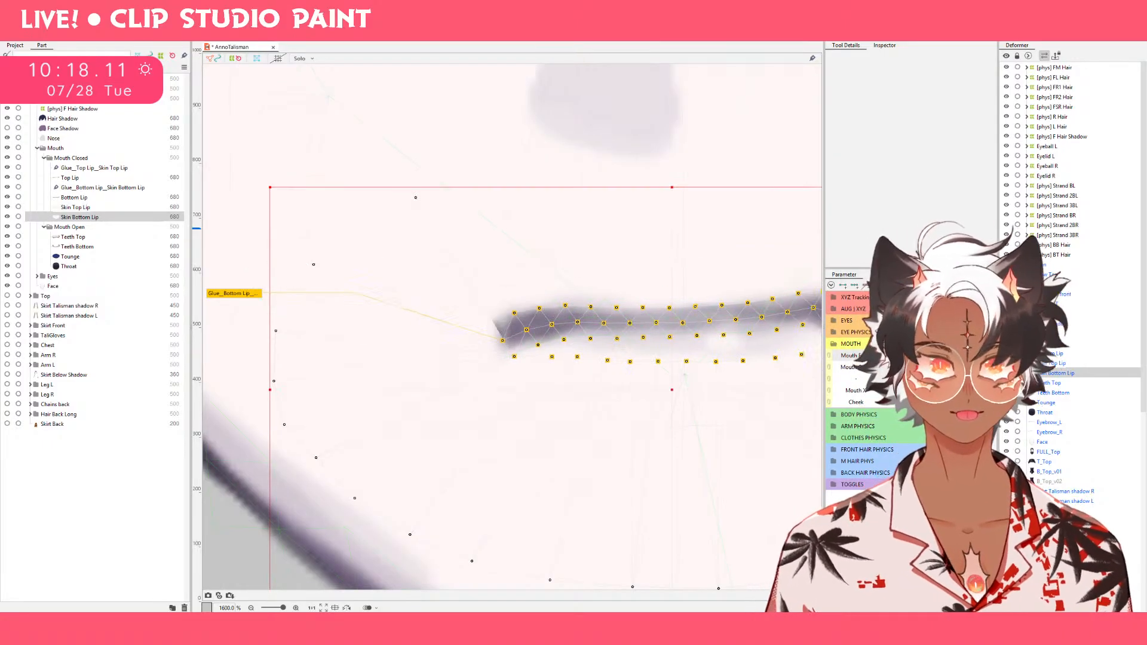
{"action": "left_click", "coordinate": [979, 356]}
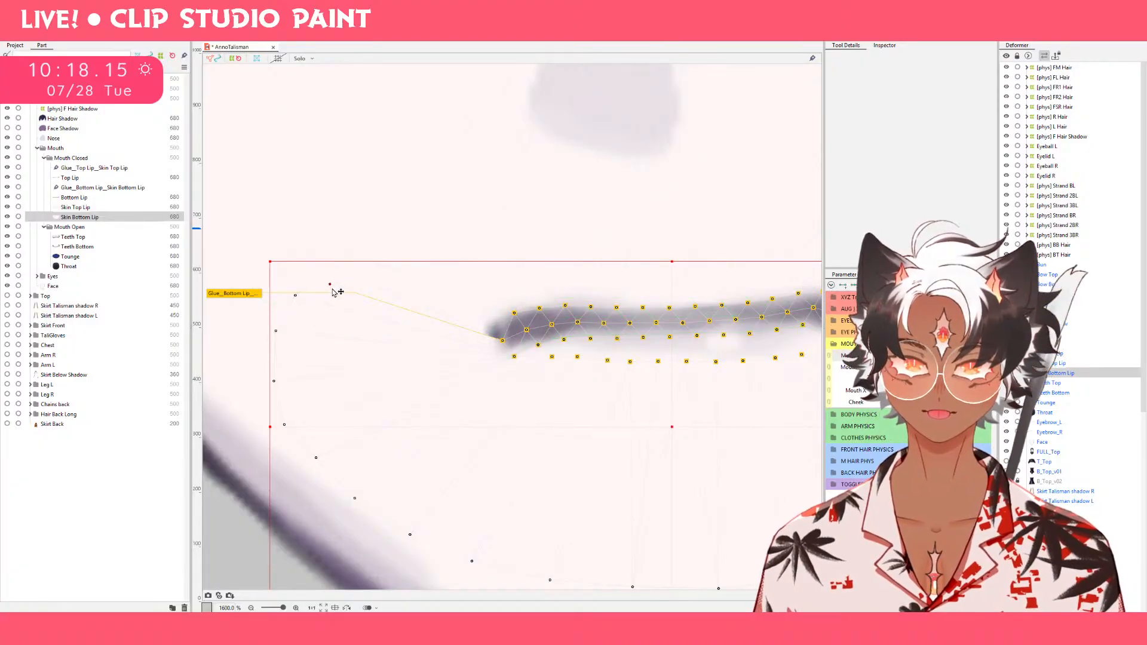
Test the upper-left Skin Bottom Lip vertex above the lips, and reposition it well outward beside the left lip corner in the full frown.
{"action": "left_click_drag", "start_coordinate": [326, 285], "coordinate": [543, 215]}
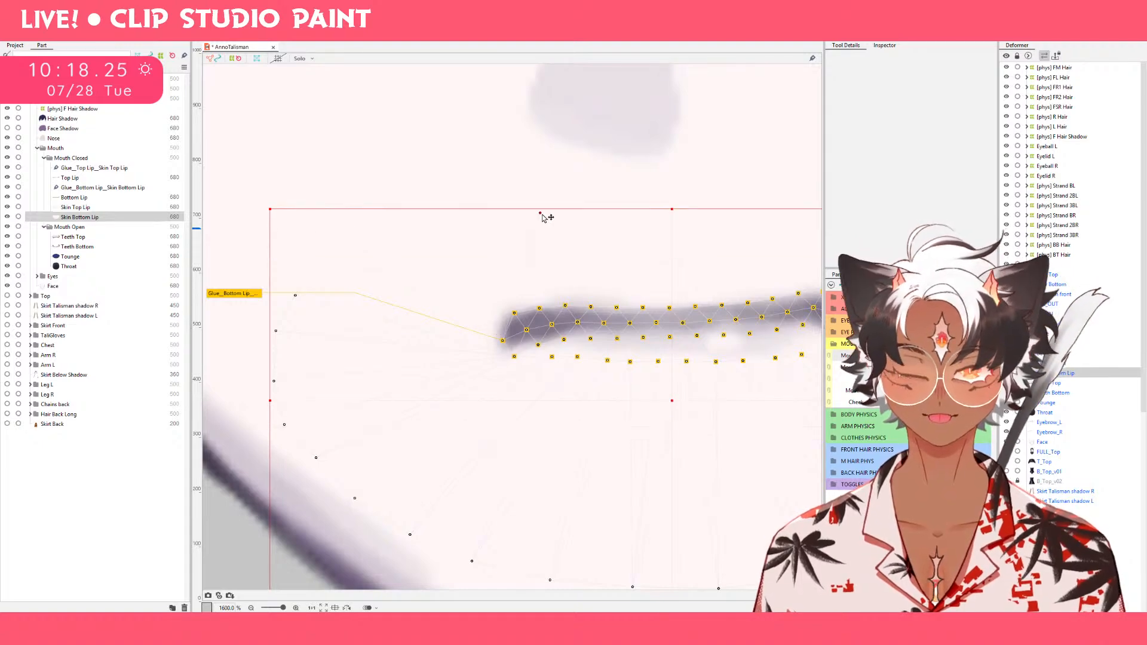
{"action": "left_click_drag", "start_coordinate": [700, 261], "coordinate": [554, 271]}
{"action": "scroll", "coordinate": [532, 274], "scroll_direction": "down", "scroll_amount": 1}
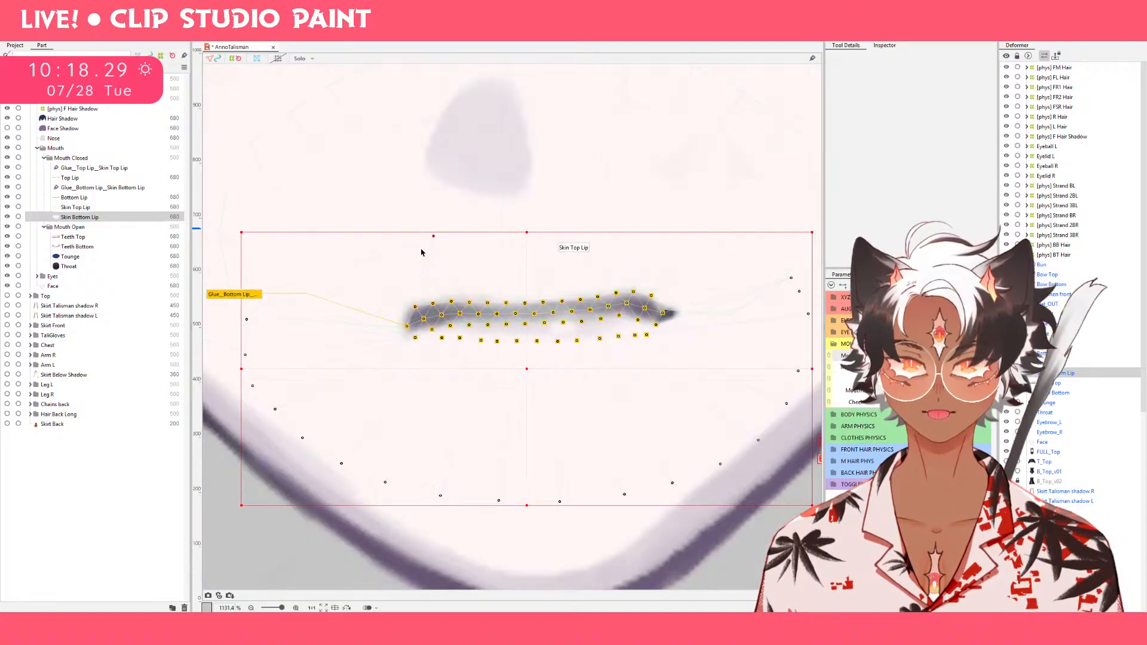
{"action": "left_click_drag", "start_coordinate": [433, 251], "coordinate": [338, 235]}
{"action": "mouse_move", "coordinate": [286, 274]}
{"action": "left_mouse_down"}
{"action": "mouse_move", "coordinate": [319, 239]}
{"action": "mouse_move", "coordinate": [299, 259]}
{"action": "left_mouse_up"}
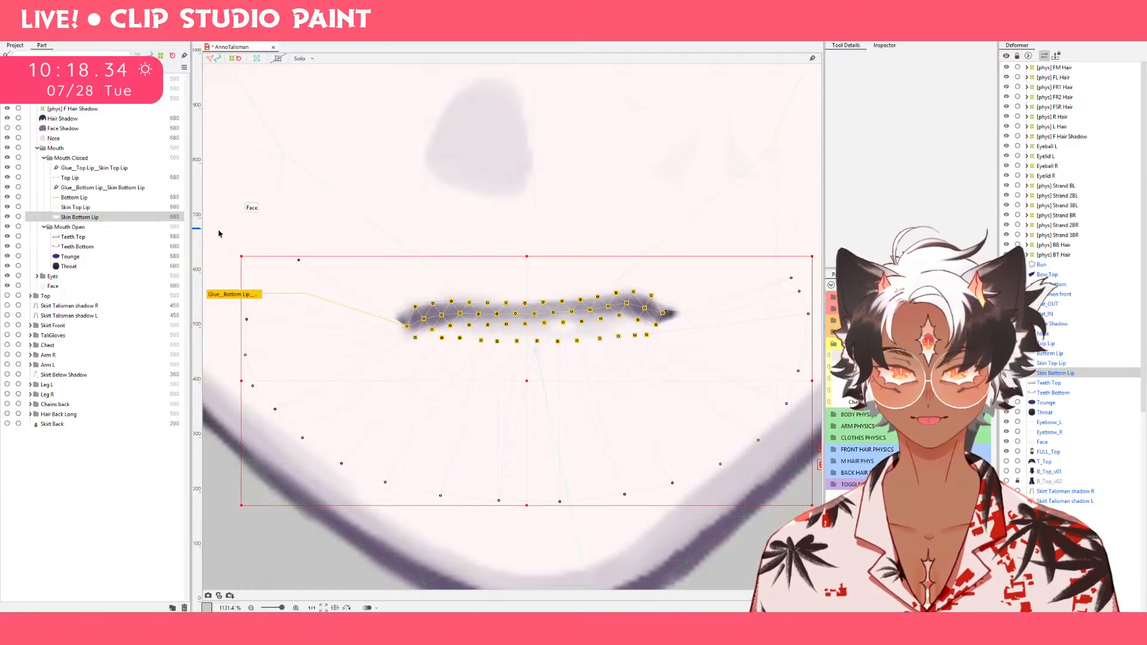
Check Skin Top Lip, select Throat, try narrowing it horizontally in the full frown and neutral poses, and undo both changes.
{"action": "left_click", "coordinate": [107, 208]}
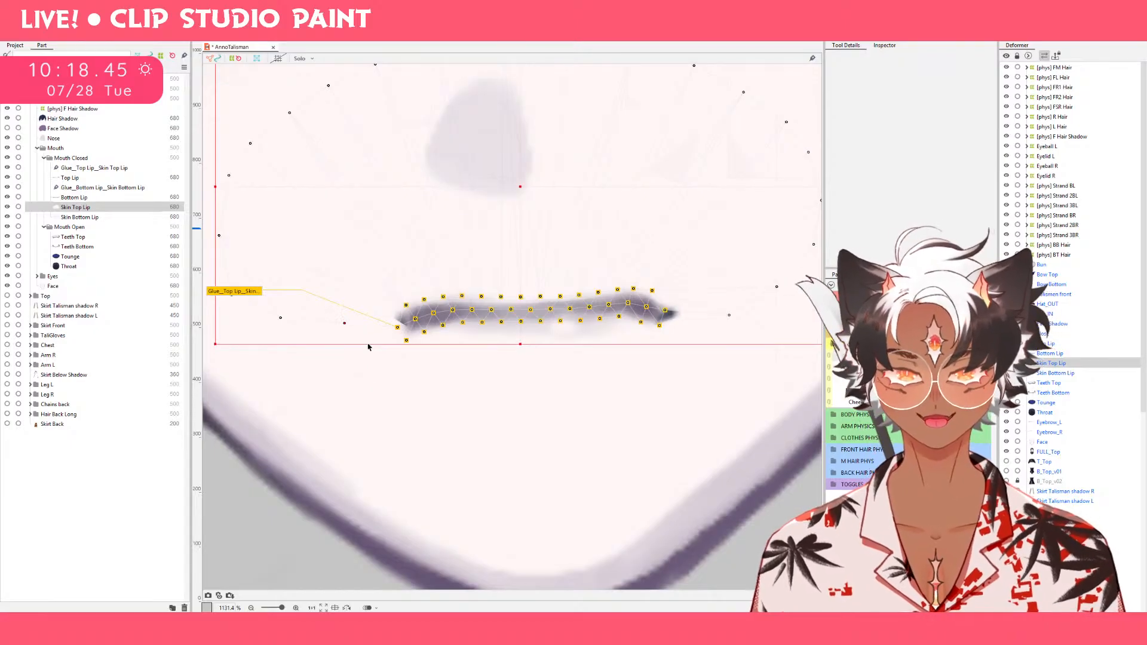
{"action": "left_click", "coordinate": [117, 267]}
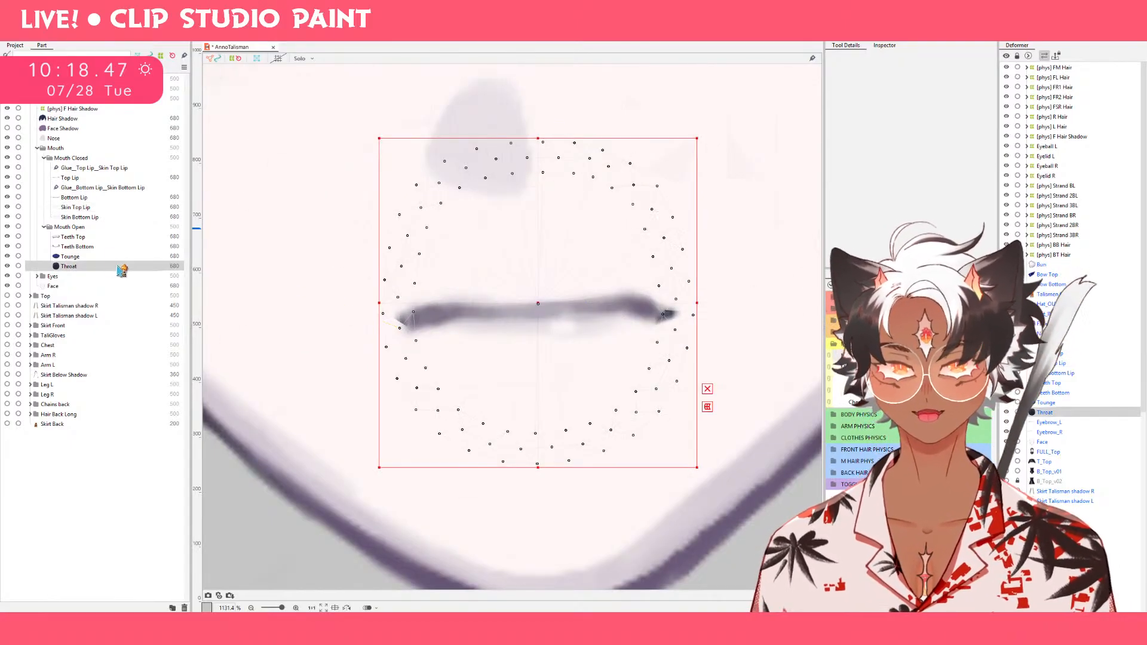
{"action": "left_click_drag", "start_coordinate": [699, 302], "coordinate": [669, 303]}
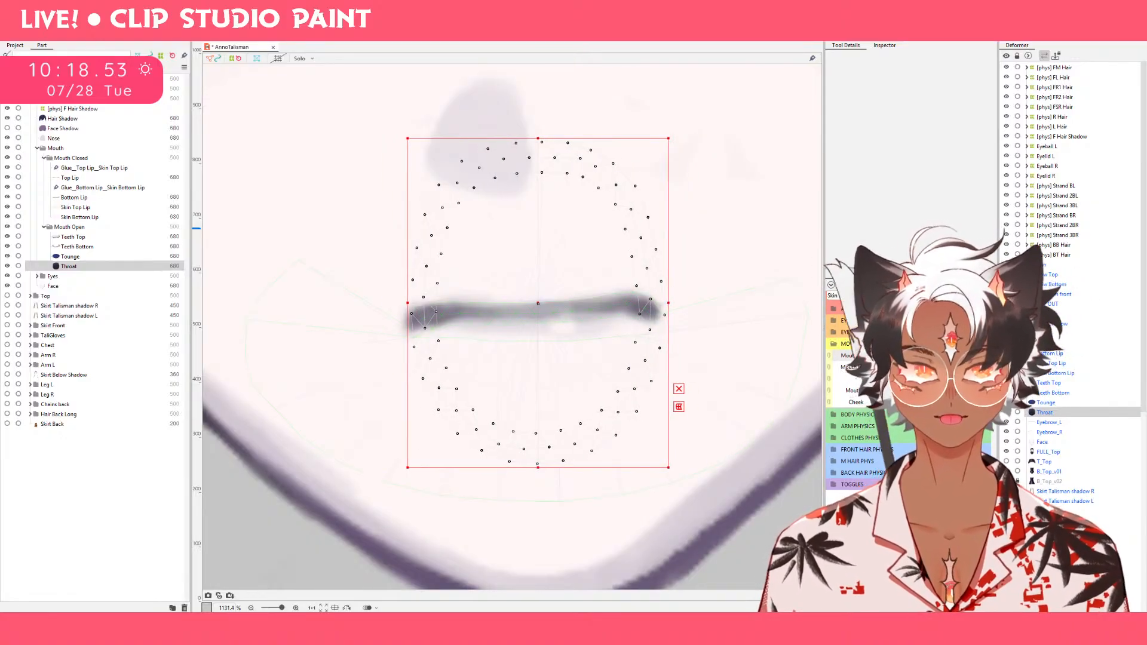
{"action": "mouse_move", "coordinate": [915, 361]}
{"action": "left_mouse_down"}
{"action": "mouse_move", "coordinate": [951, 361]}
{"action": "mouse_move", "coordinate": [837, 360]}
{"action": "mouse_move", "coordinate": [934, 360]}
{"action": "left_mouse_up"}
{"action": "key", "text": "ctrl+z"}
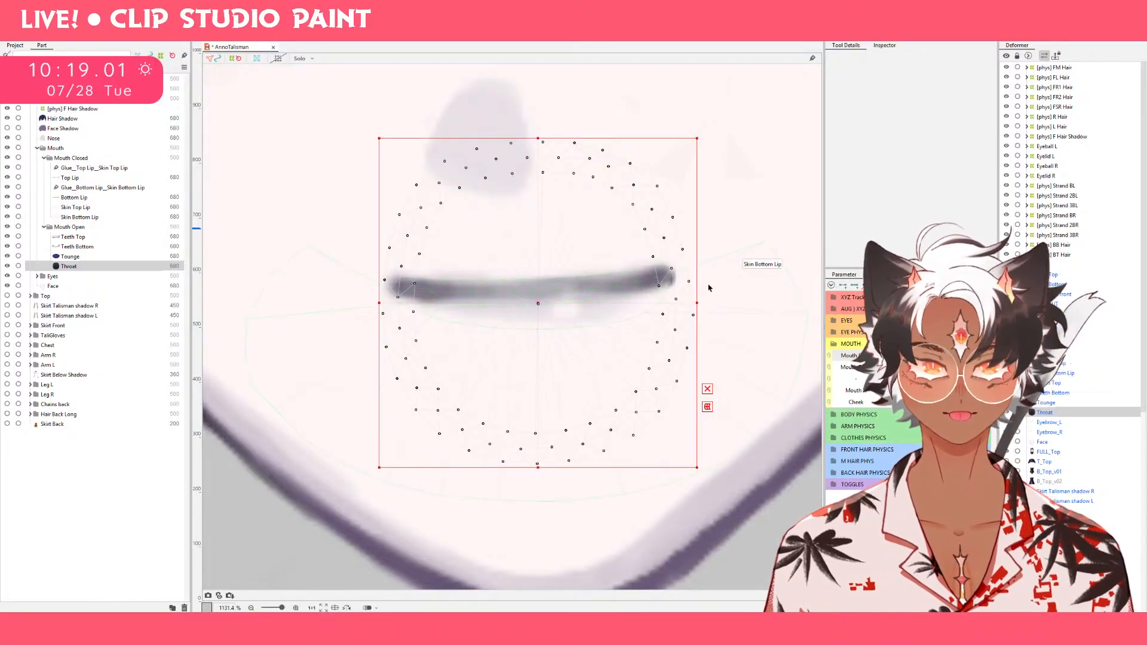
{"action": "left_click_drag", "start_coordinate": [697, 305], "coordinate": [689, 305]}
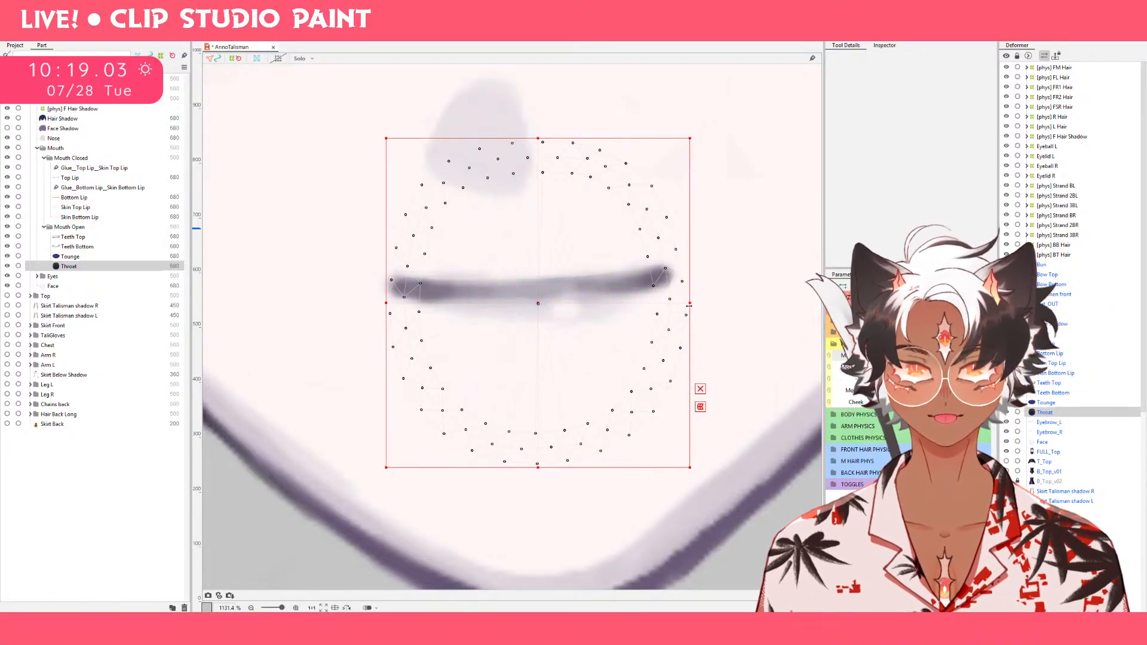
{"action": "key", "text": "ctrl+z"}
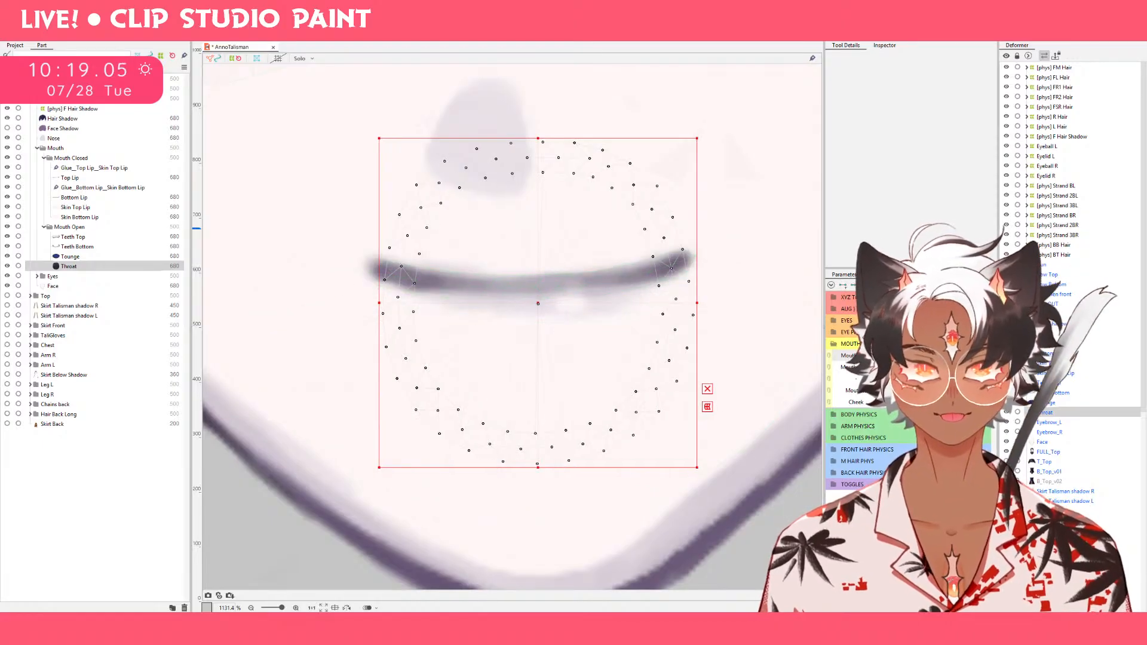
Narrow the Throat mesh horizontally to fit within the lip corners in the full frown, and check its width in the intermediate frown.
{"action": "left_click_drag", "start_coordinate": [977, 356], "coordinate": [896, 356]}
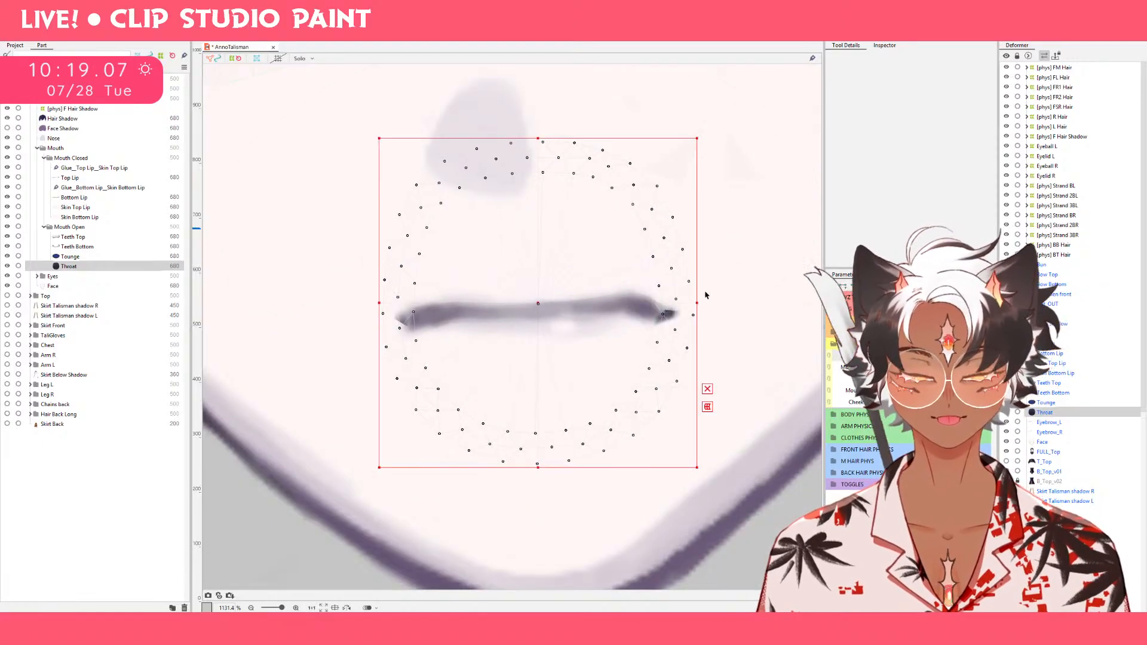
{"action": "left_click_drag", "start_coordinate": [696, 303], "coordinate": [666, 303]}
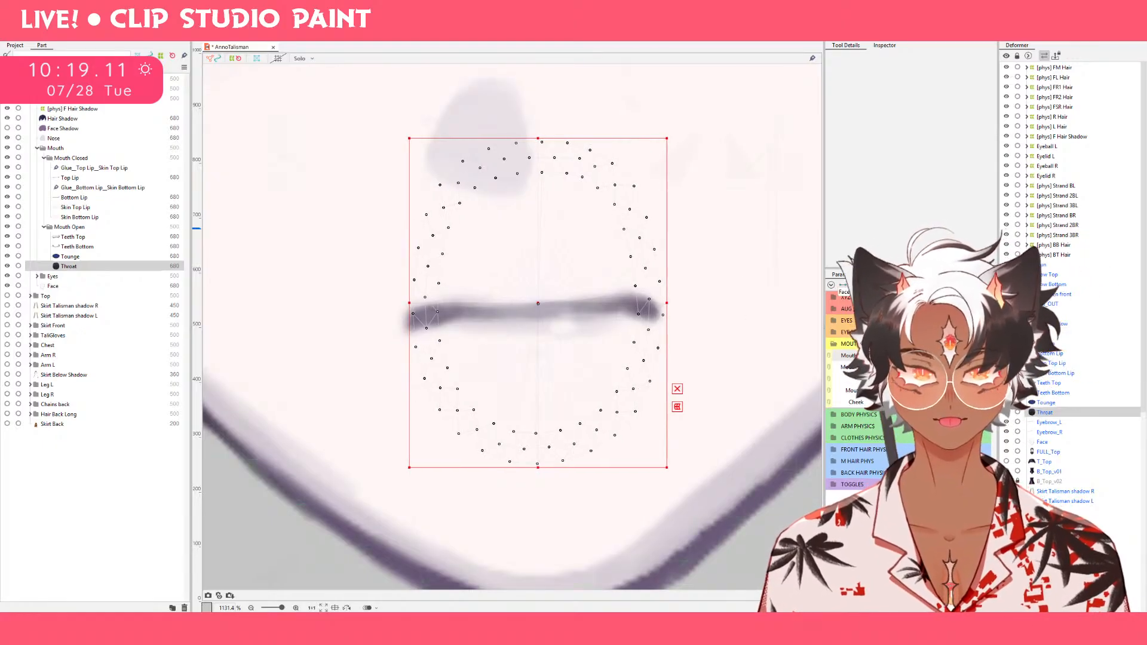
{"action": "left_click_drag", "start_coordinate": [896, 355], "coordinate": [914, 356]}
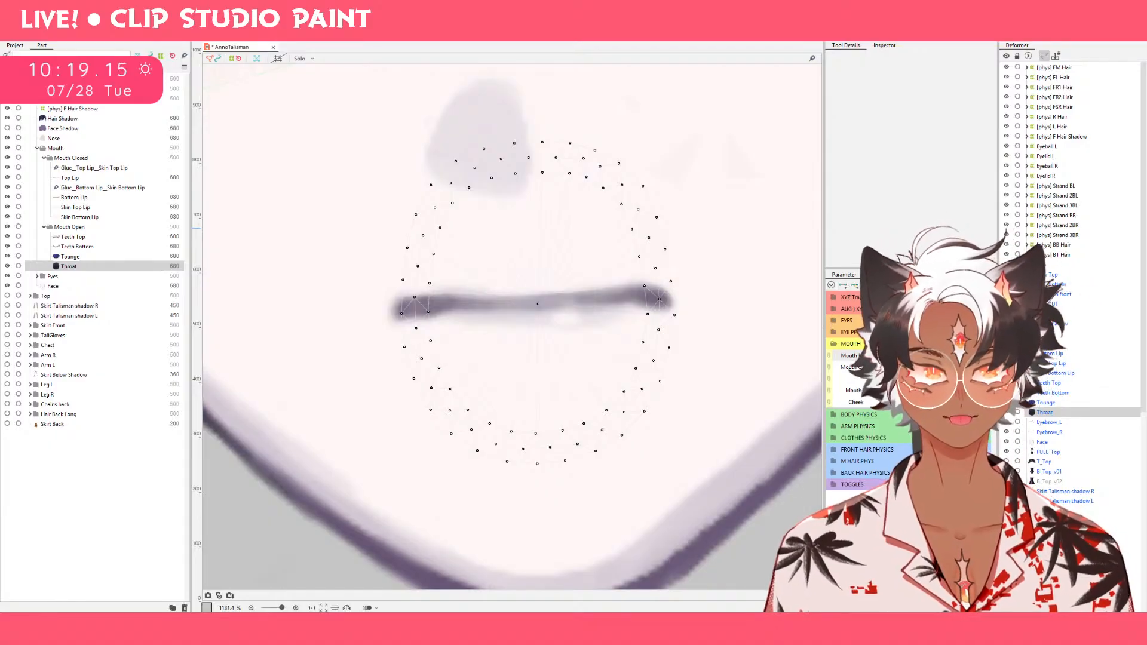
{"action": "left_click_drag", "start_coordinate": [915, 356], "coordinate": [915, 355]}
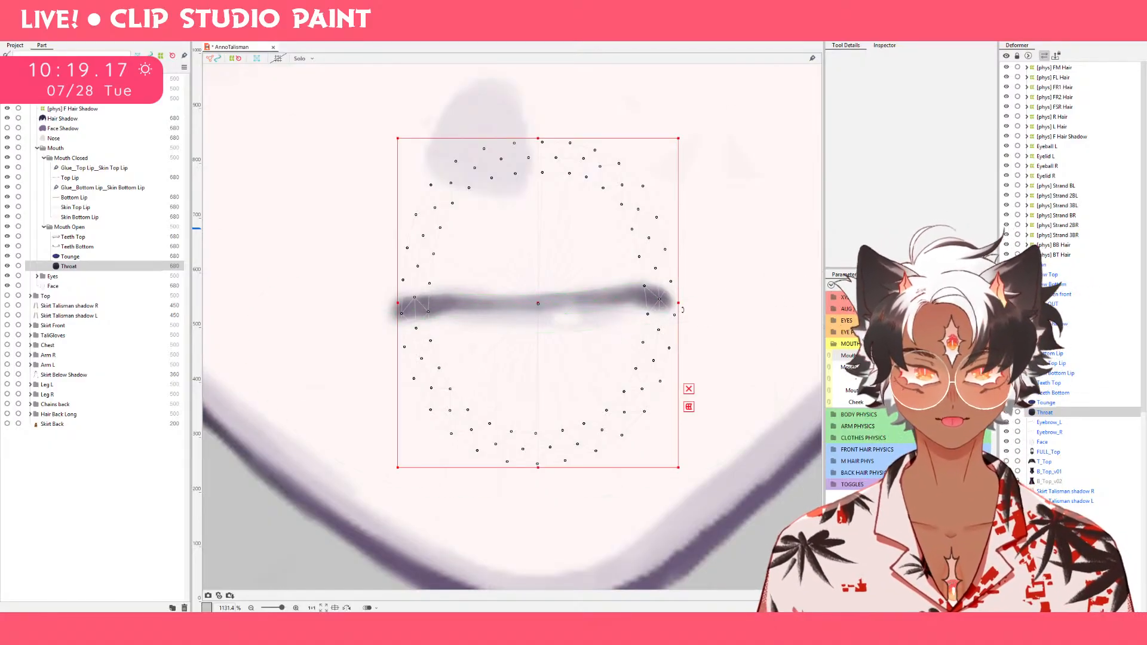
{"action": "mouse_move", "coordinate": [679, 305]}
{"action": "left_mouse_down"}
{"action": "mouse_move", "coordinate": [691, 304]}
{"action": "mouse_move", "coordinate": [679, 305]}
{"action": "left_mouse_up"}
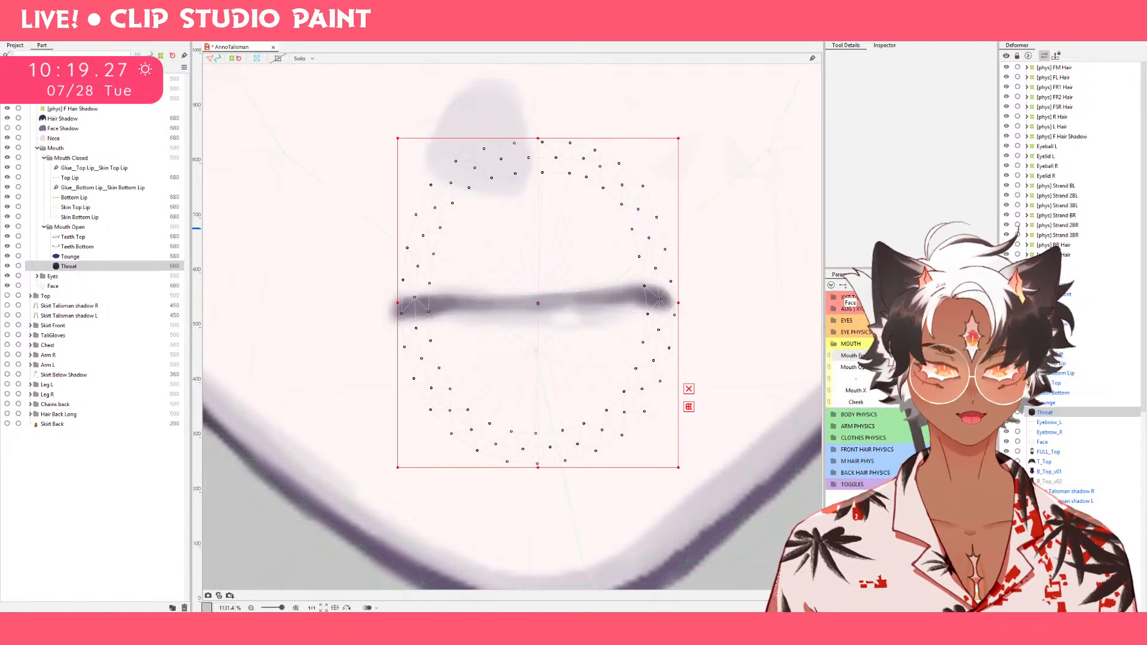
{"action": "left_click_drag", "start_coordinate": [921, 355], "coordinate": [677, 393]}
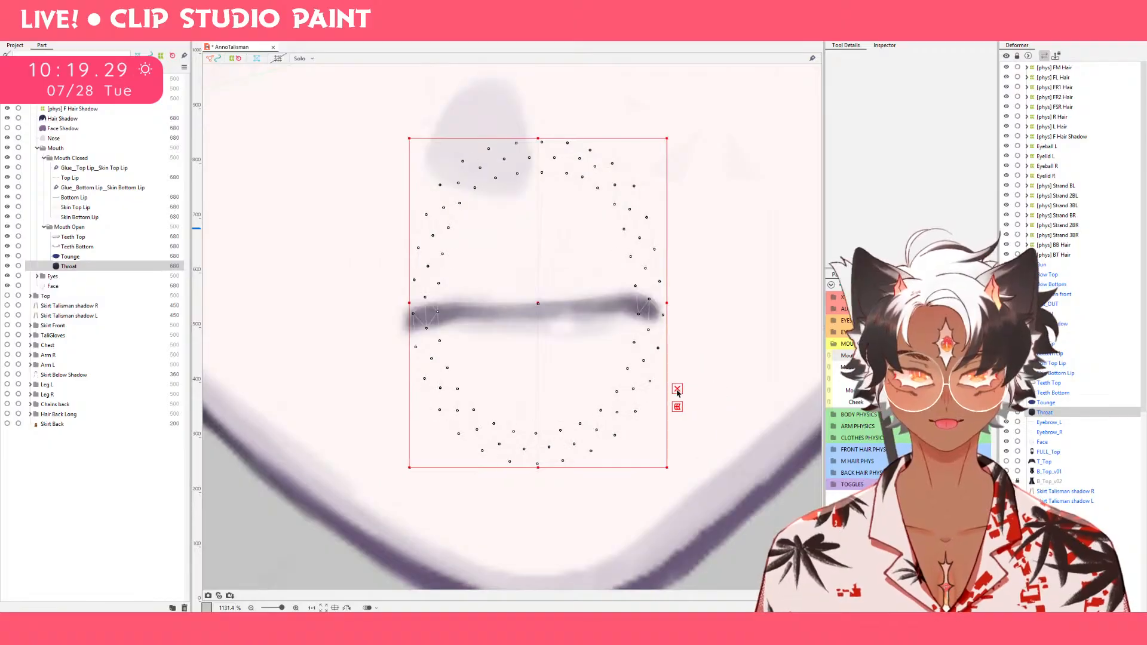
Select the Teeth Top and Teeth Bottom meshes, and compare Teeth Bottom with the lips in the neutral and full smile poses.
{"action": "left_click", "coordinate": [96, 245]}
{"action": "left_click", "coordinate": [90, 237], "text": "ctrl"}
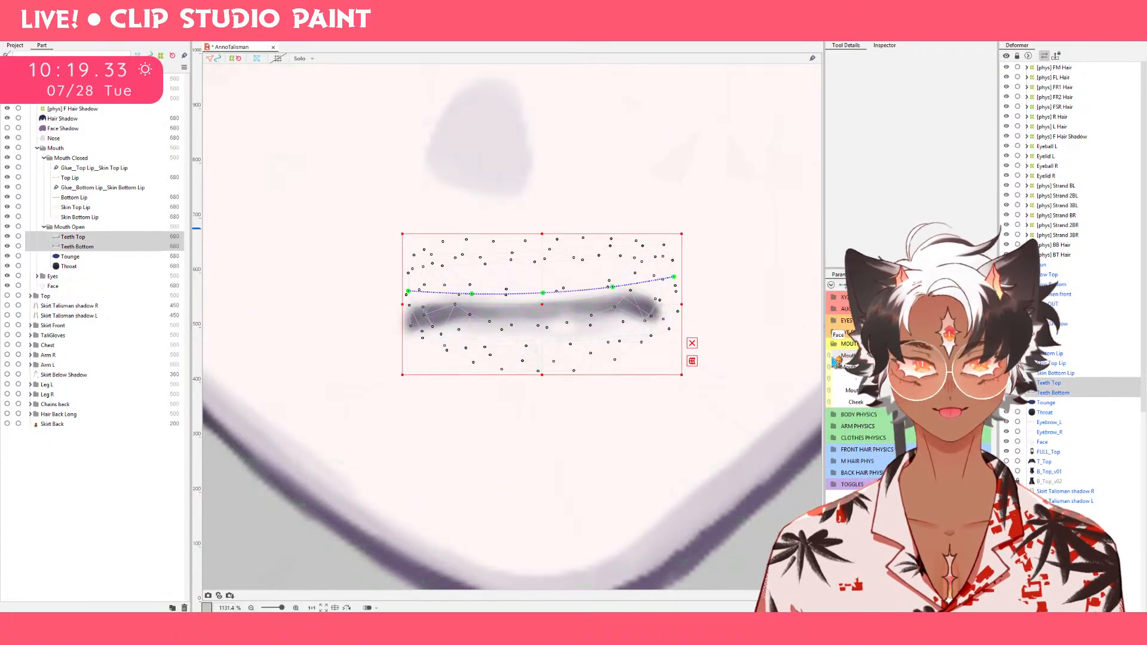
{"action": "mouse_move", "coordinate": [903, 356]}
{"action": "left_mouse_down"}
{"action": "mouse_move", "coordinate": [978, 360]}
{"action": "mouse_move", "coordinate": [779, 370]}
{"action": "mouse_move", "coordinate": [977, 364]}
{"action": "mouse_move", "coordinate": [884, 361]}
{"action": "left_mouse_up"}
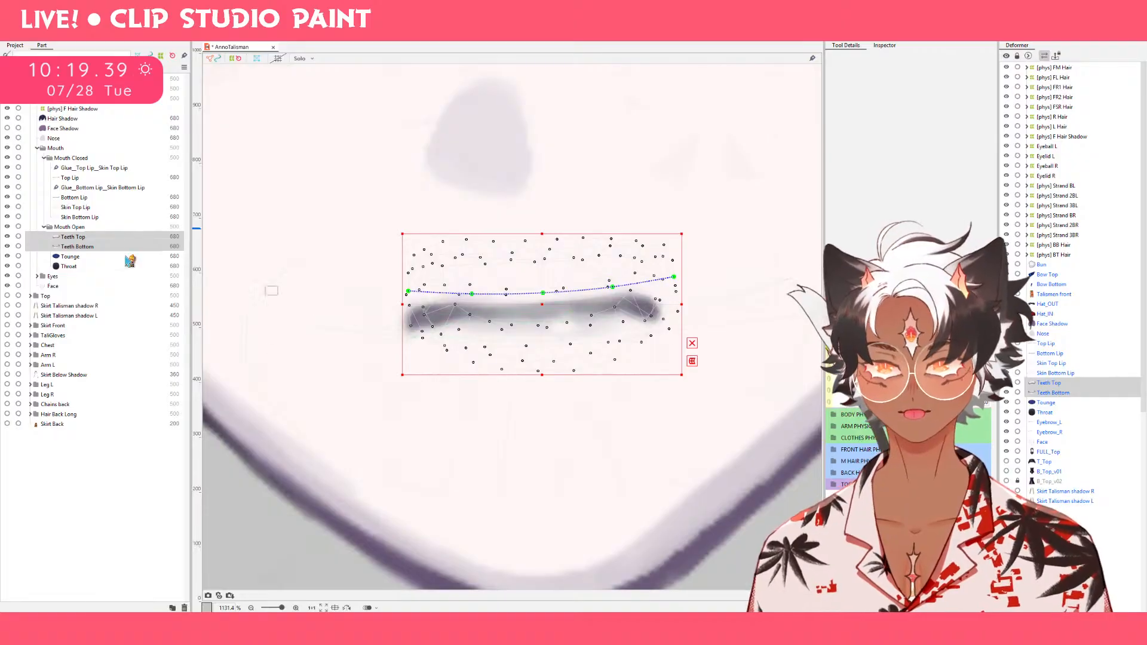
{"action": "left_click", "coordinate": [105, 247]}
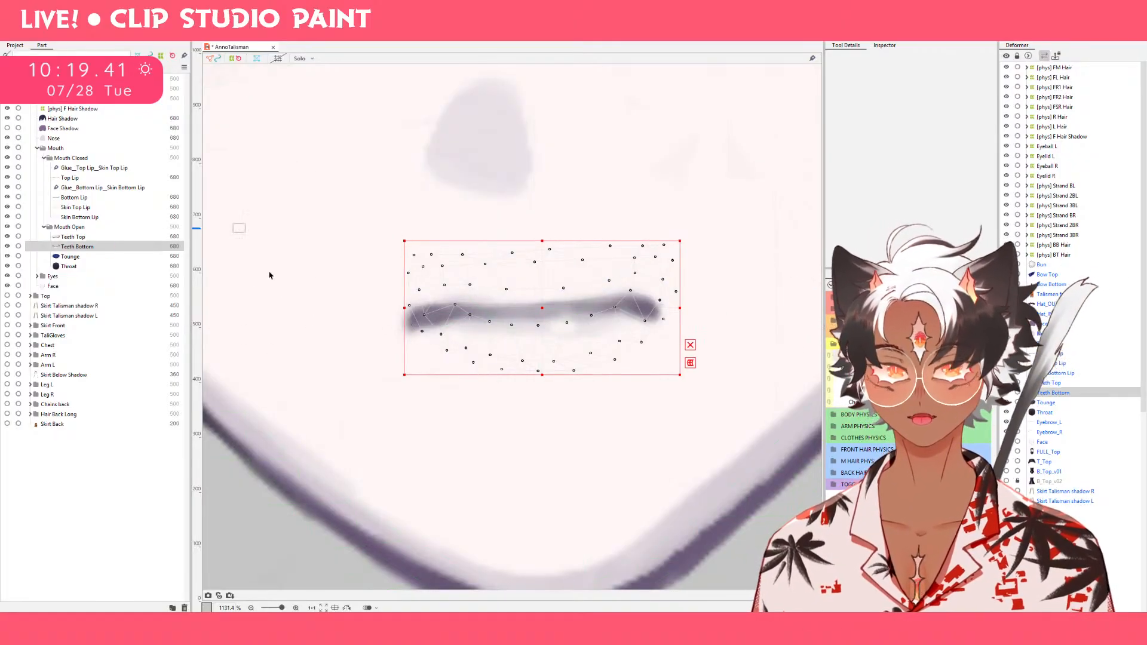
{"action": "left_click", "coordinate": [977, 361]}
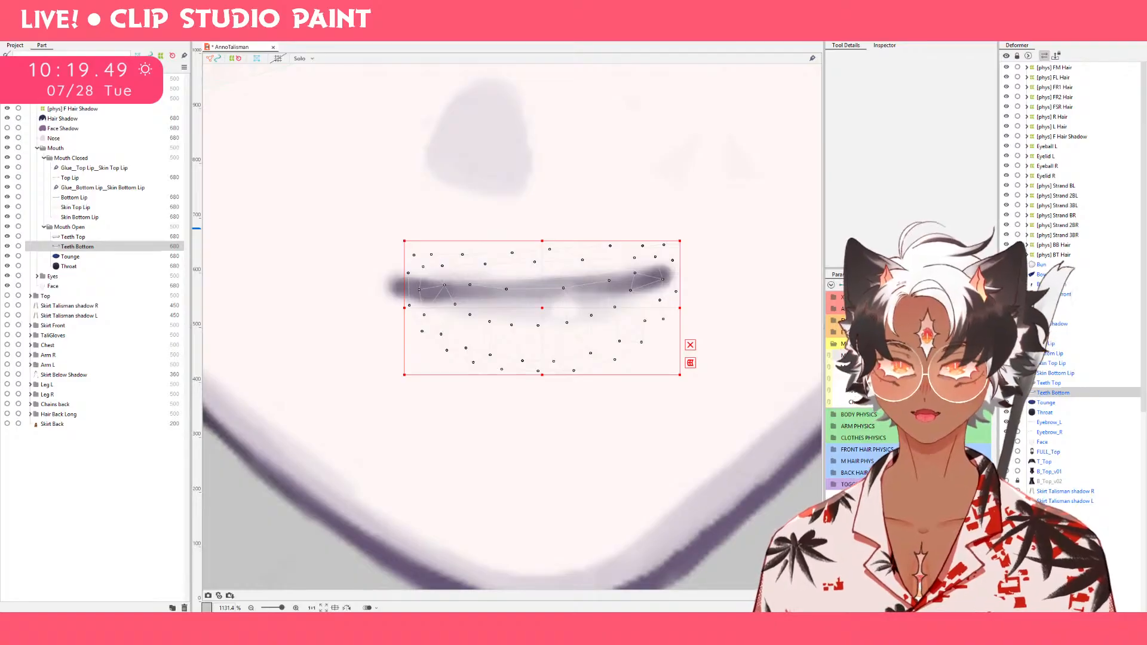
{"action": "left_click", "coordinate": [977, 357]}
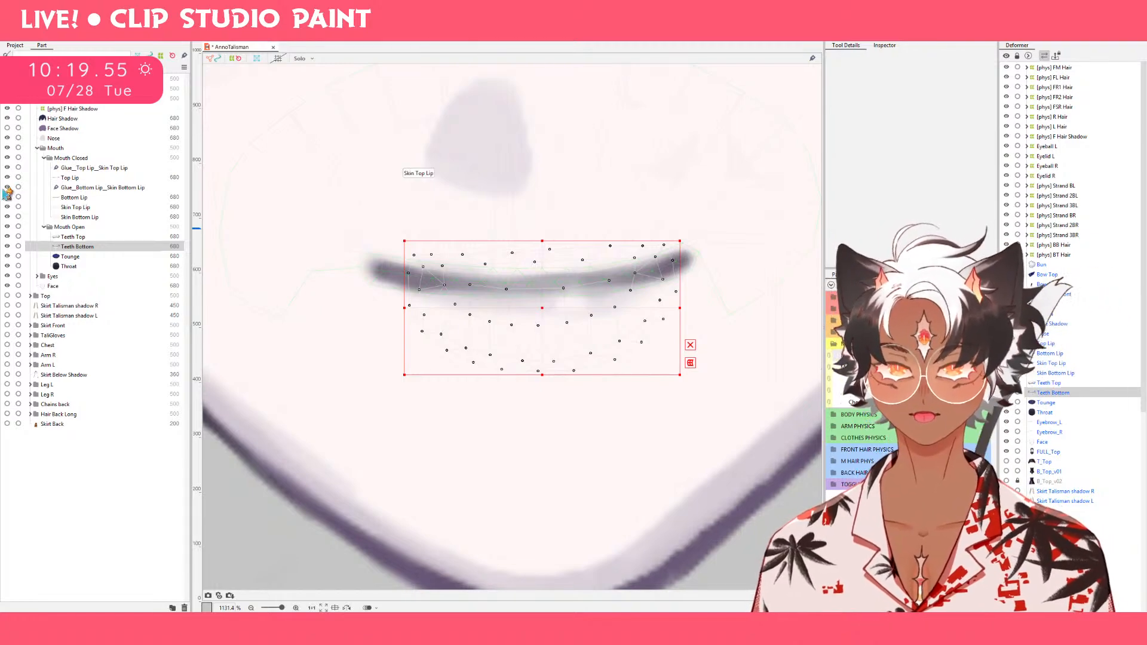
{"action": "key", "text": "ctrl+z"}
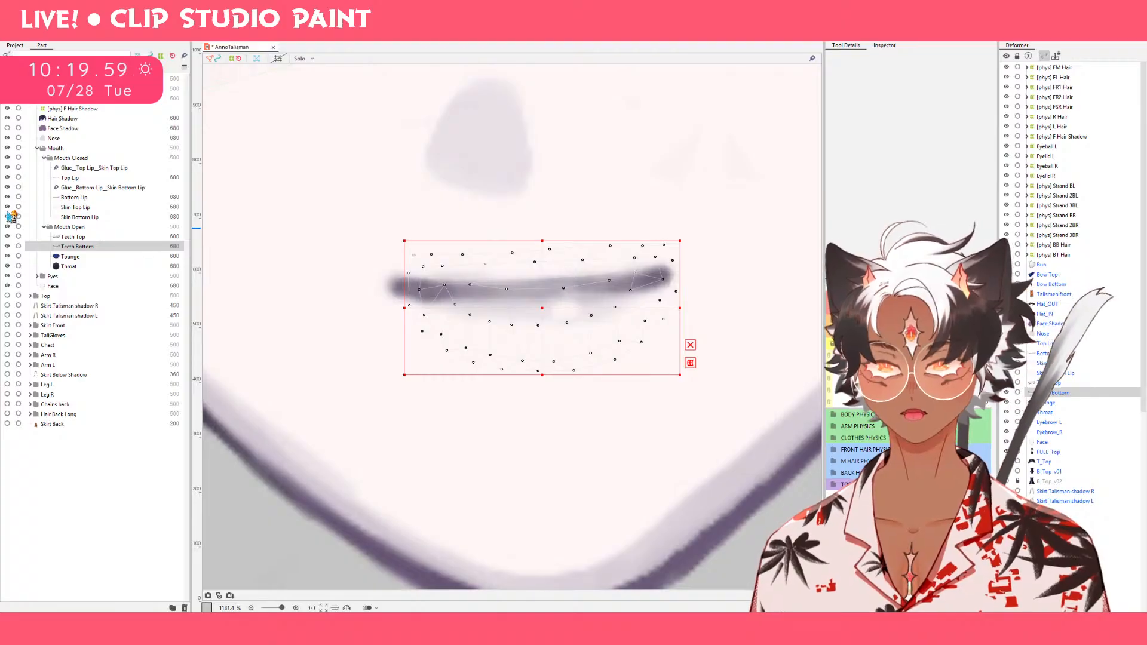
Hide Skin Top Lip and Skin Bottom Lip, and lower the Teeth Bottom mesh slightly in the neutral pose.
{"action": "left_click", "coordinate": [7, 207]}
{"action": "left_click", "coordinate": [7, 217]}
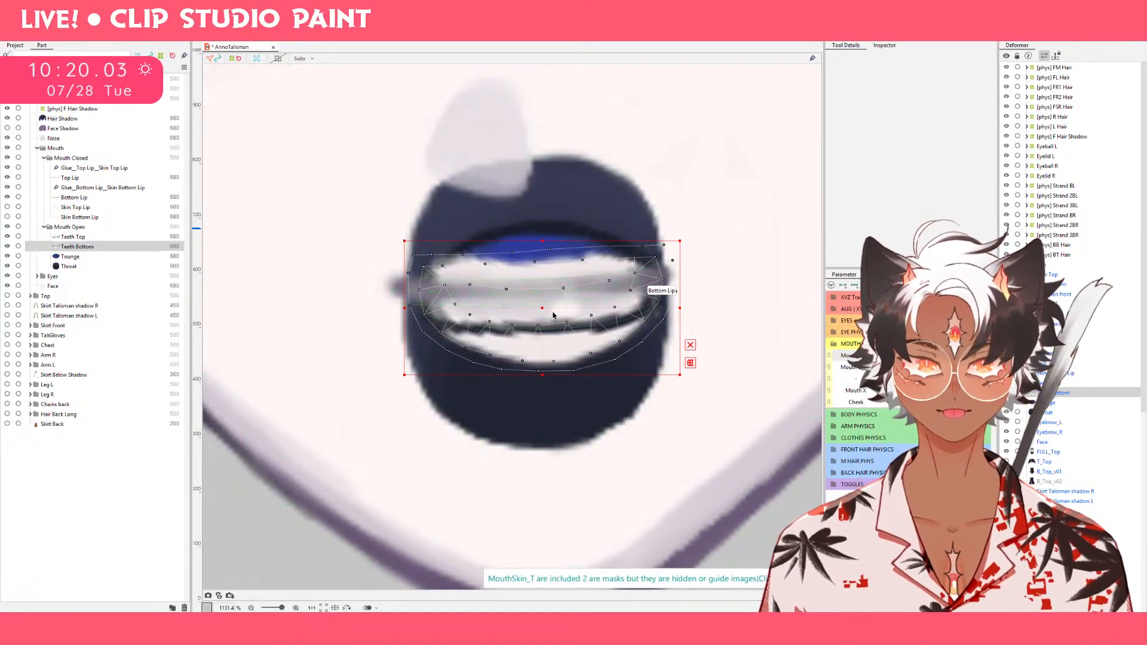
{"action": "left_click_drag", "start_coordinate": [538, 310], "coordinate": [540, 327]}
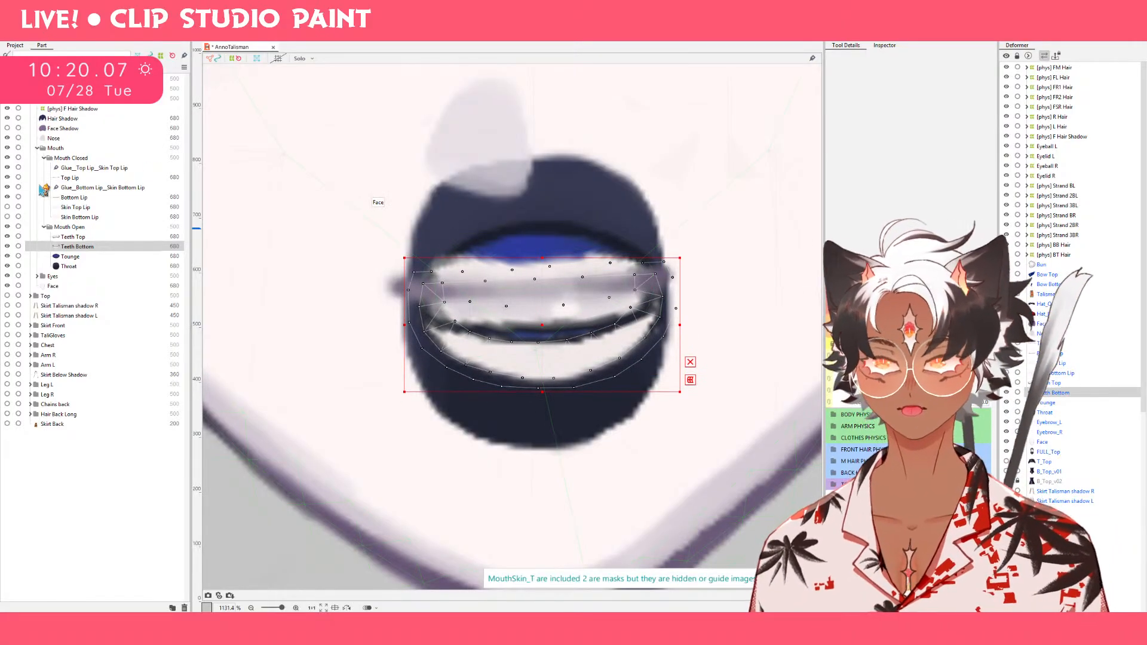
{"action": "left_click", "coordinate": [7, 217]}
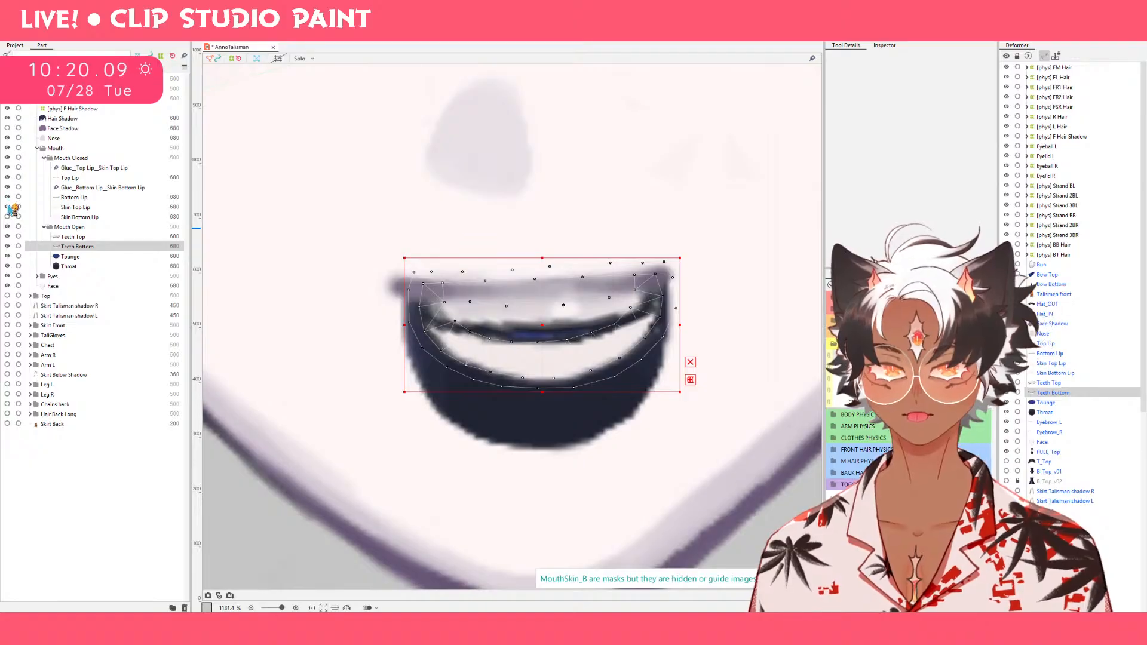
{"action": "left_click", "coordinate": [8, 207]}
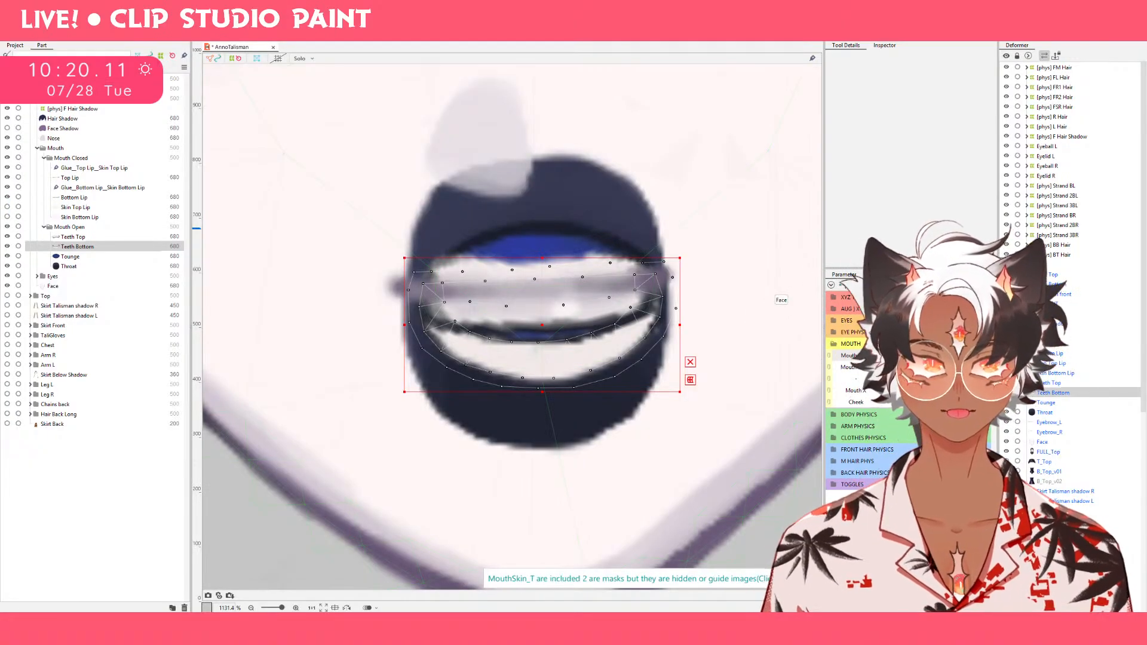
Move Teeth Top and Teeth Bottom together slightly upward in the neutral pose, and compare their placement with the intermediate frown.
{"action": "left_click", "coordinate": [956, 356]}
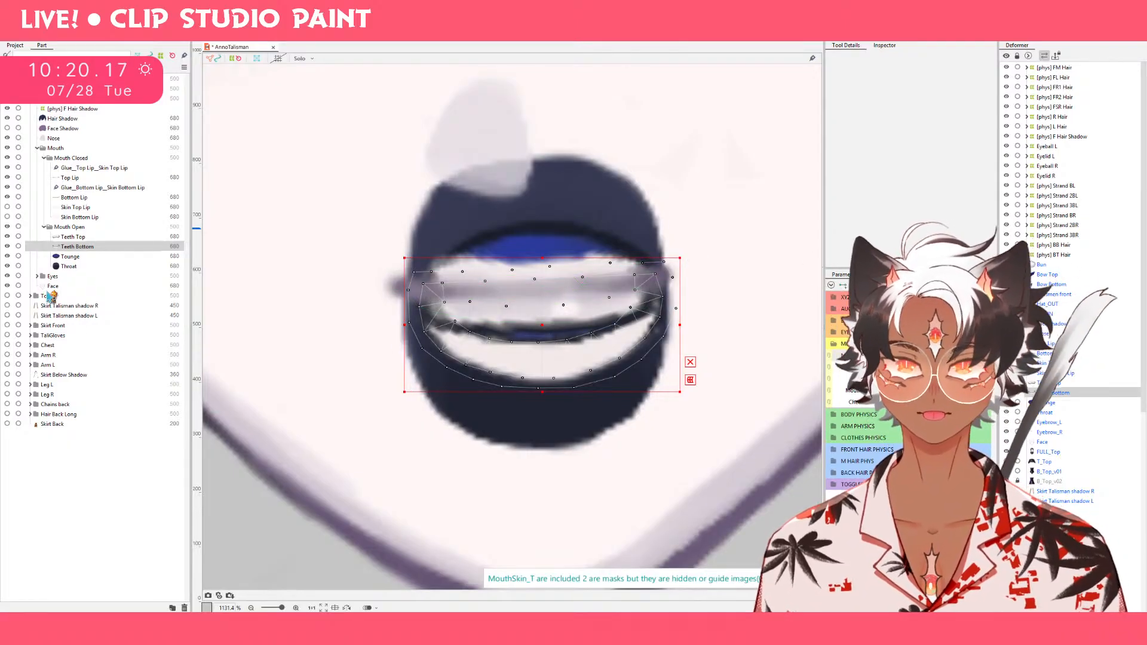
{"action": "left_click", "coordinate": [77, 237], "text": "ctrl"}
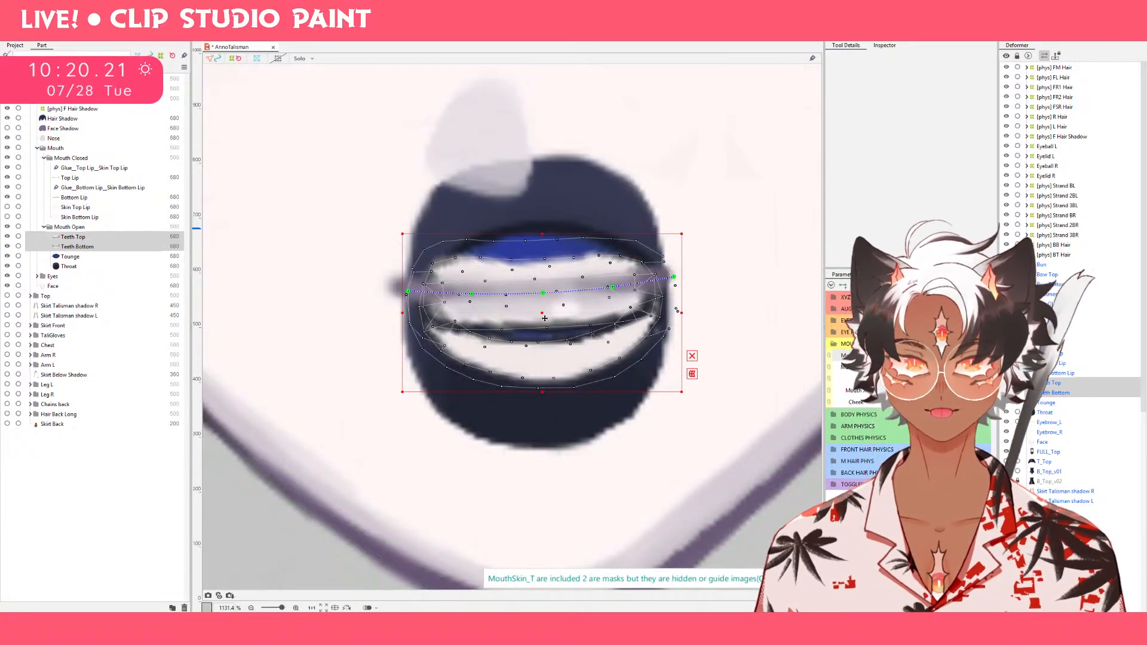
{"action": "left_click_drag", "start_coordinate": [545, 317], "coordinate": [545, 313]}
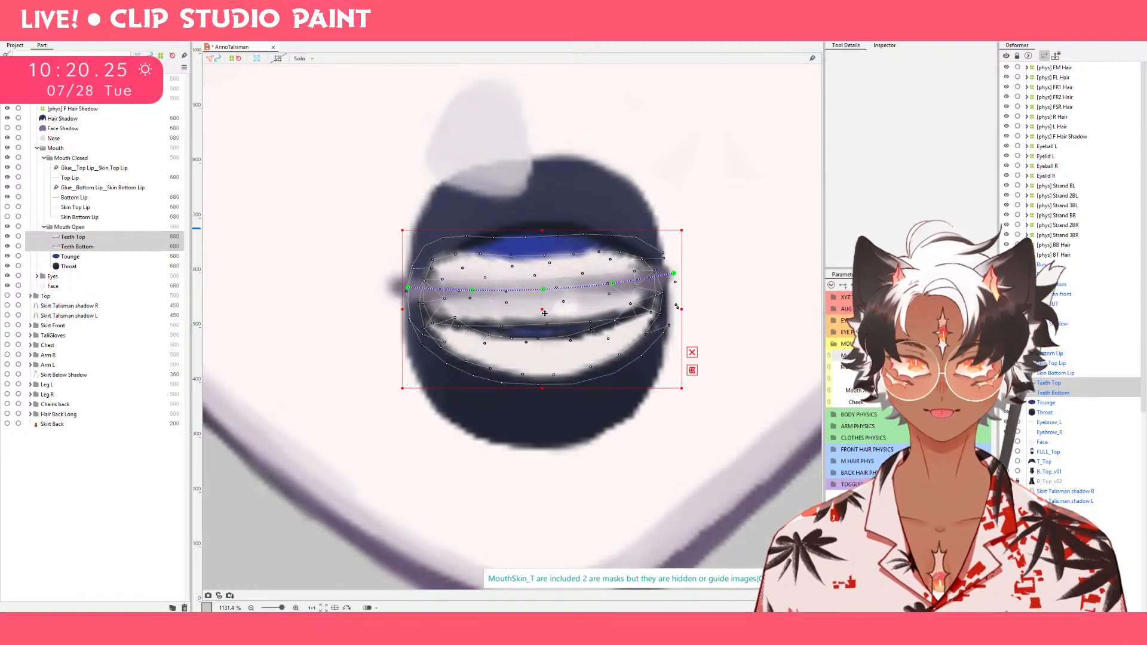
{"action": "left_click_drag", "start_coordinate": [545, 313], "coordinate": [545, 307]}
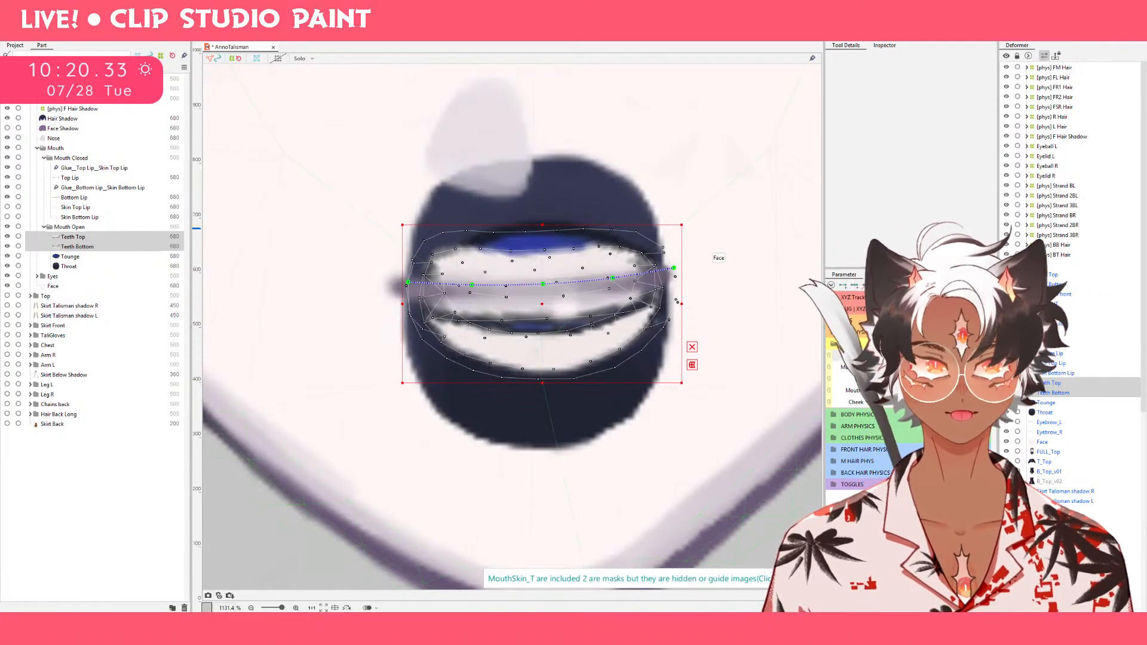
{"action": "left_click_drag", "start_coordinate": [980, 355], "coordinate": [937, 355]}
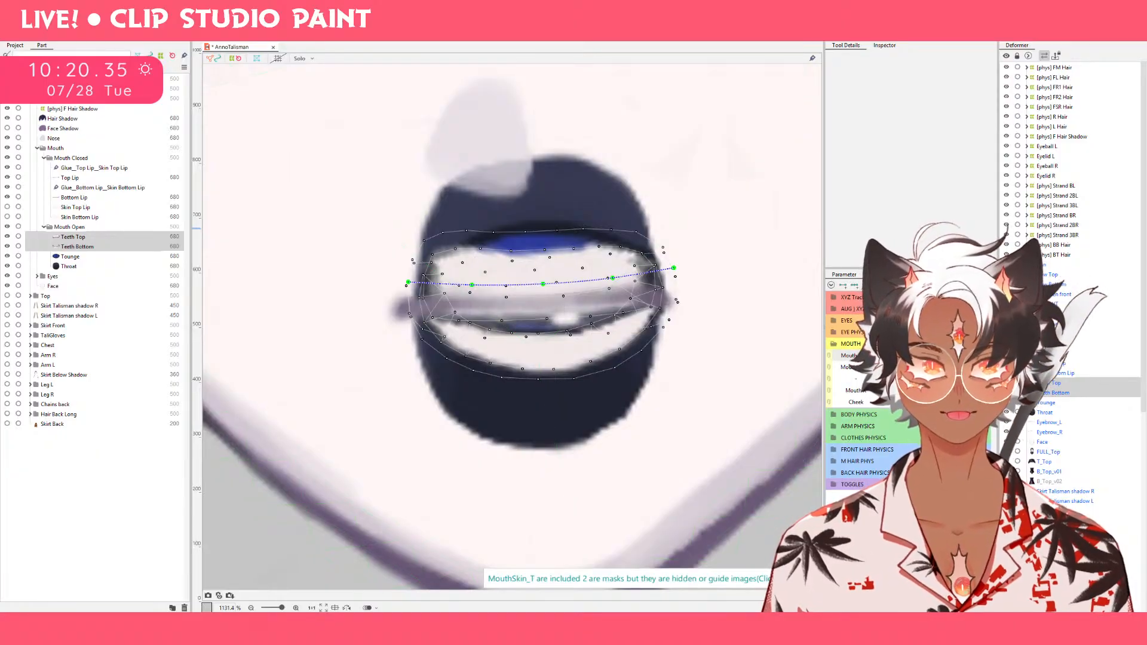
{"action": "left_click", "coordinate": [980, 356]}
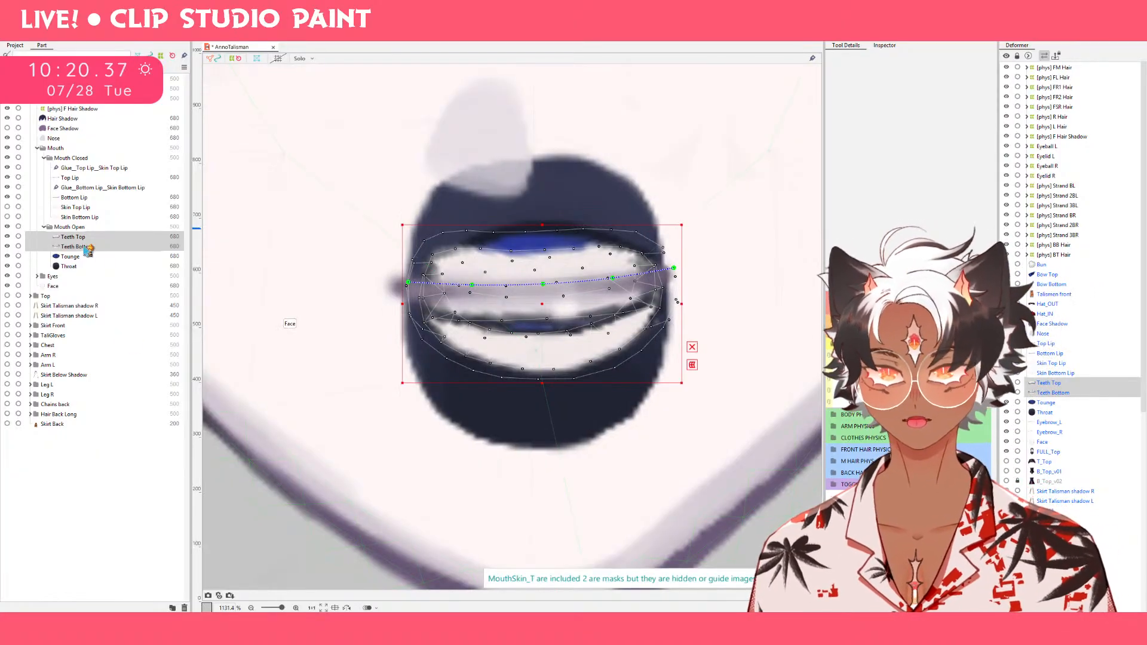
Raise Teeth Bottom in the full smile and flatten its lower curve upward with the deform brush at size 57.8 px.
{"action": "left_click", "coordinate": [88, 250]}
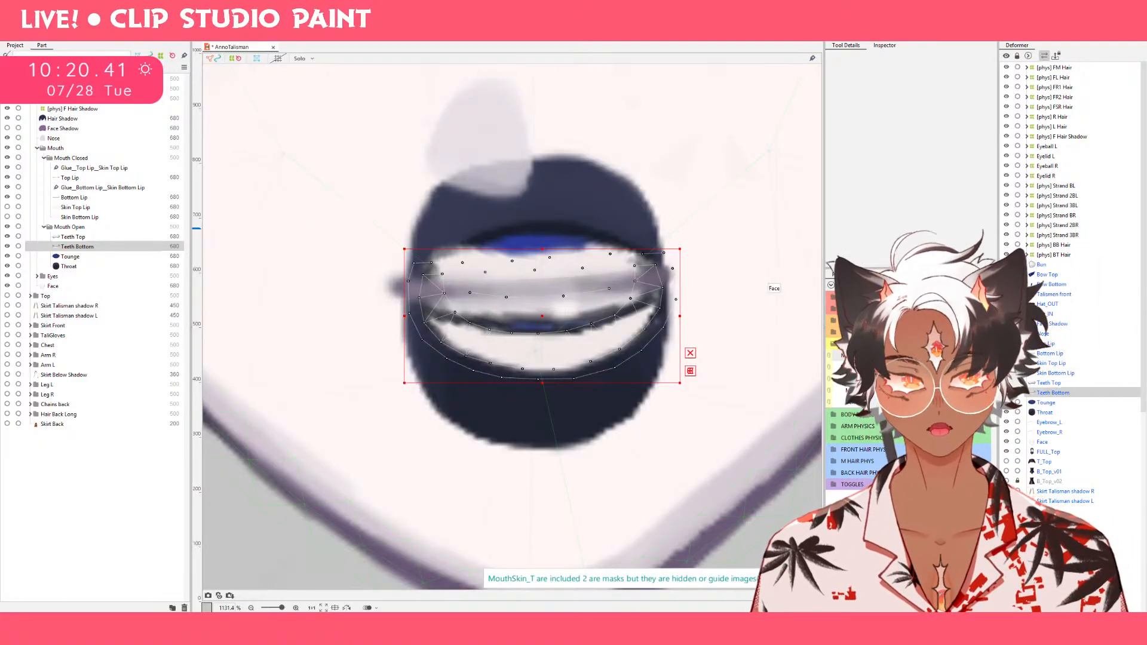
{"action": "left_click", "coordinate": [980, 355]}
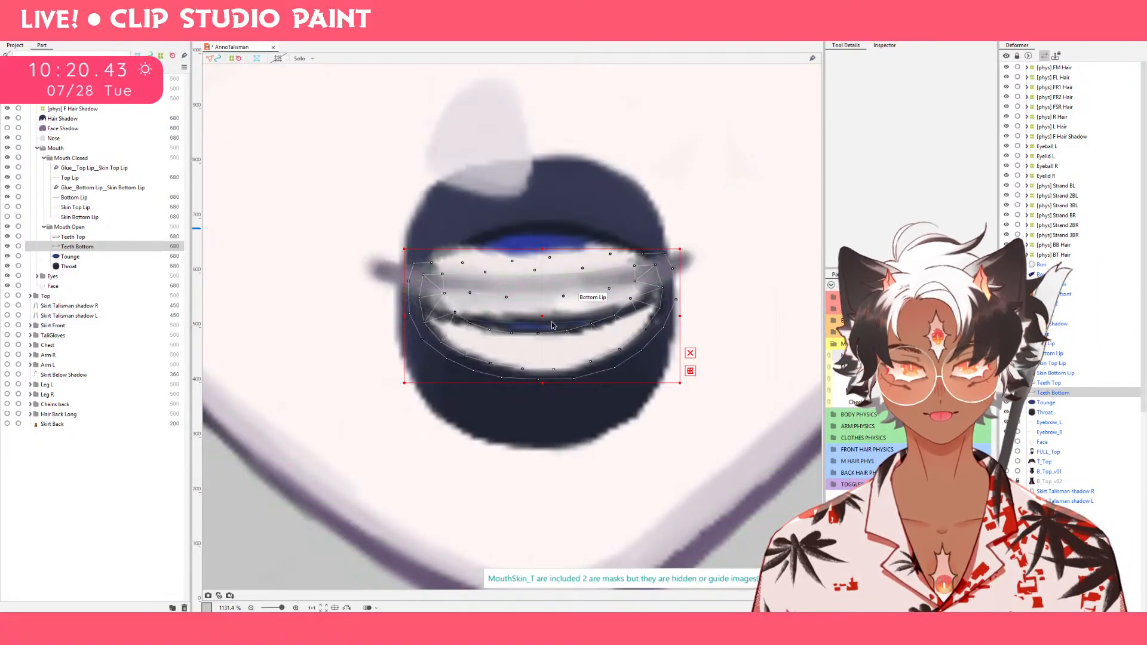
{"action": "left_click_drag", "start_coordinate": [550, 317], "coordinate": [544, 306]}
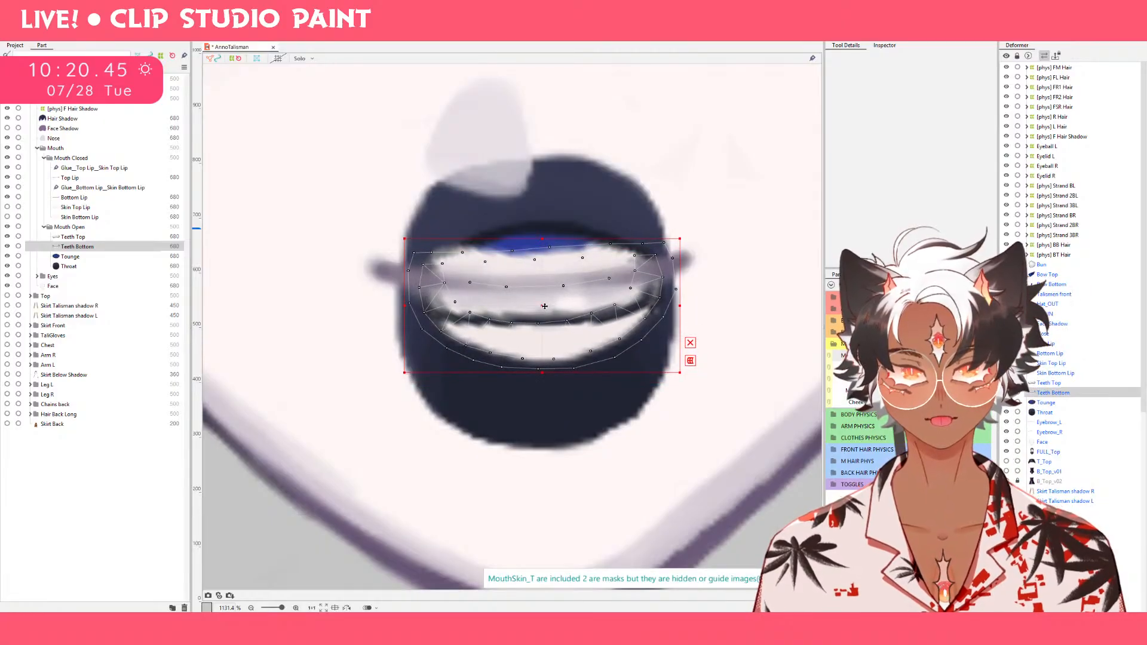
{"action": "left_click", "coordinate": [772, 37]}
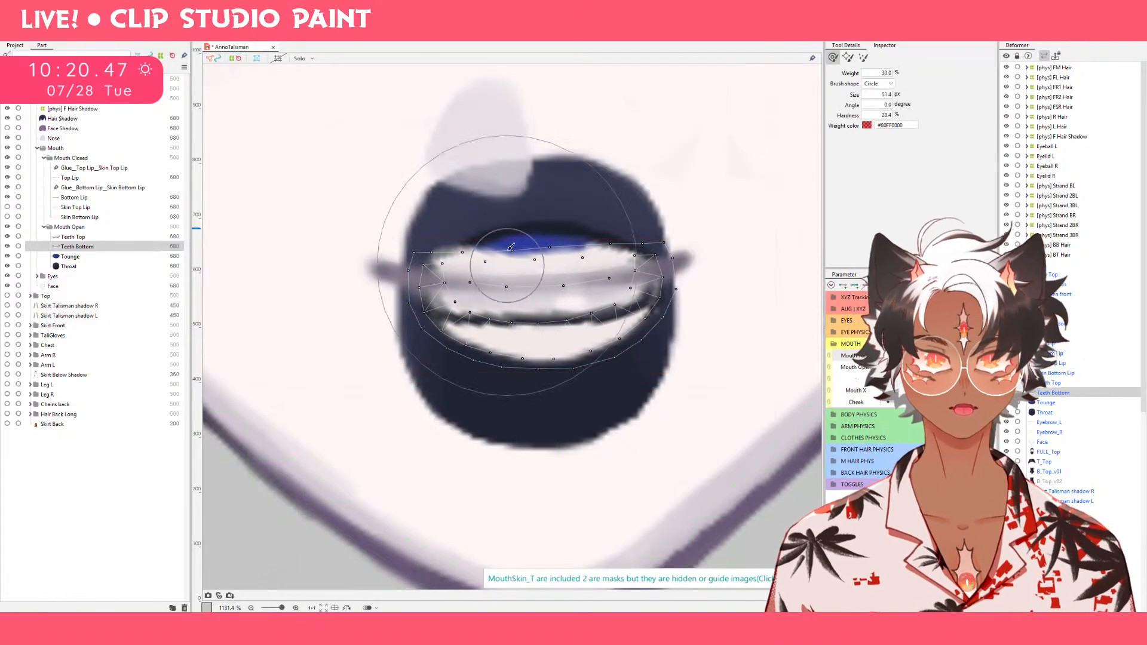
{"action": "left_click_drag", "start_coordinate": [528, 244], "coordinate": [530, 266]}
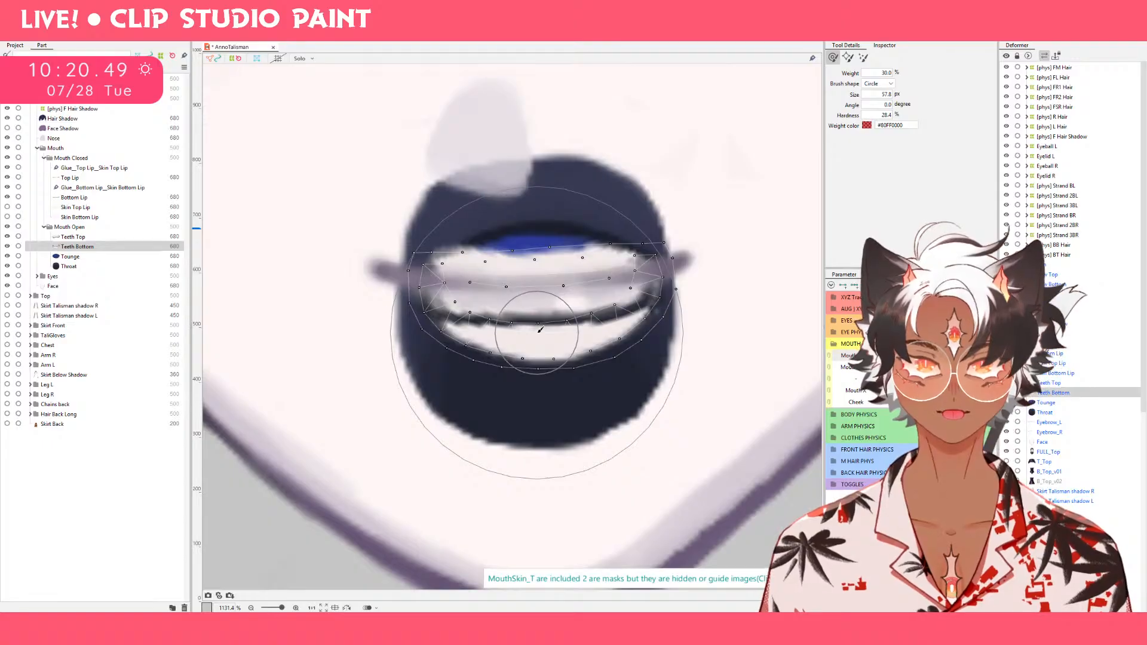
{"action": "left_click_drag", "start_coordinate": [538, 334], "coordinate": [549, 305]}
{"action": "key", "text": "ctrl+s"}
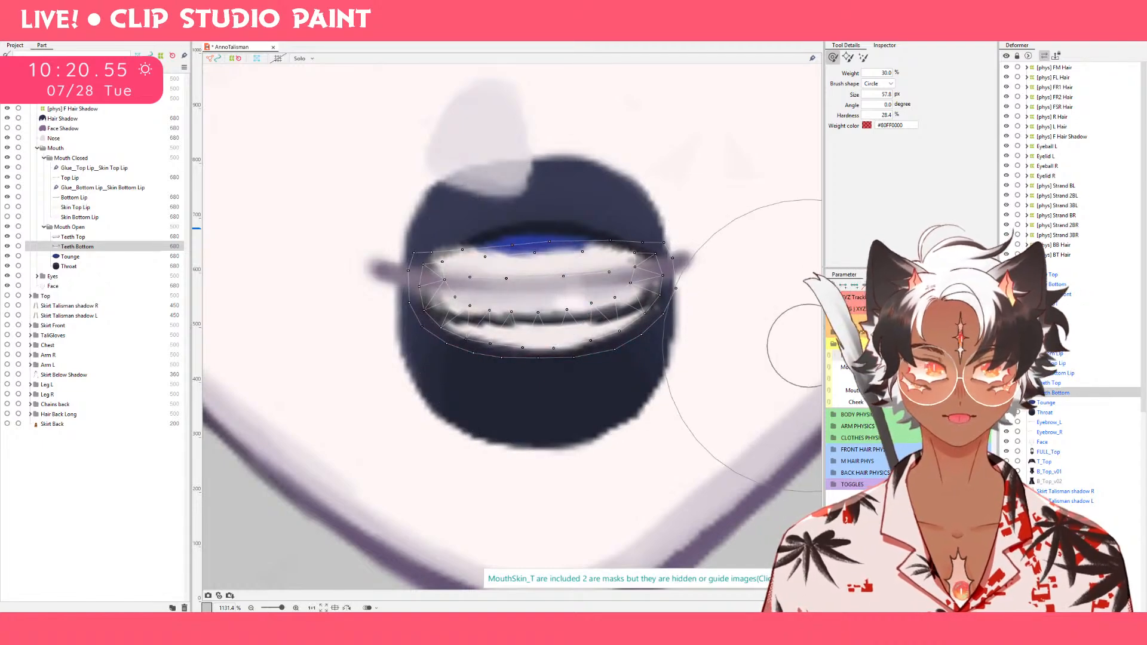
Lower Teeth Bottom in the full frown and push its middle further down with the deform brush.
{"action": "mouse_move", "coordinate": [942, 367]}
{"action": "left_mouse_down"}
{"action": "mouse_move", "coordinate": [962, 367]}
{"action": "mouse_move", "coordinate": [832, 363]}
{"action": "left_mouse_up"}
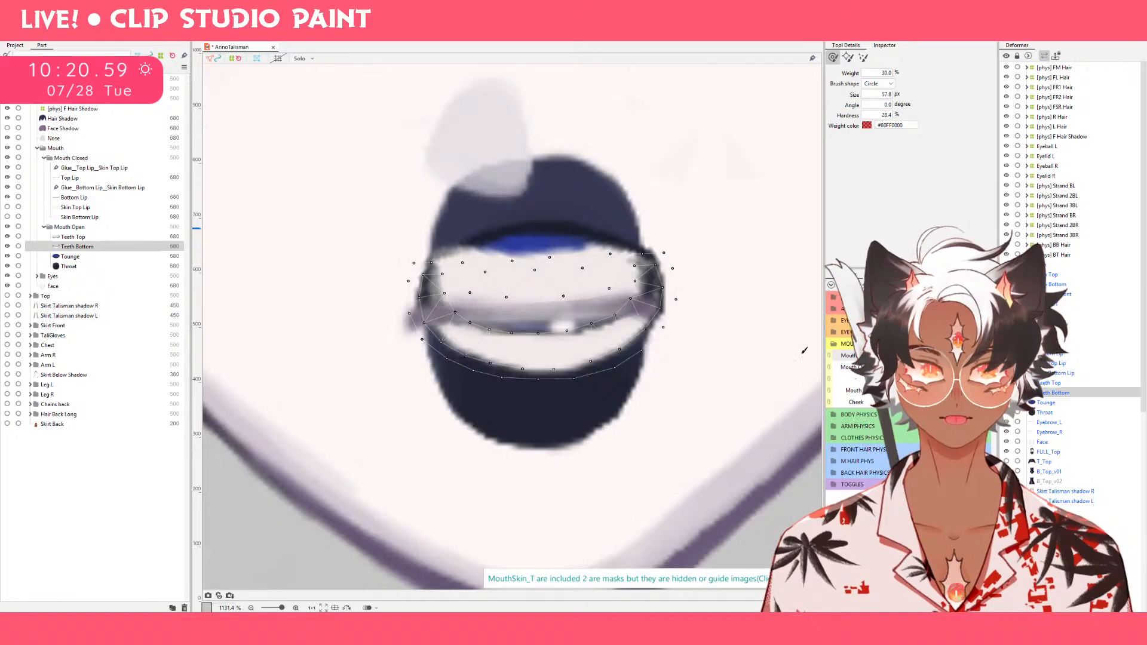
{"action": "key", "text": "ctrl+t"}
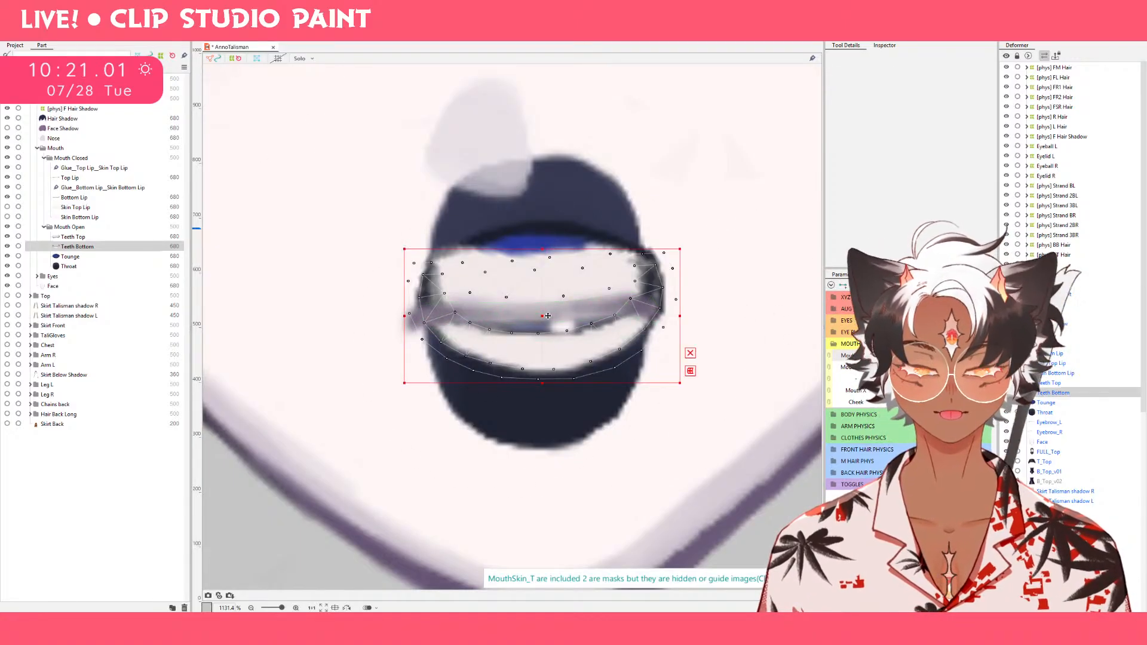
{"action": "left_click_drag", "start_coordinate": [548, 316], "coordinate": [548, 324]}
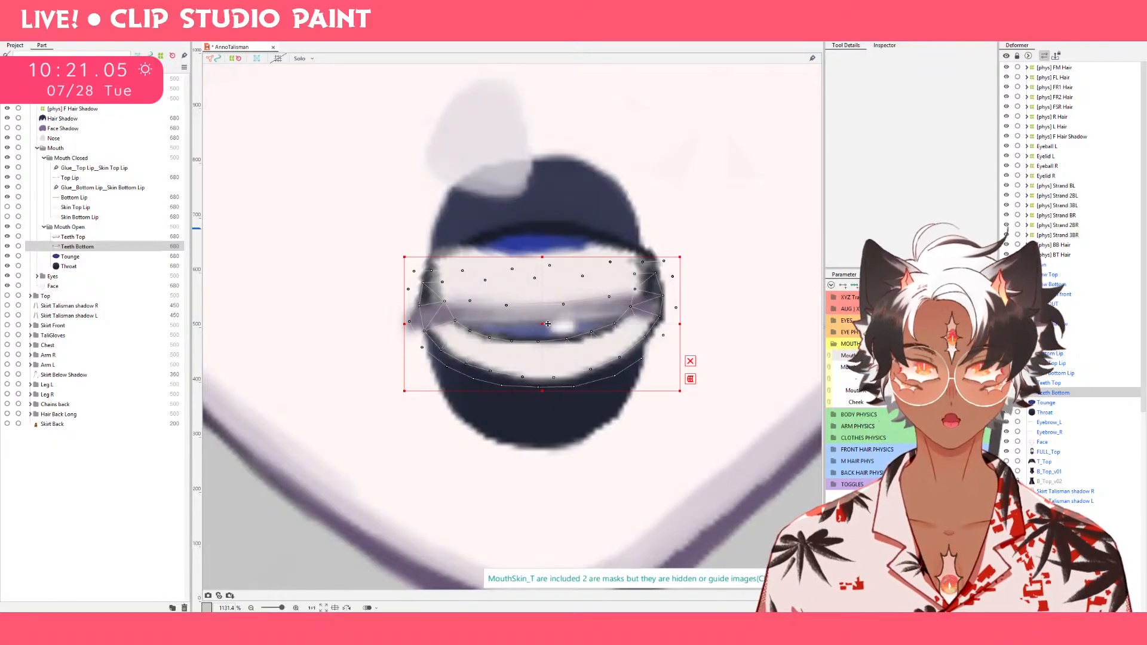
{"action": "left_click_drag", "start_coordinate": [548, 323], "coordinate": [541, 335]}
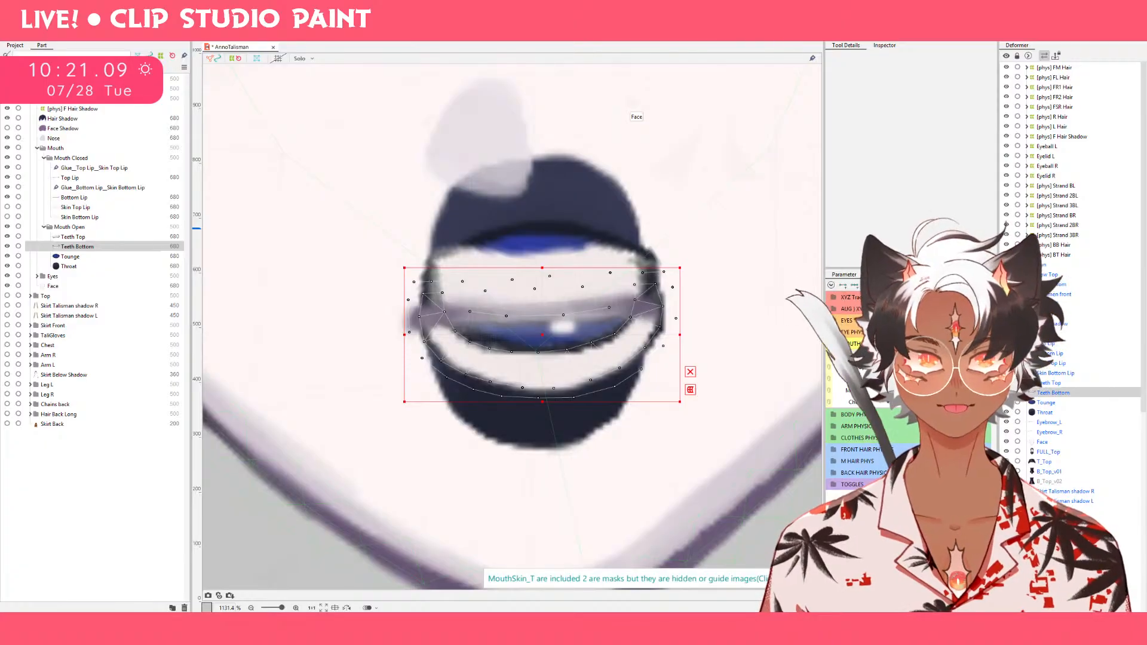
{"action": "left_click", "coordinate": [711, 31]}
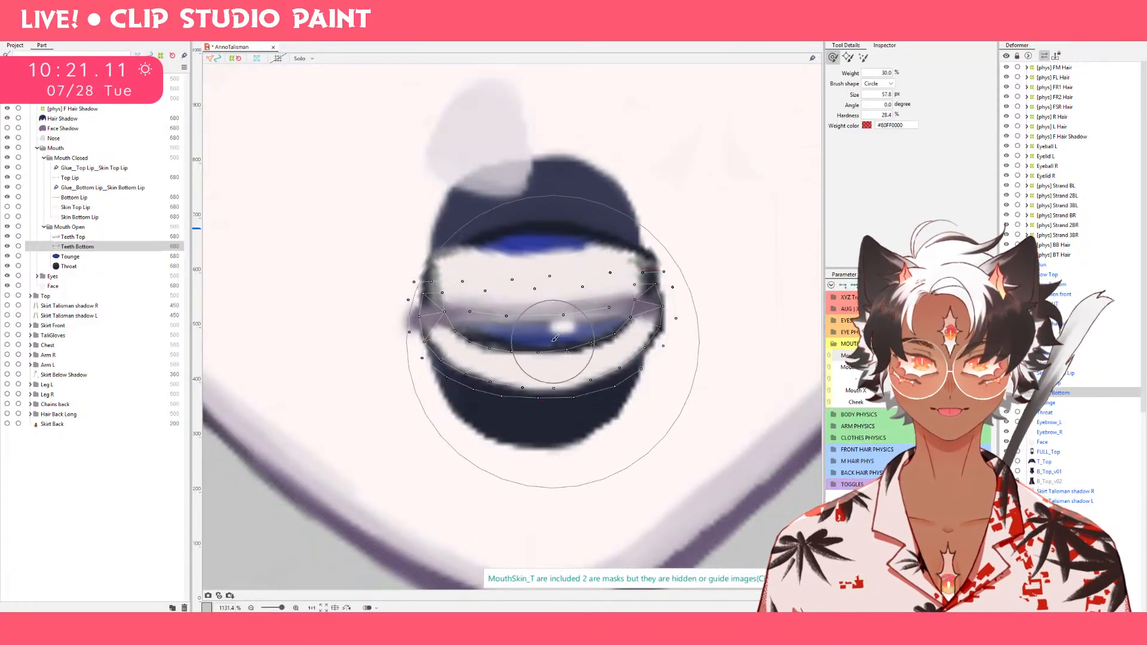
{"action": "left_click_drag", "start_coordinate": [544, 337], "coordinate": [545, 367]}
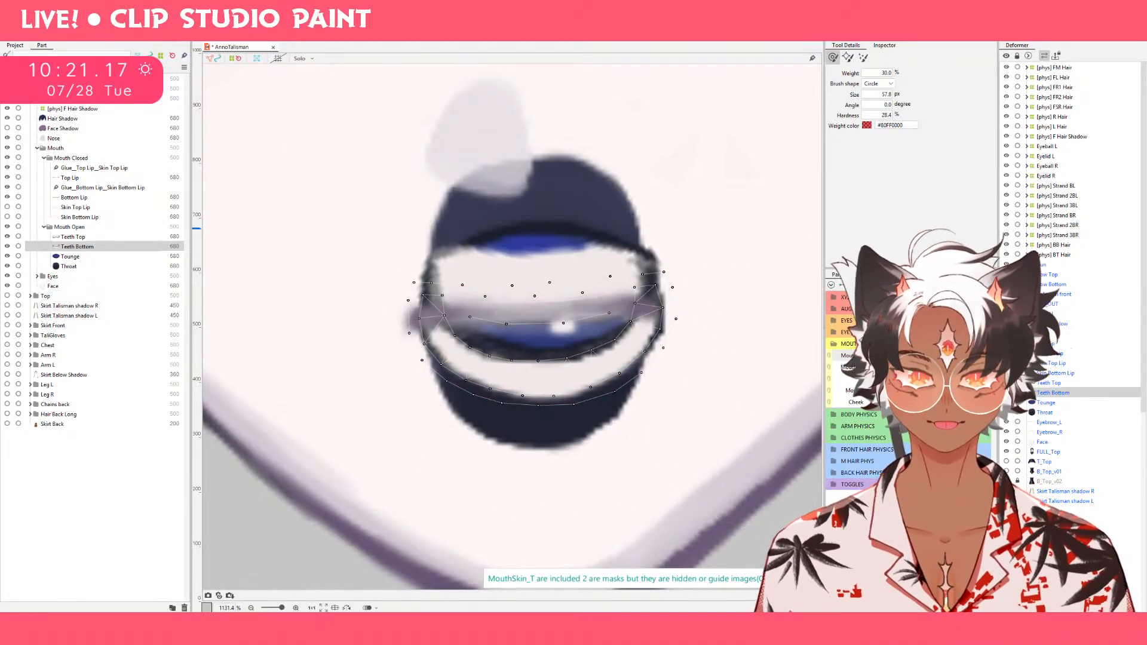
Raise Teeth Bottom slightly in the intermediate frown, then try a deform brush stroke on its middle and undo it.
{"action": "left_click", "coordinate": [941, 355]}
{"action": "left_click", "coordinate": [942, 356]}
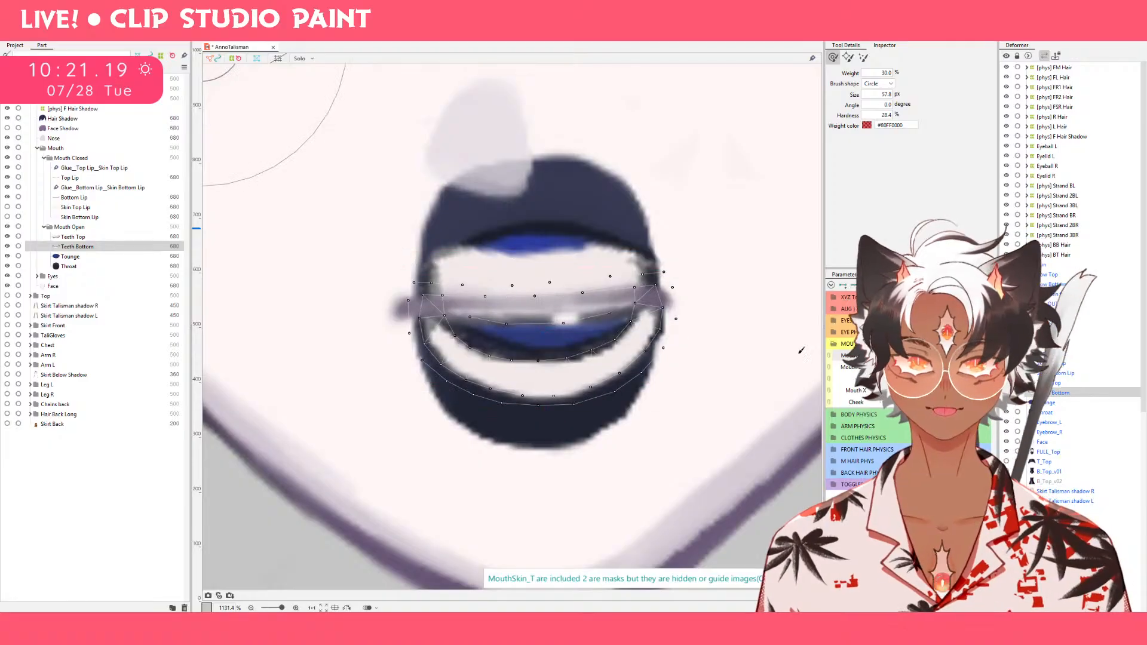
{"action": "key", "text": "v"}
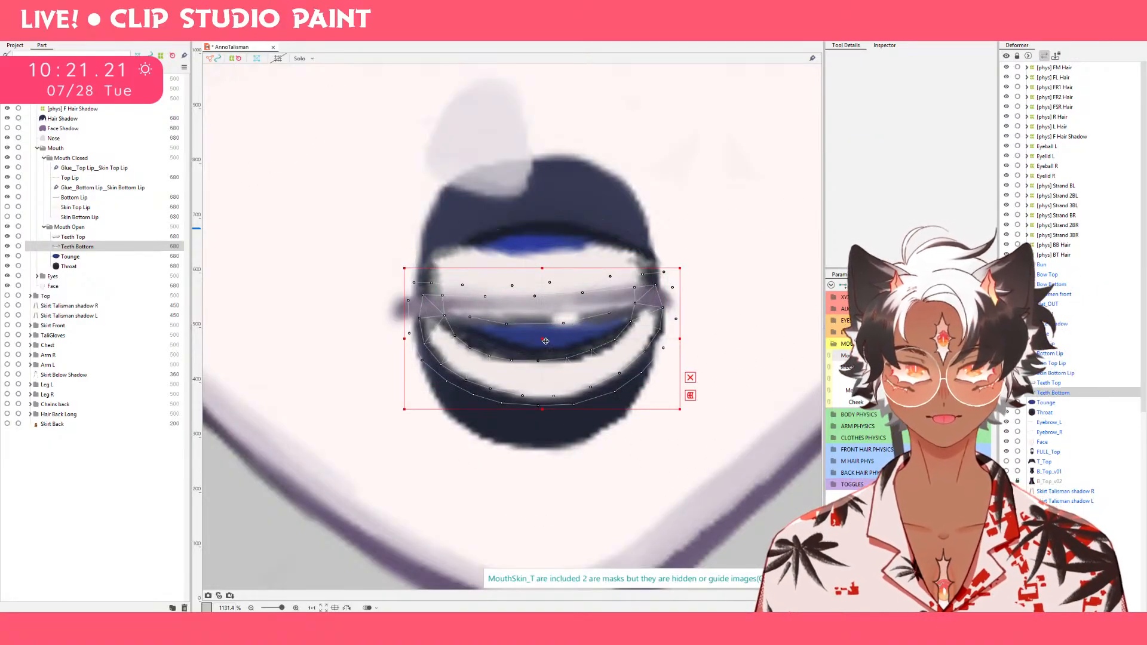
{"action": "left_click_drag", "start_coordinate": [546, 342], "coordinate": [545, 330]}
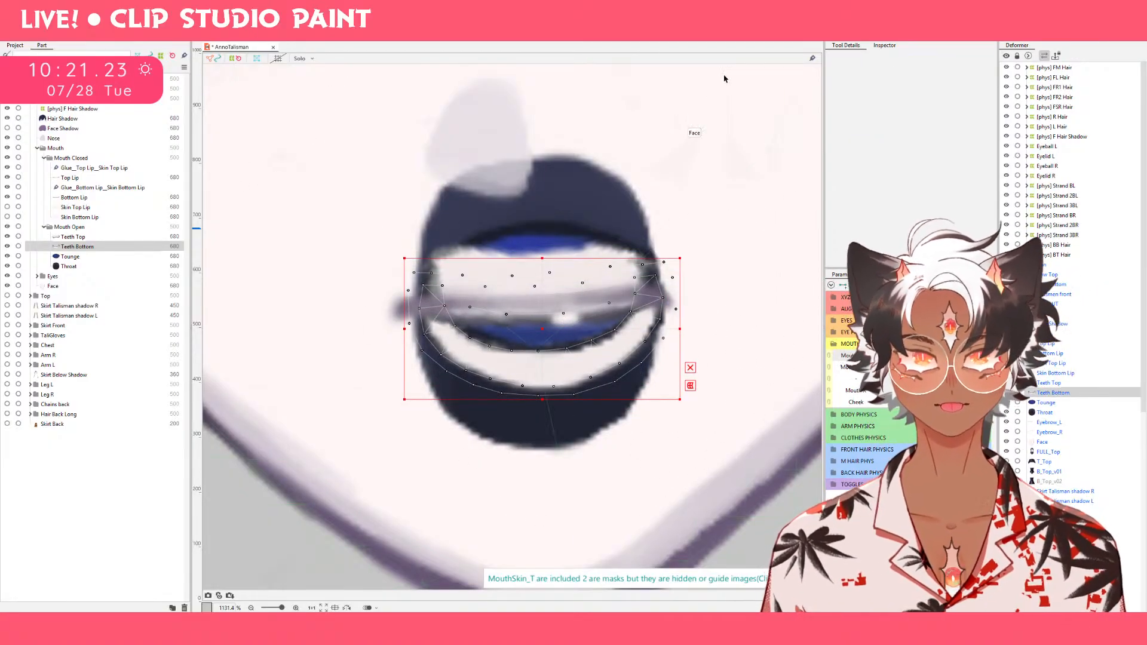
{"action": "key", "text": "b"}
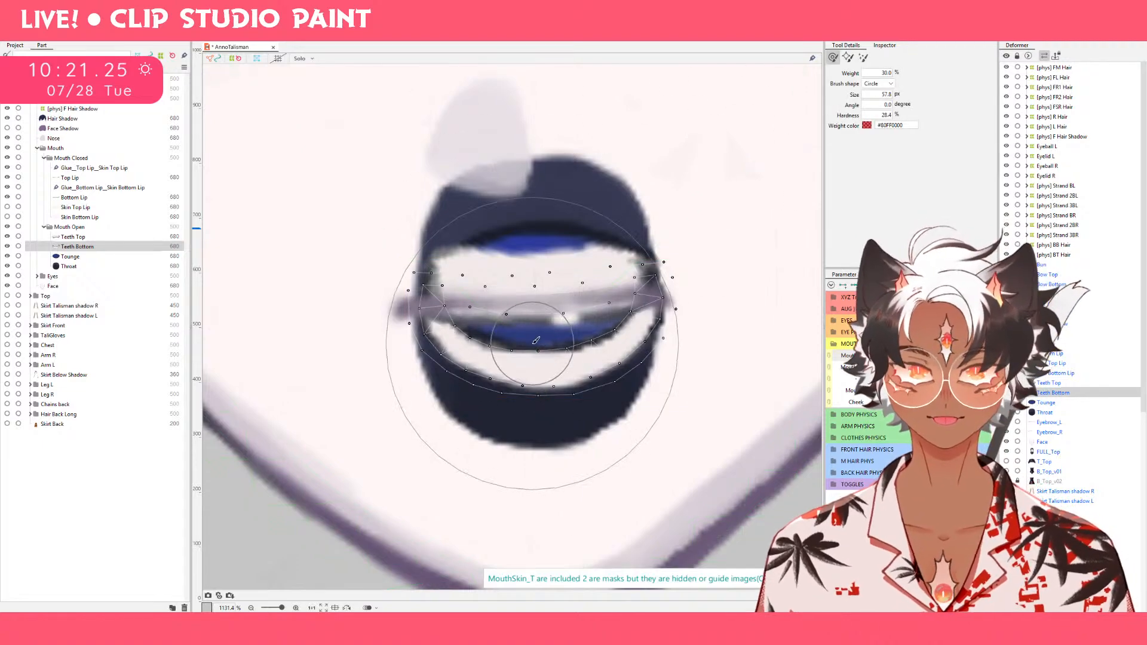
{"action": "mouse_move", "coordinate": [543, 352]}
{"action": "left_mouse_down"}
{"action": "mouse_move", "coordinate": [551, 361]}
{"action": "mouse_move", "coordinate": [551, 344]}
{"action": "left_mouse_up"}
{"action": "key", "text": "ctrl+z"}
Check Teeth Bottom in the full smile, return Mouth Form to neutral, and show Skin Bottom Lip and Skin Top Lip again.
{"action": "left_click_drag", "start_coordinate": [941, 356], "coordinate": [974, 358]}
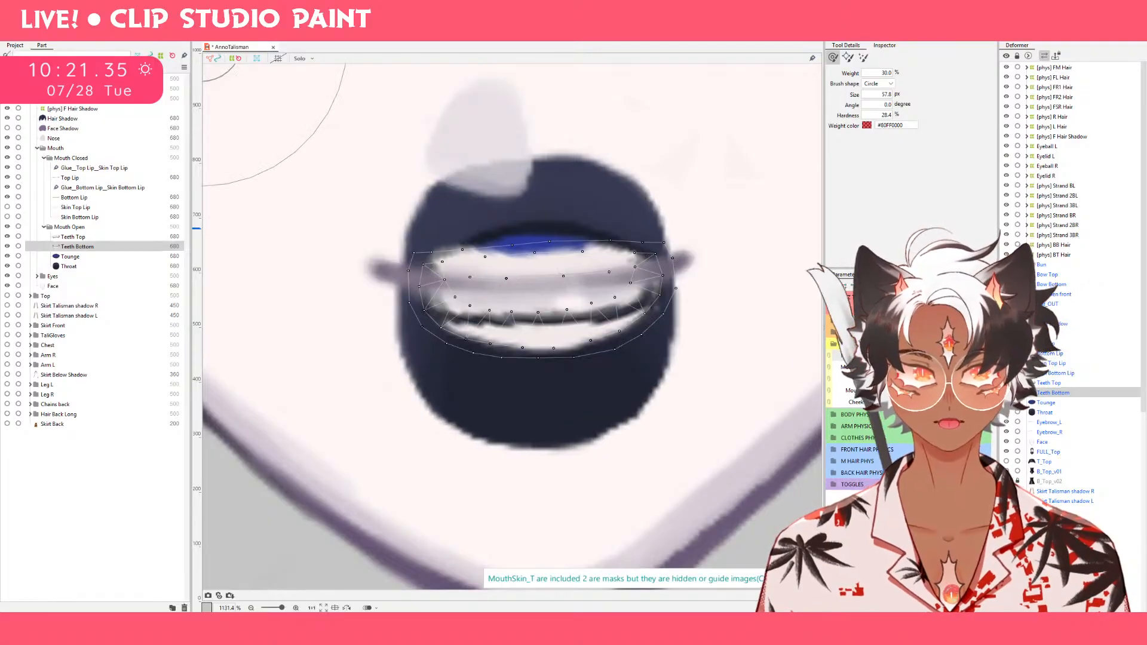
{"action": "left_click", "coordinate": [903, 357]}
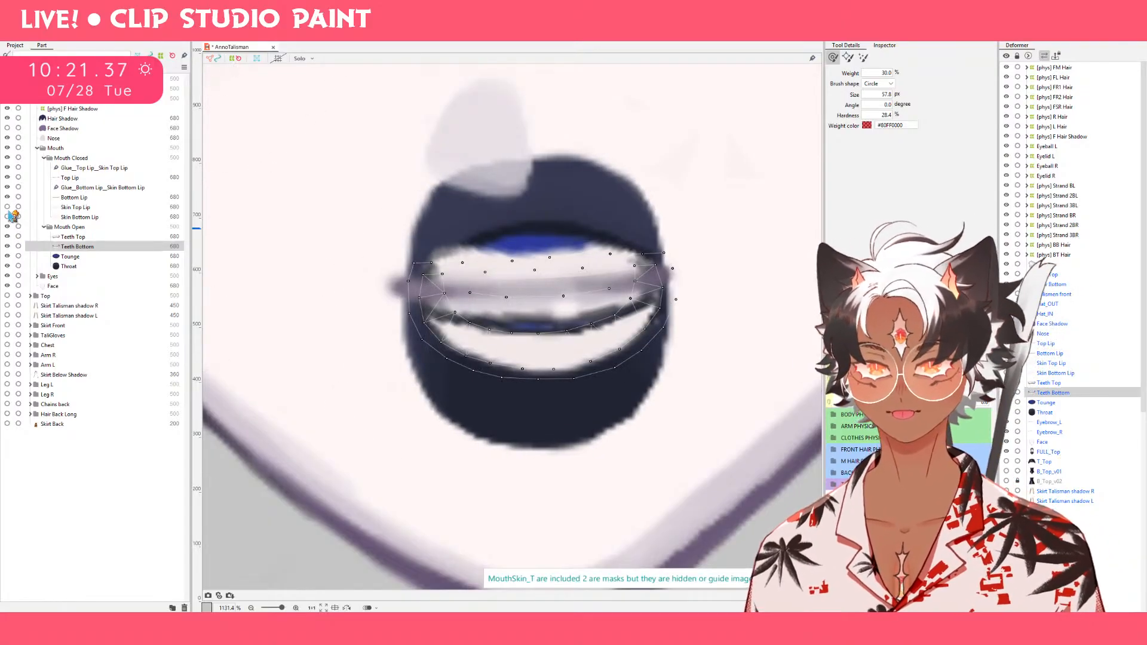
{"action": "left_click", "coordinate": [8, 217]}
{"action": "left_click", "coordinate": [7, 208]}
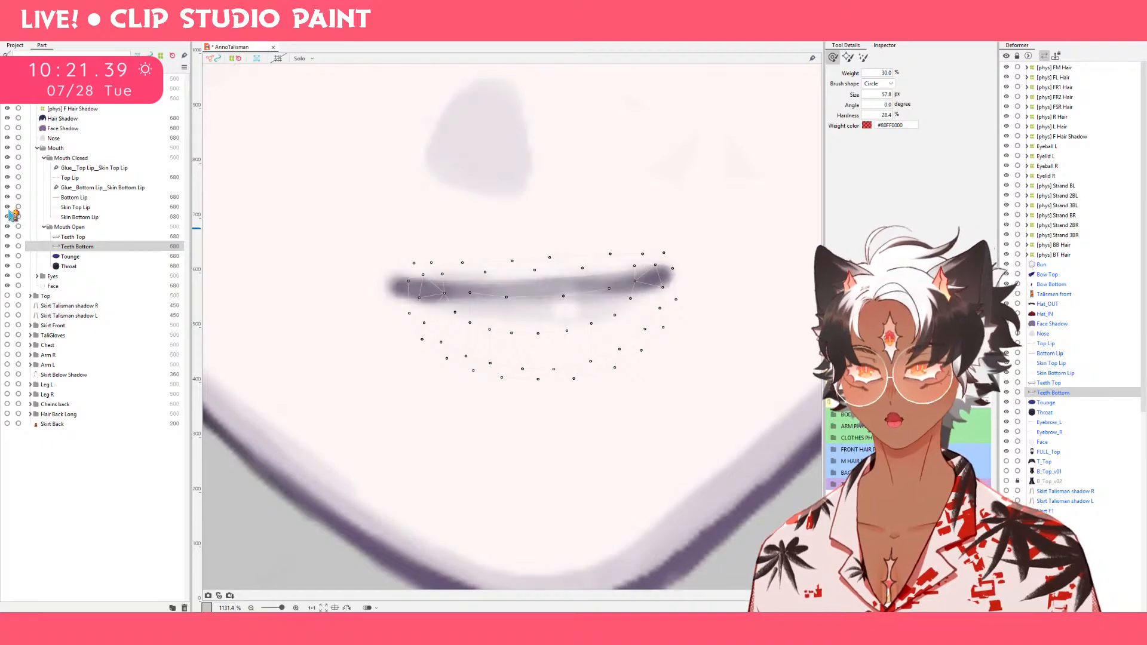
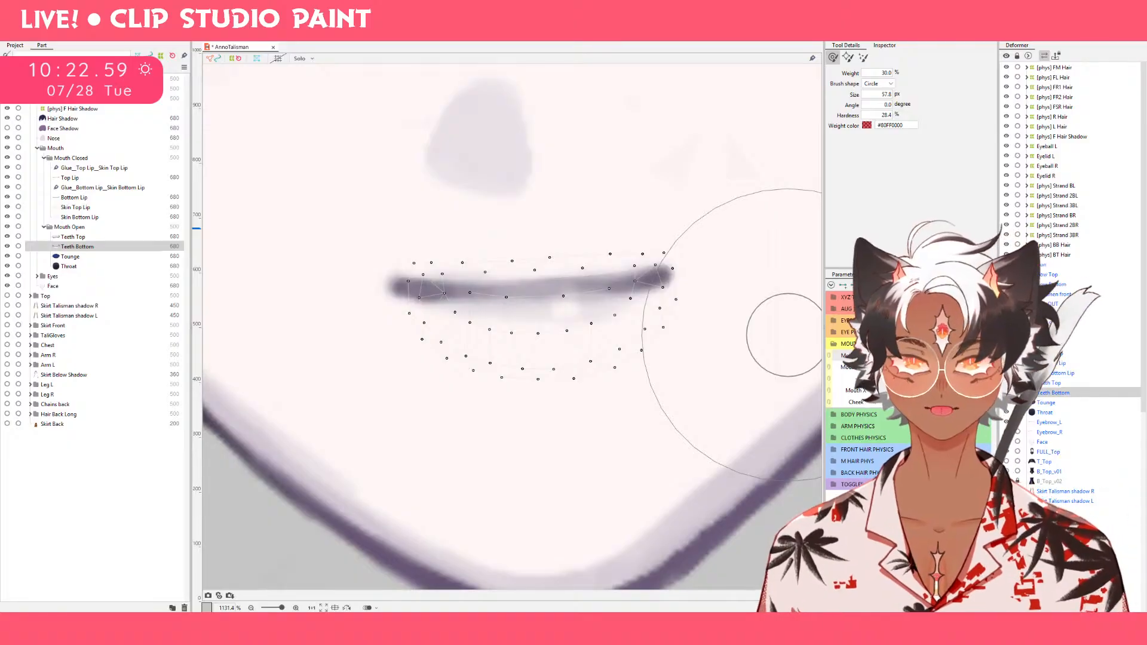
Add Mouth Open keyforms at 0.1 and 0.3 to the Bottom Lip and Top Lip meshes.
{"action": "left_click", "coordinate": [84, 198]}
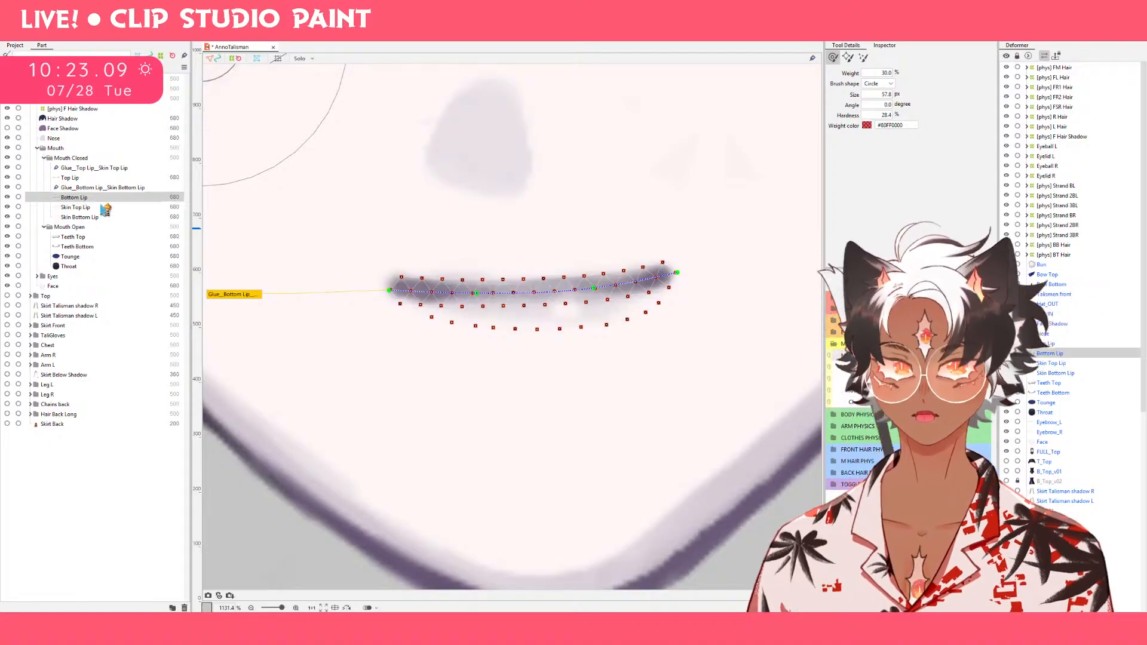
{"action": "left_click", "coordinate": [94, 179], "text": "ctrl"}
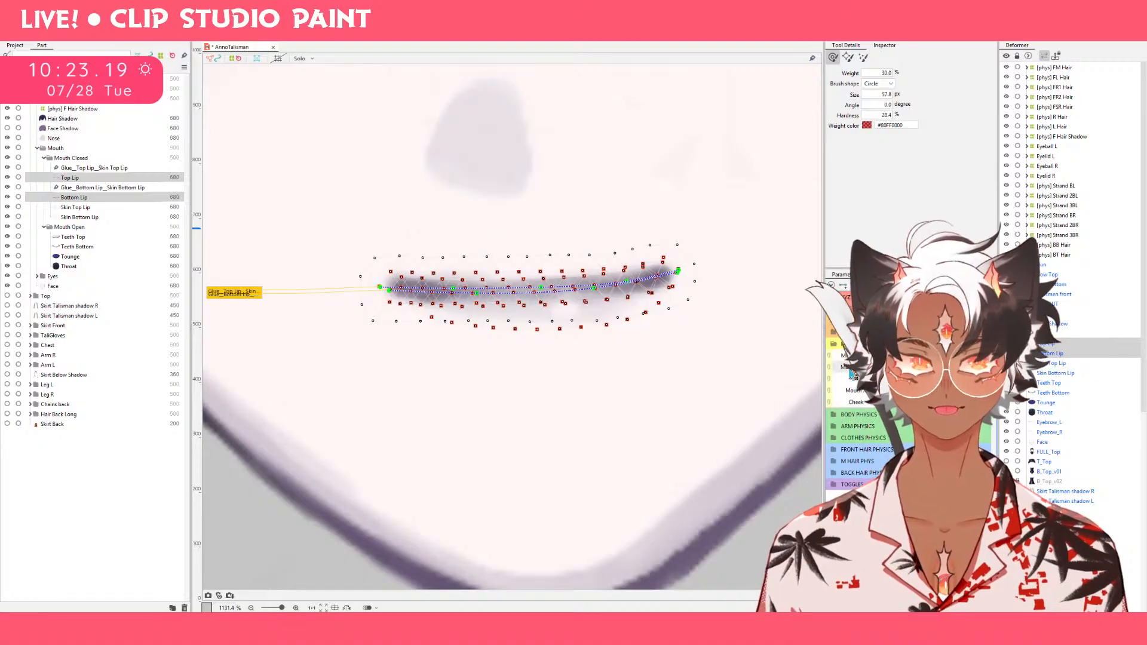
{"action": "left_click", "coordinate": [853, 377]}
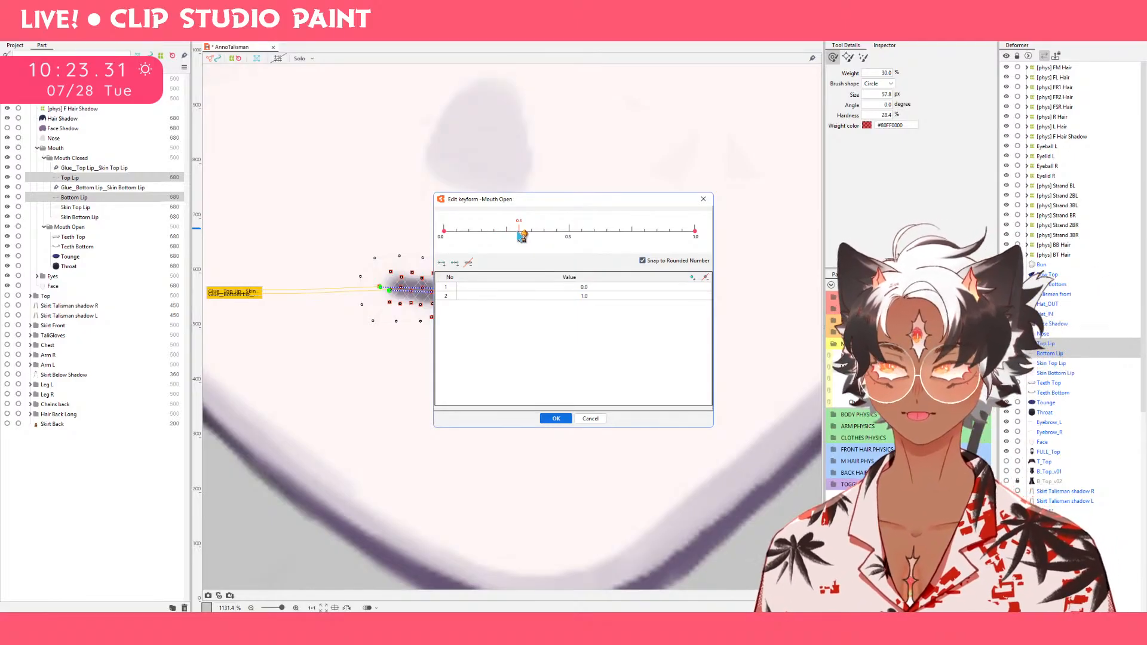
{"action": "left_click", "coordinate": [521, 236]}
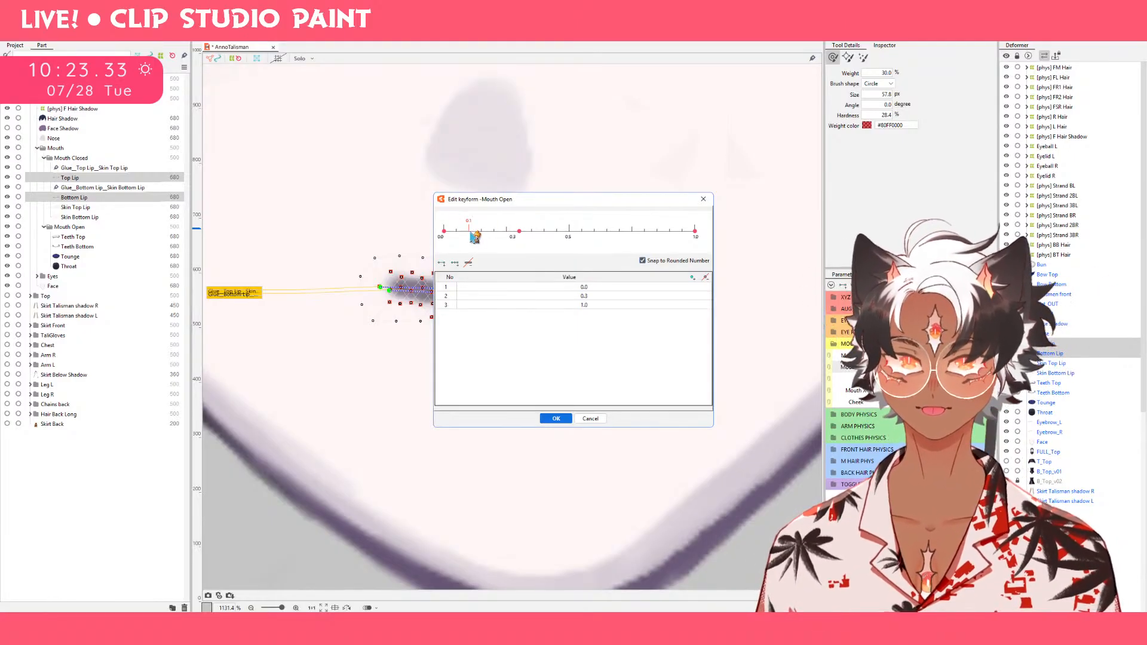
{"action": "left_click", "coordinate": [475, 236]}
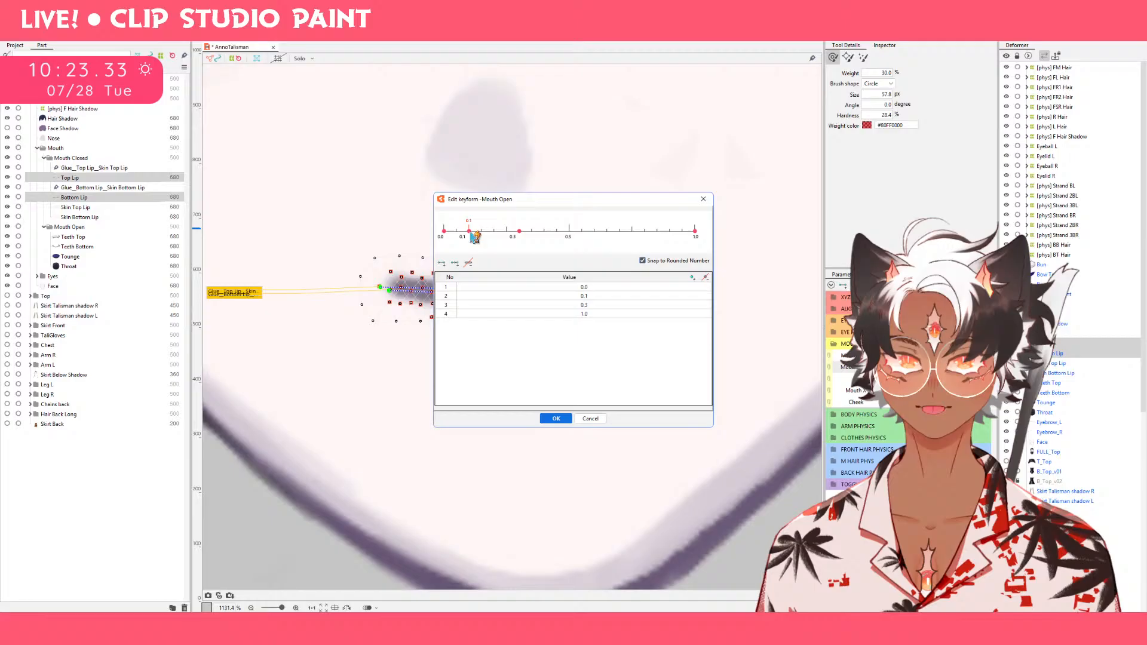
{"action": "left_click", "coordinate": [556, 419]}
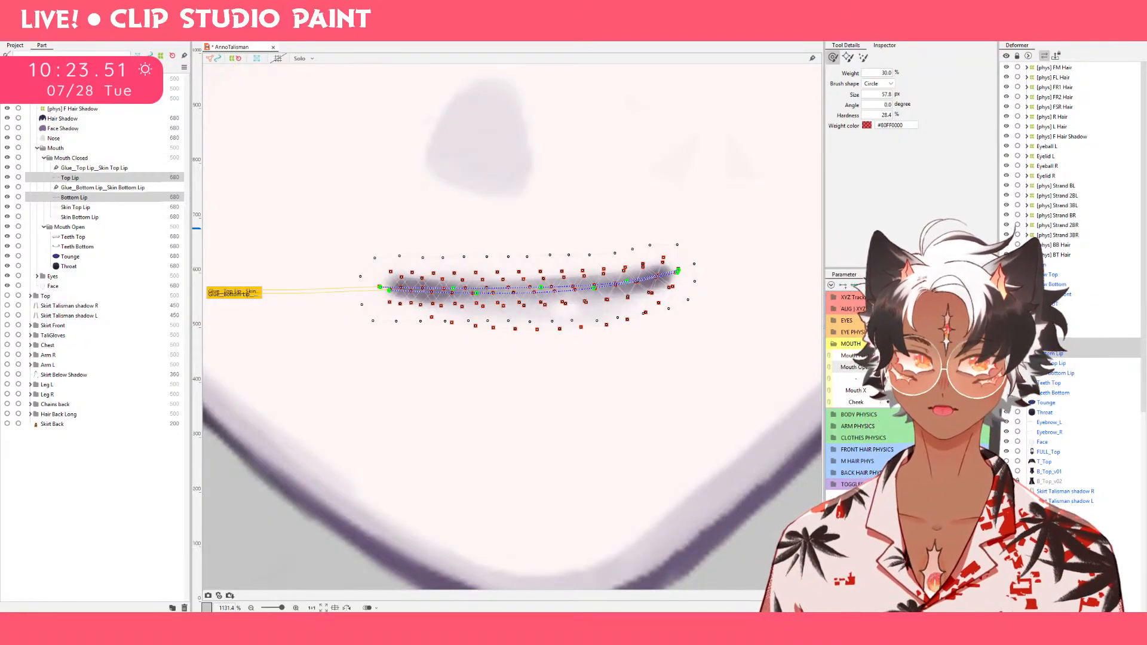
Raise the whole Top Lip mesh slightly for the open end of Mouth Open.
{"action": "key", "text": "Escape"}
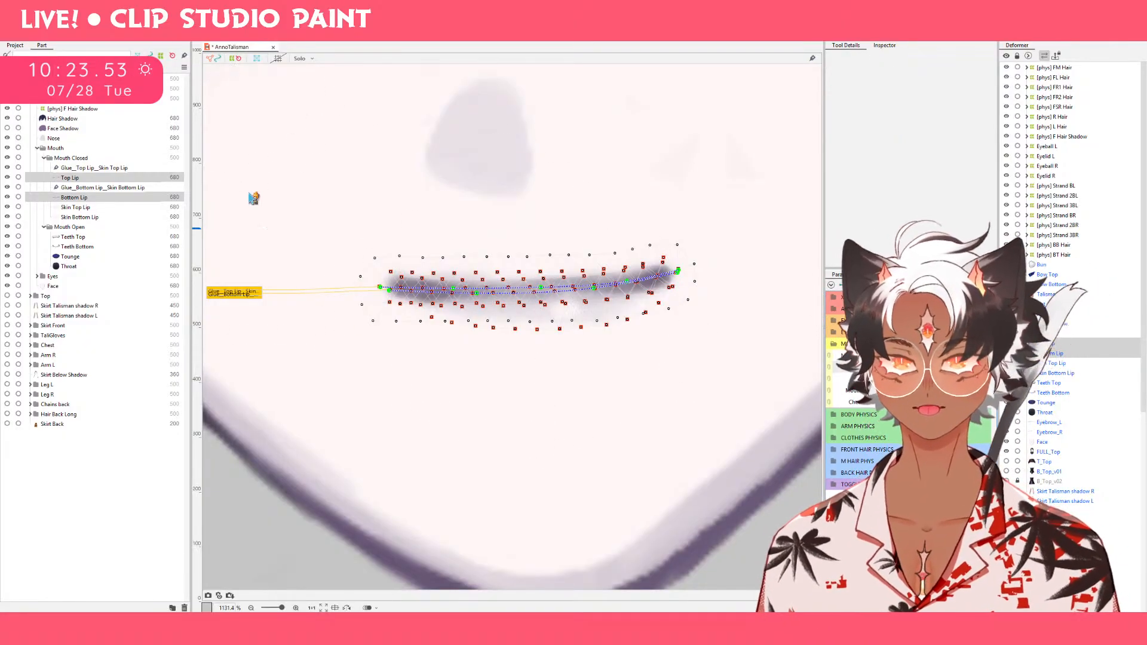
{"action": "left_click", "coordinate": [100, 180]}
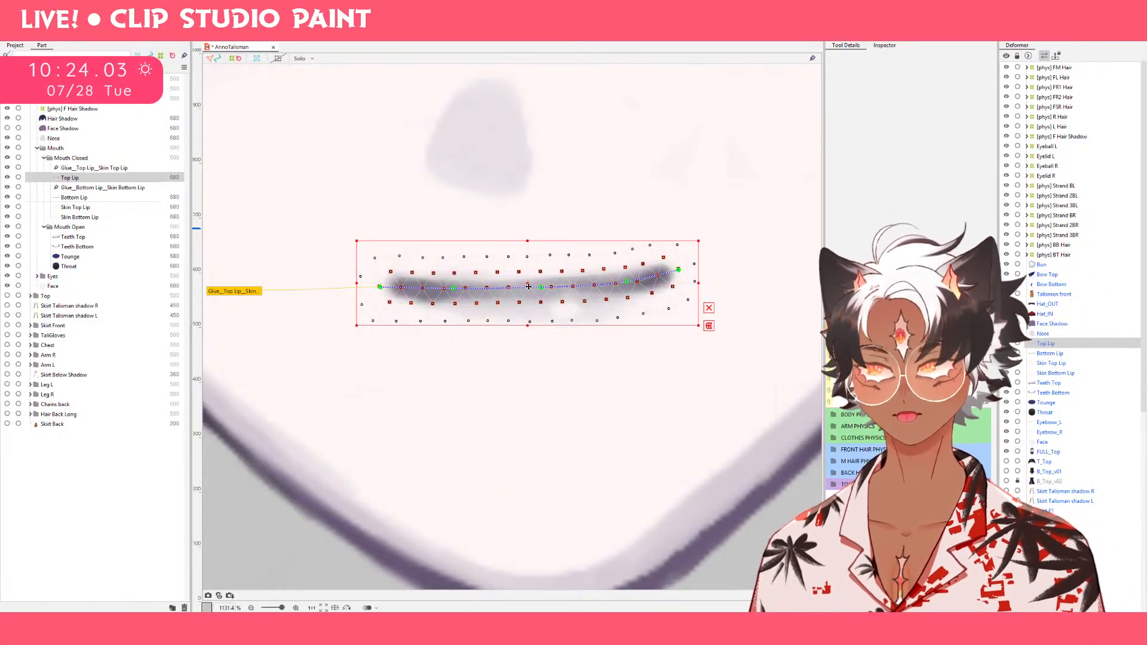
{"action": "left_click_drag", "start_coordinate": [529, 286], "coordinate": [528, 274]}
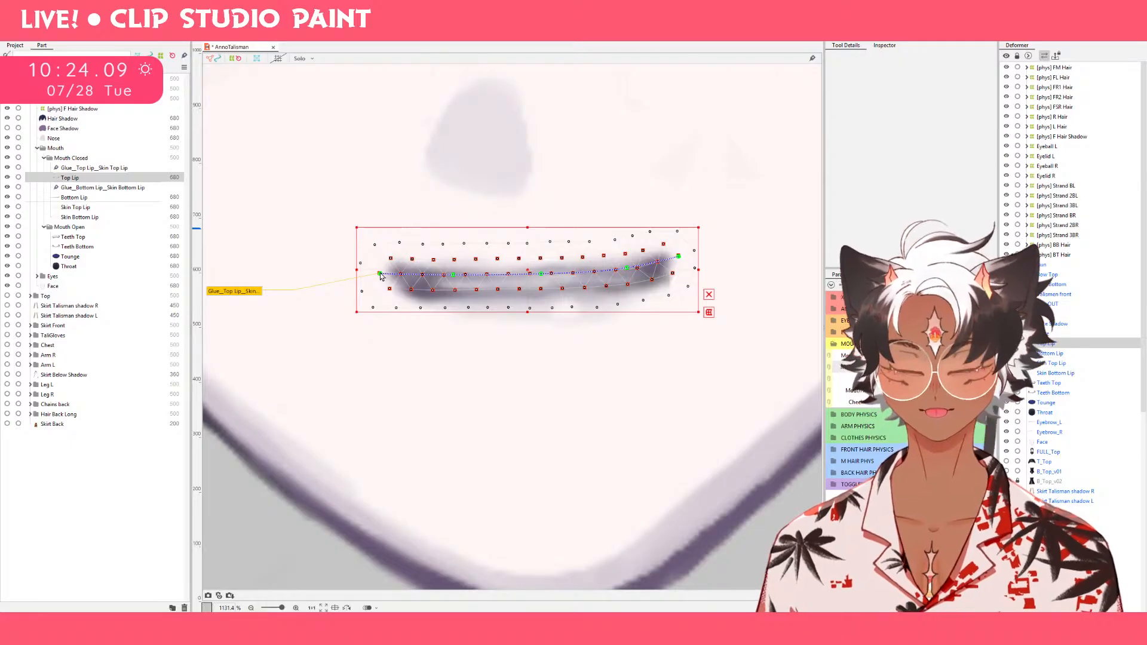
{"action": "left_click_drag", "start_coordinate": [380, 276], "coordinate": [406, 362]}
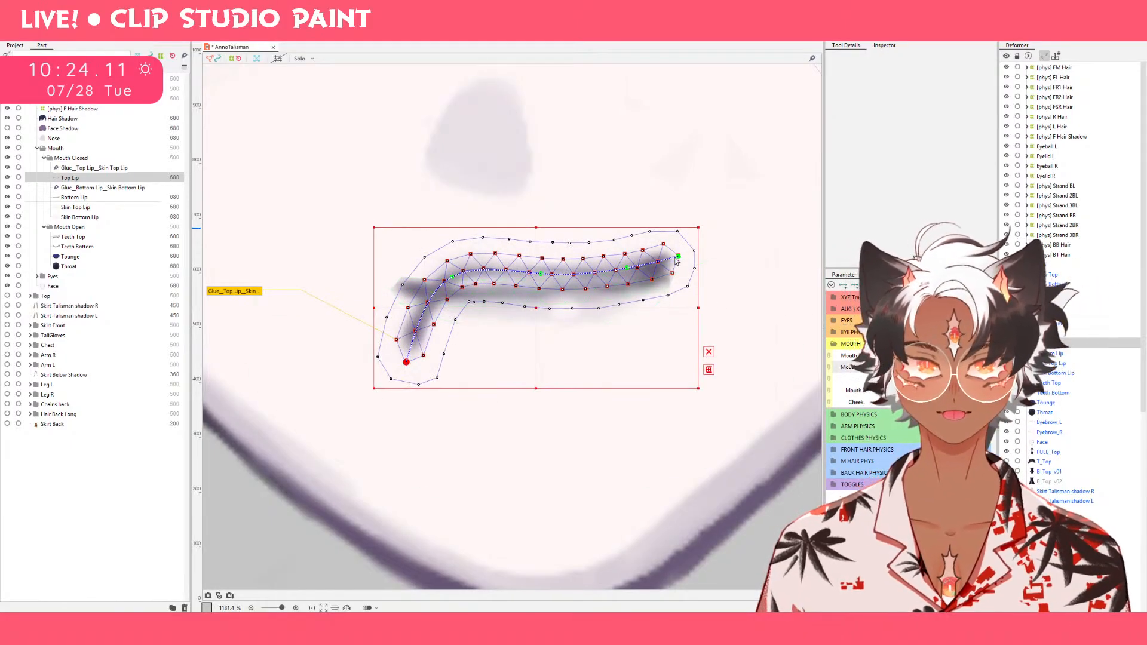
{"action": "key", "text": "ctrl+z"}
{"action": "left_click_drag", "start_coordinate": [680, 259], "coordinate": [676, 388]}
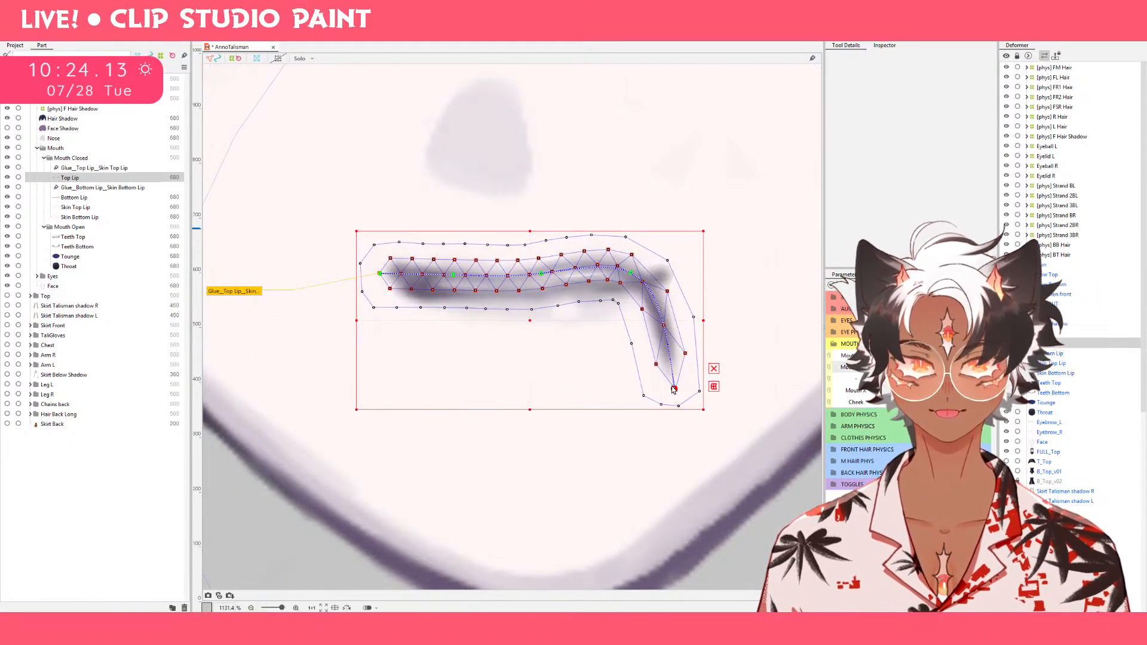
{"action": "key", "text": "ctrl+z"}
Bend Top Lip into an arch for the open mouth by pulling both corners down and inward and adjusting the path points between.
{"action": "left_click_drag", "start_coordinate": [383, 280], "coordinate": [389, 342]}
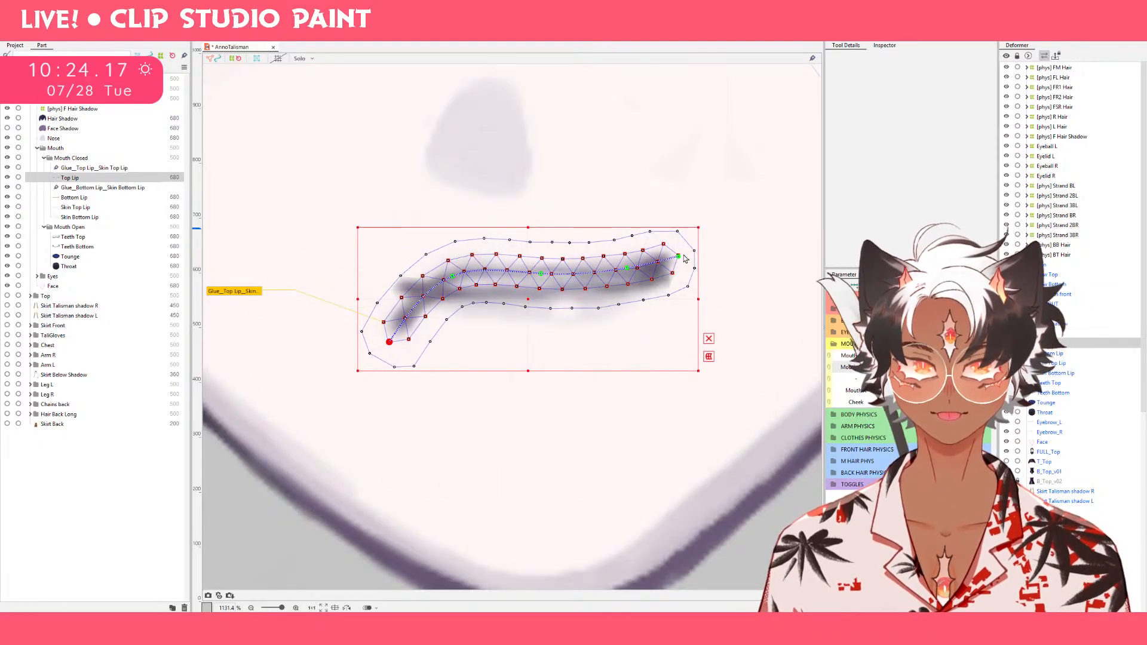
{"action": "left_click_drag", "start_coordinate": [681, 258], "coordinate": [677, 338]}
{"action": "mouse_move", "coordinate": [634, 278]}
{"action": "left_mouse_down"}
{"action": "mouse_move", "coordinate": [626, 266]}
{"action": "mouse_move", "coordinate": [621, 289]}
{"action": "left_mouse_up"}
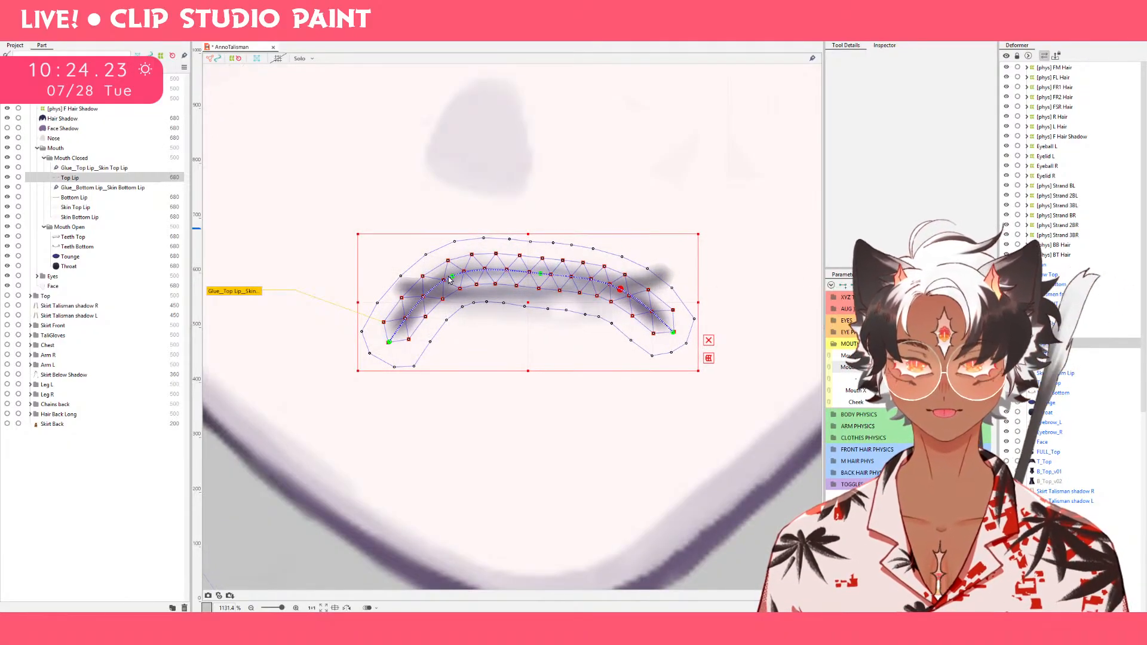
{"action": "left_click_drag", "start_coordinate": [450, 280], "coordinate": [461, 298]}
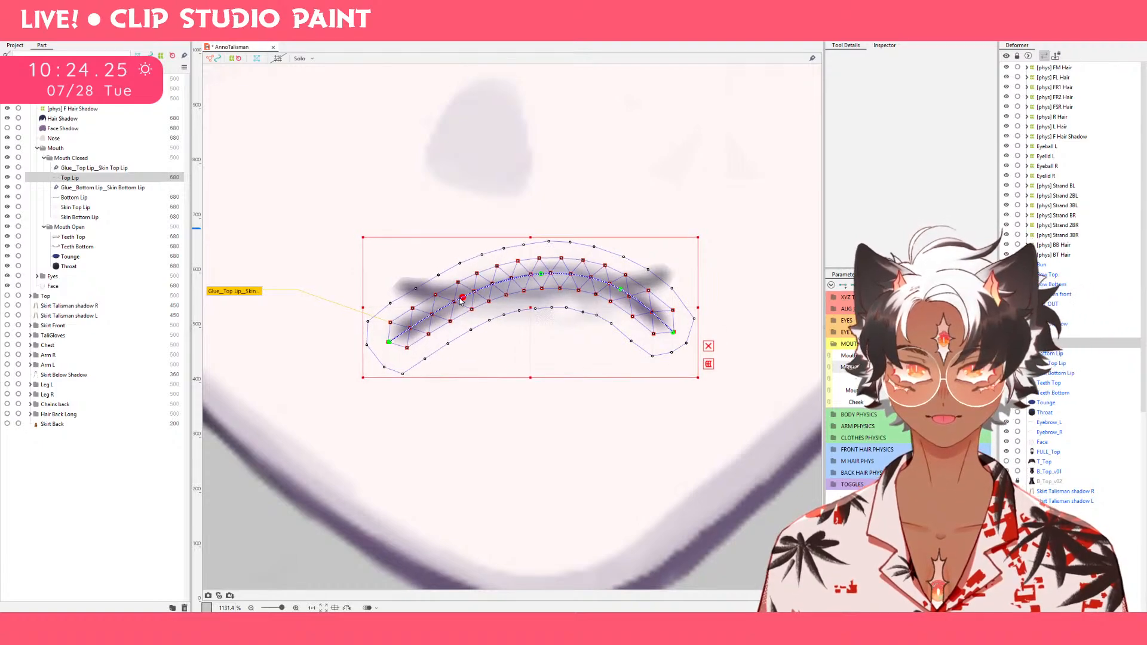
{"action": "left_click_drag", "start_coordinate": [393, 344], "coordinate": [423, 365]}
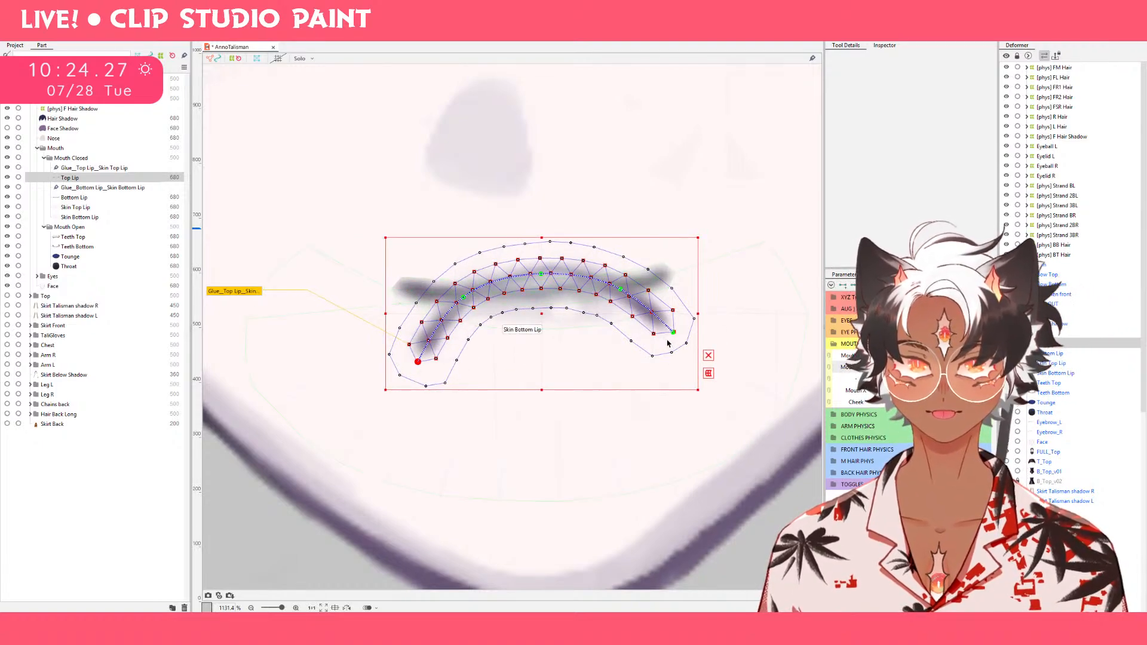
{"action": "left_click_drag", "start_coordinate": [673, 333], "coordinate": [668, 352]}
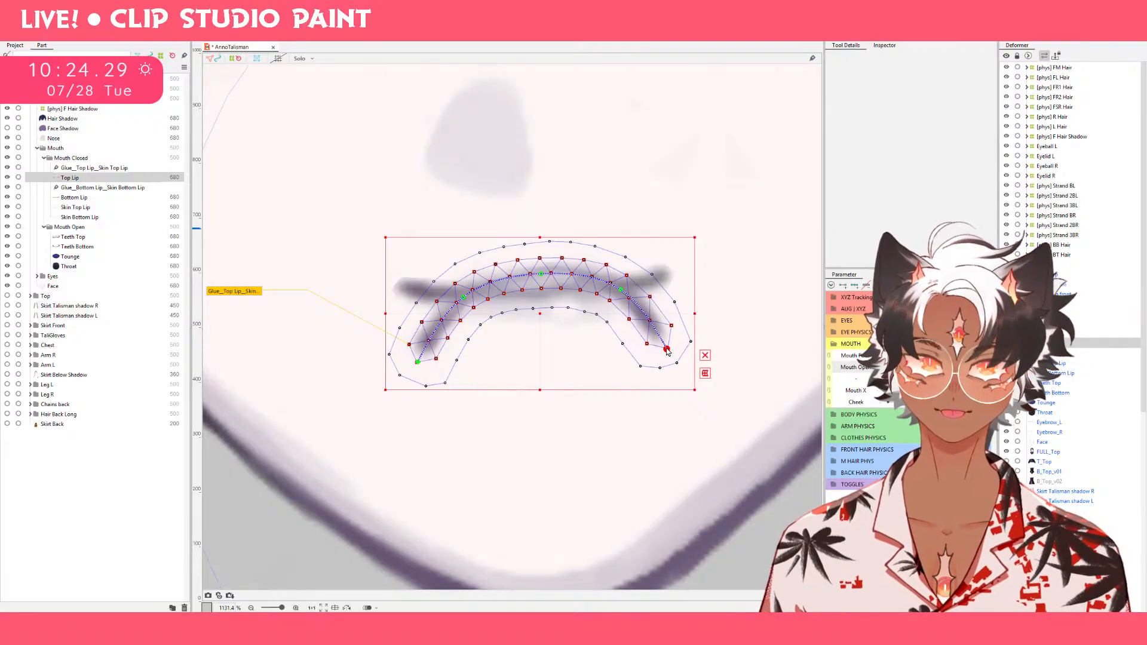
{"action": "left_click_drag", "start_coordinate": [622, 292], "coordinate": [626, 297]}
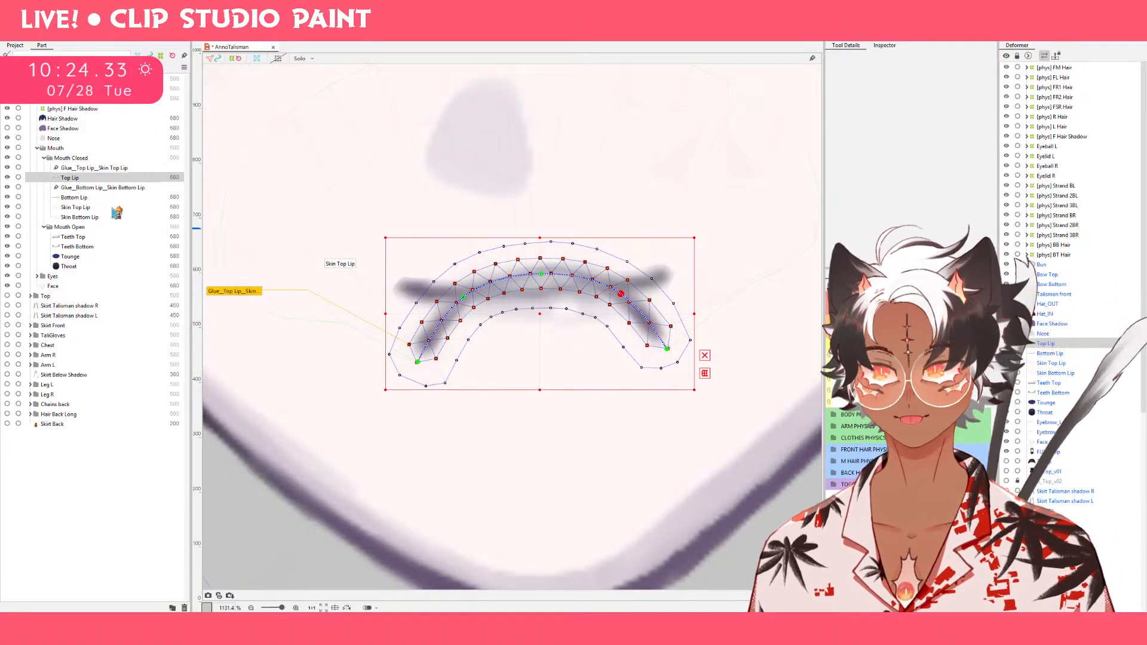
Lower Bottom Lip for the open mouth and curve it into a deep bowl whose corners meet Top Lip.
{"action": "left_click", "coordinate": [563, 300]}
{"action": "left_click_drag", "start_coordinate": [563, 300], "coordinate": [534, 413]}
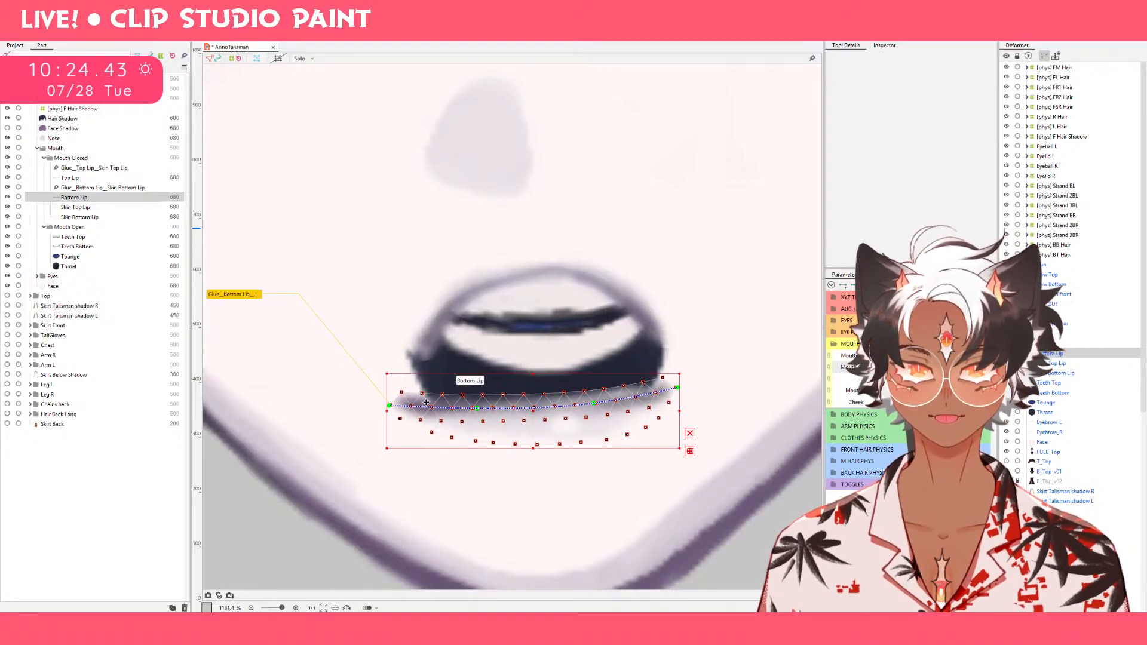
{"action": "left_click_drag", "start_coordinate": [389, 406], "coordinate": [412, 343]}
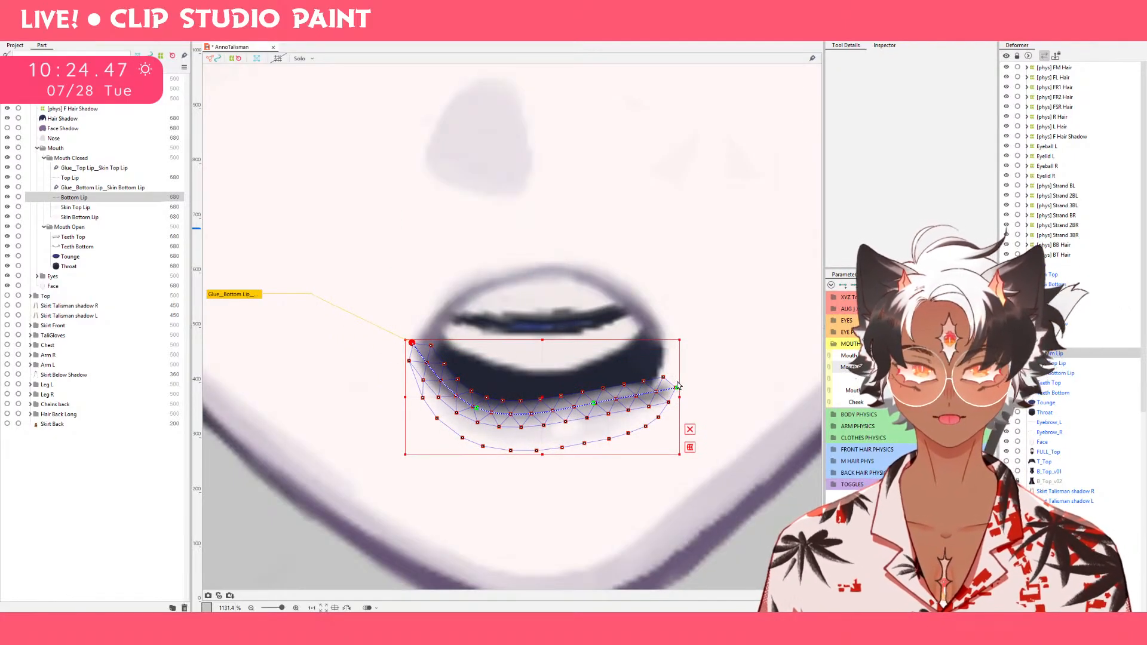
{"action": "left_click_drag", "start_coordinate": [678, 393], "coordinate": [670, 334]}
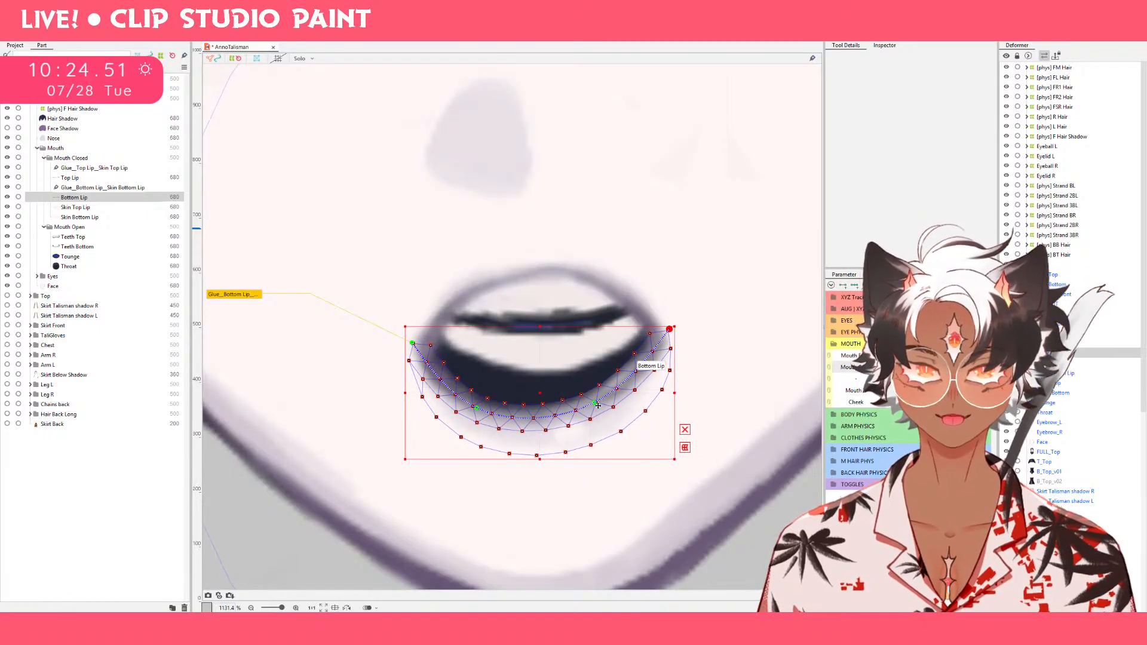
{"action": "left_click_drag", "start_coordinate": [595, 404], "coordinate": [610, 440]}
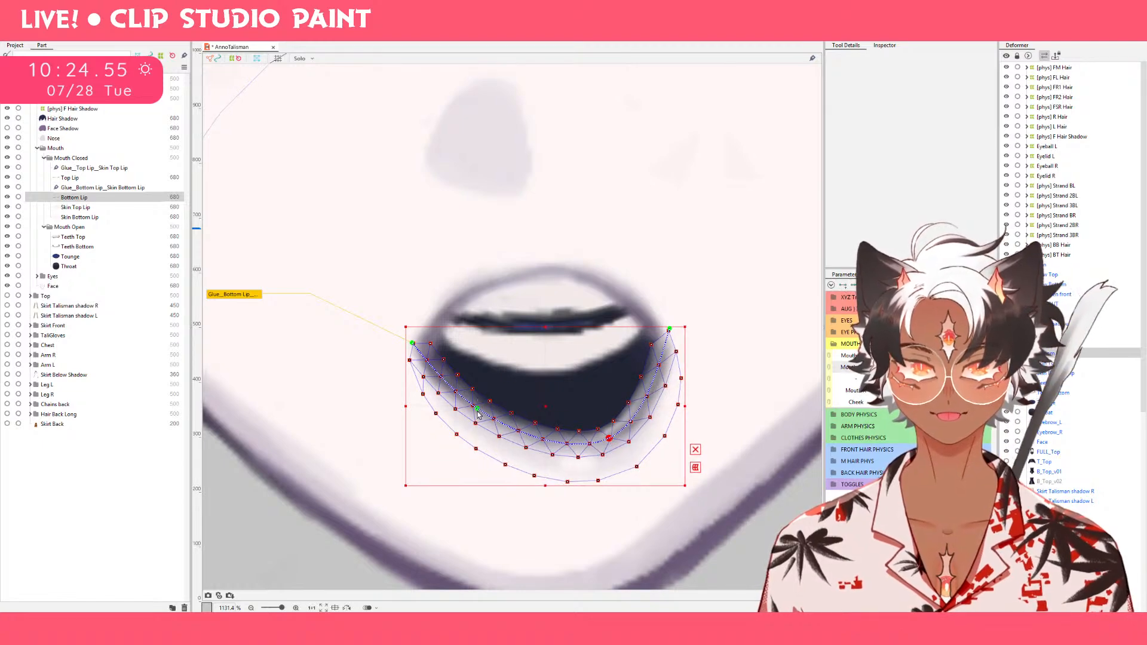
{"action": "left_click_drag", "start_coordinate": [478, 411], "coordinate": [473, 444]}
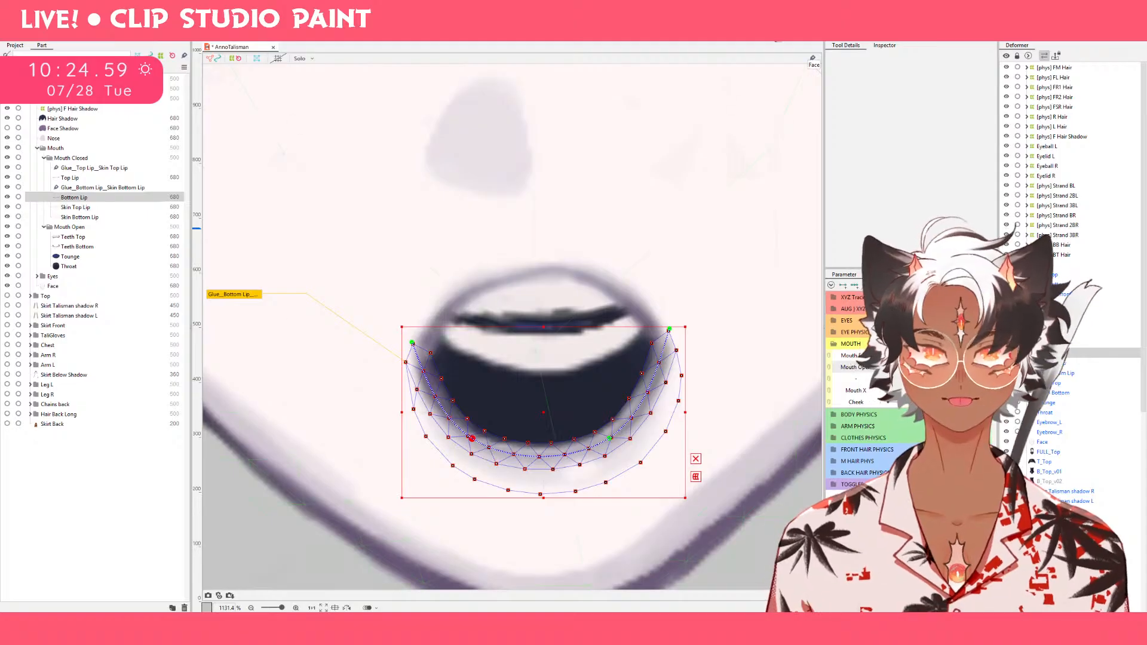
Select Top Lip together with Bottom Lip and nudge both open-mouth corners down and slightly inward with the deform brush.
{"action": "left_click", "coordinate": [772, 37]}
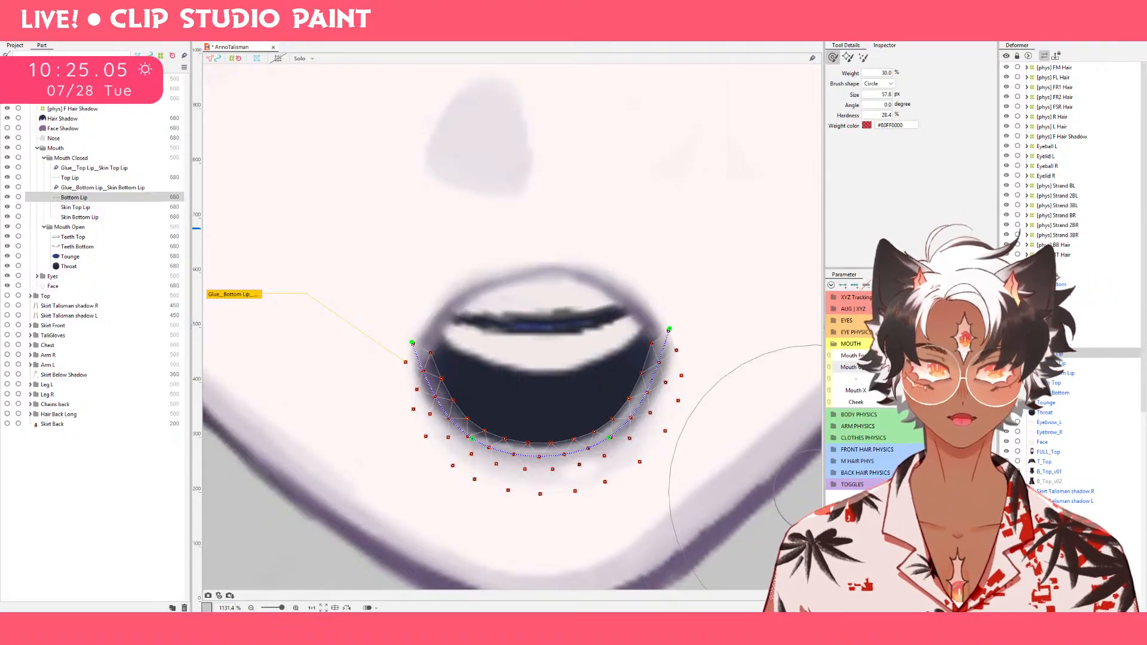
{"action": "left_click_drag", "start_coordinate": [980, 368], "coordinate": [1065, 385]}
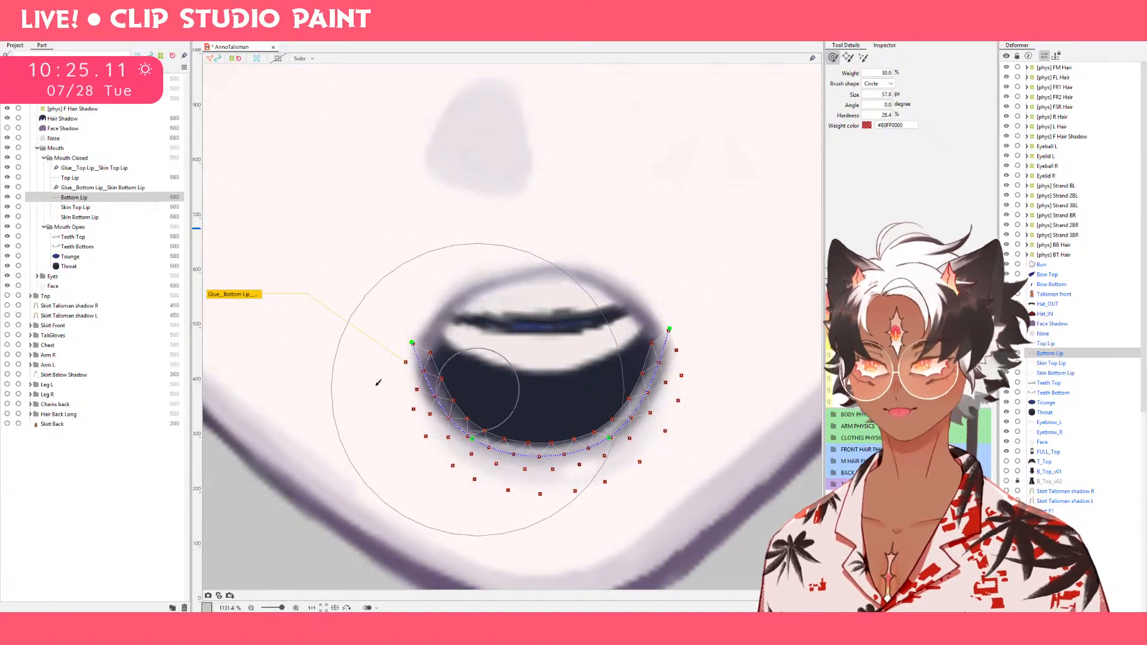
{"action": "left_click", "coordinate": [103, 178], "text": "ctrl"}
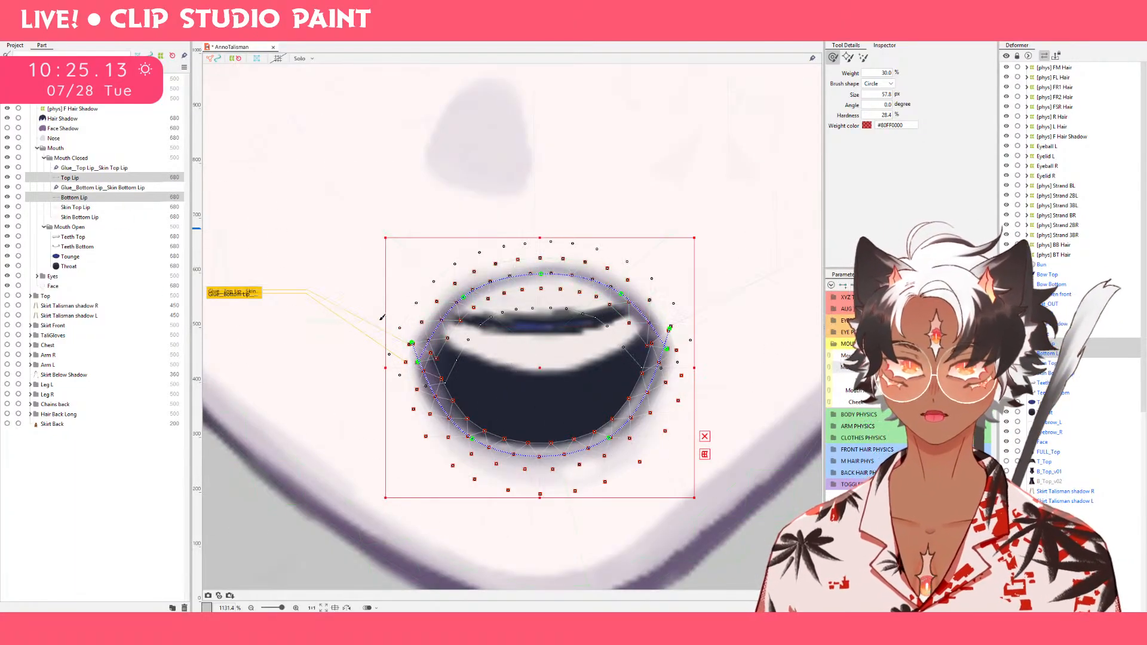
{"action": "left_click_drag", "start_coordinate": [361, 359], "coordinate": [359, 391]}
{"action": "left_click_drag", "start_coordinate": [746, 346], "coordinate": [749, 415]}
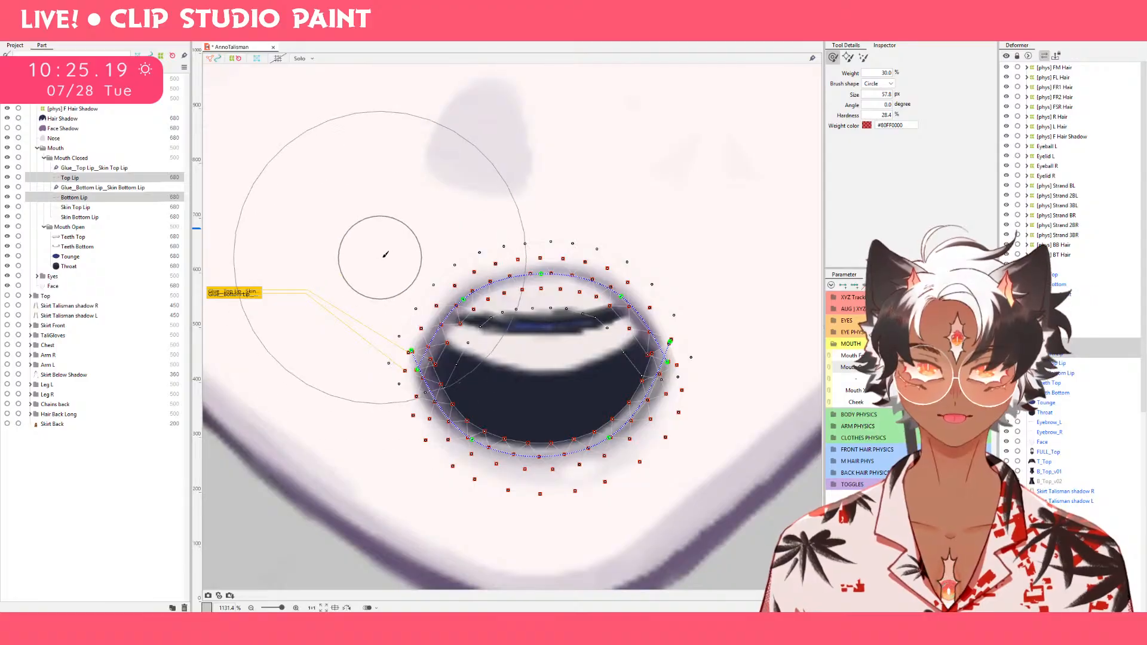
{"action": "left_click_drag", "start_coordinate": [398, 249], "coordinate": [426, 244]}
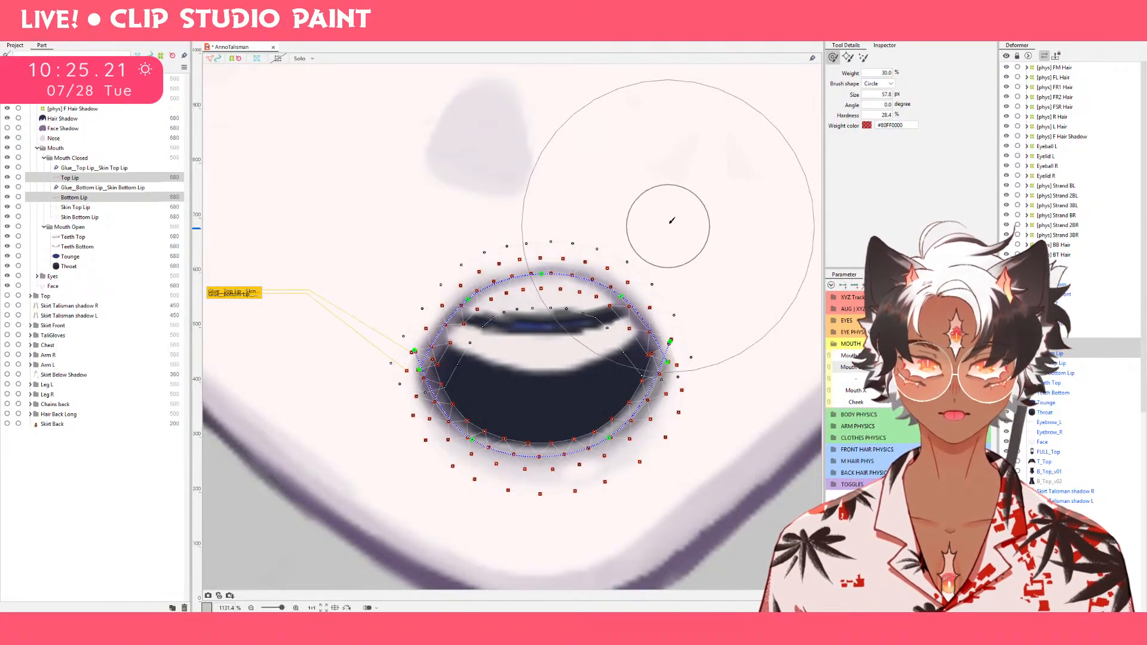
{"action": "left_click_drag", "start_coordinate": [661, 220], "coordinate": [644, 226]}
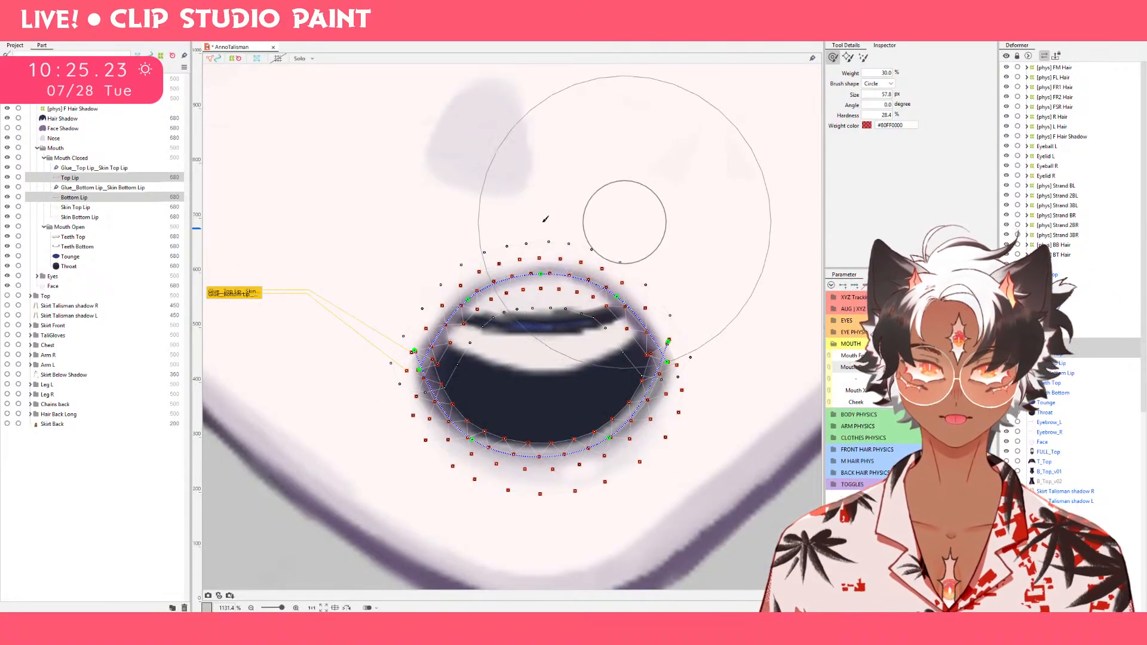
{"action": "mouse_move", "coordinate": [402, 225]}
{"action": "left_mouse_down"}
{"action": "mouse_move", "coordinate": [416, 232]}
{"action": "mouse_move", "coordinate": [402, 223]}
{"action": "left_mouse_up"}
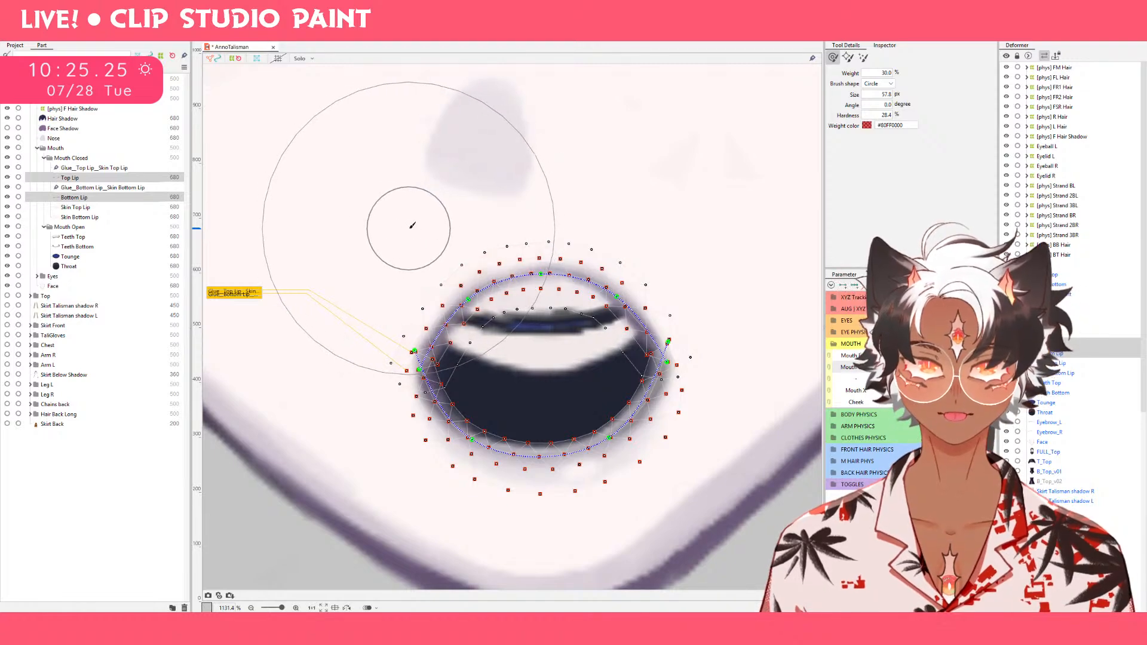
Check the lips across the Mouth Open range, then delete their 0.3 keyform.
{"action": "left_click_drag", "start_coordinate": [980, 367], "coordinate": [1119, 357]}
{"action": "left_click_drag", "start_coordinate": [980, 368], "coordinate": [890, 368]}
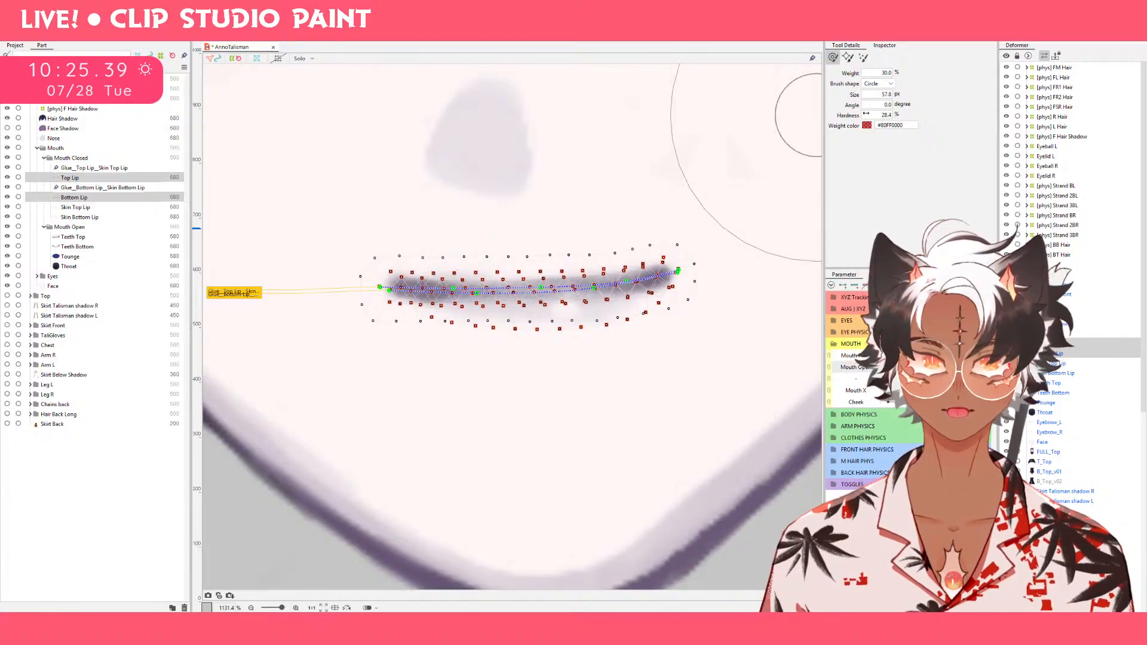
{"action": "key", "text": "a"}
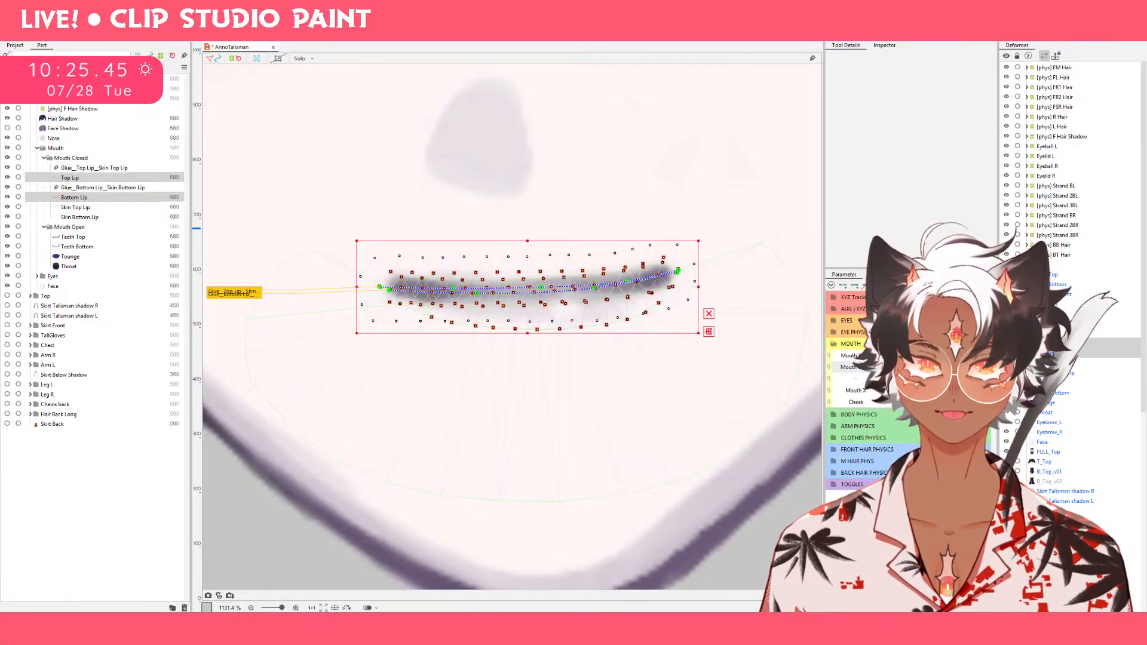
{"action": "mouse_move", "coordinate": [916, 367]}
{"action": "left_mouse_down"}
{"action": "mouse_move", "coordinate": [984, 367]}
{"action": "mouse_move", "coordinate": [915, 367]}
{"action": "left_mouse_up"}
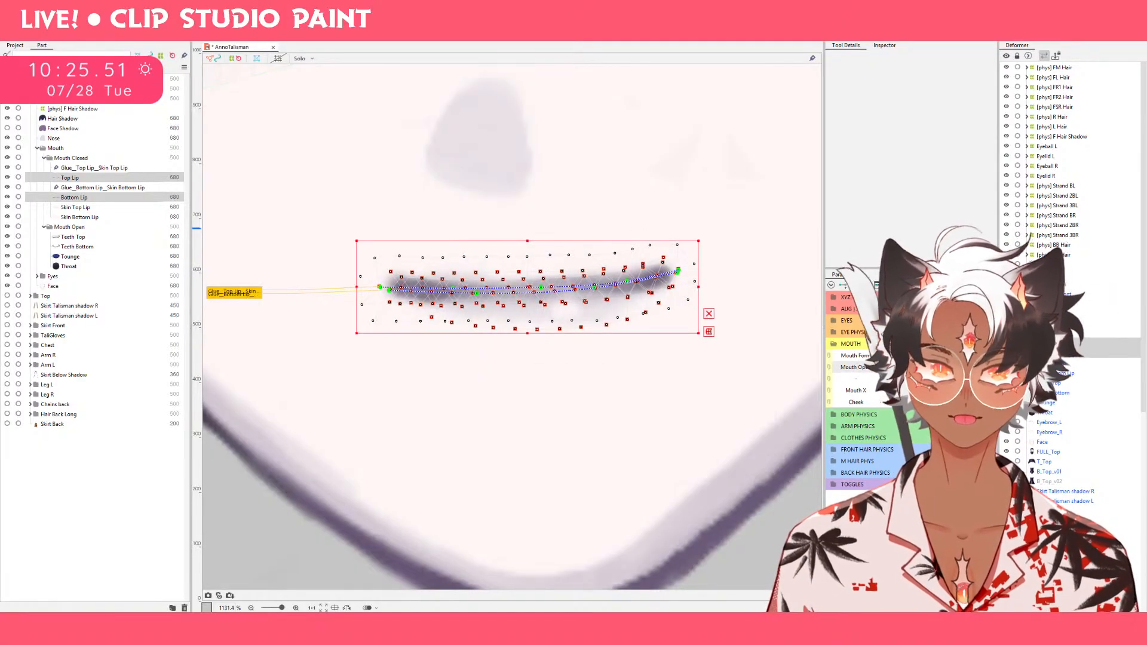
{"action": "left_click", "coordinate": [869, 372]}
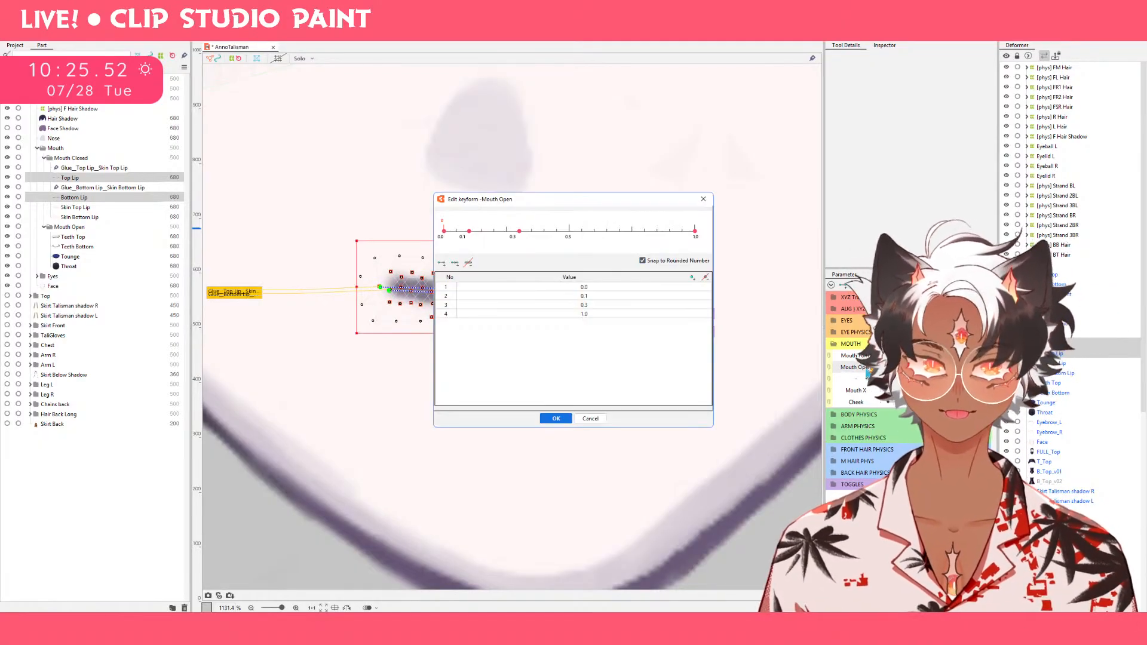
{"action": "left_click", "coordinate": [510, 236]}
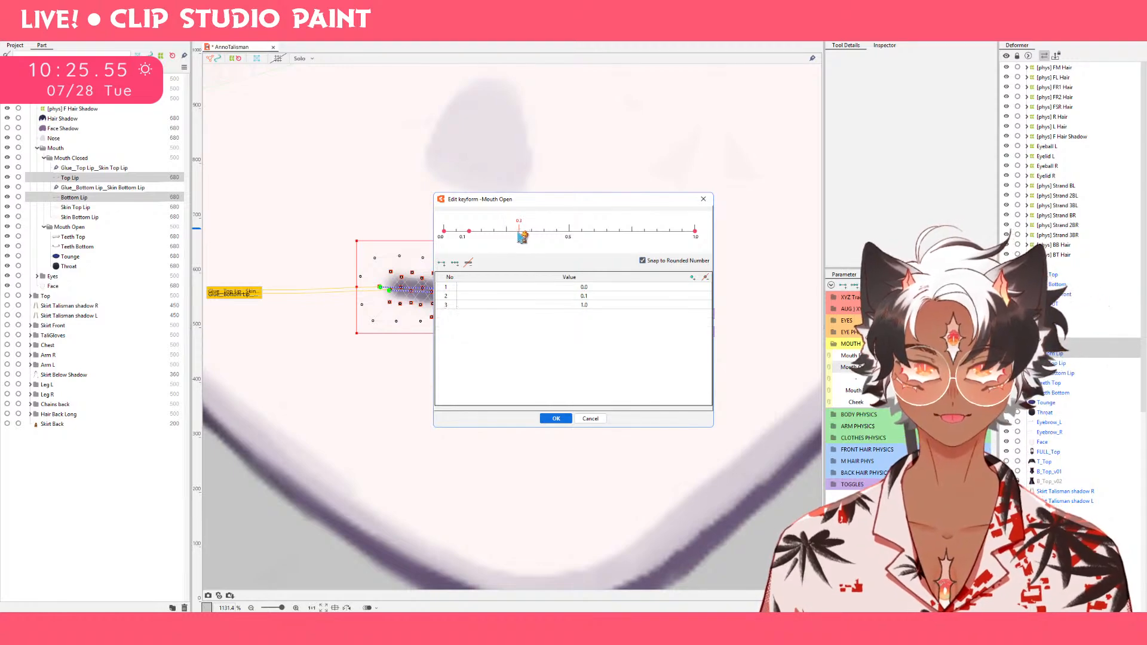
{"action": "left_click", "coordinate": [565, 420]}
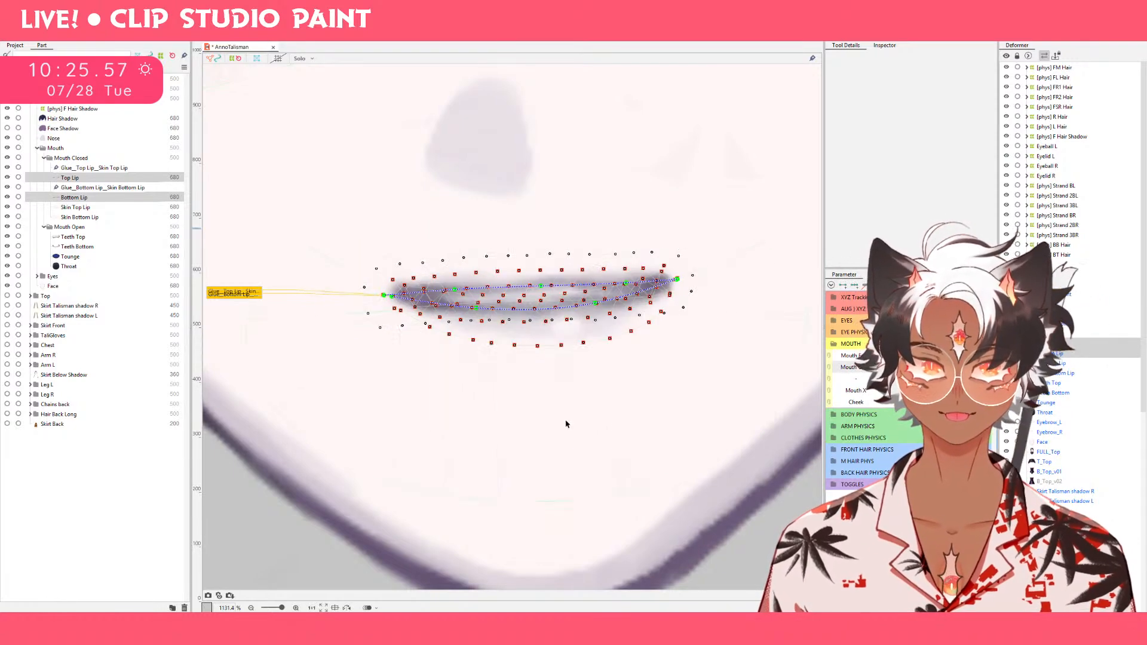
Compare the closed and open lips, and raise Top Lip's open-mouth corners up and outward, lifting the path point beside each corner.
{"action": "mouse_move", "coordinate": [915, 367]}
{"action": "left_mouse_down"}
{"action": "mouse_move", "coordinate": [905, 368]}
{"action": "mouse_move", "coordinate": [986, 368]}
{"action": "mouse_move", "coordinate": [905, 368]}
{"action": "left_mouse_up"}
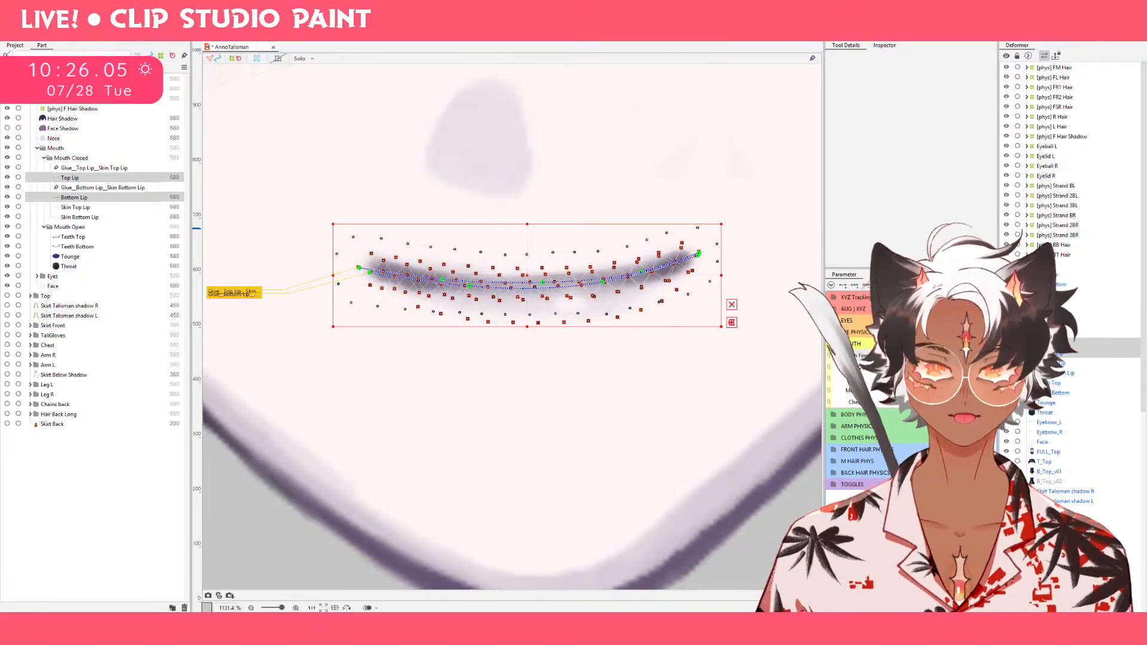
{"action": "left_click_drag", "start_coordinate": [904, 368], "coordinate": [986, 367]}
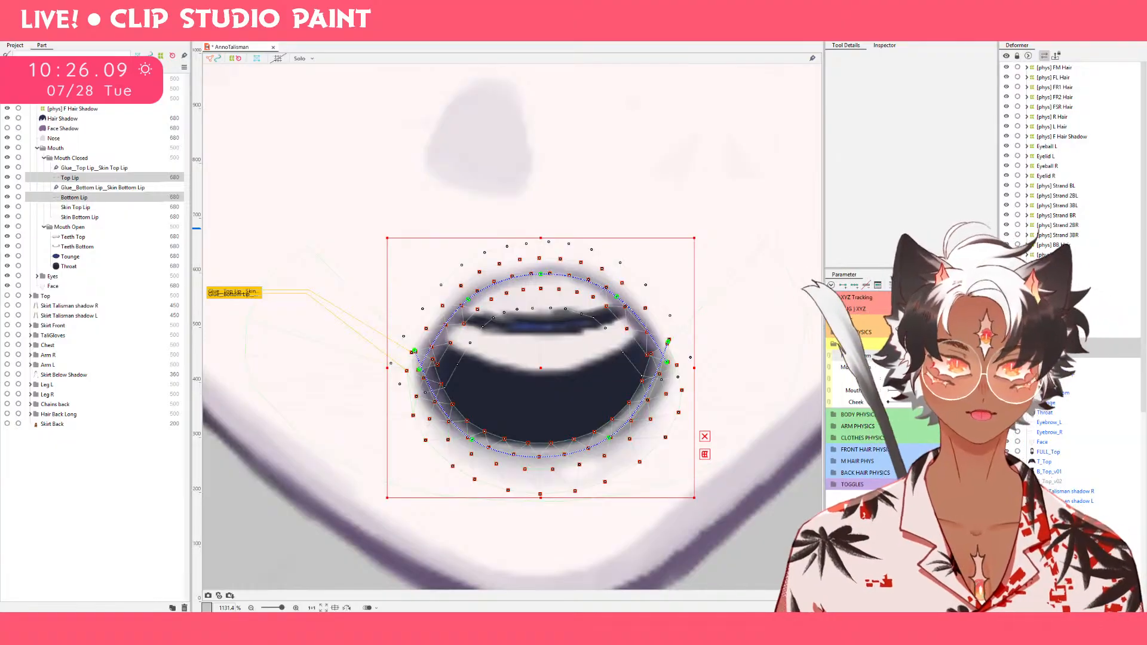
{"action": "left_click", "coordinate": [890, 367]}
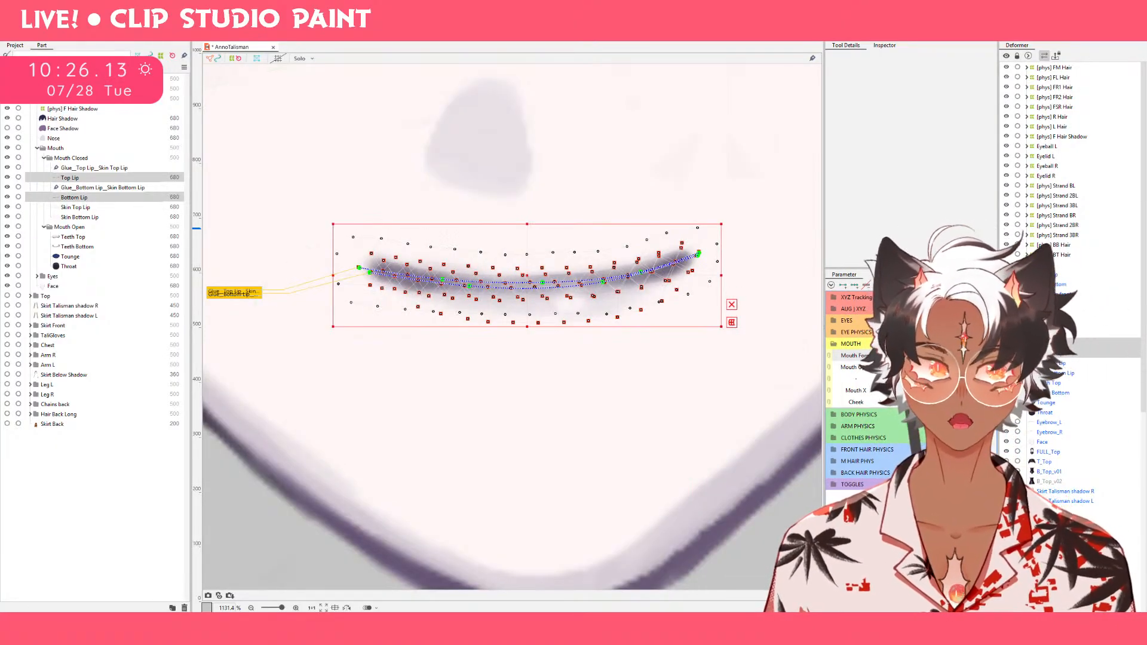
{"action": "left_click", "coordinate": [986, 368]}
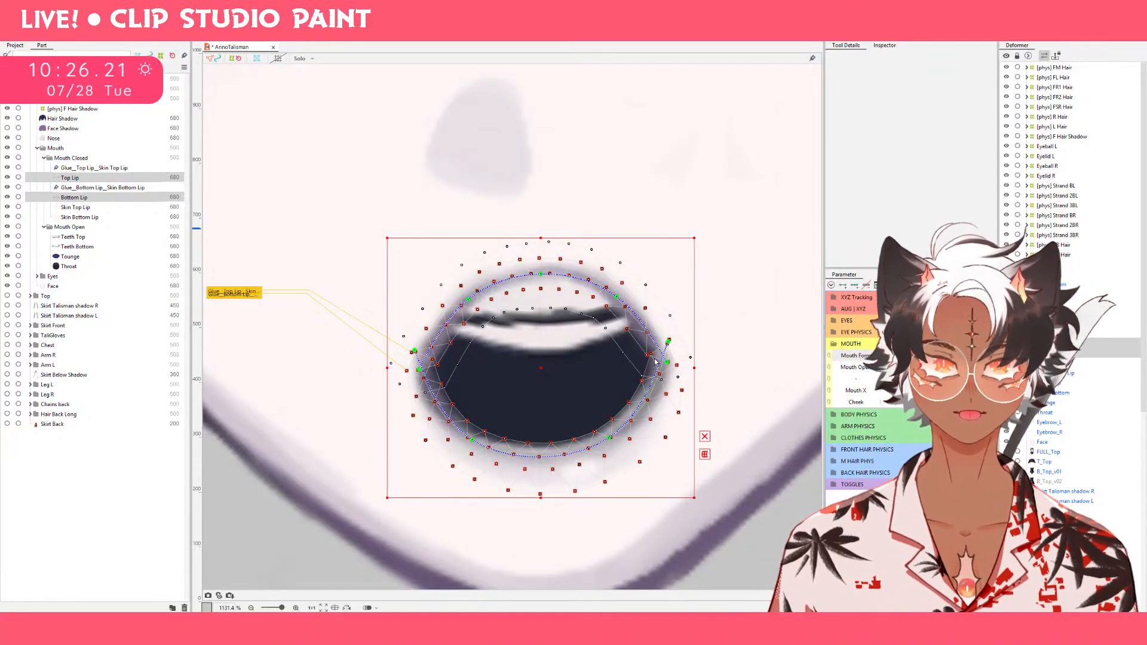
{"action": "left_click", "coordinate": [69, 178]}
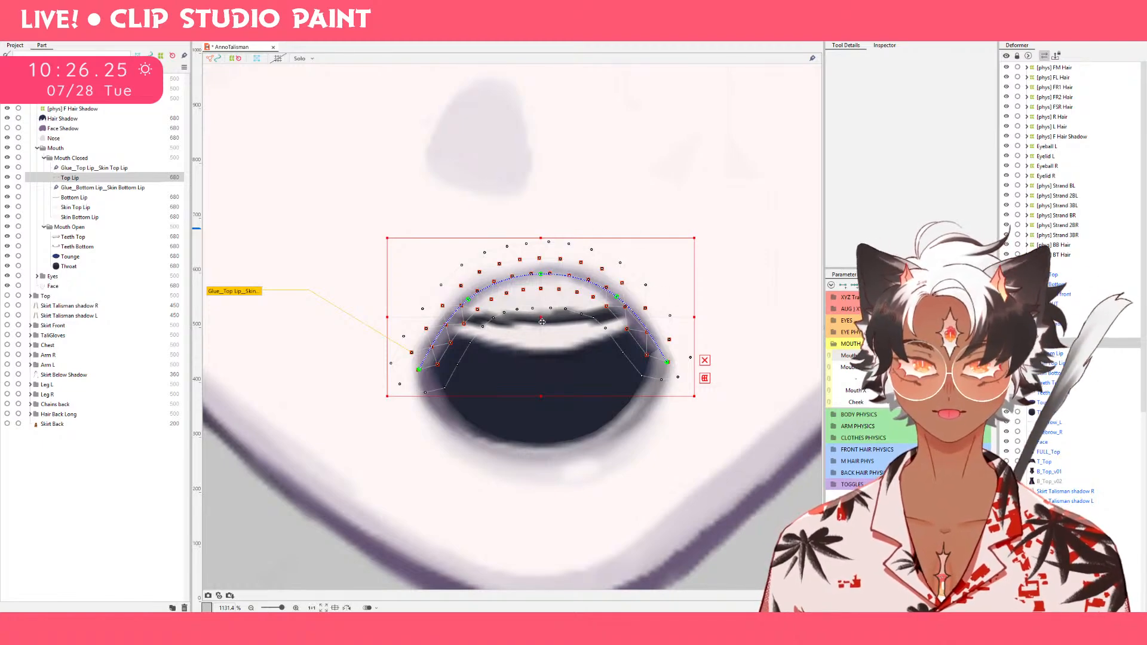
{"action": "left_click_drag", "start_coordinate": [667, 366], "coordinate": [677, 321]}
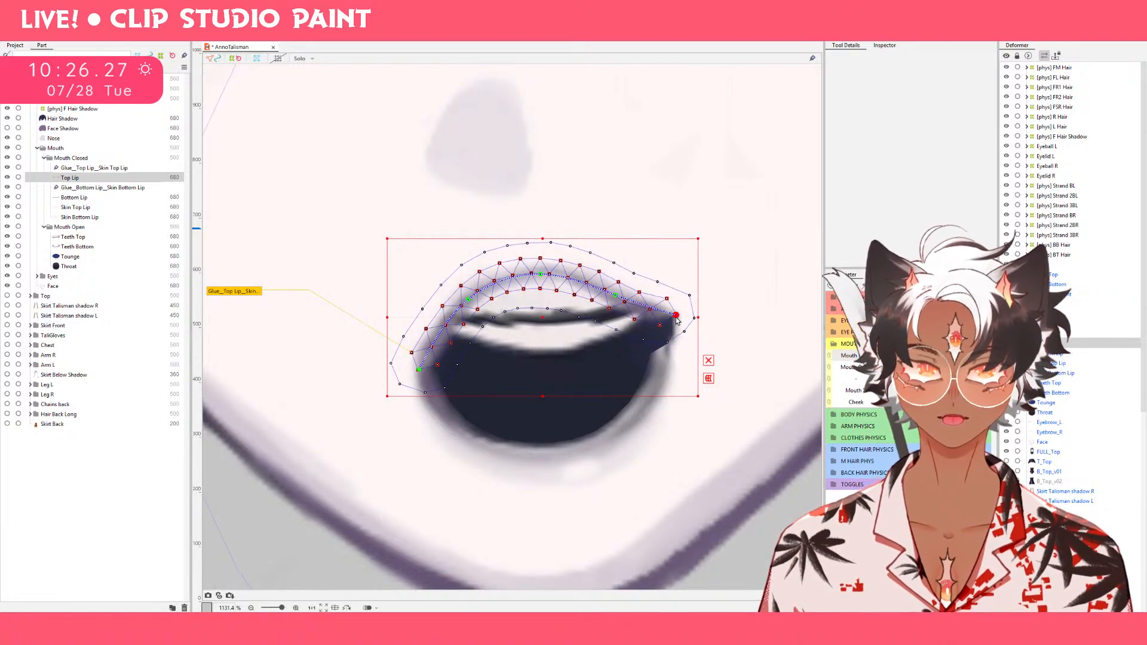
{"action": "left_click_drag", "start_coordinate": [615, 296], "coordinate": [617, 285]}
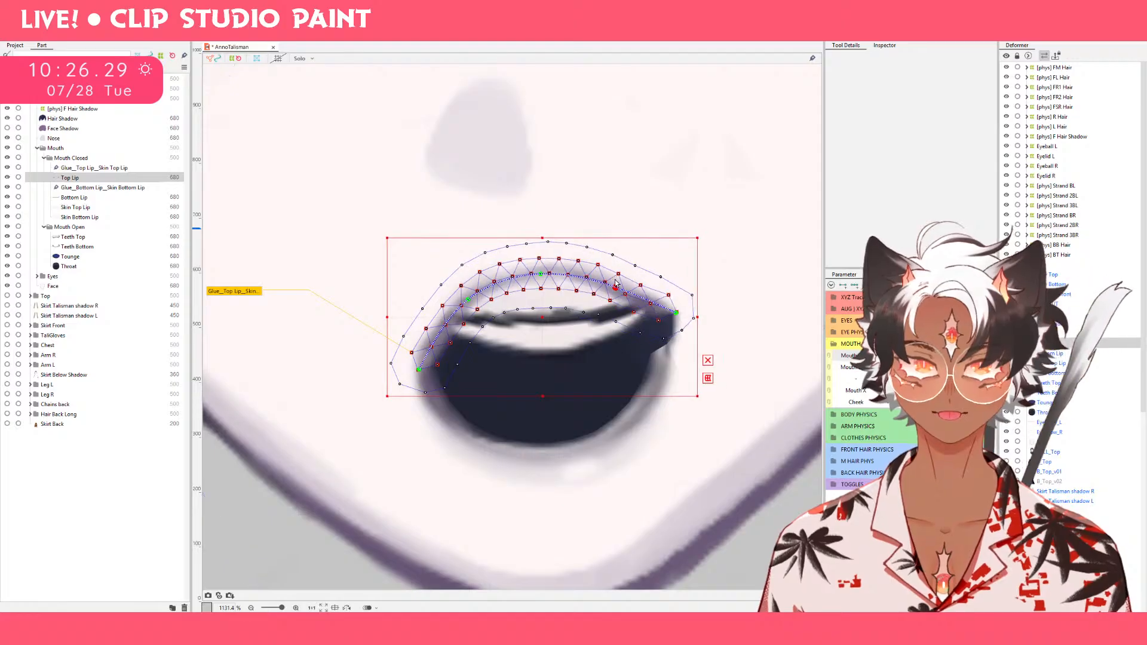
{"action": "left_click_drag", "start_coordinate": [421, 374], "coordinate": [401, 316]}
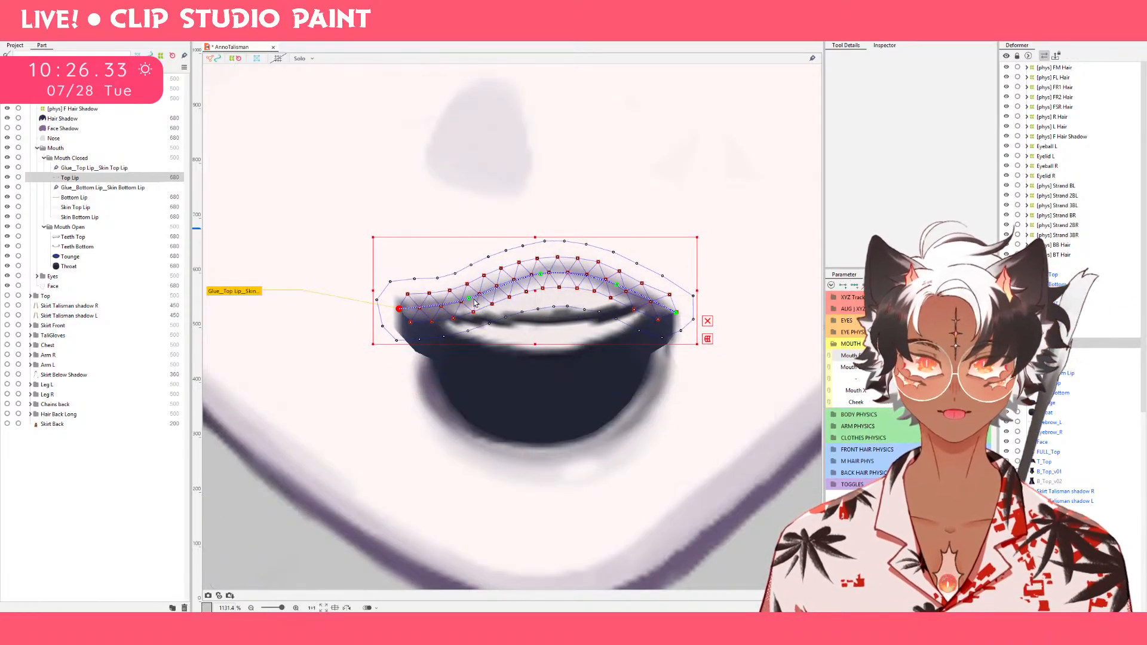
{"action": "left_click_drag", "start_coordinate": [475, 303], "coordinate": [470, 288]}
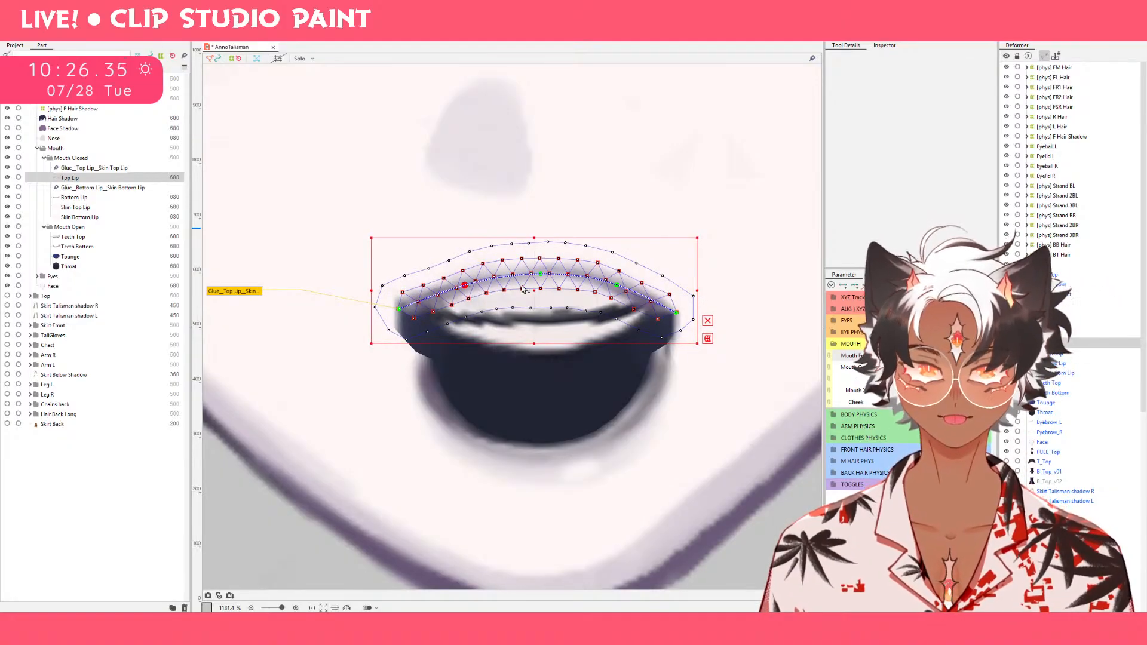
Raise both Top Lip corners further and lift the path points between them so the open-mouth upper lip runs nearly level.
{"action": "left_click_drag", "start_coordinate": [399, 310], "coordinate": [399, 291]}
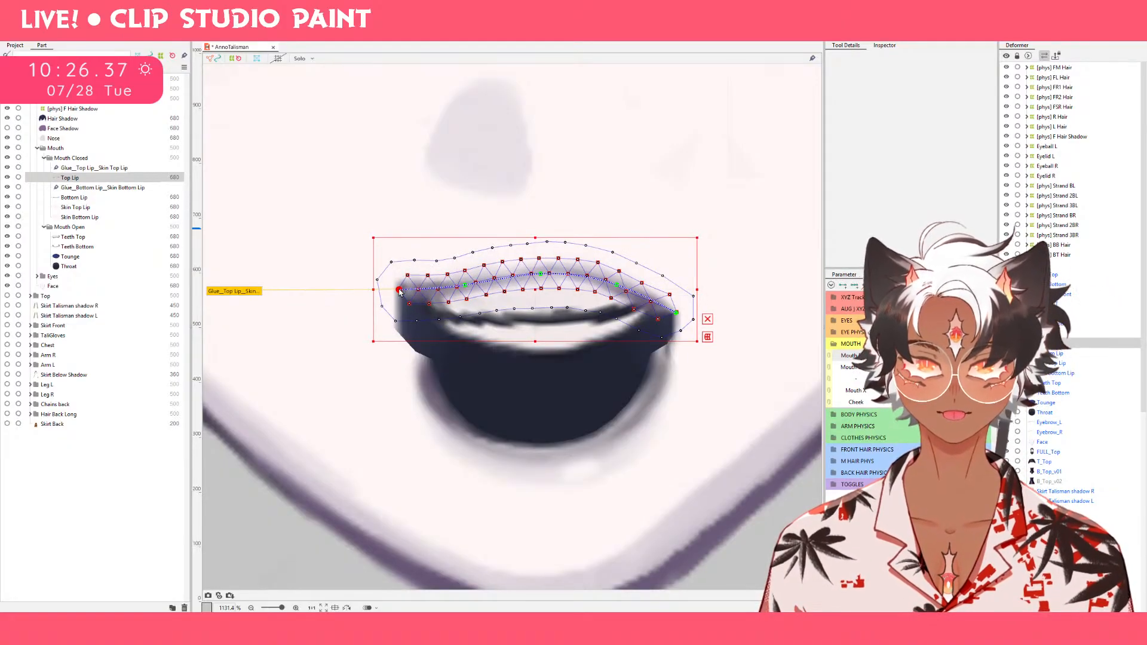
{"action": "left_click_drag", "start_coordinate": [677, 314], "coordinate": [678, 278]}
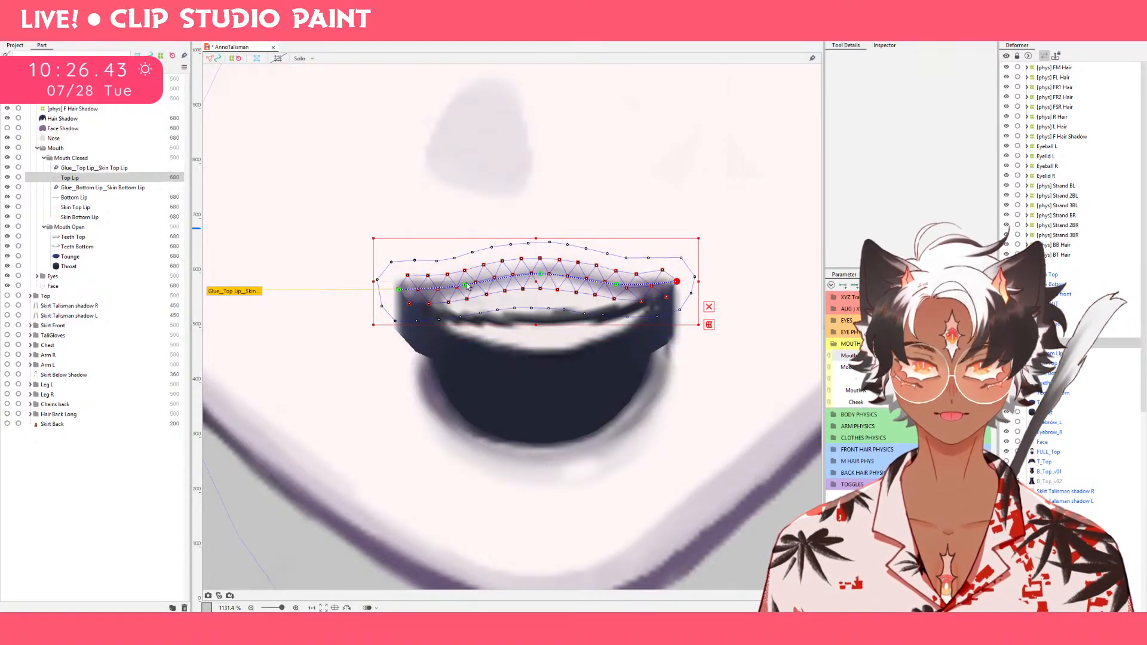
{"action": "left_click_drag", "start_coordinate": [467, 286], "coordinate": [466, 279]}
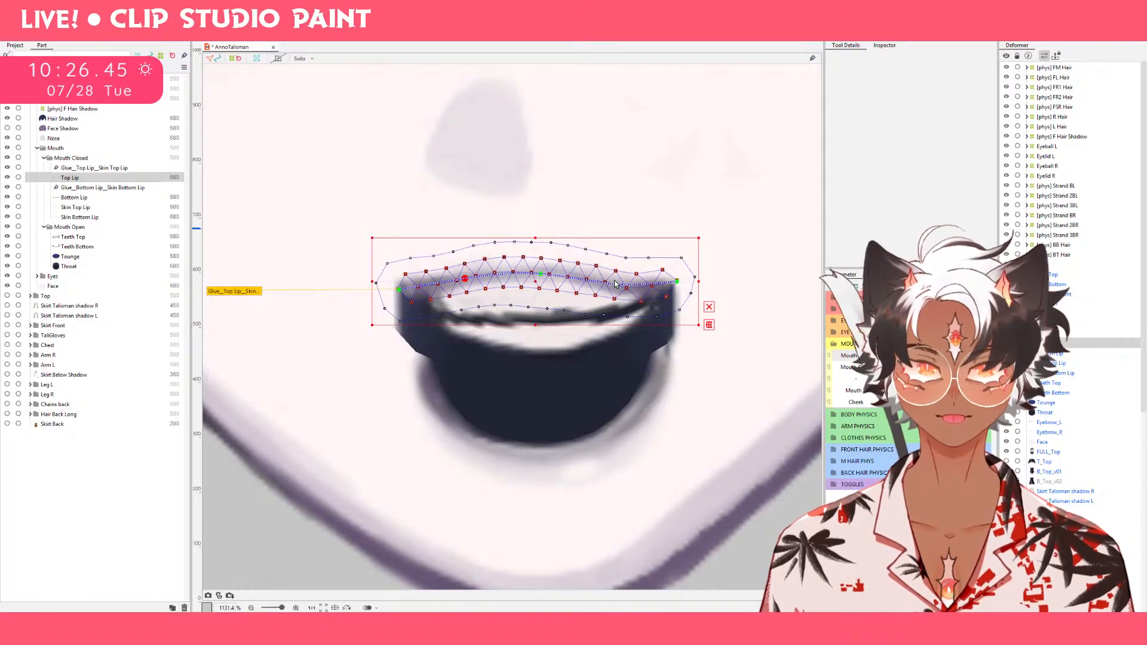
{"action": "left_click_drag", "start_coordinate": [616, 284], "coordinate": [618, 275]}
{"action": "left_click_drag", "start_coordinate": [541, 278], "coordinate": [541, 274]}
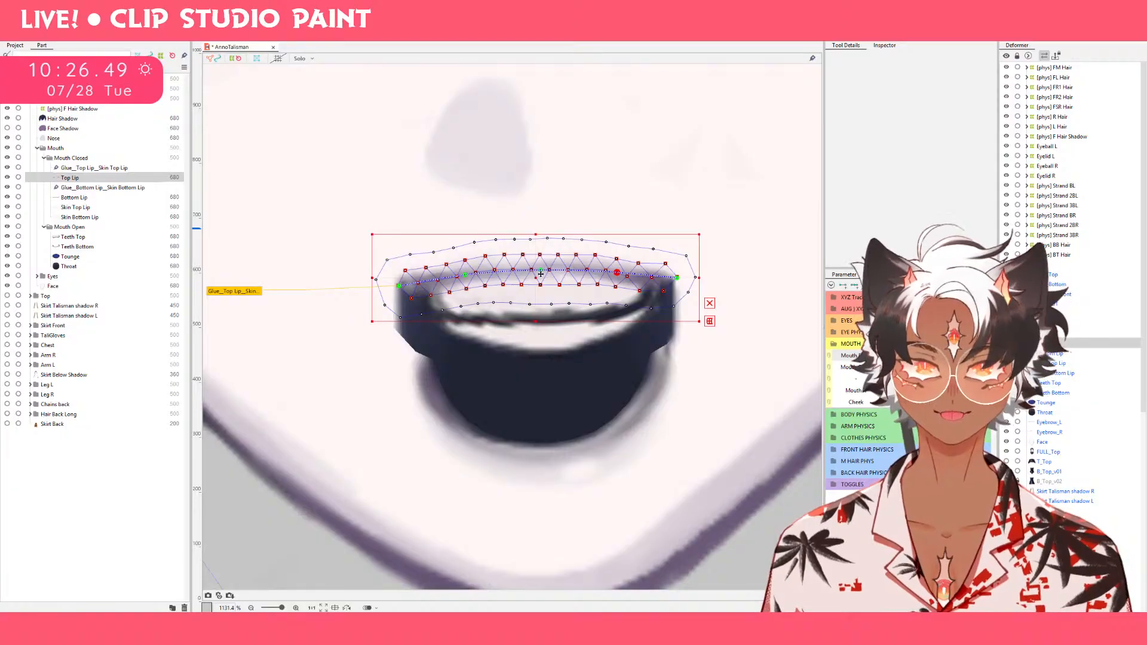
{"action": "mouse_move", "coordinate": [983, 357]}
{"action": "left_mouse_down"}
{"action": "mouse_move", "coordinate": [956, 374]}
{"action": "mouse_move", "coordinate": [983, 357]}
{"action": "mouse_move", "coordinate": [956, 358]}
{"action": "mouse_move", "coordinate": [983, 357]}
{"action": "left_mouse_up"}
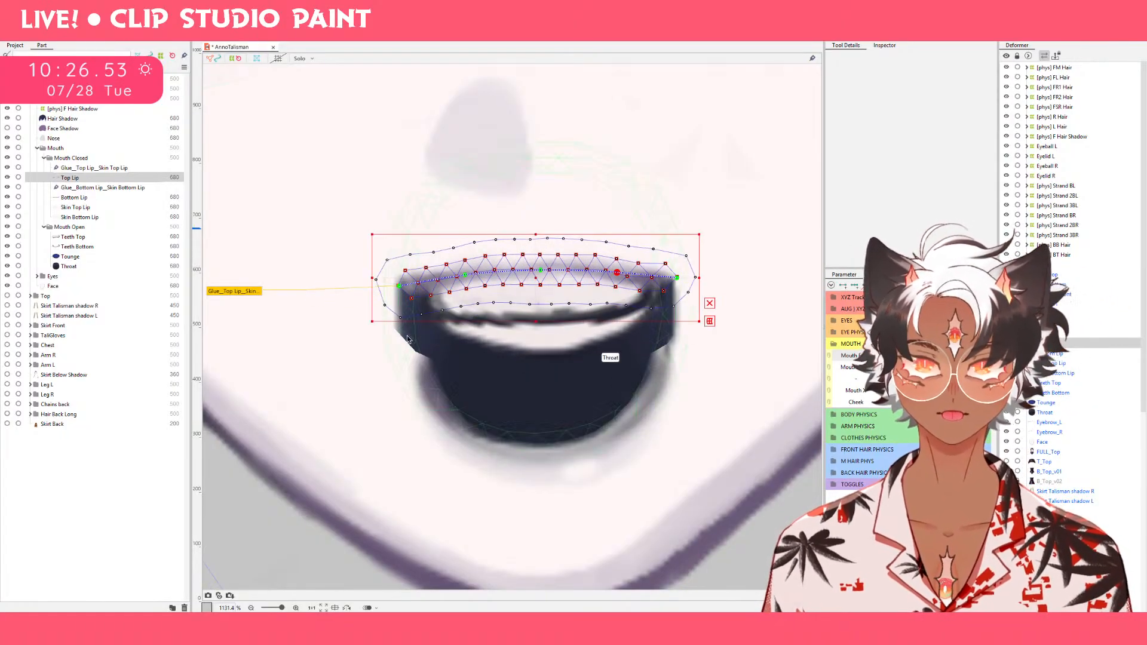
Pull both open-mouth corners of Bottom Lip up to meet the raised corners of Top Lip.
{"action": "left_click", "coordinate": [74, 198]}
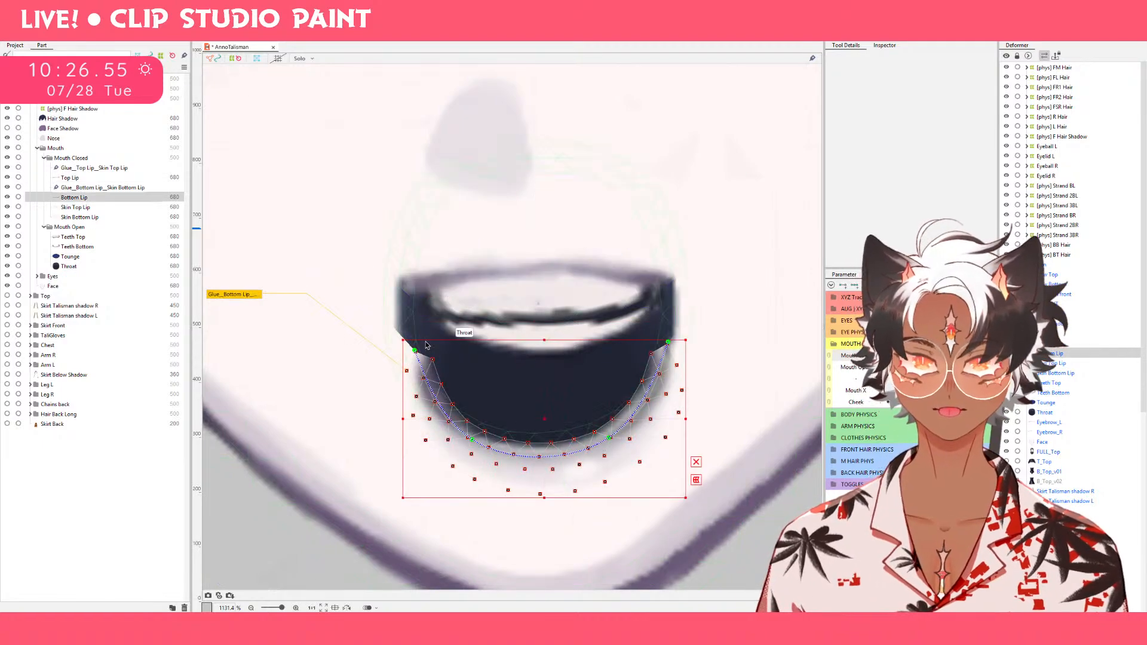
{"action": "left_click_drag", "start_coordinate": [390, 263], "coordinate": [405, 282]}
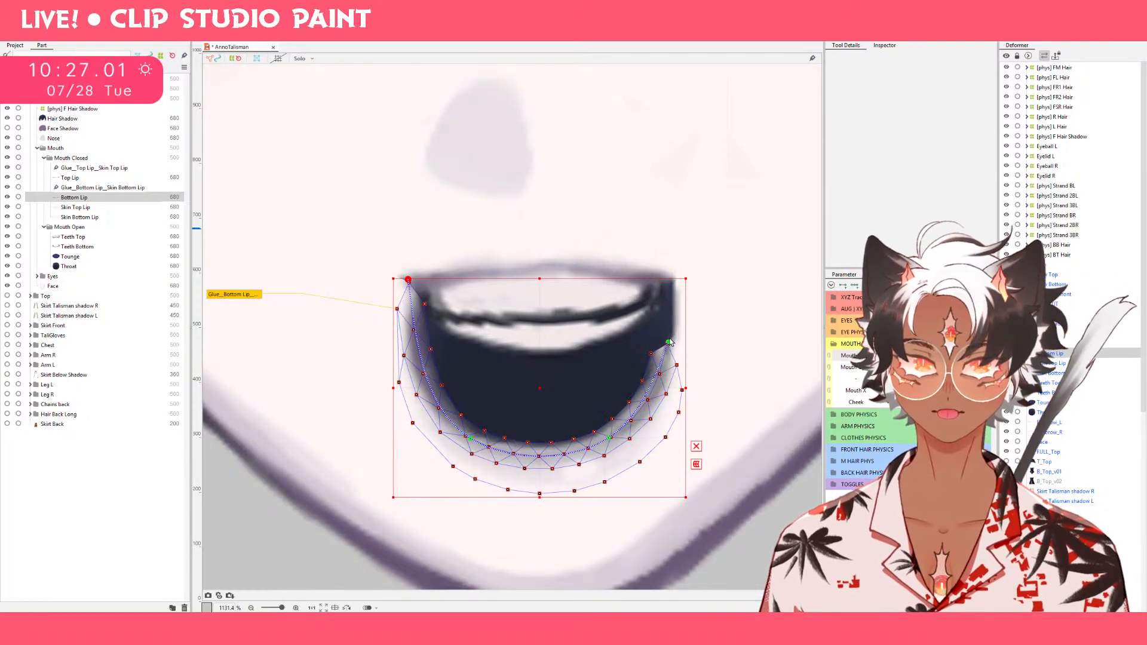
{"action": "left_click_drag", "start_coordinate": [670, 342], "coordinate": [678, 257]}
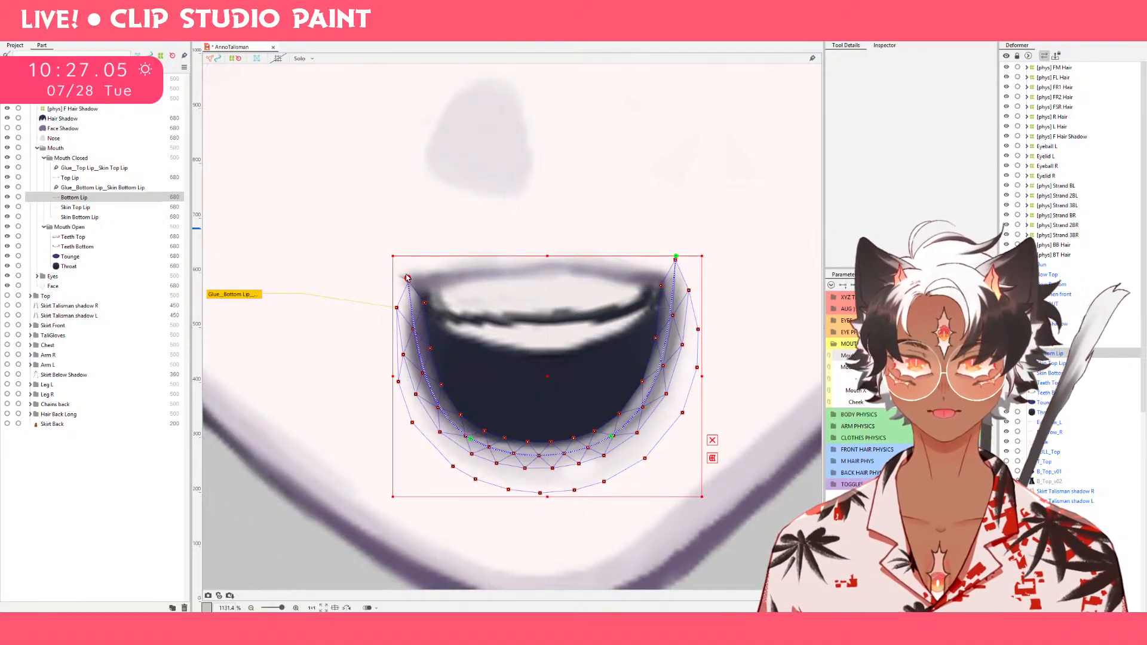
{"action": "left_click_drag", "start_coordinate": [406, 278], "coordinate": [407, 274]}
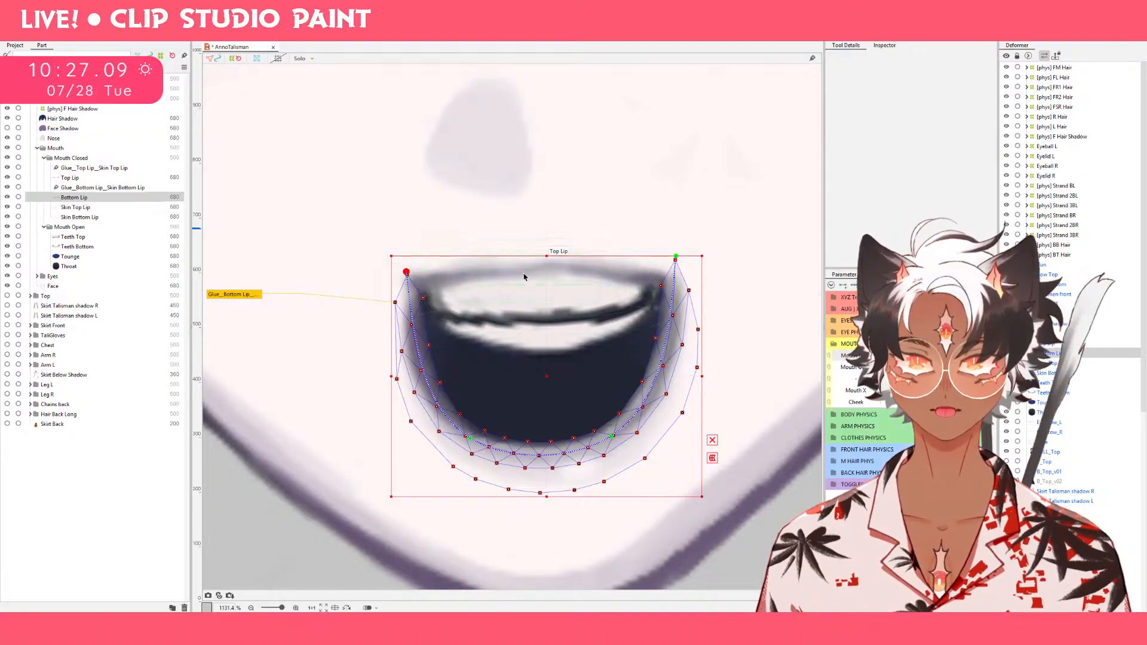
Reduce the deform brush to 35.8 px and smooth both inner sides of Bottom Lip outward around the mouth opening.
{"action": "left_click", "coordinate": [779, 38]}
{"action": "mouse_move", "coordinate": [335, 445]}
{"action": "left_mouse_down"}
{"action": "mouse_move", "coordinate": [328, 363]}
{"action": "mouse_move", "coordinate": [303, 399]}
{"action": "mouse_move", "coordinate": [289, 397]}
{"action": "mouse_move", "coordinate": [294, 315]}
{"action": "mouse_move", "coordinate": [282, 300]}
{"action": "mouse_move", "coordinate": [275, 312]}
{"action": "left_mouse_up"}
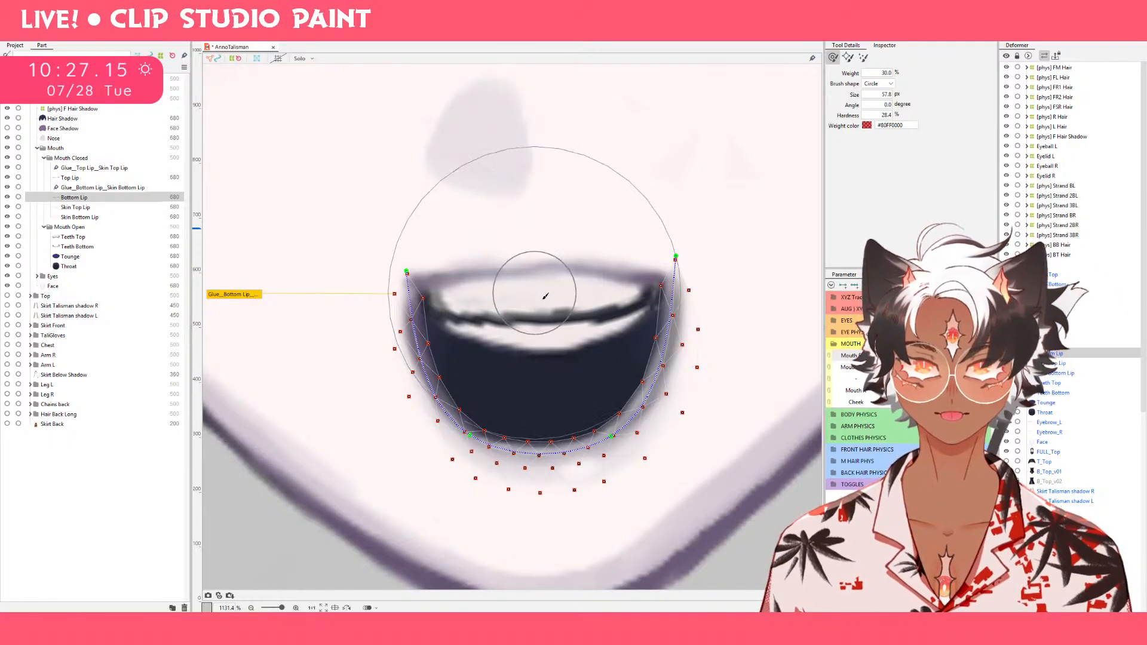
{"action": "key", "text": "b"}
{"action": "left_click_drag", "start_coordinate": [558, 358], "coordinate": [505, 311]}
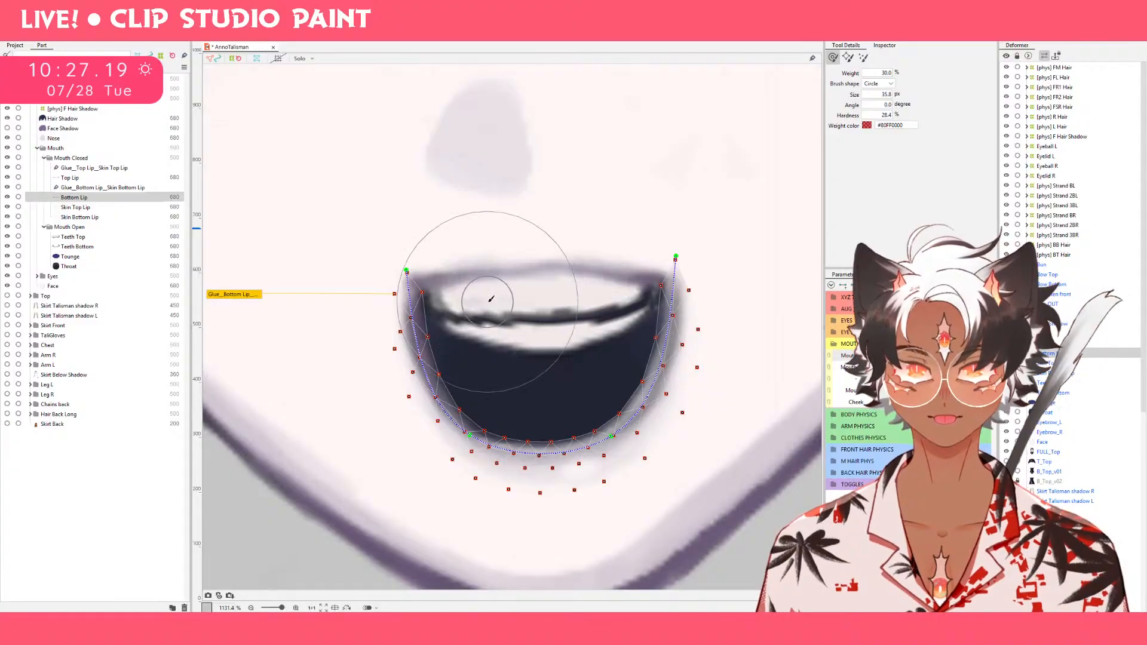
{"action": "left_click_drag", "start_coordinate": [501, 320], "coordinate": [472, 308]}
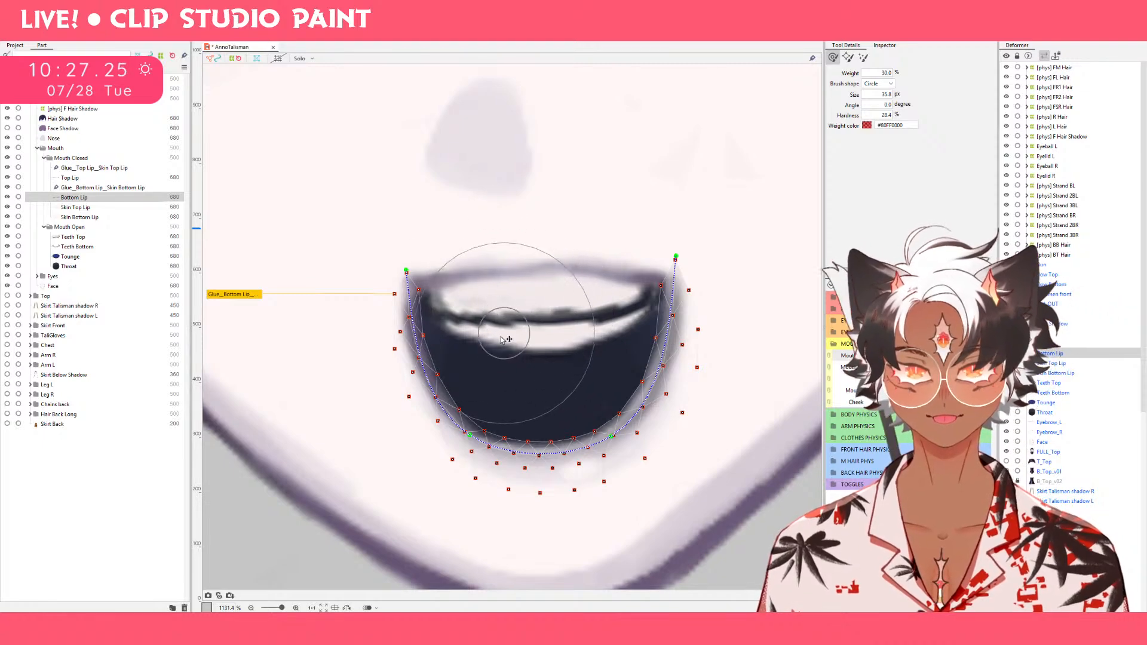
{"action": "left_click_drag", "start_coordinate": [553, 352], "coordinate": [622, 364]}
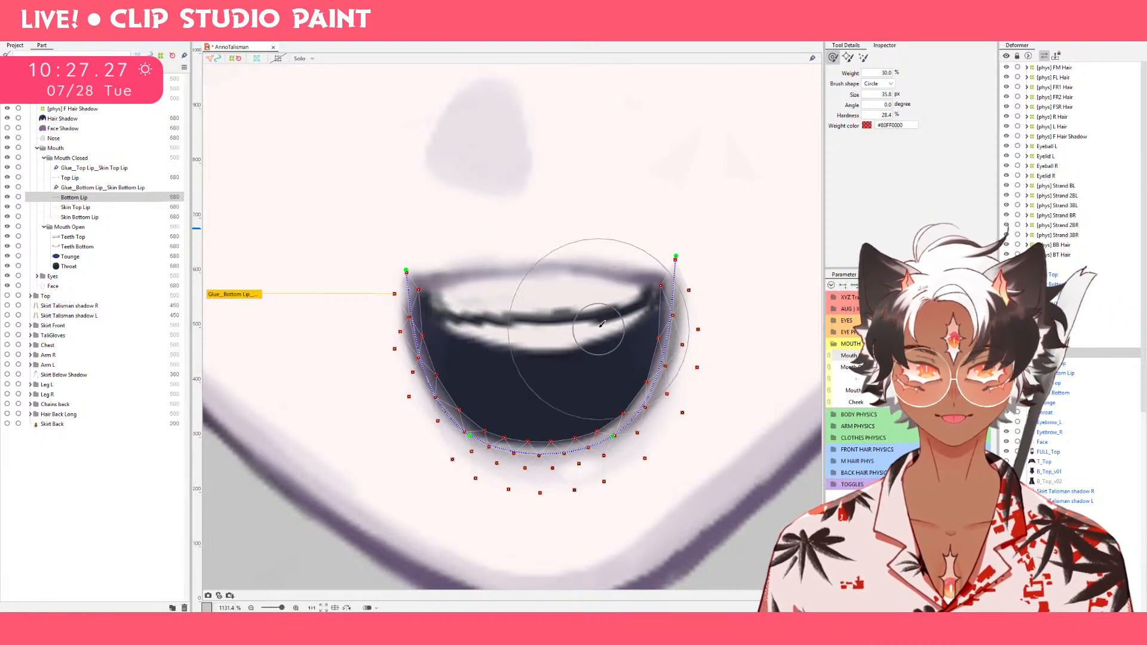
{"action": "left_click_drag", "start_coordinate": [620, 300], "coordinate": [618, 279]}
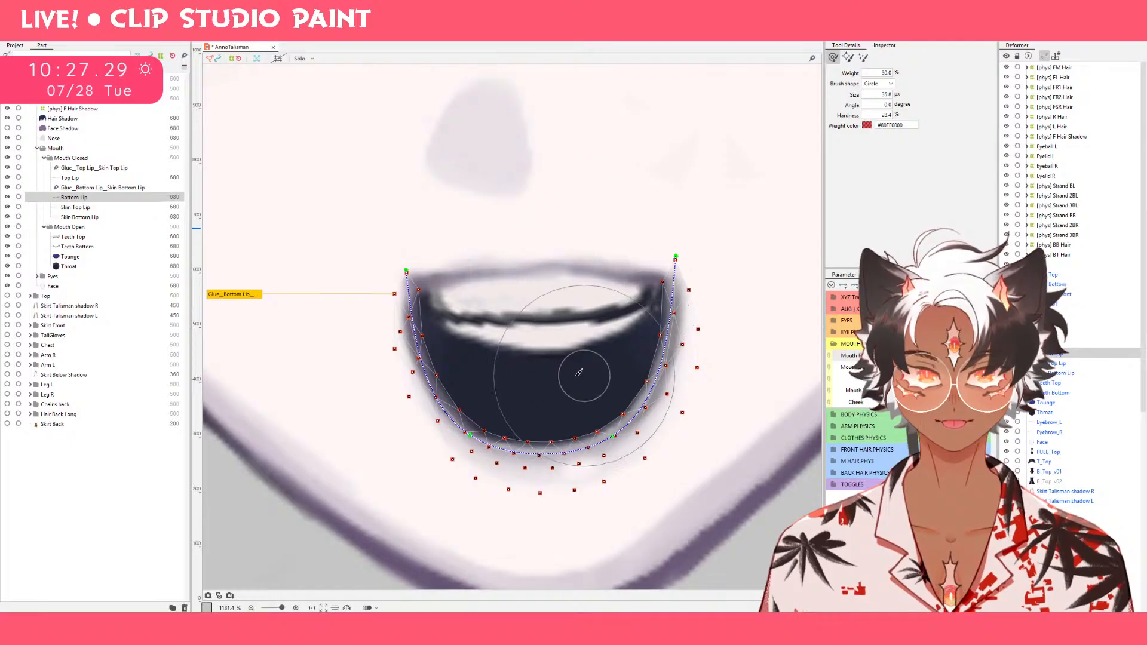
Lower Bottom Lip's right corner slightly, tuck its outer edge inward, and push the lip's lower-left outer edge outward with the deform brush.
{"action": "mouse_move", "coordinate": [576, 360]}
{"action": "left_mouse_down"}
{"action": "mouse_move", "coordinate": [600, 320]}
{"action": "mouse_move", "coordinate": [594, 228]}
{"action": "left_mouse_up"}
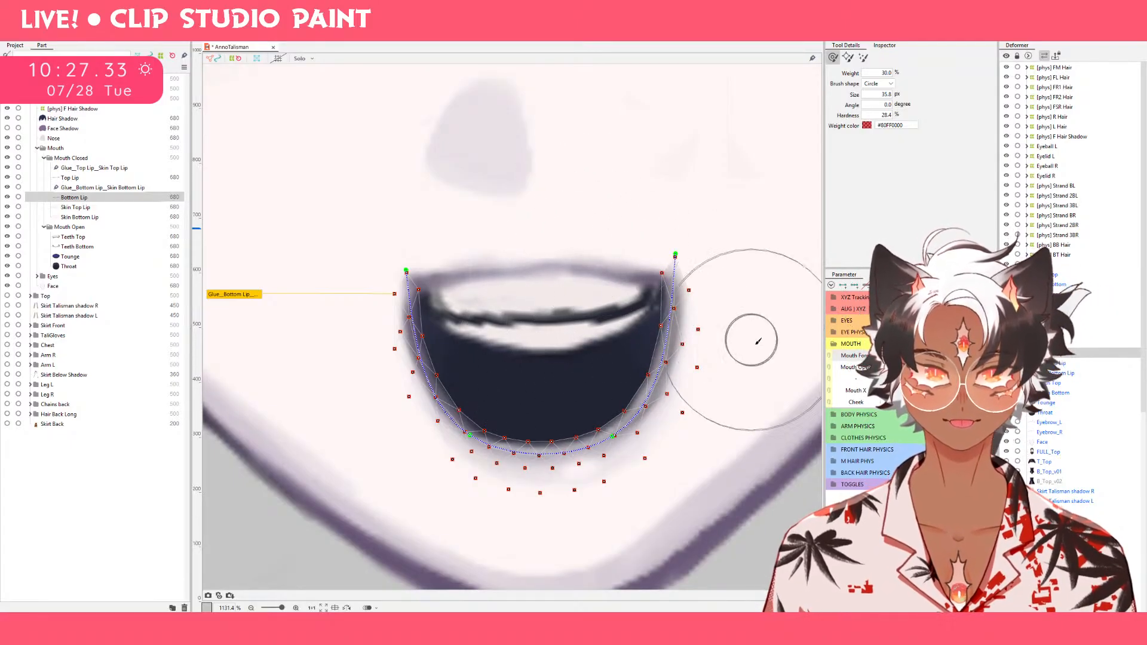
{"action": "left_click_drag", "start_coordinate": [756, 330], "coordinate": [756, 271]}
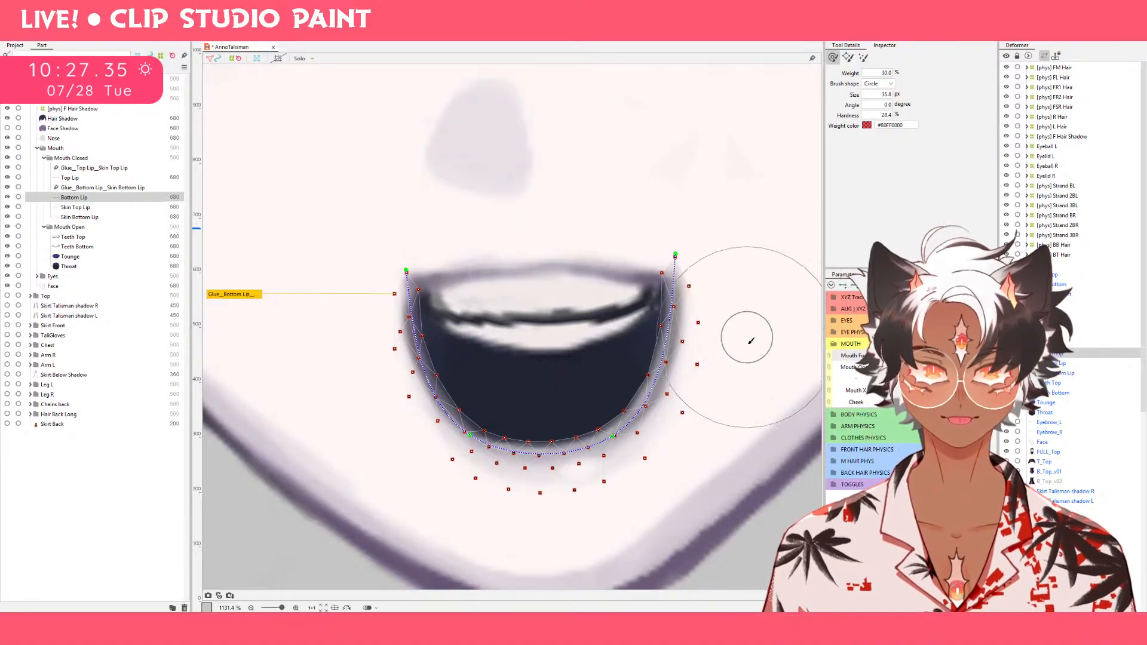
{"action": "mouse_move", "coordinate": [747, 342]}
{"action": "left_mouse_down"}
{"action": "mouse_move", "coordinate": [747, 276]}
{"action": "mouse_move", "coordinate": [747, 288]}
{"action": "mouse_move", "coordinate": [734, 276]}
{"action": "left_mouse_up"}
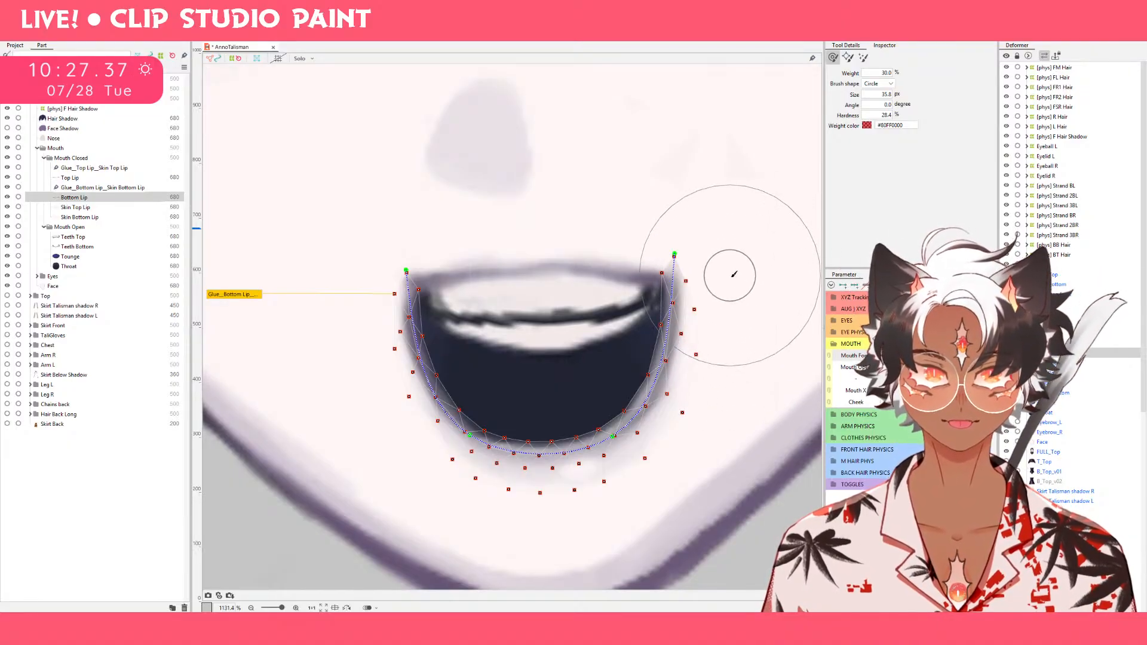
{"action": "mouse_move", "coordinate": [697, 225]}
{"action": "left_mouse_down"}
{"action": "mouse_move", "coordinate": [694, 226]}
{"action": "mouse_move", "coordinate": [688, 281]}
{"action": "left_mouse_up"}
{"action": "left_click_drag", "start_coordinate": [754, 328], "coordinate": [721, 323]}
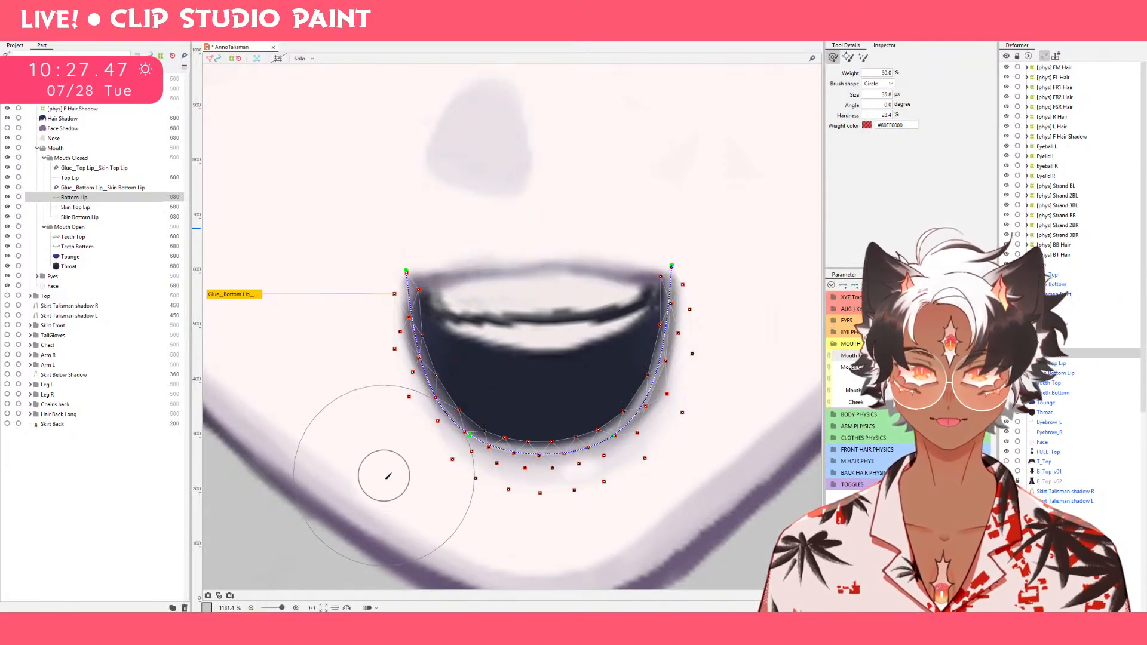
{"action": "left_click_drag", "start_coordinate": [422, 518], "coordinate": [358, 477]}
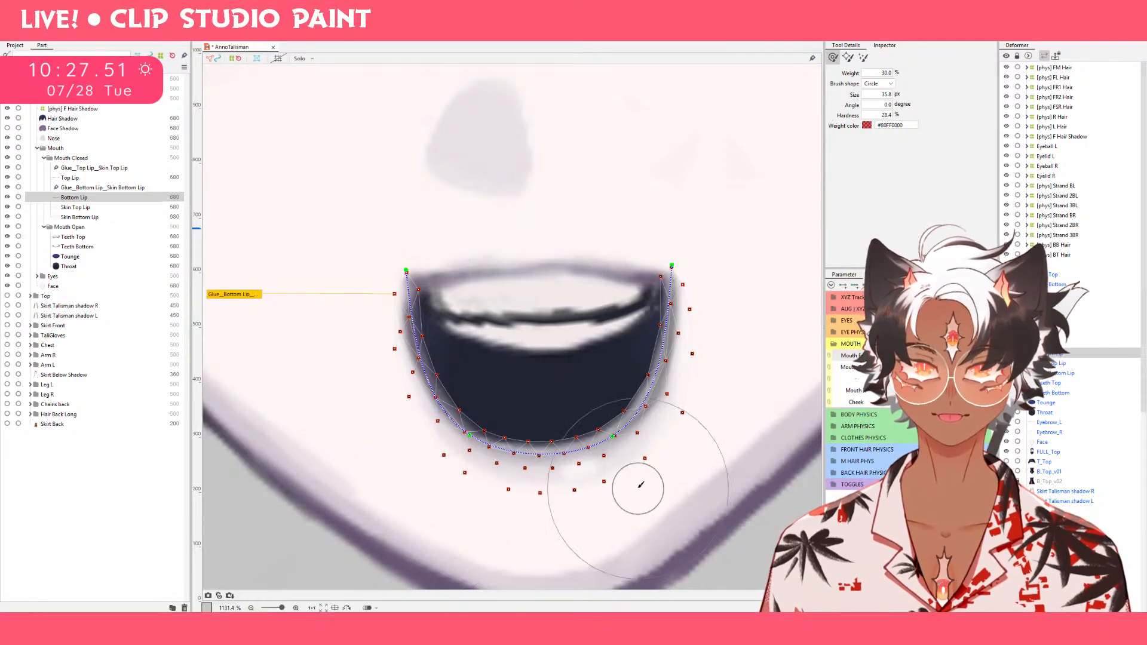
{"action": "left_click_drag", "start_coordinate": [322, 358], "coordinate": [307, 303]}
{"action": "key", "text": "ctrl+z"}
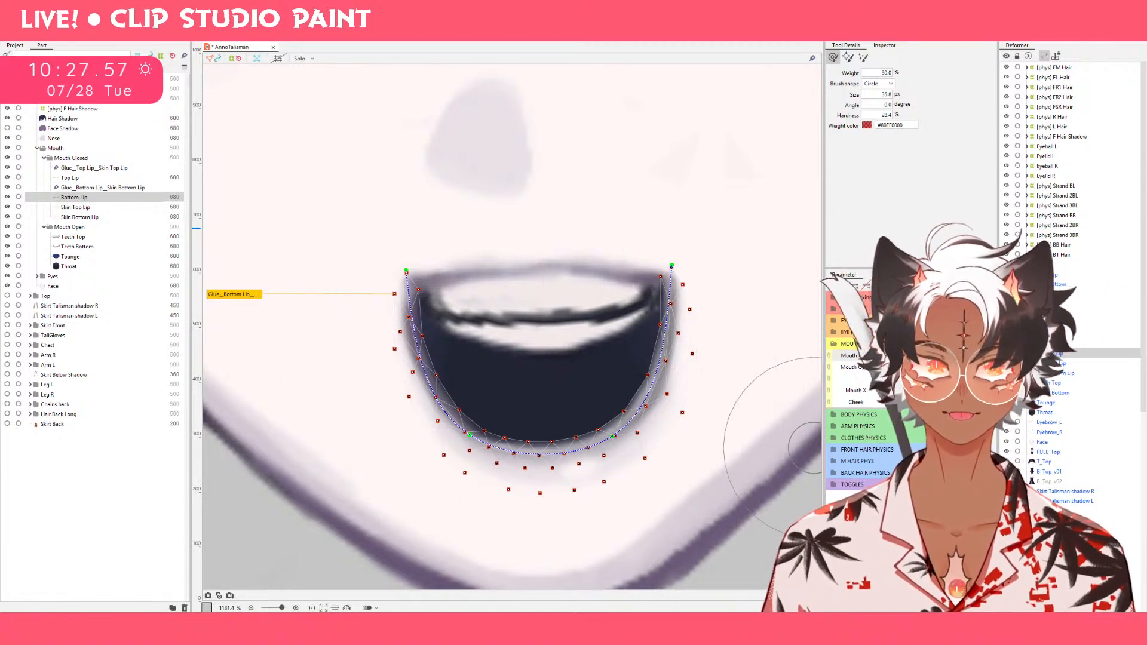
{"action": "mouse_move", "coordinate": [980, 368]}
{"action": "left_mouse_down"}
{"action": "mouse_move", "coordinate": [858, 373]}
{"action": "mouse_move", "coordinate": [980, 368]}
{"action": "mouse_move", "coordinate": [905, 356]}
{"action": "mouse_move", "coordinate": [980, 356]}
{"action": "left_mouse_up"}
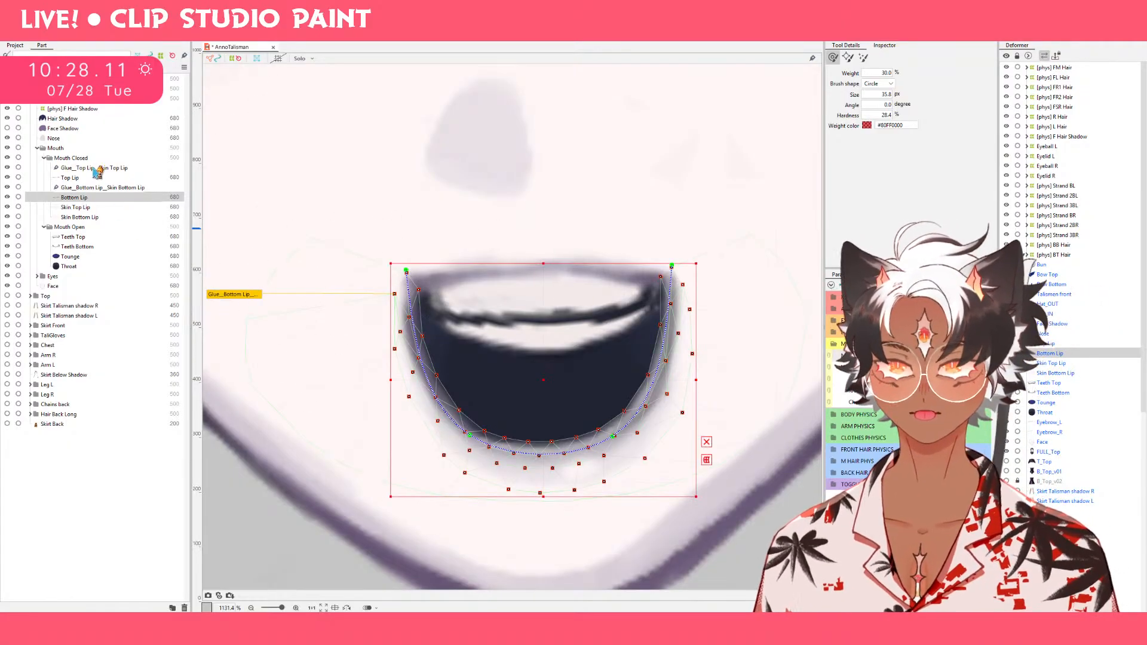
Select Top Lip together with Bottom Lip and widen the open mouth by pulling both corners outward with a 65.2 px deform brush.
{"action": "left_click", "coordinate": [97, 187]}
{"action": "left_click", "coordinate": [97, 188], "text": "ctrl"}
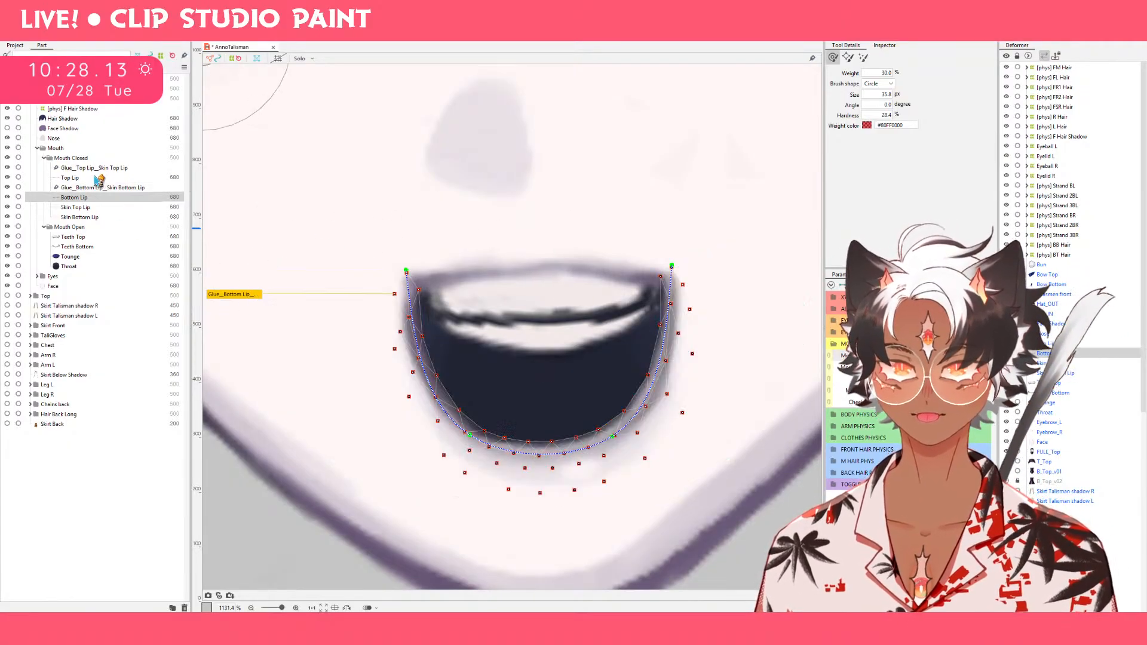
{"action": "left_click", "coordinate": [95, 178], "text": "ctrl"}
{"action": "mouse_move", "coordinate": [582, 212]}
{"action": "left_mouse_down"}
{"action": "mouse_move", "coordinate": [685, 257]}
{"action": "mouse_move", "coordinate": [762, 249]}
{"action": "mouse_move", "coordinate": [773, 233]}
{"action": "left_mouse_up"}
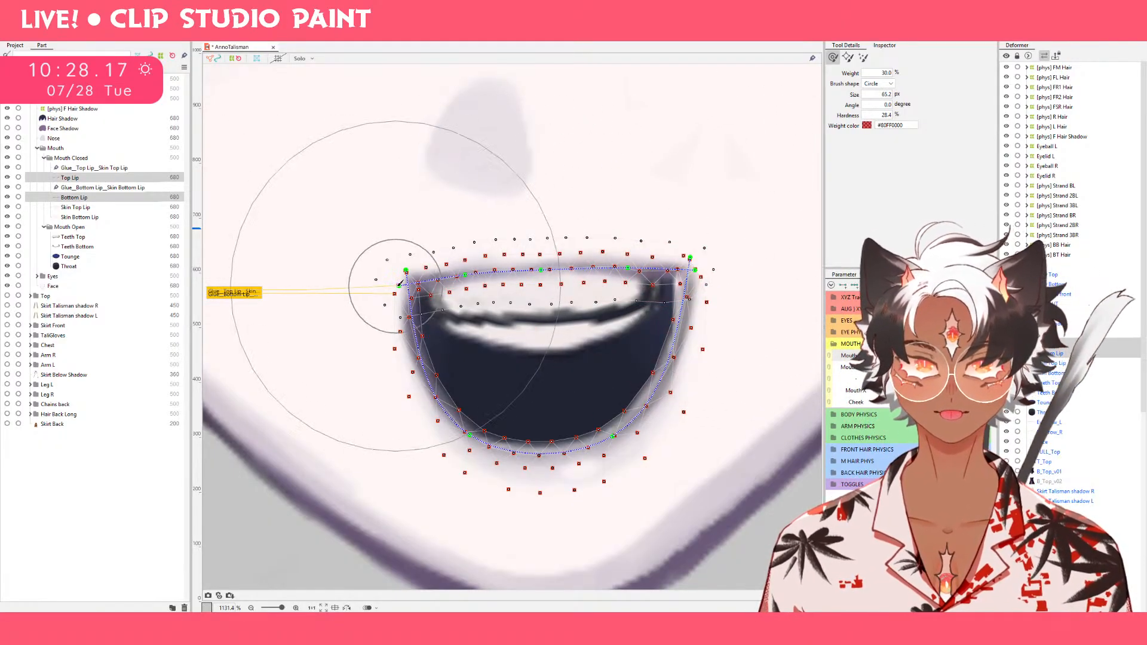
{"action": "mouse_move", "coordinate": [410, 269]}
{"action": "left_mouse_down"}
{"action": "mouse_move", "coordinate": [388, 303]}
{"action": "mouse_move", "coordinate": [336, 290]}
{"action": "mouse_move", "coordinate": [312, 276]}
{"action": "left_mouse_up"}
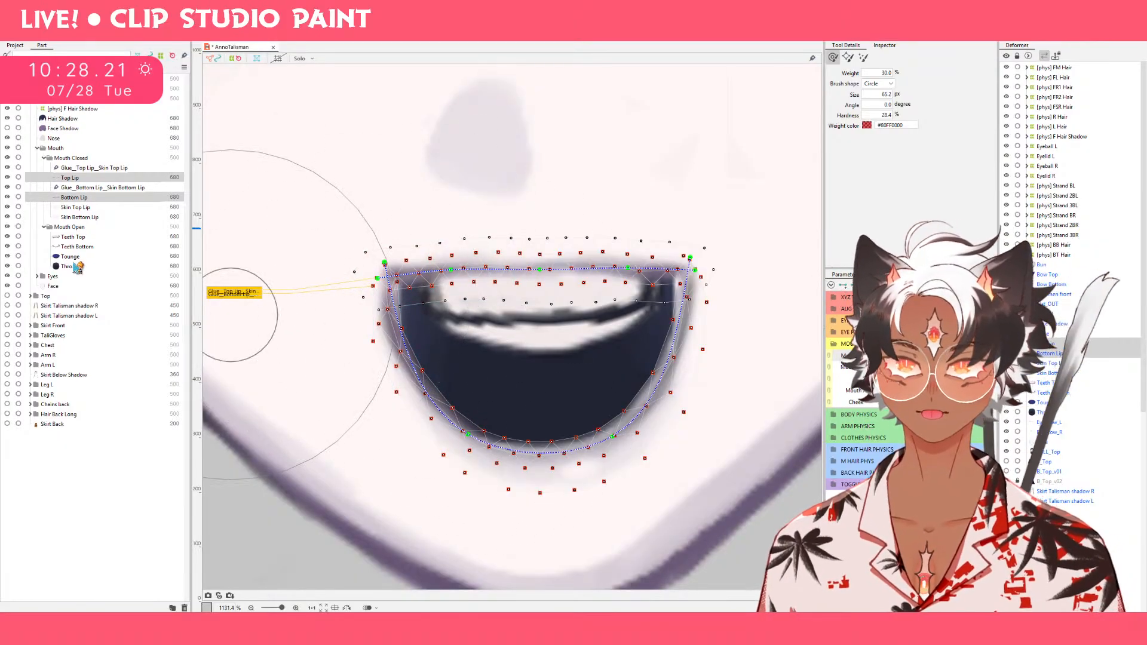
Select Top Lip on its own and nudge its inner left path point slightly downward.
{"action": "left_click", "coordinate": [70, 178]}
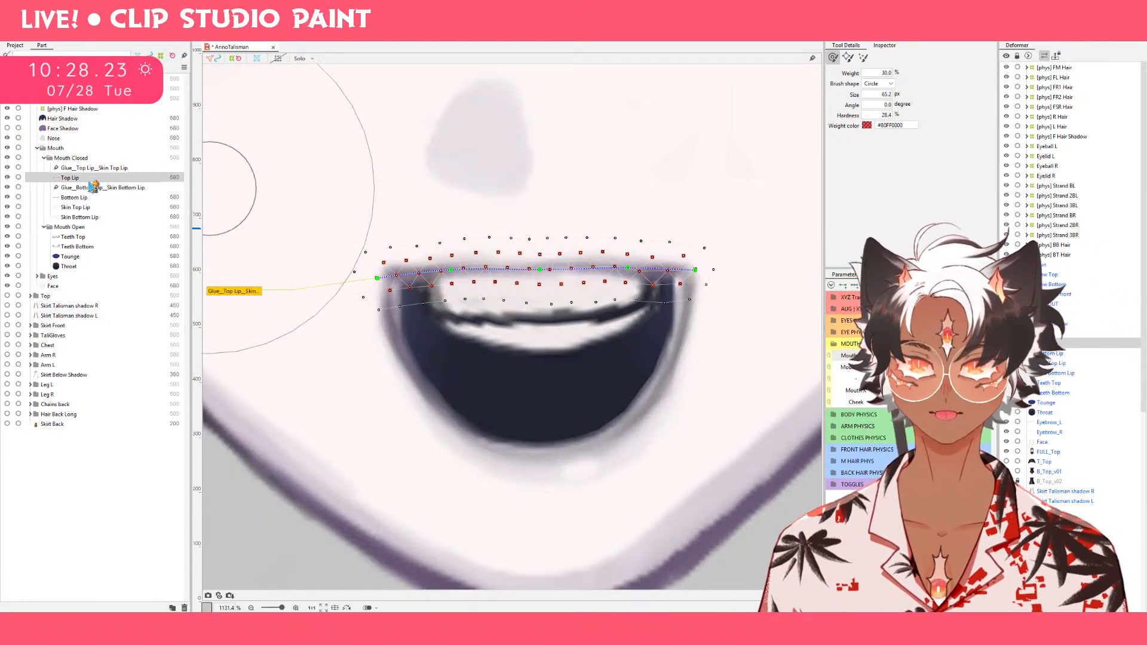
{"action": "key", "text": "bracketleft"}
{"action": "key", "text": "v"}
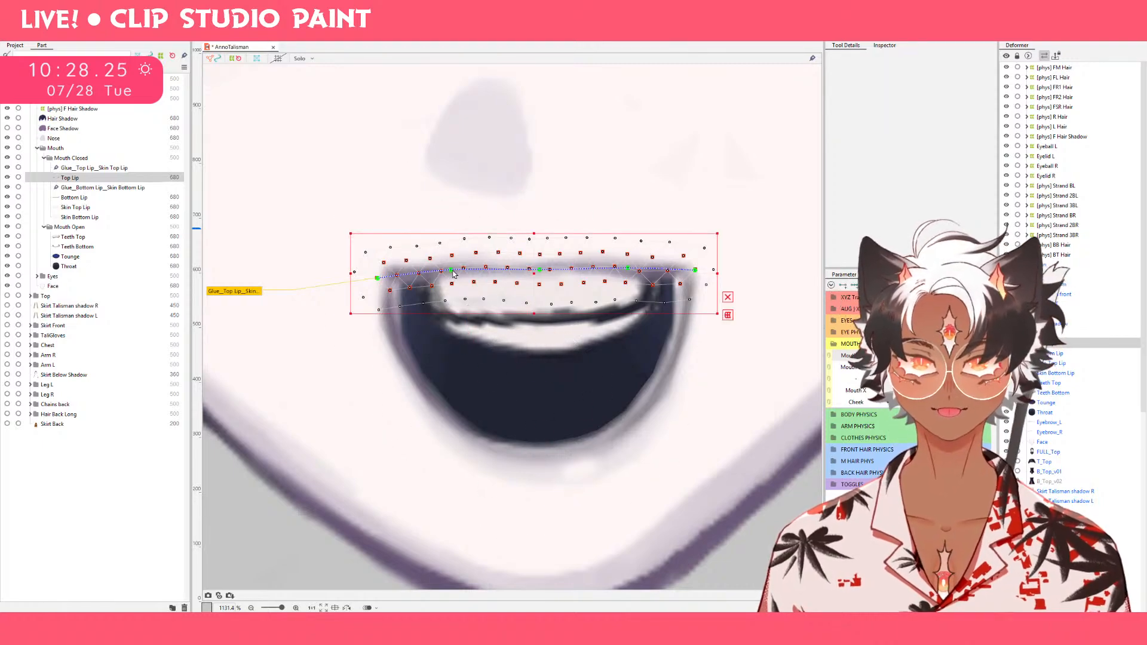
{"action": "left_click_drag", "start_coordinate": [452, 271], "coordinate": [453, 274]}
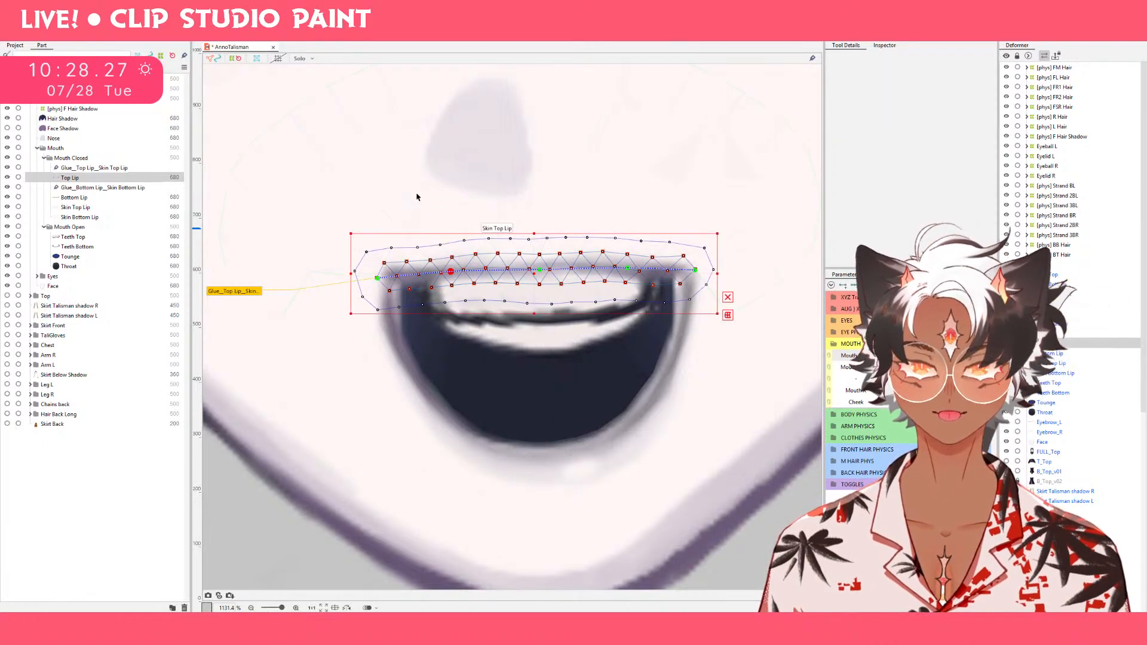
{"action": "key", "text": "b"}
{"action": "key", "text": "b"}
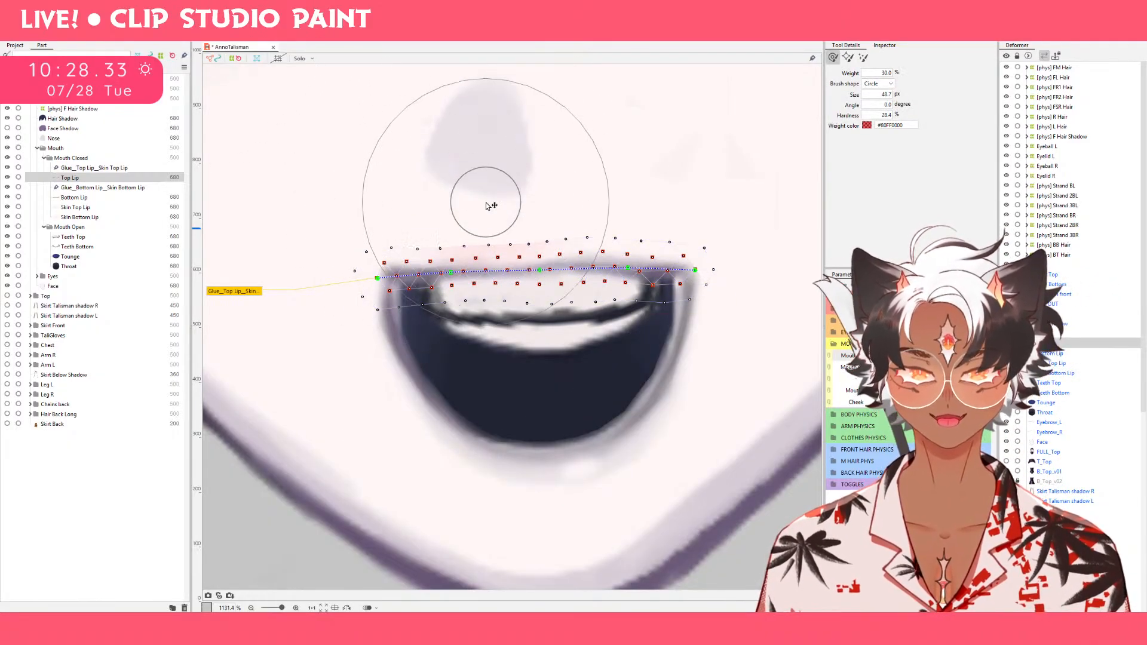
Resize the deform brush as needed, smooth Top Lip's right side, and arch its middle slightly upward.
{"action": "mouse_move", "coordinate": [622, 172]}
{"action": "left_mouse_down"}
{"action": "mouse_move", "coordinate": [608, 197]}
{"action": "mouse_move", "coordinate": [636, 189]}
{"action": "mouse_move", "coordinate": [603, 172]}
{"action": "left_mouse_up"}
{"action": "key", "text": "bracketleft"}
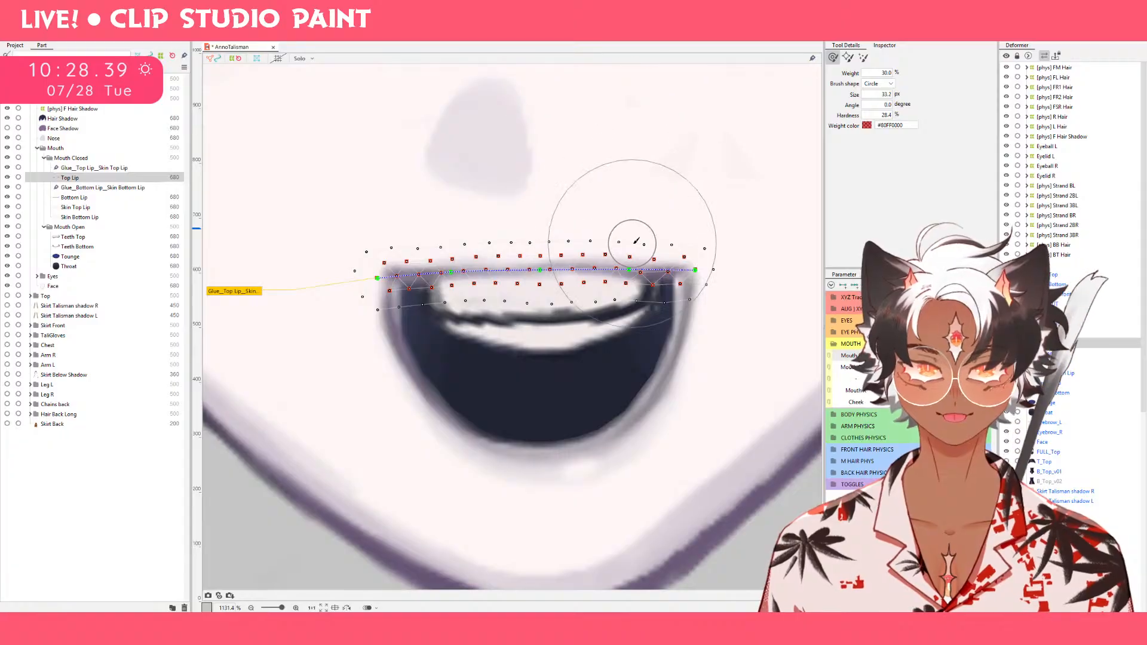
{"action": "left_click_drag", "start_coordinate": [643, 192], "coordinate": [640, 167]}
{"action": "left_click_drag", "start_coordinate": [652, 242], "coordinate": [652, 225]}
{"action": "left_click_drag", "start_coordinate": [520, 397], "coordinate": [536, 455]}
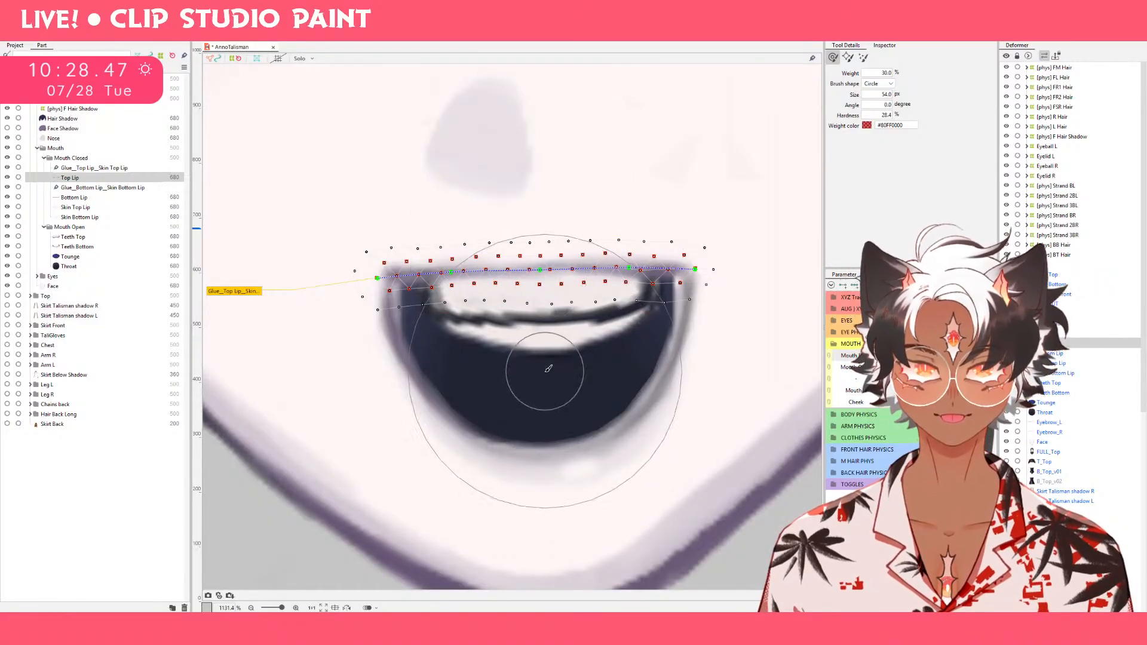
{"action": "mouse_move", "coordinate": [542, 366]}
{"action": "left_mouse_down"}
{"action": "mouse_move", "coordinate": [545, 257]}
{"action": "mouse_move", "coordinate": [546, 270]}
{"action": "left_mouse_up"}
{"action": "left_click_drag", "start_coordinate": [628, 309], "coordinate": [625, 301]}
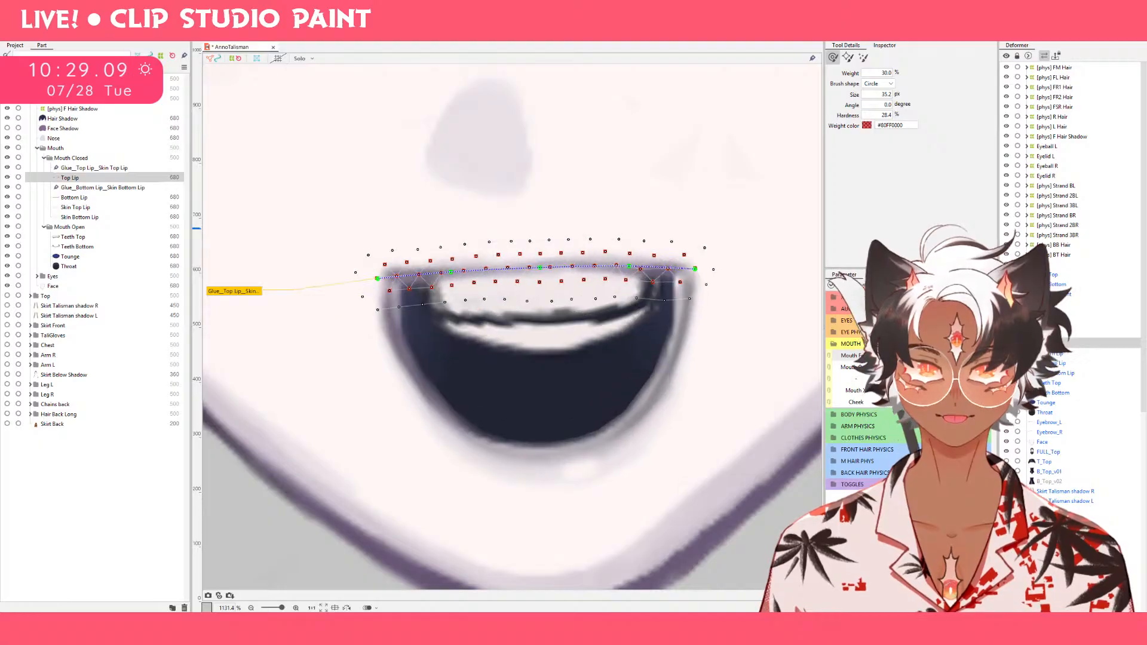
Lower the middle of Bottom Lip with a 53.8 px deform brush and tuck both lower sides slightly inward.
{"action": "left_click", "coordinate": [89, 200]}
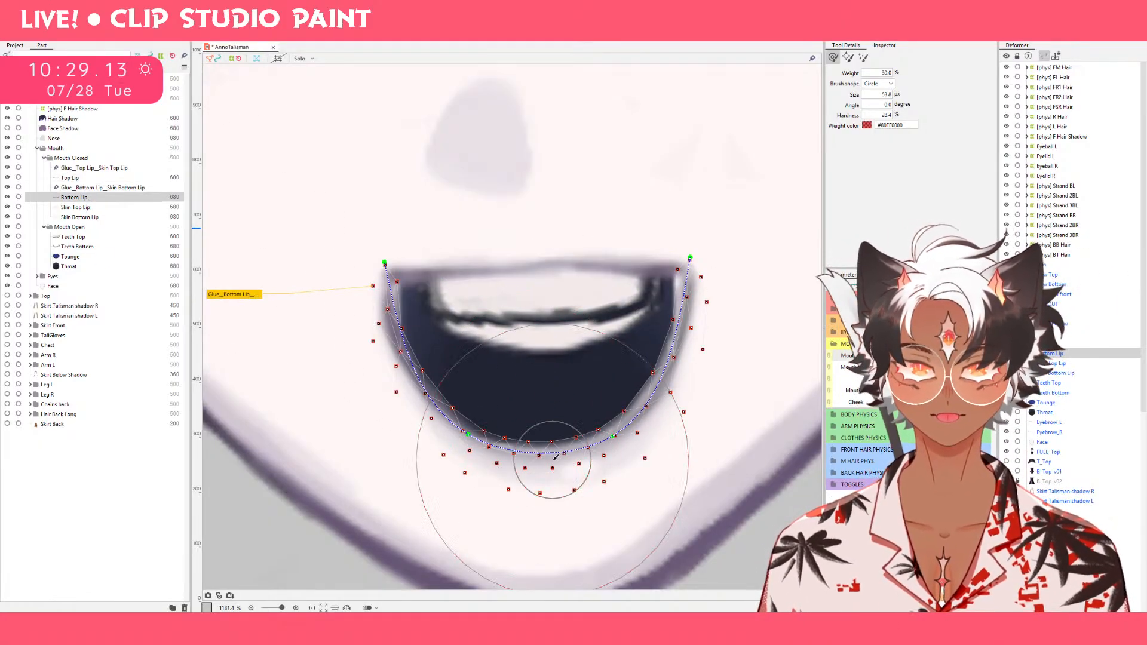
{"action": "left_click_drag", "start_coordinate": [547, 438], "coordinate": [542, 487]}
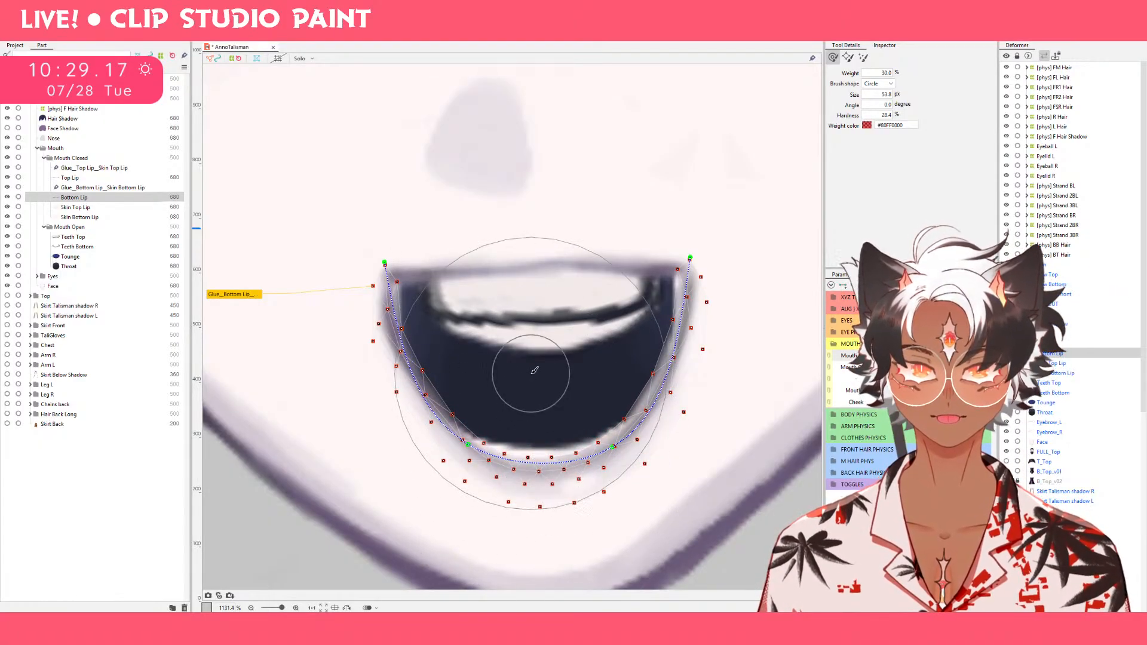
{"action": "key", "text": "ctrl+z"}
{"action": "mouse_move", "coordinate": [535, 424]}
{"action": "left_mouse_down"}
{"action": "mouse_move", "coordinate": [535, 434]}
{"action": "mouse_move", "coordinate": [548, 420]}
{"action": "left_mouse_up"}
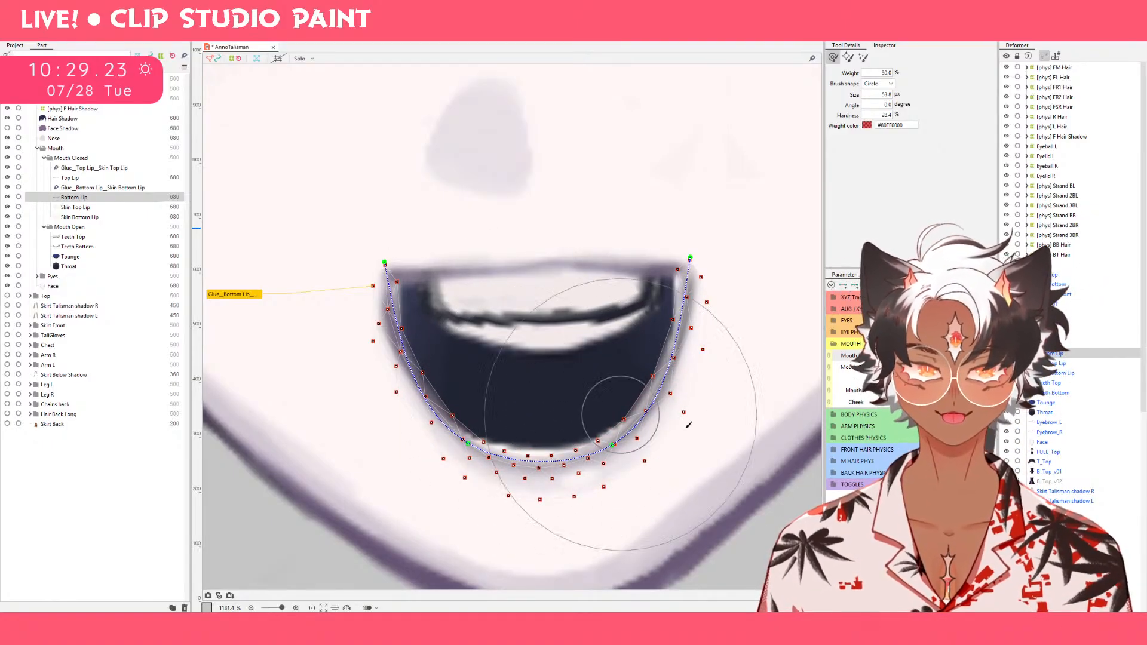
{"action": "left_click_drag", "start_coordinate": [689, 449], "coordinate": [679, 456]}
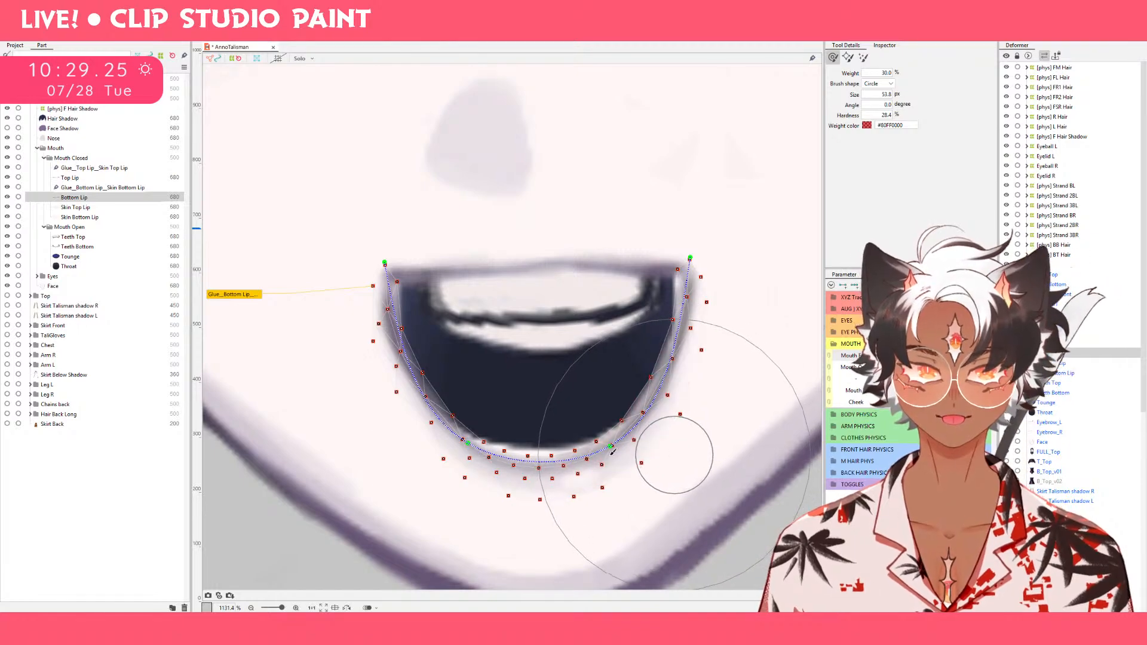
{"action": "left_click_drag", "start_coordinate": [404, 465], "coordinate": [413, 465]}
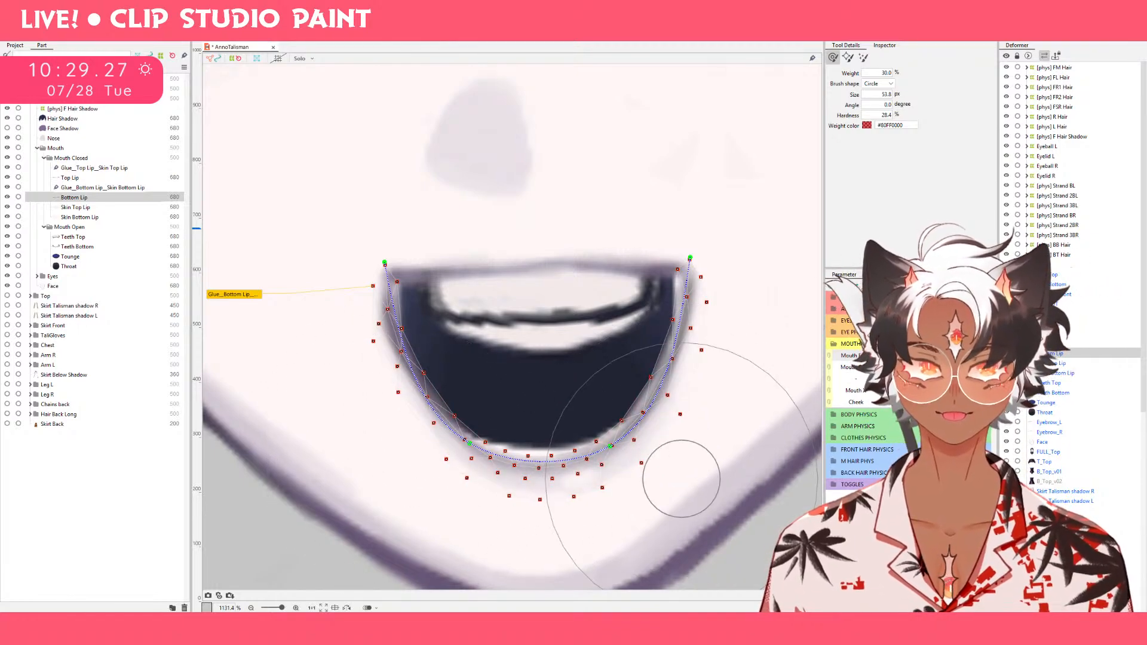
{"action": "mouse_move", "coordinate": [956, 355]}
{"action": "left_mouse_down"}
{"action": "mouse_move", "coordinate": [923, 366]}
{"action": "mouse_move", "coordinate": [957, 357]}
{"action": "left_mouse_up"}
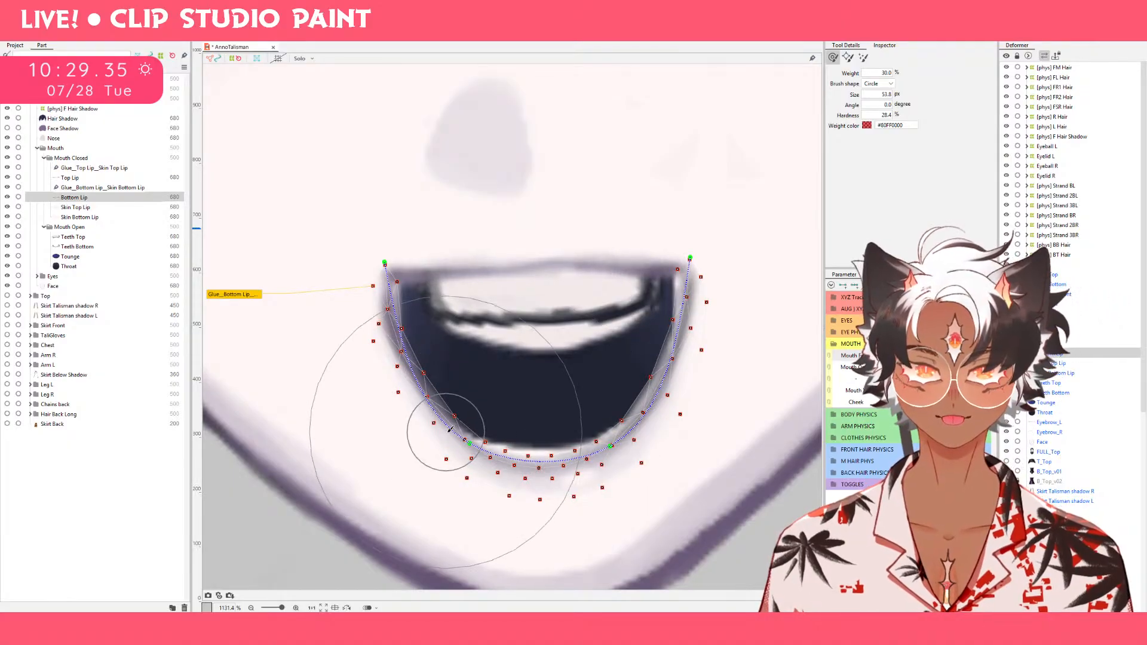
Push Bottom Lip's lower left and right curves outward and its middle further down to round the open smile.
{"action": "left_click_drag", "start_coordinate": [452, 437], "coordinate": [436, 455]}
{"action": "mouse_move", "coordinate": [640, 428]}
{"action": "left_mouse_down"}
{"action": "mouse_move", "coordinate": [648, 442]}
{"action": "mouse_move", "coordinate": [550, 461]}
{"action": "mouse_move", "coordinate": [550, 480]}
{"action": "left_mouse_up"}
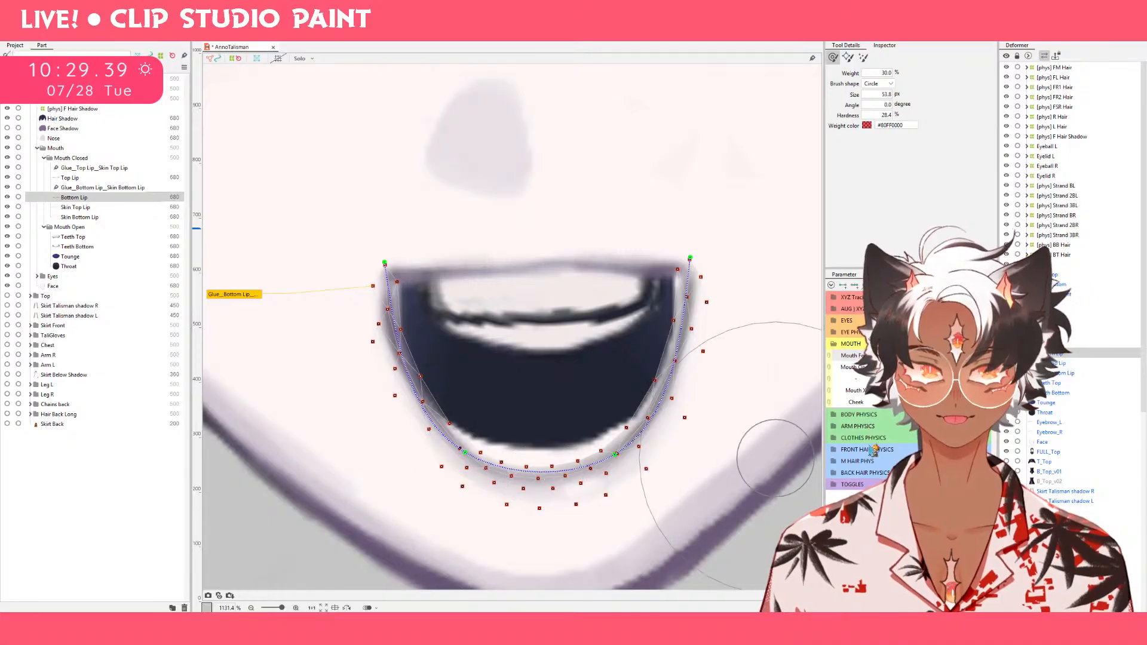
{"action": "mouse_move", "coordinate": [951, 358]}
{"action": "left_mouse_down"}
{"action": "mouse_move", "coordinate": [921, 370]}
{"action": "mouse_move", "coordinate": [952, 358]}
{"action": "left_mouse_up"}
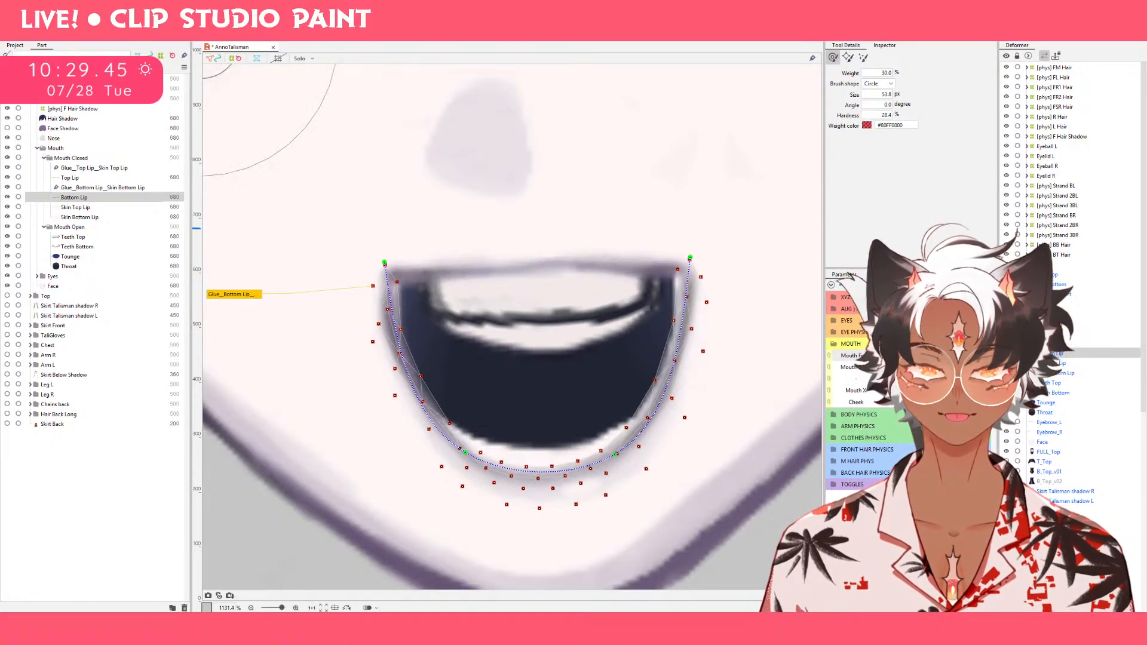
Select Top Lip and move the whole mesh up slightly in the open smile.
{"action": "left_click", "coordinate": [87, 180]}
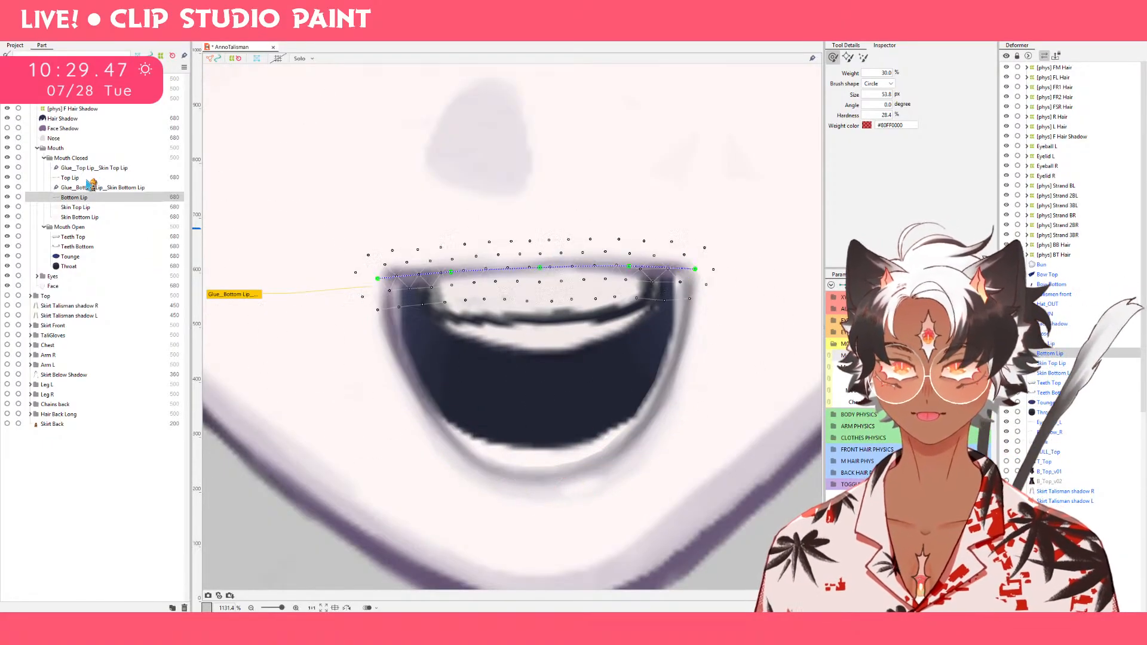
{"action": "left_click", "coordinate": [87, 178]}
{"action": "key", "text": "v"}
{"action": "left_click_drag", "start_coordinate": [535, 272], "coordinate": [535, 270]}
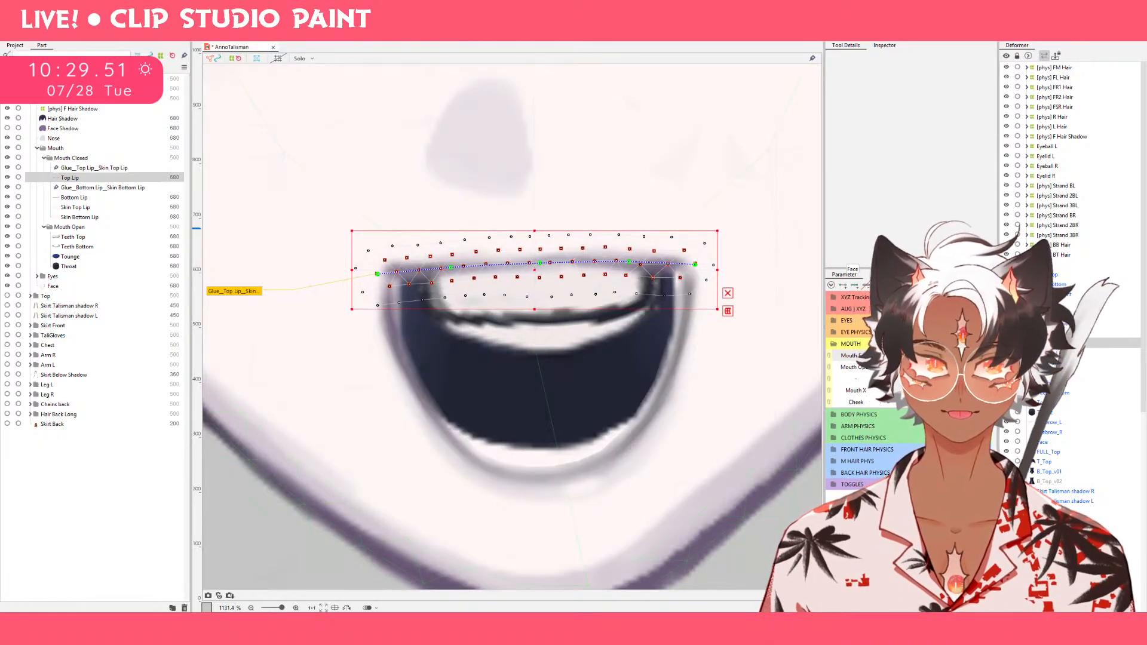
{"action": "mouse_move", "coordinate": [959, 356]}
{"action": "left_mouse_down"}
{"action": "mouse_move", "coordinate": [884, 356]}
{"action": "mouse_move", "coordinate": [960, 356]}
{"action": "left_mouse_up"}
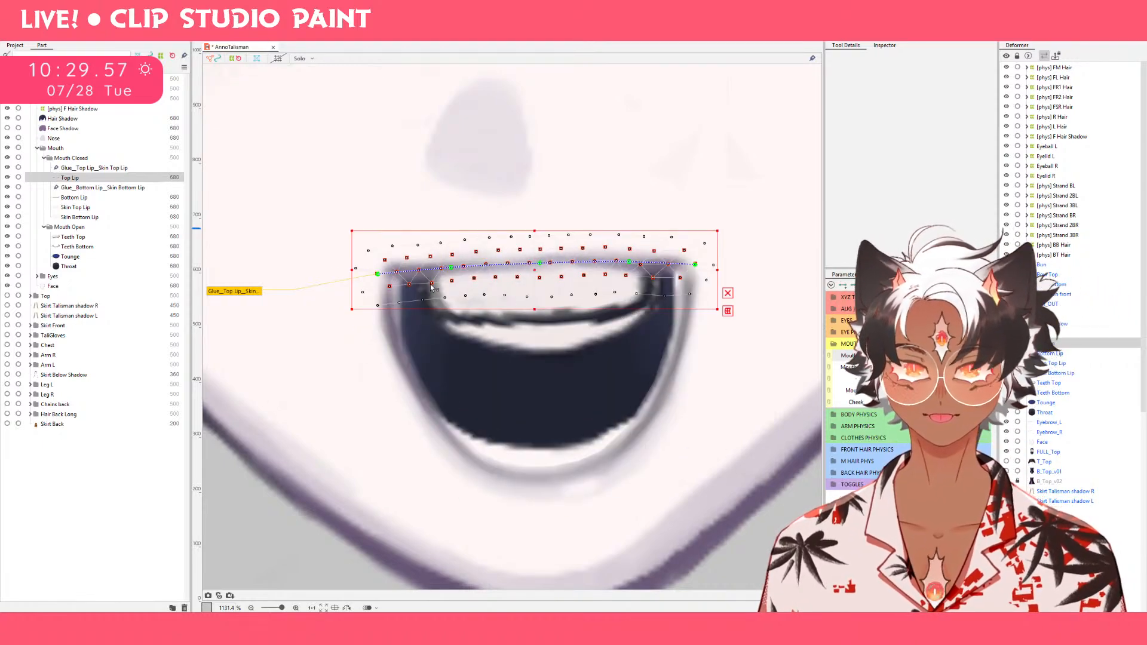
Select Throat and move it down to fill the bottom of the mouth in the rounded, down-curved open-mouth keyform.
{"action": "left_click", "coordinate": [119, 261]}
{"action": "left_click", "coordinate": [120, 269]}
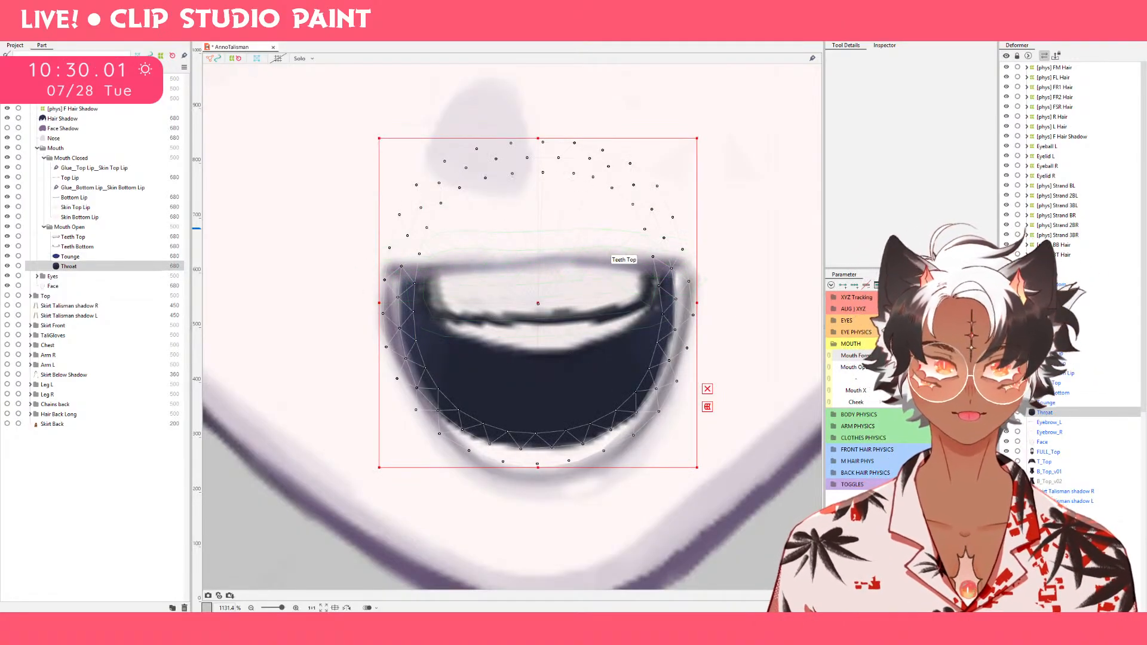
{"action": "left_click_drag", "start_coordinate": [960, 356], "coordinate": [884, 355]}
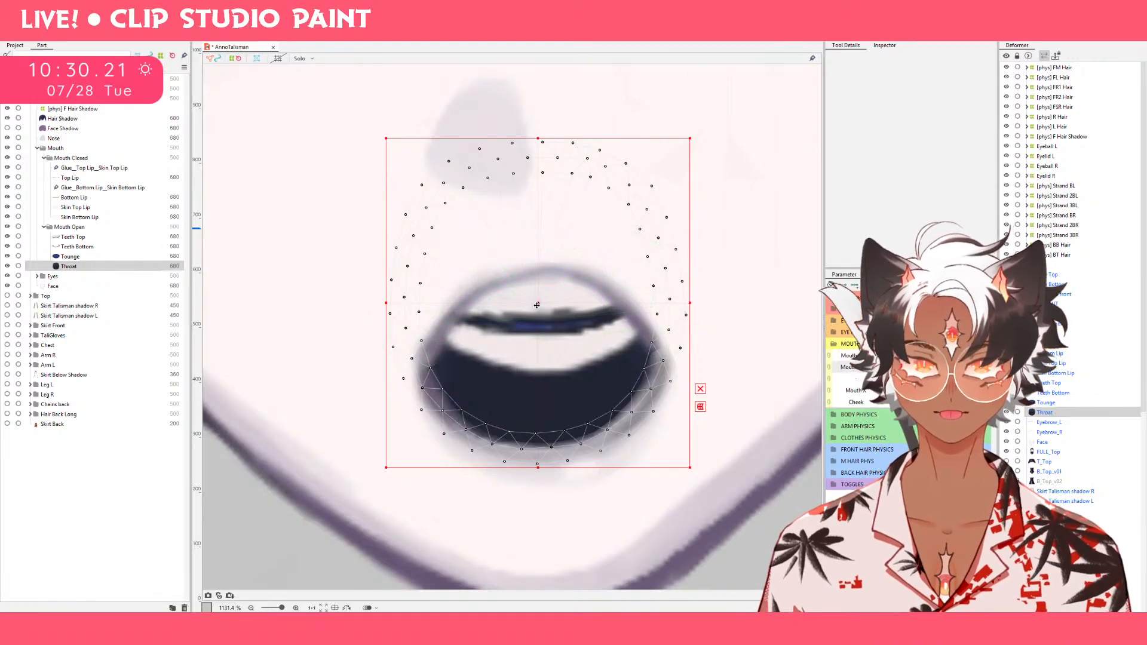
{"action": "left_click_drag", "start_coordinate": [536, 306], "coordinate": [542, 311]}
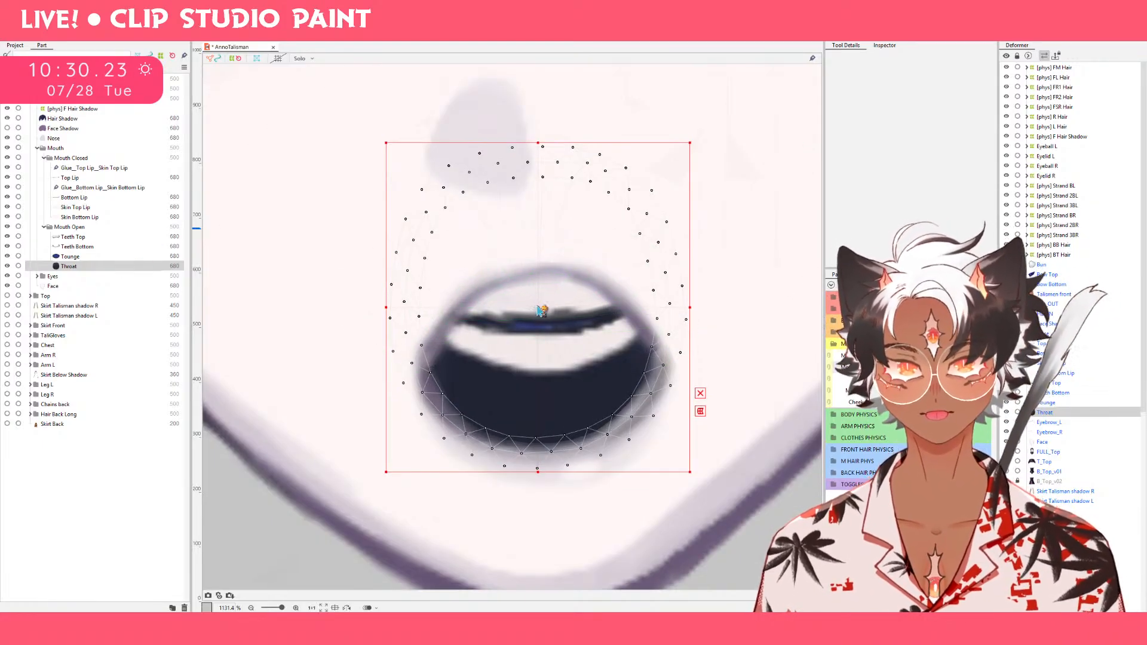
{"action": "key", "text": "Down"}
{"action": "key", "text": "Down"}
{"action": "key", "text": "Down"}
{"action": "key", "text": "Down"}
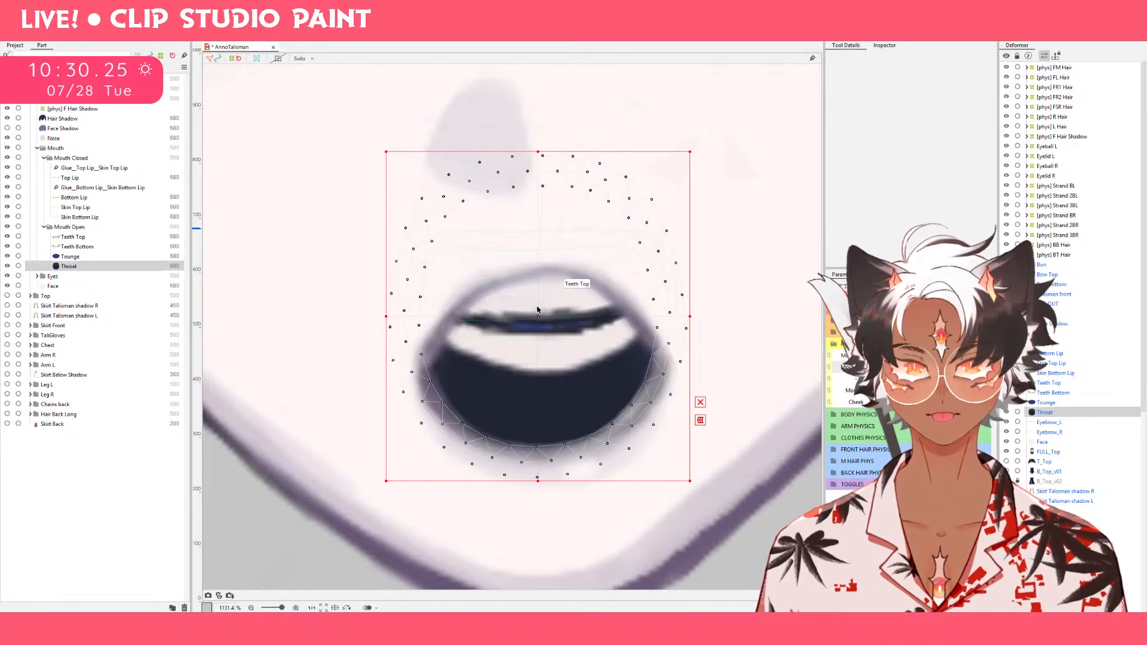
{"action": "key", "text": "Down"}
{"action": "key", "text": "Down"}
{"action": "key", "text": "Down"}
{"action": "key", "text": "Down"}
{"action": "key", "text": "Down"}
{"action": "key", "text": "Down"}
{"action": "key", "text": "Down"}
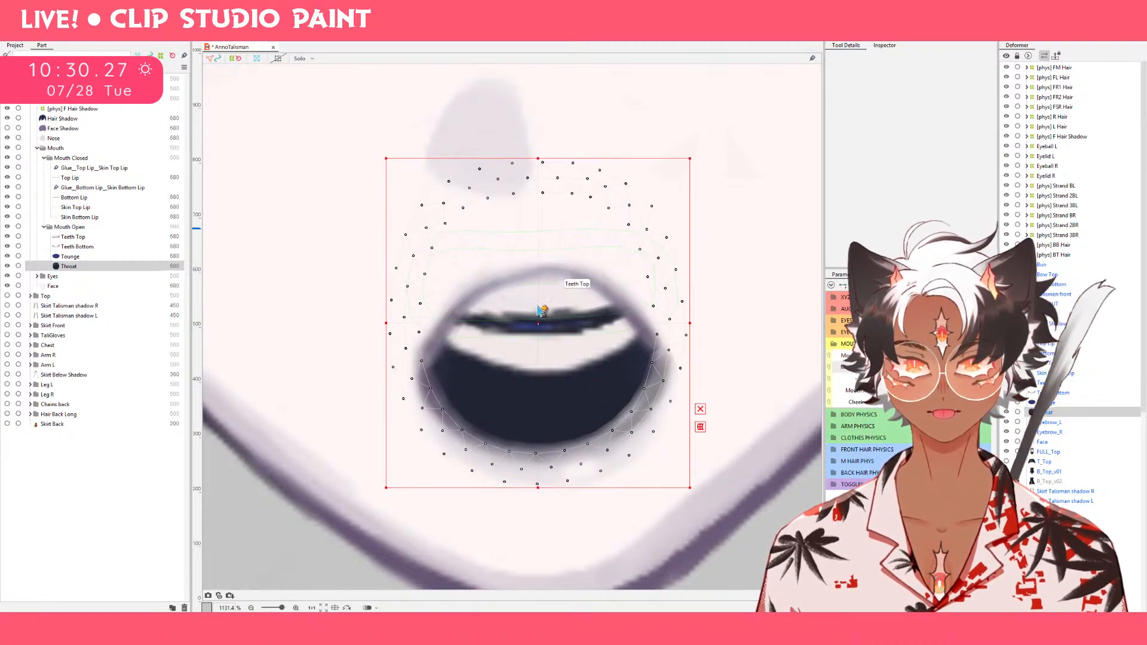
{"action": "key", "text": "Down"}
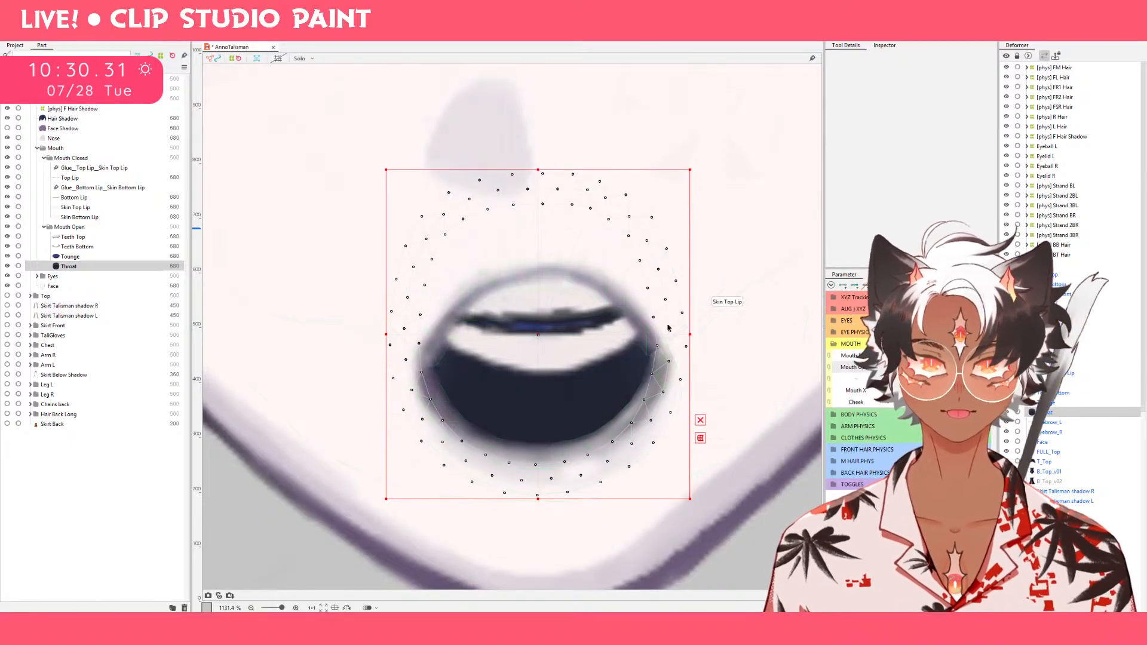
{"action": "key", "text": "Down"}
{"action": "key", "text": "Down"}
{"action": "key", "text": "Down"}
{"action": "key", "text": "Down"}
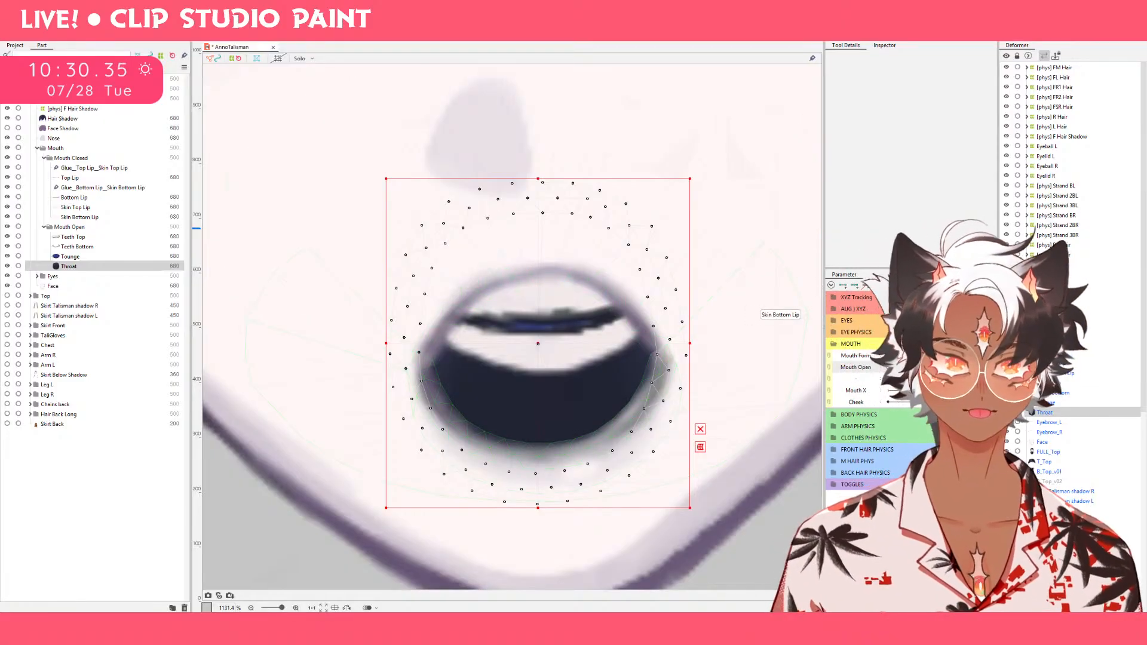
Switch Mouth Form to the wide open smile and move Throat down until it fills the gap above Bottom Lip.
{"action": "left_click", "coordinate": [960, 355]}
{"action": "key", "text": "Down"}
{"action": "key", "text": "Down"}
{"action": "key", "text": "Down"}
{"action": "key", "text": "Down"}
{"action": "key", "text": "Down"}
{"action": "key", "text": "Down"}
{"action": "key", "text": "Down"}
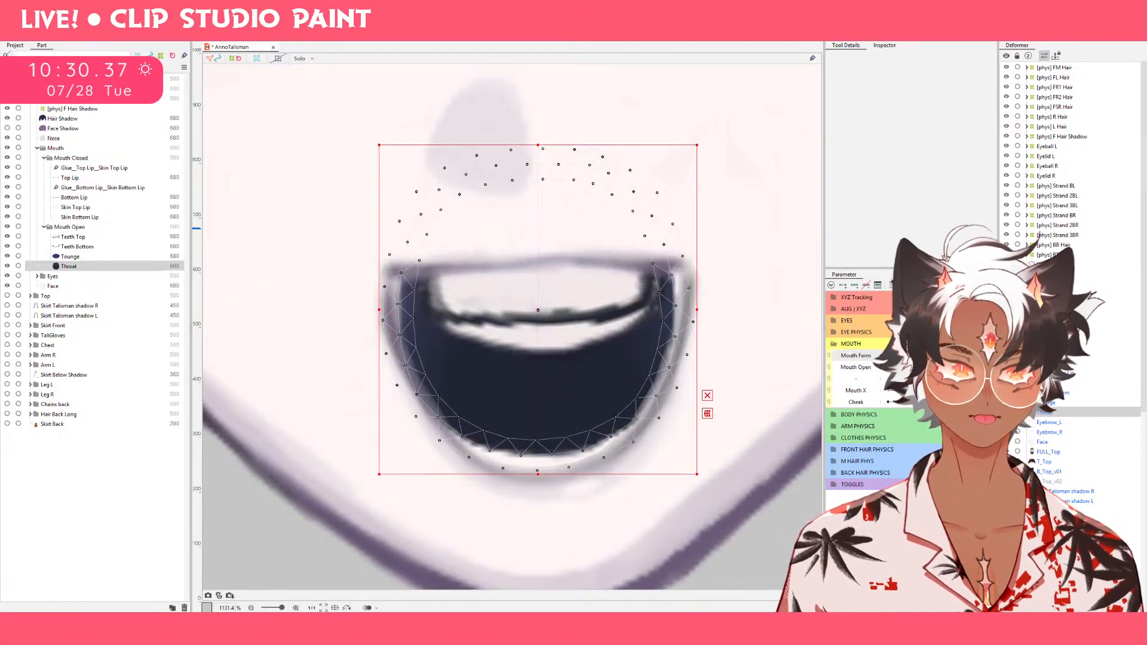
{"action": "key", "text": "Down"}
{"action": "key", "text": "Down"}
{"action": "key", "text": "Down"}
{"action": "key", "text": "Down"}
{"action": "key", "text": "Down"}
{"action": "key", "text": "Down"}
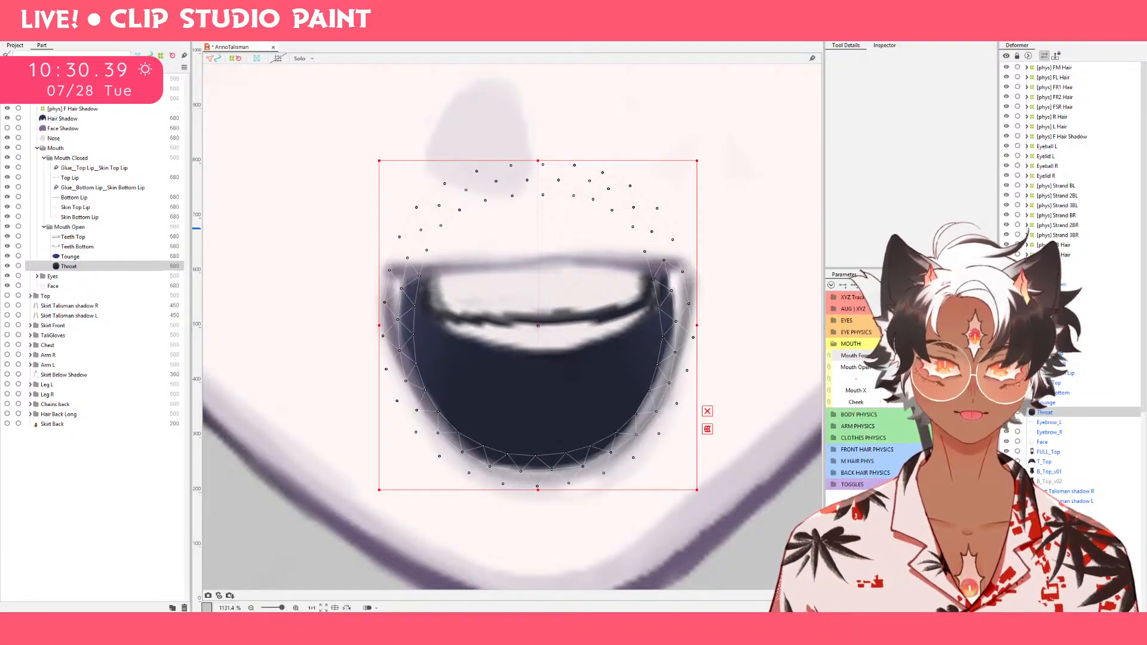
{"action": "key", "text": "Down"}
{"action": "key", "text": "Down"}
{"action": "key", "text": "Down"}
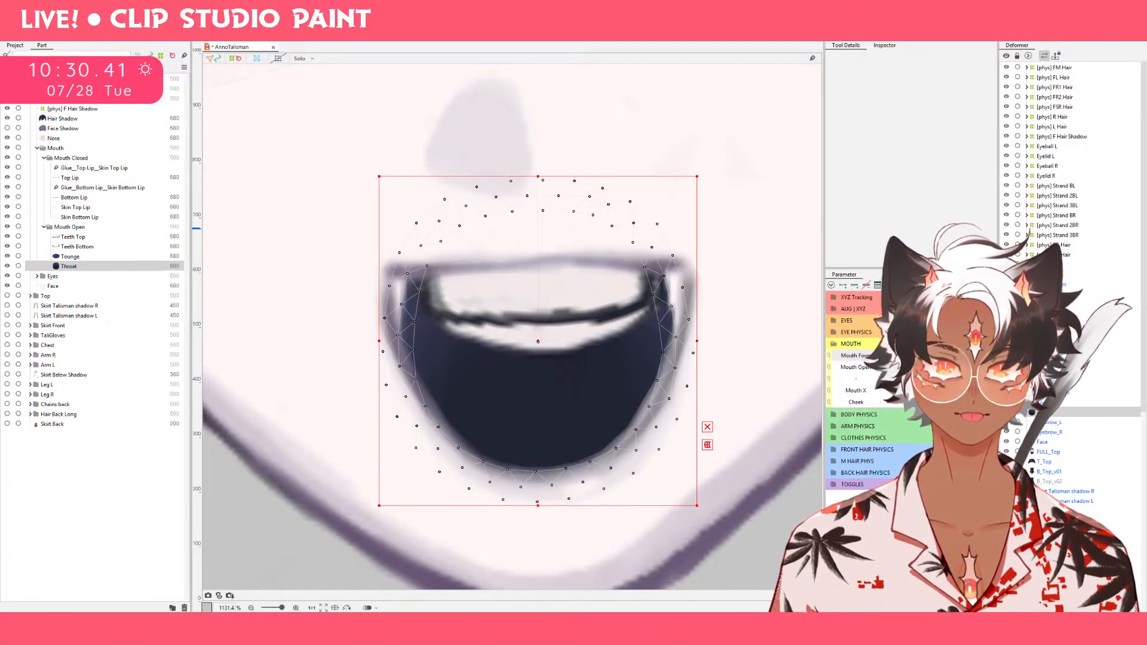
Close the mouth in the wider lip shape and lower Throat in that keyform to match its open-mouth height.
{"action": "left_click_drag", "start_coordinate": [980, 356], "coordinate": [950, 355]}
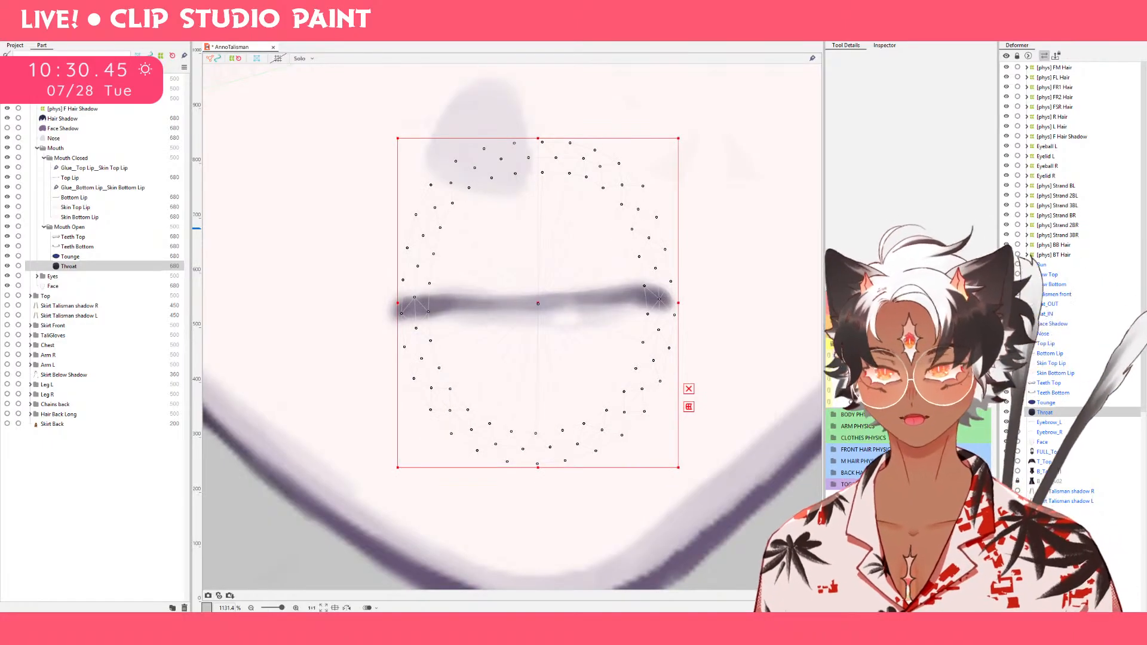
{"action": "key", "text": "Down"}
{"action": "key", "text": "Down"}
{"action": "key", "text": "Down"}
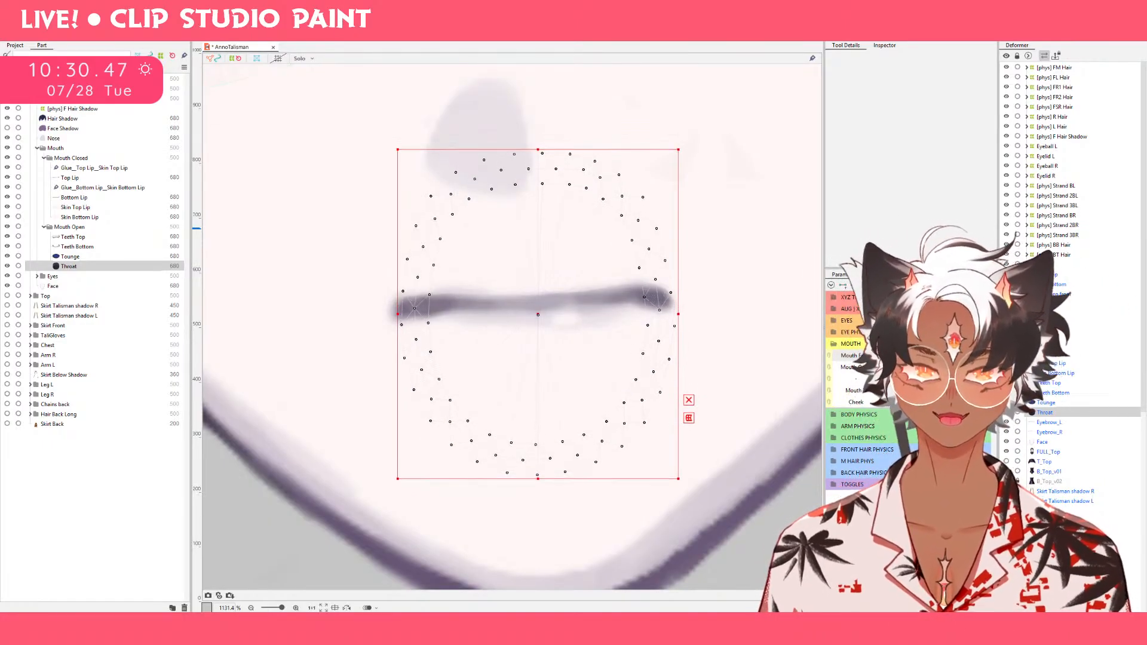
{"action": "key", "text": "Down"}
{"action": "key", "text": "Down"}
{"action": "key", "text": "Down"}
{"action": "key", "text": "Down"}
{"action": "key", "text": "Down"}
{"action": "key", "text": "Down"}
{"action": "key", "text": "Down"}
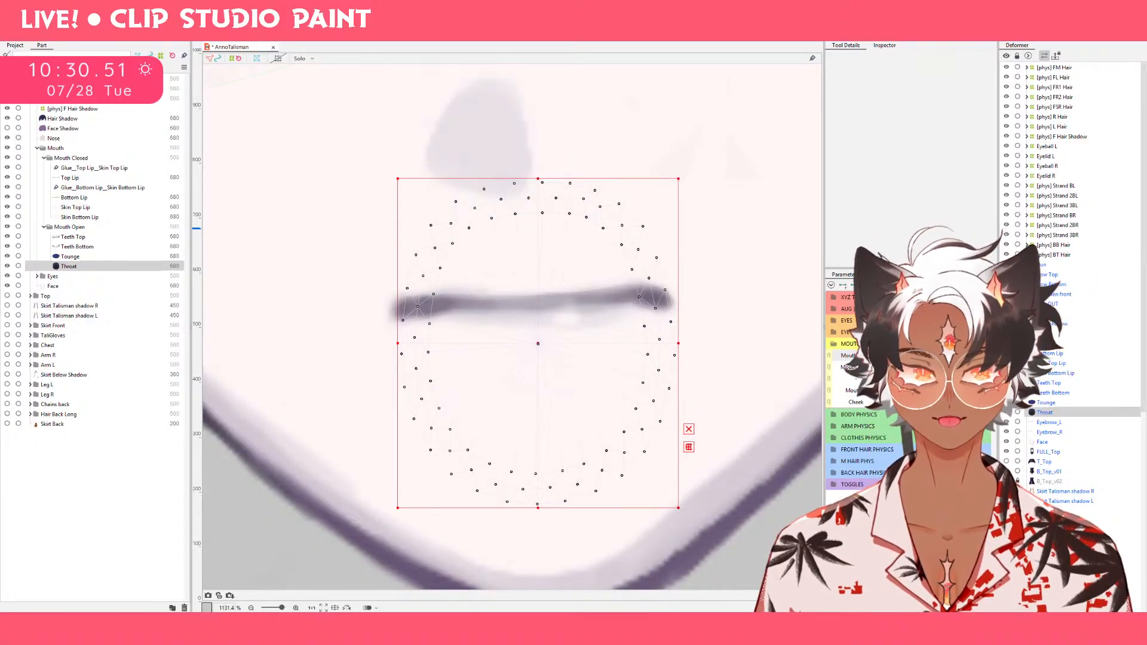
Lower Throat by the same amount in the narrower, down-curved closed-mouth keyform, and return to the wide open smile.
{"action": "left_click", "coordinate": [932, 368]}
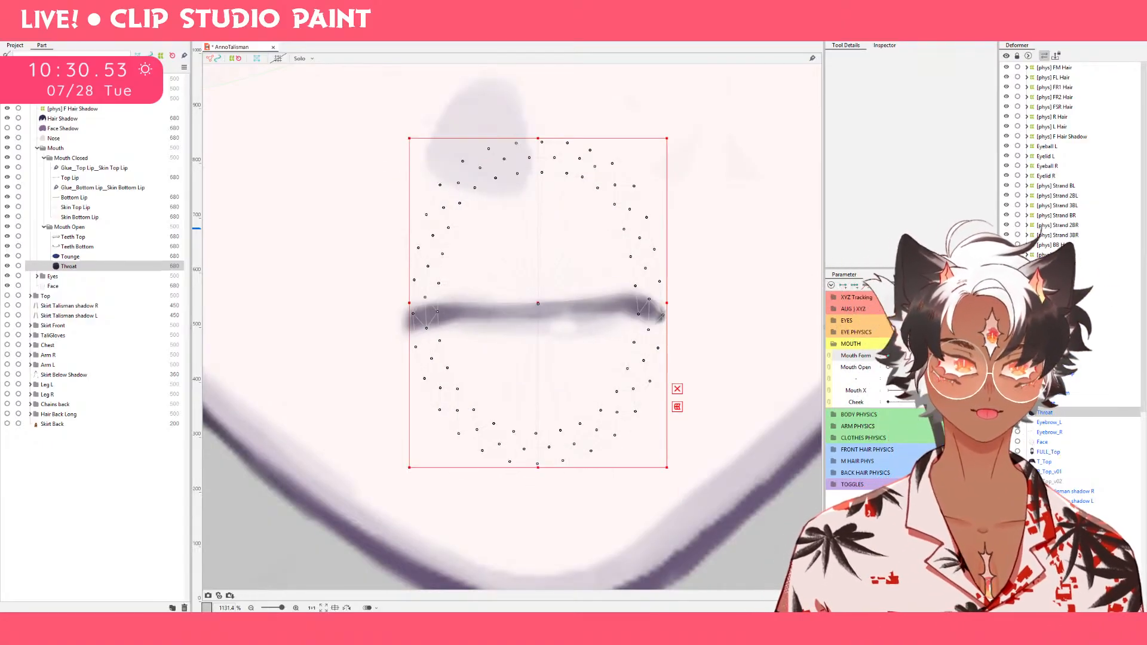
{"action": "key", "text": "Down"}
{"action": "key", "text": "Down"}
{"action": "key", "text": "Down"}
{"action": "key", "text": "Down"}
{"action": "key", "text": "Down"}
{"action": "key", "text": "Down"}
{"action": "key", "text": "Down"}
{"action": "key", "text": "Down"}
{"action": "key", "text": "Down"}
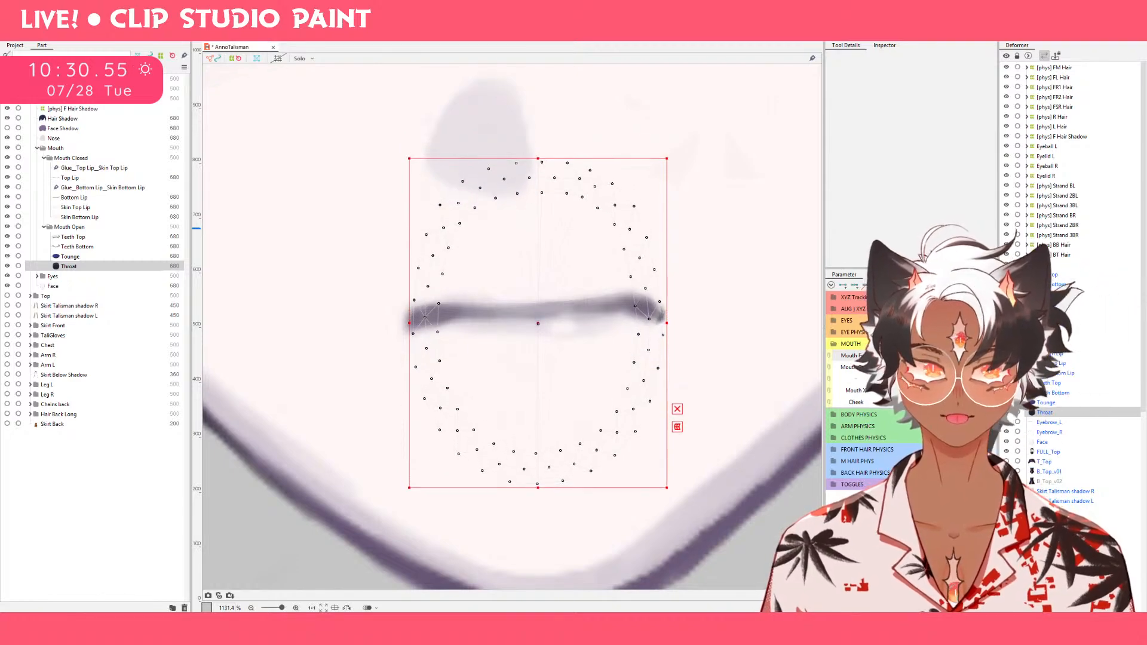
{"action": "key", "text": "Down"}
{"action": "key", "text": "Down"}
{"action": "key", "text": "Down"}
{"action": "key", "text": "Down"}
{"action": "key", "text": "Down"}
{"action": "key", "text": "Down"}
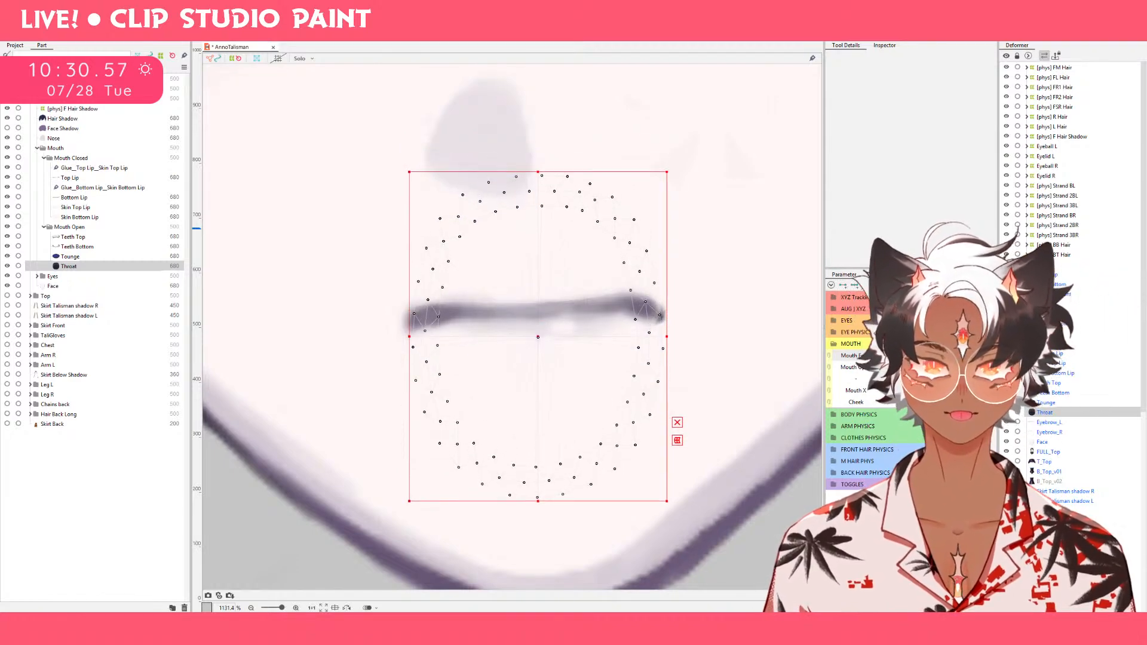
{"action": "key", "text": "Down"}
{"action": "key", "text": "Down"}
{"action": "key", "text": "Down"}
{"action": "left_click_drag", "start_coordinate": [932, 367], "coordinate": [1079, 364]}
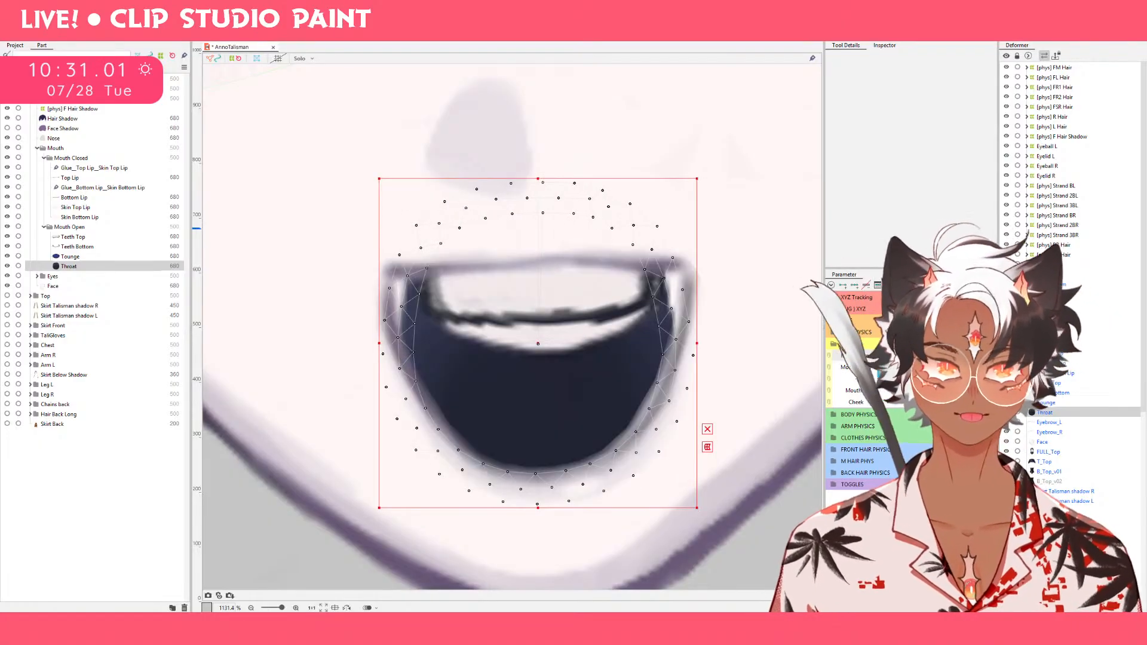
Close the mouth, change Mouth Form to the narrower shape, and reopen it to the rounded open-mouth keyform.
{"action": "left_click", "coordinate": [911, 367]}
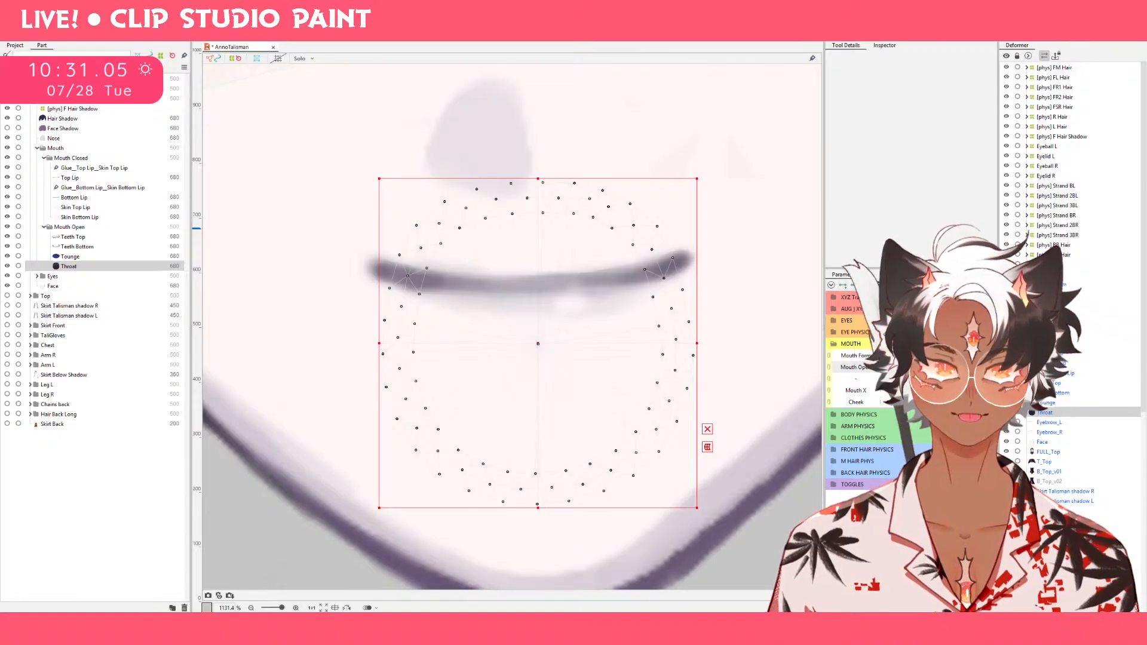
{"action": "left_click", "coordinate": [945, 355]}
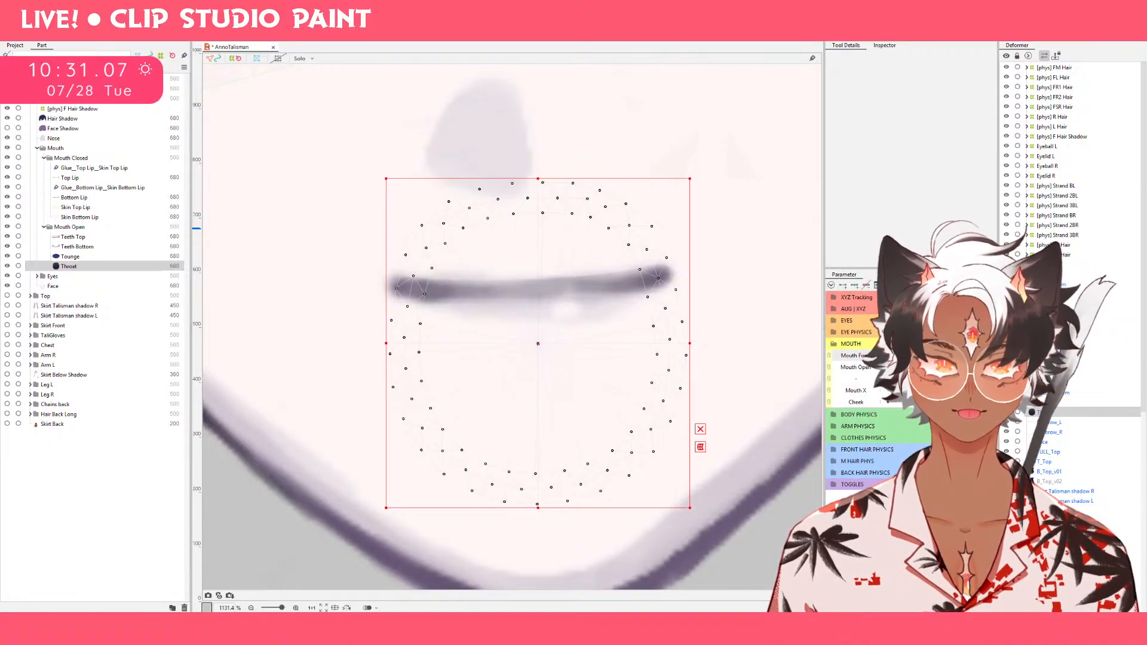
{"action": "left_click", "coordinate": [980, 367]}
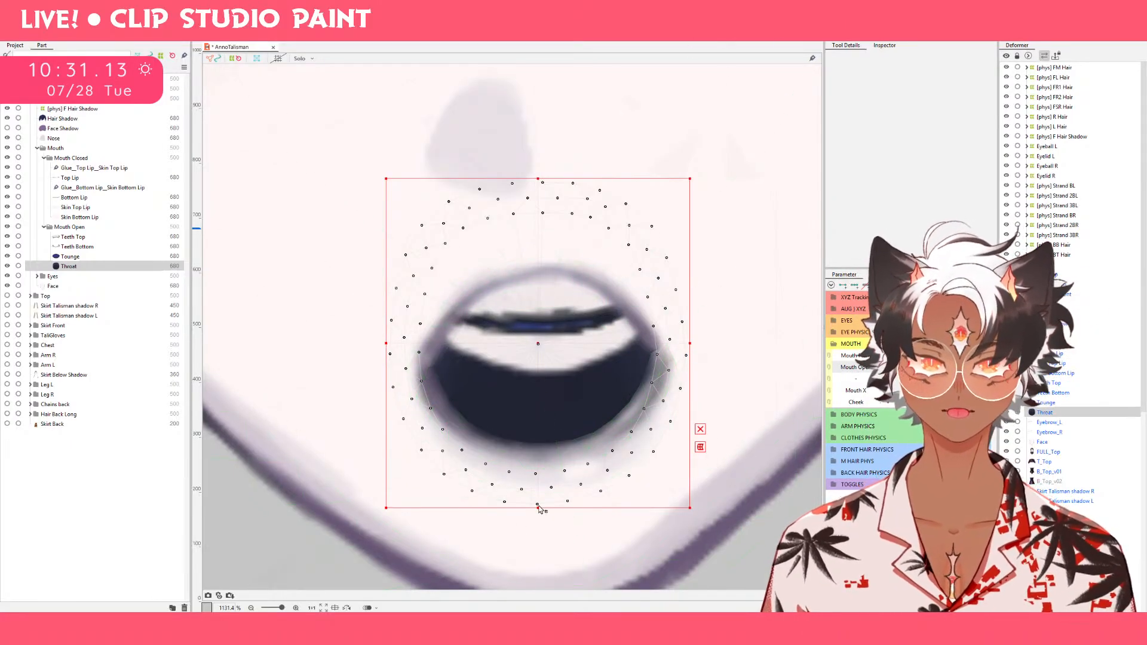
Try raising Throat's lower edge and pushing its sides outward with the deform brush in the rounded open-mouth keyform.
{"action": "left_click_drag", "start_coordinate": [538, 508], "coordinate": [539, 501]}
{"action": "key", "text": "ctrl+z"}
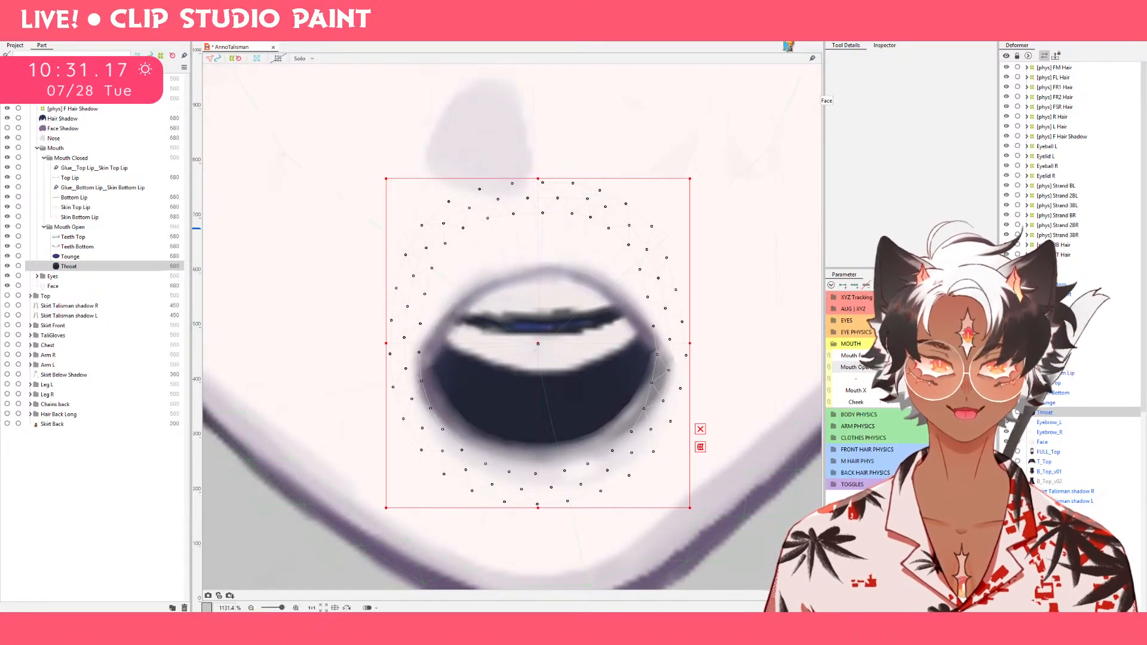
{"action": "left_click", "coordinate": [774, 40]}
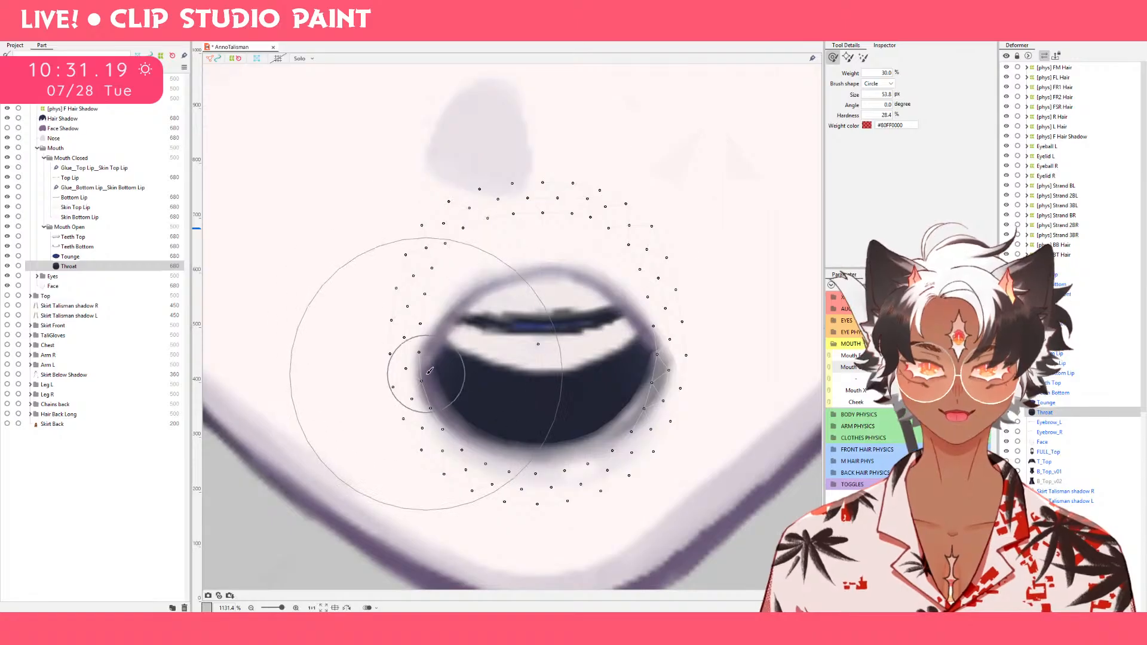
{"action": "left_click_drag", "start_coordinate": [416, 374], "coordinate": [404, 375]}
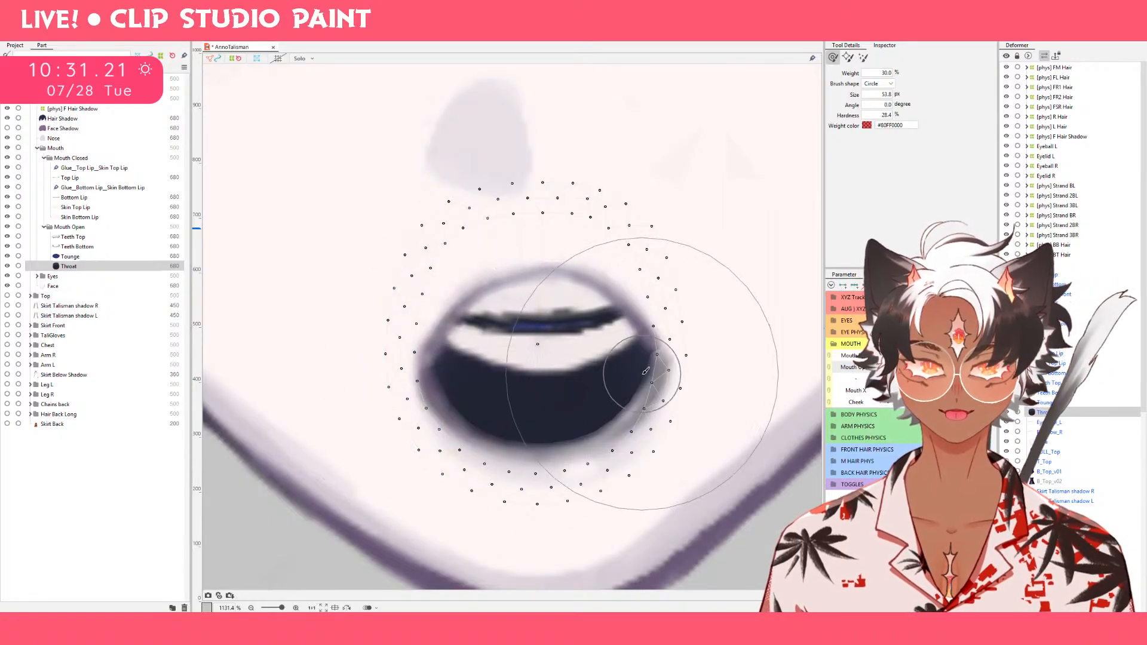
{"action": "left_click_drag", "start_coordinate": [639, 378], "coordinate": [674, 377]}
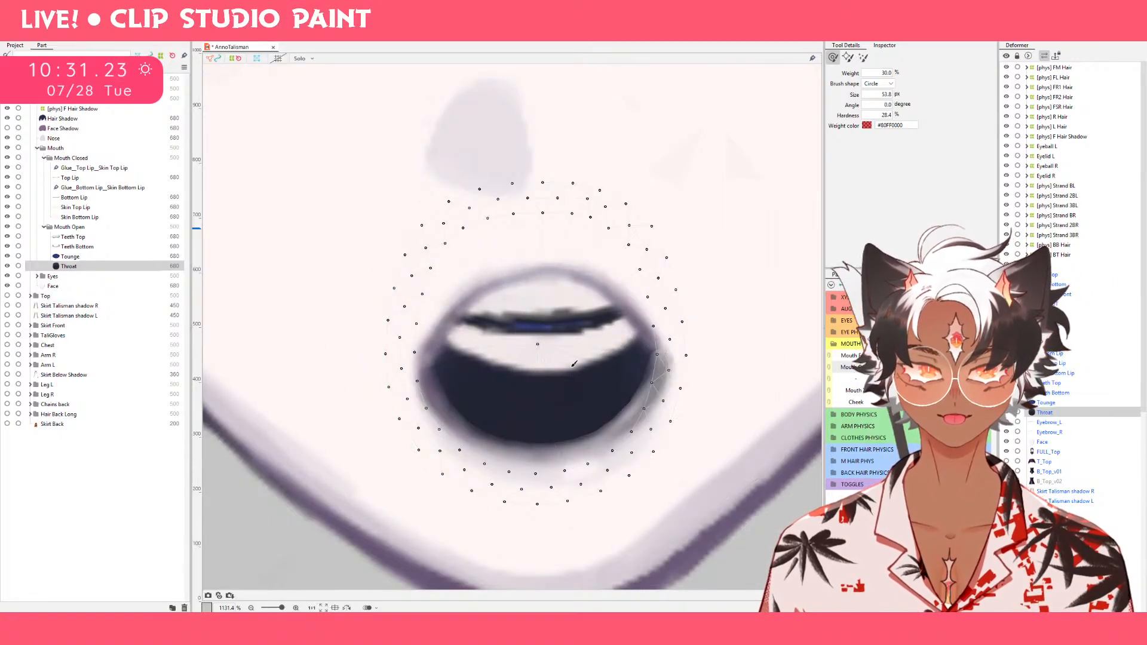
{"action": "key", "text": "ctrl+z"}
{"action": "key", "text": "ctrl+z"}
Reduce the deform brush to 29.7 px and nudge Throat's two sides outward in the rounded open-mouth keyform.
{"action": "left_click_drag", "start_coordinate": [543, 377], "coordinate": [490, 306]}
{"action": "left_click_drag", "start_coordinate": [489, 372], "coordinate": [440, 371]}
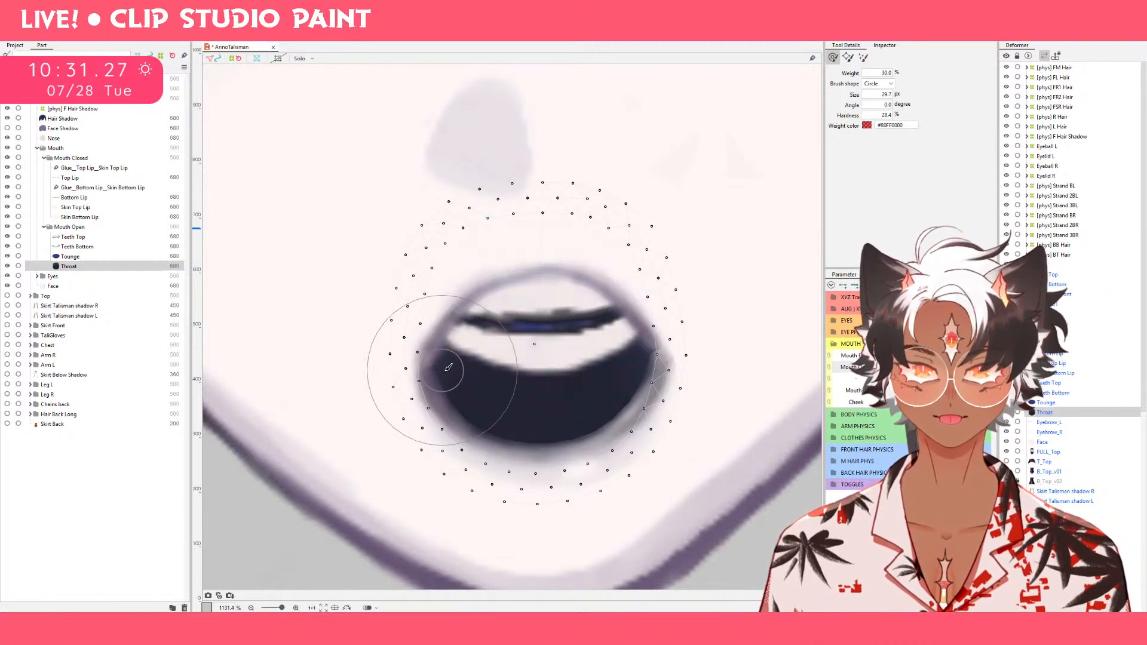
{"action": "left_click_drag", "start_coordinate": [602, 361], "coordinate": [659, 361]}
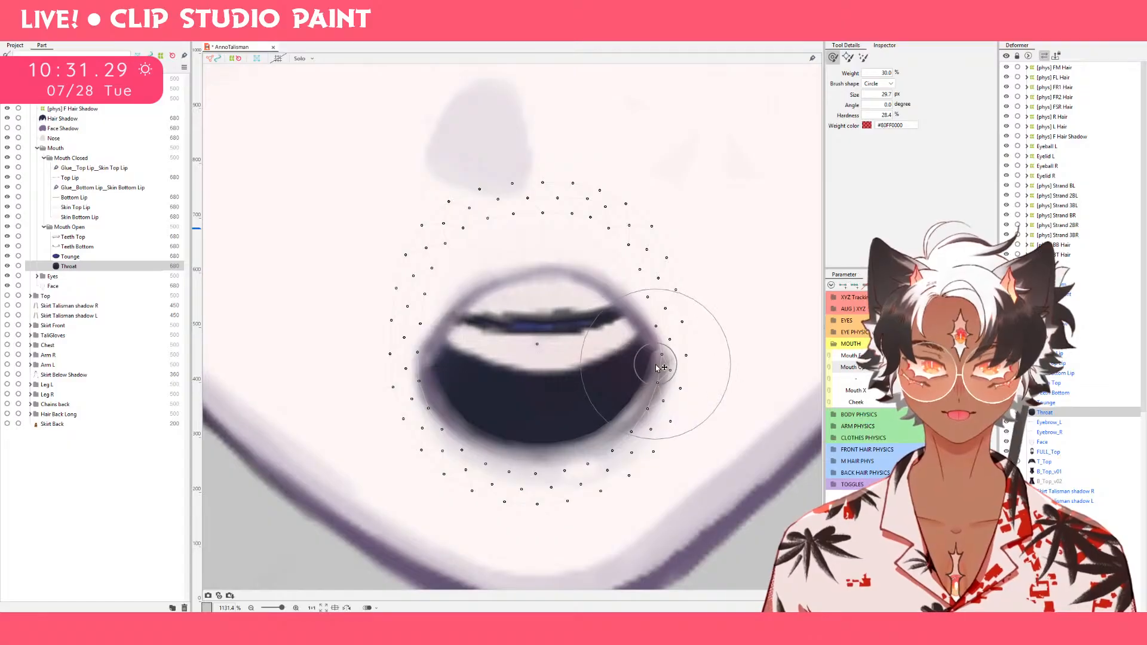
Switch to the wide open smile and push Throat's upper corners outward with a 40.6 px deform brush to fill the lip outline.
{"action": "left_click", "coordinate": [980, 355]}
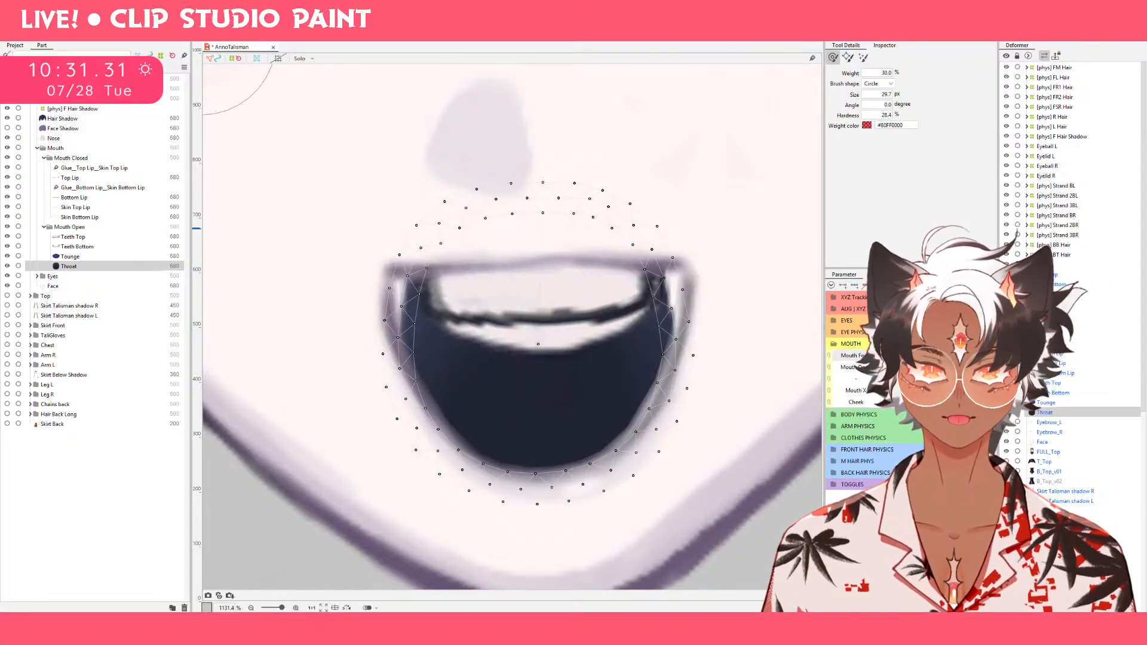
{"action": "left_click_drag", "start_coordinate": [536, 372], "coordinate": [545, 419]}
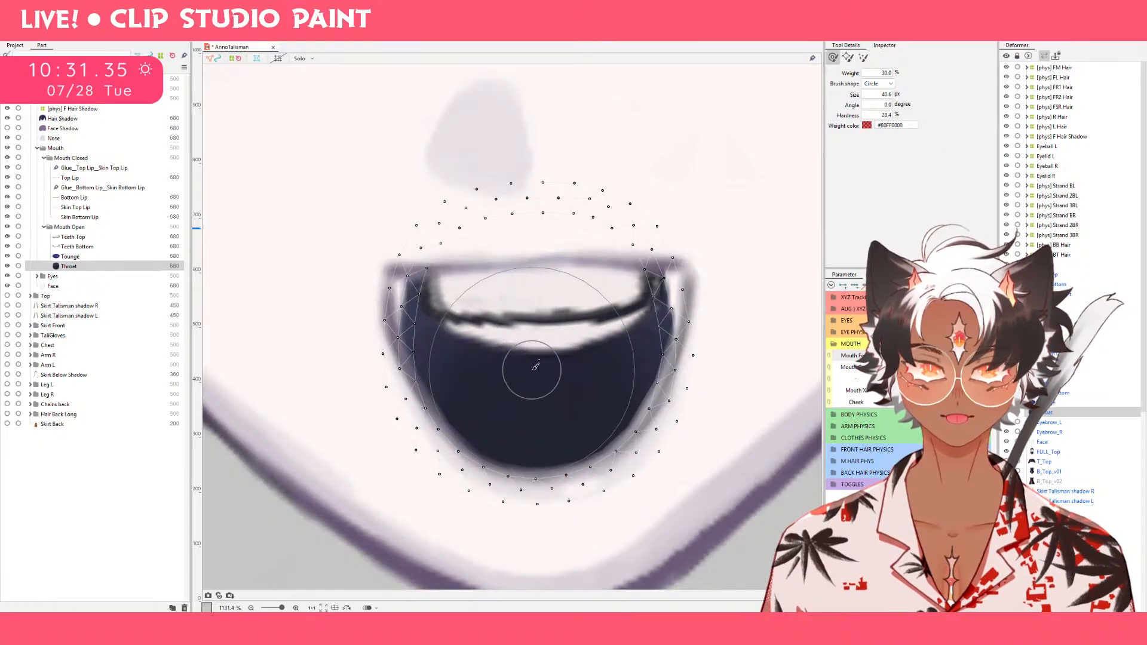
{"action": "left_click_drag", "start_coordinate": [516, 376], "coordinate": [481, 373]}
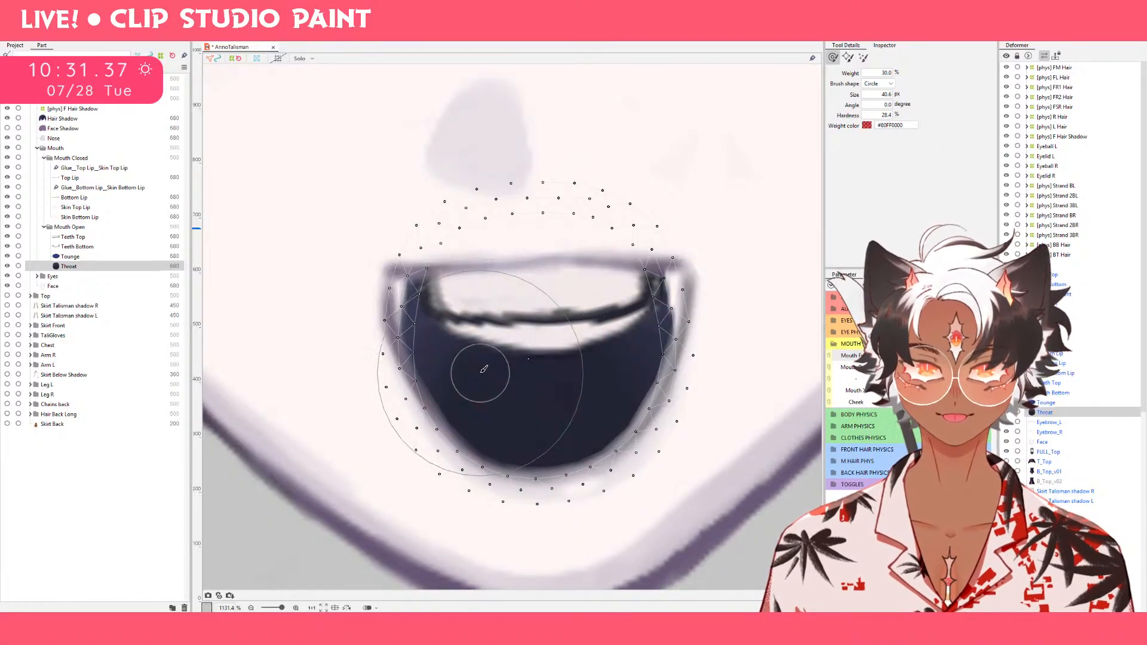
{"action": "left_click_drag", "start_coordinate": [483, 313], "coordinate": [350, 266]}
{"action": "left_click_drag", "start_coordinate": [642, 292], "coordinate": [743, 266]}
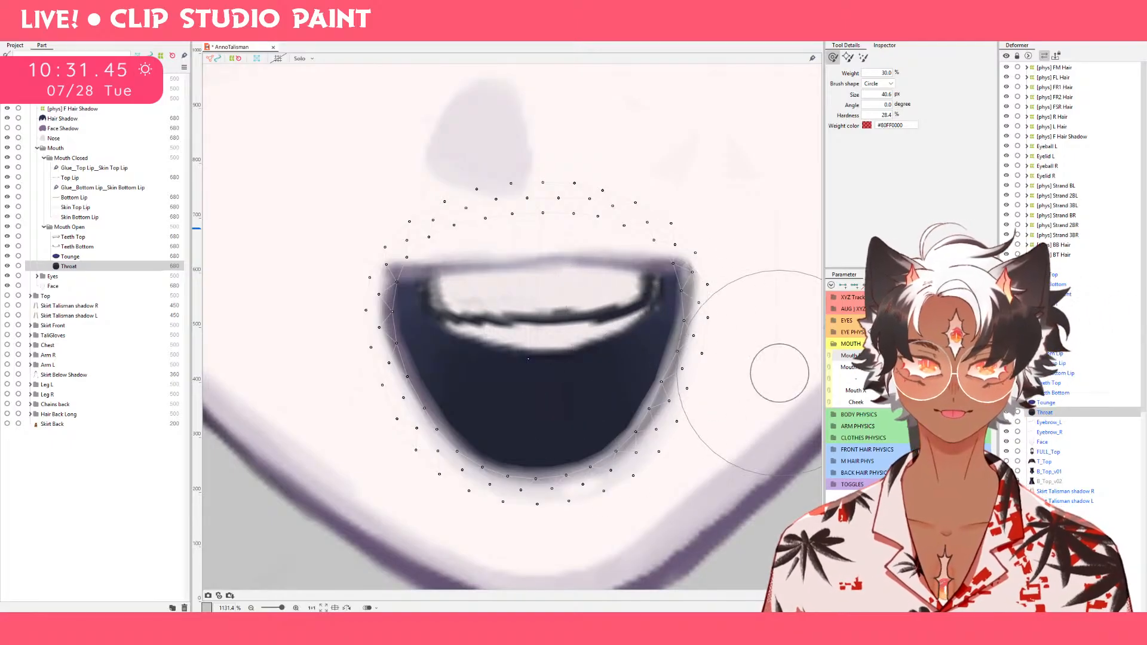
{"action": "mouse_move", "coordinate": [962, 368]}
{"action": "left_mouse_down"}
{"action": "mouse_move", "coordinate": [888, 368]}
{"action": "mouse_move", "coordinate": [962, 367]}
{"action": "mouse_move", "coordinate": [888, 368]}
{"action": "mouse_move", "coordinate": [896, 356]}
{"action": "mouse_move", "coordinate": [963, 368]}
{"action": "mouse_move", "coordinate": [897, 356]}
{"action": "mouse_move", "coordinate": [956, 355]}
{"action": "left_mouse_up"}
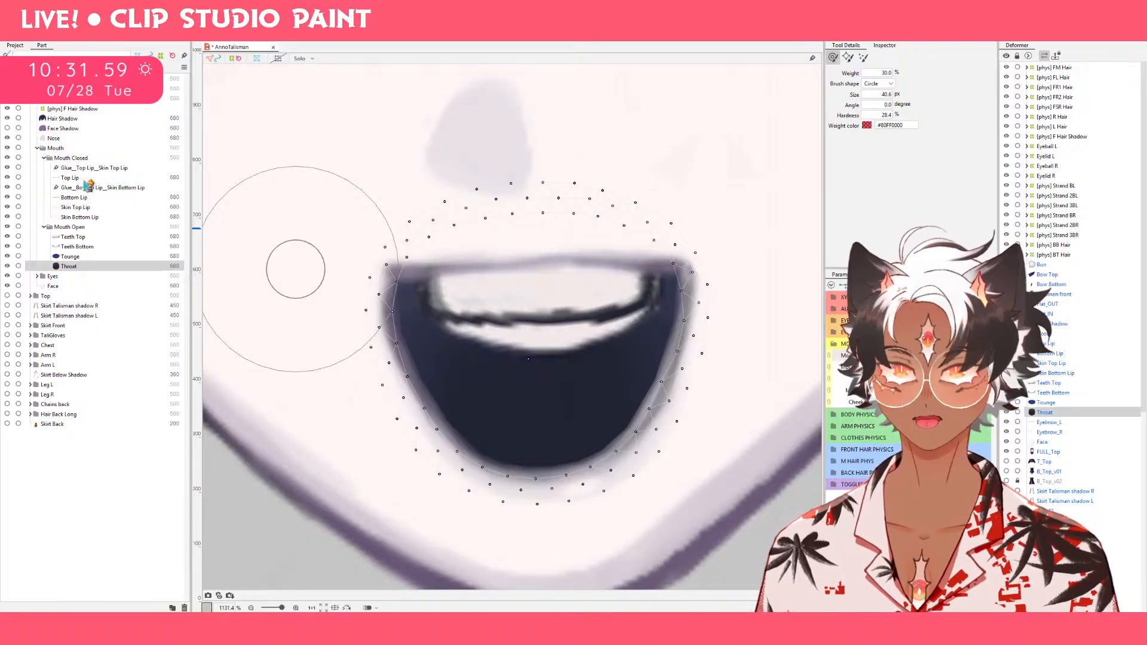
Select Top Lip, close the mouth, and set Mouth Form to the narrowest down-curved shape.
{"action": "left_click", "coordinate": [77, 178]}
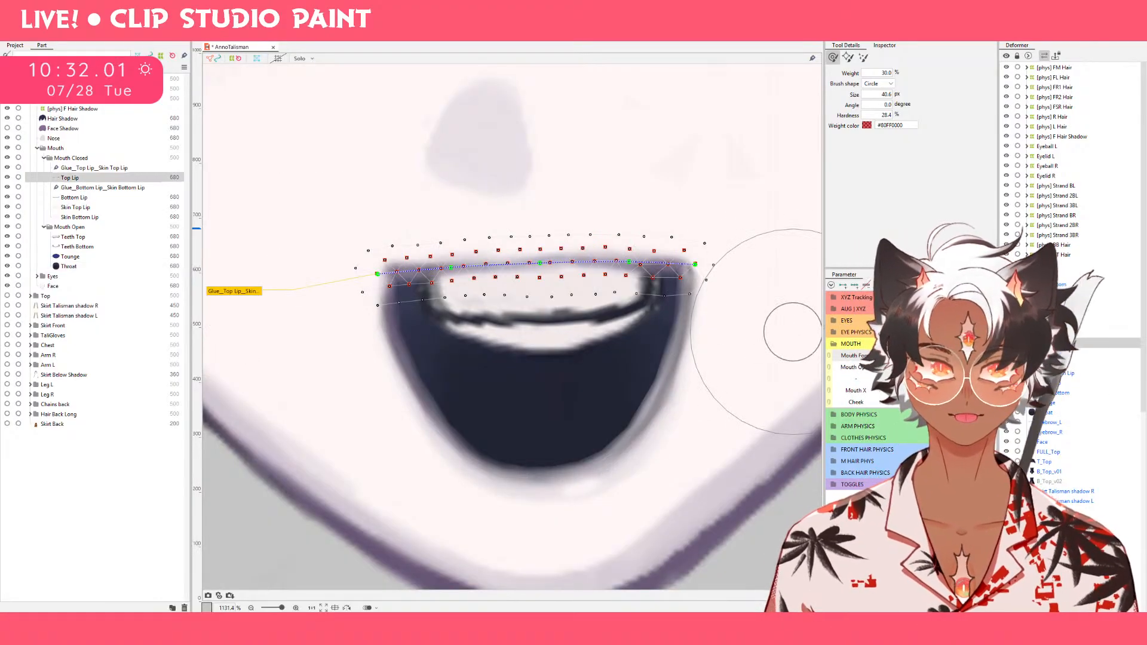
{"action": "left_click", "coordinate": [933, 379]}
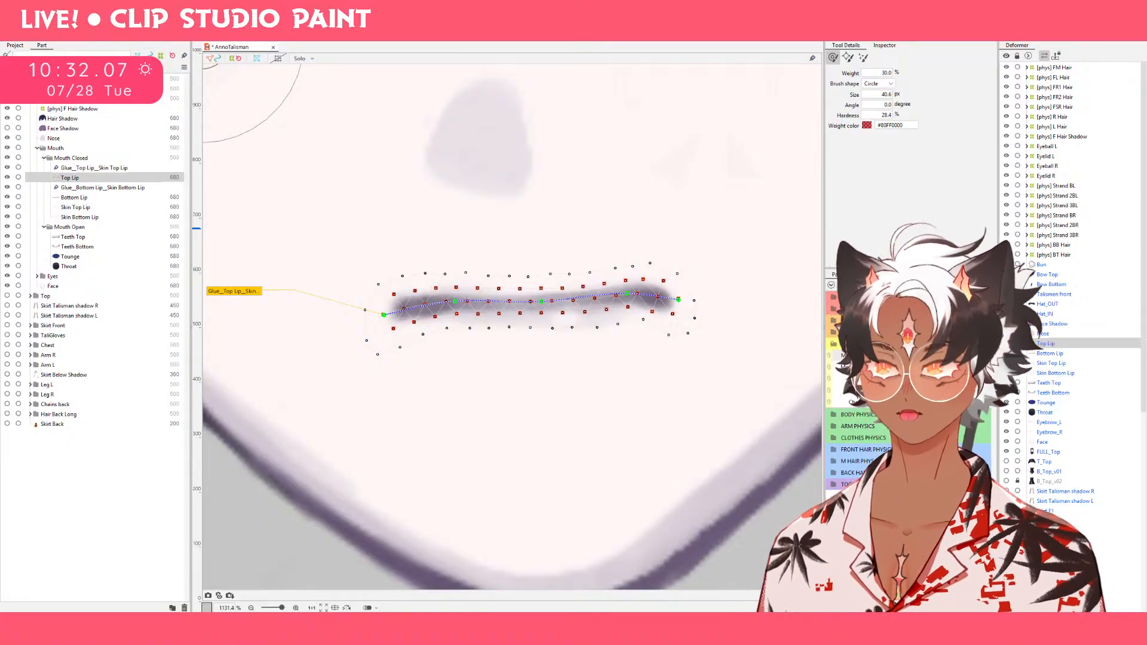
{"action": "left_click", "coordinate": [933, 356]}
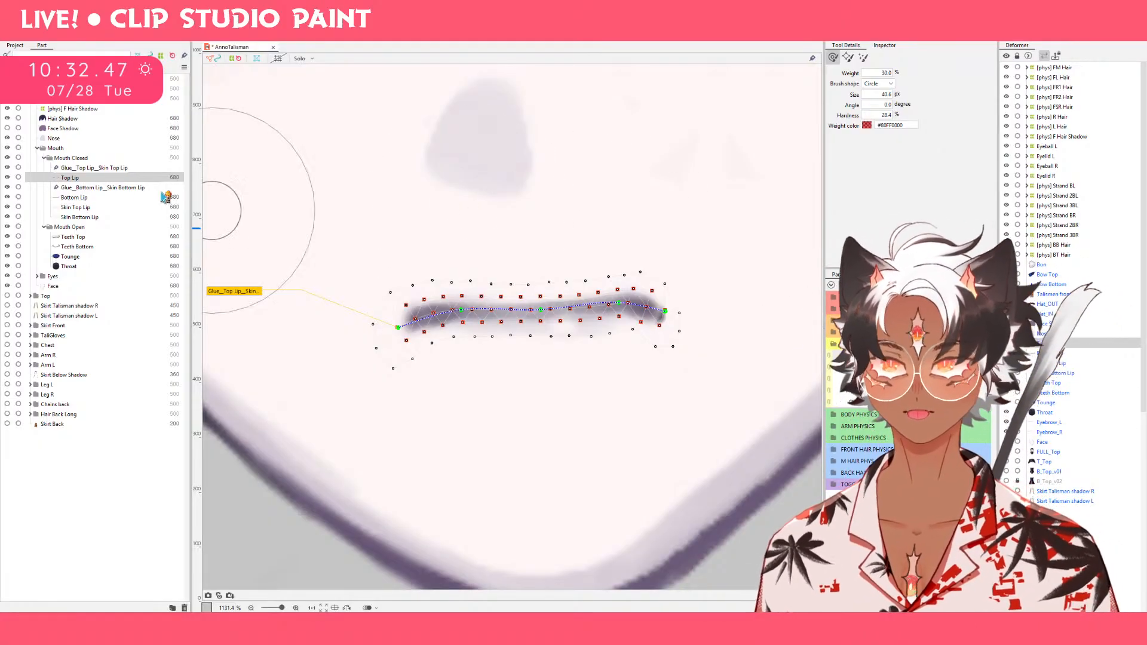
Add Bottom Lip to the selection and give both lips the wide smile's outline in the open-mouth keyform where the tongue shows.
{"action": "key", "text": "b"}
{"action": "key", "text": "b"}
{"action": "key", "text": "b"}
{"action": "left_click", "coordinate": [82, 198], "text": "ctrl"}
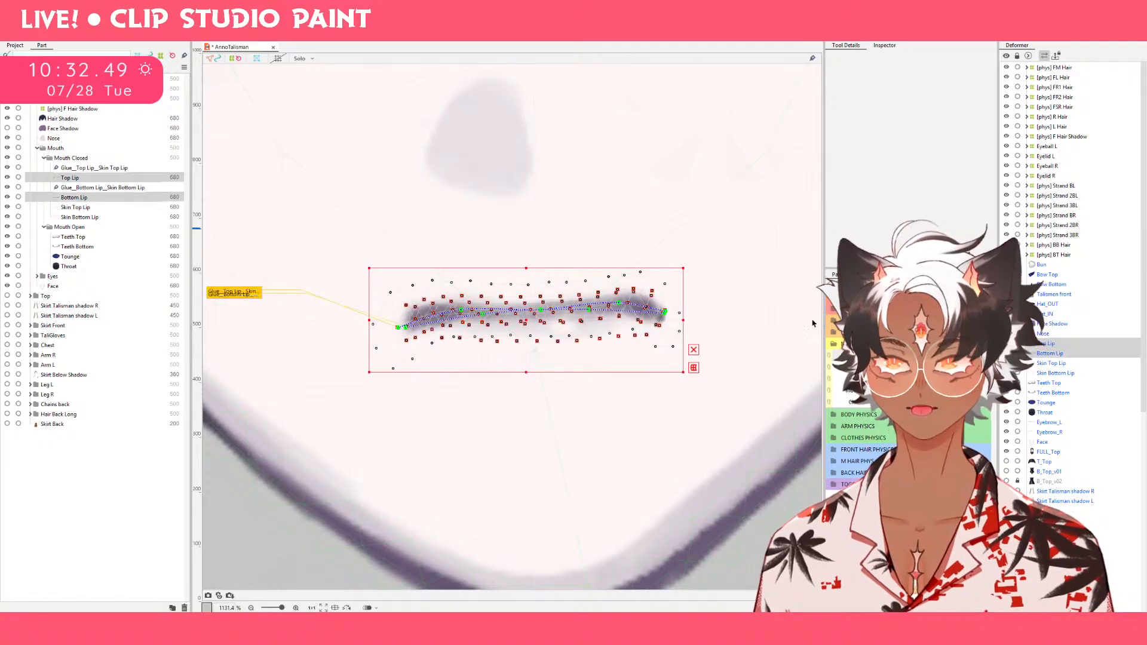
{"action": "left_click", "coordinate": [938, 365]}
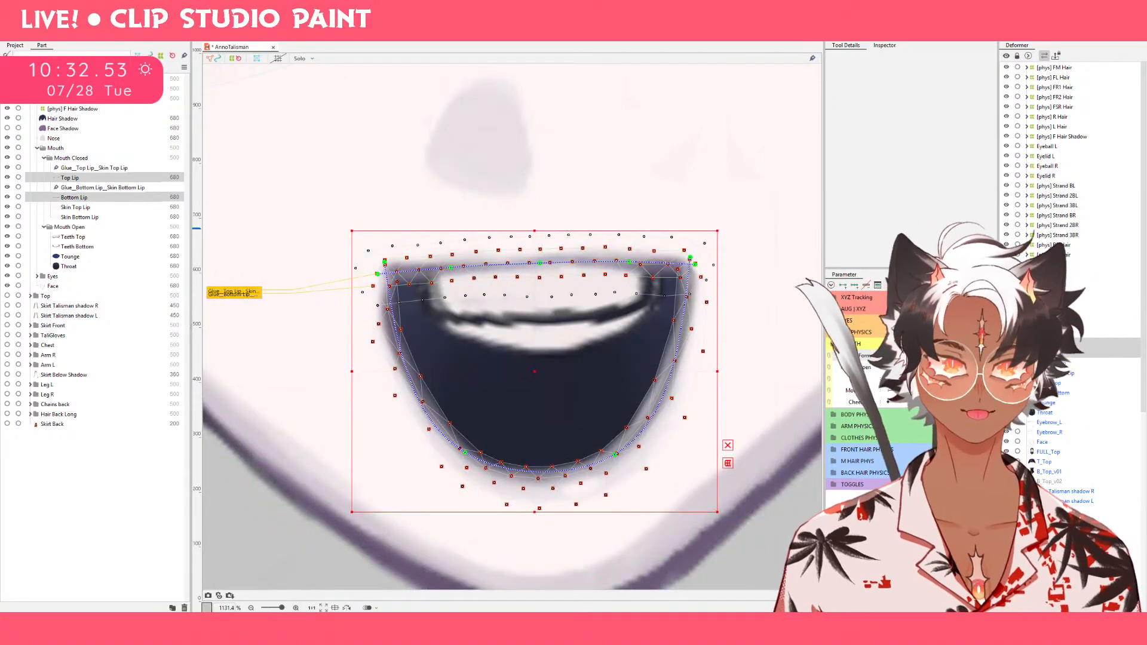
{"action": "left_click", "coordinate": [891, 367]}
{"action": "left_click", "coordinate": [938, 366]}
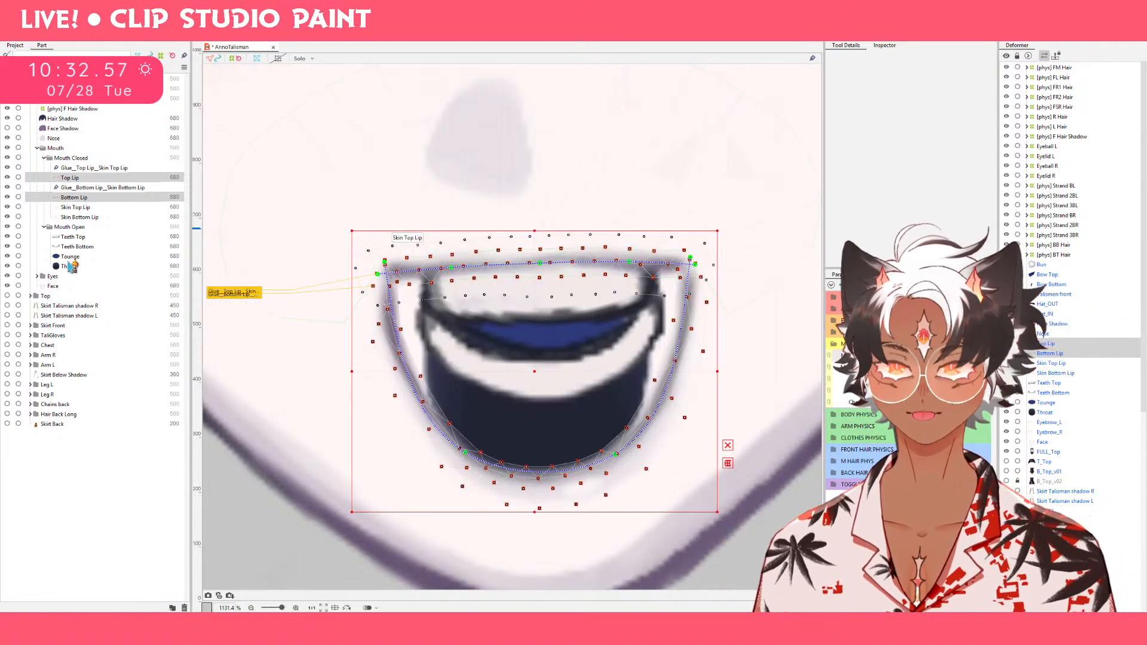
Select only Top Lip, dip its middle, and pull both corners inward and down to form a curved, downturned upper lip.
{"action": "left_click", "coordinate": [113, 179]}
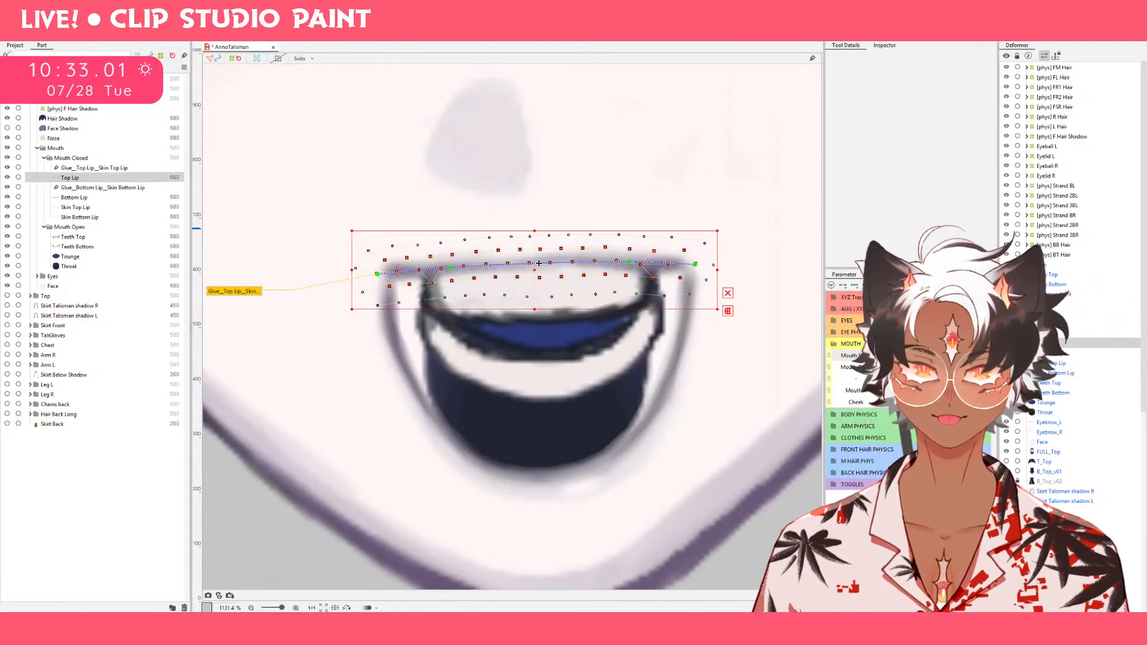
{"action": "left_click", "coordinate": [728, 295]}
{"action": "left_click_drag", "start_coordinate": [536, 265], "coordinate": [537, 276]}
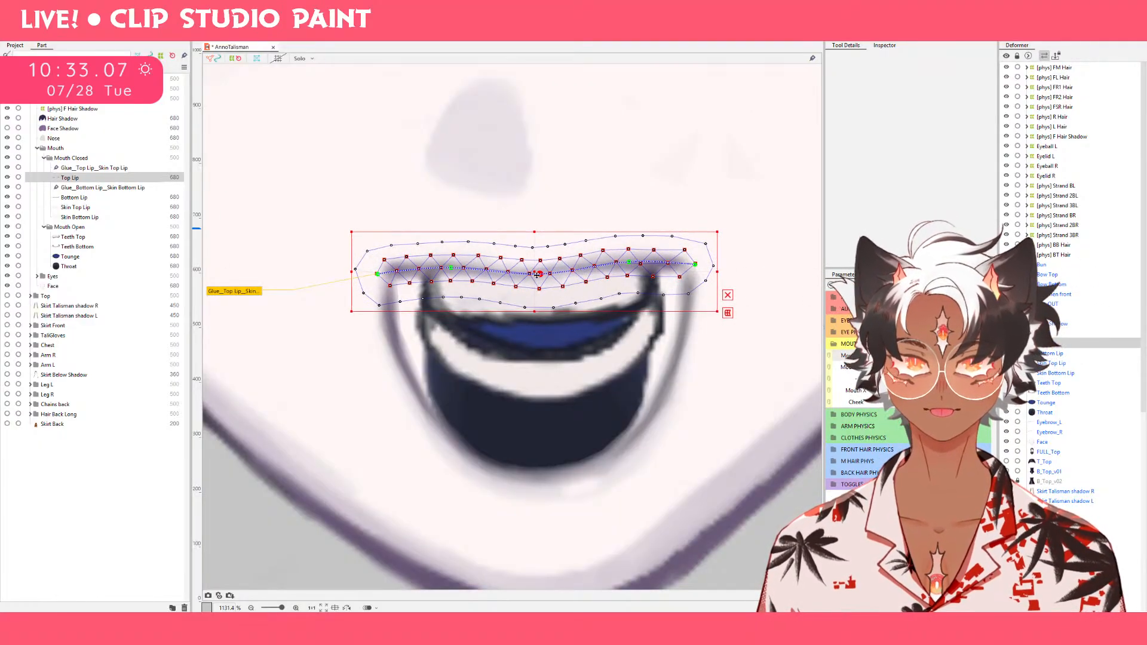
{"action": "left_click_drag", "start_coordinate": [377, 277], "coordinate": [378, 291]}
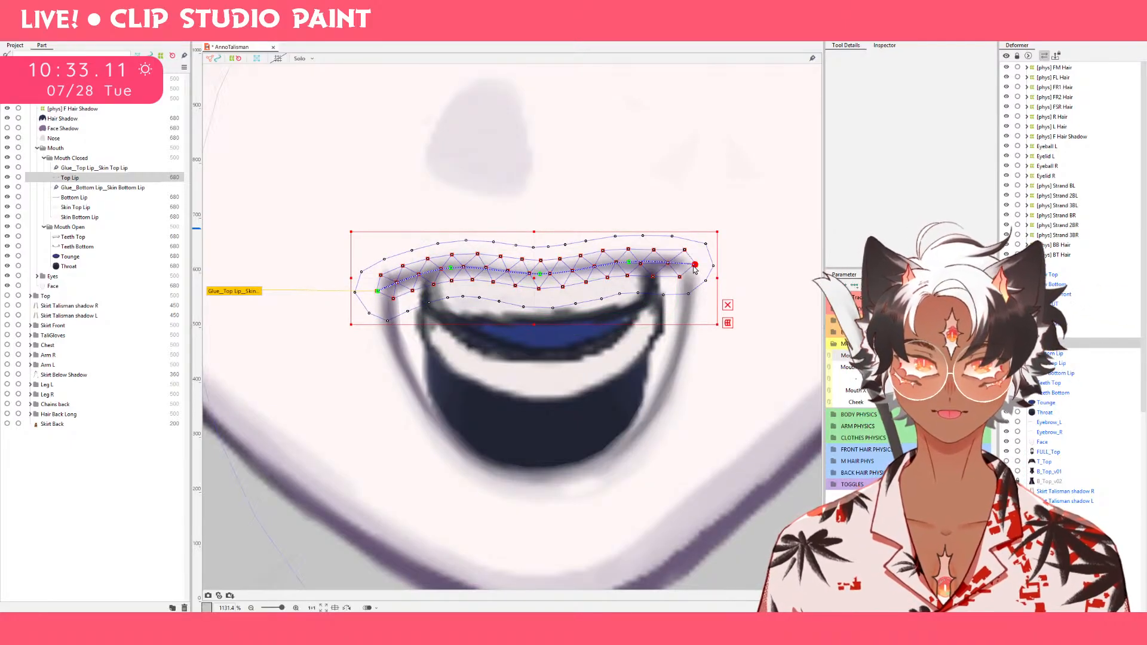
{"action": "mouse_move", "coordinate": [695, 265]}
{"action": "left_mouse_down"}
{"action": "mouse_move", "coordinate": [695, 284]}
{"action": "mouse_move", "coordinate": [703, 275]}
{"action": "left_mouse_up"}
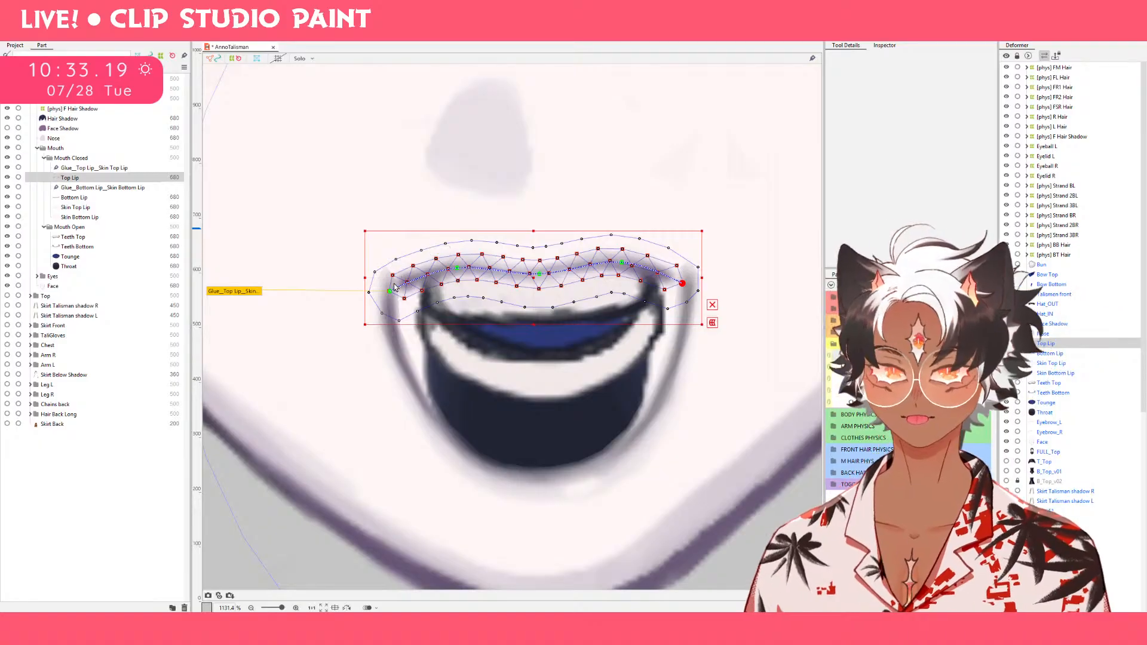
{"action": "left_click_drag", "start_coordinate": [392, 297], "coordinate": [392, 331]}
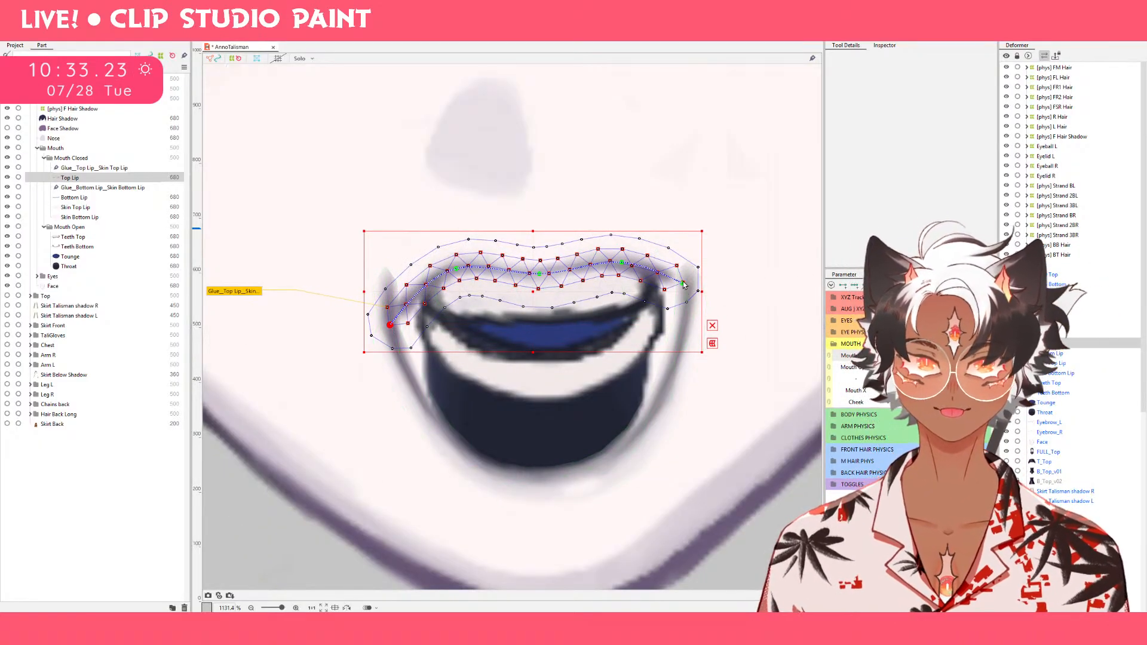
{"action": "left_click_drag", "start_coordinate": [685, 285], "coordinate": [683, 330]}
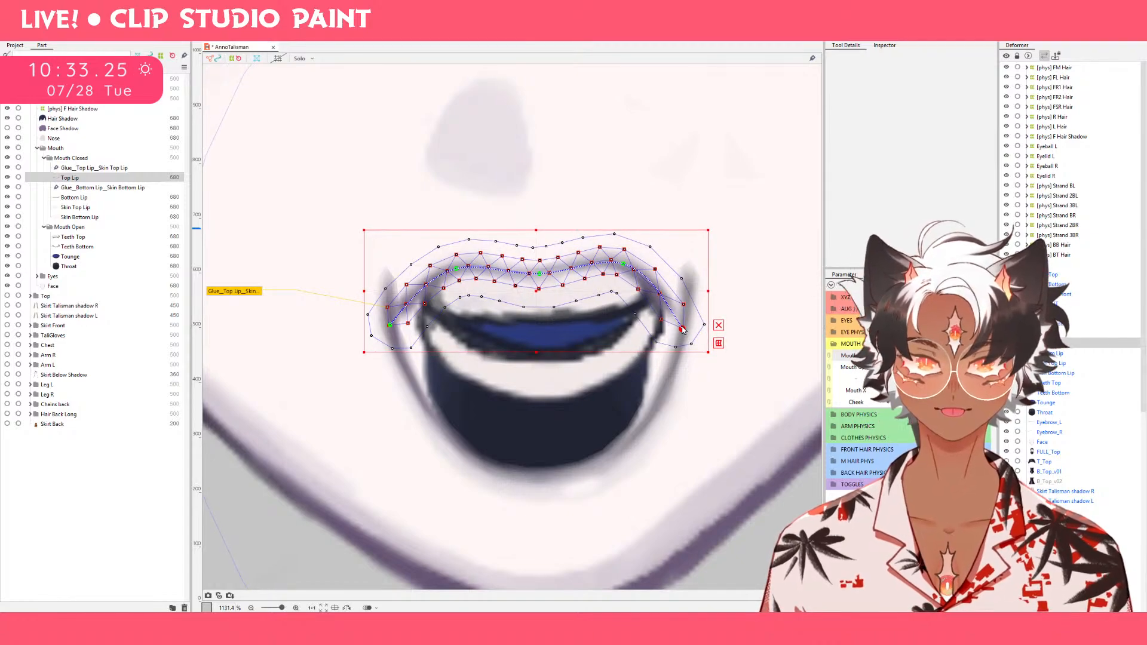
{"action": "left_click", "coordinate": [622, 295]}
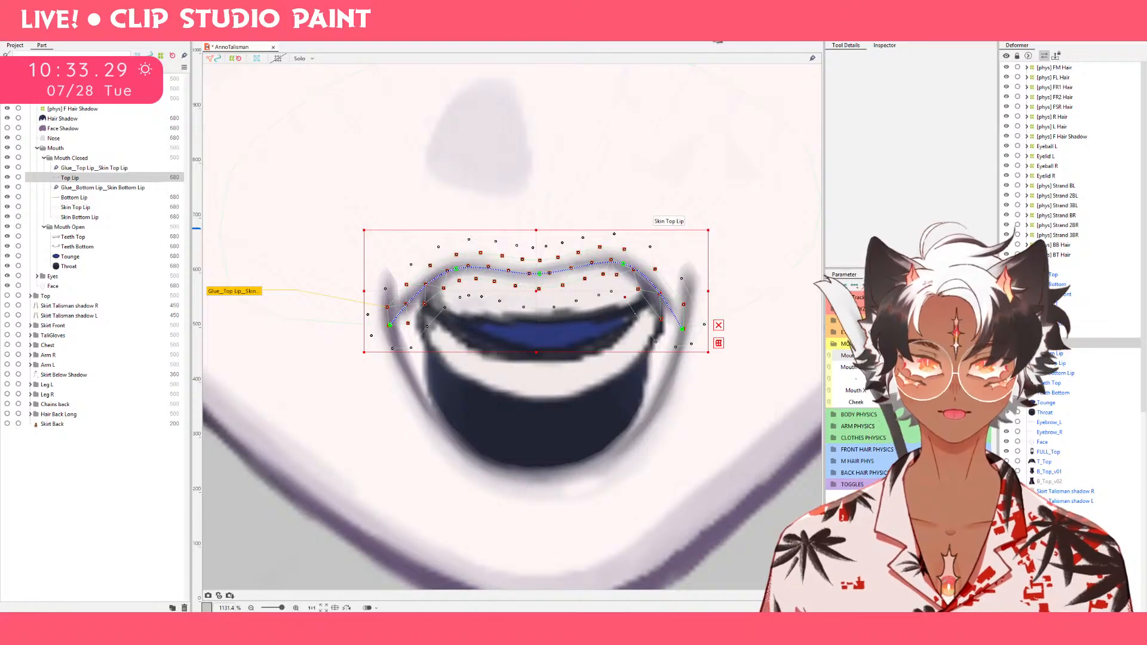
Refine Top Lip's points along the curve and near its corners with the deform brush, reducing the brush to 16.1 px.
{"action": "left_click", "coordinate": [693, 31]}
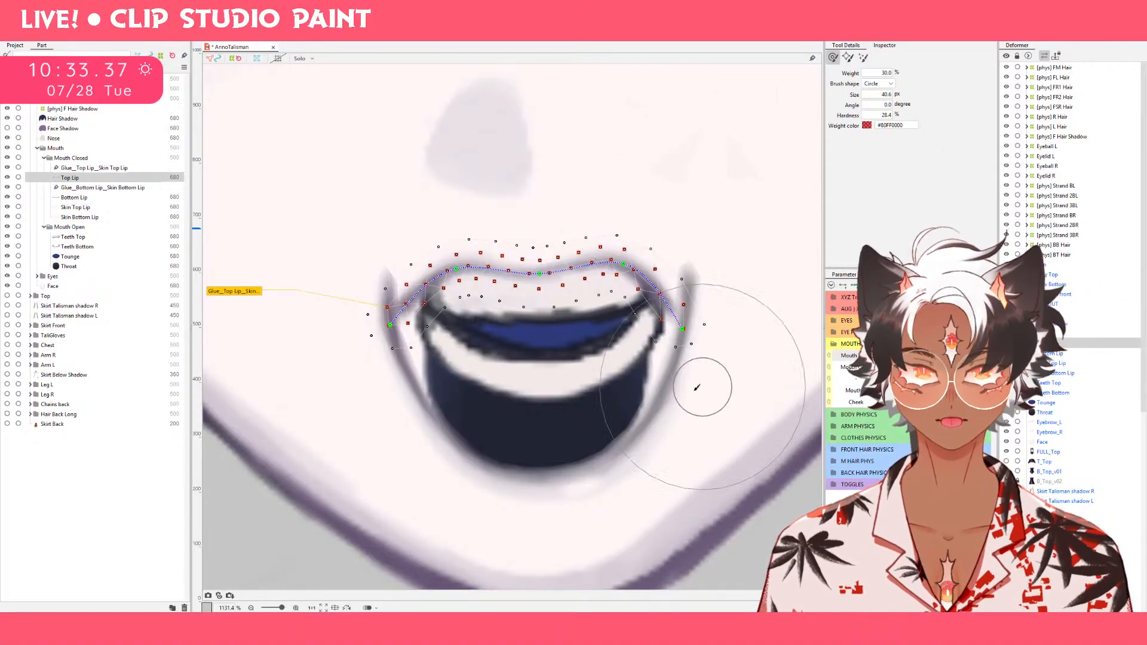
{"action": "left_click_drag", "start_coordinate": [490, 339], "coordinate": [465, 337]}
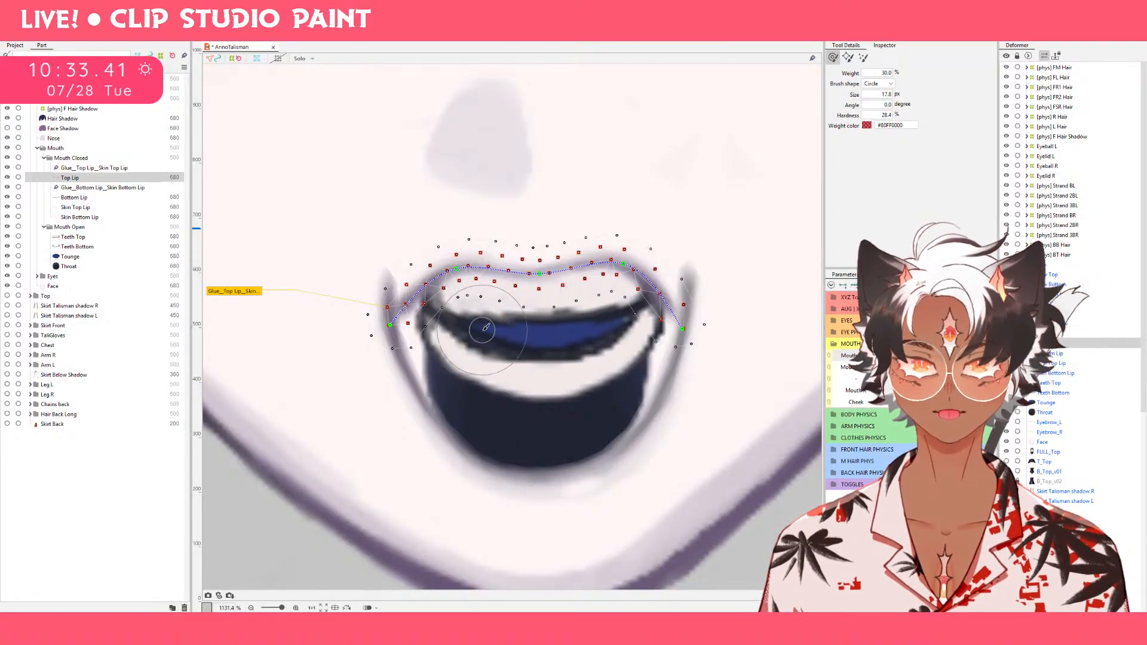
{"action": "left_click_drag", "start_coordinate": [533, 372], "coordinate": [545, 376]}
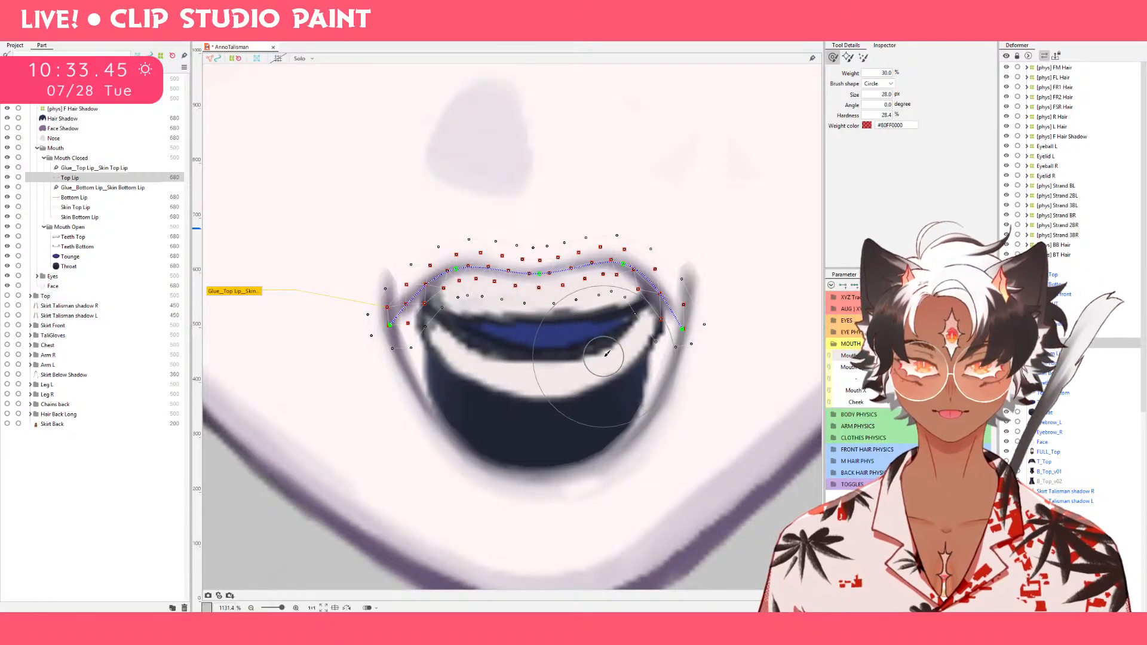
{"action": "left_click_drag", "start_coordinate": [603, 343], "coordinate": [600, 302]}
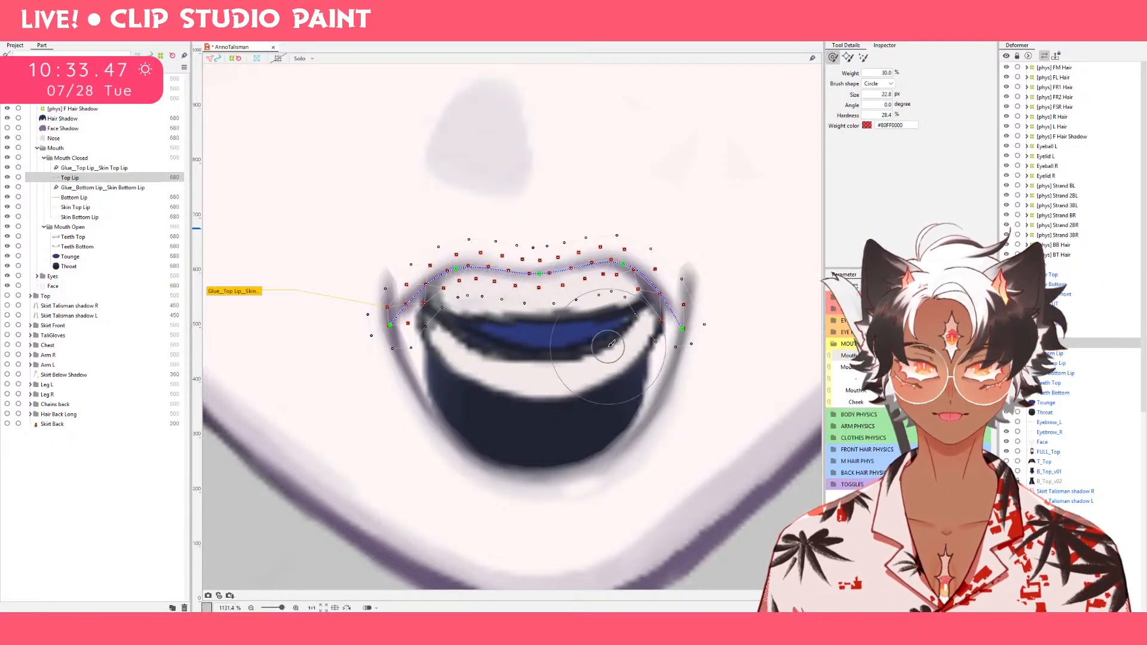
{"action": "mouse_move", "coordinate": [606, 348]}
{"action": "left_mouse_down"}
{"action": "mouse_move", "coordinate": [597, 304]}
{"action": "mouse_move", "coordinate": [643, 323]}
{"action": "left_mouse_up"}
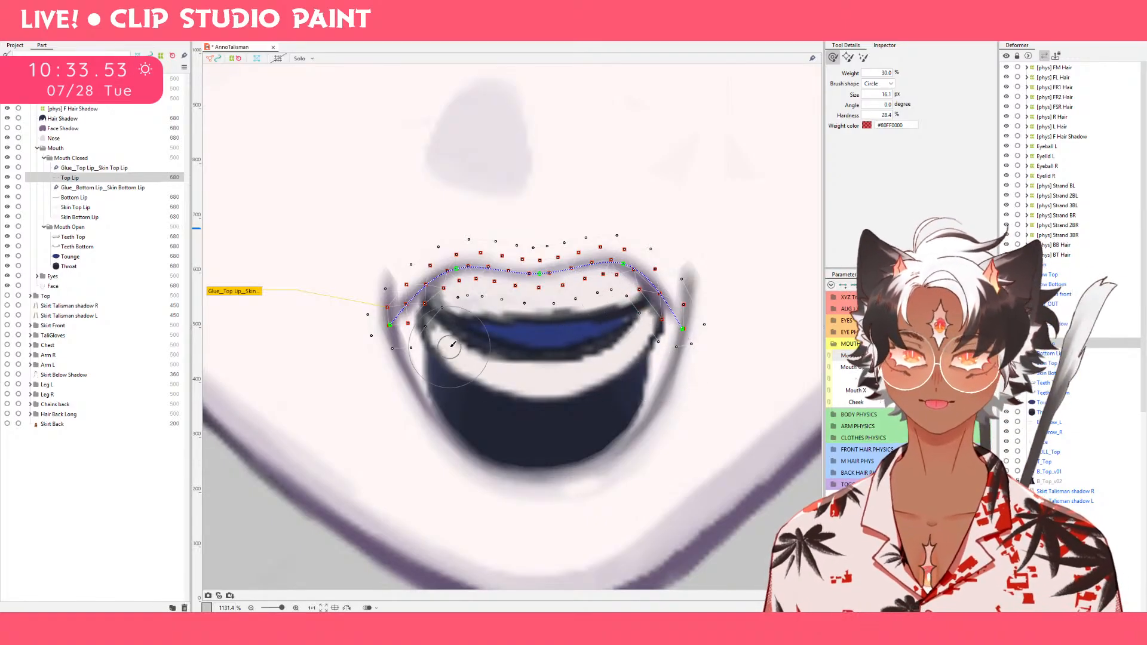
Select Bottom Lip, shorten and narrow it to fit under the upper lip, and spread its two lower control points outward.
{"action": "left_click", "coordinate": [108, 197]}
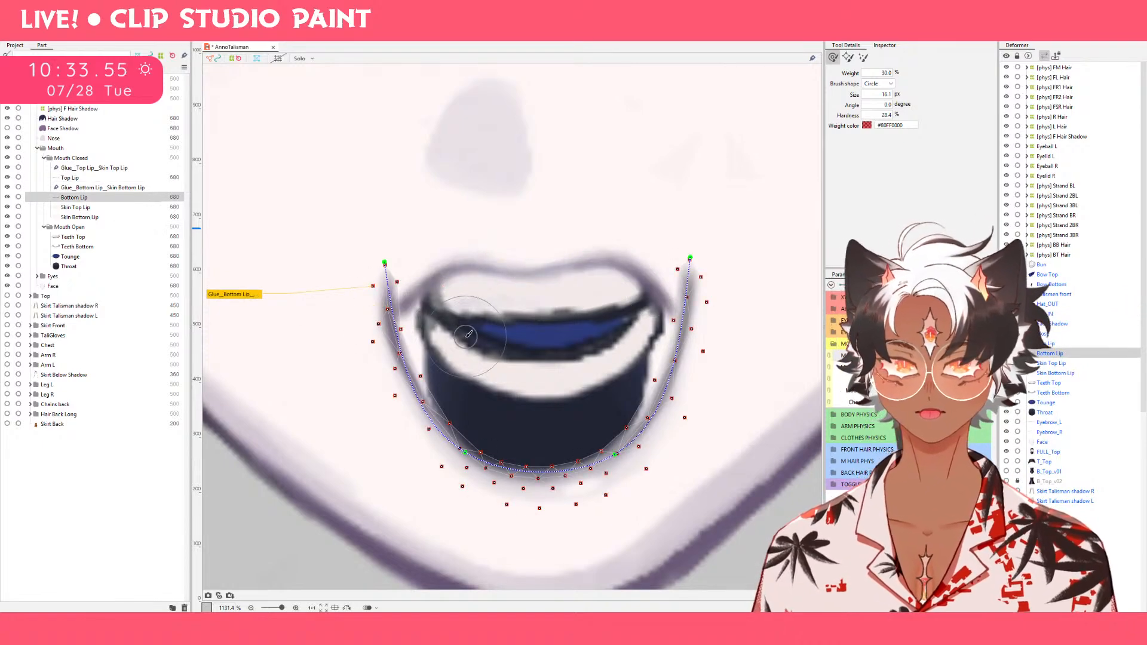
{"action": "key", "text": "v"}
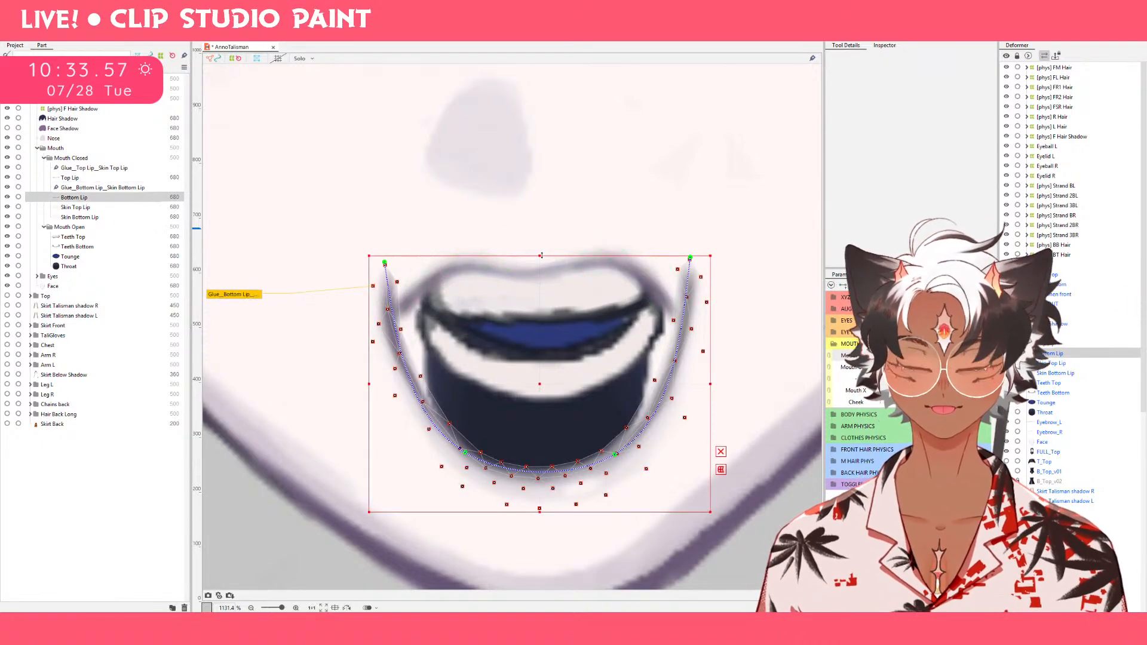
{"action": "left_click_drag", "start_coordinate": [541, 256], "coordinate": [542, 292]}
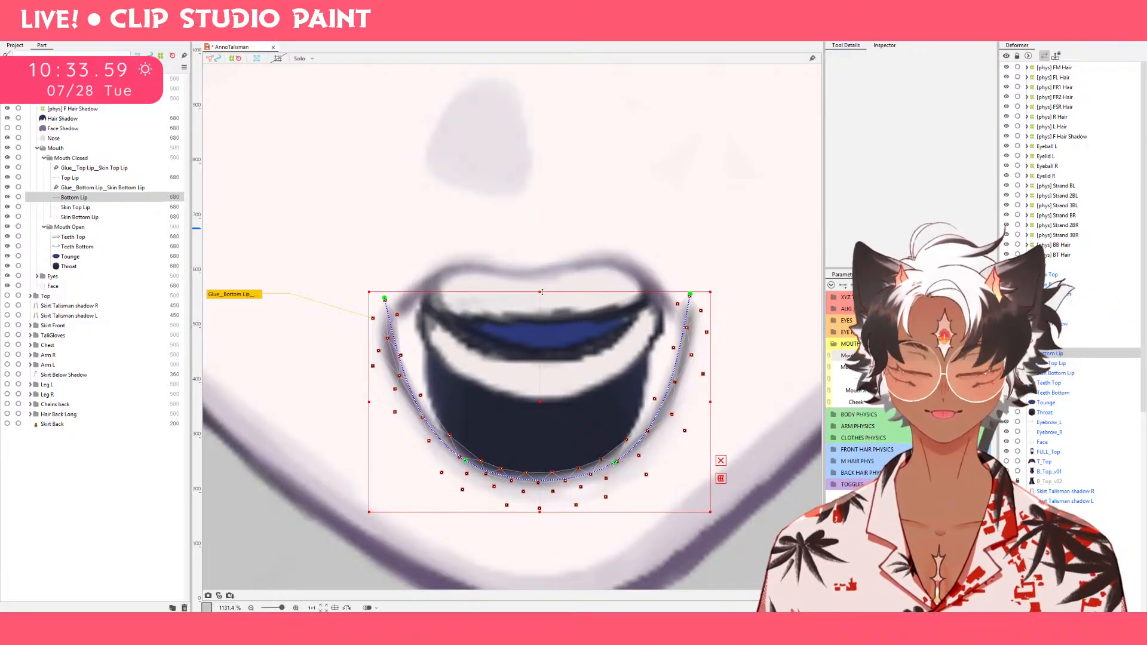
{"action": "left_click_drag", "start_coordinate": [711, 402], "coordinate": [696, 402]}
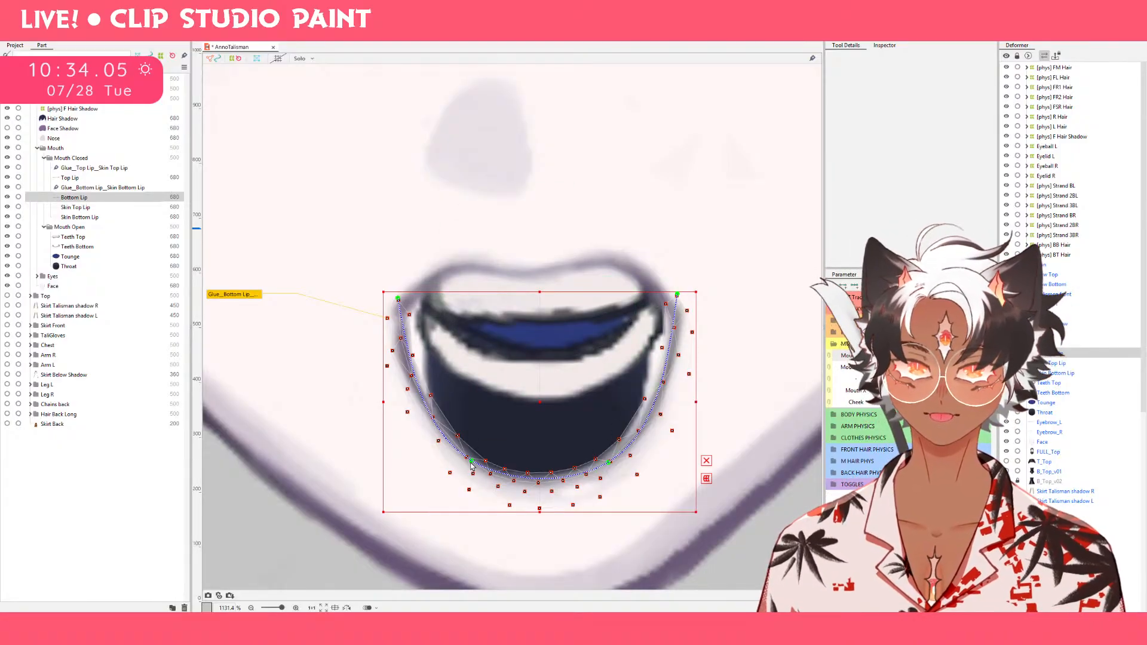
{"action": "left_click_drag", "start_coordinate": [472, 461], "coordinate": [440, 453]}
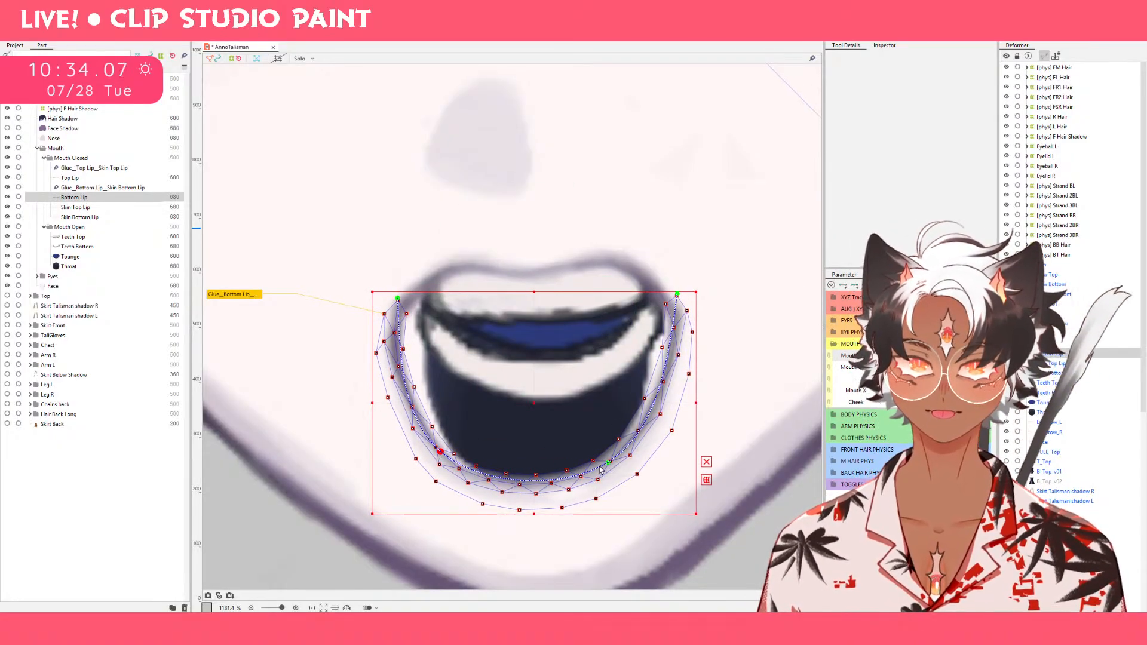
{"action": "left_click_drag", "start_coordinate": [609, 463], "coordinate": [629, 452]}
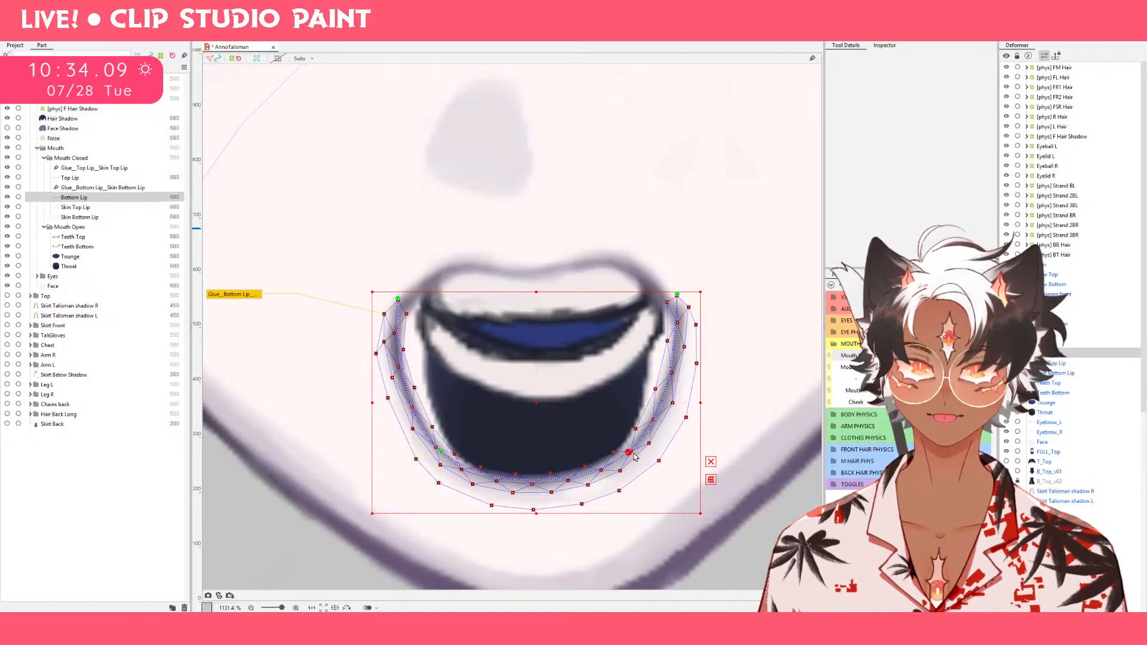
{"action": "left_click_drag", "start_coordinate": [440, 453], "coordinate": [437, 449]}
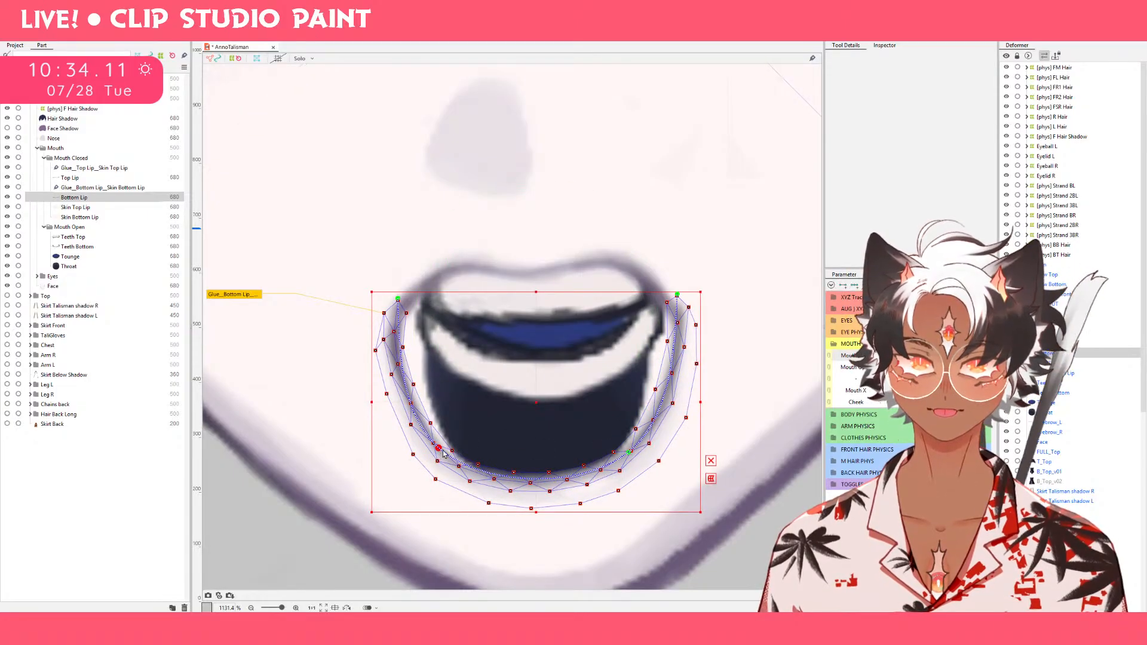
Raise the middle of Bottom Lip with the deform brush at 53.2 px to flatten its lower edge.
{"action": "left_click", "coordinate": [767, 36]}
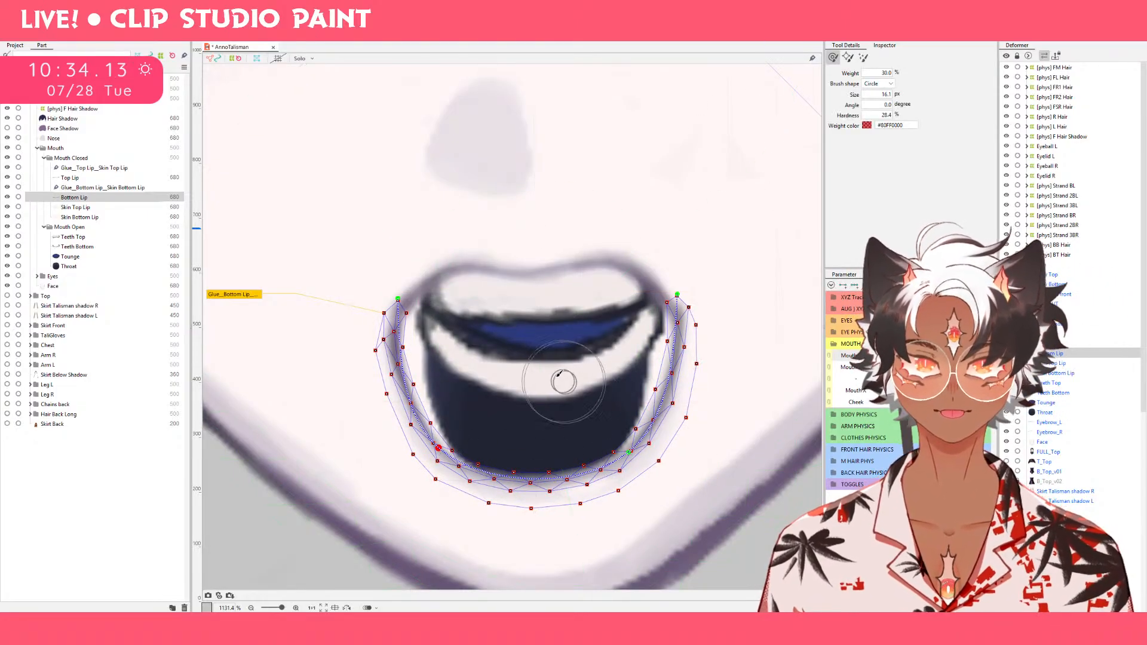
{"action": "left_click_drag", "start_coordinate": [595, 450], "coordinate": [619, 450]}
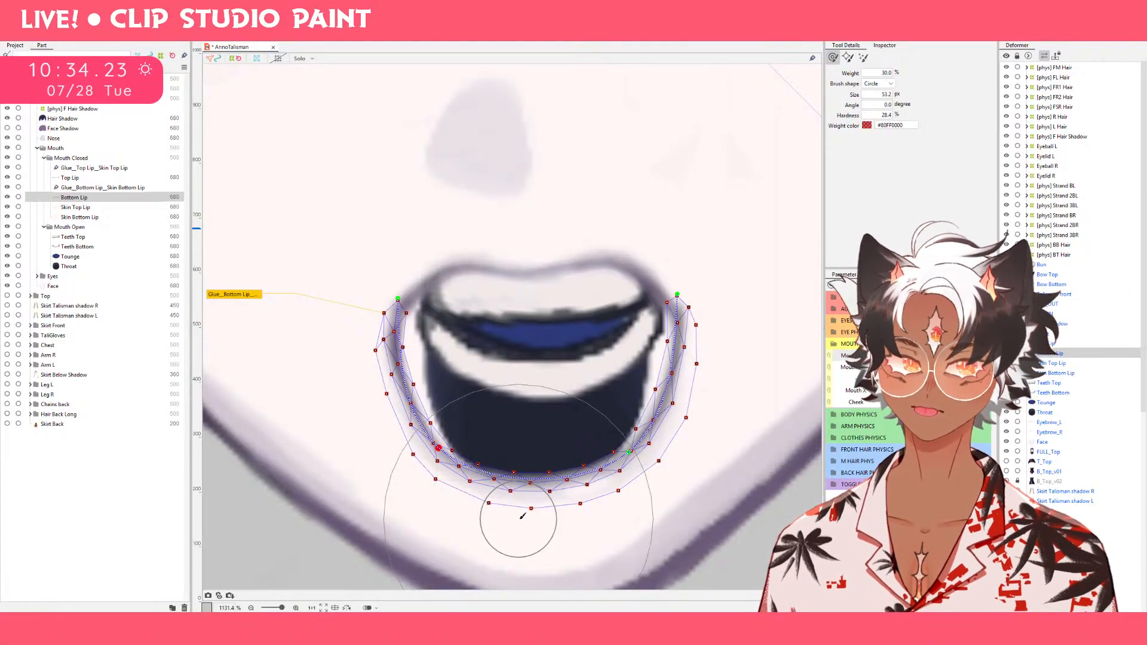
{"action": "mouse_move", "coordinate": [529, 529]}
{"action": "left_mouse_down"}
{"action": "mouse_move", "coordinate": [532, 482]}
{"action": "mouse_move", "coordinate": [546, 499]}
{"action": "mouse_move", "coordinate": [542, 466]}
{"action": "left_mouse_up"}
{"action": "key", "text": "ctrl+z"}
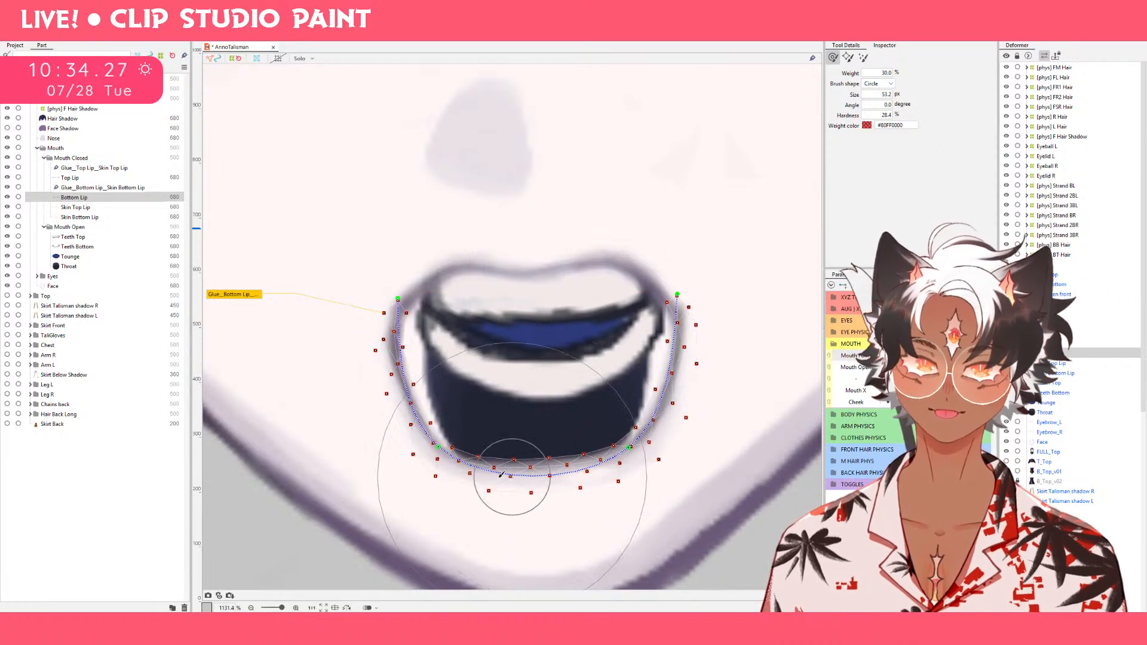
{"action": "key", "text": "b"}
{"action": "left_click_drag", "start_coordinate": [383, 470], "coordinate": [352, 416]}
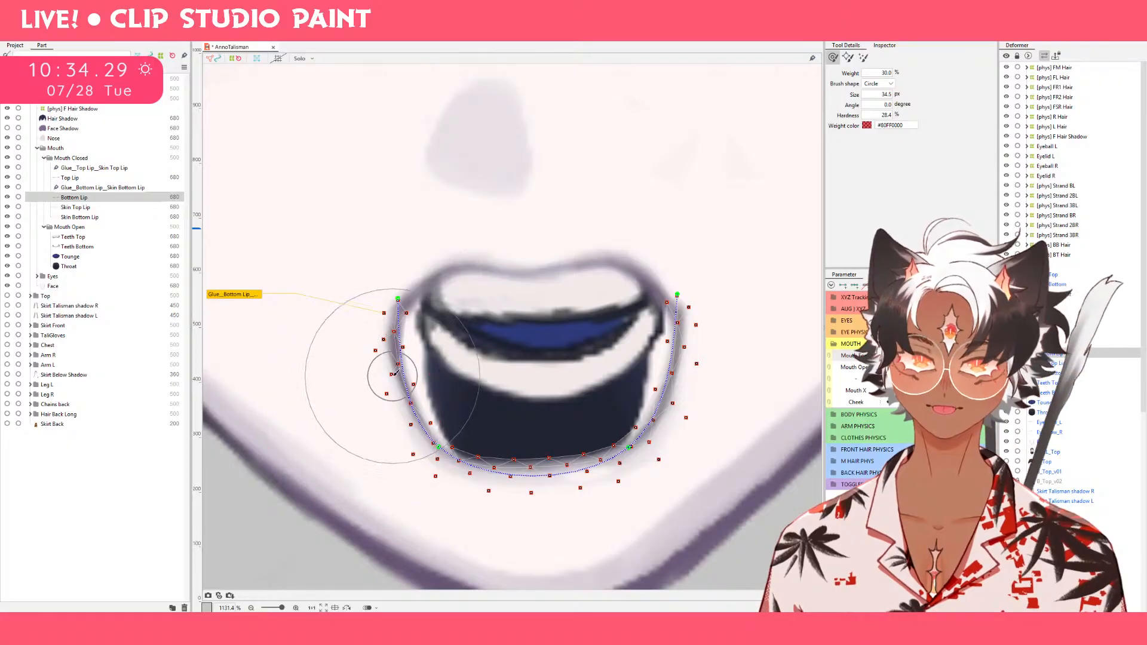
Lower both end points of Bottom Lip and smooth its lower-left curve with the deform brush at 44.9 px.
{"action": "key", "text": "v"}
{"action": "left_click_drag", "start_coordinate": [398, 299], "coordinate": [401, 327]}
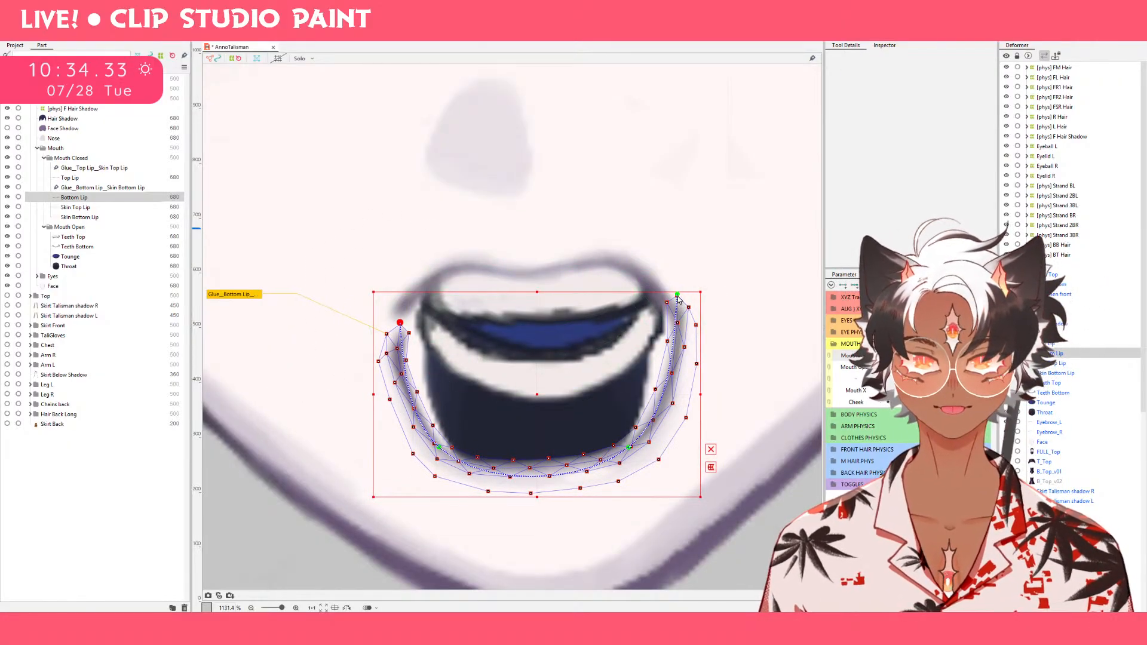
{"action": "left_click_drag", "start_coordinate": [679, 298], "coordinate": [678, 338]}
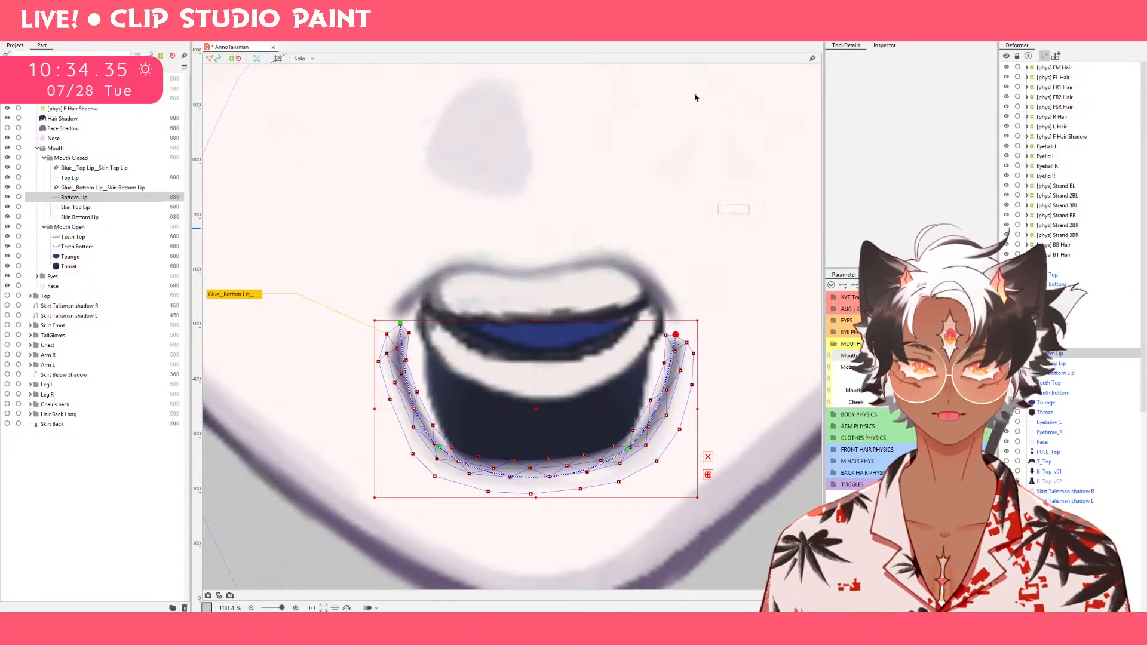
{"action": "key", "text": "b"}
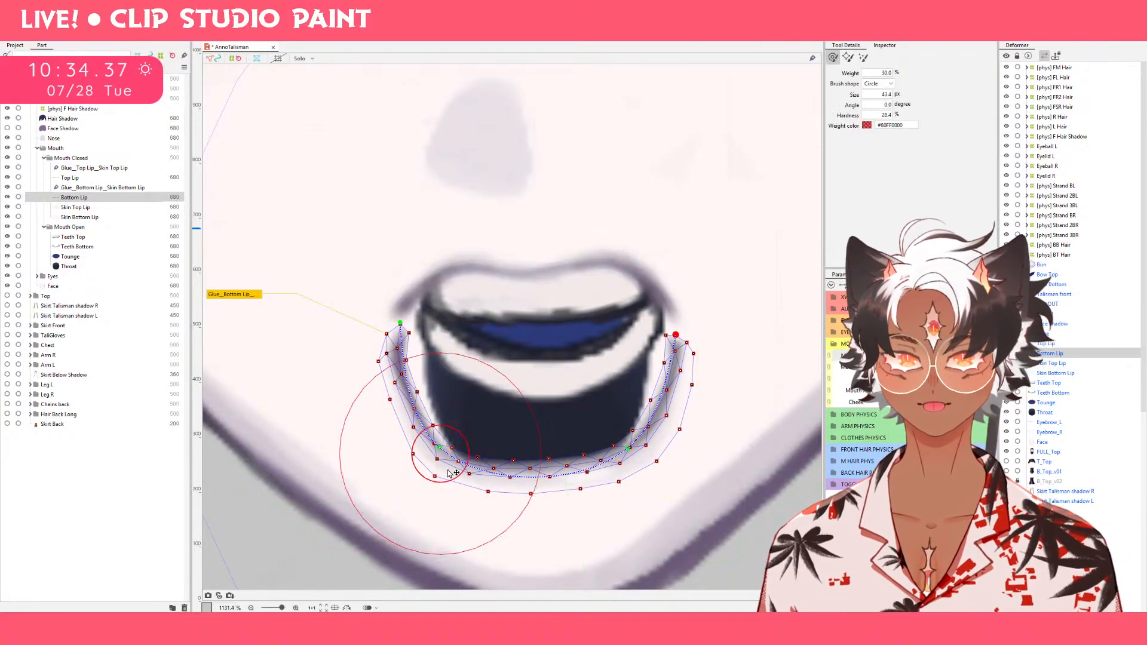
{"action": "mouse_move", "coordinate": [425, 480]}
{"action": "left_mouse_down"}
{"action": "mouse_move", "coordinate": [422, 452]}
{"action": "mouse_move", "coordinate": [422, 466]}
{"action": "left_mouse_up"}
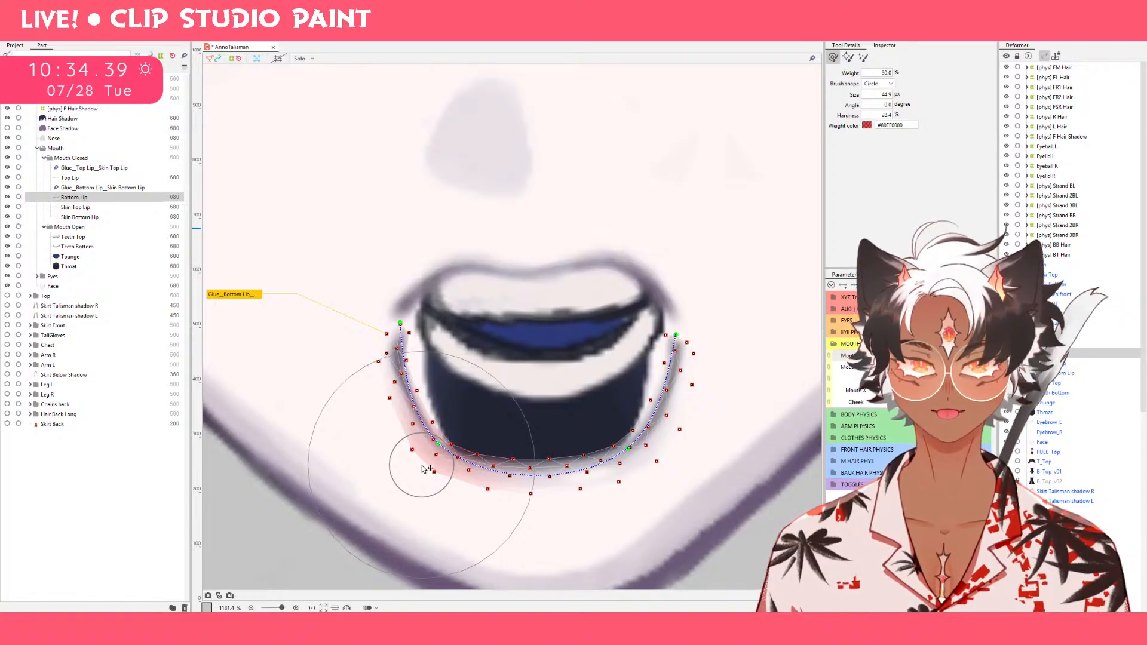
Select Top Lip and pull both of its corner end points down to overlap the sides of the lower lip.
{"action": "left_click", "coordinate": [70, 178]}
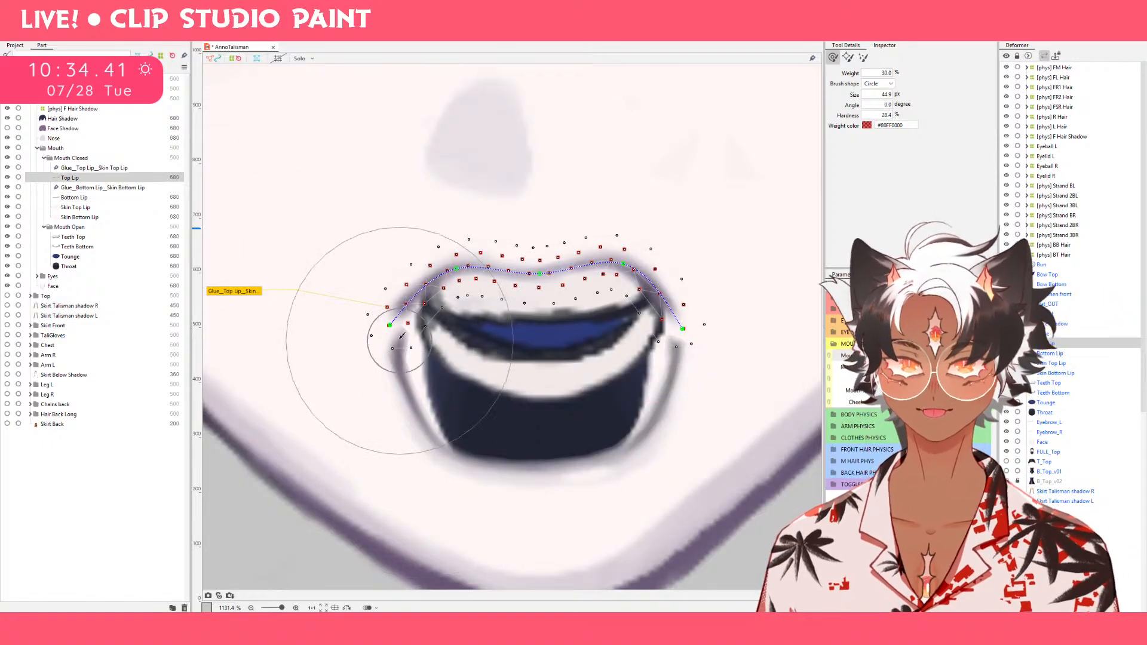
{"action": "key", "text": "v"}
{"action": "left_click_drag", "start_coordinate": [390, 326], "coordinate": [392, 353]}
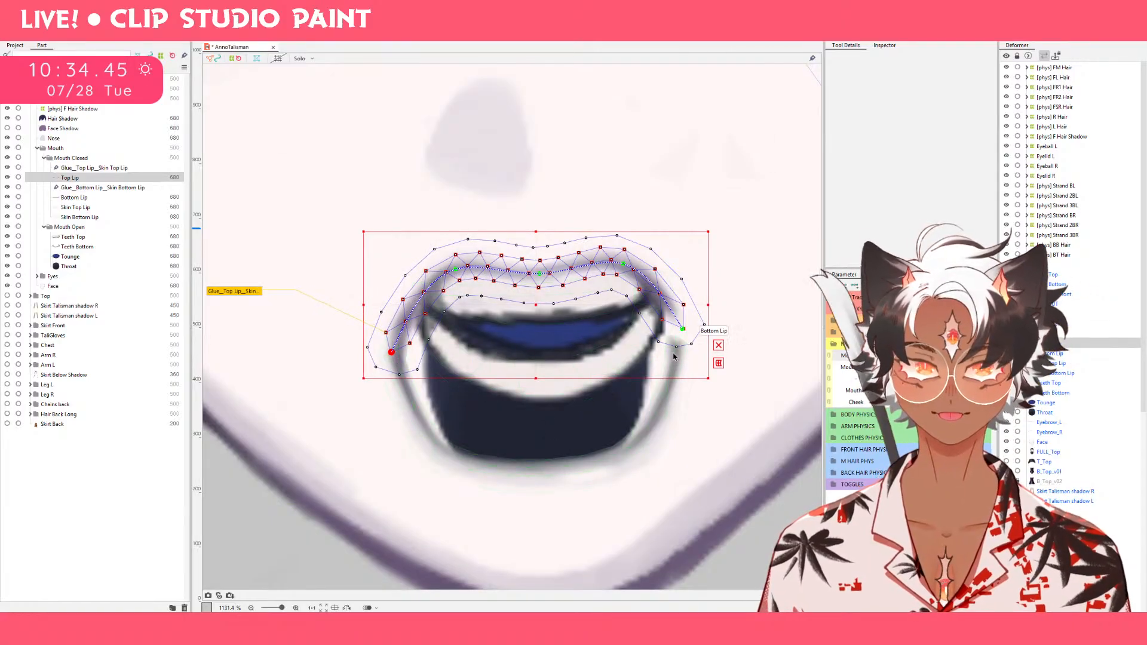
{"action": "left_click_drag", "start_coordinate": [683, 330], "coordinate": [684, 375]}
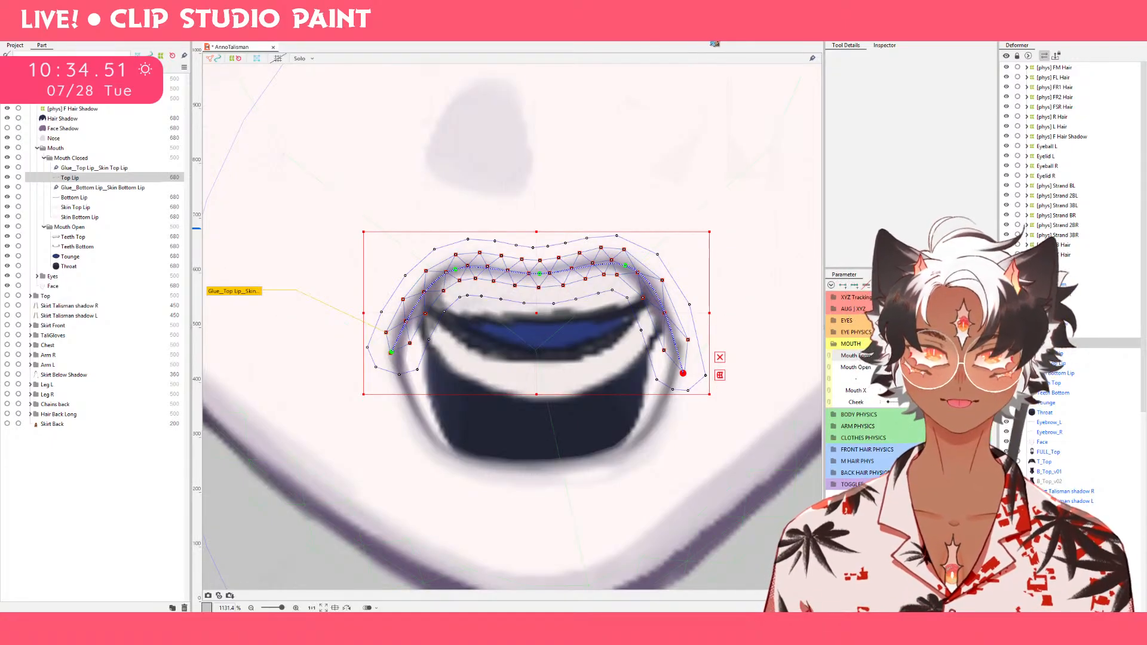
Push Top Lip's left peak outward and refine the points along its left and right sides with the deform brush.
{"action": "left_click", "coordinate": [753, 35]}
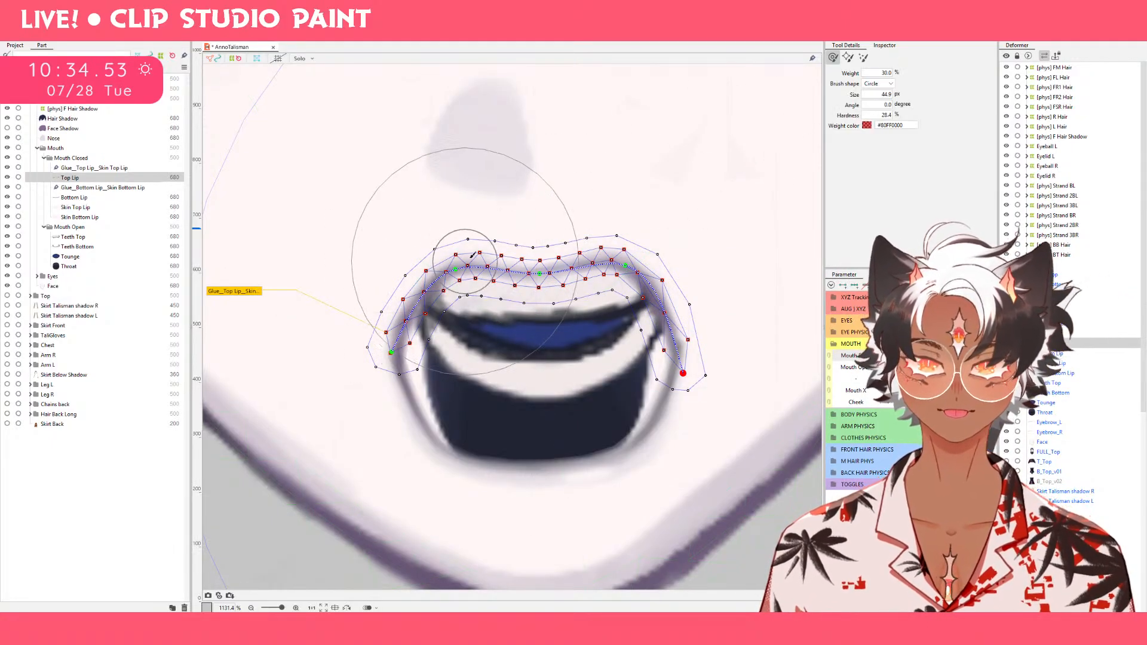
{"action": "left_click_drag", "start_coordinate": [470, 238], "coordinate": [461, 237]}
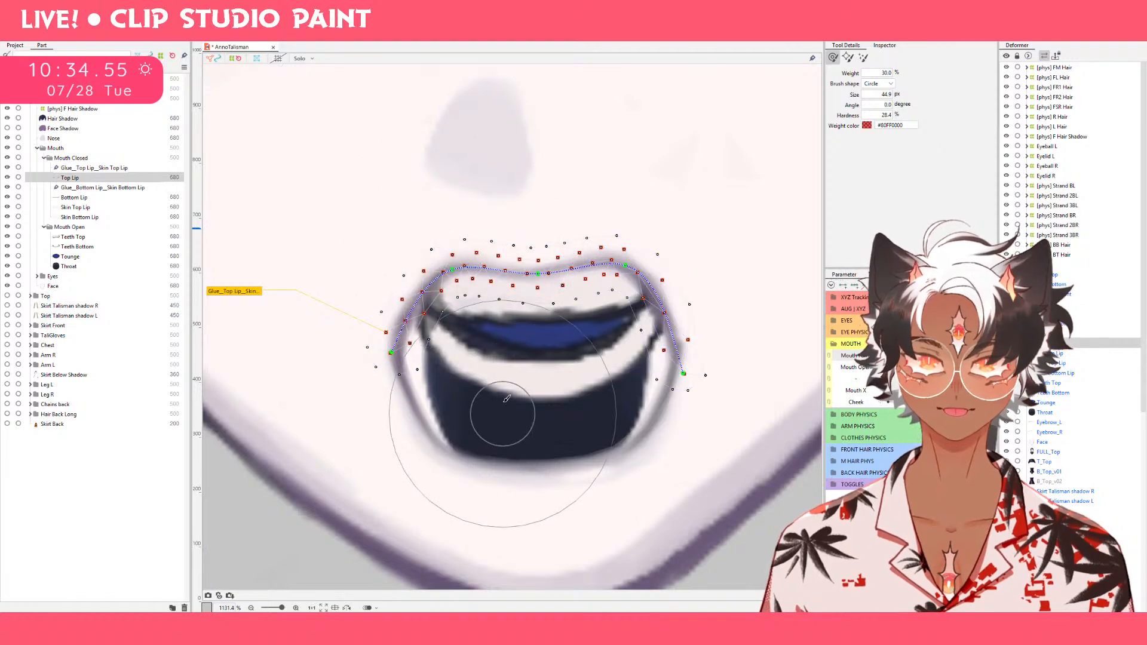
{"action": "key", "text": "b"}
{"action": "left_click_drag", "start_coordinate": [483, 391], "coordinate": [439, 386]}
{"action": "left_click_drag", "start_coordinate": [463, 349], "coordinate": [451, 343]}
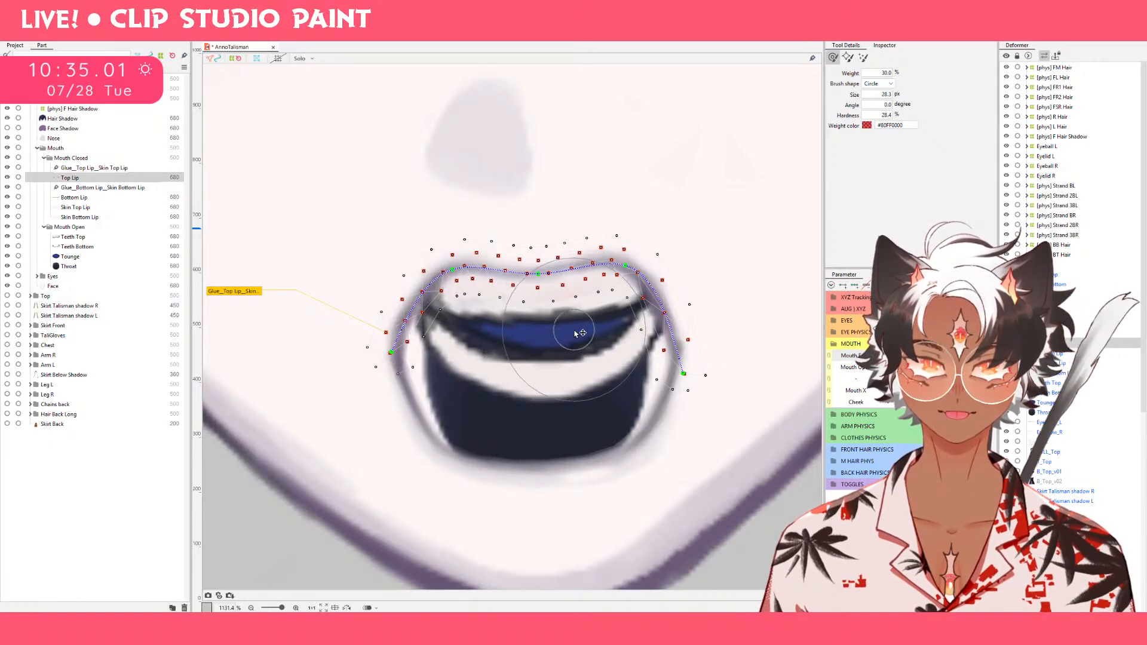
{"action": "mouse_move", "coordinate": [599, 333]}
{"action": "left_mouse_down"}
{"action": "mouse_move", "coordinate": [594, 323]}
{"action": "mouse_move", "coordinate": [617, 349]}
{"action": "left_mouse_up"}
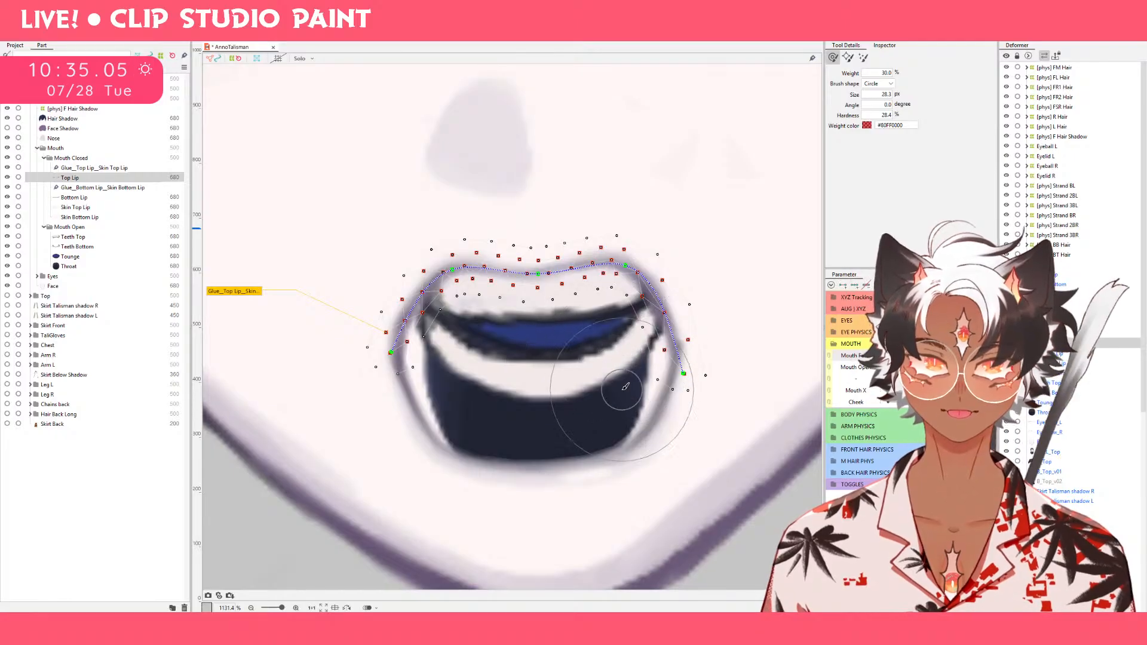
{"action": "left_click_drag", "start_coordinate": [623, 389], "coordinate": [626, 377]}
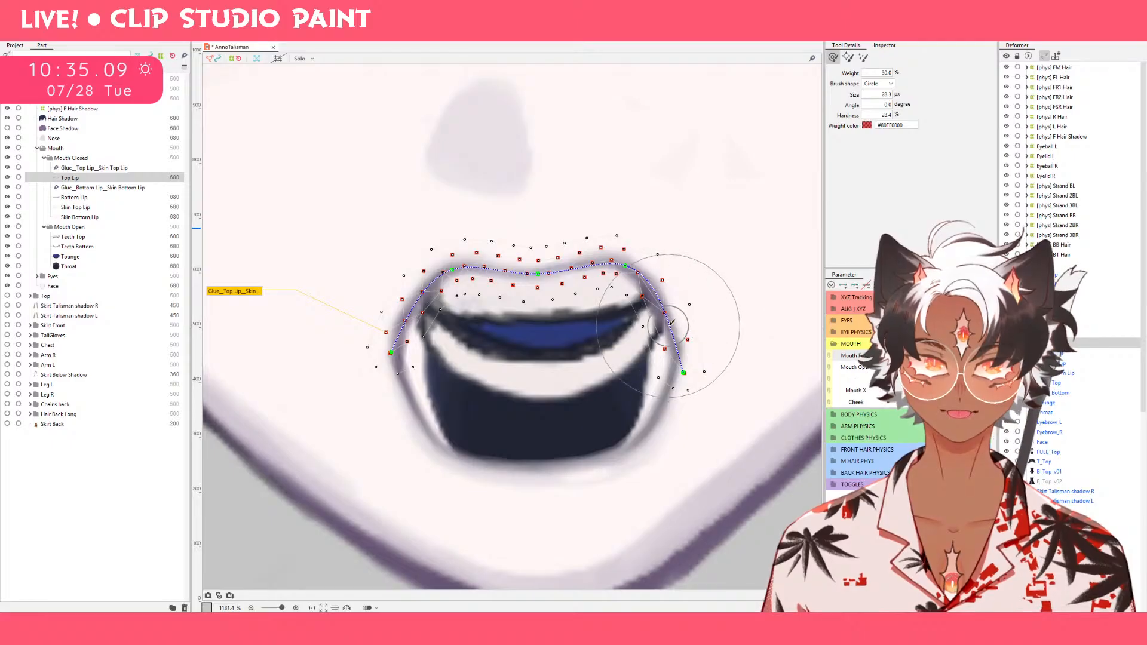
{"action": "key", "text": "v"}
{"action": "left_click_drag", "start_coordinate": [626, 264], "coordinate": [631, 265]}
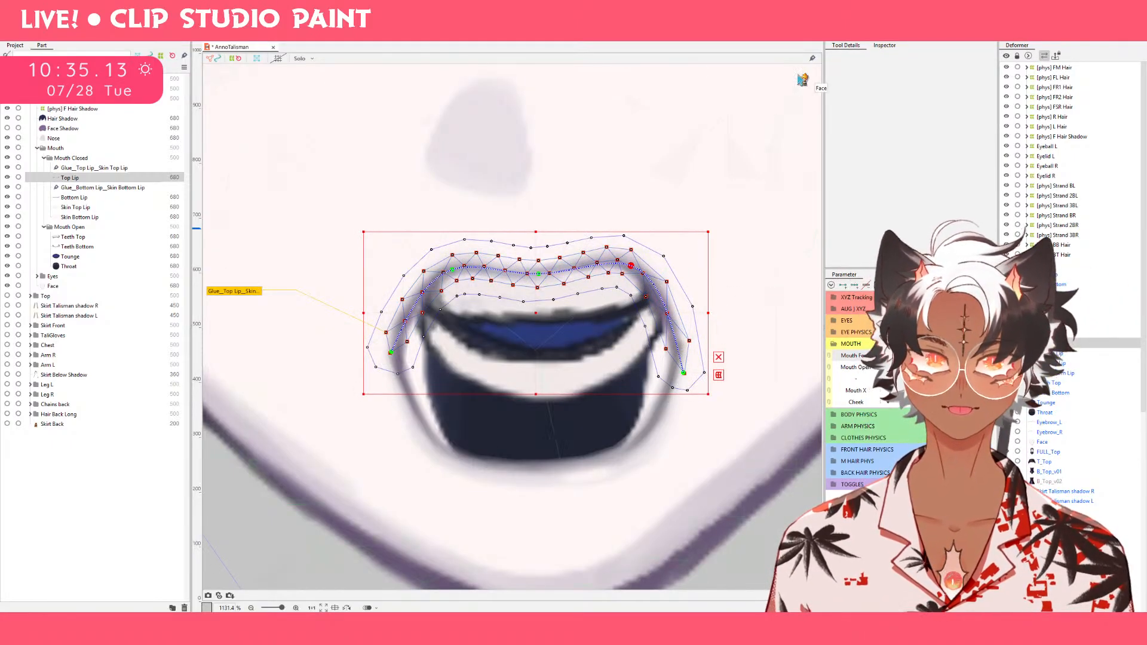
{"action": "key", "text": "ctrl+z"}
{"action": "left_click", "coordinate": [717, 29]}
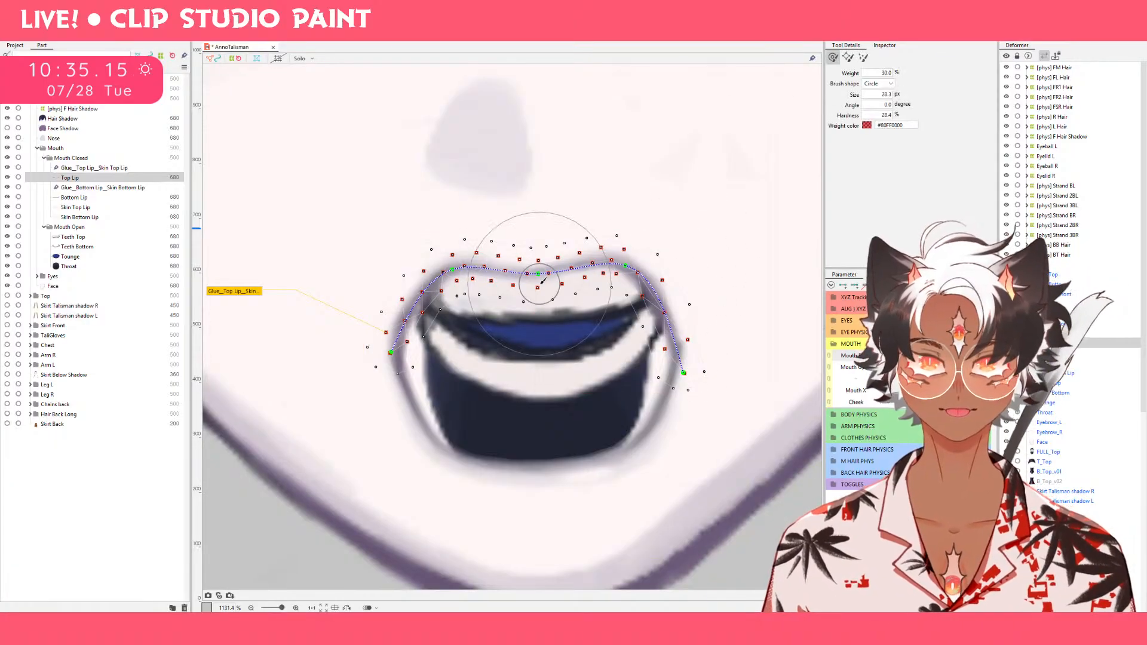
Widen Top Lip's upper curves outward on both sides, reducing the deform brush to 21.5 px for the side points.
{"action": "left_click_drag", "start_coordinate": [459, 242], "coordinate": [475, 287]}
{"action": "left_click_drag", "start_coordinate": [416, 243], "coordinate": [394, 242]}
{"action": "left_click_drag", "start_coordinate": [624, 232], "coordinate": [654, 239]}
{"action": "left_click_drag", "start_coordinate": [715, 305], "coordinate": [737, 303]}
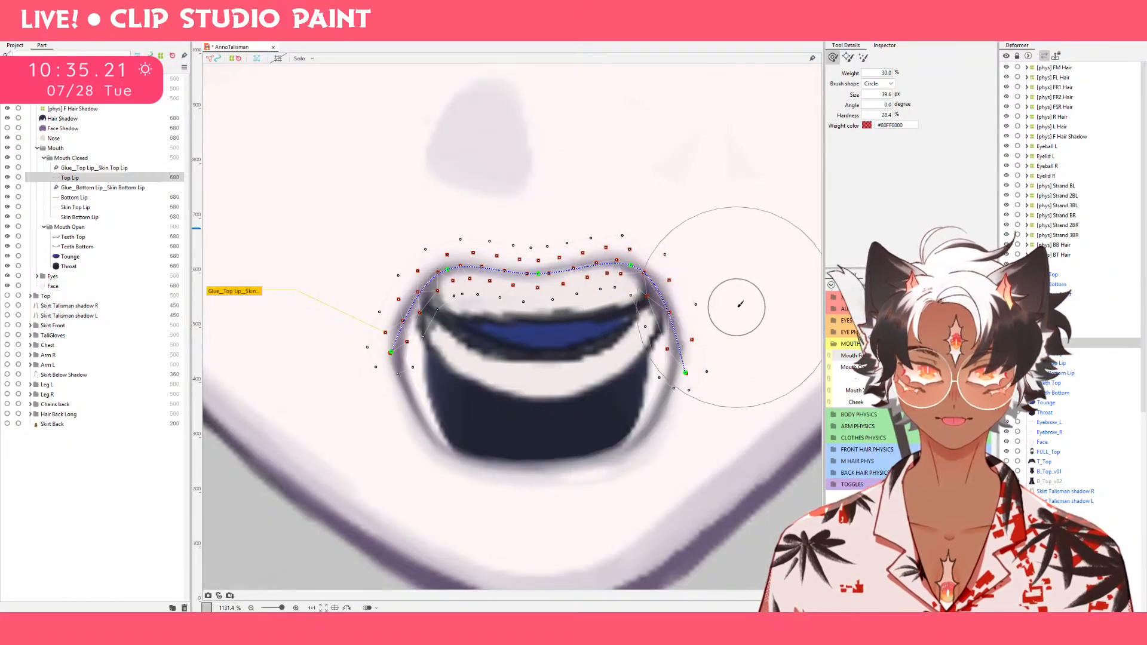
{"action": "left_click_drag", "start_coordinate": [366, 285], "coordinate": [355, 285]}
{"action": "mouse_move", "coordinate": [453, 349]}
{"action": "left_mouse_down"}
{"action": "mouse_move", "coordinate": [408, 306]}
{"action": "mouse_move", "coordinate": [428, 318]}
{"action": "left_mouse_up"}
{"action": "key", "text": "ctrl+z"}
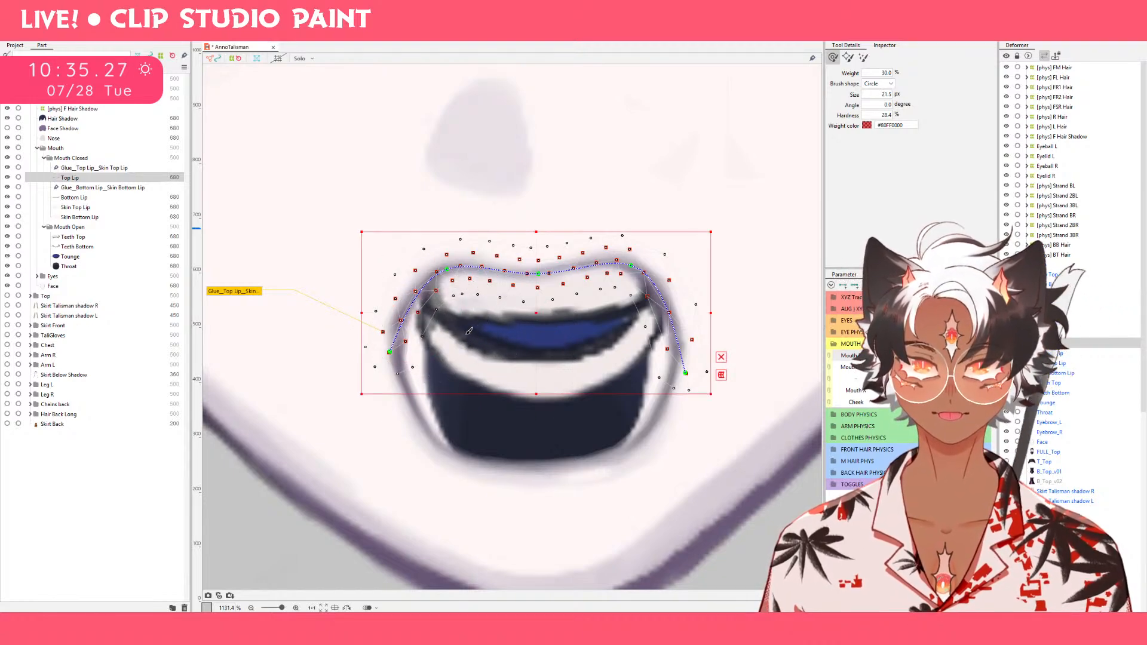
{"action": "mouse_move", "coordinate": [637, 324]}
{"action": "left_mouse_down"}
{"action": "mouse_move", "coordinate": [653, 323]}
{"action": "mouse_move", "coordinate": [638, 325]}
{"action": "left_mouse_up"}
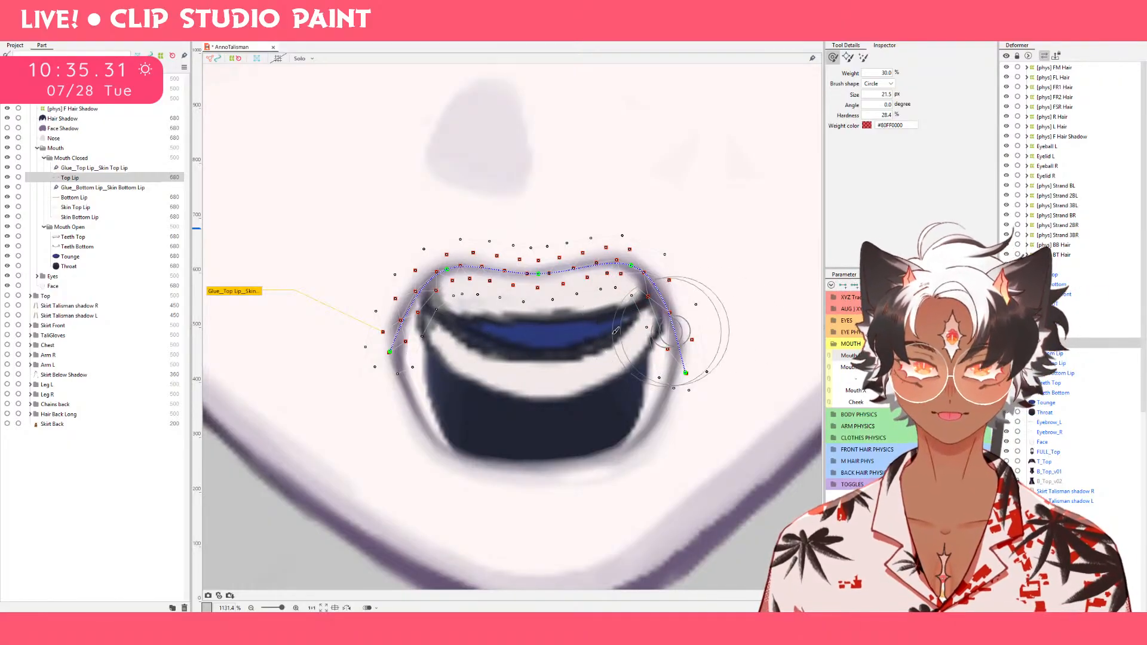
Select Top Lip and Bottom Lip together and narrow both sides into a tall oval at the lowest Mouth Form value.
{"action": "scroll", "coordinate": [650, 339], "scroll_direction": "down", "scroll_amount": 5}
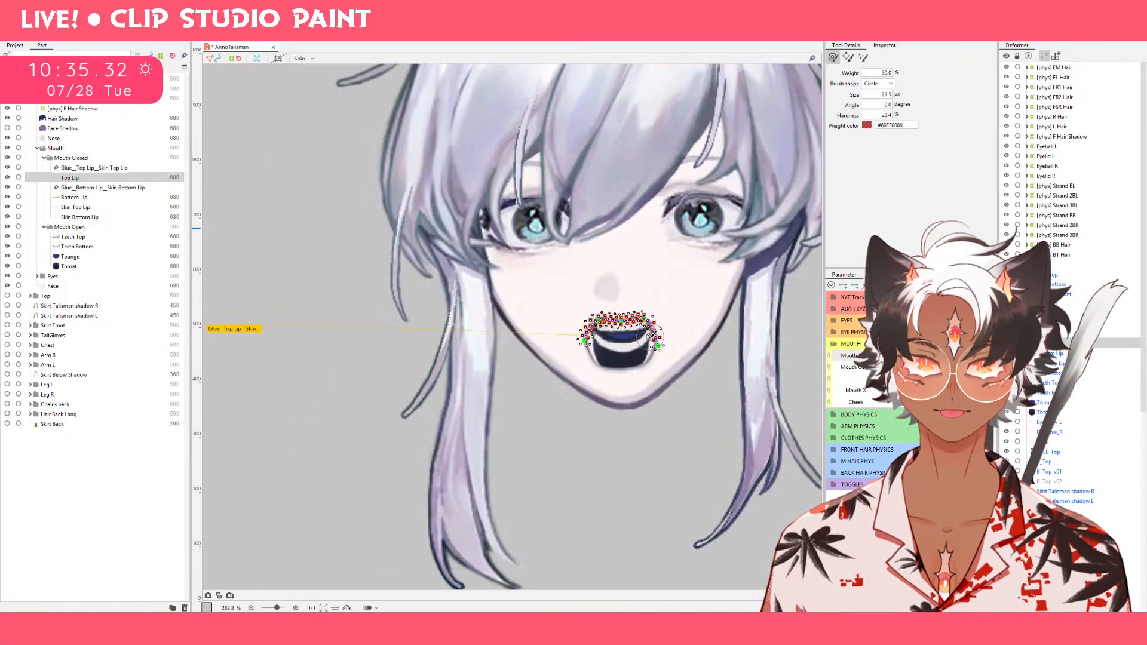
{"action": "left_click", "coordinate": [699, 435]}
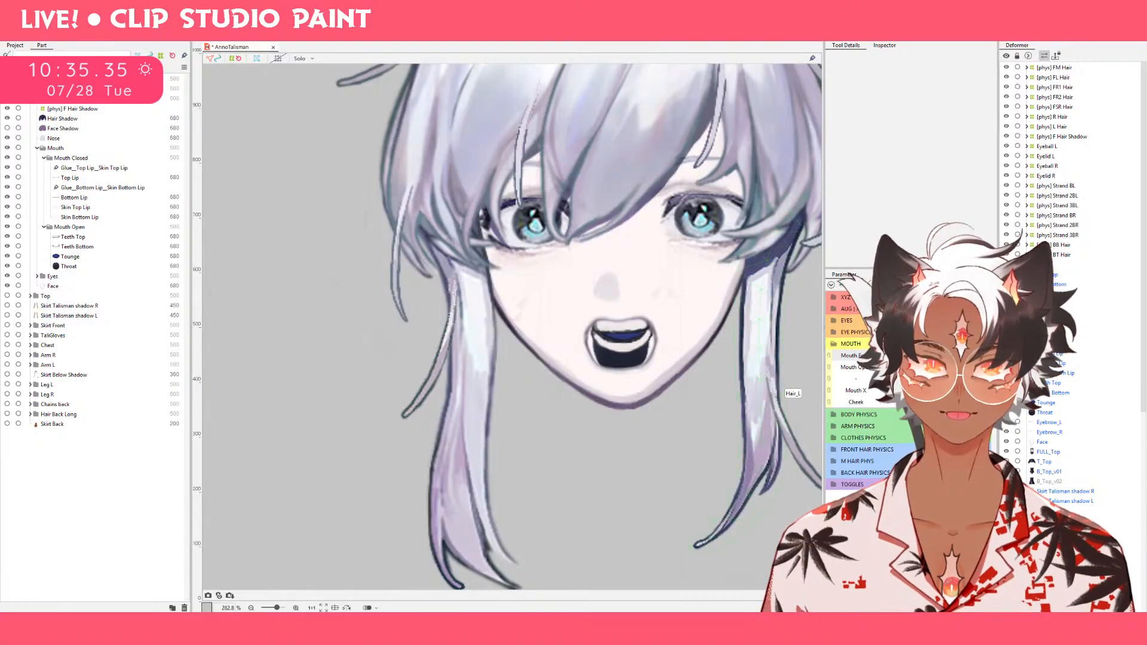
{"action": "mouse_move", "coordinate": [926, 361]}
{"action": "left_mouse_down"}
{"action": "mouse_move", "coordinate": [923, 376]}
{"action": "mouse_move", "coordinate": [950, 357]}
{"action": "mouse_move", "coordinate": [920, 359]}
{"action": "mouse_move", "coordinate": [942, 368]}
{"action": "mouse_move", "coordinate": [936, 378]}
{"action": "mouse_move", "coordinate": [926, 358]}
{"action": "left_mouse_up"}
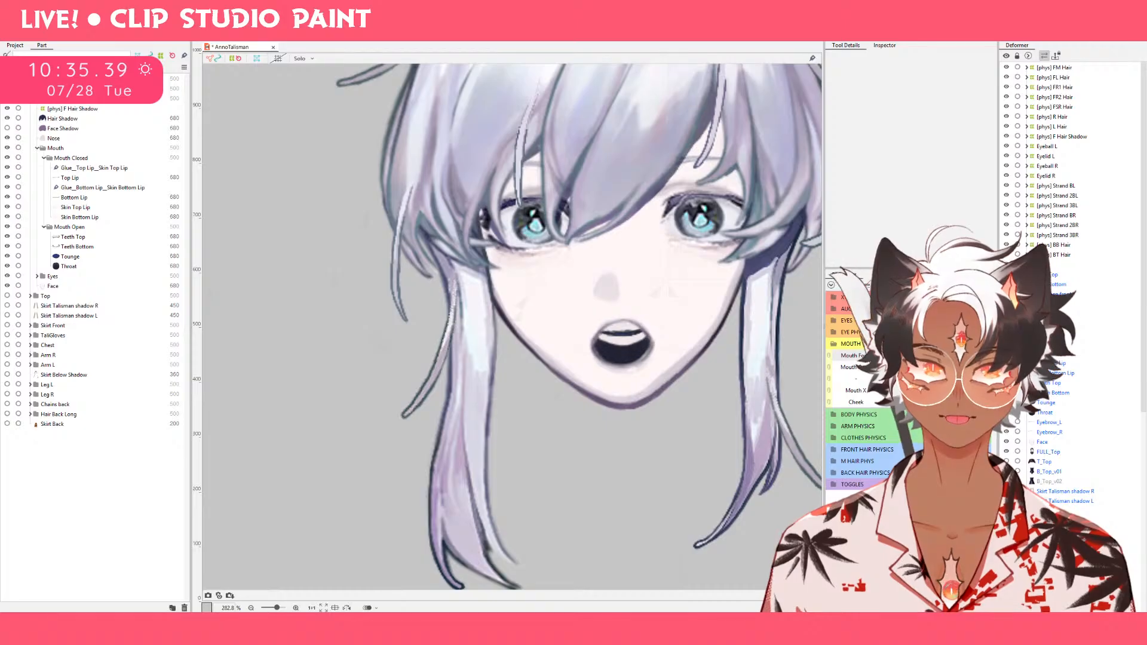
{"action": "left_click", "coordinate": [105, 169]}
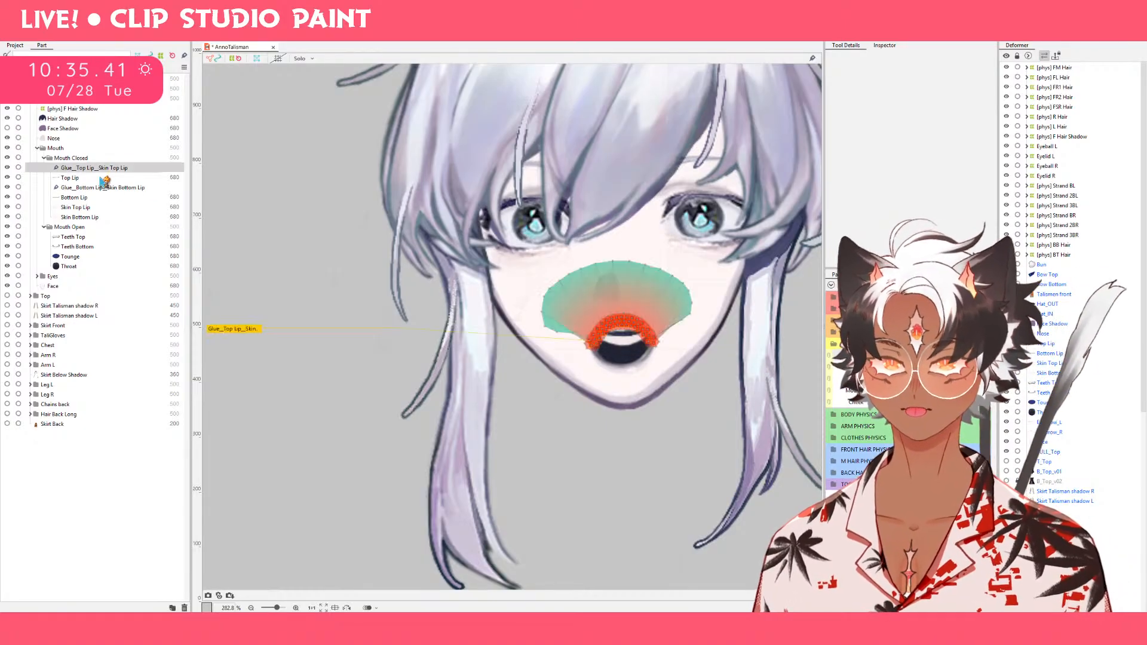
{"action": "left_click", "coordinate": [102, 179]}
{"action": "left_click", "coordinate": [99, 198], "text": "ctrl"}
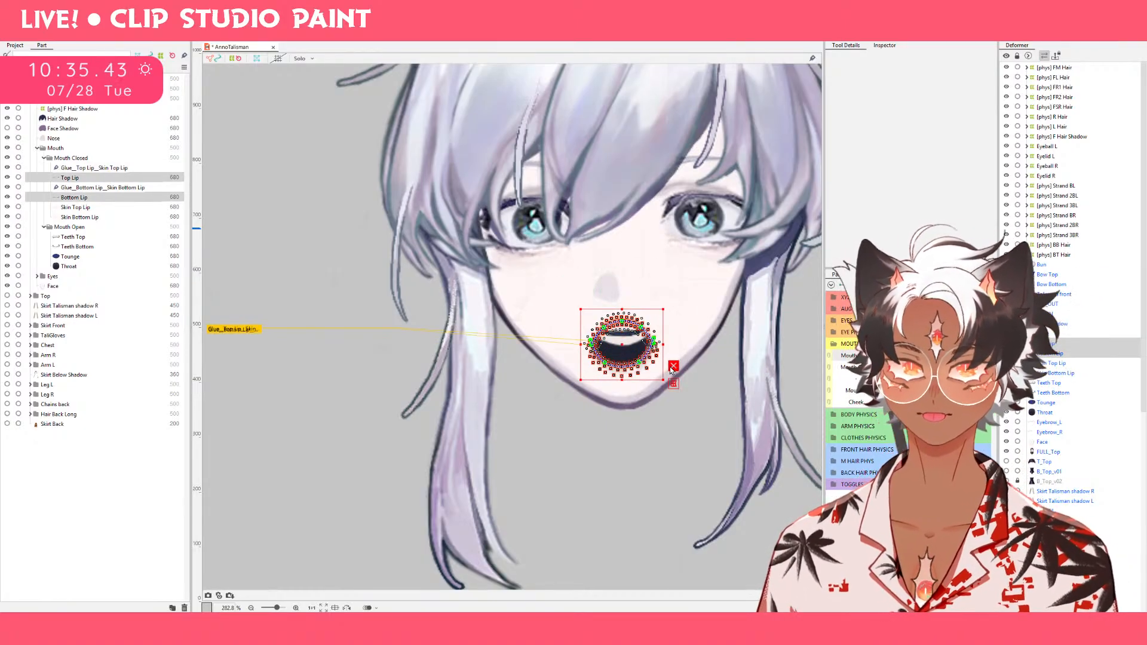
{"action": "scroll", "coordinate": [669, 367], "scroll_direction": "up", "scroll_amount": 5}
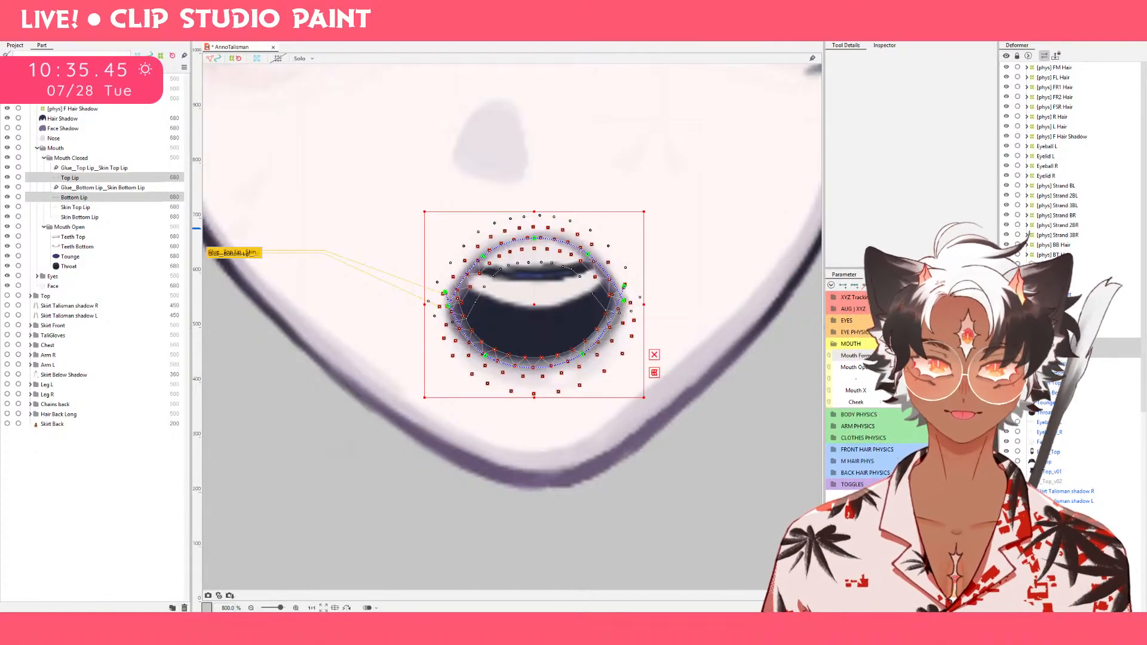
{"action": "mouse_move", "coordinate": [933, 357]}
{"action": "left_mouse_down"}
{"action": "mouse_move", "coordinate": [892, 357]}
{"action": "mouse_move", "coordinate": [892, 379]}
{"action": "mouse_move", "coordinate": [933, 357]}
{"action": "left_mouse_up"}
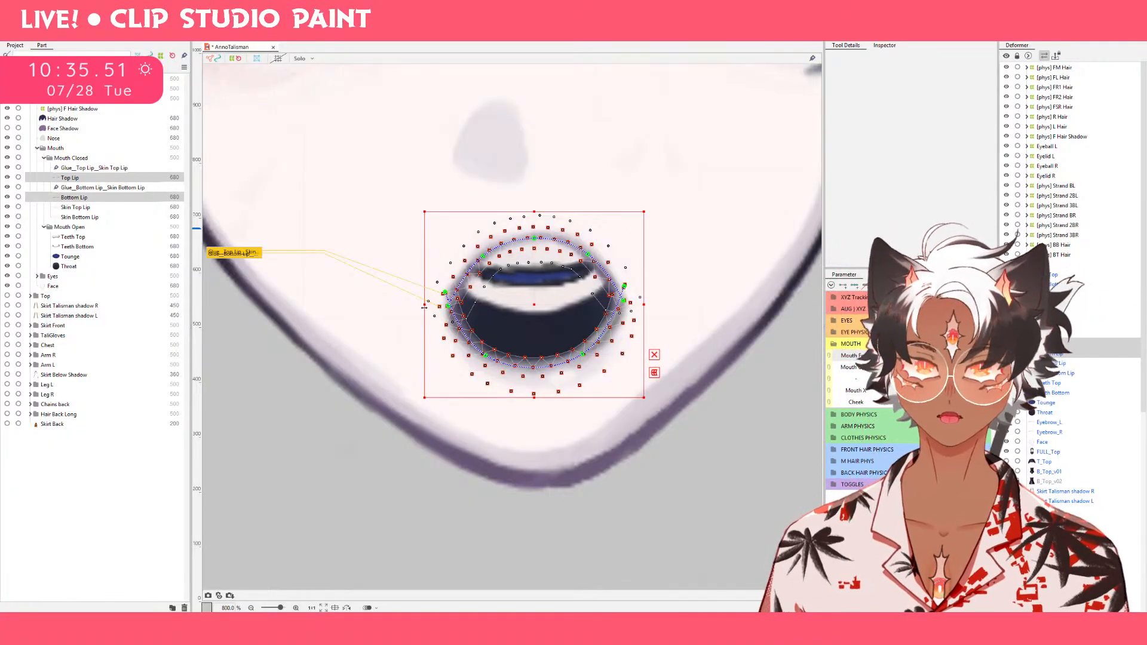
{"action": "left_click_drag", "start_coordinate": [424, 307], "coordinate": [475, 304]}
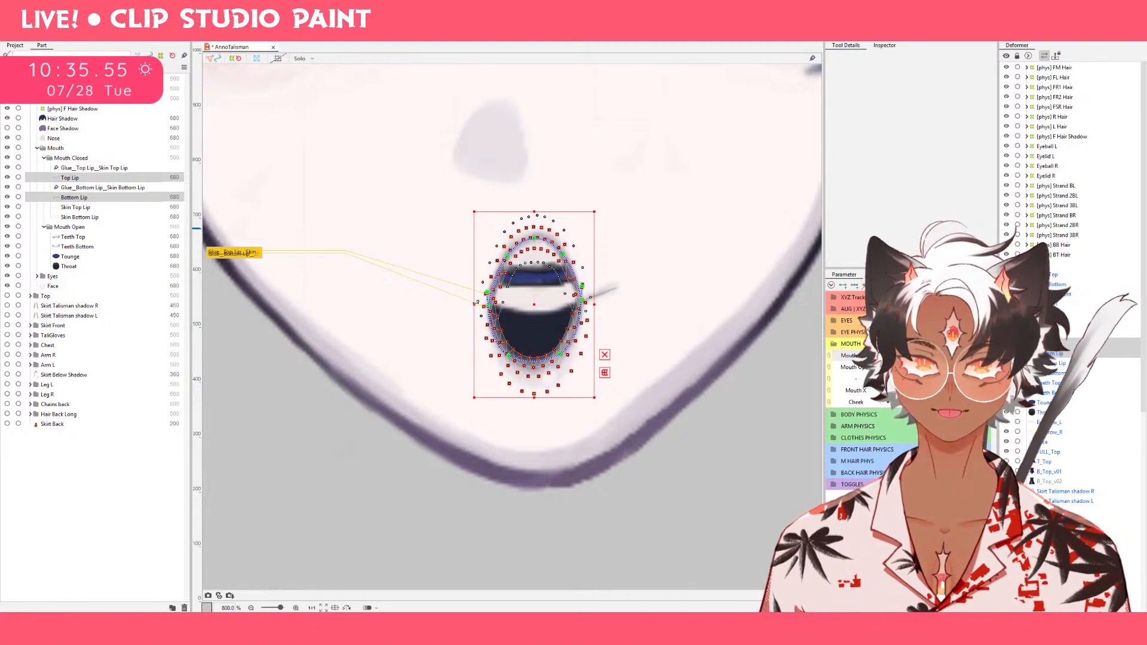
Select Skin Top Lip and pull its lower corner points down beside the narrow mouth to cover the exposed line.
{"action": "left_click", "coordinate": [93, 178]}
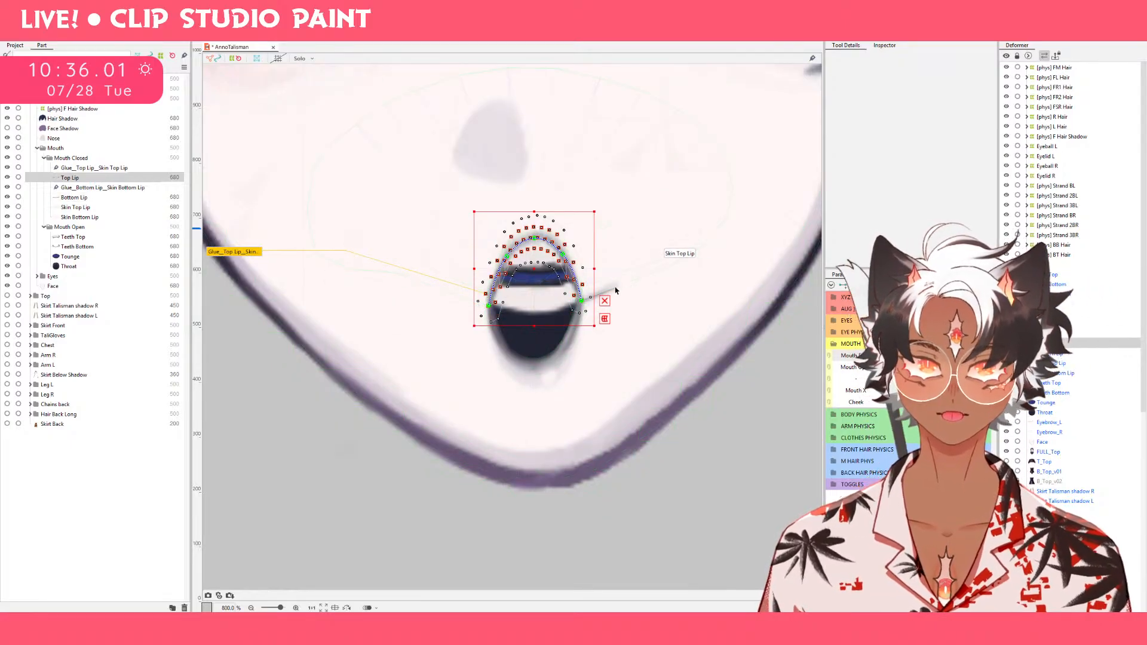
{"action": "scroll", "coordinate": [611, 296], "scroll_direction": "up", "scroll_amount": 4}
{"action": "scroll", "coordinate": [602, 287], "scroll_direction": "down", "scroll_amount": 4}
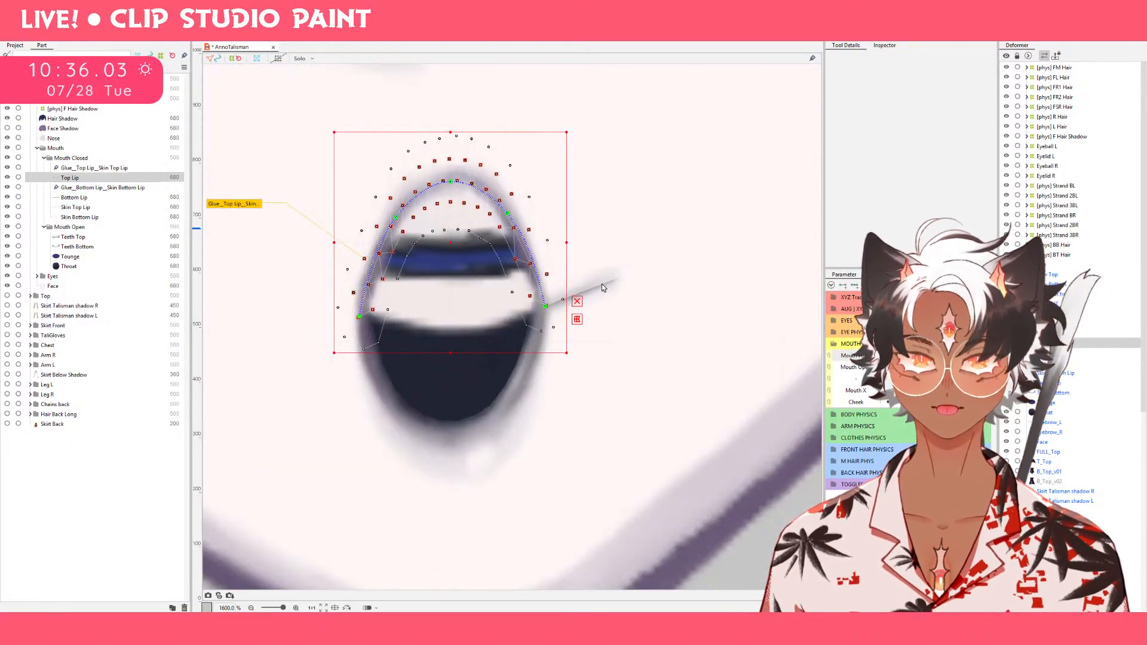
{"action": "left_click", "coordinate": [76, 208]}
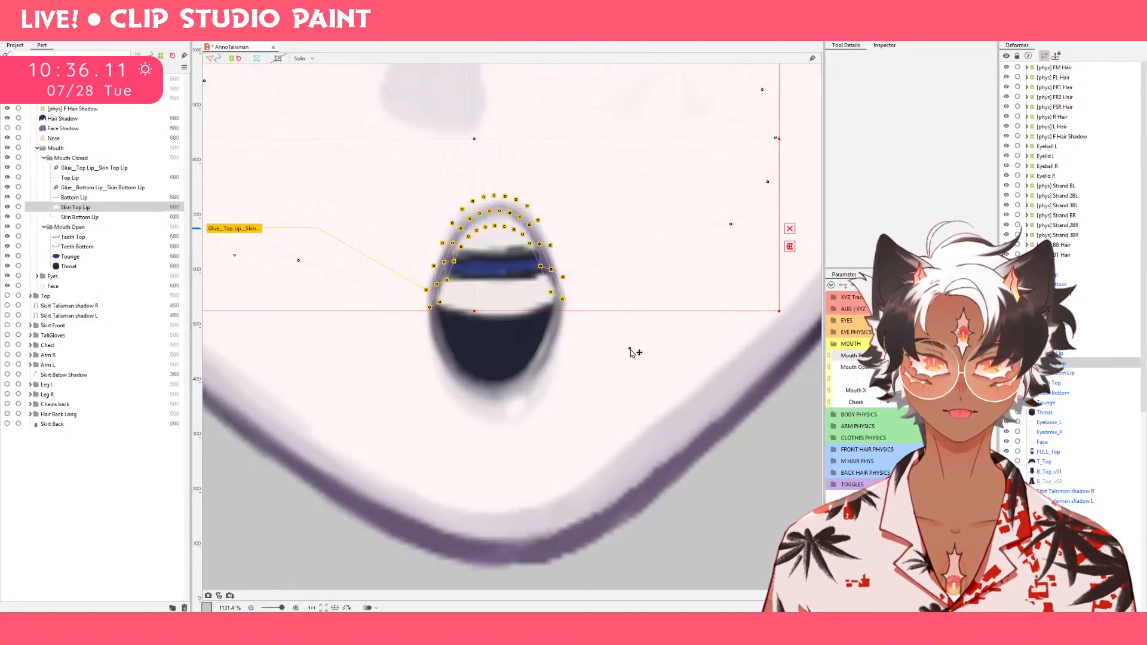
{"action": "left_click_drag", "start_coordinate": [626, 351], "coordinate": [626, 350]}
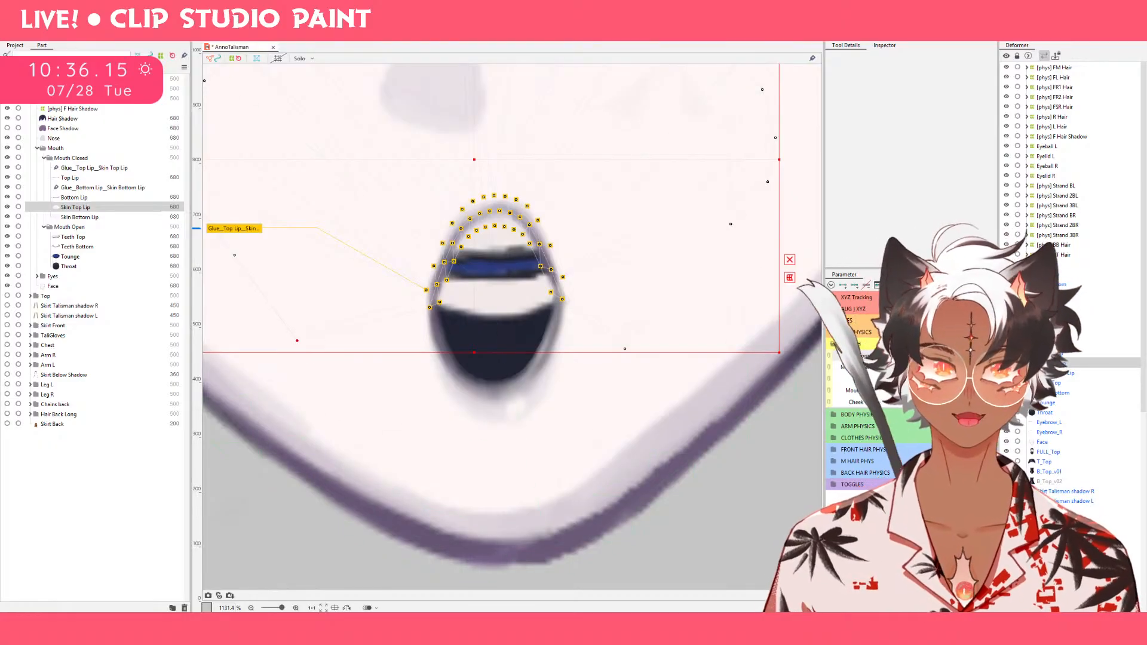
Lower Skin Top Lip's right corner point at the middle and highest Mouth Form values, comparing the keyforms.
{"action": "left_click_drag", "start_coordinate": [903, 356], "coordinate": [941, 355]}
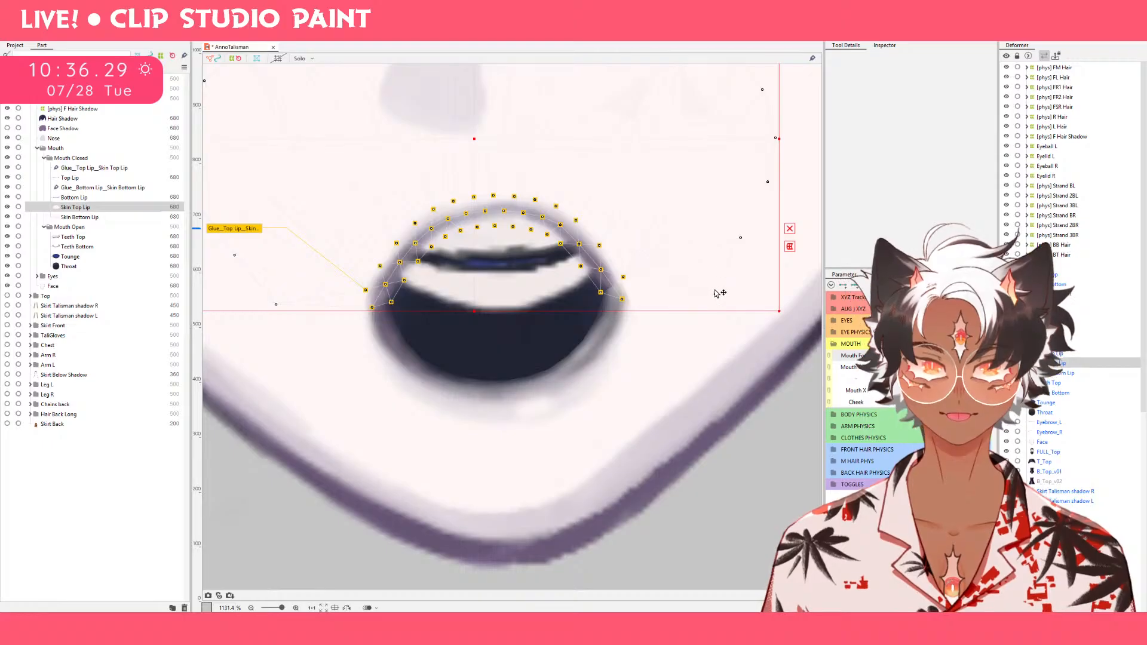
{"action": "left_click_drag", "start_coordinate": [939, 355], "coordinate": [980, 355]}
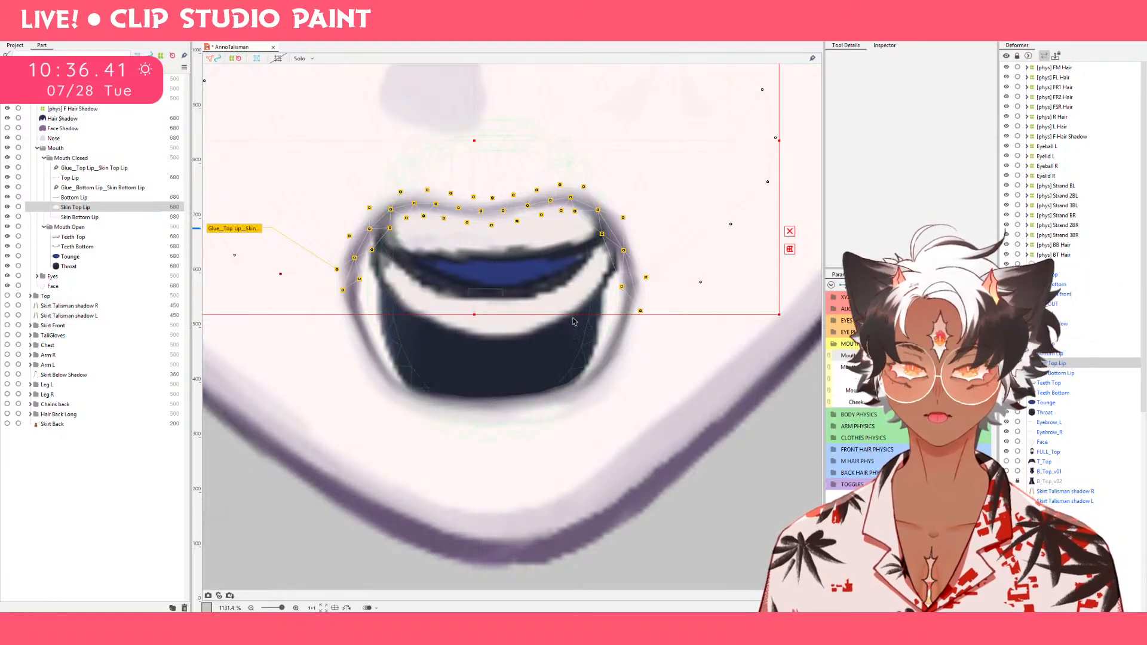
{"action": "left_click", "coordinate": [890, 355]}
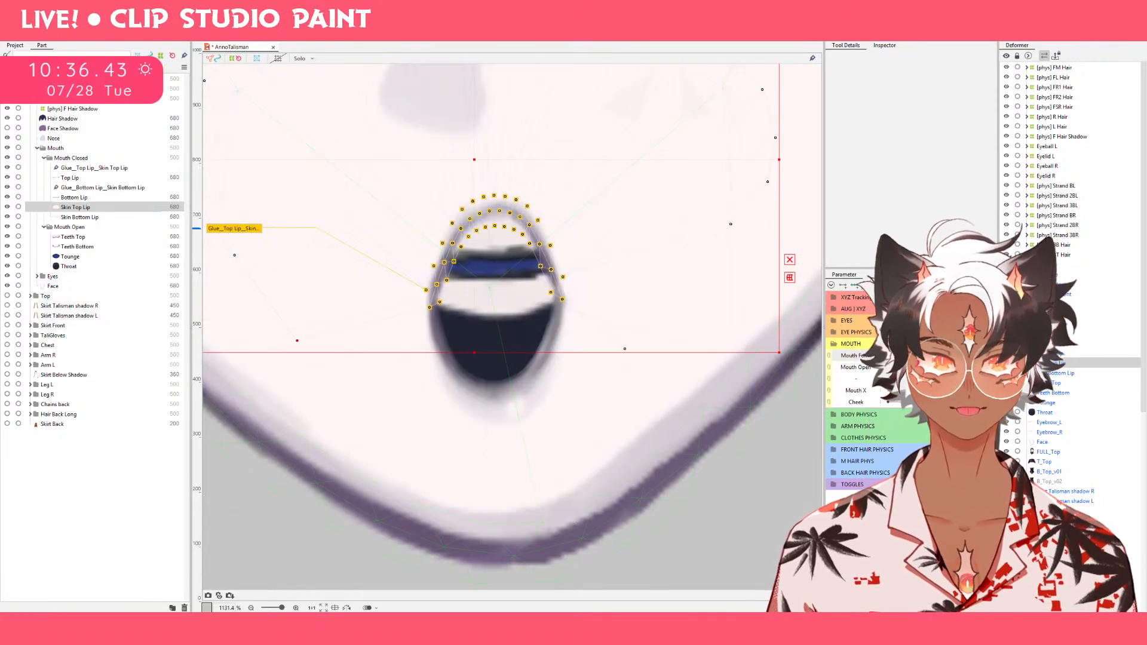
{"action": "left_click", "coordinate": [927, 355]}
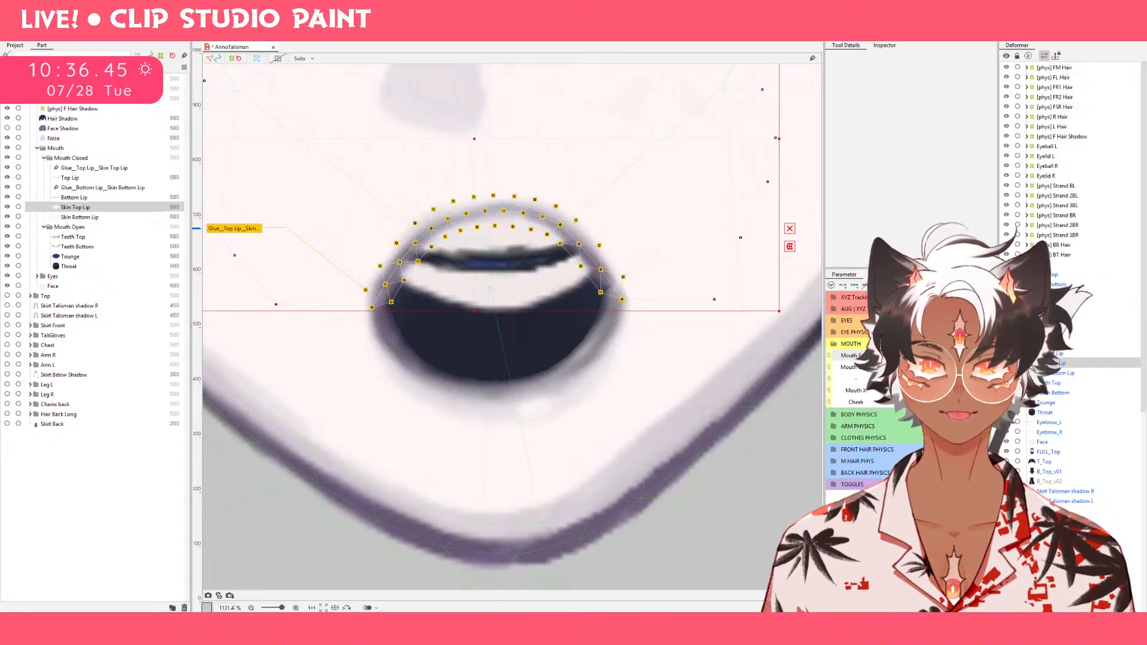
{"action": "left_click_drag", "start_coordinate": [926, 356], "coordinate": [890, 356]}
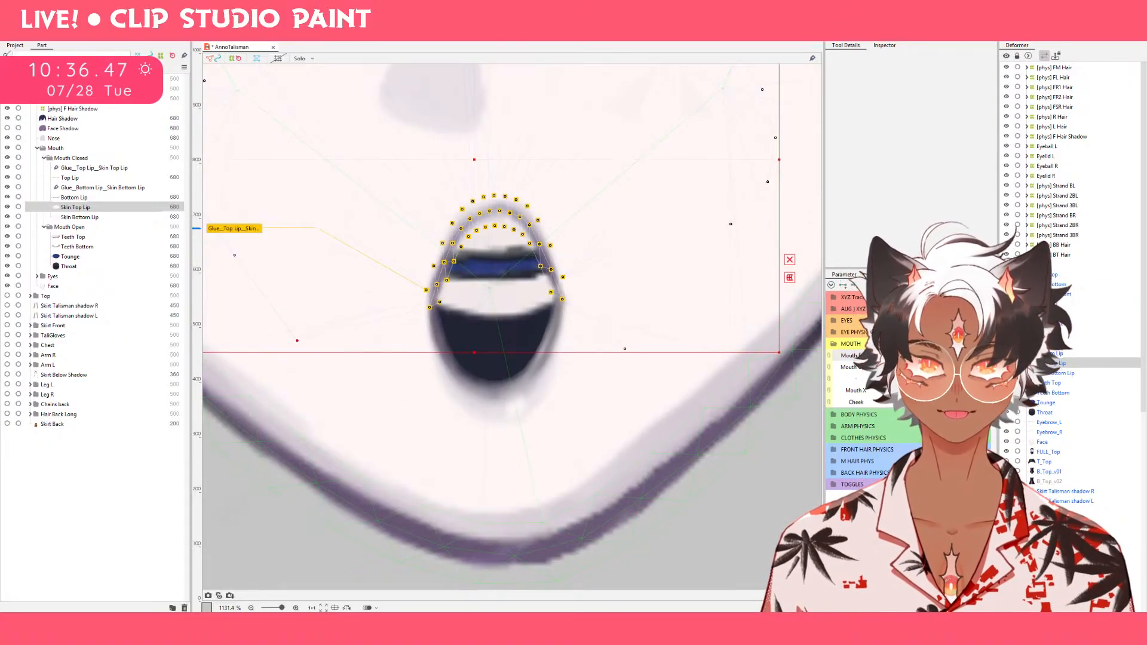
Select Top Lip and Bottom Lip together and squeeze the narrow mouth shape slightly thinner.
{"action": "left_click", "coordinate": [82, 179]}
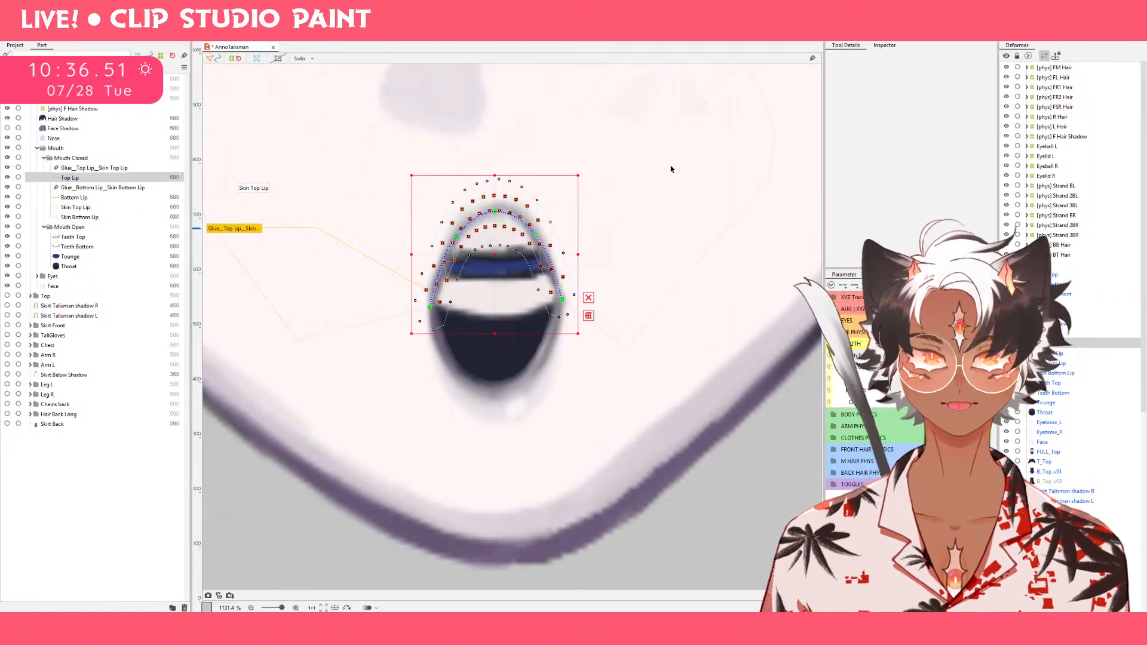
{"action": "left_click", "coordinate": [116, 197], "text": "ctrl"}
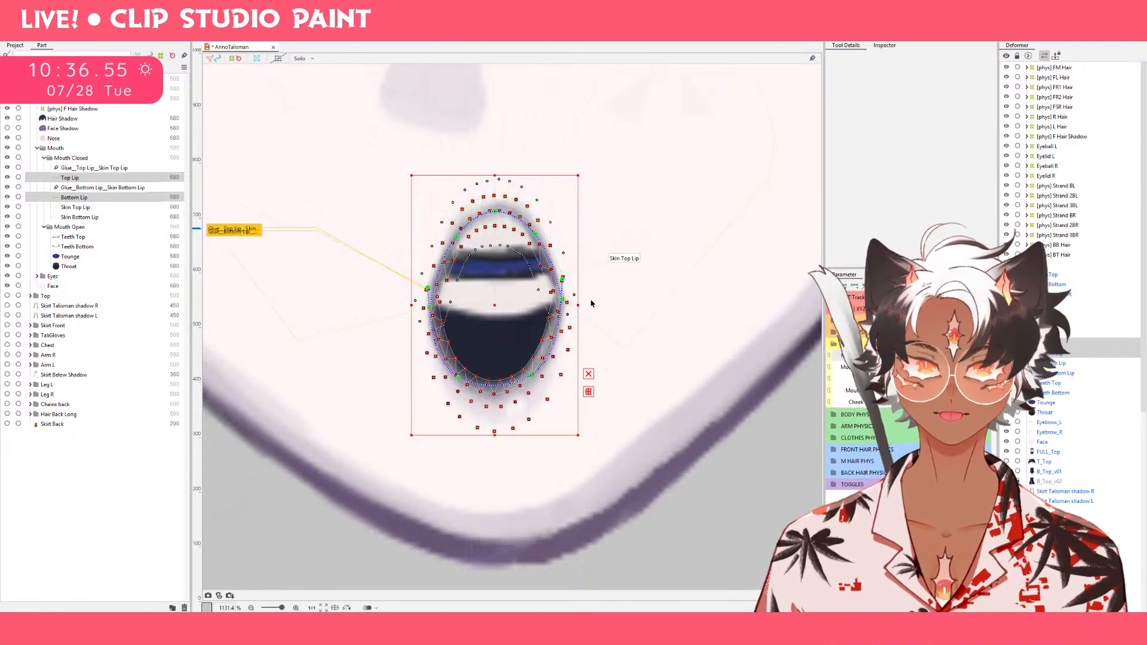
{"action": "left_click_drag", "start_coordinate": [579, 305], "coordinate": [576, 304]}
Use the deform brush to stretch Bottom Lip's lower curve downward at 26.0 px and raise Top Lip's peak slightly at 35.7 px.
{"action": "left_click", "coordinate": [122, 198]}
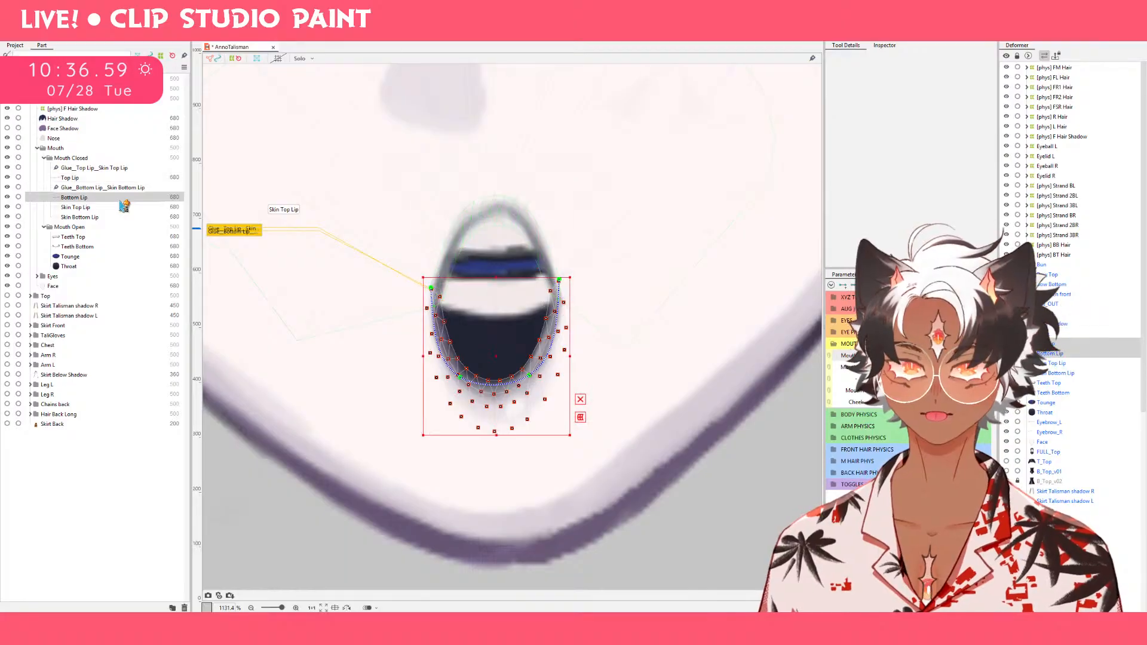
{"action": "left_click", "coordinate": [764, 38]}
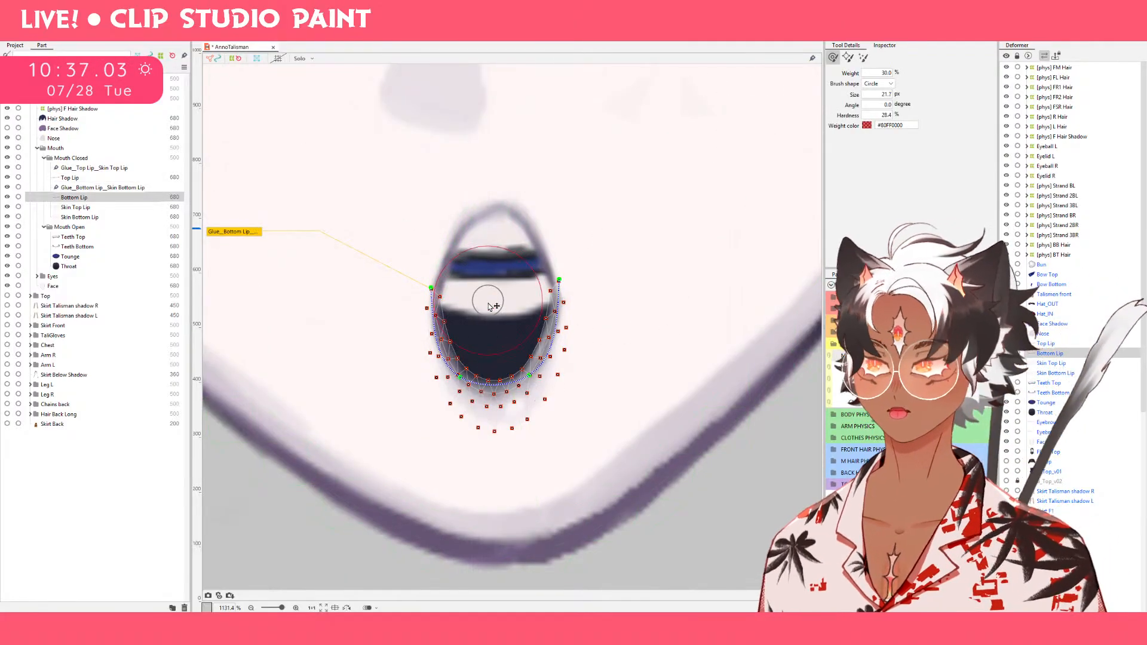
{"action": "mouse_move", "coordinate": [488, 303]}
{"action": "left_mouse_down"}
{"action": "mouse_move", "coordinate": [508, 439]}
{"action": "mouse_move", "coordinate": [501, 353]}
{"action": "left_mouse_up"}
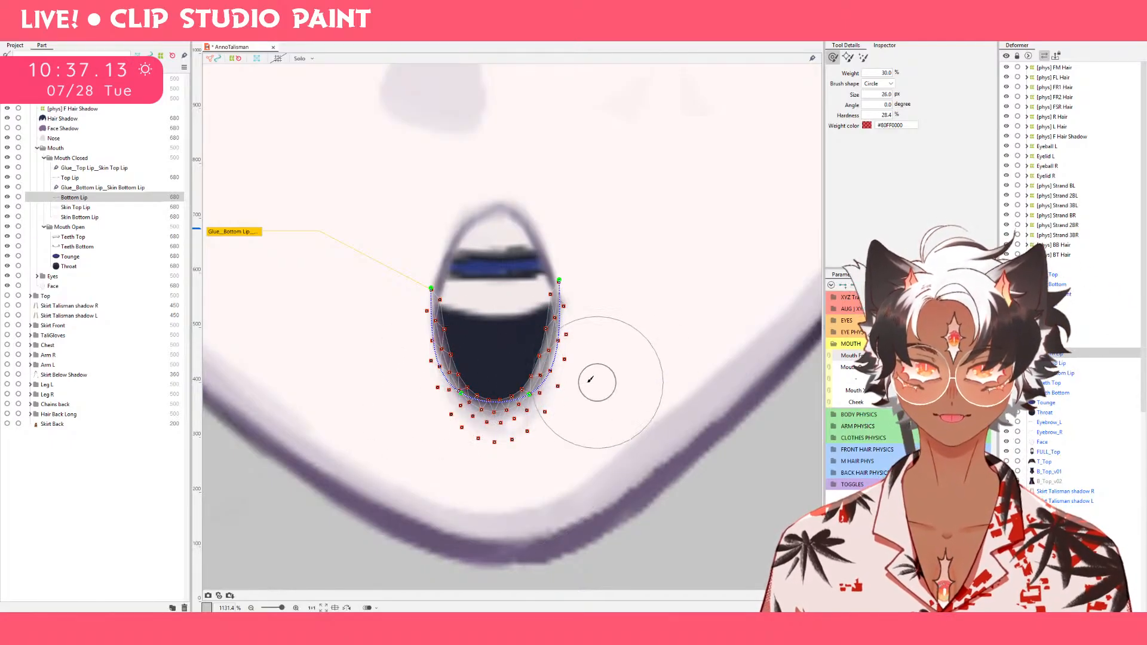
{"action": "left_click_drag", "start_coordinate": [561, 384], "coordinate": [550, 385]}
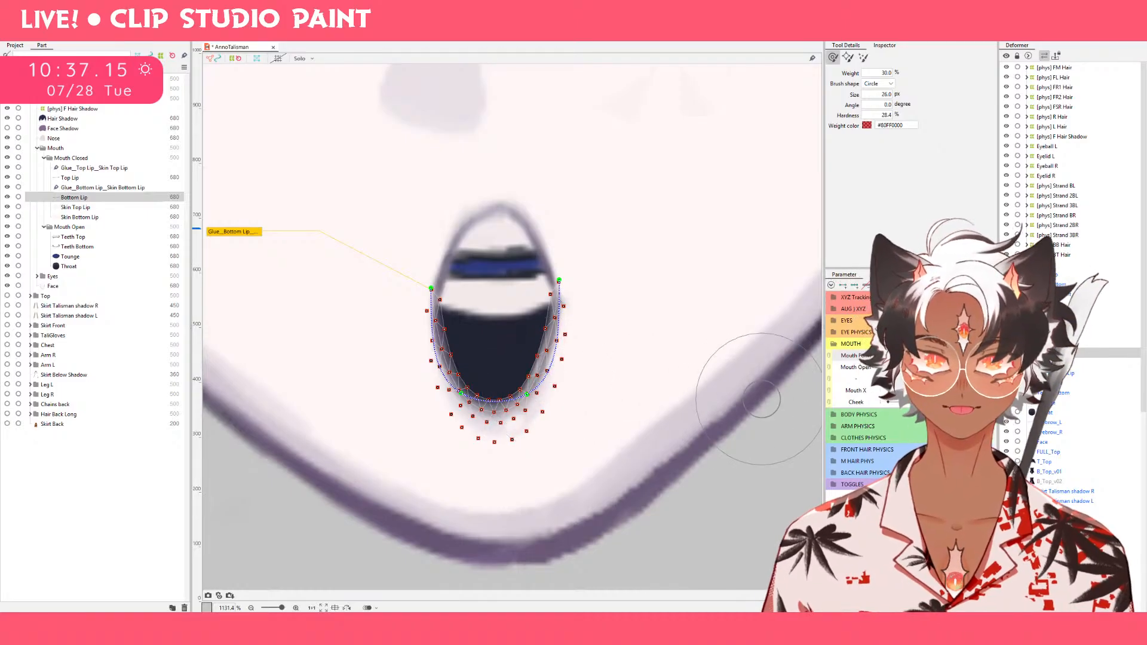
{"action": "left_click_drag", "start_coordinate": [932, 365], "coordinate": [888, 356]}
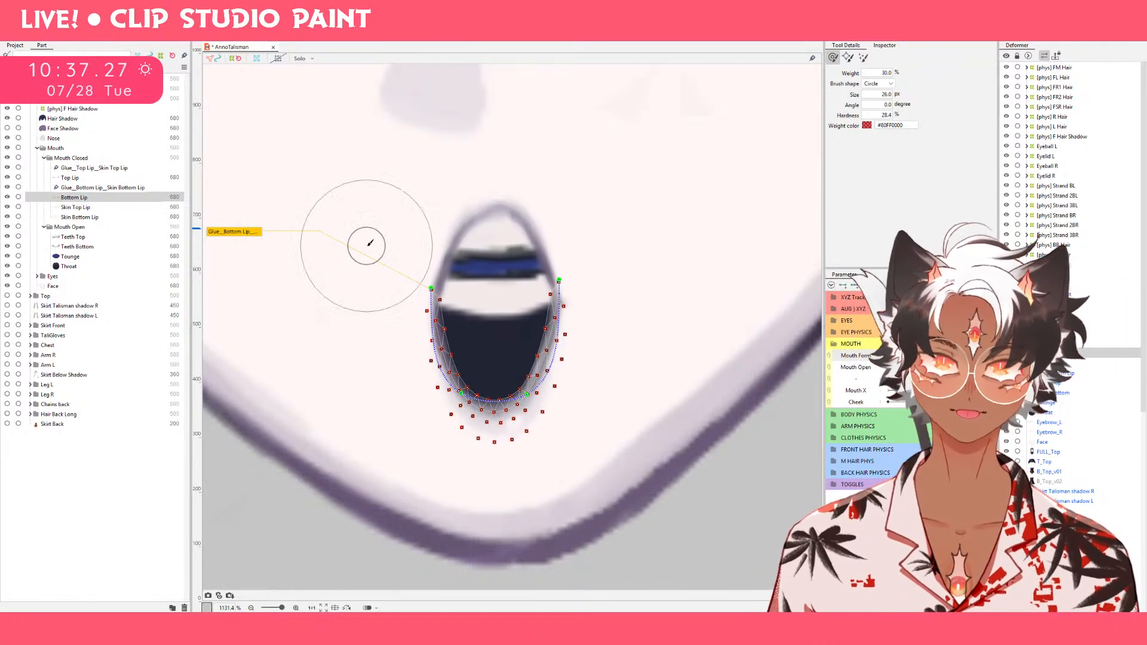
{"action": "left_click", "coordinate": [88, 179]}
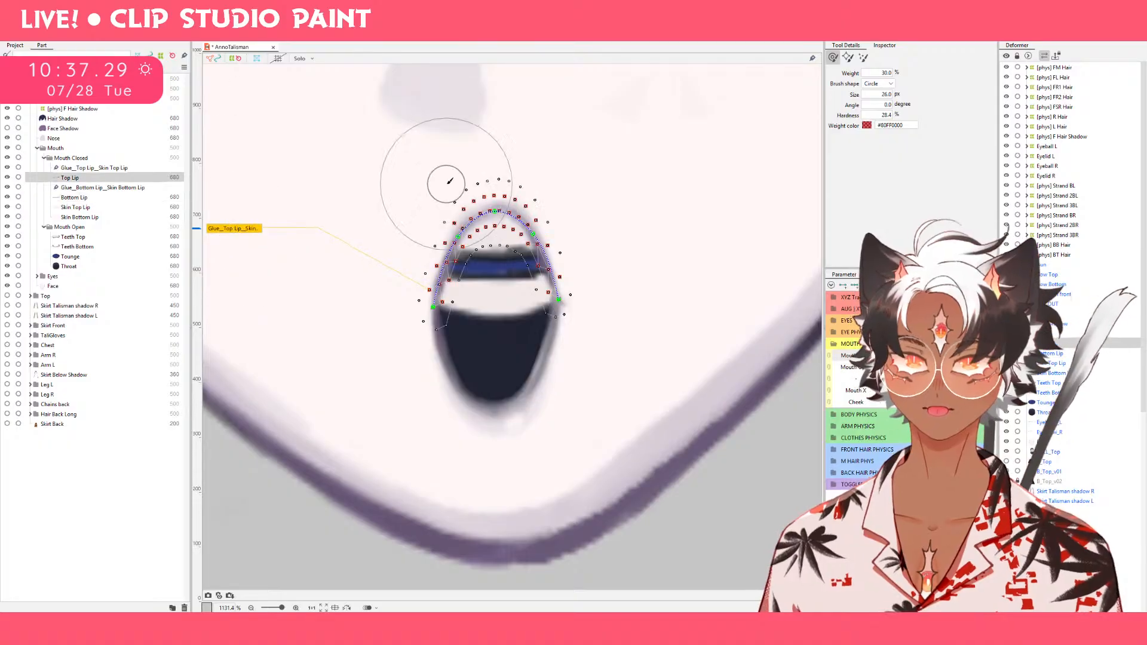
{"action": "left_click_drag", "start_coordinate": [494, 196], "coordinate": [495, 191]}
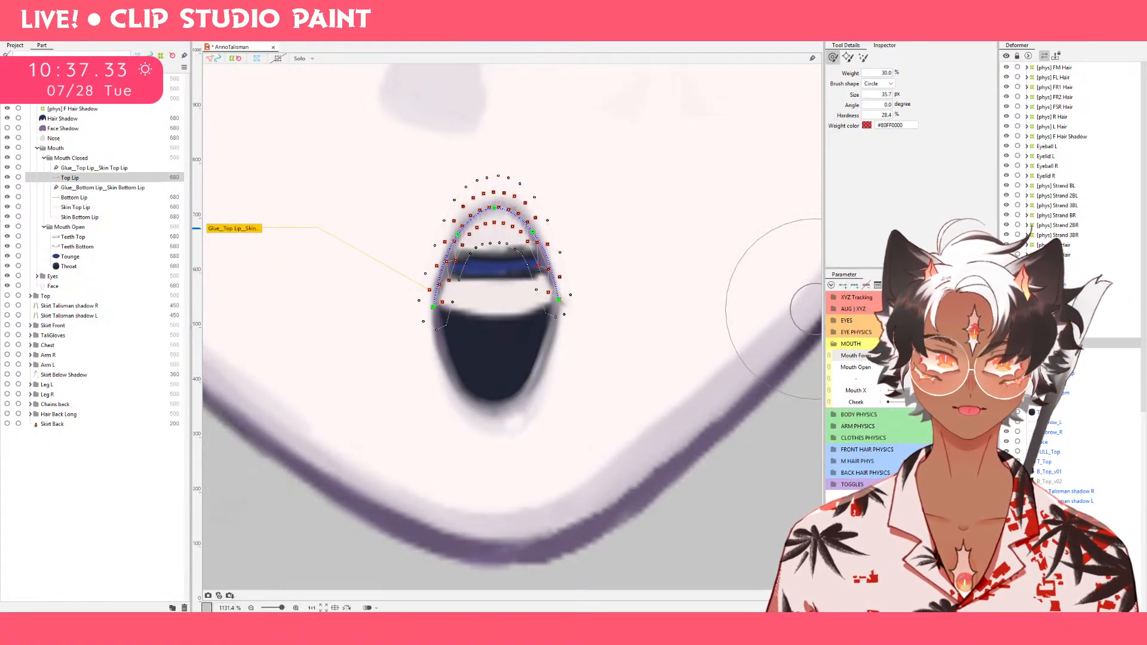
At the highest Mouth Form value, widen Throat's right side out to the lip line with the deform brush at 52.5 px.
{"action": "left_click_drag", "start_coordinate": [939, 356], "coordinate": [820, 357]}
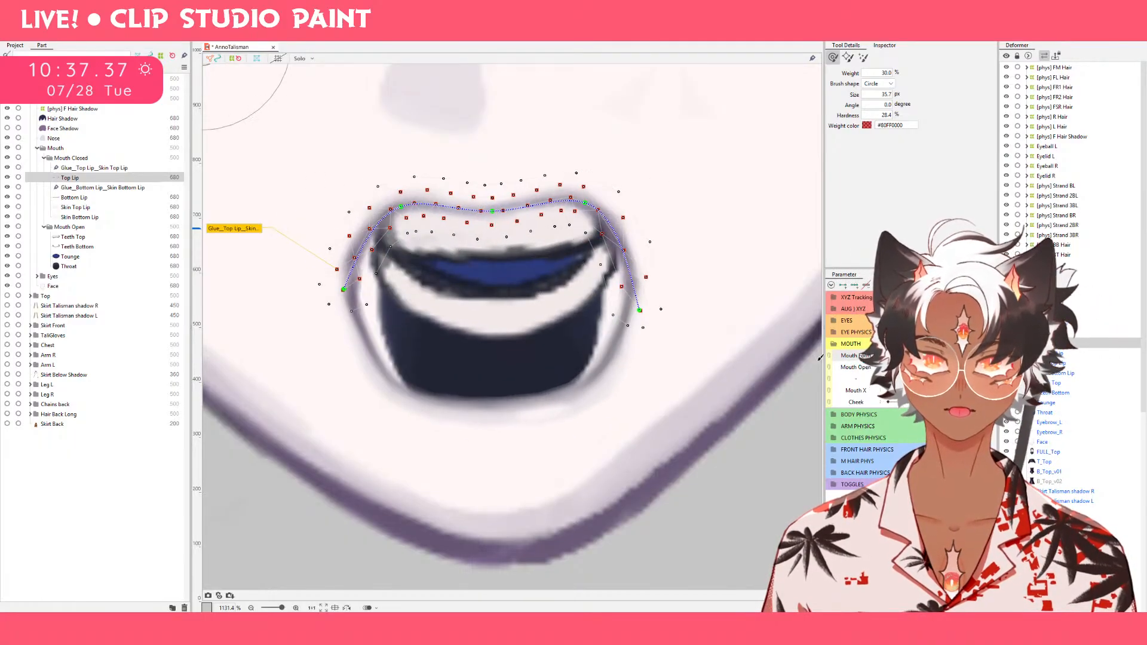
{"action": "left_click", "coordinate": [69, 266]}
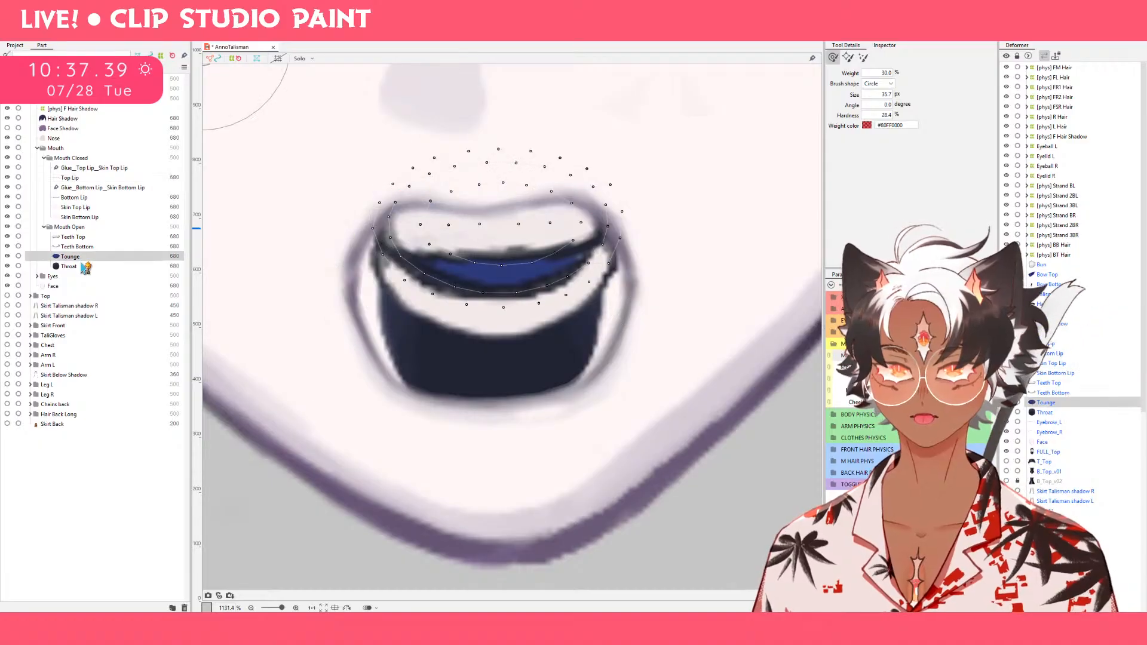
{"action": "key", "text": "v"}
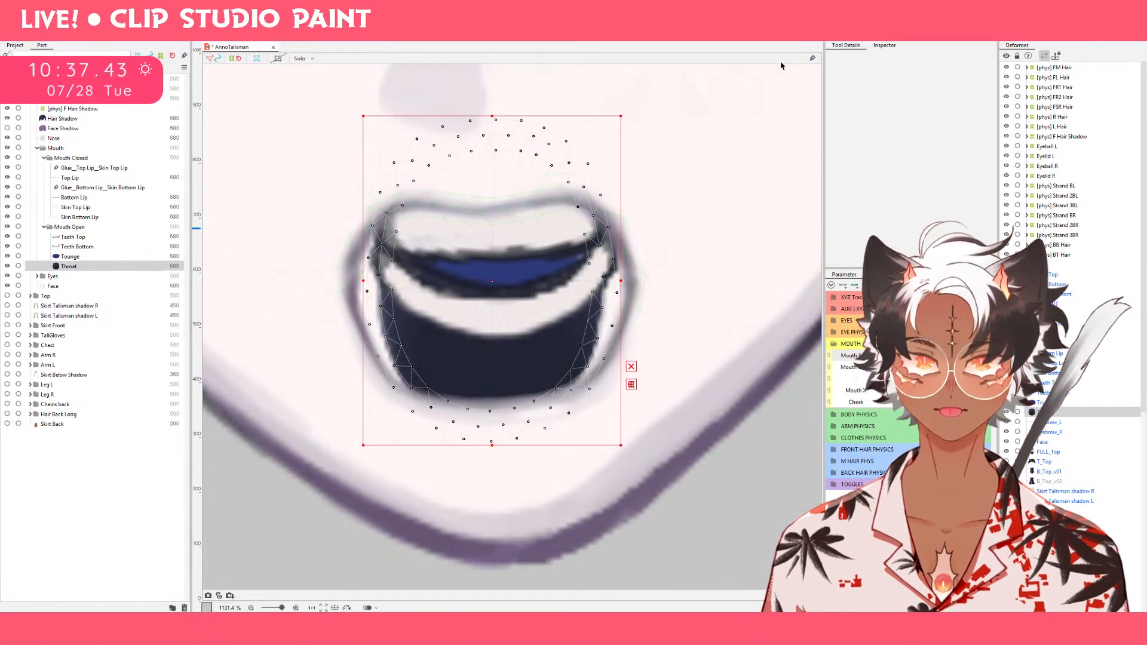
{"action": "key", "text": "b"}
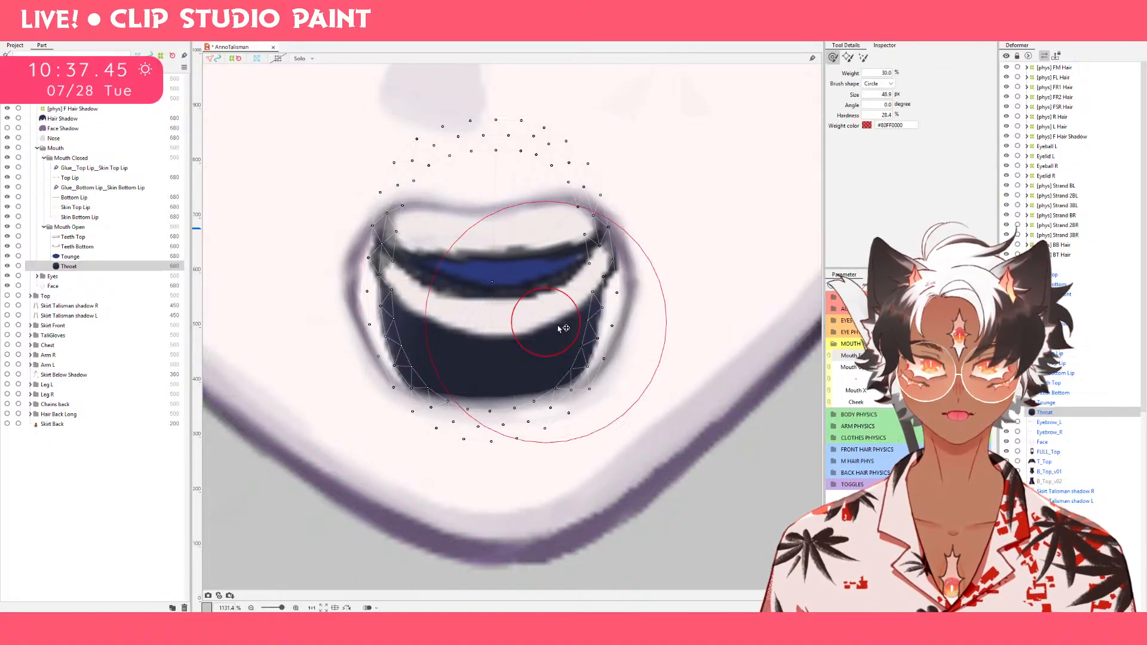
{"action": "left_click_drag", "start_coordinate": [557, 297], "coordinate": [649, 298]}
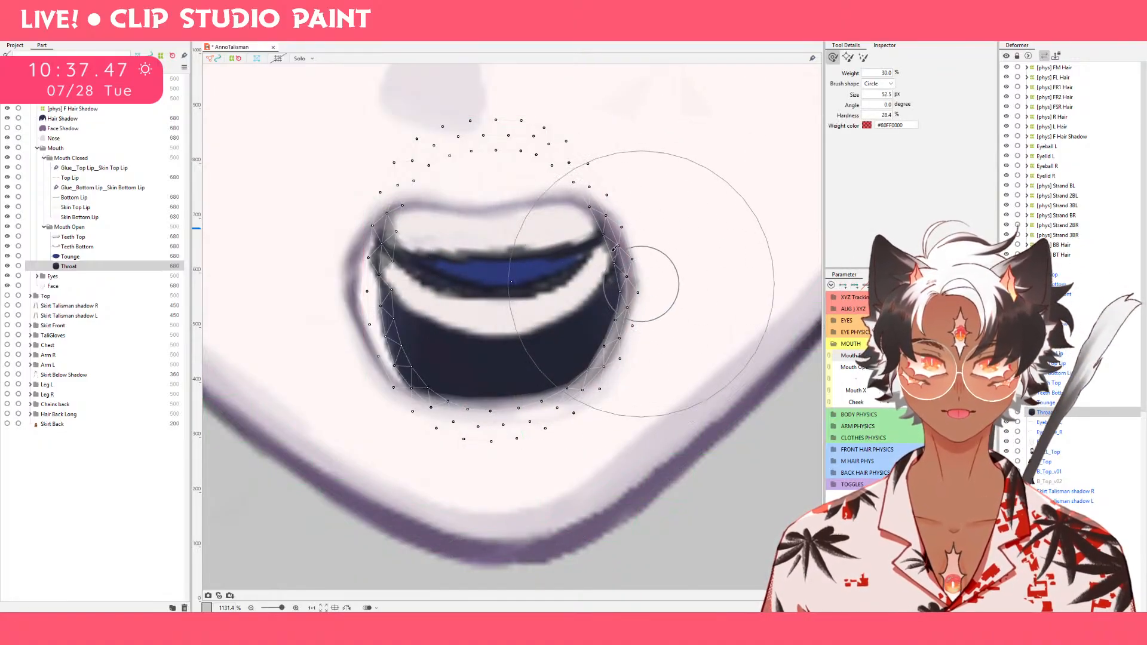
{"action": "left_click_drag", "start_coordinate": [605, 249], "coordinate": [646, 250]}
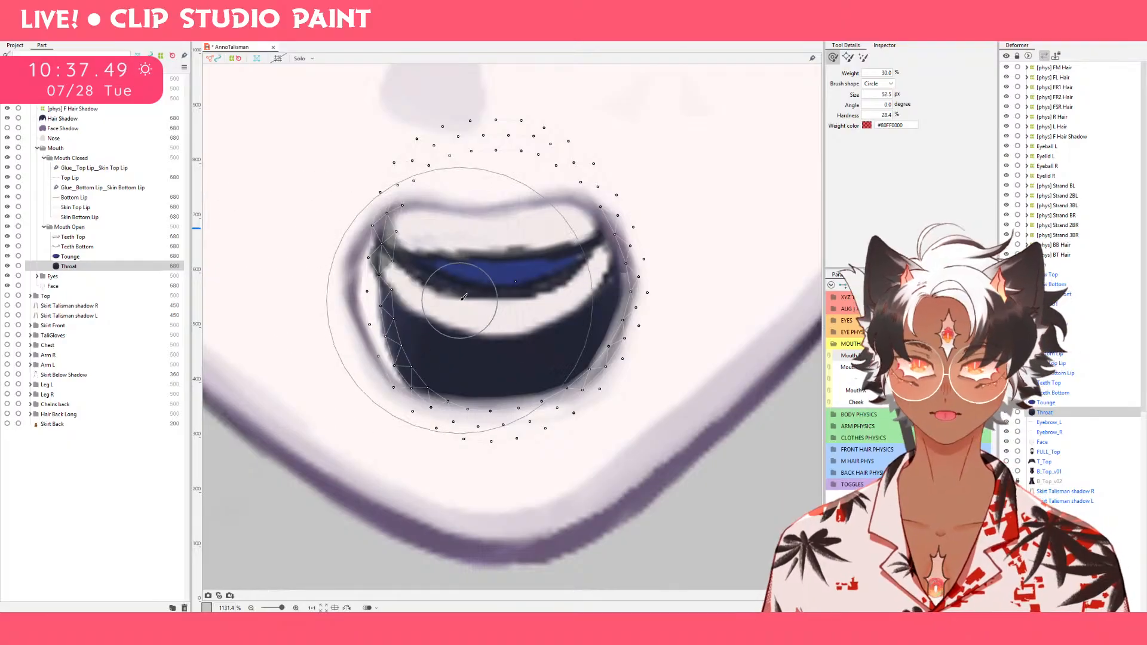
Widen Throat's left side out to the lip line and refine its edge with the deform brush reduced to 39.6 px.
{"action": "mouse_move", "coordinate": [450, 299]}
{"action": "left_mouse_down"}
{"action": "mouse_move", "coordinate": [334, 303]}
{"action": "mouse_move", "coordinate": [402, 302]}
{"action": "left_mouse_up"}
{"action": "left_click_drag", "start_coordinate": [374, 302], "coordinate": [297, 300]}
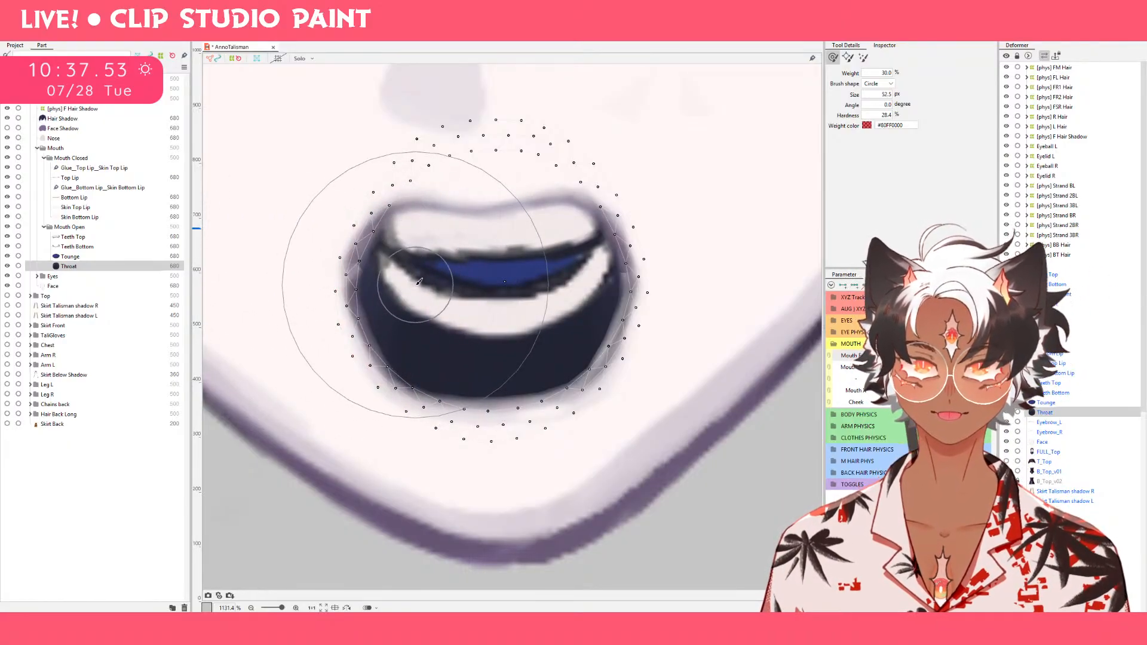
{"action": "left_click", "coordinate": [420, 253]}
{"action": "left_click_drag", "start_coordinate": [391, 294], "coordinate": [358, 294]}
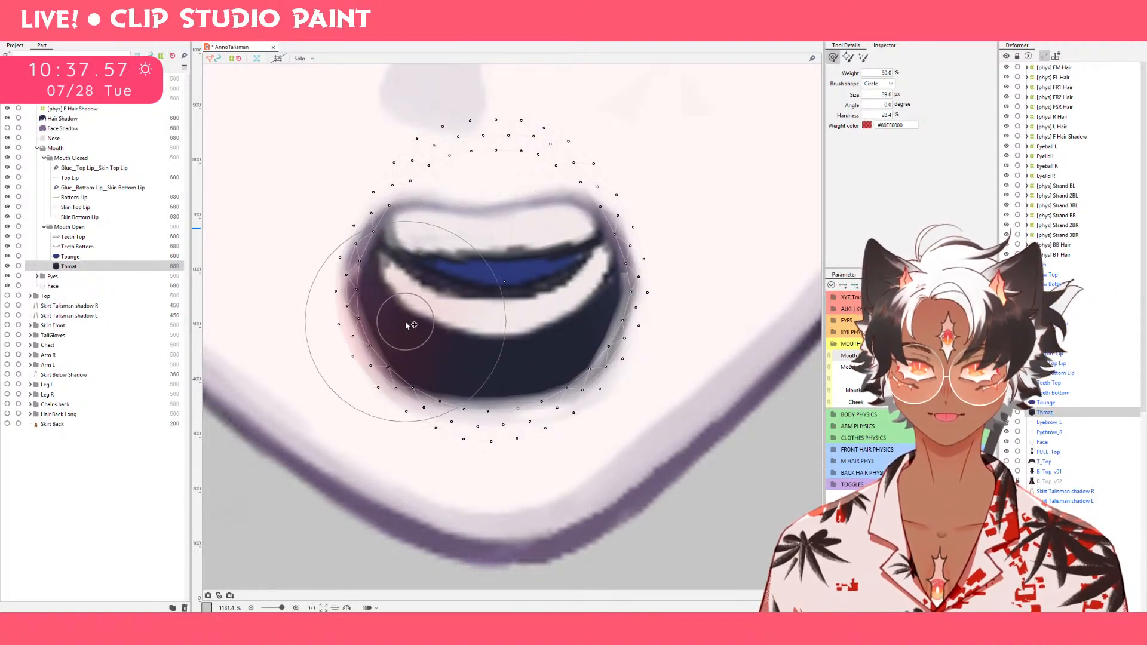
{"action": "left_click_drag", "start_coordinate": [409, 262], "coordinate": [395, 262]}
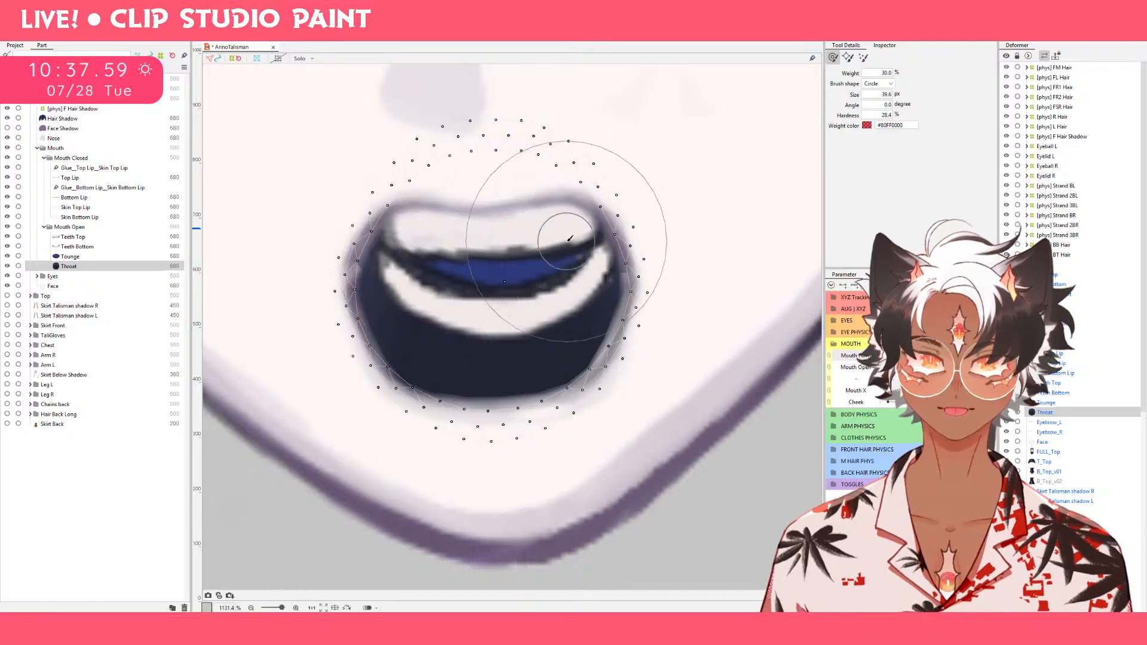
At the middle Mouth Form value, push Throat's right and lower side edges outward to the lip line with the deform brush at 39.6 px.
{"action": "left_click_drag", "start_coordinate": [569, 239], "coordinate": [601, 241]}
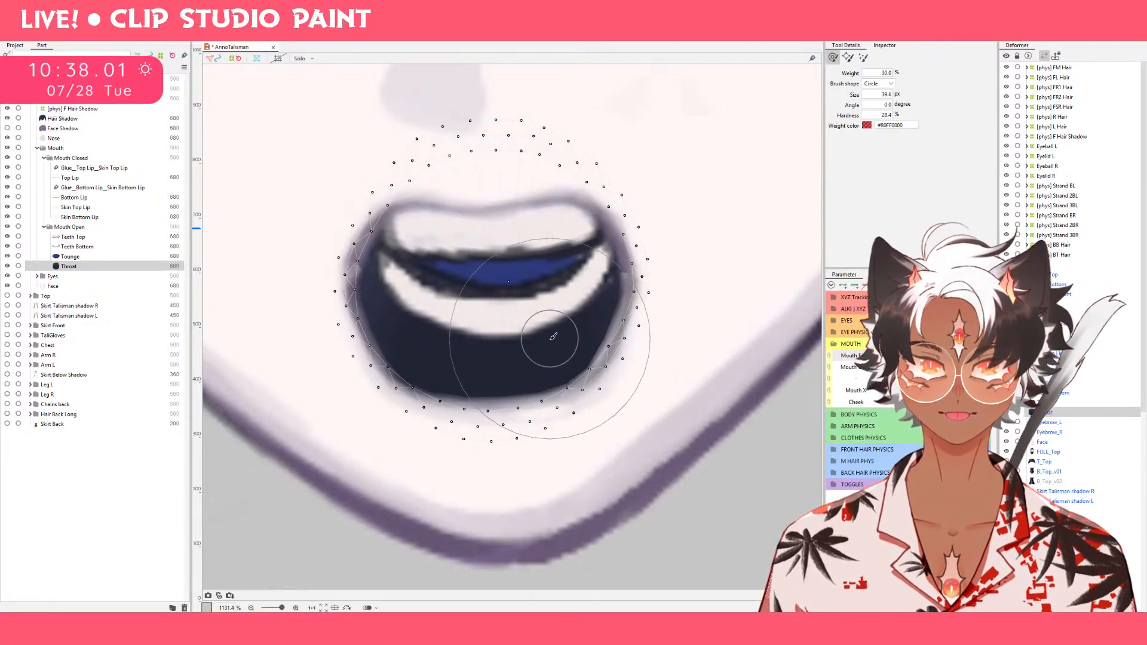
{"action": "left_click_drag", "start_coordinate": [556, 353], "coordinate": [595, 355]}
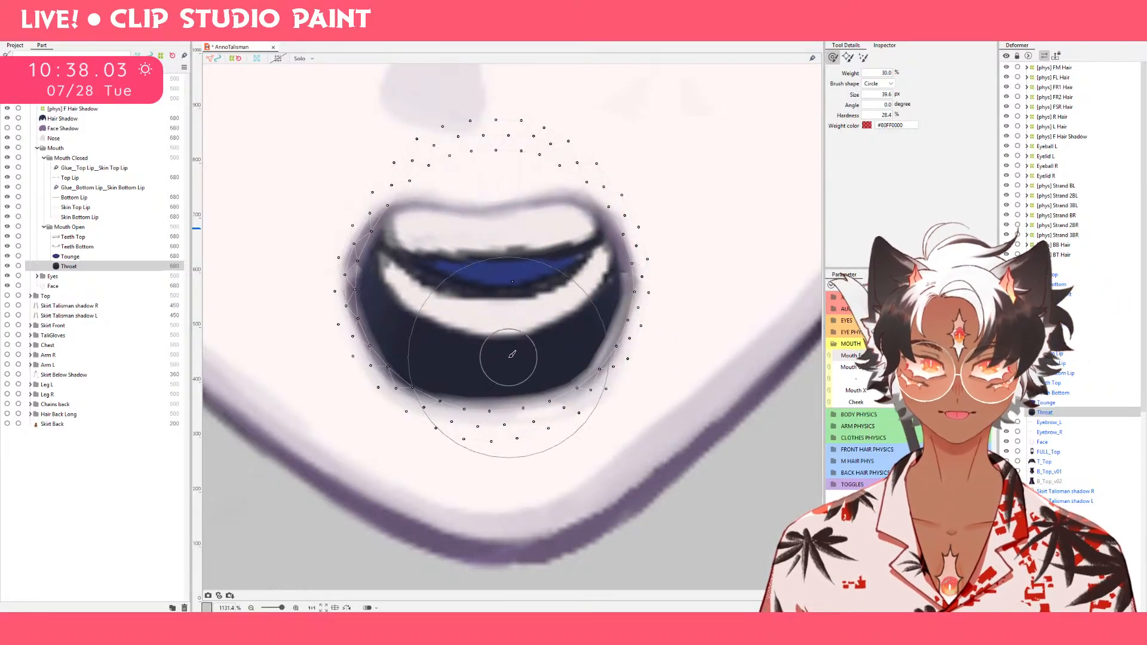
{"action": "mouse_move", "coordinate": [507, 358]}
{"action": "left_mouse_down"}
{"action": "mouse_move", "coordinate": [468, 330]}
{"action": "mouse_move", "coordinate": [424, 362]}
{"action": "mouse_move", "coordinate": [383, 371]}
{"action": "left_mouse_up"}
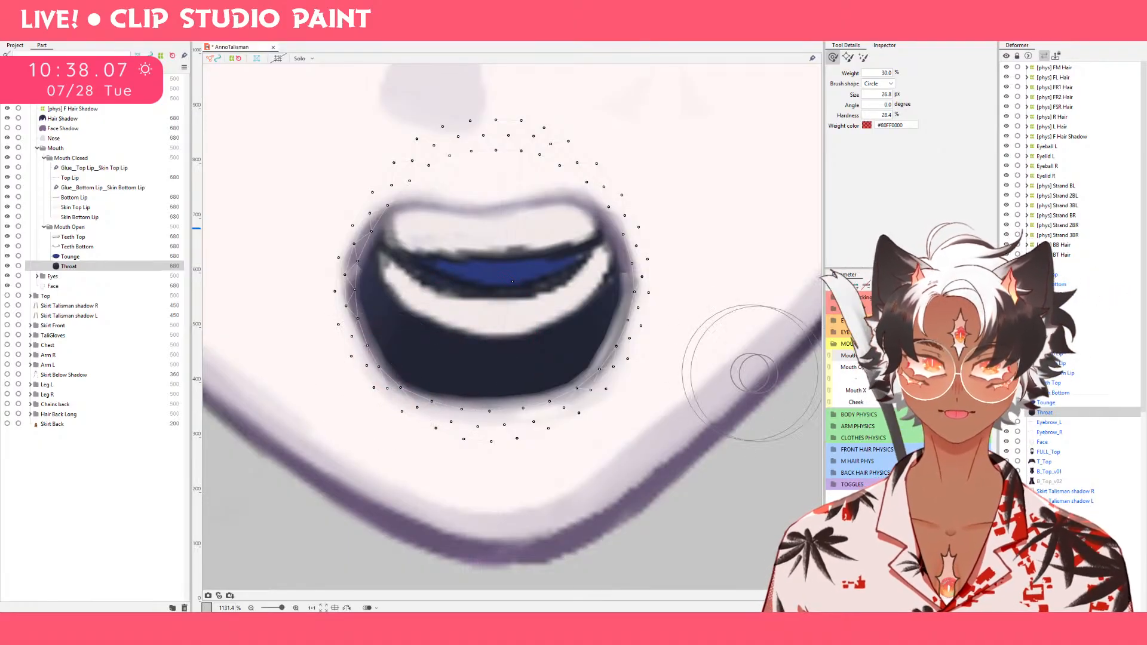
At the lowest Mouth Form value, squeeze Throat horizontally about its centre to fit the narrow oval mouth.
{"action": "left_click", "coordinate": [889, 356]}
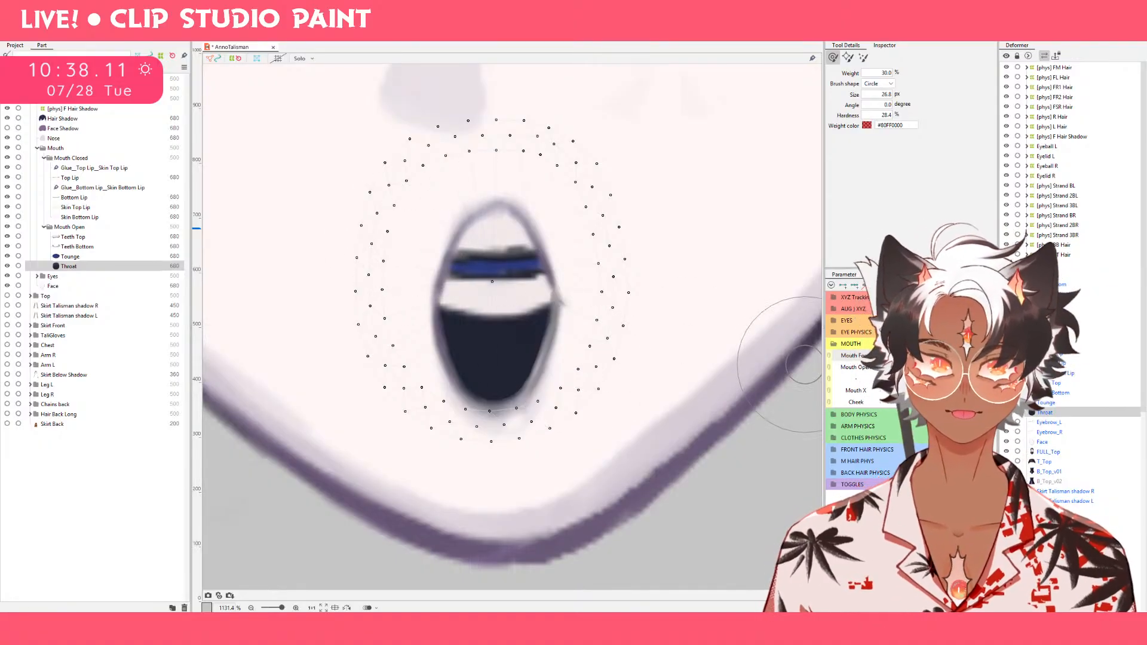
{"action": "mouse_move", "coordinate": [889, 357]}
{"action": "left_mouse_down"}
{"action": "mouse_move", "coordinate": [926, 357]}
{"action": "mouse_move", "coordinate": [857, 365]}
{"action": "mouse_move", "coordinate": [977, 356]}
{"action": "mouse_move", "coordinate": [889, 356]}
{"action": "left_mouse_up"}
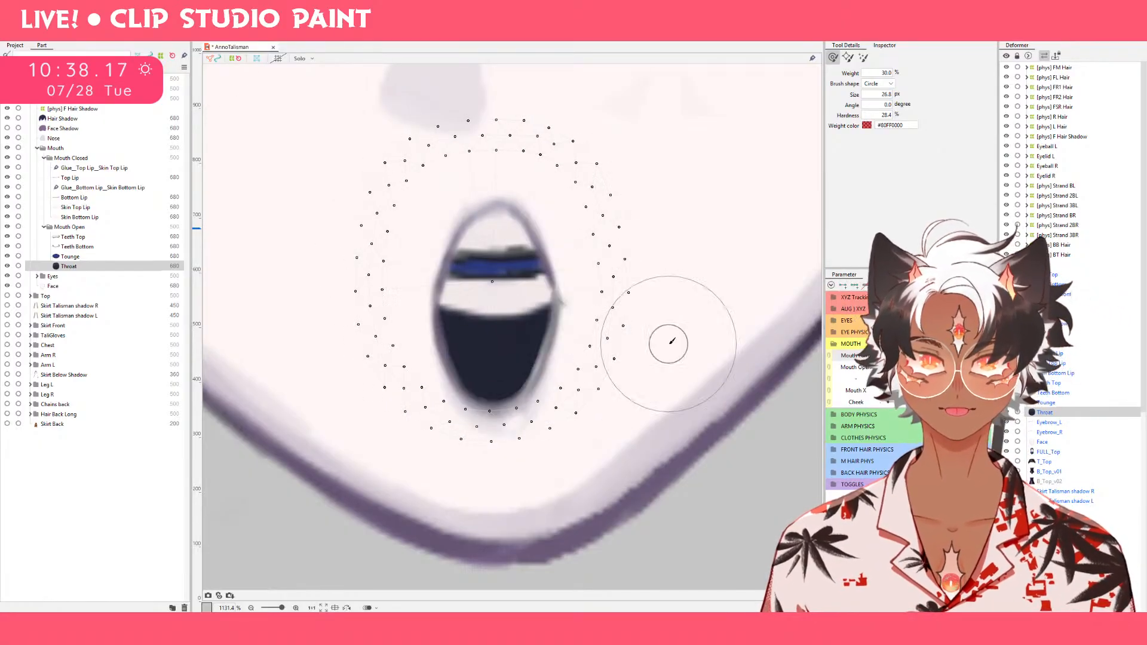
{"action": "left_click_drag", "start_coordinate": [630, 266], "coordinate": [667, 375]}
{"action": "left_click_drag", "start_coordinate": [661, 303], "coordinate": [512, 303]}
{"action": "key", "text": "ctrl+z"}
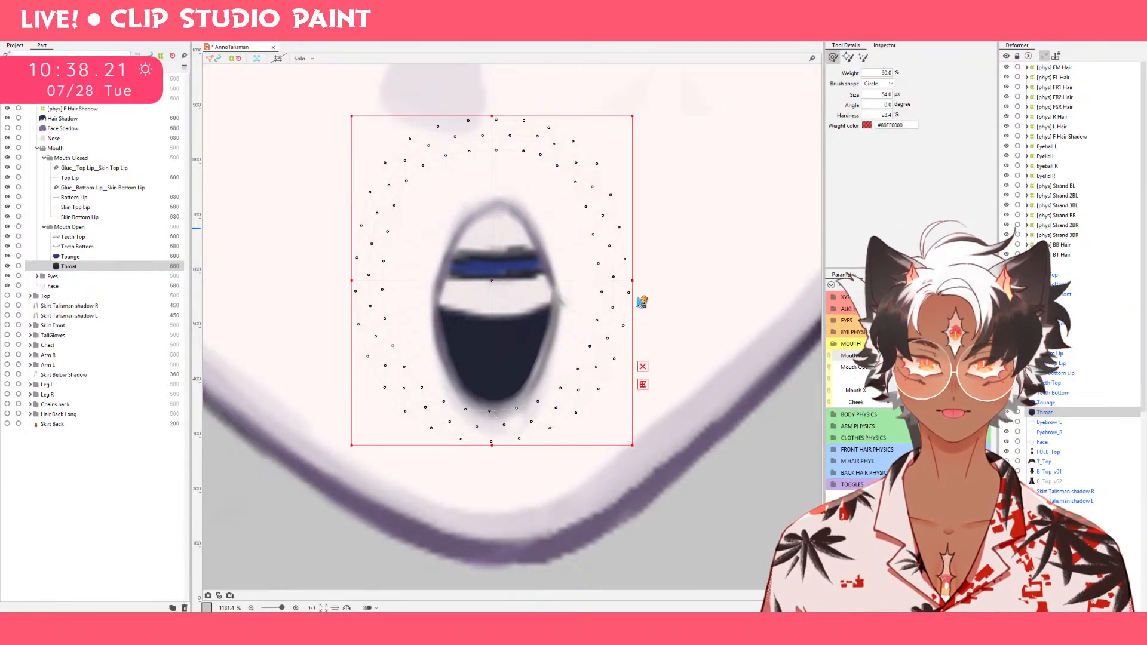
{"action": "left_click_drag", "start_coordinate": [631, 282], "coordinate": [568, 285]}
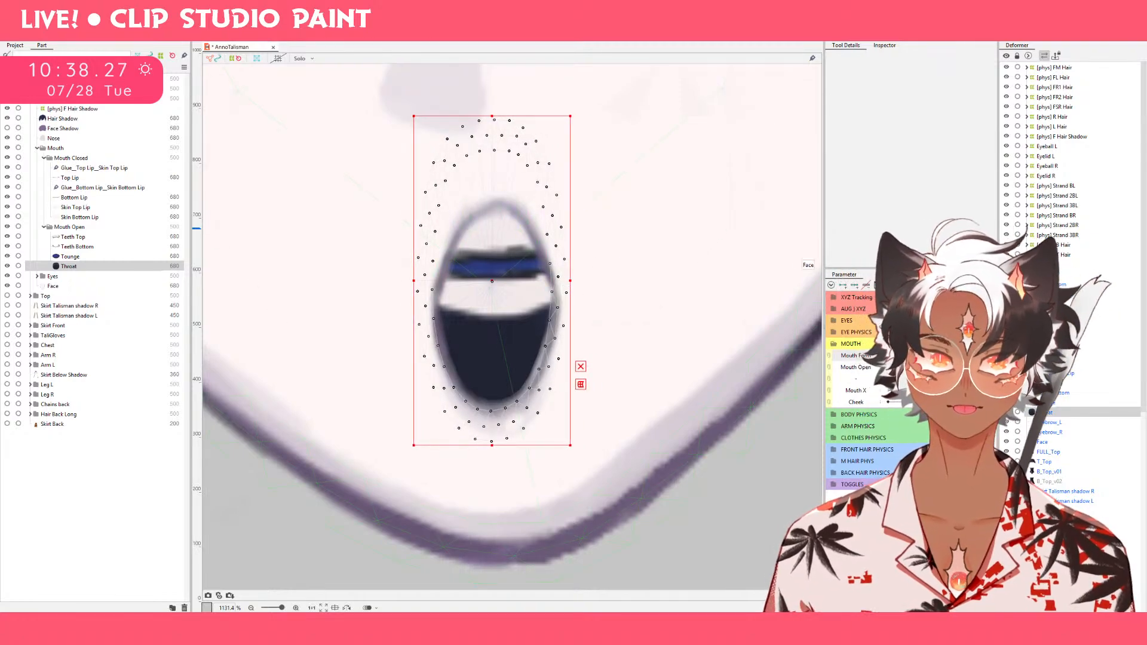
At the middle Mouth Form value, tuck Throat's right and left outer edges inward with the deform brush at 54.0 px.
{"action": "left_click", "coordinate": [928, 356]}
{"action": "left_click_drag", "start_coordinate": [928, 356], "coordinate": [863, 370]}
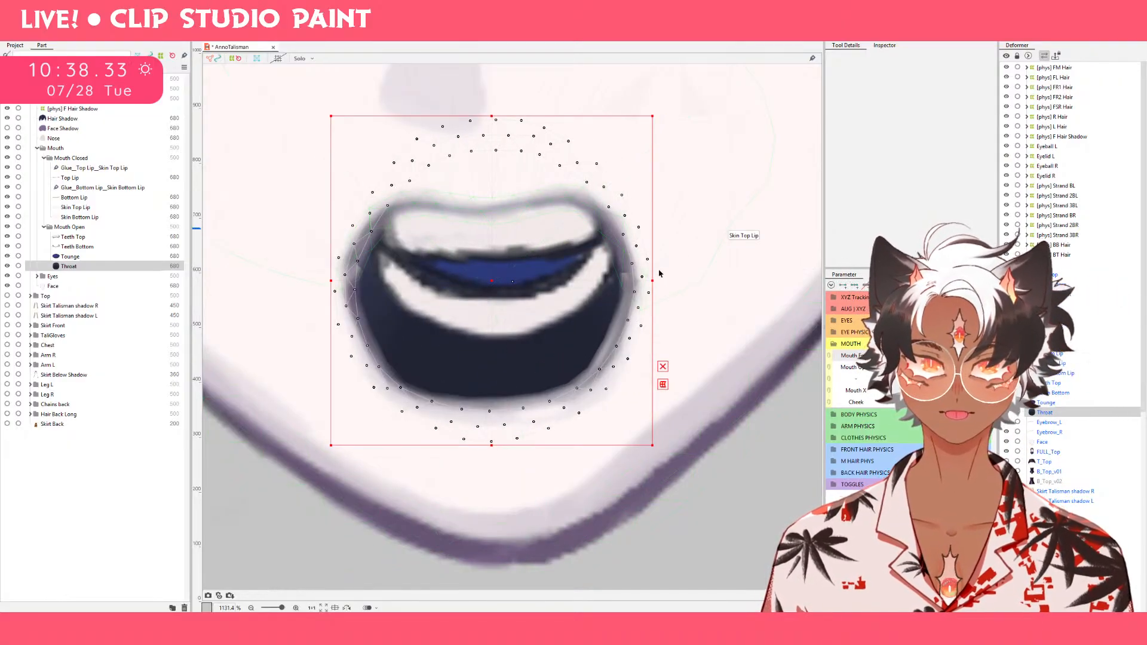
{"action": "key", "text": "b"}
{"action": "left_click_drag", "start_coordinate": [689, 287], "coordinate": [664, 287]}
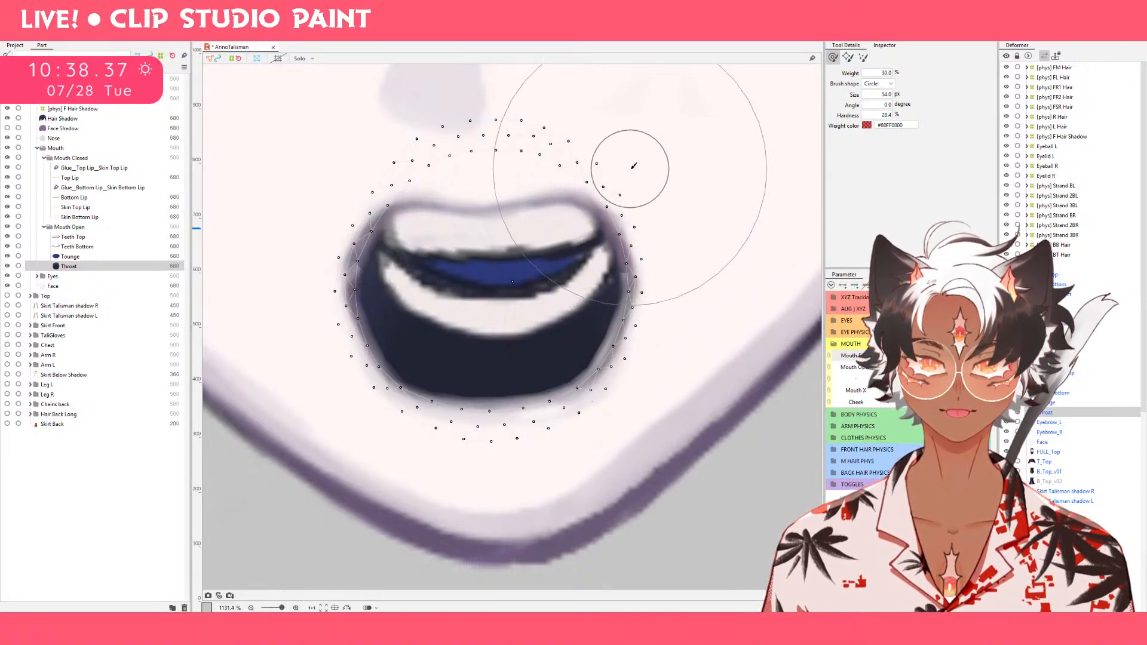
{"action": "left_click_drag", "start_coordinate": [634, 165], "coordinate": [600, 173]}
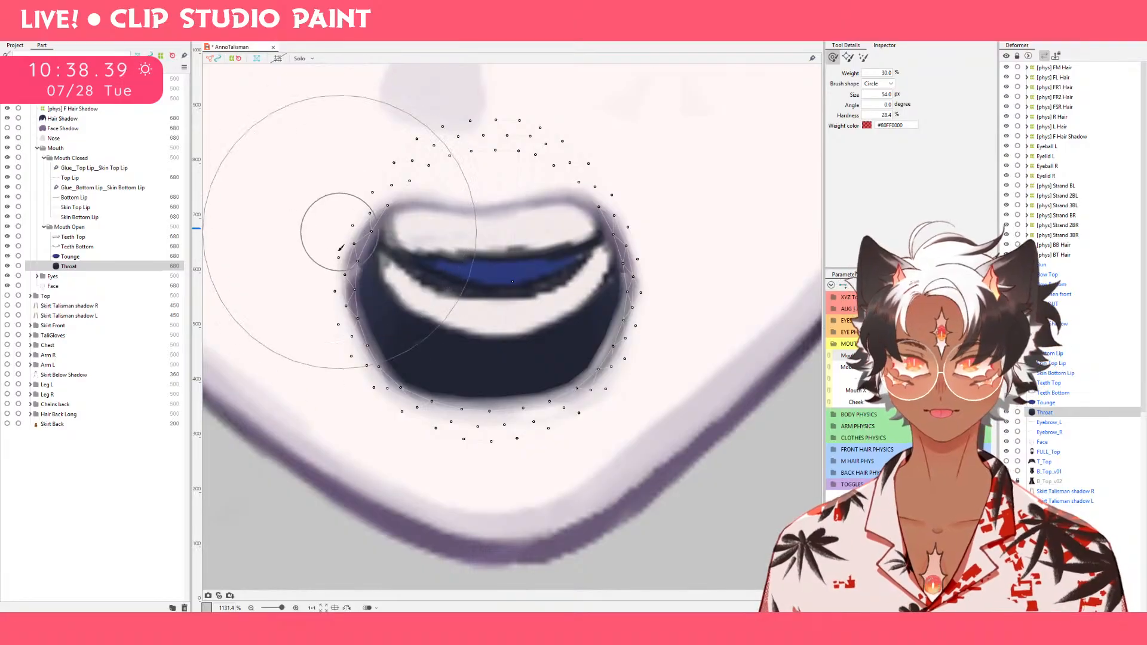
{"action": "left_click_drag", "start_coordinate": [332, 296], "coordinate": [339, 296]}
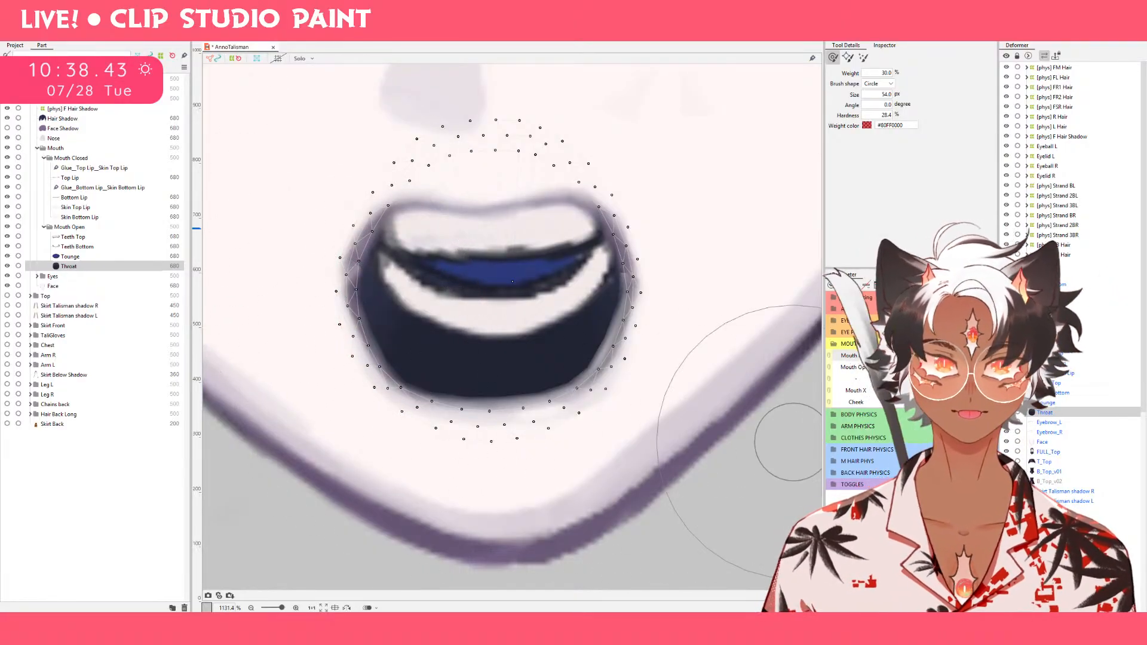
Select Bottom Lip and raise the centre of its lower curve slightly at the middle Mouth Form value.
{"action": "left_click", "coordinate": [955, 356]}
{"action": "left_click_drag", "start_coordinate": [954, 356], "coordinate": [856, 368]}
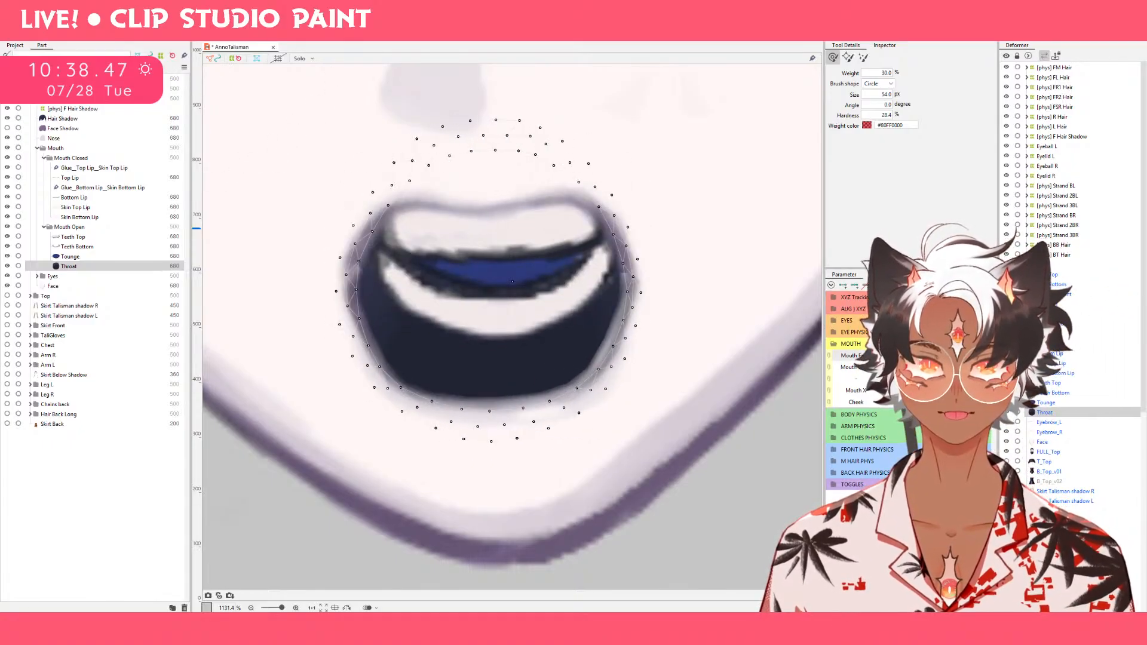
{"action": "mouse_move", "coordinate": [950, 359]}
{"action": "left_mouse_down"}
{"action": "mouse_move", "coordinate": [886, 358]}
{"action": "mouse_move", "coordinate": [953, 357]}
{"action": "left_mouse_up"}
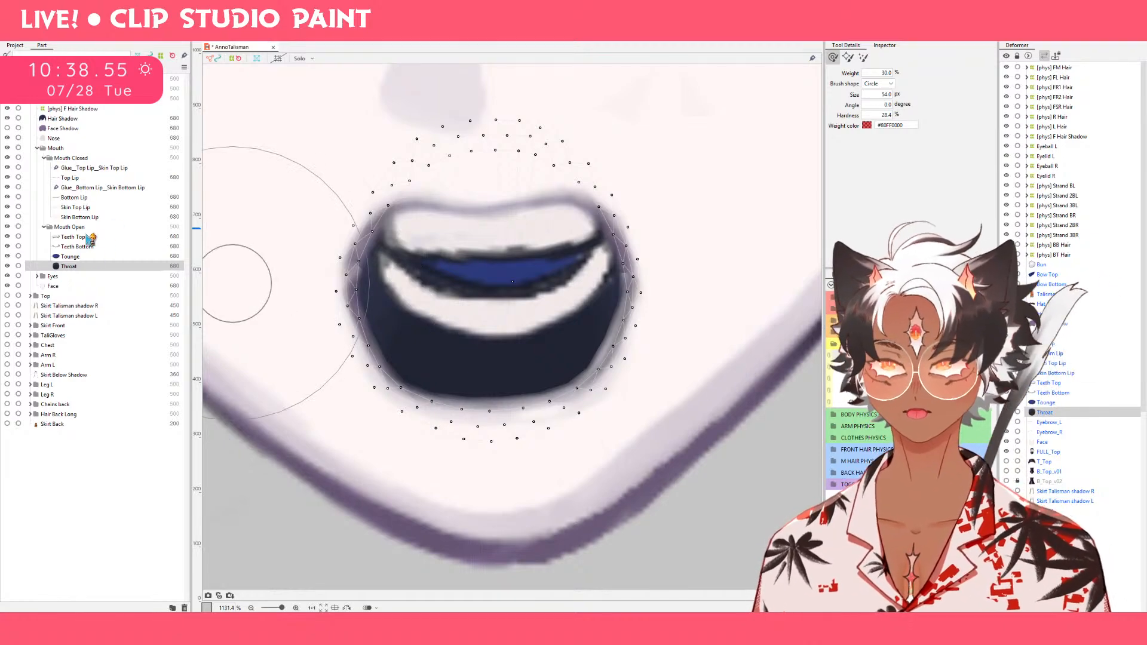
{"action": "left_click", "coordinate": [83, 199]}
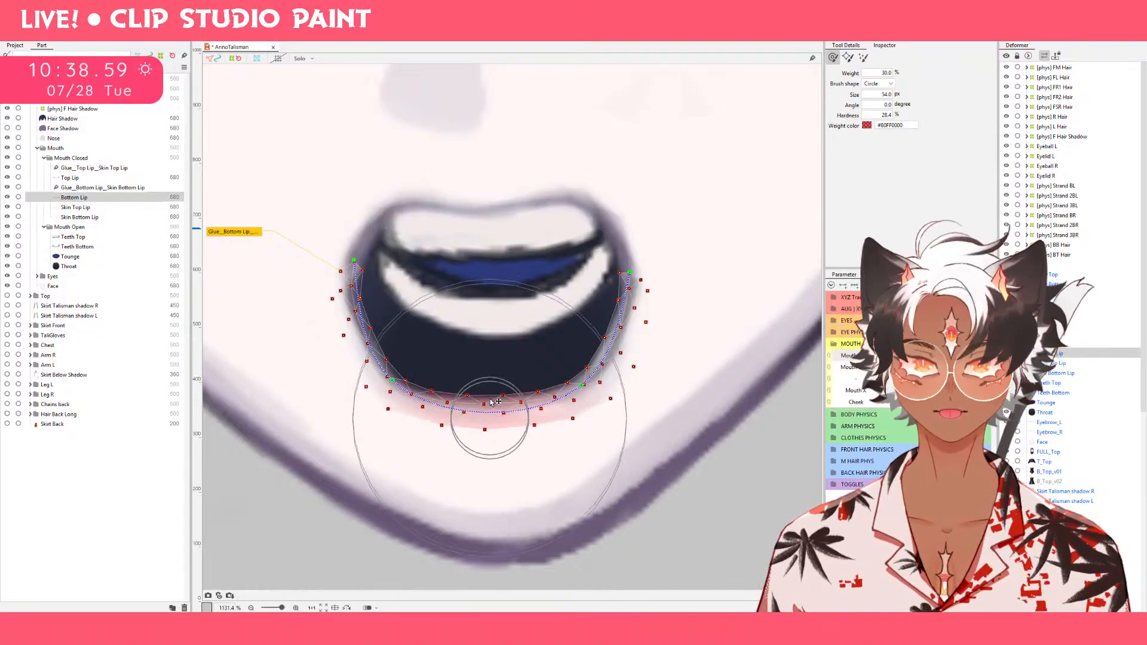
{"action": "left_click_drag", "start_coordinate": [491, 403], "coordinate": [487, 383]}
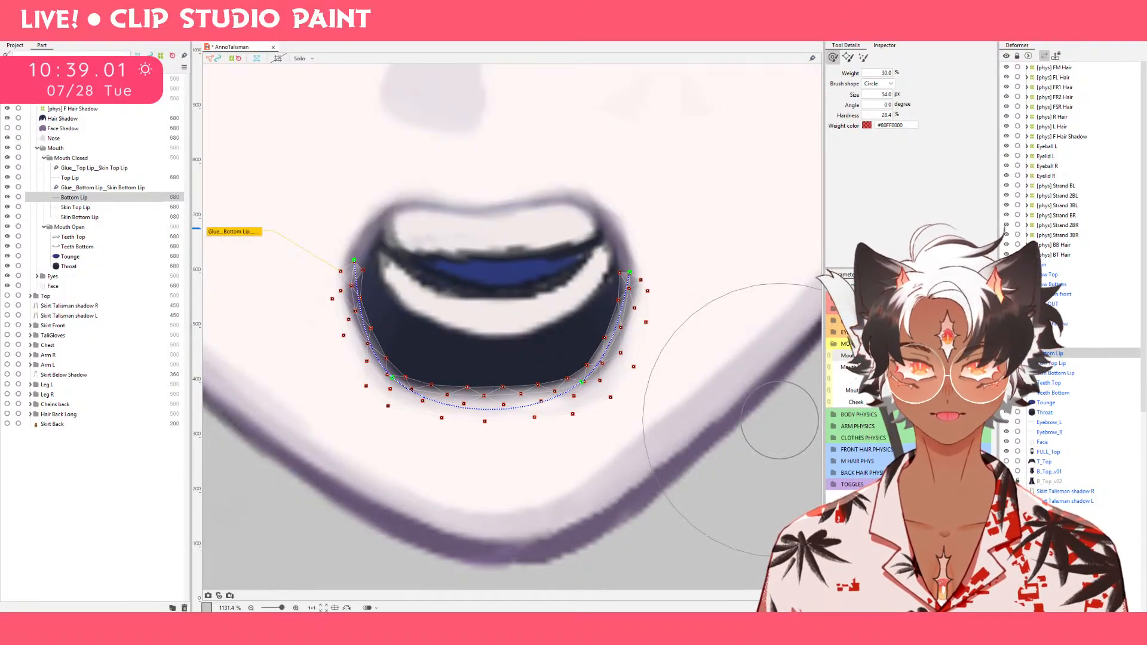
At the highest Mouth Form value, push Bottom Lip's lower left and right sides outward with the deform brush reduced to about 27 px.
{"action": "mouse_move", "coordinate": [980, 355]}
{"action": "left_mouse_down"}
{"action": "mouse_move", "coordinate": [902, 356]}
{"action": "mouse_move", "coordinate": [980, 356]}
{"action": "left_mouse_up"}
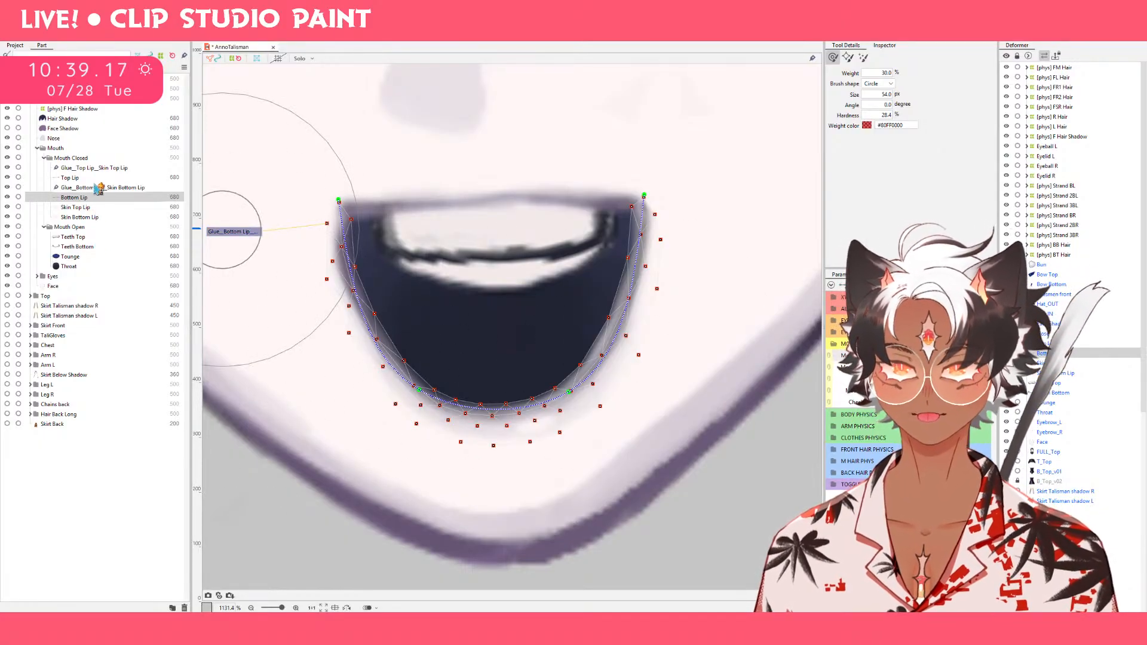
{"action": "mouse_move", "coordinate": [386, 464]}
{"action": "left_mouse_down"}
{"action": "mouse_move", "coordinate": [323, 319]}
{"action": "mouse_move", "coordinate": [359, 337]}
{"action": "left_mouse_up"}
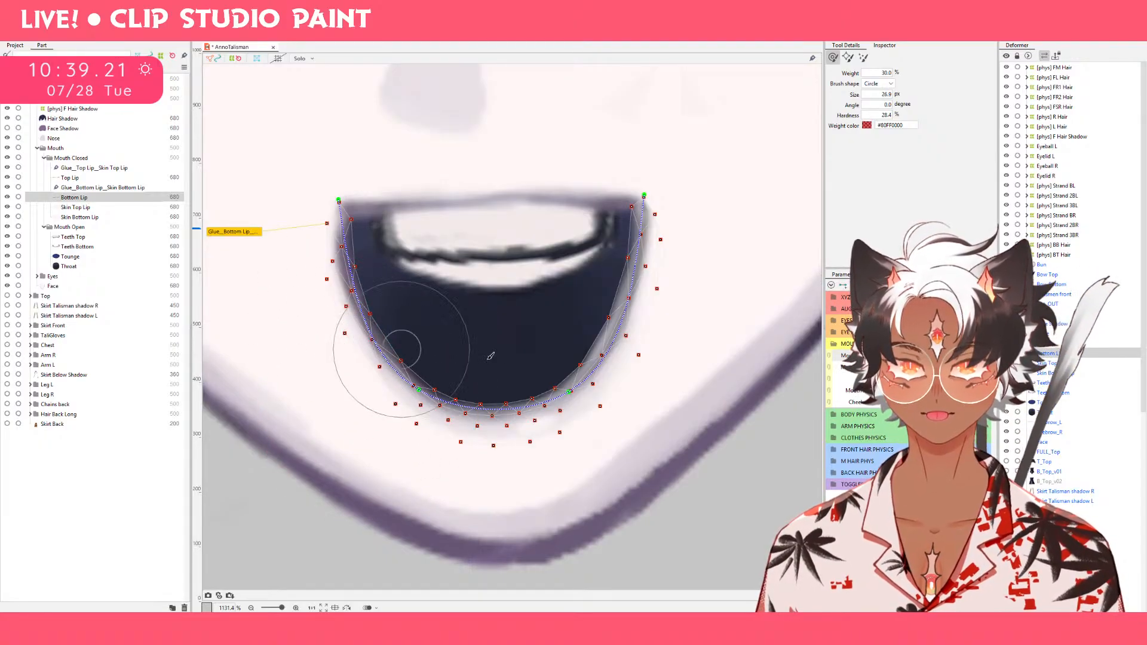
{"action": "left_click_drag", "start_coordinate": [601, 342], "coordinate": [620, 345]}
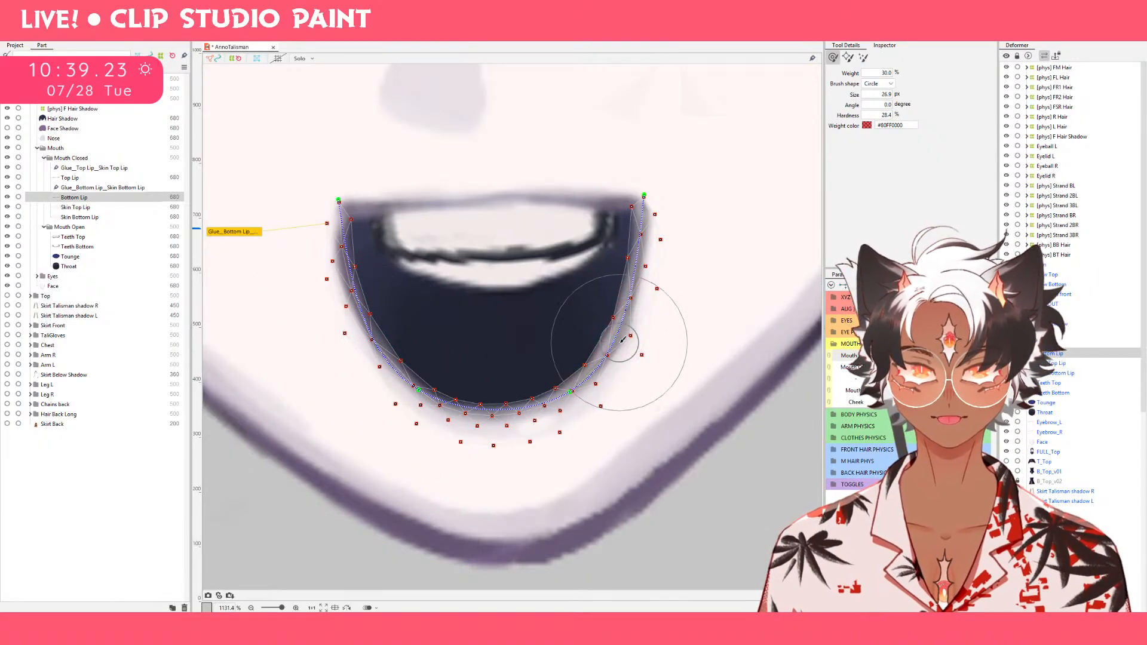
{"action": "left_click_drag", "start_coordinate": [980, 355], "coordinate": [904, 355]}
{"action": "left_click_drag", "start_coordinate": [904, 355], "coordinate": [980, 355]}
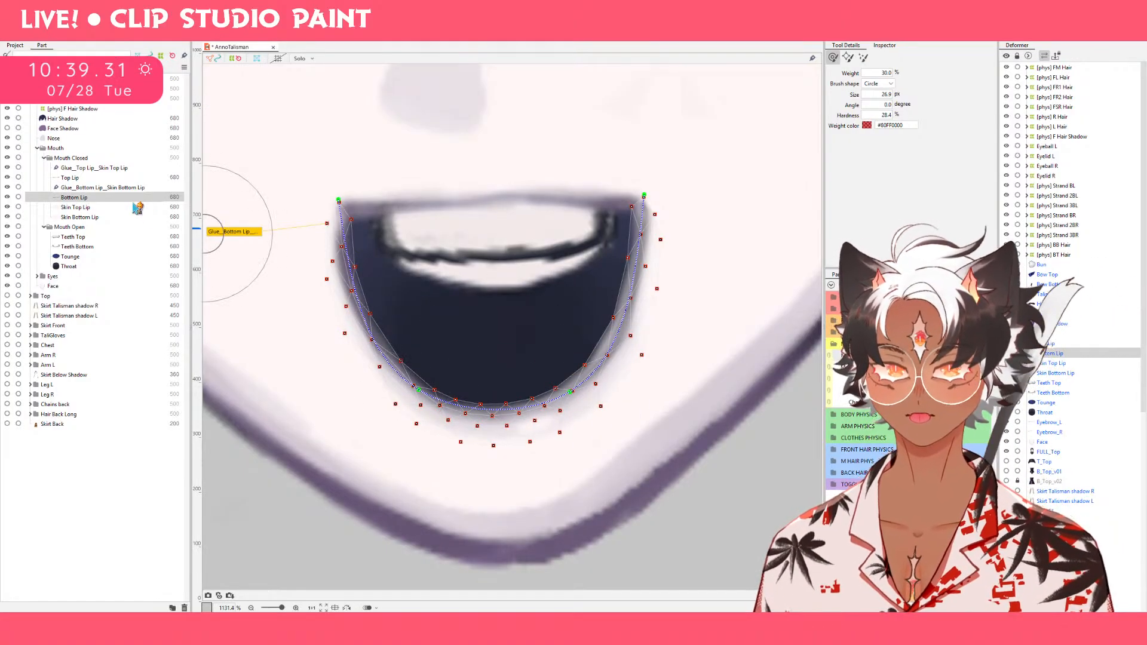
Select Tounge, raise its lower edge at the highest Mouth Form value, and extend that edge slightly downward at the lowest value.
{"action": "key", "text": "v"}
{"action": "left_click", "coordinate": [88, 248]}
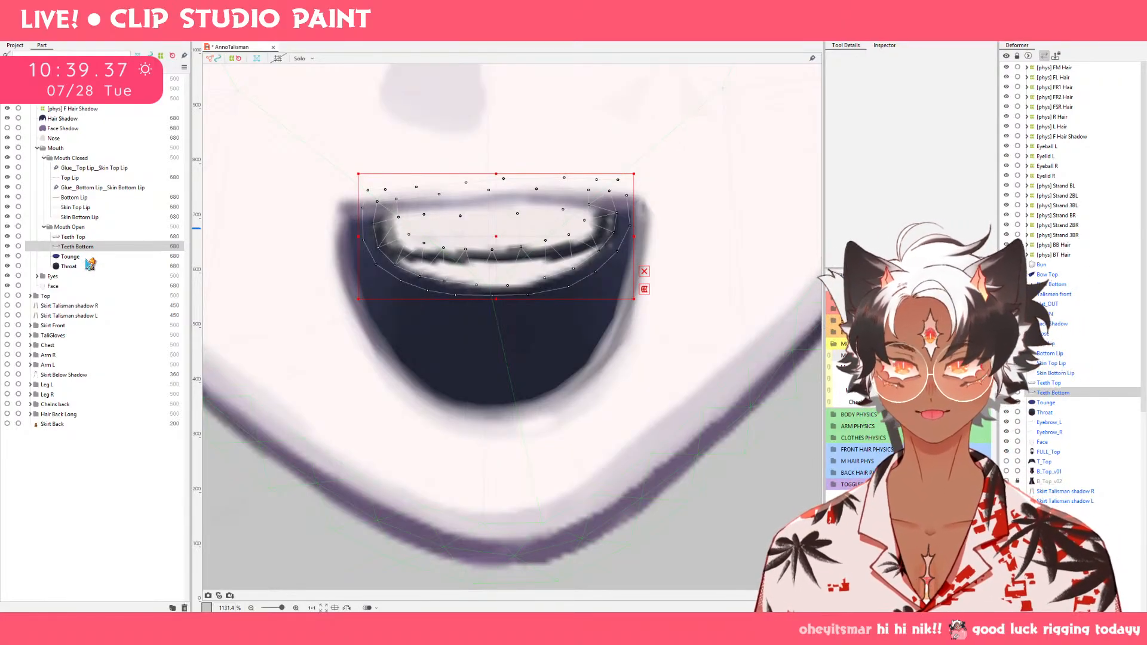
{"action": "left_click", "coordinate": [87, 258], "text": "ctrl"}
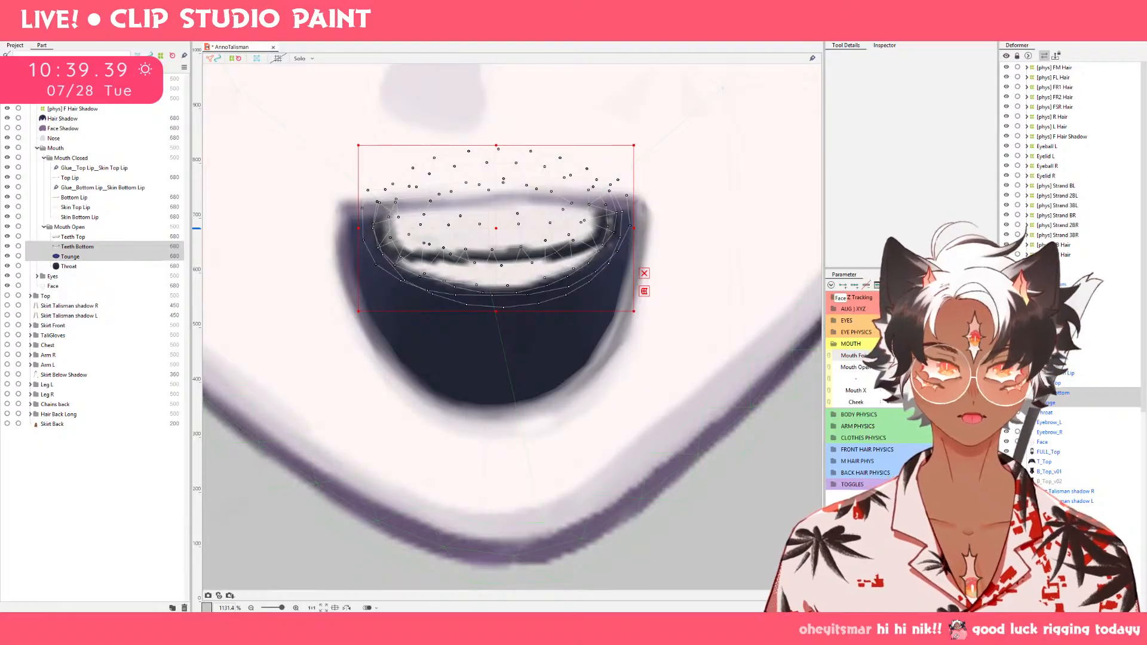
{"action": "left_click", "coordinate": [896, 356]}
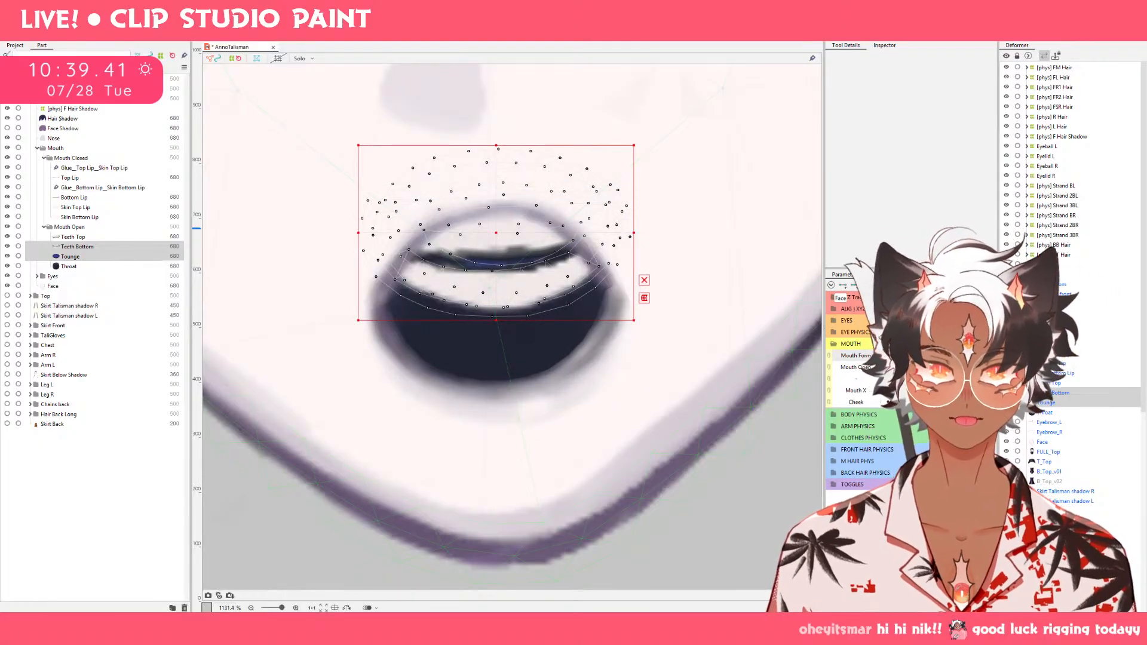
{"action": "mouse_move", "coordinate": [895, 355]}
{"action": "left_mouse_down"}
{"action": "mouse_move", "coordinate": [955, 356]}
{"action": "mouse_move", "coordinate": [881, 356]}
{"action": "mouse_move", "coordinate": [895, 355]}
{"action": "left_mouse_up"}
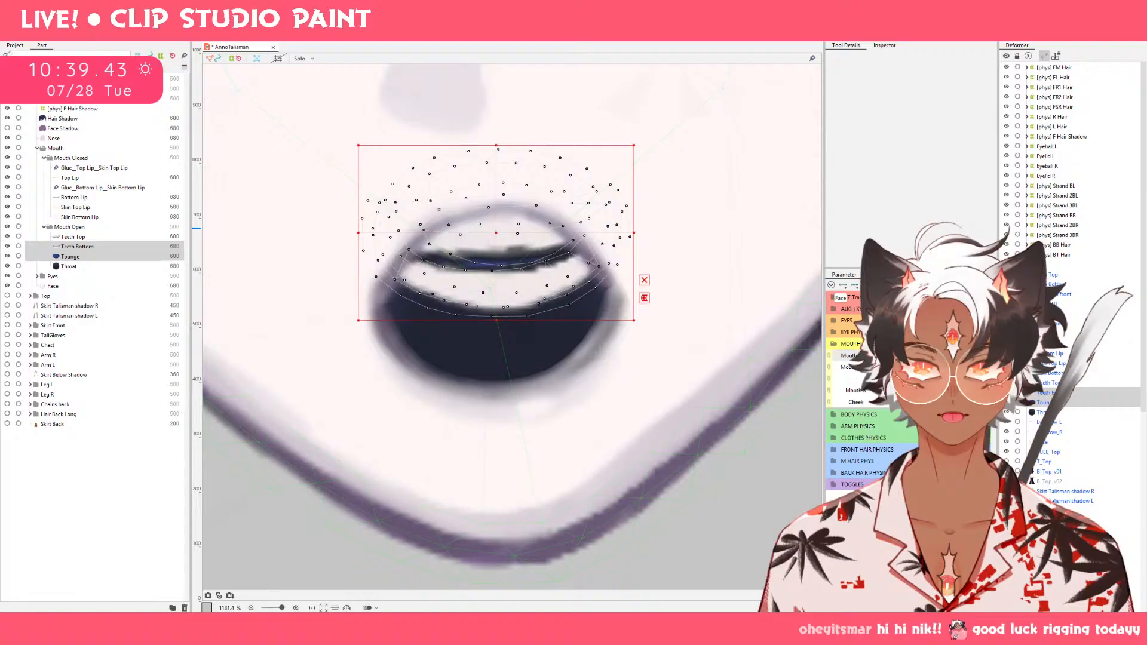
{"action": "left_click", "coordinate": [126, 253], "text": "ctrl"}
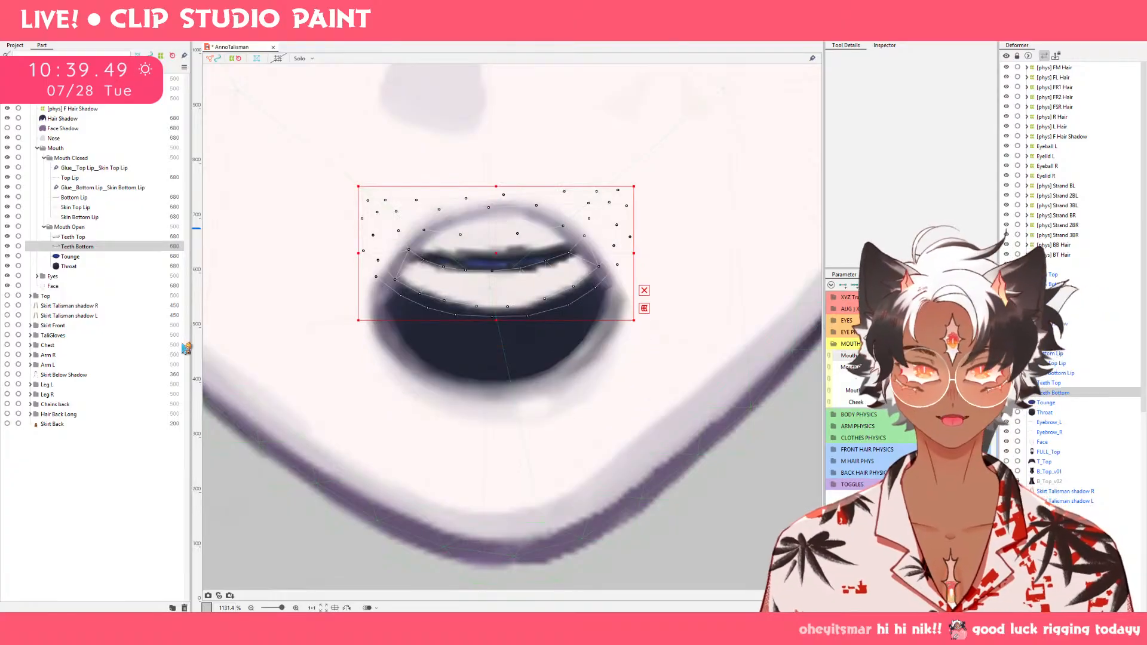
{"action": "left_click", "coordinate": [89, 256]}
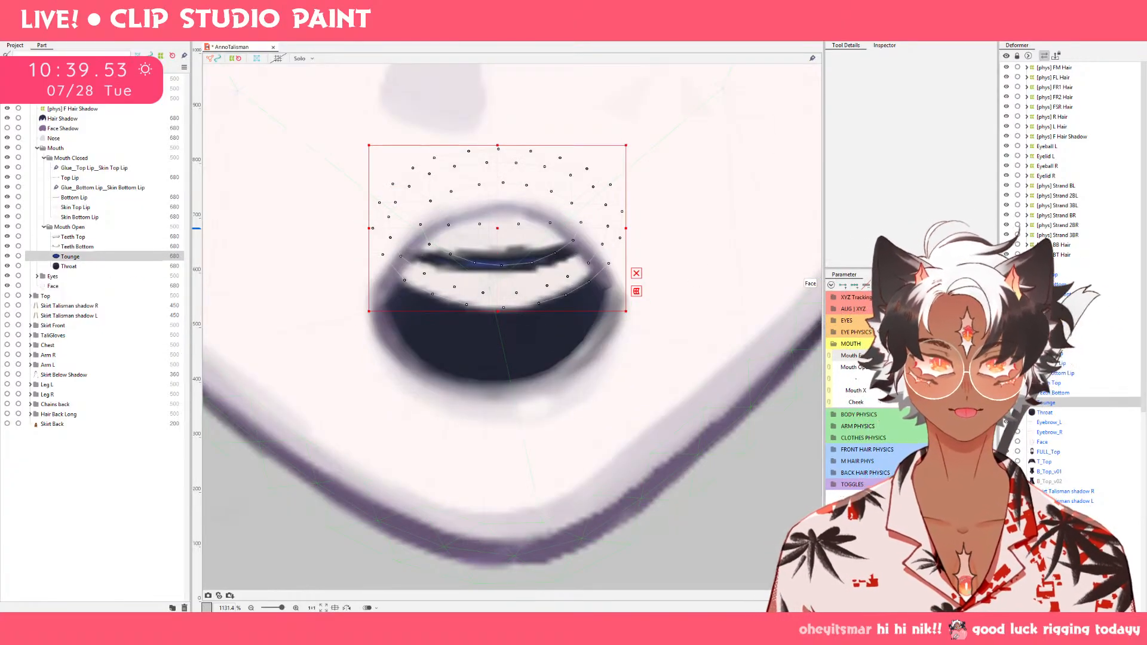
{"action": "left_click", "coordinate": [890, 359]}
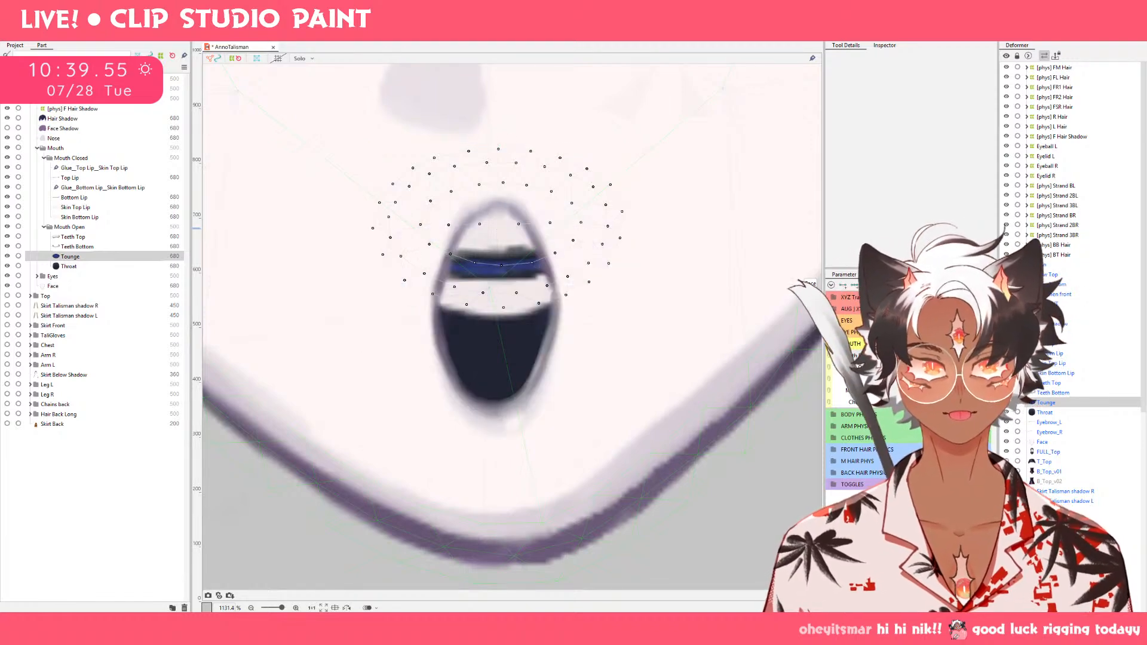
{"action": "left_click_drag", "start_coordinate": [890, 357], "coordinate": [979, 357]}
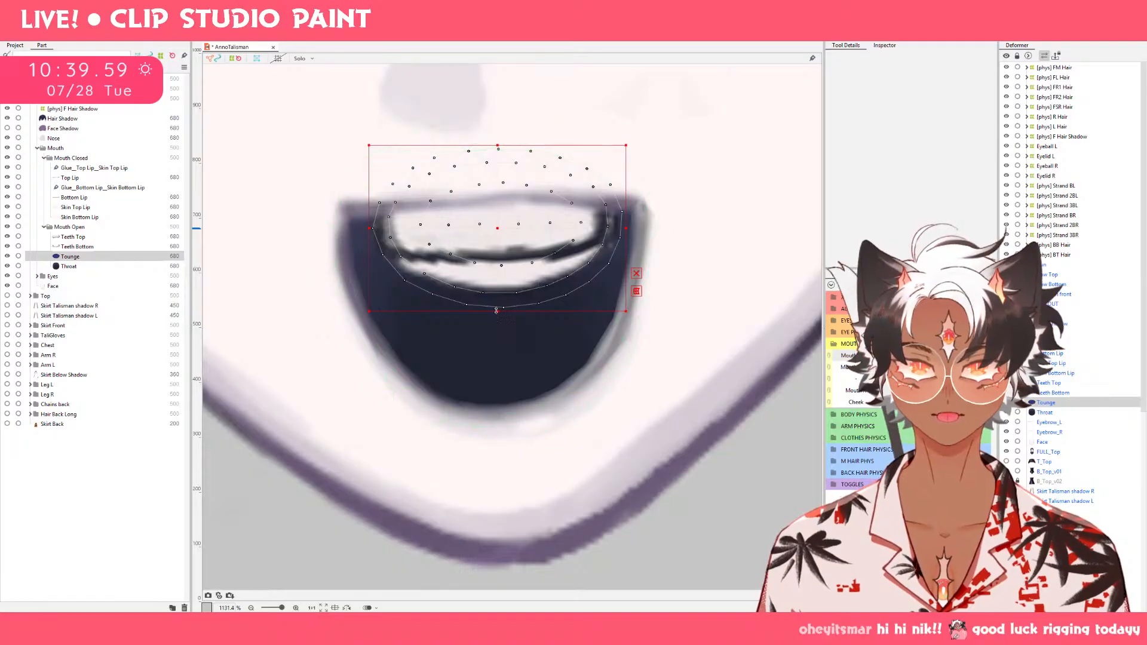
{"action": "left_click_drag", "start_coordinate": [496, 311], "coordinate": [496, 292]}
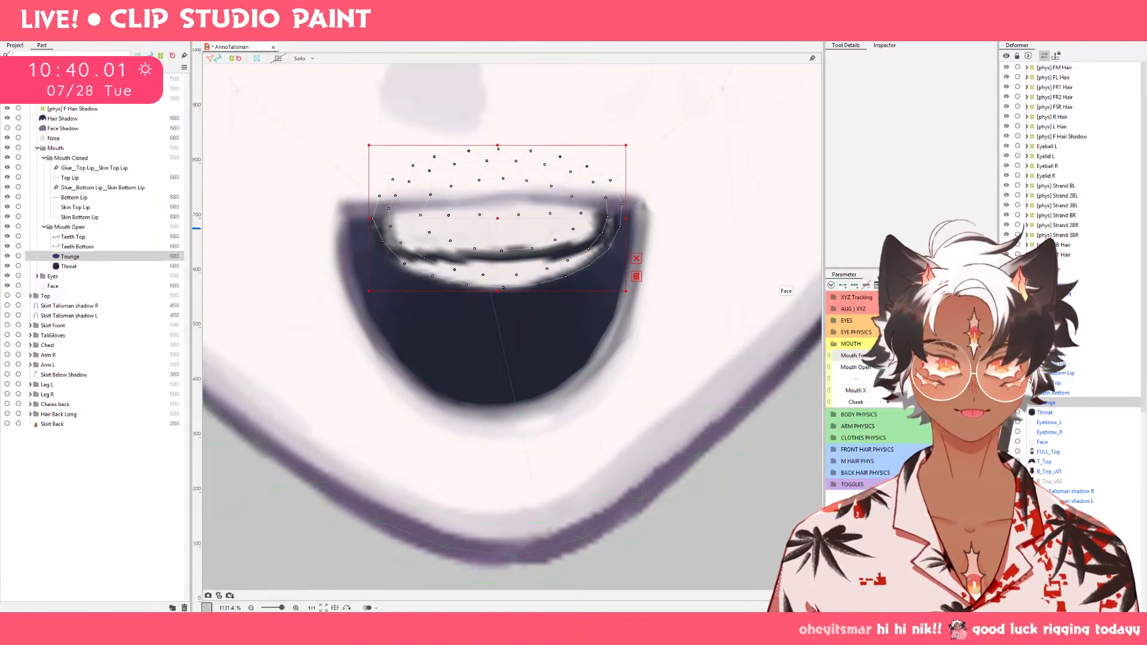
{"action": "left_click", "coordinate": [890, 357]}
{"action": "left_click_drag", "start_coordinate": [500, 312], "coordinate": [499, 322]}
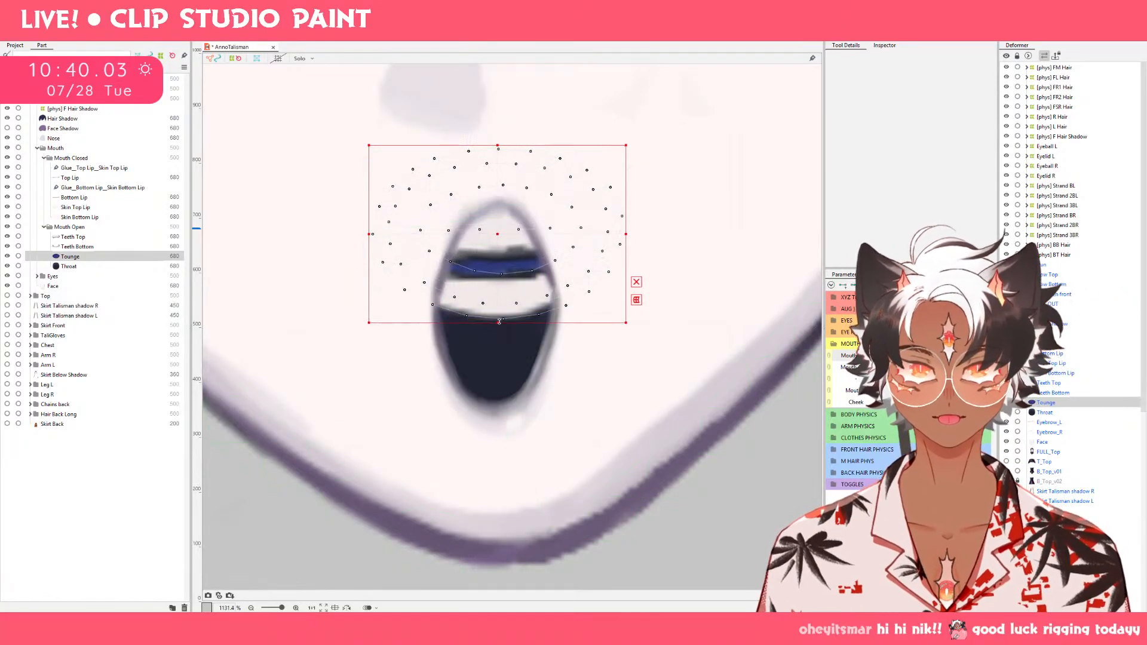
At the middle Mouth Form value, stretch Tounge's lower edge downward and shift the whole mesh slightly lower.
{"action": "left_click_drag", "start_coordinate": [891, 356], "coordinate": [935, 357]}
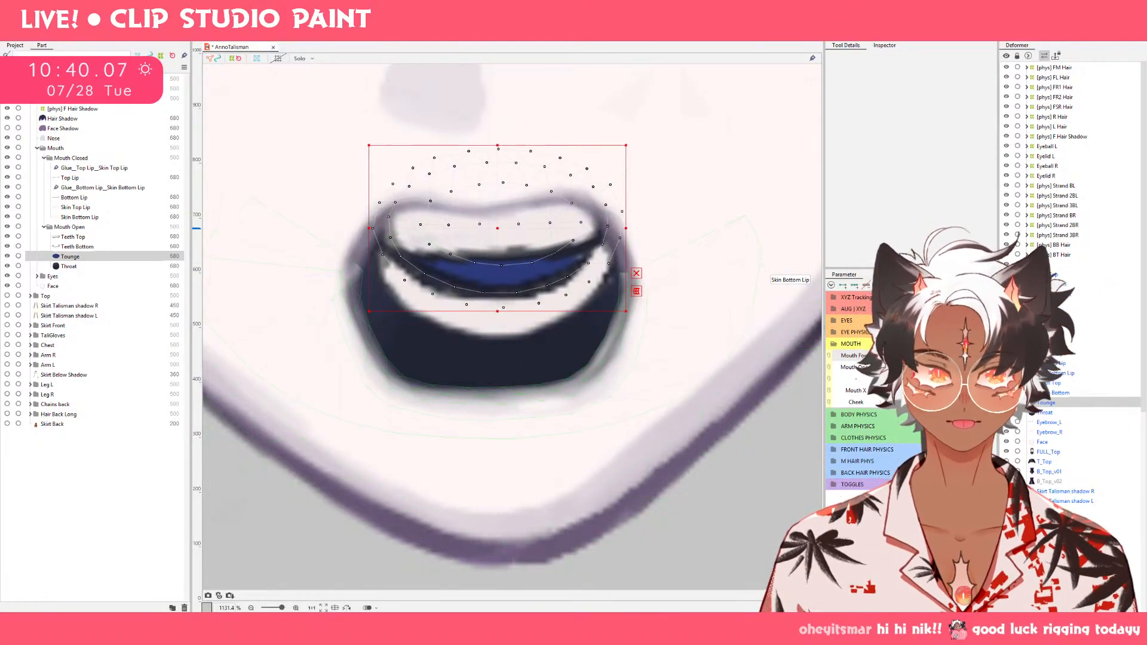
{"action": "left_click", "coordinate": [890, 357]}
{"action": "left_click", "coordinate": [935, 357]}
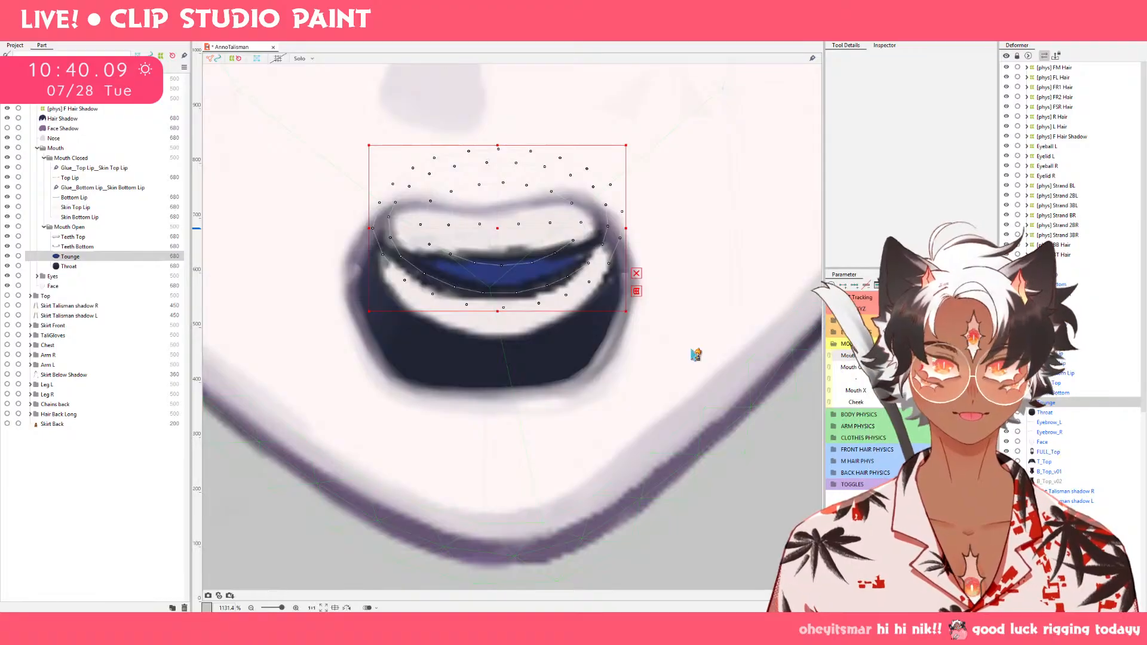
{"action": "left_click_drag", "start_coordinate": [497, 312], "coordinate": [497, 323]}
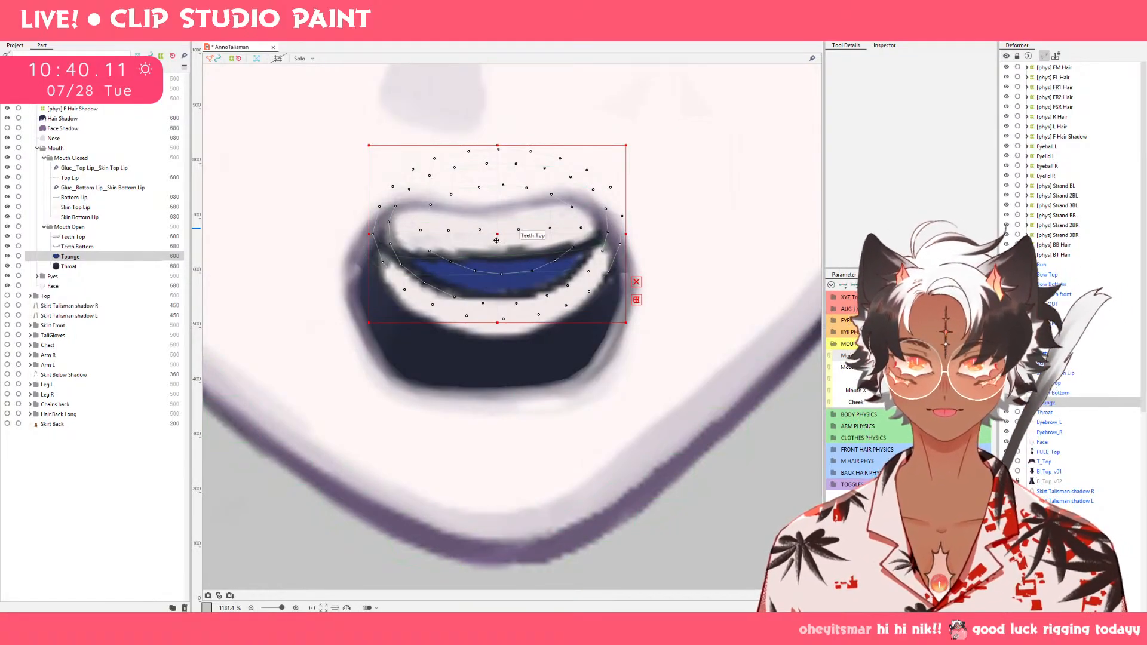
{"action": "left_click_drag", "start_coordinate": [495, 239], "coordinate": [495, 247]}
{"action": "left_click_drag", "start_coordinate": [498, 331], "coordinate": [498, 338]}
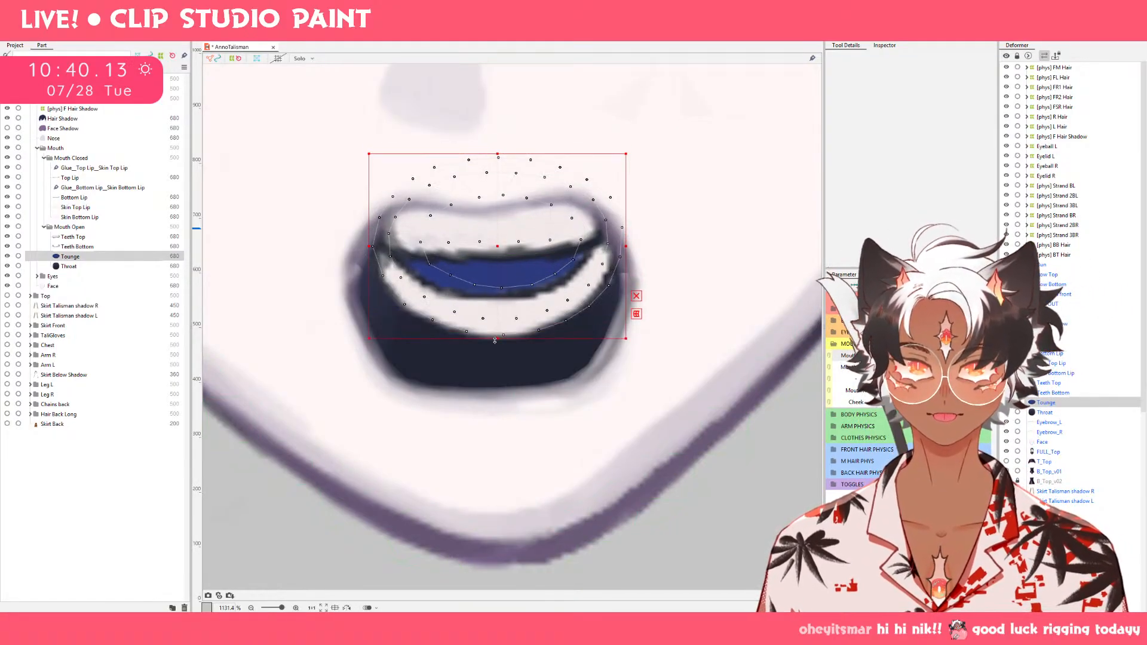
Shift Tounge slightly down at the lowest Mouth Form value and preview the change up to the middle value.
{"action": "left_click", "coordinate": [891, 357]}
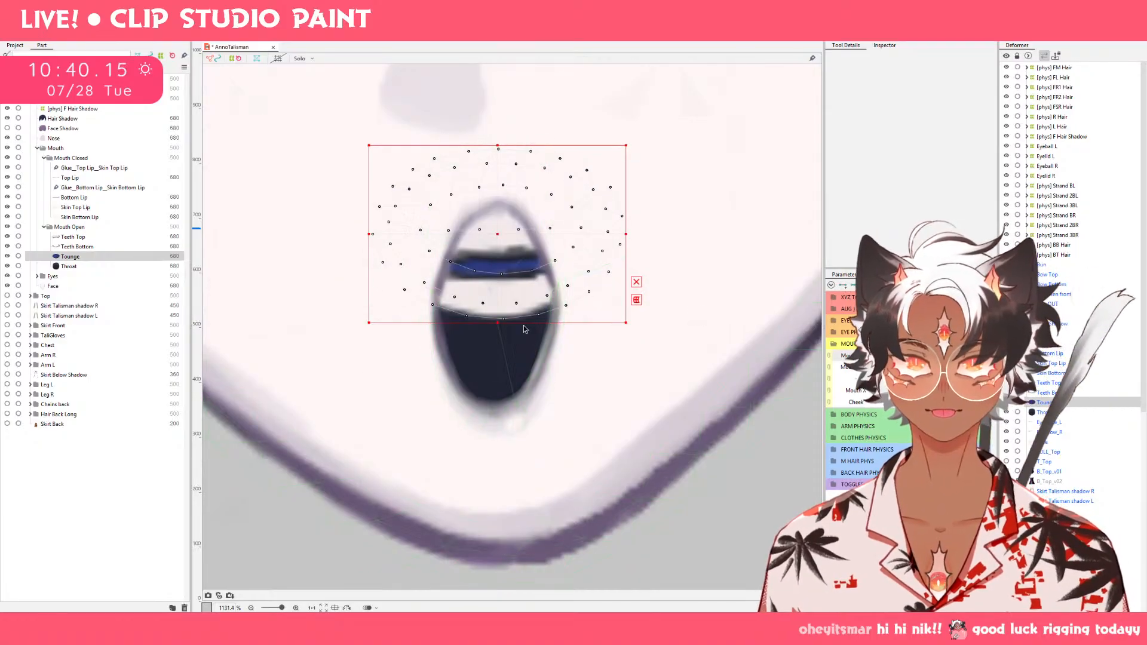
{"action": "left_click_drag", "start_coordinate": [502, 235], "coordinate": [502, 237]}
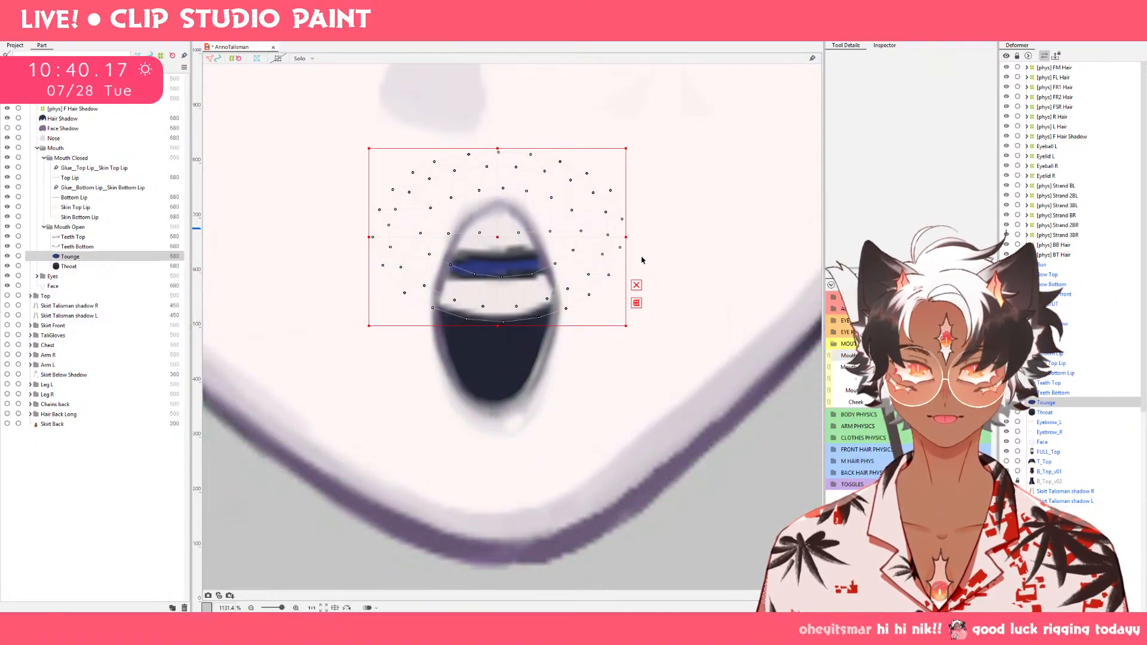
{"action": "left_click_drag", "start_coordinate": [890, 356], "coordinate": [724, 375]}
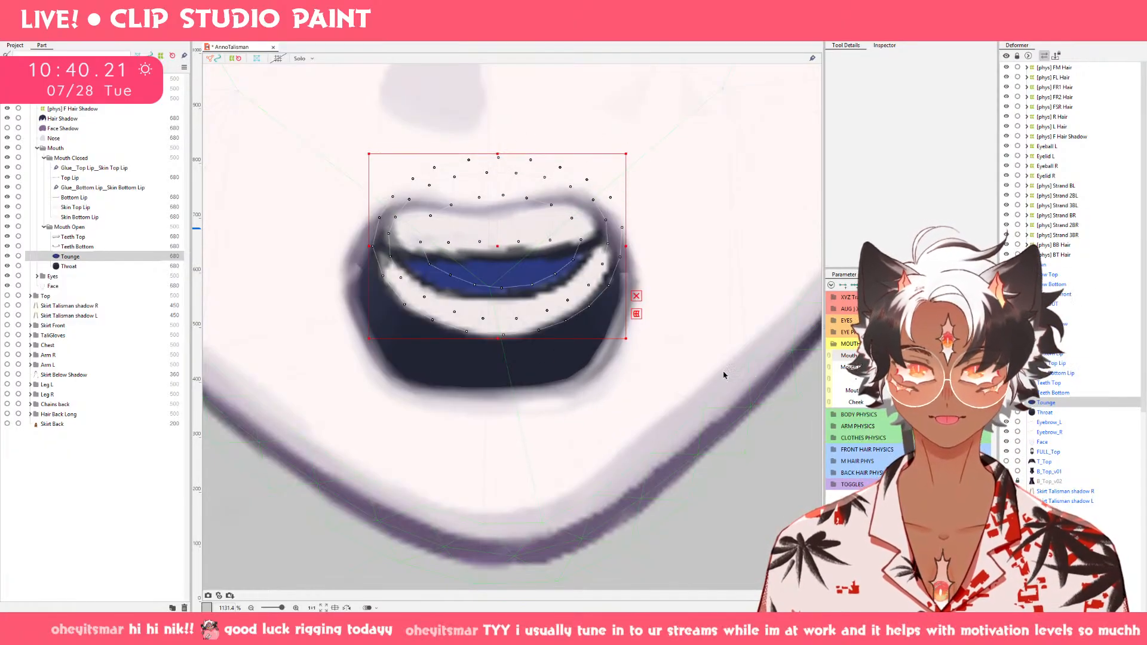
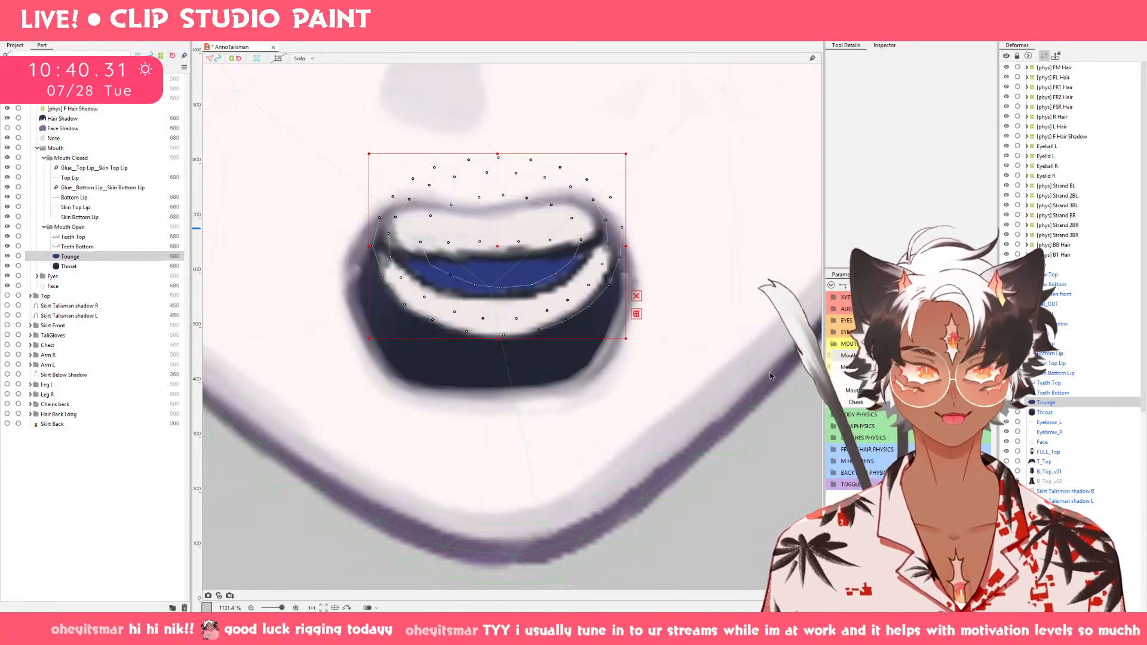
Select Teeth Bottom and Tounge, move both down into the round open mouth, and preview the change across the mouth parameters.
{"action": "left_click_drag", "start_coordinate": [968, 355], "coordinate": [897, 367]}
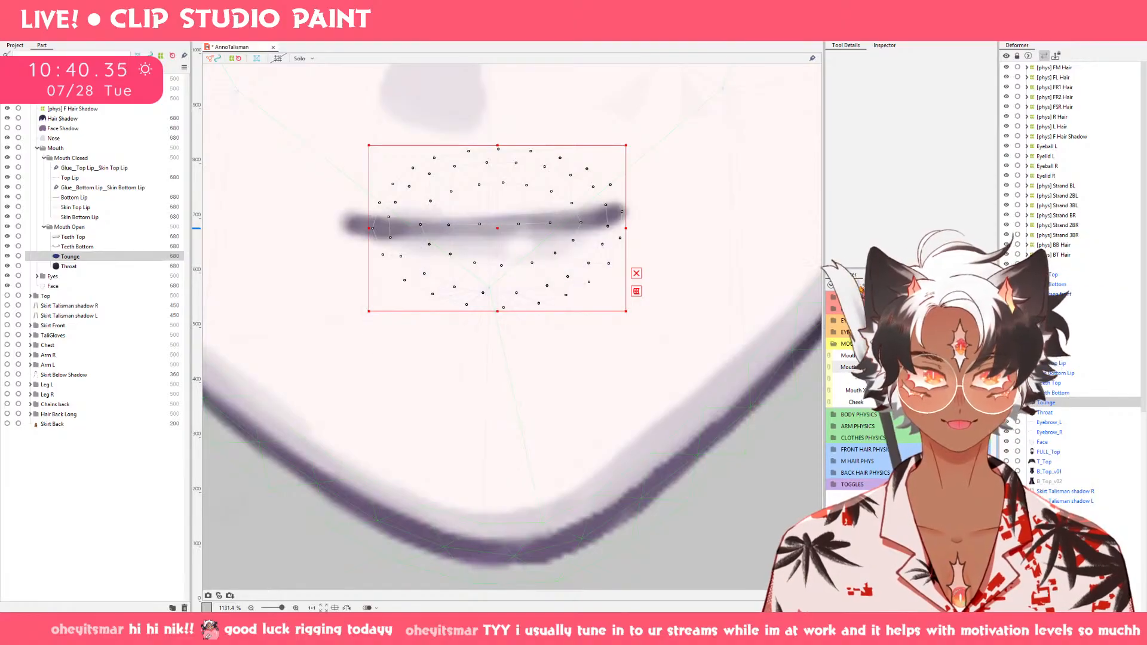
{"action": "left_click", "coordinate": [72, 247], "text": "ctrl"}
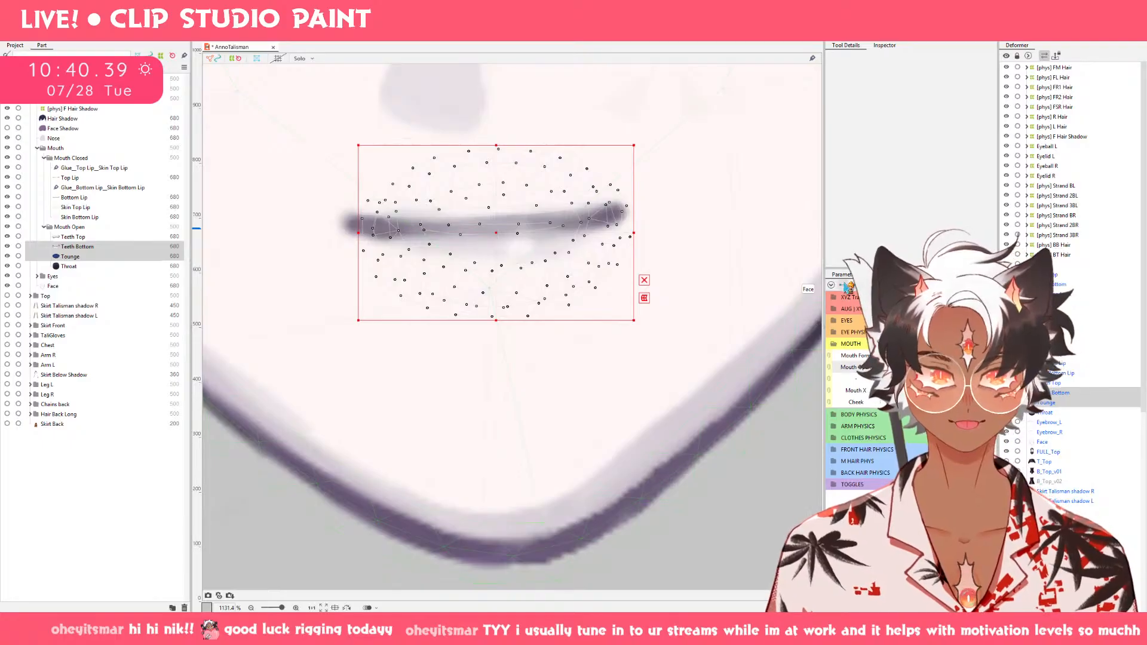
{"action": "left_click", "coordinate": [932, 367]}
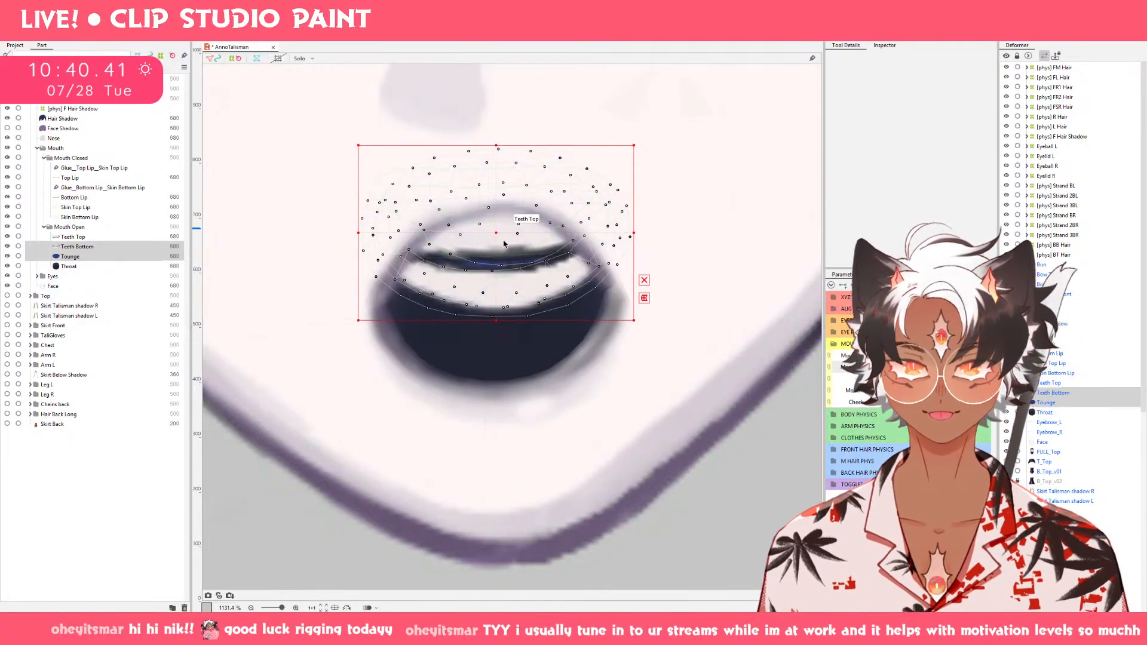
{"action": "left_click_drag", "start_coordinate": [499, 237], "coordinate": [501, 323]}
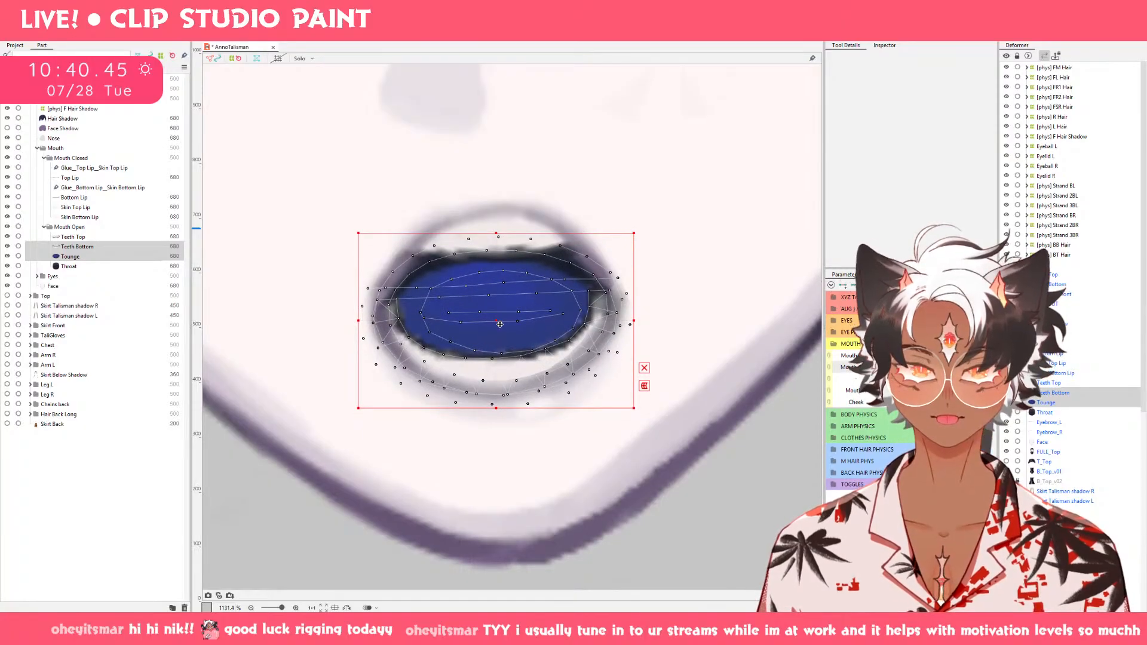
{"action": "left_click_drag", "start_coordinate": [974, 367], "coordinate": [901, 367]}
{"action": "left_click_drag", "start_coordinate": [1046, 354], "coordinate": [1089, 355]}
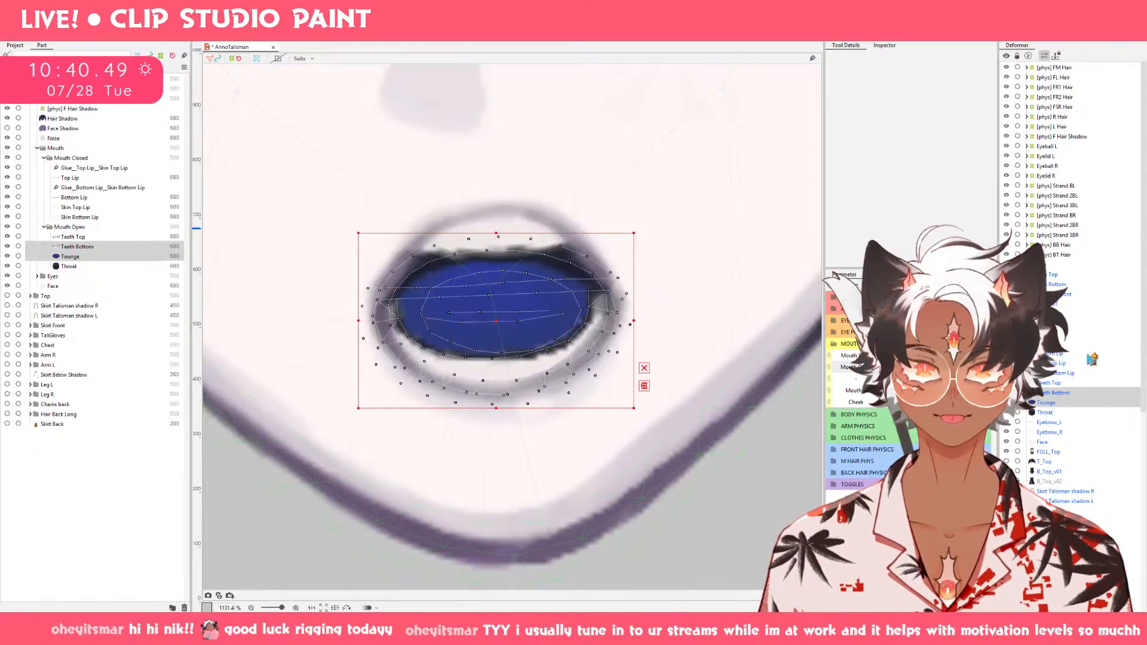
Select Teeth Bottom alone at the round open mouth, stretch its lower edge slightly down, and push it lower with the deform brush.
{"action": "left_click", "coordinate": [486, 398]}
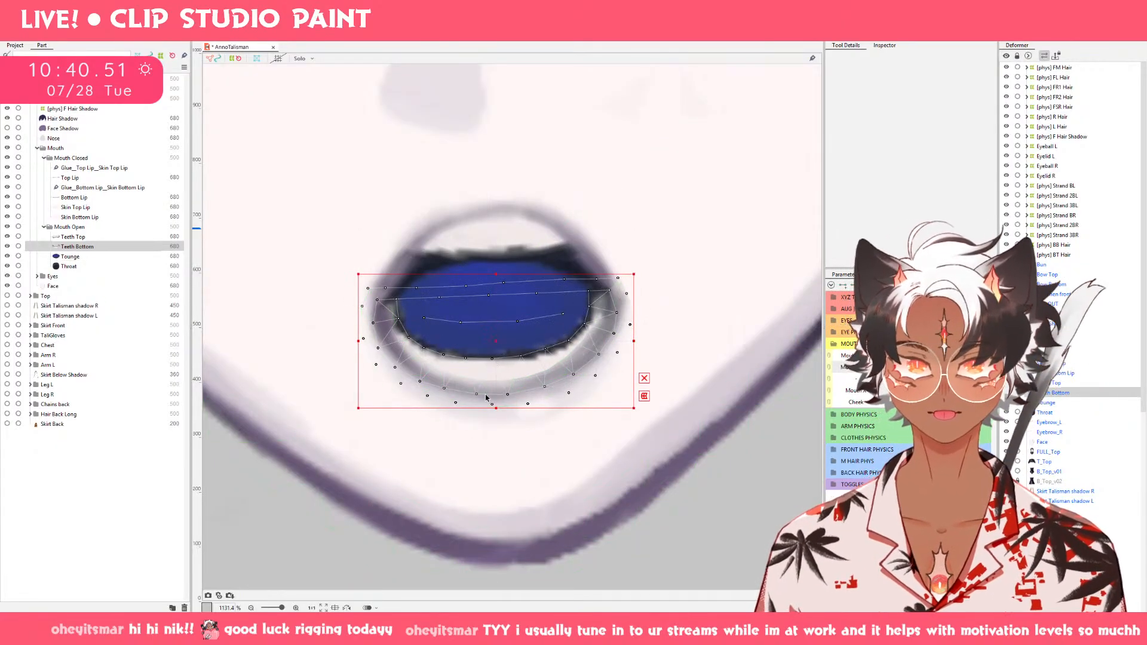
{"action": "left_click_drag", "start_coordinate": [498, 410], "coordinate": [496, 414]}
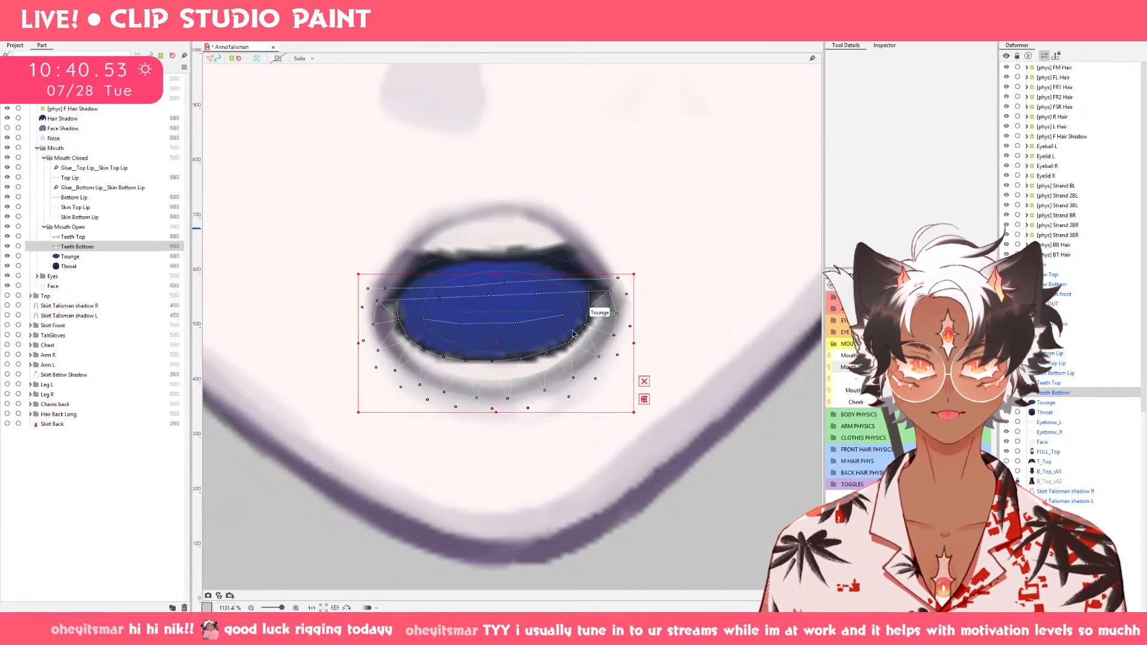
{"action": "key", "text": "ctrl+z"}
{"action": "key", "text": "b"}
{"action": "mouse_move", "coordinate": [470, 308]}
{"action": "left_mouse_down"}
{"action": "mouse_move", "coordinate": [497, 351]}
{"action": "mouse_move", "coordinate": [499, 385]}
{"action": "mouse_move", "coordinate": [492, 351]}
{"action": "mouse_move", "coordinate": [492, 365]}
{"action": "left_mouse_up"}
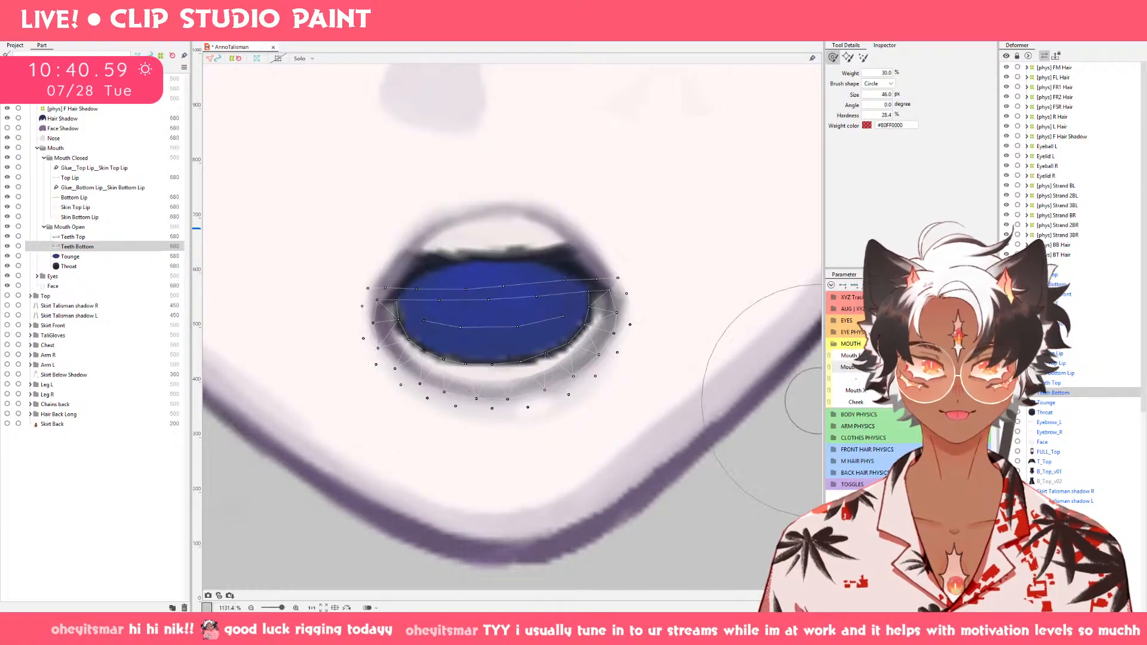
{"action": "mouse_move", "coordinate": [980, 367]}
{"action": "left_mouse_down"}
{"action": "mouse_move", "coordinate": [906, 368]}
{"action": "mouse_move", "coordinate": [980, 367]}
{"action": "left_mouse_up"}
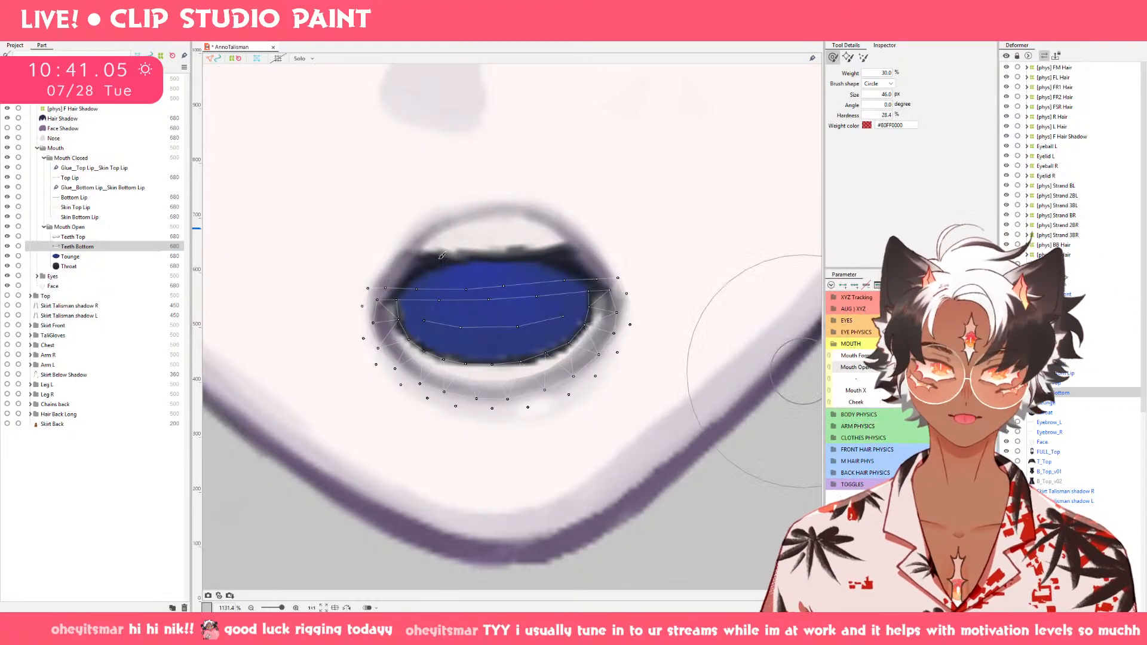
{"action": "scroll", "coordinate": [573, 306], "scroll_direction": "down", "scroll_amount": 3}
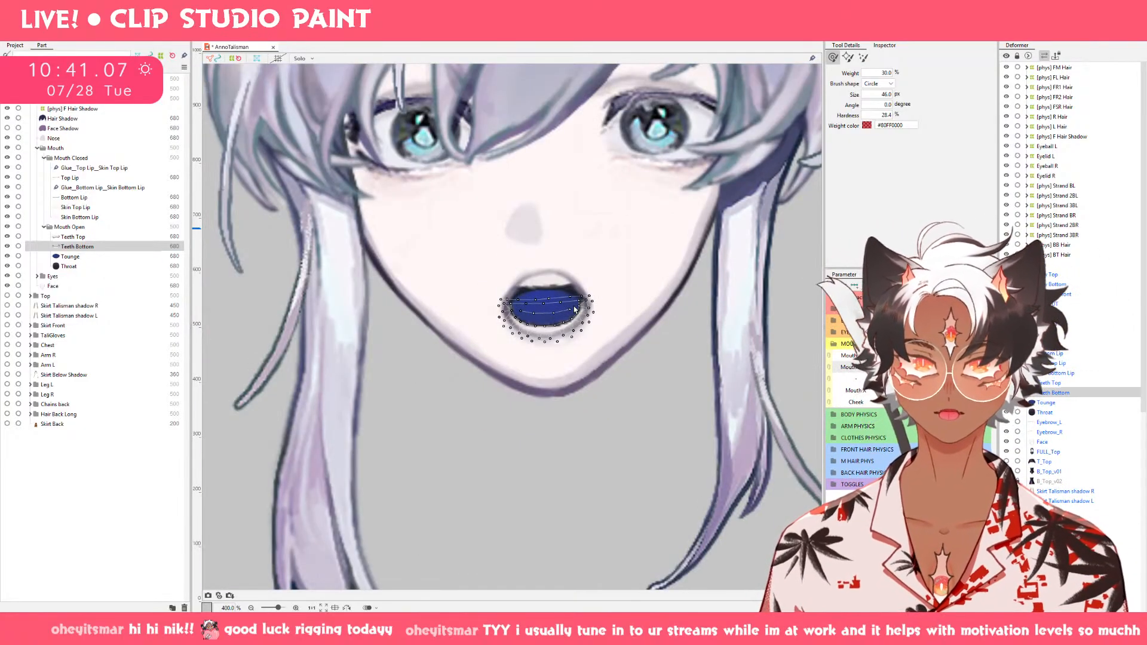
{"action": "scroll", "coordinate": [573, 306], "scroll_direction": "up", "scroll_amount": 3}
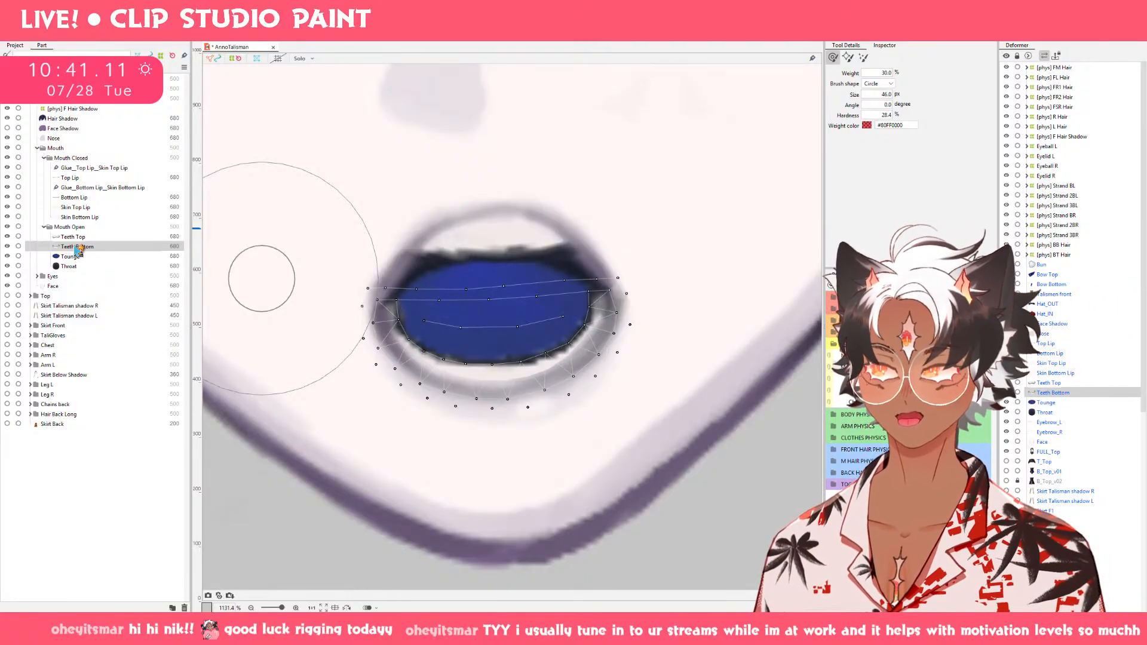
Add Tounge to the selection, move it and Teeth Bottom further down at the round open mouth, and preview without selection outlines.
{"action": "key", "text": "ctrl"}
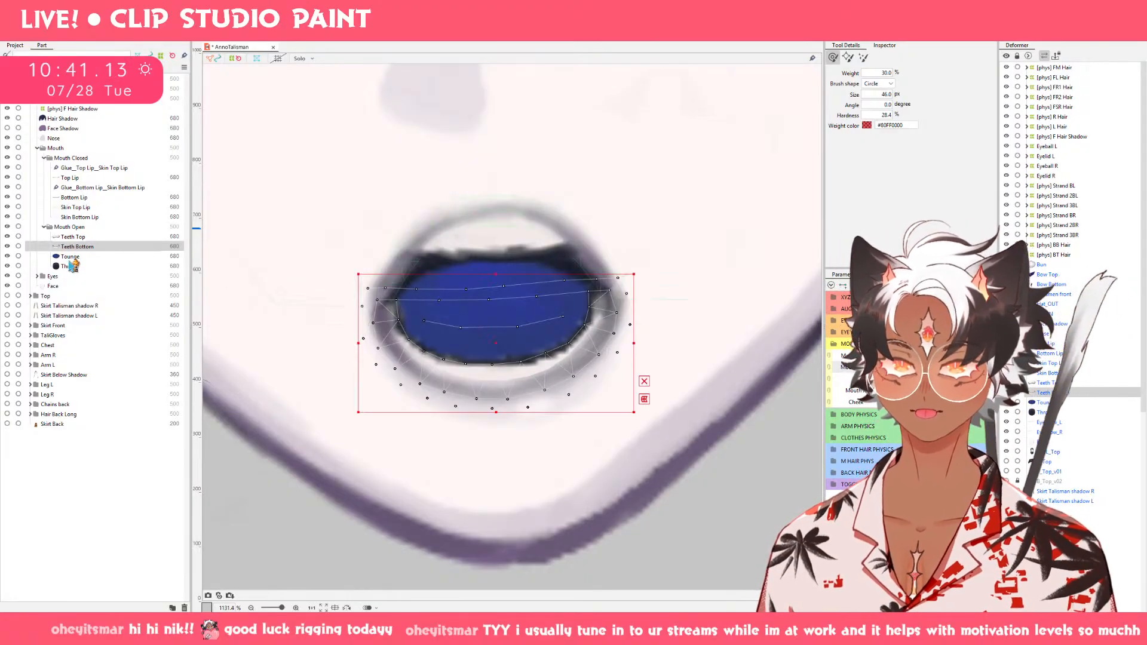
{"action": "left_click", "coordinate": [69, 257], "text": "ctrl"}
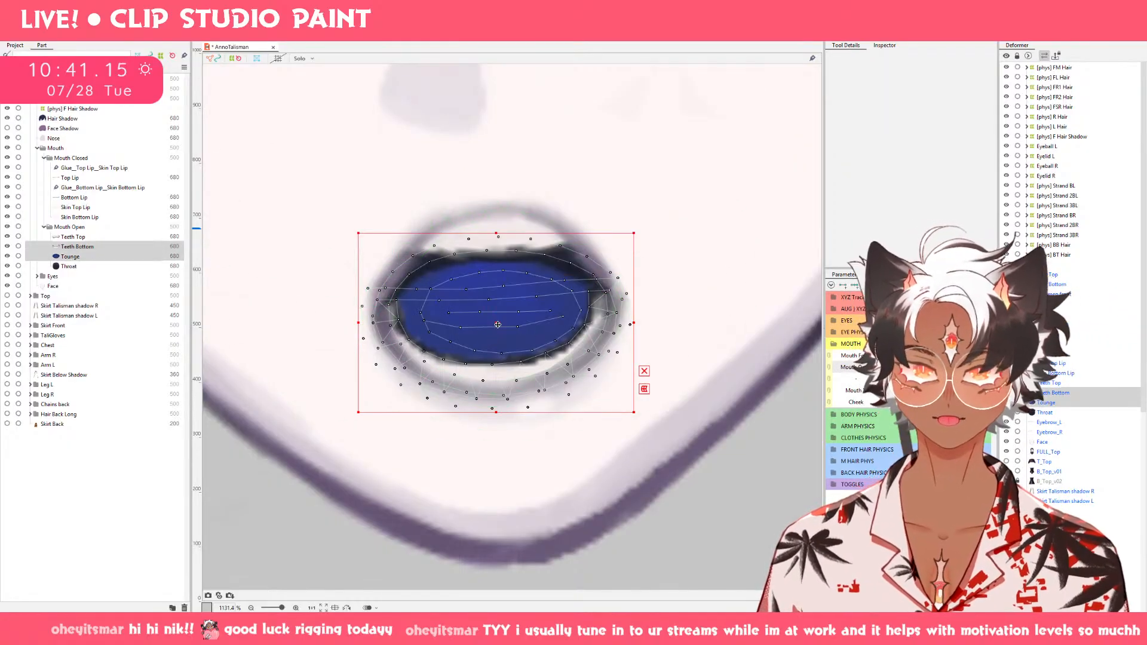
{"action": "left_click_drag", "start_coordinate": [497, 324], "coordinate": [497, 359]}
{"action": "scroll", "coordinate": [777, 303], "scroll_direction": "down", "scroll_amount": 5}
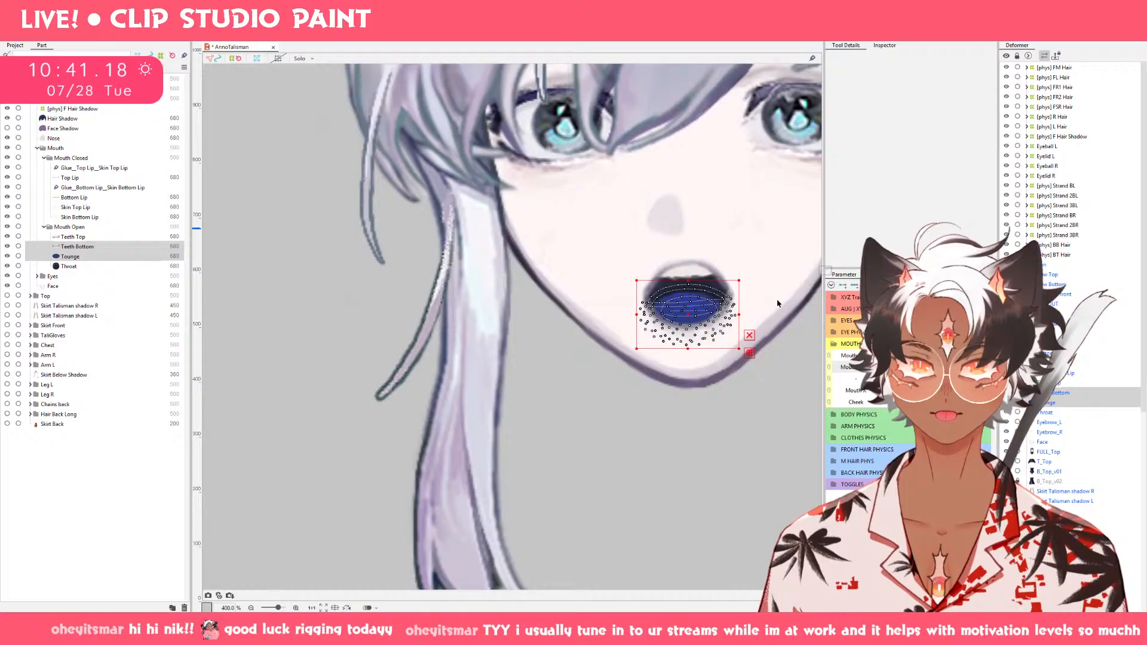
{"action": "left_click", "coordinate": [756, 425]}
{"action": "left_click_drag", "start_coordinate": [756, 423], "coordinate": [572, 484]}
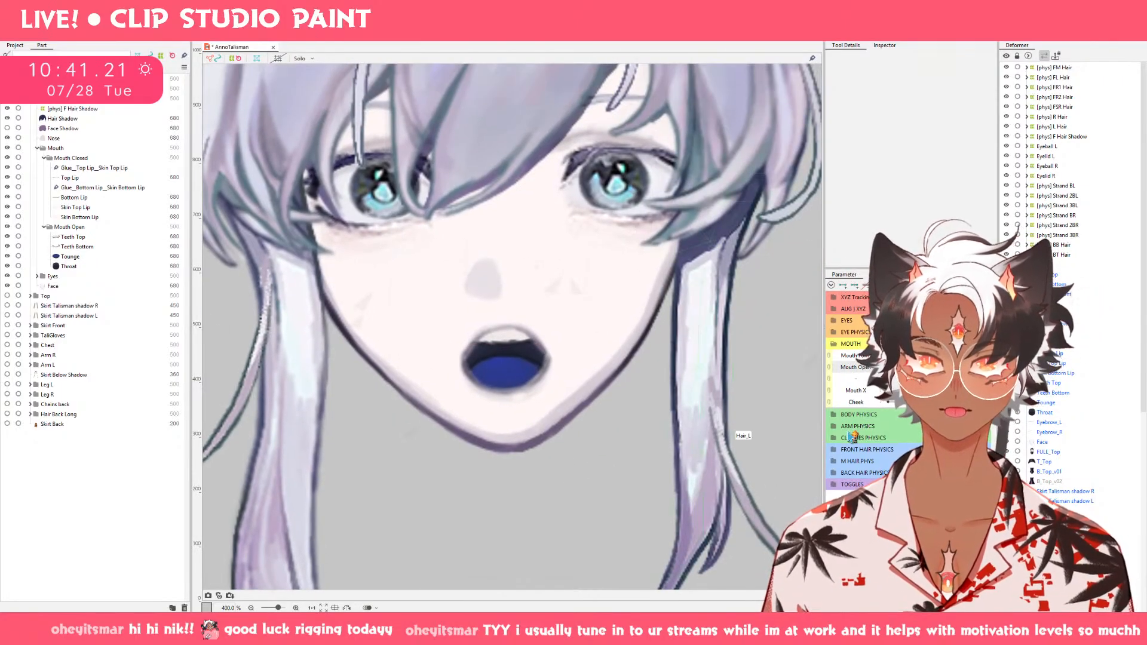
{"action": "mouse_move", "coordinate": [960, 367]}
{"action": "left_mouse_down"}
{"action": "mouse_move", "coordinate": [861, 377]}
{"action": "mouse_move", "coordinate": [948, 367]}
{"action": "left_mouse_up"}
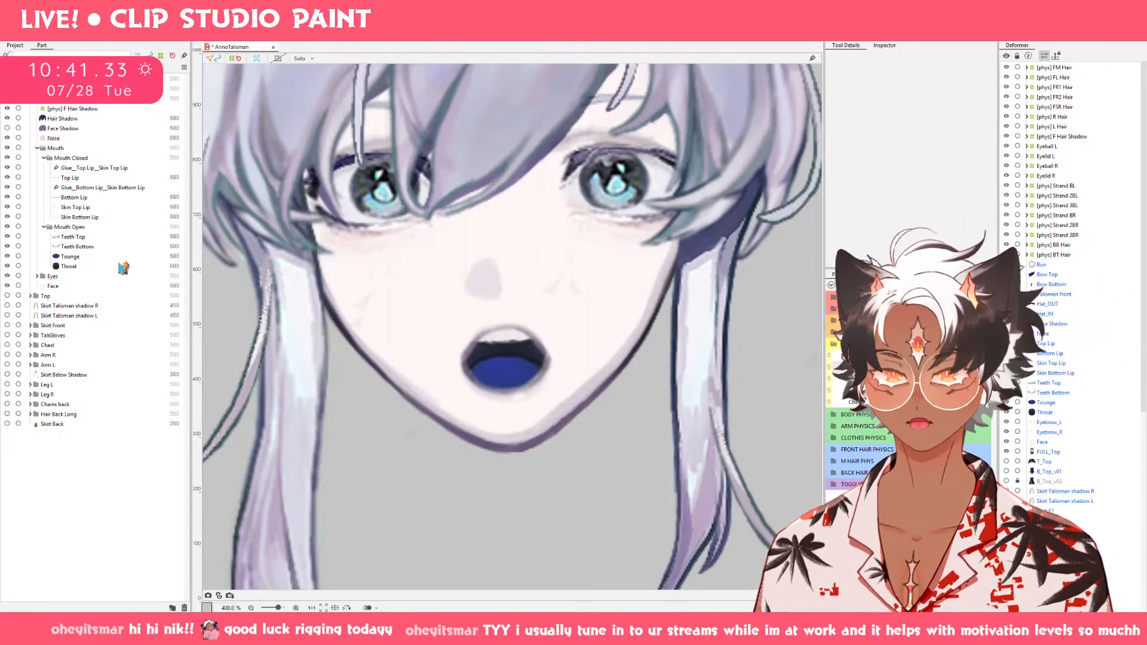
Copy the Teeth Bottom and Tounge shapes from the round open mouth to the wide, flat-topped Mouth Form keyform.
{"action": "left_click", "coordinate": [106, 246]}
{"action": "left_click", "coordinate": [107, 257], "text": "ctrl"}
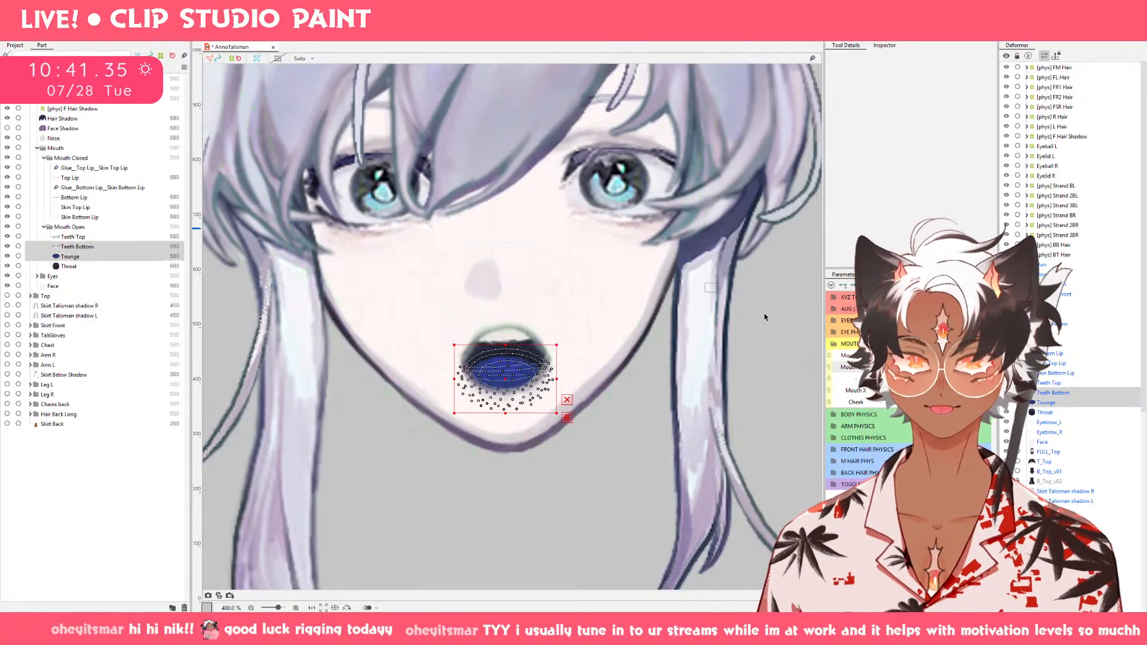
{"action": "left_click", "coordinate": [955, 356]}
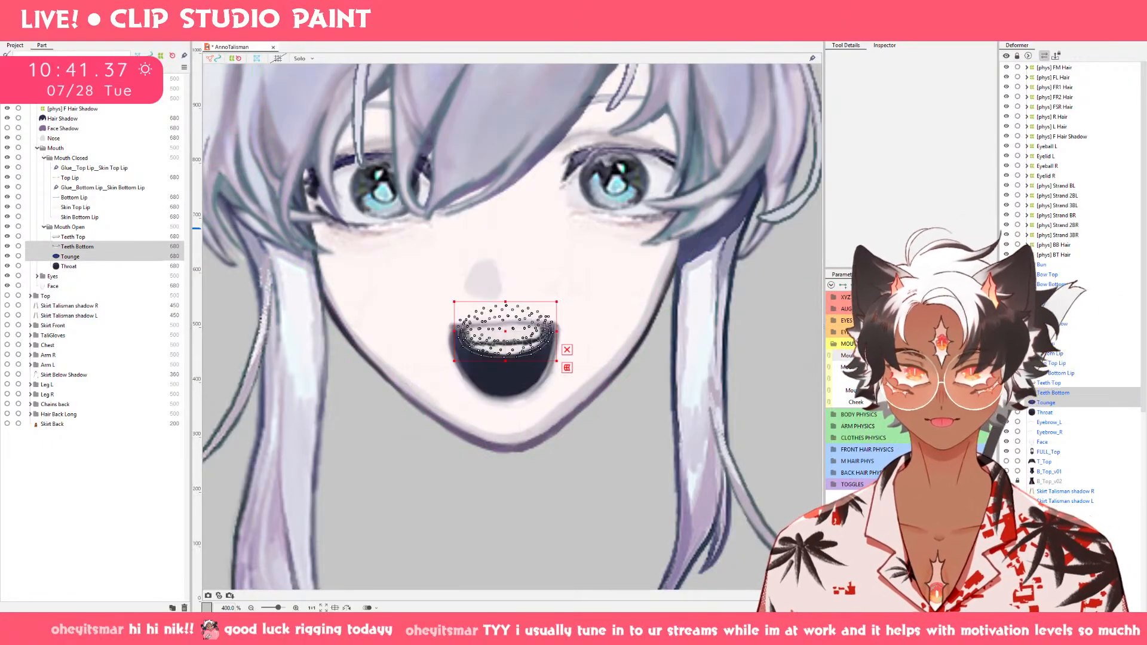
{"action": "left_click", "coordinate": [911, 356]}
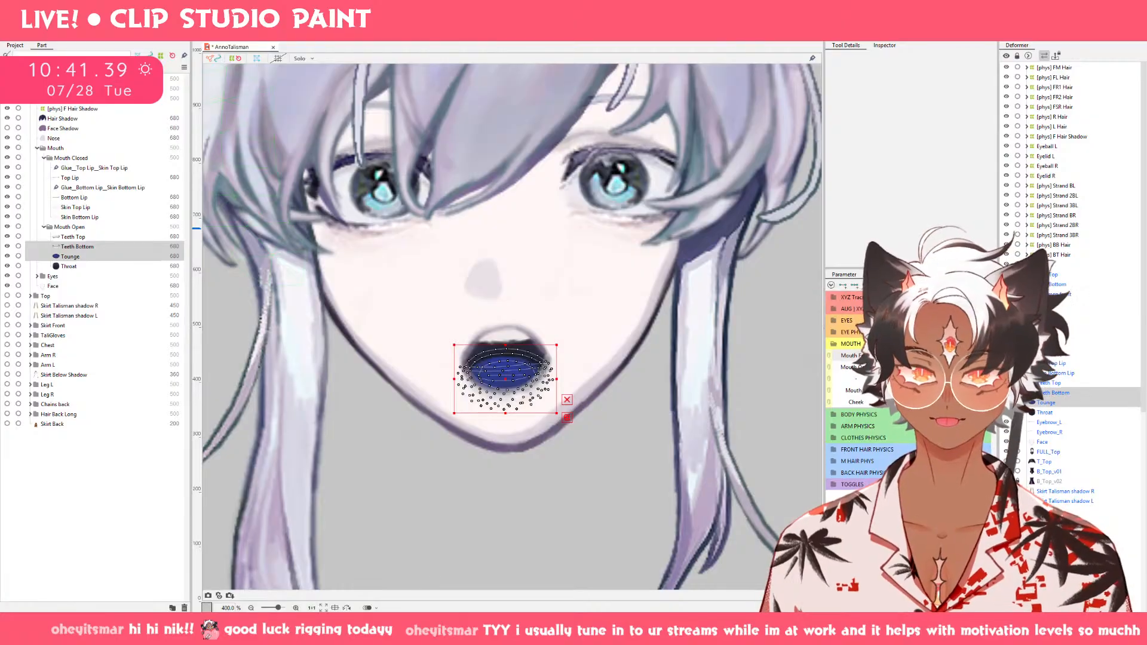
{"action": "left_click", "coordinate": [955, 356]}
{"action": "key", "text": "ctrl+v"}
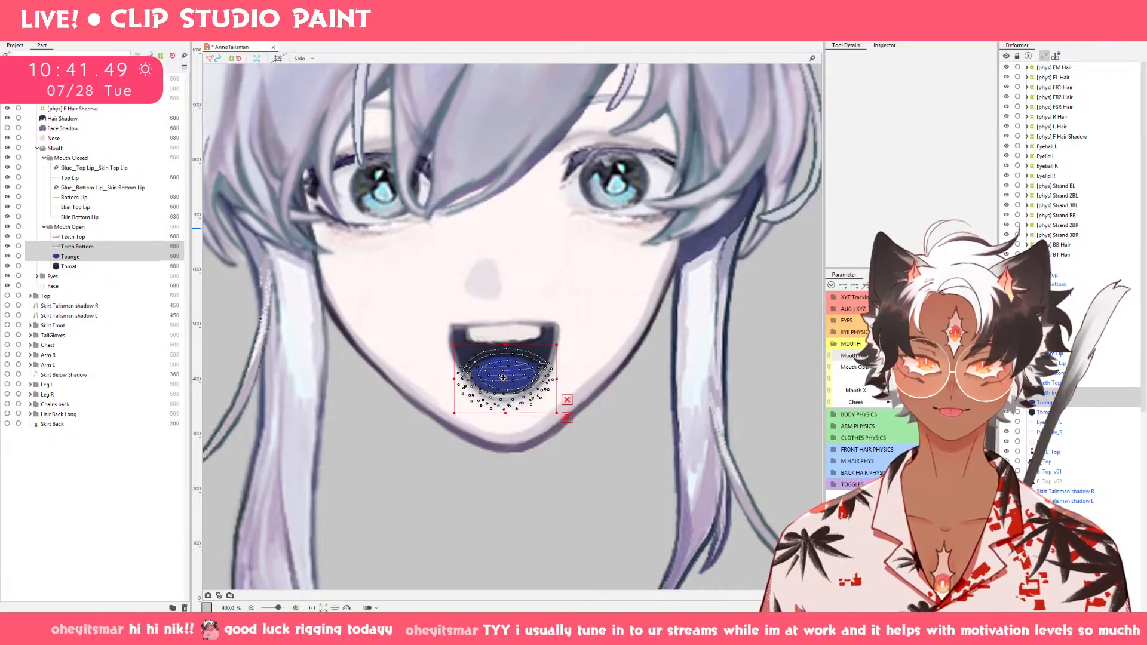
Shift Teeth Bottom and Tounge slightly lower at the wide, flat-topped open mouth and deselect them to check the face.
{"action": "scroll", "coordinate": [511, 433], "scroll_direction": "up", "scroll_amount": 4}
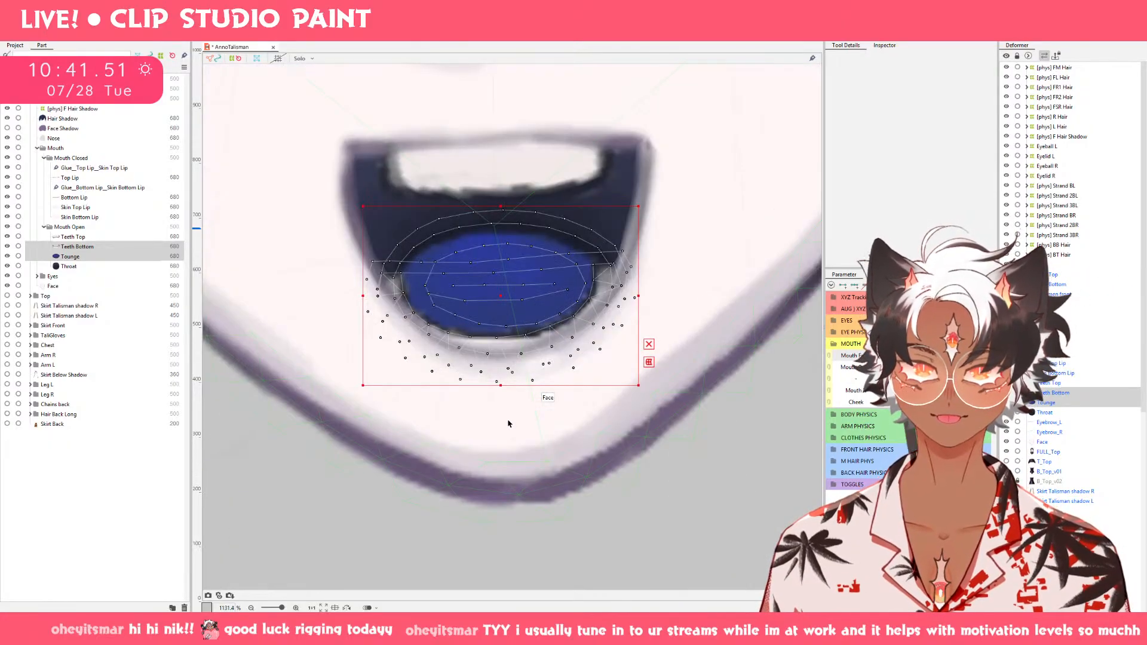
{"action": "left_click_drag", "start_coordinate": [507, 296], "coordinate": [506, 309]}
{"action": "scroll", "coordinate": [700, 385], "scroll_direction": "down", "scroll_amount": 4}
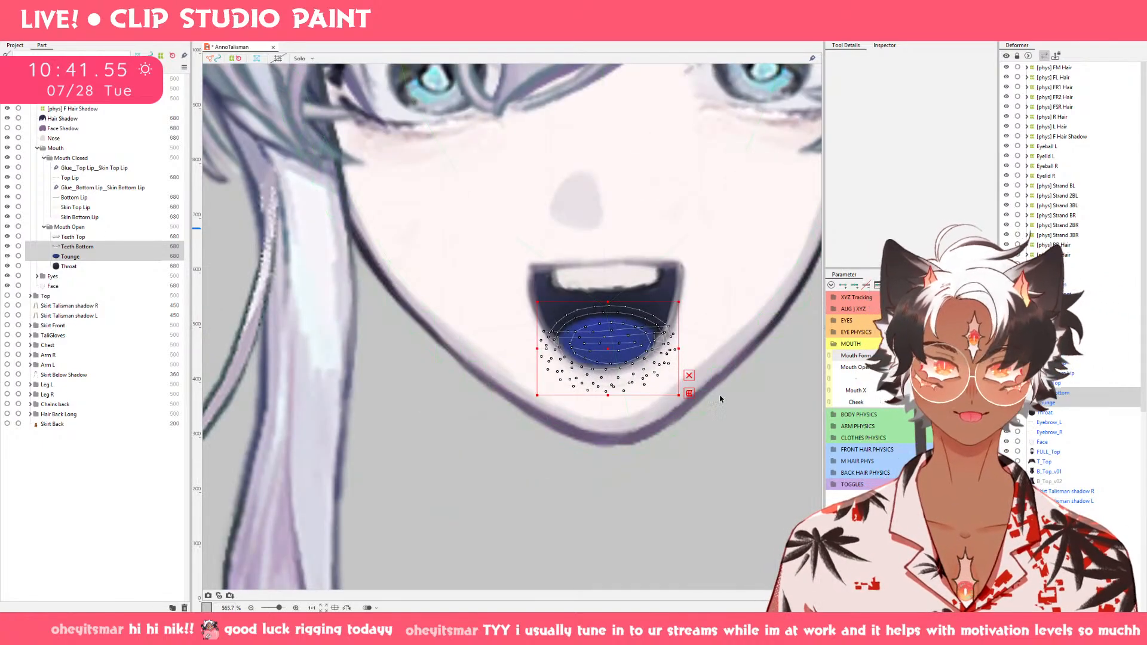
{"action": "left_click", "coordinate": [732, 418]}
{"action": "left_click_drag", "start_coordinate": [742, 423], "coordinate": [673, 432]}
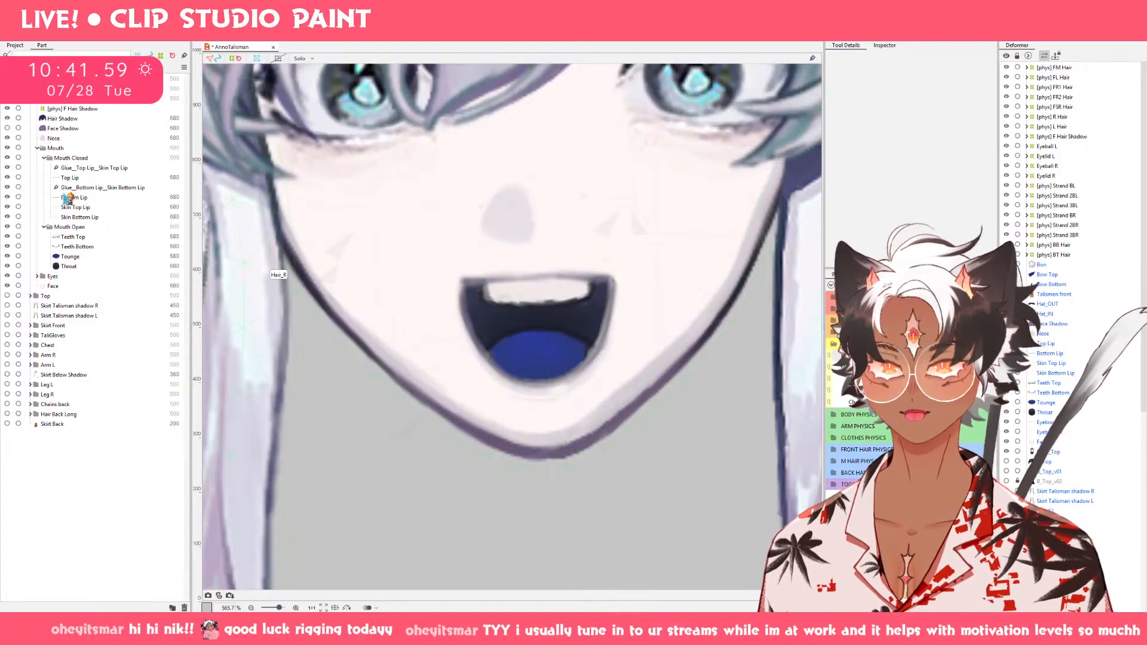
At the round open mouth, lower the five outer points along Skin Bottom Lip's bottom edge toward the chin.
{"action": "left_click", "coordinate": [77, 218]}
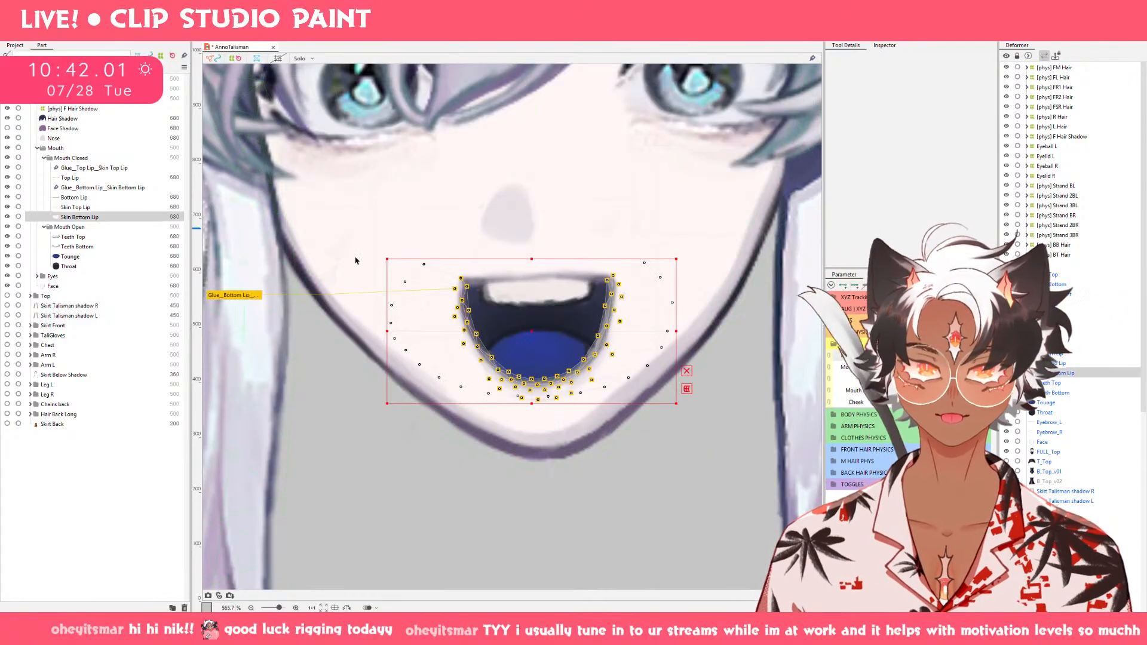
{"action": "scroll", "coordinate": [518, 410], "scroll_direction": "up", "scroll_amount": 3}
{"action": "scroll", "coordinate": [817, 392], "scroll_direction": "down", "scroll_amount": 1}
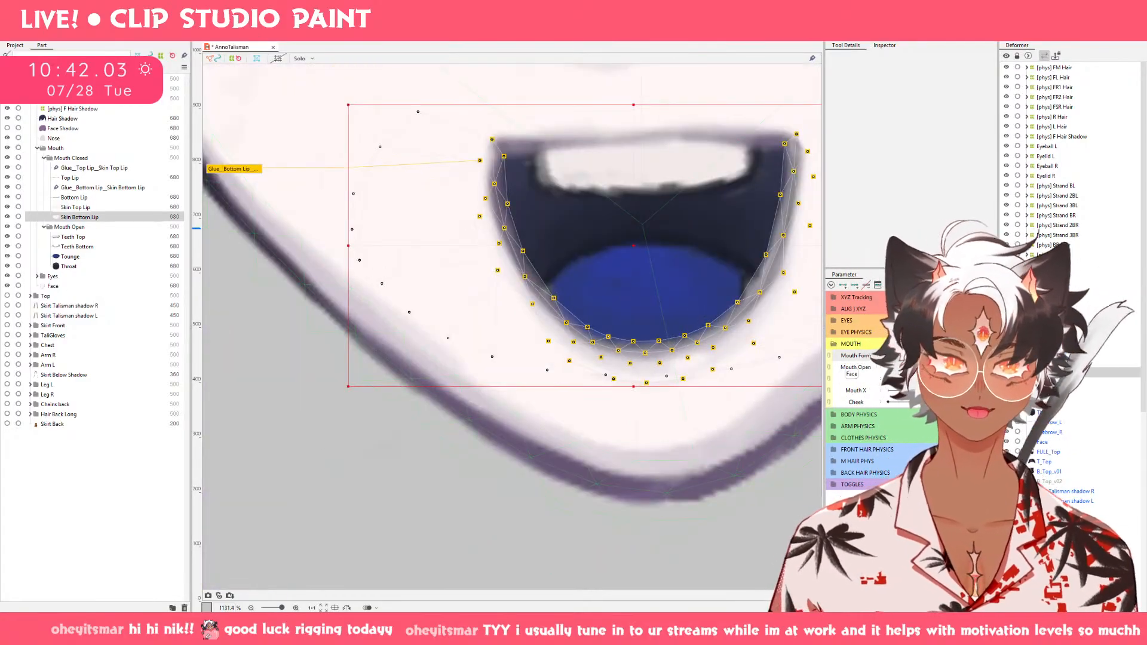
{"action": "left_click", "coordinate": [890, 358]}
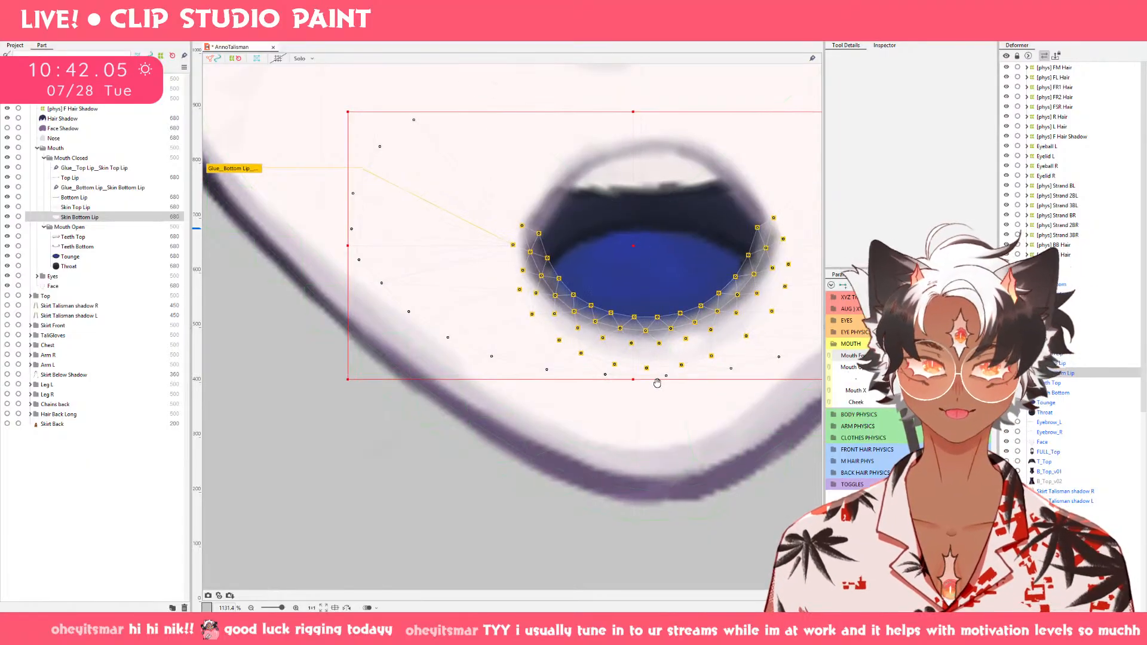
{"action": "left_click_drag", "start_coordinate": [656, 384], "coordinate": [472, 420]}
{"action": "key", "text": "ctrl+z"}
{"action": "left_click", "coordinate": [445, 371]}
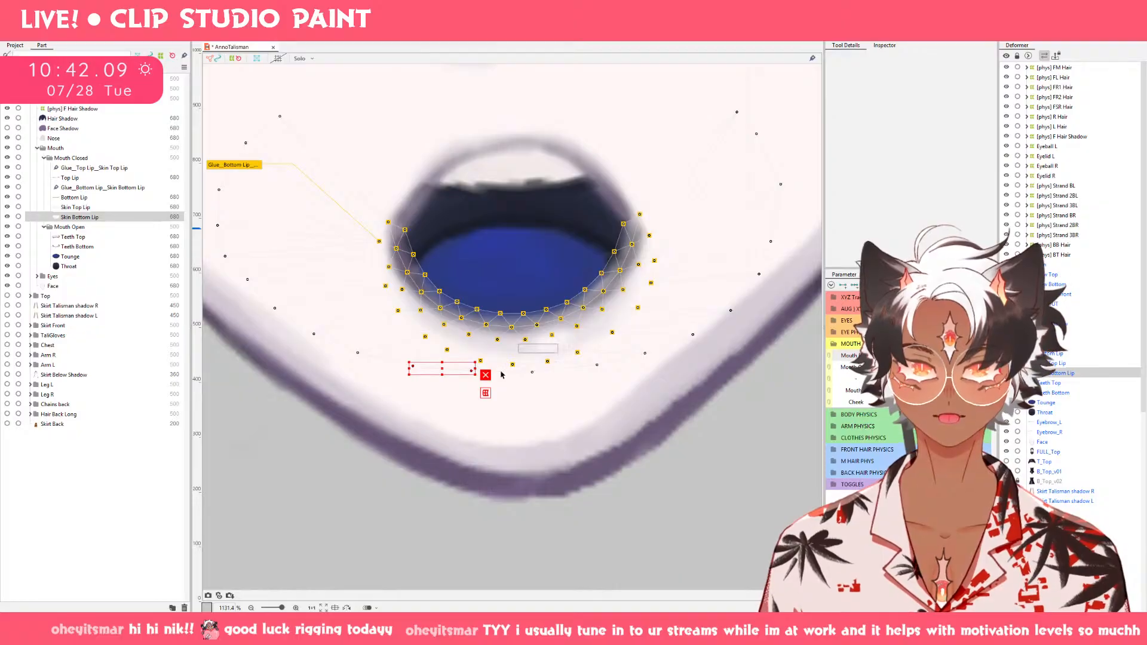
{"action": "left_click", "coordinate": [531, 372], "text": "shift"}
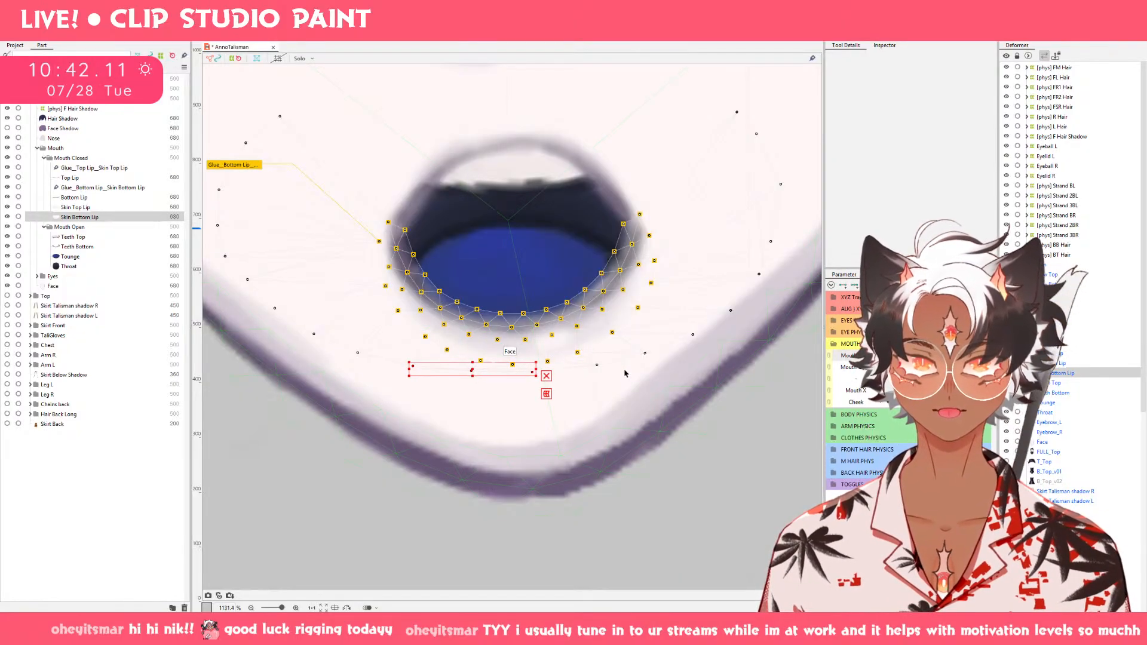
{"action": "left_click", "coordinate": [597, 365], "text": "shift"}
{"action": "left_click", "coordinate": [645, 354], "text": "shift"}
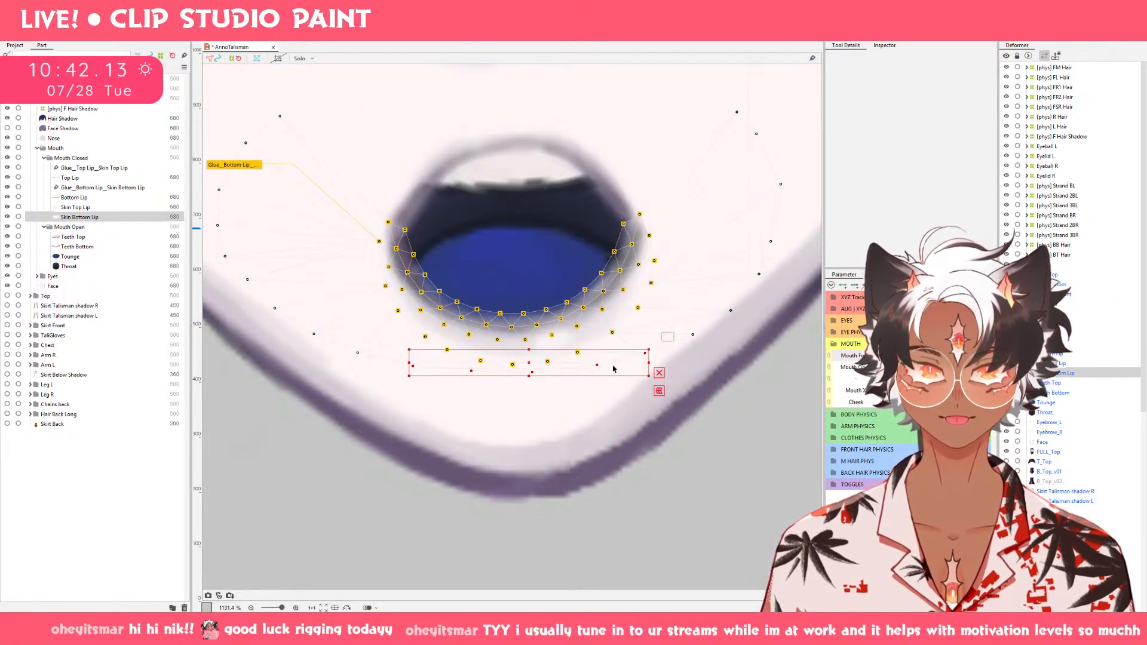
{"action": "left_click_drag", "start_coordinate": [522, 364], "coordinate": [523, 391]}
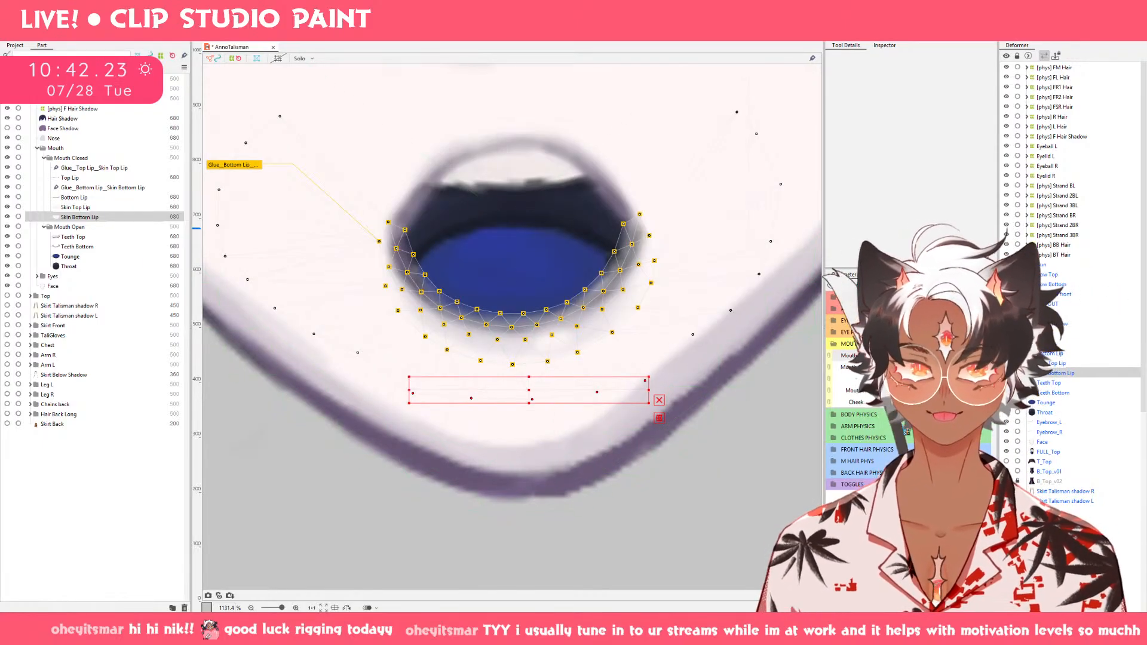
Paste the lowered Skin Bottom Lip edge points onto the flat-topped, narrow and widest Mouth Form keyforms and check the narrow mouth.
{"action": "left_click", "coordinate": [955, 355]}
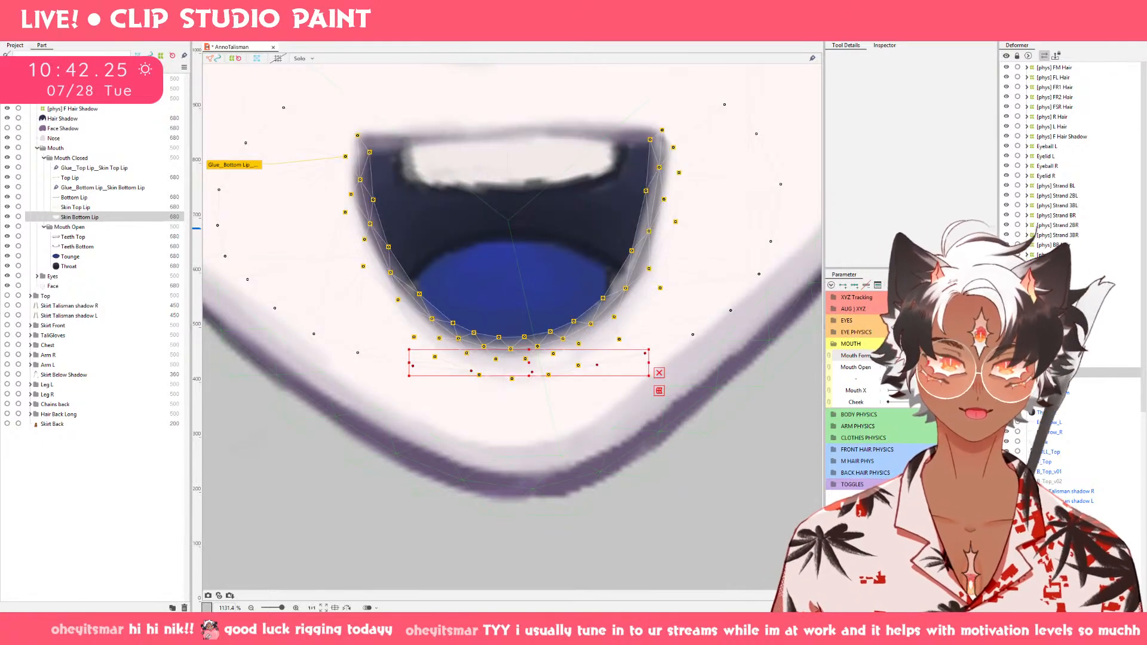
{"action": "key", "text": "ctrl+v"}
{"action": "left_click", "coordinate": [903, 356]}
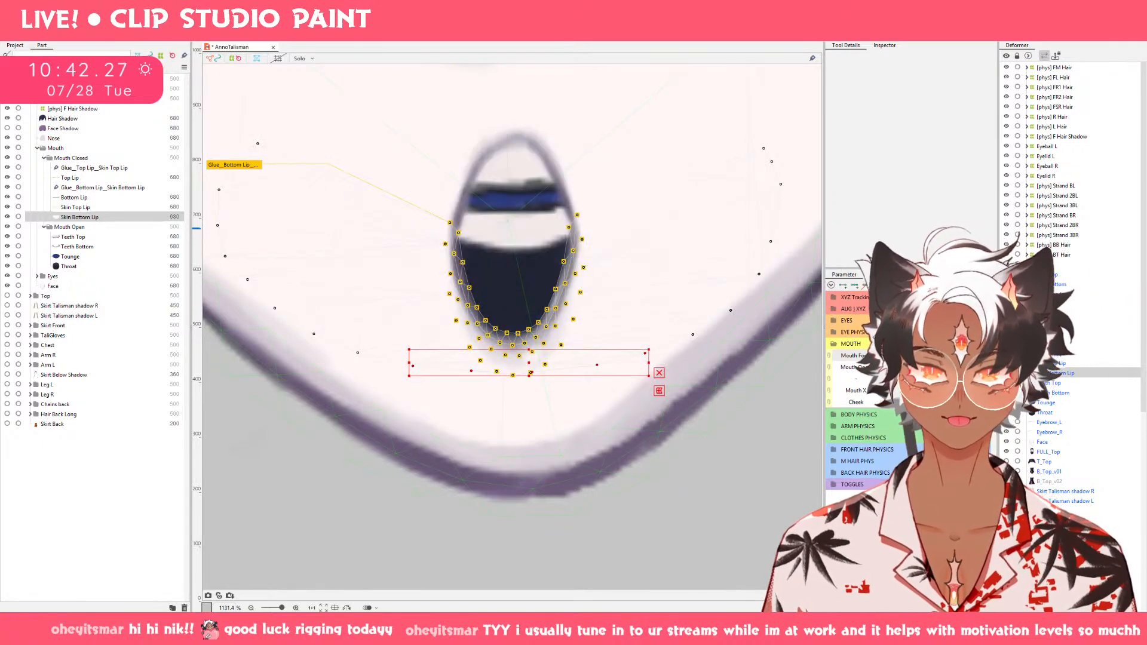
{"action": "key", "text": "ctrl+v"}
{"action": "left_click", "coordinate": [981, 356]}
{"action": "key", "text": "ctrl+v"}
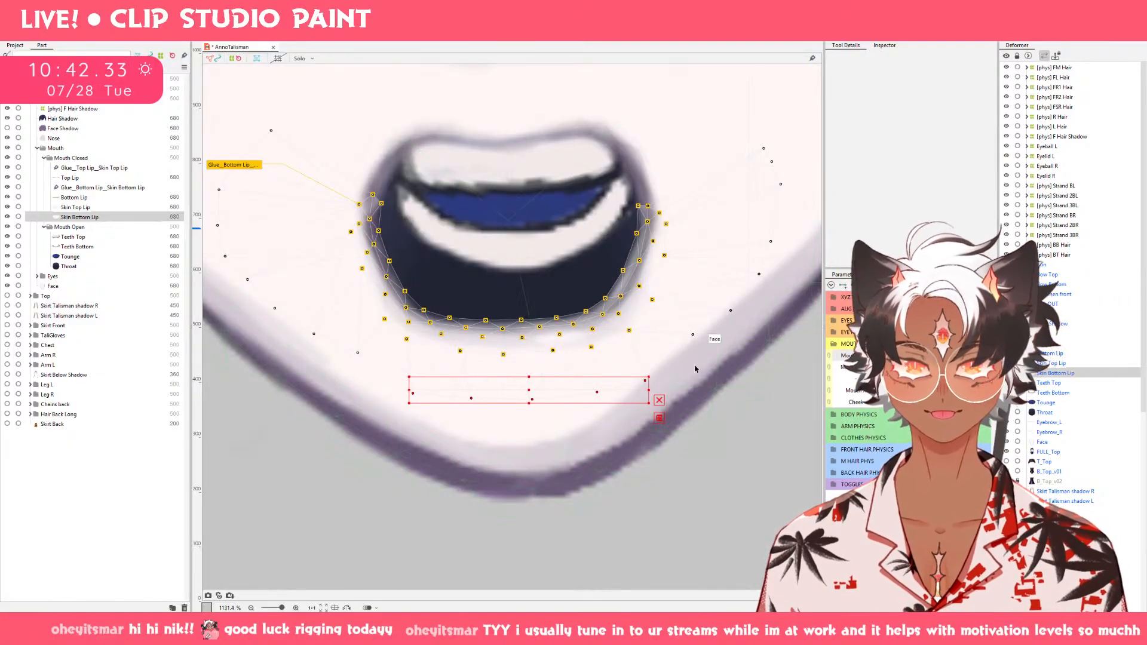
{"action": "left_click", "coordinate": [1050, 373]}
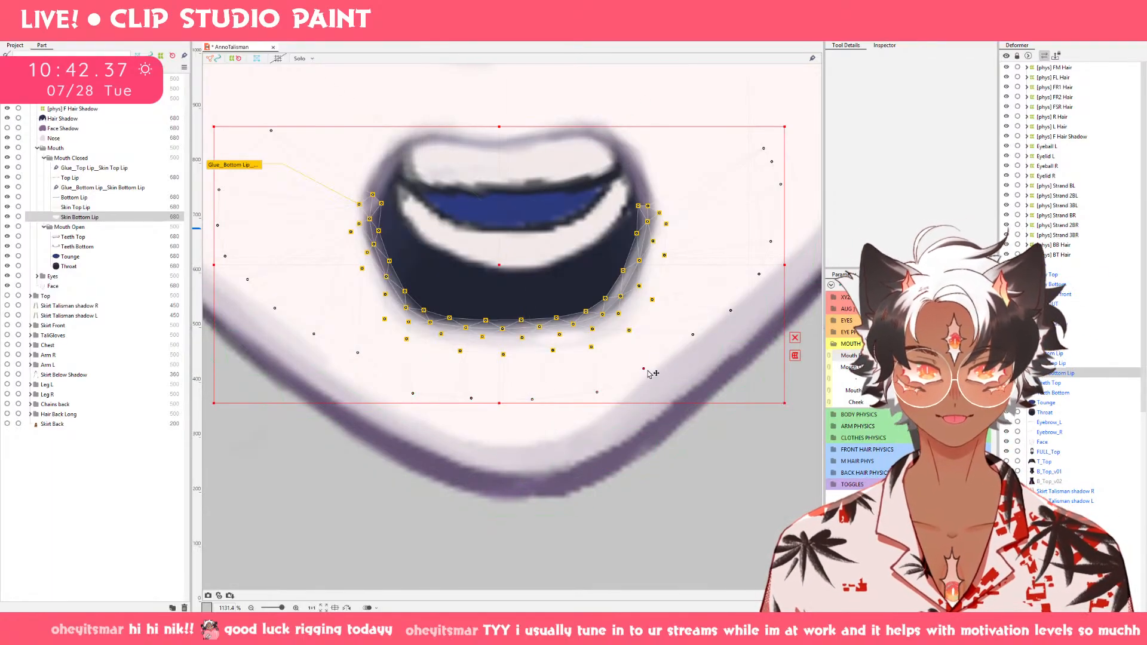
{"action": "left_click", "coordinate": [889, 355]}
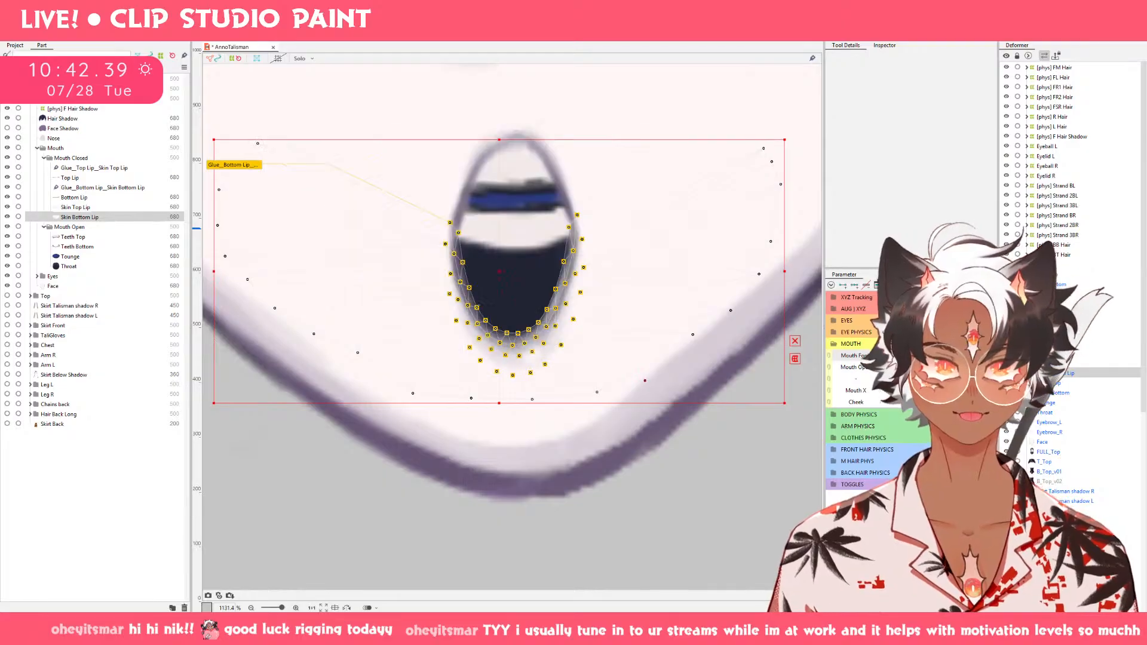
Lower one outer left point of Skin Bottom Lip at the flat-topped mouth and match it on the other Mouth Form keyforms.
{"action": "left_click", "coordinate": [932, 355]}
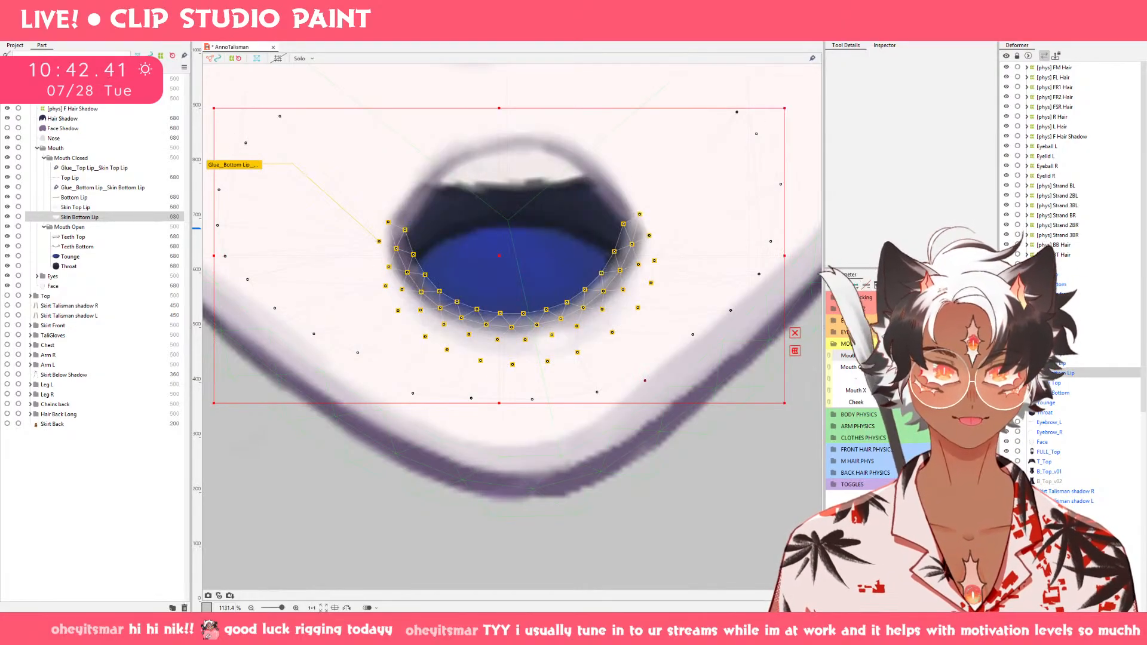
{"action": "left_click", "coordinate": [976, 355]}
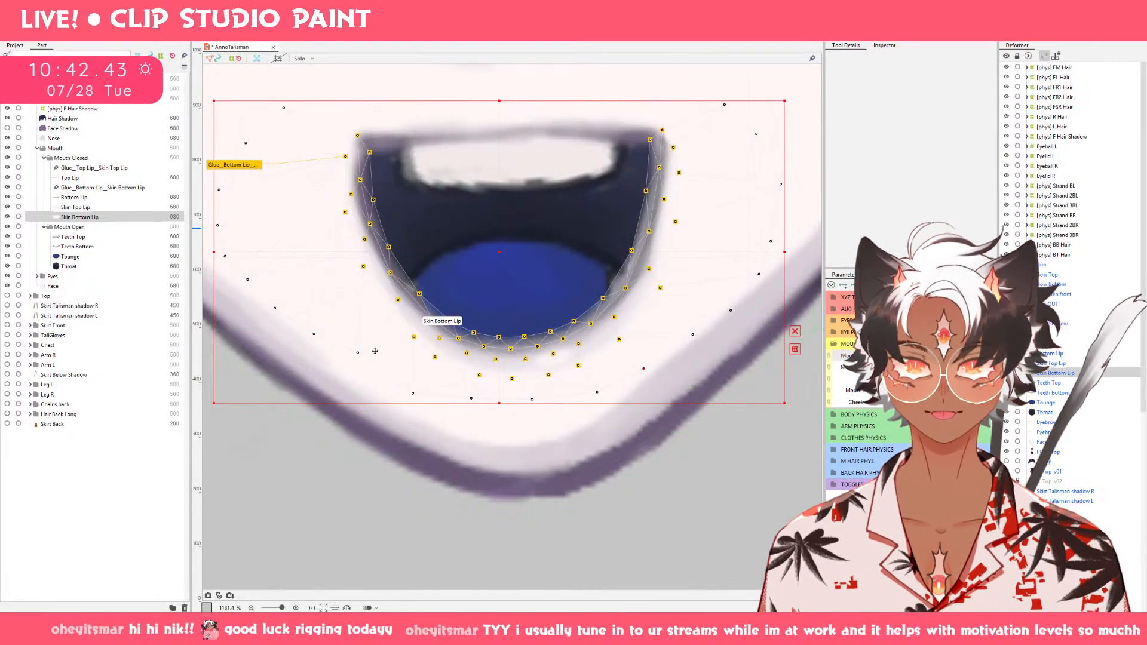
{"action": "left_click_drag", "start_coordinate": [357, 353], "coordinate": [356, 373]}
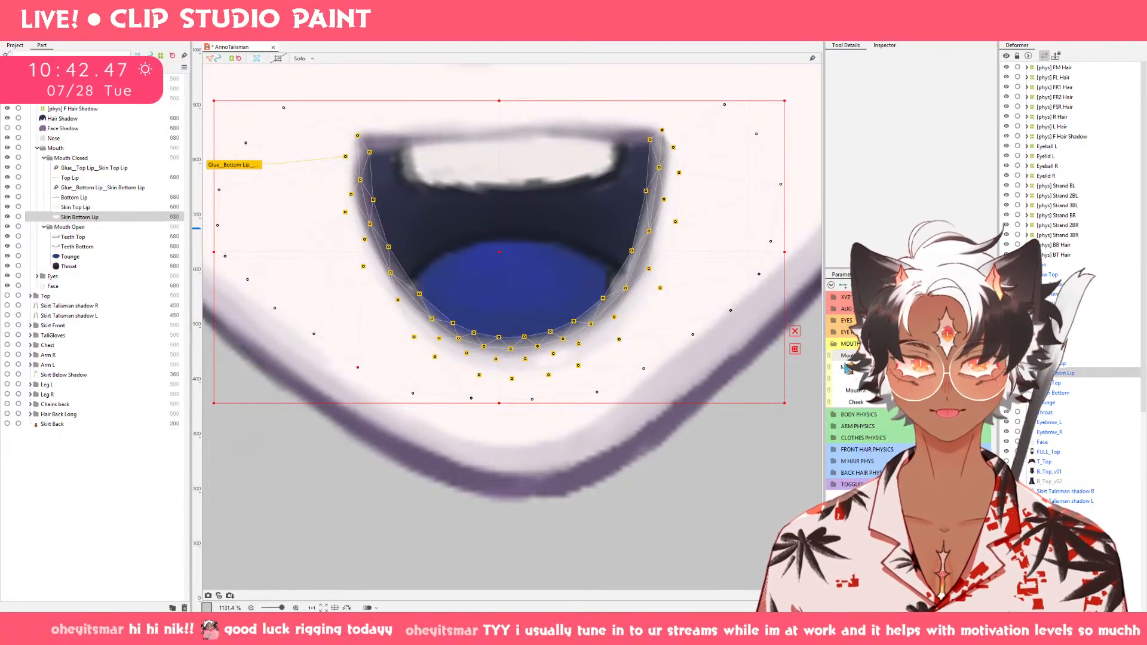
{"action": "left_click", "coordinate": [891, 359]}
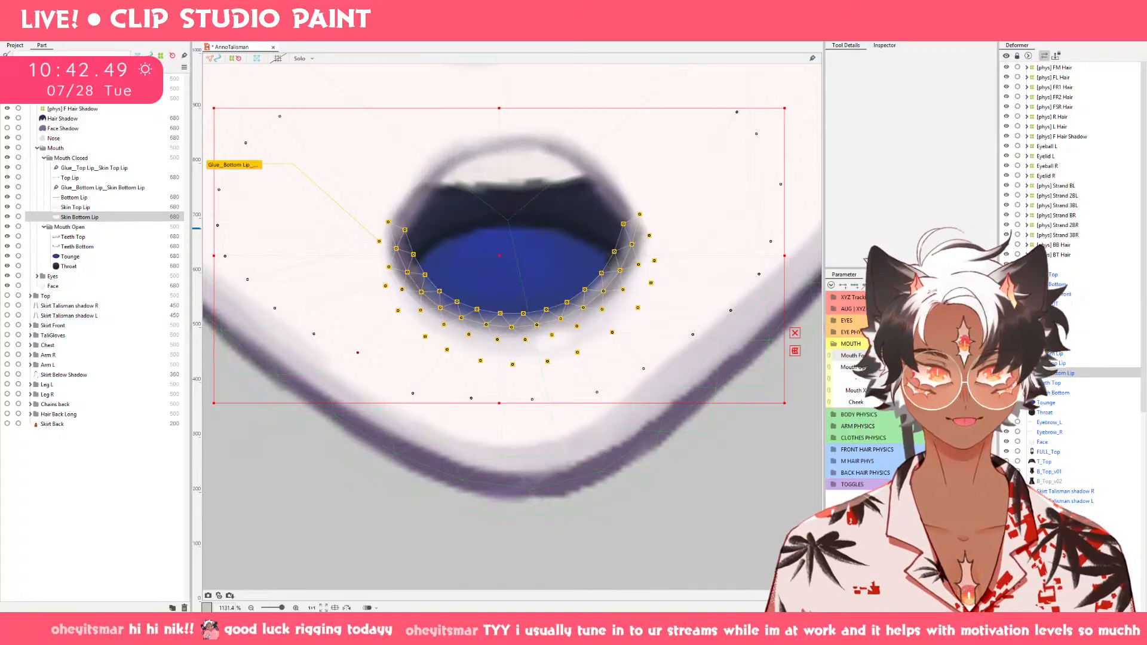
{"action": "left_click", "coordinate": [885, 361]}
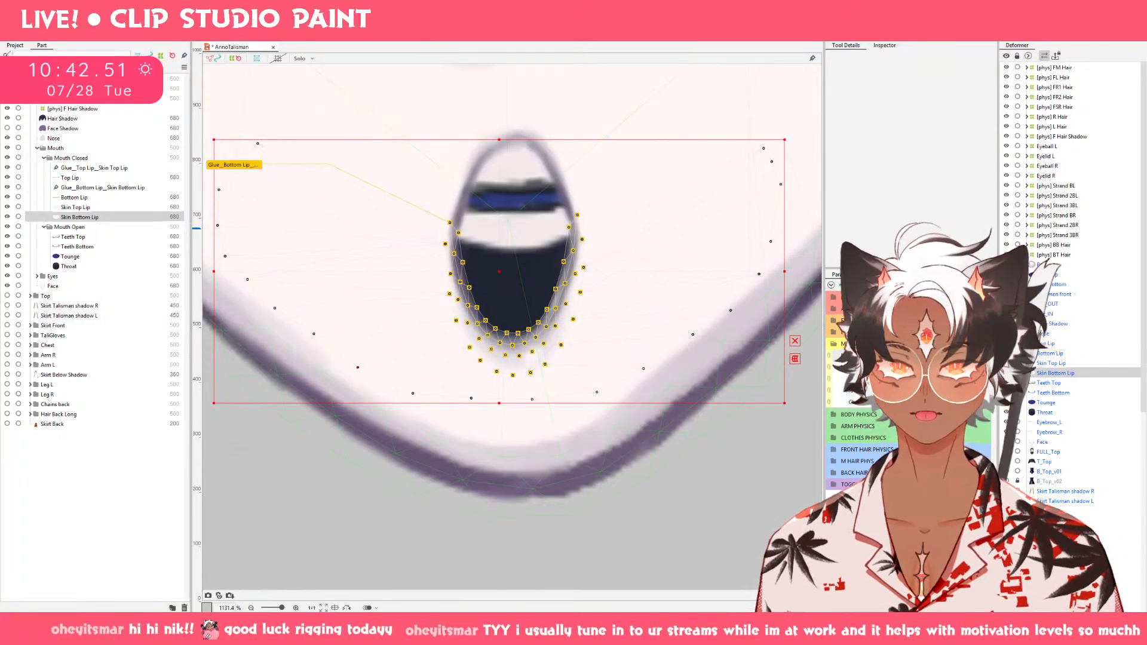
{"action": "left_click", "coordinate": [897, 361]}
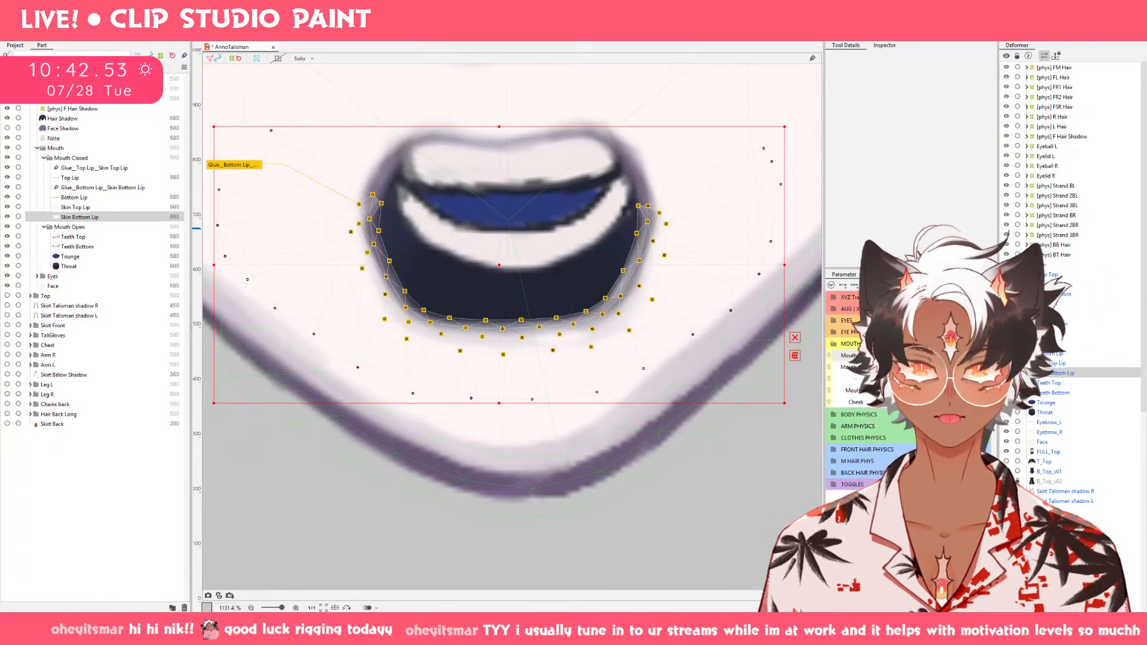
{"action": "left_click_drag", "start_coordinate": [896, 361], "coordinate": [933, 358]}
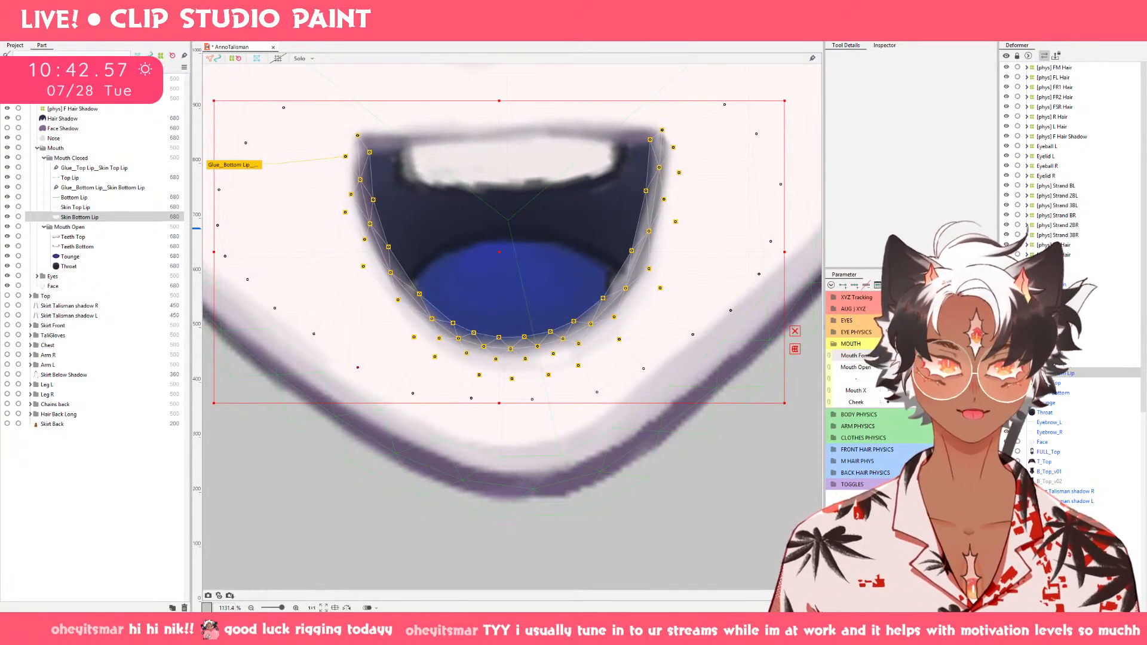
{"action": "left_click", "coordinate": [896, 360]}
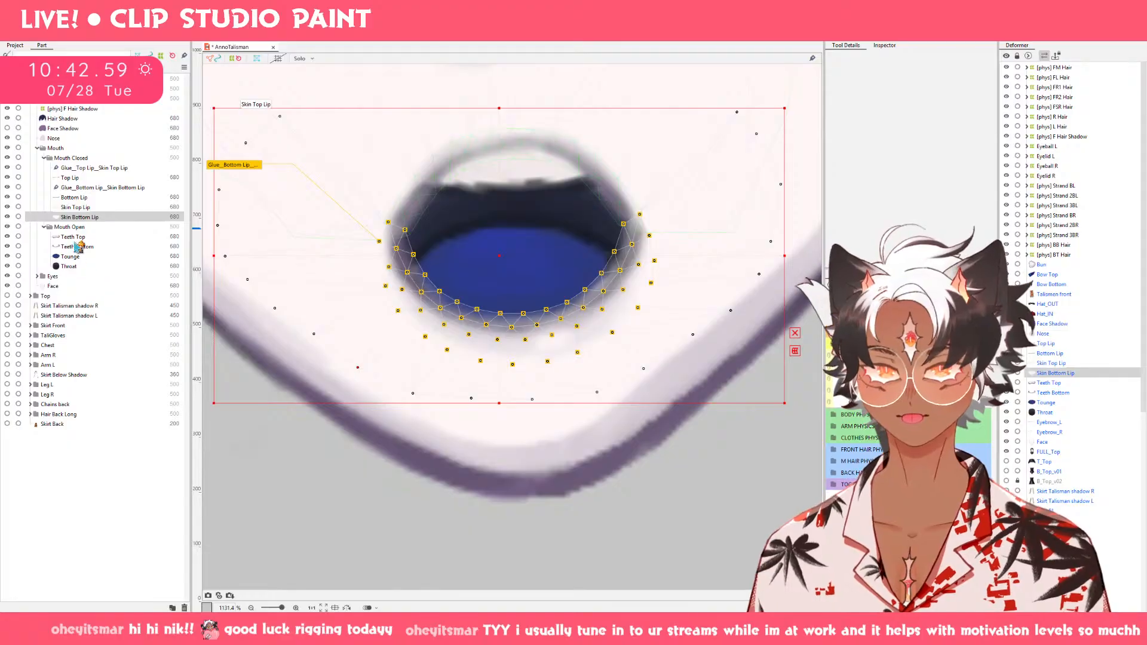
Move Teeth Bottom and Tounge down into the lower part of the mouth opening at the narrow Mouth Form keyform.
{"action": "left_click", "coordinate": [78, 247]}
{"action": "left_click", "coordinate": [72, 257], "text": "shift"}
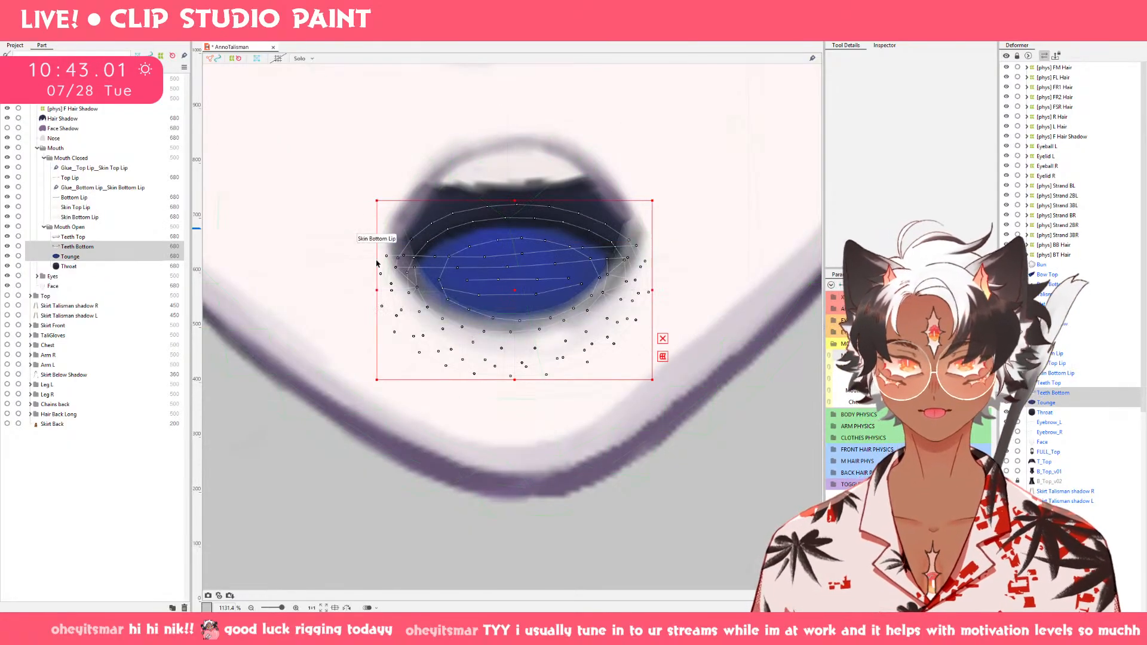
{"action": "left_click", "coordinate": [980, 359]}
{"action": "left_click_drag", "start_coordinate": [980, 360], "coordinate": [923, 360]}
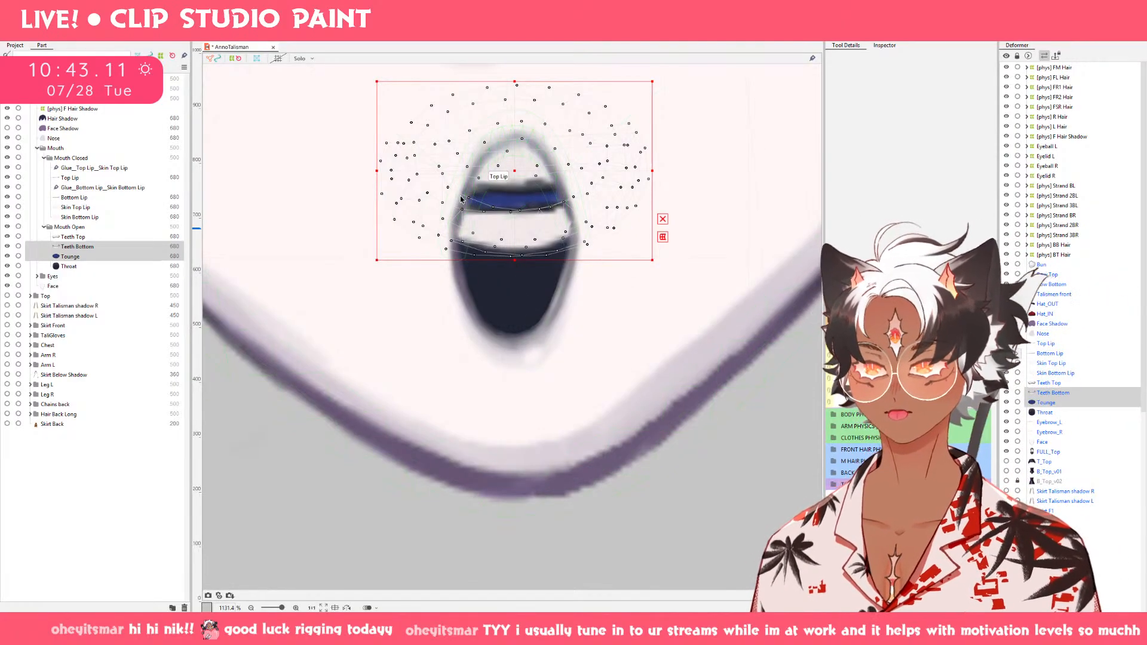
{"action": "left_click_drag", "start_coordinate": [514, 173], "coordinate": [521, 304]}
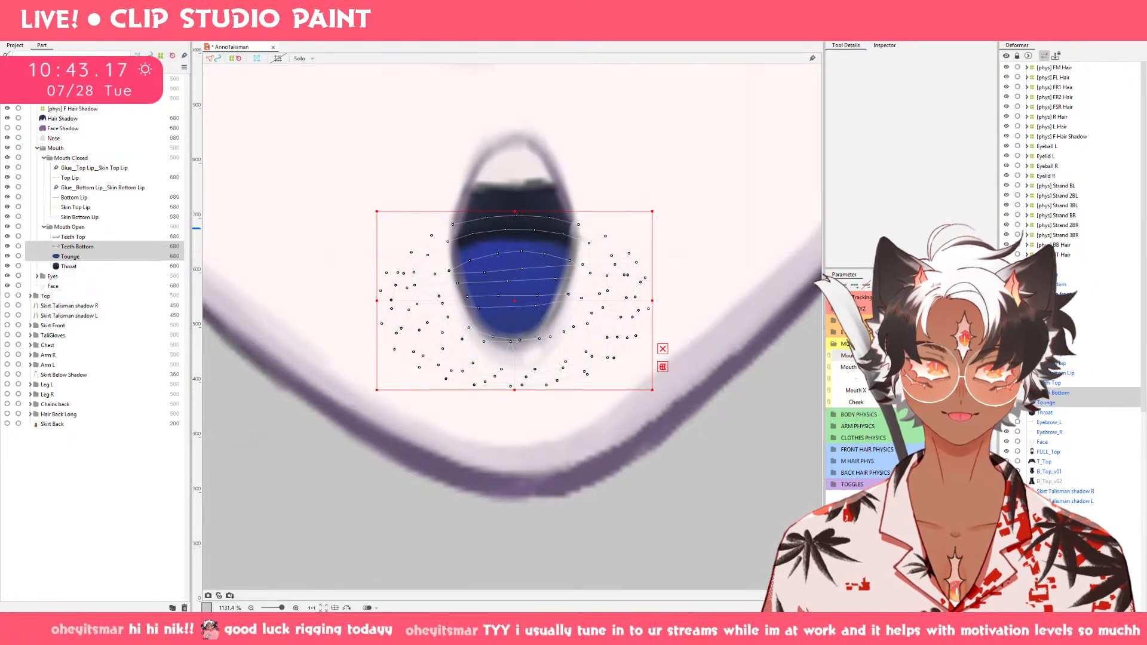
Paste the lowered Teeth Bottom and Tounge onto the wide, wavy-topped Mouth Form keyform and raise them slightly.
{"action": "left_click_drag", "start_coordinate": [909, 357], "coordinate": [846, 359]}
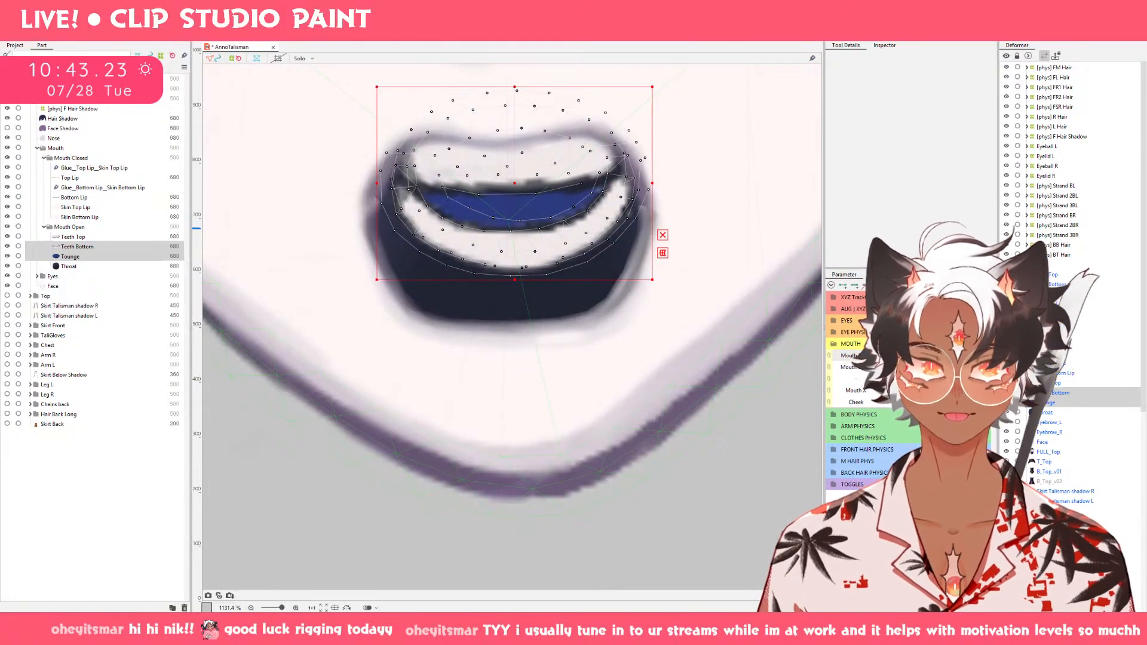
{"action": "left_click", "coordinate": [909, 358]}
{"action": "left_click", "coordinate": [980, 358]}
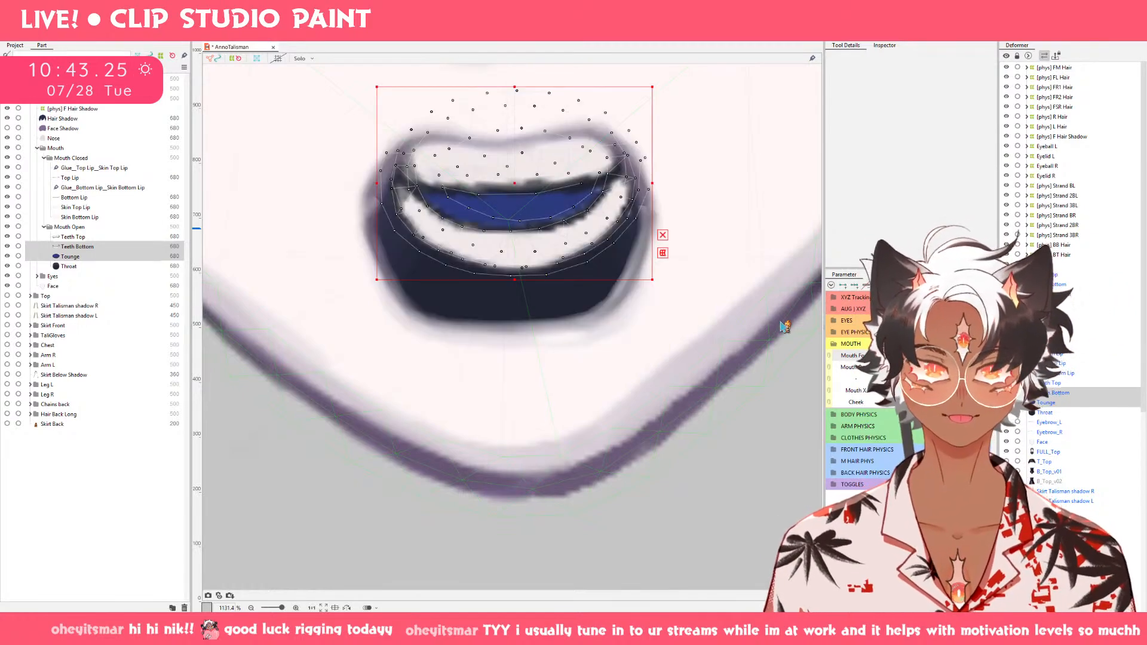
{"action": "key", "text": "ctrl+v"}
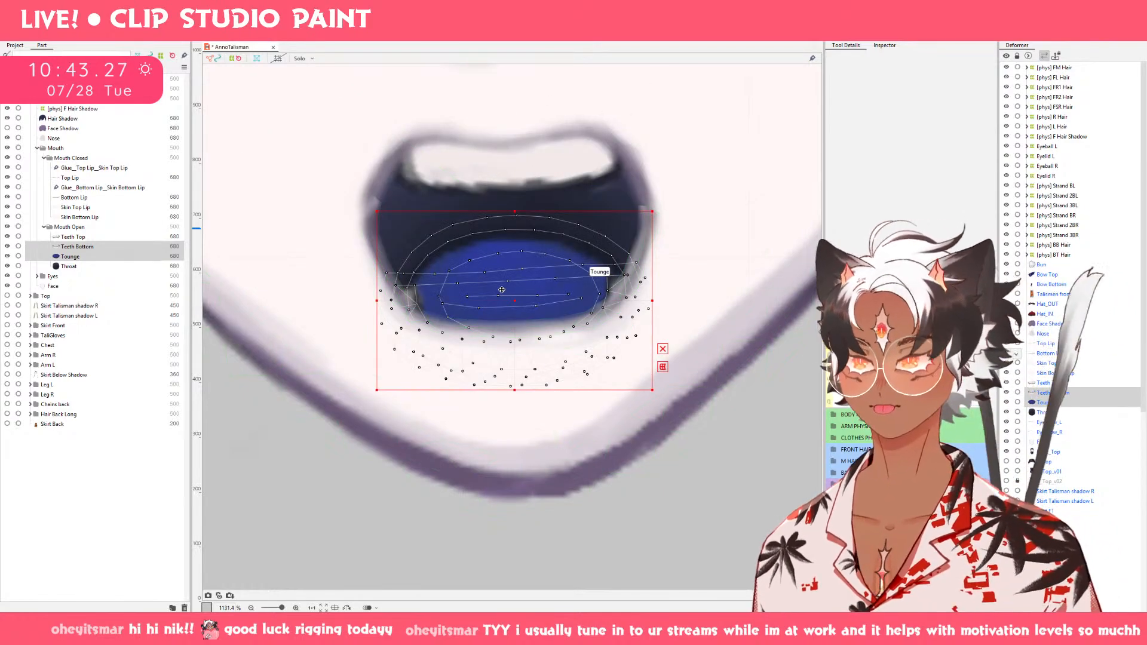
{"action": "left_click_drag", "start_coordinate": [504, 295], "coordinate": [514, 286]}
{"action": "key", "text": "ctrl+z"}
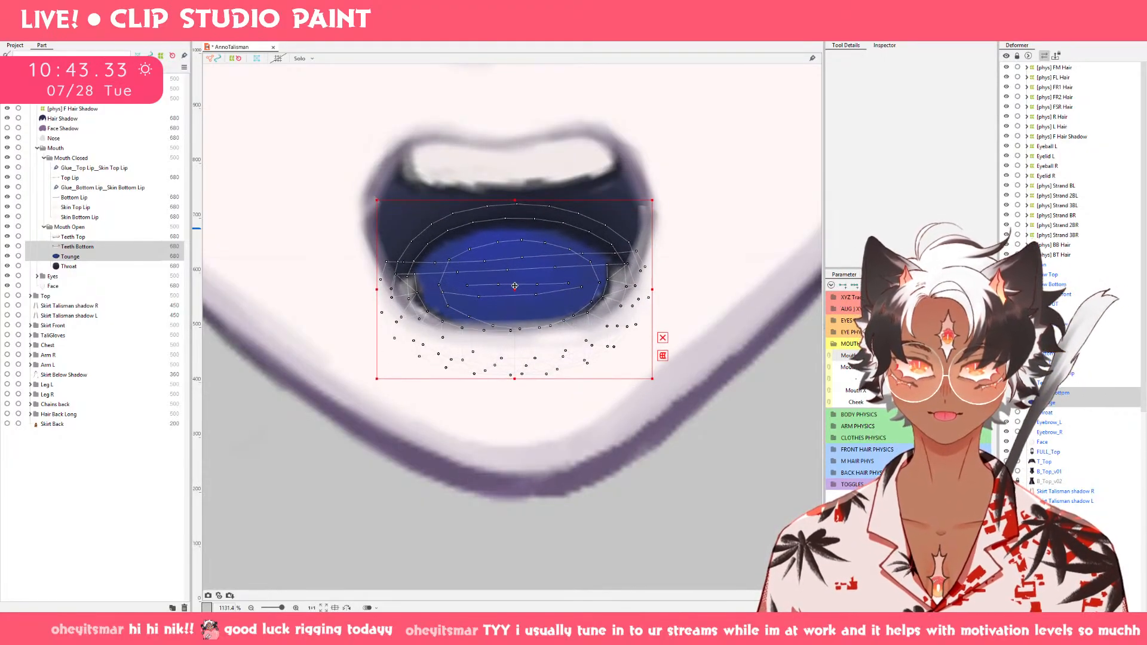
{"action": "mouse_move", "coordinate": [963, 356]}
{"action": "left_mouse_down"}
{"action": "mouse_move", "coordinate": [884, 356]}
{"action": "mouse_move", "coordinate": [962, 355]}
{"action": "left_mouse_up"}
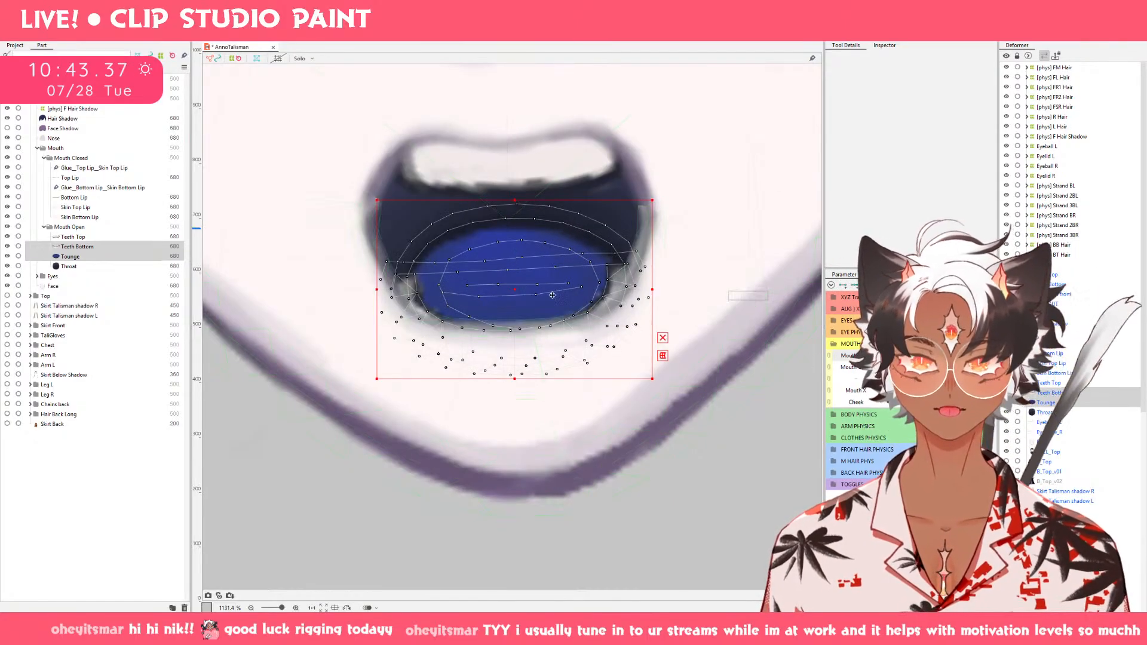
{"action": "key", "text": "ctrl+z"}
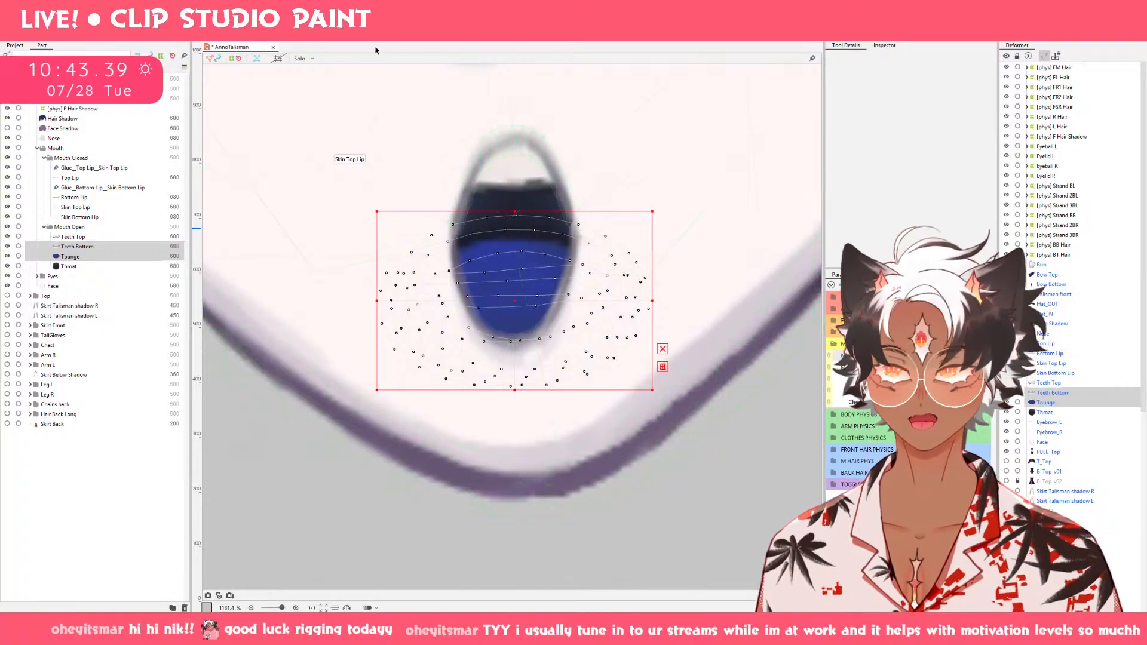
Nudge the middle of Teeth Bottom lower with the deform brush at the narrow, flat-topped and wavy-topped open mouths.
{"action": "key", "text": "b"}
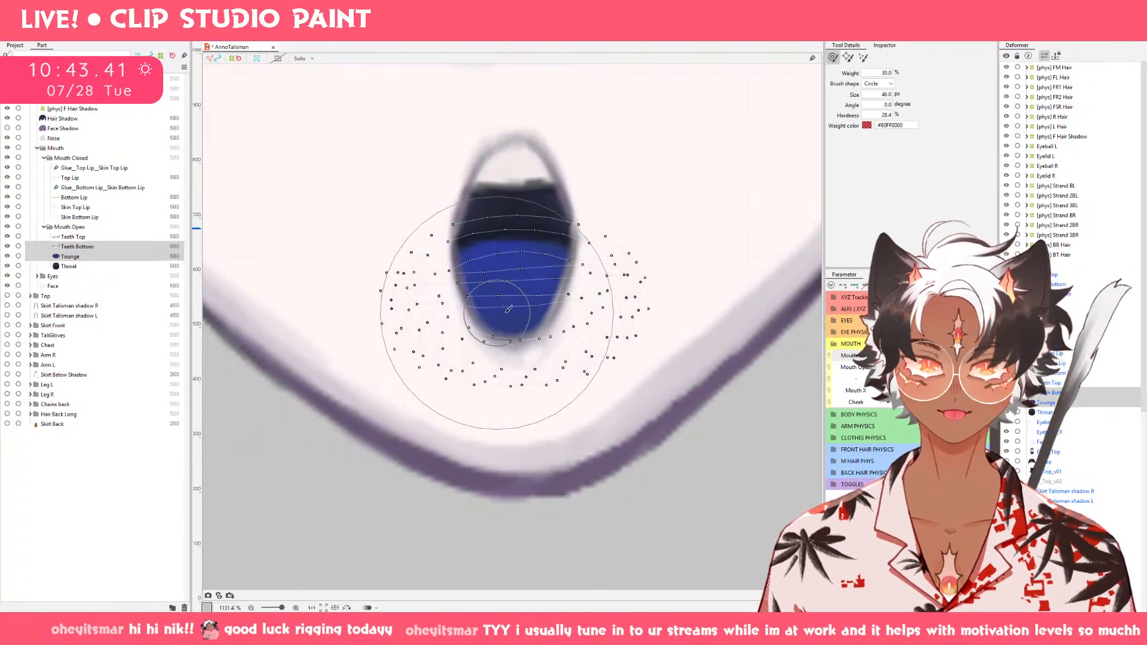
{"action": "left_click", "coordinate": [86, 256], "text": "ctrl"}
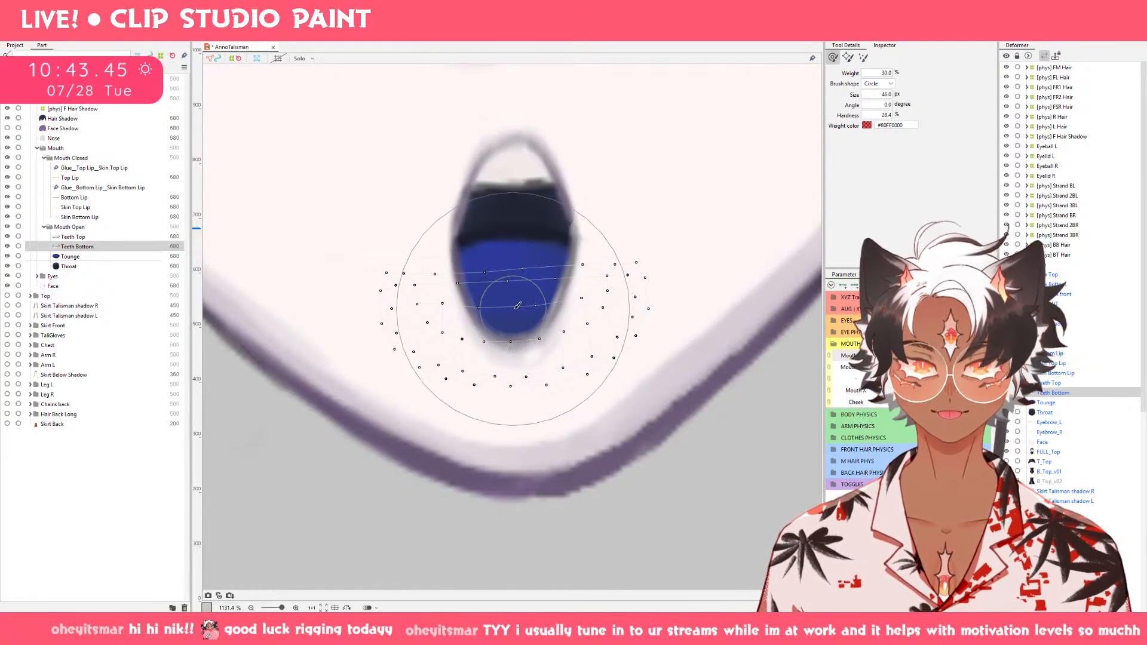
{"action": "left_click_drag", "start_coordinate": [517, 306], "coordinate": [523, 319]}
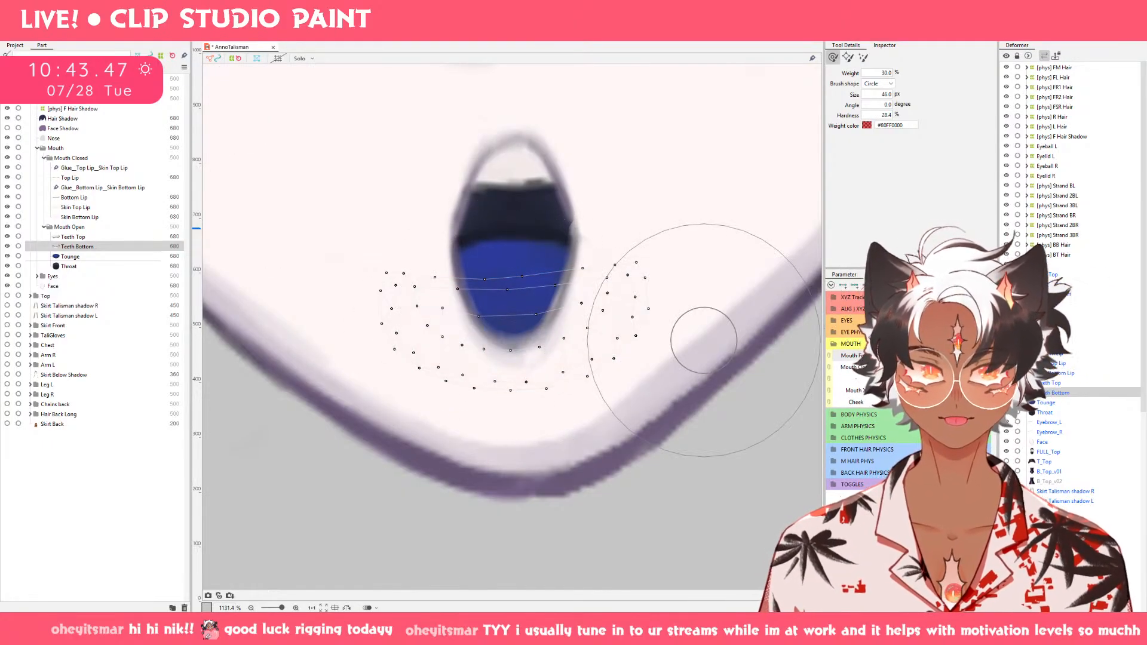
{"action": "left_click_drag", "start_coordinate": [915, 361], "coordinate": [980, 361]}
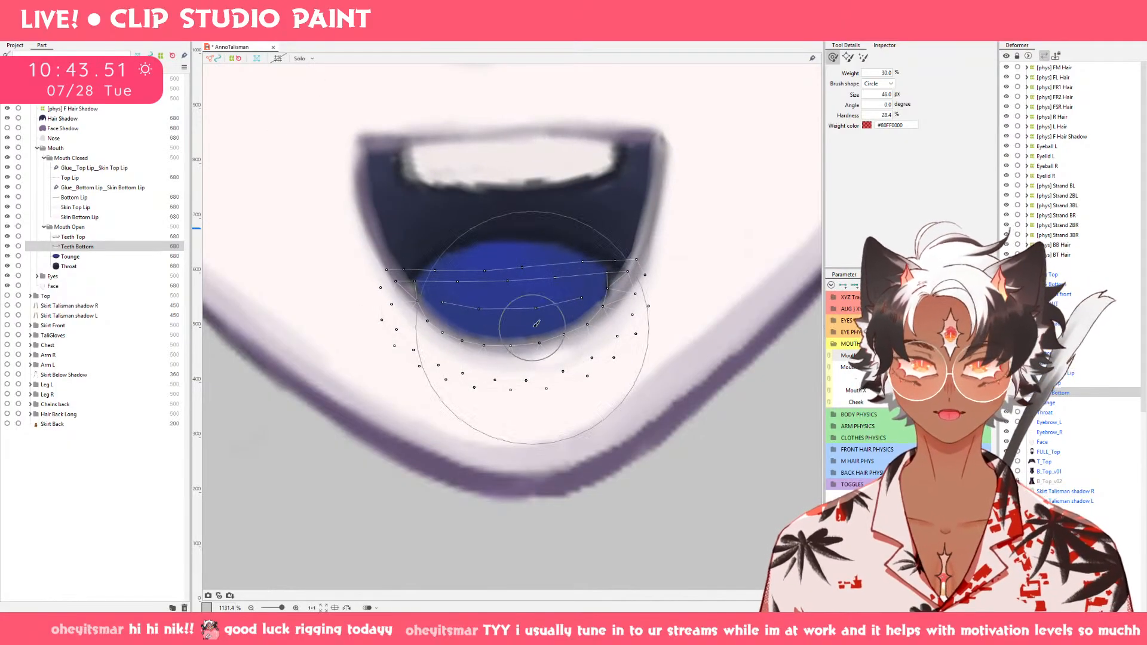
{"action": "left_click_drag", "start_coordinate": [520, 324], "coordinate": [520, 346]}
{"action": "left_click_drag", "start_coordinate": [980, 361], "coordinate": [850, 361]}
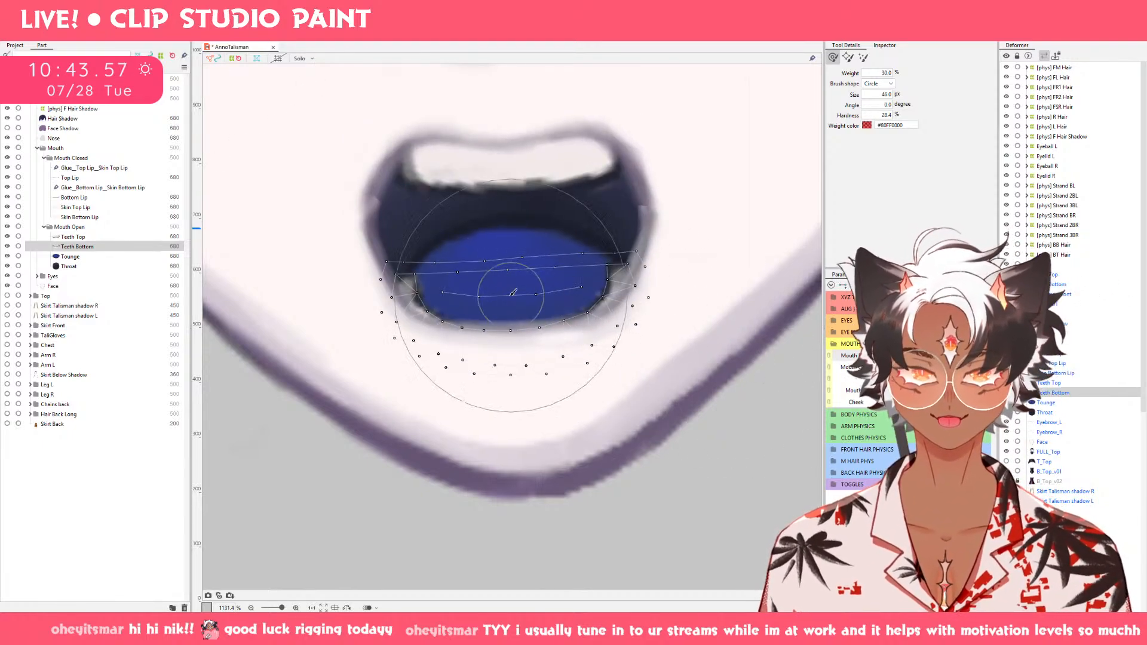
{"action": "mouse_move", "coordinate": [501, 306]}
{"action": "left_mouse_down"}
{"action": "mouse_move", "coordinate": [514, 302]}
{"action": "mouse_move", "coordinate": [513, 319]}
{"action": "left_mouse_up"}
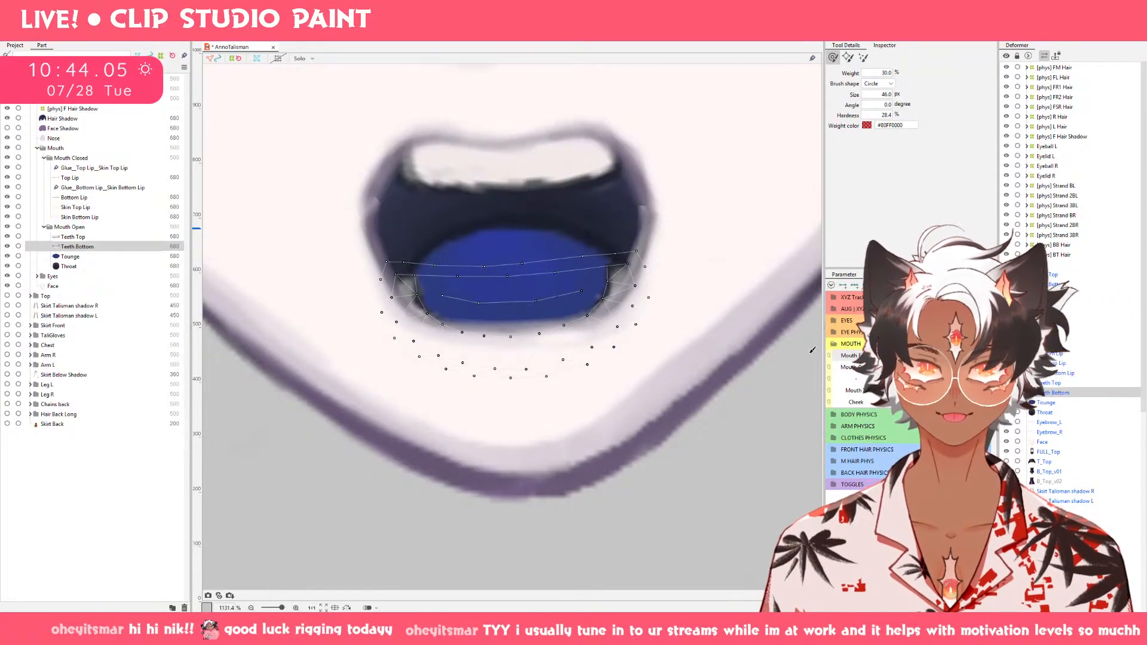
Examine the Tounge, Throat, bottom lip glue, Top Lip and Bottom Lip meshes around the left corner of the wavy-topped mouth.
{"action": "left_click", "coordinate": [88, 257]}
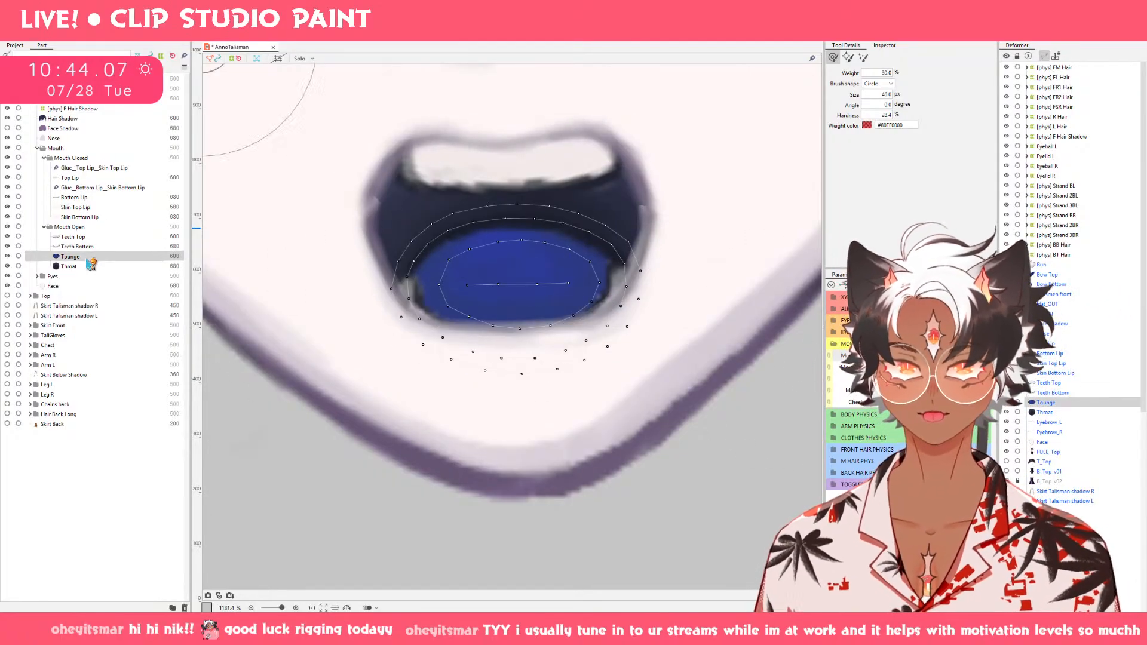
{"action": "left_click", "coordinate": [90, 266]}
{"action": "mouse_move", "coordinate": [402, 218]}
{"action": "left_mouse_down"}
{"action": "mouse_move", "coordinate": [339, 210]}
{"action": "mouse_move", "coordinate": [405, 209]}
{"action": "mouse_move", "coordinate": [352, 211]}
{"action": "left_mouse_up"}
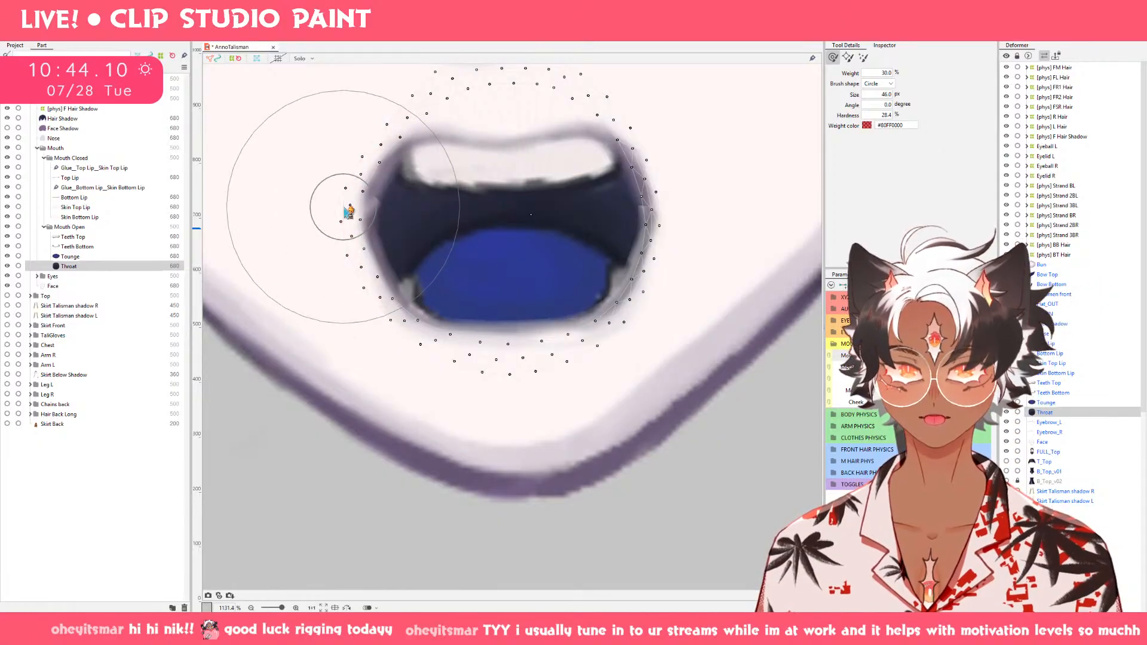
{"action": "left_click", "coordinate": [90, 188]}
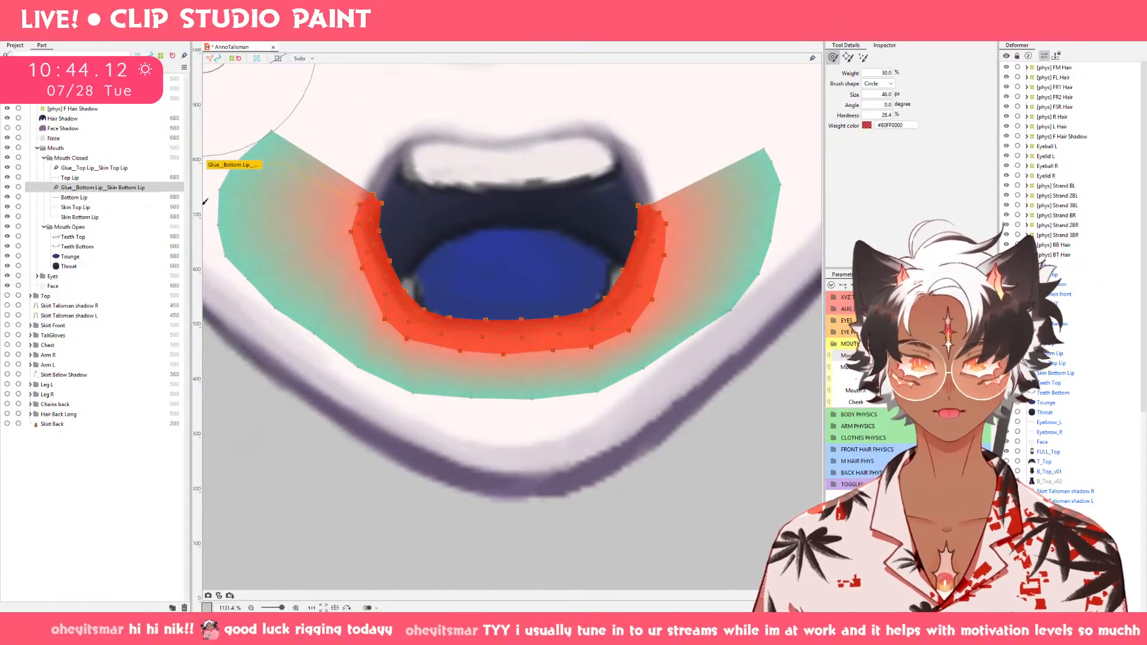
{"action": "left_click", "coordinate": [70, 177]}
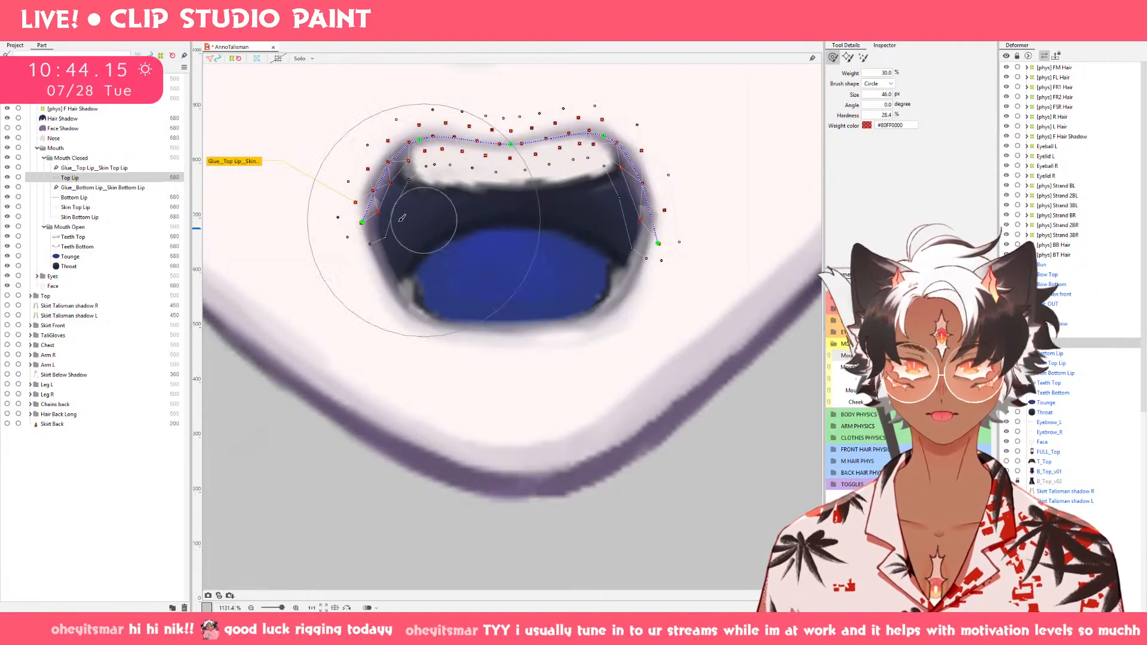
{"action": "left_click", "coordinate": [105, 202]}
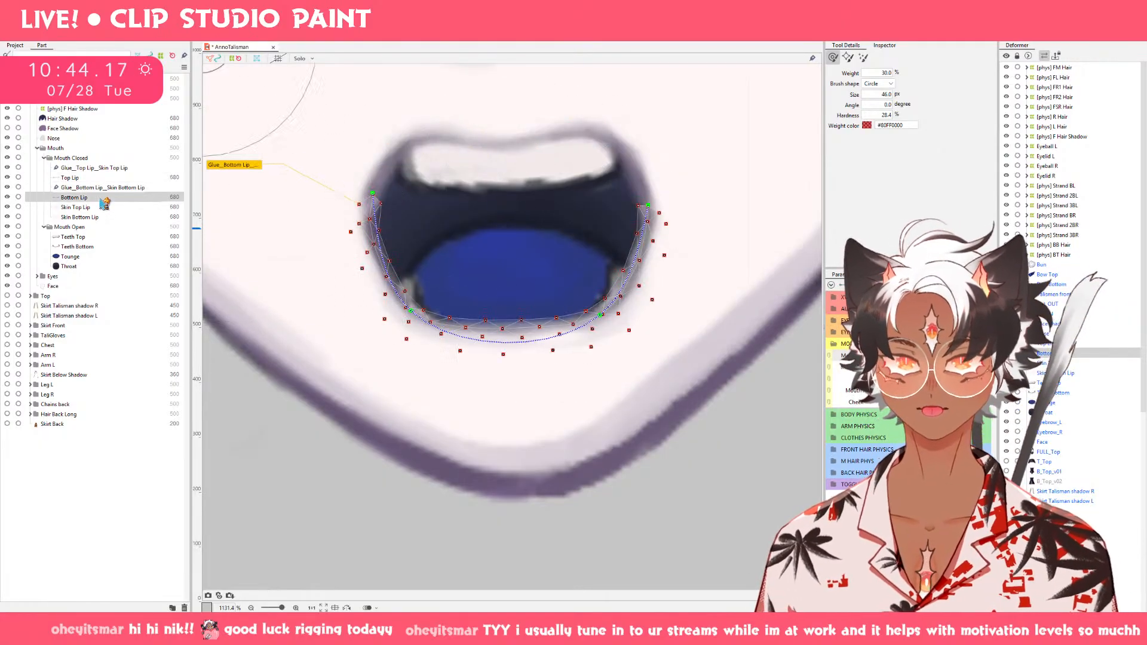
Try to pull Bottom Lip's inner left corner point into the mouth opening and undo the move.
{"action": "key", "text": "a"}
{"action": "scroll", "coordinate": [362, 205], "scroll_direction": "up", "scroll_amount": 3}
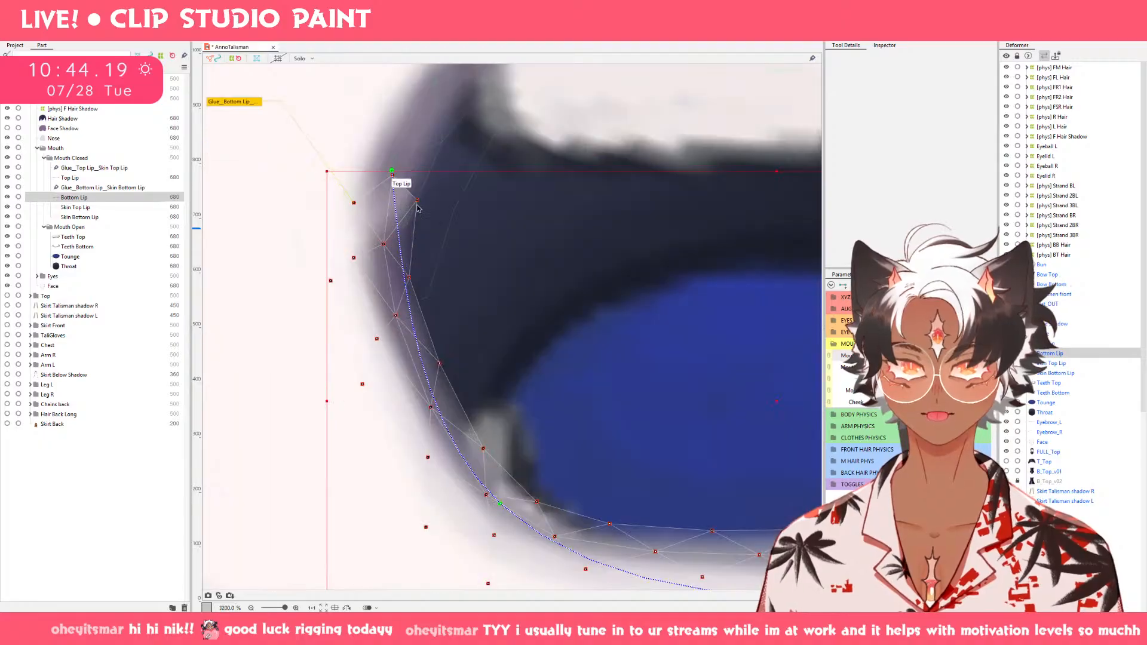
{"action": "left_click_drag", "start_coordinate": [417, 206], "coordinate": [478, 216]}
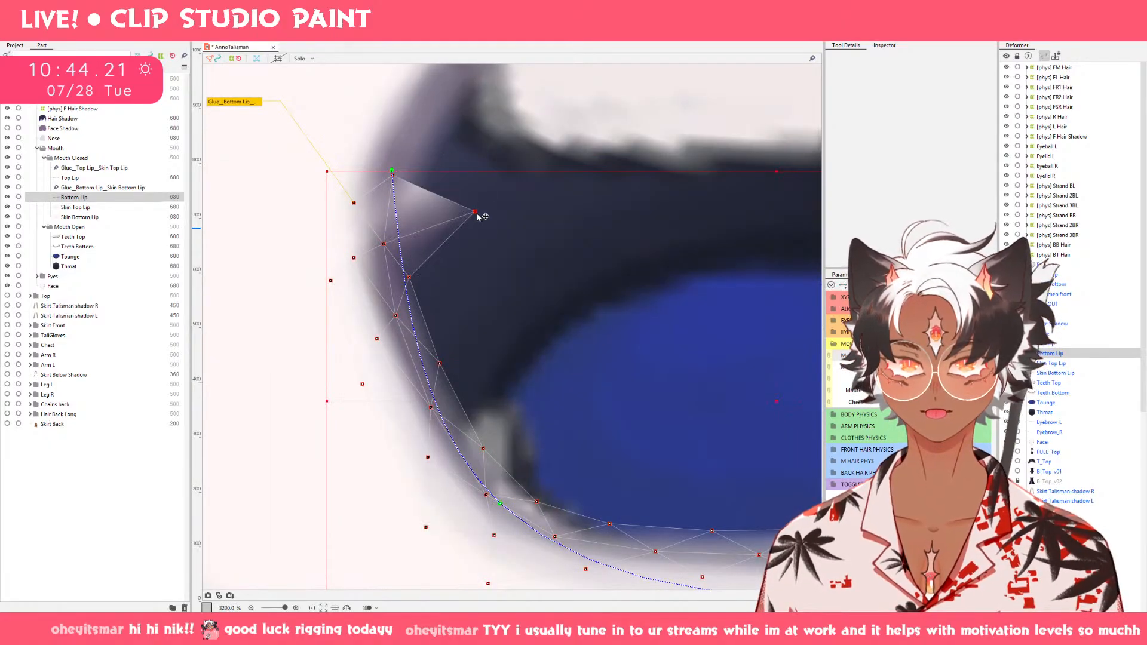
{"action": "key", "text": "ctrl+z"}
Open Bottom Lip's mesh for editing on the closed mouth and add a chain of outer points around its left end.
{"action": "left_click", "coordinate": [904, 367]}
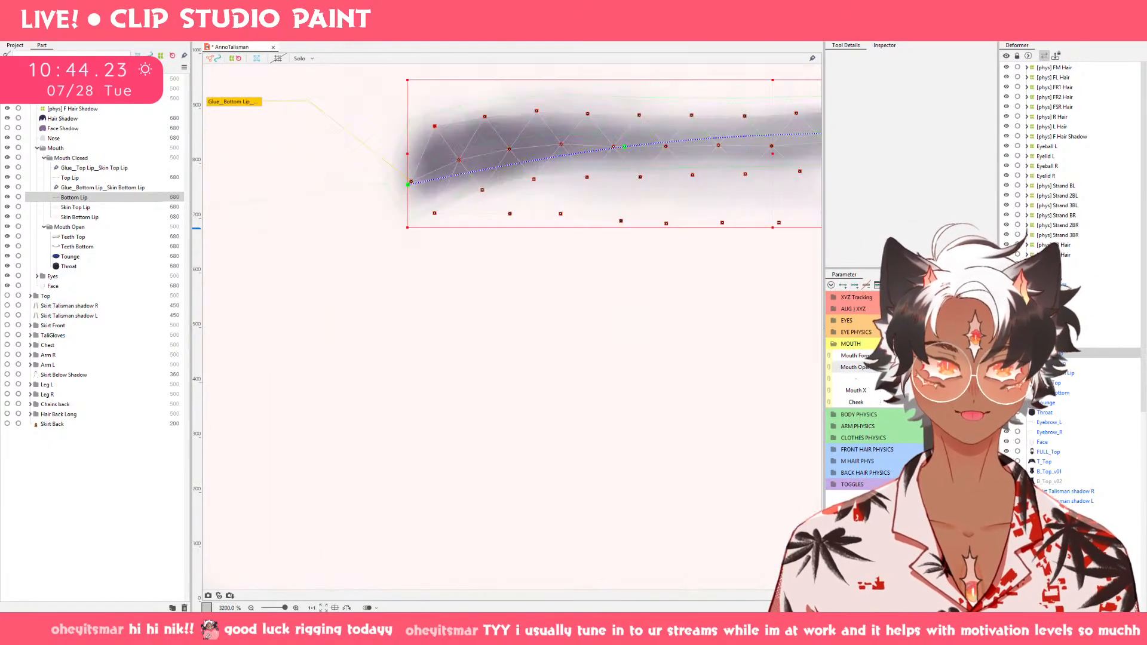
{"action": "left_click", "coordinate": [942, 356]}
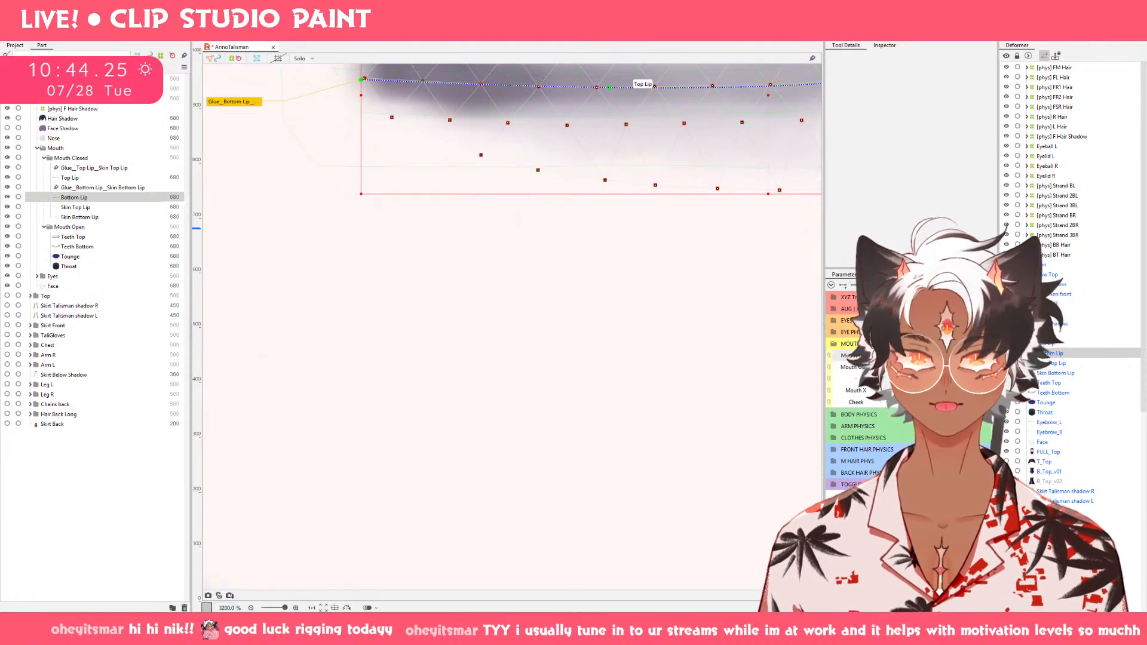
{"action": "double_click", "coordinate": [640, 83]}
{"action": "scroll", "coordinate": [427, 363], "scroll_direction": "down", "scroll_amount": 5}
{"action": "scroll", "coordinate": [380, 279], "scroll_direction": "up", "scroll_amount": 1}
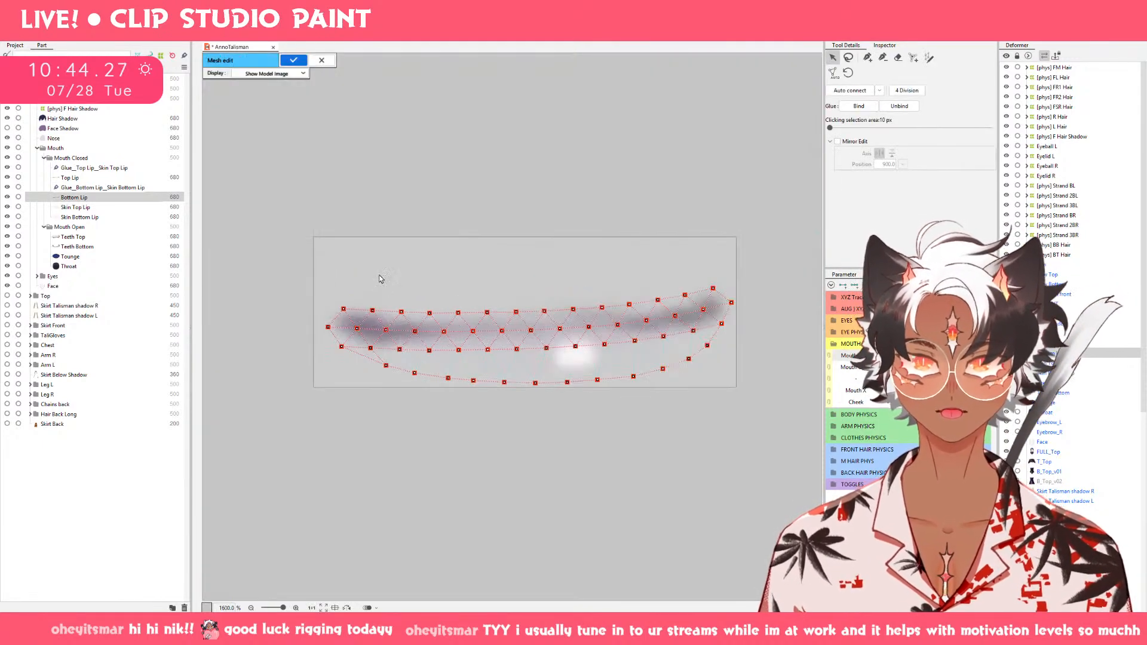
{"action": "left_click", "coordinate": [929, 57]}
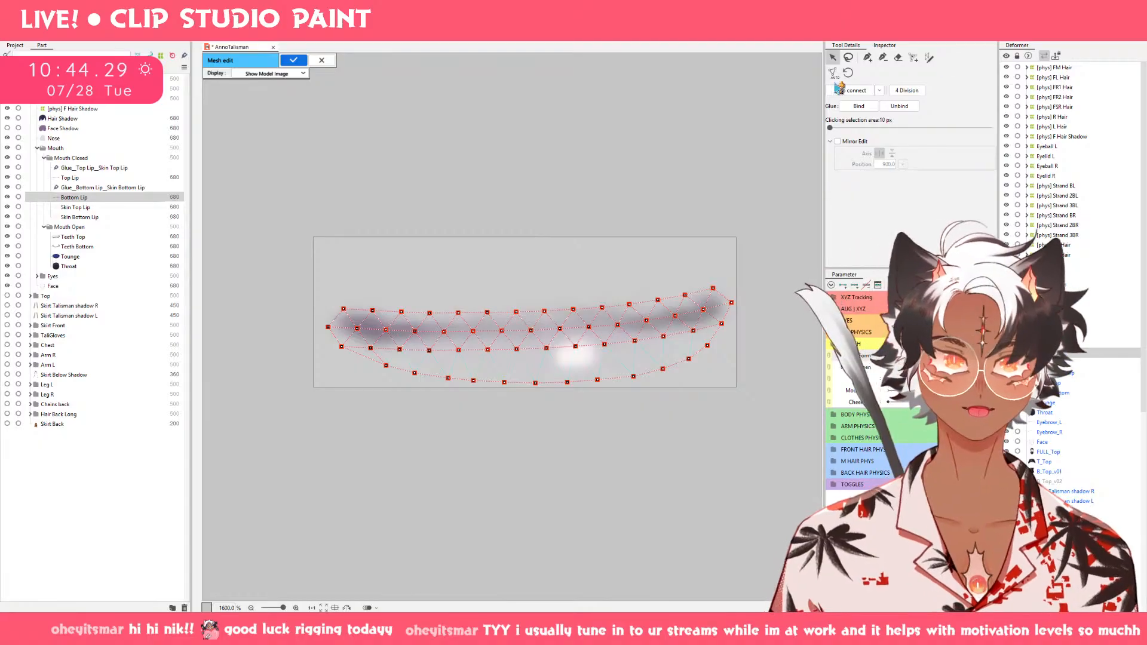
{"action": "key", "text": "q"}
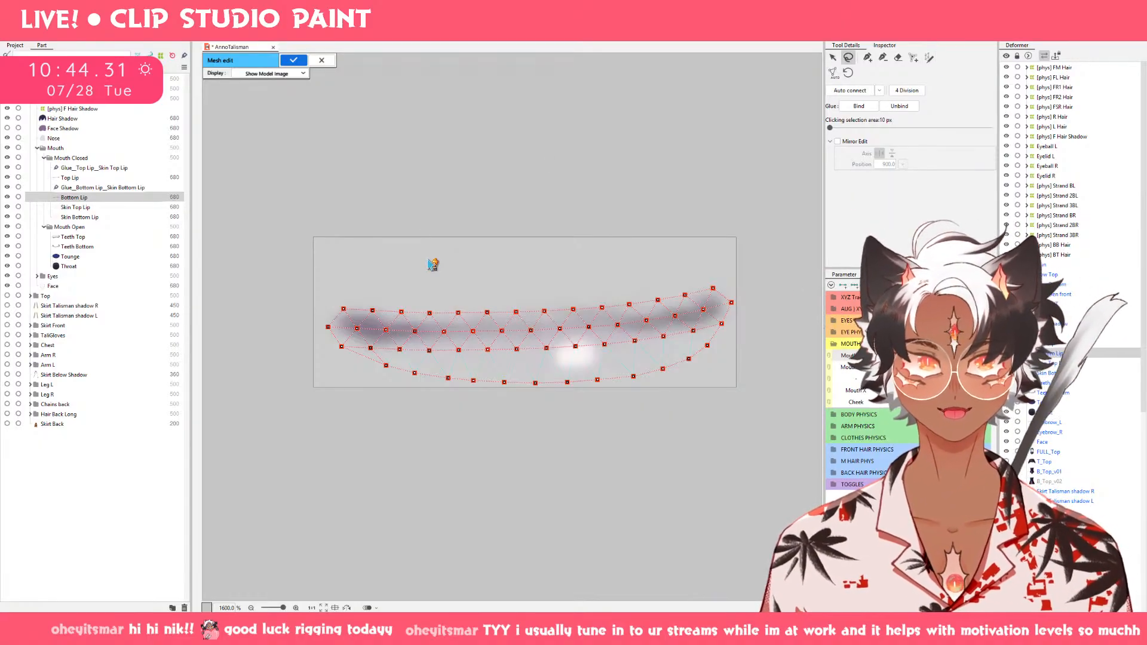
{"action": "key", "text": "a"}
{"action": "key", "text": "p"}
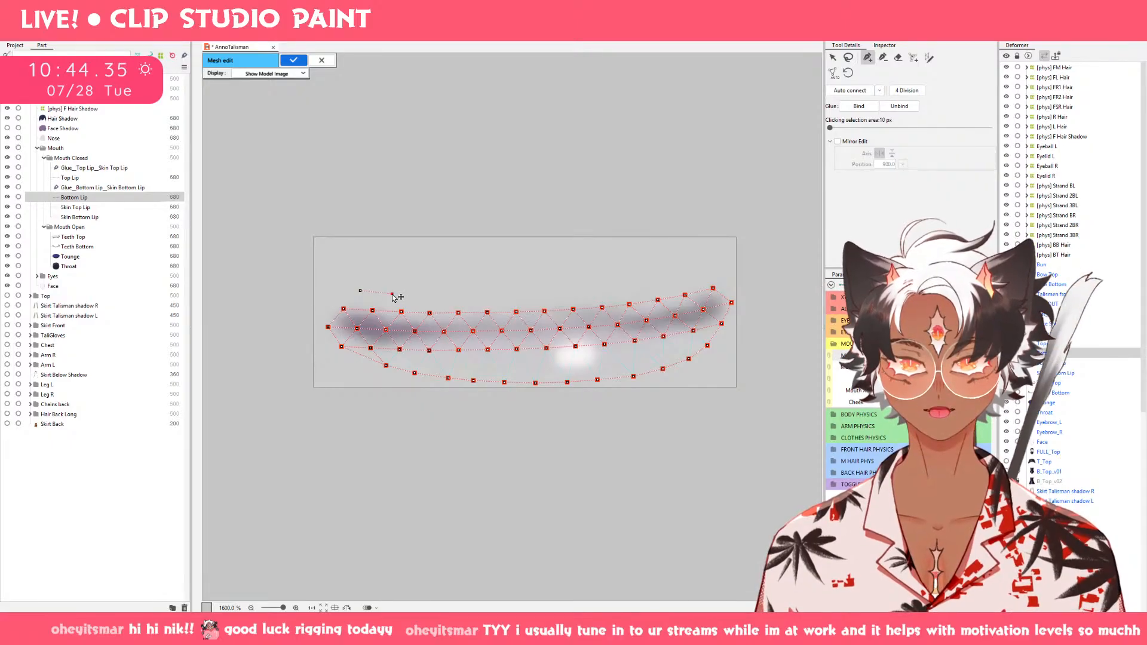
{"action": "left_click", "coordinate": [337, 288]}
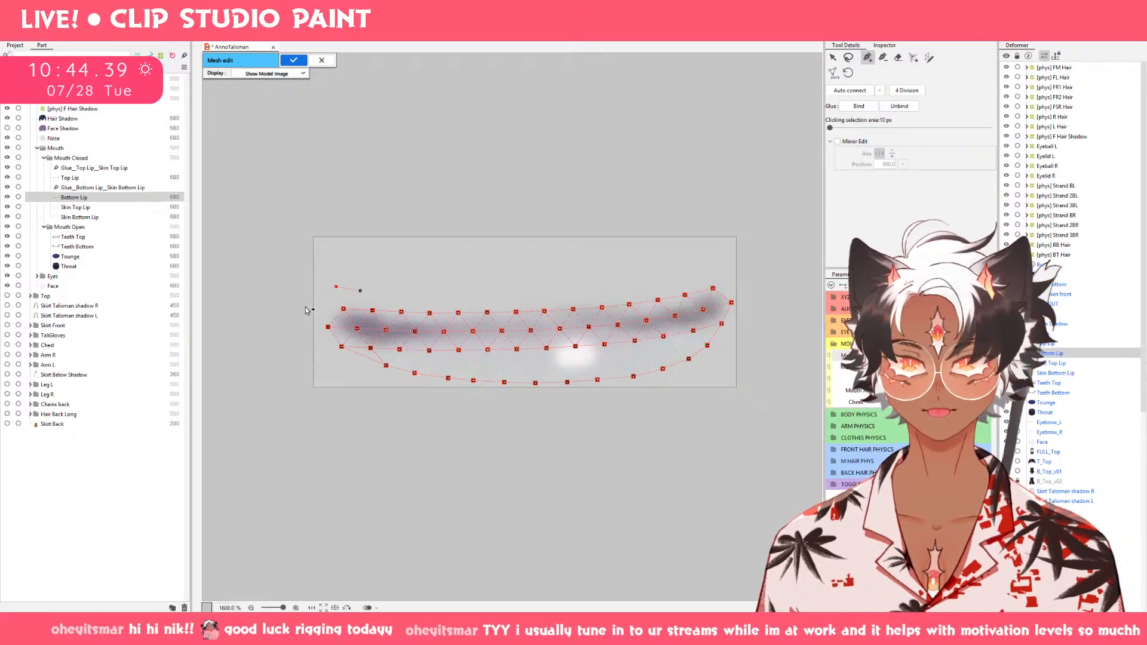
{"action": "left_click", "coordinate": [296, 329]}
{"action": "left_click", "coordinate": [307, 351]}
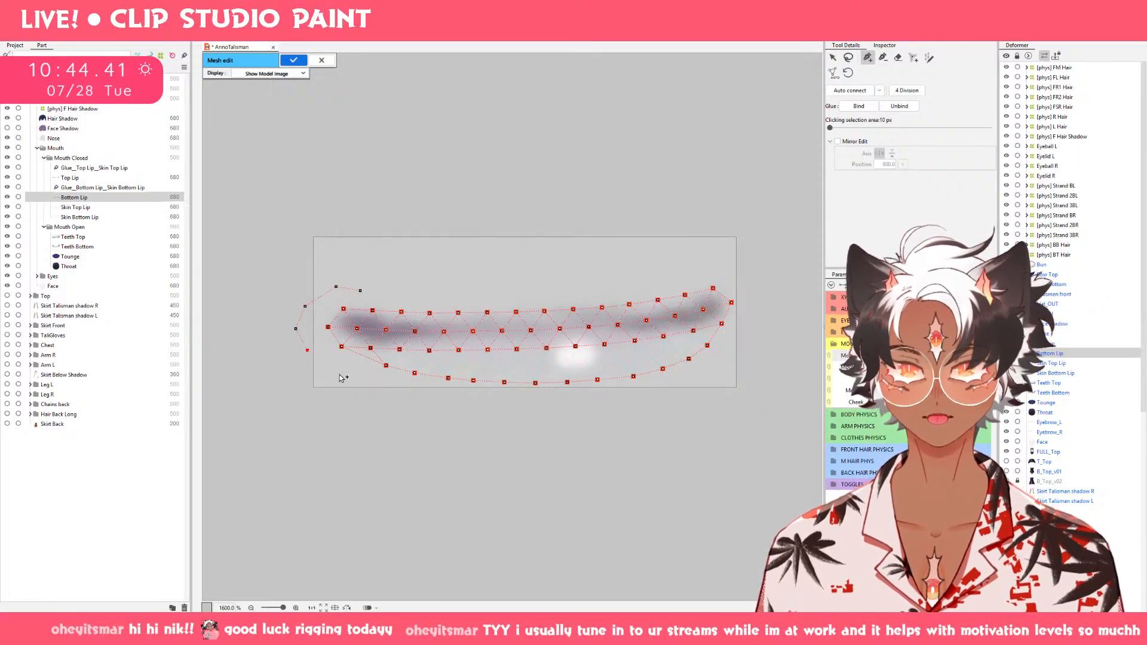
{"action": "left_click_drag", "start_coordinate": [341, 365], "coordinate": [386, 365]}
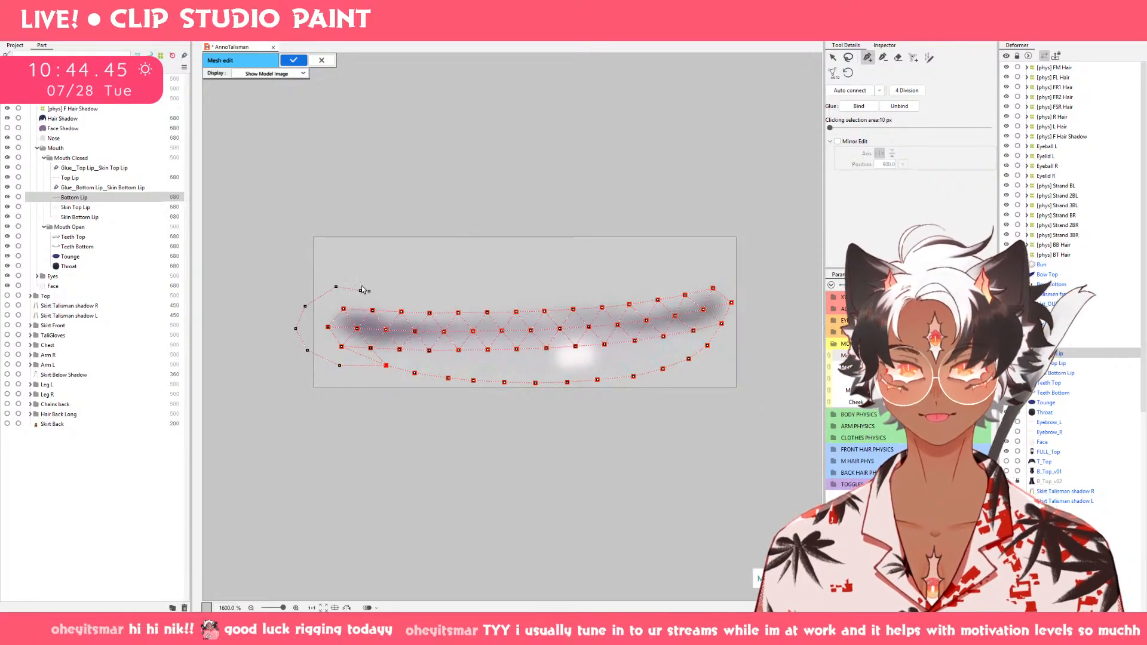
Connect the outer chain to Bottom Lip's upper edge and re-place its upper-left points closer to the lip.
{"action": "left_click_drag", "start_coordinate": [360, 288], "coordinate": [375, 314]}
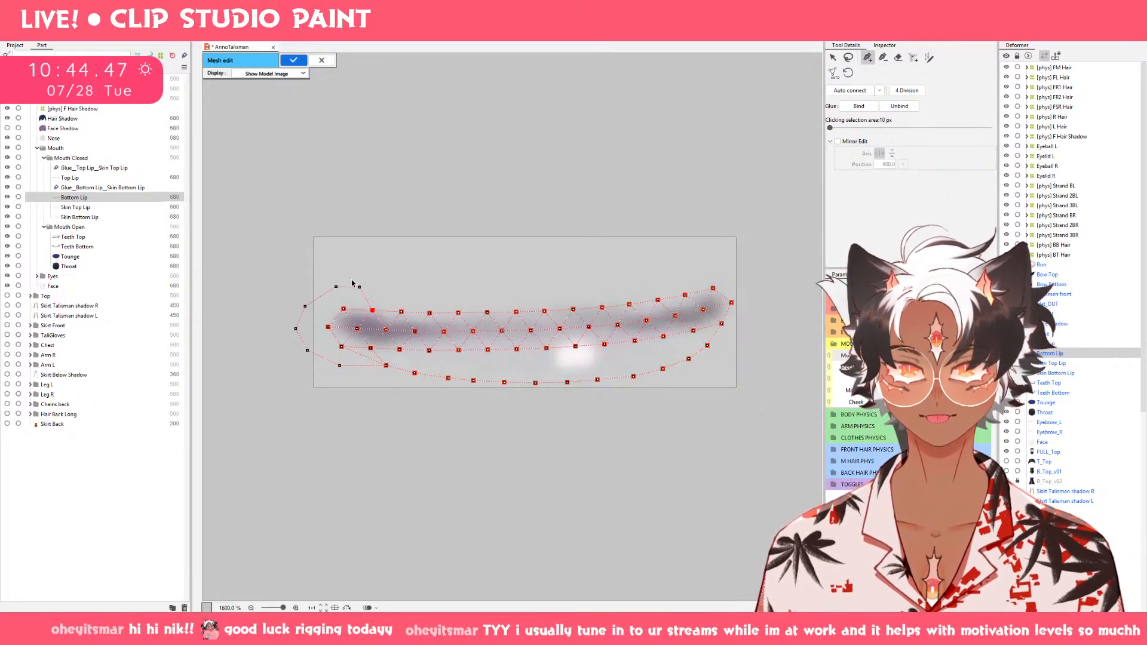
{"action": "left_click", "coordinate": [328, 289]}
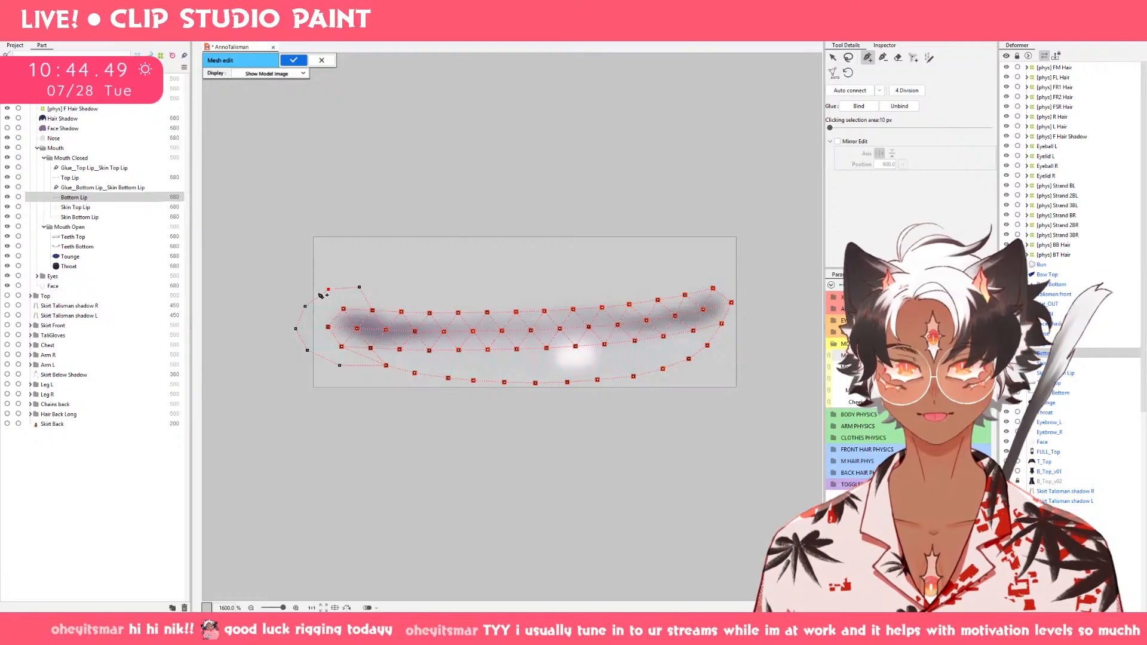
{"action": "left_click", "coordinate": [309, 304]}
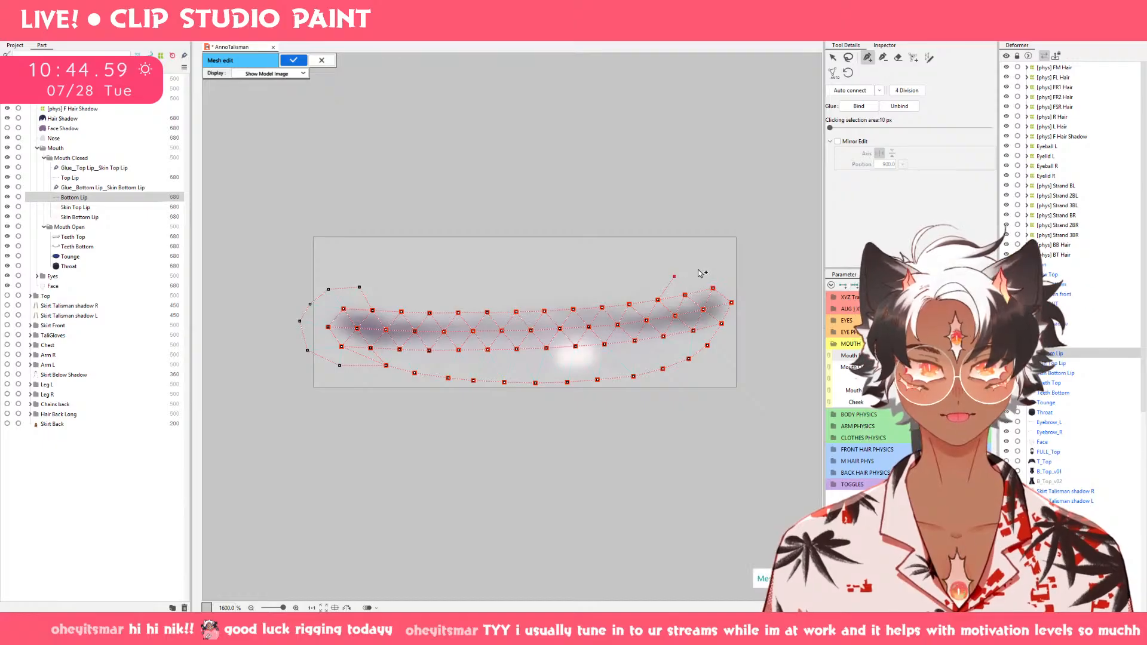
Add a chain of outer points around Bottom Lip's right end and try to apply the mesh edit.
{"action": "left_click", "coordinate": [723, 270]}
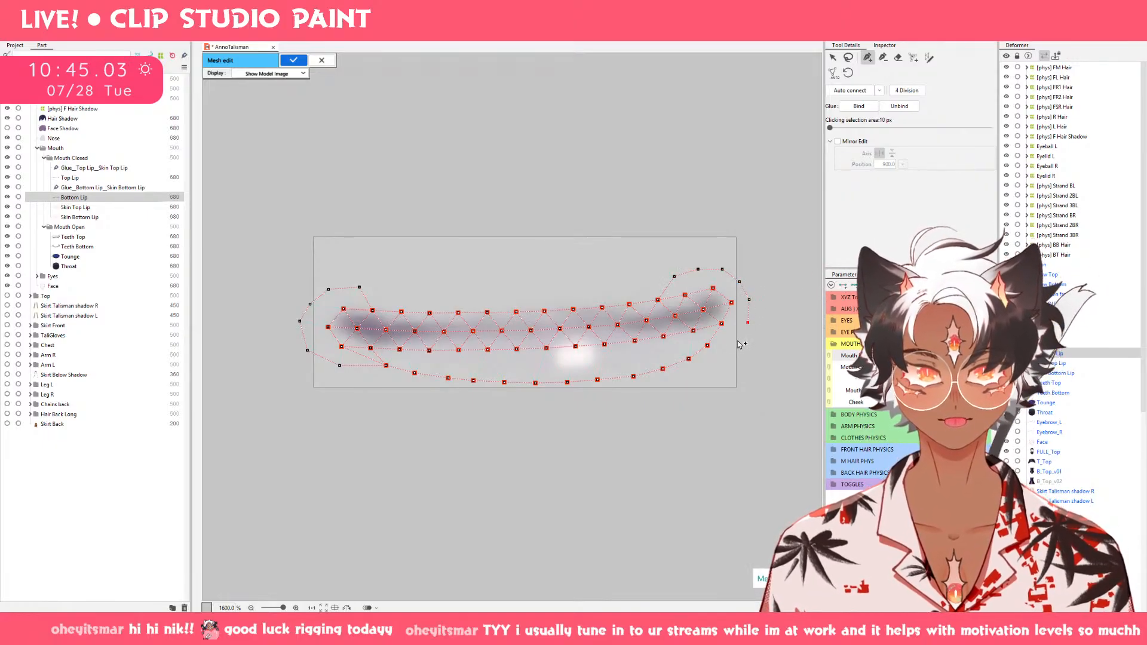
{"action": "left_click", "coordinate": [708, 346]}
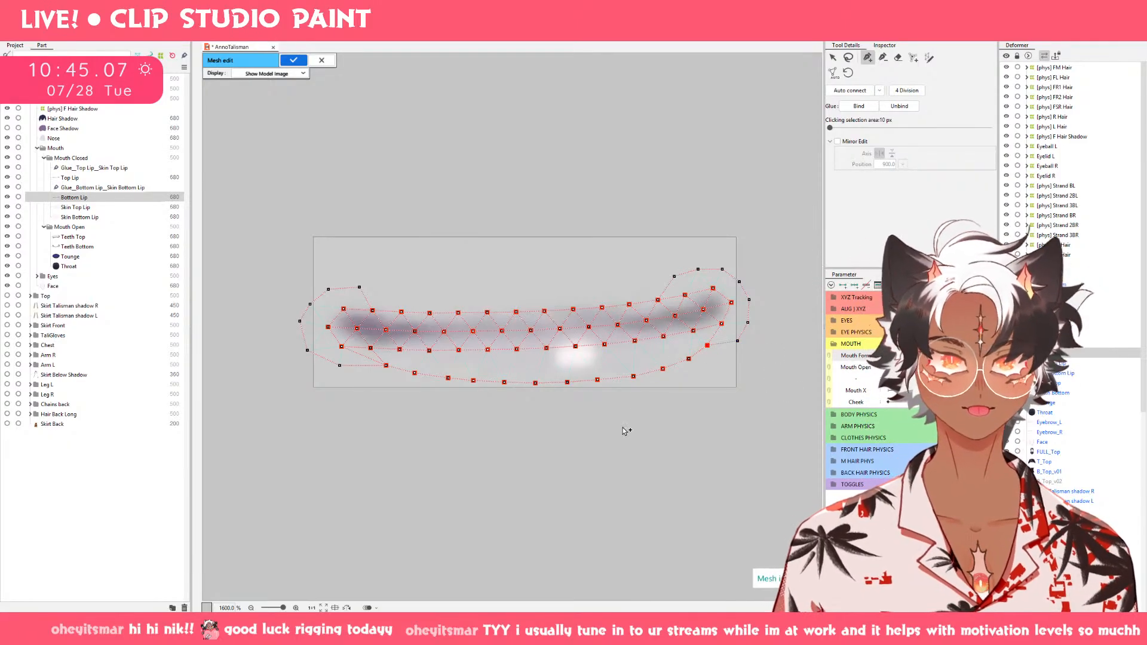
{"action": "left_click", "coordinate": [293, 60]}
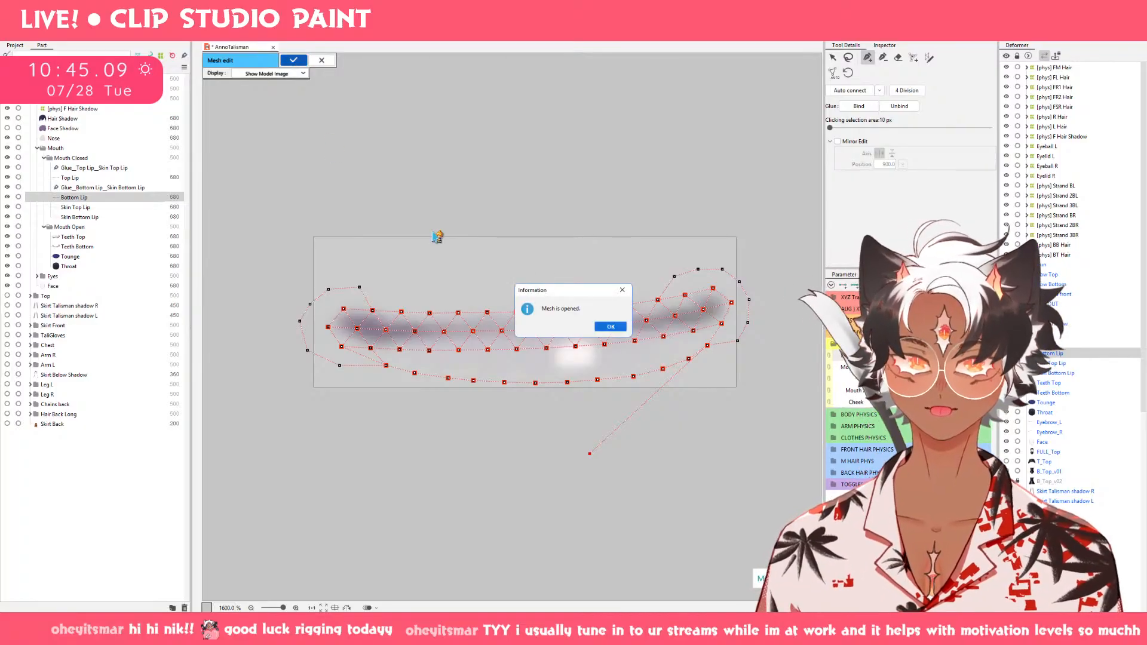
{"action": "left_click", "coordinate": [611, 326]}
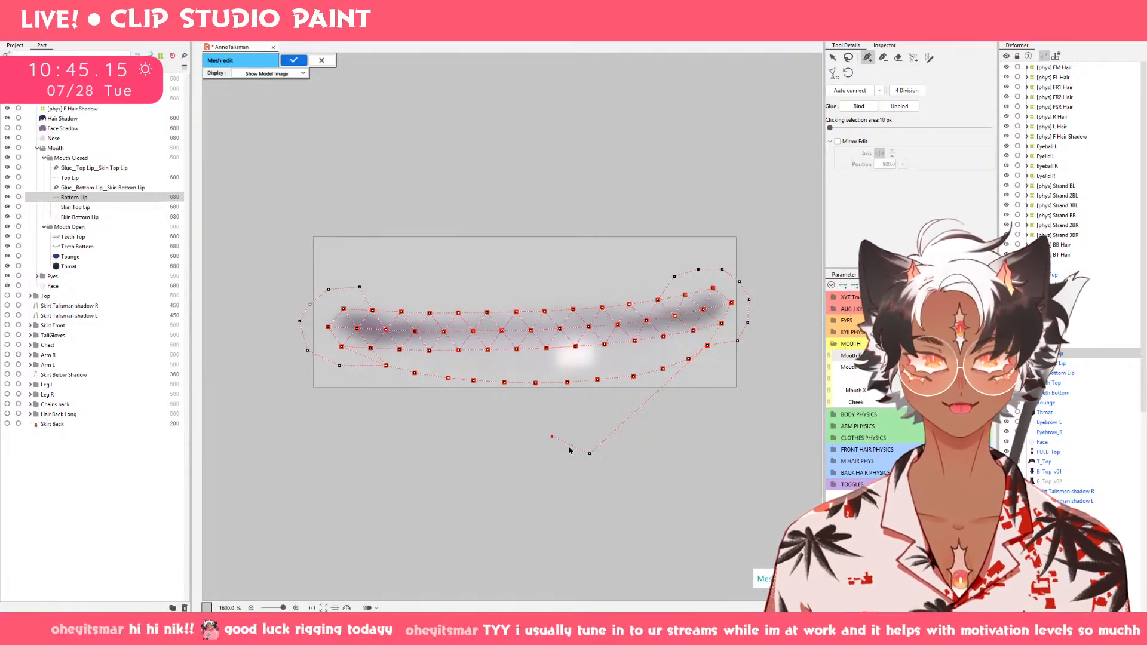
Delete the stray points below Bottom Lip's mesh and apply the mesh edit.
{"action": "key", "text": "b"}
{"action": "key", "text": "v"}
{"action": "mouse_move", "coordinate": [575, 437]}
{"action": "left_mouse_down"}
{"action": "mouse_move", "coordinate": [517, 492]}
{"action": "mouse_move", "coordinate": [523, 454]}
{"action": "mouse_move", "coordinate": [619, 465]}
{"action": "left_mouse_up"}
{"action": "key", "text": "Delete"}
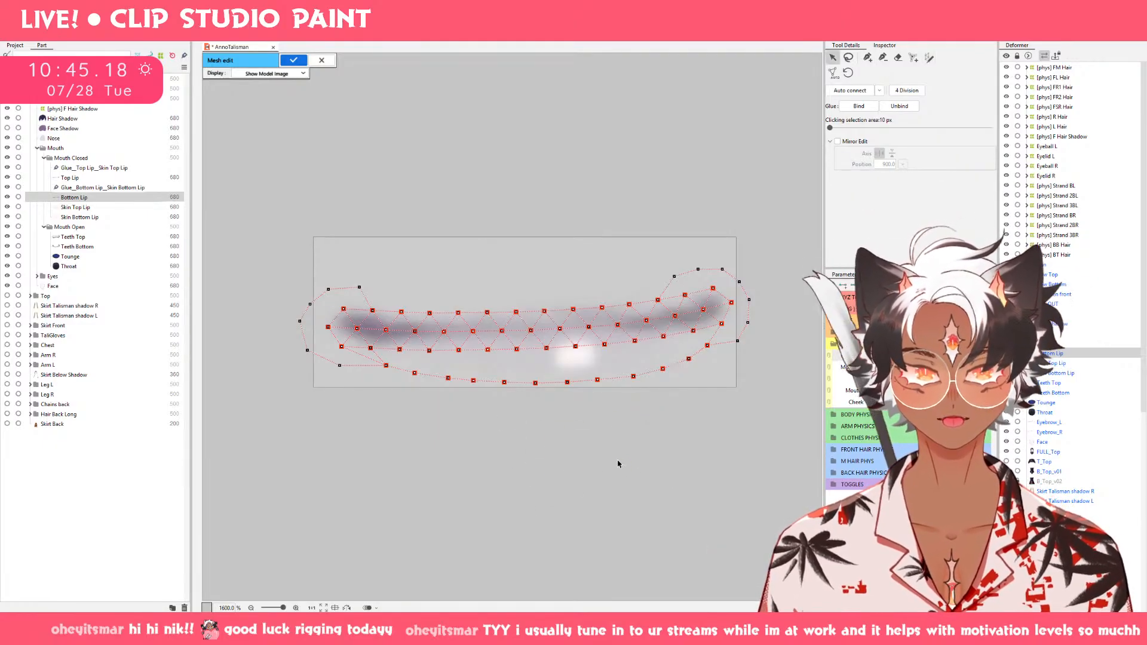
{"action": "left_click", "coordinate": [297, 60]}
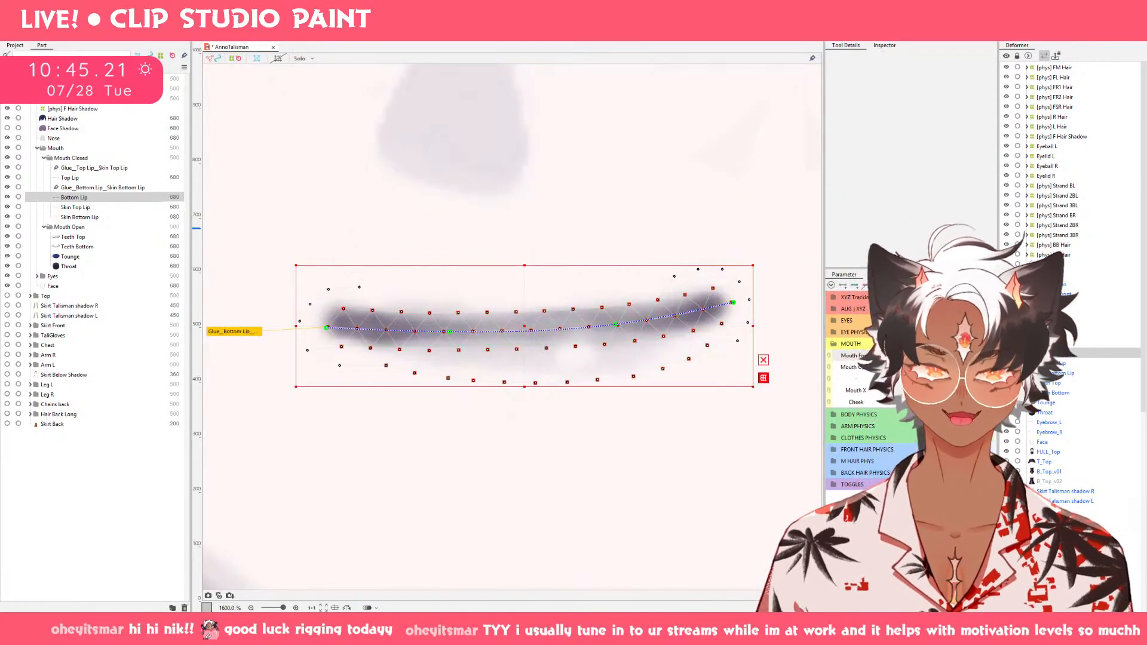
Move Bottom Lip's right corner path point slightly outward on the downturned closed-mouth keyform.
{"action": "left_click_drag", "start_coordinate": [939, 356], "coordinate": [891, 355]}
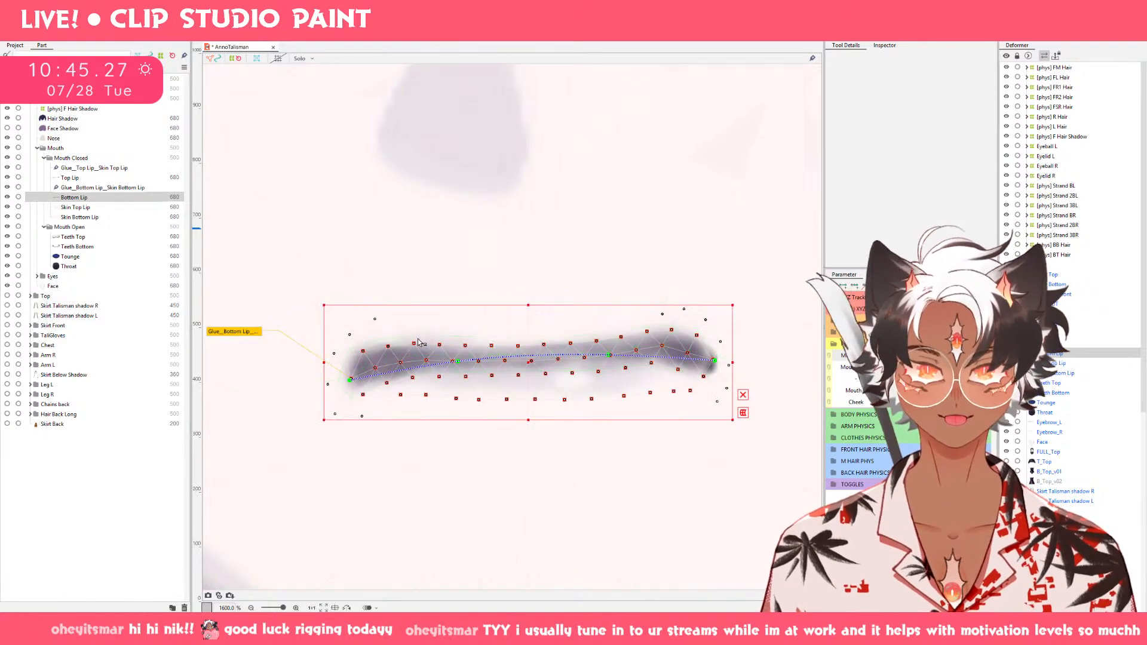
{"action": "left_click", "coordinate": [113, 268]}
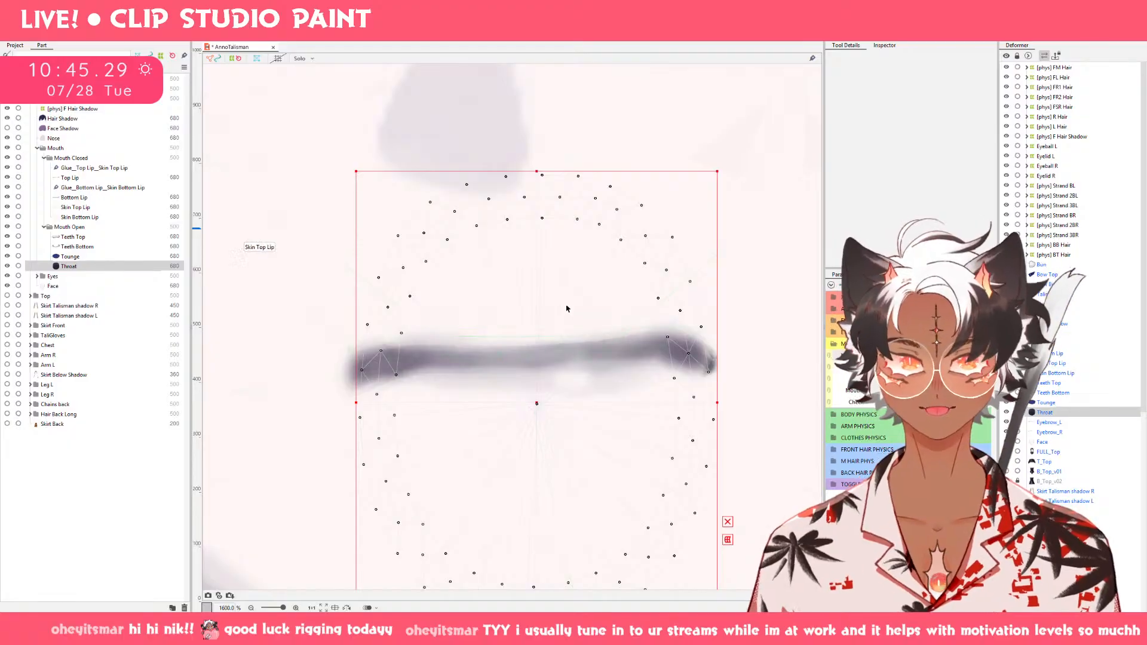
{"action": "key", "text": "b"}
{"action": "mouse_move", "coordinate": [701, 383]}
{"action": "left_mouse_down"}
{"action": "mouse_move", "coordinate": [629, 385]}
{"action": "mouse_move", "coordinate": [808, 385]}
{"action": "mouse_move", "coordinate": [648, 379]}
{"action": "mouse_move", "coordinate": [733, 302]}
{"action": "mouse_move", "coordinate": [776, 389]}
{"action": "mouse_move", "coordinate": [702, 371]}
{"action": "left_mouse_up"}
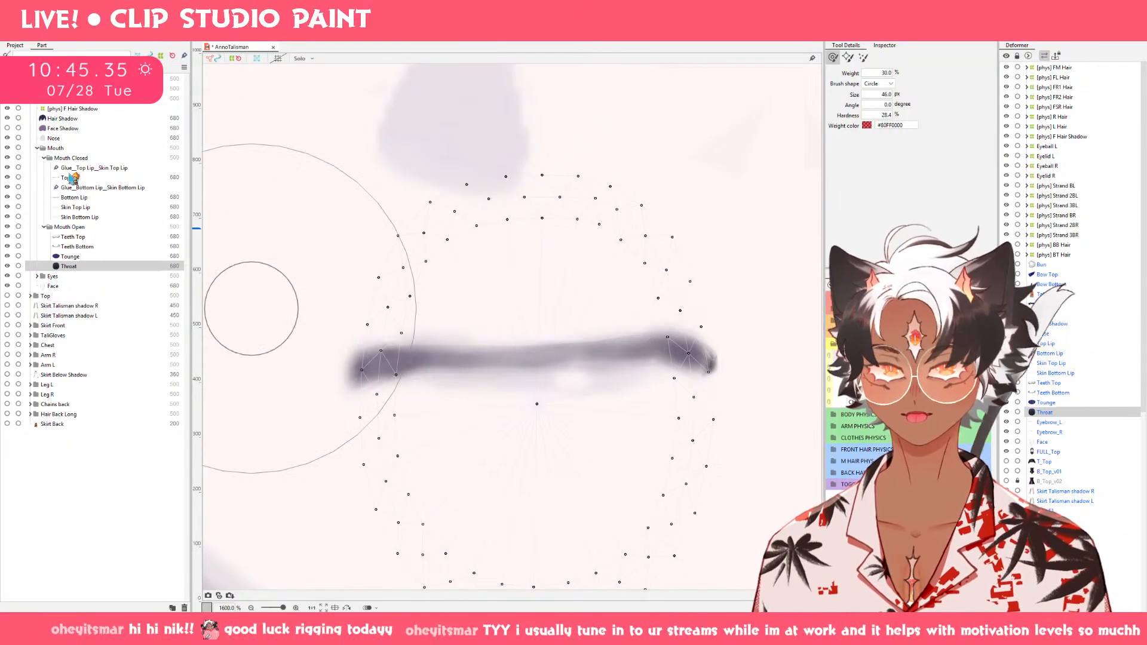
{"action": "left_click", "coordinate": [71, 178]}
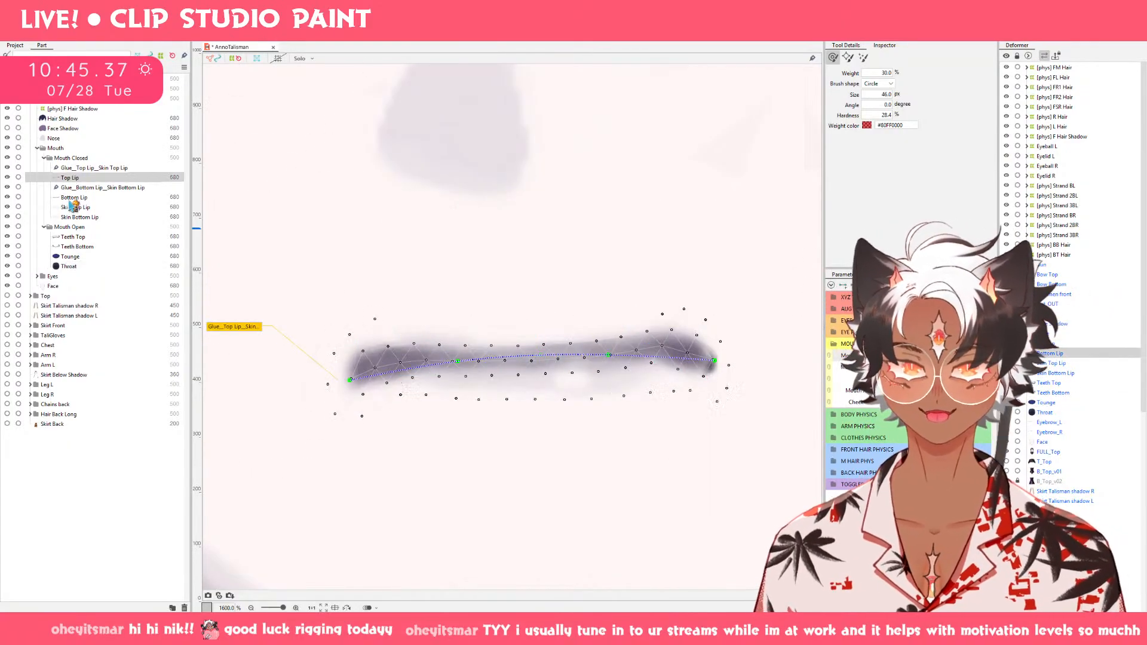
{"action": "left_click", "coordinate": [71, 198]}
{"action": "mouse_move", "coordinate": [789, 404]}
{"action": "left_mouse_down"}
{"action": "mouse_move", "coordinate": [715, 403]}
{"action": "mouse_move", "coordinate": [733, 368]}
{"action": "left_mouse_up"}
{"action": "key", "text": "v"}
{"action": "left_click", "coordinate": [714, 362]}
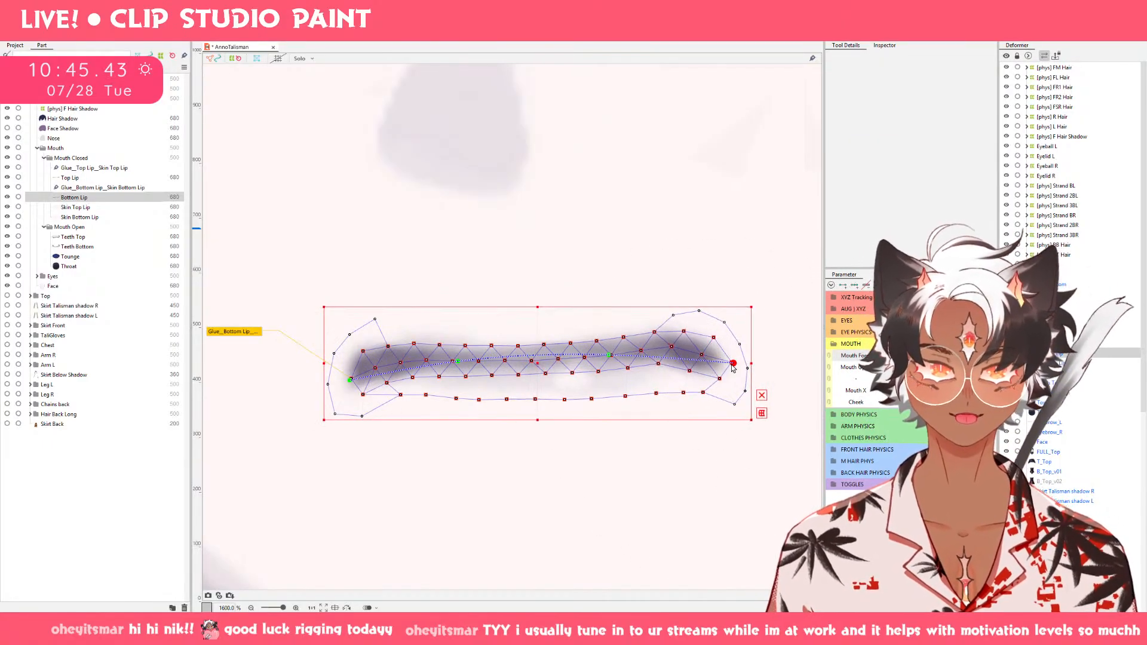
{"action": "left_click_drag", "start_coordinate": [907, 355], "coordinate": [980, 359]}
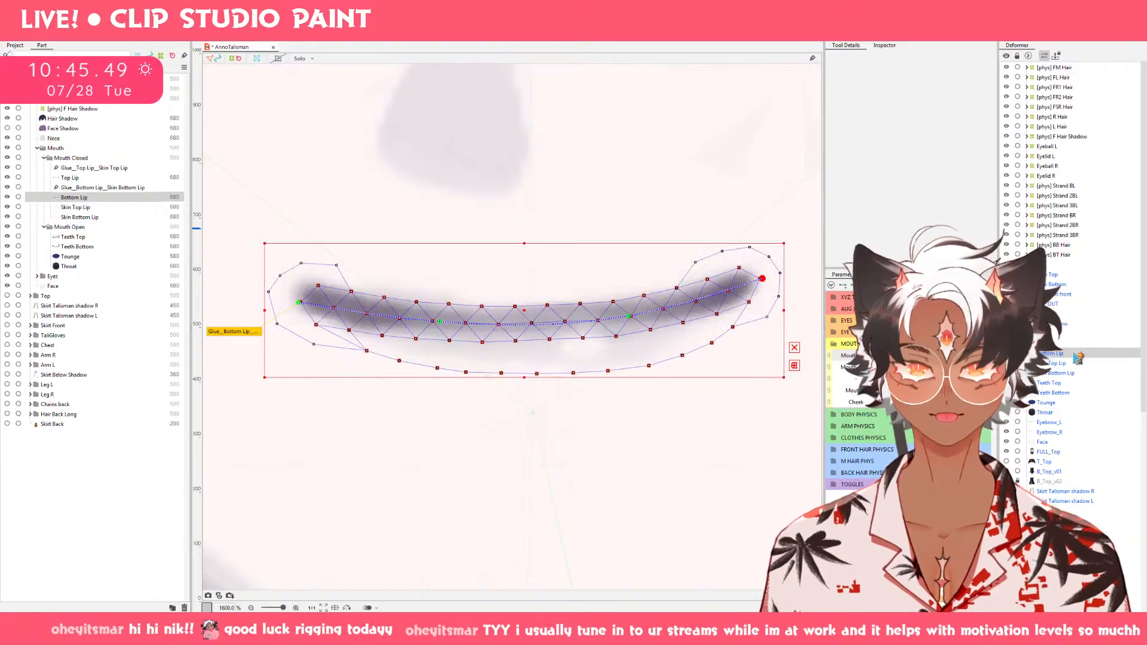
Lower Top Lip's left corner path point slightly on the wavy-topped open mouth.
{"action": "scroll", "coordinate": [576, 359], "scroll_direction": "down", "scroll_amount": 7}
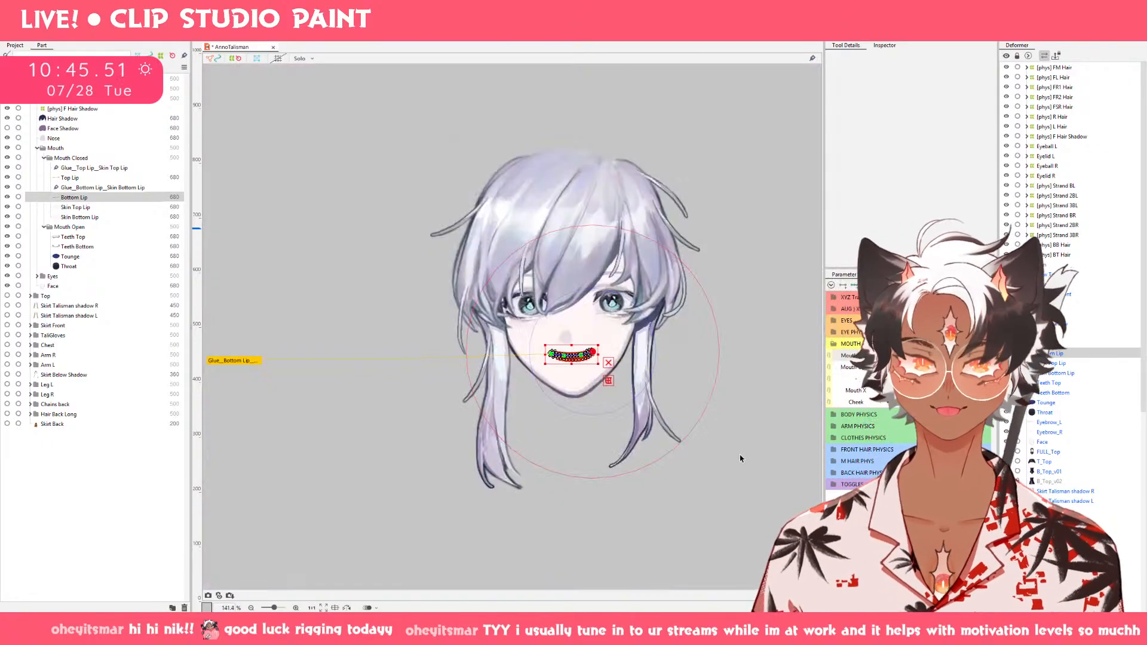
{"action": "left_click", "coordinate": [749, 425]}
{"action": "scroll", "coordinate": [753, 406], "scroll_direction": "up", "scroll_amount": 4}
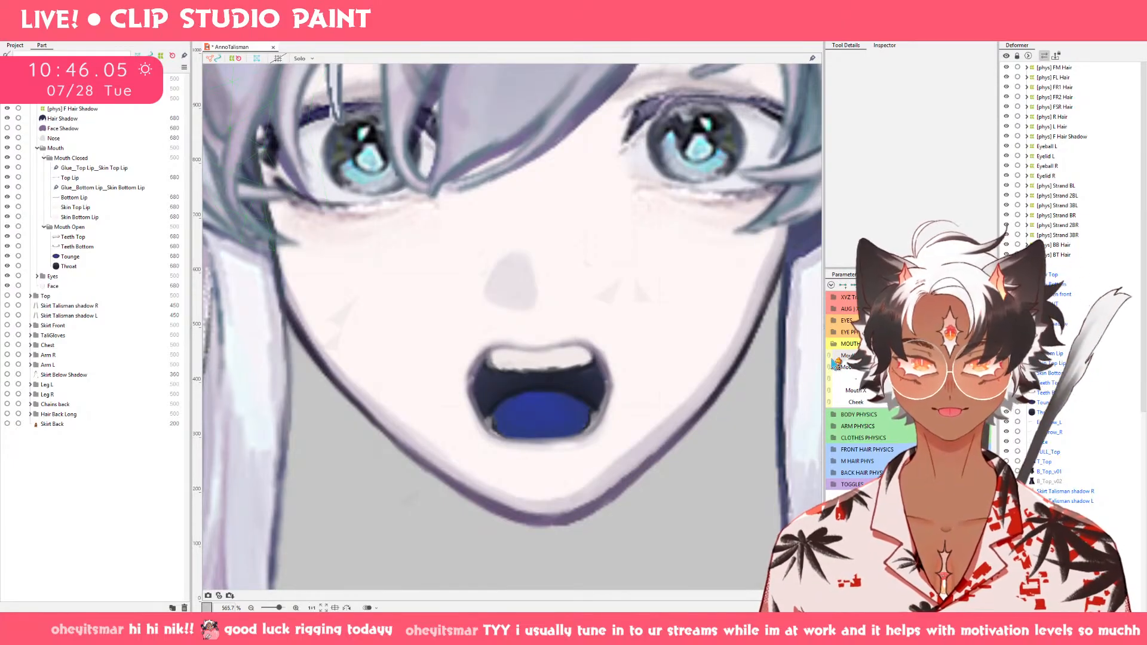
{"action": "left_click", "coordinate": [90, 178]}
{"action": "scroll", "coordinate": [585, 391], "scroll_direction": "up", "scroll_amount": 2}
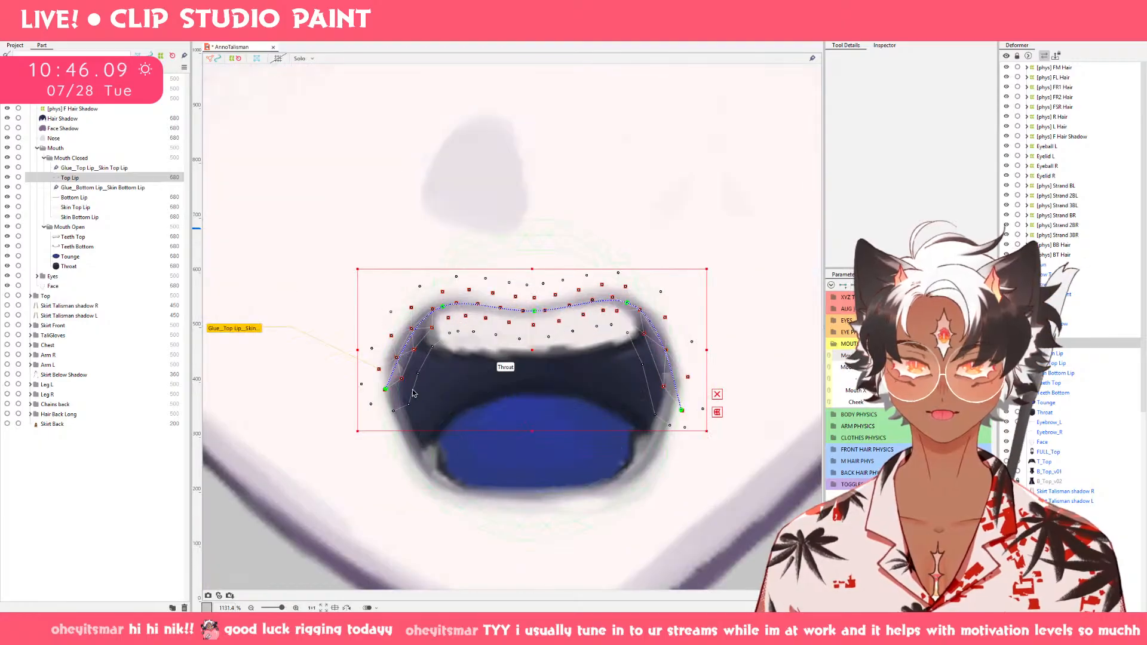
{"action": "mouse_move", "coordinate": [386, 391]}
{"action": "left_mouse_down"}
{"action": "mouse_move", "coordinate": [400, 404]}
{"action": "mouse_move", "coordinate": [391, 408]}
{"action": "left_mouse_up"}
{"action": "key", "text": "ctrl+z"}
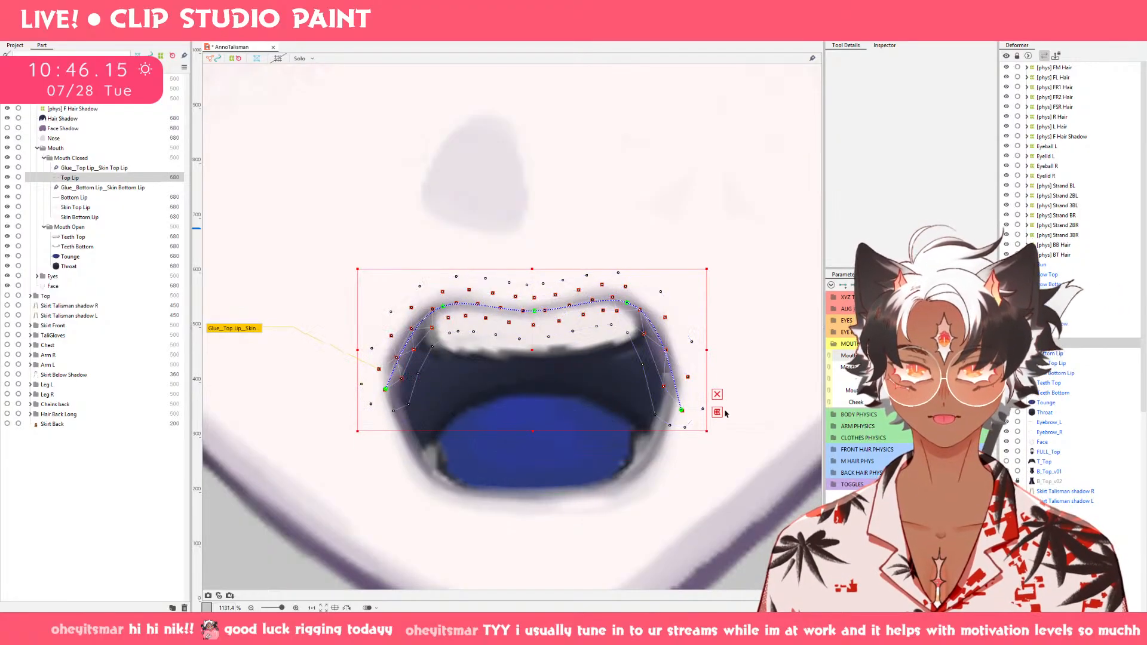
{"action": "key", "text": "ctrl+y"}
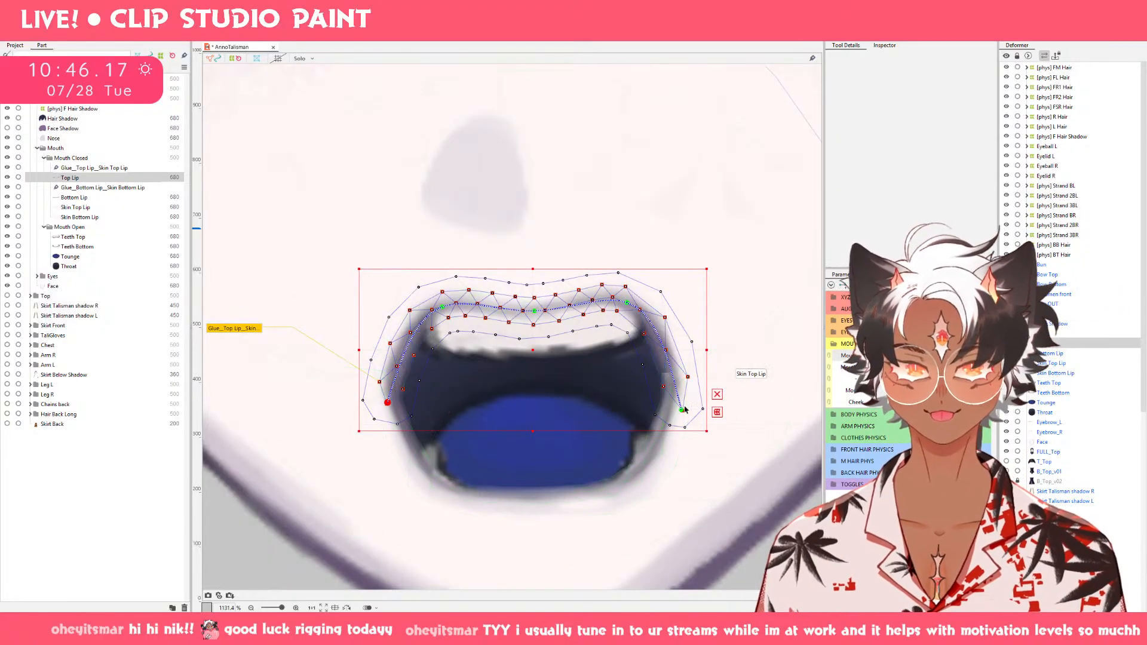
Try to raise Top Lip's right corner path point and undo the move.
{"action": "left_click_drag", "start_coordinate": [682, 412], "coordinate": [673, 364]}
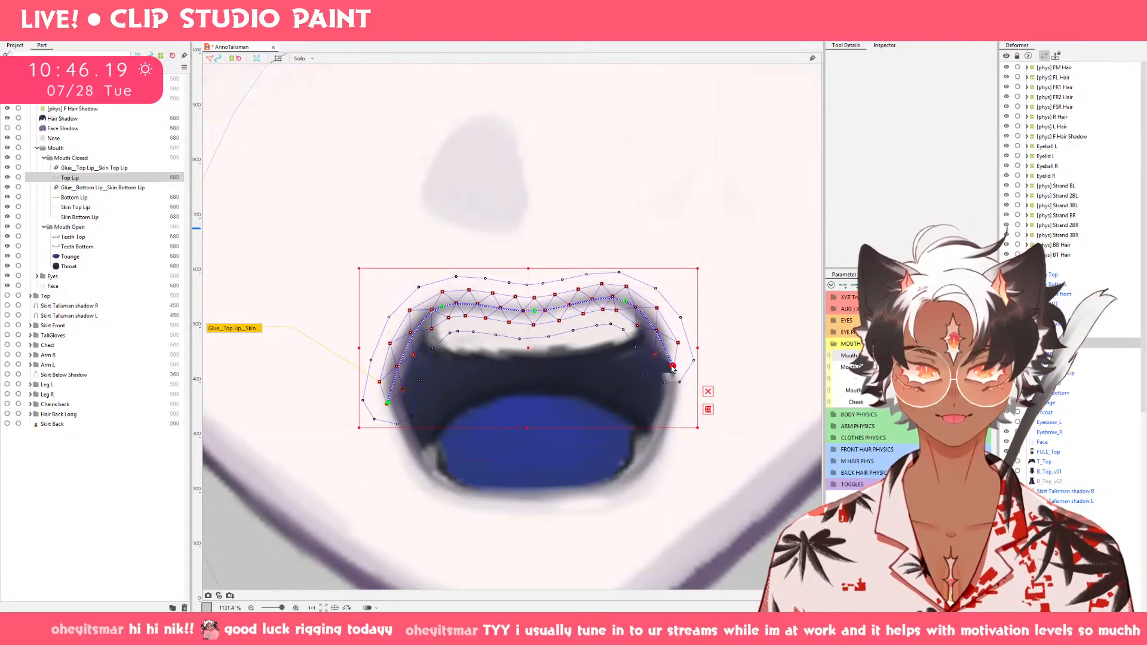
{"action": "key", "text": "ctrl+z"}
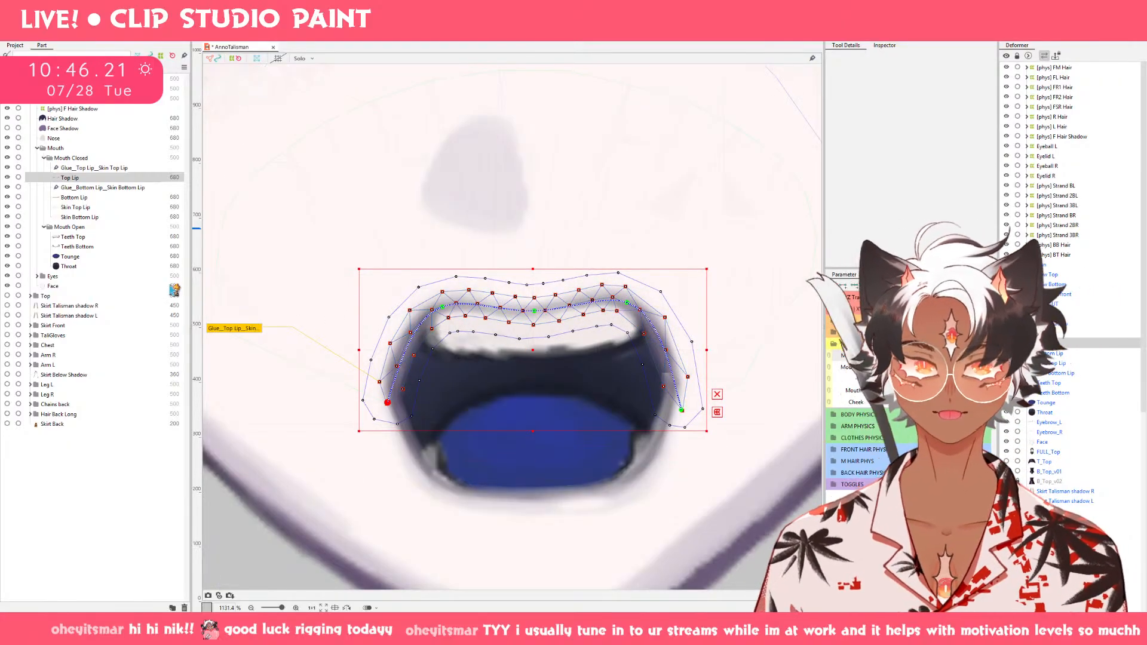
{"action": "key", "text": "ctrl+z"}
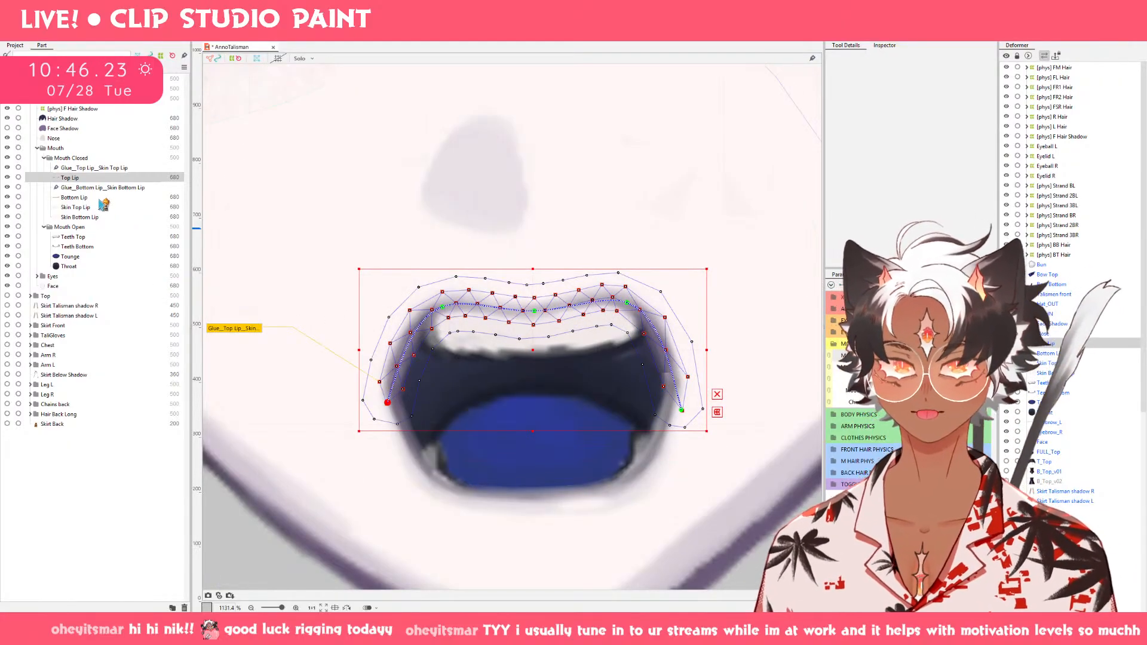
Raise the upper mesh points and path point of Bottom Lip's right corner on the wavy-topped open mouth.
{"action": "left_click", "coordinate": [102, 198]}
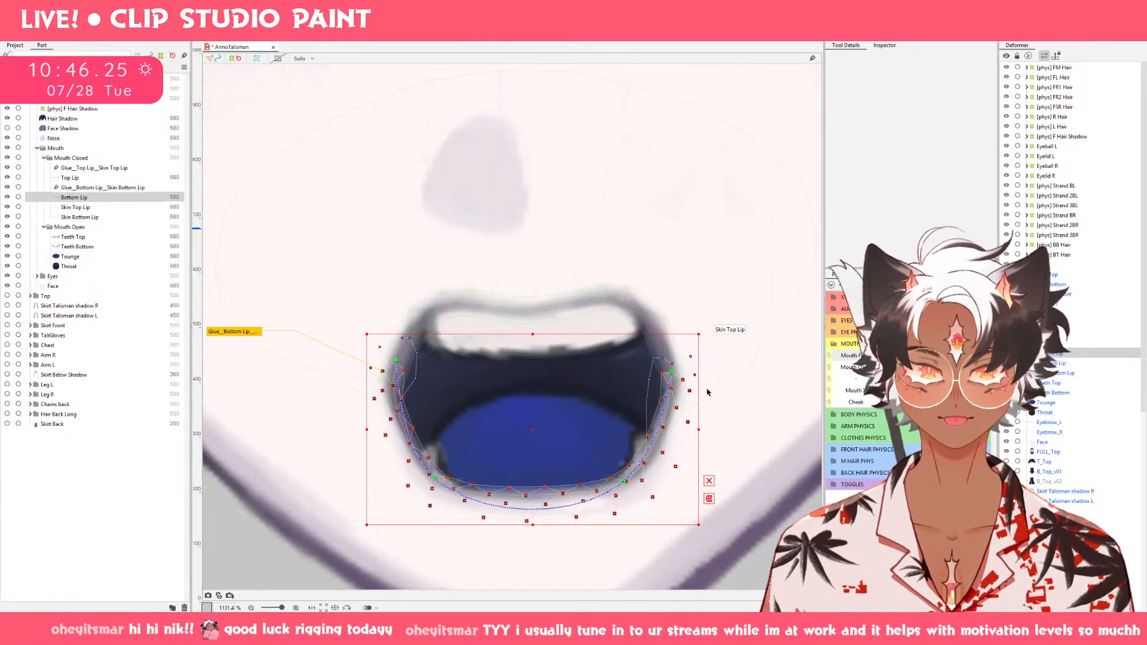
{"action": "left_click_drag", "start_coordinate": [675, 373], "coordinate": [672, 344]}
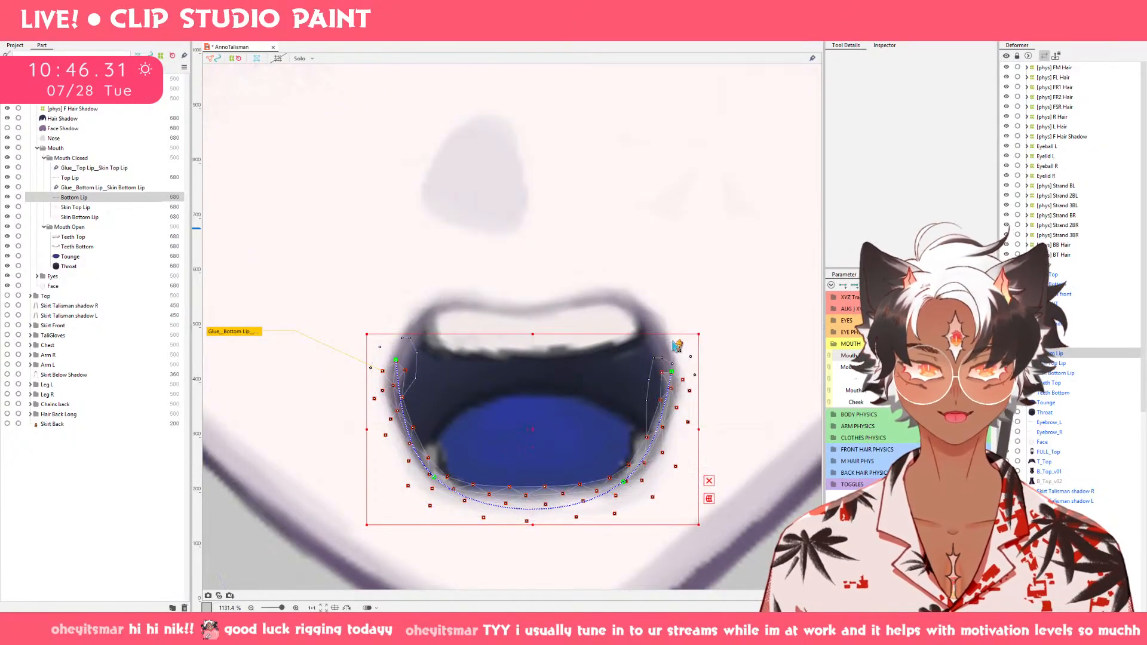
{"action": "scroll", "coordinate": [672, 344], "scroll_direction": "up", "scroll_amount": 5}
{"action": "left_click_drag", "start_coordinate": [674, 401], "coordinate": [673, 332]}
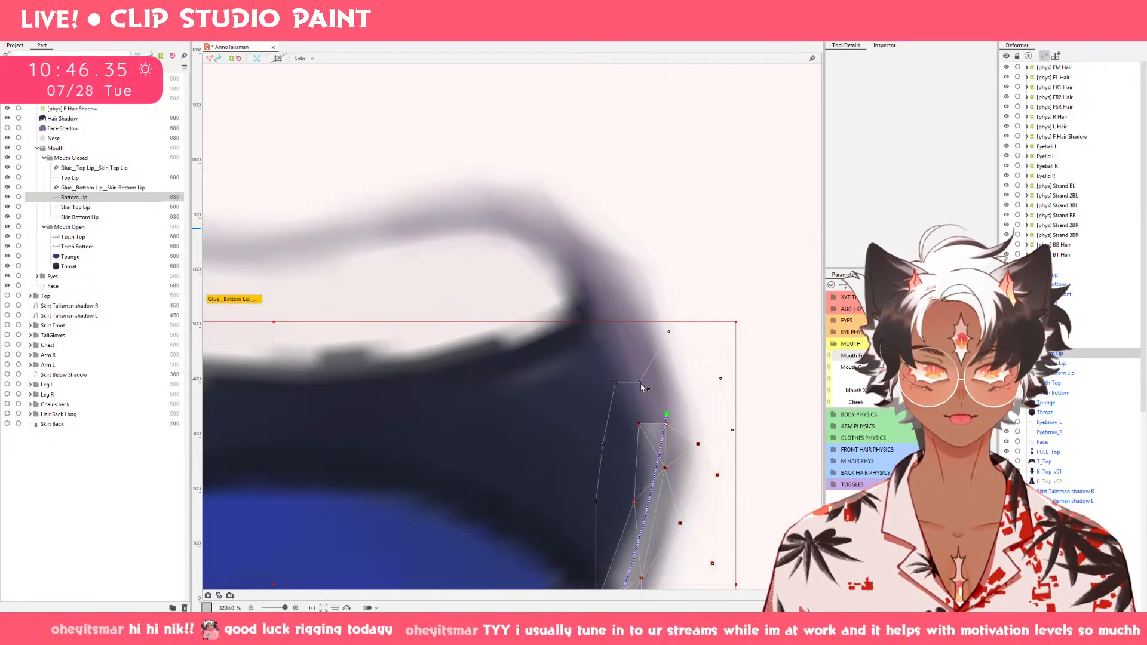
{"action": "left_click_drag", "start_coordinate": [643, 388], "coordinate": [636, 351]}
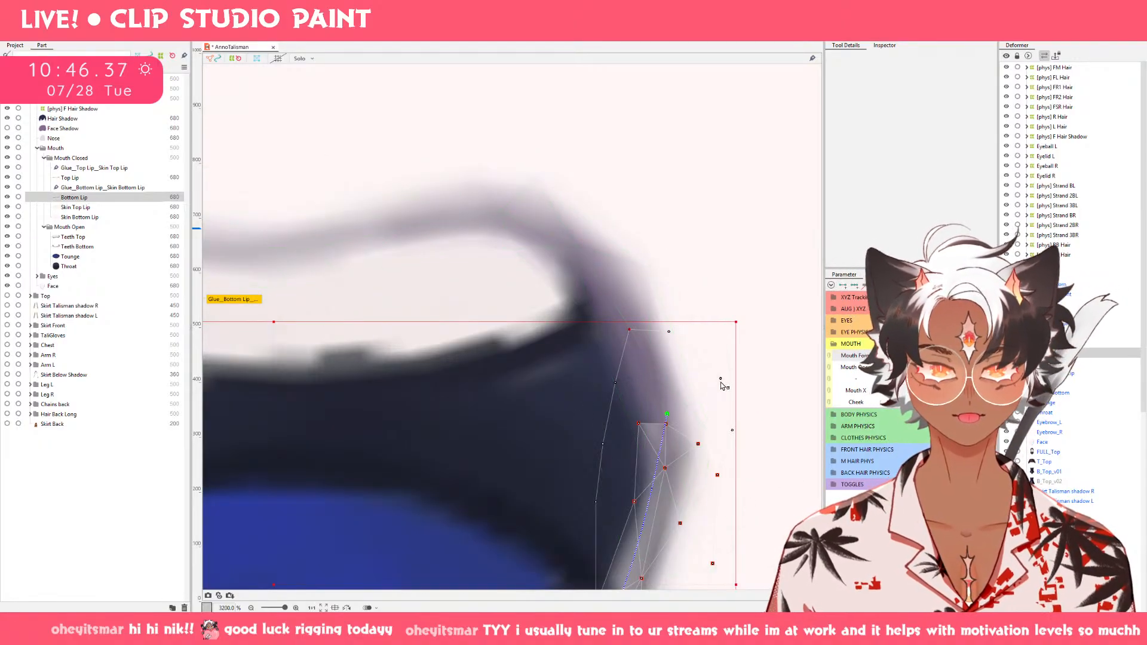
{"action": "left_click_drag", "start_coordinate": [721, 379], "coordinate": [733, 337]}
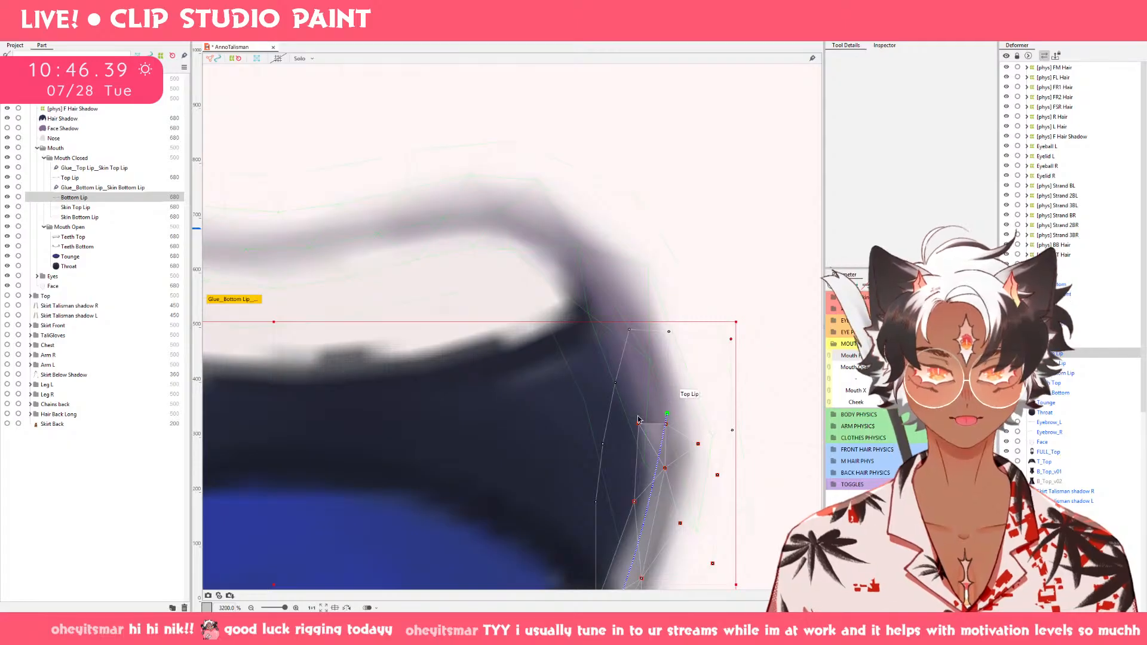
{"action": "left_click_drag", "start_coordinate": [639, 424], "coordinate": [672, 374]}
{"action": "scroll", "coordinate": [668, 376], "scroll_direction": "down", "scroll_amount": 2}
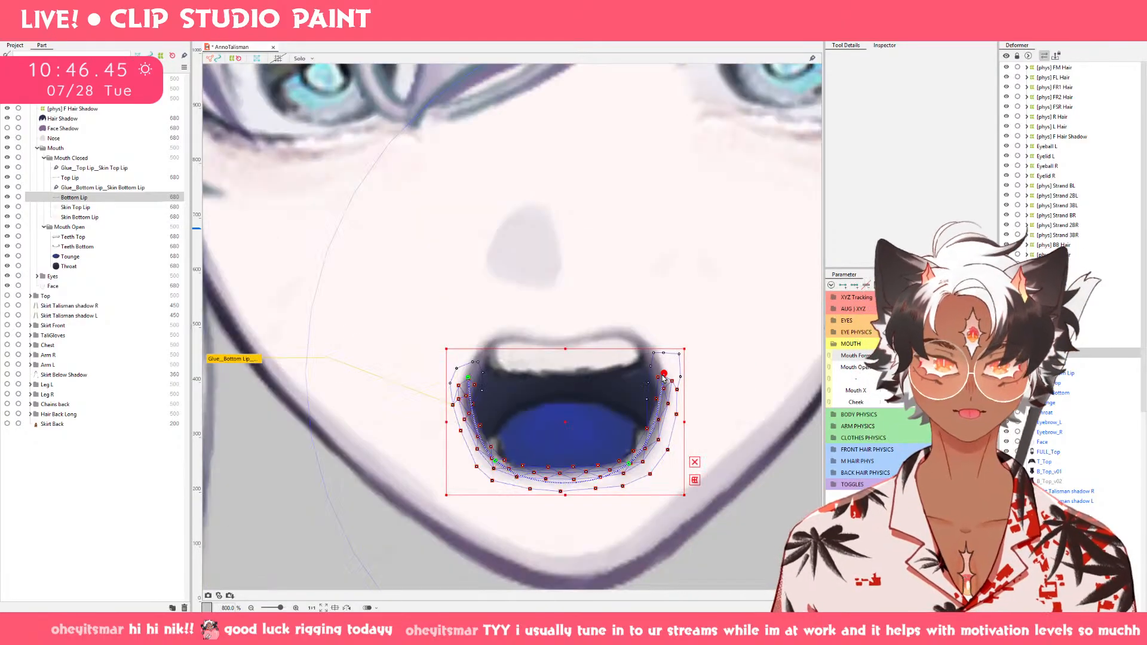
Raise Bottom Lip's left corner slightly on the wavy-topped open mouth and deselect the lip.
{"action": "scroll", "coordinate": [451, 382], "scroll_direction": "up", "scroll_amount": 1}
{"action": "left_click_drag", "start_coordinate": [450, 379], "coordinate": [452, 364]}
{"action": "scroll", "coordinate": [519, 395], "scroll_direction": "down", "scroll_amount": 3}
{"action": "left_click", "coordinate": [769, 478]}
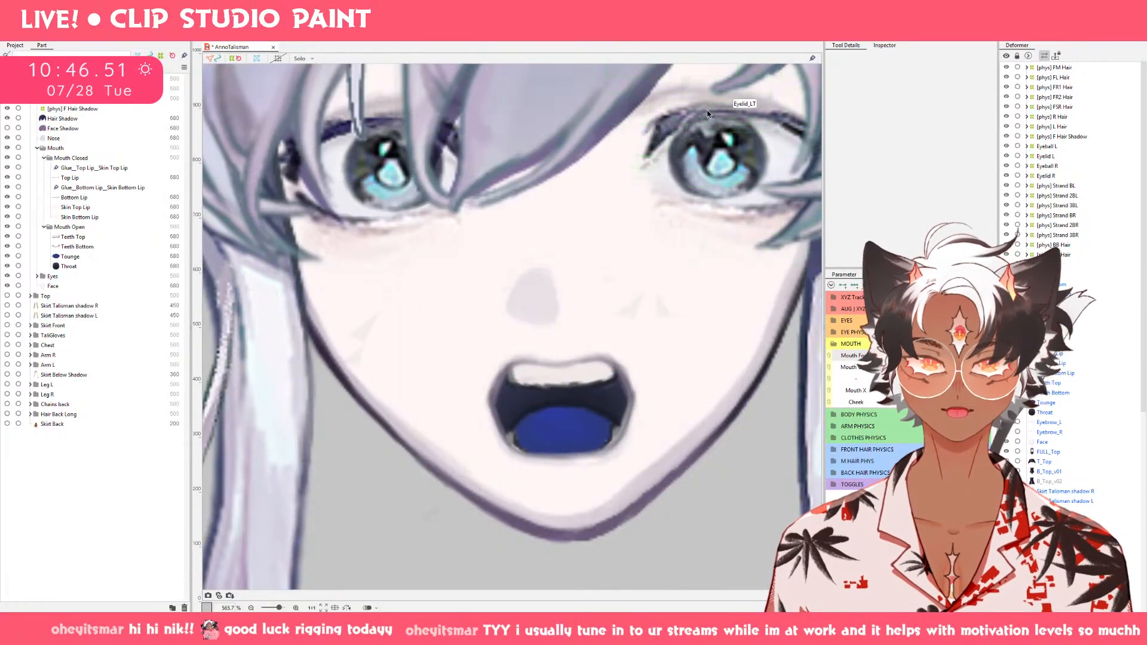
Push the middle of Bottom Lip slightly downward with the deform brush on the wavy-topped open mouth.
{"action": "left_click", "coordinate": [756, 36]}
{"action": "left_click", "coordinate": [84, 197]}
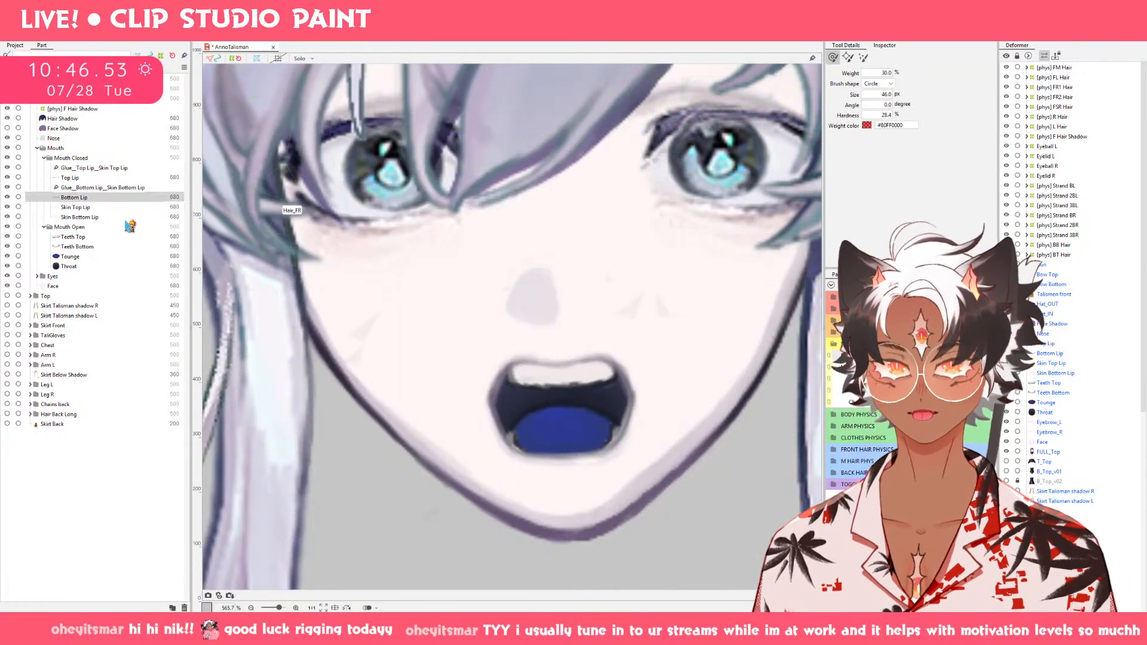
{"action": "left_click_drag", "start_coordinate": [596, 482], "coordinate": [612, 482]}
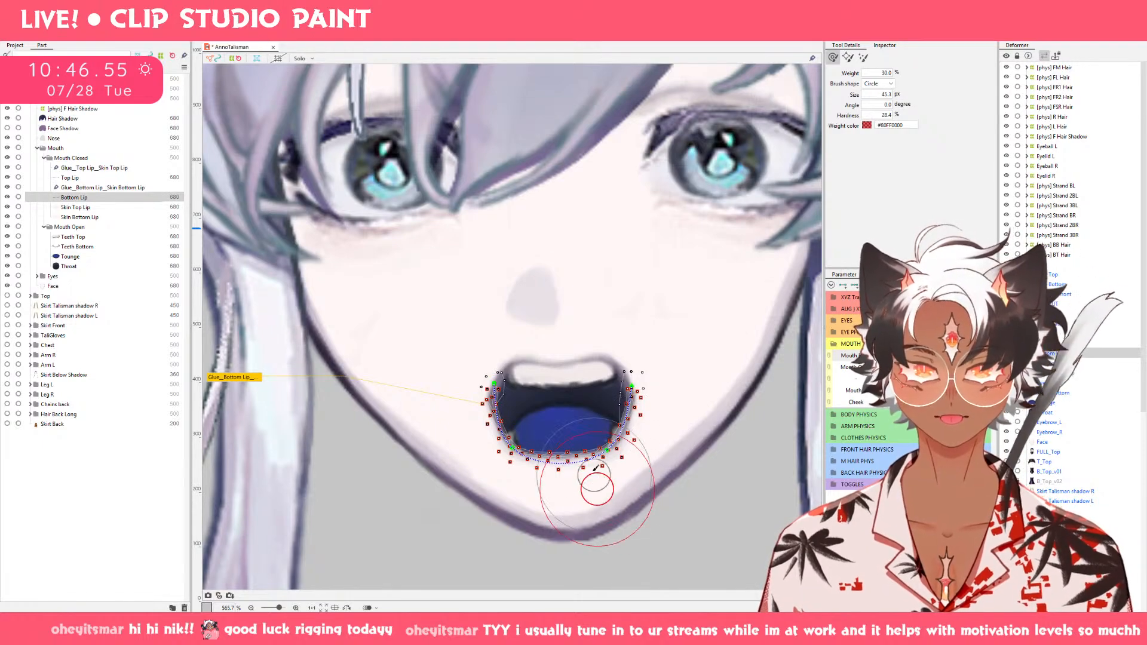
{"action": "left_click_drag", "start_coordinate": [562, 432], "coordinate": [563, 480]}
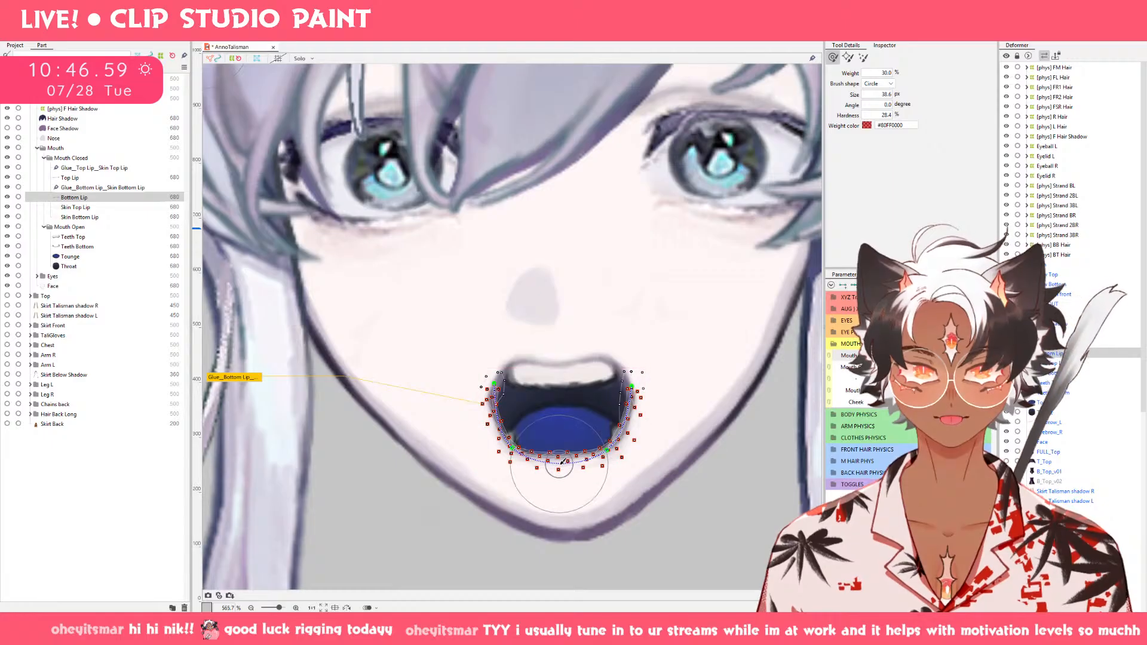
{"action": "key", "text": "v"}
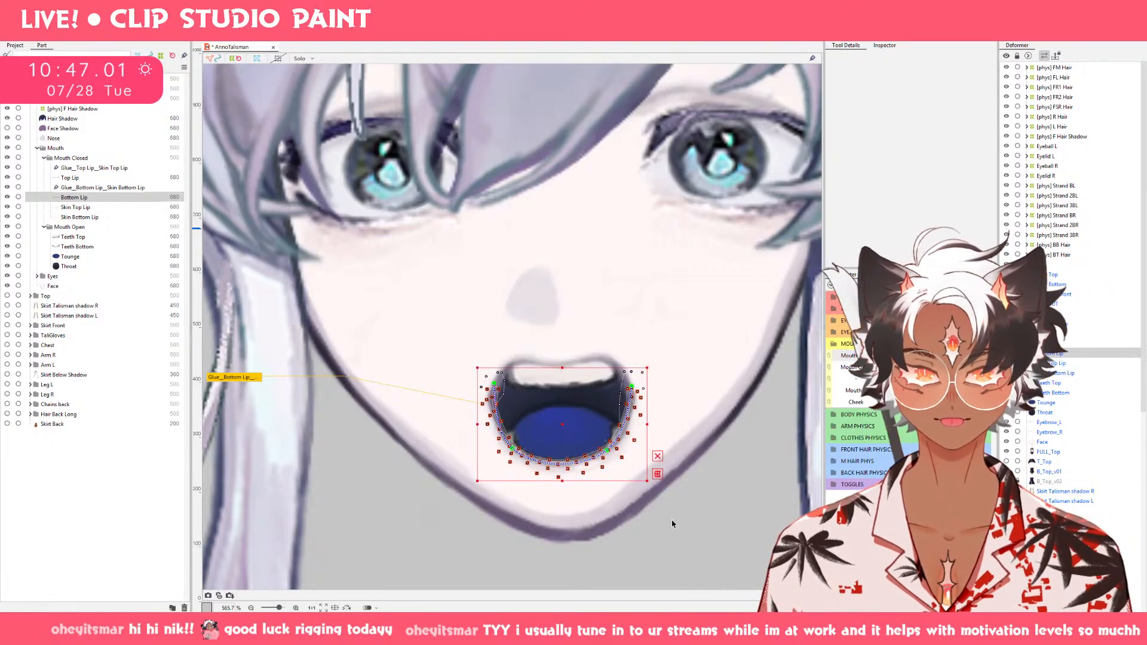
{"action": "left_click", "coordinate": [656, 535]}
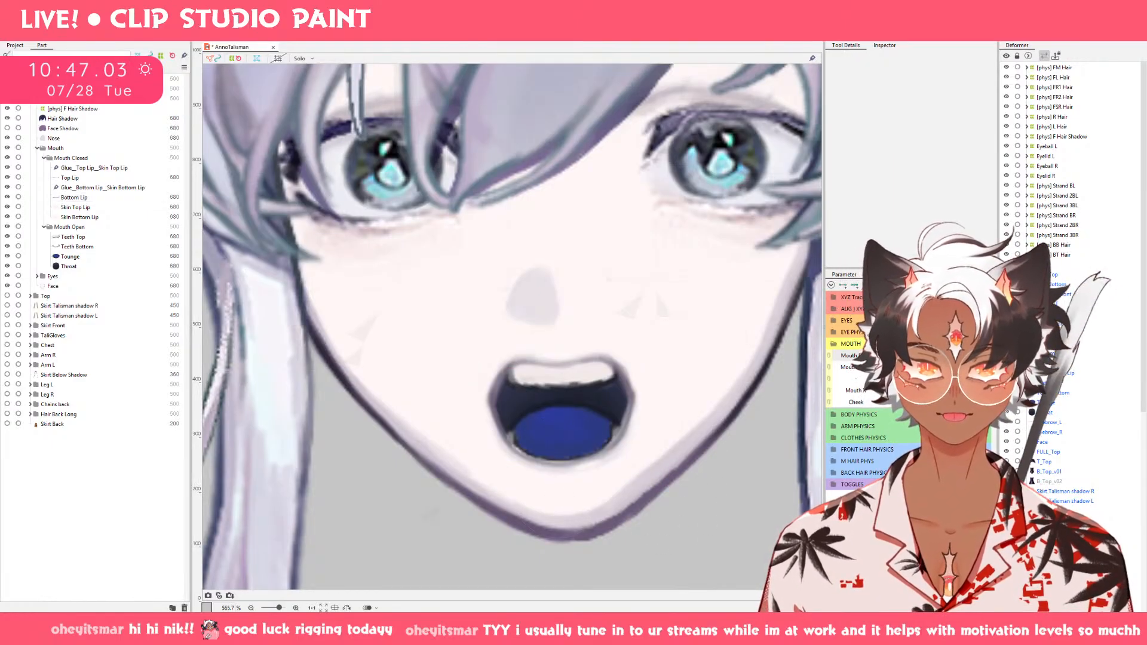
Lower Bottom Lip's lower edge and the Teeth Bottom mesh slightly on the narrow open mouth.
{"action": "left_click_drag", "start_coordinate": [956, 356], "coordinate": [917, 355]}
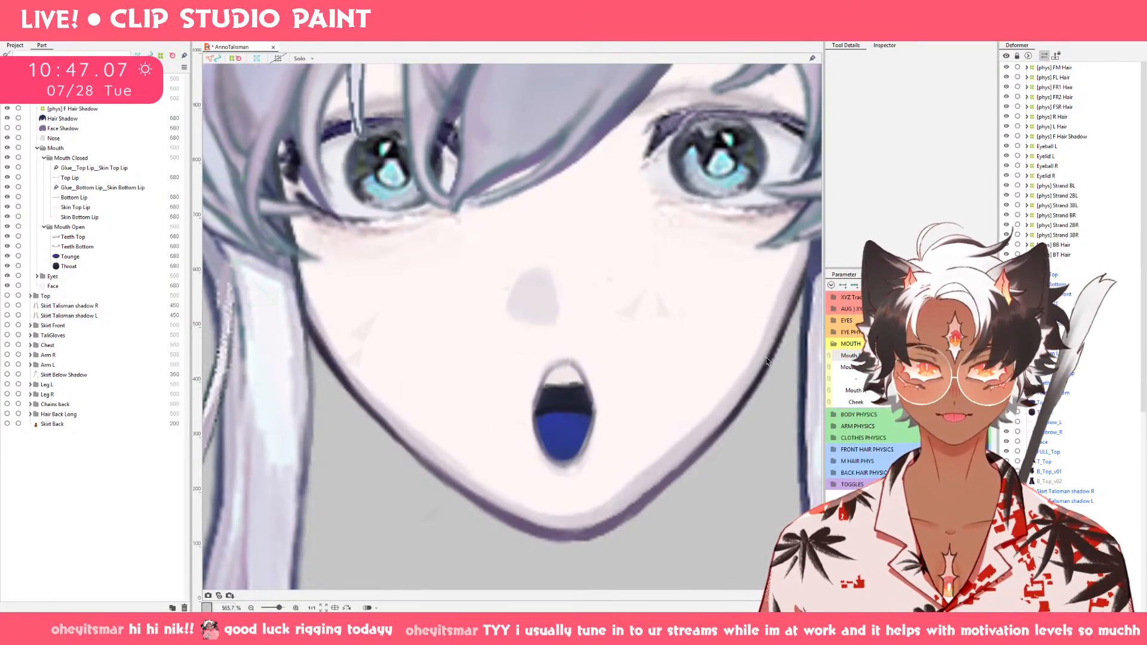
{"action": "left_click", "coordinate": [86, 197]}
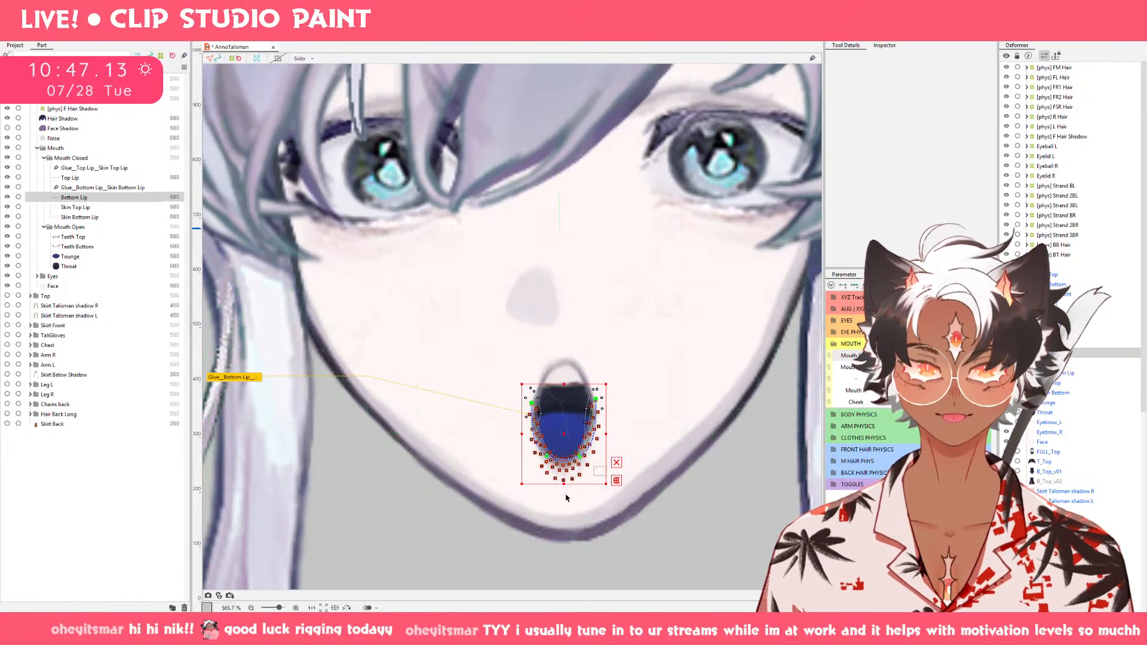
{"action": "scroll", "coordinate": [526, 382], "scroll_direction": "up", "scroll_amount": 3}
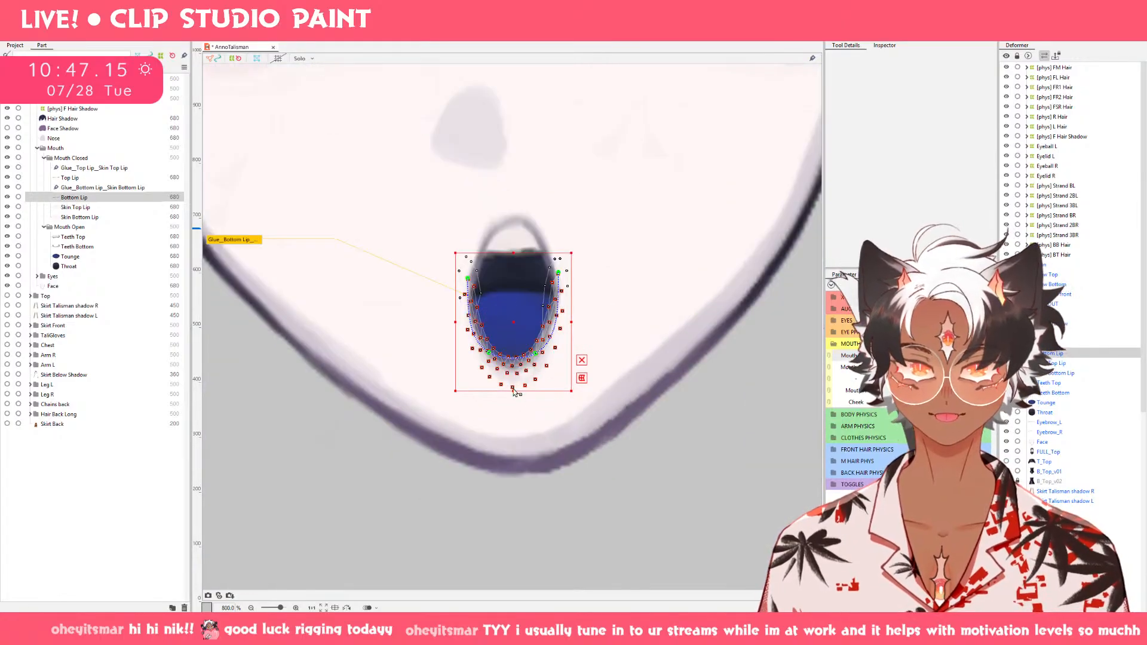
{"action": "left_click_drag", "start_coordinate": [514, 389], "coordinate": [512, 394]}
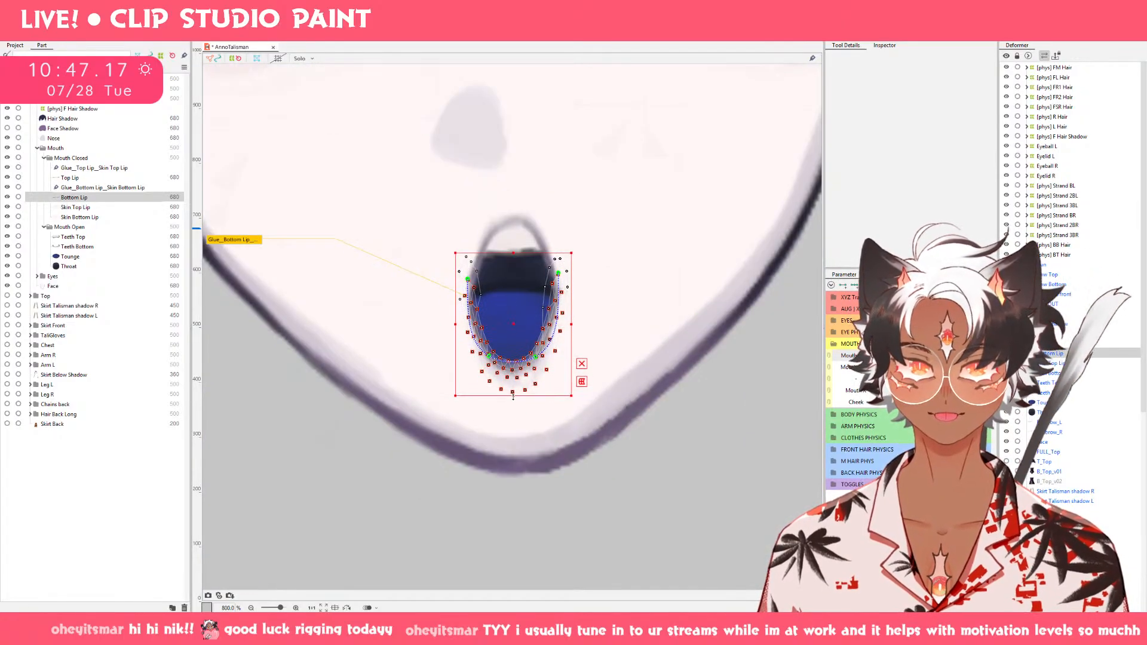
{"action": "left_click", "coordinate": [87, 248]}
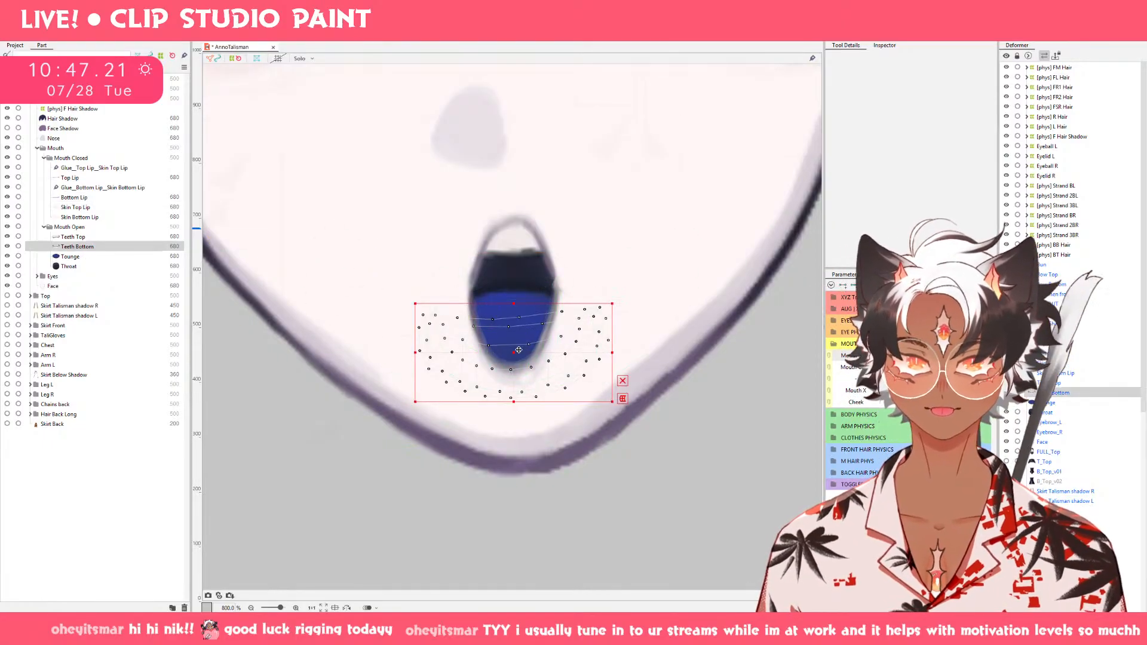
{"action": "left_click_drag", "start_coordinate": [518, 350], "coordinate": [518, 353]}
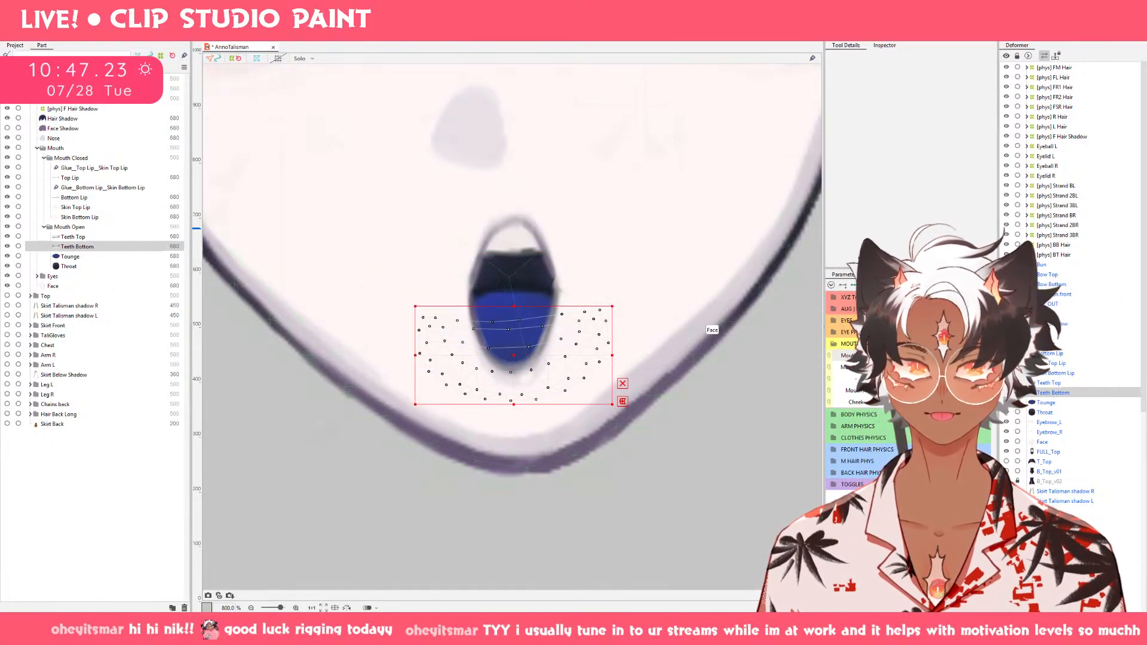
Raise Teeth Bottom and Tounge together on the wide, wavy-topped open mouth.
{"action": "left_click_drag", "start_coordinate": [890, 357], "coordinate": [783, 361]}
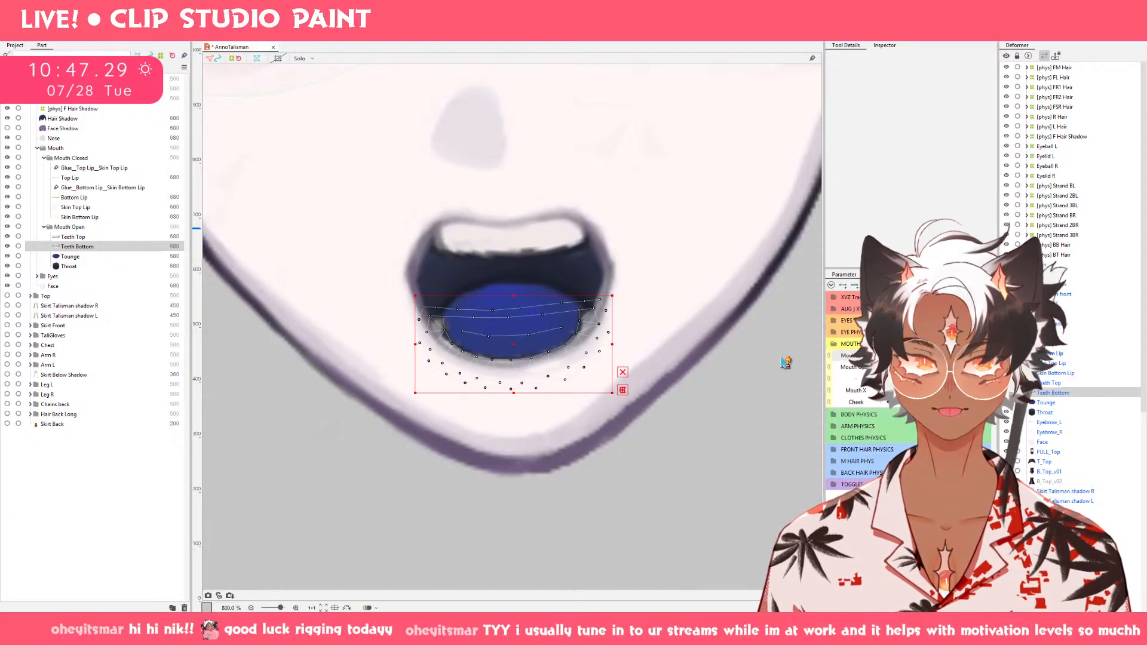
{"action": "left_click", "coordinate": [130, 269]}
{"action": "left_click", "coordinate": [127, 257]}
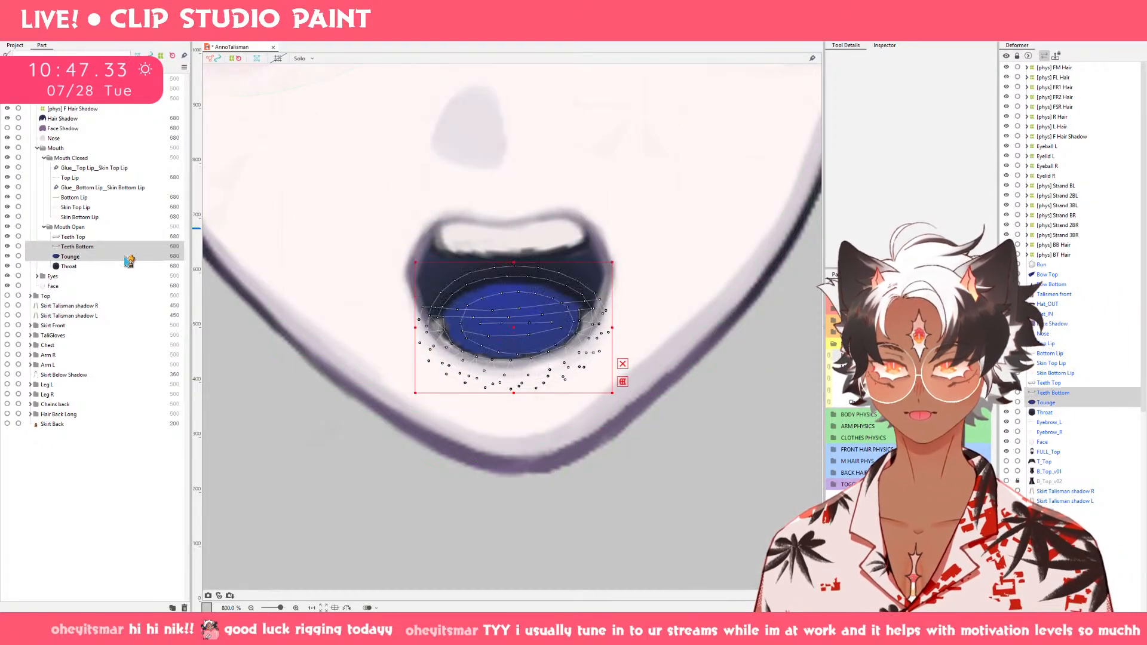
{"action": "left_click_drag", "start_coordinate": [521, 335], "coordinate": [518, 316]}
{"action": "left_click", "coordinate": [624, 481]}
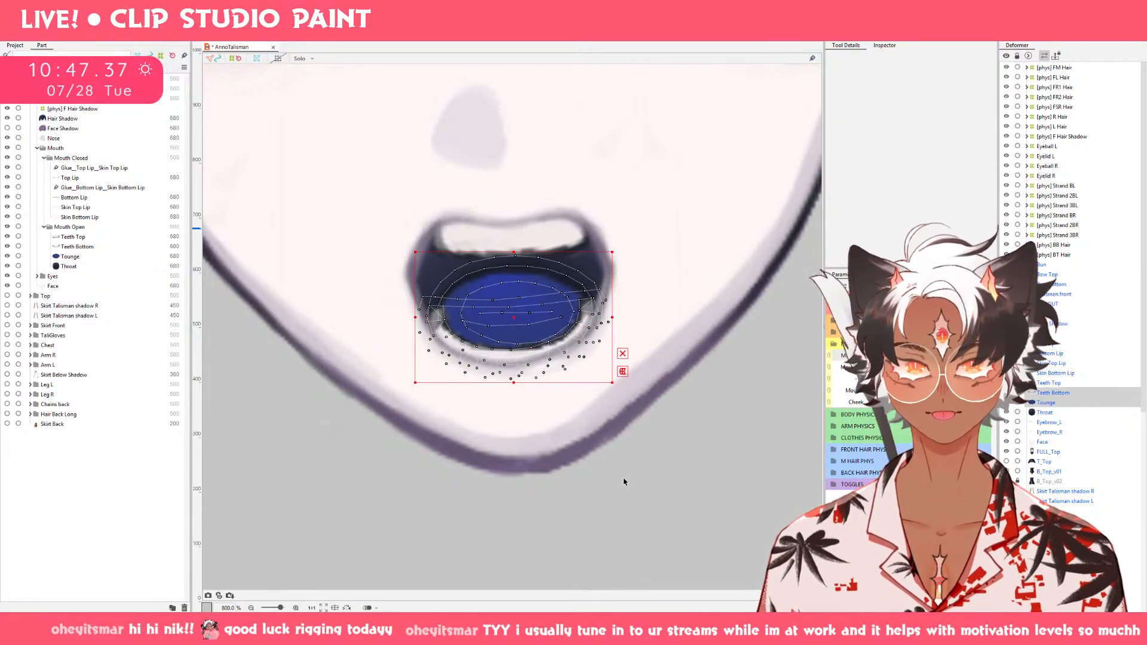
Check Teeth Top through the mouth's opening range and raise it slightly on the flat-topped, smiling open mouth.
{"action": "scroll", "coordinate": [628, 479], "scroll_direction": "down", "scroll_amount": 5}
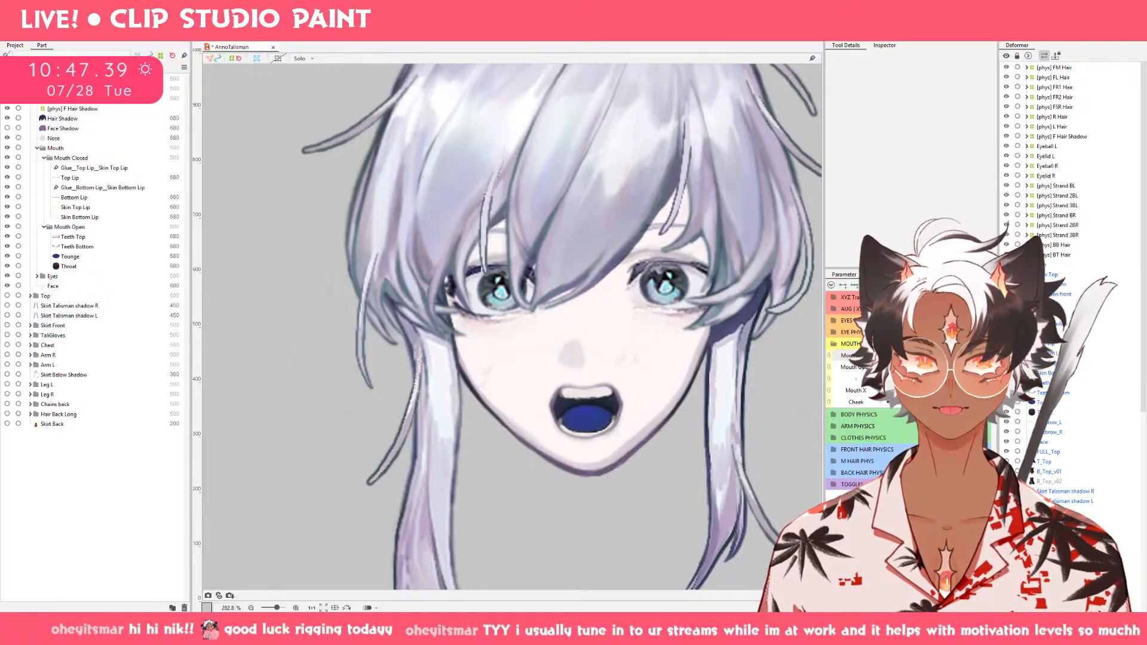
{"action": "mouse_move", "coordinate": [920, 366]}
{"action": "left_mouse_down"}
{"action": "mouse_move", "coordinate": [950, 365]}
{"action": "mouse_move", "coordinate": [794, 382]}
{"action": "mouse_move", "coordinate": [949, 364]}
{"action": "mouse_move", "coordinate": [892, 365]}
{"action": "mouse_move", "coordinate": [942, 364]}
{"action": "mouse_move", "coordinate": [929, 364]}
{"action": "left_mouse_up"}
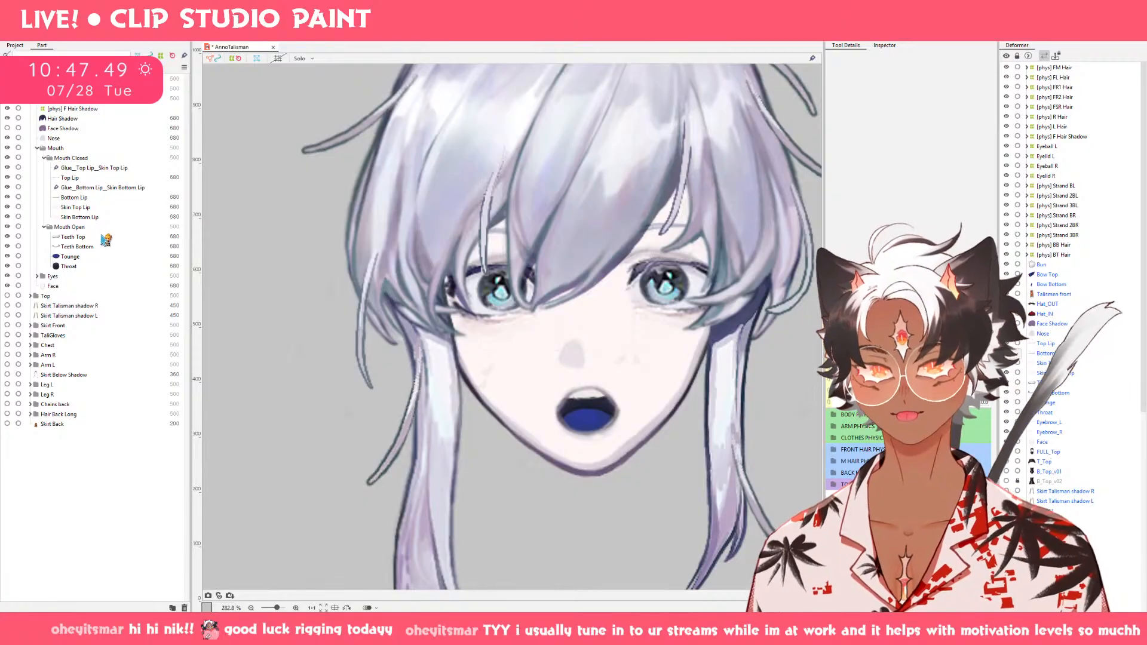
{"action": "left_click", "coordinate": [105, 239]}
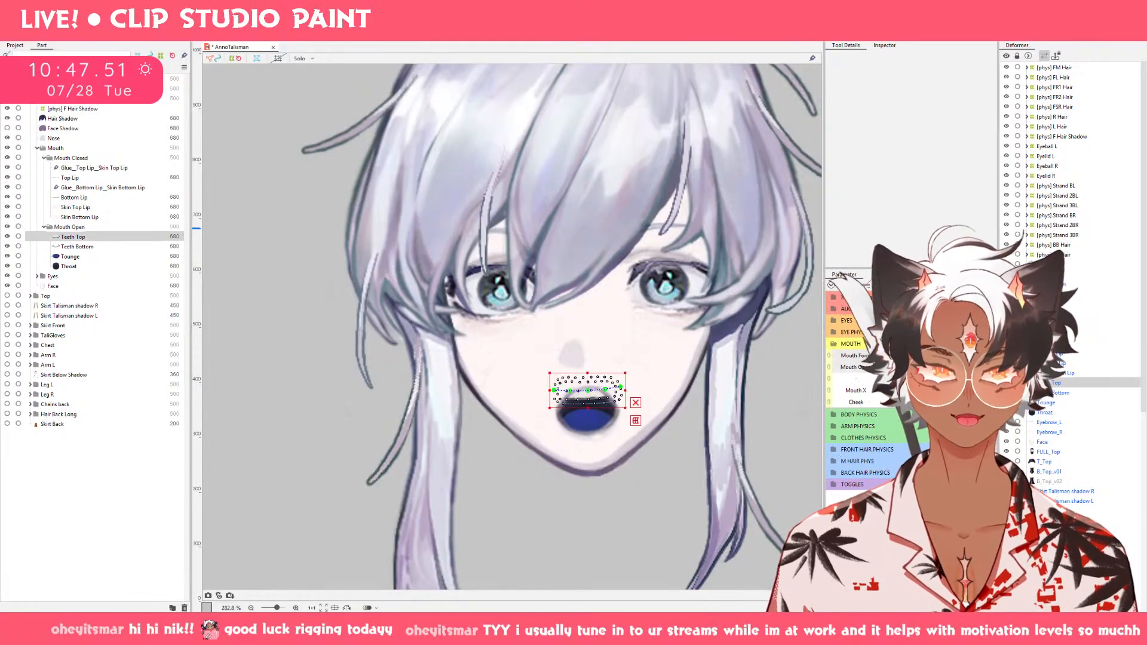
{"action": "left_click_drag", "start_coordinate": [928, 366], "coordinate": [886, 366]}
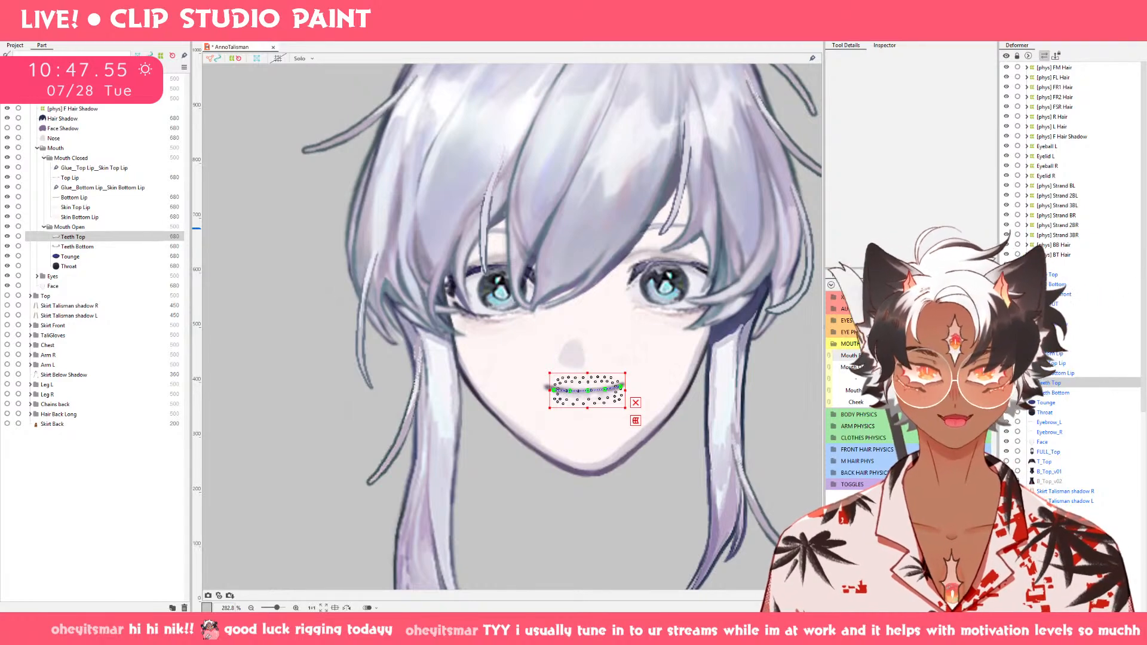
{"action": "left_click_drag", "start_coordinate": [885, 366], "coordinate": [941, 361]}
{"action": "scroll", "coordinate": [621, 394], "scroll_direction": "up", "scroll_amount": 5}
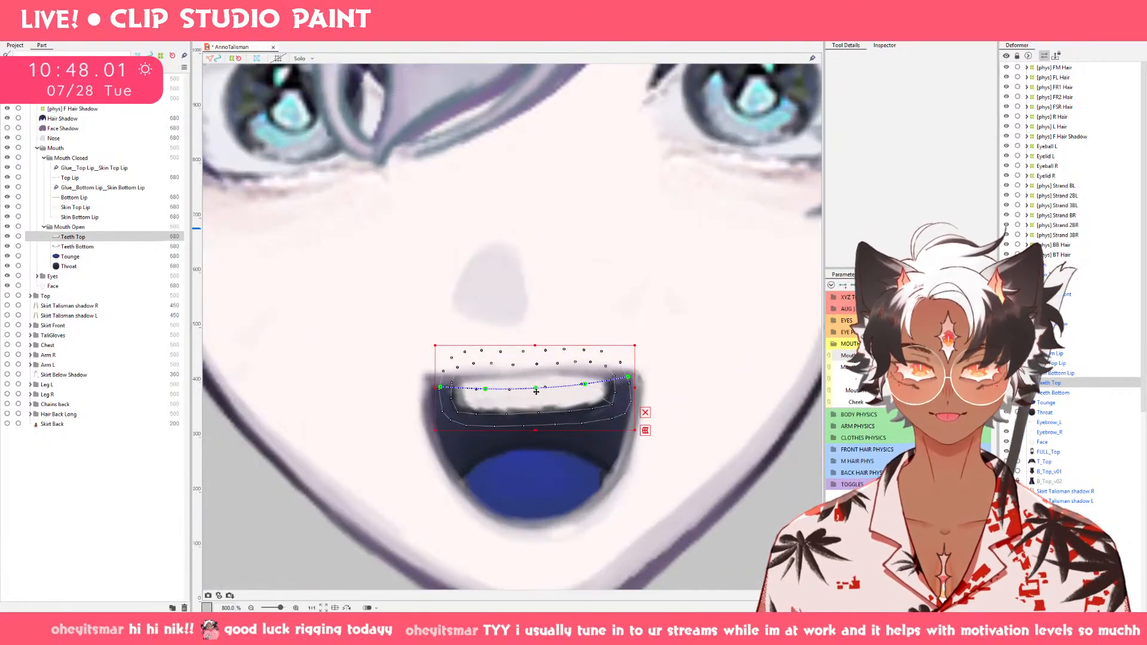
{"action": "left_click_drag", "start_coordinate": [537, 391], "coordinate": [536, 389]}
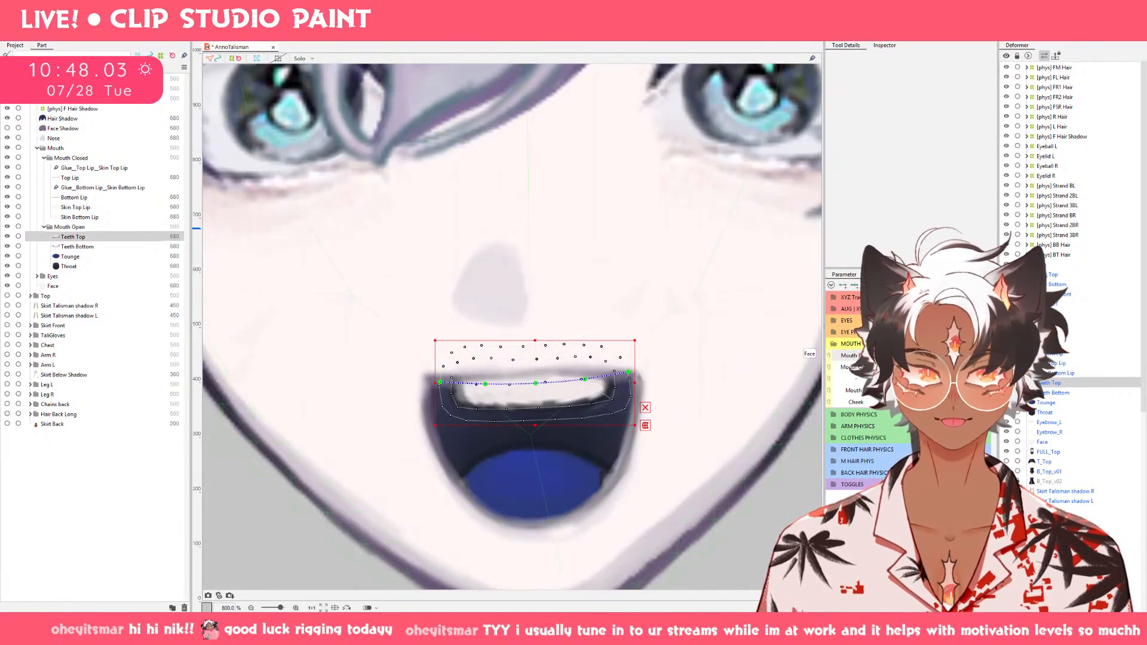
Lower Teeth Top slightly on the wavy-topped open mouth and raise it slightly on the narrow open mouth.
{"action": "left_click_drag", "start_coordinate": [962, 356], "coordinate": [835, 355]}
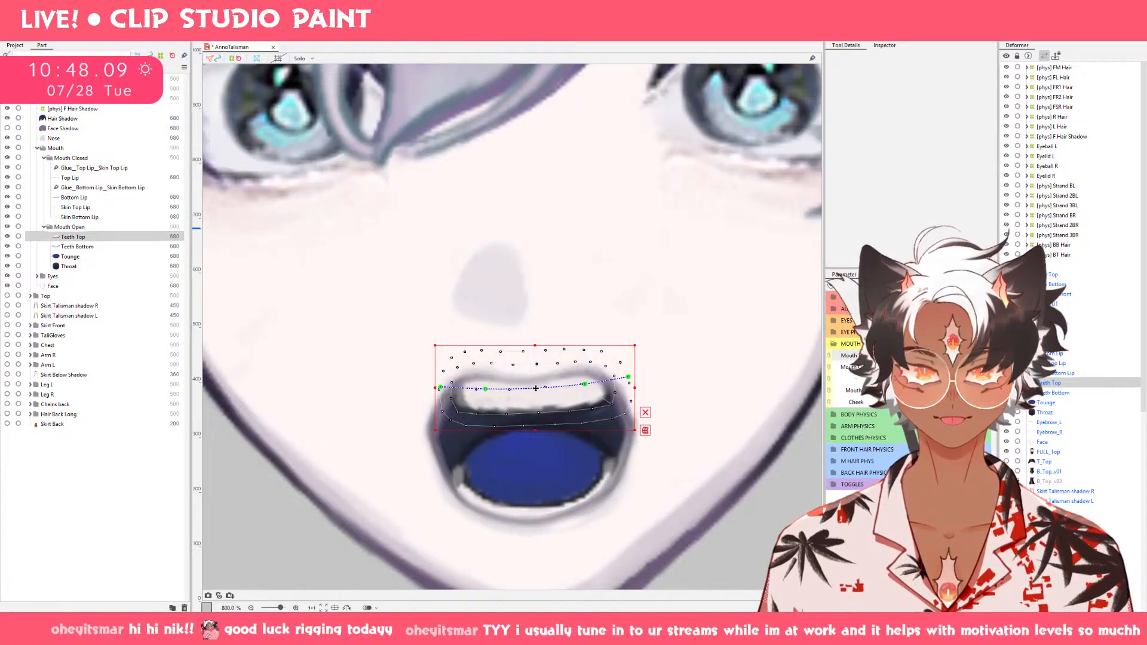
{"action": "left_click_drag", "start_coordinate": [536, 388], "coordinate": [536, 395]}
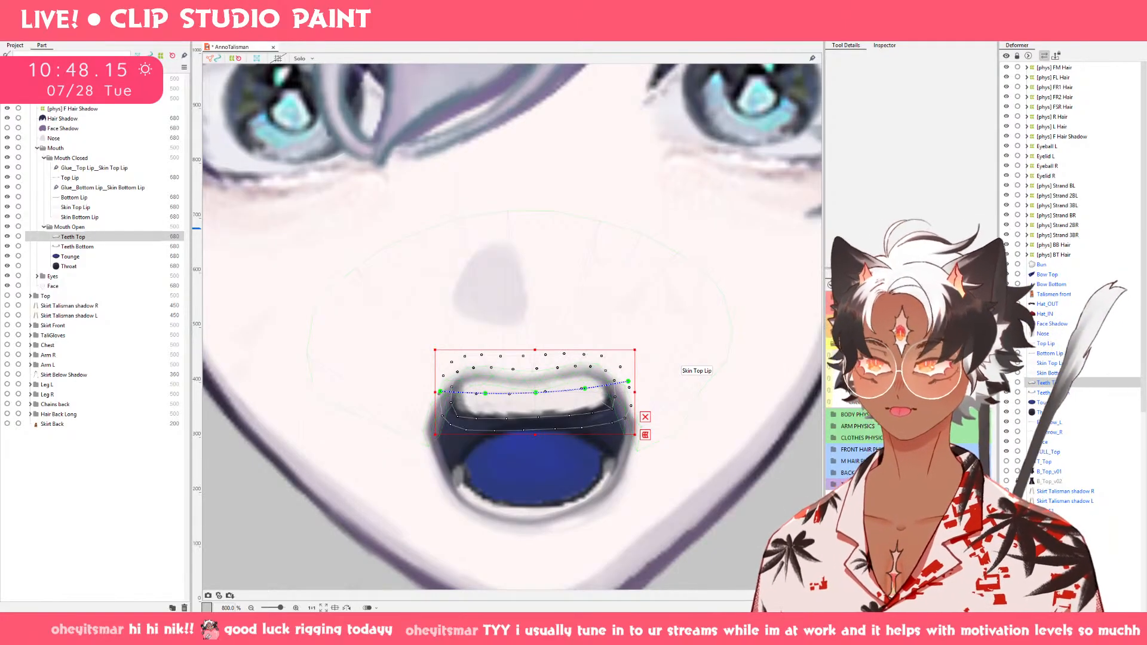
{"action": "key", "text": "Up"}
{"action": "mouse_move", "coordinate": [880, 355]}
{"action": "left_mouse_down"}
{"action": "mouse_move", "coordinate": [977, 356]}
{"action": "mouse_move", "coordinate": [890, 356]}
{"action": "left_mouse_up"}
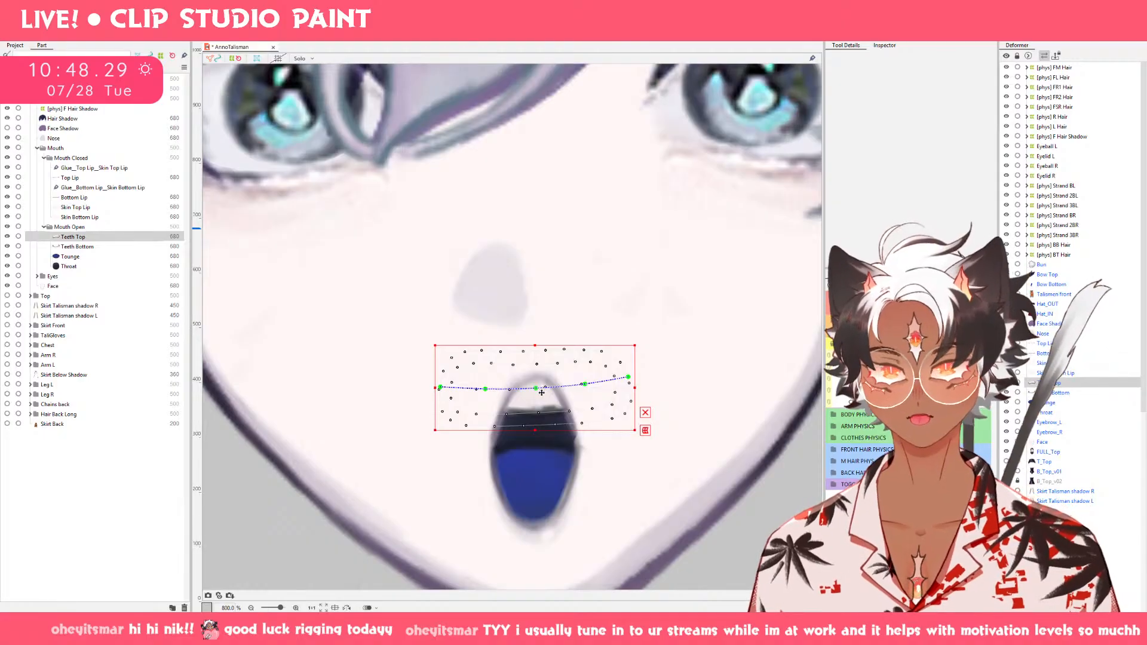
{"action": "left_click_drag", "start_coordinate": [541, 393], "coordinate": [541, 390]}
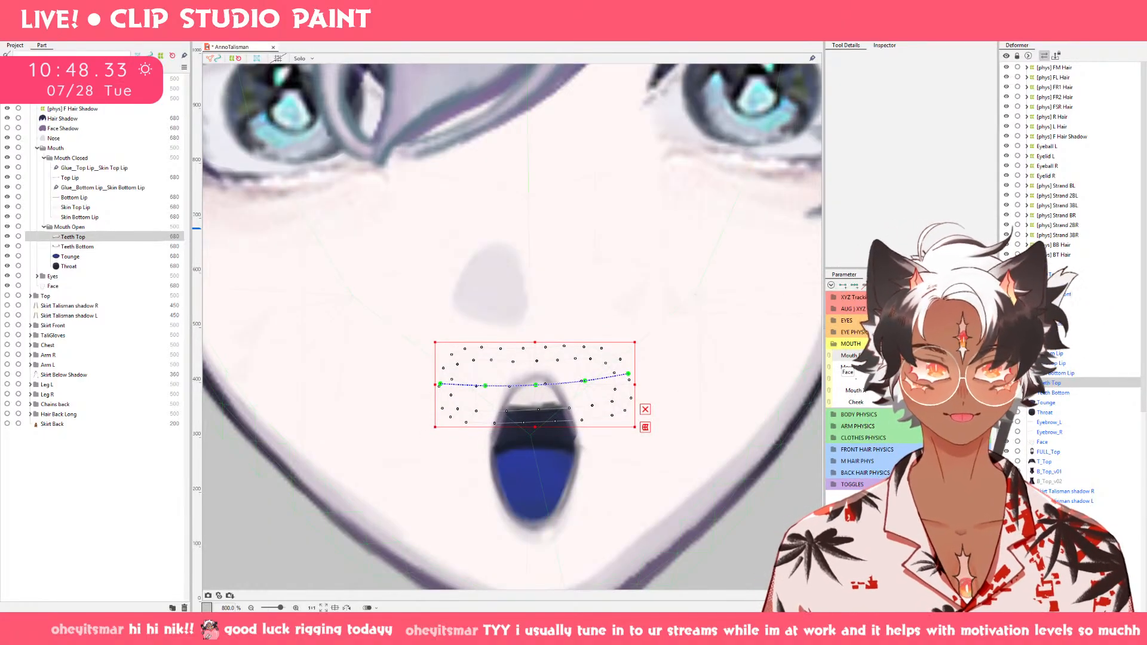
Raise Teeth Top slightly in small moves on the rounded wide open mouth and close the mouth to check it.
{"action": "left_click", "coordinate": [923, 359]}
{"action": "left_click_drag", "start_coordinate": [545, 401], "coordinate": [544, 399]}
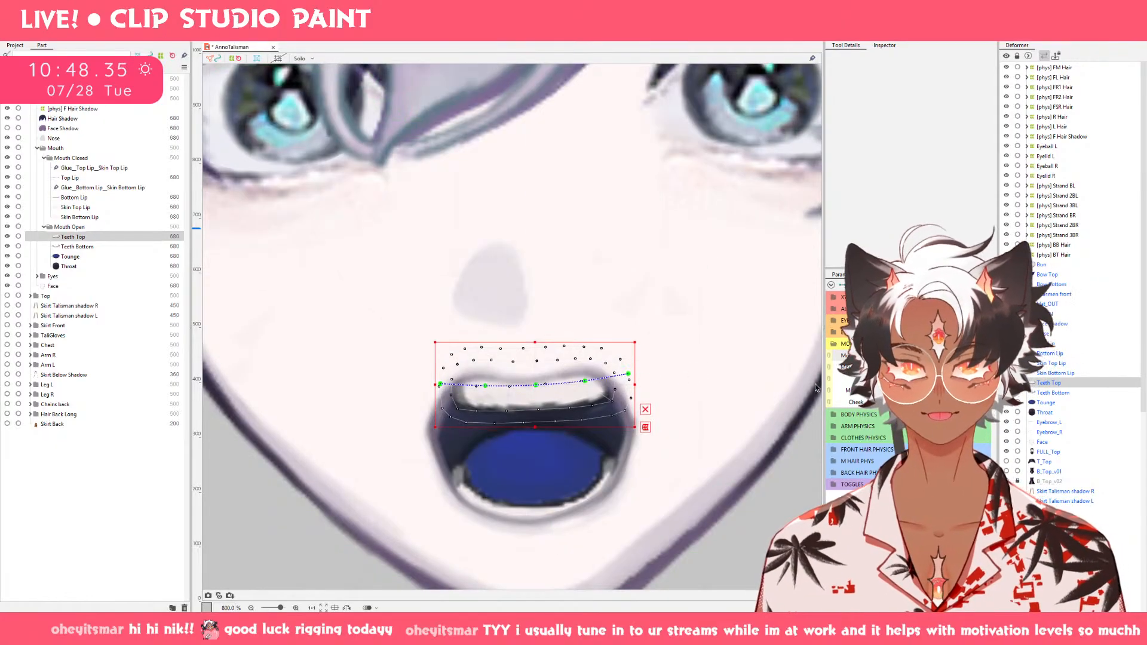
{"action": "mouse_move", "coordinate": [923, 358]}
{"action": "left_mouse_down"}
{"action": "mouse_move", "coordinate": [977, 358]}
{"action": "mouse_move", "coordinate": [875, 359]}
{"action": "mouse_move", "coordinate": [923, 359]}
{"action": "left_mouse_up"}
{"action": "mouse_move", "coordinate": [976, 358]}
{"action": "left_mouse_down"}
{"action": "mouse_move", "coordinate": [917, 359]}
{"action": "mouse_move", "coordinate": [976, 359]}
{"action": "left_mouse_up"}
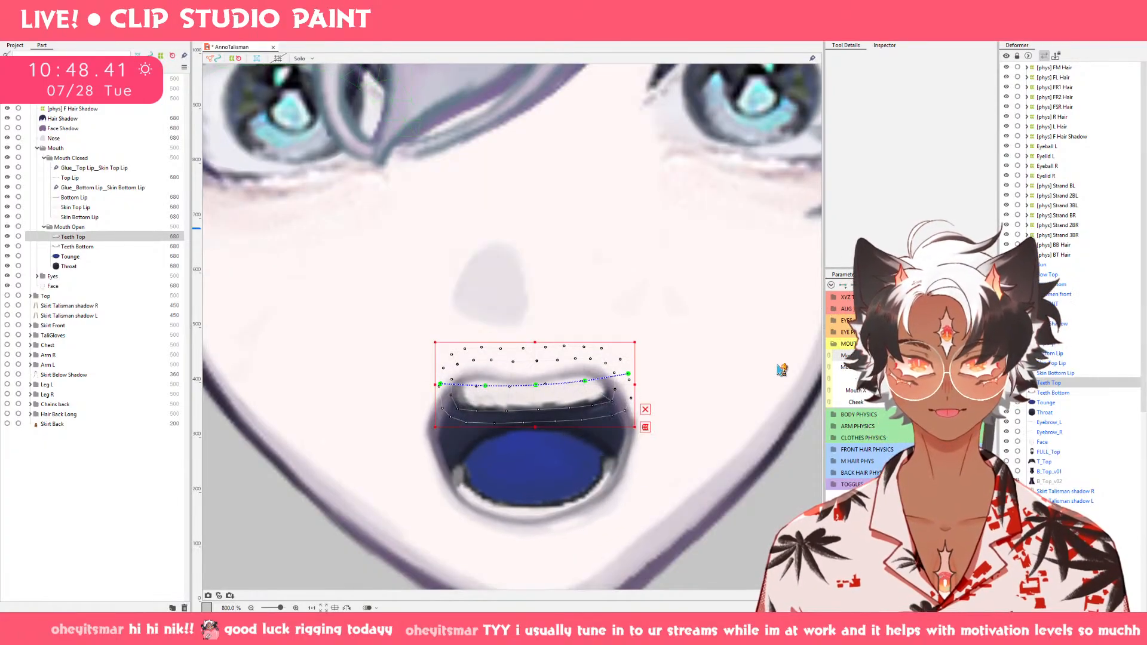
{"action": "left_click_drag", "start_coordinate": [536, 389], "coordinate": [536, 387]}
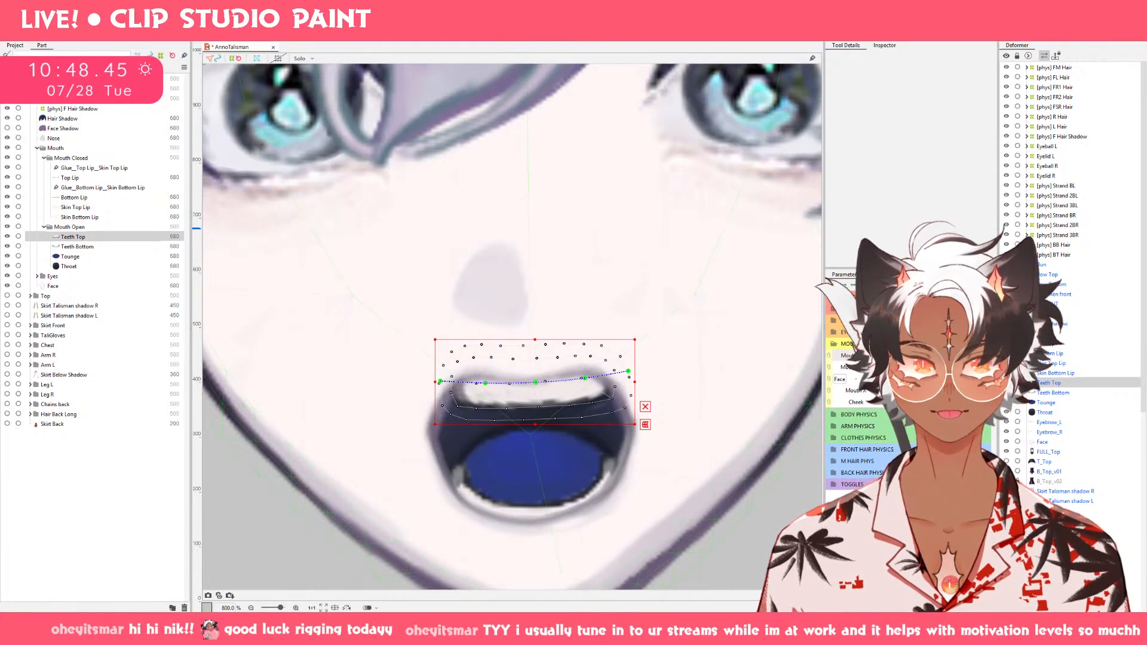
{"action": "left_click_drag", "start_coordinate": [976, 358], "coordinate": [884, 369]}
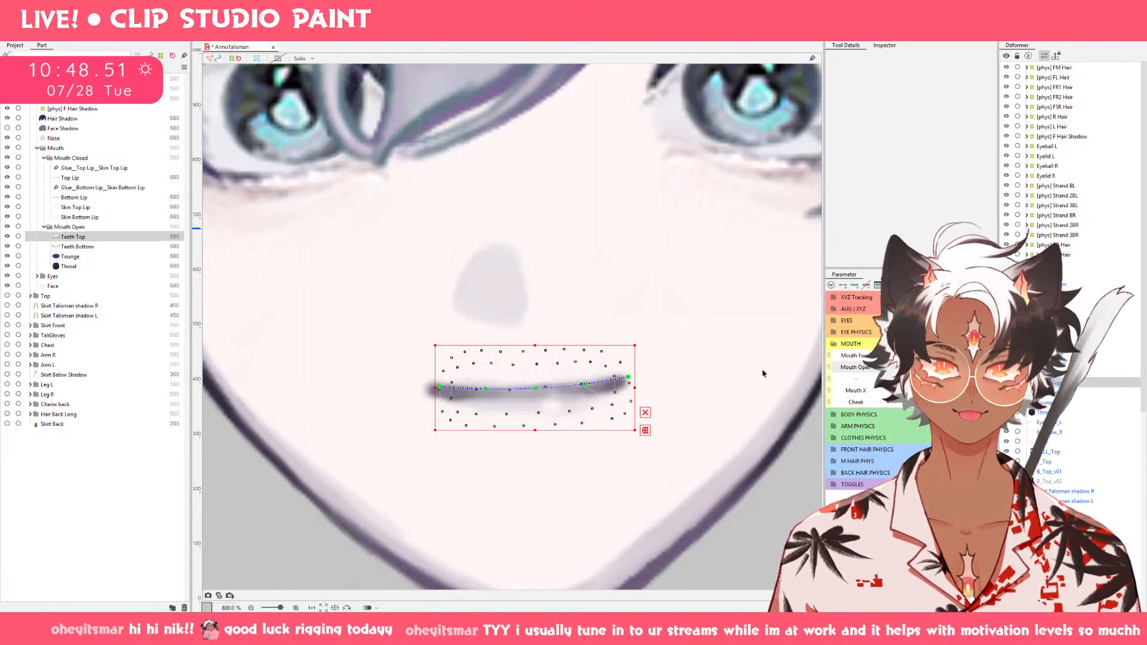
Add Mouth Open keyforms at 0.1 and 0.3 to both lips, both teeth parts, Tounge and Throat.
{"action": "left_click_drag", "start_coordinate": [814, 510], "coordinate": [735, 452]}
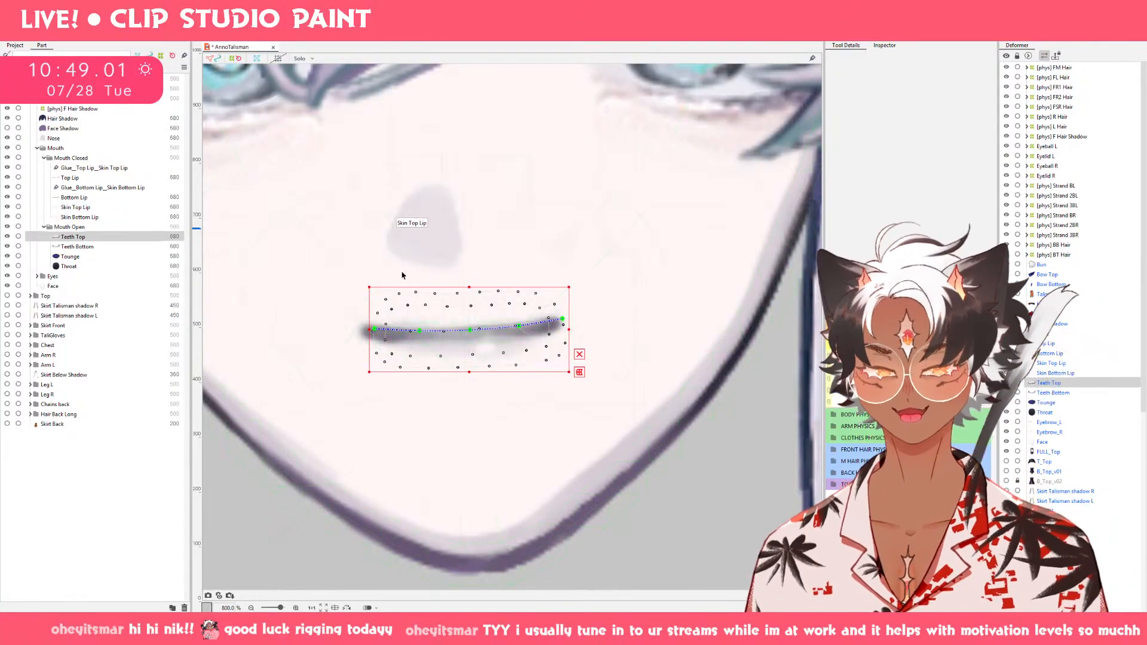
{"action": "left_click", "coordinate": [962, 367]}
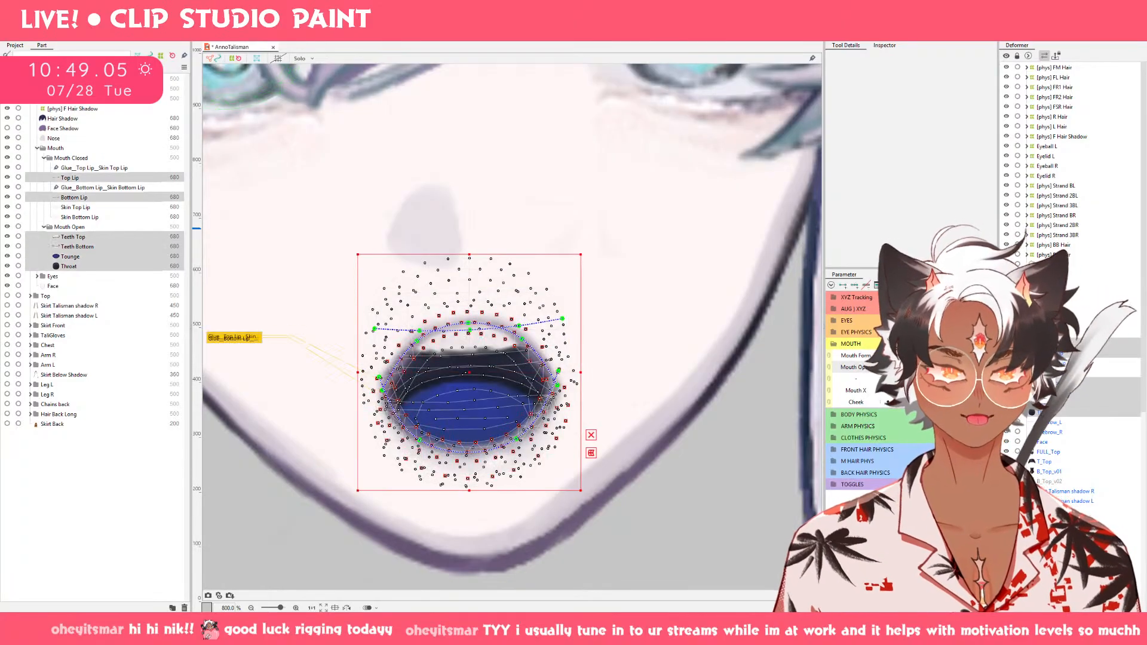
{"action": "left_click", "coordinate": [859, 367]}
{"action": "double_click", "coordinate": [859, 367]}
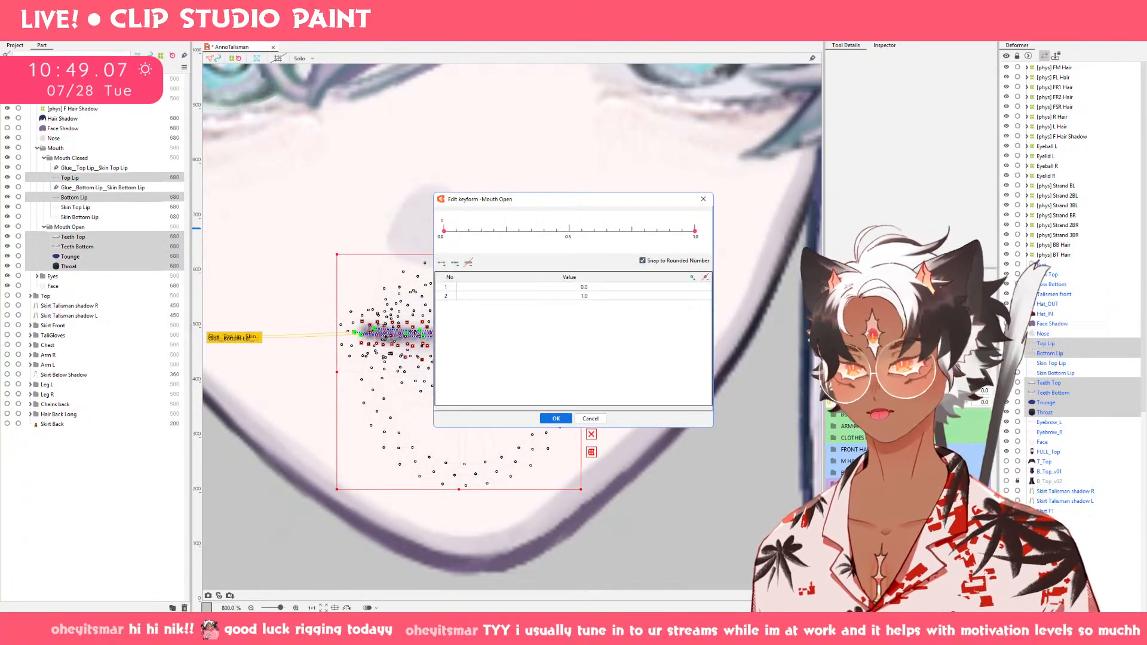
{"action": "left_click", "coordinate": [517, 232]}
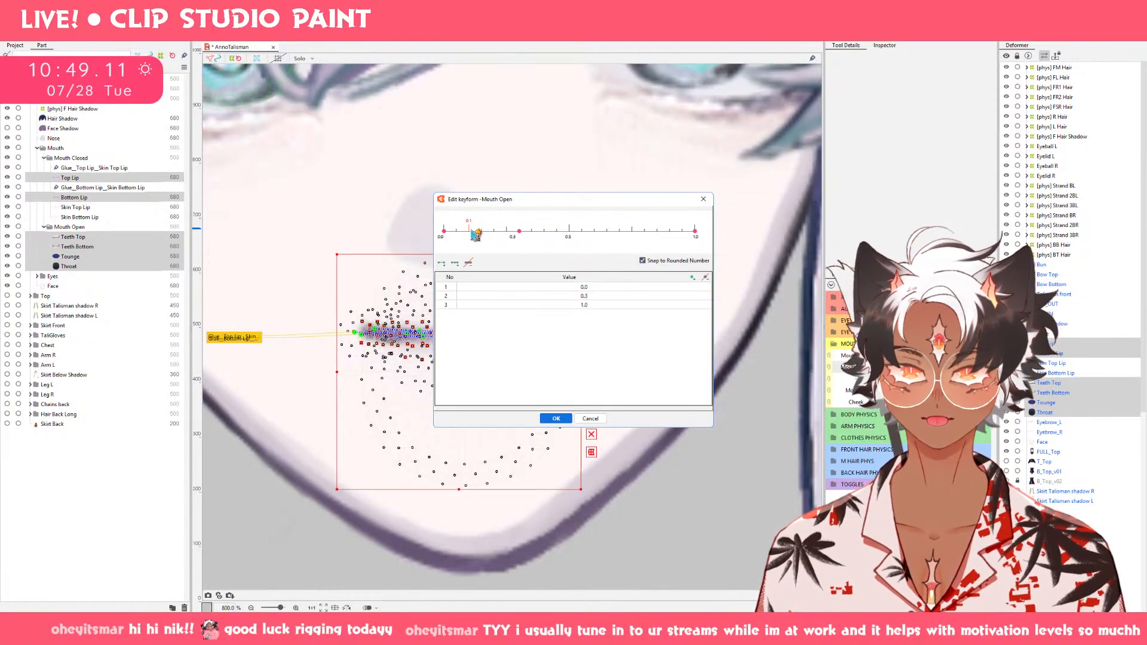
{"action": "left_click", "coordinate": [554, 419]}
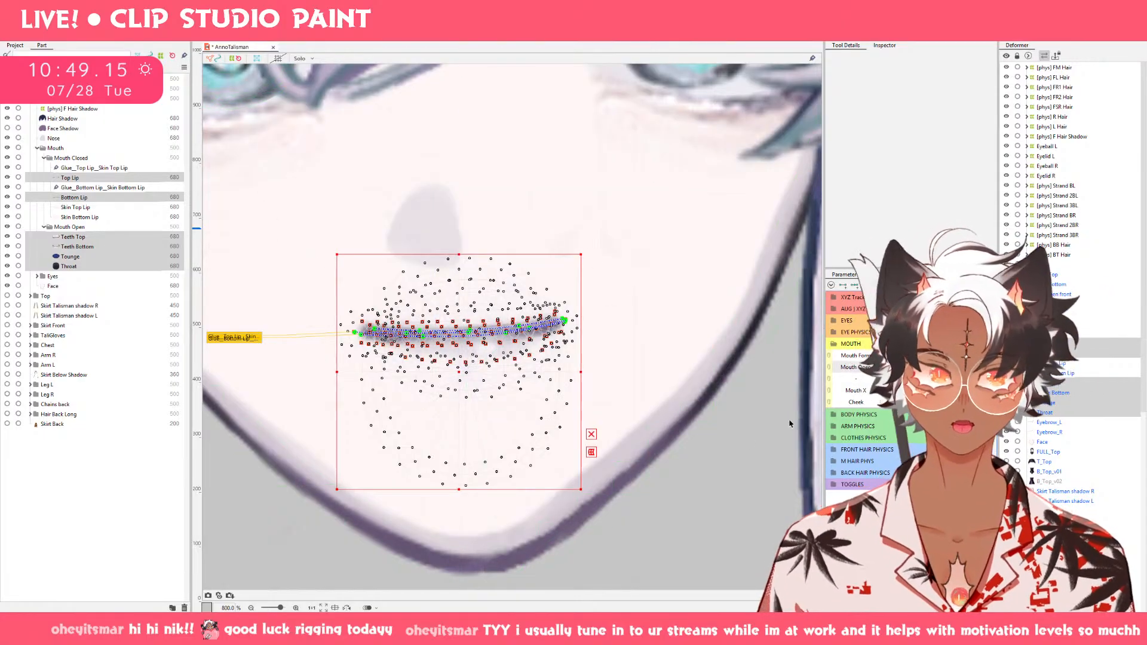
Compare the shapes of Top Lip and Bottom Lip across the small Mouth Open values.
{"action": "left_click_drag", "start_coordinate": [901, 367], "coordinate": [920, 368]}
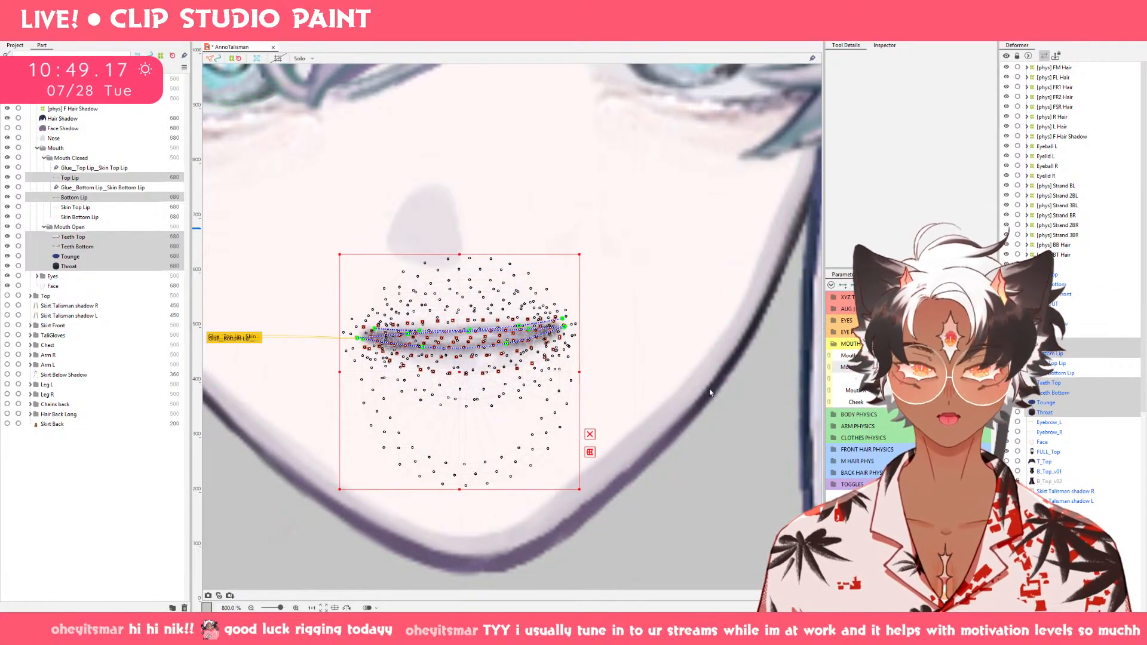
{"action": "left_click", "coordinate": [109, 178]}
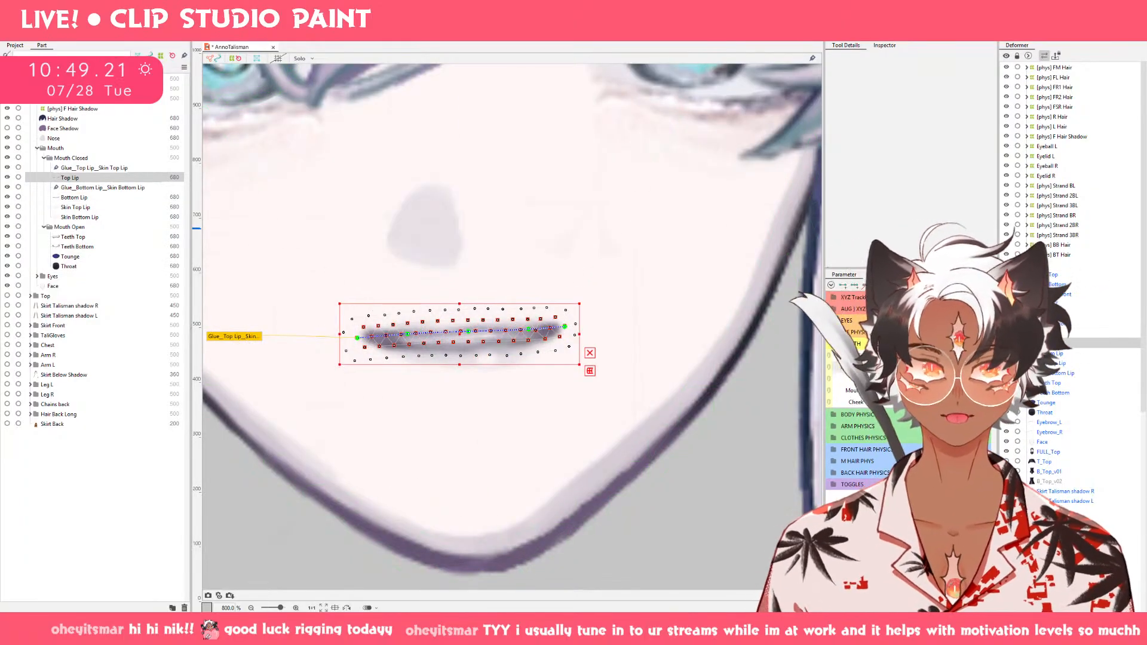
{"action": "left_click", "coordinate": [920, 371]}
{"action": "mouse_move", "coordinate": [896, 367]}
{"action": "left_mouse_down"}
{"action": "mouse_move", "coordinate": [883, 367]}
{"action": "mouse_move", "coordinate": [962, 367]}
{"action": "mouse_move", "coordinate": [883, 367]}
{"action": "left_mouse_up"}
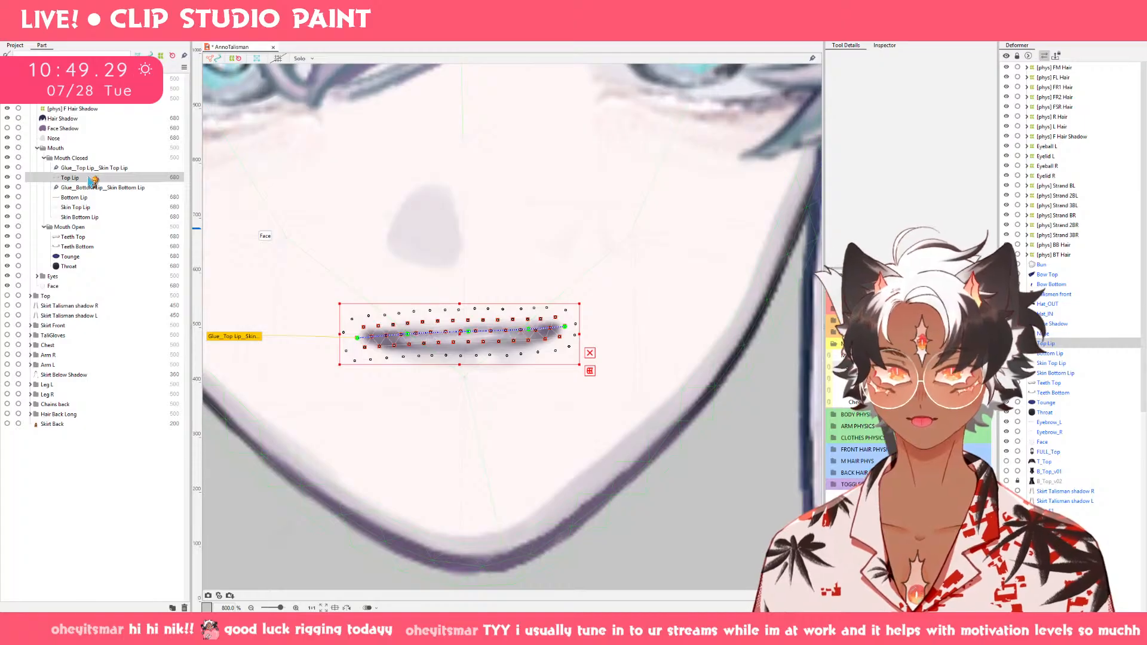
{"action": "left_click", "coordinate": [87, 197]}
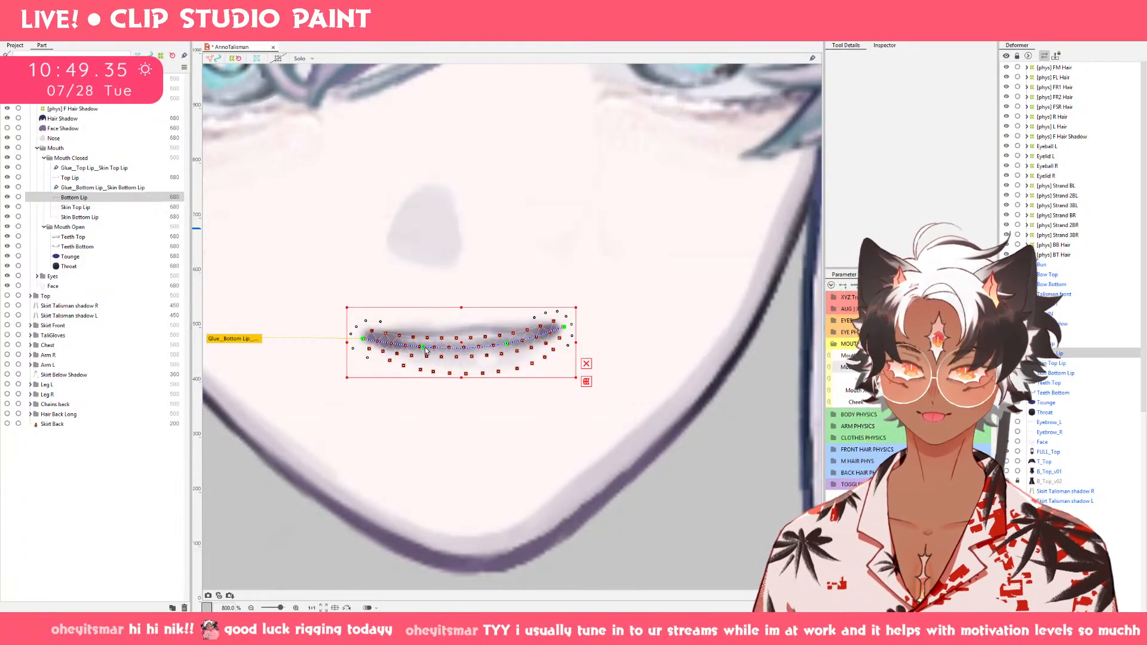
{"action": "mouse_move", "coordinate": [902, 367]}
{"action": "left_mouse_down"}
{"action": "mouse_move", "coordinate": [978, 367]}
{"action": "mouse_move", "coordinate": [896, 367]}
{"action": "left_mouse_up"}
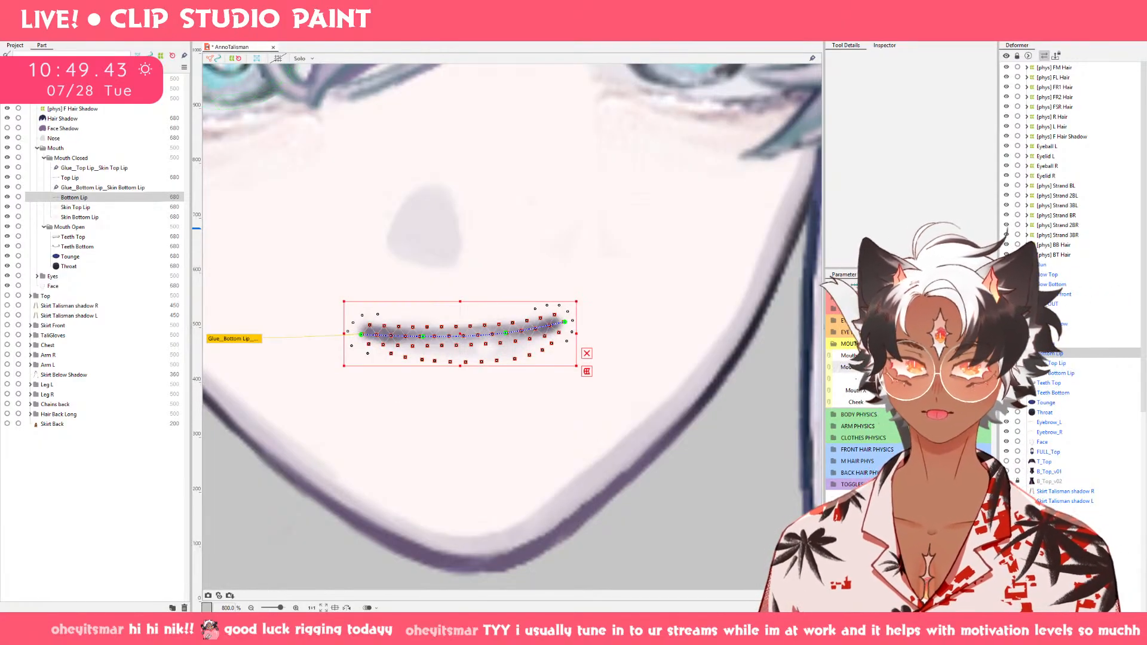
{"action": "mouse_move", "coordinate": [896, 367]}
{"action": "left_mouse_down"}
{"action": "mouse_move", "coordinate": [939, 367]}
{"action": "mouse_move", "coordinate": [905, 367]}
{"action": "left_mouse_up"}
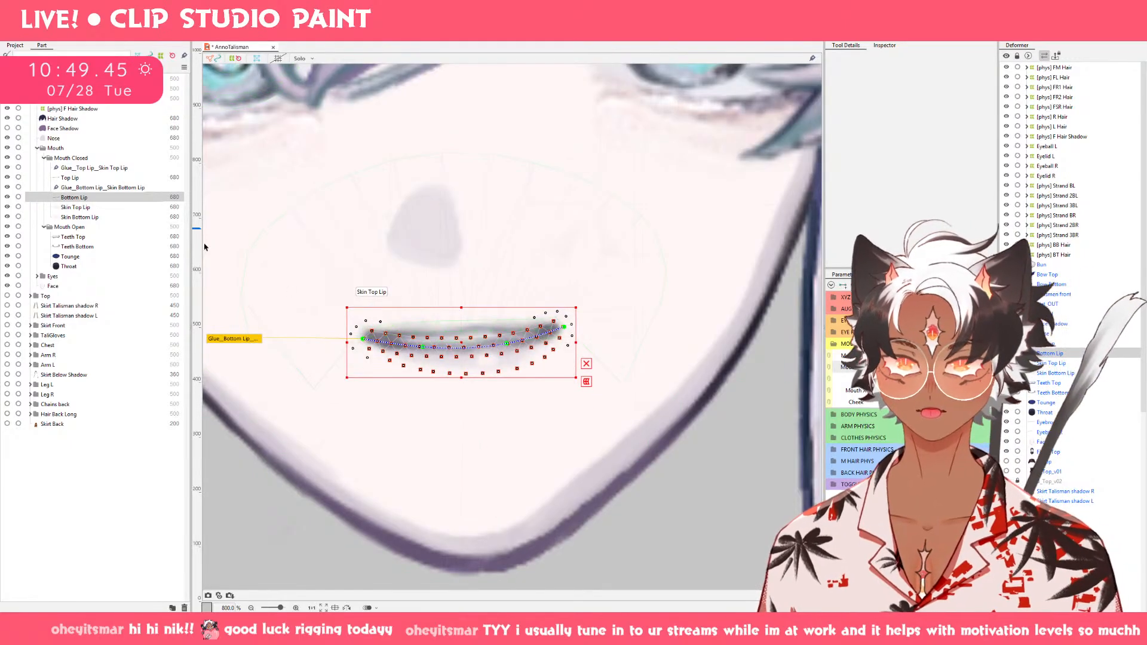
Pull both mouth corners of Top Lip and Bottom Lip inward on the slightly open mouth using an enlarged deform brush.
{"action": "left_click", "coordinate": [107, 178]}
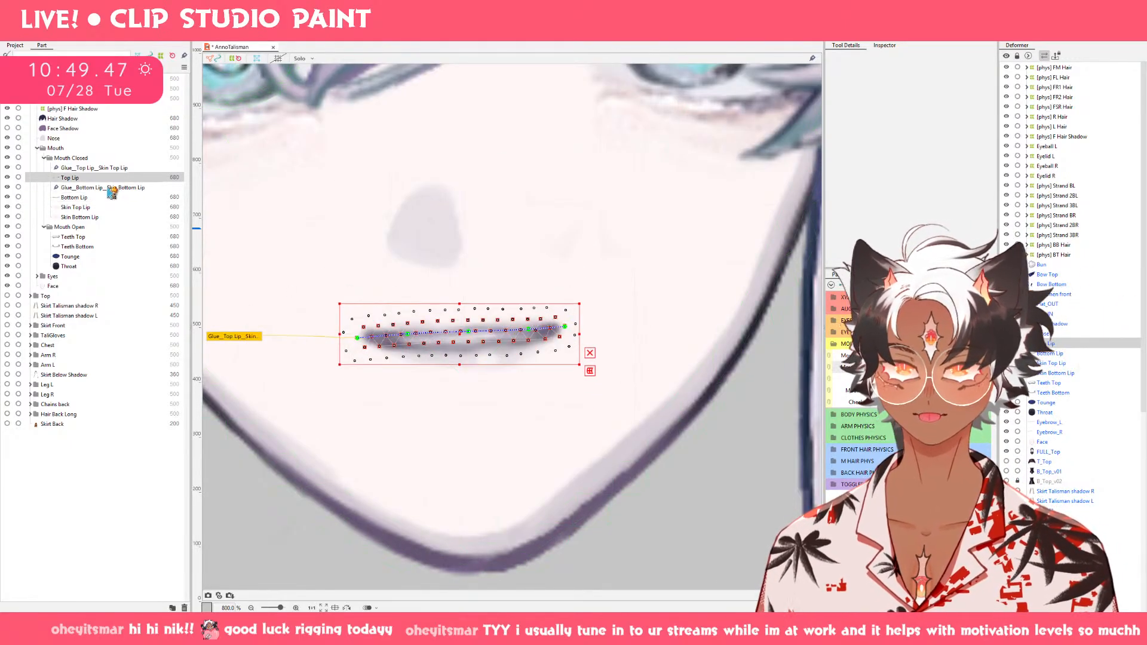
{"action": "left_click", "coordinate": [110, 198], "text": "ctrl"}
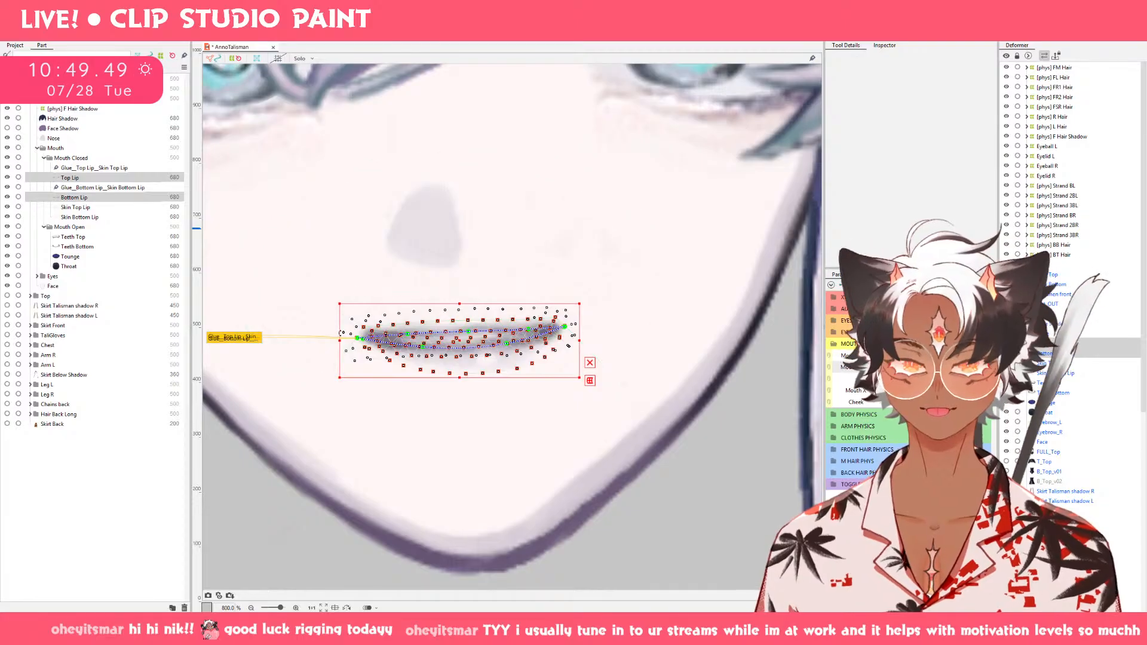
{"action": "left_click", "coordinate": [780, 32]}
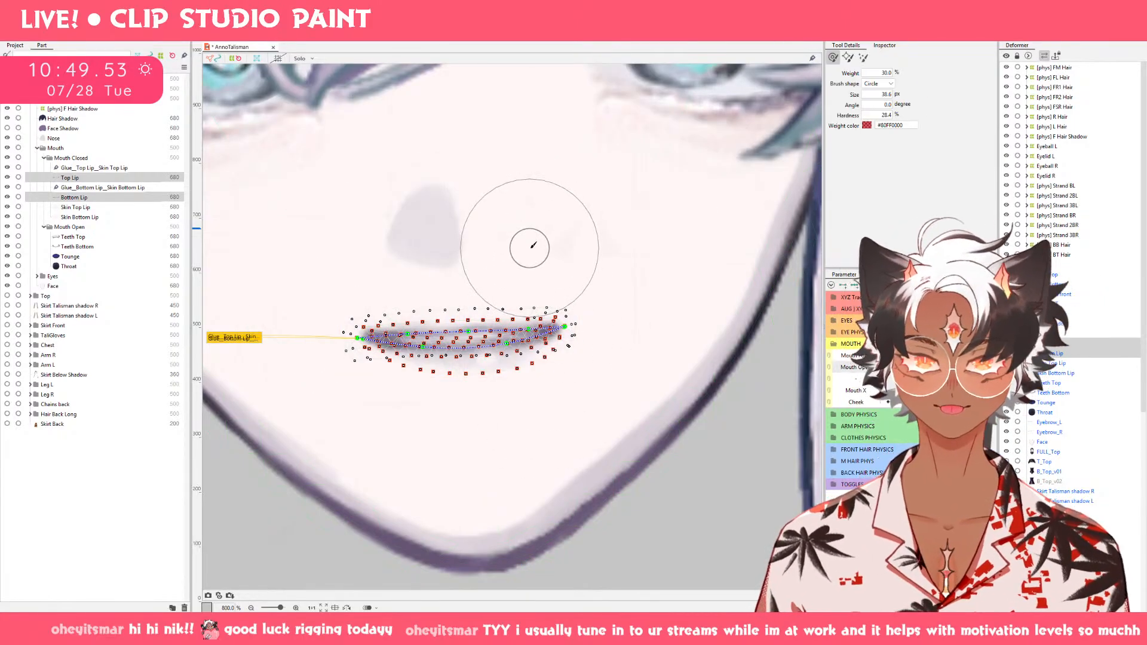
{"action": "mouse_move", "coordinate": [531, 249]}
{"action": "left_mouse_down"}
{"action": "mouse_move", "coordinate": [610, 303]}
{"action": "mouse_move", "coordinate": [602, 334]}
{"action": "mouse_move", "coordinate": [544, 350]}
{"action": "left_mouse_up"}
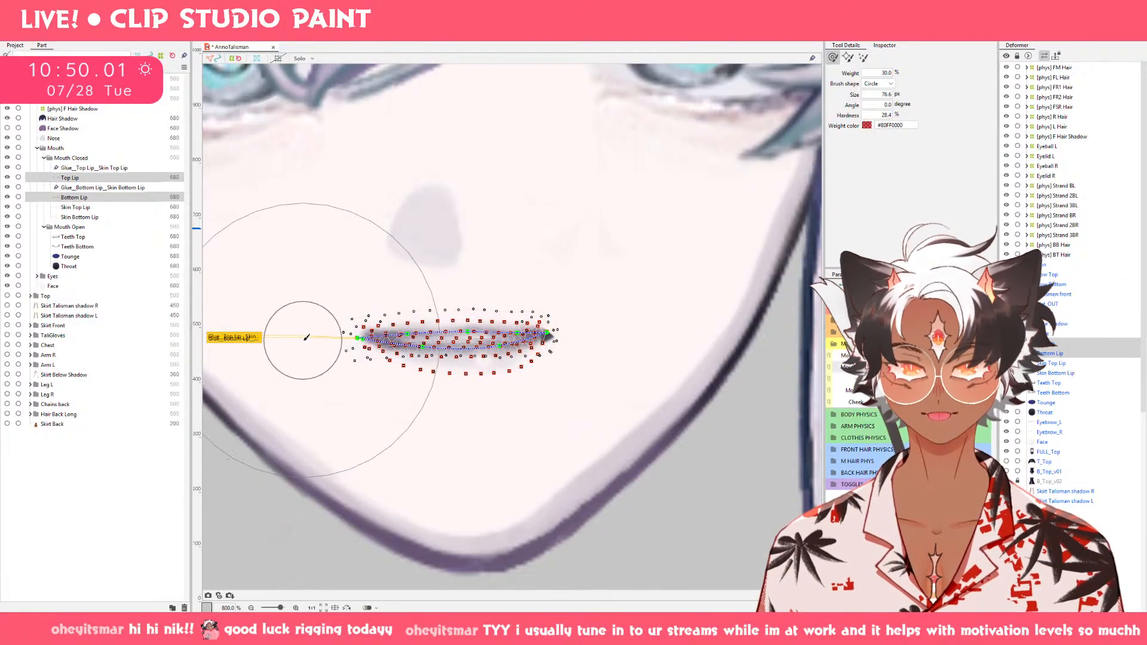
{"action": "mouse_move", "coordinate": [322, 335]}
{"action": "left_mouse_down"}
{"action": "mouse_move", "coordinate": [412, 347]}
{"action": "mouse_move", "coordinate": [401, 345]}
{"action": "left_mouse_up"}
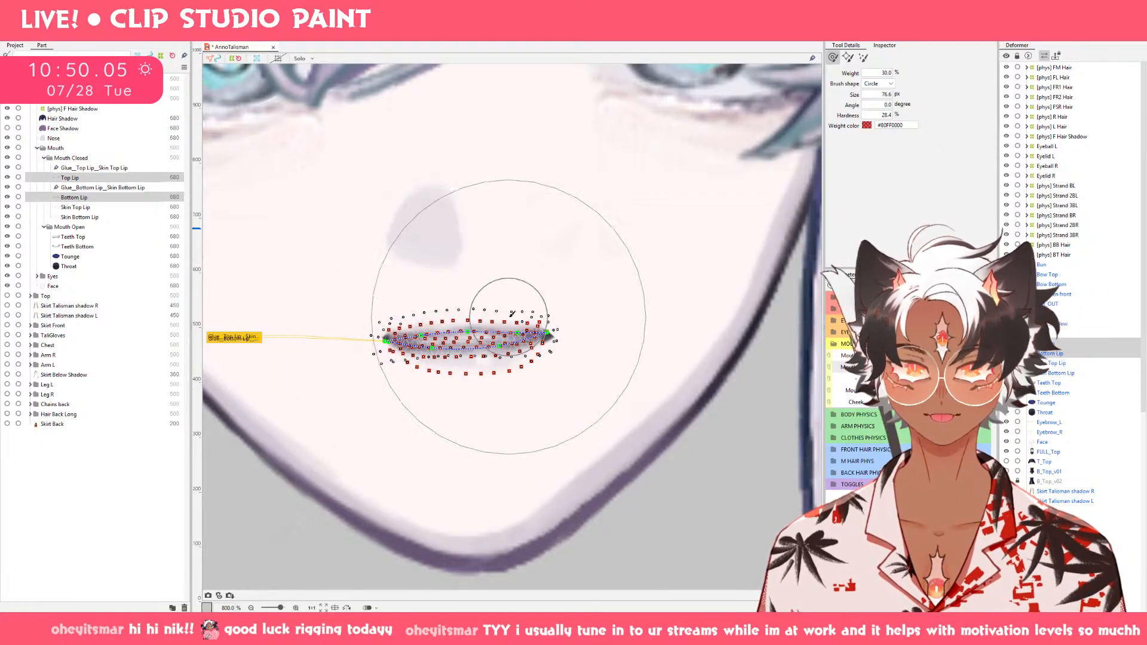
Narrow Throat symmetrically on the slightly open mouth to match the width between the lip corners.
{"action": "left_click", "coordinate": [102, 268]}
{"action": "key", "text": "v"}
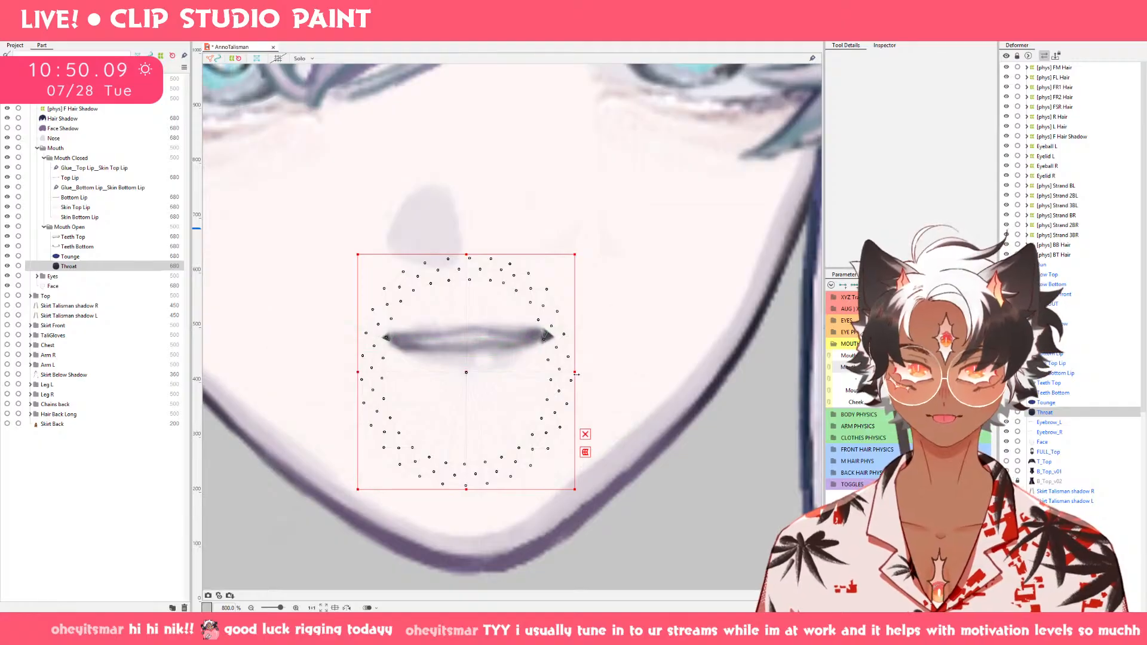
{"action": "left_click_drag", "start_coordinate": [577, 374], "coordinate": [552, 374]}
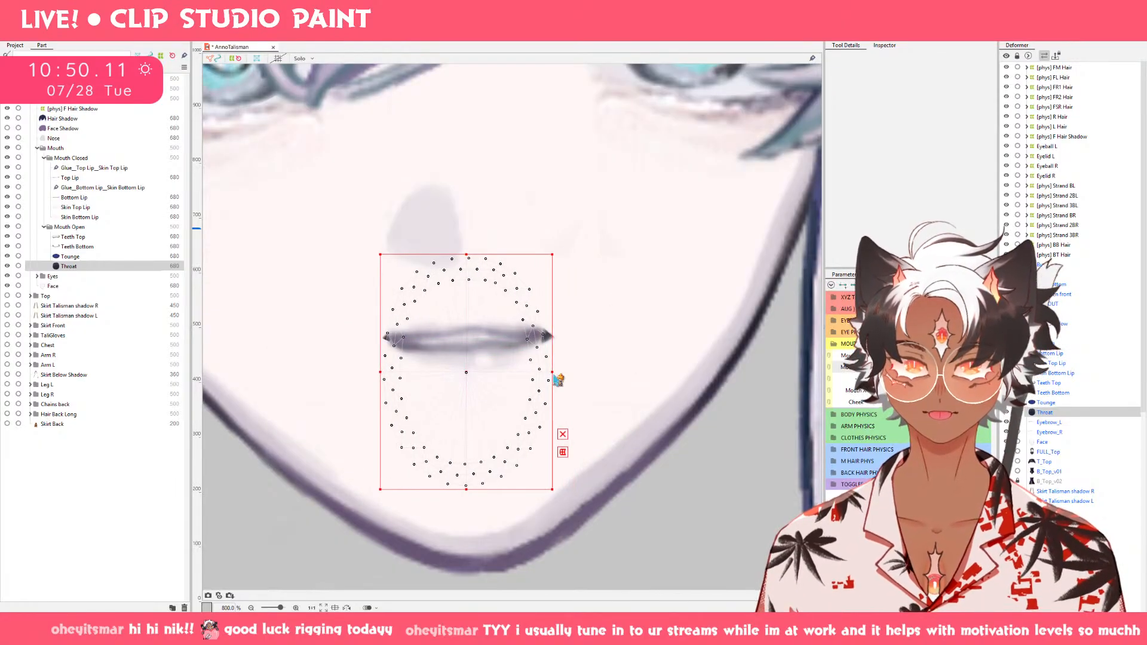
{"action": "key", "text": "ctrl+z"}
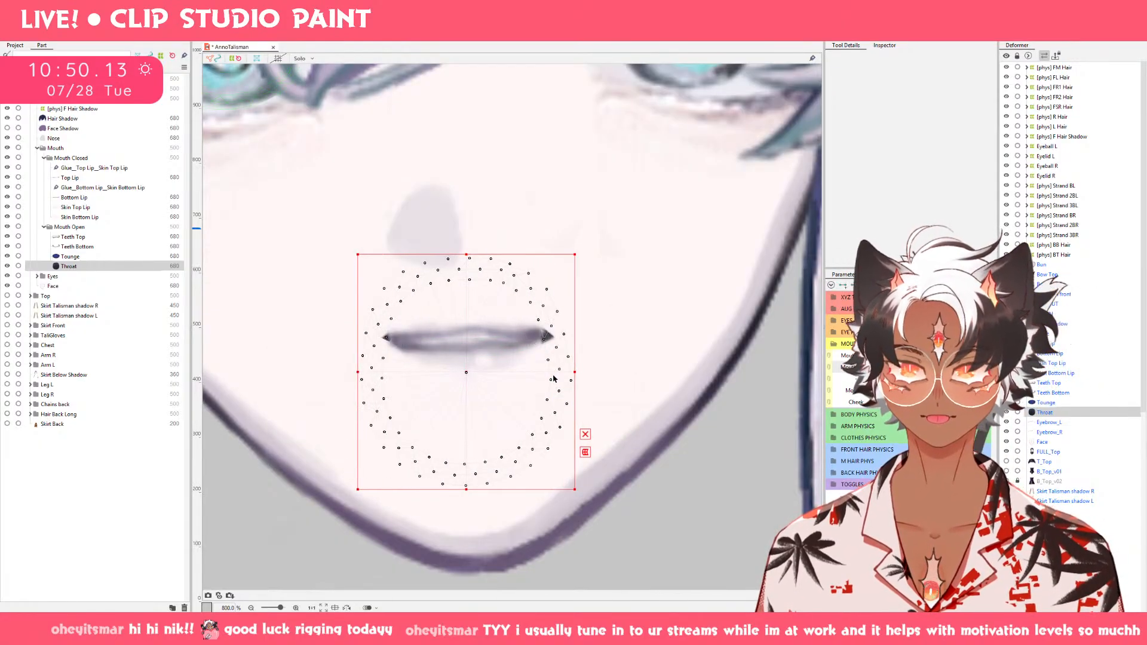
{"action": "key", "text": "ctrl+y"}
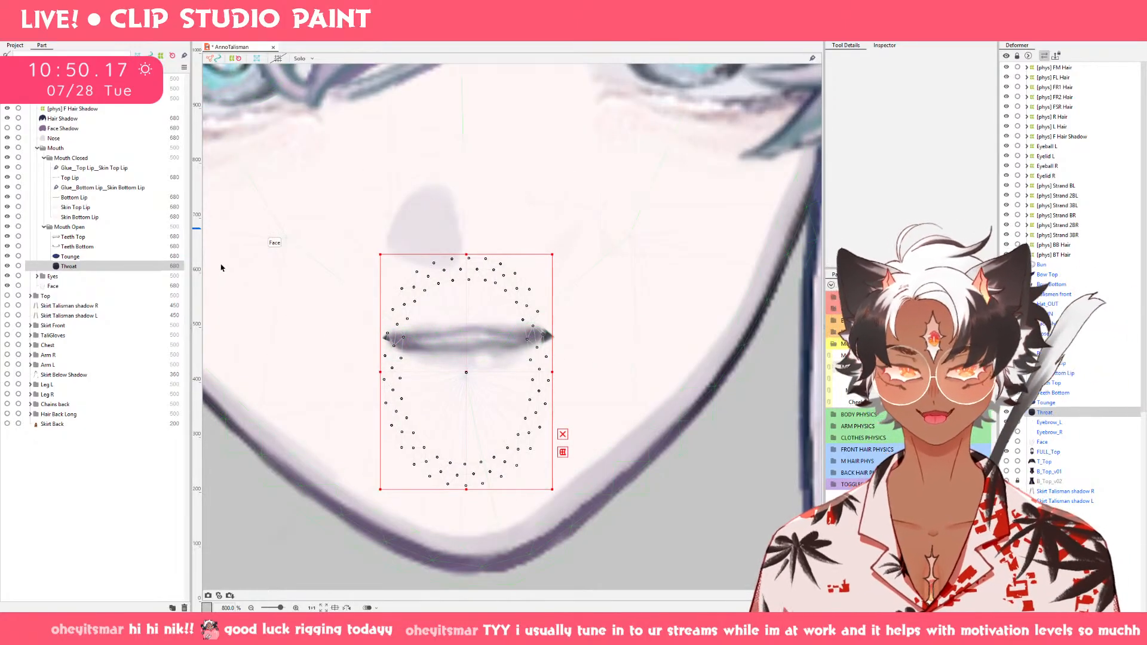
Try to move the upper-left outer point of Skin Bottom Lip inward and up toward the nose.
{"action": "left_click", "coordinate": [105, 257]}
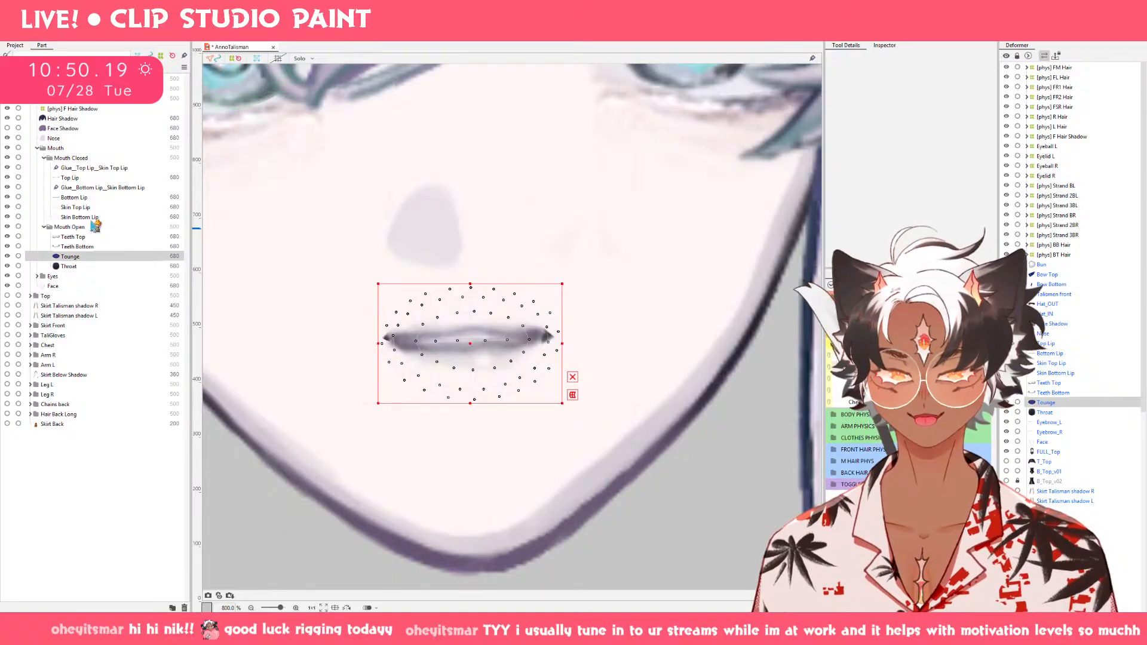
{"action": "left_click", "coordinate": [84, 179]}
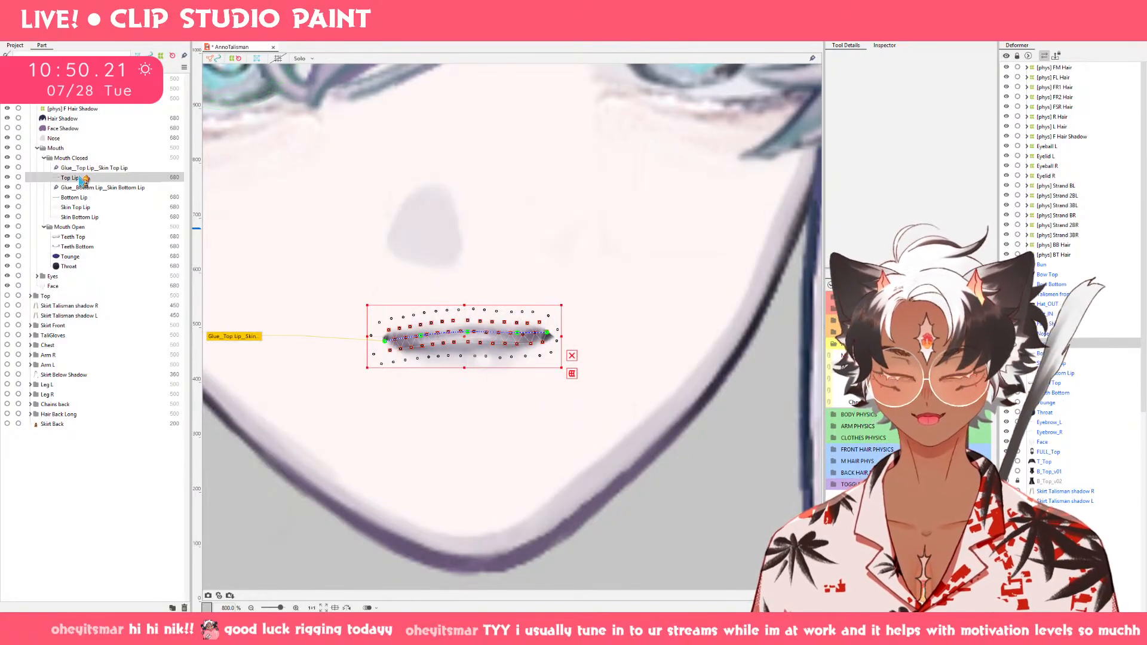
{"action": "left_click", "coordinate": [84, 208]}
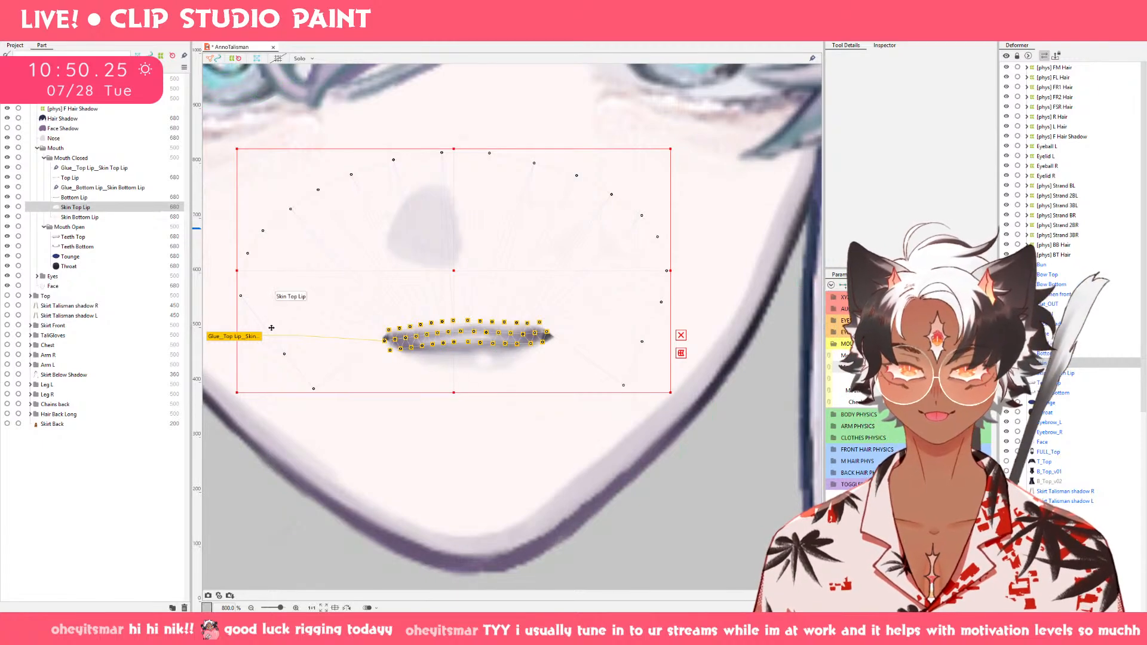
{"action": "left_click", "coordinate": [89, 217]}
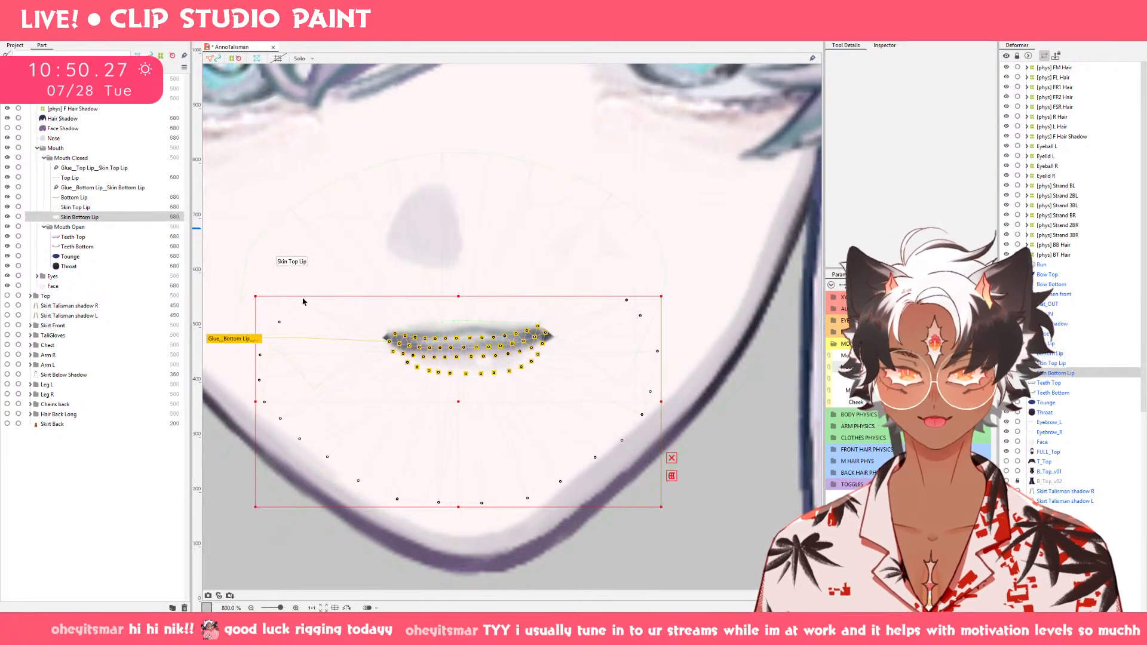
{"action": "left_click", "coordinate": [403, 279]}
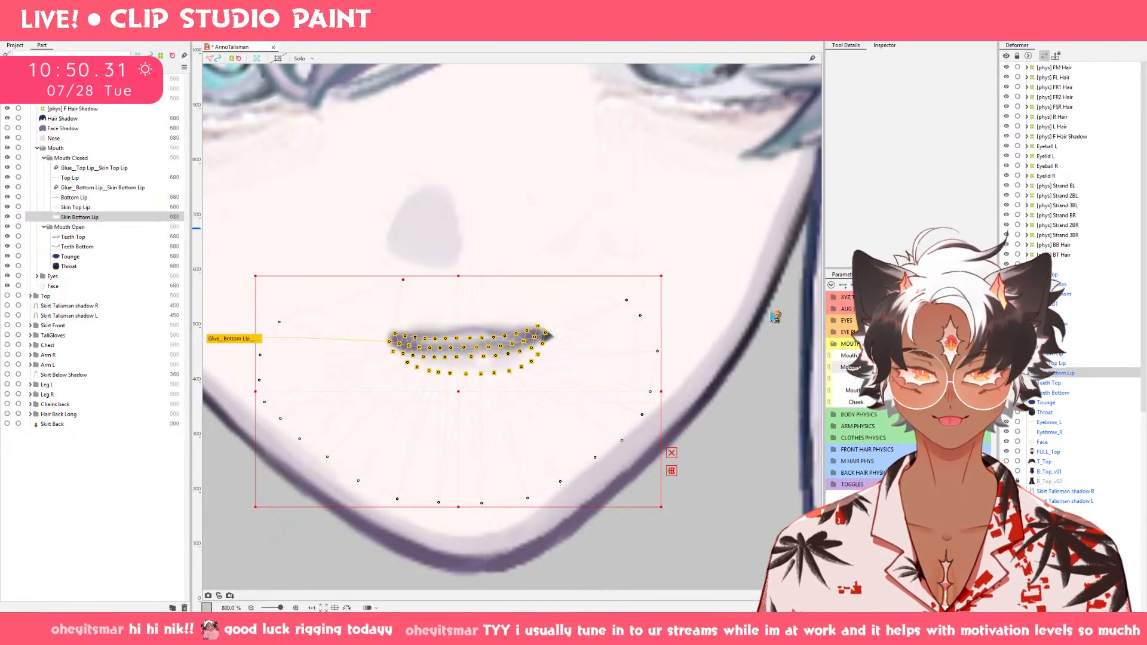
{"action": "key", "text": "ctrl+z"}
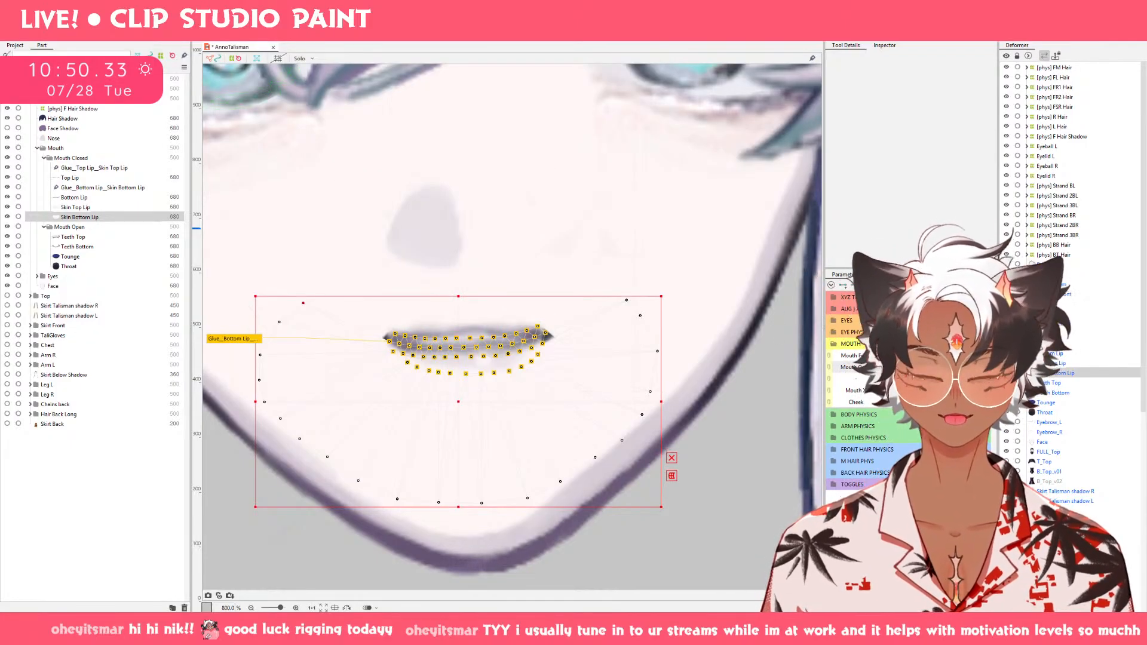
Move the two upper outer points of Skin Bottom Lip inward on the rounded wide open mouth.
{"action": "left_click", "coordinate": [76, 207], "text": "ctrl"}
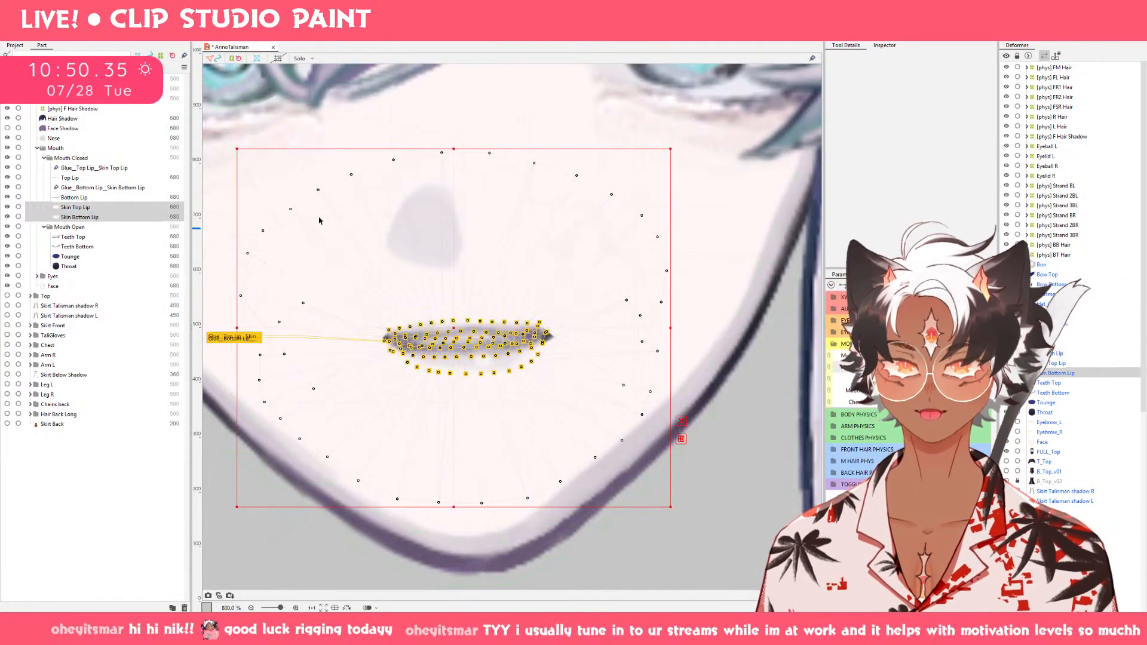
{"action": "left_click", "coordinate": [941, 361]}
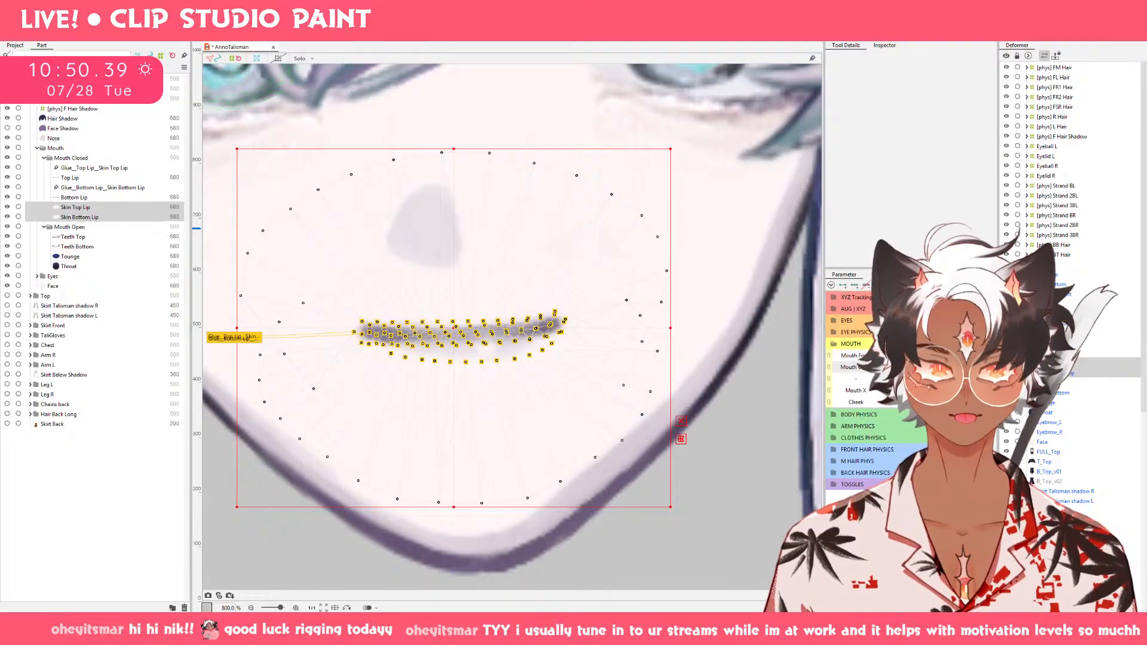
{"action": "left_click", "coordinate": [950, 367]}
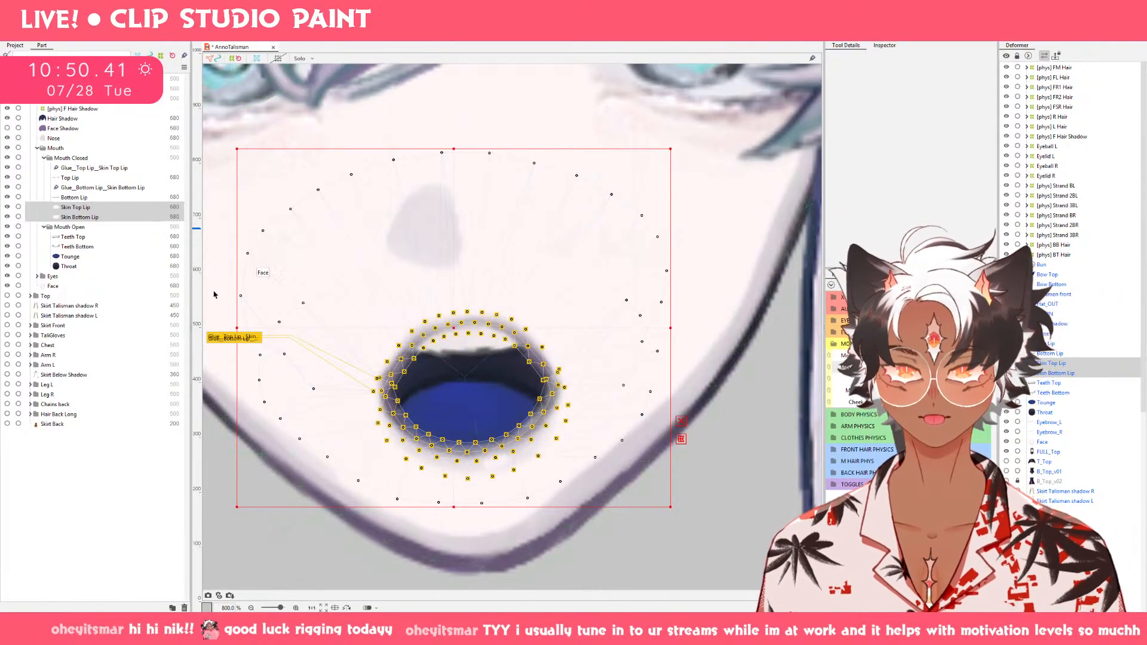
{"action": "left_click", "coordinate": [106, 218]}
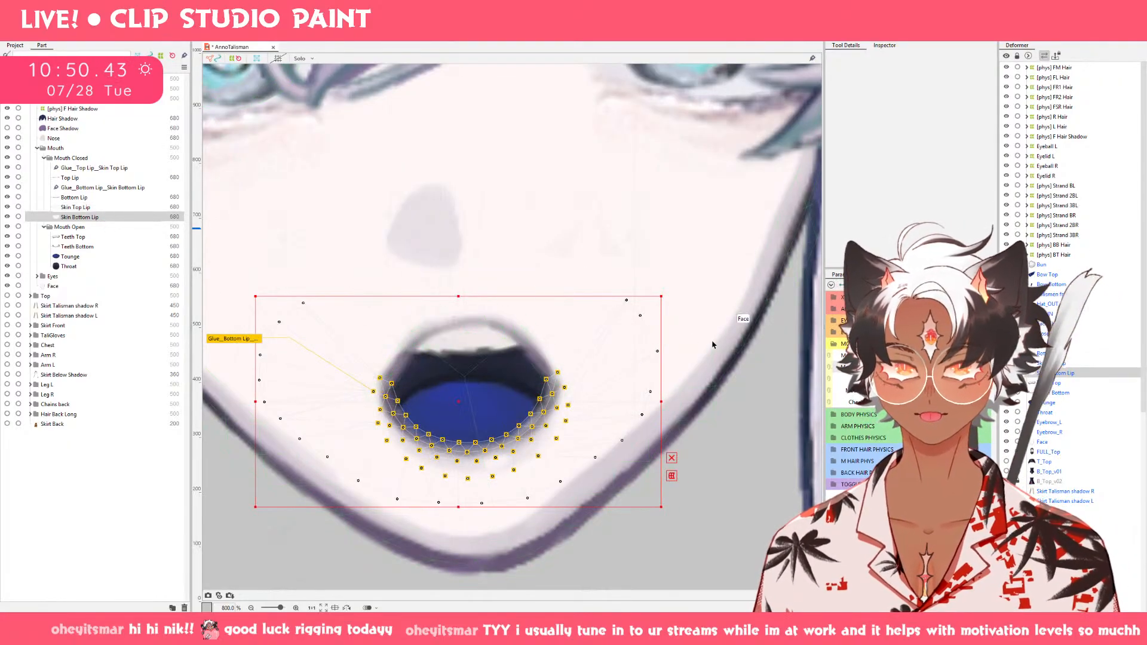
{"action": "left_click_drag", "start_coordinate": [380, 299], "coordinate": [370, 299]}
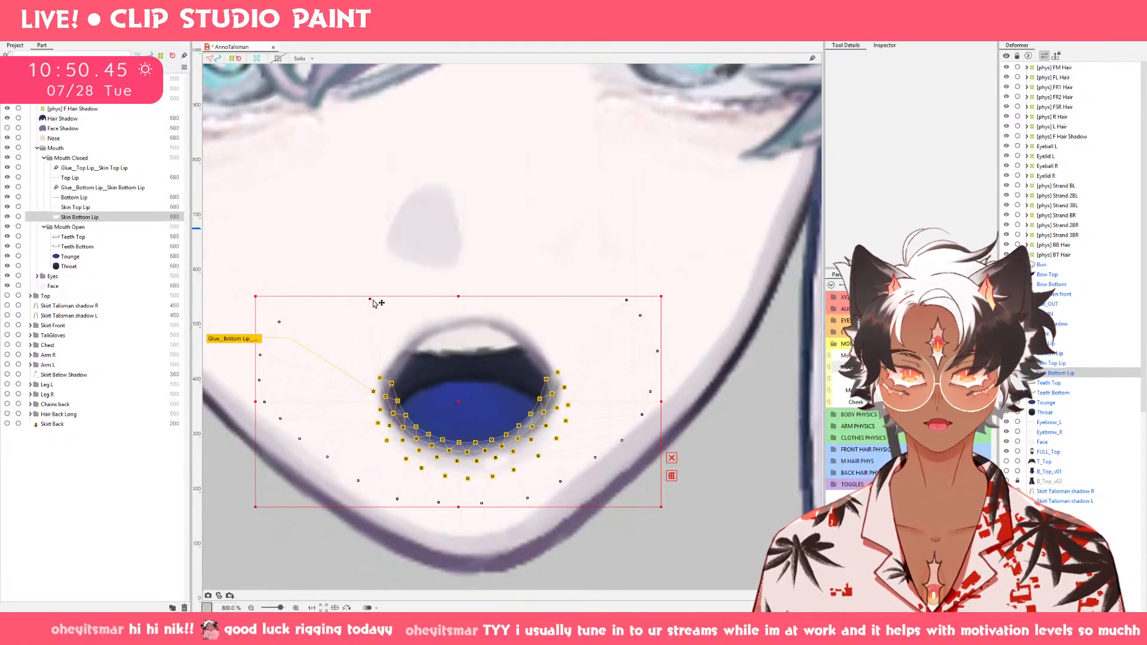
{"action": "left_click_drag", "start_coordinate": [627, 300], "coordinate": [591, 303]}
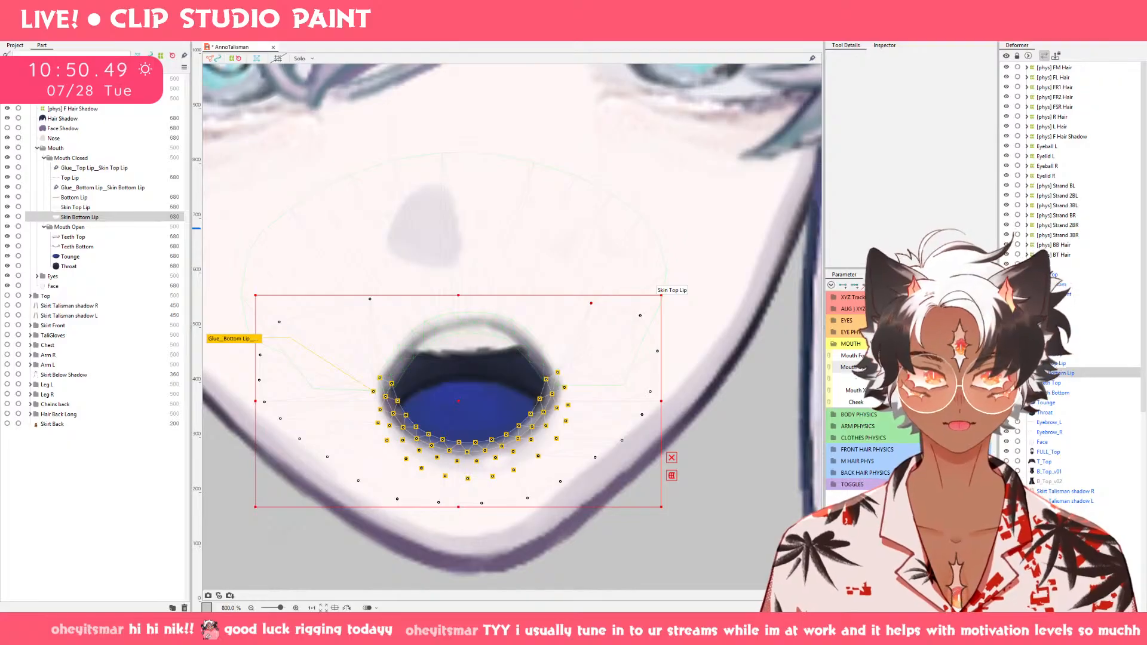
Check the mouth's opening range and move the upper outer points of Skin Bottom Lip inward on the flat-topped, smiling open mouth.
{"action": "left_click", "coordinate": [884, 367]}
{"action": "left_click_drag", "start_coordinate": [885, 367], "coordinate": [980, 367]}
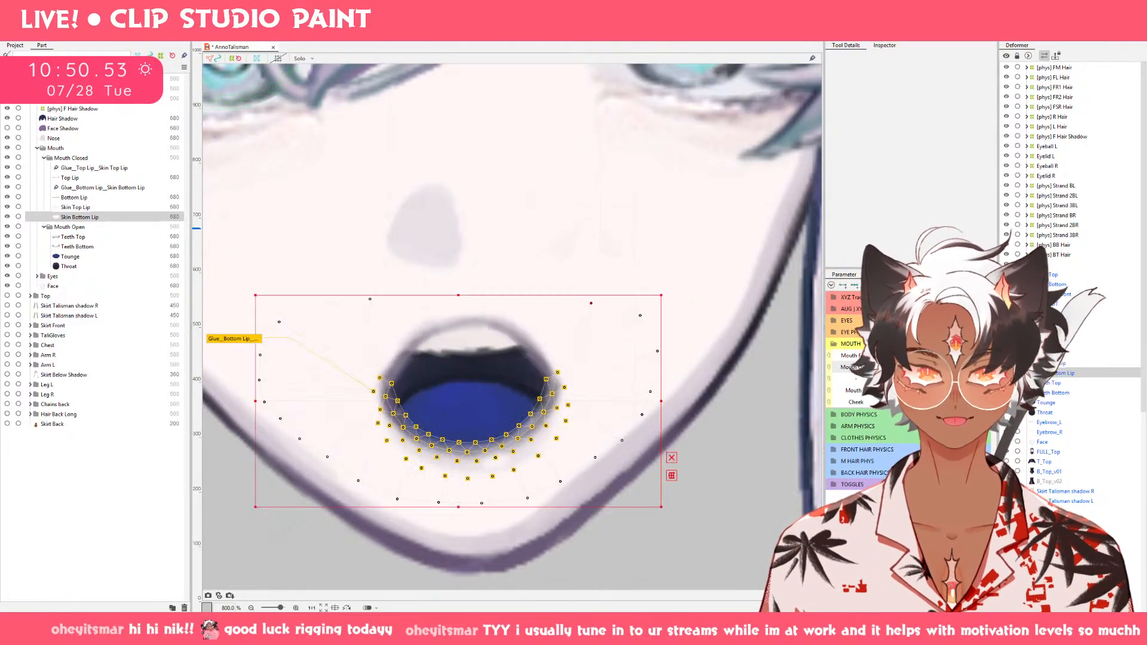
{"action": "left_click", "coordinate": [885, 367]}
{"action": "left_click_drag", "start_coordinate": [885, 367], "coordinate": [980, 367]}
{"action": "left_click", "coordinate": [980, 356]}
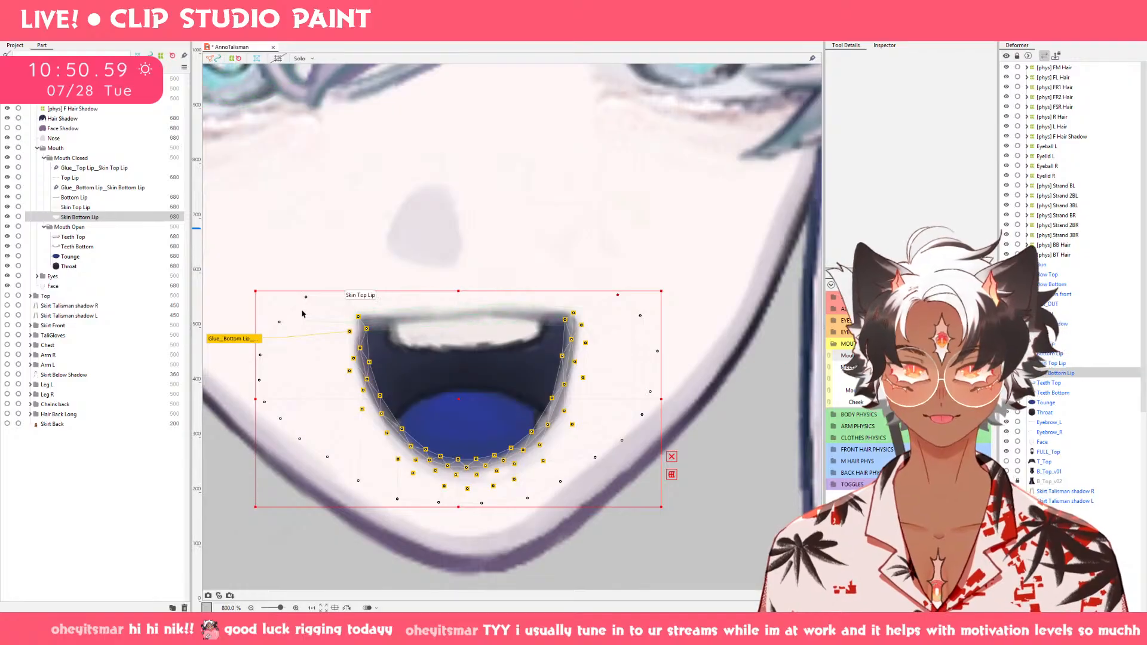
{"action": "left_click", "coordinate": [596, 282]}
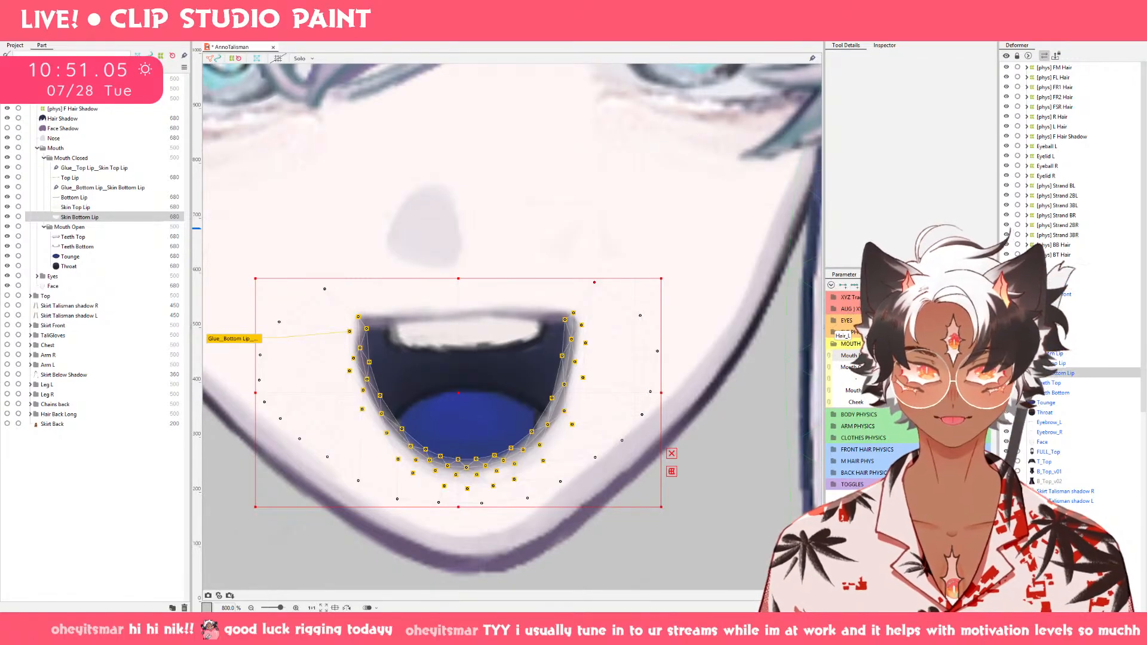
Move the two upper outer points of Skin Bottom Lip inward and up on the narrow oval open mouth.
{"action": "left_click", "coordinate": [907, 356]}
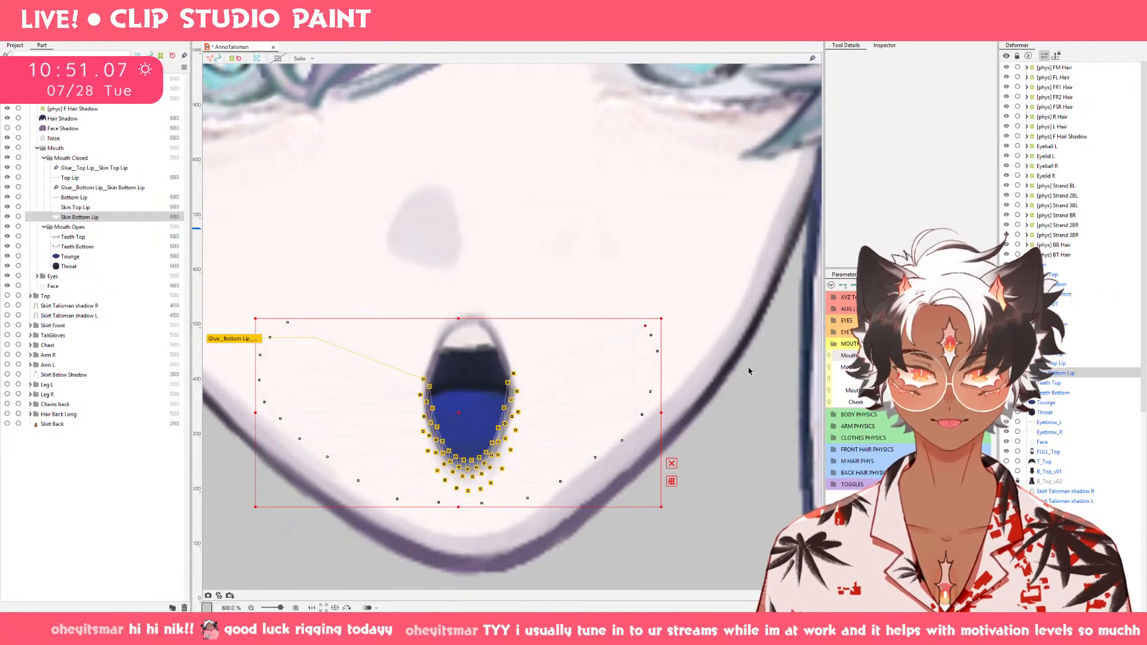
{"action": "left_click_drag", "start_coordinate": [637, 324], "coordinate": [610, 310]}
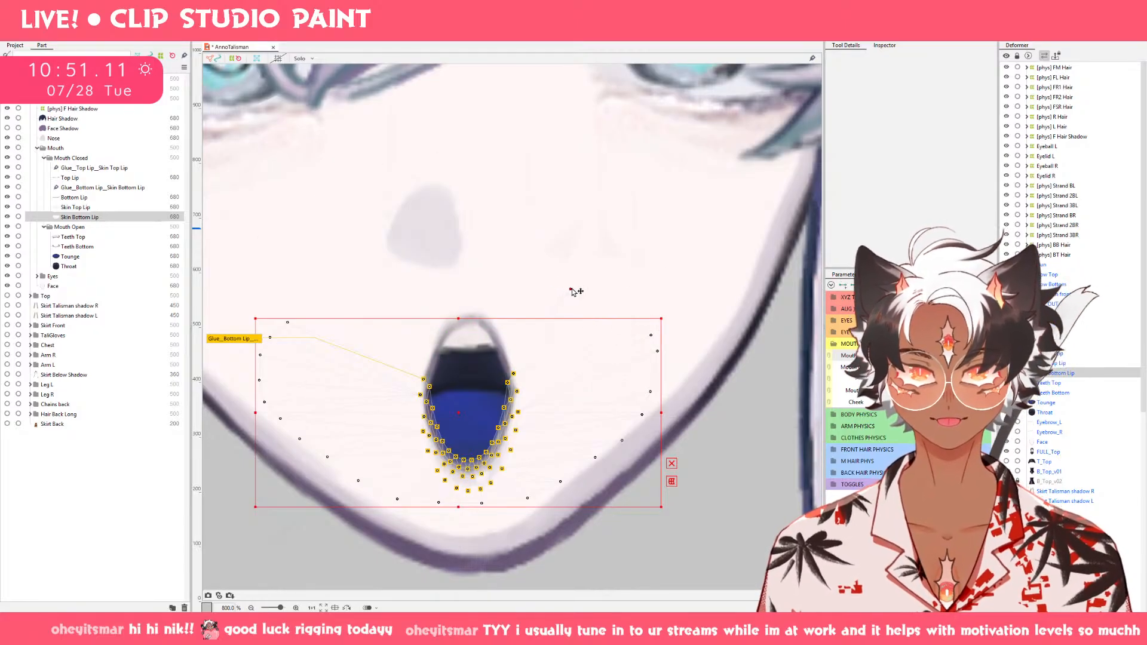
{"action": "left_click", "coordinate": [572, 291]}
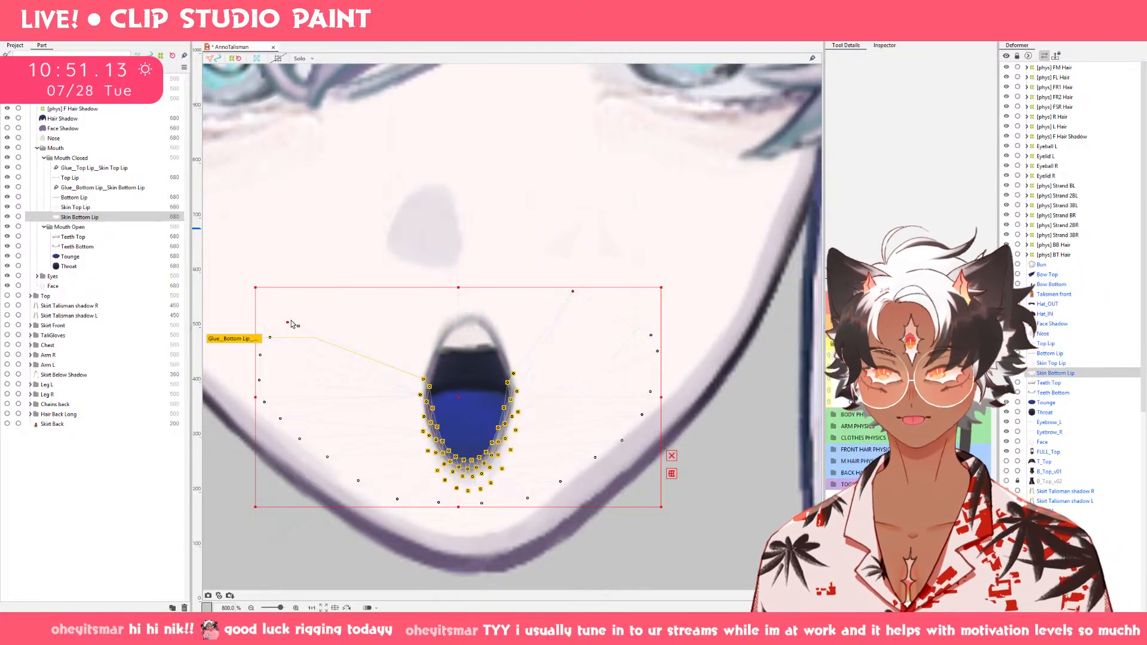
{"action": "left_click_drag", "start_coordinate": [397, 307], "coordinate": [386, 295]}
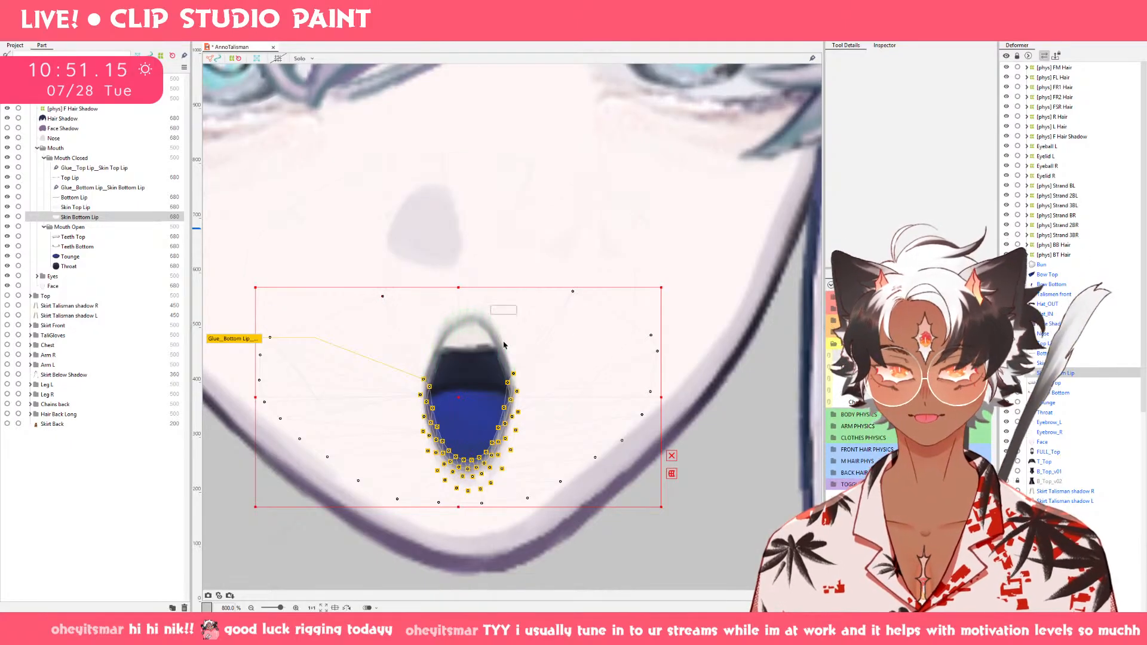
Move the two upper outer points of Skin Bottom Lip inward and up on the wide open mouth with the dipped top lip.
{"action": "left_click", "coordinate": [936, 357]}
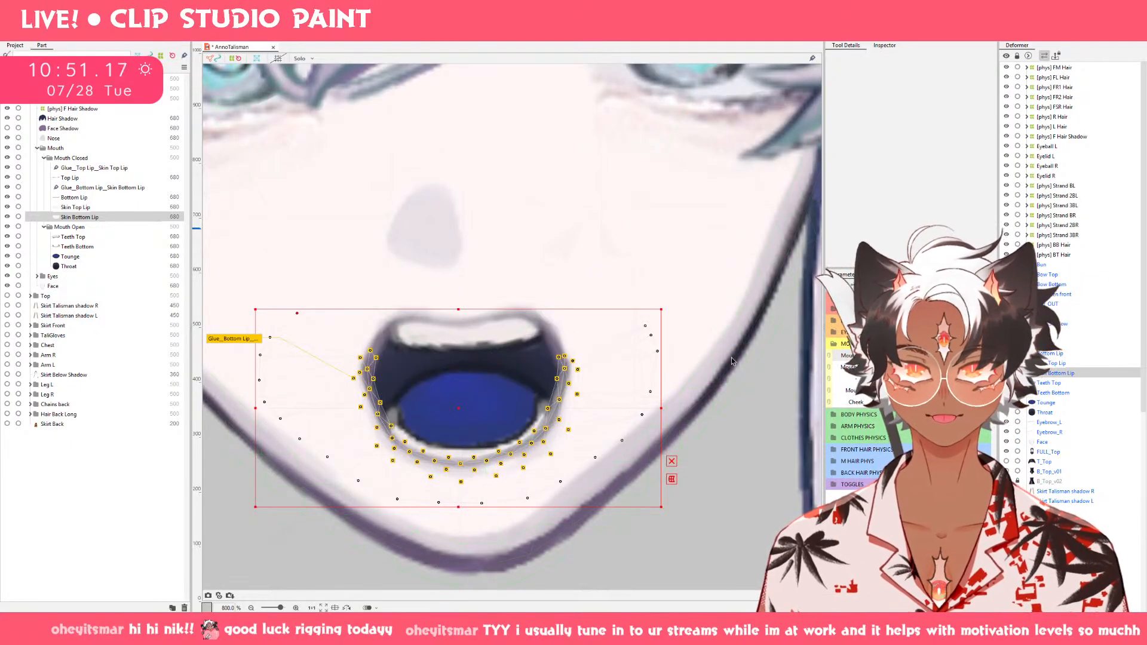
{"action": "left_click_drag", "start_coordinate": [349, 307], "coordinate": [358, 307]}
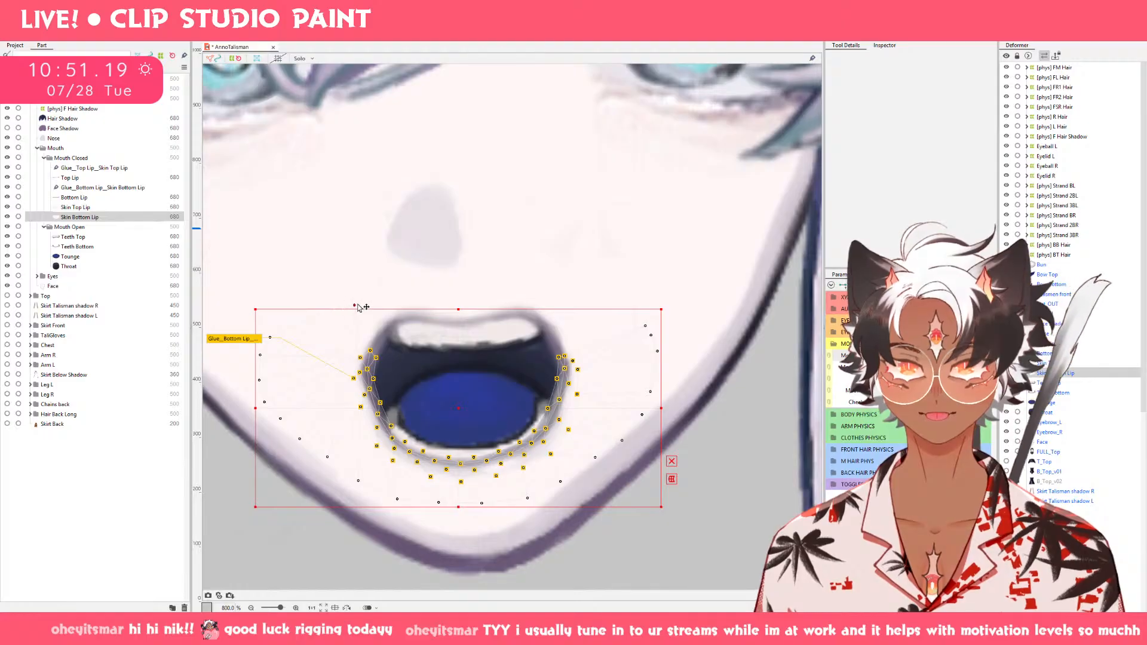
{"action": "left_click_drag", "start_coordinate": [646, 326], "coordinate": [593, 284]}
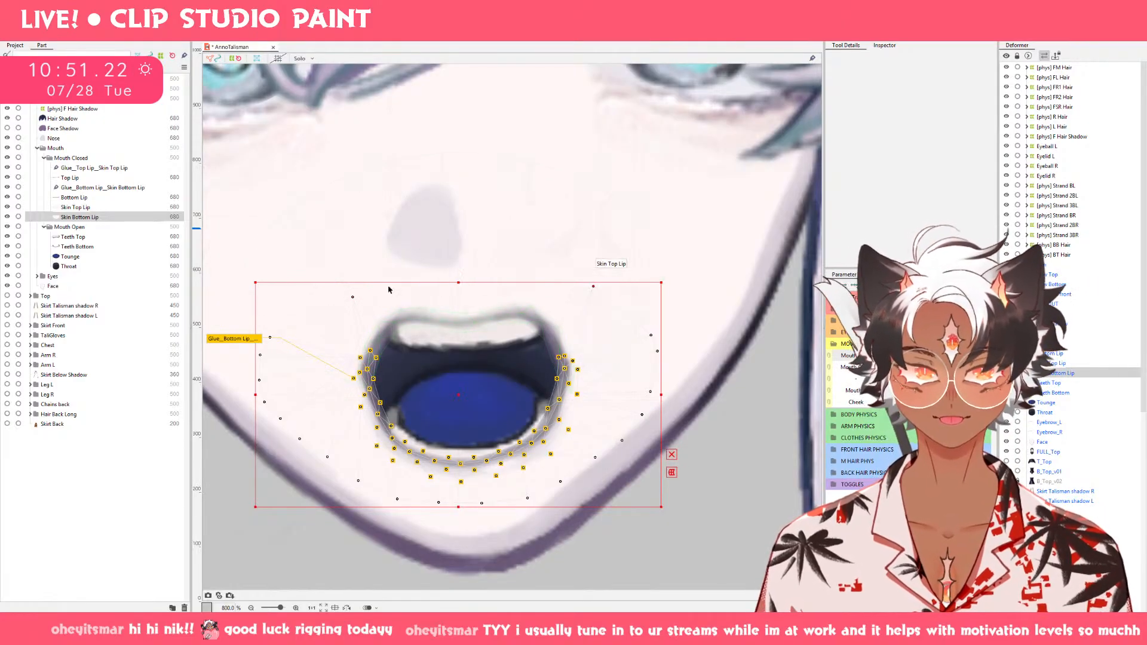
Spread the lower outer points of Skin Top Lip outward and down on the dipped-lip open mouth.
{"action": "left_click", "coordinate": [110, 208]}
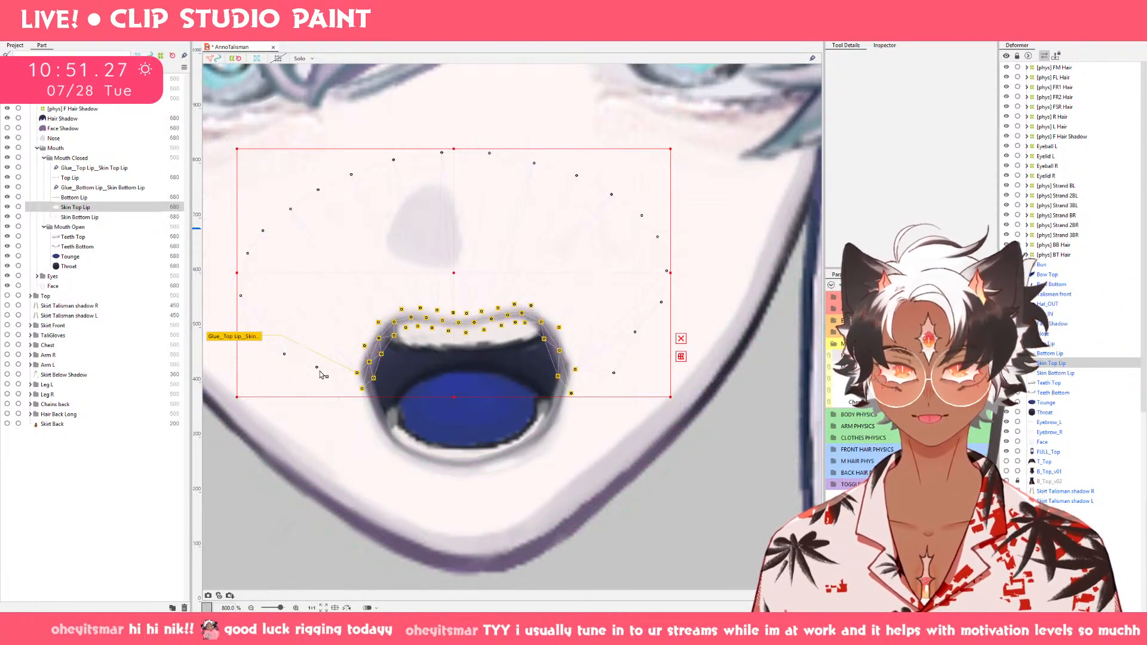
{"action": "left_click_drag", "start_coordinate": [317, 368], "coordinate": [275, 387]}
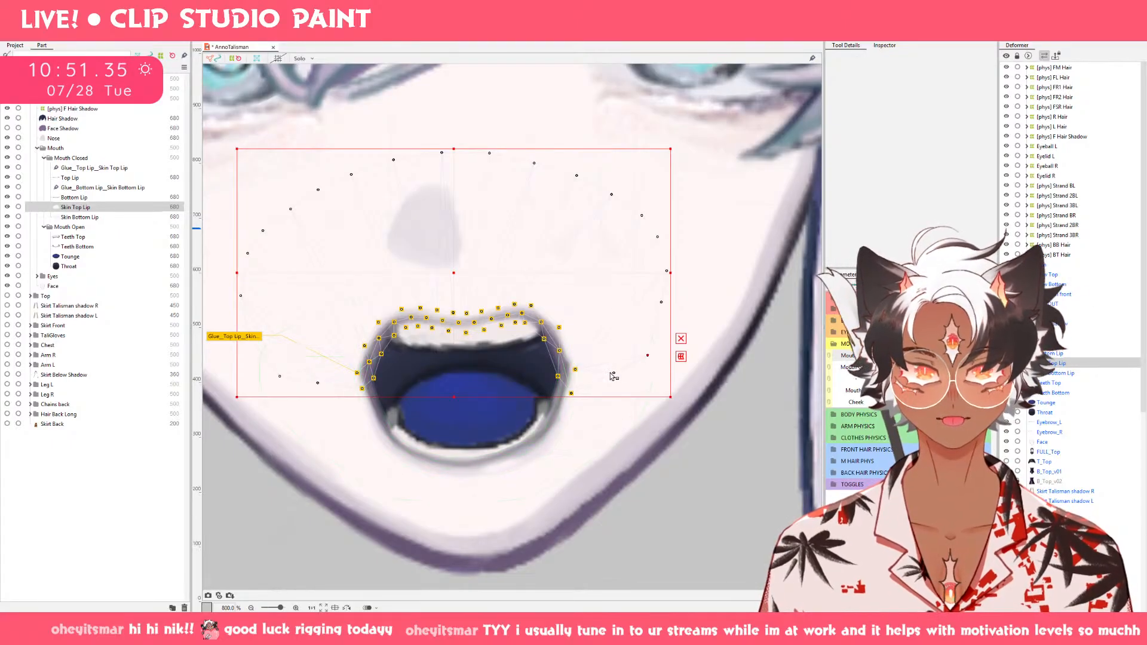
{"action": "left_click_drag", "start_coordinate": [613, 386], "coordinate": [614, 388]}
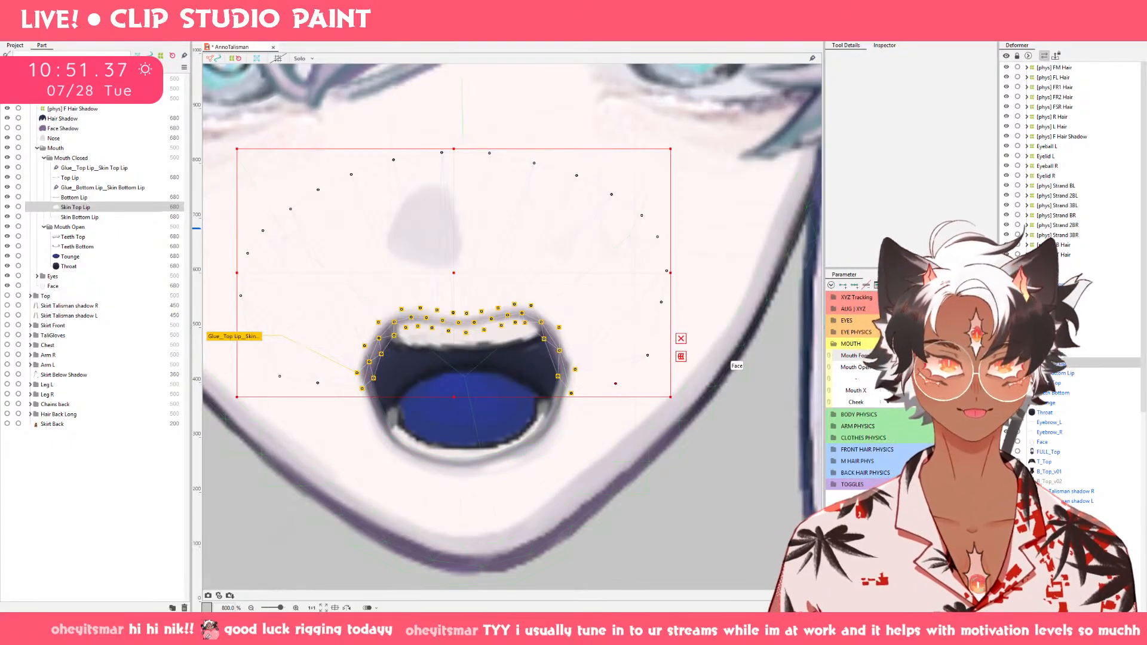
Compare the open mouth shapes and move the lower-left outer point of Skin Top Lip outward and down on the narrow oval mouth.
{"action": "left_click", "coordinate": [880, 370]}
{"action": "mouse_move", "coordinate": [881, 370]}
{"action": "left_mouse_down"}
{"action": "mouse_move", "coordinate": [975, 369]}
{"action": "mouse_move", "coordinate": [878, 364]}
{"action": "left_mouse_up"}
{"action": "left_click", "coordinate": [929, 370]}
{"action": "left_click", "coordinate": [976, 363]}
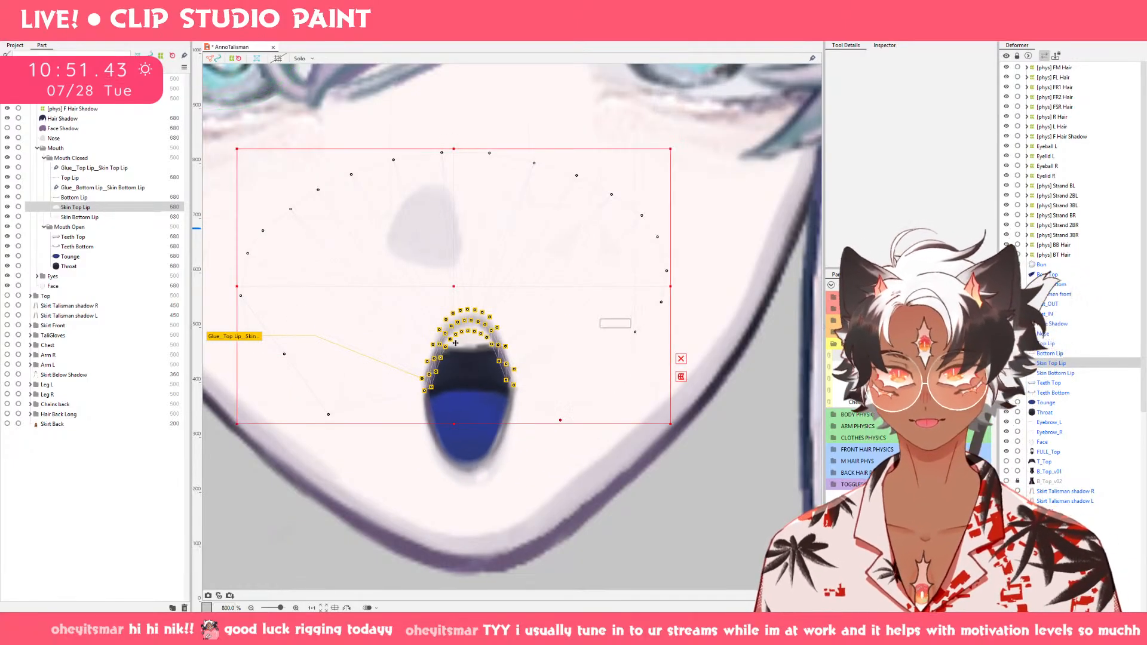
{"action": "left_click_drag", "start_coordinate": [285, 355], "coordinate": [266, 375]}
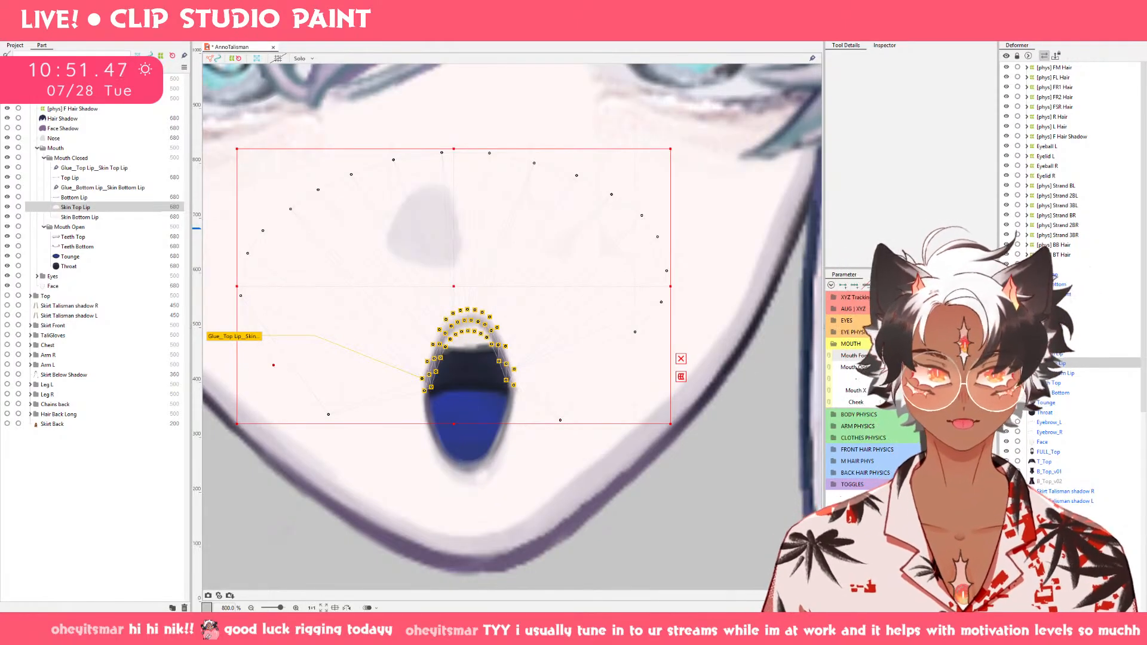
Adjust the lower-left outer points of Skin Top Lip on the rounded and the flat-topped wide open mouths.
{"action": "left_click", "coordinate": [921, 363]}
{"action": "left_click_drag", "start_coordinate": [284, 357], "coordinate": [261, 358]}
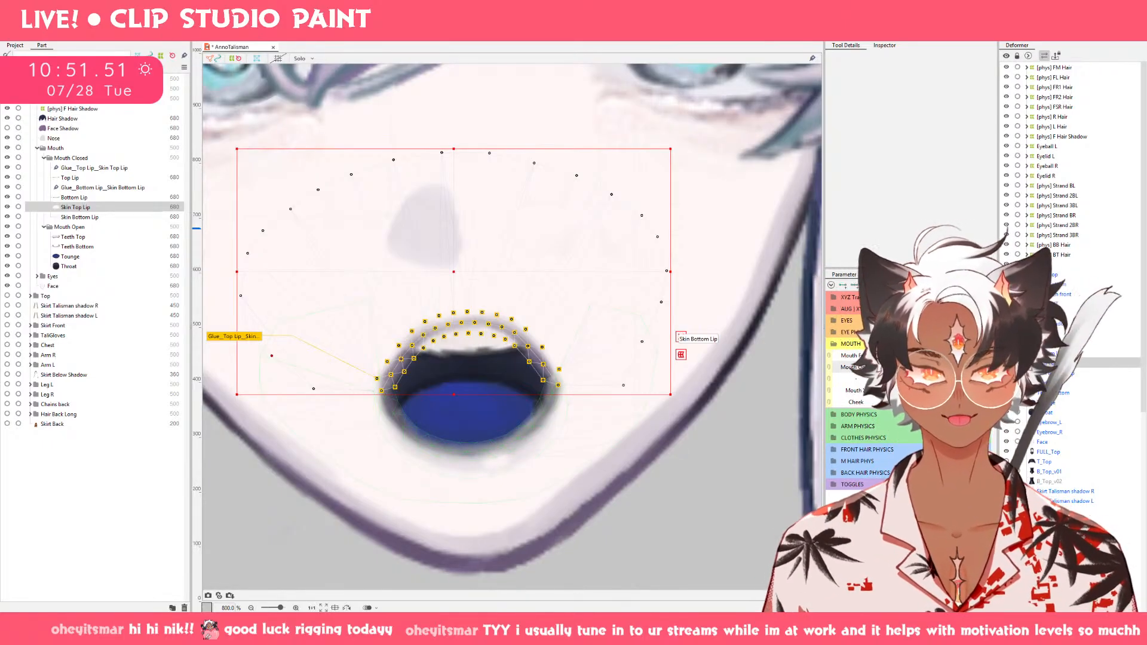
{"action": "left_click", "coordinate": [956, 359]}
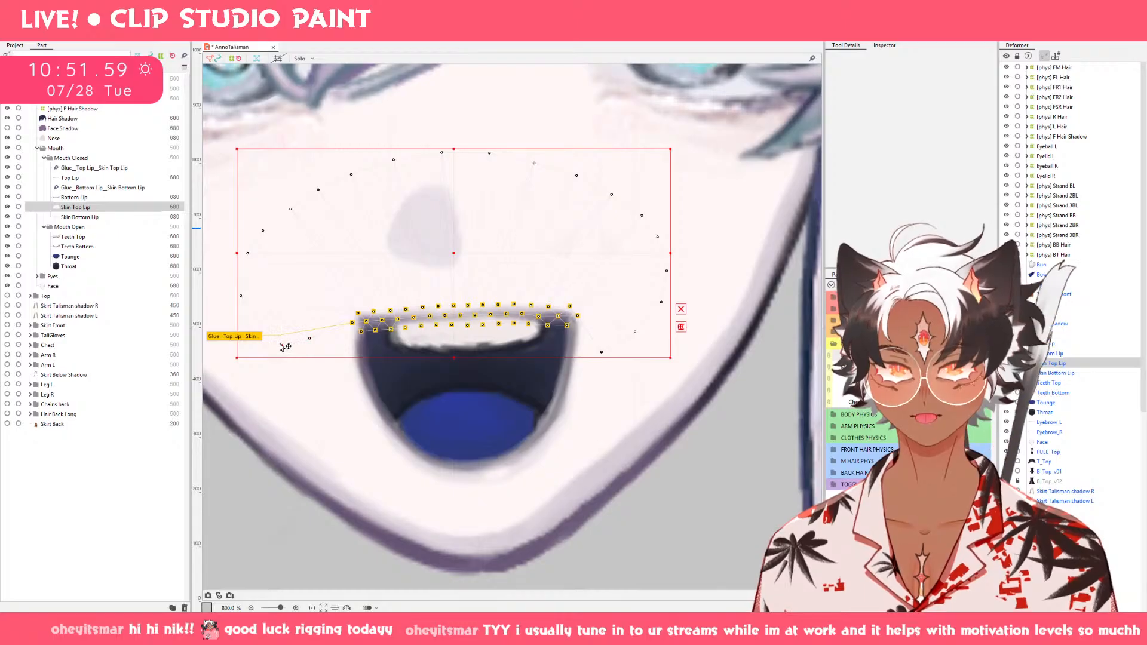
{"action": "left_click_drag", "start_coordinate": [281, 345], "coordinate": [281, 344]}
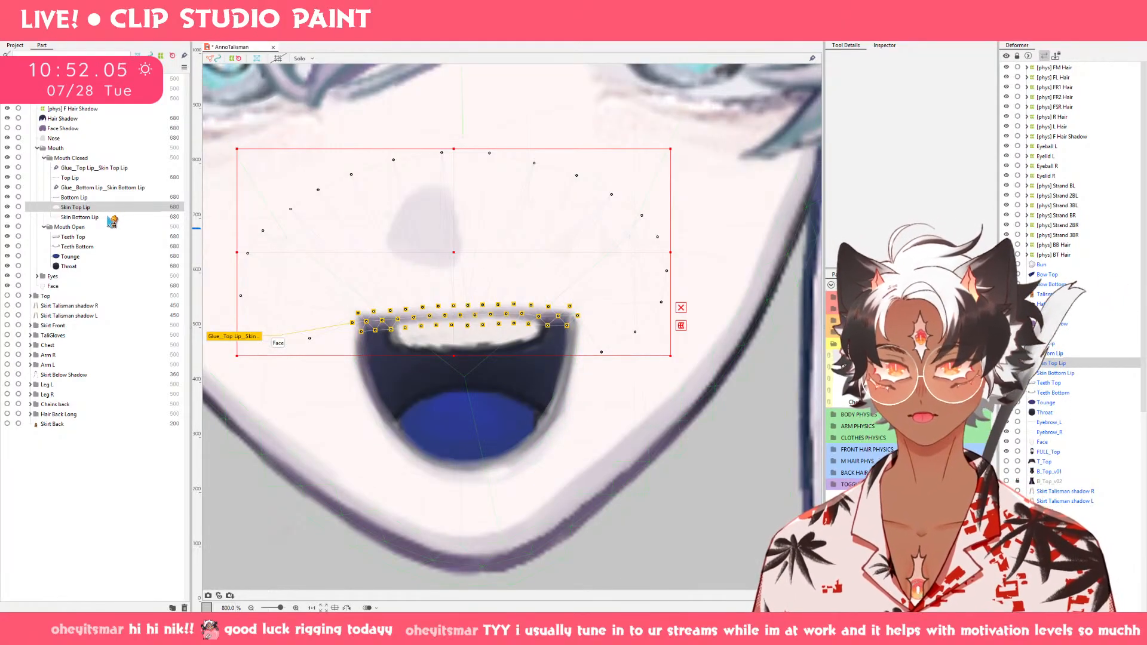
Add Mouth Open keys at 0.1 and 0.3 to Skin Top Lip and Skin Bottom Lip together.
{"action": "left_click", "coordinate": [111, 219]}
{"action": "left_click", "coordinate": [110, 207], "text": "ctrl"}
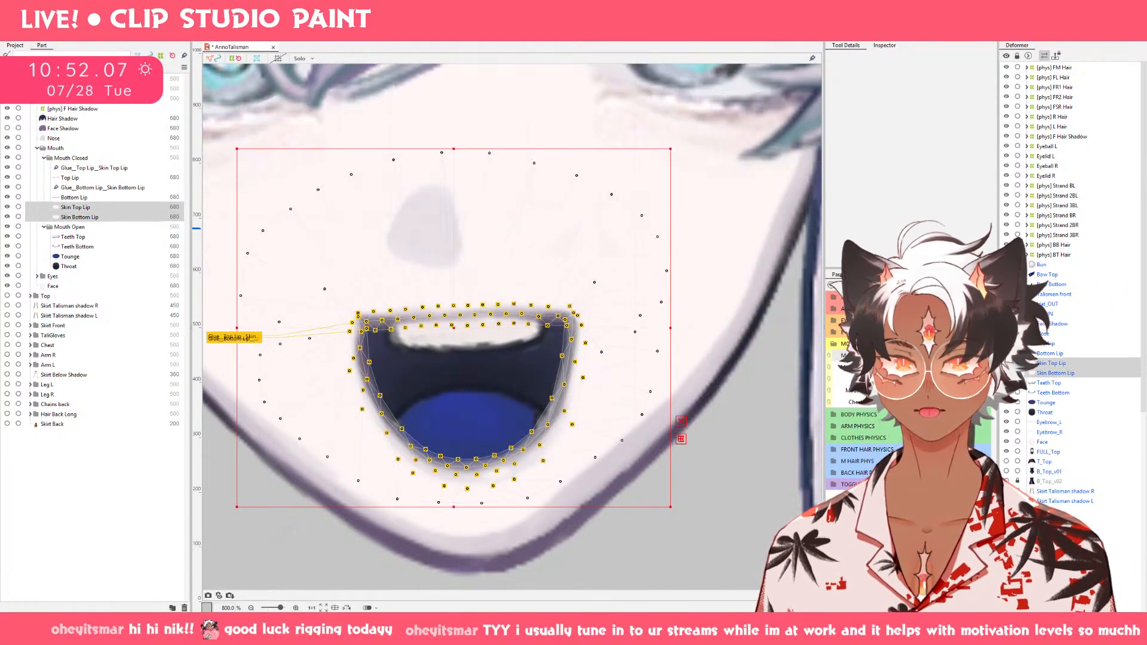
{"action": "left_click", "coordinate": [889, 356]}
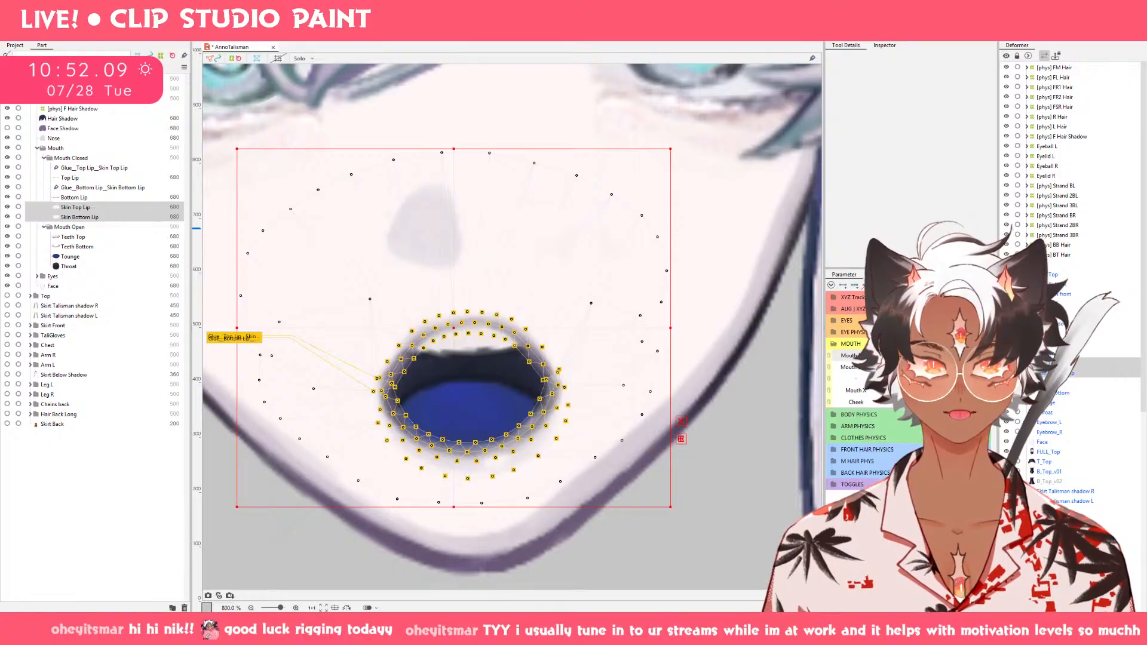
{"action": "double_click", "coordinate": [868, 372]}
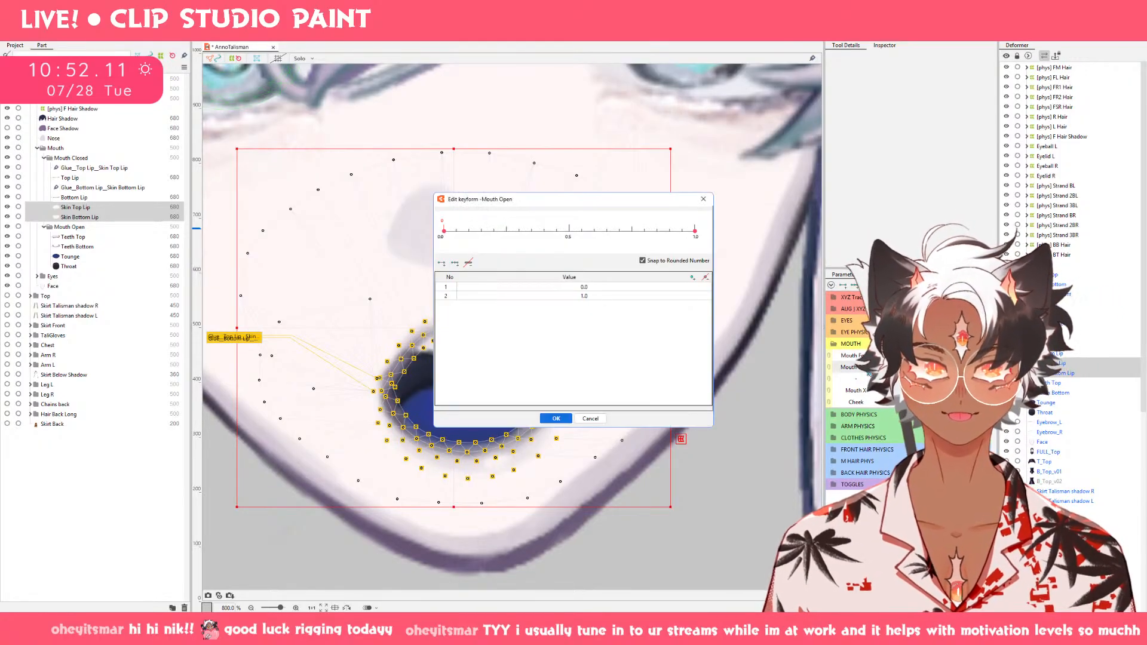
{"action": "left_click", "coordinate": [470, 233]}
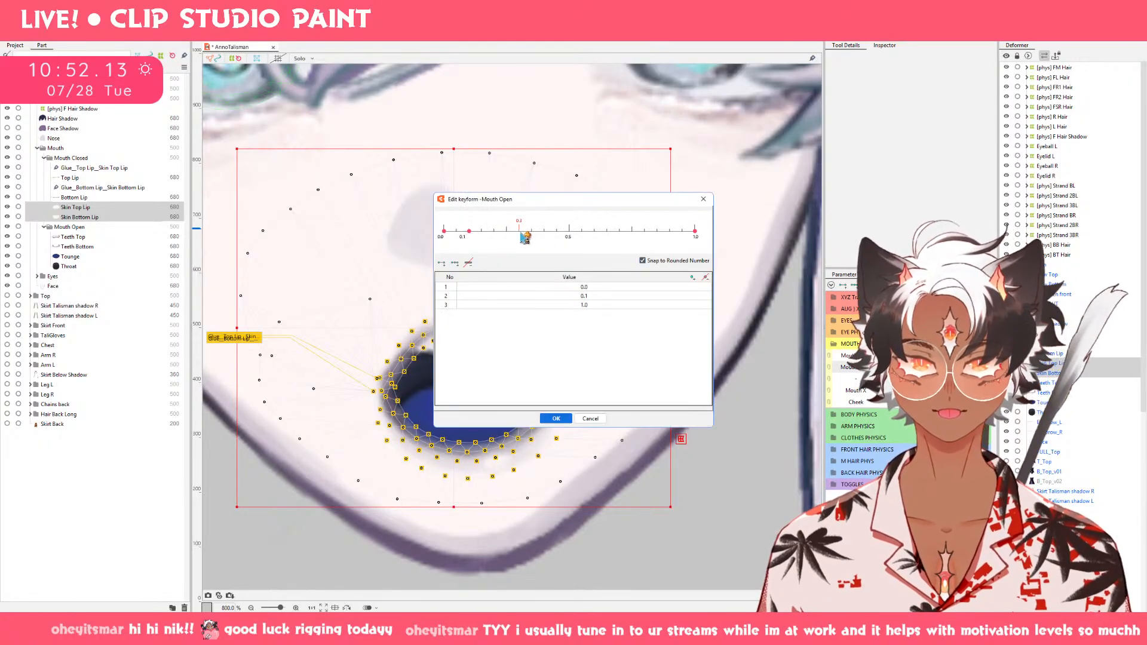
{"action": "left_click", "coordinate": [517, 233]}
{"action": "left_click", "coordinate": [556, 418]}
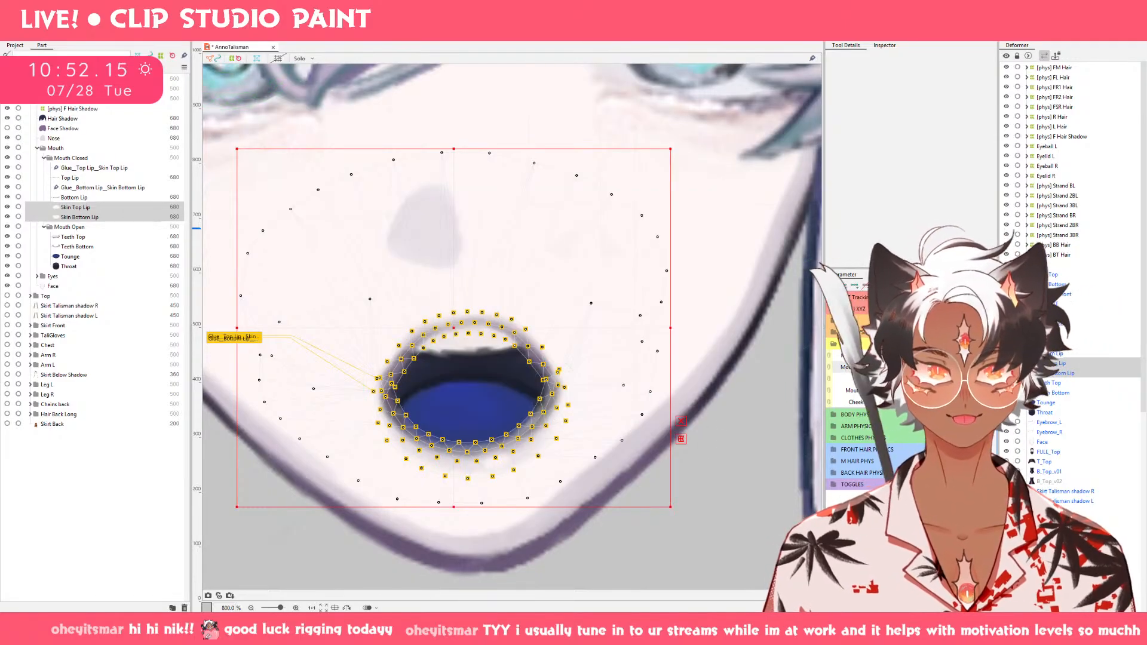
Move the lower outer points of Skin Top Lip inward on the nearly closed mouth and check the opening motion.
{"action": "left_click", "coordinate": [898, 368]}
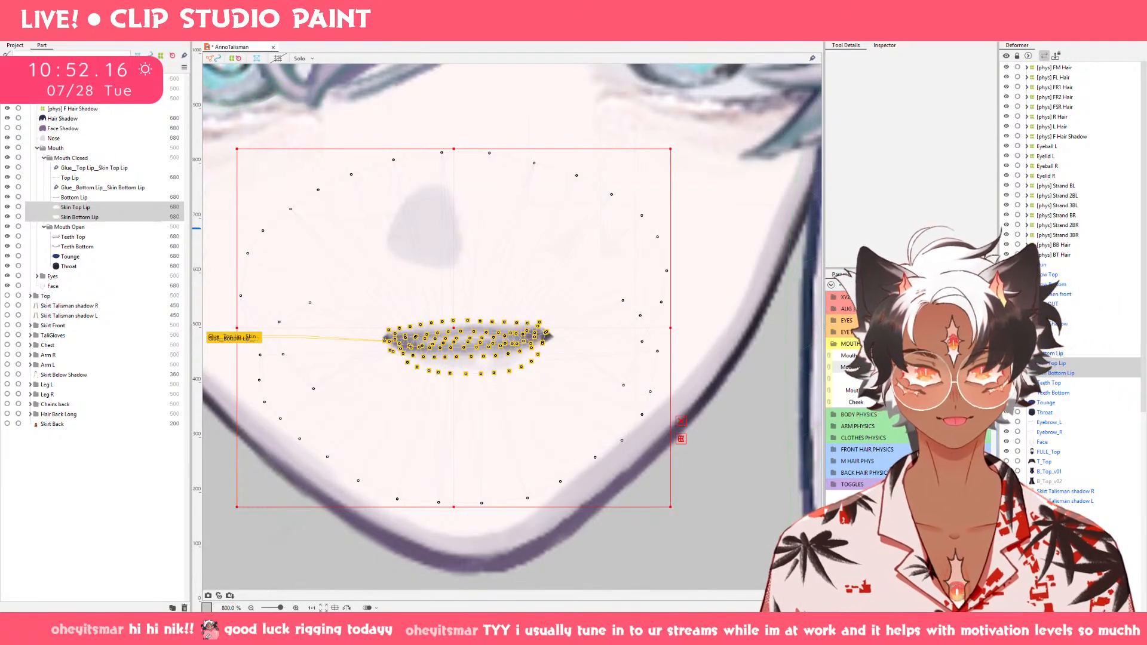
{"action": "left_click", "coordinate": [124, 206]}
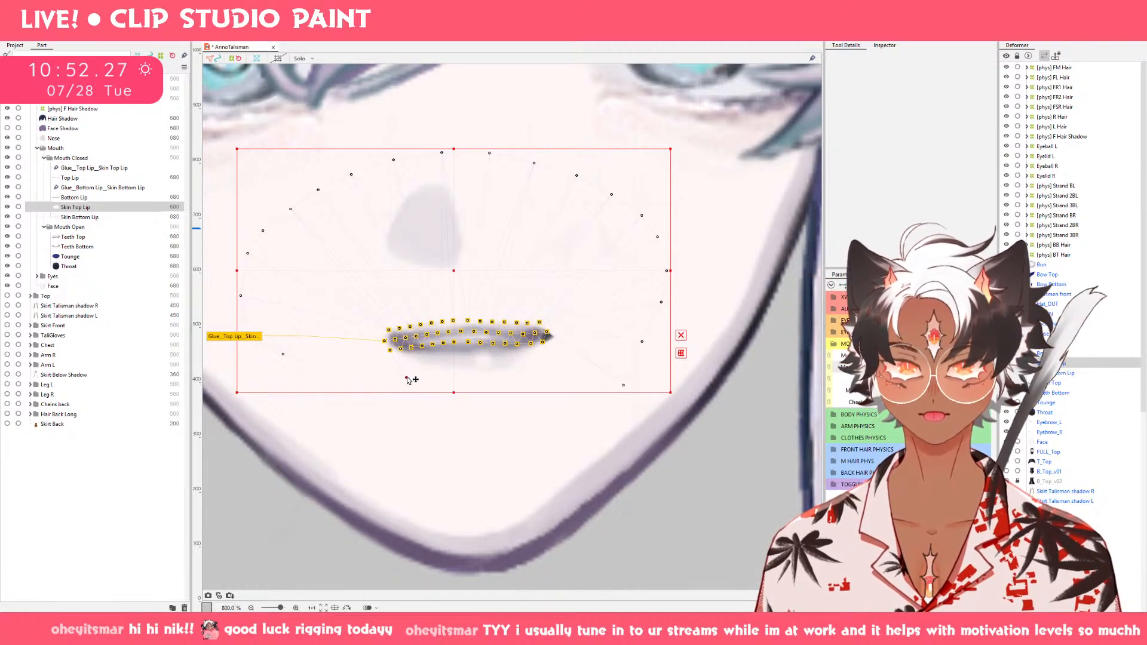
{"action": "left_click_drag", "start_coordinate": [407, 377], "coordinate": [406, 378]}
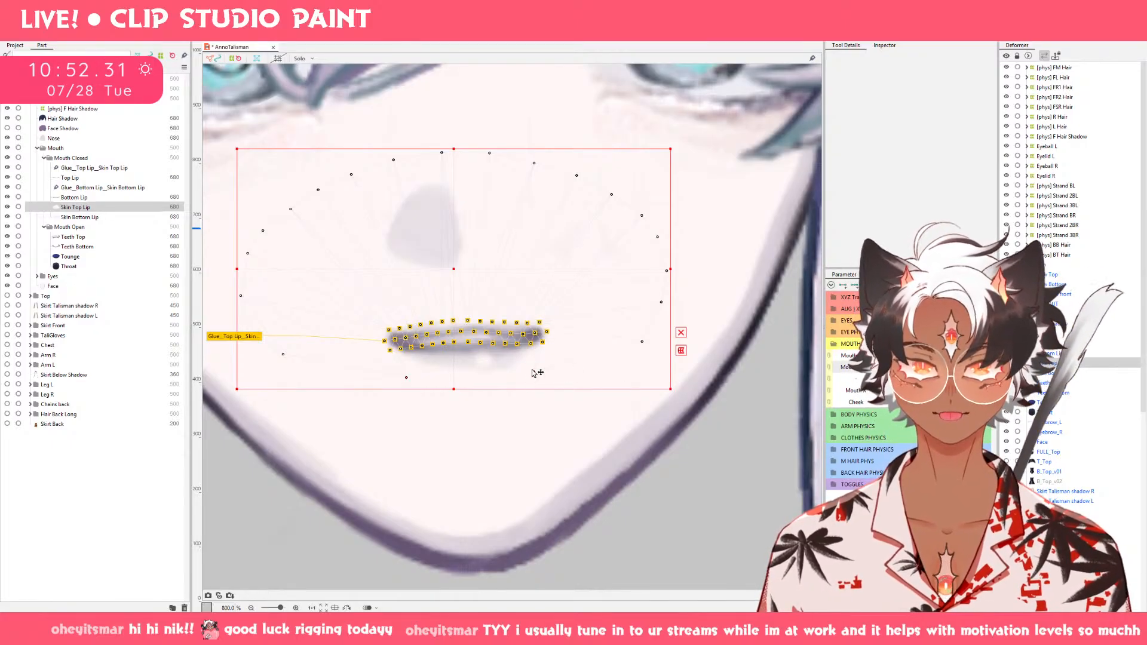
{"action": "left_click_drag", "start_coordinate": [533, 370], "coordinate": [534, 371]}
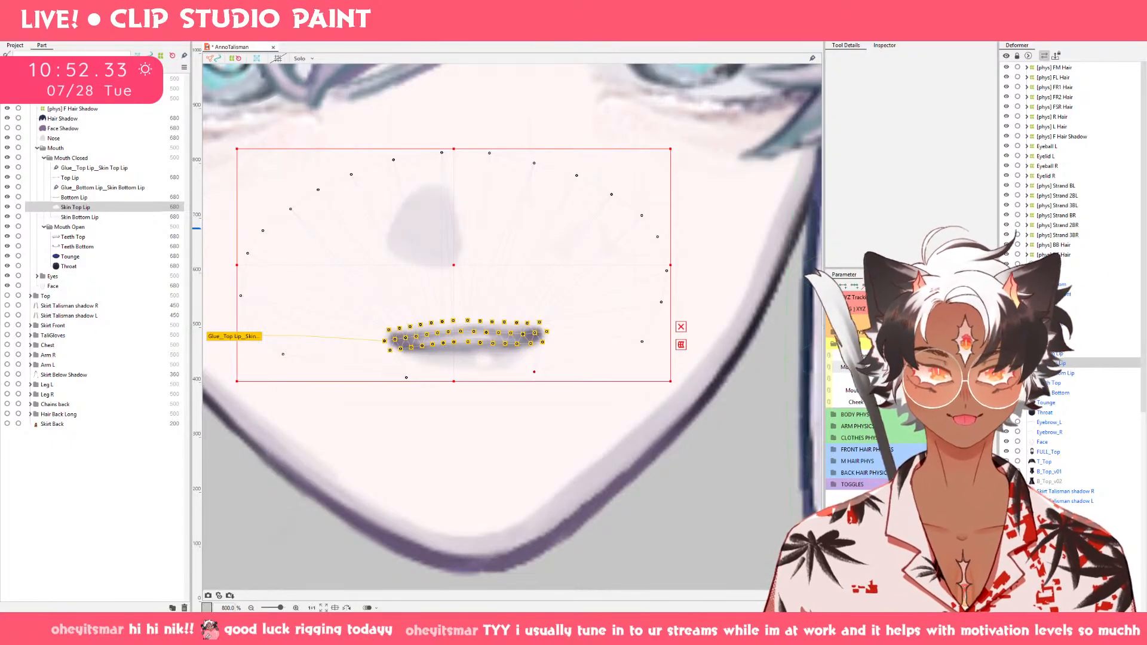
{"action": "left_click", "coordinate": [920, 367]}
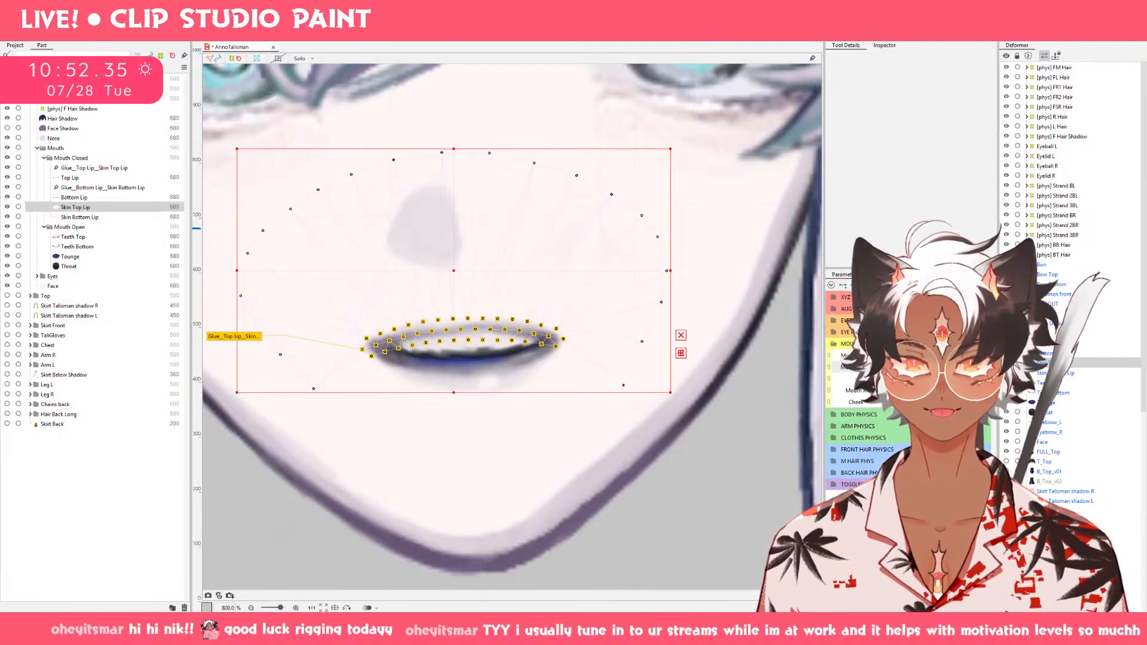
{"action": "mouse_move", "coordinate": [920, 367]}
{"action": "left_mouse_down"}
{"action": "mouse_move", "coordinate": [910, 367]}
{"action": "mouse_move", "coordinate": [954, 367]}
{"action": "mouse_move", "coordinate": [905, 367]}
{"action": "mouse_move", "coordinate": [921, 367]}
{"action": "left_mouse_up"}
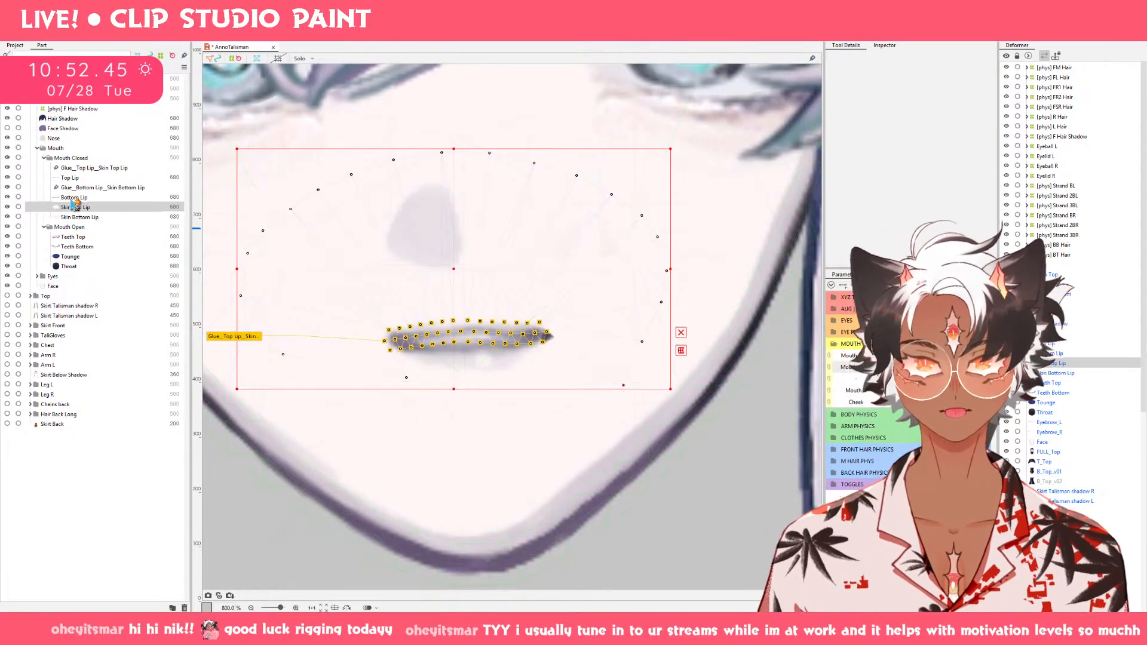
Lower the two middle control points of the Bottom Lip curve on the nearly closed mouth.
{"action": "left_click", "coordinate": [76, 198]}
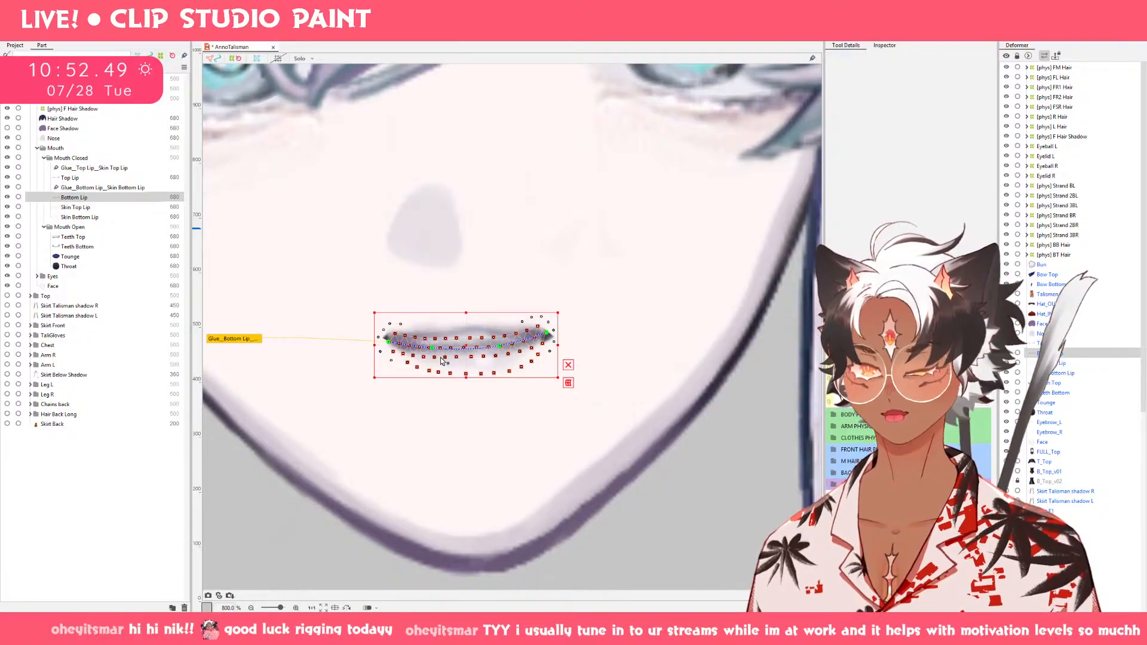
{"action": "scroll", "coordinate": [439, 361], "scroll_direction": "up", "scroll_amount": 2}
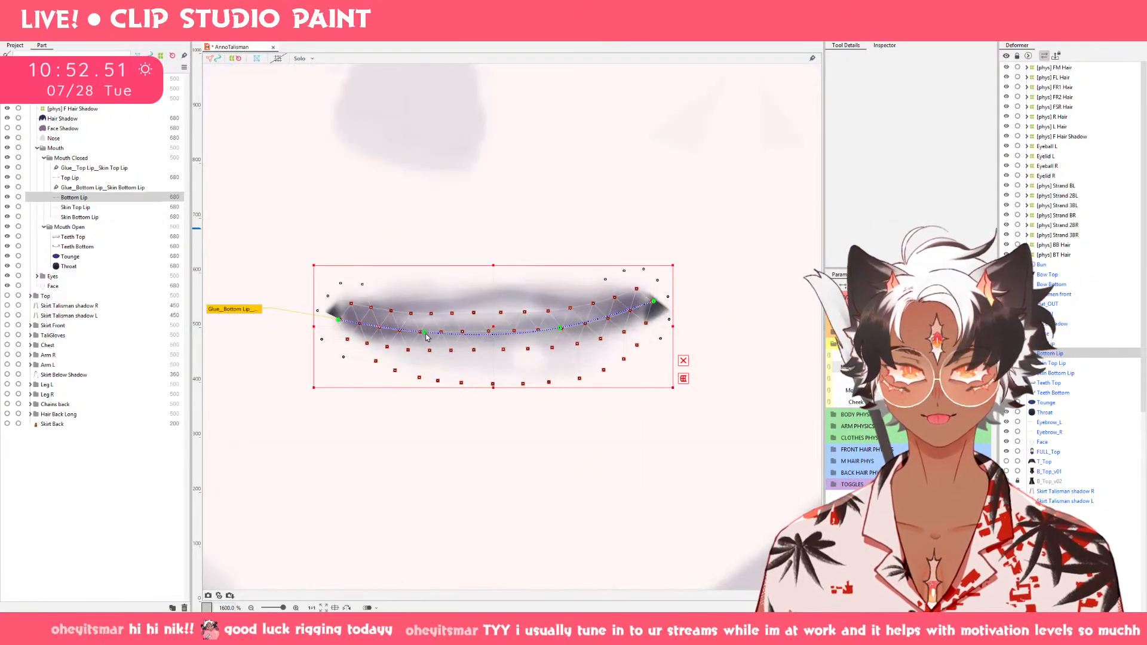
{"action": "left_click_drag", "start_coordinate": [426, 337], "coordinate": [426, 352]}
{"action": "left_click_drag", "start_coordinate": [560, 330], "coordinate": [568, 351]}
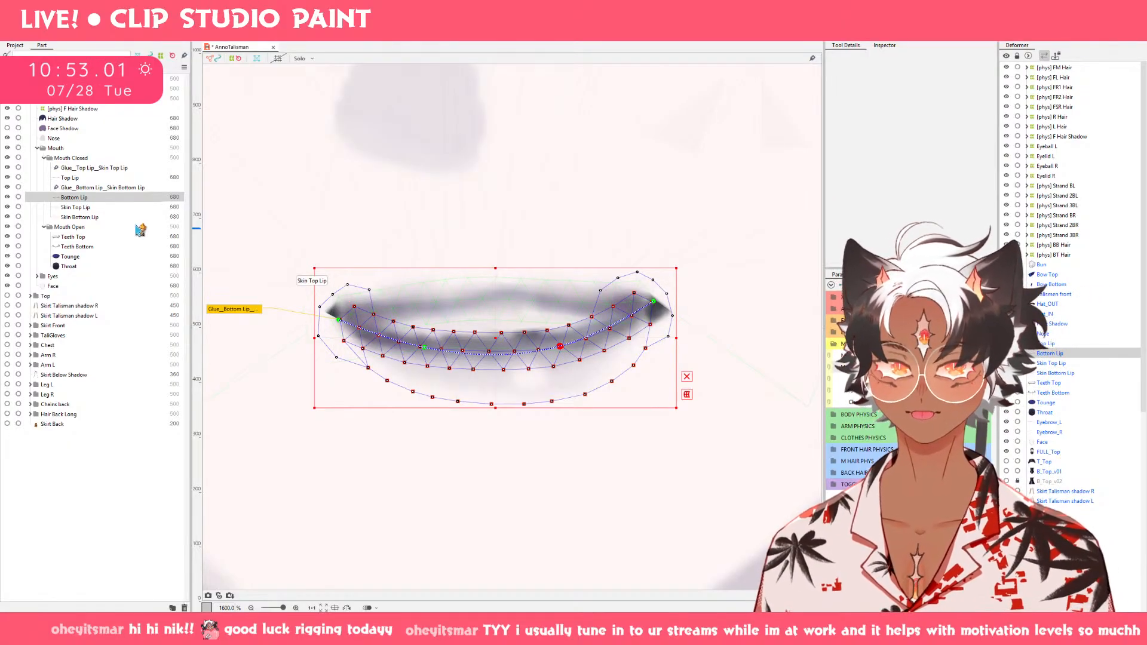
{"action": "key", "text": "ctrl+minus"}
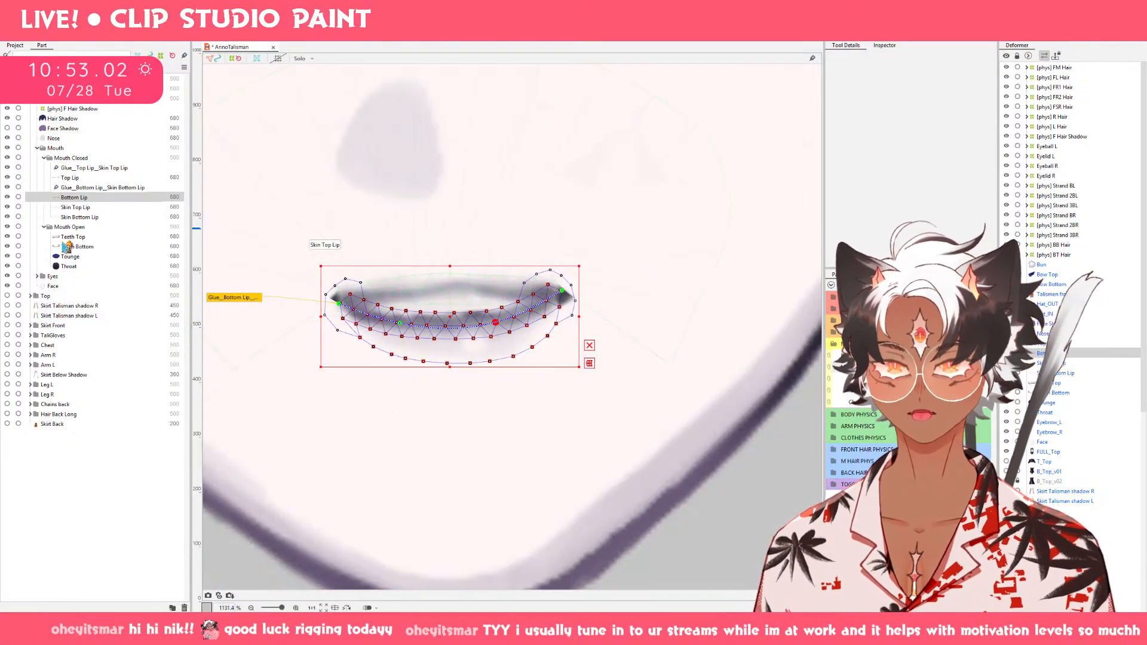
Pull the lower-right outer point of Skin Top Lip inward below the mouth's right corner to mirror the left one.
{"action": "left_click", "coordinate": [75, 207]}
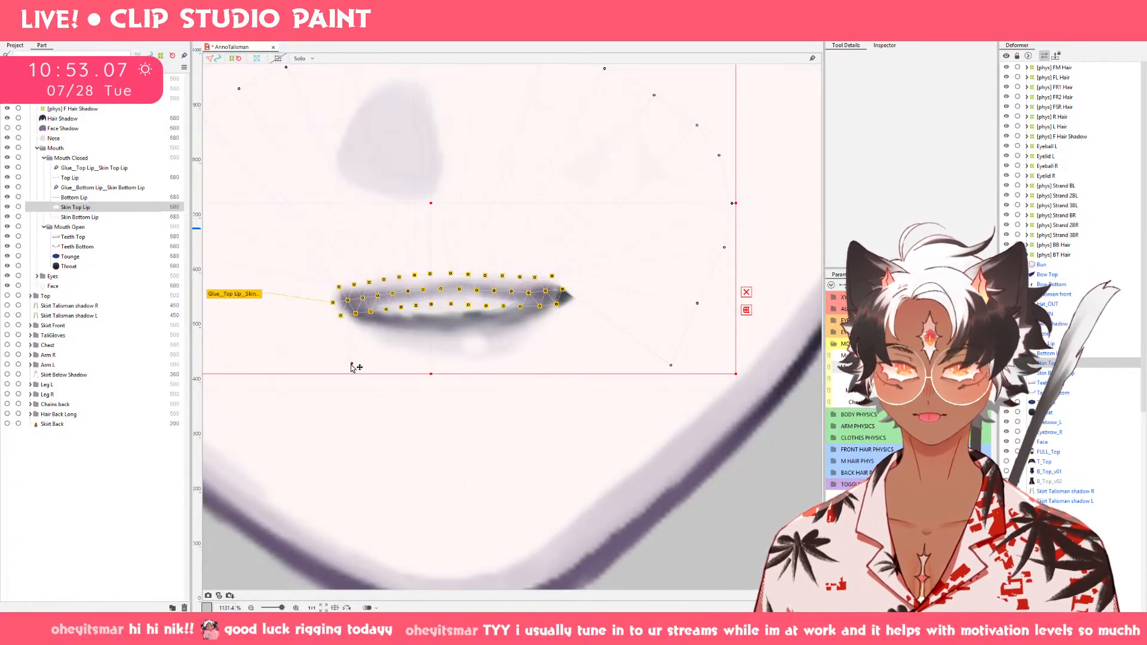
{"action": "left_click_drag", "start_coordinate": [352, 365], "coordinate": [351, 364]}
{"action": "left_click_drag", "start_coordinate": [647, 367], "coordinate": [568, 377]}
{"action": "left_click_drag", "start_coordinate": [671, 365], "coordinate": [572, 373]}
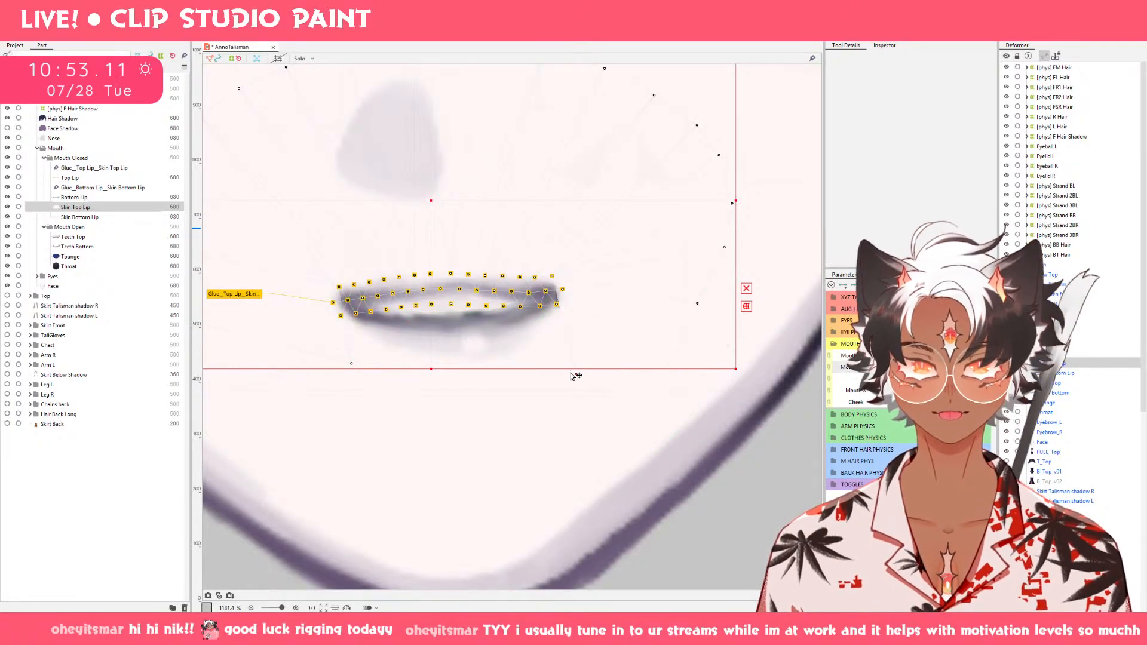
Move the two upper outer points of Skin Bottom Lip inward above the lips on the nearly closed mouth.
{"action": "left_click", "coordinate": [93, 217]}
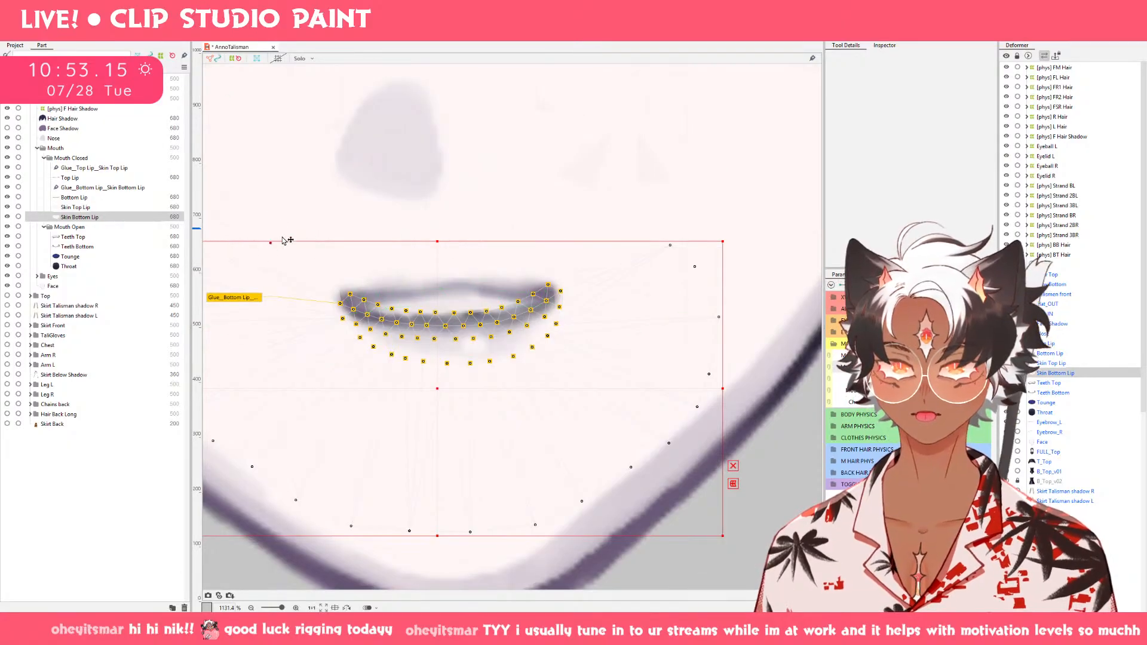
{"action": "left_click", "coordinate": [361, 231]}
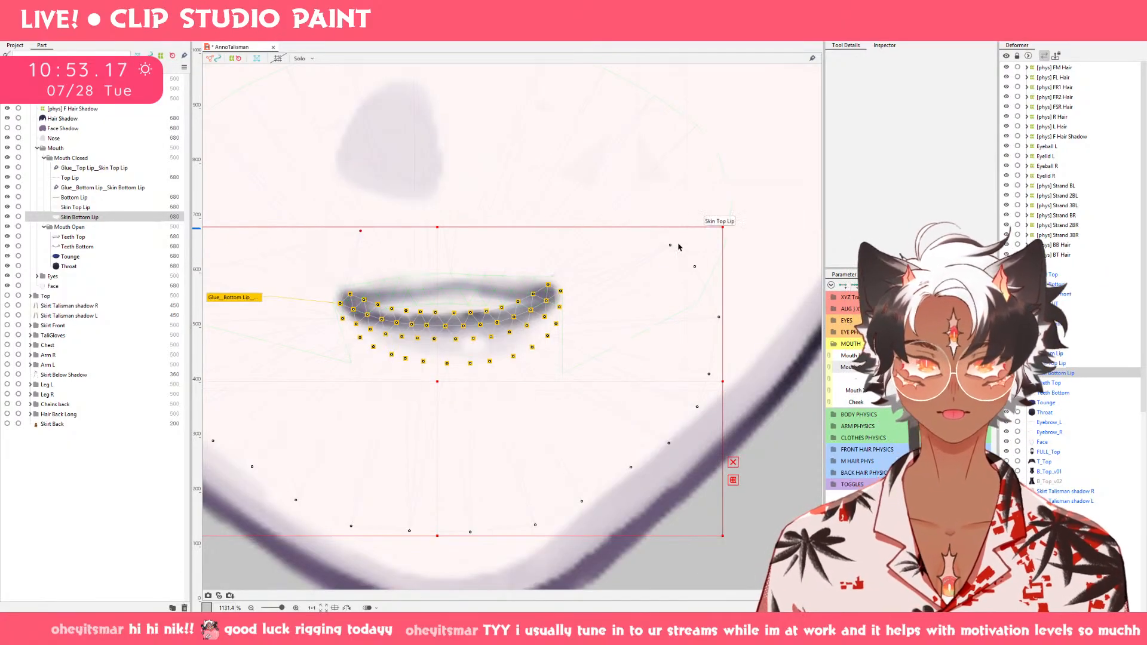
{"action": "left_click", "coordinate": [523, 227]}
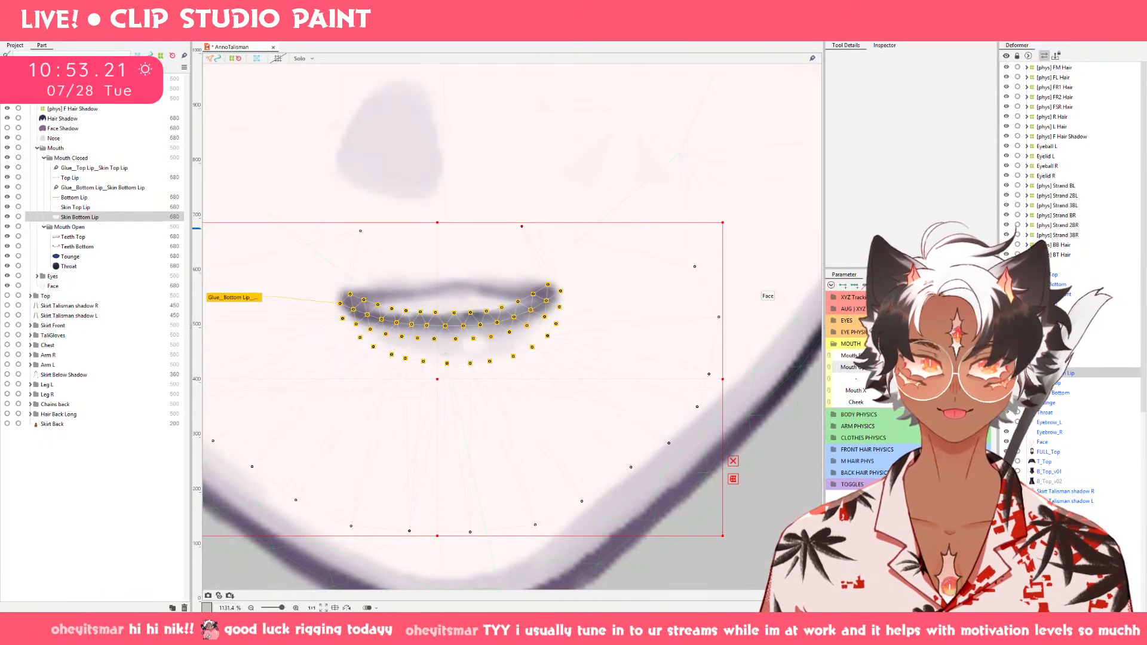
Raise the middle of the Top Lip curve slightly with the deform brush on the nearly closed mouth.
{"action": "mouse_move", "coordinate": [887, 368]}
{"action": "left_mouse_down"}
{"action": "mouse_move", "coordinate": [956, 367]}
{"action": "mouse_move", "coordinate": [887, 367]}
{"action": "left_mouse_up"}
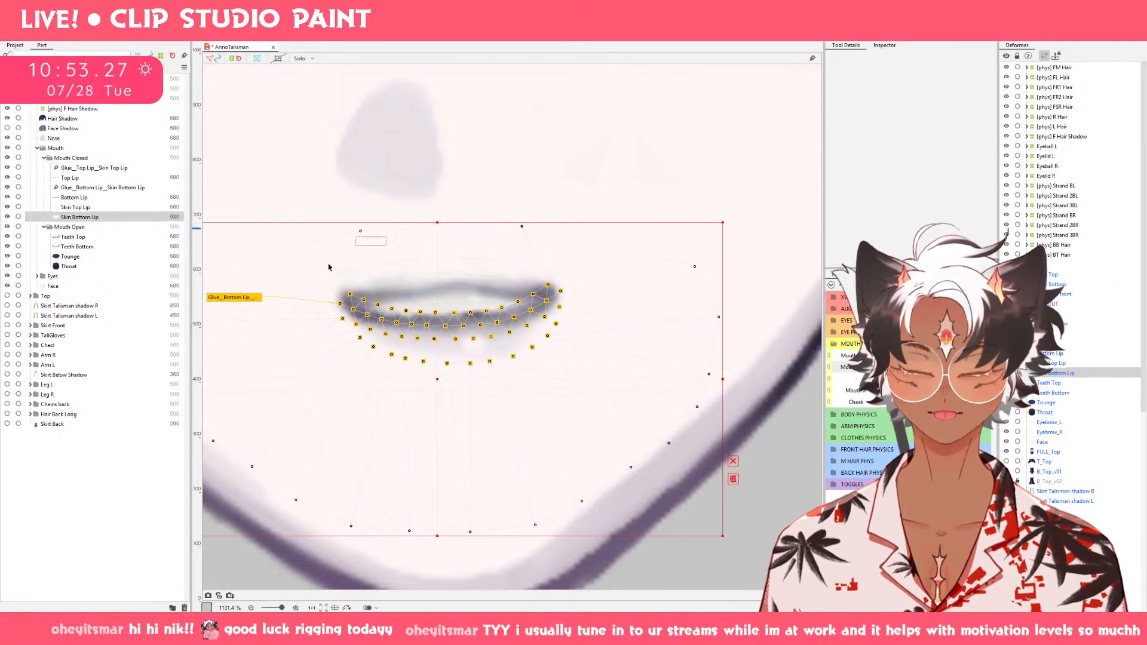
{"action": "left_click", "coordinate": [93, 198]}
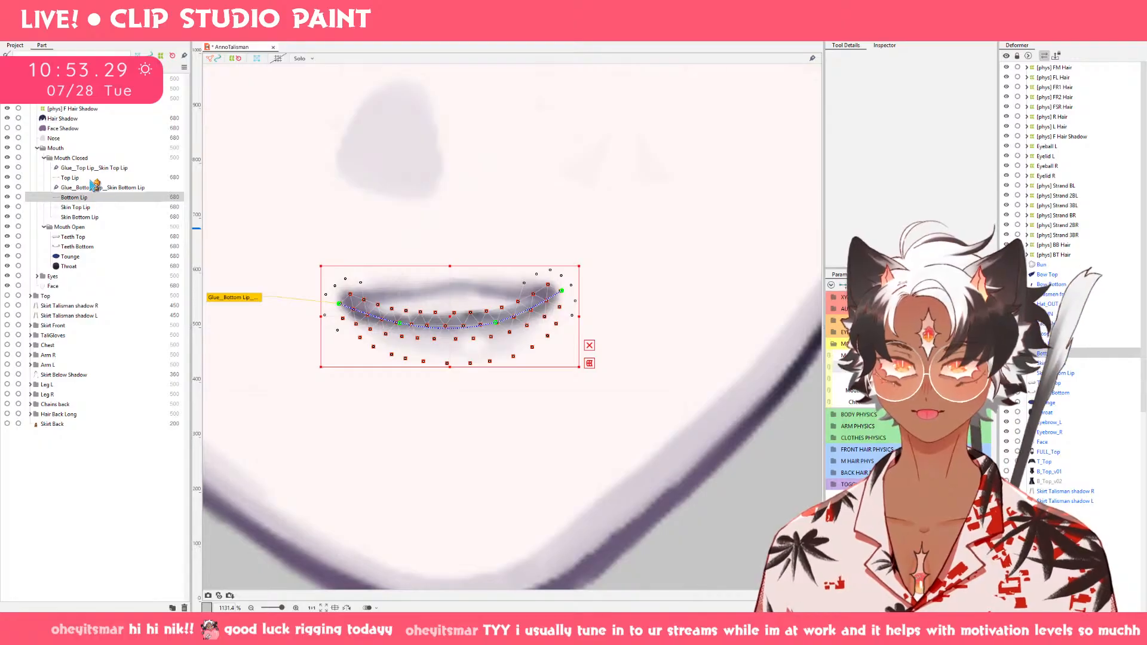
{"action": "left_click", "coordinate": [93, 178]}
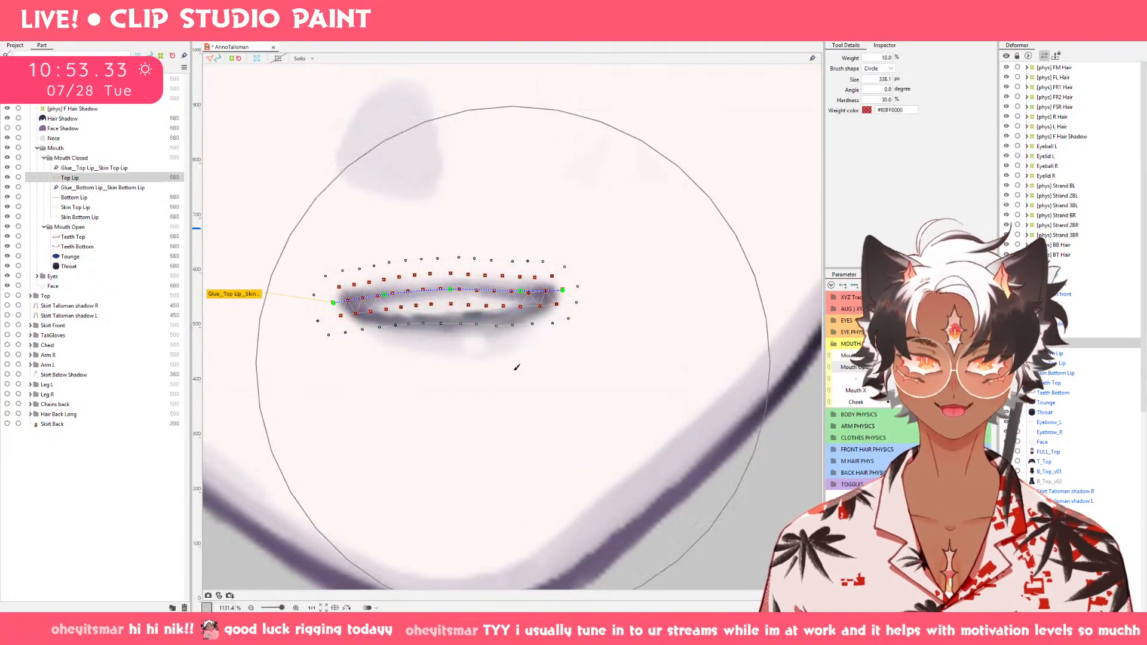
{"action": "key", "text": "b"}
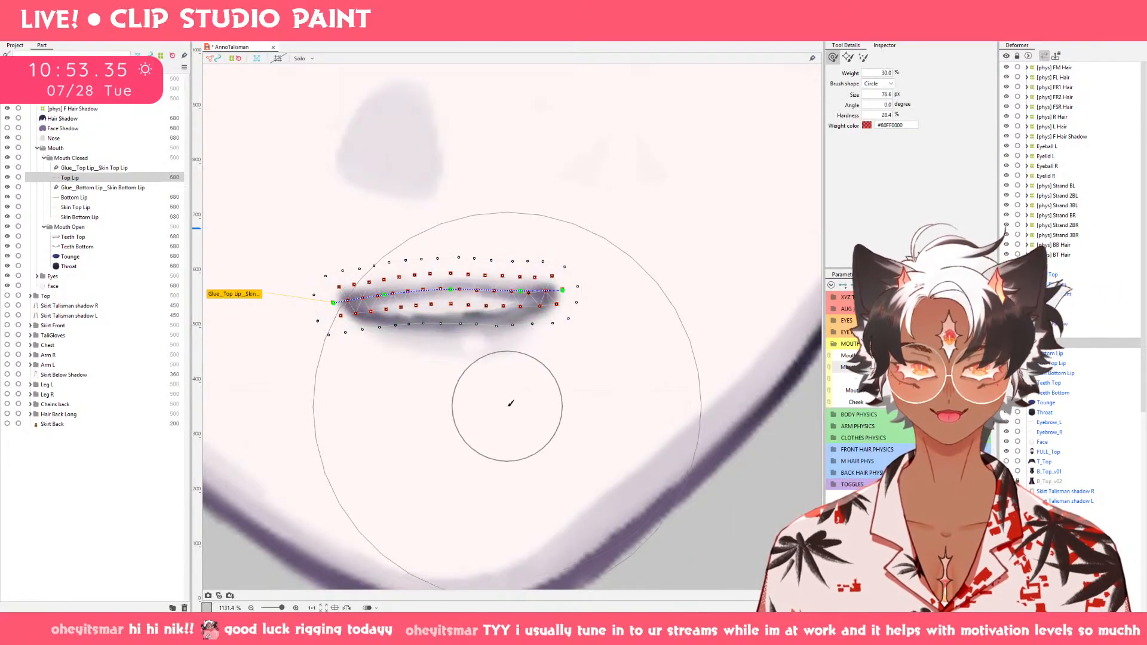
{"action": "left_click_drag", "start_coordinate": [508, 404], "coordinate": [463, 253]}
{"action": "left_click_drag", "start_coordinate": [506, 347], "coordinate": [504, 306]}
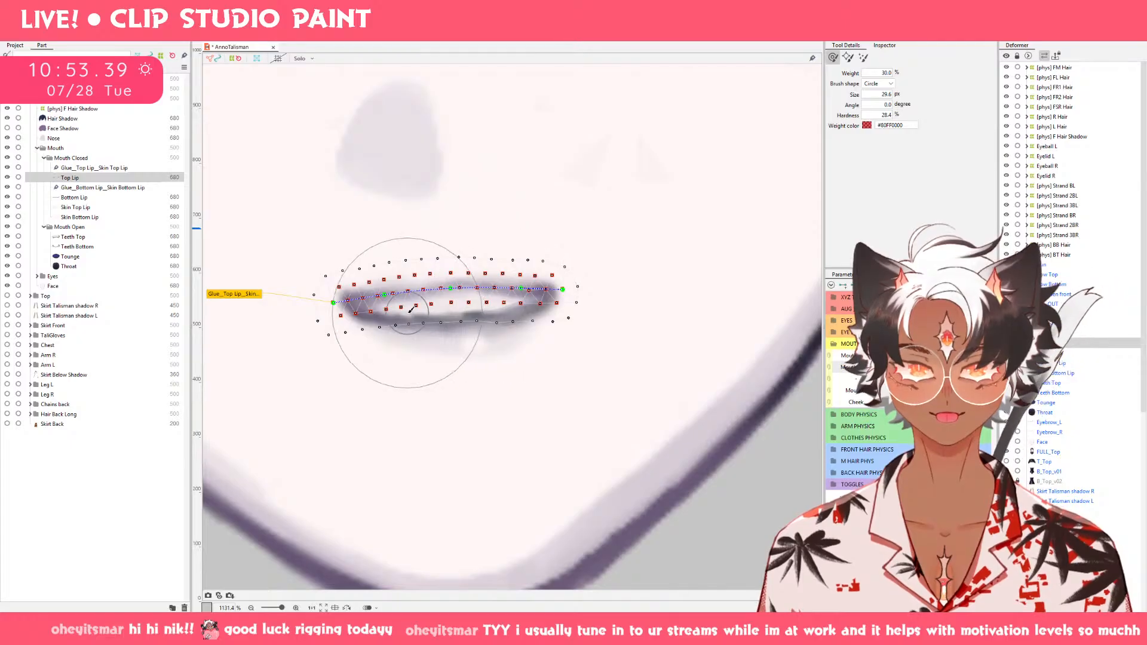
{"action": "left_click_drag", "start_coordinate": [435, 361], "coordinate": [411, 290]}
{"action": "left_click_drag", "start_coordinate": [508, 287], "coordinate": [508, 283]}
Check the lip shapes across the Mouth Open range and save the model.
{"action": "left_click", "coordinate": [914, 366]}
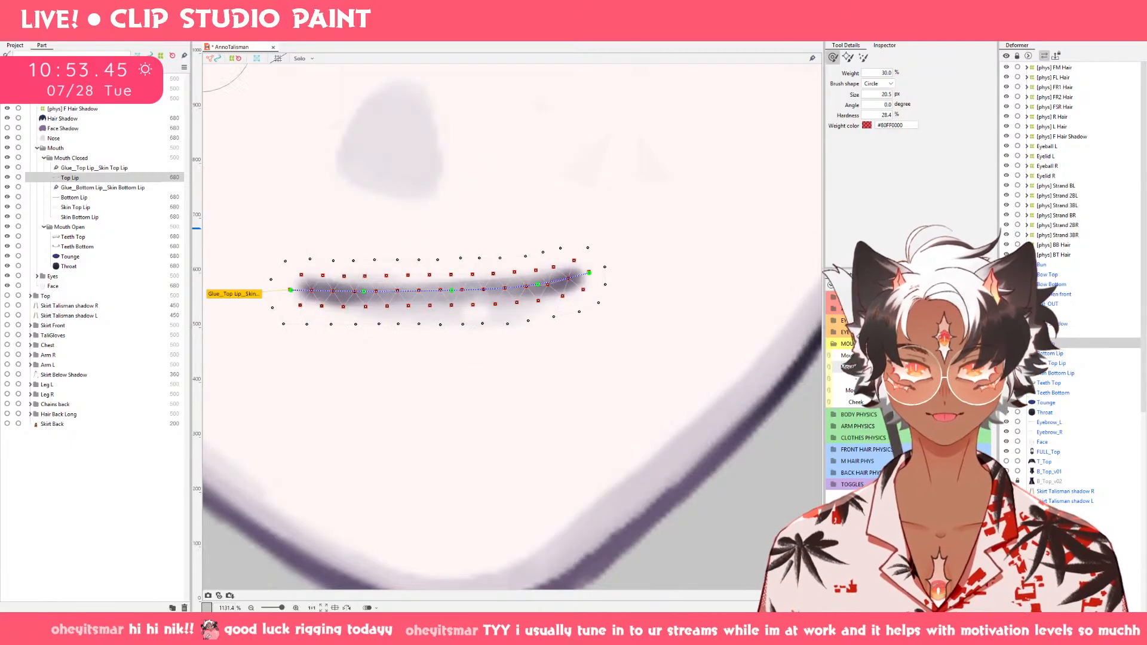
{"action": "mouse_move", "coordinate": [399, 240]}
{"action": "left_mouse_down"}
{"action": "mouse_move", "coordinate": [433, 268]}
{"action": "mouse_move", "coordinate": [413, 295]}
{"action": "mouse_move", "coordinate": [491, 279]}
{"action": "mouse_move", "coordinate": [402, 329]}
{"action": "mouse_move", "coordinate": [401, 304]}
{"action": "left_mouse_up"}
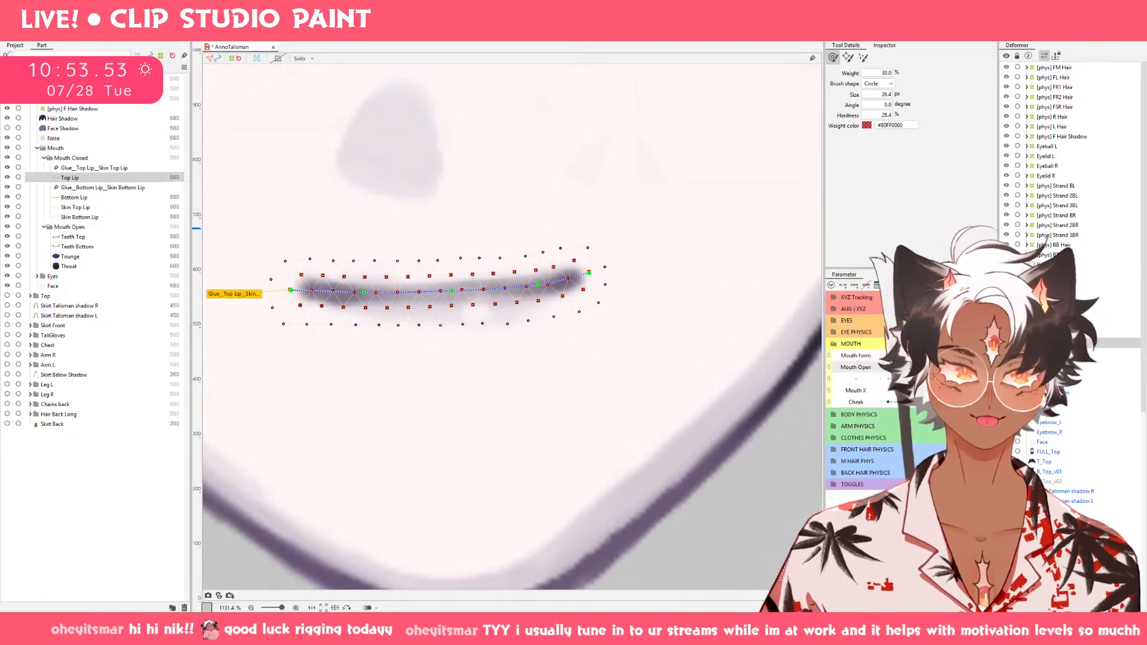
{"action": "mouse_move", "coordinate": [906, 367]}
{"action": "left_mouse_down"}
{"action": "mouse_move", "coordinate": [971, 367]}
{"action": "mouse_move", "coordinate": [908, 367]}
{"action": "left_mouse_up"}
{"action": "left_click", "coordinate": [918, 367]}
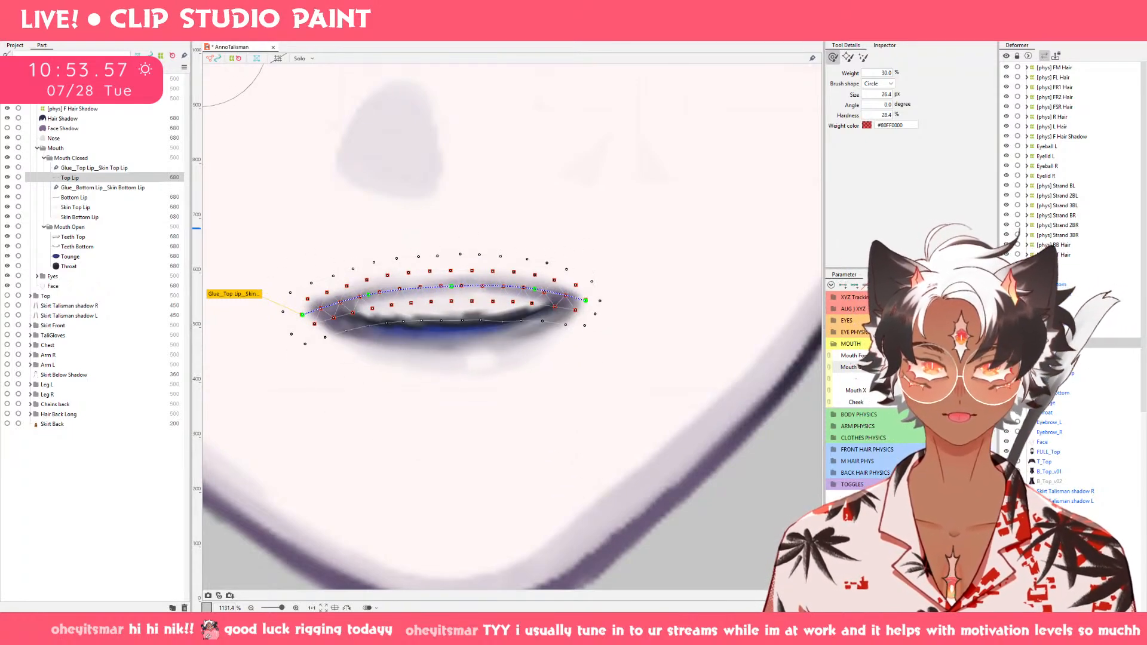
{"action": "left_click", "coordinate": [929, 367]}
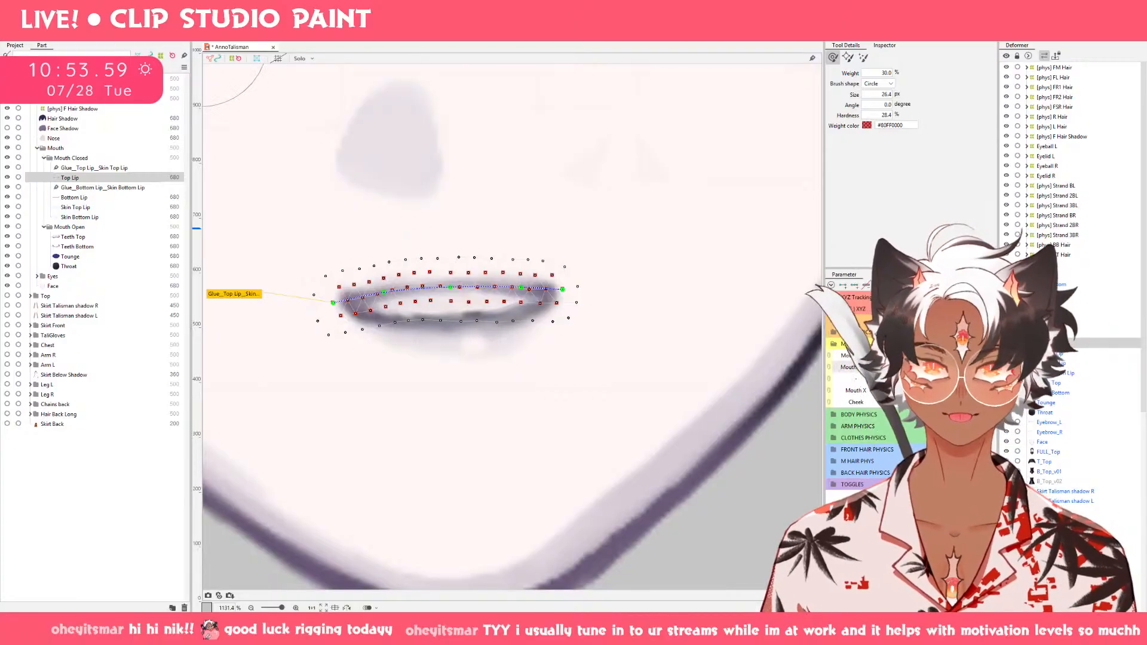
{"action": "left_click", "coordinate": [1045, 412], "text": "shift"}
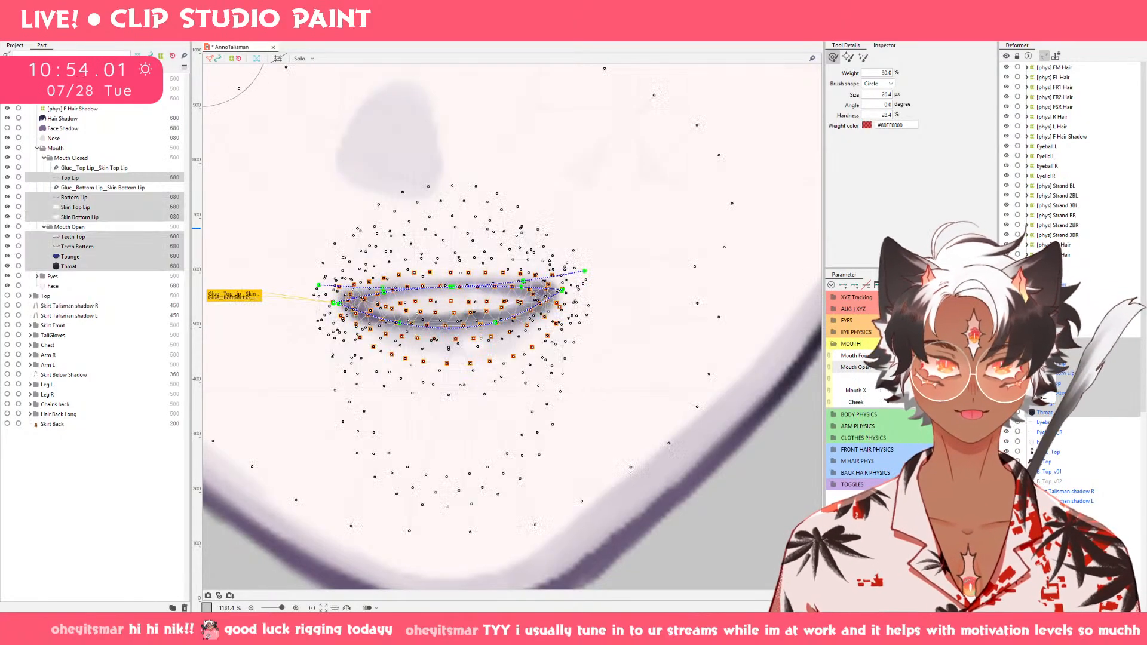
{"action": "mouse_move", "coordinate": [930, 367]}
{"action": "left_mouse_down"}
{"action": "mouse_move", "coordinate": [944, 373]}
{"action": "mouse_move", "coordinate": [931, 368]}
{"action": "left_mouse_up"}
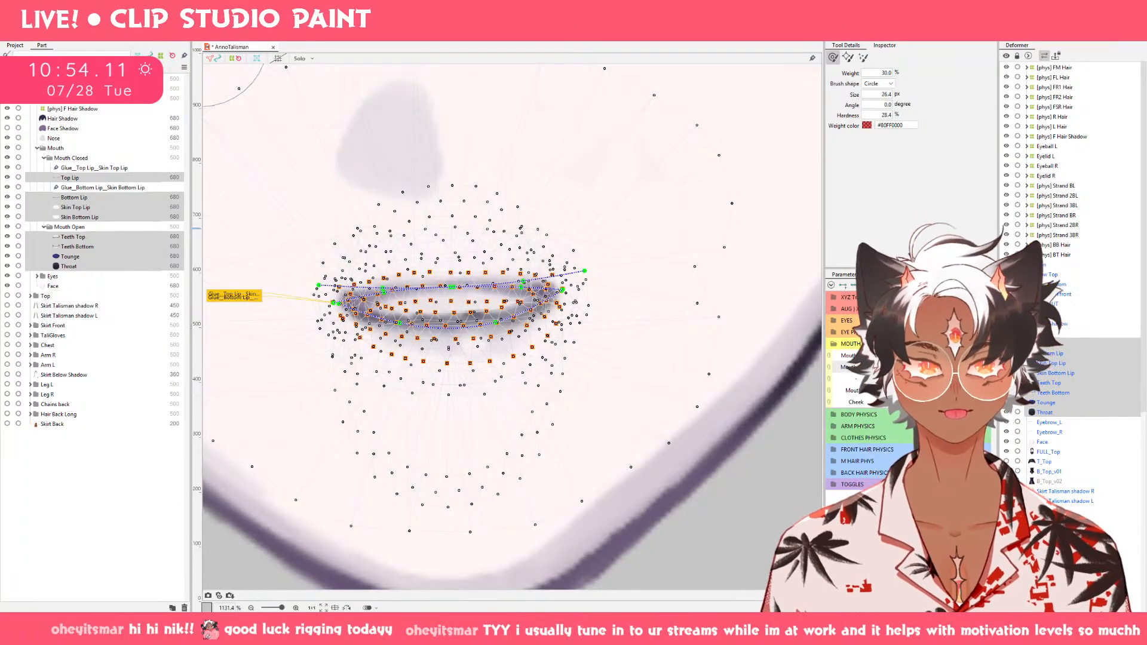
{"action": "left_click", "coordinate": [108, 178]}
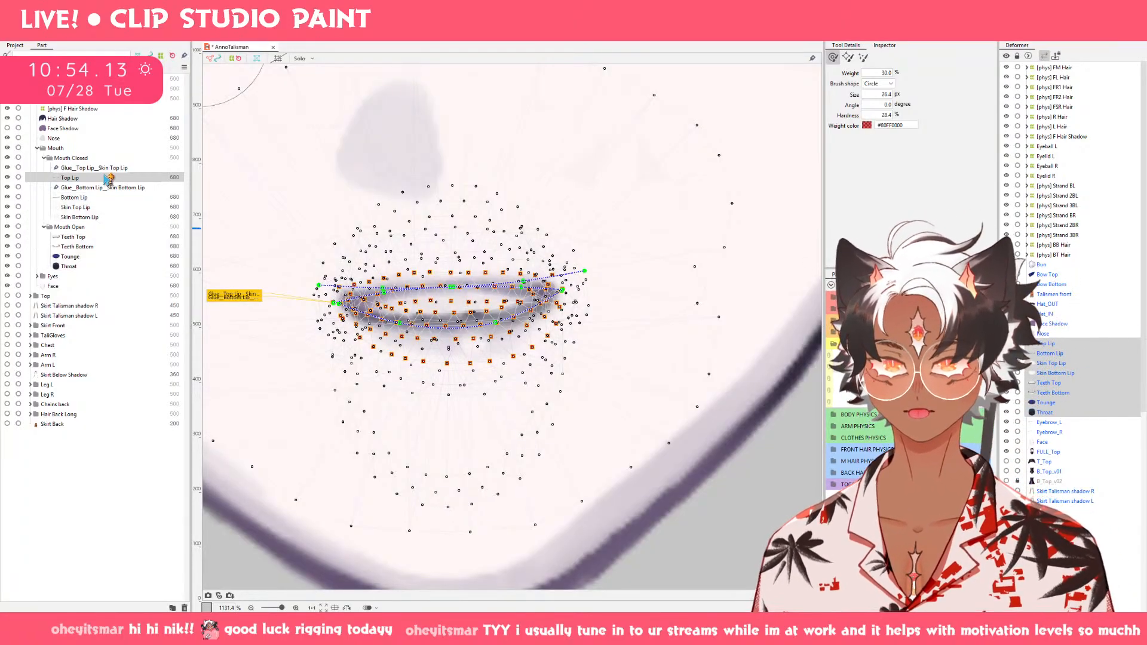
{"action": "key", "text": "ctrl+s"}
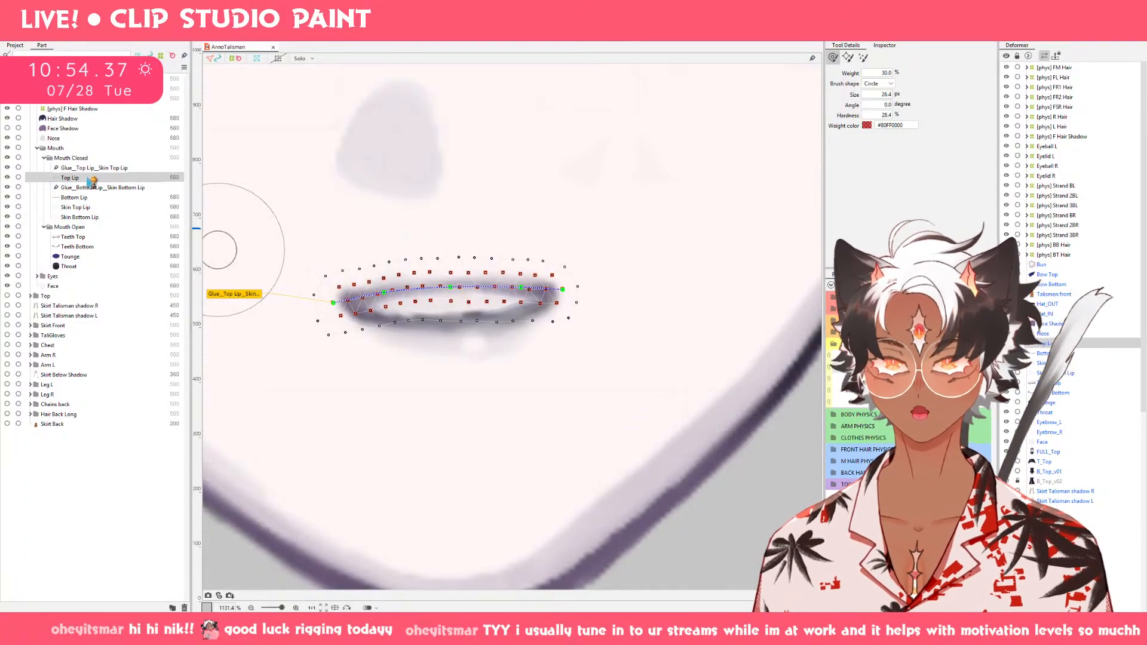
Compare the in-between shapes of all mouth parts from nearly closed to fully open.
{"action": "mouse_move", "coordinate": [896, 368]}
{"action": "left_mouse_down"}
{"action": "mouse_move", "coordinate": [958, 367]}
{"action": "mouse_move", "coordinate": [901, 368]}
{"action": "left_mouse_up"}
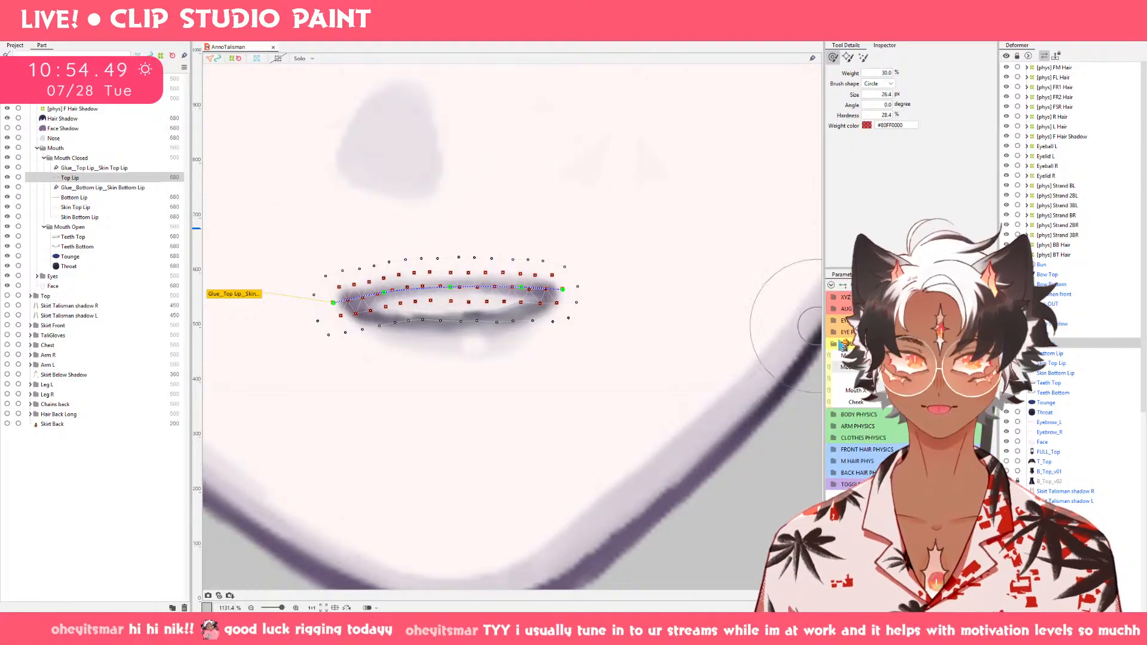
{"action": "left_click_drag", "start_coordinate": [905, 367], "coordinate": [934, 367]}
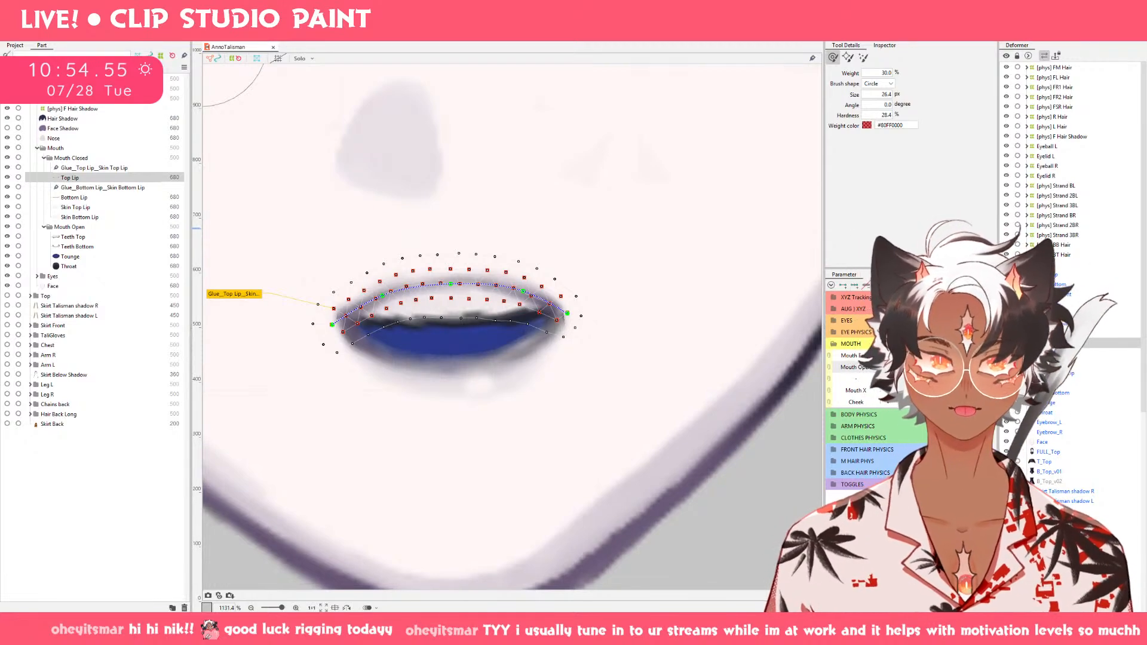
{"action": "left_click", "coordinate": [1046, 412], "text": "shift"}
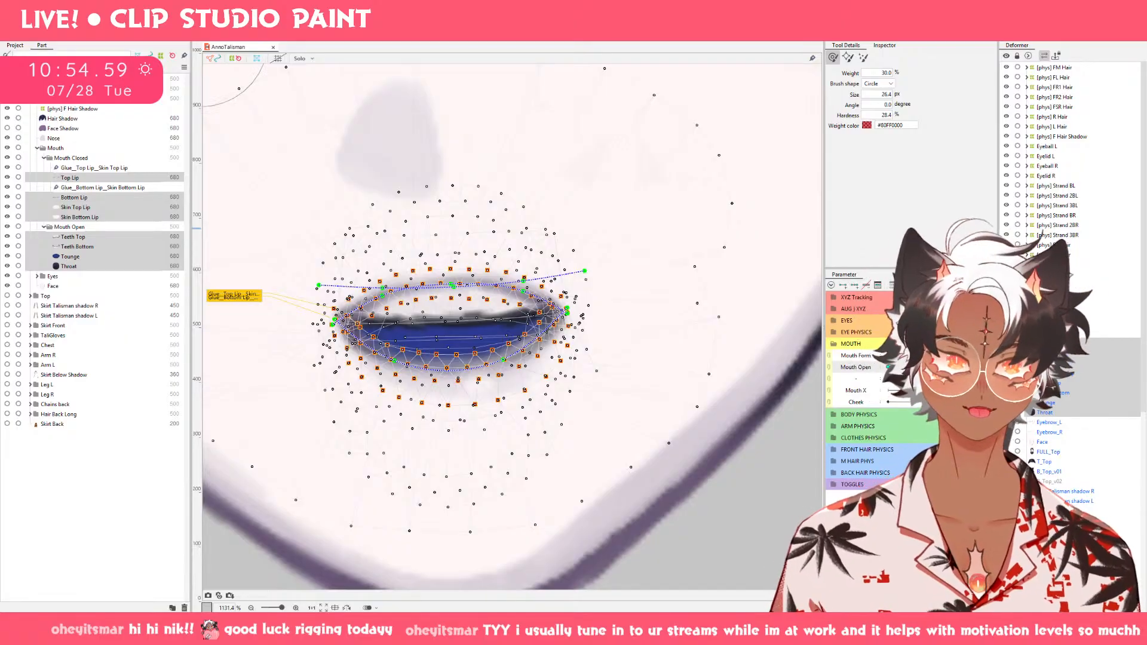
{"action": "left_click", "coordinate": [922, 368]}
{"action": "left_click", "coordinate": [955, 368]}
{"action": "left_click_drag", "start_coordinate": [955, 368], "coordinate": [898, 367]}
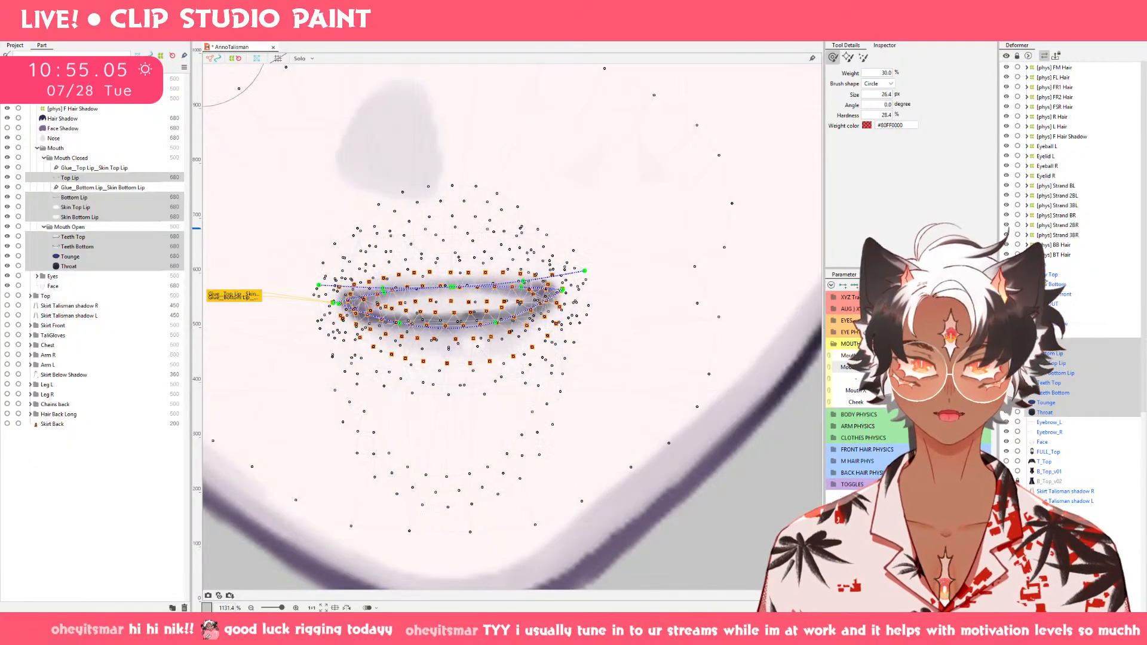
Pull both corners of Top Lip and Bottom Lip slightly inward with the deform brush on the nearly closed mouth.
{"action": "left_click", "coordinate": [72, 177]}
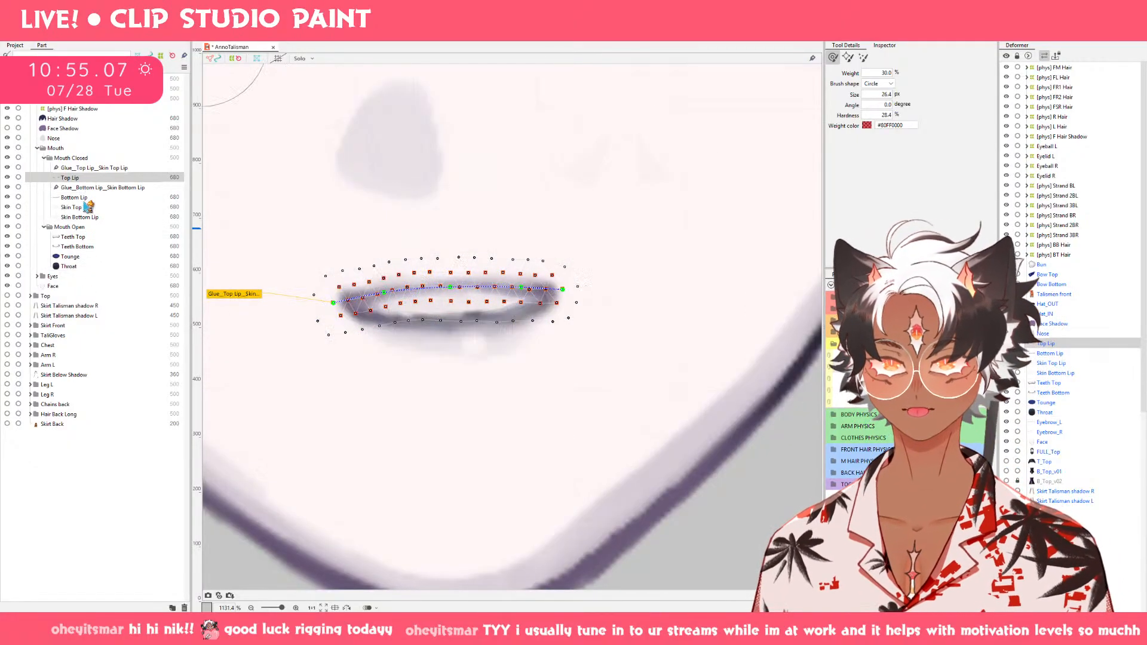
{"action": "left_click", "coordinate": [75, 197], "text": "ctrl"}
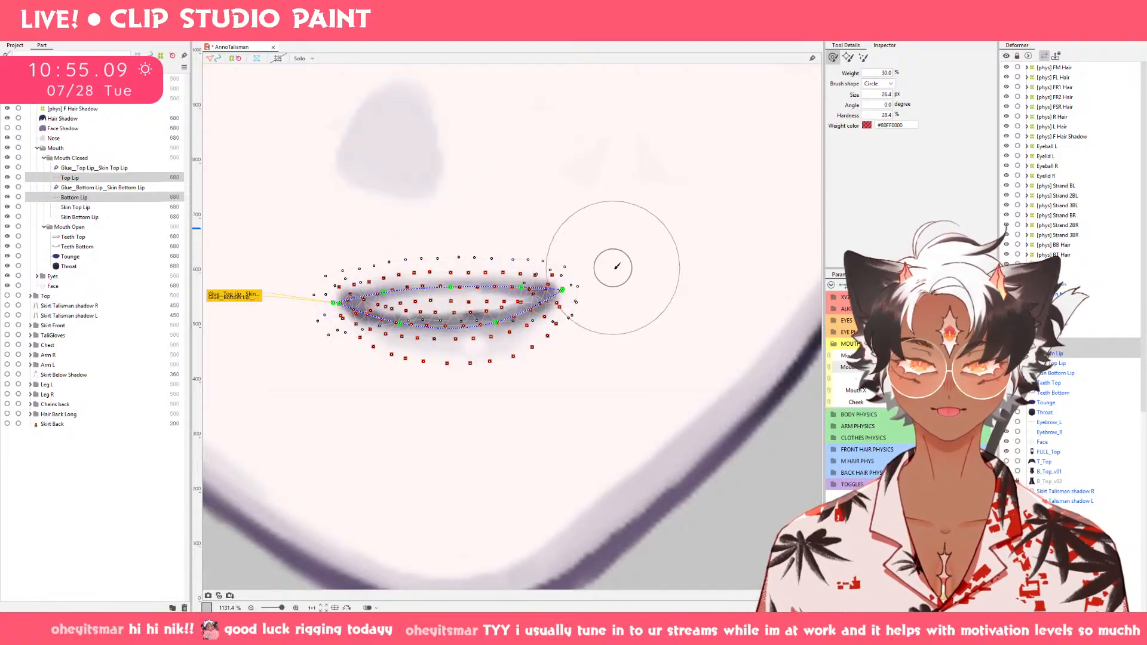
{"action": "key", "text": "b"}
{"action": "mouse_move", "coordinate": [615, 268]}
{"action": "left_mouse_down"}
{"action": "mouse_move", "coordinate": [645, 312]}
{"action": "mouse_move", "coordinate": [563, 294]}
{"action": "left_mouse_up"}
{"action": "left_click_drag", "start_coordinate": [331, 298], "coordinate": [338, 301]}
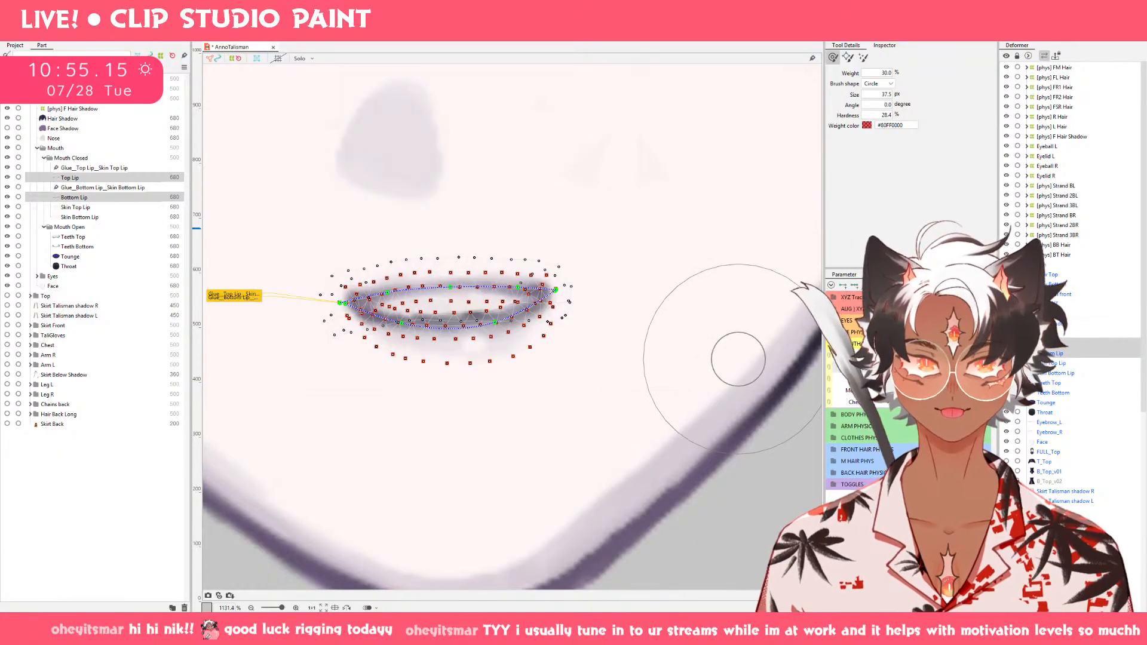
Lower both corners of Top Lip and Bottom Lip with the deform brush on the slightly open mouth.
{"action": "mouse_move", "coordinate": [914, 371]}
{"action": "left_mouse_down"}
{"action": "mouse_move", "coordinate": [914, 361]}
{"action": "mouse_move", "coordinate": [956, 379]}
{"action": "mouse_move", "coordinate": [915, 358]}
{"action": "left_mouse_up"}
{"action": "left_click_drag", "start_coordinate": [950, 368], "coordinate": [896, 367]}
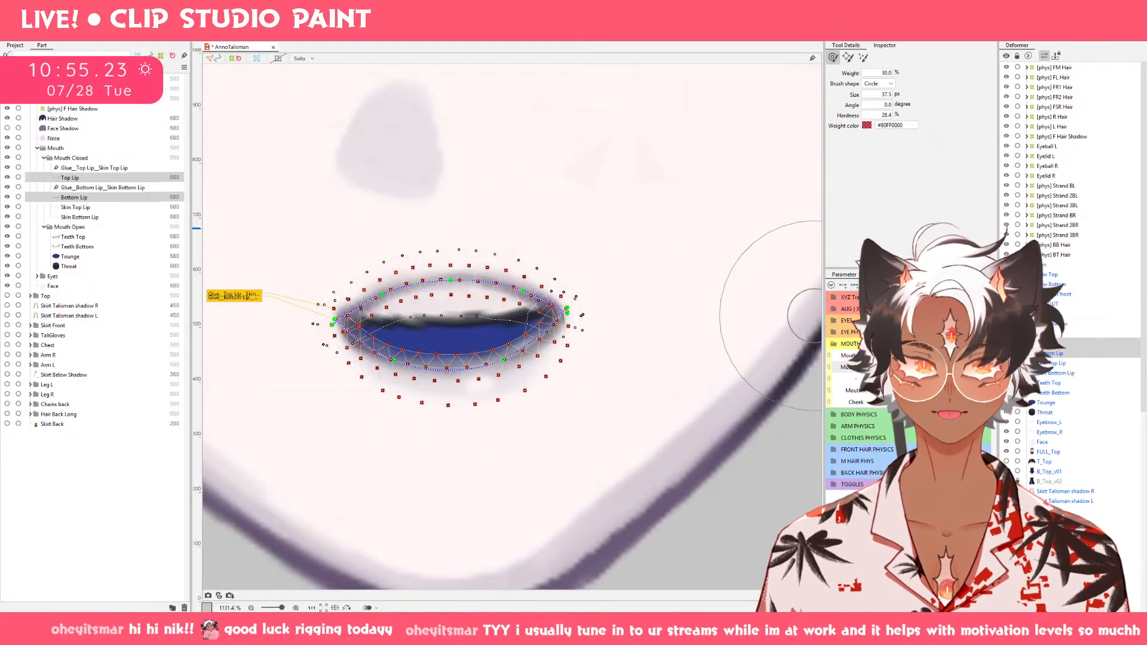
{"action": "mouse_move", "coordinate": [902, 367]}
{"action": "left_mouse_down"}
{"action": "mouse_move", "coordinate": [950, 367]}
{"action": "mouse_move", "coordinate": [896, 367]}
{"action": "mouse_move", "coordinate": [933, 368]}
{"action": "left_mouse_up"}
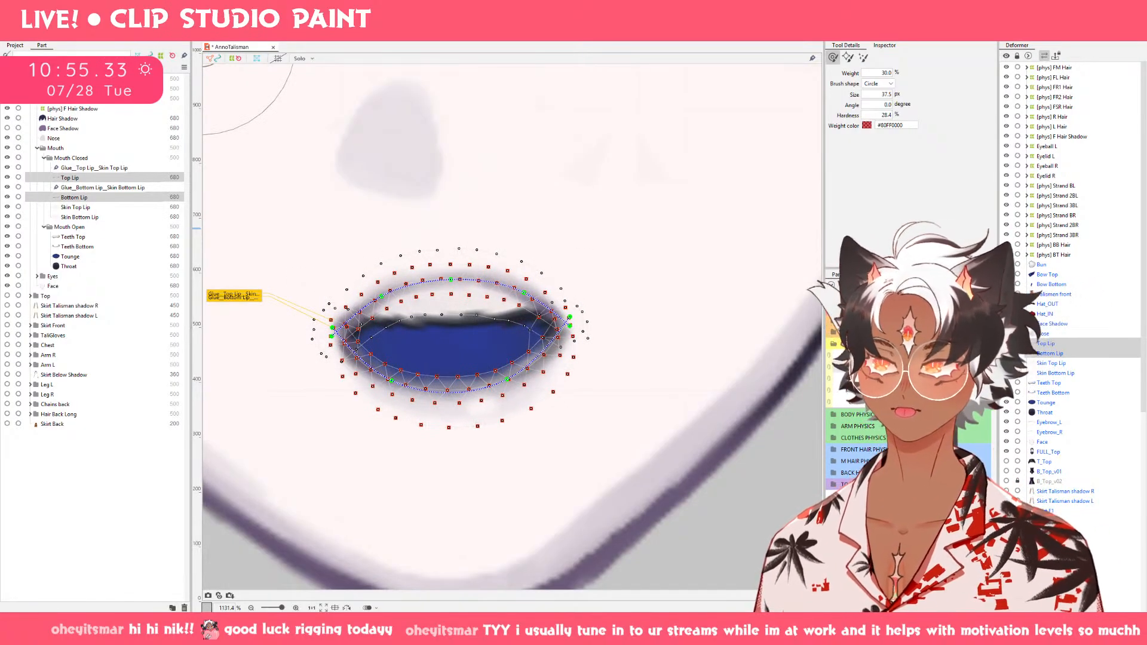
{"action": "left_click", "coordinate": [922, 367]}
{"action": "left_click_drag", "start_coordinate": [313, 326], "coordinate": [312, 352]}
{"action": "left_click_drag", "start_coordinate": [589, 316], "coordinate": [589, 348]}
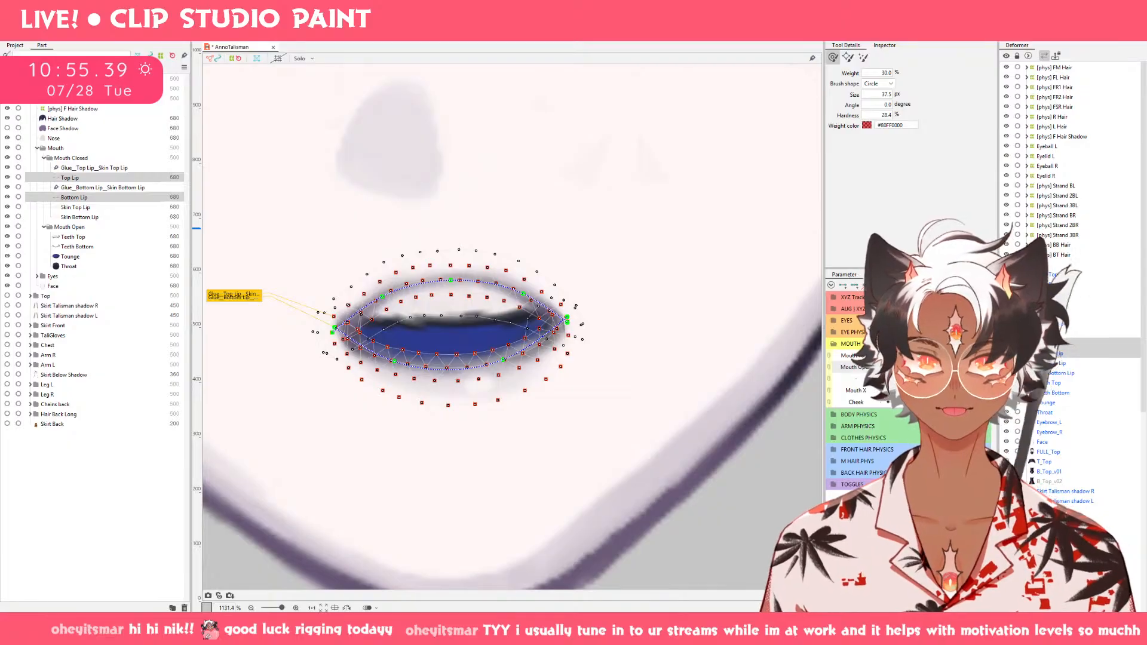
Check the wide-open shape and lower both corners of Top Lip and Bottom Lip slightly on the nearly closed smile.
{"action": "left_click_drag", "start_coordinate": [918, 367], "coordinate": [956, 368]}
{"action": "left_click", "coordinate": [956, 356]}
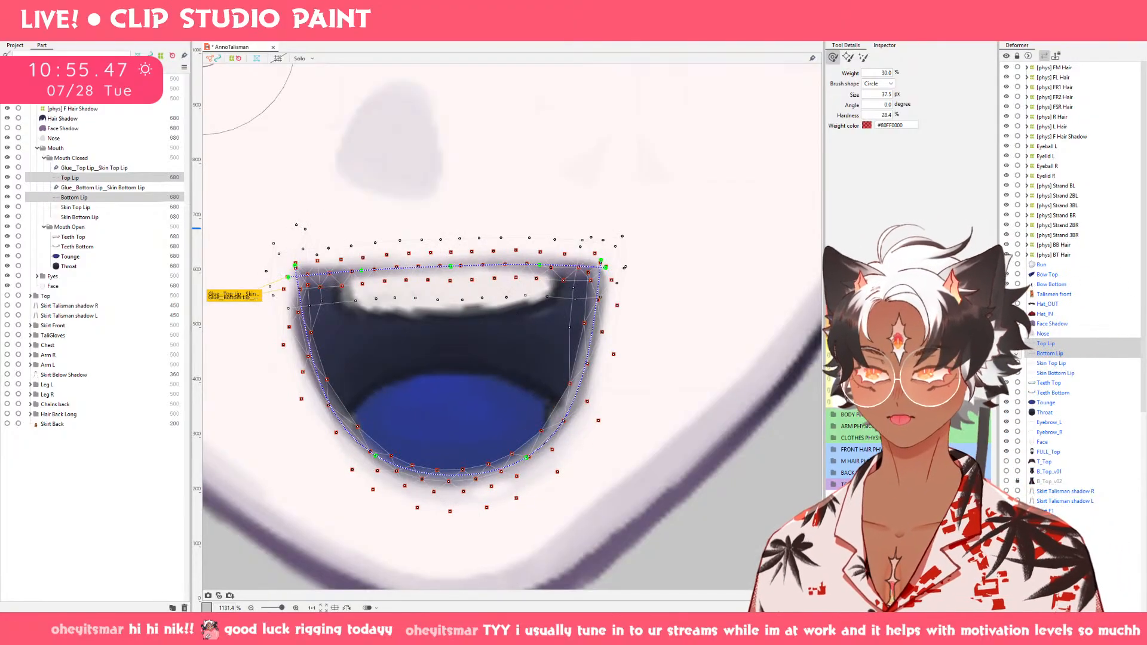
{"action": "left_click_drag", "start_coordinate": [956, 367], "coordinate": [896, 368]}
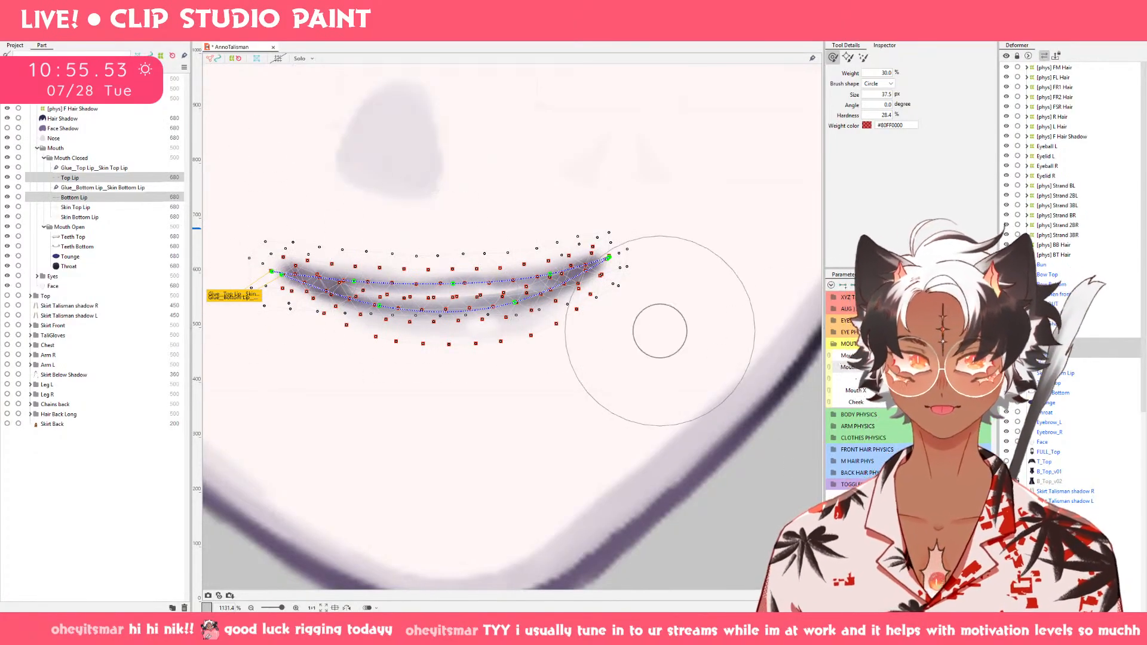
{"action": "left_click_drag", "start_coordinate": [899, 368], "coordinate": [900, 368]}
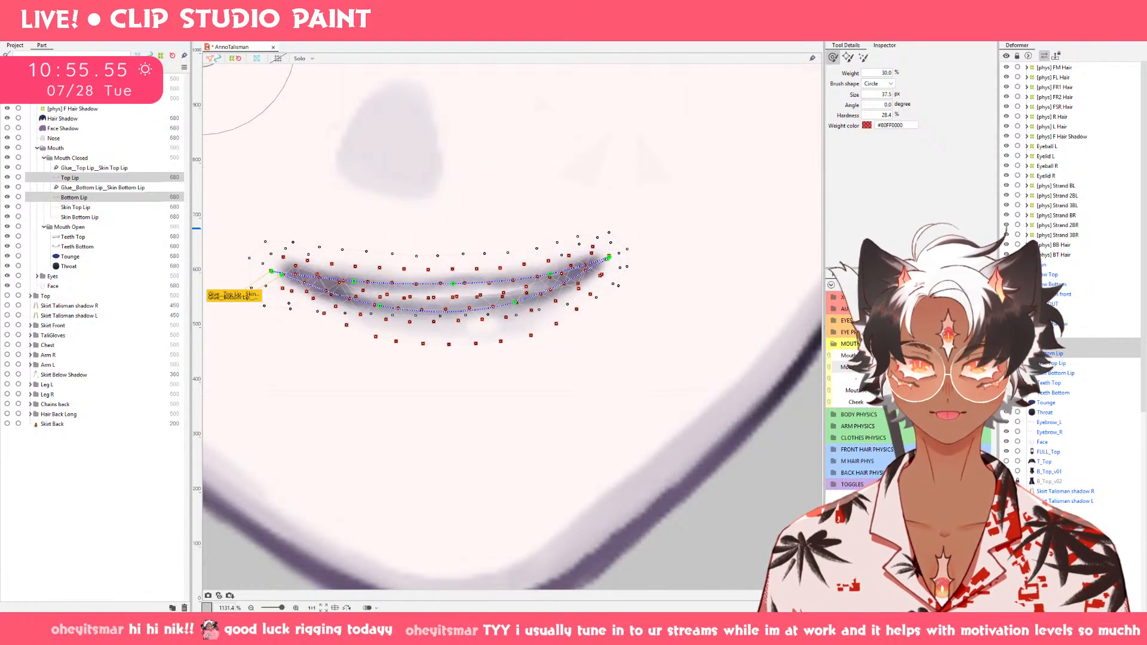
{"action": "left_click_drag", "start_coordinate": [633, 247], "coordinate": [633, 262]}
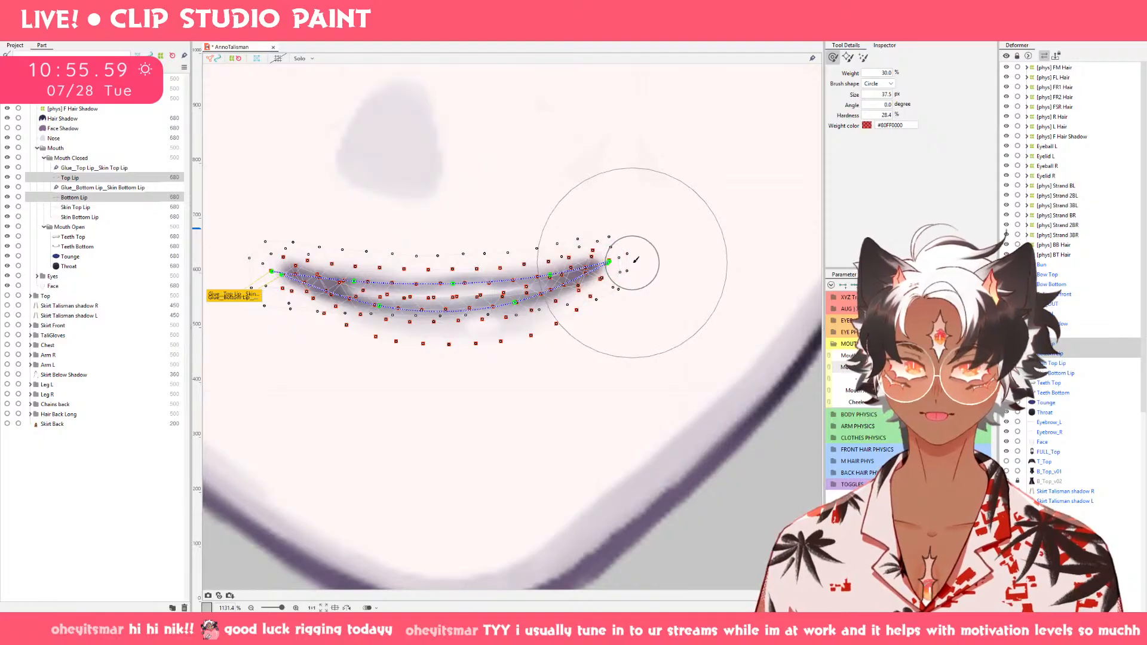
{"action": "left_click_drag", "start_coordinate": [295, 265], "coordinate": [297, 286]}
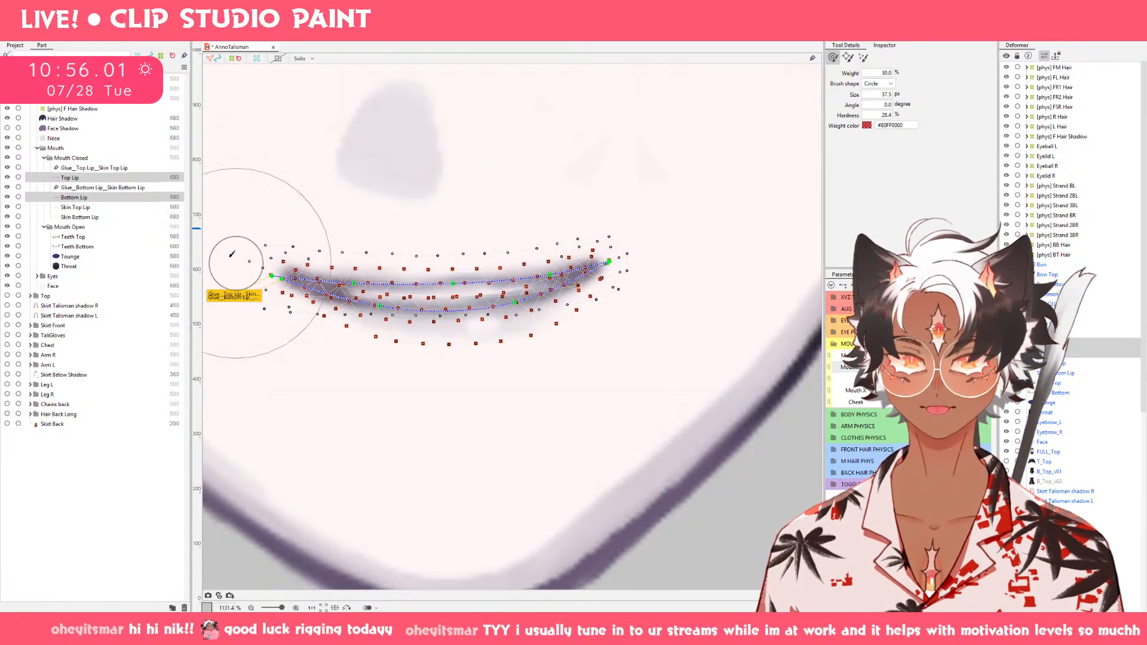
Raise the middle stretch of Top Lip with the deform brush to flatten its curve on the nearly closed smile.
{"action": "left_click", "coordinate": [90, 177]}
{"action": "left_click_drag", "start_coordinate": [371, 270], "coordinate": [387, 287]}
{"action": "left_click_drag", "start_coordinate": [456, 321], "coordinate": [448, 292]}
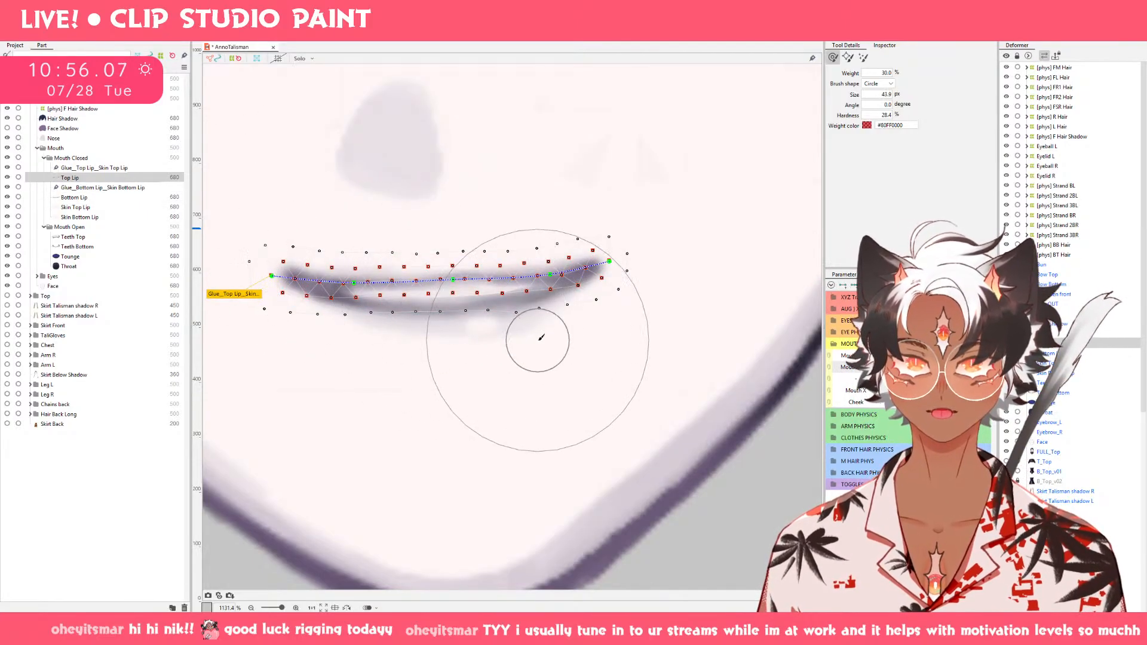
{"action": "left_click_drag", "start_coordinate": [548, 384], "coordinate": [542, 356]}
{"action": "left_click_drag", "start_coordinate": [535, 317], "coordinate": [535, 301]}
{"action": "left_click_drag", "start_coordinate": [389, 299], "coordinate": [389, 279]}
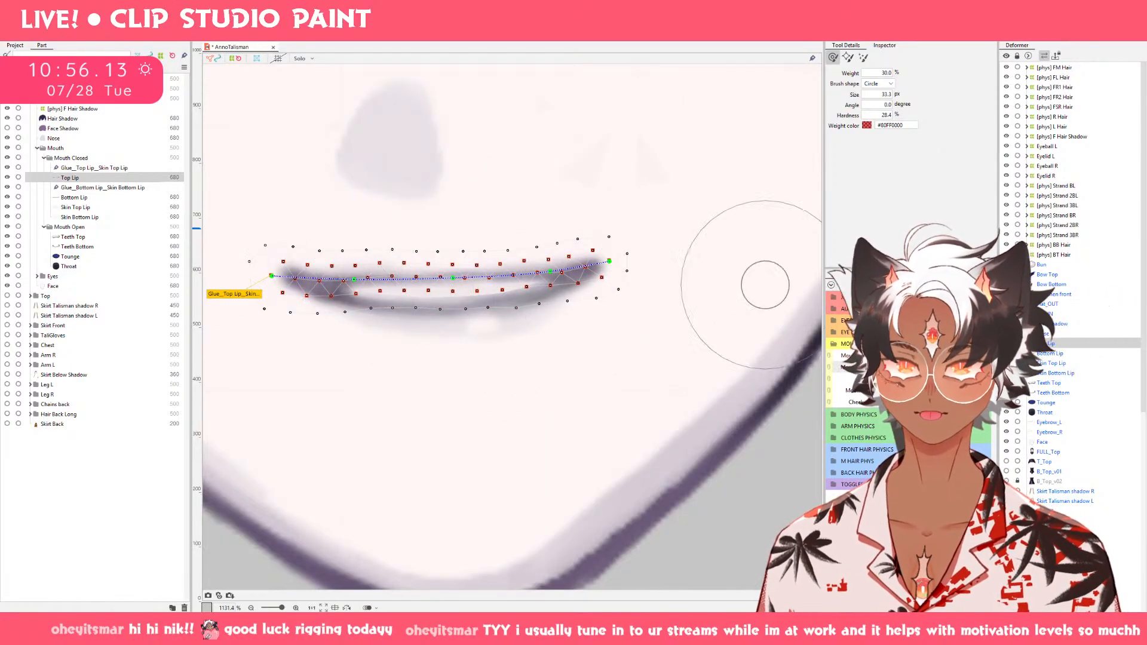
Scrub Mouth Open between closed and slightly open to examine how all the mouth parts move together.
{"action": "mouse_move", "coordinate": [921, 366]}
{"action": "left_mouse_down"}
{"action": "mouse_move", "coordinate": [890, 367]}
{"action": "mouse_move", "coordinate": [924, 367]}
{"action": "left_mouse_up"}
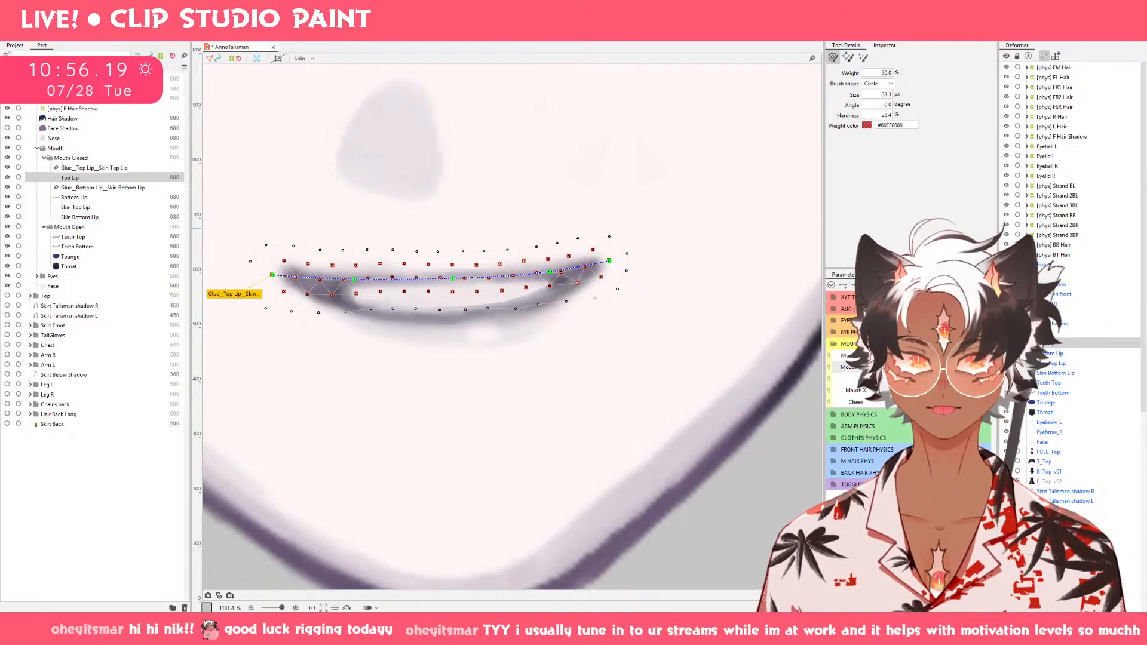
{"action": "left_click", "coordinate": [1010, 377]}
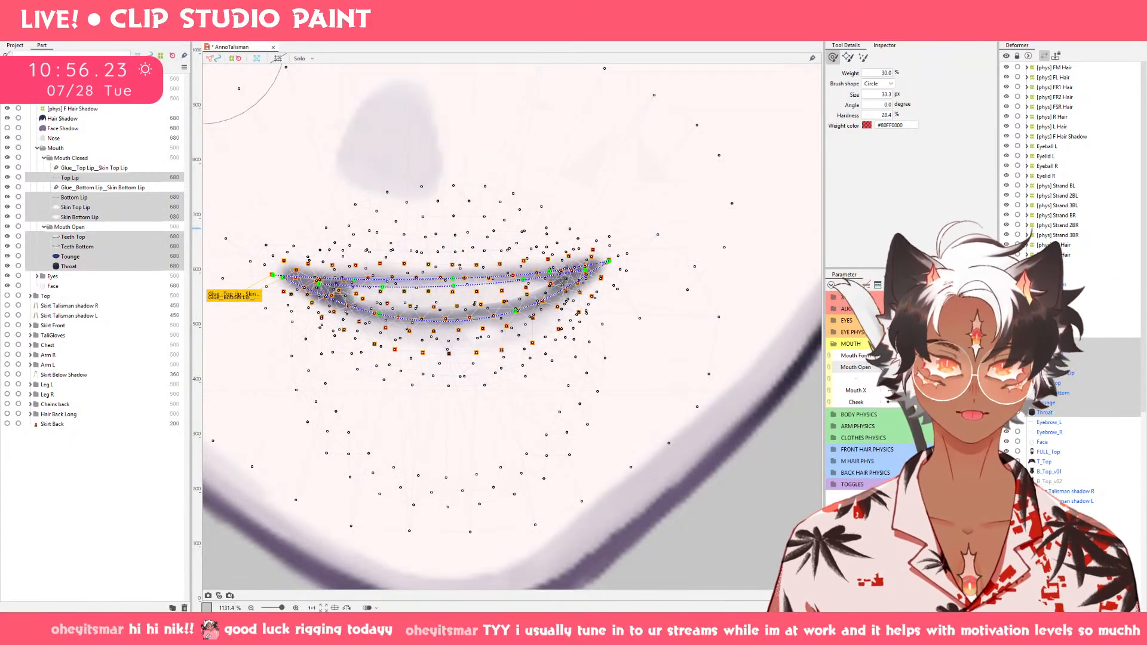
{"action": "mouse_move", "coordinate": [918, 367]}
{"action": "left_mouse_down"}
{"action": "mouse_move", "coordinate": [903, 367]}
{"action": "mouse_move", "coordinate": [933, 367]}
{"action": "left_mouse_up"}
{"action": "key", "text": "v"}
{"action": "left_click", "coordinate": [787, 469]}
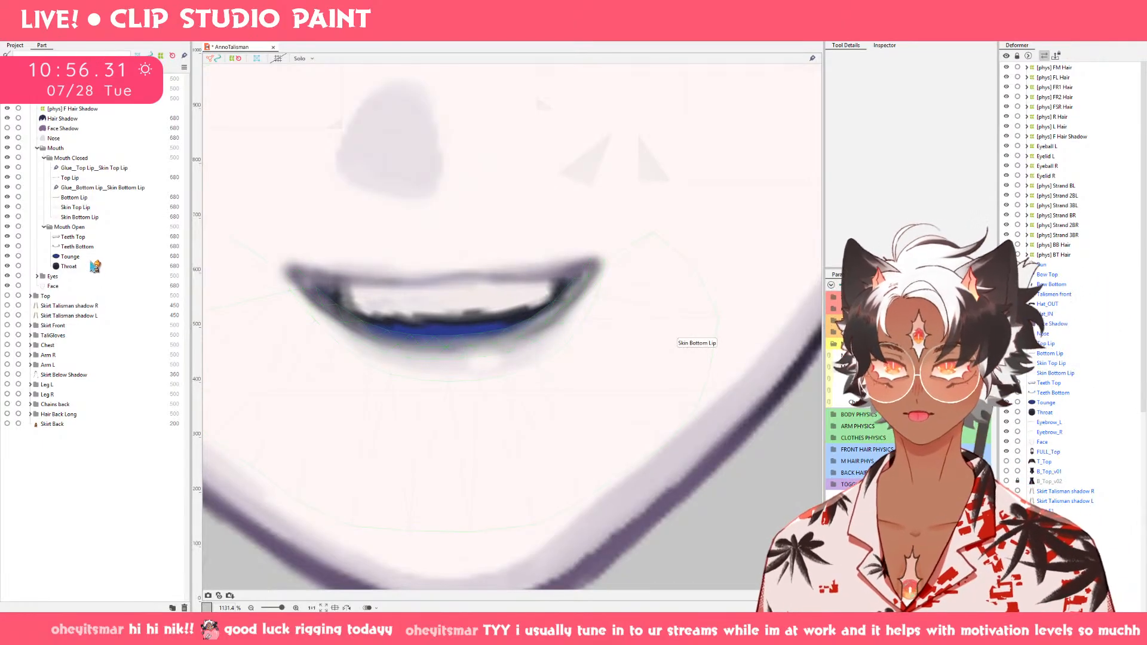
Raise Teeth Bottom on the nearly closed smile by reusing its shape from the closed mouth.
{"action": "left_click", "coordinate": [91, 251]}
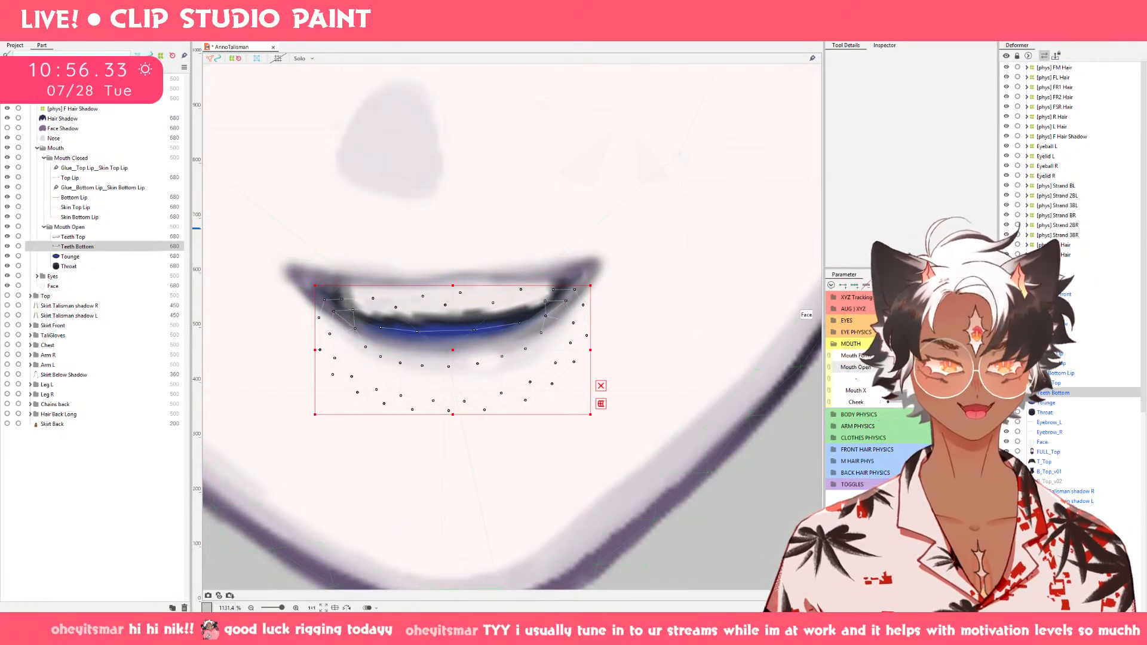
{"action": "left_click", "coordinate": [916, 367]}
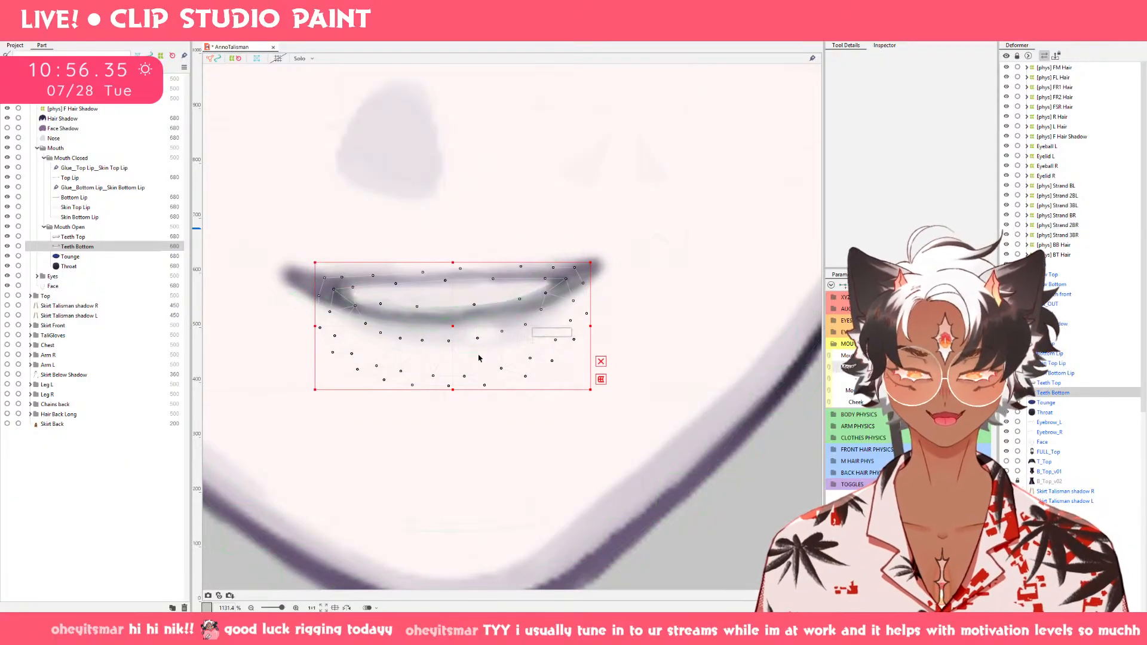
{"action": "left_click_drag", "start_coordinate": [451, 324], "coordinate": [451, 304]}
{"action": "key", "text": "ctrl+z"}
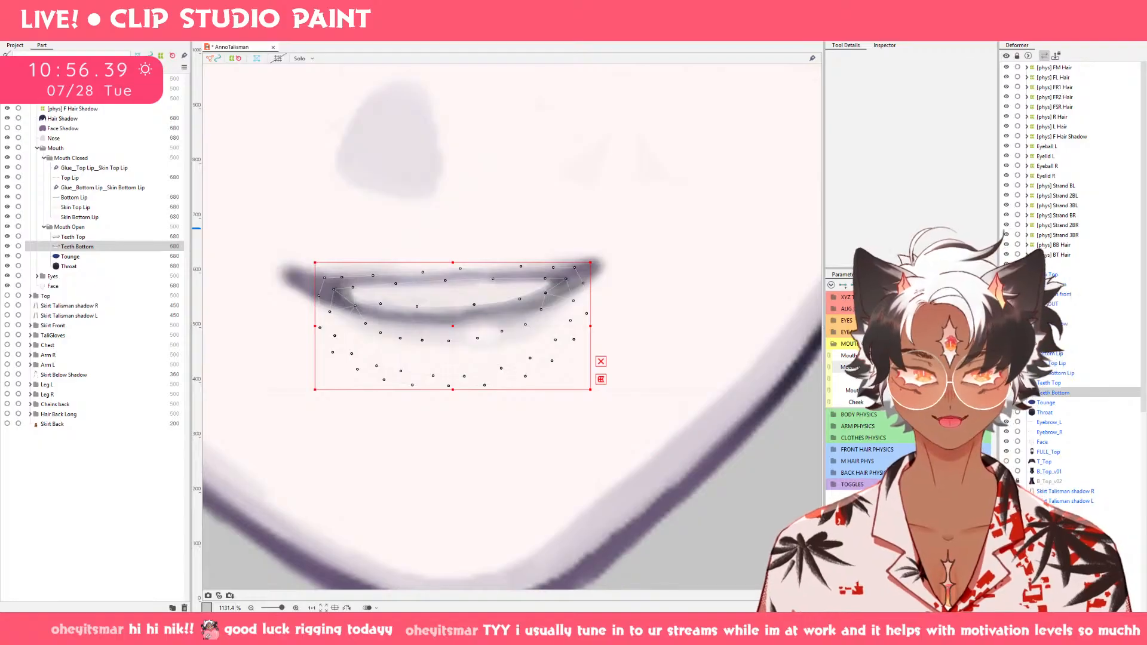
{"action": "key", "text": "ctrl+y"}
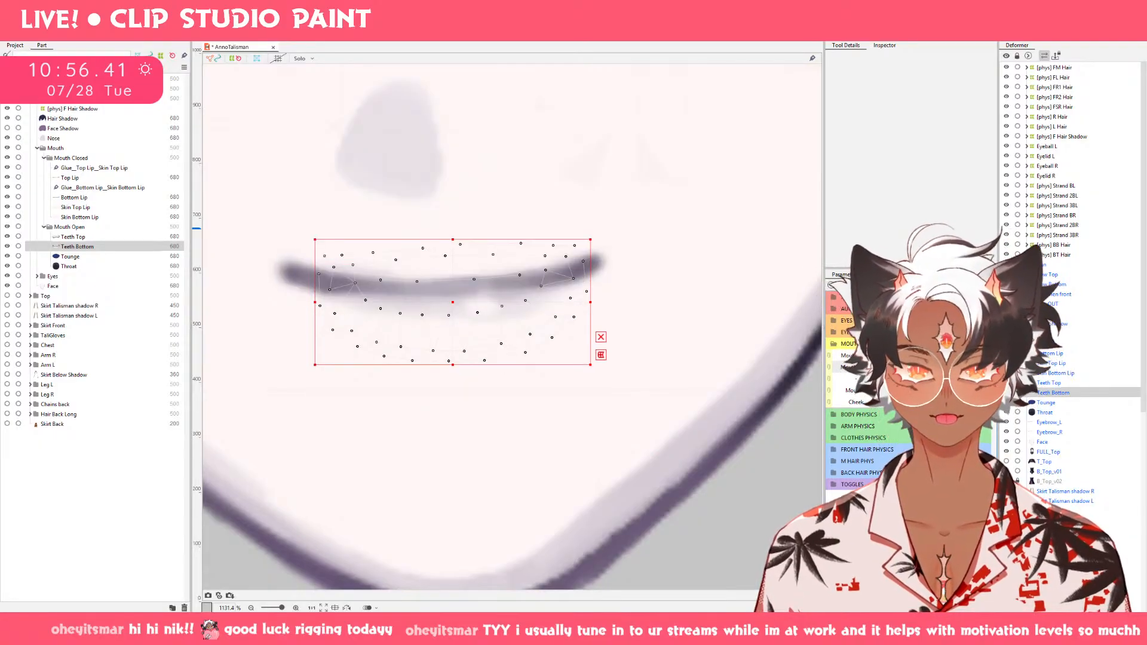
{"action": "left_click", "coordinate": [935, 370]}
{"action": "key", "text": "ctrl+v"}
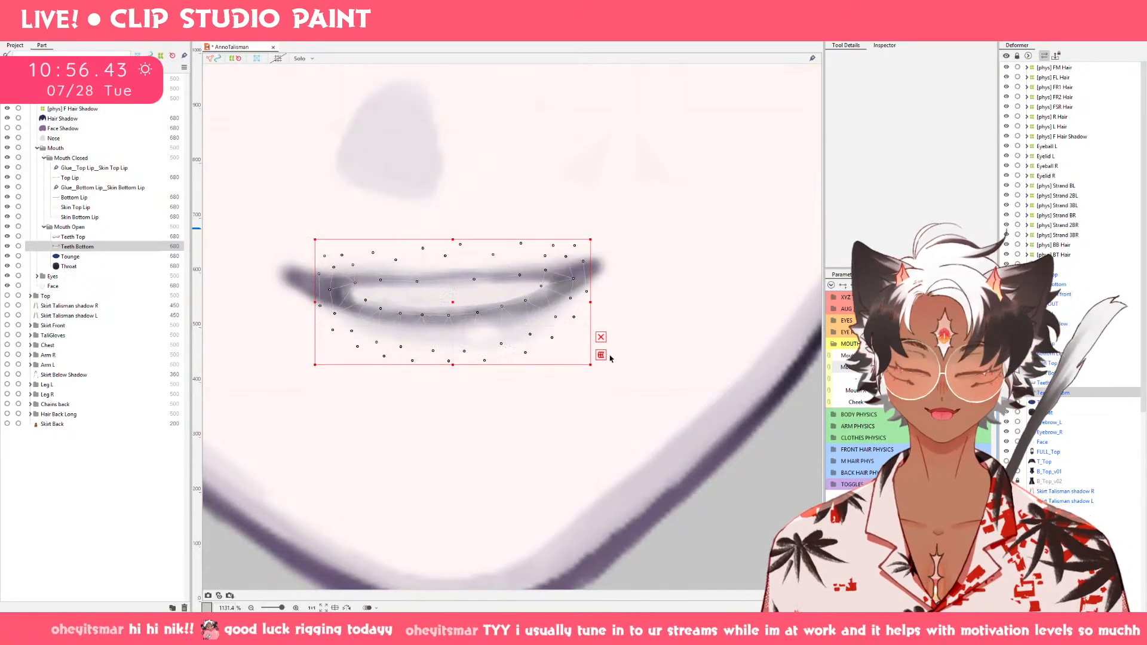
Move Teeth Bottom up on the slightly open smile so it sits behind the upper teeth.
{"action": "left_click", "coordinate": [935, 369]}
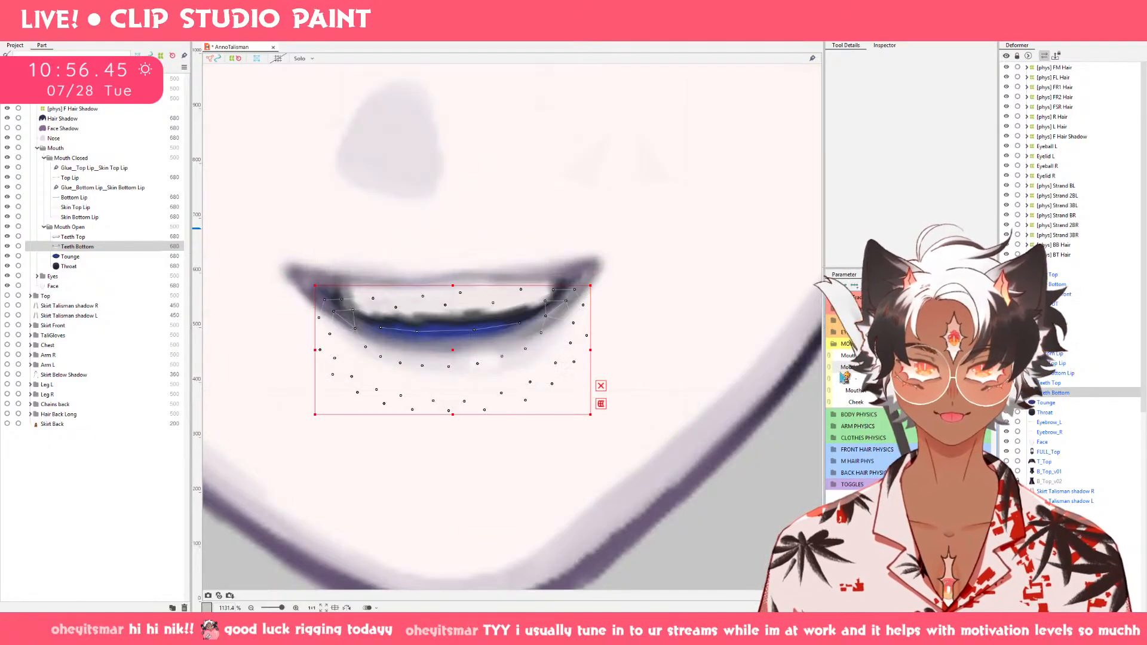
{"action": "left_click_drag", "start_coordinate": [453, 351], "coordinate": [455, 305]}
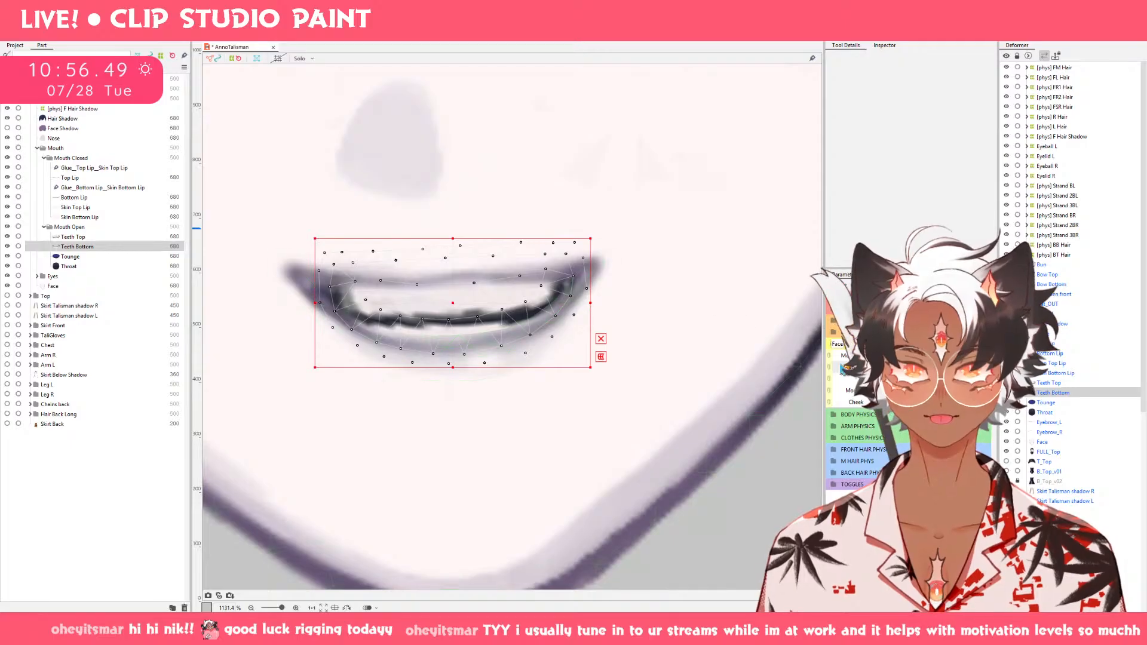
{"action": "mouse_move", "coordinate": [936, 368]}
{"action": "left_mouse_down"}
{"action": "mouse_move", "coordinate": [899, 368]}
{"action": "mouse_move", "coordinate": [978, 368]}
{"action": "mouse_move", "coordinate": [936, 368]}
{"action": "left_mouse_up"}
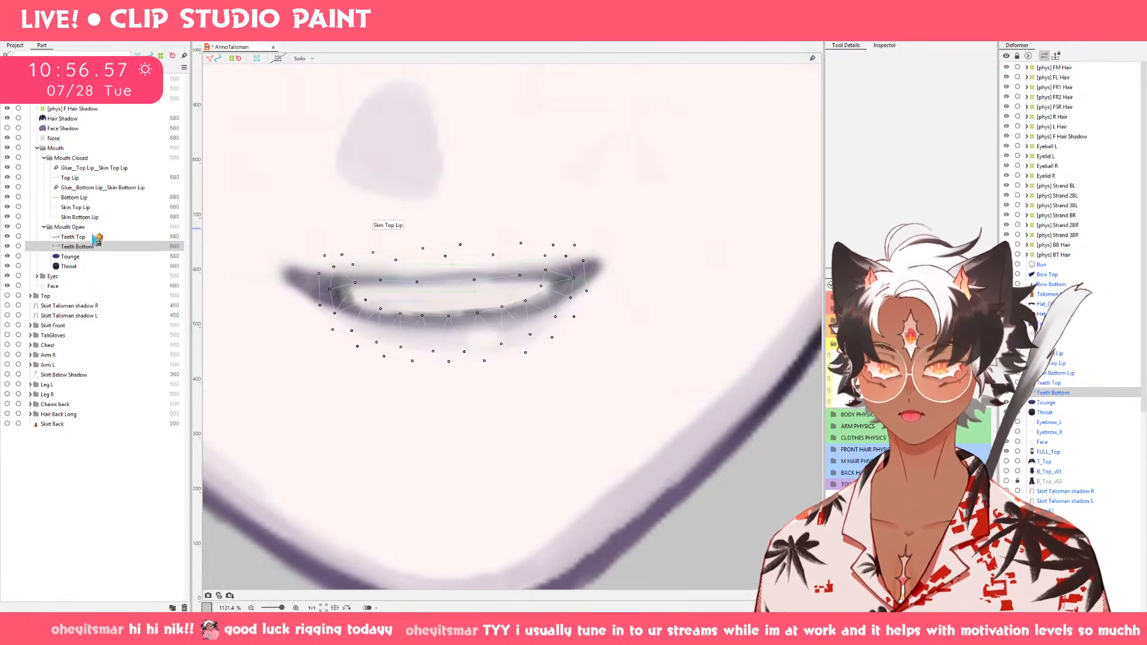
Pull both sides of Throat outward to the mouth corners with the deform brush on the nearly closed smile.
{"action": "left_click", "coordinate": [69, 266]}
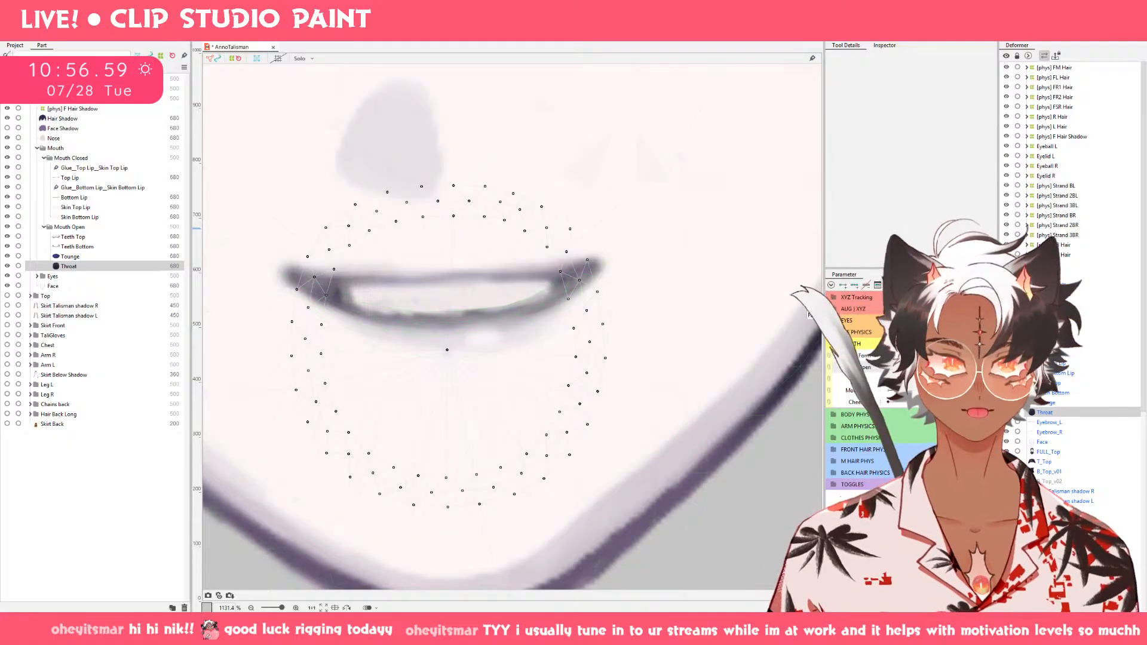
{"action": "left_click_drag", "start_coordinate": [939, 368], "coordinate": [936, 368]}
{"action": "left_click_drag", "start_coordinate": [610, 348], "coordinate": [624, 348]}
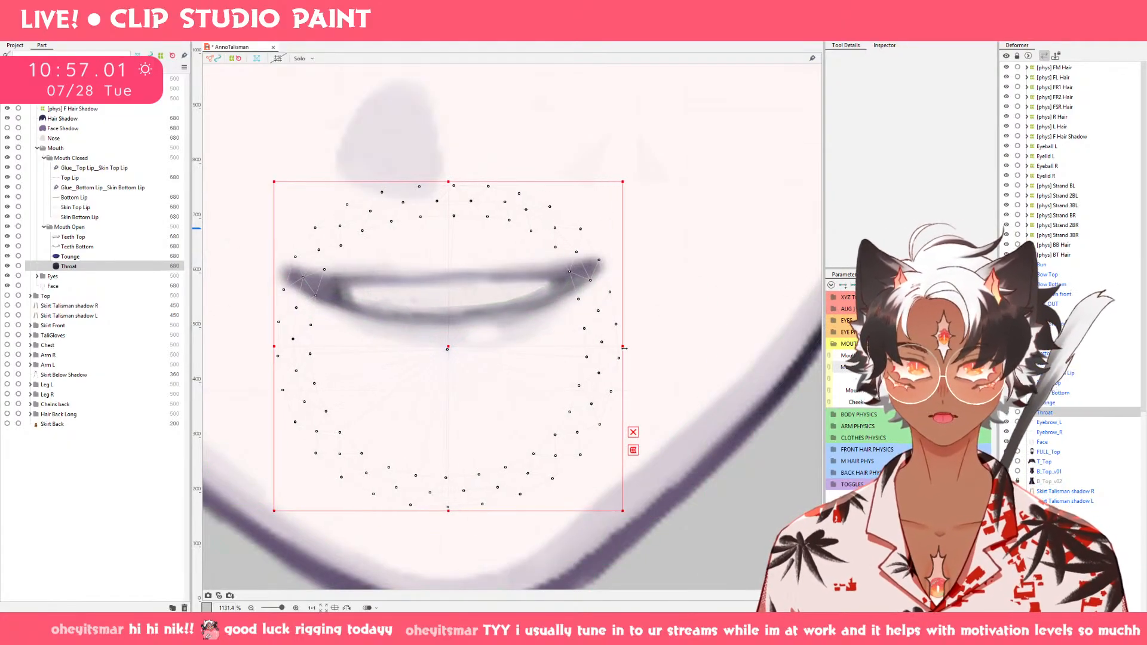
{"action": "key", "text": "ctrl+z"}
{"action": "key", "text": "b"}
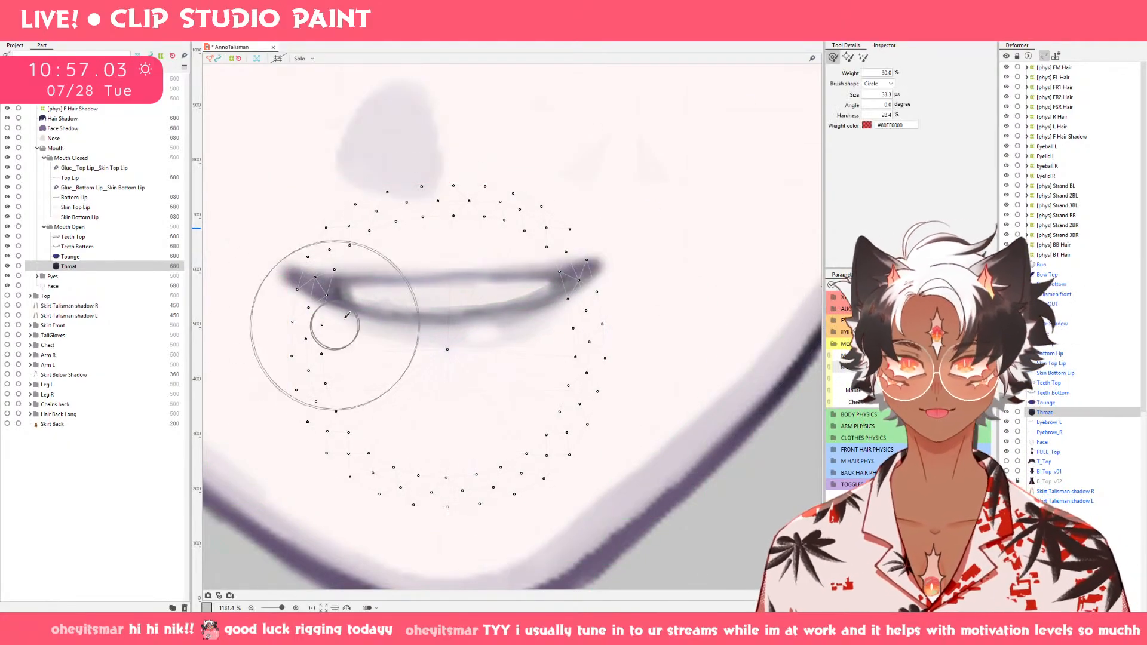
{"action": "left_click_drag", "start_coordinate": [447, 335], "coordinate": [455, 338]}
{"action": "mouse_move", "coordinate": [369, 321]}
{"action": "left_mouse_down"}
{"action": "mouse_move", "coordinate": [281, 294]}
{"action": "mouse_move", "coordinate": [269, 274]}
{"action": "left_mouse_up"}
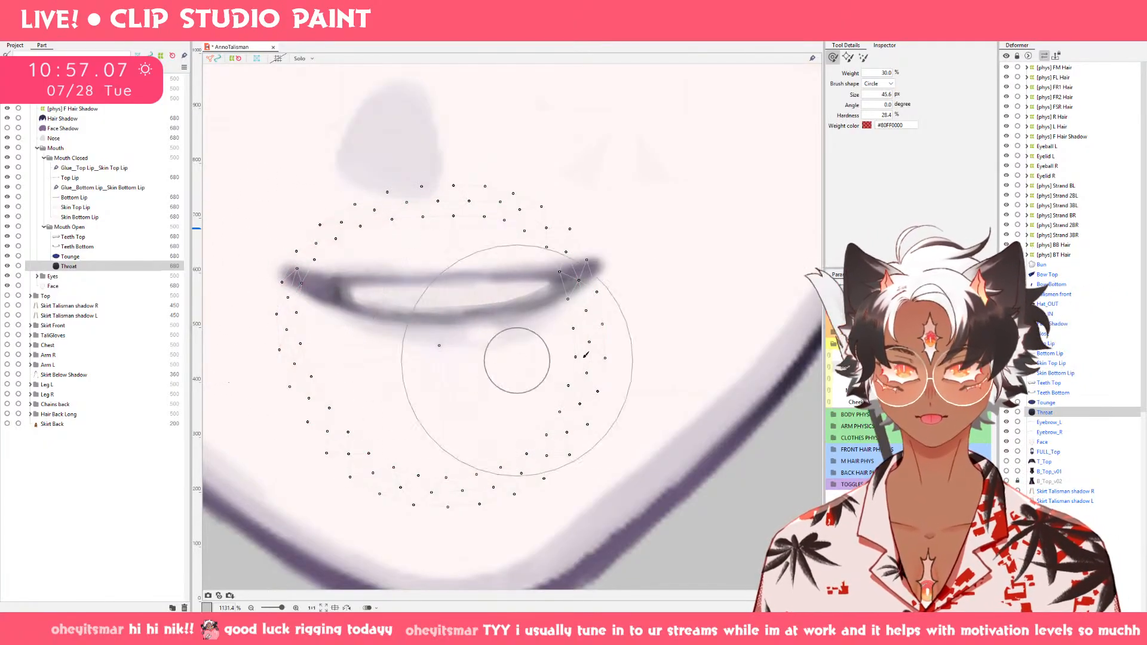
{"action": "left_click_drag", "start_coordinate": [544, 303], "coordinate": [620, 277]}
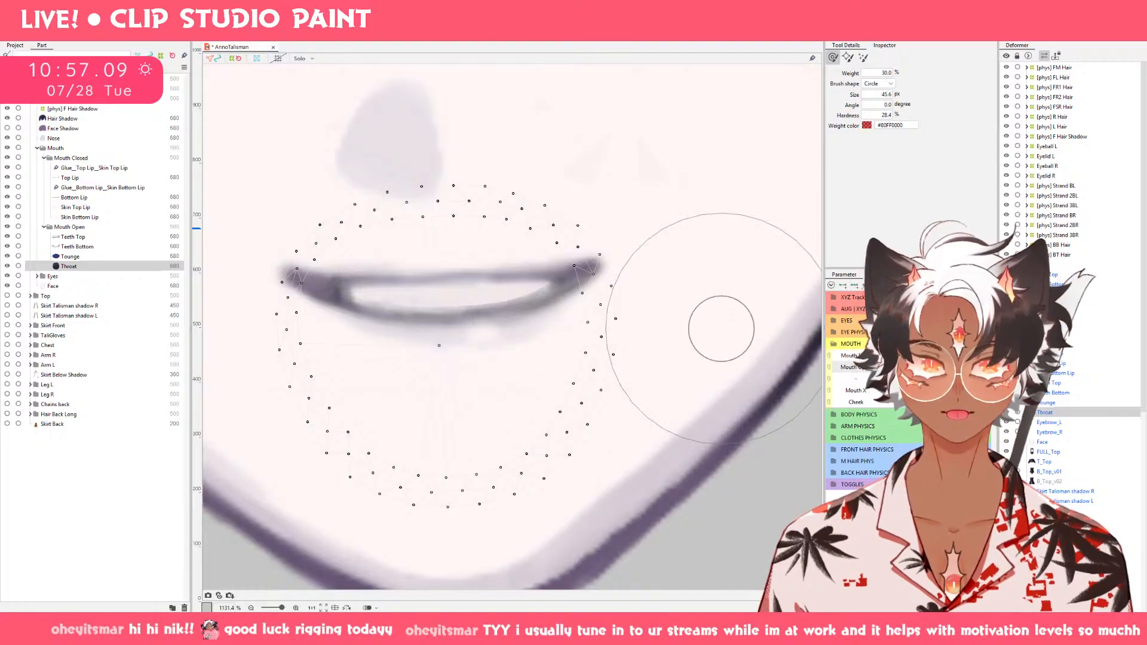
Widen Throat toward both mouth corners with the deform brush on the slightly open smile and check the wide-open shape.
{"action": "left_click", "coordinate": [927, 367]}
{"action": "left_click_drag", "start_coordinate": [329, 310], "coordinate": [282, 281]}
{"action": "left_click_drag", "start_coordinate": [555, 296], "coordinate": [608, 284]}
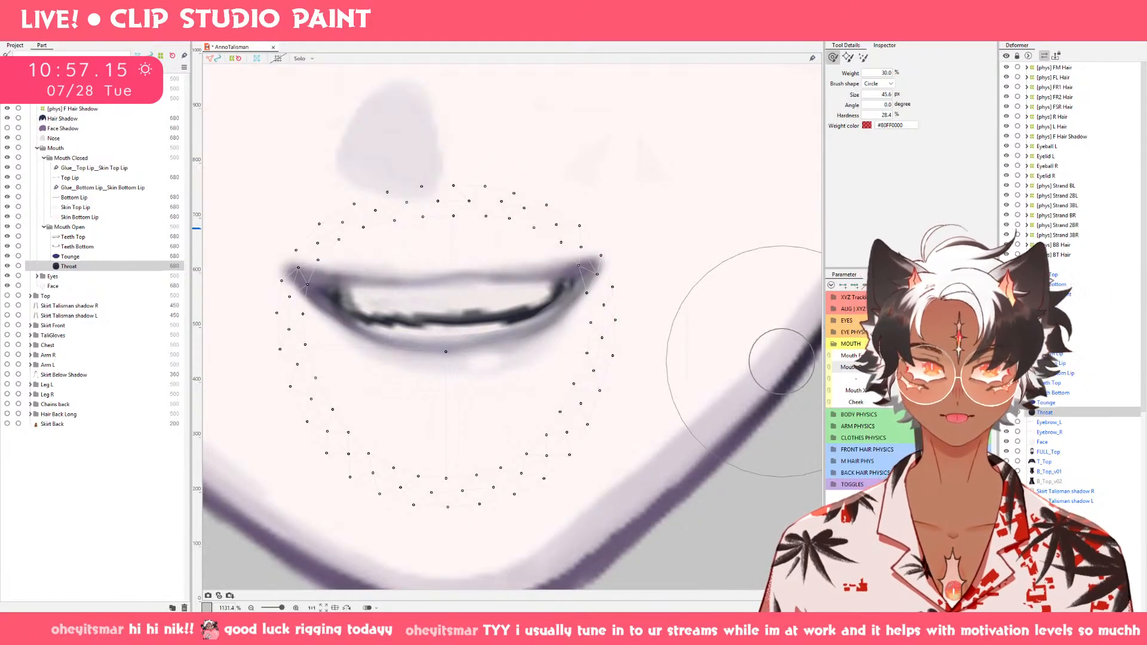
{"action": "left_click_drag", "start_coordinate": [913, 367], "coordinate": [945, 367]}
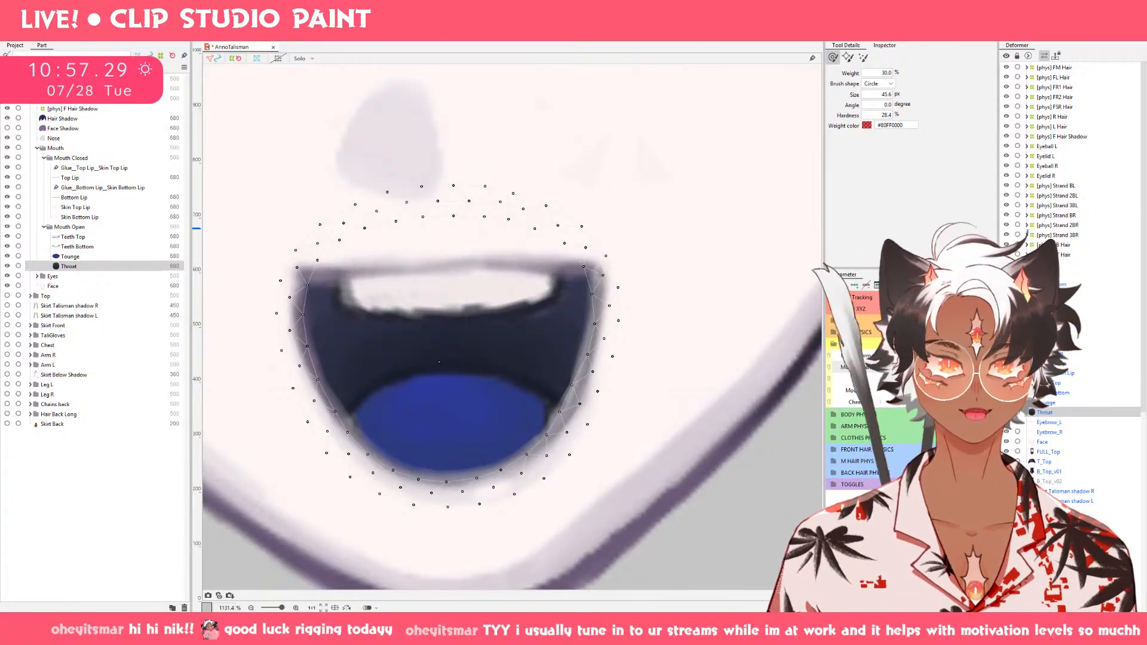
{"action": "key", "text": "v"}
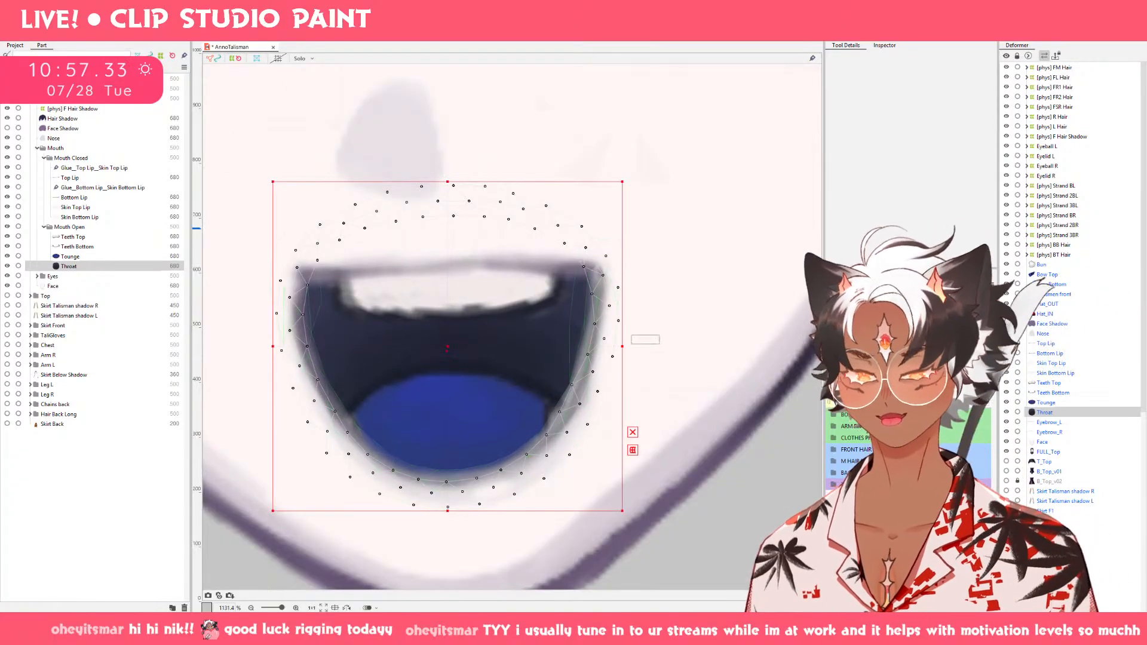
{"action": "mouse_move", "coordinate": [945, 367]}
{"action": "left_mouse_down"}
{"action": "mouse_move", "coordinate": [923, 367]}
{"action": "mouse_move", "coordinate": [945, 367]}
{"action": "left_mouse_up"}
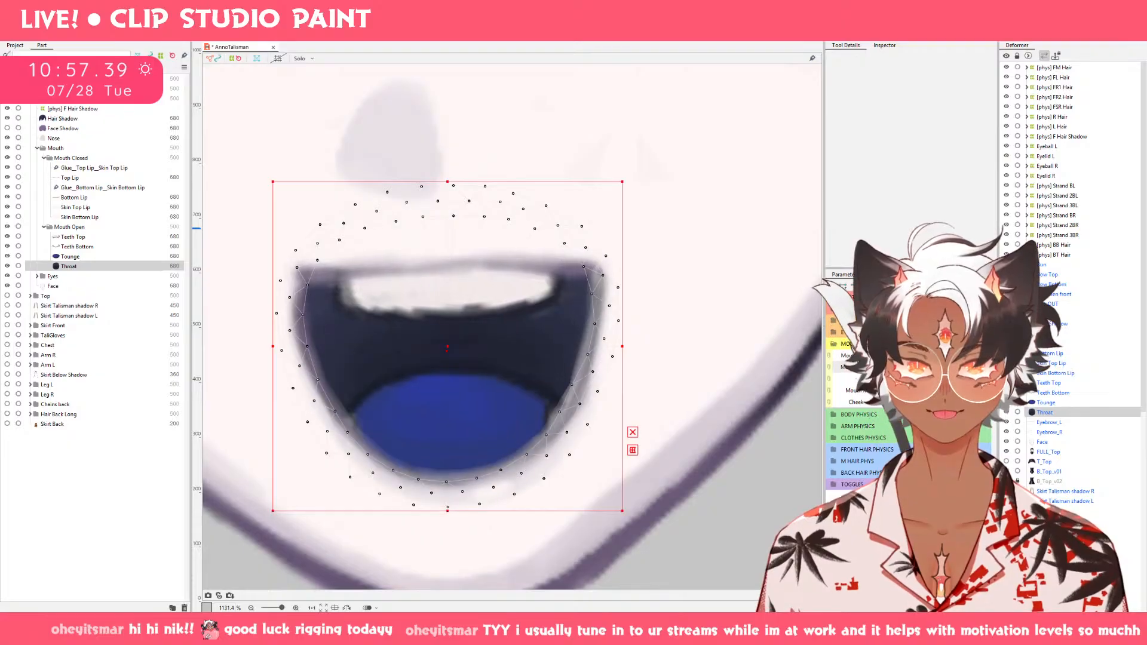
Smooth the curve of Top Lip with the deform brush on the wide-open mouth.
{"action": "left_click", "coordinate": [78, 178]}
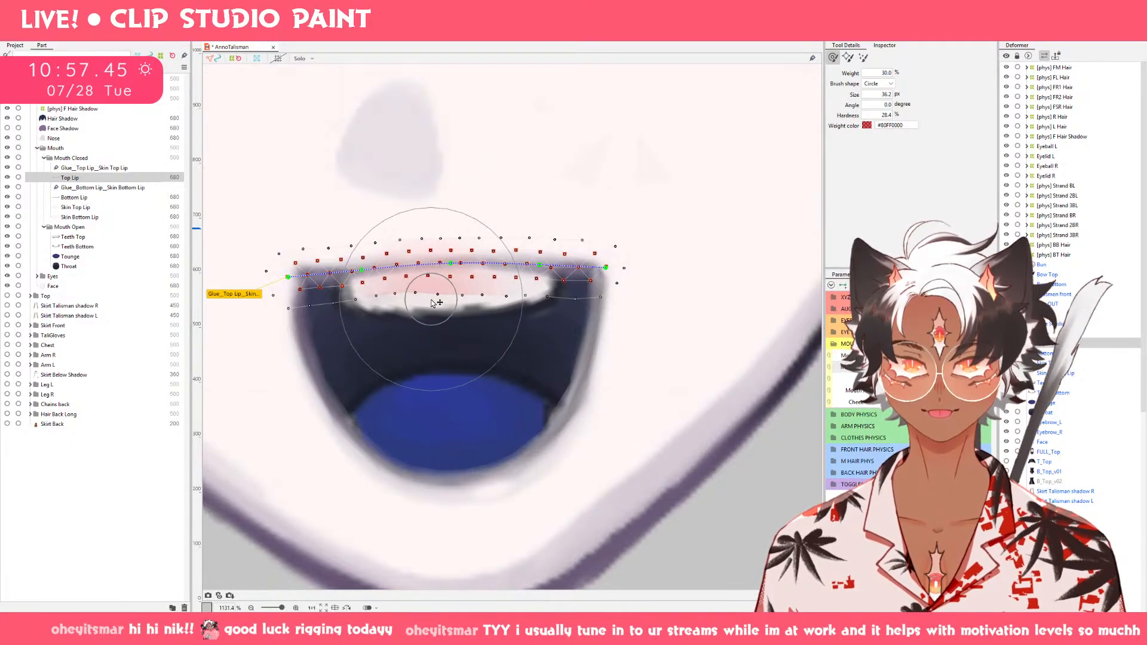
{"action": "mouse_move", "coordinate": [406, 308]}
{"action": "left_mouse_down"}
{"action": "mouse_move", "coordinate": [361, 317]}
{"action": "mouse_move", "coordinate": [370, 309]}
{"action": "left_mouse_up"}
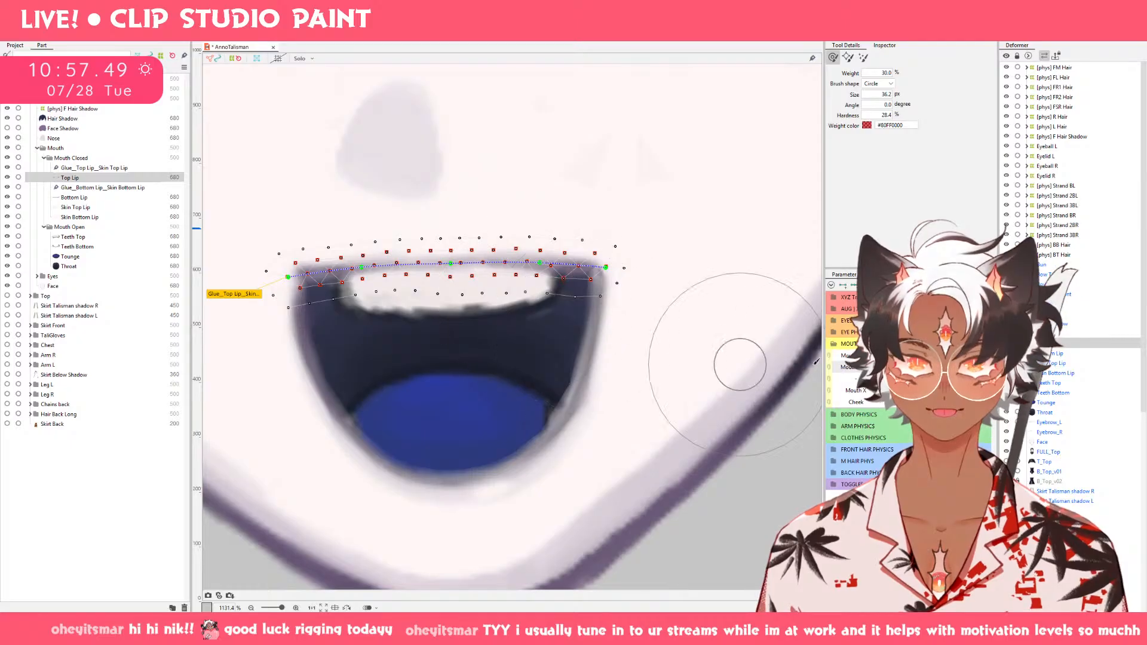
{"action": "left_click_drag", "start_coordinate": [957, 367], "coordinate": [905, 367]}
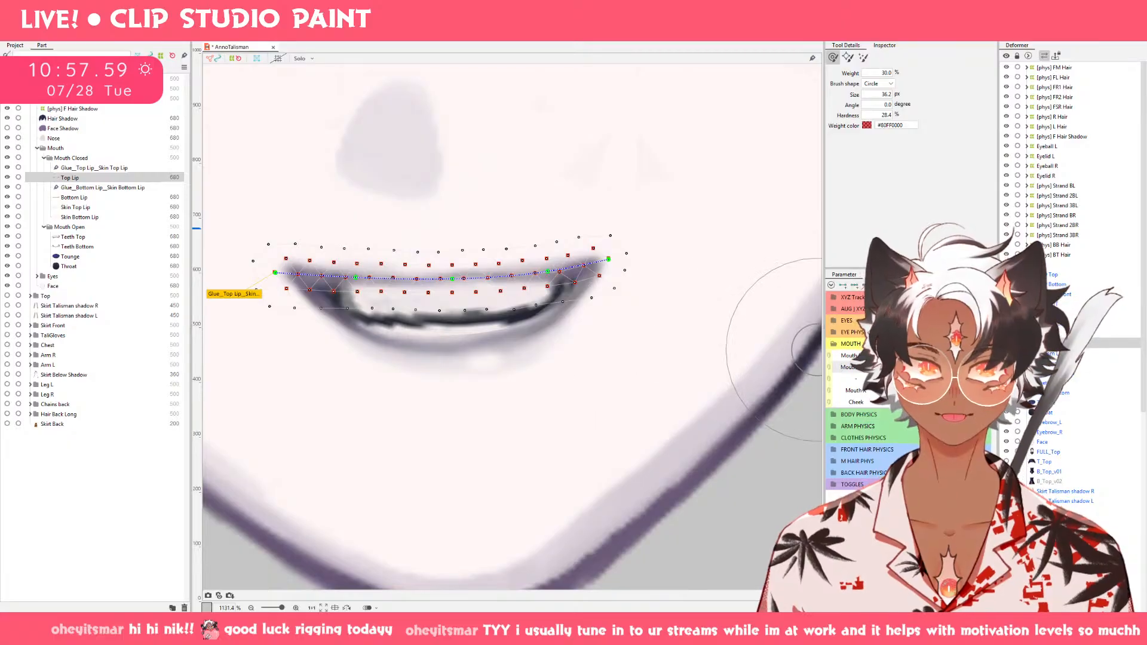
Nudge both sides of Top Lip with a smaller deform brush on the nearly closed smile to even its curve.
{"action": "left_click_drag", "start_coordinate": [905, 367], "coordinate": [892, 367]}
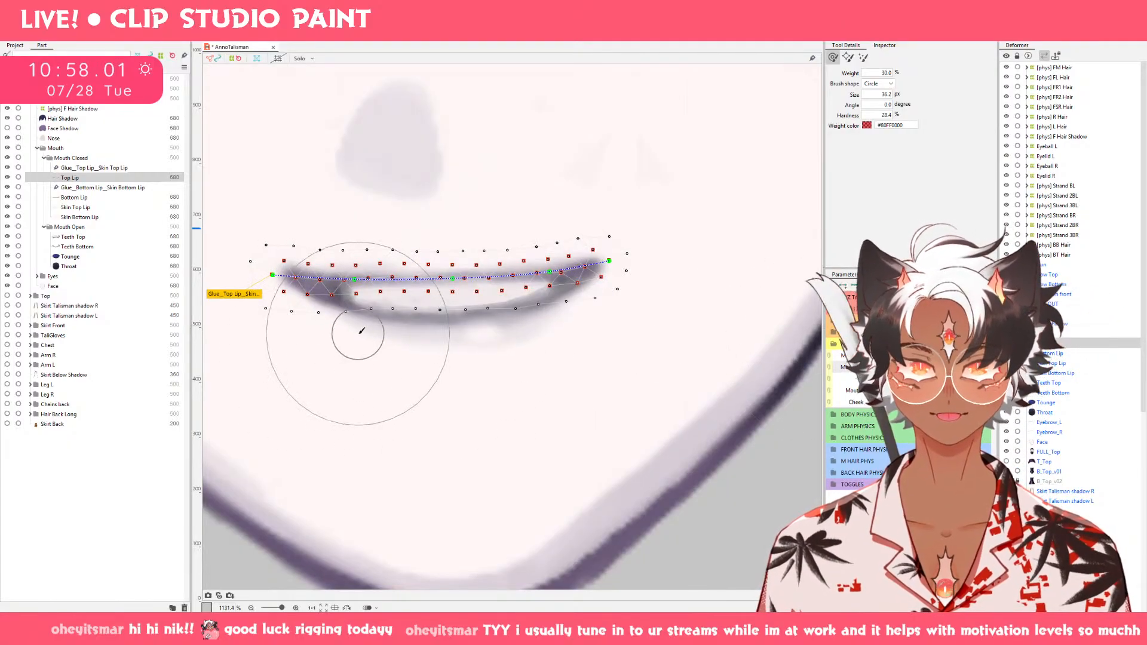
{"action": "left_click_drag", "start_coordinate": [364, 330], "coordinate": [352, 332]}
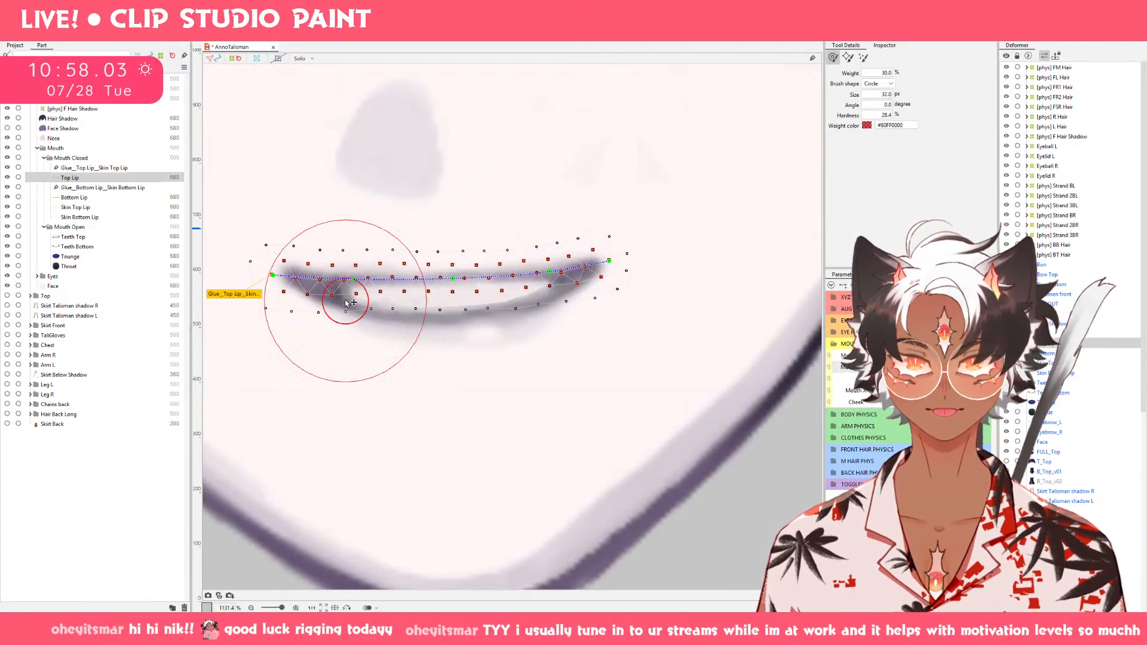
{"action": "mouse_move", "coordinate": [341, 287]}
{"action": "left_mouse_down"}
{"action": "mouse_move", "coordinate": [342, 274]}
{"action": "mouse_move", "coordinate": [341, 286]}
{"action": "left_mouse_up"}
{"action": "left_click_drag", "start_coordinate": [534, 282], "coordinate": [538, 282]}
{"action": "mouse_move", "coordinate": [884, 367]}
{"action": "left_mouse_down"}
{"action": "mouse_move", "coordinate": [950, 367]}
{"action": "mouse_move", "coordinate": [881, 367]}
{"action": "mouse_move", "coordinate": [914, 368]}
{"action": "left_mouse_up"}
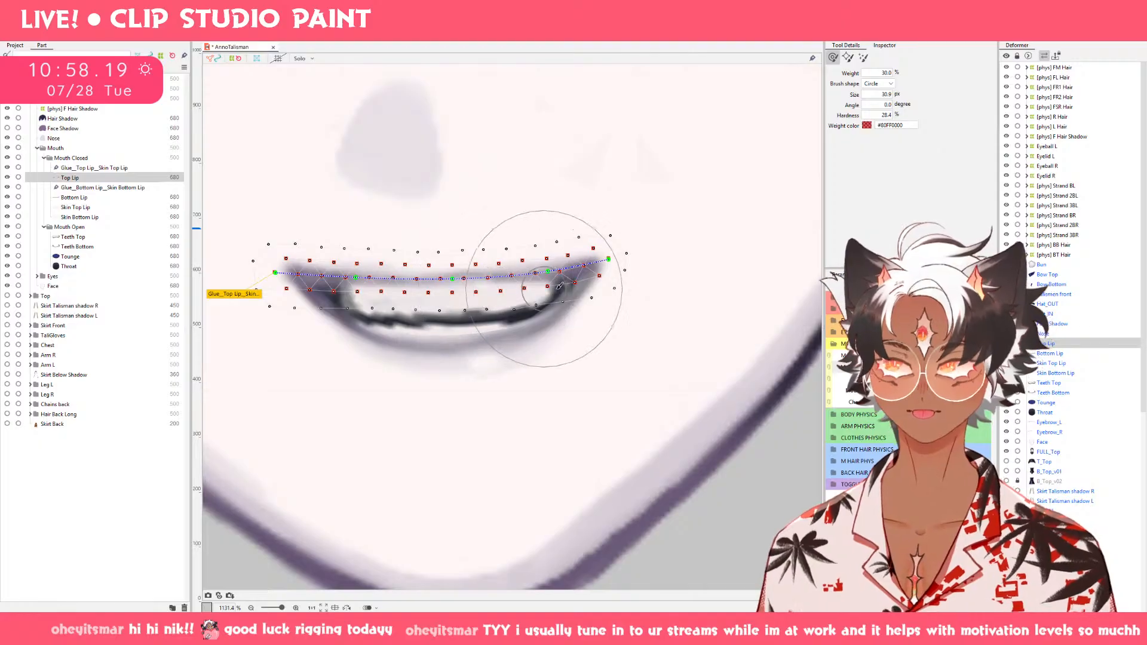
Lower both corners of Top Lip and Bottom Lip on the slightly open smile and compare with the closed mouth.
{"action": "mouse_move", "coordinate": [911, 368]}
{"action": "left_mouse_down"}
{"action": "mouse_move", "coordinate": [983, 370]}
{"action": "mouse_move", "coordinate": [865, 374]}
{"action": "mouse_move", "coordinate": [941, 371]}
{"action": "mouse_move", "coordinate": [917, 371]}
{"action": "left_mouse_up"}
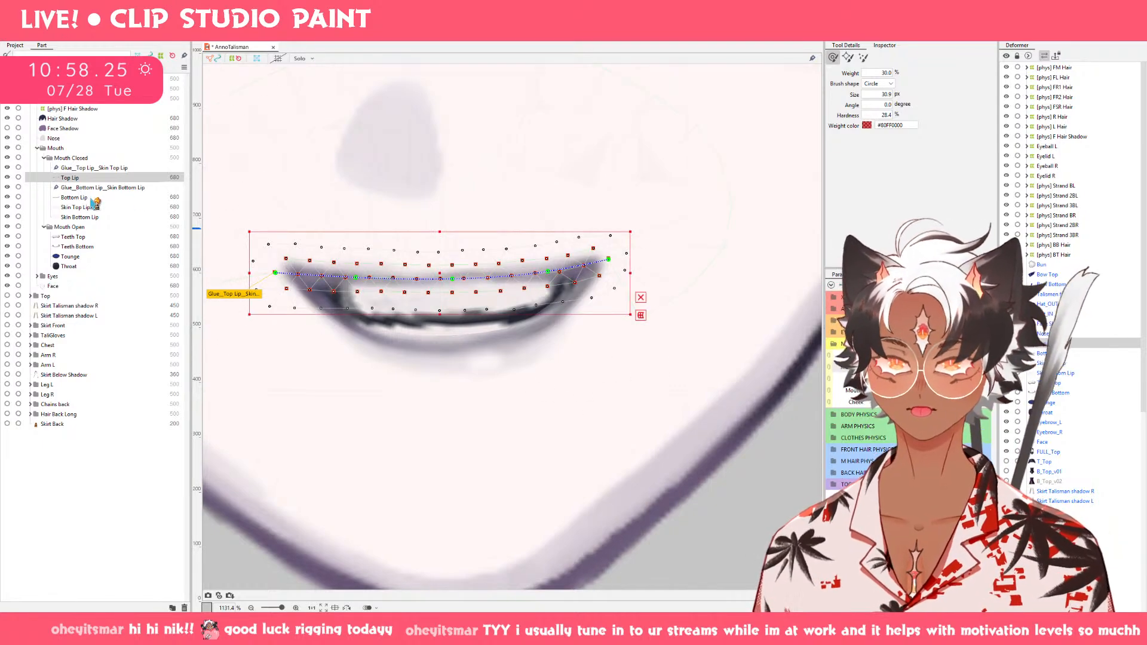
{"action": "left_click", "coordinate": [96, 198], "text": "ctrl"}
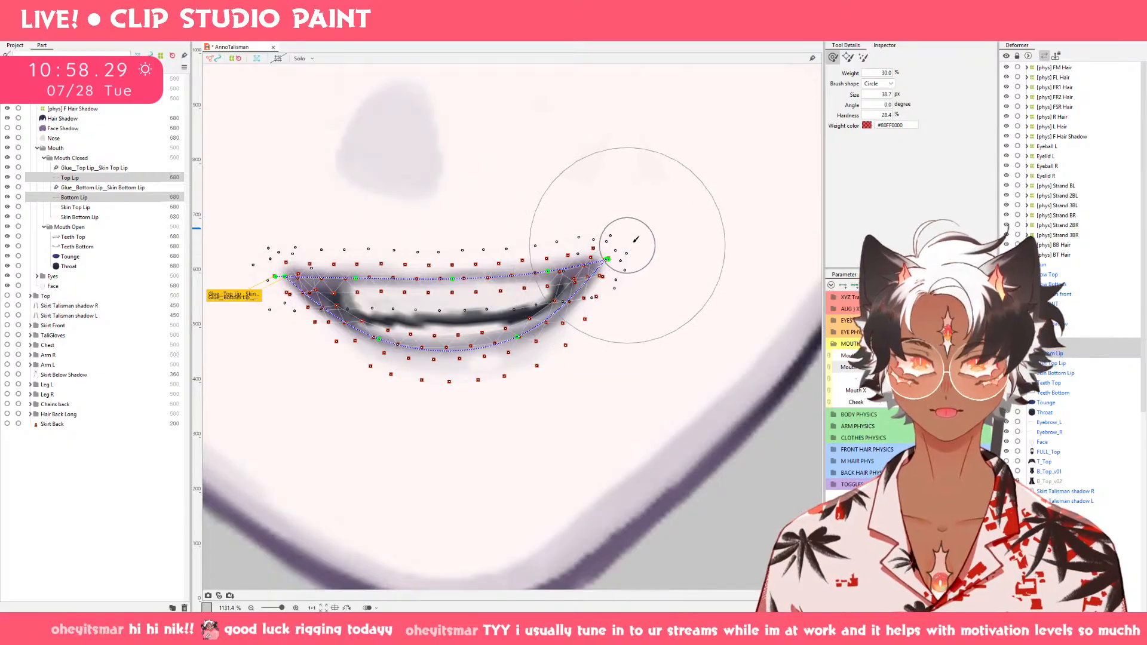
{"action": "mouse_move", "coordinate": [614, 249]}
{"action": "left_mouse_down"}
{"action": "mouse_move", "coordinate": [632, 250]}
{"action": "mouse_move", "coordinate": [639, 268]}
{"action": "left_mouse_up"}
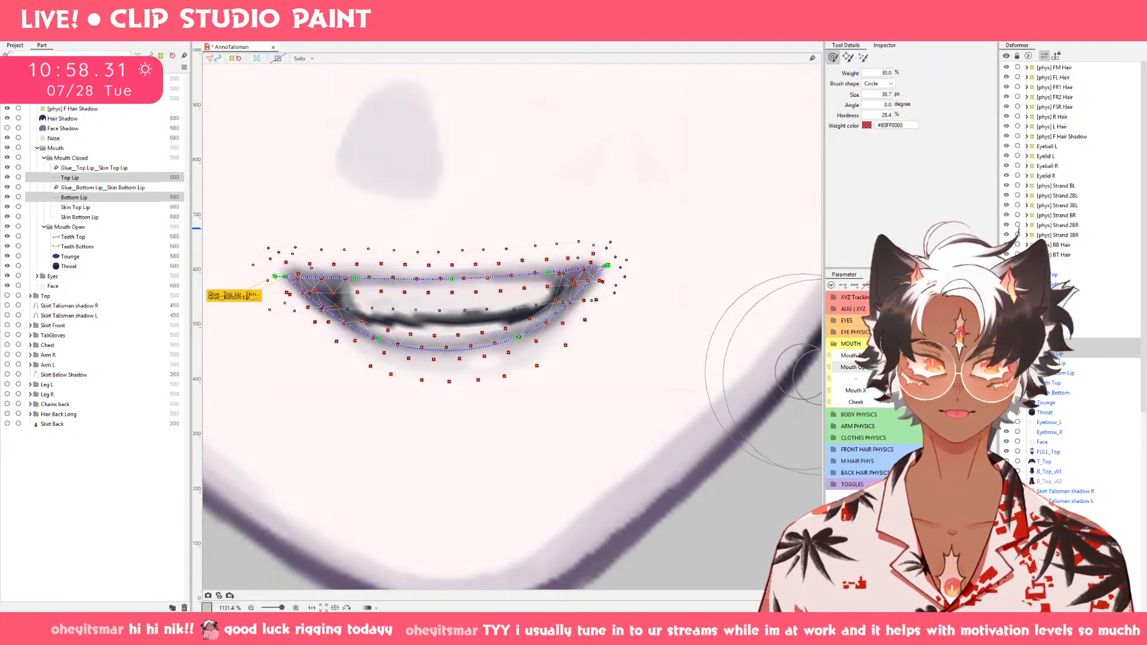
{"action": "mouse_move", "coordinate": [917, 371]}
{"action": "left_mouse_down"}
{"action": "mouse_move", "coordinate": [896, 372]}
{"action": "mouse_move", "coordinate": [944, 371]}
{"action": "mouse_move", "coordinate": [855, 372]}
{"action": "mouse_move", "coordinate": [938, 371]}
{"action": "mouse_move", "coordinate": [874, 371]}
{"action": "left_mouse_up"}
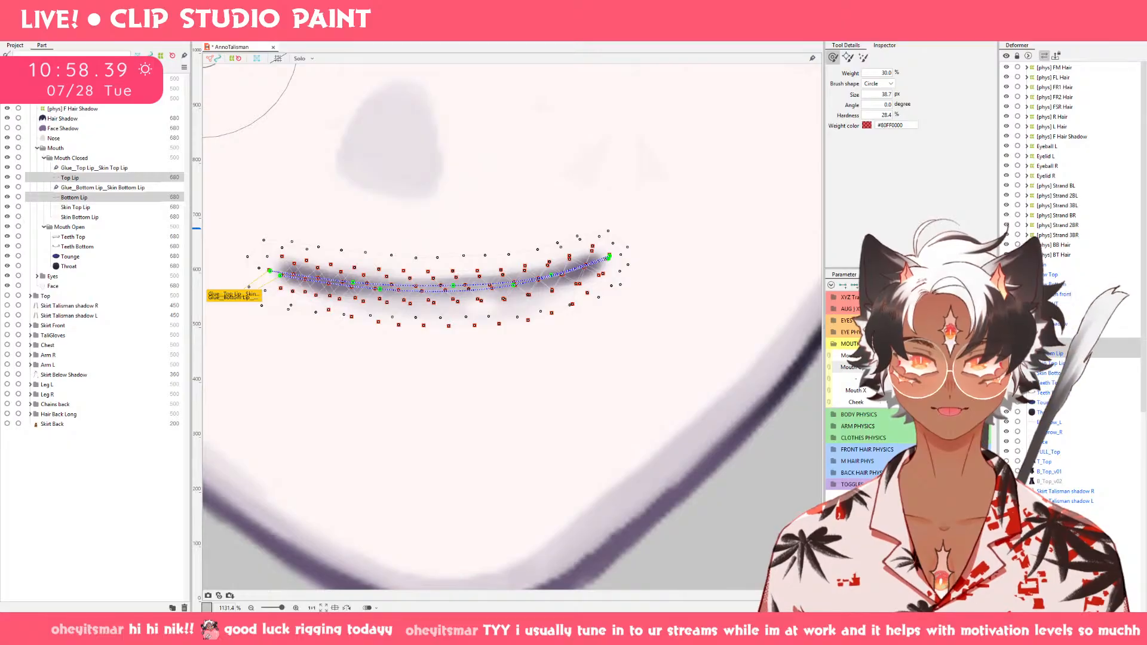
{"action": "left_click_drag", "start_coordinate": [904, 368], "coordinate": [980, 367]}
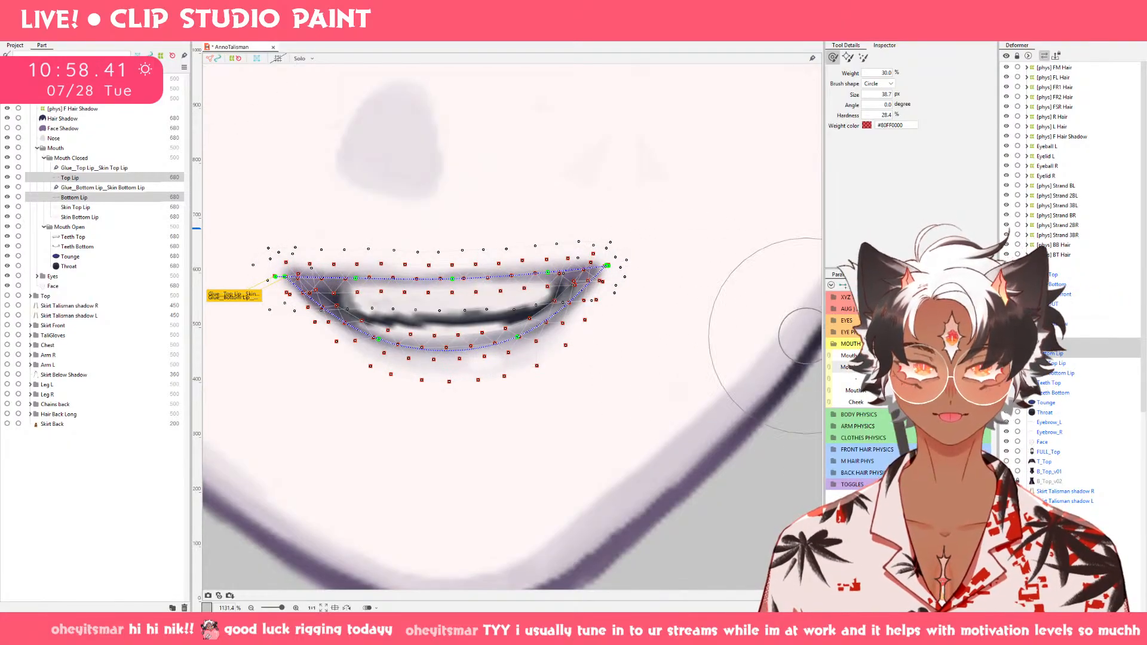
Deselect the lips and examine the mouth opening on the whole face.
{"action": "key", "text": "v"}
{"action": "left_click", "coordinate": [796, 471]}
{"action": "scroll", "coordinate": [795, 464], "scroll_direction": "down", "scroll_amount": 10}
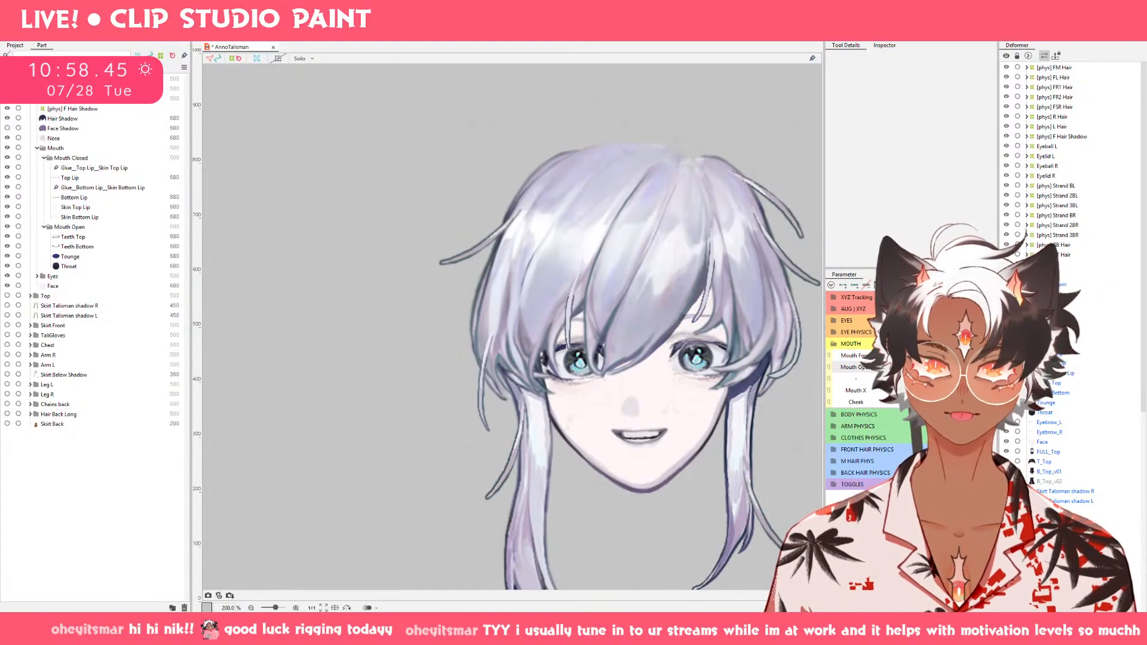
{"action": "mouse_move", "coordinate": [908, 368]}
{"action": "left_mouse_down"}
{"action": "mouse_move", "coordinate": [895, 367]}
{"action": "mouse_move", "coordinate": [956, 367]}
{"action": "mouse_move", "coordinate": [896, 367]}
{"action": "mouse_move", "coordinate": [927, 368]}
{"action": "mouse_move", "coordinate": [910, 367]}
{"action": "left_mouse_up"}
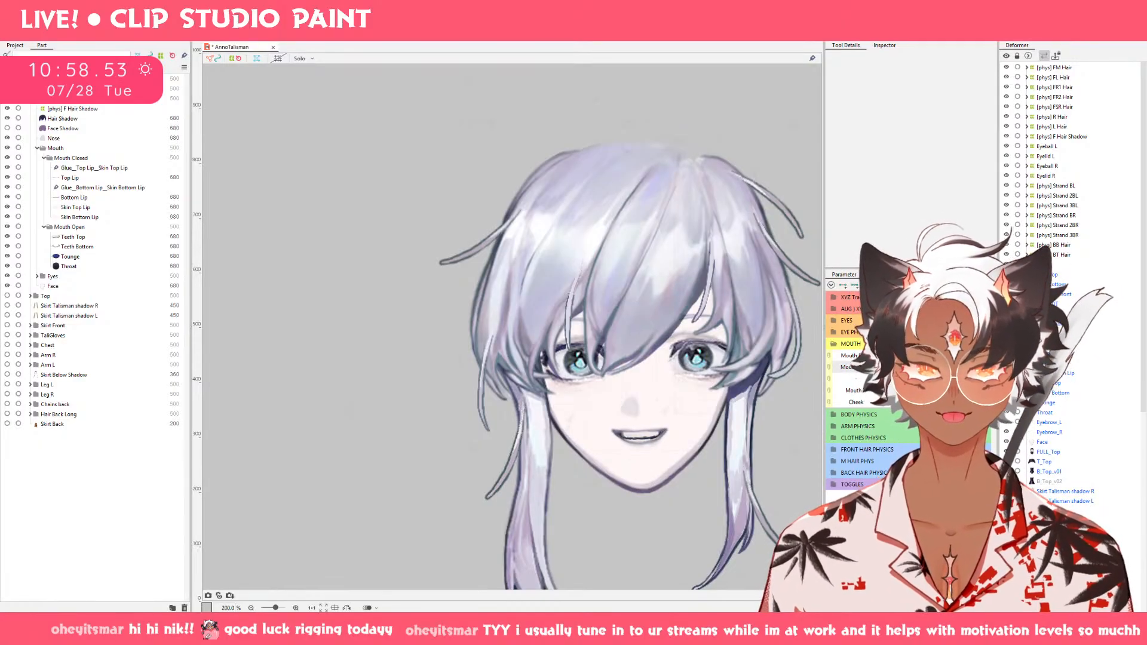
Move Teeth Bottom slightly down inside the slightly open smile and deselect it to check the result on the face.
{"action": "left_click", "coordinate": [89, 245]}
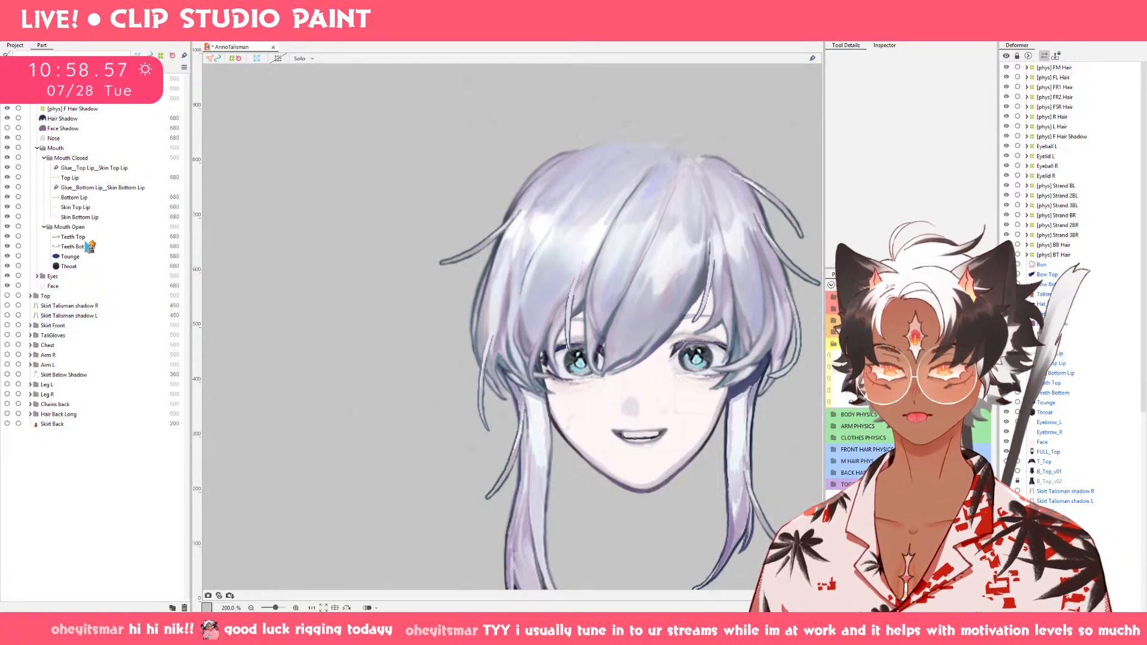
{"action": "scroll", "coordinate": [657, 457], "scroll_direction": "up", "scroll_amount": 5}
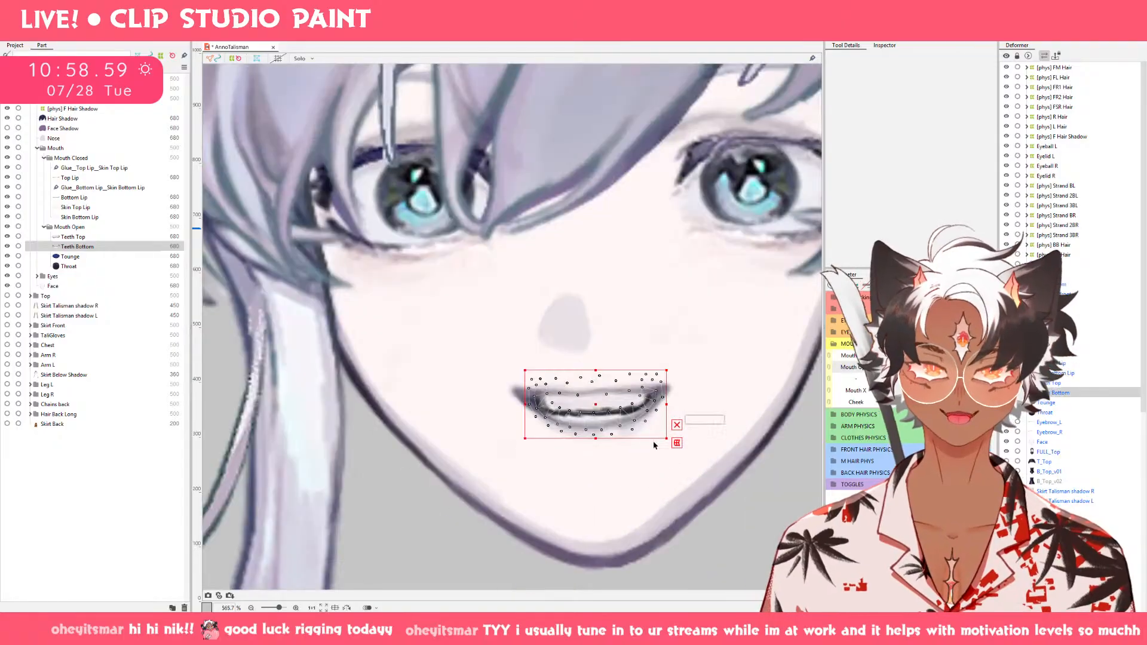
{"action": "left_click_drag", "start_coordinate": [576, 404], "coordinate": [577, 418]}
{"action": "scroll", "coordinate": [716, 444], "scroll_direction": "down", "scroll_amount": 5}
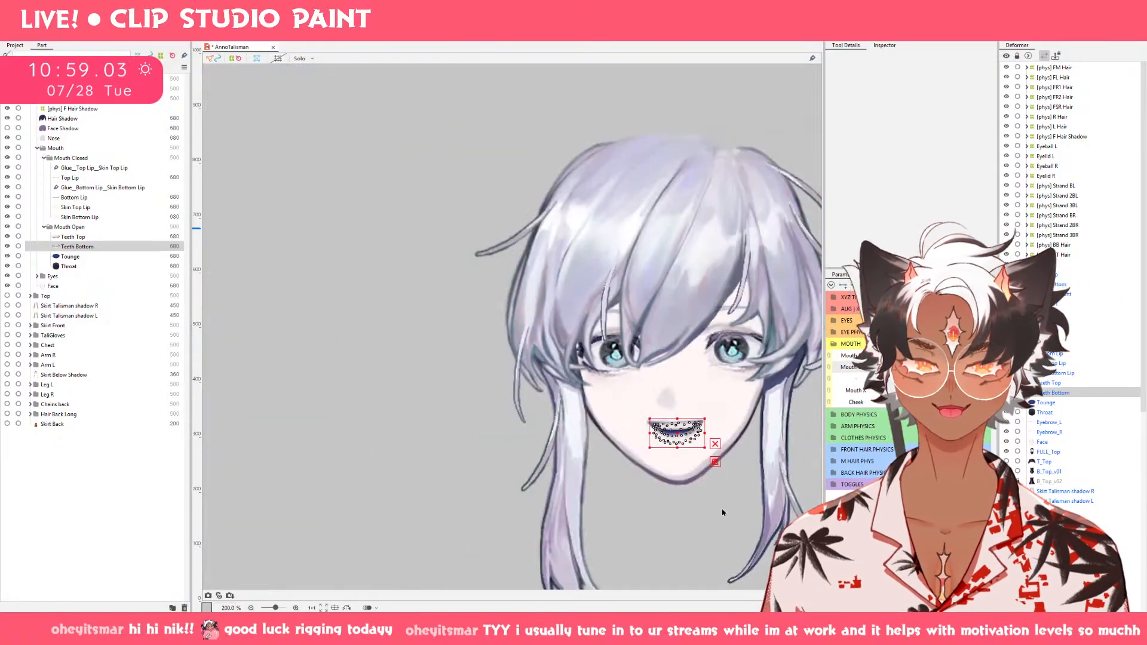
{"action": "left_click", "coordinate": [725, 512]}
Open the mouth wide and examine the meshes of Top Lip, Bottom Lip and Skin Top Lip up close.
{"action": "left_click_drag", "start_coordinate": [907, 367], "coordinate": [956, 388]}
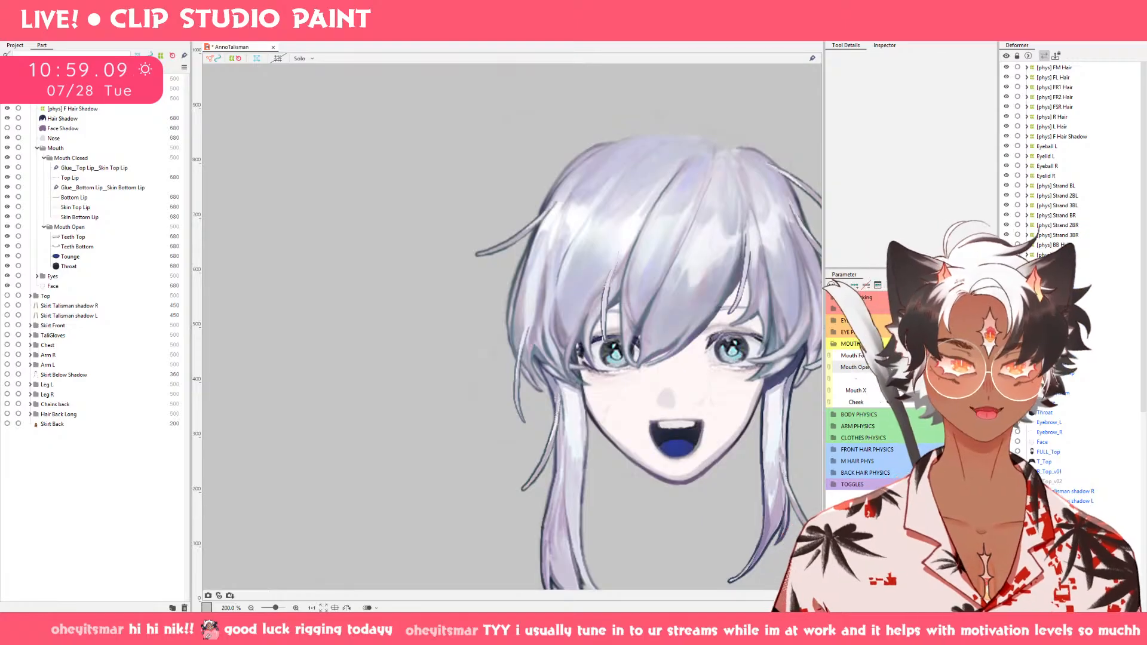
{"action": "left_click_drag", "start_coordinate": [790, 499], "coordinate": [612, 475]}
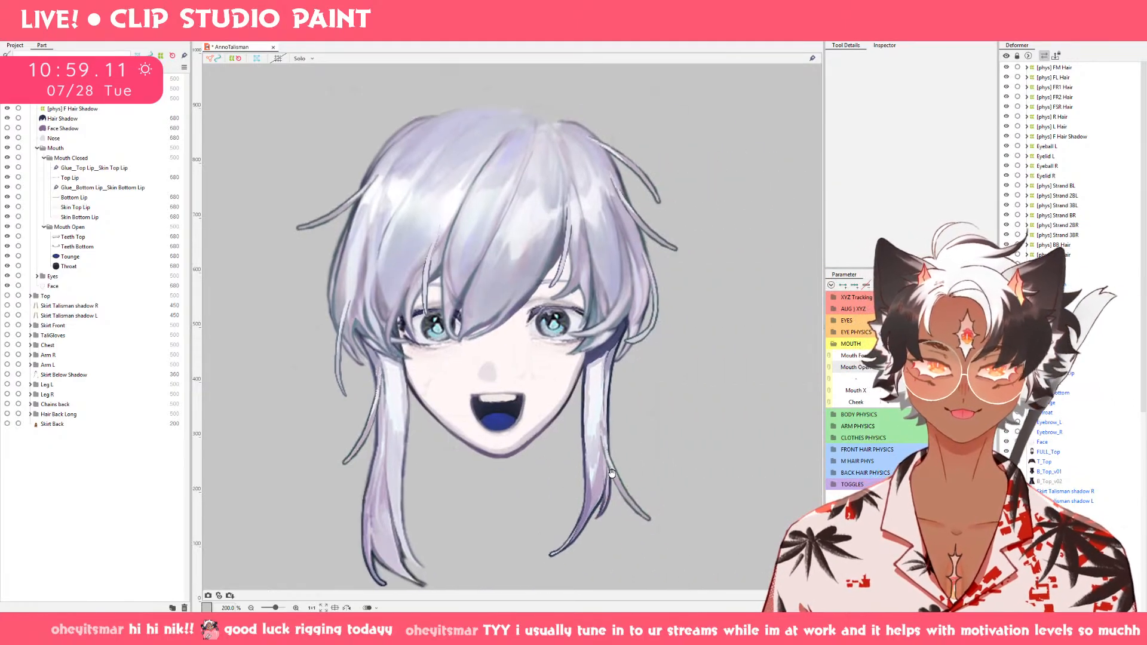
{"action": "left_click", "coordinate": [412, 343]}
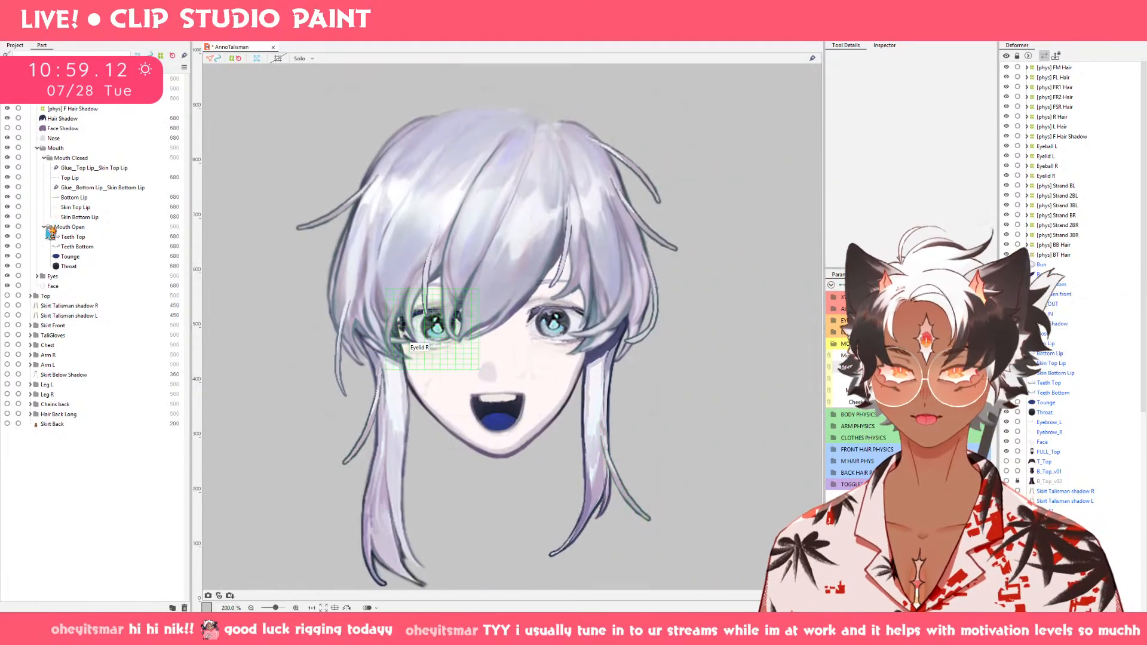
{"action": "left_click", "coordinate": [70, 178]}
{"action": "scroll", "coordinate": [440, 401], "scroll_direction": "up", "scroll_amount": 3}
{"action": "scroll", "coordinate": [440, 397], "scroll_direction": "up", "scroll_amount": 5}
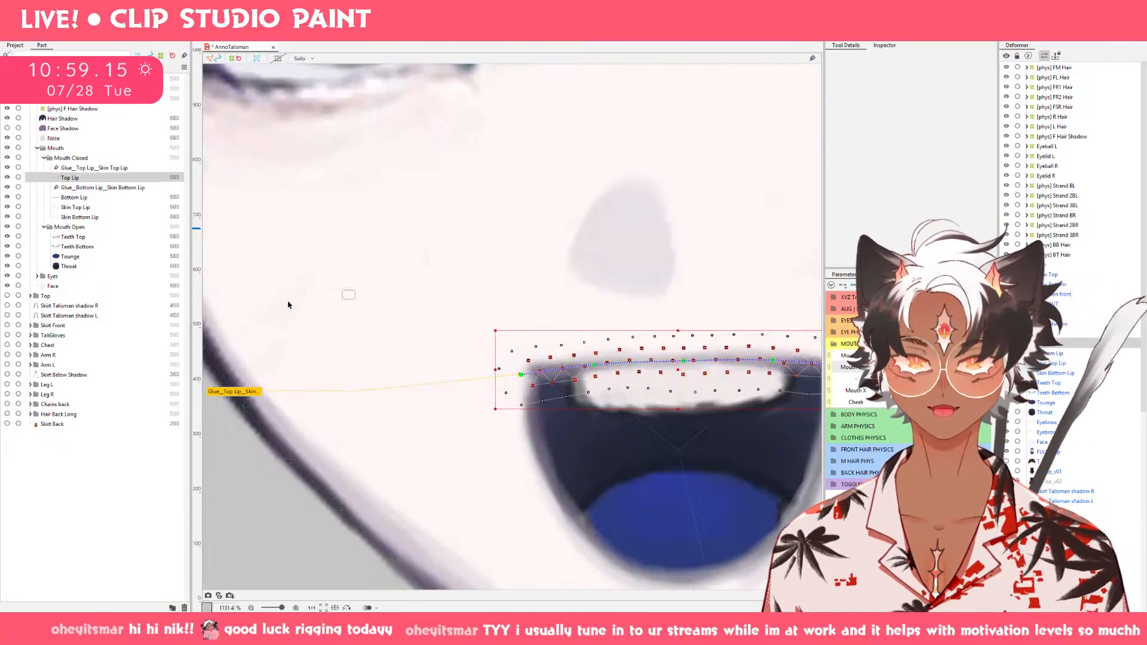
{"action": "left_click", "coordinate": [70, 198]}
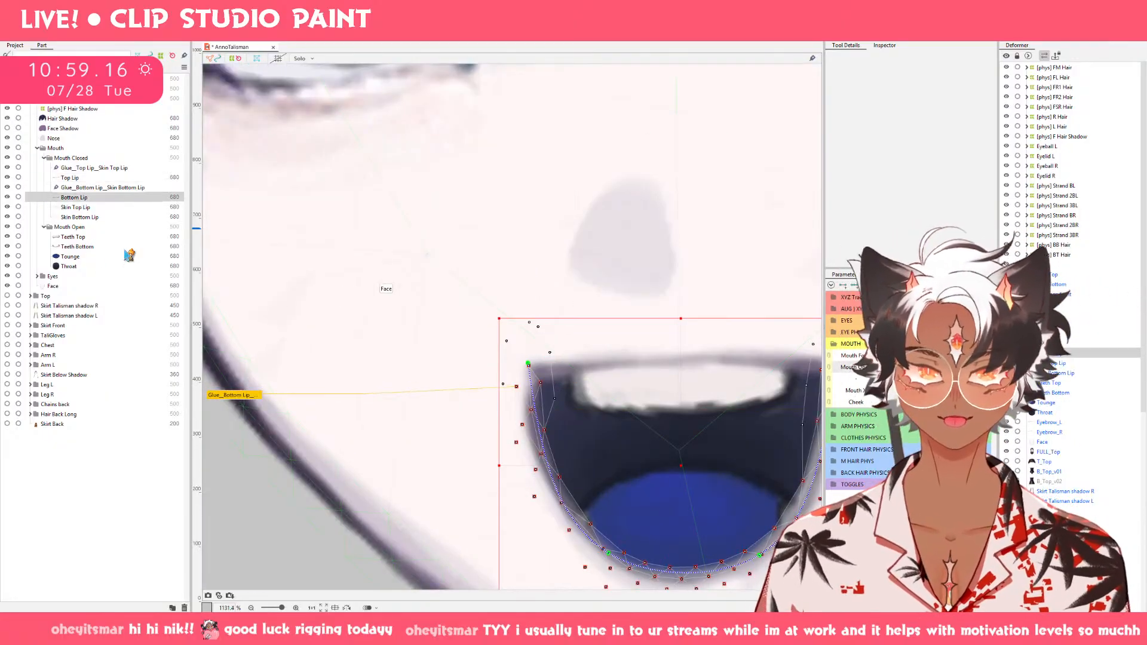
{"action": "left_click", "coordinate": [73, 207]}
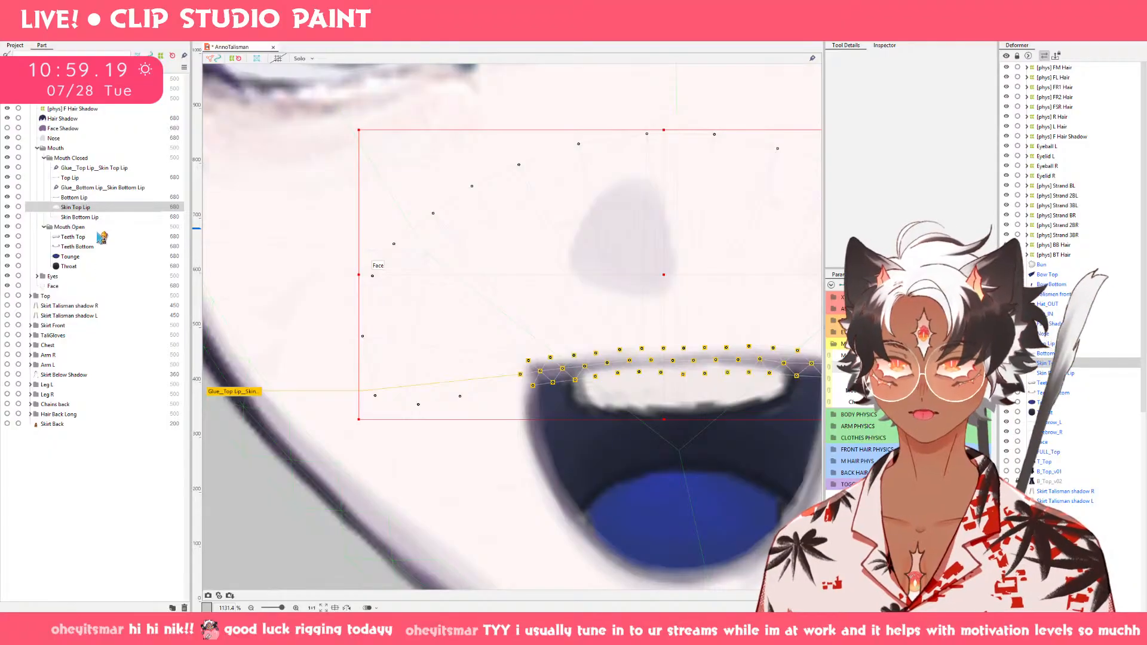
Move Teeth Top slightly up toward the upper lip on the wide-open mouth, then deselect it.
{"action": "left_click", "coordinate": [73, 236]}
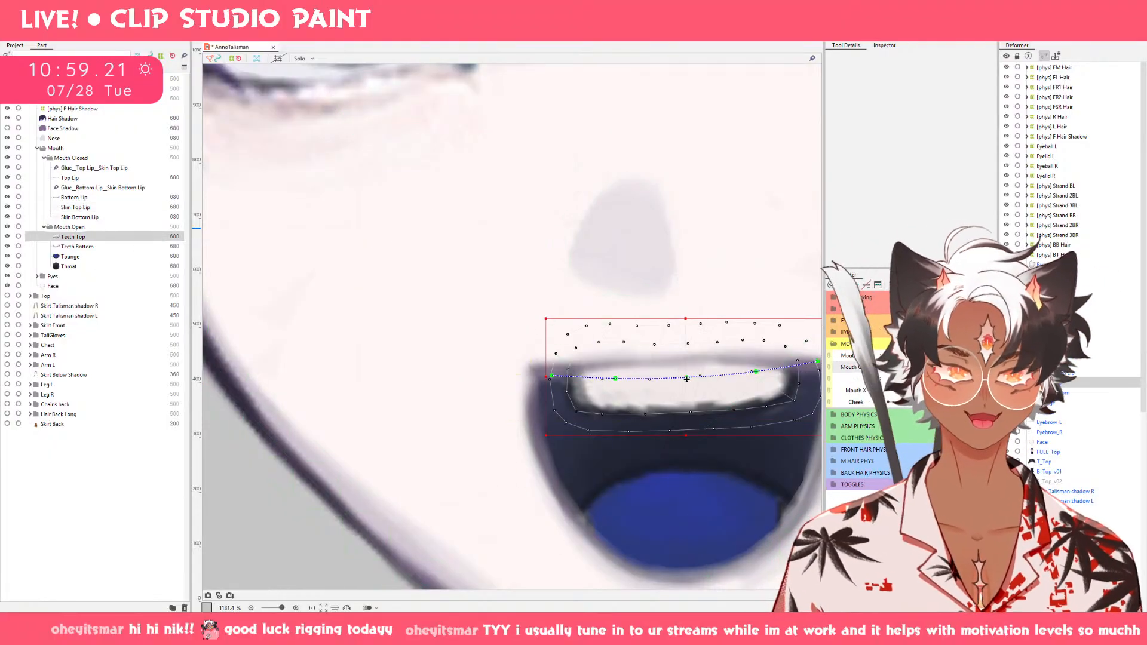
{"action": "left_click_drag", "start_coordinate": [686, 379], "coordinate": [686, 371]}
{"action": "mouse_move", "coordinate": [960, 356]}
{"action": "left_mouse_down"}
{"action": "mouse_move", "coordinate": [891, 356]}
{"action": "mouse_move", "coordinate": [959, 355]}
{"action": "left_mouse_up"}
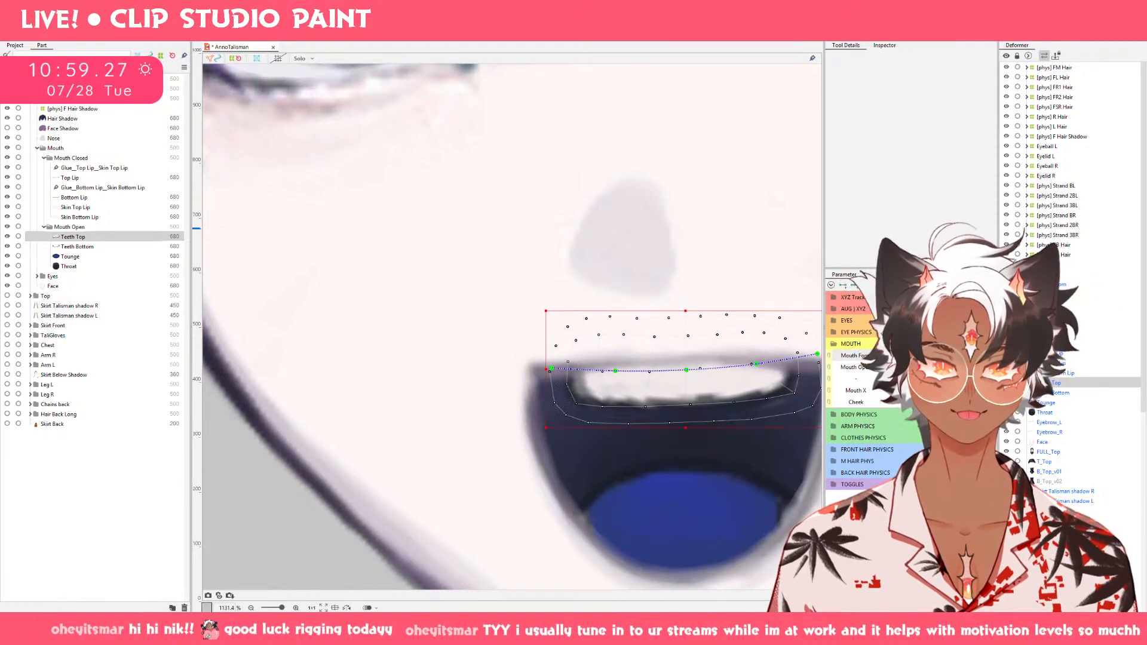
{"action": "scroll", "coordinate": [526, 388], "scroll_direction": "down", "scroll_amount": 4}
{"action": "left_click", "coordinate": [756, 403]}
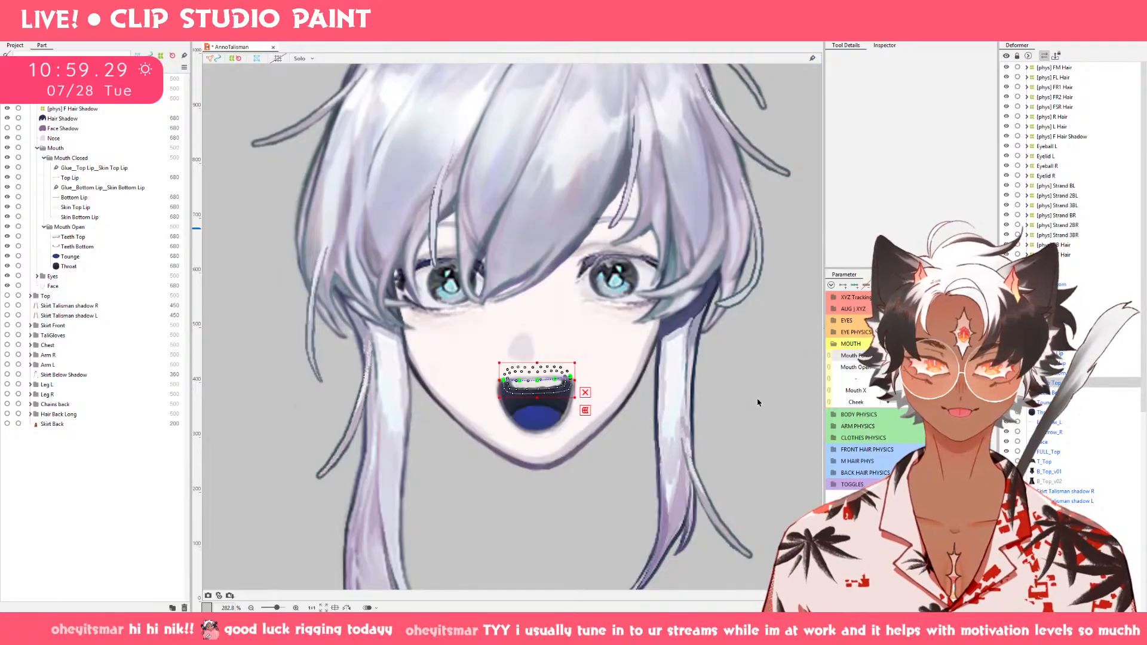
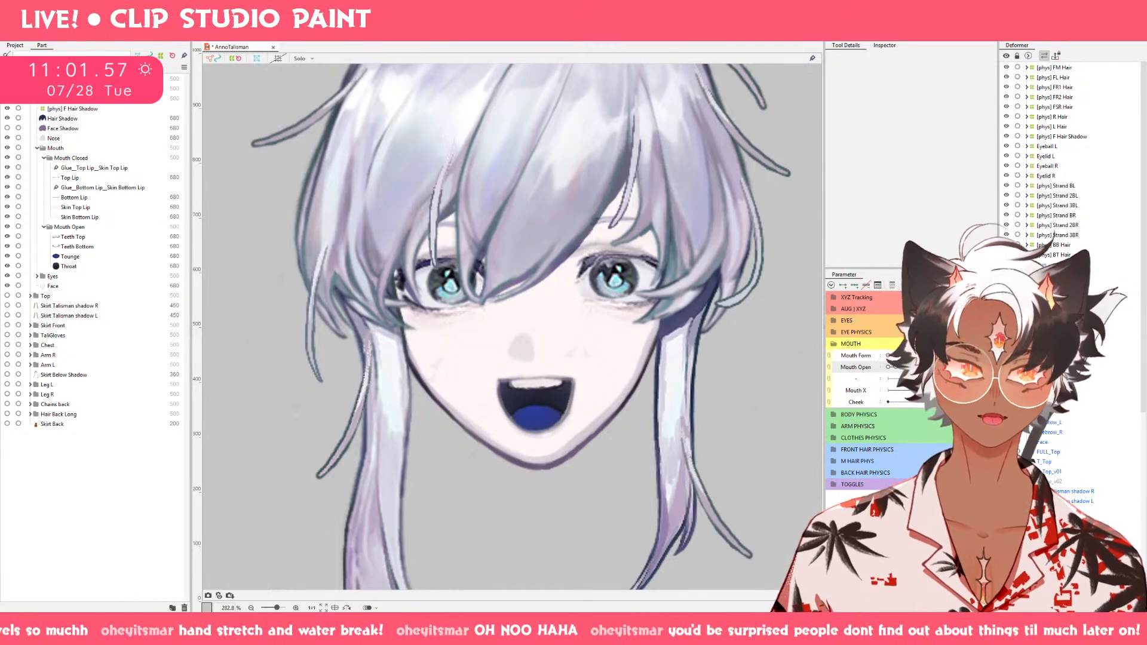
Nudge Bottom Lip's inner vertices outward along the right side of the wide-open mouth to smooth its curve.
{"action": "left_click_drag", "start_coordinate": [950, 370], "coordinate": [885, 373]}
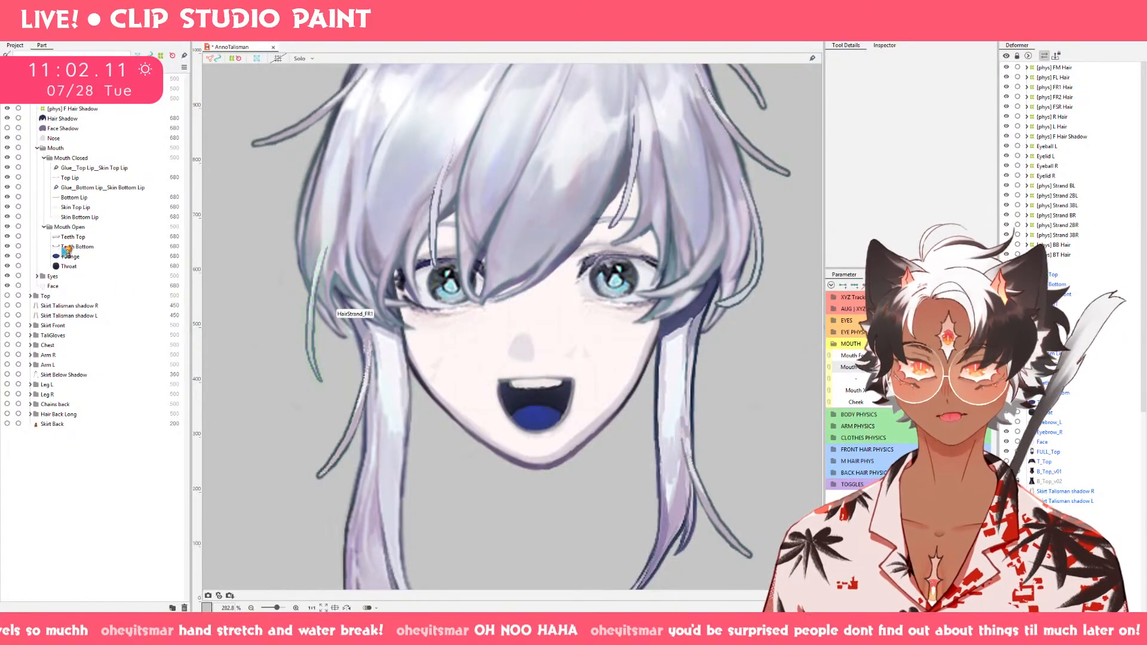
{"action": "left_click", "coordinate": [71, 208]}
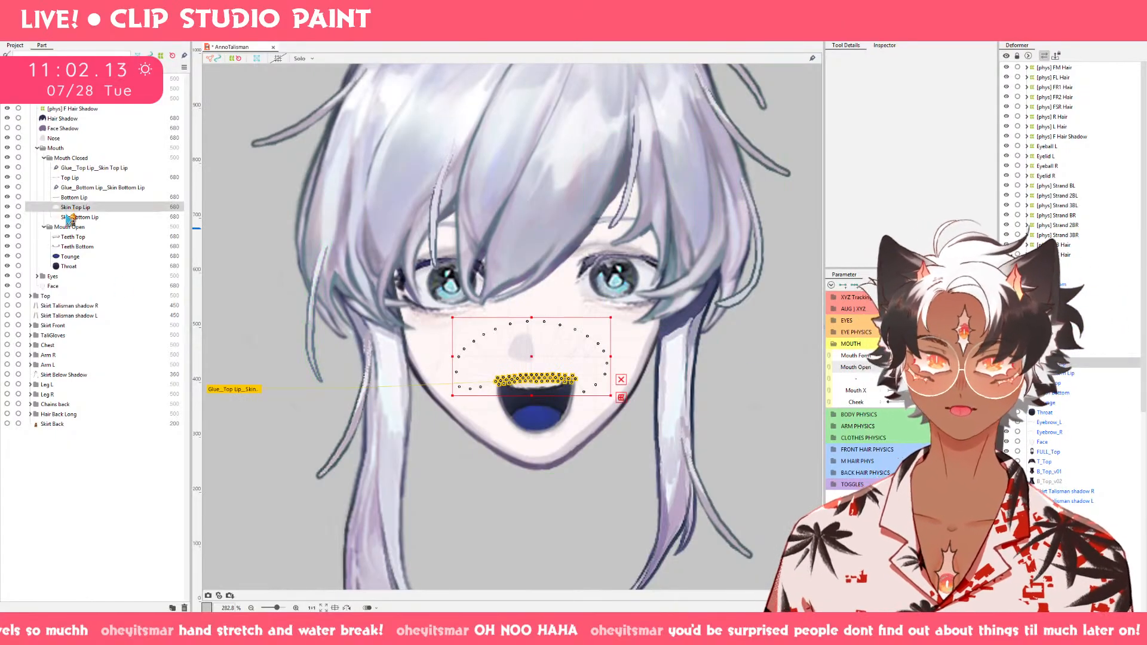
{"action": "left_click", "coordinate": [69, 218]}
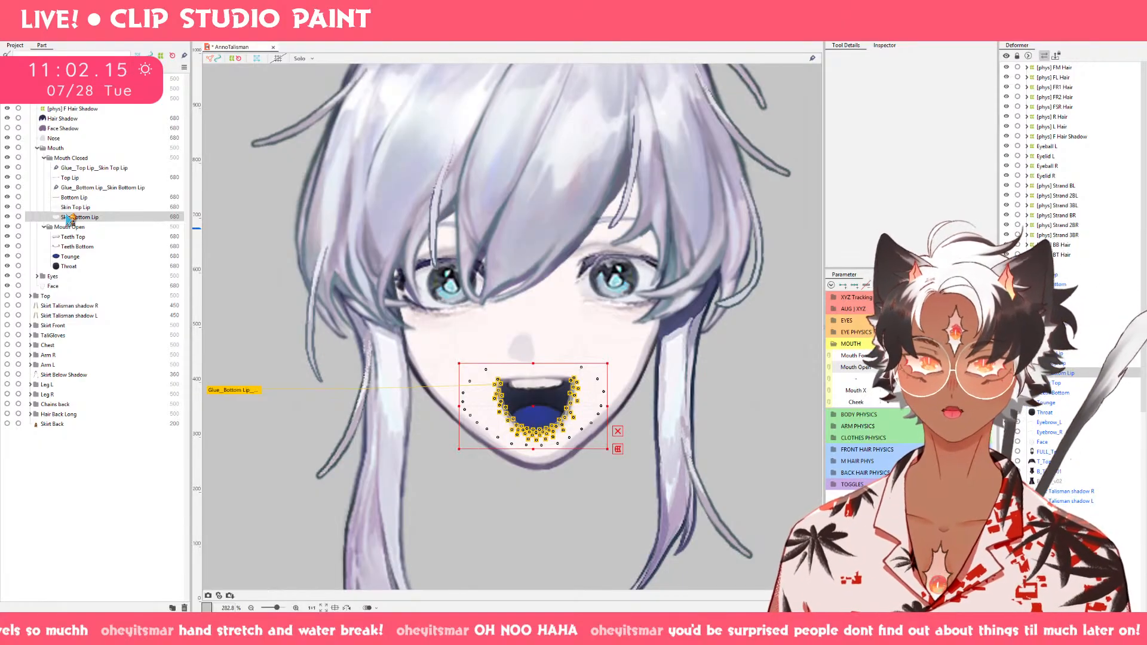
{"action": "left_click", "coordinate": [72, 197]}
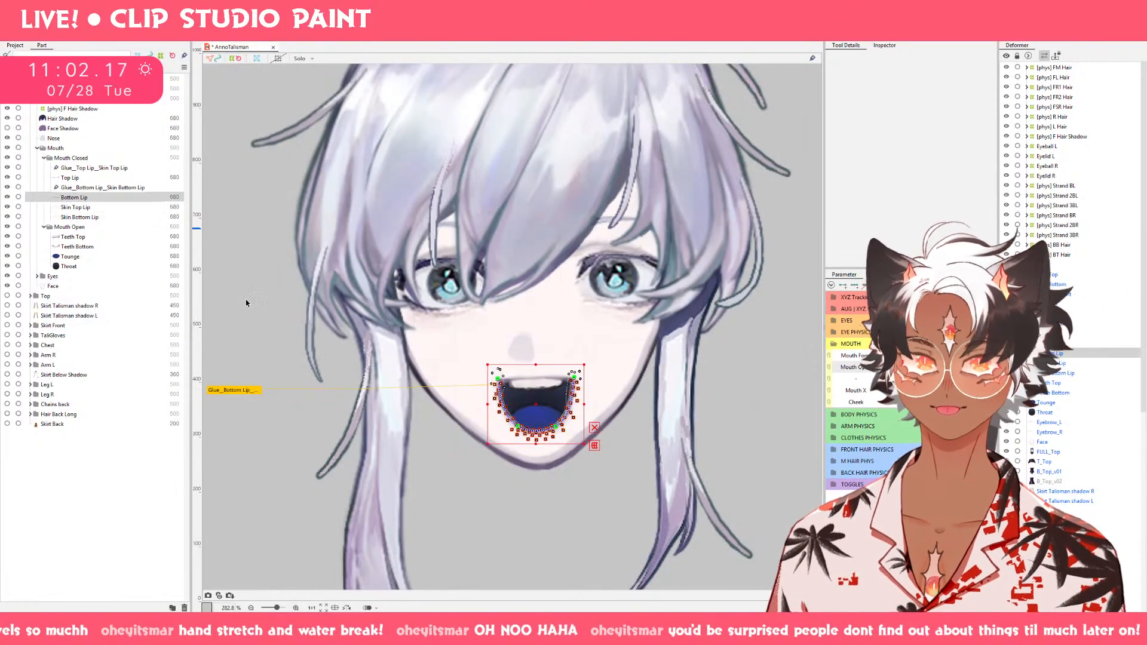
{"action": "scroll", "coordinate": [600, 413], "scroll_direction": "up", "scroll_amount": 8}
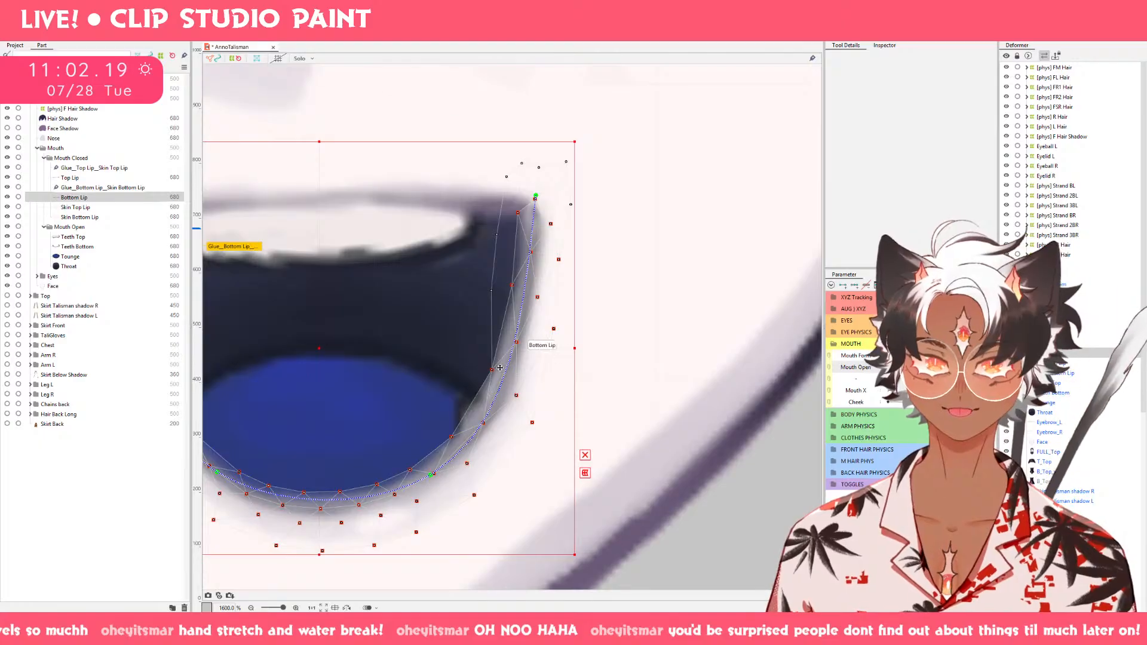
{"action": "mouse_move", "coordinate": [491, 367]}
{"action": "left_mouse_down"}
{"action": "mouse_move", "coordinate": [447, 367]}
{"action": "mouse_move", "coordinate": [471, 373]}
{"action": "mouse_move", "coordinate": [460, 357]}
{"action": "mouse_move", "coordinate": [452, 383]}
{"action": "left_mouse_up"}
{"action": "key", "text": "ctrl+z"}
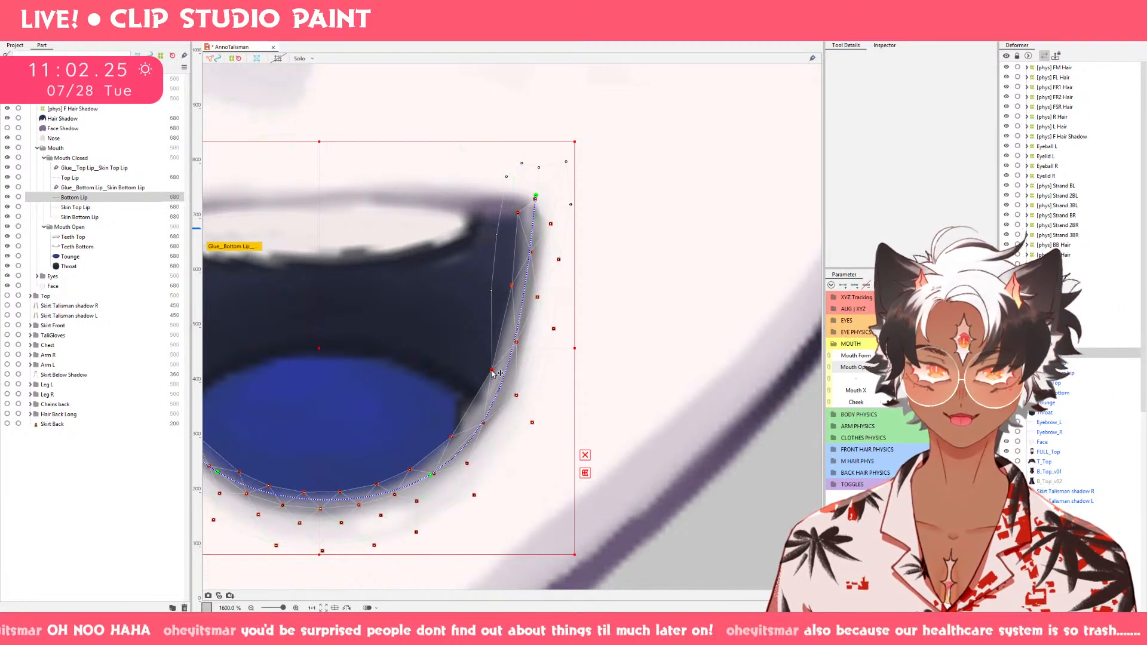
{"action": "left_click_drag", "start_coordinate": [495, 372], "coordinate": [501, 373]}
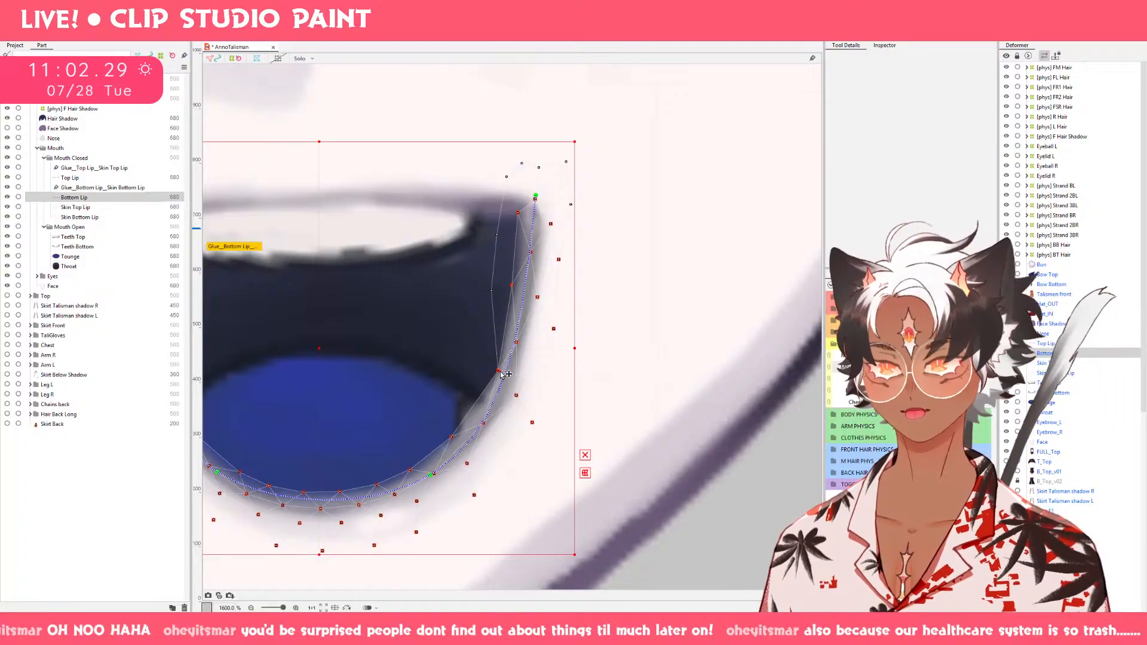
{"action": "left_click_drag", "start_coordinate": [512, 286], "coordinate": [515, 286]}
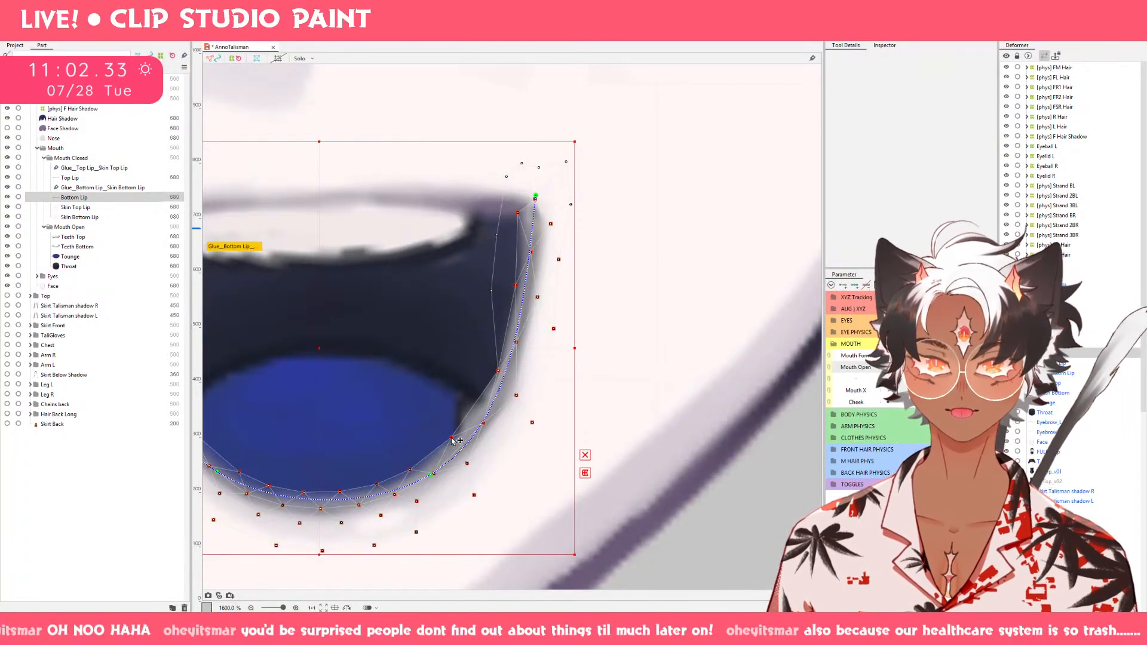
{"action": "left_click_drag", "start_coordinate": [451, 437], "coordinate": [513, 488]}
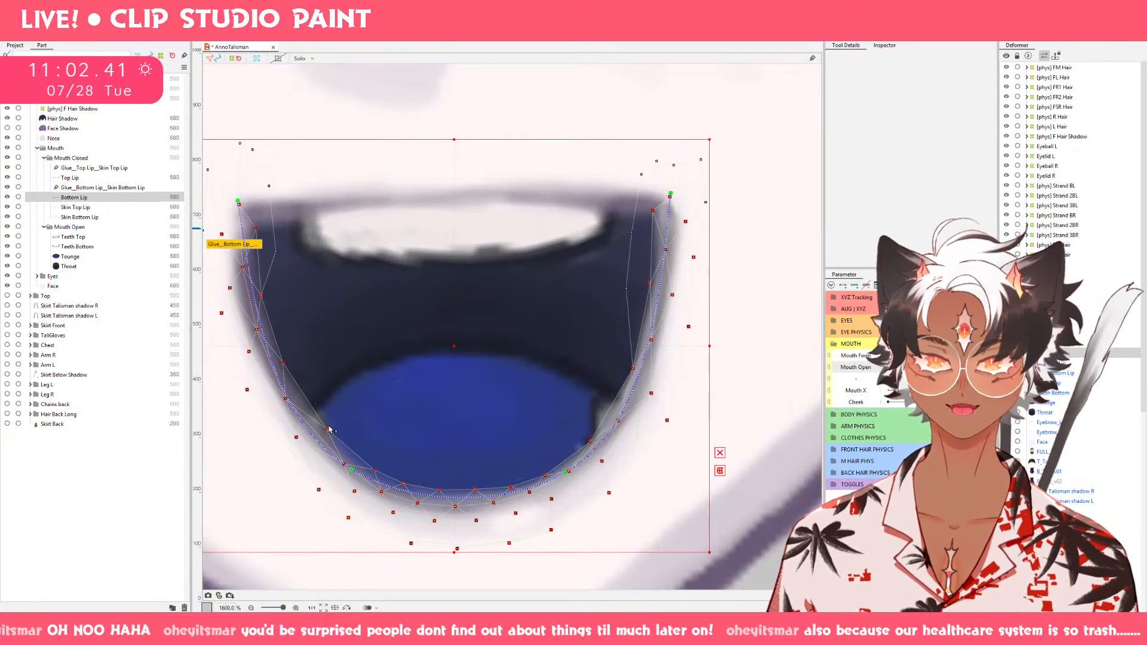
Nudge Bottom Lip's inner vertices outward along the left side of the wide-open mouth to even out the curve.
{"action": "left_click_drag", "start_coordinate": [328, 430], "coordinate": [324, 428]}
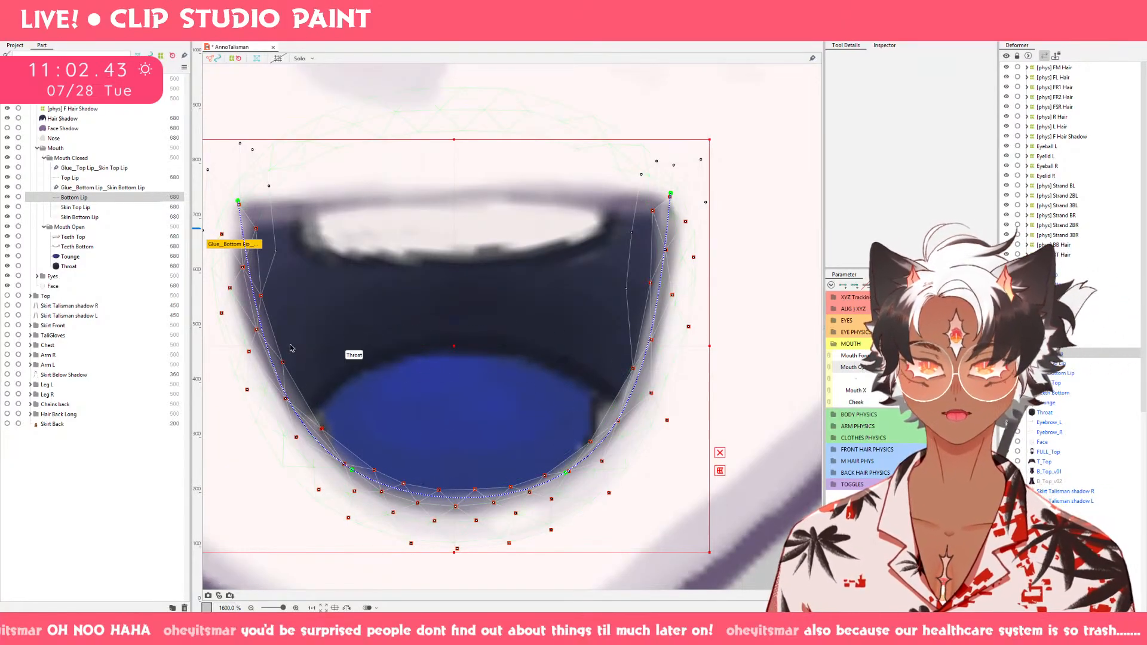
{"action": "left_click_drag", "start_coordinate": [284, 363], "coordinate": [280, 364]}
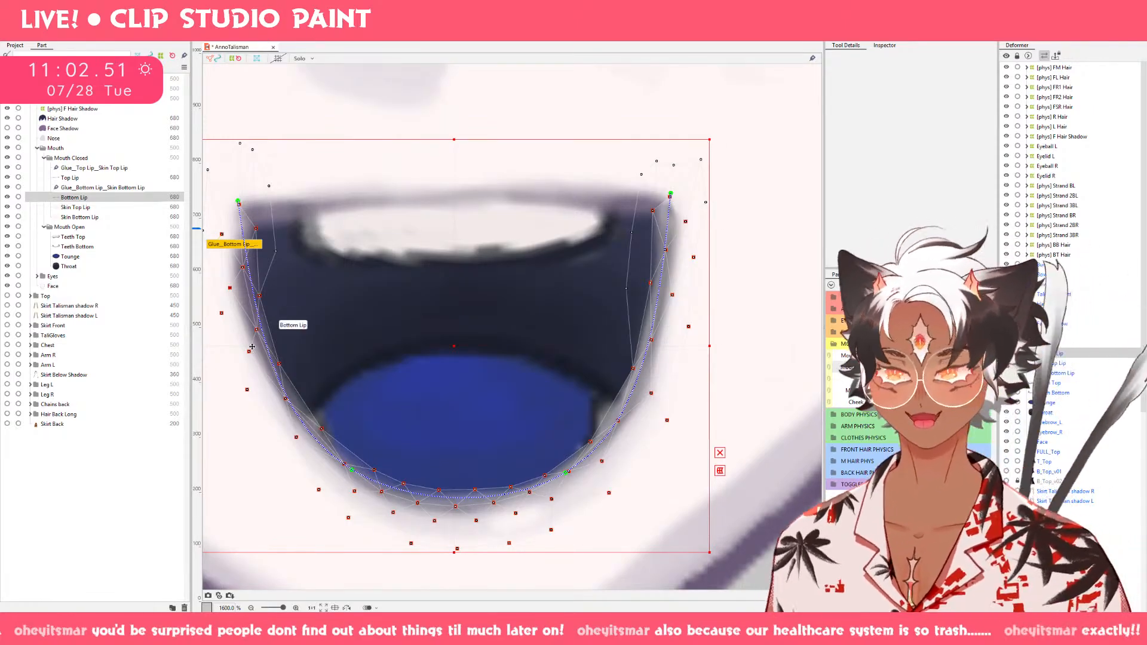
{"action": "scroll", "coordinate": [376, 366], "scroll_direction": "down", "scroll_amount": 3}
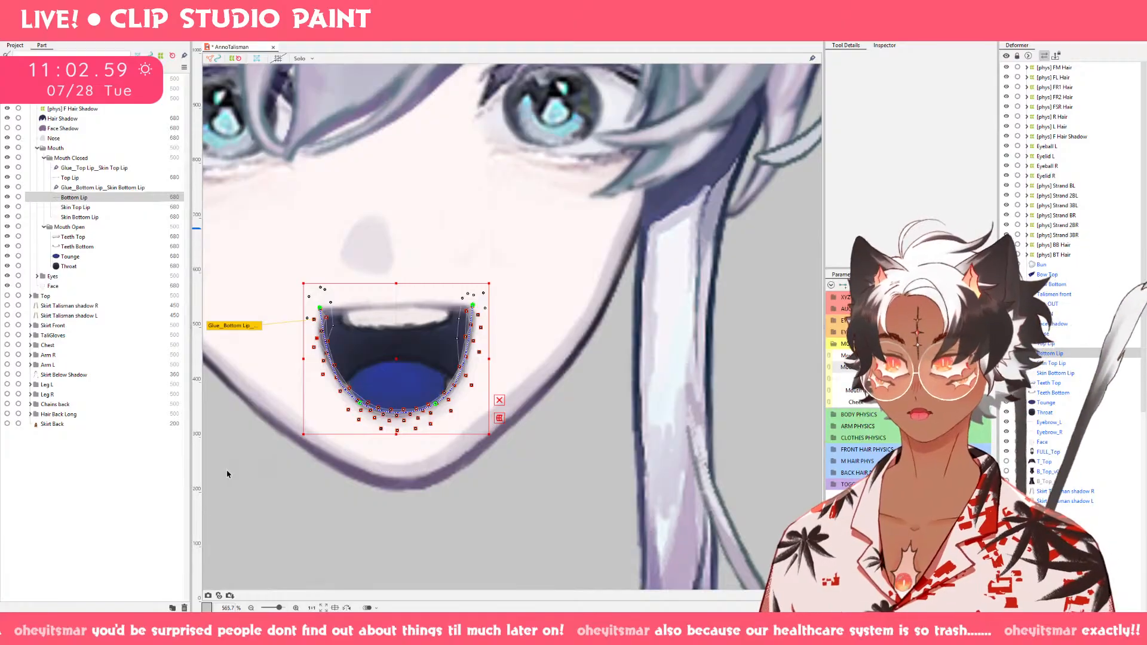
Push Top Lip's middle section slightly upward on the wide-open mouth using the deform brush at about 24.5 px.
{"action": "left_click", "coordinate": [99, 178]}
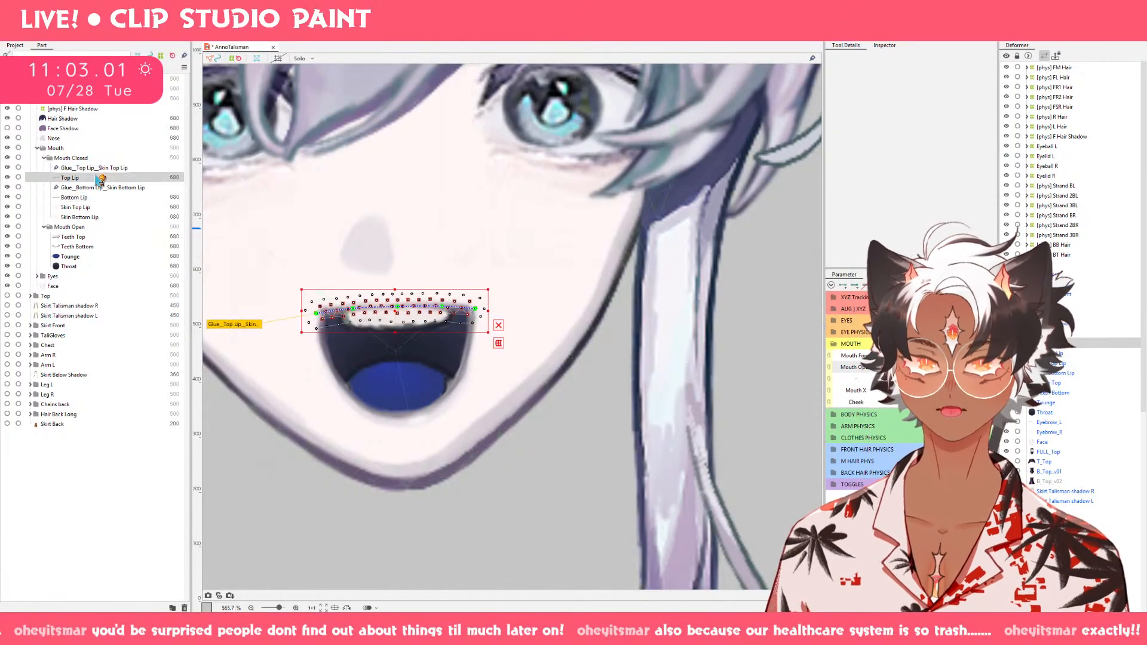
{"action": "scroll", "coordinate": [450, 344], "scroll_direction": "up", "scroll_amount": 3}
{"action": "left_click_drag", "start_coordinate": [450, 344], "coordinate": [667, 364]}
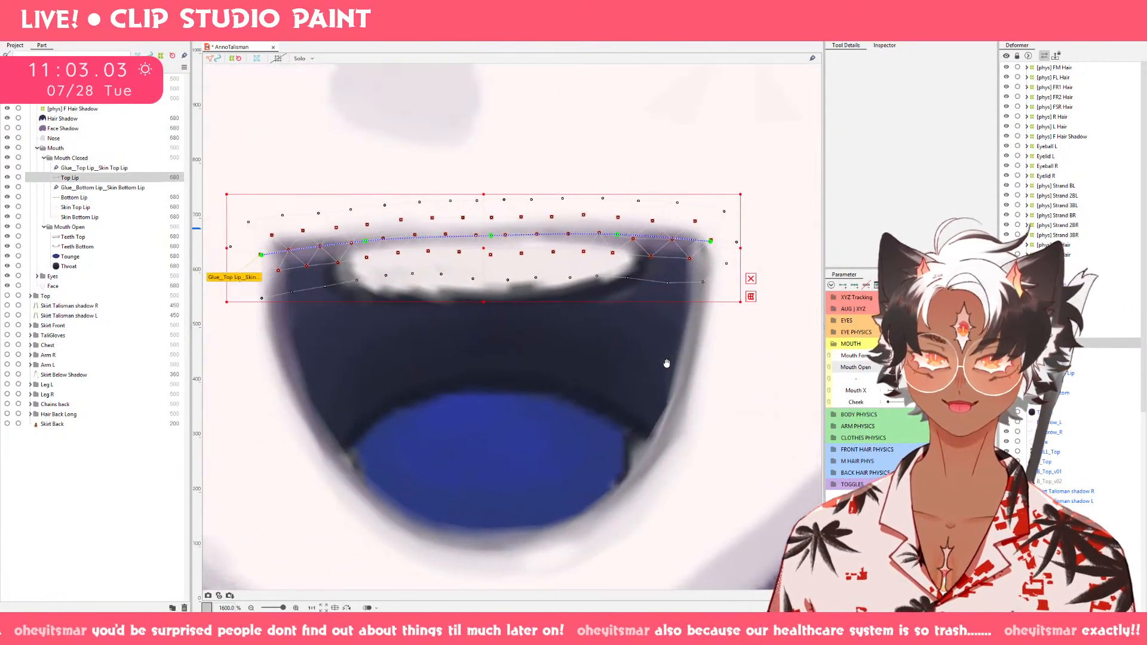
{"action": "left_click", "coordinate": [777, 44]}
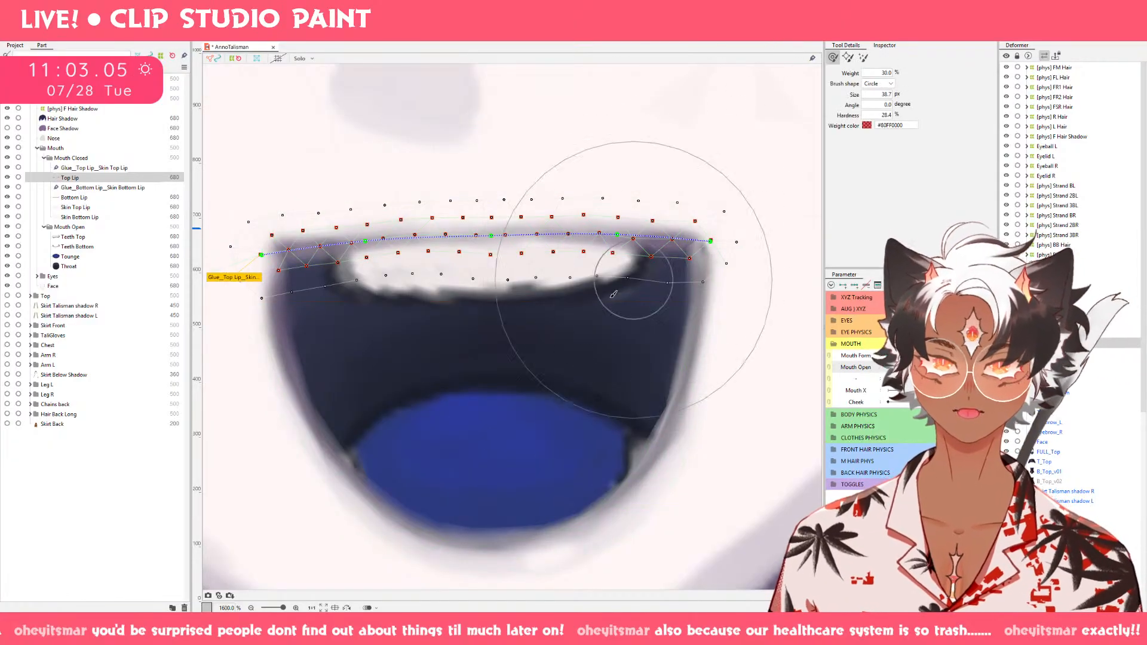
{"action": "left_click_drag", "start_coordinate": [512, 394], "coordinate": [502, 310]}
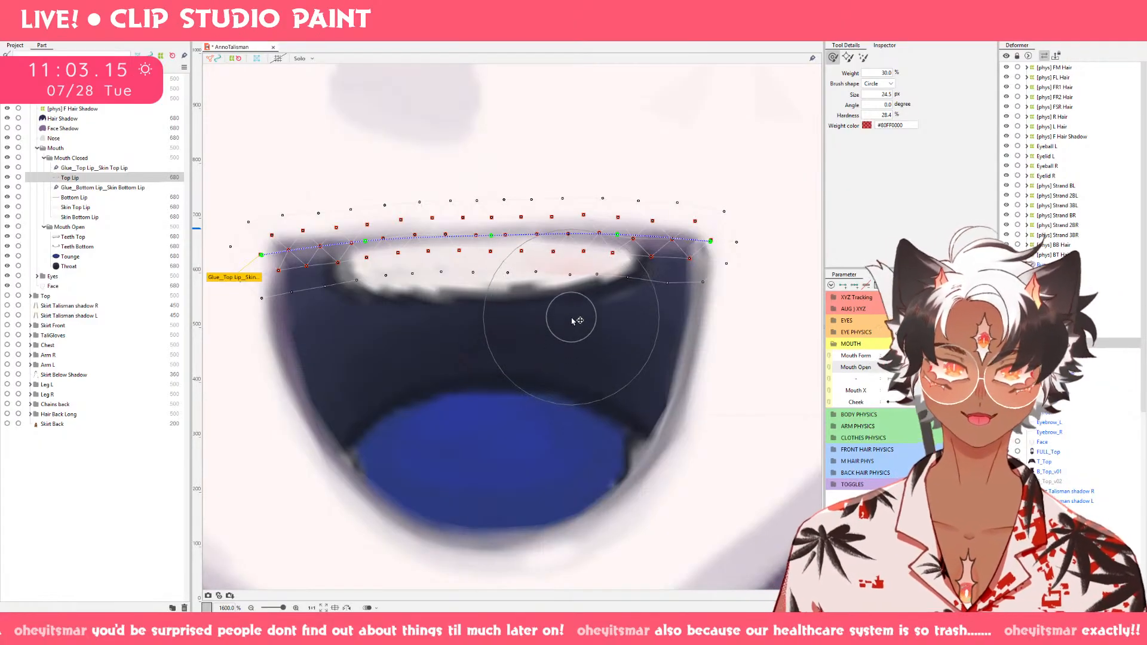
{"action": "key", "text": "v"}
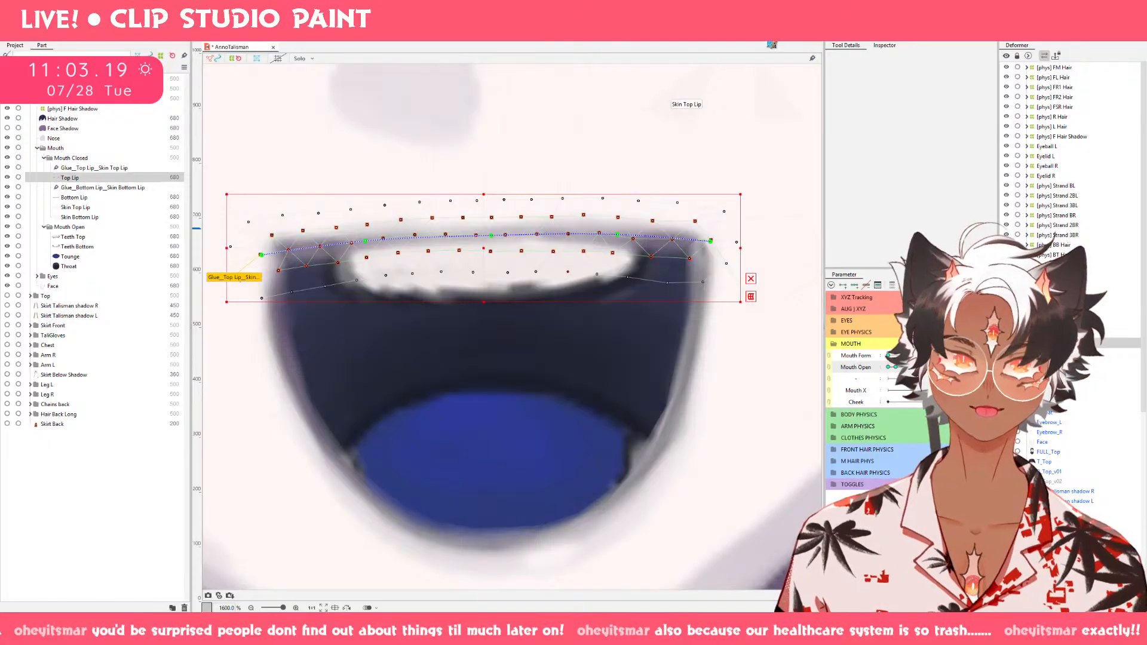
Refine Top Lip's left section with a 15.9 px deform brush and its center with a 20.2 px brush.
{"action": "left_click", "coordinate": [772, 44]}
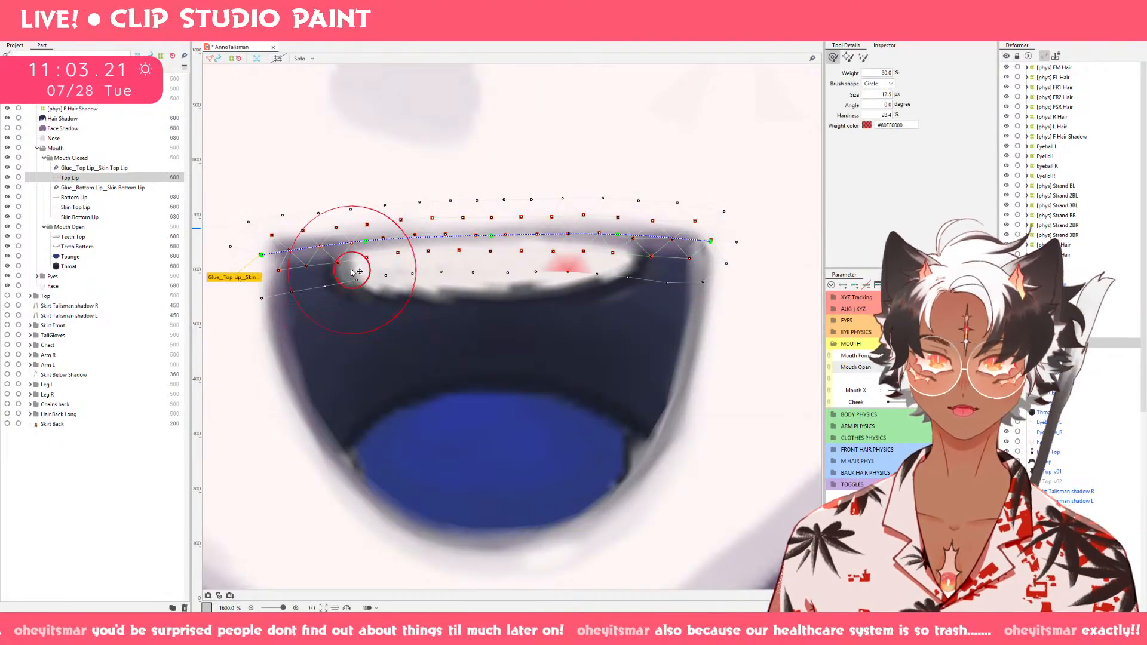
{"action": "key", "text": "bracketleft"}
{"action": "left_click_drag", "start_coordinate": [338, 252], "coordinate": [338, 246]}
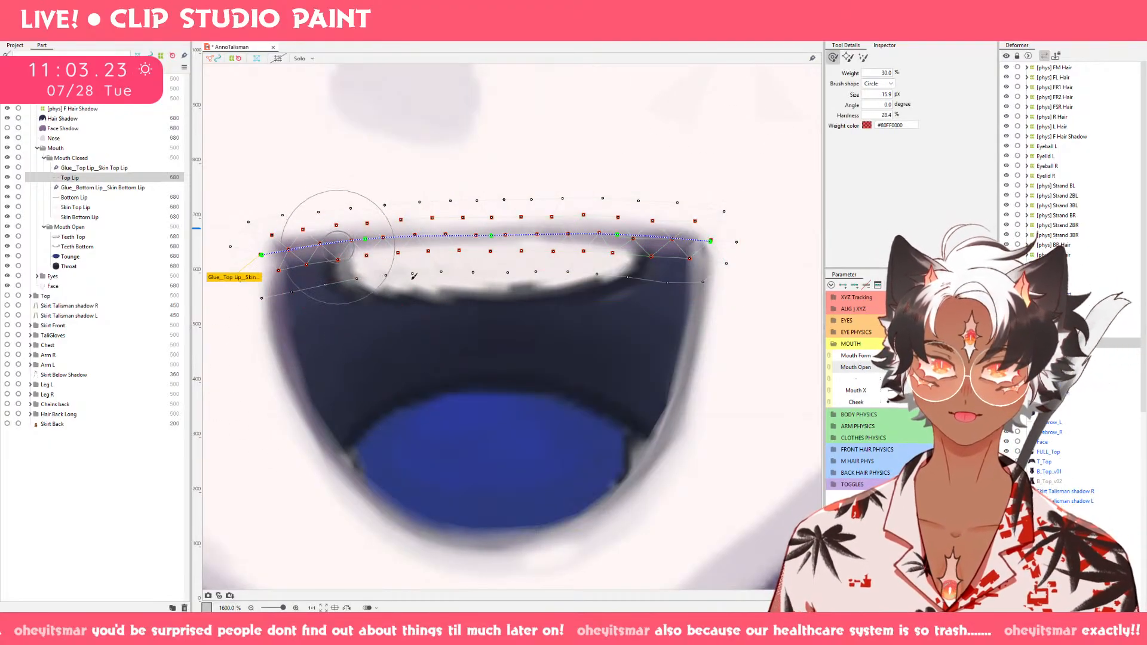
{"action": "key", "text": "b"}
{"action": "mouse_move", "coordinate": [512, 217]}
{"action": "left_mouse_down"}
{"action": "mouse_move", "coordinate": [527, 217]}
{"action": "mouse_move", "coordinate": [508, 236]}
{"action": "left_mouse_up"}
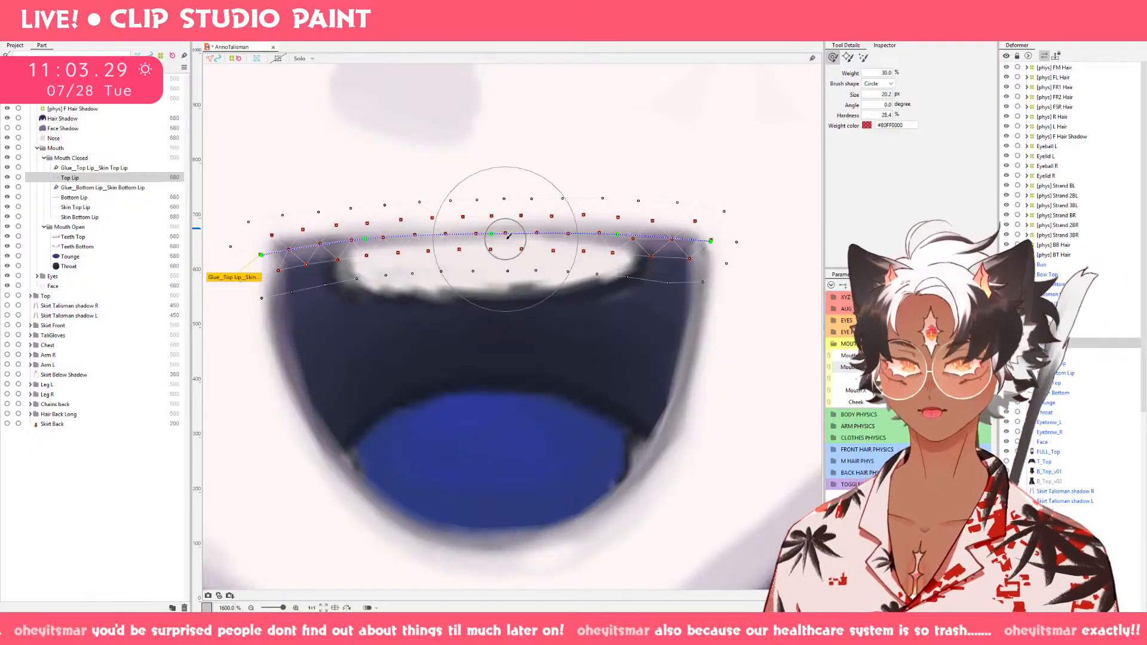
{"action": "scroll", "coordinate": [508, 236], "scroll_direction": "down", "scroll_amount": 4}
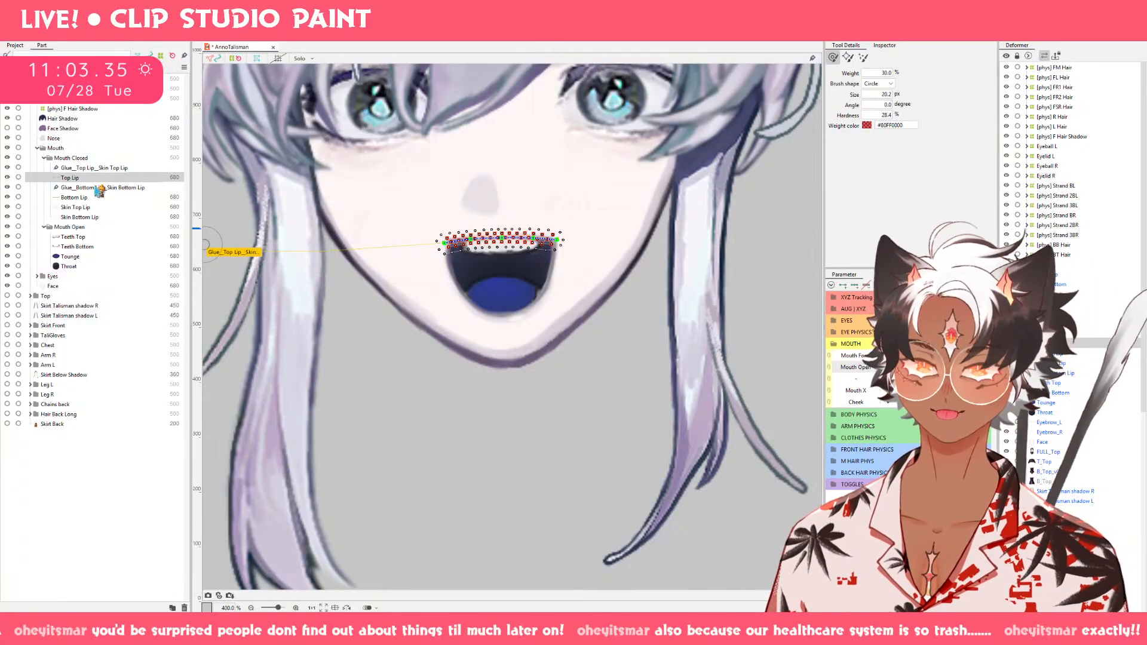
Examine the Skin Top Lip and Teeth Bottom meshes against the wide-open mouth.
{"action": "left_click", "coordinate": [99, 198]}
{"action": "left_click", "coordinate": [98, 216]}
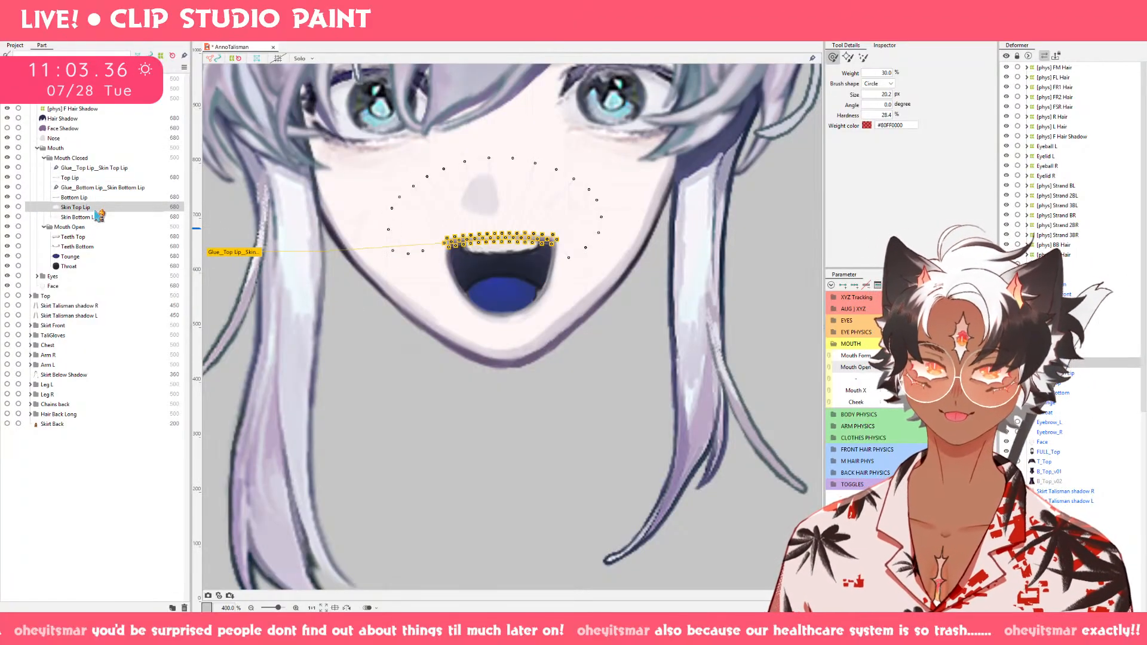
{"action": "left_click", "coordinate": [104, 246]}
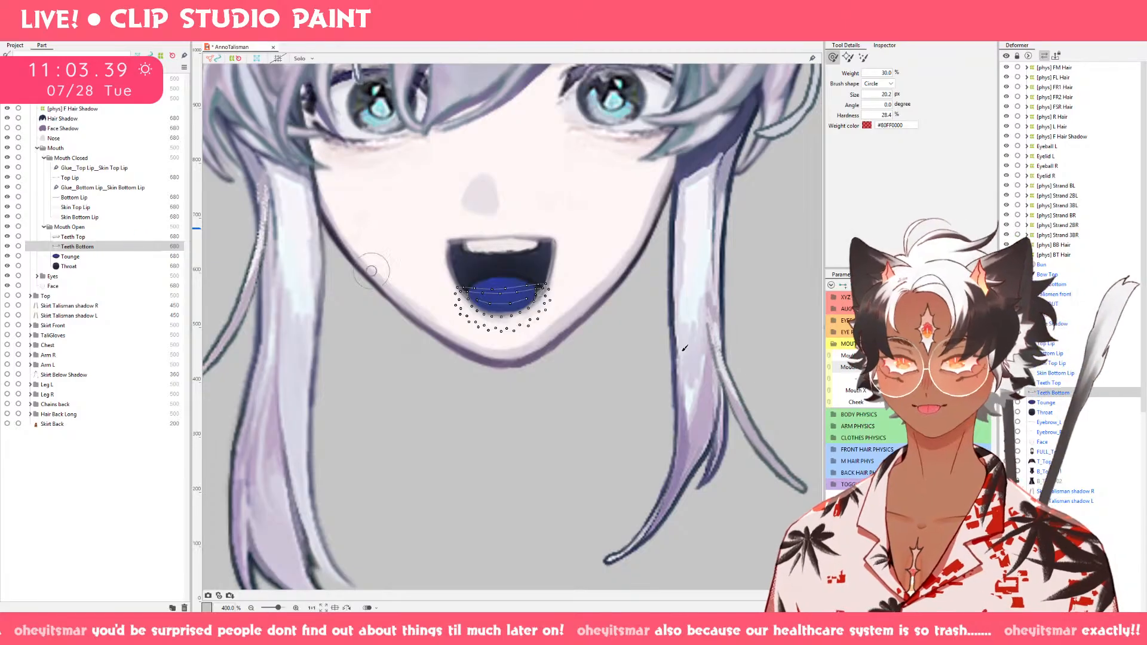
{"action": "mouse_move", "coordinate": [962, 367]}
{"action": "left_mouse_down"}
{"action": "mouse_move", "coordinate": [876, 379]}
{"action": "mouse_move", "coordinate": [964, 369]}
{"action": "left_mouse_up"}
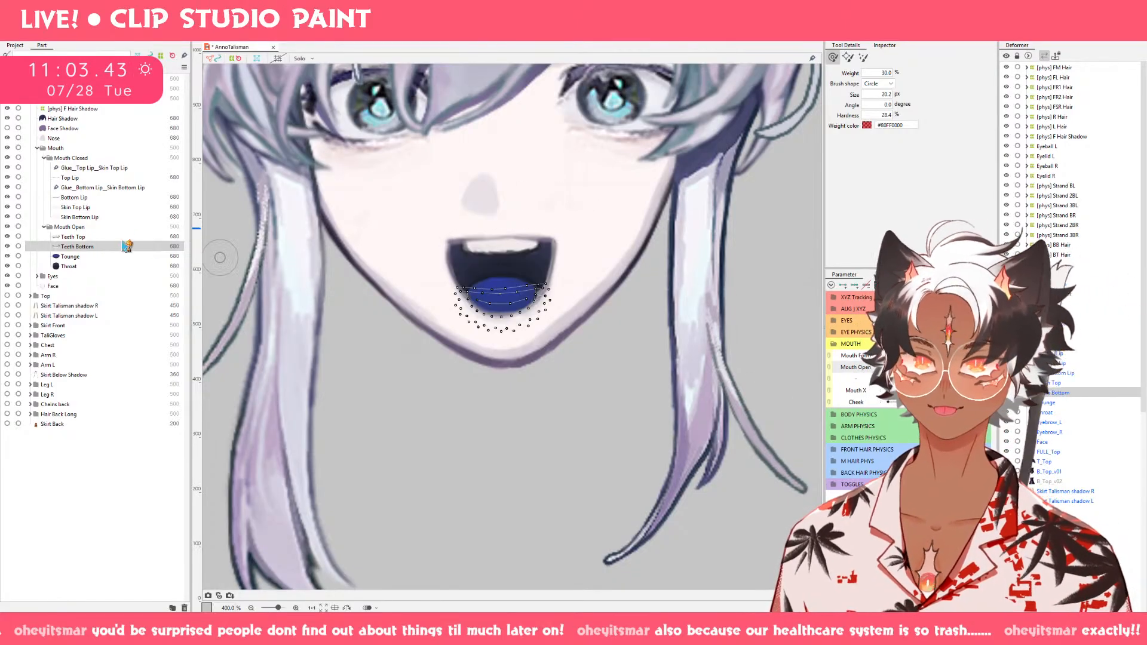
Smooth Top Lip's center and right section with the deform brush, enlarging it to 23.1 px for the final center adjustment.
{"action": "left_click", "coordinate": [98, 178]}
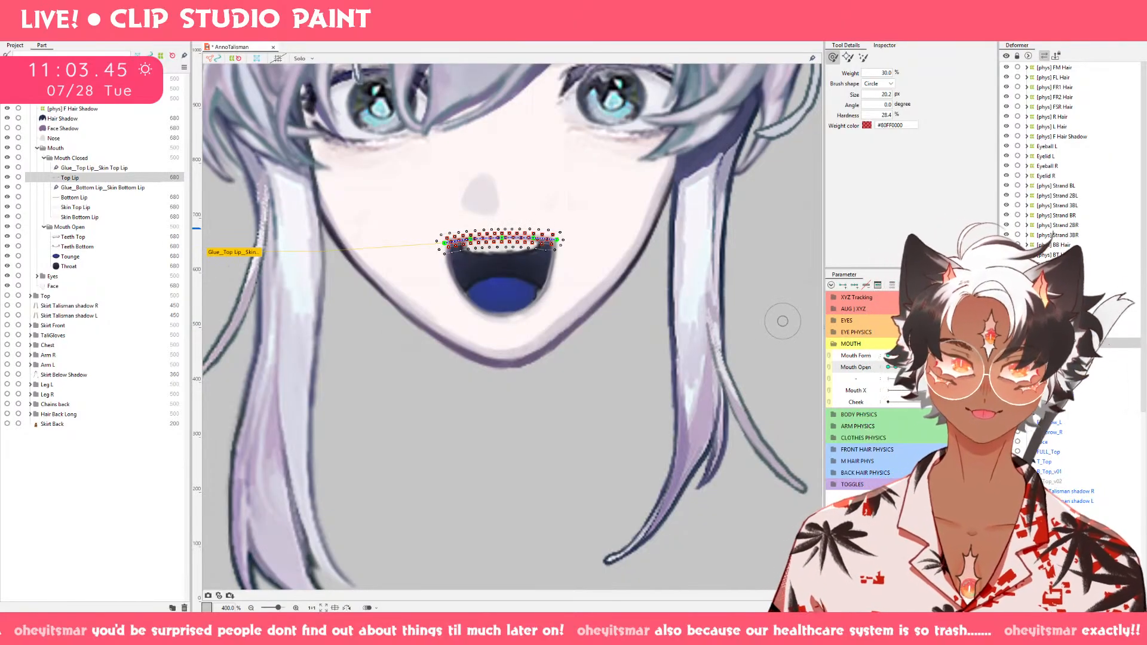
{"action": "scroll", "coordinate": [551, 227], "scroll_direction": "up", "scroll_amount": 3}
{"action": "scroll", "coordinate": [552, 226], "scroll_direction": "up", "scroll_amount": 1}
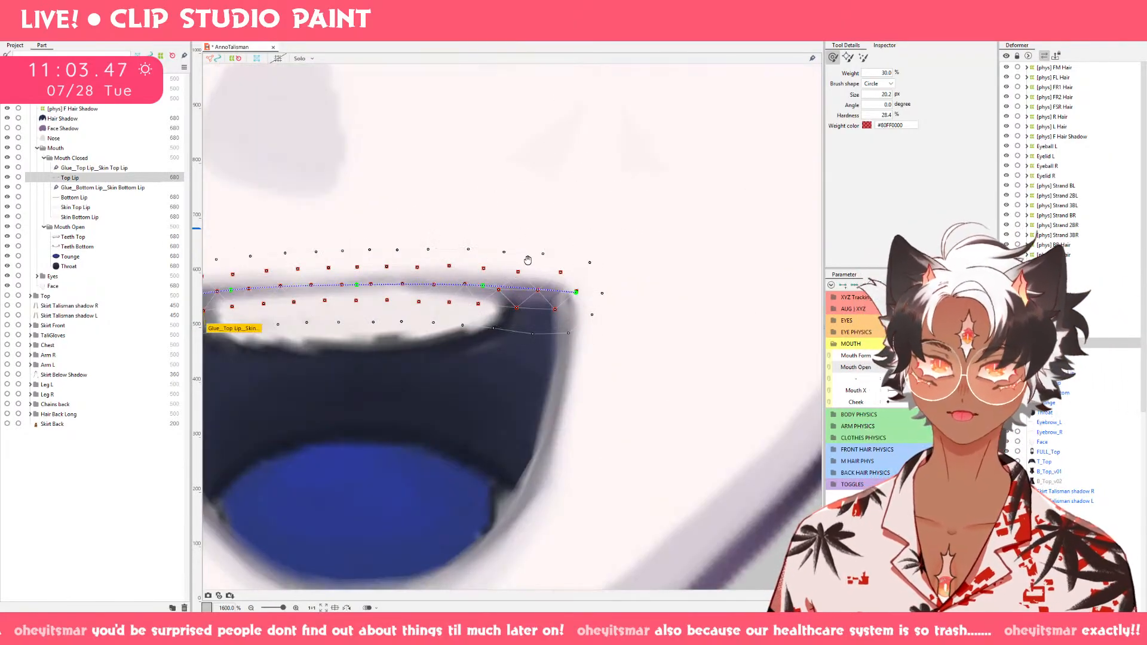
{"action": "scroll", "coordinate": [538, 257], "scroll_direction": "up", "scroll_amount": 1}
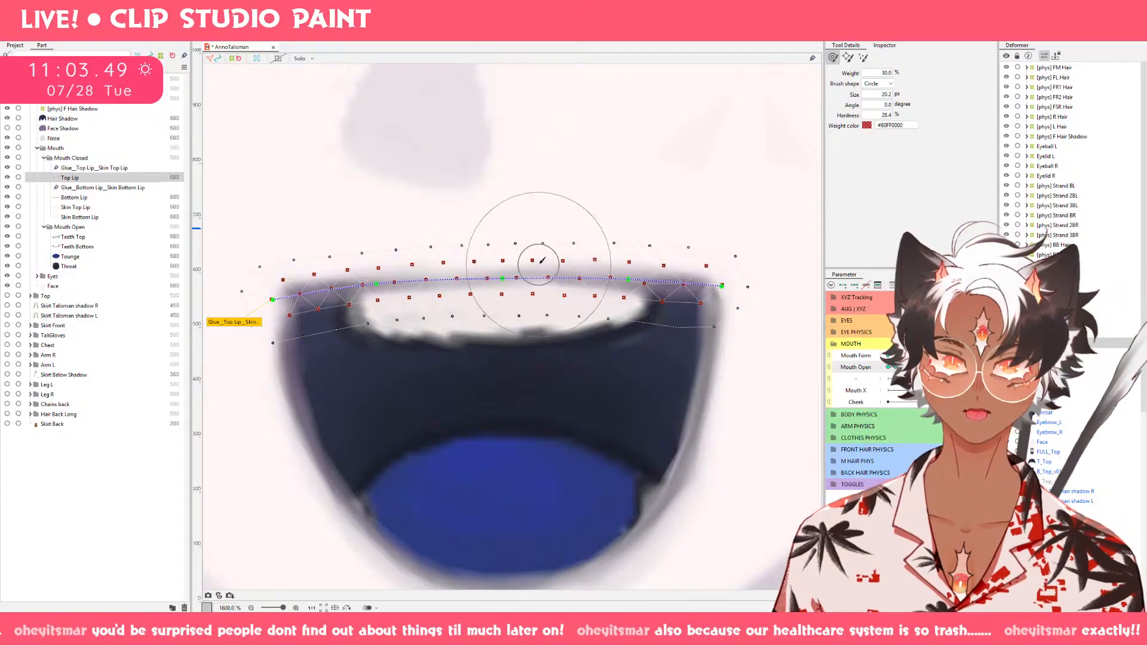
{"action": "left_click_drag", "start_coordinate": [539, 263], "coordinate": [539, 270]}
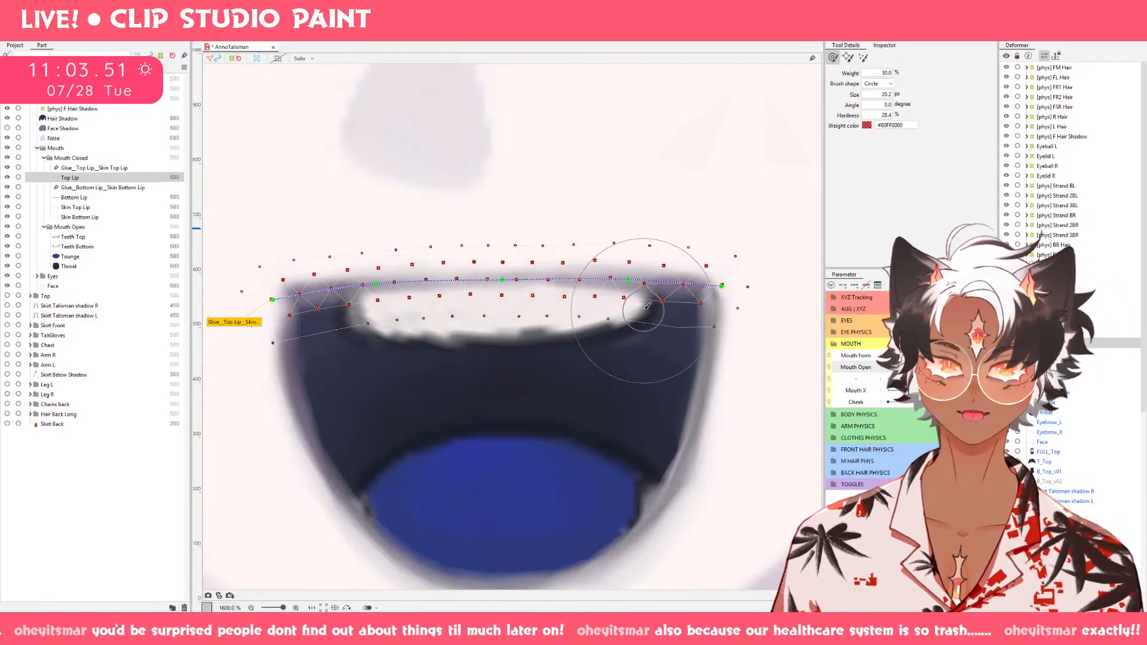
{"action": "left_click_drag", "start_coordinate": [645, 310], "coordinate": [645, 301]}
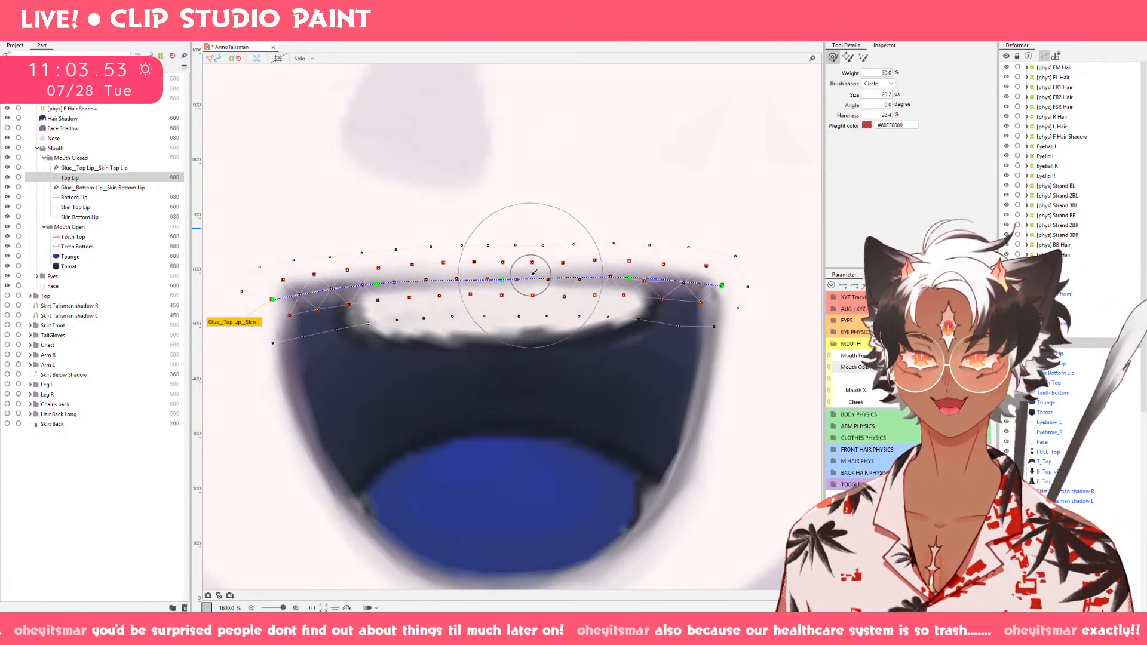
{"action": "key", "text": "b"}
{"action": "left_click_drag", "start_coordinate": [526, 295], "coordinate": [521, 290]}
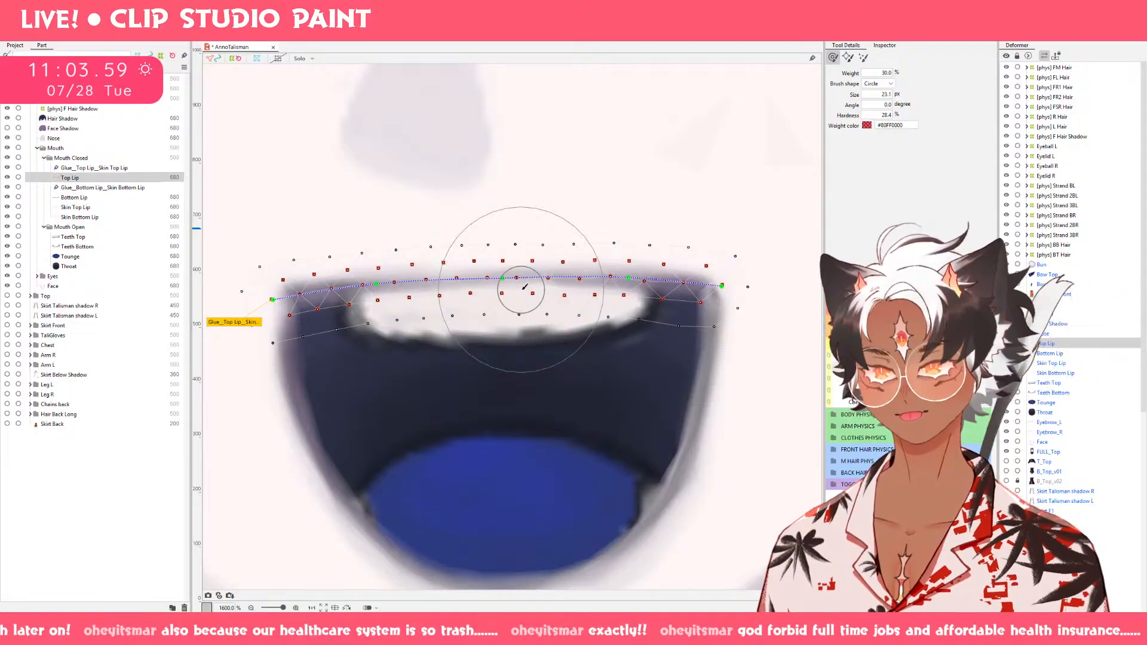
Lower Mouth Form, partly close Mouth Open, and adjust Mouth Form again to check the lip shapes on the whole face.
{"action": "scroll", "coordinate": [523, 290], "scroll_direction": "down", "scroll_amount": 3}
{"action": "scroll", "coordinate": [523, 293], "scroll_direction": "down", "scroll_amount": 1}
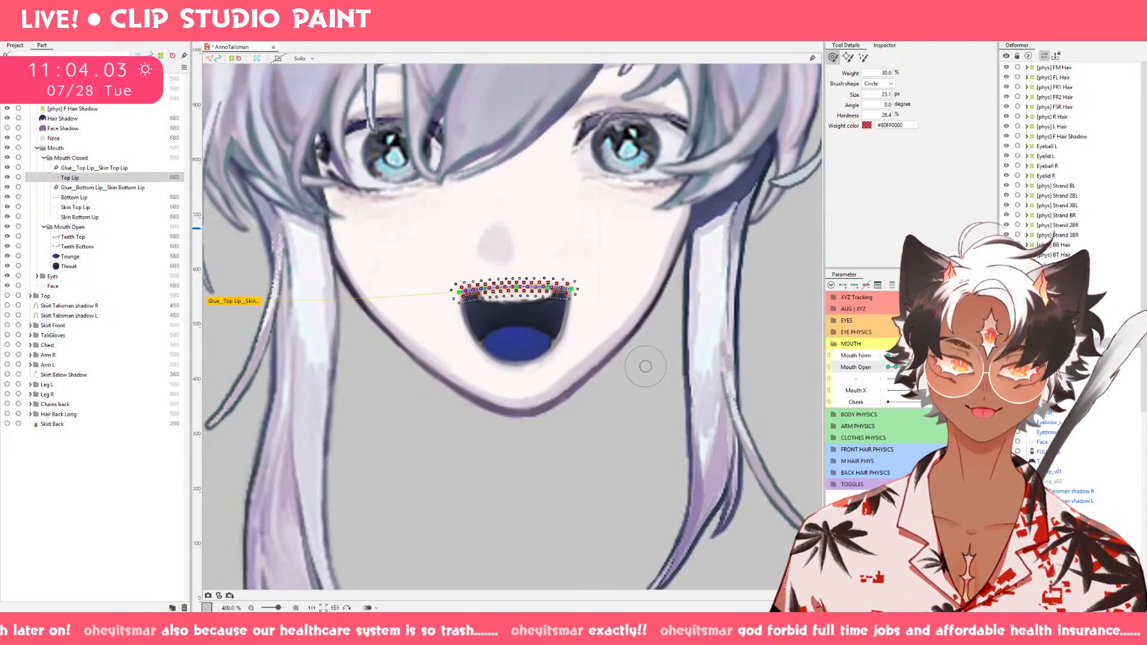
{"action": "left_click_drag", "start_coordinate": [927, 355], "coordinate": [886, 356]}
{"action": "left_click", "coordinate": [911, 367]}
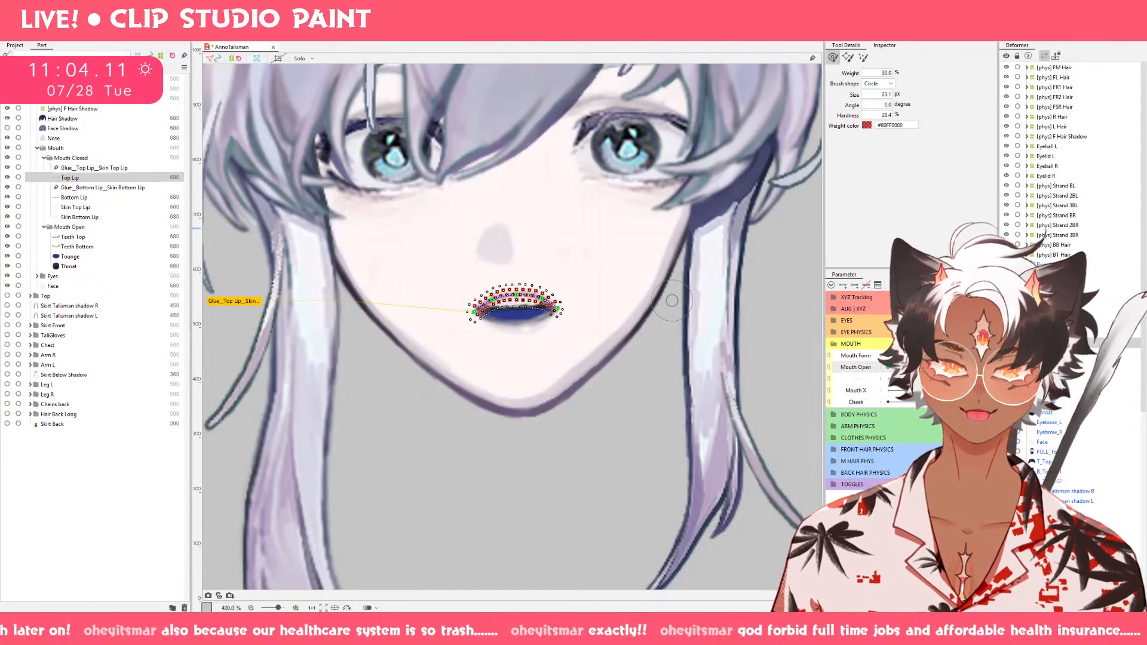
{"action": "left_click_drag", "start_coordinate": [889, 356], "coordinate": [912, 356]}
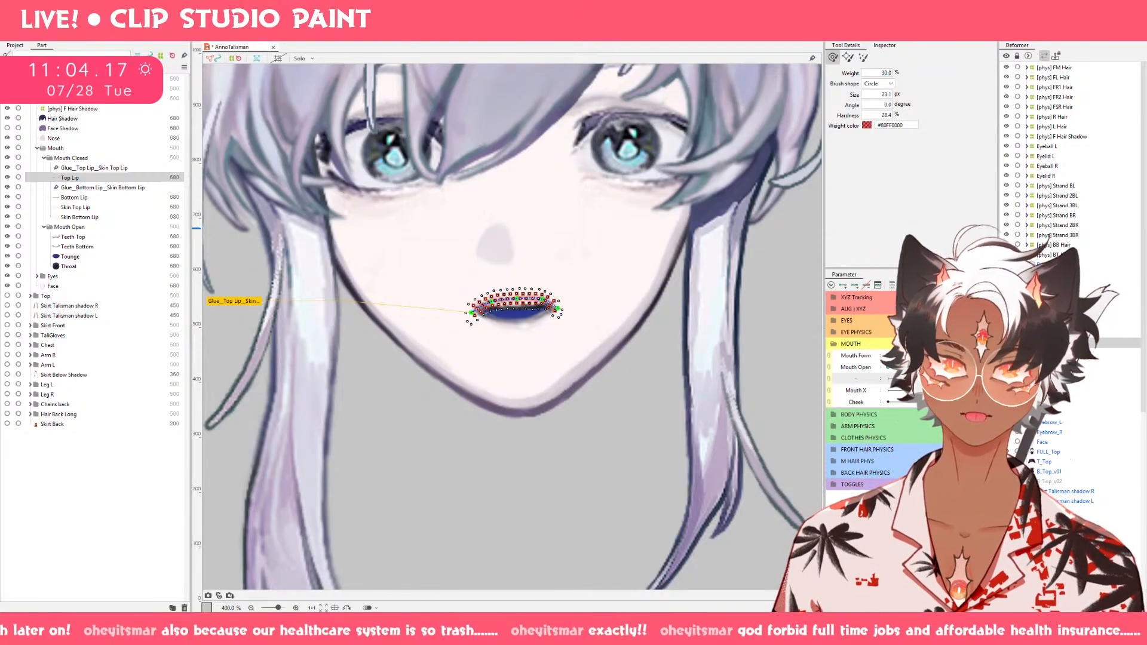
Narrow Top Lip and Bottom Lip together near the closed Mouth Open end, pulling their corners inward with a 52.6 px deform brush.
{"action": "left_click_drag", "start_coordinate": [904, 374], "coordinate": [845, 371]}
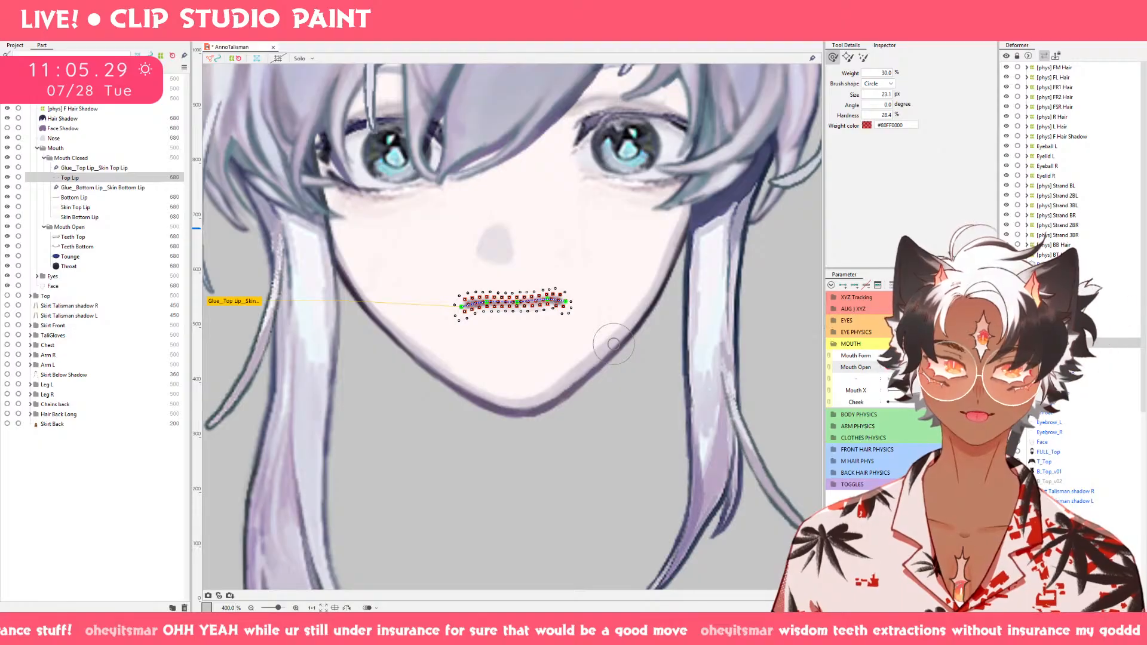
{"action": "left_click", "coordinate": [67, 199], "text": "ctrl"}
{"action": "scroll", "coordinate": [532, 320], "scroll_direction": "up", "scroll_amount": 4}
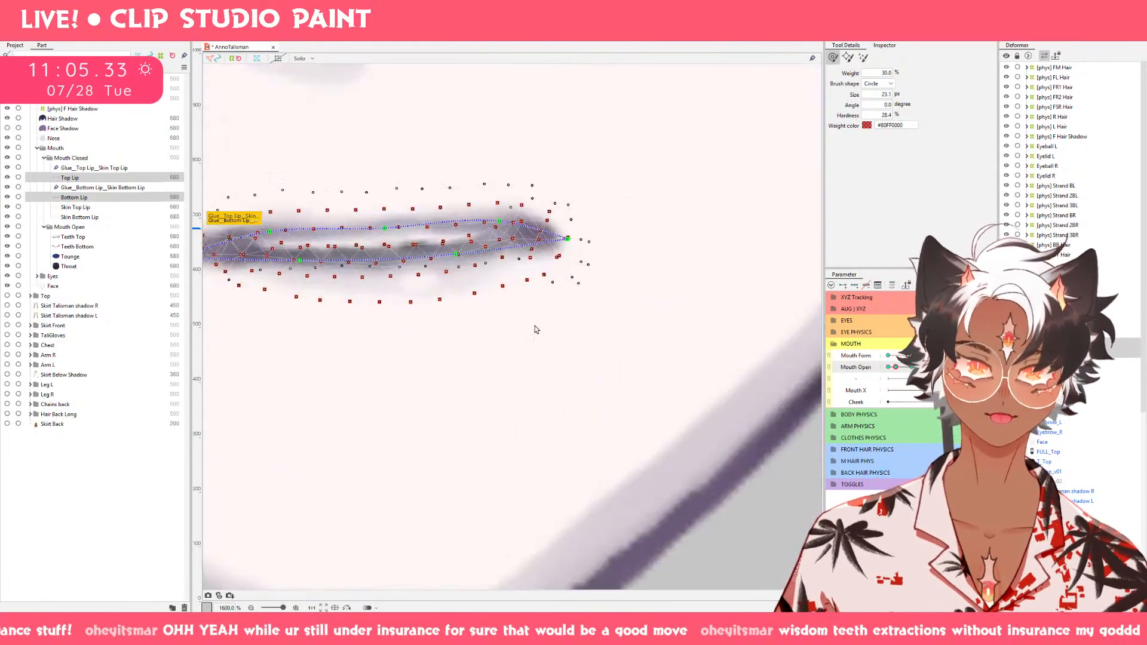
{"action": "scroll", "coordinate": [661, 375], "scroll_direction": "down", "scroll_amount": 2}
{"action": "mouse_move", "coordinate": [663, 375]}
{"action": "left_mouse_down"}
{"action": "mouse_move", "coordinate": [697, 382]}
{"action": "mouse_move", "coordinate": [718, 409]}
{"action": "mouse_move", "coordinate": [722, 398]}
{"action": "left_mouse_up"}
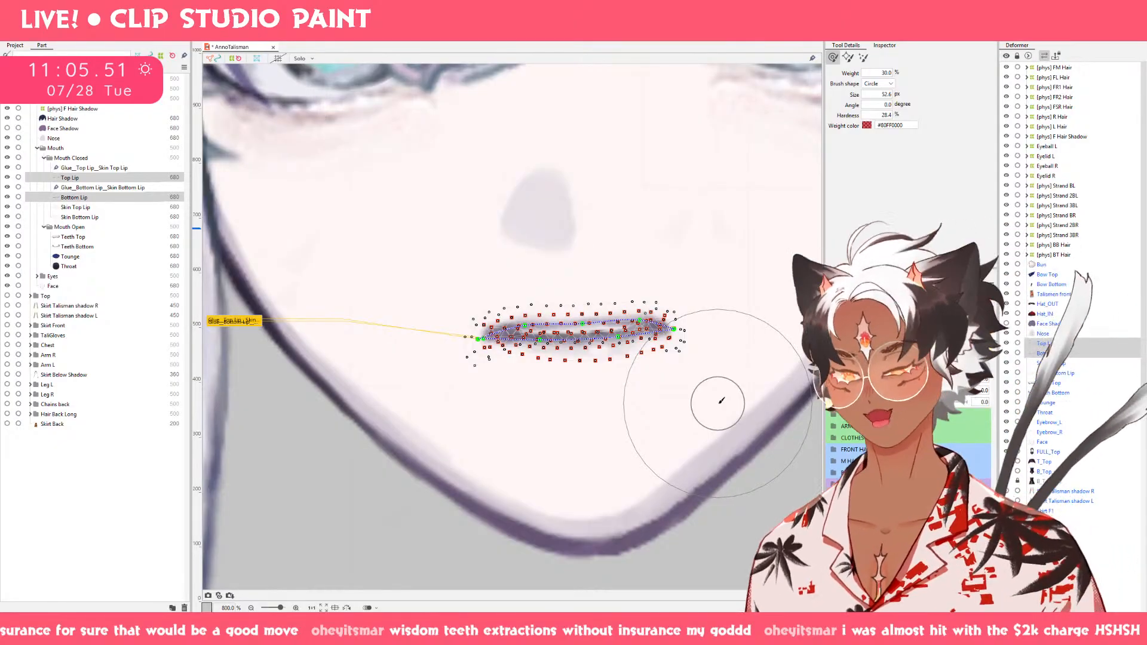
{"action": "left_click_drag", "start_coordinate": [718, 403], "coordinate": [692, 422]}
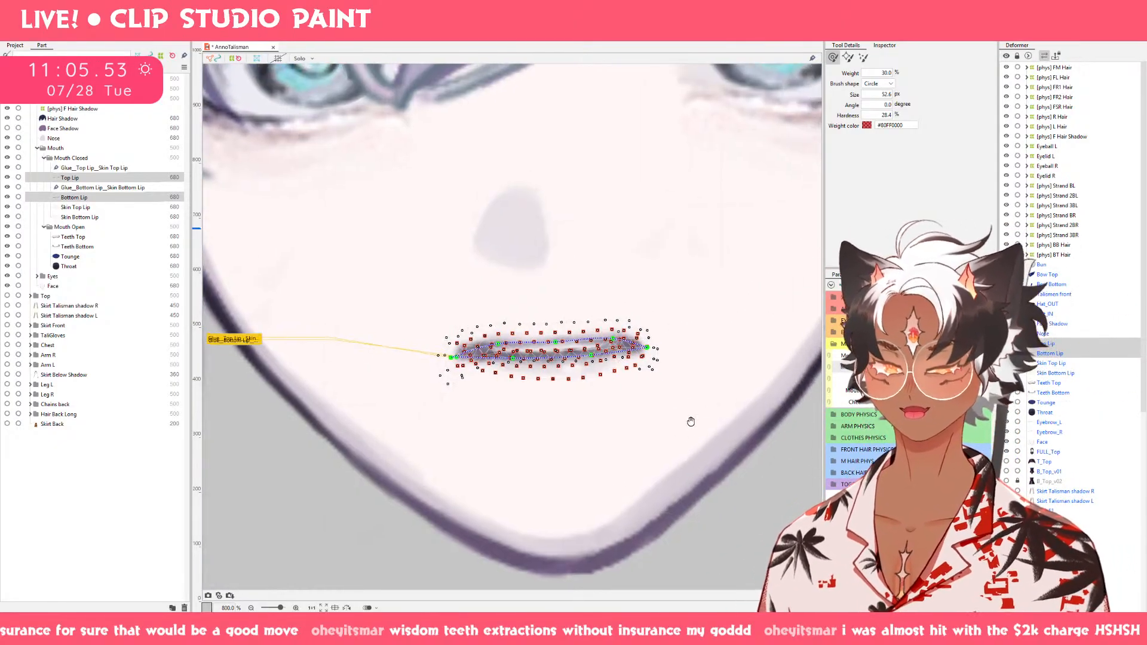
{"action": "mouse_move", "coordinate": [896, 368]}
{"action": "left_mouse_down"}
{"action": "mouse_move", "coordinate": [949, 367]}
{"action": "mouse_move", "coordinate": [888, 367]}
{"action": "left_mouse_up"}
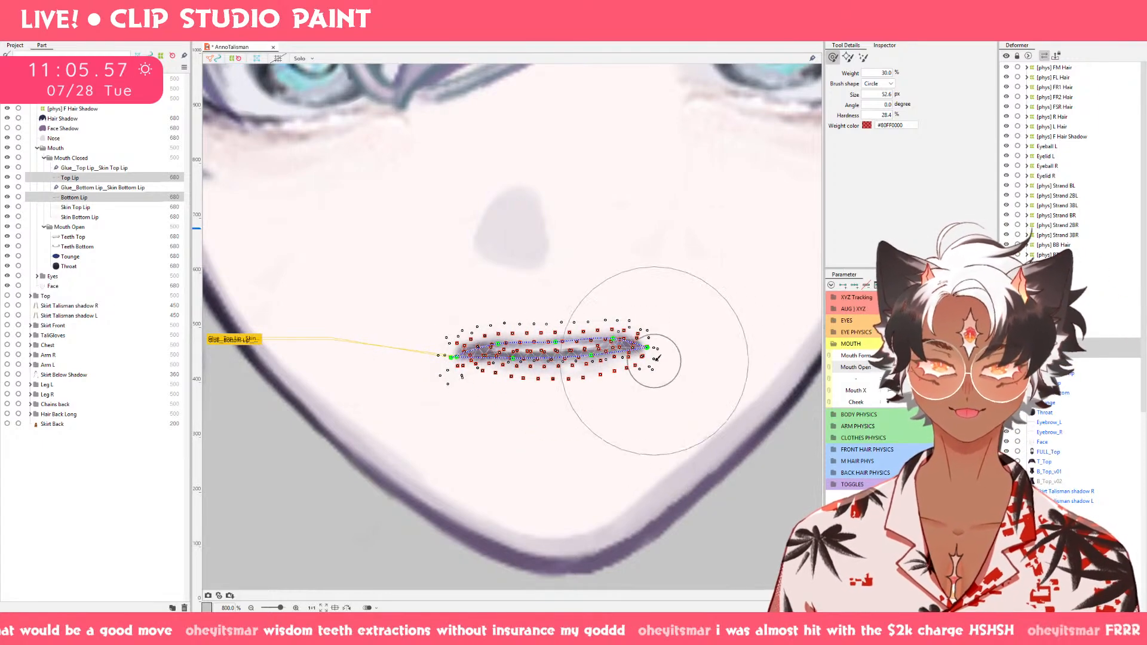
{"action": "mouse_move", "coordinate": [662, 360]}
{"action": "left_mouse_down"}
{"action": "mouse_move", "coordinate": [582, 352]}
{"action": "mouse_move", "coordinate": [613, 351]}
{"action": "left_mouse_up"}
{"action": "key", "text": "ctrl+z"}
{"action": "mouse_move", "coordinate": [458, 352]}
{"action": "left_mouse_down"}
{"action": "mouse_move", "coordinate": [510, 360]}
{"action": "mouse_move", "coordinate": [483, 359]}
{"action": "mouse_move", "coordinate": [508, 370]}
{"action": "left_mouse_up"}
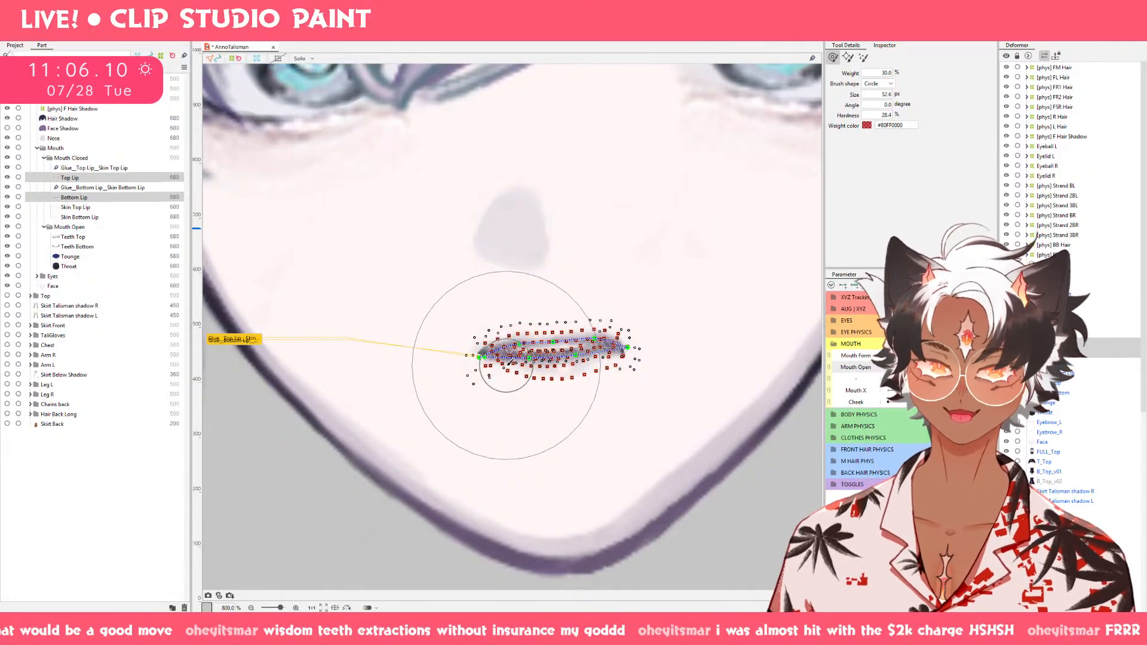
Pull Bottom Lip's two end path points inward and raise them to tuck the corners beneath Top Lip.
{"action": "left_click", "coordinate": [102, 179]}
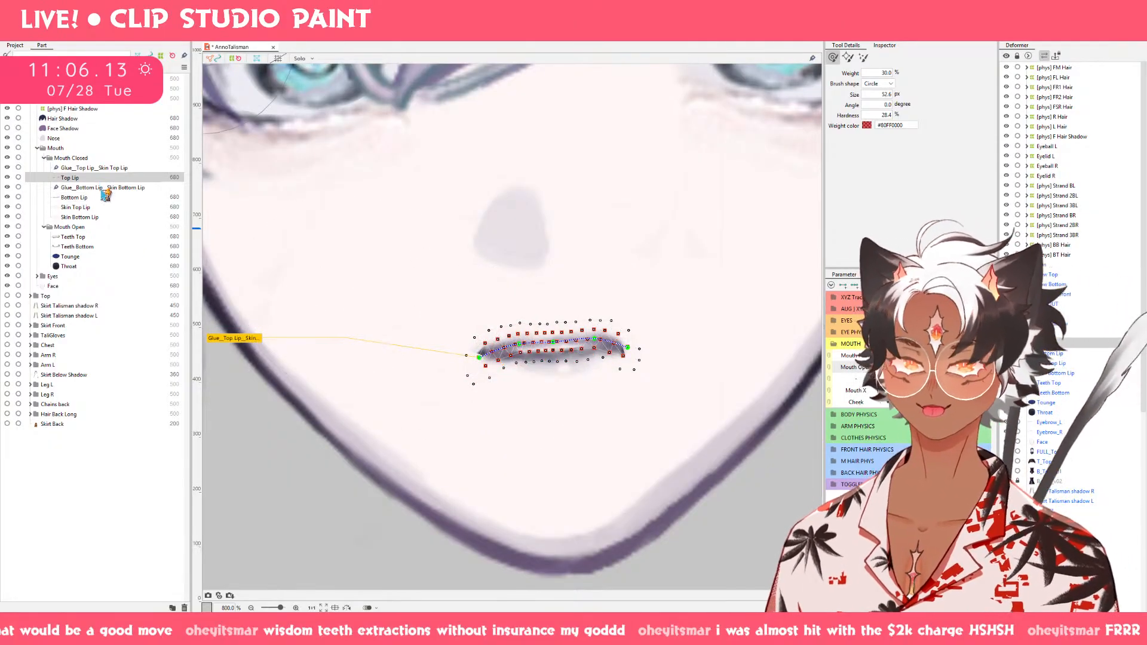
{"action": "left_click", "coordinate": [105, 187]}
{"action": "key", "text": "v"}
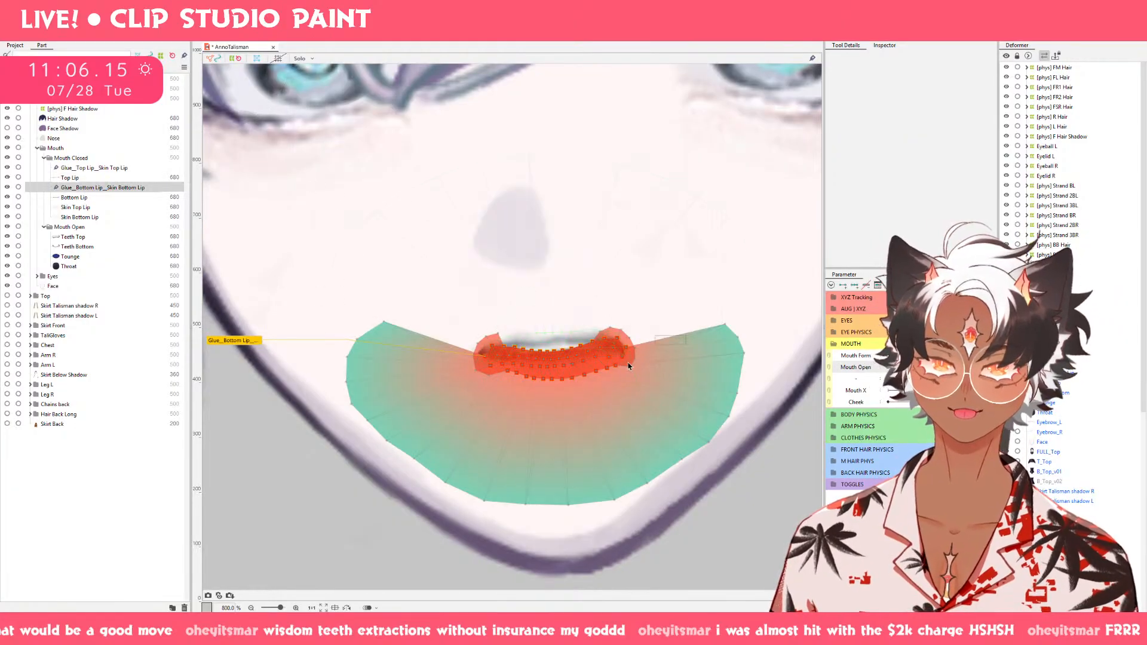
{"action": "left_click", "coordinate": [90, 199]}
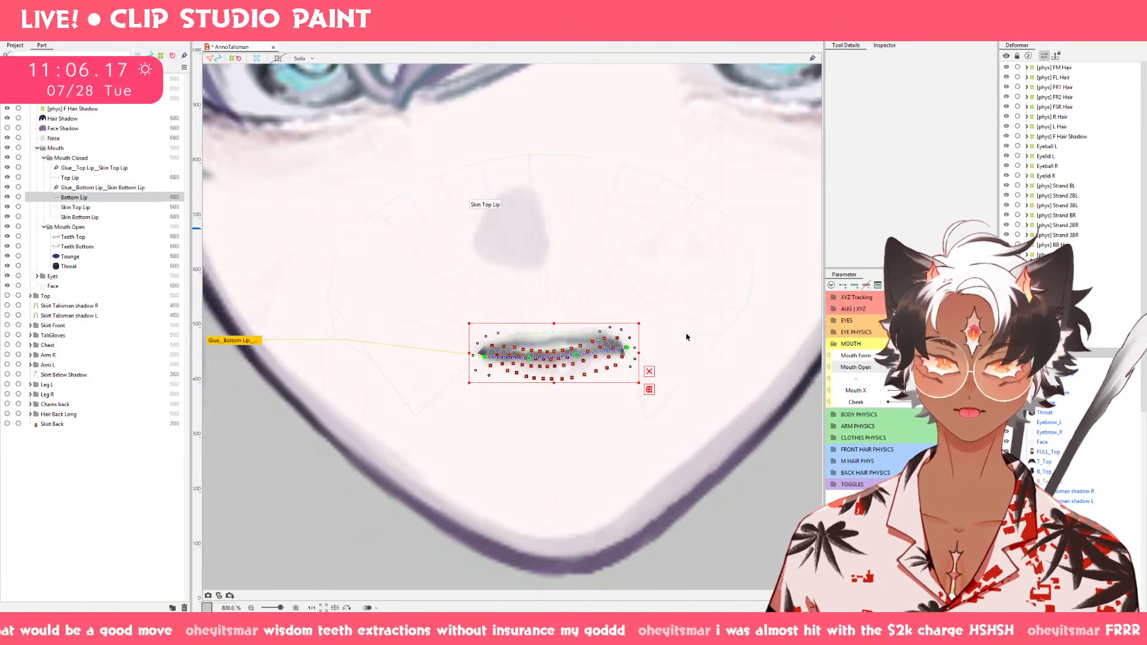
{"action": "mouse_move", "coordinate": [637, 348]}
{"action": "left_mouse_down"}
{"action": "mouse_move", "coordinate": [611, 352]}
{"action": "mouse_move", "coordinate": [622, 353]}
{"action": "left_mouse_up"}
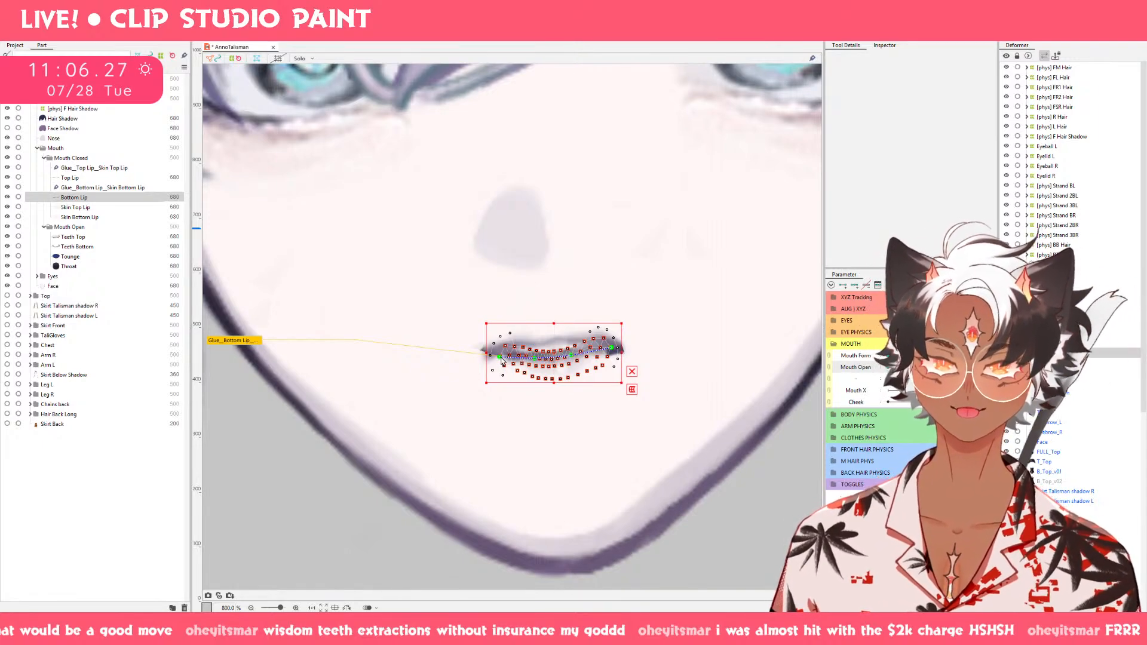
{"action": "left_click_drag", "start_coordinate": [499, 358], "coordinate": [498, 350]}
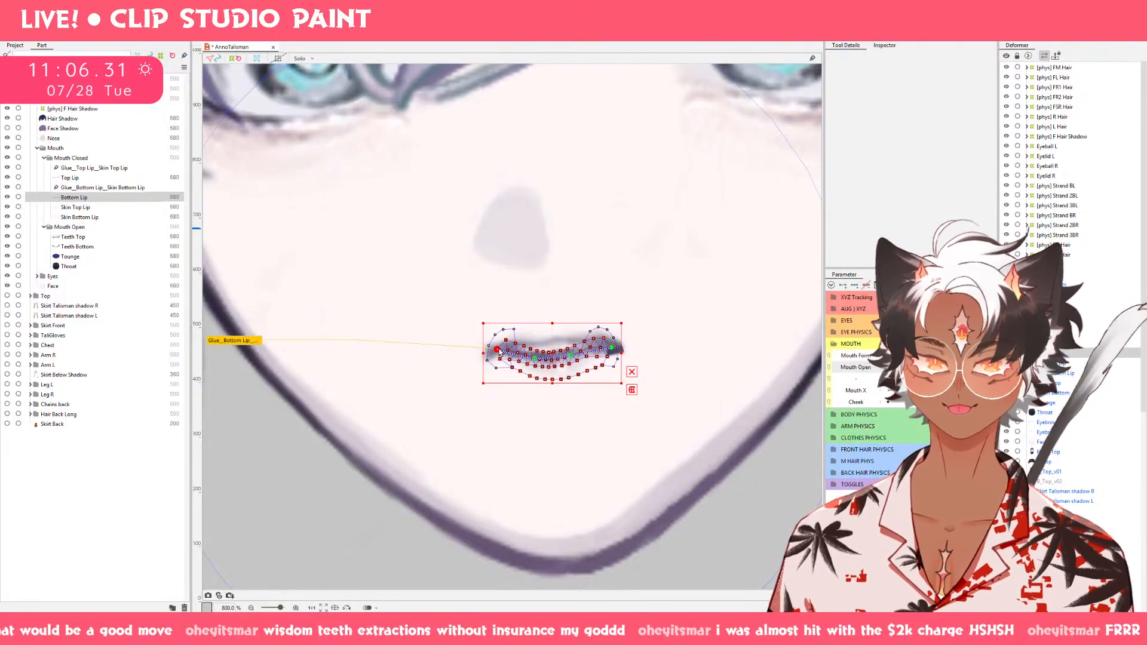
{"action": "left_click_drag", "start_coordinate": [612, 353], "coordinate": [612, 349]}
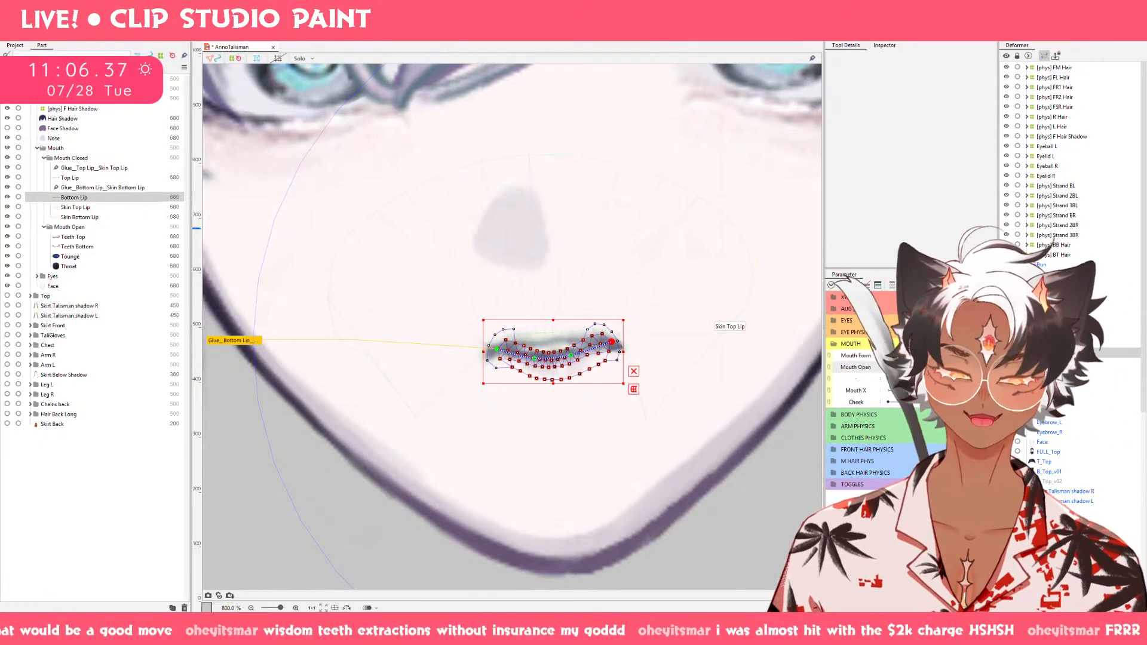
{"action": "left_click", "coordinate": [891, 367]}
{"action": "mouse_move", "coordinate": [891, 367]}
{"action": "left_mouse_down"}
{"action": "mouse_move", "coordinate": [923, 367]}
{"action": "mouse_move", "coordinate": [891, 367]}
{"action": "left_mouse_up"}
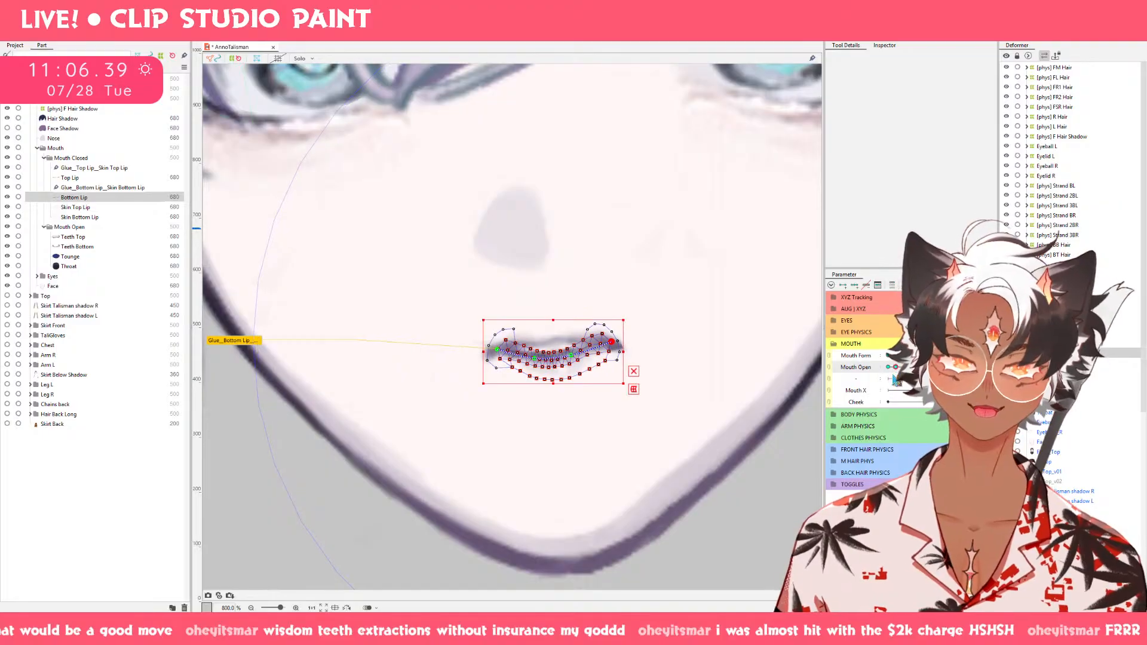
Move Top Lip's two intermediate path points toward the center, then compare the lip shape across Mouth Open.
{"action": "left_click", "coordinate": [119, 177]}
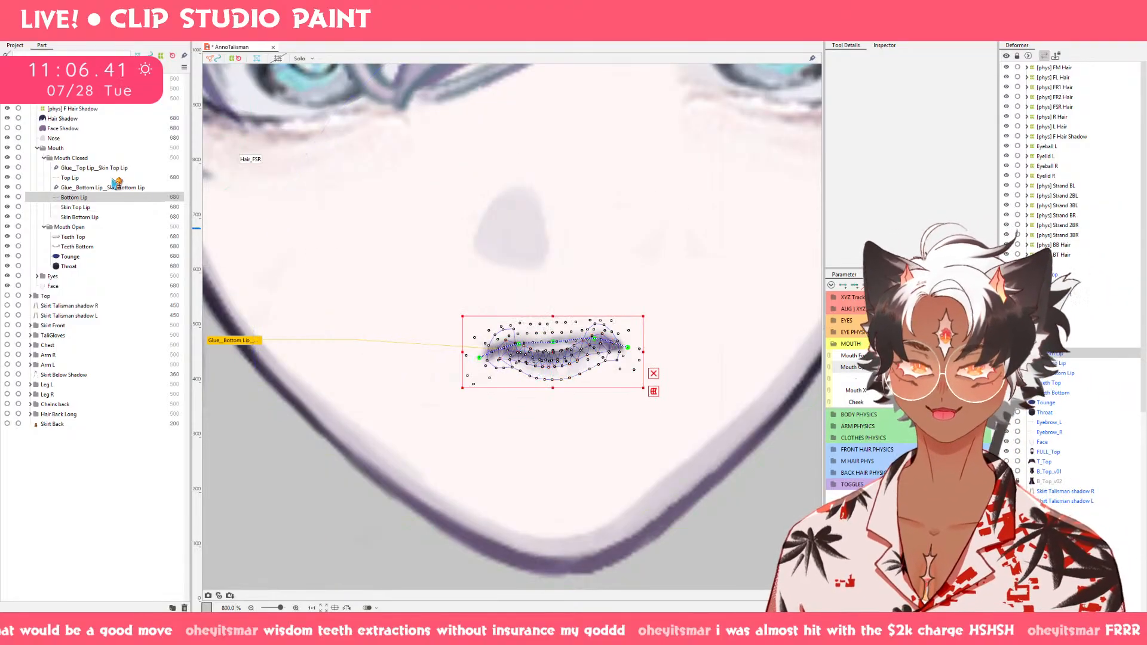
{"action": "scroll", "coordinate": [543, 343], "scroll_direction": "up", "scroll_amount": 3}
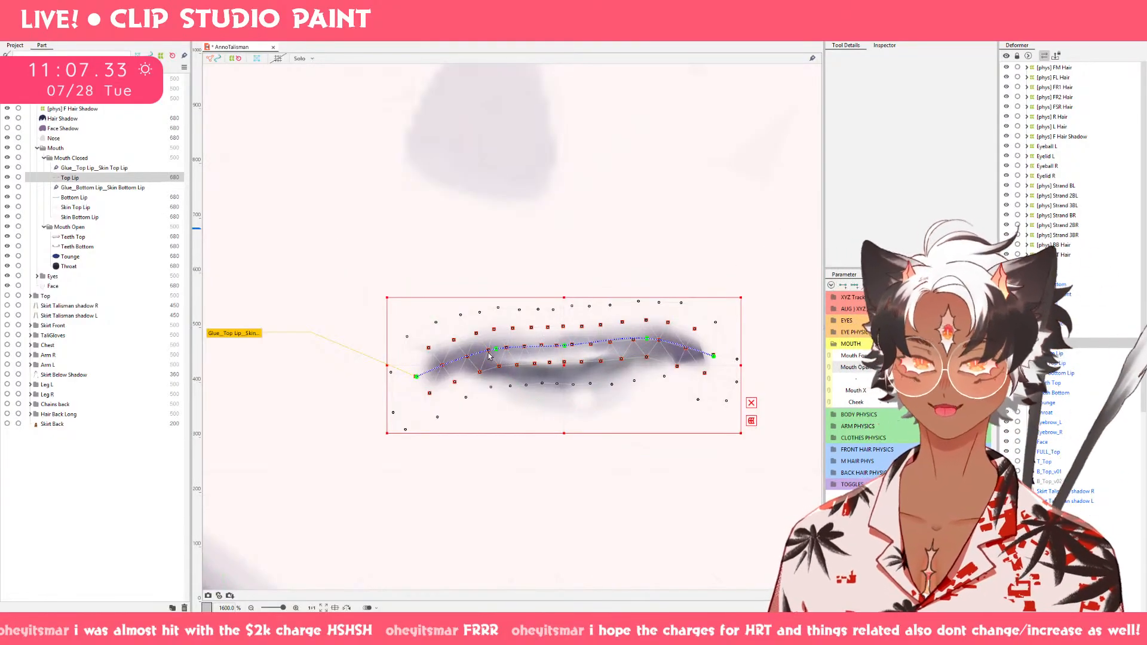
{"action": "left_click_drag", "start_coordinate": [496, 352], "coordinate": [508, 352]}
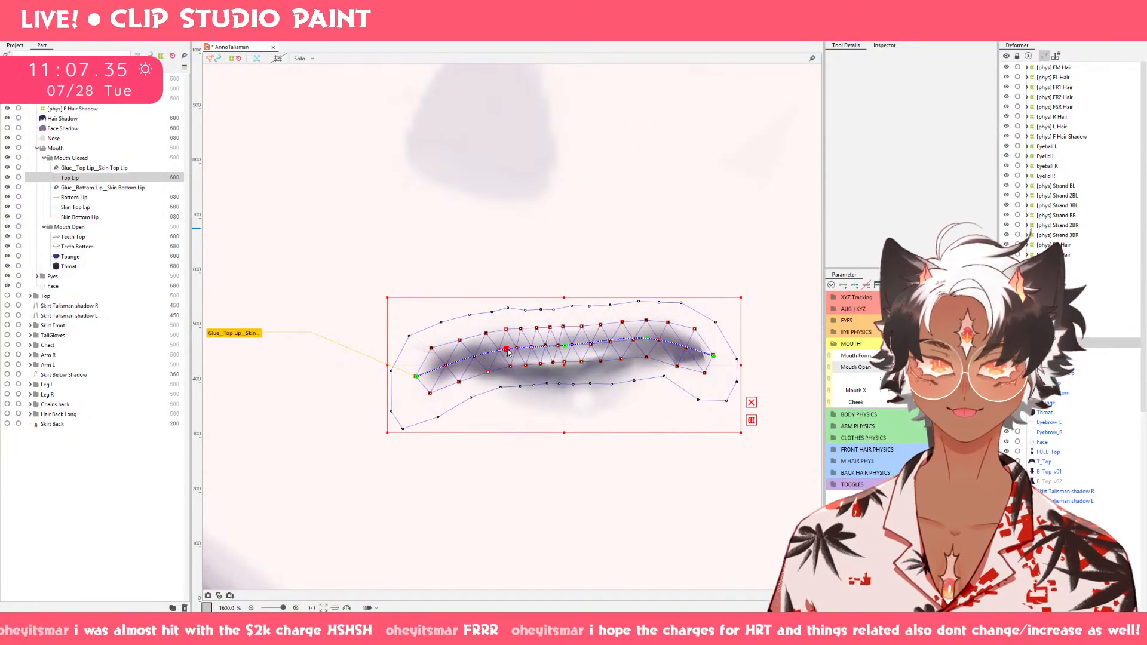
{"action": "left_click_drag", "start_coordinate": [649, 342], "coordinate": [626, 346]}
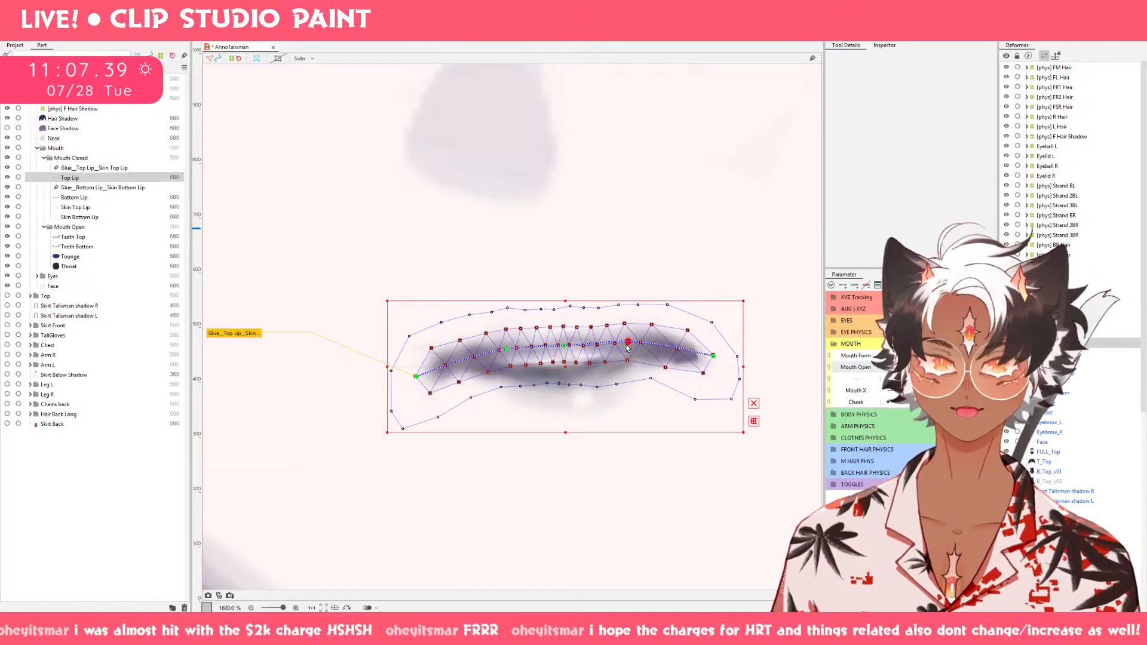
{"action": "mouse_move", "coordinate": [417, 376]}
{"action": "left_mouse_down"}
{"action": "mouse_move", "coordinate": [441, 372]}
{"action": "mouse_move", "coordinate": [421, 368]}
{"action": "left_mouse_up"}
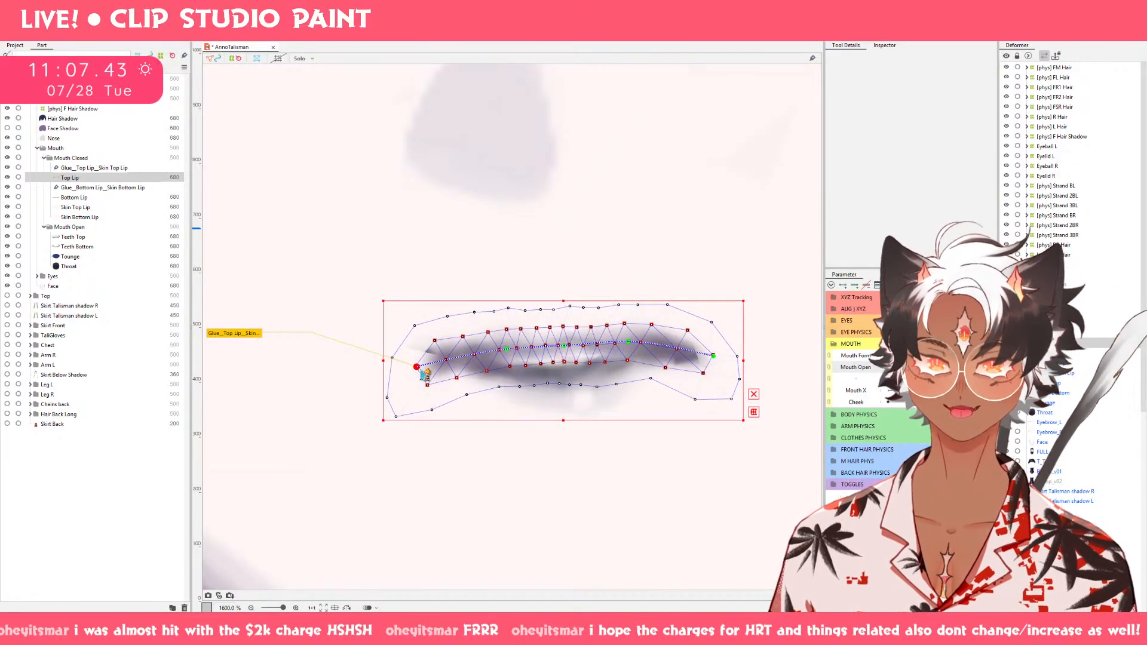
{"action": "key", "text": "ctrl+z"}
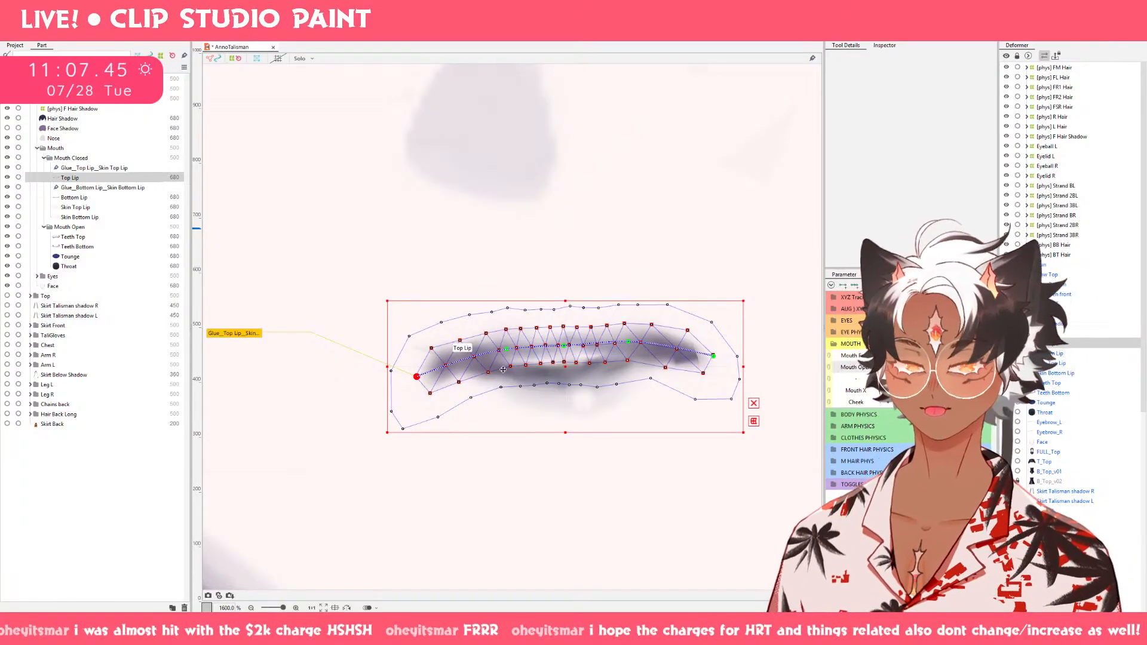
{"action": "left_click_drag", "start_coordinate": [961, 368], "coordinate": [878, 371]}
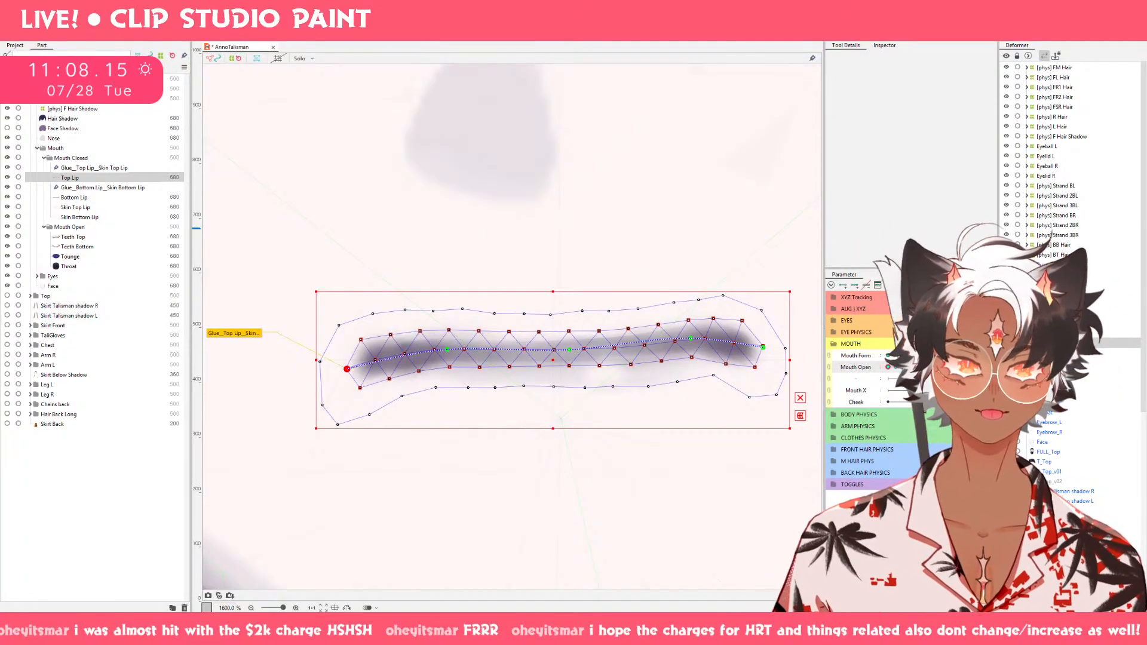
{"action": "left_click_drag", "start_coordinate": [890, 367], "coordinate": [986, 367]}
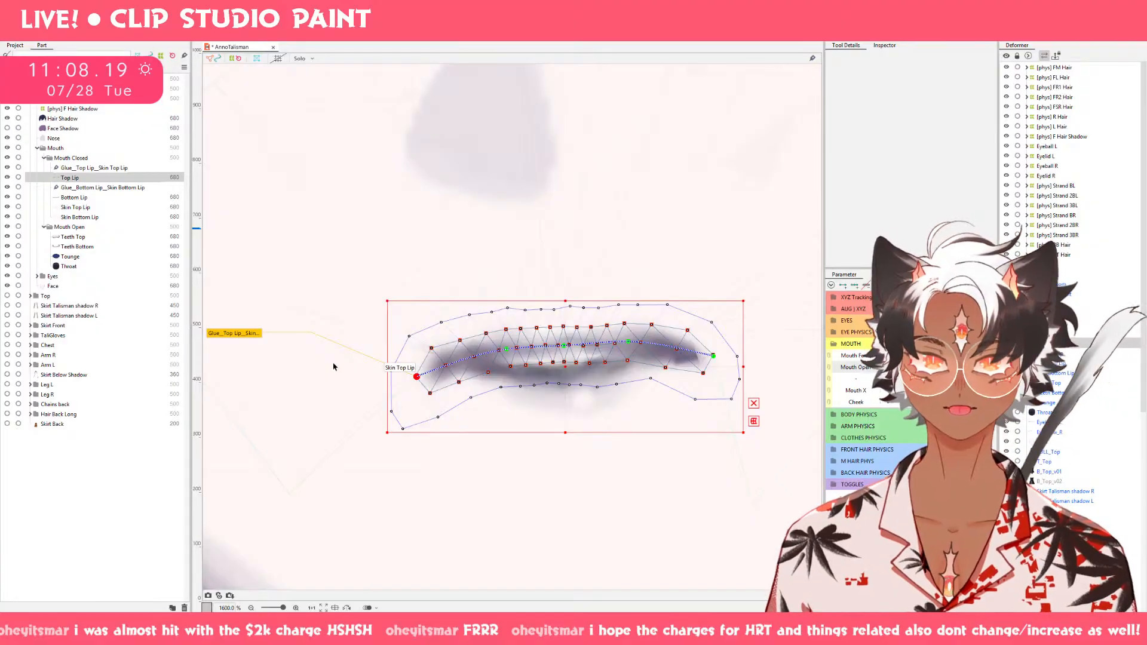
Adjust the outer mesh points of Skin Top Lip and Skin Bottom Lip around the mouth corners.
{"action": "left_click", "coordinate": [73, 207]}
{"action": "left_click_drag", "start_coordinate": [398, 280], "coordinate": [543, 305]}
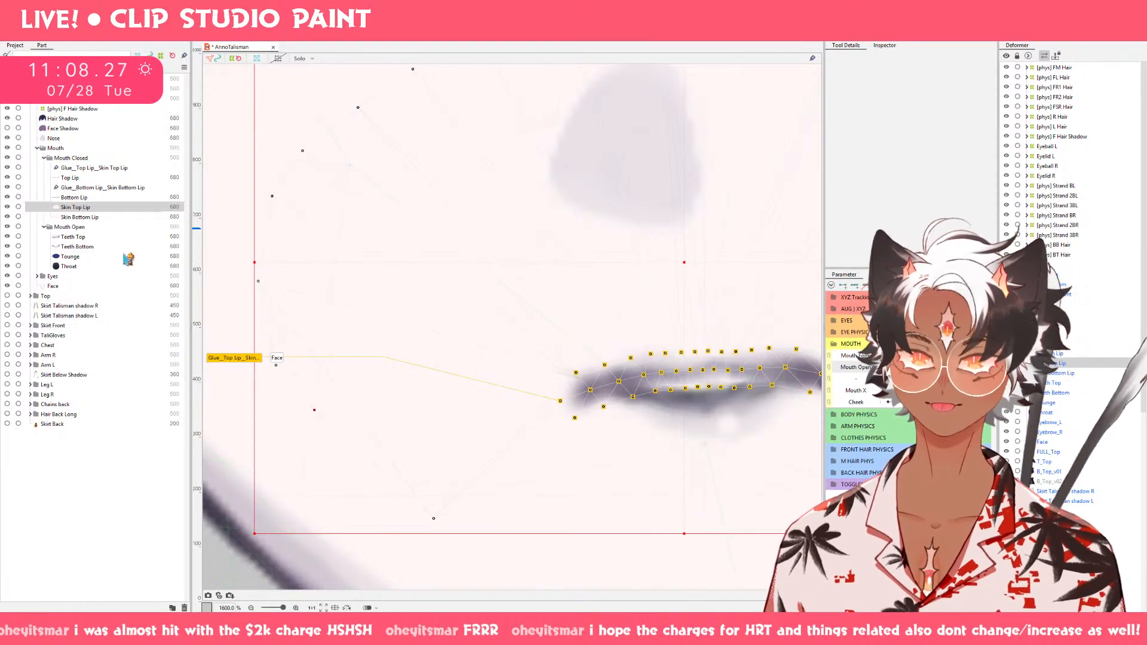
{"action": "left_click", "coordinate": [94, 218]}
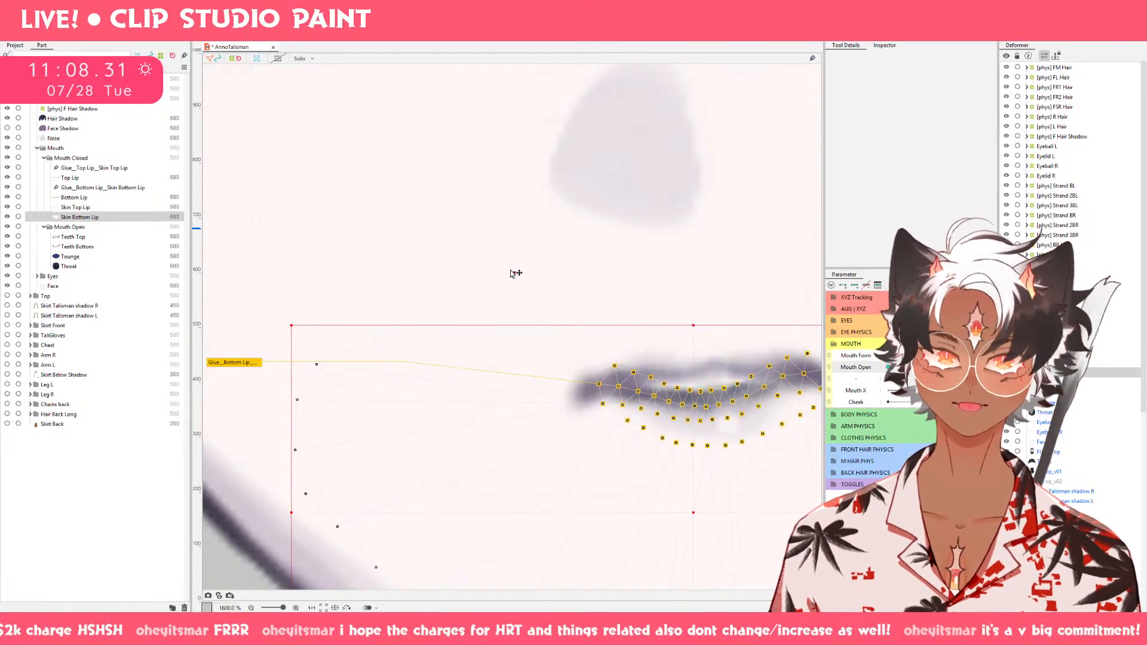
{"action": "left_click_drag", "start_coordinate": [512, 274], "coordinate": [523, 272]}
{"action": "left_click_drag", "start_coordinate": [616, 335], "coordinate": [414, 332]}
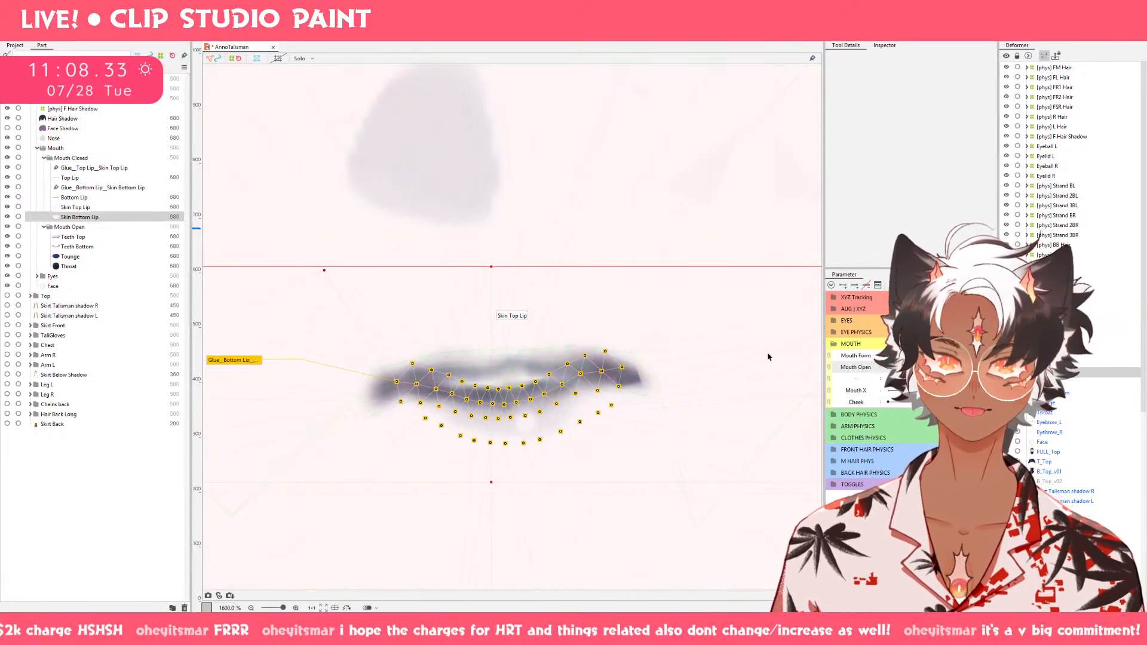
{"action": "left_click_drag", "start_coordinate": [769, 357], "coordinate": [602, 346]}
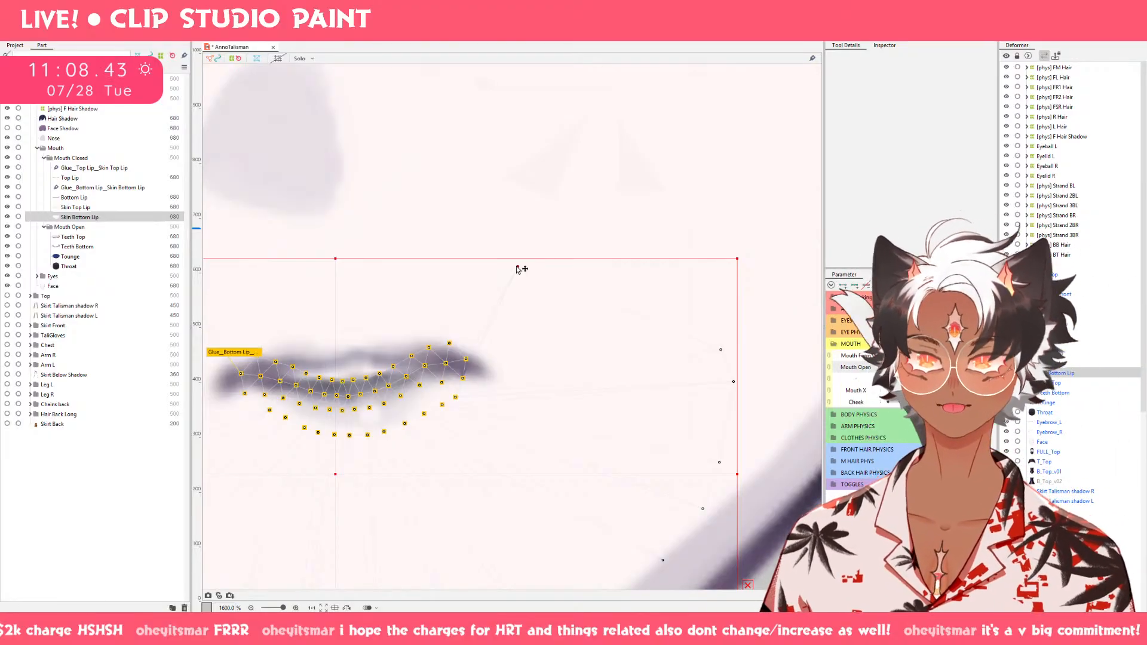
Smooth Top Lip's central curve slightly upward with a 14.7 px deform brush.
{"action": "left_click", "coordinate": [70, 178]}
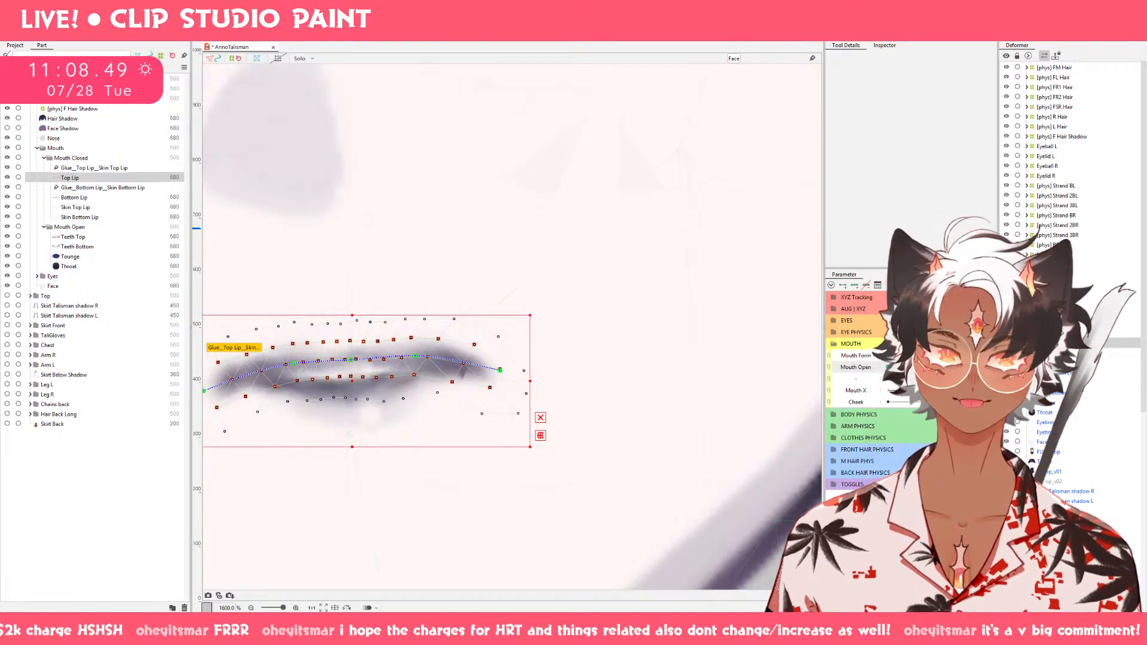
{"action": "left_click", "coordinate": [338, 31]}
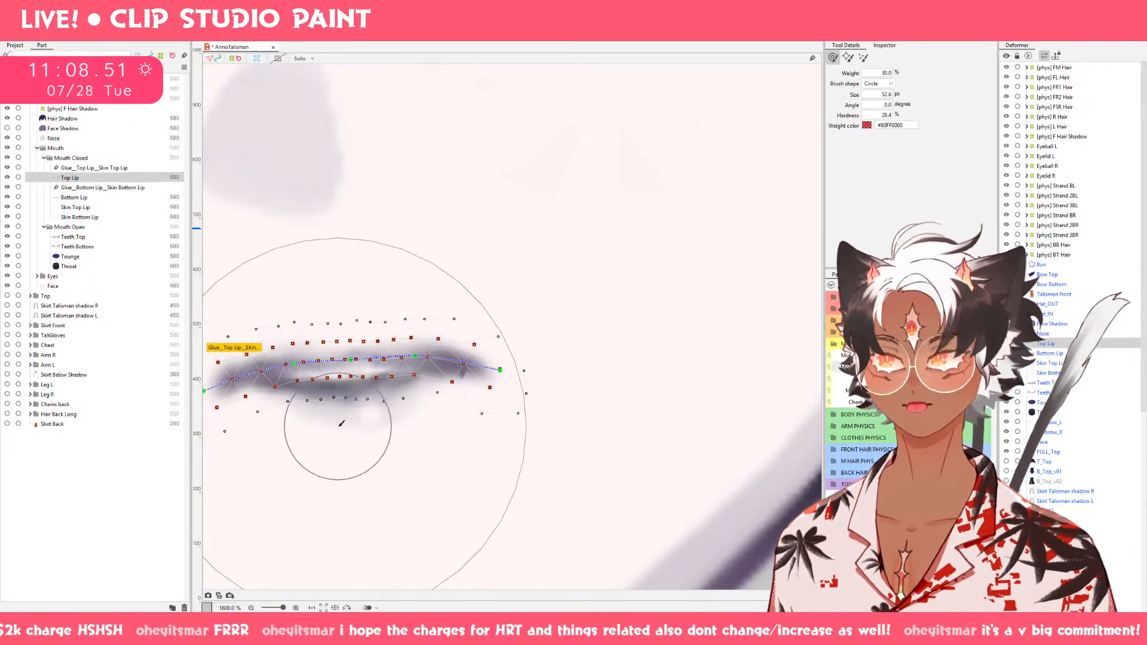
{"action": "mouse_move", "coordinate": [339, 425]}
{"action": "left_mouse_down"}
{"action": "mouse_move", "coordinate": [311, 335]}
{"action": "mouse_move", "coordinate": [297, 172]}
{"action": "mouse_move", "coordinate": [302, 191]}
{"action": "left_mouse_up"}
{"action": "mouse_move", "coordinate": [349, 337]}
{"action": "left_mouse_down"}
{"action": "mouse_move", "coordinate": [443, 287]}
{"action": "mouse_move", "coordinate": [443, 301]}
{"action": "mouse_move", "coordinate": [597, 312]}
{"action": "mouse_move", "coordinate": [596, 291]}
{"action": "mouse_move", "coordinate": [590, 318]}
{"action": "left_mouse_up"}
{"action": "scroll", "coordinate": [457, 304], "scroll_direction": "down", "scroll_amount": 2}
{"action": "scroll", "coordinate": [459, 303], "scroll_direction": "up", "scroll_amount": 3}
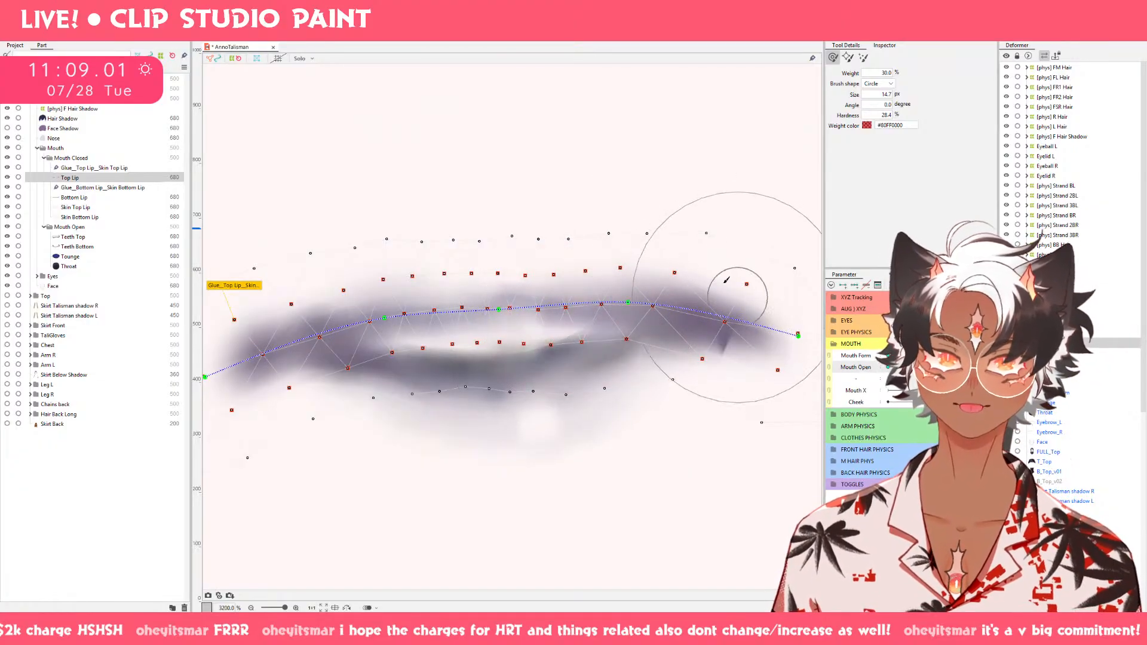
{"action": "scroll", "coordinate": [672, 209], "scroll_direction": "down", "scroll_amount": 1}
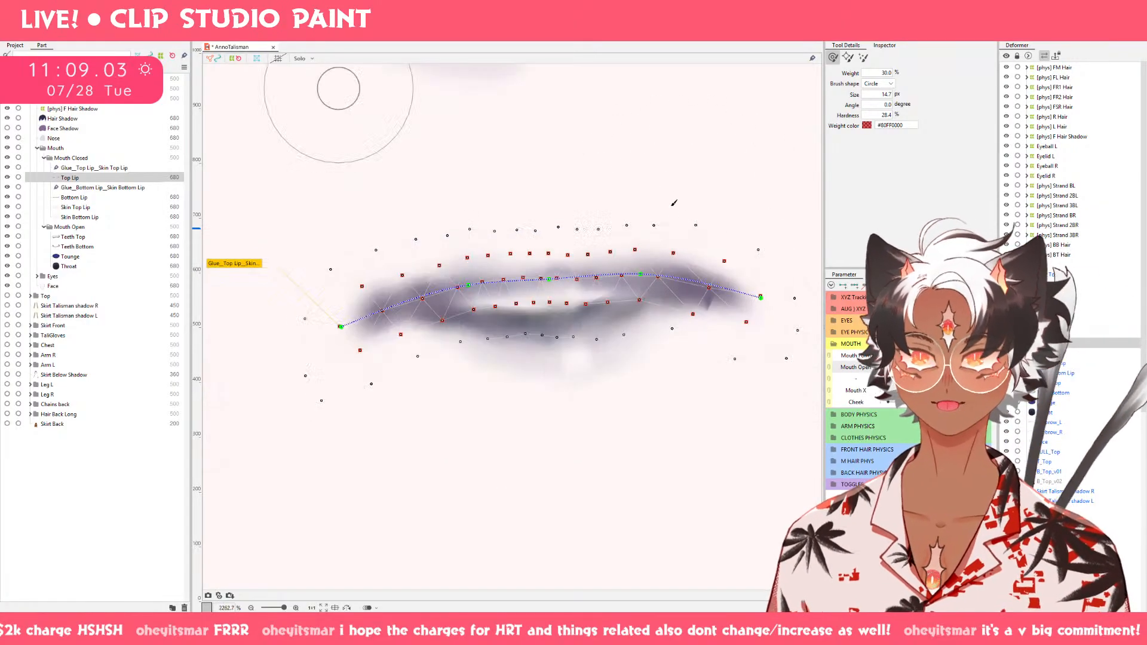
{"action": "left_click_drag", "start_coordinate": [647, 217], "coordinate": [566, 245]}
Touch up Top Lip's left corner with a 23.1 px deform brush and nudge a vertex on its upper outline.
{"action": "mouse_move", "coordinate": [553, 168]}
{"action": "left_mouse_down"}
{"action": "mouse_move", "coordinate": [602, 205]}
{"action": "mouse_move", "coordinate": [596, 191]}
{"action": "mouse_move", "coordinate": [609, 217]}
{"action": "left_mouse_up"}
{"action": "mouse_move", "coordinate": [545, 199]}
{"action": "left_mouse_down"}
{"action": "mouse_move", "coordinate": [593, 193]}
{"action": "mouse_move", "coordinate": [575, 189]}
{"action": "mouse_move", "coordinate": [595, 241]}
{"action": "mouse_move", "coordinate": [585, 202]}
{"action": "left_mouse_up"}
{"action": "key", "text": "ctrl+z"}
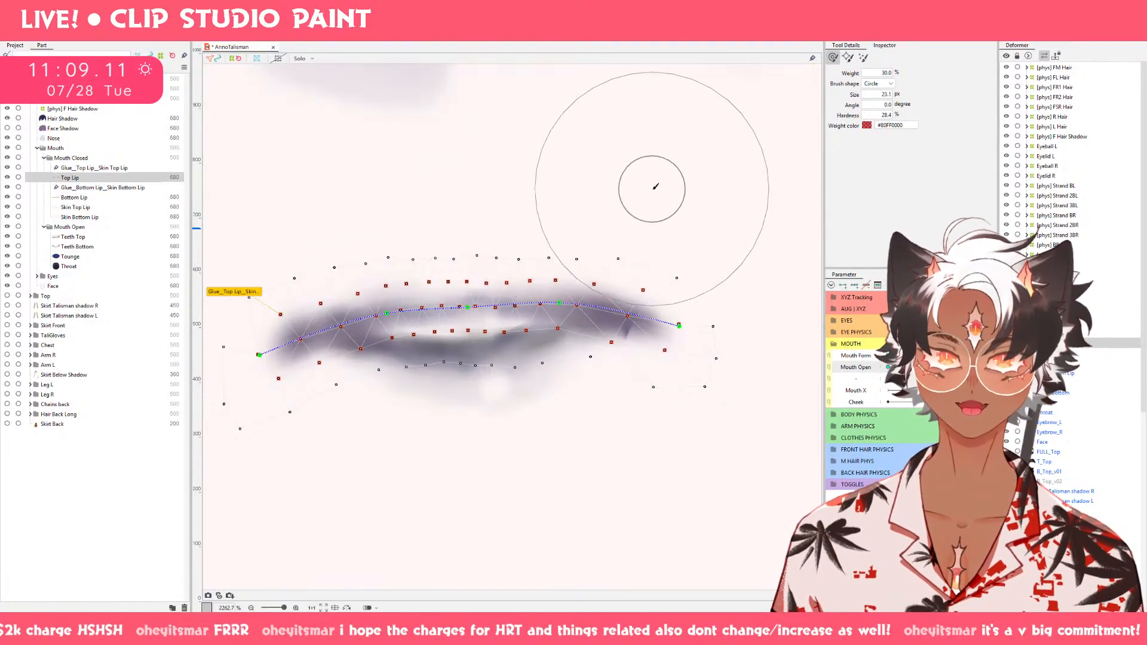
{"action": "left_click_drag", "start_coordinate": [650, 189], "coordinate": [648, 225]}
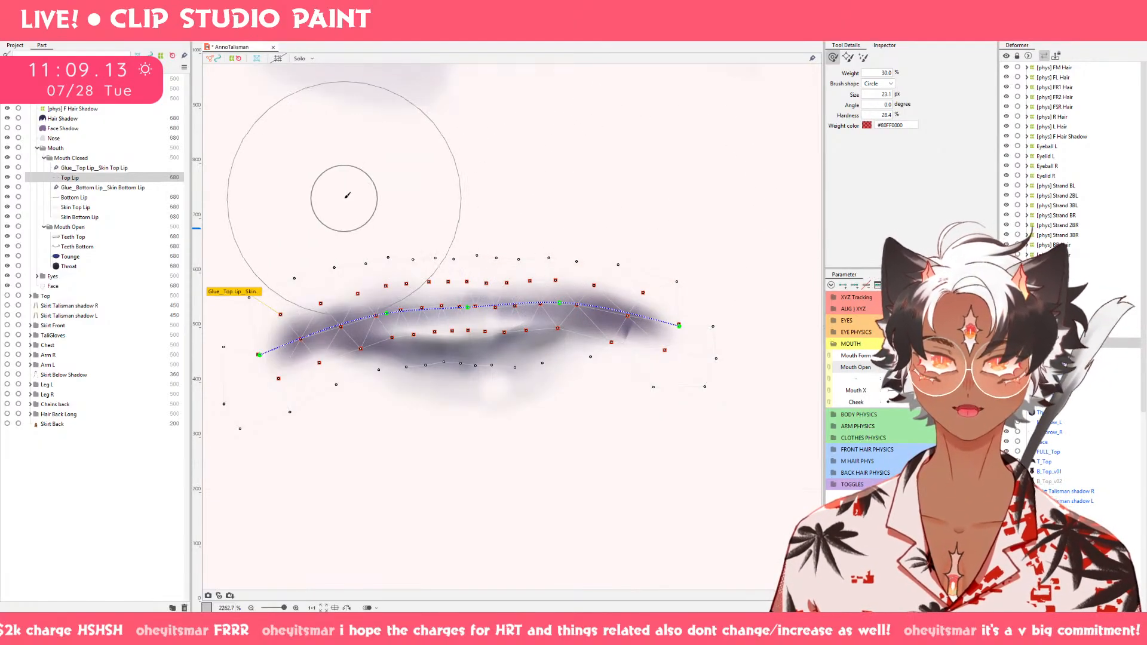
{"action": "mouse_move", "coordinate": [364, 215]}
{"action": "left_mouse_down"}
{"action": "mouse_move", "coordinate": [487, 215]}
{"action": "mouse_move", "coordinate": [425, 218]}
{"action": "mouse_move", "coordinate": [418, 250]}
{"action": "left_mouse_up"}
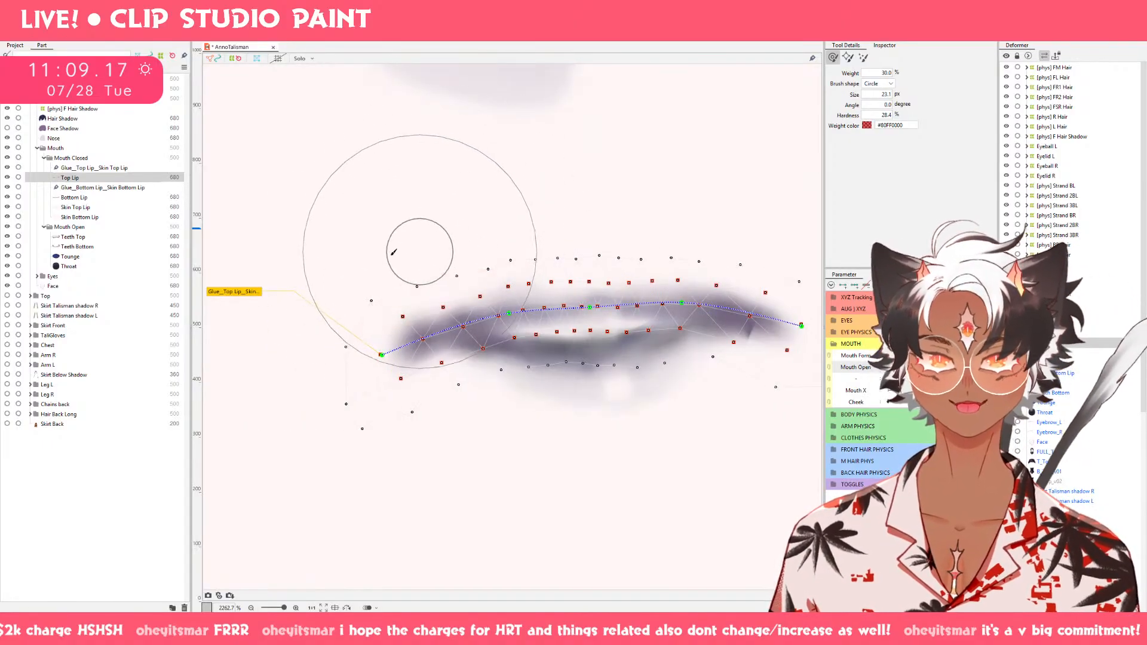
{"action": "left_click_drag", "start_coordinate": [331, 258], "coordinate": [318, 311]}
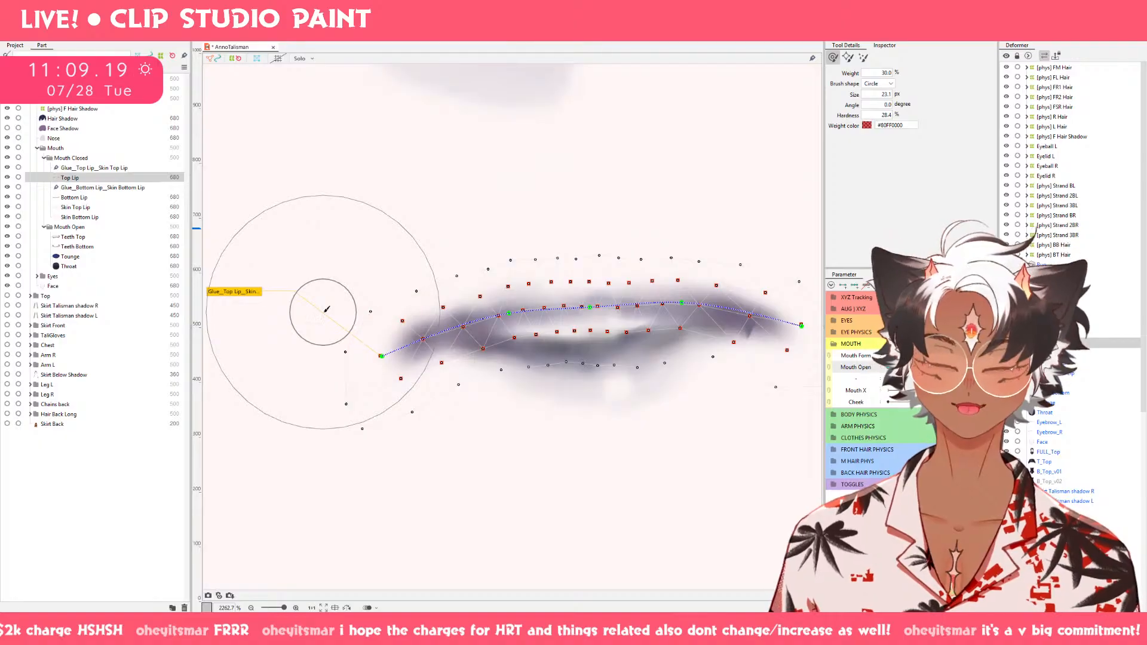
{"action": "key", "text": "v"}
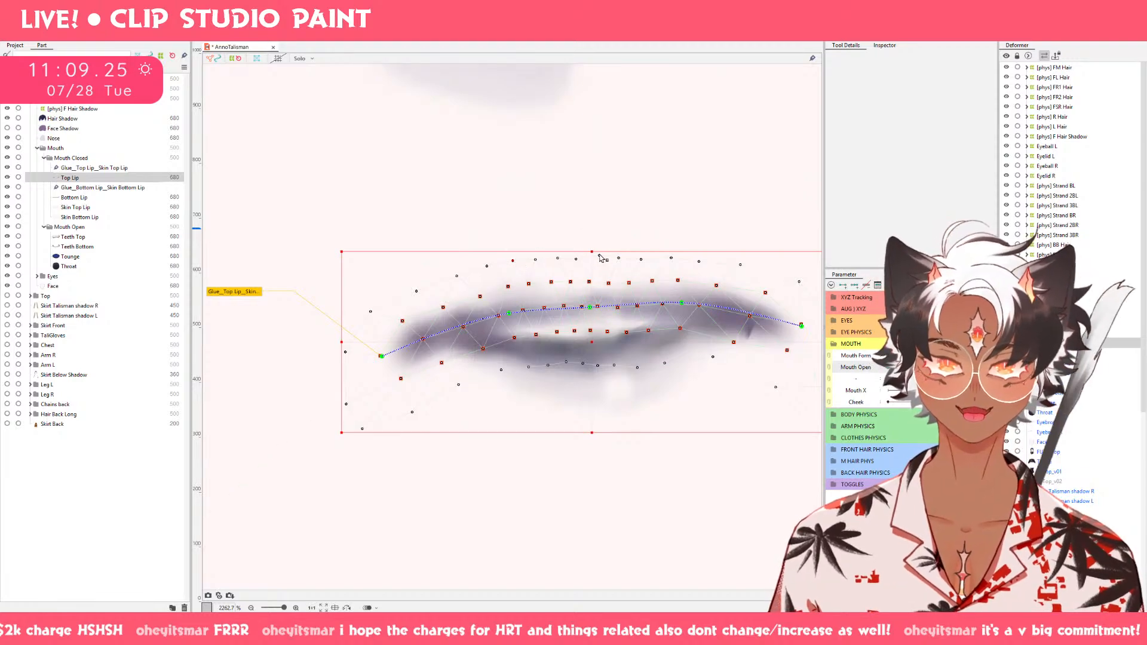
{"action": "left_click_drag", "start_coordinate": [600, 257], "coordinate": [600, 258]}
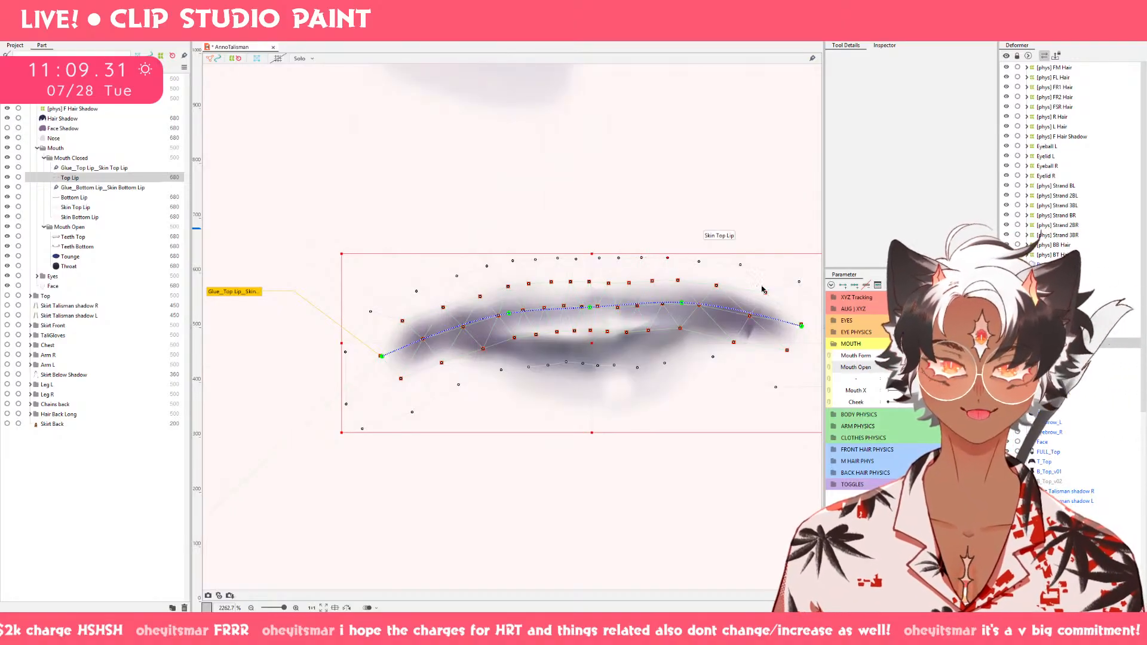
Smooth the right-central part of Top Lip's curve slightly upward with a 12.1 px deform brush.
{"action": "left_click_drag", "start_coordinate": [762, 290], "coordinate": [693, 286]}
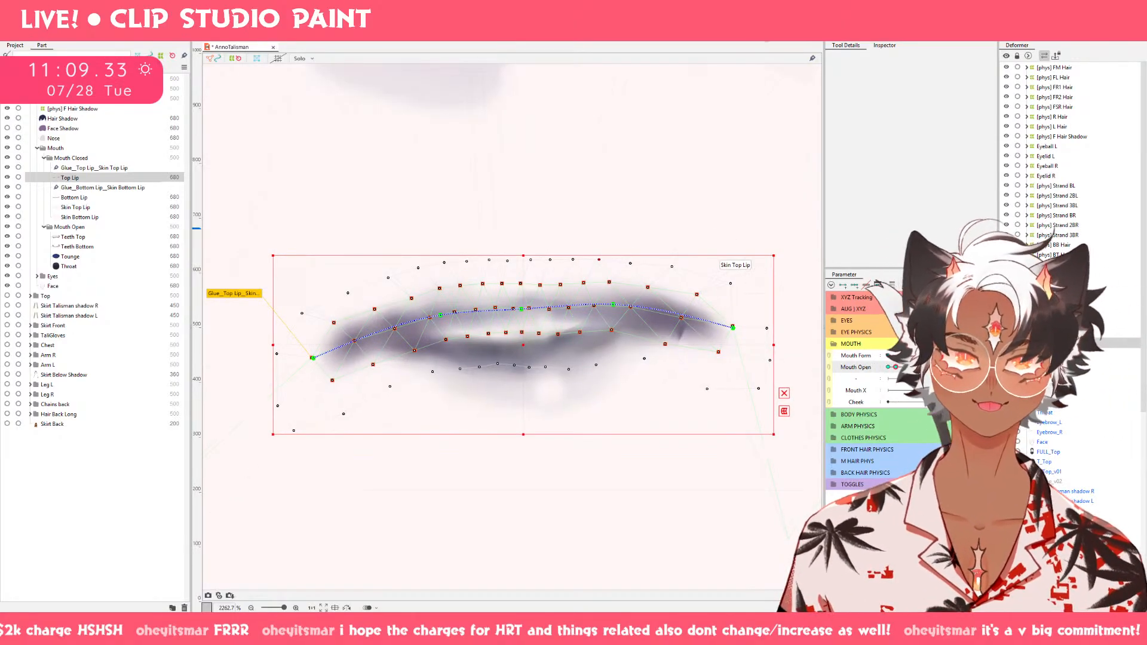
{"action": "left_click", "coordinate": [764, 32]}
{"action": "left_click_drag", "start_coordinate": [536, 376], "coordinate": [492, 297]}
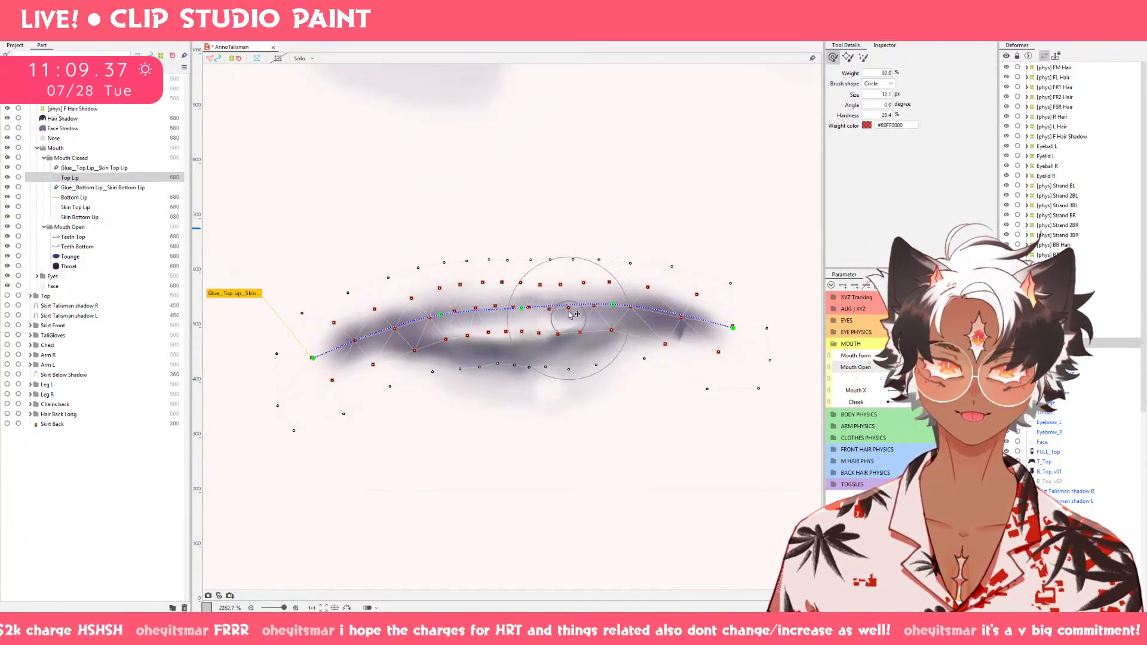
{"action": "mouse_move", "coordinate": [569, 314]}
{"action": "left_mouse_down"}
{"action": "mouse_move", "coordinate": [569, 291]}
{"action": "mouse_move", "coordinate": [555, 294]}
{"action": "left_mouse_up"}
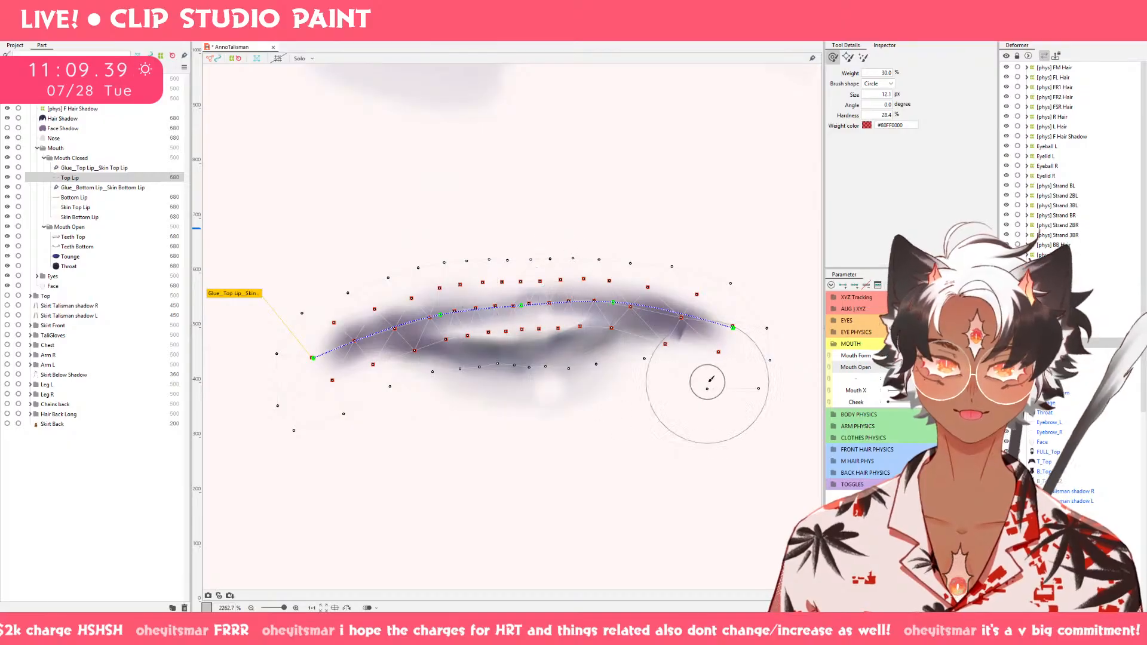
{"action": "scroll", "coordinate": [734, 381], "scroll_direction": "down", "scroll_amount": 2}
{"action": "scroll", "coordinate": [801, 379], "scroll_direction": "up", "scroll_amount": 1}
Pull both Top Lip corners slightly inward with a 29.4 px deform brush, then compare the shape with Mouth Open raised.
{"action": "mouse_move", "coordinate": [693, 330]}
{"action": "left_mouse_down"}
{"action": "mouse_move", "coordinate": [722, 393]}
{"action": "mouse_move", "coordinate": [757, 404]}
{"action": "left_mouse_up"}
{"action": "mouse_move", "coordinate": [720, 351]}
{"action": "left_mouse_down"}
{"action": "mouse_move", "coordinate": [661, 353]}
{"action": "mouse_move", "coordinate": [666, 346]}
{"action": "left_mouse_up"}
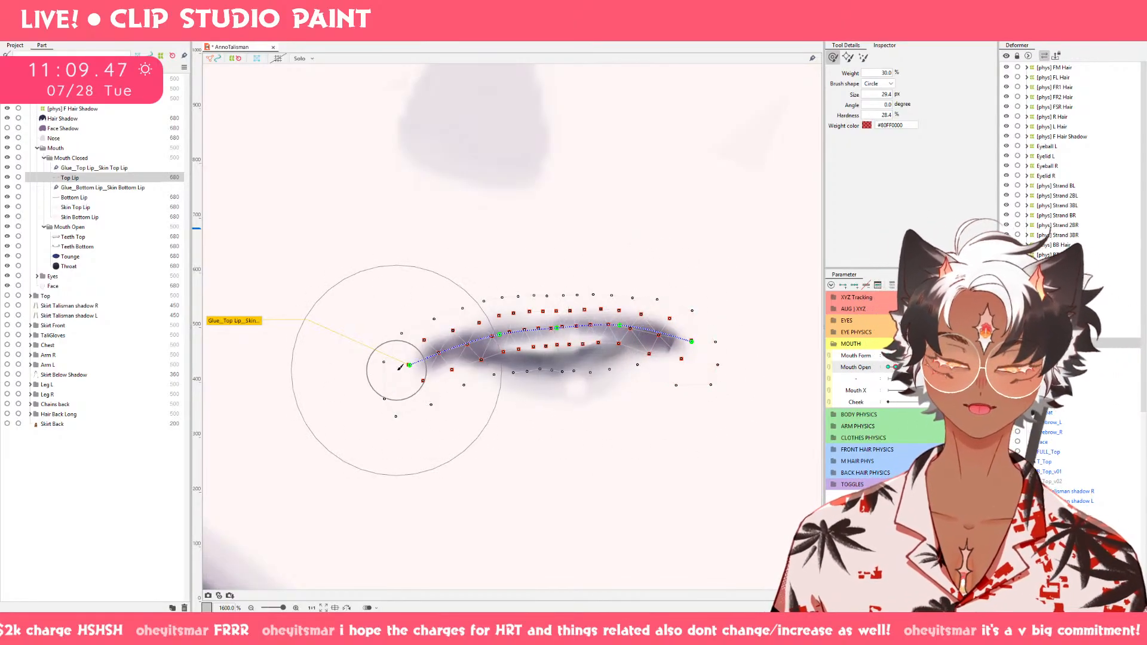
{"action": "left_click_drag", "start_coordinate": [400, 366], "coordinate": [428, 355]}
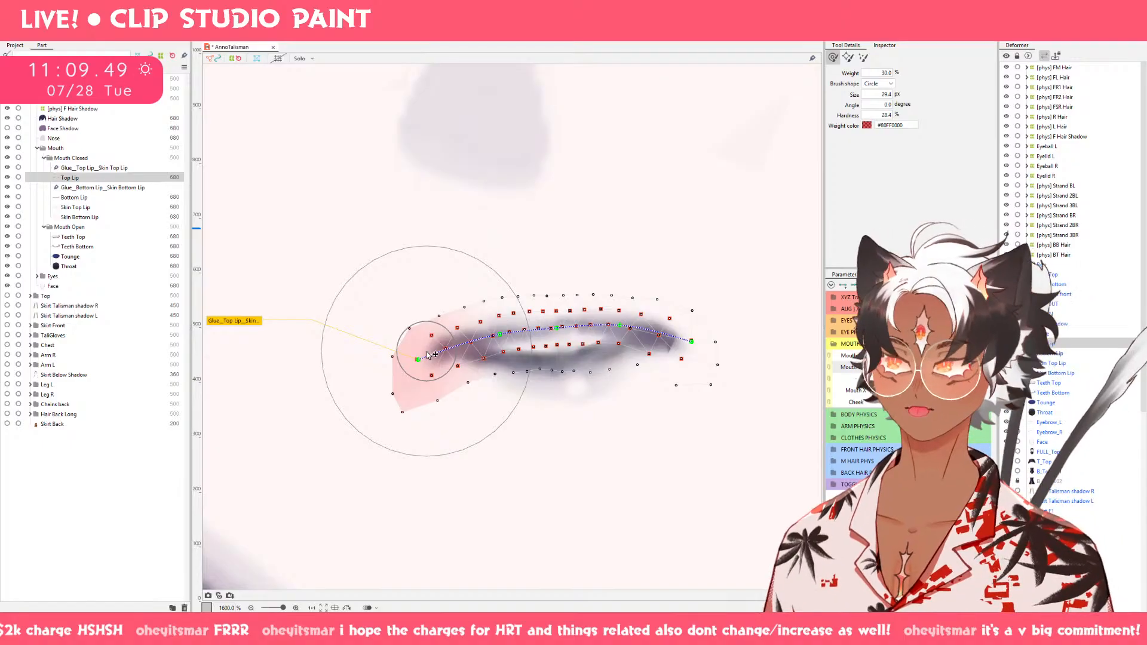
{"action": "left_click_drag", "start_coordinate": [624, 299], "coordinate": [623, 305]}
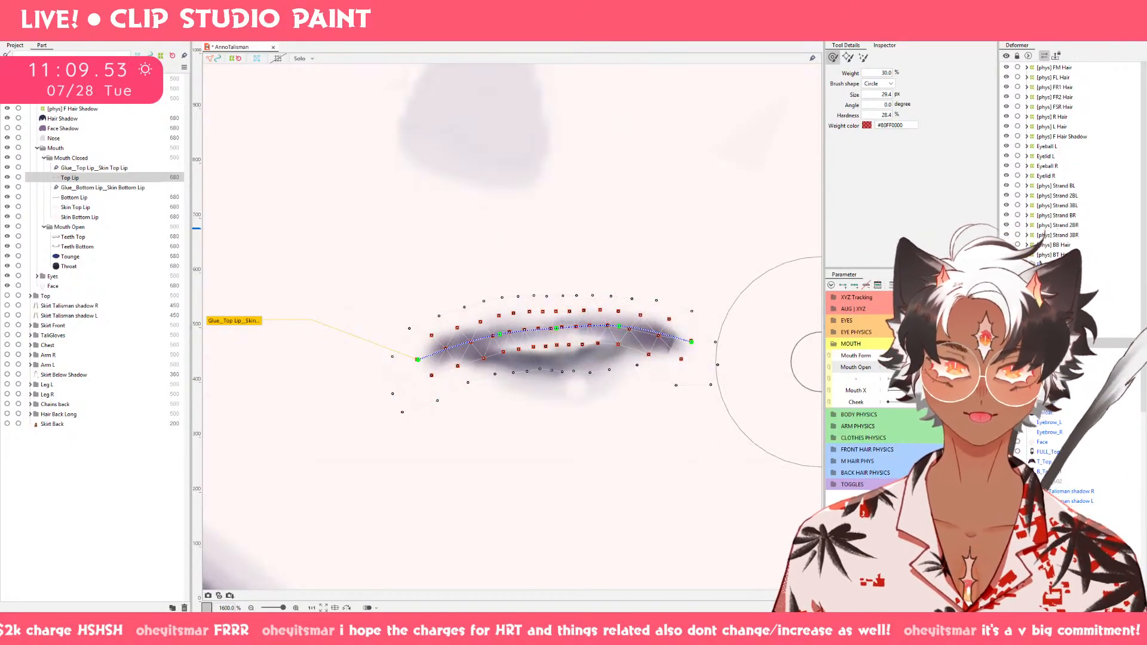
{"action": "mouse_move", "coordinate": [912, 367]}
{"action": "left_mouse_down"}
{"action": "mouse_move", "coordinate": [889, 367]}
{"action": "mouse_move", "coordinate": [963, 368]}
{"action": "mouse_move", "coordinate": [878, 369]}
{"action": "mouse_move", "coordinate": [932, 368]}
{"action": "mouse_move", "coordinate": [904, 368]}
{"action": "mouse_move", "coordinate": [917, 367]}
{"action": "left_mouse_up"}
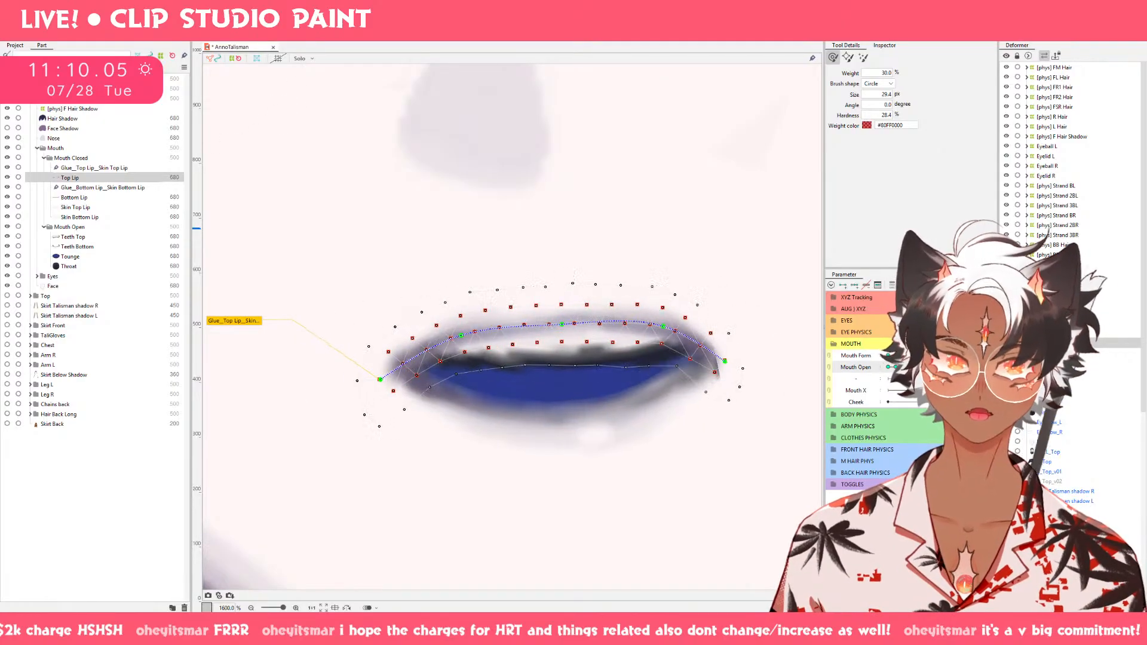
Select Top Lip and Bottom Lip together and narrow them evenly from both sides at the open-mouth keyform.
{"action": "left_click", "coordinate": [104, 197], "text": "ctrl"}
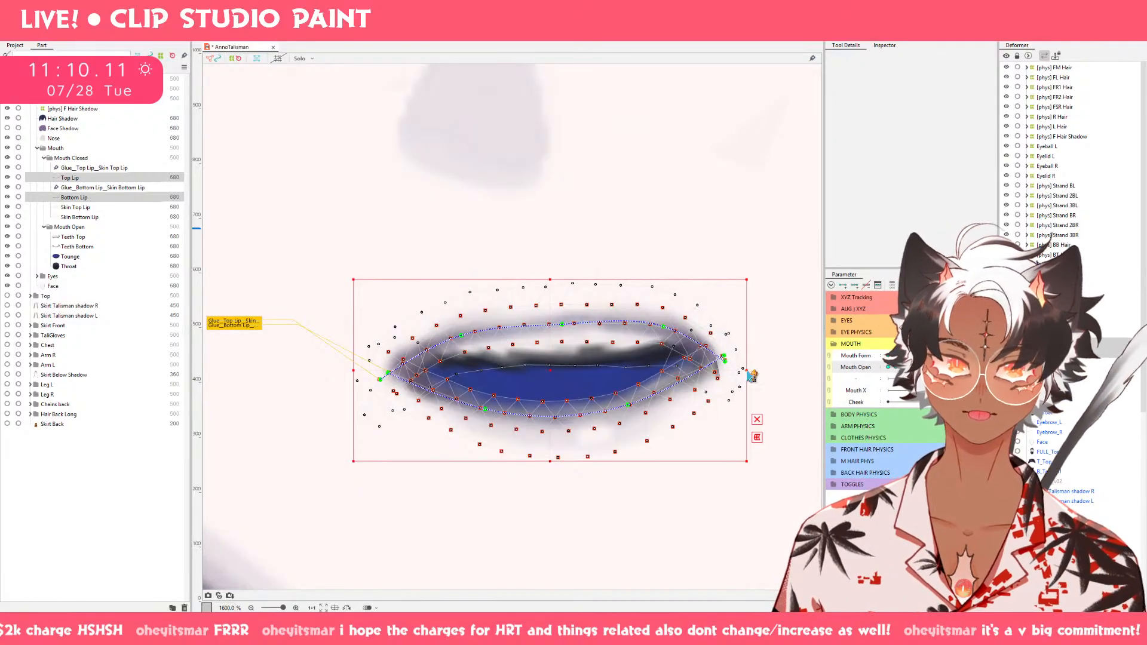
{"action": "key", "text": "b"}
{"action": "key", "text": "v"}
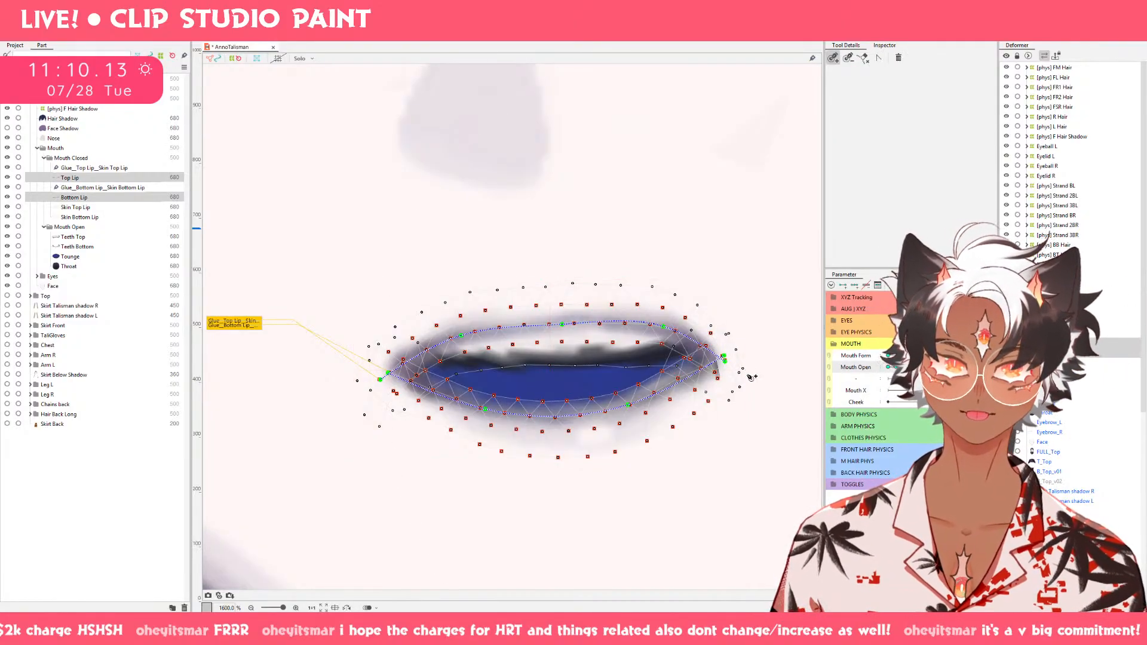
{"action": "key", "text": "v"}
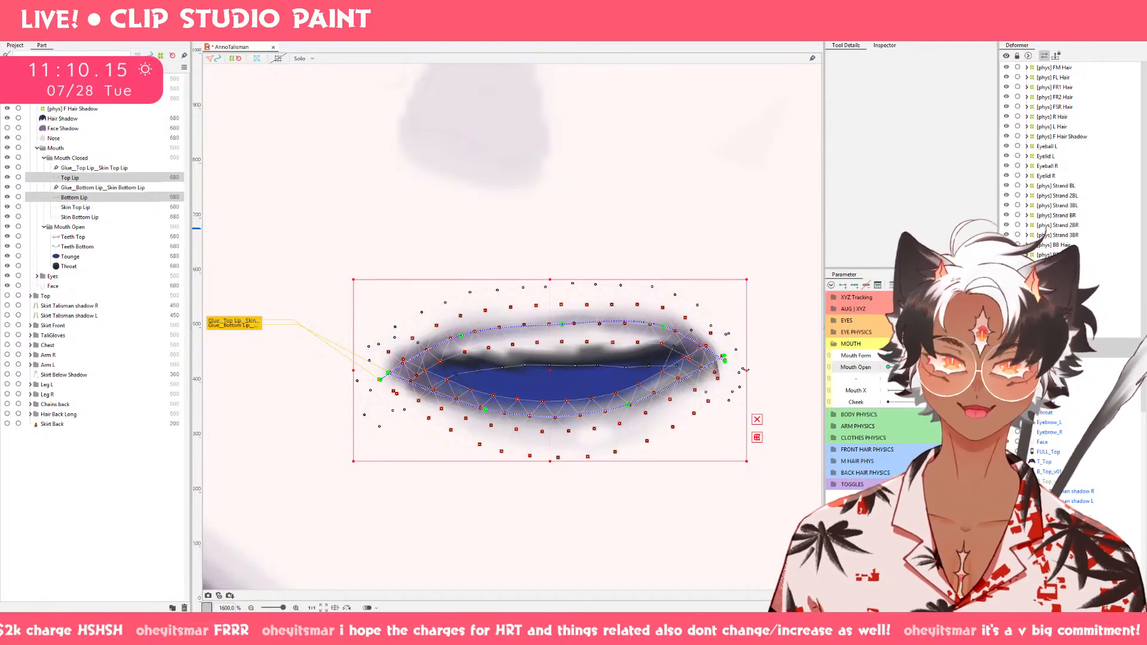
{"action": "left_click_drag", "start_coordinate": [746, 369], "coordinate": [673, 370]}
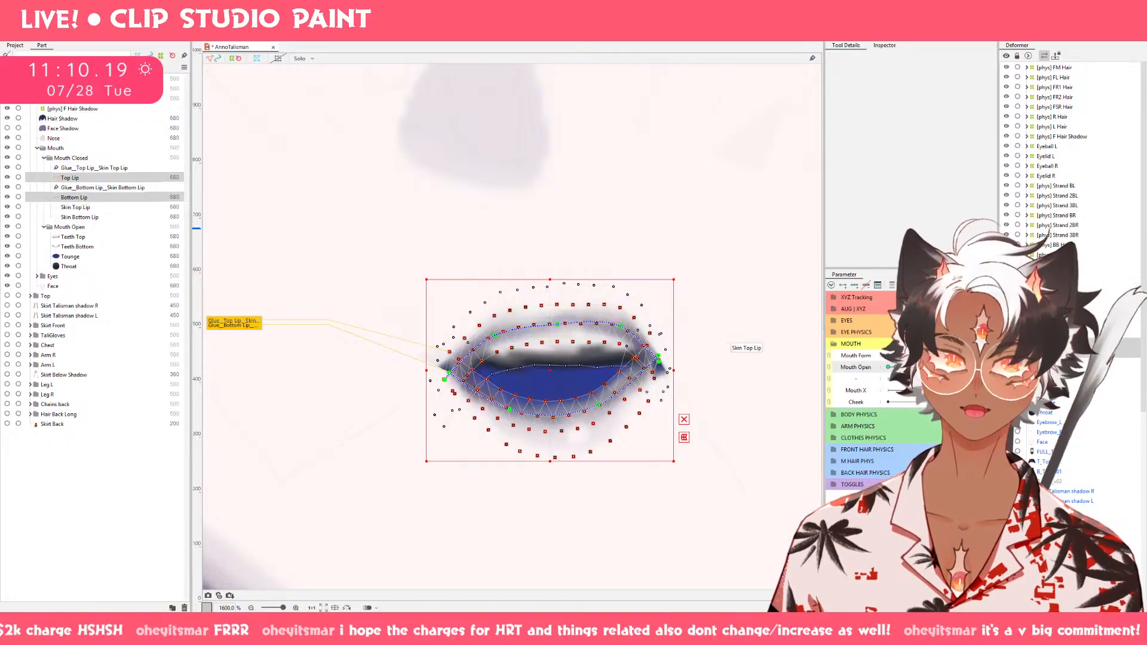
Widen Top Lip and Bottom Lip slightly at the less open Mouth Open keyform, then compare with the open mouth.
{"action": "mouse_move", "coordinate": [903, 367]}
{"action": "left_mouse_down"}
{"action": "mouse_move", "coordinate": [962, 368]}
{"action": "mouse_move", "coordinate": [888, 367]}
{"action": "mouse_move", "coordinate": [925, 369]}
{"action": "left_mouse_up"}
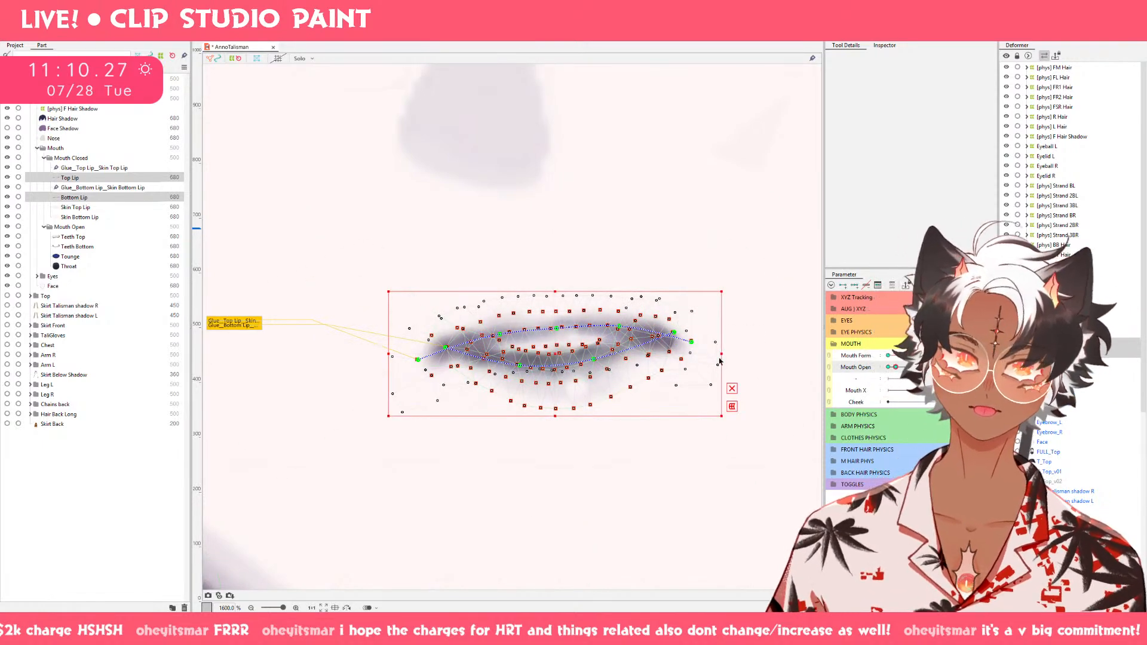
{"action": "left_click_drag", "start_coordinate": [722, 354], "coordinate": [741, 354]}
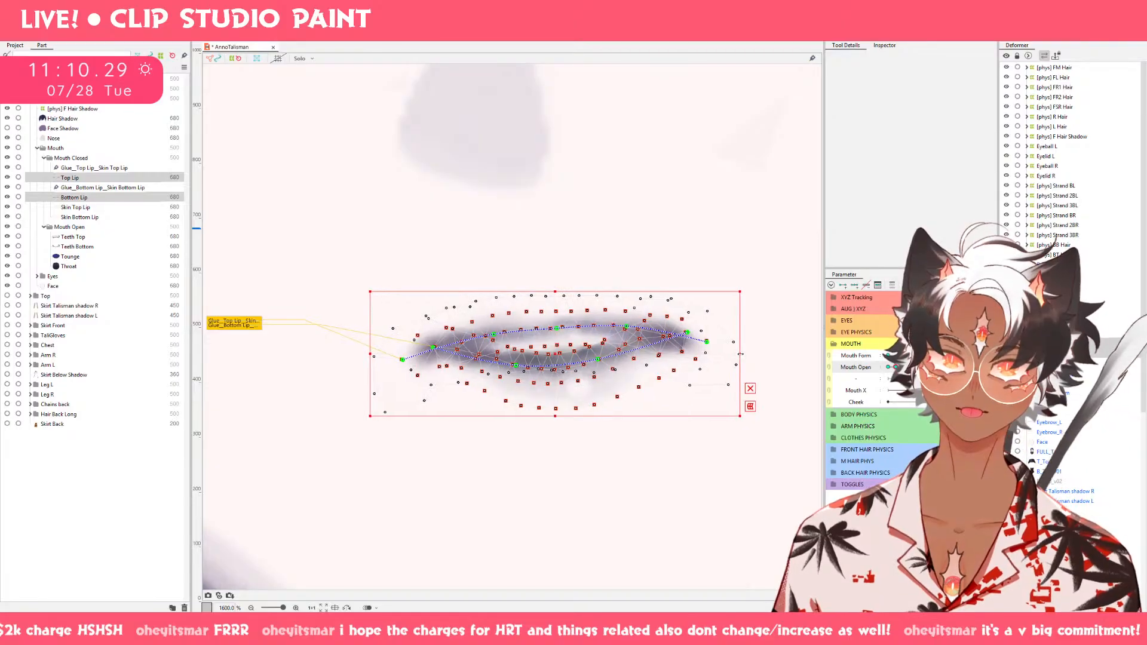
{"action": "left_click_drag", "start_coordinate": [896, 367], "coordinate": [932, 368]}
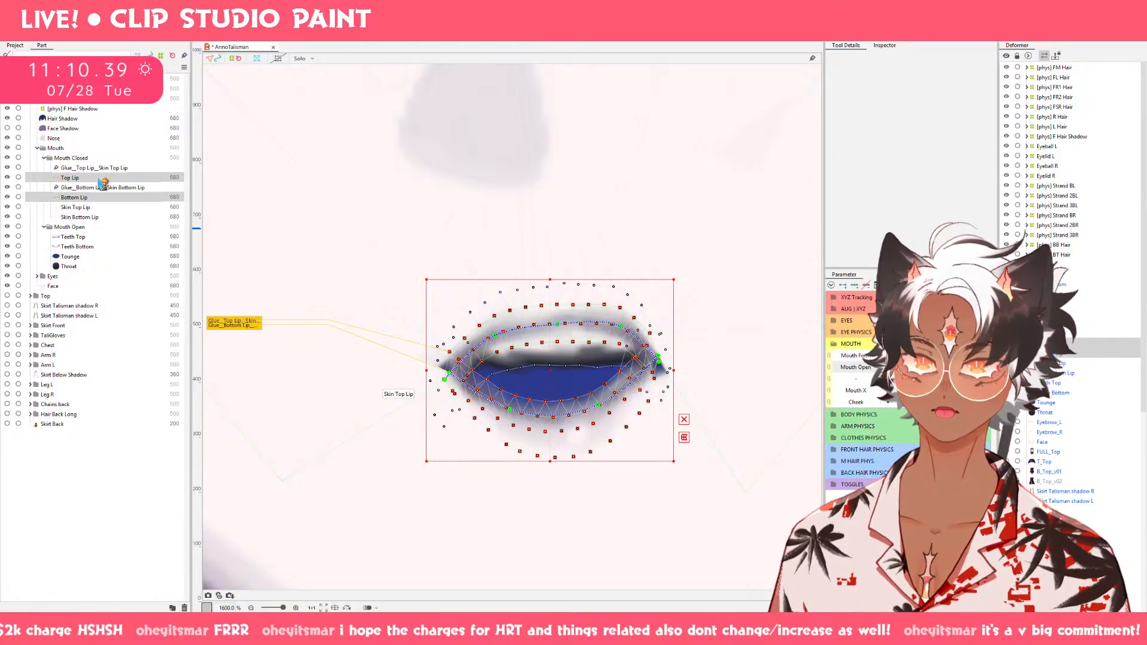
Lift Top Lip's left and right corners on the open mouth with a 29.4 px deform brush.
{"action": "left_click", "coordinate": [514, 317]}
{"action": "key", "text": "b"}
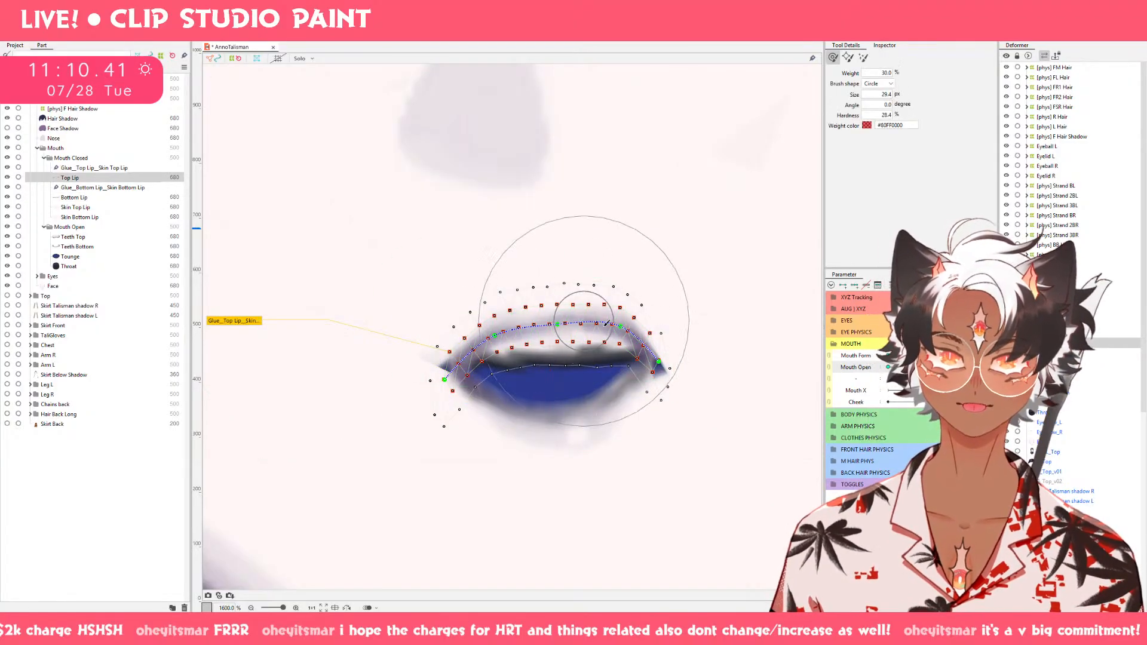
{"action": "left_click_drag", "start_coordinate": [453, 497], "coordinate": [479, 389]}
{"action": "left_click_drag", "start_coordinate": [446, 469], "coordinate": [502, 382]}
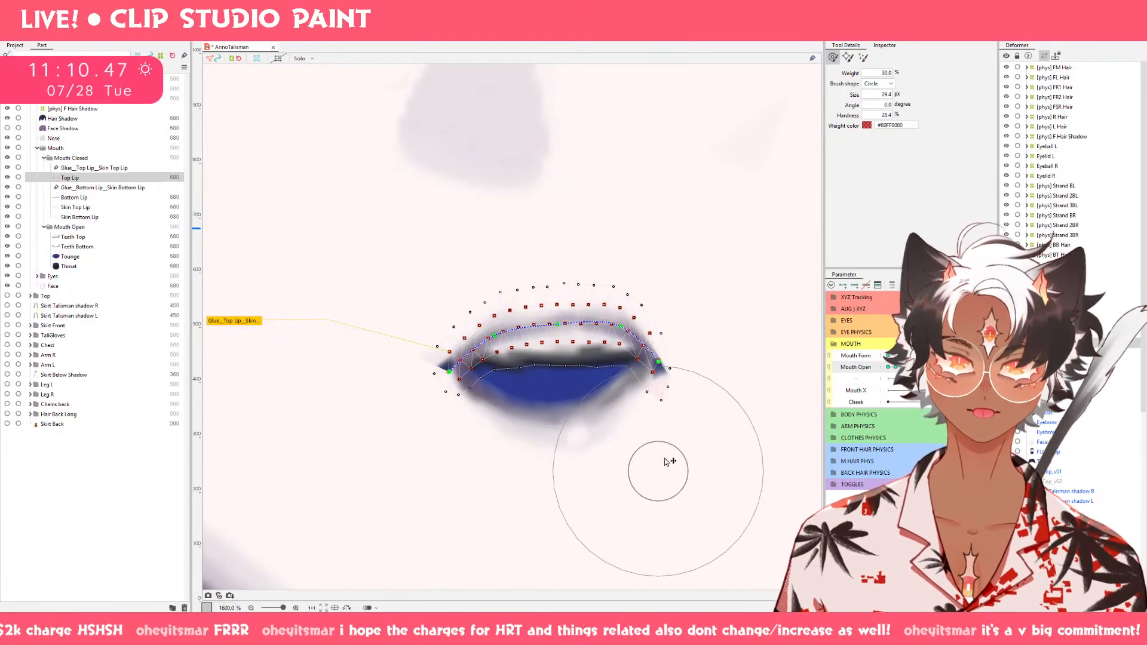
{"action": "left_click_drag", "start_coordinate": [666, 462], "coordinate": [657, 373]}
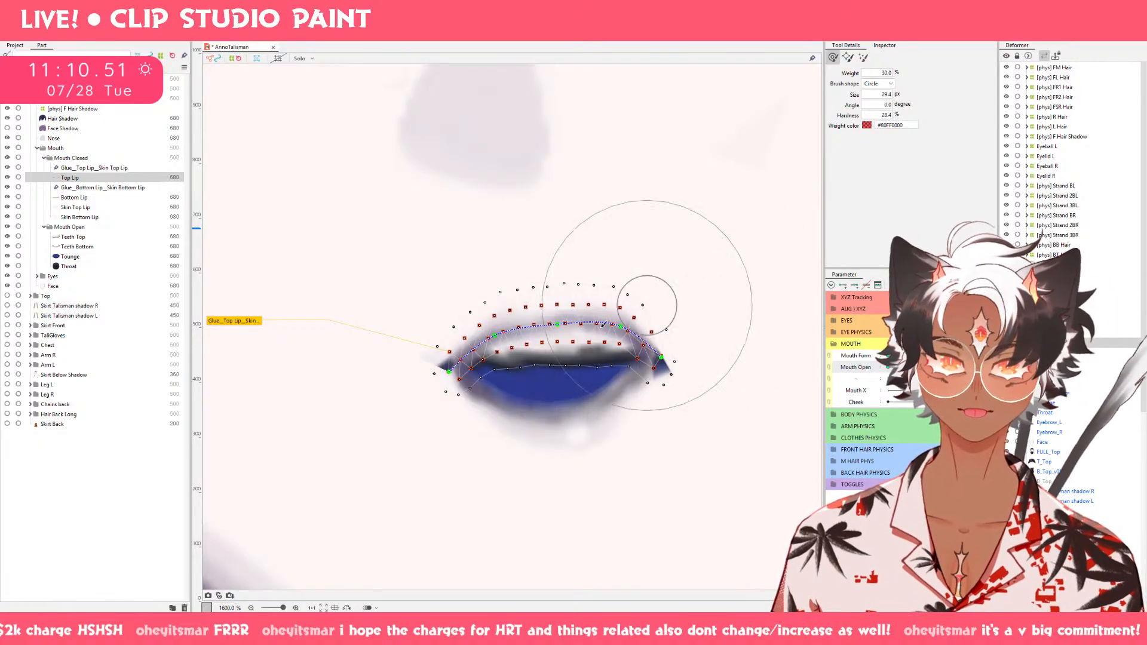
Smooth Top Lip's central curve and raise its lower mesh edge with a 20.1 px deform brush.
{"action": "key", "text": "bracketleft"}
{"action": "key", "text": "bracketleft"}
{"action": "key", "text": "bracketleft"}
{"action": "key", "text": "bracketleft"}
{"action": "left_click_drag", "start_coordinate": [558, 377], "coordinate": [559, 377]}
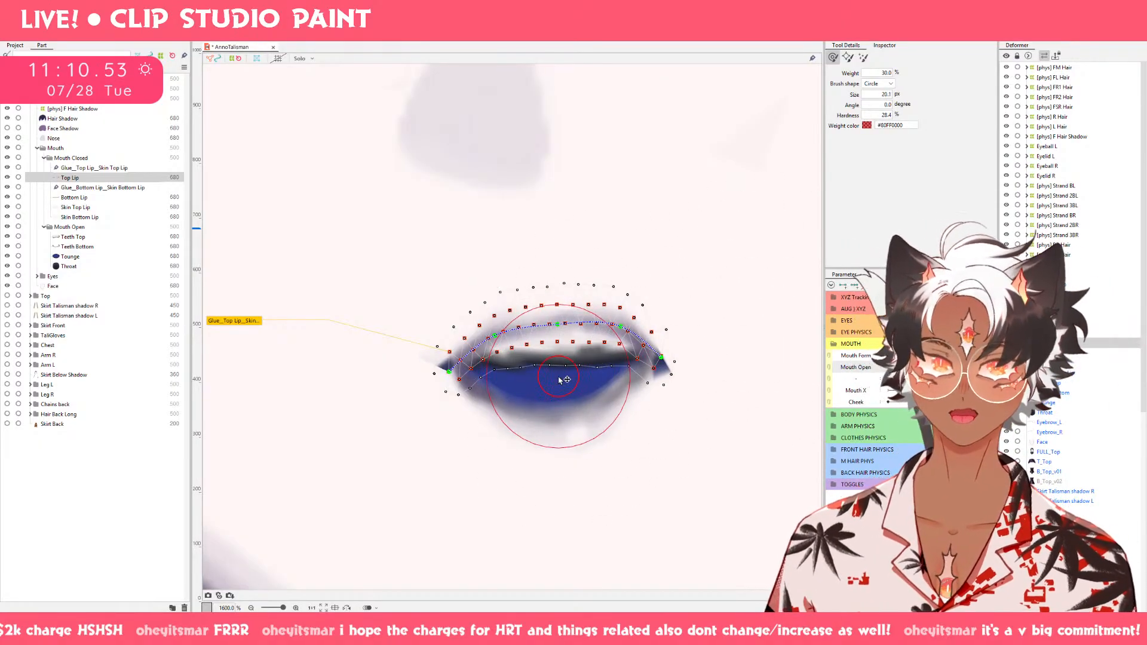
{"action": "left_click_drag", "start_coordinate": [539, 338], "coordinate": [532, 327]}
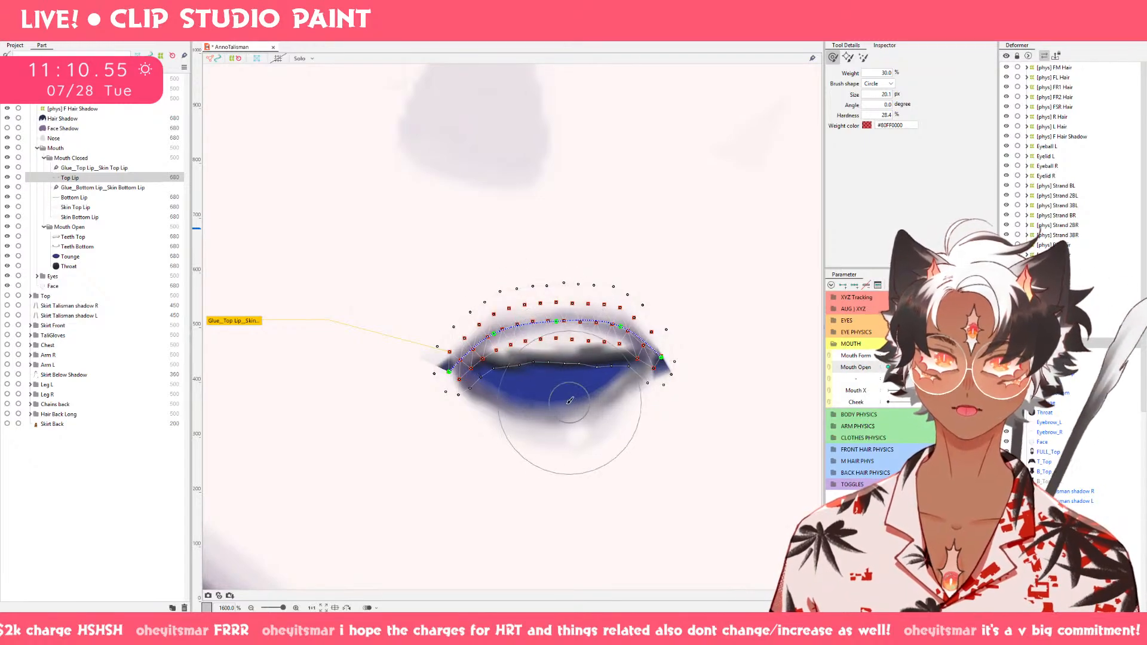
{"action": "left_click_drag", "start_coordinate": [564, 380], "coordinate": [566, 359]}
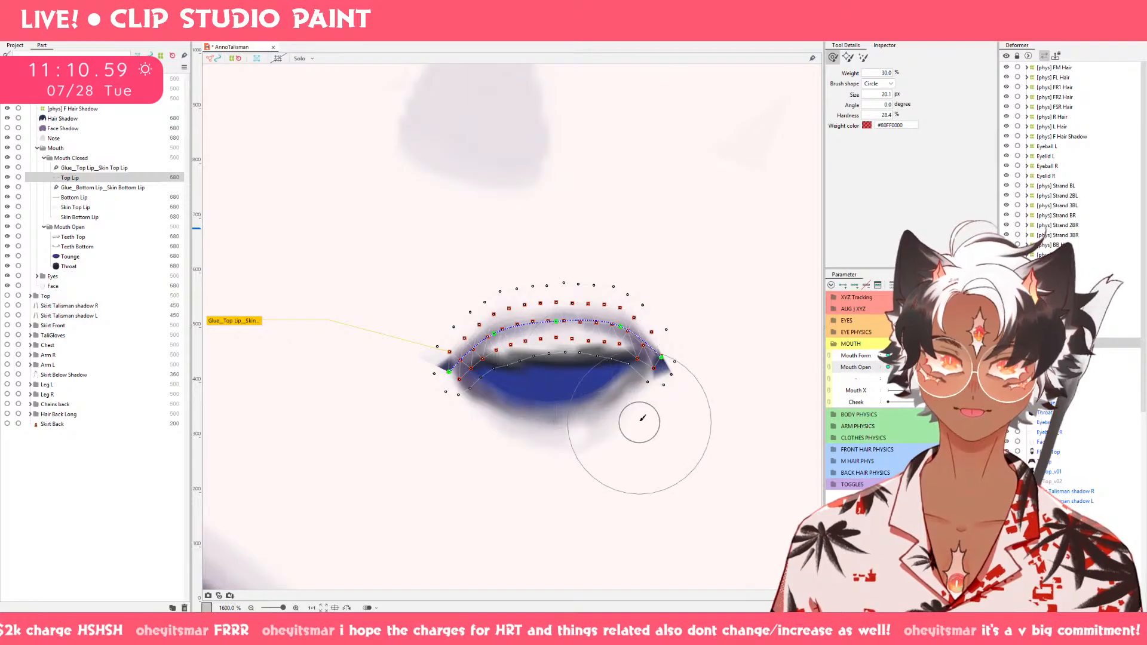
{"action": "left_click_drag", "start_coordinate": [633, 406], "coordinate": [635, 397]}
Refine Top Lip's lower edge and outer upper mesh points using deform brushes of 11.2 px and 18.1 px.
{"action": "key", "text": "b"}
{"action": "left_click_drag", "start_coordinate": [594, 465], "coordinate": [575, 424]}
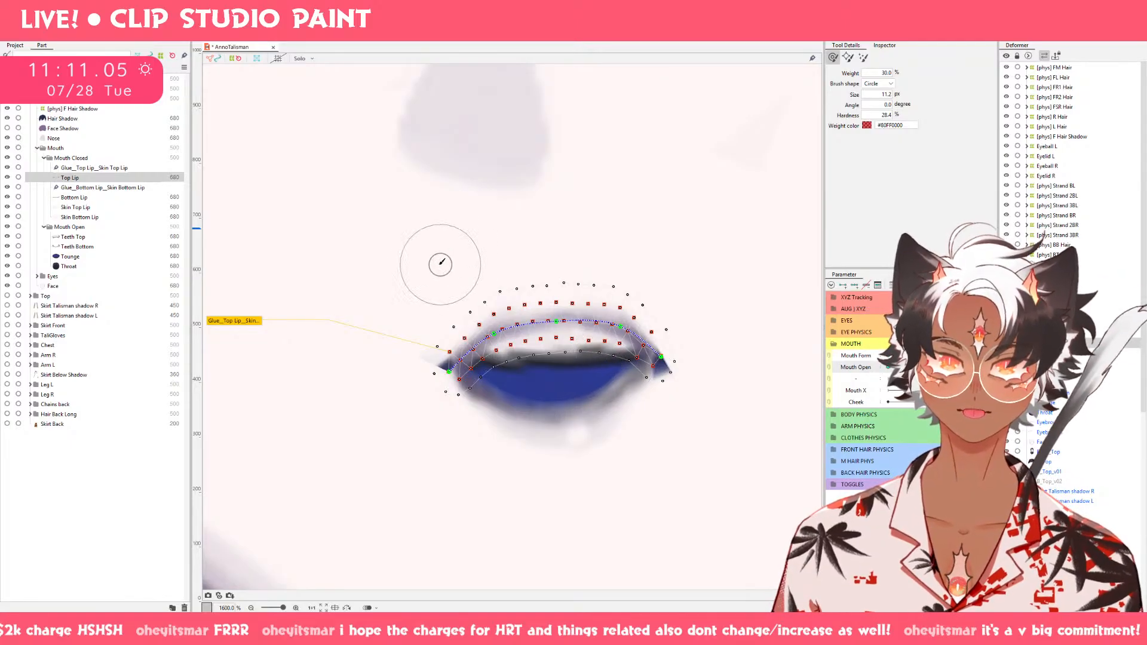
{"action": "key", "text": "b"}
{"action": "left_click_drag", "start_coordinate": [444, 270], "coordinate": [474, 287]}
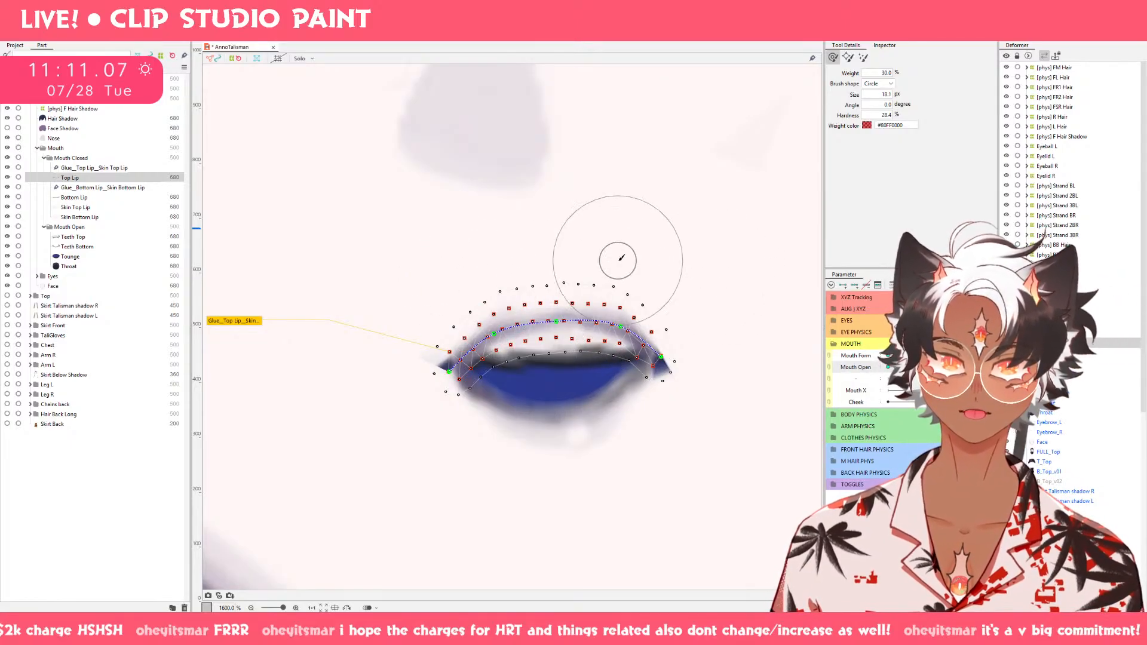
{"action": "mouse_move", "coordinate": [643, 258]}
{"action": "left_mouse_down"}
{"action": "mouse_move", "coordinate": [664, 277]}
{"action": "mouse_move", "coordinate": [687, 277]}
{"action": "left_mouse_up"}
{"action": "left_click_drag", "start_coordinate": [702, 292], "coordinate": [701, 283]}
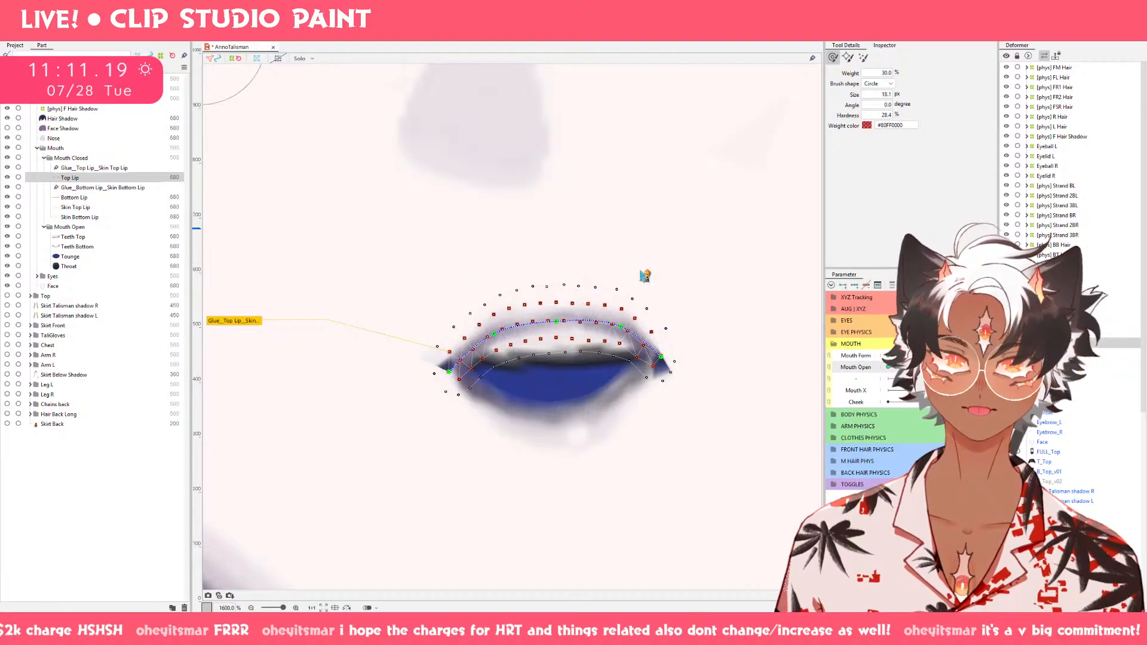
{"action": "left_click_drag", "start_coordinate": [467, 251], "coordinate": [476, 250]}
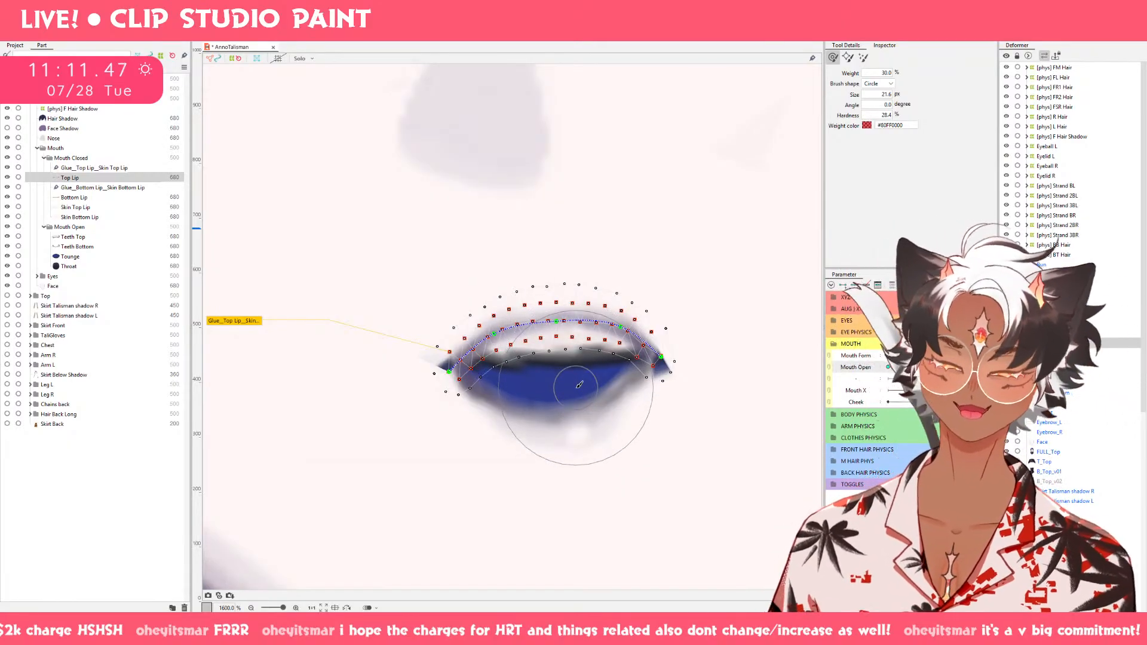
Raise the center and left side of Top Lip's inner mesh rows, using a 17.6 px deform brush on the left.
{"action": "key", "text": "b"}
{"action": "mouse_move", "coordinate": [589, 420]}
{"action": "left_mouse_down"}
{"action": "mouse_move", "coordinate": [574, 376]}
{"action": "mouse_move", "coordinate": [580, 388]}
{"action": "mouse_move", "coordinate": [587, 373]}
{"action": "mouse_move", "coordinate": [587, 387]}
{"action": "mouse_move", "coordinate": [598, 353]}
{"action": "left_mouse_up"}
{"action": "key", "text": "ctrl+z"}
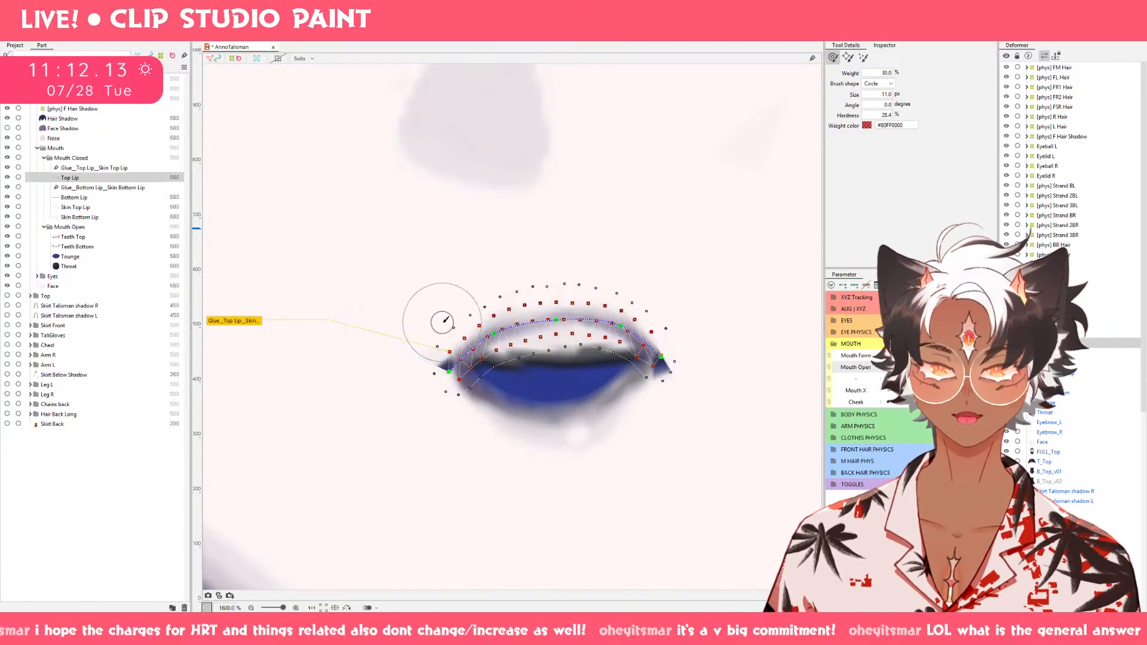
{"action": "mouse_move", "coordinate": [401, 311]}
{"action": "left_mouse_down"}
{"action": "mouse_move", "coordinate": [426, 336]}
{"action": "mouse_move", "coordinate": [417, 315]}
{"action": "mouse_move", "coordinate": [418, 334]}
{"action": "left_mouse_up"}
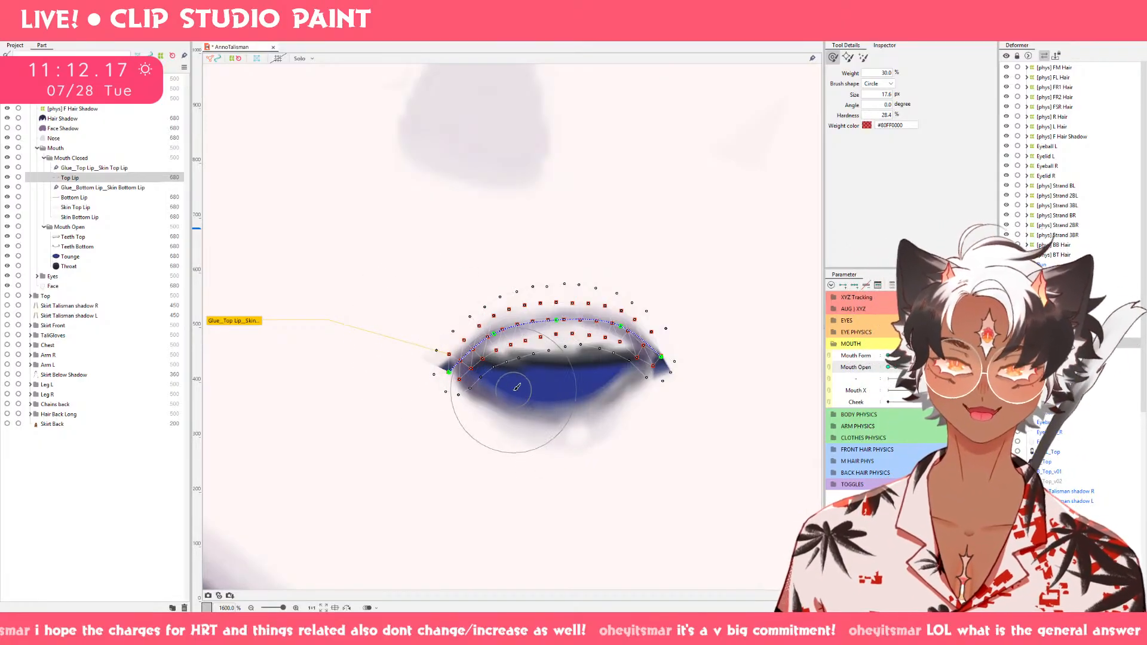
{"action": "left_click_drag", "start_coordinate": [513, 390], "coordinate": [548, 373]}
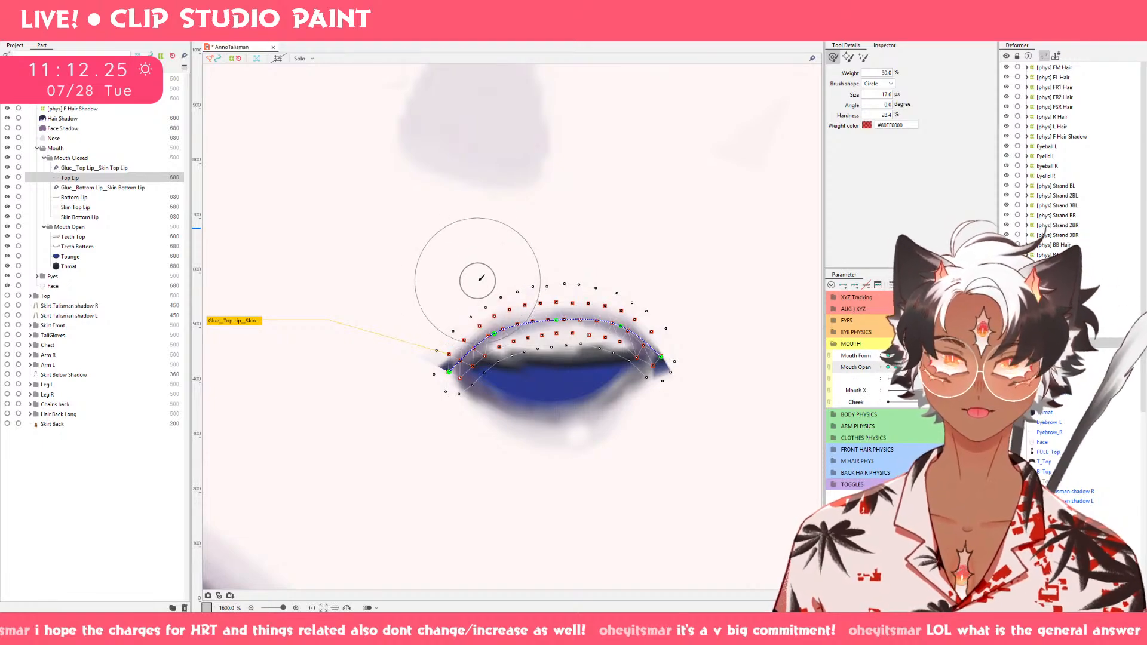
{"action": "left_click_drag", "start_coordinate": [510, 297], "coordinate": [500, 293]}
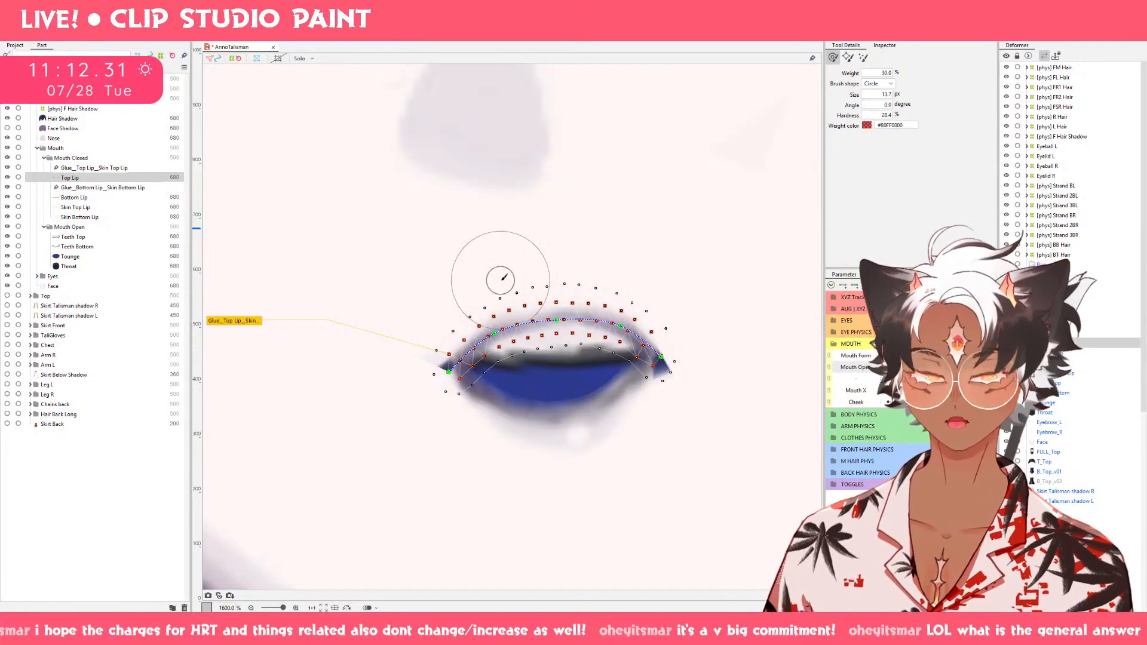
{"action": "left_click_drag", "start_coordinate": [547, 266], "coordinate": [558, 277]}
{"action": "key", "text": "ctrl+z"}
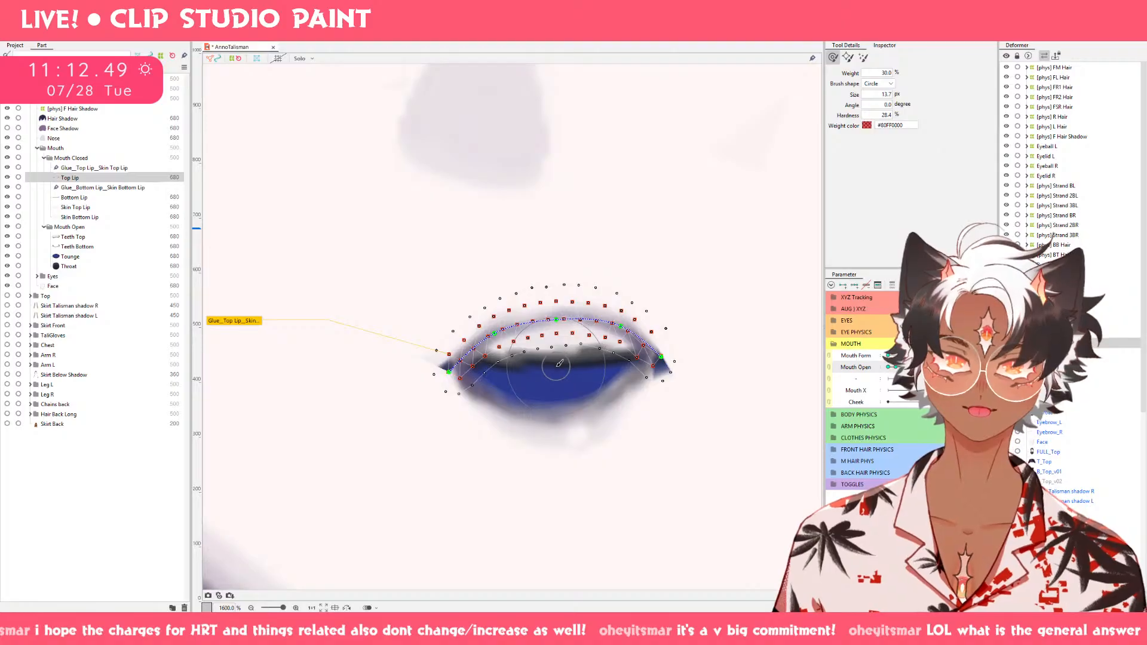
Arch Top Lip's center slightly higher and lift its right corner's lower mesh points with an 18.2 px deform brush.
{"action": "key", "text": "]"}
{"action": "key", "text": "]"}
{"action": "key", "text": "]"}
{"action": "left_click_drag", "start_coordinate": [541, 360], "coordinate": [537, 349]}
{"action": "left_click_drag", "start_coordinate": [588, 376], "coordinate": [588, 367]}
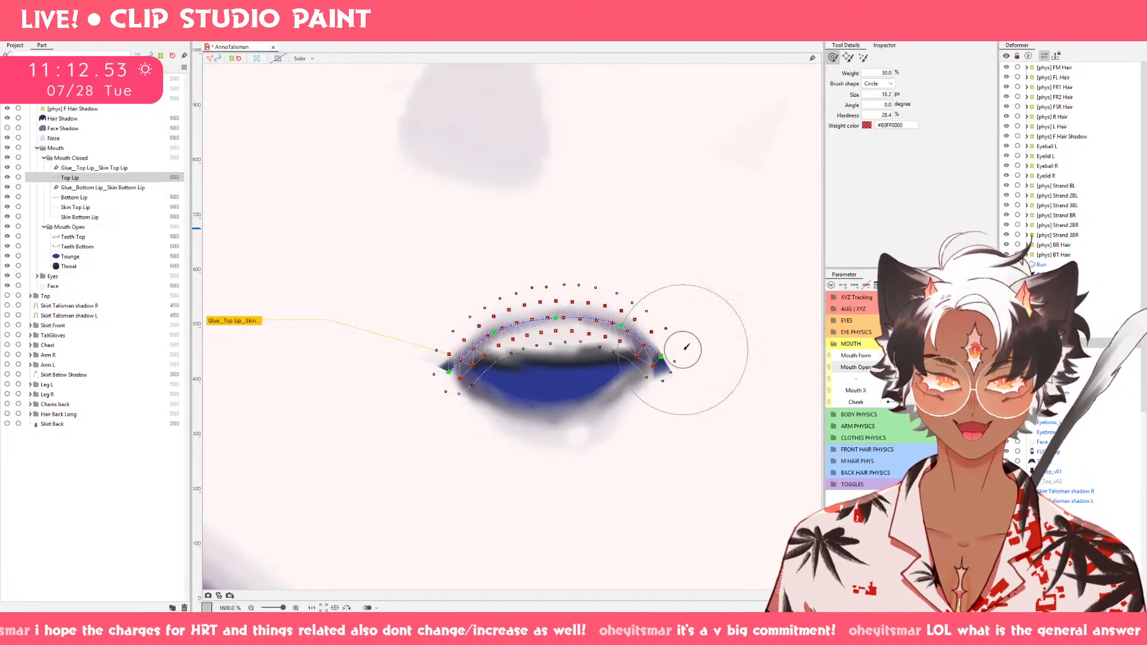
{"action": "left_click_drag", "start_coordinate": [687, 402], "coordinate": [691, 381]}
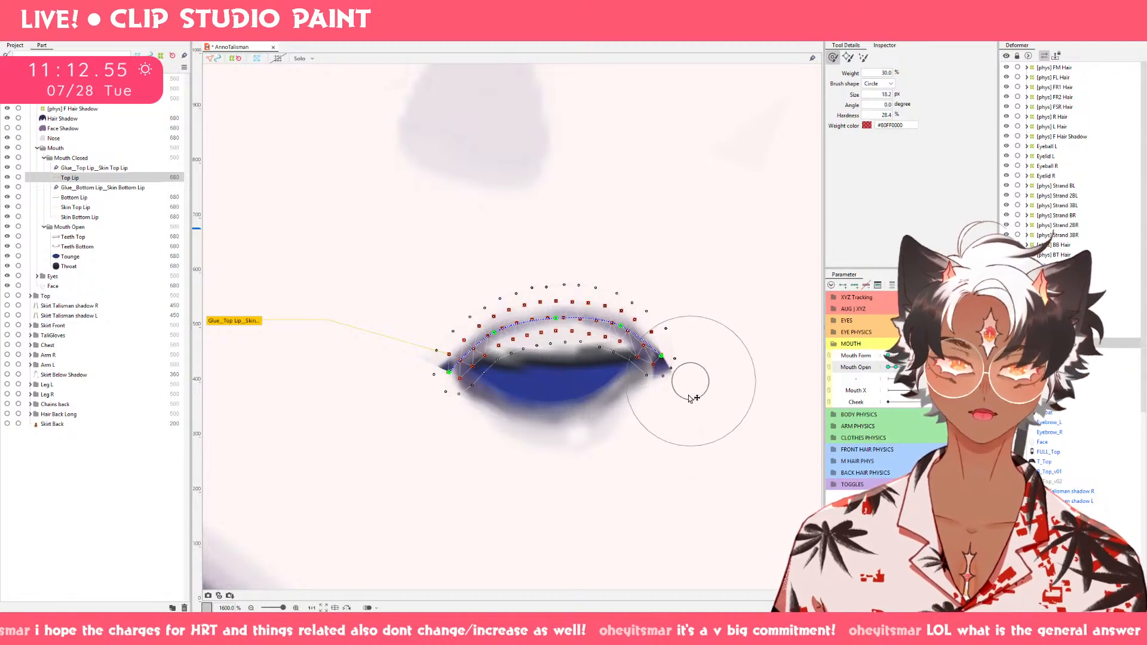
Nudge Top Lip's outermost mesh points outward at both corners, then return to the deform brush.
{"action": "key", "text": "v"}
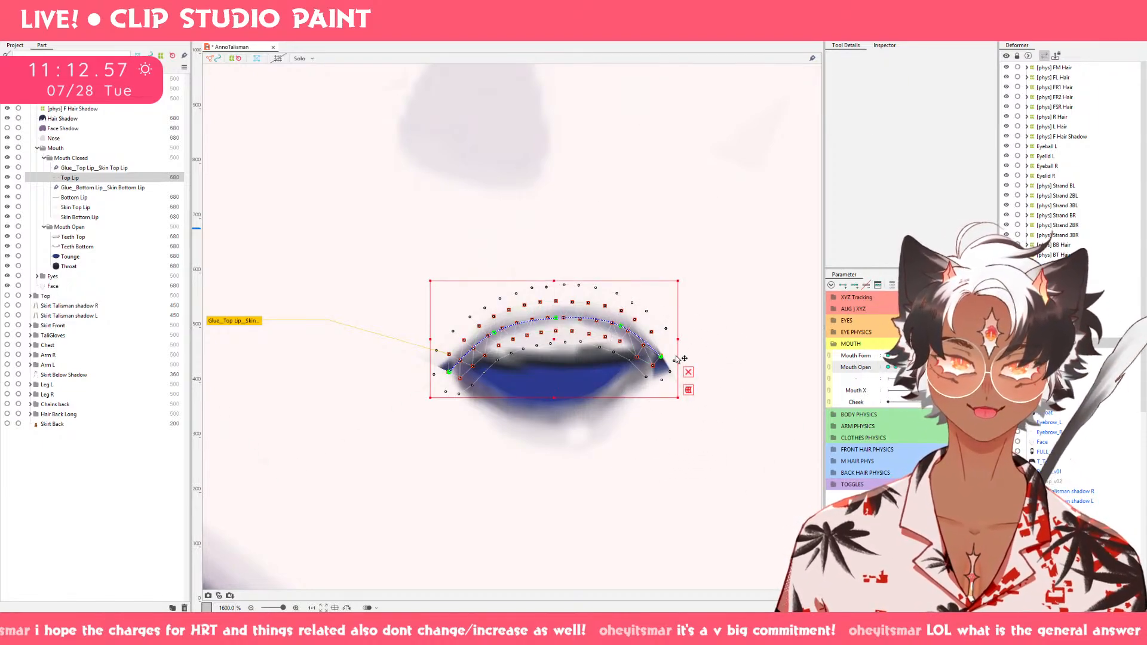
{"action": "left_click_drag", "start_coordinate": [678, 347], "coordinate": [681, 348]}
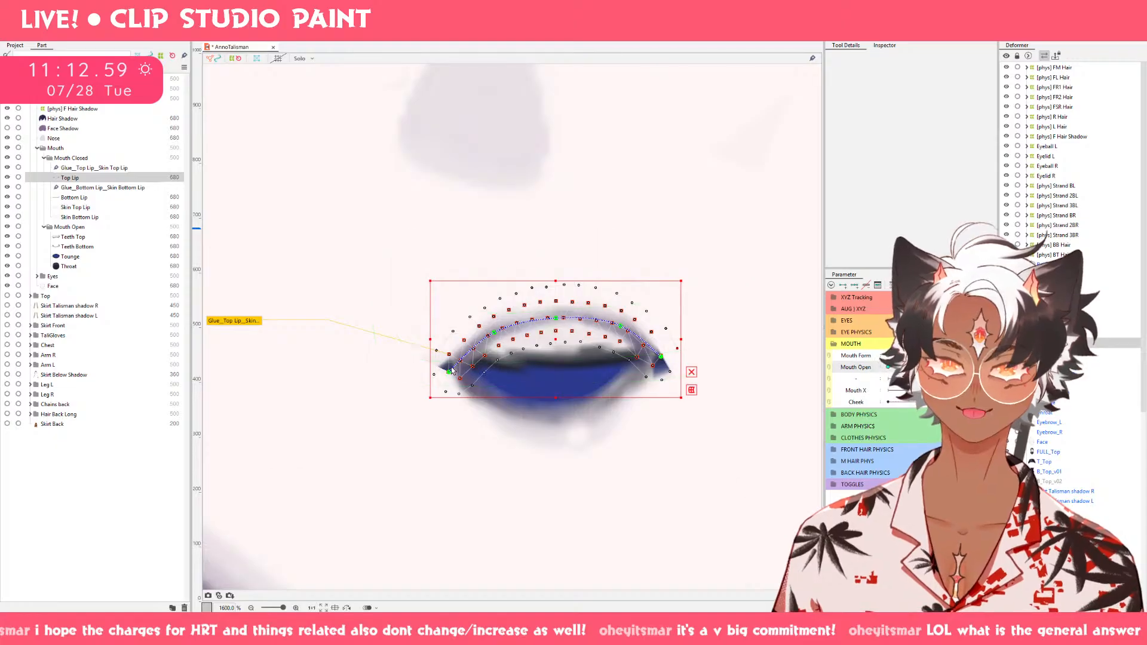
{"action": "left_click_drag", "start_coordinate": [435, 378], "coordinate": [425, 376]}
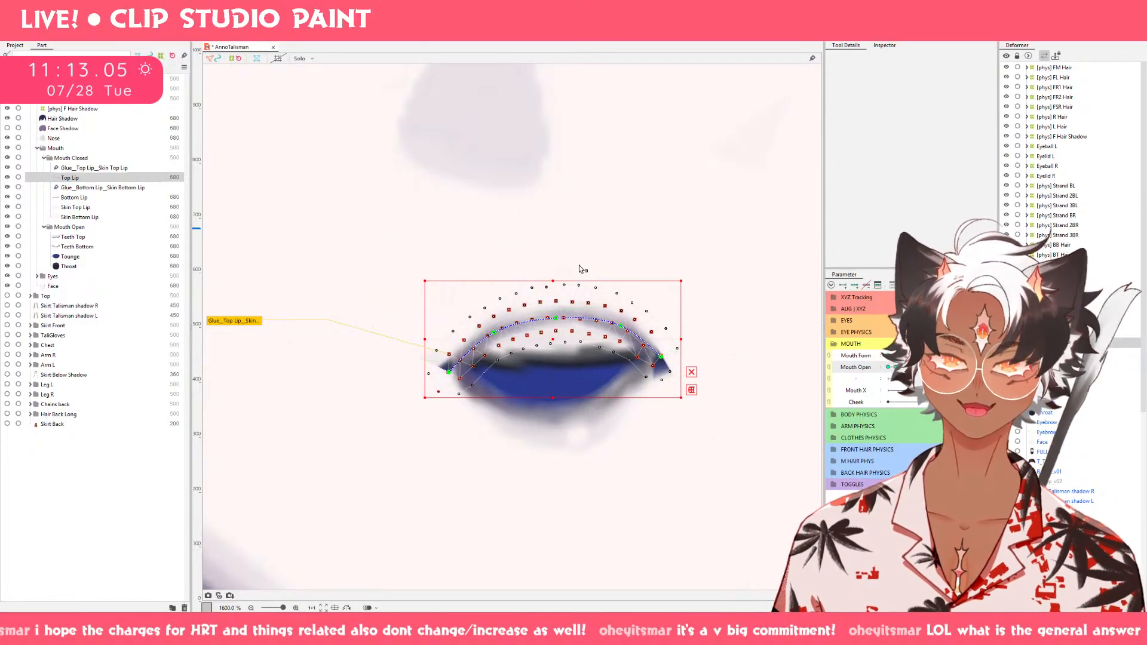
{"action": "left_click", "coordinate": [768, 44]}
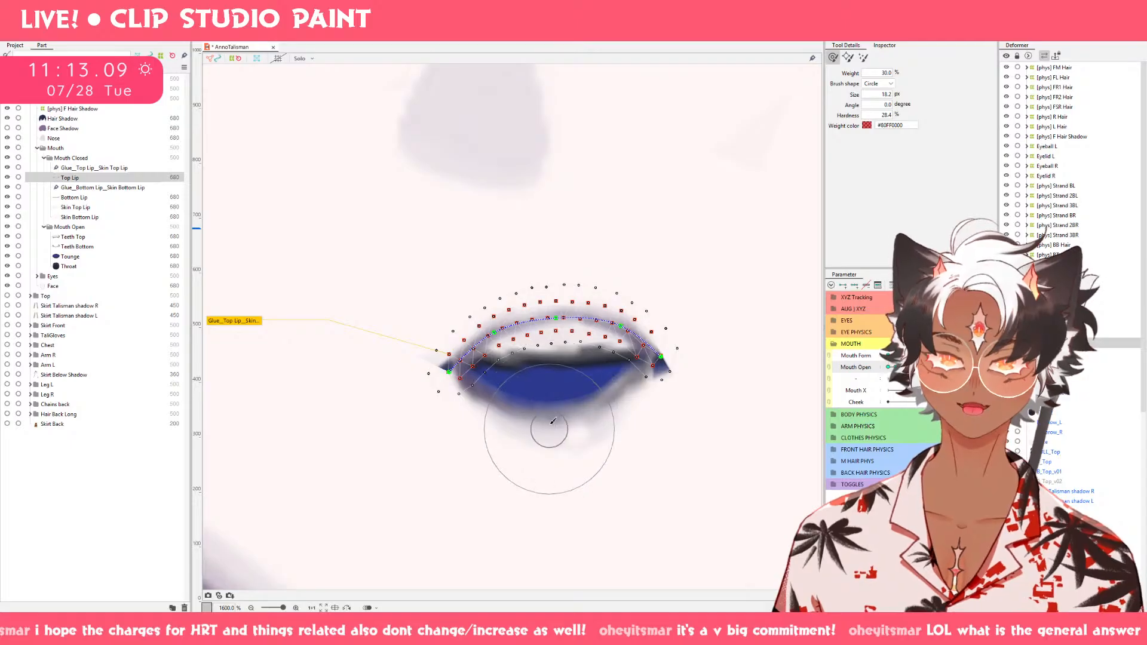
Nudge Bottom Lip's mesh points at both corners and push its lower right points outward with a 26.2 px deform brush.
{"action": "left_click_drag", "start_coordinate": [549, 430], "coordinate": [549, 405]}
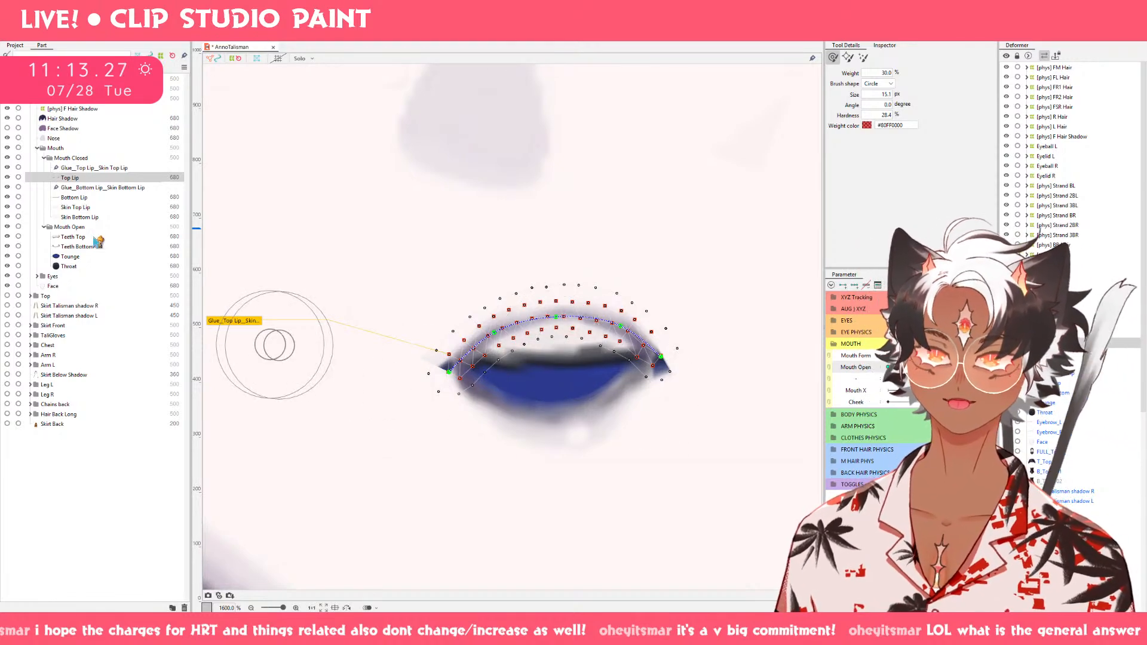
{"action": "left_click", "coordinate": [102, 199]}
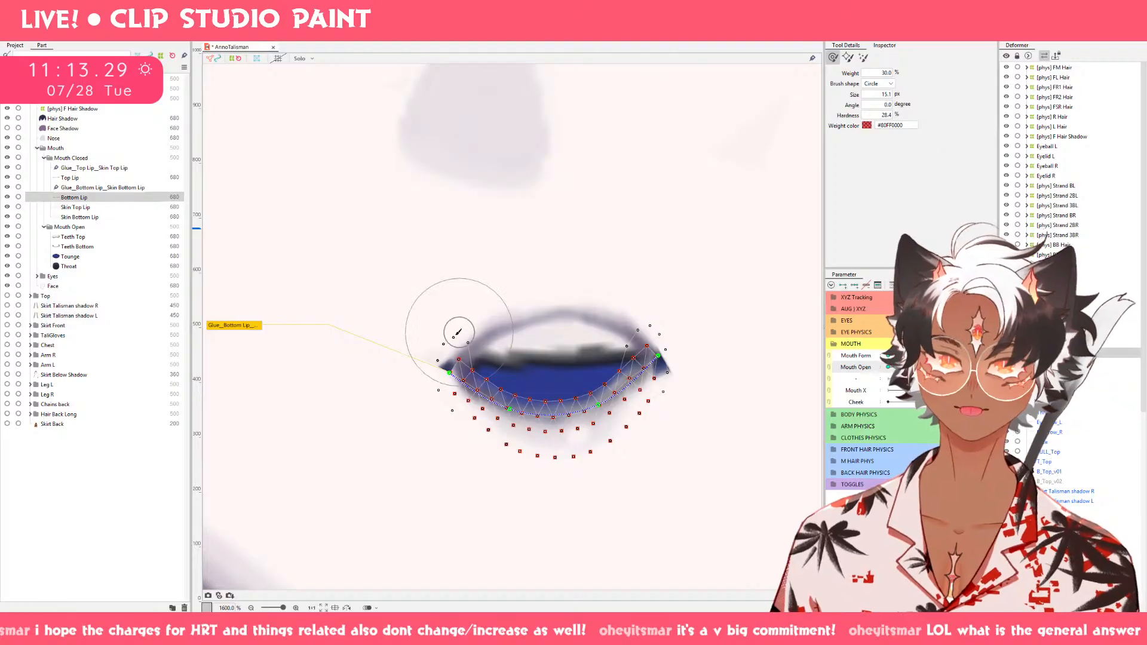
{"action": "mouse_move", "coordinate": [404, 366]}
{"action": "left_mouse_down"}
{"action": "mouse_move", "coordinate": [428, 426]}
{"action": "mouse_move", "coordinate": [407, 441]}
{"action": "mouse_move", "coordinate": [401, 422]}
{"action": "left_mouse_up"}
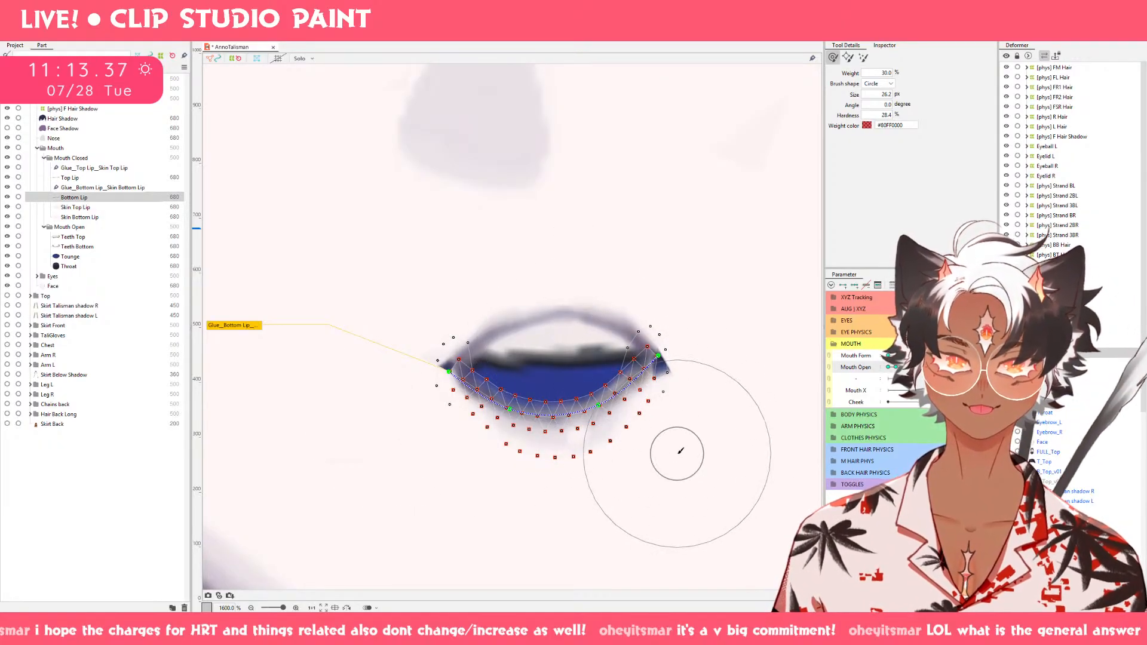
{"action": "left_click_drag", "start_coordinate": [677, 455], "coordinate": [727, 399]}
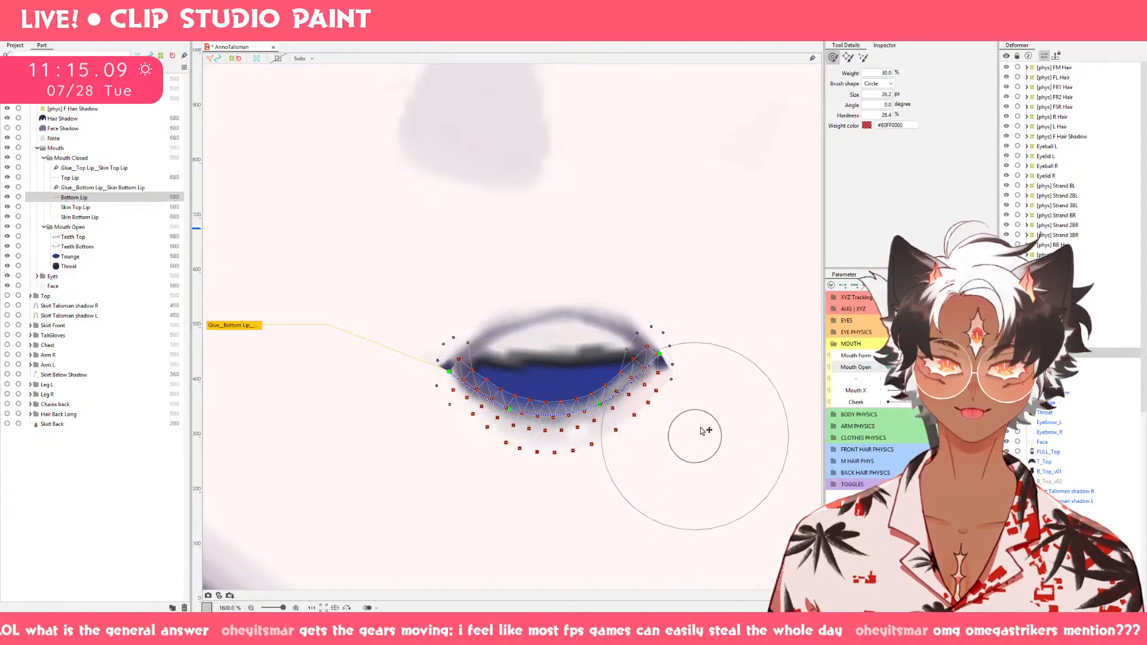
Undo the last Bottom Lip stroke, raise its right corner up and outward, and pull its left corner slightly up and outward.
{"action": "left_click_drag", "start_coordinate": [695, 436], "coordinate": [739, 319]}
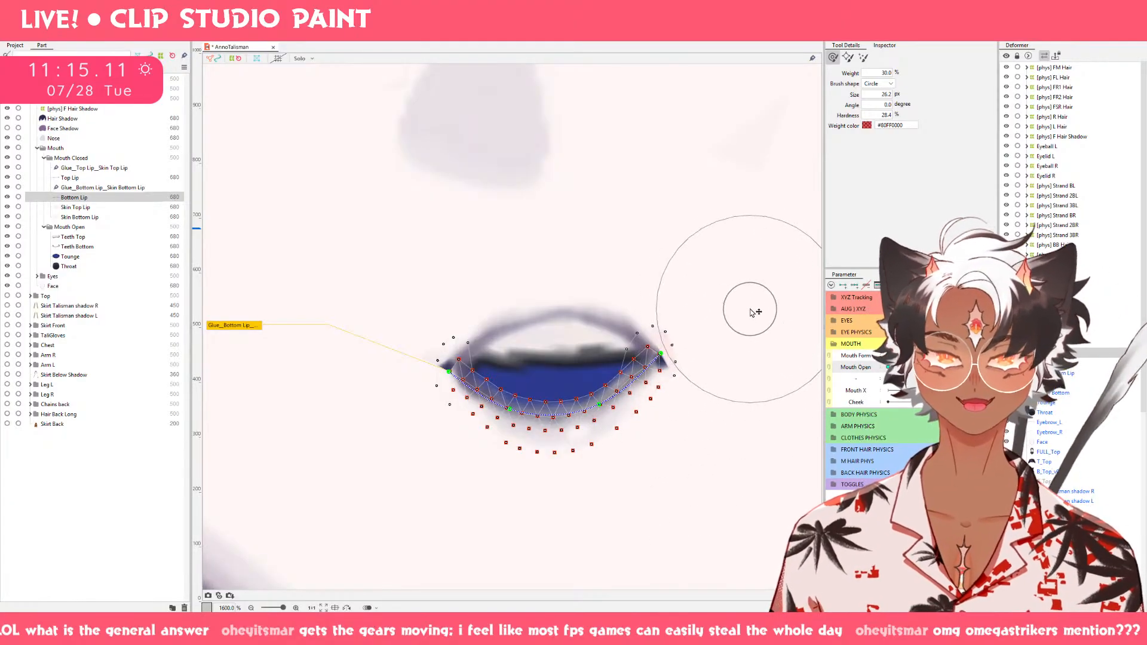
{"action": "key", "text": "ctrl+z"}
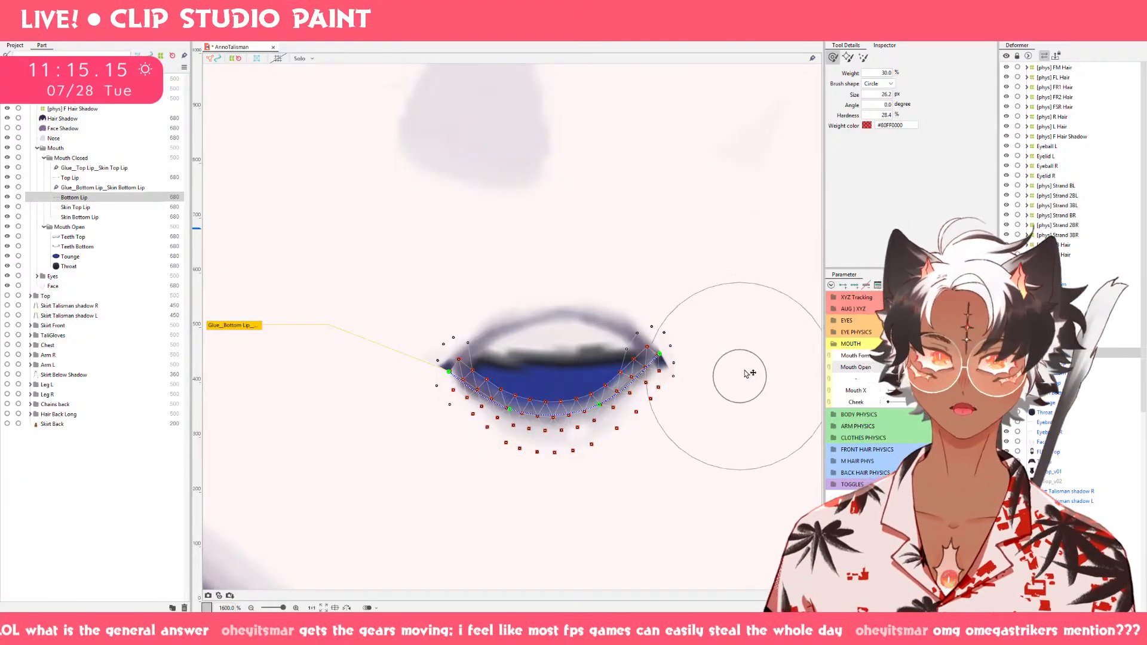
{"action": "left_click_drag", "start_coordinate": [739, 377], "coordinate": [742, 329]}
{"action": "left_click_drag", "start_coordinate": [681, 348], "coordinate": [691, 328]}
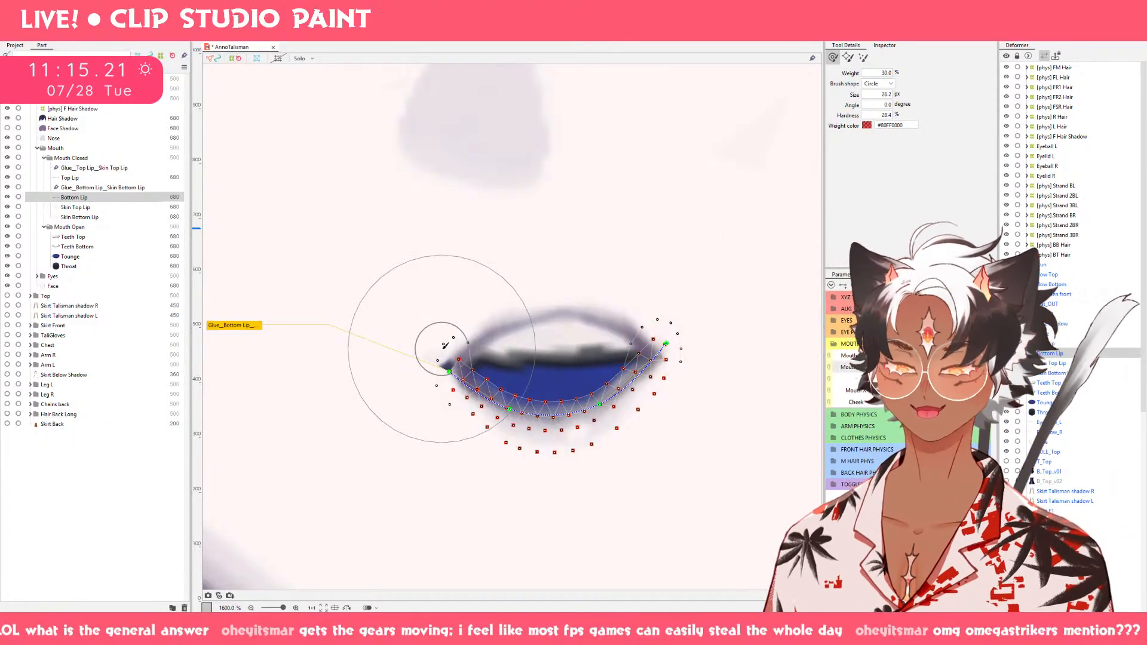
{"action": "mouse_move", "coordinate": [445, 345]}
{"action": "left_mouse_down"}
{"action": "mouse_move", "coordinate": [418, 340]}
{"action": "mouse_move", "coordinate": [431, 347]}
{"action": "left_mouse_up"}
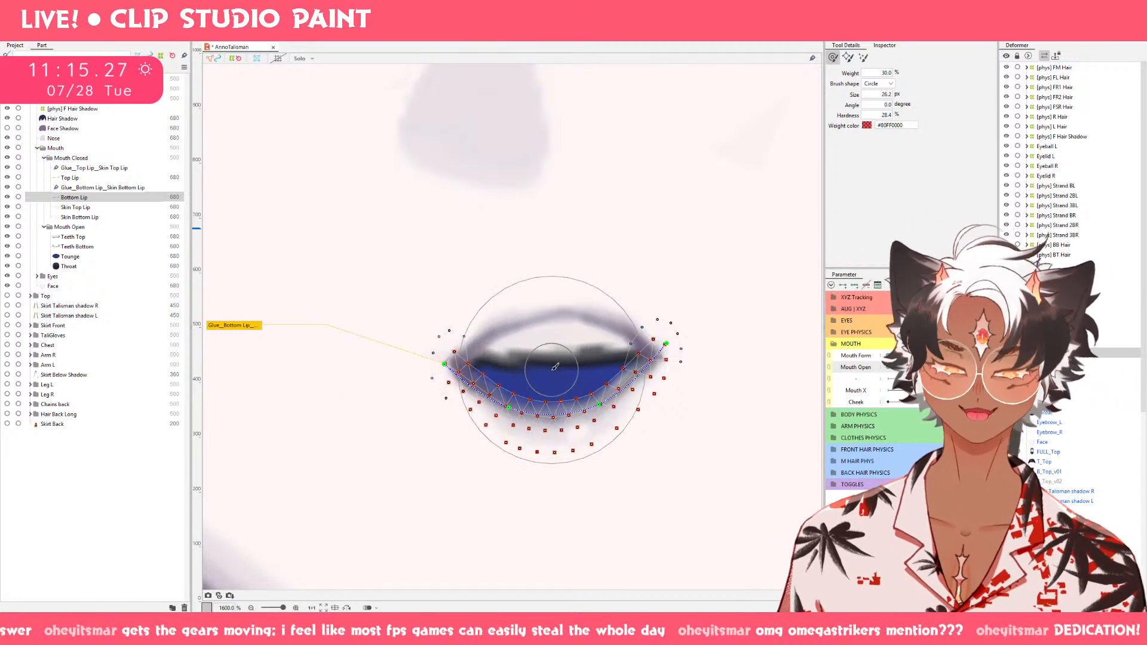
Lower the center and upper left of Top Lip's outer mesh slightly with a smaller deform brush of about 17.9 px.
{"action": "left_click", "coordinate": [93, 178]}
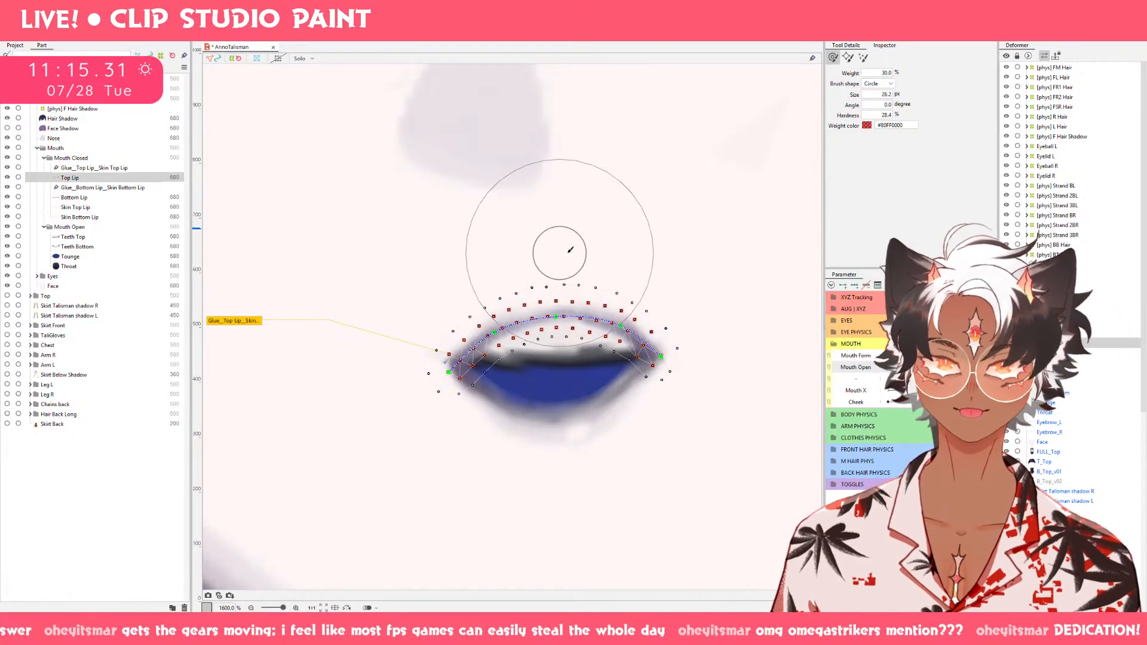
{"action": "left_click_drag", "start_coordinate": [569, 242], "coordinate": [546, 205]}
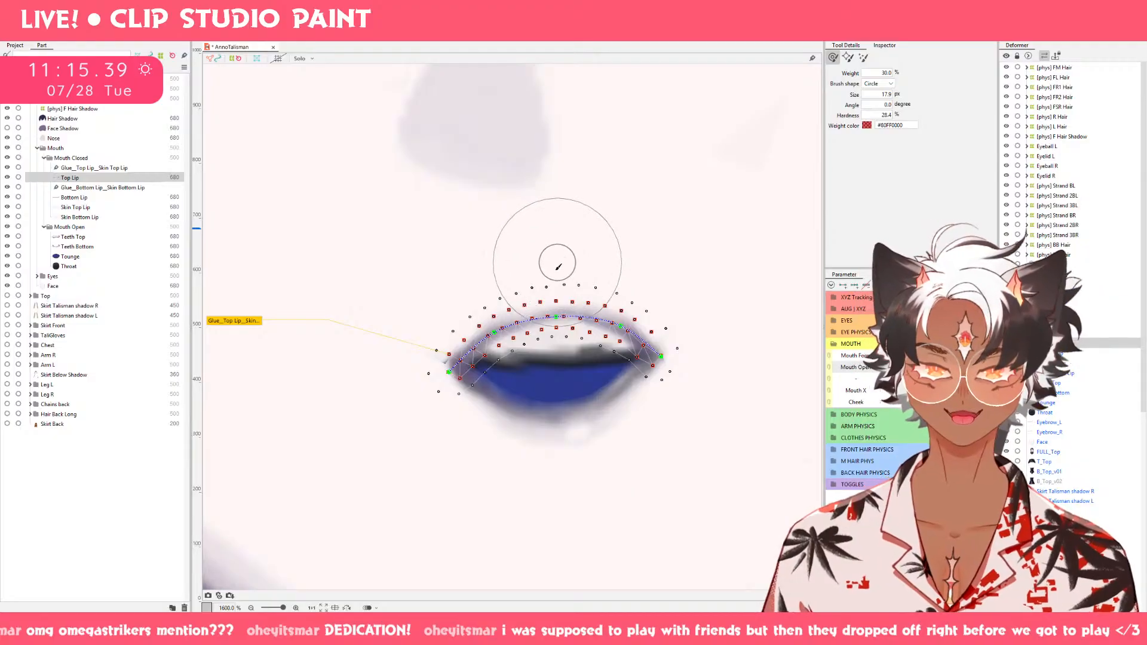
{"action": "mouse_move", "coordinate": [554, 276]}
{"action": "left_mouse_down"}
{"action": "mouse_move", "coordinate": [556, 295]}
{"action": "mouse_move", "coordinate": [553, 281]}
{"action": "left_mouse_up"}
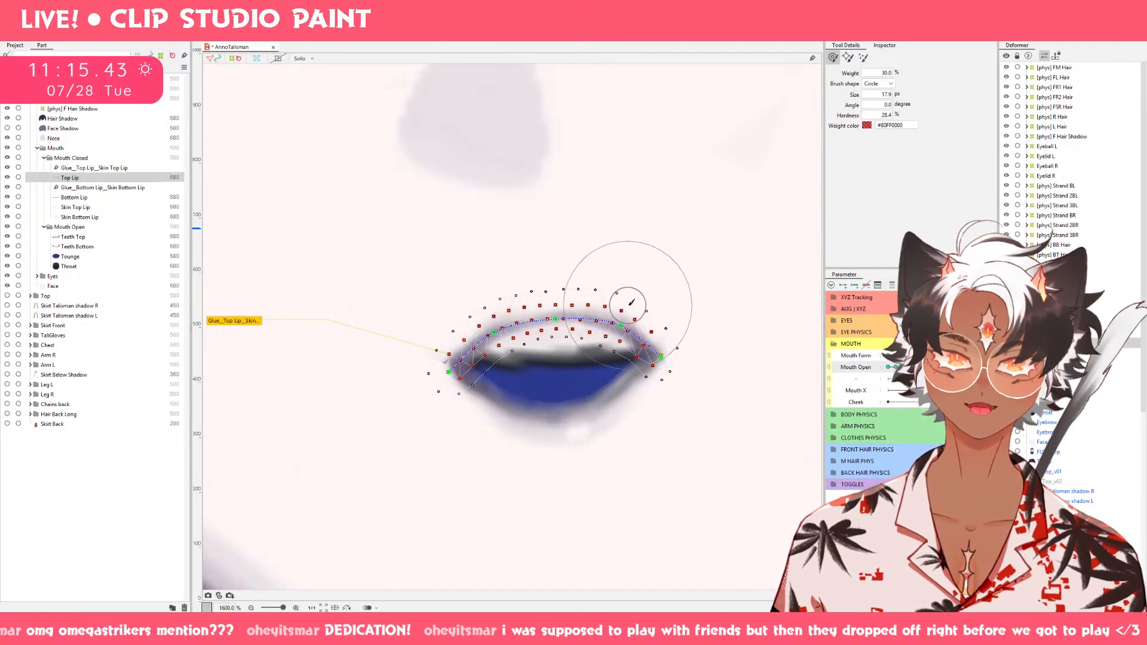
{"action": "left_click_drag", "start_coordinate": [485, 308], "coordinate": [490, 316]}
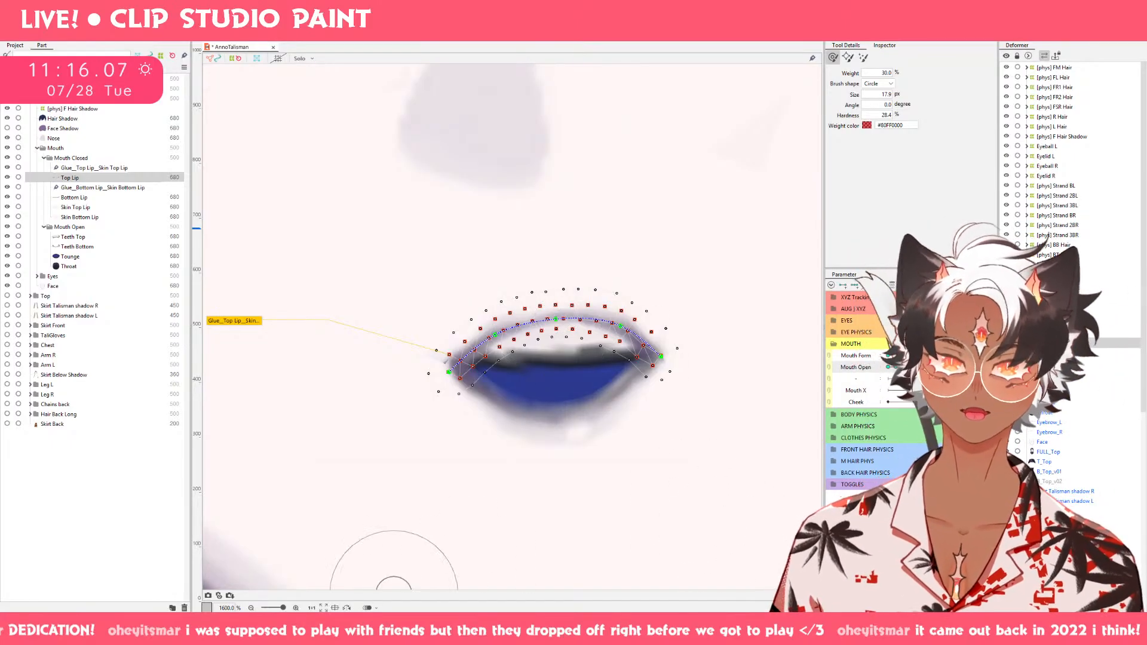
{"action": "left_click", "coordinate": [386, 631]}
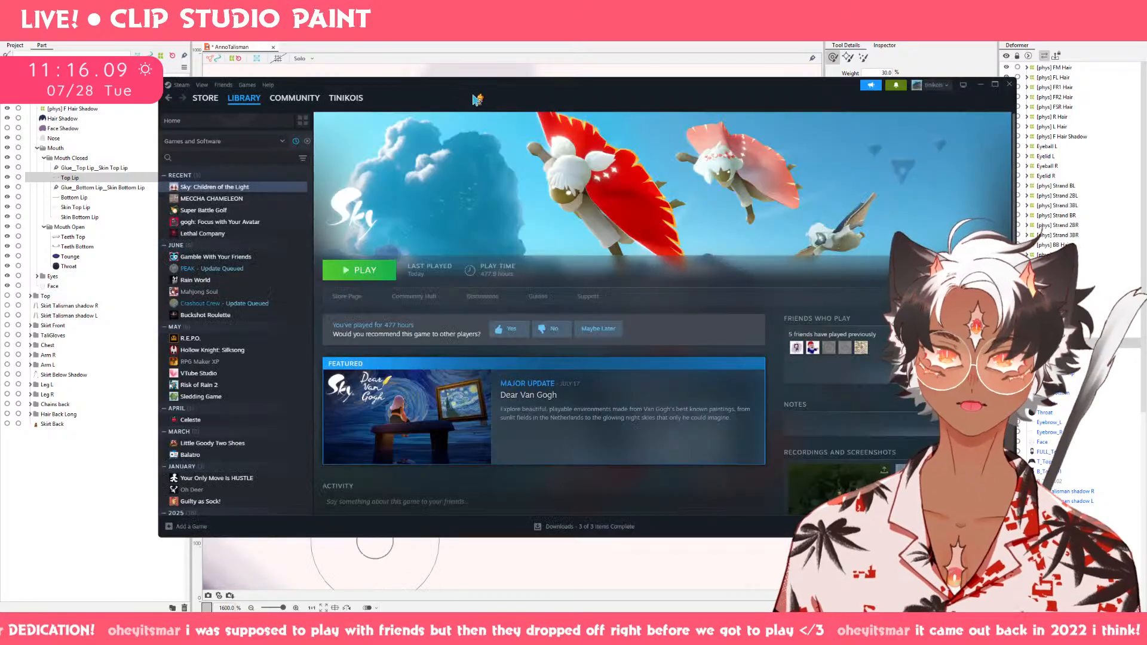
{"action": "left_click_drag", "start_coordinate": [478, 99], "coordinate": [0, 4]}
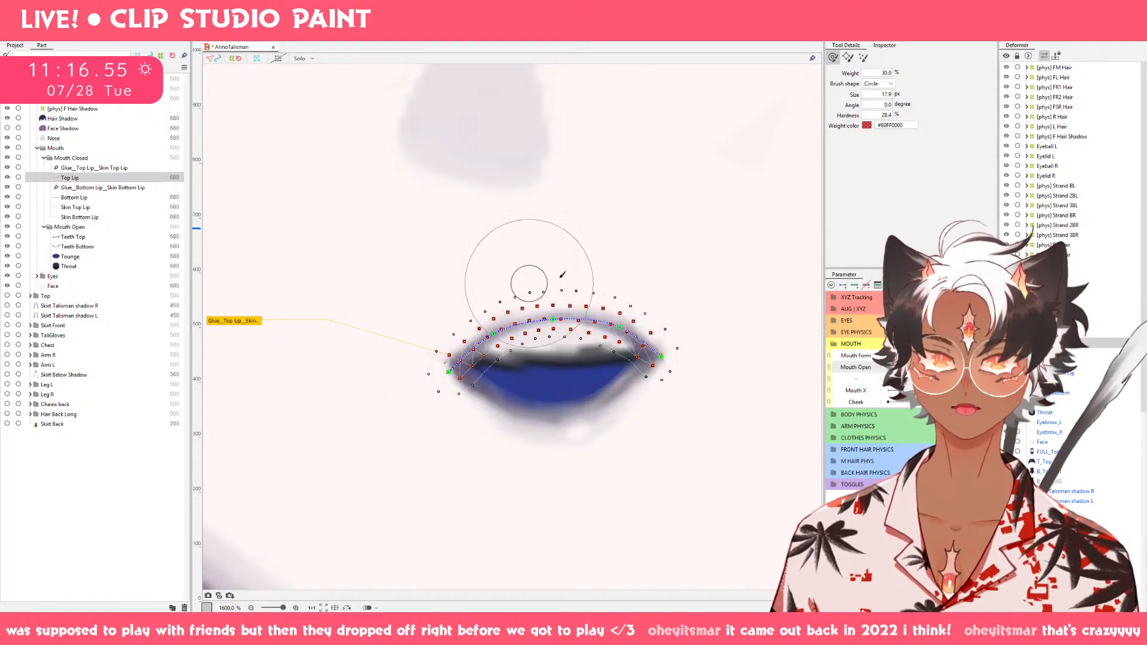
Refine Top Lip's upper center with a 4.7 px brush and push Bottom Lip's right inner mesh points outward with a 12.2 px brush.
{"action": "left_click_drag", "start_coordinate": [550, 294], "coordinate": [545, 221]}
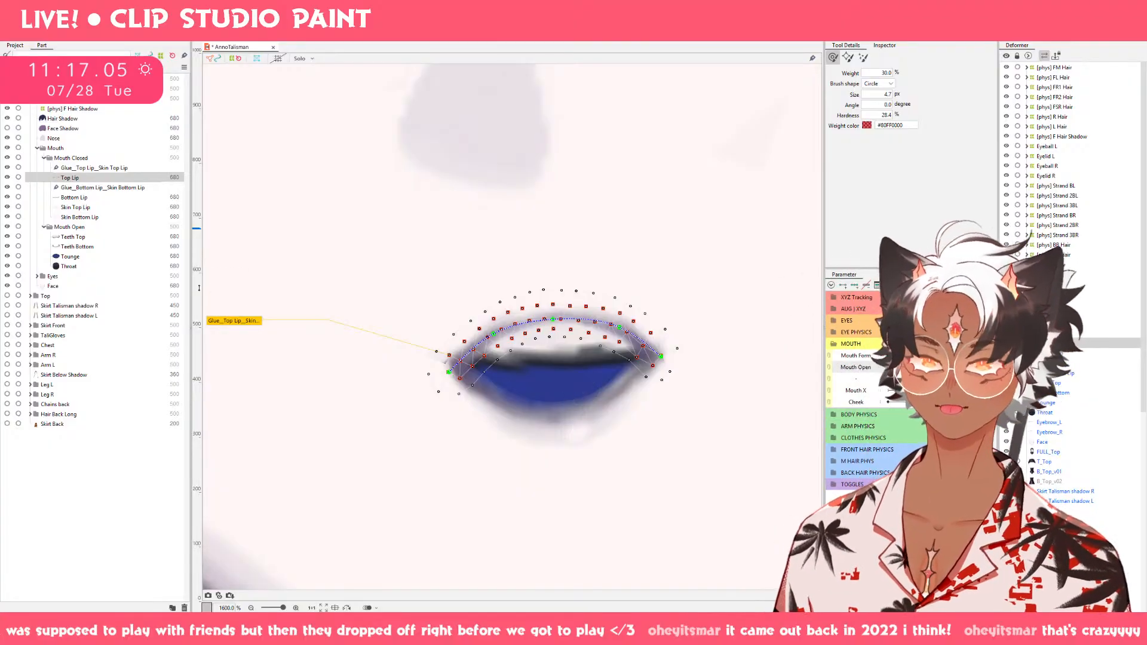
{"action": "left_click", "coordinate": [98, 199]}
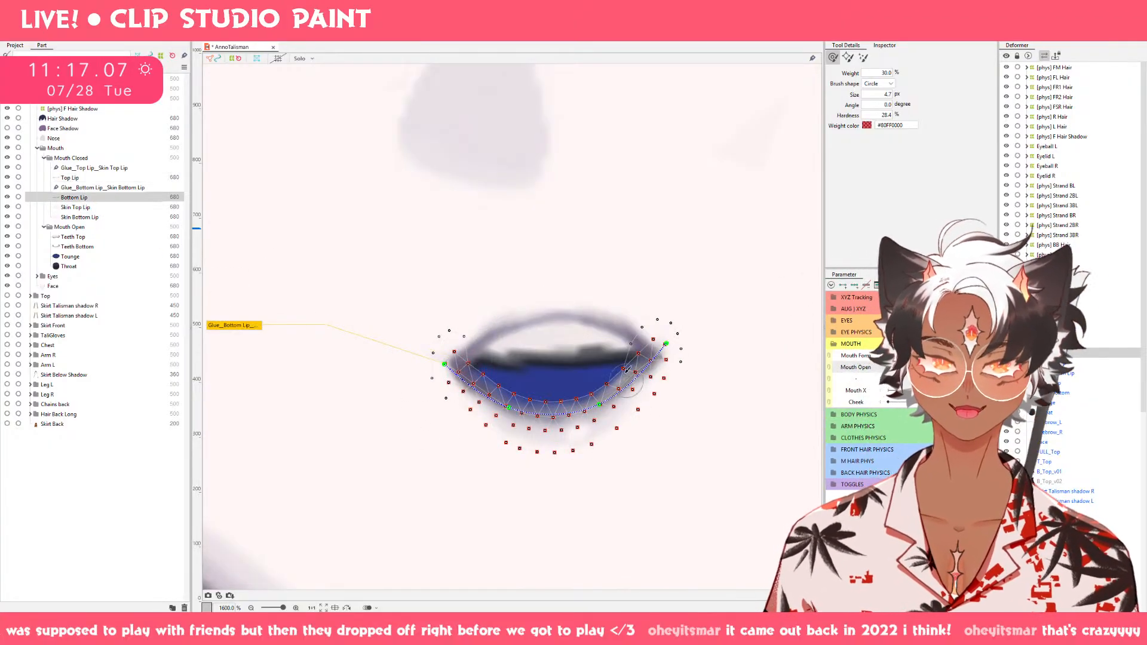
{"action": "mouse_move", "coordinate": [604, 376]}
{"action": "left_mouse_down"}
{"action": "mouse_move", "coordinate": [639, 408]}
{"action": "mouse_move", "coordinate": [623, 386]}
{"action": "left_mouse_up"}
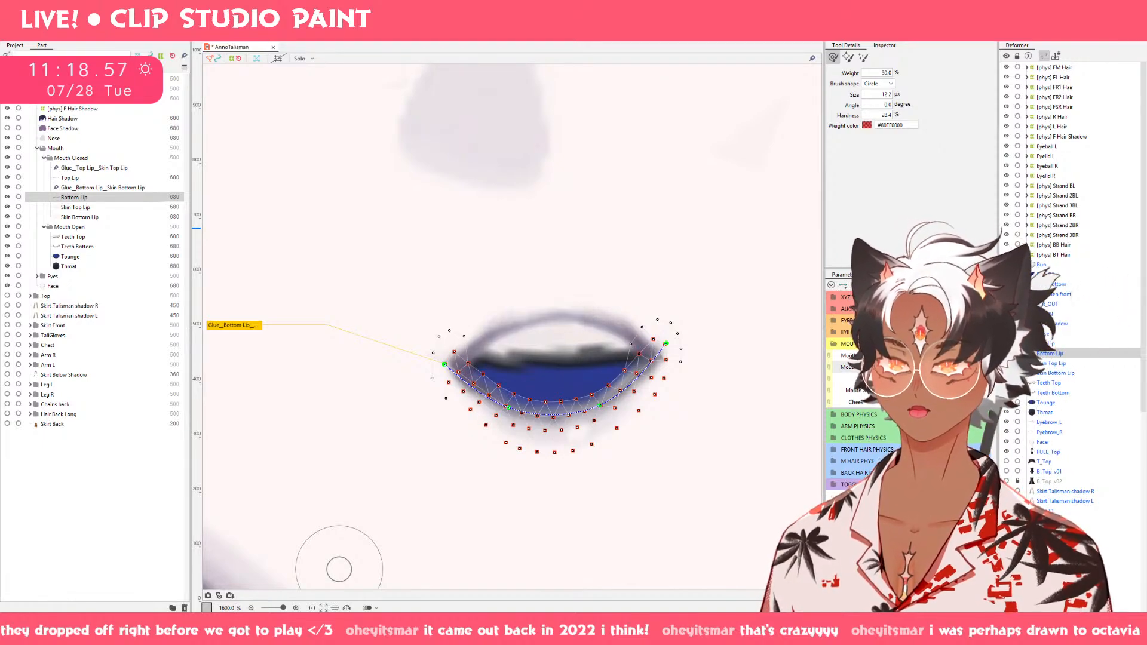
Switch to the browser and examine the character emote images enlarged up to 400%.
{"action": "left_click_drag", "start_coordinate": [0, 89], "coordinate": [855, 88]}
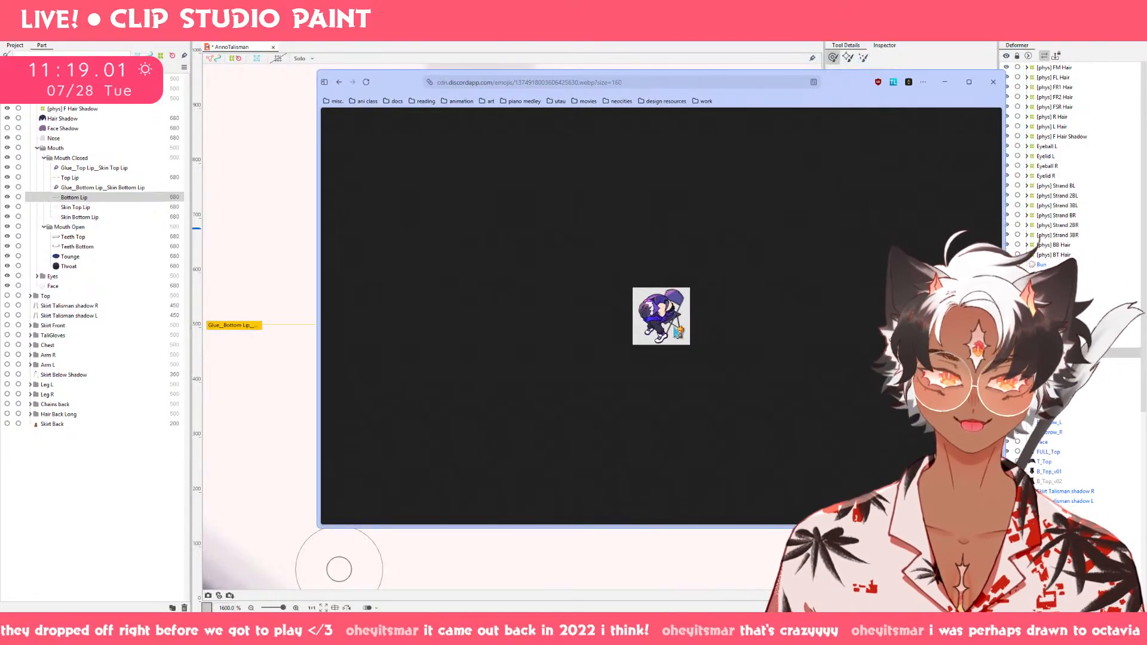
{"action": "scroll", "coordinate": [677, 332], "scroll_direction": "up", "scroll_amount": 5, "text": "ctrl"}
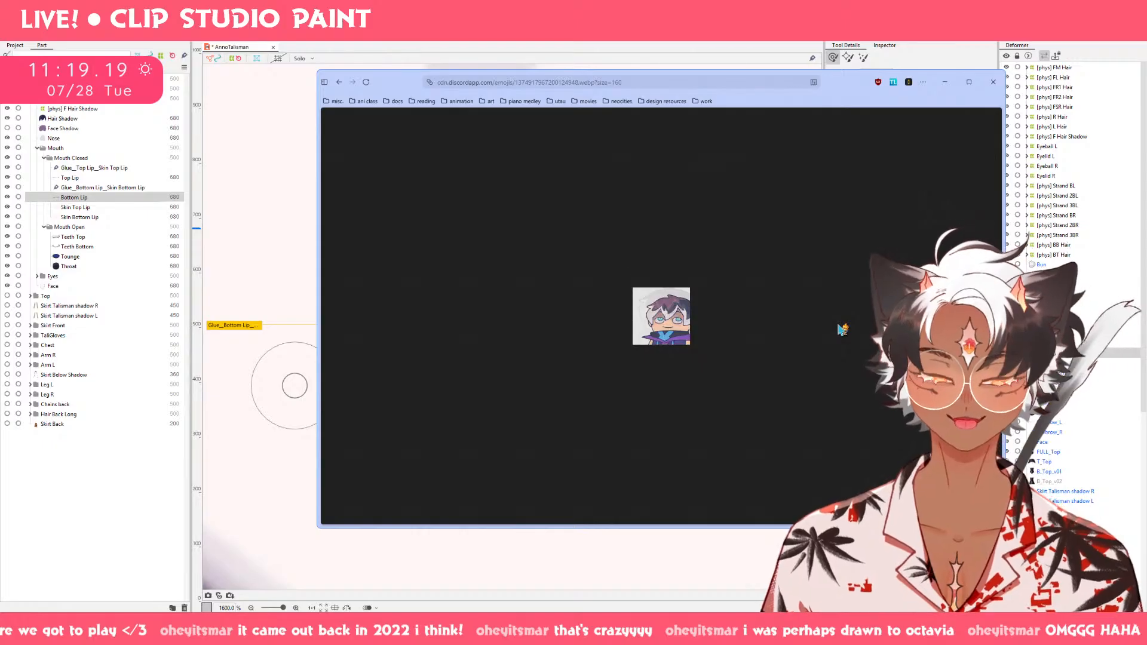
{"action": "scroll", "coordinate": [842, 329], "scroll_direction": "up", "scroll_amount": 8, "text": "ctrl"}
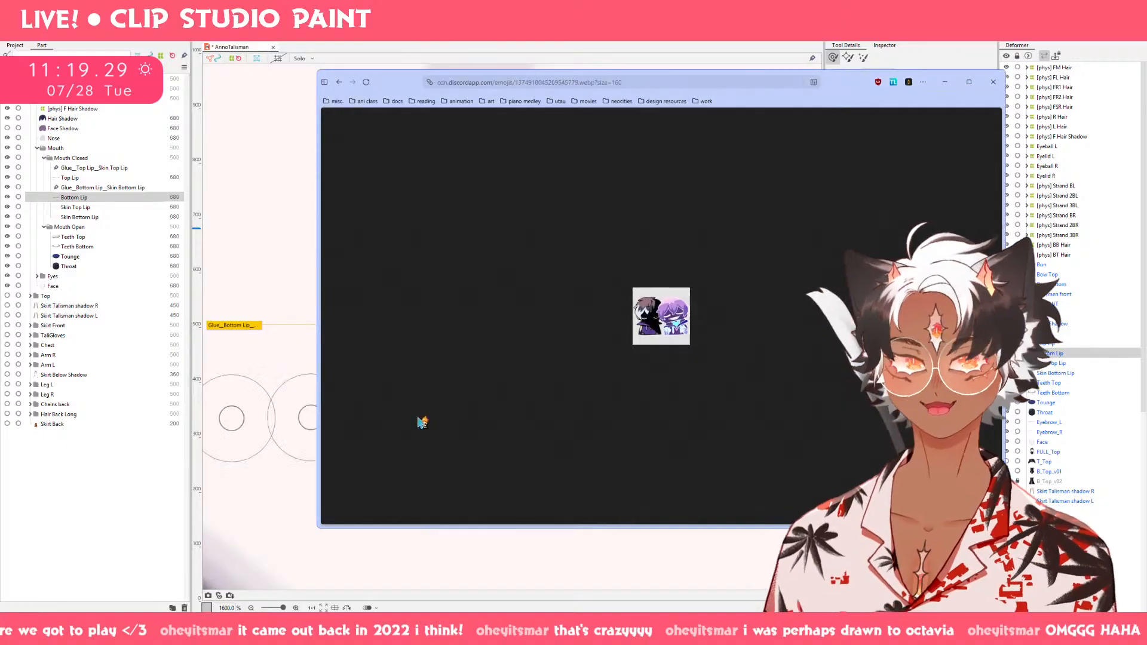
{"action": "scroll", "coordinate": [861, 332], "scroll_direction": "up", "scroll_amount": 1, "text": "ctrl"}
{"action": "scroll", "coordinate": [864, 336], "scroll_direction": "up", "scroll_amount": 6, "text": "ctrl"}
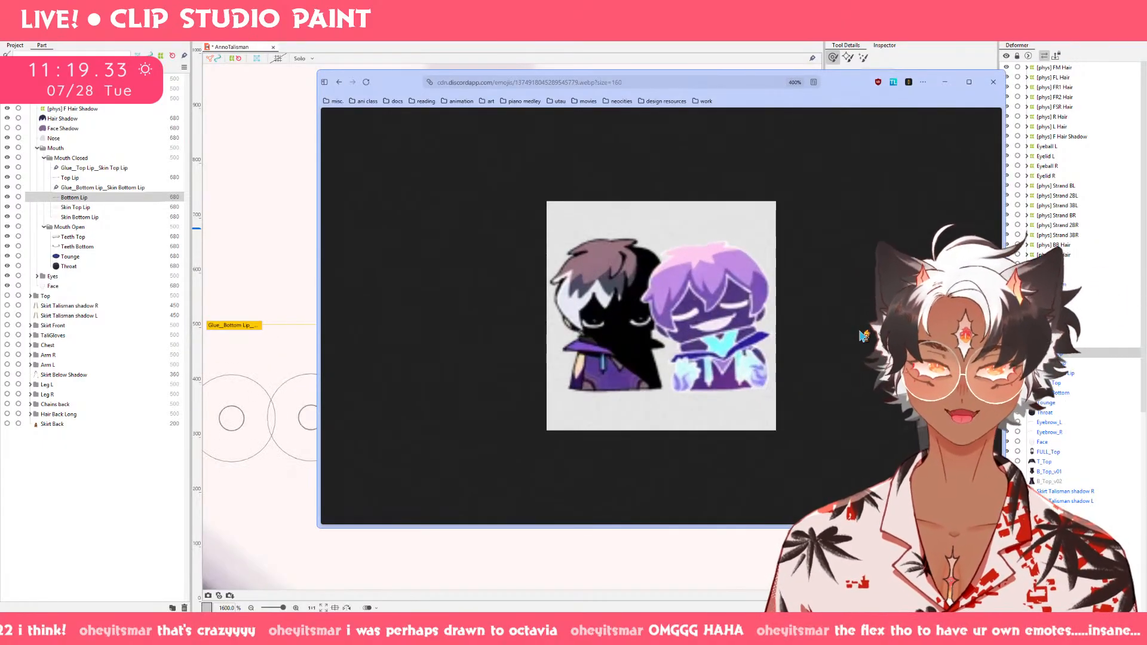
{"action": "scroll", "coordinate": [864, 336], "scroll_direction": "up", "scroll_amount": 1, "text": "ctrl"}
{"action": "mouse_move", "coordinate": [314, 334]}
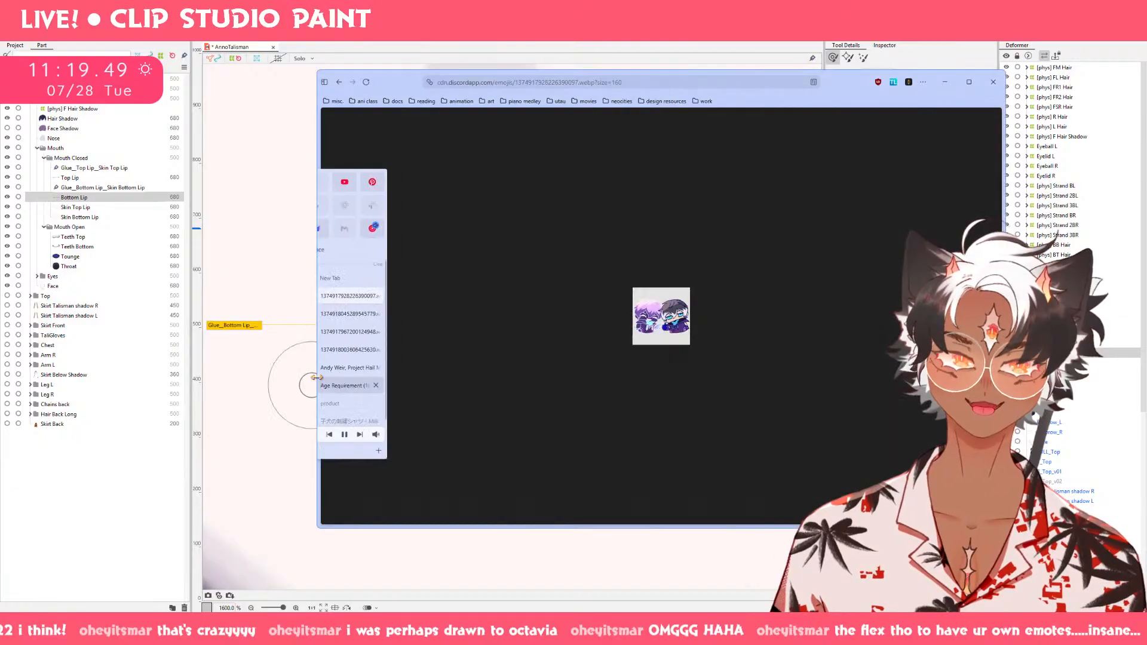
{"action": "scroll", "coordinate": [677, 311], "scroll_direction": "up", "scroll_amount": 2}
{"action": "scroll", "coordinate": [677, 312], "scroll_direction": "up", "scroll_amount": 6}
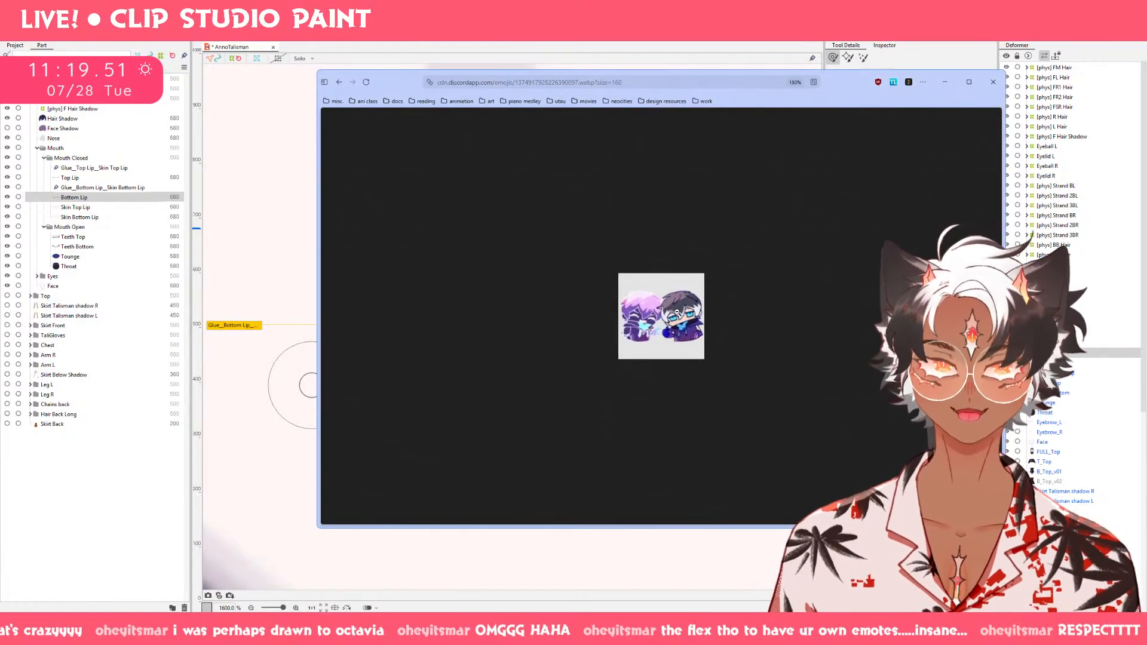
{"action": "scroll", "coordinate": [677, 311], "scroll_direction": "up", "scroll_amount": 1}
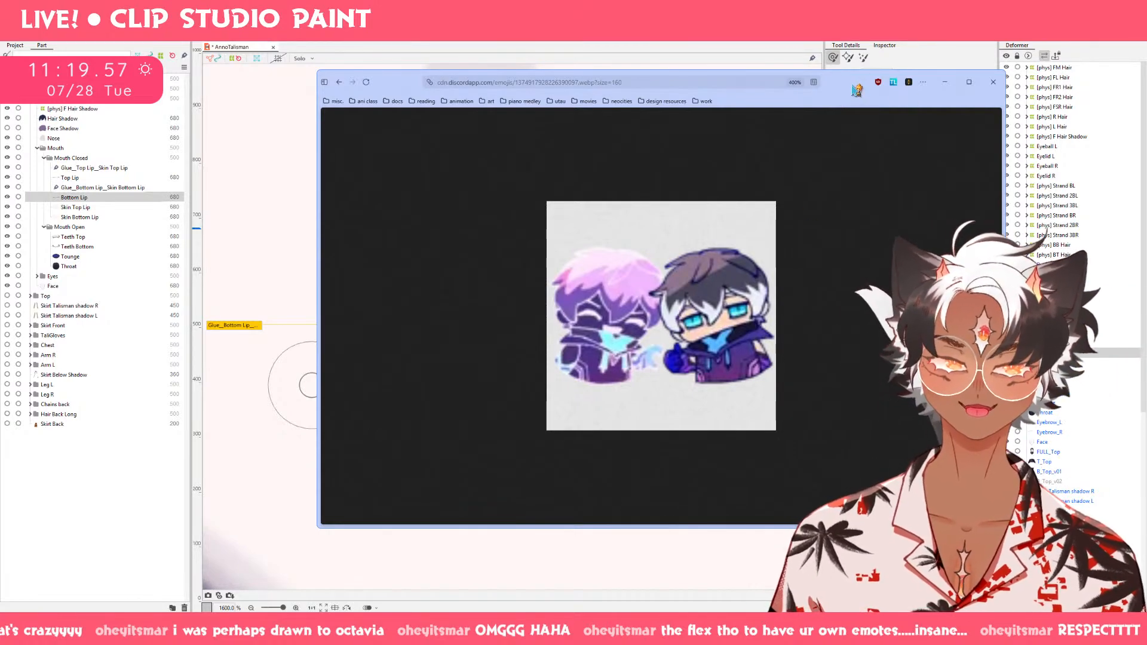
{"action": "left_click_drag", "start_coordinate": [851, 86], "coordinate": [0, 147]}
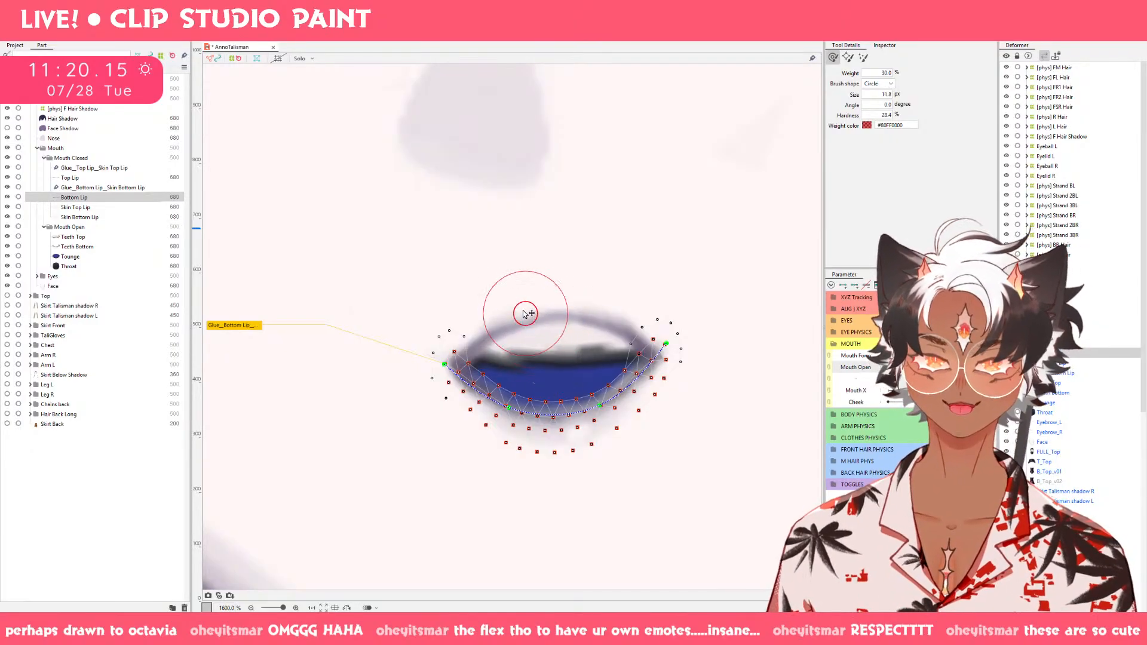
Smooth Bottom Lip's lower mesh points along both sides with an 11.8 px deform brush.
{"action": "left_click_drag", "start_coordinate": [529, 312], "coordinate": [516, 313]}
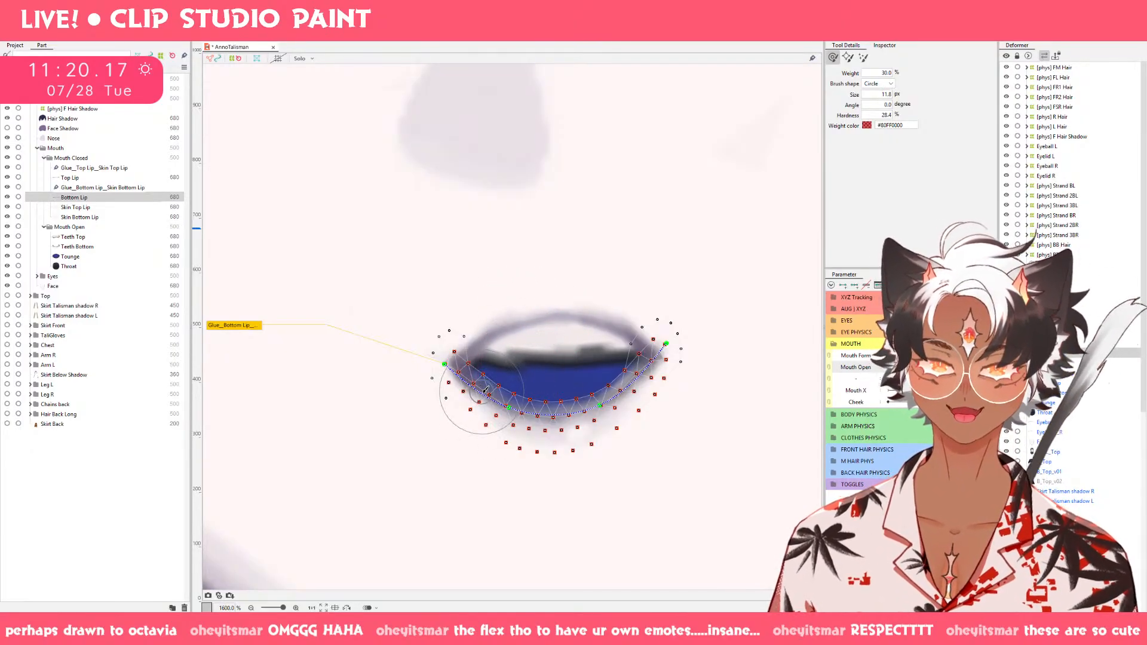
{"action": "left_click_drag", "start_coordinate": [476, 399], "coordinate": [483, 401]}
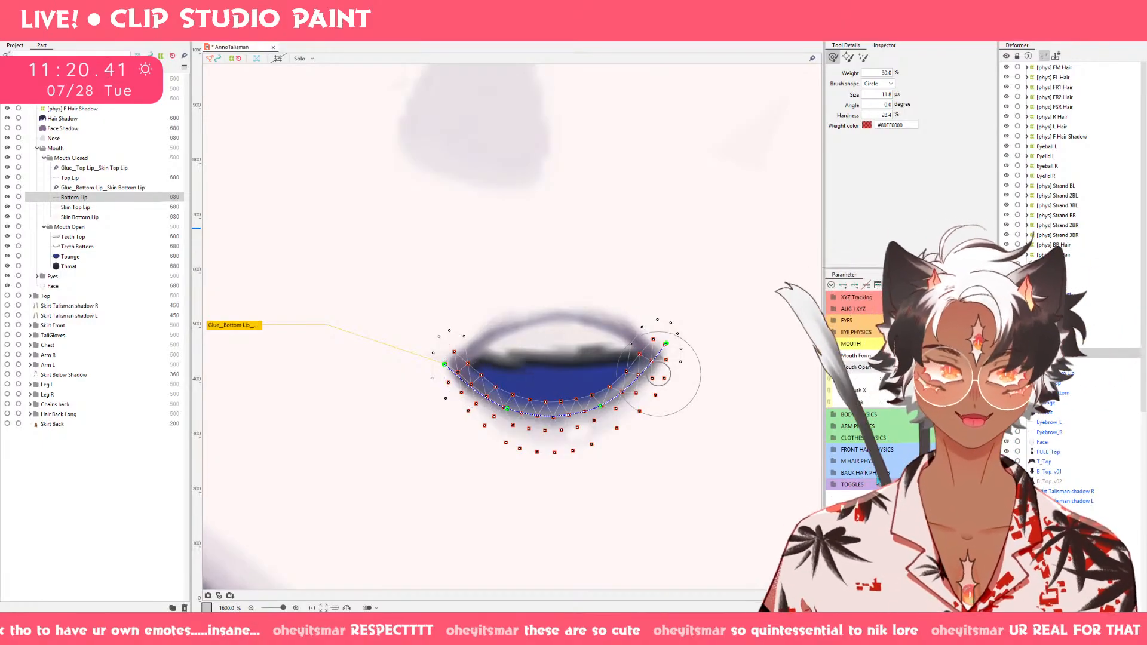
Bring Mouth Open to a partly open pose and touch up the left center of Top Lip's mesh with a 15 px deform brush.
{"action": "mouse_move", "coordinate": [916, 367]}
{"action": "left_mouse_down"}
{"action": "mouse_move", "coordinate": [899, 367]}
{"action": "mouse_move", "coordinate": [963, 367]}
{"action": "mouse_move", "coordinate": [890, 367]}
{"action": "left_mouse_up"}
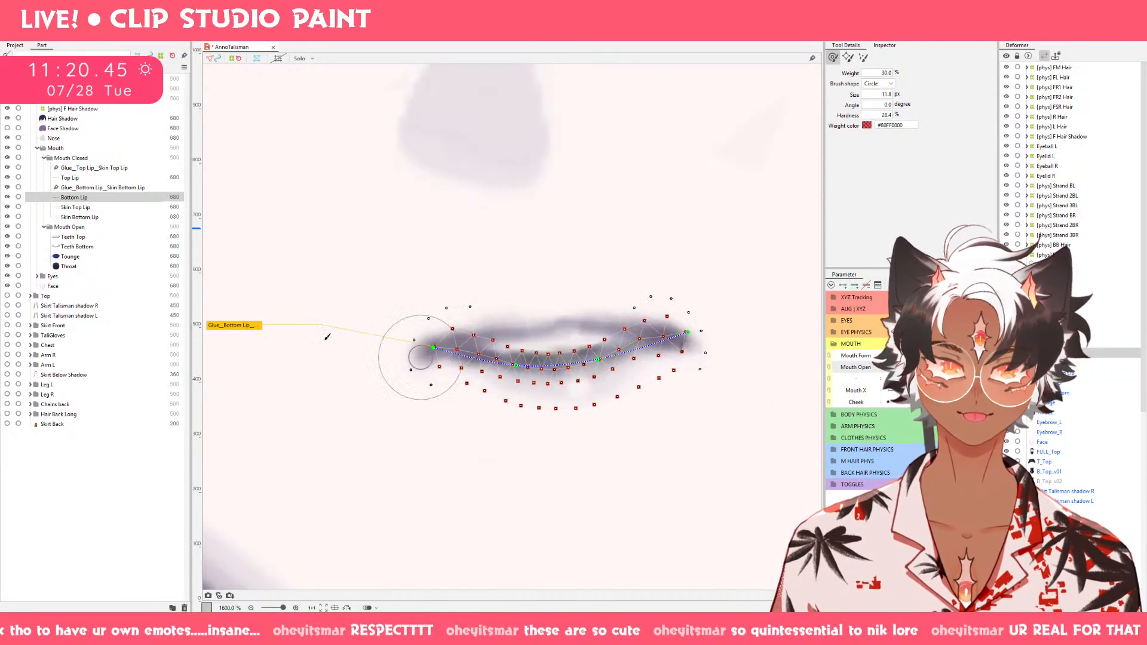
{"action": "left_click", "coordinate": [98, 187]}
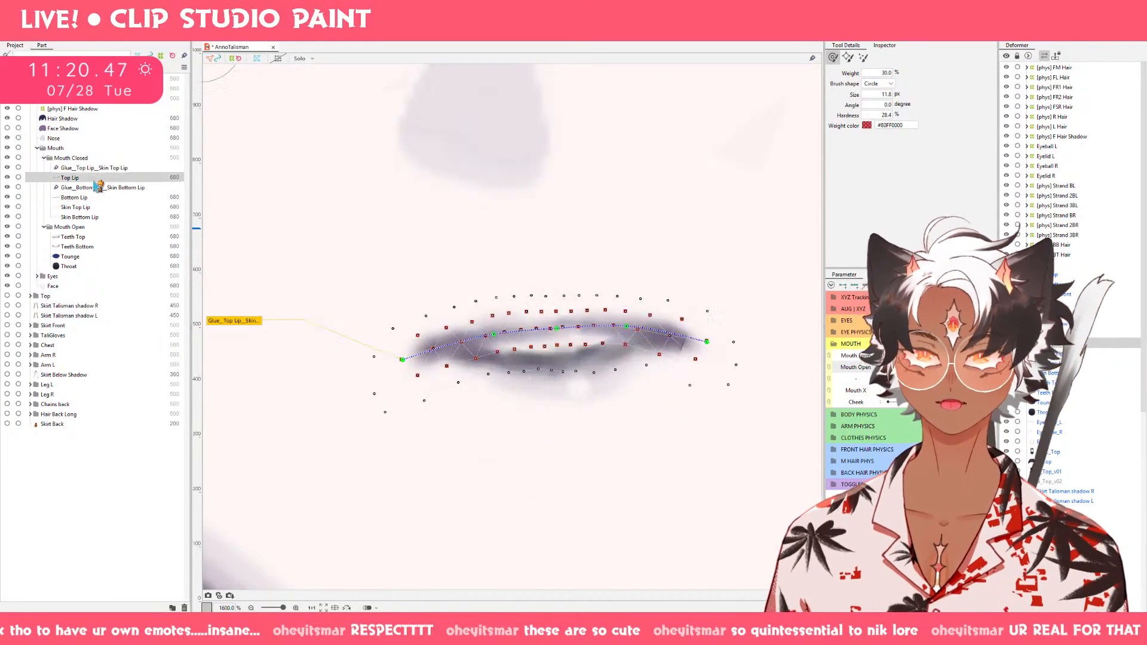
{"action": "left_click", "coordinate": [96, 178]}
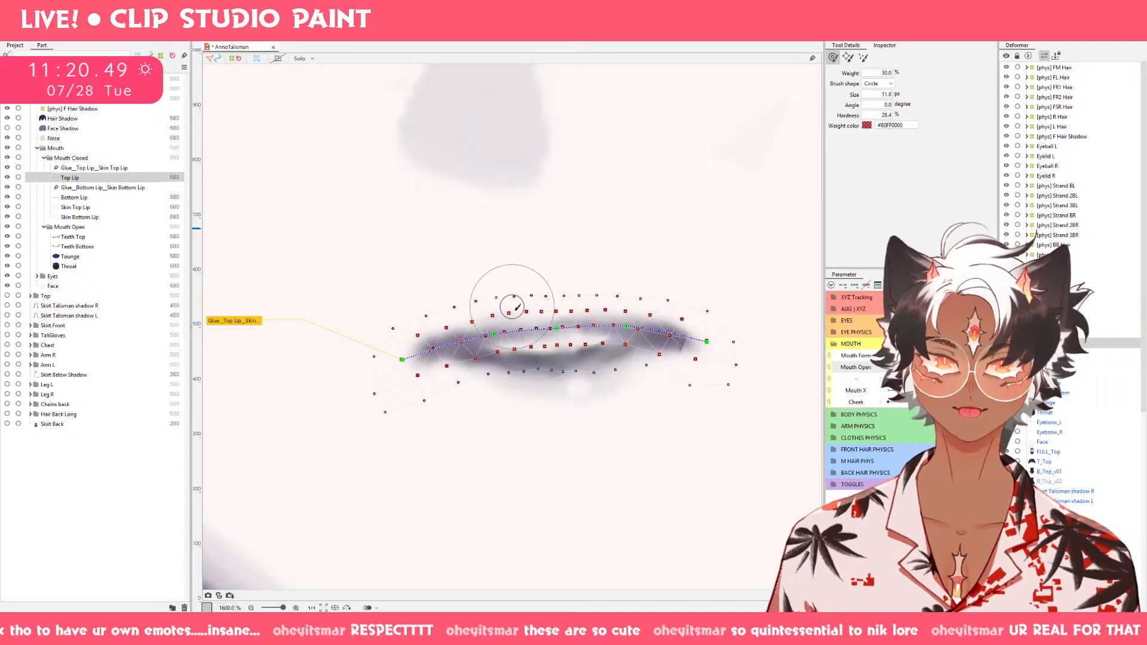
{"action": "key", "text": "bracketright"}
{"action": "left_click_drag", "start_coordinate": [519, 348], "coordinate": [522, 335]}
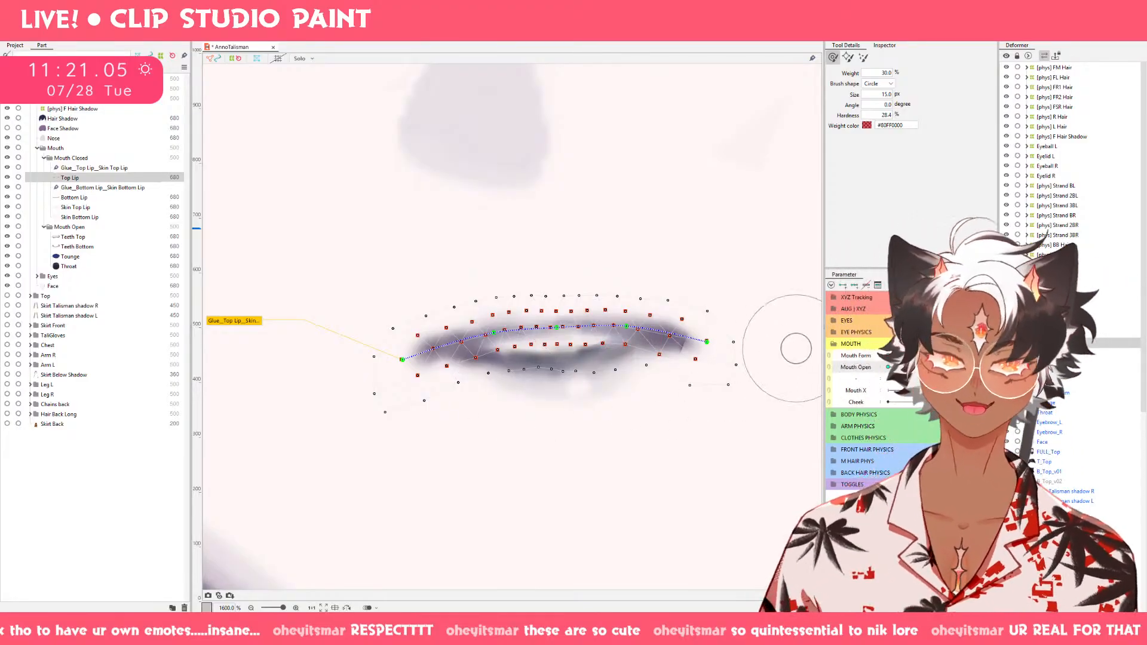
At the partly open Mouth Open pose, nudge both sides of Top Lip's arch inward with a 22.9 px deform brush.
{"action": "mouse_move", "coordinate": [938, 365]}
{"action": "left_mouse_down"}
{"action": "mouse_move", "coordinate": [939, 380]}
{"action": "mouse_move", "coordinate": [937, 368]}
{"action": "mouse_move", "coordinate": [964, 367]}
{"action": "mouse_move", "coordinate": [889, 368]}
{"action": "left_mouse_up"}
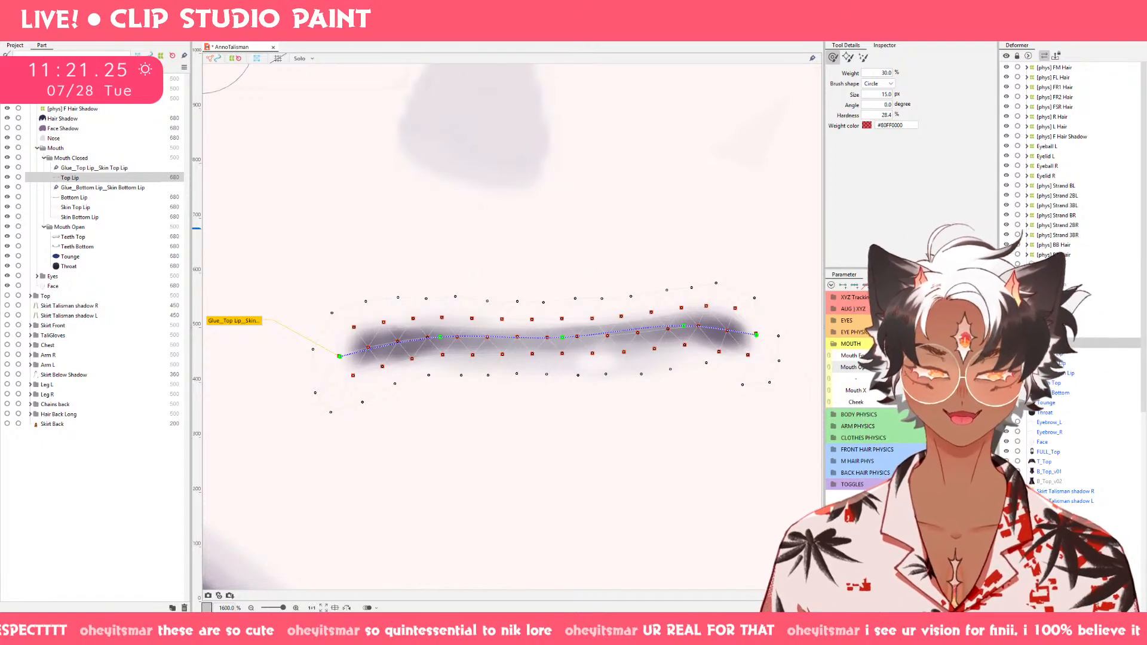
{"action": "left_click", "coordinate": [928, 367]}
{"action": "left_click", "coordinate": [966, 367]}
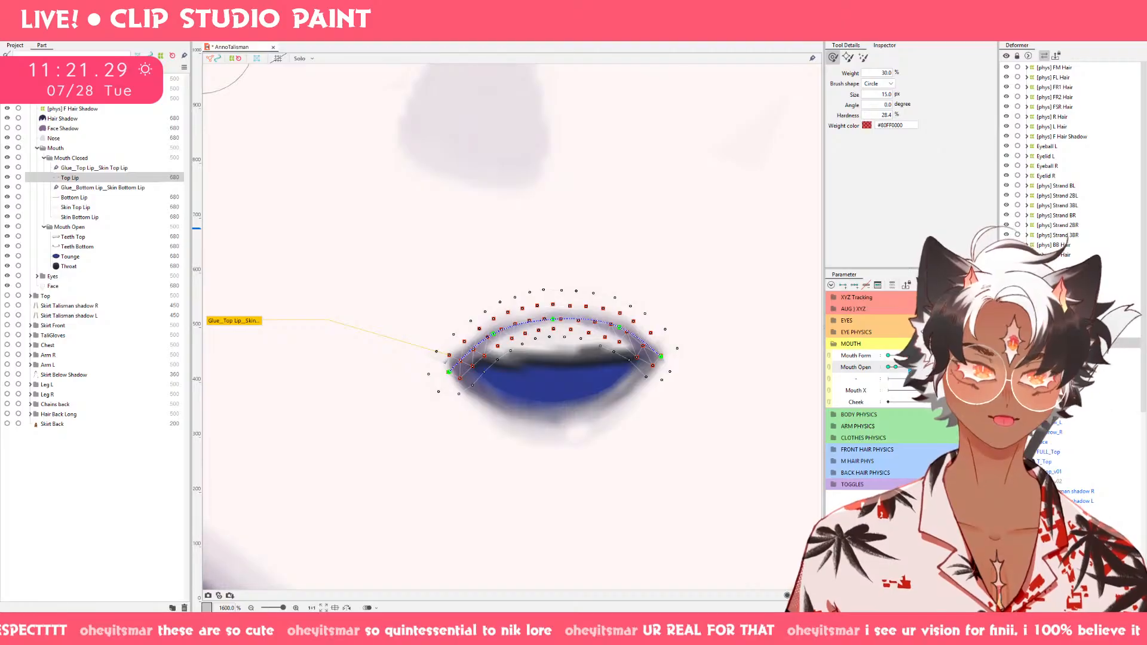
{"action": "mouse_move", "coordinate": [949, 367]}
{"action": "left_mouse_down"}
{"action": "mouse_move", "coordinate": [902, 367]}
{"action": "mouse_move", "coordinate": [949, 367]}
{"action": "left_mouse_up"}
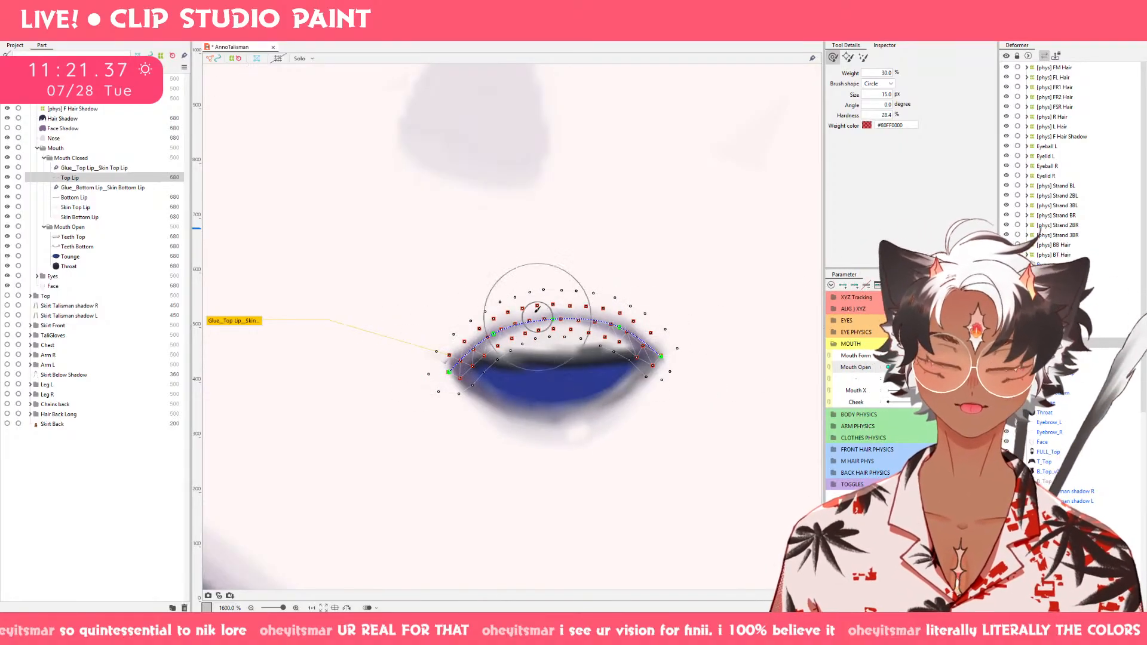
{"action": "left_click_drag", "start_coordinate": [539, 303], "coordinate": [543, 315]}
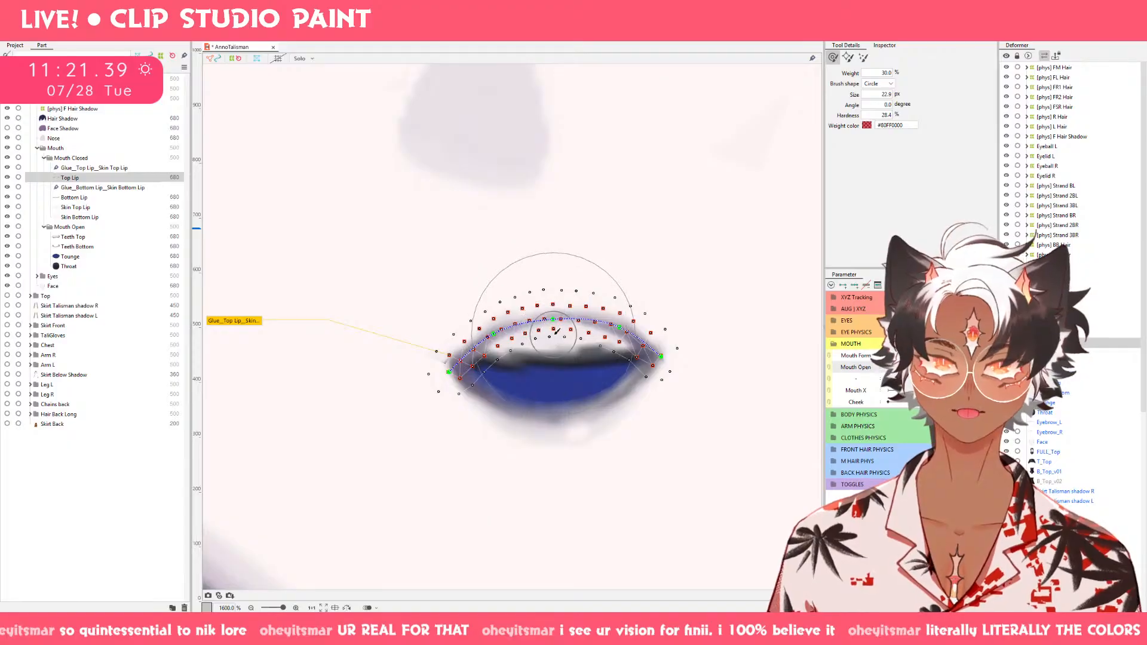
{"action": "mouse_move", "coordinate": [949, 367]}
{"action": "left_mouse_down"}
{"action": "mouse_move", "coordinate": [889, 367]}
{"action": "mouse_move", "coordinate": [947, 367]}
{"action": "mouse_move", "coordinate": [905, 367]}
{"action": "left_mouse_up"}
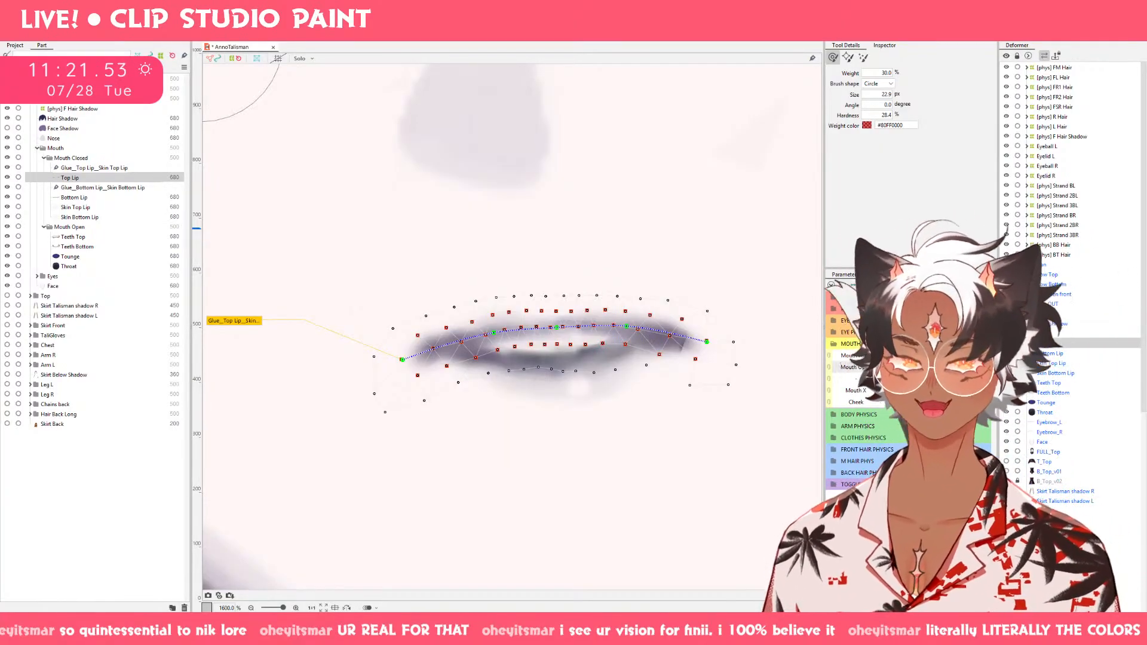
{"action": "left_click_drag", "start_coordinate": [924, 367], "coordinate": [956, 367]}
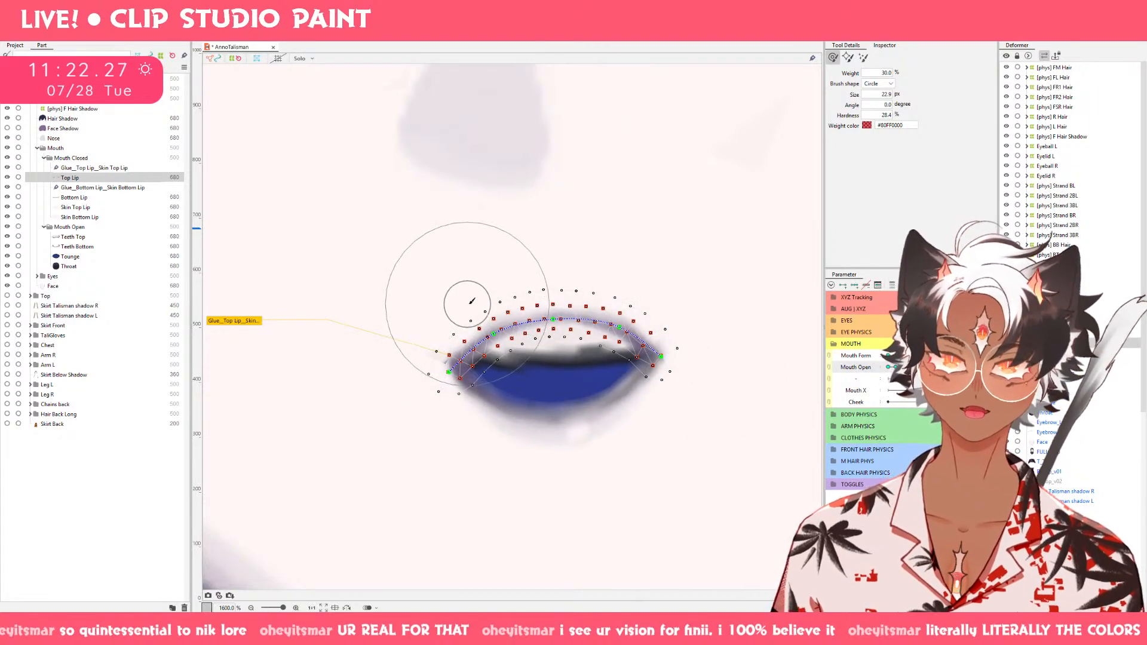
{"action": "left_click_drag", "start_coordinate": [467, 305], "coordinate": [485, 306]}
{"action": "left_click_drag", "start_coordinate": [641, 312], "coordinate": [628, 320]}
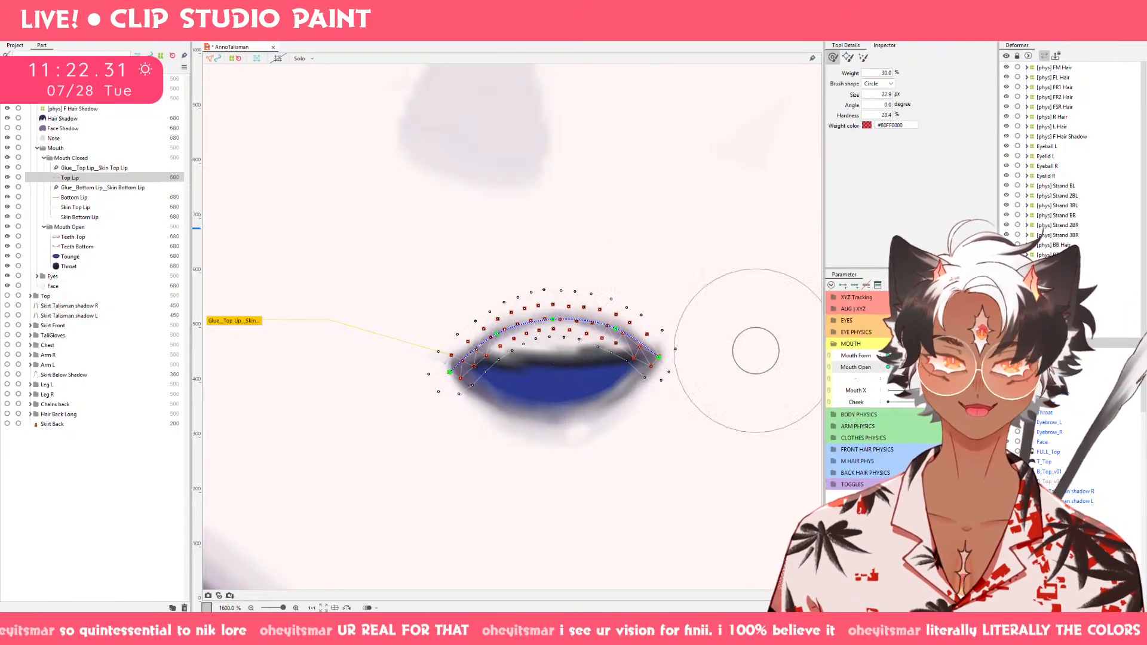
Set Mouth Open to fully open, shift Top Lip's upper center slightly left, and raise its inner center points with an 11.3 px brush.
{"action": "mouse_move", "coordinate": [910, 367]}
{"action": "left_mouse_down"}
{"action": "mouse_move", "coordinate": [889, 367]}
{"action": "mouse_move", "coordinate": [955, 368]}
{"action": "left_mouse_up"}
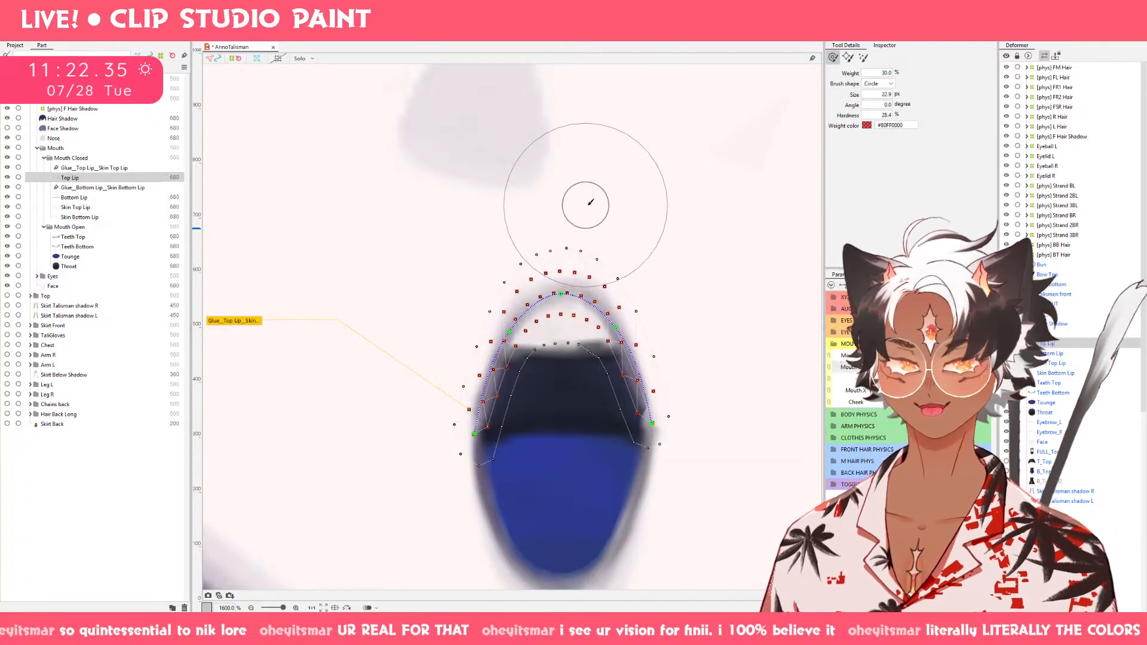
{"action": "left_click_drag", "start_coordinate": [587, 204], "coordinate": [662, 272]}
{"action": "left_click_drag", "start_coordinate": [582, 275], "coordinate": [565, 283]}
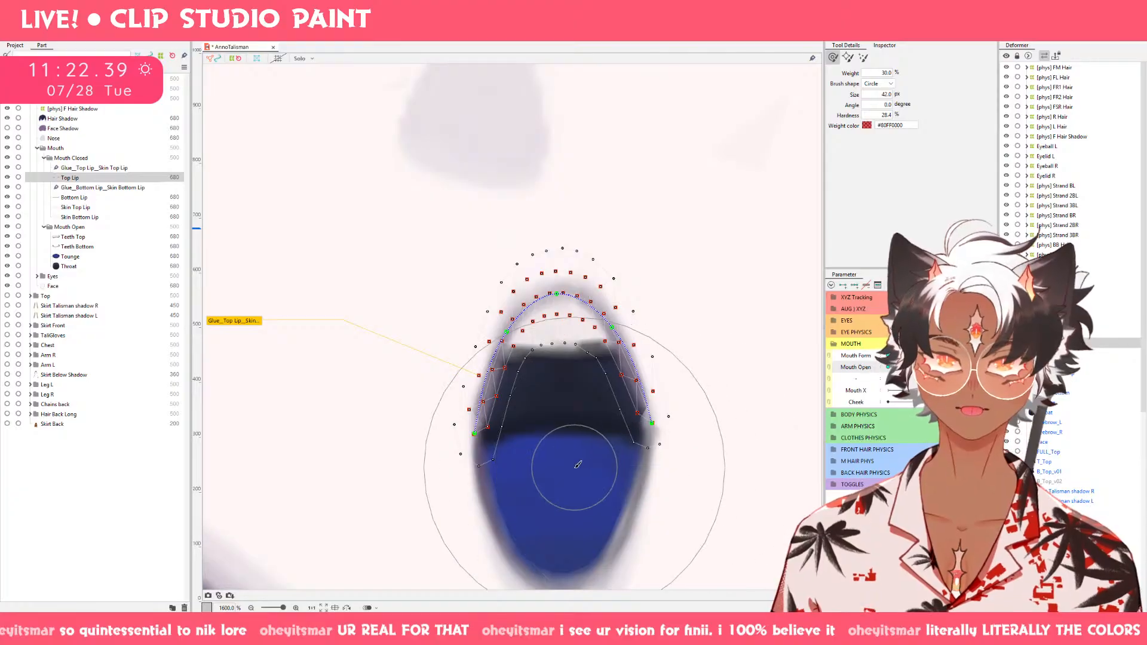
{"action": "left_click_drag", "start_coordinate": [576, 466], "coordinate": [569, 338]}
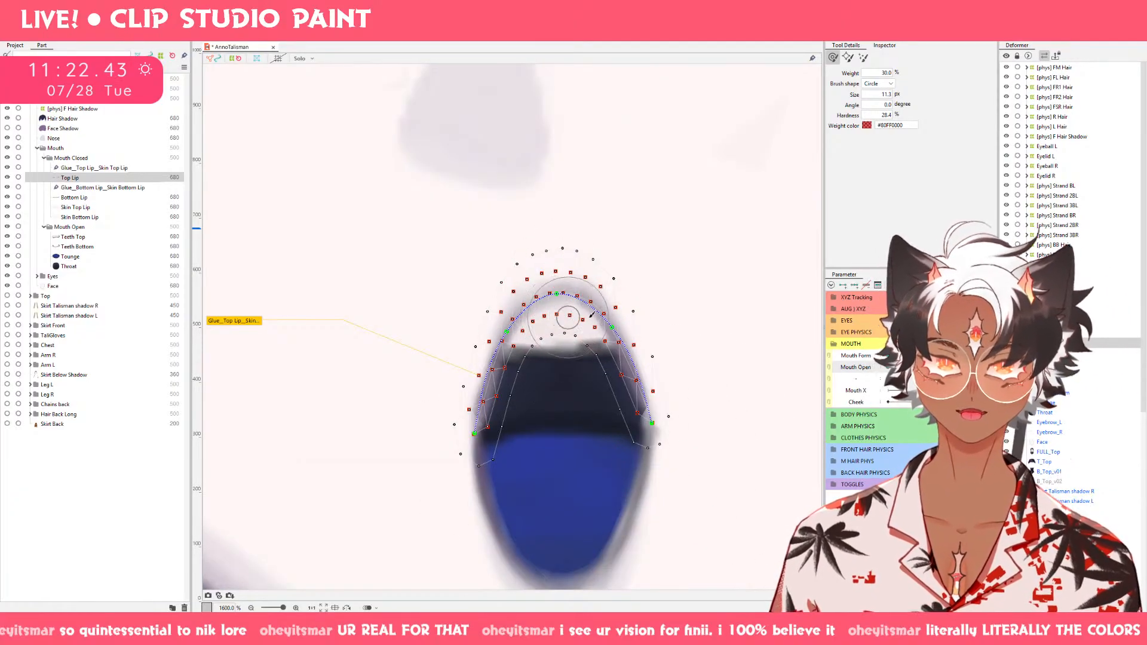
{"action": "mouse_move", "coordinate": [961, 367]}
{"action": "left_mouse_down"}
{"action": "mouse_move", "coordinate": [891, 368]}
{"action": "mouse_move", "coordinate": [961, 368]}
{"action": "left_mouse_up"}
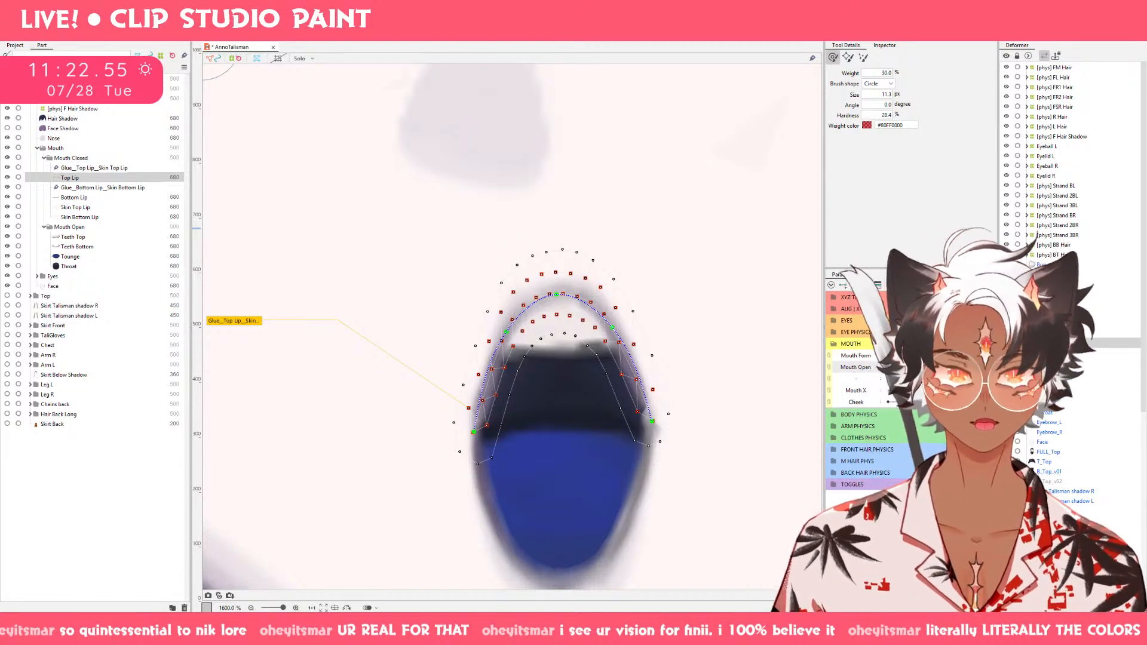
{"action": "mouse_move", "coordinate": [961, 368]}
{"action": "left_mouse_down"}
{"action": "mouse_move", "coordinate": [913, 368]}
{"action": "mouse_move", "coordinate": [960, 367]}
{"action": "left_mouse_up"}
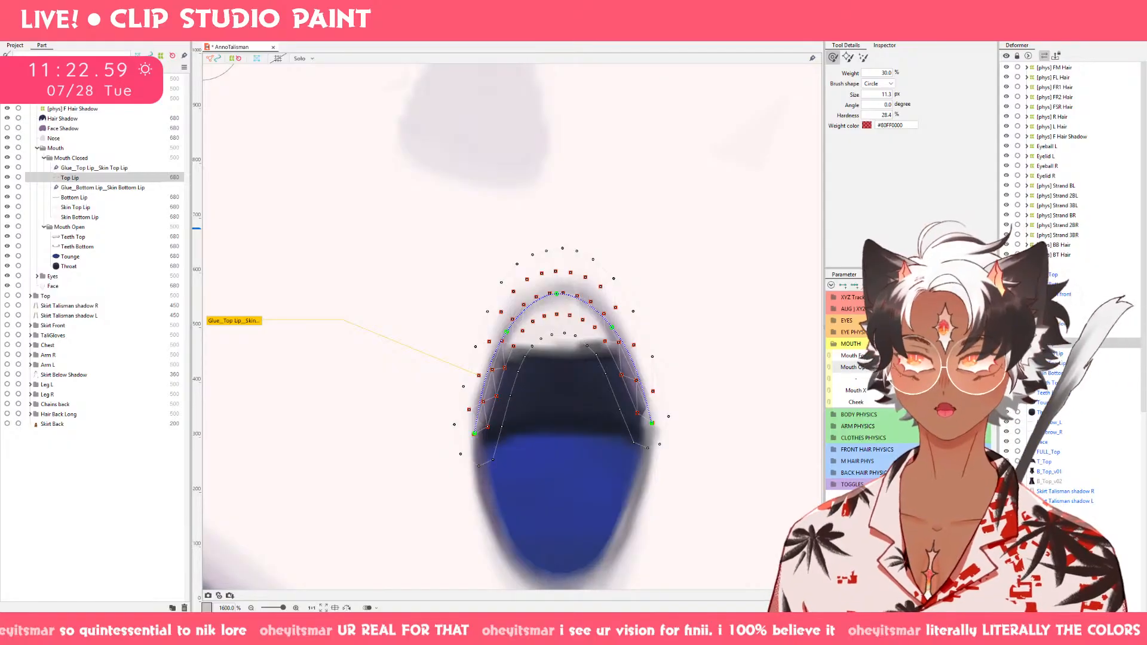
{"action": "mouse_move", "coordinate": [961, 368]}
{"action": "left_mouse_down"}
{"action": "mouse_move", "coordinate": [889, 370]}
{"action": "mouse_move", "coordinate": [960, 369]}
{"action": "mouse_move", "coordinate": [864, 393]}
{"action": "mouse_move", "coordinate": [961, 368]}
{"action": "left_mouse_up"}
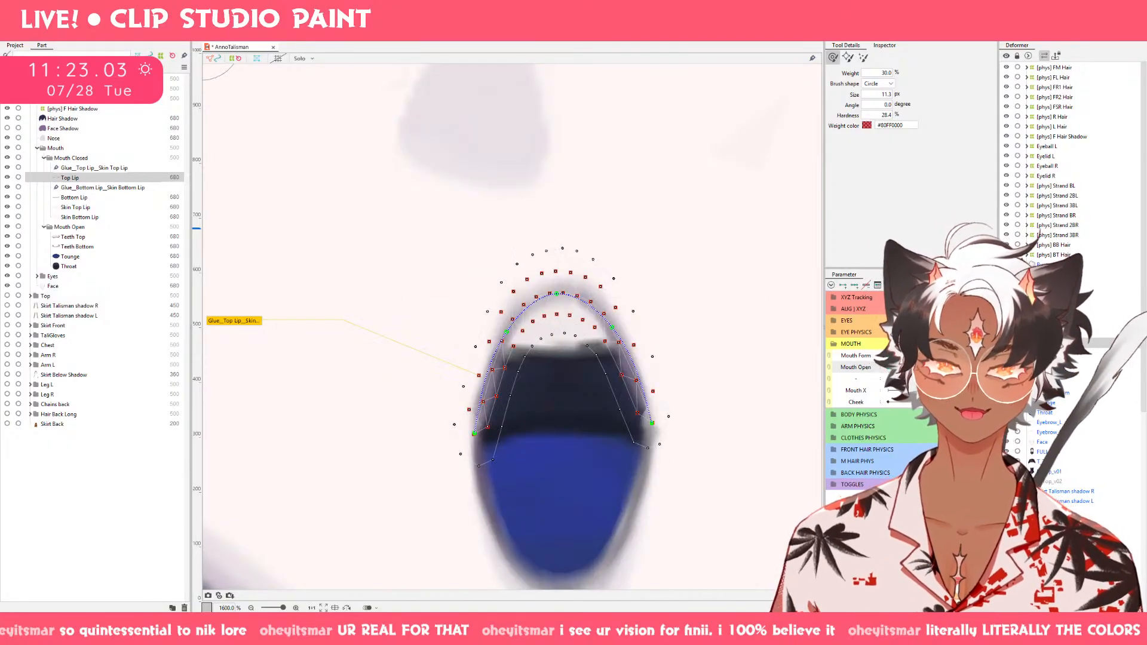
Pull both corners of Top Lip downward in the fully open pose with a 35.5 px deform brush.
{"action": "key", "text": "b"}
{"action": "mouse_move", "coordinate": [507, 188]}
{"action": "left_mouse_down"}
{"action": "mouse_move", "coordinate": [590, 281]}
{"action": "mouse_move", "coordinate": [567, 294]}
{"action": "left_mouse_up"}
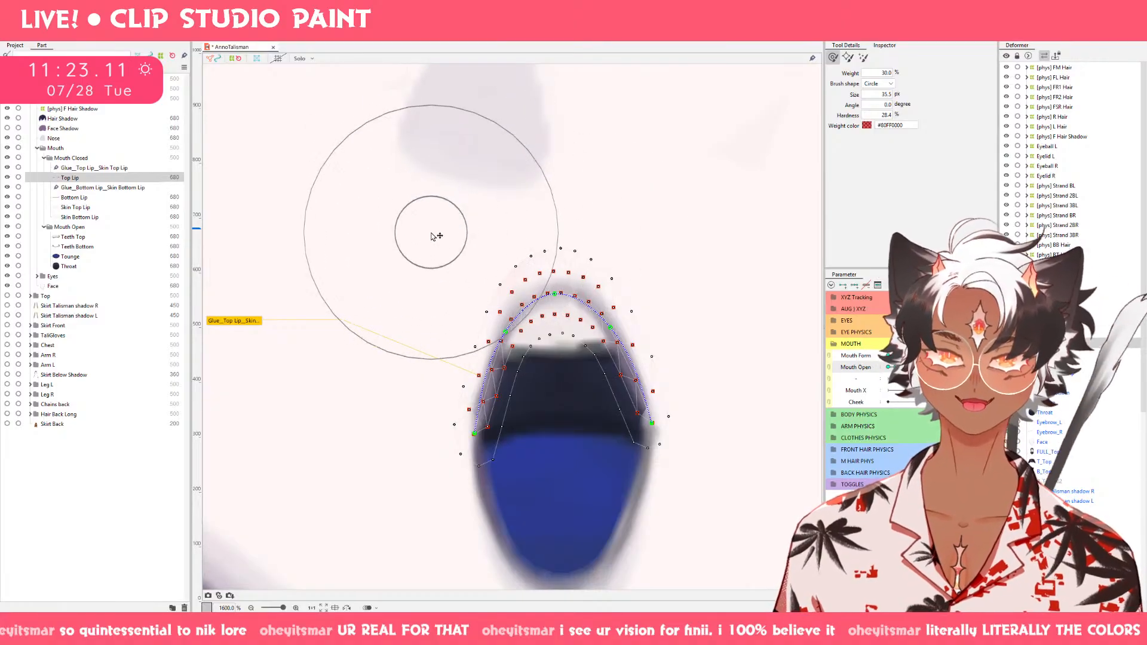
{"action": "mouse_move", "coordinate": [954, 367]}
{"action": "left_mouse_down"}
{"action": "mouse_move", "coordinate": [889, 368]}
{"action": "mouse_move", "coordinate": [955, 368]}
{"action": "left_mouse_up"}
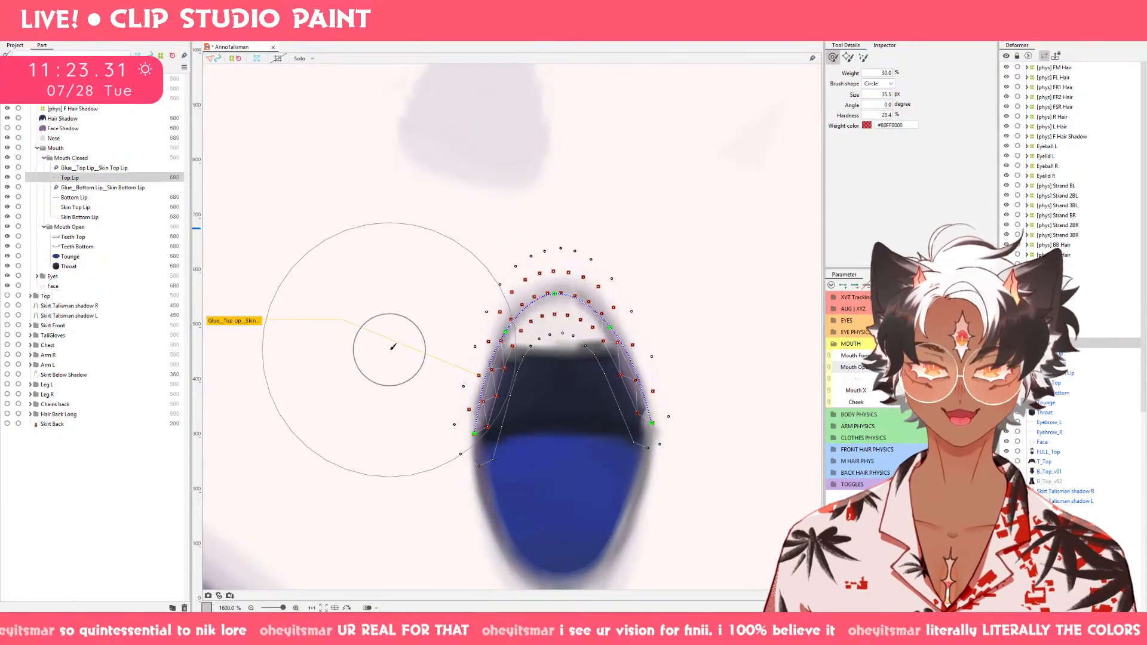
{"action": "left_click_drag", "start_coordinate": [389, 341], "coordinate": [372, 425]}
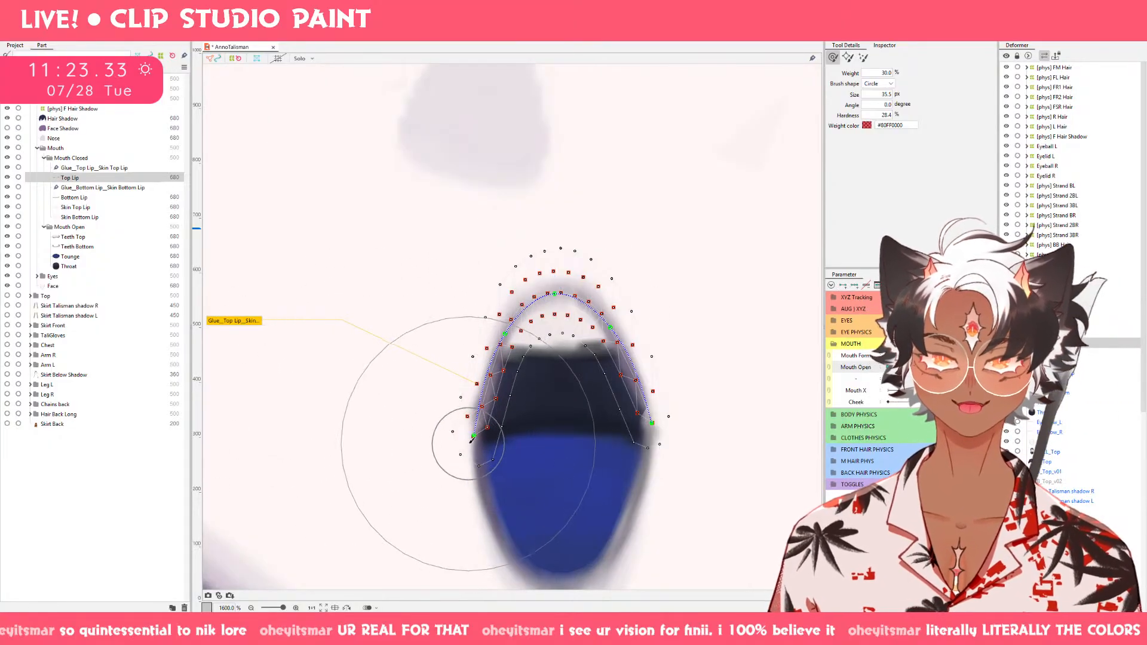
{"action": "mouse_move", "coordinate": [467, 447]}
{"action": "left_mouse_down"}
{"action": "mouse_move", "coordinate": [466, 535]}
{"action": "mouse_move", "coordinate": [447, 478]}
{"action": "mouse_move", "coordinate": [458, 518]}
{"action": "left_mouse_up"}
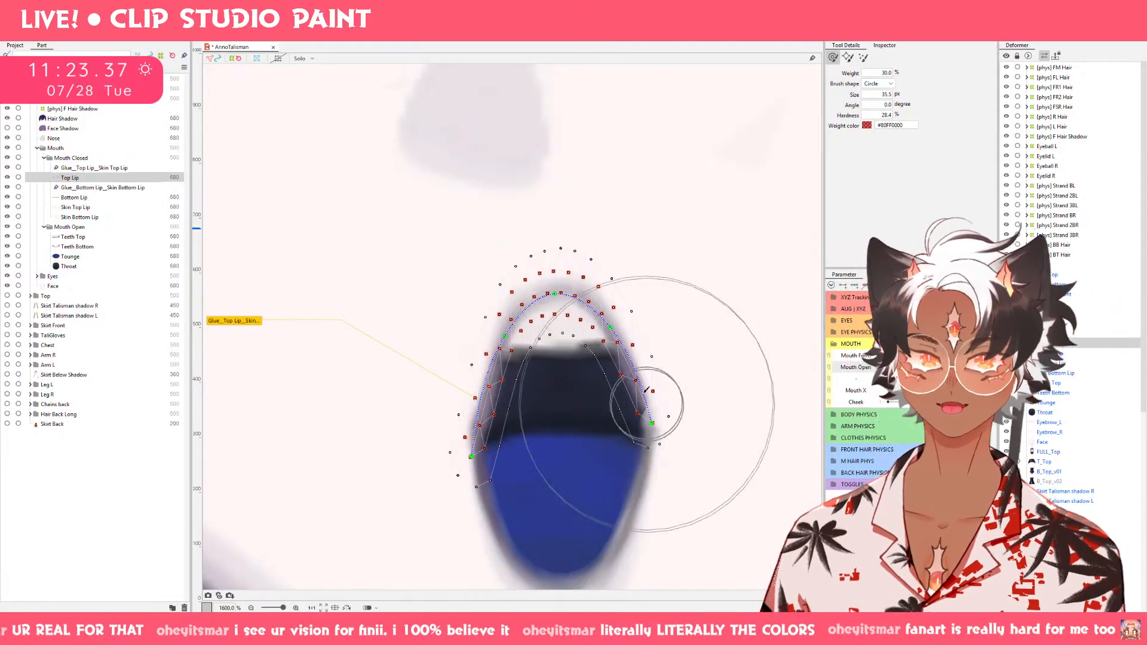
{"action": "left_click_drag", "start_coordinate": [651, 395], "coordinate": [664, 486]}
Round Top Lip's sides outward with 21.1 and 23.9 px deform brushes and tuck its lower right corner slightly inward.
{"action": "key", "text": "b"}
{"action": "mouse_move", "coordinate": [560, 447]}
{"action": "left_mouse_down"}
{"action": "mouse_move", "coordinate": [528, 376]}
{"action": "mouse_move", "coordinate": [473, 369]}
{"action": "left_mouse_up"}
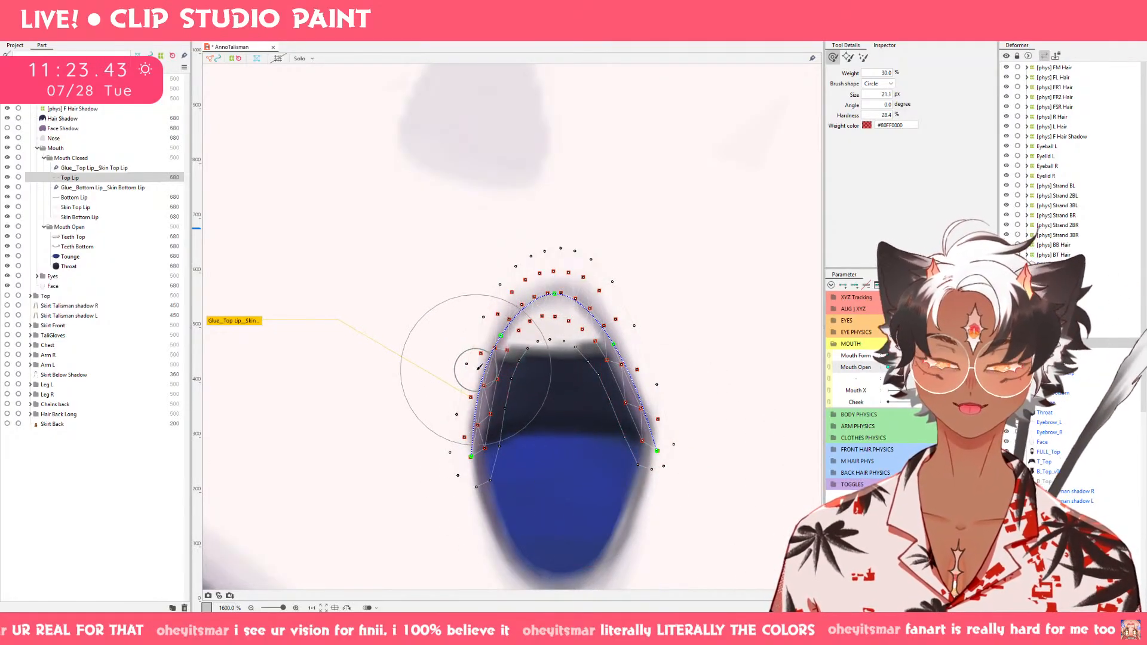
{"action": "key", "text": "b"}
{"action": "left_click_drag", "start_coordinate": [631, 364], "coordinate": [648, 361]}
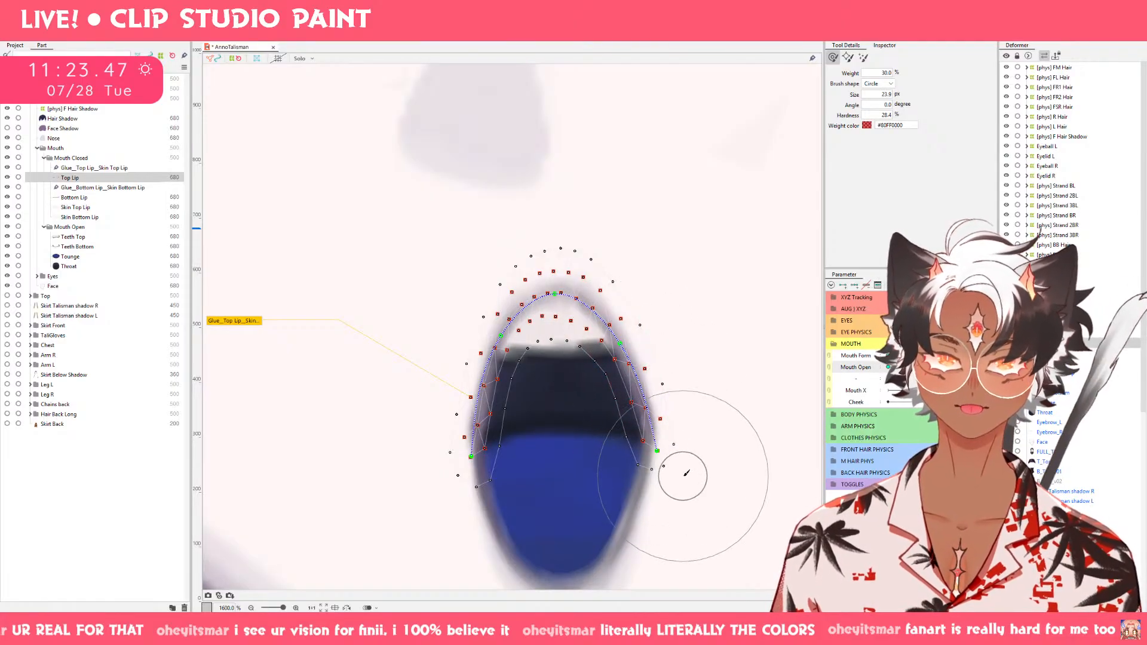
{"action": "left_click_drag", "start_coordinate": [682, 477], "coordinate": [669, 480]}
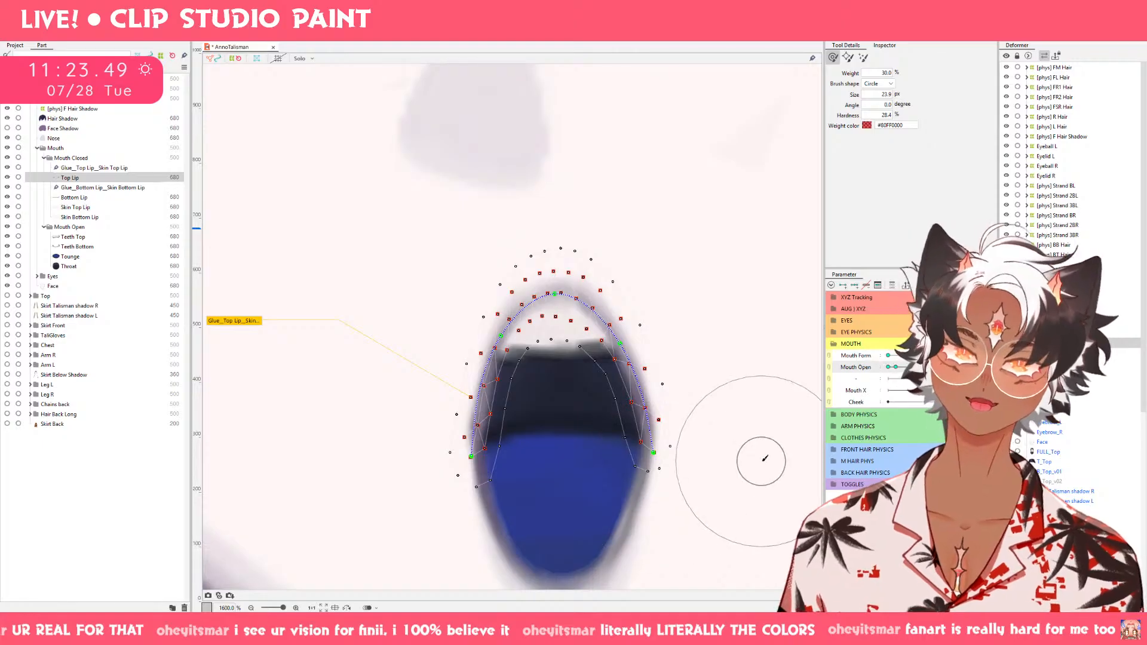
Raise Top Lip's inner center mesh points with a 10.7 px brush and touch up the upper arch with larger brushes.
{"action": "scroll", "coordinate": [762, 466], "scroll_direction": "down", "scroll_amount": 1}
{"action": "scroll", "coordinate": [761, 466], "scroll_direction": "up", "scroll_amount": 2}
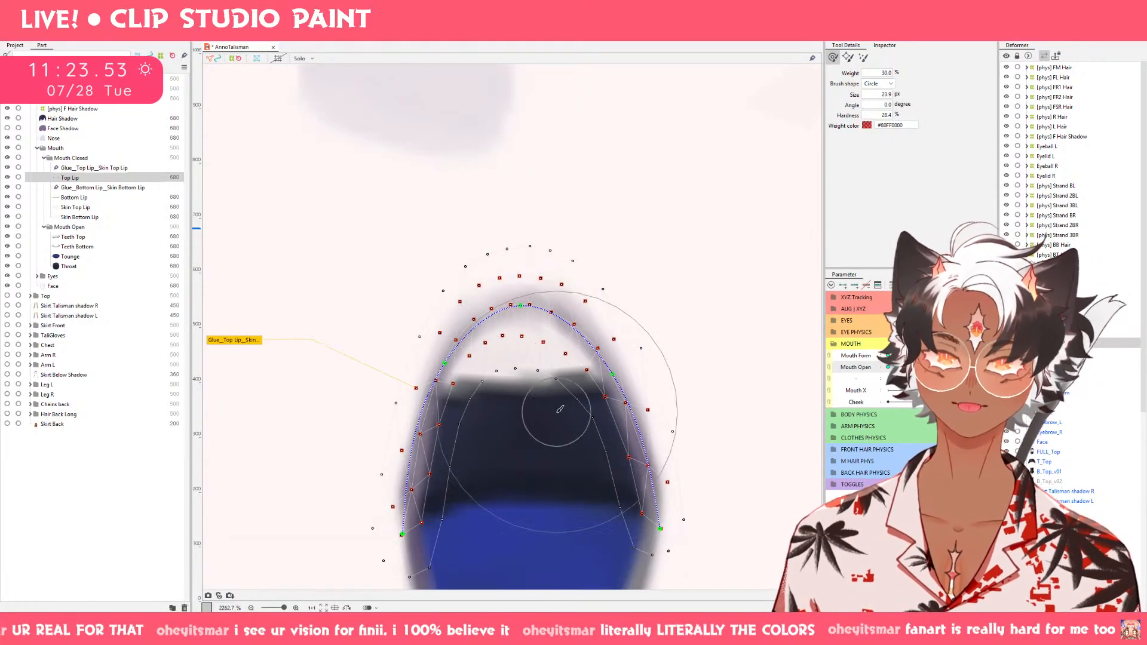
{"action": "key", "text": "bracketleft"}
{"action": "key", "text": "bracketleft"}
{"action": "key", "text": "bracketleft"}
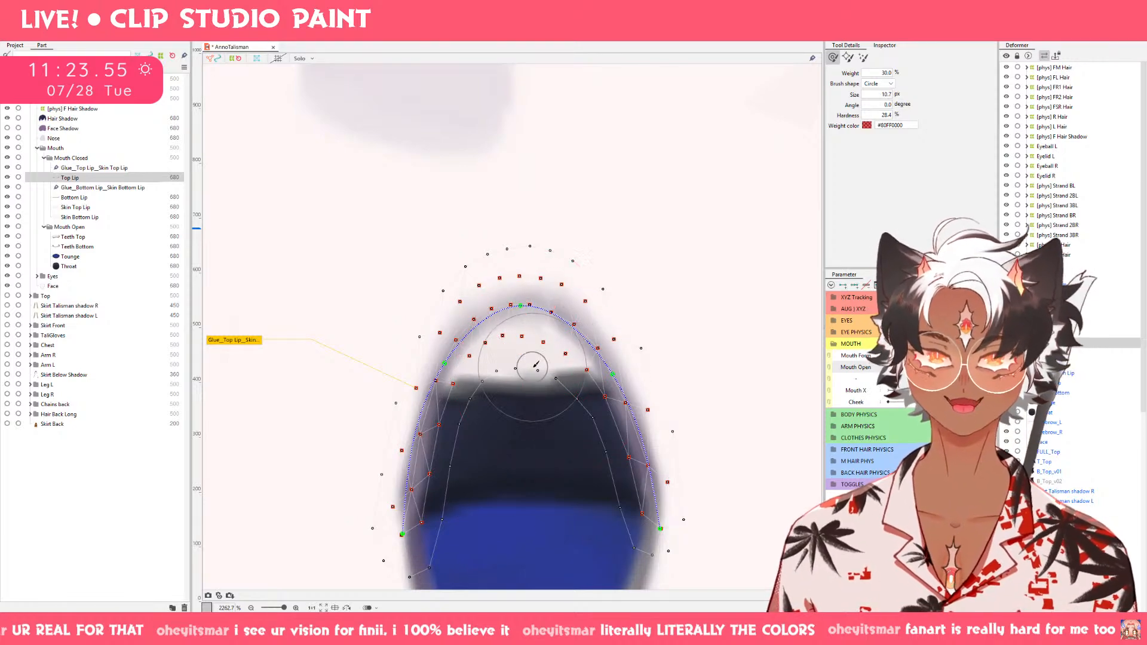
{"action": "left_click_drag", "start_coordinate": [538, 371], "coordinate": [545, 342]}
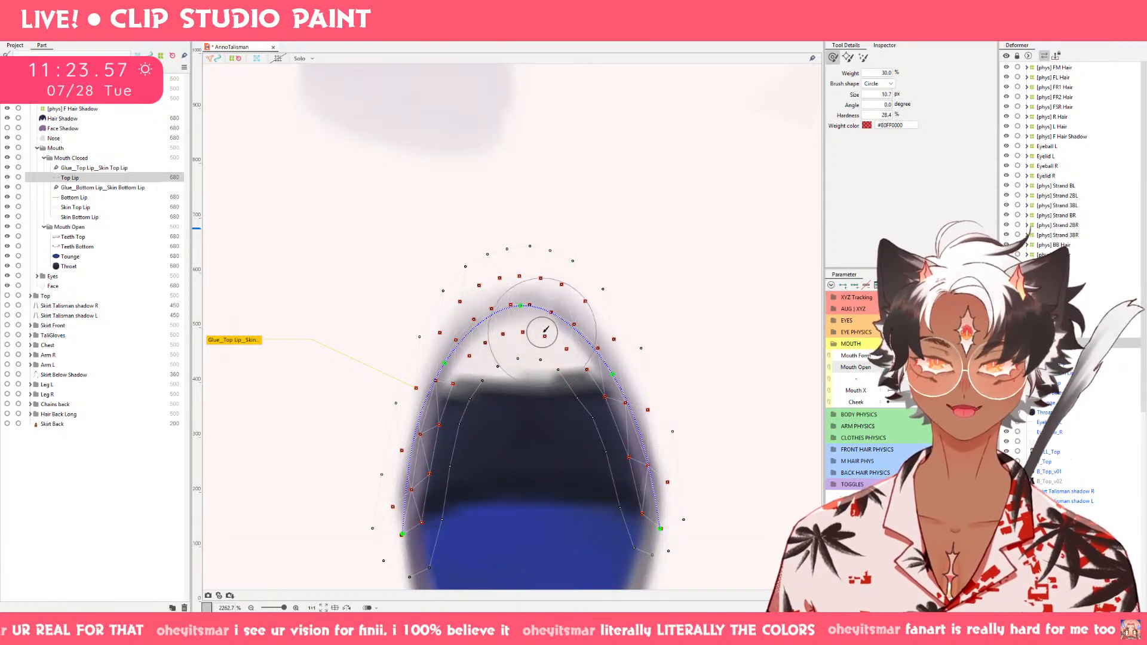
{"action": "left_click_drag", "start_coordinate": [407, 244], "coordinate": [476, 270]}
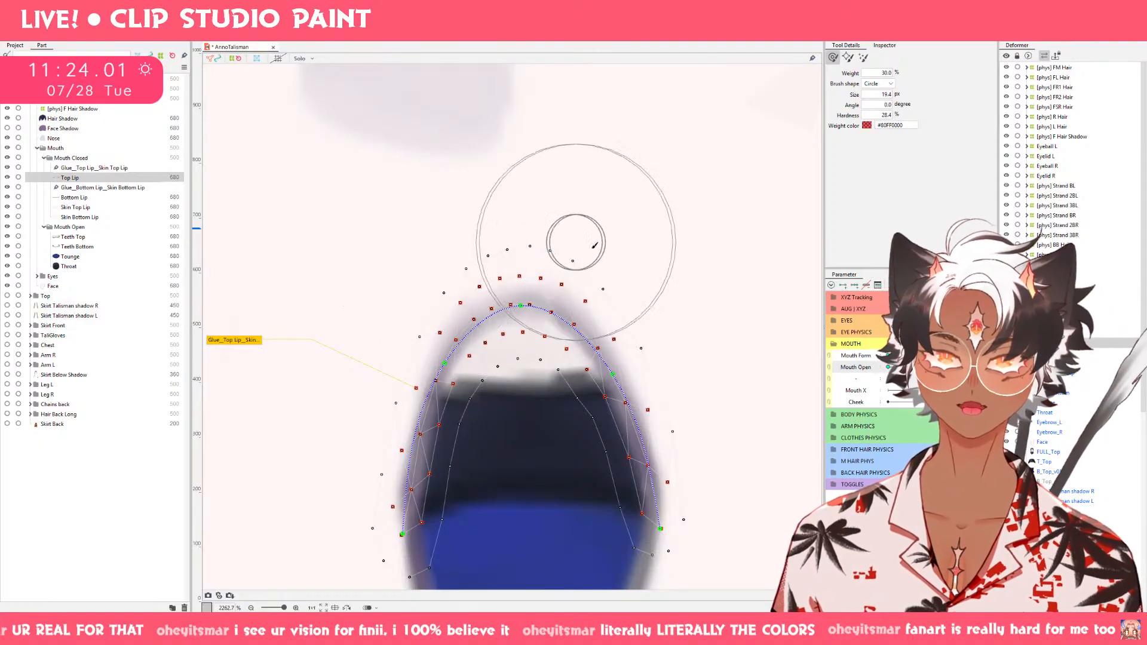
{"action": "scroll", "coordinate": [614, 248], "scroll_direction": "down", "scroll_amount": 5}
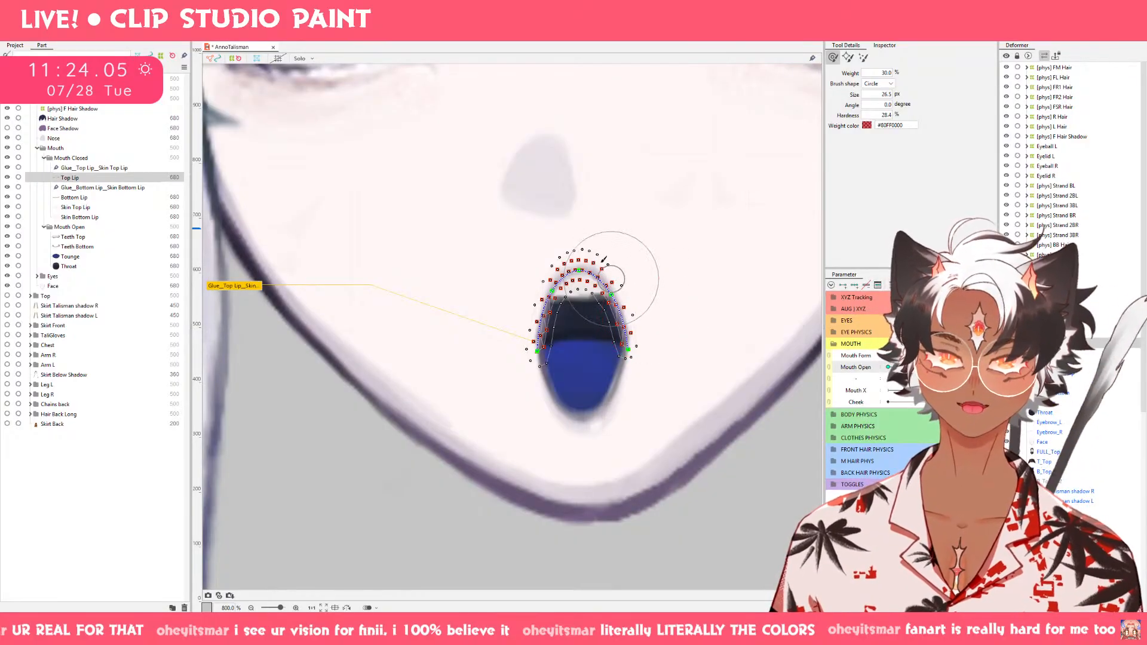
{"action": "left_click_drag", "start_coordinate": [595, 256], "coordinate": [605, 267]}
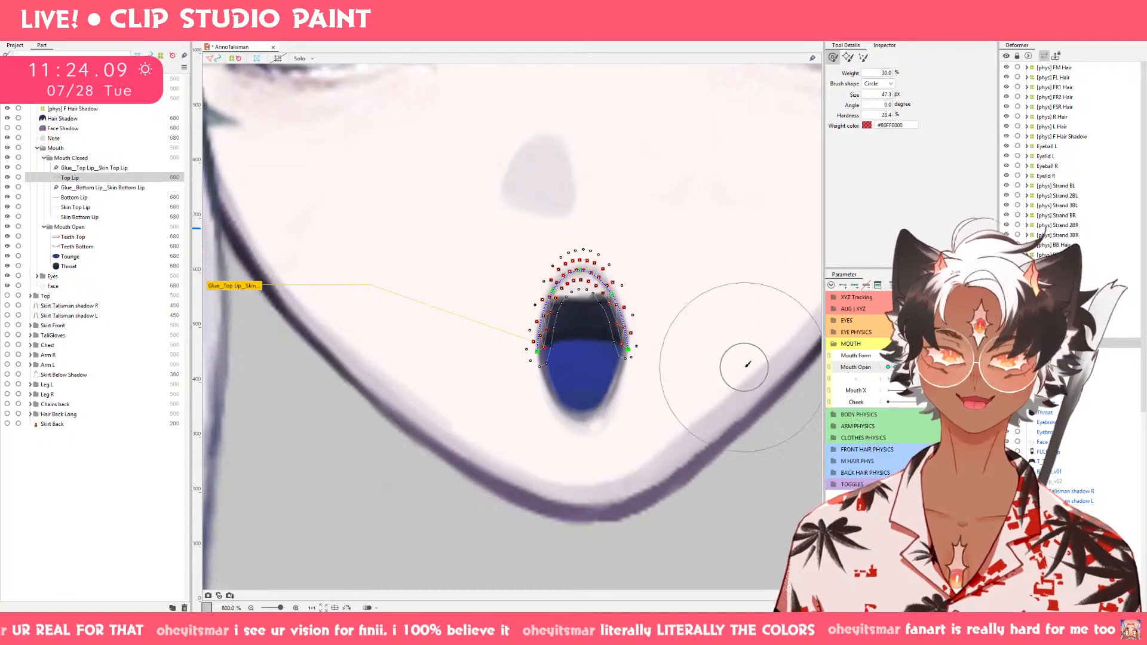
Select Bottom Lip and round its left and right sides outward in the fully open pose with the deform brush.
{"action": "left_click", "coordinate": [72, 199]}
{"action": "left_click_drag", "start_coordinate": [645, 431], "coordinate": [633, 402]}
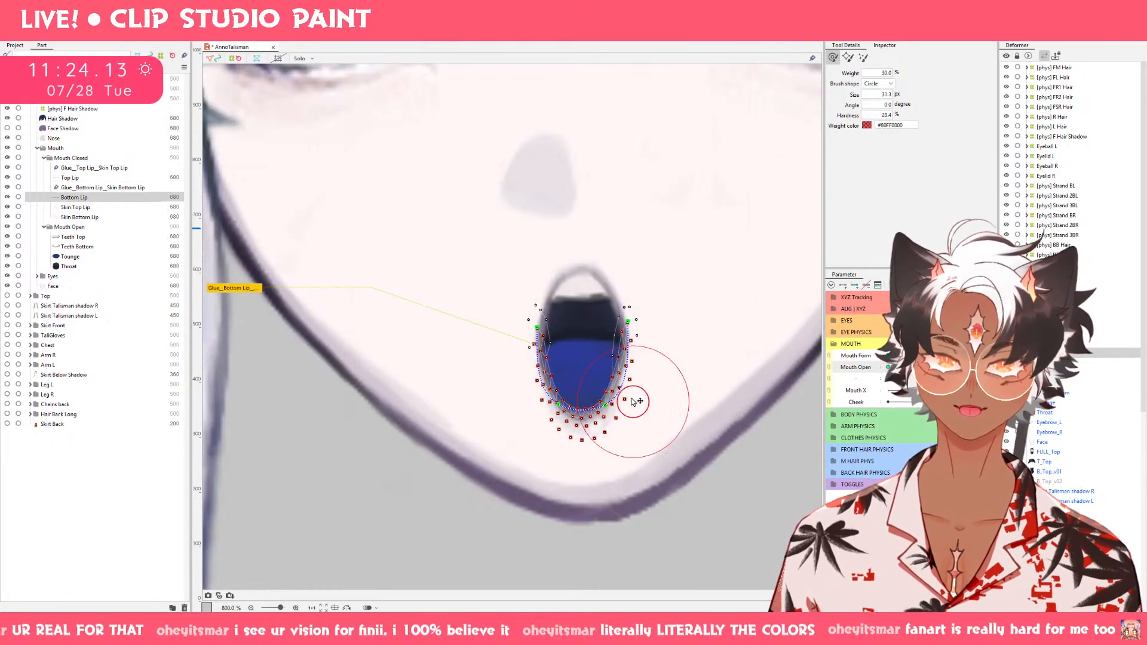
{"action": "scroll", "coordinate": [621, 390], "scroll_direction": "up", "scroll_amount": 2}
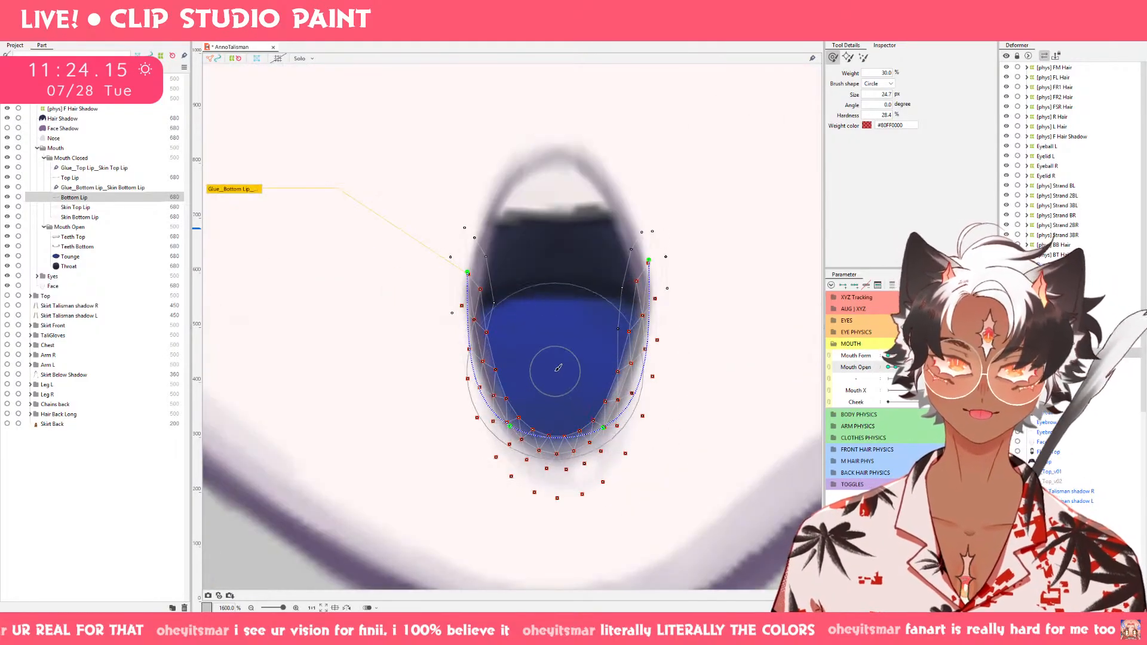
{"action": "mouse_move", "coordinate": [556, 315]}
{"action": "left_mouse_down"}
{"action": "mouse_move", "coordinate": [551, 333]}
{"action": "mouse_move", "coordinate": [526, 341]}
{"action": "mouse_move", "coordinate": [511, 330]}
{"action": "mouse_move", "coordinate": [502, 364]}
{"action": "left_mouse_up"}
{"action": "key", "text": "ctrl+z"}
{"action": "left_click_drag", "start_coordinate": [579, 358], "coordinate": [619, 366]}
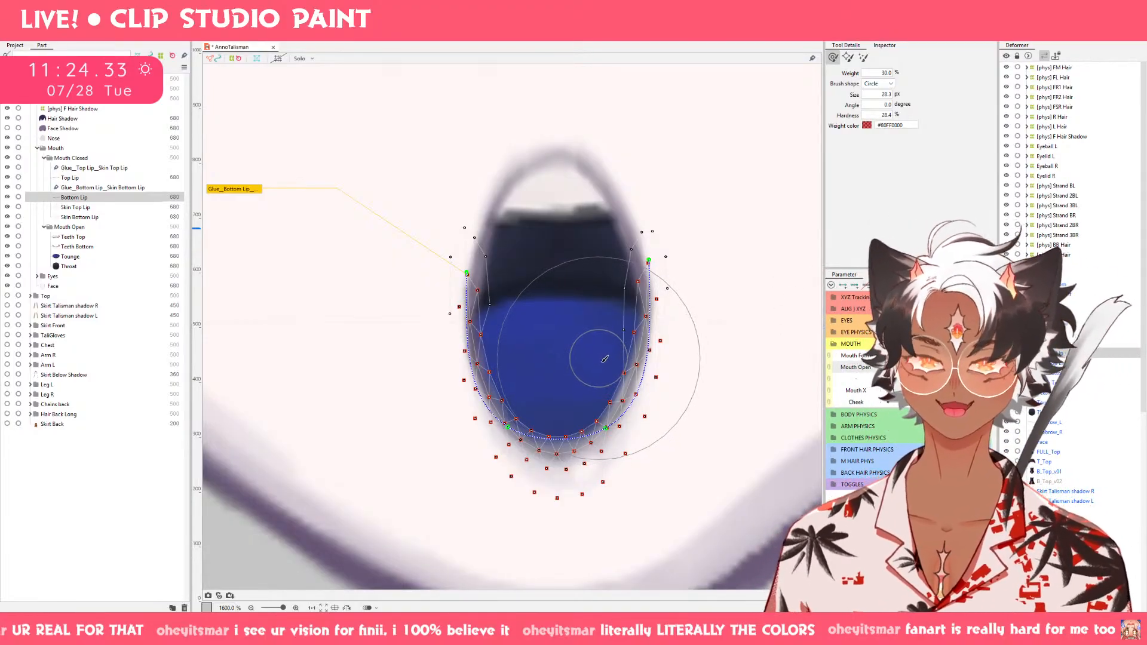
{"action": "scroll", "coordinate": [755, 403], "scroll_direction": "down", "scroll_amount": 2}
{"action": "scroll", "coordinate": [749, 406], "scroll_direction": "up", "scroll_amount": 1}
{"action": "key", "text": "v"}
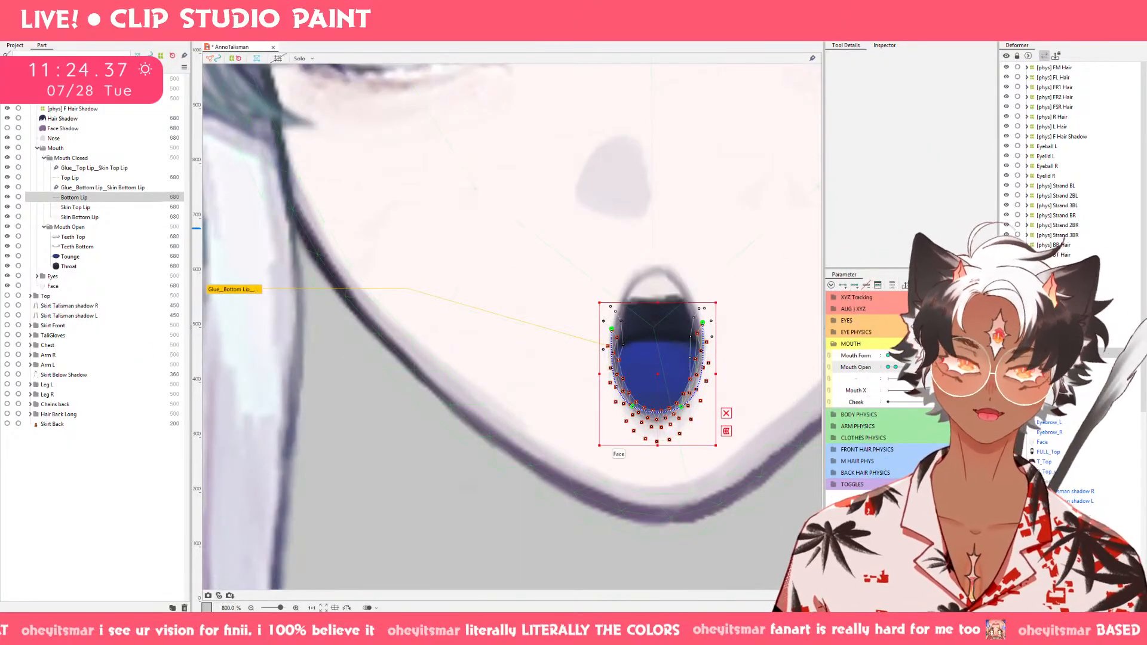
Examine the lip shapes across the Mouth Open range, from fully open to nearly closed.
{"action": "left_click_drag", "start_coordinate": [963, 367], "coordinate": [802, 376]}
{"action": "left_click_drag", "start_coordinate": [802, 377], "coordinate": [926, 367]}
{"action": "left_click_drag", "start_coordinate": [926, 368], "coordinate": [963, 368]}
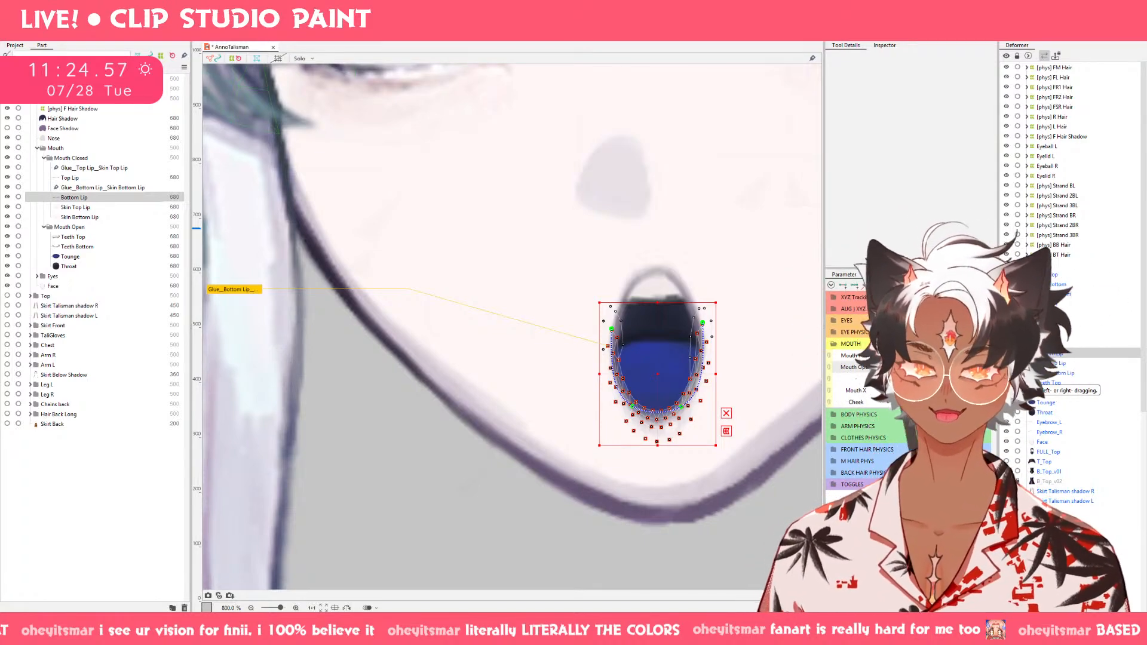
{"action": "mouse_move", "coordinate": [971, 367]}
{"action": "left_mouse_down"}
{"action": "mouse_move", "coordinate": [893, 368]}
{"action": "mouse_move", "coordinate": [971, 367]}
{"action": "left_mouse_up"}
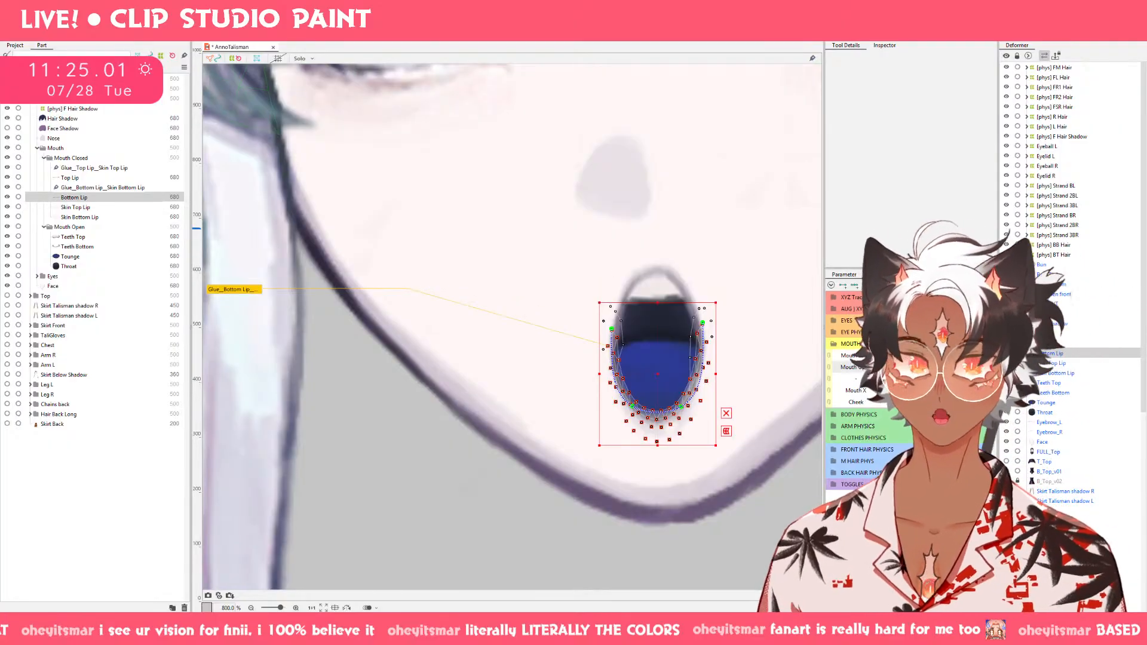
{"action": "mouse_move", "coordinate": [893, 355]}
{"action": "left_mouse_down"}
{"action": "mouse_move", "coordinate": [971, 355]}
{"action": "mouse_move", "coordinate": [893, 355]}
{"action": "mouse_move", "coordinate": [971, 355]}
{"action": "mouse_move", "coordinate": [908, 367]}
{"action": "left_mouse_up"}
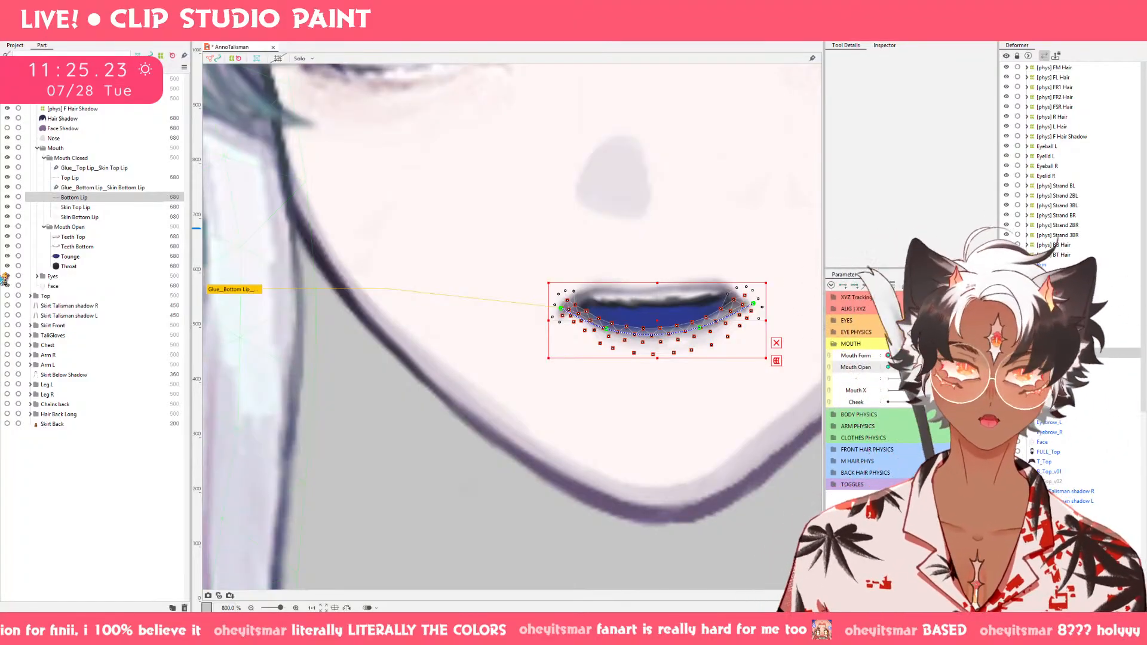
{"action": "mouse_move", "coordinate": [922, 367]}
{"action": "left_mouse_down"}
{"action": "mouse_move", "coordinate": [896, 367]}
{"action": "mouse_move", "coordinate": [983, 368]}
{"action": "mouse_move", "coordinate": [896, 367]}
{"action": "mouse_move", "coordinate": [982, 368]}
{"action": "mouse_move", "coordinate": [902, 368]}
{"action": "mouse_move", "coordinate": [943, 368]}
{"action": "mouse_move", "coordinate": [922, 368]}
{"action": "left_mouse_up"}
{"action": "left_click", "coordinate": [890, 367]}
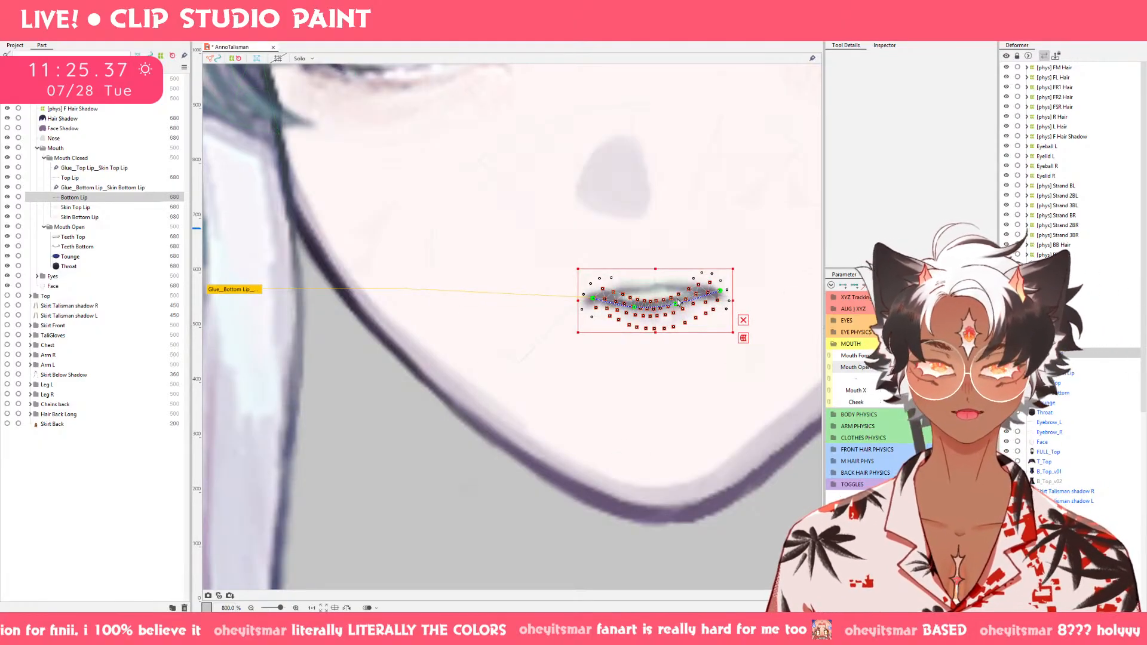
{"action": "left_click", "coordinate": [764, 41]}
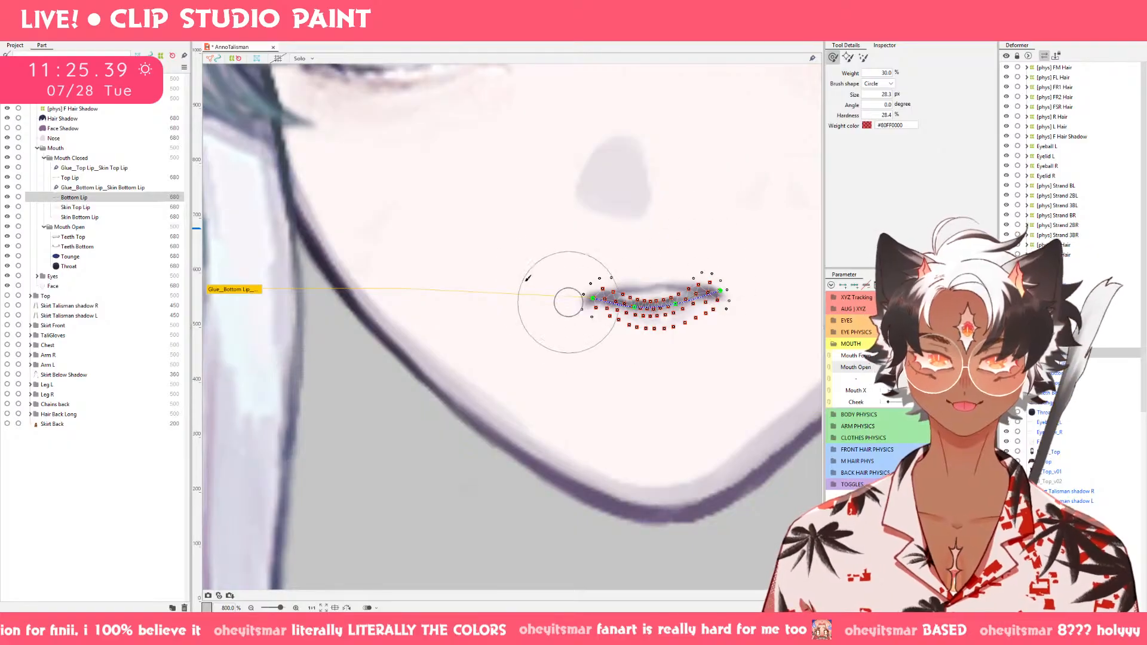
{"action": "left_click_drag", "start_coordinate": [463, 252], "coordinate": [491, 280]}
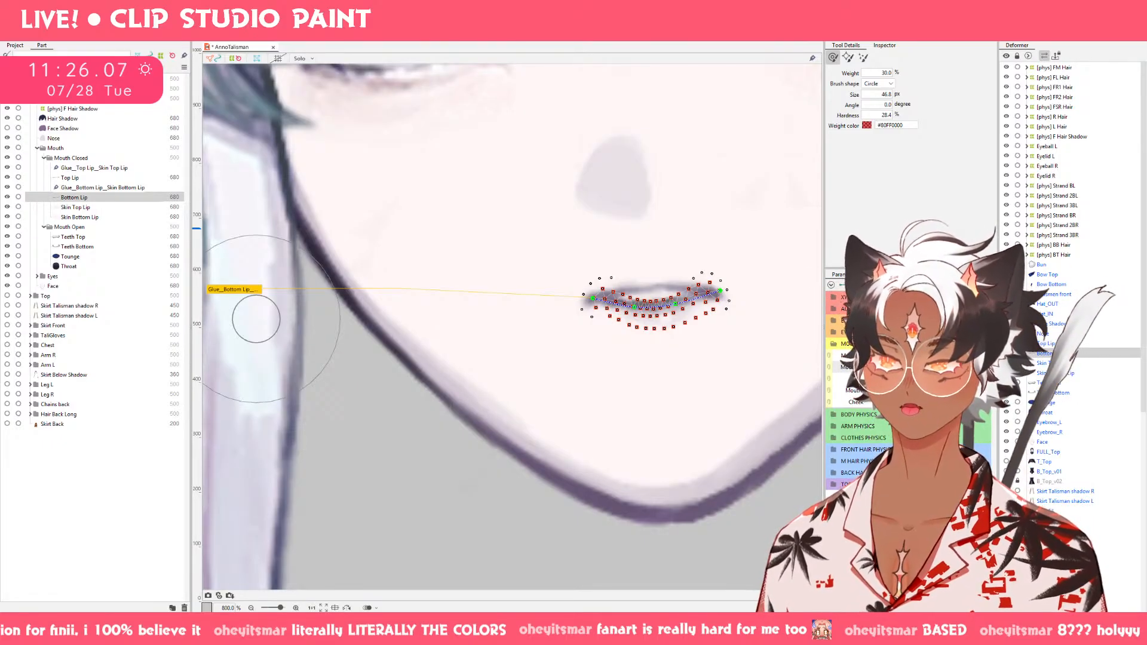
Open a file explorer window.
{"action": "key", "text": "super+e"}
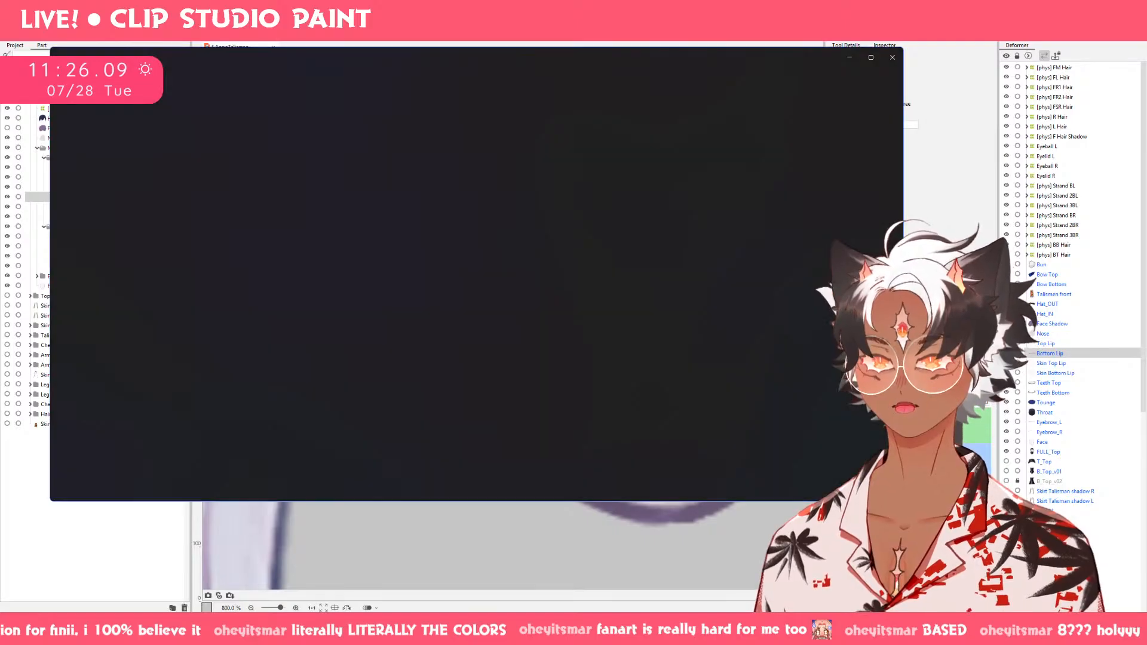
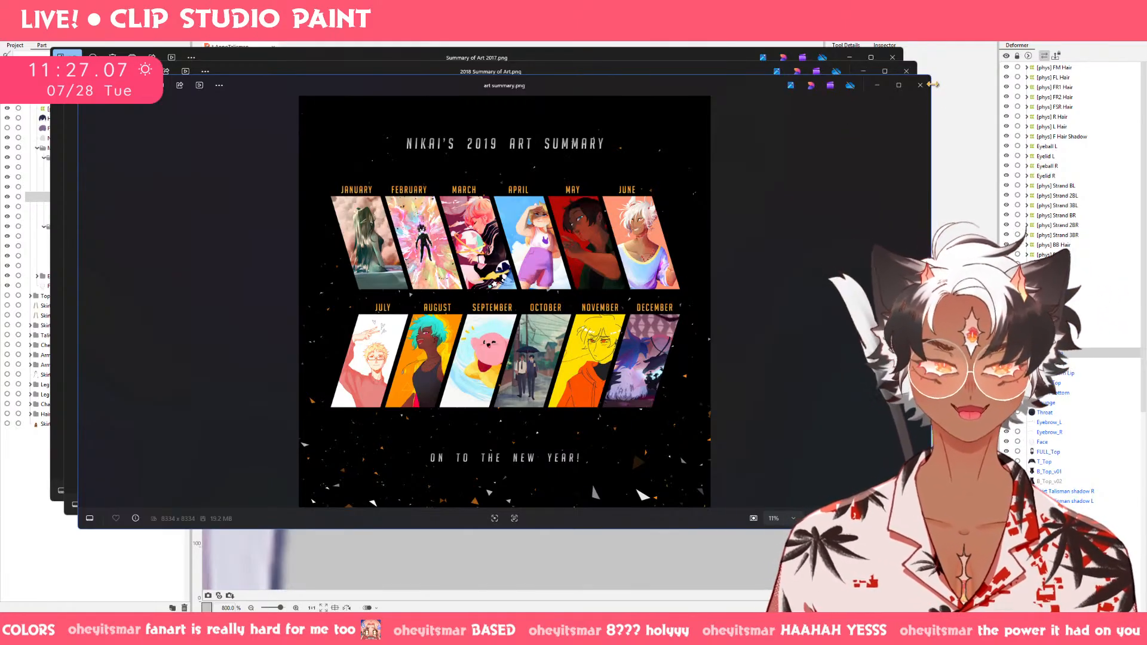
Examine the late-year artworks in the 2019 art summary up close, and close the 2019, 2018 and 2017 summary images.
{"action": "scroll", "coordinate": [633, 384], "scroll_direction": "up", "scroll_amount": 1}
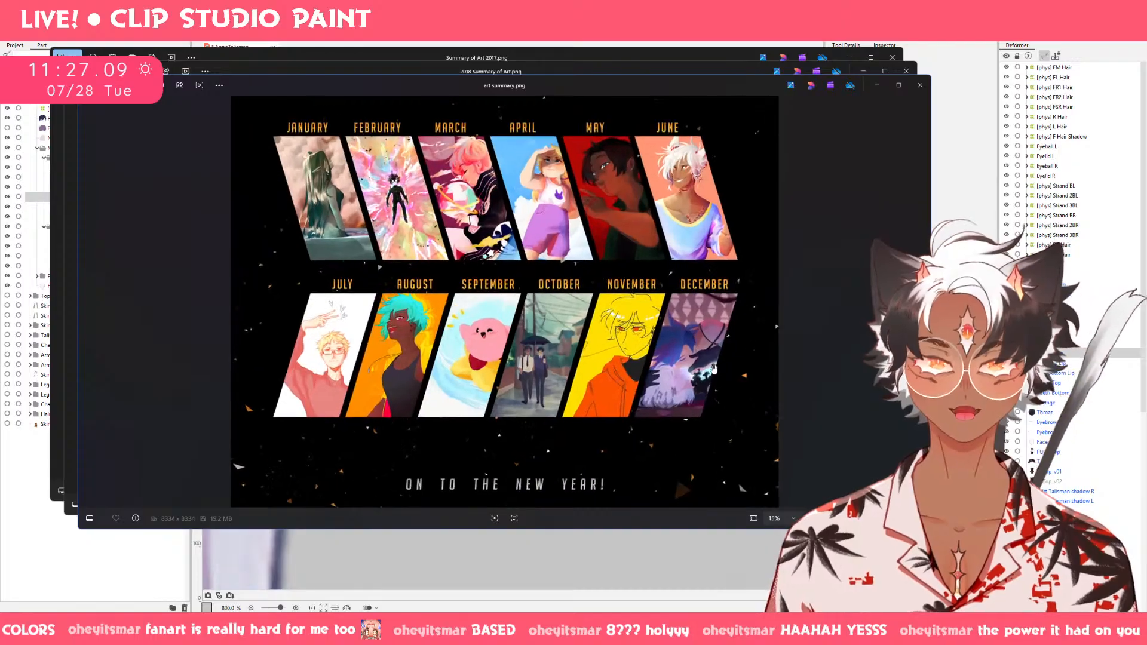
{"action": "scroll", "coordinate": [717, 371], "scroll_direction": "up", "scroll_amount": 4}
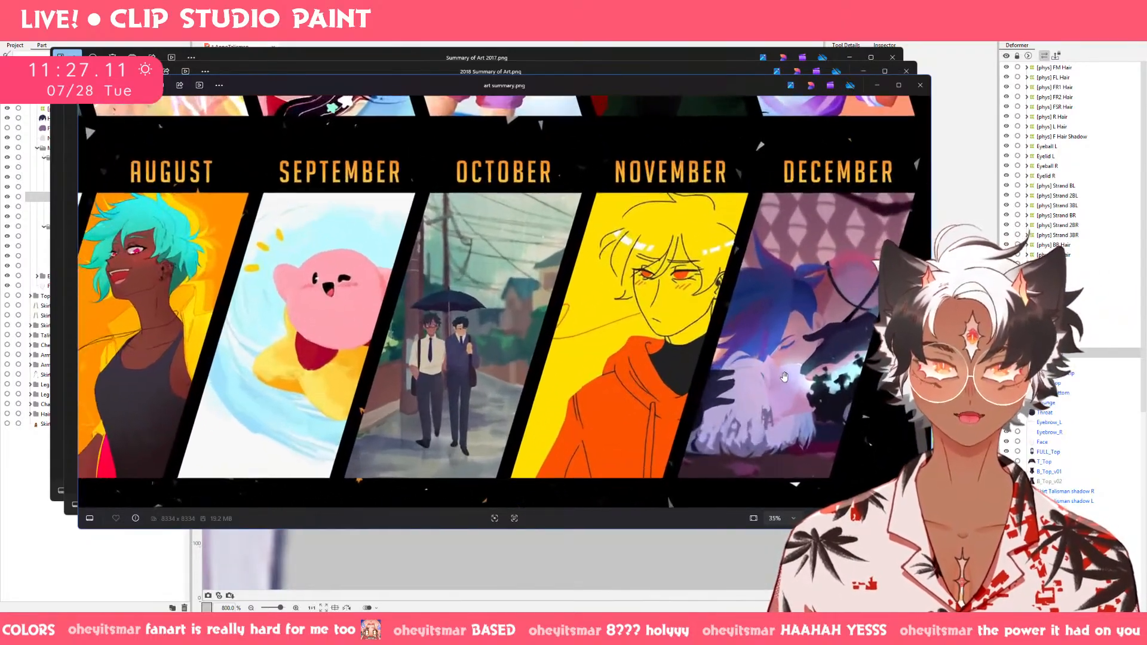
{"action": "scroll", "coordinate": [785, 376], "scroll_direction": "up", "scroll_amount": 3}
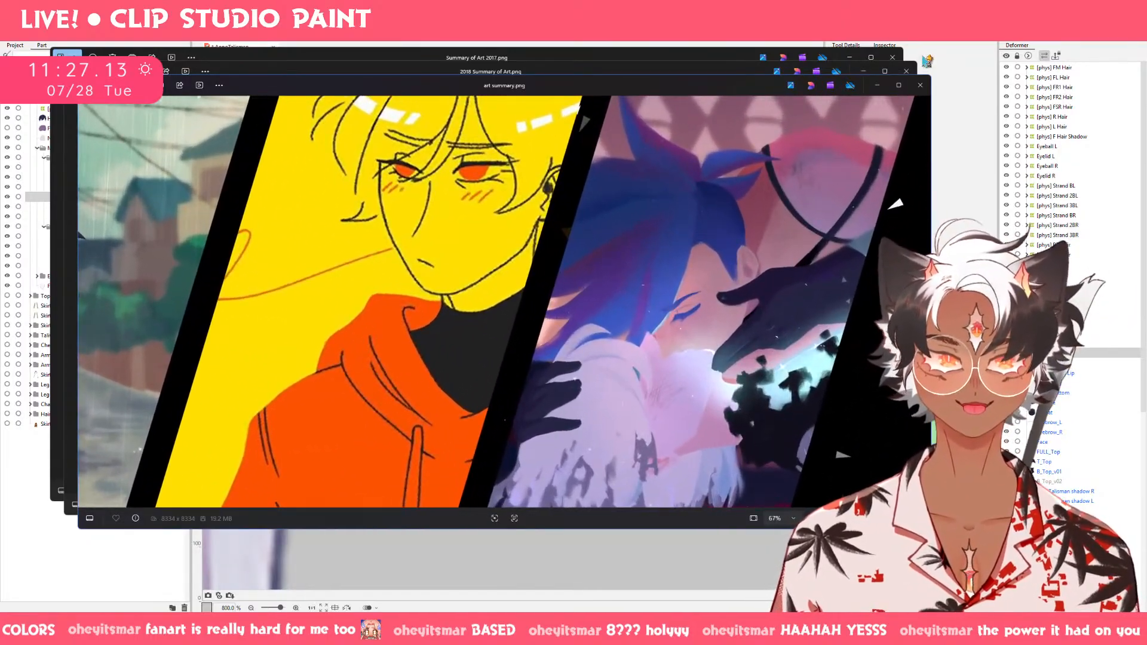
{"action": "left_click", "coordinate": [919, 84]}
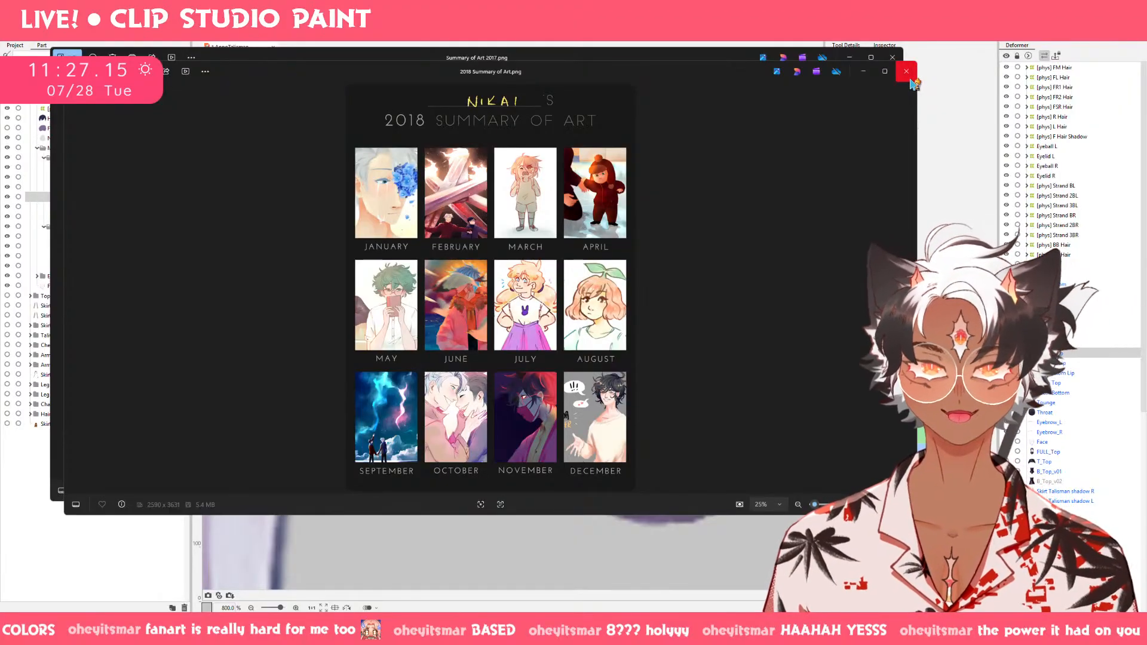
{"action": "left_click", "coordinate": [906, 72]}
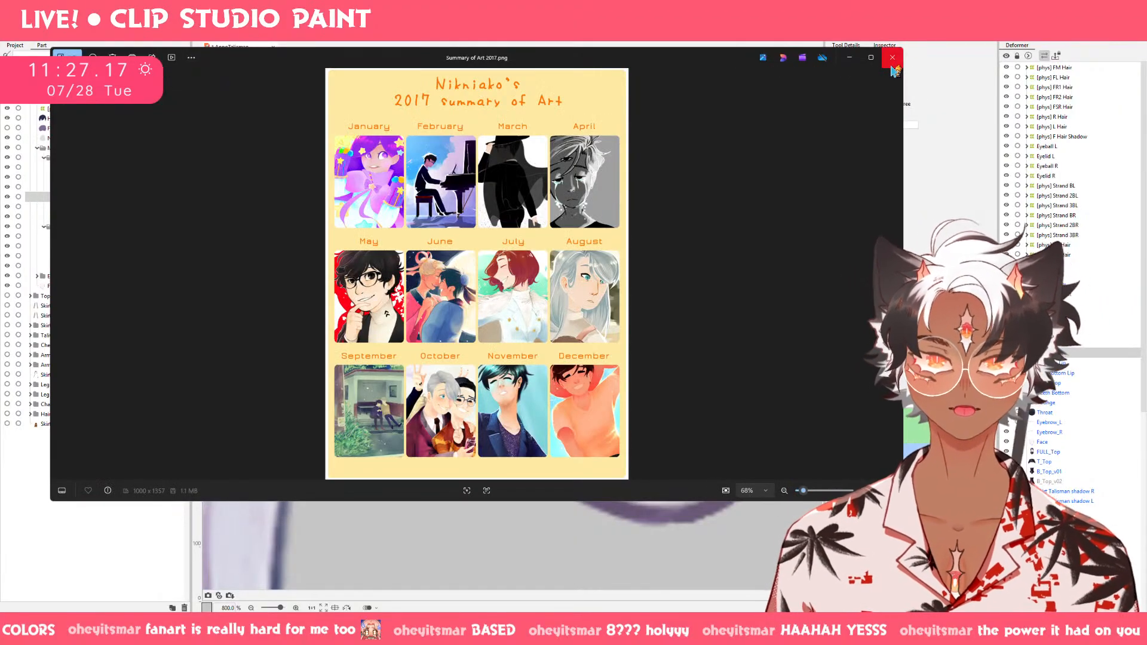
{"action": "left_click", "coordinate": [893, 58]}
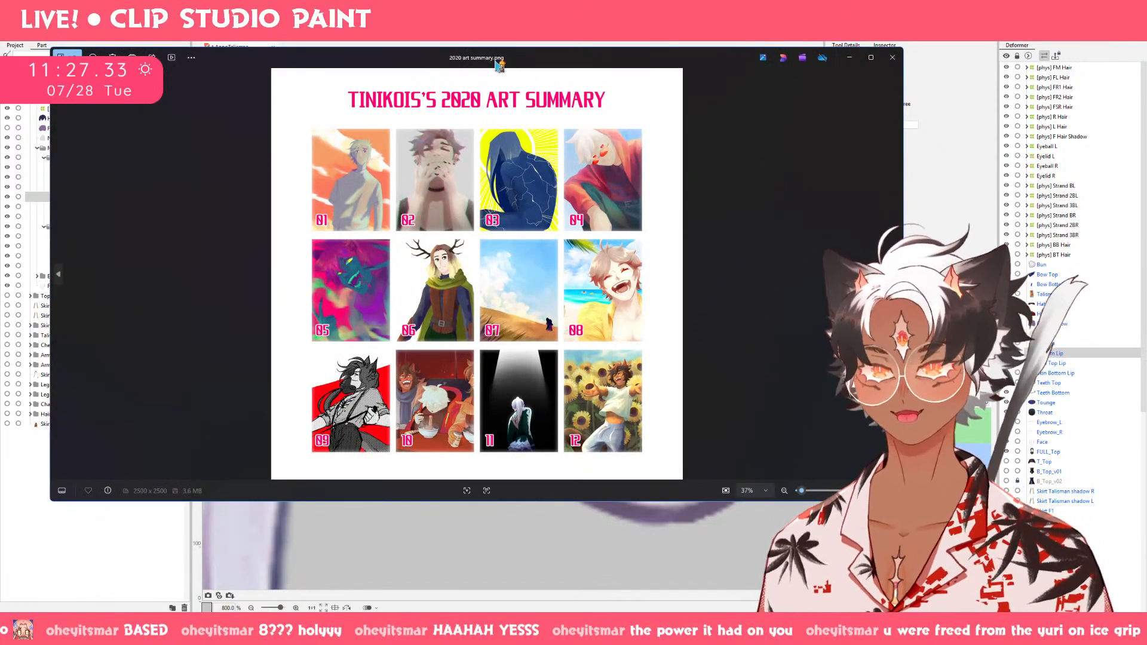
Examine the lower rows of the 2020 art summary up close, and close the image to return to the mouth rig.
{"action": "left_click_drag", "start_coordinate": [499, 64], "coordinate": [626, 71]}
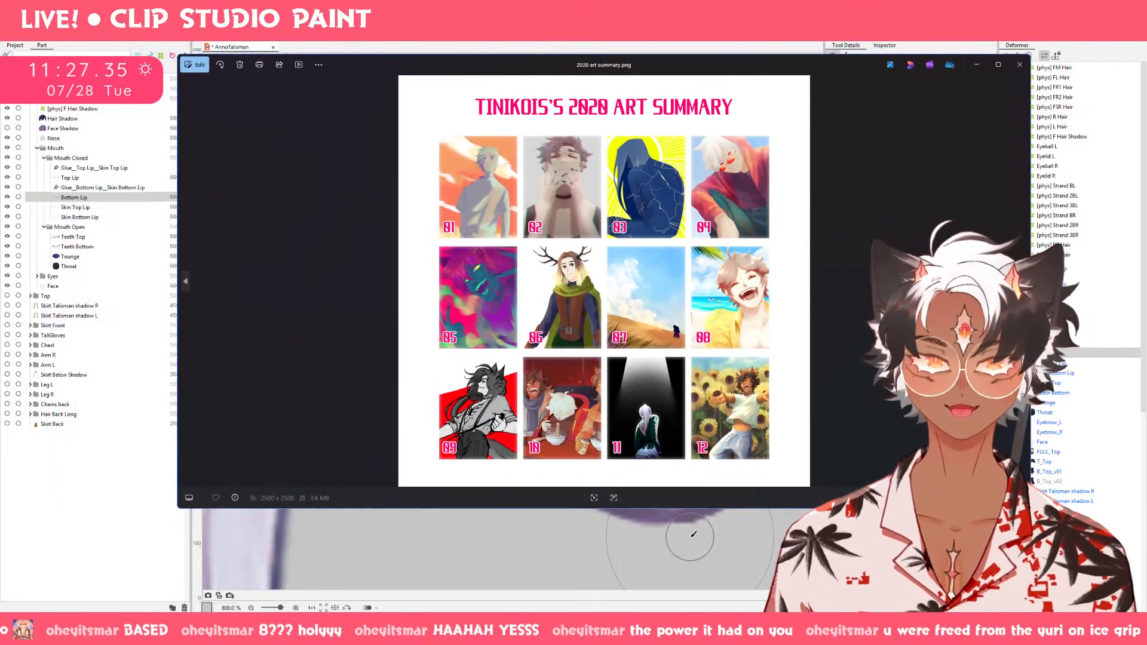
{"action": "scroll", "coordinate": [596, 330], "scroll_direction": "up", "scroll_amount": 4}
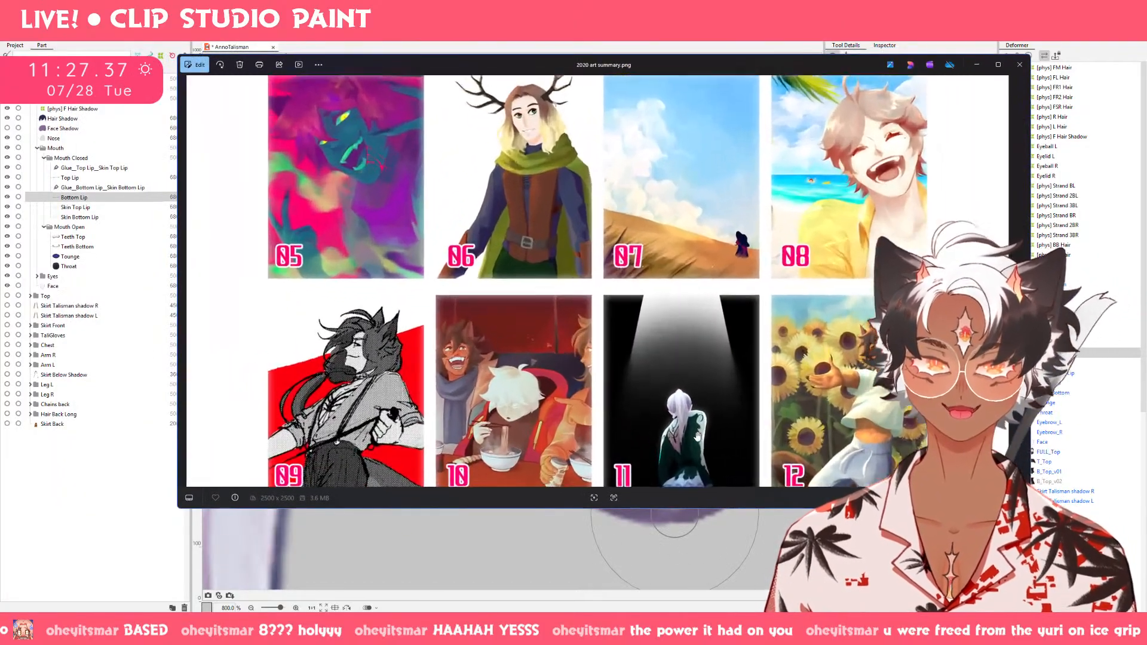
{"action": "scroll", "coordinate": [597, 331], "scroll_direction": "up", "scroll_amount": 3}
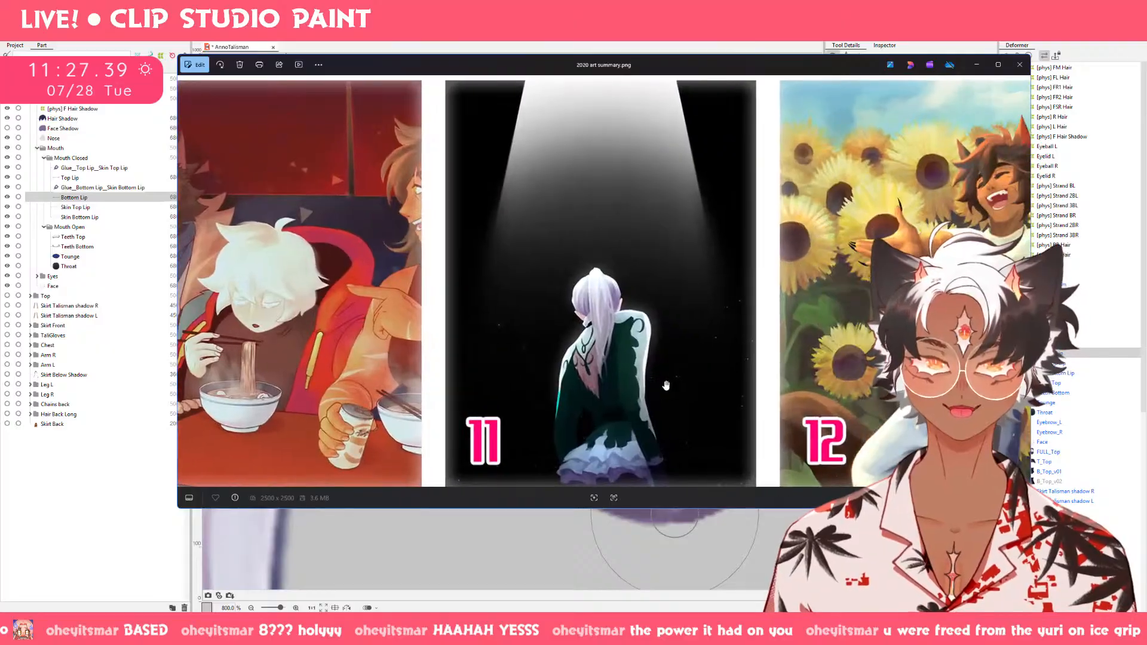
{"action": "scroll", "coordinate": [666, 385], "scroll_direction": "down", "scroll_amount": 2}
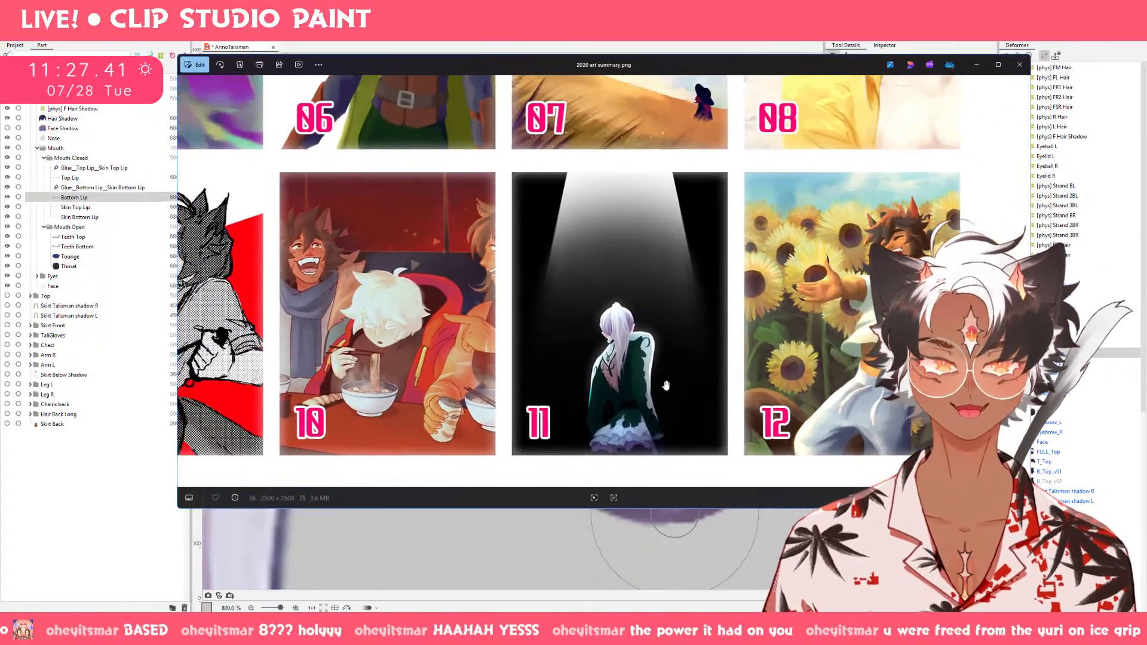
{"action": "scroll", "coordinate": [667, 385], "scroll_direction": "down", "scroll_amount": 4}
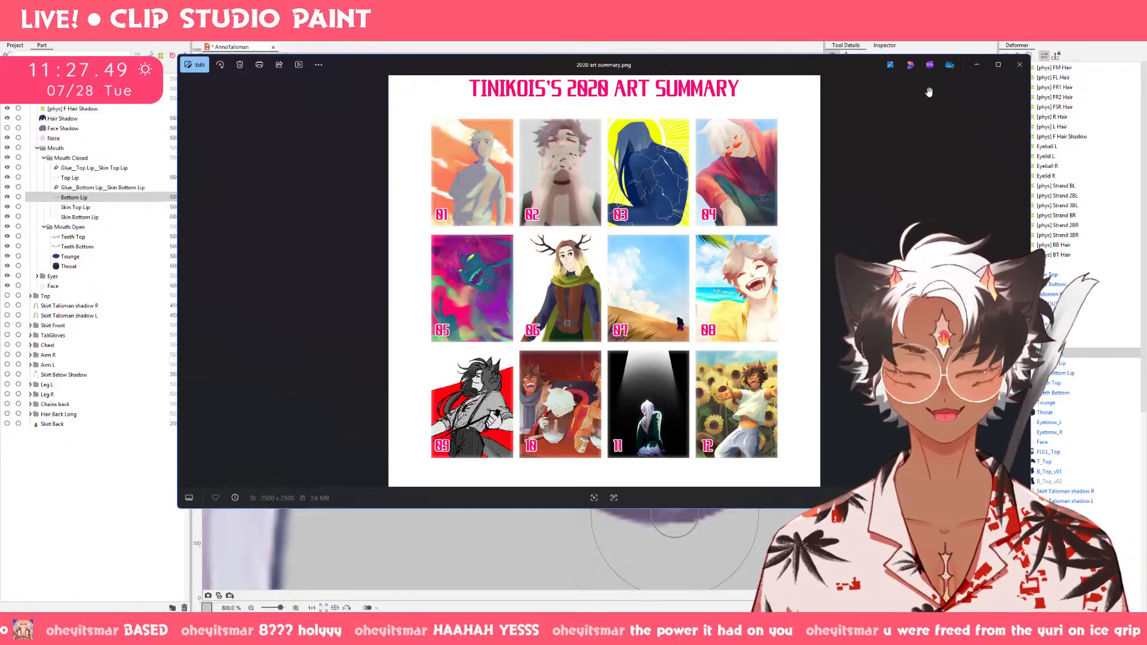
{"action": "mouse_move", "coordinate": [999, 72]}
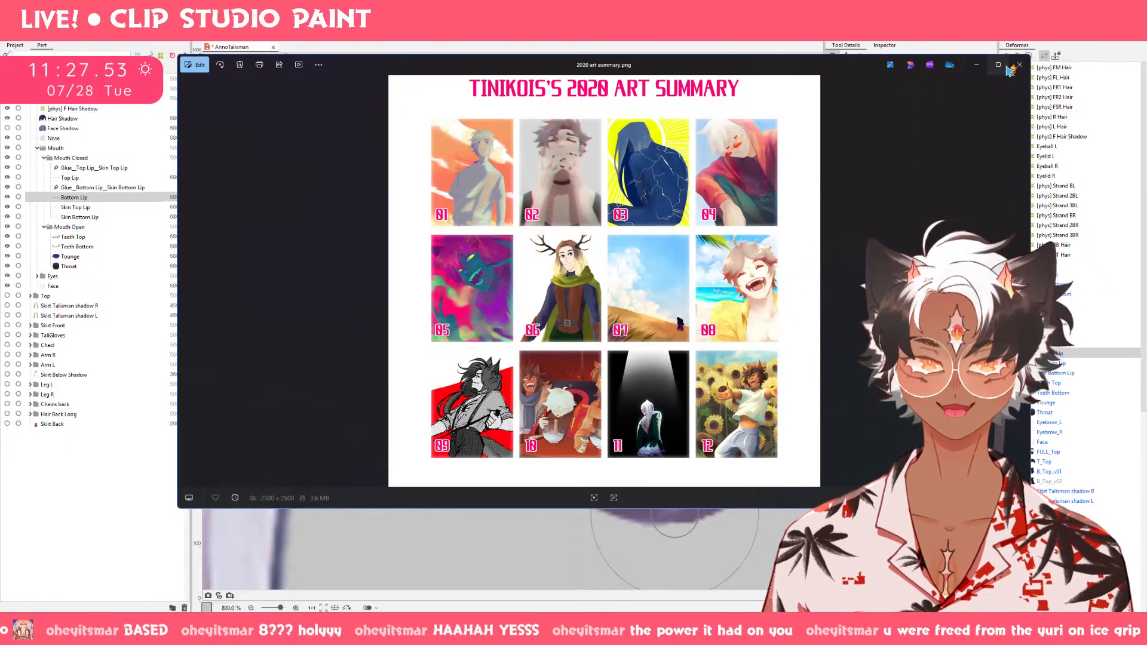
{"action": "left_click", "coordinate": [1018, 65]}
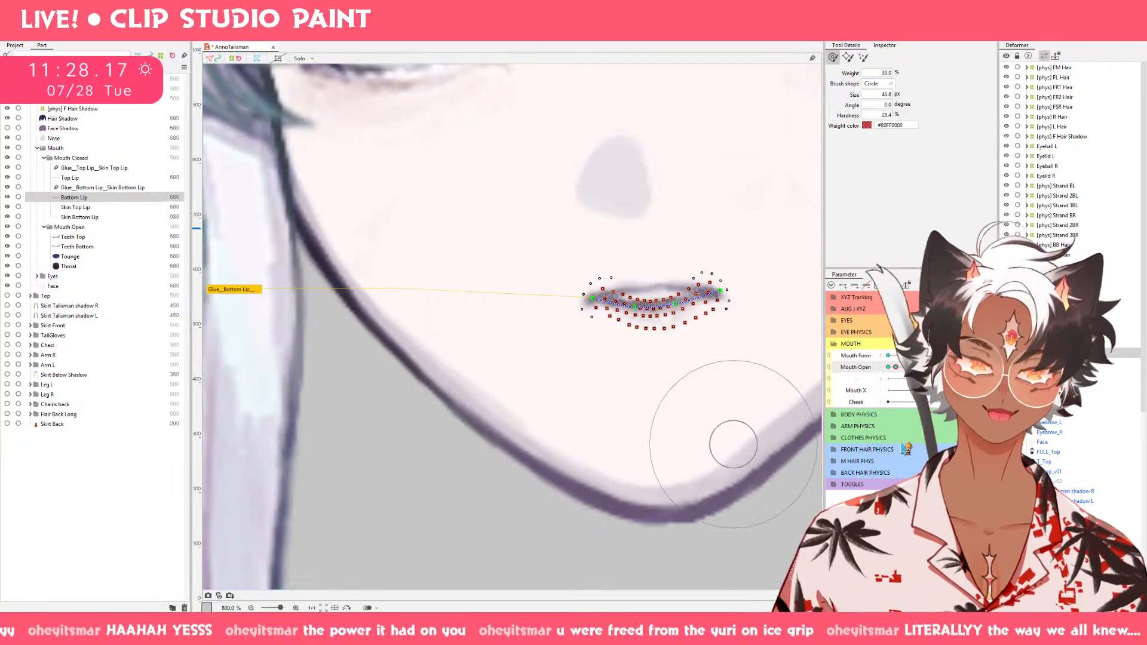
Add Top Lip to the Bottom Lip selection and adjust both lip meshes near the closed Mouth Open pose with the deform brush.
{"action": "left_click_drag", "start_coordinate": [896, 368], "coordinate": [899, 368]}
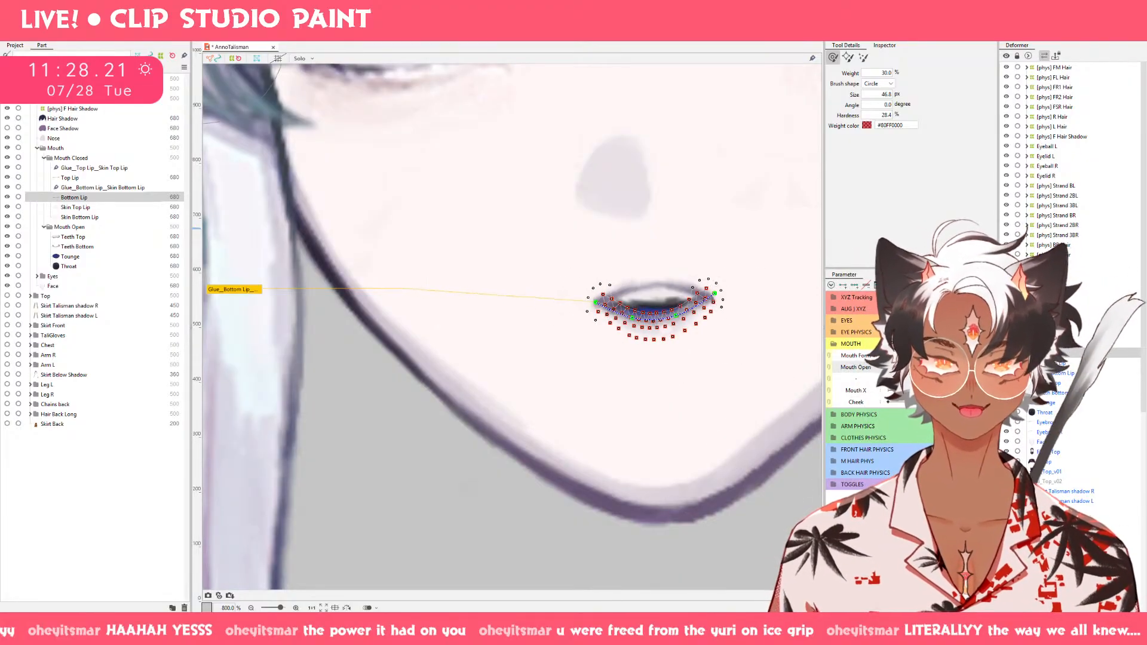
{"action": "left_click", "coordinate": [102, 179], "text": "ctrl"}
{"action": "key", "text": "b"}
{"action": "mouse_move", "coordinate": [480, 291]}
{"action": "left_mouse_down"}
{"action": "mouse_move", "coordinate": [511, 317]}
{"action": "mouse_move", "coordinate": [582, 316]}
{"action": "mouse_move", "coordinate": [539, 316]}
{"action": "left_mouse_up"}
{"action": "left_click_drag", "start_coordinate": [751, 303], "coordinate": [762, 311]}
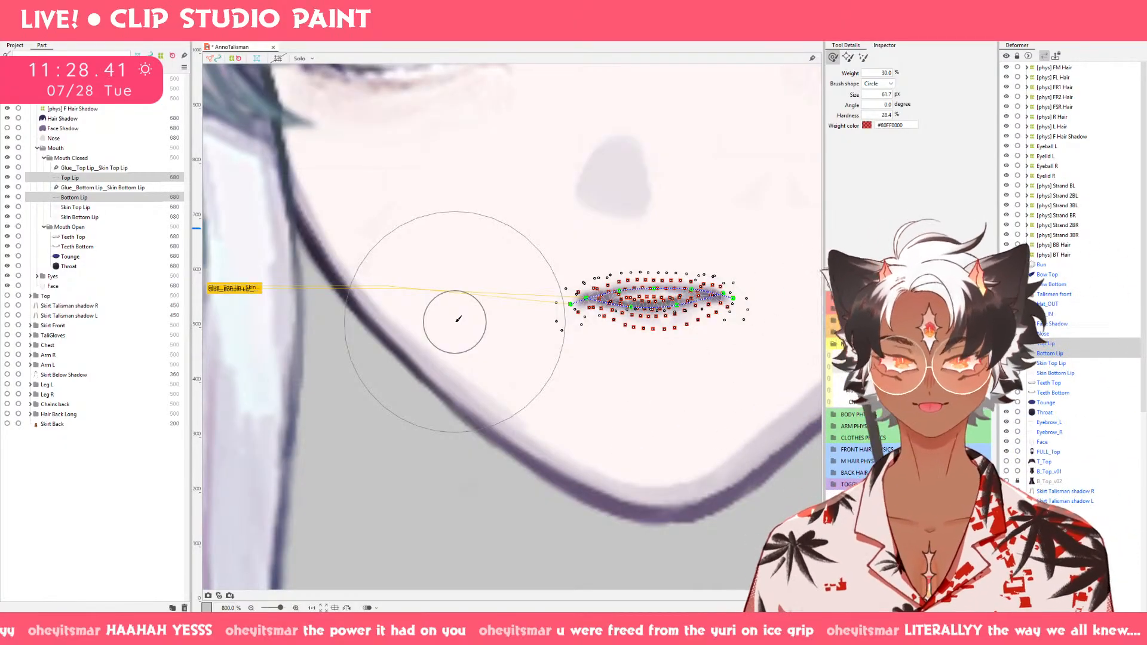
Select only Top Lip and bring the Mouth Open parameter through the partly open pose to the tall, wide-open mouth.
{"action": "left_click", "coordinate": [70, 179]}
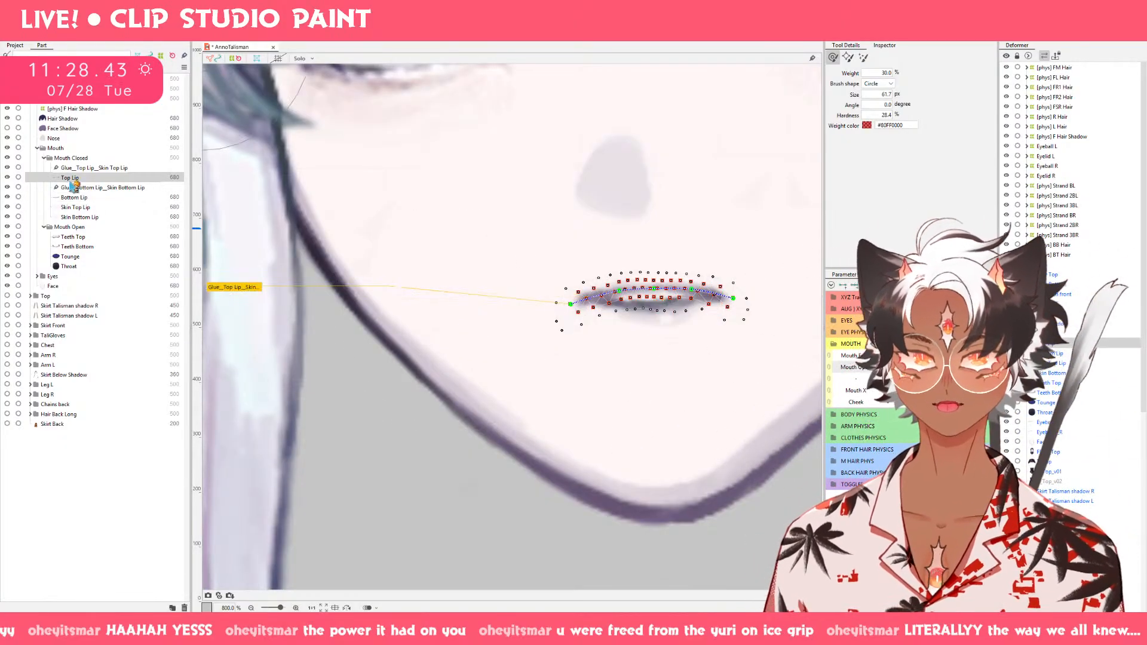
{"action": "mouse_move", "coordinate": [892, 379]}
{"action": "left_mouse_down"}
{"action": "mouse_move", "coordinate": [927, 379]}
{"action": "mouse_move", "coordinate": [900, 357]}
{"action": "mouse_move", "coordinate": [930, 378]}
{"action": "mouse_move", "coordinate": [951, 367]}
{"action": "mouse_move", "coordinate": [896, 367]}
{"action": "mouse_move", "coordinate": [949, 367]}
{"action": "left_mouse_up"}
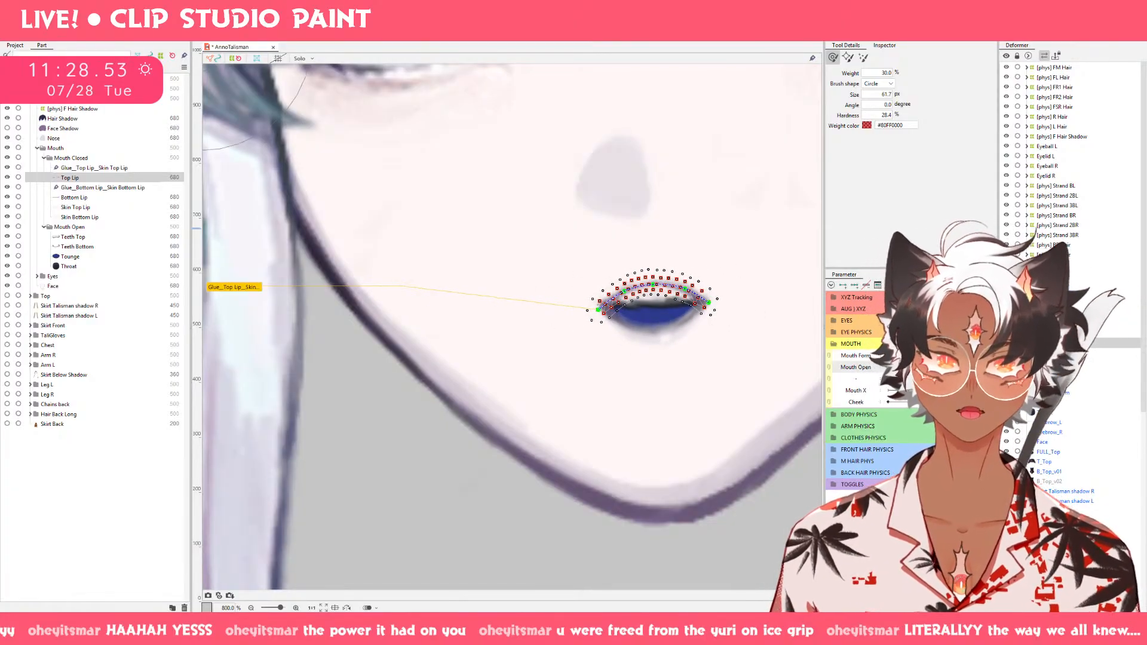
{"action": "left_click", "coordinate": [951, 368]}
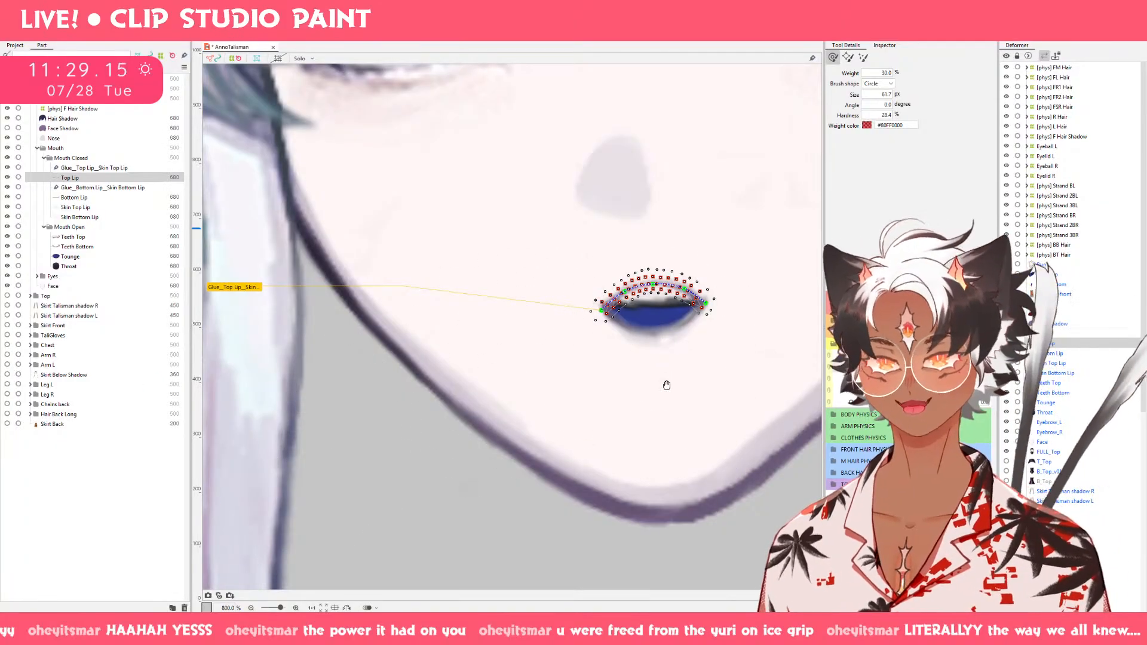
{"action": "mouse_move", "coordinate": [654, 390]}
{"action": "left_mouse_down"}
{"action": "mouse_move", "coordinate": [540, 414]}
{"action": "mouse_move", "coordinate": [543, 325]}
{"action": "mouse_move", "coordinate": [525, 307]}
{"action": "left_mouse_up"}
{"action": "scroll", "coordinate": [553, 379], "scroll_direction": "up", "scroll_amount": 2}
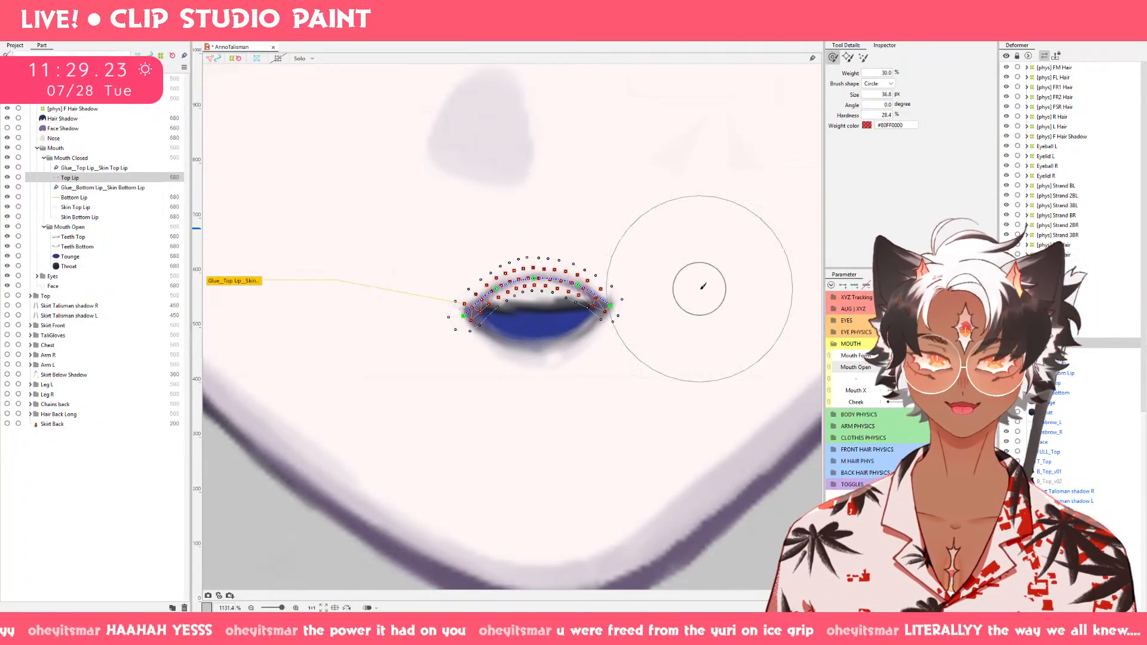
{"action": "mouse_move", "coordinate": [921, 360]}
{"action": "left_mouse_down"}
{"action": "mouse_move", "coordinate": [923, 378]}
{"action": "mouse_move", "coordinate": [911, 355]}
{"action": "left_mouse_up"}
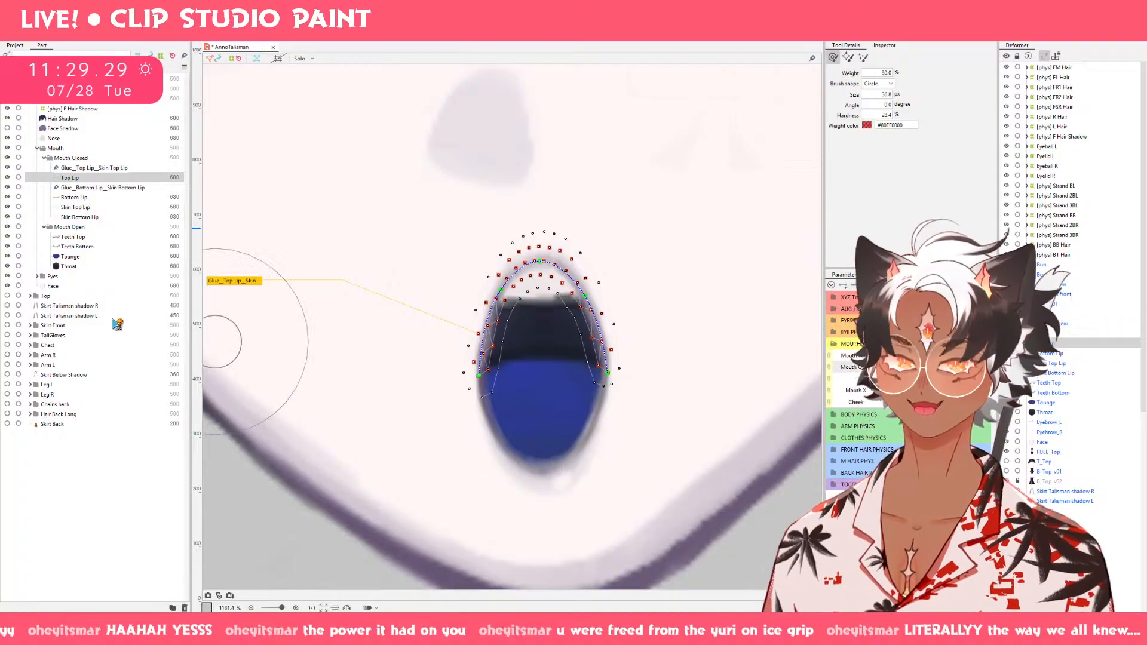
Add Bottom Lip to the selection and nudge the open mouth's upper and lower edges with a 55.1 px deform brush.
{"action": "left_click", "coordinate": [103, 198], "text": "ctrl"}
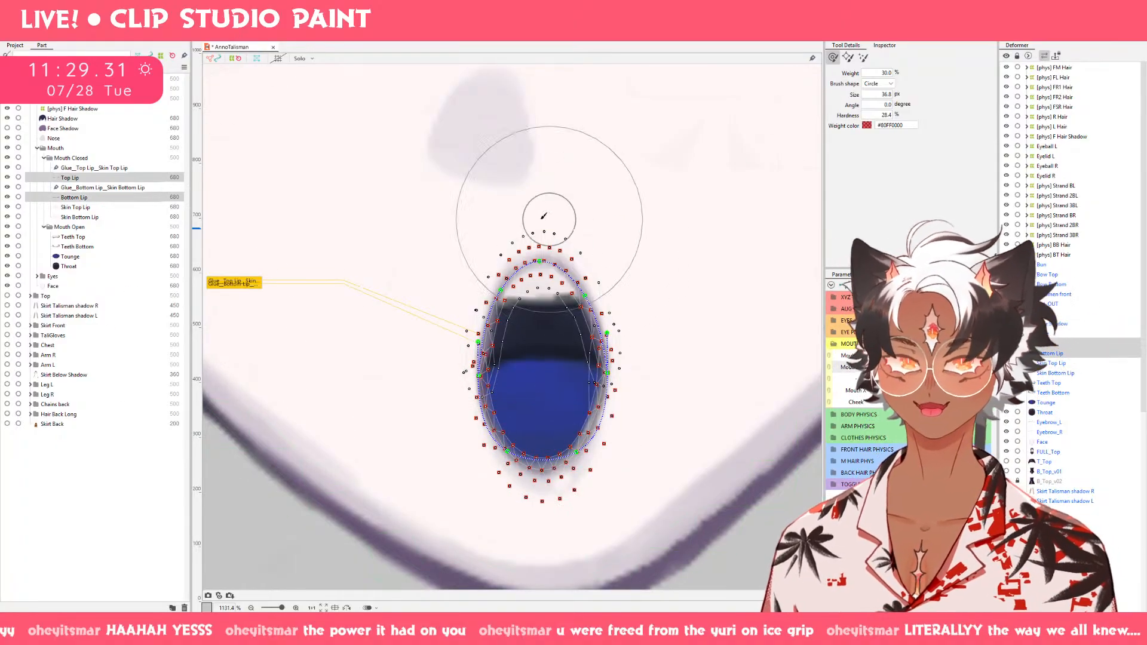
{"action": "key", "text": "bracketright"}
{"action": "key", "text": "bracketright"}
{"action": "key", "text": "bracketright"}
{"action": "mouse_move", "coordinate": [555, 236]}
{"action": "left_mouse_down"}
{"action": "mouse_move", "coordinate": [559, 254]}
{"action": "mouse_move", "coordinate": [549, 251]}
{"action": "left_mouse_up"}
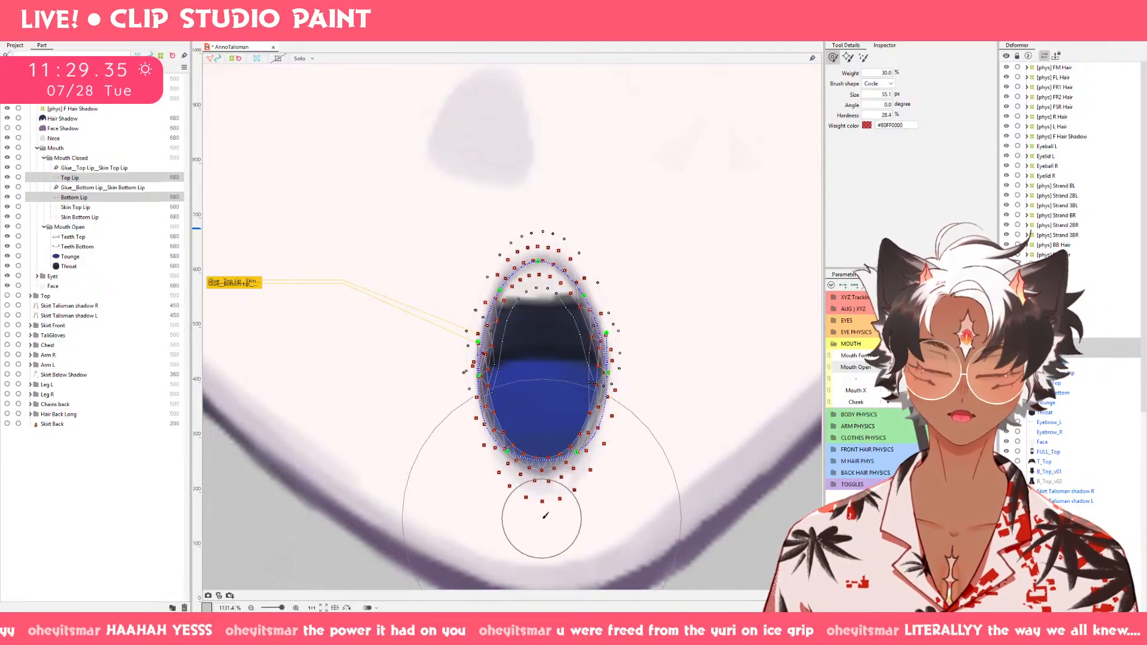
{"action": "left_click_drag", "start_coordinate": [543, 519], "coordinate": [544, 519]}
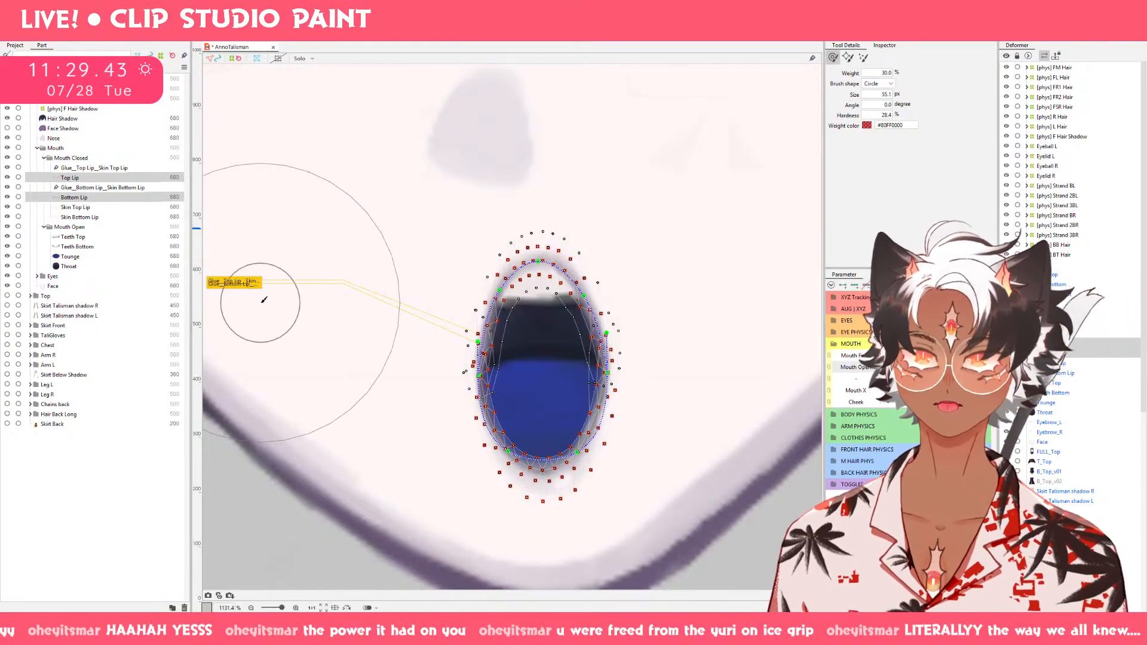
Refine the open-mouth shape of Top Lip alone with a smaller deform brush of about 24 px, checking it across Mouth Open.
{"action": "left_click", "coordinate": [98, 178]}
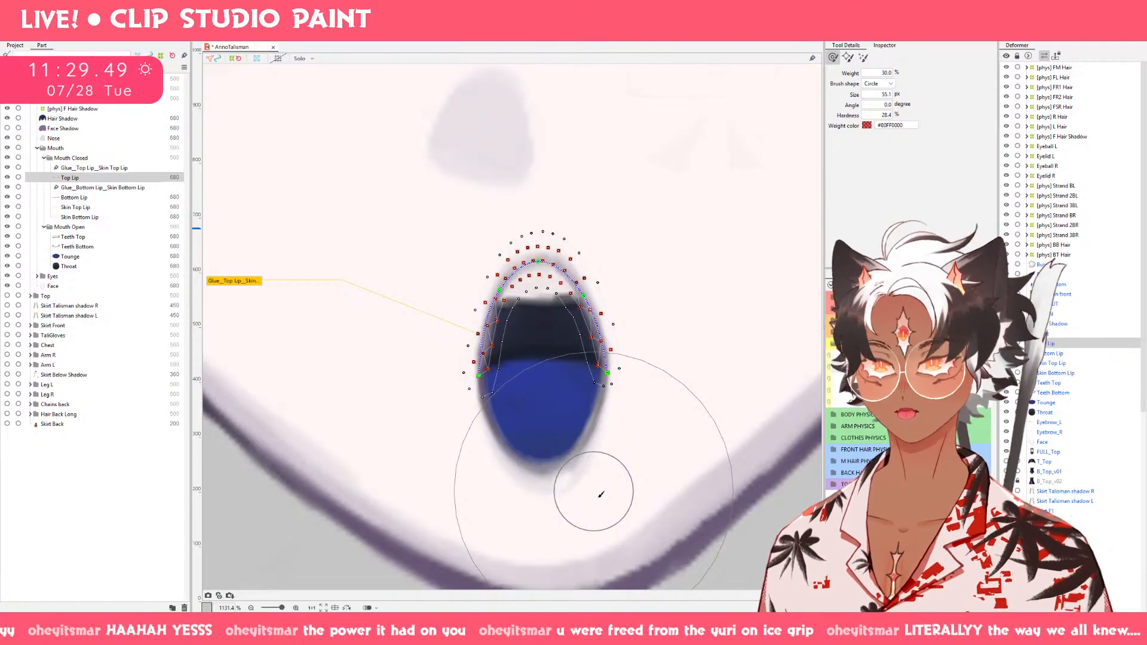
{"action": "mouse_move", "coordinate": [589, 485]}
{"action": "left_mouse_down"}
{"action": "mouse_move", "coordinate": [489, 375]}
{"action": "mouse_move", "coordinate": [537, 390]}
{"action": "mouse_move", "coordinate": [538, 297]}
{"action": "left_mouse_up"}
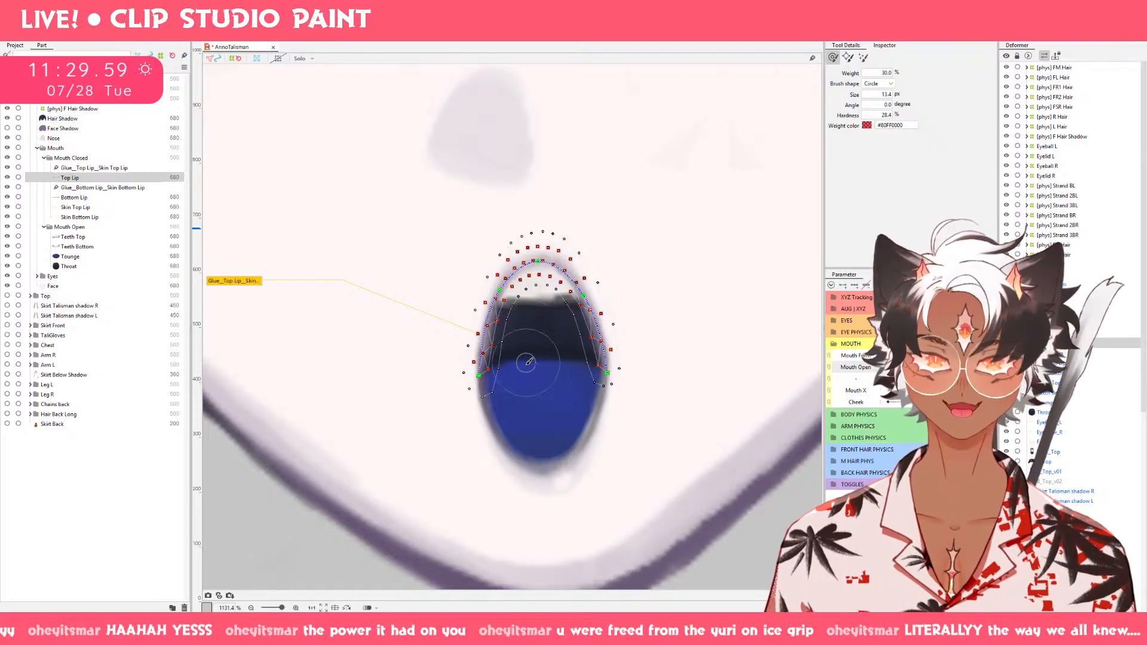
{"action": "key", "text": "bracketright"}
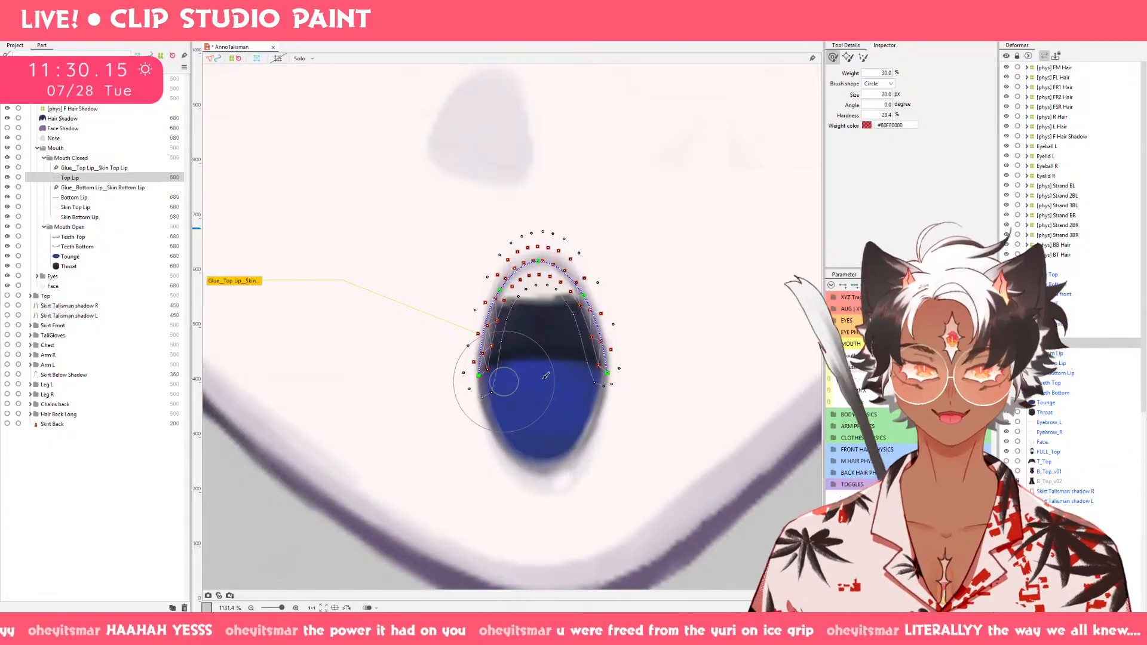
{"action": "left_click_drag", "start_coordinate": [539, 341], "coordinate": [547, 361]}
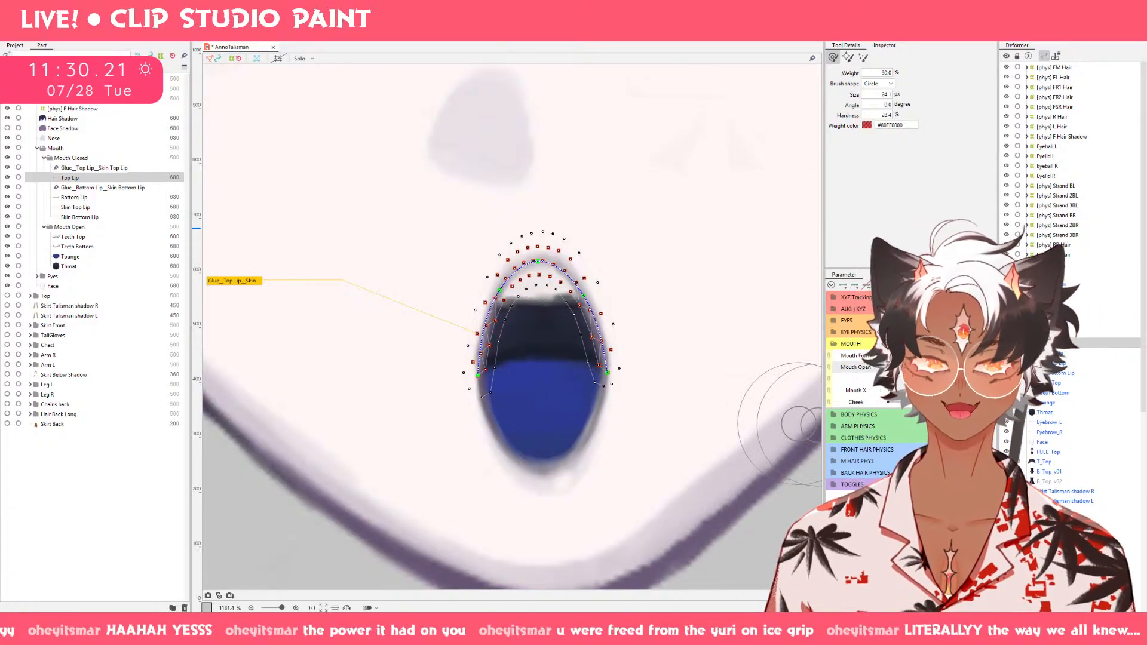
{"action": "left_click_drag", "start_coordinate": [983, 367], "coordinate": [891, 368]}
{"action": "left_click_drag", "start_coordinate": [891, 367], "coordinate": [986, 367]}
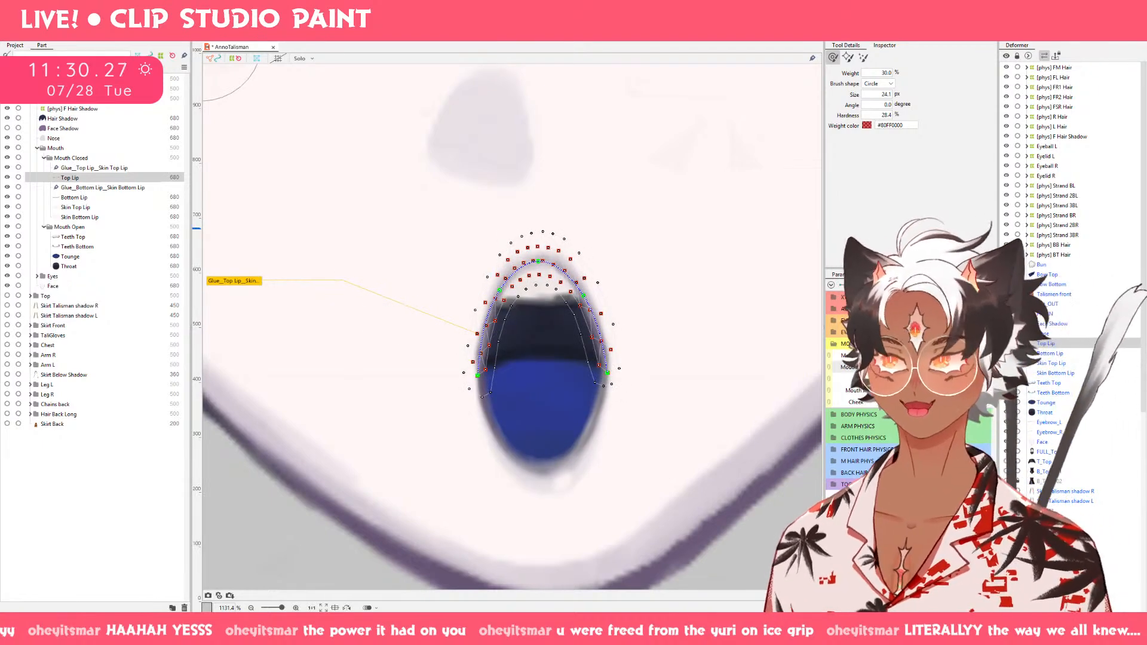
{"action": "mouse_move", "coordinate": [986, 367]}
{"action": "left_mouse_down"}
{"action": "mouse_move", "coordinate": [891, 368]}
{"action": "mouse_move", "coordinate": [986, 367]}
{"action": "left_mouse_up"}
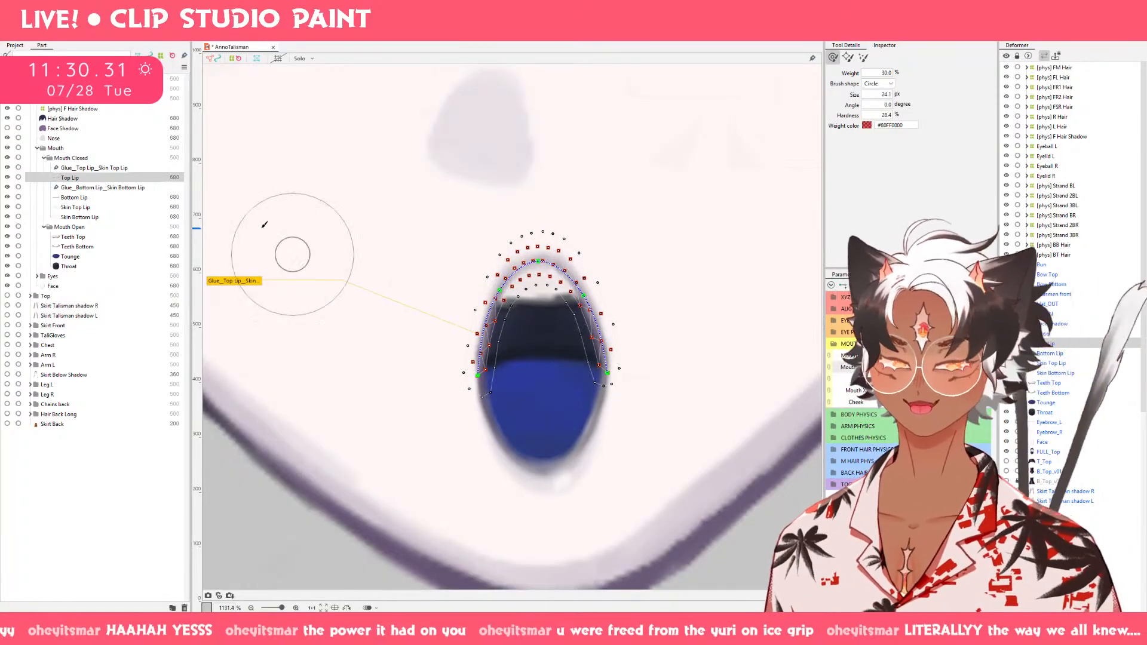
Select Top Lip and Bottom Lip together and shift the open mouth's lips slightly to the left.
{"action": "left_click", "coordinate": [74, 197], "text": "ctrl"}
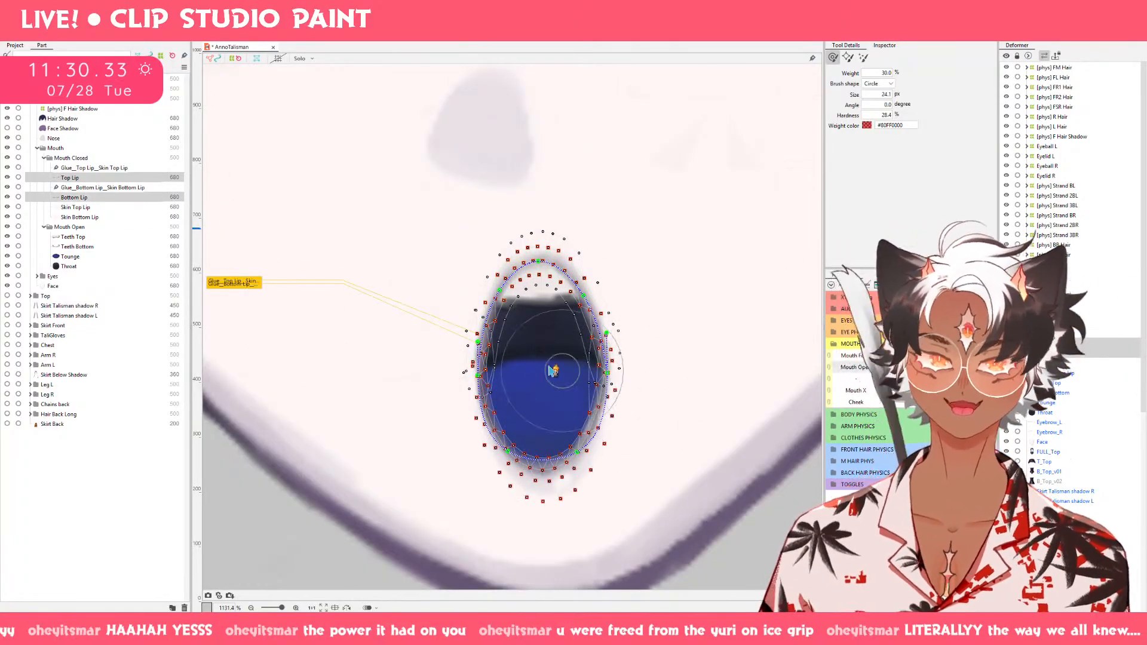
{"action": "key", "text": "v"}
{"action": "left_click_drag", "start_coordinate": [542, 364], "coordinate": [536, 363]}
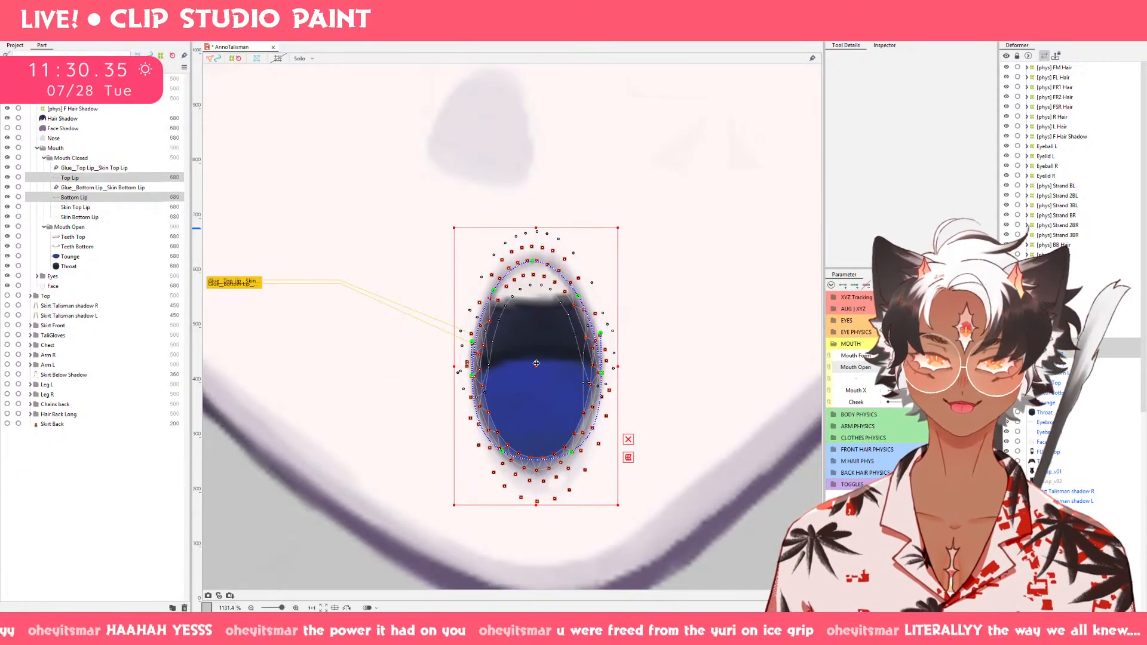
Check the lip movement on the whole face by sweeping Mouth Open from open to closed, and clear the lip selection.
{"action": "mouse_move", "coordinate": [962, 368]}
{"action": "left_mouse_down"}
{"action": "mouse_move", "coordinate": [889, 368]}
{"action": "mouse_move", "coordinate": [962, 367]}
{"action": "left_mouse_up"}
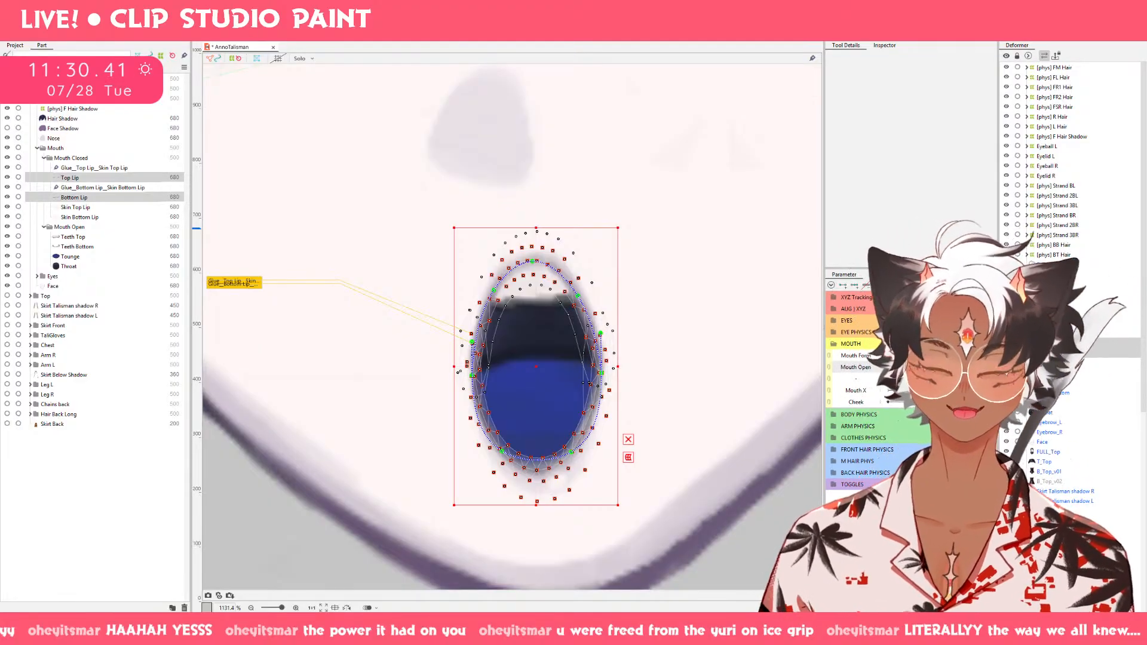
{"action": "scroll", "coordinate": [684, 368], "scroll_direction": "down", "scroll_amount": 5}
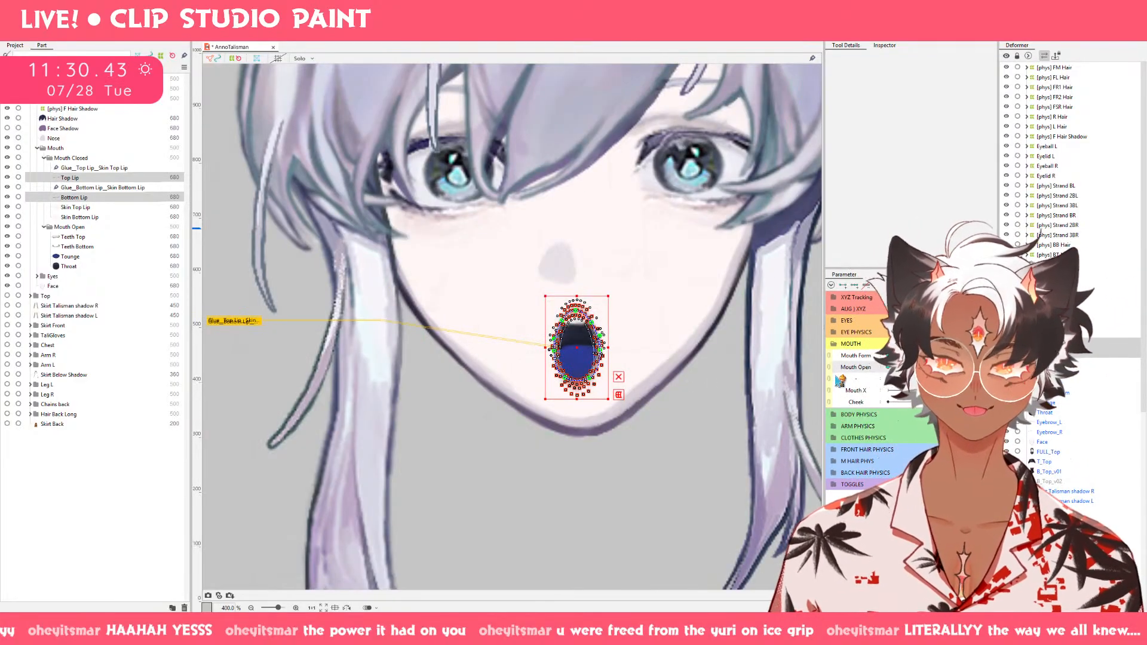
{"action": "left_click_drag", "start_coordinate": [962, 368], "coordinate": [895, 368]}
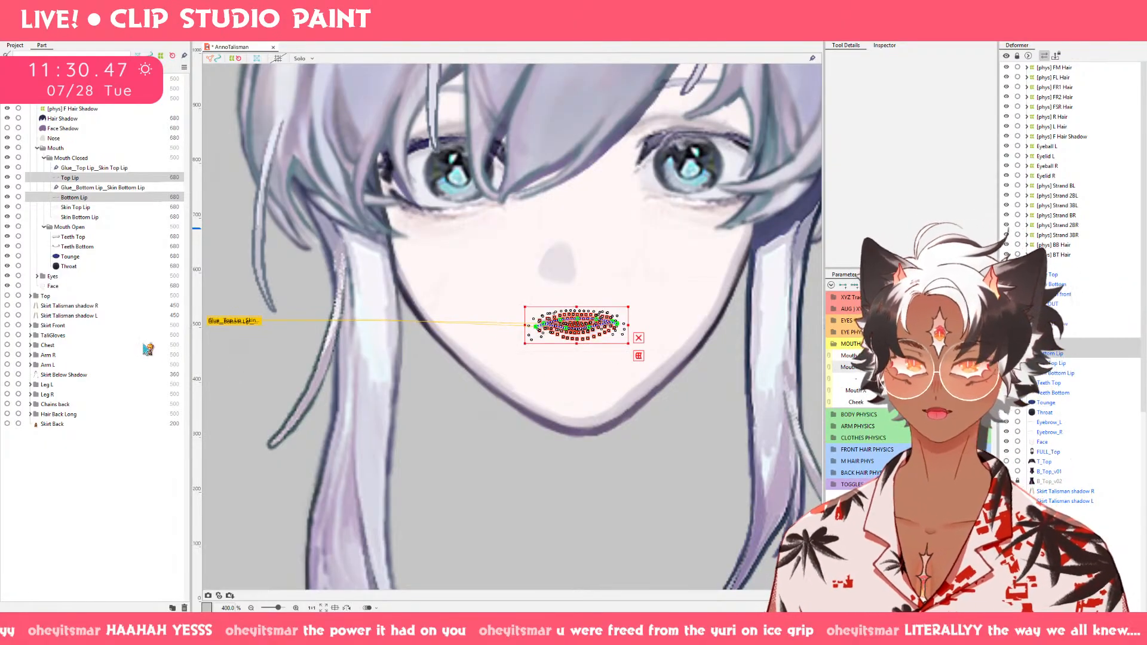
{"action": "left_click", "coordinate": [257, 366]}
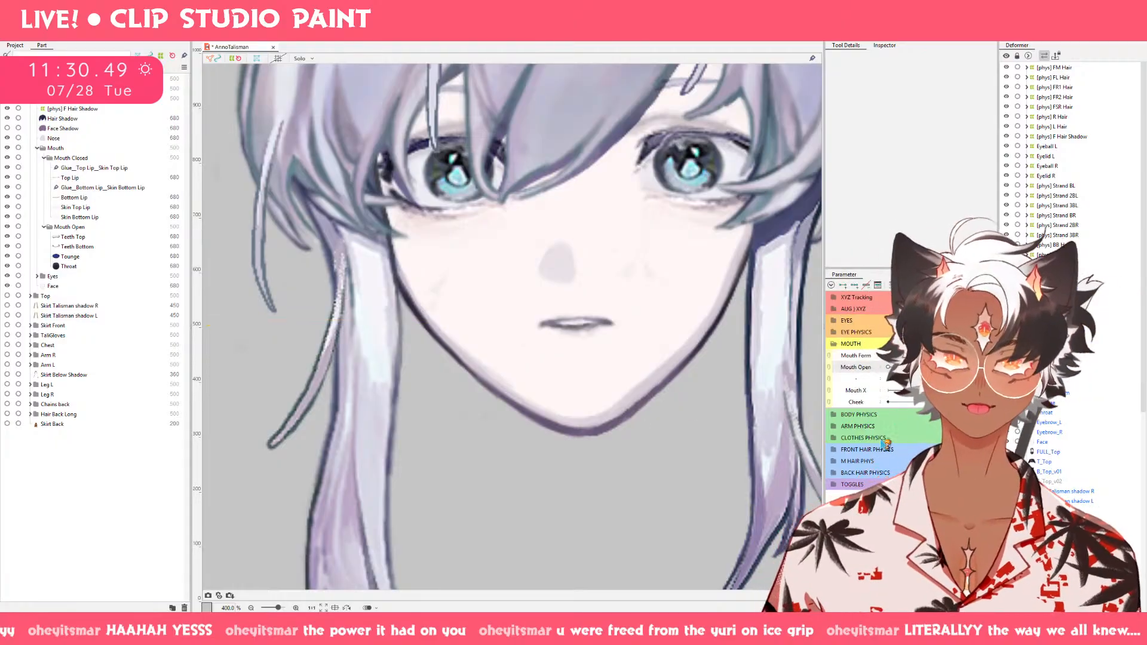
Check the mouth on the whole face by sweeping Mouth Open from open to closed, ending just above the closed position.
{"action": "left_click_drag", "start_coordinate": [890, 368], "coordinate": [956, 367]}
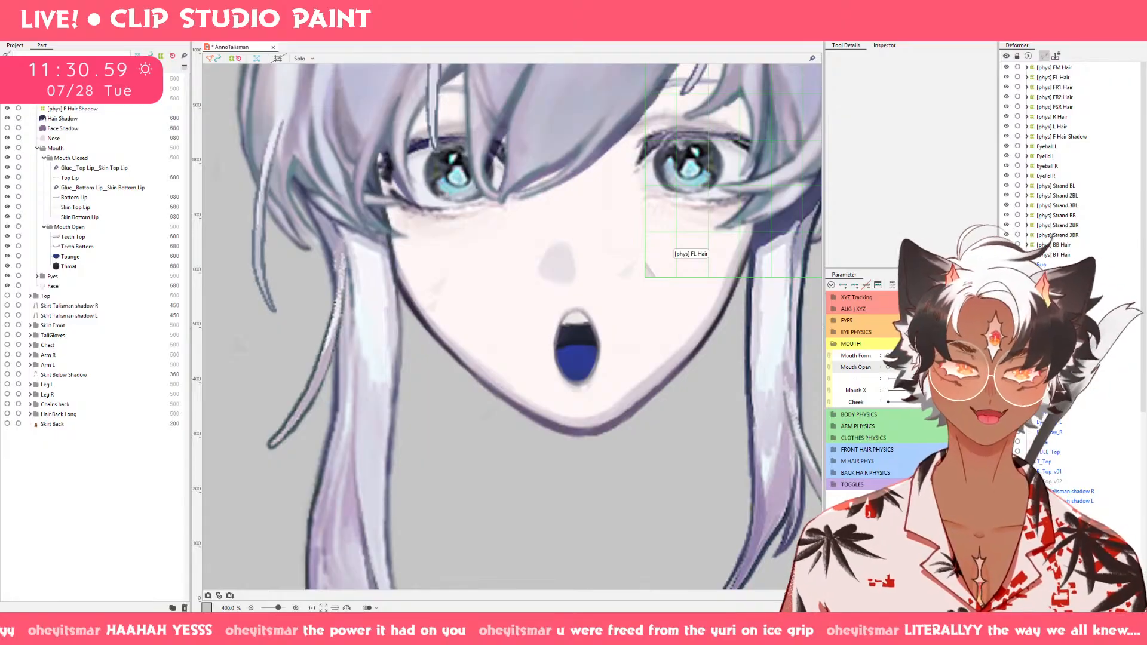
{"action": "left_click", "coordinate": [942, 356]}
{"action": "left_click", "coordinate": [891, 367]}
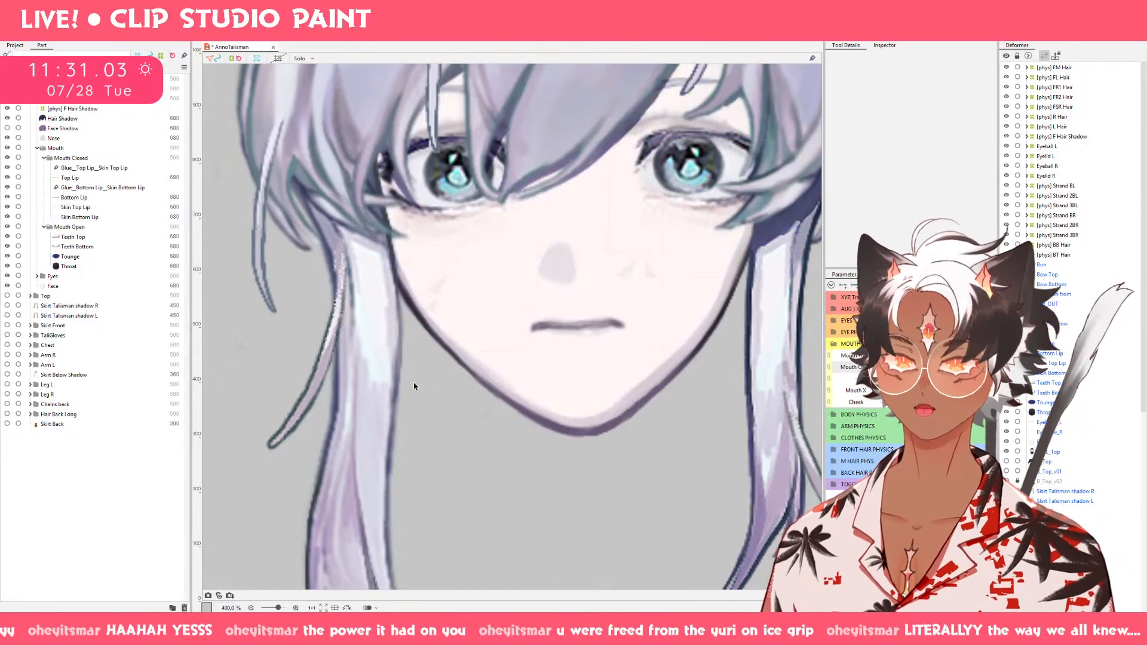
{"action": "left_click_drag", "start_coordinate": [891, 367], "coordinate": [904, 368]}
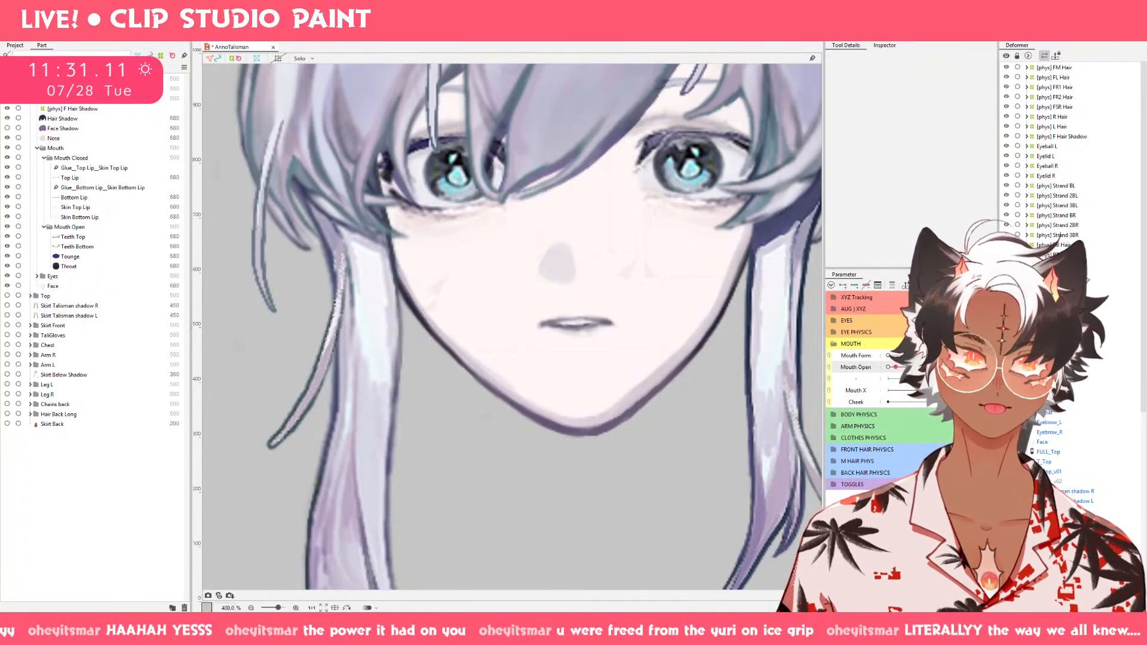
Select all mouth parts keyed to Mouth Open and paste the slightly parted mouth shape onto its closed key.
{"action": "left_click", "coordinate": [856, 368]}
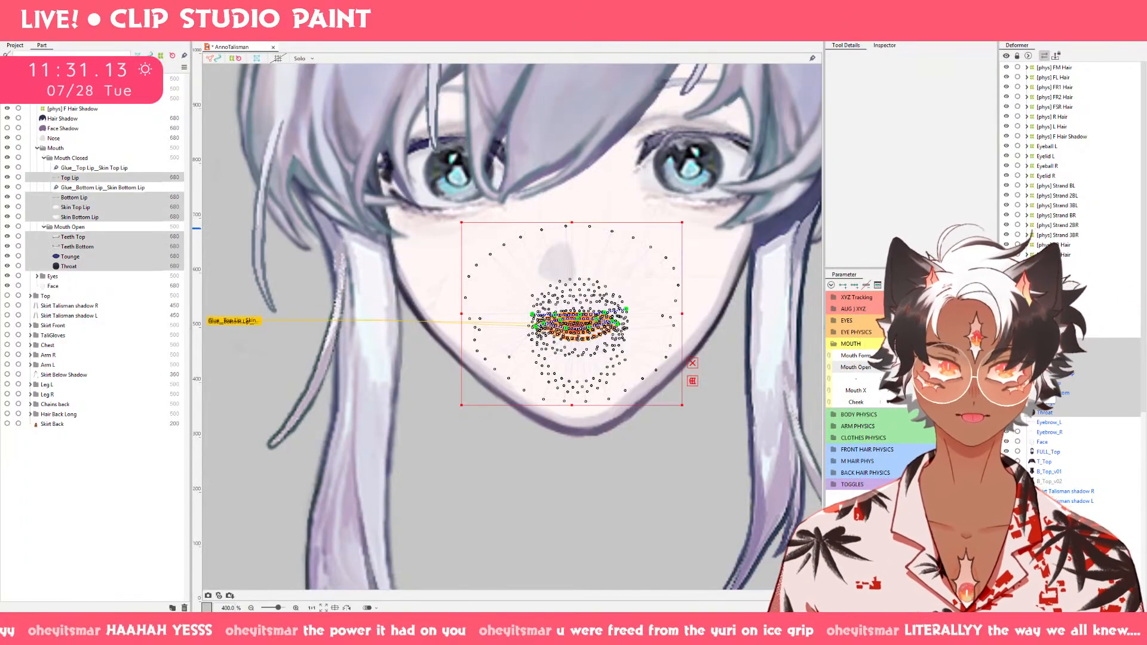
{"action": "left_click", "coordinate": [889, 368]}
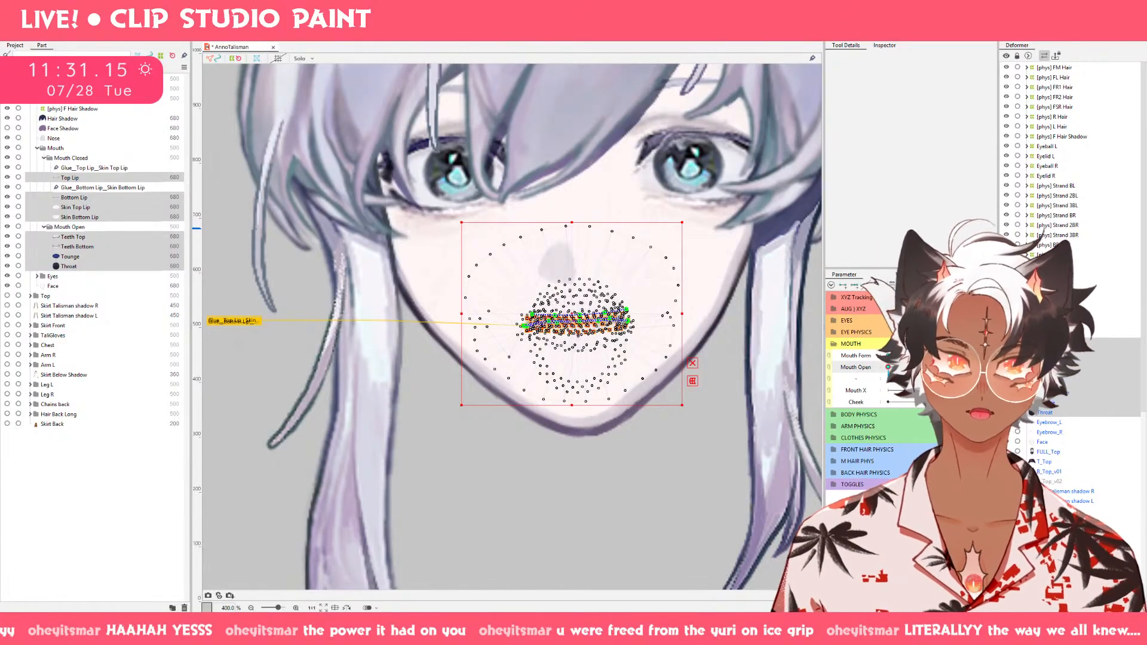
{"action": "key", "text": "ctrl+v"}
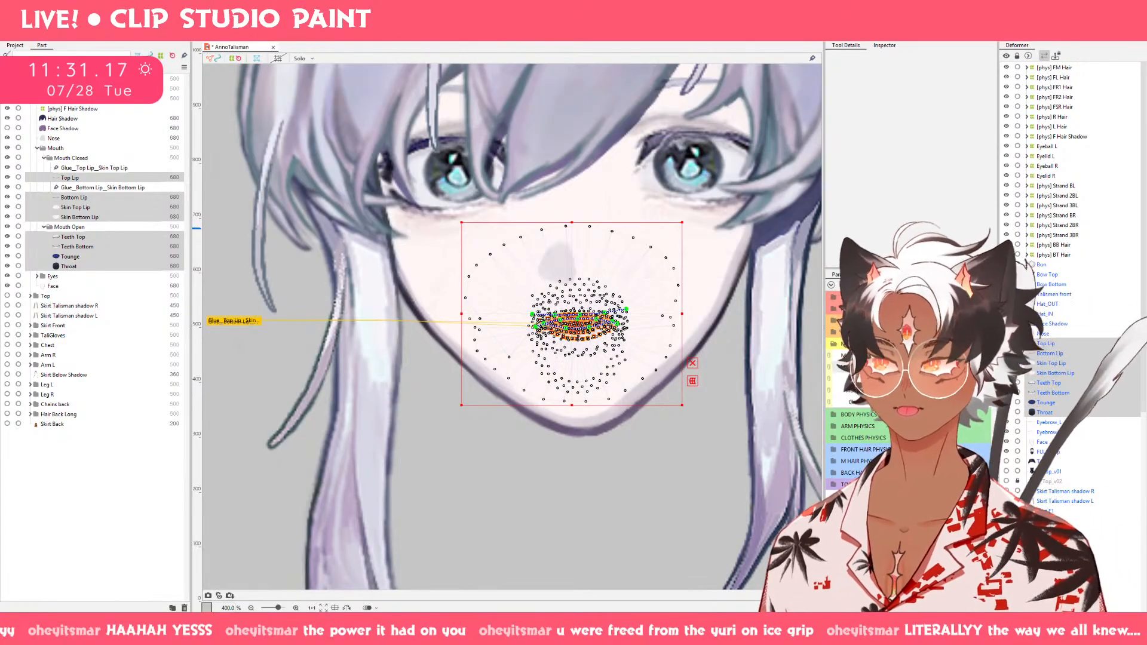
Try to narrow Top Lip and Bottom Lip together horizontally at the pasted closed-mouth key.
{"action": "left_click", "coordinate": [80, 187]}
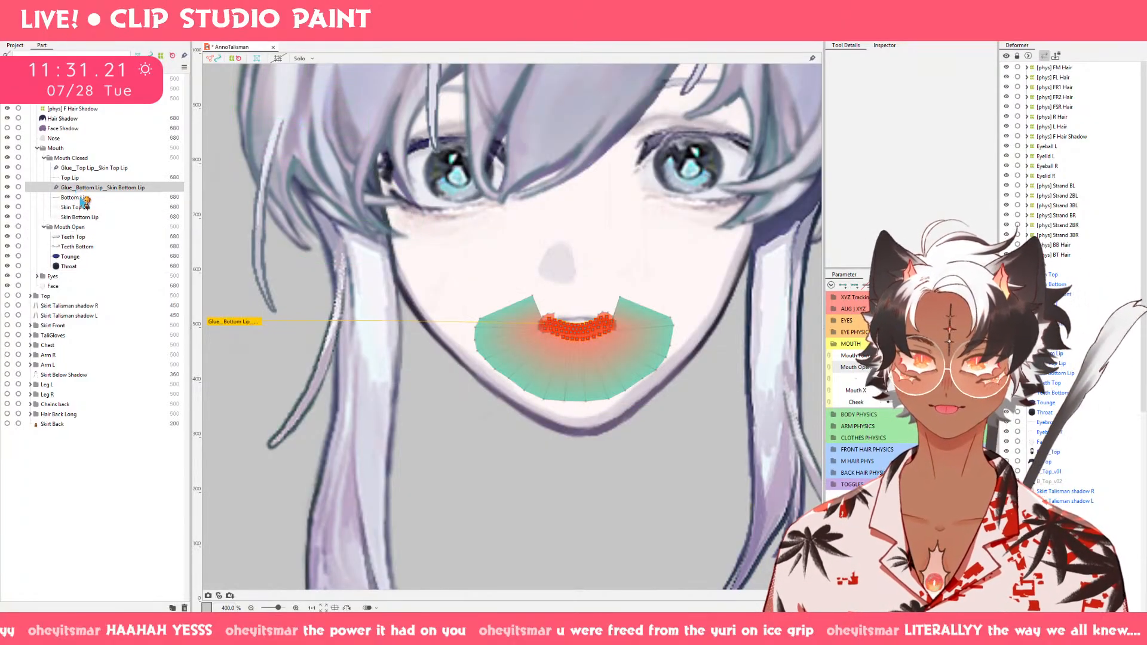
{"action": "left_click", "coordinate": [80, 197]}
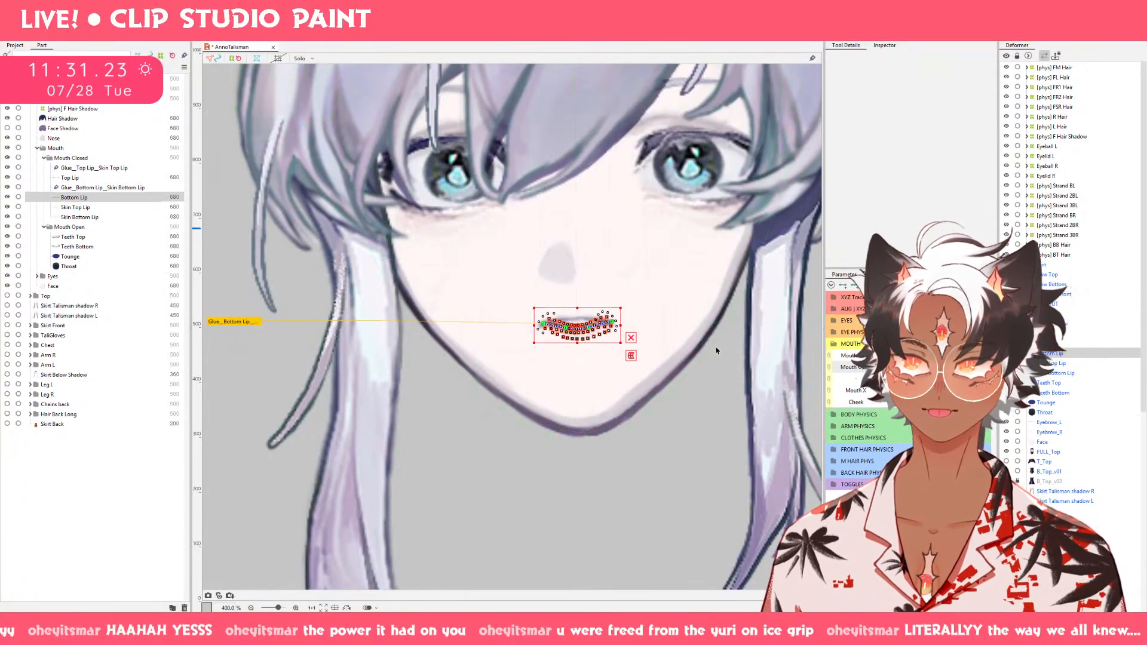
{"action": "scroll", "coordinate": [687, 333], "scroll_direction": "up", "scroll_amount": 5}
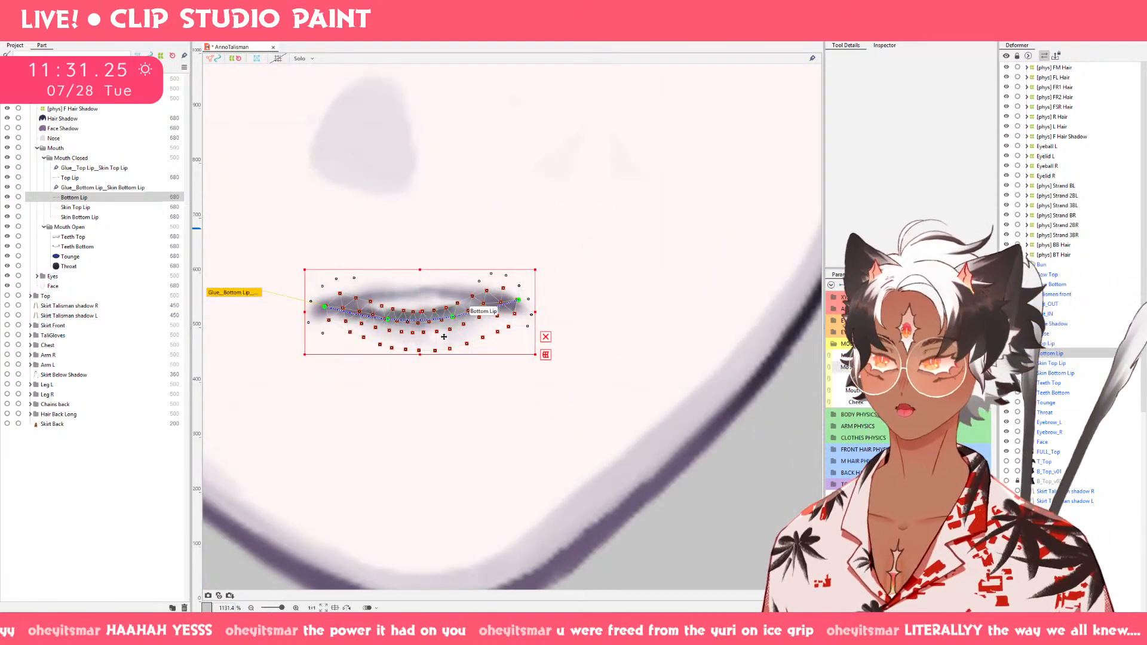
{"action": "left_click_drag", "start_coordinate": [442, 332], "coordinate": [541, 345]}
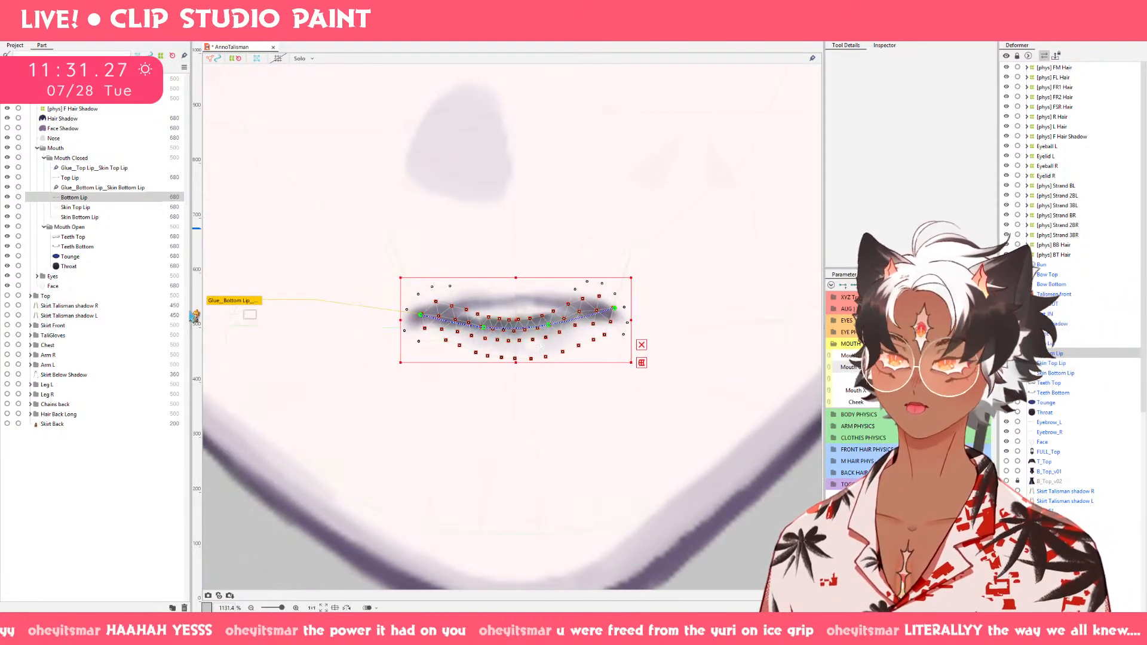
{"action": "left_click", "coordinate": [90, 179], "text": "ctrl"}
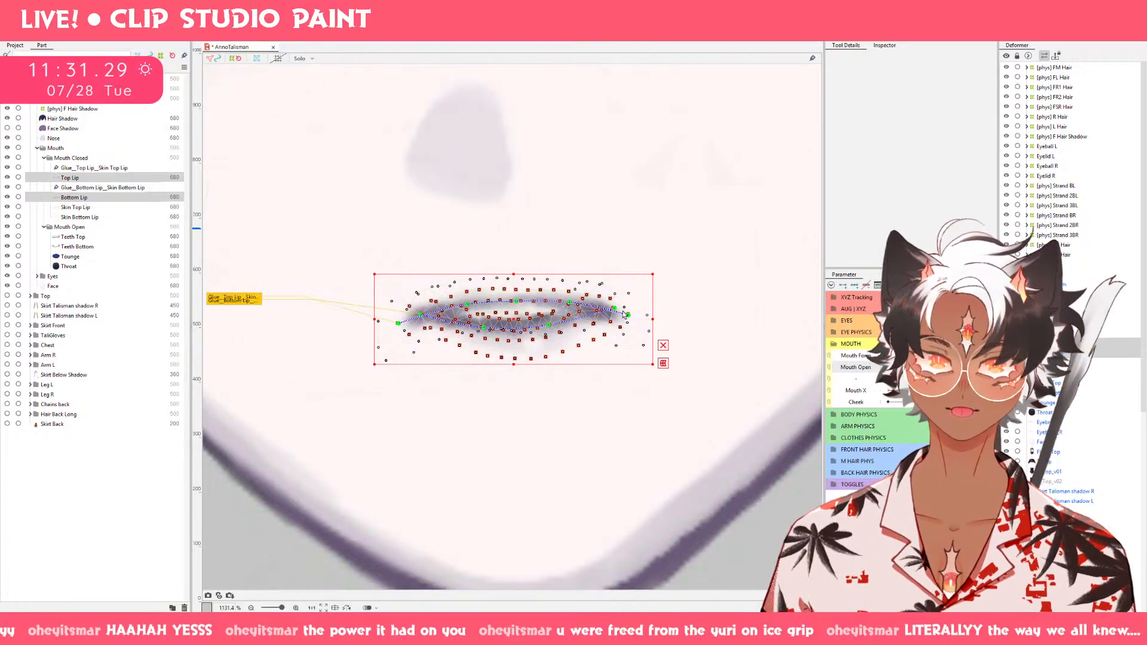
{"action": "left_click_drag", "start_coordinate": [651, 318], "coordinate": [636, 318]}
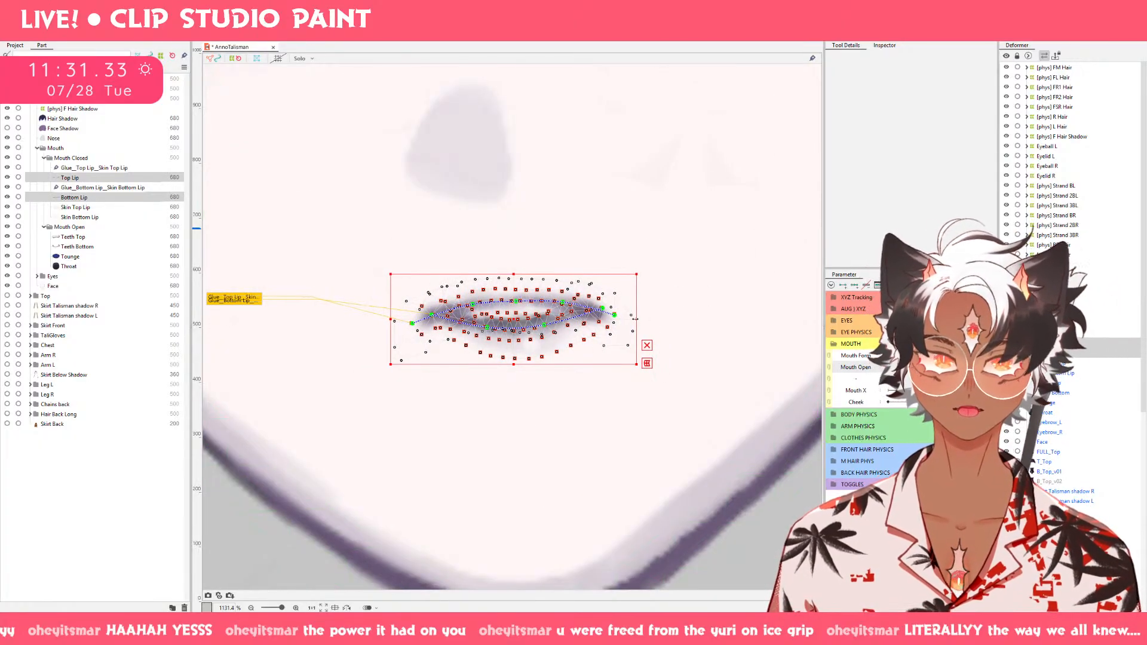
{"action": "key", "text": "ctrl+z"}
Compare the pasted lip shape with the neighbouring Mouth Form key, reverting the lip selection to all mouth parts.
{"action": "left_click", "coordinate": [926, 356]}
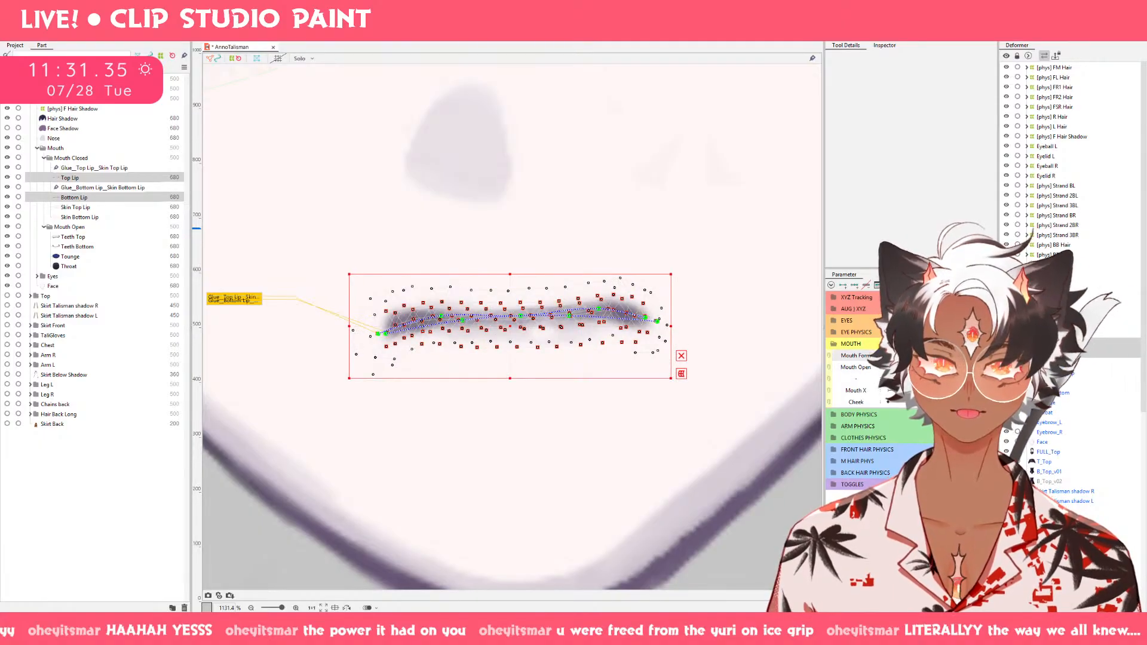
{"action": "left_click", "coordinate": [891, 356]}
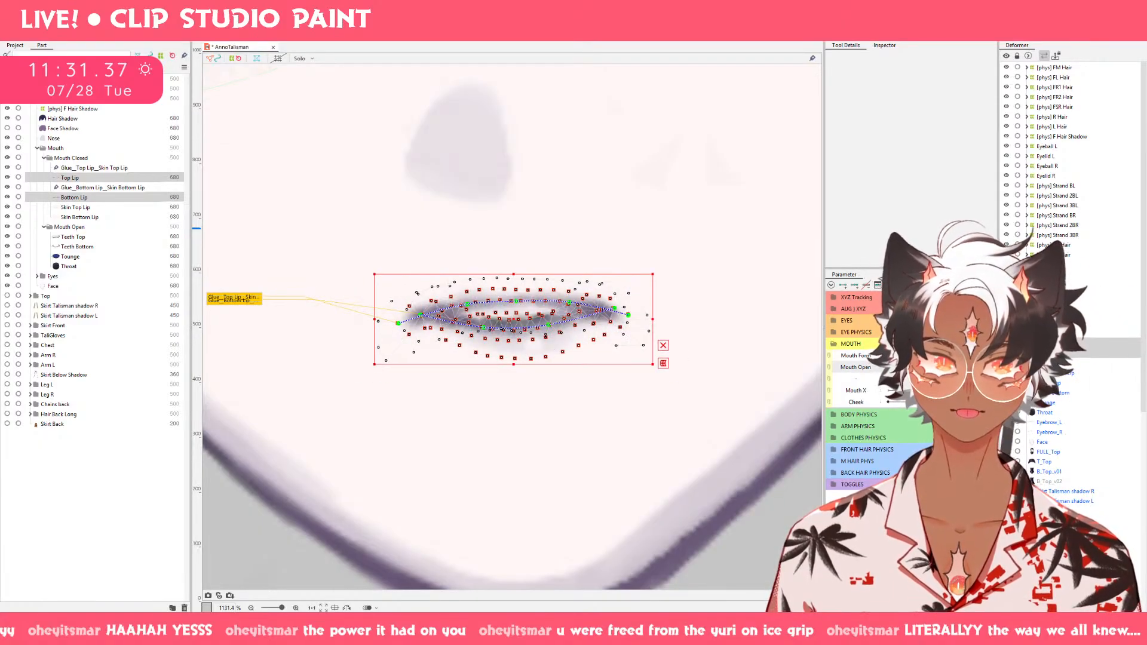
{"action": "key", "text": "ctrl+z"}
{"action": "key", "text": "ctrl+z"}
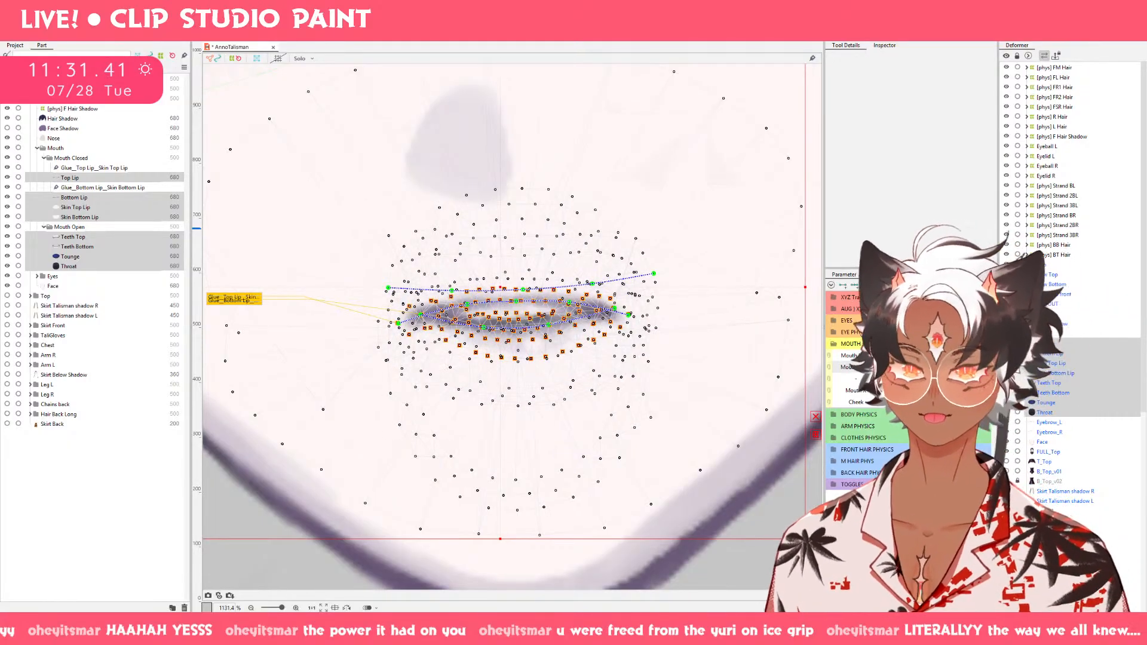
{"action": "left_click", "coordinate": [891, 356]}
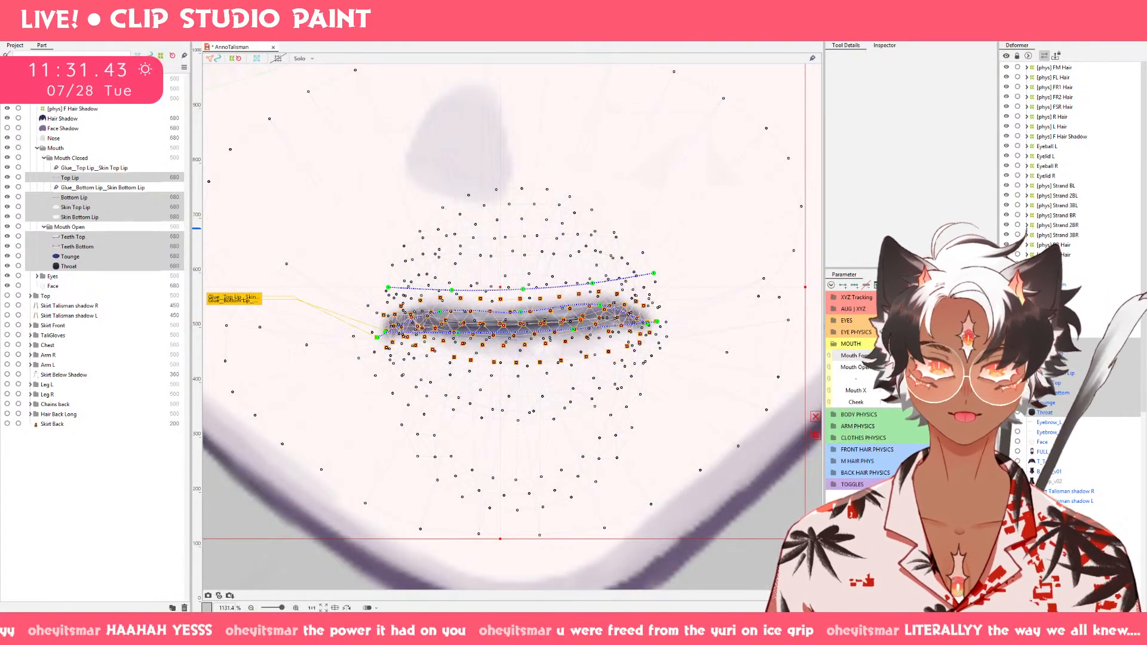
{"action": "left_click", "coordinate": [929, 356]}
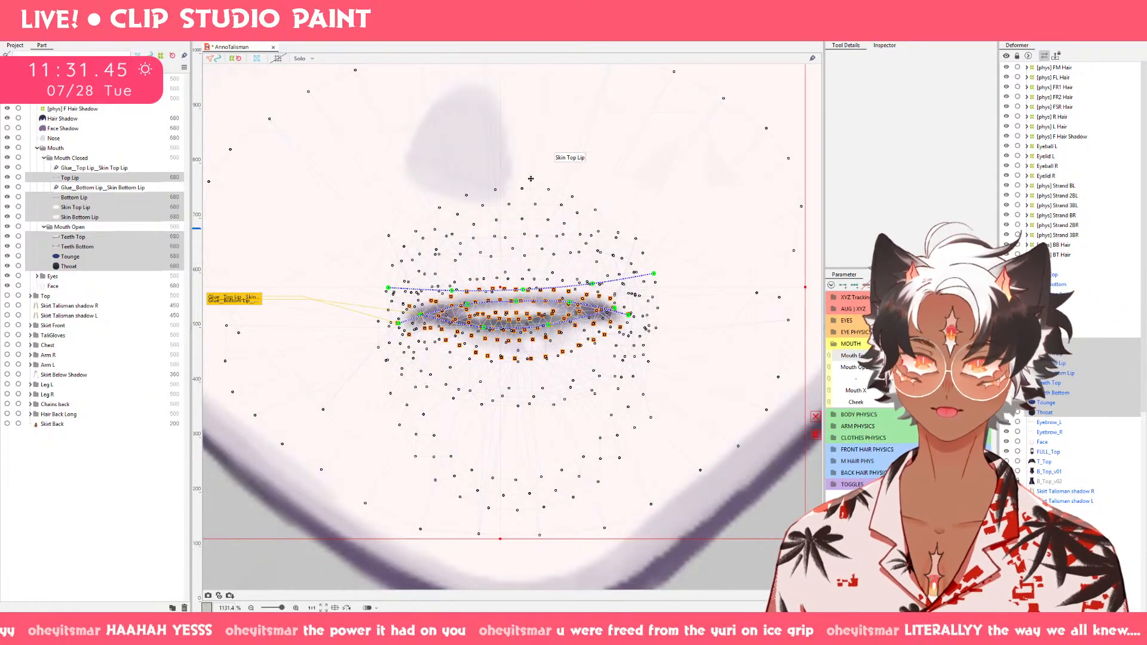
Select Bottom Lip and Top Lip together and narrow them slightly horizontally, keeping their vertical position.
{"action": "left_click", "coordinate": [67, 198]}
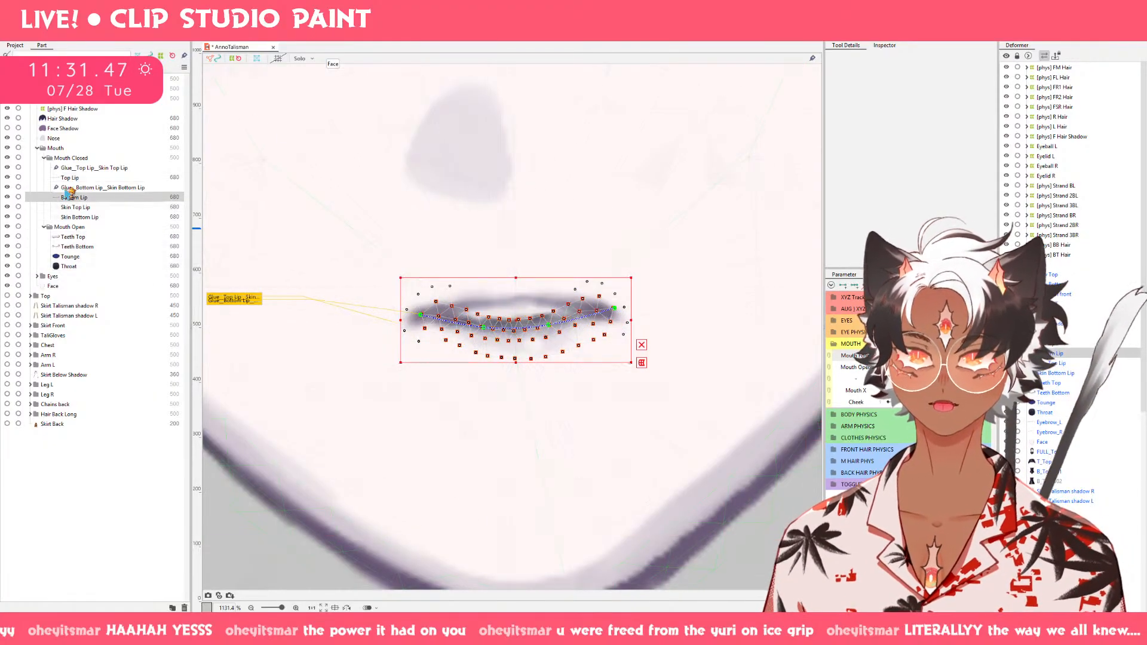
{"action": "left_click", "coordinate": [69, 178], "text": "ctrl"}
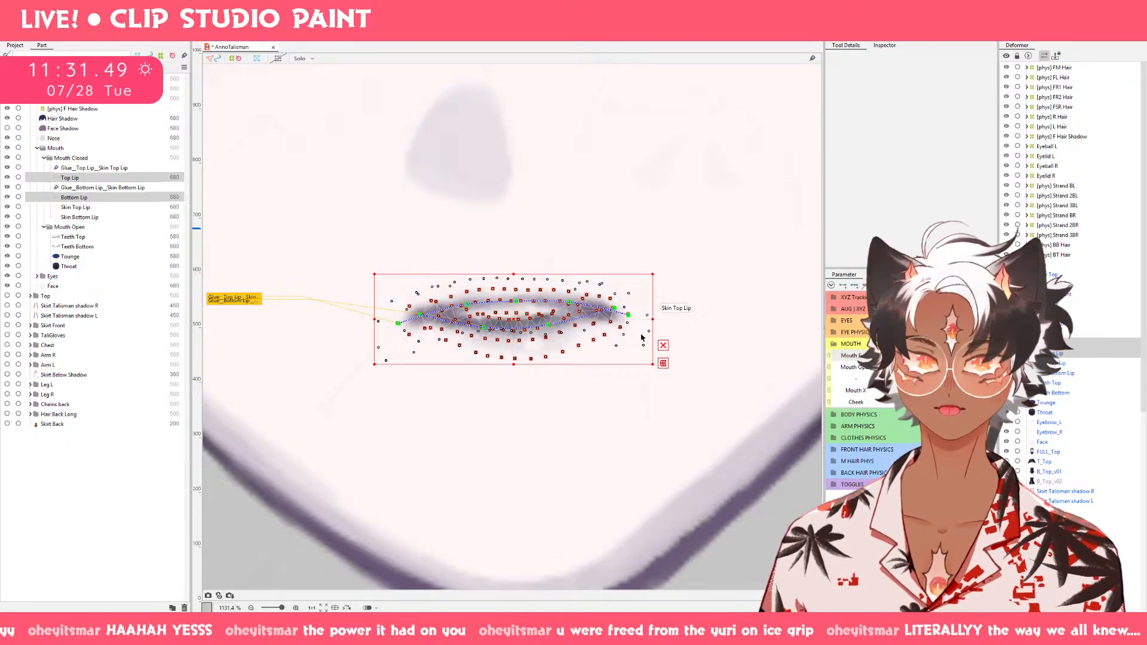
{"action": "left_click_drag", "start_coordinate": [654, 319], "coordinate": [639, 319]}
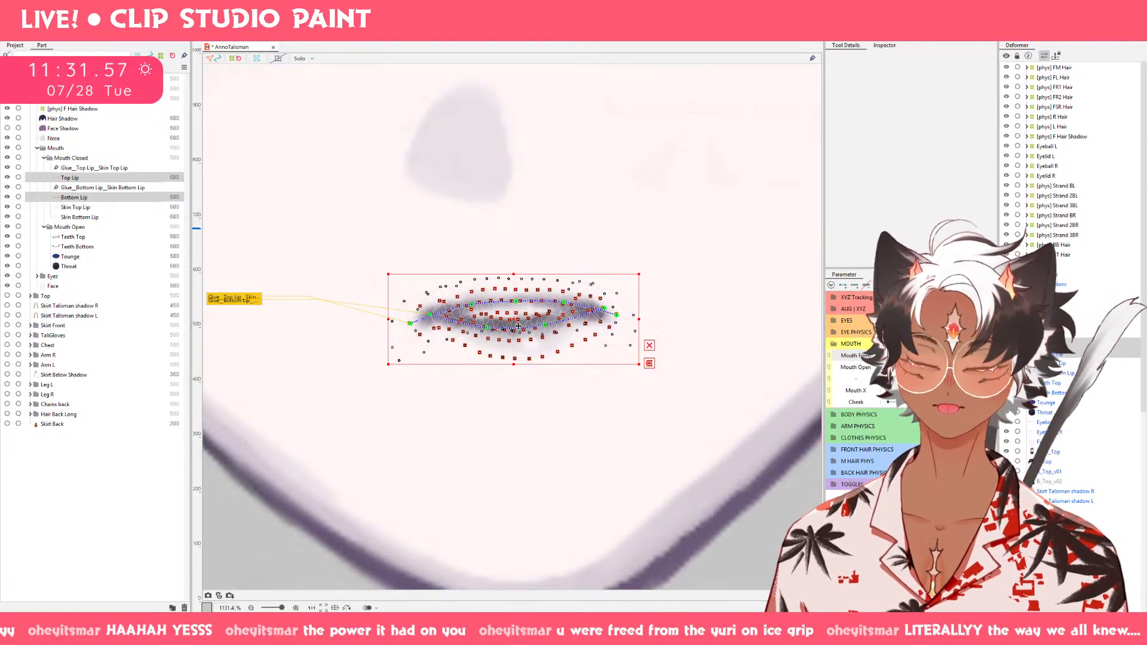
{"action": "left_click_drag", "start_coordinate": [518, 326], "coordinate": [518, 327]}
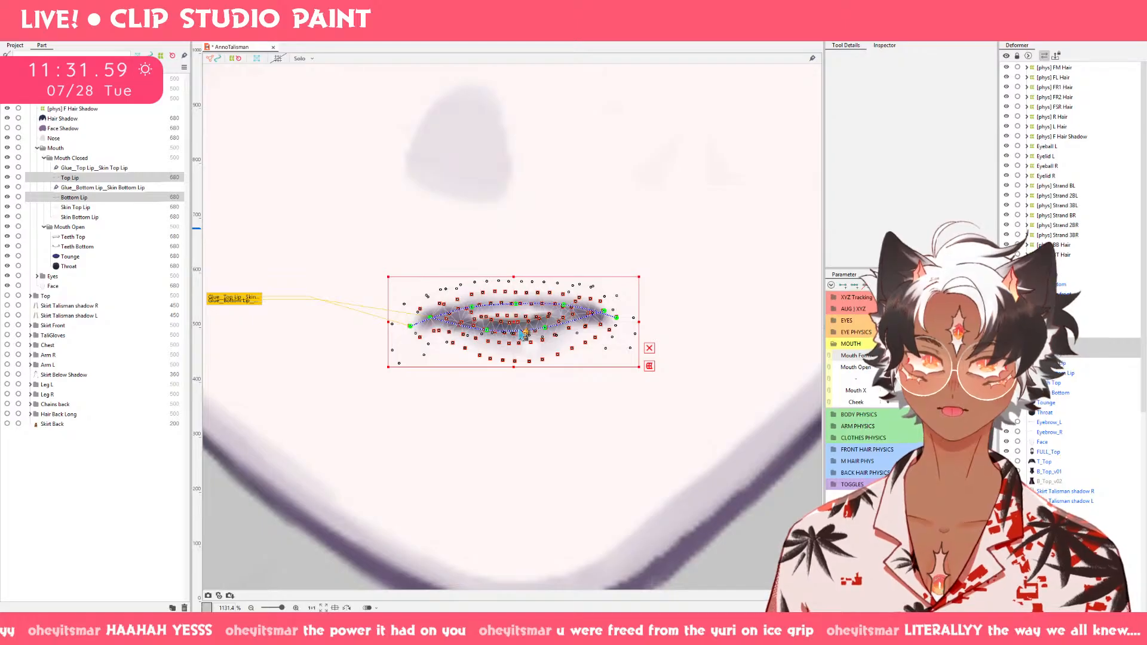
{"action": "key", "text": "Up"}
Try to flatten Top Lip alone by lowering the middle points of its deform path.
{"action": "left_click", "coordinate": [120, 182]}
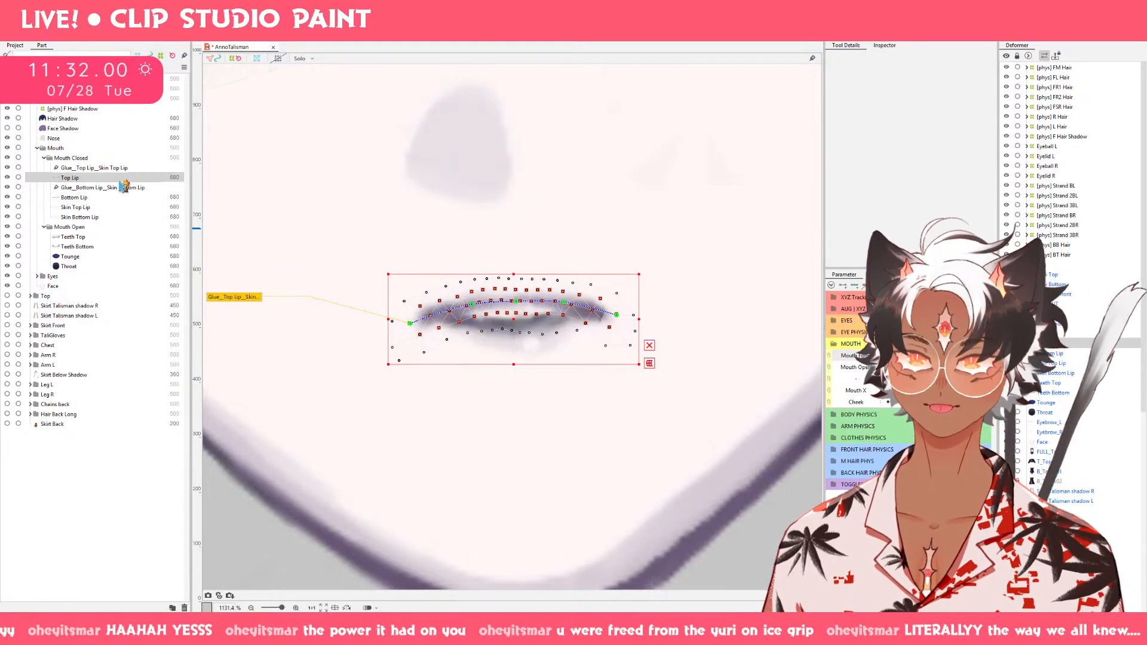
{"action": "left_click", "coordinate": [517, 307]}
{"action": "left_click_drag", "start_coordinate": [518, 307], "coordinate": [473, 320]}
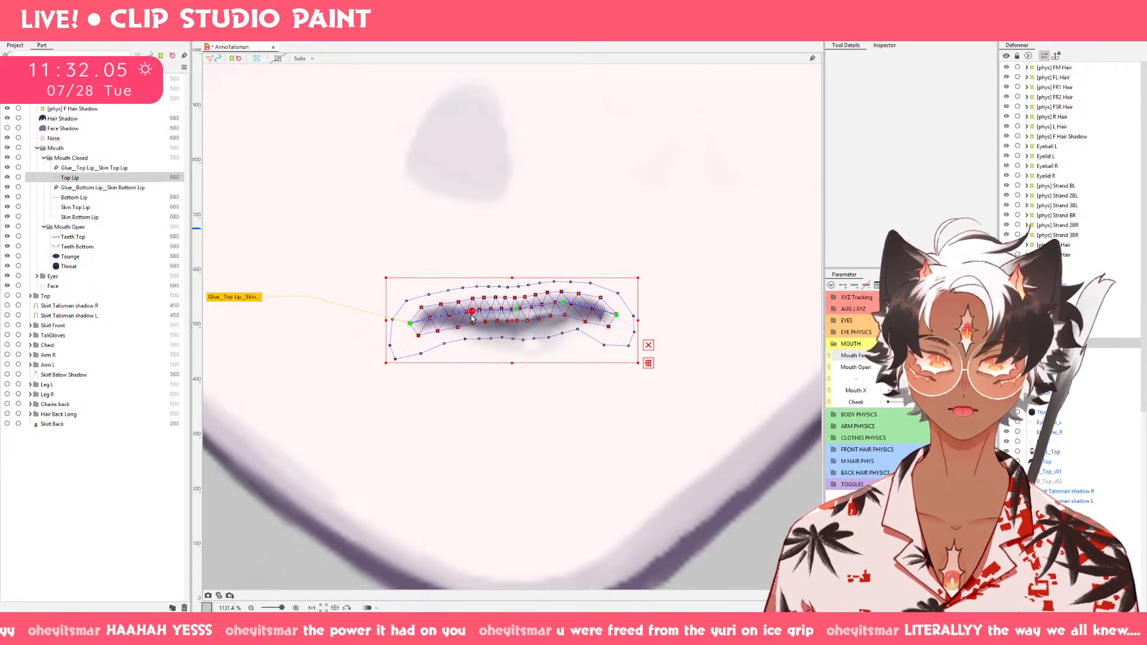
{"action": "key", "text": "ctrl+z"}
{"action": "key", "text": "ctrl+z"}
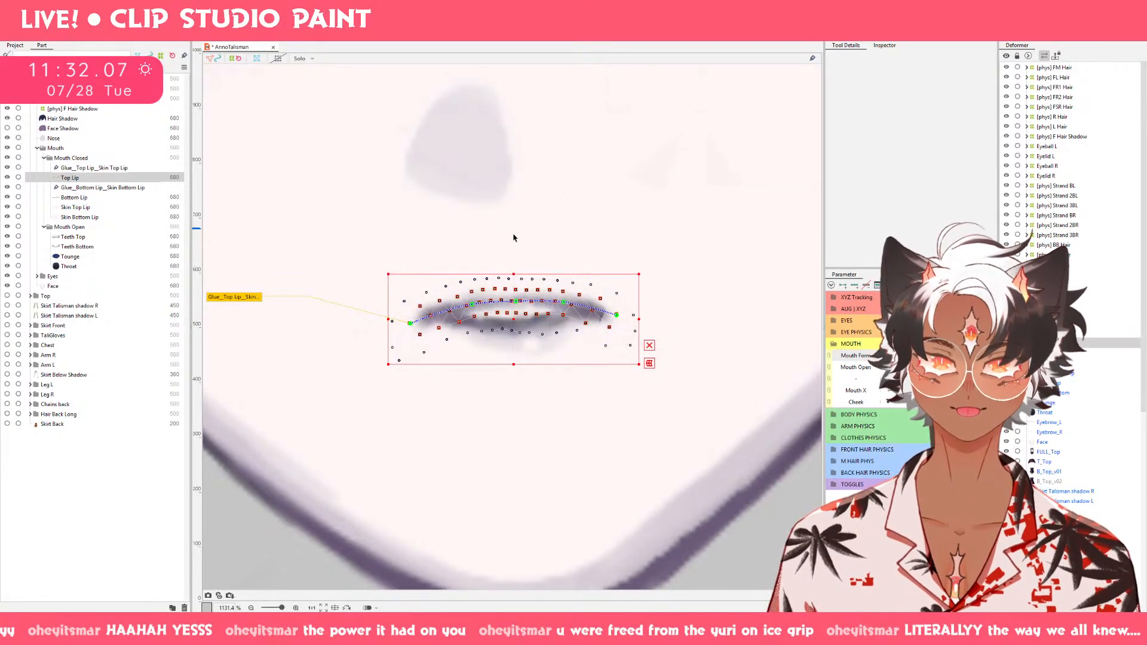
Flatten the arch of Top Lip by pushing its middle downward with a deform brush of about 53 px.
{"action": "key", "text": "b"}
{"action": "left_click_drag", "start_coordinate": [499, 193], "coordinate": [558, 286]}
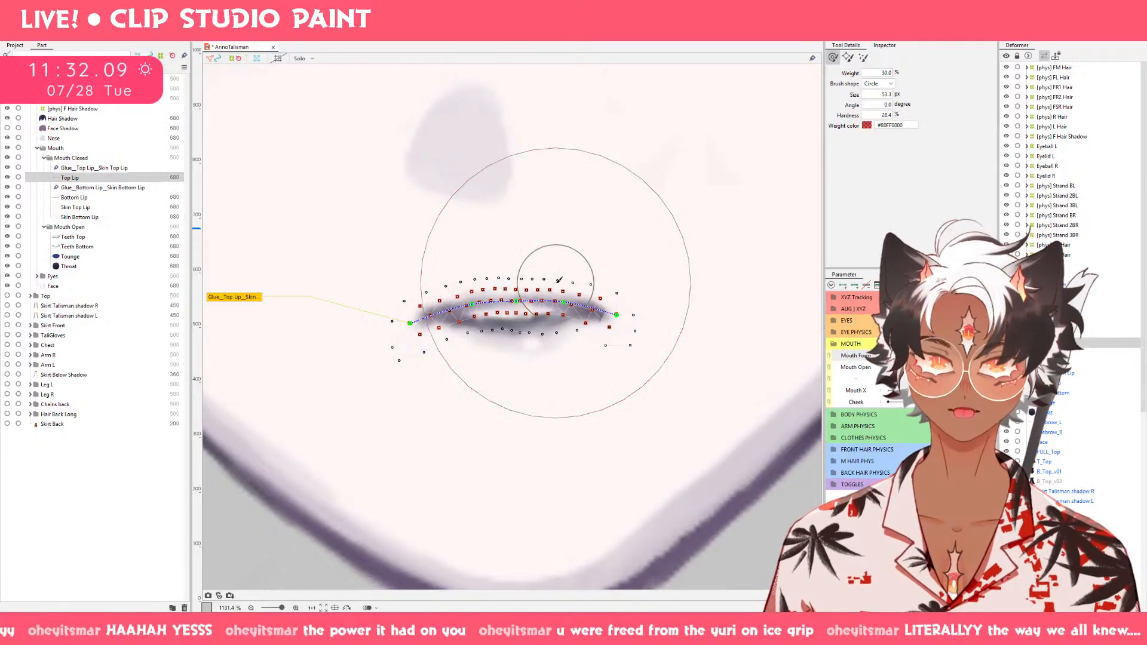
{"action": "left_click_drag", "start_coordinate": [506, 245], "coordinate": [508, 264]}
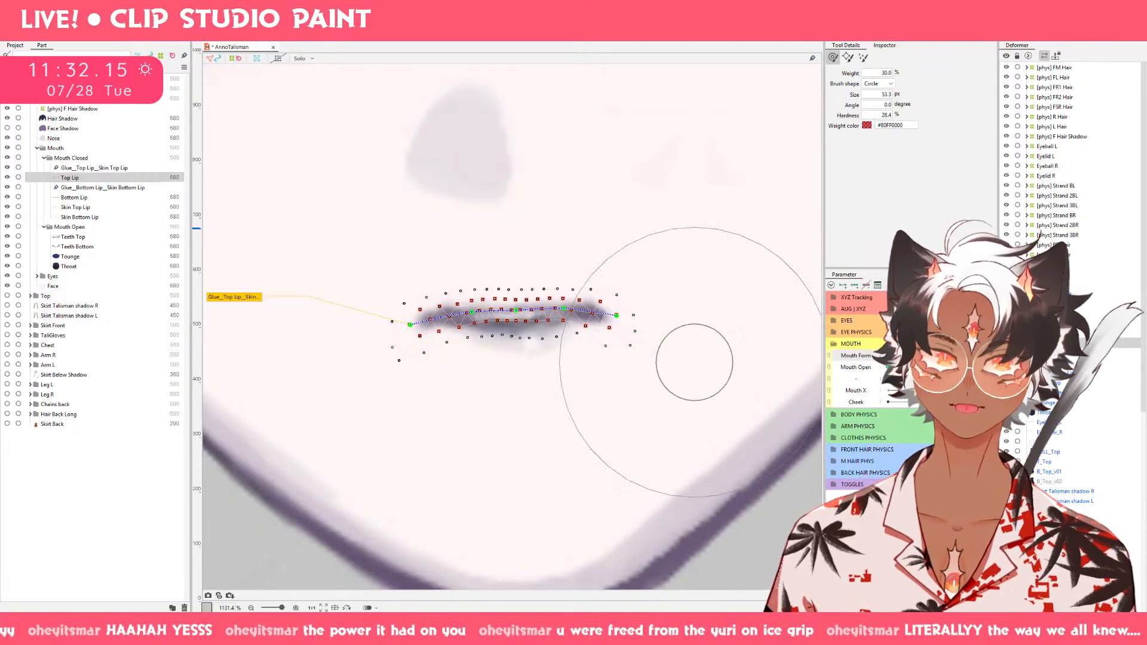
Raise the middle of Bottom Lip toward the upper lip with the same large deform brush and clear the selection.
{"action": "left_click", "coordinate": [113, 197]}
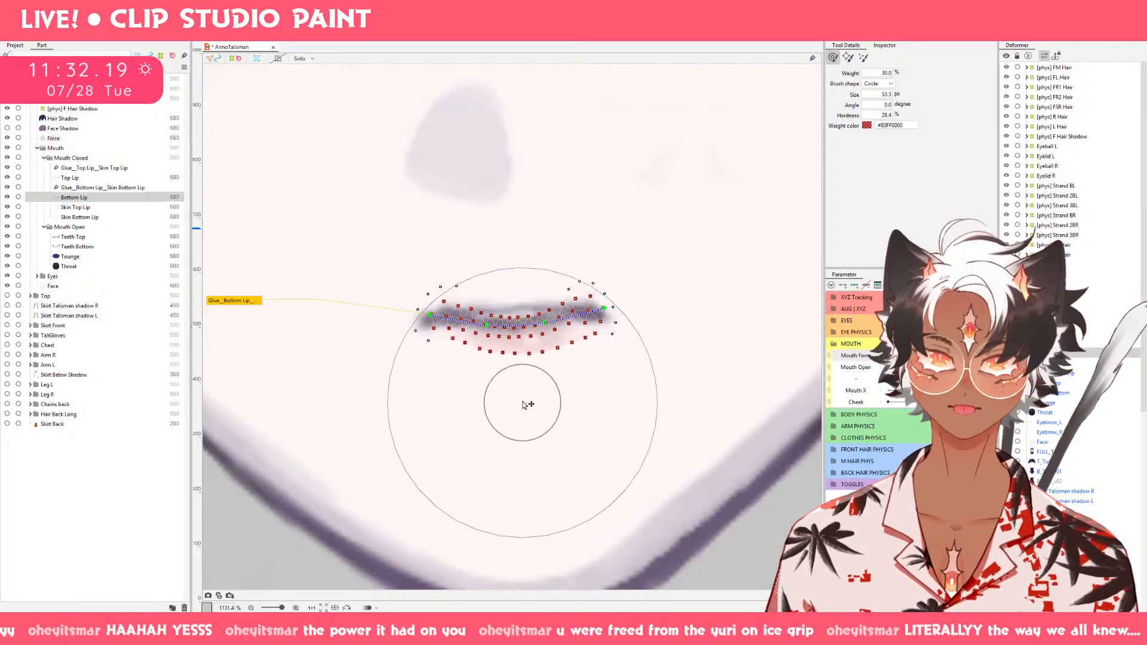
{"action": "left_click_drag", "start_coordinate": [522, 403], "coordinate": [526, 393]}
{"action": "key", "text": "v"}
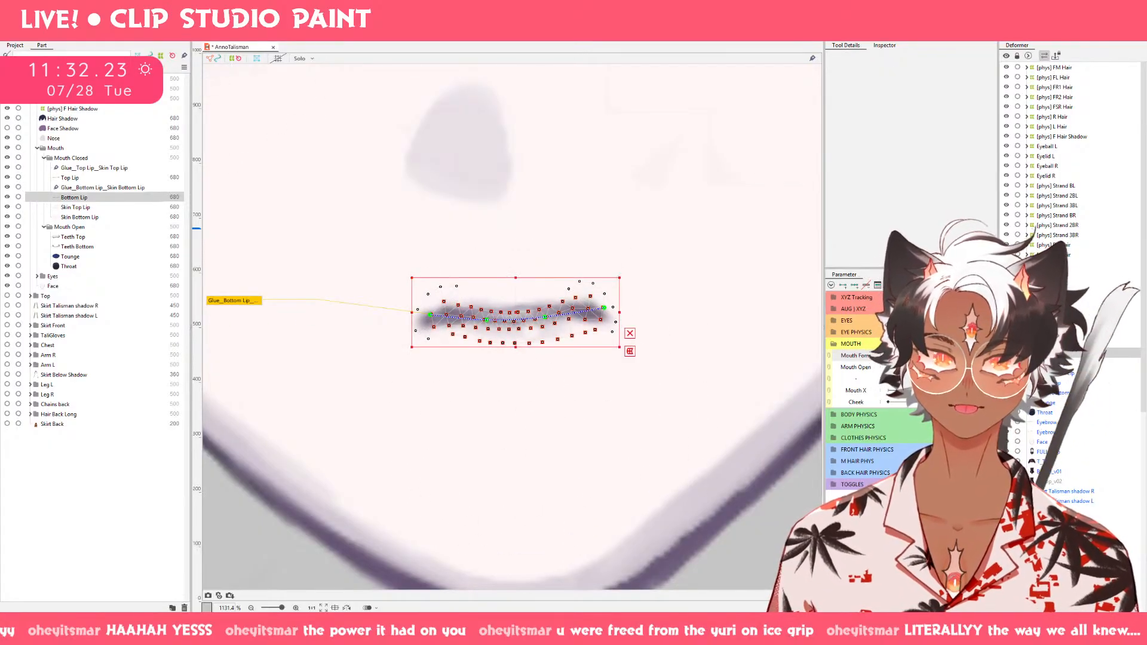
{"action": "left_click", "coordinate": [753, 502]}
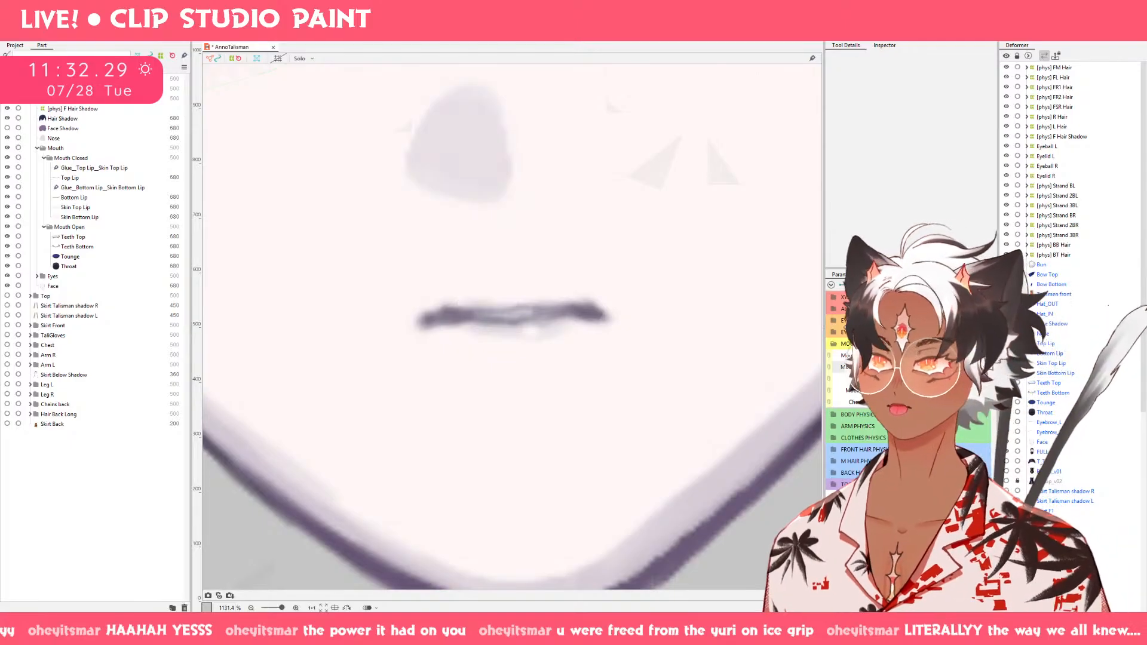
Push the middle of Top Lip slightly upward with the deform brush reduced to 32.5 px.
{"action": "left_click", "coordinate": [83, 178]}
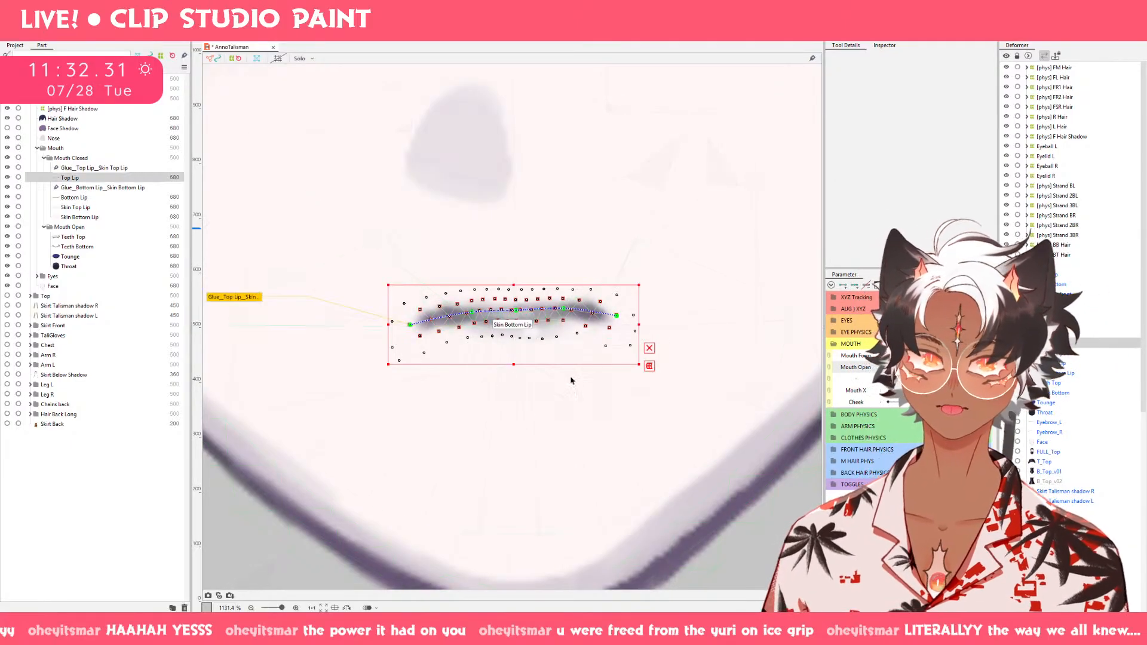
{"action": "key", "text": "b"}
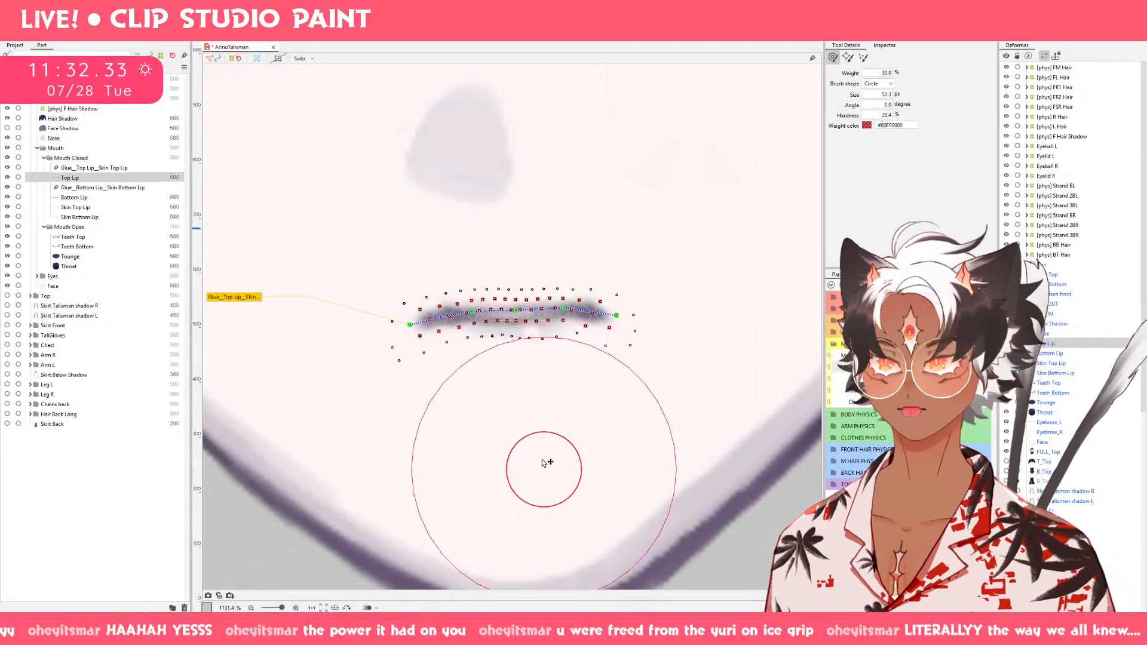
{"action": "left_click_drag", "start_coordinate": [542, 469], "coordinate": [527, 340]}
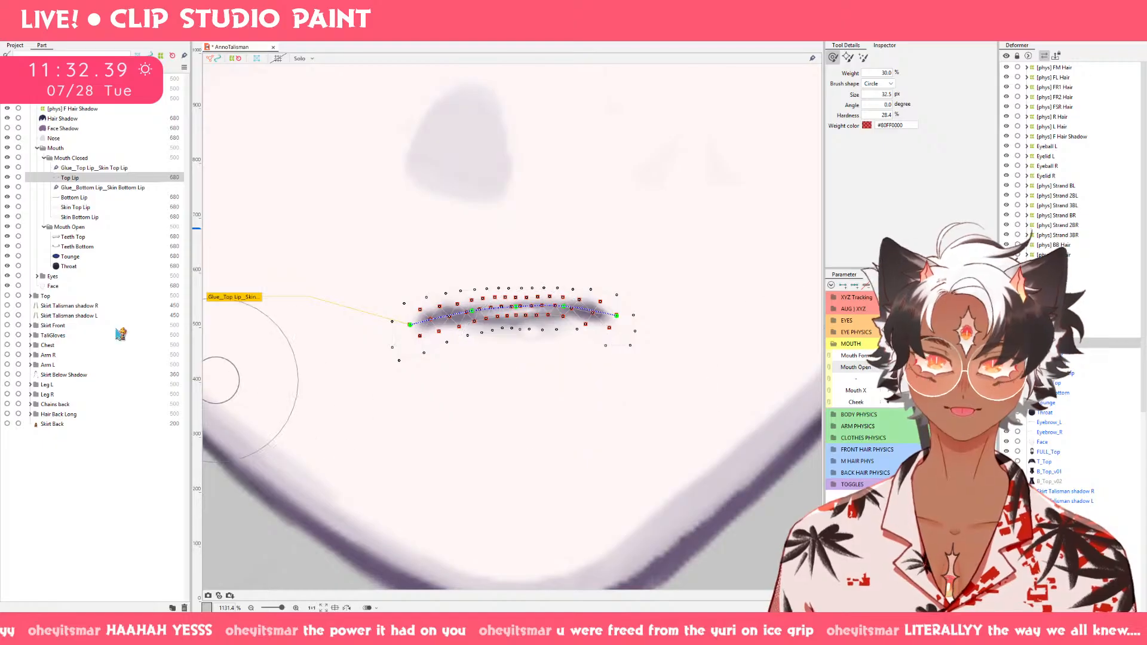
Nudge the middle of Bottom Lip slightly downward with the 32.5 px deform brush and check it across Mouth Open.
{"action": "left_click", "coordinate": [81, 198]}
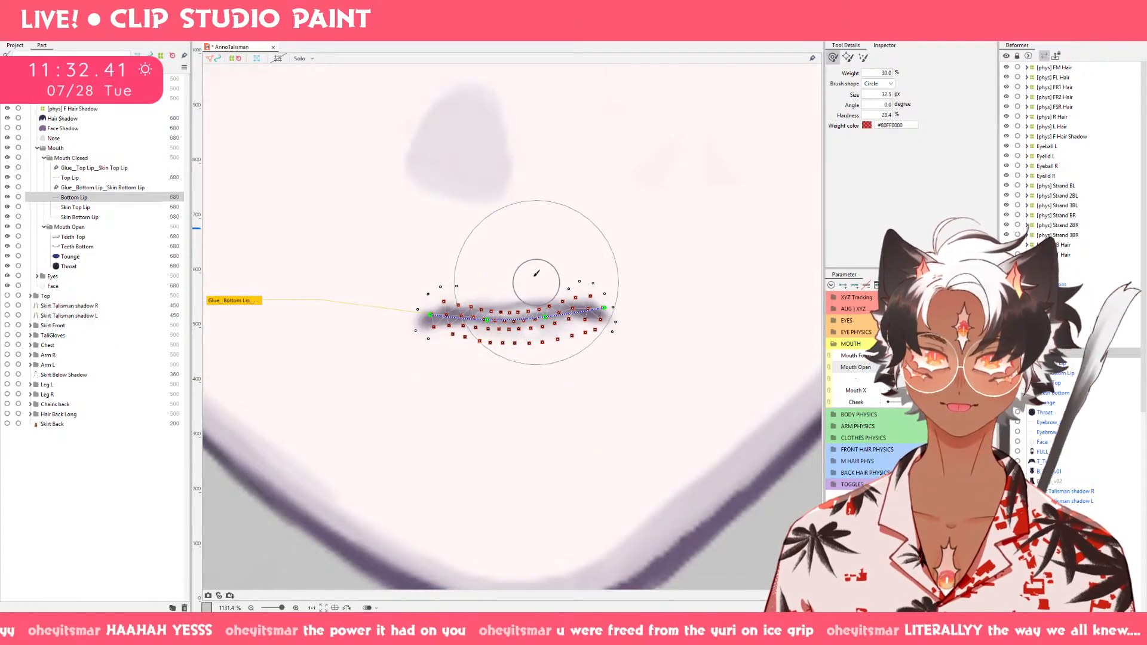
{"action": "left_click_drag", "start_coordinate": [516, 288], "coordinate": [516, 294]}
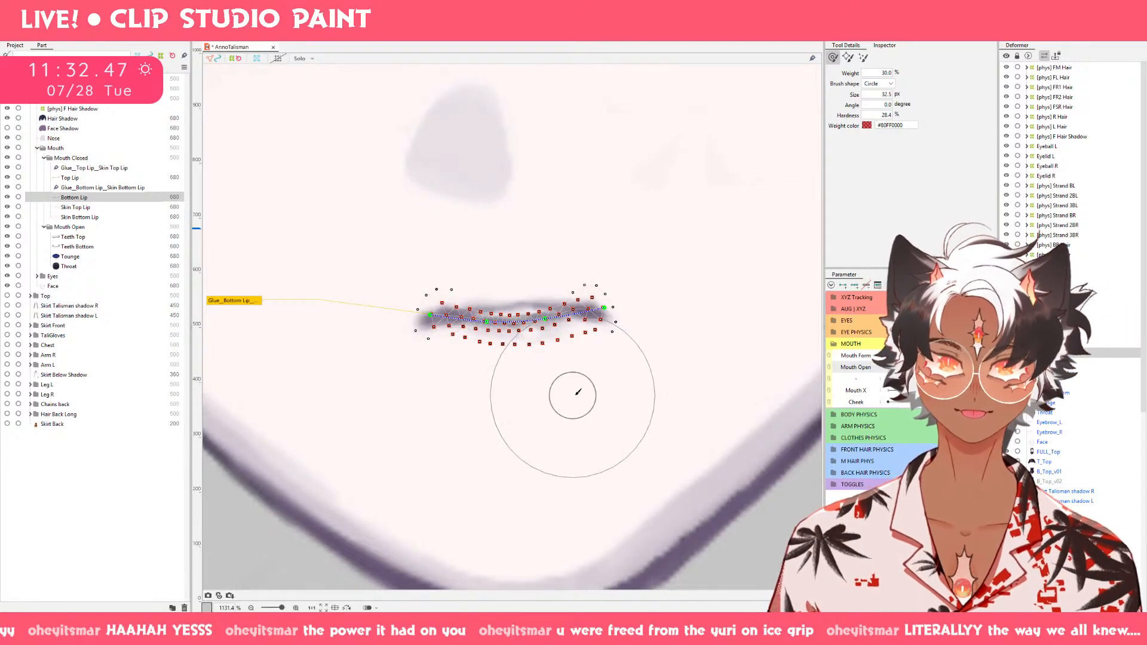
{"action": "mouse_move", "coordinate": [890, 367]}
{"action": "left_mouse_down"}
{"action": "mouse_move", "coordinate": [980, 367]}
{"action": "mouse_move", "coordinate": [910, 367]}
{"action": "left_mouse_up"}
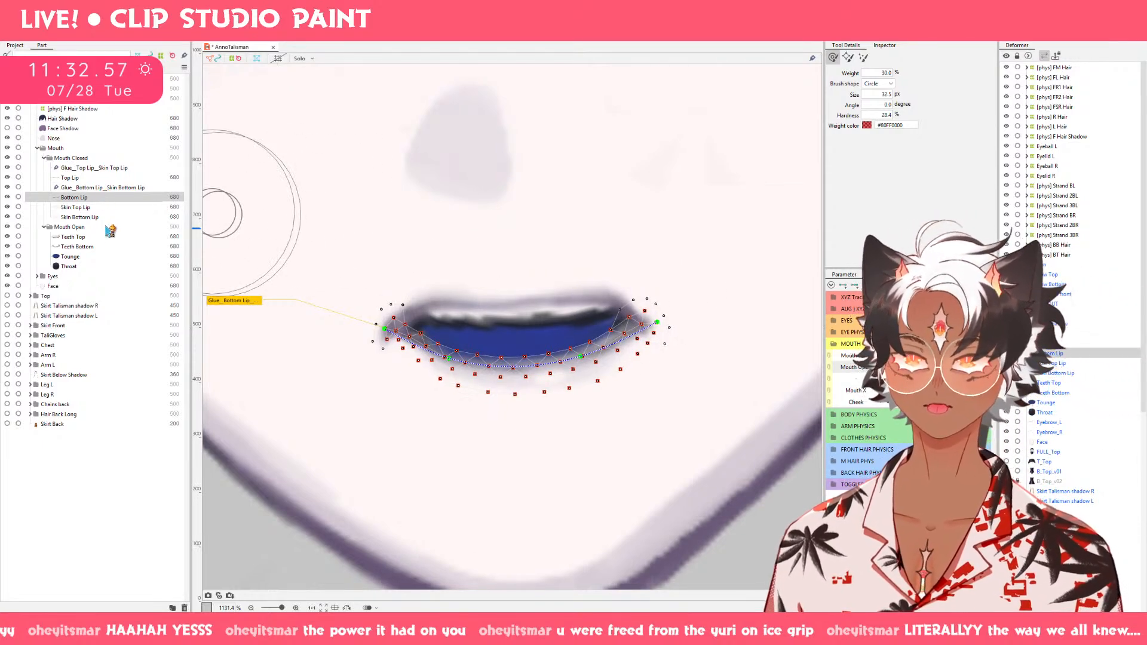
Move Teeth Bottom upward behind the lower lip and raise its middle with a 65.5 px deform brush.
{"action": "left_click", "coordinate": [111, 247]}
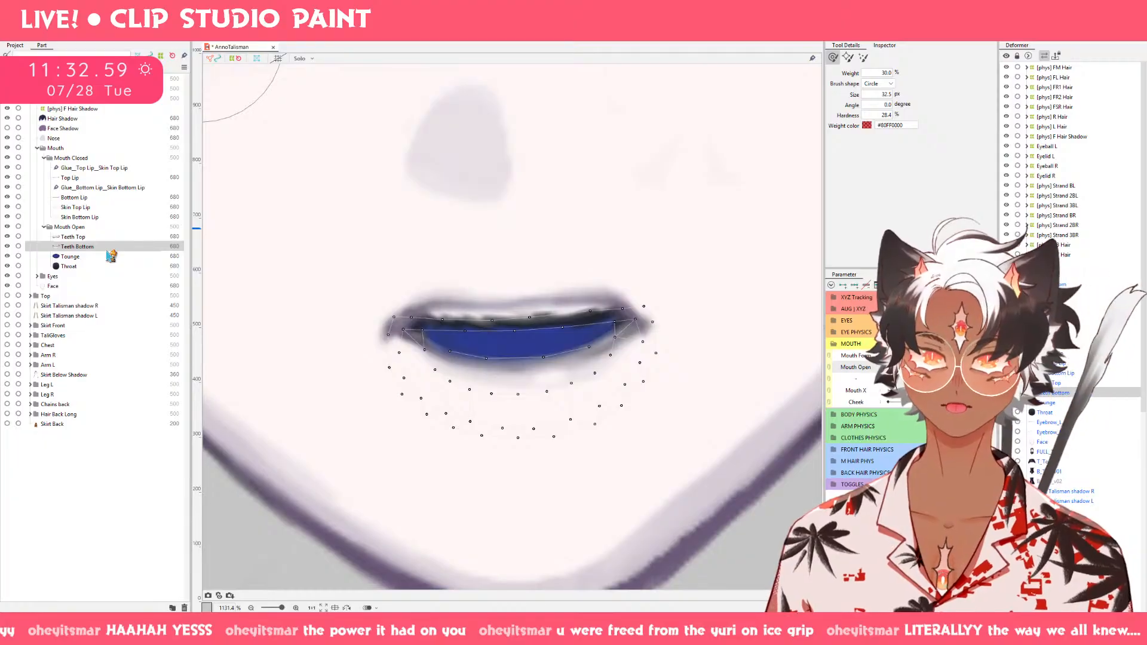
{"action": "key", "text": "v"}
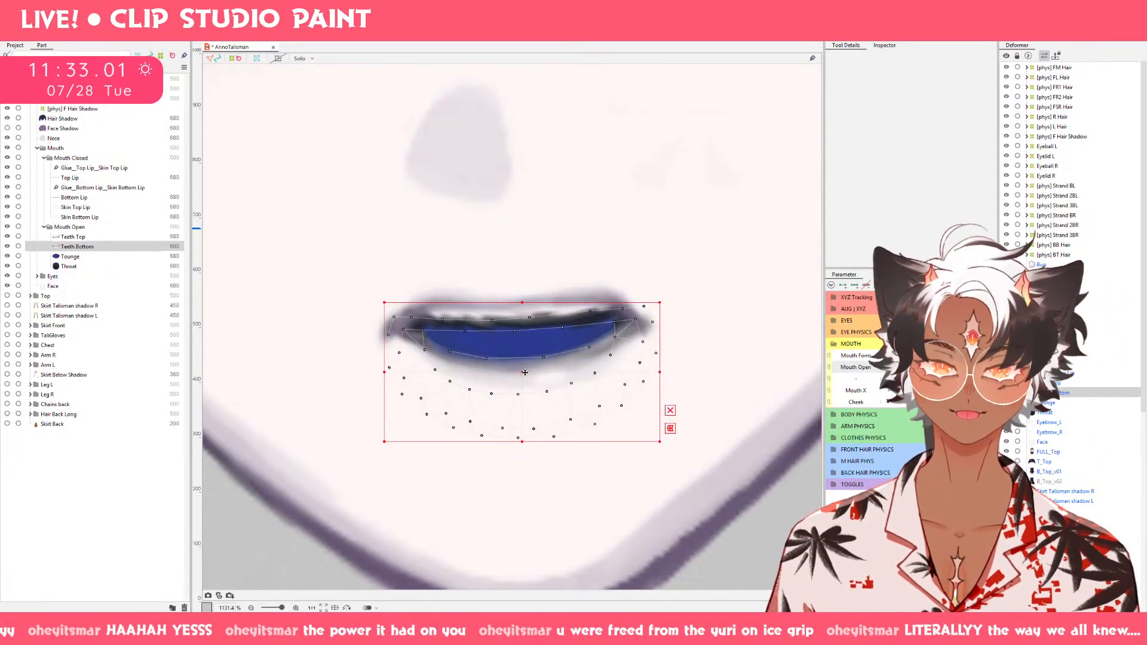
{"action": "mouse_move", "coordinate": [525, 373]}
{"action": "left_mouse_down"}
{"action": "mouse_move", "coordinate": [524, 306]}
{"action": "mouse_move", "coordinate": [522, 327]}
{"action": "left_mouse_up"}
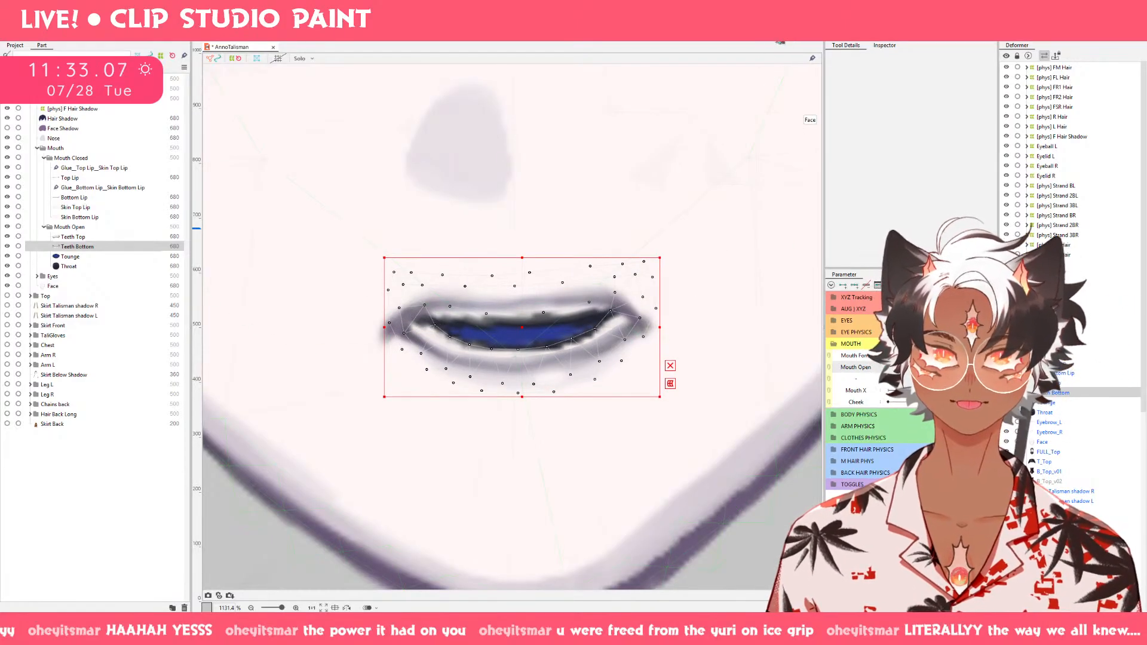
{"action": "key", "text": "b"}
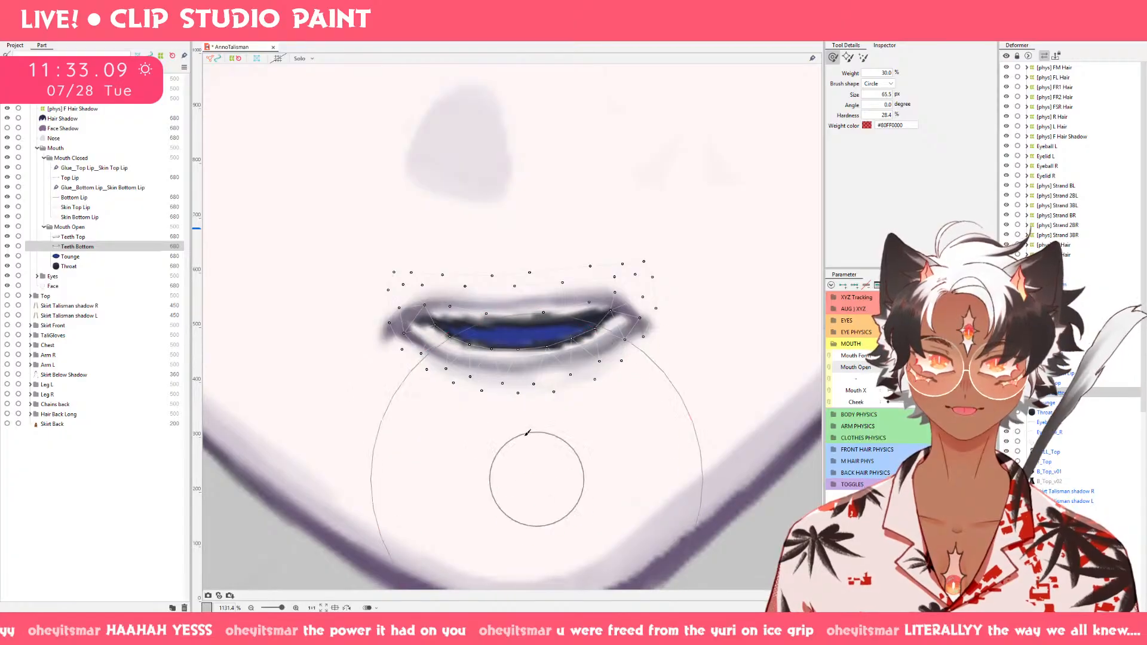
{"action": "mouse_move", "coordinate": [508, 393]}
{"action": "left_mouse_down"}
{"action": "mouse_move", "coordinate": [513, 336]}
{"action": "mouse_move", "coordinate": [522, 370]}
{"action": "mouse_move", "coordinate": [554, 374]}
{"action": "mouse_move", "coordinate": [541, 373]}
{"action": "mouse_move", "coordinate": [512, 119]}
{"action": "left_mouse_up"}
{"action": "key", "text": "ctrl+z"}
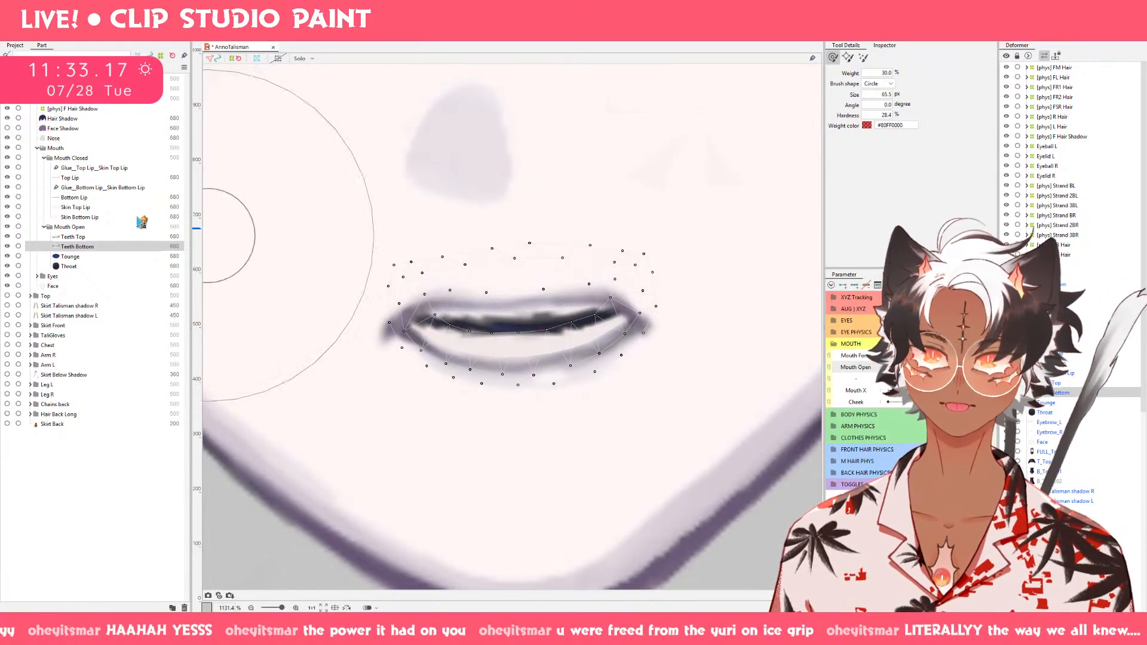
Try to move the whole Teeth Bottom mesh slightly higher.
{"action": "key", "text": "v"}
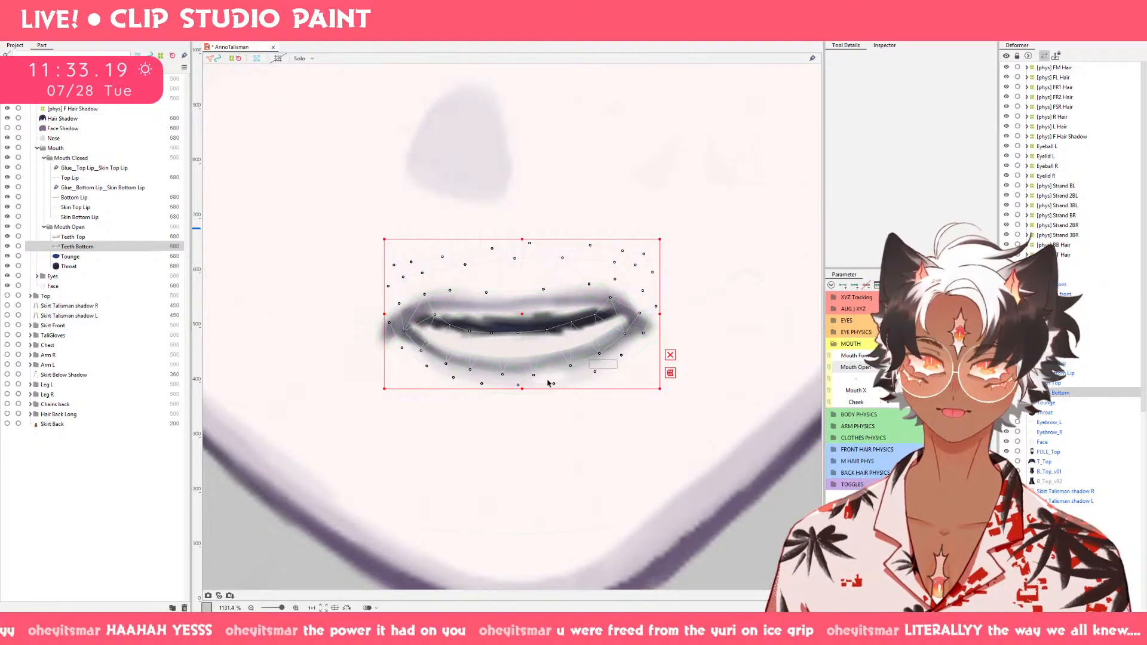
{"action": "left_click_drag", "start_coordinate": [521, 323], "coordinate": [520, 307]}
{"action": "key", "text": "ctrl+z"}
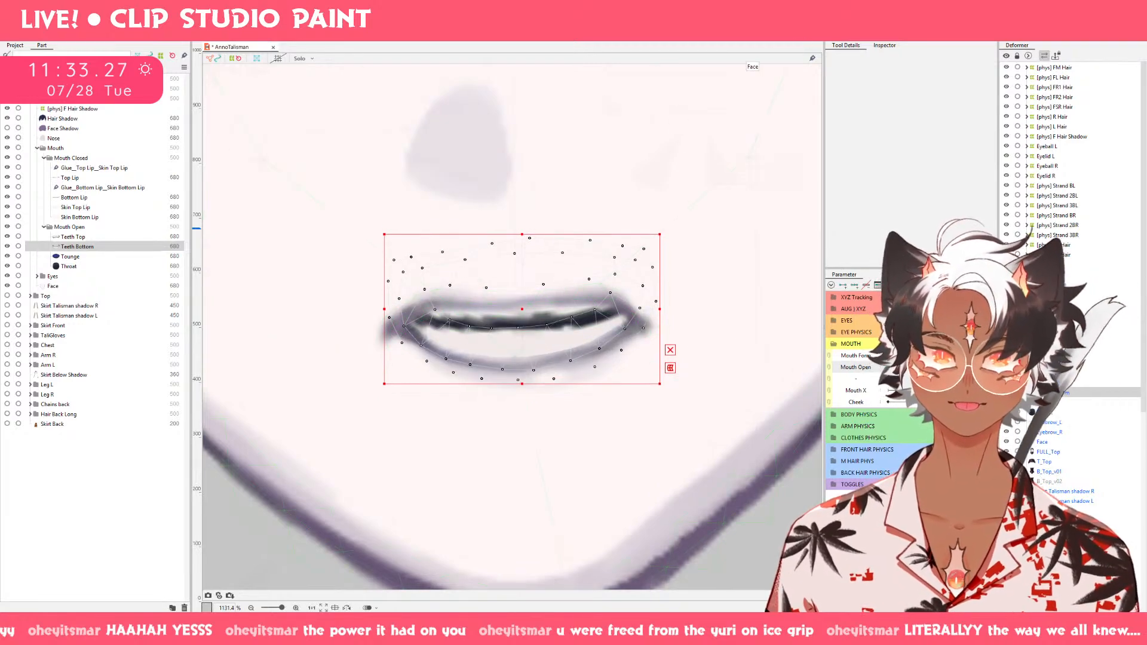
{"action": "key", "text": "Down"}
Push both outer ends of Teeth Bottom slightly downward with the 65.5 px deform brush.
{"action": "key", "text": "b"}
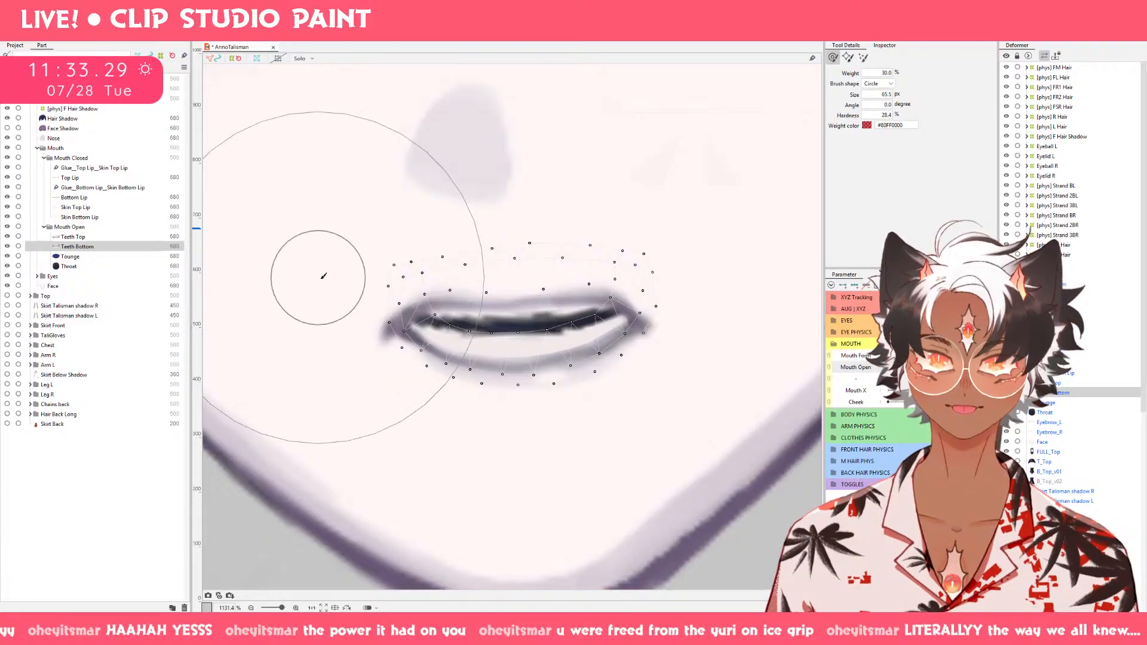
{"action": "mouse_move", "coordinate": [324, 276]}
{"action": "left_mouse_down"}
{"action": "mouse_move", "coordinate": [341, 330]}
{"action": "mouse_move", "coordinate": [333, 323]}
{"action": "left_mouse_up"}
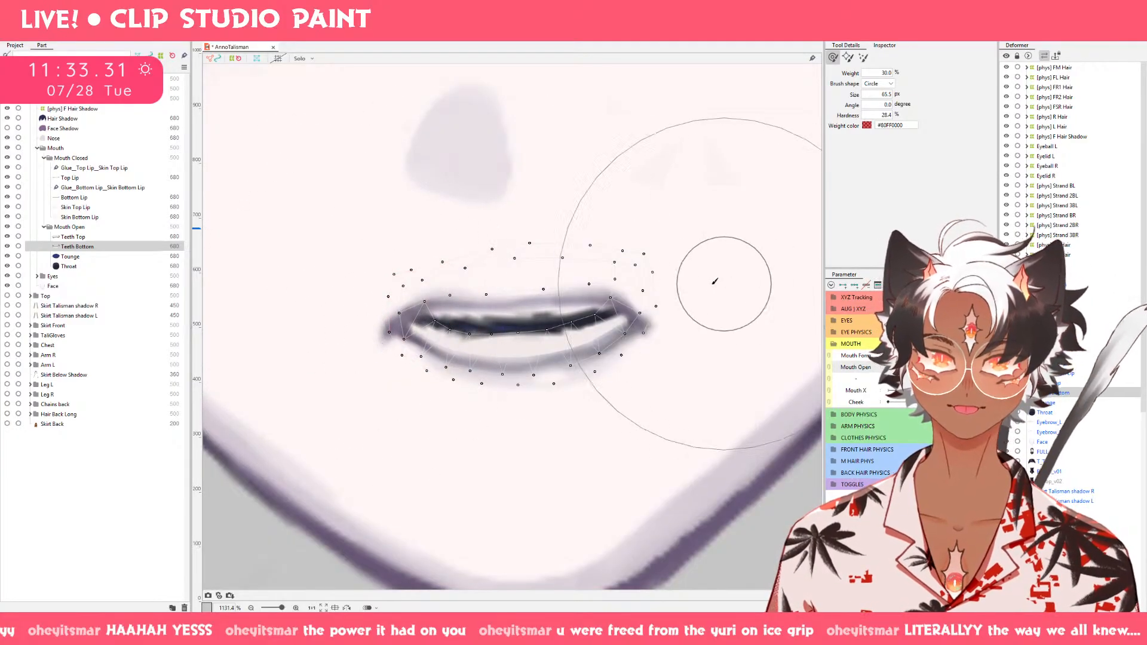
{"action": "left_click_drag", "start_coordinate": [715, 281], "coordinate": [705, 316]}
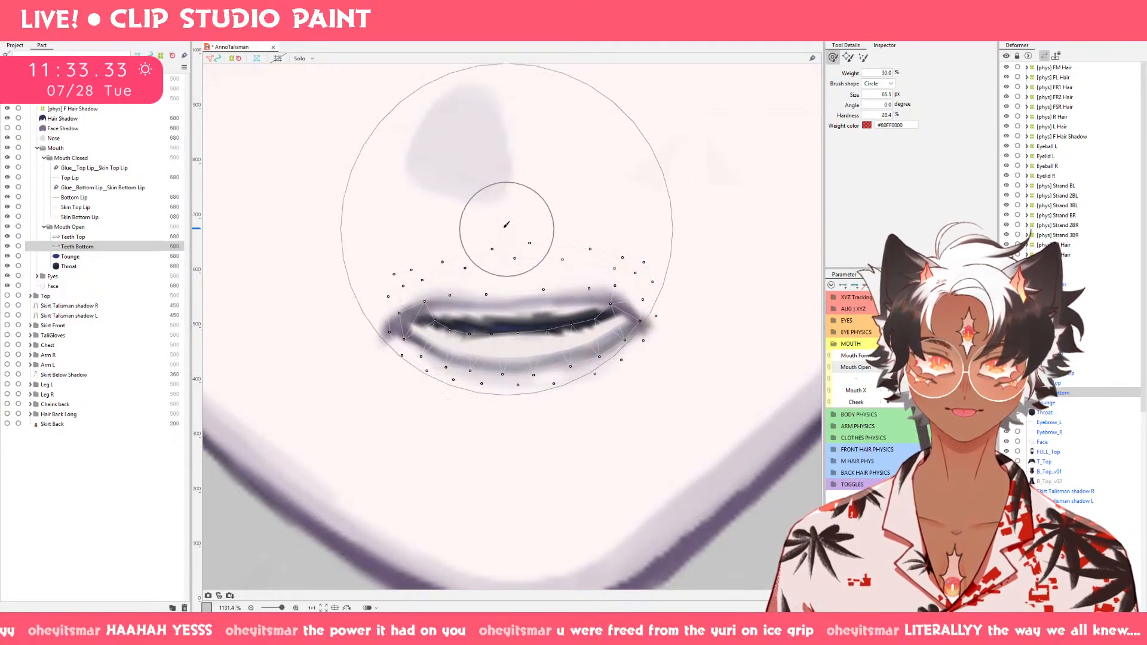
Raise the gum line along the middle of Teeth Bottom with the deform brush reduced to 35 px.
{"action": "key", "text": "bracketleft"}
{"action": "left_click_drag", "start_coordinate": [496, 248], "coordinate": [495, 210]}
{"action": "key", "text": "ctrl+z"}
{"action": "mouse_move", "coordinate": [505, 289]}
{"action": "left_mouse_down"}
{"action": "mouse_move", "coordinate": [486, 280]}
{"action": "mouse_move", "coordinate": [479, 289]}
{"action": "left_mouse_up"}
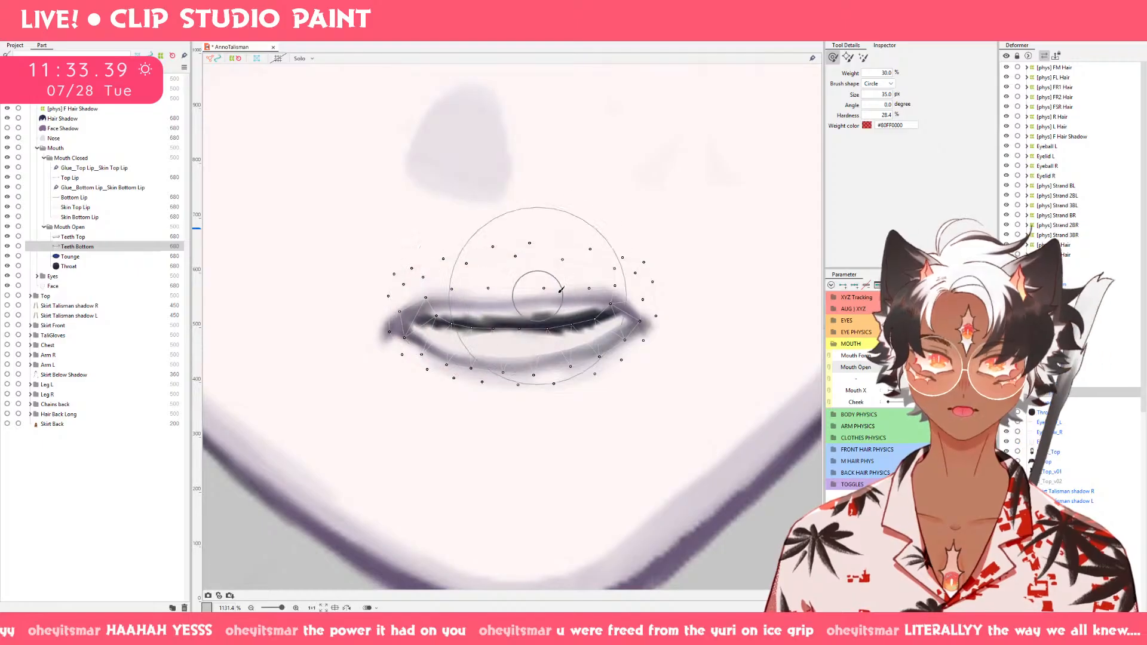
{"action": "left_click_drag", "start_coordinate": [549, 269], "coordinate": [545, 255]}
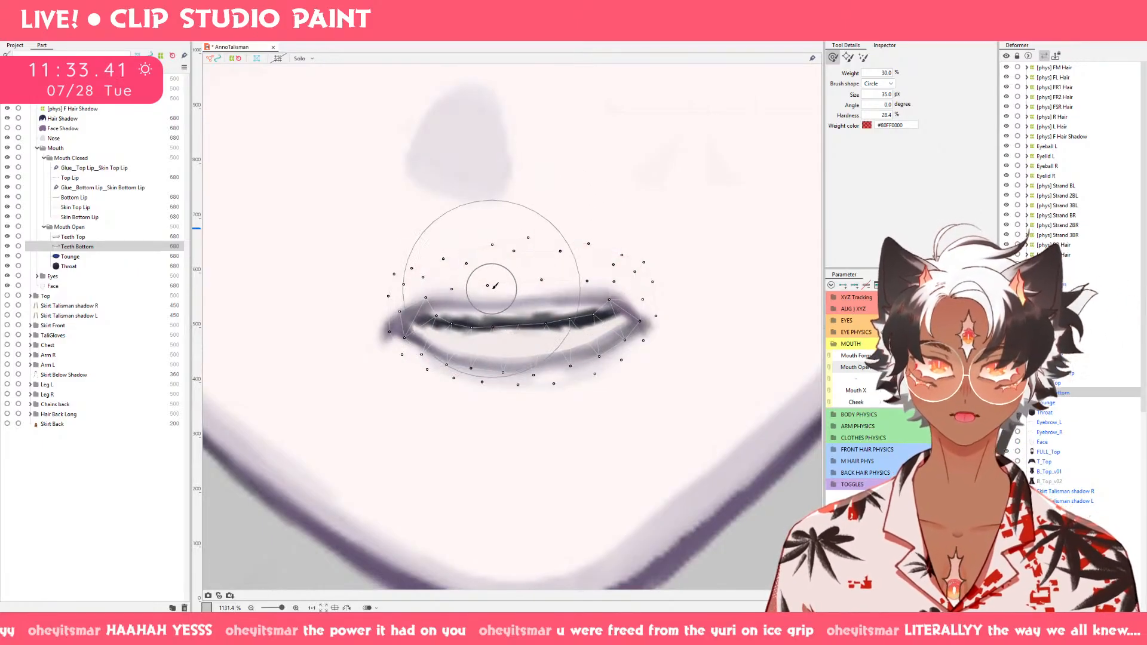
{"action": "left_click_drag", "start_coordinate": [494, 307], "coordinate": [477, 291]}
{"action": "left_click_drag", "start_coordinate": [592, 301], "coordinate": [588, 276]}
Carry the open-mouth Teeth Bottom shape over to the closed Mouth Open keyform and try shifting the open-mouth mesh slightly downward.
{"action": "key", "text": "v"}
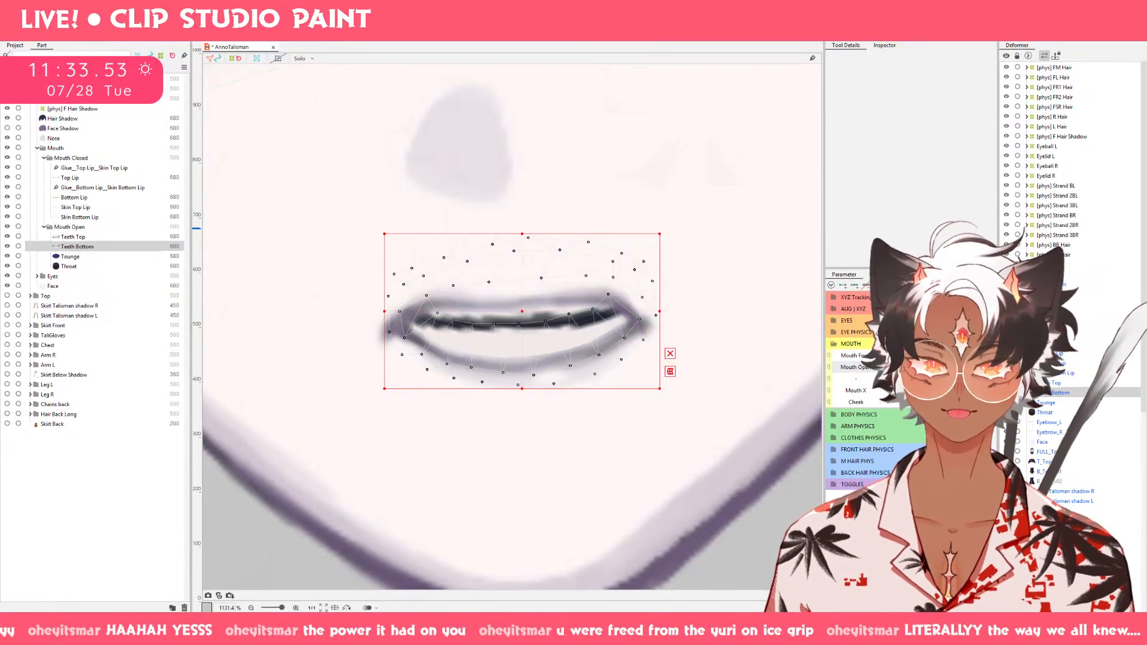
{"action": "left_click_drag", "start_coordinate": [968, 368], "coordinate": [932, 368]}
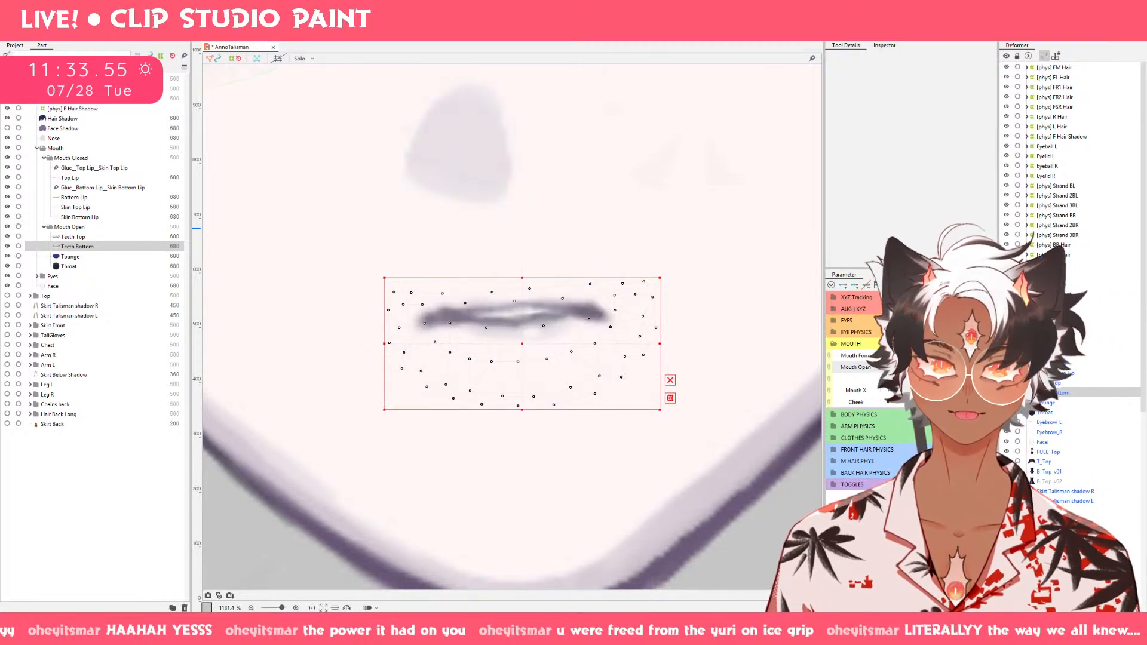
{"action": "left_click_drag", "start_coordinate": [932, 368], "coordinate": [889, 367]}
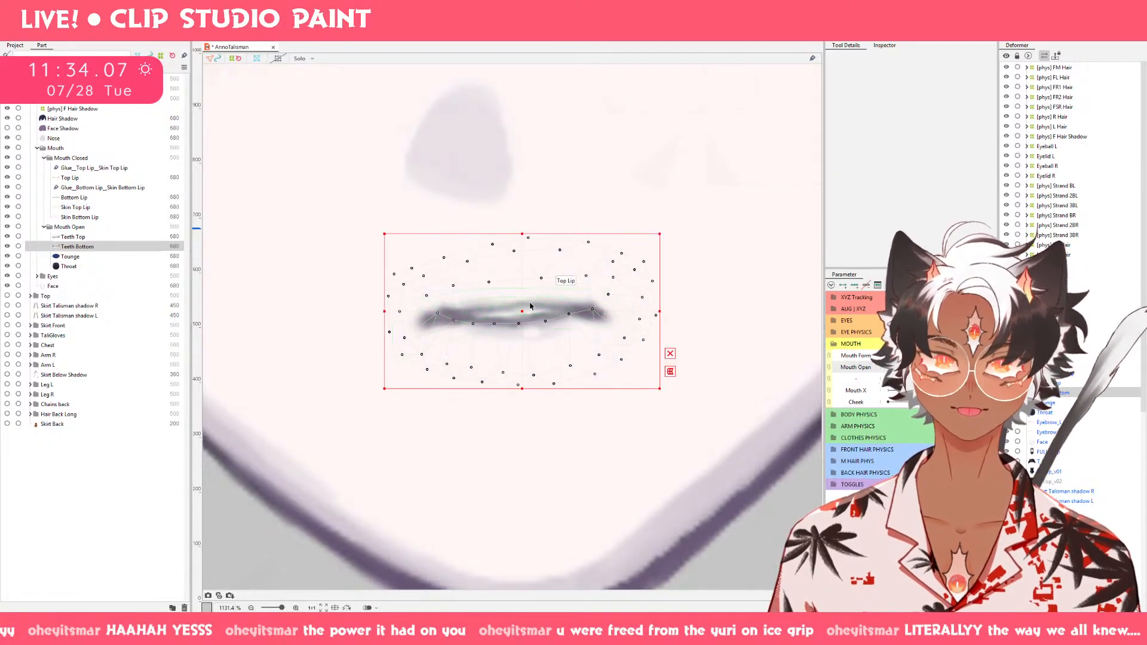
{"action": "mouse_move", "coordinate": [888, 368]}
{"action": "left_mouse_down"}
{"action": "mouse_move", "coordinate": [924, 368]}
{"action": "mouse_move", "coordinate": [888, 367]}
{"action": "left_mouse_up"}
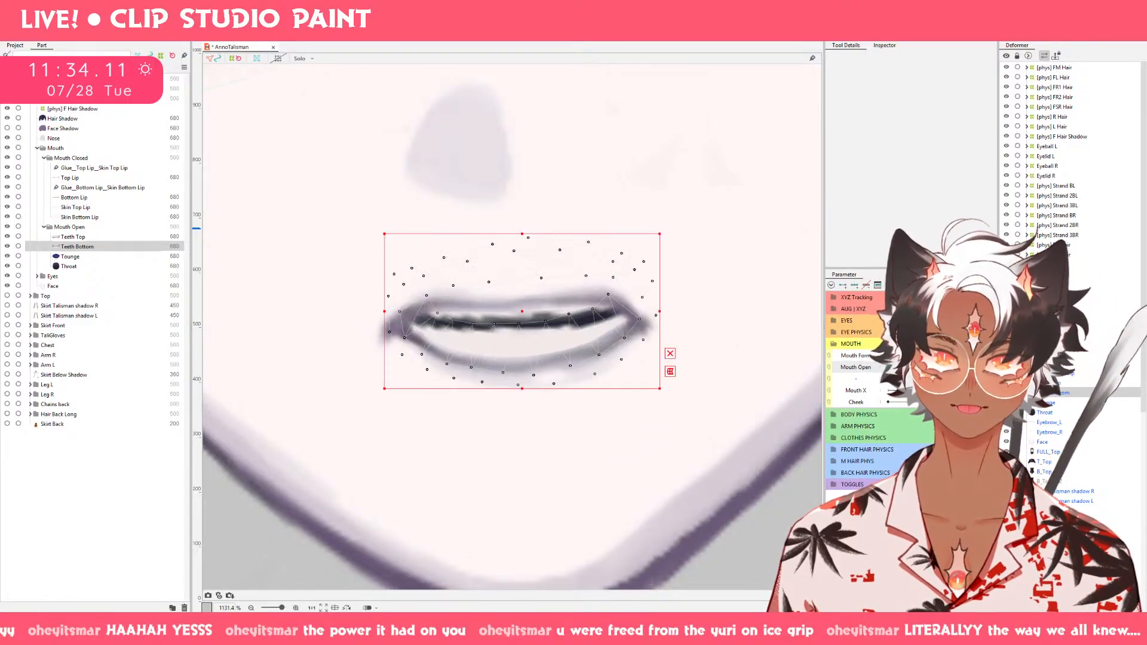
{"action": "left_click_drag", "start_coordinate": [520, 308], "coordinate": [520, 316]}
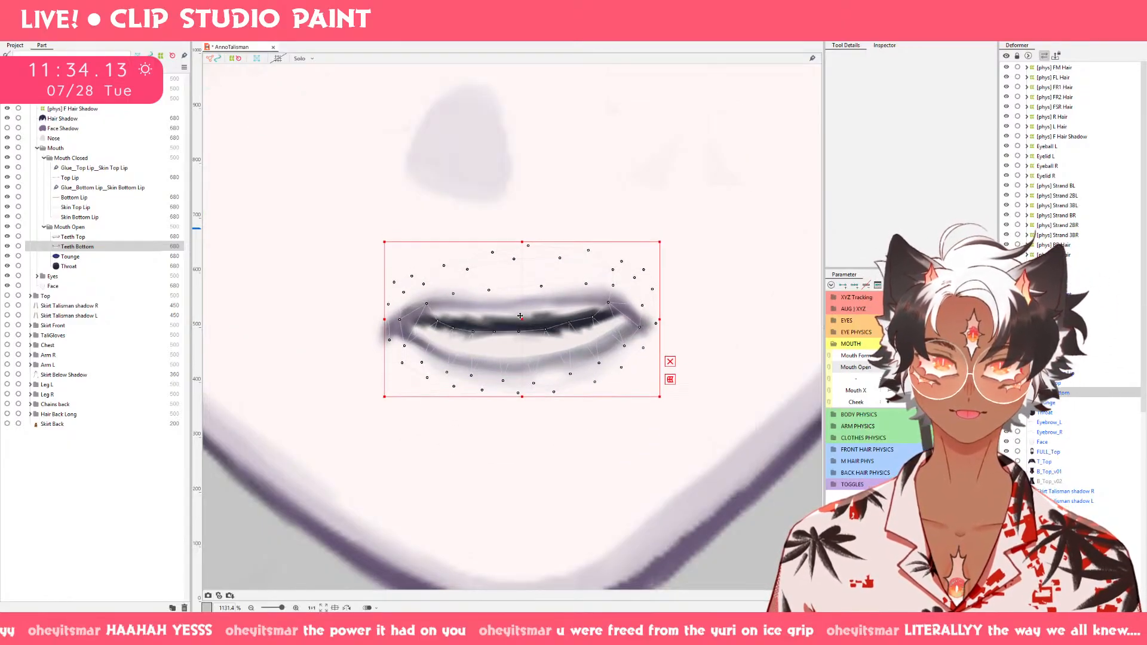
{"action": "key", "text": "ctrl+z"}
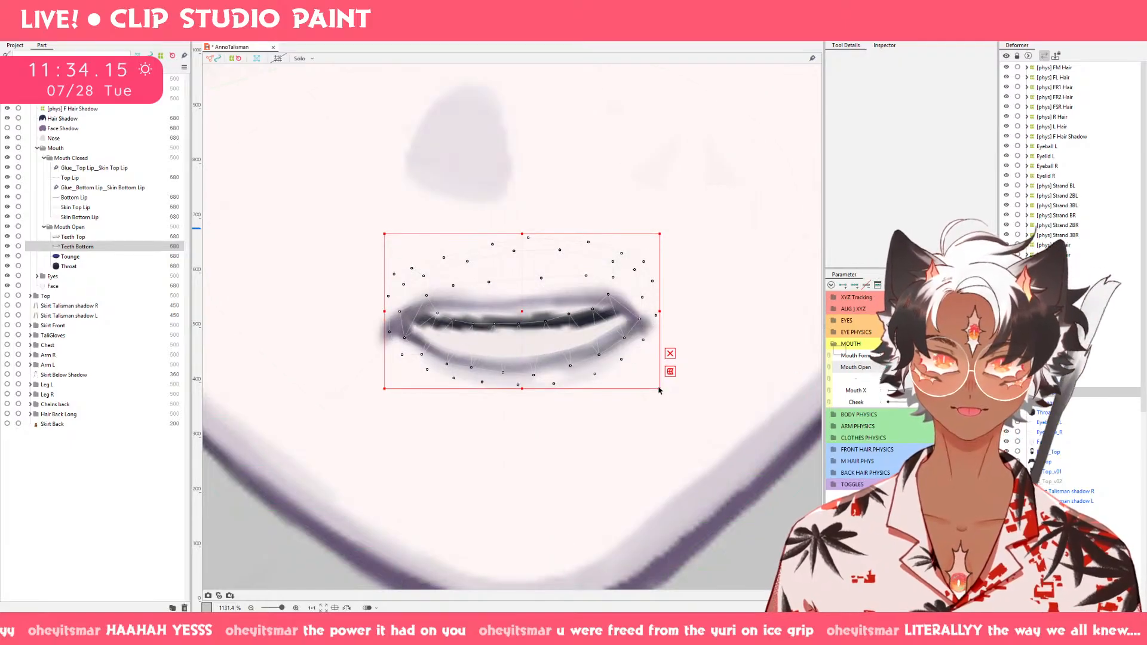
Push the lower edge of Teeth Bottom upward on the closed-mouth keyform with a deform brush of about 74 px.
{"action": "key", "text": "b"}
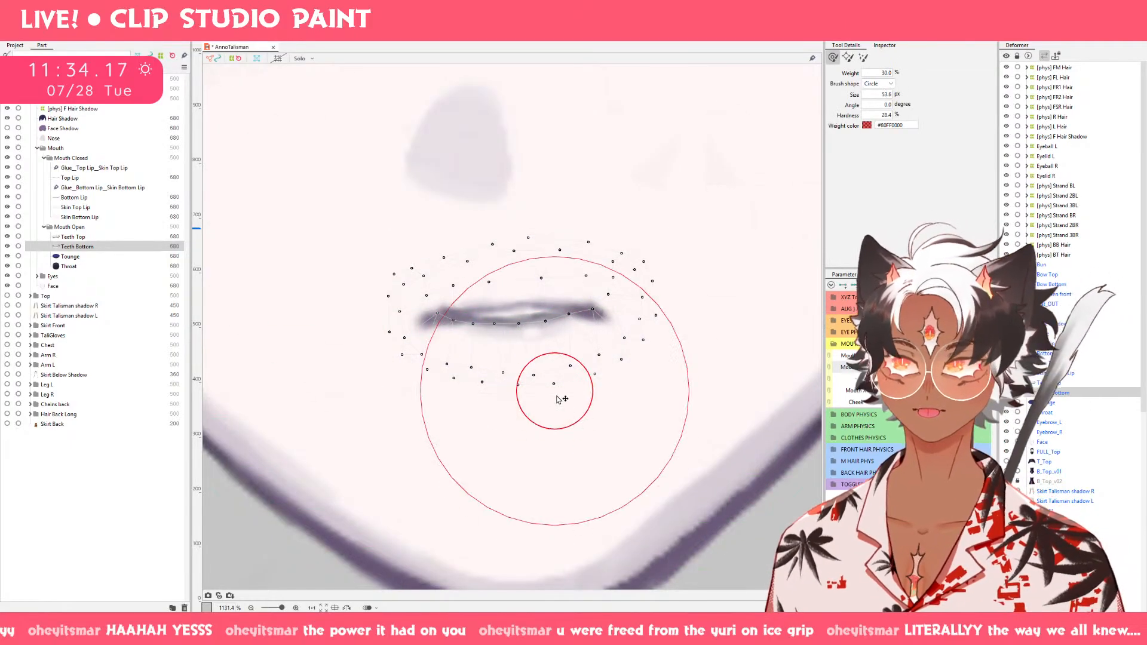
{"action": "left_click_drag", "start_coordinate": [557, 397], "coordinate": [561, 410]}
{"action": "mouse_move", "coordinate": [531, 364]}
{"action": "left_mouse_down"}
{"action": "mouse_move", "coordinate": [538, 421]}
{"action": "mouse_move", "coordinate": [523, 392]}
{"action": "mouse_move", "coordinate": [528, 353]}
{"action": "left_mouse_up"}
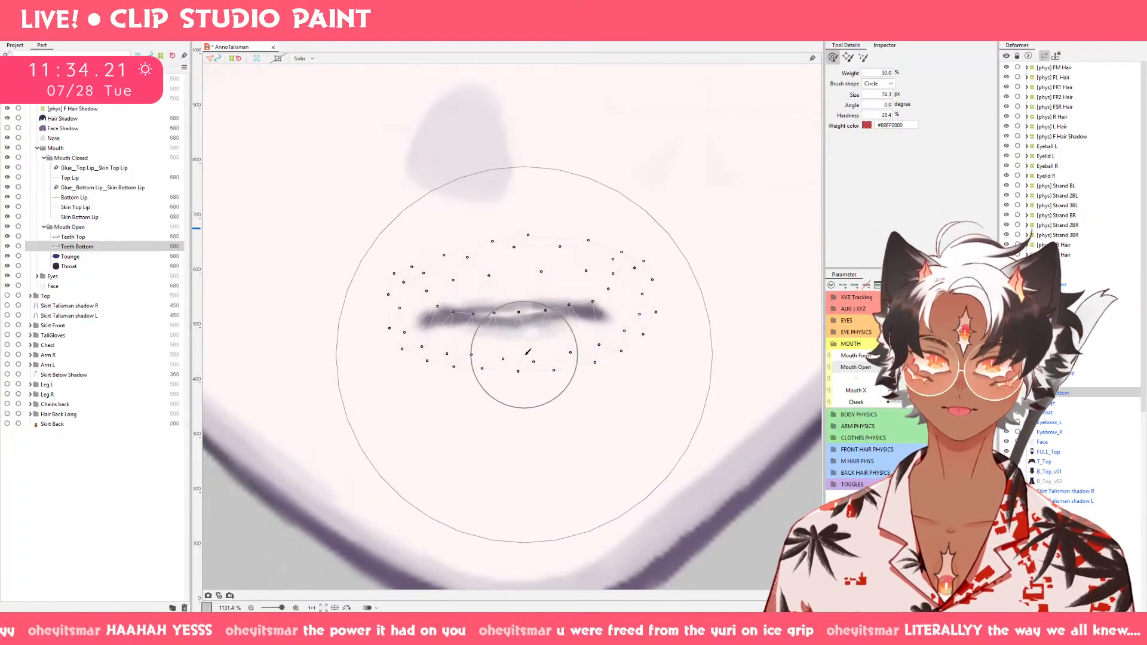
{"action": "key", "text": "ctrl+z"}
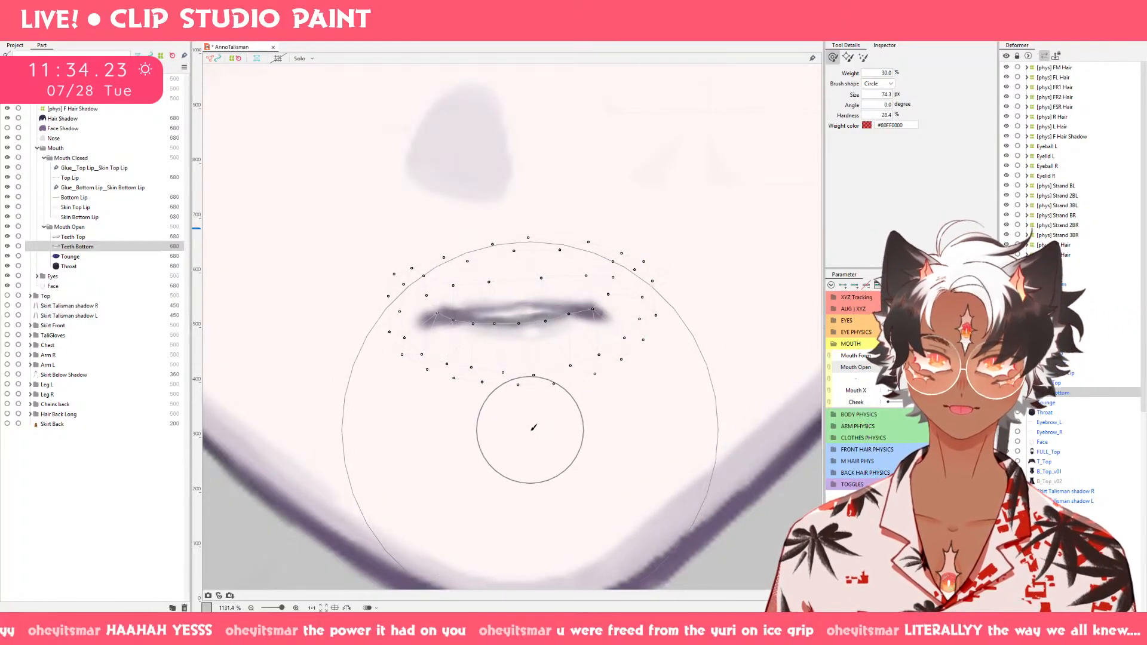
{"action": "left_click_drag", "start_coordinate": [531, 430], "coordinate": [530, 386]}
{"action": "left_click_drag", "start_coordinate": [609, 477], "coordinate": [605, 436]}
Paste the closed-mouth Teeth Bottom shape onto the wide closed-lip keyform and check it across Mouth Form and Mouth Open.
{"action": "key", "text": "v"}
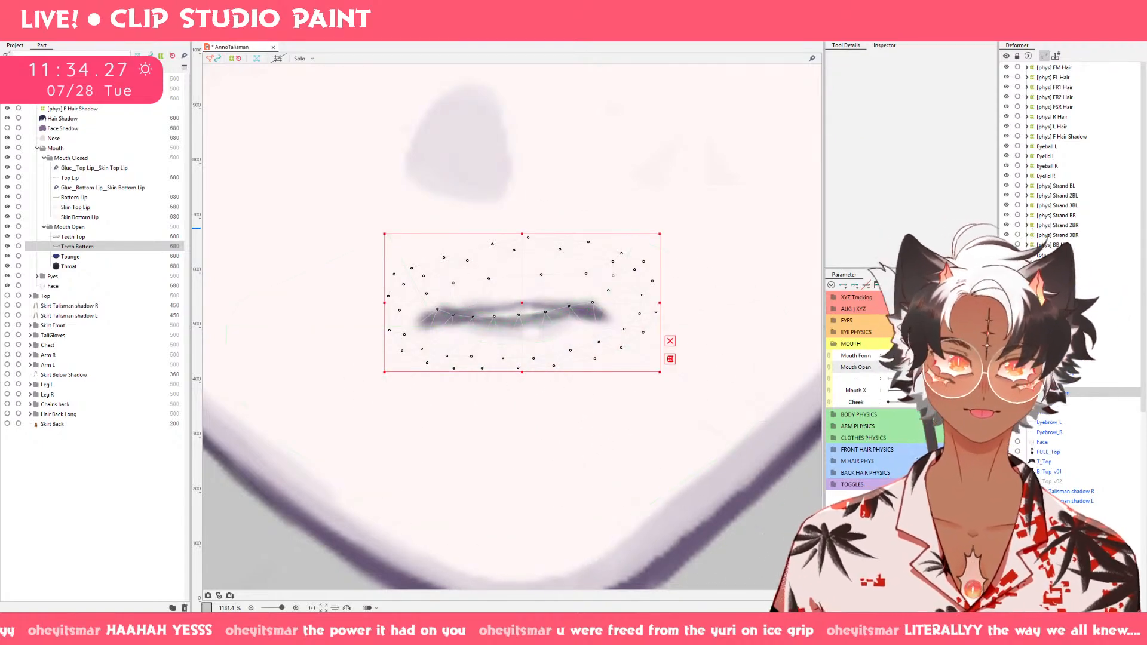
{"action": "left_click", "coordinate": [890, 369]}
{"action": "key", "text": "ctrl+v"}
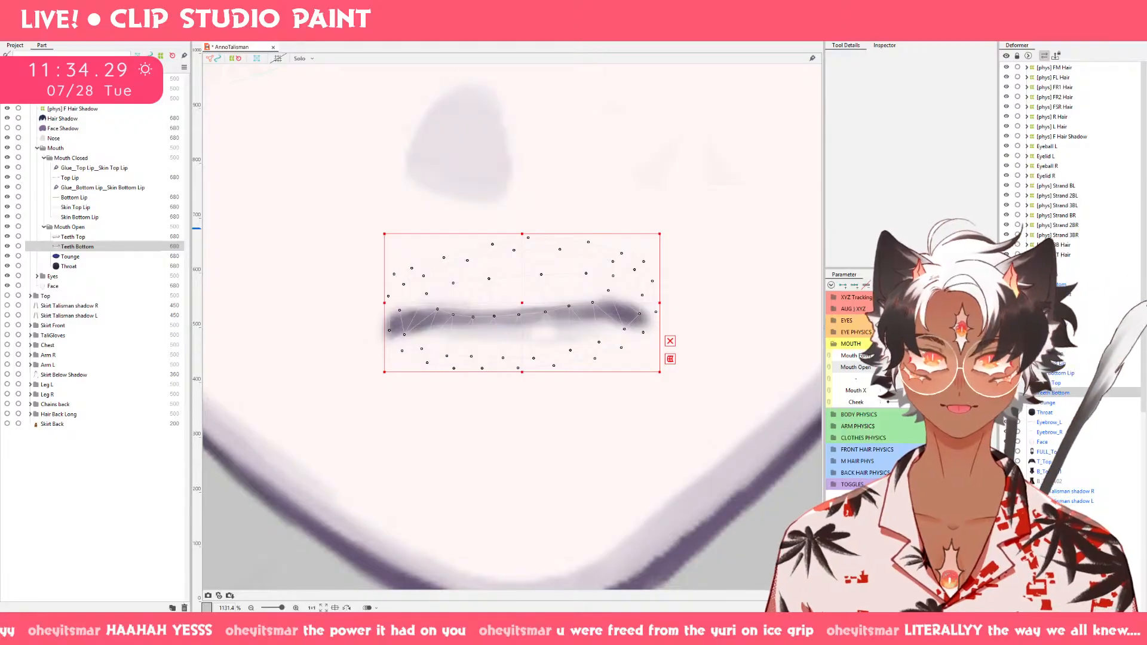
{"action": "left_click_drag", "start_coordinate": [889, 368], "coordinate": [861, 368]}
{"action": "left_click", "coordinate": [937, 356]}
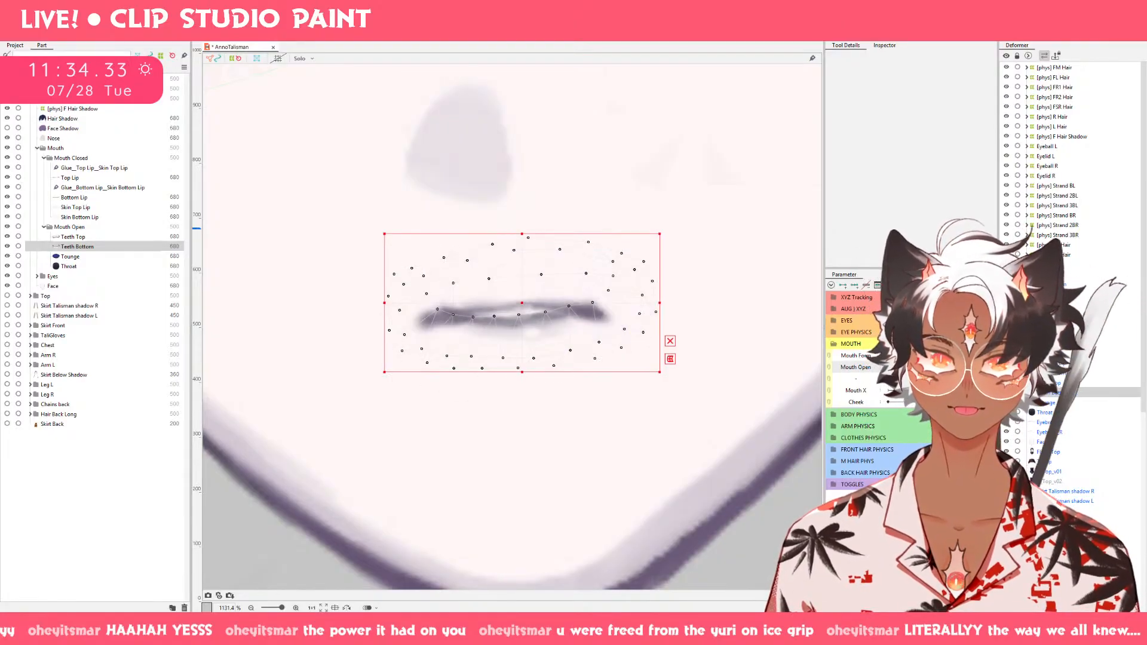
{"action": "left_click", "coordinate": [889, 356]}
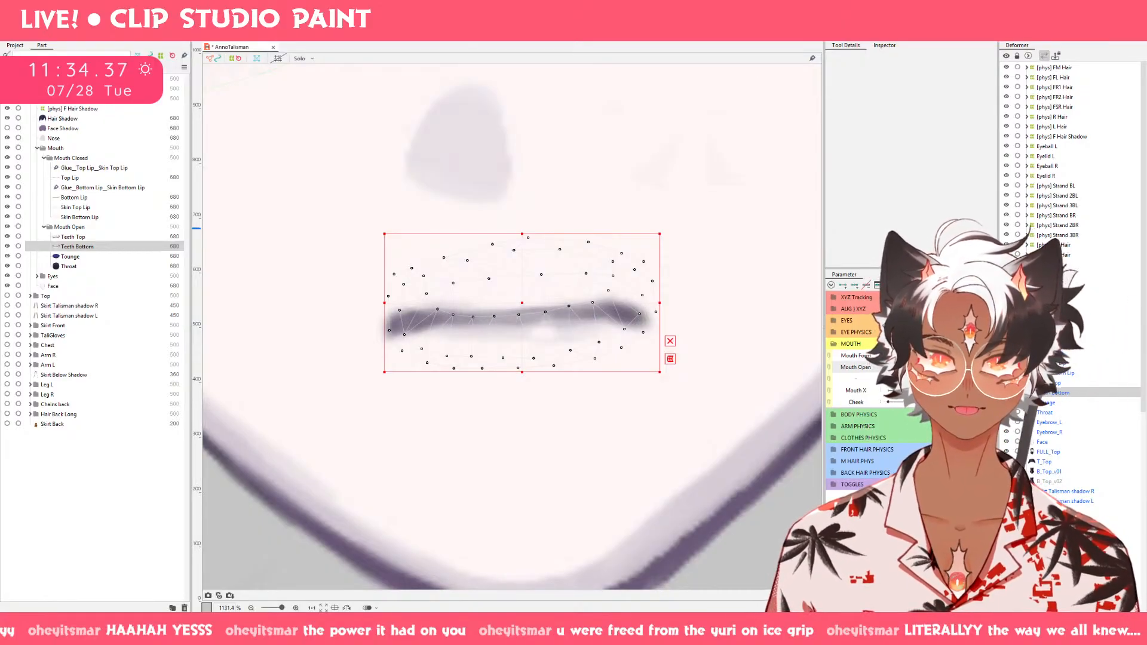
{"action": "mouse_move", "coordinate": [889, 369]}
{"action": "left_mouse_down"}
{"action": "mouse_move", "coordinate": [980, 368]}
{"action": "mouse_move", "coordinate": [873, 372]}
{"action": "mouse_move", "coordinate": [912, 369]}
{"action": "left_mouse_up"}
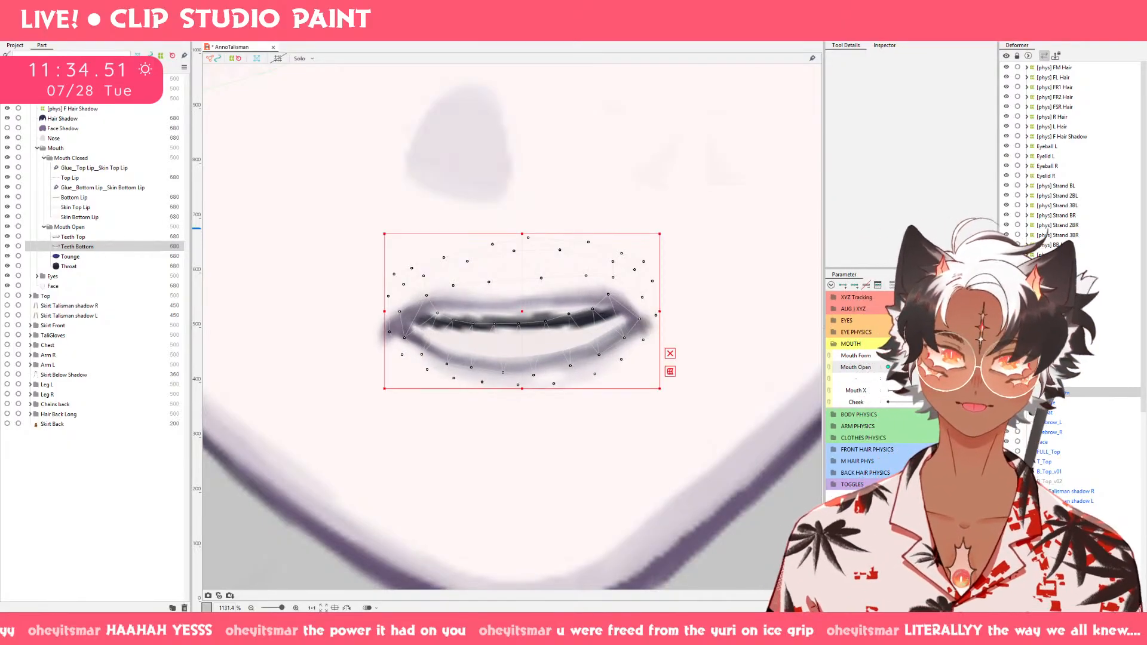
Select Top Lip and Bottom Lip together and narrow the open mouth evenly from both sides.
{"action": "left_click", "coordinate": [72, 237]}
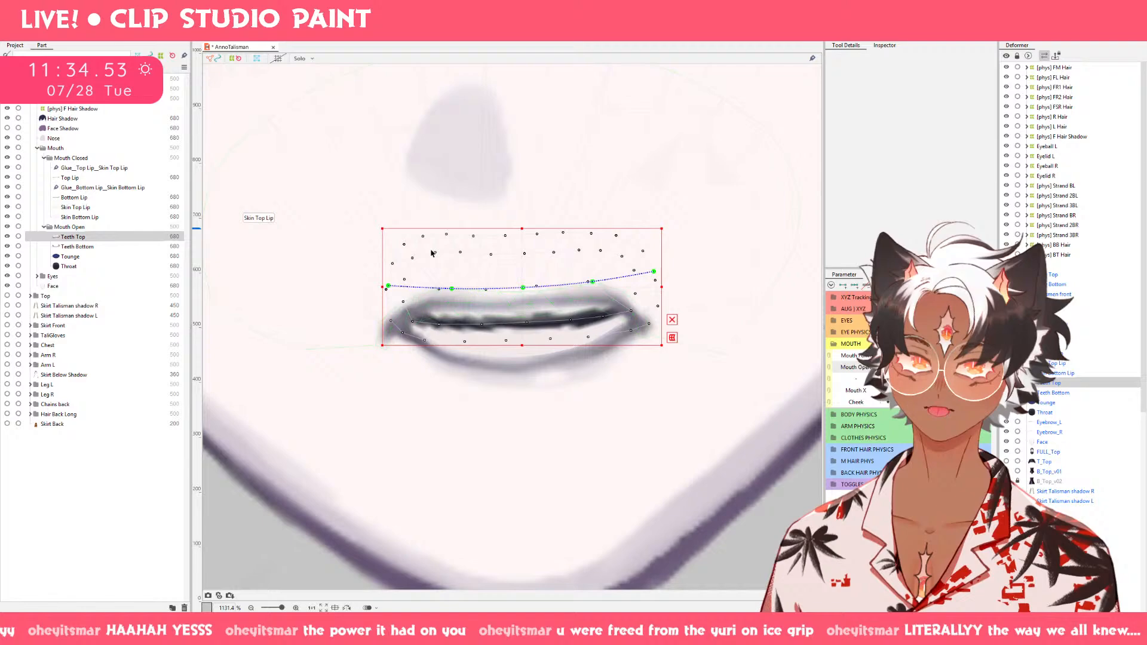
{"action": "left_click", "coordinate": [86, 198]}
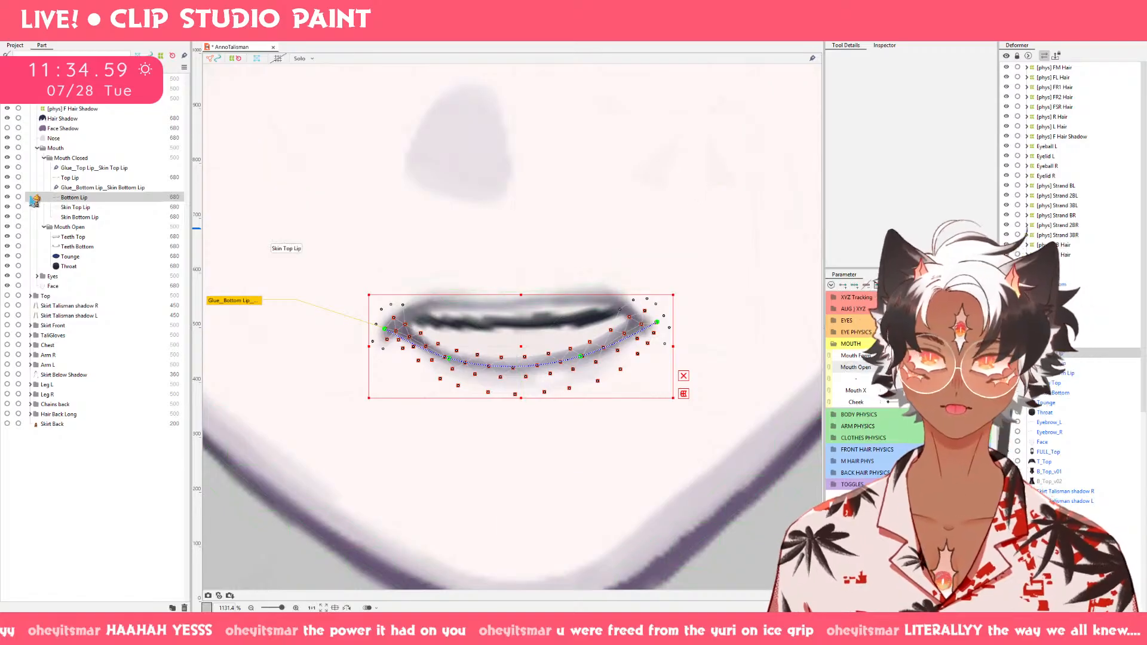
{"action": "left_click", "coordinate": [88, 179], "text": "ctrl"}
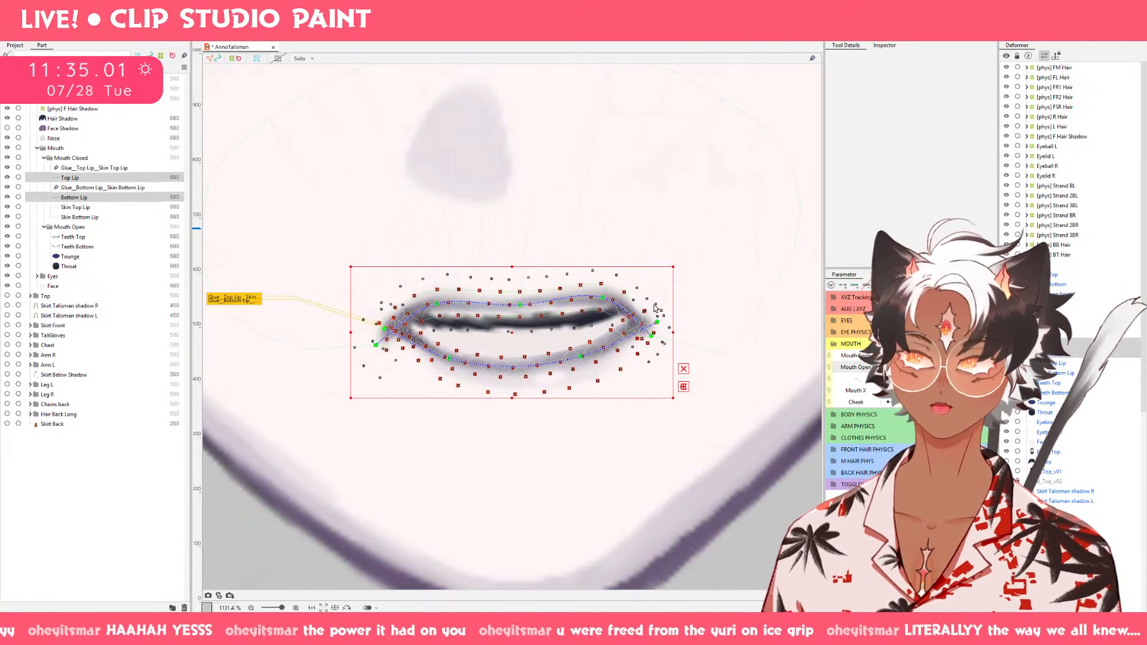
{"action": "left_click_drag", "start_coordinate": [674, 335], "coordinate": [655, 335]}
{"action": "left_click_drag", "start_coordinate": [916, 367], "coordinate": [891, 368]}
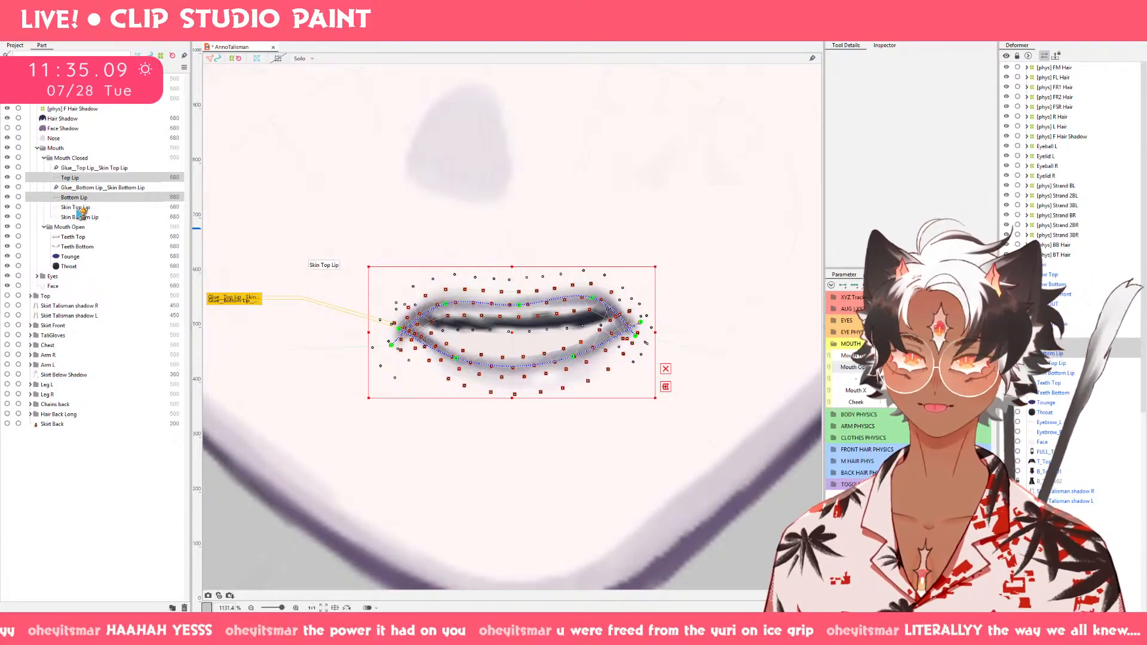
Try raising the middle and one outer deform path point of Top Lip on the open mouth.
{"action": "left_click", "coordinate": [80, 178]}
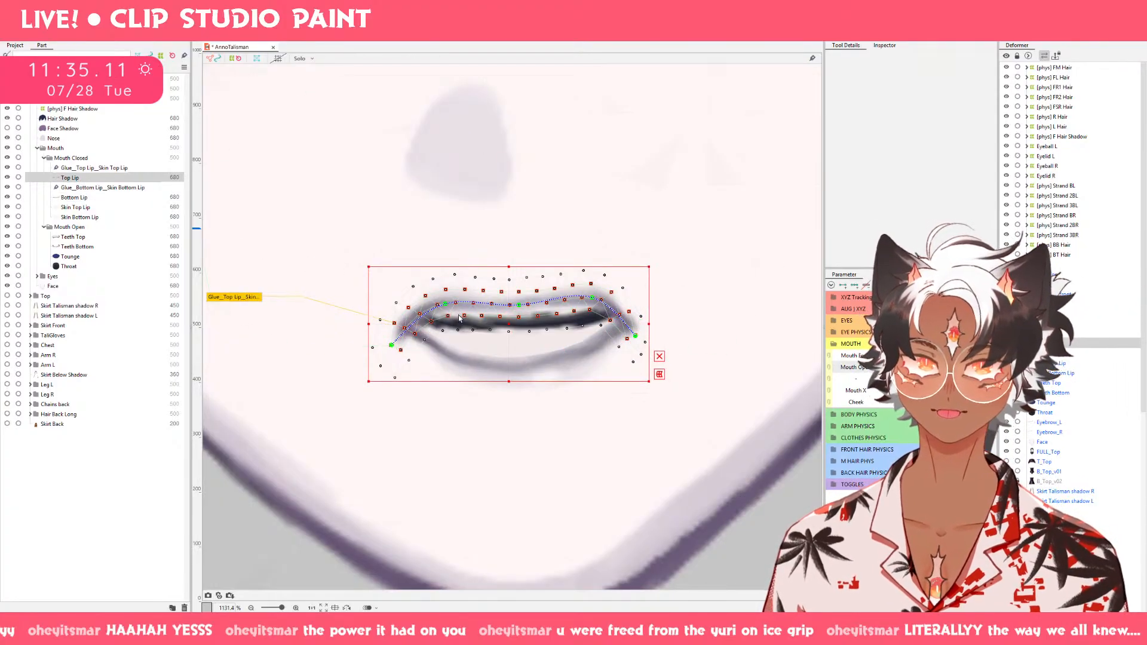
{"action": "mouse_move", "coordinate": [906, 368]}
{"action": "left_mouse_down"}
{"action": "mouse_move", "coordinate": [947, 367]}
{"action": "mouse_move", "coordinate": [890, 367]}
{"action": "mouse_move", "coordinate": [905, 367]}
{"action": "left_mouse_up"}
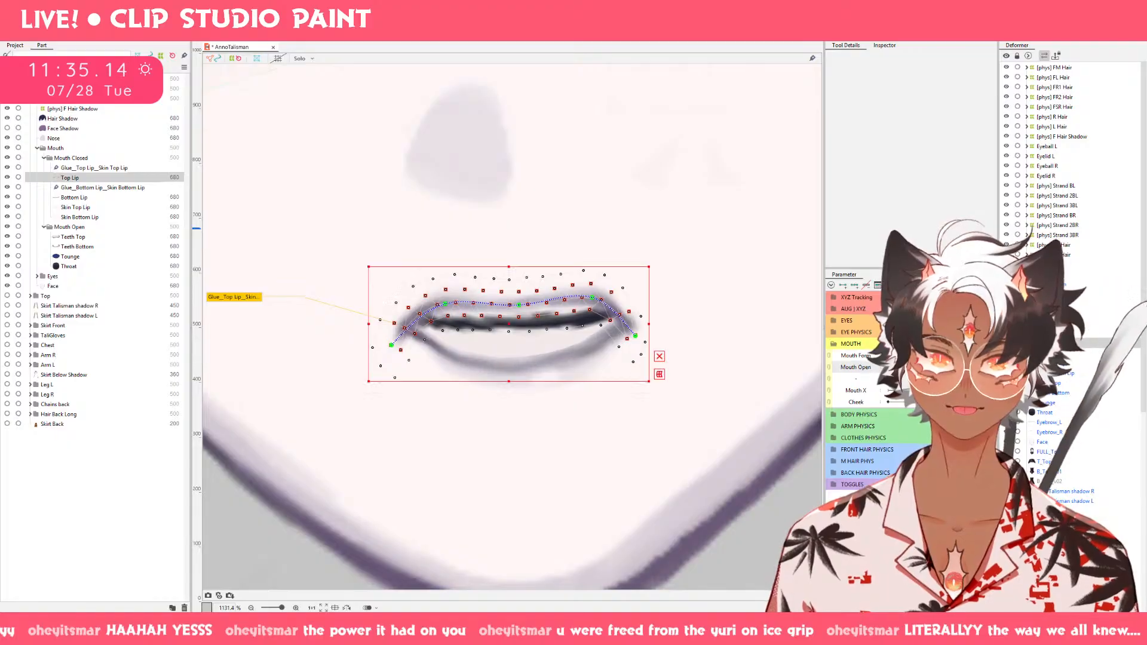
{"action": "left_click", "coordinate": [518, 306]}
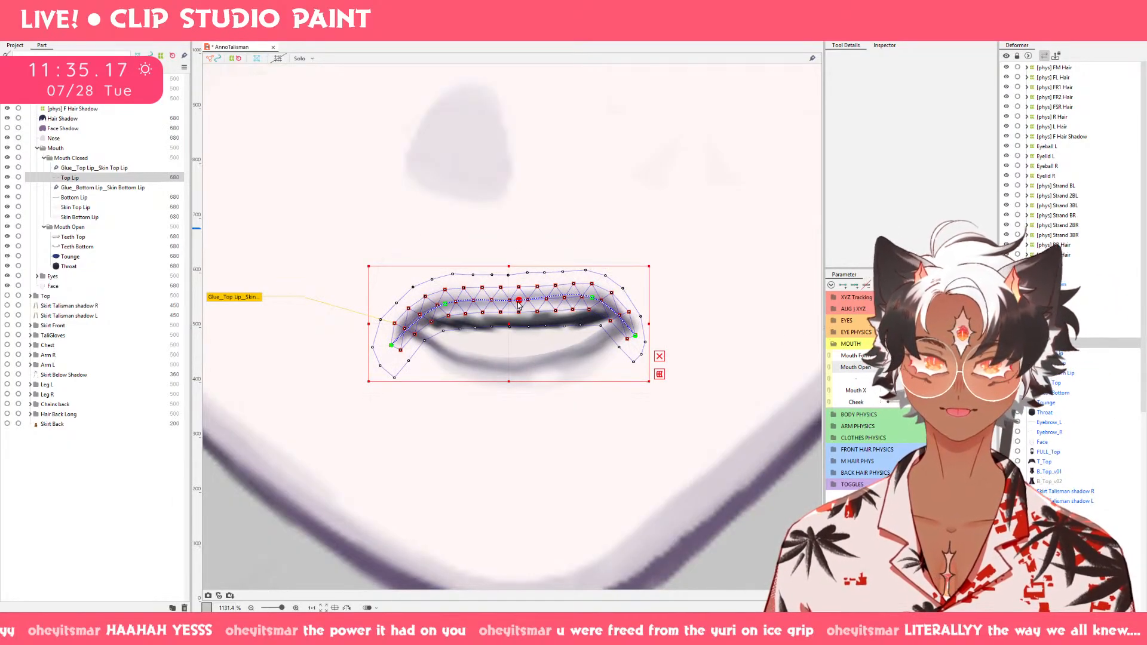
{"action": "left_click_drag", "start_coordinate": [593, 305], "coordinate": [594, 300]}
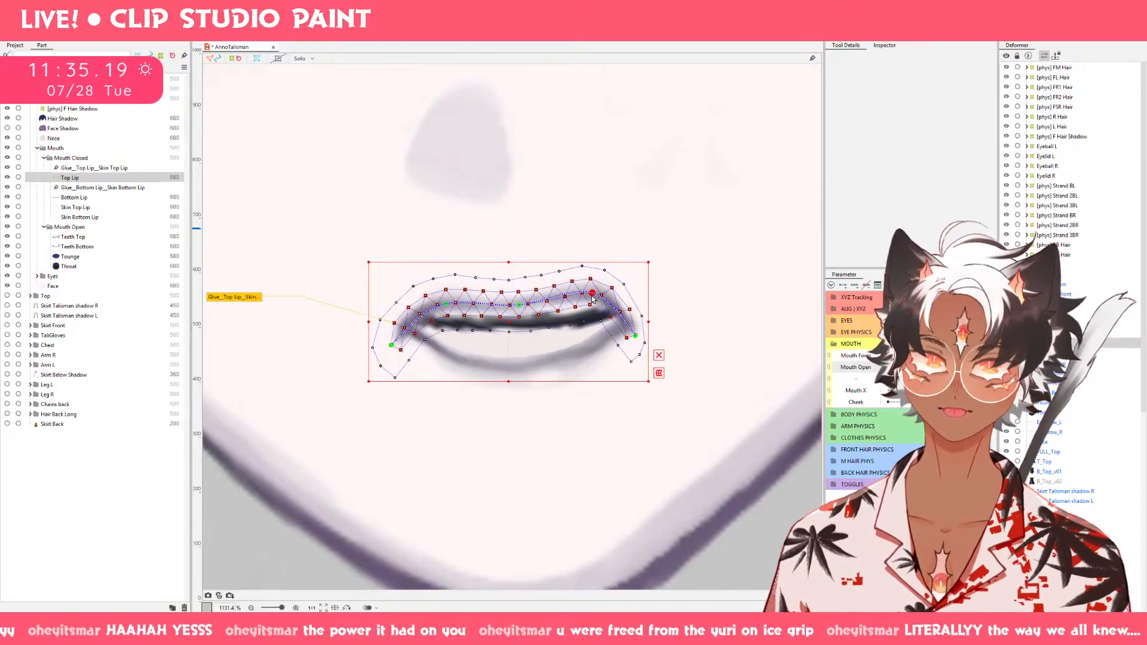
{"action": "key", "text": "ctrl+z"}
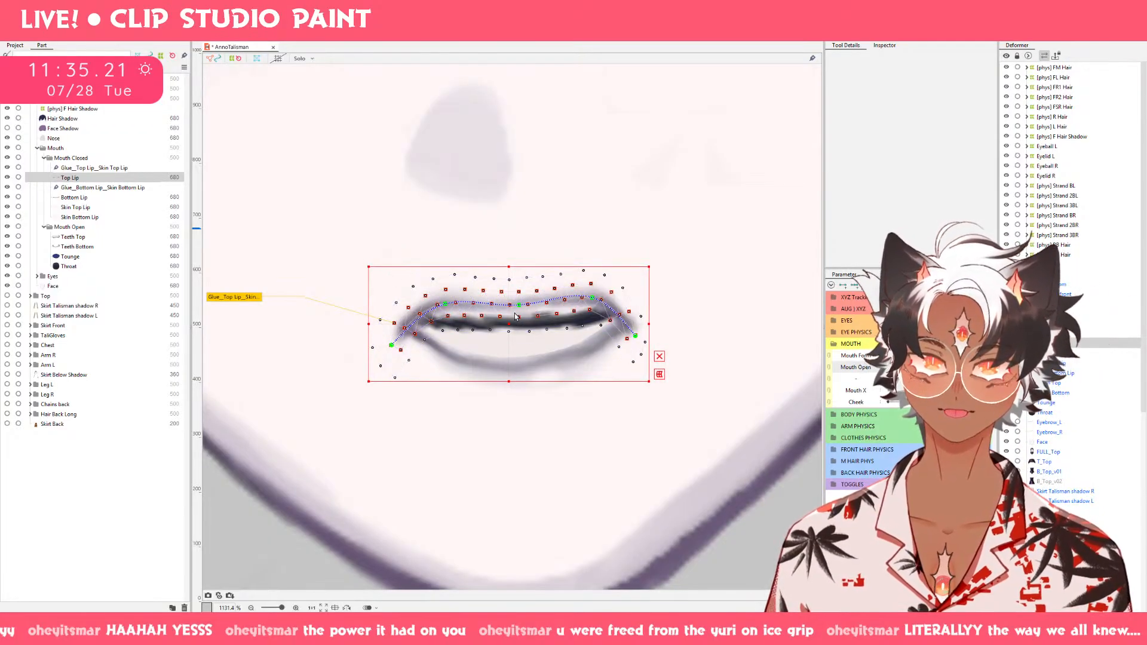
Raise the middle deform path point of Top Lip slightly on the partly open mouth.
{"action": "left_click", "coordinate": [515, 313]}
{"action": "left_click_drag", "start_coordinate": [513, 322], "coordinate": [513, 316]}
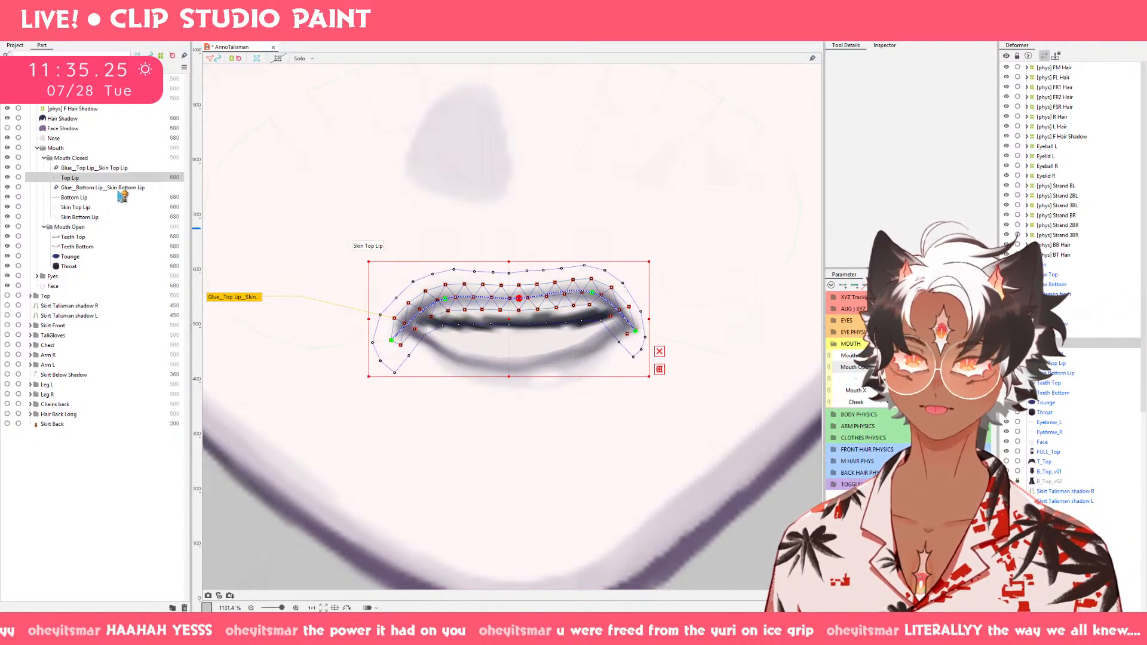
Push one lower side of Bottom Lip outward with a 20.7 px deform brush and spread its two lower path points apart.
{"action": "left_click", "coordinate": [74, 197]}
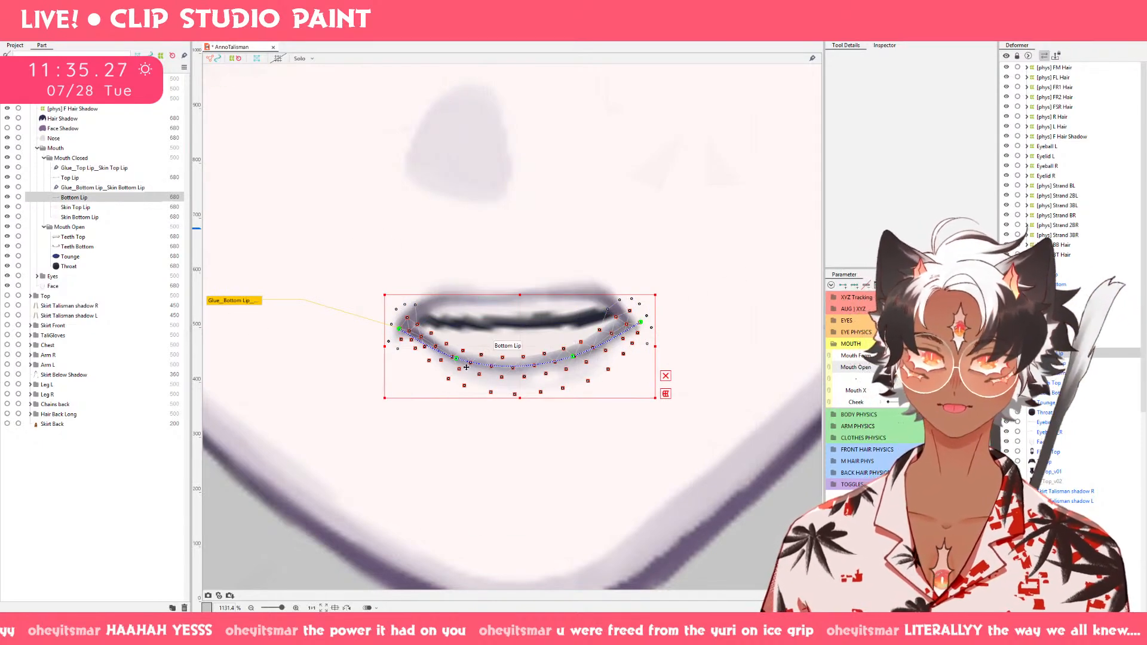
{"action": "key", "text": "b"}
{"action": "left_click_drag", "start_coordinate": [381, 365], "coordinate": [341, 275]}
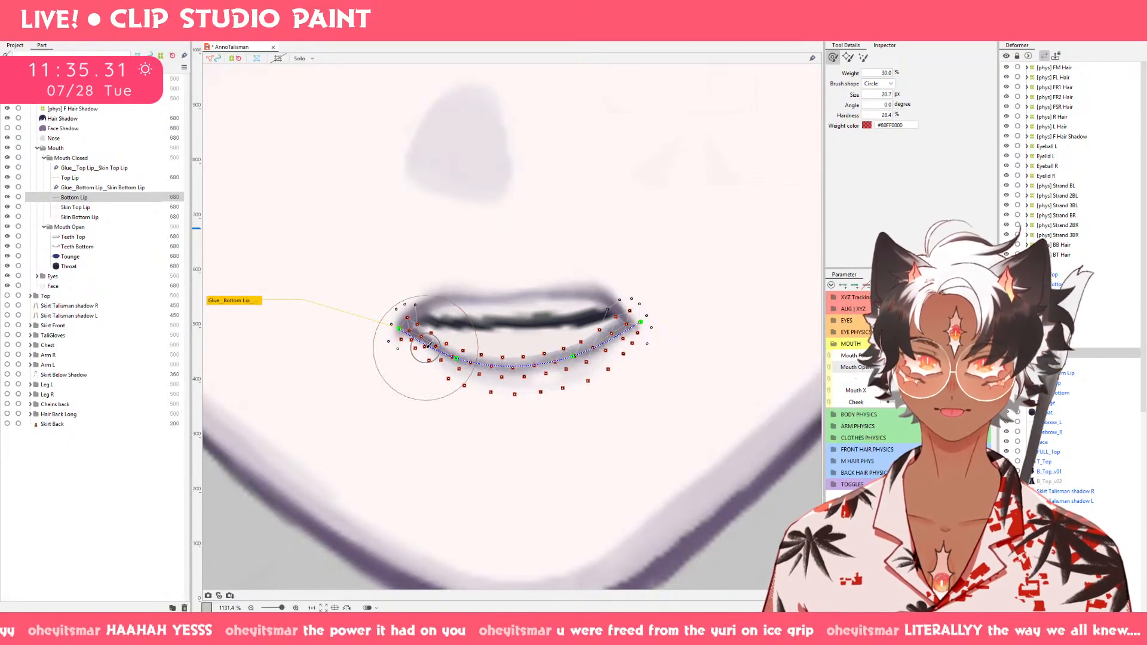
{"action": "left_click_drag", "start_coordinate": [424, 349], "coordinate": [407, 366]}
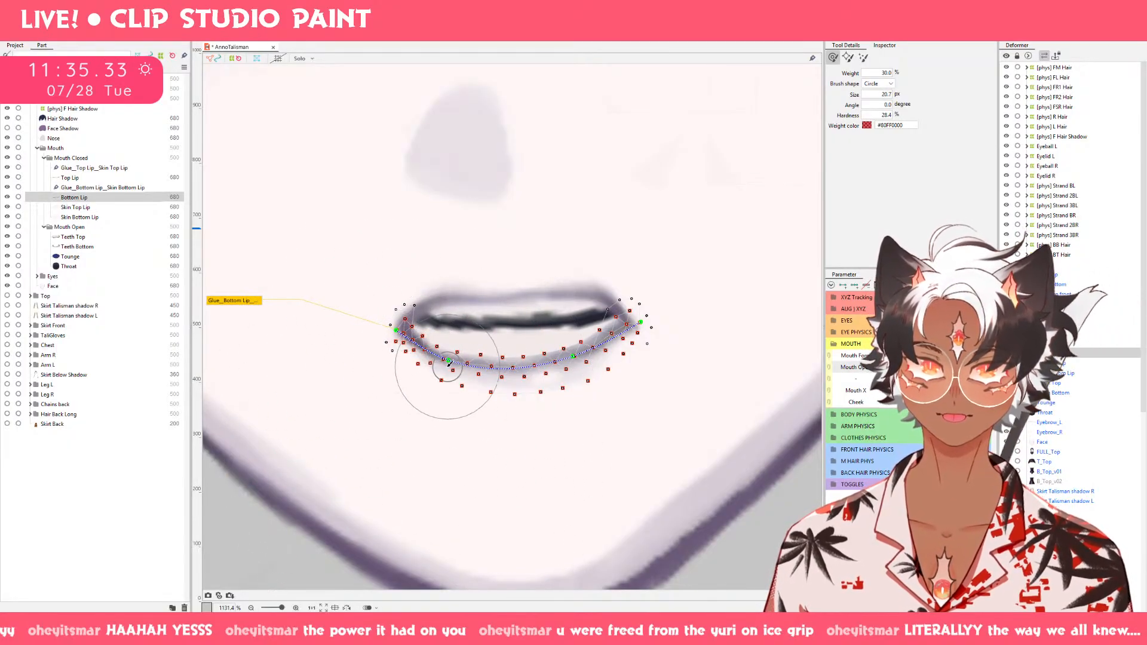
{"action": "key", "text": "v"}
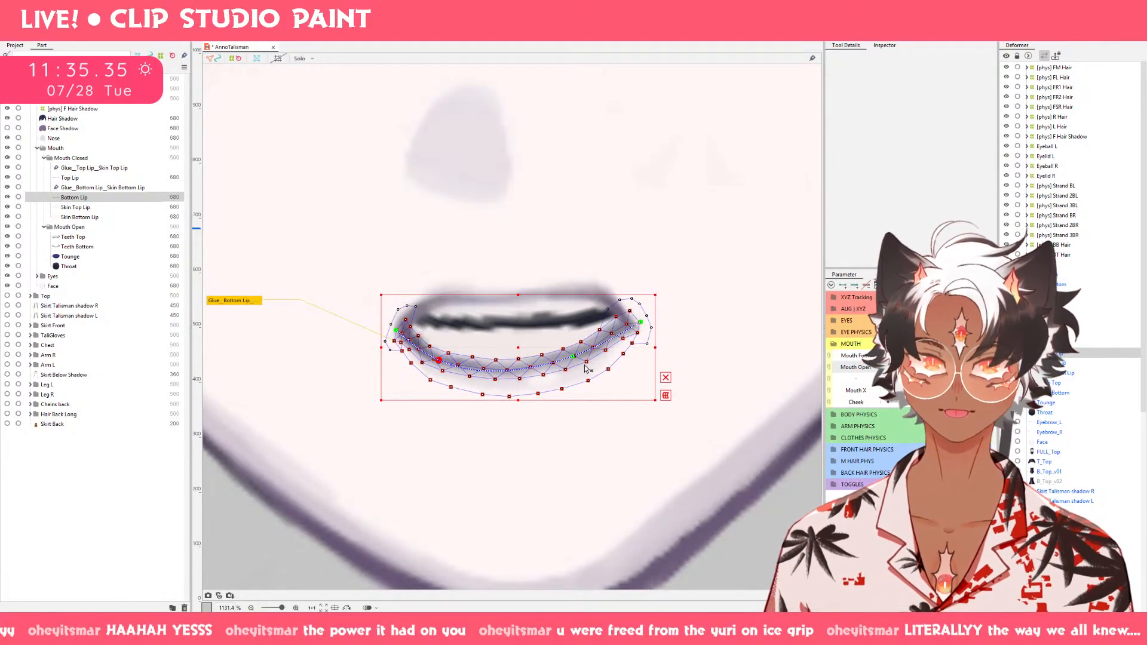
{"action": "left_click_drag", "start_coordinate": [574, 357], "coordinate": [588, 356]}
Flatten the middle of Bottom Lip upward with deform brushes of about 16 to 23 px and check it across Mouth Open.
{"action": "key", "text": "b"}
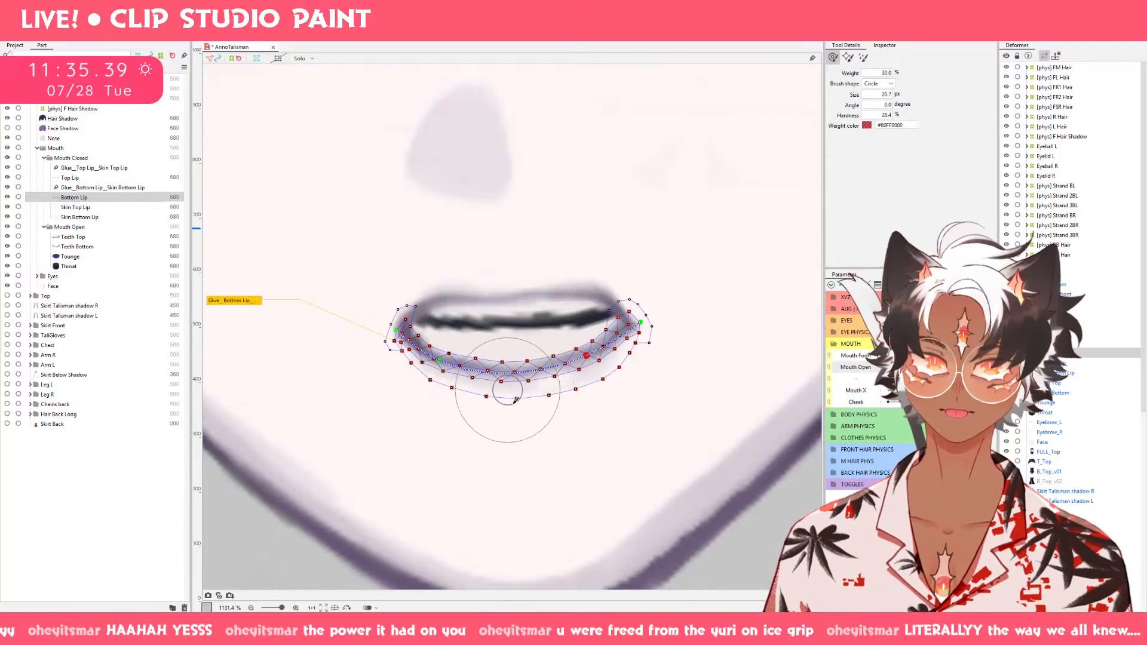
{"action": "left_click_drag", "start_coordinate": [517, 383], "coordinate": [518, 348]}
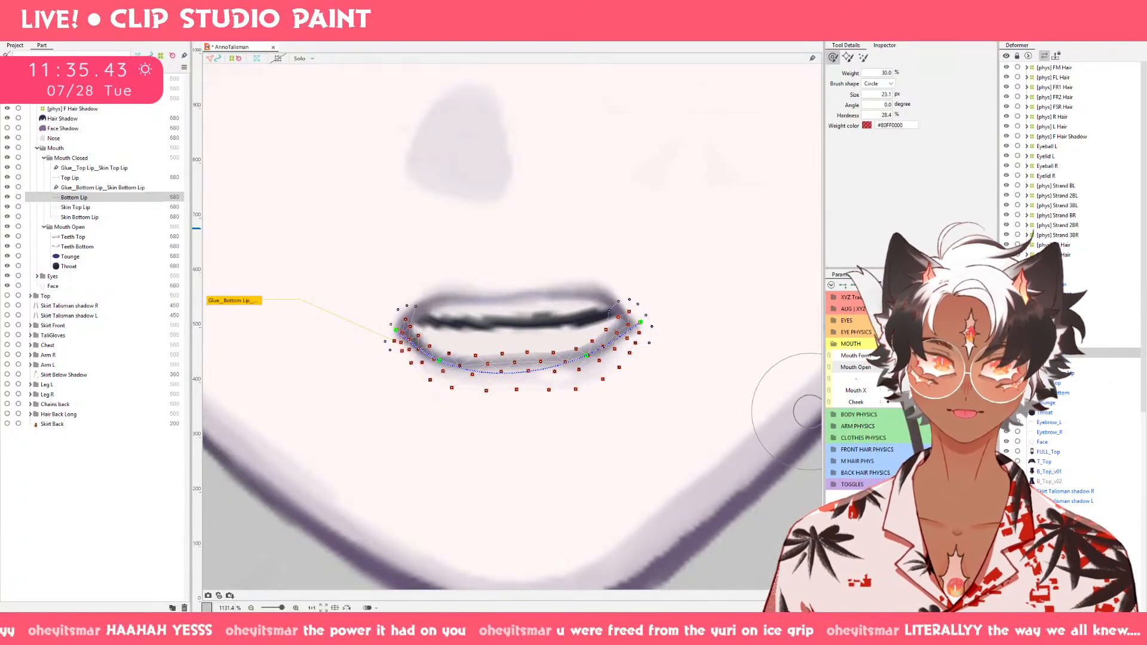
{"action": "mouse_move", "coordinate": [909, 367]}
{"action": "left_mouse_down"}
{"action": "mouse_move", "coordinate": [982, 368]}
{"action": "mouse_move", "coordinate": [914, 368]}
{"action": "left_mouse_up"}
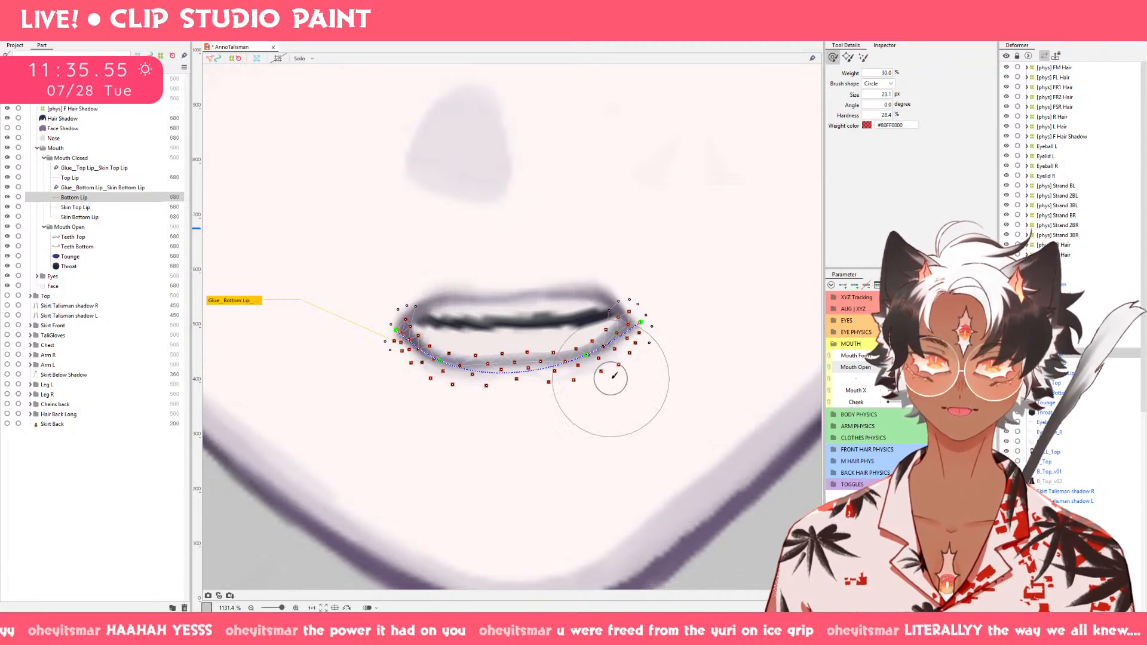
{"action": "key", "text": "bracketleft"}
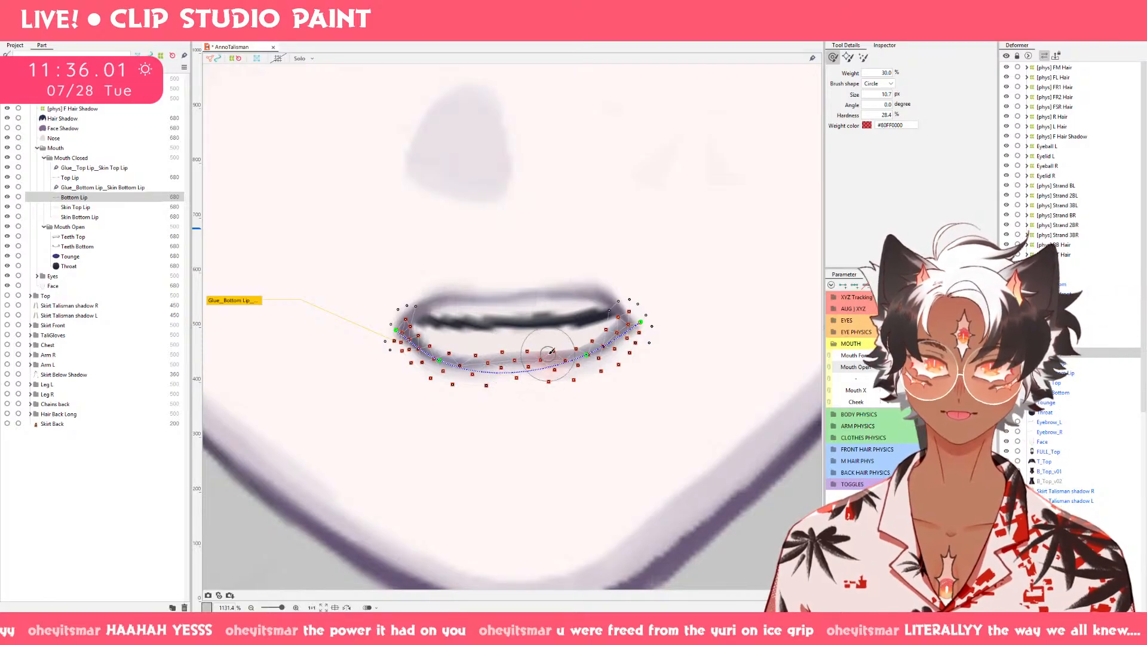
{"action": "key", "text": "a"}
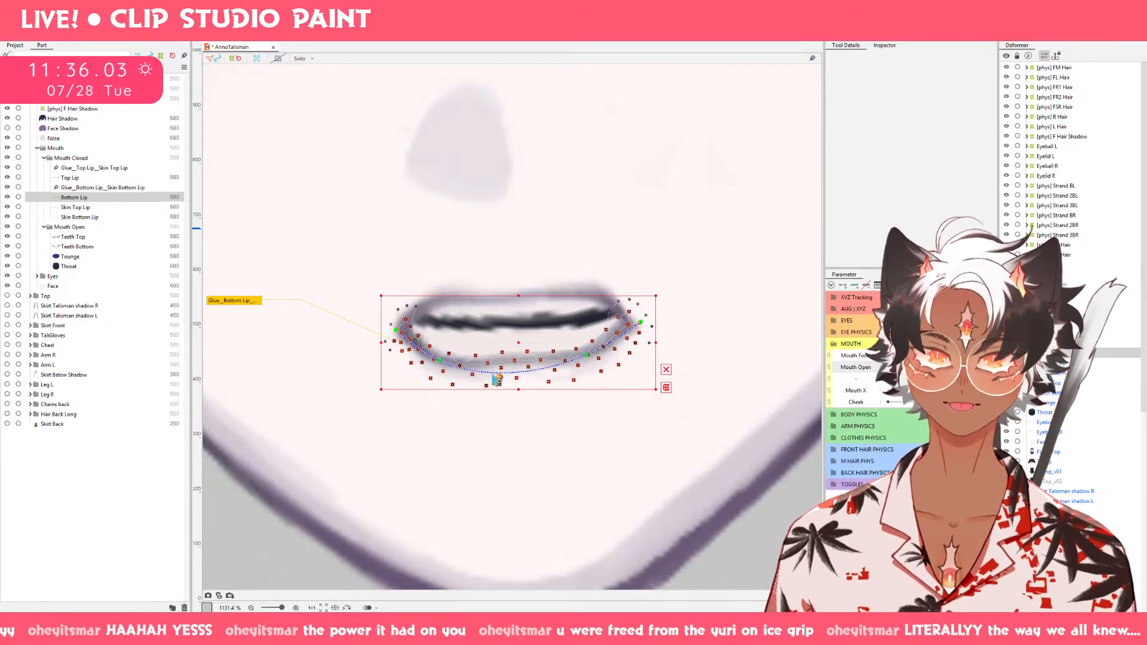
{"action": "key", "text": "b"}
{"action": "key", "text": "n"}
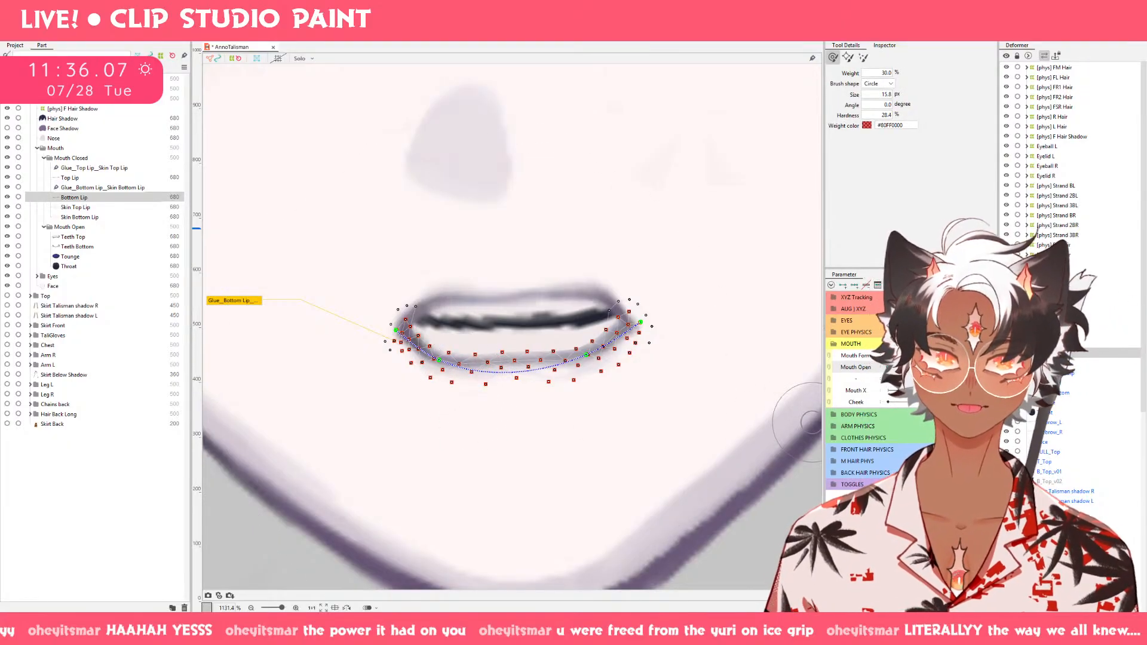
{"action": "left_click_drag", "start_coordinate": [904, 367], "coordinate": [958, 367]}
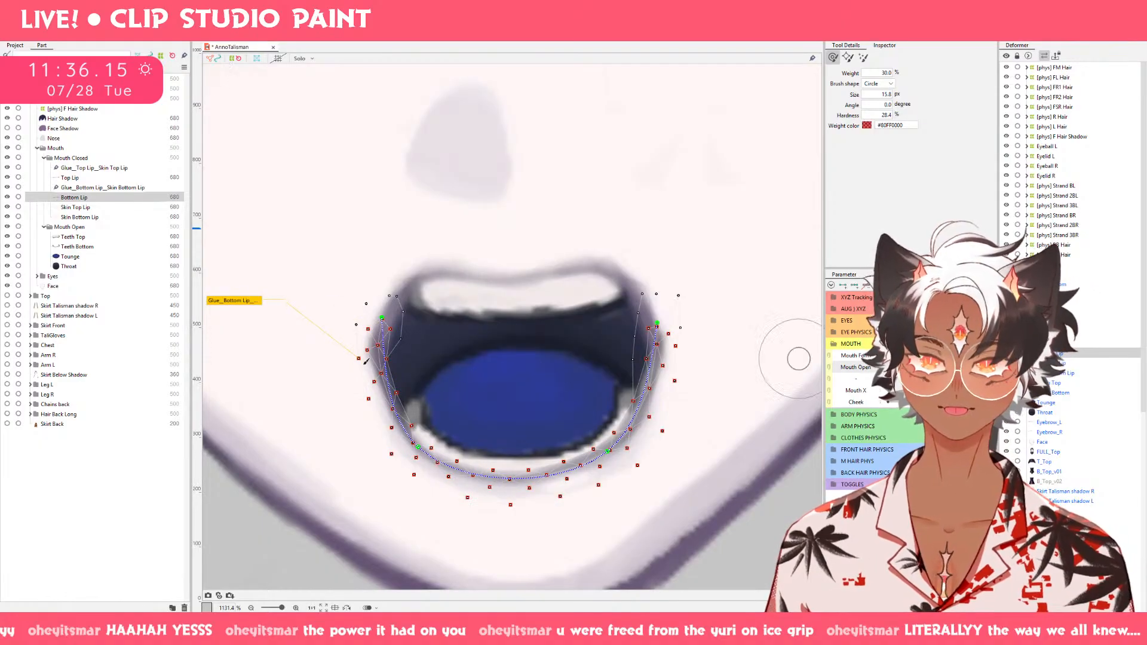
Reposition the lower outer vertices of Skin Top Lip below the mouth on several Mouth Open and Mouth Form keyforms.
{"action": "left_click", "coordinate": [74, 208]}
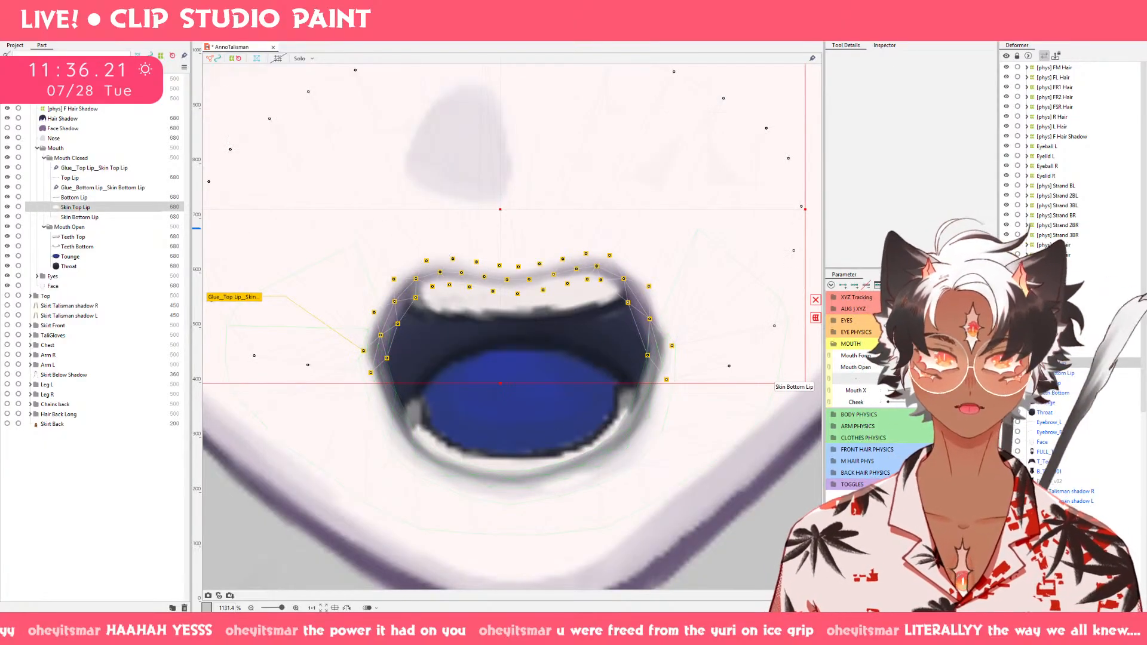
{"action": "left_click", "coordinate": [895, 368]}
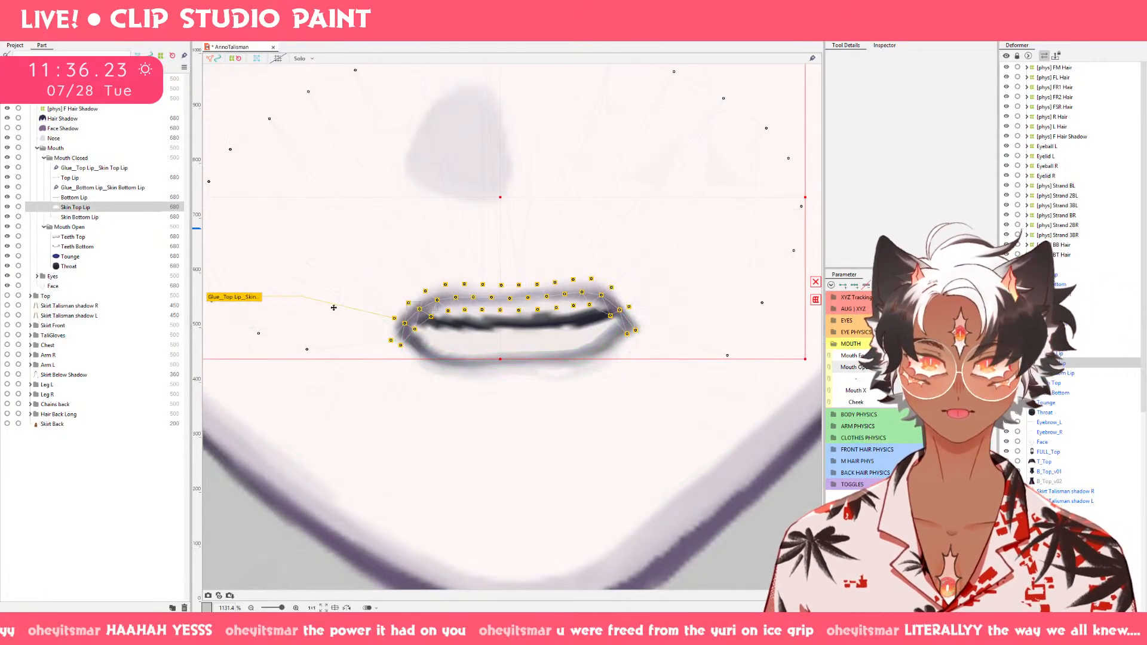
{"action": "left_click_drag", "start_coordinate": [338, 382], "coordinate": [338, 380]}
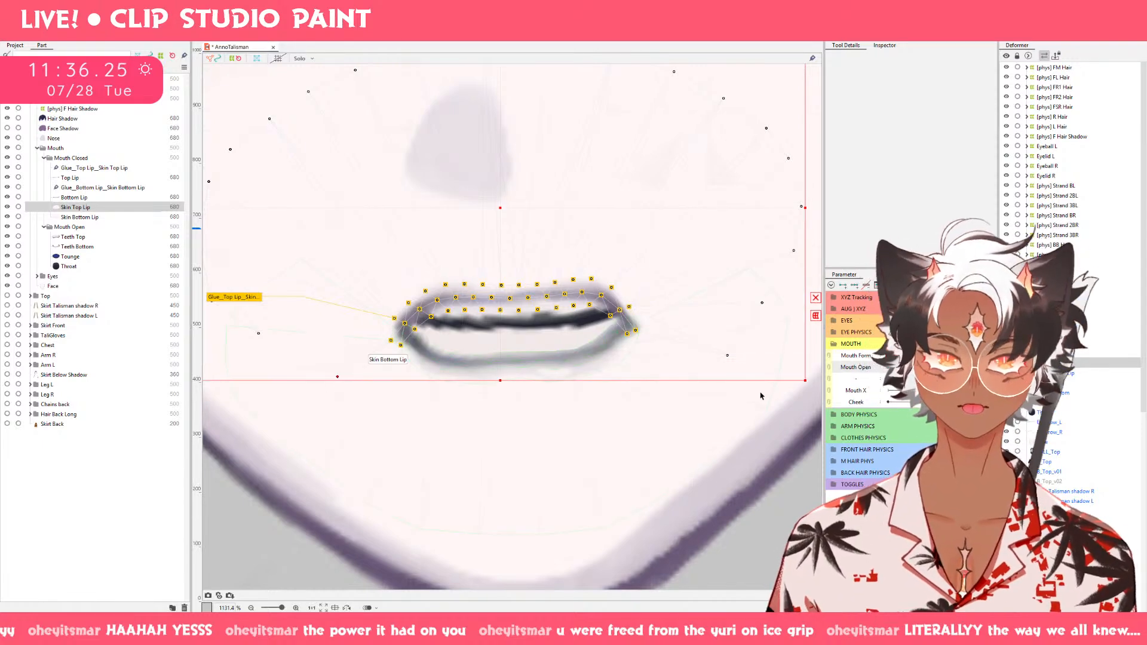
{"action": "left_click", "coordinate": [889, 367]}
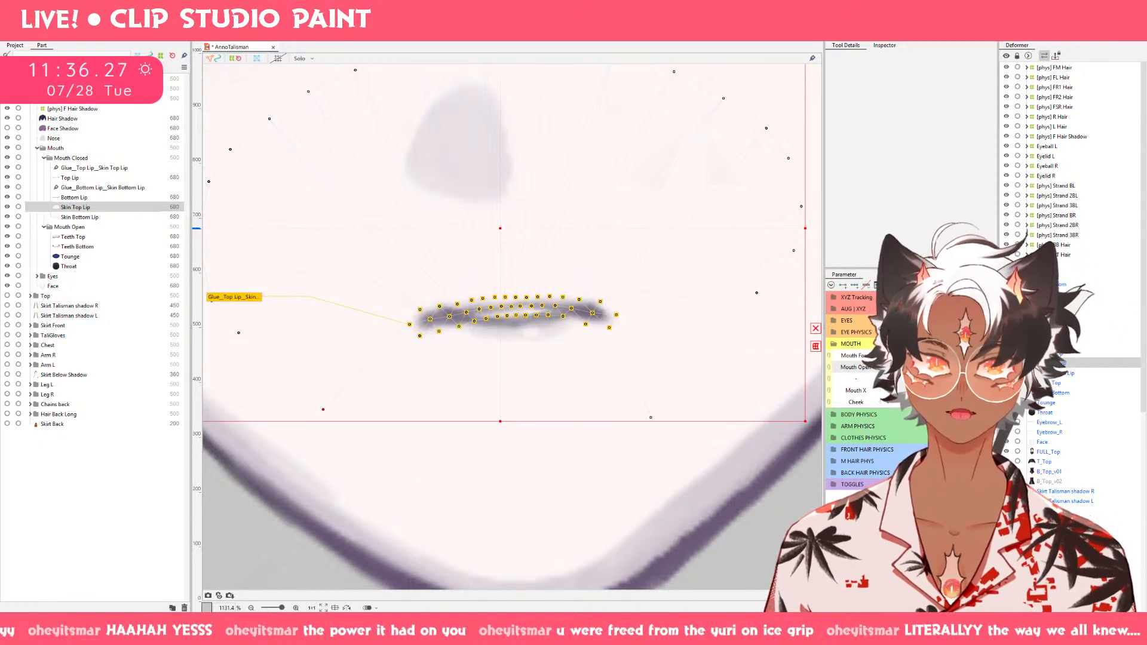
{"action": "left_click", "coordinate": [920, 356]}
{"action": "left_click", "coordinate": [920, 368]}
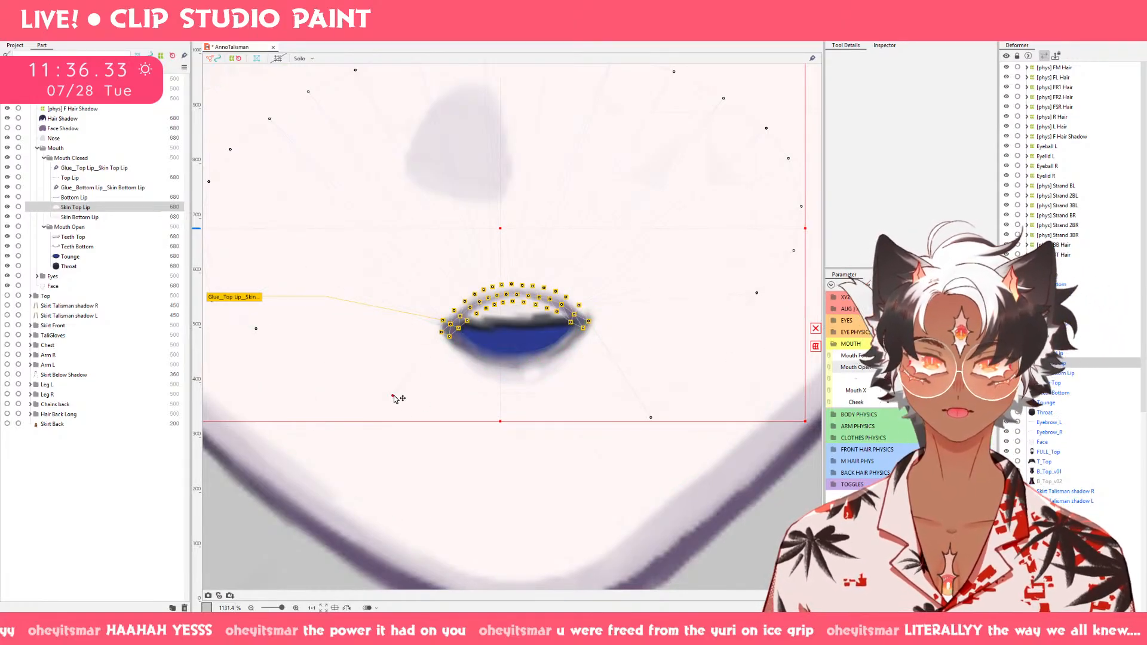
{"action": "left_click", "coordinate": [920, 355]}
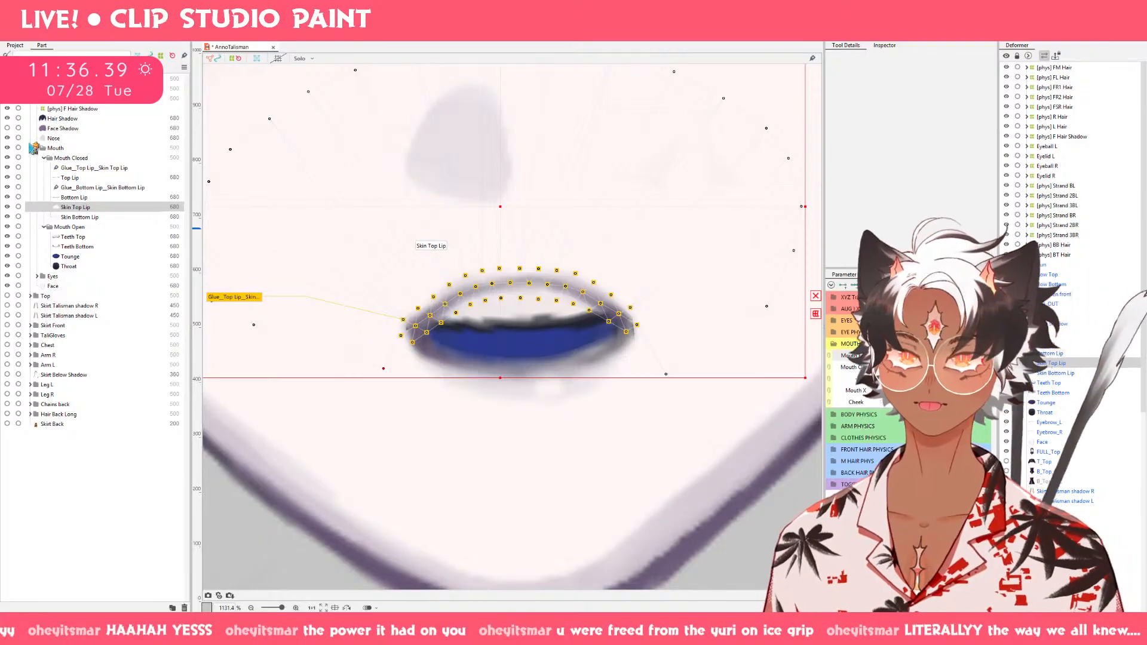
Move the two upper inner vertices of Skin Bottom Lip outward, away from the mouth's centre line.
{"action": "left_click", "coordinate": [76, 178]}
{"action": "left_click", "coordinate": [88, 218]}
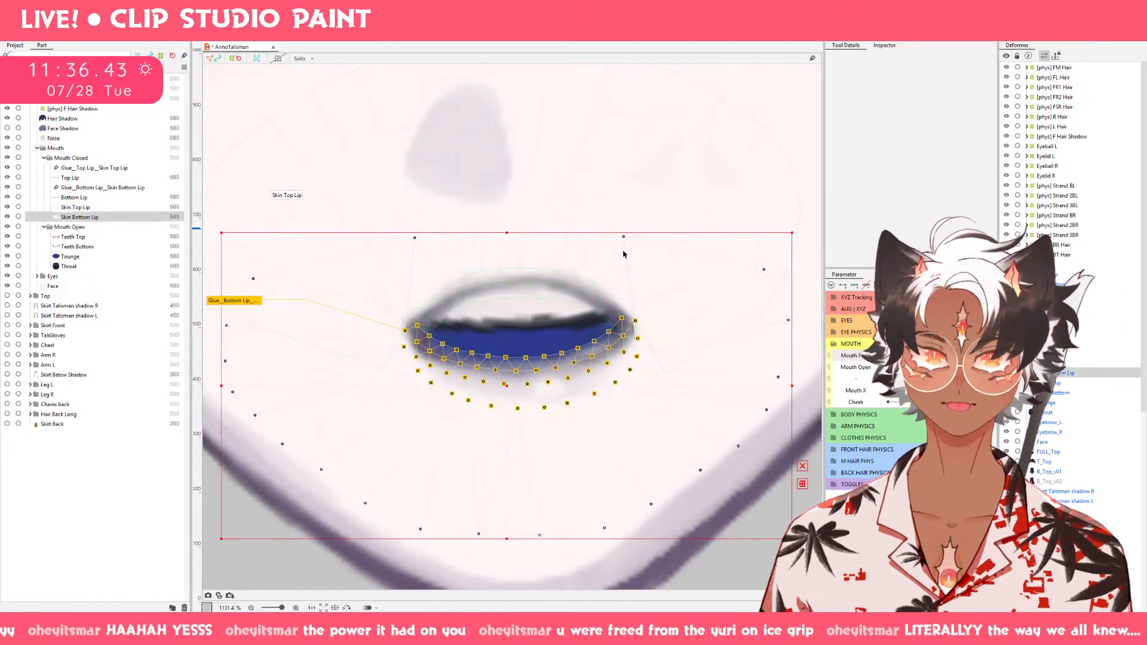
{"action": "left_click_drag", "start_coordinate": [630, 244], "coordinate": [697, 246]}
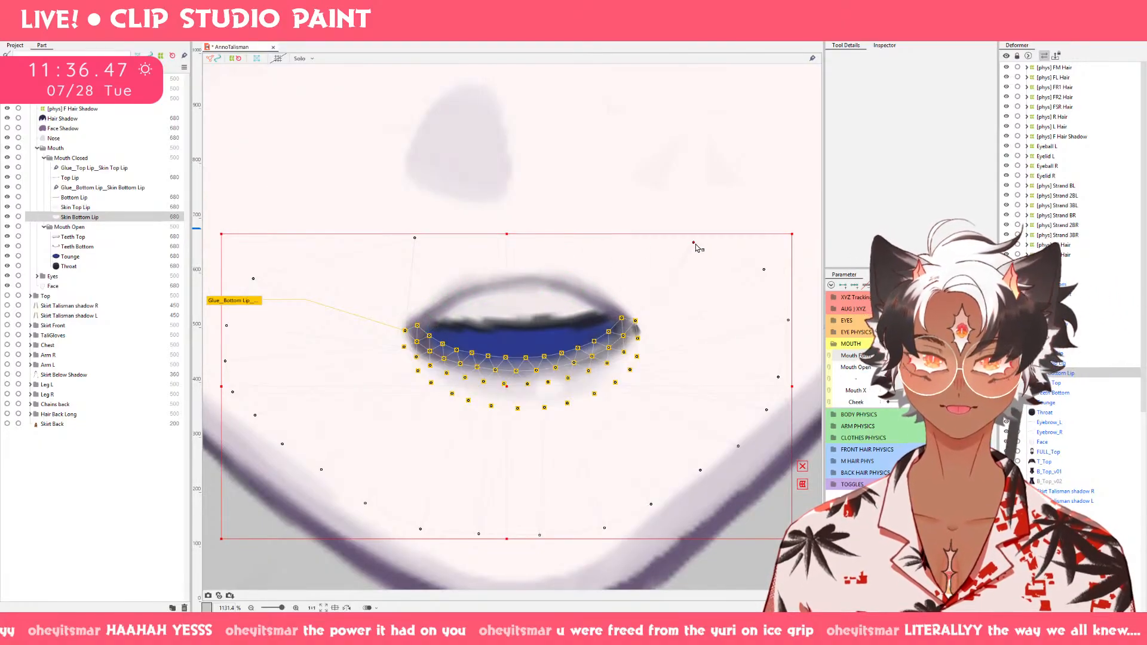
{"action": "key", "text": "ctrl+z"}
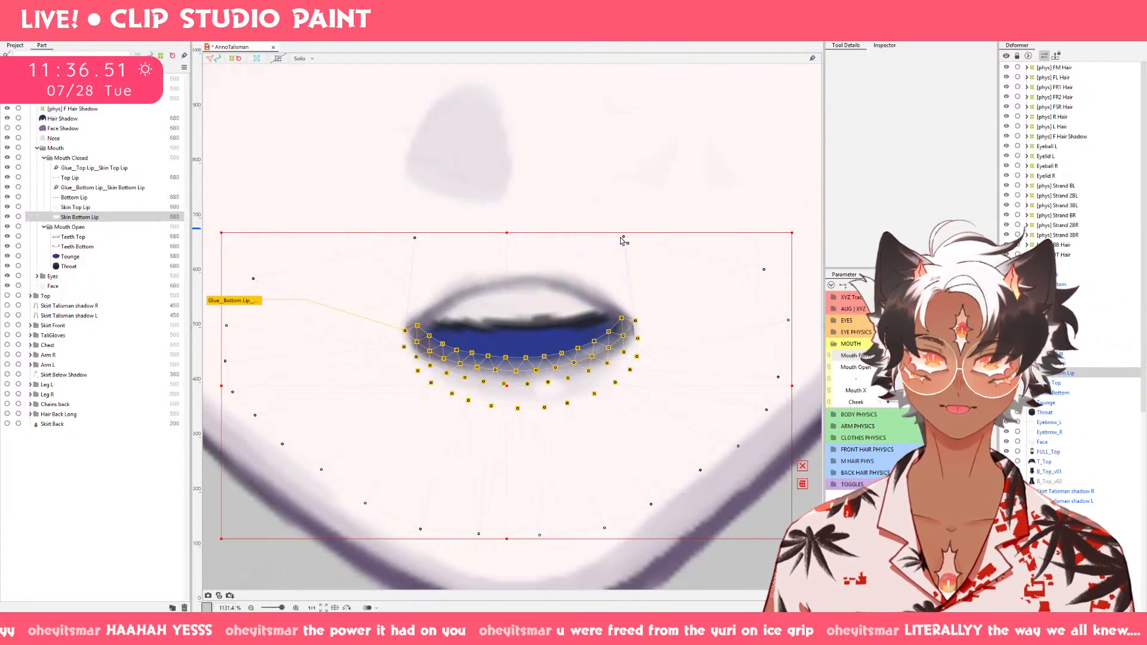
{"action": "left_click_drag", "start_coordinate": [659, 238], "coordinate": [660, 239]}
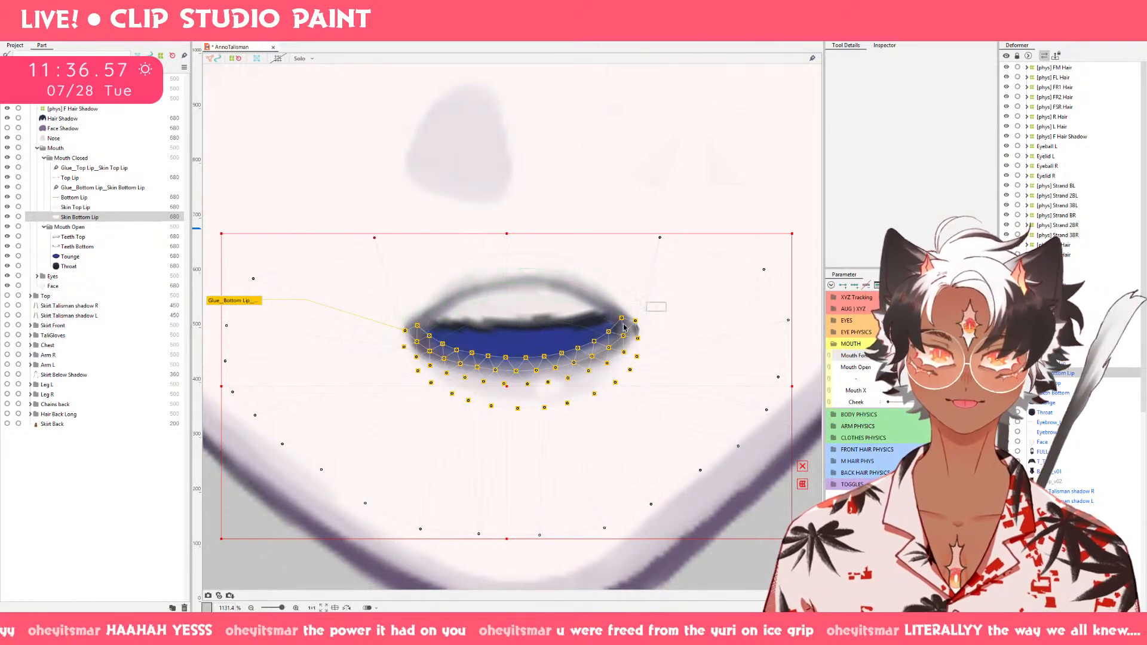
{"action": "key", "text": "g"}
{"action": "key", "text": "v"}
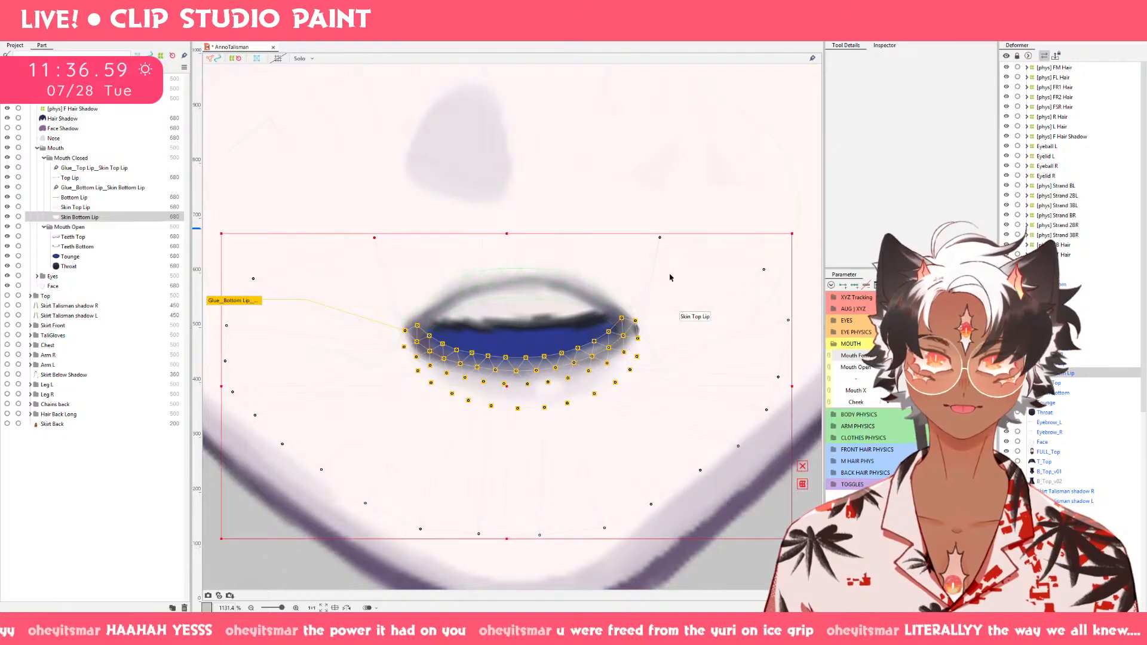
{"action": "key", "text": "g"}
{"action": "key", "text": "v"}
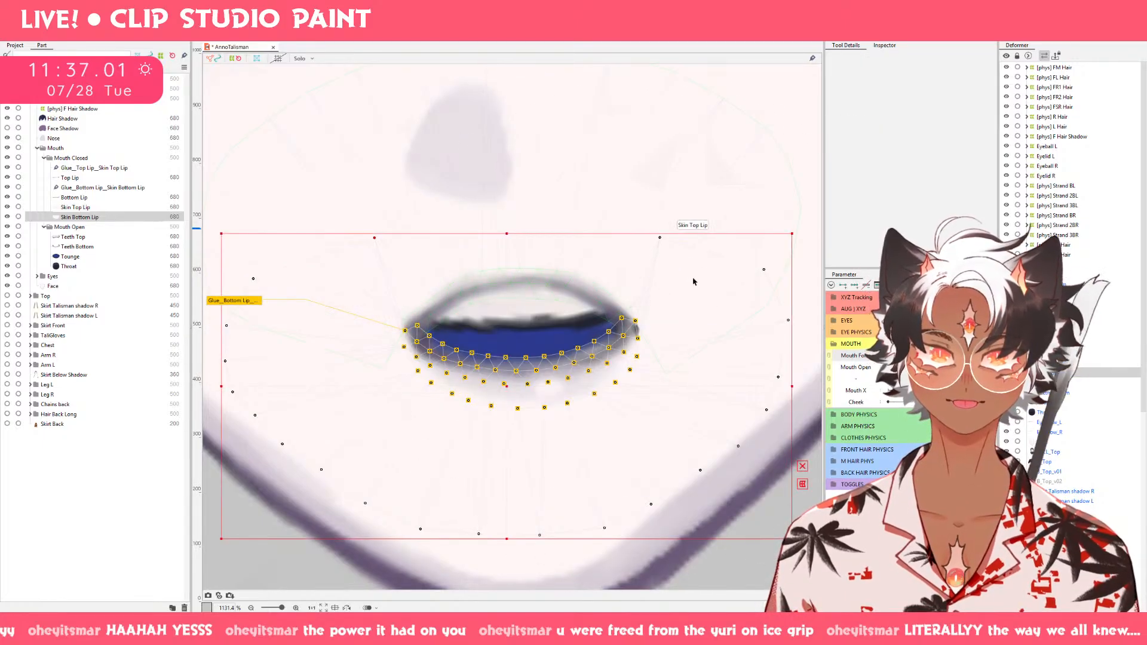
{"action": "key", "text": "g"}
{"action": "key", "text": "b"}
{"action": "left_click_drag", "start_coordinate": [621, 280], "coordinate": [664, 336]}
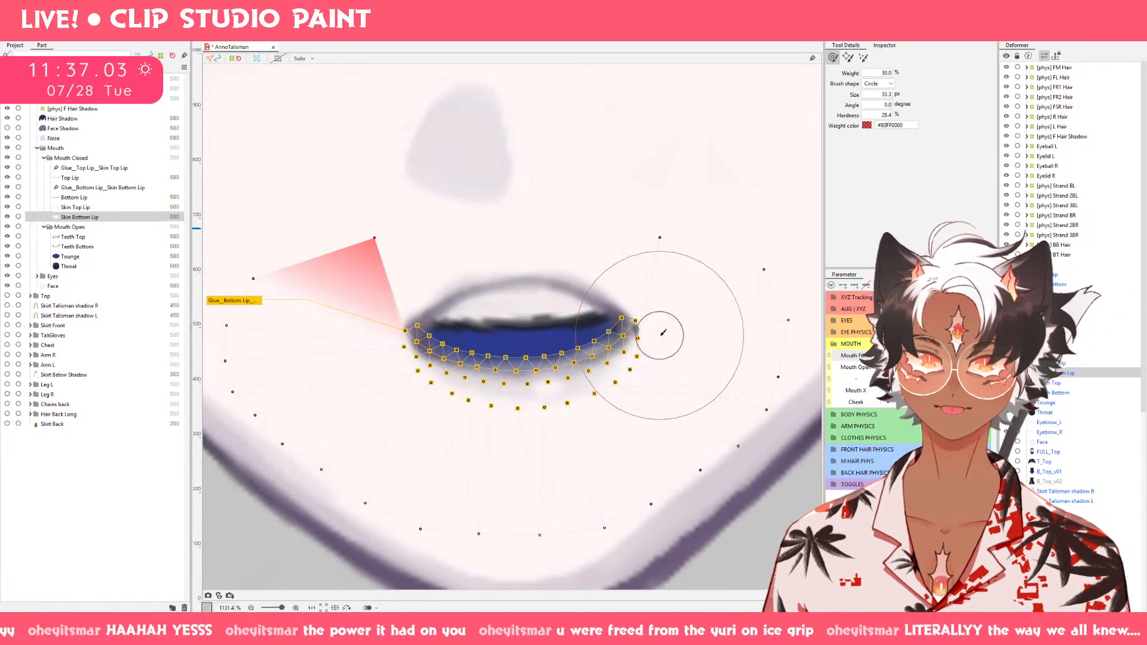
Push both corners of Bottom Lip outward and slightly up with a deform brush of about 33 px.
{"action": "left_click", "coordinate": [89, 198]}
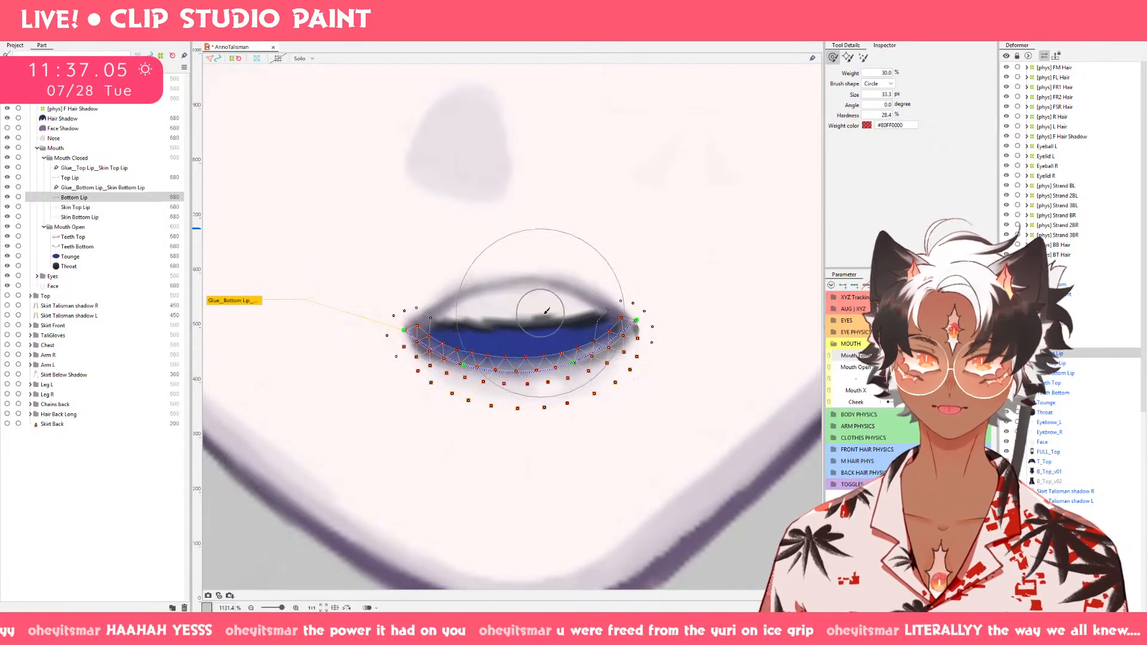
{"action": "key", "text": "v"}
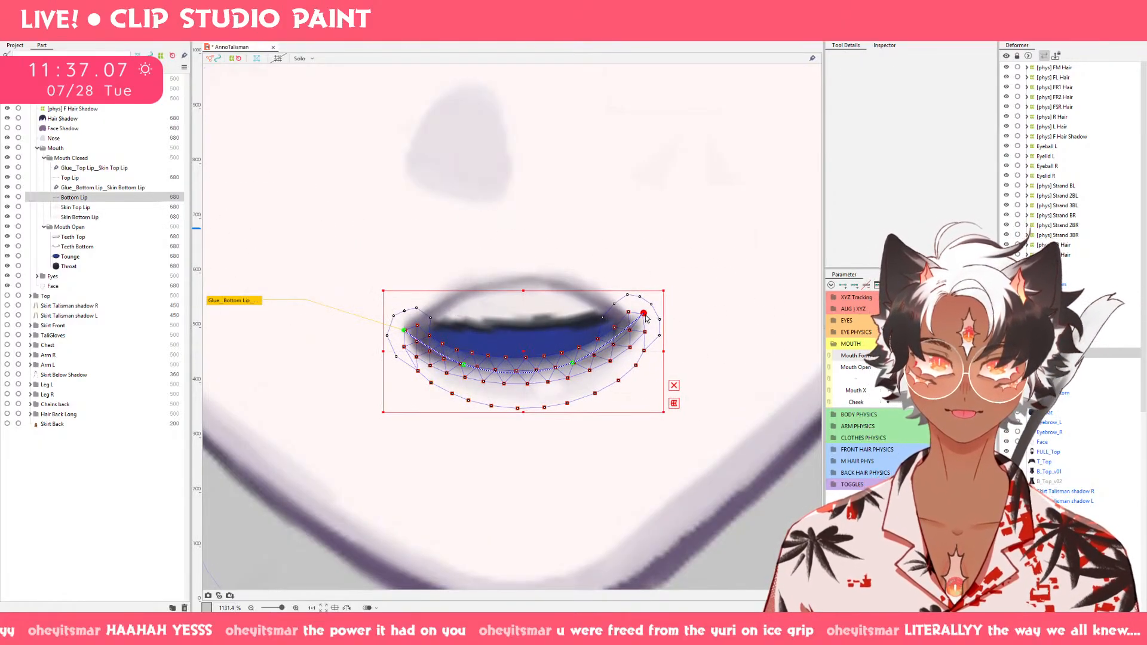
{"action": "key", "text": "b"}
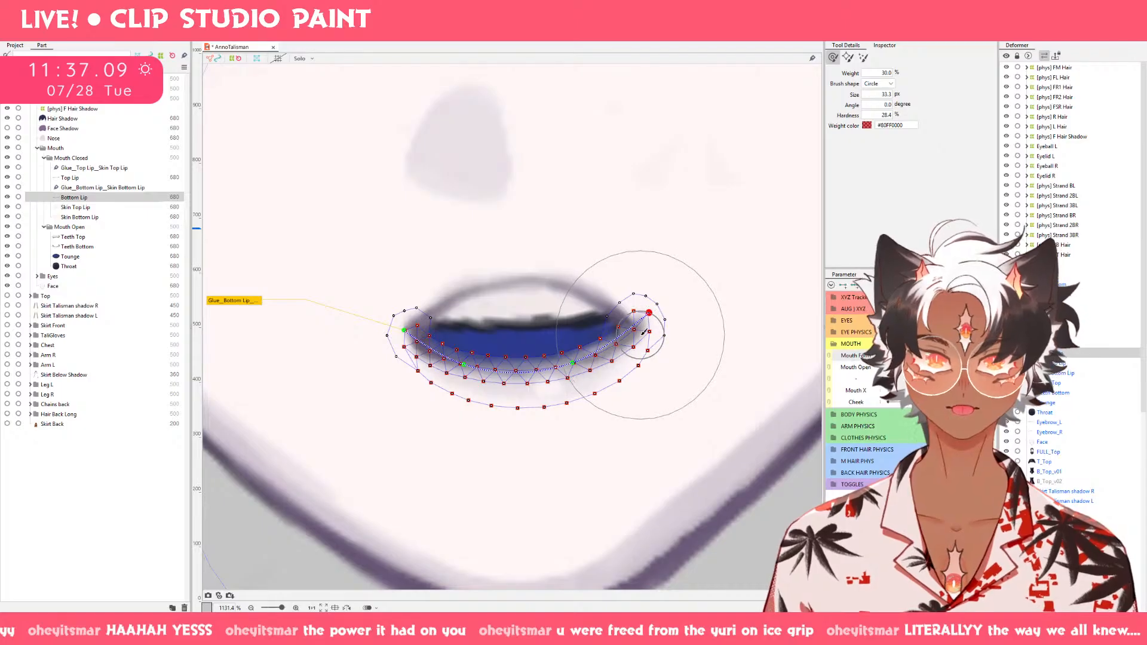
{"action": "left_click_drag", "start_coordinate": [646, 332], "coordinate": [648, 292]}
{"action": "key", "text": "ctrl+z"}
{"action": "key", "text": "b"}
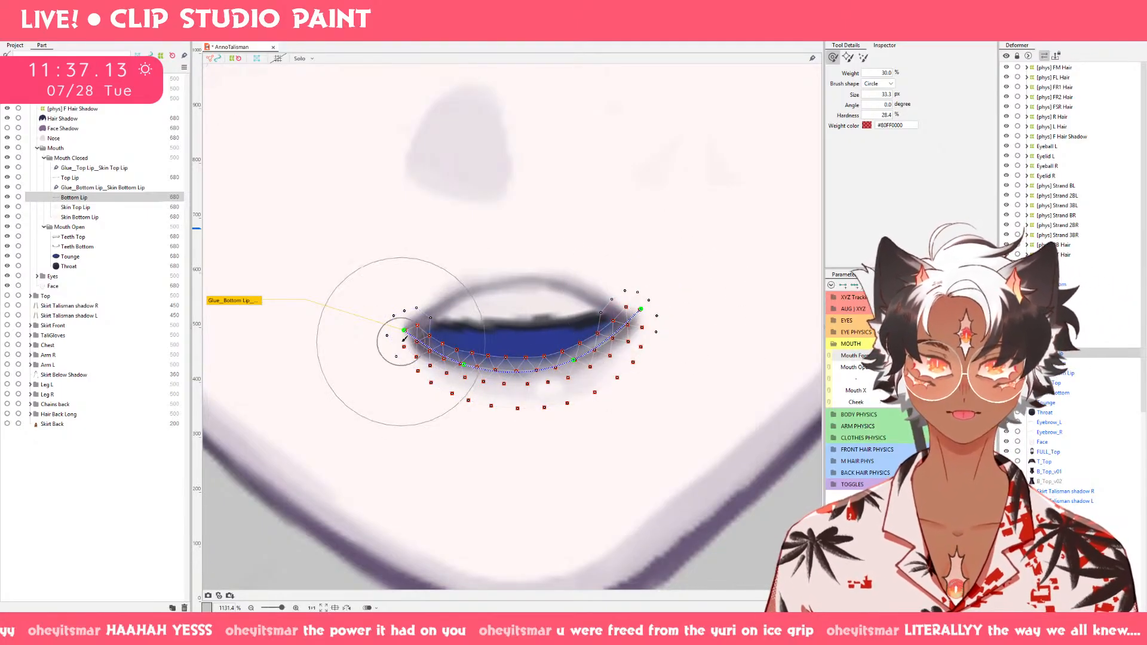
{"action": "left_click_drag", "start_coordinate": [404, 339], "coordinate": [389, 328]}
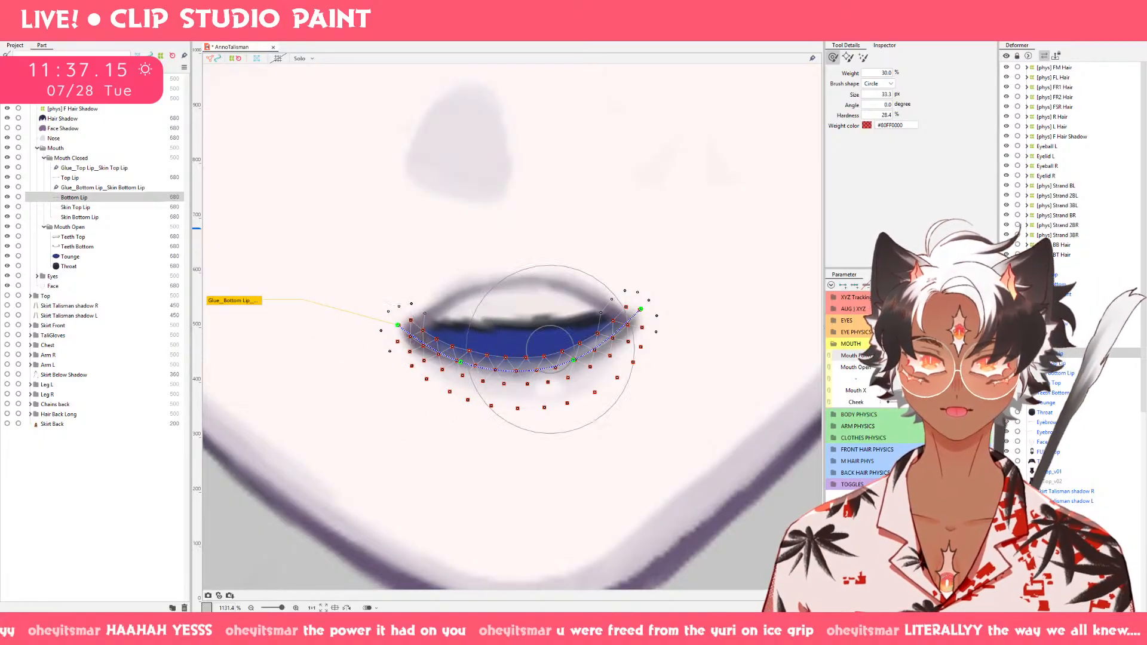
Nudge the Bottom Lip corners outward and up on the flat, partly open keyform with the deform brush.
{"action": "mouse_move", "coordinate": [924, 362]}
{"action": "left_mouse_down"}
{"action": "mouse_move", "coordinate": [897, 360]}
{"action": "mouse_move", "coordinate": [947, 363]}
{"action": "left_mouse_up"}
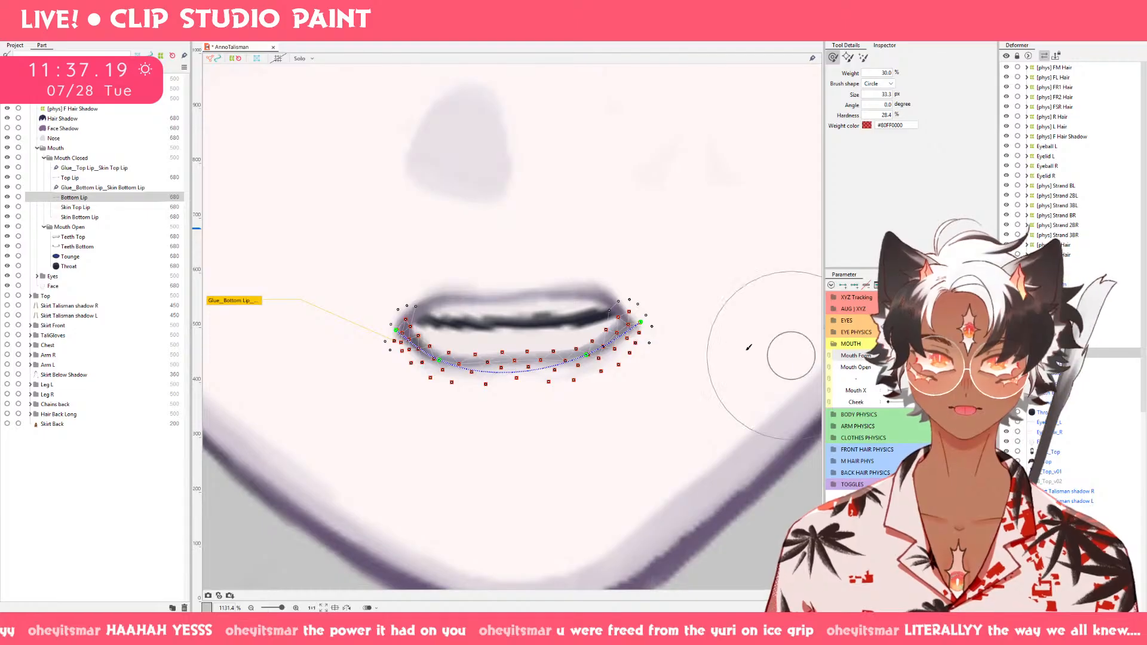
{"action": "mouse_move", "coordinate": [687, 316]}
{"action": "left_mouse_down"}
{"action": "mouse_move", "coordinate": [671, 295]}
{"action": "mouse_move", "coordinate": [683, 287]}
{"action": "mouse_move", "coordinate": [674, 309]}
{"action": "left_mouse_up"}
{"action": "left_click_drag", "start_coordinate": [376, 349], "coordinate": [343, 325]}
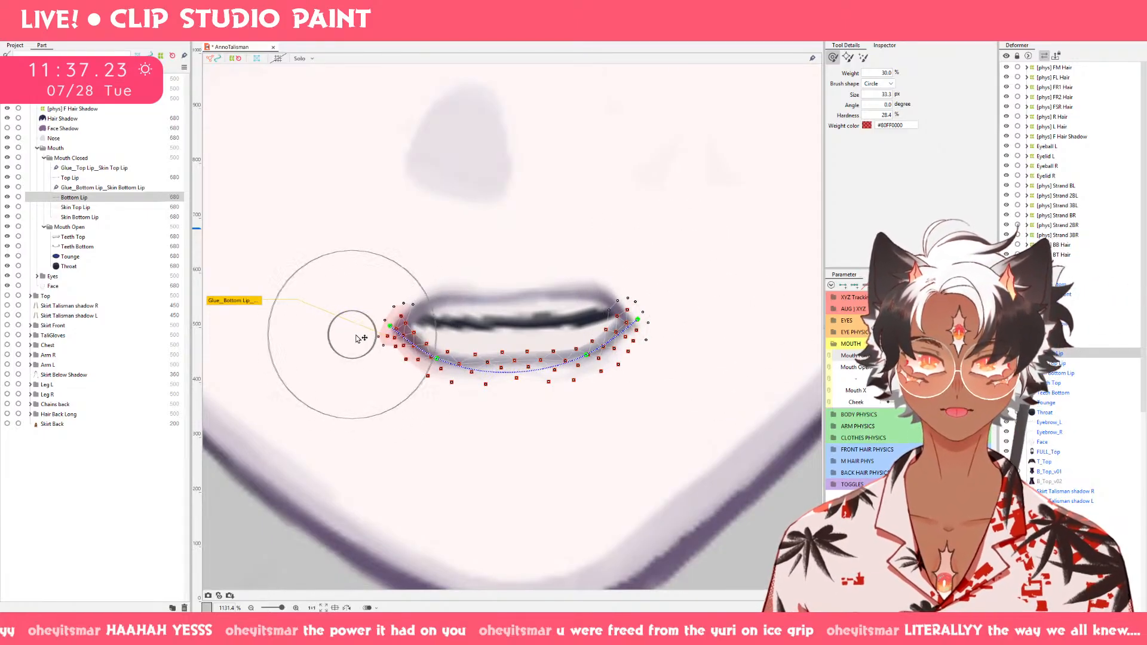
Check the mouth shapes across the Mouth Open and Mouth Form ranges against the whole face.
{"action": "left_click", "coordinate": [948, 367]}
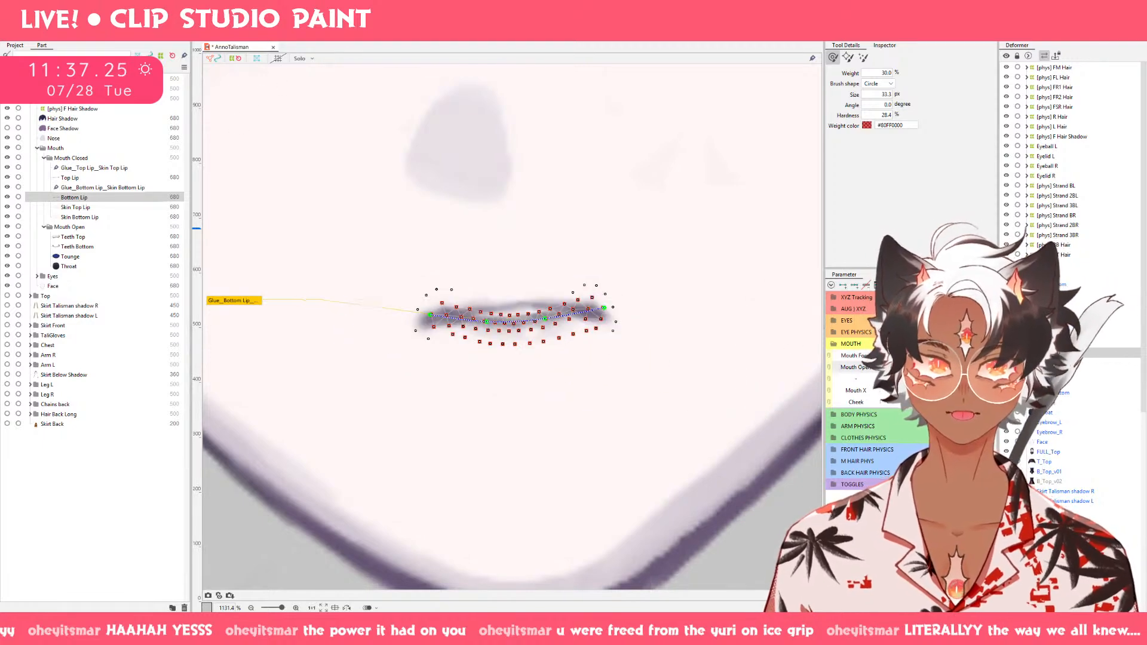
{"action": "left_click", "coordinate": [962, 367]}
{"action": "left_click", "coordinate": [927, 356]}
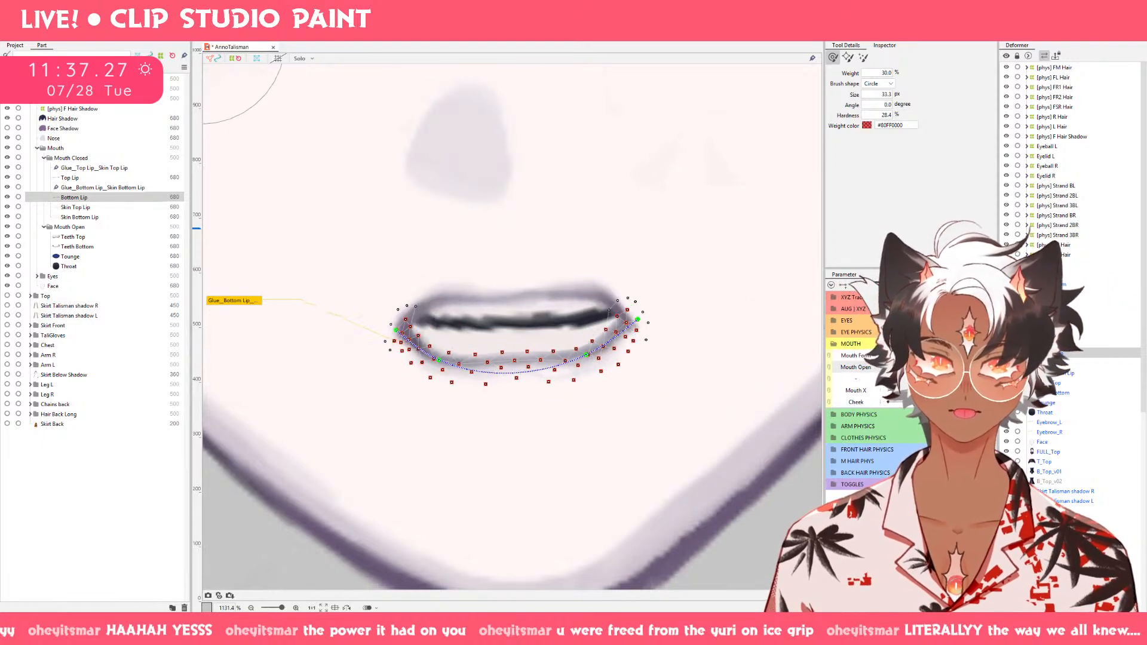
{"action": "left_click", "coordinate": [962, 356]}
{"action": "left_click_drag", "start_coordinate": [891, 355], "coordinate": [965, 356]}
{"action": "mouse_move", "coordinate": [682, 364]}
{"action": "left_mouse_down"}
{"action": "mouse_move", "coordinate": [736, 356]}
{"action": "mouse_move", "coordinate": [643, 353]}
{"action": "mouse_move", "coordinate": [682, 350]}
{"action": "left_mouse_up"}
{"action": "scroll", "coordinate": [780, 398], "scroll_direction": "down", "scroll_amount": 4}
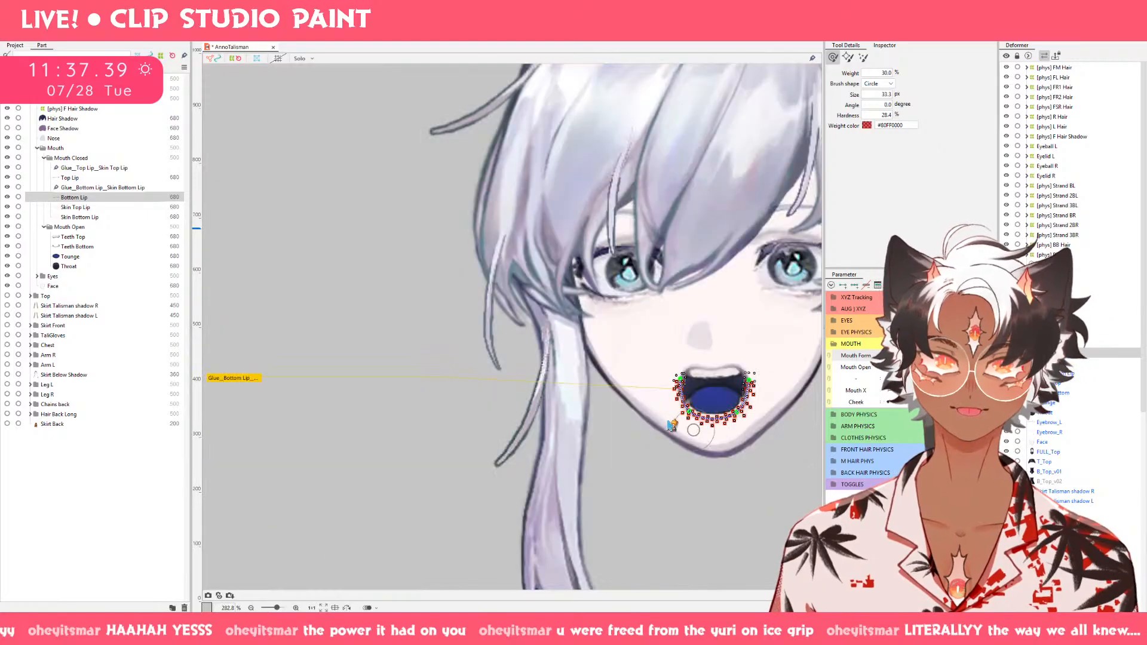
Deselect the Bottom Lip mesh and preview the mouth through its wide, rounded and nearly closed shapes with Mouth Open and Mouth Form.
{"action": "key", "text": "v"}
{"action": "left_click", "coordinate": [545, 413]}
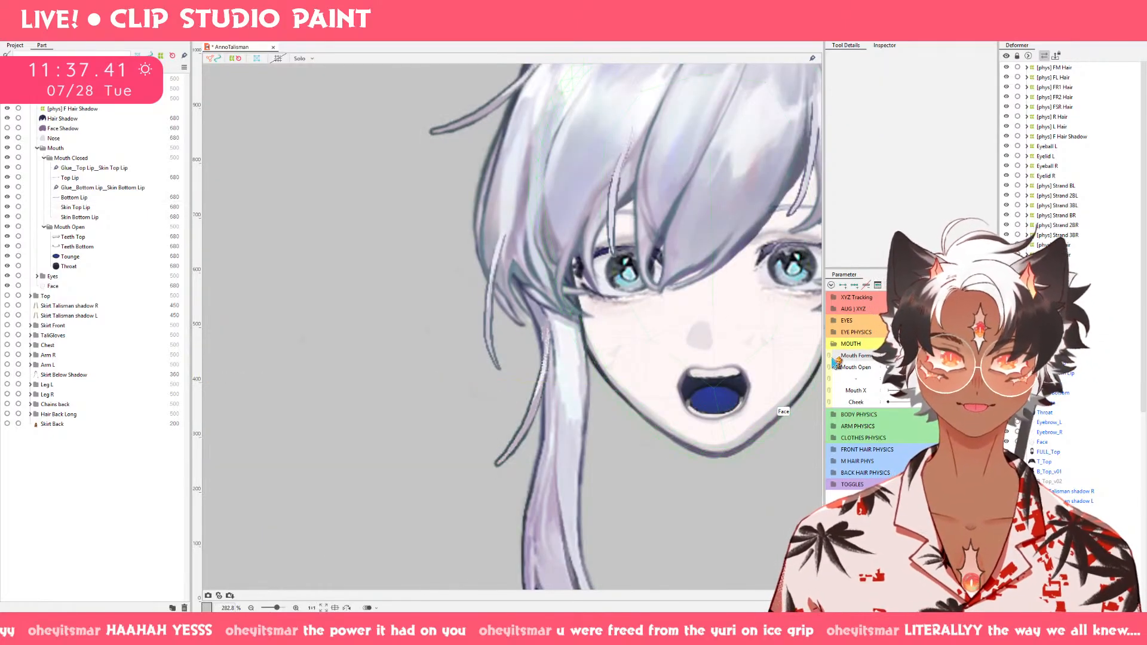
{"action": "left_click_drag", "start_coordinate": [744, 440], "coordinate": [640, 420]}
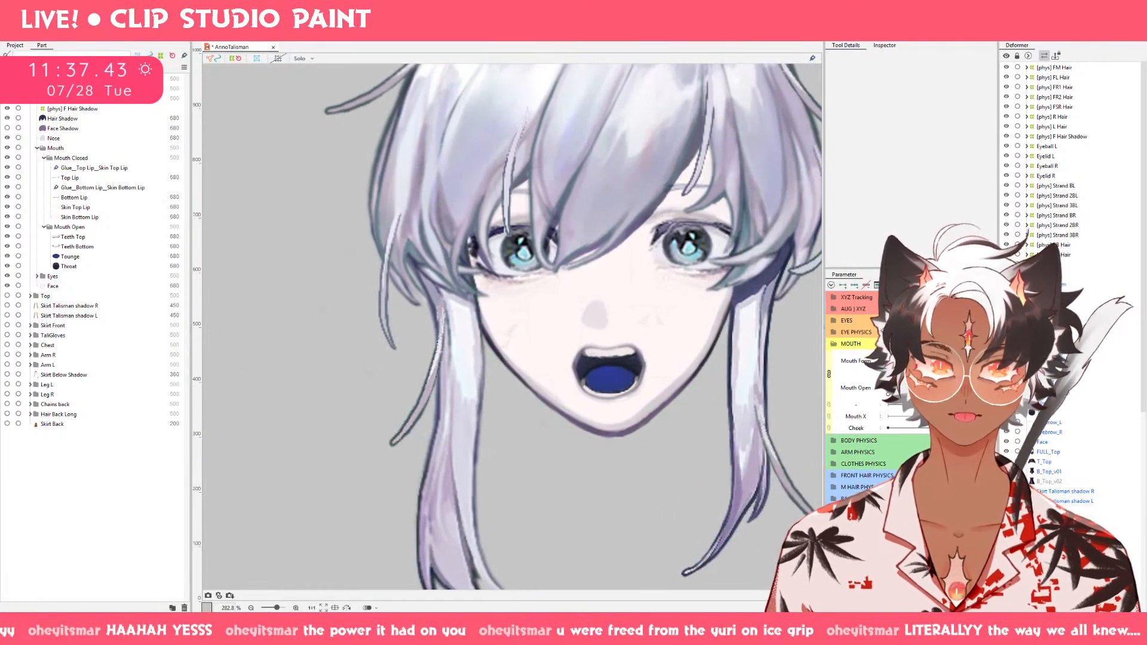
{"action": "mouse_move", "coordinate": [939, 381]}
{"action": "left_mouse_down"}
{"action": "mouse_move", "coordinate": [935, 361]}
{"action": "mouse_move", "coordinate": [905, 387]}
{"action": "mouse_move", "coordinate": [947, 381]}
{"action": "mouse_move", "coordinate": [911, 380]}
{"action": "mouse_move", "coordinate": [914, 362]}
{"action": "mouse_move", "coordinate": [942, 382]}
{"action": "mouse_move", "coordinate": [921, 384]}
{"action": "mouse_move", "coordinate": [915, 410]}
{"action": "mouse_move", "coordinate": [918, 382]}
{"action": "mouse_move", "coordinate": [938, 370]}
{"action": "mouse_move", "coordinate": [945, 380]}
{"action": "mouse_move", "coordinate": [917, 363]}
{"action": "mouse_move", "coordinate": [944, 365]}
{"action": "mouse_move", "coordinate": [947, 379]}
{"action": "mouse_move", "coordinate": [932, 394]}
{"action": "mouse_move", "coordinate": [929, 365]}
{"action": "mouse_move", "coordinate": [914, 365]}
{"action": "mouse_move", "coordinate": [946, 363]}
{"action": "mouse_move", "coordinate": [945, 380]}
{"action": "mouse_move", "coordinate": [939, 369]}
{"action": "mouse_move", "coordinate": [918, 386]}
{"action": "mouse_move", "coordinate": [914, 366]}
{"action": "mouse_move", "coordinate": [908, 387]}
{"action": "mouse_move", "coordinate": [945, 379]}
{"action": "mouse_move", "coordinate": [940, 393]}
{"action": "mouse_move", "coordinate": [921, 361]}
{"action": "mouse_move", "coordinate": [915, 377]}
{"action": "mouse_move", "coordinate": [933, 388]}
{"action": "left_mouse_up"}
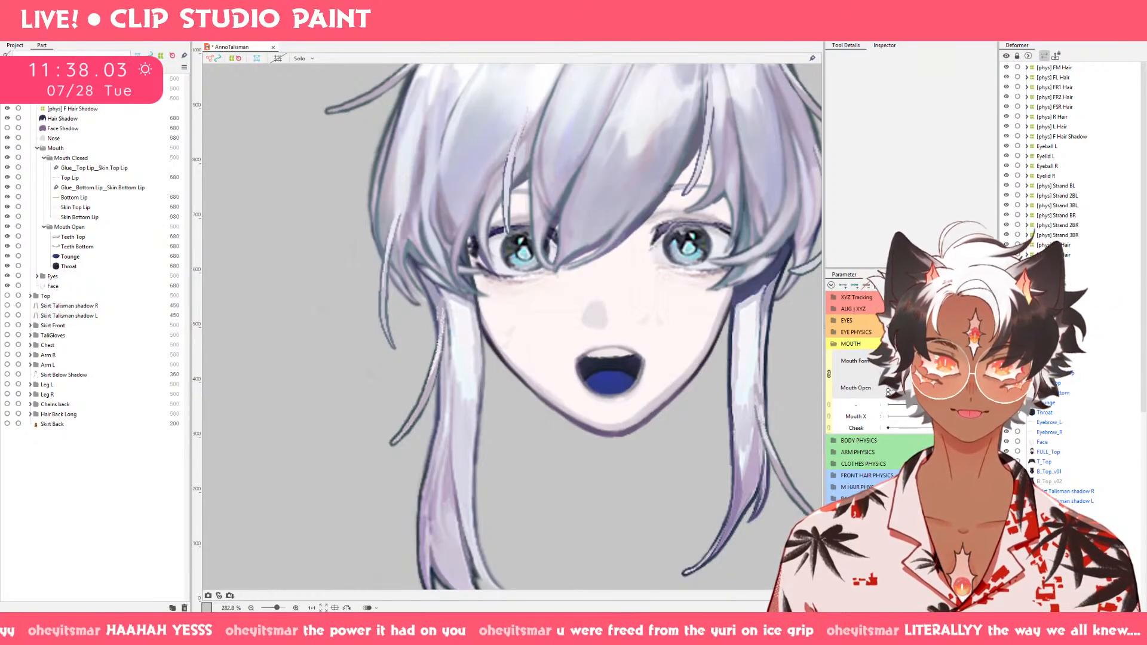
{"action": "left_click_drag", "start_coordinate": [910, 377], "coordinate": [894, 402]}
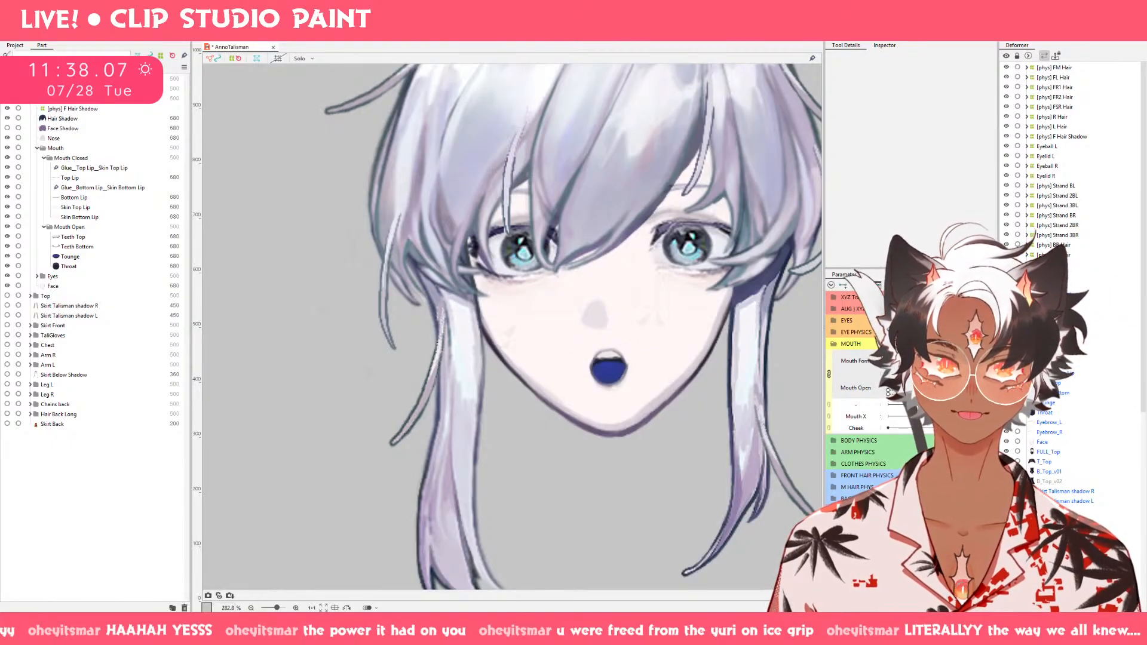
{"action": "left_click_drag", "start_coordinate": [924, 368], "coordinate": [900, 361]}
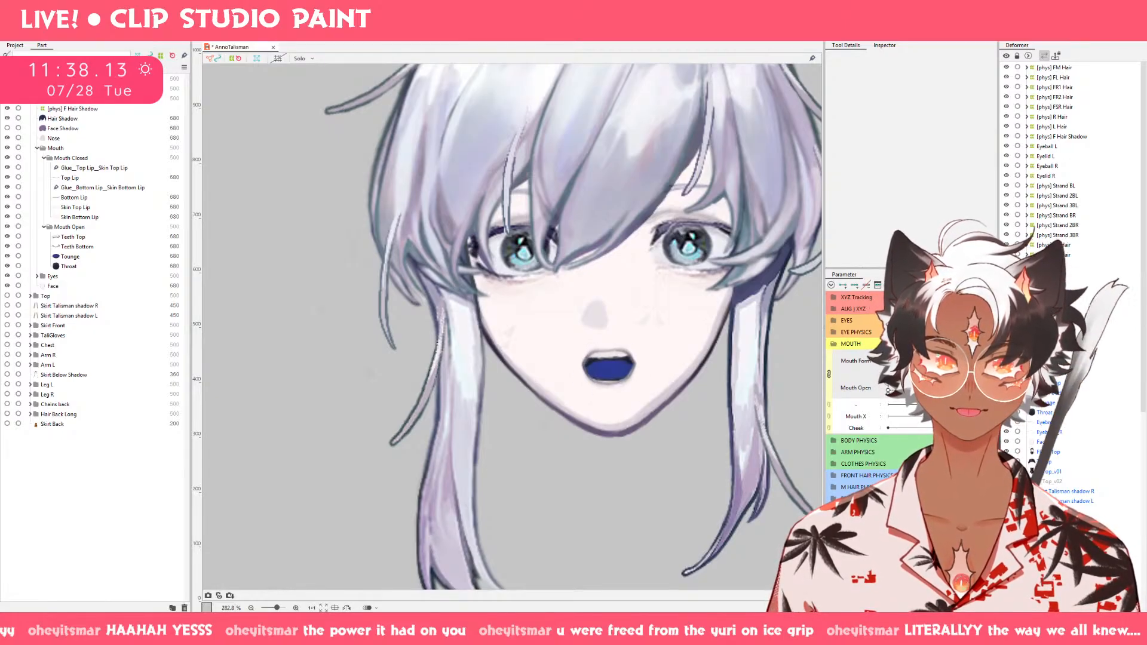
{"action": "left_click_drag", "start_coordinate": [911, 364], "coordinate": [928, 379]}
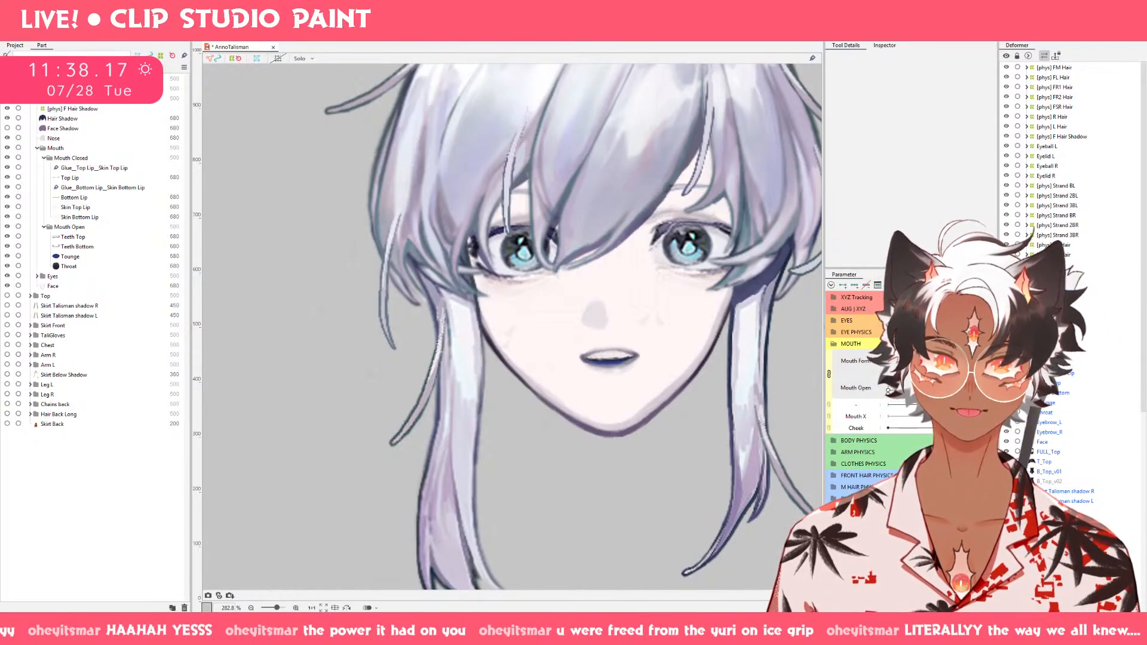
{"action": "mouse_move", "coordinate": [902, 373]}
{"action": "left_mouse_down"}
{"action": "mouse_move", "coordinate": [930, 384]}
{"action": "mouse_move", "coordinate": [940, 362]}
{"action": "mouse_move", "coordinate": [925, 376]}
{"action": "left_mouse_up"}
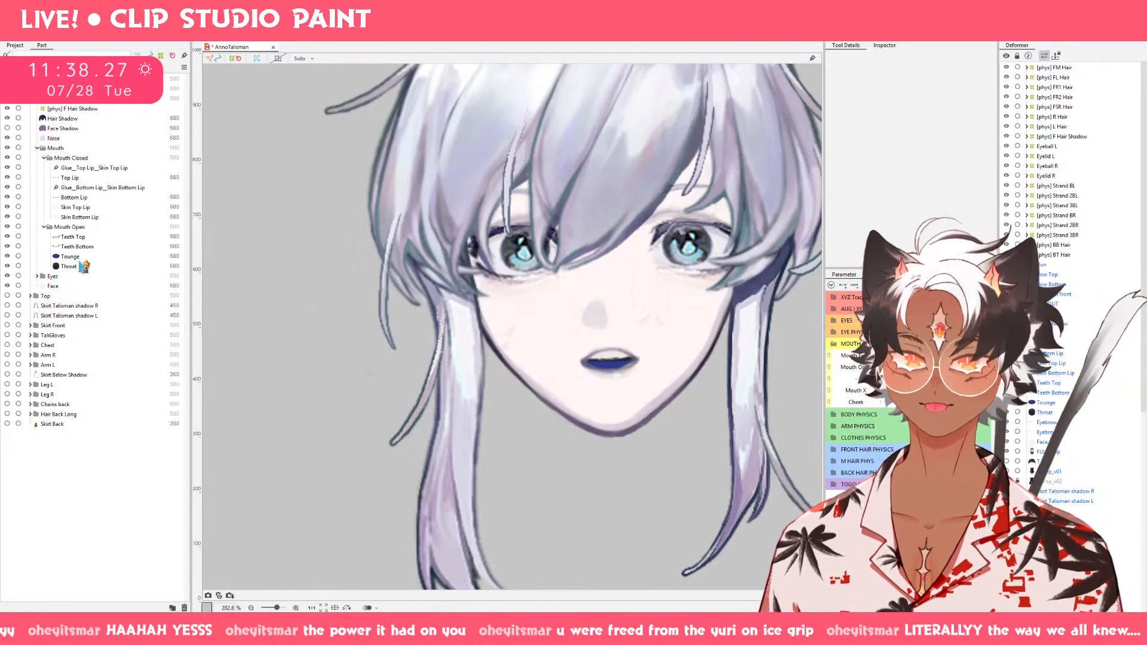
Create a warp deformer named "[chin] Head" as parent of the Face mesh.
{"action": "left_click_drag", "start_coordinate": [84, 268], "coordinate": [79, 178]}
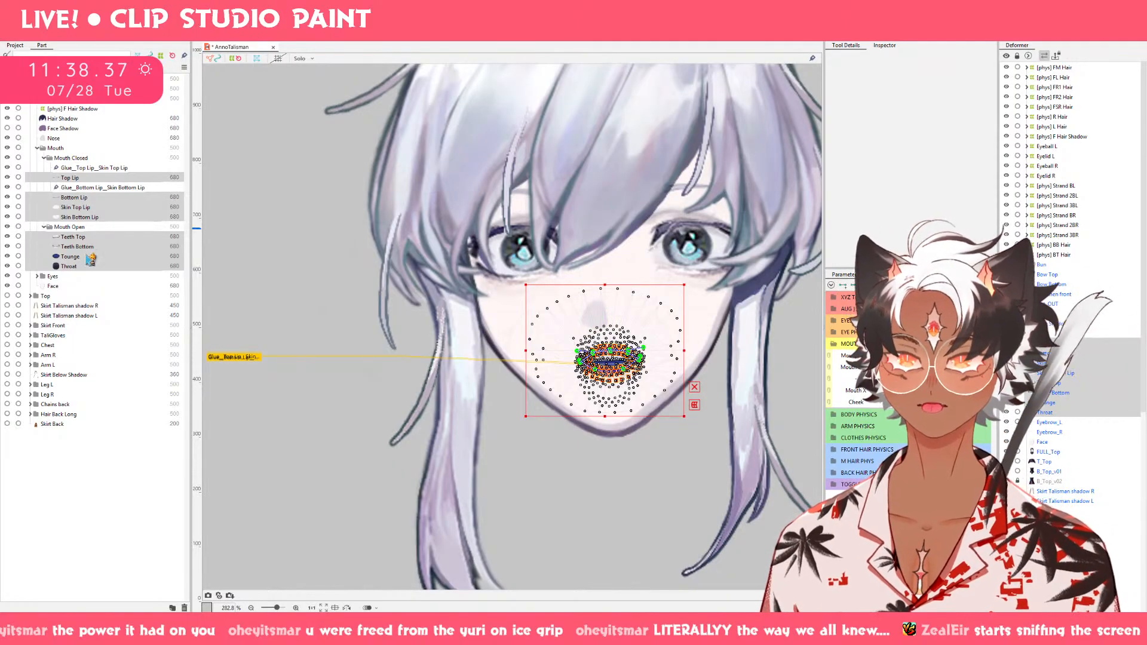
{"action": "left_click", "coordinate": [72, 286]}
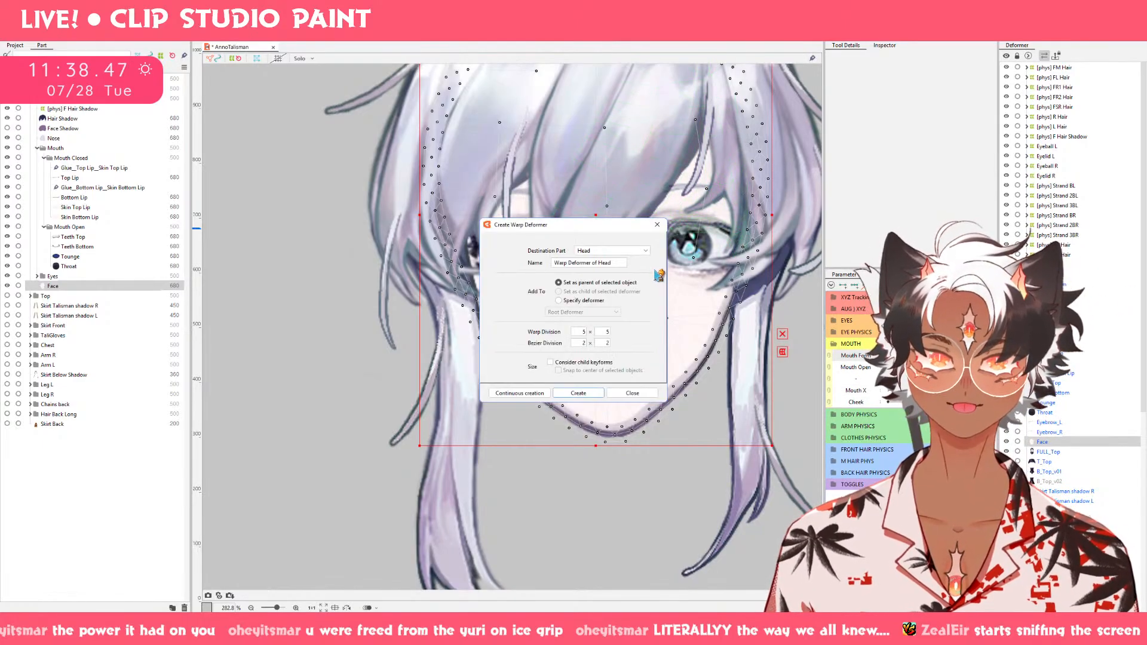
{"action": "left_click_drag", "start_coordinate": [609, 264], "coordinate": [455, 264]}
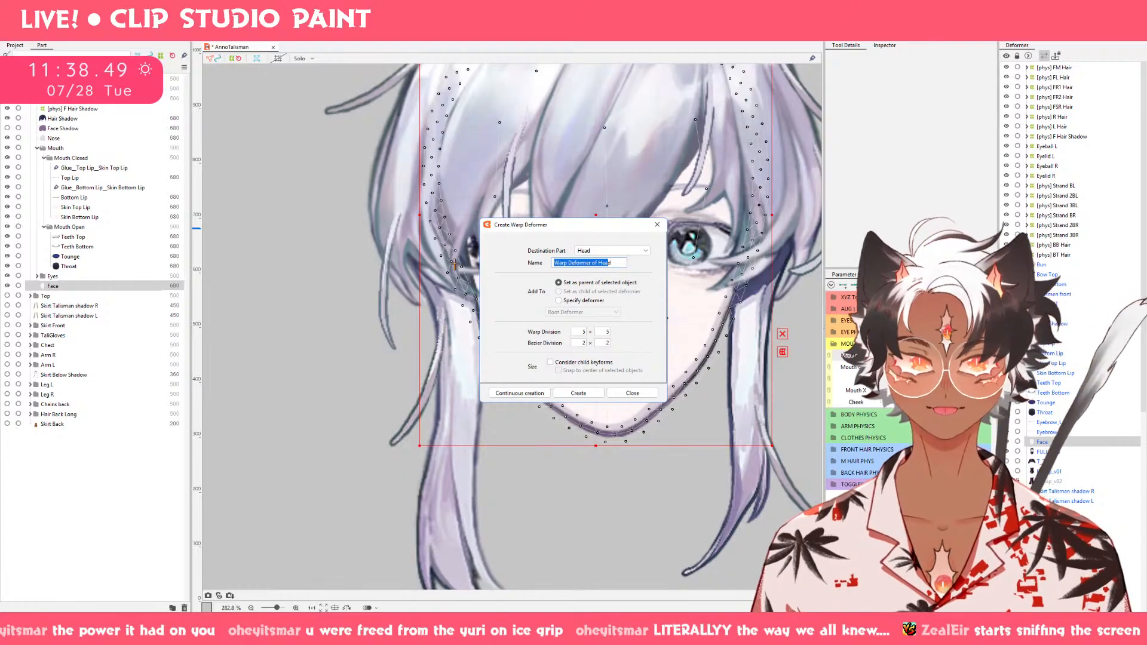
{"action": "key", "text": "BackSpace"}
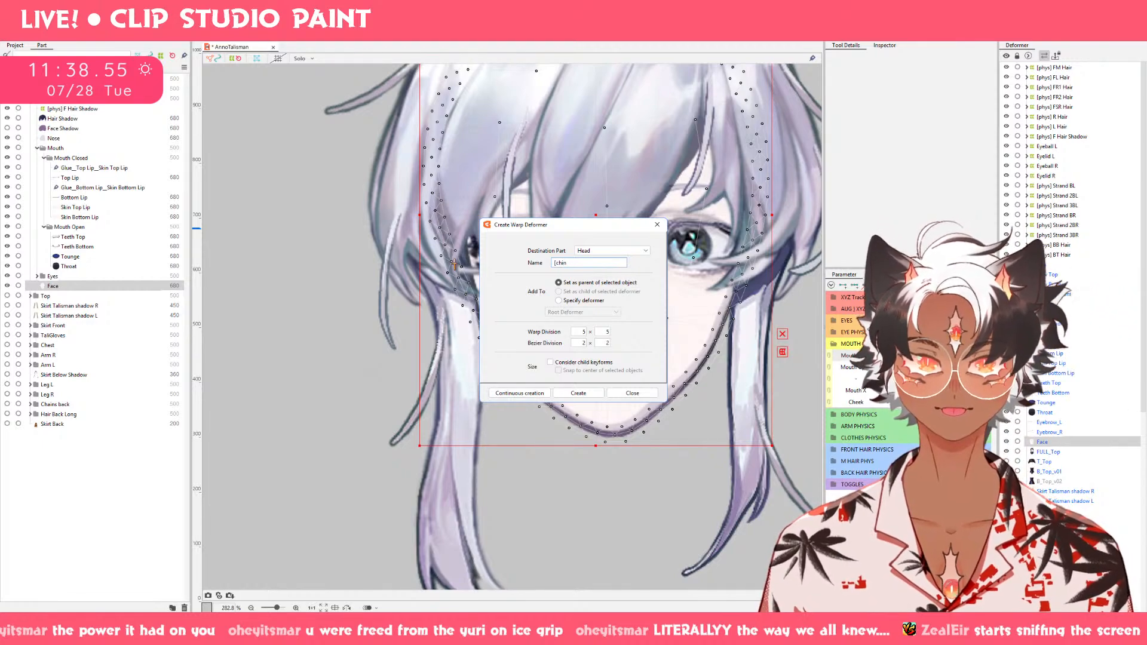
{"action": "type", "text": "[chin]"}
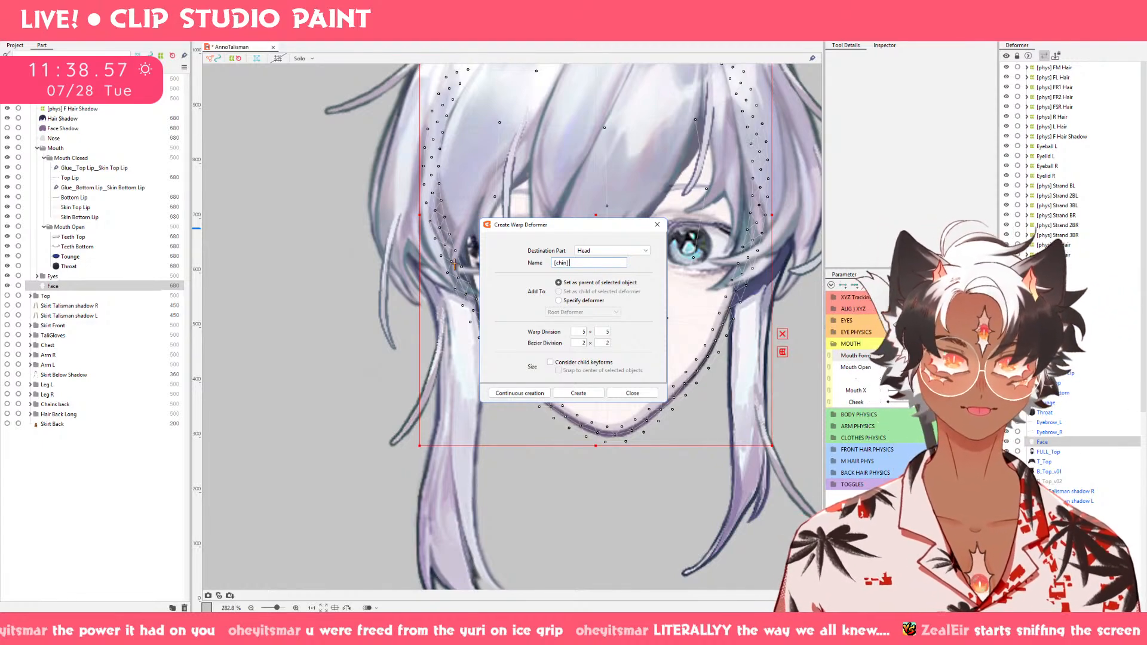
{"action": "type", "text": " Head"}
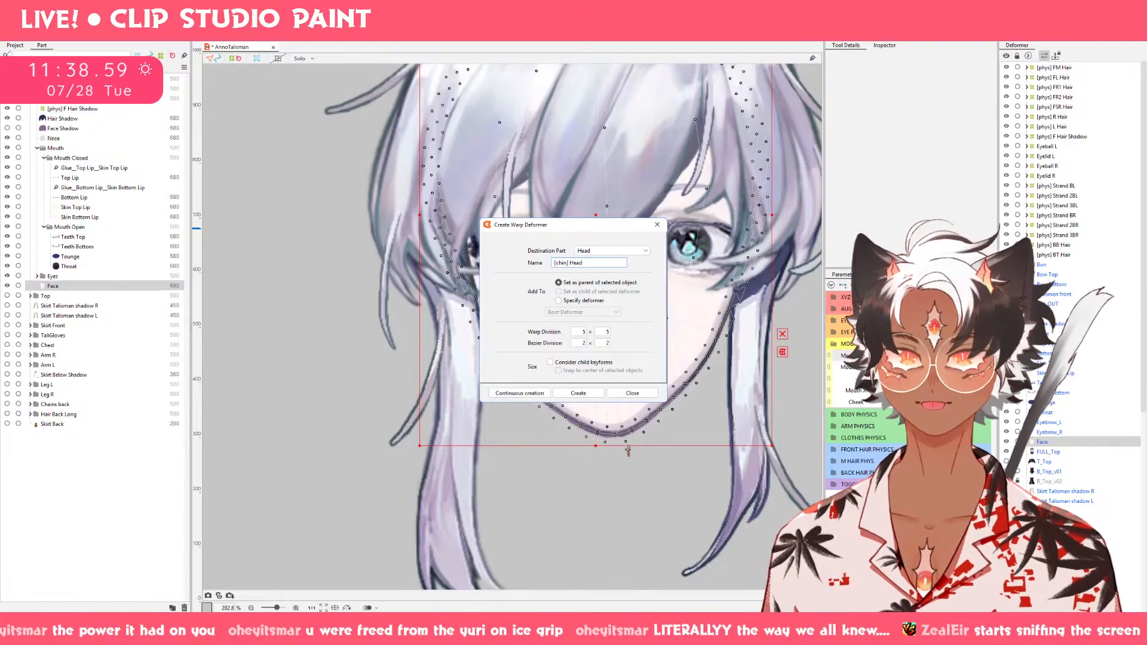
{"action": "left_click", "coordinate": [579, 393]}
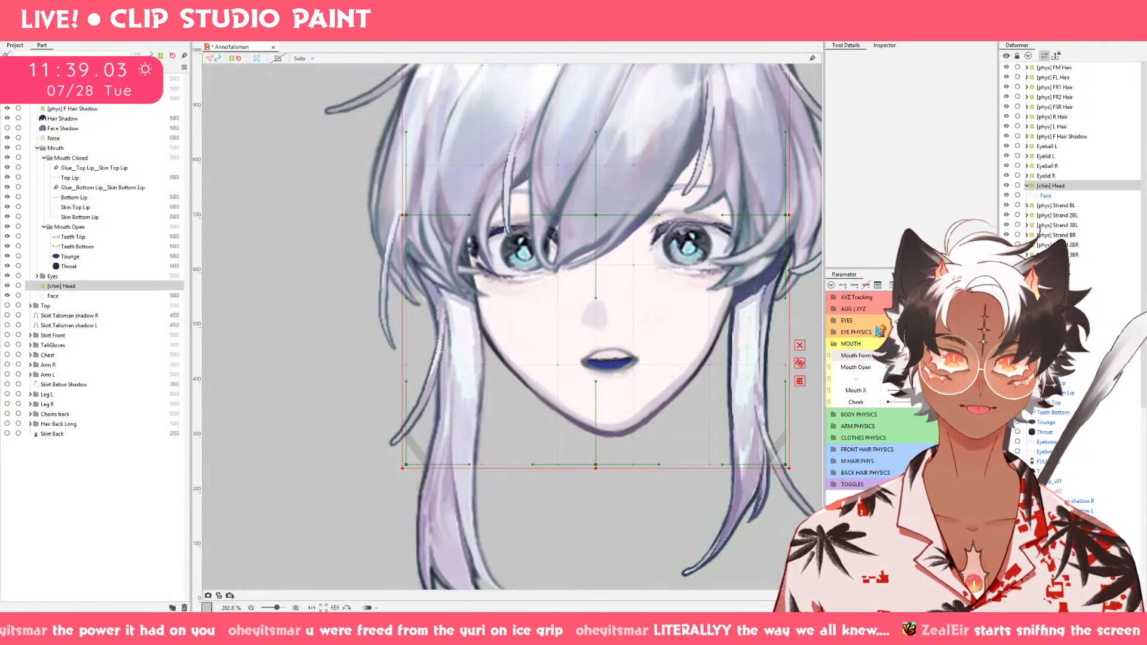
Set the [chin] Head deformer's Bezier division to 2 x 4, warp division to 12 x 16 and Bezier type to Smooth2.
{"action": "left_click_drag", "start_coordinate": [623, 366], "coordinate": [511, 364]}
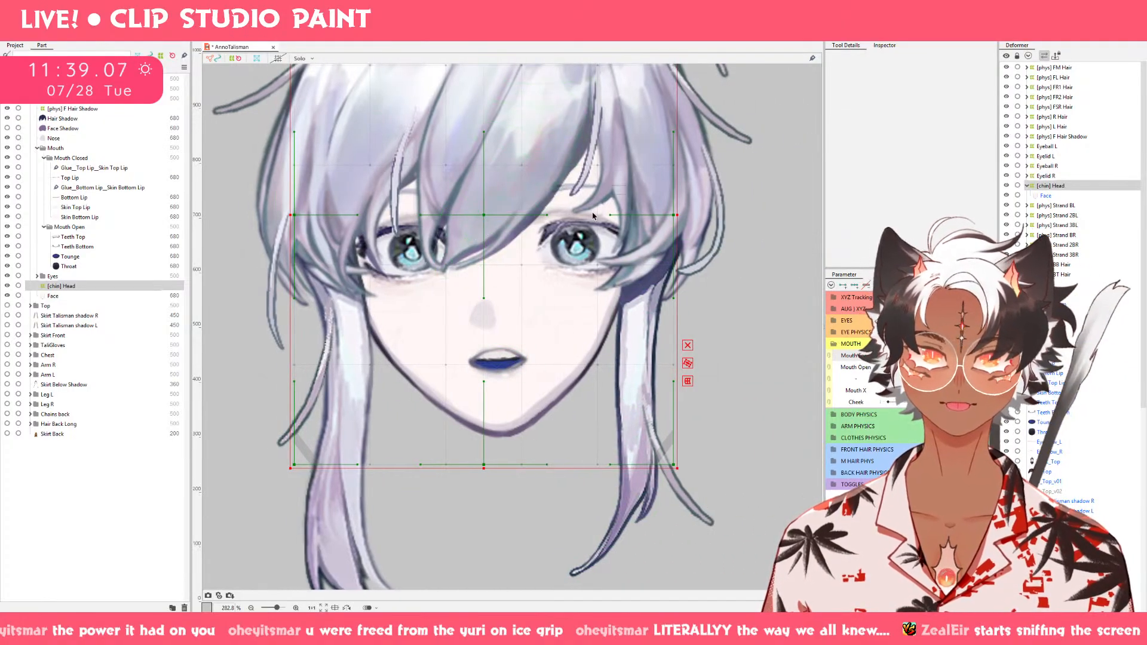
{"action": "left_click", "coordinate": [885, 46]}
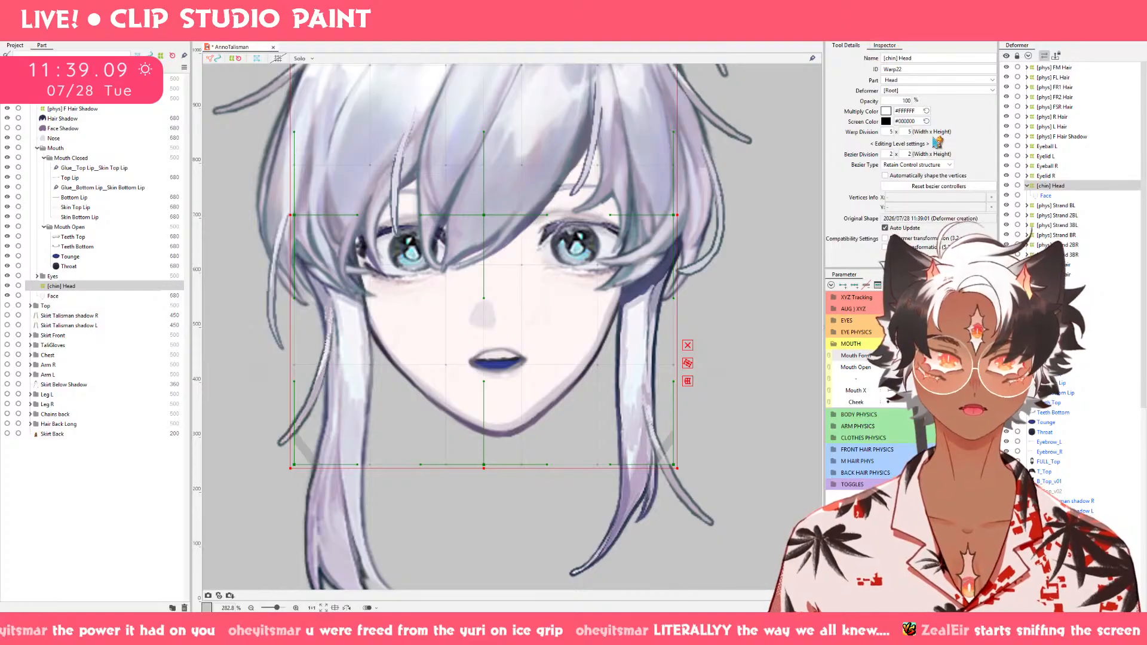
{"action": "left_click_drag", "start_coordinate": [891, 154], "coordinate": [918, 154]}
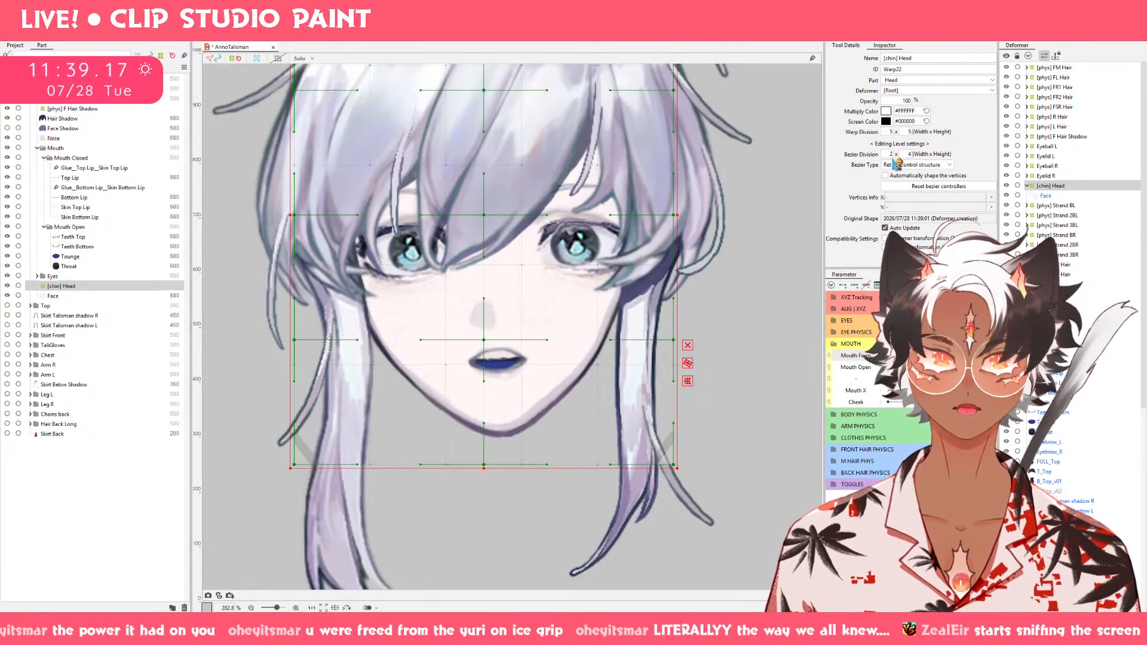
{"action": "left_click_drag", "start_coordinate": [898, 132], "coordinate": [910, 132]}
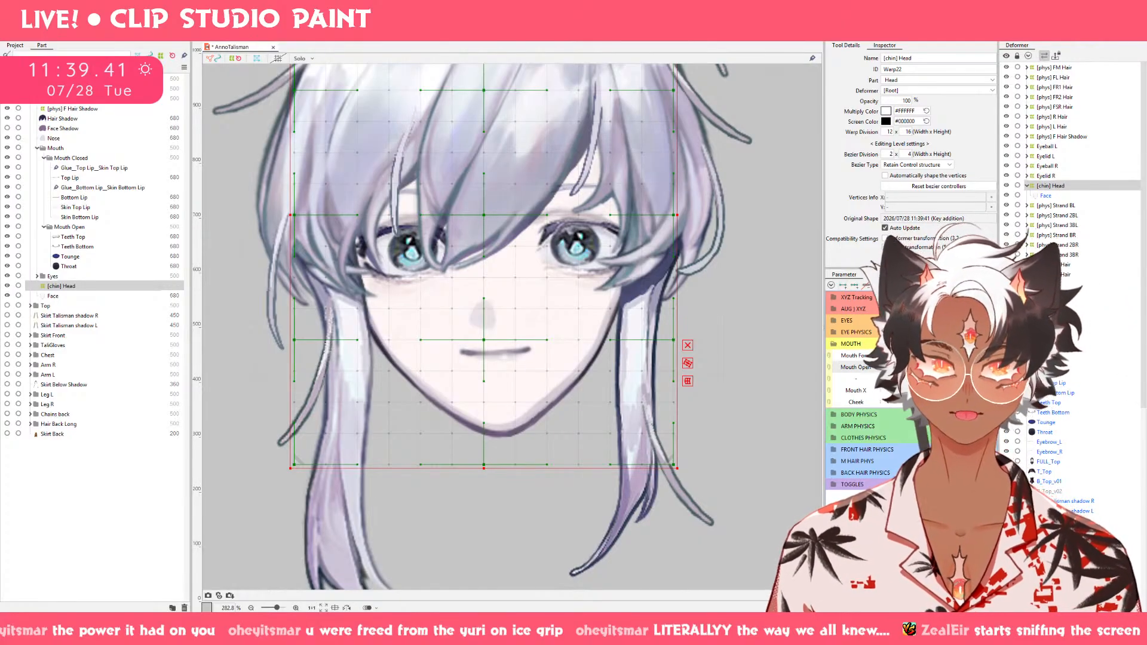
{"action": "left_click_drag", "start_coordinate": [889, 367], "coordinate": [982, 368]}
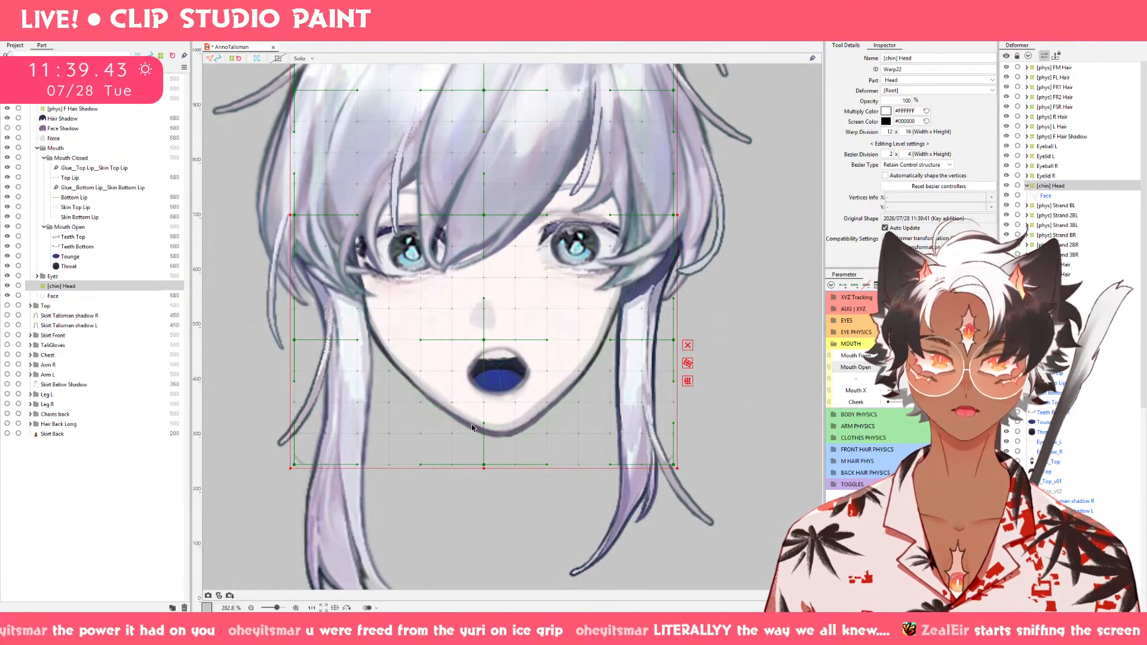
{"action": "mouse_move", "coordinate": [484, 465]}
{"action": "left_mouse_down"}
{"action": "mouse_move", "coordinate": [485, 495]}
{"action": "mouse_move", "coordinate": [483, 466]}
{"action": "left_mouse_up"}
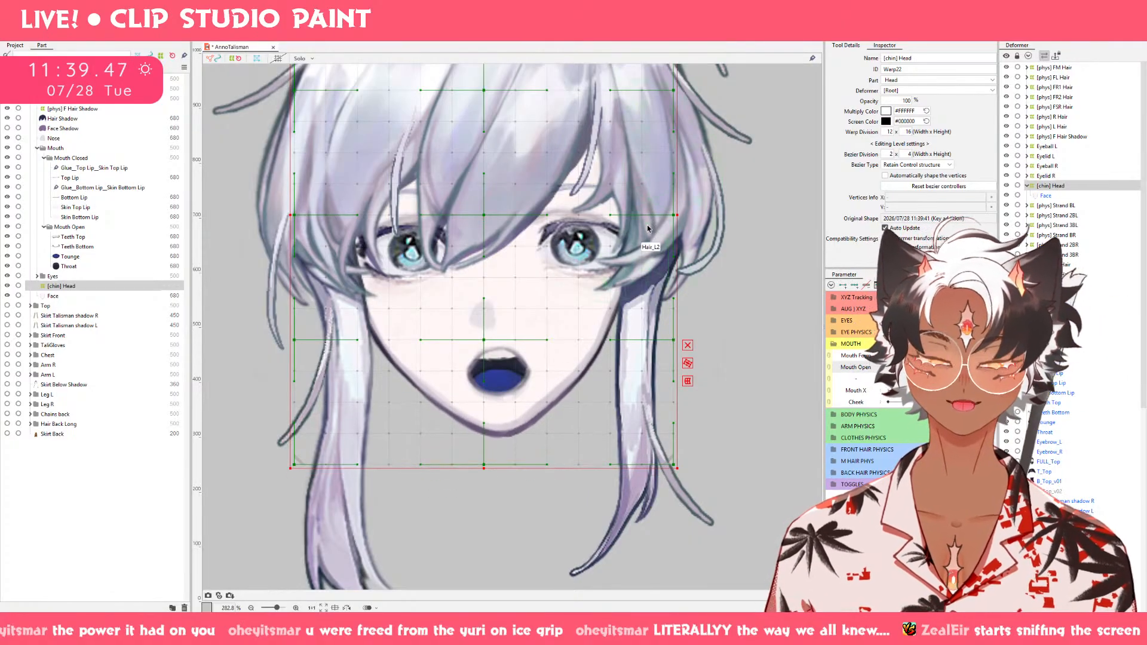
{"action": "left_click", "coordinate": [934, 165]}
{"action": "left_click", "coordinate": [941, 183]}
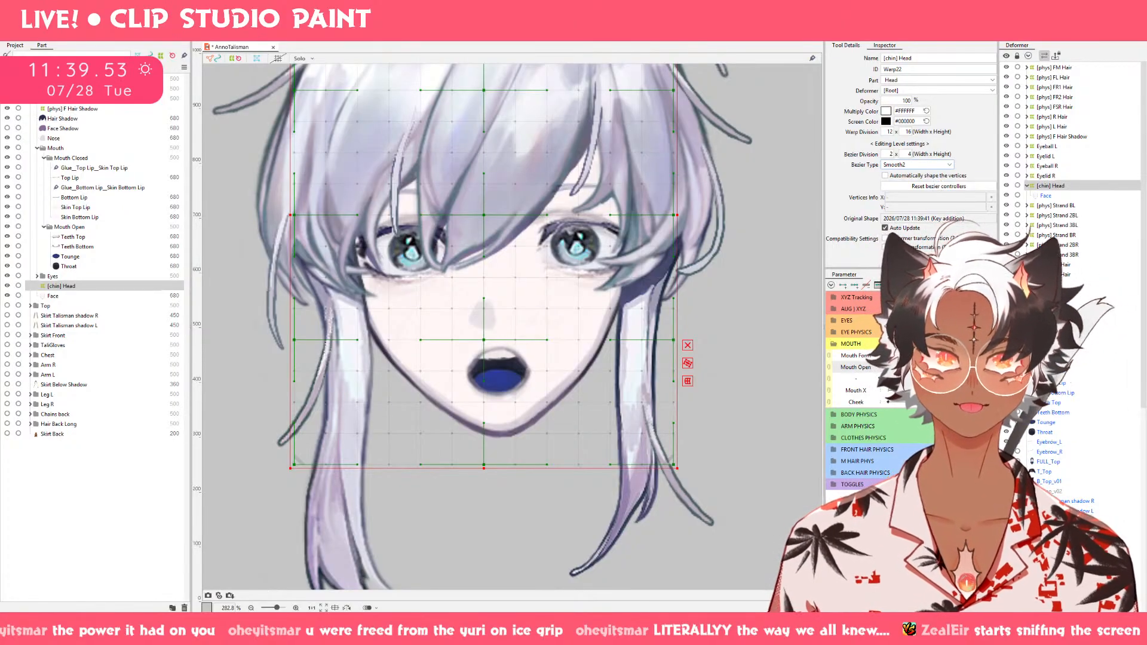
{"action": "left_click", "coordinate": [888, 368]}
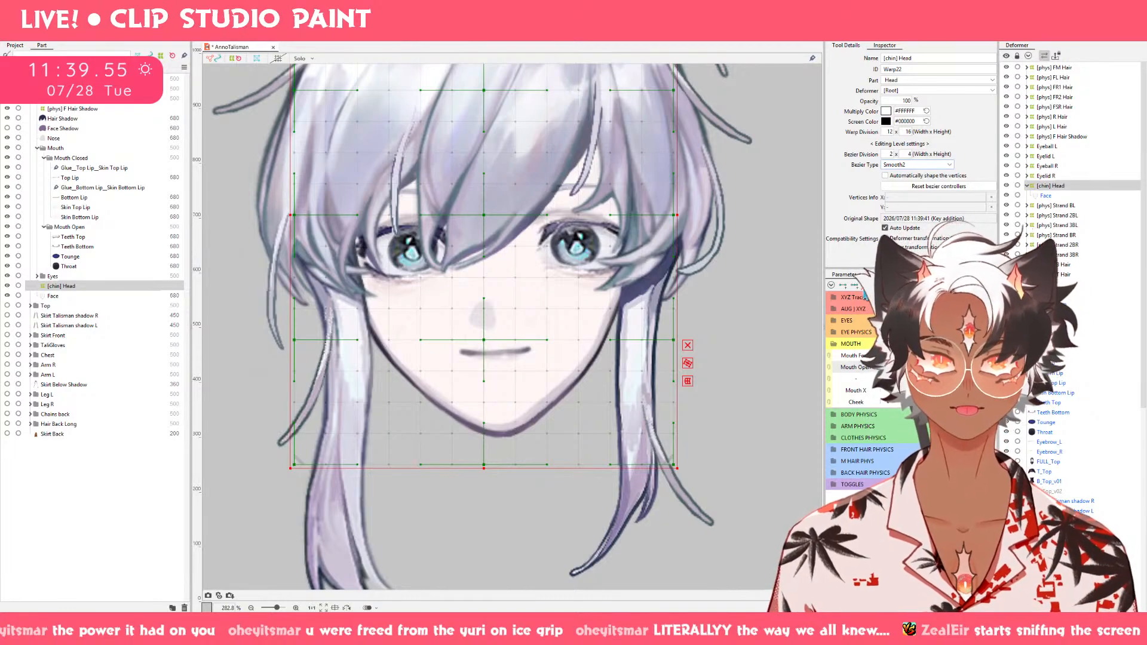
{"action": "left_click_drag", "start_coordinate": [483, 214], "coordinate": [496, 216]}
{"action": "key", "text": "ctrl+z"}
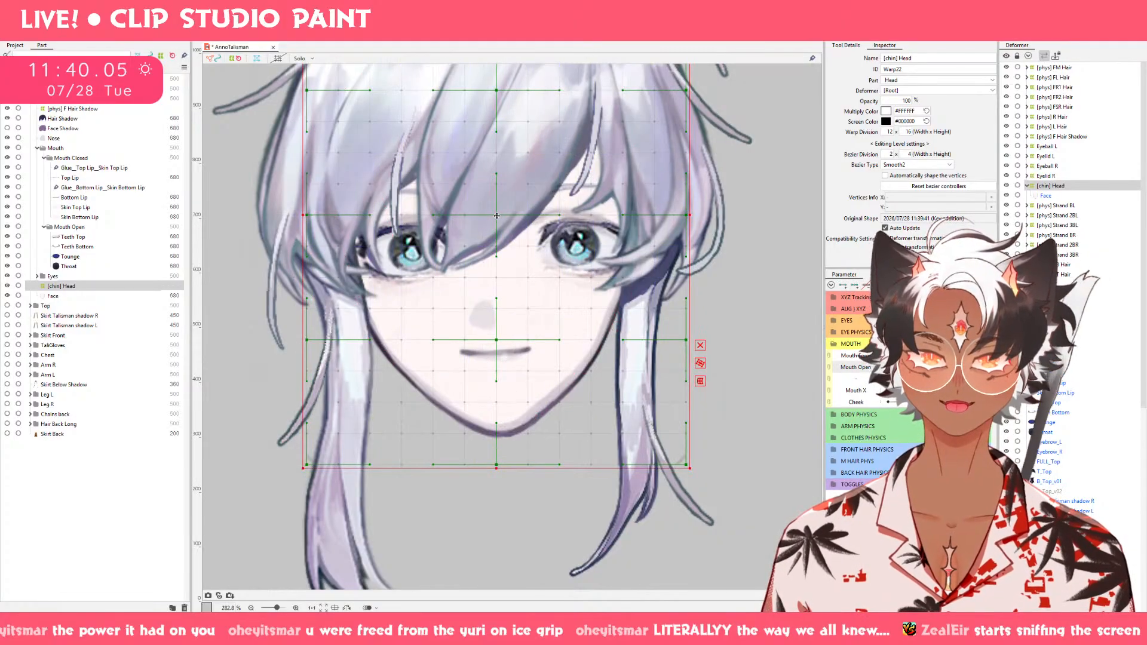
{"action": "key", "text": "ctrl+z"}
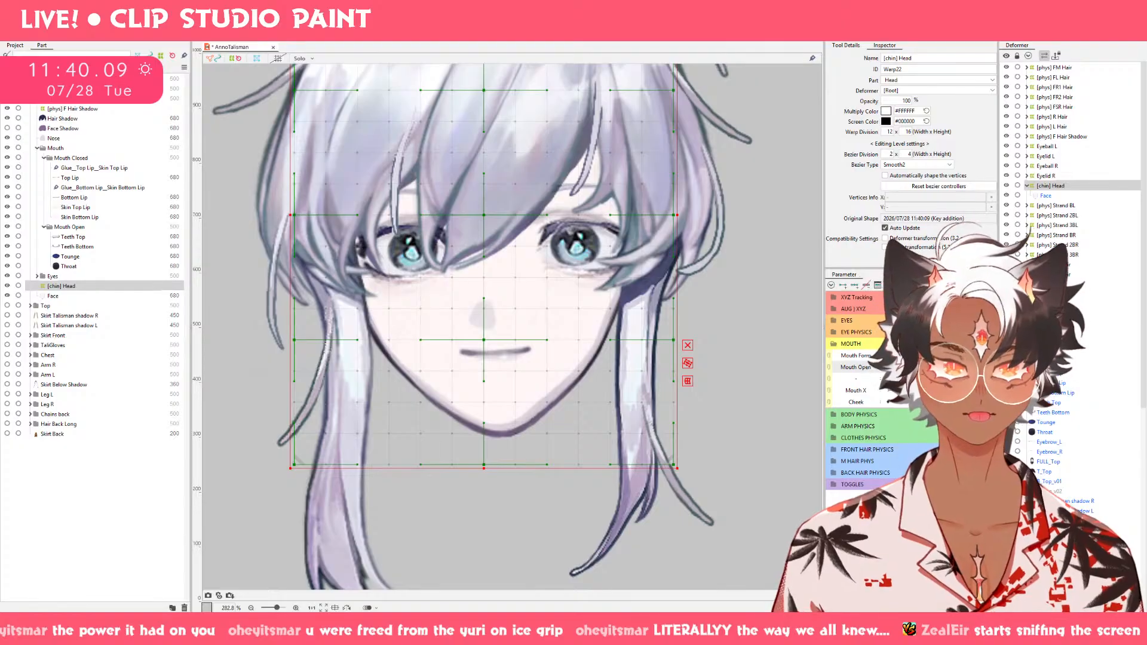
On the fully open Mouth Open keyform, lower the chin with the deformer's bottom centre point and brush both sides of the jaw down and outward.
{"action": "left_click", "coordinate": [961, 367]}
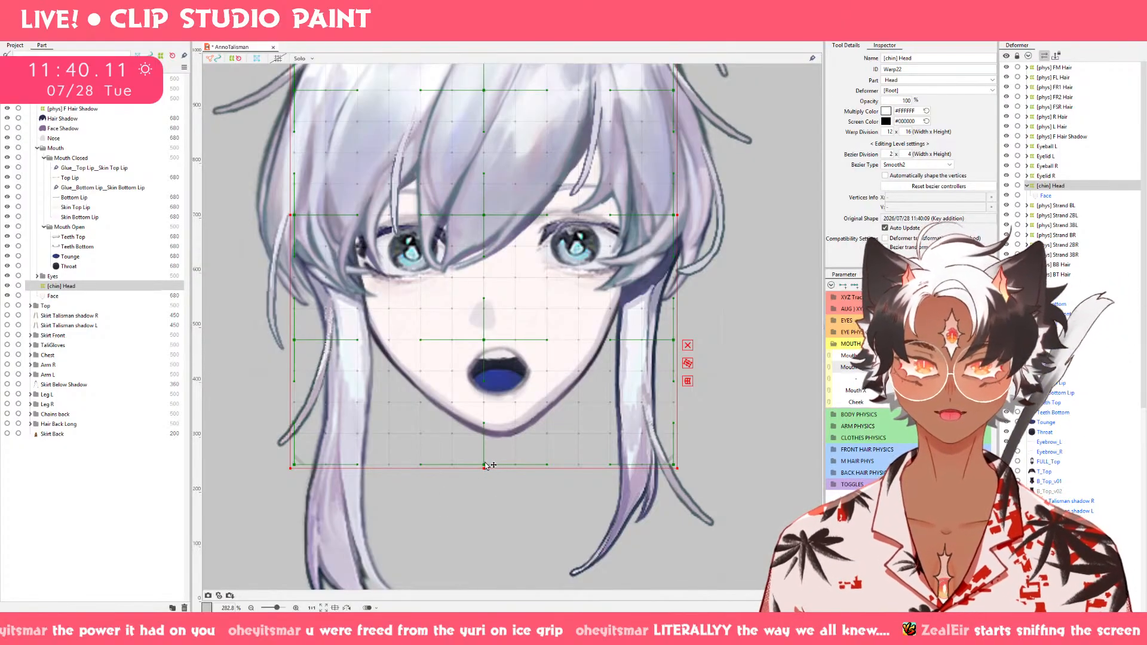
{"action": "left_click_drag", "start_coordinate": [485, 466], "coordinate": [487, 475]}
{"action": "key", "text": "b"}
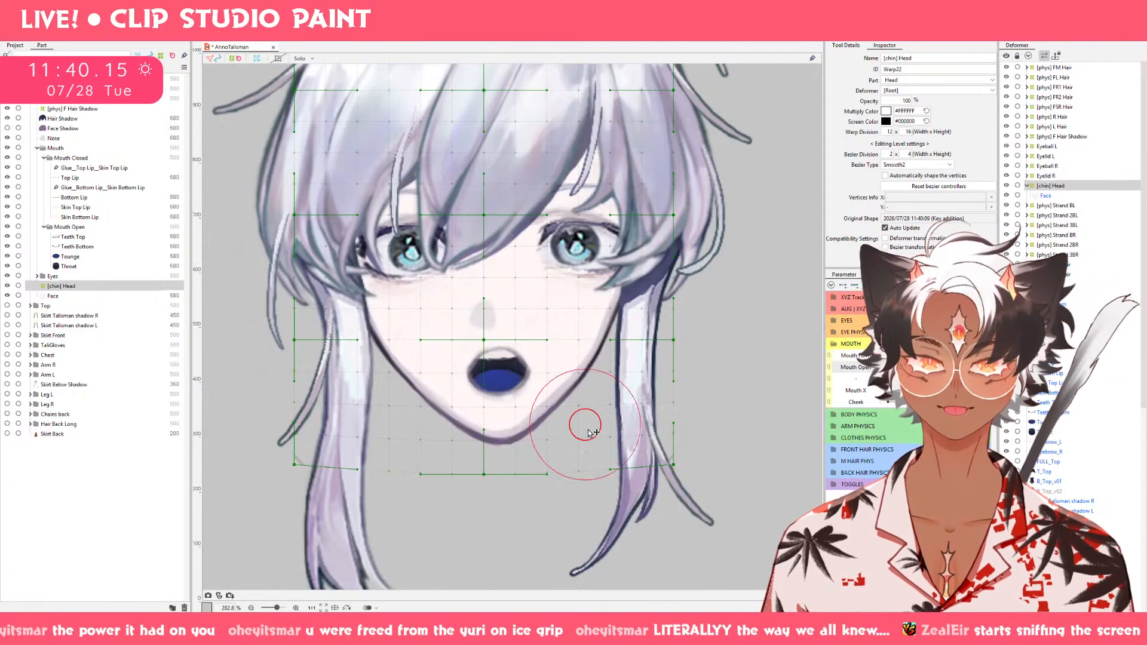
{"action": "left_click_drag", "start_coordinate": [559, 420], "coordinate": [564, 428]}
{"action": "left_click_drag", "start_coordinate": [434, 418], "coordinate": [429, 427]}
On the closed, smiling keyform, raise the chin slightly with the deformer's bottom centre point and refine the jaw with the deform brush.
{"action": "left_click_drag", "start_coordinate": [956, 367], "coordinate": [889, 367]}
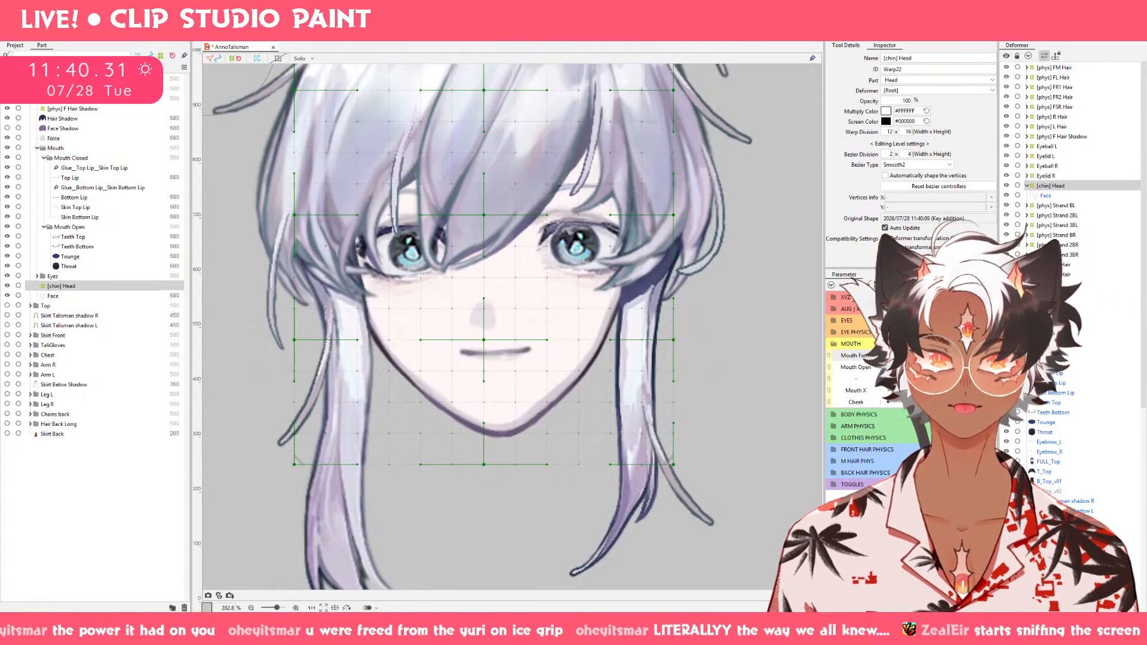
{"action": "left_click_drag", "start_coordinate": [924, 356], "coordinate": [956, 355]}
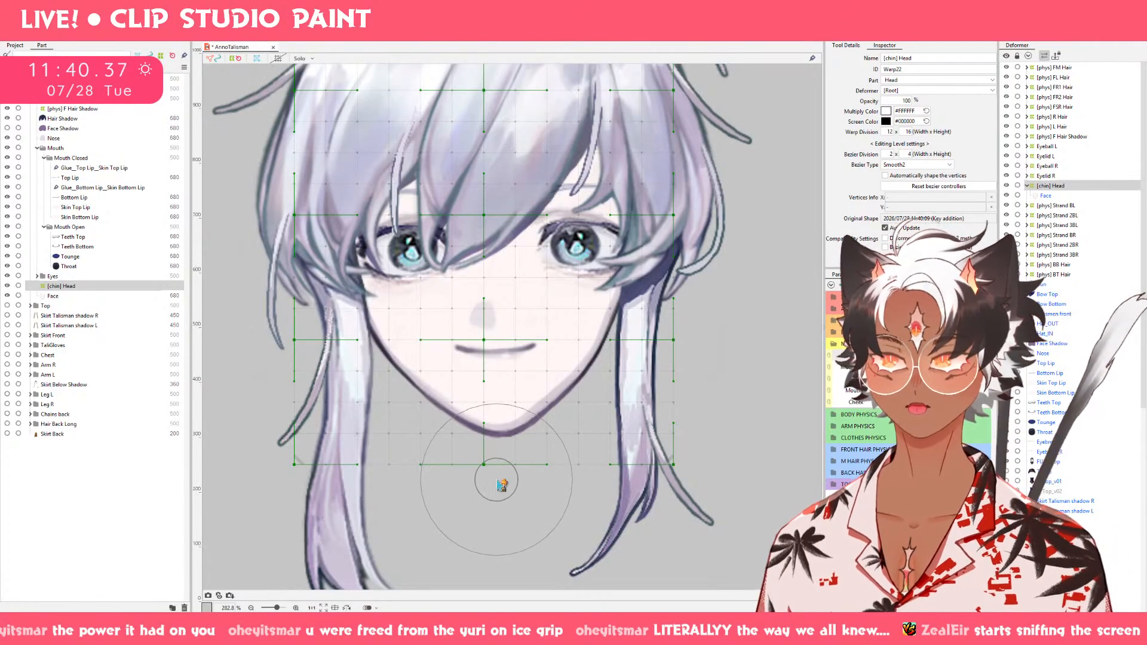
{"action": "key", "text": "v"}
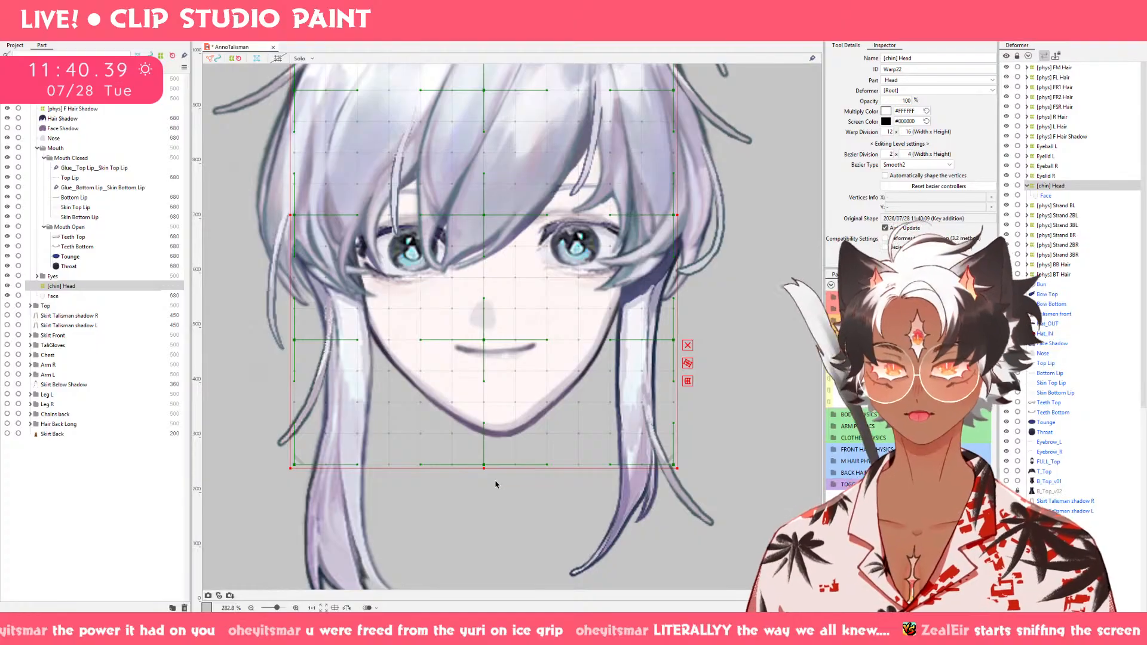
{"action": "left_click_drag", "start_coordinate": [489, 465], "coordinate": [489, 459]}
{"action": "key", "text": "b"}
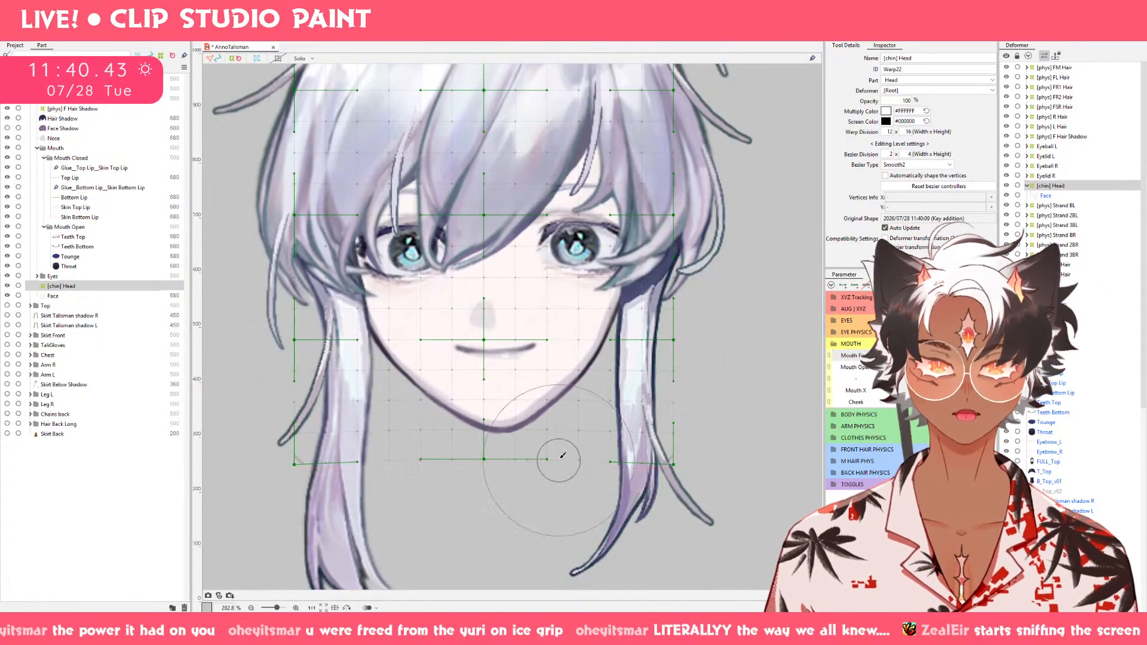
{"action": "left_click_drag", "start_coordinate": [544, 463], "coordinate": [542, 459]}
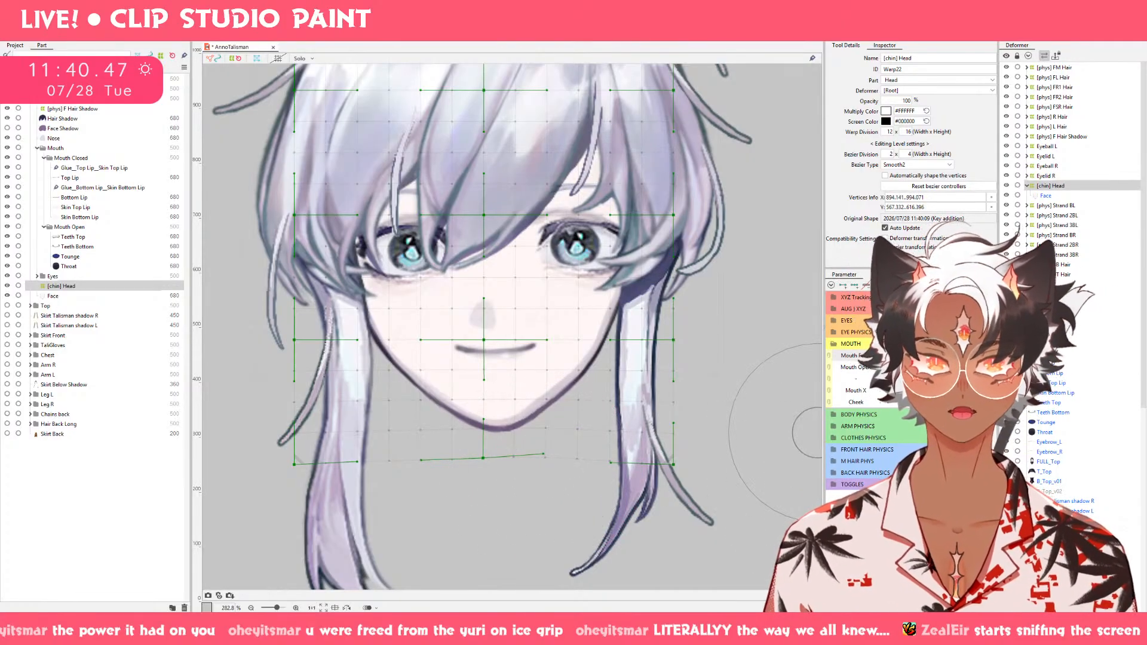
Nudge the chin slightly sideways with the deform brush on the fully open, smiling keyform and compare it with the neutral Mouth Form.
{"action": "left_click_drag", "start_coordinate": [889, 367], "coordinate": [961, 367]}
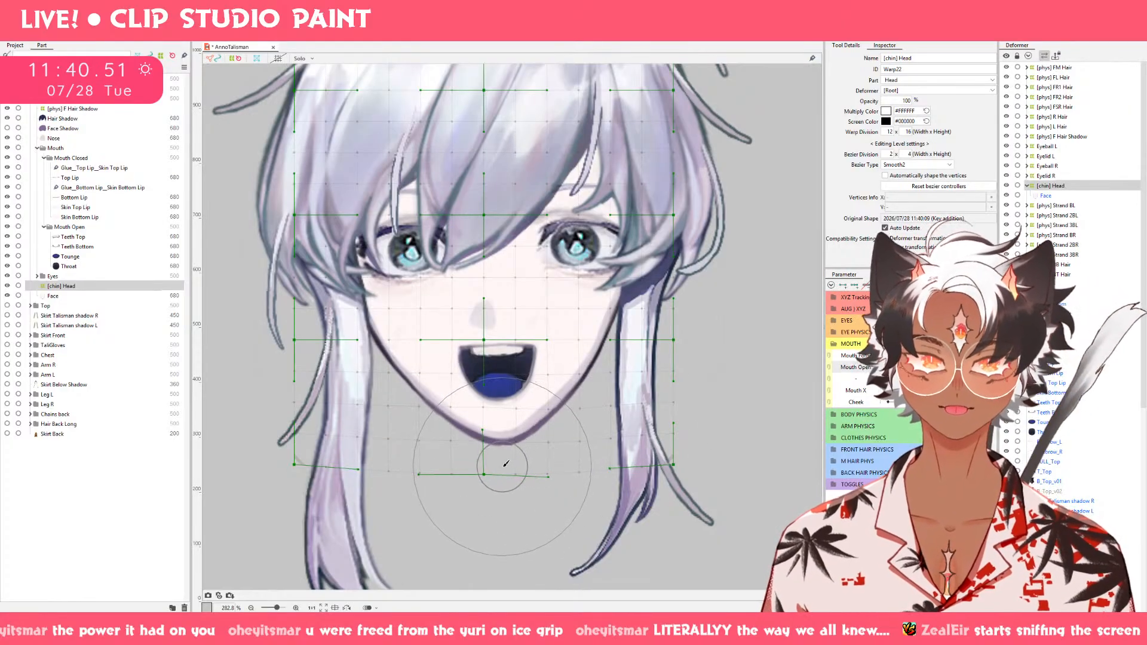
{"action": "left_click_drag", "start_coordinate": [502, 468], "coordinate": [492, 470]}
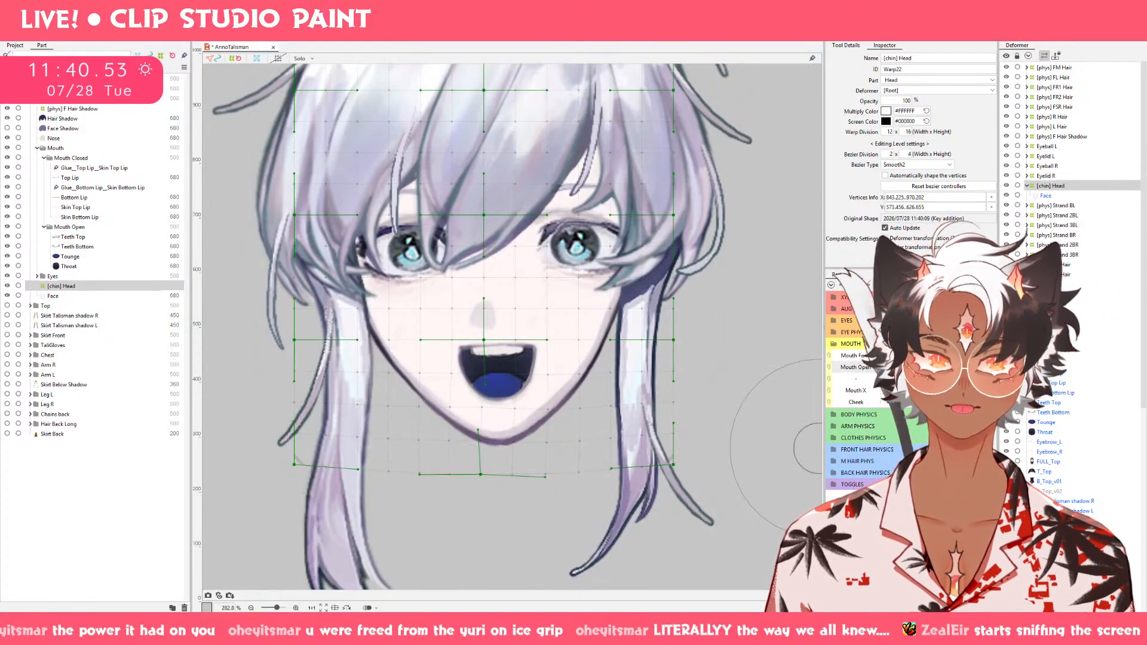
{"action": "left_click_drag", "start_coordinate": [961, 355], "coordinate": [889, 356]}
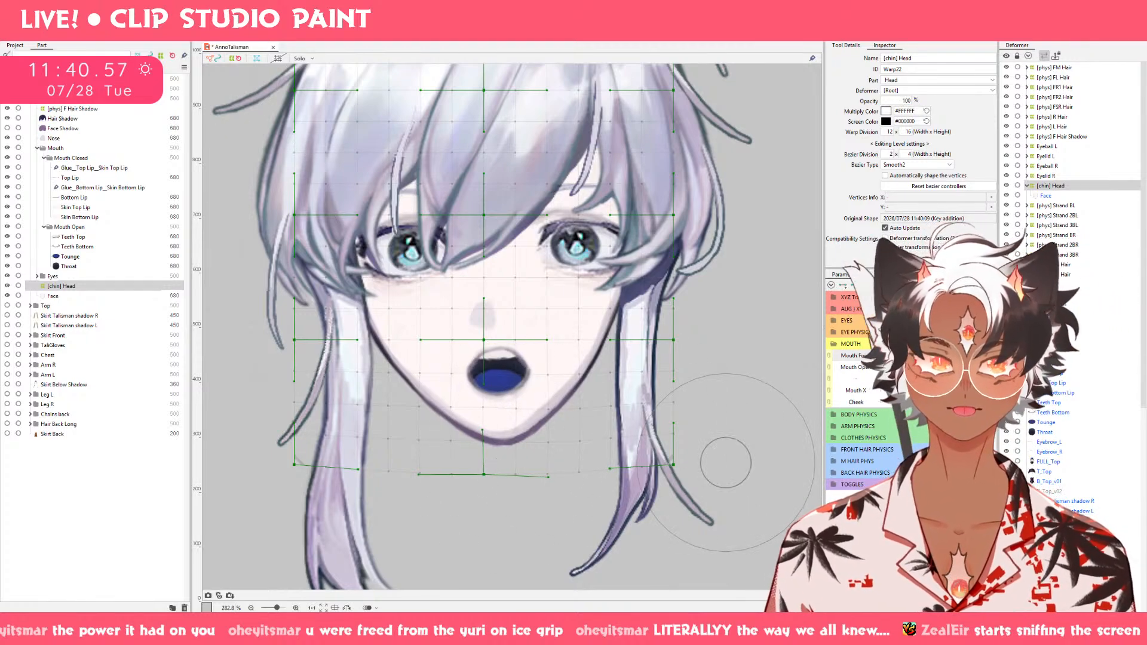
{"action": "key", "text": "ctrl+z"}
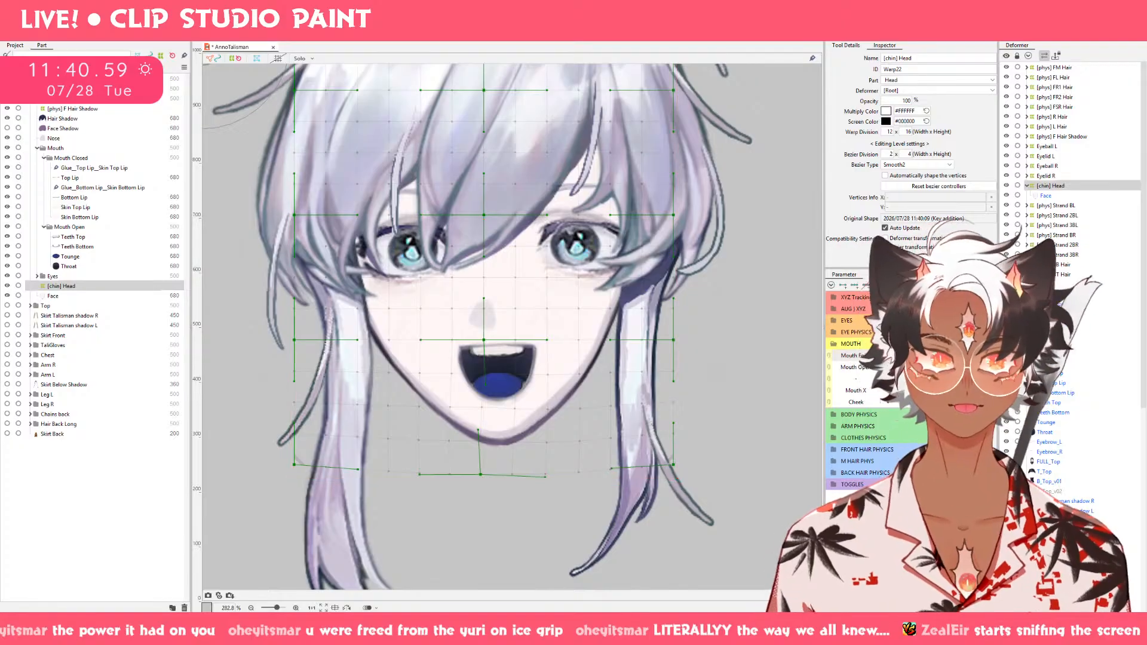
On the fully open, smiling keyform, lower the chin slightly with the deform brush and compare it with the other Mouth Form shapes.
{"action": "key", "text": "ctrl+y"}
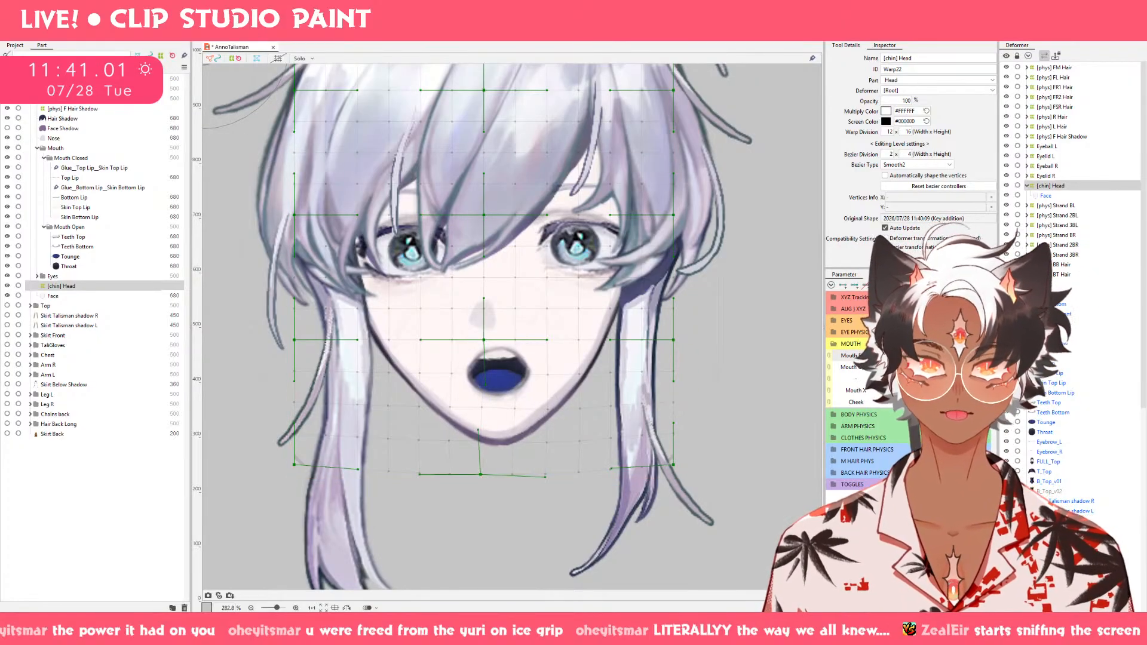
{"action": "key", "text": "ctrl+z"}
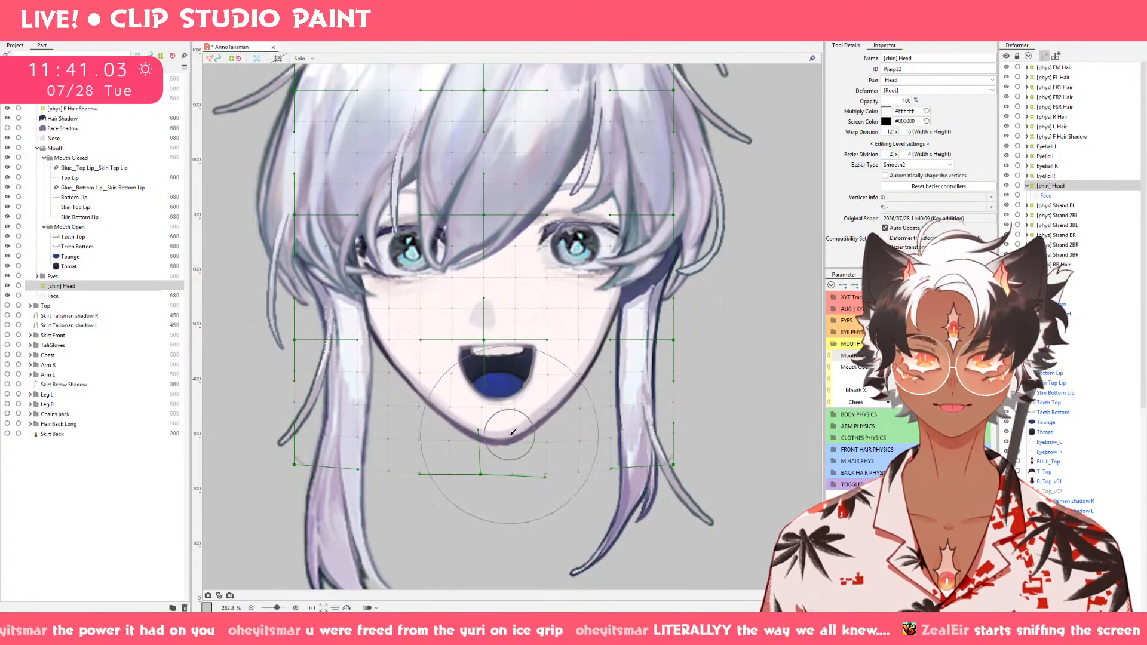
{"action": "left_click_drag", "start_coordinate": [496, 435], "coordinate": [497, 449]}
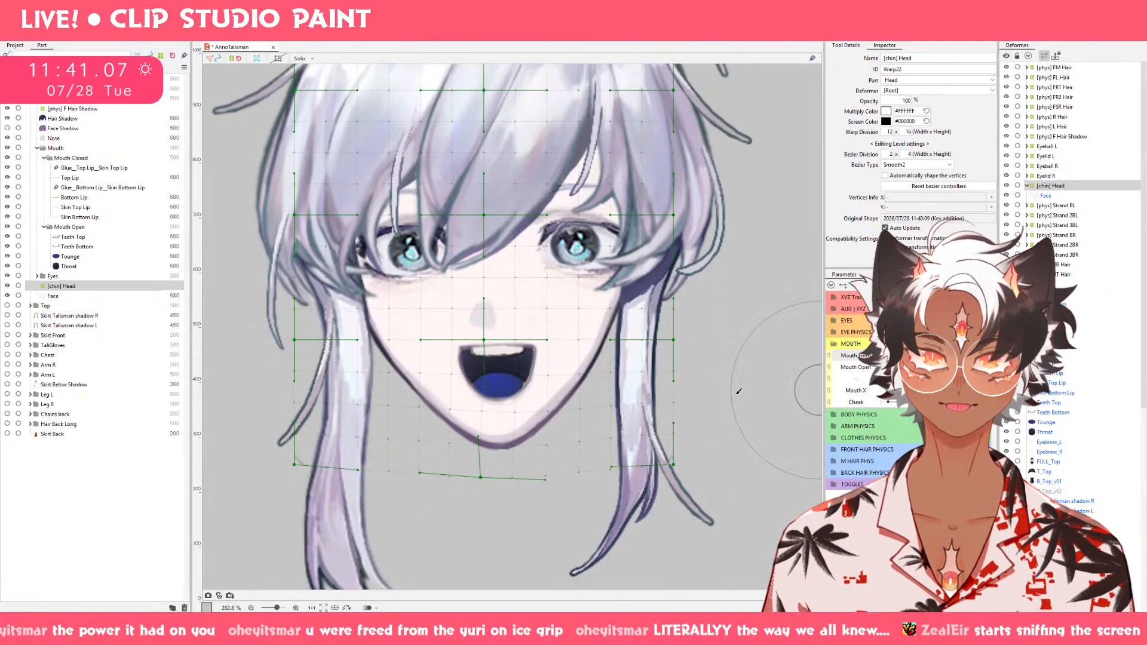
{"action": "left_click_drag", "start_coordinate": [497, 423], "coordinate": [503, 429]}
{"action": "mouse_move", "coordinate": [969, 367]}
{"action": "left_mouse_down"}
{"action": "mouse_move", "coordinate": [890, 367]}
{"action": "mouse_move", "coordinate": [970, 367]}
{"action": "mouse_move", "coordinate": [889, 367]}
{"action": "mouse_move", "coordinate": [969, 367]}
{"action": "mouse_move", "coordinate": [889, 355]}
{"action": "mouse_move", "coordinate": [968, 356]}
{"action": "mouse_move", "coordinate": [889, 356]}
{"action": "left_mouse_up"}
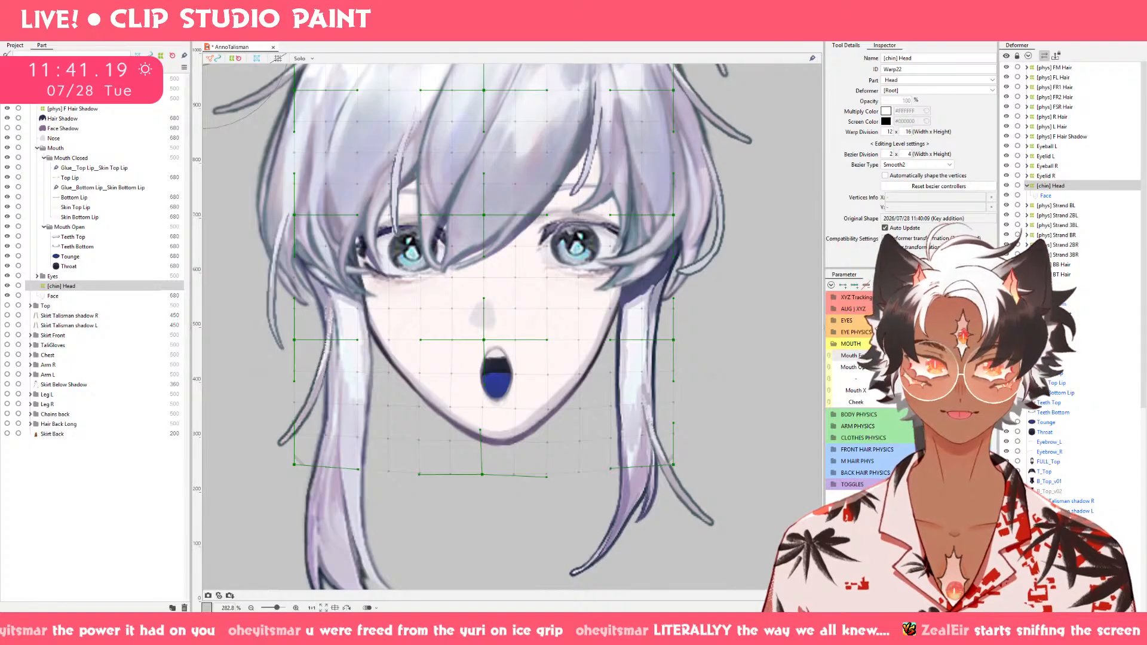
{"action": "mouse_move", "coordinate": [980, 367]}
{"action": "left_mouse_down"}
{"action": "mouse_move", "coordinate": [889, 367]}
{"action": "mouse_move", "coordinate": [980, 367]}
{"action": "left_mouse_up"}
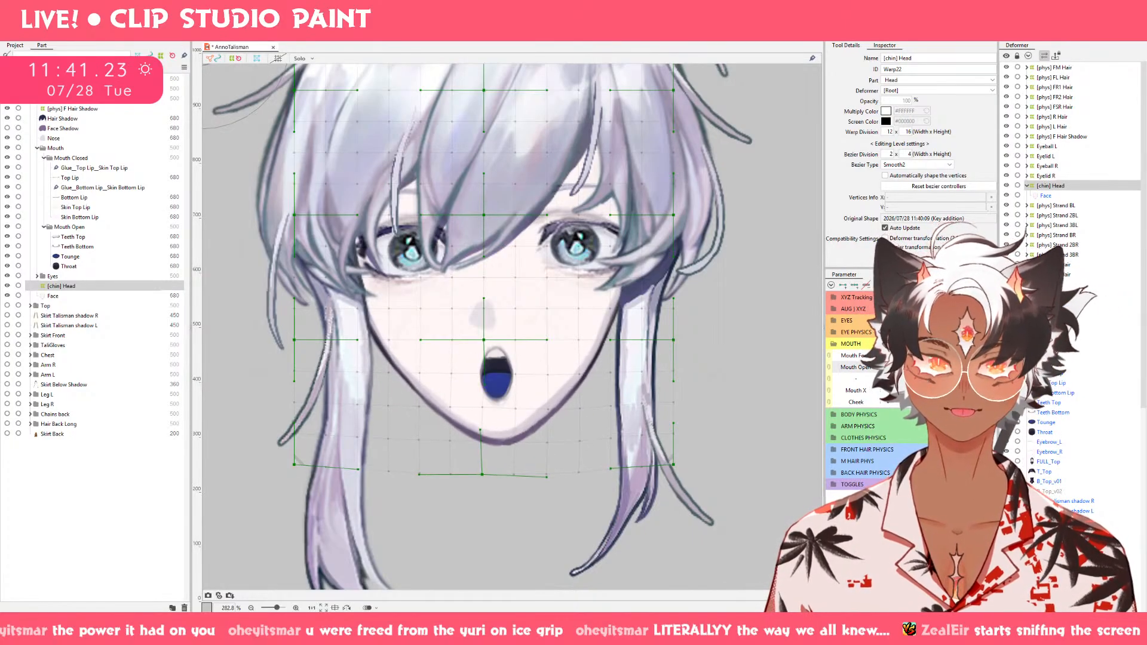
{"action": "left_click_drag", "start_coordinate": [893, 355], "coordinate": [980, 355]}
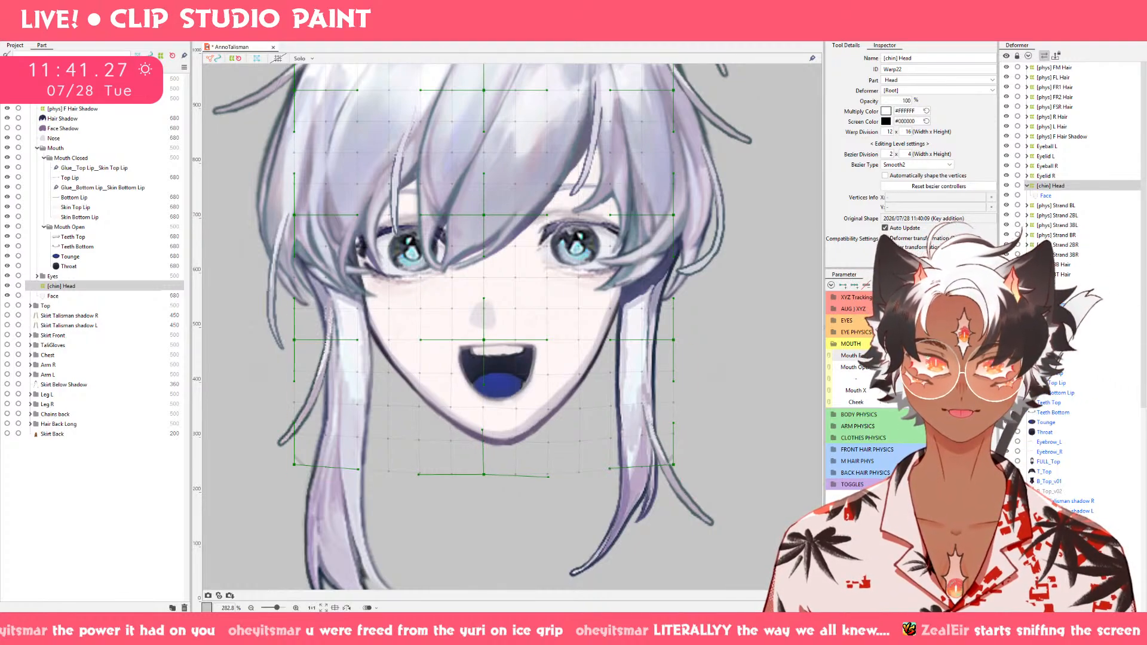
{"action": "left_click", "coordinate": [497, 432]}
{"action": "left_click_drag", "start_coordinate": [497, 432], "coordinate": [497, 430]}
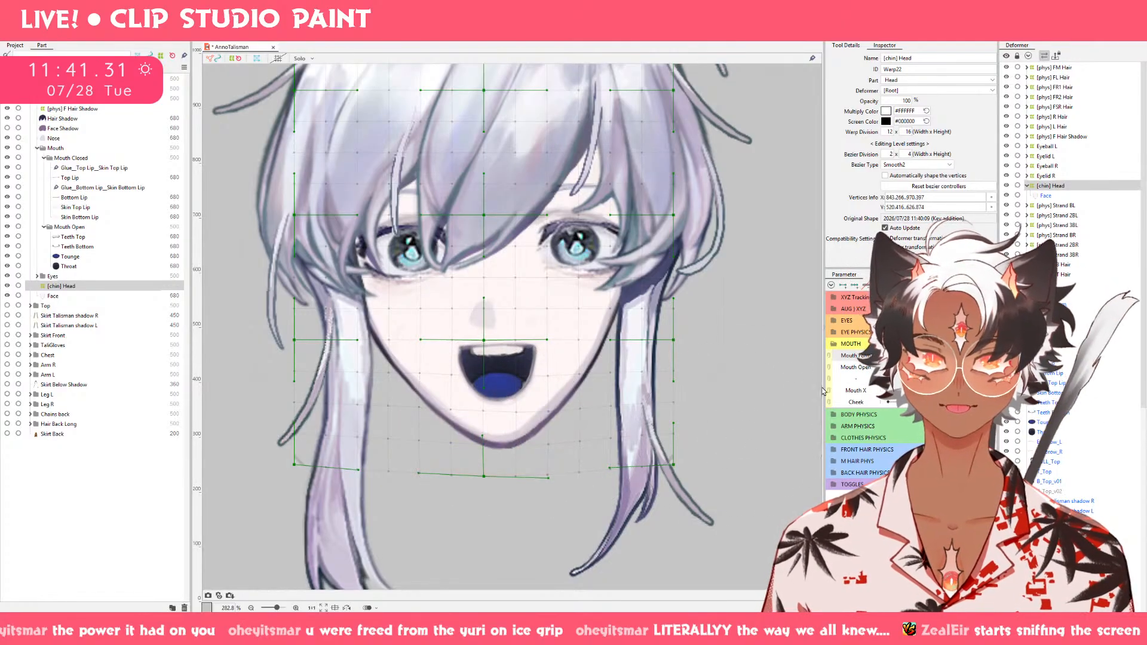
Raise the chin slightly with the deform brush on the open frowning keyform and lower it slightly on the open rounded-mouth keyform.
{"action": "left_click_drag", "start_coordinate": [980, 356], "coordinate": [903, 355]}
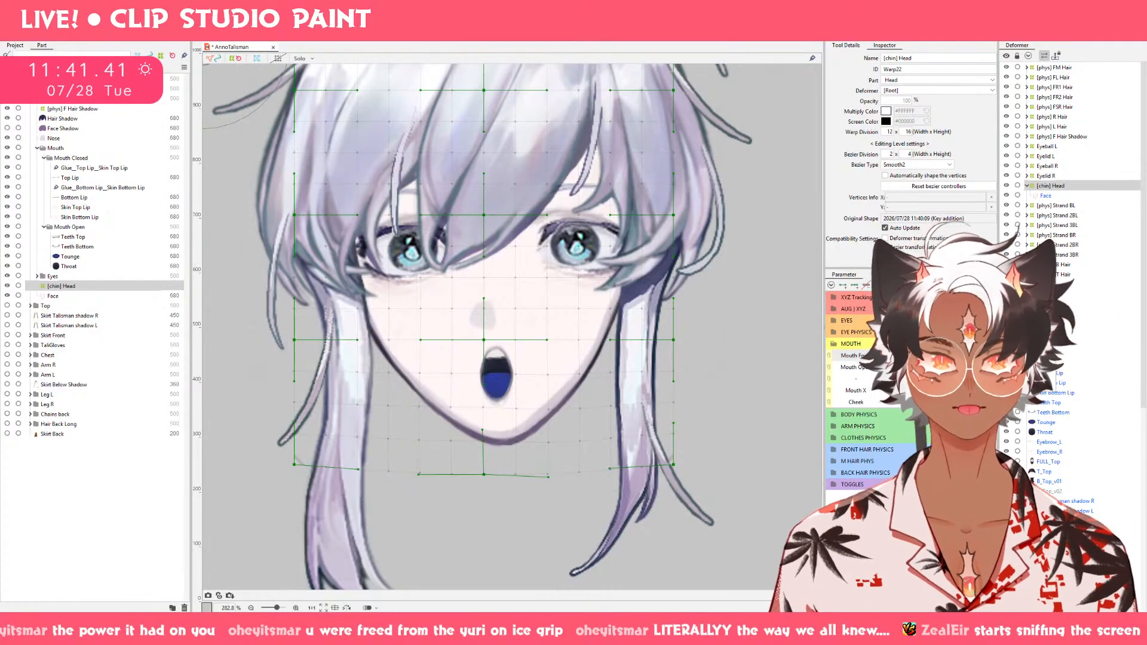
{"action": "left_click_drag", "start_coordinate": [903, 355], "coordinate": [950, 356]}
{"action": "left_click_drag", "start_coordinate": [503, 446], "coordinate": [505, 433]}
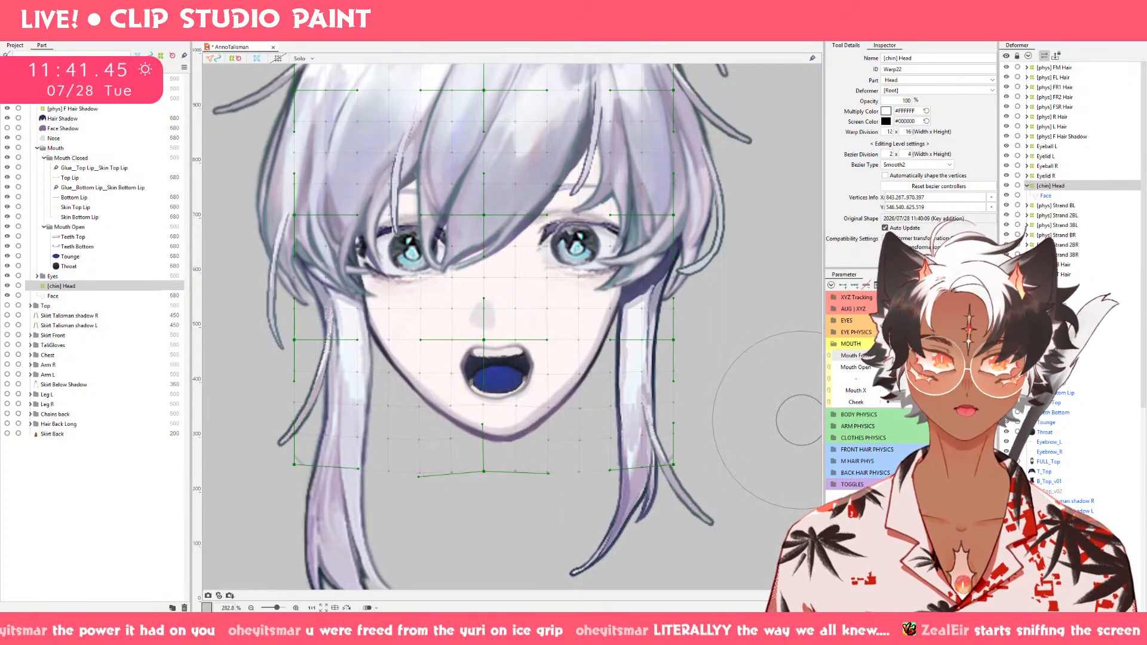
{"action": "left_click_drag", "start_coordinate": [950, 356], "coordinate": [900, 355]}
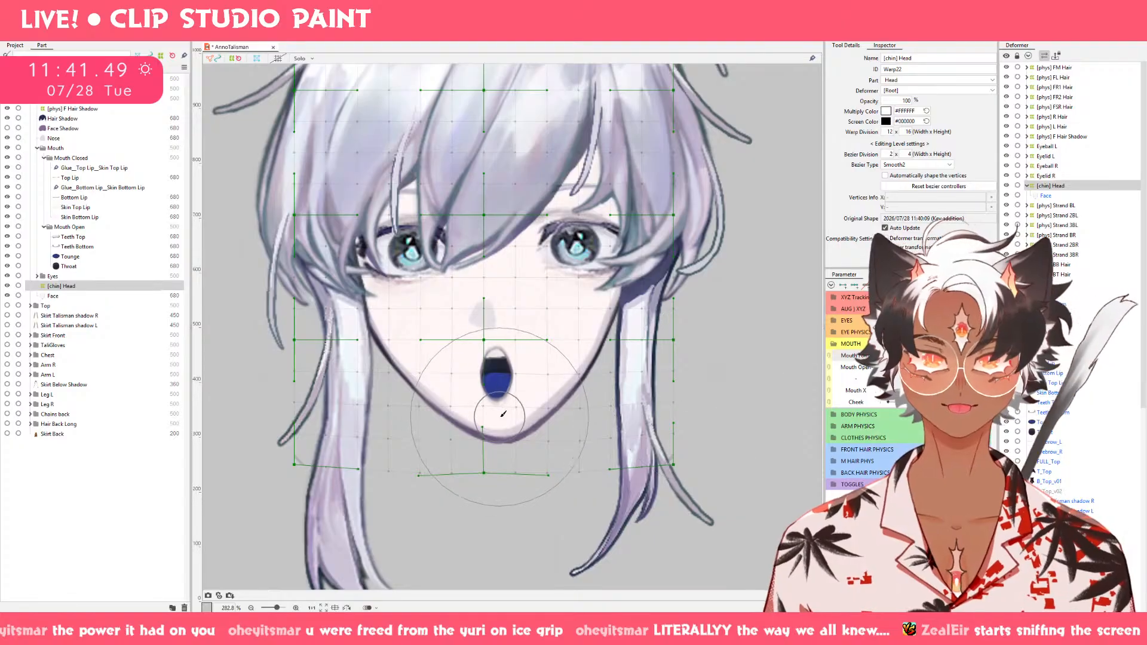
{"action": "left_click_drag", "start_coordinate": [503, 432], "coordinate": [501, 429]}
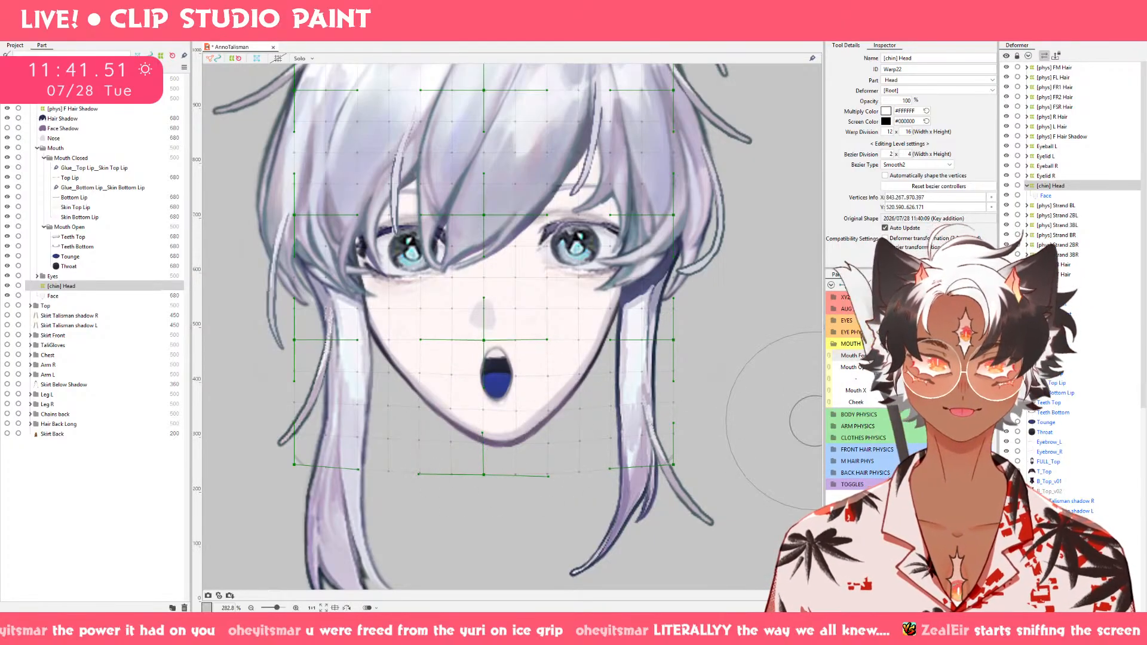
Preview the chin across Mouth Open and Mouth Form, and brush it slightly lower on the fully open, neutral keyform.
{"action": "mouse_move", "coordinate": [900, 356]}
{"action": "left_mouse_down"}
{"action": "mouse_move", "coordinate": [977, 356]}
{"action": "mouse_move", "coordinate": [908, 356]}
{"action": "left_mouse_up"}
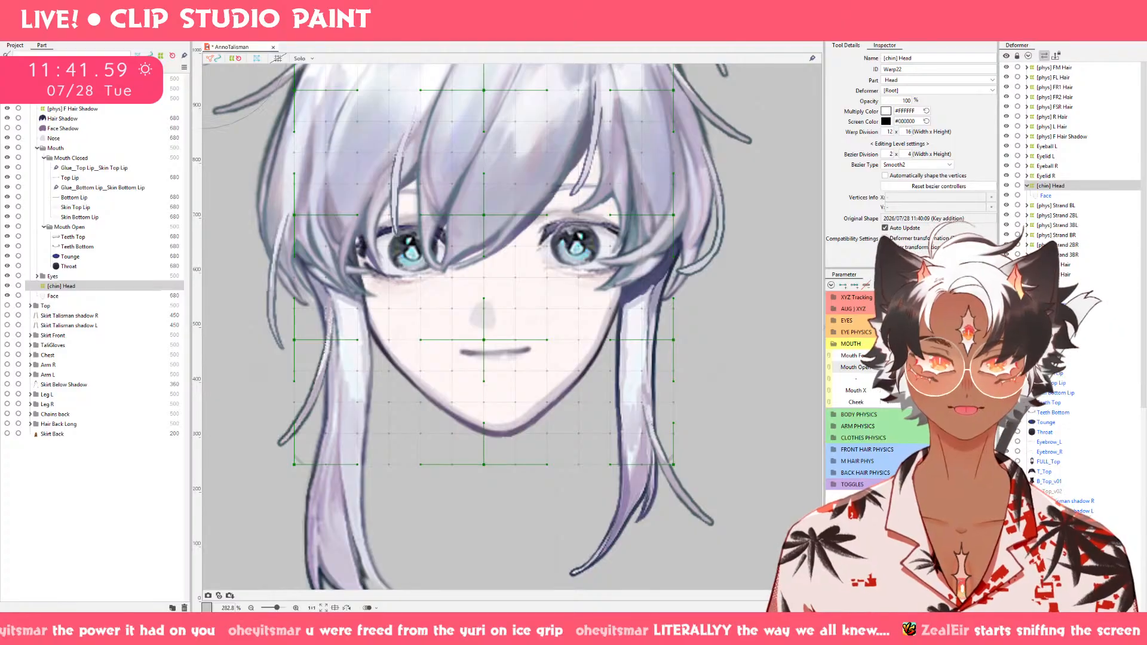
{"action": "mouse_move", "coordinate": [889, 368]}
{"action": "left_mouse_down"}
{"action": "mouse_move", "coordinate": [980, 367]}
{"action": "mouse_move", "coordinate": [889, 368]}
{"action": "left_mouse_up"}
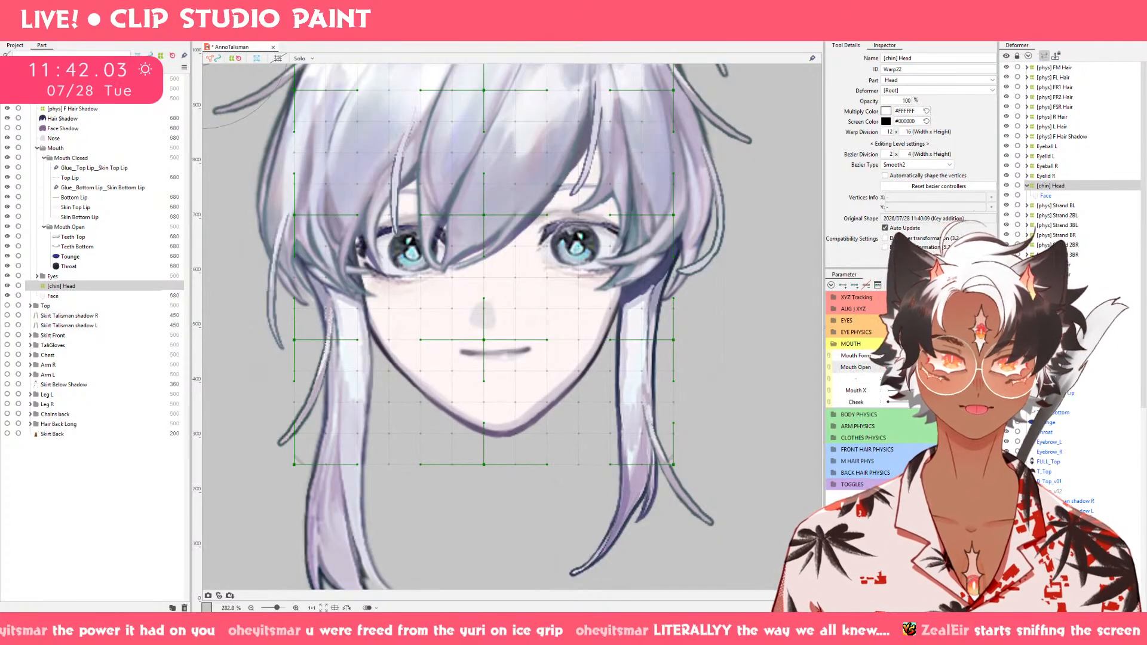
{"action": "left_click_drag", "start_coordinate": [890, 367], "coordinate": [878, 370]}
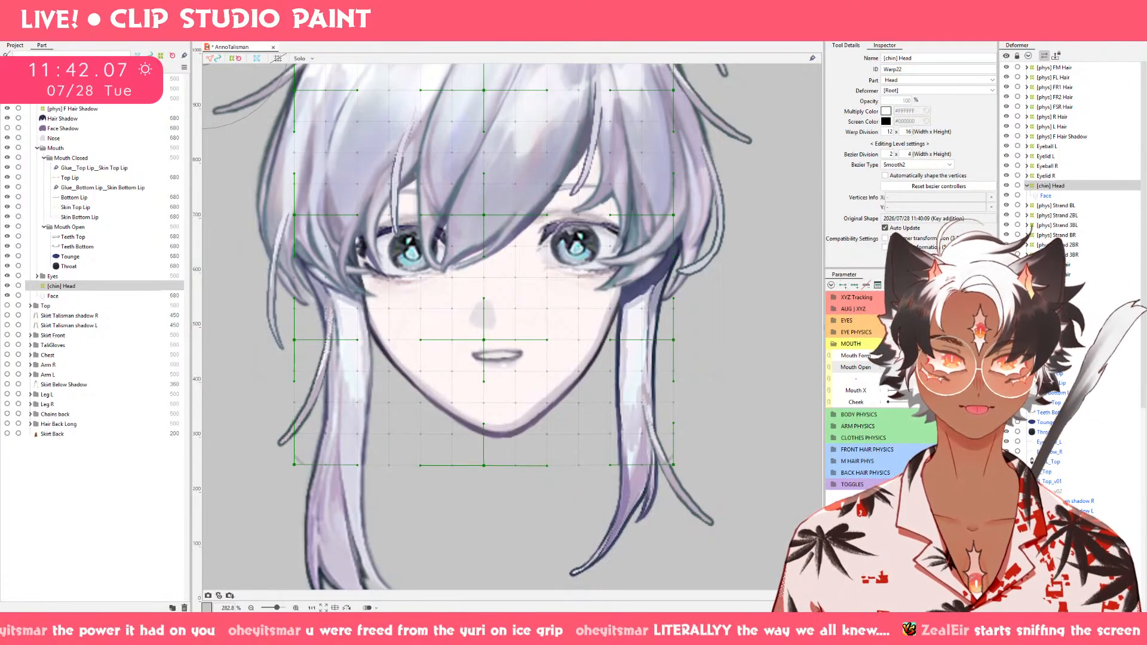
{"action": "left_click_drag", "start_coordinate": [892, 368], "coordinate": [935, 368]}
{"action": "left_click", "coordinate": [897, 367]}
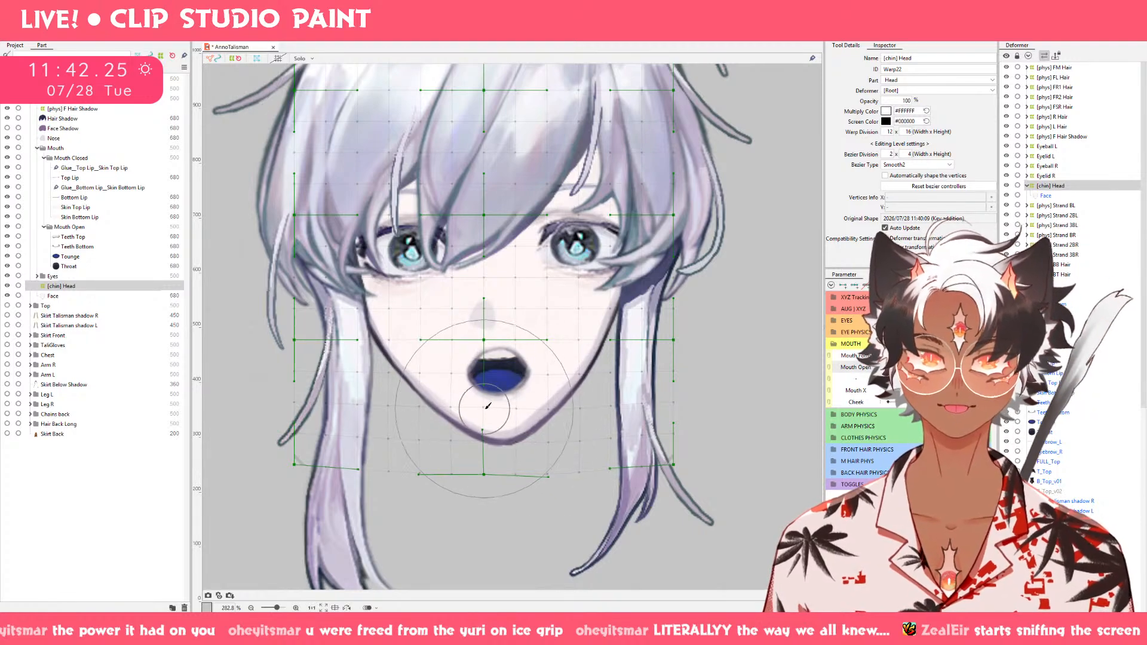
{"action": "left_click_drag", "start_coordinate": [486, 411], "coordinate": [487, 422]}
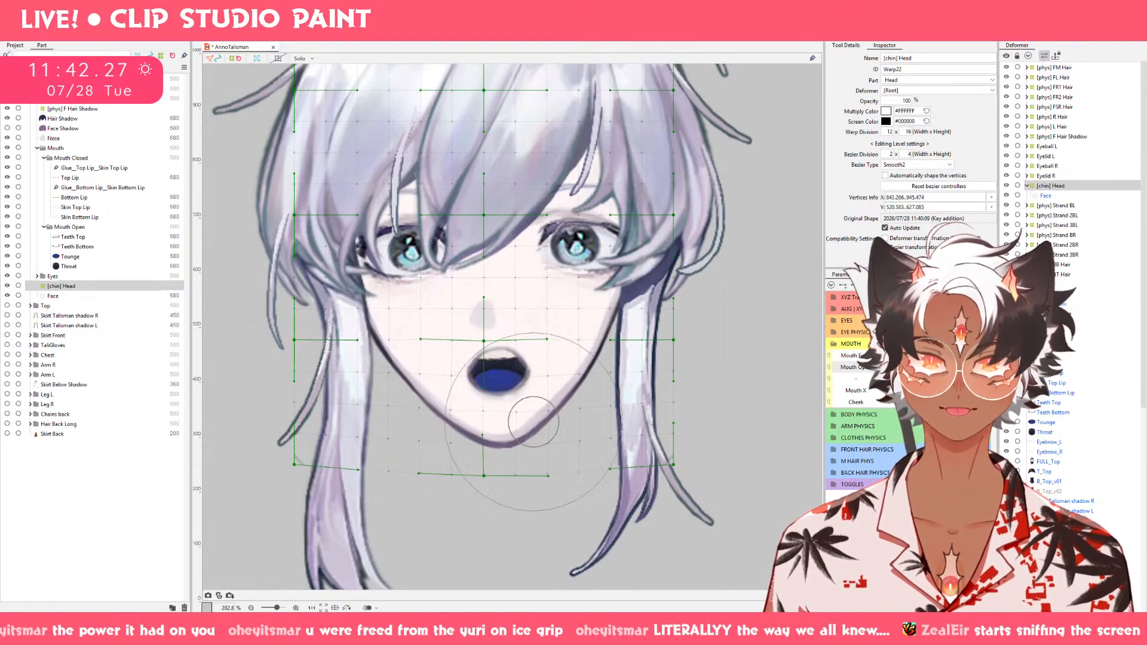
Lock the Skin Bottom Lip part and refine the chin slightly downward with the deform brush on the fully open, smiling keyform.
{"action": "left_click", "coordinate": [18, 217]}
{"action": "left_click_drag", "start_coordinate": [936, 368], "coordinate": [1069, 362]}
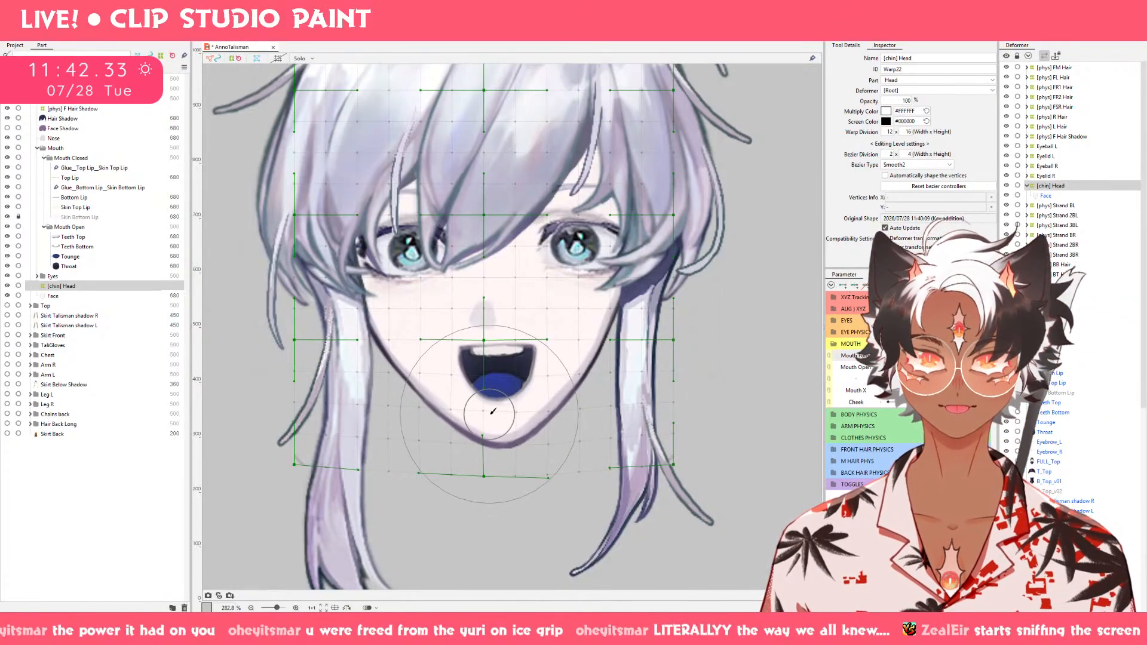
{"action": "left_click_drag", "start_coordinate": [502, 421], "coordinate": [490, 425]}
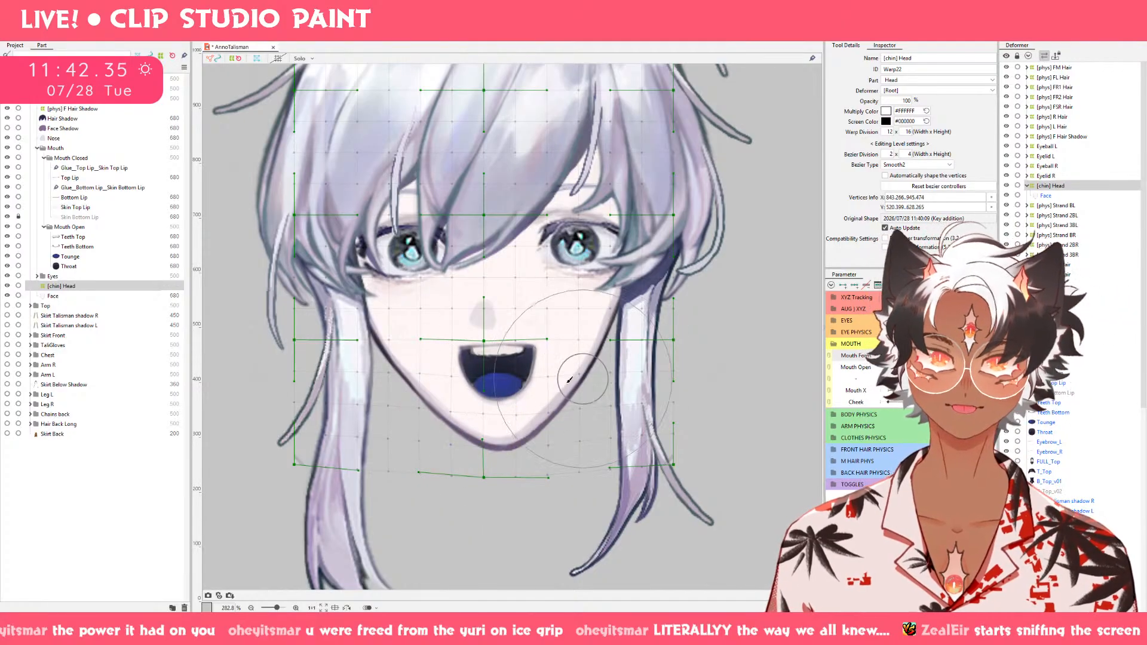
{"action": "key", "text": "ctrl+z"}
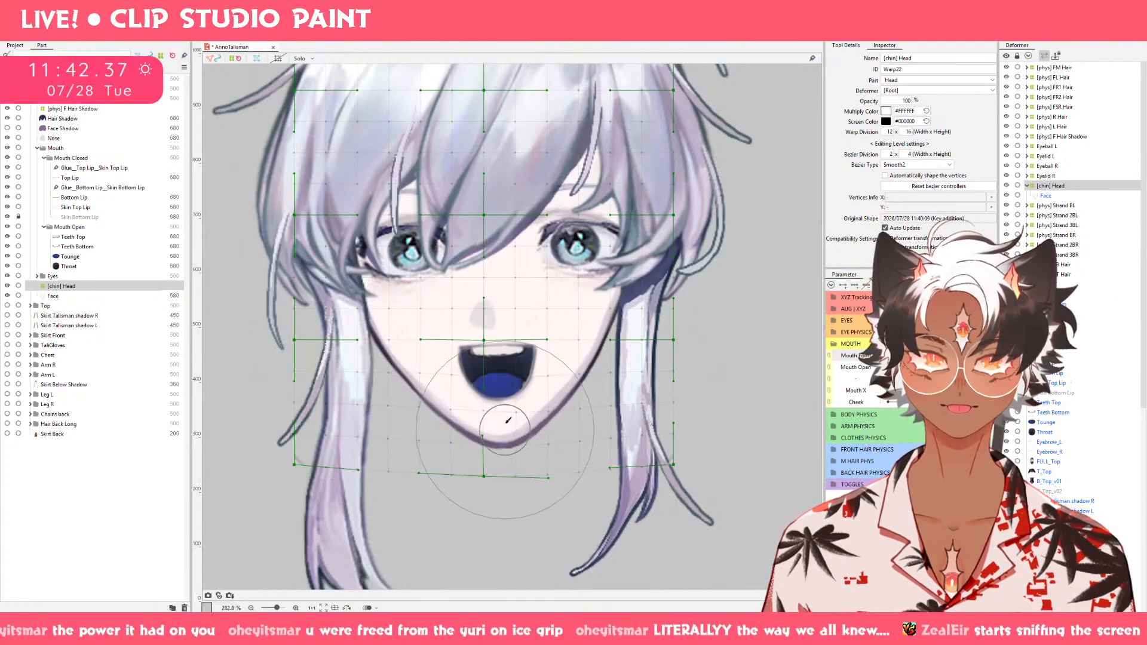
{"action": "left_click", "coordinate": [505, 383]}
{"action": "left_click_drag", "start_coordinate": [504, 383], "coordinate": [502, 395]}
{"action": "left_click", "coordinate": [949, 357]}
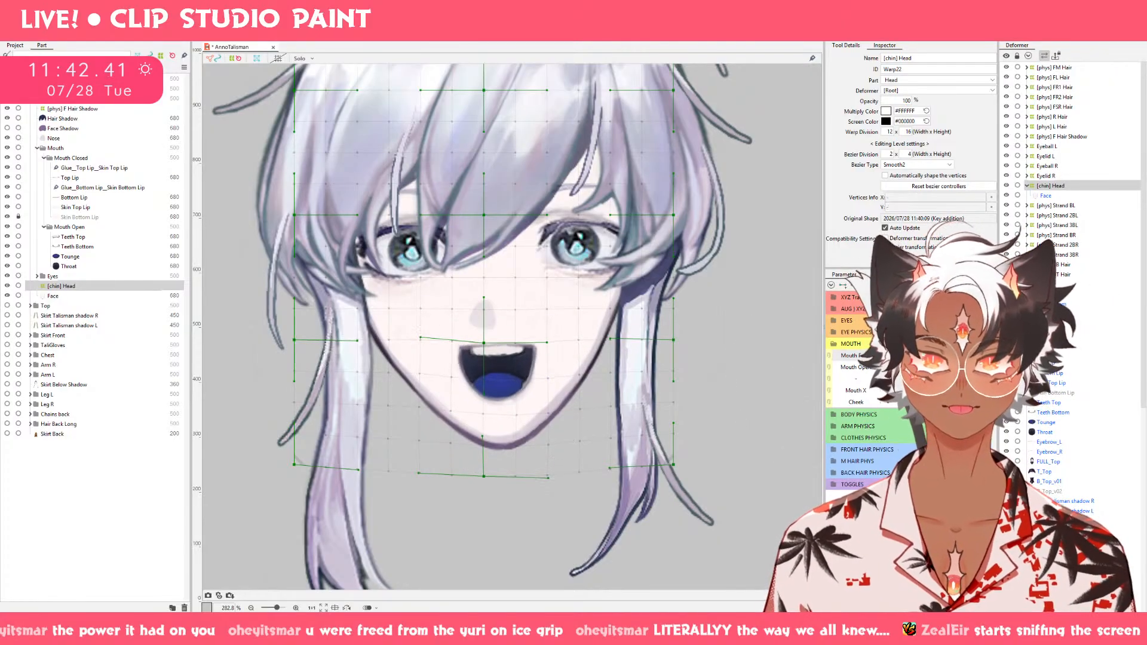
{"action": "left_click", "coordinate": [505, 418]}
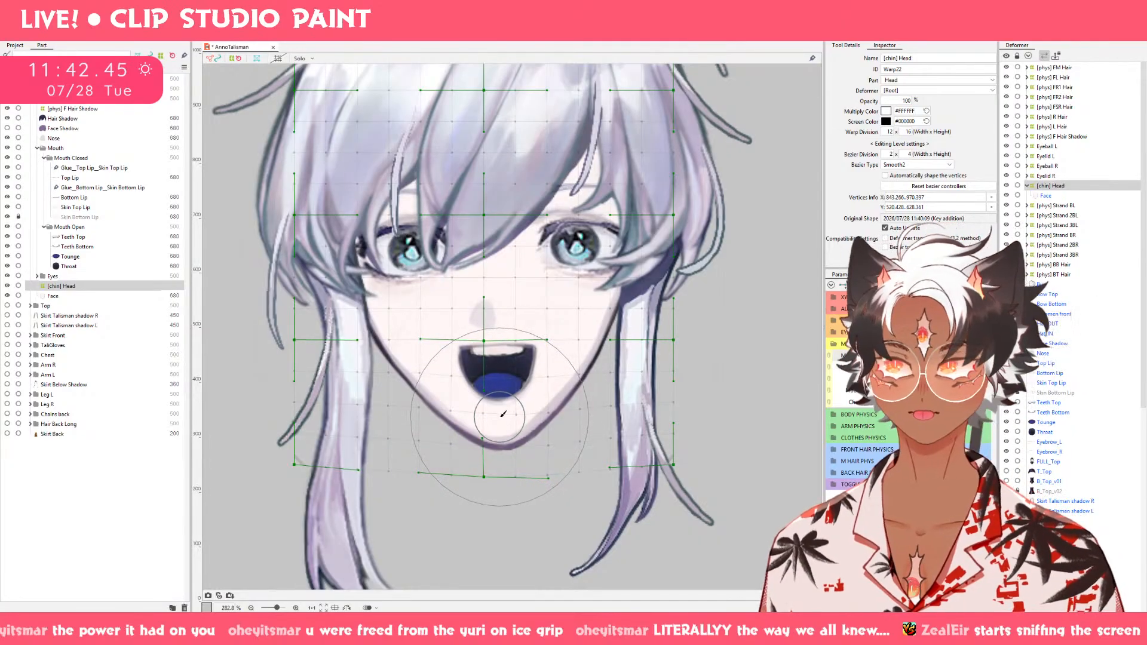
Brush the chin slightly lower on the fully open, rounded-mouth keyform of the [chin] Head deformer.
{"action": "left_click", "coordinate": [930, 356]}
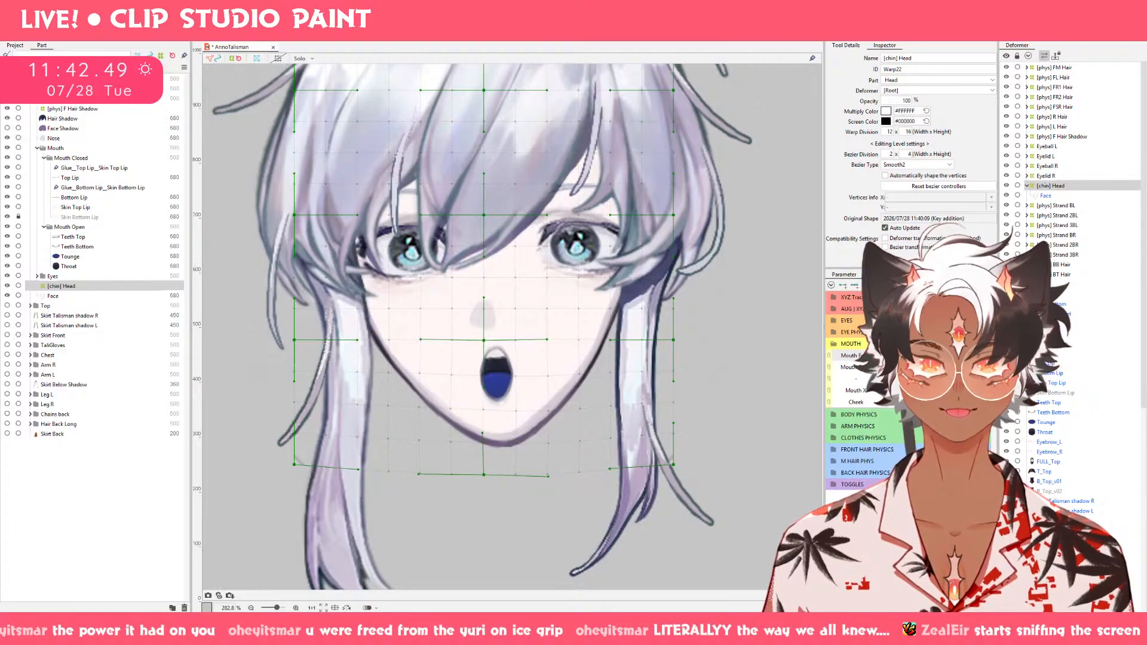
{"action": "left_click_drag", "start_coordinate": [930, 356], "coordinate": [911, 359]}
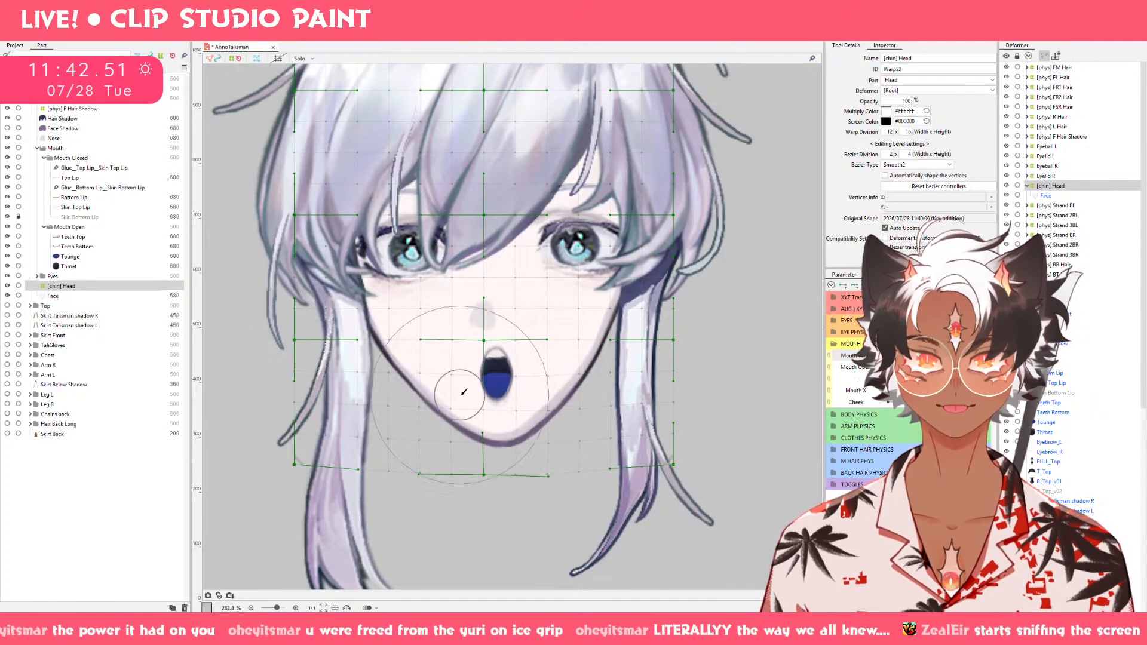
{"action": "left_click_drag", "start_coordinate": [502, 393], "coordinate": [503, 401]}
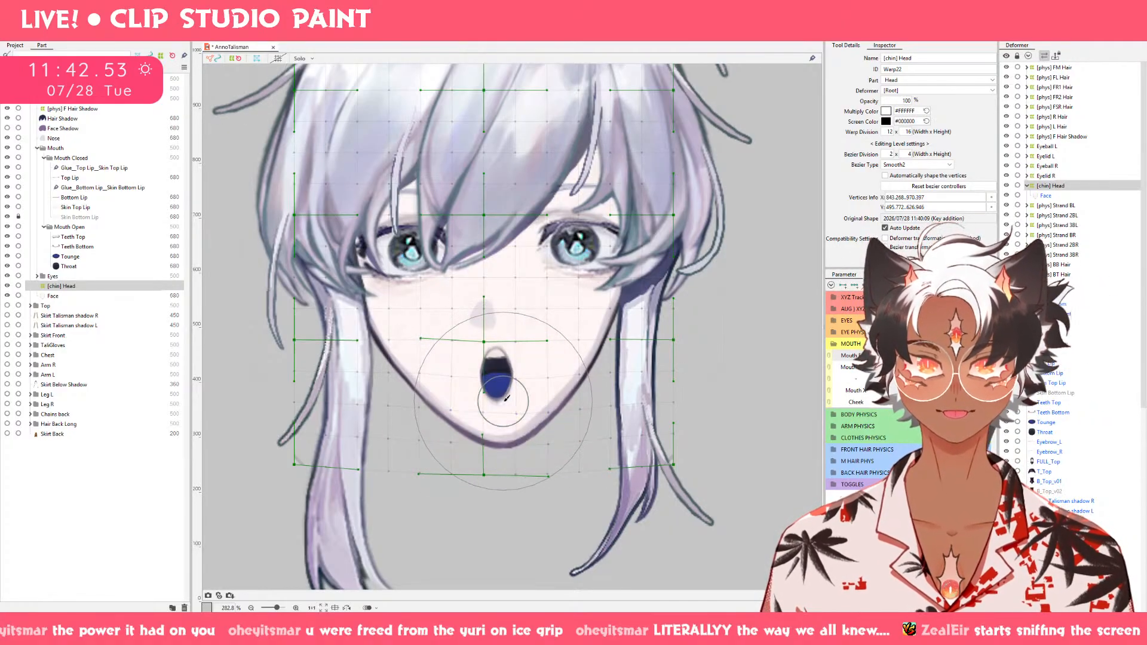
{"action": "mouse_move", "coordinate": [891, 356]}
{"action": "left_mouse_down"}
{"action": "mouse_move", "coordinate": [926, 357]}
{"action": "mouse_move", "coordinate": [891, 357]}
{"action": "left_mouse_up"}
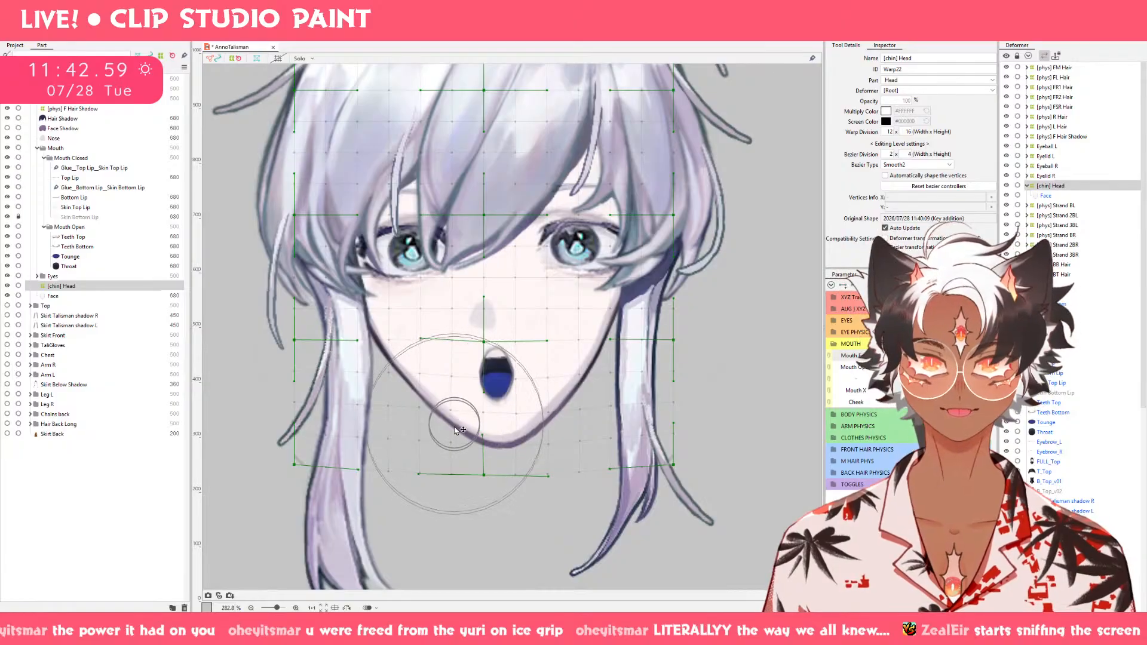
{"action": "key", "text": "v"}
{"action": "left_click_drag", "start_coordinate": [484, 475], "coordinate": [485, 480]}
{"action": "key", "text": "ctrl+z"}
{"action": "key", "text": "b"}
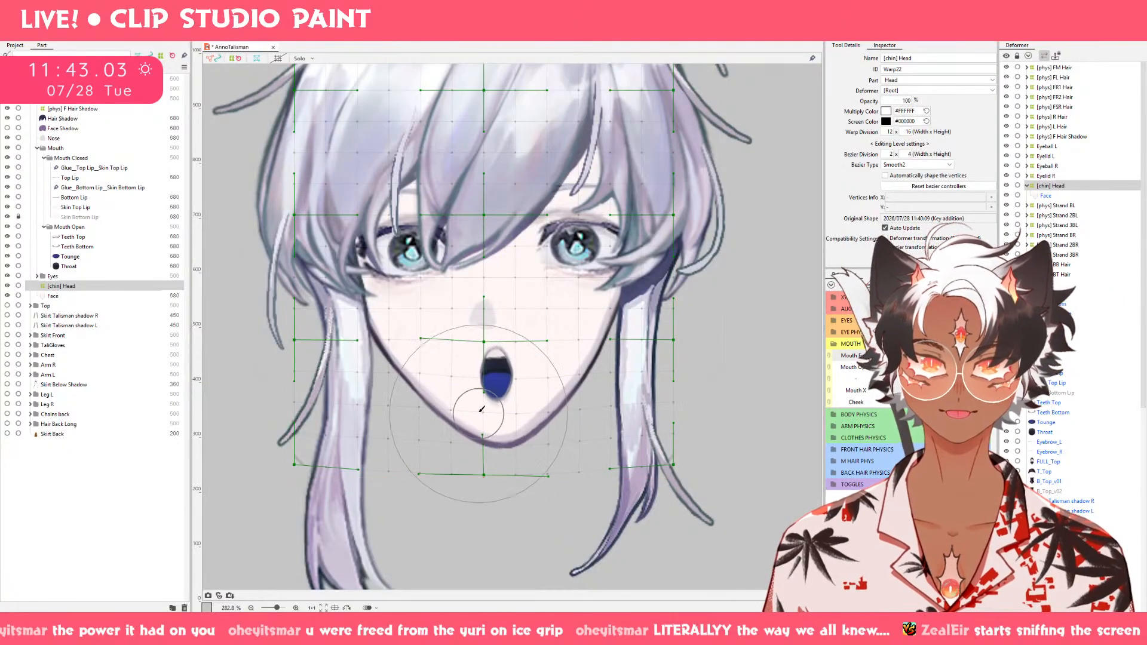
Refine the chin with the deform brush on the open rounded-mouth and open frowning keyforms, and preview the motion back to the closed mouth.
{"action": "left_click_drag", "start_coordinate": [480, 408], "coordinate": [485, 416]}
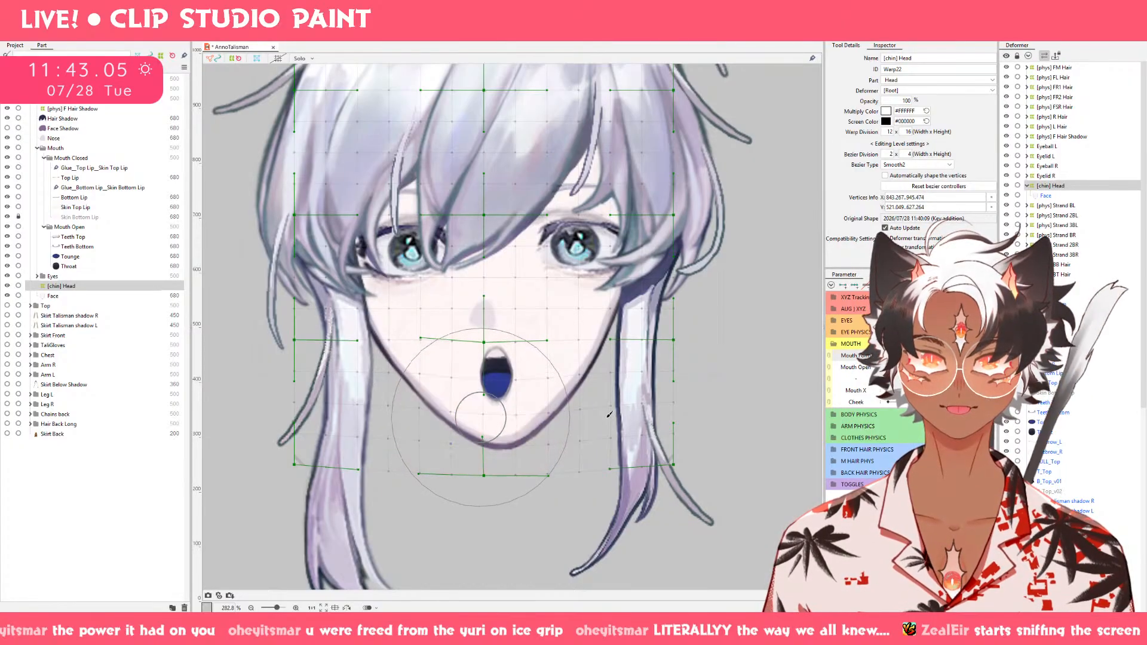
{"action": "left_click_drag", "start_coordinate": [919, 359], "coordinate": [824, 361]}
{"action": "mouse_move", "coordinate": [962, 367]}
{"action": "left_mouse_down"}
{"action": "mouse_move", "coordinate": [891, 367]}
{"action": "mouse_move", "coordinate": [964, 367]}
{"action": "left_mouse_up"}
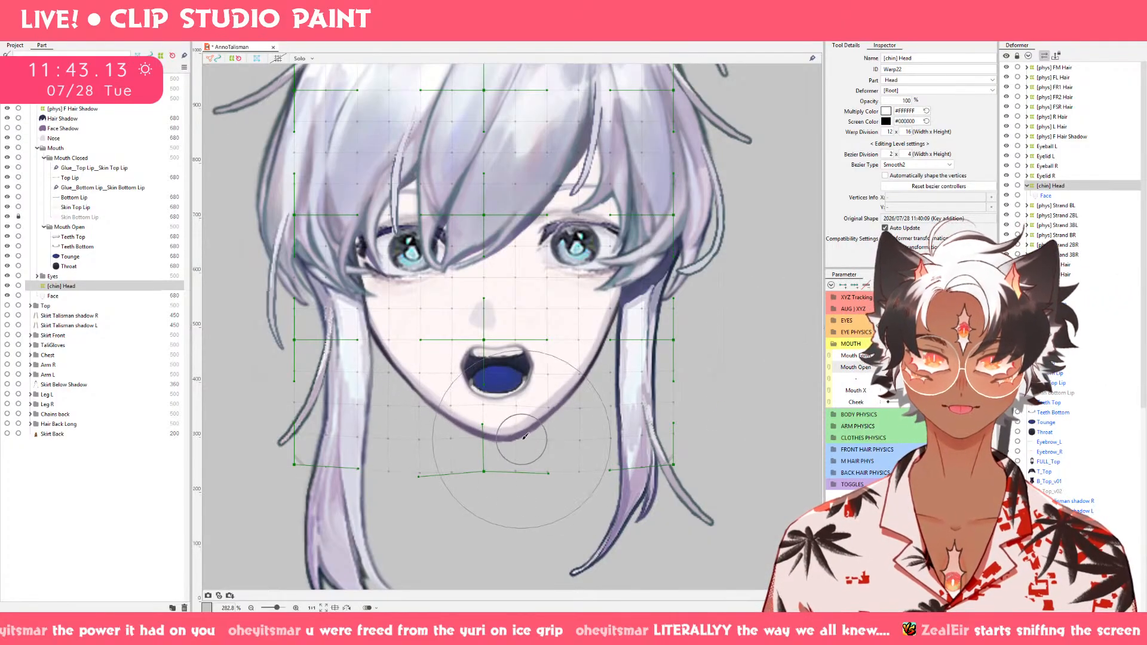
{"action": "left_click_drag", "start_coordinate": [493, 441], "coordinate": [494, 446]}
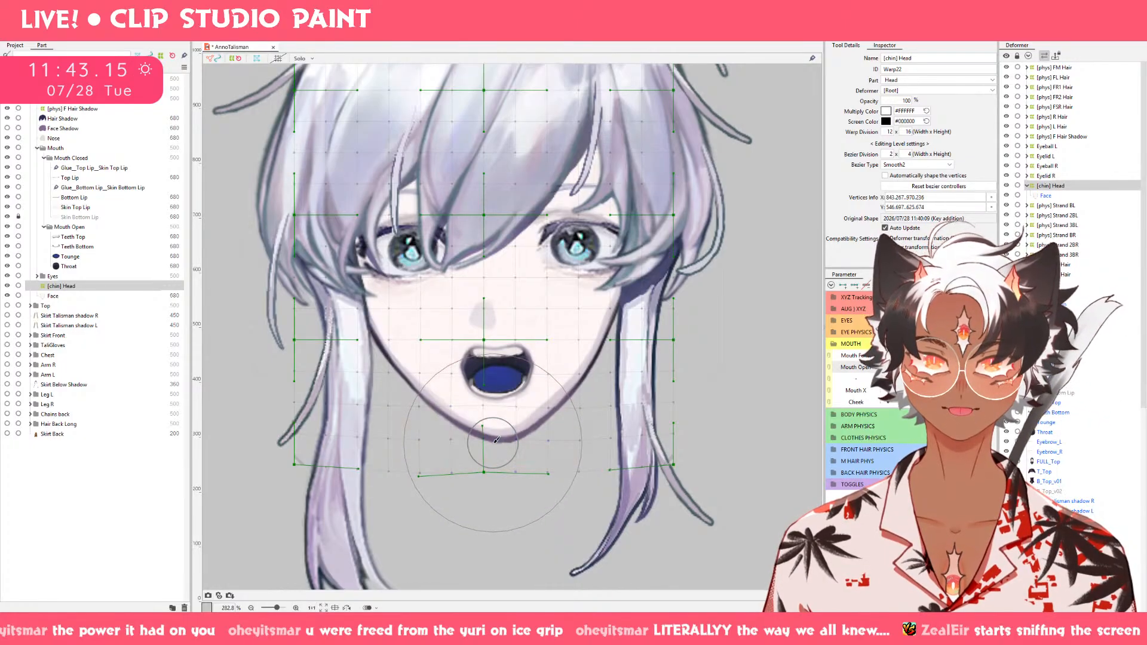
{"action": "left_click", "coordinate": [891, 355]}
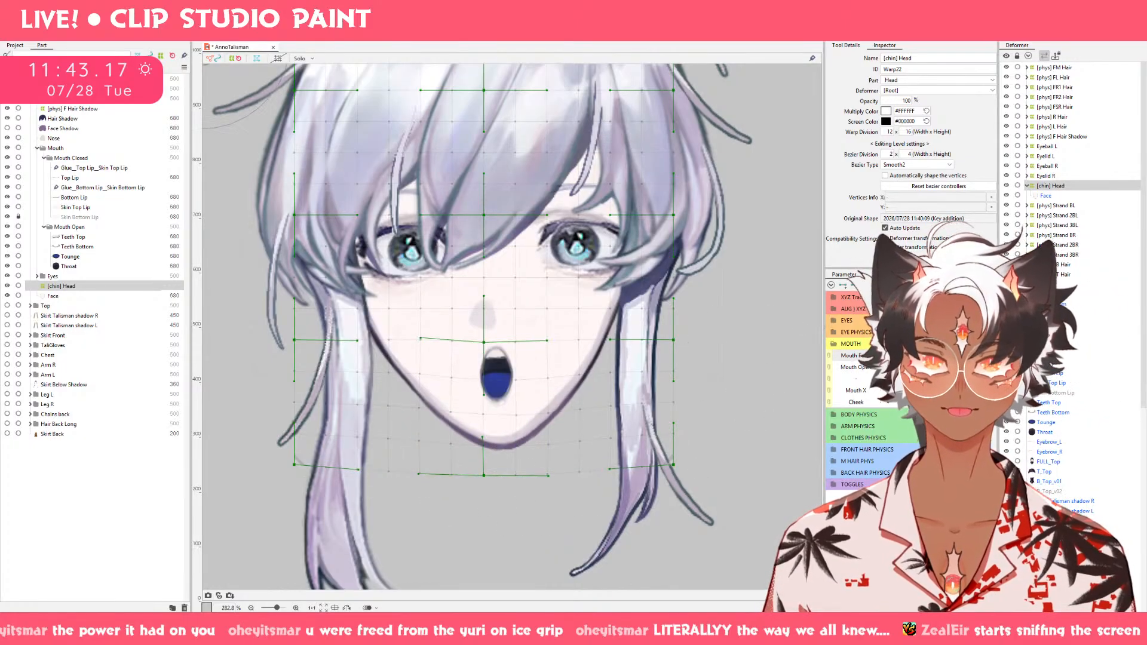
{"action": "mouse_move", "coordinate": [891, 355]}
{"action": "left_mouse_down"}
{"action": "mouse_move", "coordinate": [962, 356]}
{"action": "mouse_move", "coordinate": [889, 368]}
{"action": "left_mouse_up"}
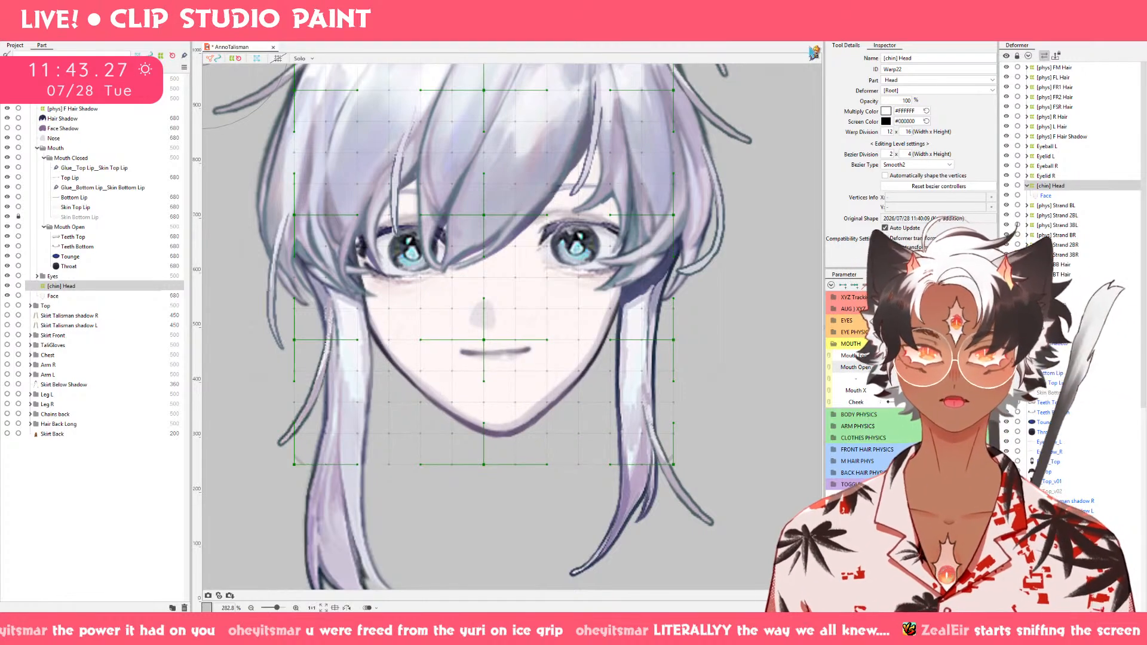
Create a 12 x 16 warp deformer named [cheek] head as the parent of [chin] Head and add keys for it on the Cheek parameter.
{"action": "left_click", "coordinate": [615, 34]}
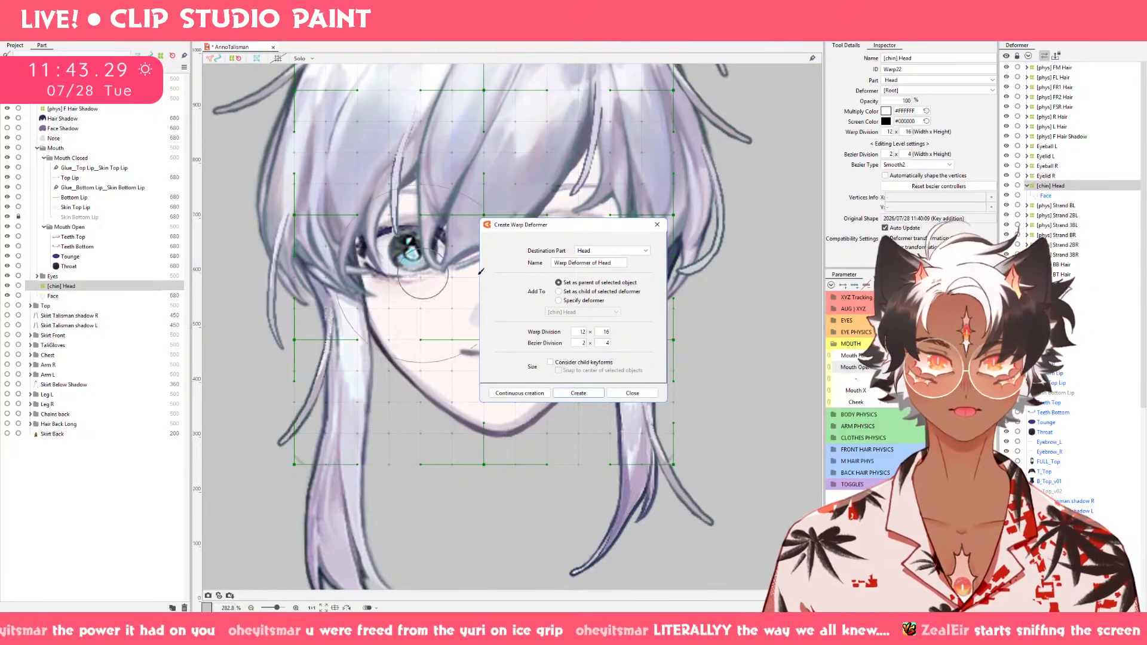
{"action": "left_click_drag", "start_coordinate": [616, 261], "coordinate": [503, 259]}
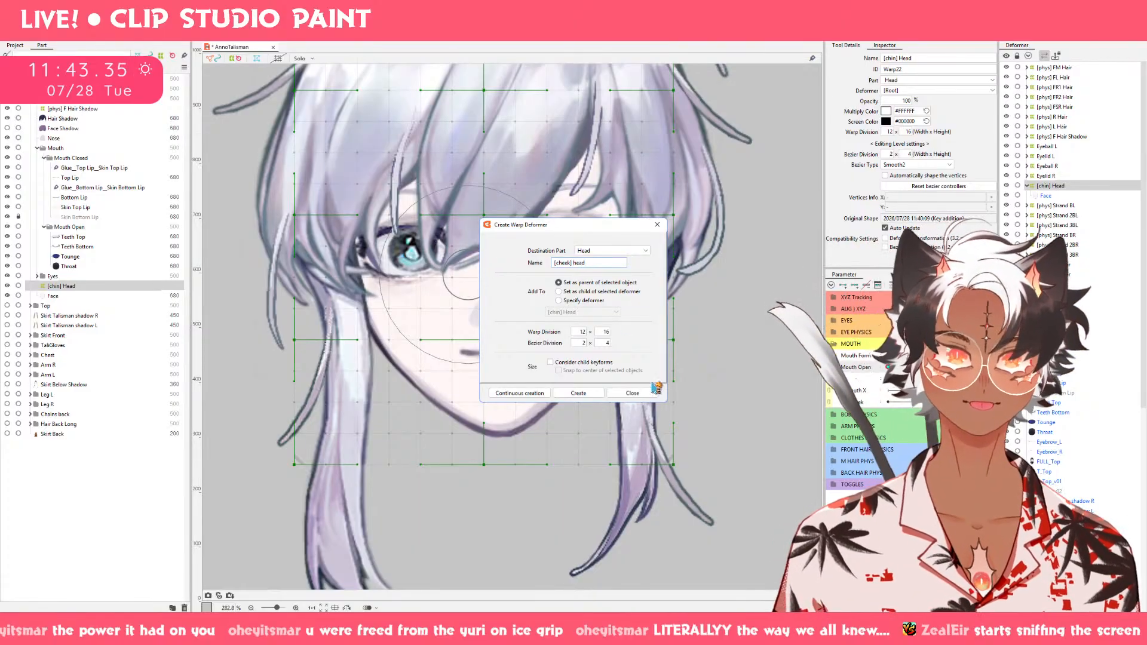
{"action": "left_click", "coordinate": [588, 393]}
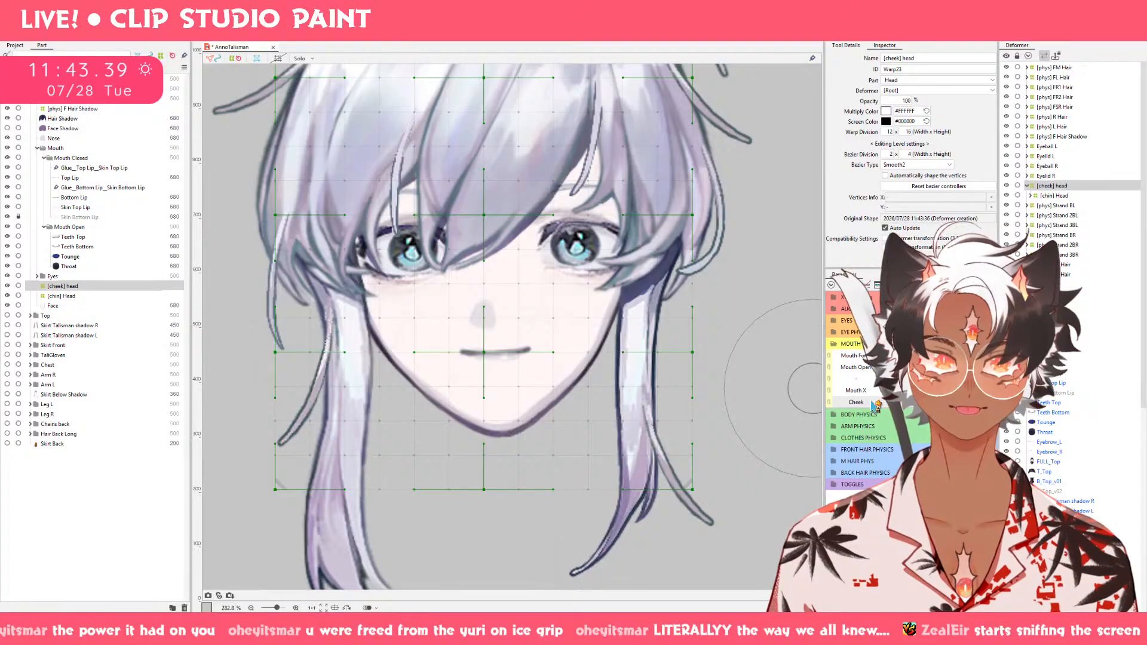
{"action": "left_click", "coordinate": [845, 285]}
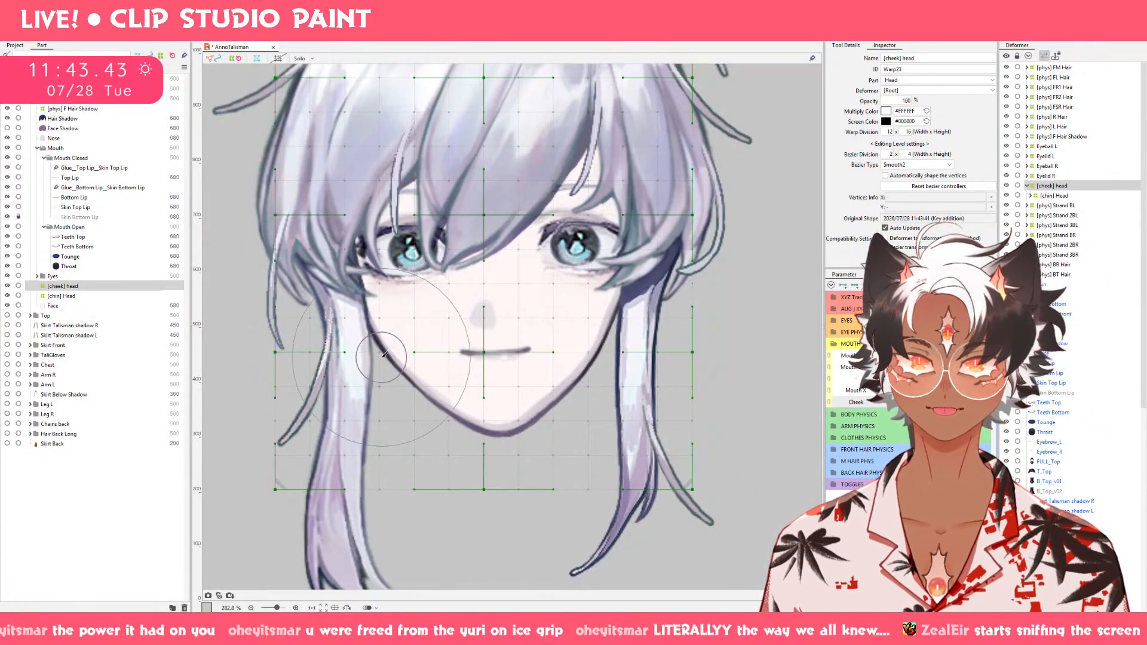
Undo the trial cheek stroke on the [cheek] head deformer and hide the hair so the whole face outline is exposed.
{"action": "mouse_move", "coordinate": [325, 342]}
{"action": "left_mouse_down"}
{"action": "mouse_move", "coordinate": [389, 389]}
{"action": "mouse_move", "coordinate": [341, 333]}
{"action": "mouse_move", "coordinate": [349, 314]}
{"action": "left_mouse_up"}
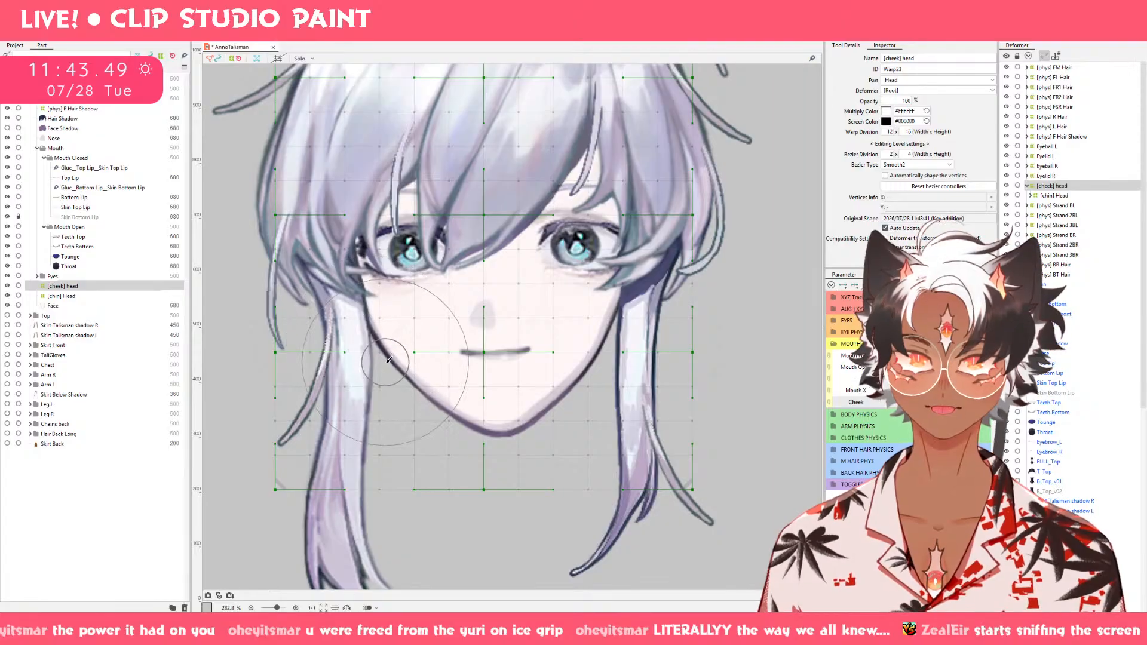
{"action": "left_click_drag", "start_coordinate": [390, 364], "coordinate": [357, 349]}
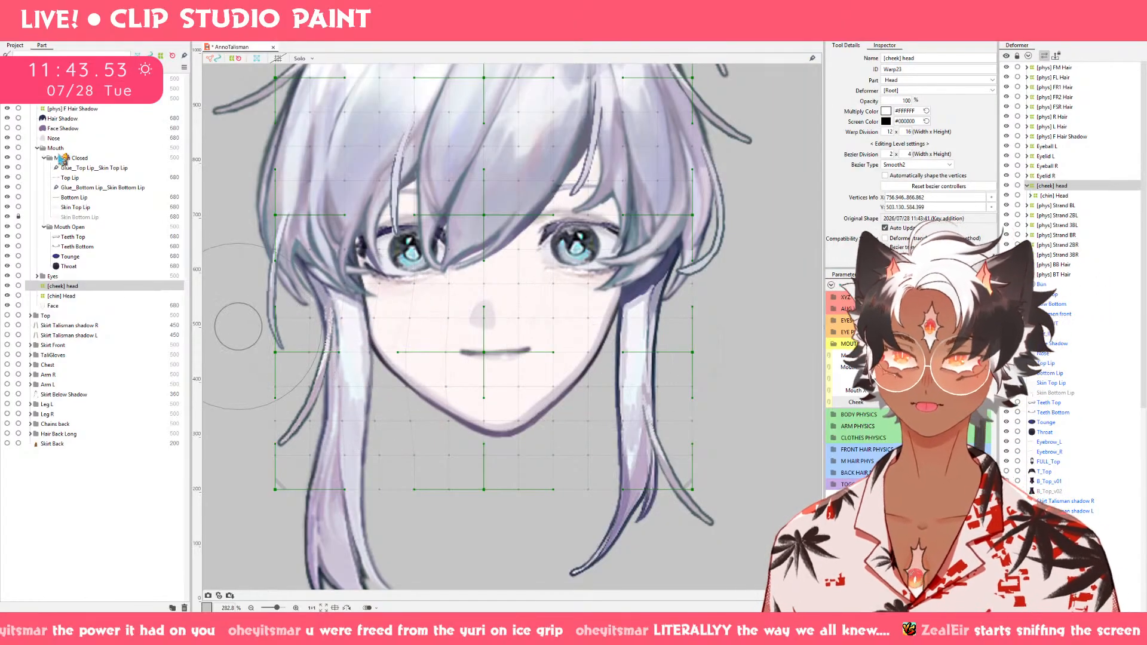
{"action": "key", "text": "ctrl+z"}
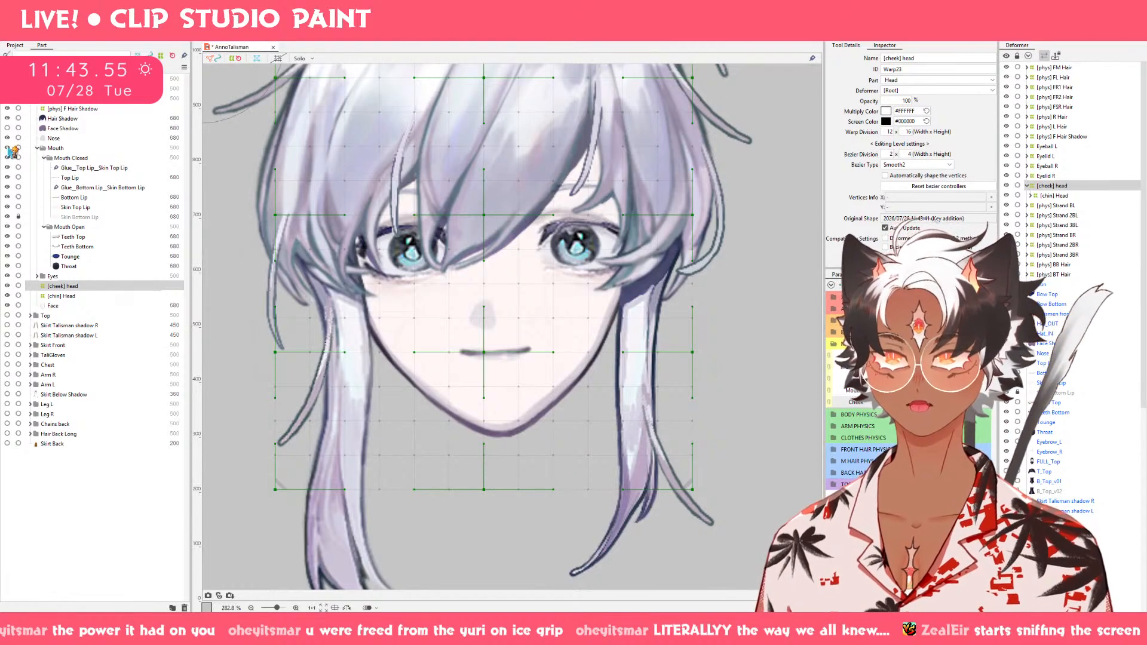
{"action": "left_click", "coordinate": [7, 99]}
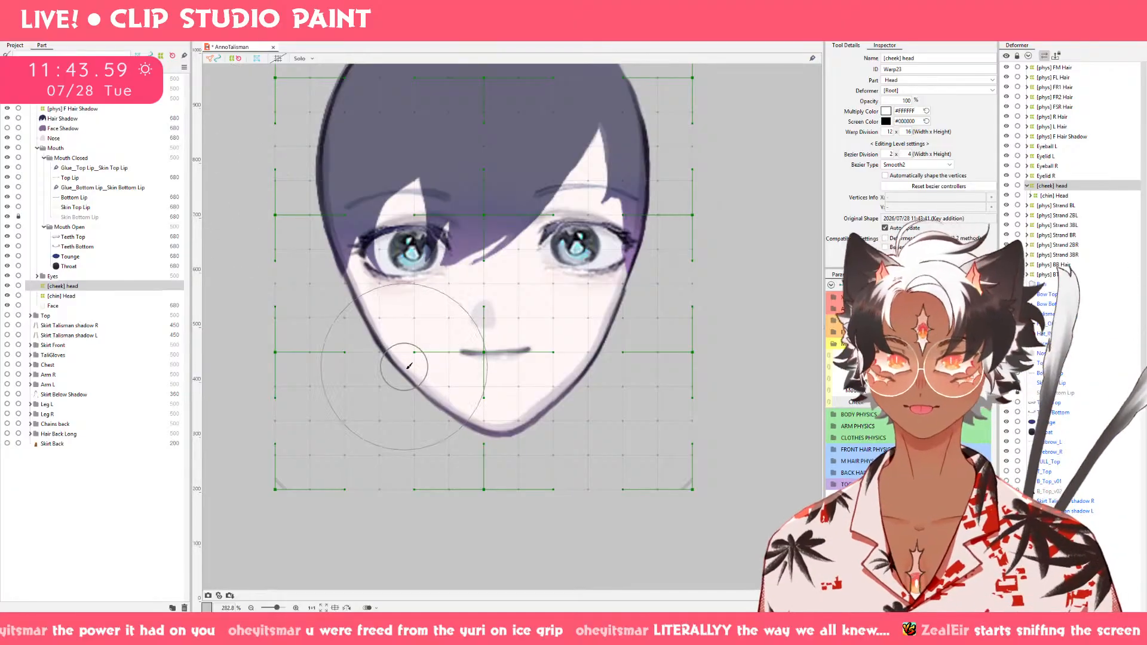
Try widening both cheeks outward with the deform brush on the raised Cheek keyform of [cheek] head.
{"action": "mouse_move", "coordinate": [410, 381]}
{"action": "left_mouse_down"}
{"action": "mouse_move", "coordinate": [342, 380]}
{"action": "mouse_move", "coordinate": [349, 346]}
{"action": "mouse_move", "coordinate": [405, 406]}
{"action": "mouse_move", "coordinate": [395, 373]}
{"action": "mouse_move", "coordinate": [408, 392]}
{"action": "mouse_move", "coordinate": [388, 418]}
{"action": "left_mouse_up"}
{"action": "left_click_drag", "start_coordinate": [361, 337], "coordinate": [350, 339]}
{"action": "left_click_drag", "start_coordinate": [395, 375], "coordinate": [388, 378]}
{"action": "left_click_drag", "start_coordinate": [441, 340], "coordinate": [423, 341]}
{"action": "mouse_move", "coordinate": [574, 348]}
{"action": "left_mouse_down"}
{"action": "mouse_move", "coordinate": [618, 361]}
{"action": "mouse_move", "coordinate": [602, 371]}
{"action": "mouse_move", "coordinate": [627, 367]}
{"action": "mouse_move", "coordinate": [615, 368]}
{"action": "left_mouse_up"}
{"action": "key", "text": "ctrl+z"}
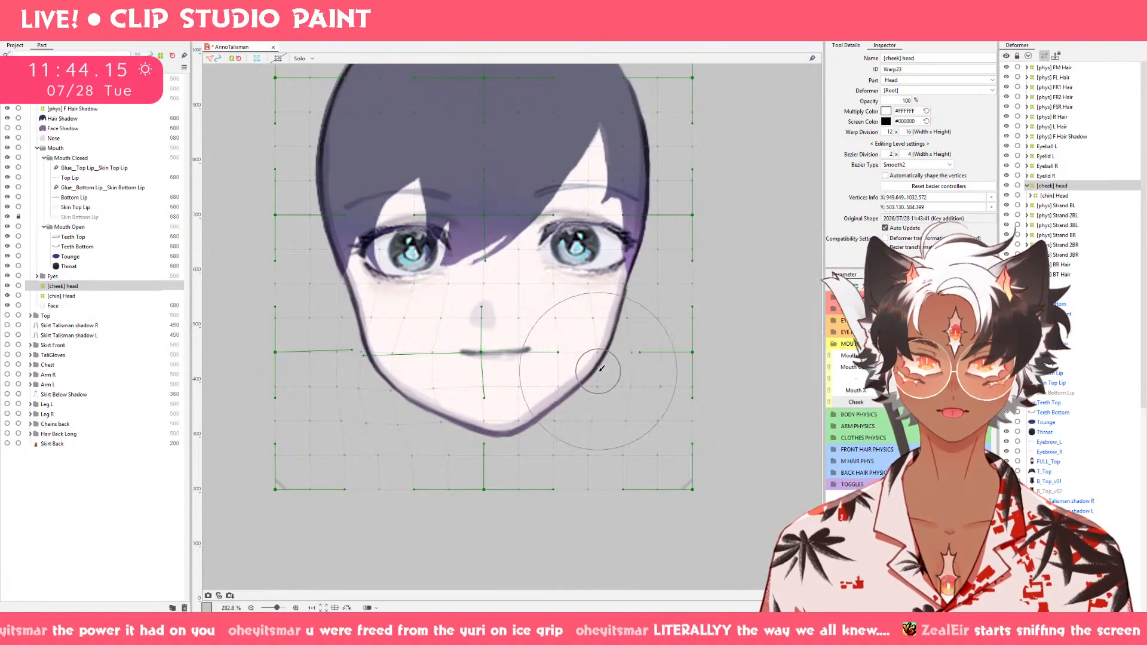
{"action": "left_click_drag", "start_coordinate": [546, 366], "coordinate": [560, 377]}
{"action": "mouse_move", "coordinate": [580, 337]}
{"action": "left_mouse_down"}
{"action": "mouse_move", "coordinate": [593, 356]}
{"action": "mouse_move", "coordinate": [561, 328]}
{"action": "mouse_move", "coordinate": [571, 330]}
{"action": "left_mouse_up"}
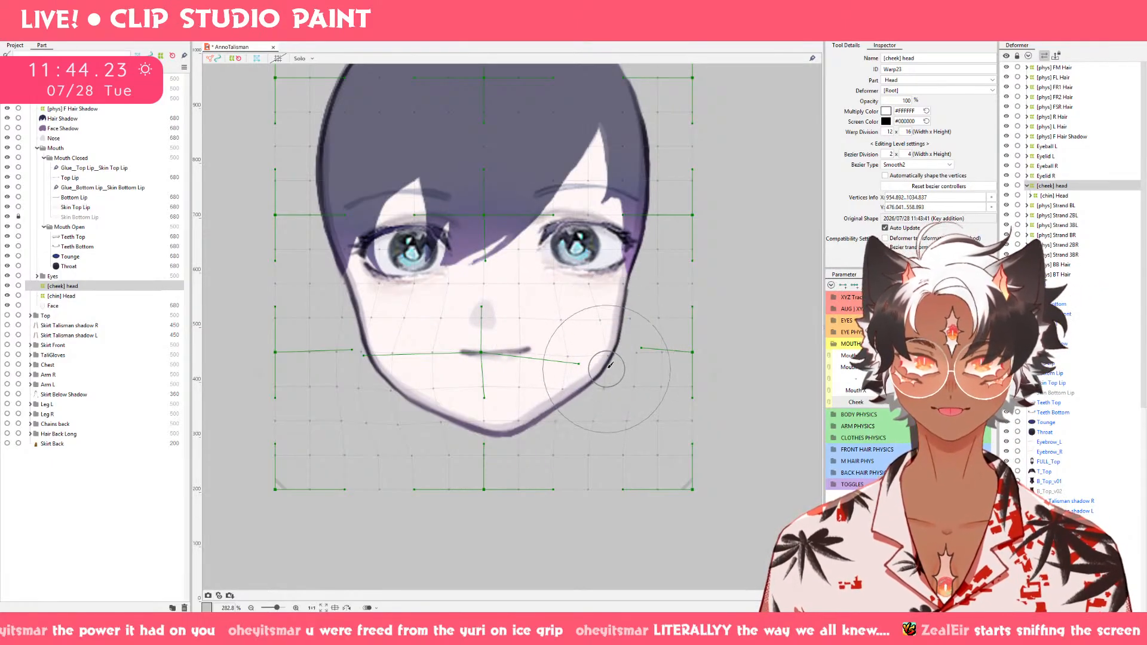
{"action": "left_click_drag", "start_coordinate": [551, 354], "coordinate": [571, 358]}
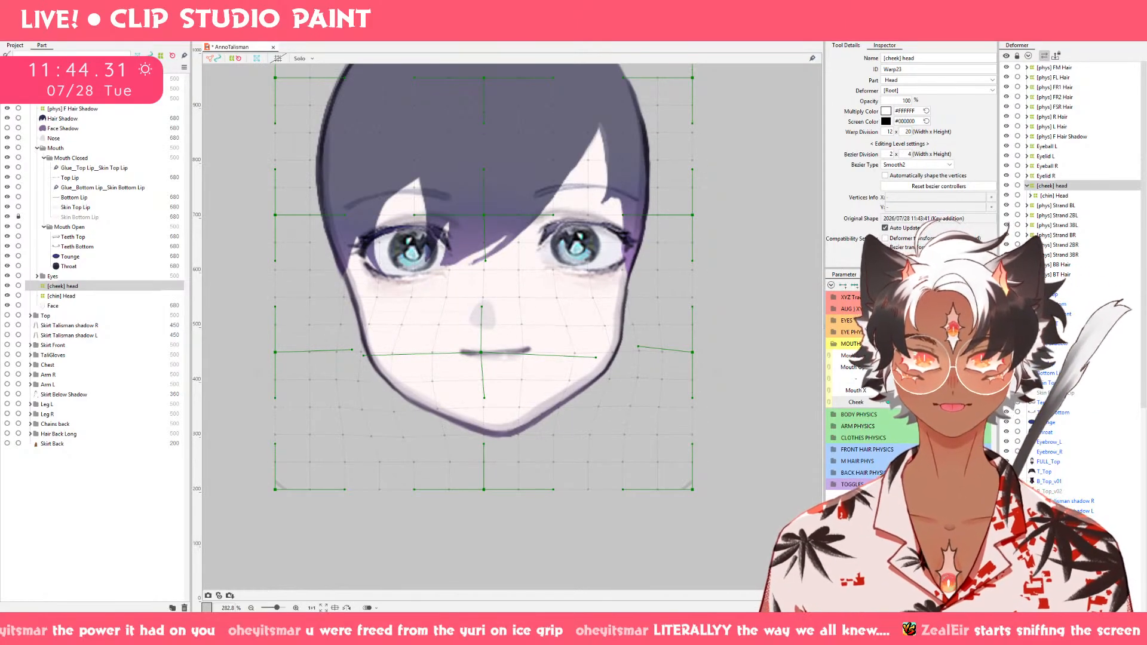
Set the [cheek] head warp division to 20 x 20 and try smoothing the cheek contour with the deform brush.
{"action": "left_click_drag", "start_coordinate": [887, 131], "coordinate": [897, 131]}
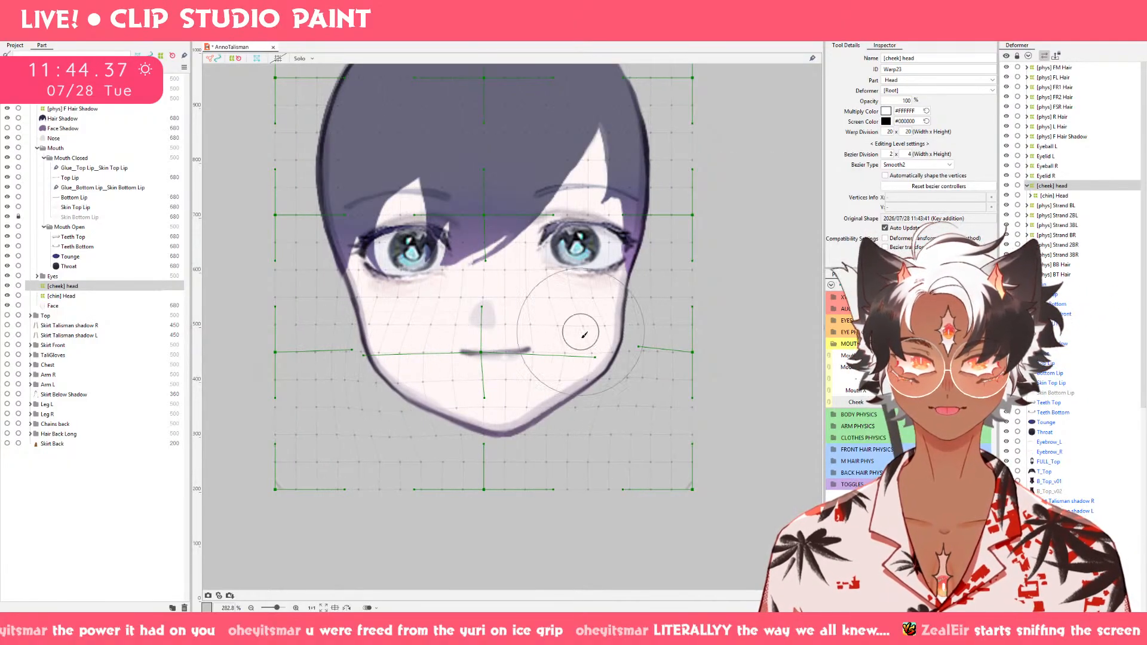
{"action": "mouse_move", "coordinate": [625, 413]}
{"action": "left_mouse_down"}
{"action": "mouse_move", "coordinate": [612, 414]}
{"action": "mouse_move", "coordinate": [600, 391]}
{"action": "left_mouse_up"}
{"action": "left_click_drag", "start_coordinate": [632, 344], "coordinate": [628, 342]}
{"action": "mouse_move", "coordinate": [620, 333]}
{"action": "left_mouse_down"}
{"action": "mouse_move", "coordinate": [585, 355]}
{"action": "mouse_move", "coordinate": [596, 344]}
{"action": "mouse_move", "coordinate": [603, 369]}
{"action": "mouse_move", "coordinate": [596, 353]}
{"action": "mouse_move", "coordinate": [635, 379]}
{"action": "left_mouse_up"}
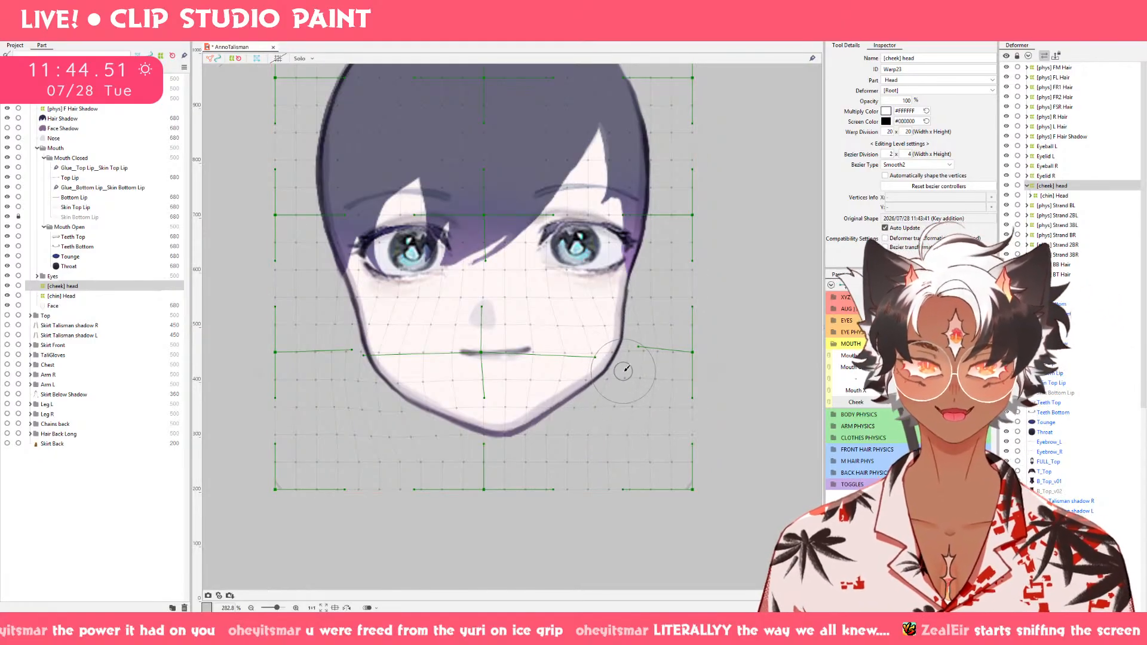
{"action": "left_click_drag", "start_coordinate": [959, 402], "coordinate": [879, 406]}
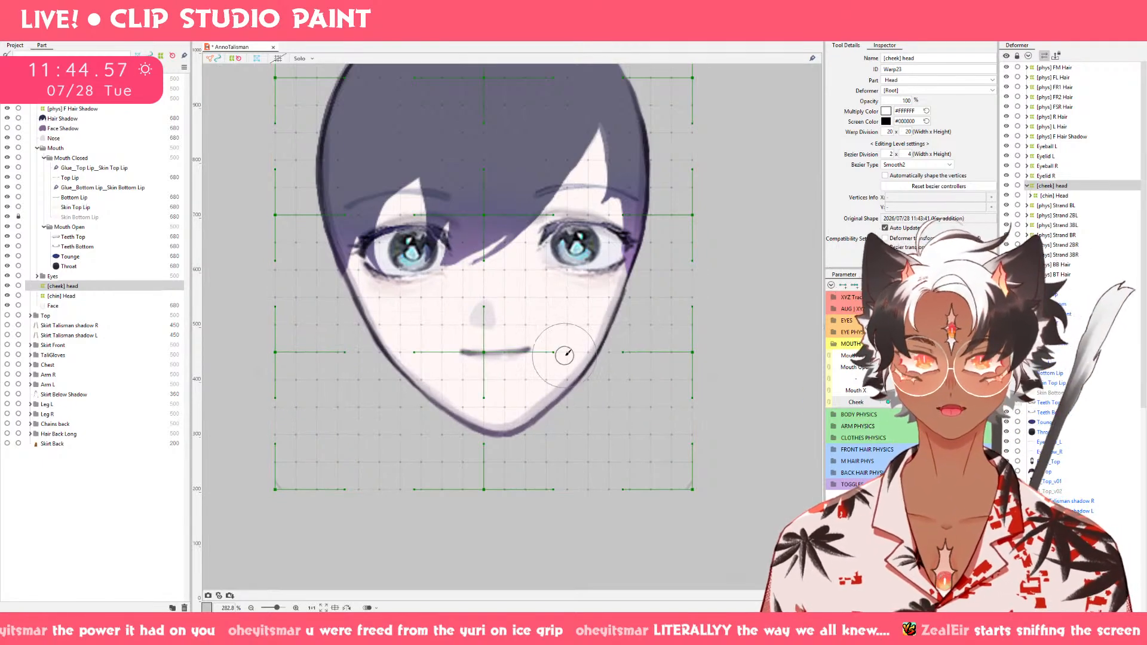
Brush both cheeks and the adjoining jawline outward on the raised Cheek keyform of the [cheek] head deformer.
{"action": "mouse_move", "coordinate": [565, 356]}
{"action": "left_mouse_down"}
{"action": "mouse_move", "coordinate": [605, 379]}
{"action": "mouse_move", "coordinate": [604, 365]}
{"action": "mouse_move", "coordinate": [630, 369]}
{"action": "left_mouse_up"}
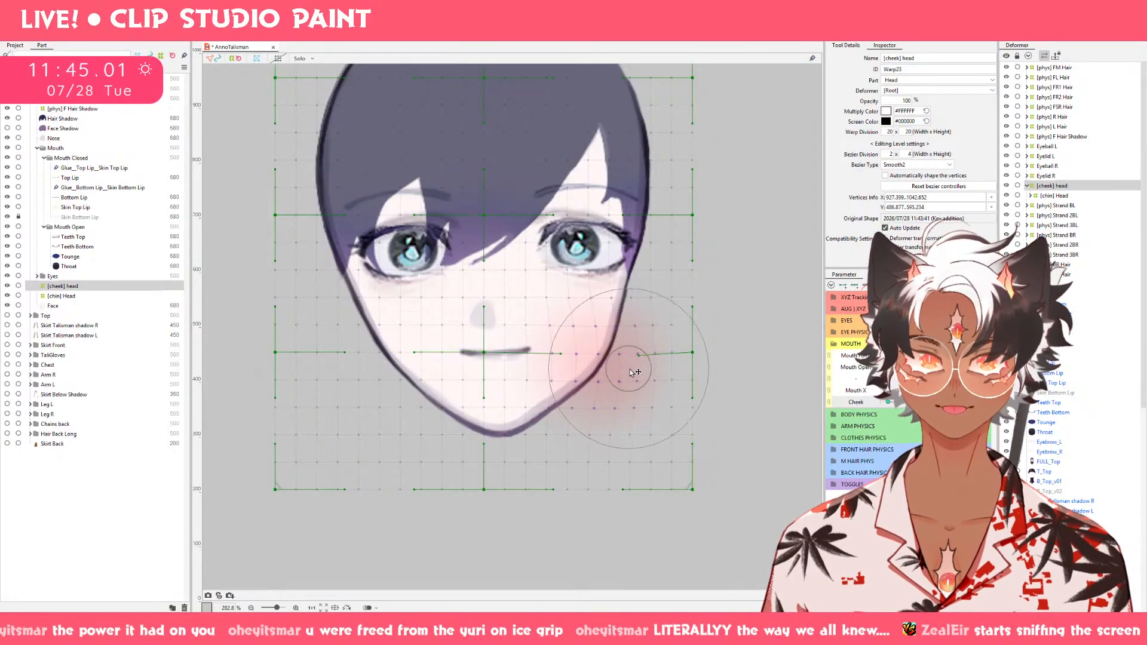
{"action": "left_click_drag", "start_coordinate": [397, 359], "coordinate": [353, 378]}
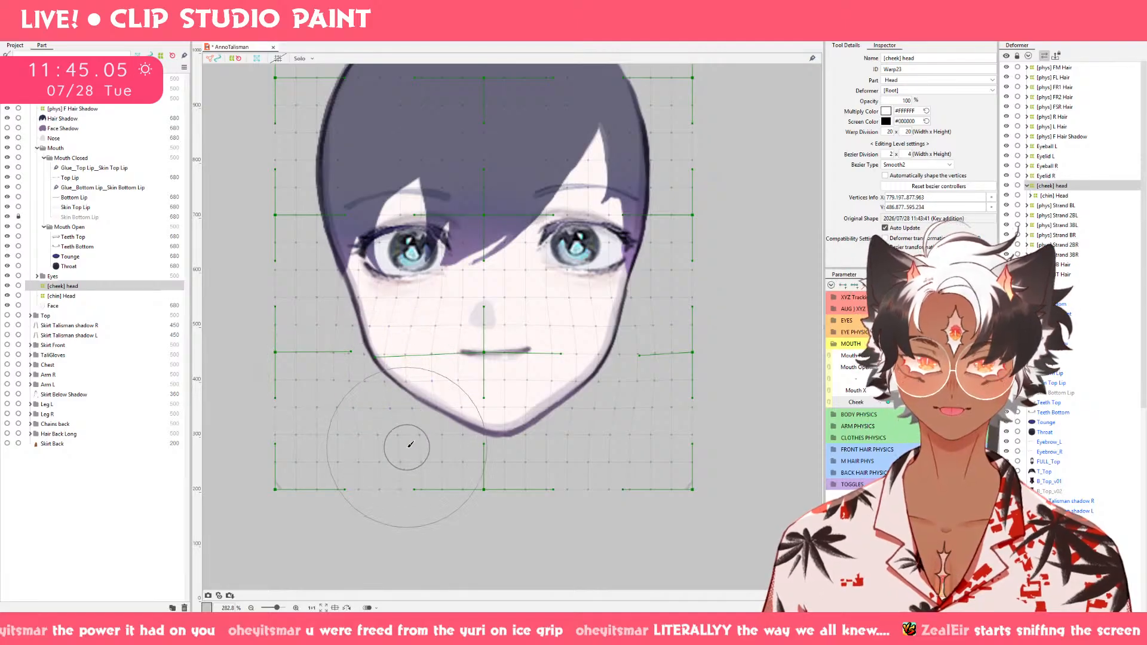
{"action": "left_click_drag", "start_coordinate": [413, 416], "coordinate": [387, 406]}
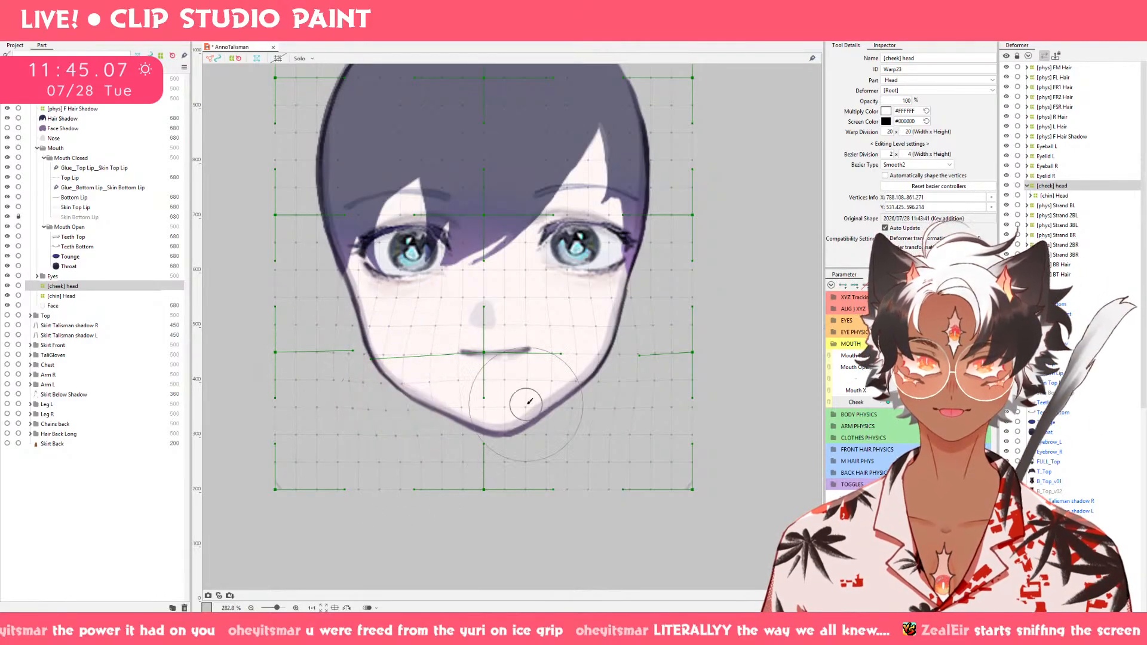
{"action": "left_click_drag", "start_coordinate": [597, 381], "coordinate": [605, 377]}
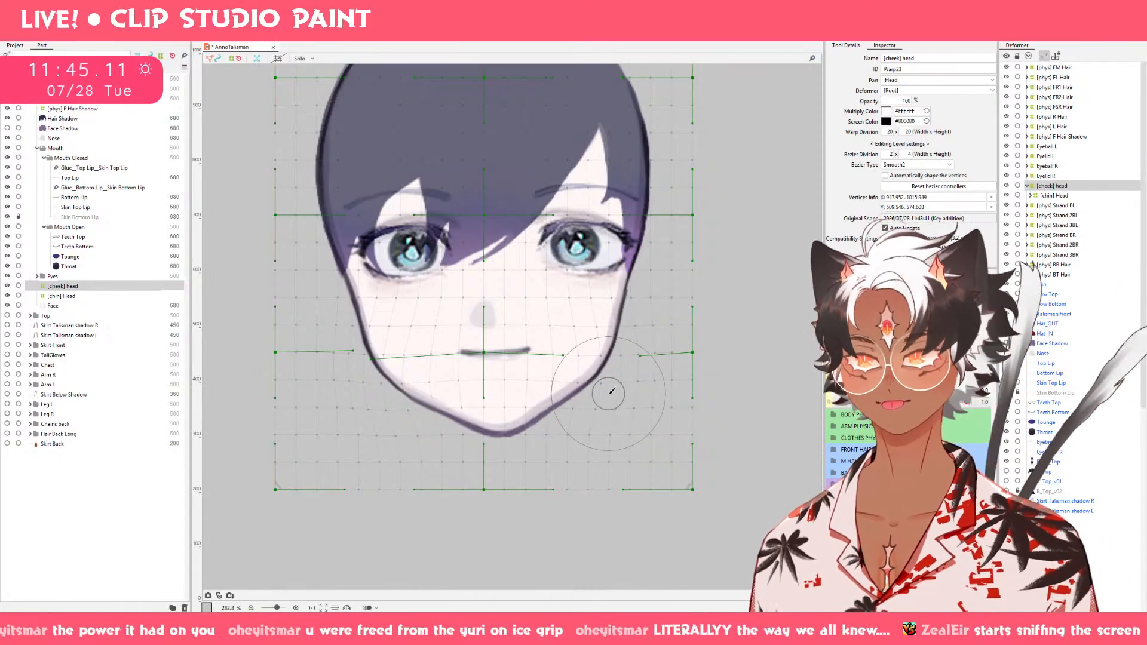
{"action": "key", "text": "ctrl+z"}
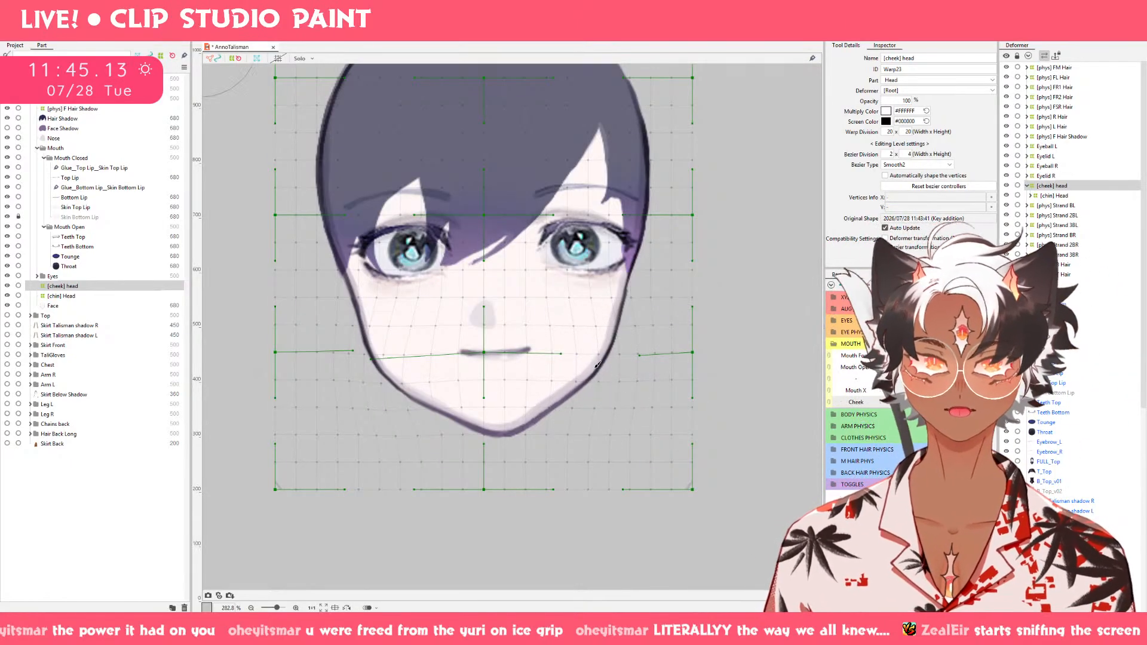
{"action": "left_click_drag", "start_coordinate": [594, 369], "coordinate": [616, 386]}
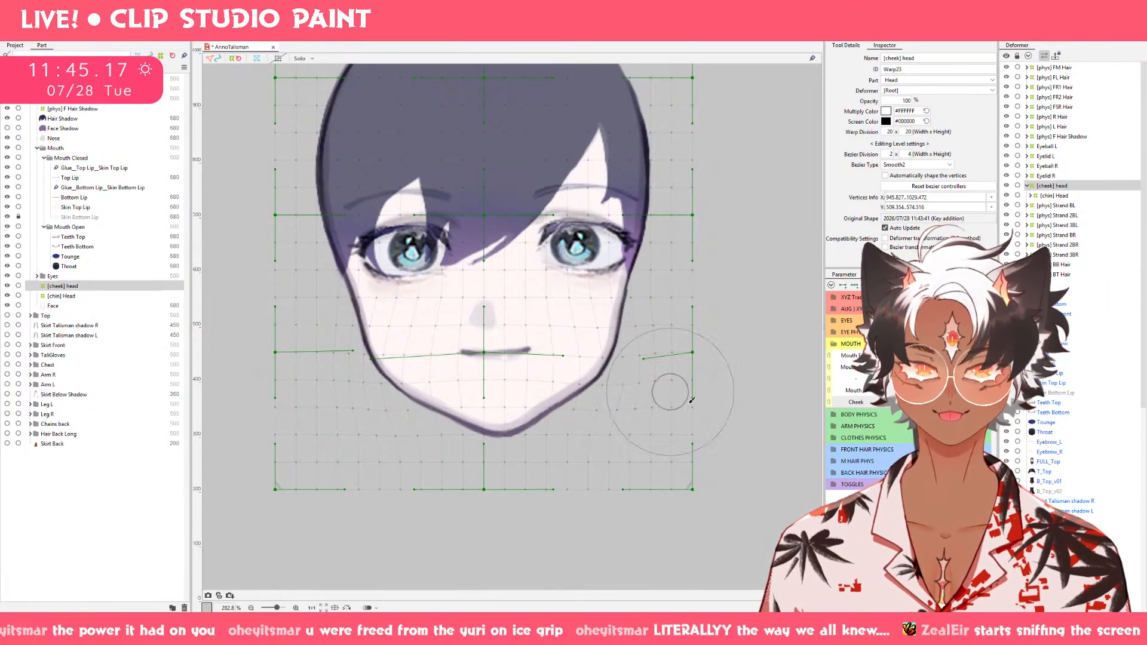
{"action": "left_click_drag", "start_coordinate": [618, 394], "coordinate": [613, 391]}
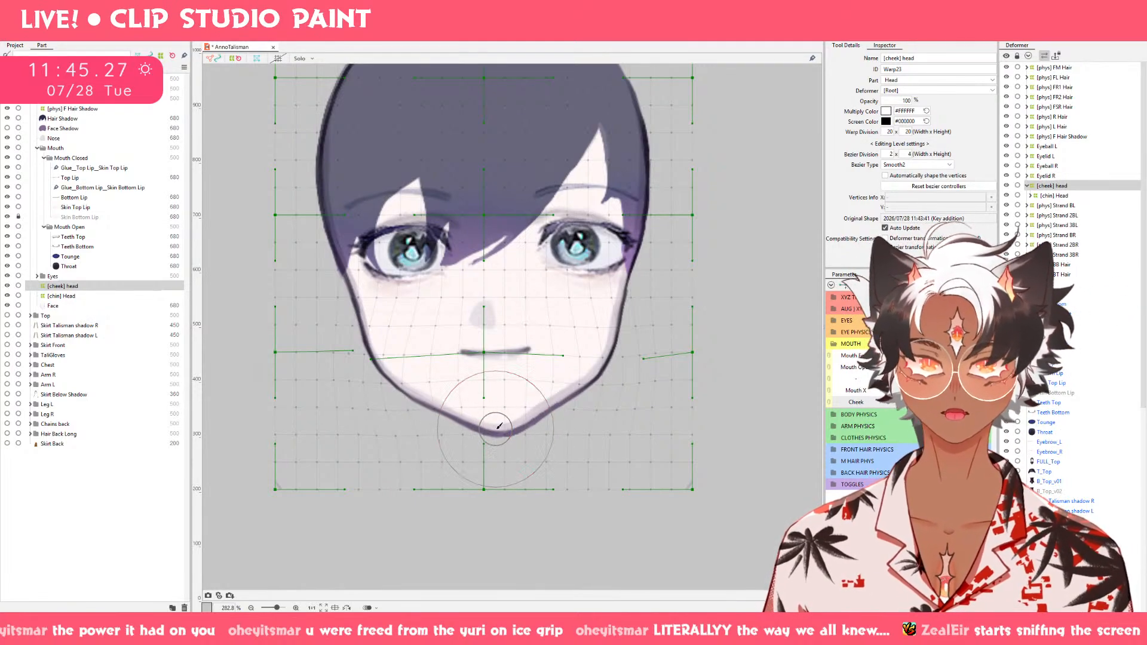
Brush the chin tip and both sides of the lower jaw slightly upward on the raised Cheek keyform.
{"action": "left_click", "coordinate": [496, 416]}
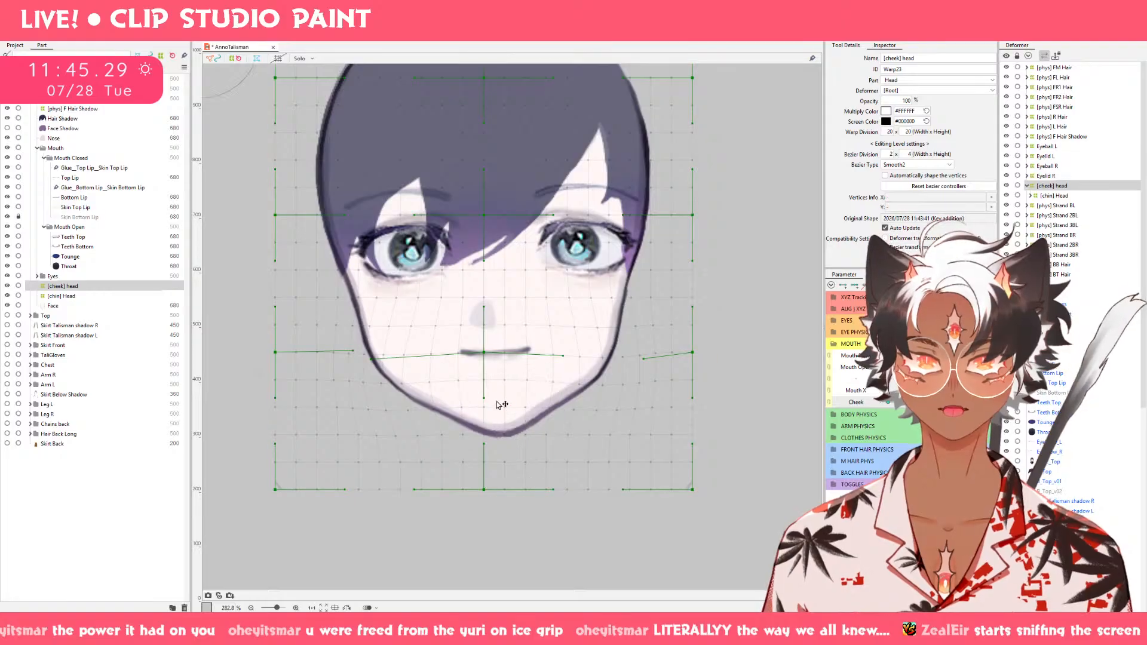
{"action": "mouse_move", "coordinate": [499, 415]}
{"action": "left_mouse_down"}
{"action": "mouse_move", "coordinate": [505, 430]}
{"action": "mouse_move", "coordinate": [504, 413]}
{"action": "left_mouse_up"}
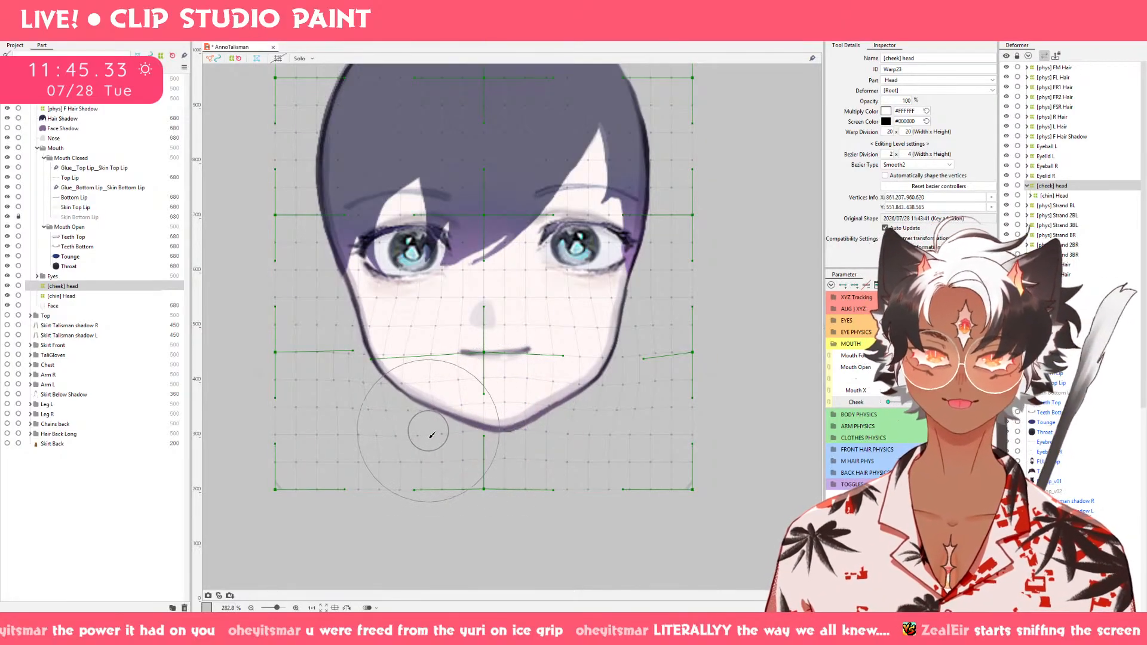
{"action": "mouse_move", "coordinate": [431, 422]}
{"action": "left_mouse_down"}
{"action": "mouse_move", "coordinate": [422, 383]}
{"action": "mouse_move", "coordinate": [437, 408]}
{"action": "left_mouse_up"}
{"action": "left_click_drag", "start_coordinate": [566, 408], "coordinate": [569, 401]}
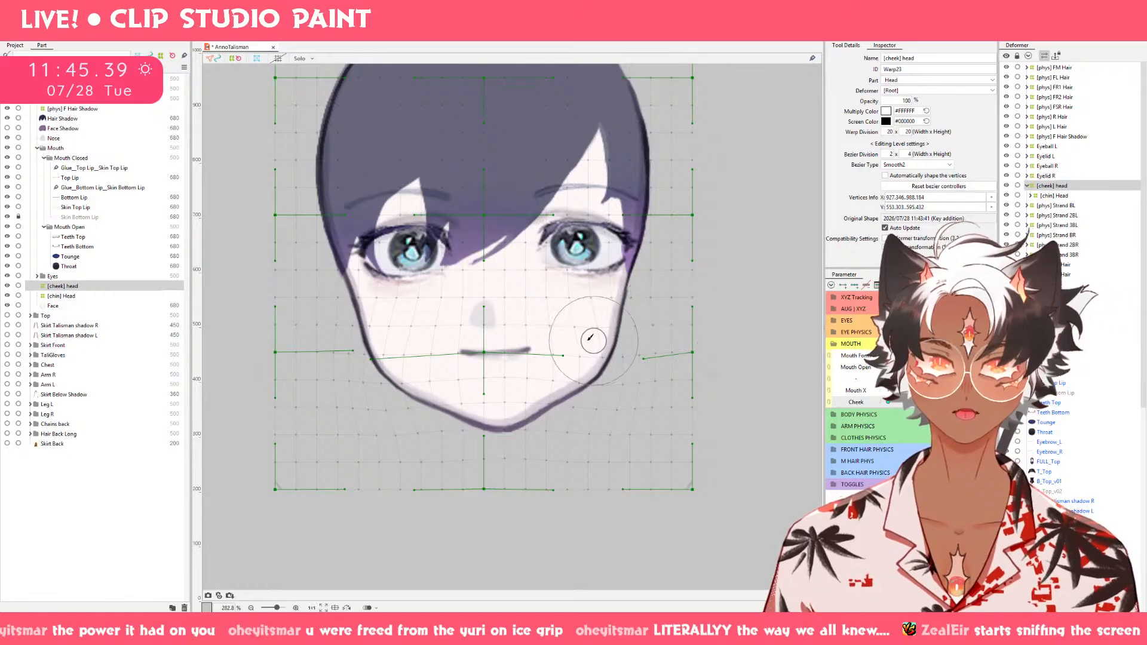
Round out both cheek contours with a smaller deform brush and preview the puff across the Cheek parameter.
{"action": "left_click_drag", "start_coordinate": [570, 332], "coordinate": [625, 333]}
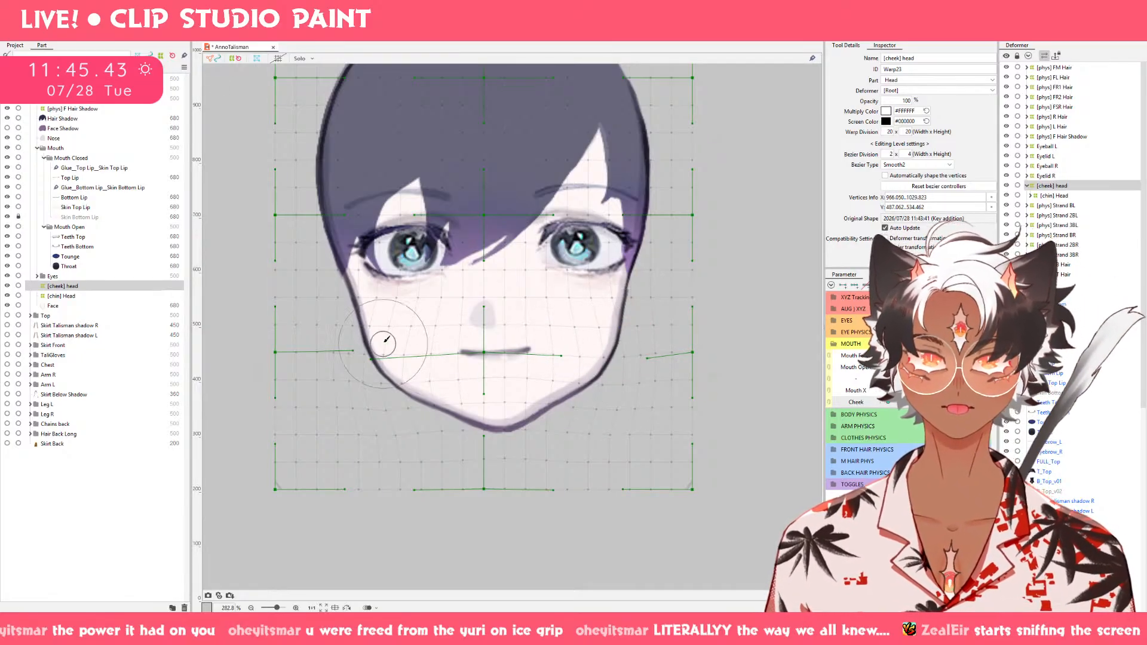
{"action": "left_click_drag", "start_coordinate": [383, 340], "coordinate": [371, 340]}
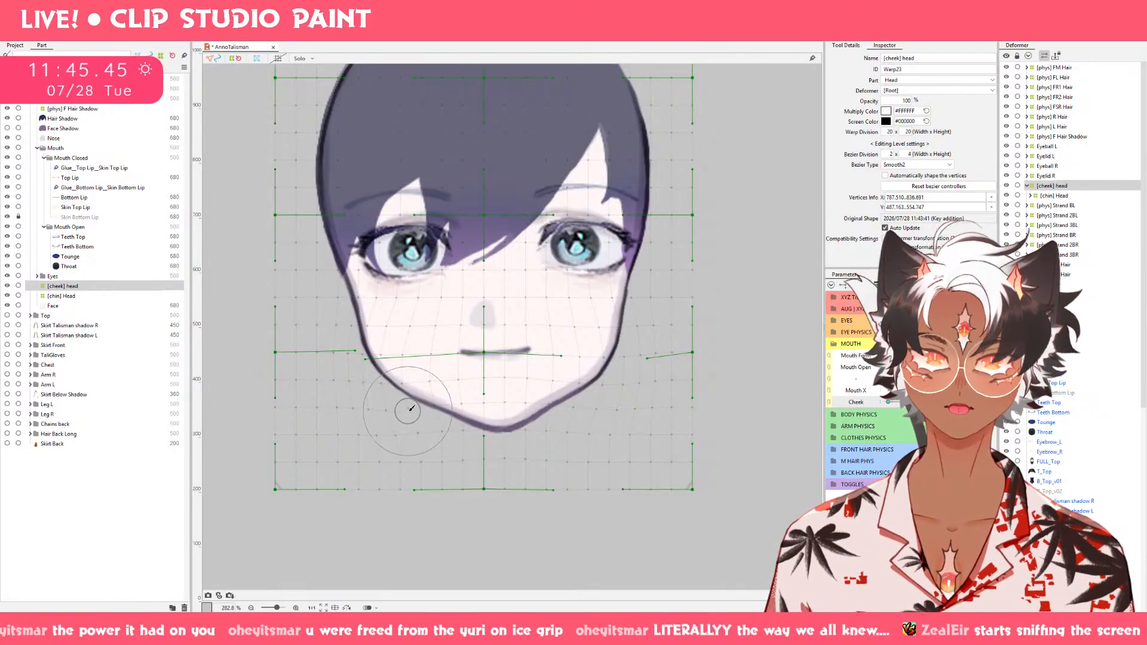
{"action": "left_click_drag", "start_coordinate": [410, 409], "coordinate": [366, 356]}
{"action": "left_click_drag", "start_coordinate": [968, 402], "coordinate": [1061, 382]}
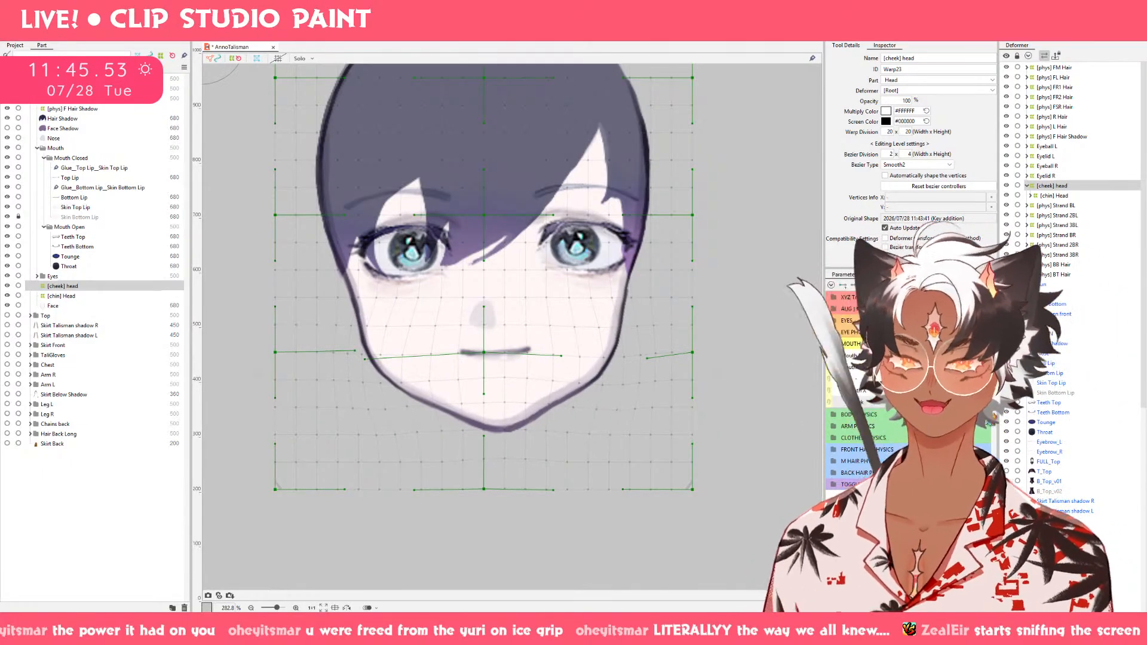
{"action": "left_click_drag", "start_coordinate": [1063, 380], "coordinate": [891, 402]}
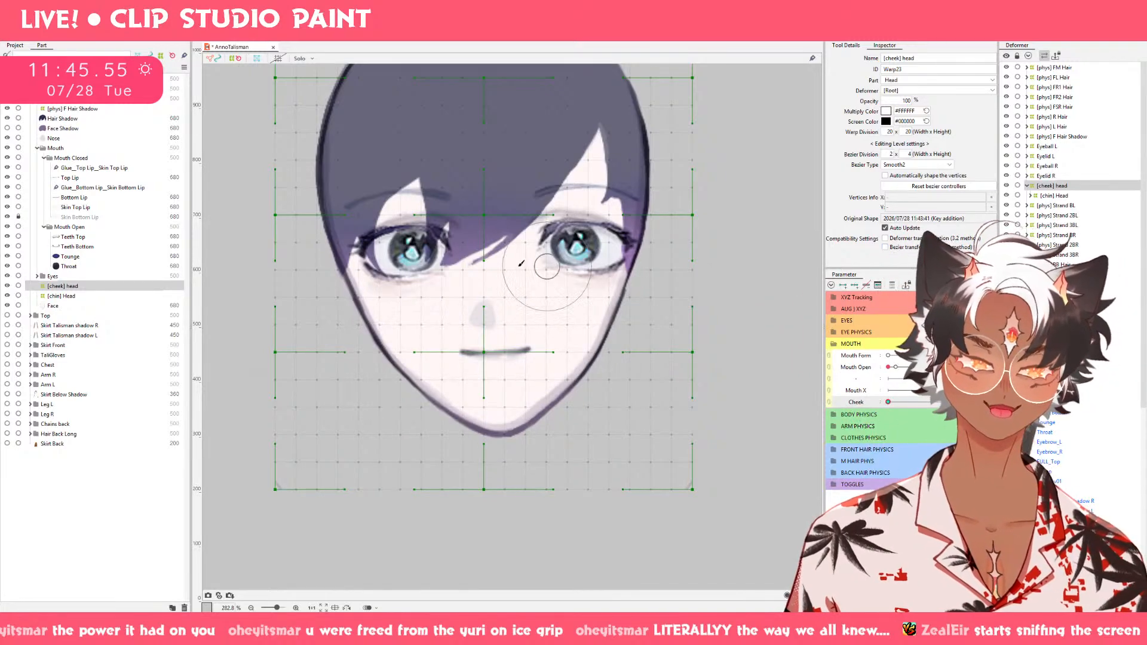
Select the lip, lip skin, teeth, tongue and throat meshes in the Mouth folders together.
{"action": "key", "text": "v"}
{"action": "left_click", "coordinate": [88, 267]}
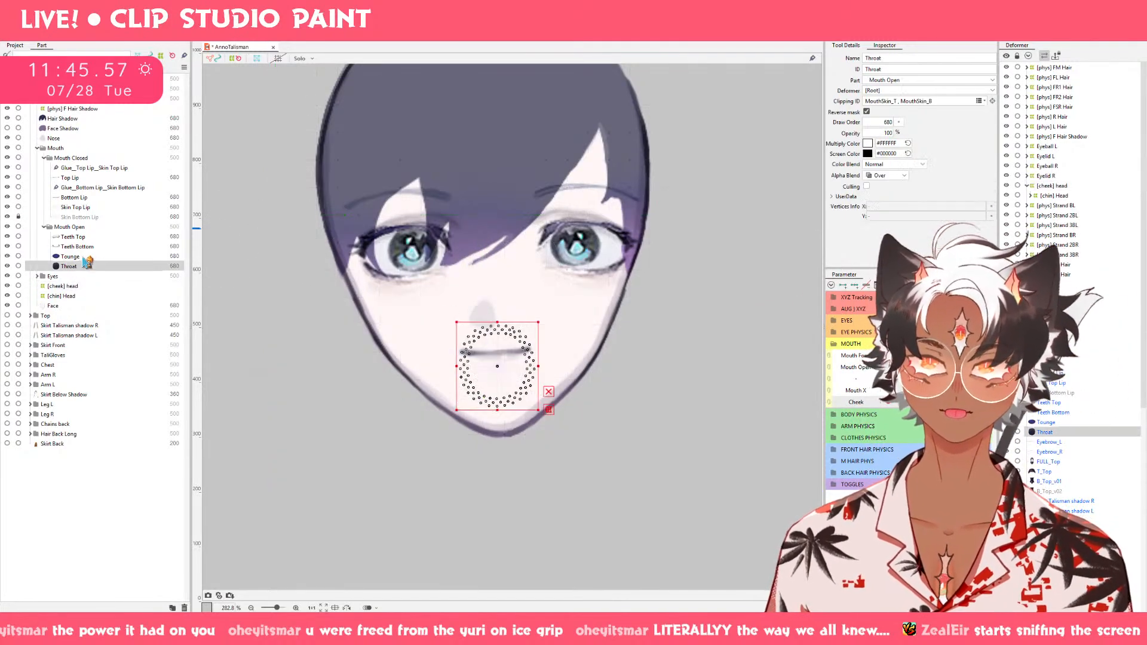
{"action": "left_click", "coordinate": [82, 238], "text": "shift"}
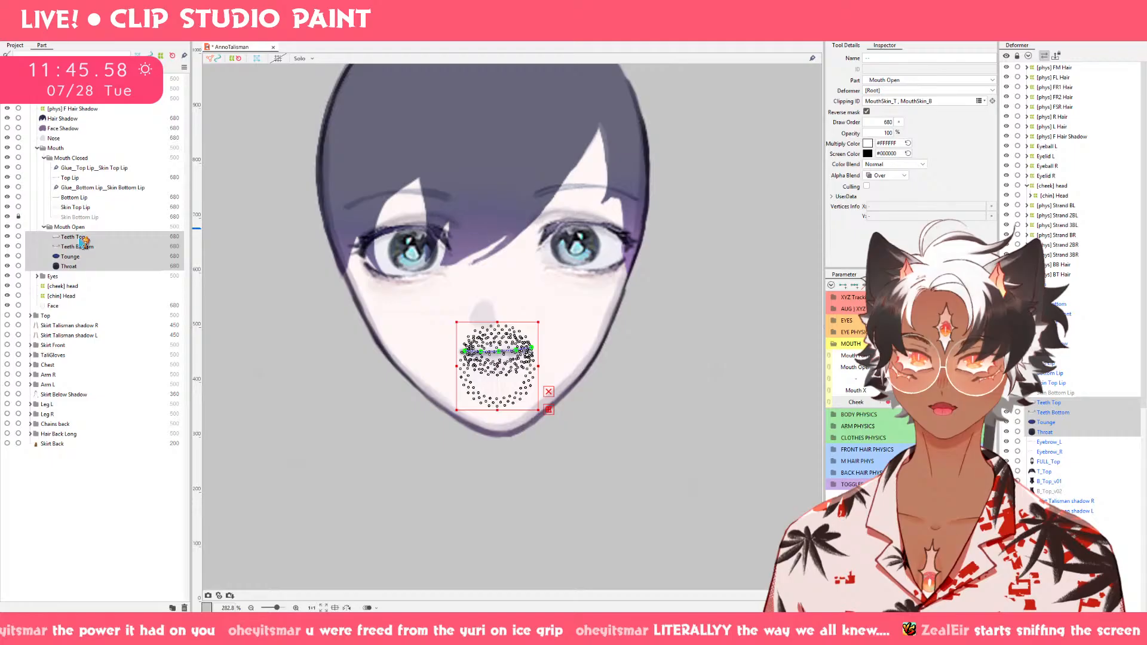
{"action": "left_click", "coordinate": [96, 207]}
{"action": "left_click", "coordinate": [90, 267]}
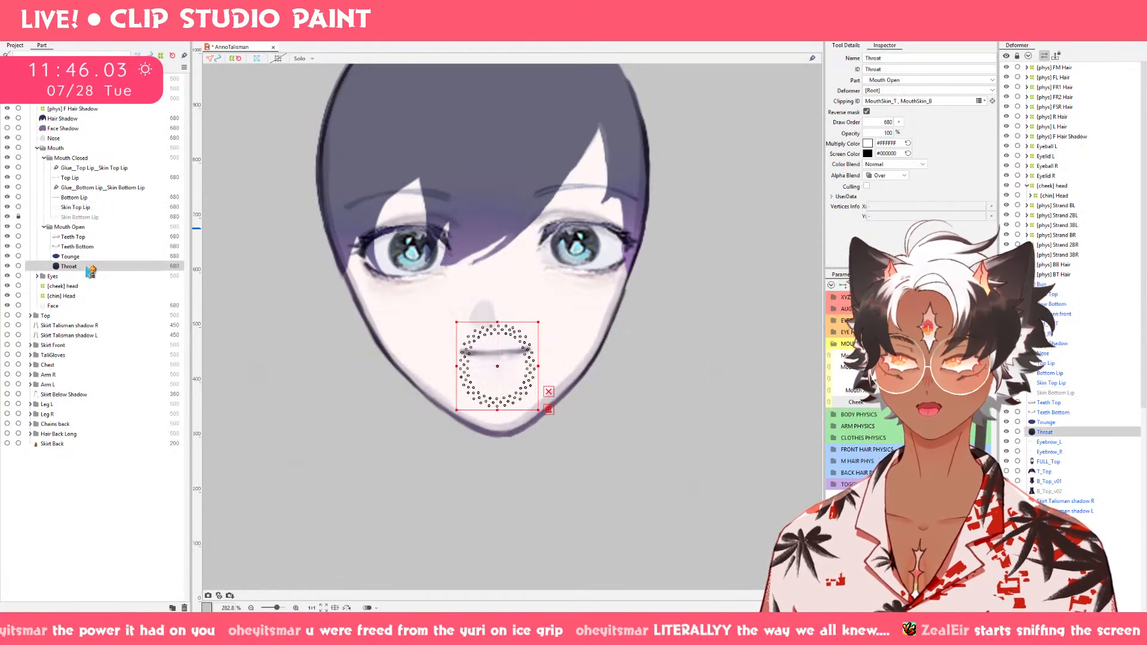
{"action": "left_click", "coordinate": [78, 237], "text": "shift"}
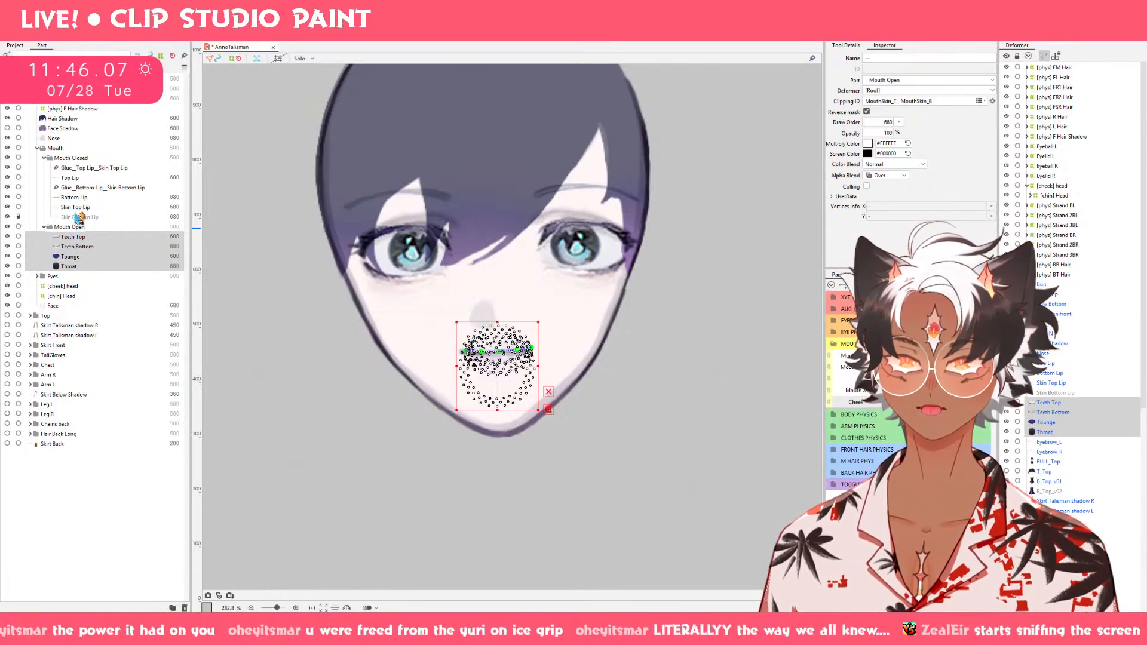
{"action": "left_click", "coordinate": [76, 218], "text": "ctrl"}
{"action": "left_click", "coordinate": [76, 208], "text": "ctrl"}
{"action": "left_click", "coordinate": [76, 198], "text": "ctrl"}
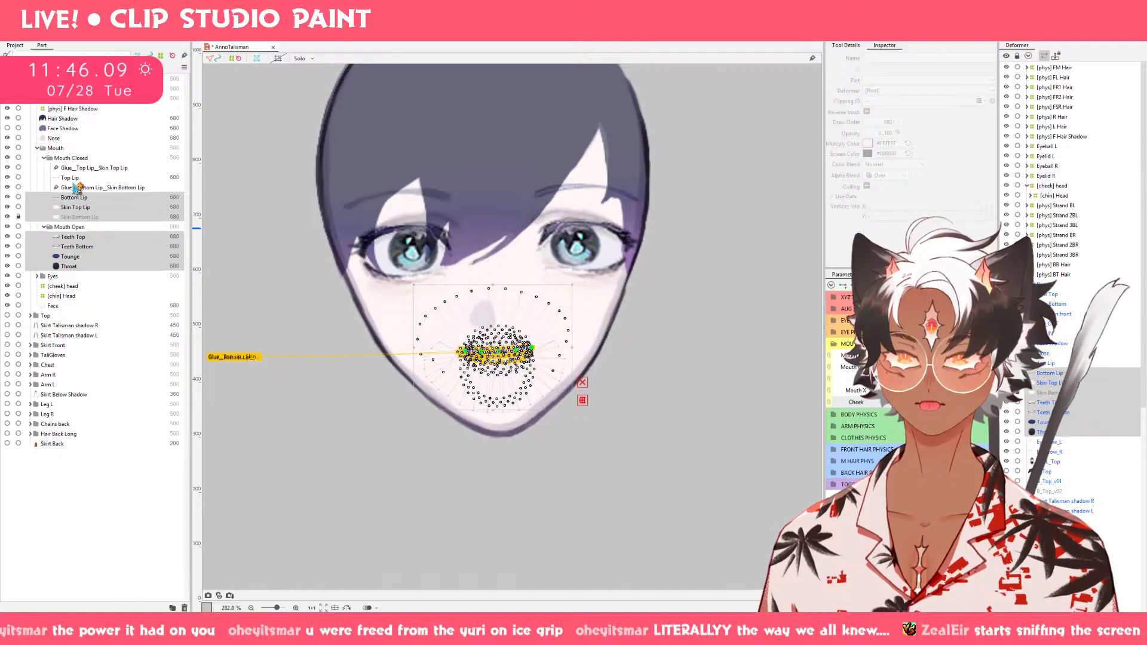
{"action": "left_click", "coordinate": [75, 178], "text": "ctrl"}
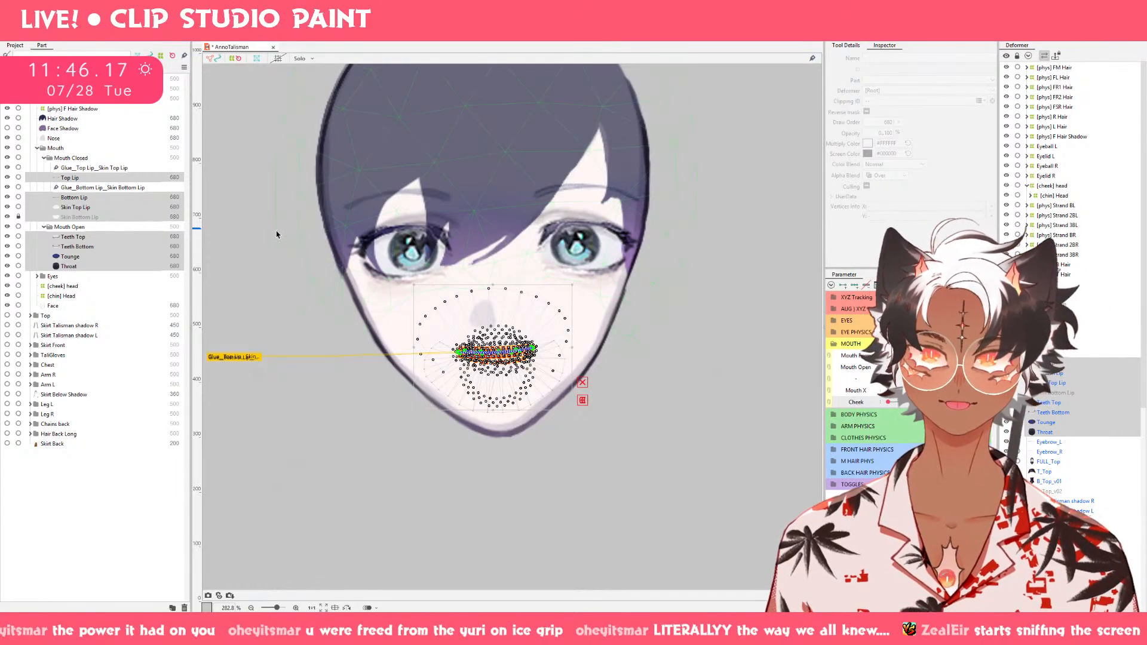
Squash the Nose mesh slightly from below on the smiling Mouth Form keyform and preview the motion across Mouth Form.
{"action": "left_click", "coordinate": [72, 139]}
{"action": "left_click_drag", "start_coordinate": [929, 356], "coordinate": [968, 355]}
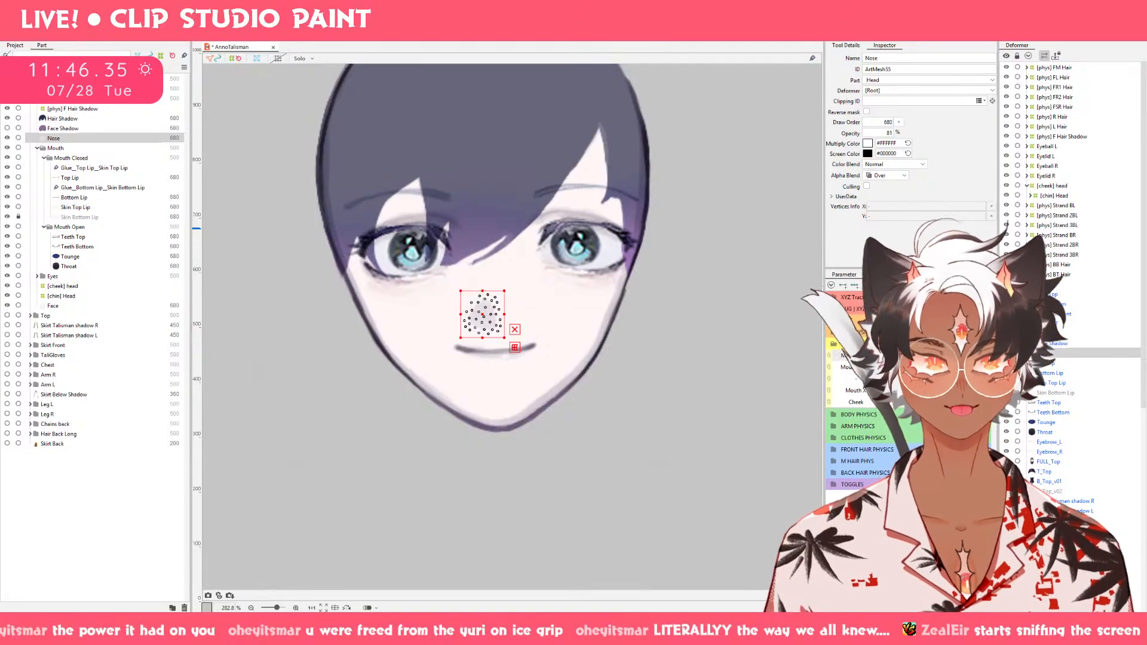
{"action": "left_click_drag", "start_coordinate": [968, 356], "coordinate": [923, 356]}
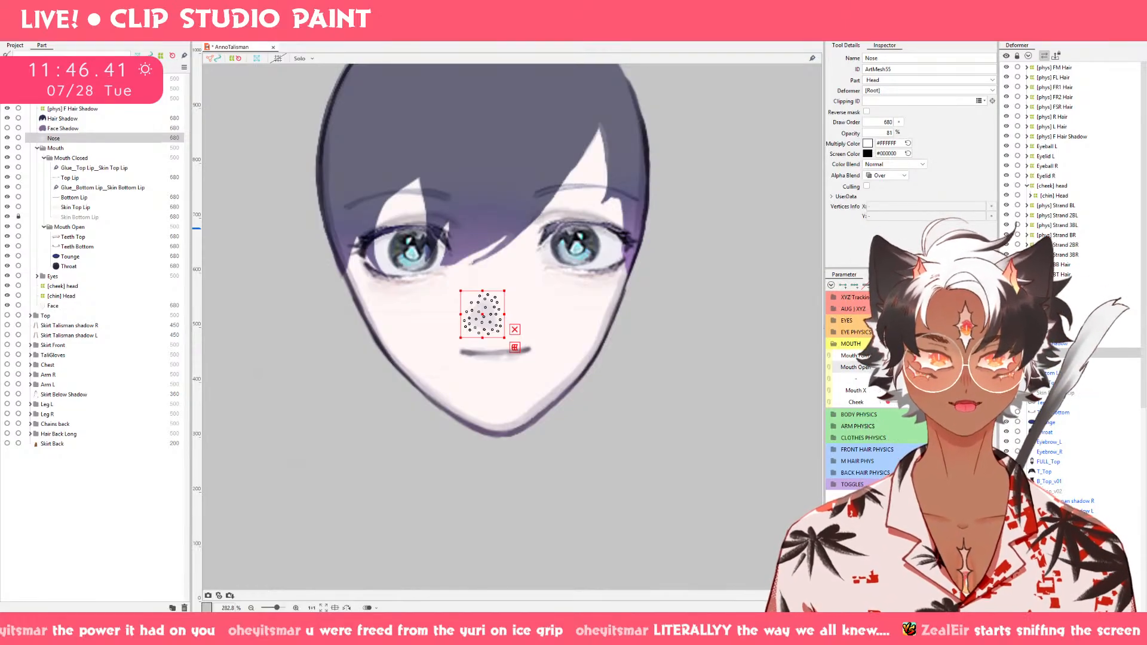
{"action": "left_click_drag", "start_coordinate": [889, 367], "coordinate": [956, 355]}
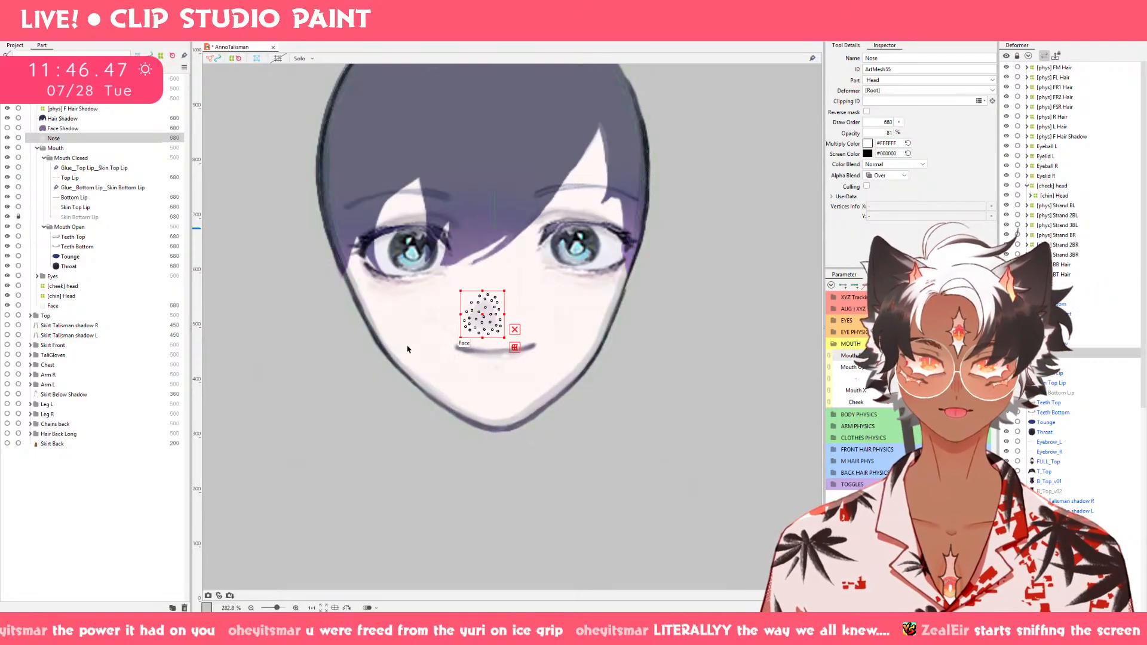
{"action": "left_click_drag", "start_coordinate": [483, 338], "coordinate": [485, 336]}
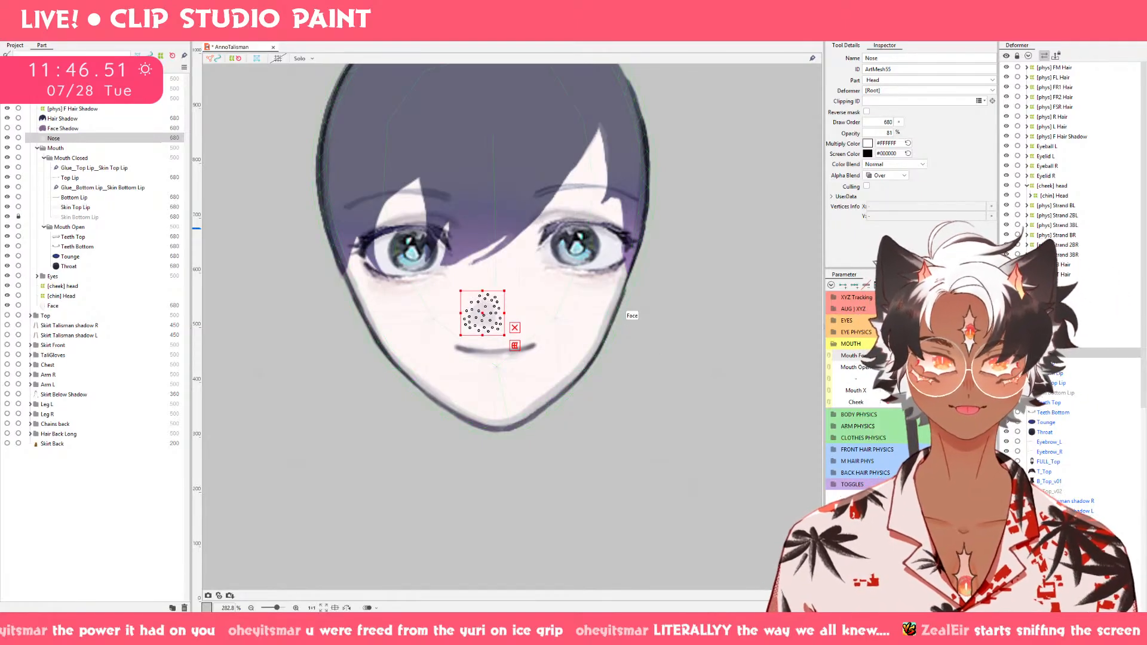
{"action": "left_click_drag", "start_coordinate": [956, 356], "coordinate": [768, 360]}
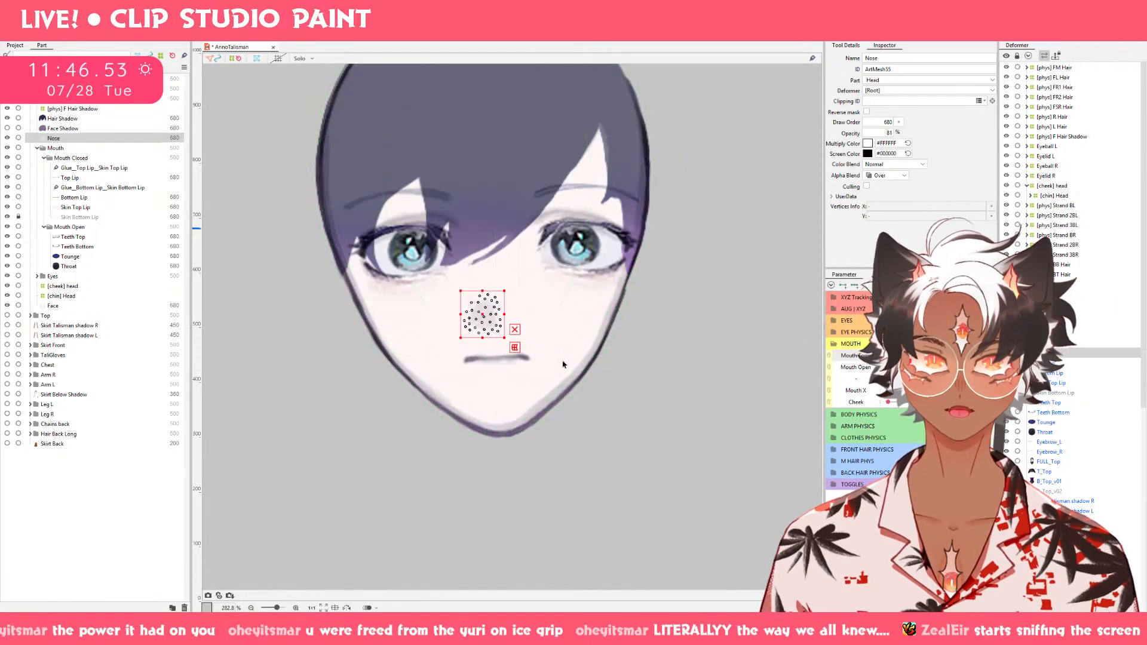
Stretch the Nose mesh slightly downward on the frowning Mouth Form keyform with the mouth closed.
{"action": "left_click_drag", "start_coordinate": [483, 339], "coordinate": [483, 340]}
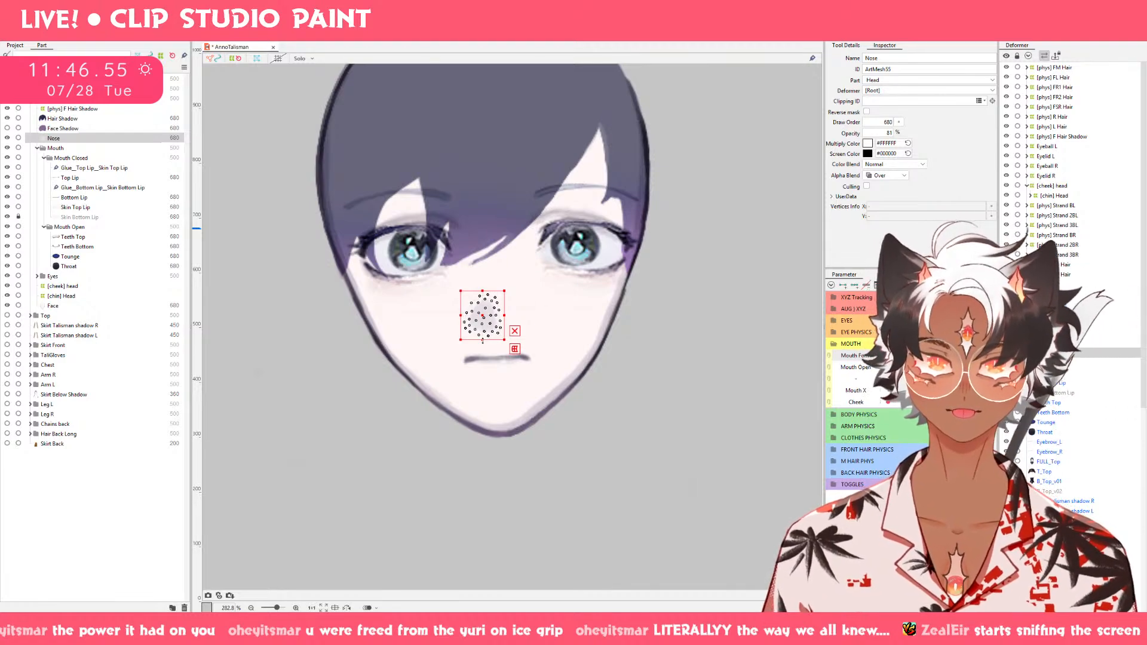
{"action": "left_click_drag", "start_coordinate": [889, 355], "coordinate": [817, 364]}
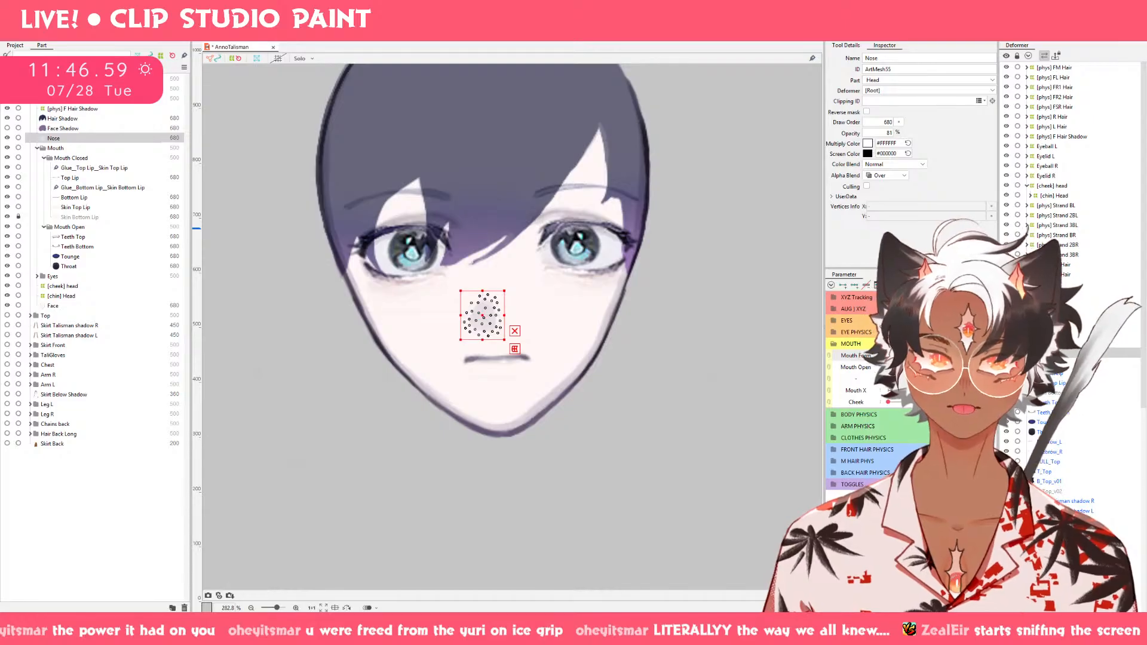
{"action": "left_click", "coordinate": [888, 368]}
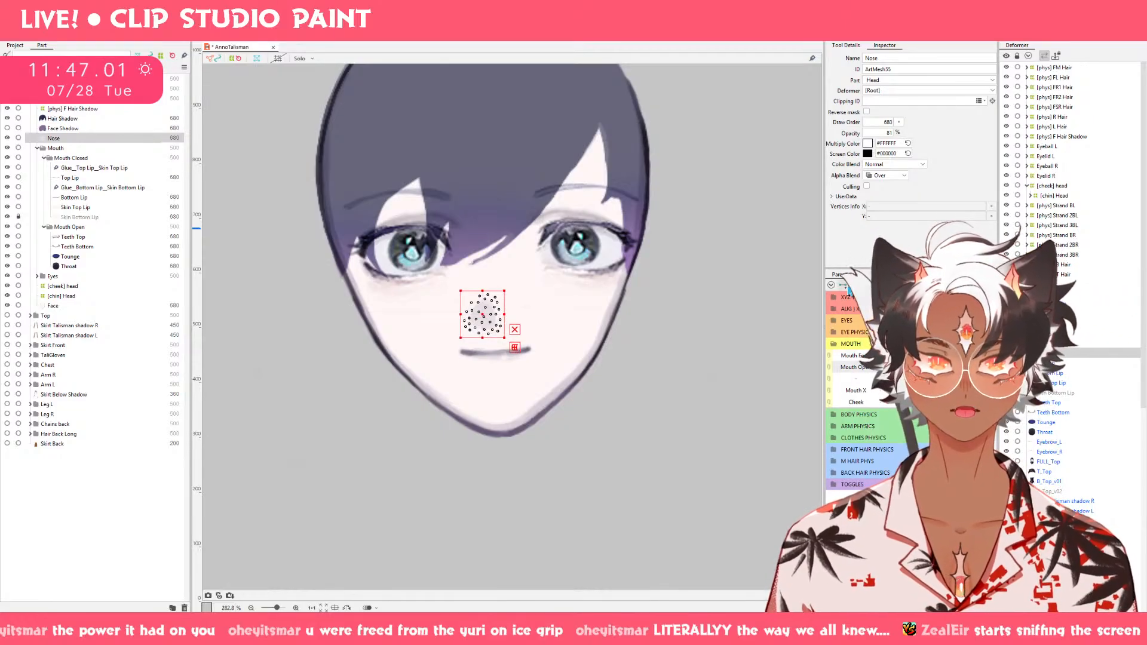
Lengthen the Nose mesh slightly at its lower edge on the fully open, frowning mouth keyform.
{"action": "left_click_drag", "start_coordinate": [889, 367], "coordinate": [955, 368]}
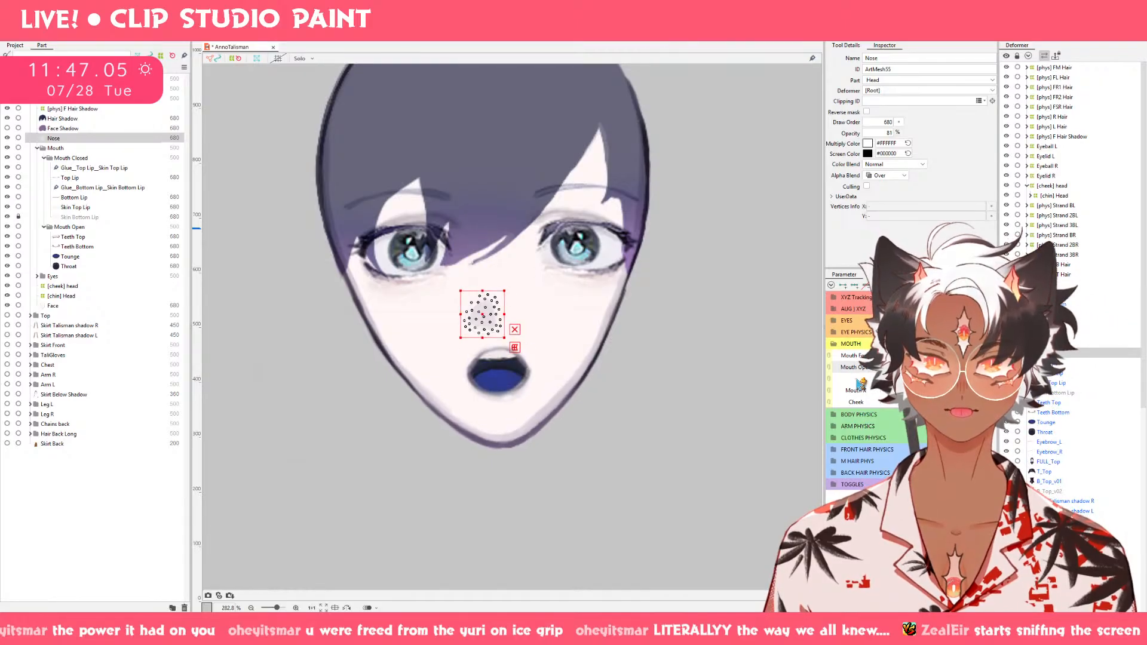
{"action": "left_click_drag", "start_coordinate": [857, 380], "coordinate": [955, 370]}
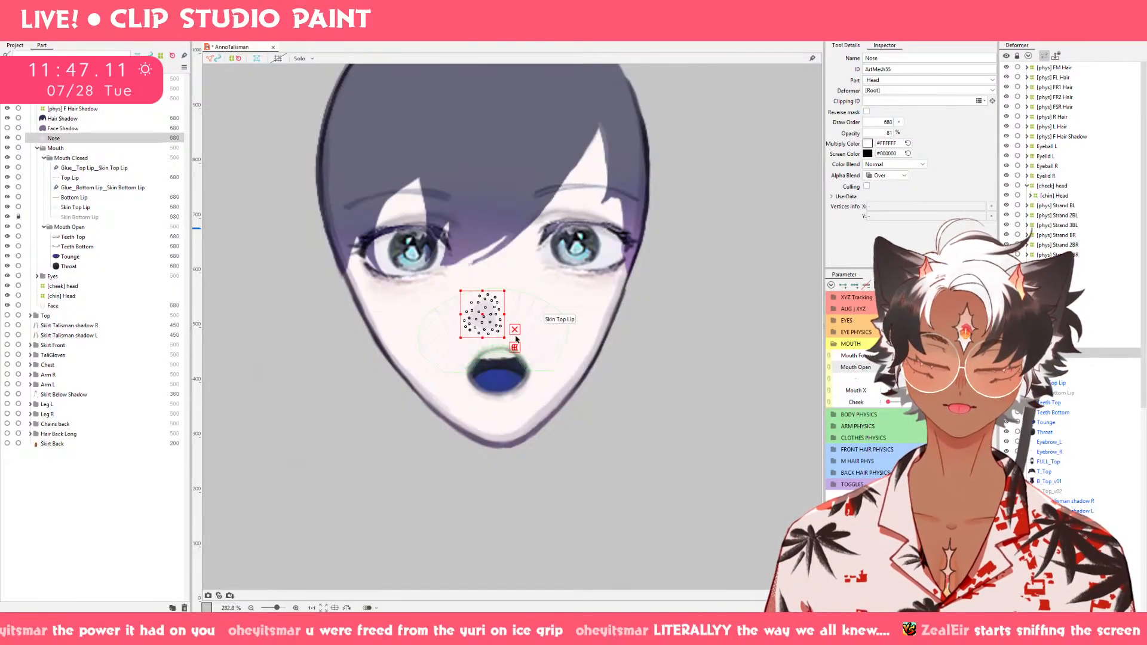
{"action": "scroll", "coordinate": [516, 338], "scroll_direction": "up", "scroll_amount": 2}
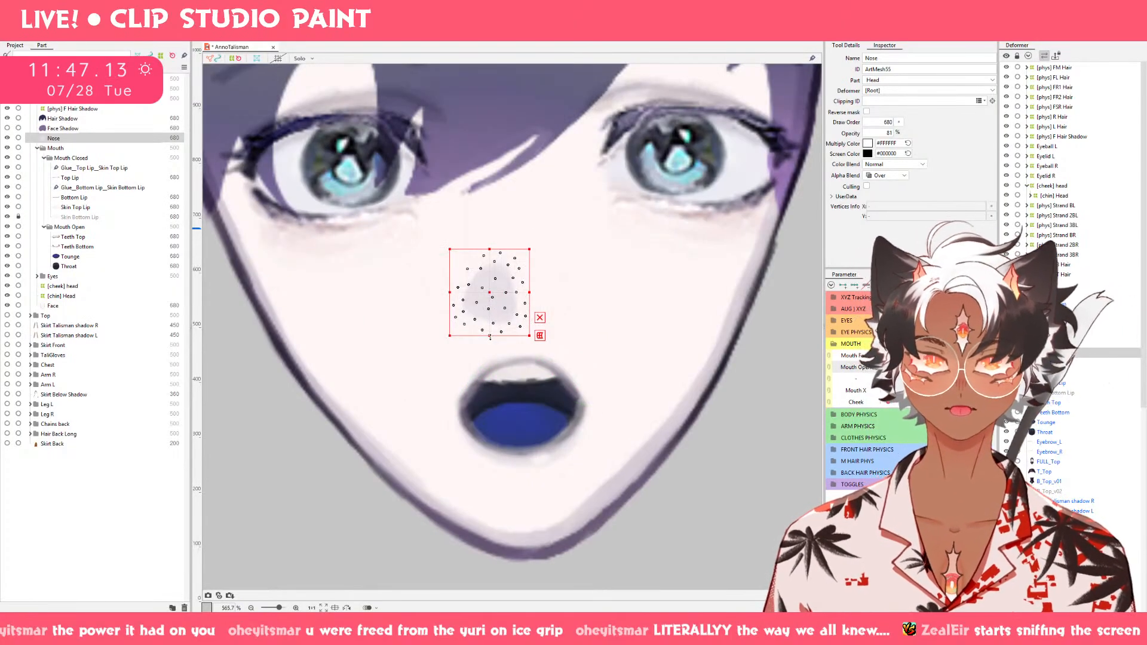
{"action": "left_click_drag", "start_coordinate": [490, 337], "coordinate": [490, 339]}
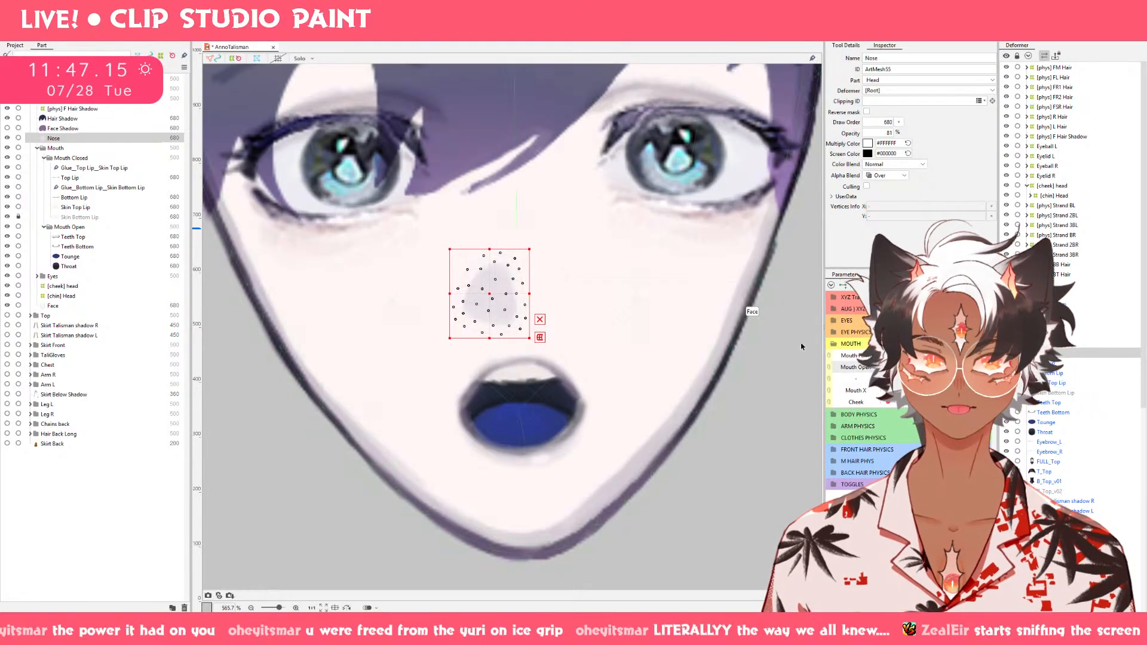
Compare the open mouth across Mouth Form and shorten the Nose mesh slightly from below on its neutral keyform.
{"action": "left_click_drag", "start_coordinate": [928, 356], "coordinate": [968, 356]}
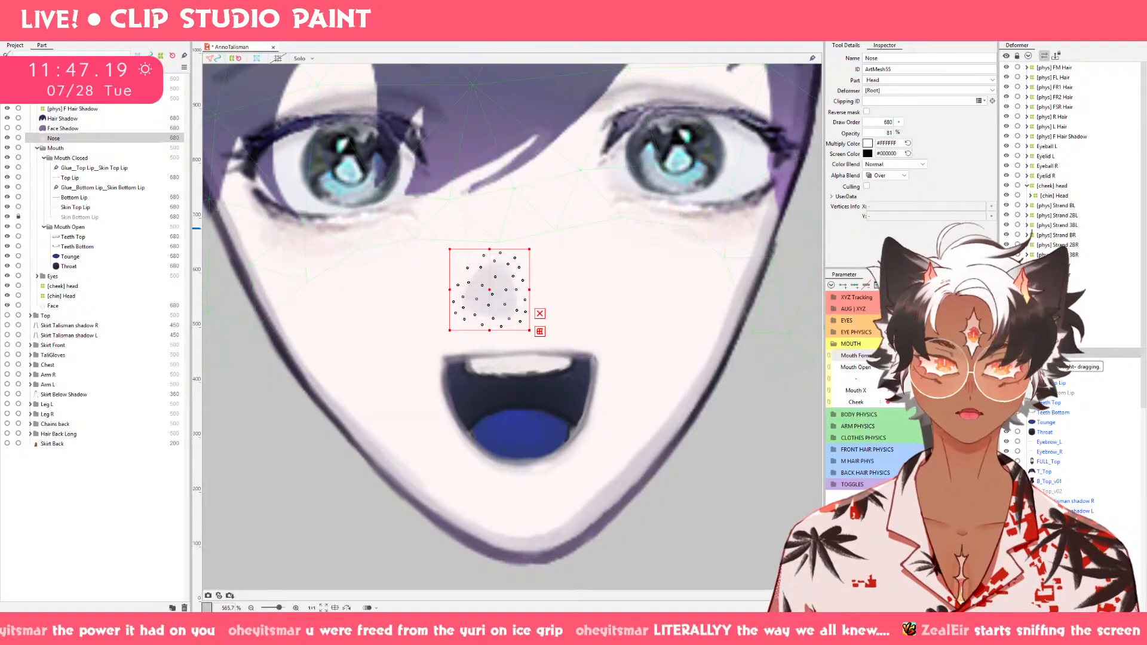
{"action": "left_click_drag", "start_coordinate": [968, 356], "coordinate": [928, 356]}
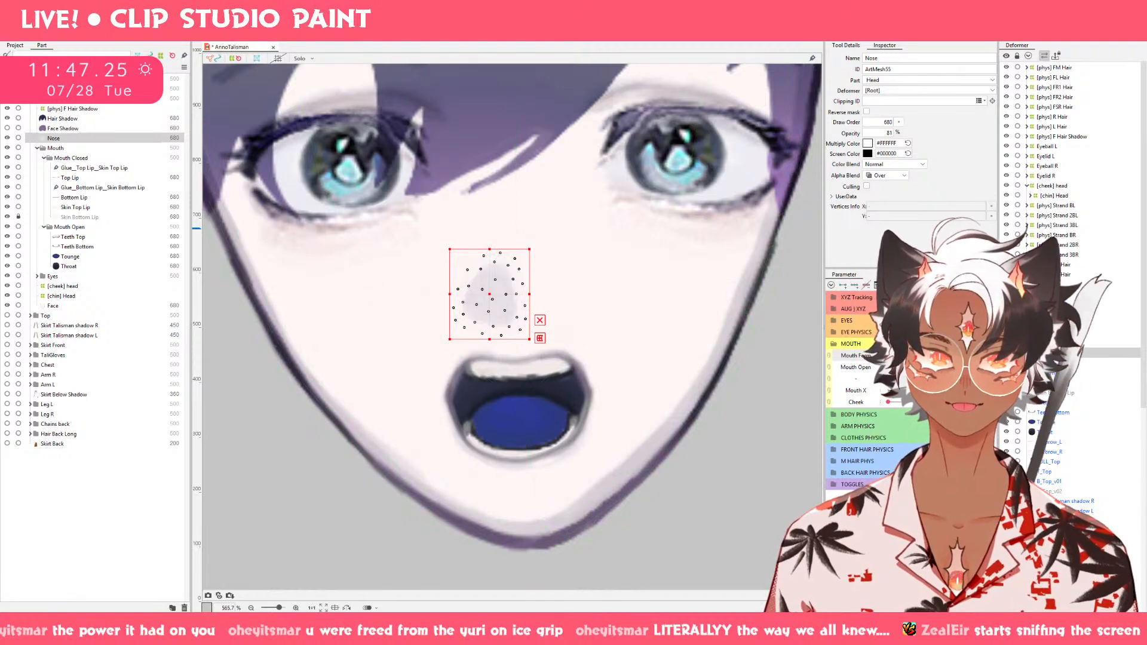
{"action": "mouse_move", "coordinate": [928, 358]}
{"action": "left_mouse_down"}
{"action": "mouse_move", "coordinate": [929, 370]}
{"action": "mouse_move", "coordinate": [928, 357]}
{"action": "left_mouse_up"}
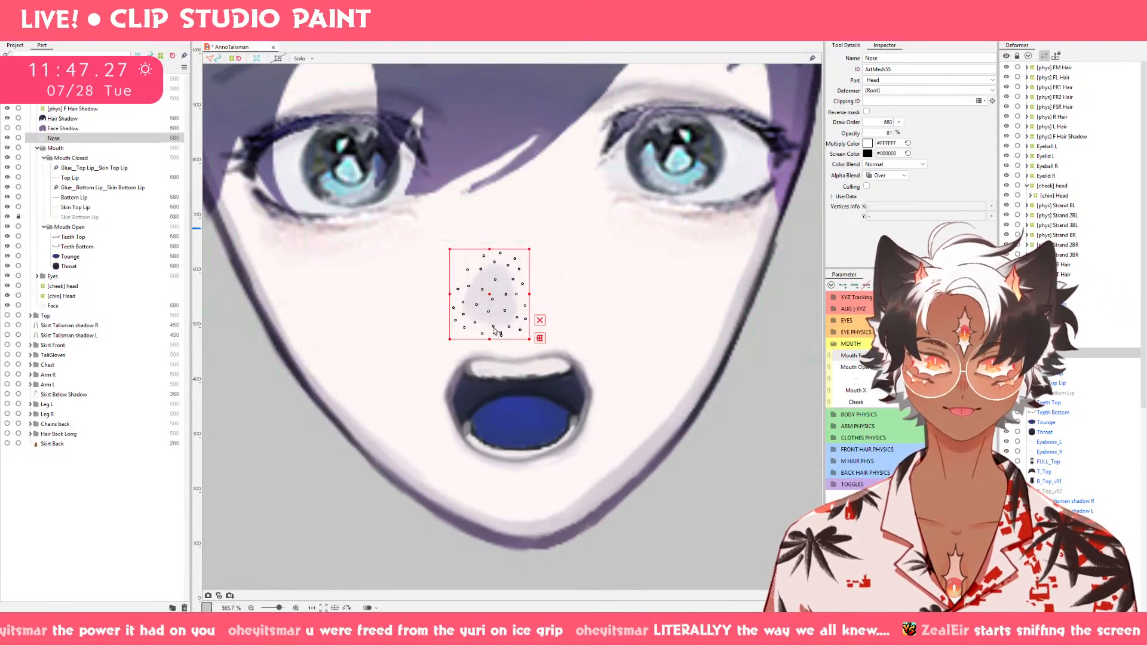
{"action": "left_click_drag", "start_coordinate": [490, 340], "coordinate": [491, 334]}
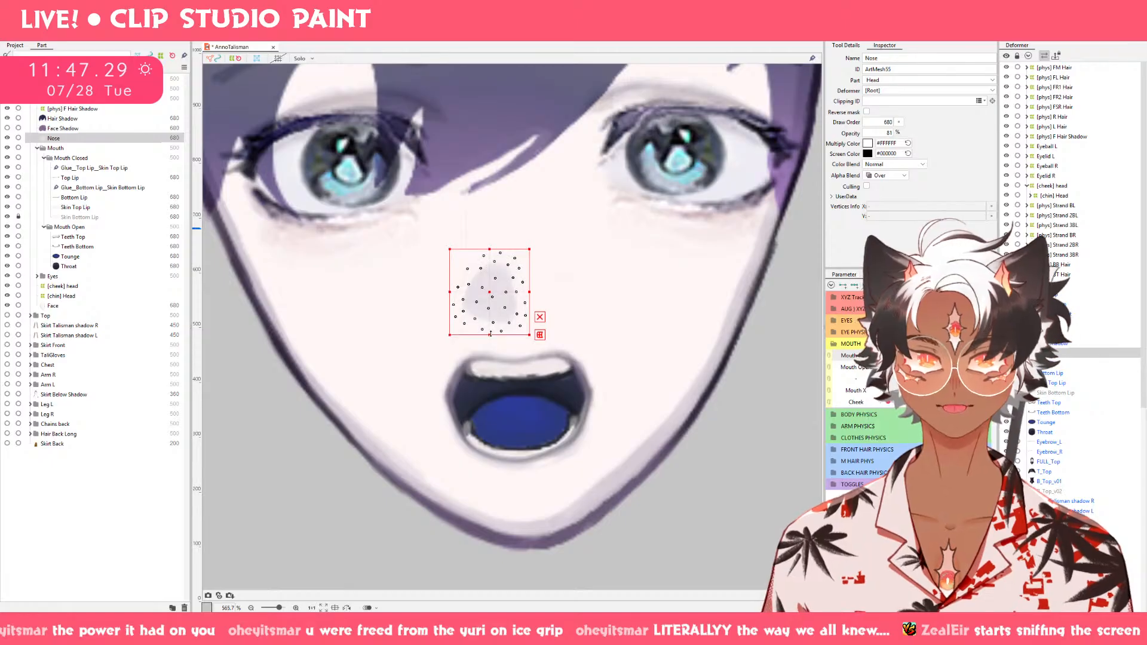
Squash the Nose mesh a little more from below on the open, smiling keyform and preview the mouth closing.
{"action": "left_click_drag", "start_coordinate": [928, 357], "coordinate": [969, 356]}
{"action": "left_click", "coordinate": [888, 367]}
{"action": "left_click_drag", "start_coordinate": [889, 367], "coordinate": [968, 368]}
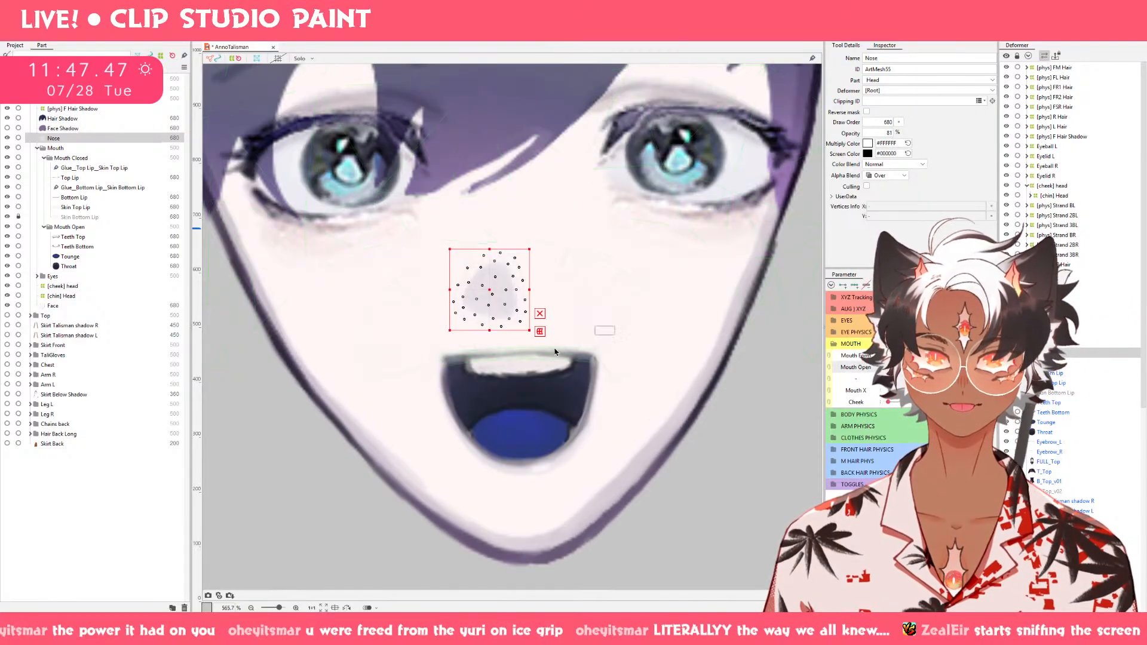
{"action": "left_click_drag", "start_coordinate": [489, 330], "coordinate": [490, 328]}
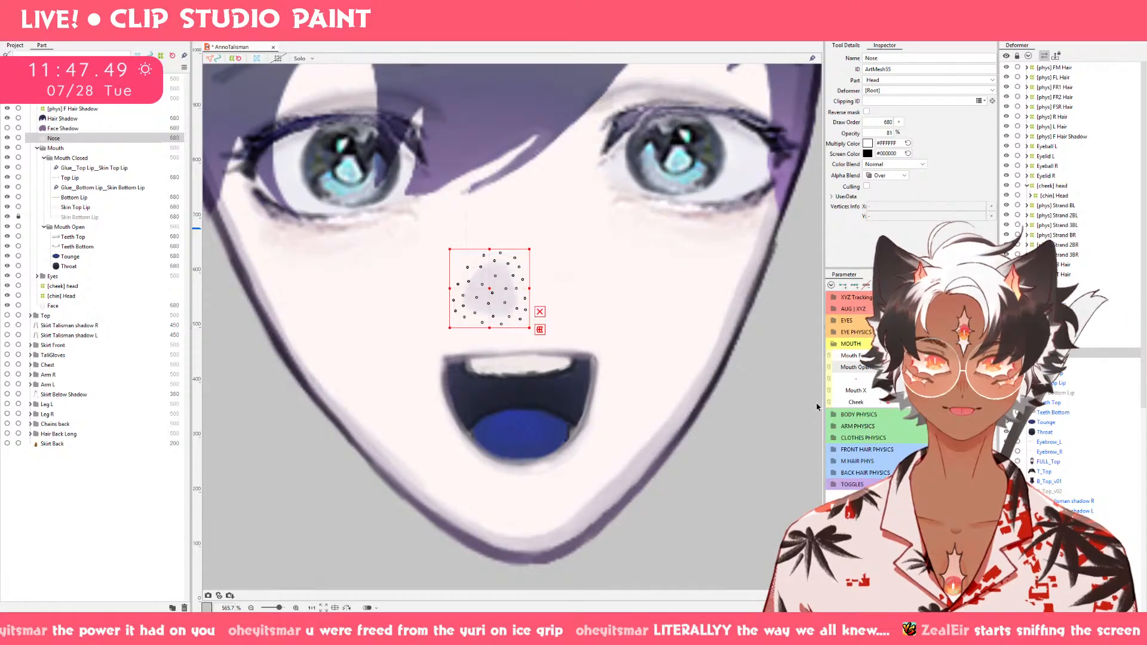
{"action": "left_click_drag", "start_coordinate": [968, 367], "coordinate": [857, 373]}
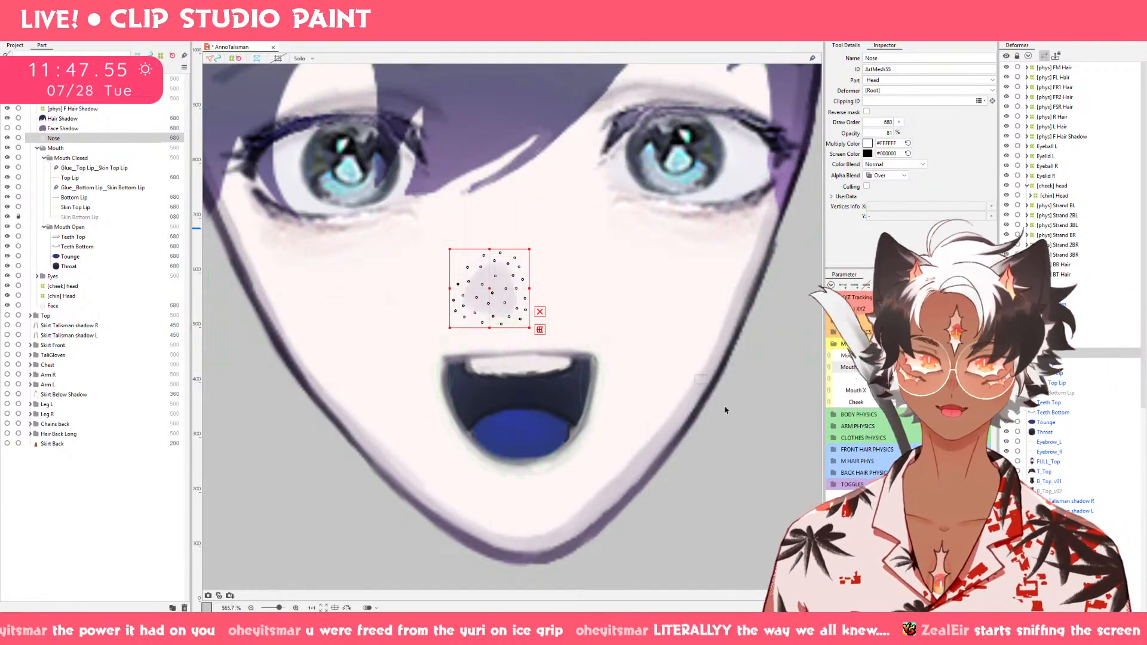
{"action": "left_click_drag", "start_coordinate": [969, 367], "coordinate": [865, 373]}
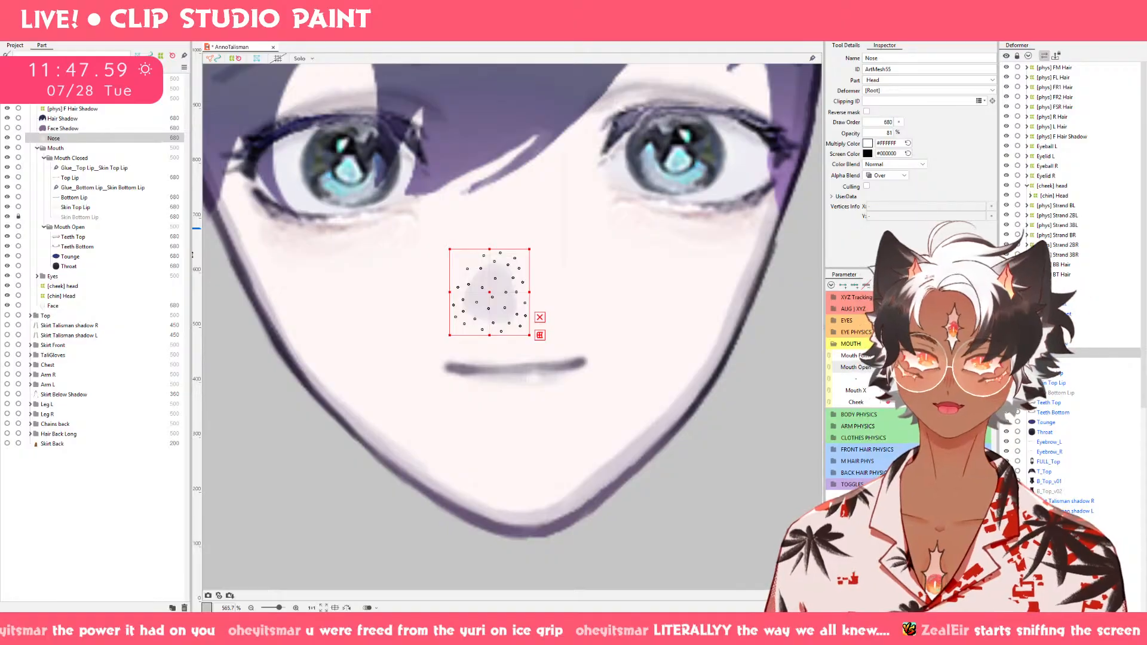
Create a warp deformer named [X] mouth as parent of the lip, lip skin, teeth, tongue and throat meshes.
{"action": "left_click", "coordinate": [88, 178]}
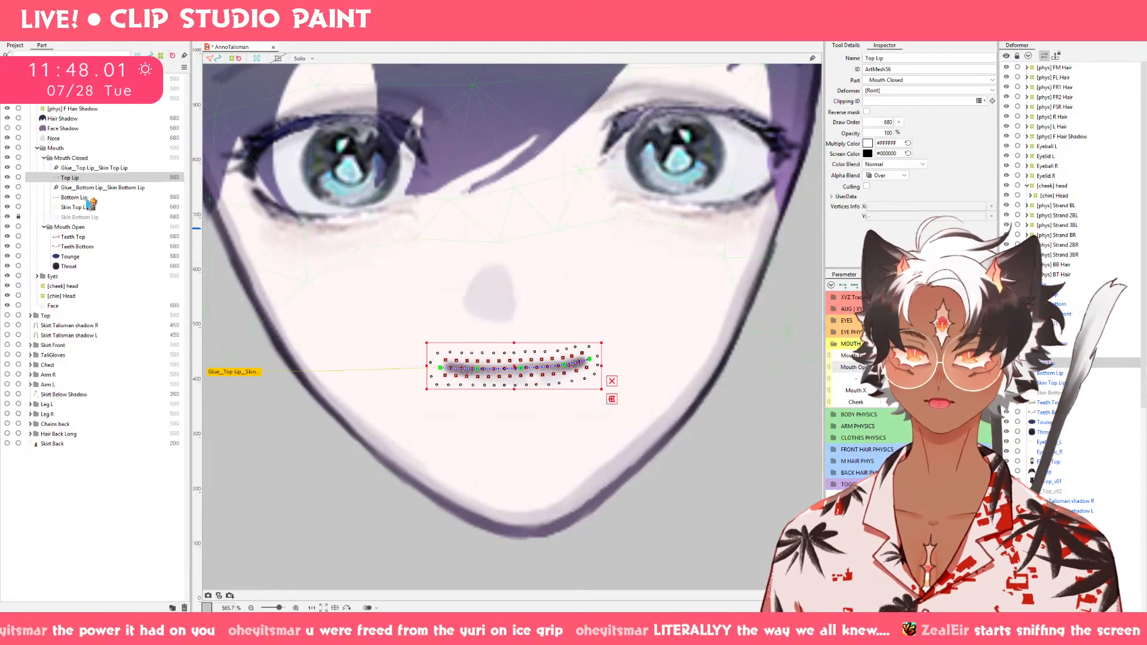
{"action": "left_click", "coordinate": [87, 199], "text": "ctrl"}
{"action": "left_click", "coordinate": [88, 207], "text": "ctrl"}
{"action": "left_click", "coordinate": [90, 217], "text": "ctrl"}
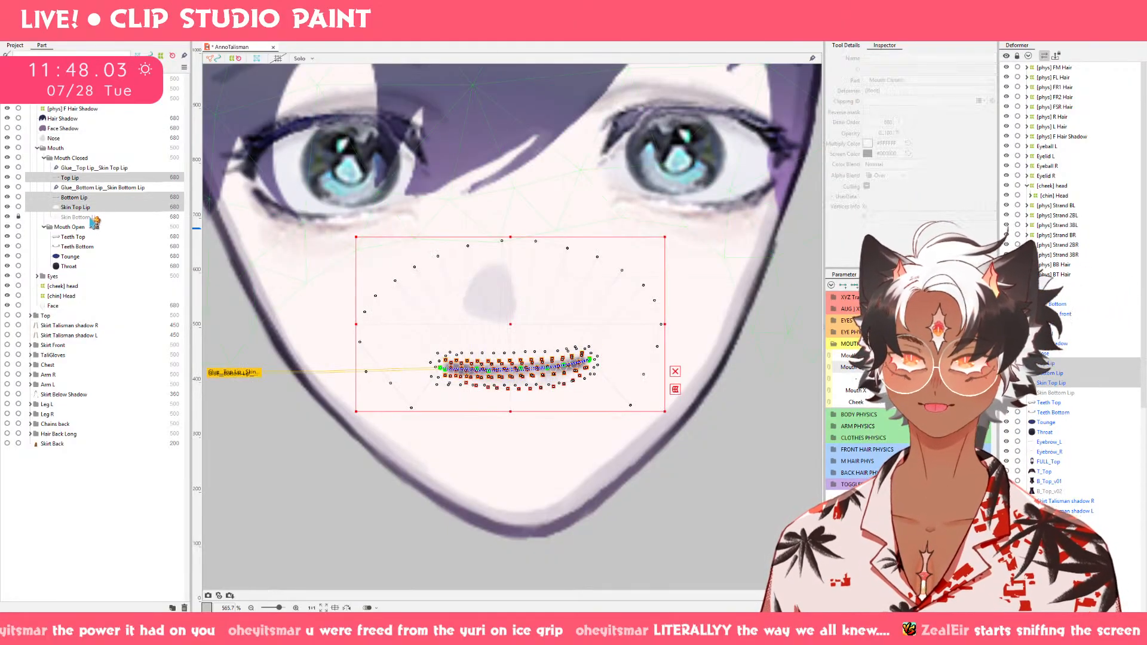
{"action": "left_click", "coordinate": [89, 238], "text": "ctrl"}
{"action": "left_click", "coordinate": [90, 247], "text": "ctrl"}
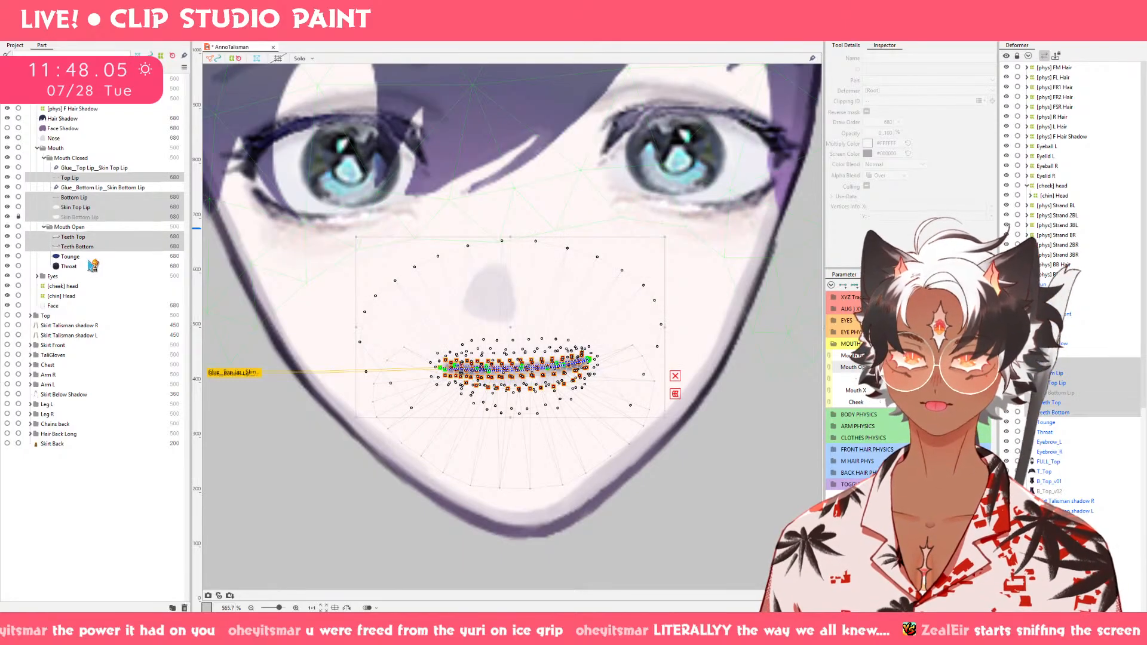
{"action": "left_click", "coordinate": [89, 257], "text": "ctrl"}
{"action": "left_click", "coordinate": [90, 266], "text": "ctrl"}
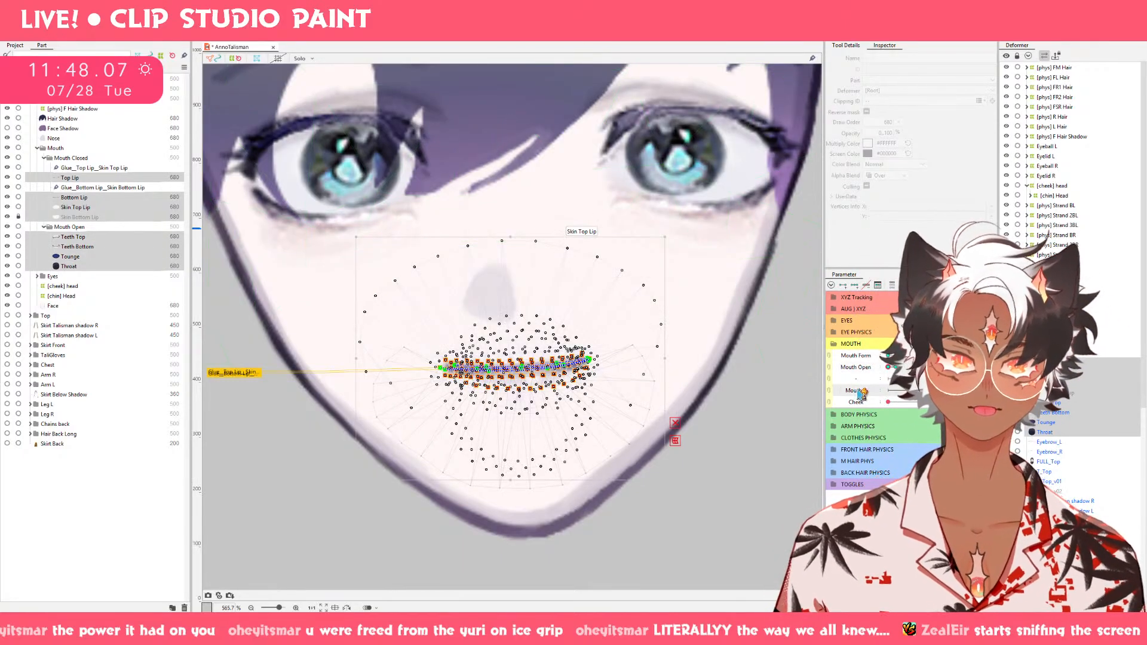
{"action": "left_click", "coordinate": [619, 38]}
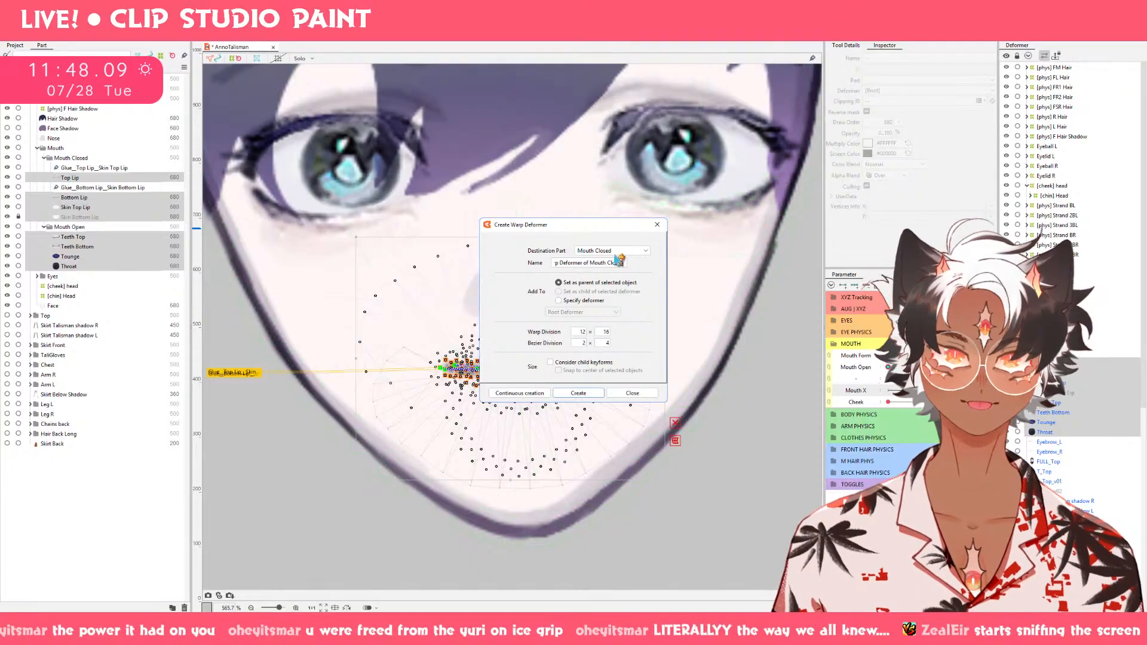
{"action": "left_click_drag", "start_coordinate": [622, 263], "coordinate": [410, 240]}
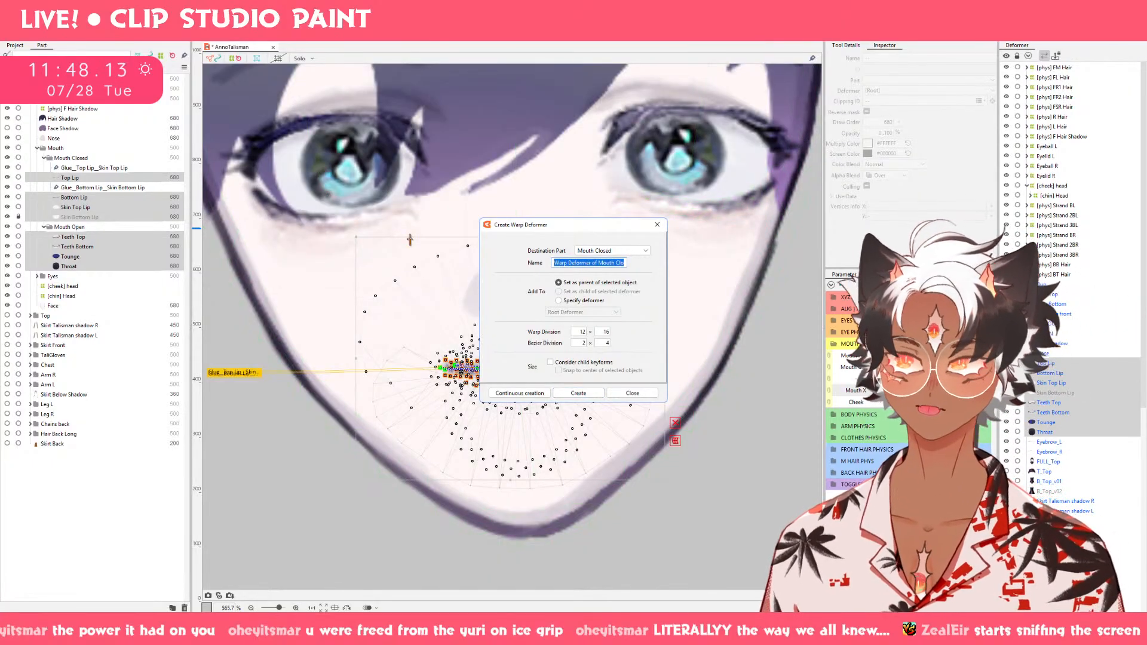
{"action": "key", "text": "BackSpace"}
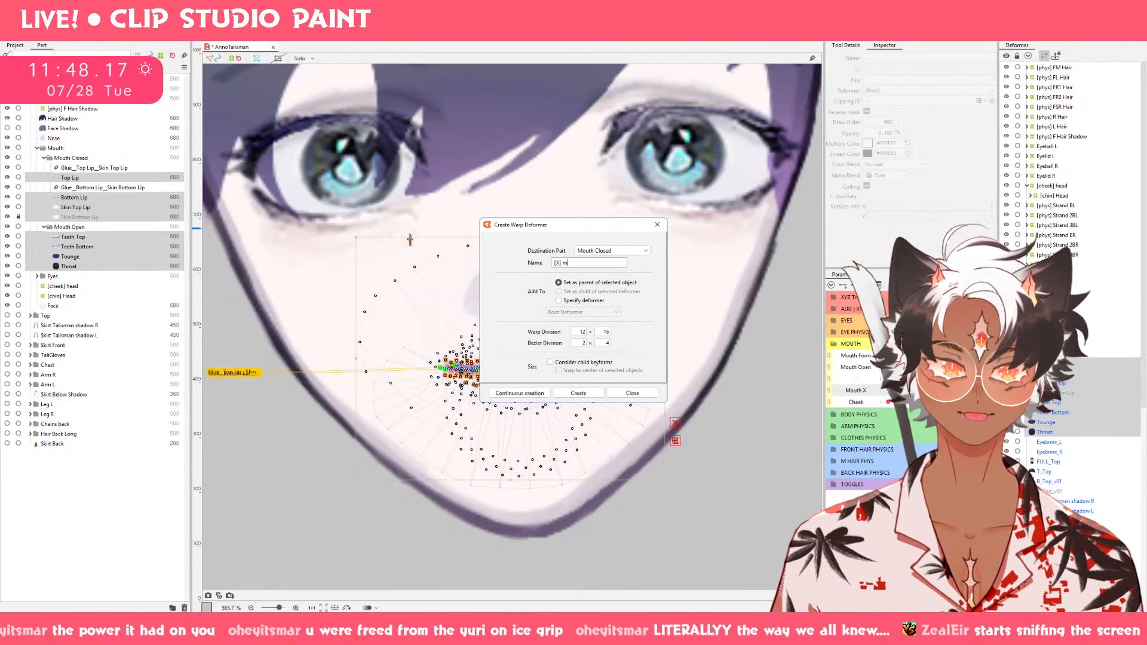
{"action": "left_click", "coordinate": [578, 392]}
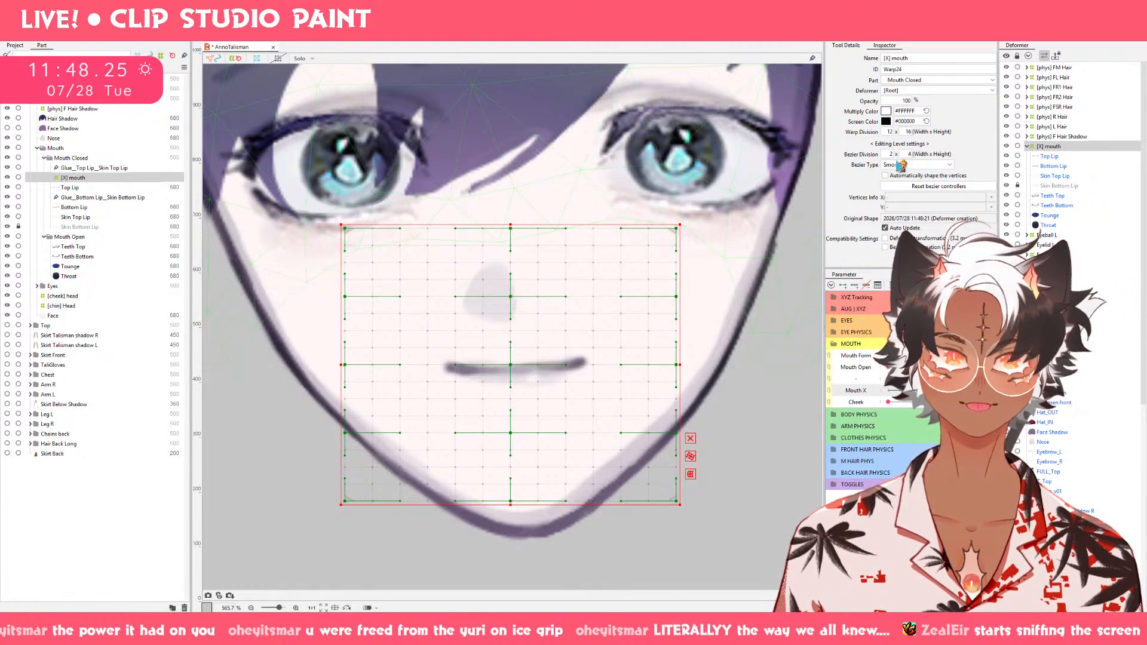
Set the [X] mouth deformer's Bezier division to 2 × 2 and its warp division to 10 × 8.
{"action": "left_click_drag", "start_coordinate": [907, 154], "coordinate": [899, 154]}
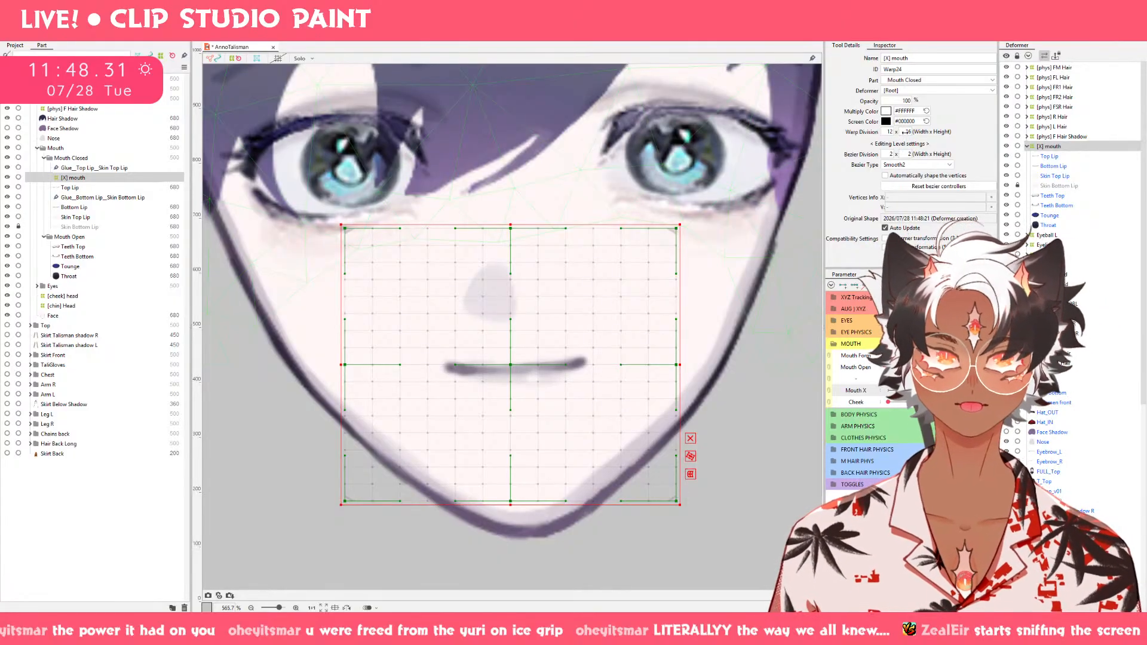
{"action": "left_click_drag", "start_coordinate": [889, 131], "coordinate": [874, 131]}
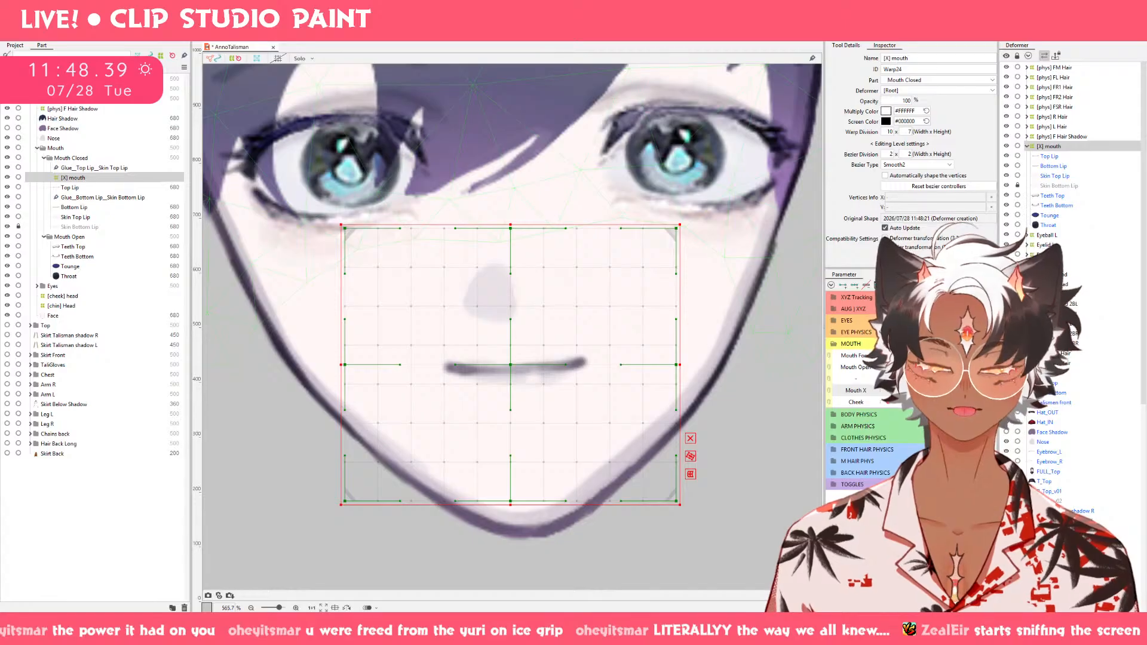
{"action": "left_click_drag", "start_coordinate": [908, 132], "coordinate": [913, 132]}
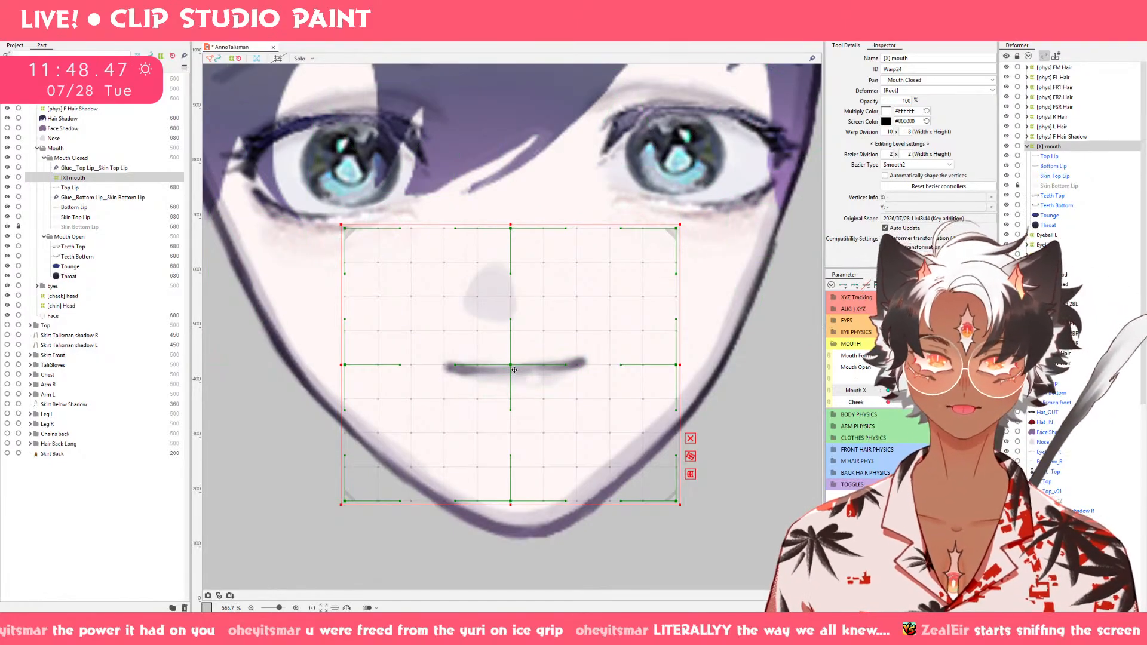
Shift the [X] mouth deformer to the right on the Mouth X keyform and skew its right side upward with a temporary perspective deform.
{"action": "left_click_drag", "start_coordinate": [516, 370], "coordinate": [535, 370]}
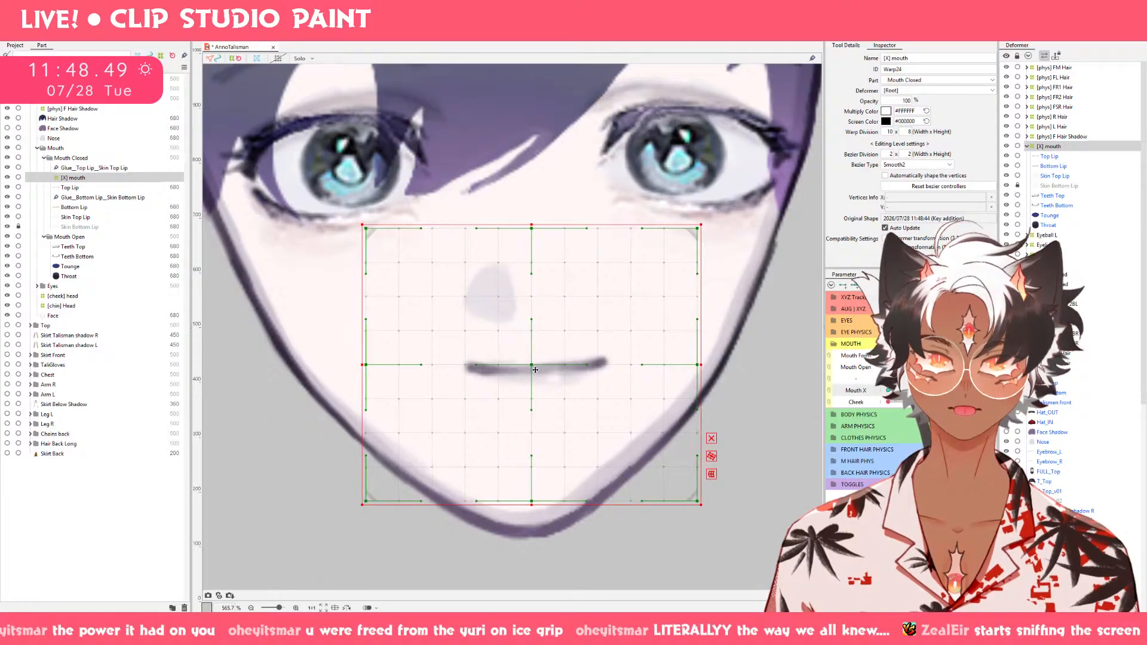
{"action": "left_click", "coordinate": [712, 475]}
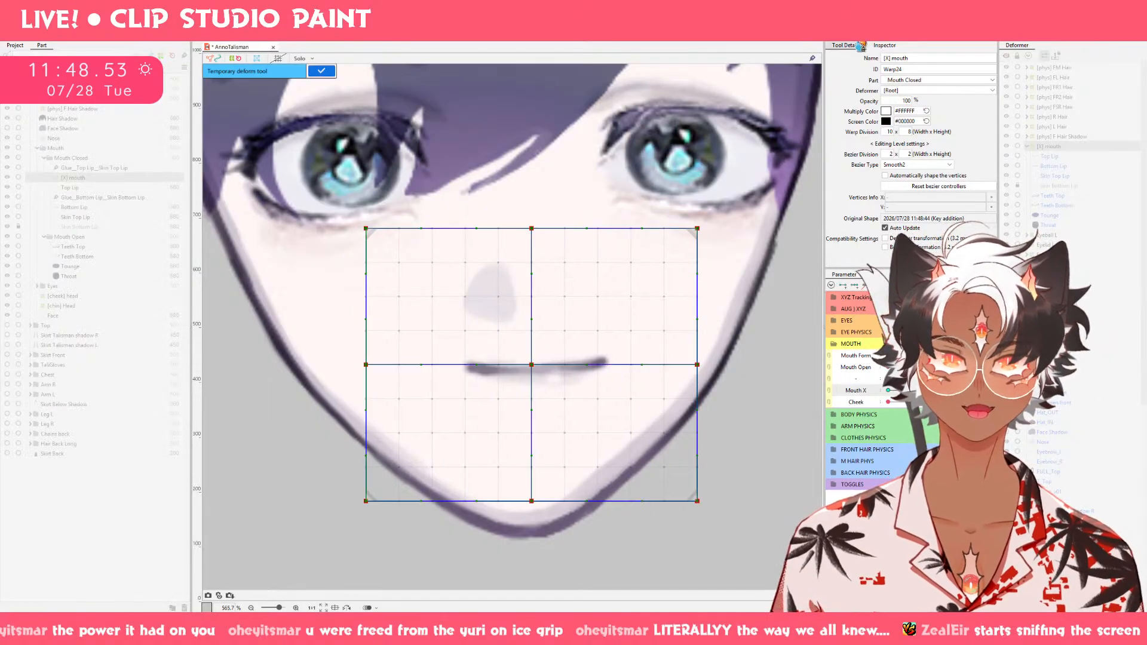
{"action": "left_click", "coordinate": [861, 46]}
{"action": "left_click", "coordinate": [903, 59]}
{"action": "left_click", "coordinate": [907, 99]}
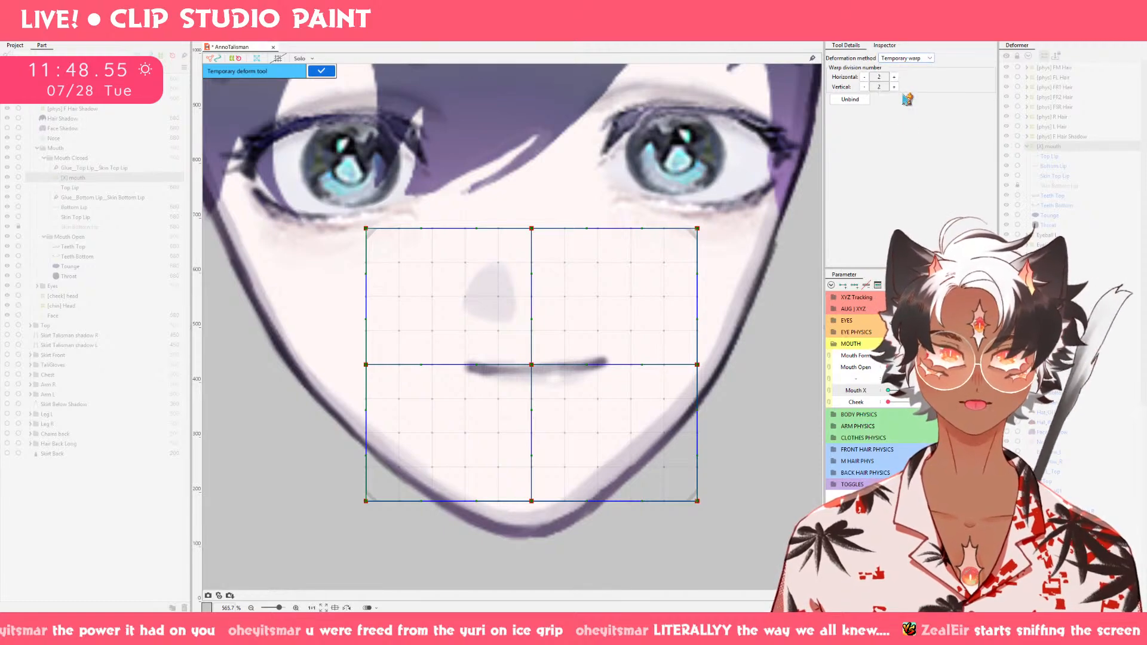
{"action": "left_click_drag", "start_coordinate": [699, 367], "coordinate": [702, 359]}
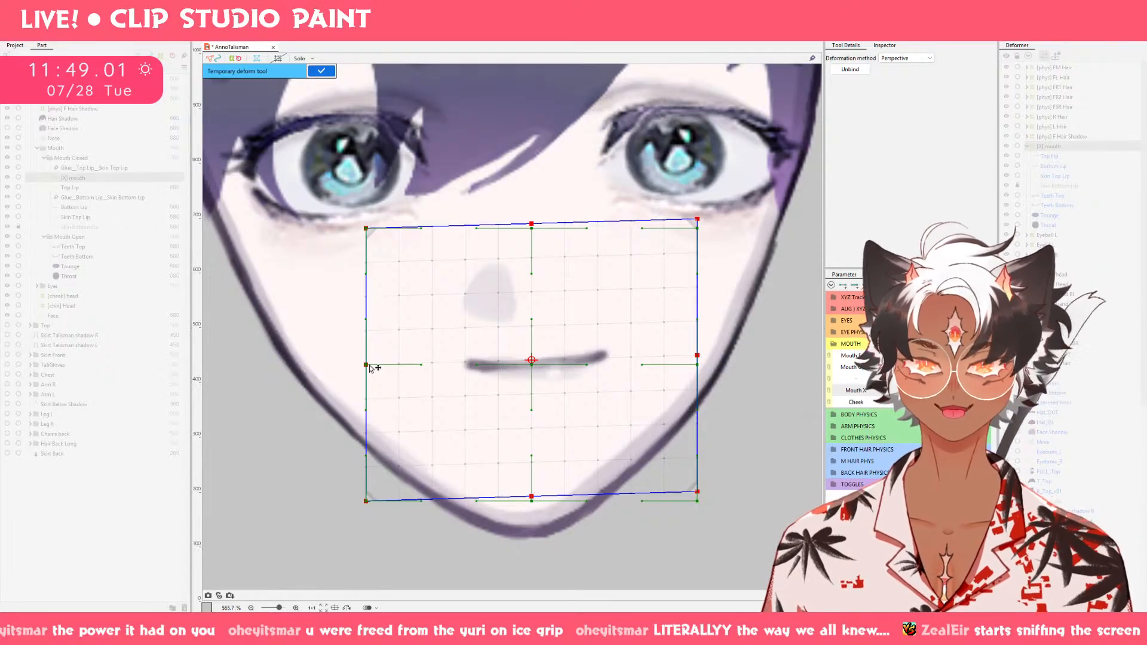
{"action": "left_click", "coordinate": [321, 71]}
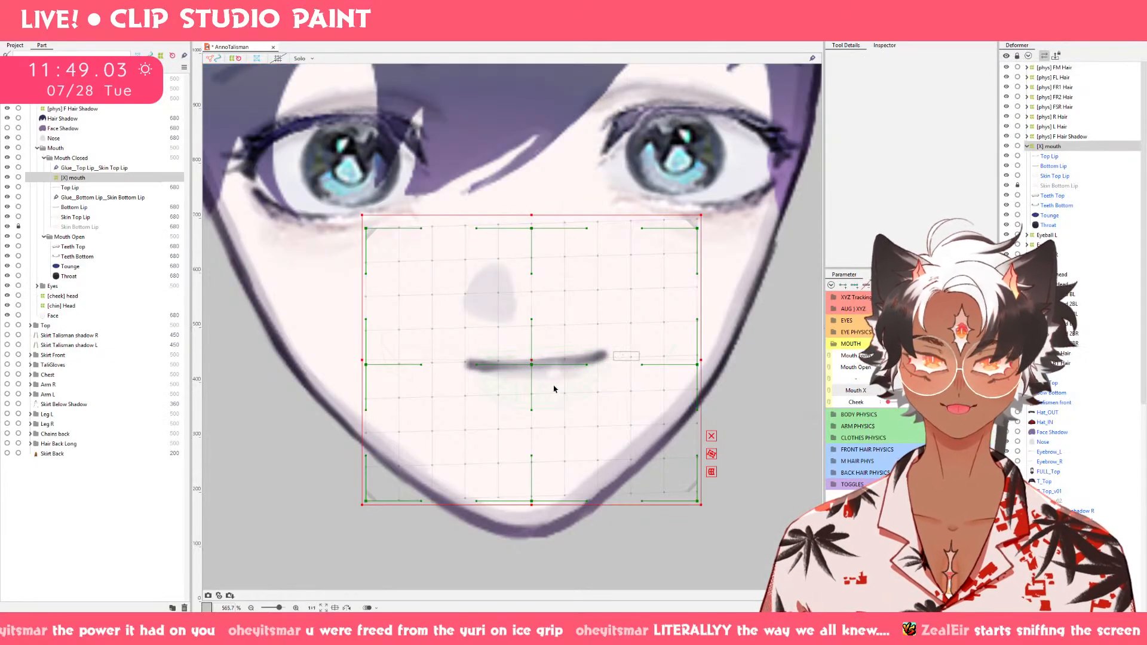
Raise the middle and bottom control points on the [X] mouth deformer's right edge and preview the motion across Mouth X.
{"action": "left_click_drag", "start_coordinate": [698, 366], "coordinate": [698, 349]}
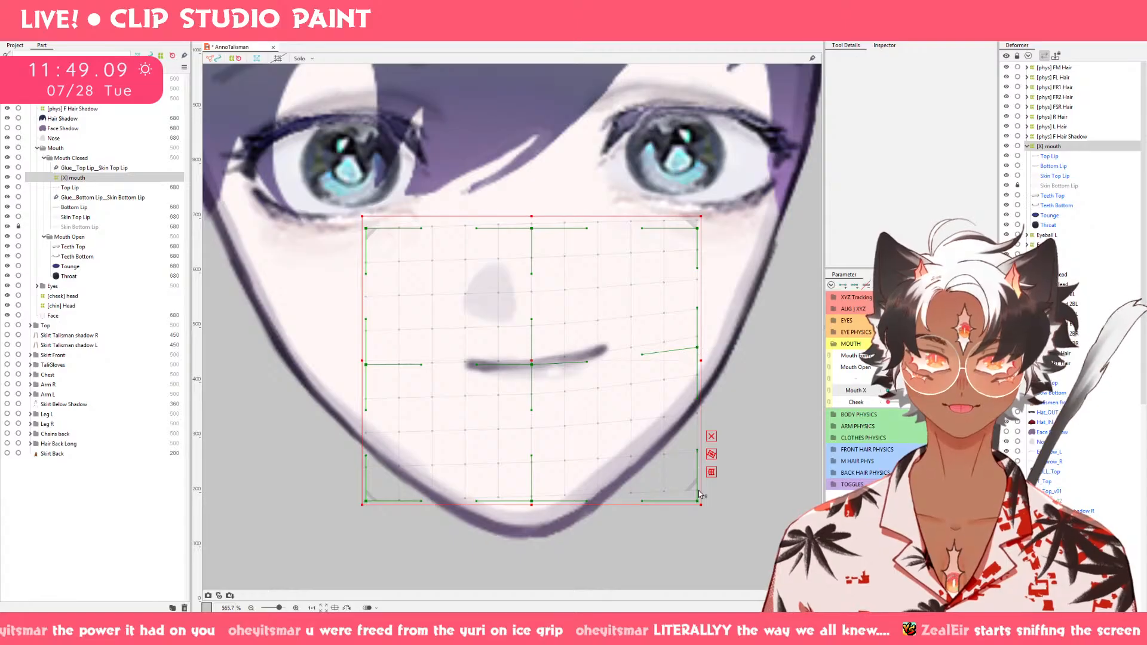
{"action": "left_click_drag", "start_coordinate": [698, 500], "coordinate": [699, 480]}
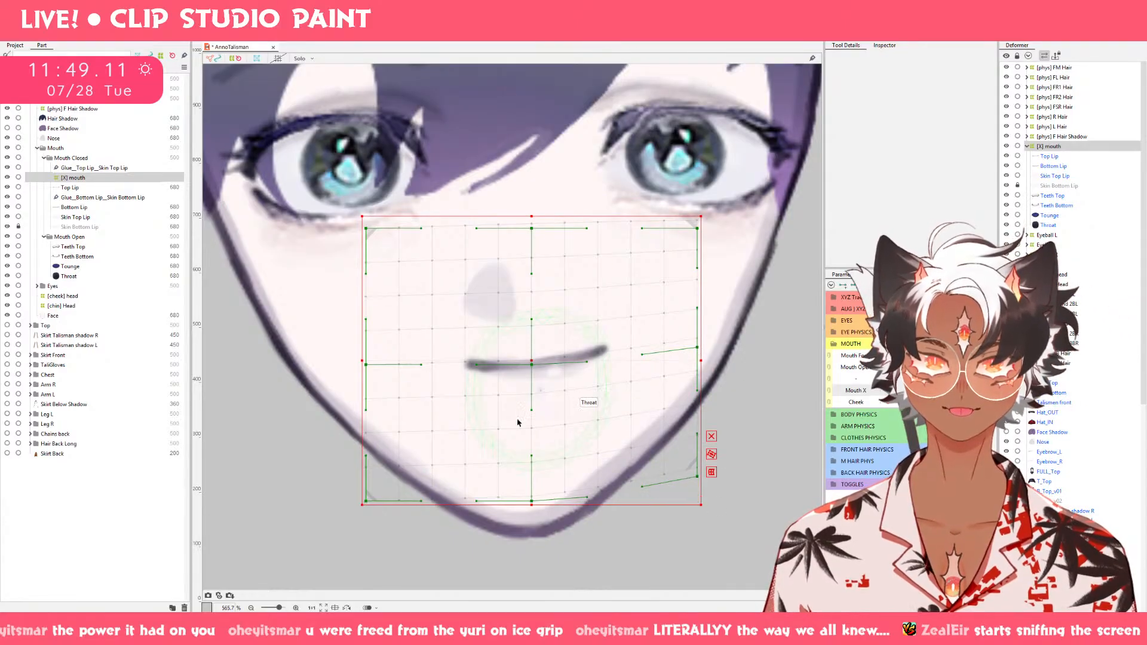
{"action": "mouse_move", "coordinate": [964, 391]}
{"action": "left_mouse_down"}
{"action": "mouse_move", "coordinate": [926, 390]}
{"action": "mouse_move", "coordinate": [963, 390]}
{"action": "left_mouse_up"}
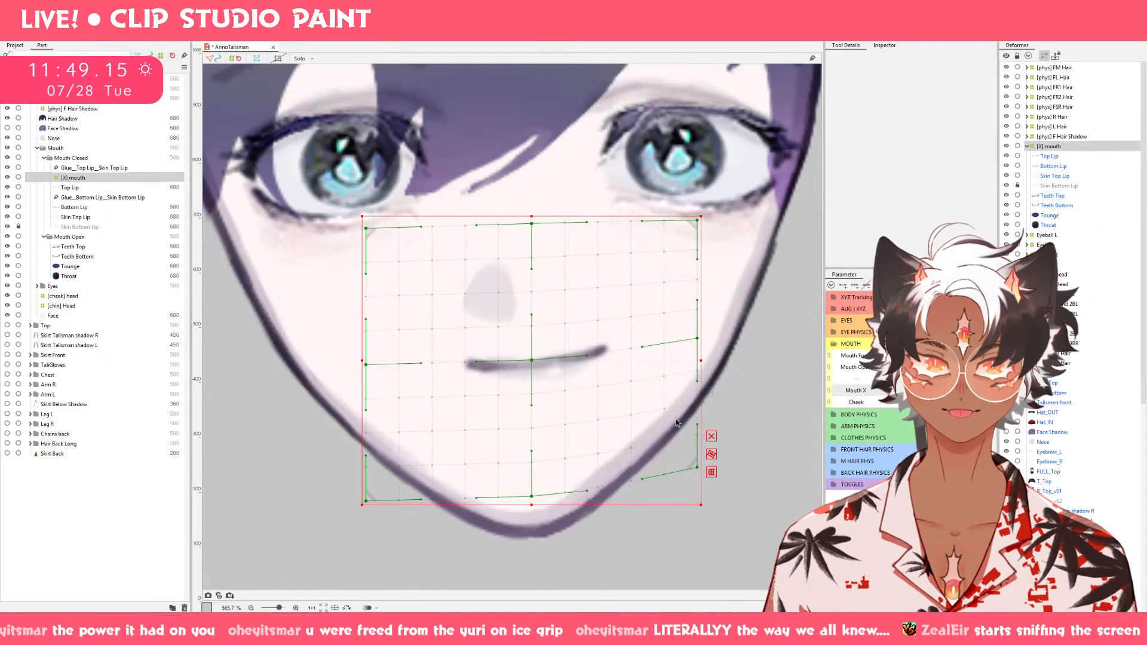
{"action": "key", "text": "ctrl+z"}
{"action": "left_click_drag", "start_coordinate": [963, 390], "coordinate": [925, 390]}
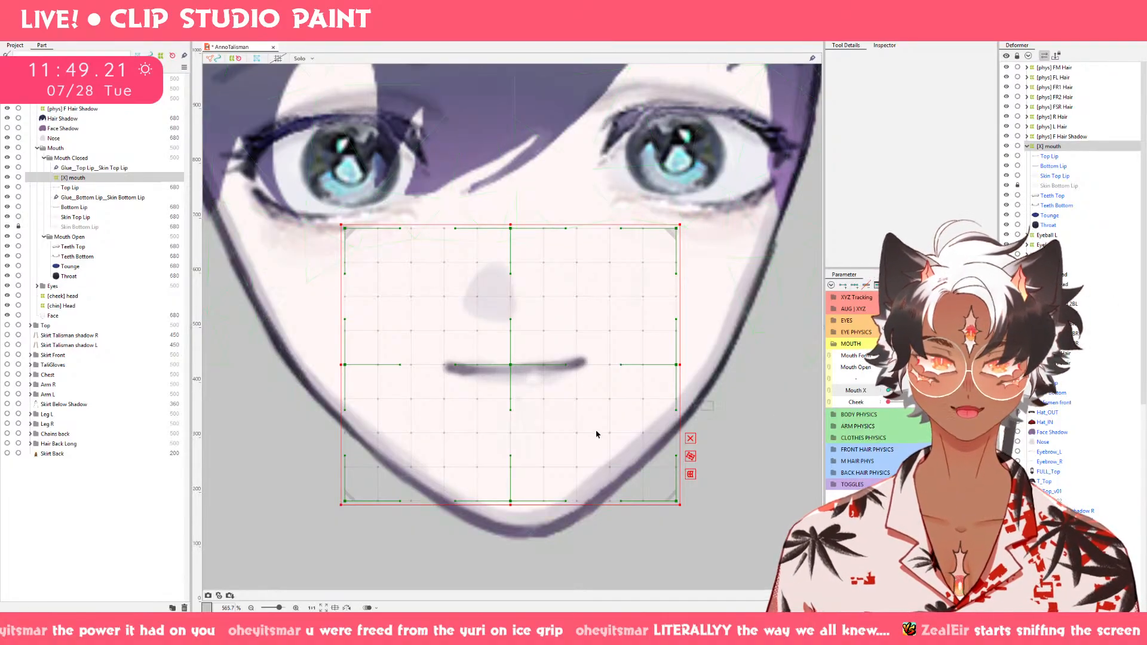
Shift the whole [X] mouth deformer slightly right on the Mouth X keyform and raise its right edge's middle and bottom control points.
{"action": "left_click_drag", "start_coordinate": [511, 366], "coordinate": [522, 367]}
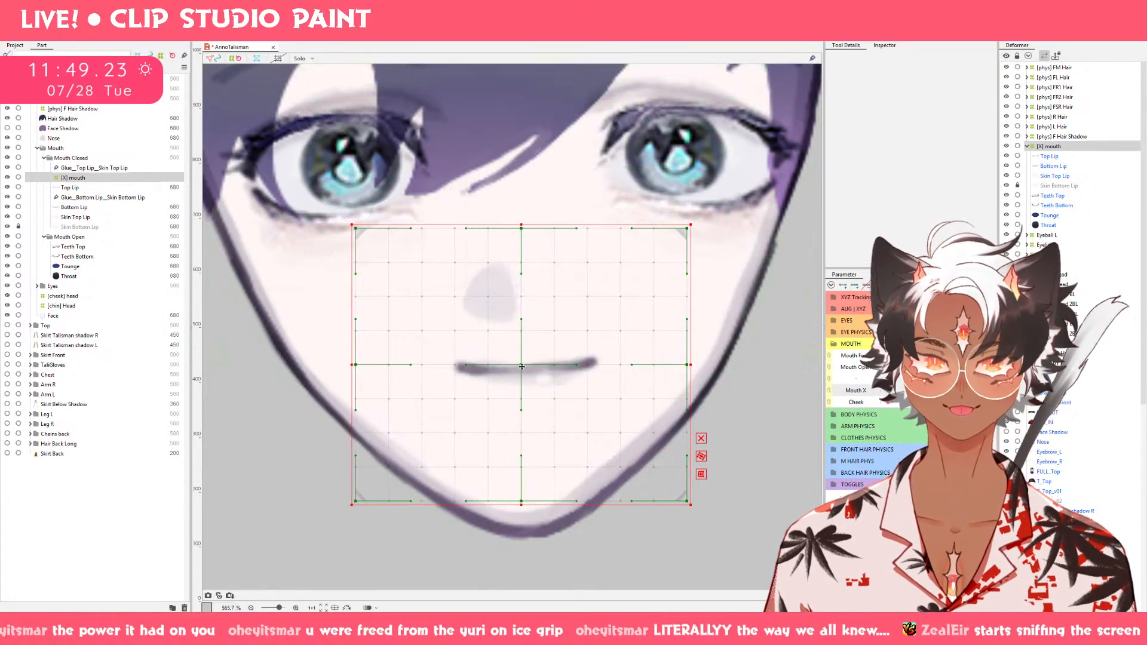
{"action": "left_click_drag", "start_coordinate": [690, 365], "coordinate": [687, 351]}
{"action": "left_click_drag", "start_coordinate": [688, 501], "coordinate": [688, 473]}
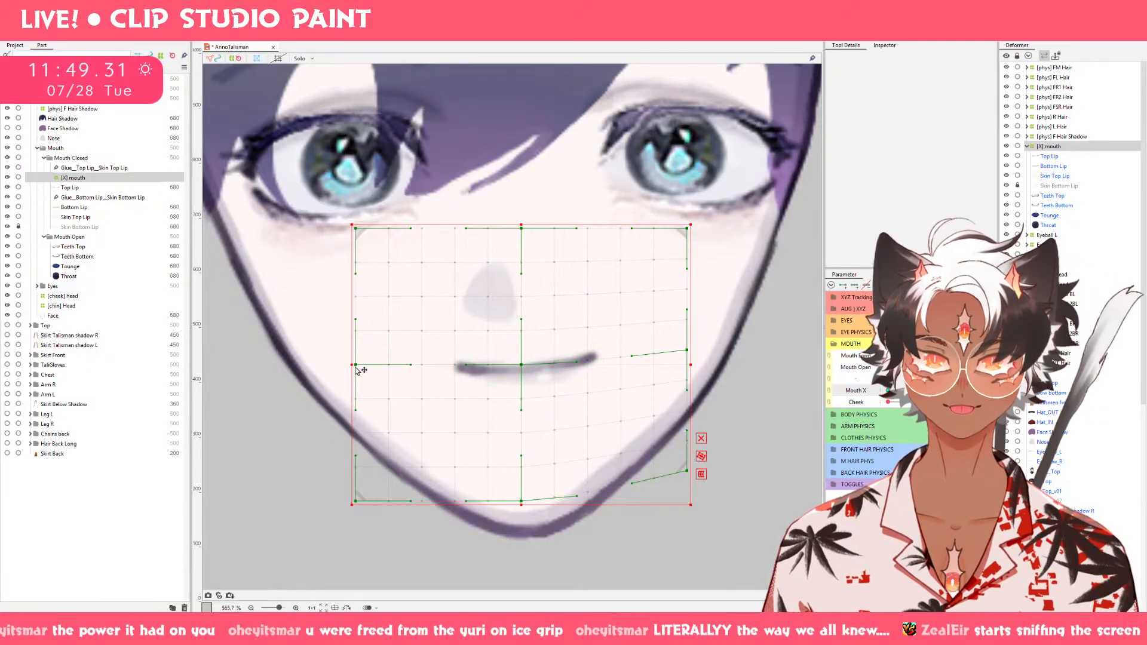
{"action": "left_click_drag", "start_coordinate": [357, 365], "coordinate": [372, 365]}
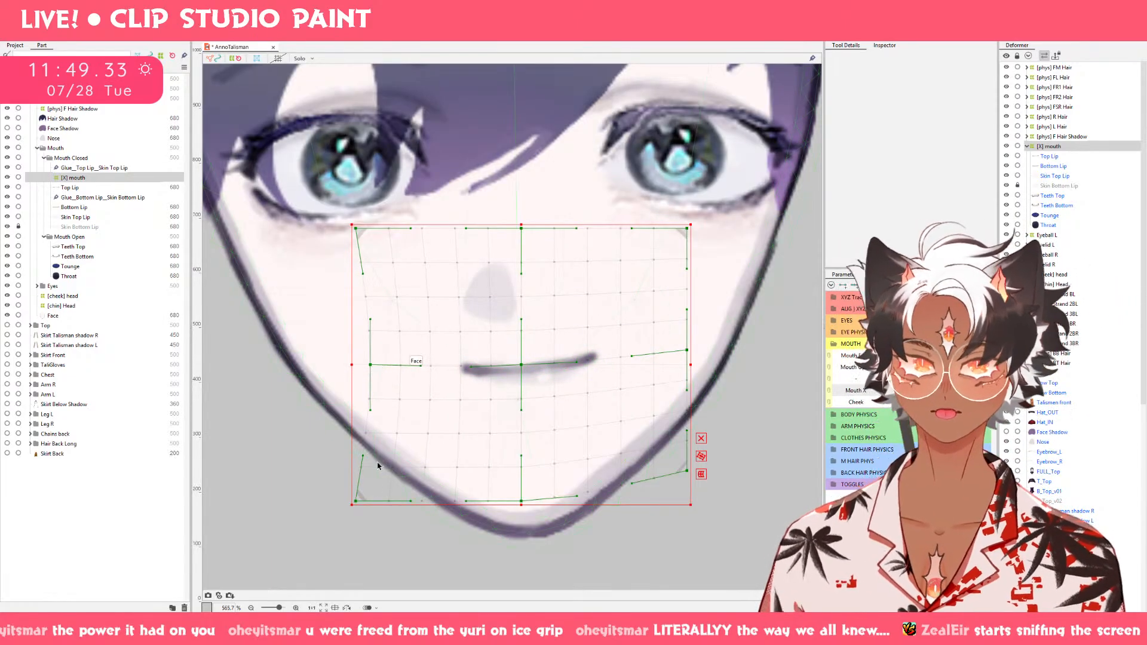
{"action": "left_click_drag", "start_coordinate": [358, 501], "coordinate": [394, 501]}
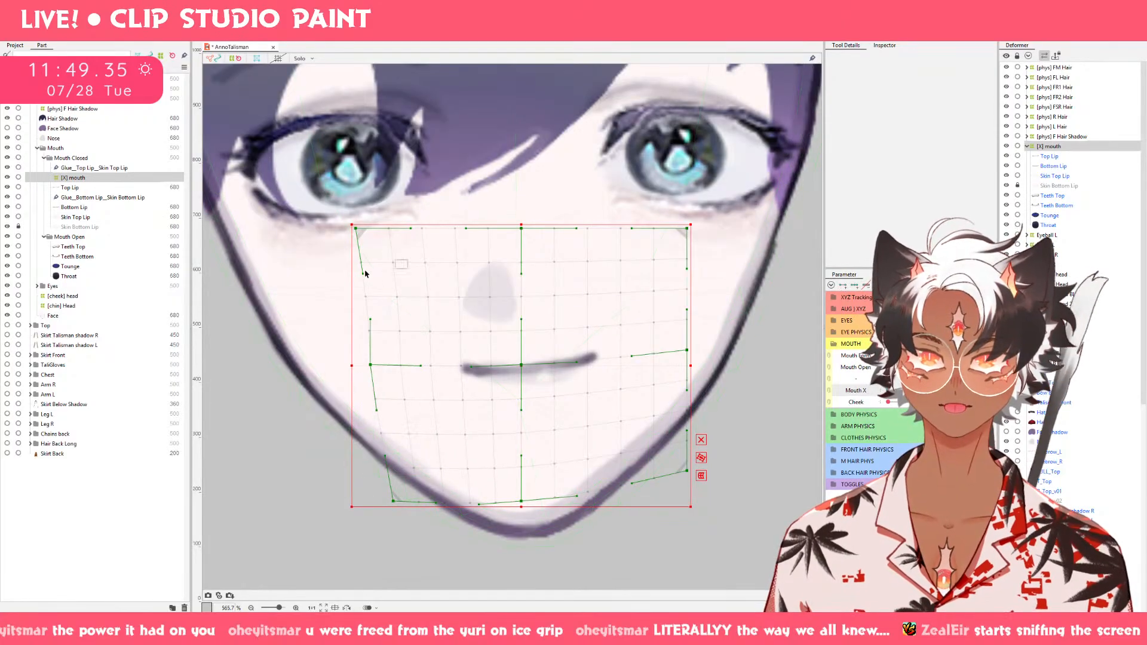
{"action": "key", "text": "ctrl+z"}
{"action": "key", "text": "ctrl+z"}
{"action": "key", "text": "ctrl+z"}
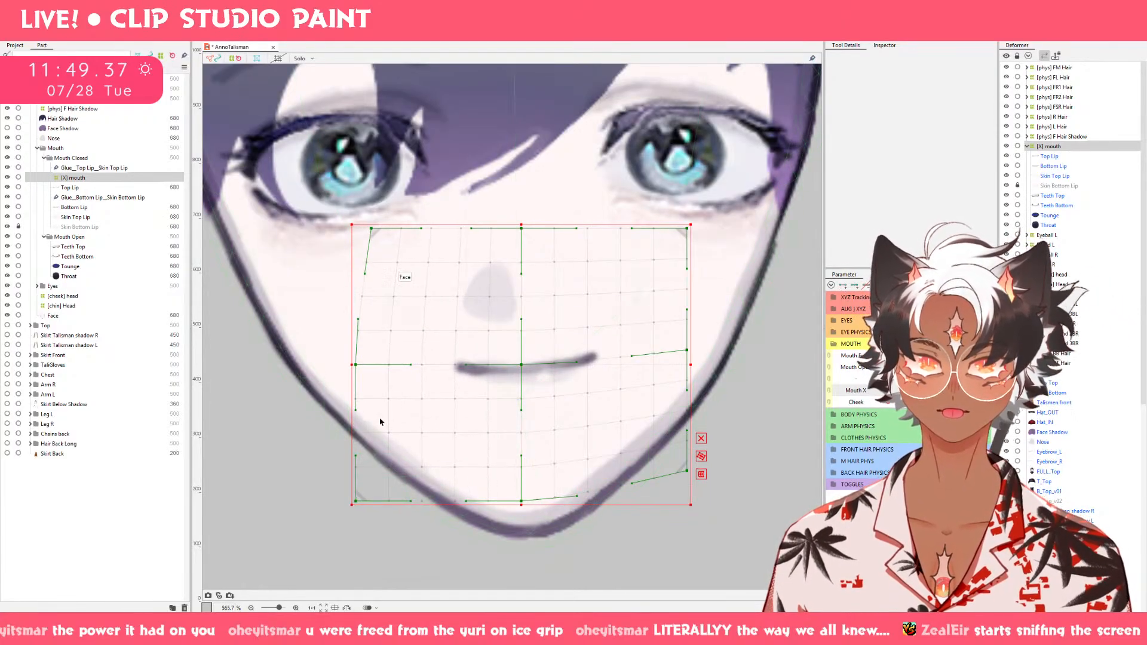
Pull the [X] mouth deformer's left-edge control points inward, most at the lower corner, and shift its bottom-centre point to the right.
{"action": "left_click_drag", "start_coordinate": [357, 501], "coordinate": [379, 502]}
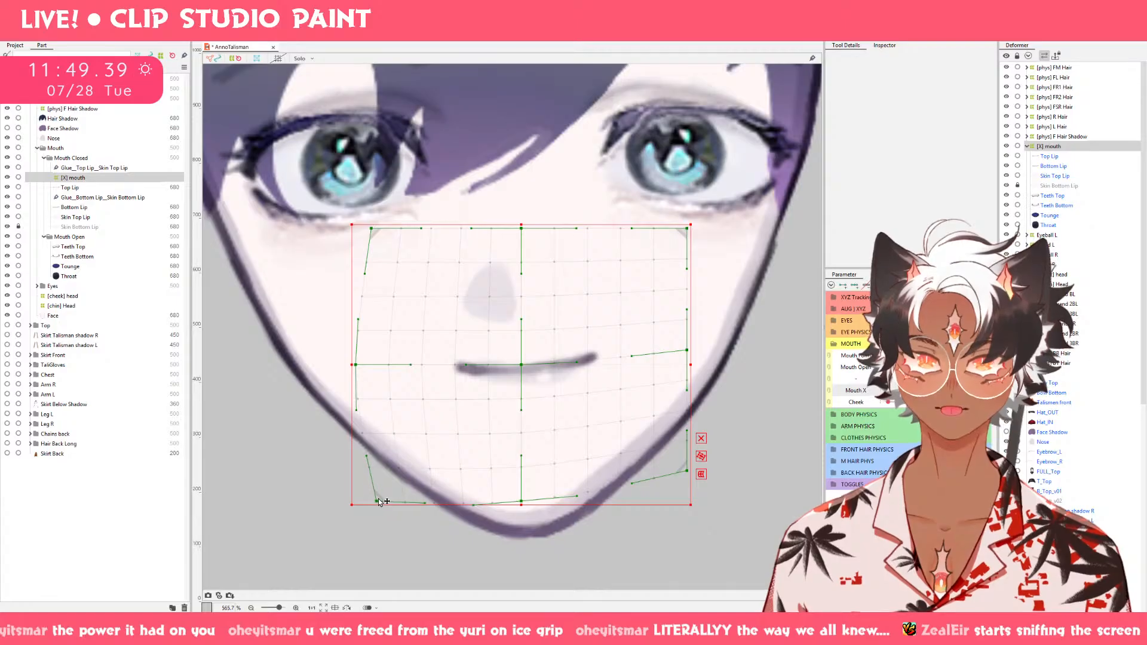
{"action": "left_click_drag", "start_coordinate": [357, 368], "coordinate": [372, 372]}
{"action": "left_click_drag", "start_coordinate": [377, 501], "coordinate": [387, 500]}
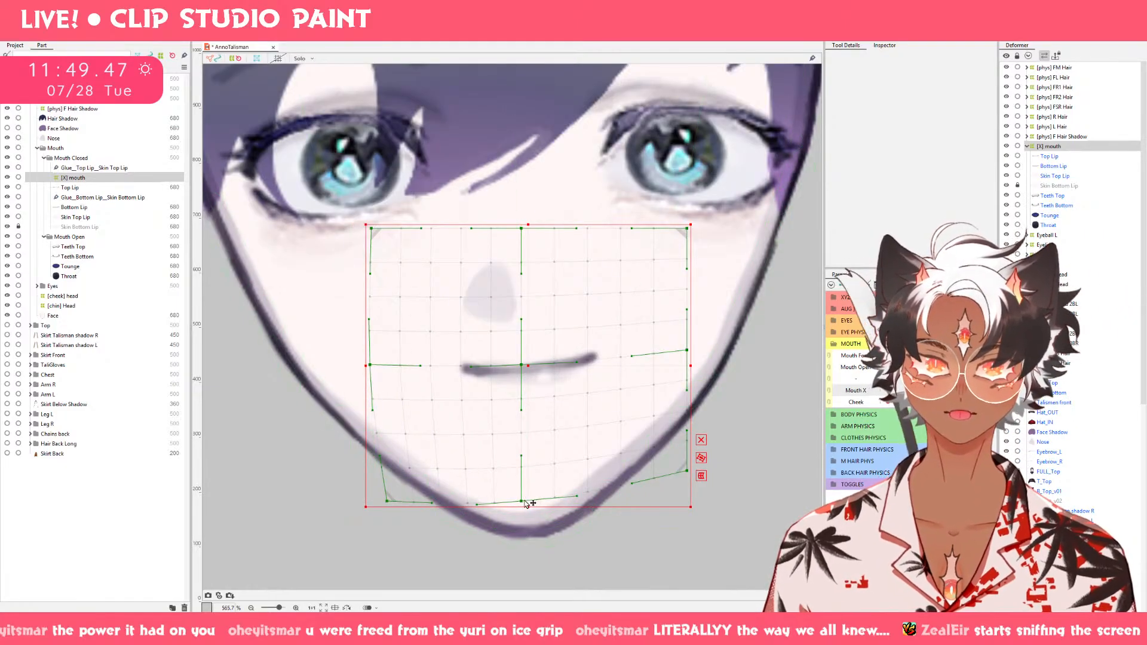
{"action": "left_click_drag", "start_coordinate": [522, 502], "coordinate": [538, 504]}
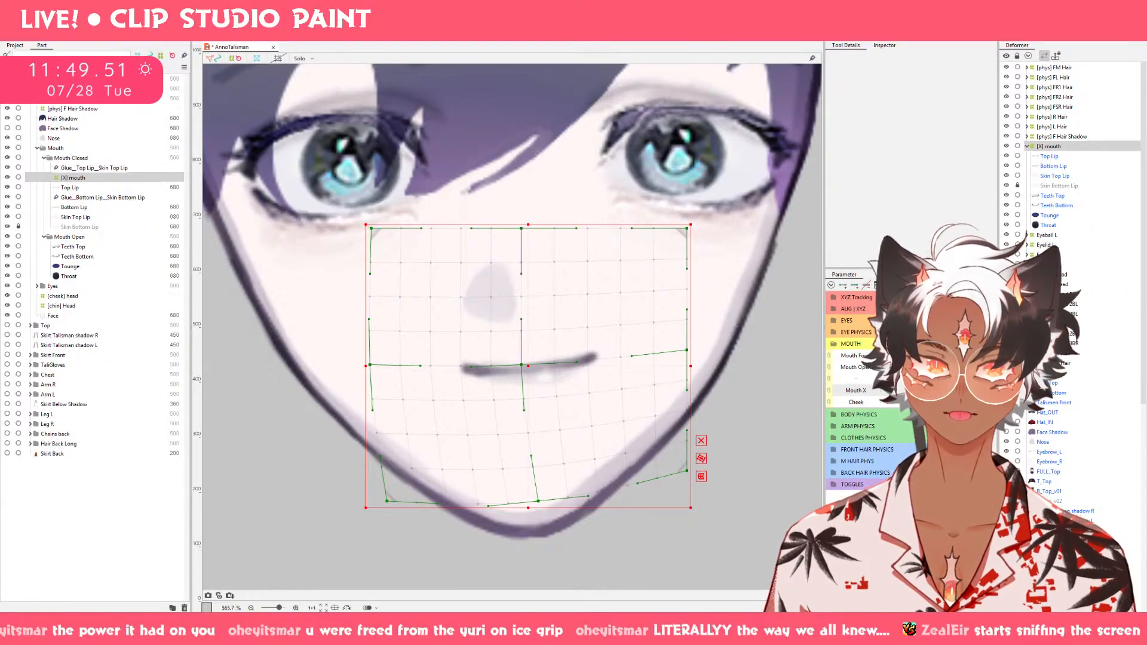
Raise all three right-edge control points of the [X] mouth deformer with Mouth Form at a frown, checking the shape with Mouth Open raised.
{"action": "left_click_drag", "start_coordinate": [934, 357], "coordinate": [843, 361]}
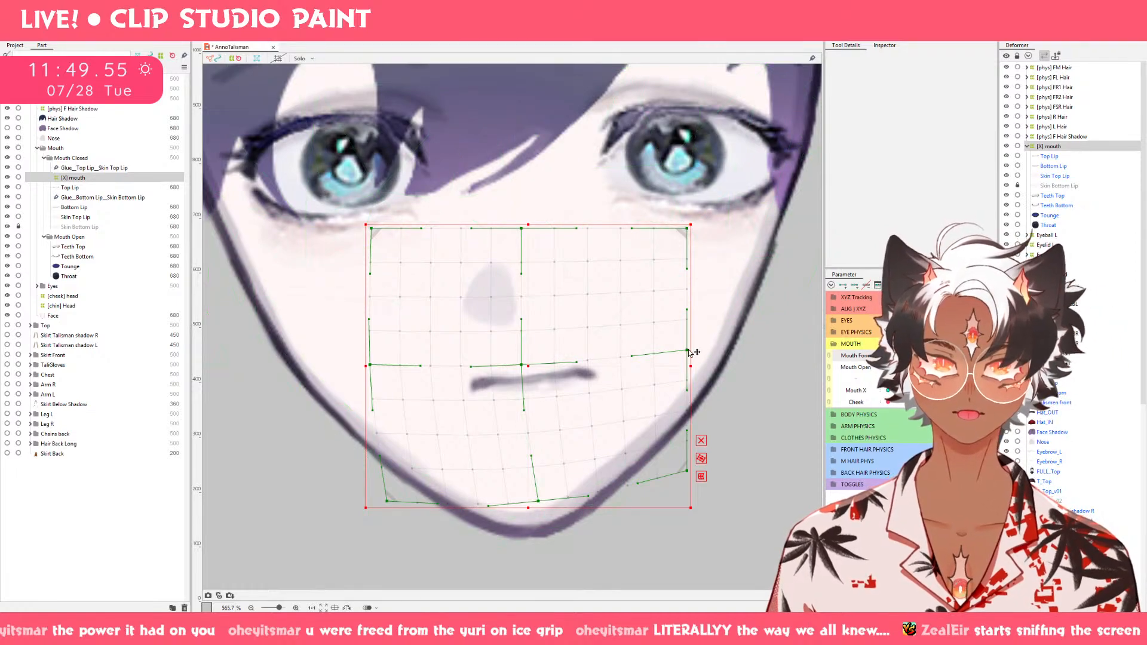
{"action": "left_click_drag", "start_coordinate": [688, 351], "coordinate": [689, 336]}
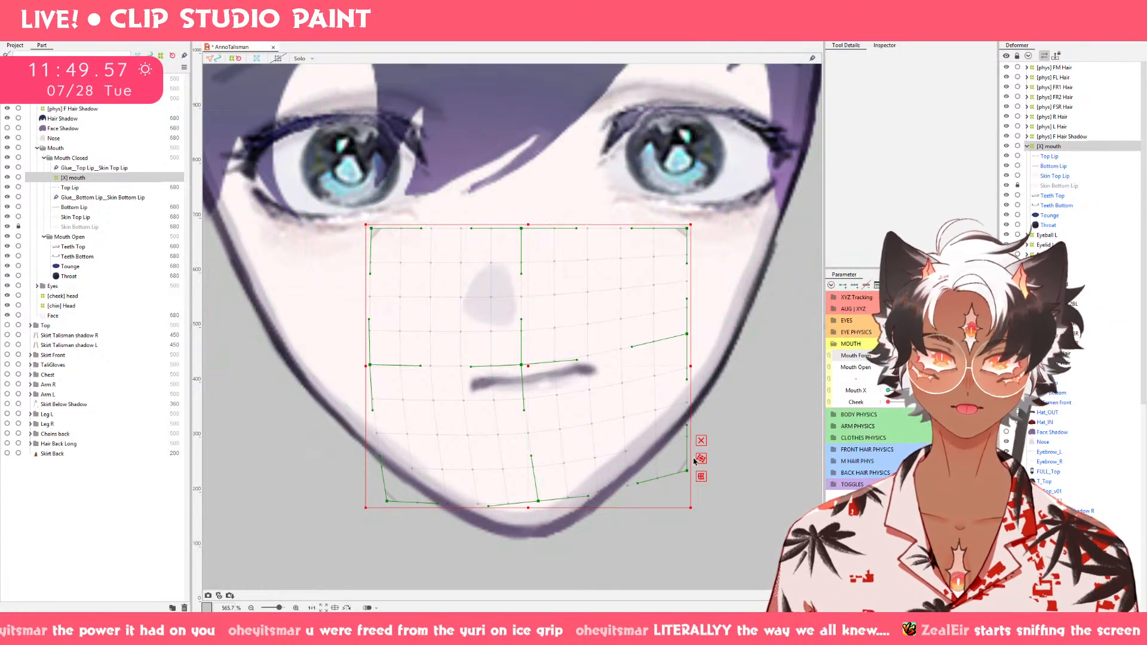
{"action": "left_click_drag", "start_coordinate": [690, 473], "coordinate": [688, 449]}
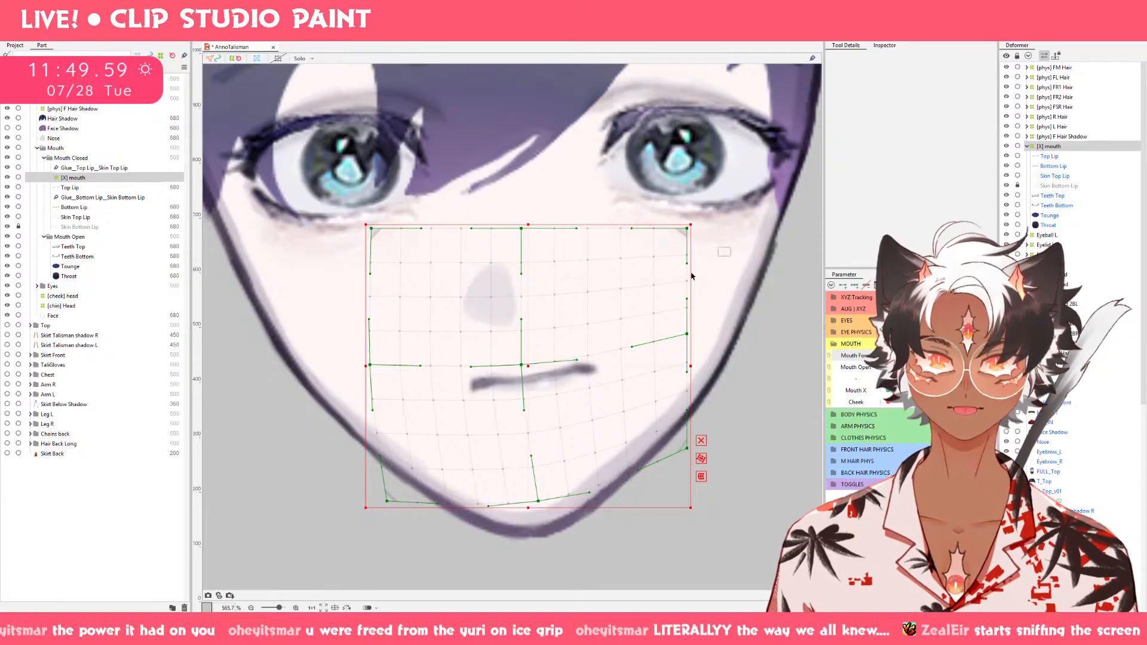
{"action": "left_click_drag", "start_coordinate": [688, 228], "coordinate": [687, 218]}
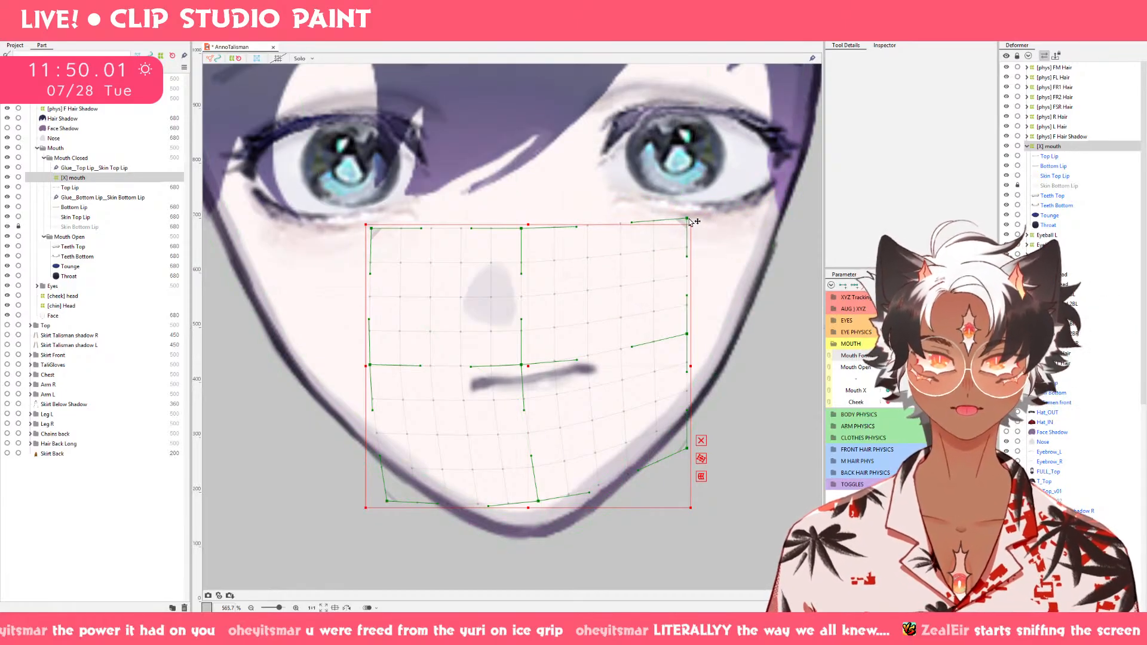
{"action": "left_click_drag", "start_coordinate": [888, 367], "coordinate": [970, 367]}
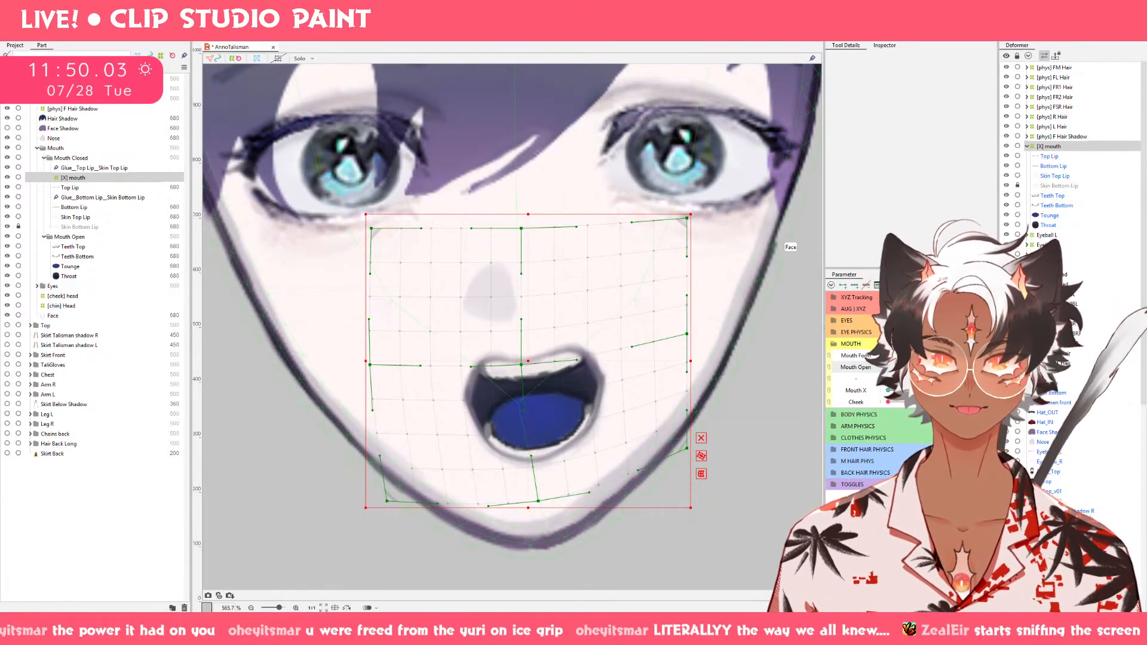
{"action": "left_click_drag", "start_coordinate": [889, 356], "coordinate": [889, 391]}
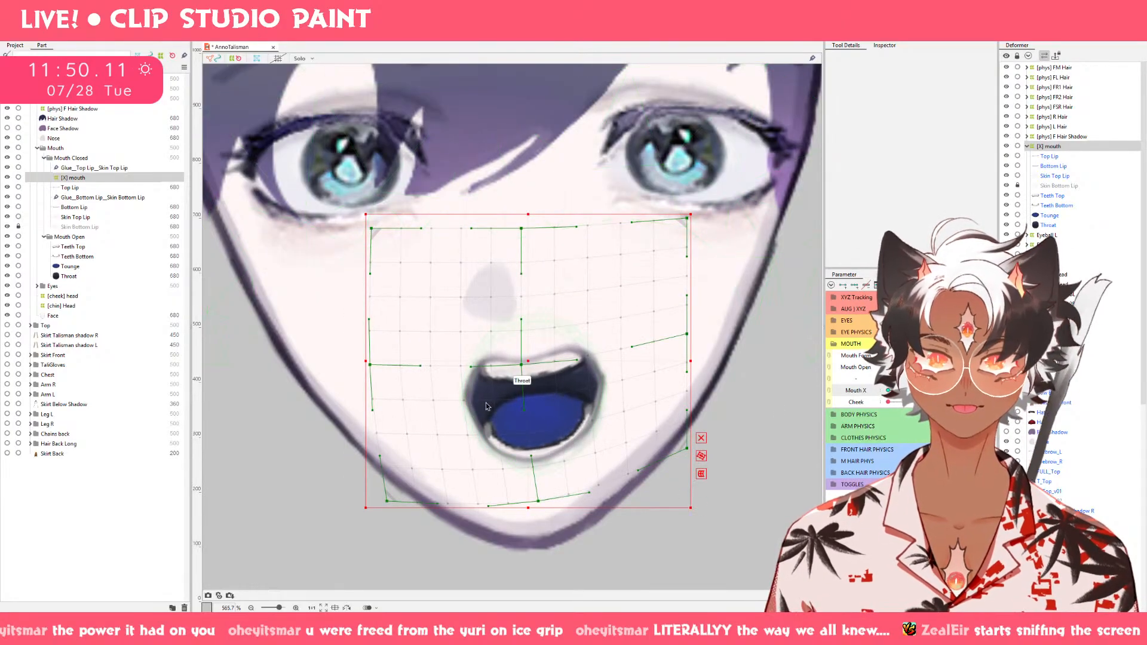
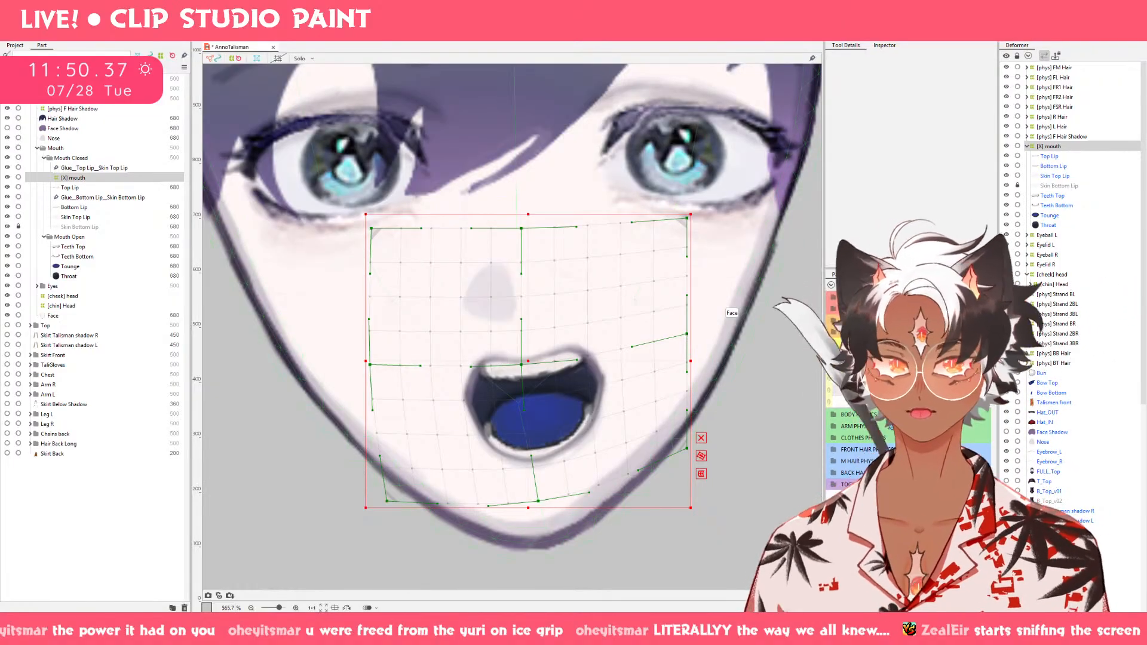
Reset Mouth X to its centre keyform and take Teeth Top and Teeth Bottom out of the [X] mouth deformer.
{"action": "left_click", "coordinate": [922, 390]}
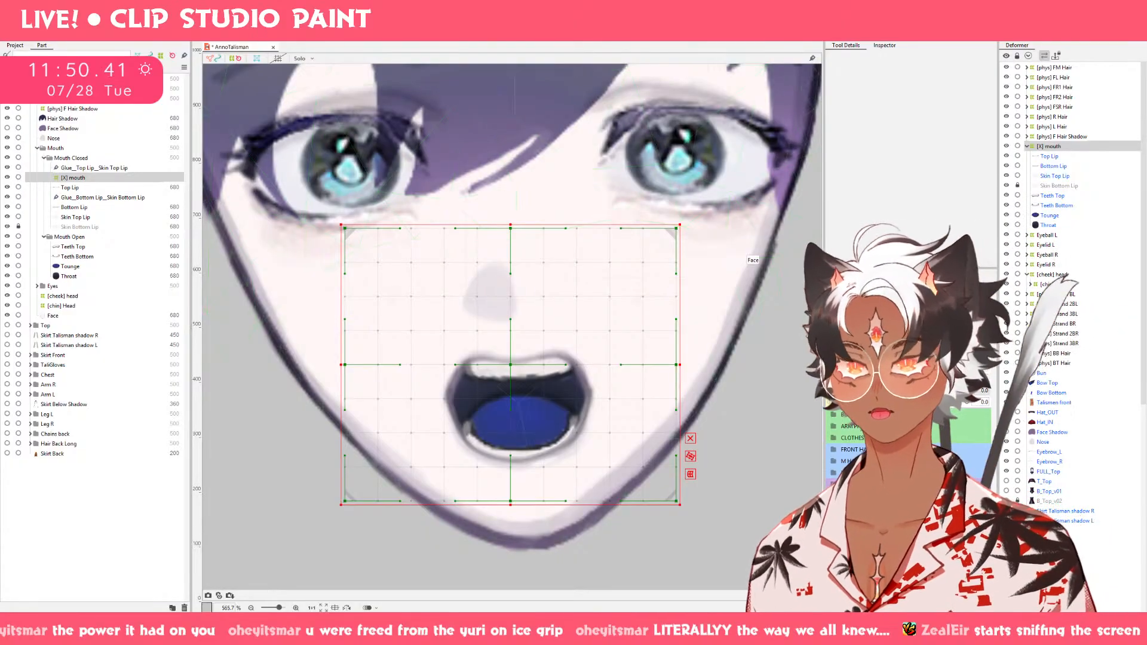
{"action": "left_click", "coordinate": [1067, 196]}
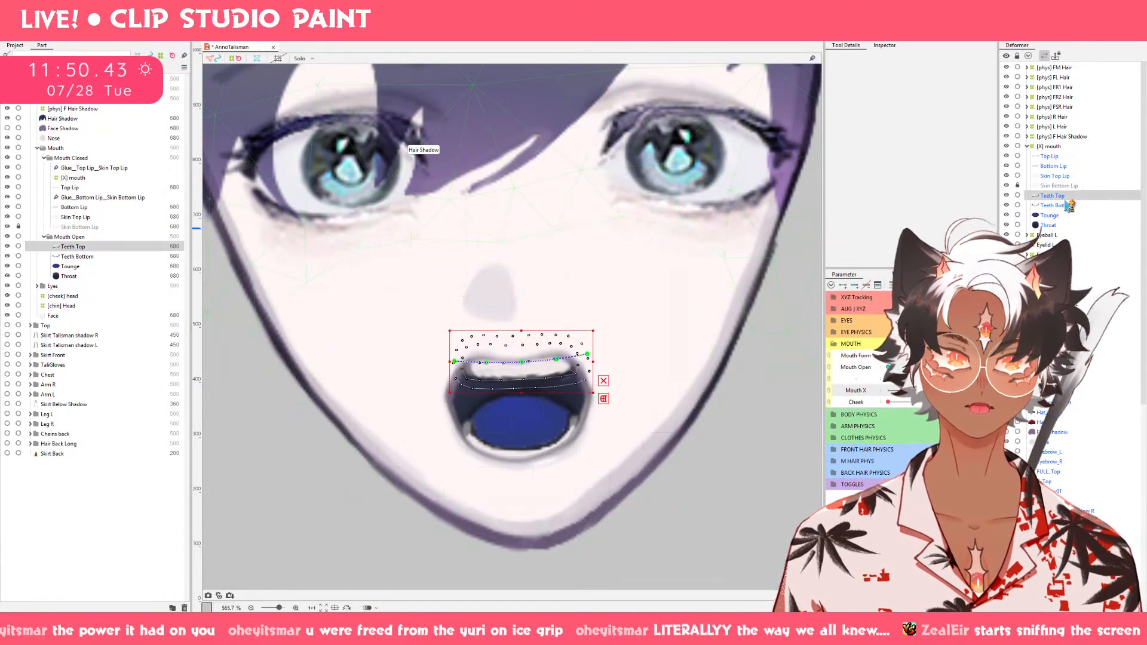
{"action": "left_click", "coordinate": [1067, 205], "text": "shift"}
{"action": "left_click_drag", "start_coordinate": [1062, 141], "coordinate": [1065, 150]}
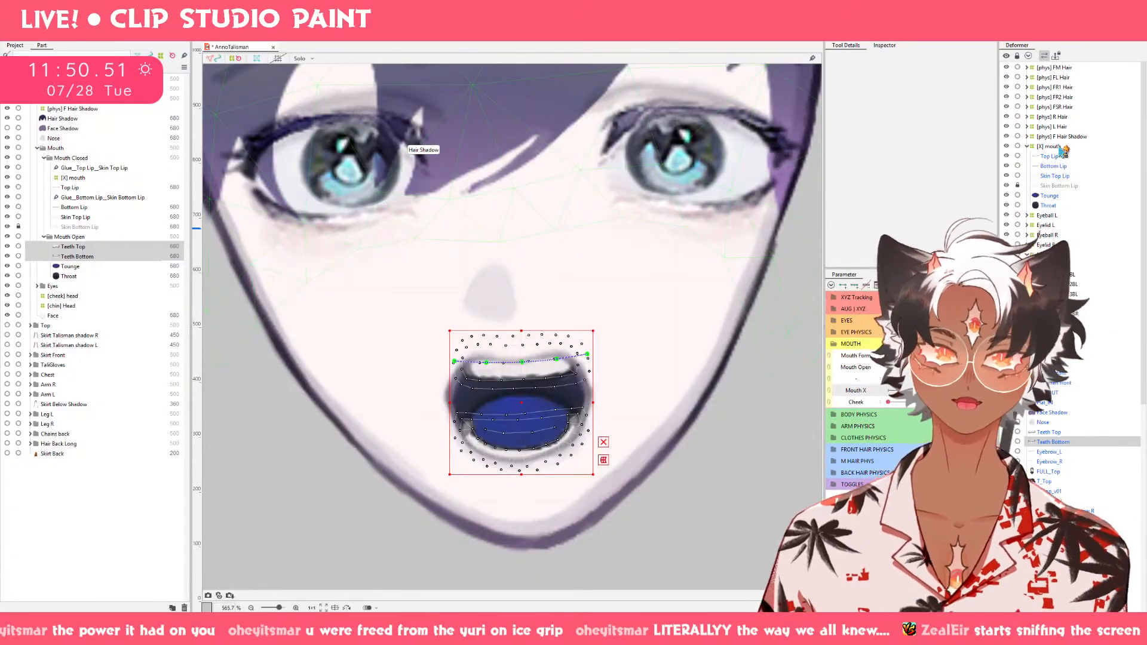
Close the mouth with Mouth Open and shift the whole [X] mouth deformer slightly to the right.
{"action": "left_click", "coordinate": [932, 360]}
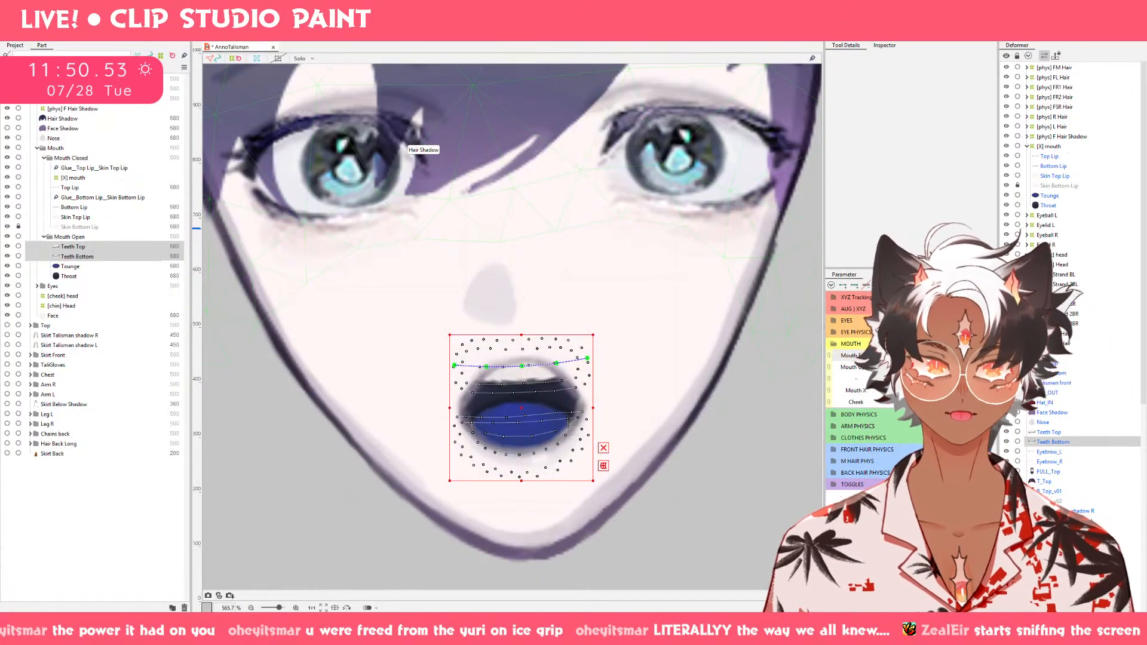
{"action": "left_click", "coordinate": [877, 369]}
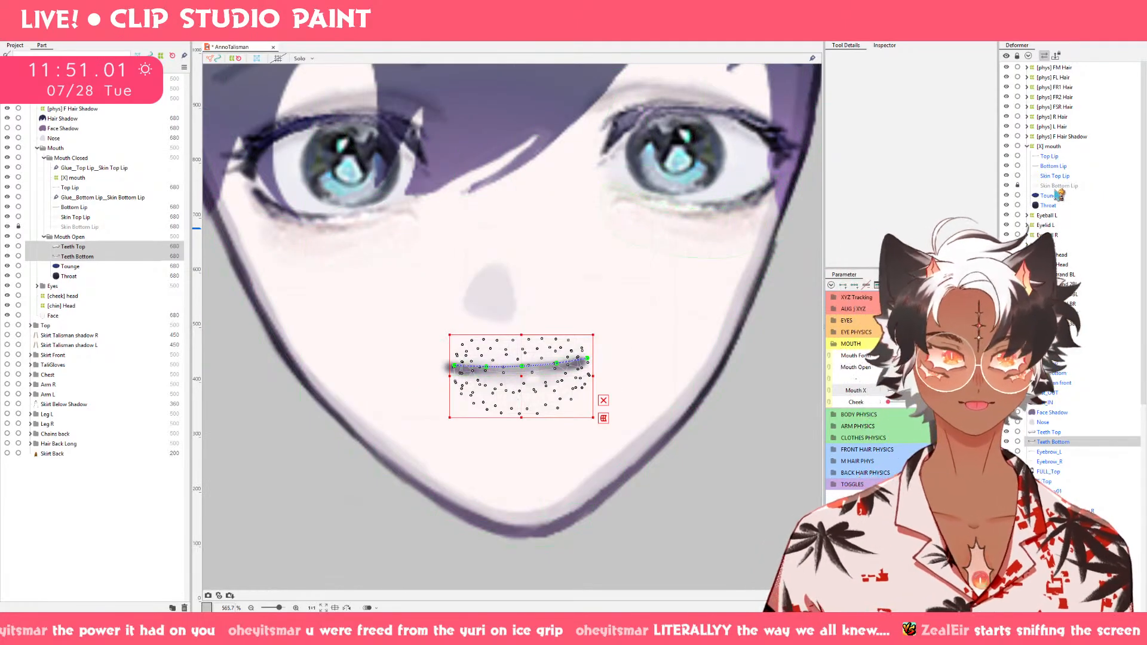
{"action": "left_click", "coordinate": [1054, 147]}
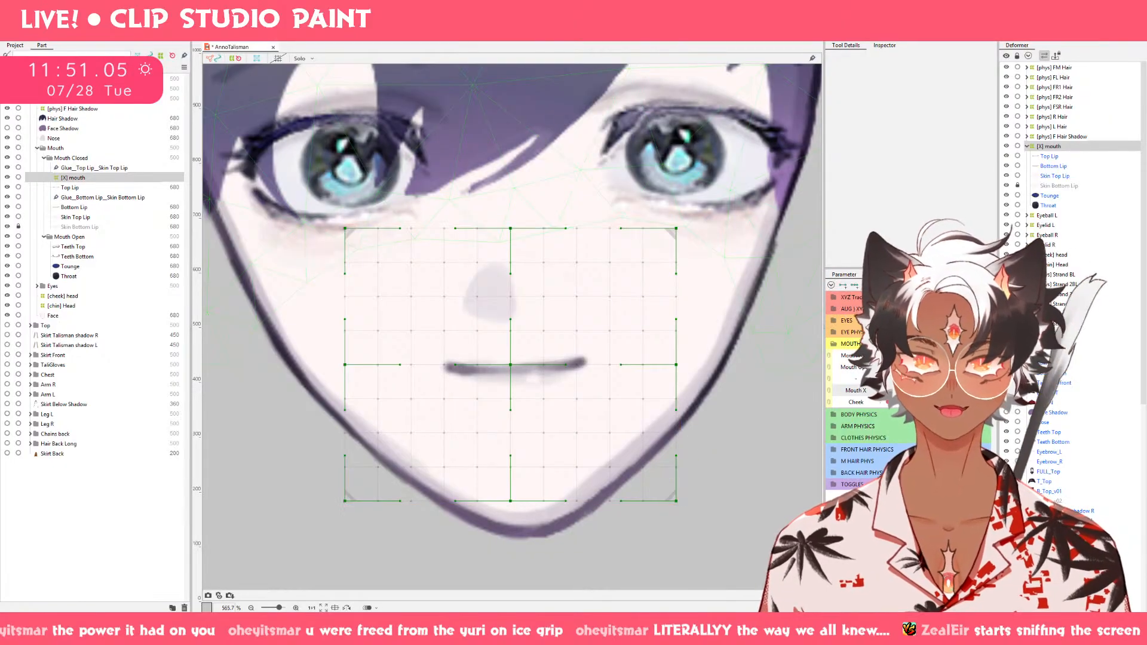
{"action": "left_click_drag", "start_coordinate": [515, 367], "coordinate": [543, 367]}
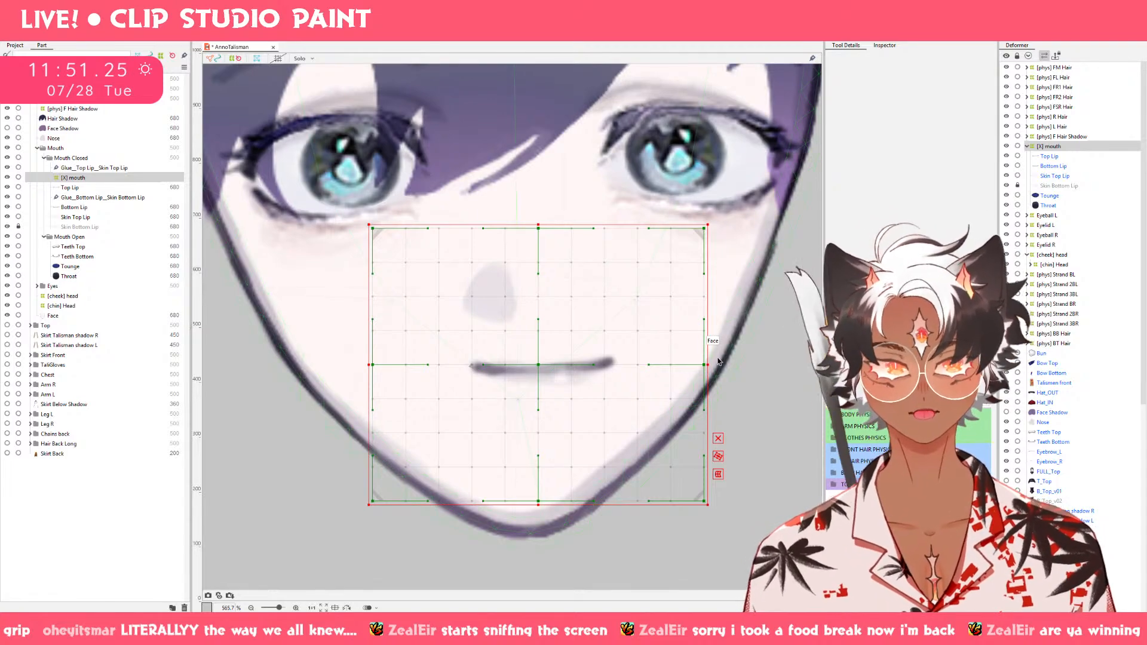
Raise all three right-edge control points of the [X] mouth deformer and nudge its centre point slightly right.
{"action": "left_click_drag", "start_coordinate": [705, 364], "coordinate": [706, 346]}
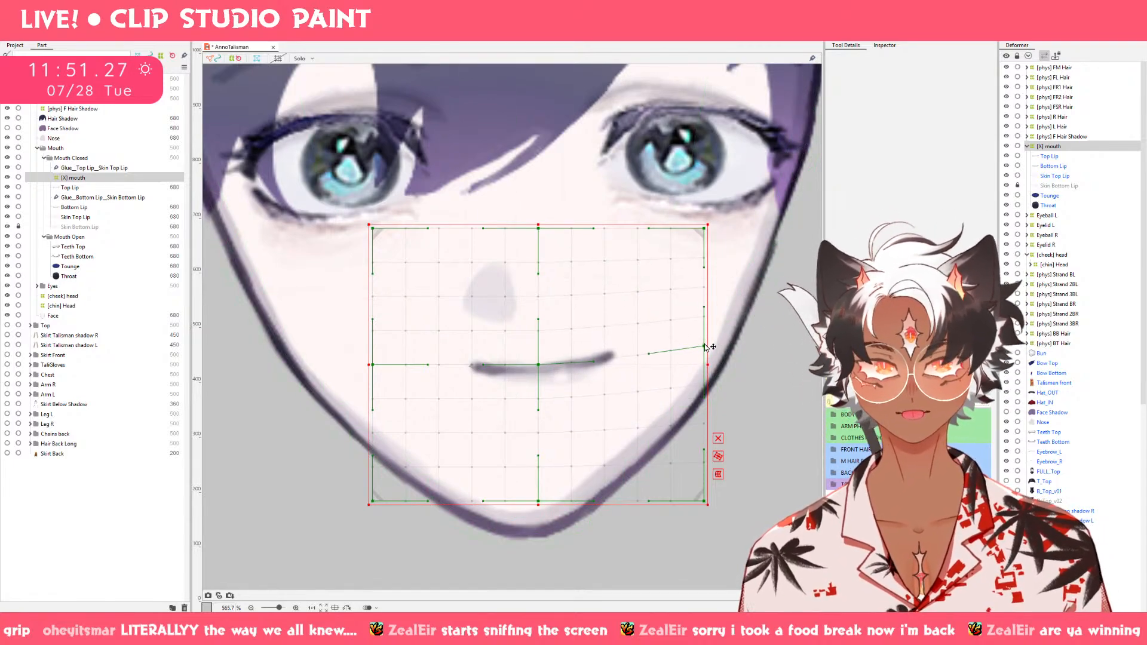
{"action": "left_click", "coordinate": [884, 46]}
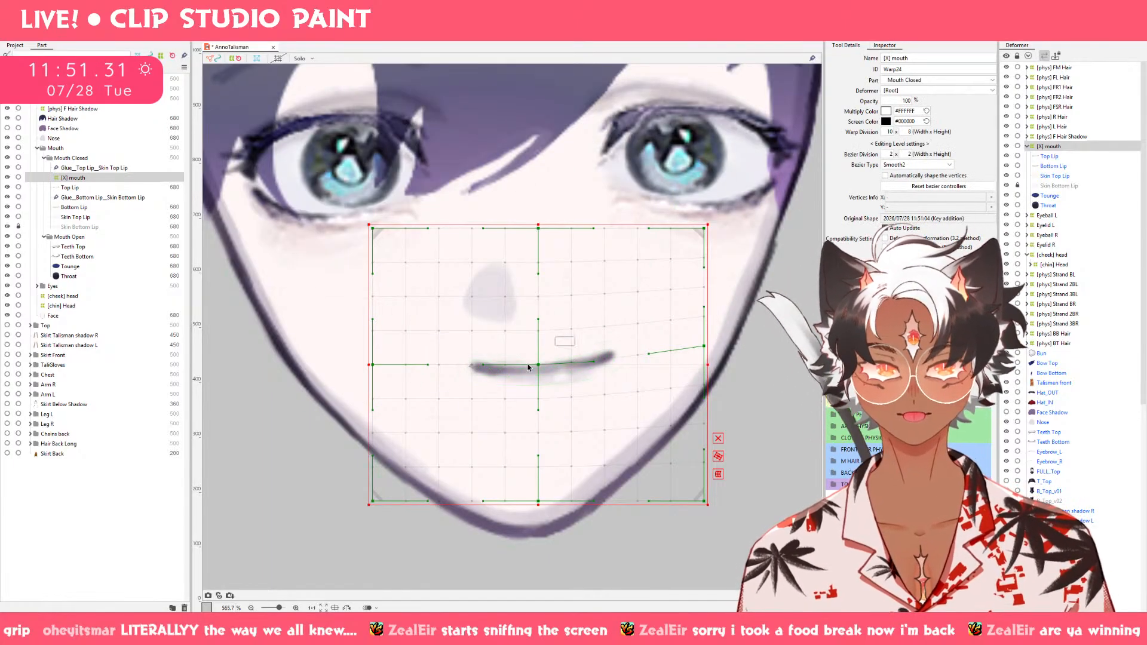
{"action": "left_click", "coordinate": [719, 444]}
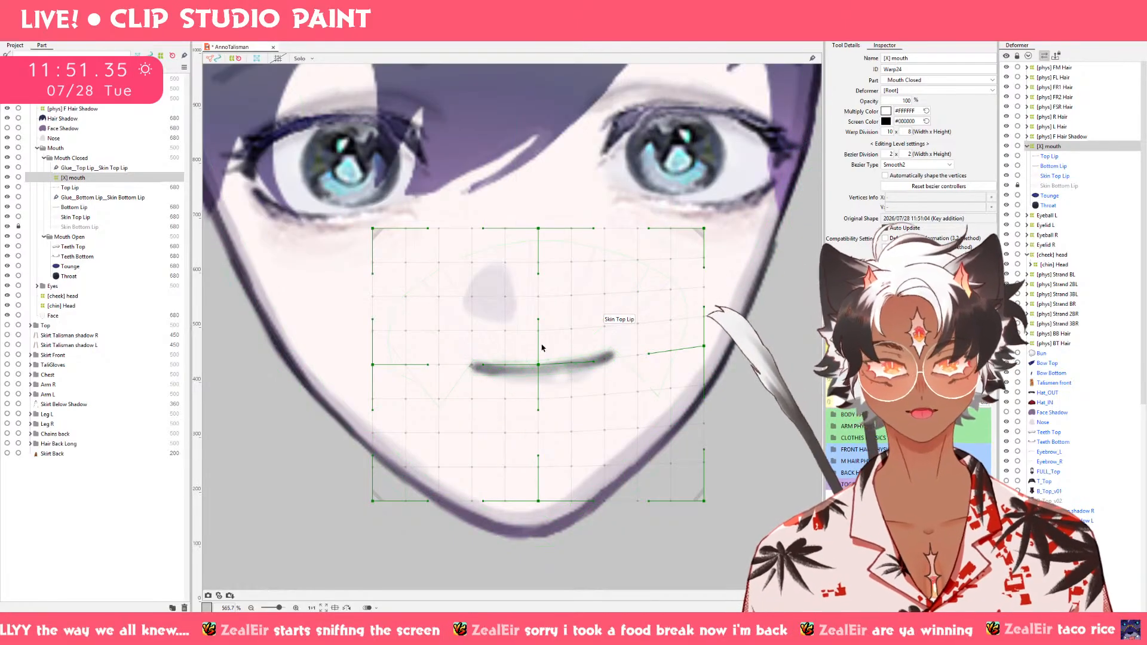
{"action": "left_click_drag", "start_coordinate": [540, 368], "coordinate": [545, 370]}
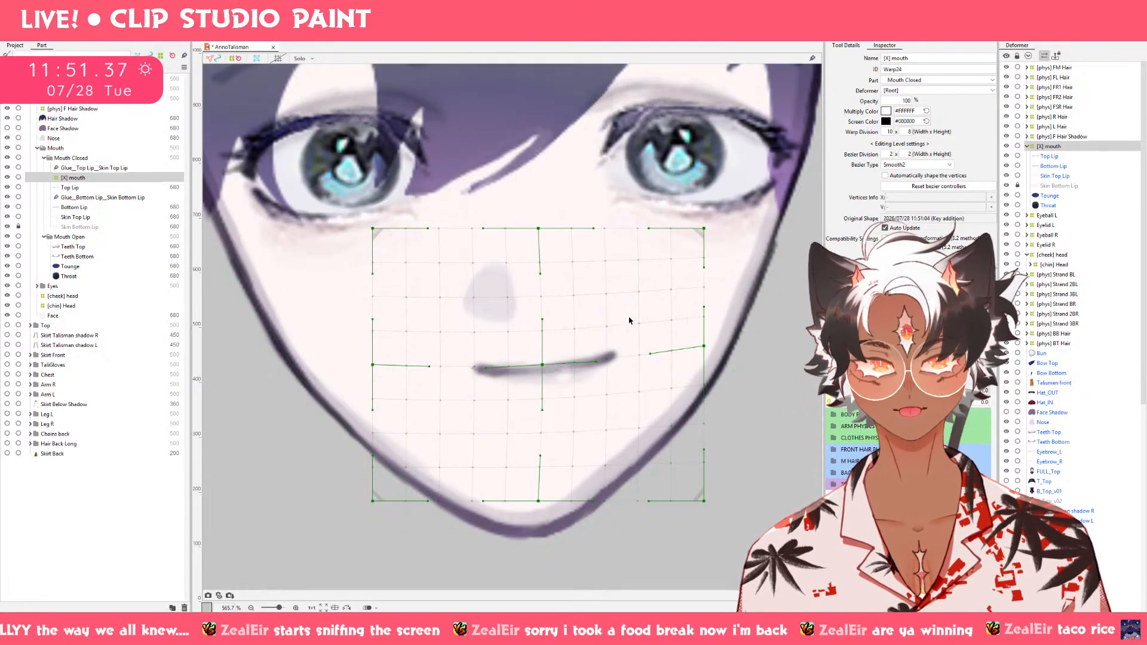
{"action": "left_click_drag", "start_coordinate": [706, 229], "coordinate": [706, 219]}
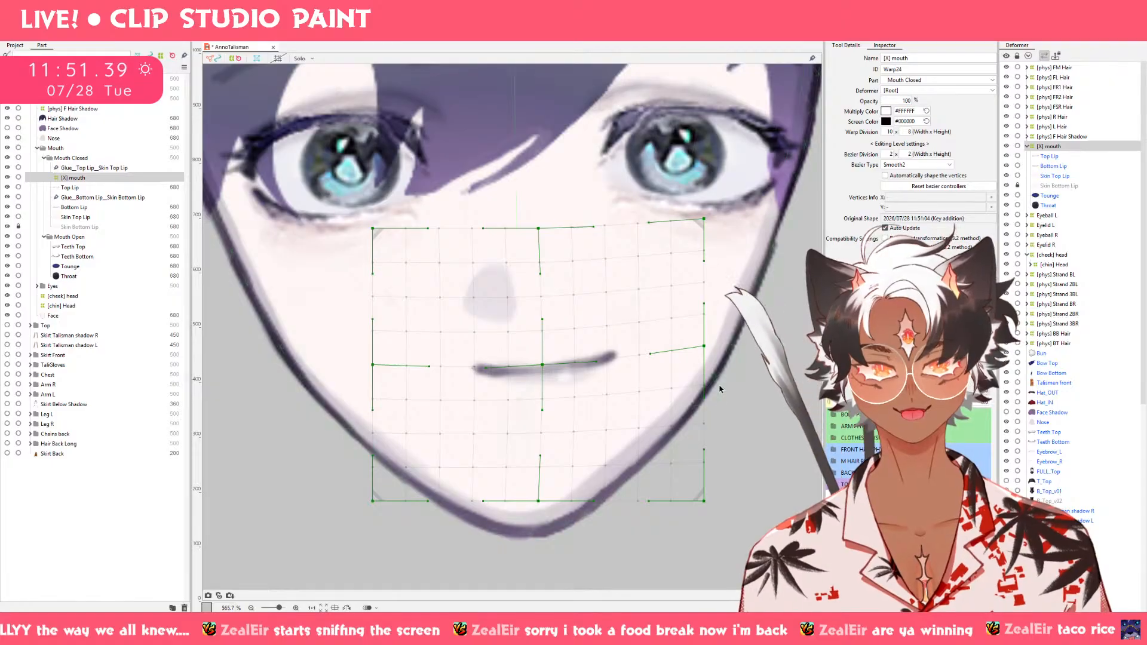
{"action": "left_click_drag", "start_coordinate": [706, 500], "coordinate": [705, 479]}
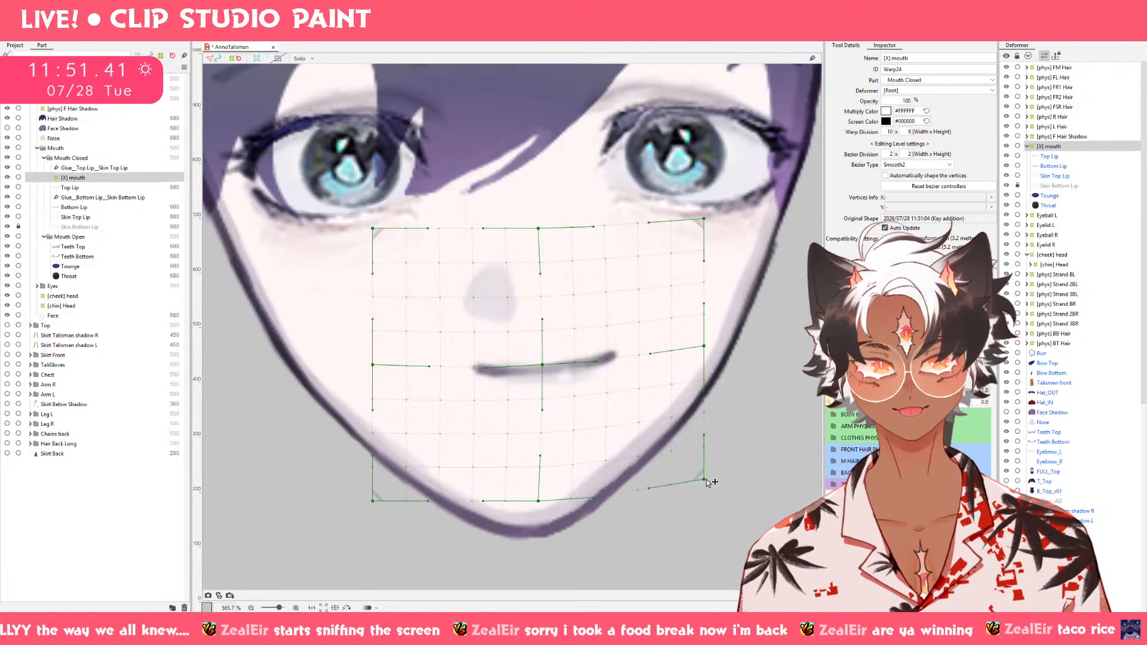
{"action": "left_click_drag", "start_coordinate": [706, 350], "coordinate": [706, 344]}
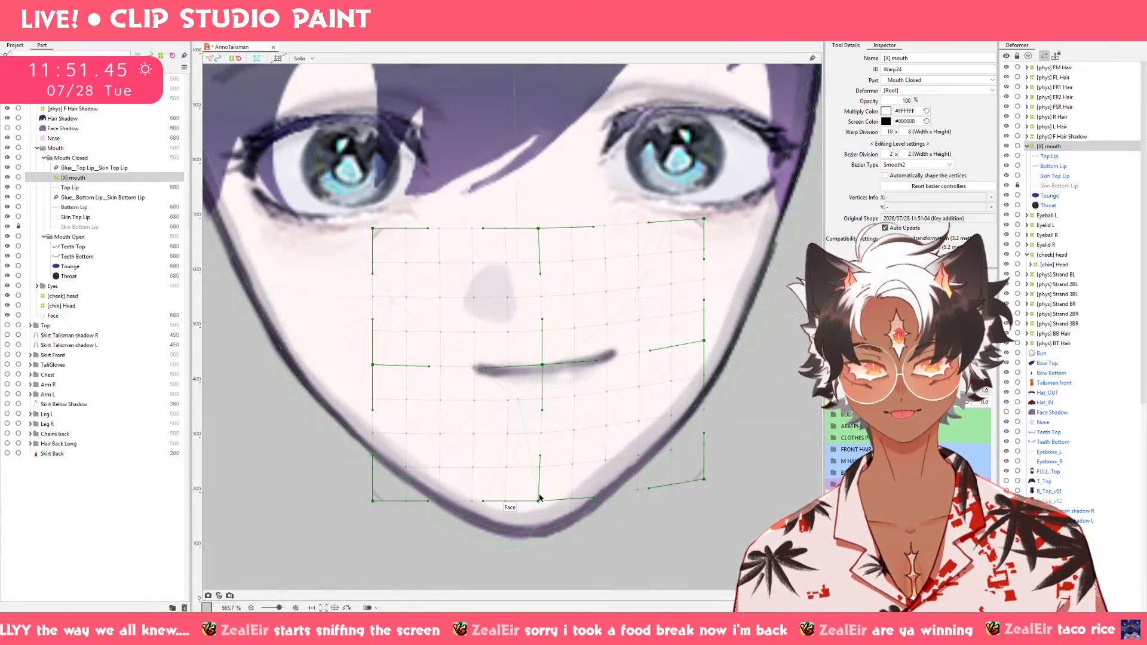
Move the [X] mouth deformer's bottom-centre point right, pull its lower-left and middle-left points inward, and preview the motion across Mouth X.
{"action": "left_click_drag", "start_coordinate": [539, 500], "coordinate": [559, 495]}
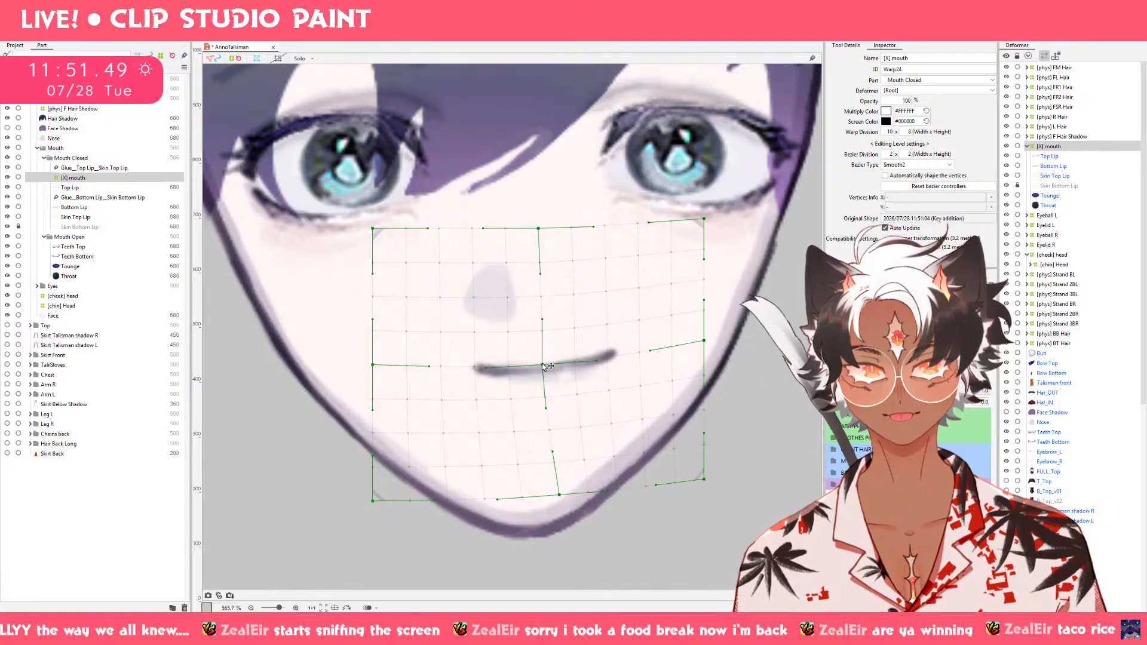
{"action": "left_click_drag", "start_coordinate": [544, 364], "coordinate": [545, 365]}
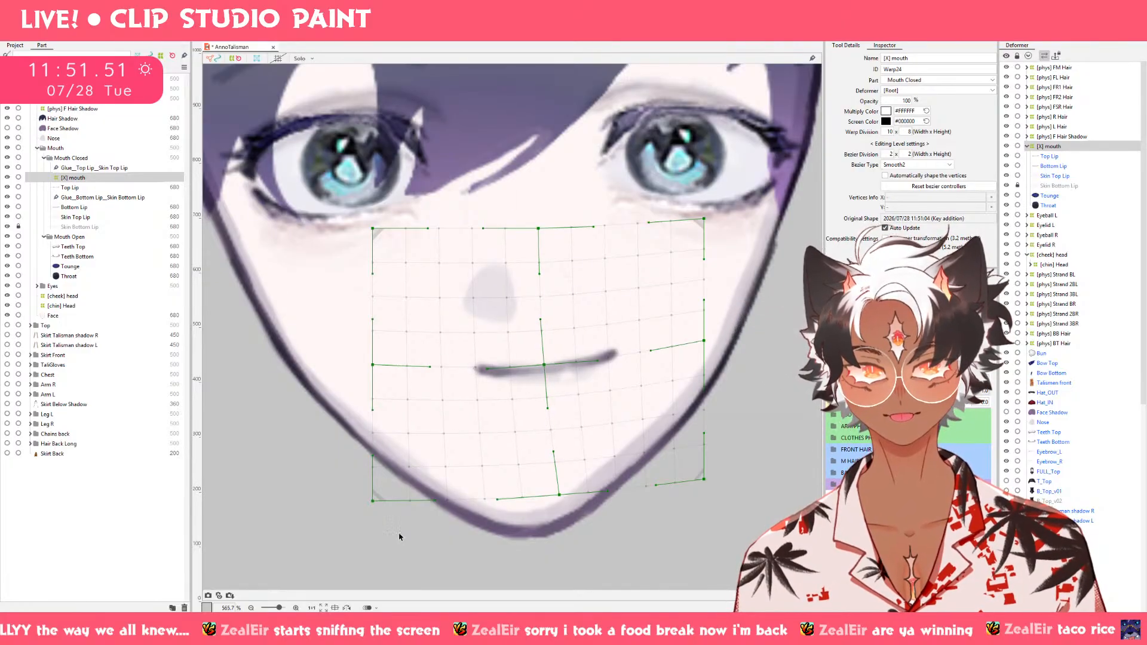
{"action": "left_click_drag", "start_coordinate": [371, 504], "coordinate": [399, 501]}
{"action": "left_click_drag", "start_coordinate": [375, 365], "coordinate": [378, 366]}
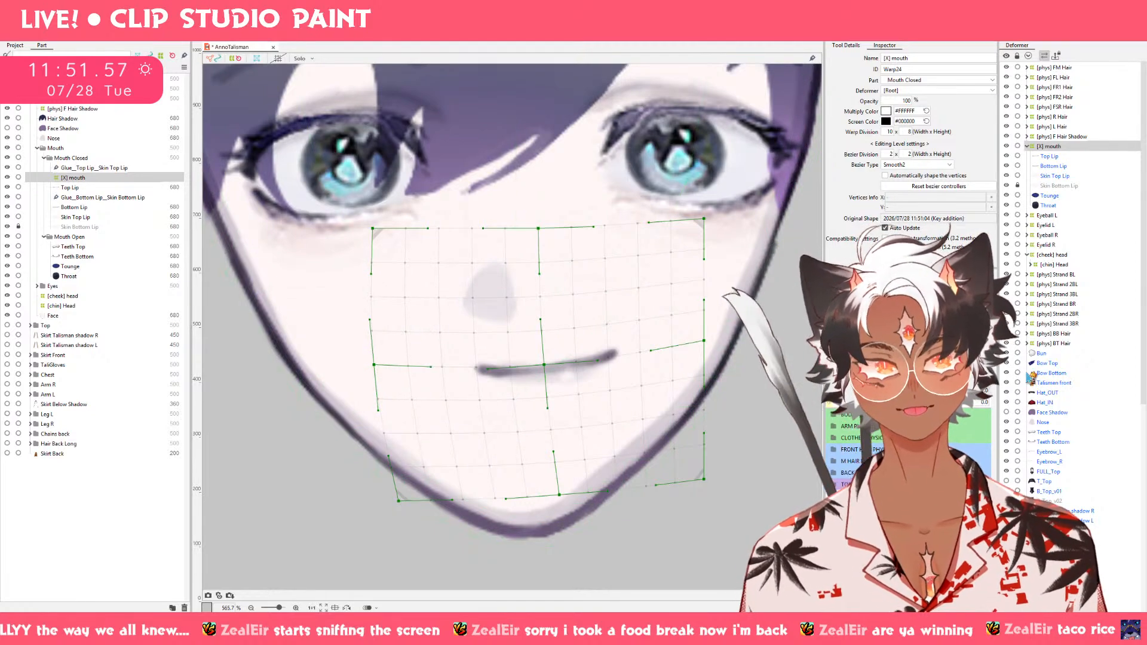
{"action": "left_click_drag", "start_coordinate": [937, 400], "coordinate": [974, 401]}
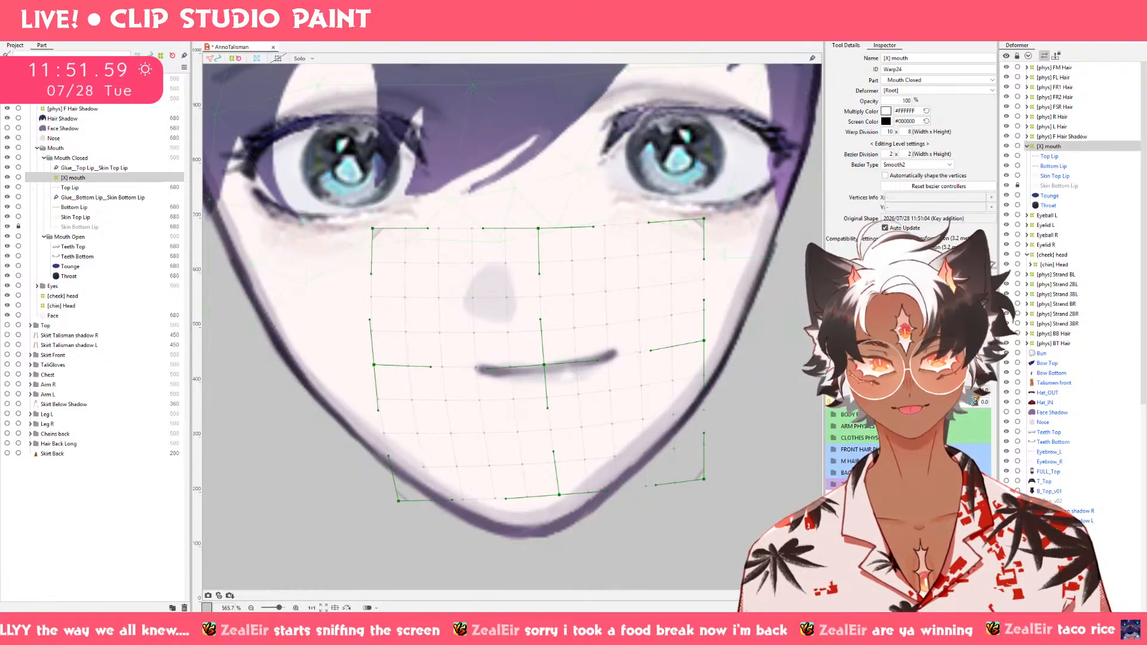
Push the right side of the [X] mouth deformer slightly upward with an enlarged deform brush, undoing the extra second stroke.
{"action": "left_click", "coordinate": [765, 35]}
{"action": "key", "text": "]"}
{"action": "key", "text": "]"}
{"action": "key", "text": "]"}
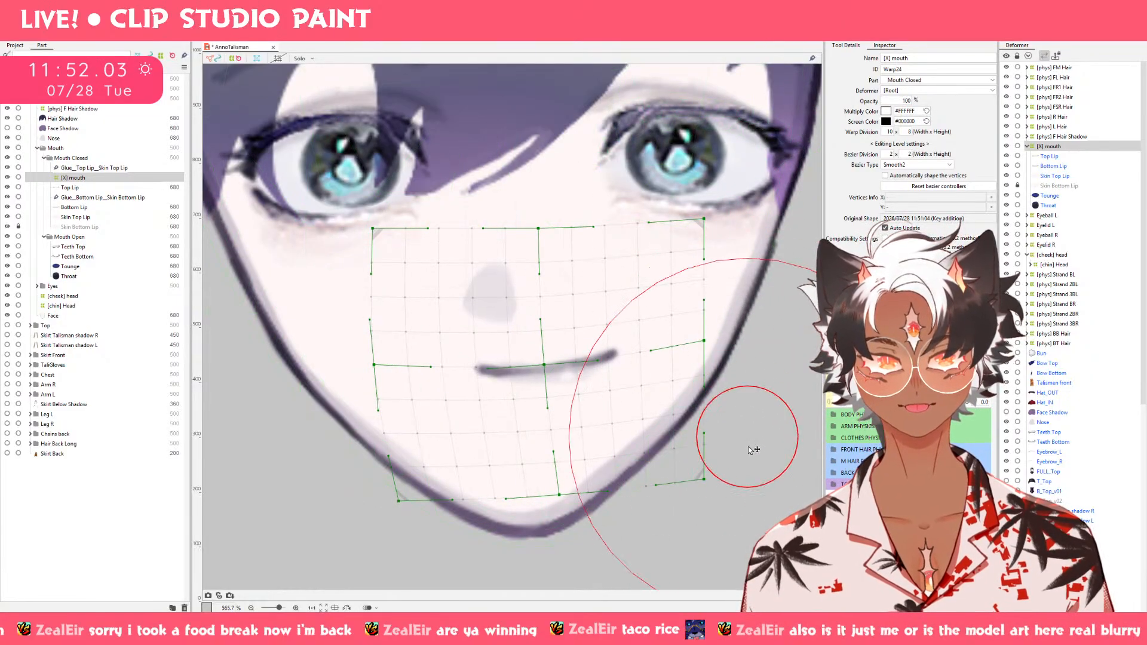
{"action": "left_click_drag", "start_coordinate": [701, 393], "coordinate": [699, 353]}
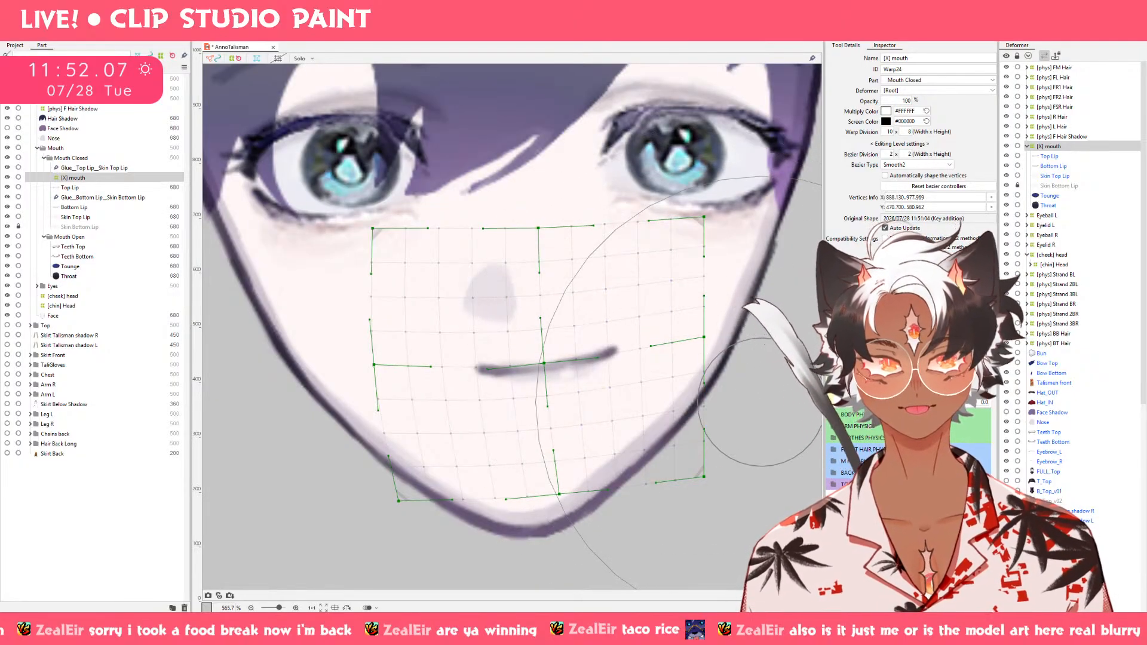
{"action": "mouse_move", "coordinate": [975, 403]}
{"action": "left_mouse_down"}
{"action": "mouse_move", "coordinate": [933, 404]}
{"action": "mouse_move", "coordinate": [976, 404]}
{"action": "left_mouse_up"}
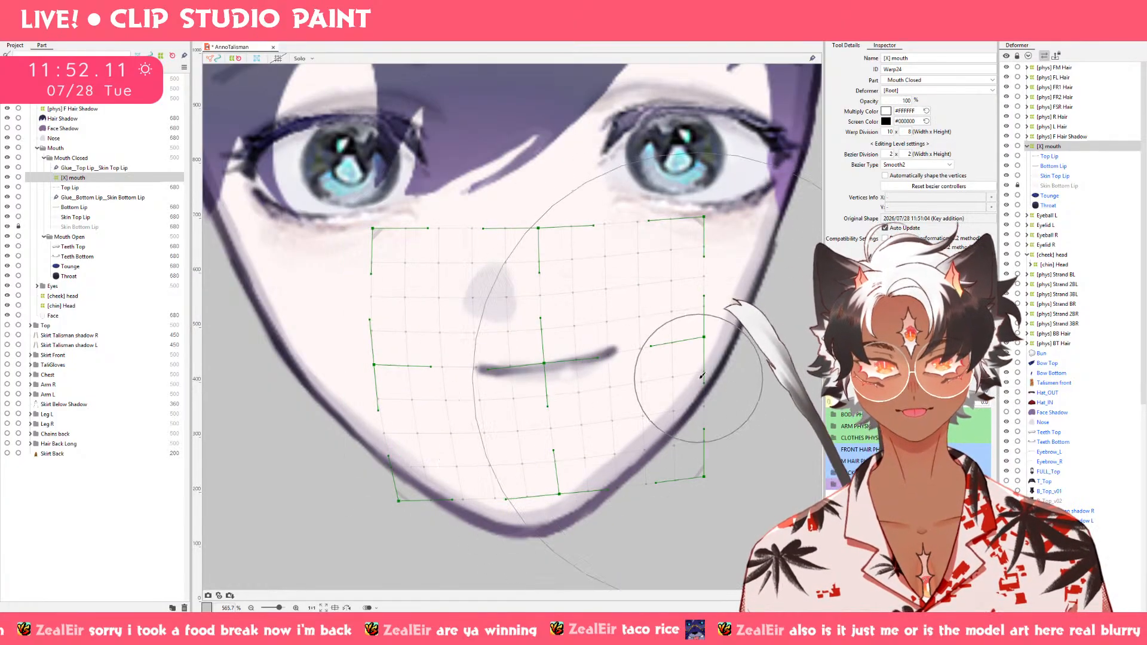
{"action": "left_click_drag", "start_coordinate": [697, 377], "coordinate": [698, 371]}
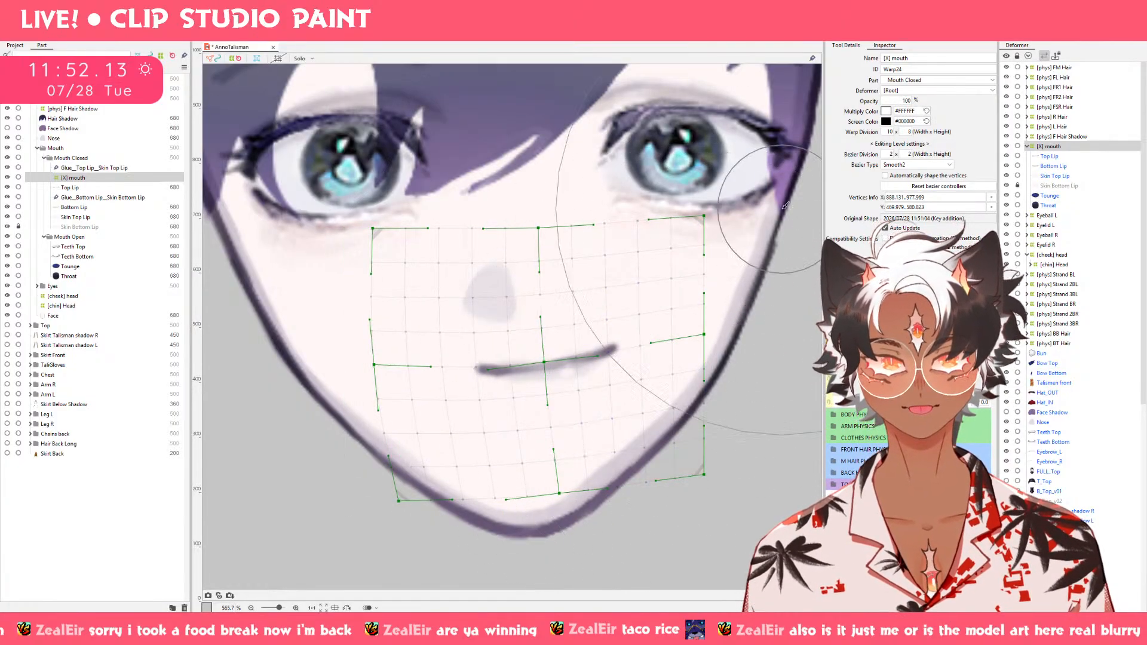
{"action": "key", "text": "ctrl+z"}
Raise Mouth Open fully and shift the whole [X] mouth deformer to the left on the Mouth X keyform.
{"action": "left_click_drag", "start_coordinate": [903, 367], "coordinate": [1004, 367]}
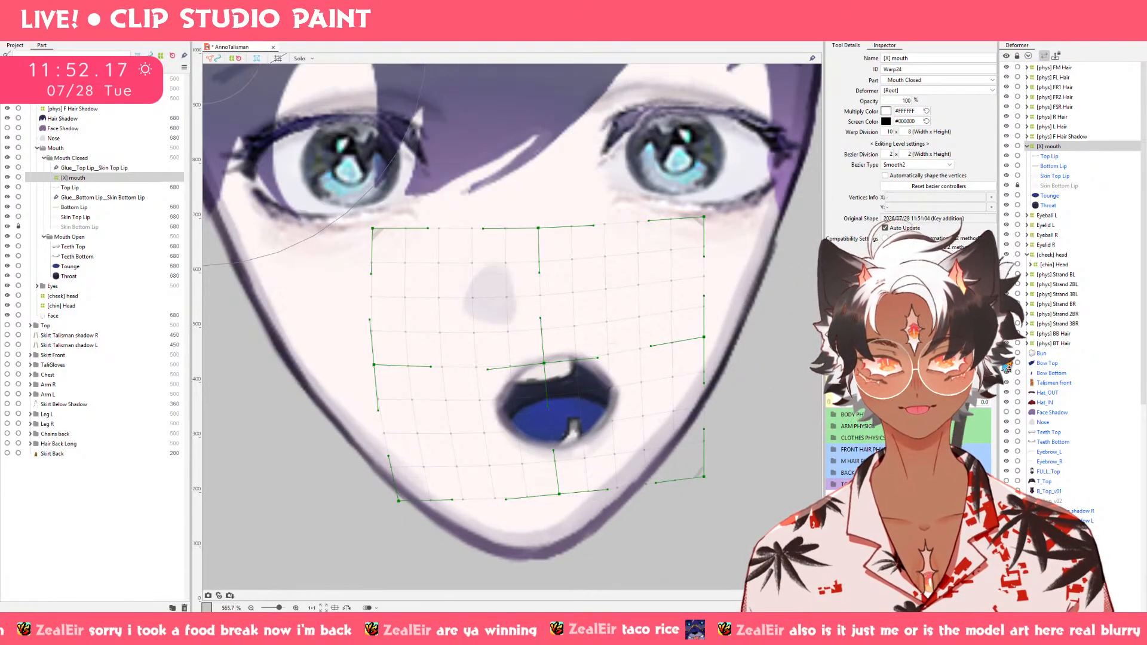
{"action": "mouse_move", "coordinate": [974, 368]}
{"action": "left_mouse_down"}
{"action": "mouse_move", "coordinate": [933, 367]}
{"action": "mouse_move", "coordinate": [974, 368]}
{"action": "left_mouse_up"}
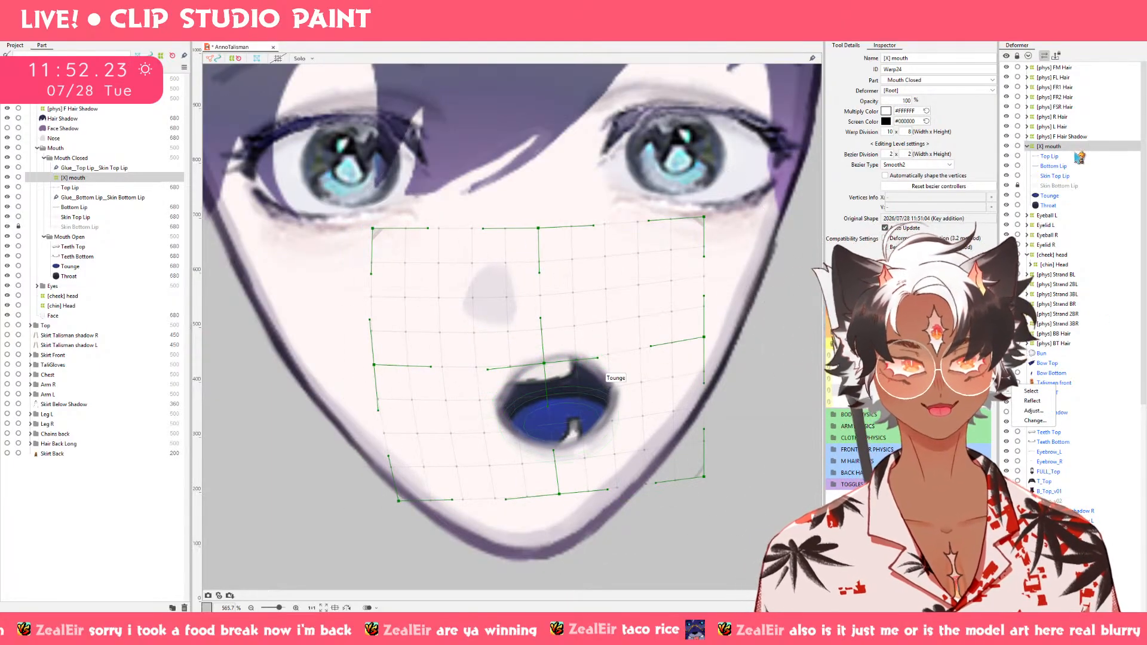
{"action": "left_click", "coordinate": [503, 371]}
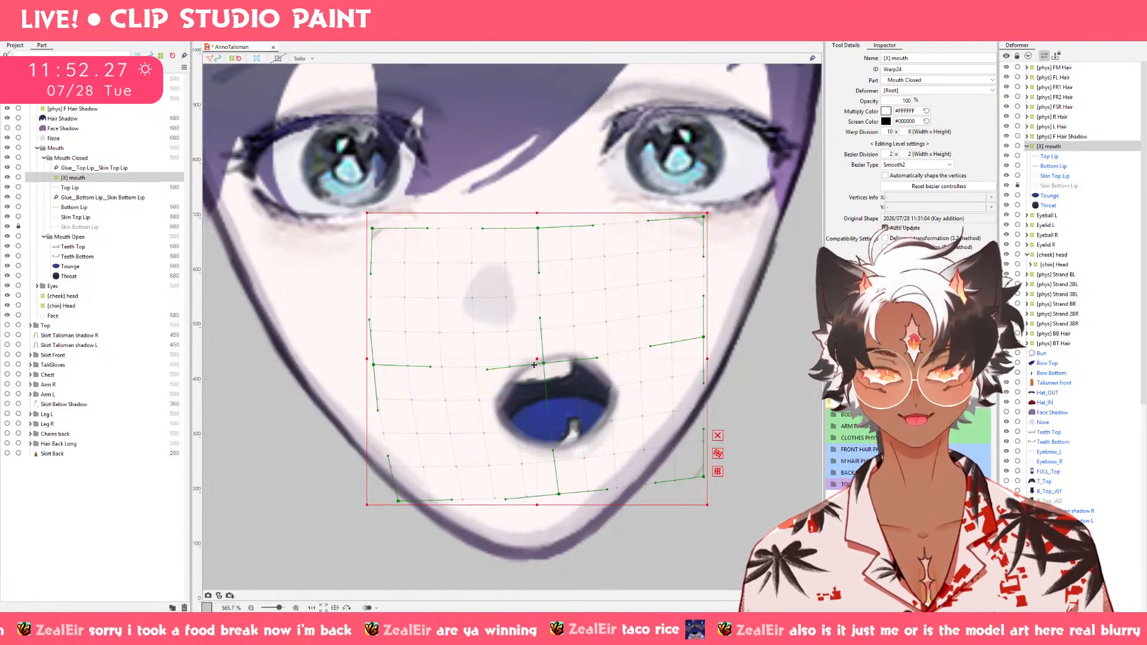
{"action": "left_click_drag", "start_coordinate": [540, 365], "coordinate": [507, 366]}
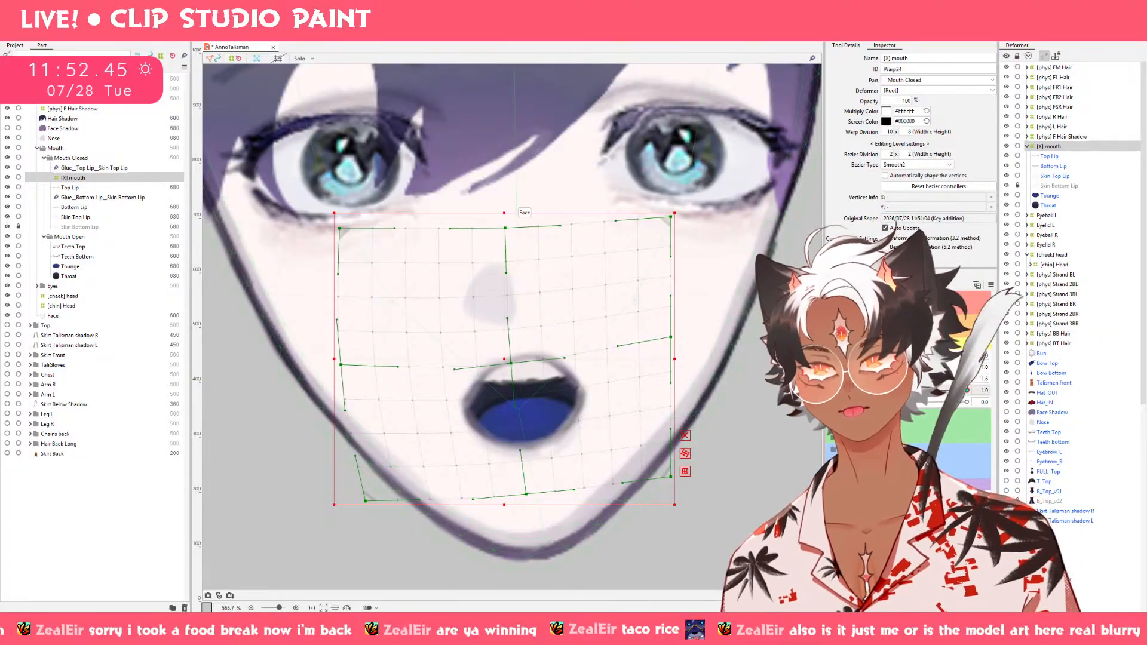
Check the display quality setting for the model image.
{"action": "key", "text": "alt+v"}
{"action": "mouse_move", "coordinate": [64, 19]}
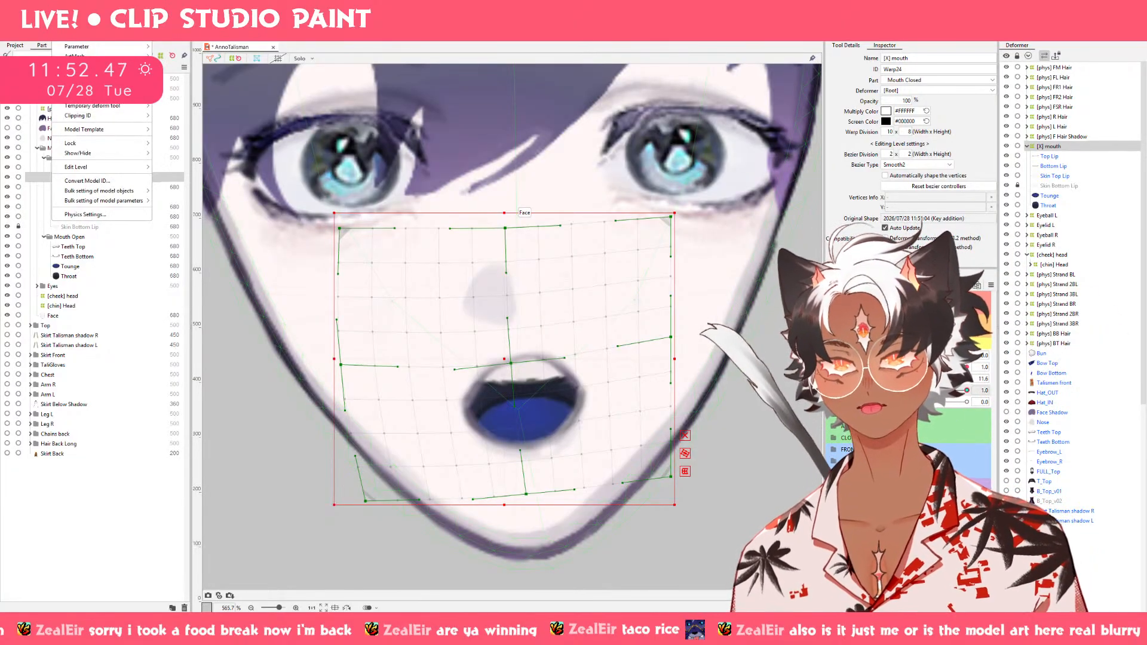
{"action": "mouse_move", "coordinate": [129, 144]}
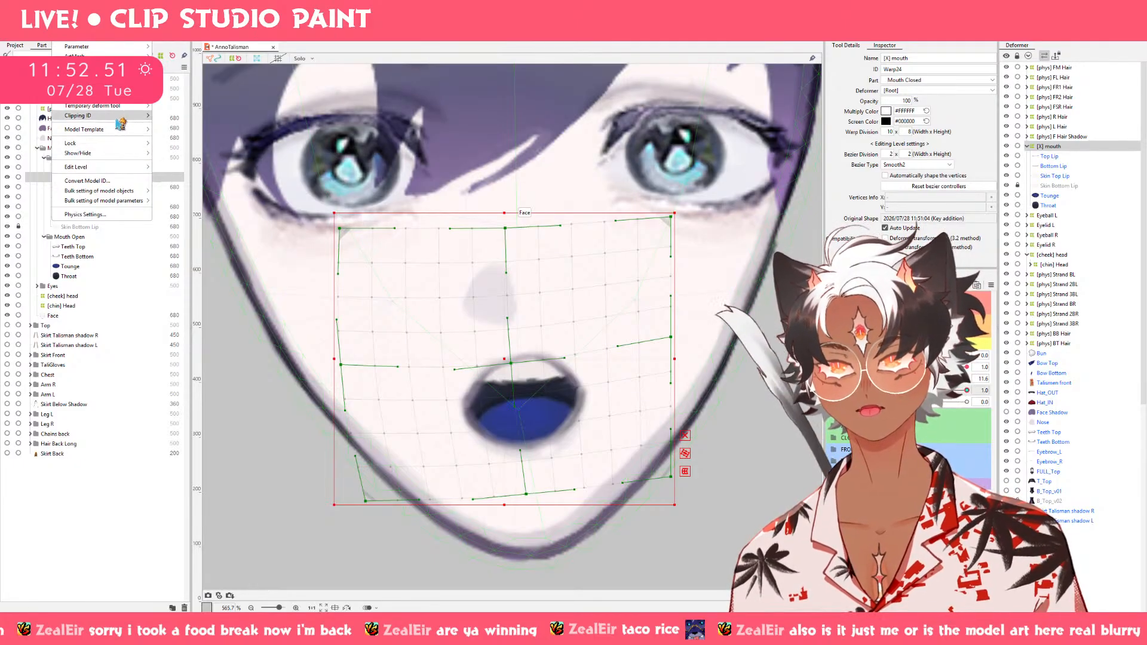
{"action": "mouse_move", "coordinate": [89, 36]}
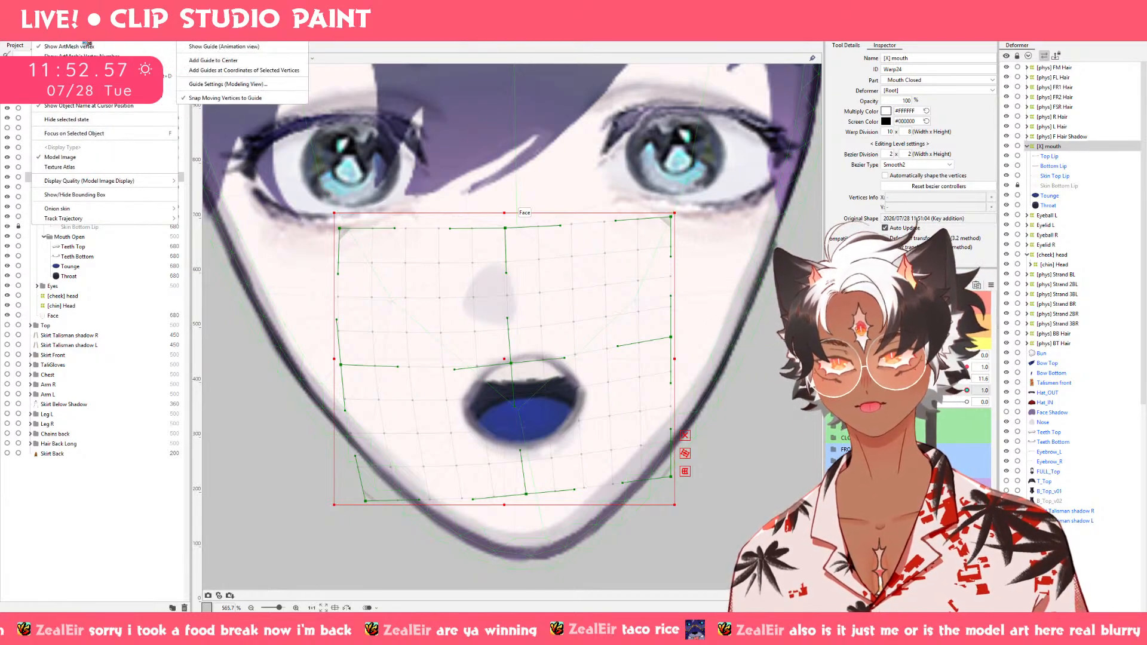
{"action": "mouse_move", "coordinate": [99, 185]}
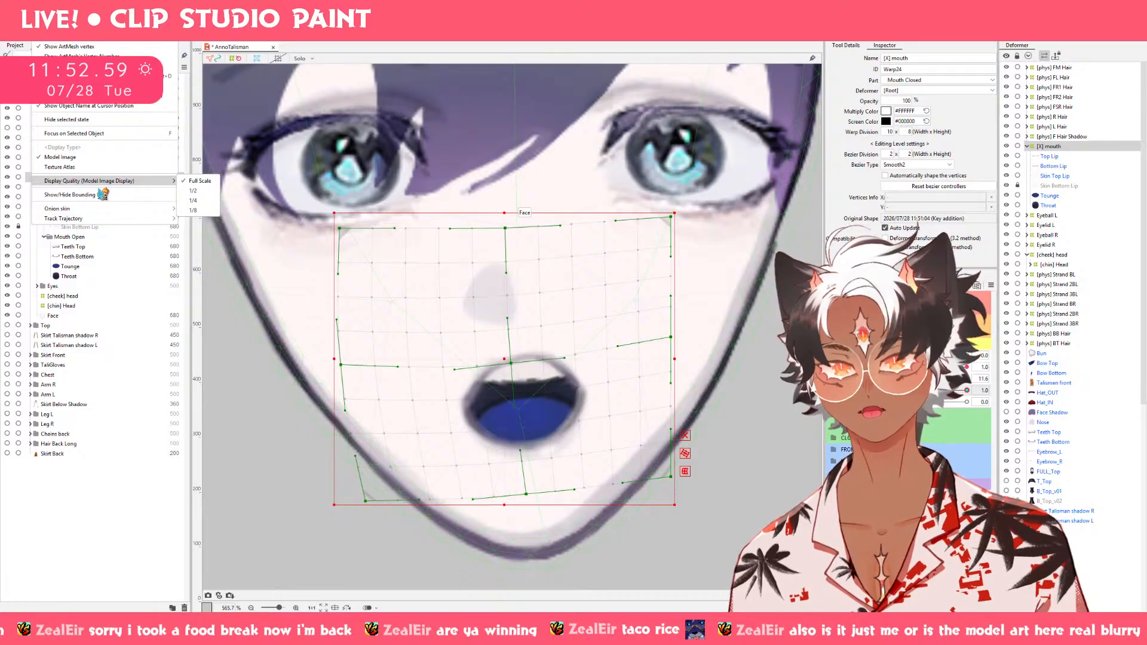
{"action": "left_click", "coordinate": [108, 508]}
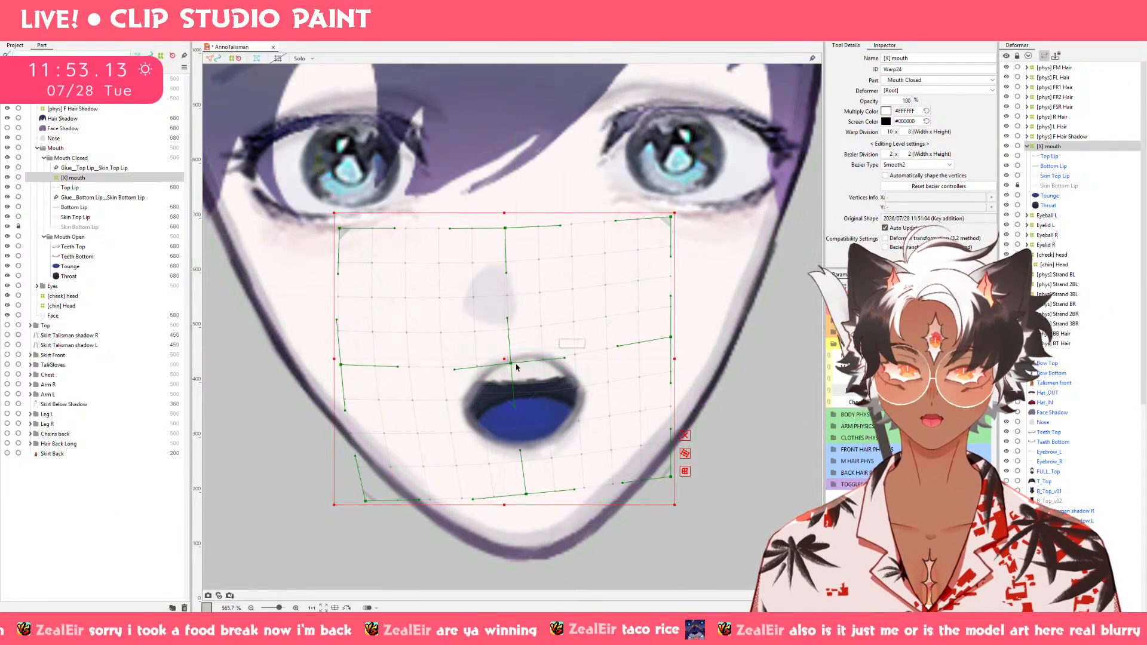
Shift the whole [X] mouth deformer slightly back to the right and preview the open mouth across Mouth Form and Mouth Open.
{"action": "left_click_drag", "start_coordinate": [511, 361], "coordinate": [524, 362]}
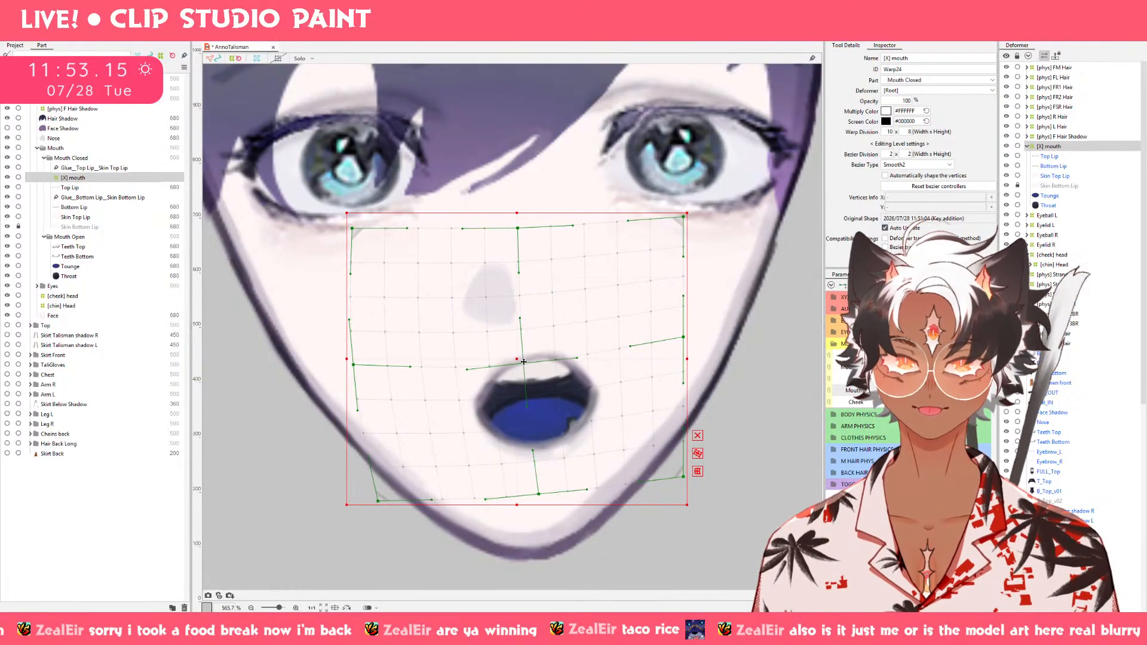
{"action": "left_click", "coordinate": [932, 379]}
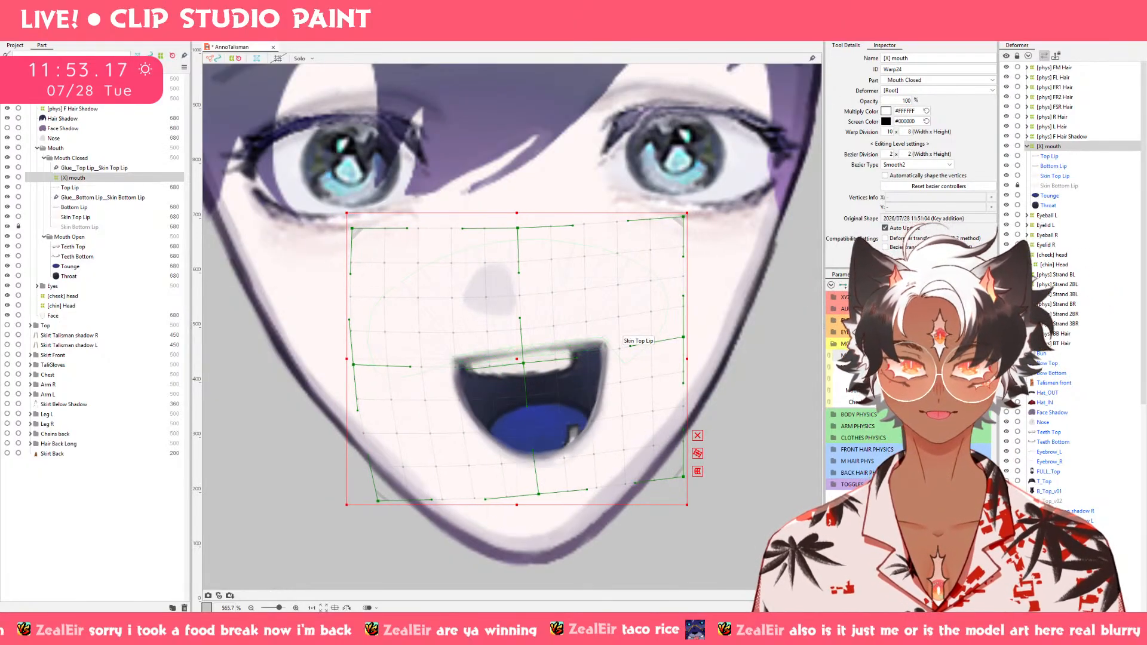
{"action": "left_click_drag", "start_coordinate": [932, 370], "coordinate": [835, 368]}
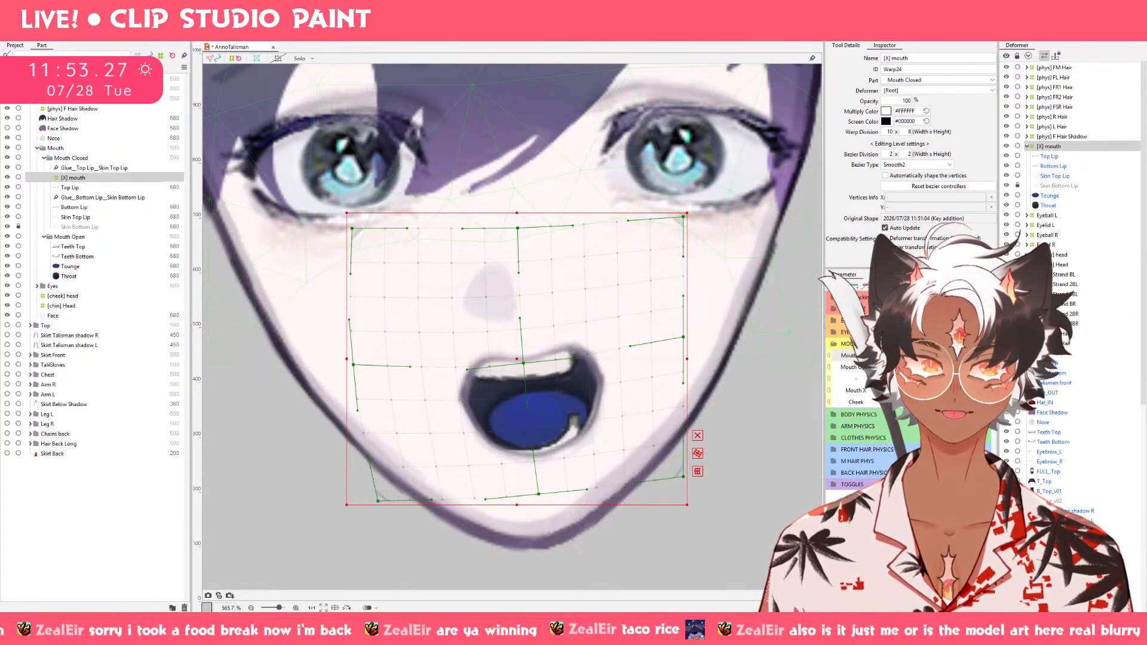
{"action": "mouse_move", "coordinate": [935, 356]}
{"action": "left_mouse_down"}
{"action": "mouse_move", "coordinate": [936, 381]}
{"action": "mouse_move", "coordinate": [935, 356]}
{"action": "mouse_move", "coordinate": [980, 356]}
{"action": "mouse_move", "coordinate": [936, 360]}
{"action": "left_mouse_up"}
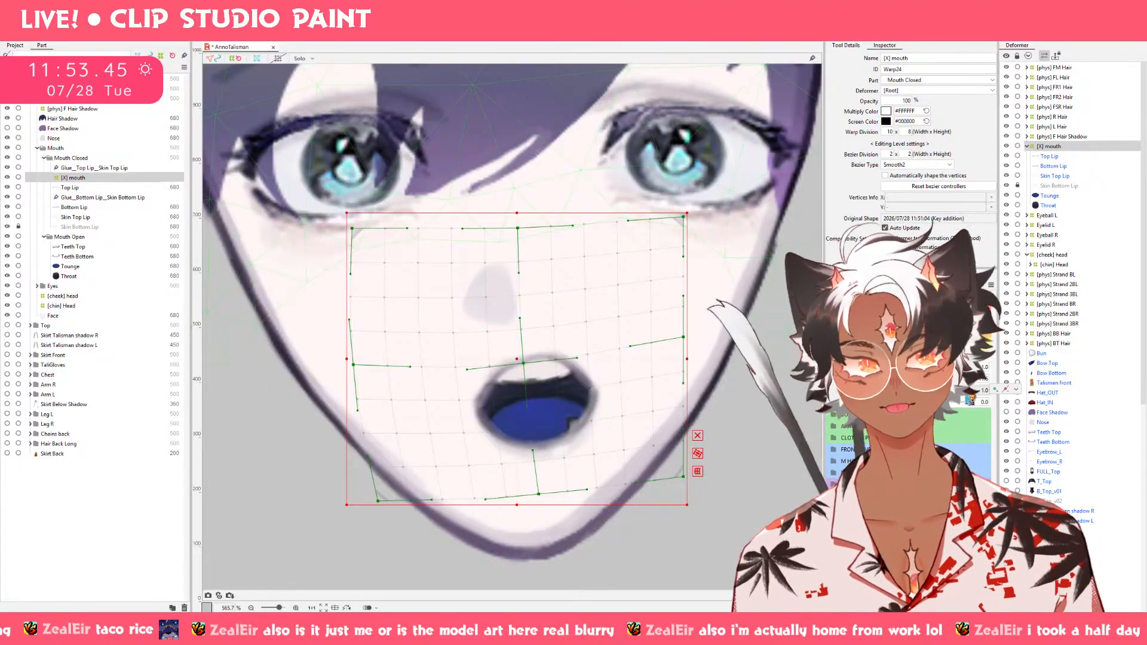
Mirror the [X] mouth deformer's Mouth X 1.0 keyform to the opposite side with horizontal Motion Mirroring.
{"action": "left_click", "coordinate": [1016, 389]}
{"action": "left_click", "coordinate": [992, 285]}
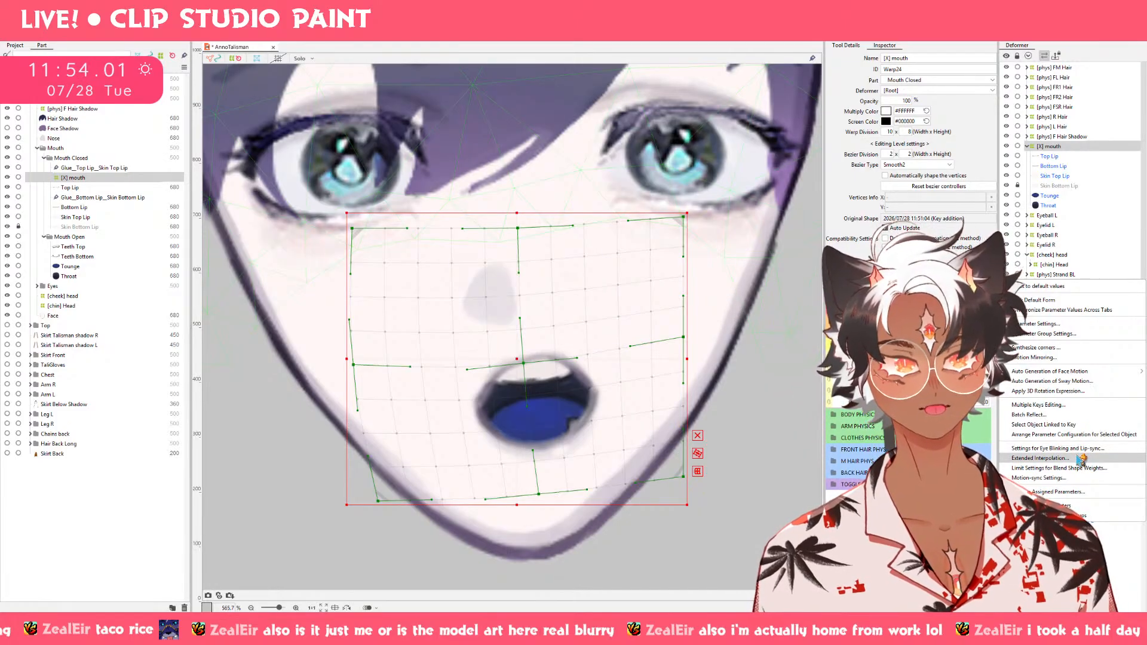
{"action": "left_click", "coordinate": [1080, 358]}
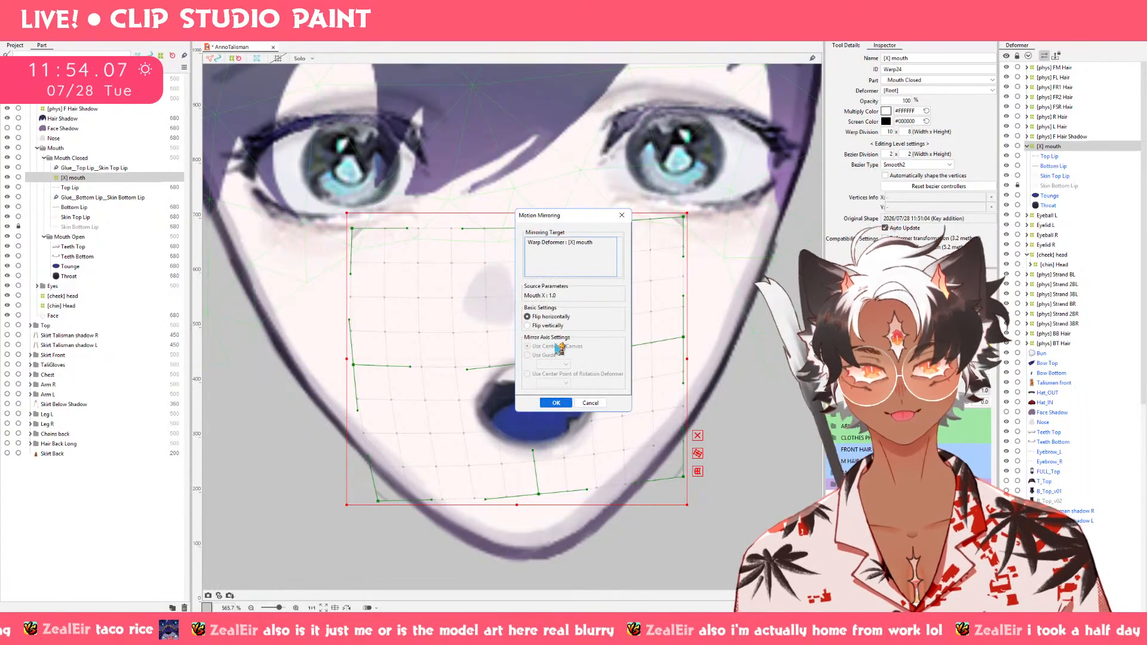
{"action": "left_click", "coordinate": [553, 403]}
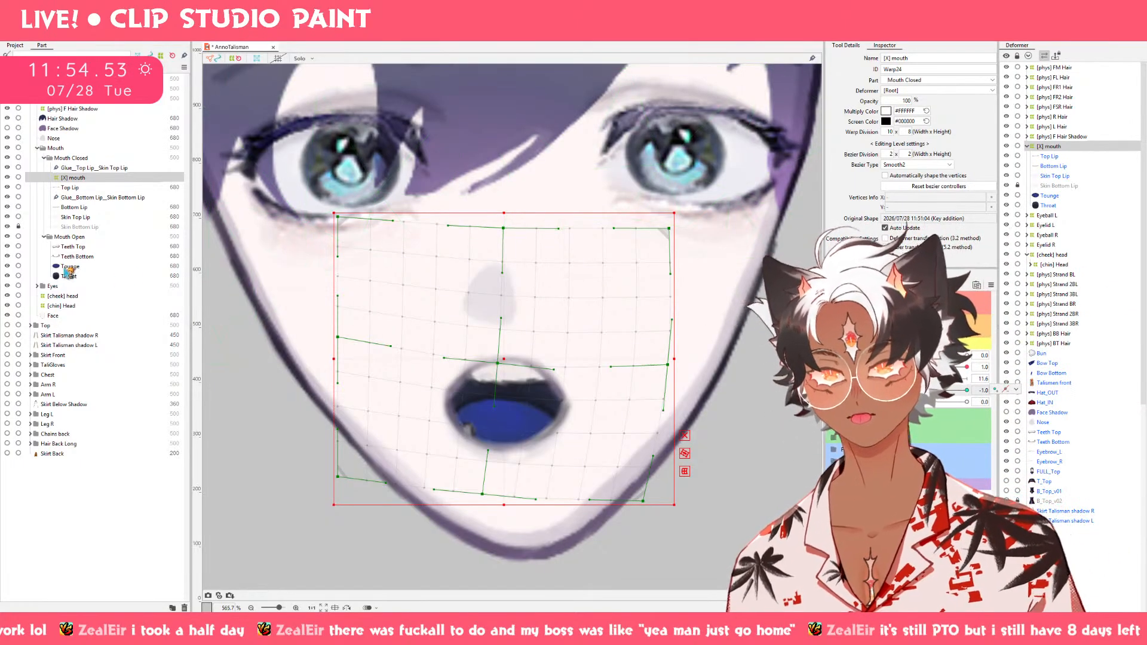
Create a warp deformer named "[X] B Teeth" as the parent of Teeth Bottom in the Mouth Open part.
{"action": "left_click", "coordinate": [76, 257]}
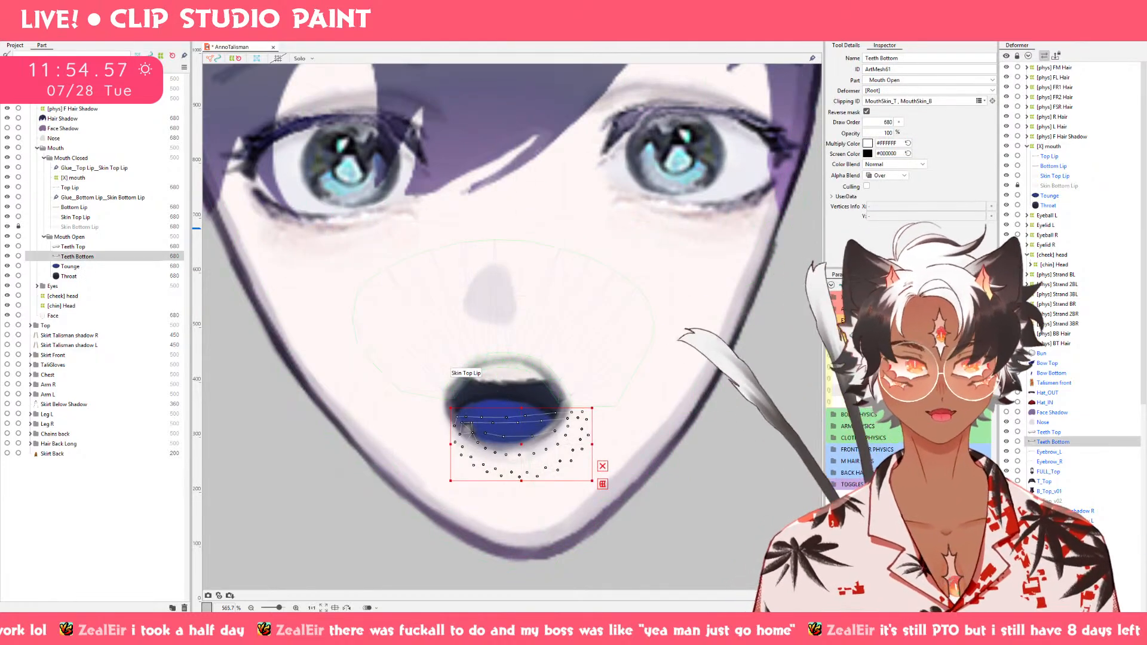
{"action": "left_click", "coordinate": [623, 36]}
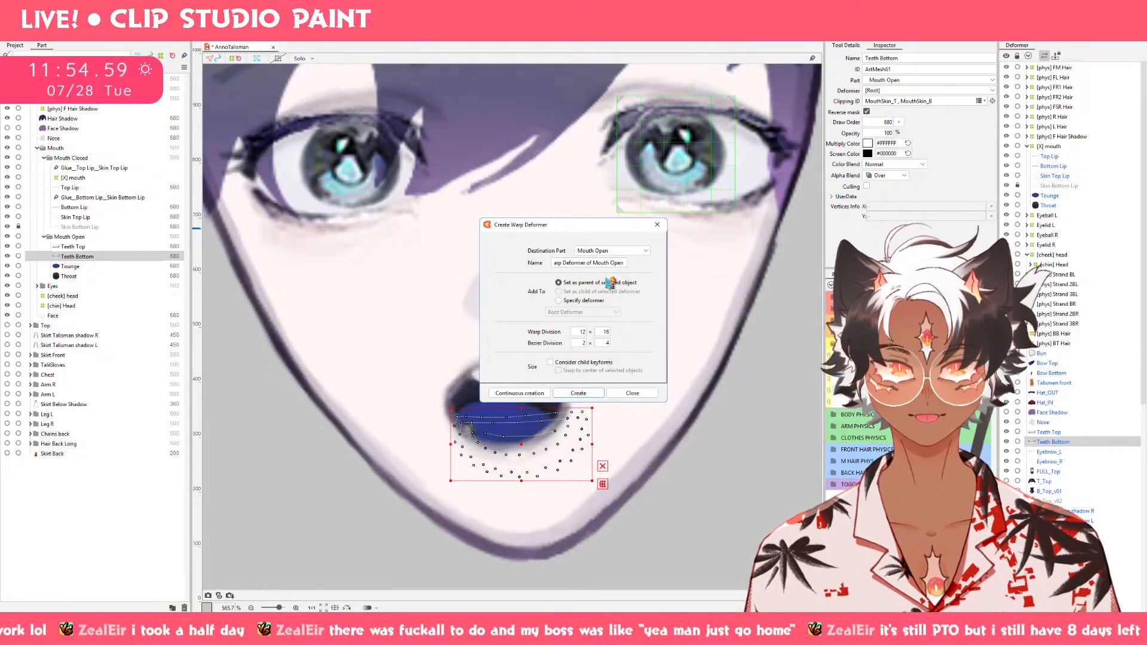
{"action": "left_click_drag", "start_coordinate": [627, 263], "coordinate": [405, 263]}
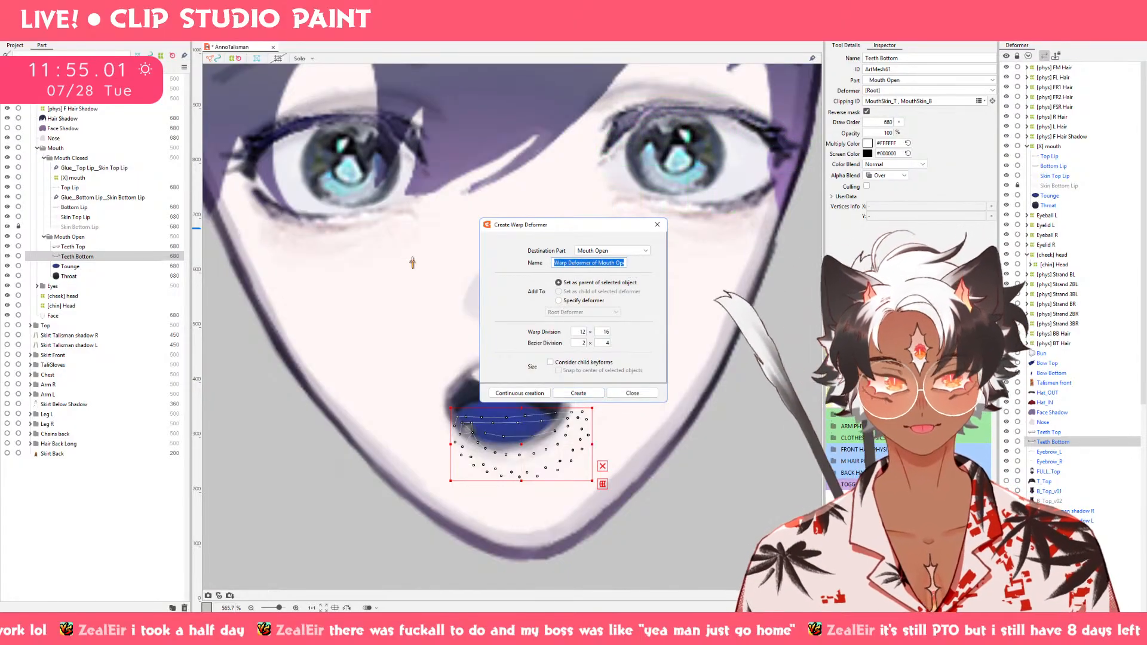
{"action": "key", "text": "BackSpace"}
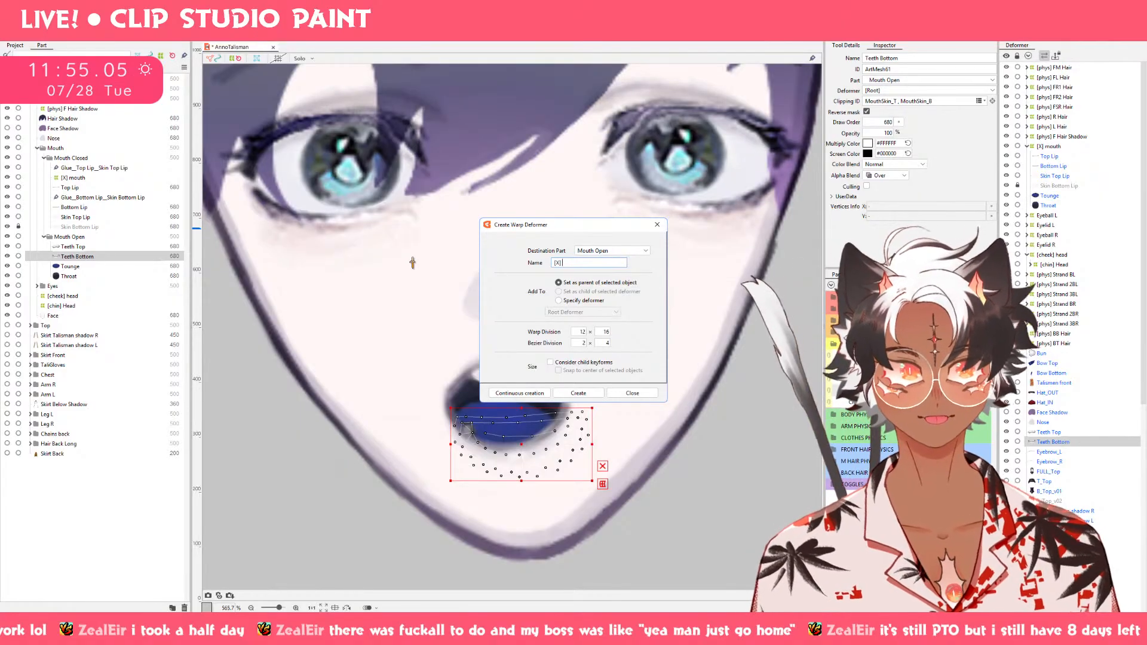
{"action": "type", "text": "[X] B Teeth"}
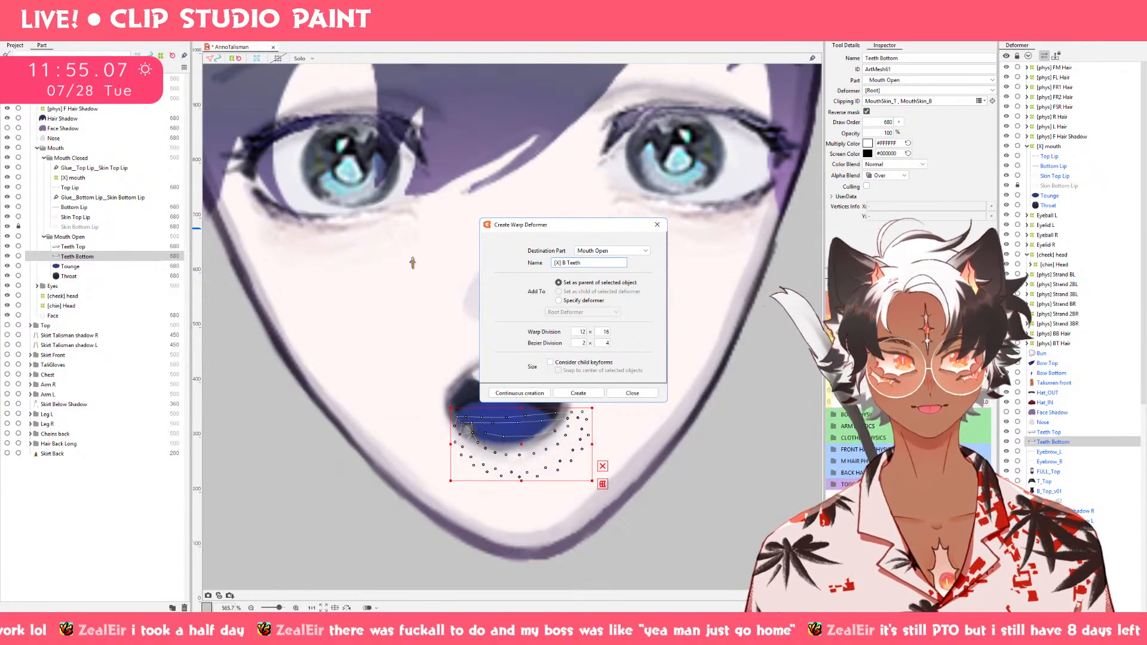
{"action": "left_click", "coordinate": [579, 393]}
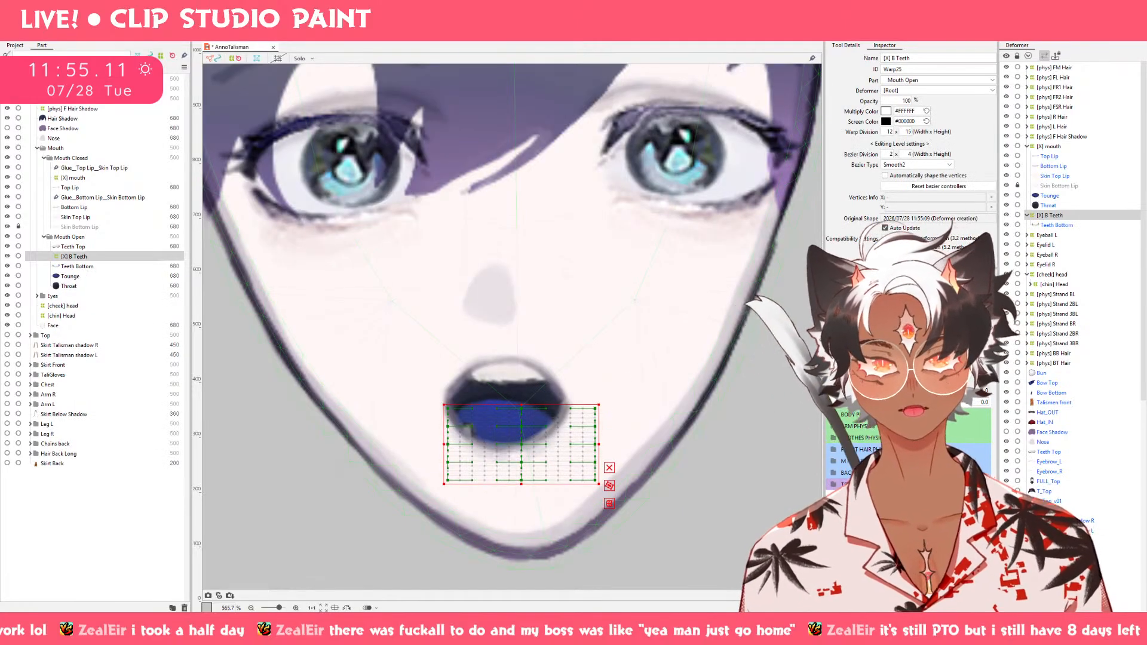
Set the [X] B Teeth deformer's bezier division to 1 x 1 and its warp division to 9 x 4.
{"action": "left_click", "coordinate": [908, 154]}
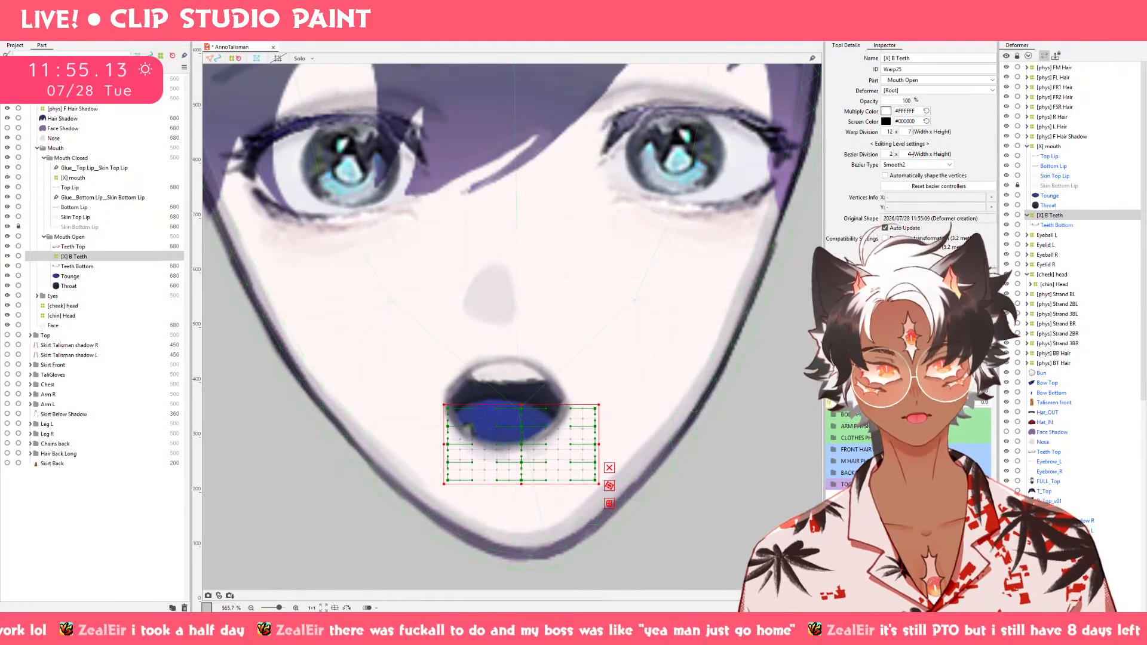
{"action": "type", "text": "1"}
{"action": "key", "text": "Return"}
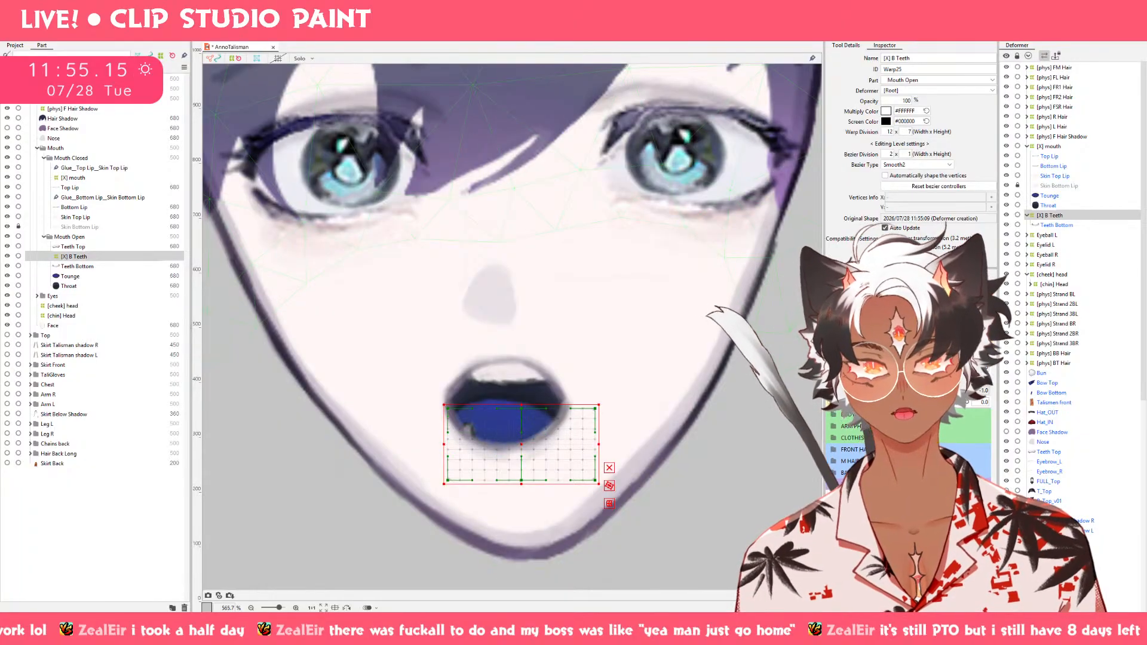
{"action": "left_click_drag", "start_coordinate": [885, 154], "coordinate": [880, 154]}
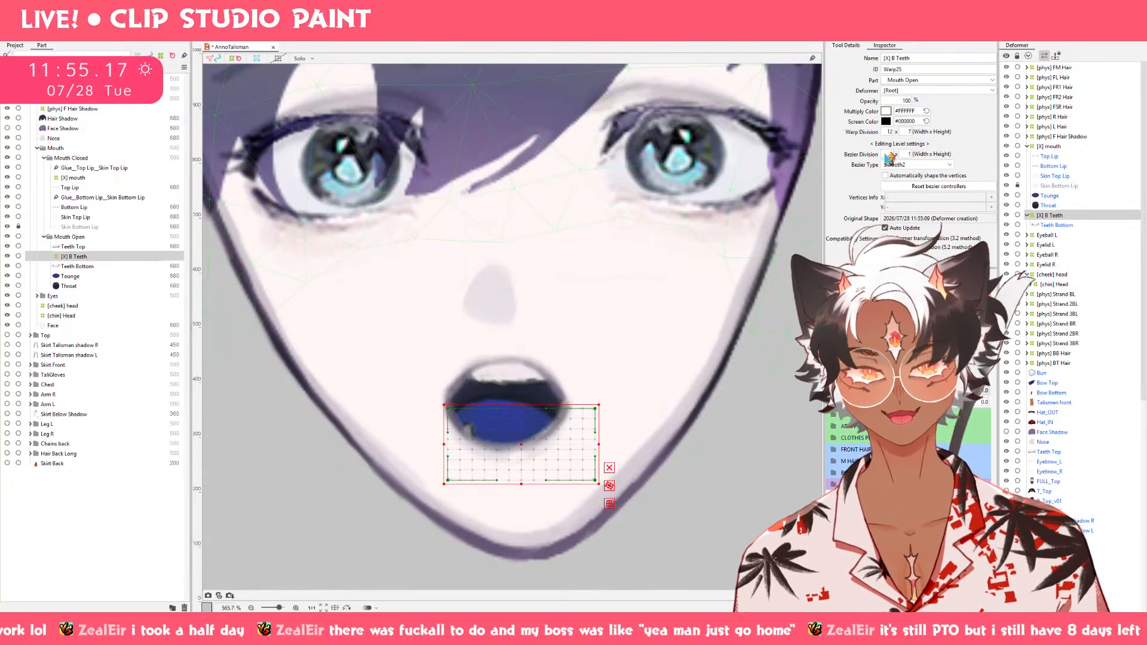
{"action": "scroll", "coordinate": [890, 132], "scroll_direction": "down", "scroll_amount": 3}
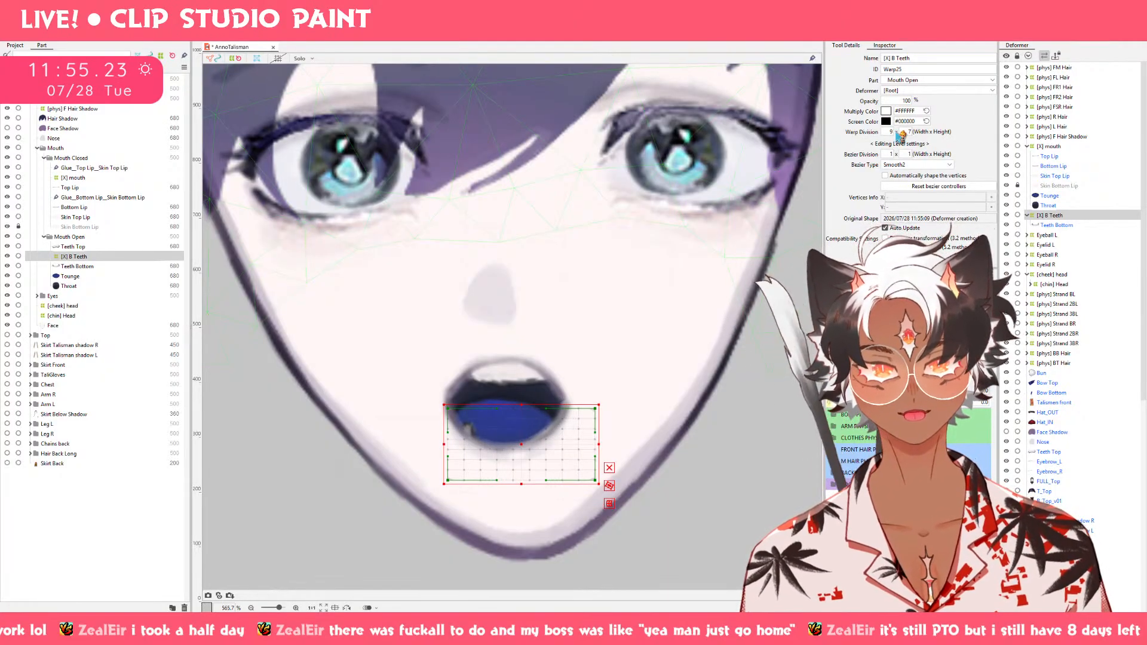
{"action": "left_click_drag", "start_coordinate": [904, 131], "coordinate": [896, 131]}
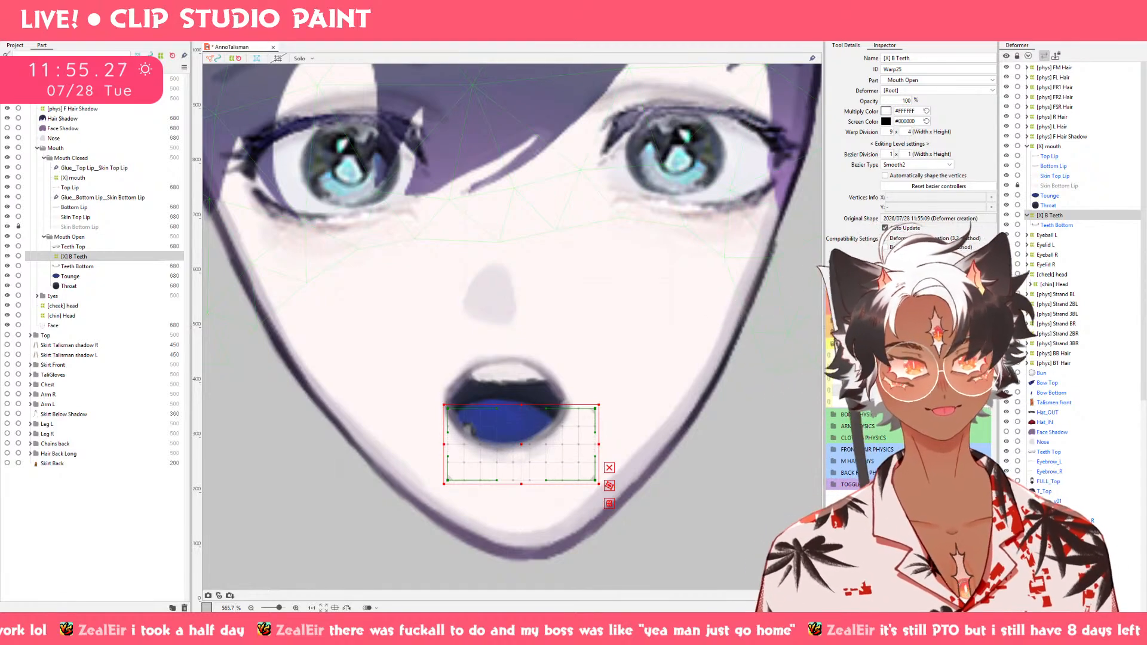
Add Mouth X keys to the [X] B Teeth deformer and shift it to the left on the -1.0 keyform.
{"action": "left_click", "coordinate": [935, 391]}
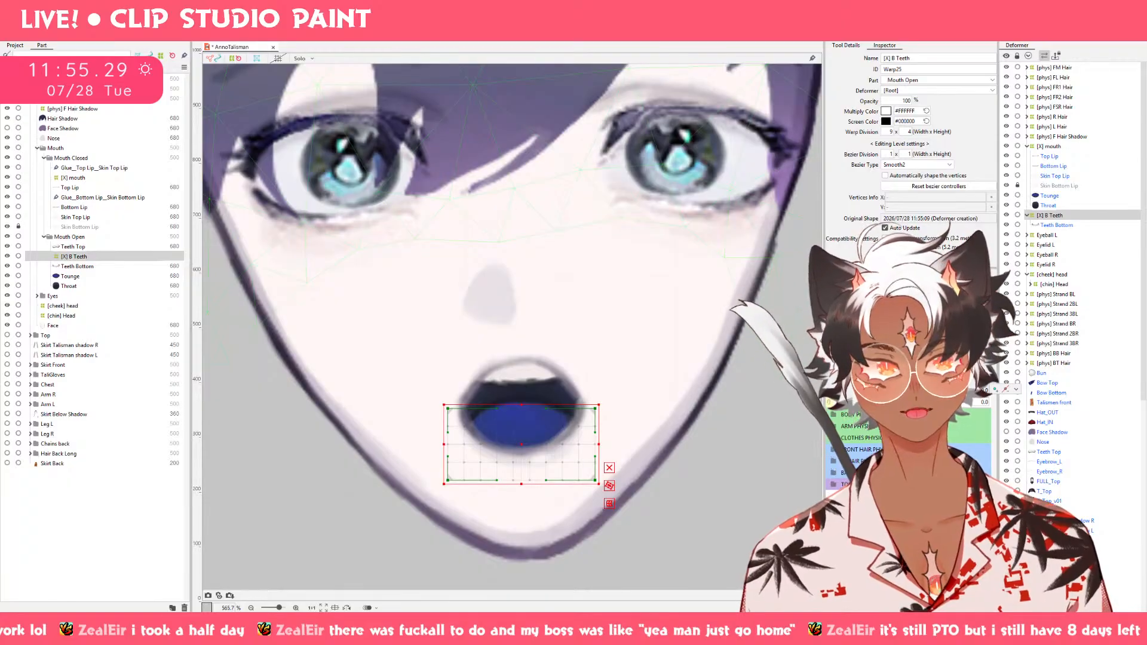
{"action": "left_click_drag", "start_coordinate": [935, 391], "coordinate": [902, 391]}
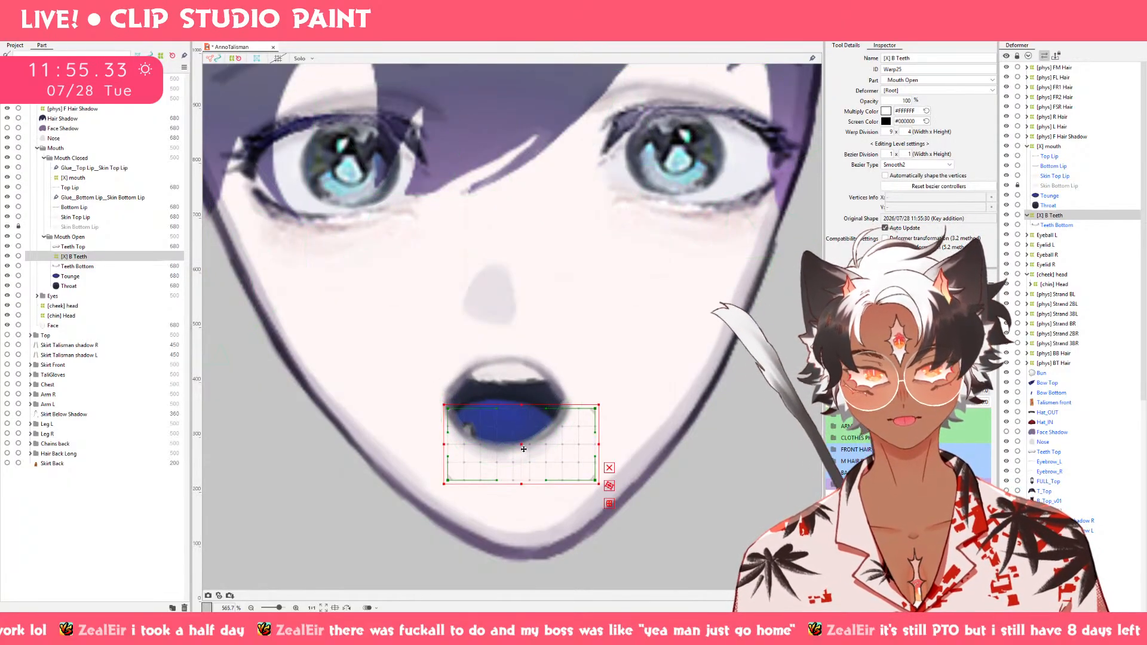
{"action": "left_click_drag", "start_coordinate": [524, 448], "coordinate": [511, 449]}
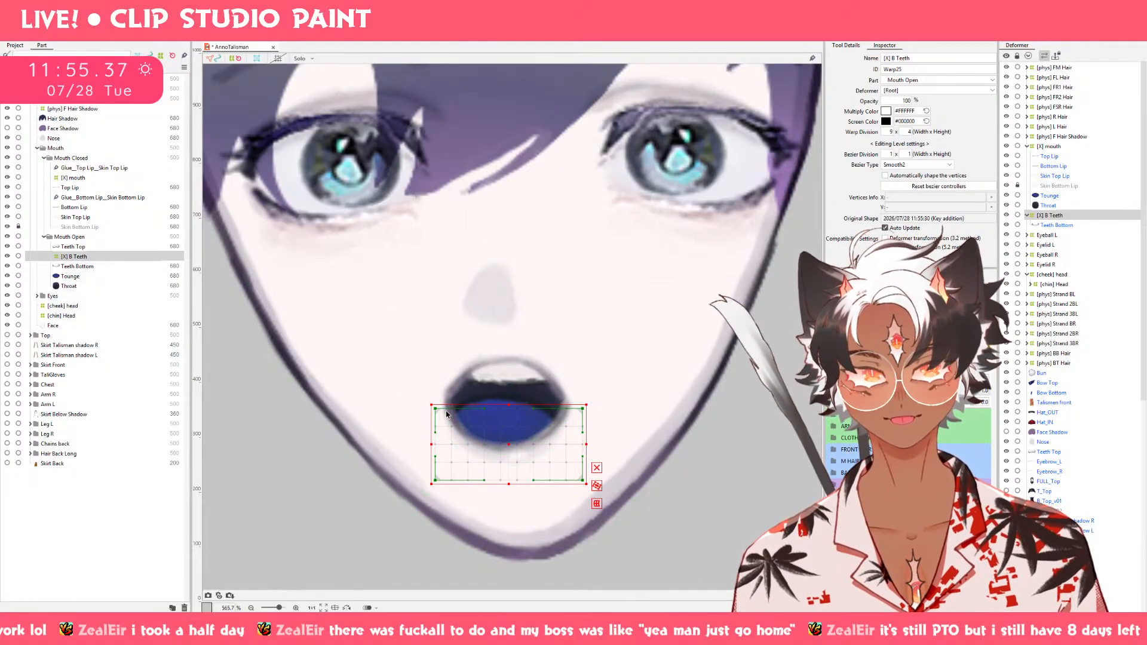
{"action": "left_click", "coordinate": [596, 504]}
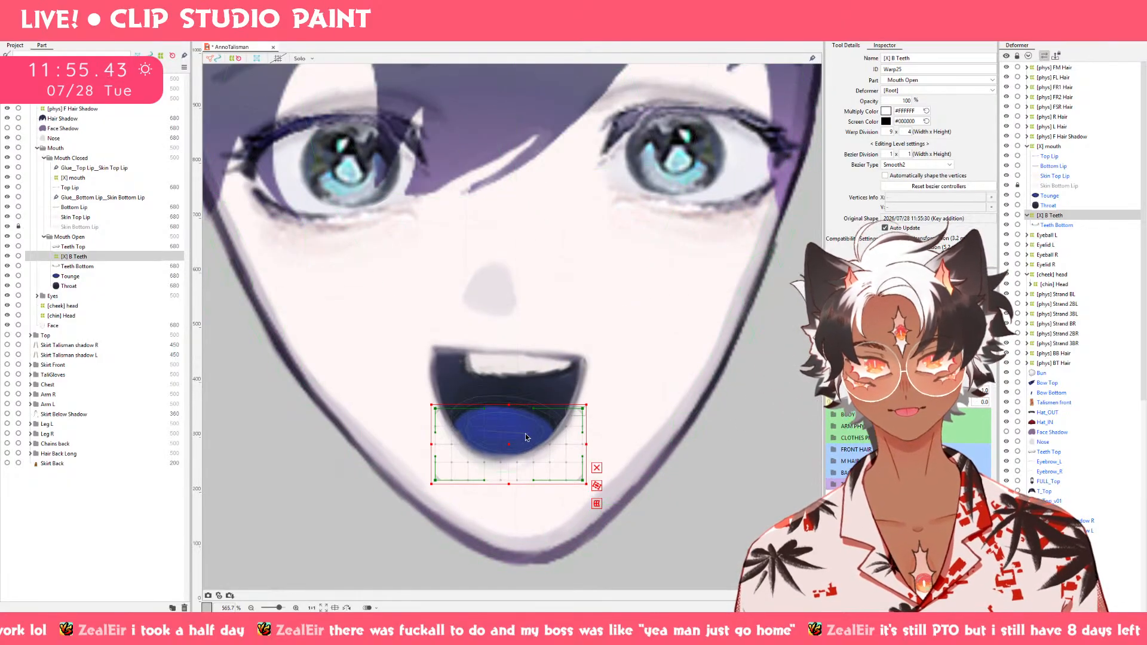
{"action": "mouse_move", "coordinate": [512, 439]}
{"action": "left_mouse_down"}
{"action": "mouse_move", "coordinate": [513, 429]}
{"action": "mouse_move", "coordinate": [508, 440]}
{"action": "left_mouse_up"}
{"action": "key", "text": "ctrl+z"}
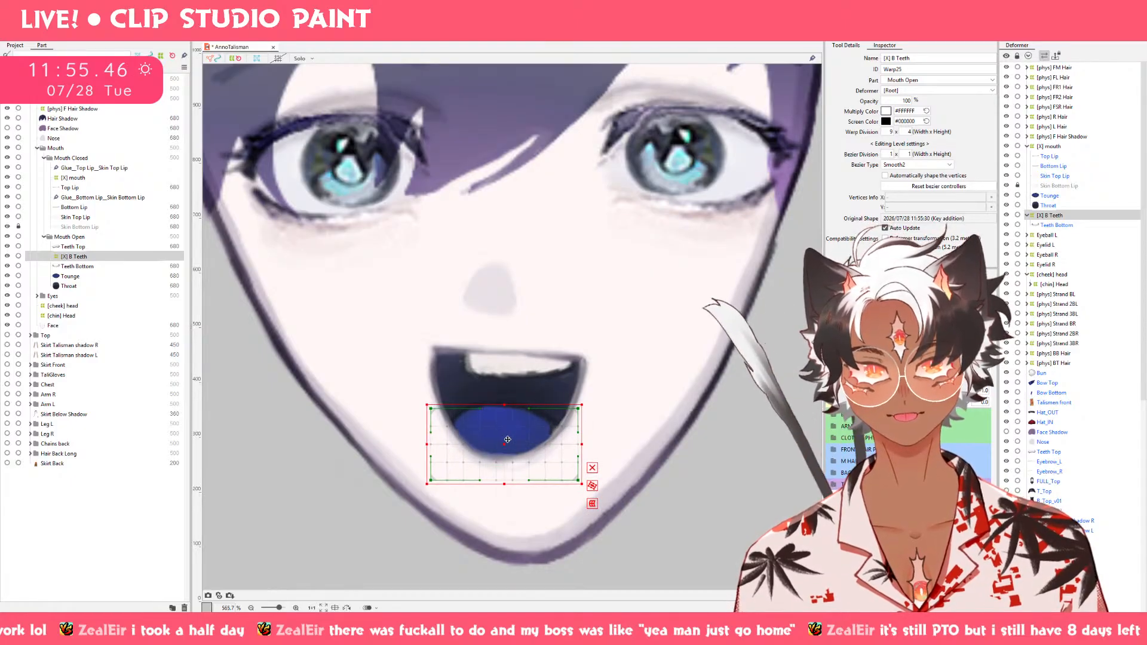
Raise the left edge of the [X] B Teeth deformer slightly using a temporary Perspective deformation and apply it.
{"action": "left_click", "coordinate": [592, 504]}
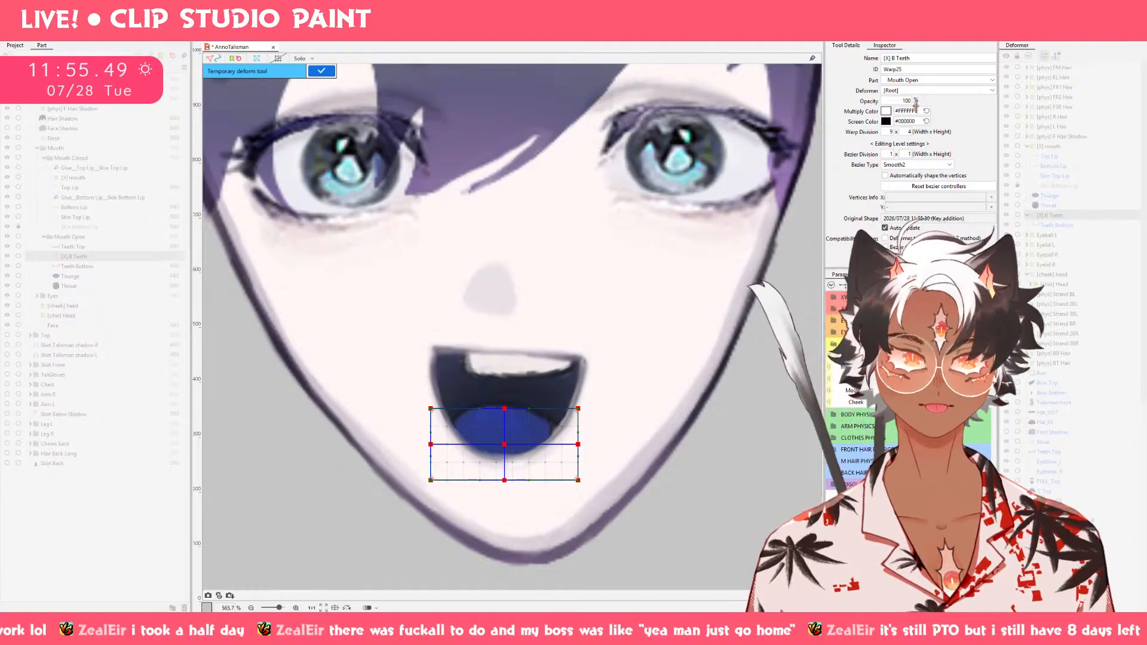
{"action": "left_click", "coordinate": [846, 45]}
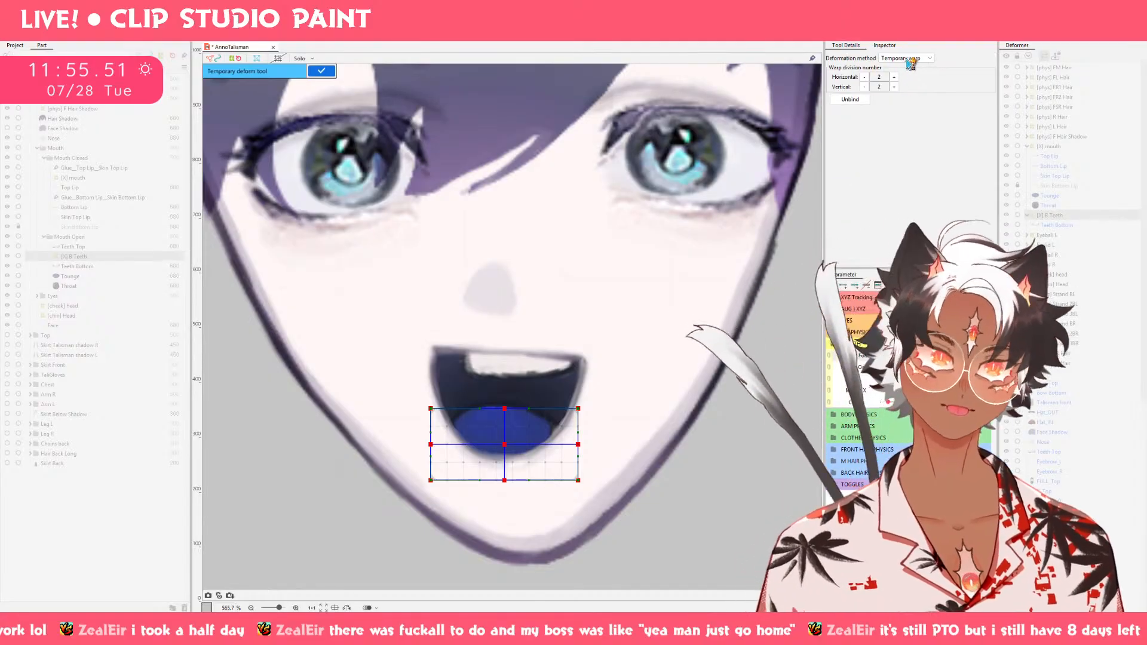
{"action": "left_click", "coordinate": [906, 58]}
{"action": "left_click", "coordinate": [894, 95]}
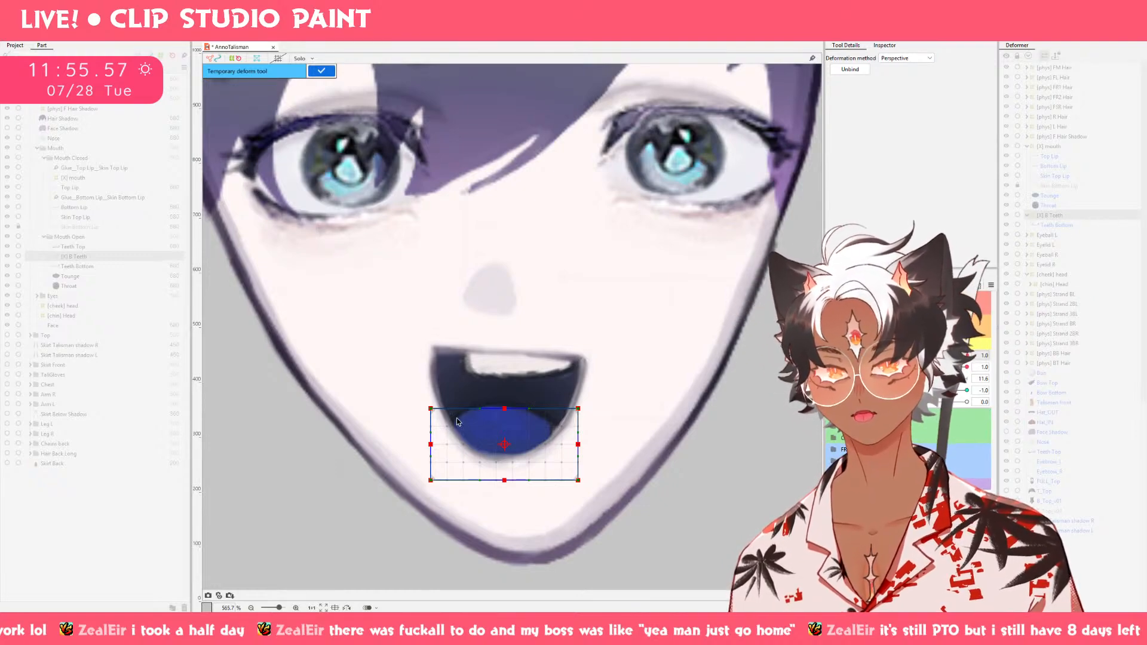
{"action": "left_click_drag", "start_coordinate": [432, 450], "coordinate": [433, 435]}
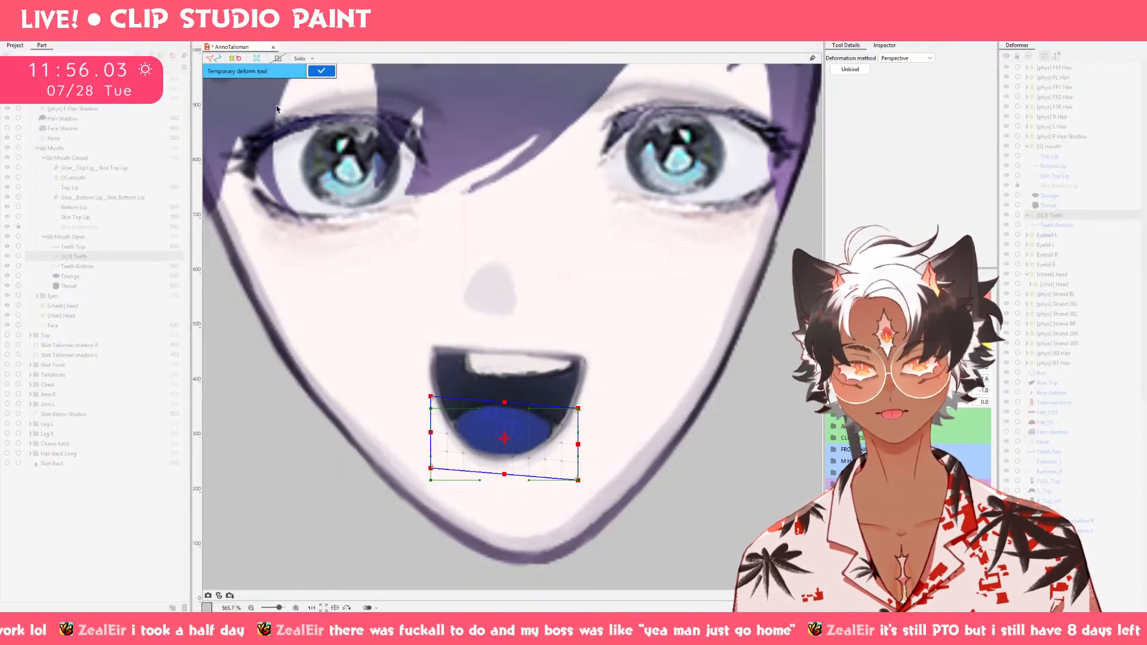
{"action": "left_click", "coordinate": [320, 71]}
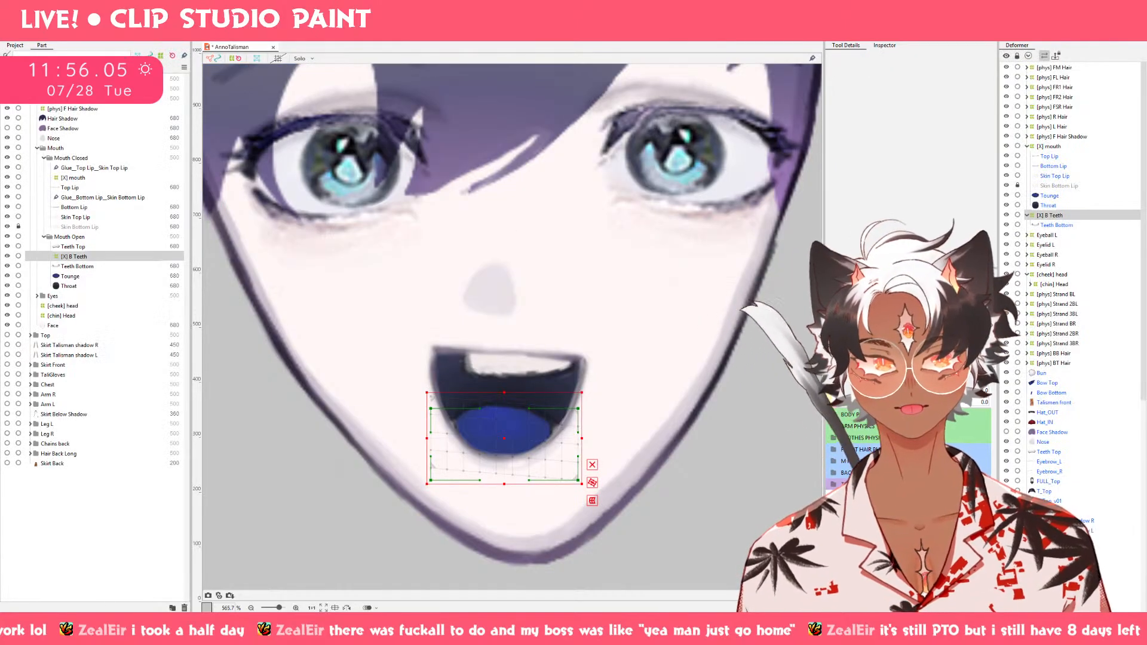
Preview the bottom teeth across Mouth X and mirror the [X] B Teeth deformer's -1.0 keyform horizontally to the opposite side.
{"action": "left_click_drag", "start_coordinate": [940, 390], "coordinate": [968, 390]}
{"action": "left_click", "coordinate": [897, 391]}
{"action": "left_click", "coordinate": [968, 390]}
{"action": "left_click", "coordinate": [897, 390]}
{"action": "left_click", "coordinate": [968, 390]}
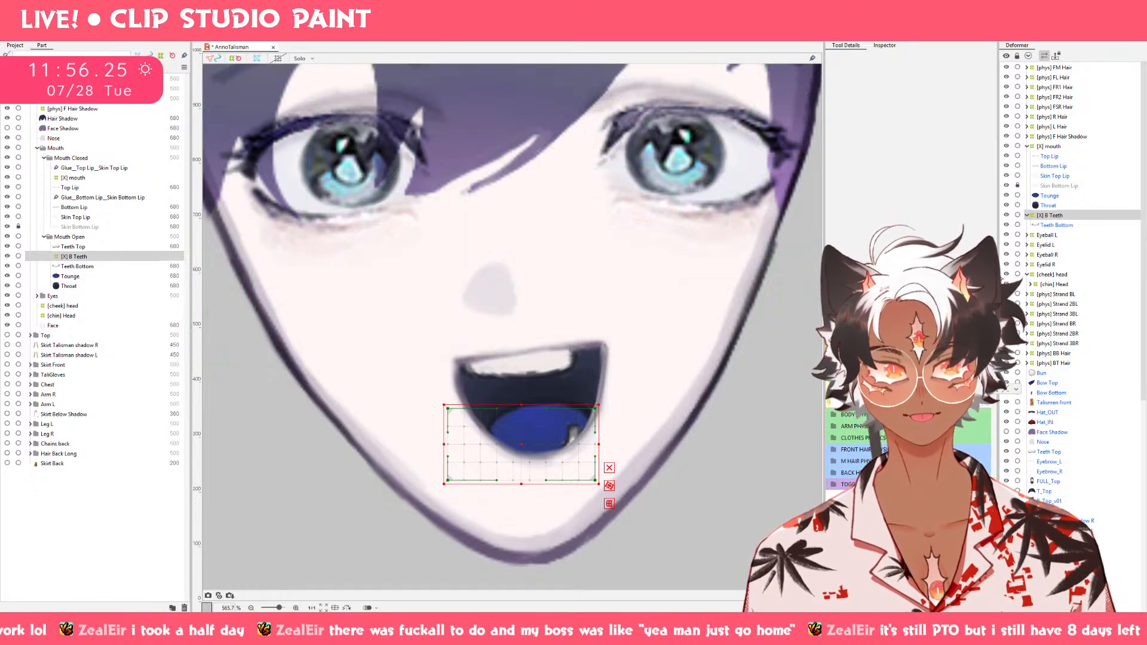
{"action": "left_click", "coordinate": [993, 275]}
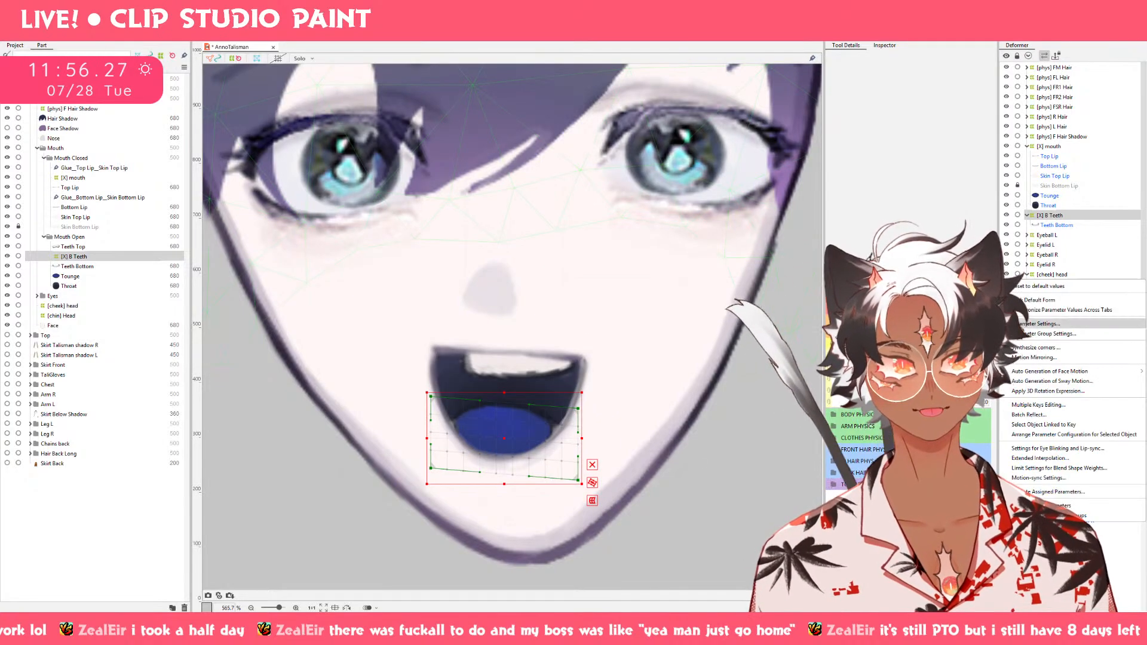
{"action": "left_click", "coordinate": [1037, 358]}
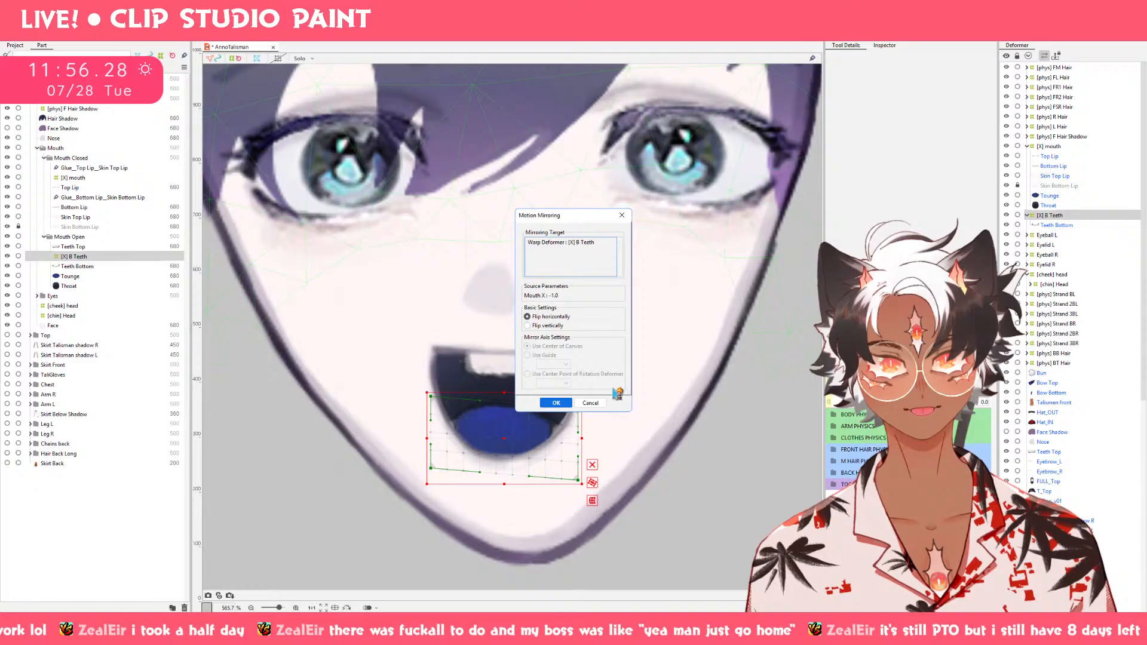
{"action": "left_click", "coordinate": [556, 400]}
{"action": "left_click_drag", "start_coordinate": [897, 395], "coordinate": [942, 394]}
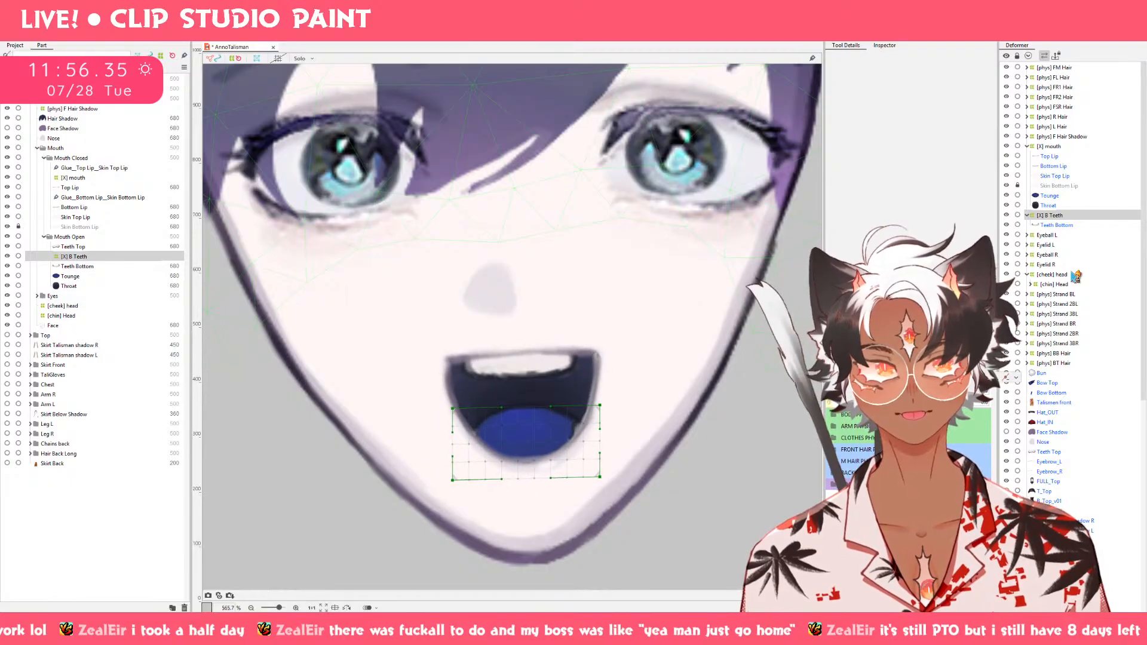
Check Teeth Top at Mouth X -1.0 and move the [X] mouth and [X] B Teeth deformers directly into the Mouth folder.
{"action": "left_click", "coordinate": [1065, 453]}
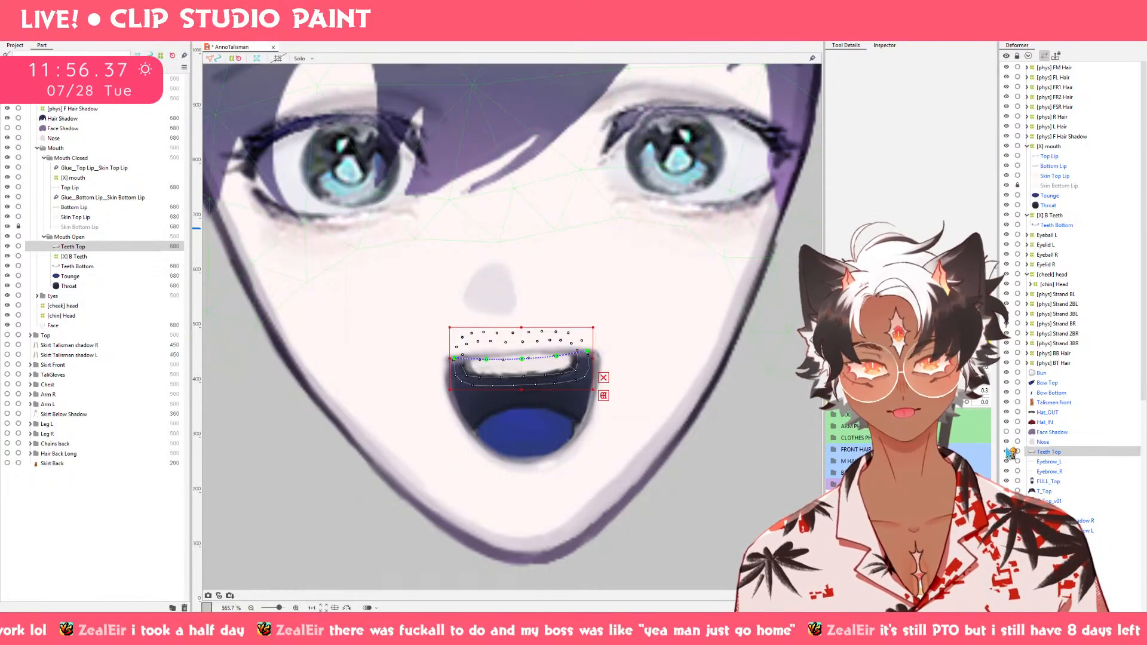
{"action": "left_click_drag", "start_coordinate": [909, 401], "coordinate": [809, 402]}
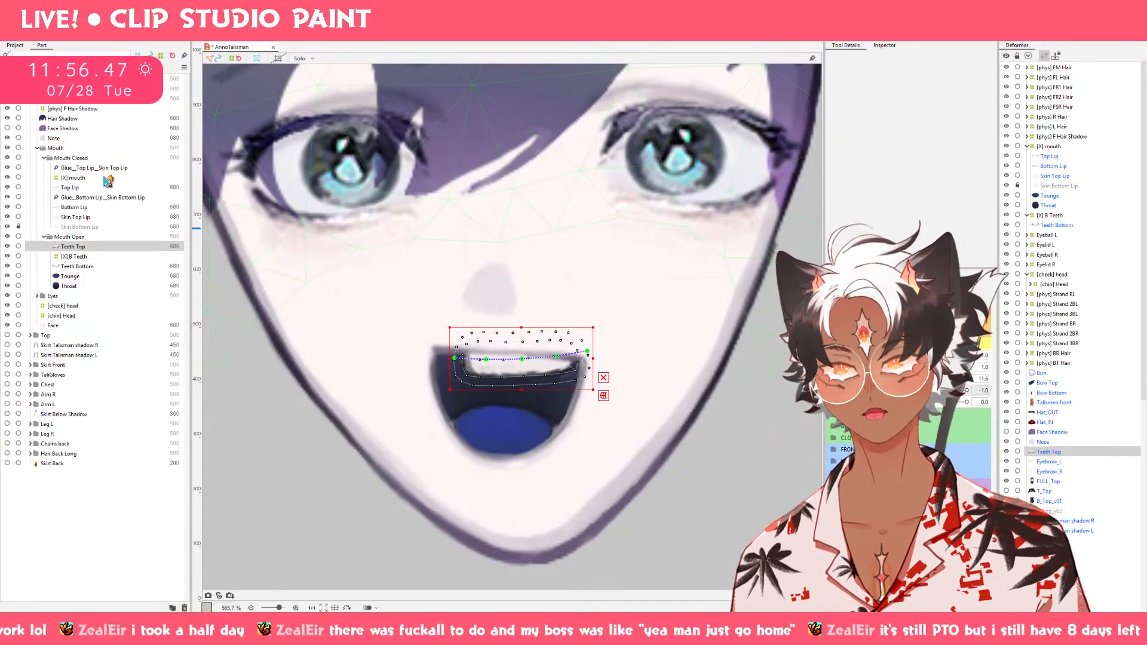
{"action": "left_click", "coordinate": [108, 179]}
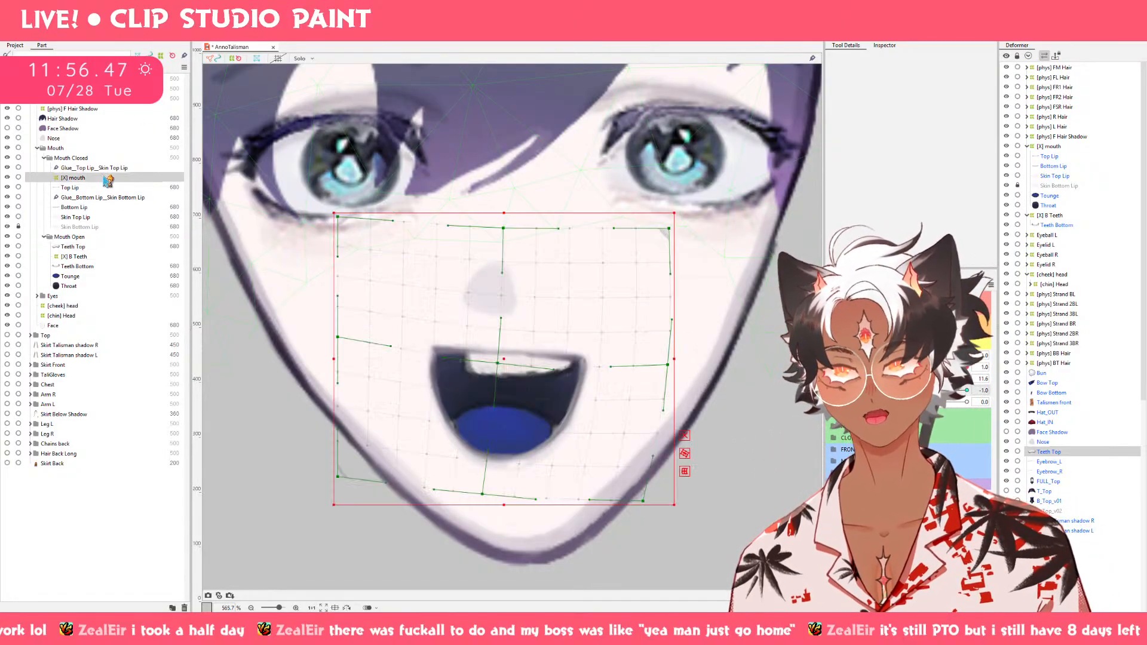
{"action": "left_click", "coordinate": [88, 258]}
{"action": "left_click_drag", "start_coordinate": [79, 176], "coordinate": [63, 154]}
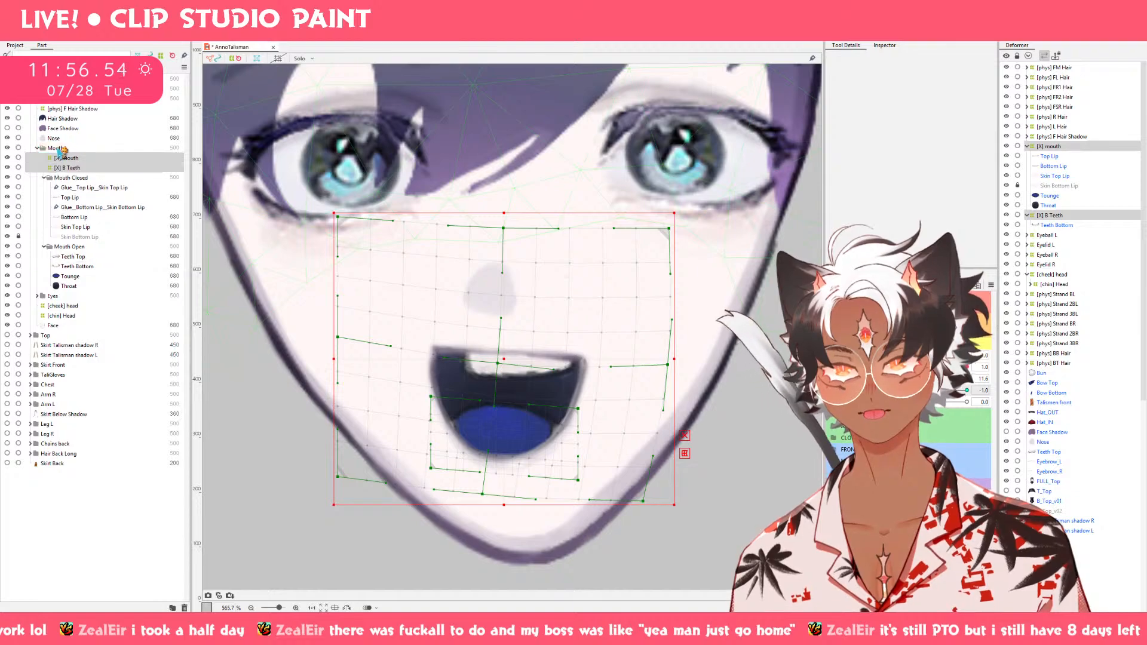
Select each of the two regrouped deformers and inspect the [X] mouth deformer on the Mouth X -1.0 keyform.
{"action": "left_click", "coordinate": [82, 169]}
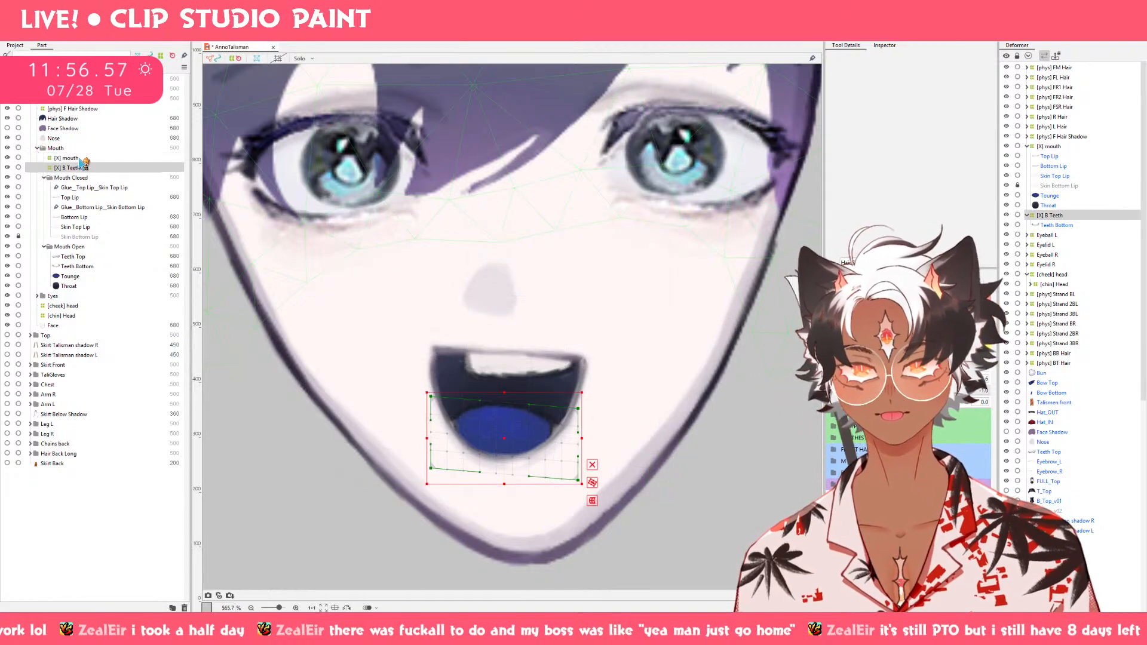
{"action": "left_click", "coordinate": [81, 160]}
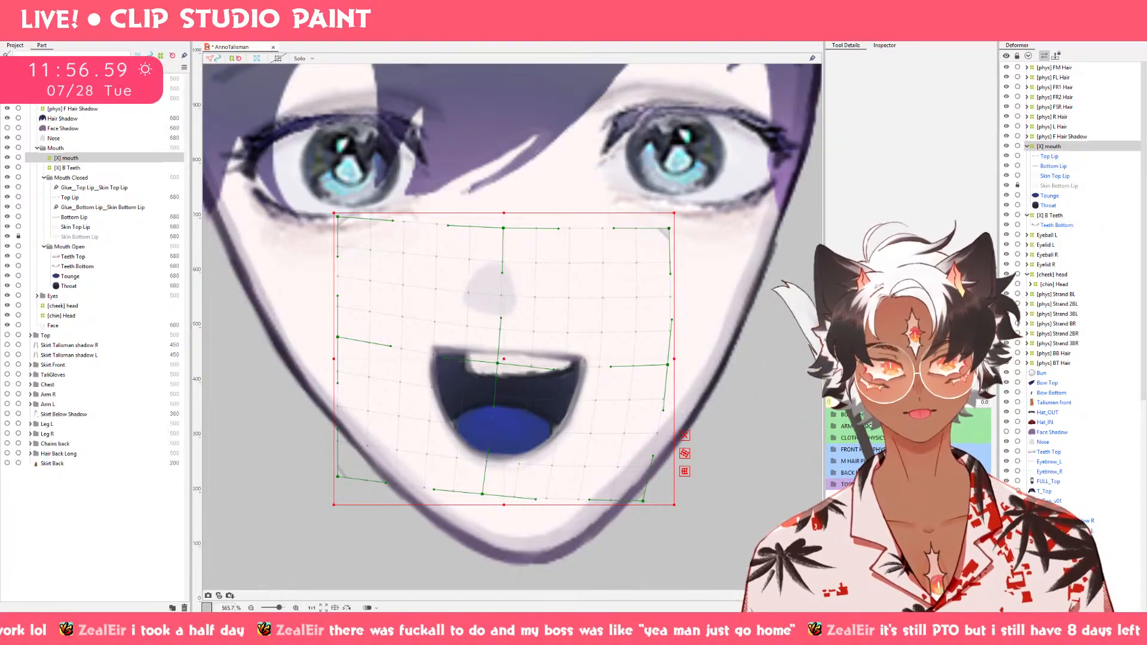
{"action": "left_click", "coordinate": [932, 403]}
{"action": "left_click_drag", "start_coordinate": [933, 403], "coordinate": [899, 403]}
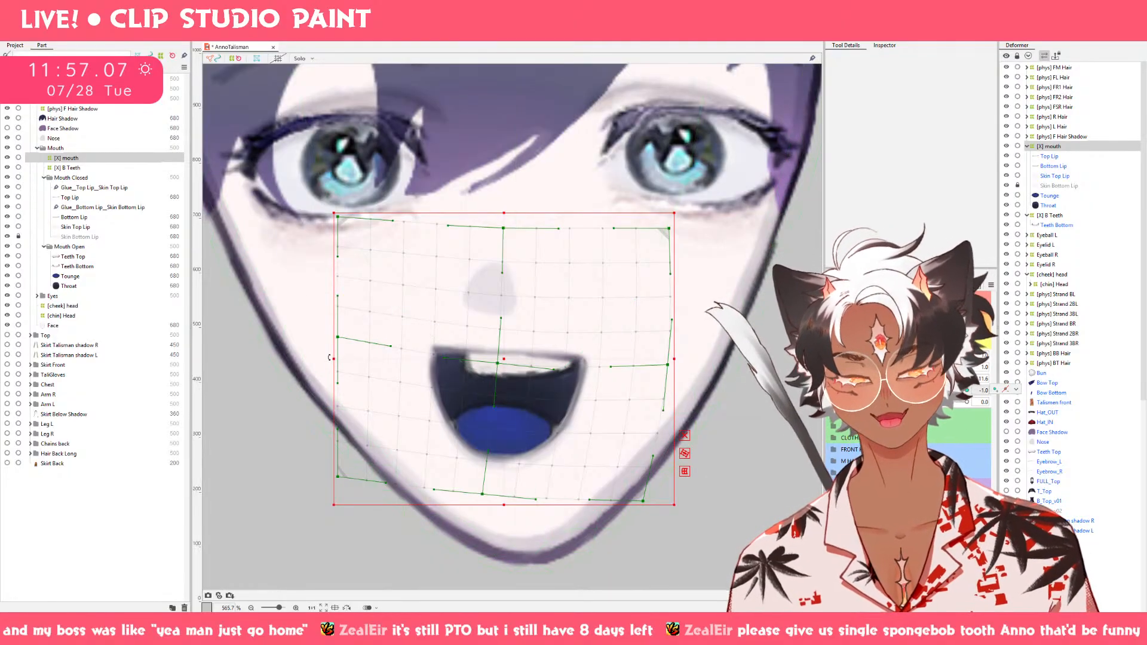
{"action": "left_click_drag", "start_coordinate": [334, 360], "coordinate": [357, 360]}
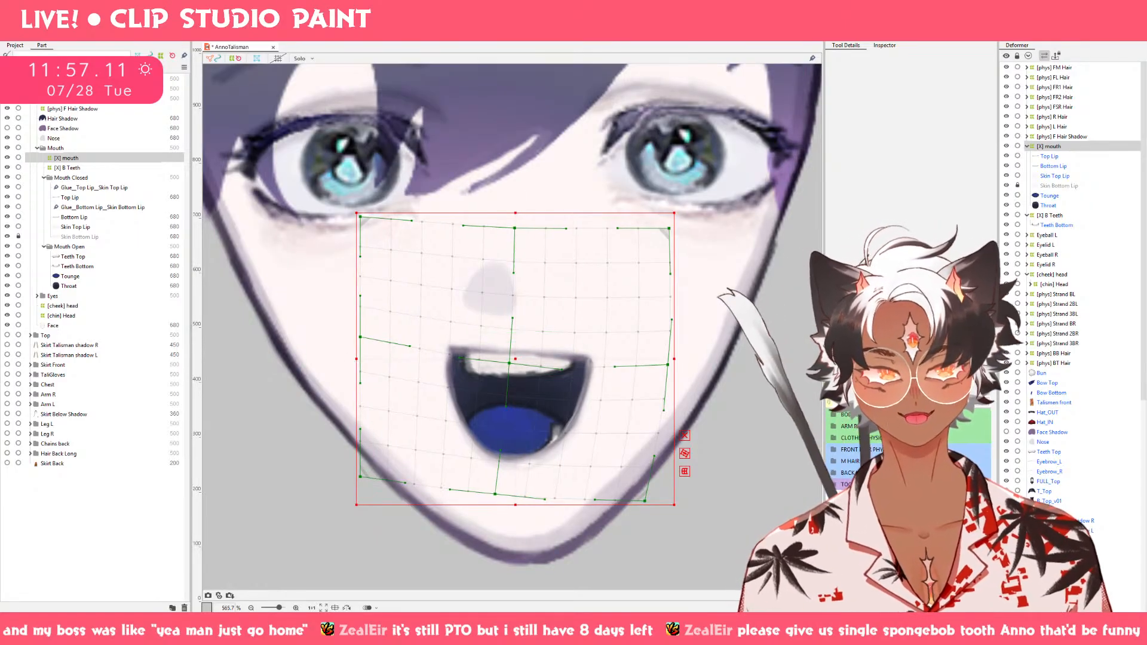
{"action": "mouse_move", "coordinate": [897, 390]}
{"action": "left_mouse_down"}
{"action": "mouse_move", "coordinate": [930, 391]}
{"action": "mouse_move", "coordinate": [897, 391]}
{"action": "left_mouse_up"}
{"action": "key", "text": "ctrl+z"}
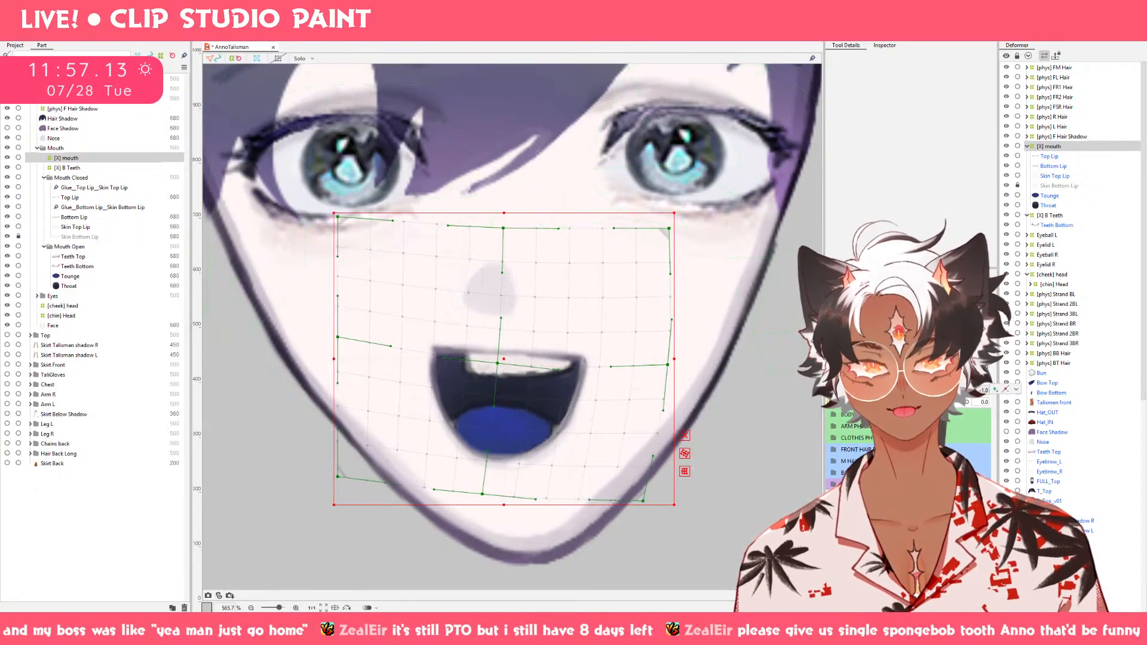
Push the left side of the [X] mouth deformer inward with the deform brush on Mouth X -1.0 and check it with other mouth shapes.
{"action": "key", "text": "b"}
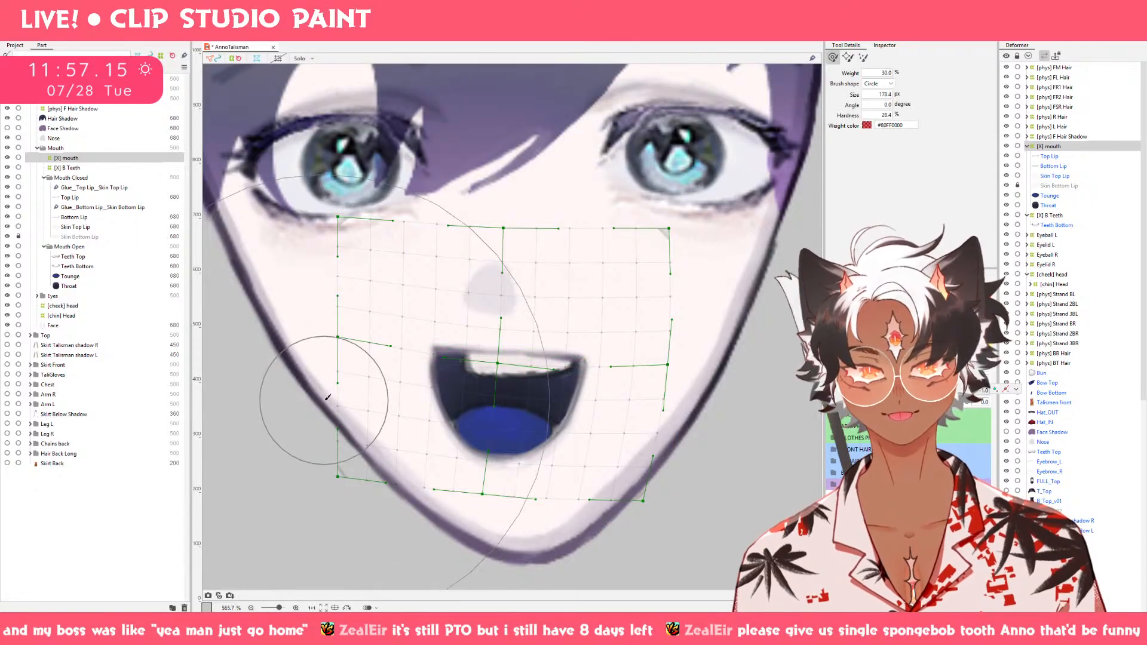
{"action": "left_click_drag", "start_coordinate": [291, 353], "coordinate": [322, 352]}
{"action": "mouse_move", "coordinate": [897, 391]}
{"action": "left_mouse_down"}
{"action": "mouse_move", "coordinate": [995, 389]}
{"action": "mouse_move", "coordinate": [897, 391]}
{"action": "mouse_move", "coordinate": [875, 367]}
{"action": "mouse_move", "coordinate": [936, 391]}
{"action": "mouse_move", "coordinate": [897, 391]}
{"action": "left_mouse_up"}
{"action": "left_click", "coordinate": [897, 366]}
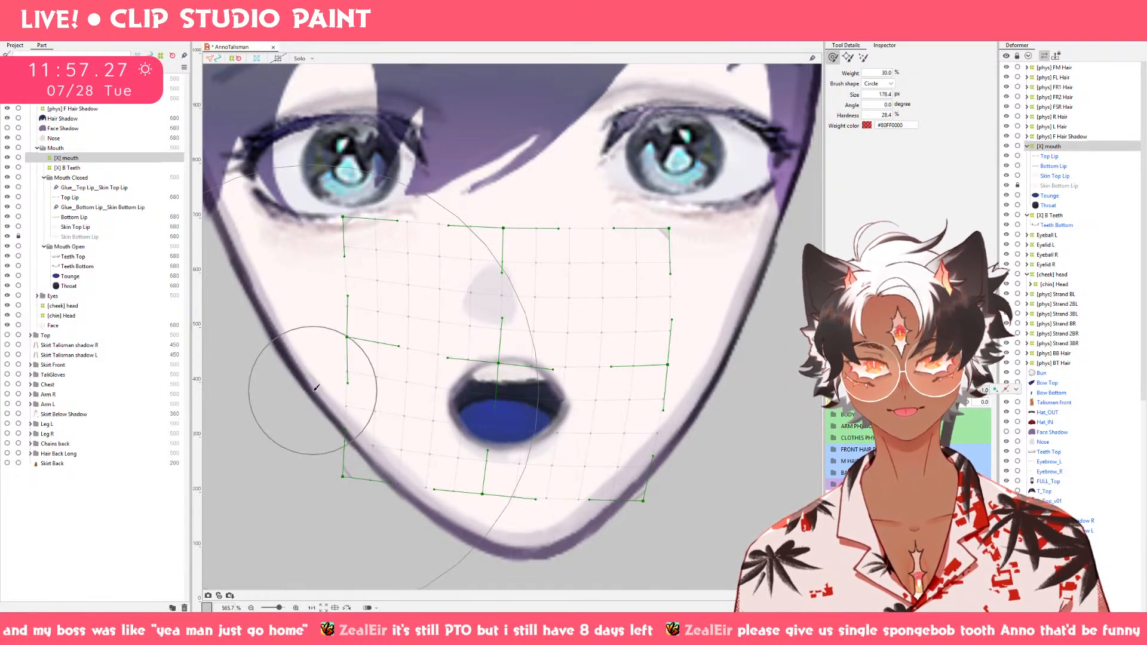
Reshape the [X] mouth deformer's left edge by moving its top Bezier point inward and its middle and bottom points upward.
{"action": "key", "text": "v"}
{"action": "left_click_drag", "start_coordinate": [343, 217], "coordinate": [354, 216]}
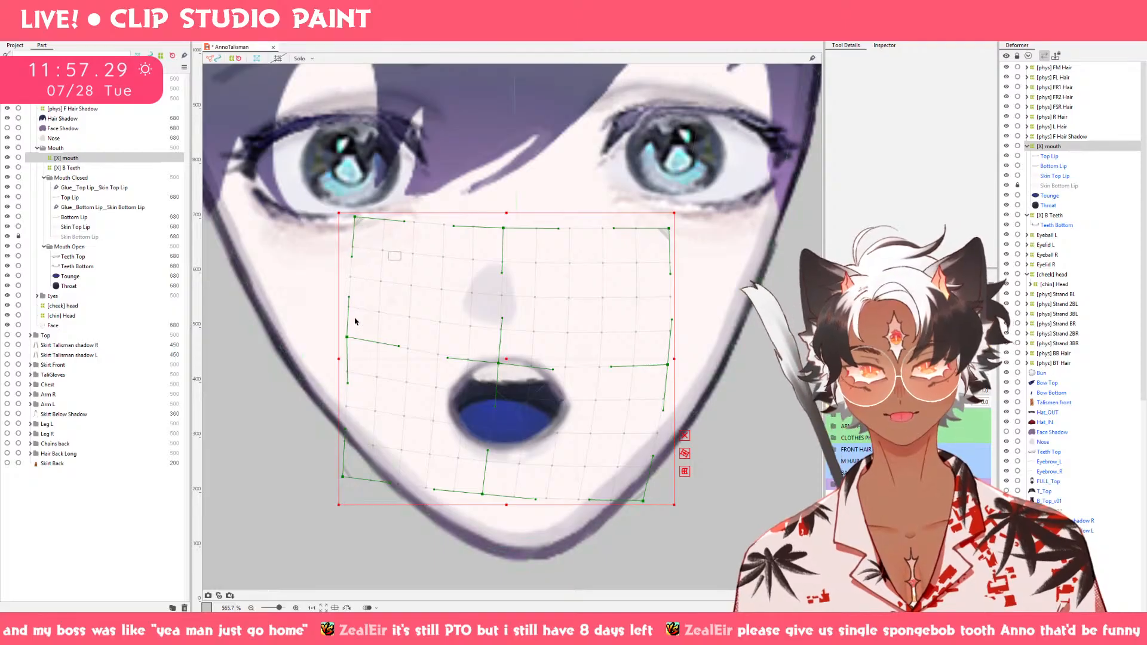
{"action": "left_click_drag", "start_coordinate": [349, 336], "coordinate": [349, 327]}
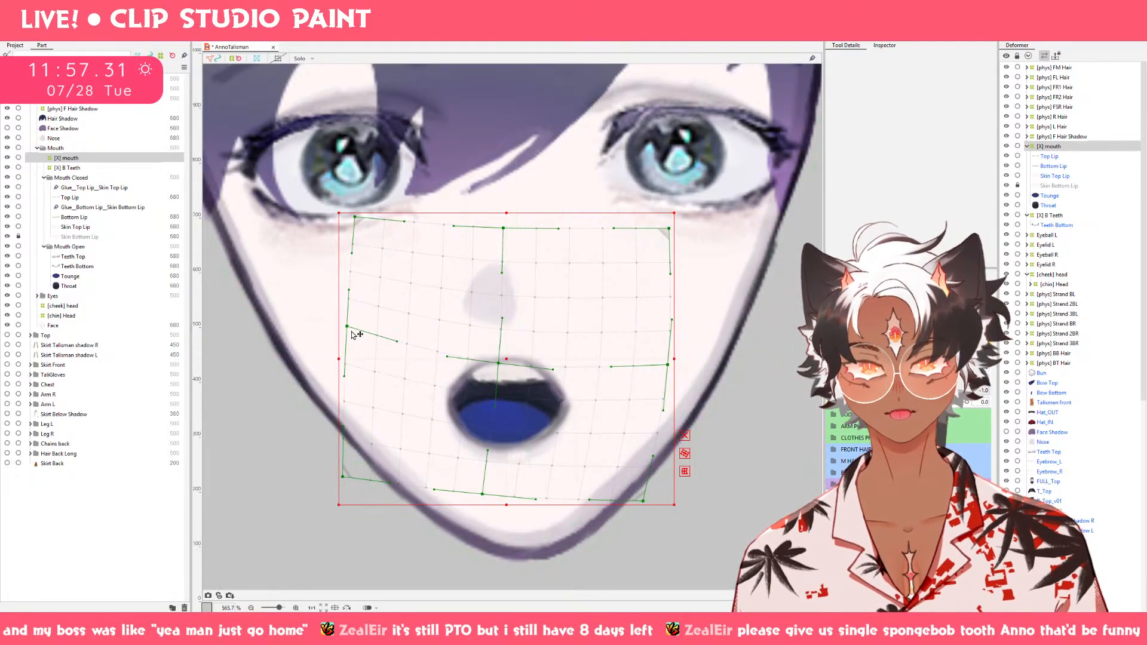
{"action": "left_click_drag", "start_coordinate": [346, 476], "coordinate": [342, 452]}
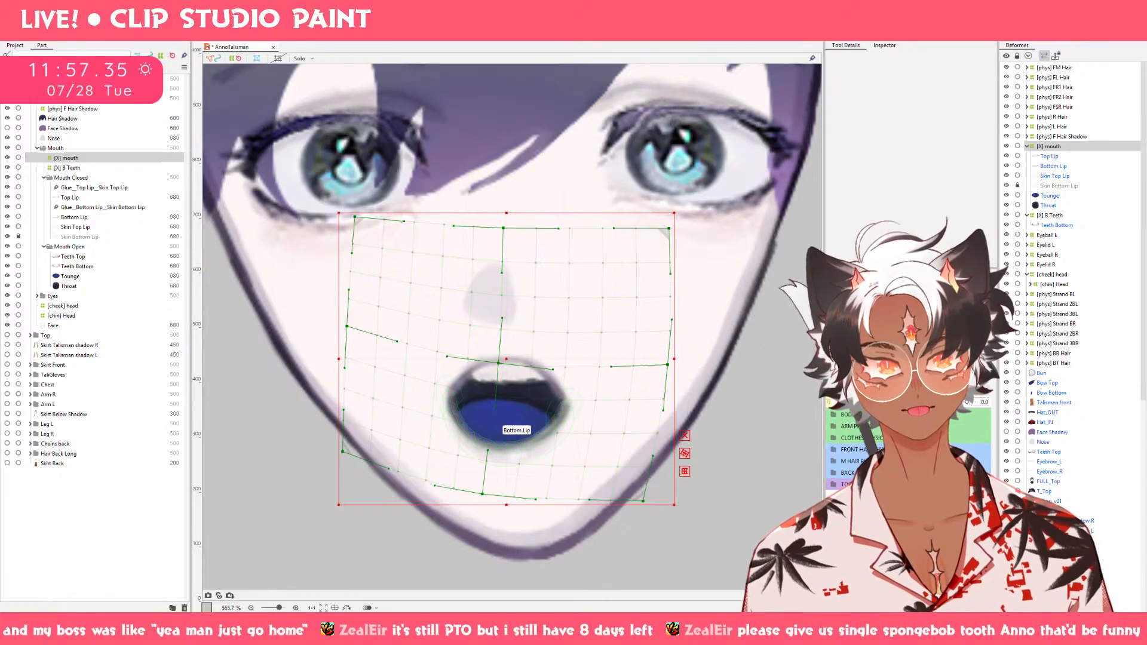
Mirror the [X] mouth deformer's Mouth X -1.0 keyform horizontally to the opposite side.
{"action": "left_click", "coordinate": [994, 281]}
{"action": "left_click", "coordinate": [1064, 359]}
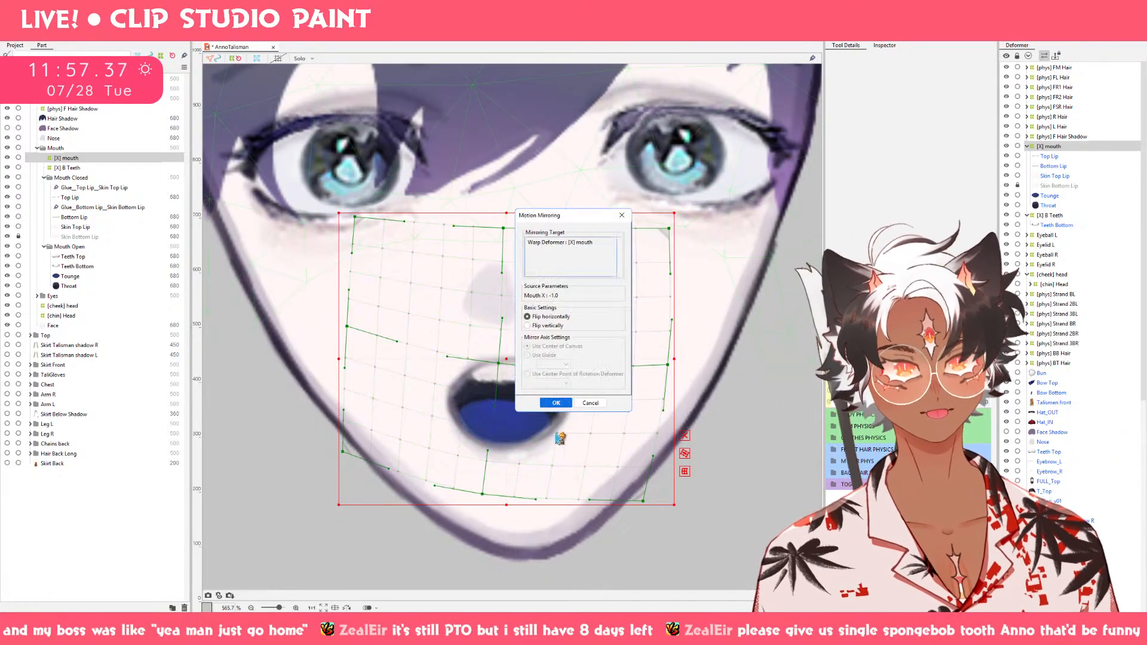
{"action": "left_click", "coordinate": [556, 403]}
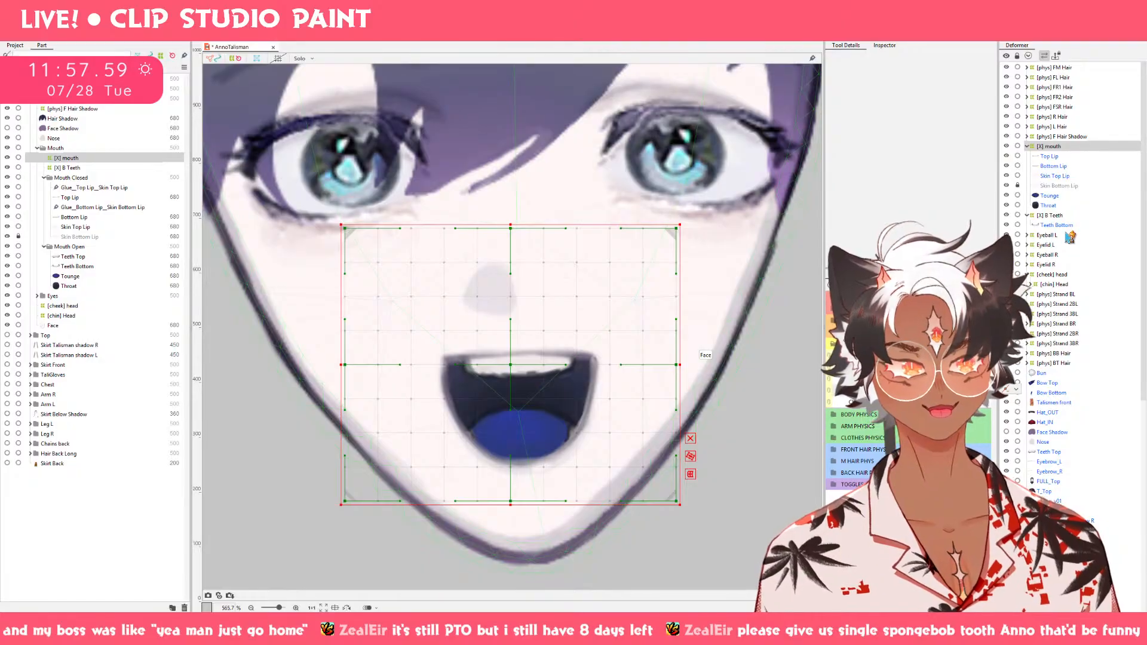
Examine how the [cheek] head and nested [chin] Head deformers cover the face while previewing the mouth shifted sideways.
{"action": "scroll", "coordinate": [1070, 237], "scroll_direction": "down", "scroll_amount": 2}
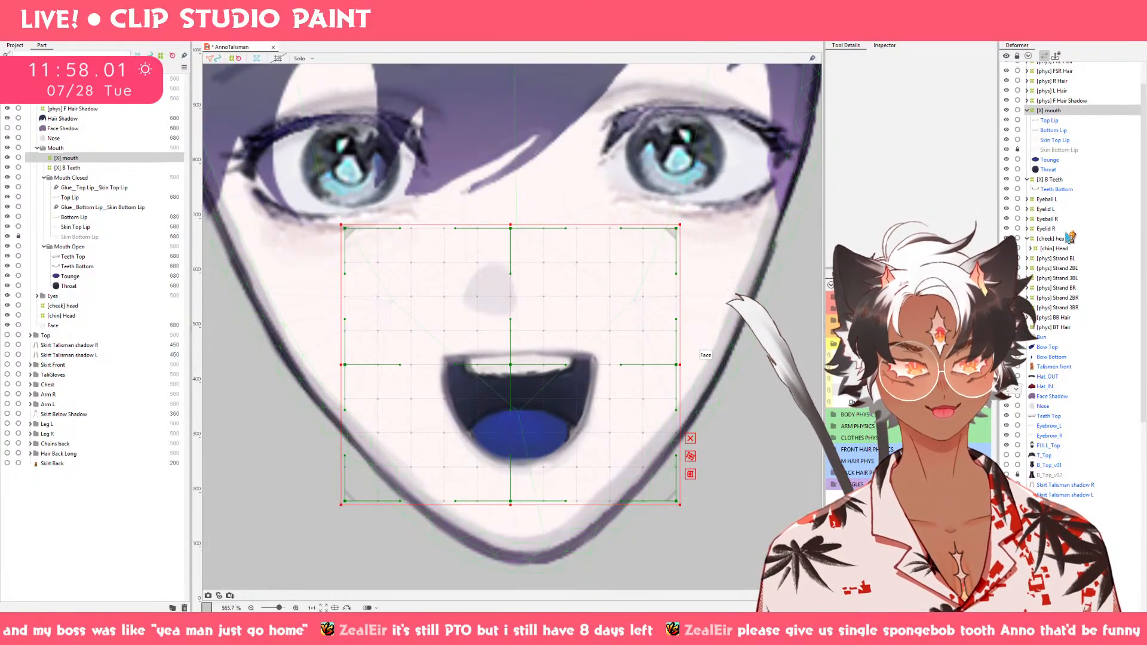
{"action": "scroll", "coordinate": [1070, 237], "scroll_direction": "up", "scroll_amount": 2}
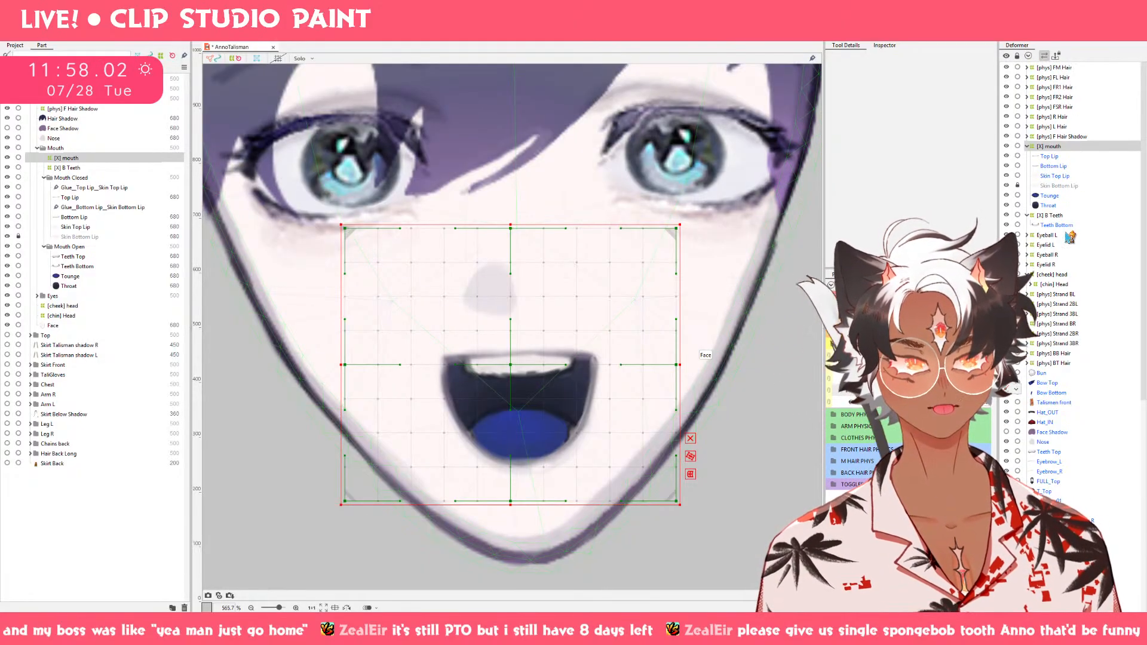
{"action": "left_click", "coordinate": [1063, 275]}
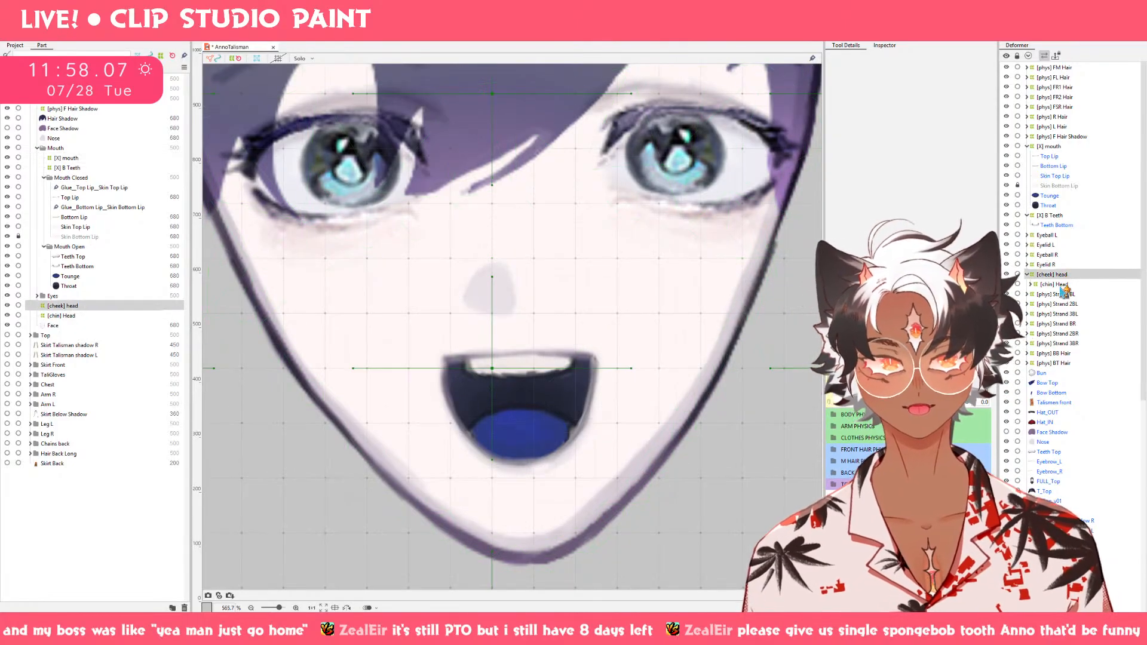
{"action": "left_click", "coordinate": [1065, 284]}
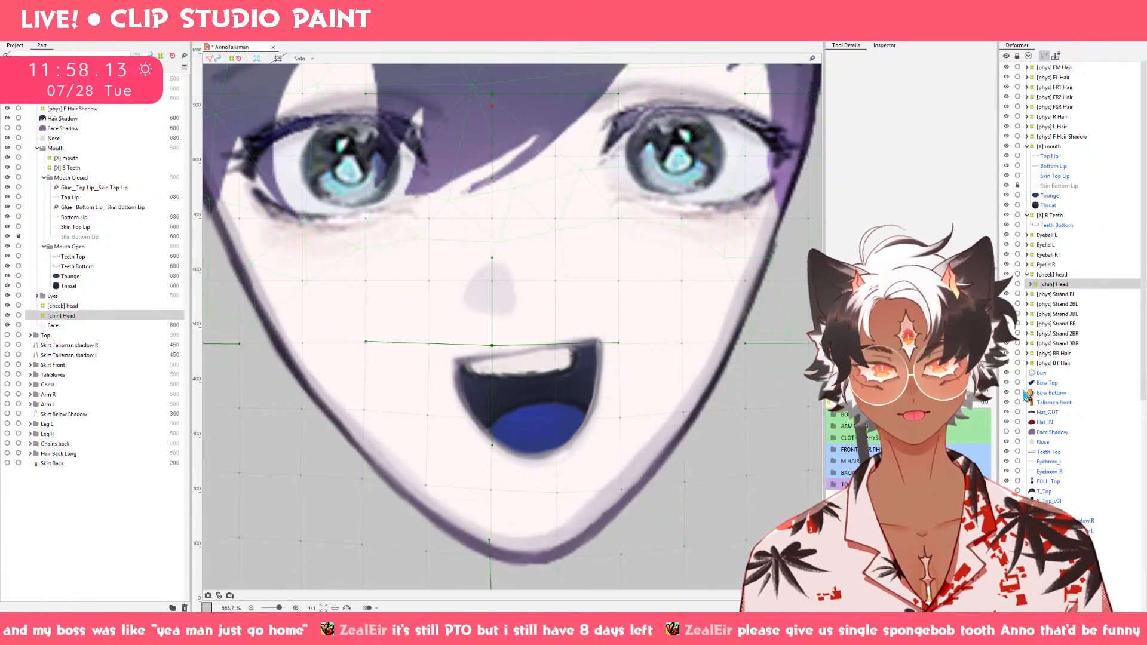
{"action": "scroll", "coordinate": [505, 448], "scroll_direction": "down", "scroll_amount": 5}
{"action": "scroll", "coordinate": [499, 495], "scroll_direction": "up", "scroll_amount": 2}
{"action": "key", "text": "b"}
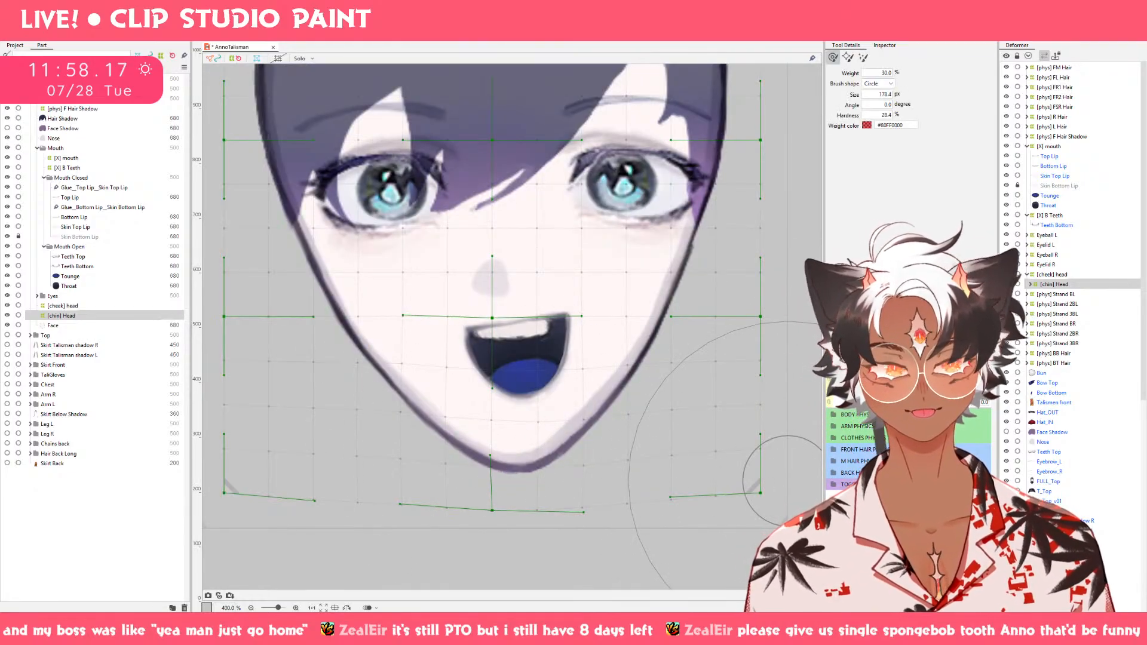
{"action": "left_click", "coordinate": [927, 402]}
{"action": "left_click", "coordinate": [1031, 285]}
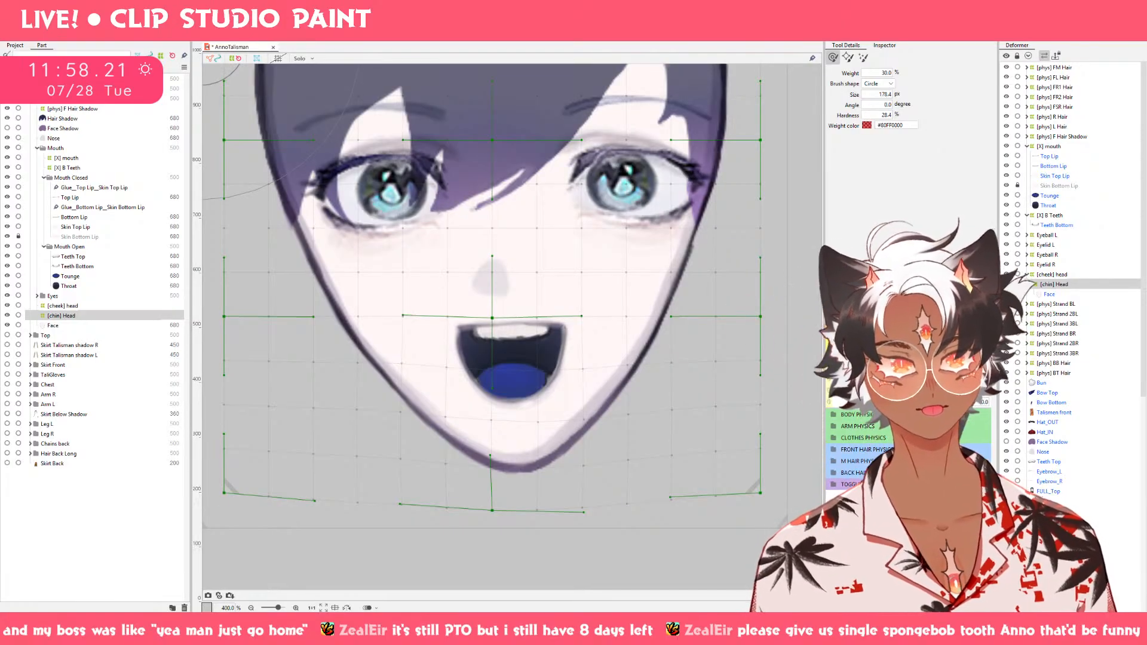
With the mouth closed, create a 20 × 20 warp deformer named [X Mouth] Chin as parent of the [cheek] head deformer.
{"action": "left_click", "coordinate": [1054, 276]}
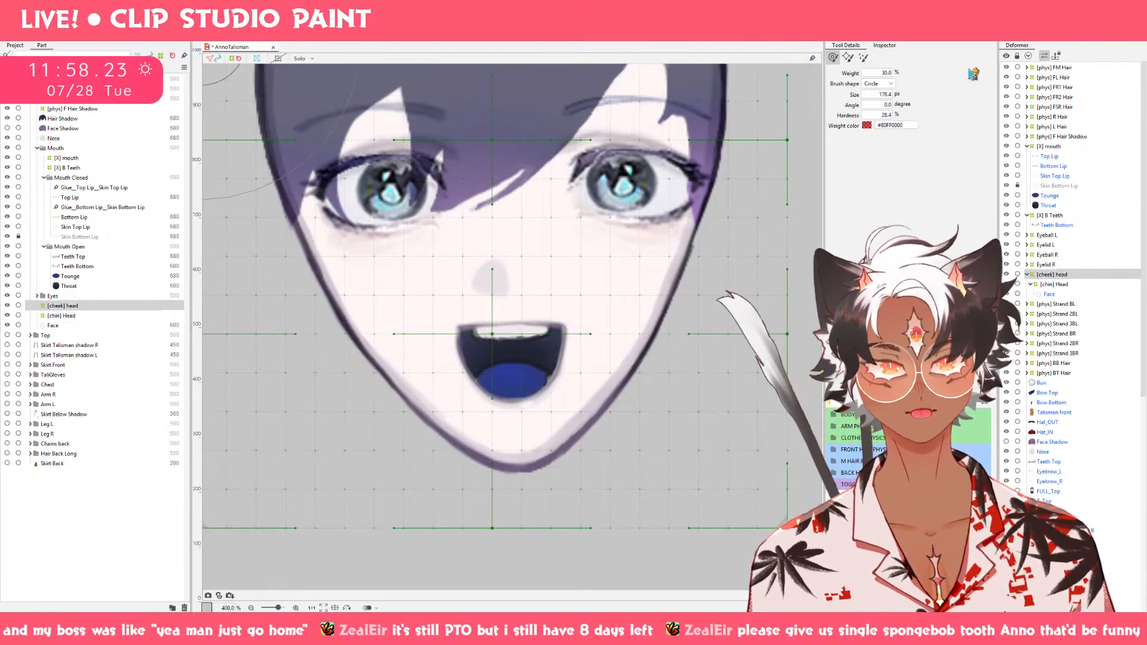
{"action": "left_click", "coordinate": [520, 31]}
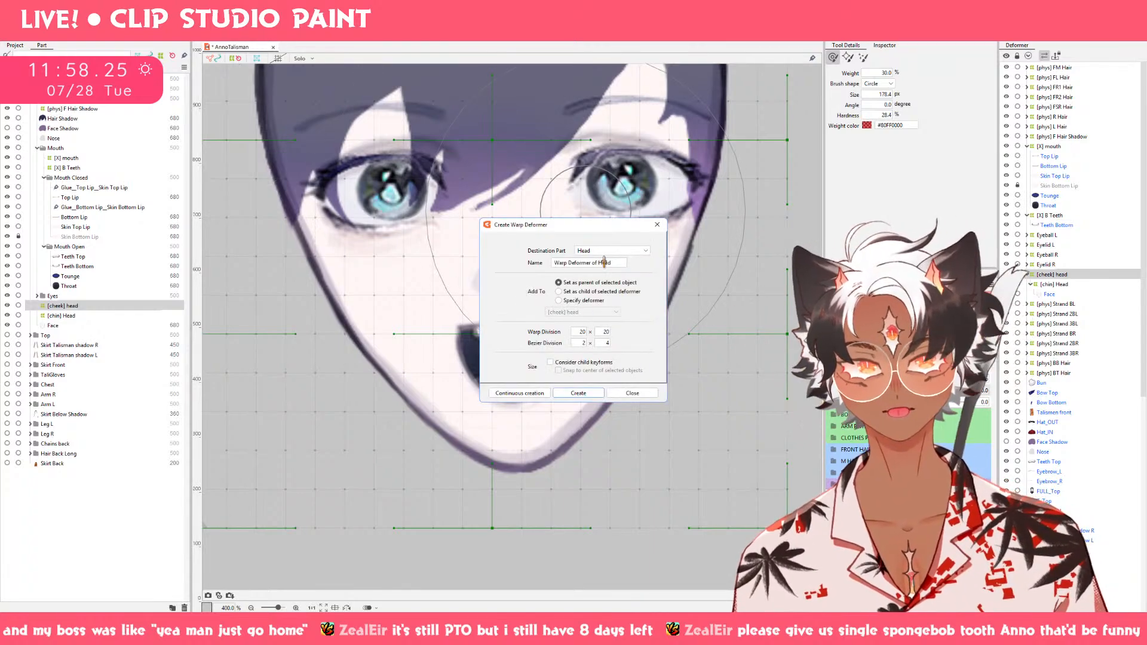
{"action": "left_click", "coordinate": [633, 393]}
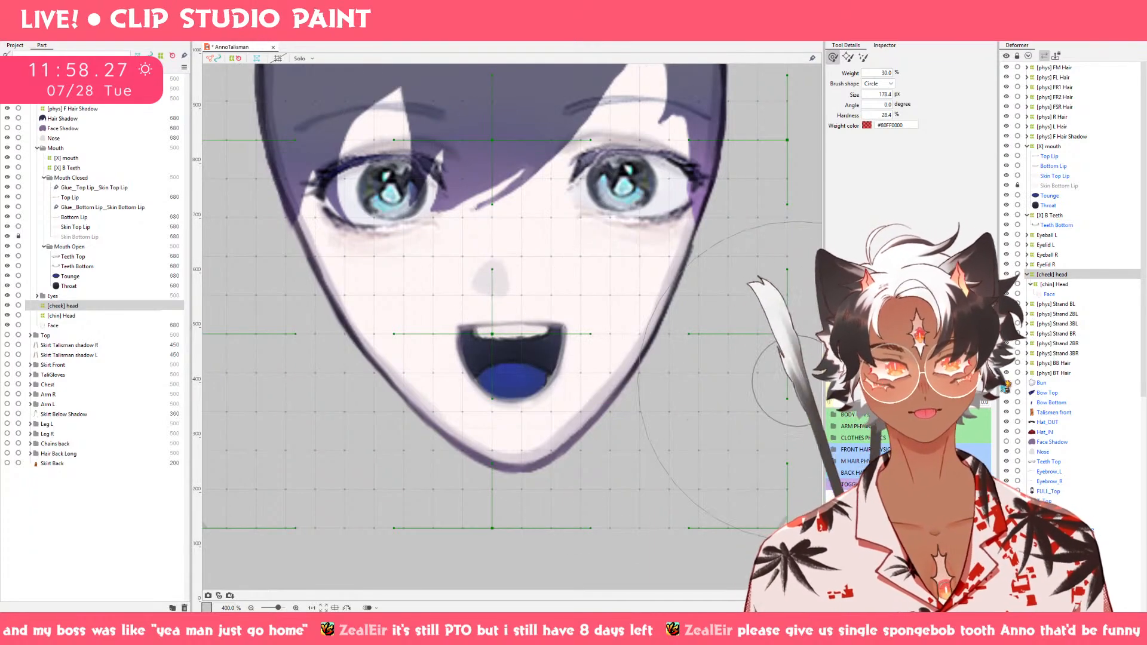
{"action": "left_click_drag", "start_coordinate": [965, 383], "coordinate": [894, 383]}
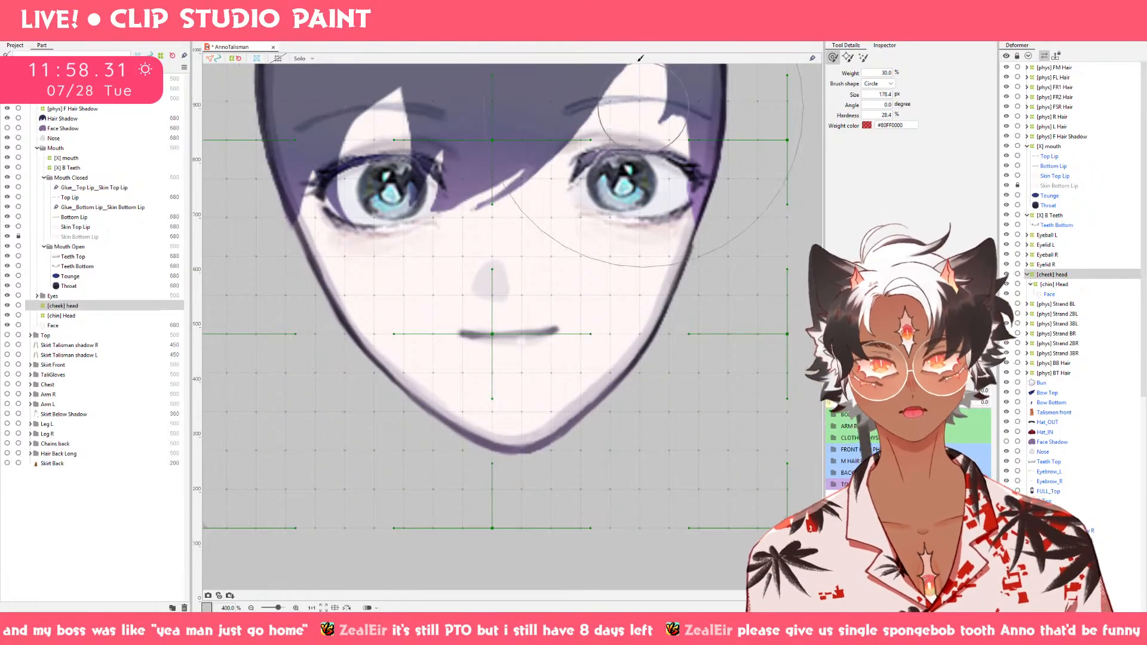
{"action": "left_click", "coordinate": [526, 32]}
{"action": "triple_click", "coordinate": [615, 260]}
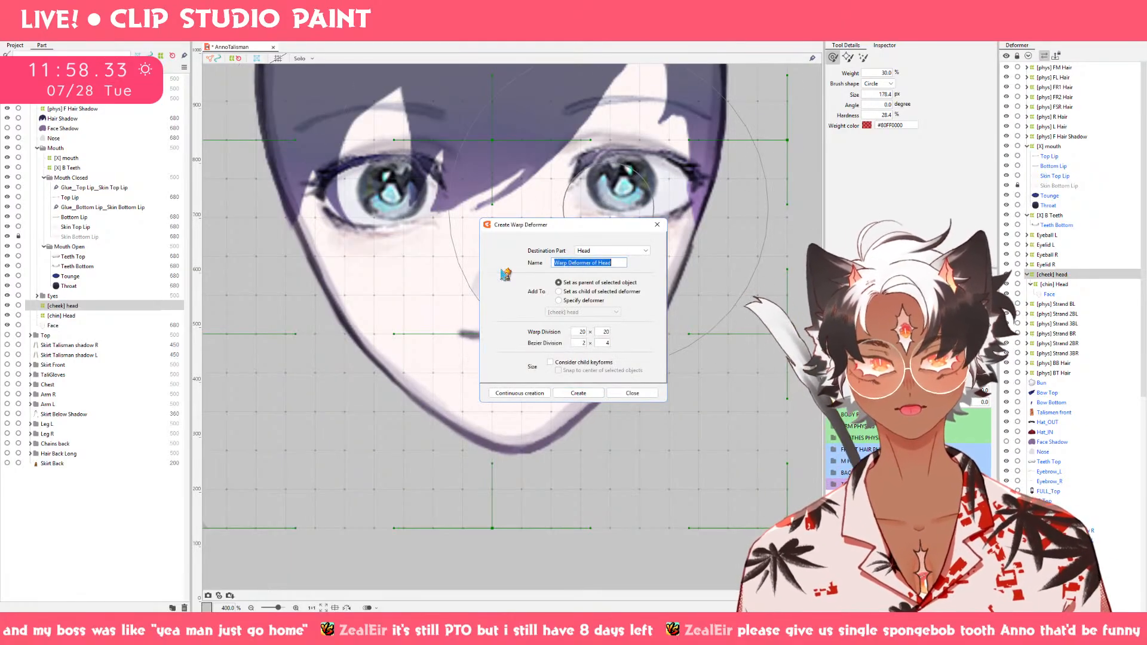
{"action": "type", "text": "[X]"}
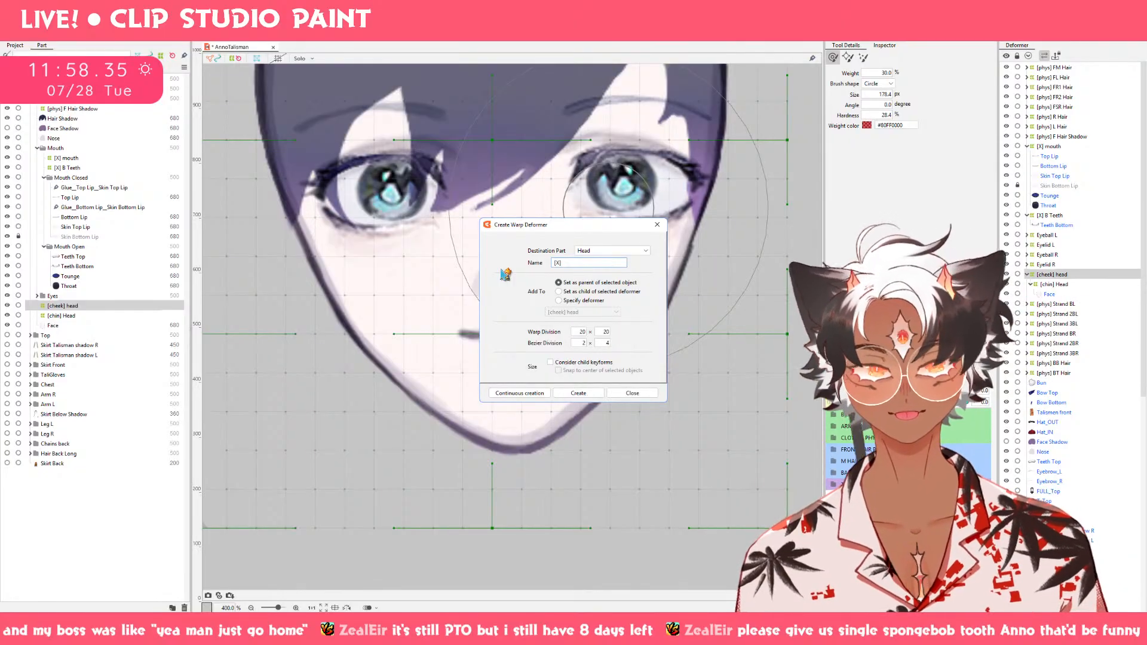
{"action": "type", "text": " C"}
{"action": "key", "text": "BackSpace"}
{"action": "key", "text": "BackSpace"}
{"action": "key", "text": "BackSpace"}
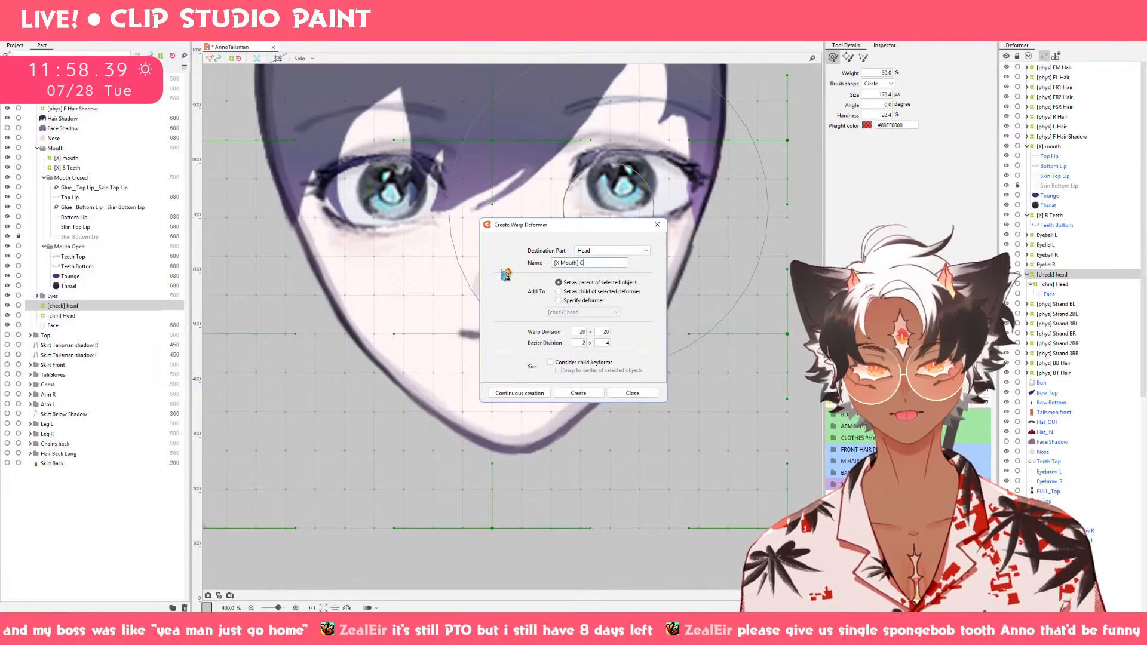
{"action": "left_click", "coordinate": [577, 393]}
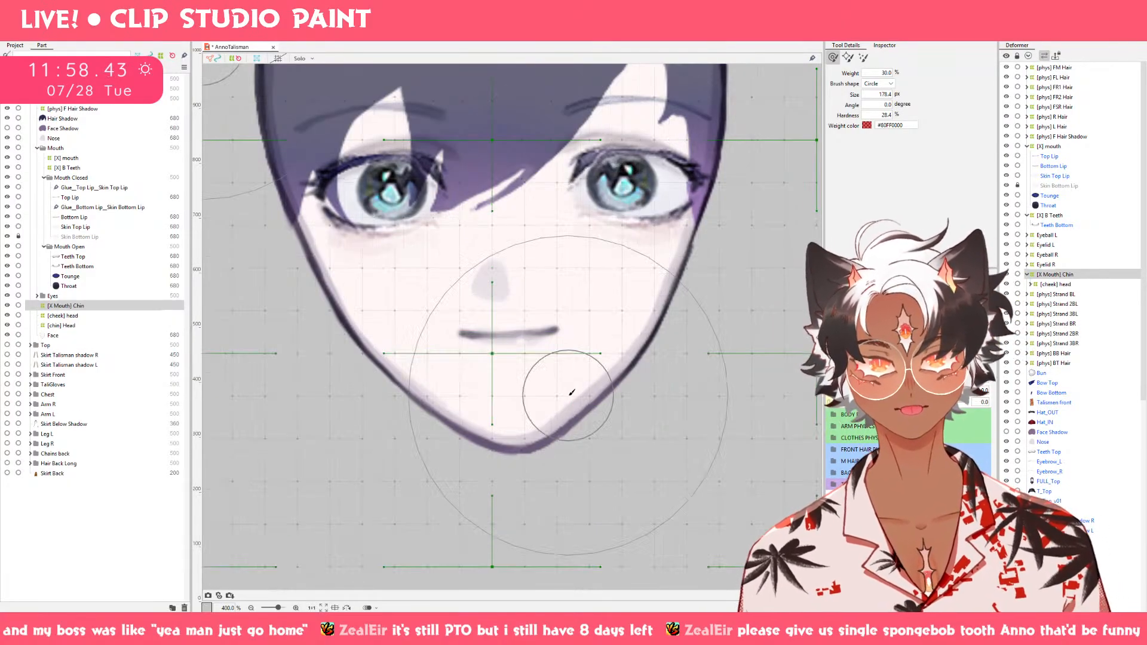
Shrink the [X Mouth] Chin deformer's bounds slightly on all four sides, keeping it centered around the face.
{"action": "scroll", "coordinate": [622, 423], "scroll_direction": "down", "scroll_amount": 3}
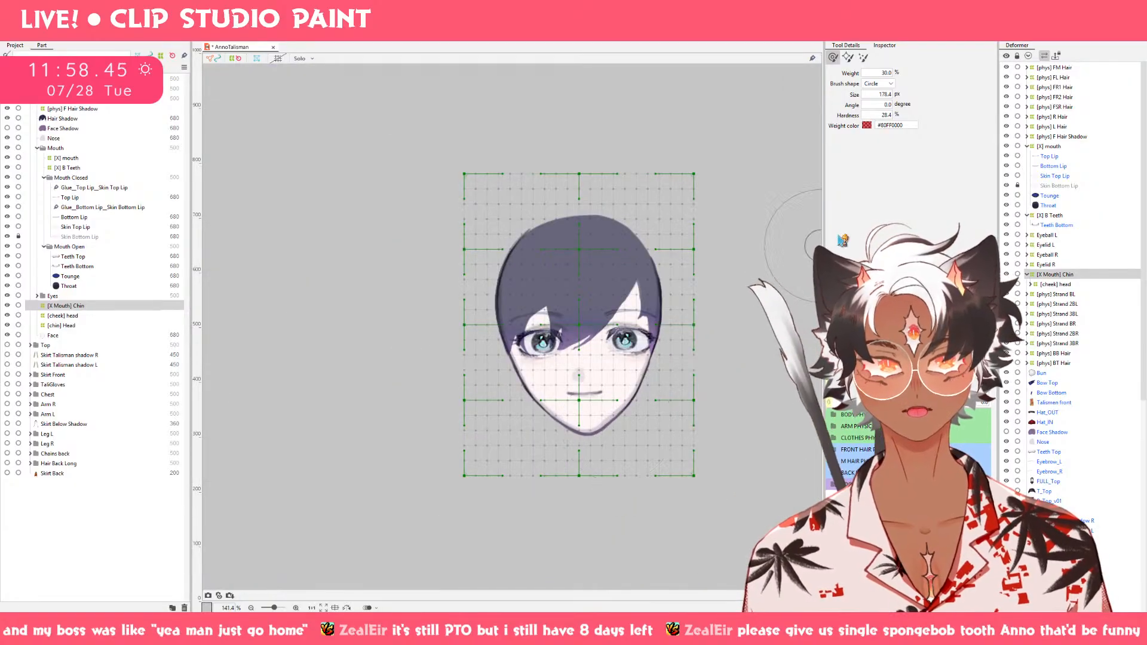
{"action": "left_click", "coordinate": [848, 57]}
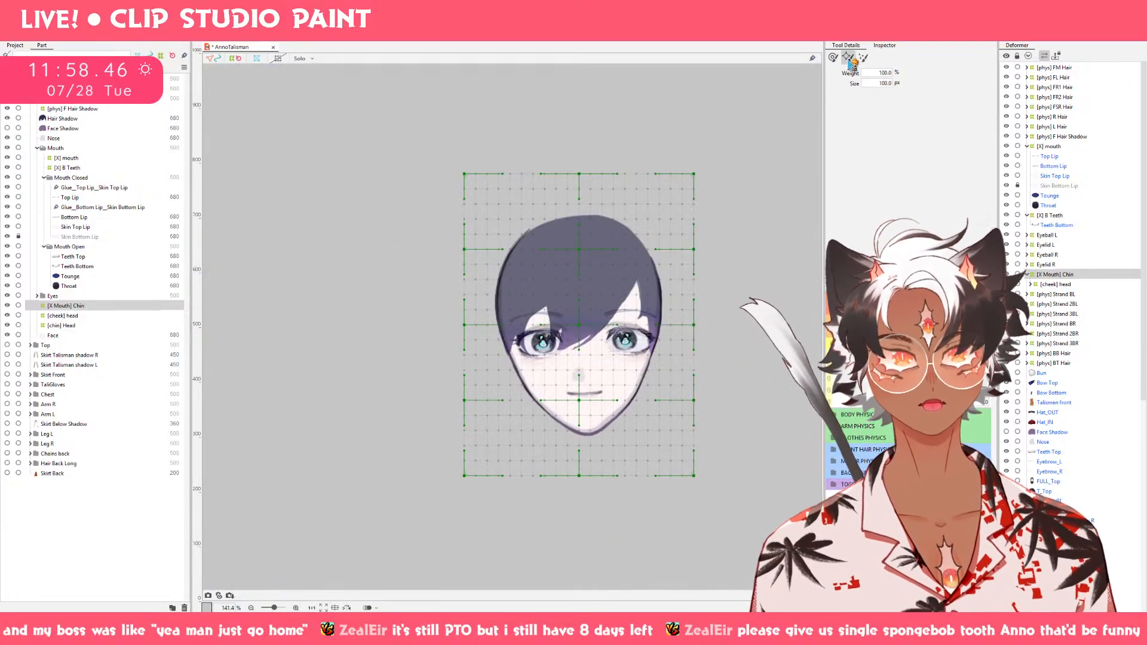
{"action": "left_click", "coordinate": [885, 48]}
{"action": "left_click", "coordinate": [581, 476]}
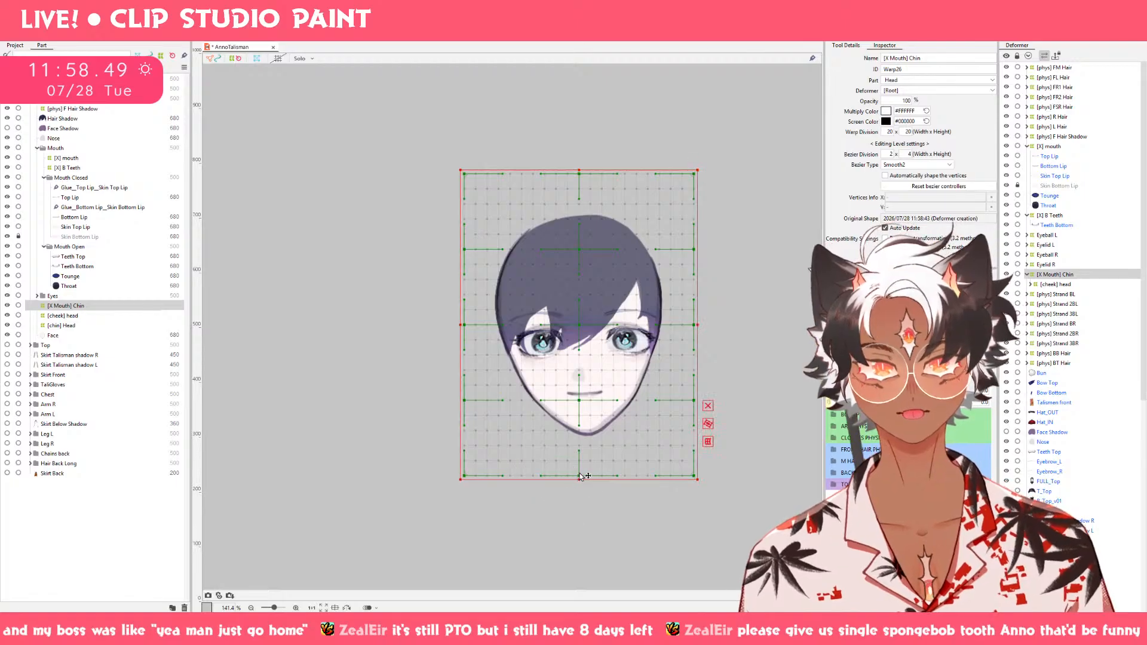
{"action": "left_click_drag", "start_coordinate": [579, 480], "coordinate": [579, 470]}
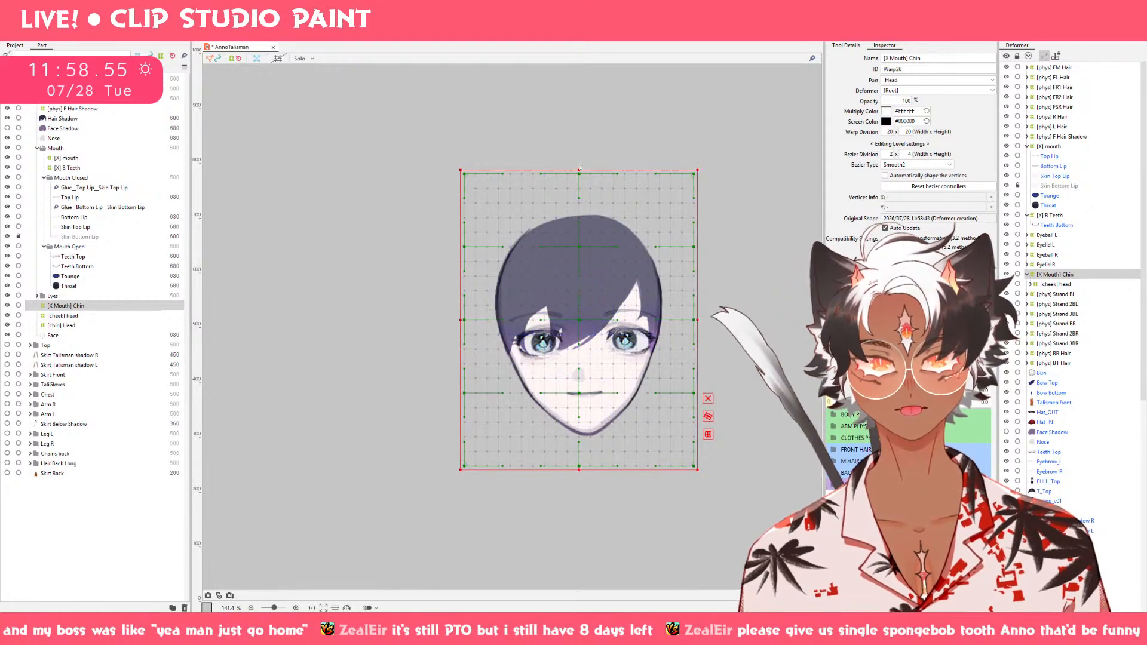
{"action": "left_click_drag", "start_coordinate": [580, 168], "coordinate": [579, 178]}
{"action": "left_click_drag", "start_coordinate": [462, 325], "coordinate": [468, 324]}
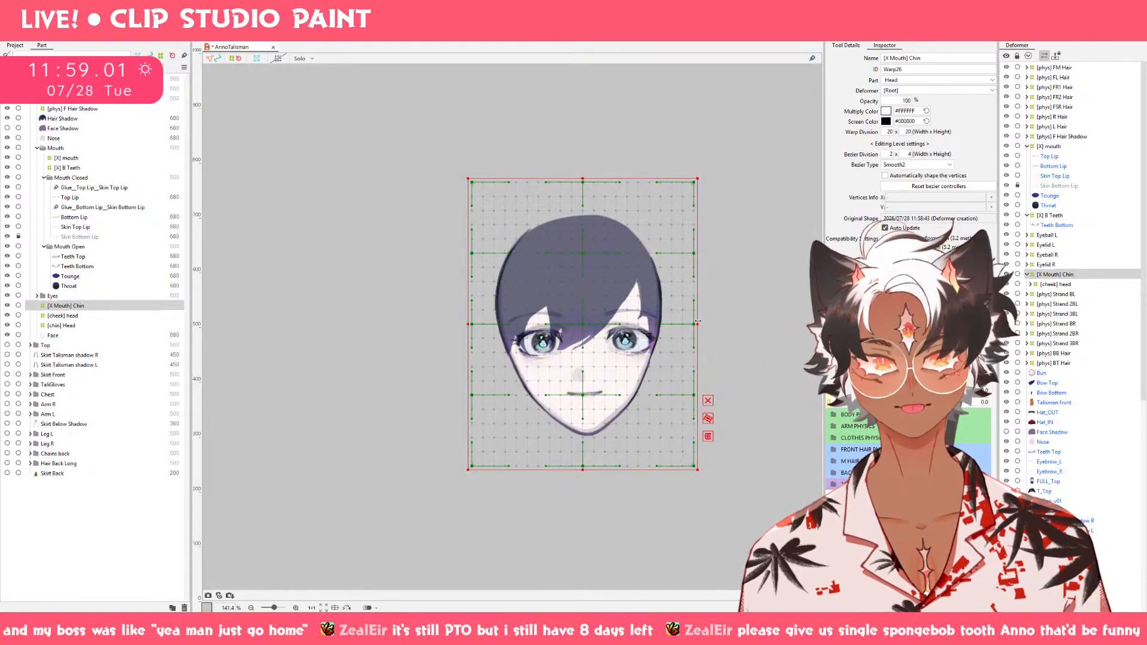
{"action": "left_click_drag", "start_coordinate": [698, 323], "coordinate": [690, 324]}
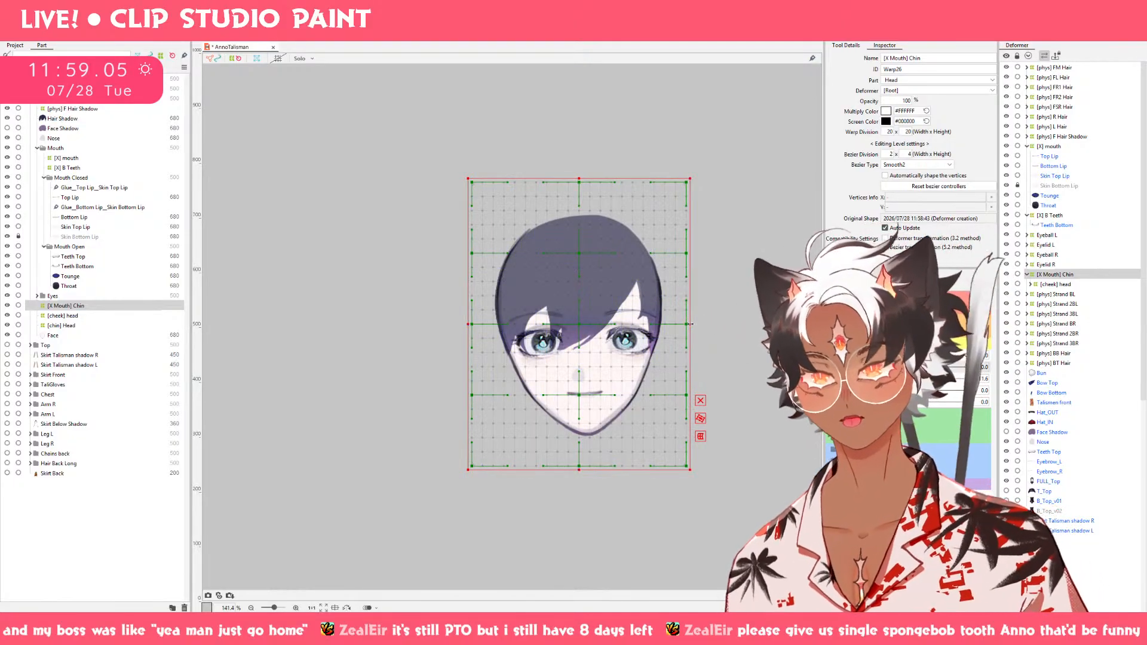
On the Mouth X 1.0 keyform, shift the [X Mouth] Chin deformer's bottom Bezier points to the right to swing the chin sideways.
{"action": "scroll", "coordinate": [664, 409], "scroll_direction": "up", "scroll_amount": 2}
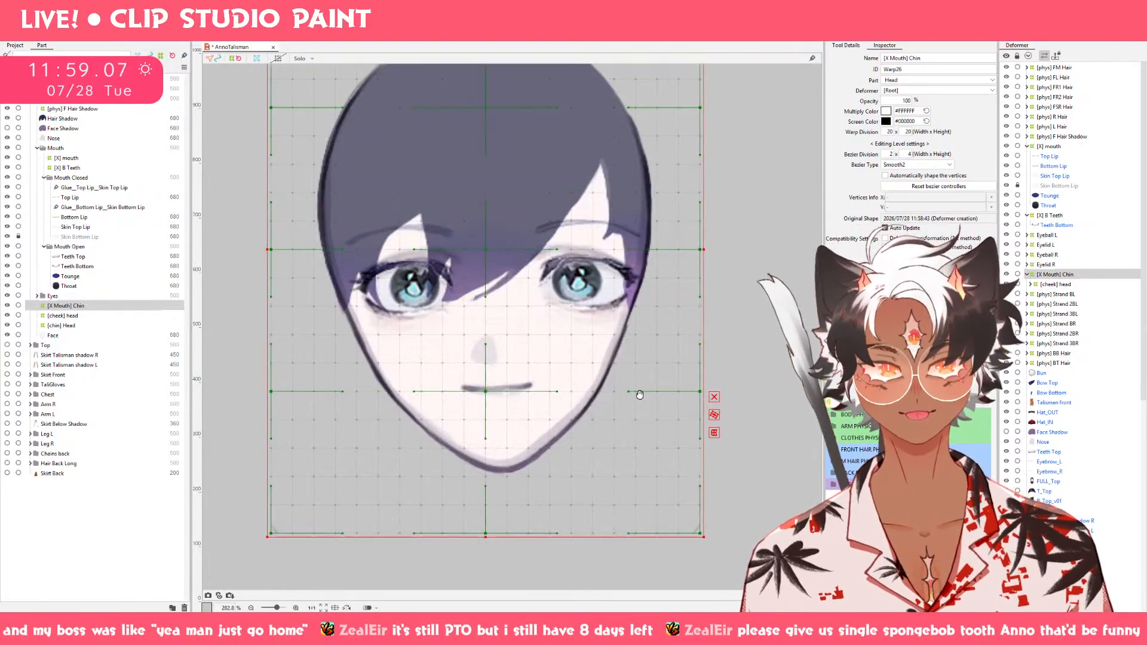
{"action": "left_click_drag", "start_coordinate": [639, 394], "coordinate": [695, 394]}
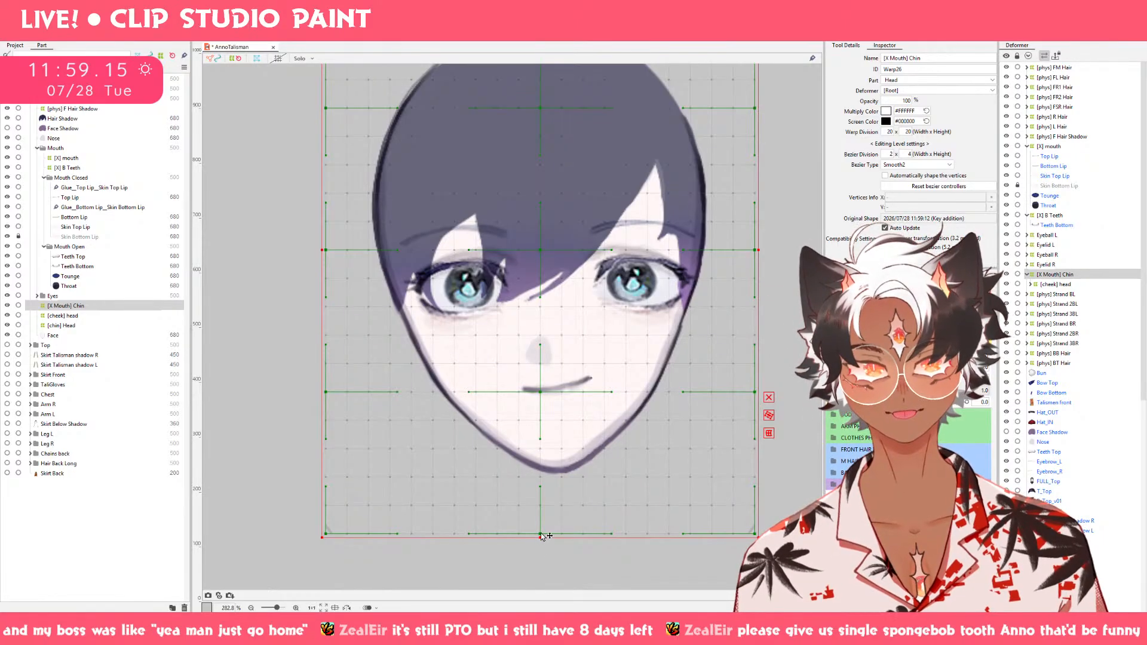
{"action": "left_click_drag", "start_coordinate": [542, 536], "coordinate": [568, 536]}
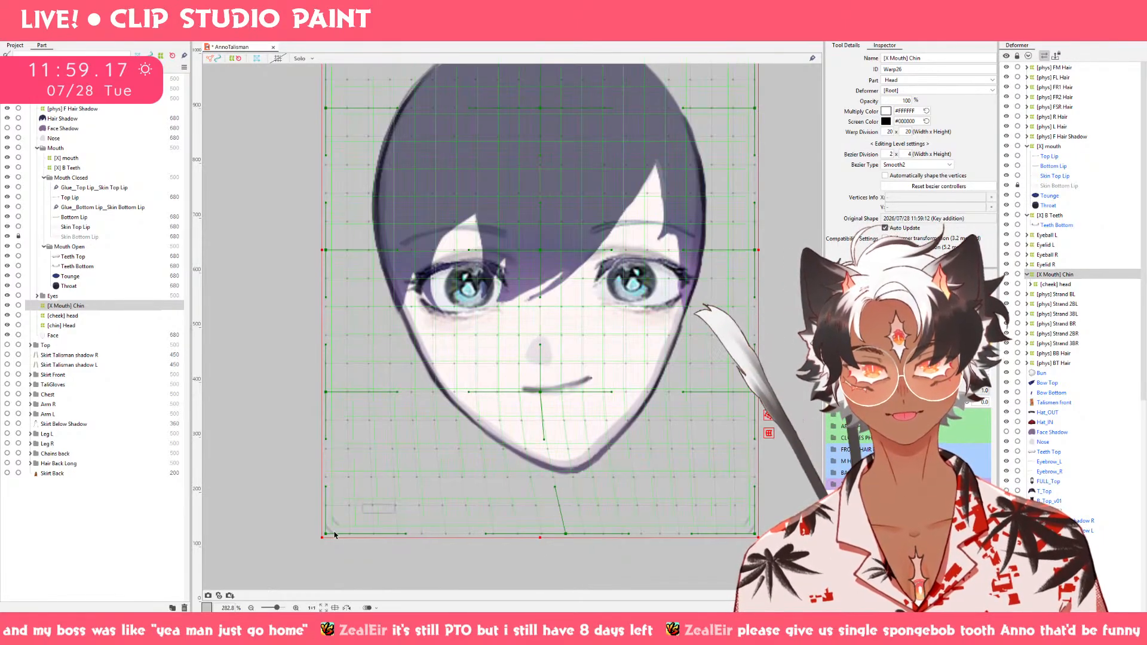
{"action": "key", "text": "ctrl+z"}
{"action": "left_click_drag", "start_coordinate": [326, 534], "coordinate": [377, 534]}
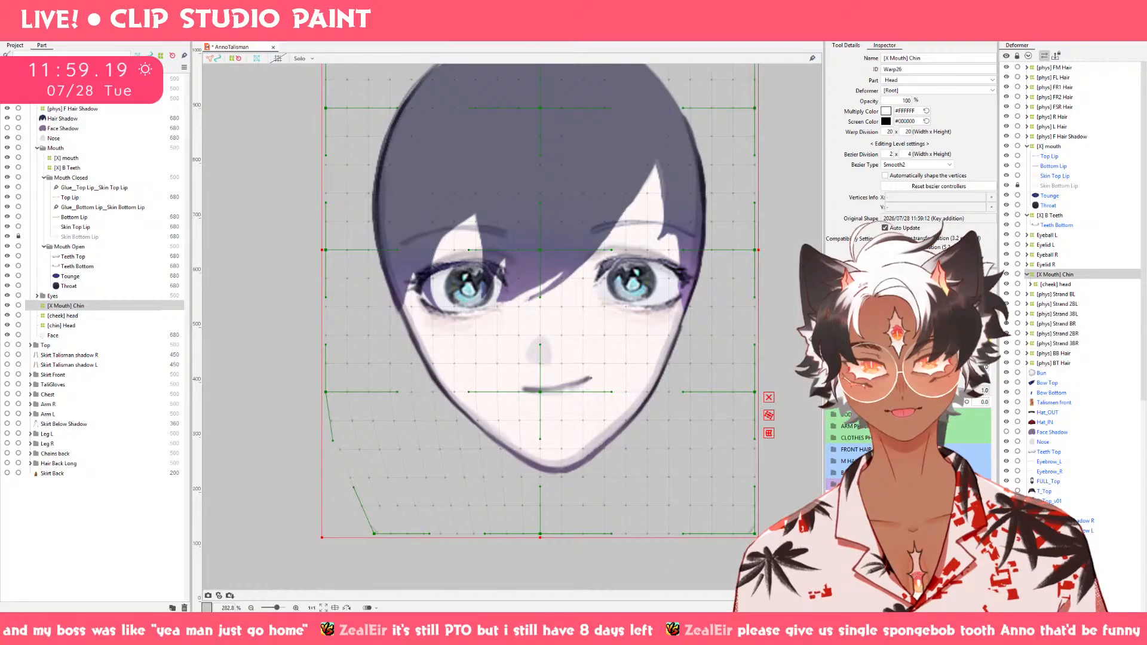
{"action": "left_click_drag", "start_coordinate": [757, 535], "coordinate": [779, 535]}
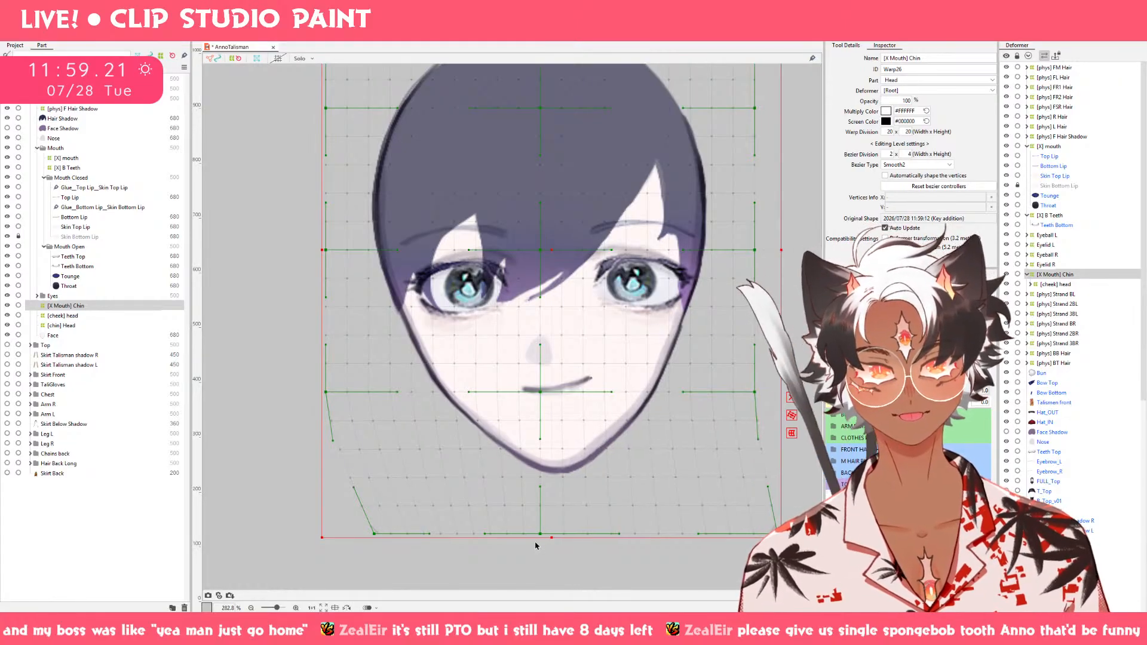
{"action": "left_click_drag", "start_coordinate": [543, 536], "coordinate": [567, 532]}
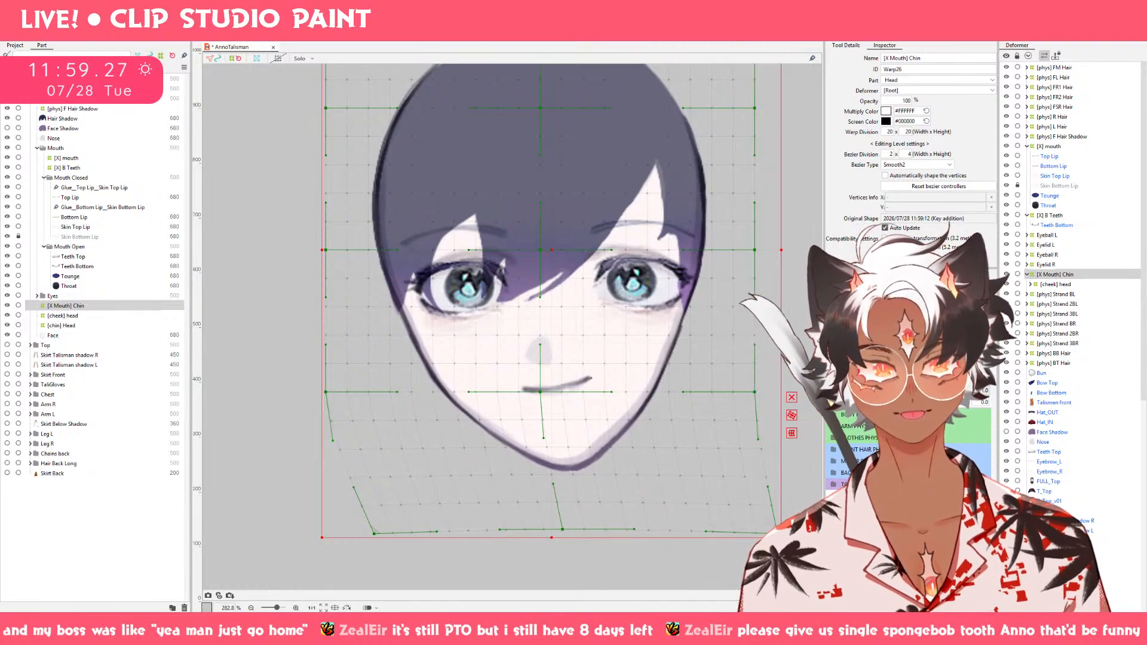
Raise the lower-right Bezier corner of the [X Mouth] Chin deformer, adjust its bottom-middle point, and try lifting the right-side point above it.
{"action": "left_click_drag", "start_coordinate": [777, 532], "coordinate": [778, 507]}
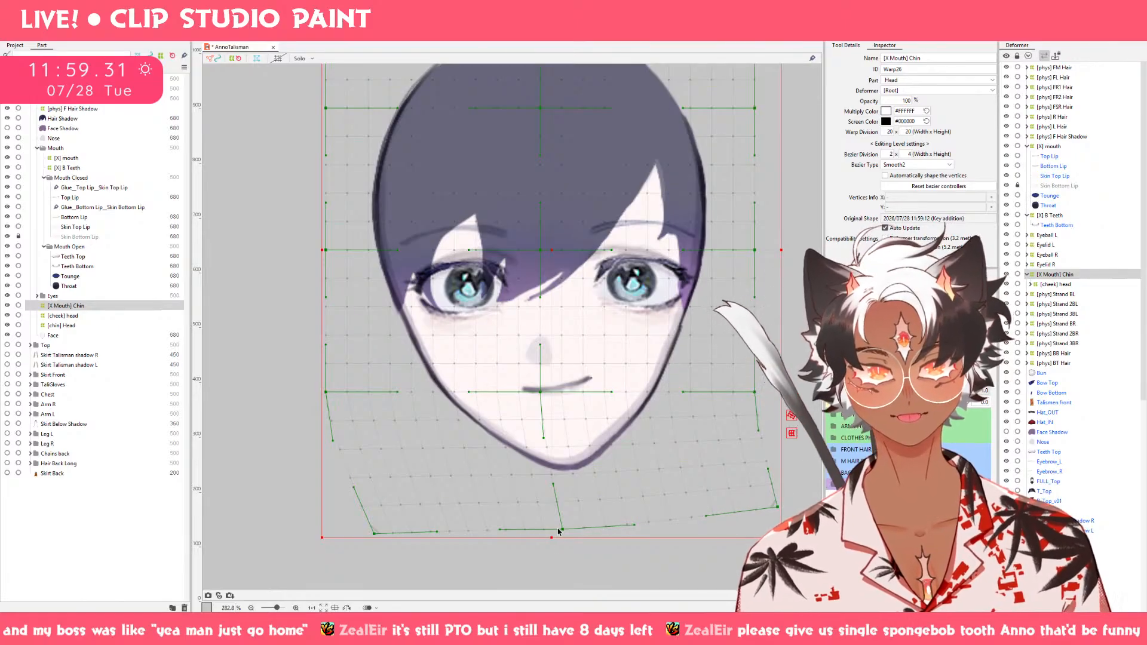
{"action": "left_click_drag", "start_coordinate": [564, 530], "coordinate": [566, 530]}
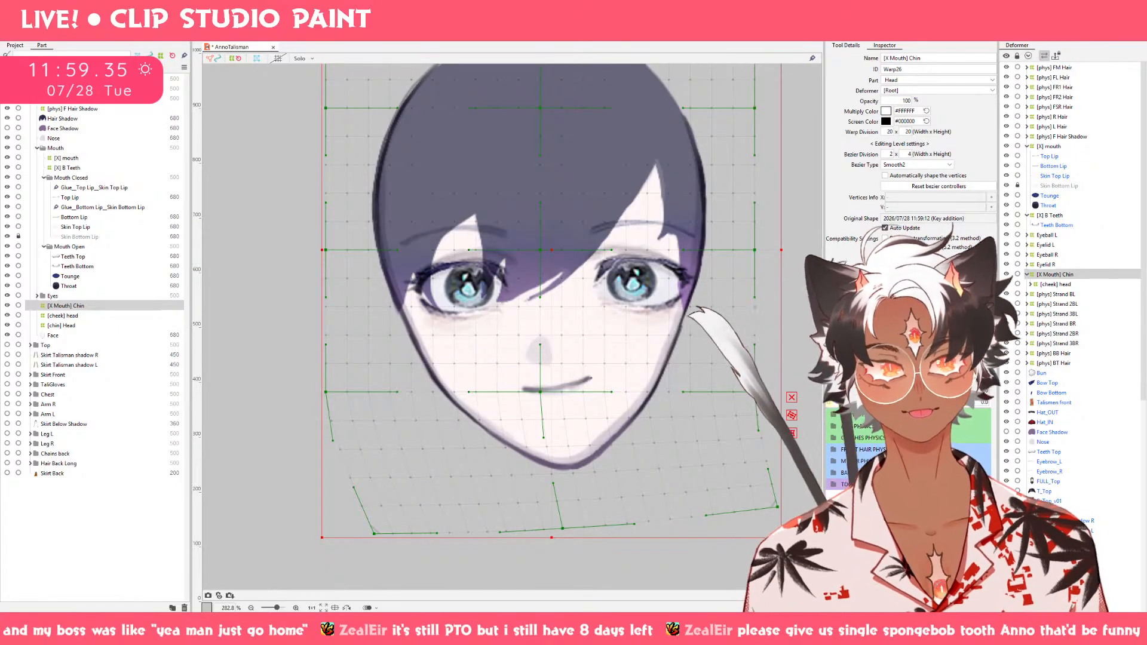
{"action": "left_click_drag", "start_coordinate": [966, 390], "coordinate": [1021, 405]}
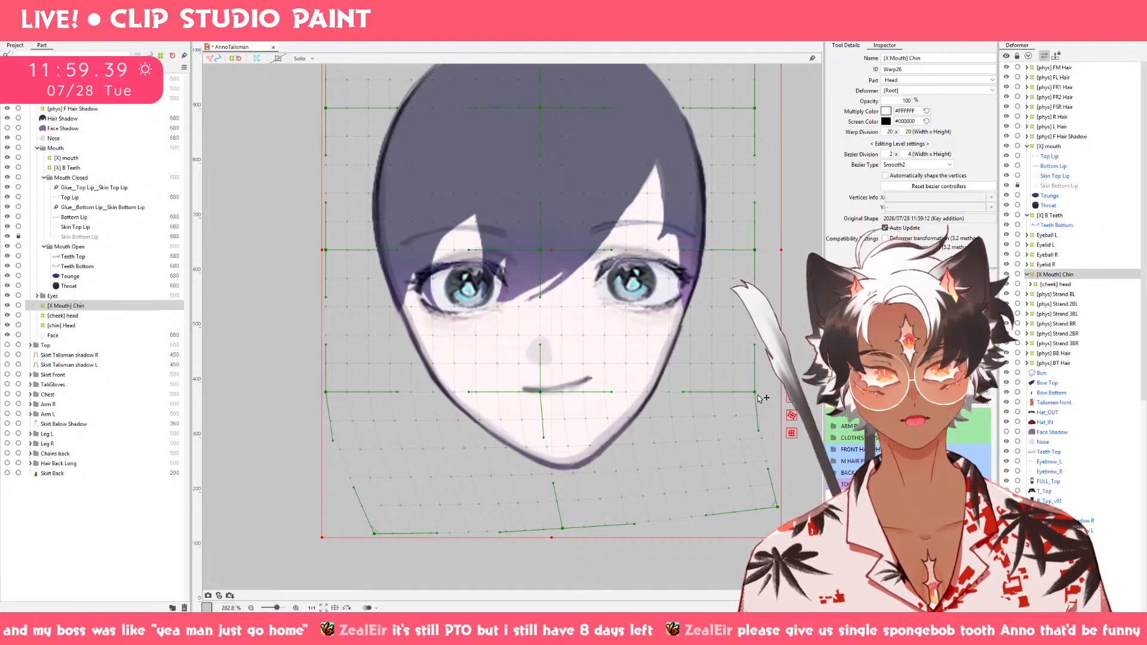
{"action": "left_click_drag", "start_coordinate": [760, 398], "coordinate": [760, 390]}
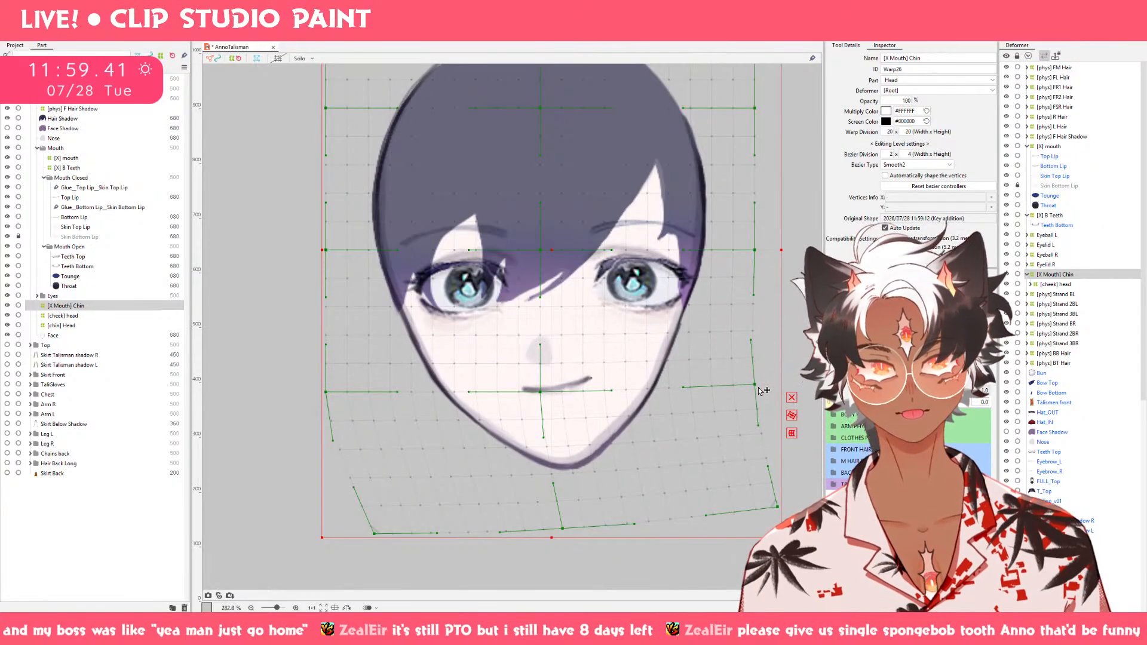
{"action": "key", "text": "ctrl+z"}
Try pushing the right side of the jaw upward with the deform brush on the [X Mouth] Chin deformer.
{"action": "key", "text": "b"}
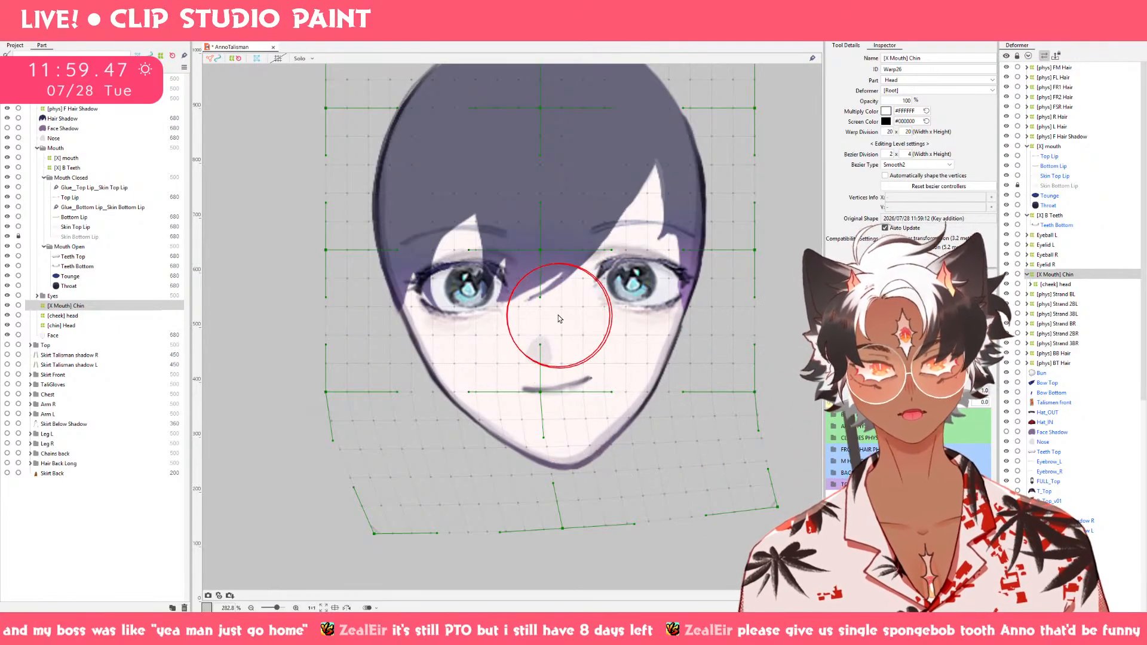
{"action": "left_click", "coordinate": [864, 46]}
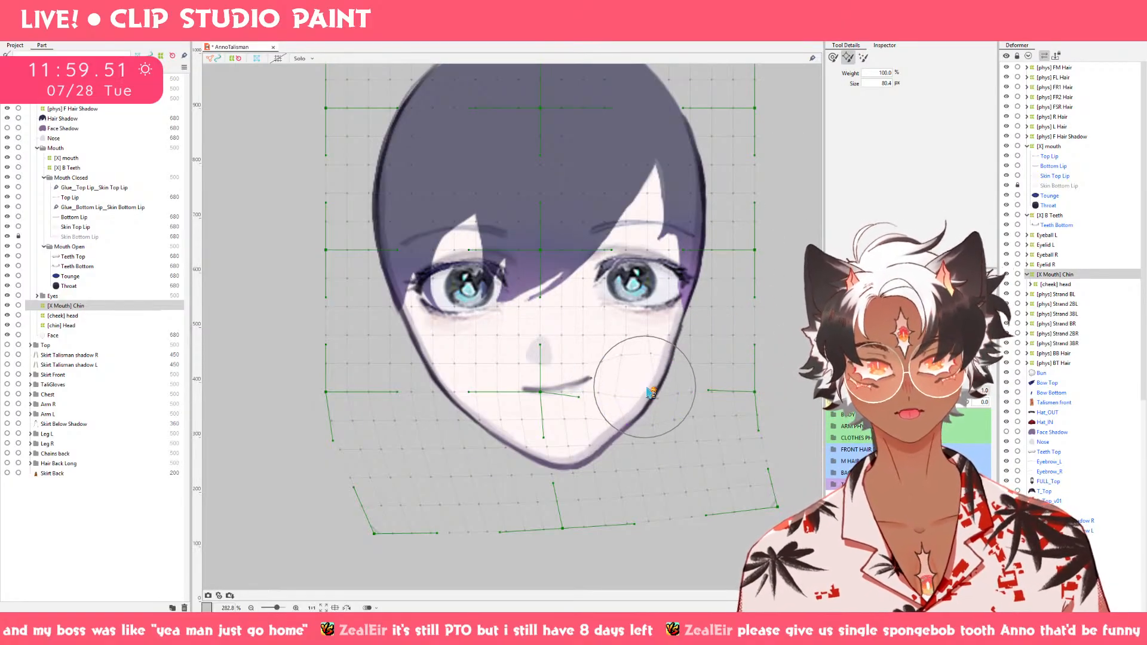
{"action": "left_click", "coordinate": [863, 57]}
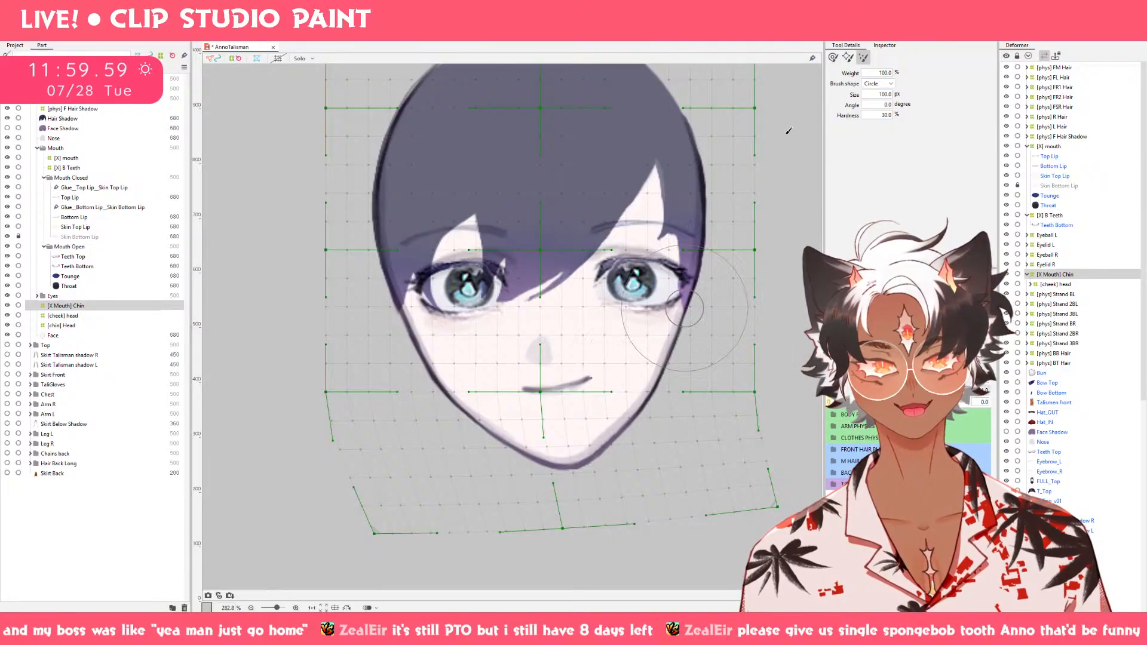
{"action": "left_click", "coordinate": [833, 57]}
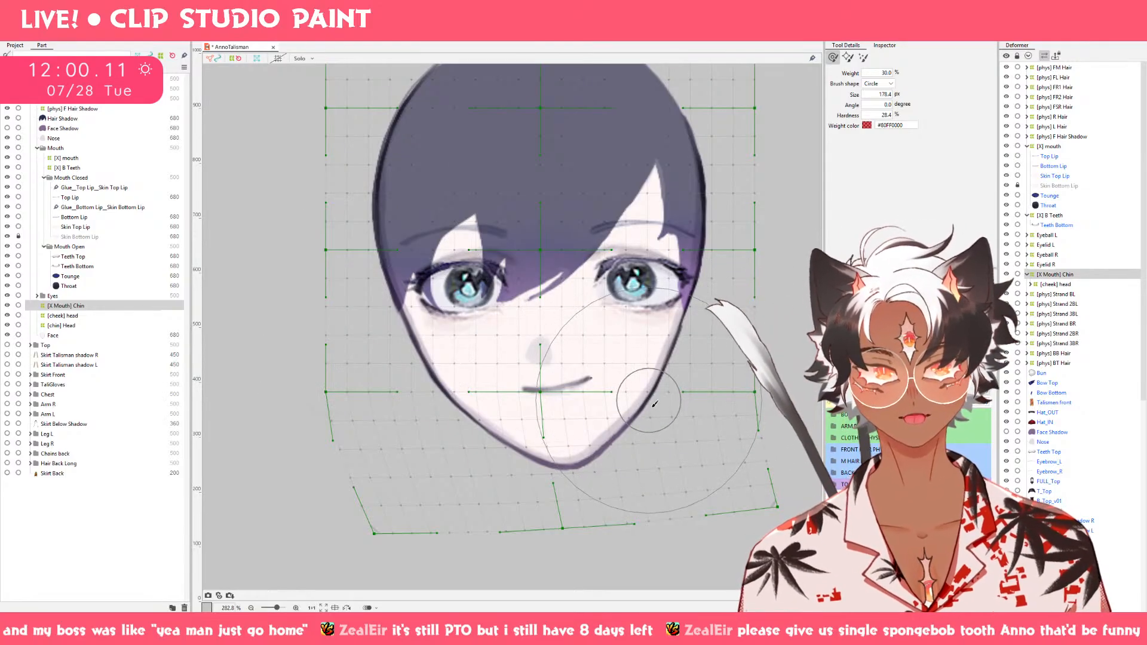
{"action": "left_click_drag", "start_coordinate": [661, 454], "coordinate": [650, 402]}
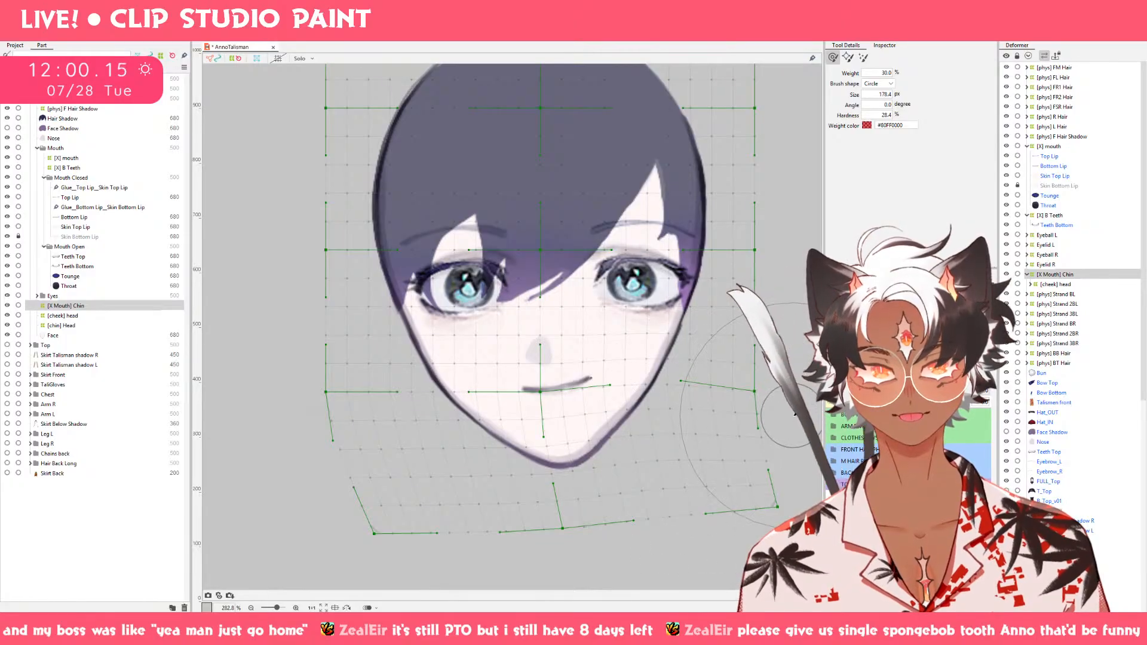
{"action": "left_click_drag", "start_coordinate": [795, 387], "coordinate": [754, 386]}
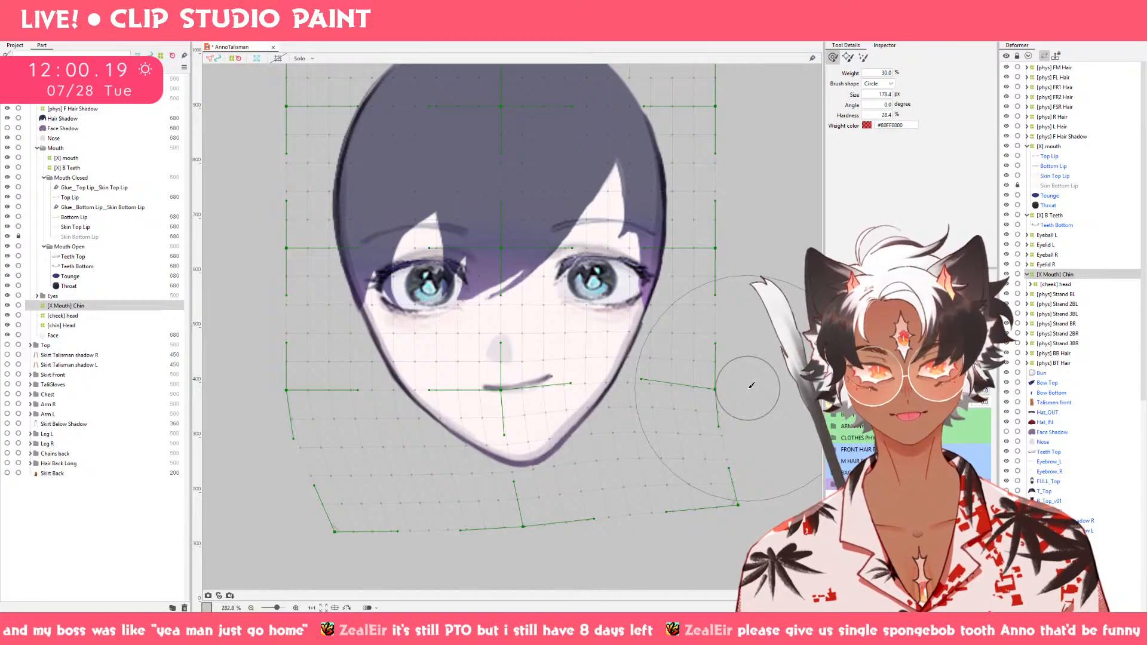
{"action": "key", "text": "ctrl+z"}
{"action": "key", "text": "ctrl+y"}
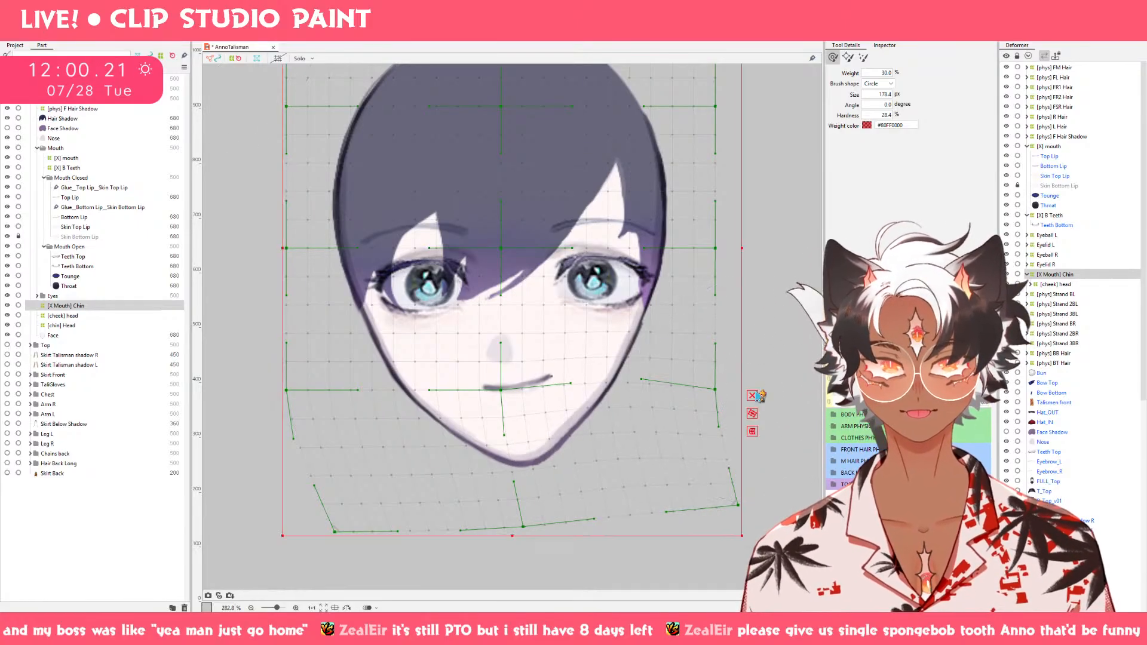
{"action": "key", "text": "ctrl+z"}
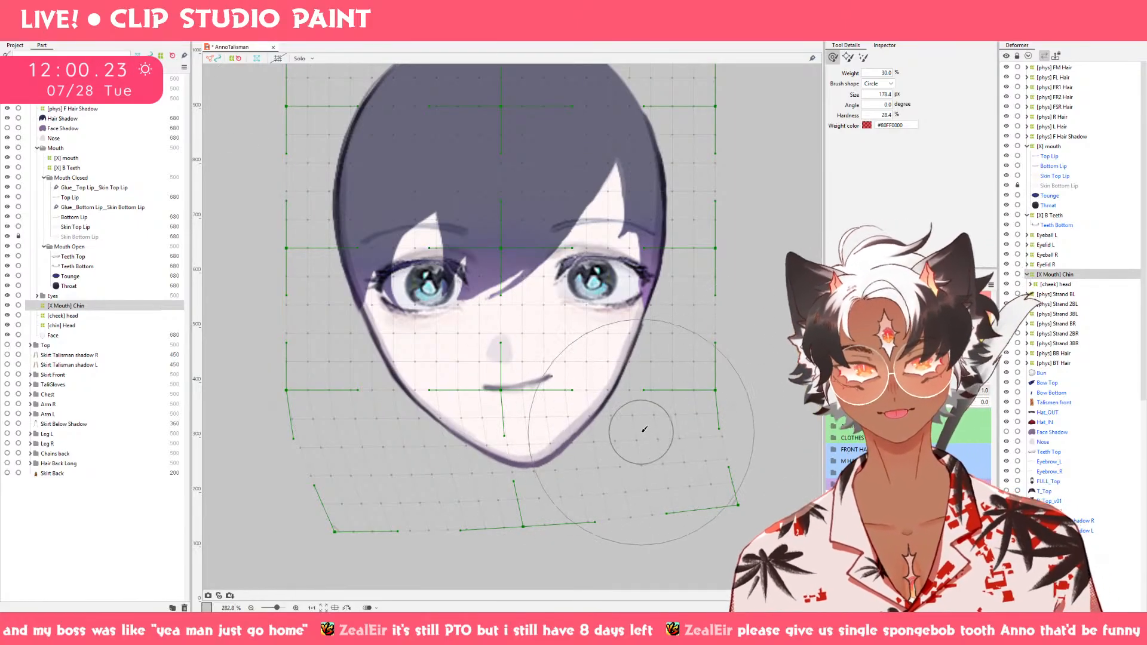
Try small pushes along the right jaw with the brush reduced to about 120 px, and a slight shift of the deformer's middle Bezier point.
{"action": "key", "text": "bracketleft"}
{"action": "key", "text": "bracketleft"}
{"action": "key", "text": "bracketleft"}
{"action": "key", "text": "bracketleft"}
{"action": "left_click_drag", "start_coordinate": [608, 407], "coordinate": [609, 391]}
{"action": "key", "text": "ctrl+z"}
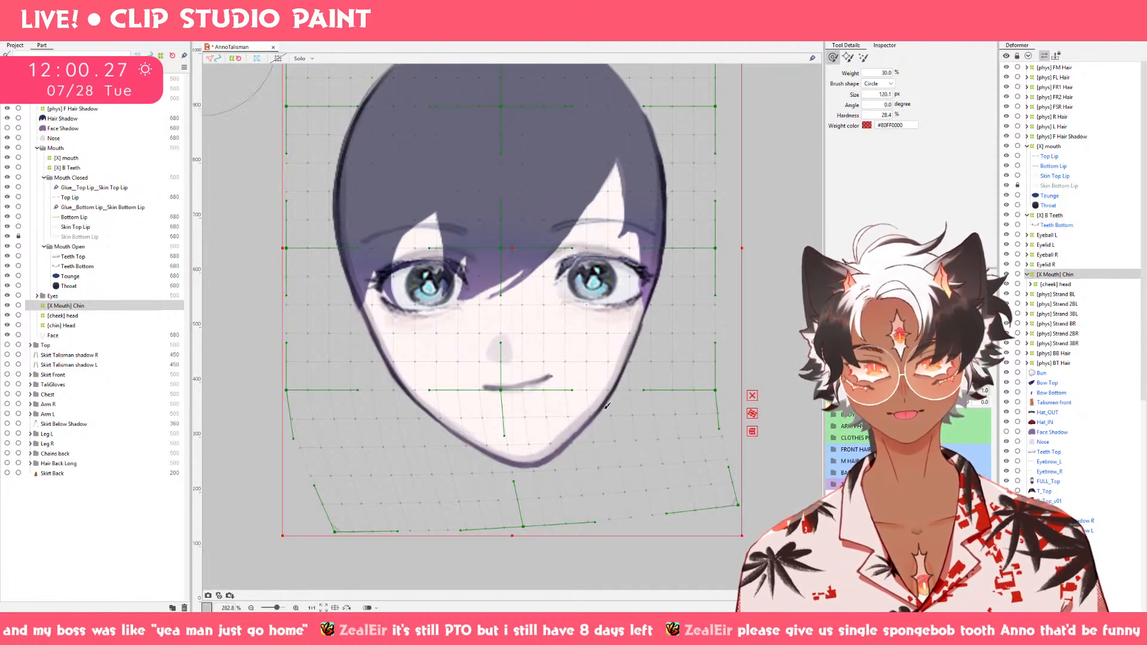
{"action": "left_click_drag", "start_coordinate": [647, 392], "coordinate": [657, 392]}
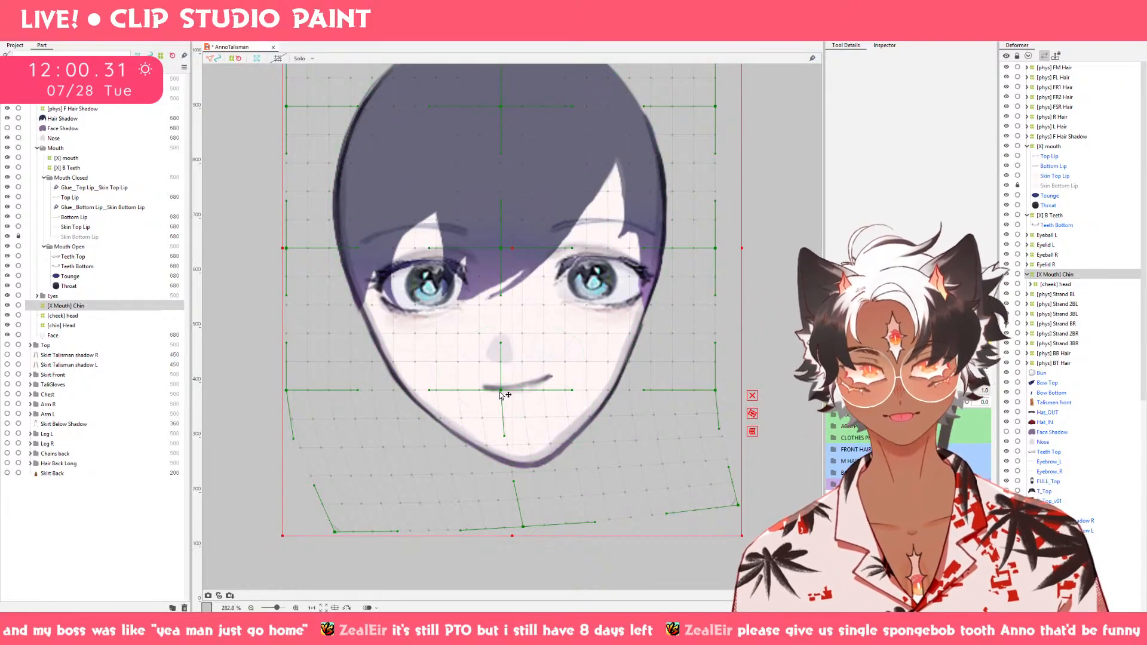
{"action": "left_click_drag", "start_coordinate": [501, 394], "coordinate": [503, 394]}
{"action": "key", "text": "ctrl+z"}
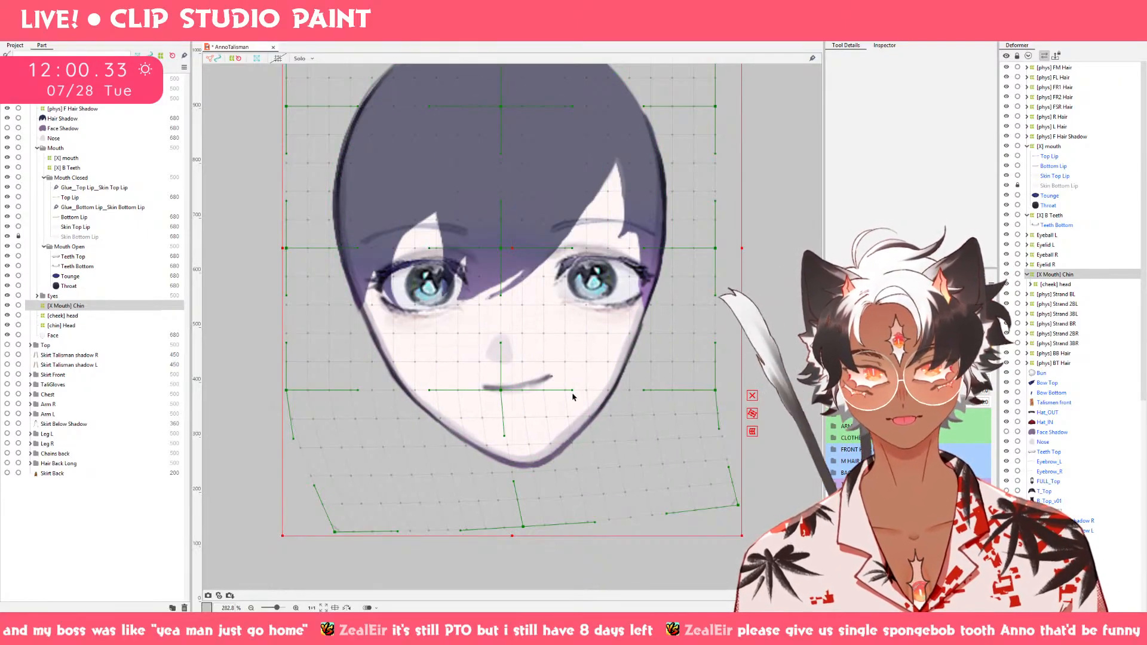
Reshape the right jaw and left cheek edge of the [X Mouth] Chin deformer with a deform brush of about 150 px.
{"action": "key", "text": "b"}
{"action": "mouse_move", "coordinate": [605, 422]}
{"action": "left_mouse_down"}
{"action": "mouse_move", "coordinate": [603, 406]}
{"action": "mouse_move", "coordinate": [619, 435]}
{"action": "mouse_move", "coordinate": [655, 415]}
{"action": "mouse_move", "coordinate": [648, 403]}
{"action": "mouse_move", "coordinate": [627, 406]}
{"action": "left_mouse_up"}
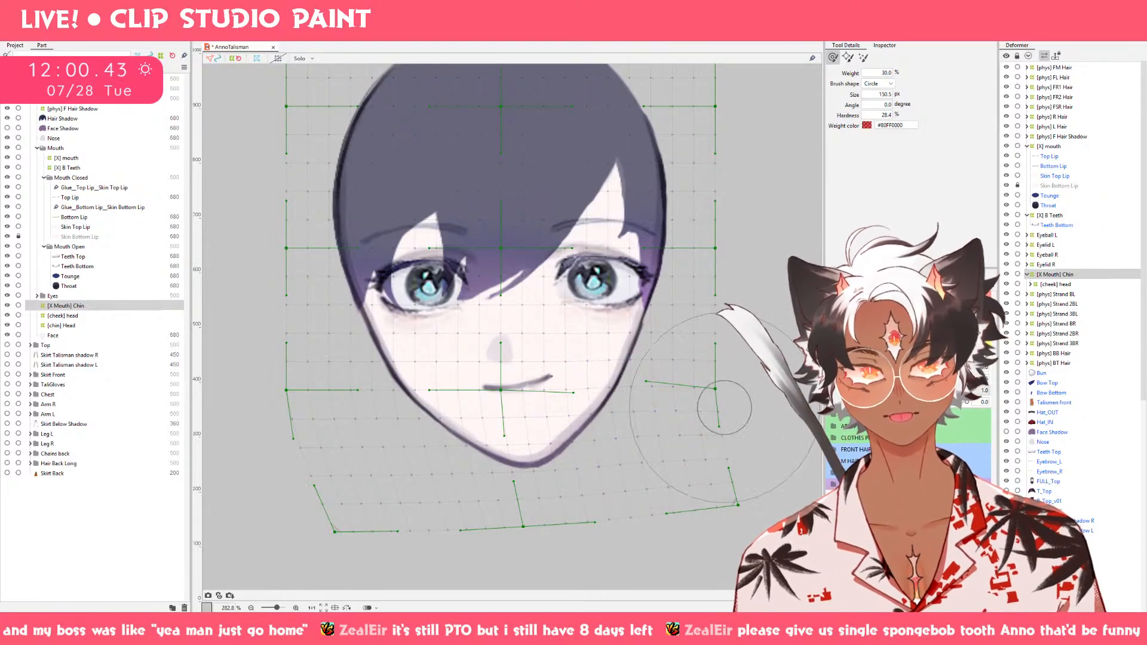
{"action": "left_click_drag", "start_coordinate": [368, 420], "coordinate": [369, 421]}
Preview the chin swing along Mouth X and copy it to the opposite side with Motion Mirroring.
{"action": "mouse_move", "coordinate": [966, 391]}
{"action": "left_mouse_down"}
{"action": "mouse_move", "coordinate": [929, 391]}
{"action": "mouse_move", "coordinate": [1033, 393]}
{"action": "left_mouse_up"}
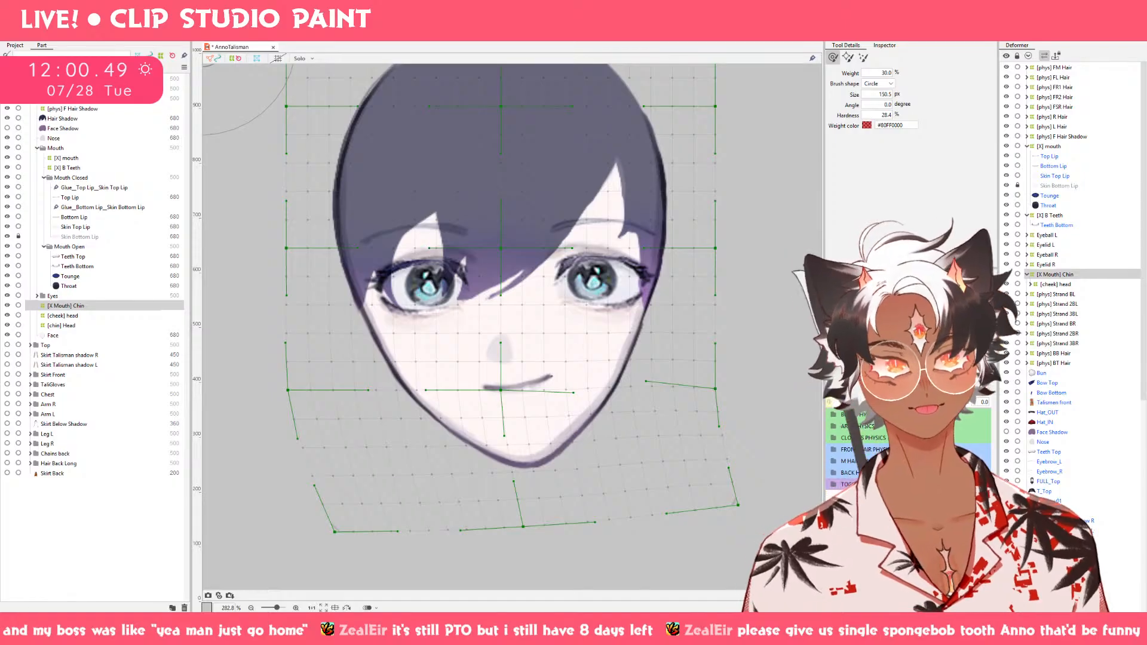
{"action": "right_click", "coordinate": [1032, 393]}
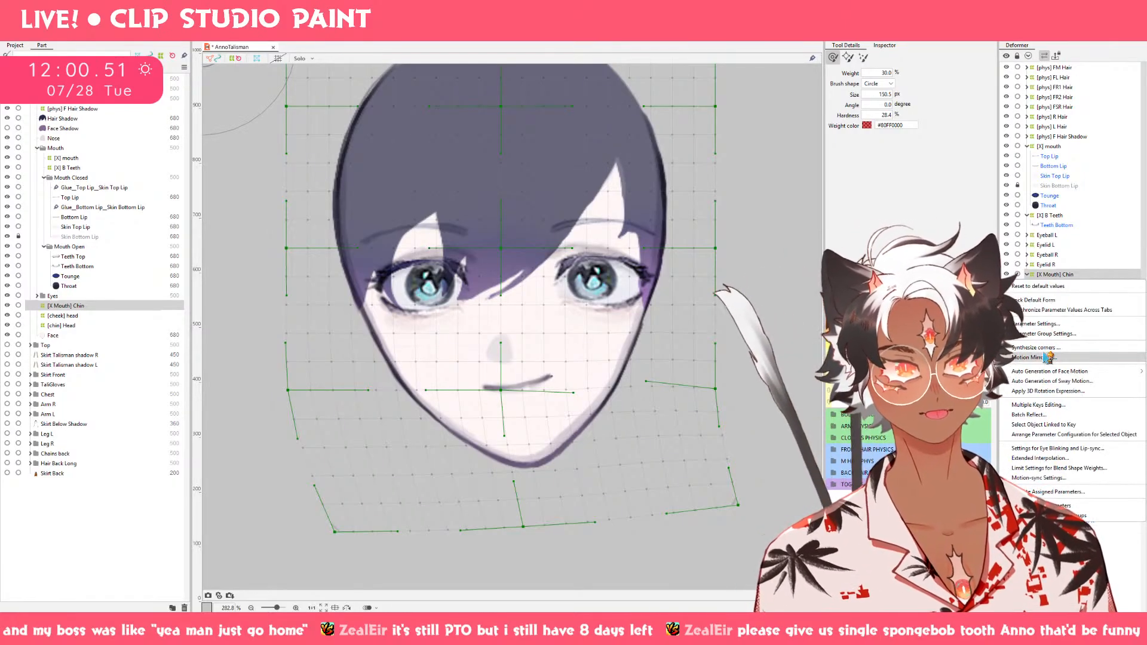
{"action": "left_click", "coordinate": [1045, 359]}
{"action": "left_click", "coordinate": [555, 404]}
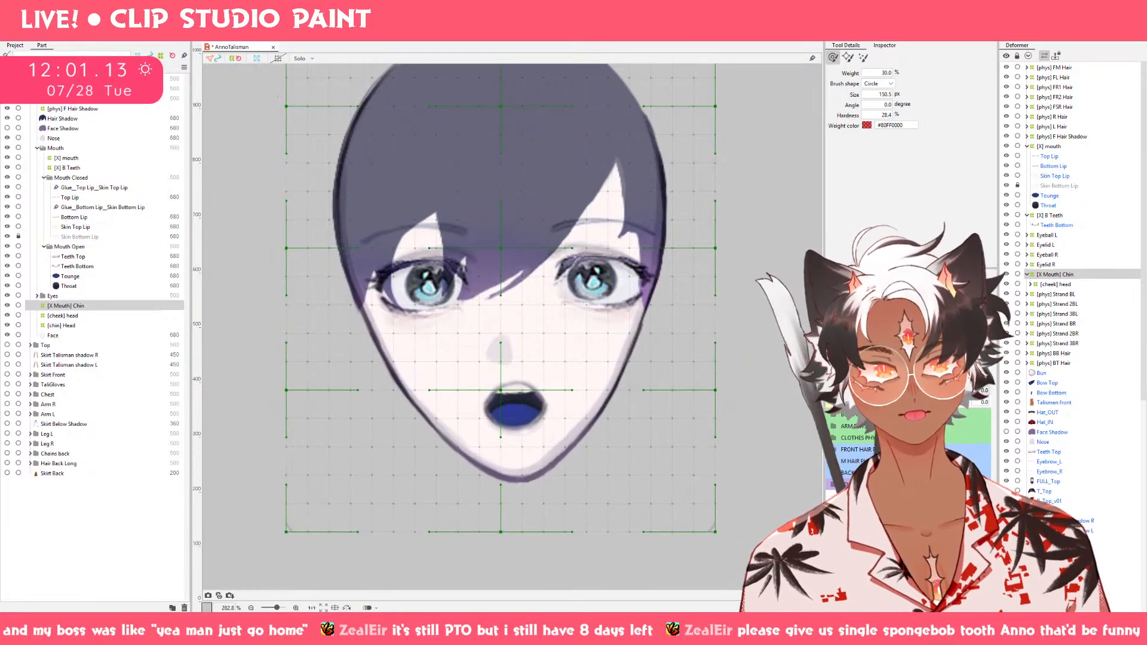
With the mouth open at Mouth X 1.0, brush the [X Mouth] Chin deformer subtly to the right around the chin, mouth and right jaw.
{"action": "left_click", "coordinate": [968, 390]}
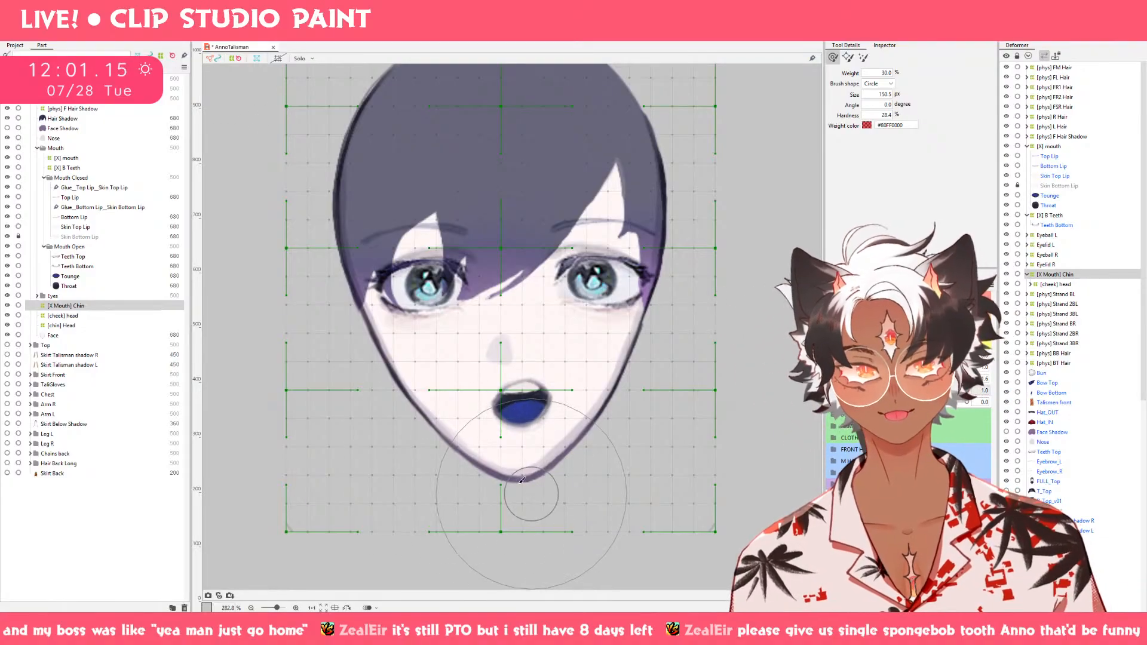
{"action": "mouse_move", "coordinate": [509, 478]}
{"action": "left_mouse_down"}
{"action": "mouse_move", "coordinate": [537, 502]}
{"action": "mouse_move", "coordinate": [521, 470]}
{"action": "mouse_move", "coordinate": [556, 458]}
{"action": "mouse_move", "coordinate": [570, 431]}
{"action": "mouse_move", "coordinate": [558, 459]}
{"action": "mouse_move", "coordinate": [546, 401]}
{"action": "left_mouse_up"}
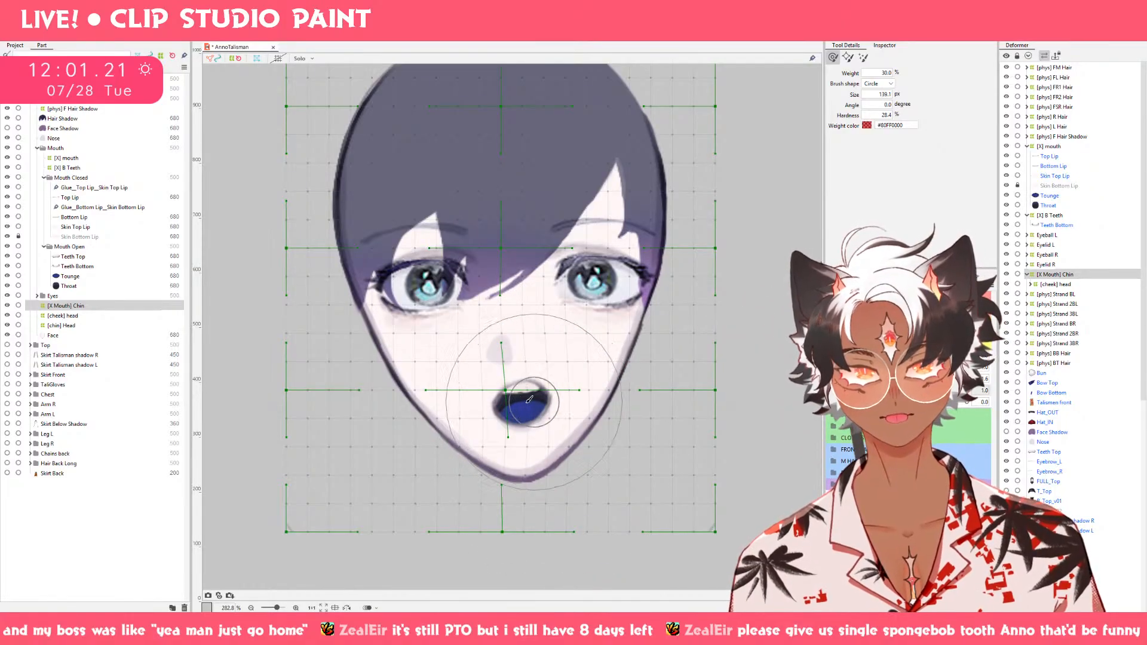
{"action": "left_click_drag", "start_coordinate": [448, 400], "coordinate": [460, 401]}
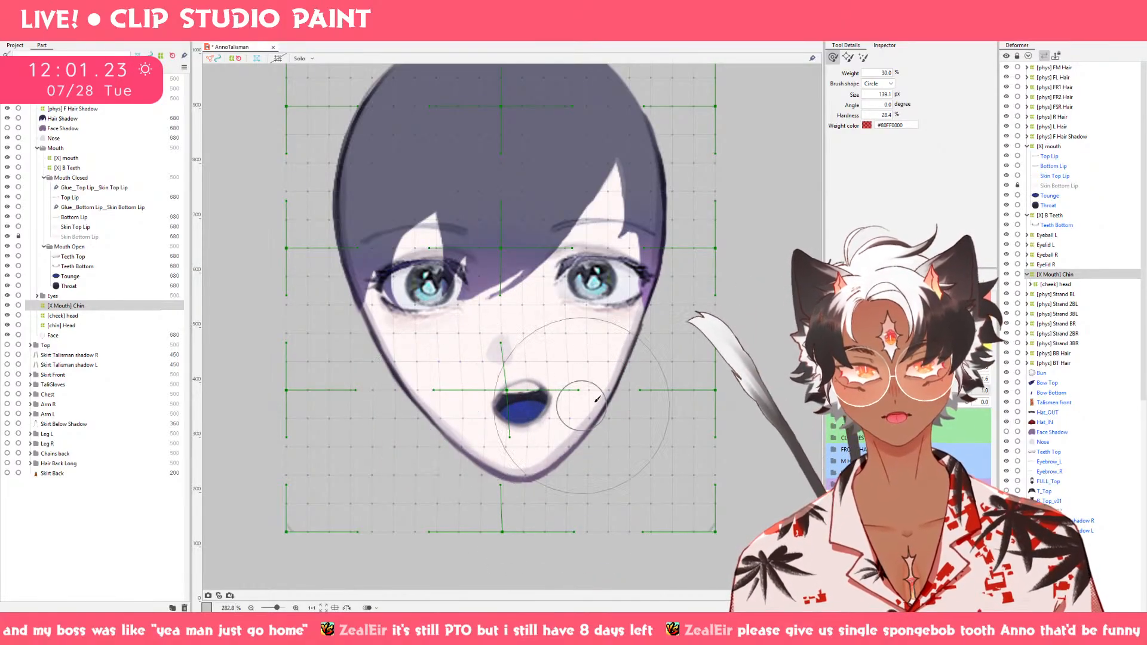
{"action": "mouse_move", "coordinate": [583, 402]}
{"action": "left_mouse_down"}
{"action": "mouse_move", "coordinate": [625, 405]}
{"action": "mouse_move", "coordinate": [600, 402]}
{"action": "mouse_move", "coordinate": [623, 393]}
{"action": "left_mouse_up"}
{"action": "mouse_move", "coordinate": [967, 391]}
{"action": "left_mouse_down"}
{"action": "mouse_move", "coordinate": [927, 391]}
{"action": "mouse_move", "coordinate": [967, 391]}
{"action": "left_mouse_up"}
{"action": "key", "text": "b"}
{"action": "left_click_drag", "start_coordinate": [619, 421], "coordinate": [622, 415]}
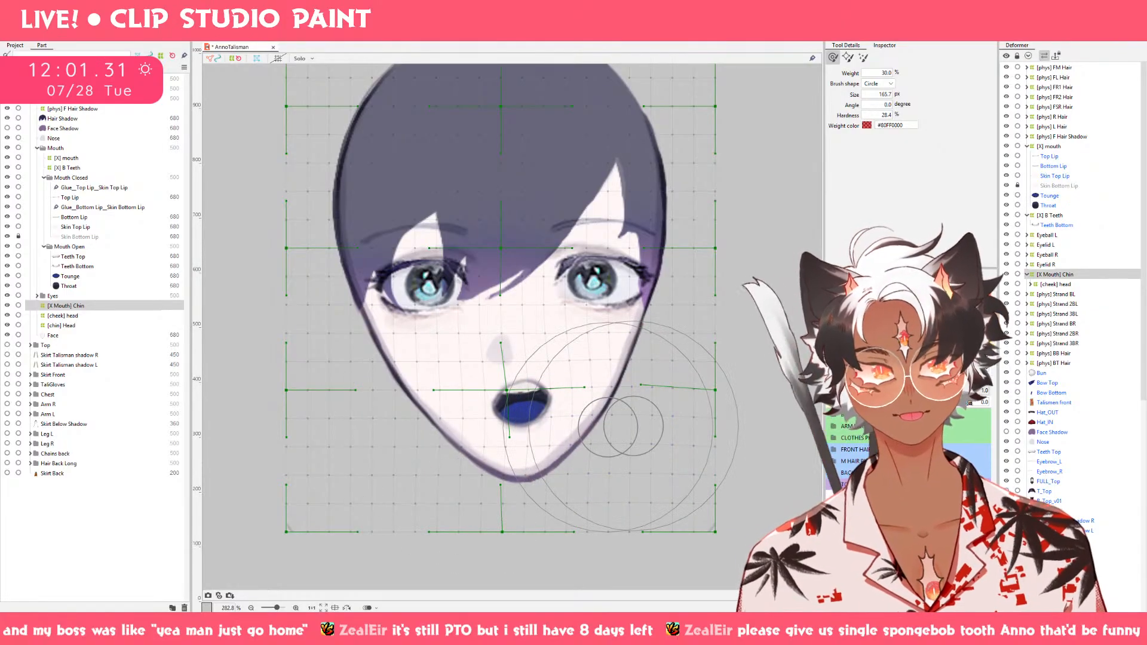
Mirror the [X Mouth] Chin deformer's Mouth X 1.0 shape horizontally with Motion Mirroring and preview the swing in both directions.
{"action": "mouse_move", "coordinate": [967, 391]}
{"action": "left_mouse_down"}
{"action": "mouse_move", "coordinate": [923, 391]}
{"action": "mouse_move", "coordinate": [967, 391]}
{"action": "left_mouse_up"}
{"action": "right_click", "coordinate": [999, 282]}
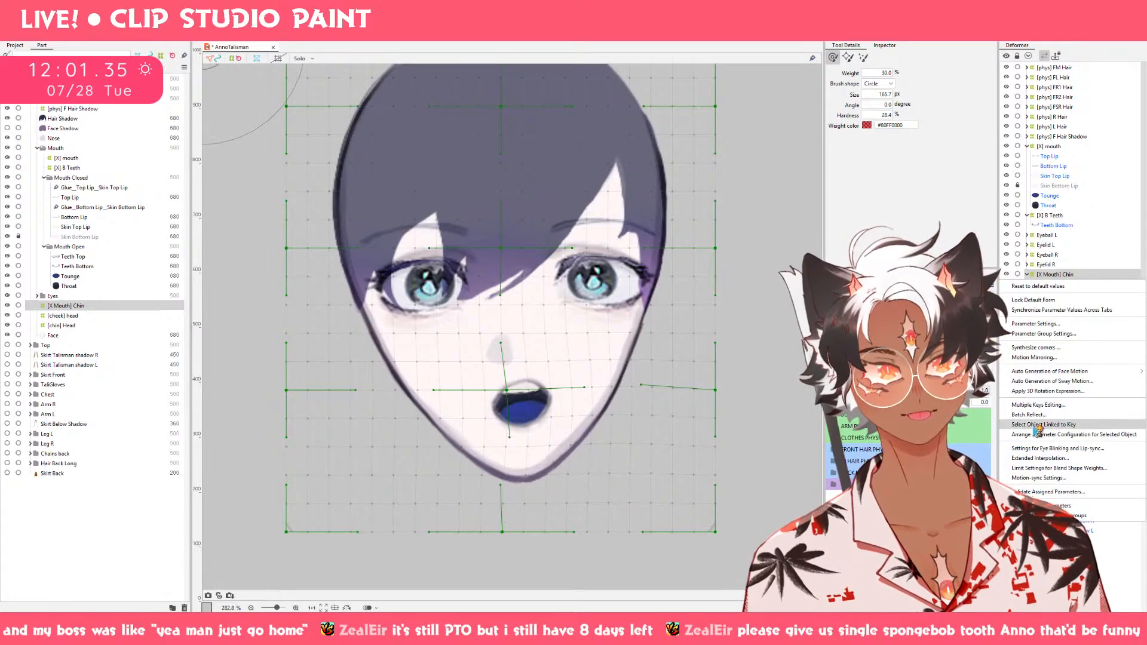
{"action": "left_click", "coordinate": [1033, 357]}
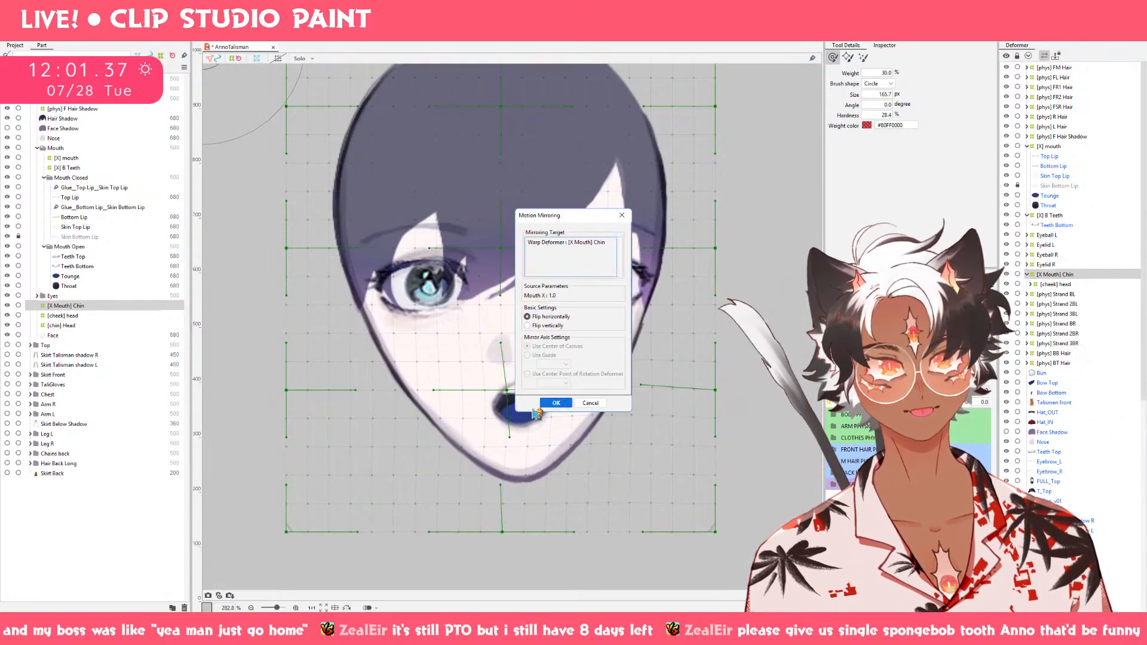
{"action": "left_click", "coordinate": [553, 404]}
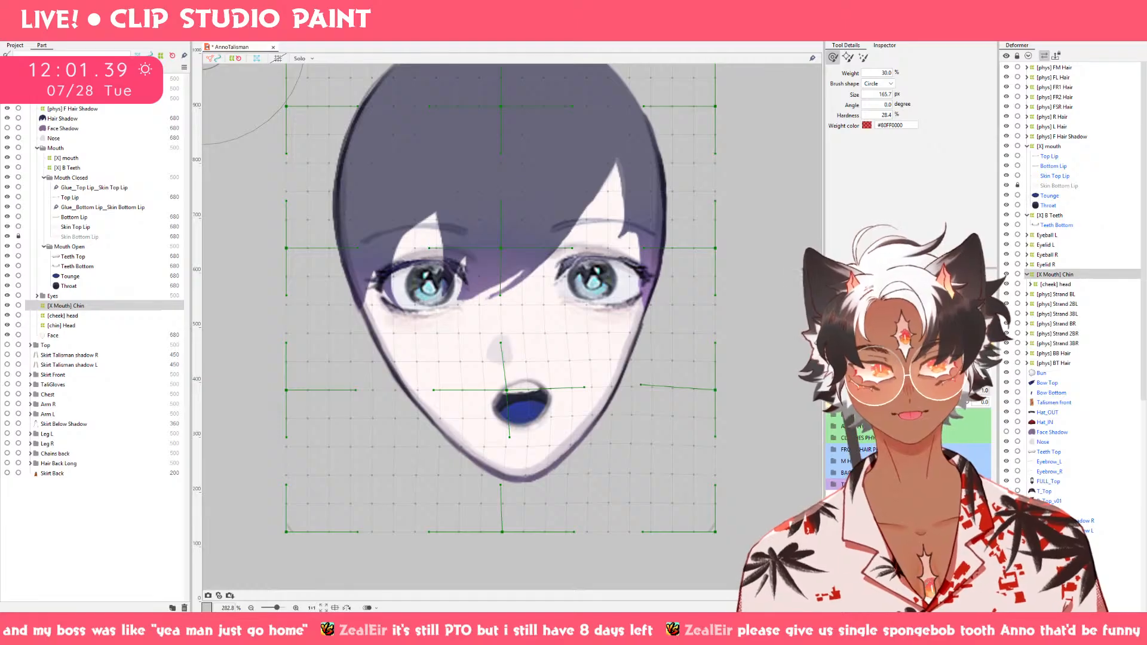
{"action": "left_click_drag", "start_coordinate": [963, 391], "coordinate": [766, 394]}
{"action": "left_click_drag", "start_coordinate": [688, 396], "coordinate": [921, 392]}
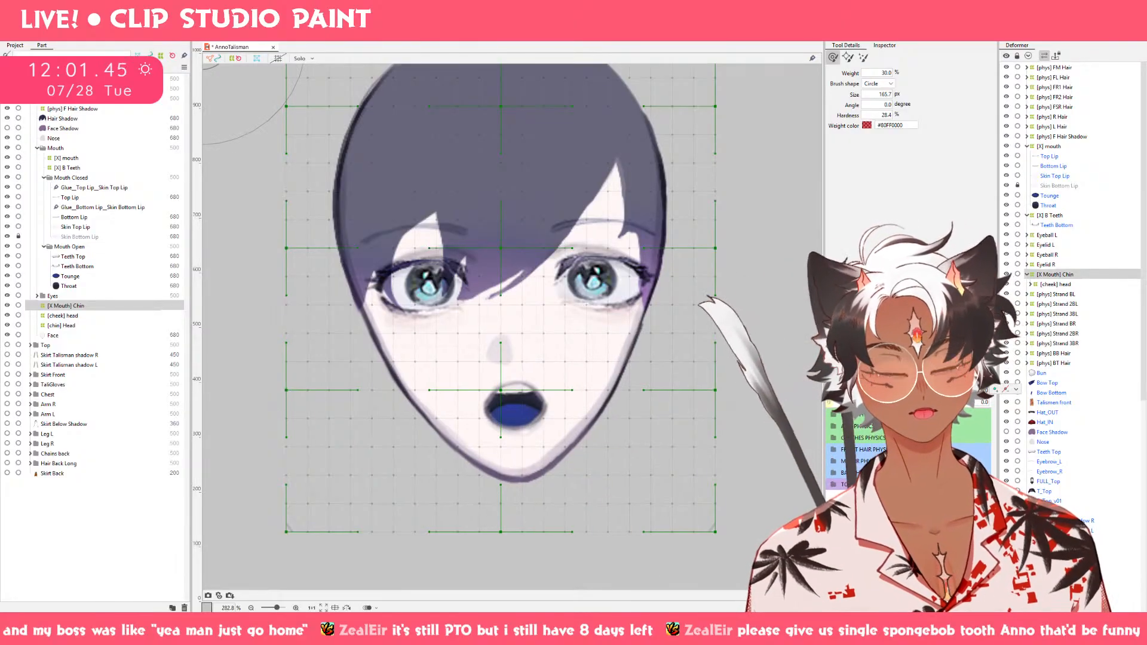
Create a 20 × 20 warp deformer named [X Mouth] Nose in the Head part as parent of the Nose.
{"action": "left_click", "coordinate": [55, 139]}
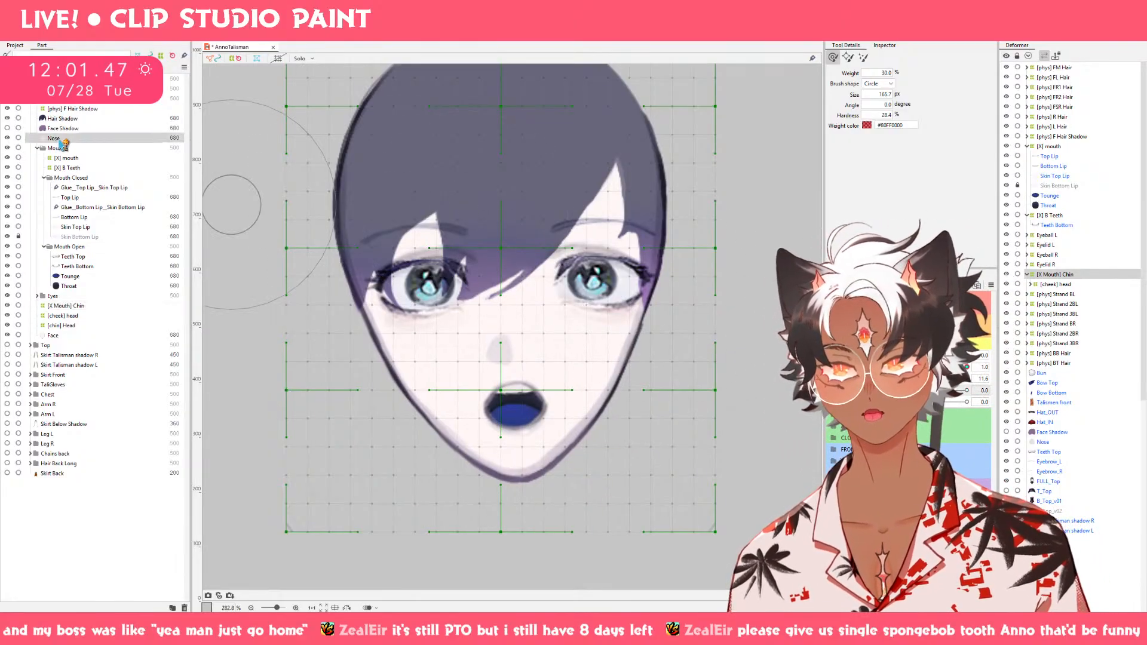
{"action": "key", "text": "v"}
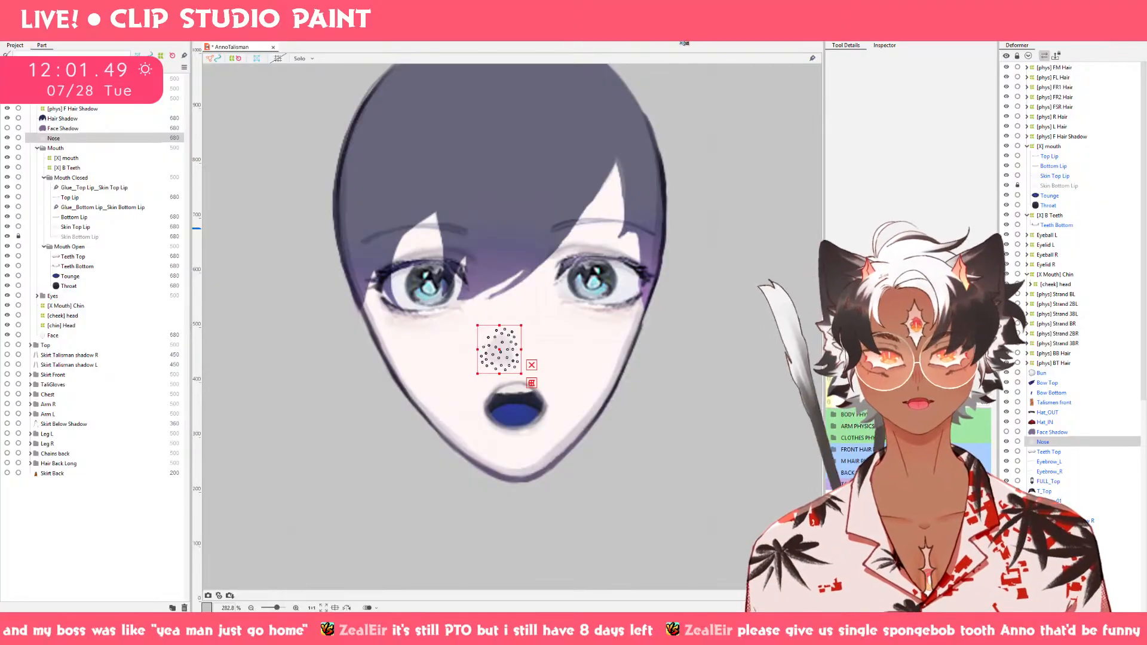
{"action": "left_click", "coordinate": [624, 33]}
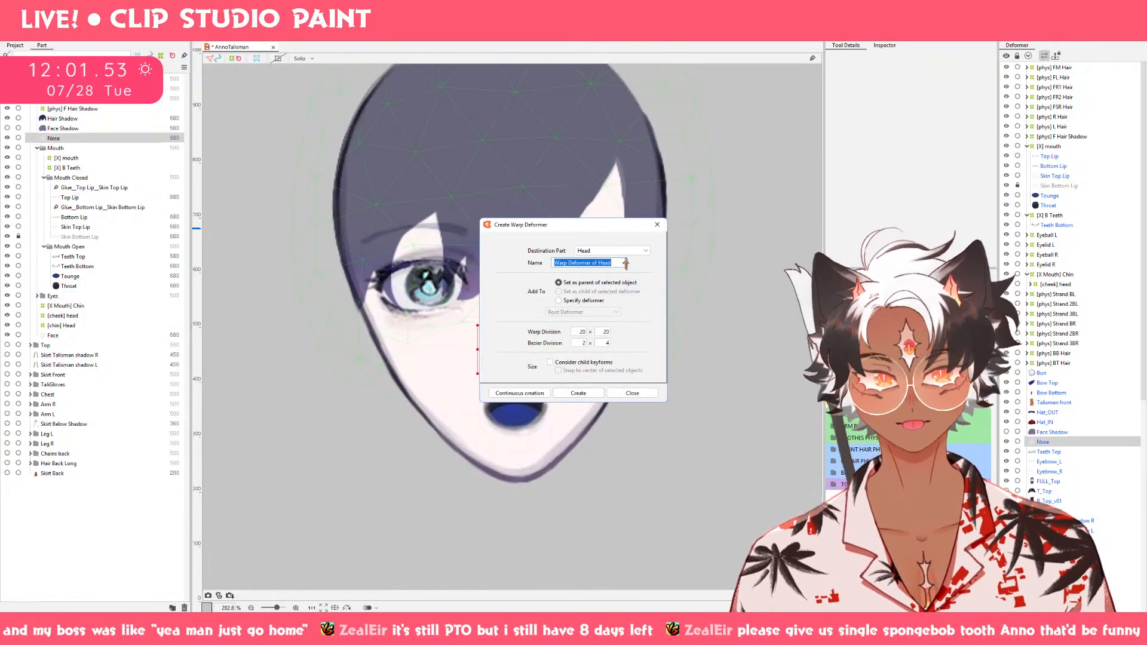
{"action": "type", "text": "[X Mouth] Nose"}
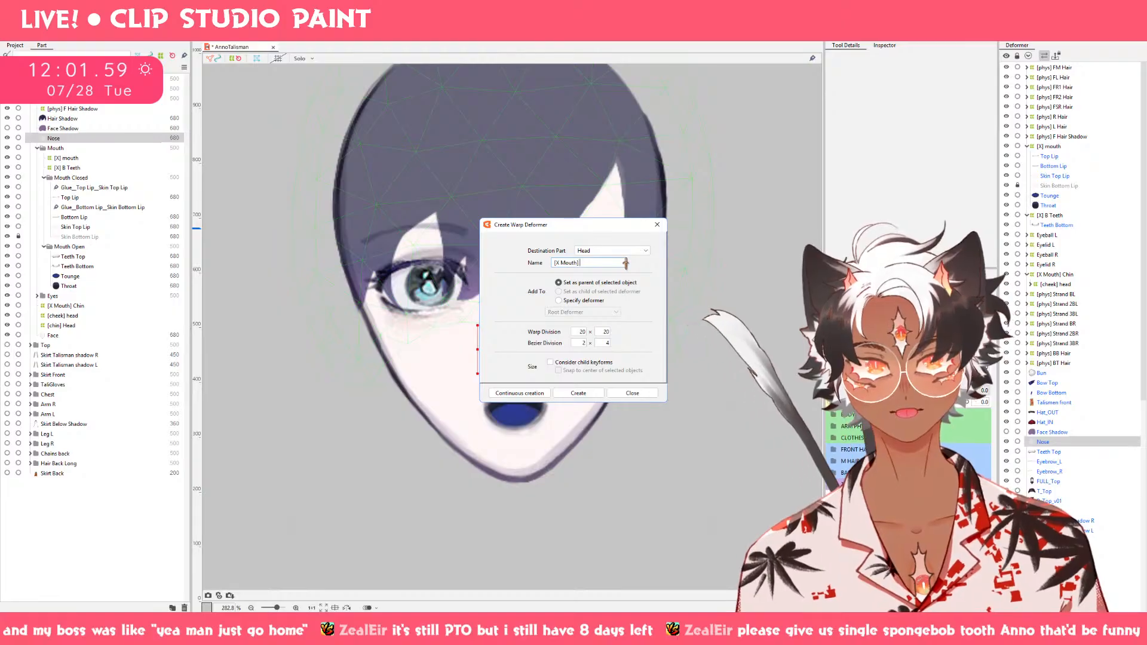
{"action": "left_click", "coordinate": [578, 395]}
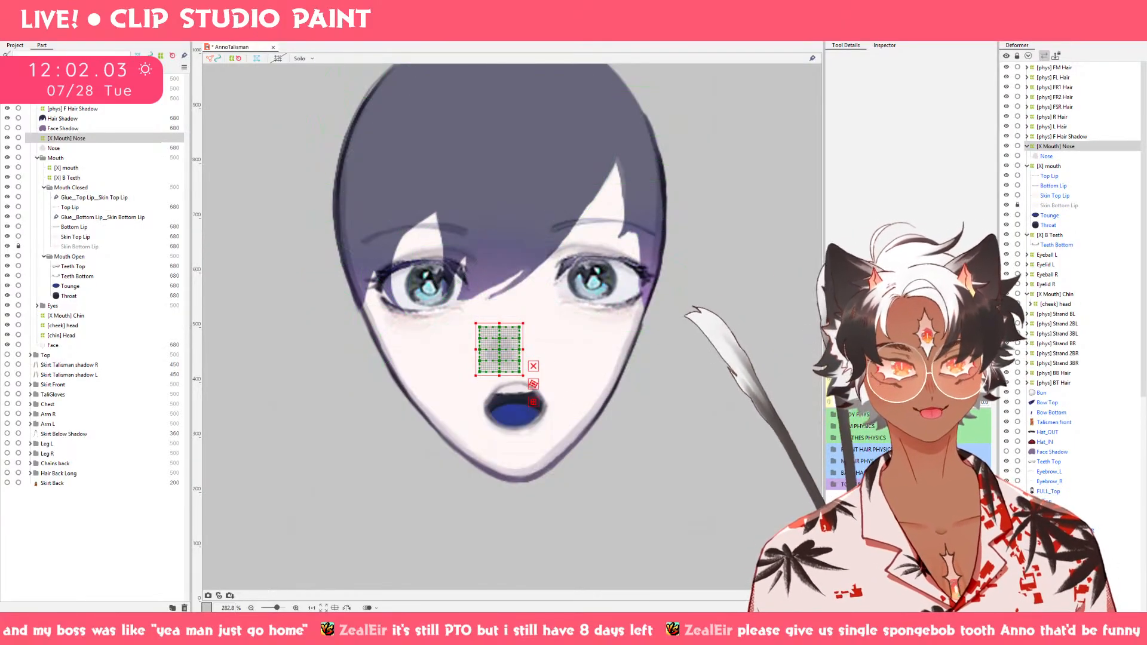
Reduce the [X Mouth] Nose deformer's warp division to 6 × 5.
{"action": "left_click", "coordinate": [883, 46]}
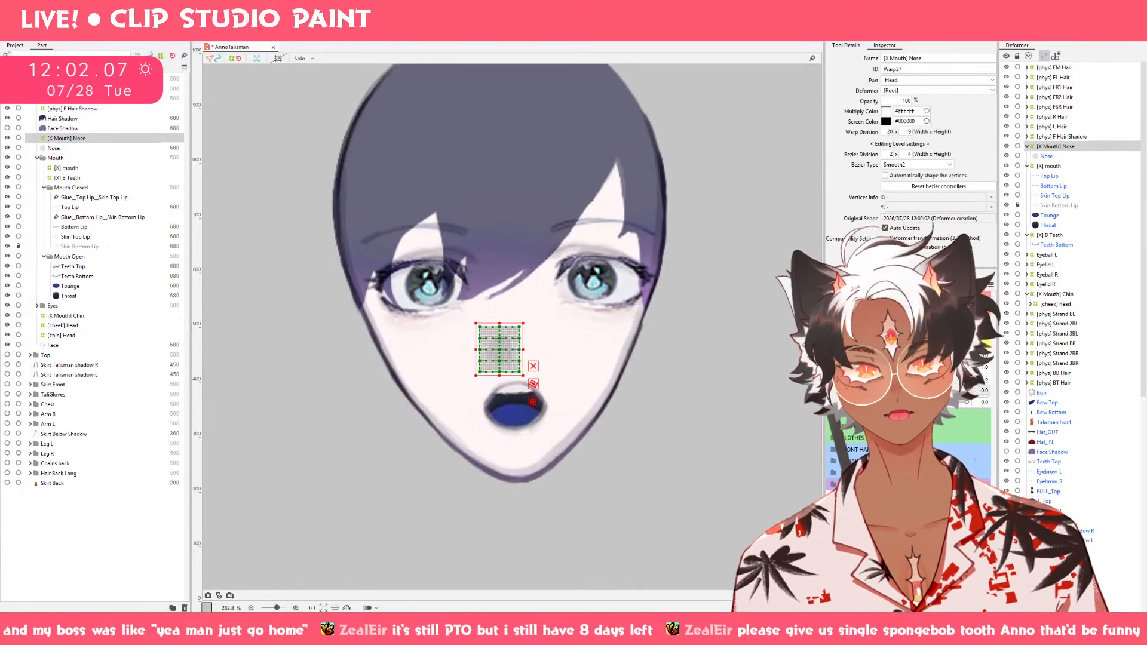
{"action": "left_click_drag", "start_coordinate": [908, 132], "coordinate": [896, 134]}
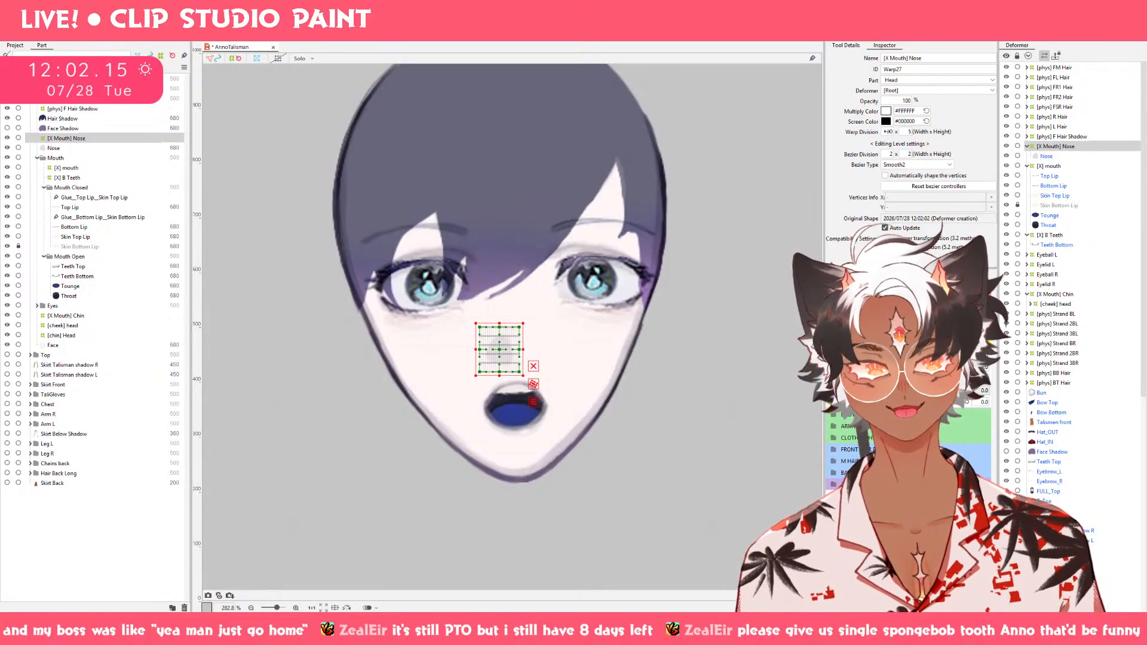
{"action": "scroll", "coordinate": [891, 132], "scroll_direction": "down", "scroll_amount": 2}
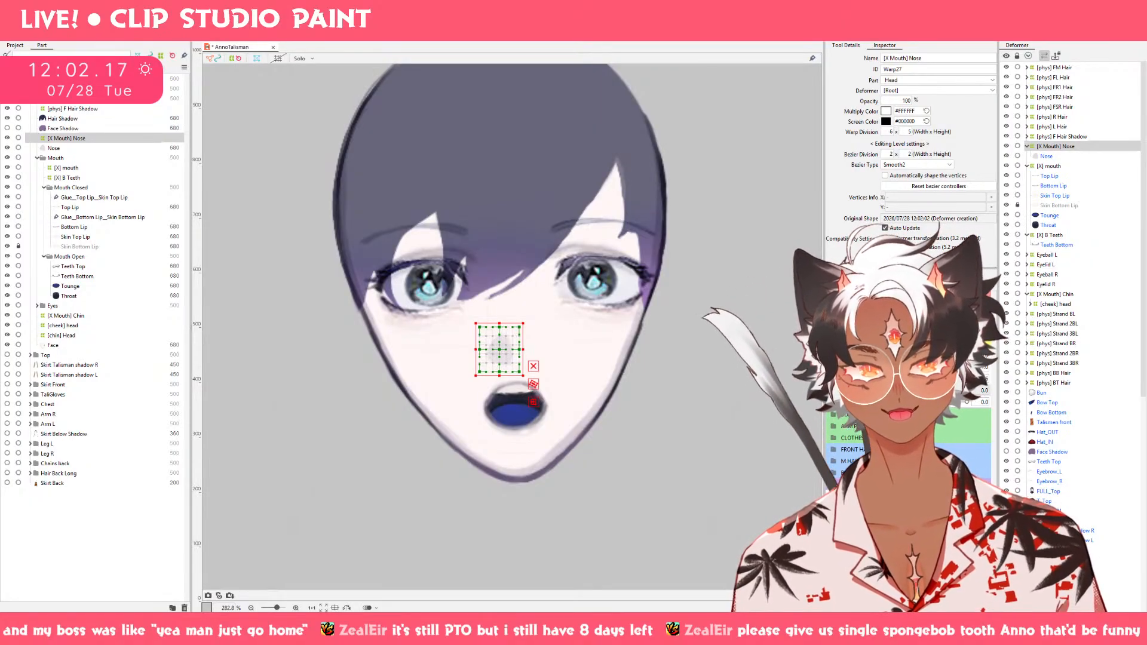
Key the [X Mouth] Nose deformer on Mouth X and brush its lower part slightly to the character view's right at 1.0.
{"action": "scroll", "coordinate": [544, 249], "scroll_direction": "up", "scroll_amount": 3}
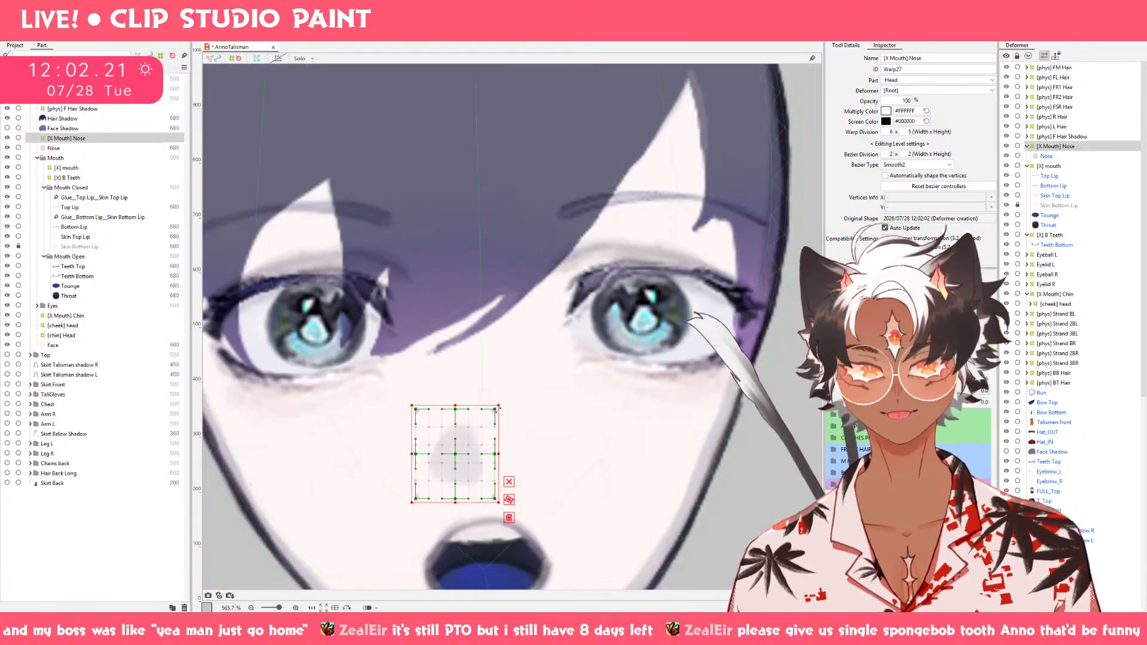
{"action": "left_click_drag", "start_coordinate": [517, 467], "coordinate": [534, 394]}
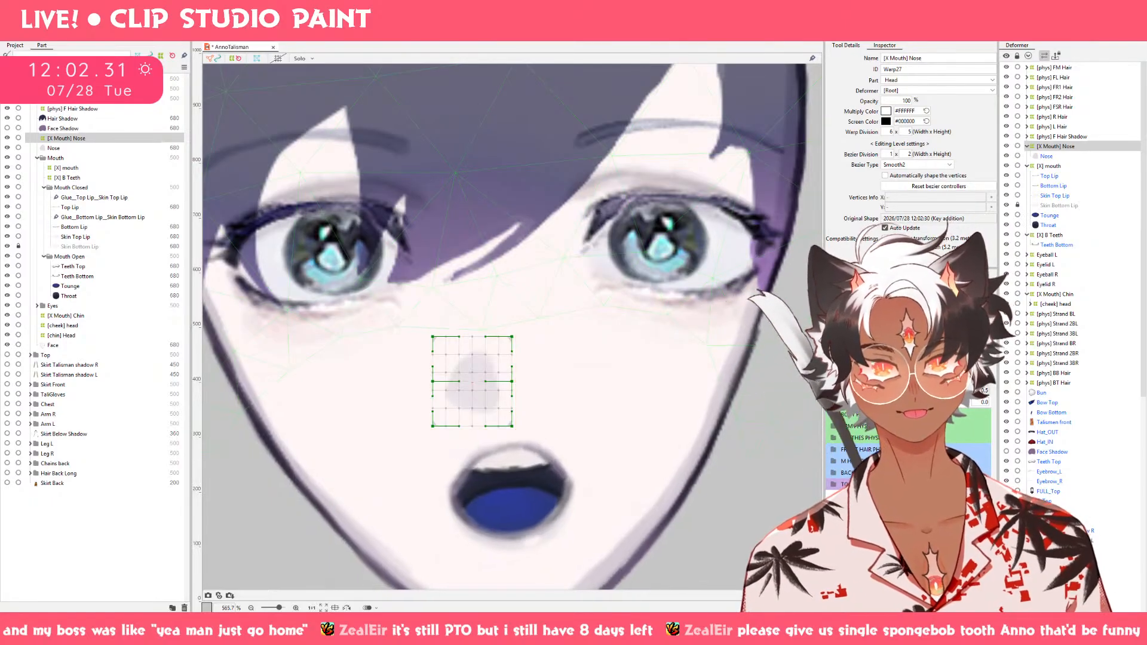
{"action": "key", "text": "b"}
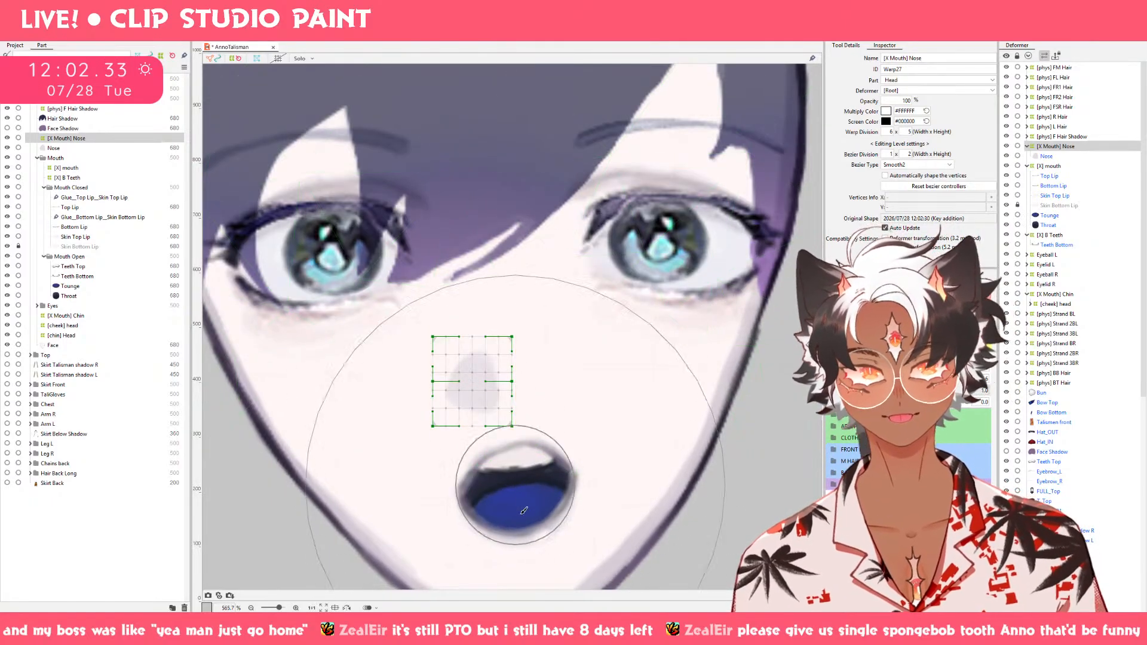
{"action": "mouse_move", "coordinate": [514, 528]}
{"action": "left_mouse_down"}
{"action": "mouse_move", "coordinate": [506, 462]}
{"action": "mouse_move", "coordinate": [510, 493]}
{"action": "mouse_move", "coordinate": [536, 497]}
{"action": "left_mouse_up"}
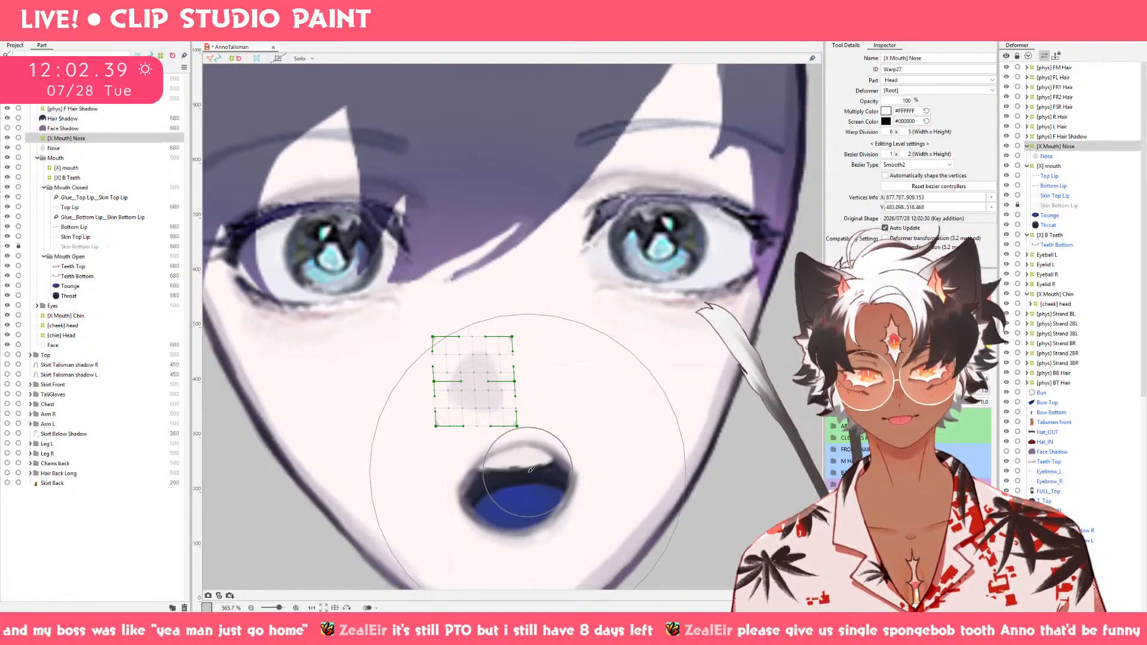
At Mouth X -1.0, brush the lower part of the [X Mouth] Nose deformer slightly left and up.
{"action": "left_click_drag", "start_coordinate": [967, 390], "coordinate": [765, 403]}
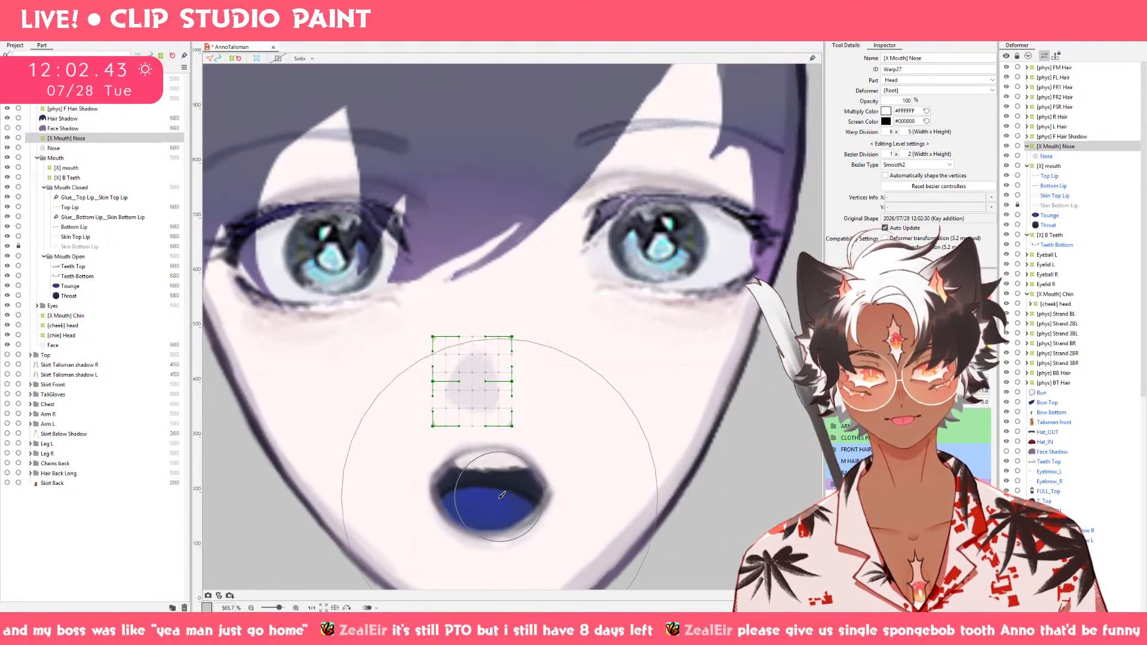
{"action": "left_click_drag", "start_coordinate": [495, 505], "coordinate": [459, 507]}
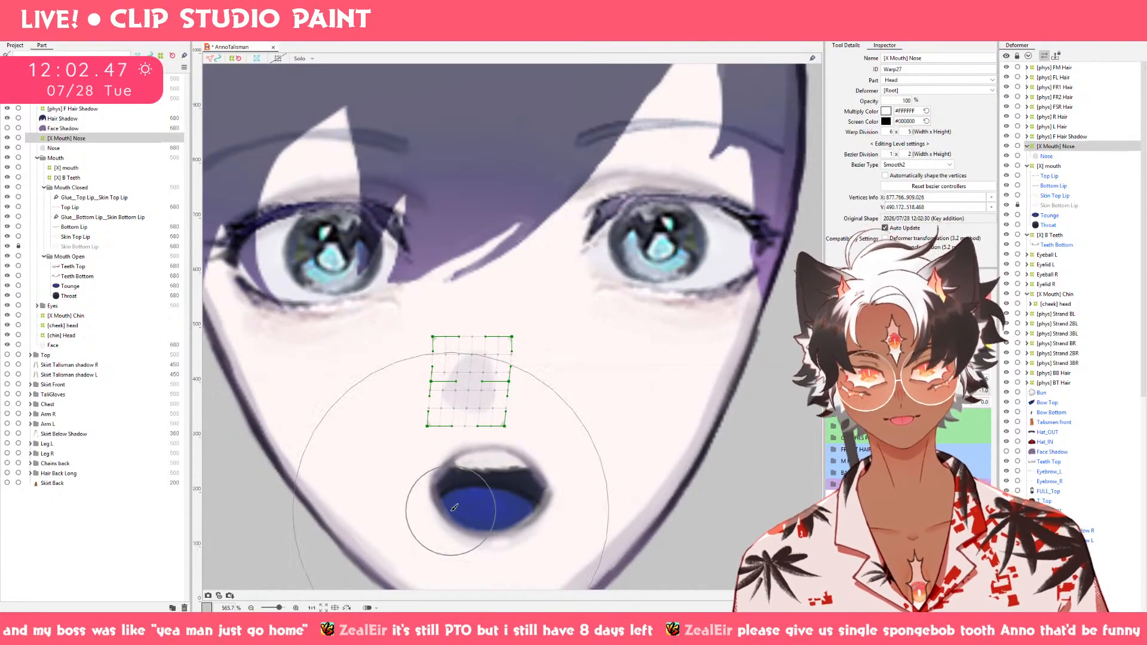
{"action": "left_click_drag", "start_coordinate": [452, 508], "coordinate": [450, 501]}
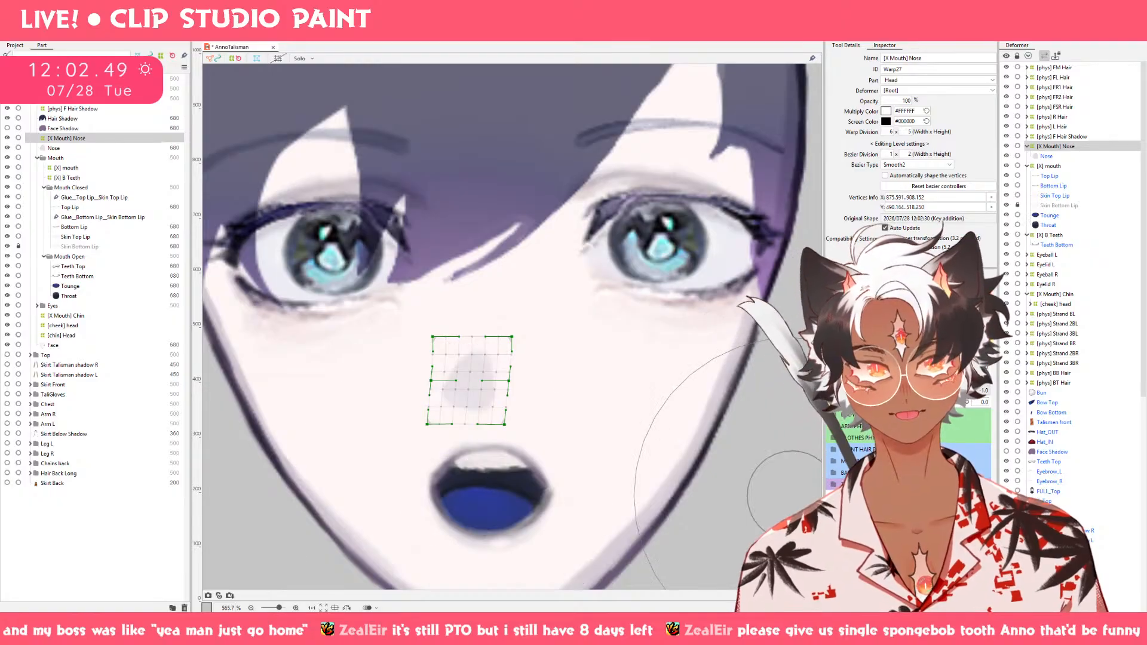
Touch up the [X Mouth] Nose deformer with the brush at Mouth X 1.0 and preview the swing in both directions.
{"action": "left_click_drag", "start_coordinate": [901, 392], "coordinate": [1080, 395]}
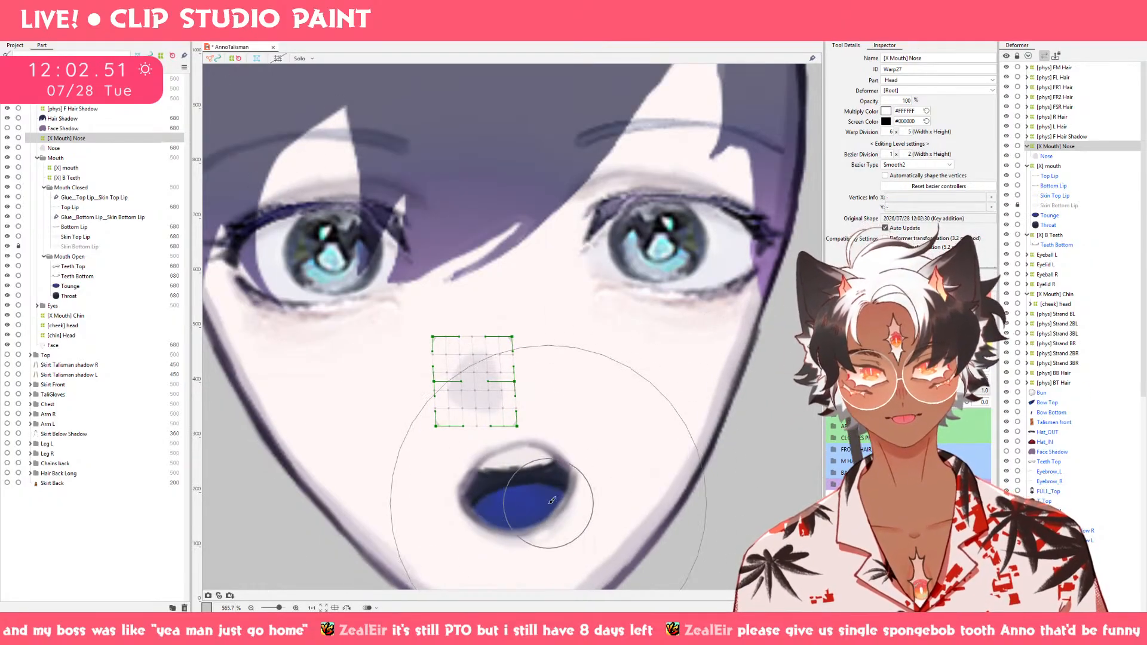
{"action": "left_click_drag", "start_coordinate": [550, 504], "coordinate": [550, 486]}
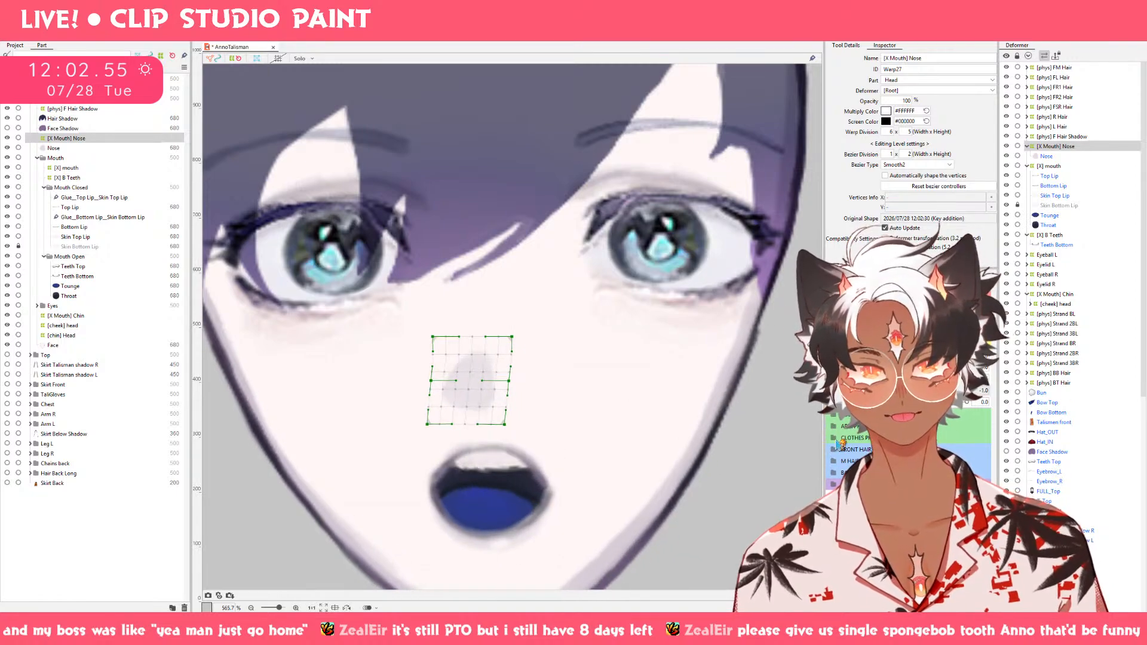
{"action": "left_click_drag", "start_coordinate": [1055, 389], "coordinate": [861, 388]}
{"action": "key", "text": "v"}
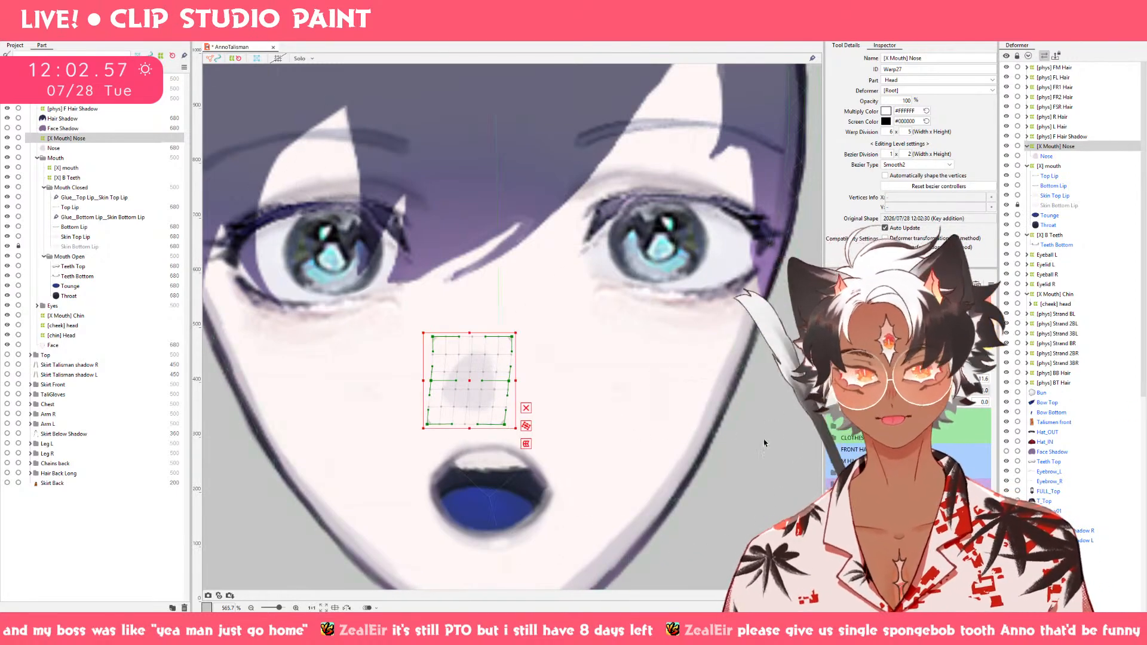
{"action": "left_click", "coordinate": [735, 436]}
{"action": "scroll", "coordinate": [735, 435], "scroll_direction": "down", "scroll_amount": 2}
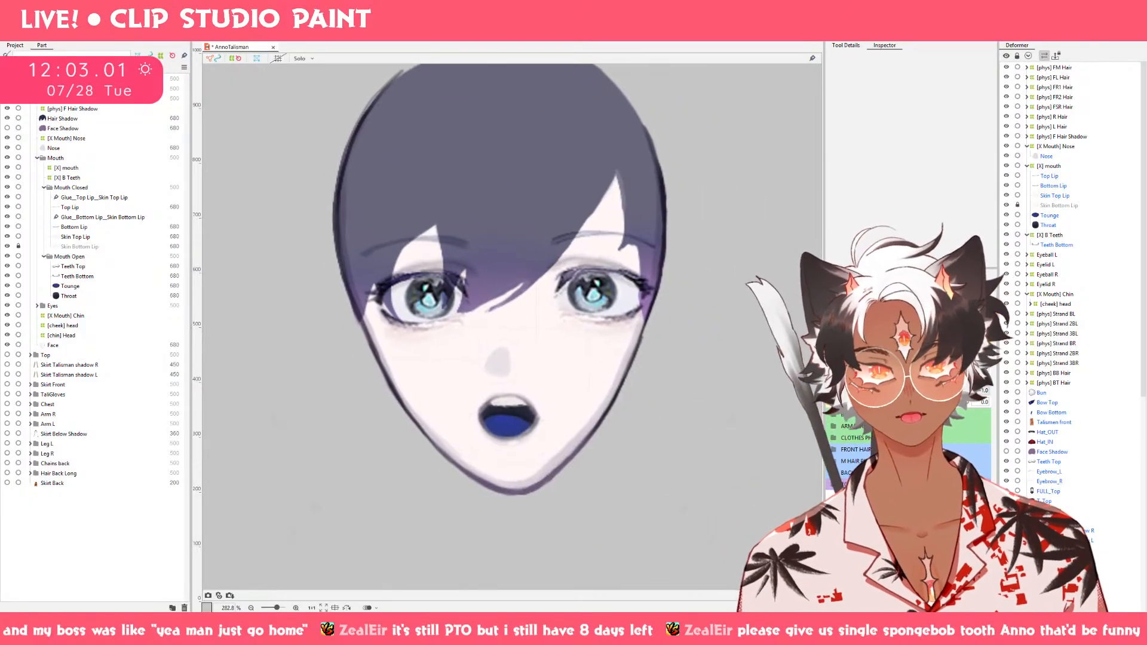
{"action": "left_click_drag", "start_coordinate": [860, 390], "coordinate": [1034, 403]}
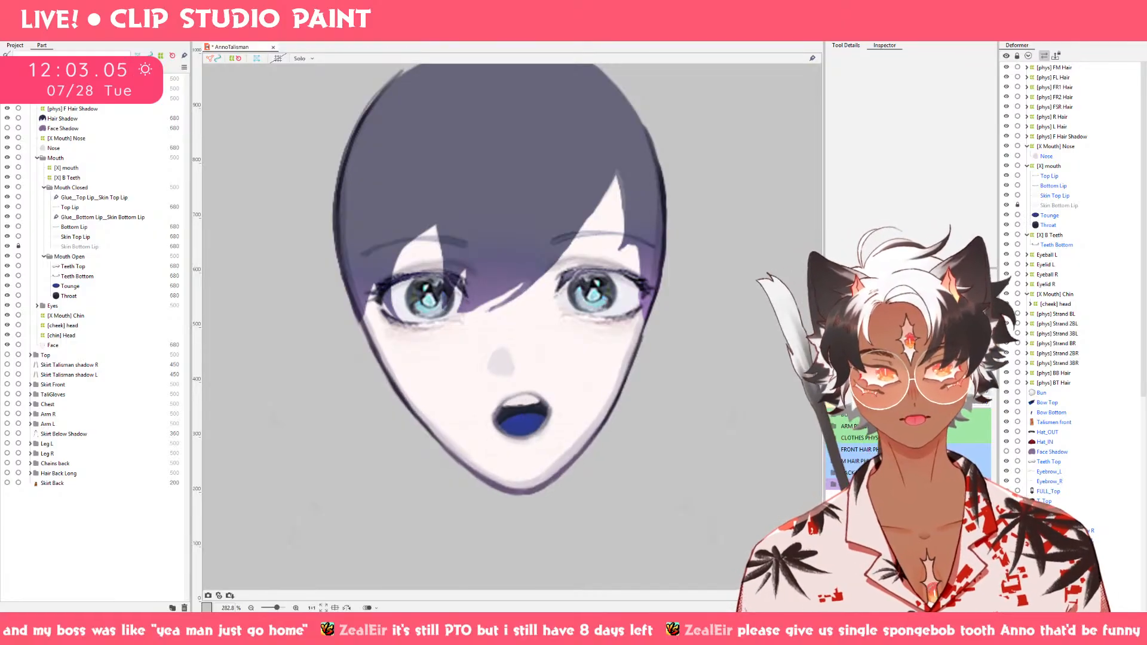
{"action": "left_click_drag", "start_coordinate": [962, 390], "coordinate": [753, 377]}
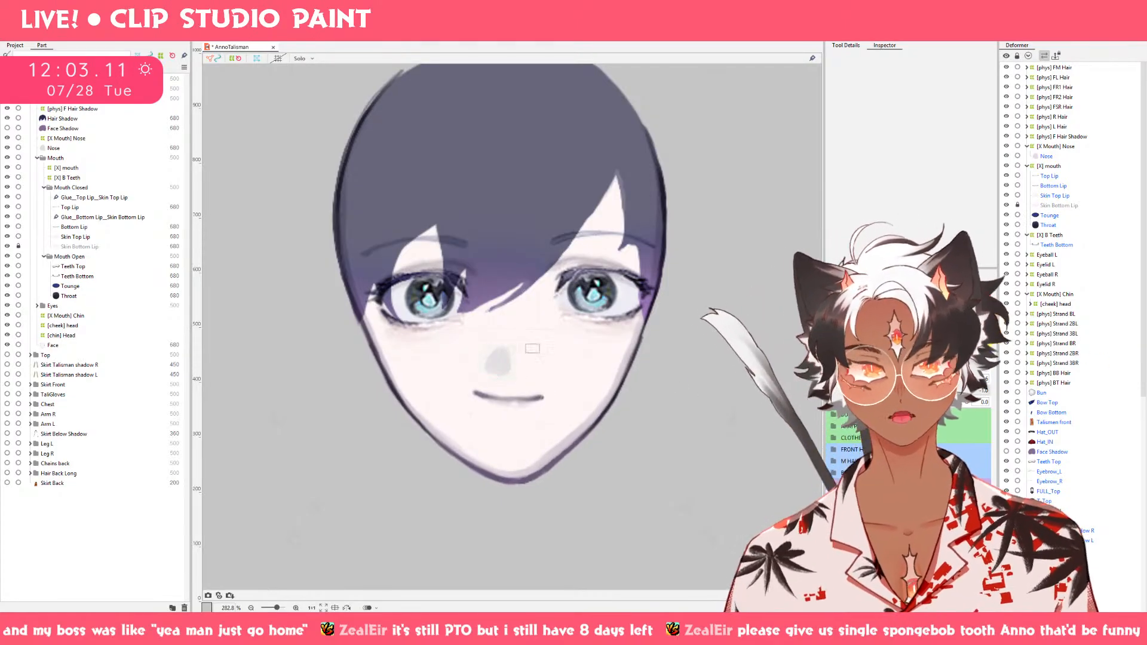
Nudge the [X] mouth deformer slightly left at Mouth X -1.0, undoing the closed-mouth attempt and redoing it with the mouth open.
{"action": "left_click", "coordinate": [82, 169]}
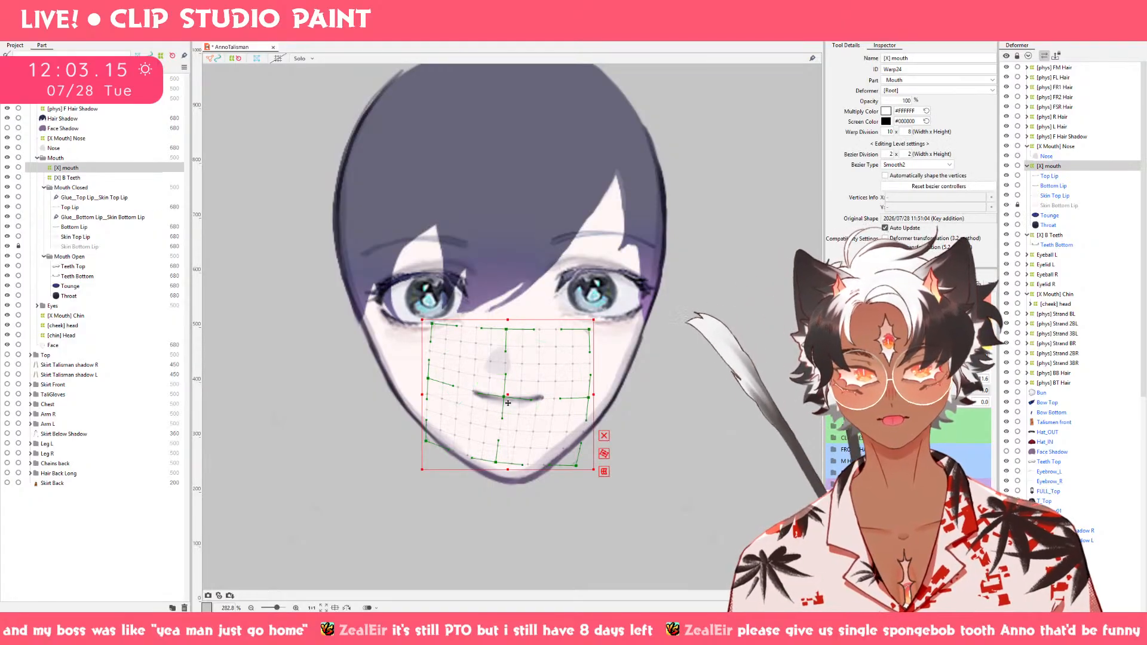
{"action": "left_click_drag", "start_coordinate": [508, 401], "coordinate": [505, 401]}
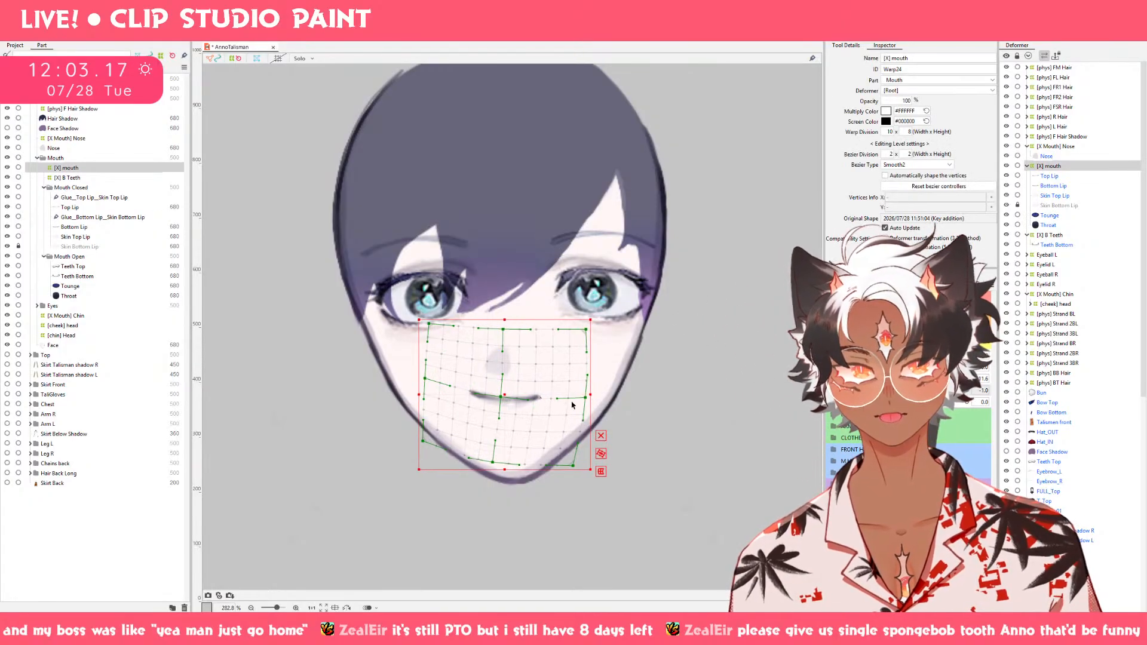
{"action": "left_click_drag", "start_coordinate": [897, 391], "coordinate": [1041, 372]}
{"action": "key", "text": "ctrl+z"}
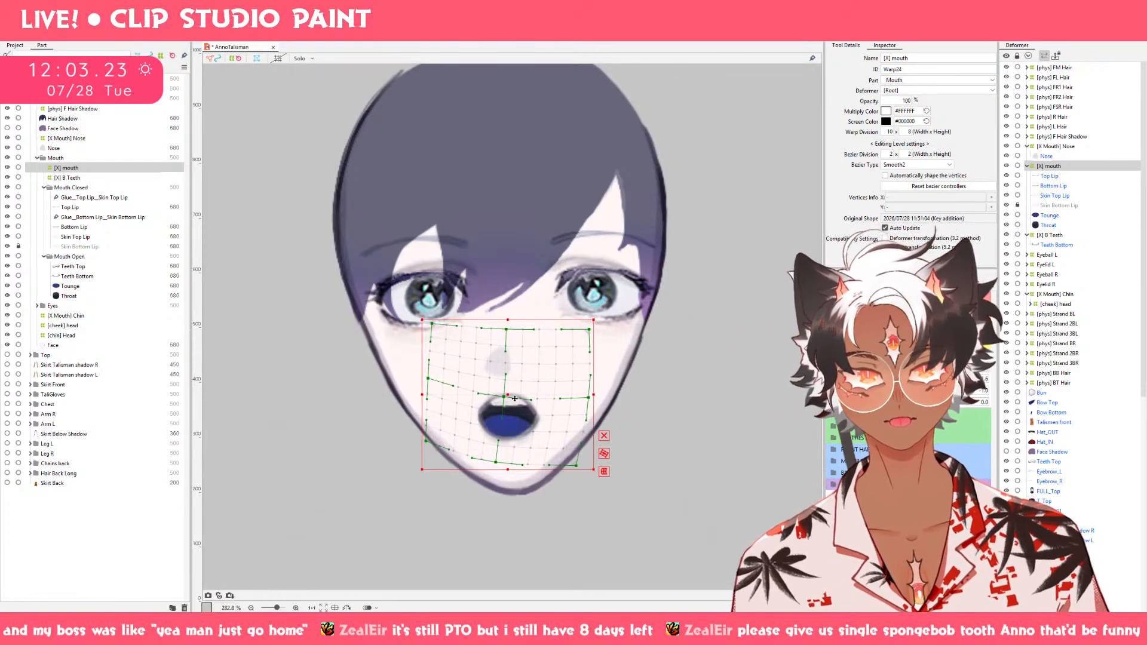
{"action": "left_click_drag", "start_coordinate": [515, 400], "coordinate": [514, 400]}
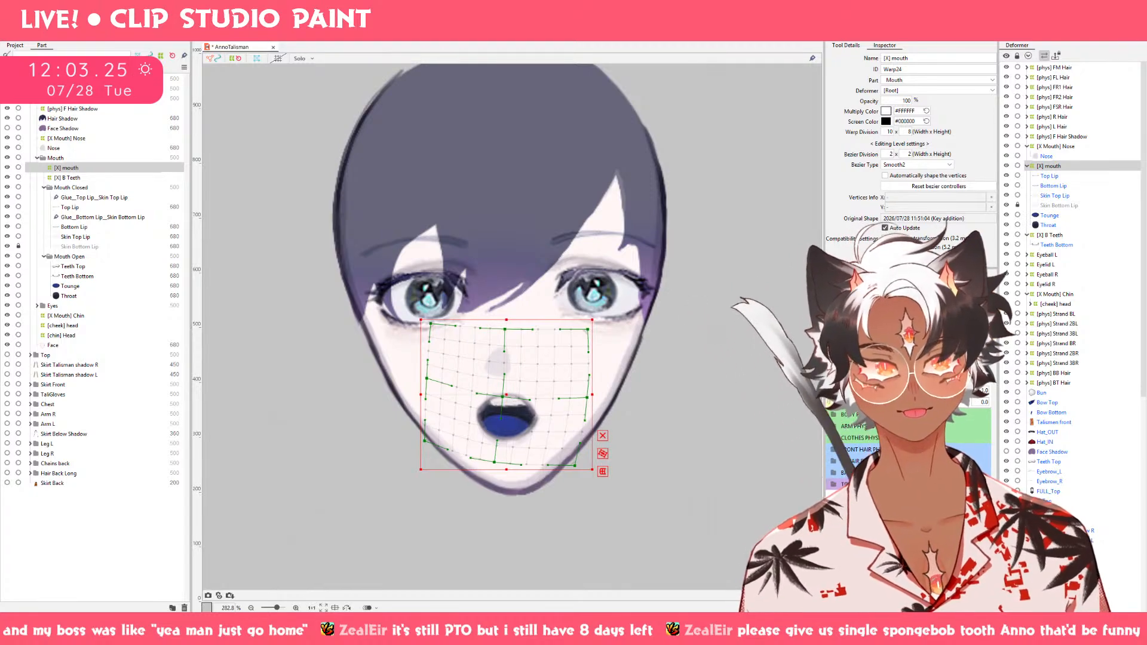
{"action": "left_click", "coordinate": [992, 284]}
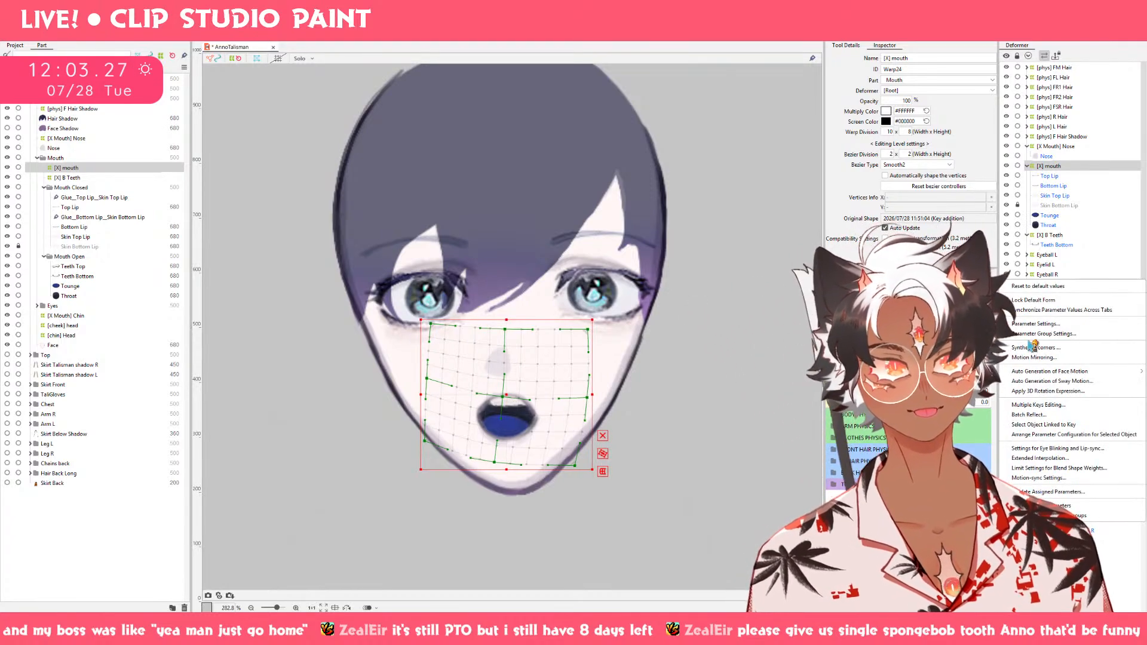
{"action": "left_click", "coordinate": [1030, 348]}
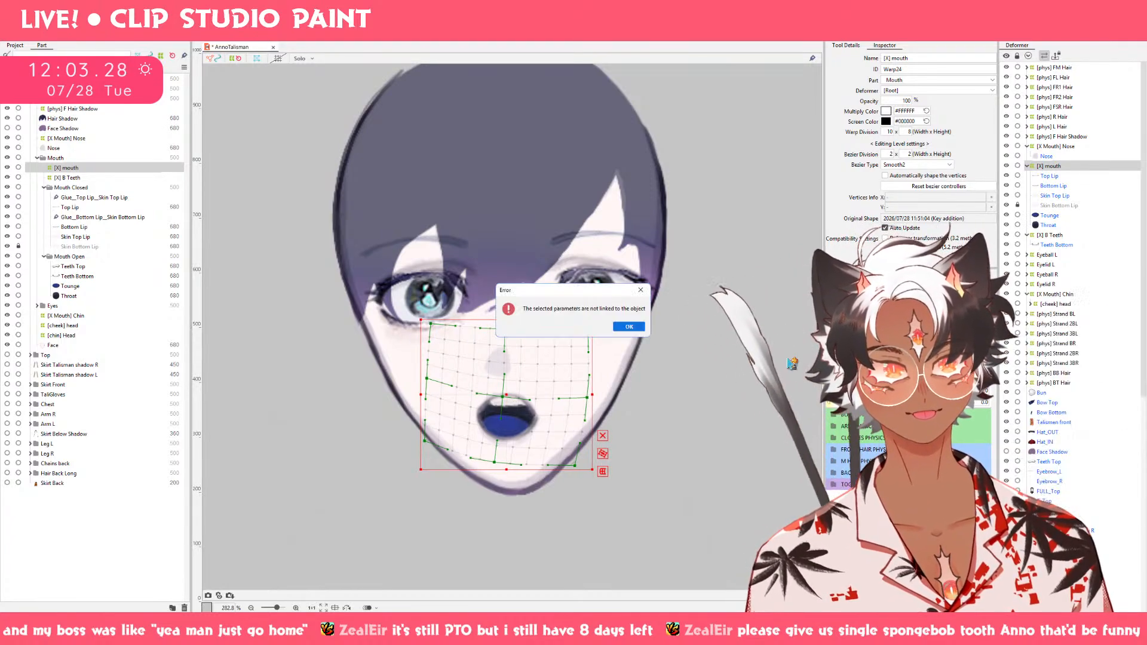
{"action": "left_click", "coordinate": [630, 328]}
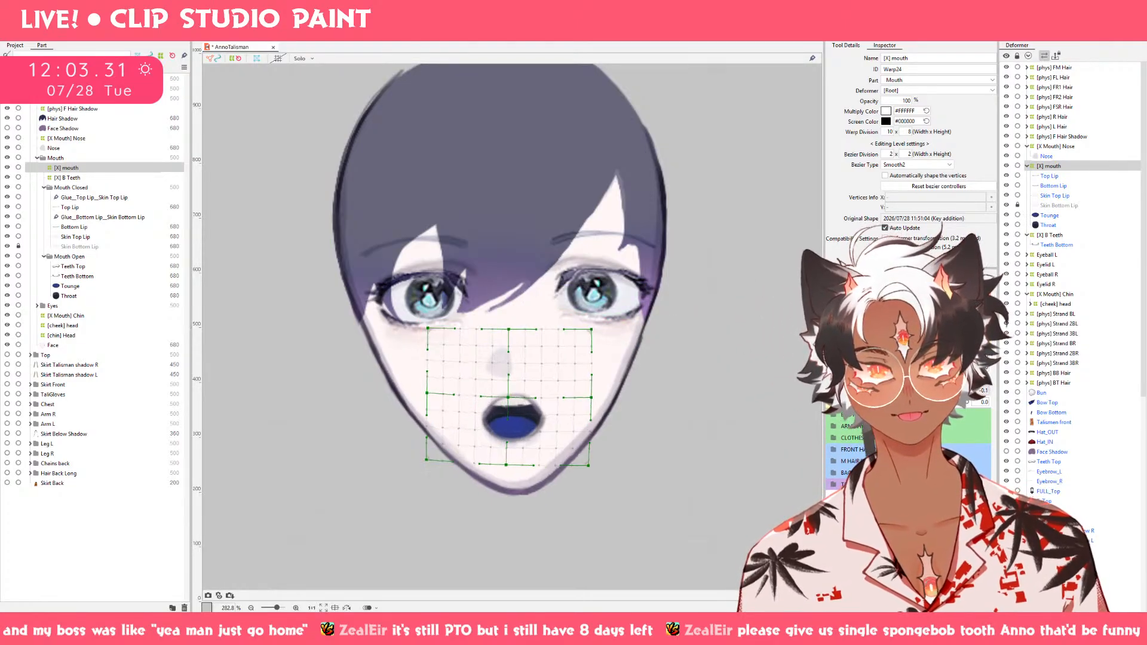
Mirror the [X] mouth deformer's Mouth X -1.0 shape horizontally with Motion Mirroring, and preview puffed cheeks with the mouth open and closed.
{"action": "left_click", "coordinate": [1016, 390]}
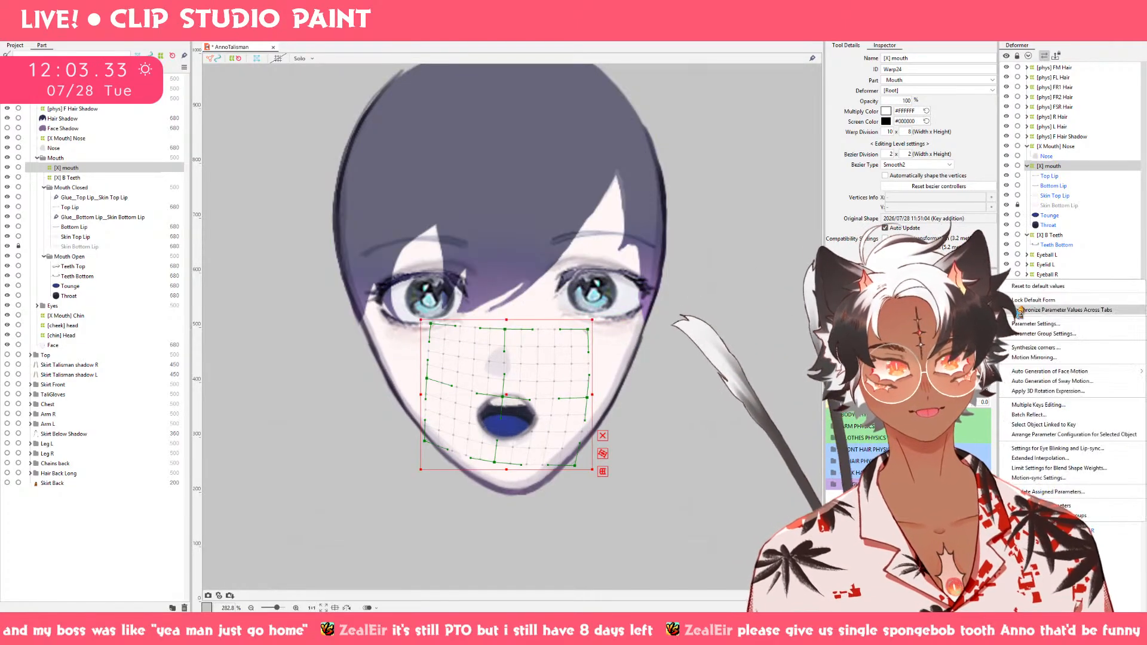
{"action": "left_click", "coordinate": [1078, 360]}
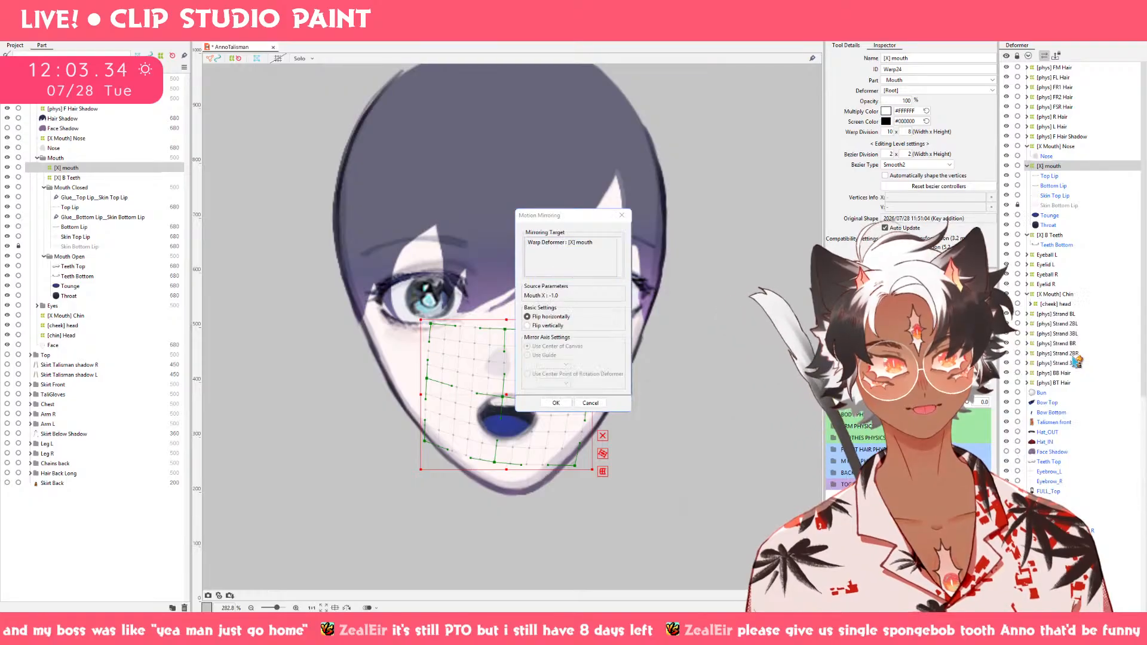
{"action": "left_click", "coordinate": [555, 403]}
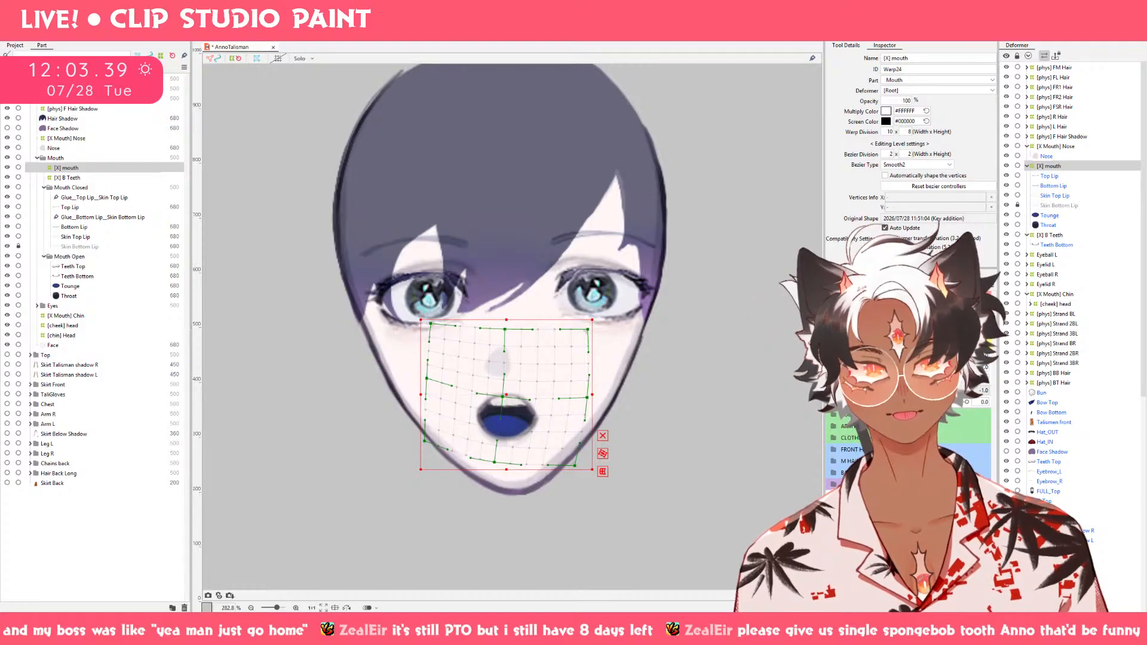
{"action": "left_click", "coordinate": [790, 401]}
{"action": "left_click_drag", "start_coordinate": [897, 391], "coordinate": [1034, 404]}
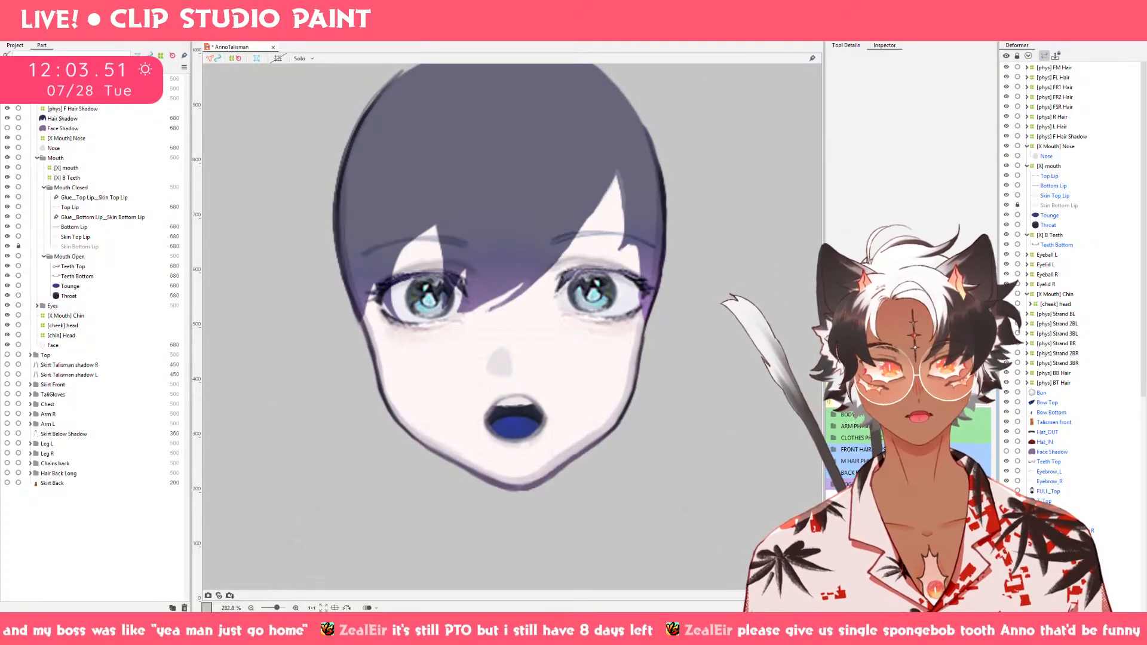
{"action": "left_click_drag", "start_coordinate": [956, 371], "coordinate": [956, 401]}
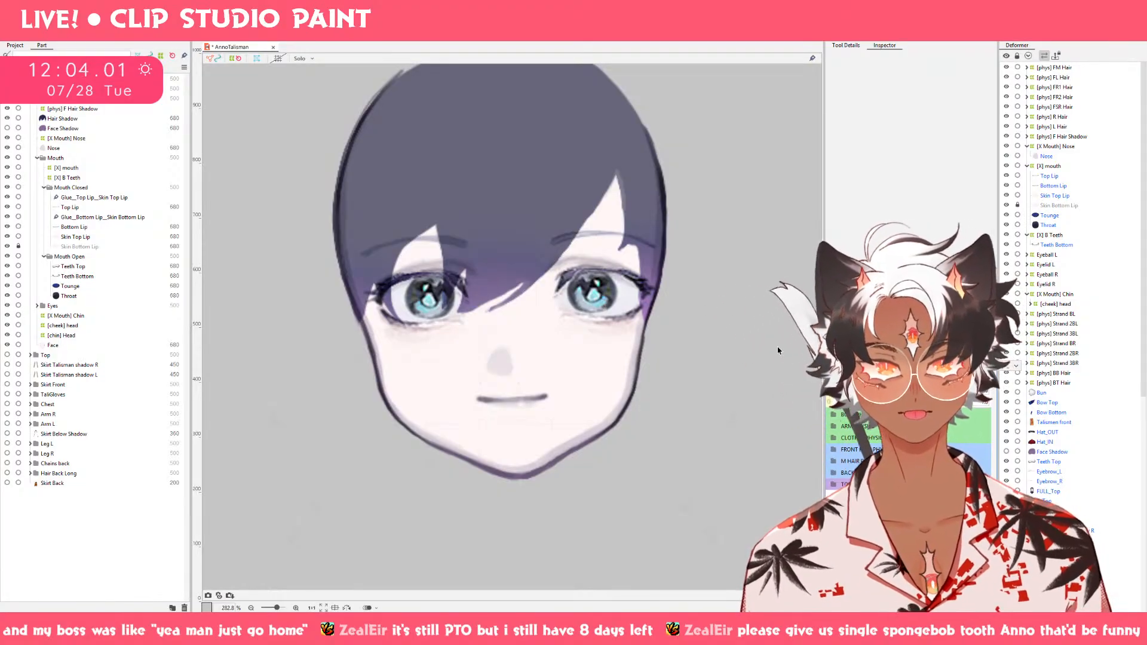
Create a 10 × 8 warp deformer named [cheeks] mouth in the Mouth Closed part as parent of Top Lip and Bottom Lip.
{"action": "left_click", "coordinate": [73, 227]}
{"action": "left_click", "coordinate": [76, 208], "text": "ctrl"}
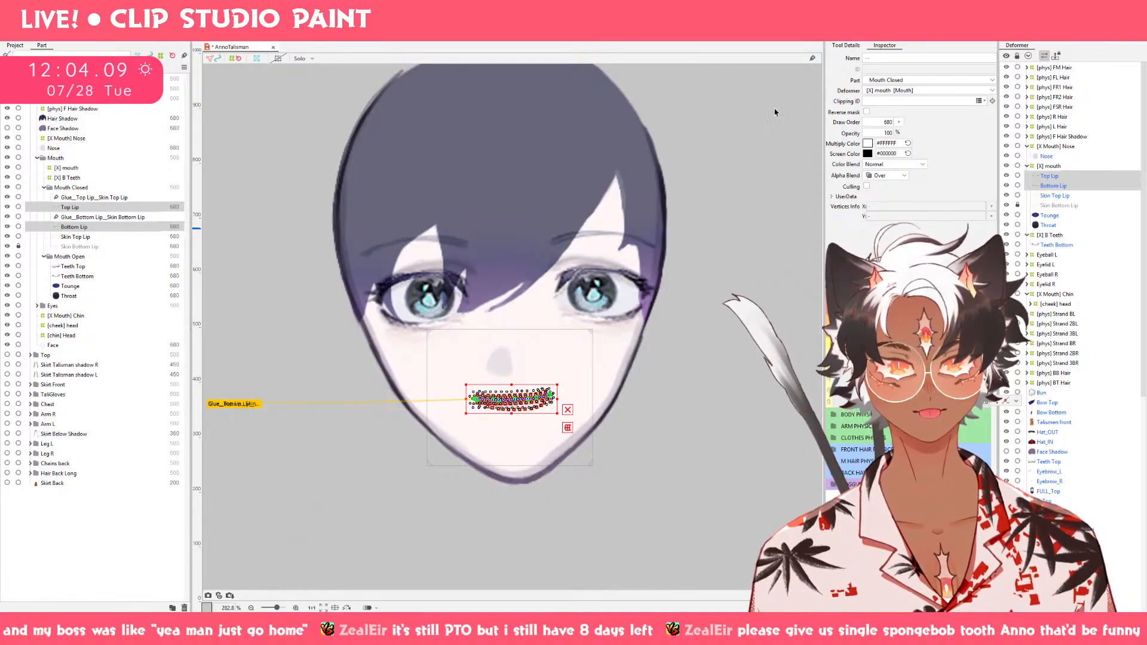
{"action": "left_click", "coordinate": [620, 31]}
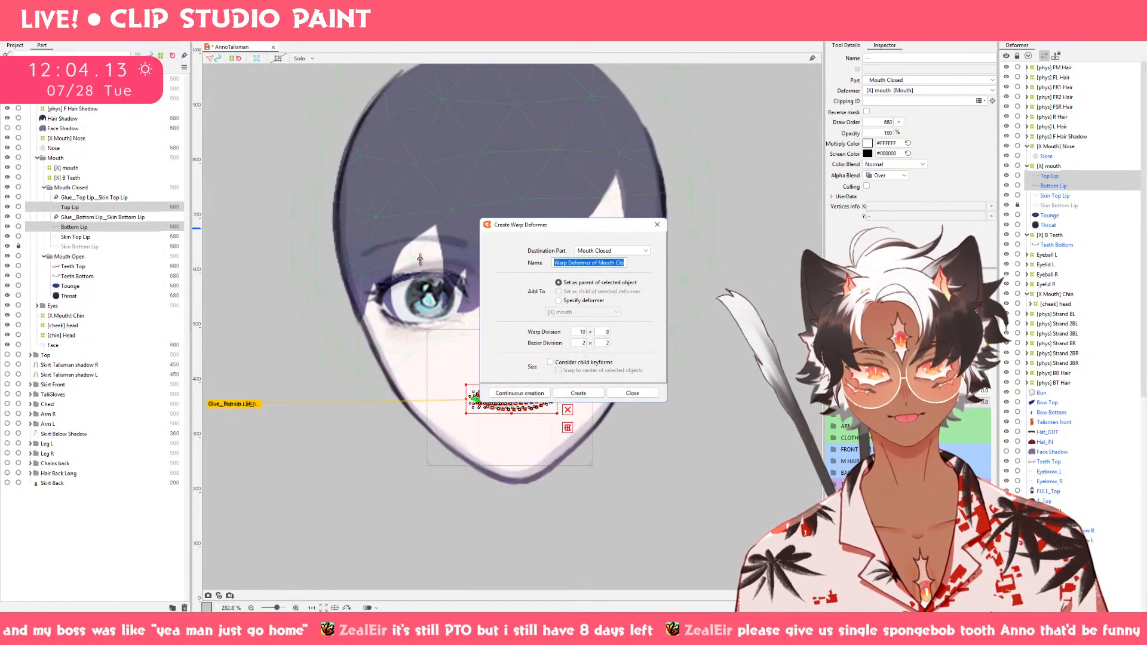
{"action": "key", "text": "BackSpace"}
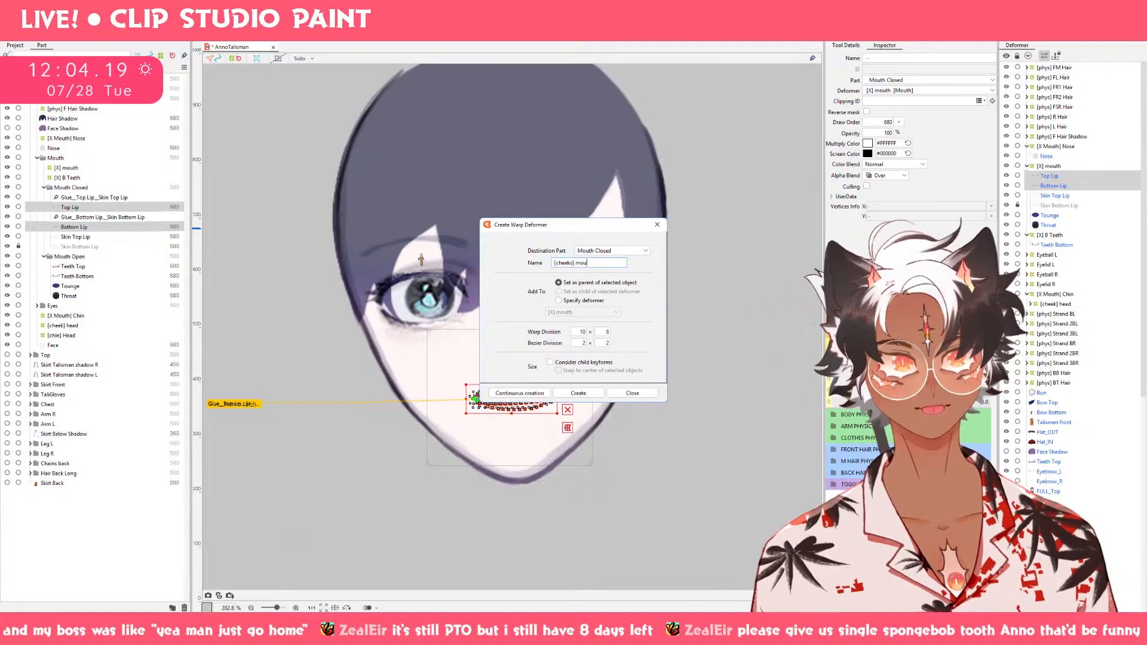
{"action": "left_click", "coordinate": [579, 394]}
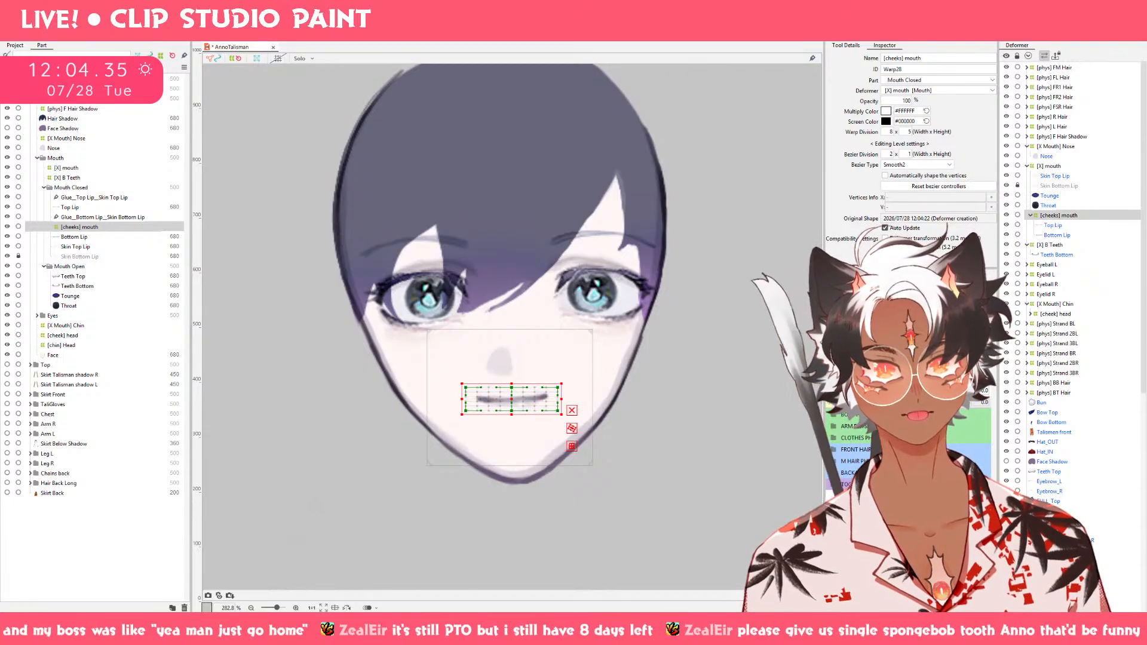
Key the [cheeks] mouth deformer on the Cheek parameter and narrow it slightly from both sides at 1.0.
{"action": "left_click_drag", "start_coordinate": [932, 390], "coordinate": [1043, 409]}
{"action": "left_click", "coordinate": [846, 293]}
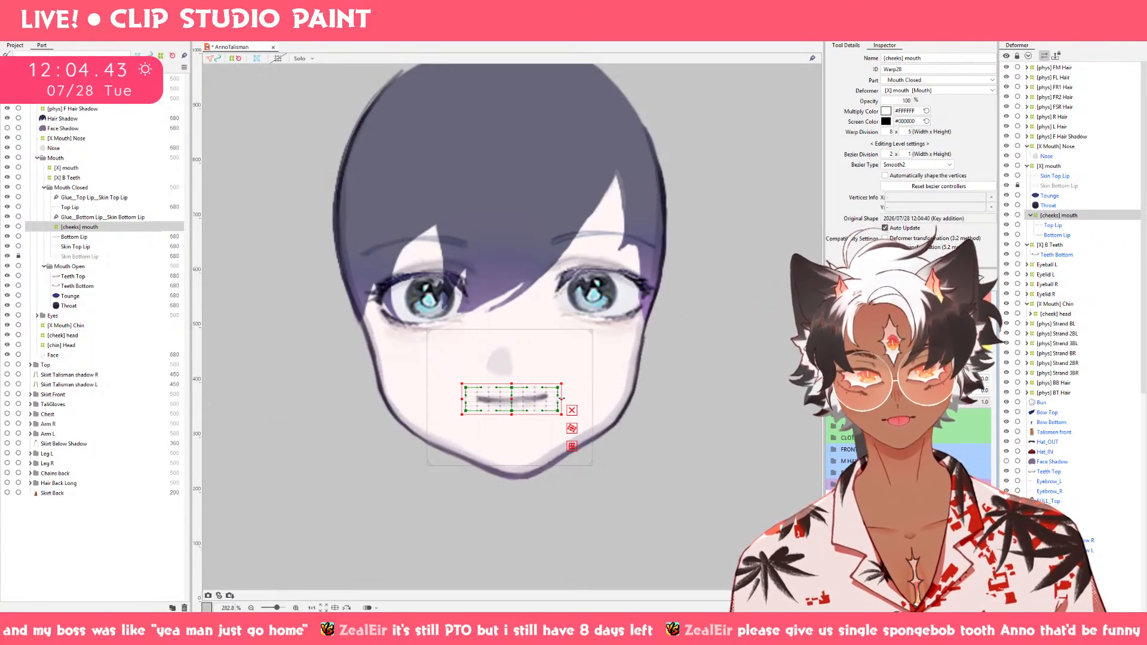
{"action": "left_click_drag", "start_coordinate": [562, 399], "coordinate": [555, 399]}
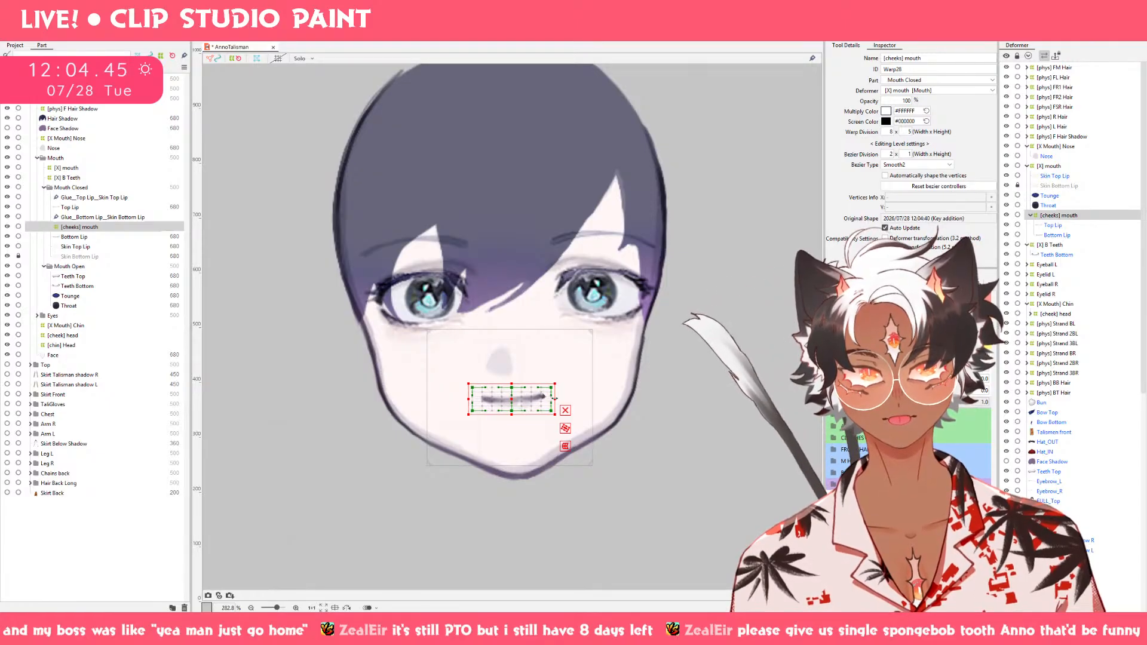
Undo the narrowing, keys, division changes and creation of the [cheeks] mouth deformer.
{"action": "key", "text": "ctrl+z"}
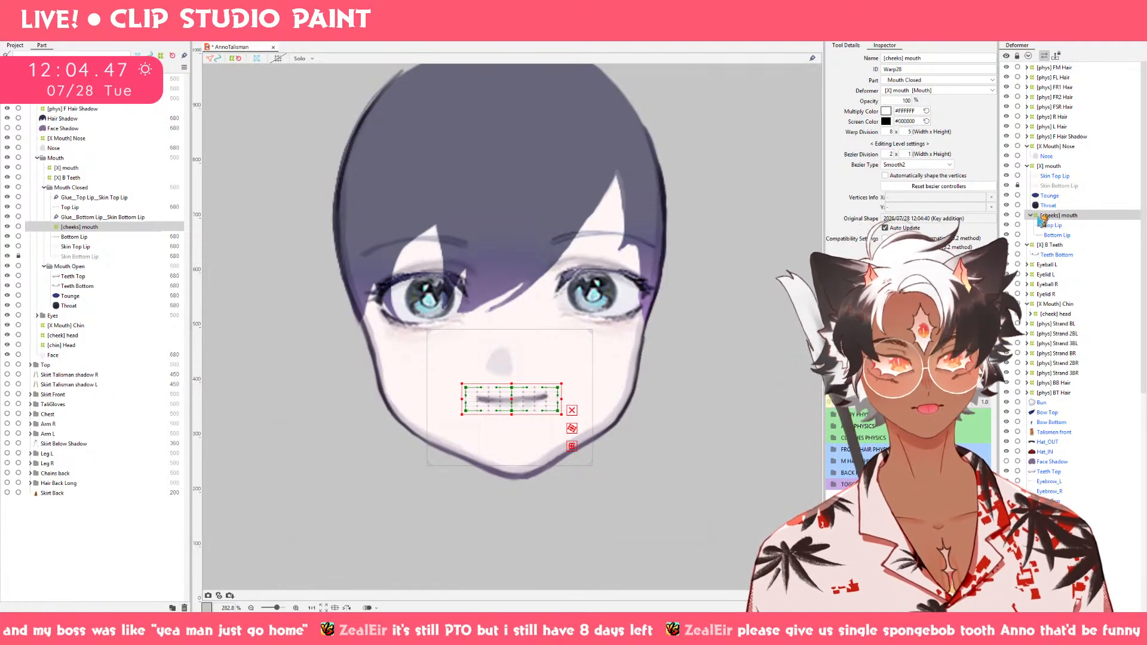
{"action": "key", "text": "ctrl+z"}
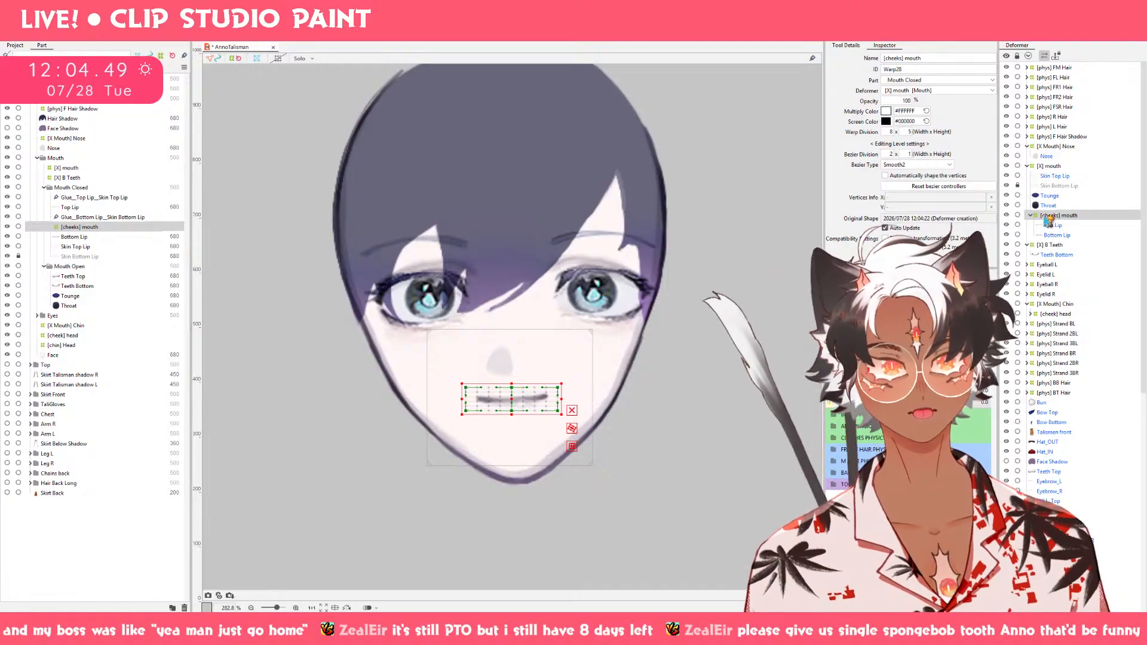
{"action": "key", "text": "ctrl+z"}
{"action": "key", "text": "ctrl+z"}
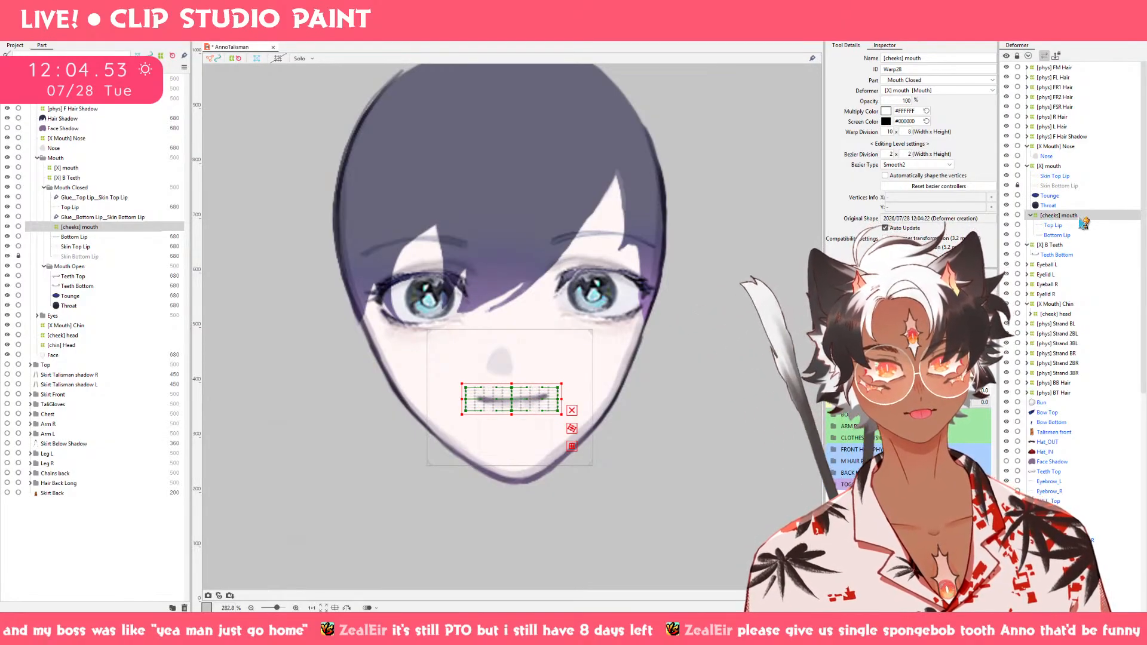
{"action": "key", "text": "ctrl+z"}
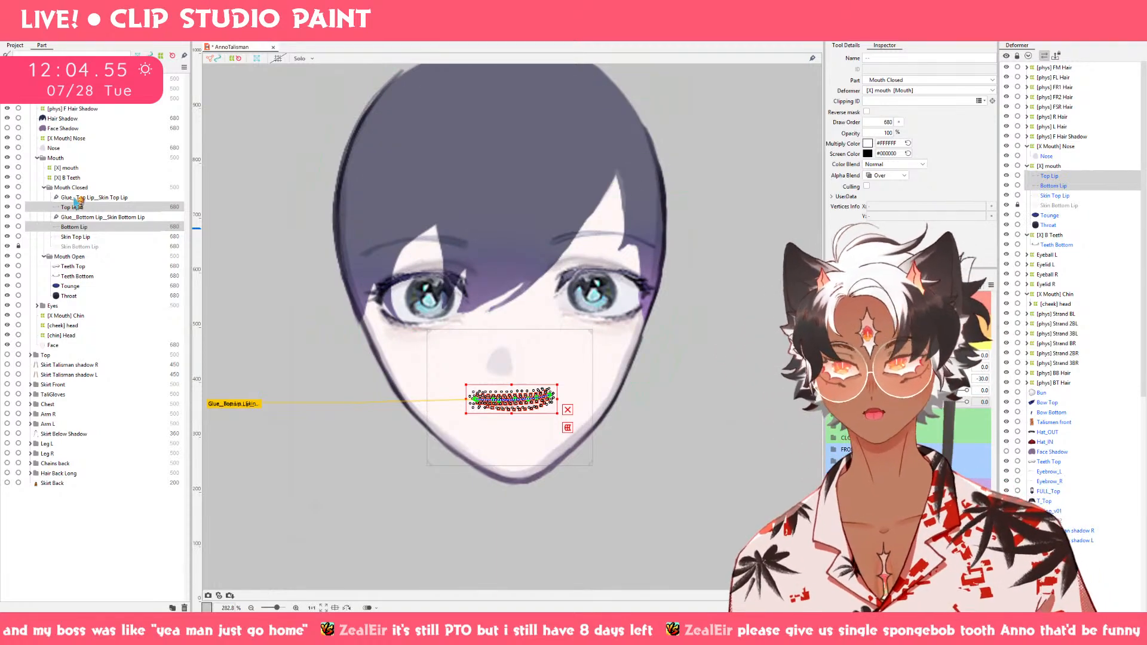
Create a 10 × 8 warp deformer named [cheeks] Mouth in the Mouth Closed part as parent of Top Lip, Bottom Lip and Throat.
{"action": "left_click", "coordinate": [84, 228], "text": "ctrl"}
{"action": "left_click", "coordinate": [83, 228], "text": "ctrl"}
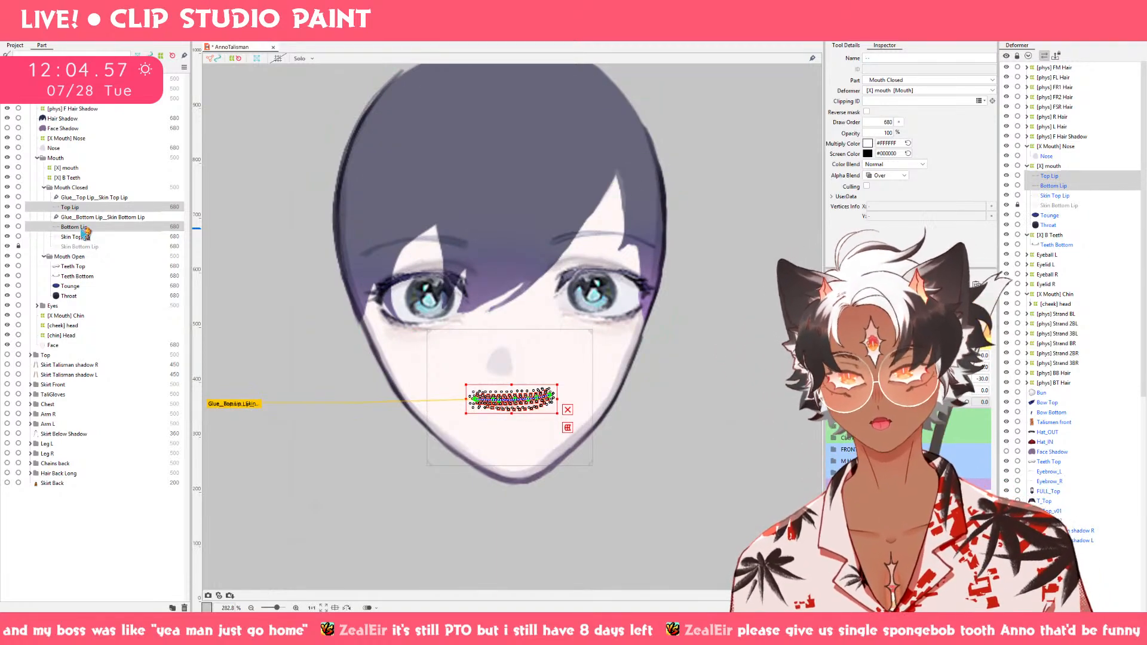
{"action": "left_click", "coordinate": [89, 298], "text": "ctrl"}
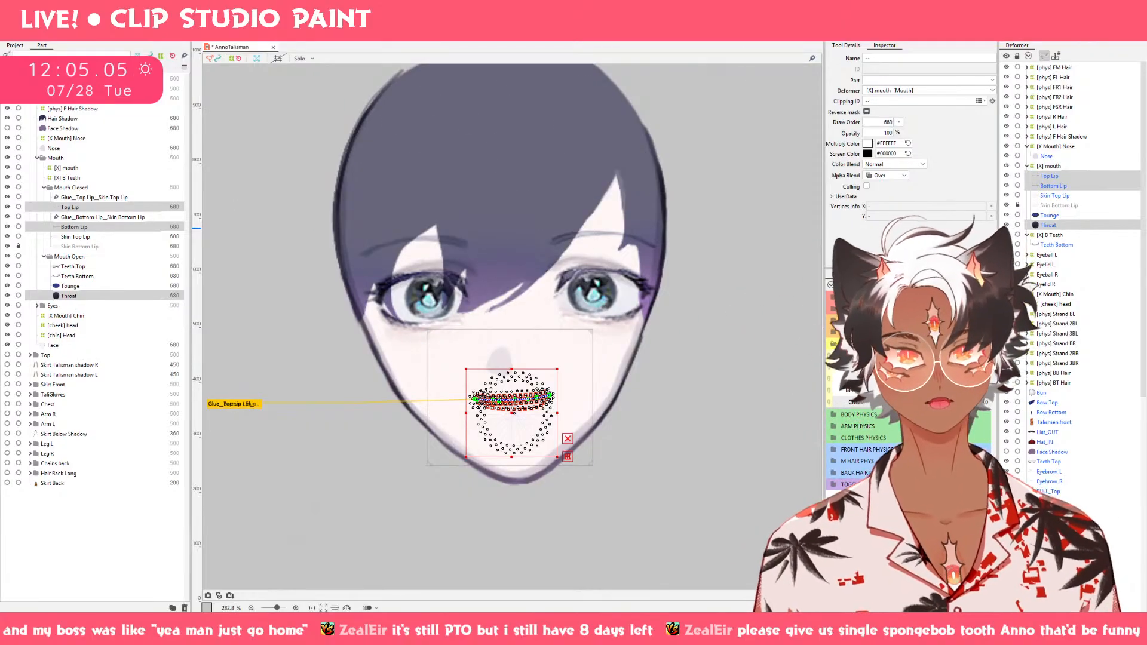
{"action": "left_click", "coordinate": [752, 31]}
{"action": "left_click_drag", "start_coordinate": [612, 263], "coordinate": [399, 263]}
{"action": "type", "text": "["}
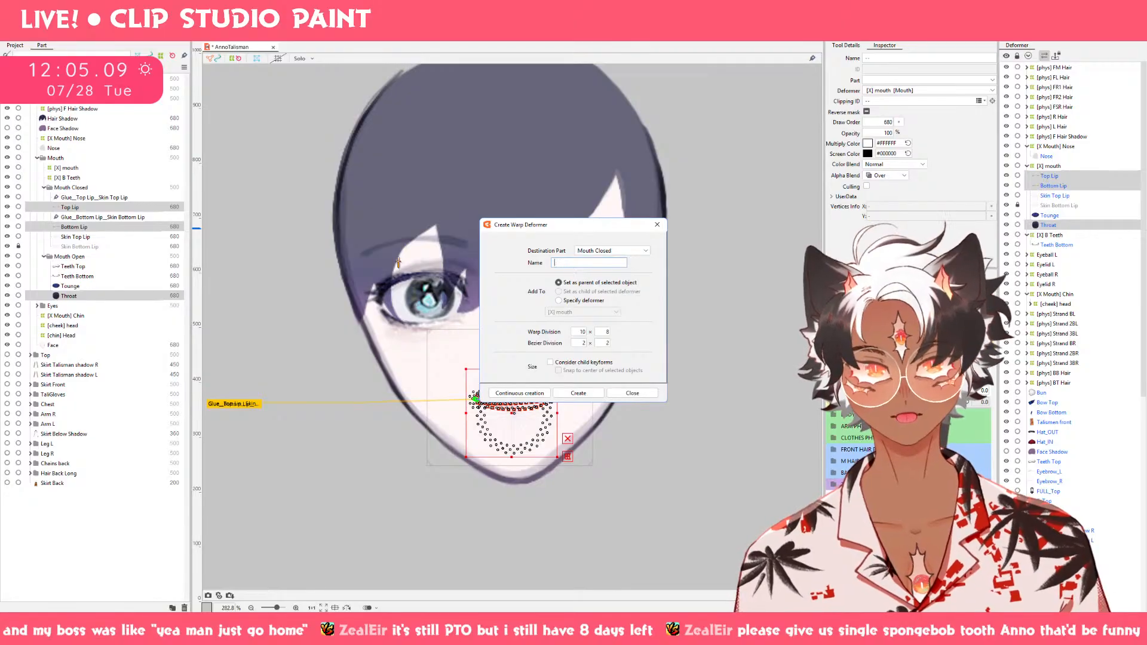
{"action": "type", "text": "cheeks"}
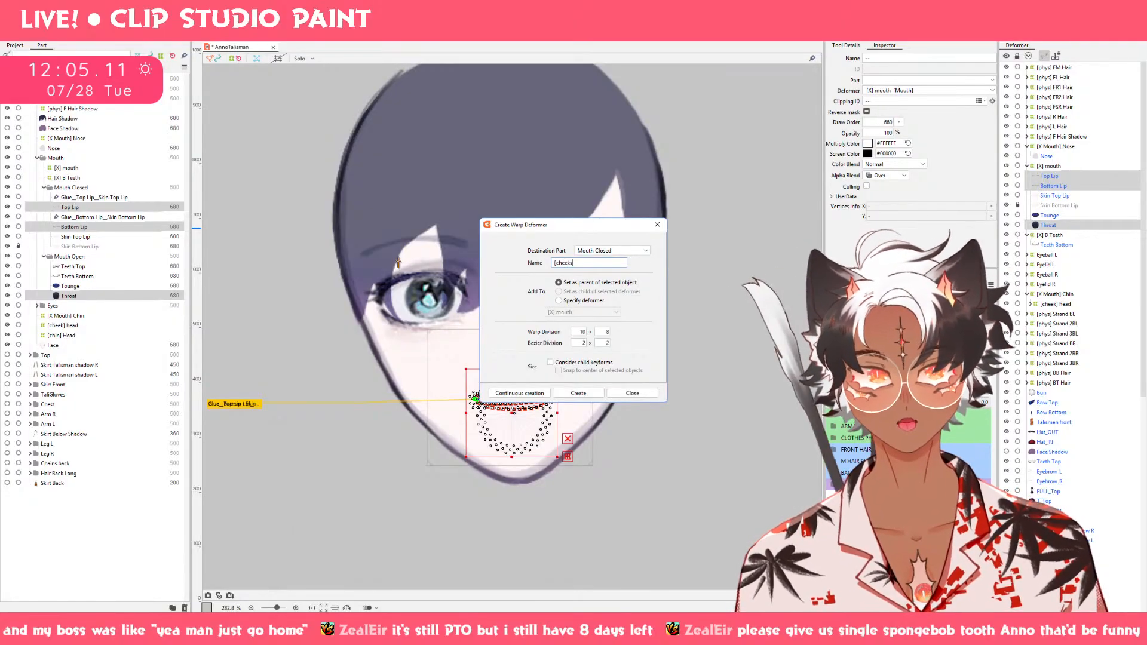
{"action": "type", "text": "] Mouth"}
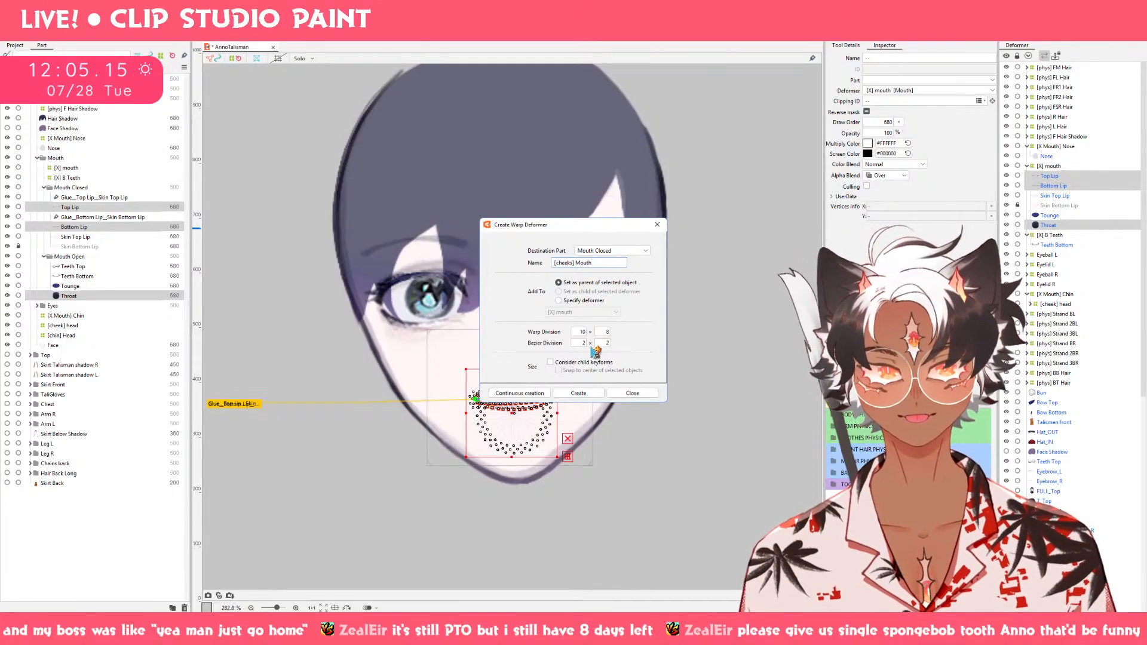
{"action": "left_click", "coordinate": [589, 393]}
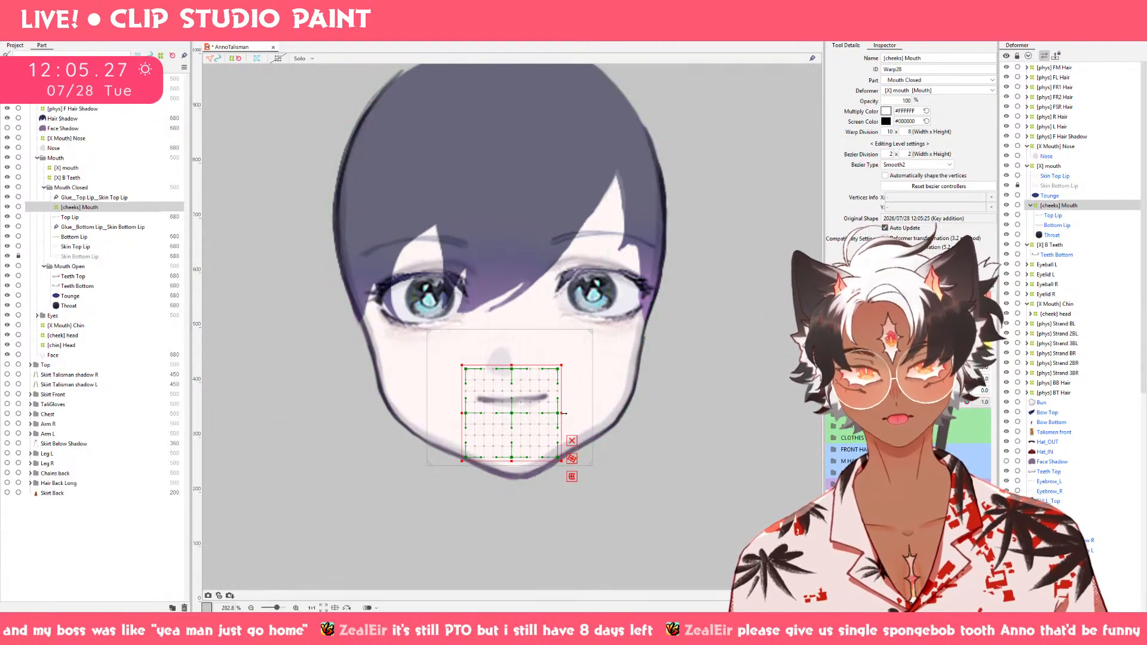
Narrow the [cheeks] Mouth deformer from both sides at Cheek 1.0, bend its middle upward and shift the whole warp slightly up.
{"action": "mouse_move", "coordinate": [565, 413]}
{"action": "left_mouse_down"}
{"action": "mouse_move", "coordinate": [546, 414]}
{"action": "mouse_move", "coordinate": [558, 414]}
{"action": "left_mouse_up"}
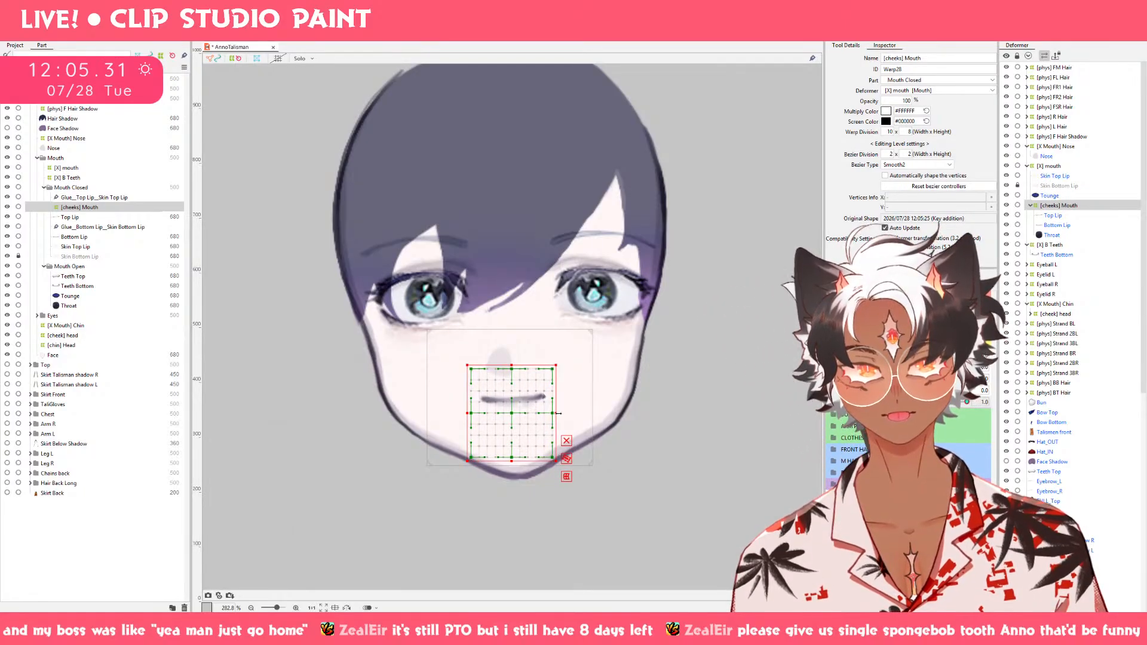
{"action": "scroll", "coordinate": [513, 407], "scroll_direction": "up", "scroll_amount": 2}
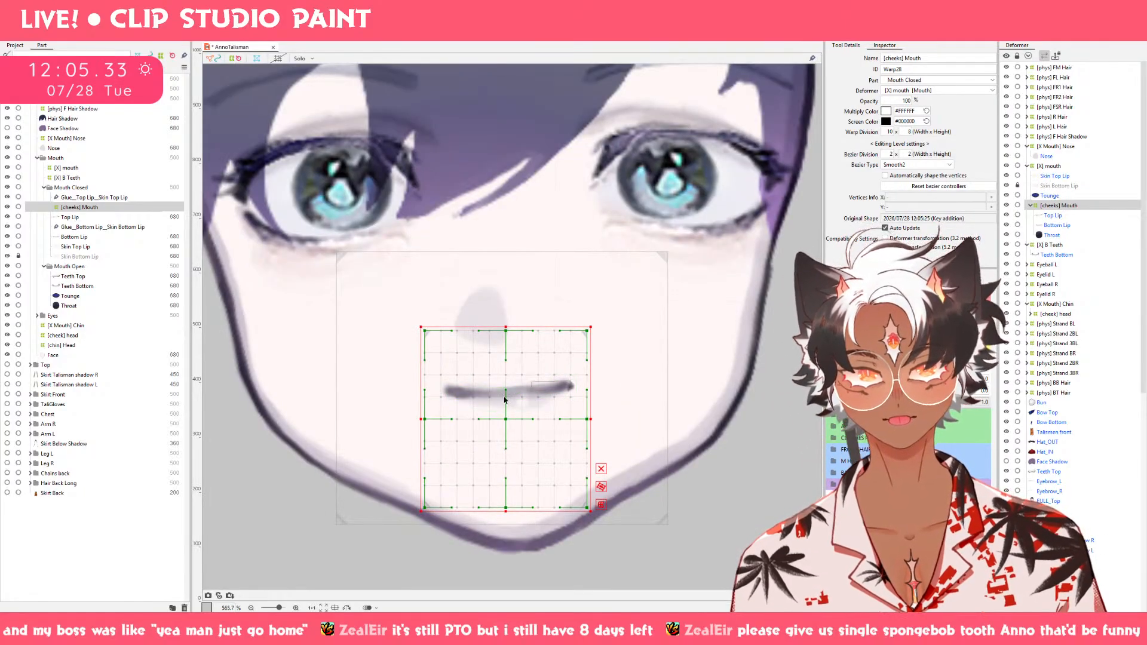
{"action": "key", "text": "b"}
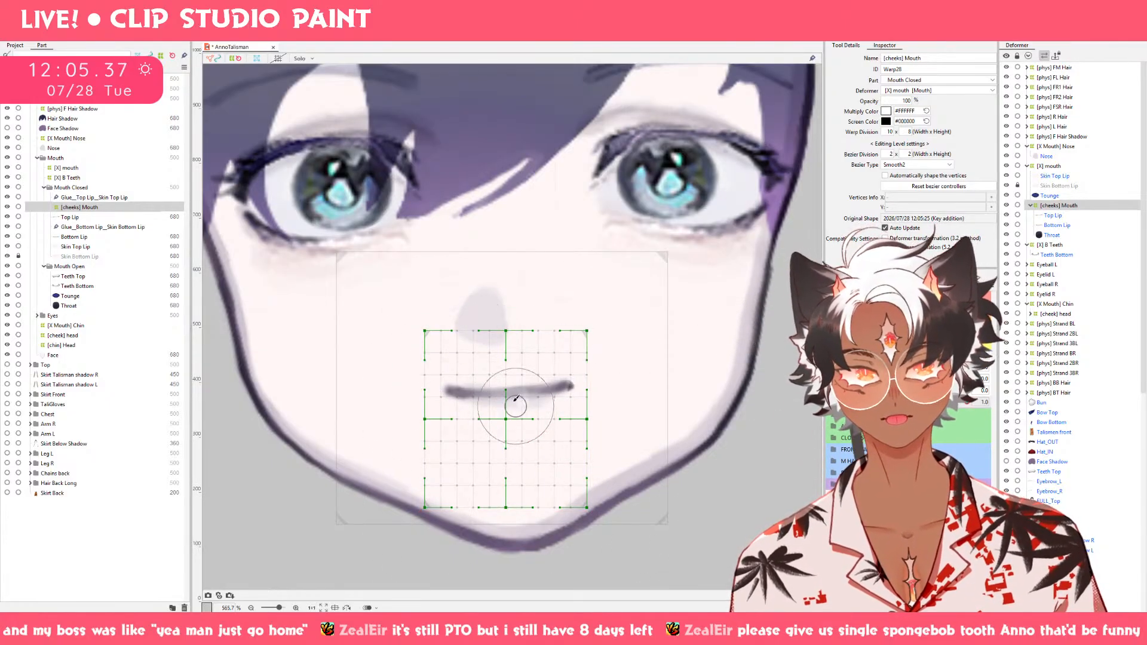
{"action": "left_click_drag", "start_coordinate": [512, 400], "coordinate": [512, 384]}
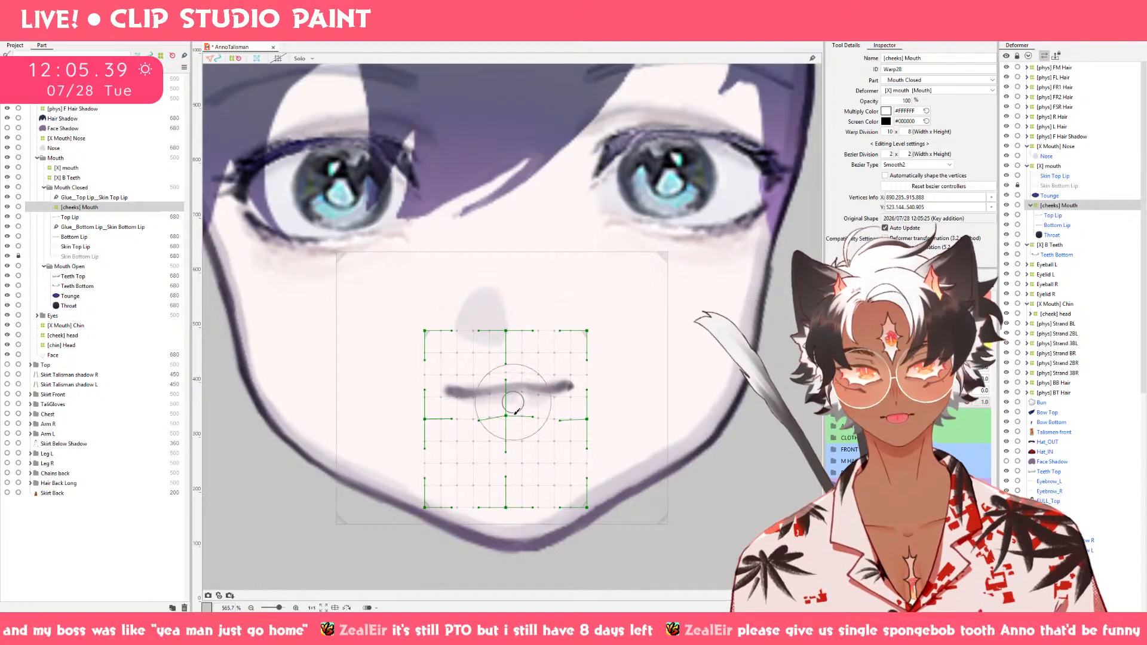
{"action": "key", "text": "v"}
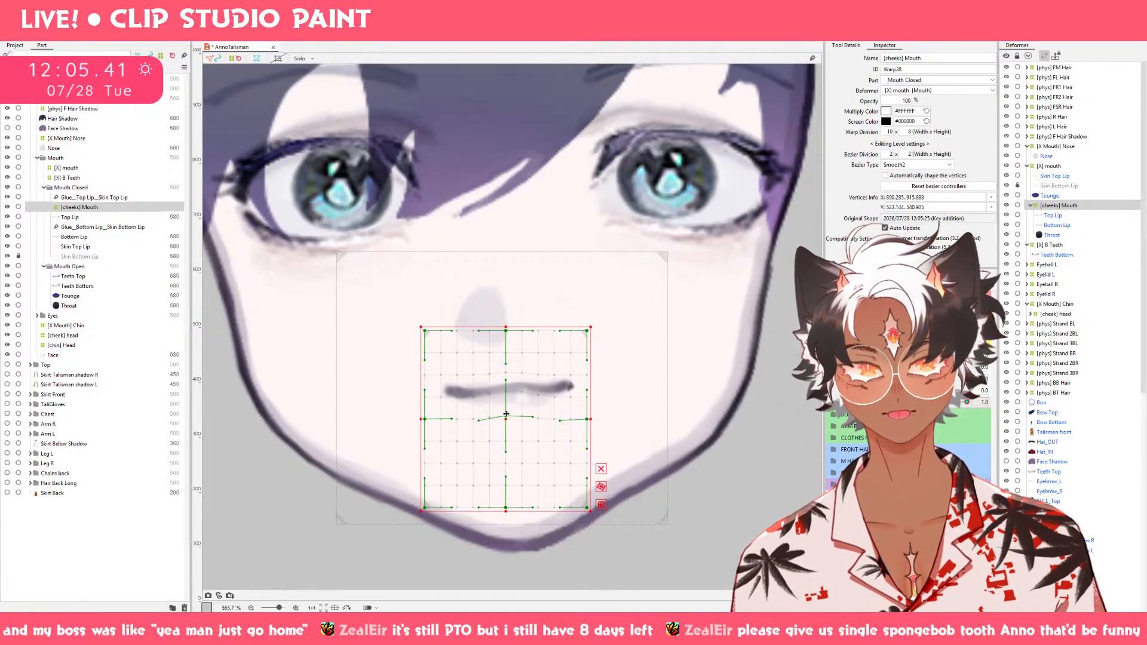
{"action": "left_click_drag", "start_coordinate": [509, 417], "coordinate": [509, 414]}
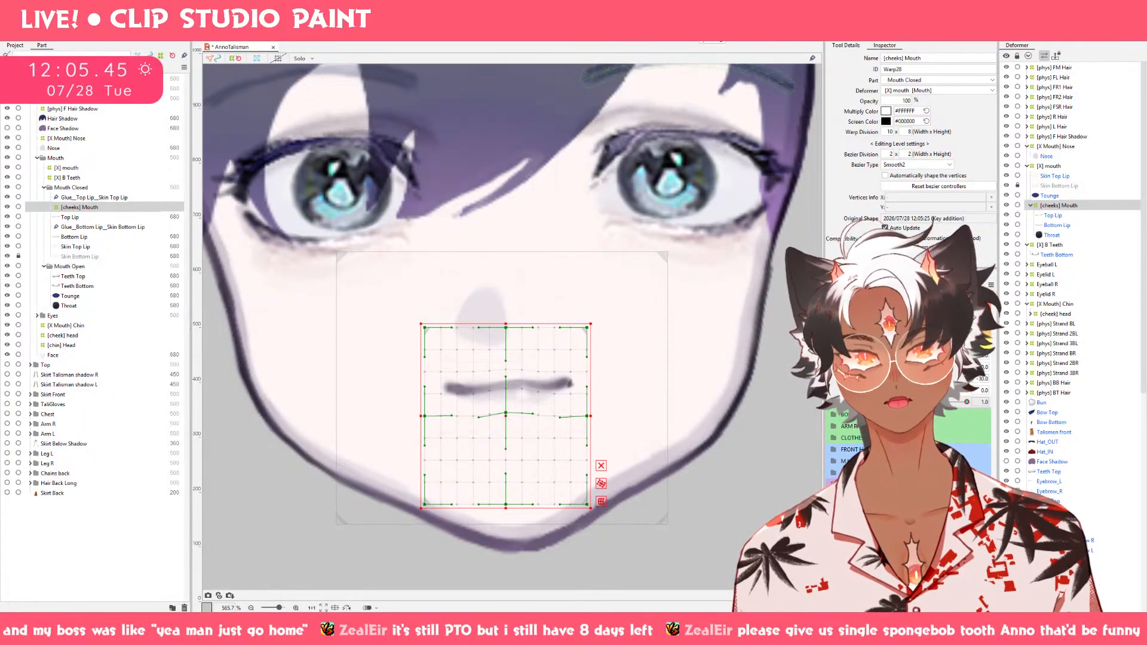
Brush the outer sides of the [cheeks] Mouth warp downward to lower the lip corners, and preview the Cheek movement.
{"action": "left_click", "coordinate": [707, 33]}
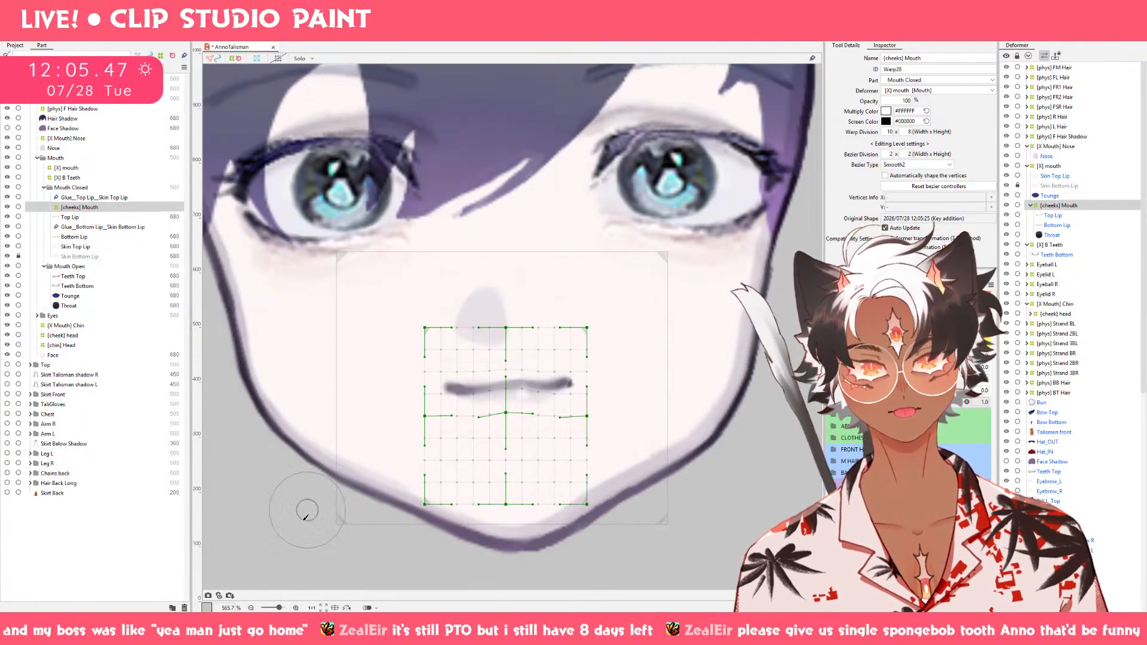
{"action": "left_click_drag", "start_coordinate": [403, 413], "coordinate": [404, 420]}
{"action": "left_click_drag", "start_coordinate": [615, 402], "coordinate": [616, 415]}
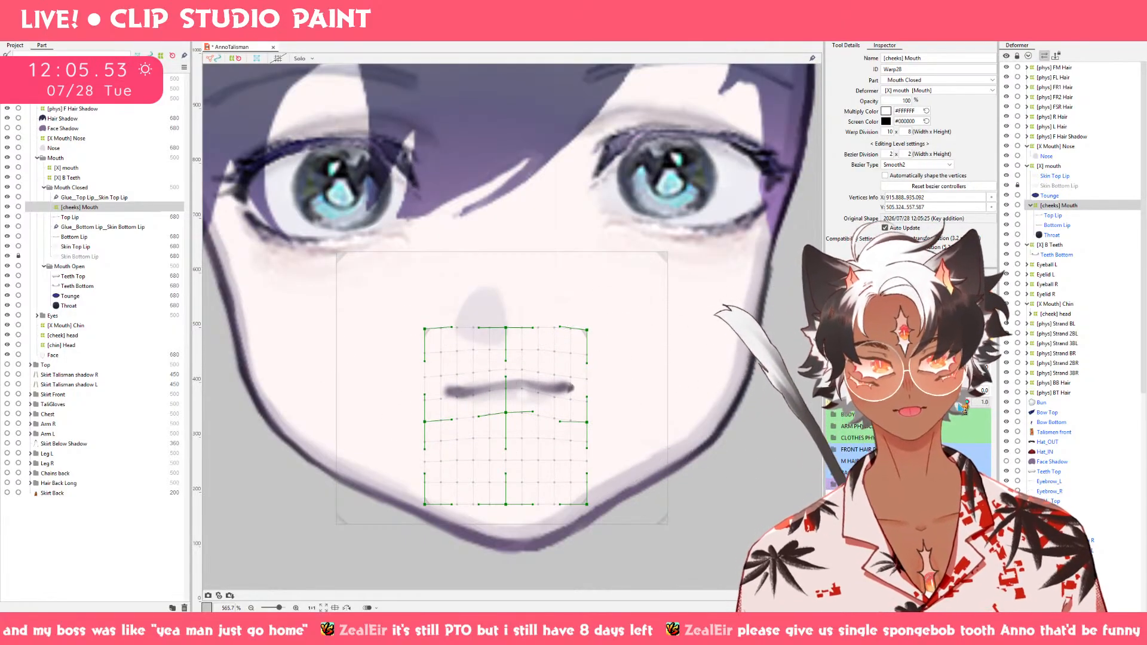
{"action": "left_click_drag", "start_coordinate": [967, 403], "coordinate": [1046, 404]}
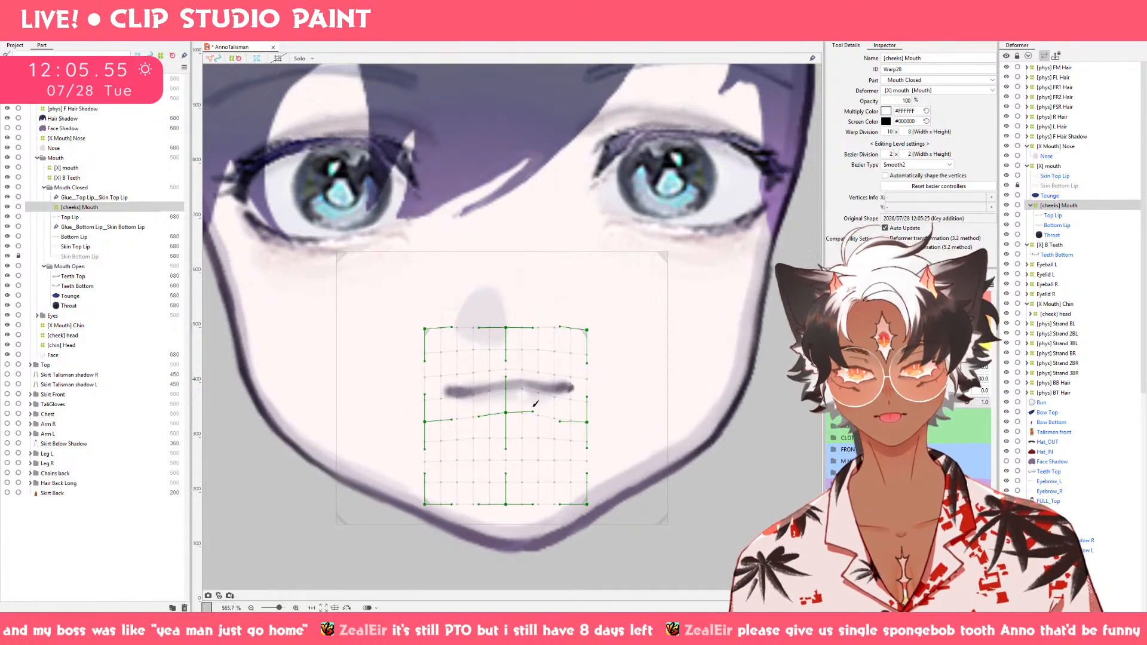
Move Skin Top Lip and Skin Bottom Lip into the [cheeks] Mouth deformer.
{"action": "left_click", "coordinate": [99, 248]}
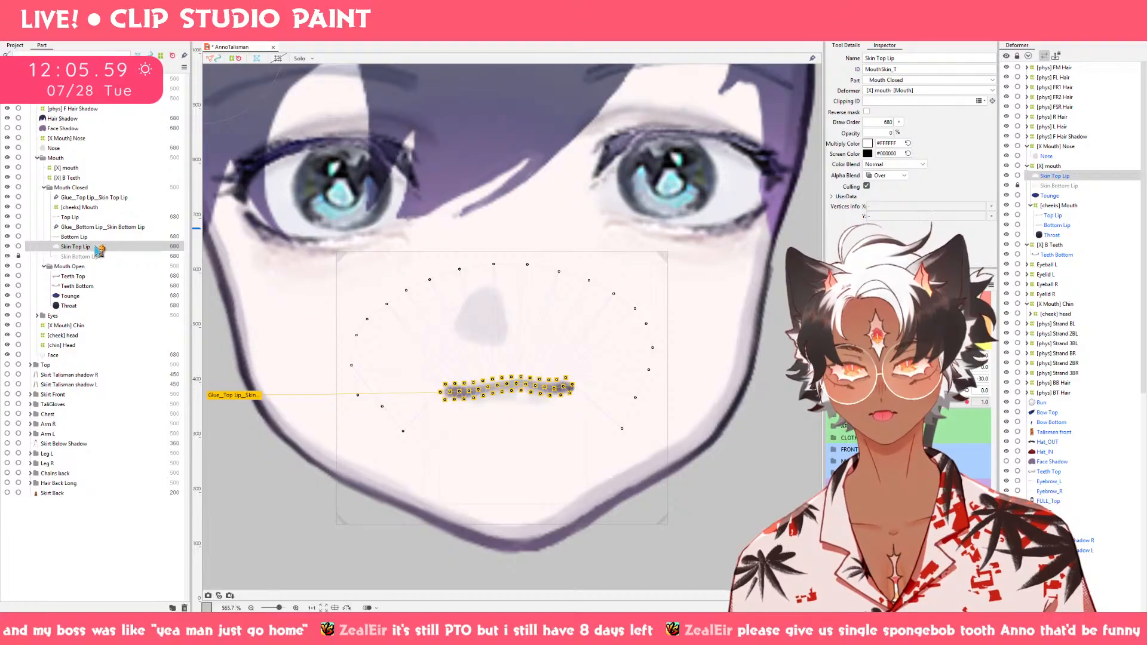
{"action": "key", "text": "v"}
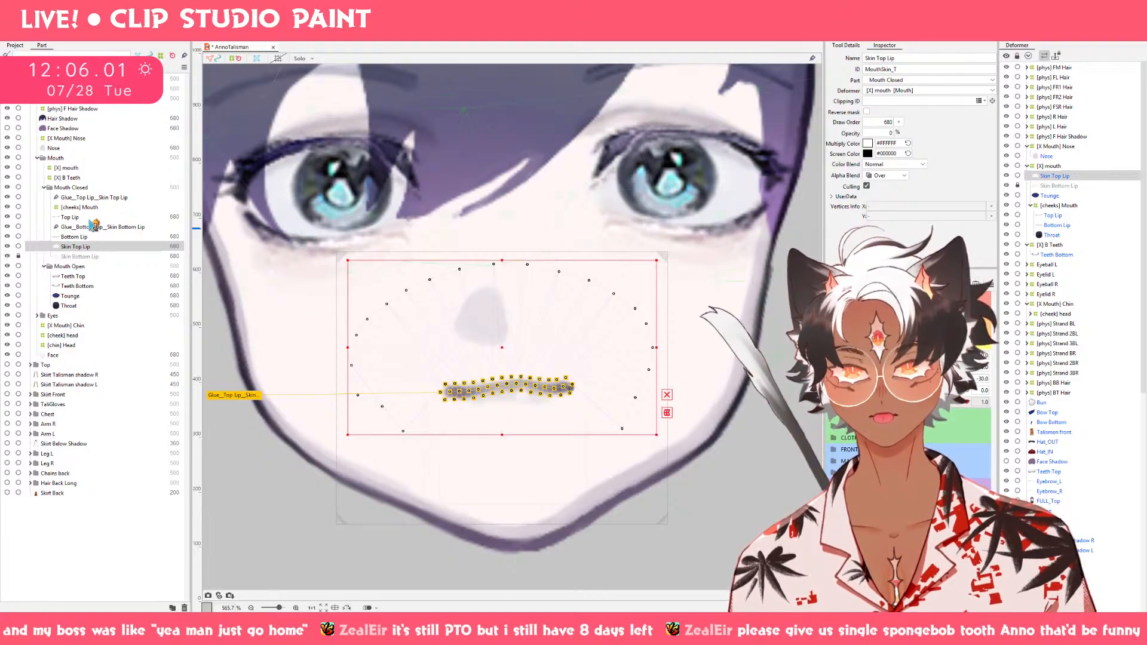
{"action": "left_click", "coordinate": [88, 257], "text": "ctrl"}
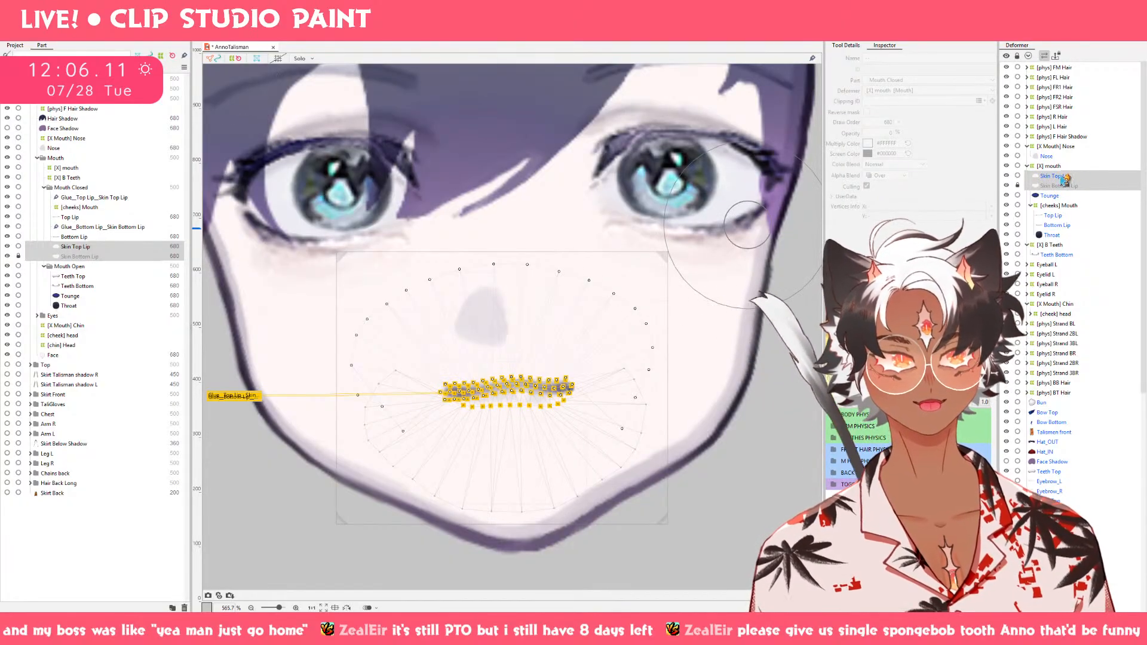
{"action": "left_click", "coordinate": [1064, 178]}
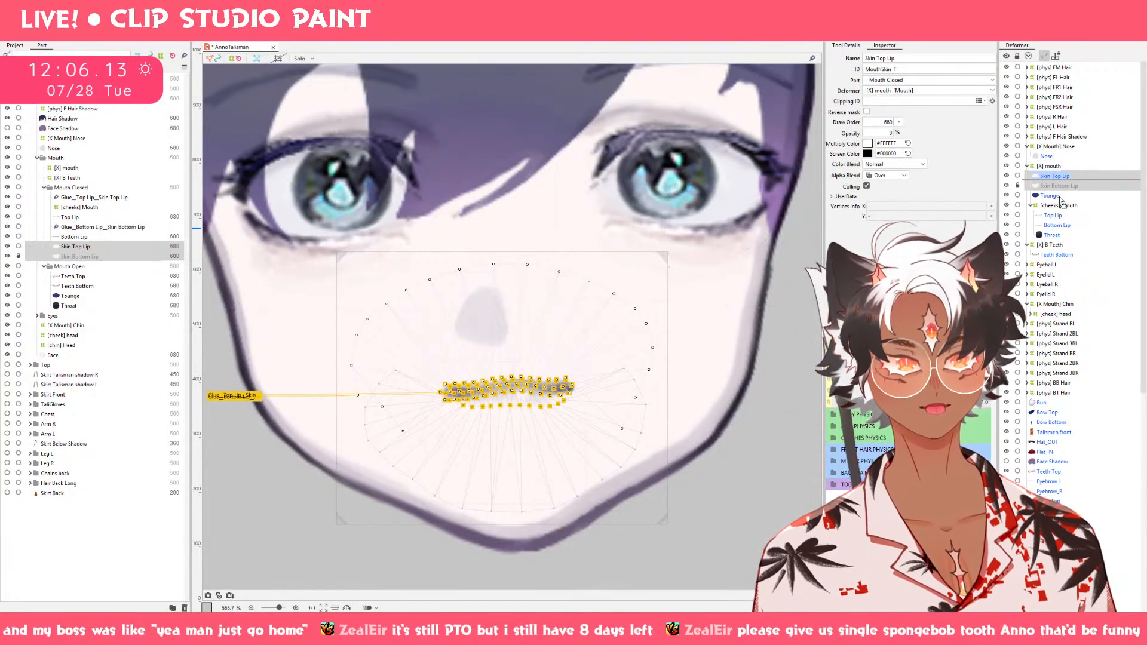
{"action": "mouse_move", "coordinate": [1062, 200]}
{"action": "left_mouse_down"}
{"action": "mouse_move", "coordinate": [1055, 215]}
{"action": "mouse_move", "coordinate": [1067, 210]}
{"action": "left_mouse_up"}
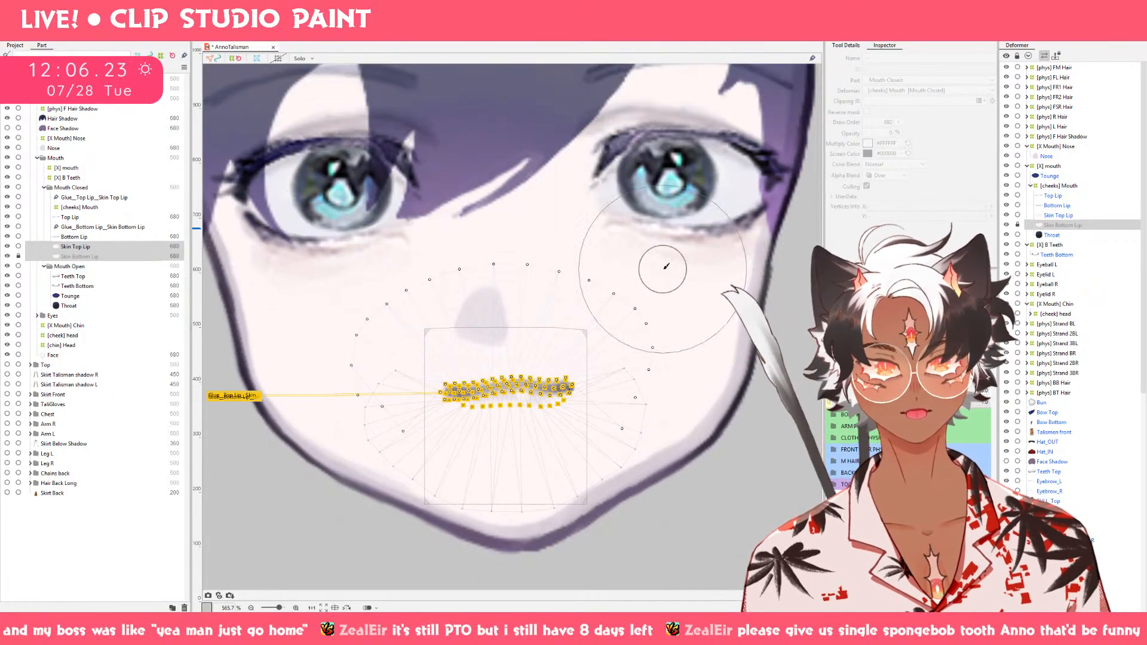
Move the lower-right outer vertex of the Skin Top Lip mesh slightly outward.
{"action": "left_click", "coordinate": [93, 246]}
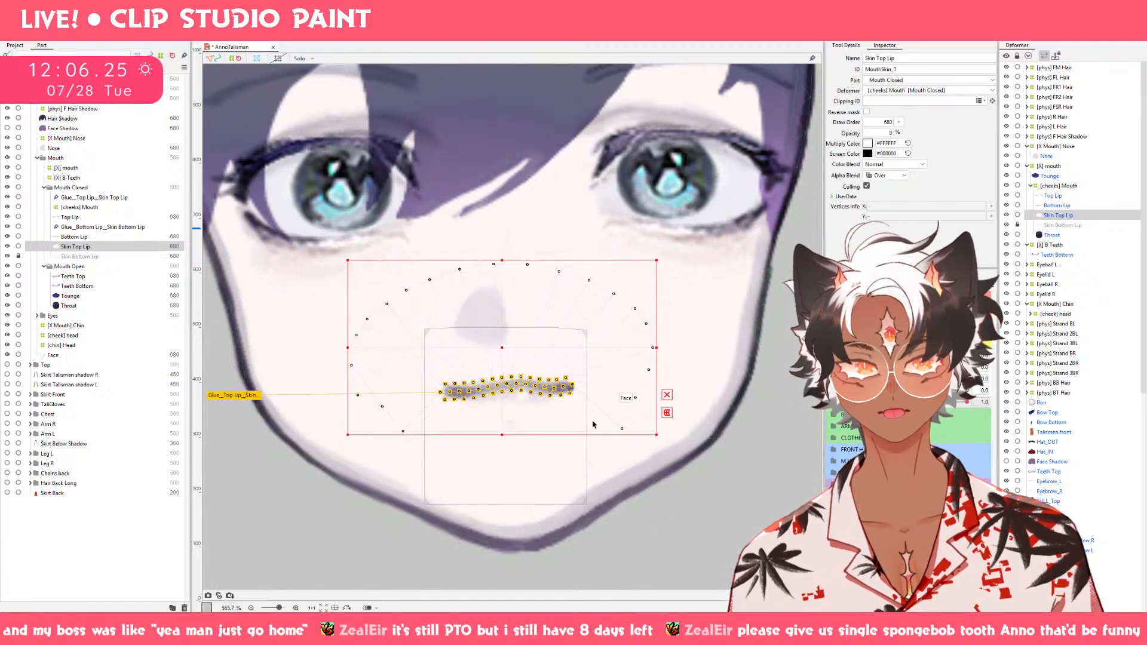
{"action": "scroll", "coordinate": [594, 422], "scroll_direction": "up", "scroll_amount": 2}
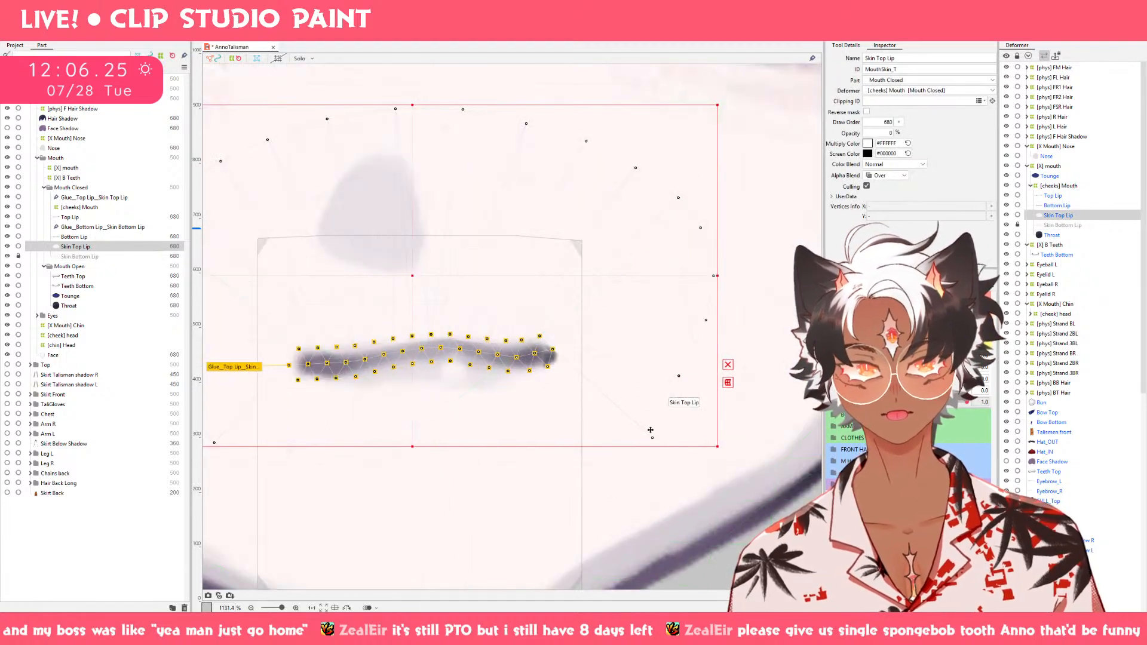
{"action": "left_click", "coordinate": [543, 446]}
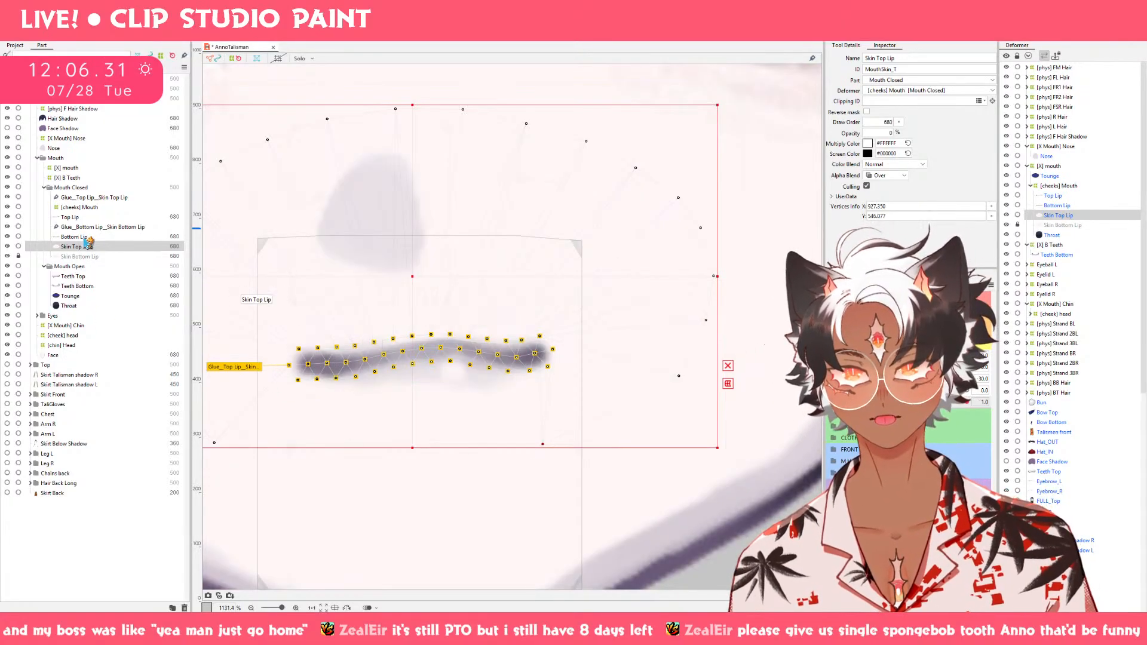
Unlock Skin Bottom Lip and move the upper-right outer vertex of its mesh up and inward.
{"action": "left_click", "coordinate": [86, 257]}
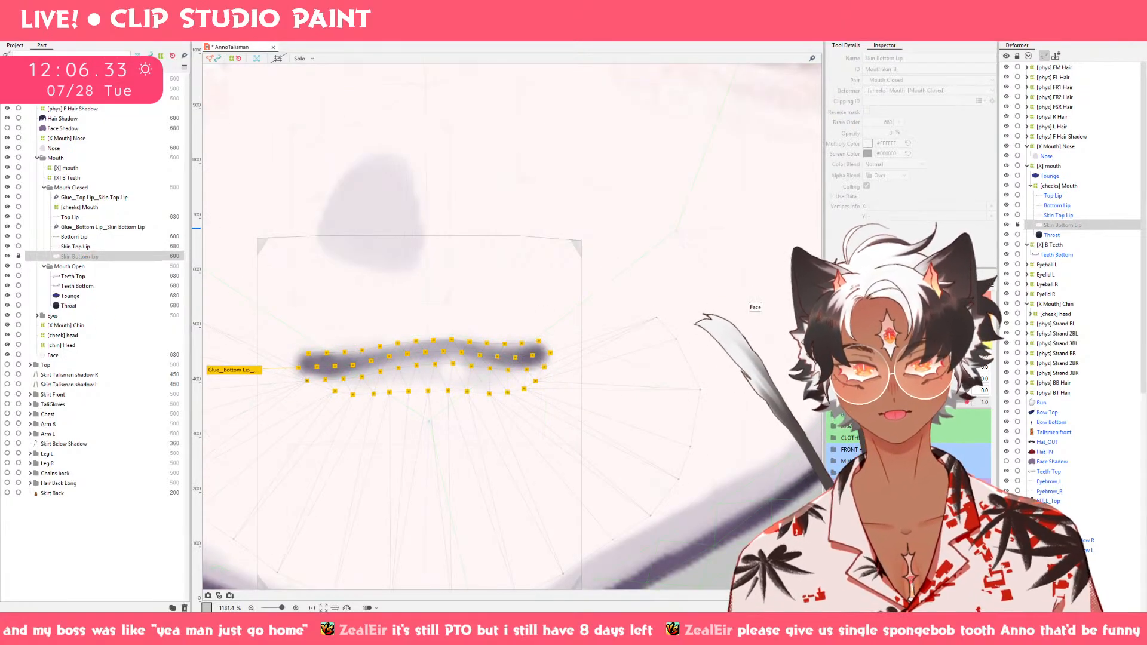
{"action": "scroll", "coordinate": [739, 339], "scroll_direction": "down", "scroll_amount": 1}
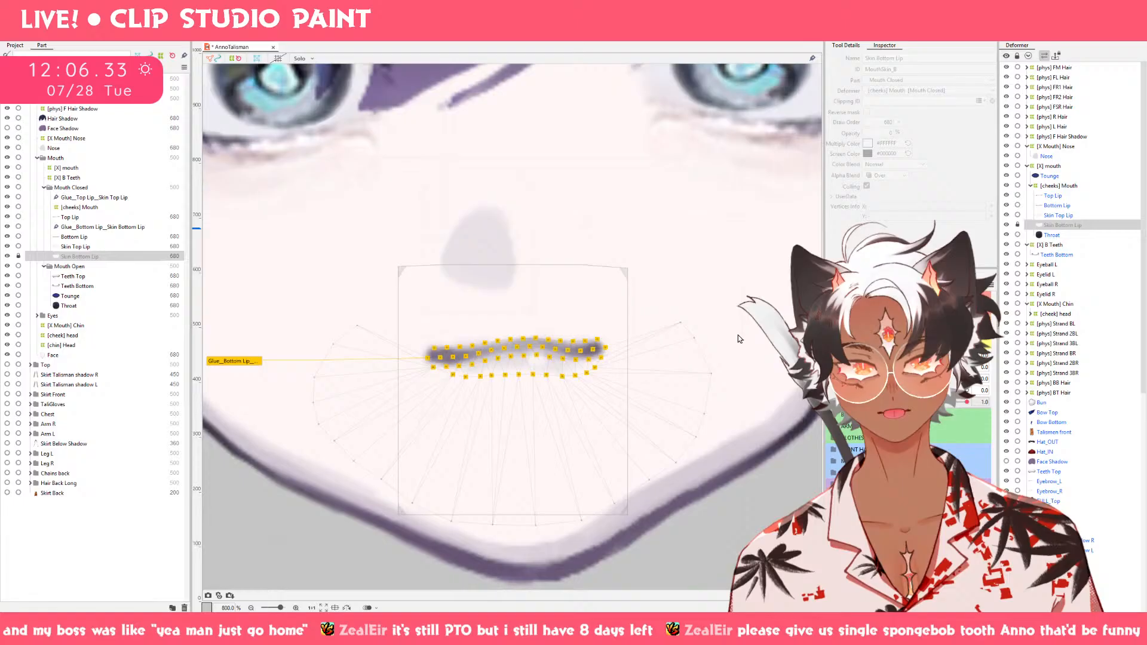
{"action": "left_click", "coordinate": [663, 320]}
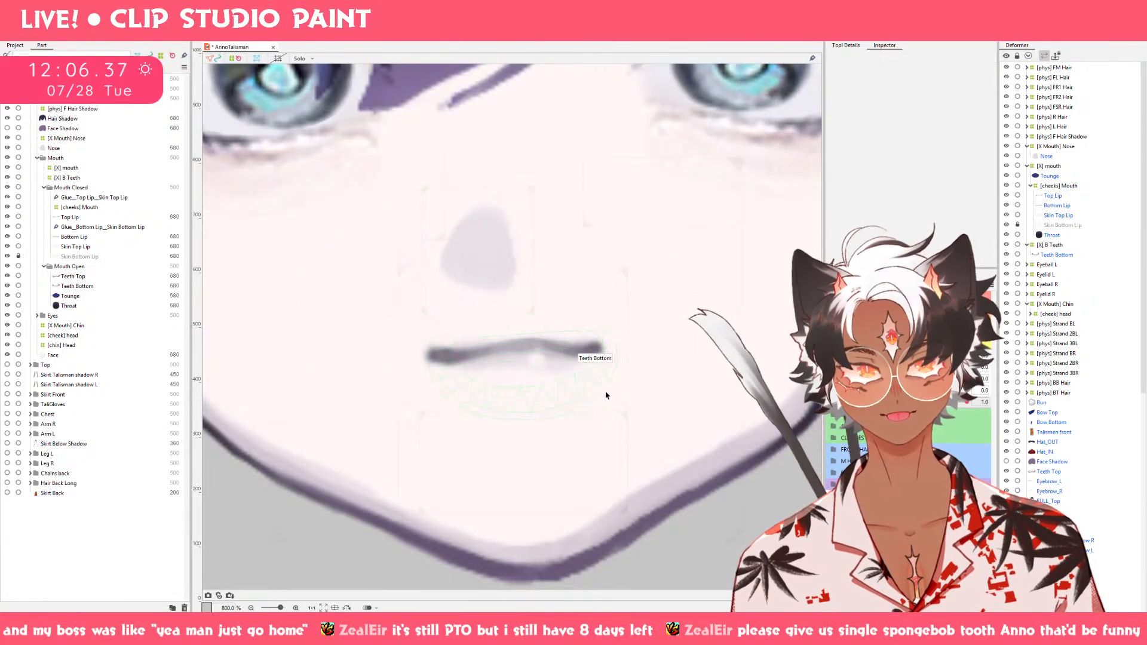
{"action": "left_click", "coordinate": [121, 248]}
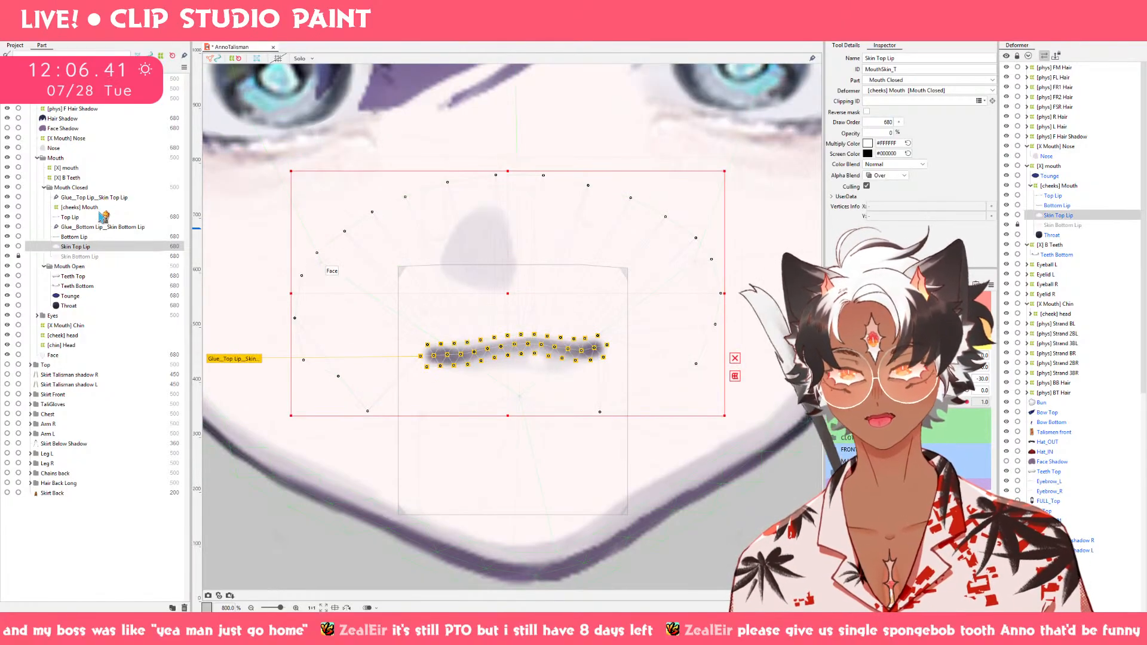
{"action": "left_click", "coordinate": [85, 257]}
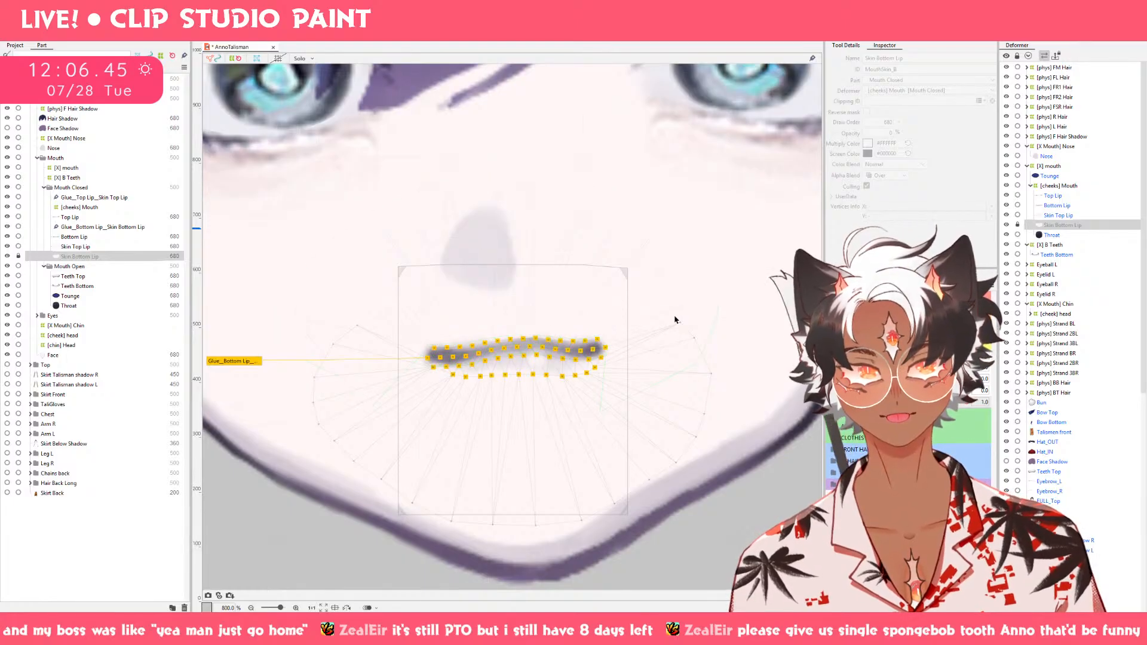
{"action": "left_click_drag", "start_coordinate": [680, 318], "coordinate": [680, 321]}
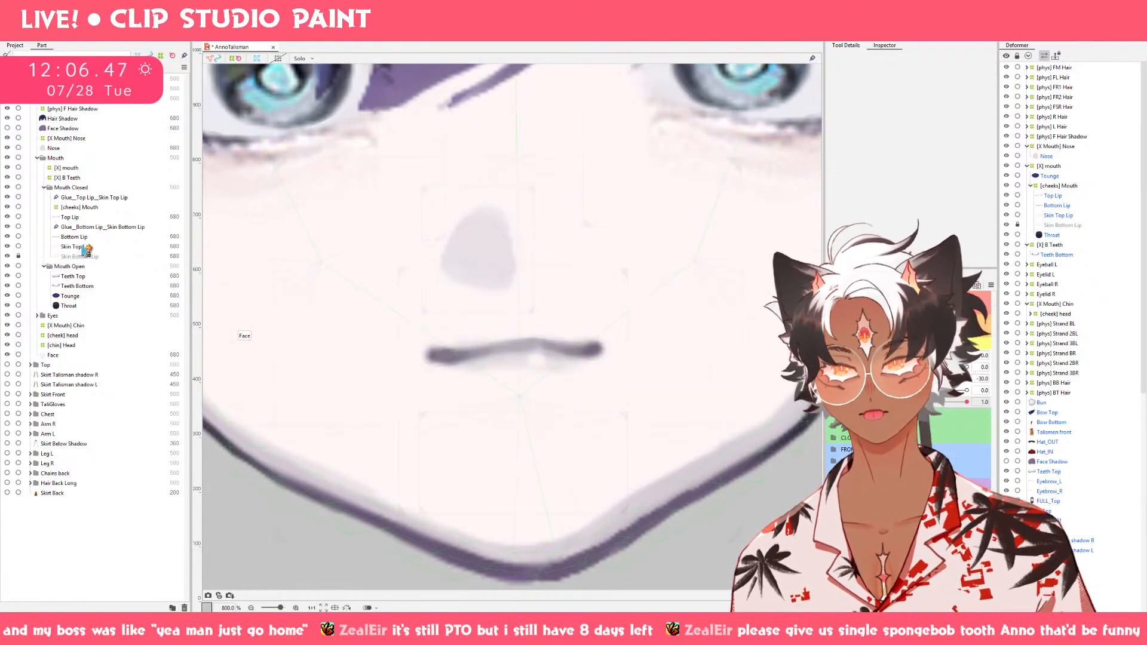
{"action": "left_click", "coordinate": [112, 258]}
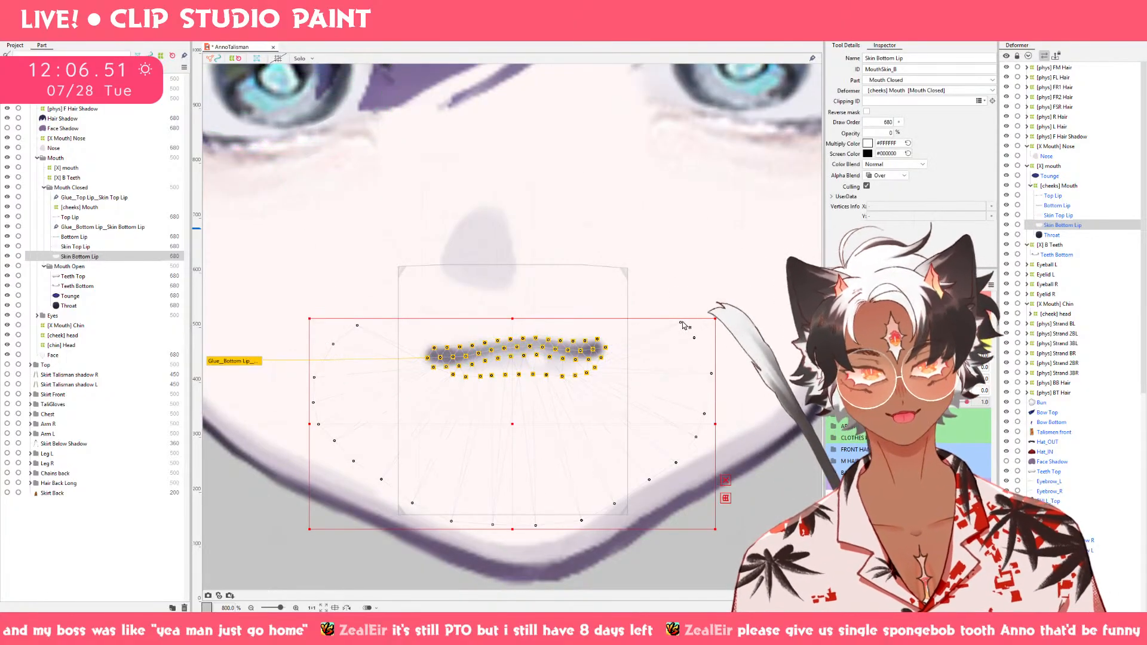
{"action": "left_click_drag", "start_coordinate": [680, 323], "coordinate": [661, 306]}
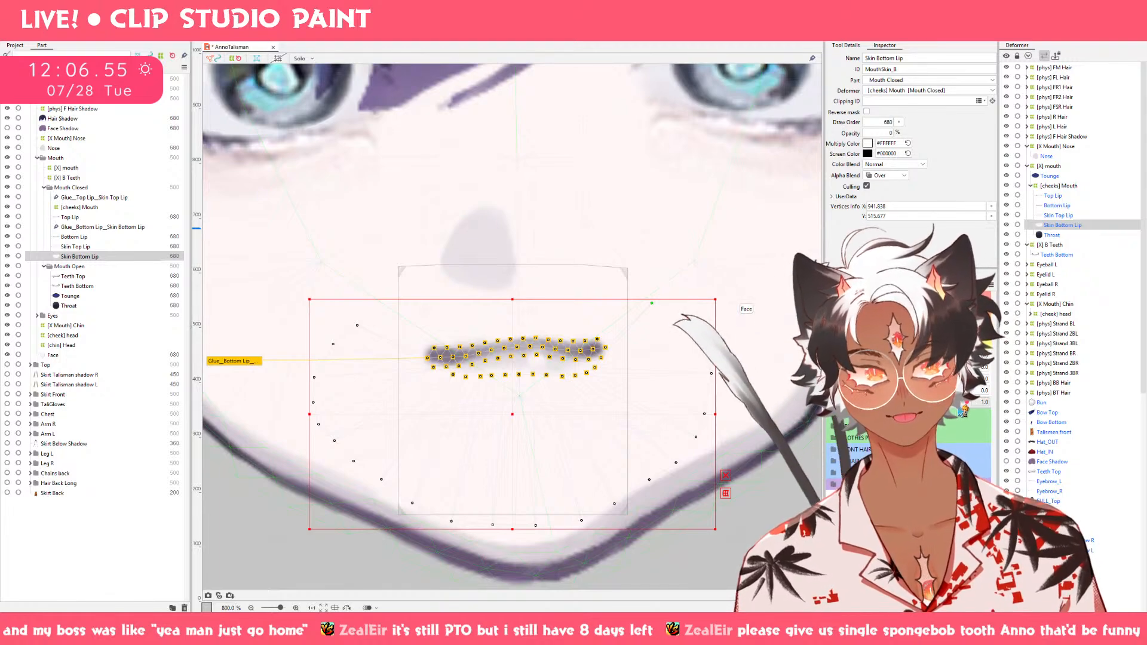
Preview the mouth parameters, and move Skin Bottom Lip's upper-right outer vertex up and inward in the frowning mouth shape.
{"action": "left_click_drag", "start_coordinate": [820, 429], "coordinate": [1032, 418]}
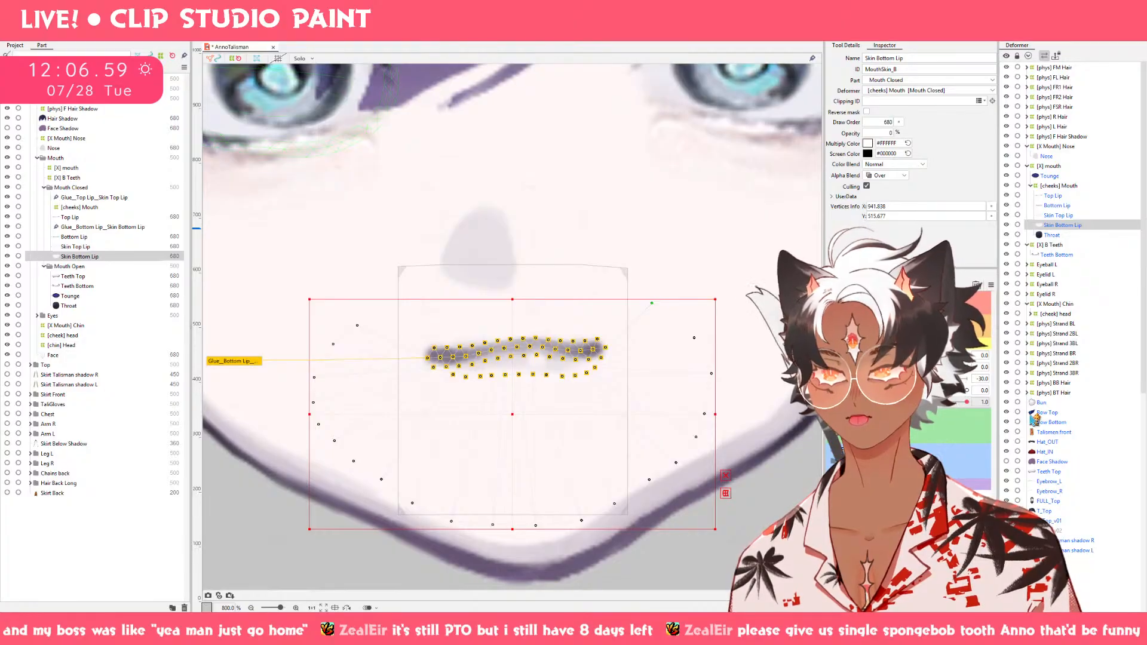
{"action": "left_click_drag", "start_coordinate": [898, 367], "coordinate": [802, 374]}
{"action": "mouse_move", "coordinate": [897, 367]}
{"action": "left_mouse_down"}
{"action": "mouse_move", "coordinate": [974, 369]}
{"action": "mouse_move", "coordinate": [891, 368]}
{"action": "mouse_move", "coordinate": [933, 369]}
{"action": "left_mouse_up"}
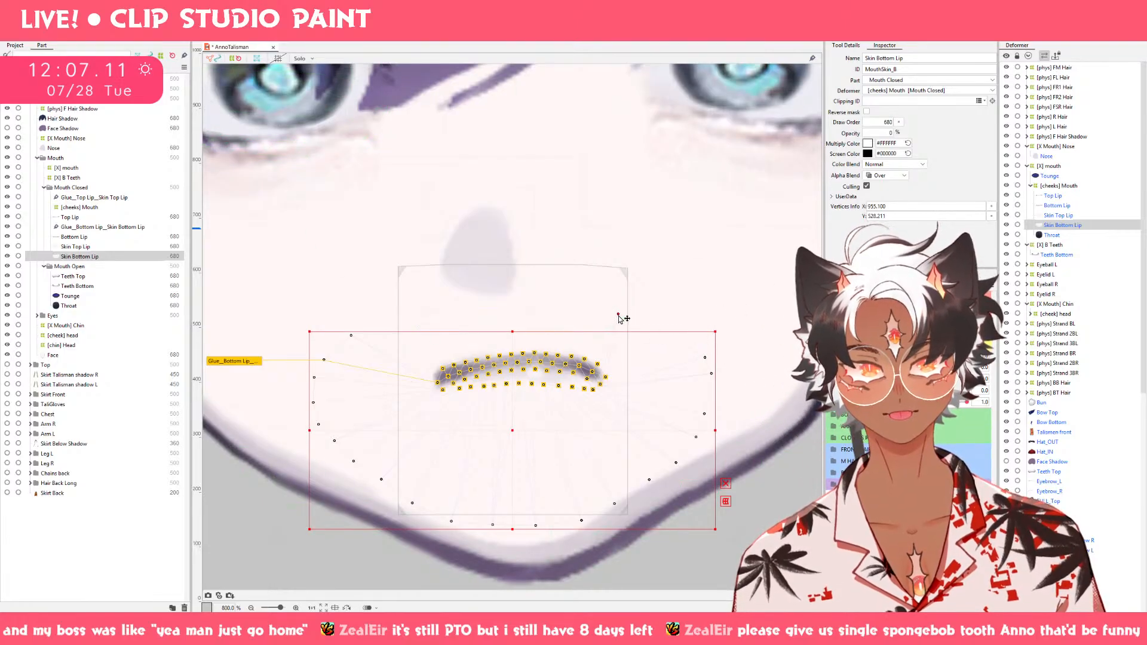
{"action": "left_click_drag", "start_coordinate": [619, 316], "coordinate": [618, 315]}
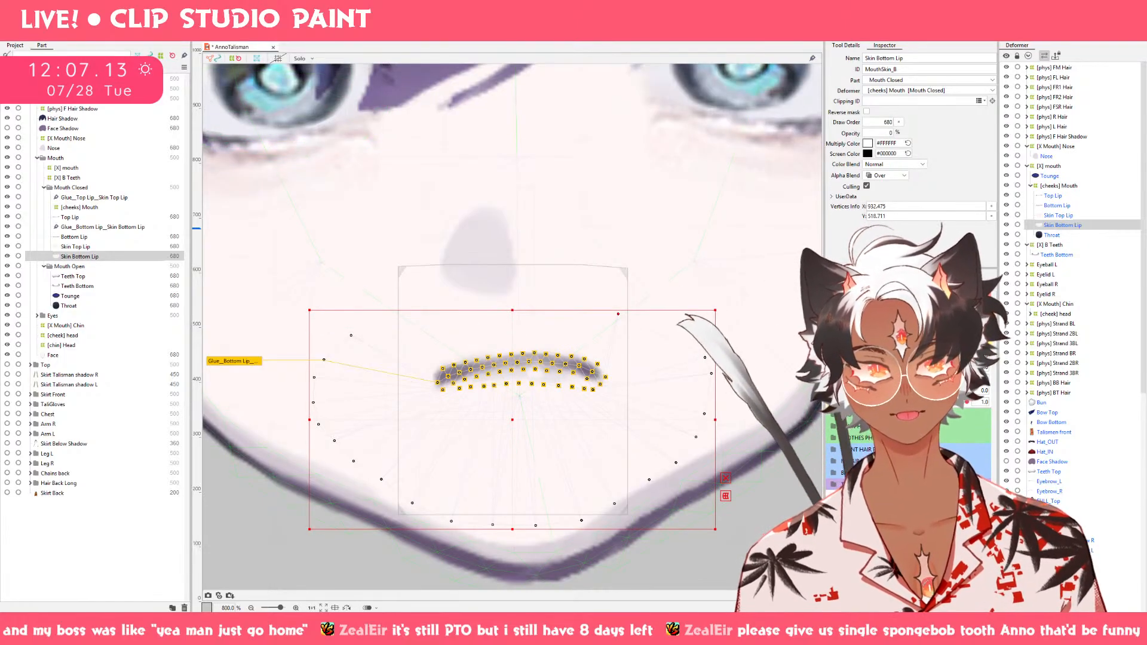
{"action": "mouse_move", "coordinate": [933, 369]}
{"action": "left_mouse_down"}
{"action": "mouse_move", "coordinate": [904, 369]}
{"action": "mouse_move", "coordinate": [932, 368]}
{"action": "left_mouse_up"}
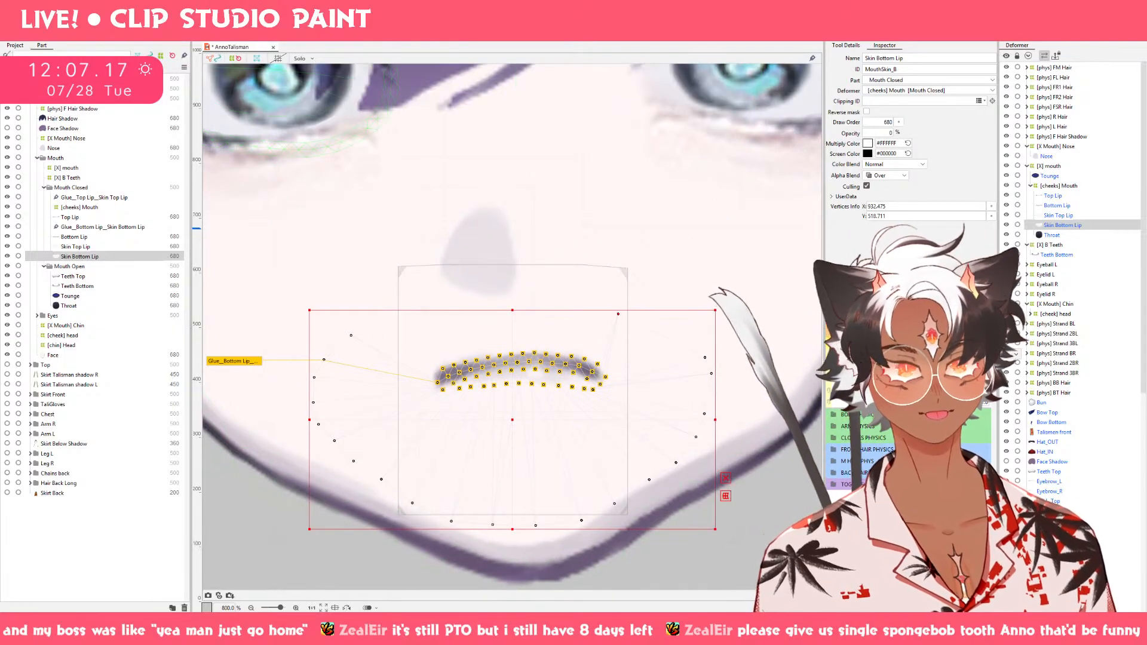
Preview the Skin Bottom Lip mesh across the Mouth Form and Mouth Open values, from the frowning shape to the partly open mouth.
{"action": "left_click", "coordinate": [967, 402]}
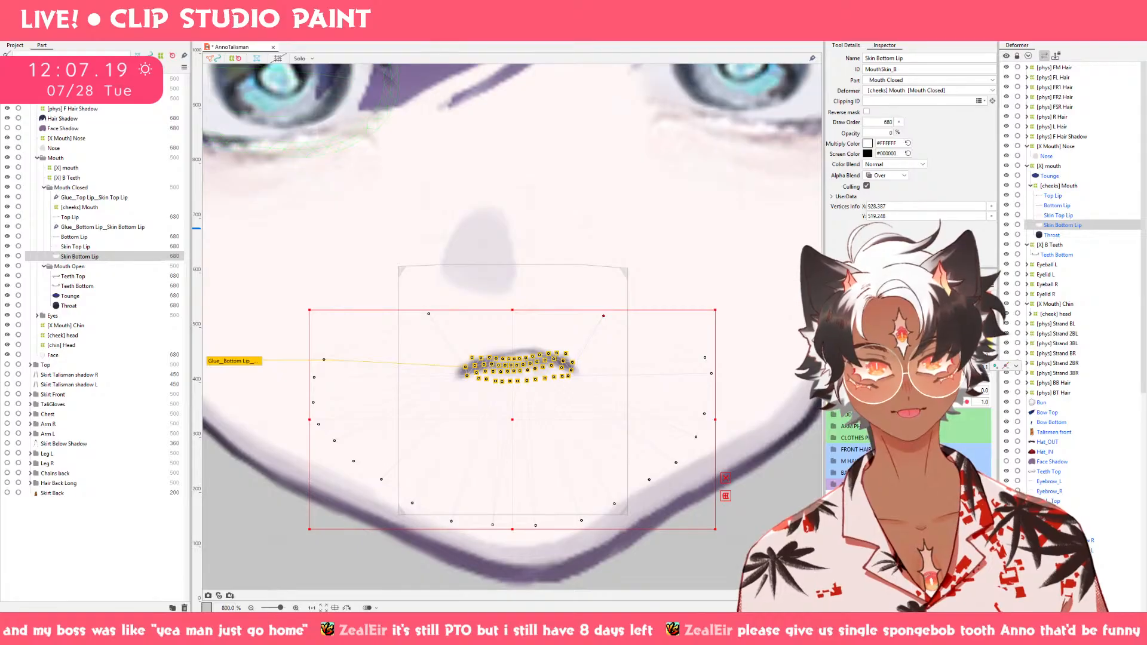
{"action": "left_click_drag", "start_coordinate": [904, 369], "coordinate": [932, 369]}
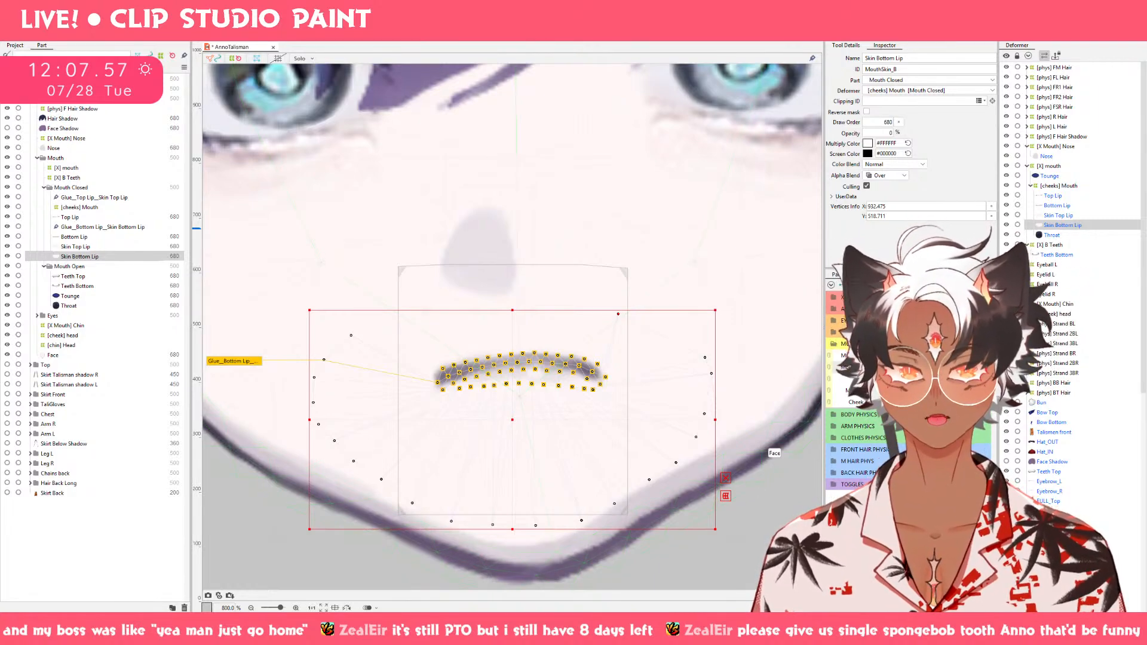
{"action": "left_click_drag", "start_coordinate": [896, 382], "coordinate": [920, 382]}
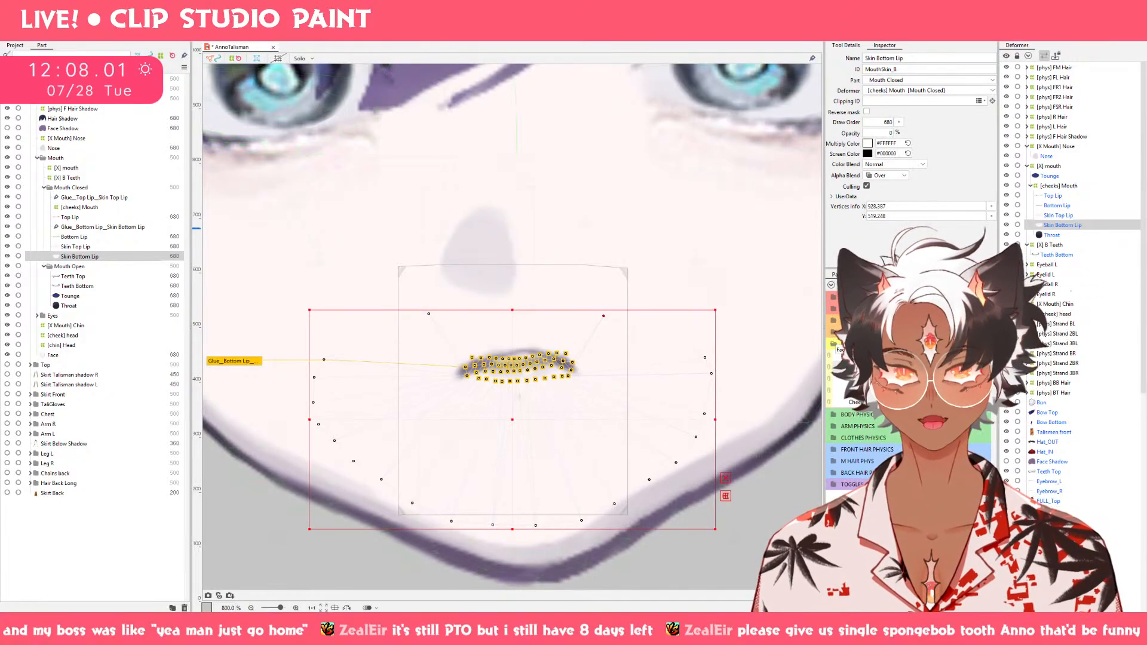
{"action": "left_click", "coordinate": [897, 382]}
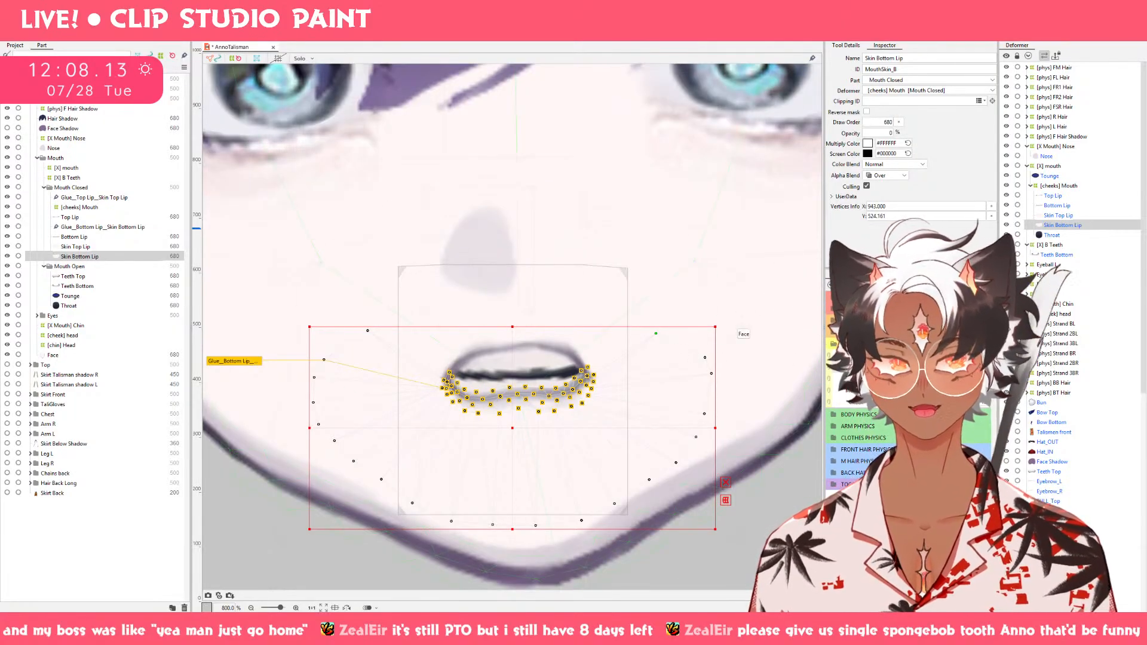
{"action": "left_click", "coordinate": [944, 370]}
{"action": "left_click", "coordinate": [897, 394]}
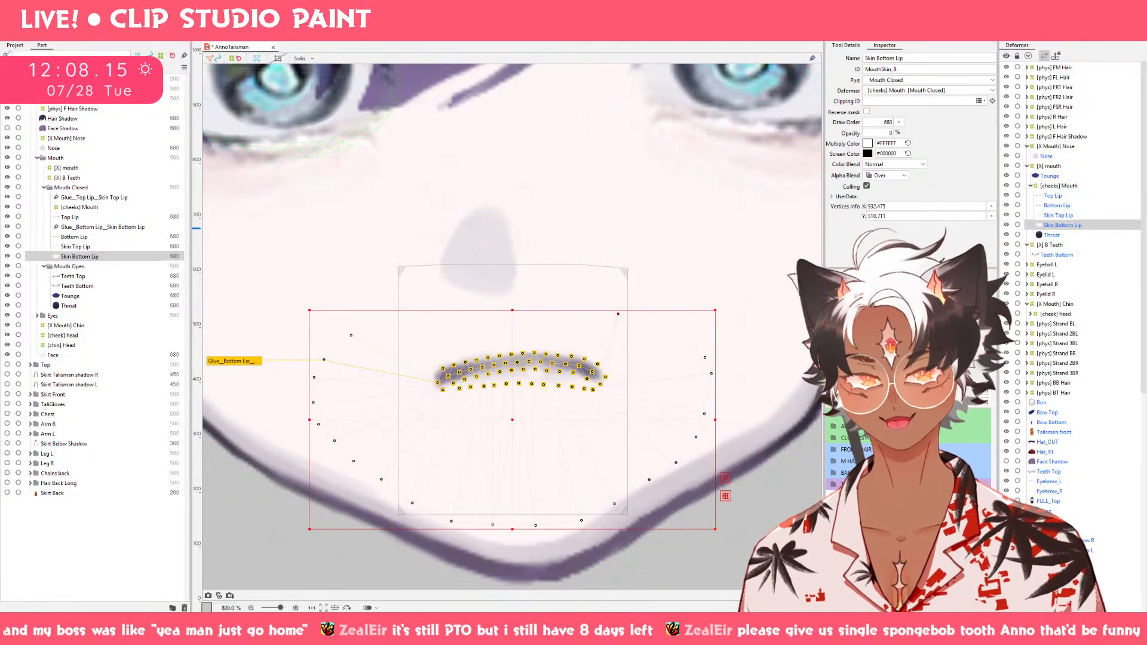
{"action": "left_click_drag", "start_coordinate": [897, 394], "coordinate": [927, 386]}
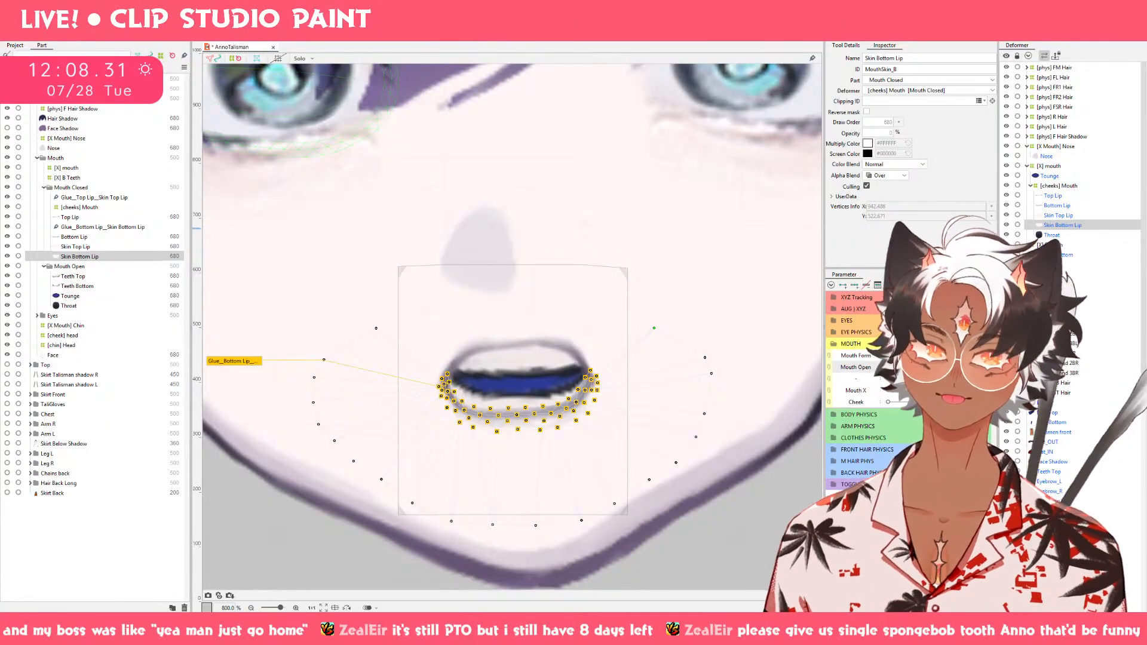
Change the Cheek value to narrow the jaw and move Skin Bottom Lip's two upper outer vertices inward in the open smiling shape.
{"action": "left_click_drag", "start_coordinate": [907, 405], "coordinate": [888, 405]}
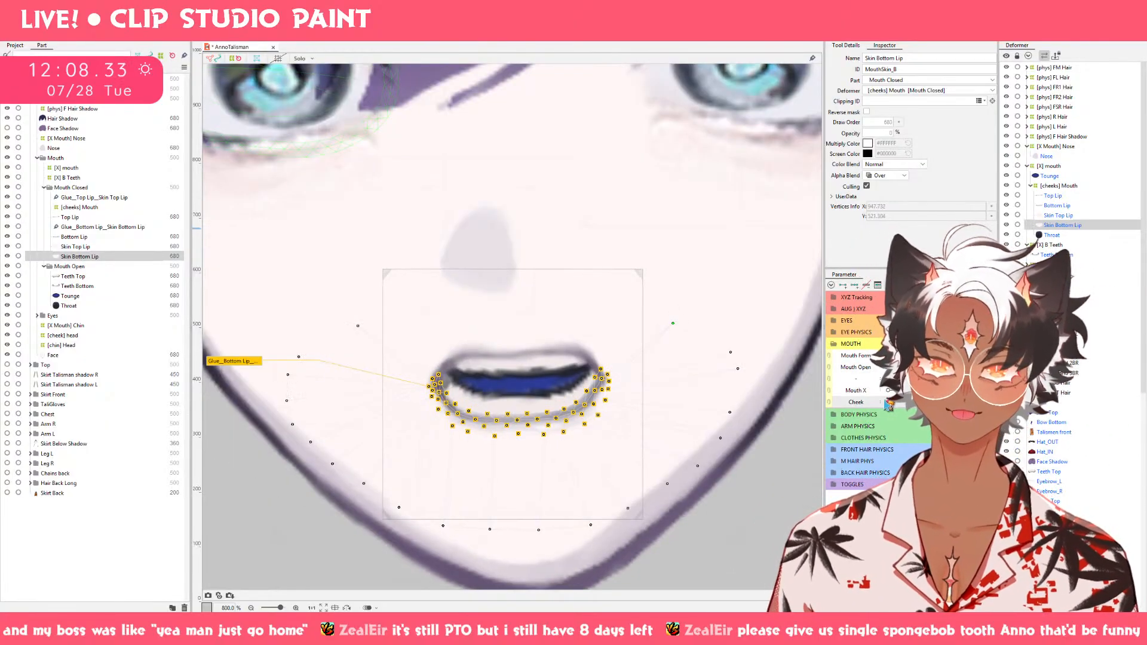
{"action": "mouse_move", "coordinate": [925, 356]}
{"action": "left_mouse_down"}
{"action": "mouse_move", "coordinate": [889, 356]}
{"action": "mouse_move", "coordinate": [962, 356]}
{"action": "mouse_move", "coordinate": [889, 356]}
{"action": "mouse_move", "coordinate": [962, 368]}
{"action": "mouse_move", "coordinate": [888, 367]}
{"action": "mouse_move", "coordinate": [915, 368]}
{"action": "left_mouse_up"}
{"action": "left_click_drag", "start_coordinate": [932, 365], "coordinate": [933, 357]}
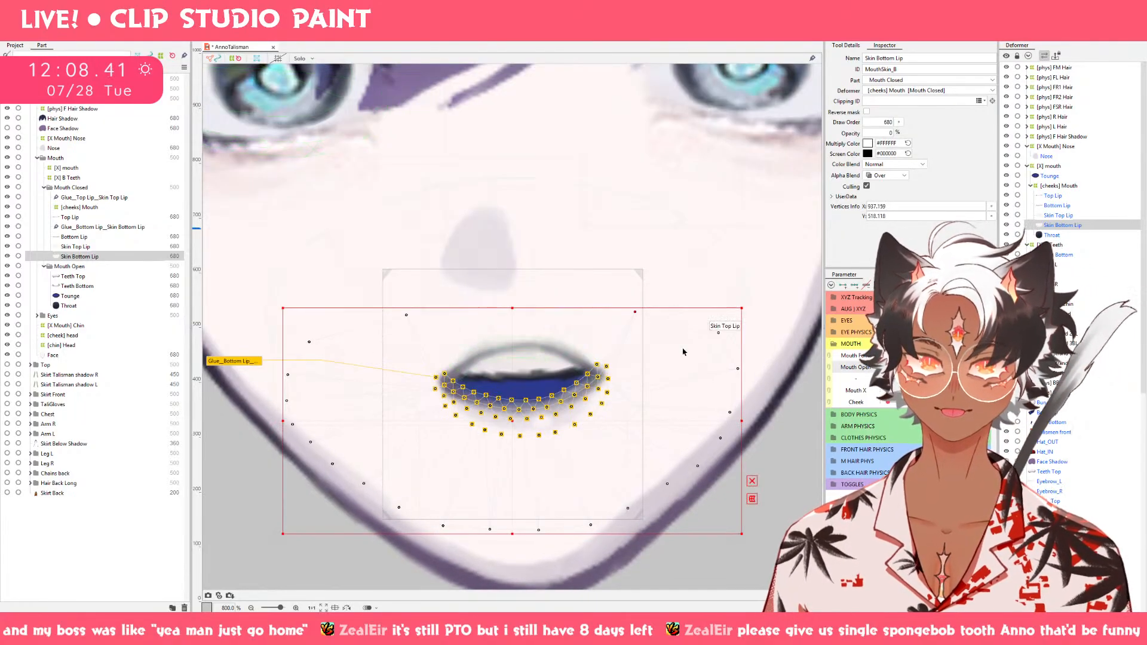
{"action": "mouse_move", "coordinate": [935, 367]}
{"action": "left_mouse_down"}
{"action": "mouse_move", "coordinate": [889, 367]}
{"action": "mouse_move", "coordinate": [936, 367]}
{"action": "left_mouse_up"}
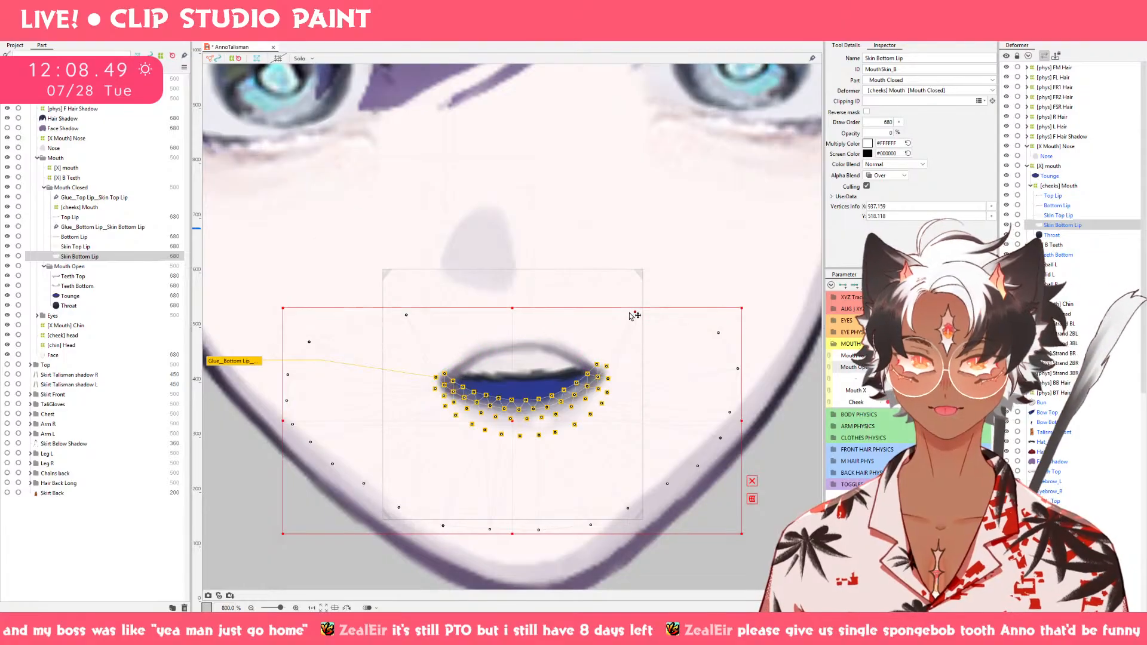
{"action": "left_click_drag", "start_coordinate": [935, 367], "coordinate": [963, 368]}
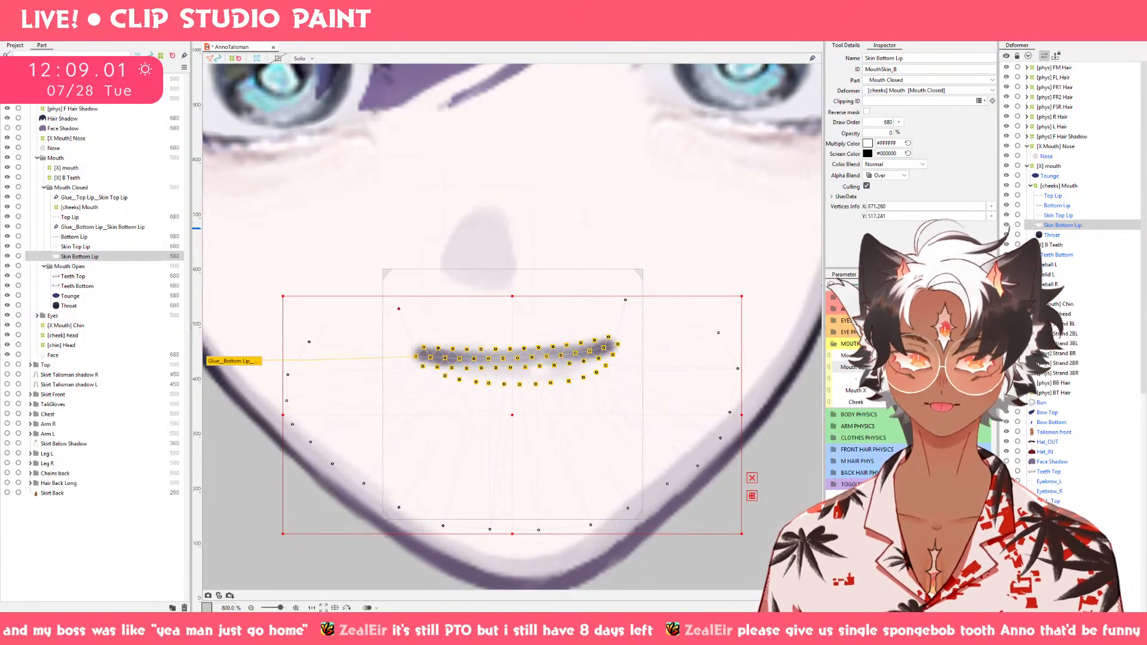
{"action": "left_click_drag", "start_coordinate": [964, 369], "coordinate": [913, 366]}
{"action": "left_click", "coordinate": [937, 367]}
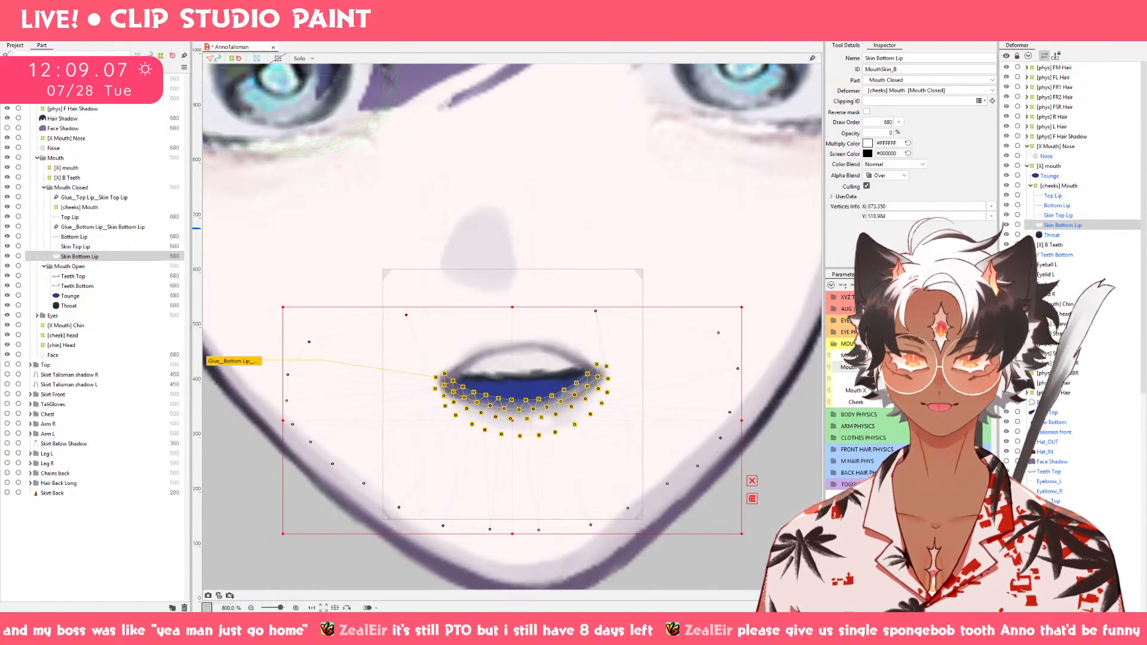
{"action": "left_click_drag", "start_coordinate": [409, 315], "coordinate": [426, 313]}
Select Skin Top Lip and preview its mesh across the Mouth Form and Mouth Open values with the narrow jaw.
{"action": "left_click", "coordinate": [102, 247]}
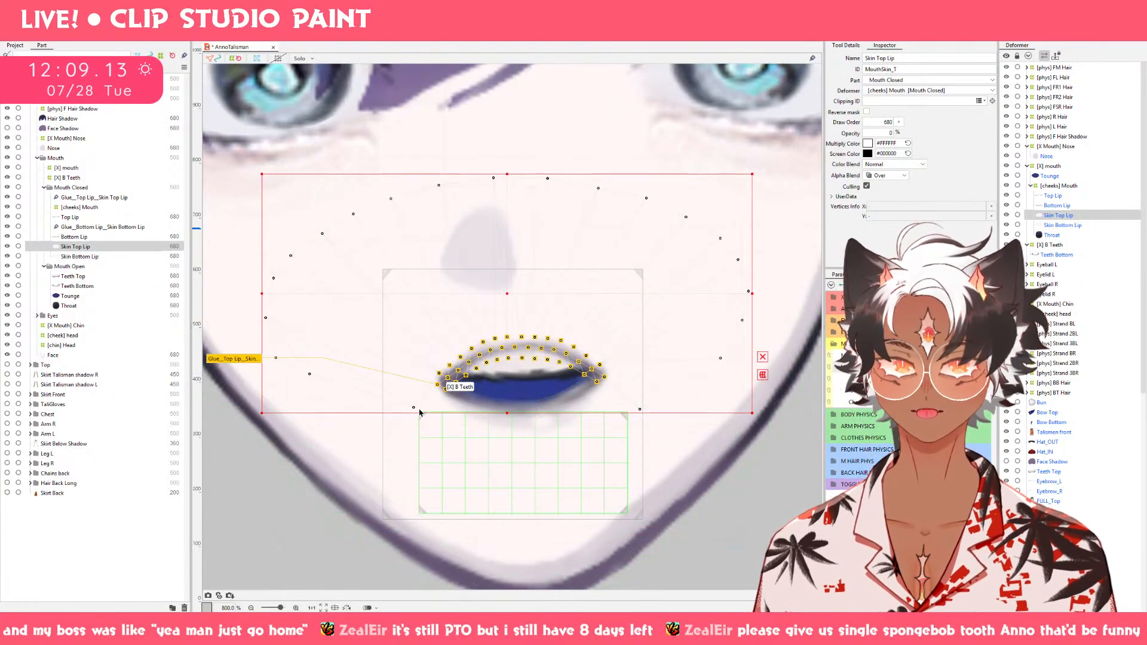
{"action": "left_click", "coordinate": [921, 369]}
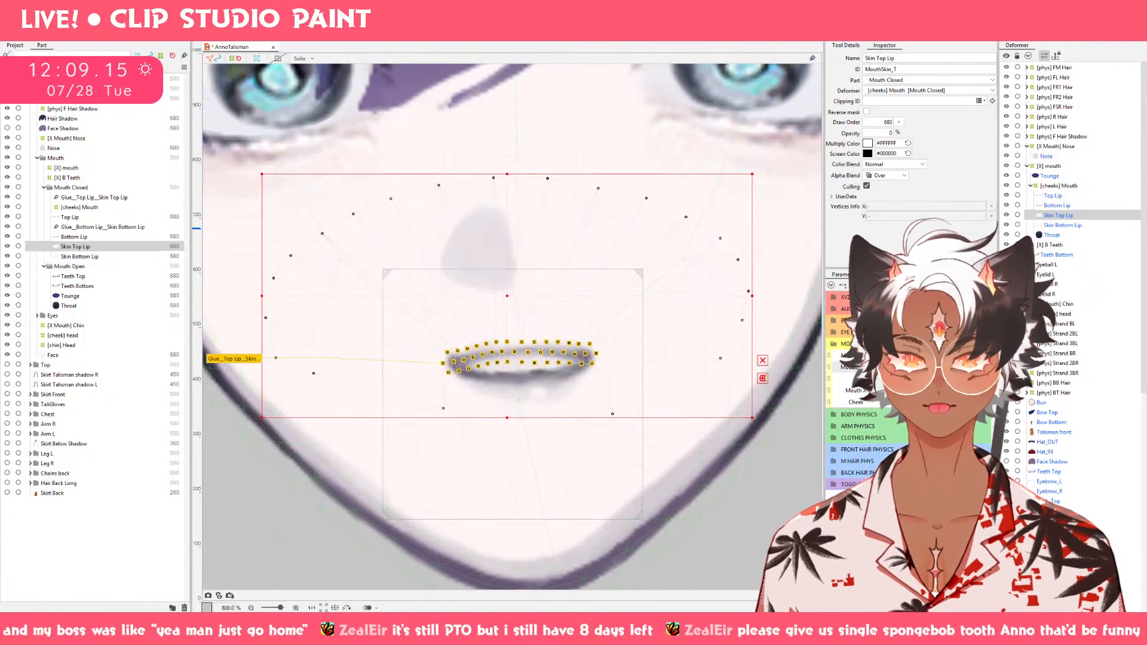
{"action": "left_click", "coordinate": [943, 368]}
{"action": "left_click", "coordinate": [978, 368]}
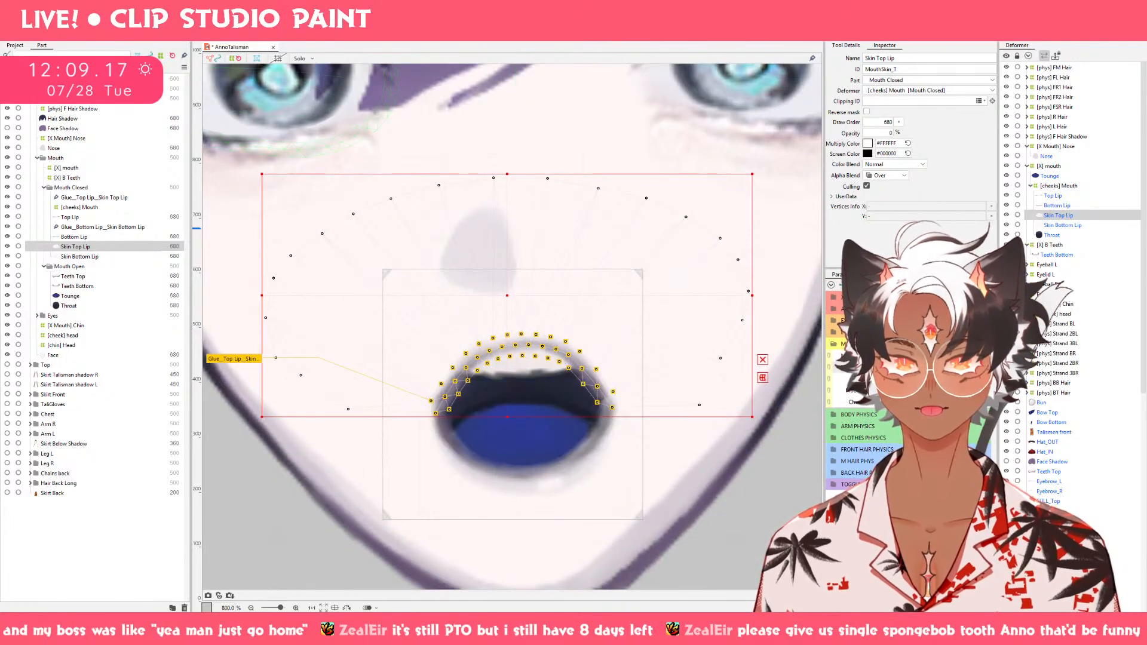
{"action": "left_click_drag", "start_coordinate": [978, 368], "coordinate": [921, 368]}
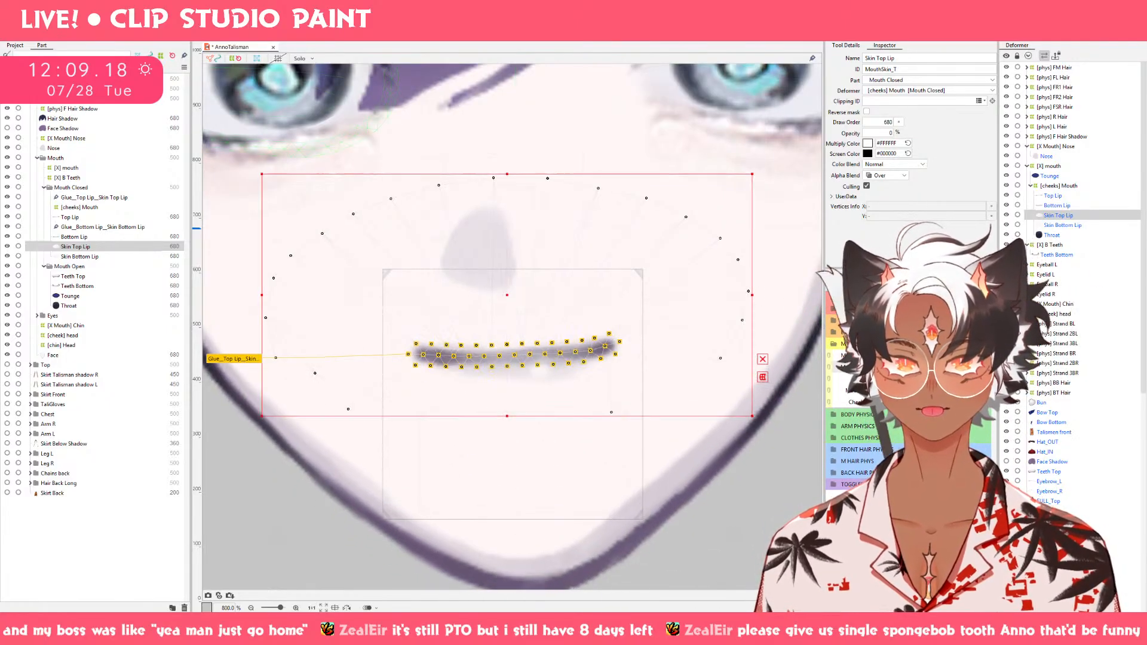
Hide the Hair Shadow layer and save the AnnoTalisman model.
{"action": "left_click", "coordinate": [787, 488]}
{"action": "scroll", "coordinate": [787, 488], "scroll_direction": "down", "scroll_amount": 2}
{"action": "scroll", "coordinate": [787, 486], "scroll_direction": "down", "scroll_amount": 1}
{"action": "left_click_drag", "start_coordinate": [787, 487], "coordinate": [686, 477]}
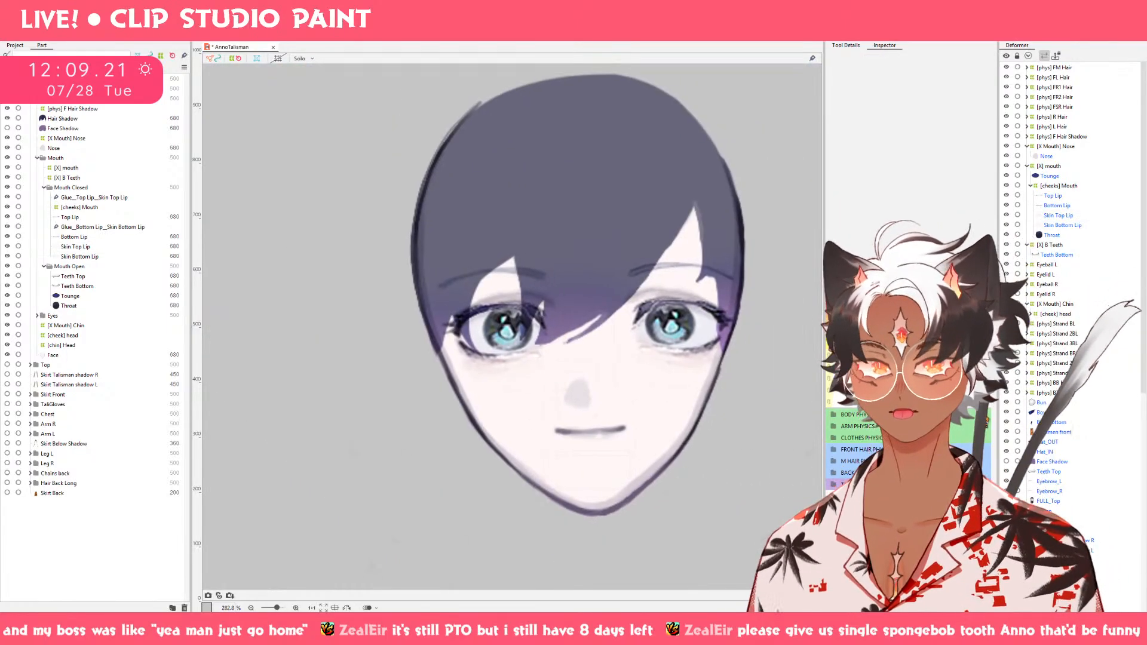
{"action": "left_click_drag", "start_coordinate": [888, 402], "coordinate": [866, 416]}
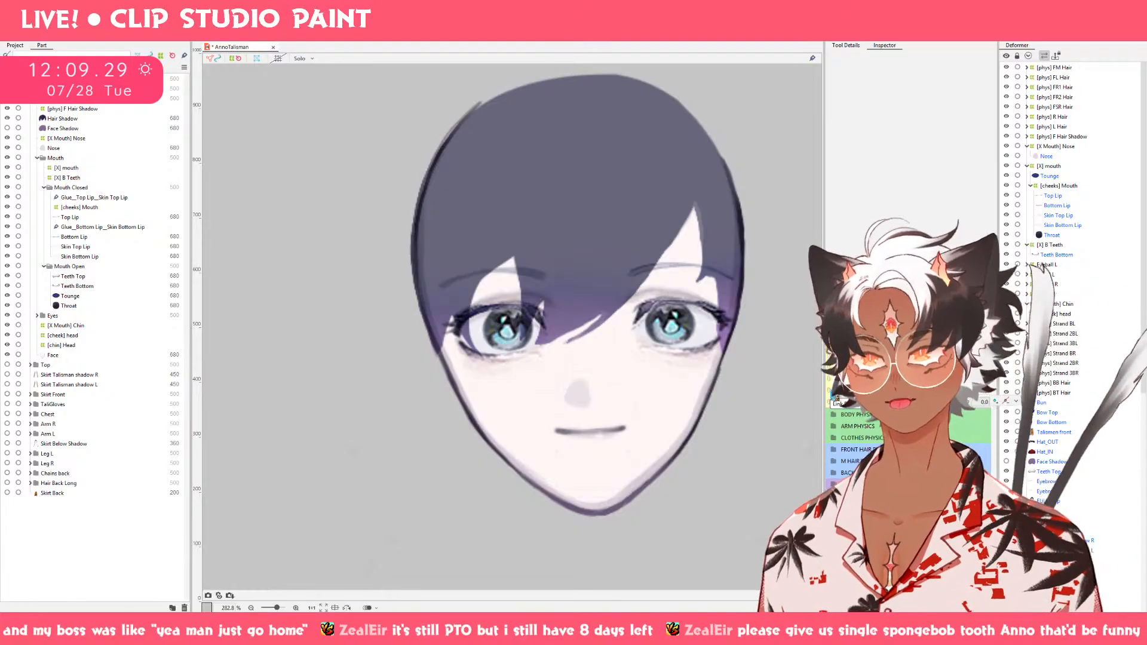
{"action": "left_click", "coordinate": [8, 118]}
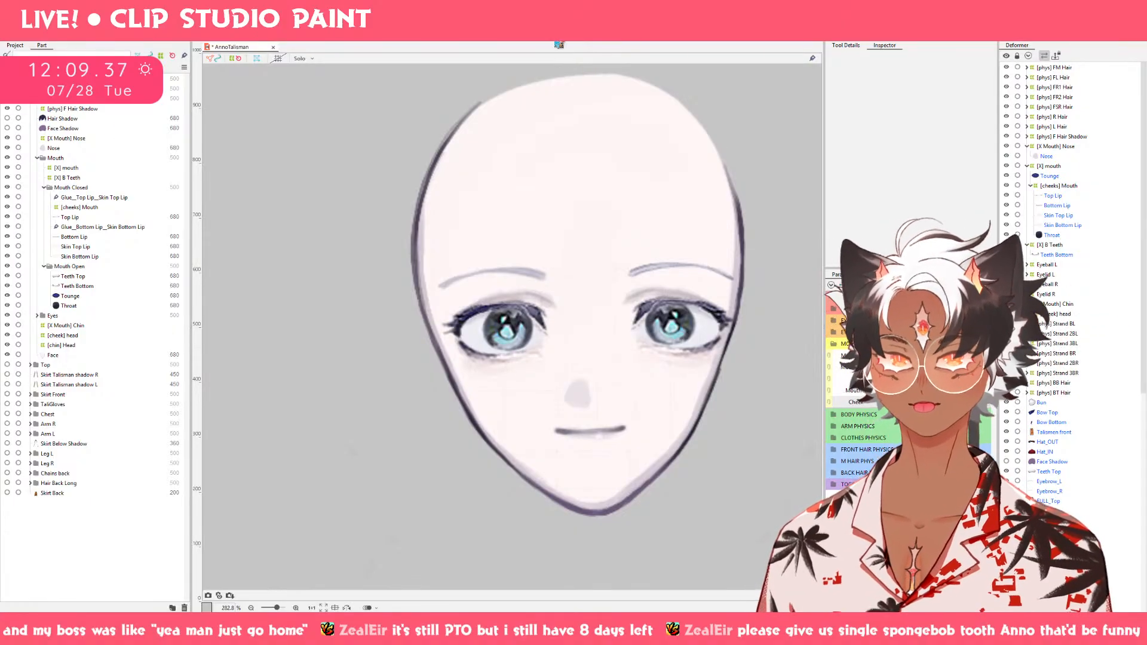
{"action": "left_click", "coordinate": [9, 16]}
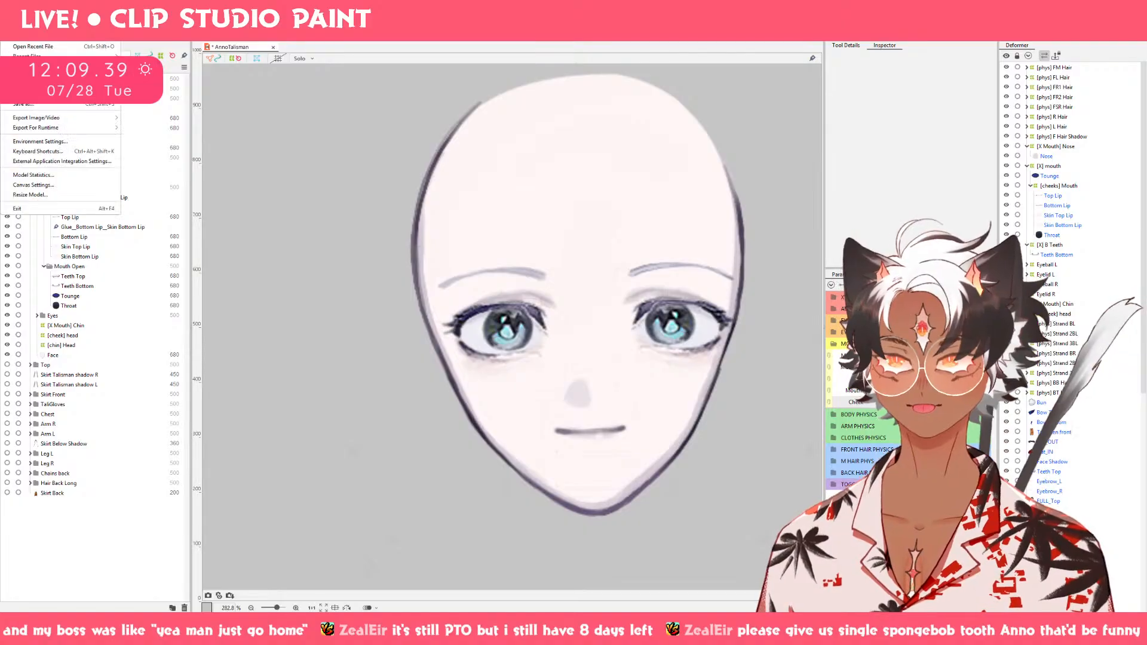
{"action": "left_click", "coordinate": [28, 106]}
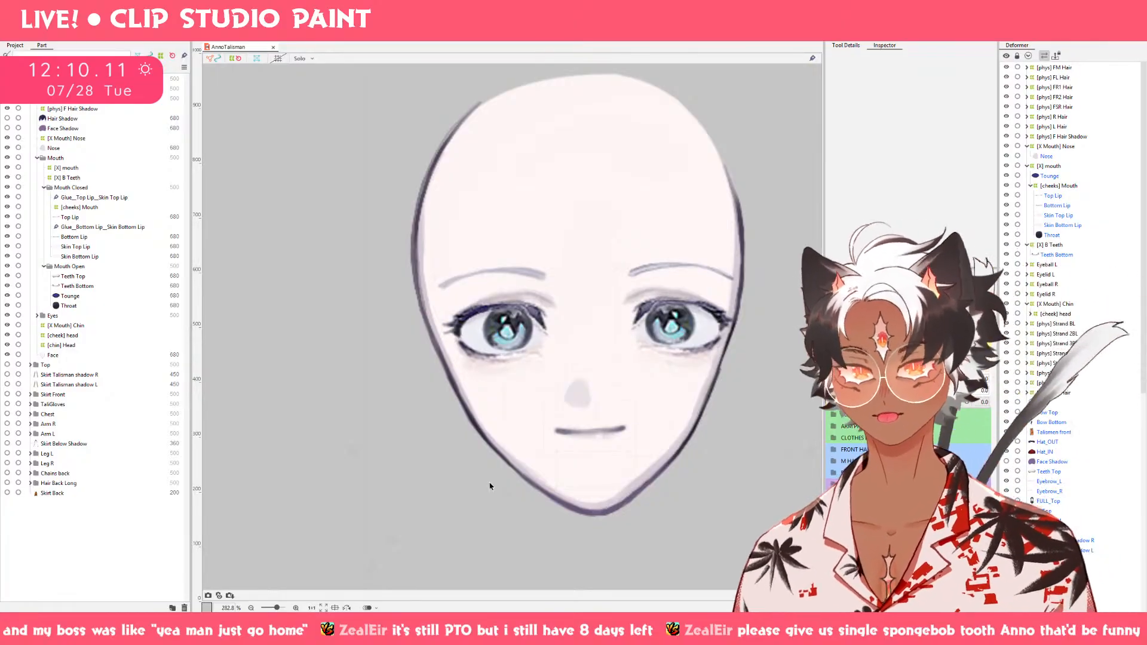
Switch to Clip Studio Paint, open the recent kadar animation file and scrub its timeline back to the first frame.
{"action": "left_click", "coordinate": [234, 635]}
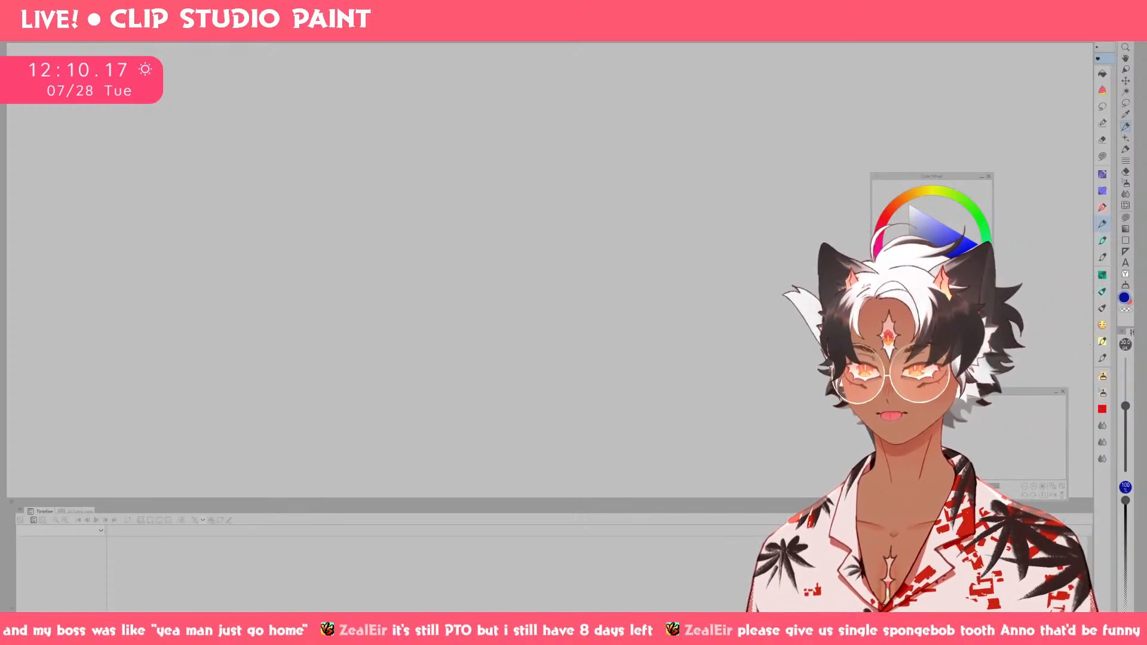
{"action": "key", "text": "alt+Tab"}
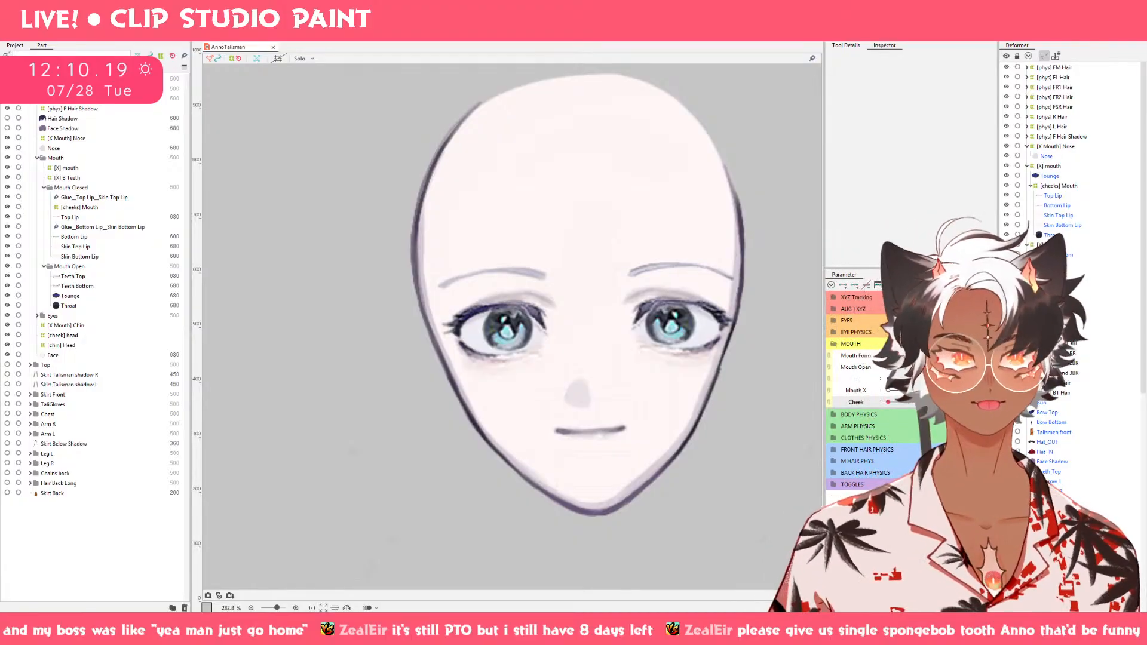
{"action": "key", "text": "alt+Tab"}
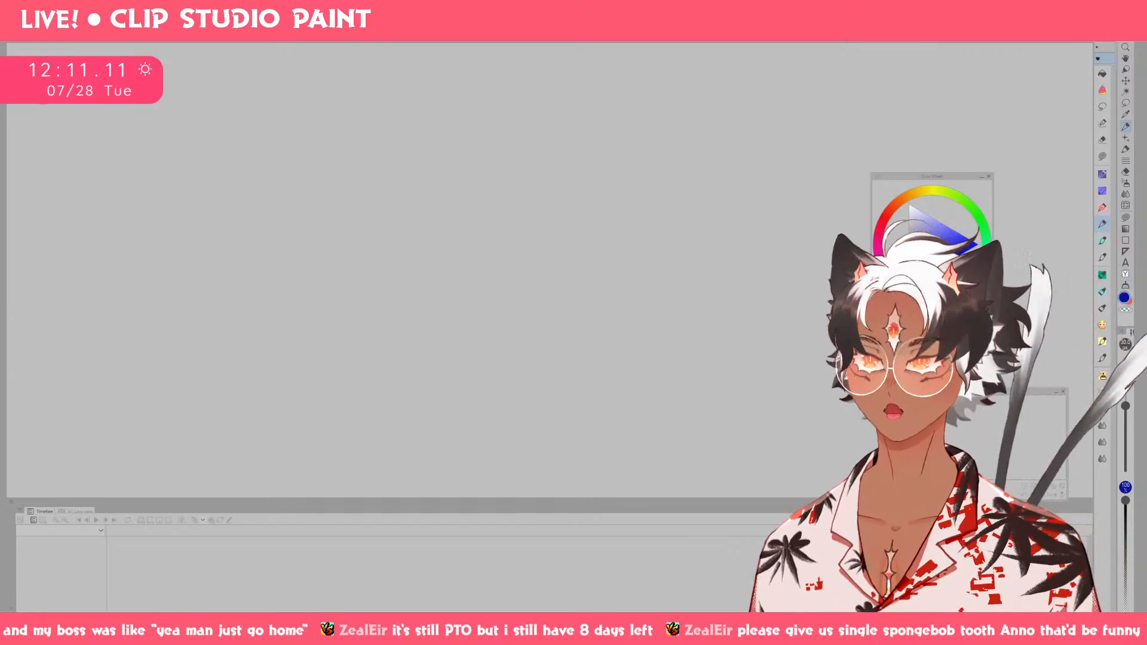
{"action": "left_click", "coordinate": [12, 16]}
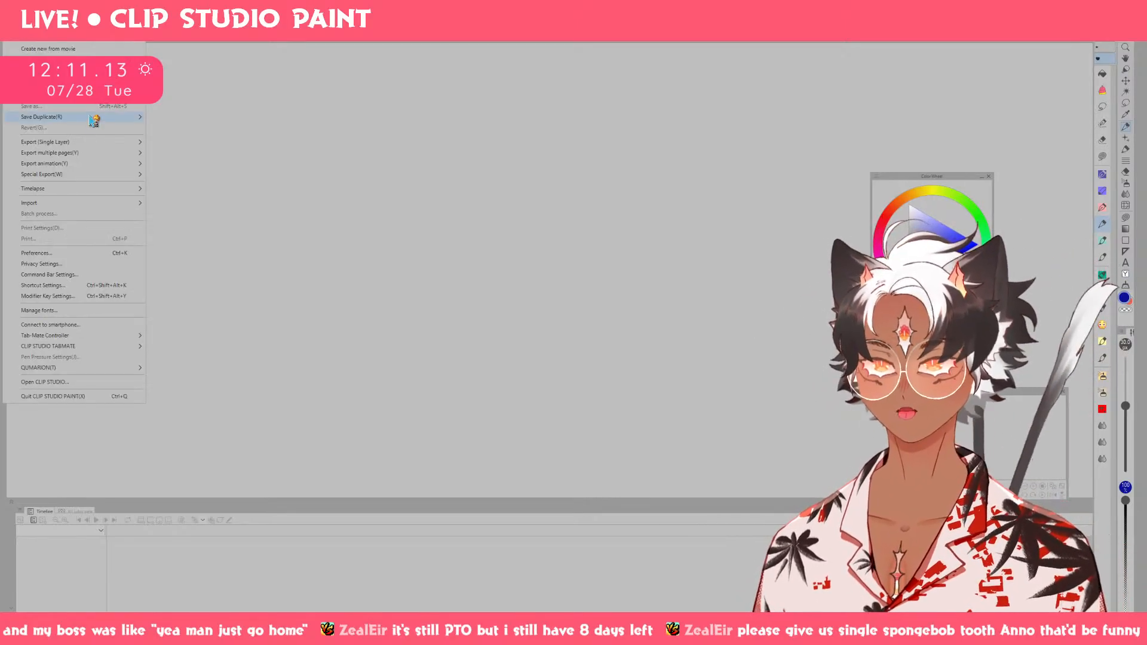
{"action": "mouse_move", "coordinate": [90, 71]}
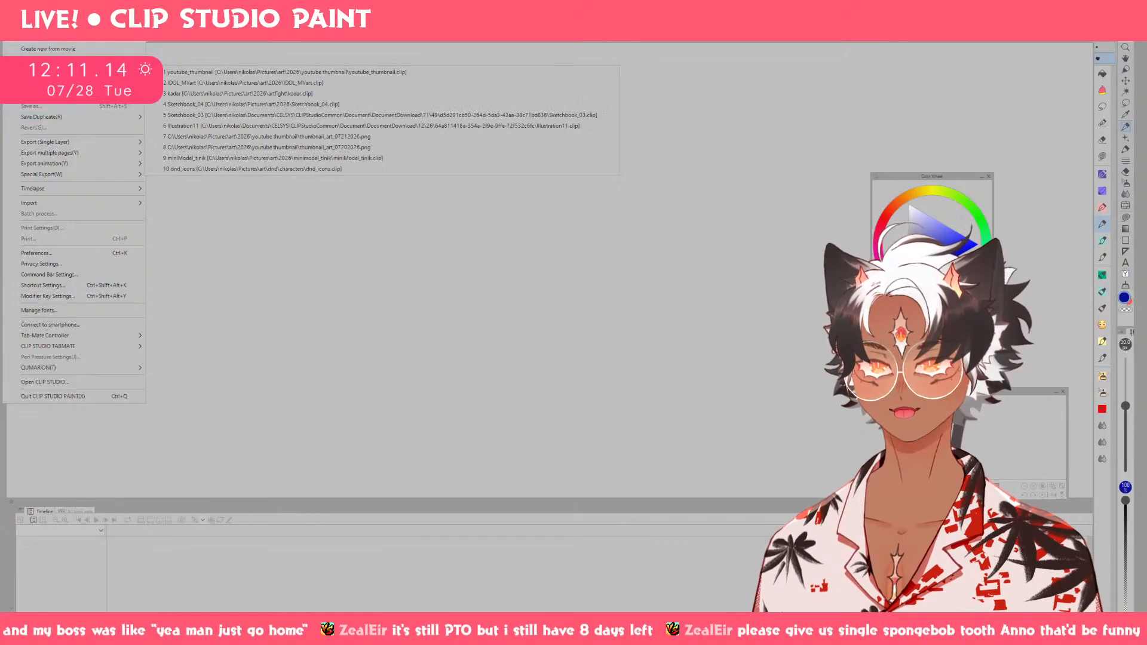
{"action": "left_click", "coordinate": [227, 94]}
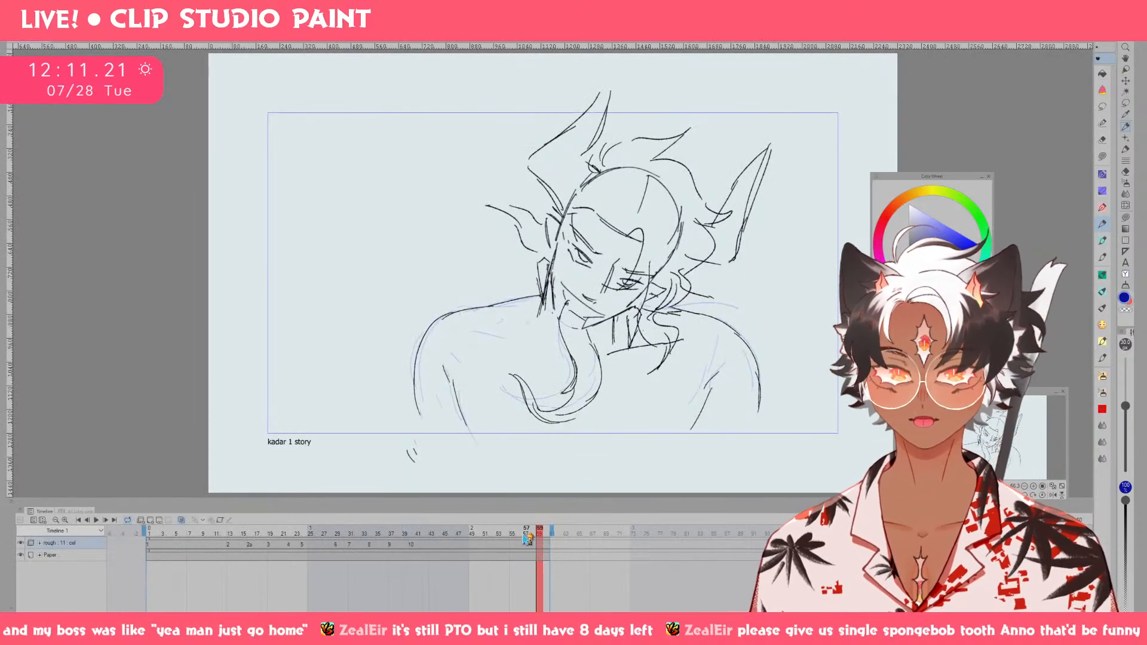
{"action": "left_click_drag", "start_coordinate": [528, 538], "coordinate": [140, 538]}
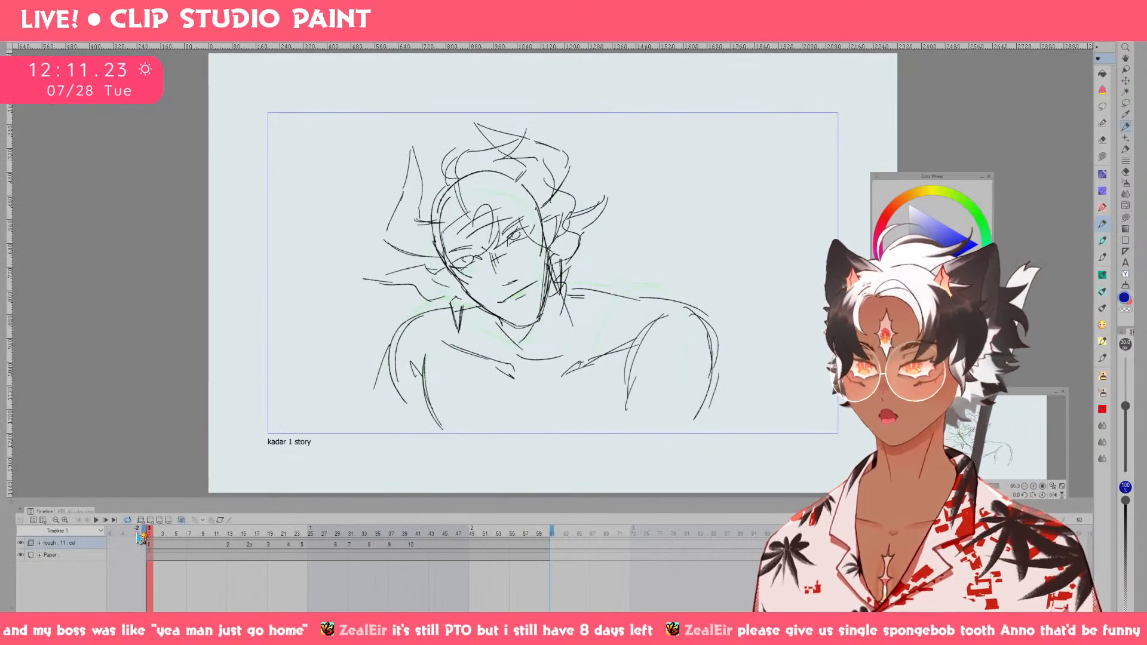
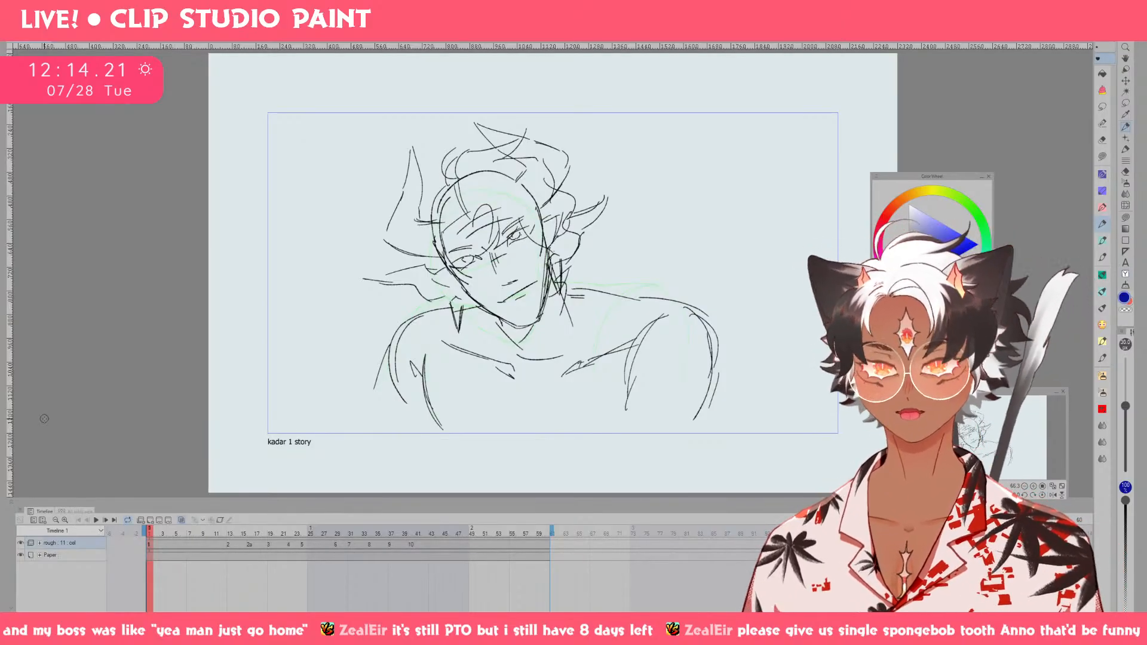
Go to frame 13 of the rough animation, try a stroke beside the head, and reduce the brush size.
{"action": "left_click_drag", "start_coordinate": [194, 538], "coordinate": [231, 553]}
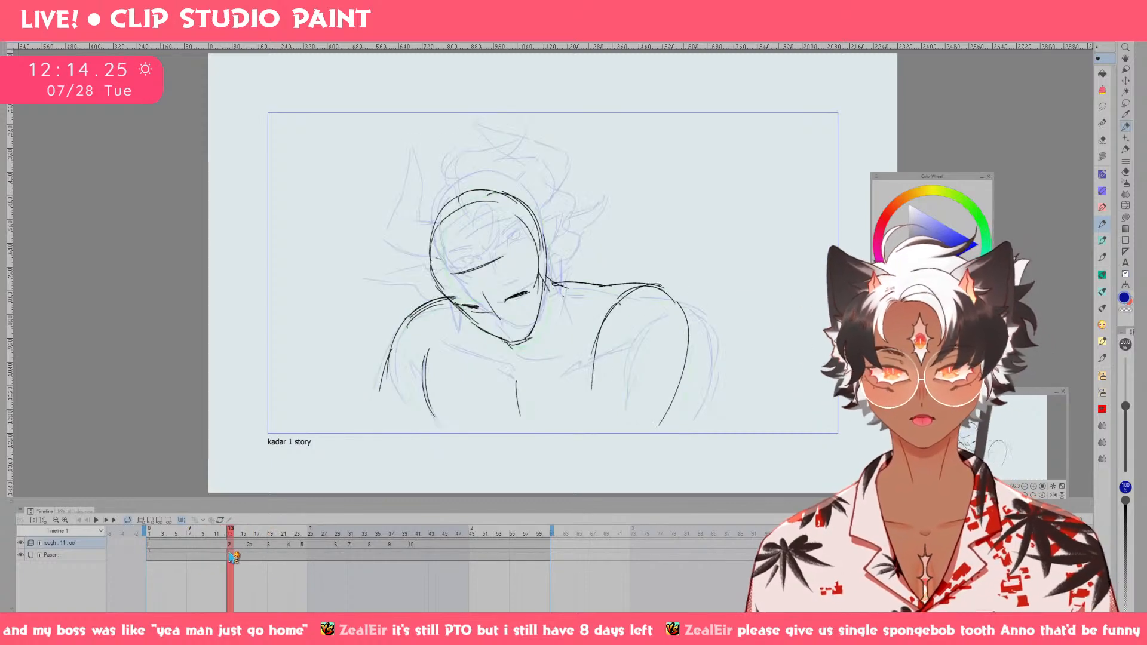
{"action": "left_click_drag", "start_coordinate": [658, 249], "coordinate": [775, 370]}
{"action": "key", "text": "ctrl+z"}
{"action": "left_click", "coordinate": [689, 358], "text": "alt"}
{"action": "key", "text": "["}
{"action": "key", "text": "["}
{"action": "key", "text": "["}
{"action": "key", "text": "["}
{"action": "key", "text": "["}
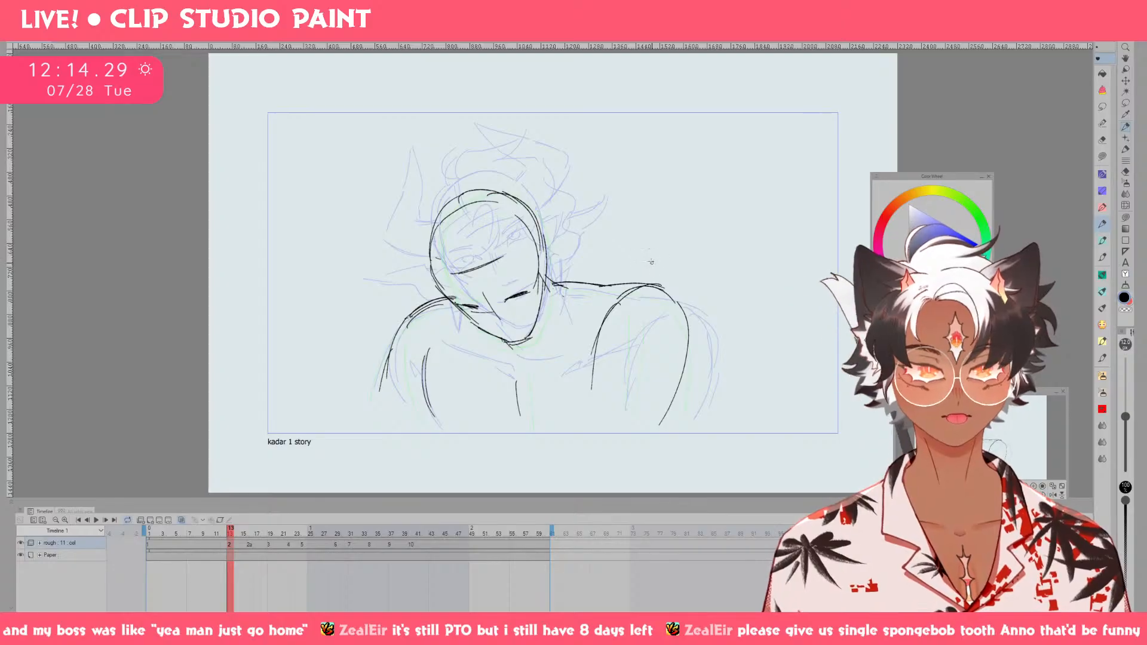
Reduce the brush size further and try out long strokes in the empty space beside the head.
{"action": "mouse_move", "coordinate": [590, 251]}
{"action": "left_mouse_down"}
{"action": "mouse_move", "coordinate": [683, 263]}
{"action": "mouse_move", "coordinate": [737, 291]}
{"action": "left_mouse_up"}
{"action": "key", "text": "ctrl+z"}
{"action": "key", "text": "["}
{"action": "key", "text": "["}
{"action": "key", "text": "["}
{"action": "key", "text": "["}
{"action": "mouse_move", "coordinate": [569, 256]}
{"action": "left_mouse_down"}
{"action": "mouse_move", "coordinate": [615, 250]}
{"action": "mouse_move", "coordinate": [706, 272]}
{"action": "left_mouse_up"}
{"action": "key", "text": "ctrl+z"}
{"action": "mouse_move", "coordinate": [573, 254]}
{"action": "left_mouse_down"}
{"action": "mouse_move", "coordinate": [635, 254]}
{"action": "mouse_move", "coordinate": [708, 255]}
{"action": "left_mouse_up"}
{"action": "key", "text": "ctrl+z"}
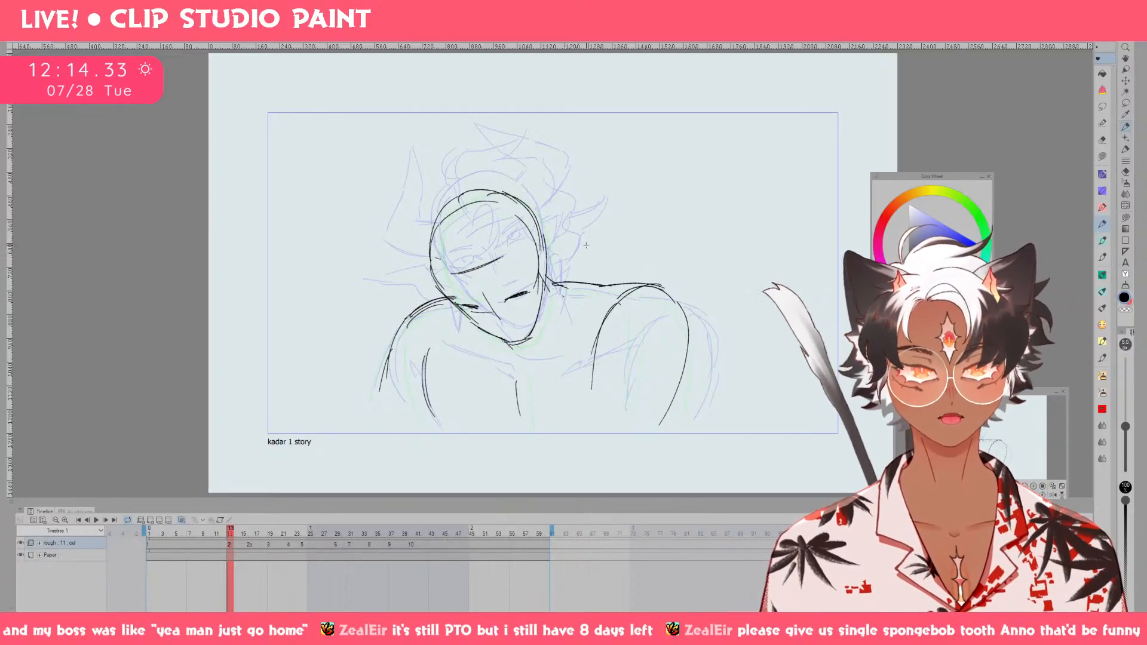
{"action": "left_click_drag", "start_coordinate": [574, 247], "coordinate": [725, 259]}
{"action": "key", "text": "ctrl+z"}
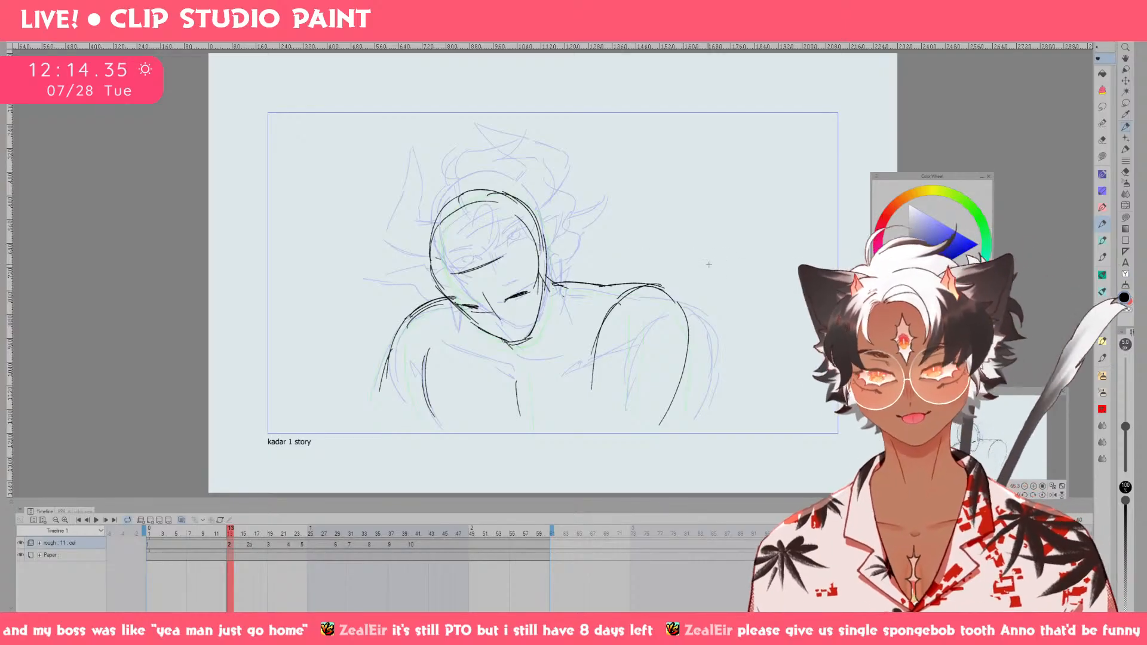
Try to sketch short lines on both sides of the head for the pointed ears in frame 13.
{"action": "left_click_drag", "start_coordinate": [605, 284], "coordinate": [644, 309]}
{"action": "scroll", "coordinate": [644, 309], "scroll_direction": "up", "scroll_amount": 1}
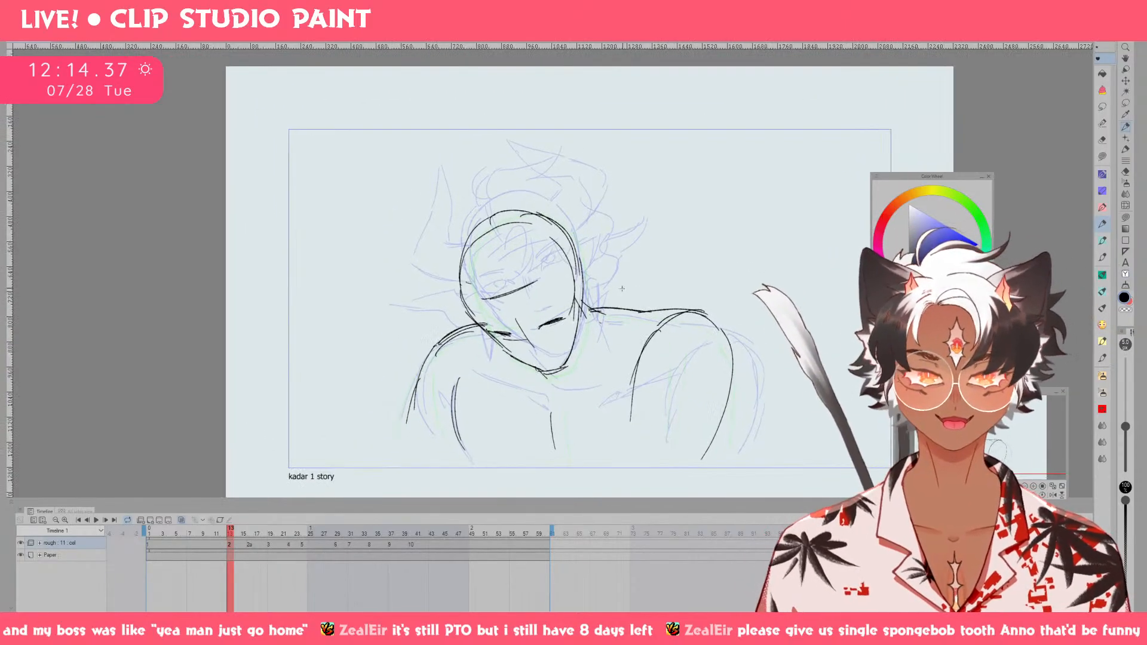
{"action": "scroll", "coordinate": [552, 288], "scroll_direction": "up", "scroll_amount": 1}
{"action": "left_click_drag", "start_coordinate": [438, 321], "coordinate": [483, 338]}
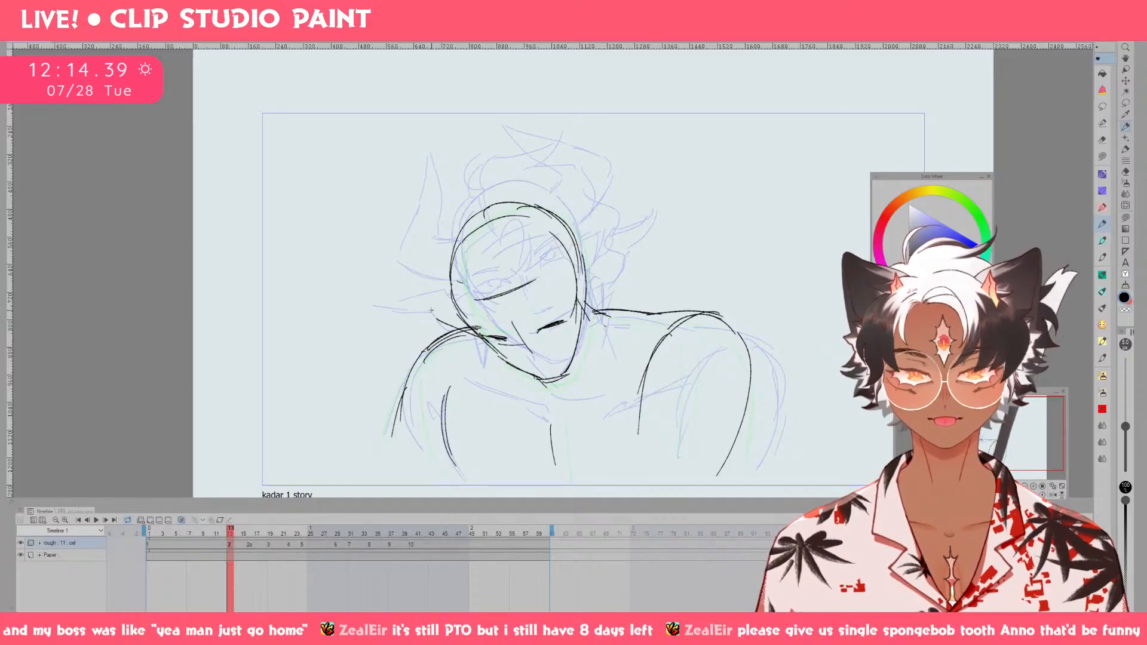
{"action": "key", "text": "ctrl+z"}
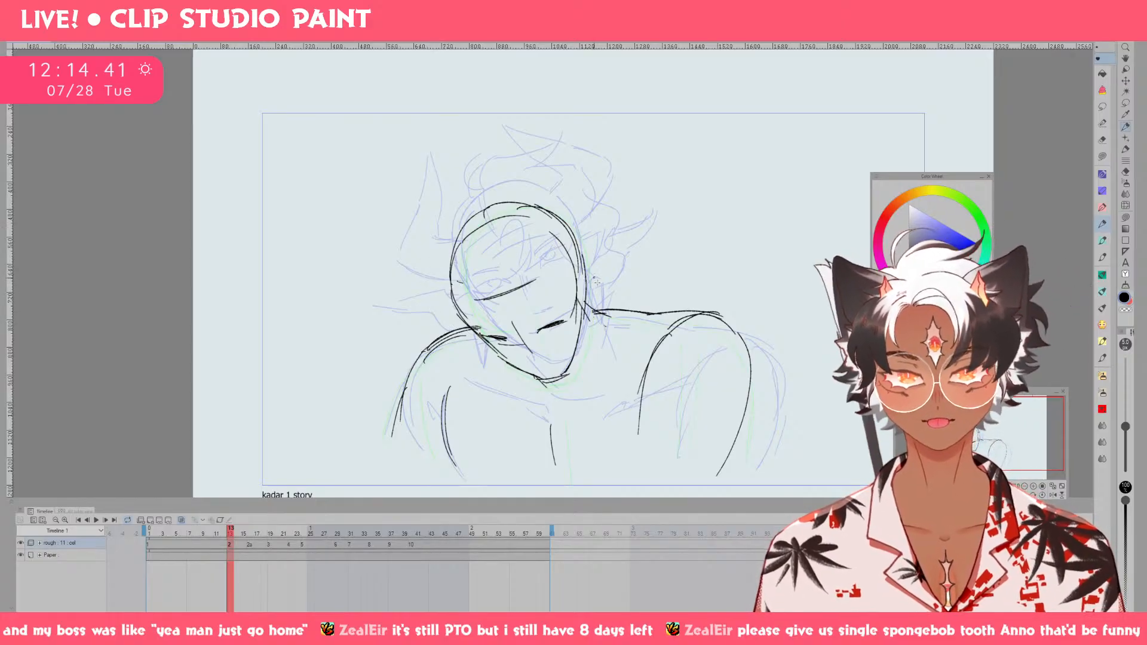
{"action": "left_click_drag", "start_coordinate": [583, 289], "coordinate": [629, 293]}
{"action": "key", "text": "ctrl+z"}
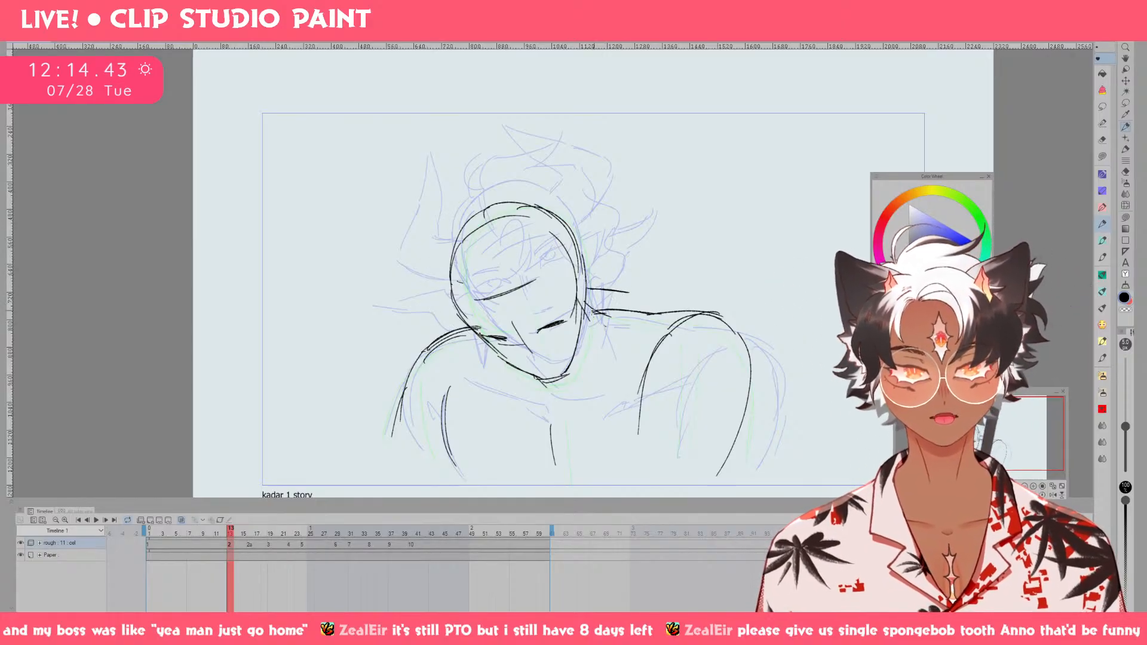
{"action": "mouse_move", "coordinate": [583, 324]}
{"action": "left_mouse_down"}
{"action": "mouse_move", "coordinate": [629, 296]}
{"action": "mouse_move", "coordinate": [592, 322]}
{"action": "left_mouse_up"}
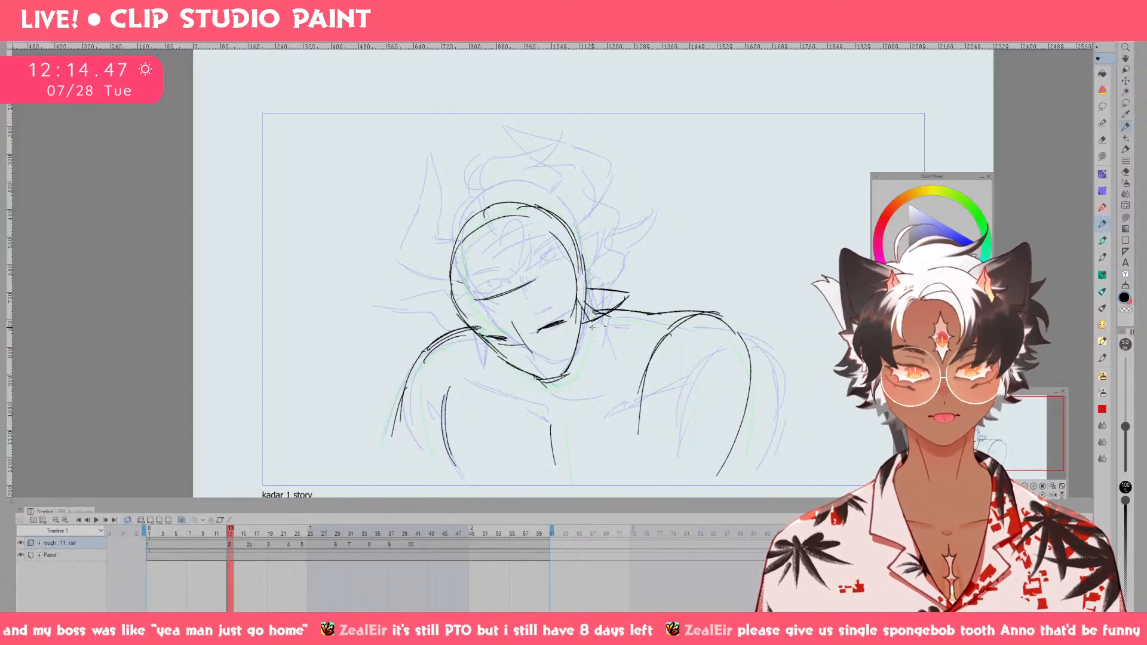
Flip between frame 13 and the frame just before it to compare the drawings.
{"action": "key", "text": "p"}
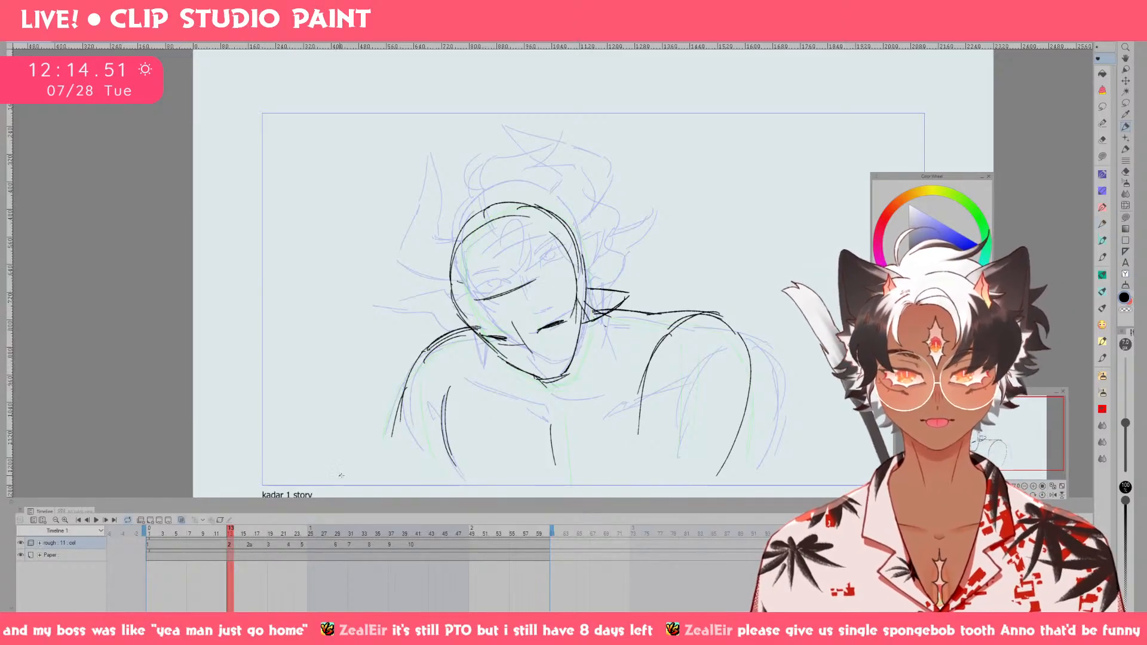
{"action": "key", "text": "minus"}
{"action": "key", "text": "asciicircum"}
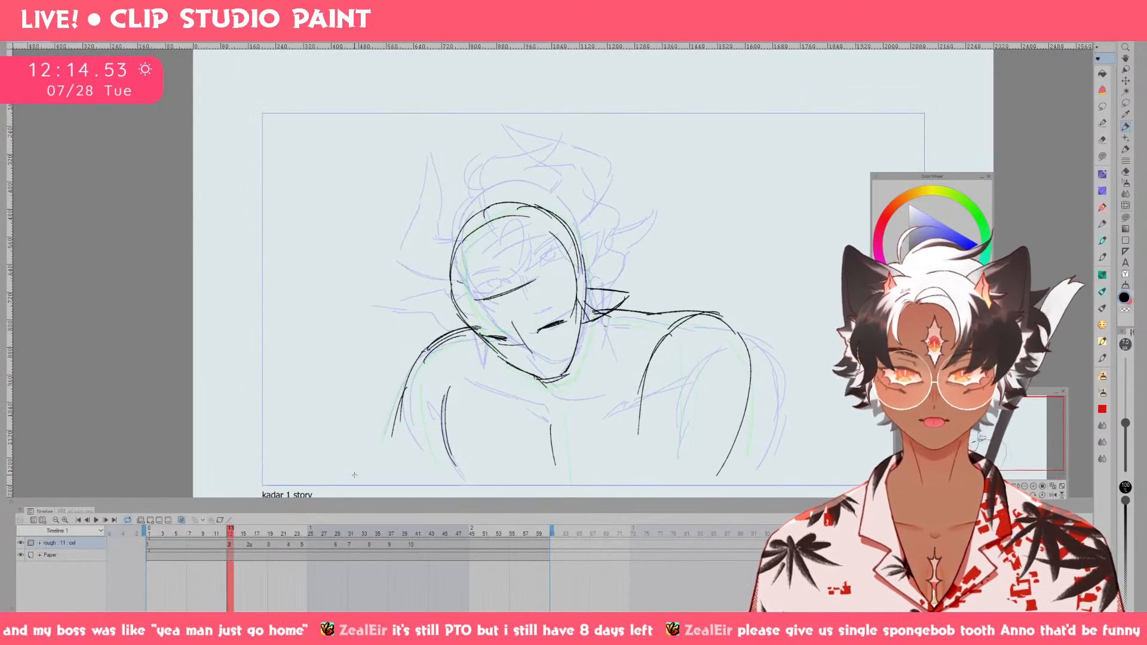
{"action": "left_click", "coordinate": [224, 534]}
{"action": "left_click", "coordinate": [231, 533]}
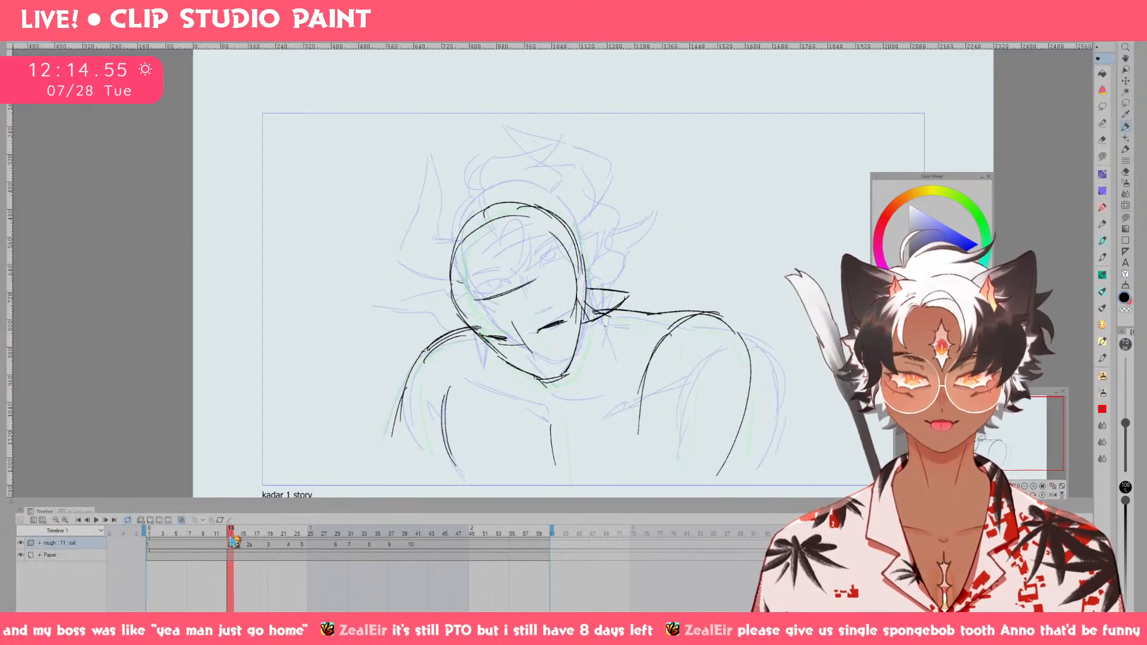
{"action": "left_click", "coordinate": [224, 534]}
{"action": "left_click", "coordinate": [231, 534]}
Undo the ear lines and try fresh short strokes beside the jaw with a changed brush size.
{"action": "key", "text": "ctrl+z"}
{"action": "key", "text": "ctrl+z"}
{"action": "key", "text": "ctrl+z"}
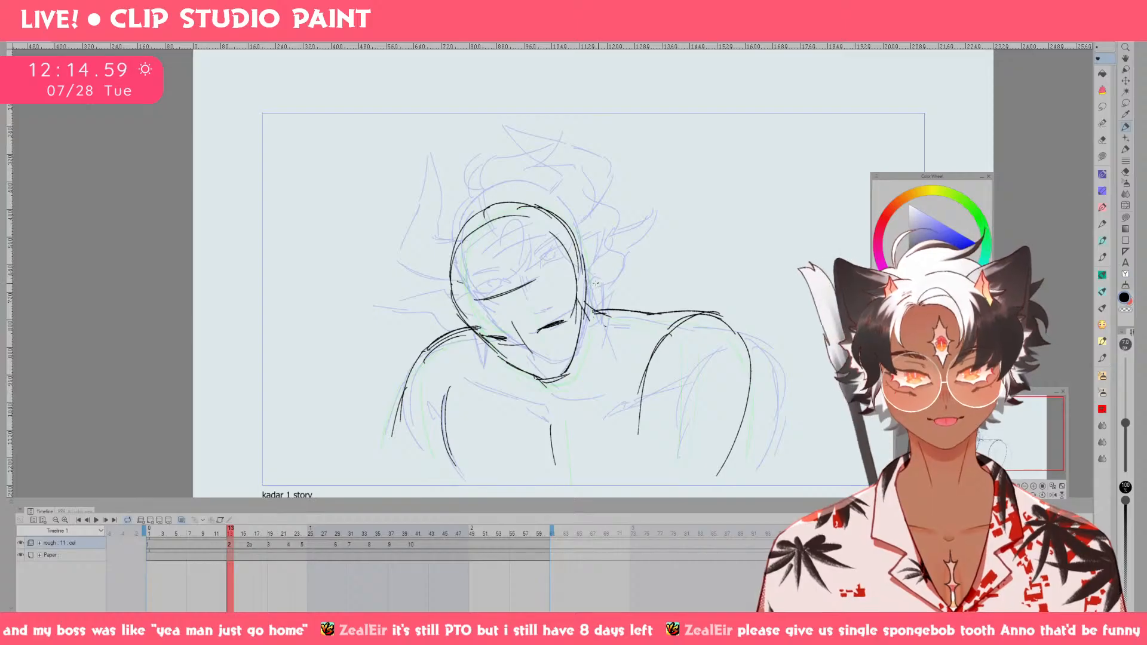
{"action": "left_click_drag", "start_coordinate": [585, 288], "coordinate": [612, 281]}
{"action": "left_click_drag", "start_coordinate": [585, 288], "coordinate": [604, 282]}
{"action": "key", "text": "bracketright"}
{"action": "key", "text": "bracketright"}
{"action": "key", "text": "bracketright"}
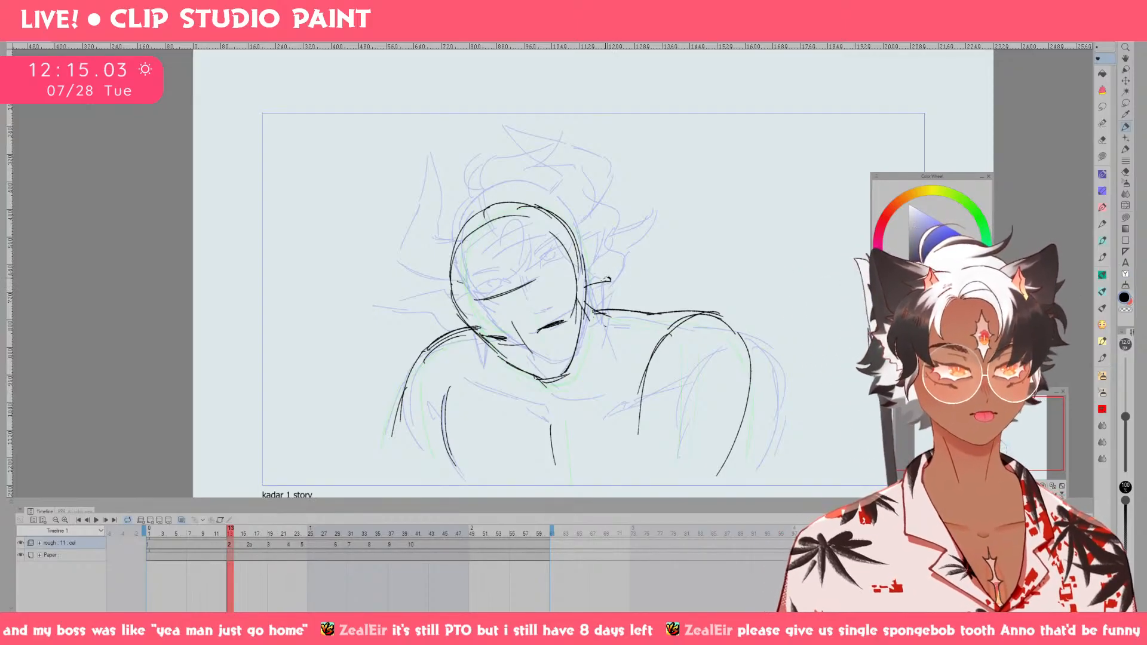
{"action": "left_click_drag", "start_coordinate": [608, 279], "coordinate": [702, 297]}
{"action": "key", "text": "ctrl+z"}
{"action": "key", "text": "ctrl+z"}
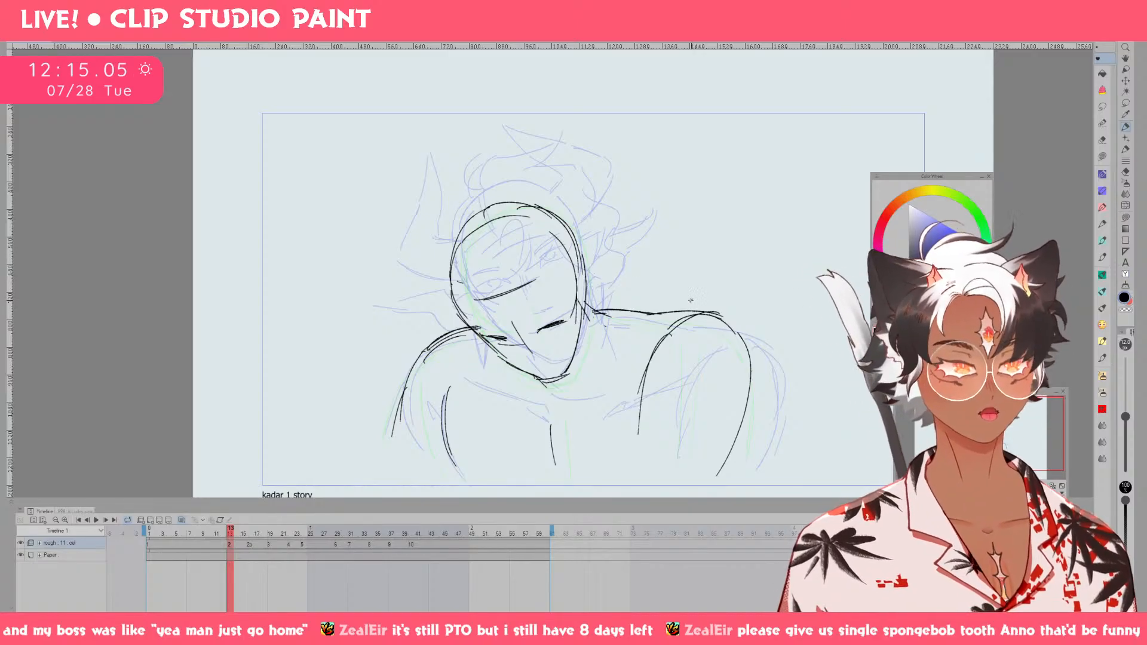
Try a thicker brush with broad black strokes above the shoulder and undo them.
{"action": "key", "text": "bracketright"}
{"action": "key", "text": "bracketright"}
{"action": "key", "text": "bracketright"}
{"action": "key", "text": "bracketright"}
{"action": "key", "text": "bracketright"}
{"action": "key", "text": "bracketright"}
{"action": "key", "text": "p"}
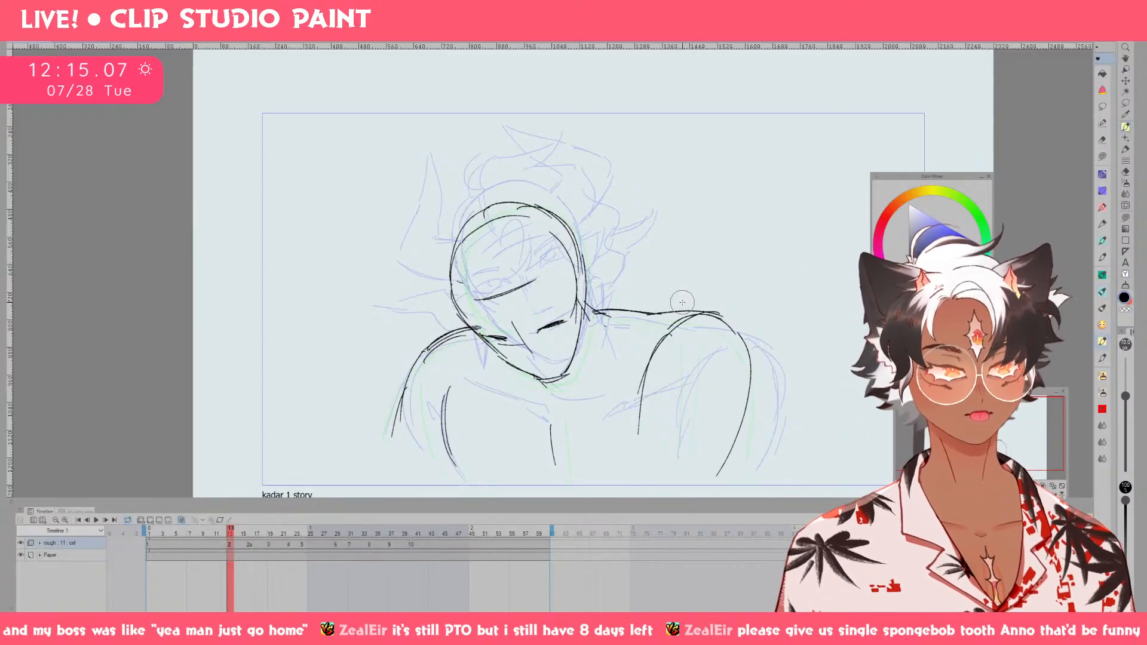
{"action": "mouse_move", "coordinate": [670, 276]}
{"action": "left_mouse_down"}
{"action": "mouse_move", "coordinate": [640, 289]}
{"action": "mouse_move", "coordinate": [685, 294]}
{"action": "mouse_move", "coordinate": [643, 251]}
{"action": "mouse_move", "coordinate": [699, 256]}
{"action": "mouse_move", "coordinate": [678, 261]}
{"action": "mouse_move", "coordinate": [693, 290]}
{"action": "left_mouse_up"}
{"action": "key", "text": "ctrl+z"}
{"action": "key", "text": "ctrl+z"}
{"action": "mouse_move", "coordinate": [708, 240]}
{"action": "left_mouse_down"}
{"action": "mouse_move", "coordinate": [646, 261]}
{"action": "mouse_move", "coordinate": [717, 253]}
{"action": "mouse_move", "coordinate": [686, 239]}
{"action": "mouse_move", "coordinate": [657, 255]}
{"action": "mouse_move", "coordinate": [728, 253]}
{"action": "mouse_move", "coordinate": [684, 241]}
{"action": "mouse_move", "coordinate": [665, 255]}
{"action": "mouse_move", "coordinate": [736, 253]}
{"action": "mouse_move", "coordinate": [638, 266]}
{"action": "left_mouse_up"}
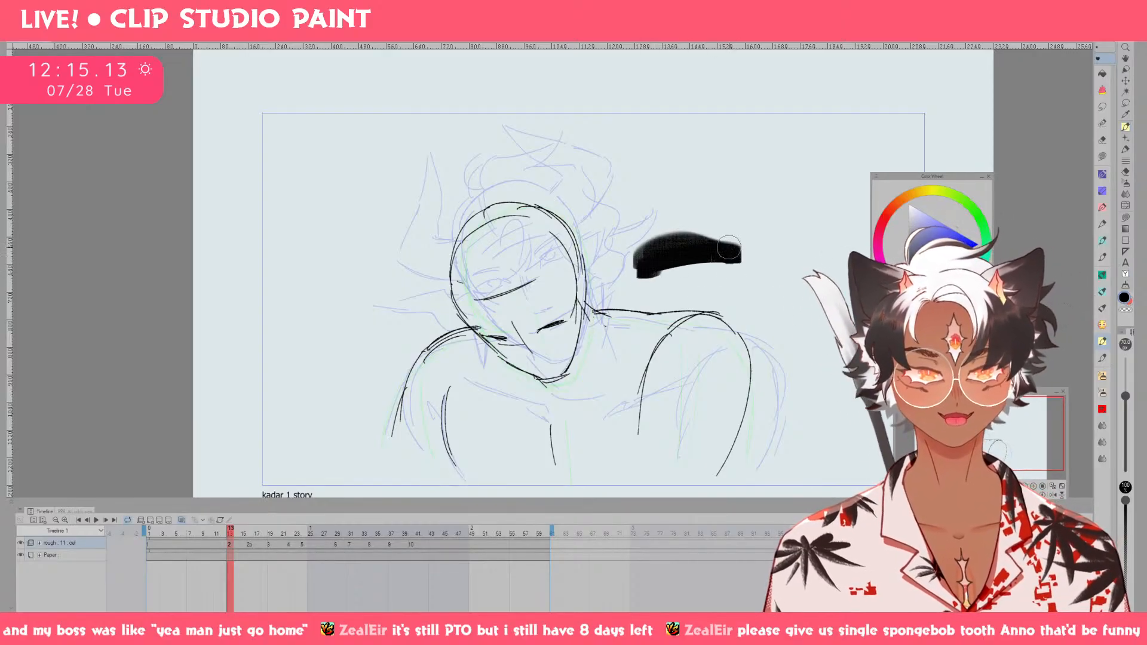
{"action": "key", "text": "ctrl+z"}
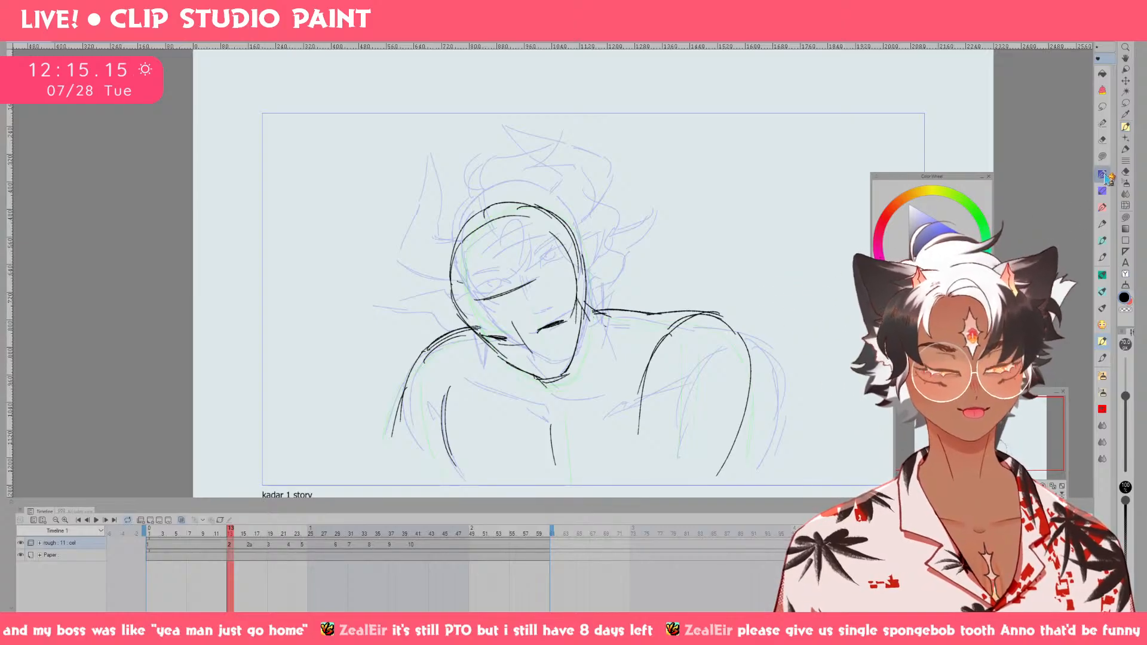
Return to the thin sketching brush, draw a curved test line above the shoulder, and cycle to another pen.
{"action": "left_click", "coordinate": [1103, 224]}
{"action": "mouse_move", "coordinate": [651, 226]}
{"action": "left_mouse_down"}
{"action": "mouse_move", "coordinate": [667, 244]}
{"action": "mouse_move", "coordinate": [665, 274]}
{"action": "left_mouse_up"}
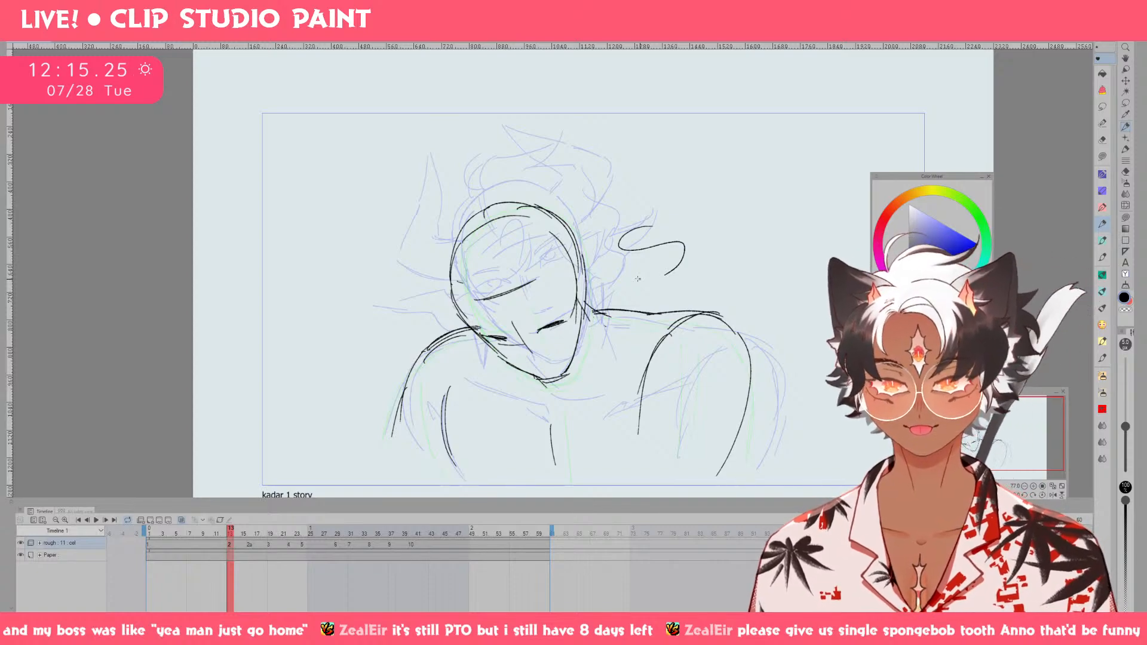
{"action": "key", "text": "p"}
{"action": "key", "text": "p"}
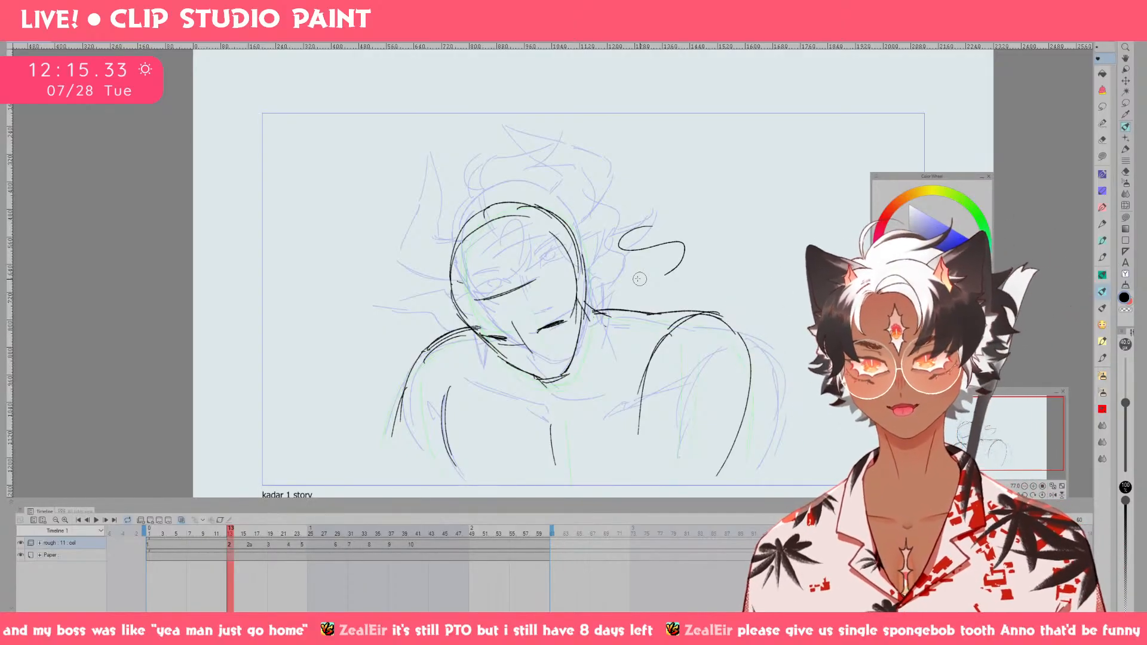
Look up the shortcuts for going to the previous and next frame among the animation frame navigation commands.
{"action": "left_click", "coordinate": [82, 19]}
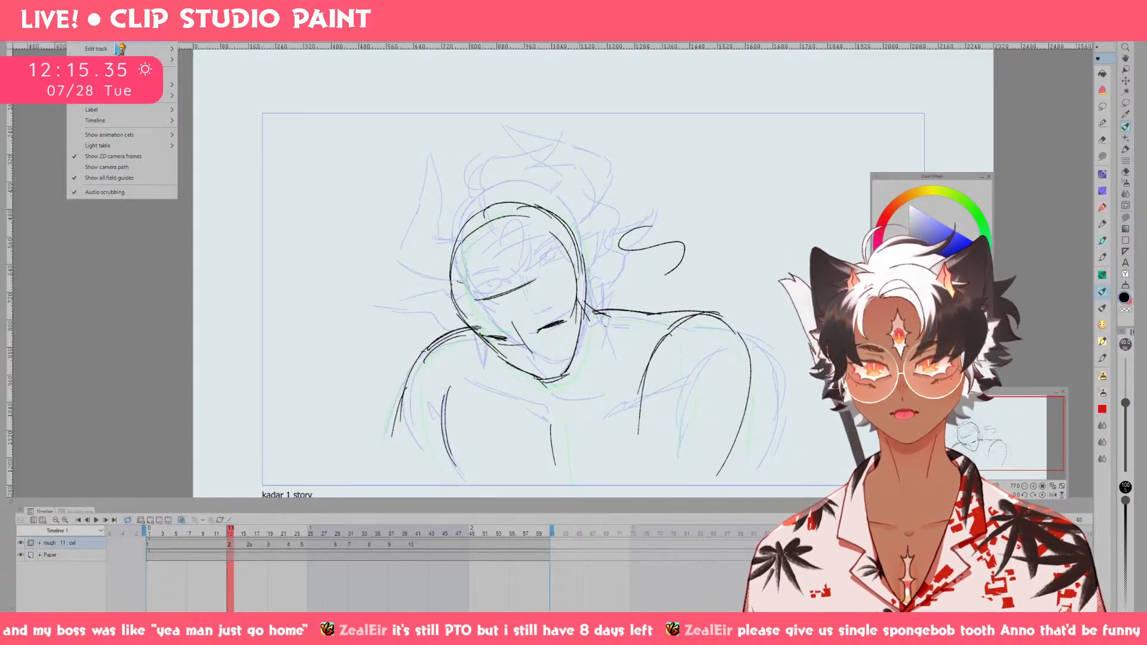
{"action": "mouse_move", "coordinate": [157, 18]}
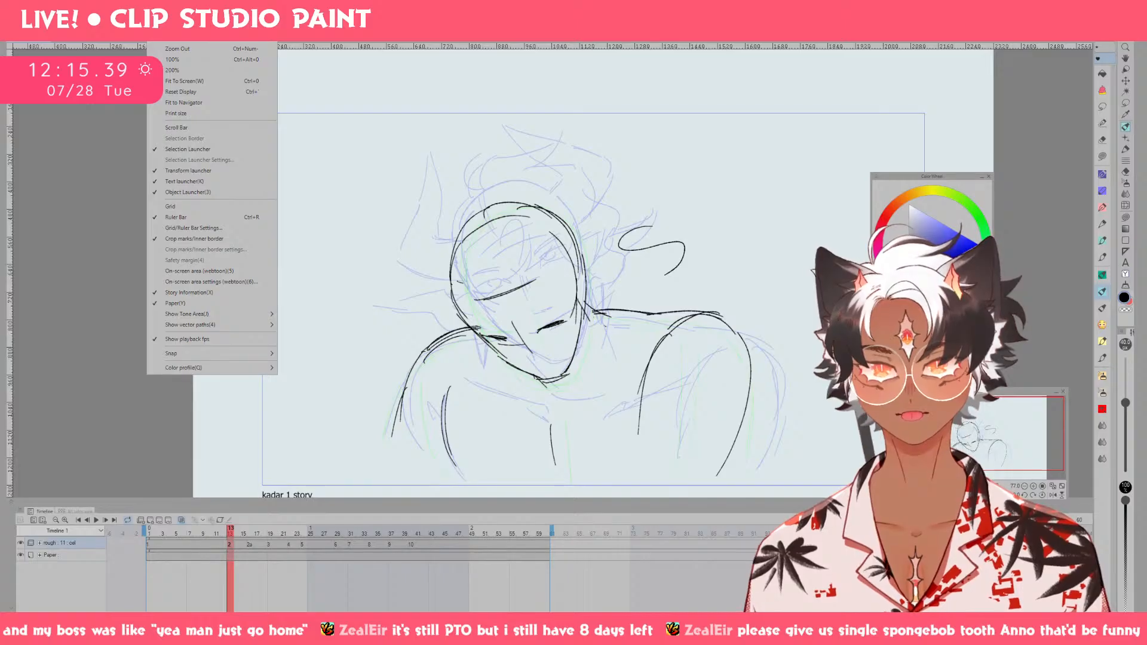
{"action": "mouse_move", "coordinate": [110, 18]}
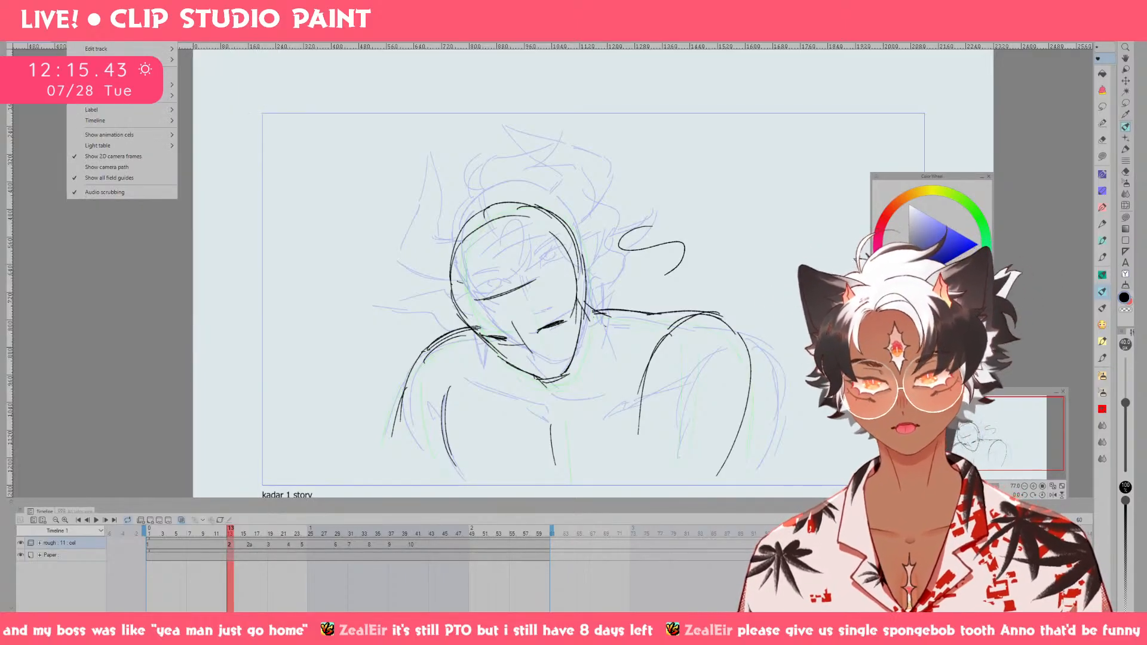
{"action": "mouse_move", "coordinate": [153, 122]}
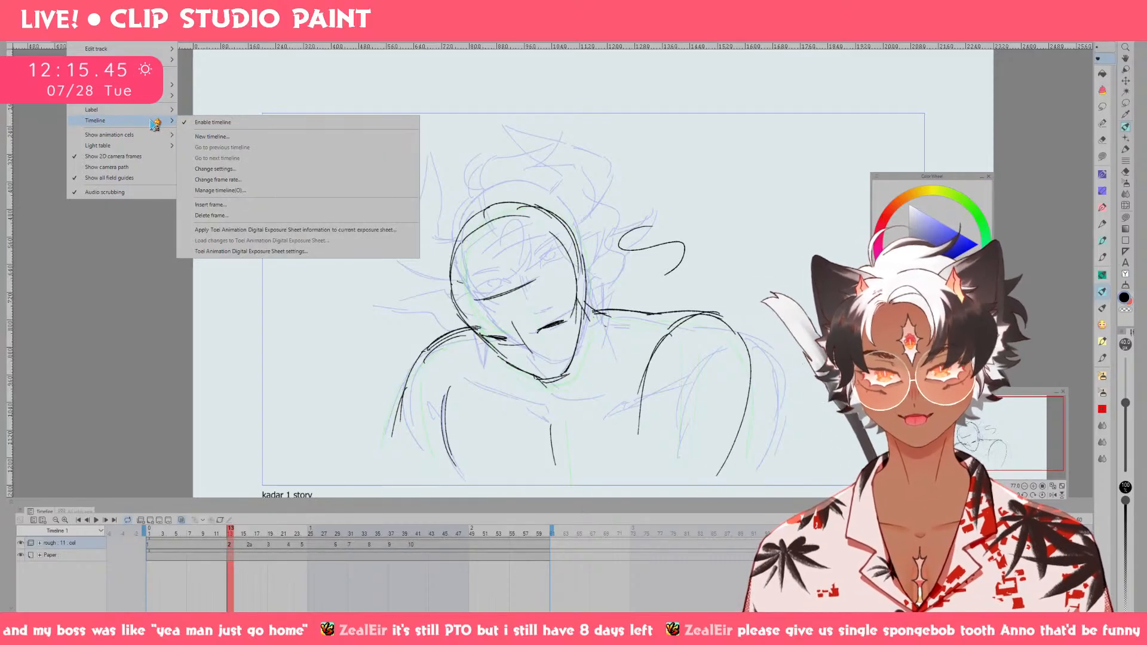
{"action": "mouse_move", "coordinate": [154, 99]}
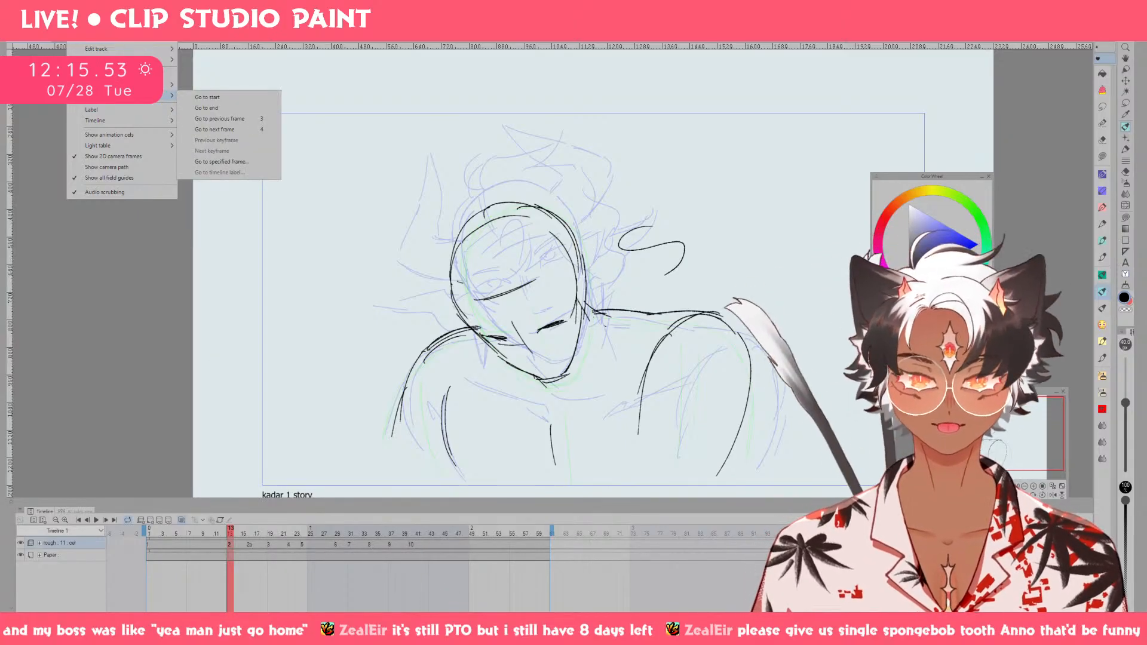
{"action": "key", "text": "Escape"}
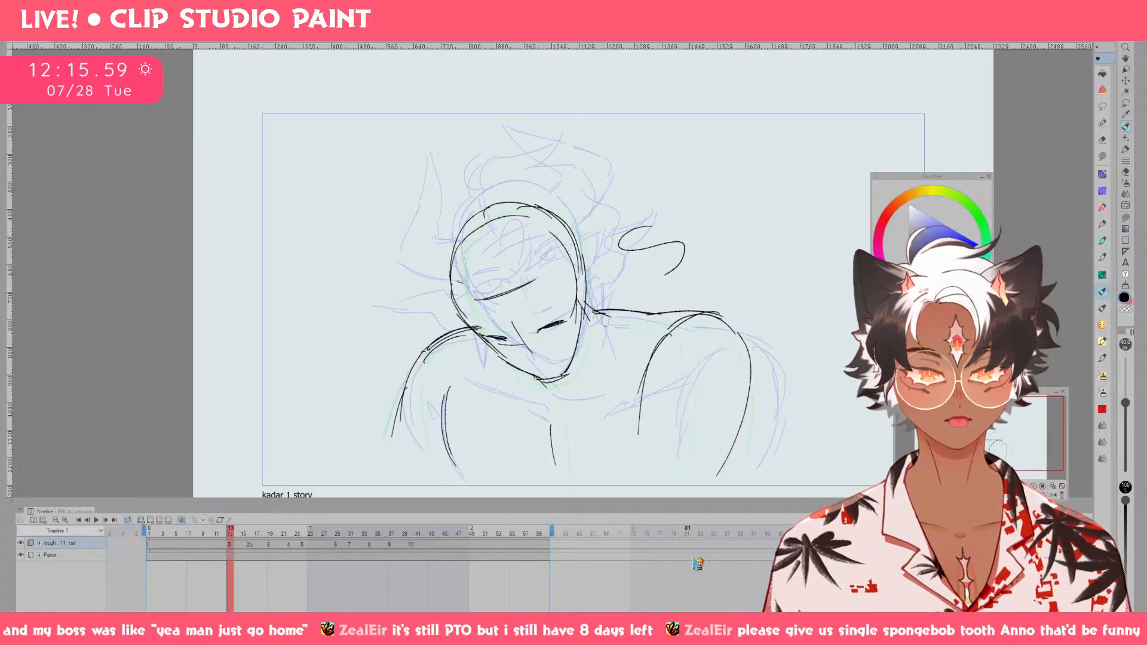
Switch to TourBox Console and open the CLIP STUDIO PAINT preset's knob combinations.
{"action": "left_click", "coordinate": [611, 627]}
{"action": "mouse_move", "coordinate": [679, 150]}
{"action": "left_mouse_down"}
{"action": "mouse_move", "coordinate": [689, 142]}
{"action": "mouse_move", "coordinate": [672, 146]}
{"action": "left_mouse_up"}
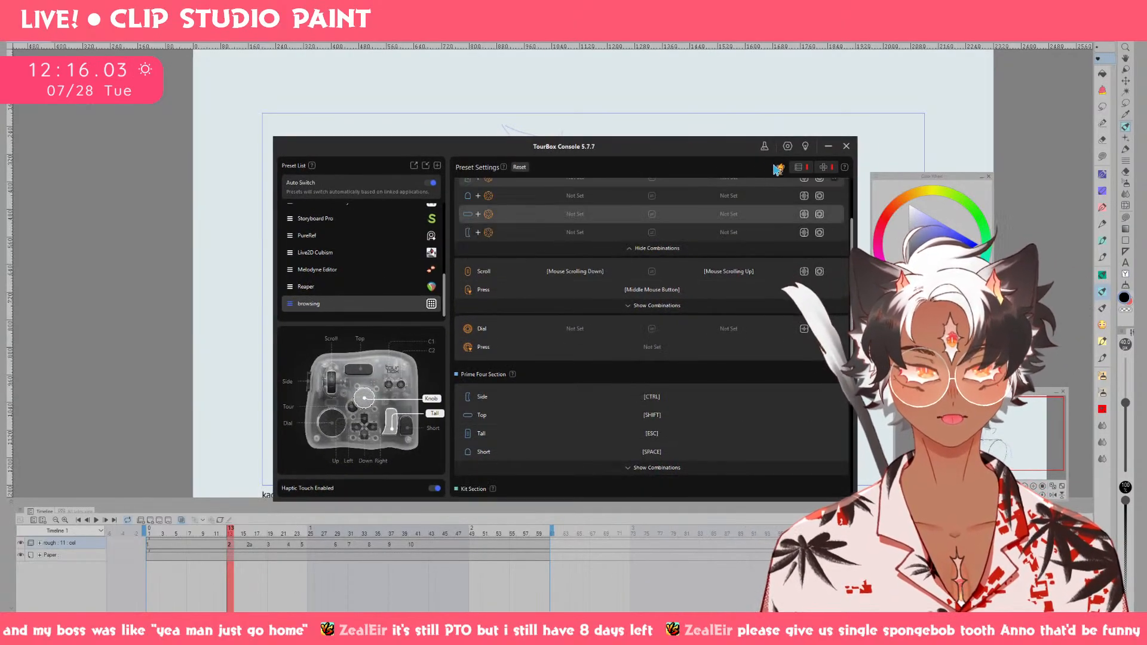
{"action": "left_click", "coordinate": [778, 169]}
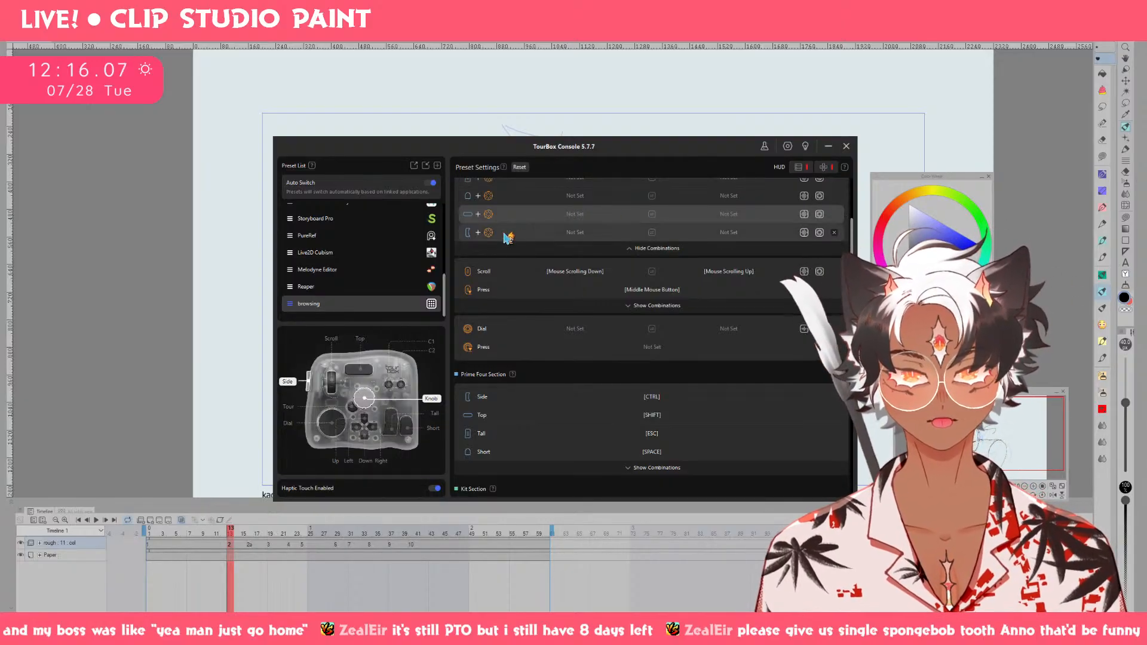
{"action": "left_click_drag", "start_coordinate": [445, 290], "coordinate": [440, 229]}
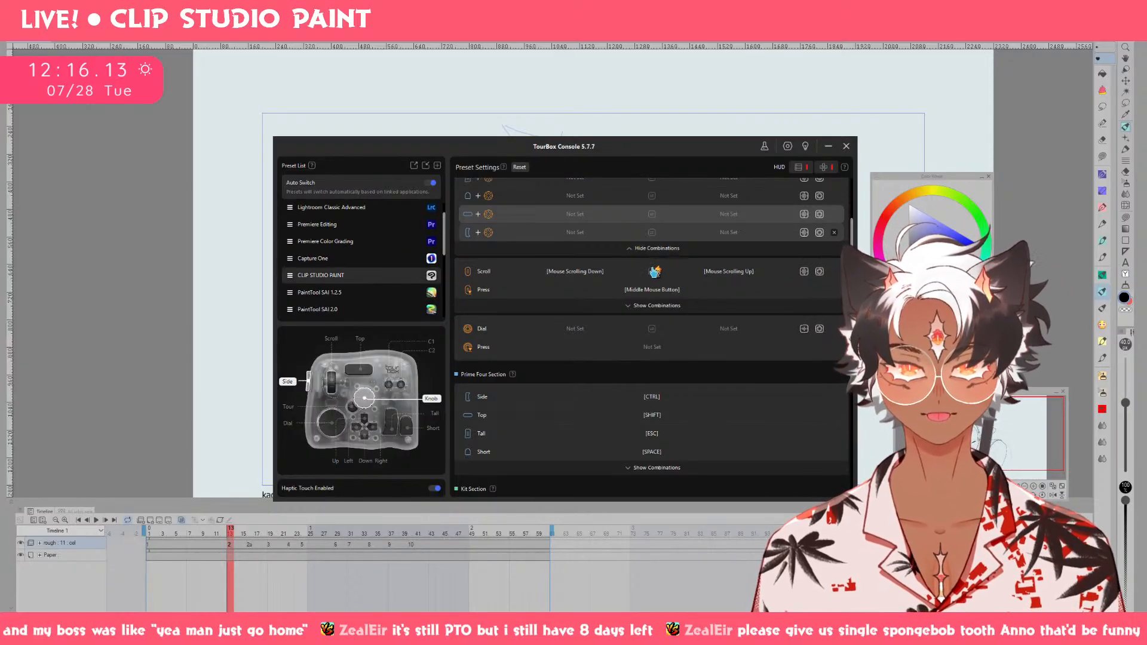
{"action": "left_click", "coordinate": [431, 276]}
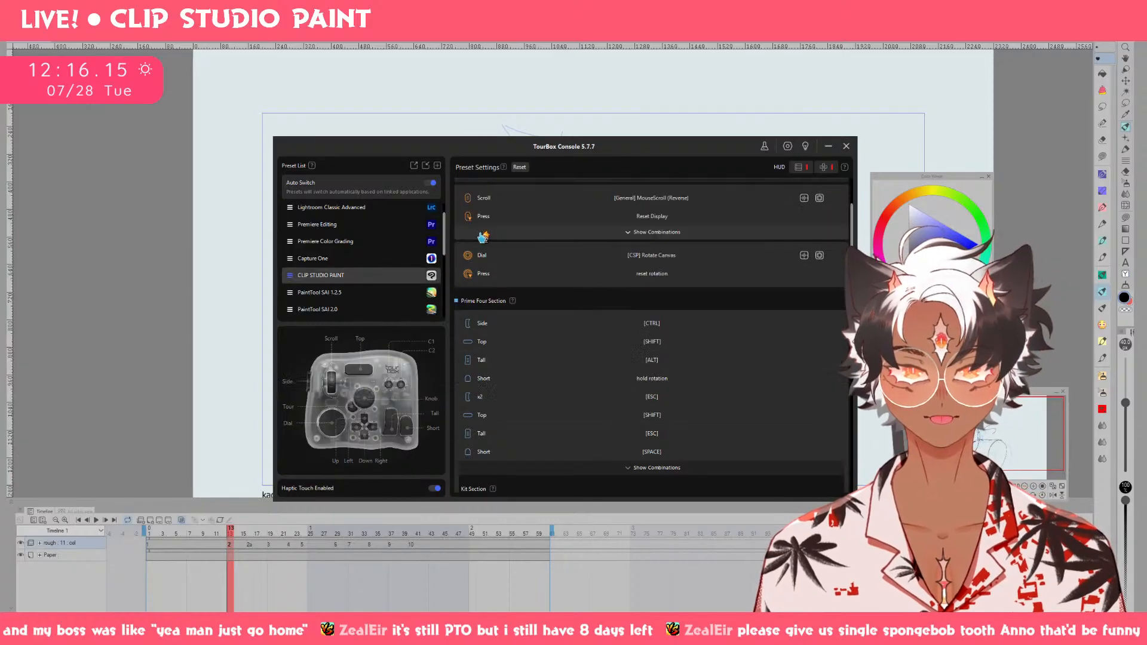
{"action": "scroll", "coordinate": [532, 248], "scroll_direction": "up", "scroll_amount": 2}
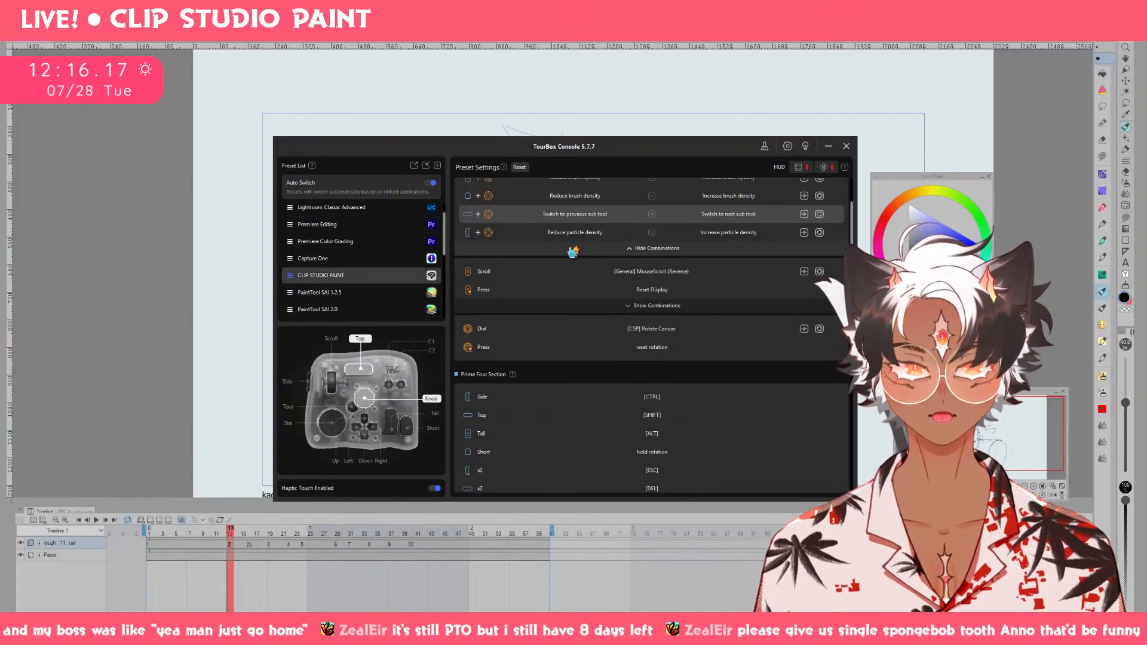
Assign shortcuts 3 and 4 to the two turning directions of the Top + Knob combination.
{"action": "left_click", "coordinate": [593, 216]}
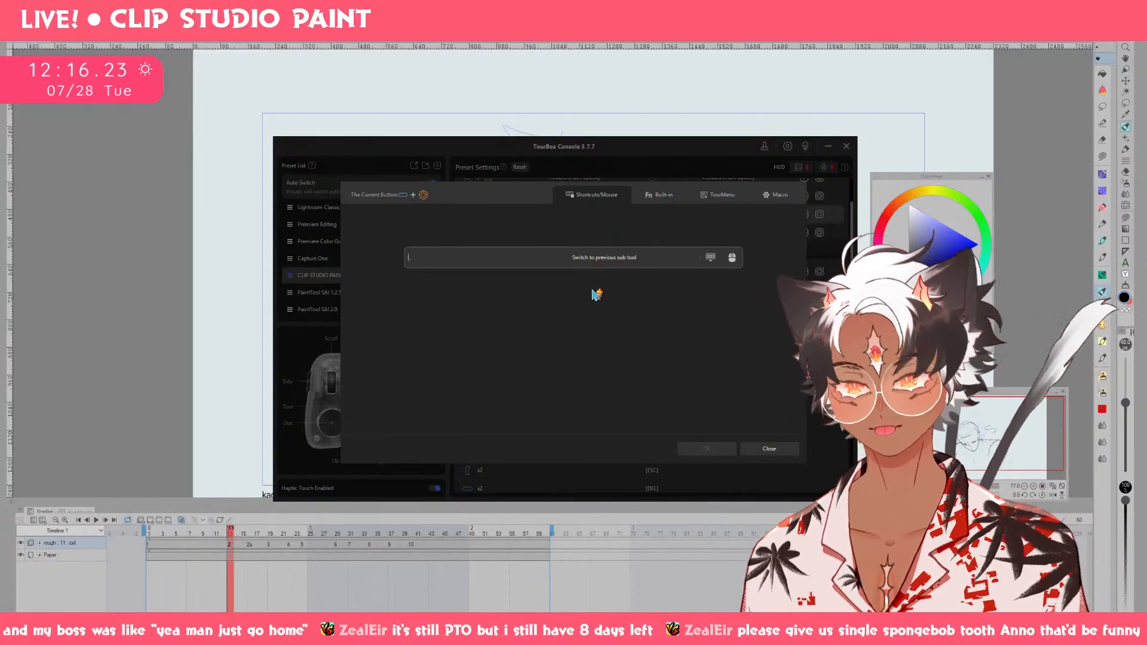
{"action": "type", "text": "3"}
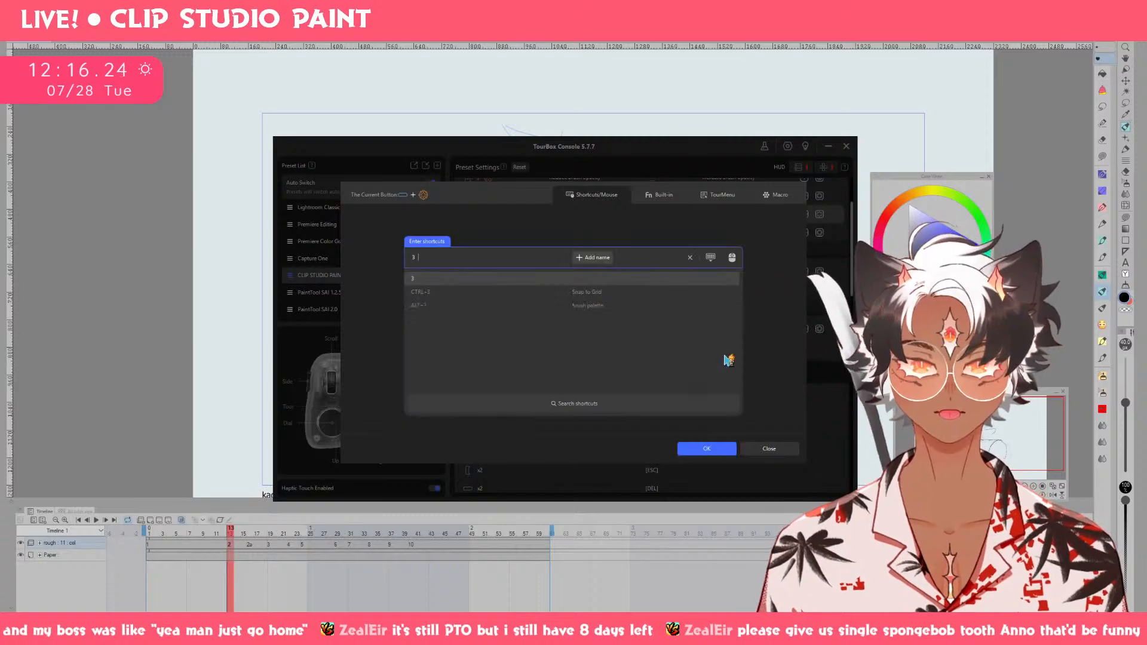
{"action": "left_click", "coordinate": [720, 453]}
{"action": "left_click", "coordinate": [747, 216]}
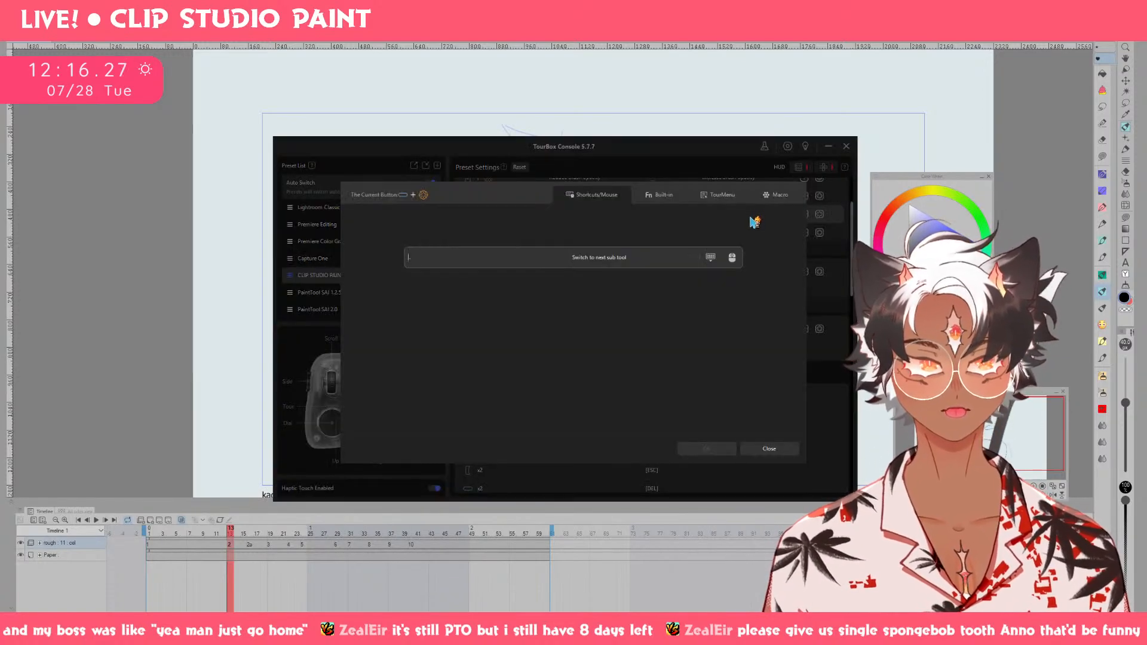
{"action": "type", "text": "4"}
{"action": "left_click", "coordinate": [717, 450]}
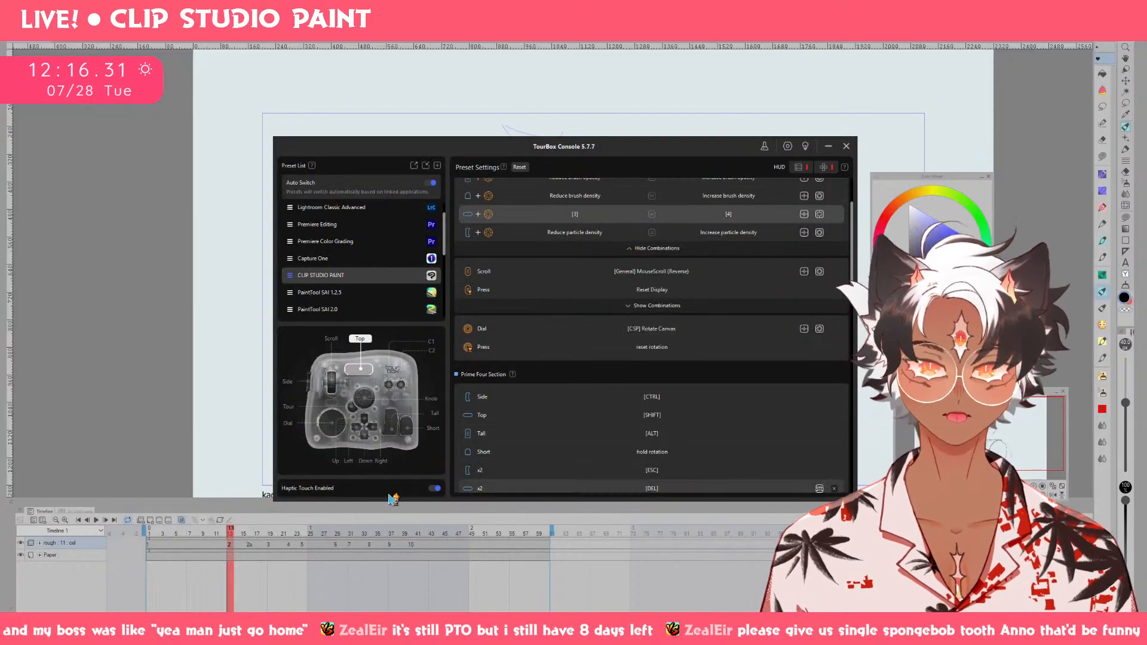
Return to the Clip Studio Paint canvas and test the new frame stepping back and forth between drawings 1 and 2.
{"action": "left_click", "coordinate": [252, 501]}
{"action": "key", "text": "Left"}
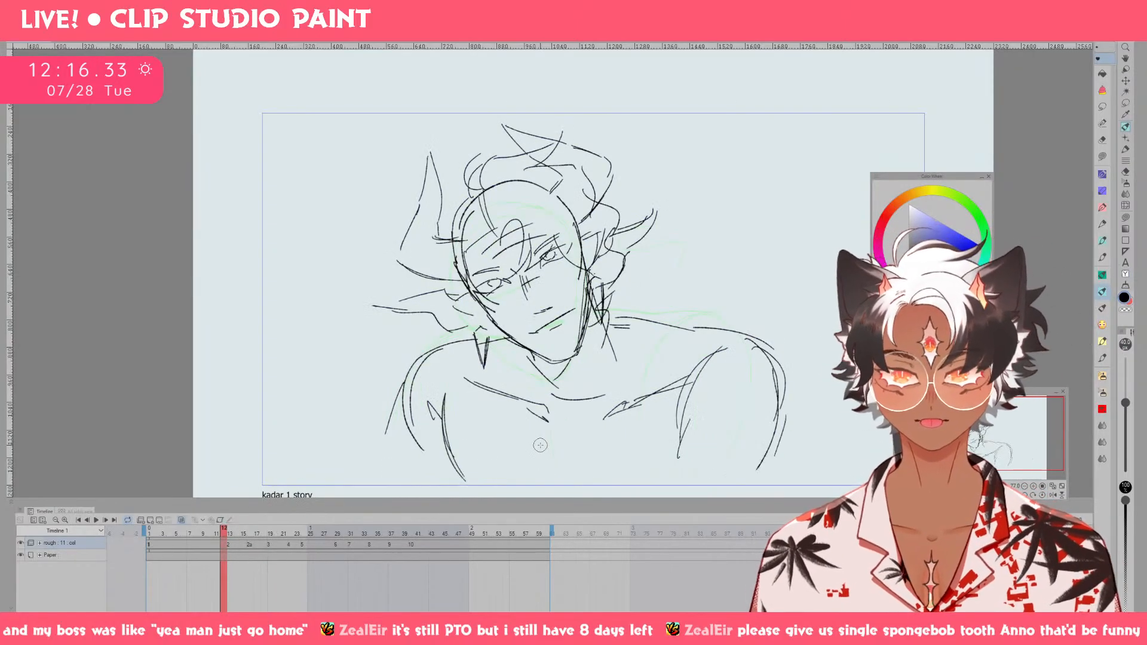
{"action": "key", "text": "Right"}
{"action": "key", "text": "Left"}
{"action": "key", "text": "Left"}
{"action": "key", "text": "Left"}
{"action": "key", "text": "Left"}
{"action": "key", "text": "Left"}
{"action": "key", "text": "Left"}
{"action": "key", "text": "Left"}
{"action": "key", "text": "Right"}
{"action": "key", "text": "Right"}
{"action": "key", "text": "Right"}
{"action": "key", "text": "Right"}
{"action": "key", "text": "Right"}
{"action": "key", "text": "Right"}
{"action": "key", "text": "Right"}
{"action": "key", "text": "Left"}
{"action": "key", "text": "Left"}
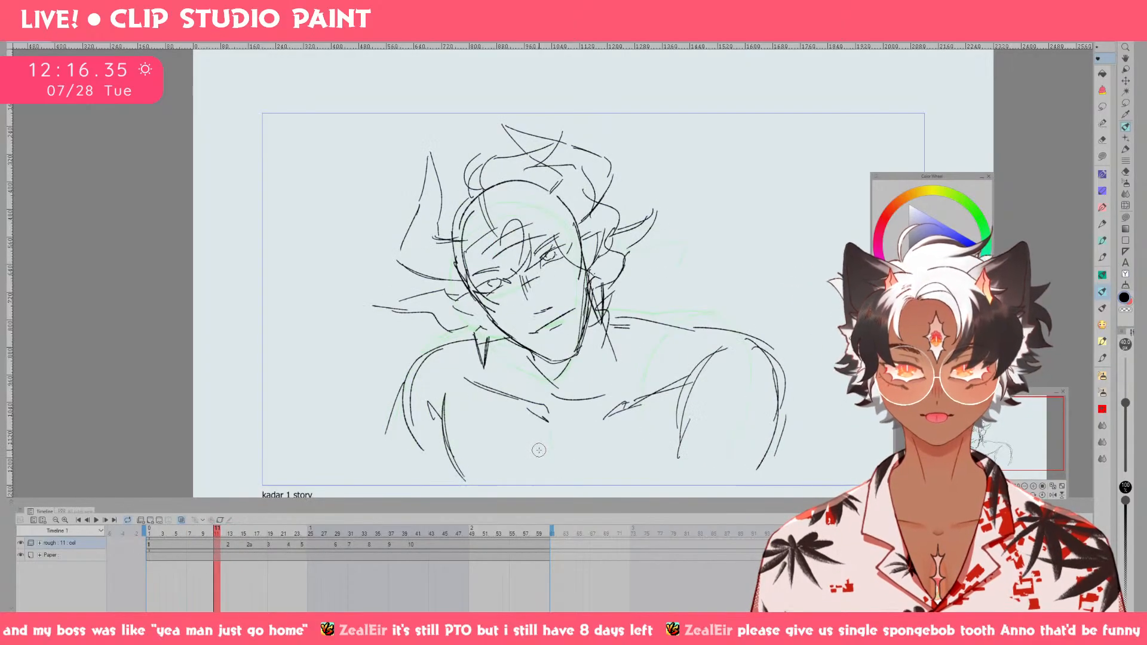
{"action": "key", "text": "Right"}
{"action": "key", "text": "Left"}
{"action": "key", "text": "Right"}
{"action": "key", "text": "Right"}
{"action": "key", "text": "Left"}
{"action": "key", "text": "Right"}
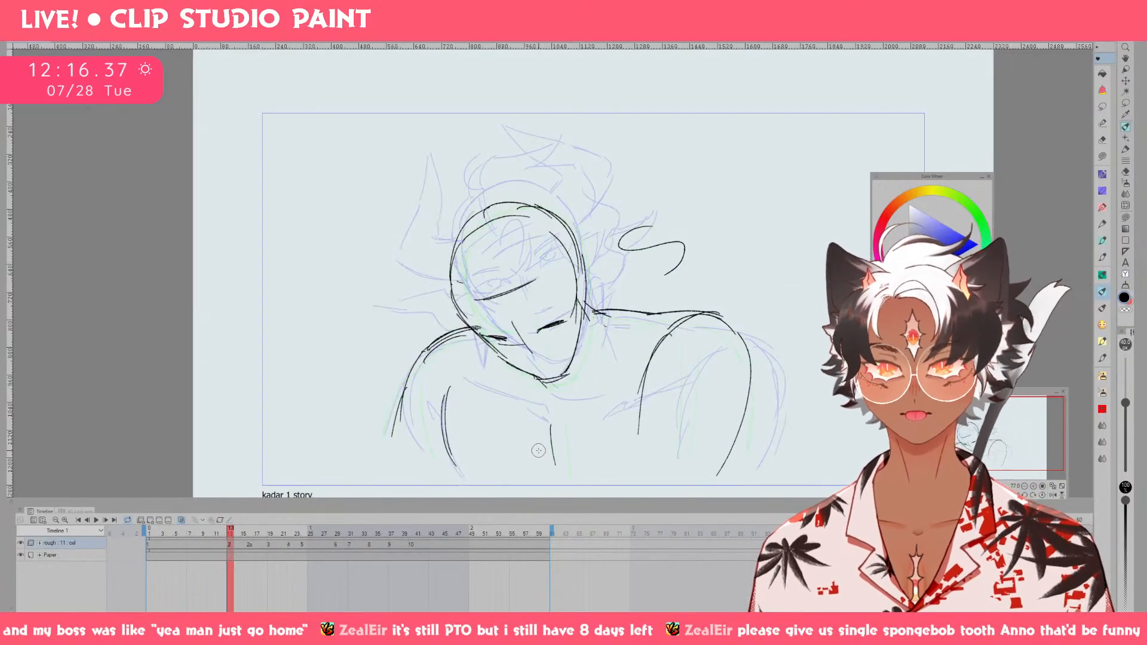
Erase the curved test line beside the head and switch to another pen, undoing the trial strokes.
{"action": "key", "text": "e"}
{"action": "mouse_move", "coordinate": [674, 272]}
{"action": "left_mouse_down"}
{"action": "mouse_move", "coordinate": [687, 244]}
{"action": "mouse_move", "coordinate": [645, 227]}
{"action": "left_mouse_up"}
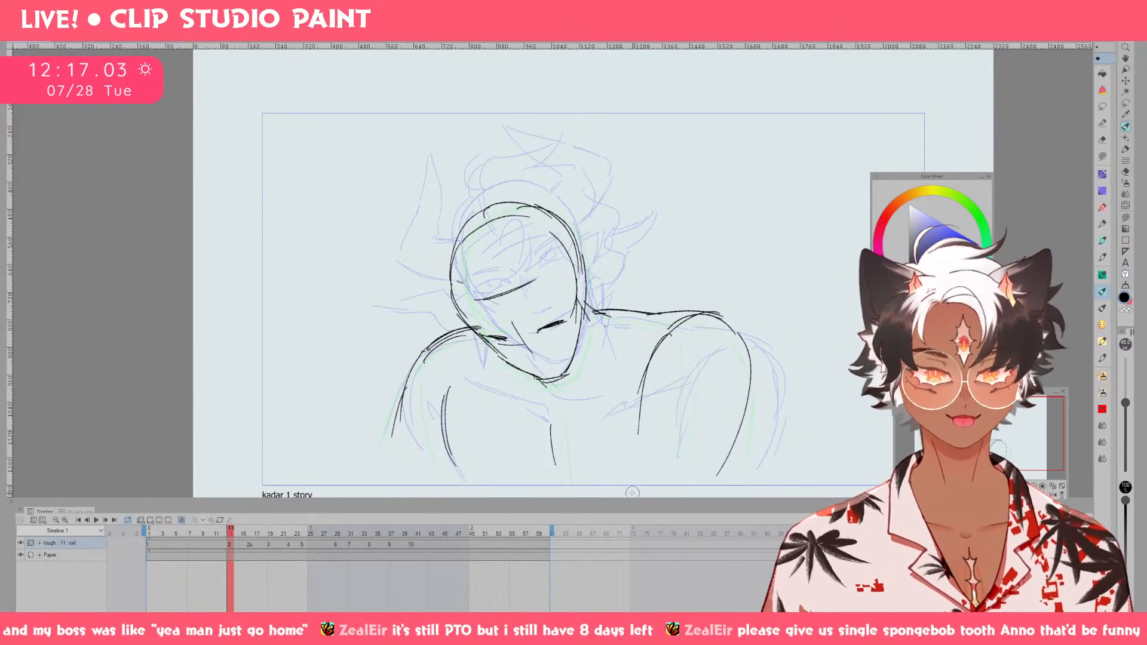
{"action": "left_click_drag", "start_coordinate": [517, 177], "coordinate": [633, 236]}
{"action": "key", "text": "ctrl+z"}
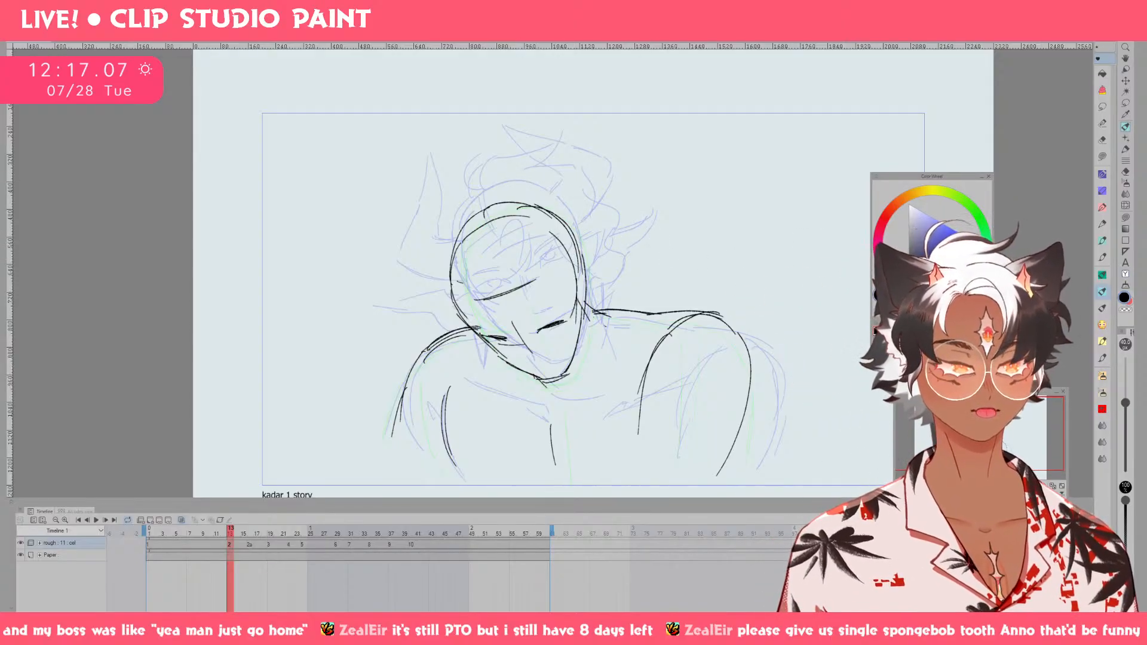
{"action": "left_click", "coordinate": [1105, 225]}
{"action": "key", "text": "ctrl+z"}
{"action": "left_click_drag", "start_coordinate": [635, 226], "coordinate": [686, 271]}
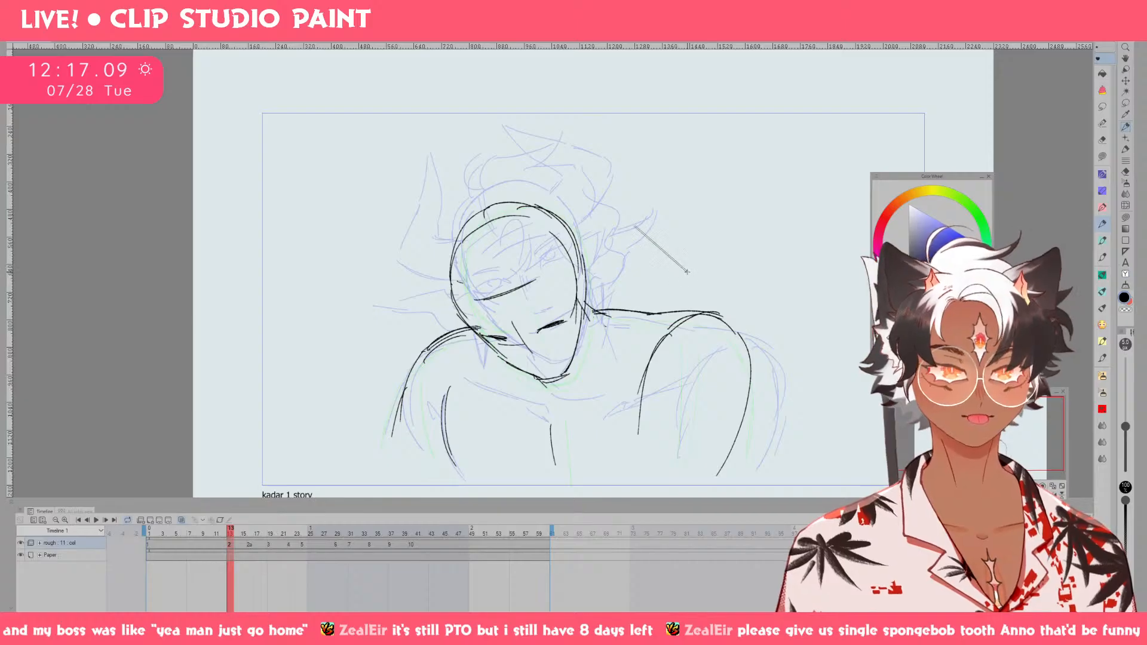
{"action": "key", "text": "ctrl+z"}
Flip between drawings 1 and 2 to compare the head poses, ending on drawing 2.
{"action": "key", "text": "Left"}
{"action": "key", "text": "Right"}
{"action": "key", "text": "Left"}
{"action": "key", "text": "Right"}
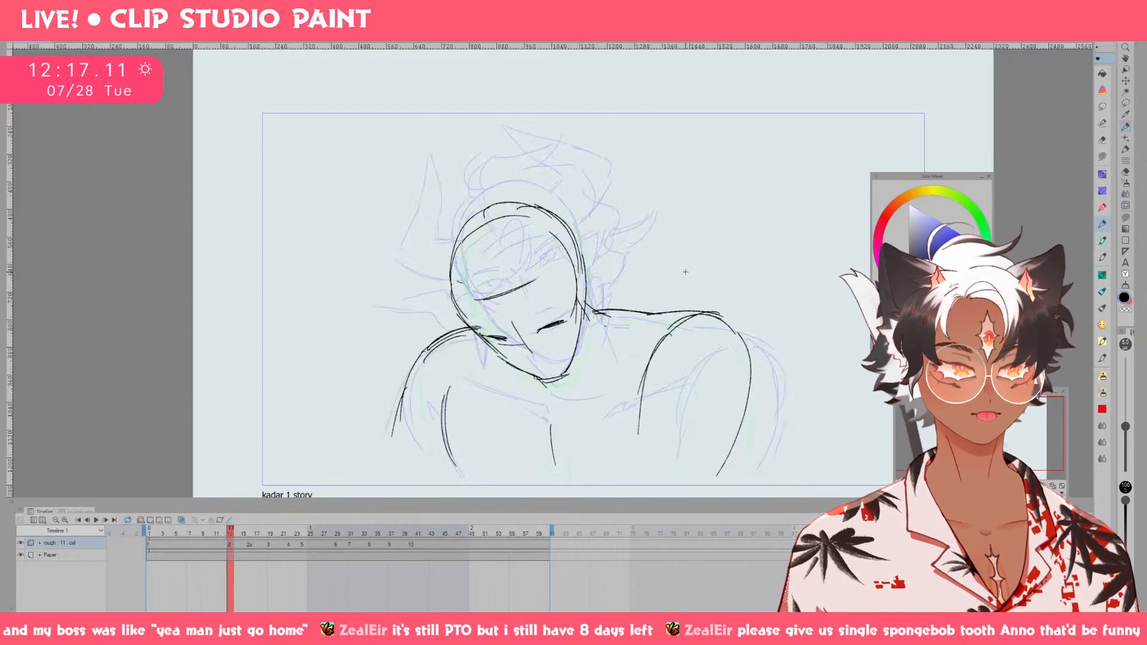
{"action": "key", "text": "Left"}
{"action": "key", "text": "Right"}
{"action": "key", "text": "Left"}
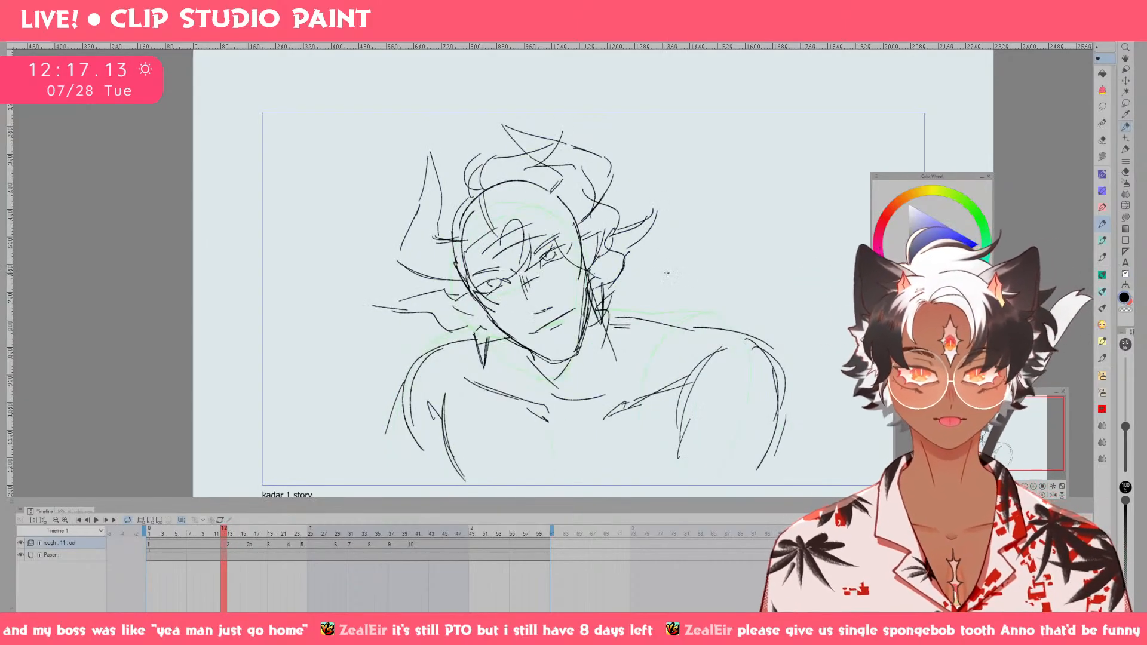
{"action": "key", "text": "Right"}
{"action": "key", "text": "Left"}
{"action": "key", "text": "Right"}
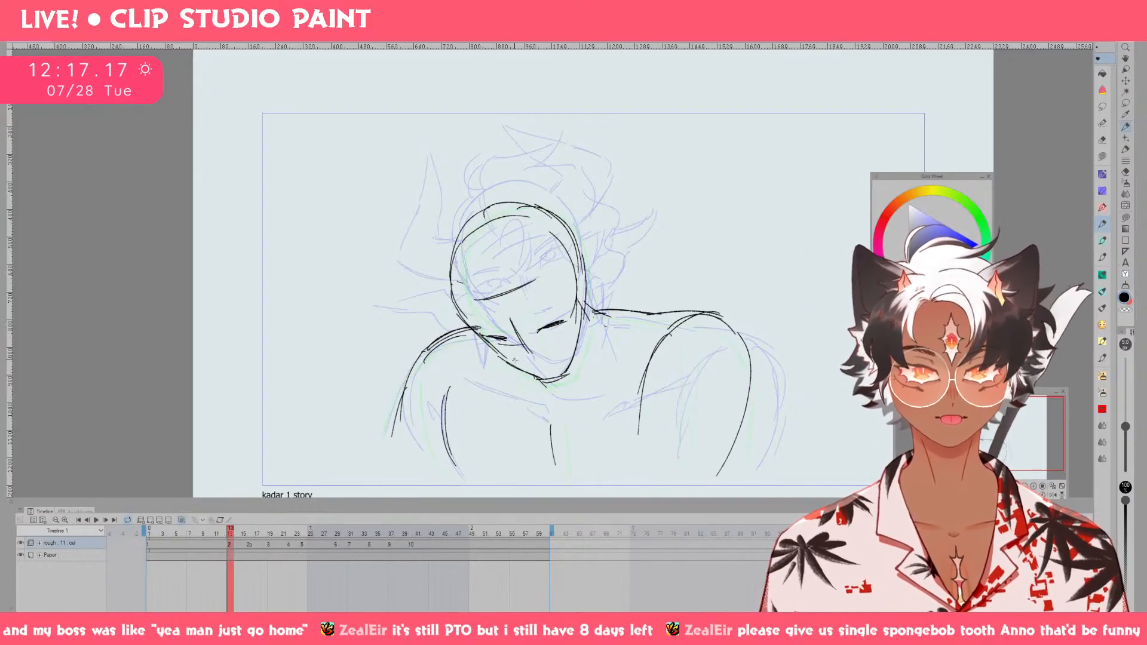
Erase the chin of drawing 2 and redraw the lower jaw line with the thin pen.
{"action": "key", "text": "e"}
{"action": "left_click", "coordinate": [541, 373]}
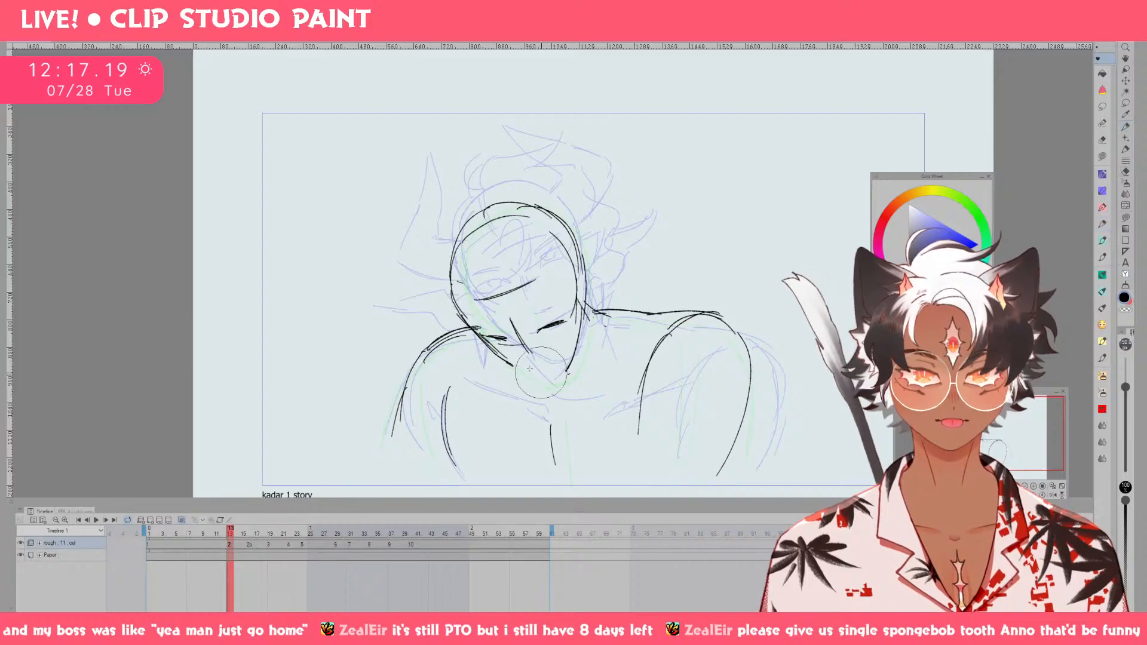
{"action": "key", "text": "p"}
{"action": "mouse_move", "coordinate": [492, 347]}
{"action": "left_mouse_down"}
{"action": "mouse_move", "coordinate": [532, 376]}
{"action": "mouse_move", "coordinate": [559, 379]}
{"action": "left_mouse_up"}
{"action": "key", "text": "ctrl+z"}
{"action": "key", "text": "ctrl+z"}
Erase and redraw the two closed eyes on the lowered face, and sketch the nose and mouth near the chin.
{"action": "key", "text": "e"}
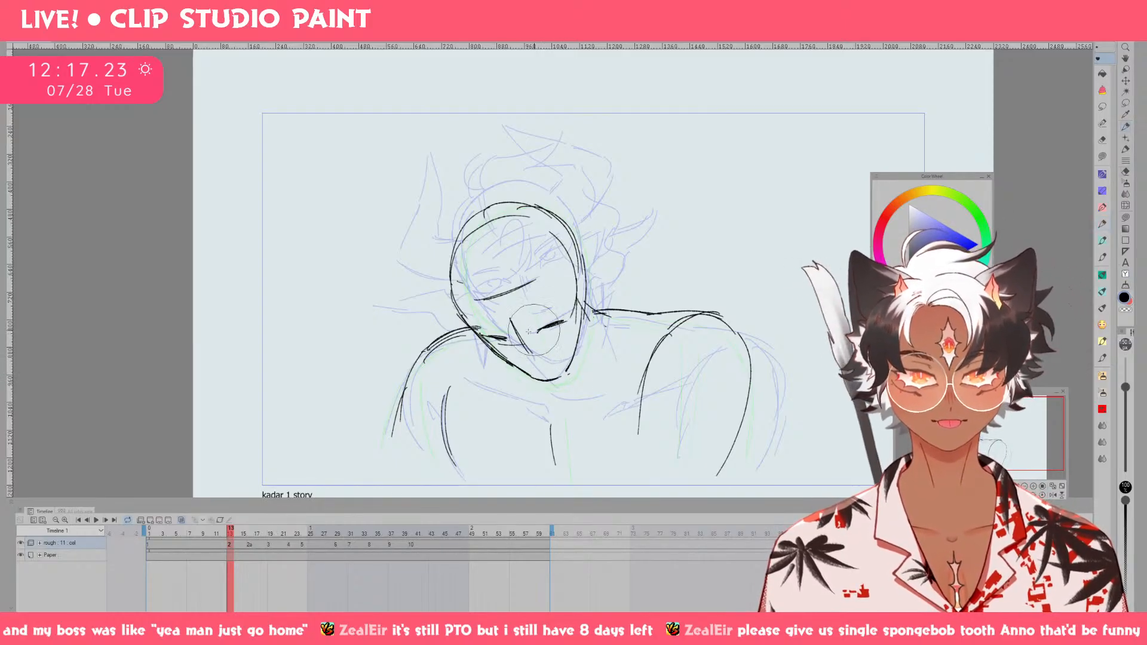
{"action": "left_click_drag", "start_coordinate": [504, 327], "coordinate": [486, 320]}
{"action": "key", "text": "p"}
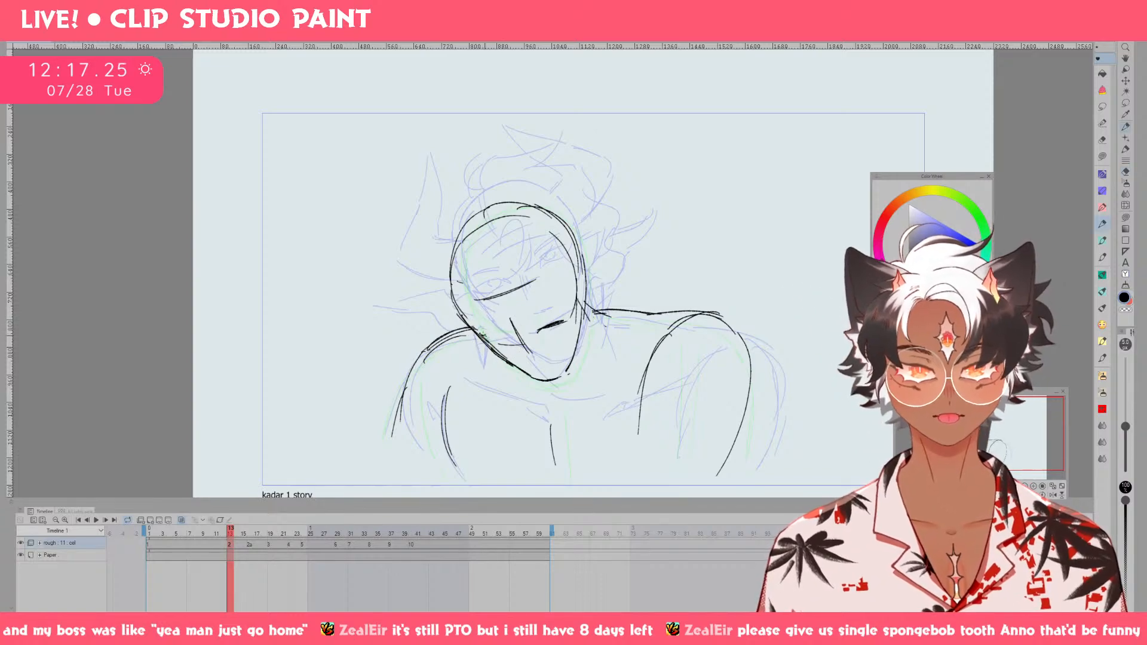
{"action": "key", "text": "e"}
{"action": "mouse_move", "coordinate": [550, 329]}
{"action": "left_mouse_down"}
{"action": "mouse_move", "coordinate": [568, 325]}
{"action": "mouse_move", "coordinate": [486, 335]}
{"action": "left_mouse_up"}
{"action": "key", "text": "p"}
{"action": "key", "text": "ctrl+z"}
{"action": "key", "text": "ctrl+z"}
{"action": "key", "text": "e"}
{"action": "key", "text": "p"}
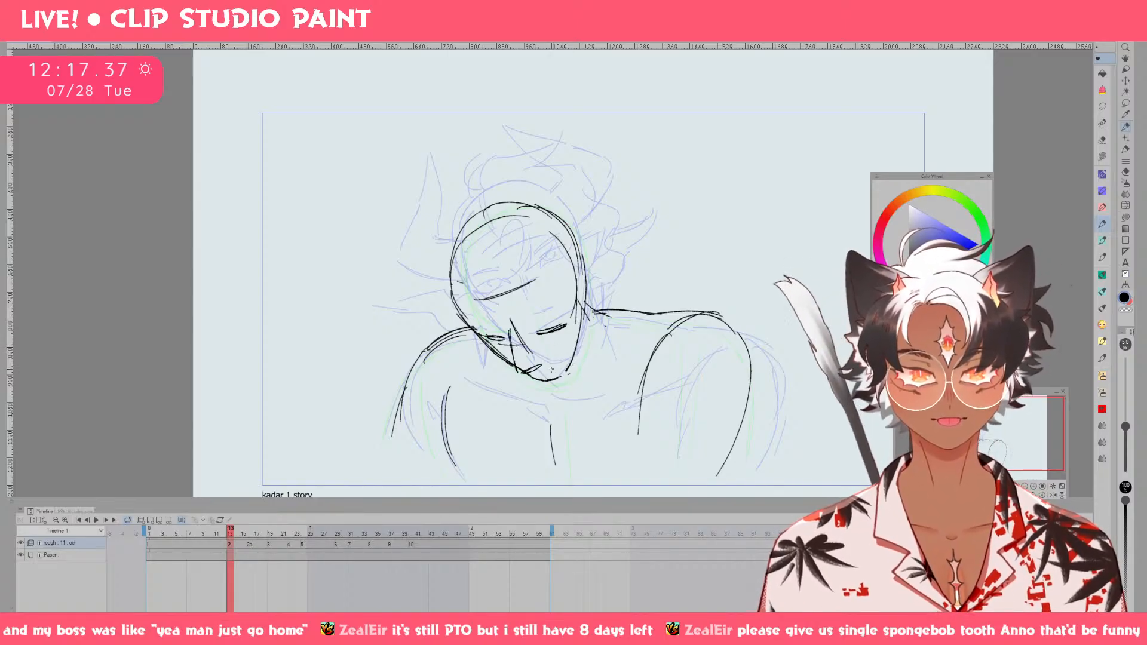
Clean up the jaw line beside the mouth with the eraser and pen, and save the file.
{"action": "key", "text": "e"}
{"action": "left_click_drag", "start_coordinate": [503, 364], "coordinate": [499, 360]}
{"action": "key", "text": "p"}
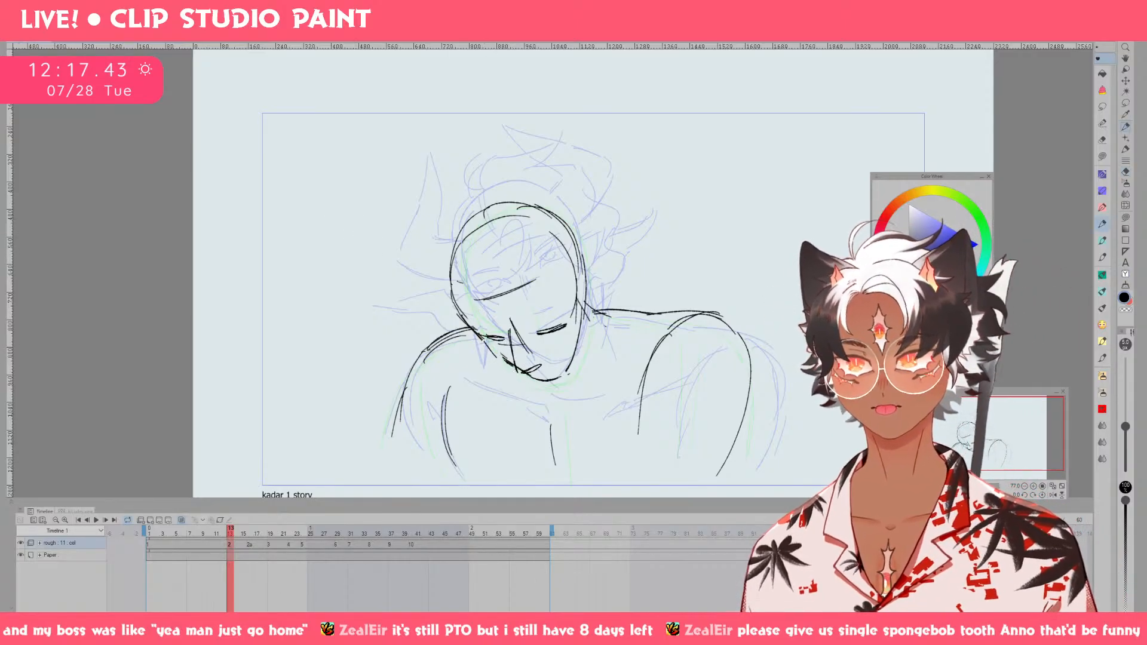
{"action": "key", "text": "ctrl+s"}
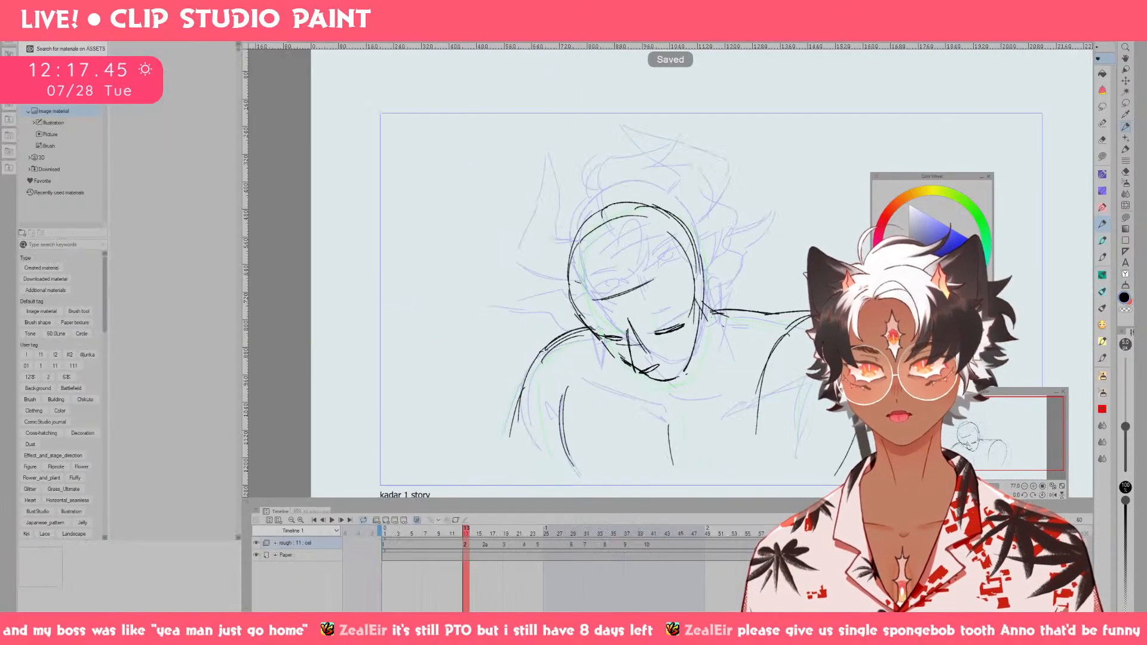
Find the Sharp webtoon head among the 3D materials, place it on the canvas, and hide the material list.
{"action": "left_click", "coordinate": [4, 37]}
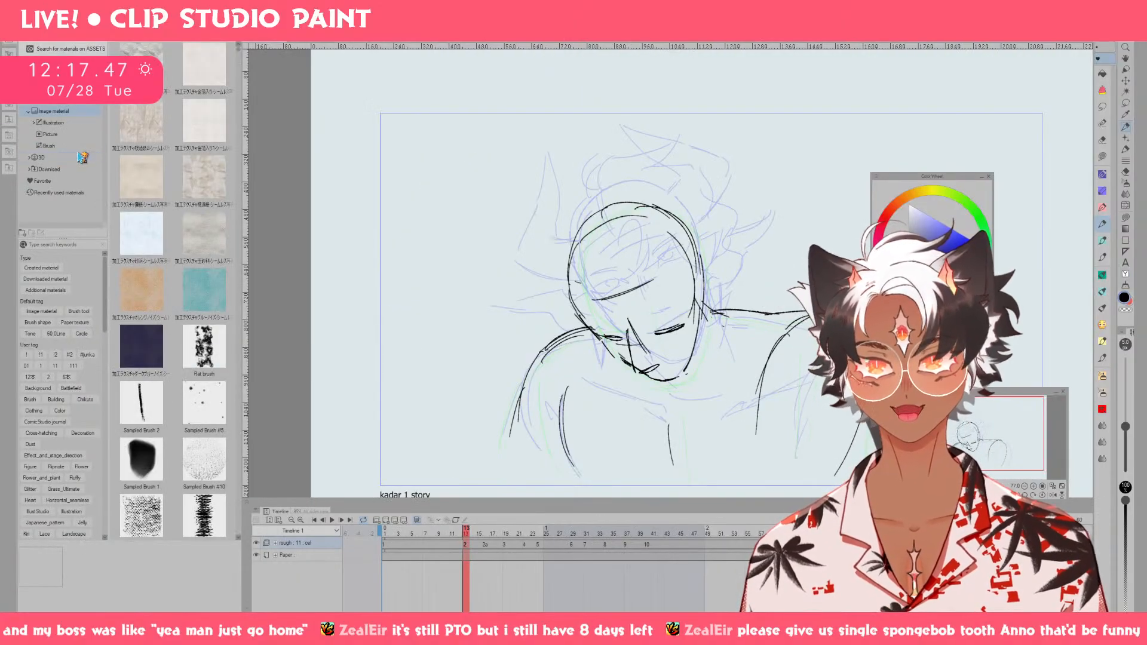
{"action": "left_click", "coordinate": [40, 158]}
{"action": "scroll", "coordinate": [217, 143], "scroll_direction": "down", "scroll_amount": 5}
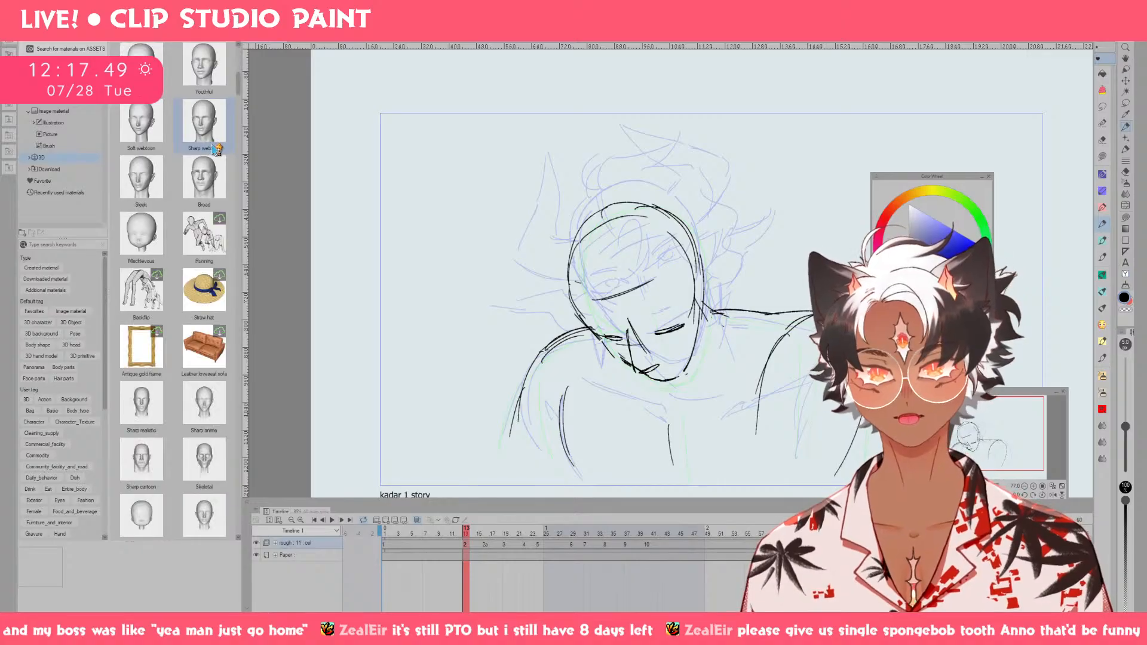
{"action": "scroll", "coordinate": [219, 153], "scroll_direction": "up", "scroll_amount": 3}
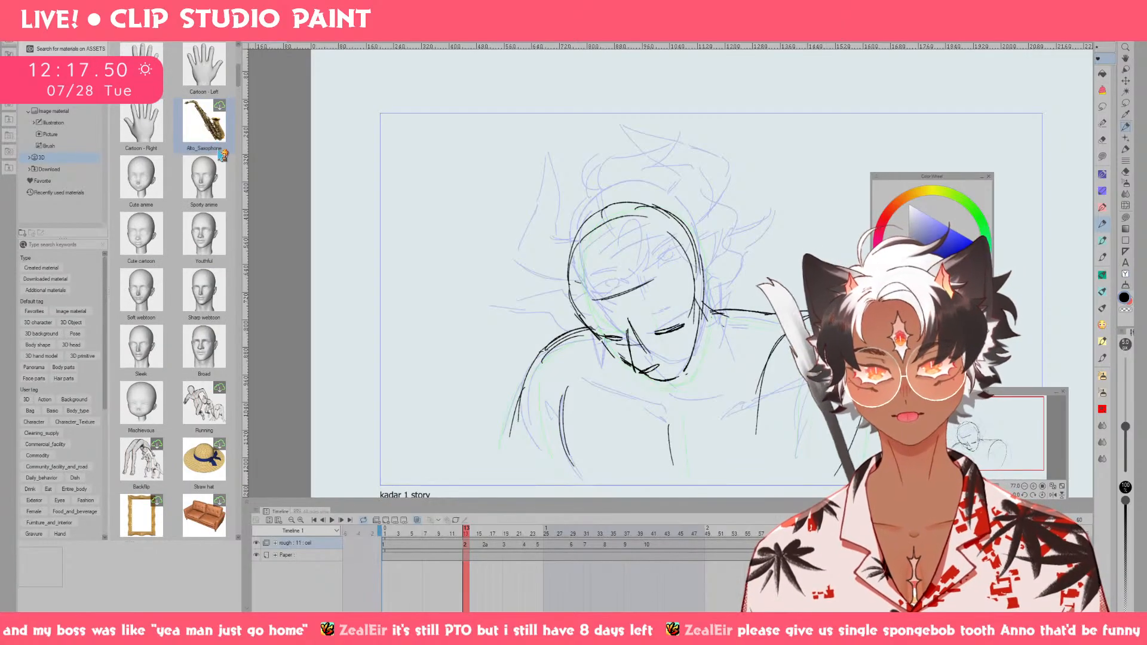
{"action": "left_click", "coordinate": [215, 294]}
{"action": "left_click_drag", "start_coordinate": [213, 293], "coordinate": [292, 279]}
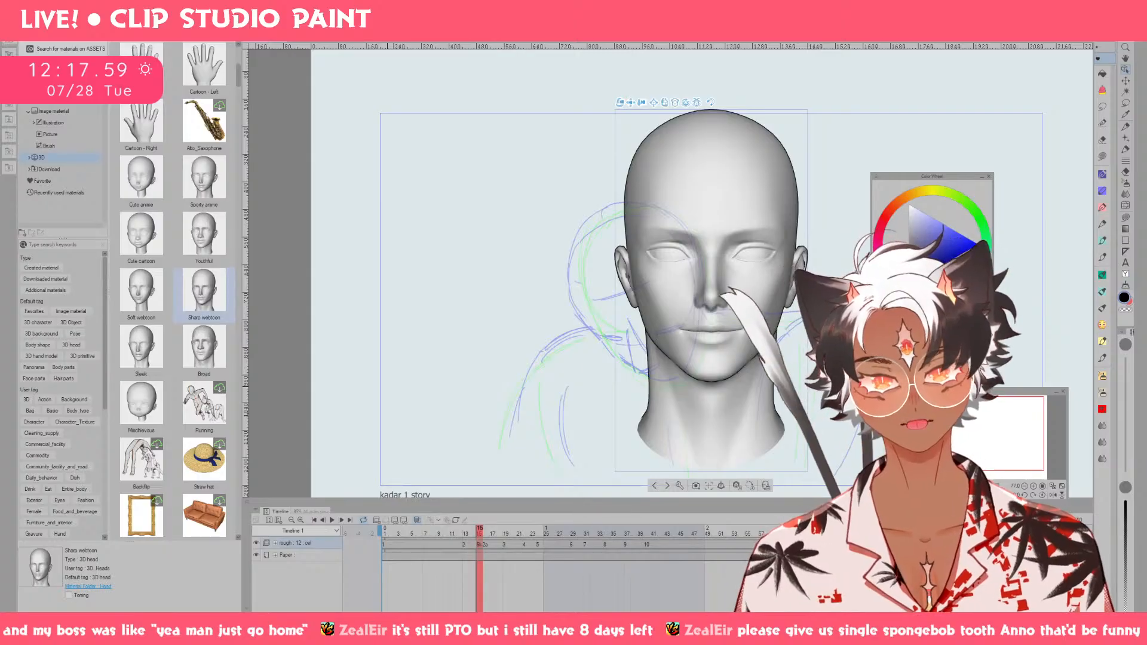
{"action": "left_click", "coordinate": [7, 37]}
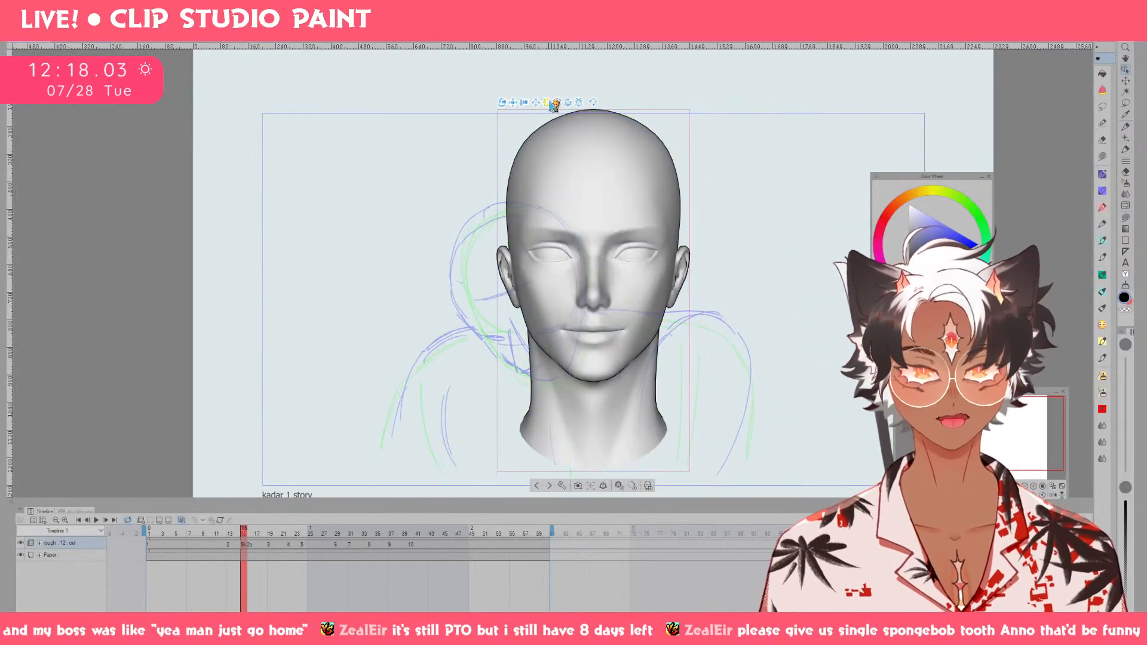
Tilt the 3D head downward and turn it to match the bowed pose of the sketched head.
{"action": "left_click_drag", "start_coordinate": [545, 108], "coordinate": [584, 121]}
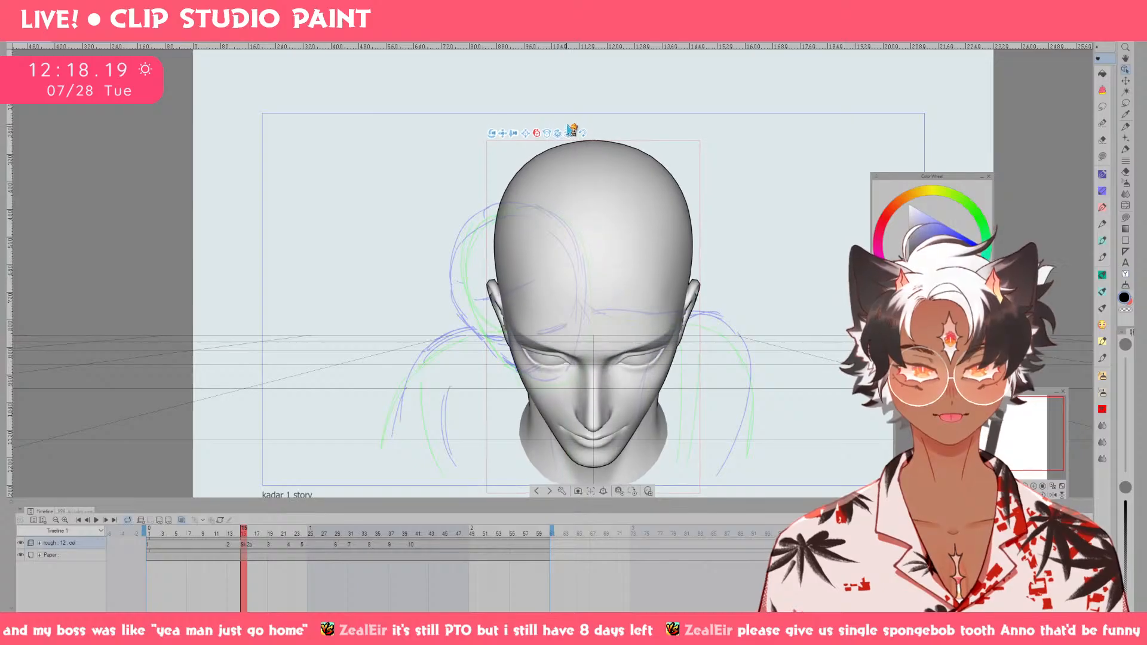
{"action": "left_click", "coordinate": [605, 177]}
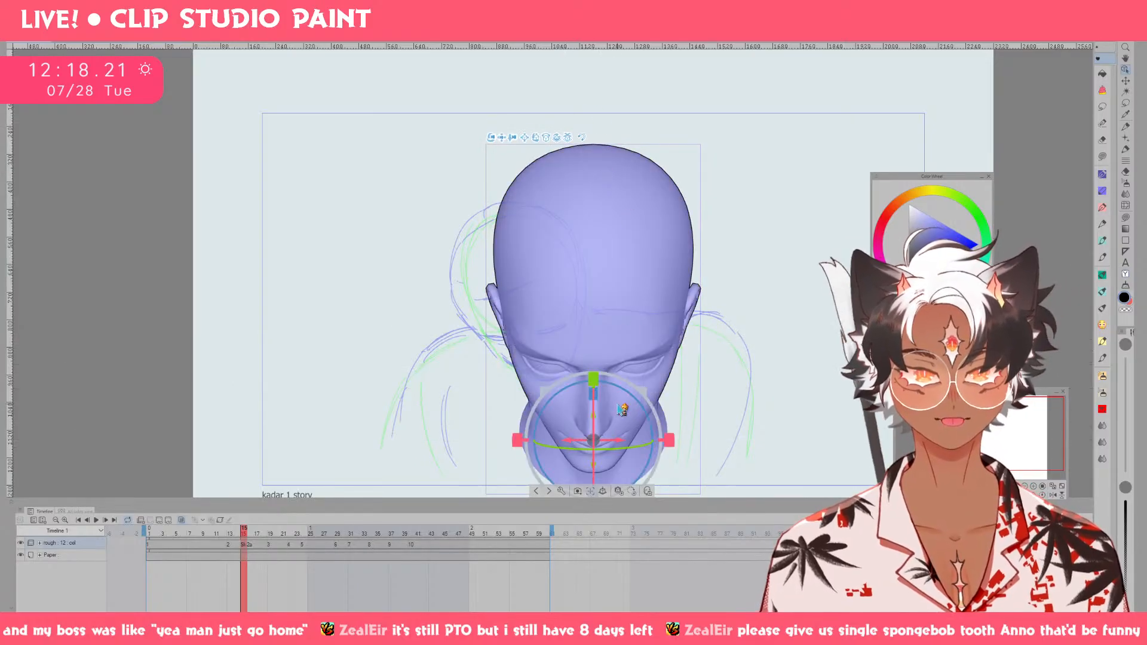
{"action": "mouse_move", "coordinate": [631, 445]}
{"action": "left_mouse_down"}
{"action": "mouse_move", "coordinate": [611, 443]}
{"action": "mouse_move", "coordinate": [621, 446]}
{"action": "left_mouse_up"}
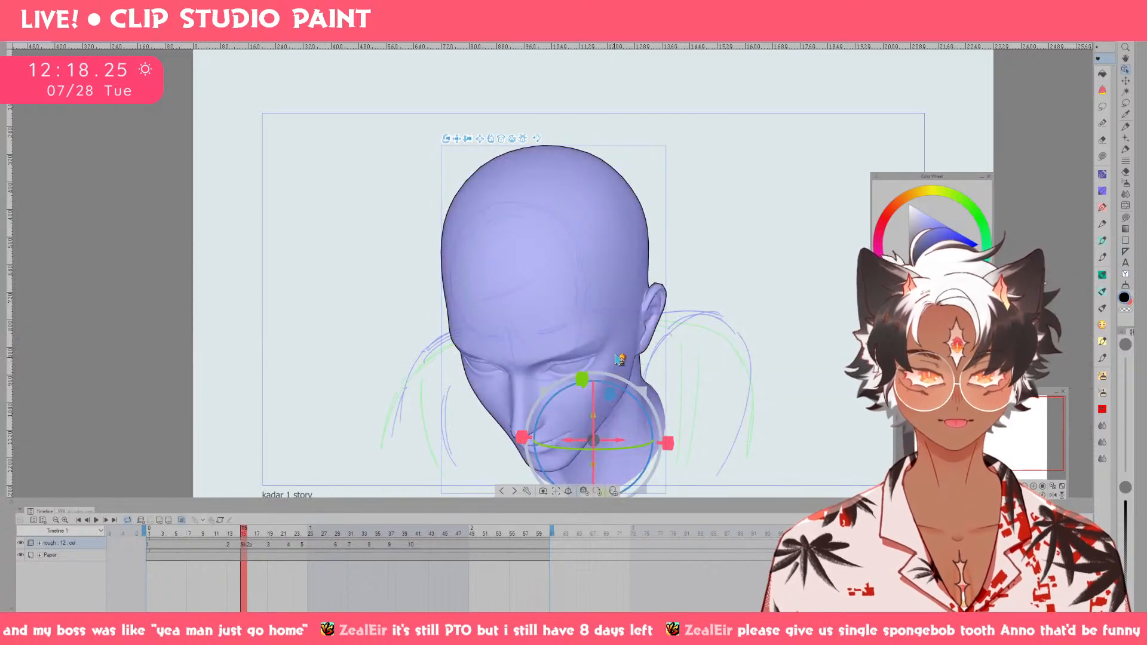
{"action": "mouse_move", "coordinate": [595, 422]}
{"action": "left_mouse_down"}
{"action": "mouse_move", "coordinate": [601, 367]}
{"action": "mouse_move", "coordinate": [595, 399]}
{"action": "left_mouse_up"}
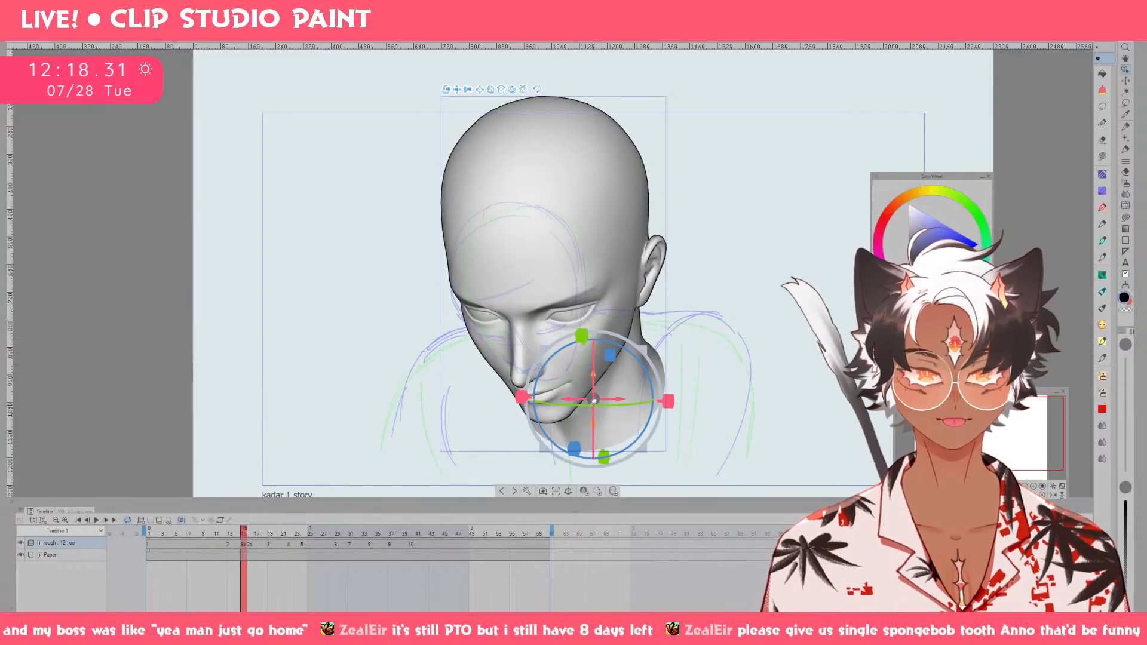
{"action": "left_click_drag", "start_coordinate": [593, 367], "coordinate": [613, 398]}
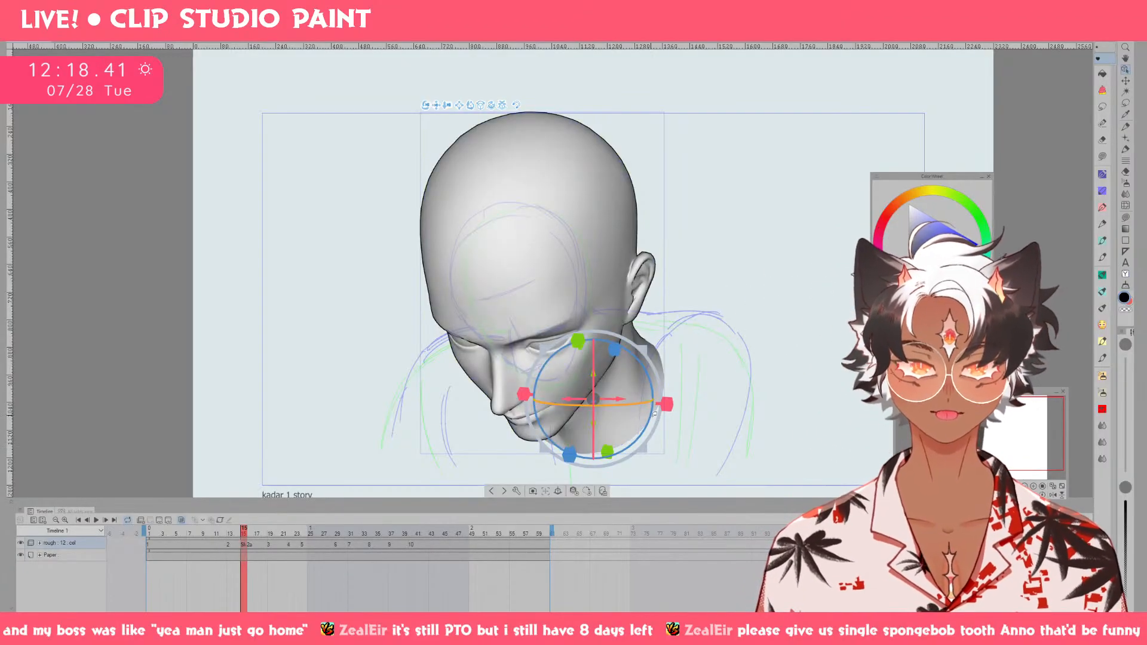
Move the 3D head to the empty area left of the sketched head as a smaller reference.
{"action": "left_click_drag", "start_coordinate": [619, 395], "coordinate": [434, 338]}
{"action": "left_click_drag", "start_coordinate": [486, 385], "coordinate": [487, 381]}
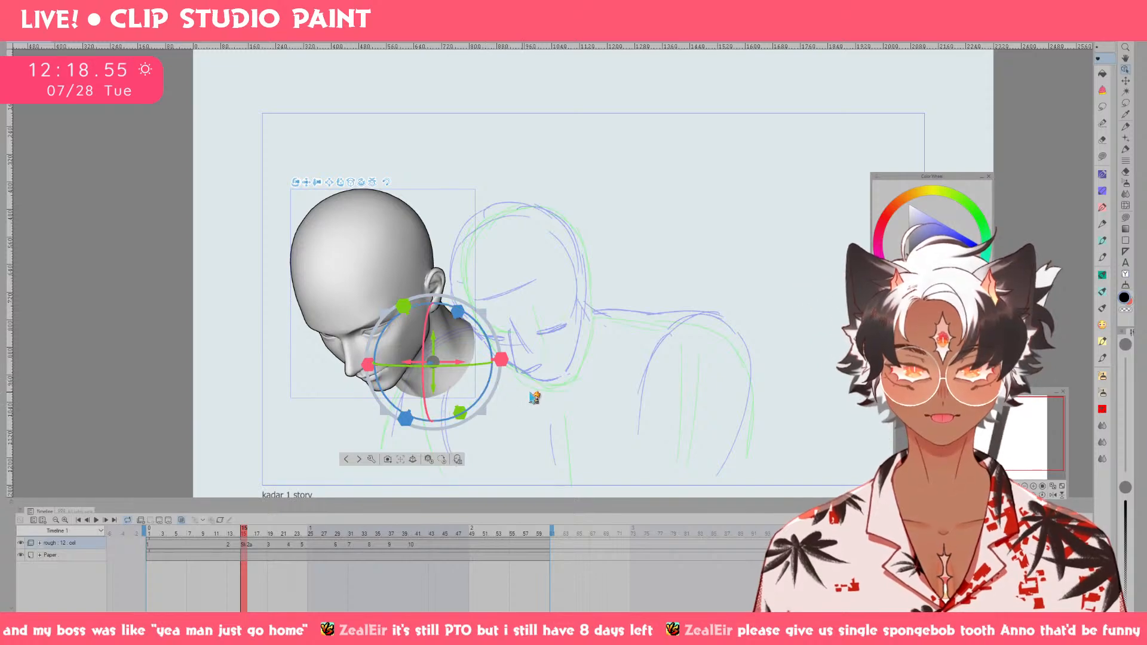
{"action": "mouse_move", "coordinate": [482, 366]}
{"action": "left_mouse_down"}
{"action": "mouse_move", "coordinate": [607, 354]}
{"action": "mouse_move", "coordinate": [432, 352]}
{"action": "left_mouse_up"}
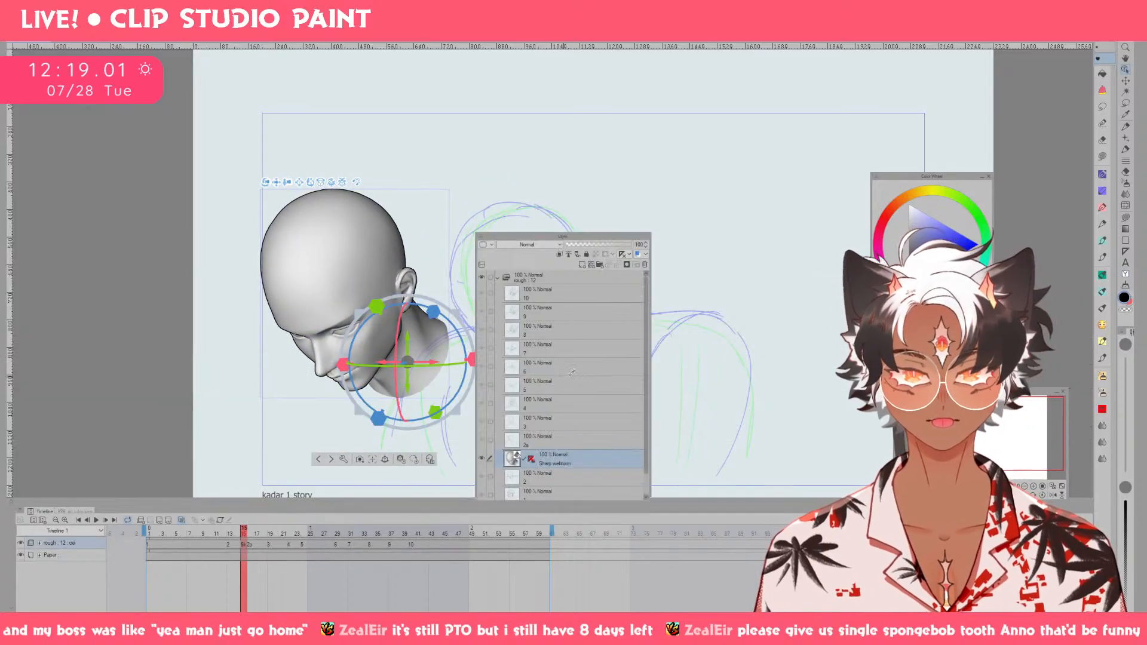
Delete the Sharp webtoon 3D layer and return to the start of drawing 2 with the pen.
{"action": "key", "text": "F7"}
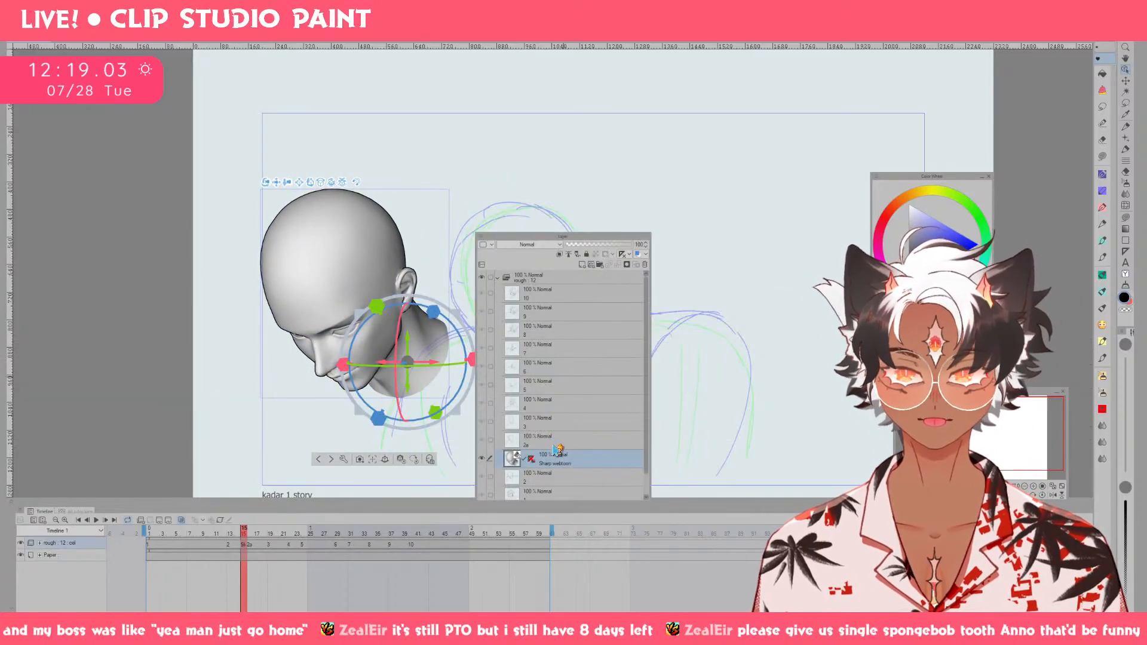
{"action": "left_click", "coordinate": [645, 264]}
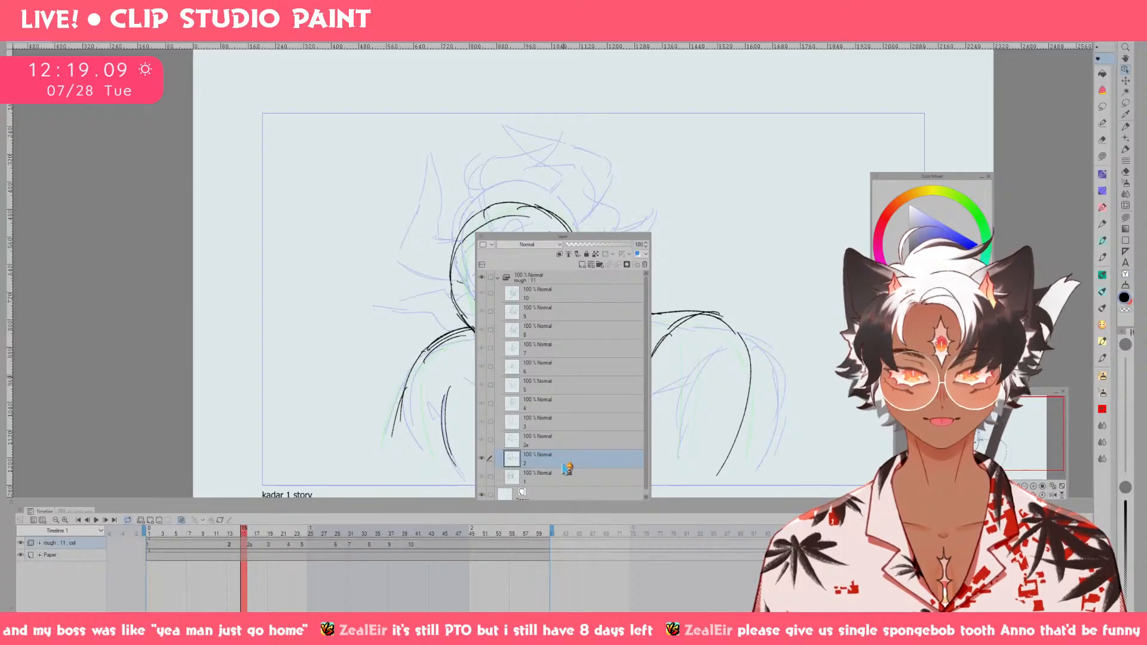
{"action": "key", "text": "p"}
{"action": "key", "text": "Left"}
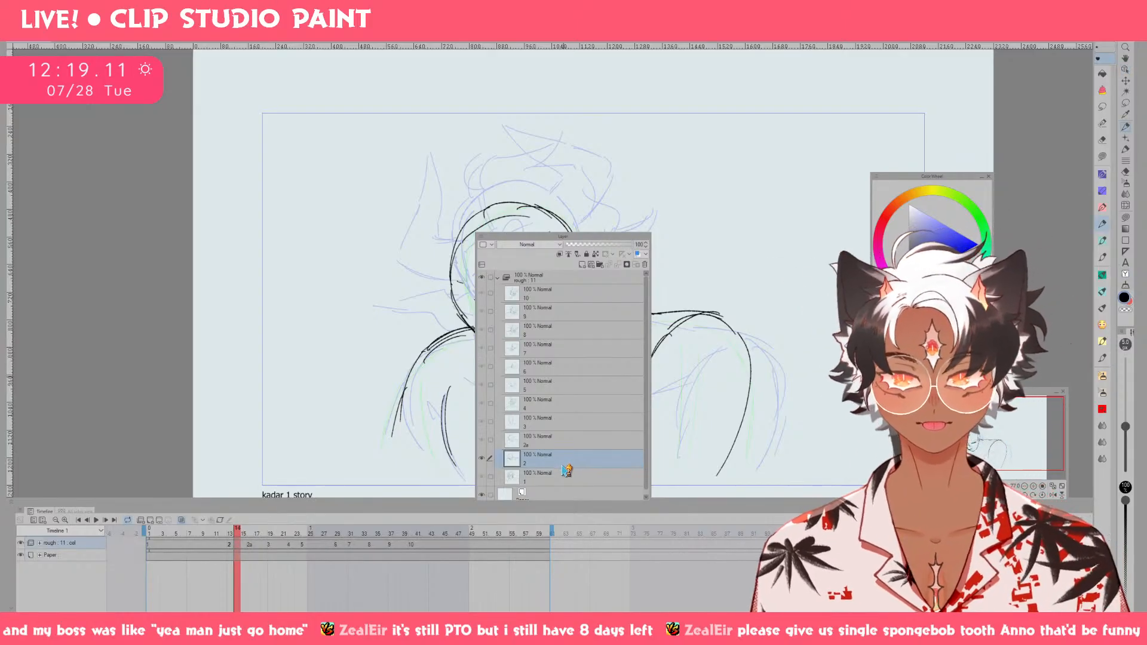
{"action": "key", "text": "Left"}
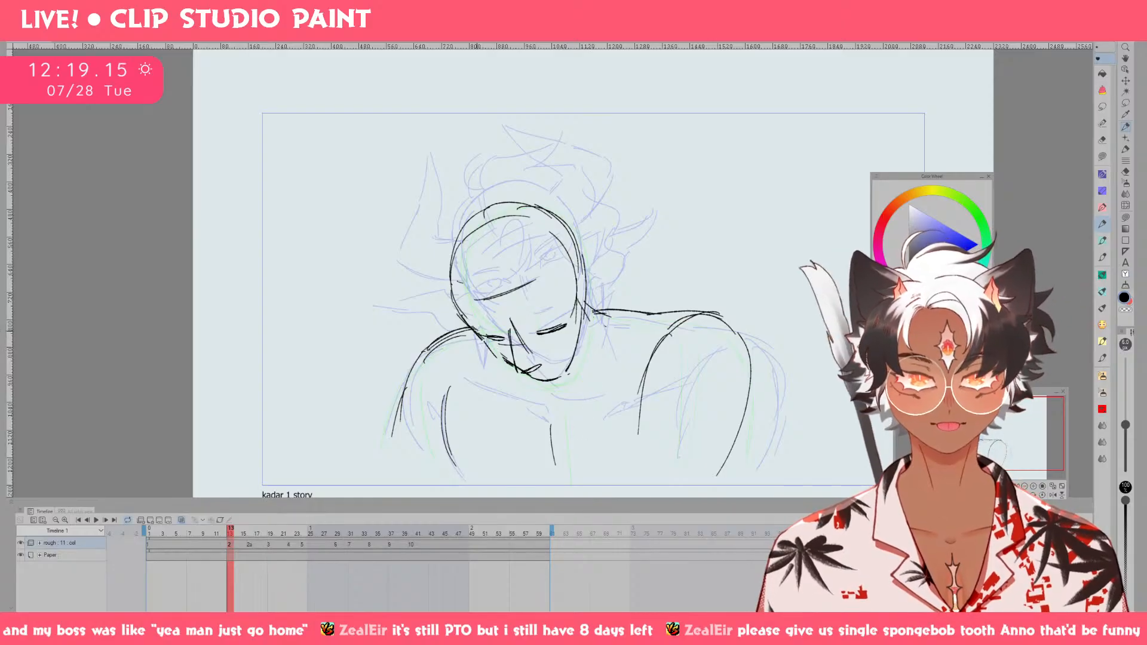
Clean up the shoulder line where it meets the left side of the jaw with the eraser and pen.
{"action": "key", "text": "e"}
{"action": "key", "text": "p"}
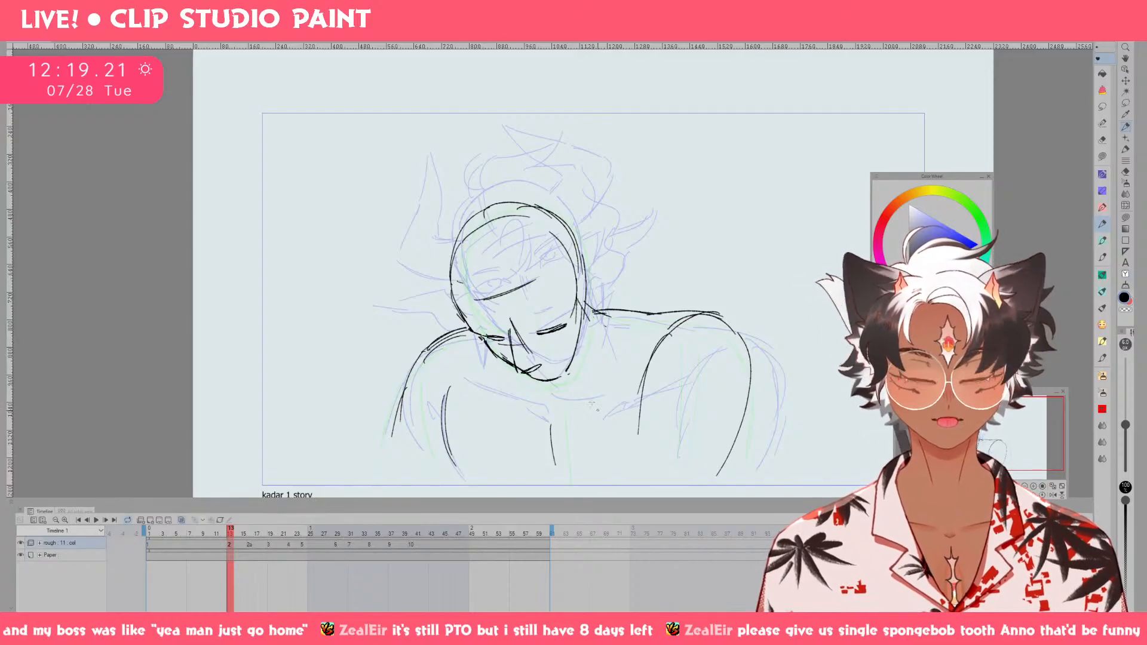
{"action": "key", "text": "e"}
Lasso the closed eye on the right of the face, transform it slightly closer to the nose, and deselect it.
{"action": "key", "text": "m"}
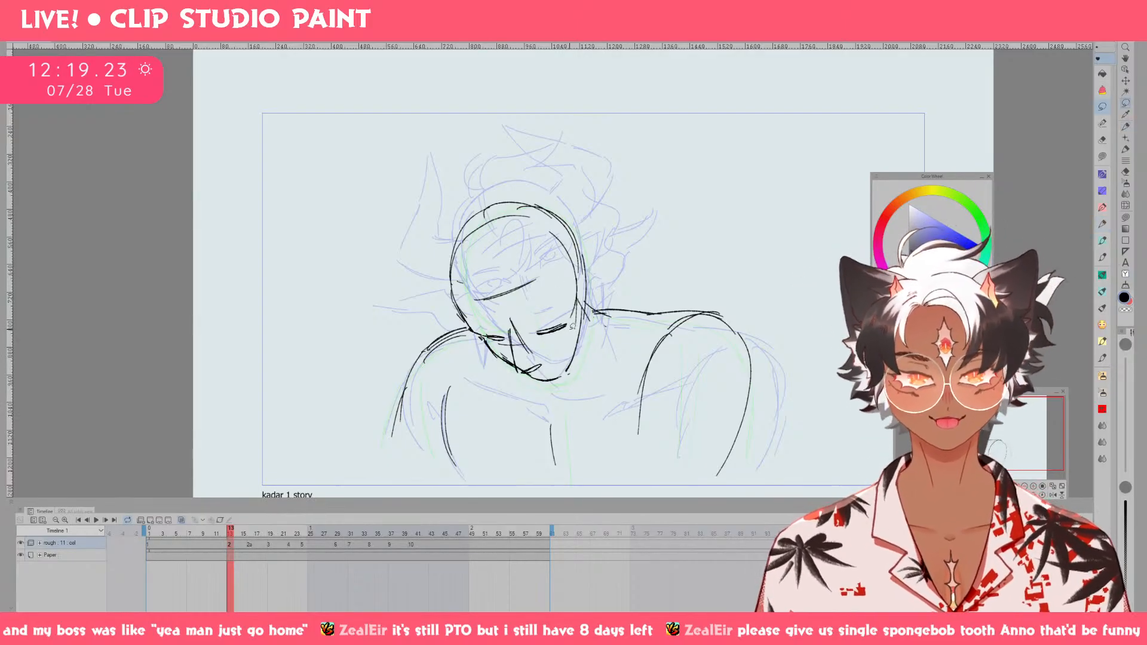
{"action": "key", "text": "h"}
{"action": "key", "text": "h"}
{"action": "key", "text": "h"}
{"action": "mouse_move", "coordinate": [567, 340]}
{"action": "left_mouse_down"}
{"action": "mouse_move", "coordinate": [591, 321]}
{"action": "mouse_move", "coordinate": [566, 323]}
{"action": "mouse_move", "coordinate": [598, 317]}
{"action": "mouse_move", "coordinate": [581, 330]}
{"action": "left_mouse_up"}
{"action": "key", "text": "h"}
{"action": "key", "text": "h"}
{"action": "key", "text": "ctrl+t"}
{"action": "left_click", "coordinate": [548, 365]}
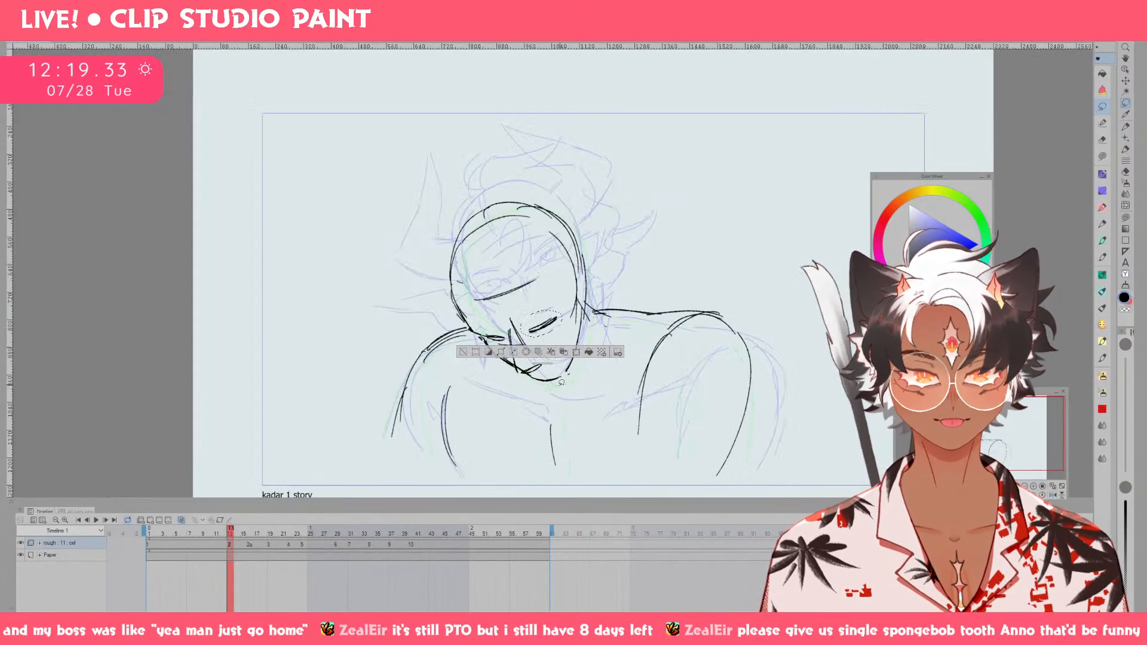
{"action": "key", "text": "h"}
{"action": "key", "text": "ctrl+d"}
{"action": "key", "text": "p"}
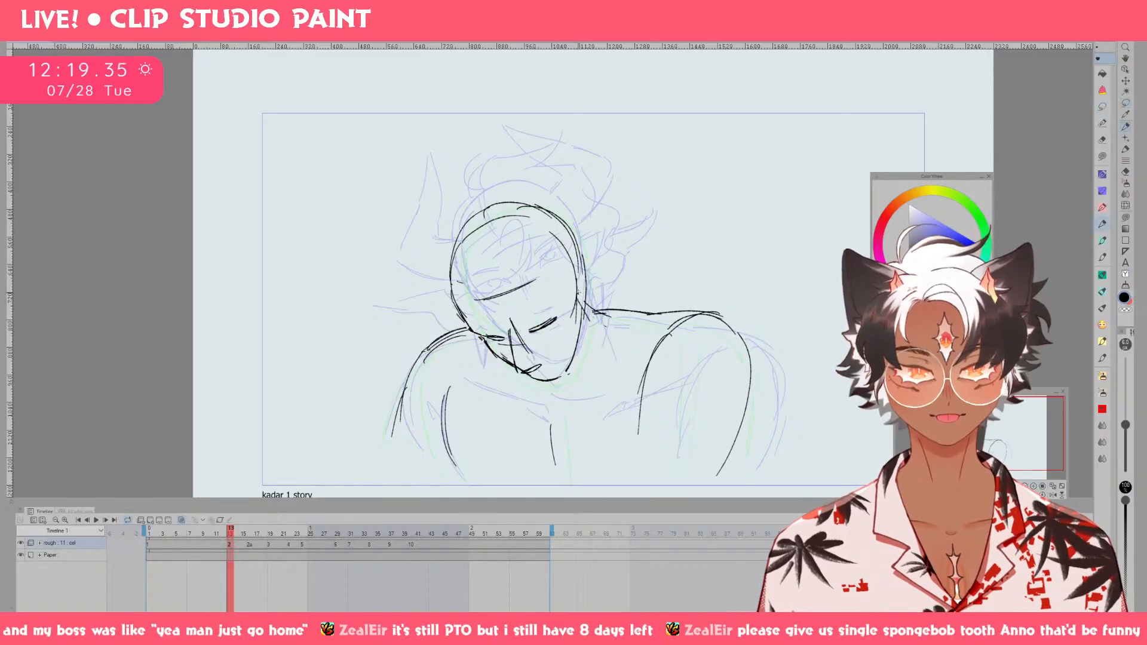
Sketch the pointed ear on the right side of the head and the brow curve above the closed eye.
{"action": "mouse_move", "coordinate": [580, 285]}
{"action": "left_mouse_down"}
{"action": "mouse_move", "coordinate": [538, 290]}
{"action": "mouse_move", "coordinate": [524, 315]}
{"action": "mouse_move", "coordinate": [557, 300]}
{"action": "mouse_move", "coordinate": [518, 316]}
{"action": "mouse_move", "coordinate": [556, 310]}
{"action": "mouse_move", "coordinate": [523, 324]}
{"action": "left_mouse_up"}
{"action": "key", "text": "ctrl+z"}
{"action": "key", "text": "ctrl+z"}
{"action": "key", "text": "ctrl+z"}
{"action": "left_click_drag", "start_coordinate": [553, 311], "coordinate": [496, 332]}
{"action": "key", "text": "ctrl+z"}
{"action": "key", "text": "ctrl+z"}
{"action": "key", "text": "ctrl+z"}
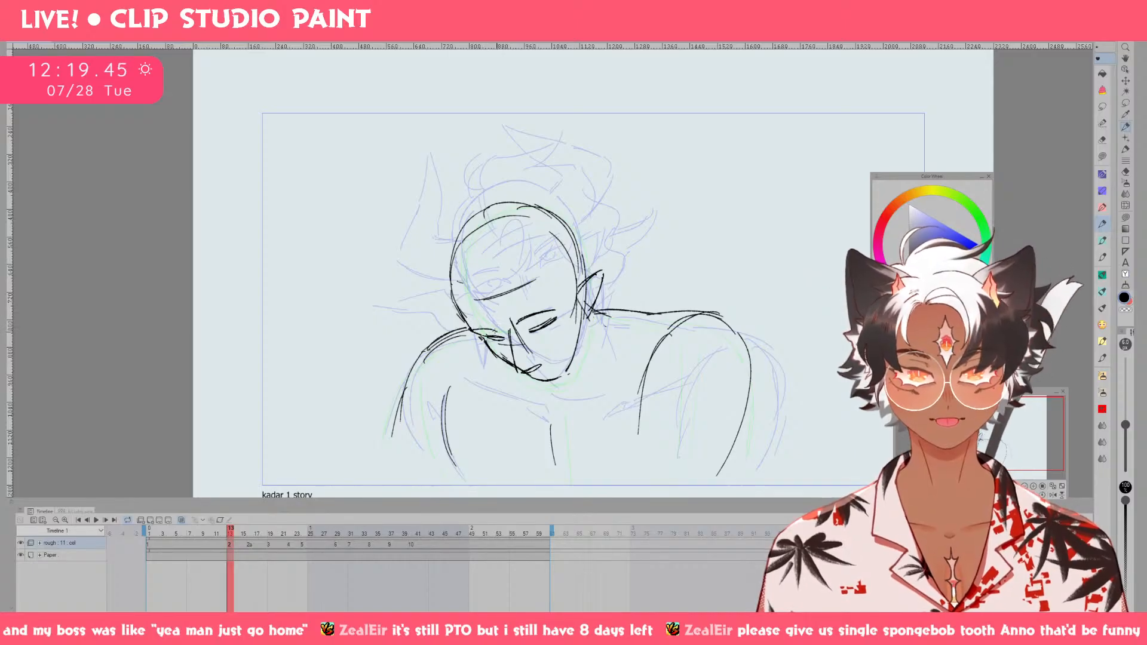
{"action": "key", "text": "ctrl+z"}
{"action": "key", "text": "e"}
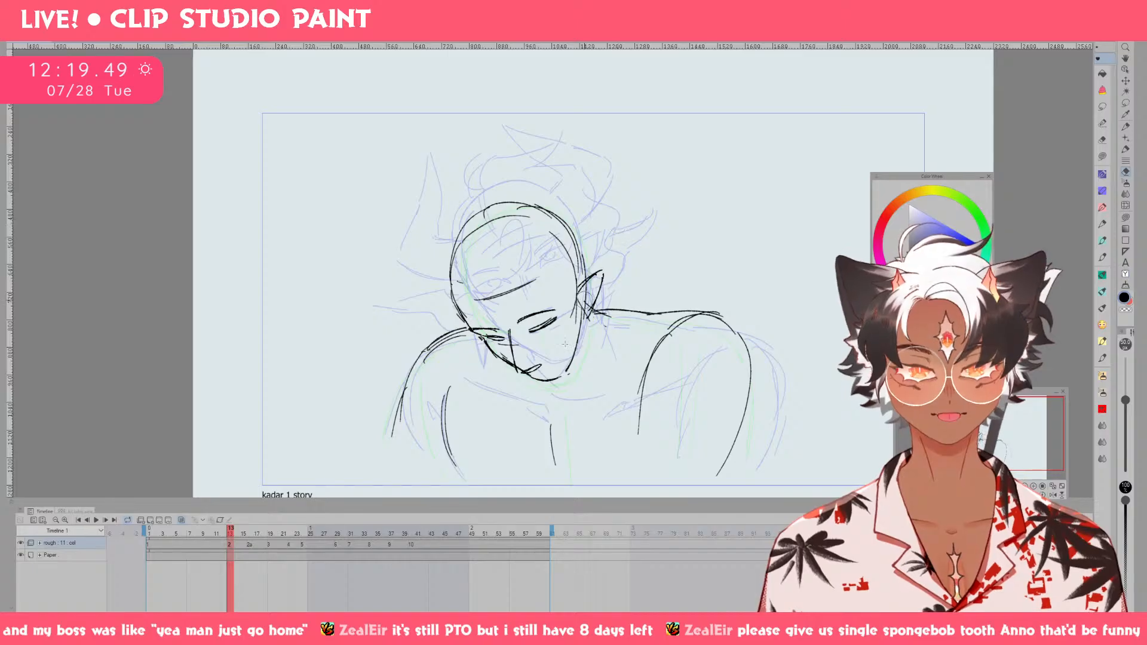
{"action": "key", "text": "p"}
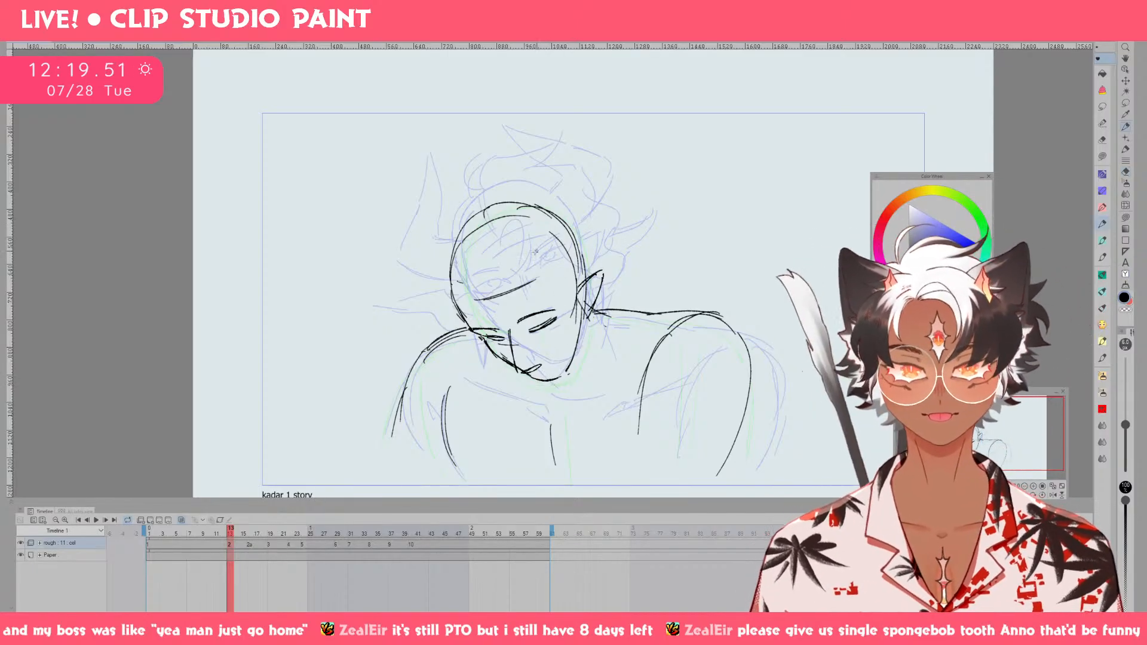
Try hair strands falling from the middle of the forehead across the closed eye.
{"action": "key", "text": "e"}
{"action": "mouse_move", "coordinate": [497, 295]}
{"action": "left_mouse_down"}
{"action": "mouse_move", "coordinate": [540, 286]}
{"action": "mouse_move", "coordinate": [506, 302]}
{"action": "mouse_move", "coordinate": [520, 346]}
{"action": "mouse_move", "coordinate": [536, 333]}
{"action": "mouse_move", "coordinate": [572, 348]}
{"action": "left_mouse_up"}
{"action": "key", "text": "p"}
{"action": "key", "text": "ctrl+z"}
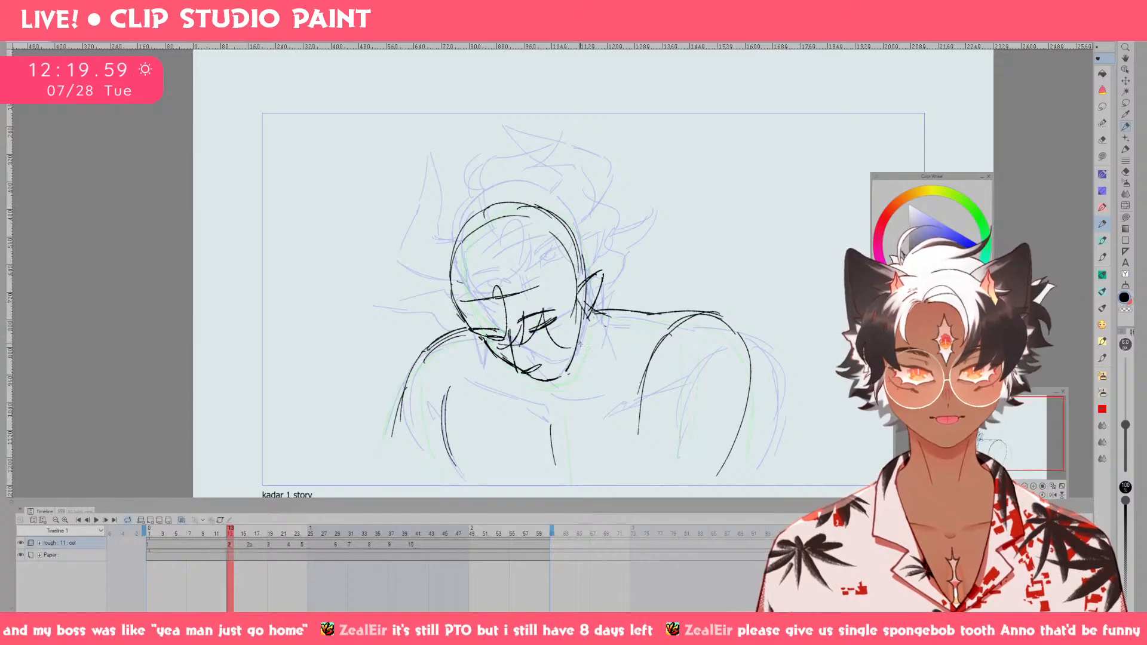
{"action": "key", "text": "ctrl+z"}
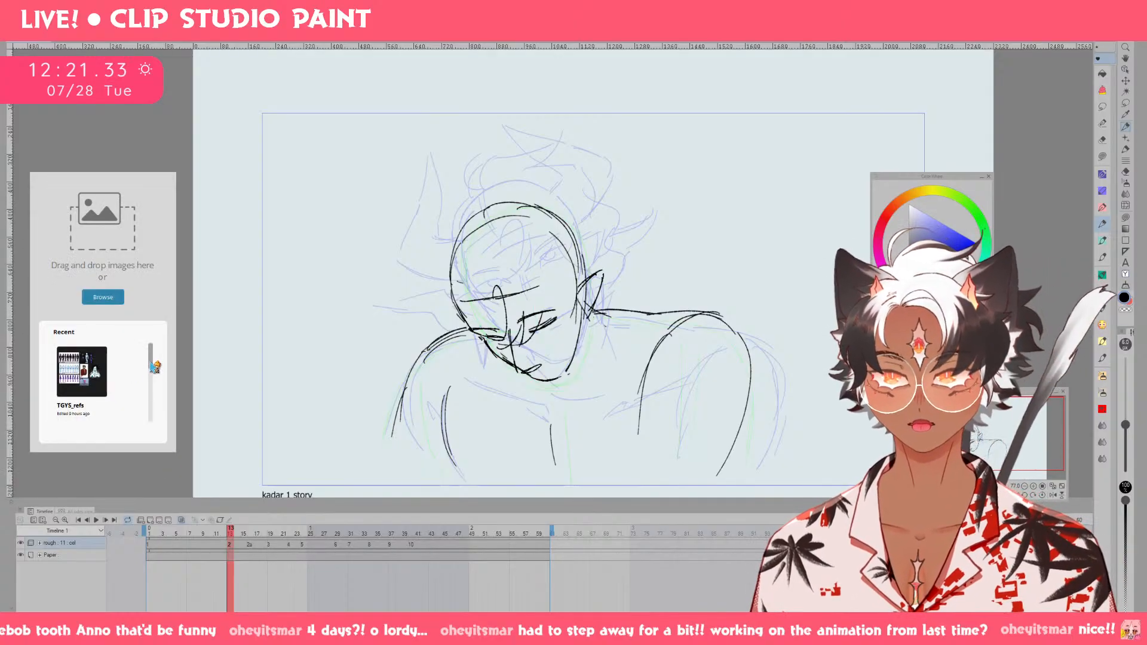
In the reference board app, open the recent artfight refs board, delete its selected images, and paste in the kadar reference sheet.
{"action": "left_click_drag", "start_coordinate": [151, 362], "coordinate": [150, 404]}
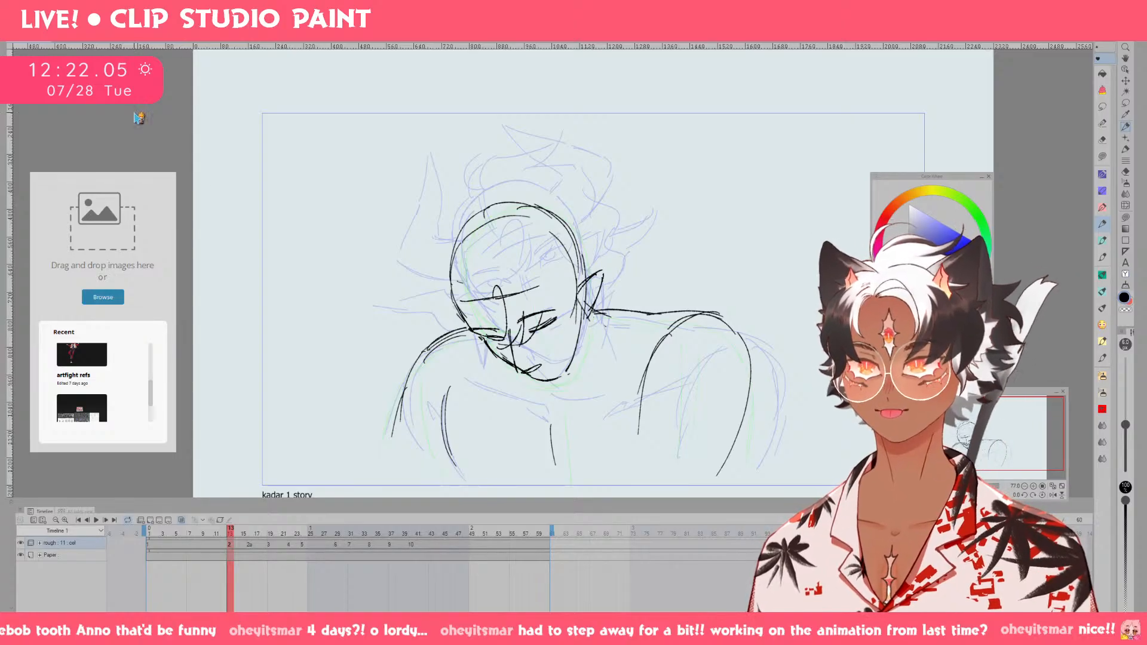
{"action": "left_click", "coordinate": [85, 352]}
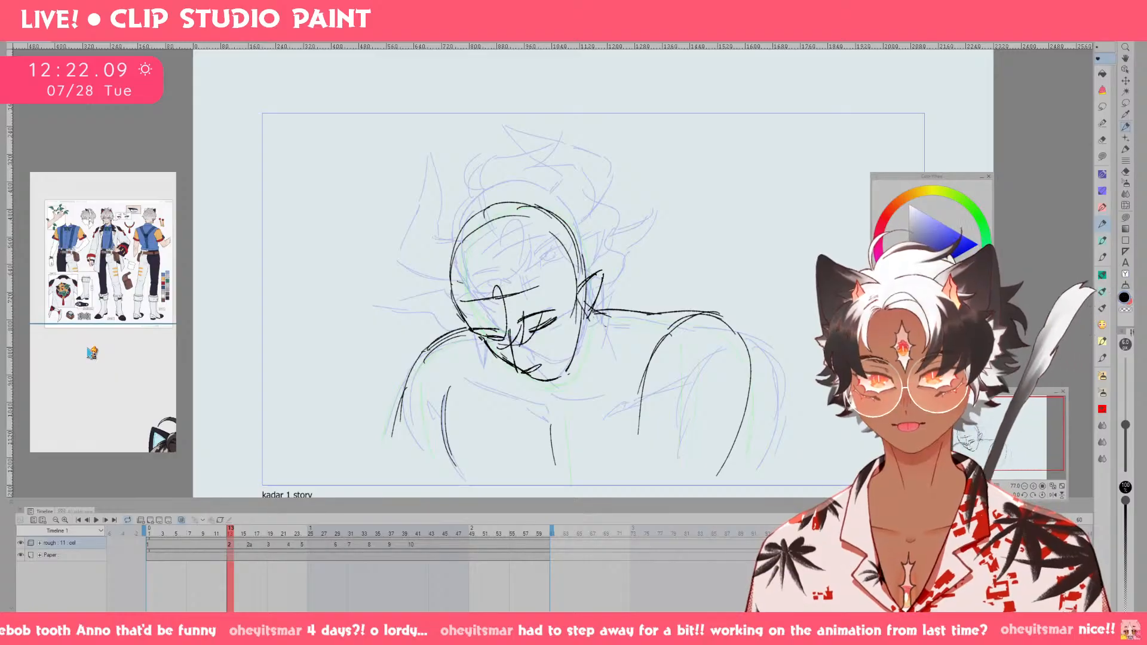
{"action": "left_click_drag", "start_coordinate": [96, 359], "coordinate": [65, 328]}
{"action": "scroll", "coordinate": [66, 327], "scroll_direction": "down", "scroll_amount": 12}
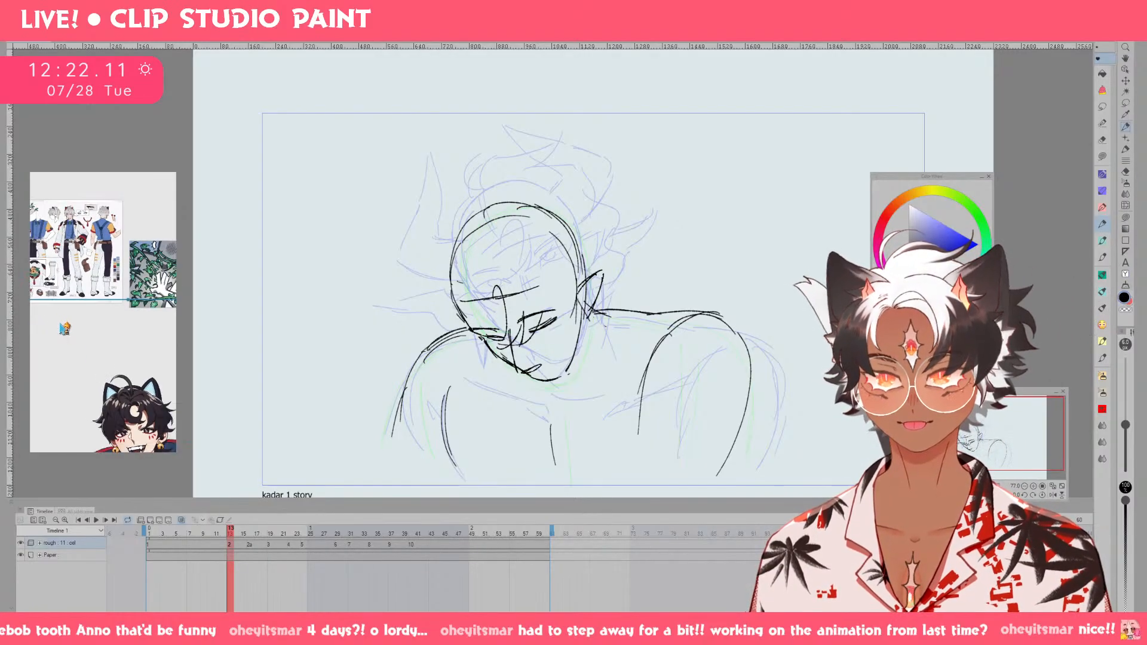
{"action": "left_click_drag", "start_coordinate": [123, 296], "coordinate": [30, 392]}
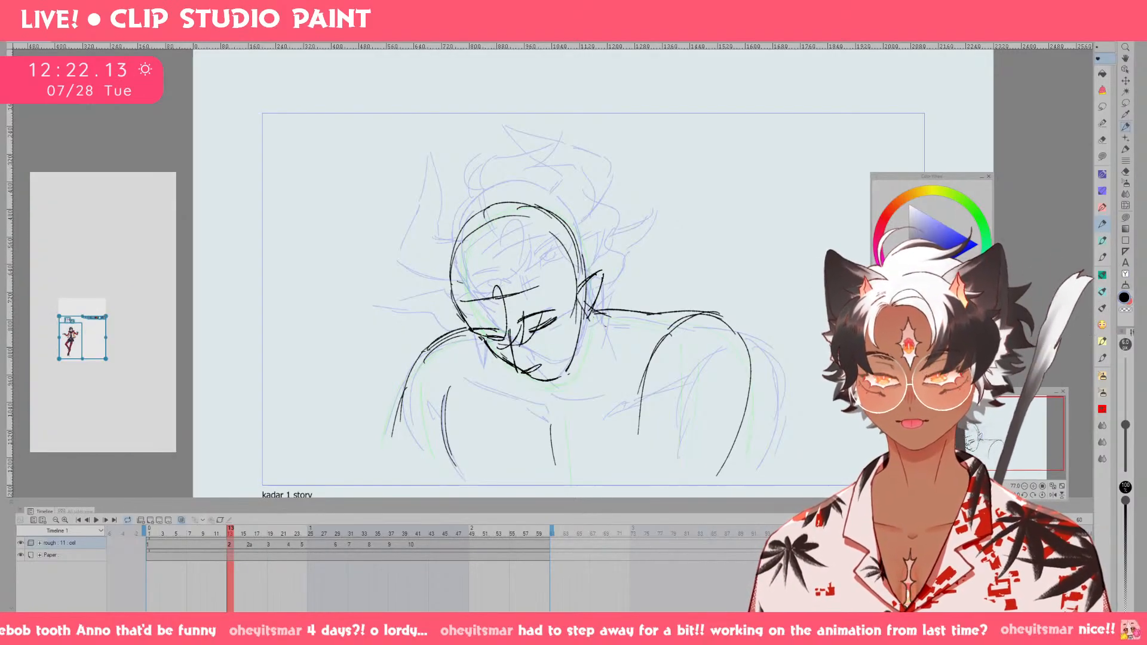
{"action": "key", "text": "Delete"}
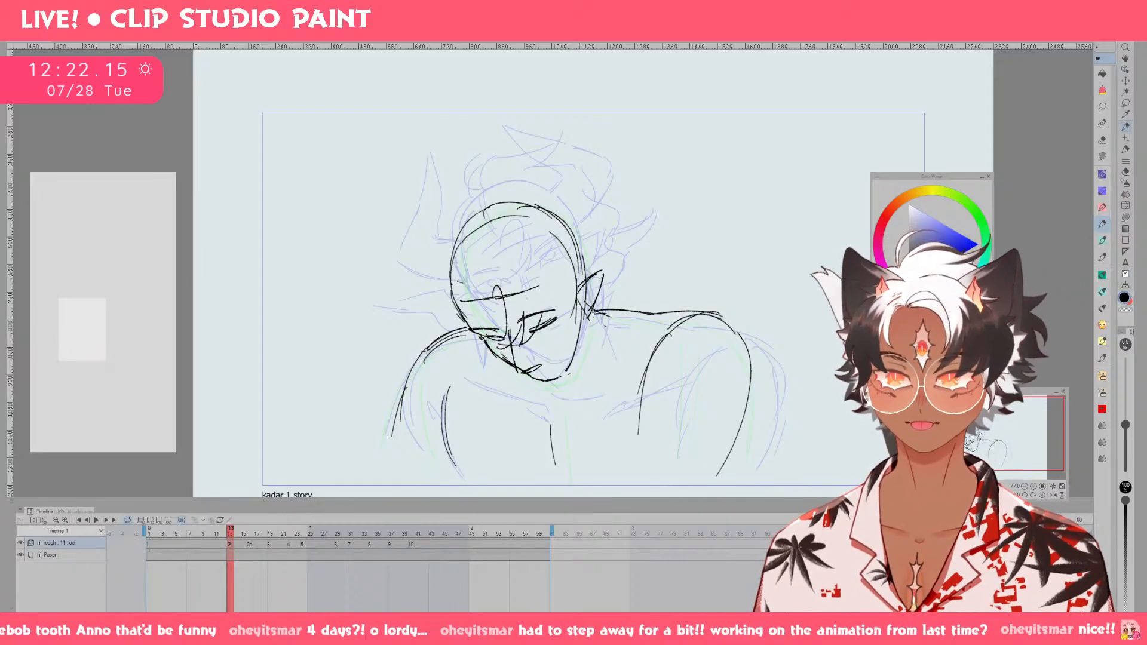
{"action": "key", "text": "ctrl+v"}
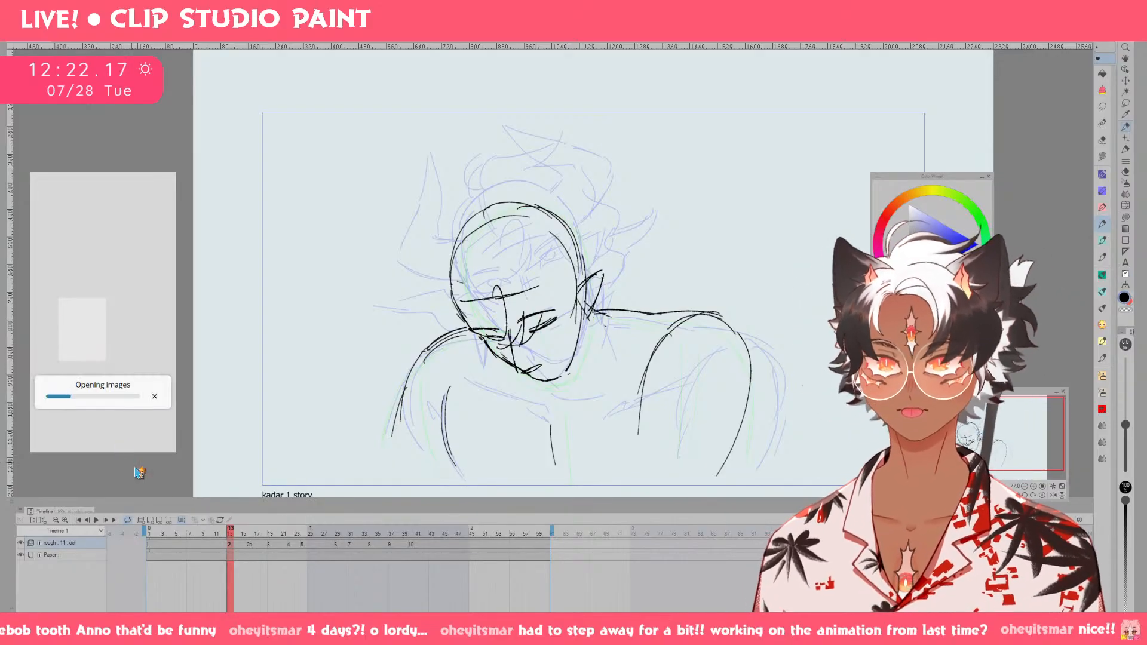
Resize the reference window to frame kadar's horned head and shoulders, pin it above the canvas, and save.
{"action": "scroll", "coordinate": [114, 335], "scroll_direction": "up", "scroll_amount": 8}
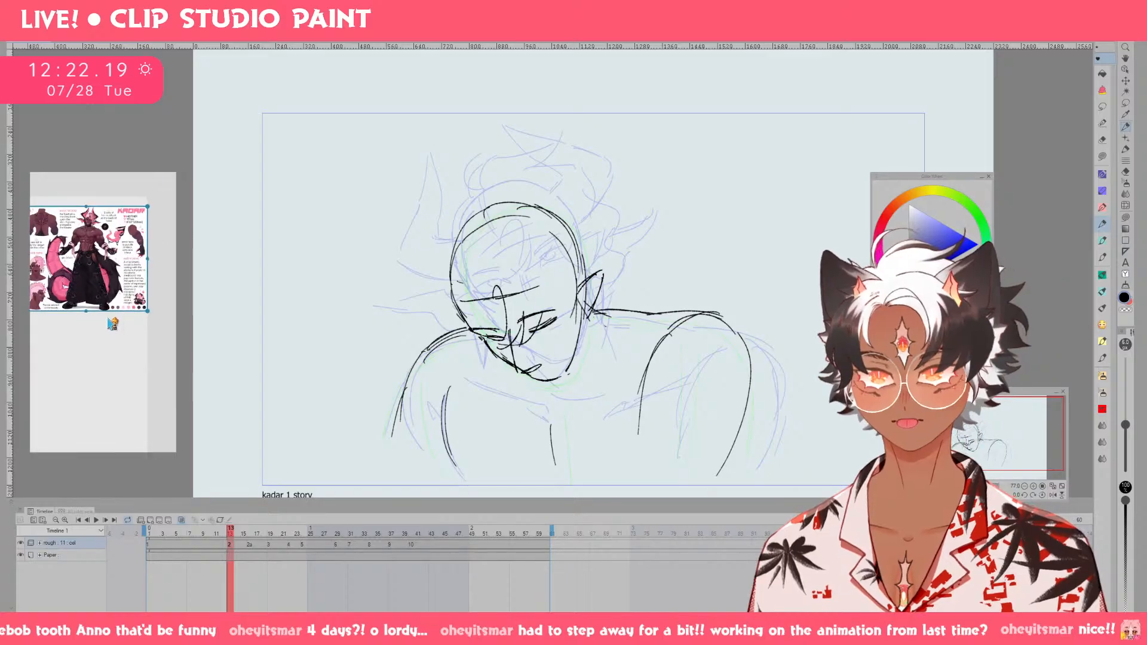
{"action": "scroll", "coordinate": [157, 437], "scroll_direction": "up", "scroll_amount": 4}
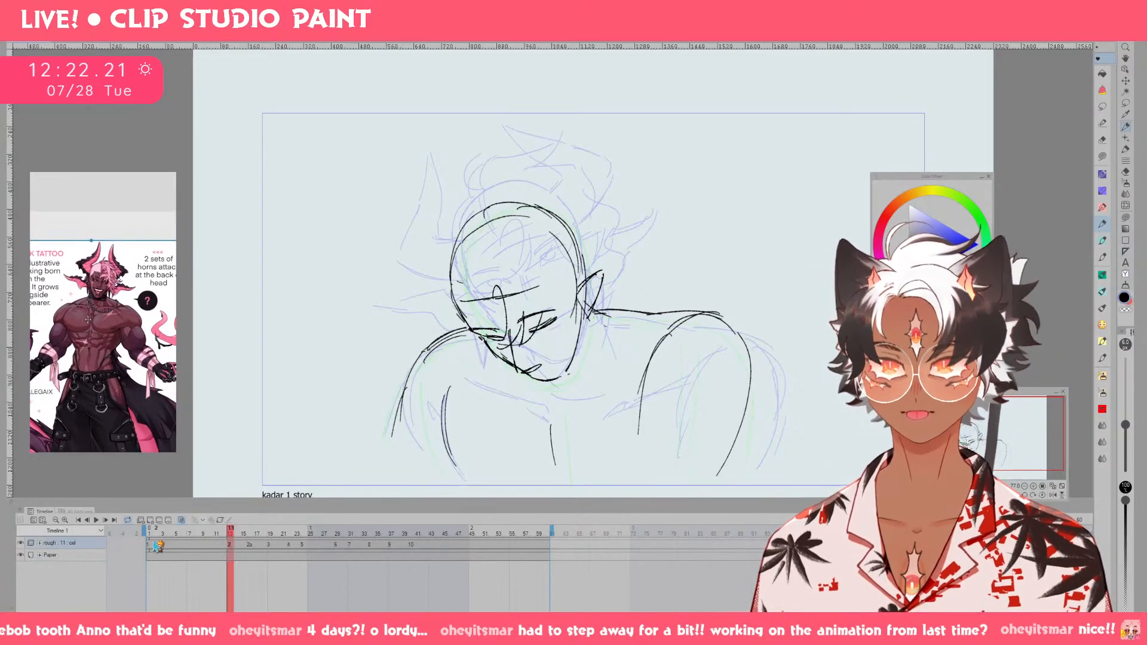
{"action": "scroll", "coordinate": [157, 436], "scroll_direction": "up", "scroll_amount": 5}
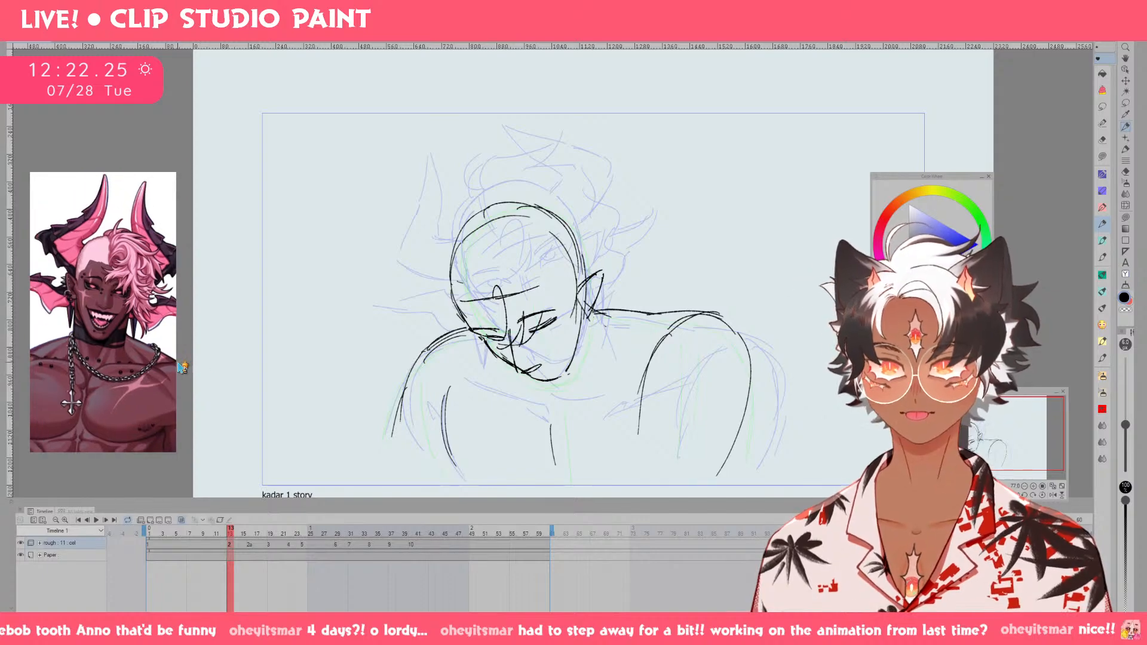
{"action": "left_click_drag", "start_coordinate": [177, 363], "coordinate": [191, 387]}
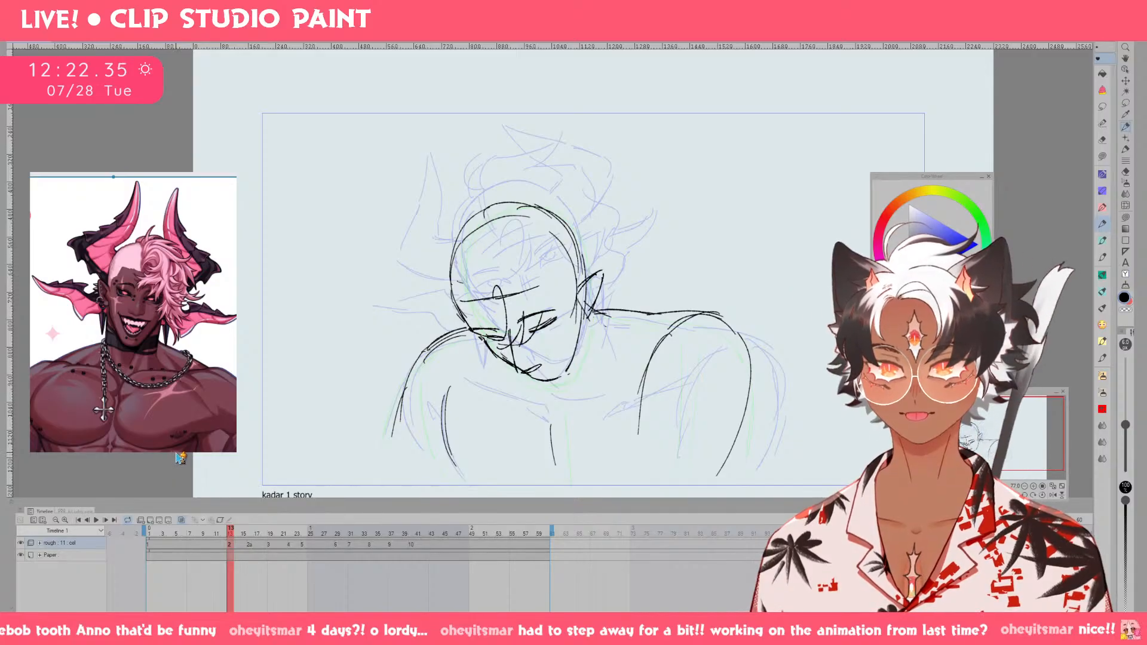
{"action": "left_click_drag", "start_coordinate": [178, 453], "coordinate": [177, 415]}
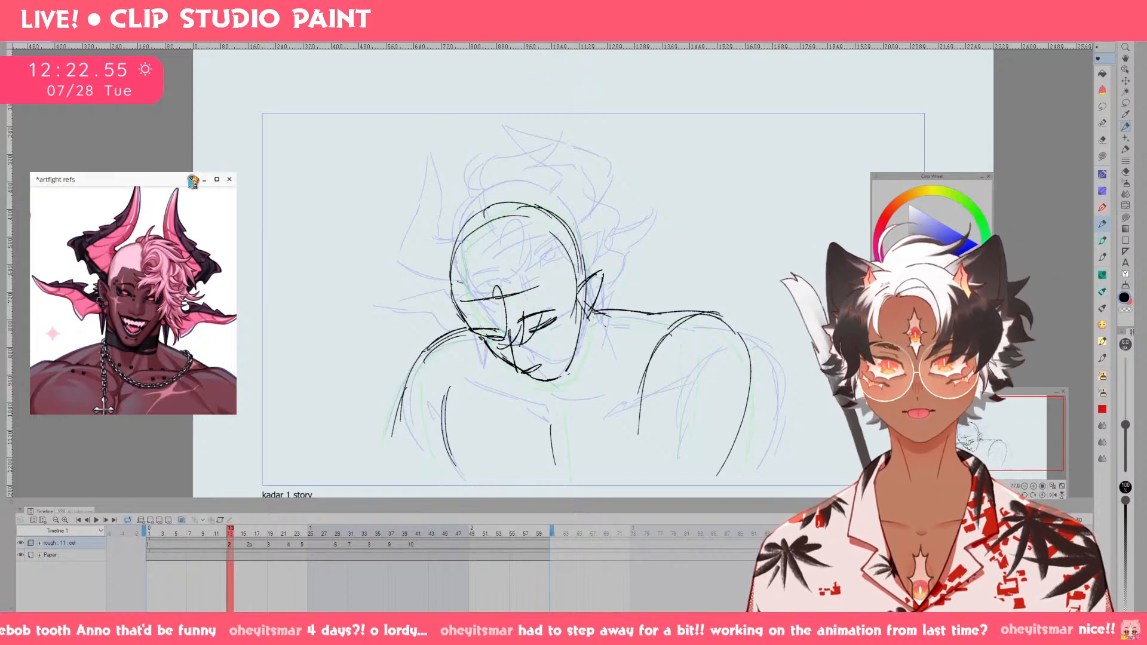
{"action": "left_click", "coordinate": [192, 179]}
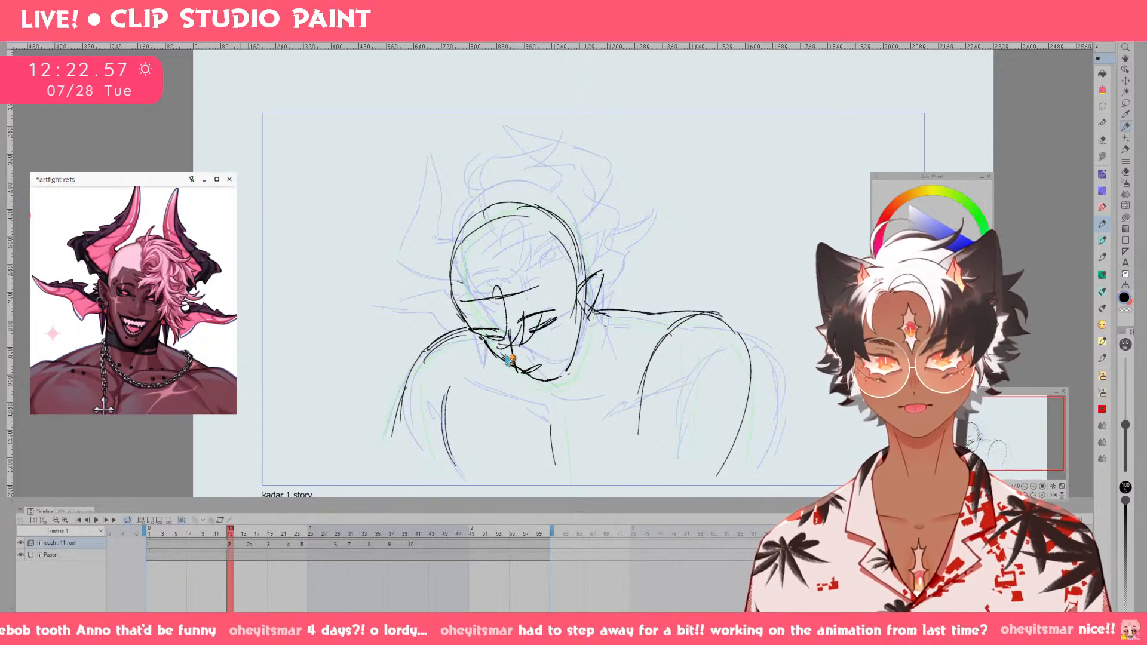
{"action": "key", "text": "ctrl+s"}
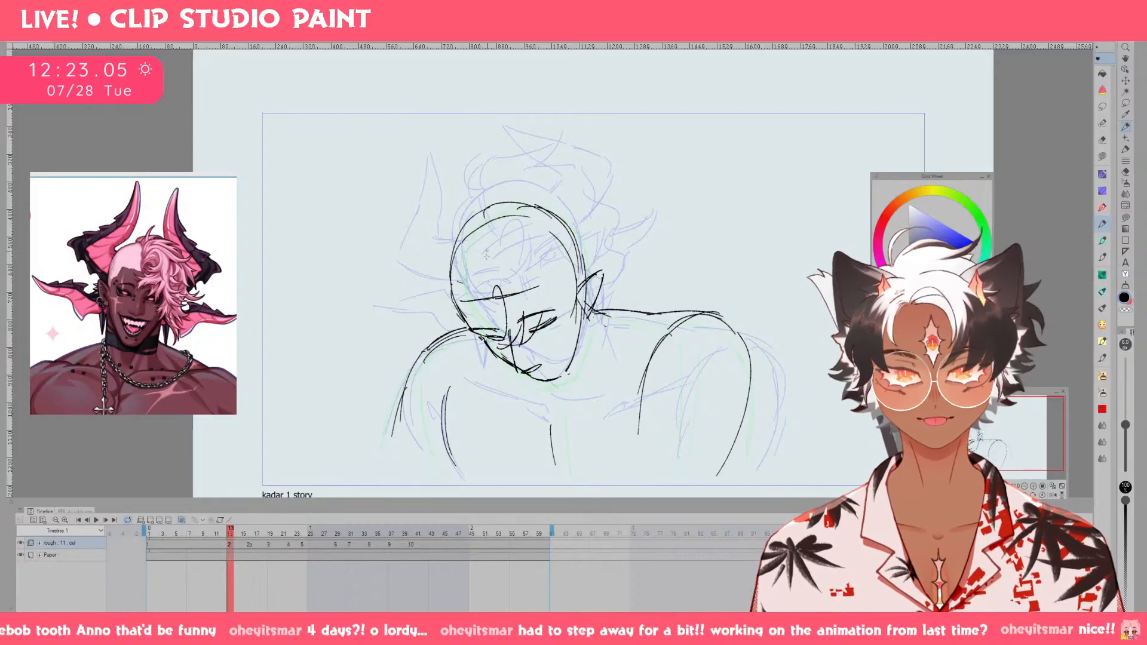
Try a hairline curve running from the left of the forehead up to the crown.
{"action": "left_click_drag", "start_coordinate": [478, 291], "coordinate": [489, 205]}
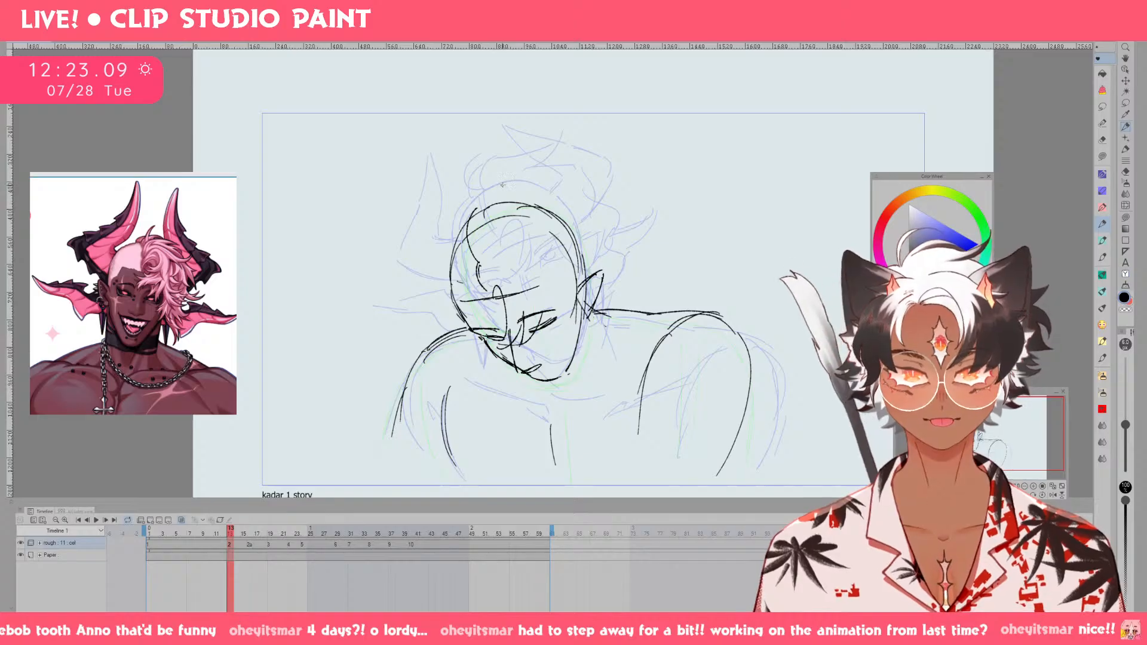
{"action": "key", "text": "ctrl+z"}
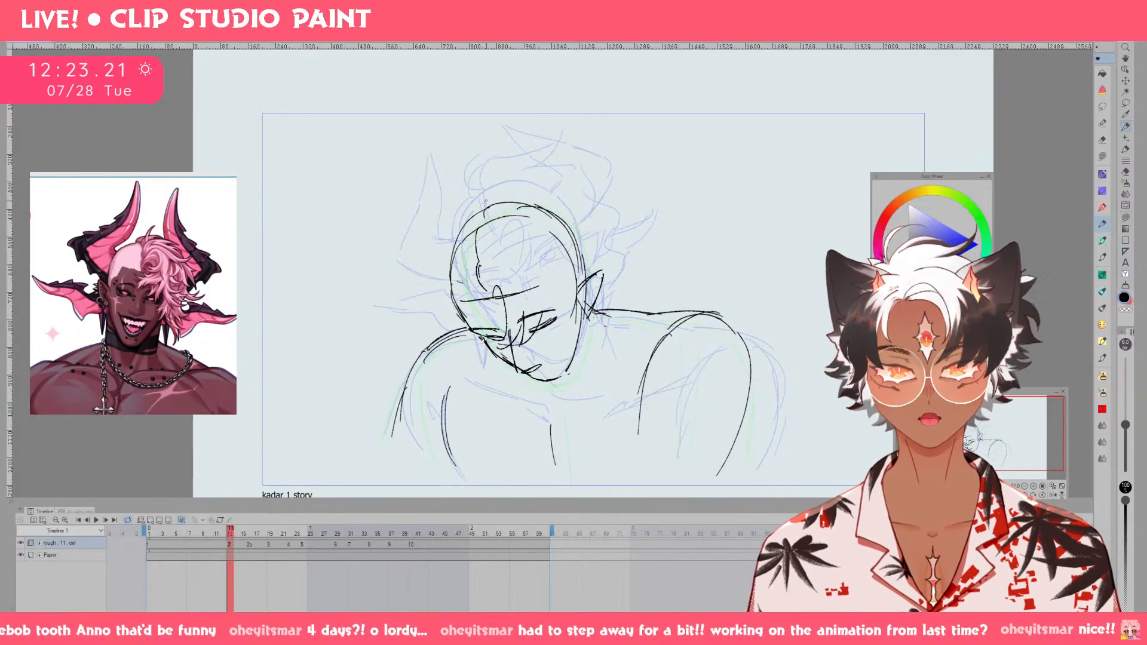
{"action": "mouse_move", "coordinate": [480, 262]}
{"action": "left_mouse_down"}
{"action": "mouse_move", "coordinate": [474, 238]}
{"action": "mouse_move", "coordinate": [497, 229]}
{"action": "mouse_move", "coordinate": [472, 235]}
{"action": "mouse_move", "coordinate": [478, 262]}
{"action": "mouse_move", "coordinate": [484, 217]}
{"action": "left_mouse_up"}
{"action": "key", "text": "ctrl+z"}
{"action": "key", "text": "ctrl+z"}
Try a more angular hairline from the left edge of the skull down to the small curl on the forehead.
{"action": "key", "text": "ctrl+z"}
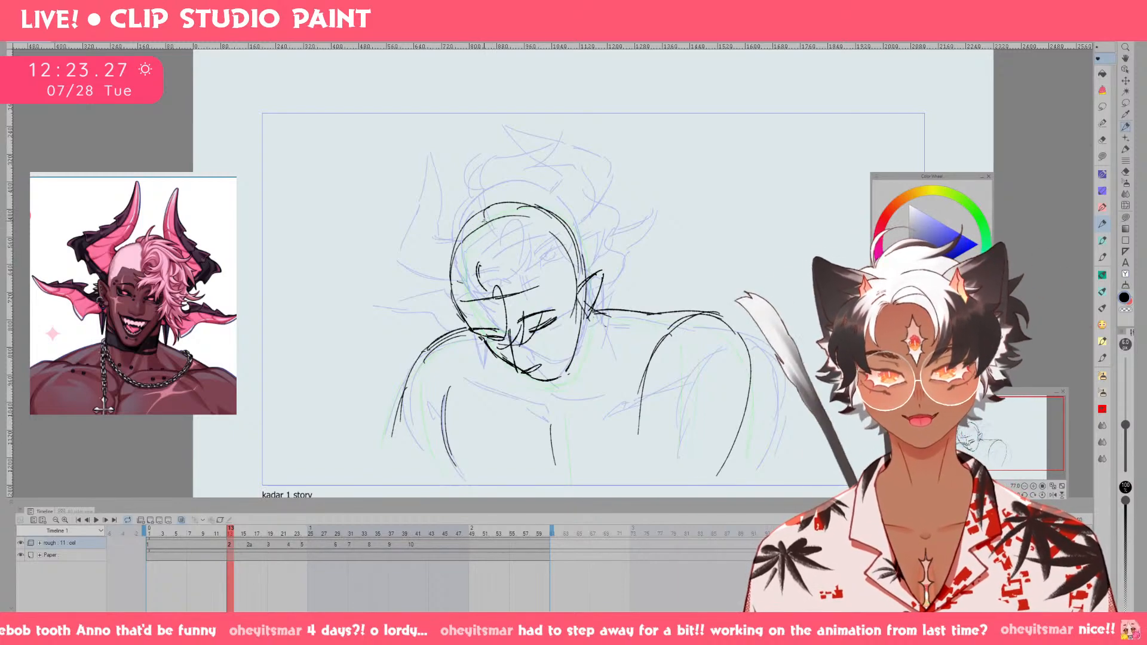
{"action": "mouse_move", "coordinate": [478, 267]}
{"action": "left_mouse_down"}
{"action": "mouse_move", "coordinate": [478, 222]}
{"action": "mouse_move", "coordinate": [465, 241]}
{"action": "mouse_move", "coordinate": [479, 266]}
{"action": "left_mouse_up"}
{"action": "key", "text": "ctrl+z"}
{"action": "mouse_move", "coordinate": [478, 262]}
{"action": "left_mouse_down"}
{"action": "mouse_move", "coordinate": [483, 221]}
{"action": "mouse_move", "coordinate": [485, 271]}
{"action": "left_mouse_up"}
{"action": "key", "text": "ctrl+z"}
{"action": "key", "text": "ctrl+z"}
{"action": "key", "text": "ctrl+z"}
{"action": "key", "text": "ctrl+z"}
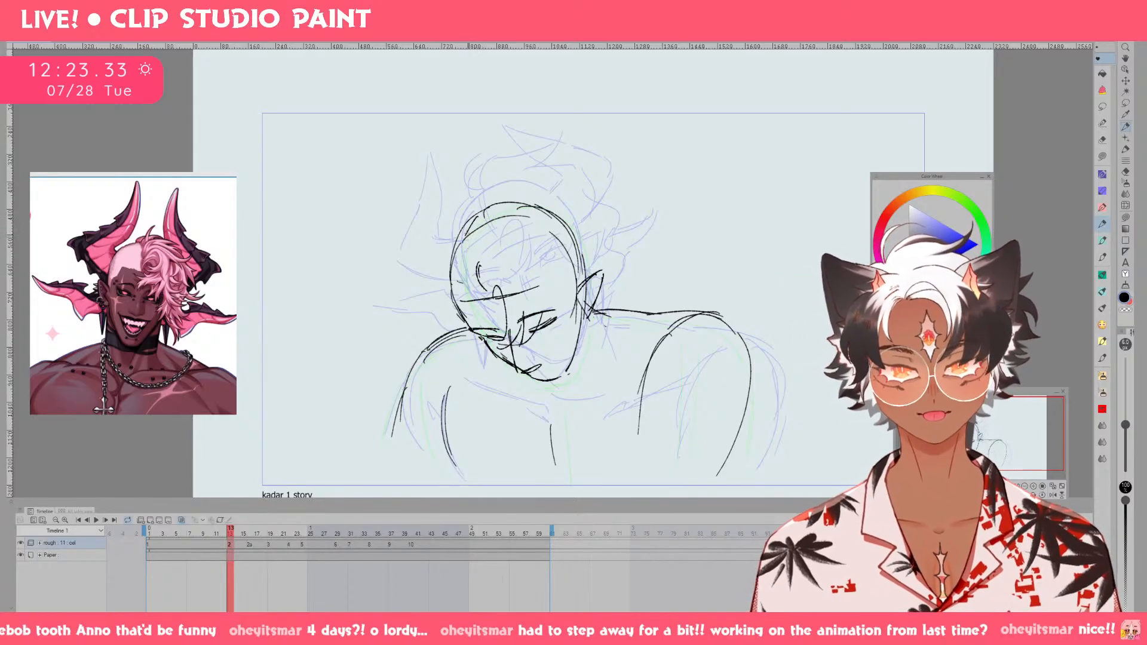
{"action": "left_click_drag", "start_coordinate": [466, 232], "coordinate": [479, 266]}
{"action": "left_click_drag", "start_coordinate": [470, 244], "coordinate": [479, 267]}
Try a hair tuft above the crown and loose strands over the eye and beside the jaw.
{"action": "key", "text": "ctrl+z"}
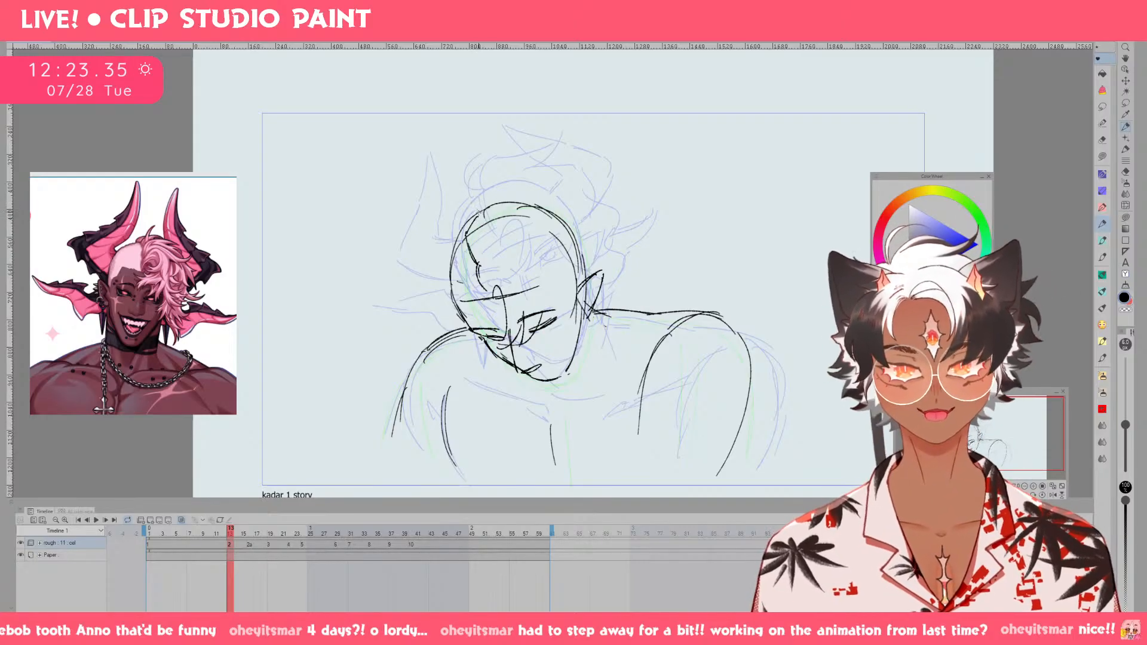
{"action": "mouse_move", "coordinate": [478, 214]}
{"action": "left_mouse_down"}
{"action": "mouse_move", "coordinate": [503, 183]}
{"action": "mouse_move", "coordinate": [485, 202]}
{"action": "mouse_move", "coordinate": [564, 186]}
{"action": "left_mouse_up"}
{"action": "key", "text": "ctrl+z"}
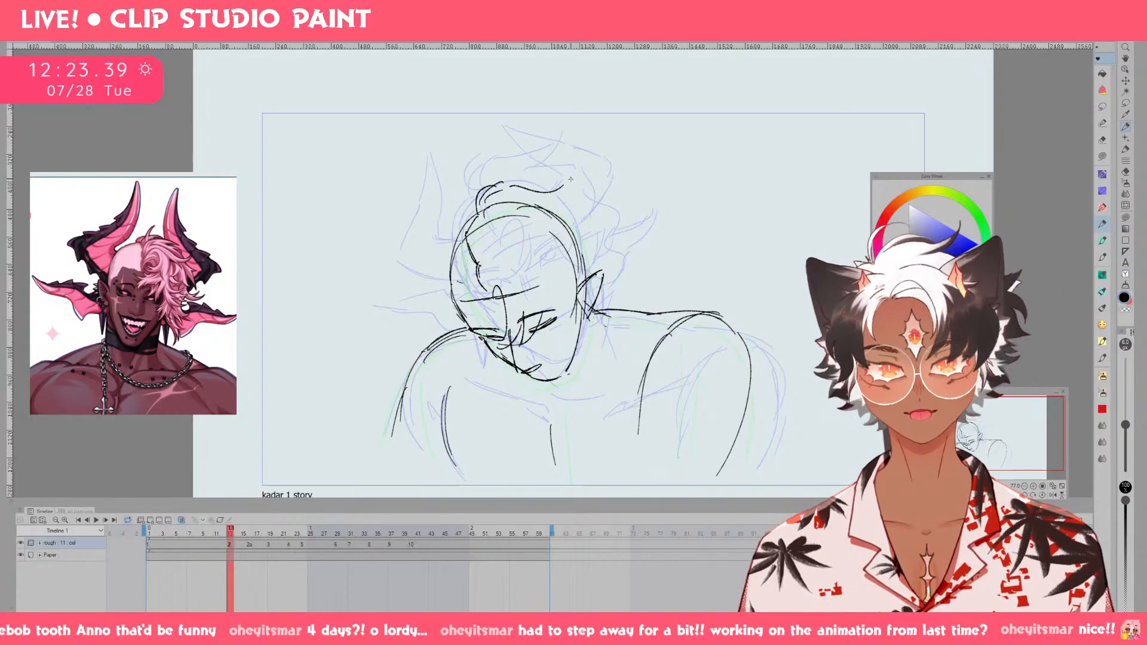
{"action": "key", "text": "ctrl+z"}
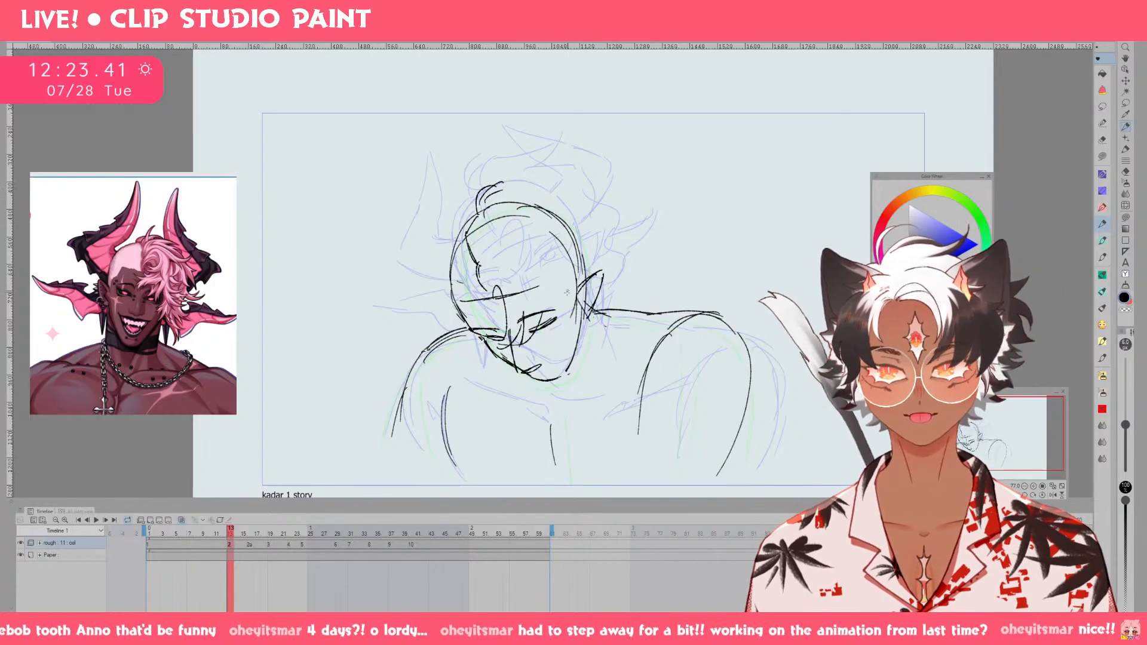
{"action": "left_click_drag", "start_coordinate": [581, 345], "coordinate": [586, 376]}
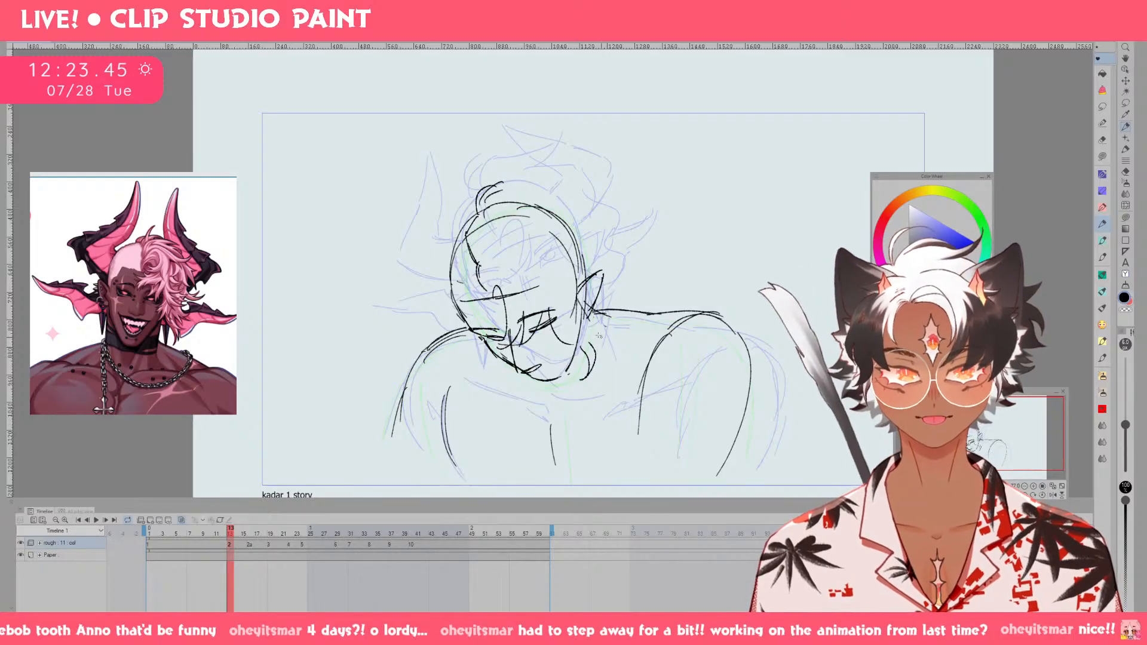
{"action": "key", "text": "ctrl+z"}
{"action": "key", "text": "ctrl+z"}
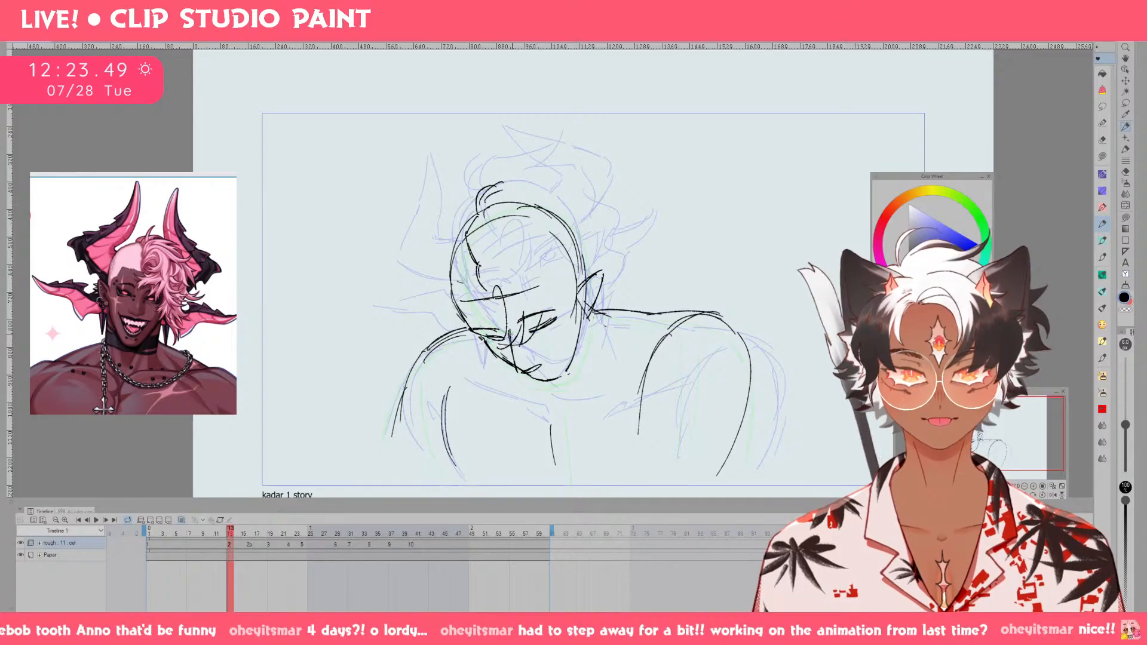
Undo all the hair strokes on the forehead, face and crown, back to the bare head with ear and brow.
{"action": "key", "text": "e"}
{"action": "key", "text": "ctrl+z"}
{"action": "key", "text": "ctrl+z"}
{"action": "key", "text": "ctrl+z"}
{"action": "key", "text": "ctrl+z"}
{"action": "key", "text": "ctrl+z"}
{"action": "key", "text": "ctrl+z"}
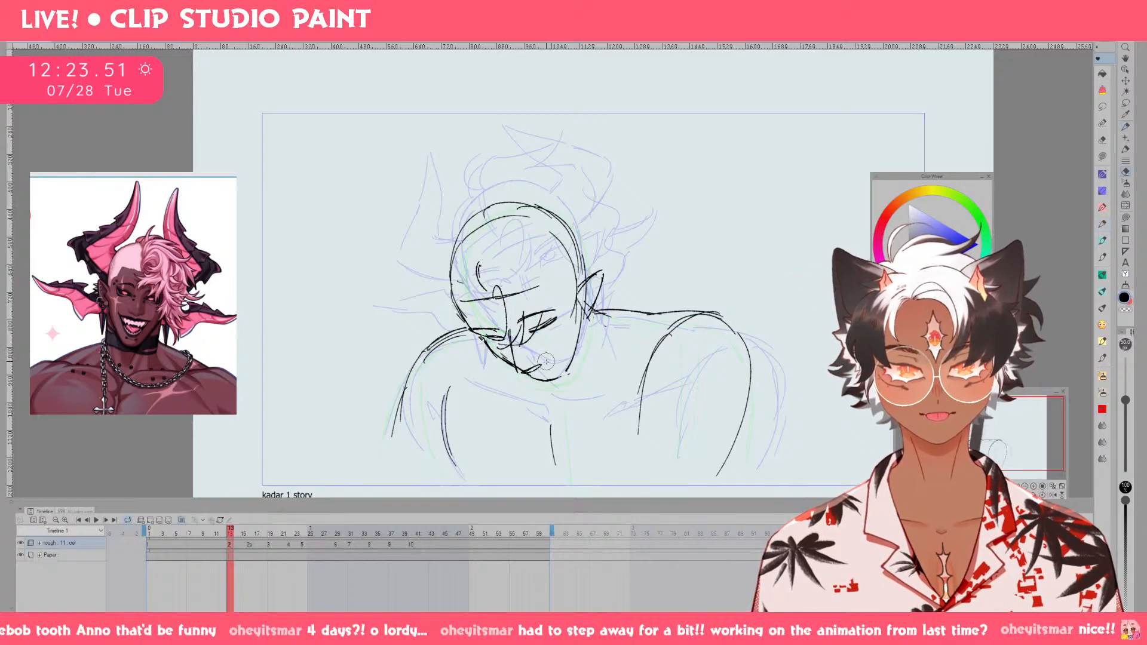
{"action": "key", "text": "ctrl+z"}
{"action": "key", "text": "ctrl+z"}
{"action": "key", "text": "ctrl+z"}
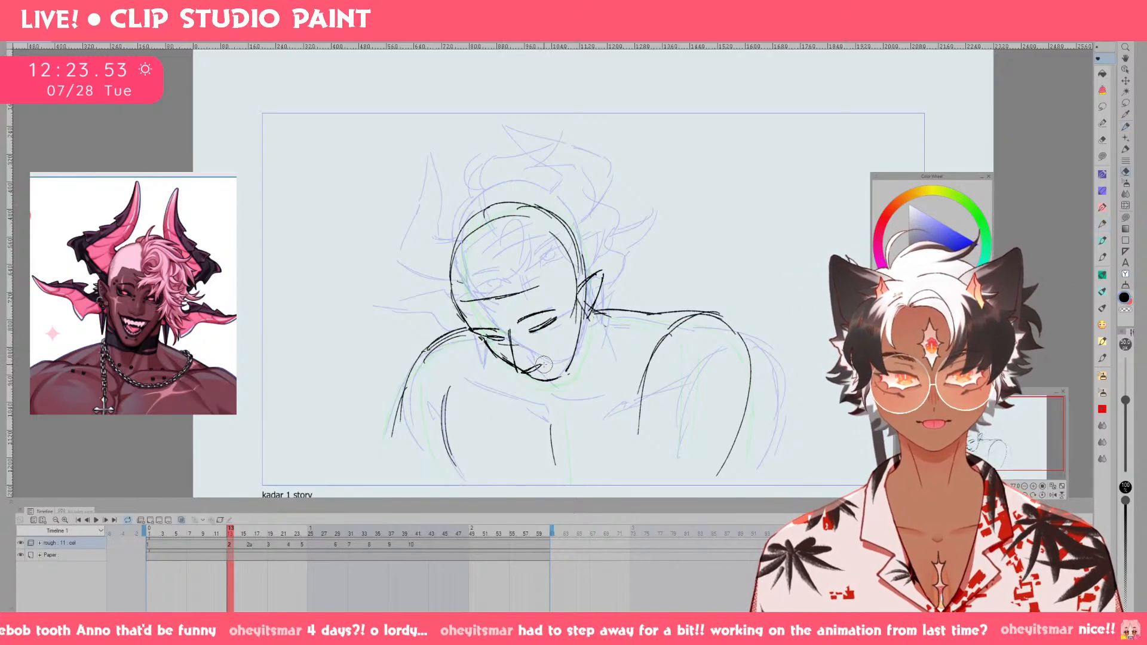
Draw a long curved bang arching from the middle of the forehead across the closed eye and past the jaw.
{"action": "key", "text": "ctrl+y"}
{"action": "key", "text": "p"}
{"action": "left_click_drag", "start_coordinate": [530, 344], "coordinate": [602, 356]}
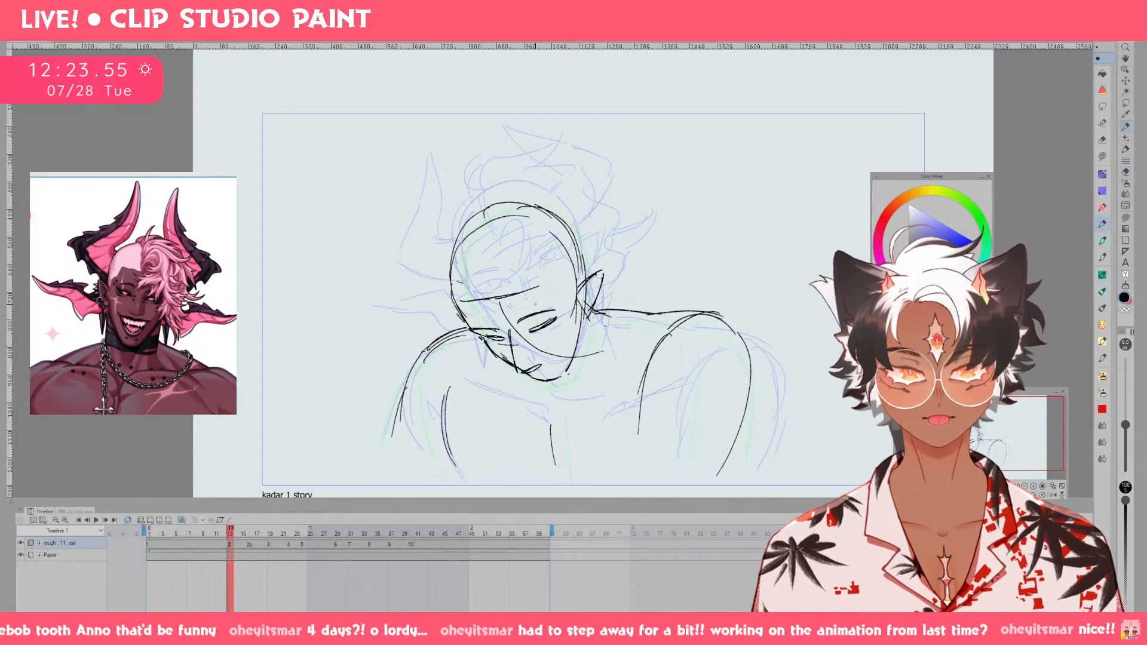
{"action": "key", "text": "ctrl+z"}
{"action": "mouse_move", "coordinate": [494, 298]}
{"action": "left_mouse_down"}
{"action": "mouse_move", "coordinate": [558, 335]}
{"action": "mouse_move", "coordinate": [512, 301]}
{"action": "mouse_move", "coordinate": [540, 299]}
{"action": "mouse_move", "coordinate": [551, 335]}
{"action": "mouse_move", "coordinate": [592, 345]}
{"action": "left_mouse_up"}
{"action": "key", "text": "ctrl+z"}
Draw the hairline curve from the crown down the left side of the forehead.
{"action": "key", "text": "ctrl+z"}
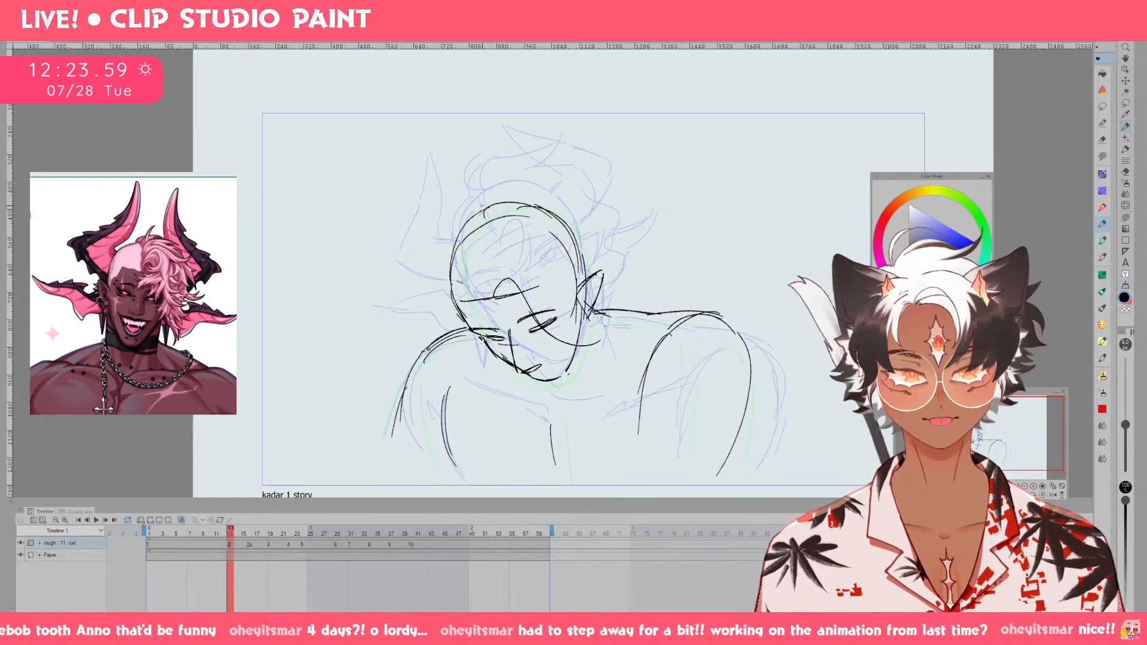
{"action": "left_click_drag", "start_coordinate": [481, 212], "coordinate": [476, 276]}
{"action": "left_click_drag", "start_coordinate": [500, 191], "coordinate": [562, 203]}
Add shorter strands over the closed eye and flick the long bang's tip upward beside the ear.
{"action": "key", "text": "ctrl+z"}
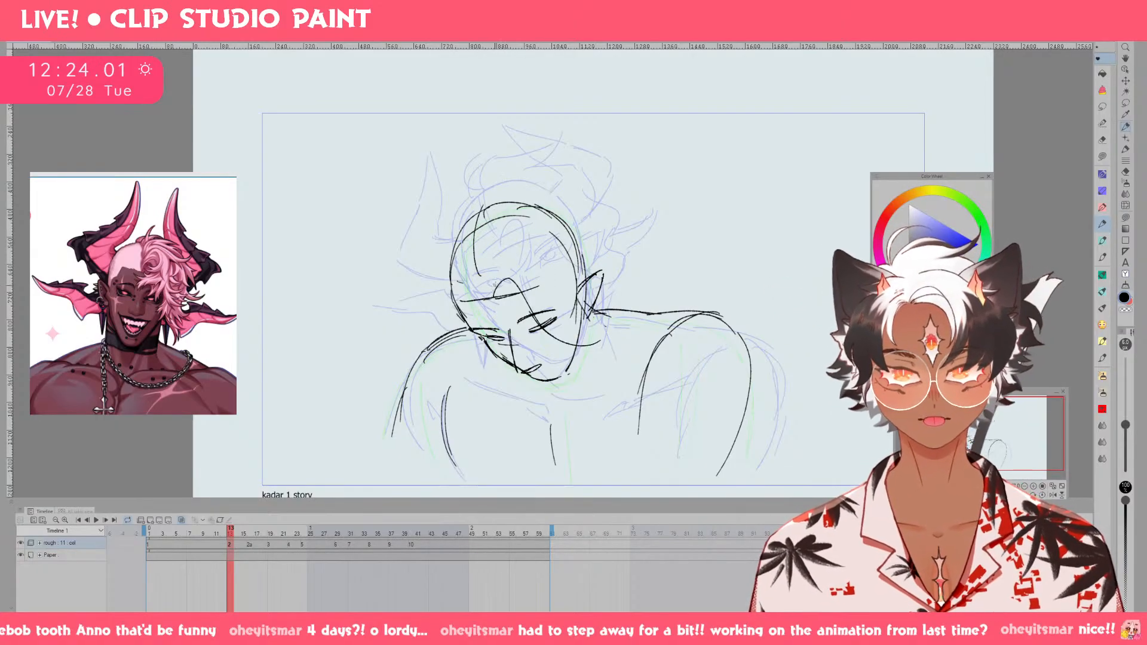
{"action": "left_click_drag", "start_coordinate": [510, 315], "coordinate": [523, 327]}
{"action": "key", "text": "ctrl+z"}
{"action": "left_click_drag", "start_coordinate": [515, 284], "coordinate": [527, 342]}
{"action": "mouse_move", "coordinate": [525, 326]}
{"action": "left_mouse_down"}
{"action": "mouse_move", "coordinate": [528, 298]}
{"action": "mouse_move", "coordinate": [571, 342]}
{"action": "left_mouse_up"}
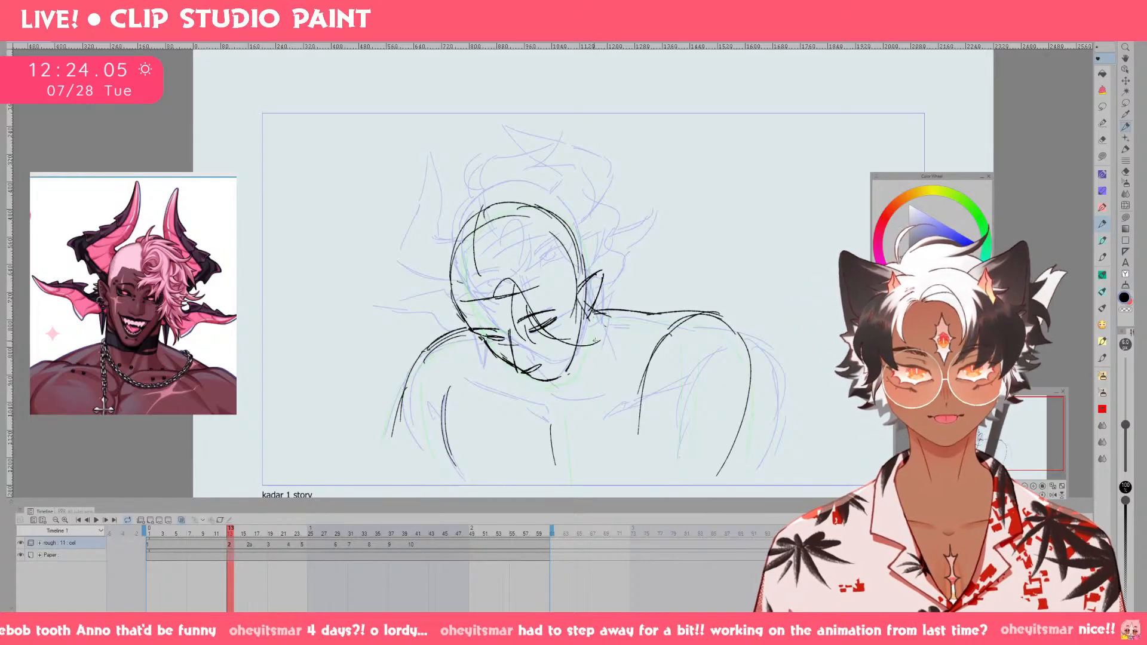
{"action": "mouse_move", "coordinate": [550, 326]}
{"action": "left_mouse_down"}
{"action": "mouse_move", "coordinate": [612, 305]}
{"action": "mouse_move", "coordinate": [607, 329]}
{"action": "mouse_move", "coordinate": [630, 298]}
{"action": "left_mouse_up"}
{"action": "key", "text": "e"}
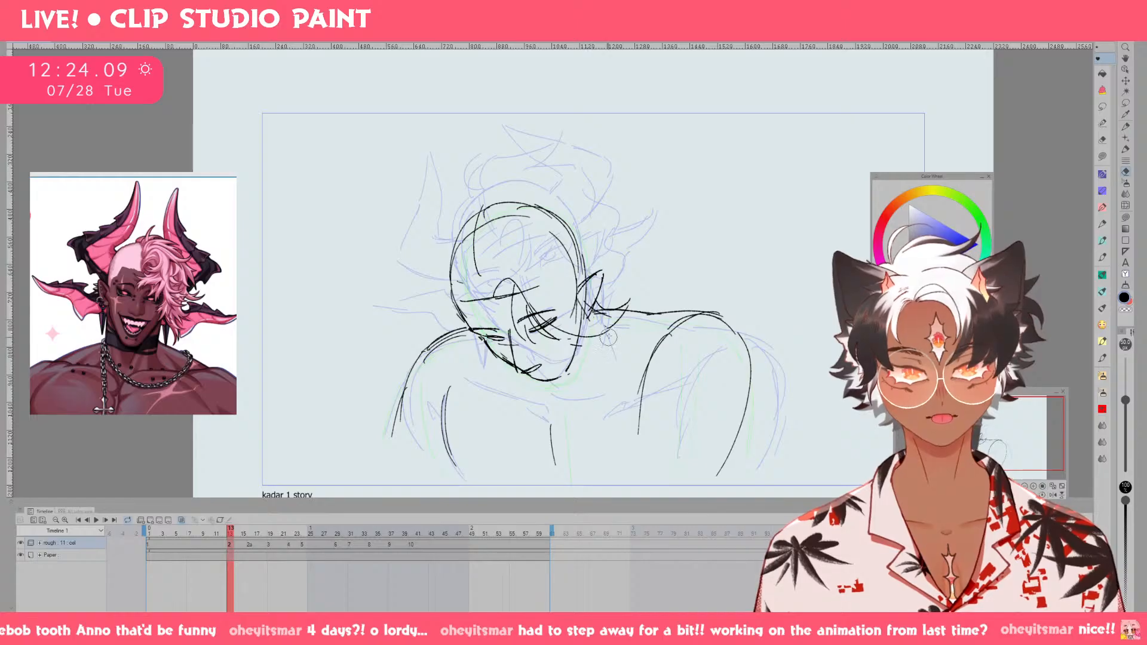
{"action": "key", "text": "p"}
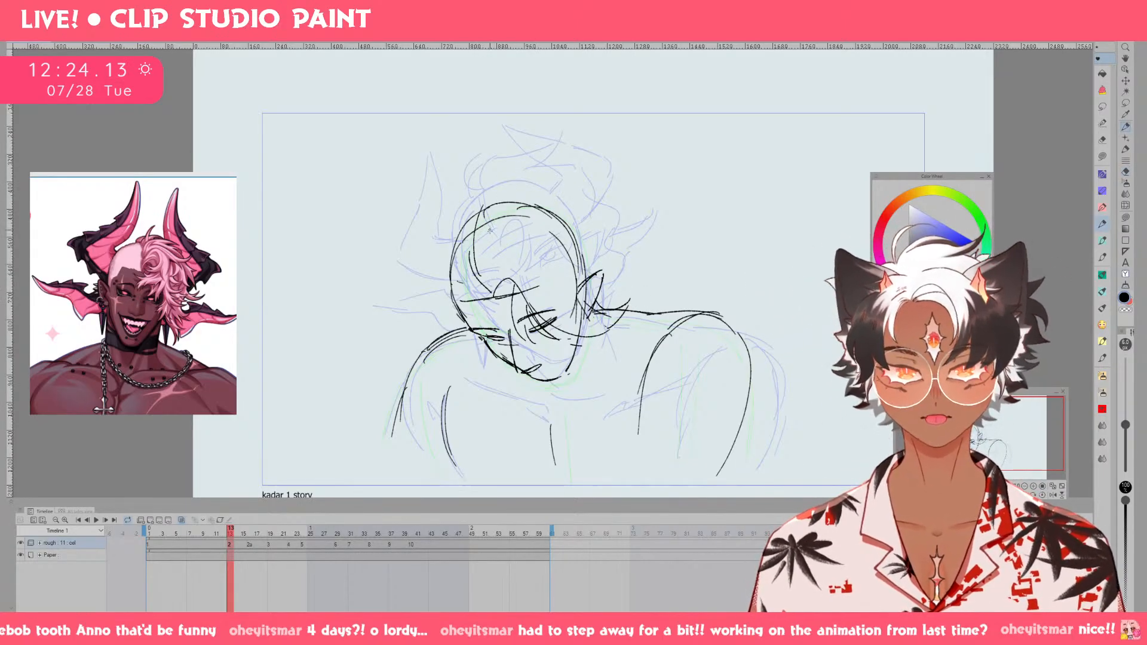
Draw a curved hairline sweeping across the upper forehead from one temple to the other.
{"action": "left_click_drag", "start_coordinate": [479, 270], "coordinate": [481, 291]}
{"action": "key", "text": "ctrl+z"}
{"action": "key", "text": "ctrl+z"}
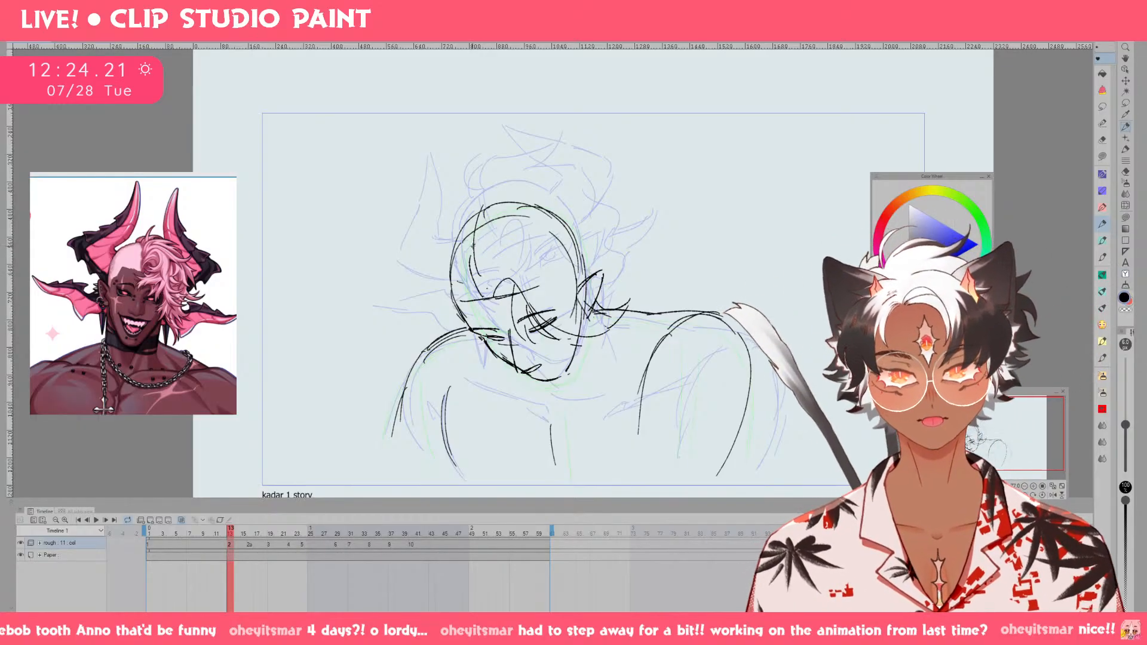
{"action": "left_click_drag", "start_coordinate": [471, 248], "coordinate": [554, 215]}
{"action": "key", "text": "ctrl+z"}
Add short crossing hair strands at the temple above the closed eye.
{"action": "key", "text": "ctrl+z"}
{"action": "mouse_move", "coordinate": [558, 202]}
{"action": "left_mouse_down"}
{"action": "mouse_move", "coordinate": [557, 227]}
{"action": "mouse_move", "coordinate": [537, 240]}
{"action": "mouse_move", "coordinate": [562, 205]}
{"action": "mouse_move", "coordinate": [587, 264]}
{"action": "mouse_move", "coordinate": [588, 242]}
{"action": "left_mouse_up"}
{"action": "key", "text": "ctrl+z"}
{"action": "key", "text": "ctrl+z"}
{"action": "key", "text": "ctrl+z"}
{"action": "key", "text": "ctrl+z"}
{"action": "left_click_drag", "start_coordinate": [581, 239], "coordinate": [555, 248]}
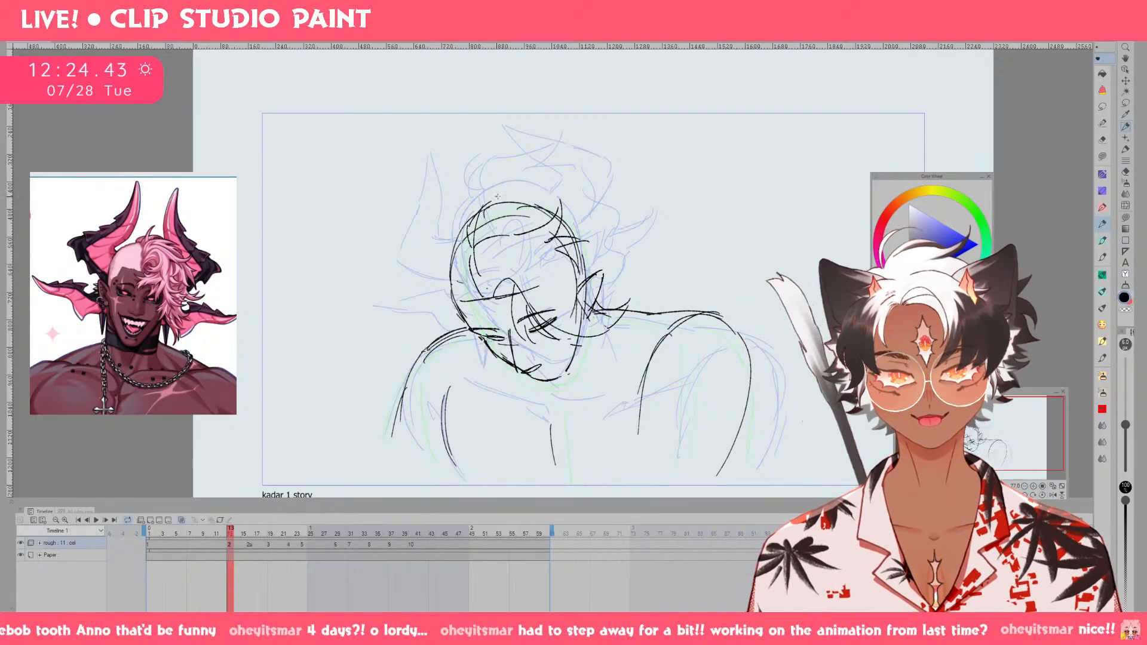
Sketch the spiky hair outline above the crown, with a pointed tuft and a strand curling upward at the far side.
{"action": "mouse_move", "coordinate": [530, 174]}
{"action": "left_mouse_down"}
{"action": "mouse_move", "coordinate": [496, 195]}
{"action": "mouse_move", "coordinate": [509, 189]}
{"action": "left_mouse_up"}
{"action": "key", "text": "ctrl+z"}
{"action": "mouse_move", "coordinate": [508, 193]}
{"action": "left_mouse_down"}
{"action": "mouse_move", "coordinate": [541, 183]}
{"action": "mouse_move", "coordinate": [534, 195]}
{"action": "left_mouse_up"}
{"action": "key", "text": "ctrl+z"}
{"action": "key", "text": "ctrl+z"}
{"action": "mouse_move", "coordinate": [464, 246]}
{"action": "left_mouse_down"}
{"action": "mouse_move", "coordinate": [501, 180]}
{"action": "mouse_move", "coordinate": [497, 200]}
{"action": "mouse_move", "coordinate": [536, 194]}
{"action": "mouse_move", "coordinate": [535, 183]}
{"action": "mouse_move", "coordinate": [592, 189]}
{"action": "mouse_move", "coordinate": [579, 216]}
{"action": "left_mouse_up"}
{"action": "key", "text": "ctrl+z"}
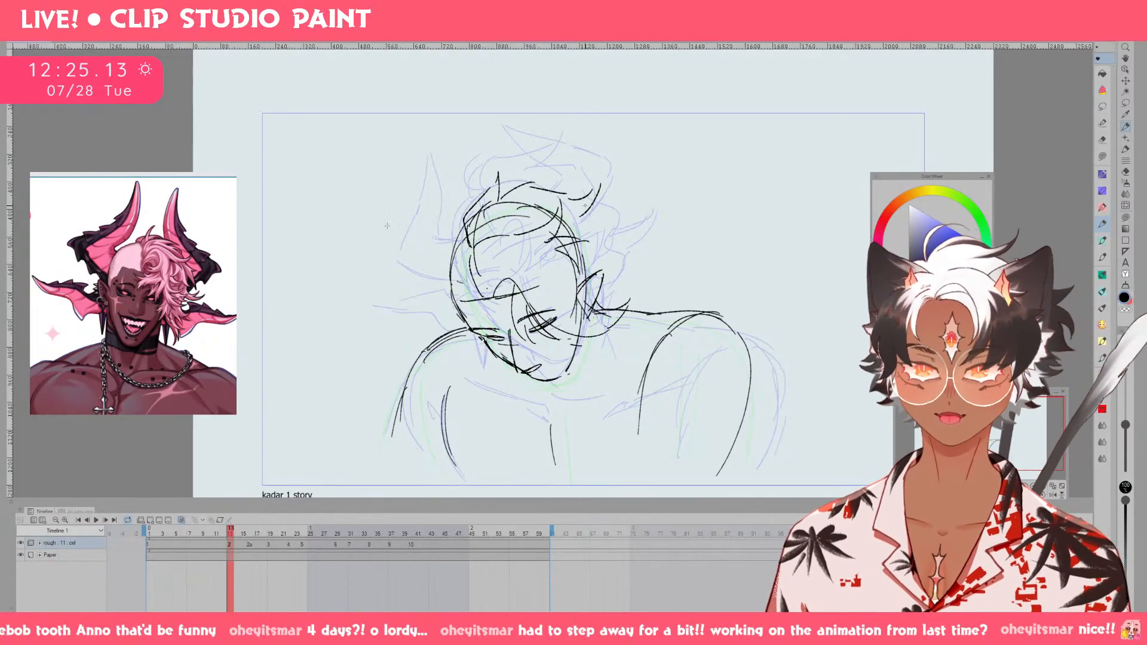
Draw the lower edge of the left horn, running outward from the side of the face.
{"action": "mouse_move", "coordinate": [425, 307]}
{"action": "left_mouse_down"}
{"action": "mouse_move", "coordinate": [470, 316]}
{"action": "mouse_move", "coordinate": [458, 315]}
{"action": "left_mouse_up"}
{"action": "key", "text": "ctrl+z"}
{"action": "mouse_move", "coordinate": [400, 296]}
{"action": "left_mouse_down"}
{"action": "mouse_move", "coordinate": [411, 213]}
{"action": "mouse_move", "coordinate": [423, 230]}
{"action": "mouse_move", "coordinate": [410, 279]}
{"action": "left_mouse_up"}
{"action": "key", "text": "ctrl+z"}
{"action": "key", "text": "ctrl+z"}
{"action": "key", "text": "ctrl+z"}
{"action": "mouse_move", "coordinate": [419, 207]}
{"action": "left_mouse_down"}
{"action": "mouse_move", "coordinate": [407, 270]}
{"action": "mouse_move", "coordinate": [443, 318]}
{"action": "mouse_move", "coordinate": [416, 305]}
{"action": "mouse_move", "coordinate": [469, 317]}
{"action": "left_mouse_up"}
{"action": "key", "text": "ctrl+z"}
{"action": "key", "text": "ctrl+z"}
{"action": "key", "text": "ctrl+z"}
{"action": "key", "text": "ctrl+z"}
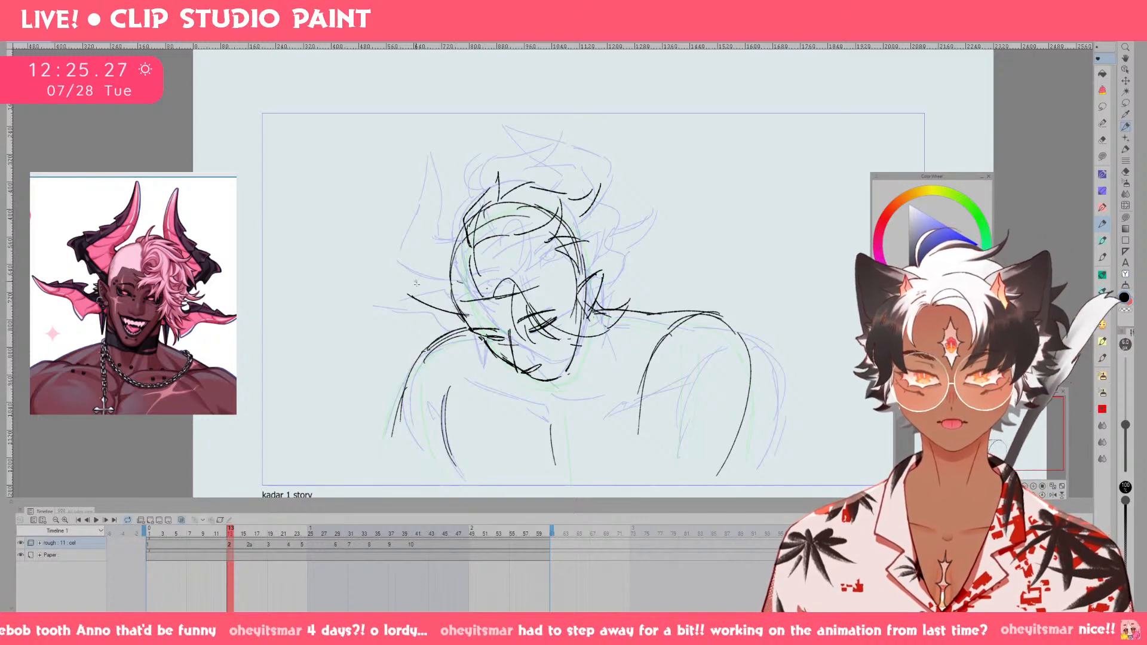
Extend the left horn's lower edge outward and add a short line for its upper base beside the temple.
{"action": "left_click_drag", "start_coordinate": [412, 285], "coordinate": [431, 213]}
{"action": "key", "text": "ctrl+z"}
{"action": "mouse_move", "coordinate": [405, 280]}
{"action": "left_mouse_down"}
{"action": "mouse_move", "coordinate": [428, 198]}
{"action": "mouse_move", "coordinate": [443, 261]}
{"action": "mouse_move", "coordinate": [468, 258]}
{"action": "left_mouse_up"}
{"action": "key", "text": "ctrl+z"}
{"action": "key", "text": "ctrl+z"}
{"action": "key", "text": "ctrl+z"}
Draw the left horn's outer edge up to a pointed tip and its inner edge back down to the base.
{"action": "key", "text": "ctrl+z"}
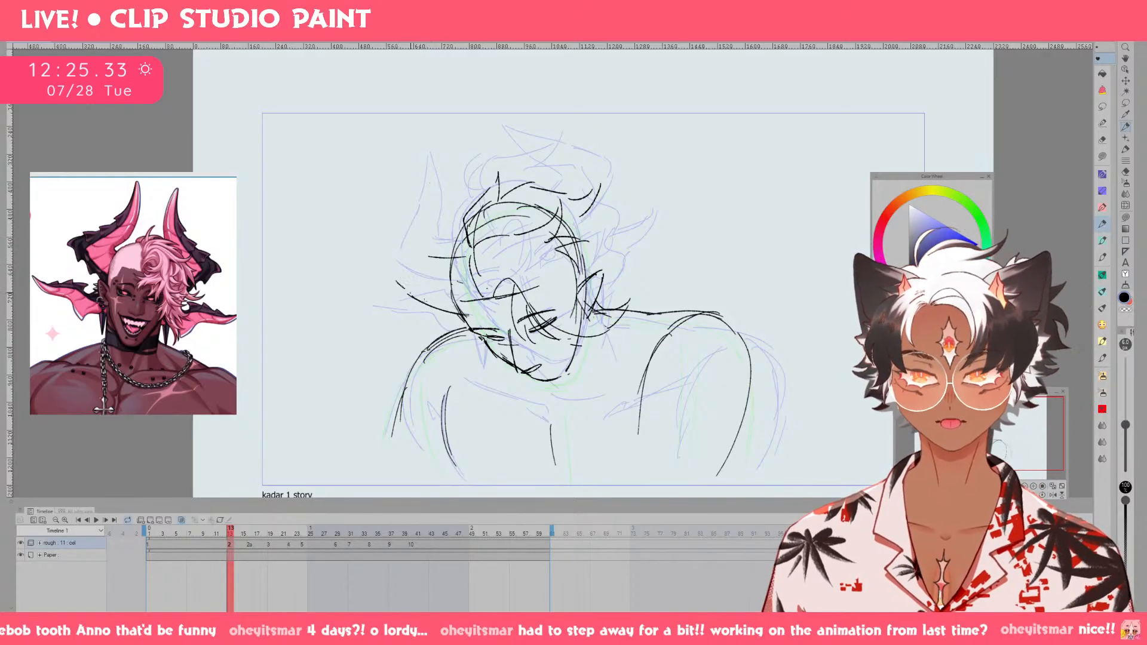
{"action": "left_click_drag", "start_coordinate": [395, 264], "coordinate": [414, 195]}
{"action": "key", "text": "ctrl+z"}
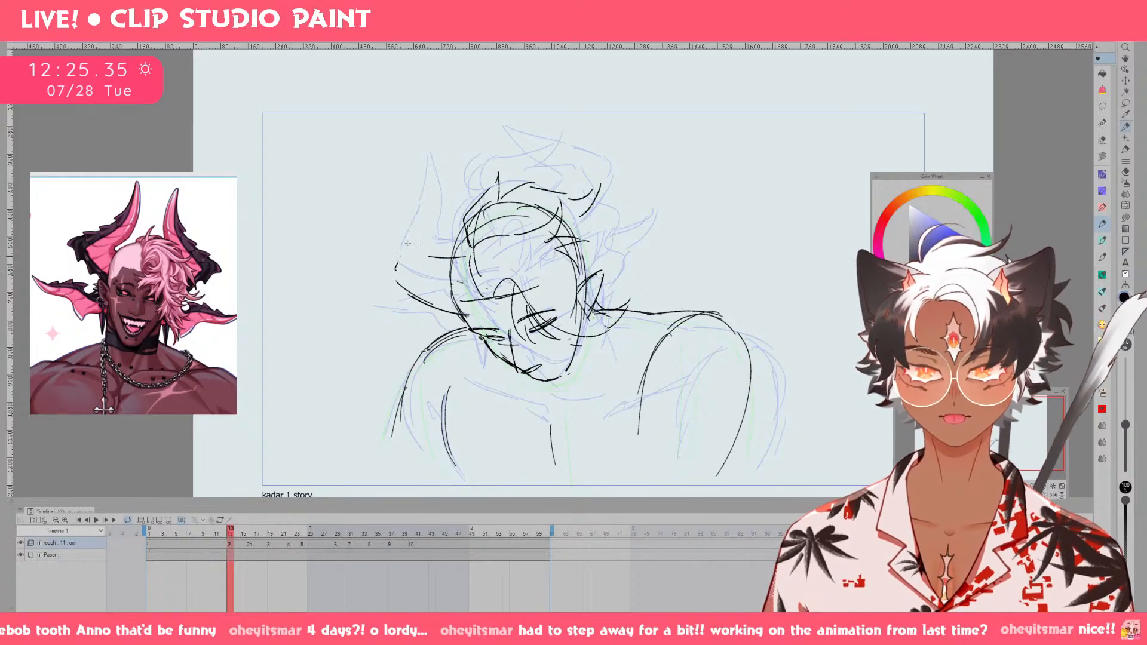
{"action": "mouse_move", "coordinate": [395, 269]}
{"action": "left_mouse_down"}
{"action": "mouse_move", "coordinate": [425, 195]}
{"action": "mouse_move", "coordinate": [430, 248]}
{"action": "left_mouse_up"}
{"action": "key", "text": "ctrl+z"}
{"action": "left_click_drag", "start_coordinate": [426, 185], "coordinate": [435, 262]}
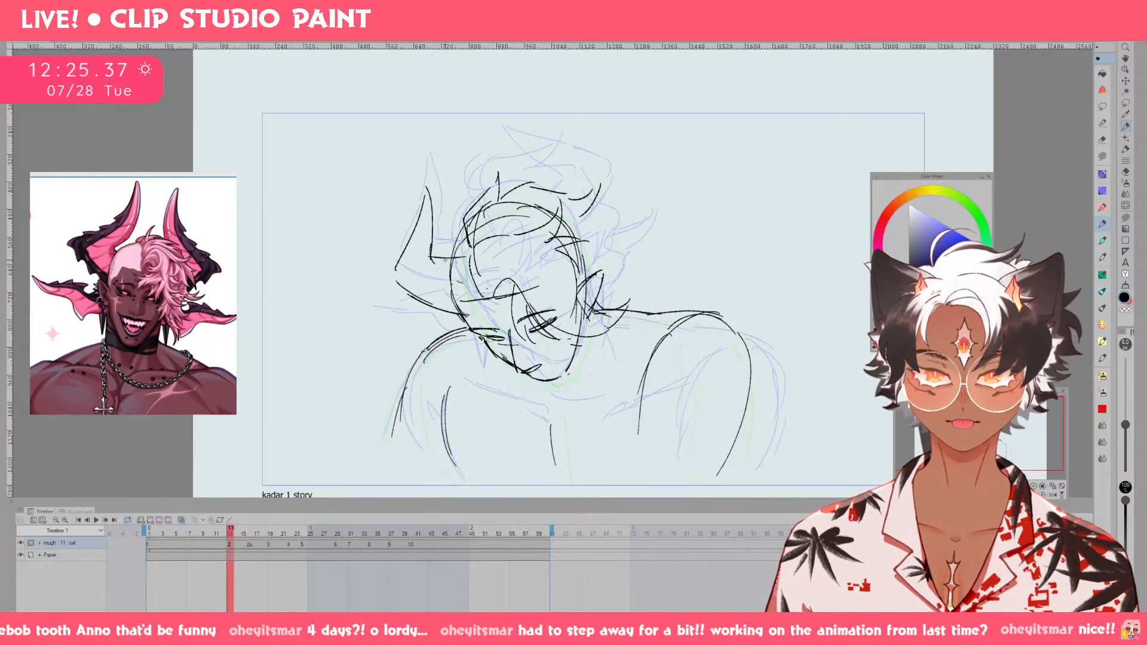
Tidy the left horn's base lines against the head and undo the trial strokes beneath it.
{"action": "key", "text": "e"}
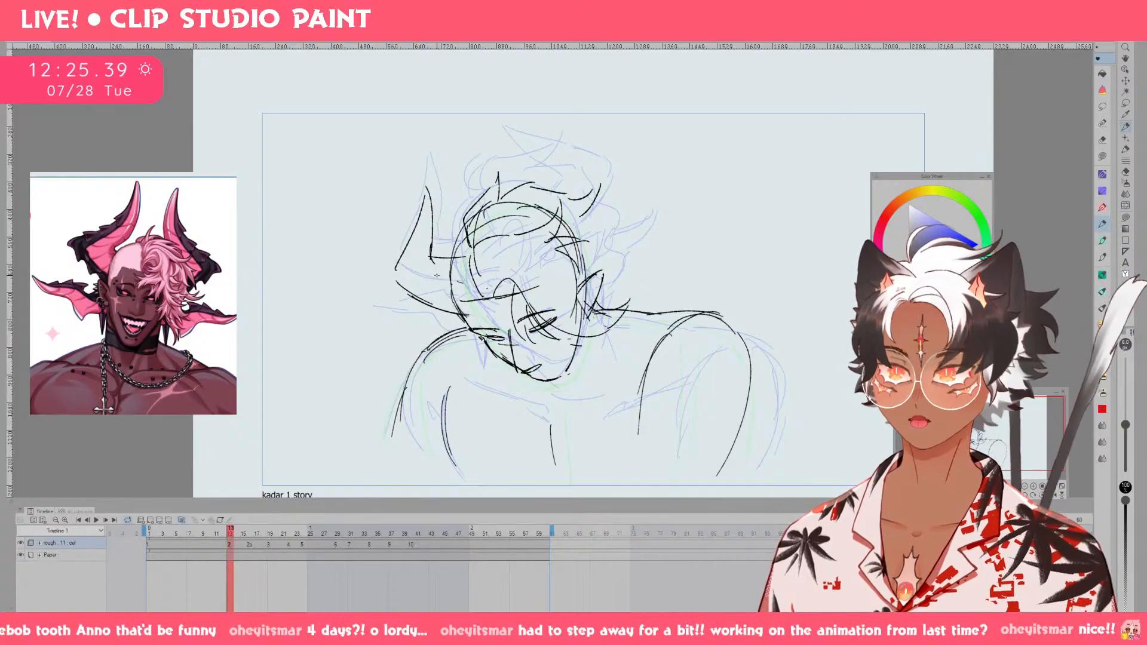
{"action": "key", "text": "p"}
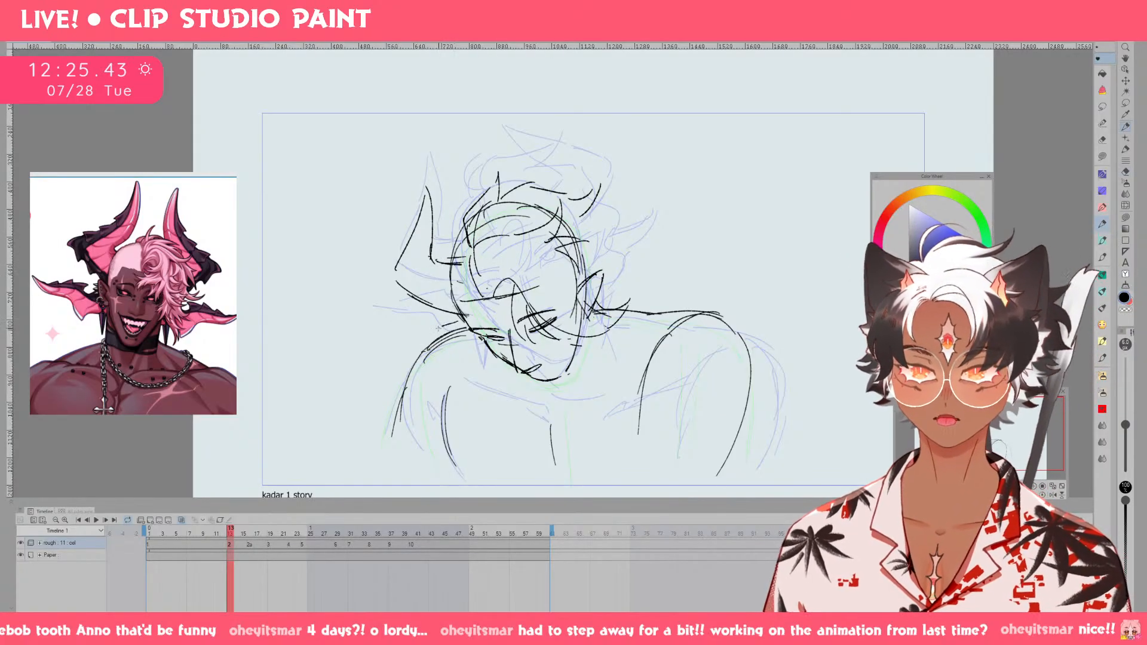
{"action": "key", "text": "ctrl+z"}
{"action": "left_click_drag", "start_coordinate": [463, 321], "coordinate": [416, 315]}
{"action": "key", "text": "ctrl+z"}
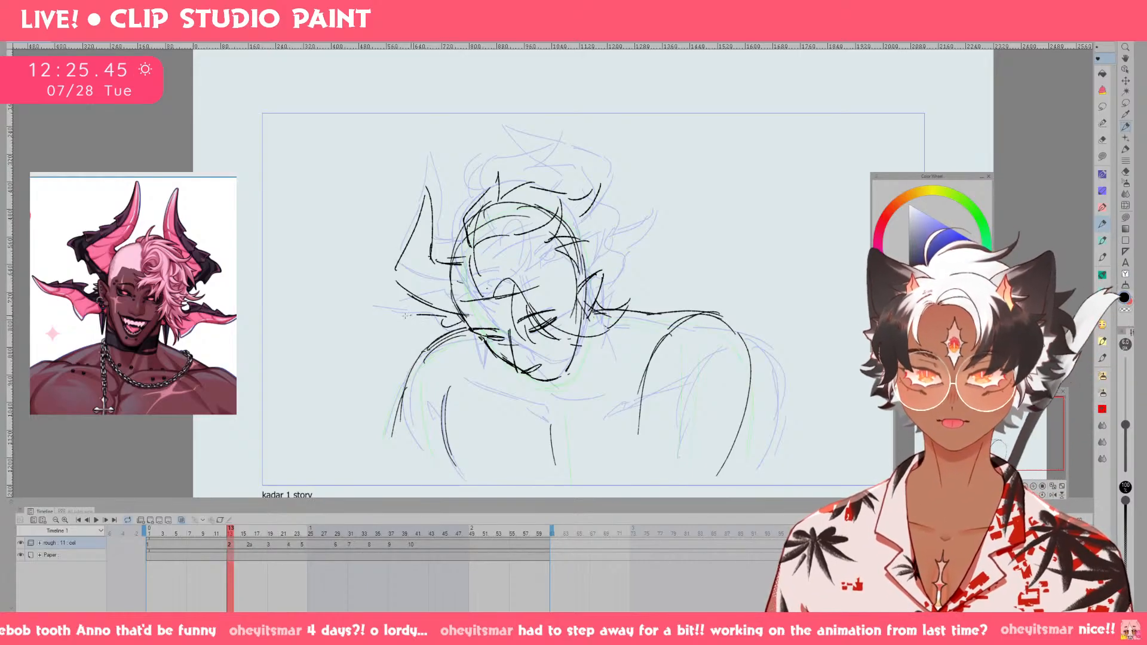
{"action": "key", "text": "ctrl+z"}
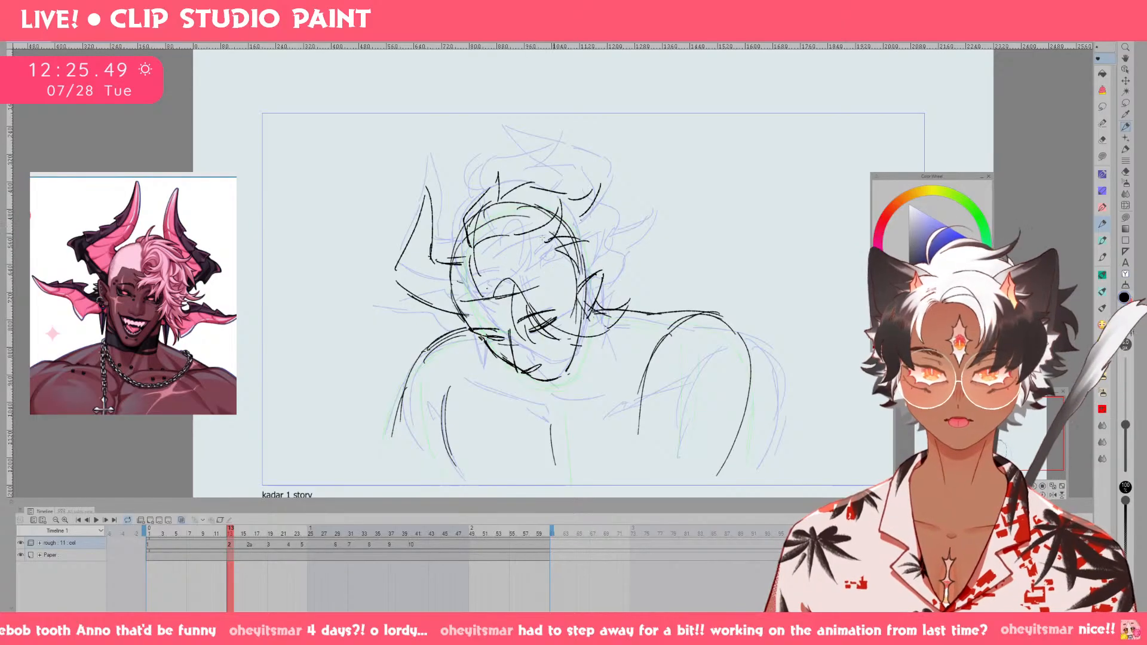
Lasso the left horn, shift it slightly upward toward the faint guide horn, and erase its lines overlapping the head.
{"action": "key", "text": "m"}
{"action": "mouse_move", "coordinate": [454, 259]}
{"action": "left_mouse_down"}
{"action": "mouse_move", "coordinate": [459, 311]}
{"action": "mouse_move", "coordinate": [382, 256]}
{"action": "mouse_move", "coordinate": [461, 211]}
{"action": "left_mouse_up"}
{"action": "key", "text": "ctrl+t"}
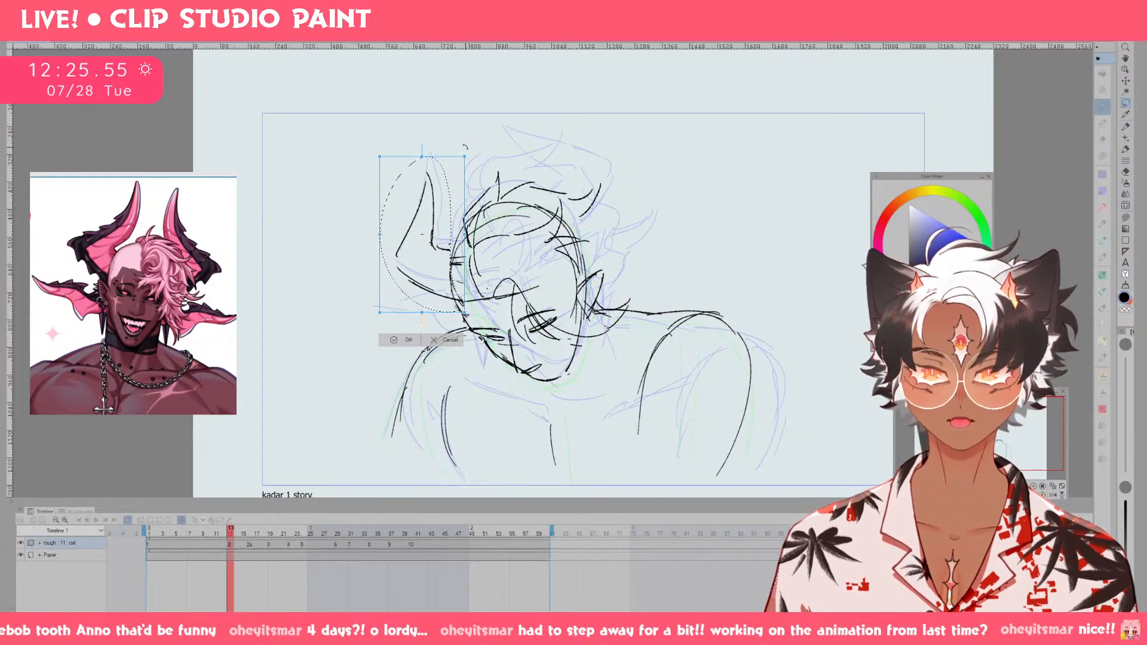
{"action": "left_click_drag", "start_coordinate": [470, 151], "coordinate": [473, 153]}
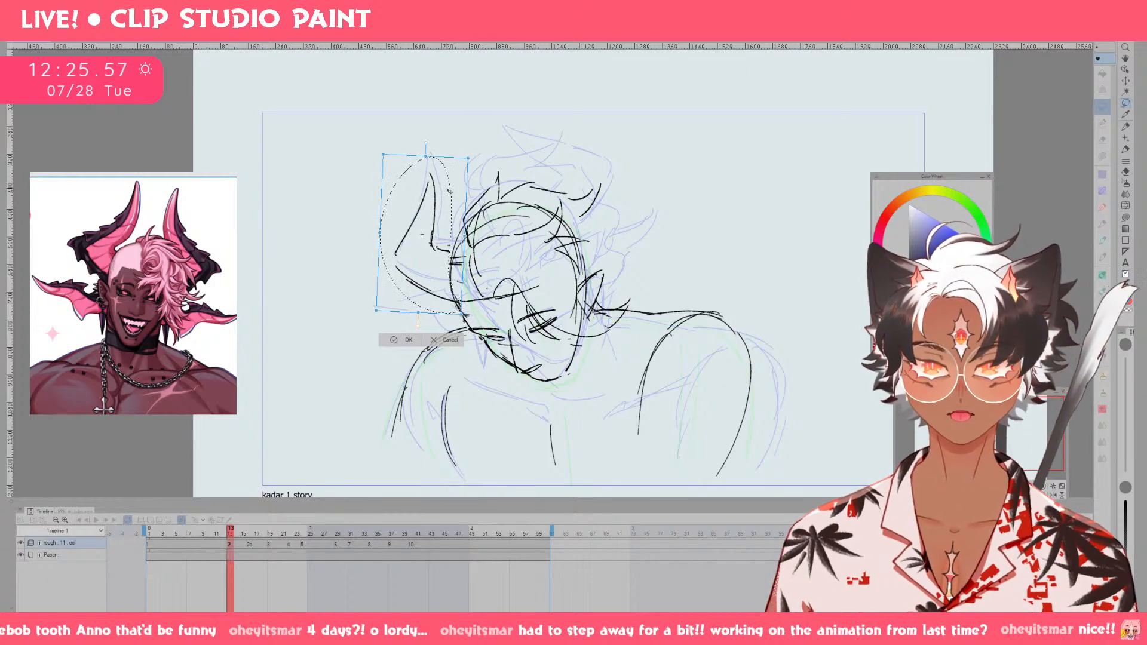
{"action": "left_click_drag", "start_coordinate": [451, 194], "coordinate": [455, 195]}
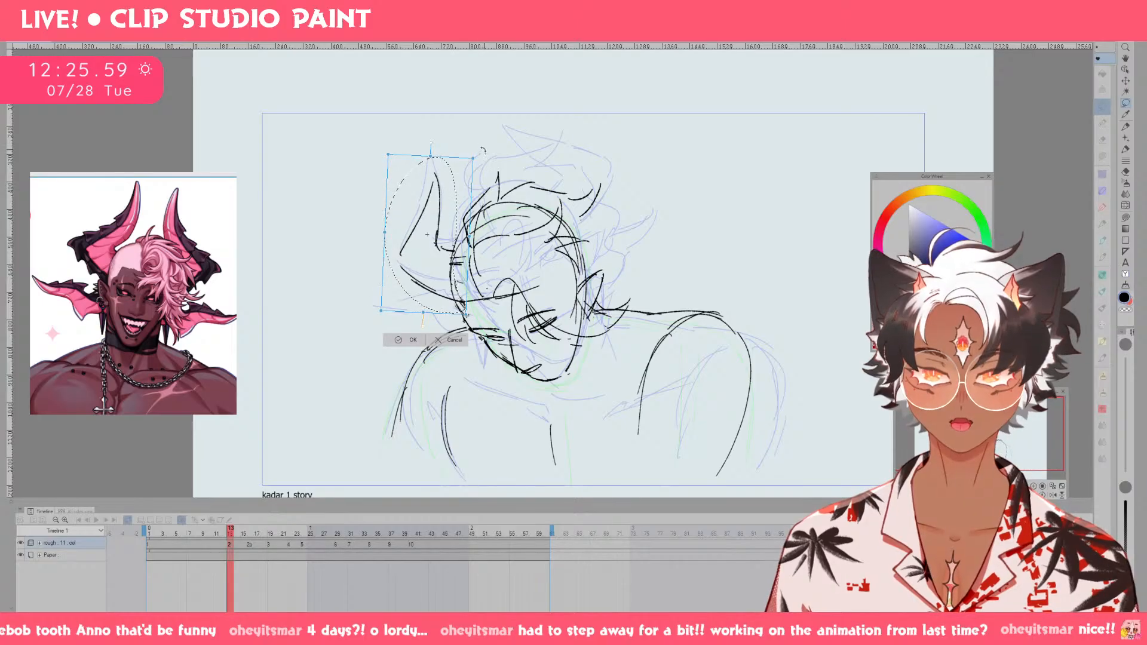
{"action": "left_click_drag", "start_coordinate": [482, 153], "coordinate": [478, 151]}
{"action": "left_click_drag", "start_coordinate": [450, 196], "coordinate": [447, 197]}
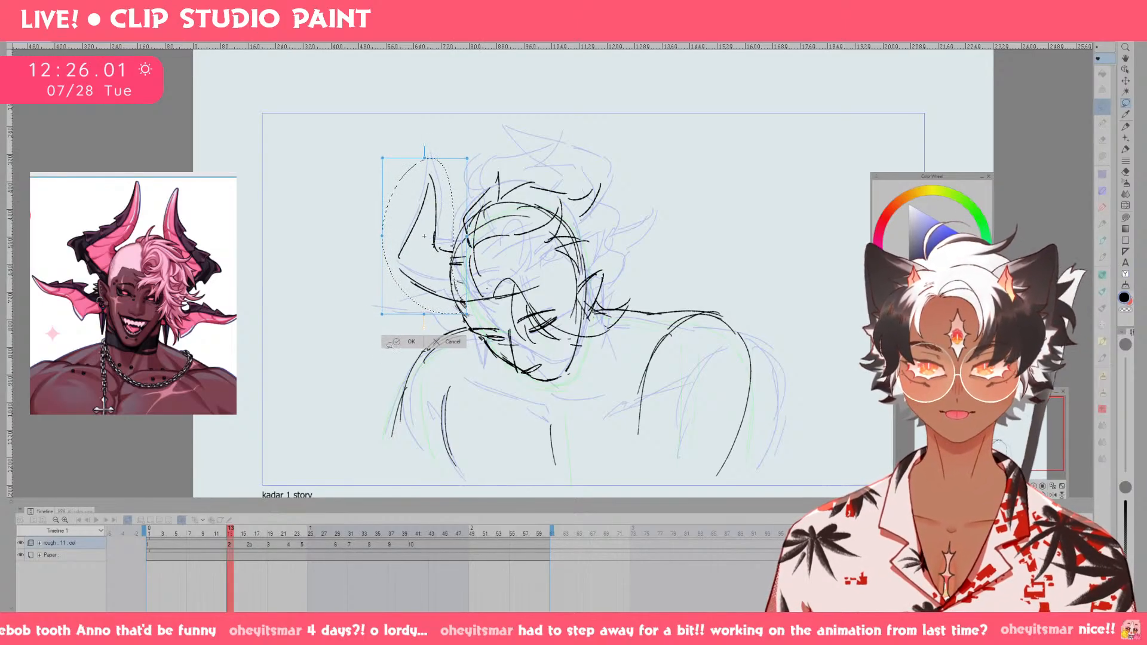
{"action": "left_click", "coordinate": [403, 342]}
{"action": "left_click", "coordinate": [348, 325]}
{"action": "key", "text": "e"}
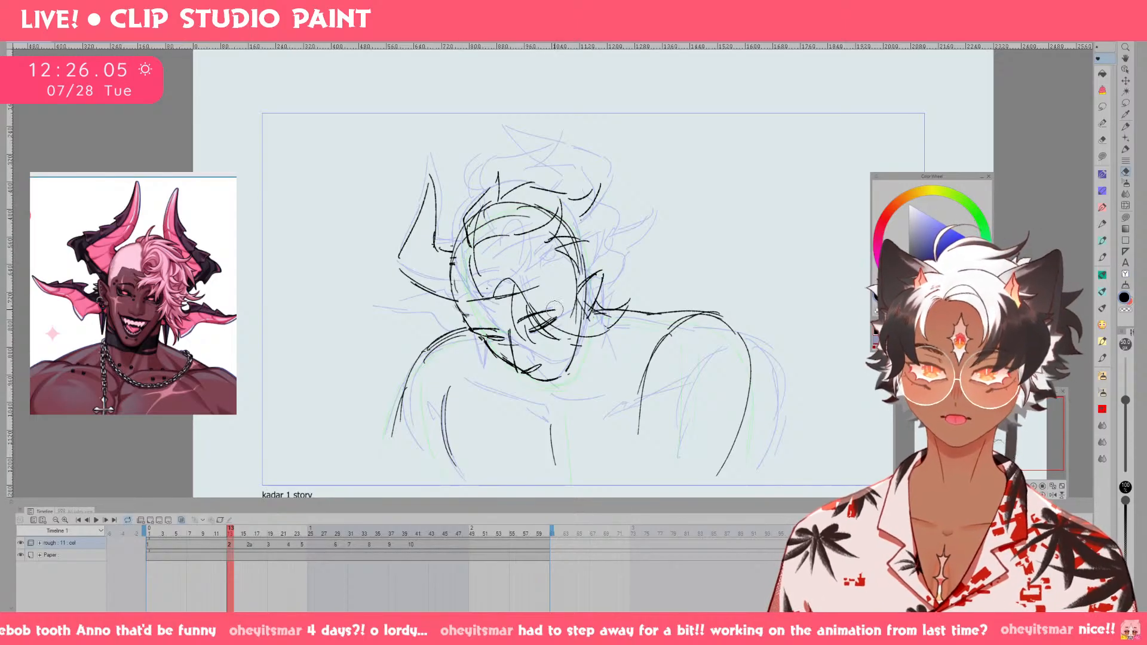
{"action": "key", "text": "p"}
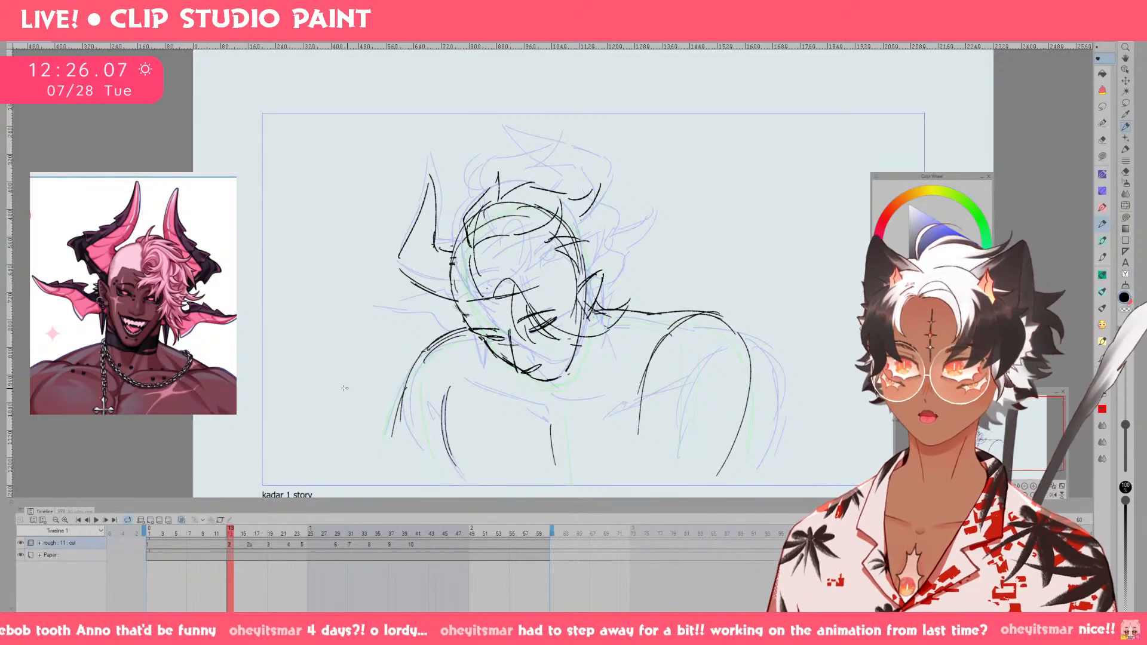
Check the Kadar reference images and draw a curved line along the side of the head above the horn's base.
{"action": "left_click", "coordinate": [222, 333]}
{"action": "left_click", "coordinate": [198, 391]}
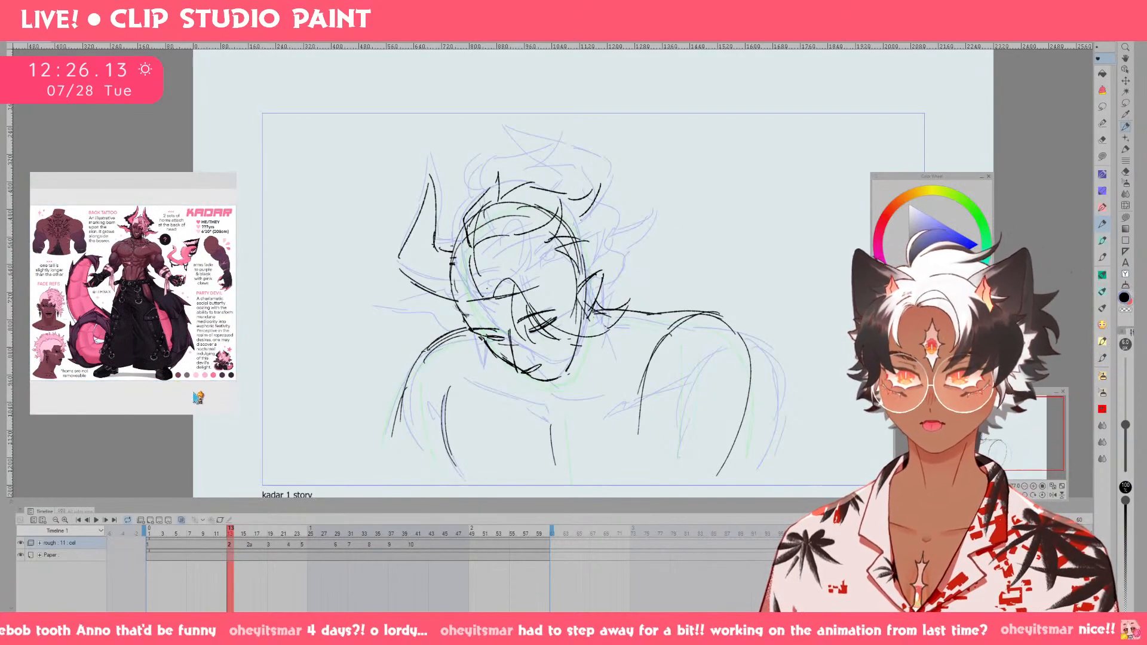
{"action": "key", "text": "Right"}
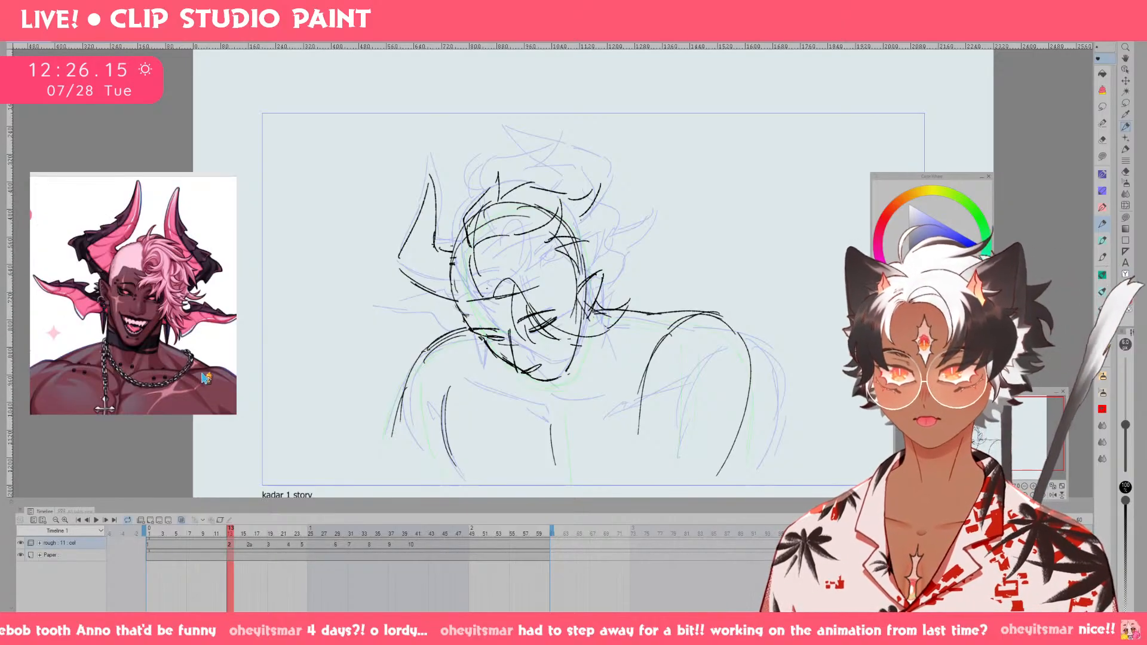
{"action": "key", "text": "Left"}
{"action": "key", "text": "Right"}
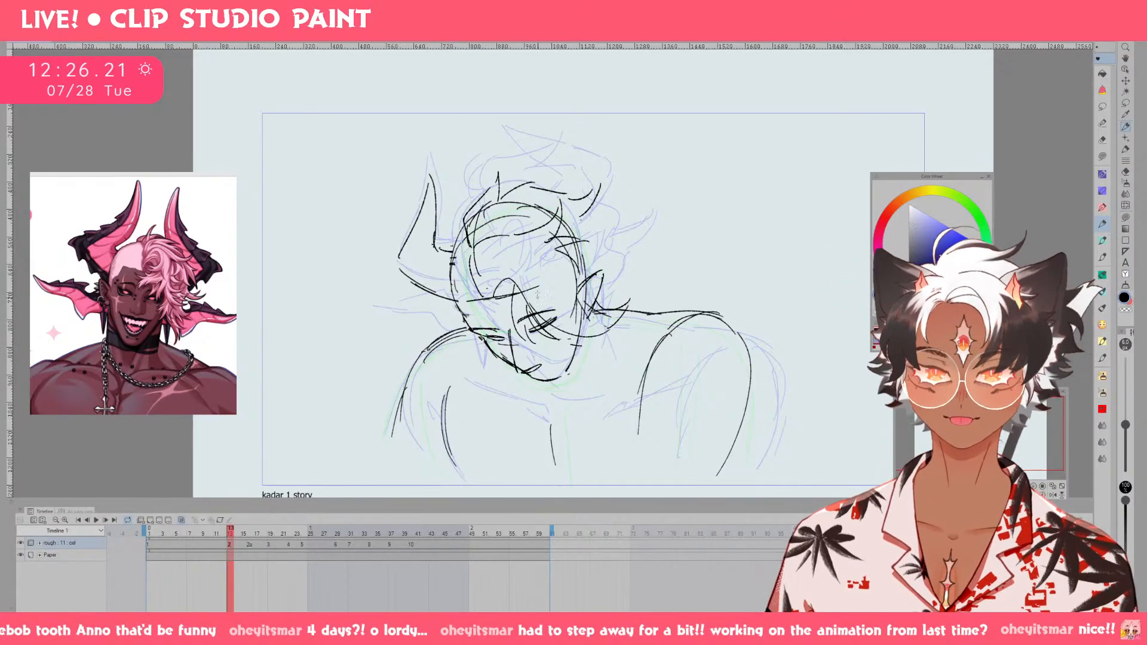
{"action": "left_click_drag", "start_coordinate": [465, 196], "coordinate": [453, 253]}
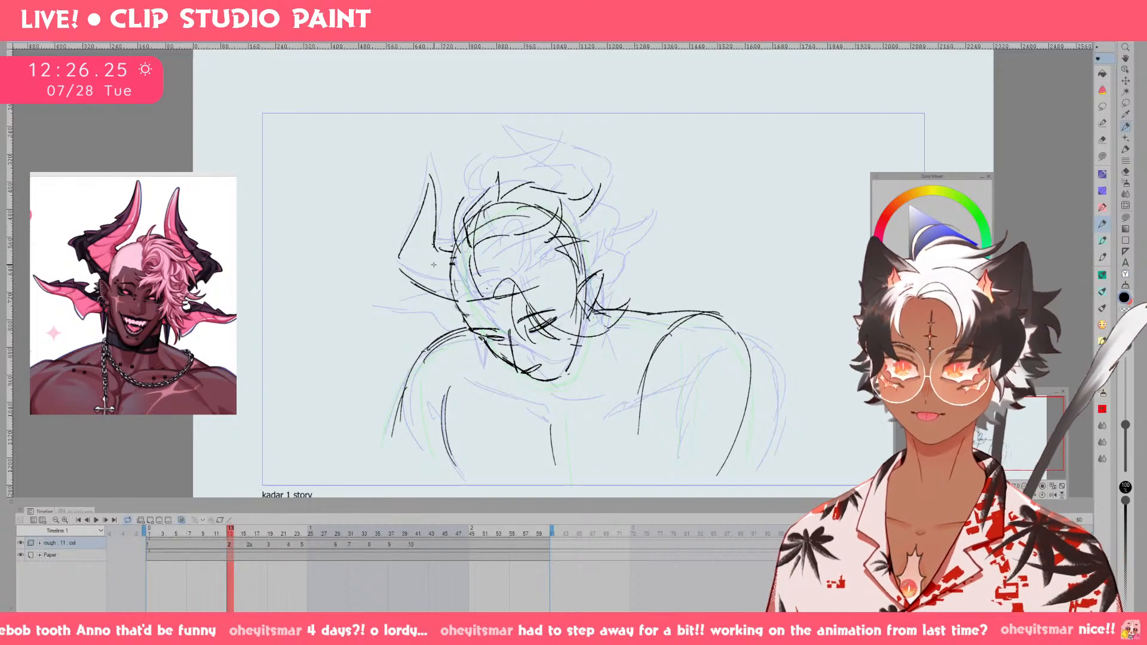
Add a pointed outer corner and a curved inner fold to the lower part of the left horn.
{"action": "left_click_drag", "start_coordinate": [395, 273], "coordinate": [459, 293]}
{"action": "key", "text": "ctrl+z"}
{"action": "mouse_move", "coordinate": [437, 241]}
{"action": "left_mouse_down"}
{"action": "mouse_move", "coordinate": [420, 268]}
{"action": "mouse_move", "coordinate": [425, 290]}
{"action": "mouse_move", "coordinate": [423, 252]}
{"action": "mouse_move", "coordinate": [389, 256]}
{"action": "mouse_move", "coordinate": [415, 278]}
{"action": "left_mouse_up"}
{"action": "key", "text": "ctrl+z"}
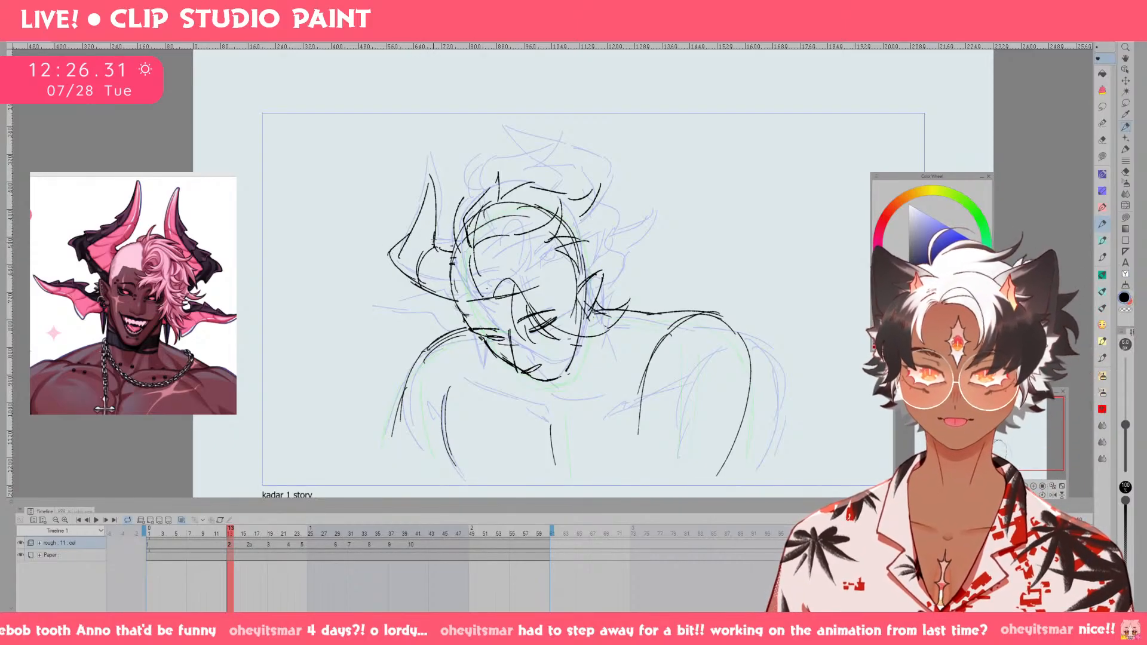
{"action": "key", "text": "ctrl+z"}
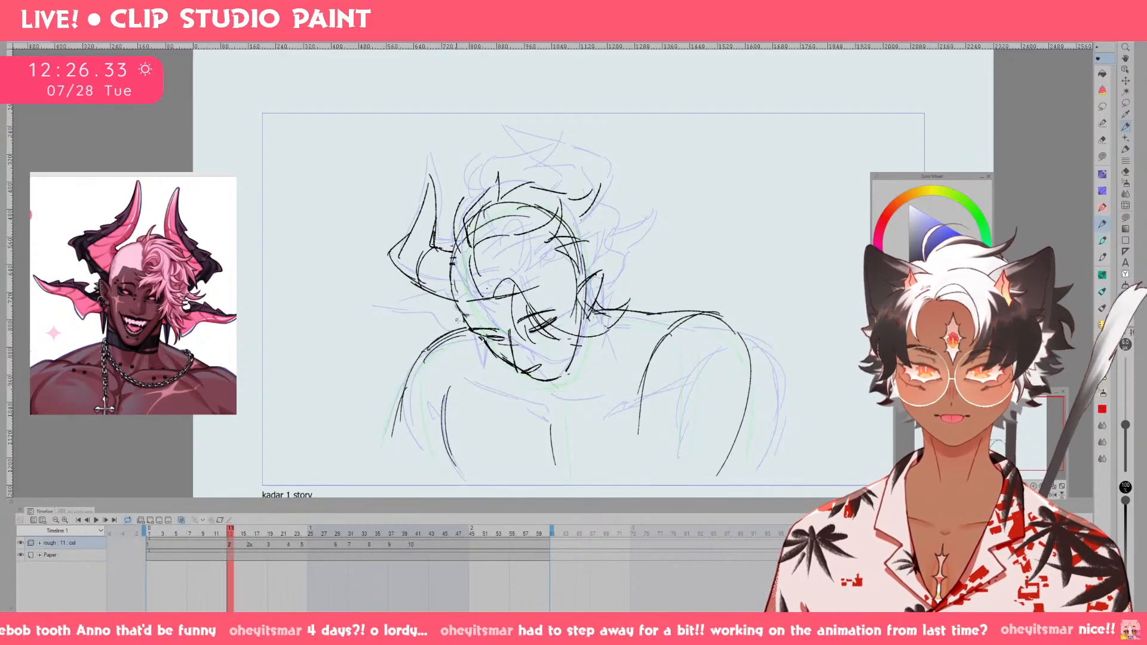
Draw the smaller spiked lower horn beneath the left horn, tapering outward from the cheek.
{"action": "mouse_move", "coordinate": [459, 308]}
{"action": "left_mouse_down"}
{"action": "mouse_move", "coordinate": [394, 289]}
{"action": "mouse_move", "coordinate": [417, 313]}
{"action": "mouse_move", "coordinate": [389, 285]}
{"action": "mouse_move", "coordinate": [448, 345]}
{"action": "left_mouse_up"}
{"action": "key", "text": "ctrl+z"}
{"action": "key", "text": "ctrl+z"}
{"action": "mouse_move", "coordinate": [452, 348]}
{"action": "left_mouse_down"}
{"action": "mouse_move", "coordinate": [469, 327]}
{"action": "mouse_move", "coordinate": [451, 342]}
{"action": "left_mouse_up"}
{"action": "key", "text": "ctrl+z"}
{"action": "key", "text": "ctrl+z"}
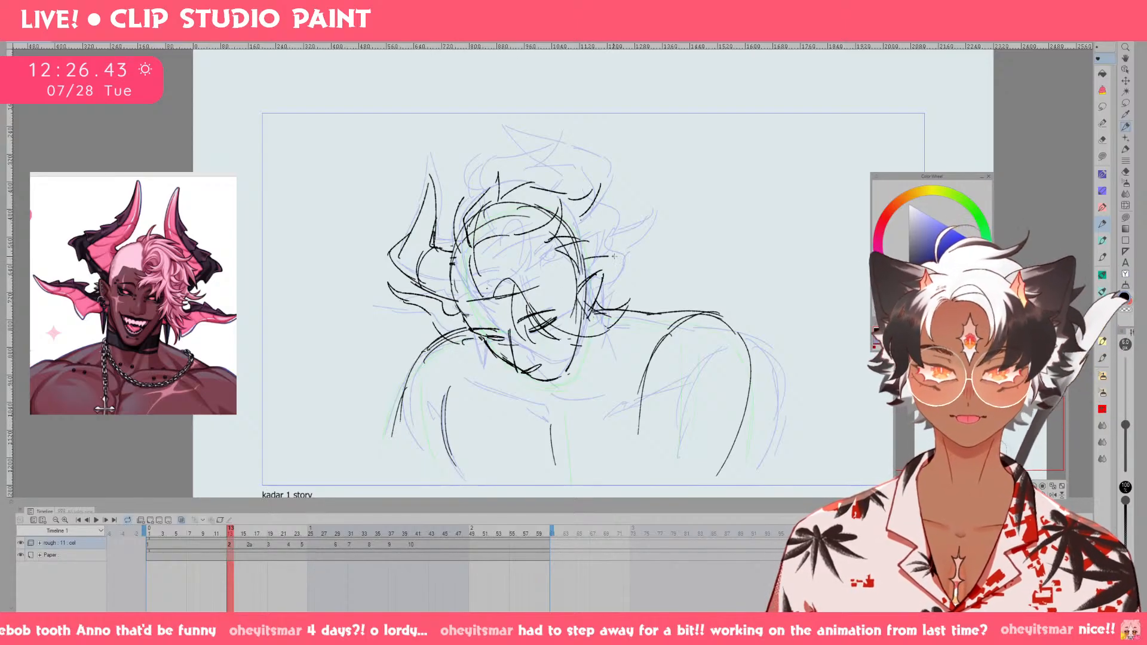
Lasso the lower horn, rotate and nudge it closer to the cheek, and erase the overlapping lines.
{"action": "key", "text": "m"}
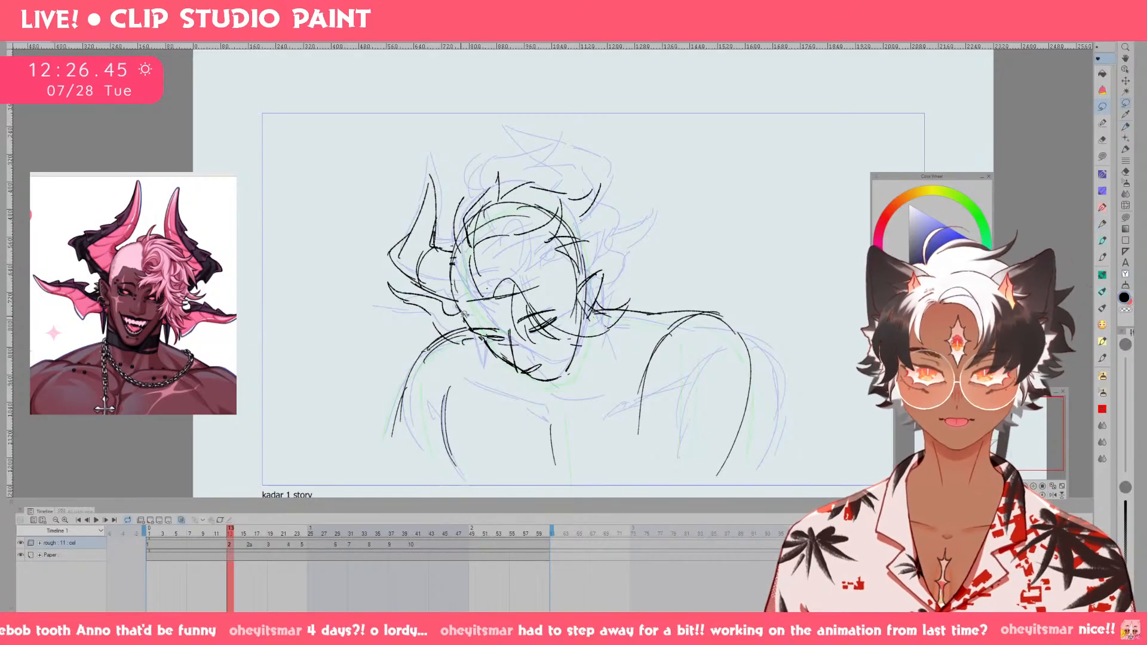
{"action": "left_click_drag", "start_coordinate": [411, 287], "coordinate": [399, 341]}
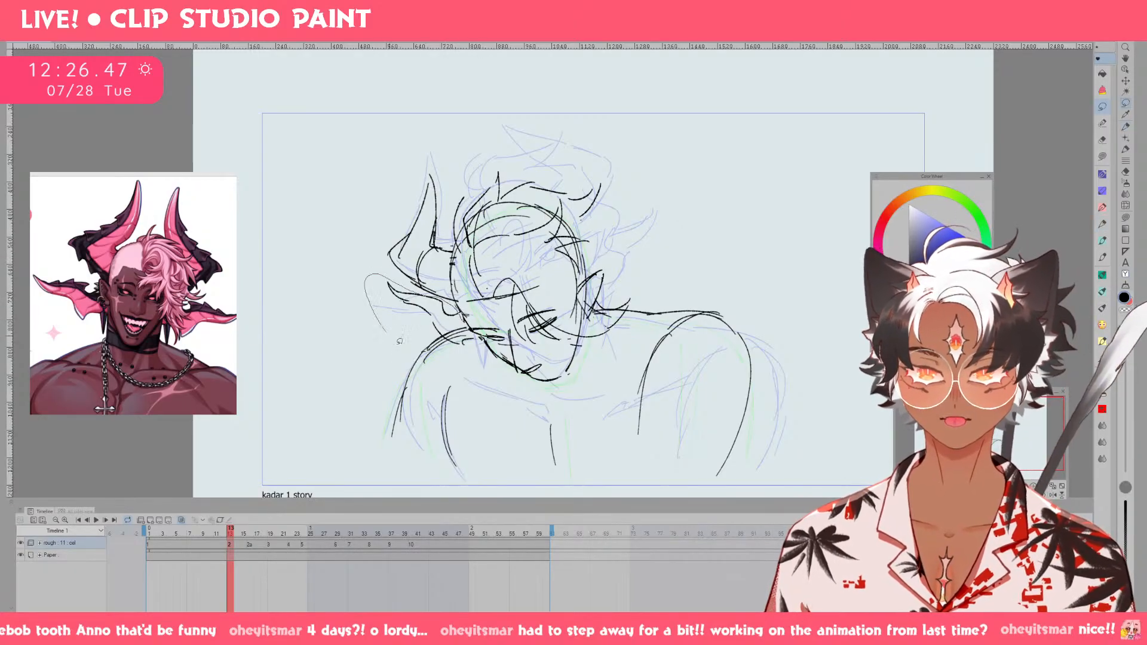
{"action": "mouse_move", "coordinate": [482, 338]}
{"action": "left_mouse_down"}
{"action": "mouse_move", "coordinate": [467, 302]}
{"action": "mouse_move", "coordinate": [470, 345]}
{"action": "left_mouse_up"}
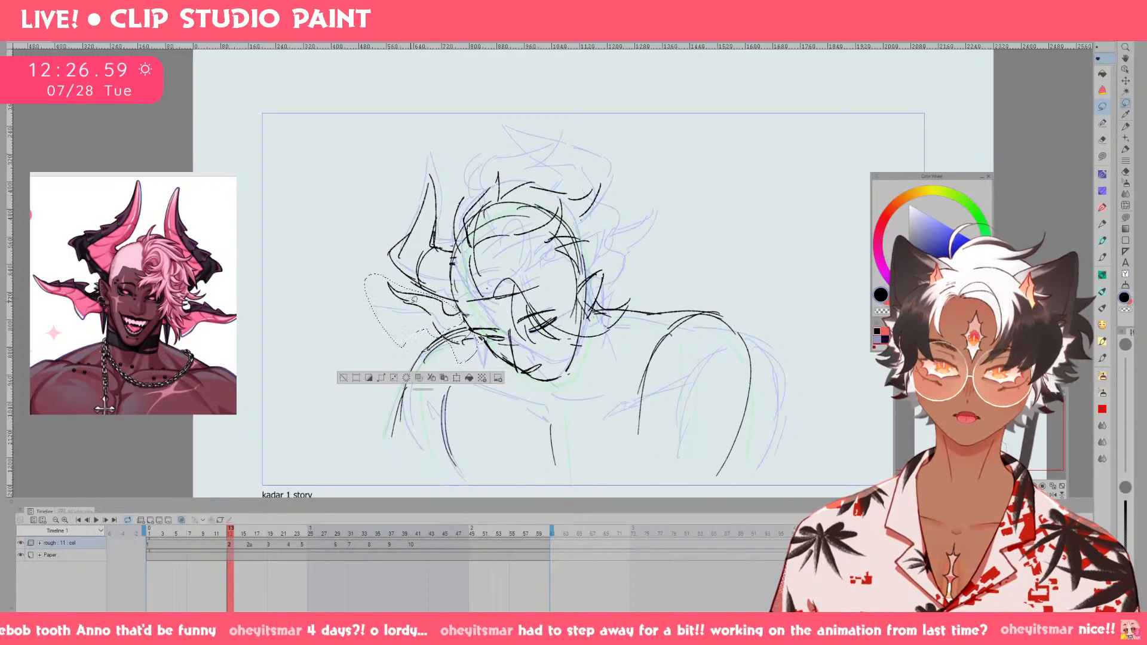
{"action": "key", "text": "ctrl+t"}
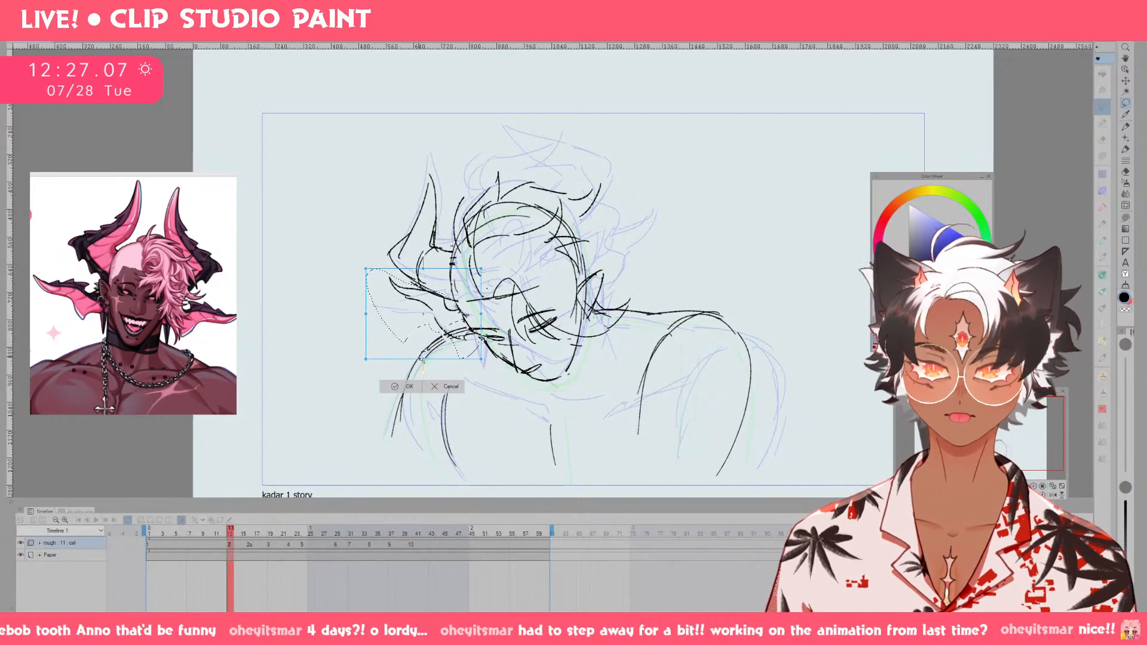
{"action": "left_click_drag", "start_coordinate": [422, 359], "coordinate": [447, 340]}
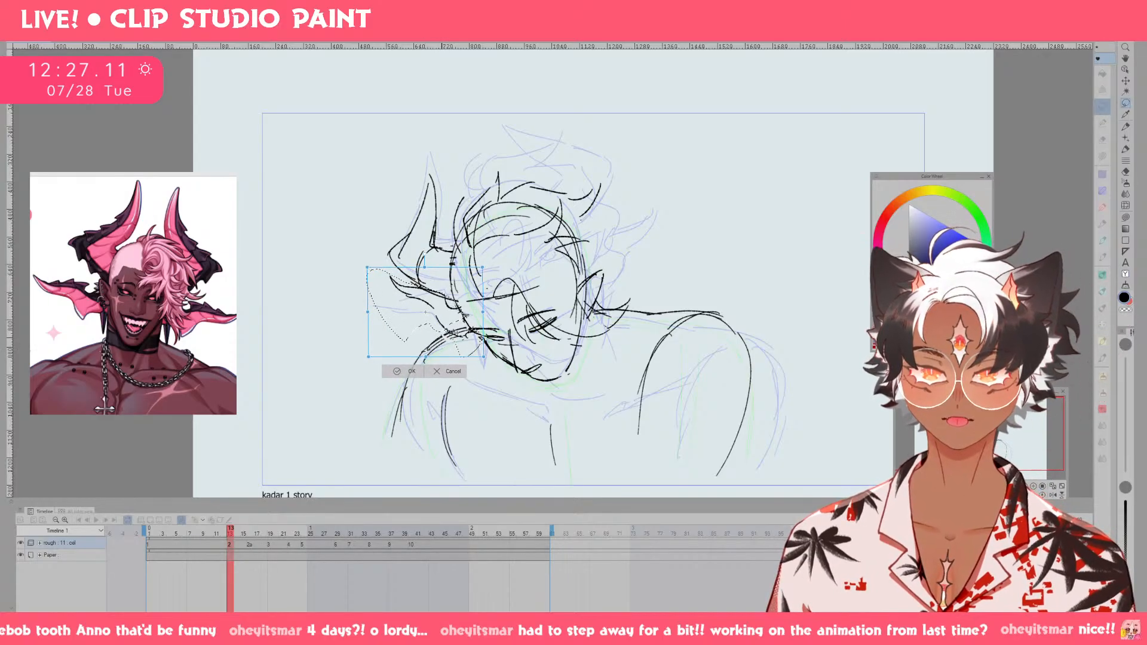
{"action": "left_click_drag", "start_coordinate": [491, 265], "coordinate": [486, 261]}
{"action": "left_click_drag", "start_coordinate": [474, 307], "coordinate": [478, 306]}
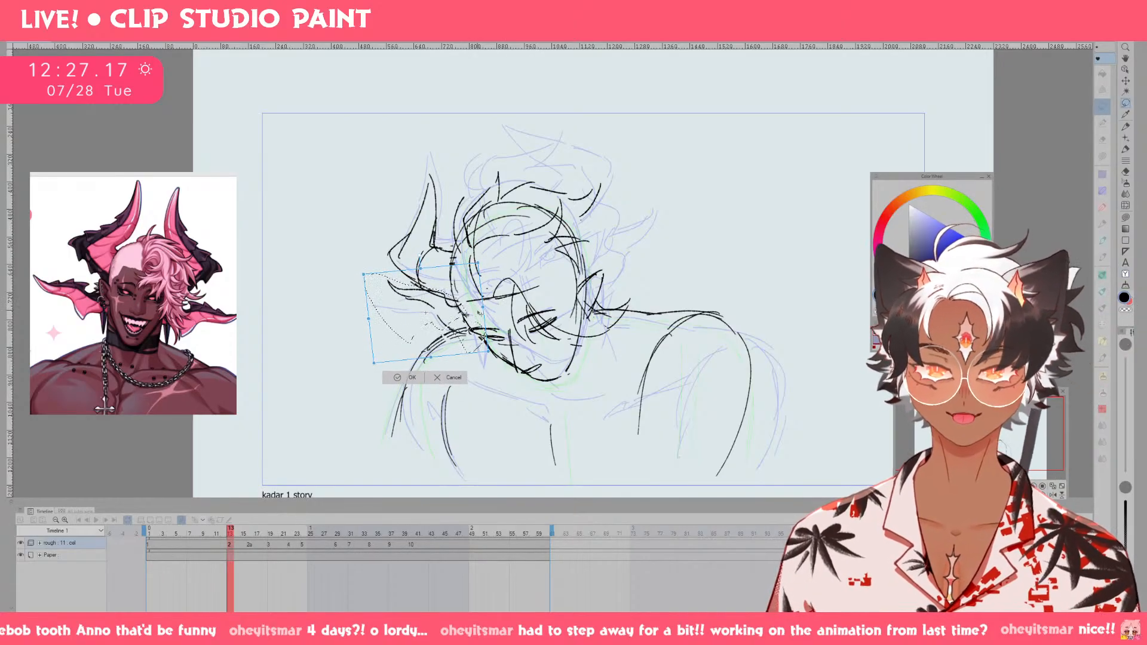
{"action": "left_click", "coordinate": [411, 377]}
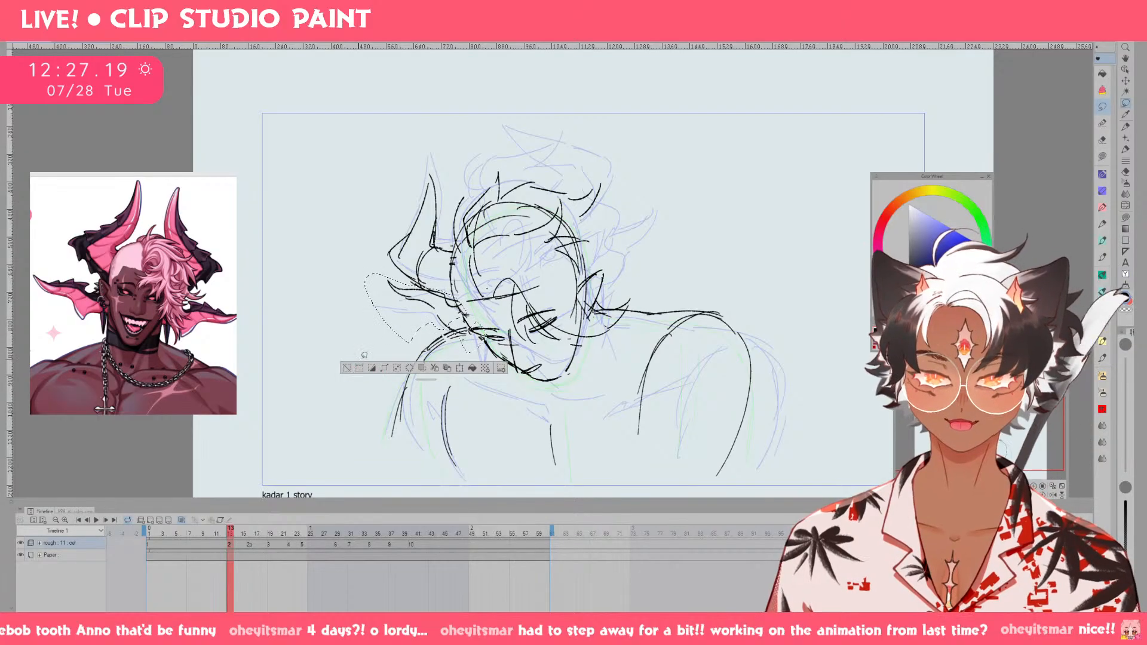
{"action": "key", "text": "e"}
{"action": "key", "text": "ctrl+d"}
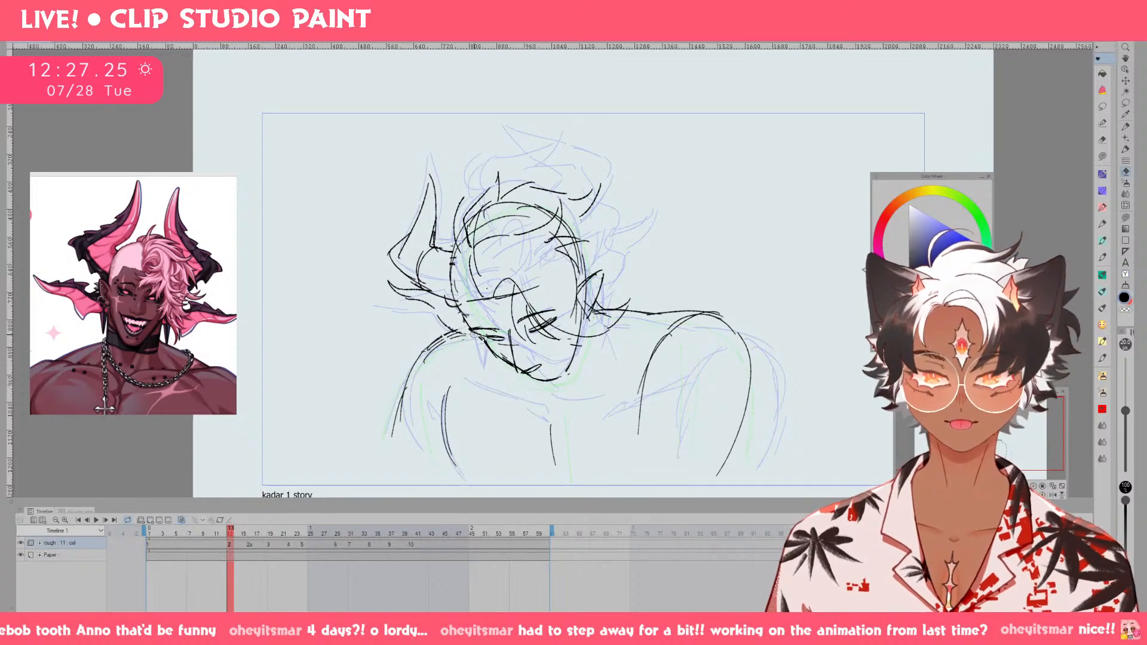
Clean up the strokes where the cheek meets the shoulder, redrawing and trimming the short line there.
{"action": "key", "text": "p"}
{"action": "key", "text": "ctrl+z"}
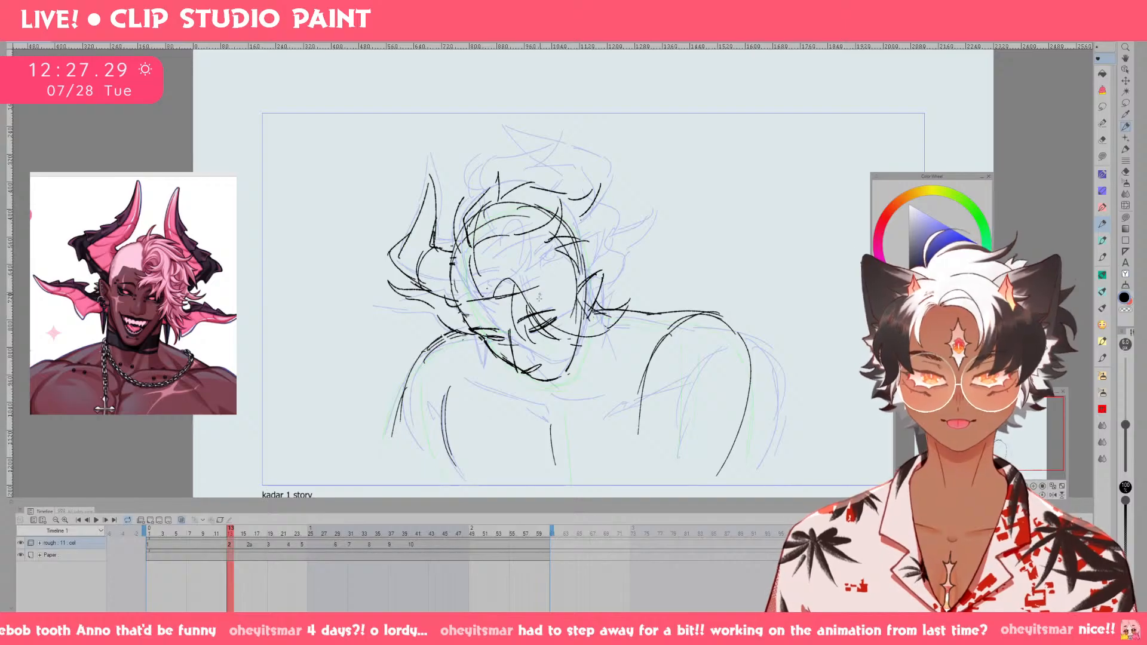
{"action": "left_click_drag", "start_coordinate": [487, 337], "coordinate": [504, 340]}
{"action": "key", "text": "e"}
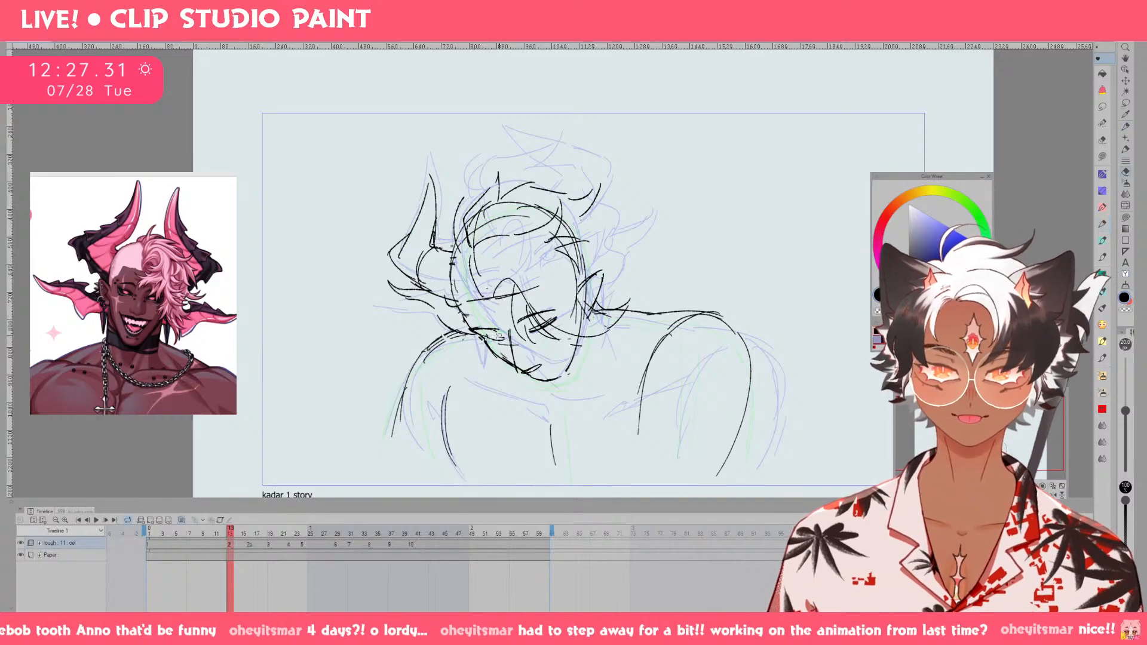
{"action": "key", "text": "p"}
{"action": "key", "text": "ctrl+z"}
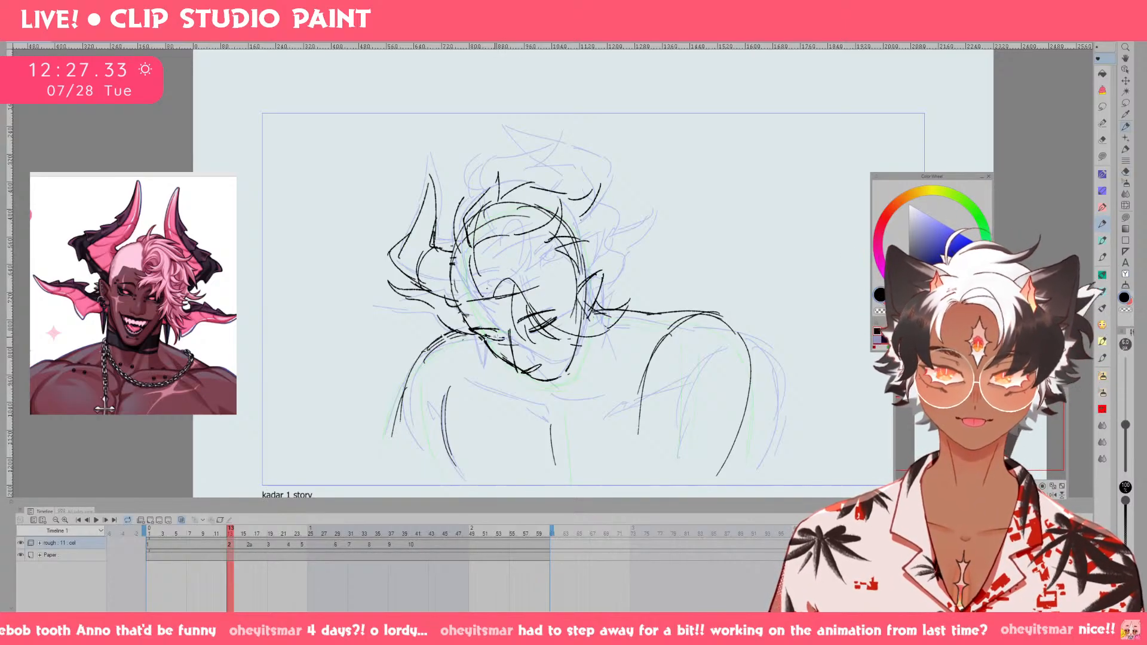
Strengthen the jaw and chin line of the bowed head and add a short line just above the chin.
{"action": "left_click_drag", "start_coordinate": [500, 338], "coordinate": [494, 340]}
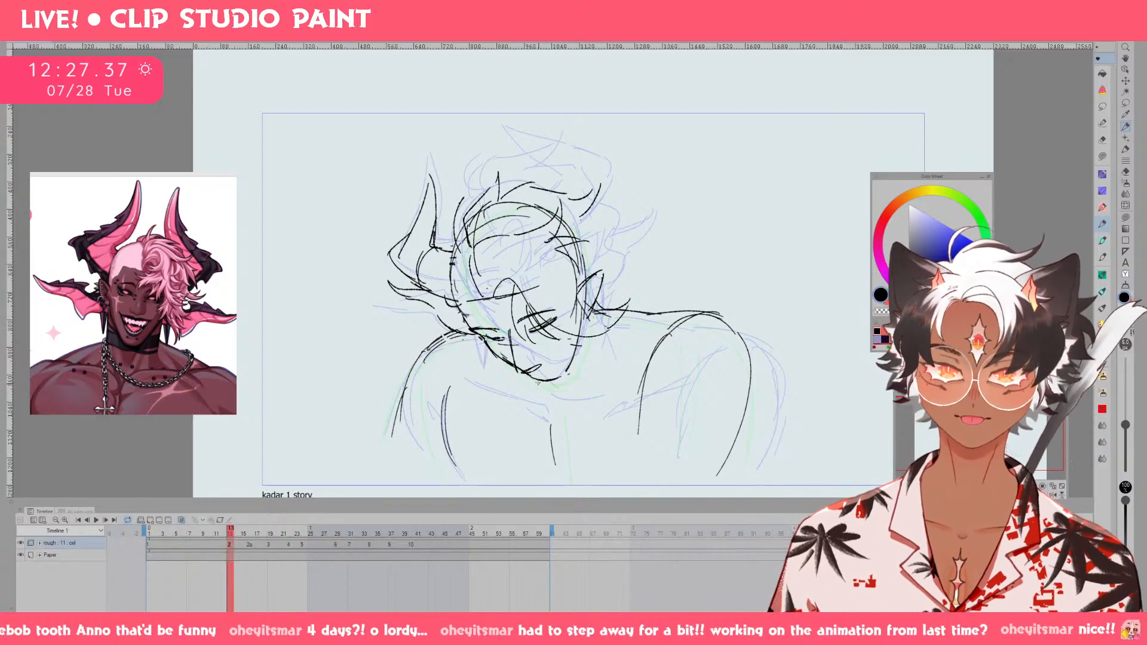
{"action": "left_click_drag", "start_coordinate": [544, 383], "coordinate": [564, 377]}
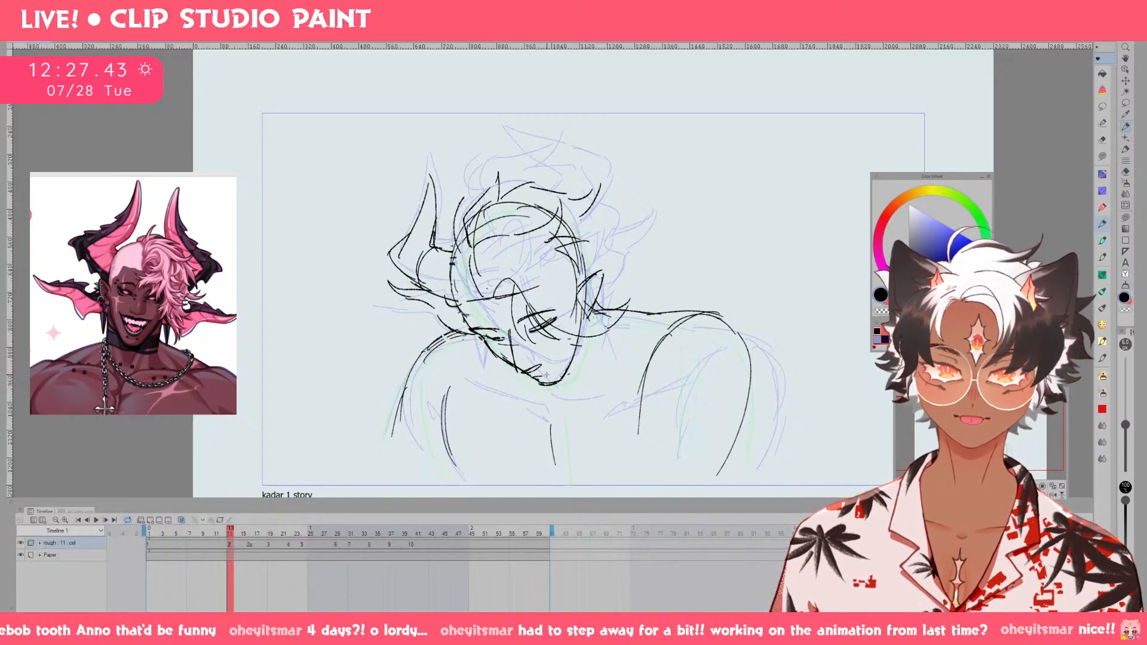
{"action": "left_click_drag", "start_coordinate": [543, 375], "coordinate": [561, 366]}
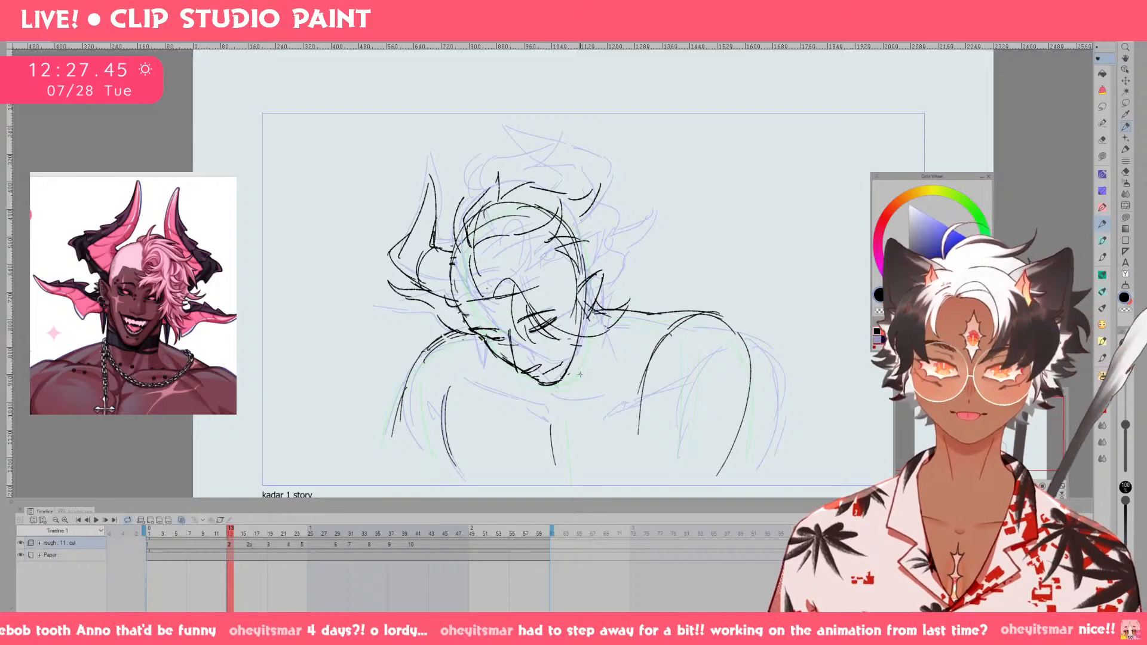
{"action": "key", "text": "e"}
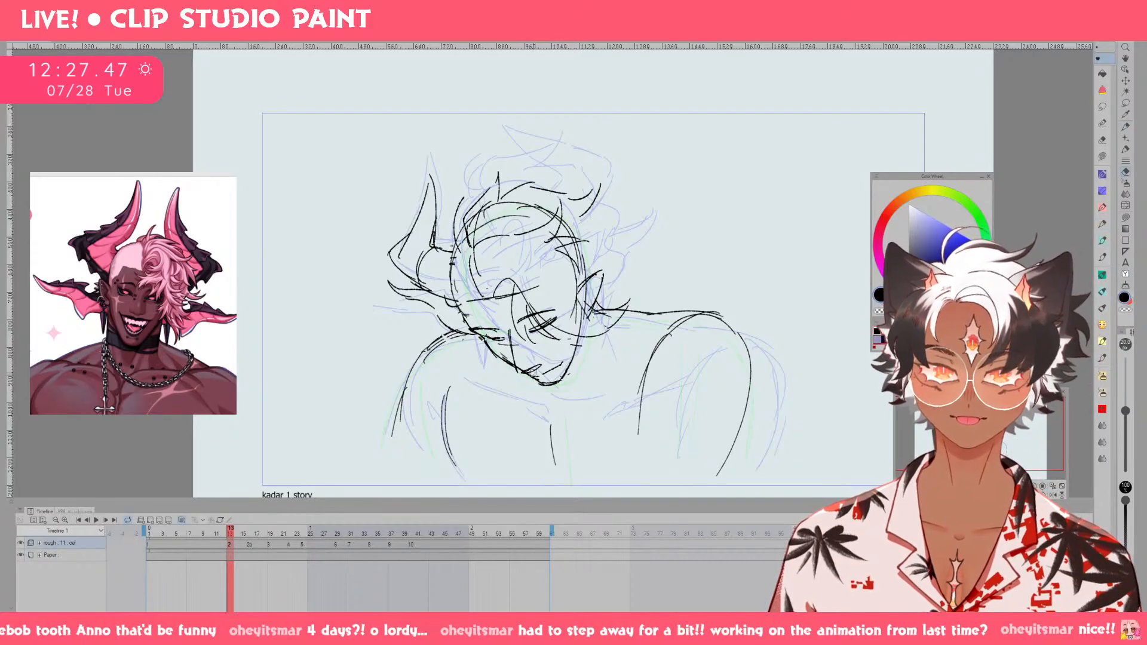
{"action": "key", "text": "p"}
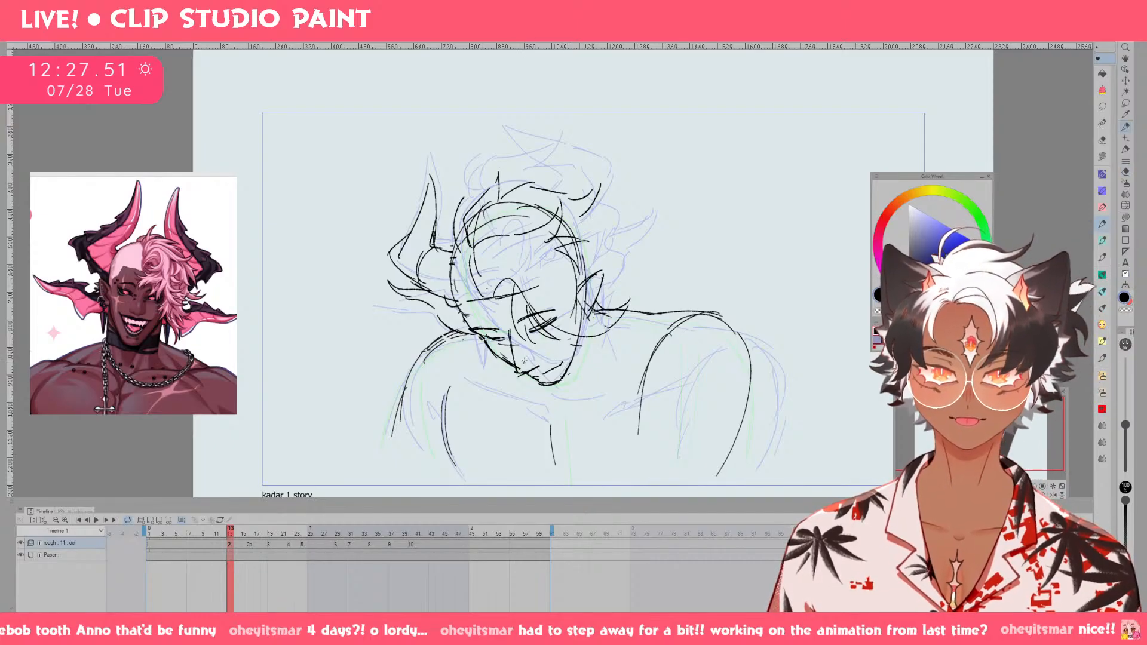
{"action": "mouse_move", "coordinate": [510, 342]}
{"action": "left_mouse_down"}
{"action": "mouse_move", "coordinate": [513, 371]}
{"action": "mouse_move", "coordinate": [526, 371]}
{"action": "mouse_move", "coordinate": [516, 373]}
{"action": "left_mouse_up"}
{"action": "key", "text": "ctrl+z"}
{"action": "key", "text": "ctrl+z"}
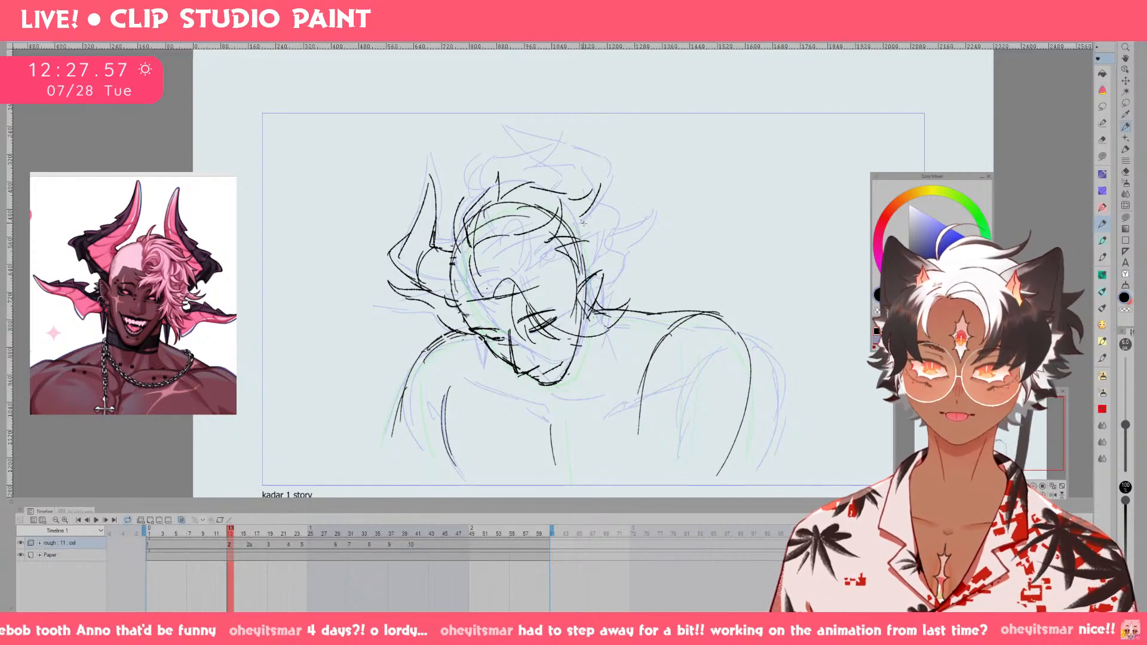
Draw the upper right horn on drawing 2 with a curved inner edge, an outer edge and a lower edge meeting the head.
{"action": "left_click_drag", "start_coordinate": [587, 224], "coordinate": [627, 222]}
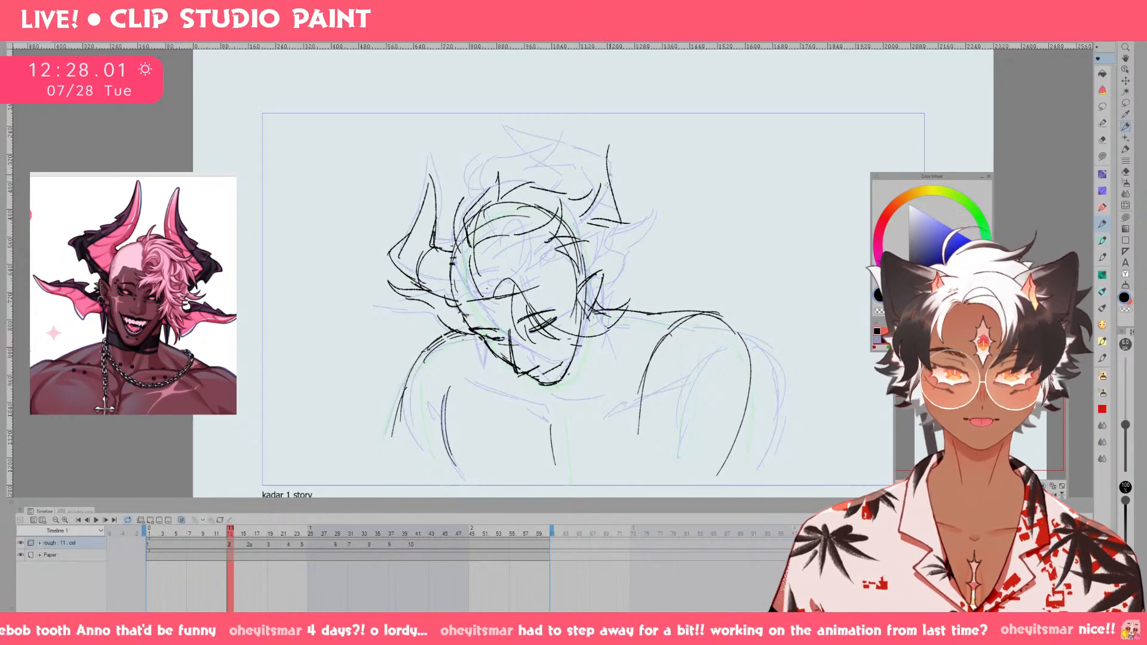
{"action": "mouse_move", "coordinate": [614, 224]}
{"action": "left_mouse_down"}
{"action": "mouse_move", "coordinate": [603, 172]}
{"action": "mouse_move", "coordinate": [650, 225]}
{"action": "left_mouse_up"}
{"action": "key", "text": "ctrl+z"}
{"action": "left_click_drag", "start_coordinate": [610, 158], "coordinate": [651, 225]}
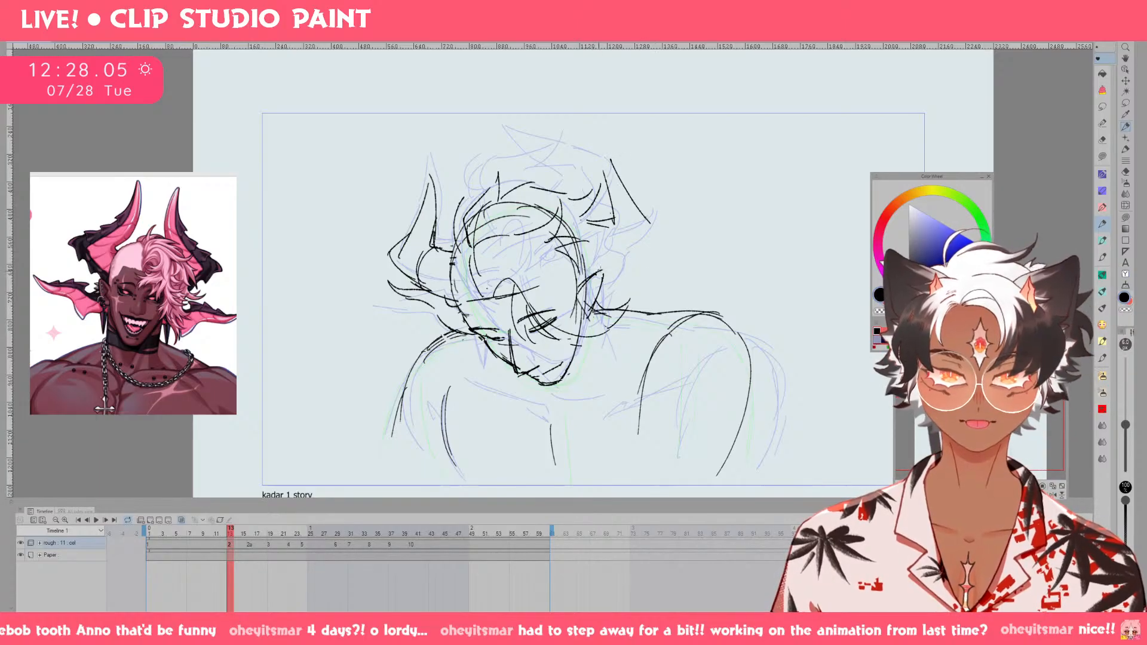
{"action": "left_click_drag", "start_coordinate": [592, 272], "coordinate": [653, 229]}
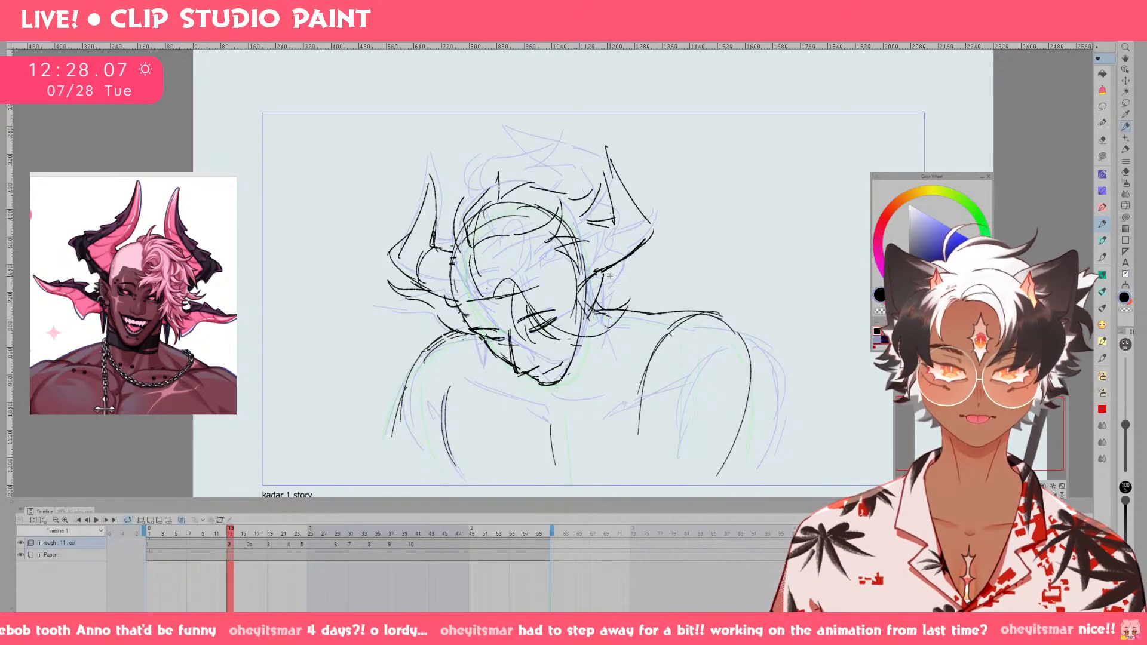
Sketch the spiked lower horn beneath the upper right horn and touch up the base of the lower left horn at the cheek.
{"action": "mouse_move", "coordinate": [608, 277]}
{"action": "left_mouse_down"}
{"action": "mouse_move", "coordinate": [651, 256]}
{"action": "mouse_move", "coordinate": [601, 265]}
{"action": "mouse_move", "coordinate": [613, 279]}
{"action": "mouse_move", "coordinate": [670, 245]}
{"action": "mouse_move", "coordinate": [608, 298]}
{"action": "mouse_move", "coordinate": [649, 298]}
{"action": "left_mouse_up"}
{"action": "key", "text": "ctrl+z"}
{"action": "key", "text": "ctrl+z"}
{"action": "key", "text": "Left"}
{"action": "key", "text": "Right"}
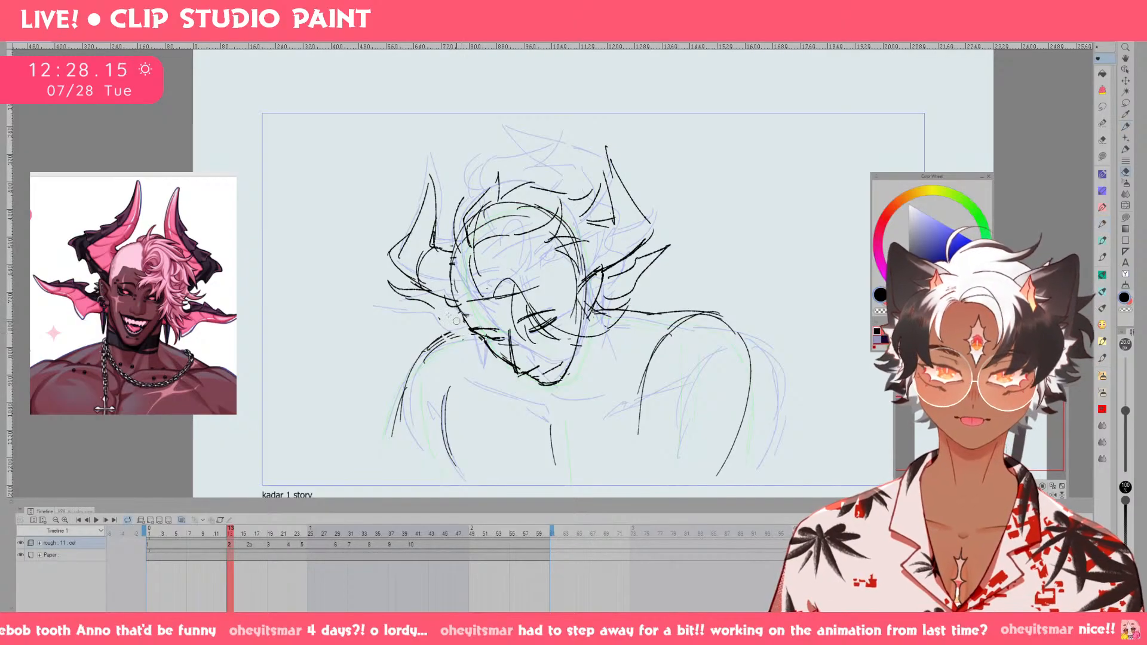
{"action": "left_click_drag", "start_coordinate": [453, 319], "coordinate": [505, 335]}
{"action": "key", "text": "ctrl+z"}
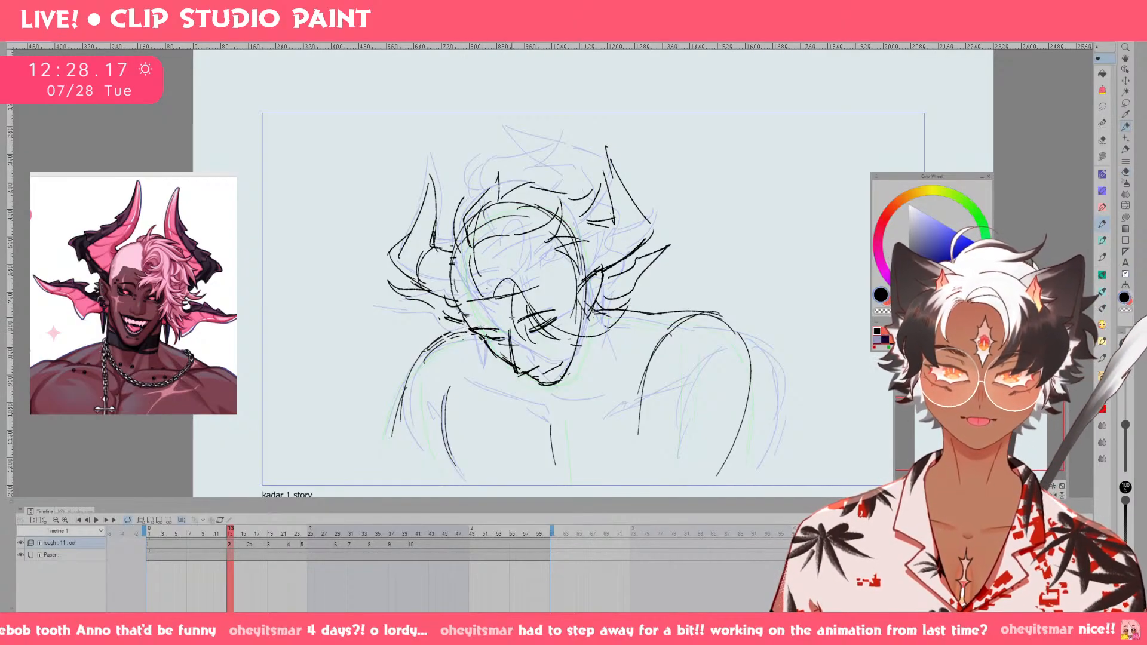
Flip through the neighbouring frames to compare the horn placement of drawings 1 and 2.
{"action": "key", "text": "Left"}
{"action": "key", "text": "Right"}
{"action": "key", "text": "Right"}
{"action": "key", "text": "Right"}
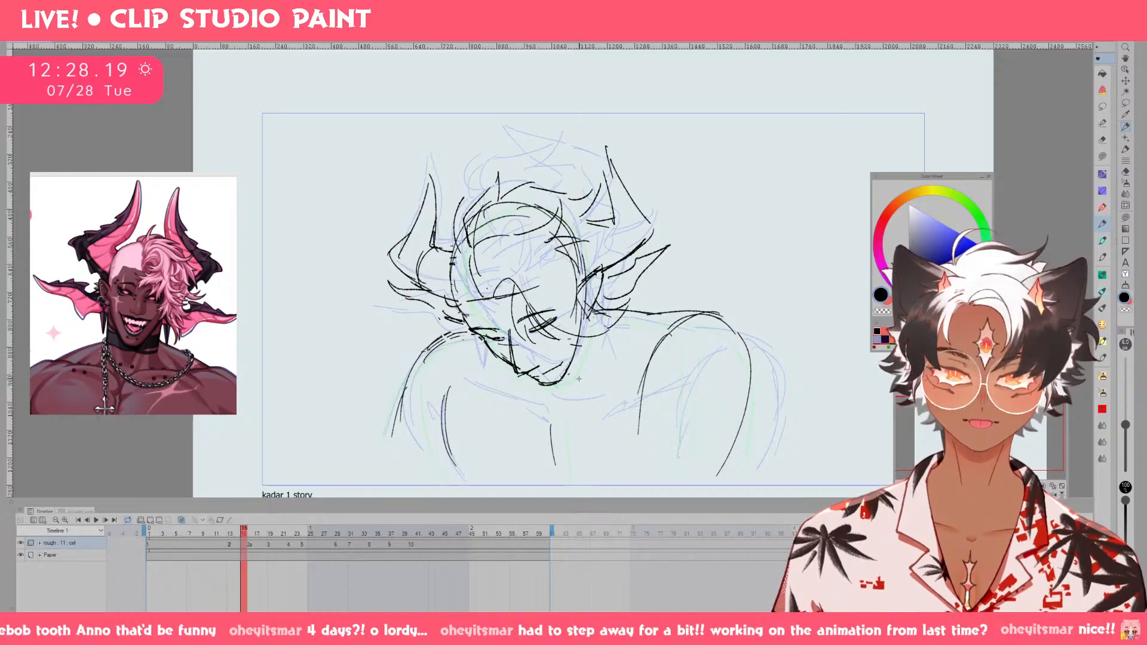
{"action": "key", "text": "Left"}
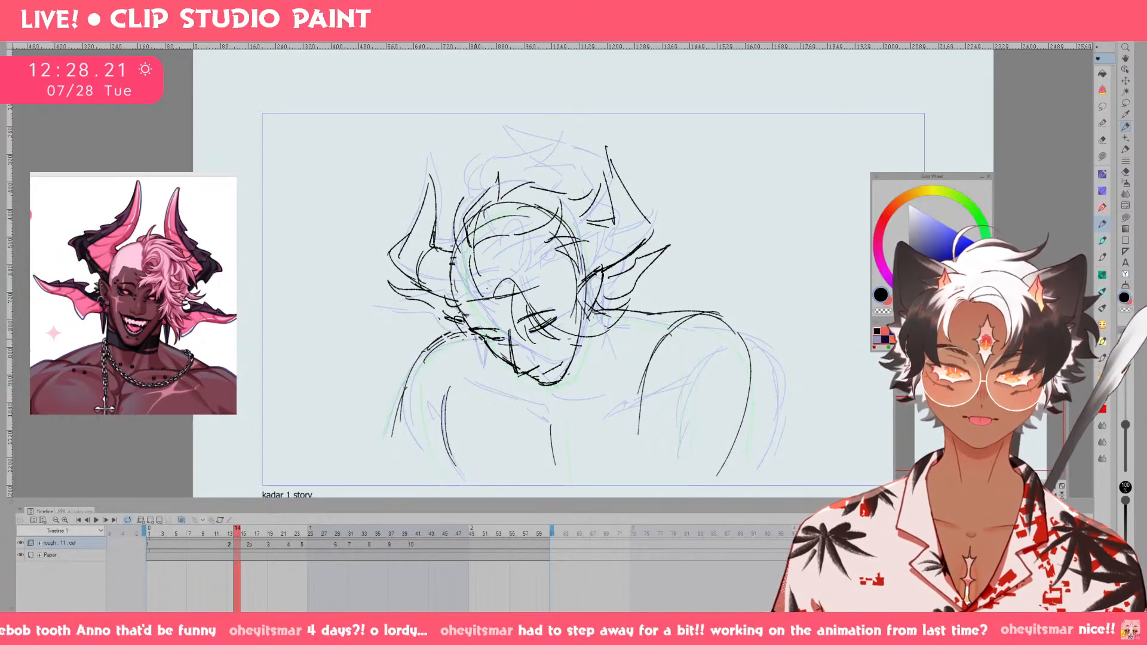
{"action": "key", "text": "Left"}
{"action": "key", "text": "Left"}
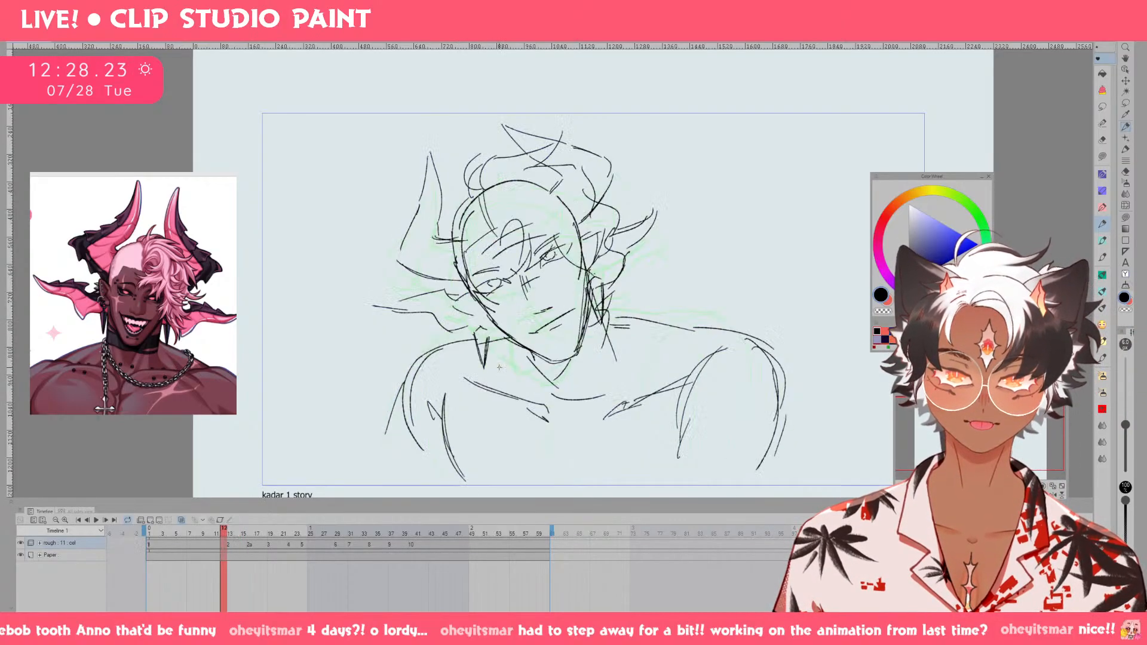
{"action": "key", "text": "Right"}
{"action": "key", "text": "Left"}
{"action": "key", "text": "Right"}
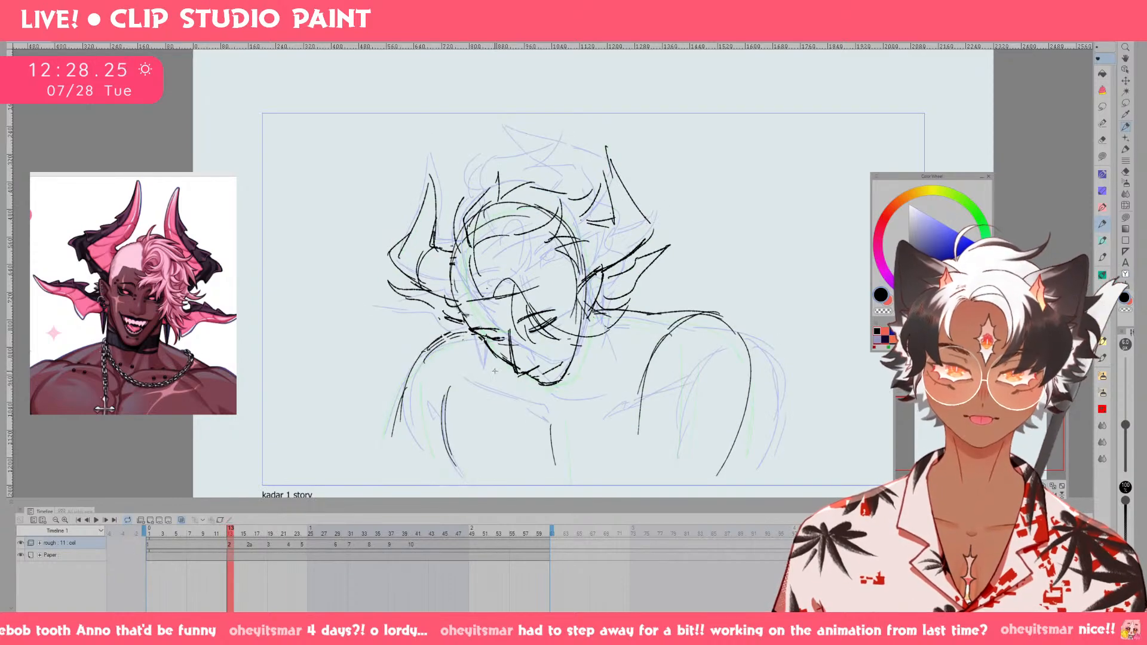
On drawing 1, erase part of the right horn and redraw it with a longer pointed tip and a curved lower edge.
{"action": "key", "text": "Left"}
{"action": "key", "text": "m"}
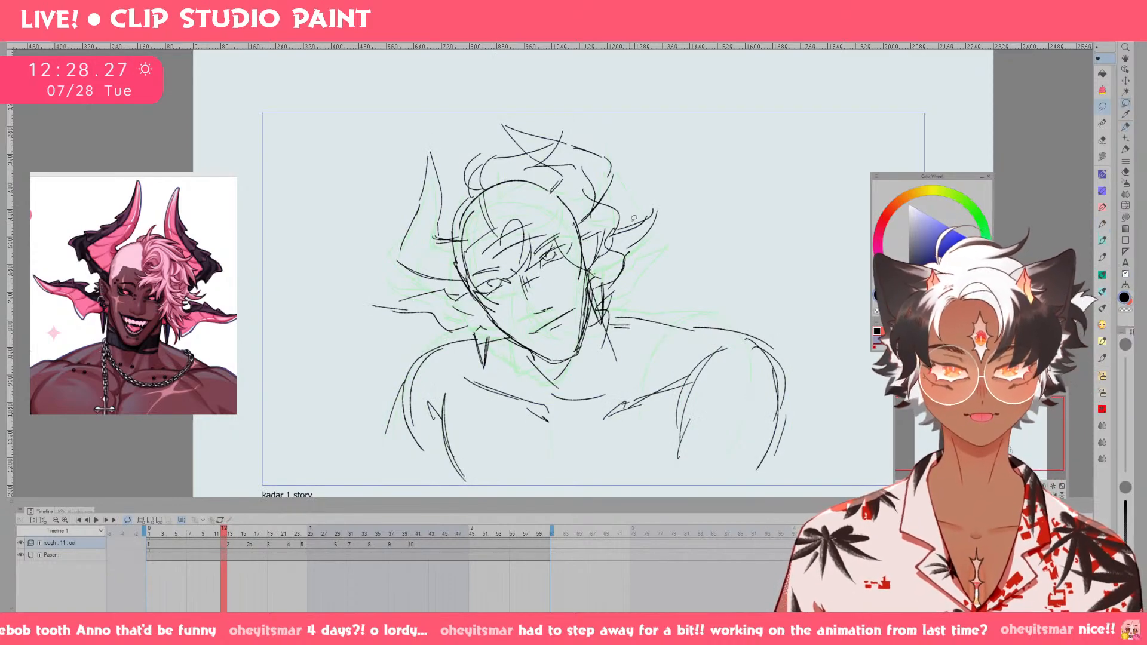
{"action": "key", "text": "p"}
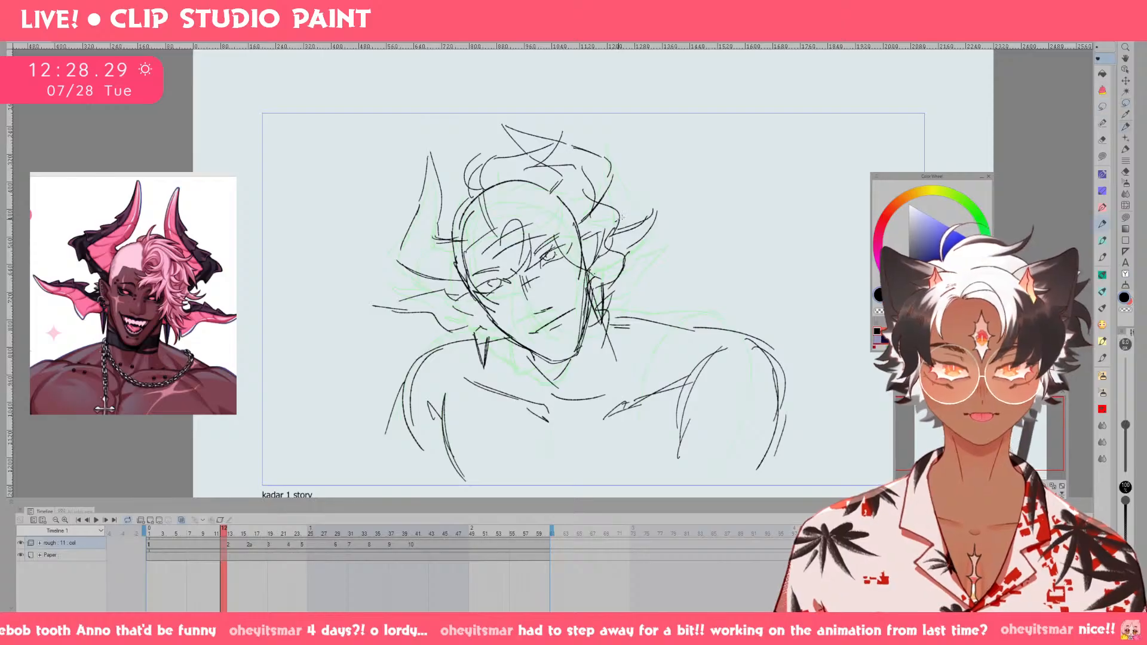
{"action": "key", "text": "e"}
{"action": "mouse_move", "coordinate": [627, 231]}
{"action": "left_mouse_down"}
{"action": "mouse_move", "coordinate": [656, 214]}
{"action": "mouse_move", "coordinate": [623, 232]}
{"action": "mouse_move", "coordinate": [637, 225]}
{"action": "left_mouse_up"}
{"action": "key", "text": "p"}
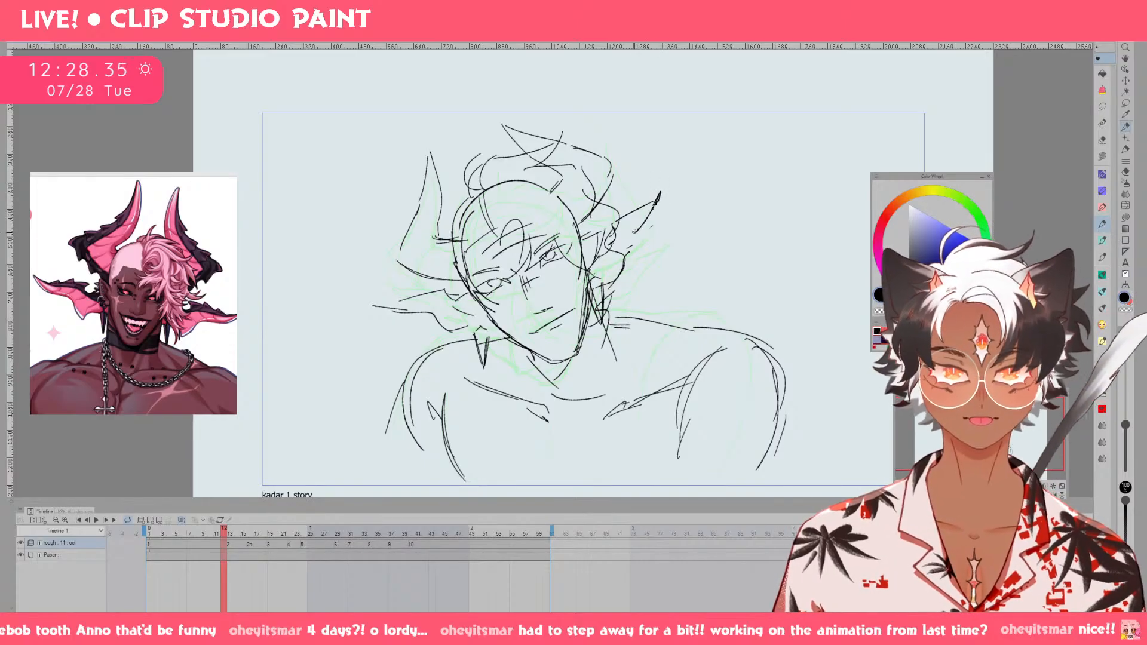
{"action": "left_click_drag", "start_coordinate": [634, 228], "coordinate": [623, 273]}
{"action": "key", "text": "ctrl+z"}
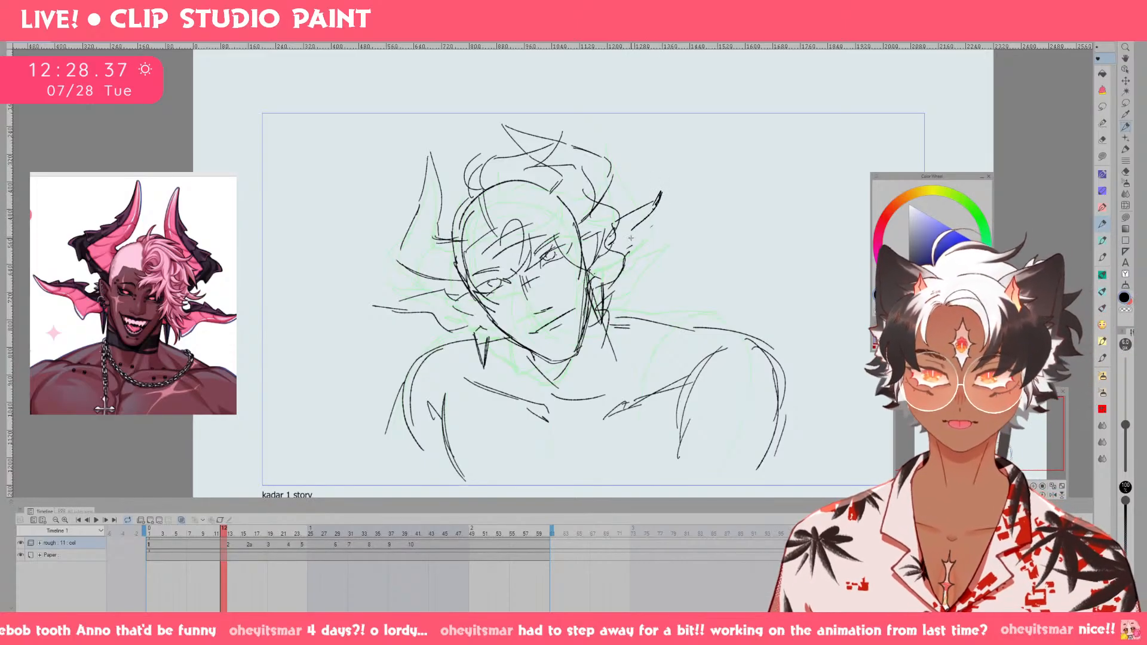
{"action": "mouse_move", "coordinate": [655, 208]}
{"action": "left_mouse_down"}
{"action": "mouse_move", "coordinate": [626, 276]}
{"action": "mouse_move", "coordinate": [603, 273]}
{"action": "left_mouse_up"}
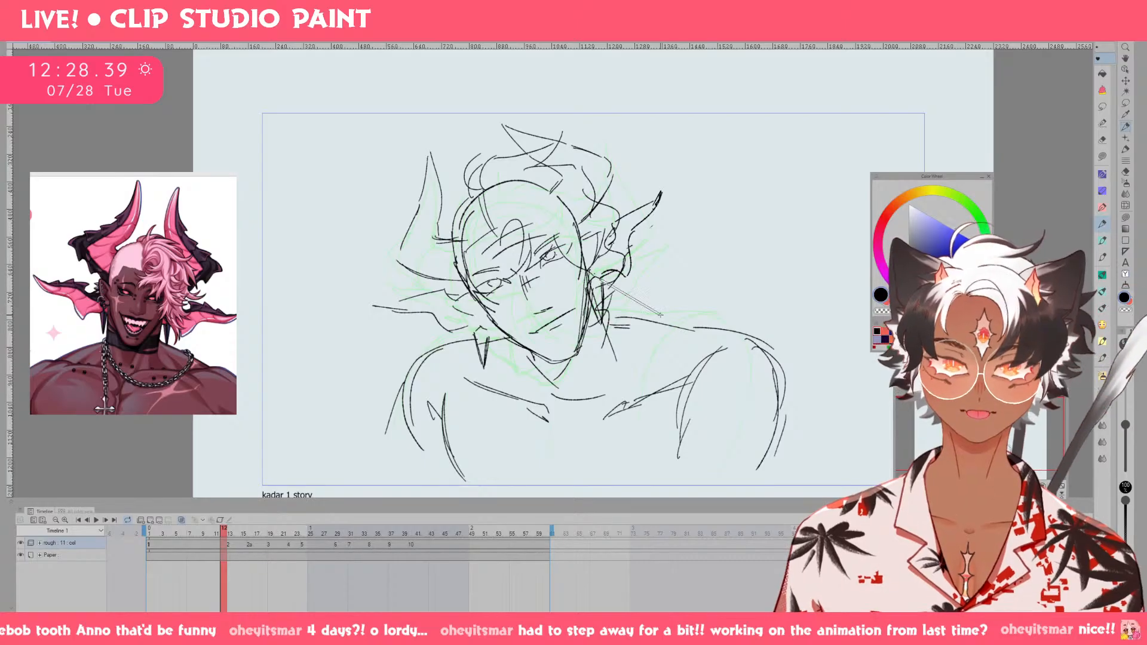
Flip repeatedly between drawings 1 and 2 to check how the horns move with the reshaped right horn.
{"action": "key", "text": "Left"}
{"action": "key", "text": "Left"}
{"action": "key", "text": "Right"}
{"action": "key", "text": "Right"}
{"action": "key", "text": "Right"}
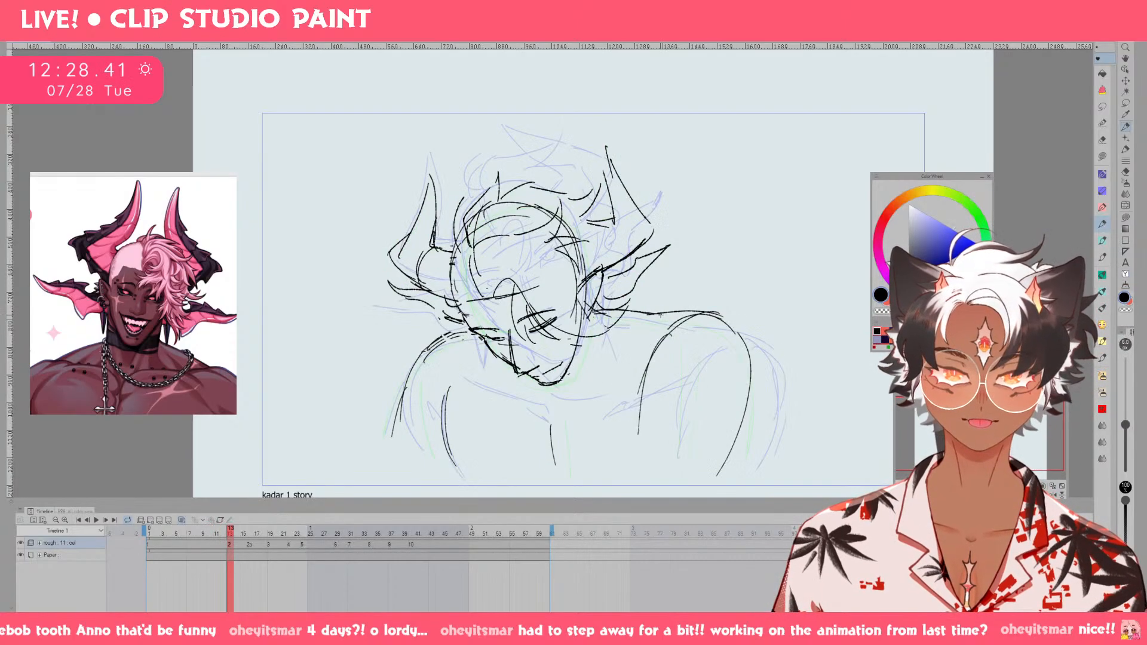
{"action": "key", "text": "Left"}
{"action": "key", "text": "Right"}
{"action": "key", "text": "Left"}
{"action": "key", "text": "Right"}
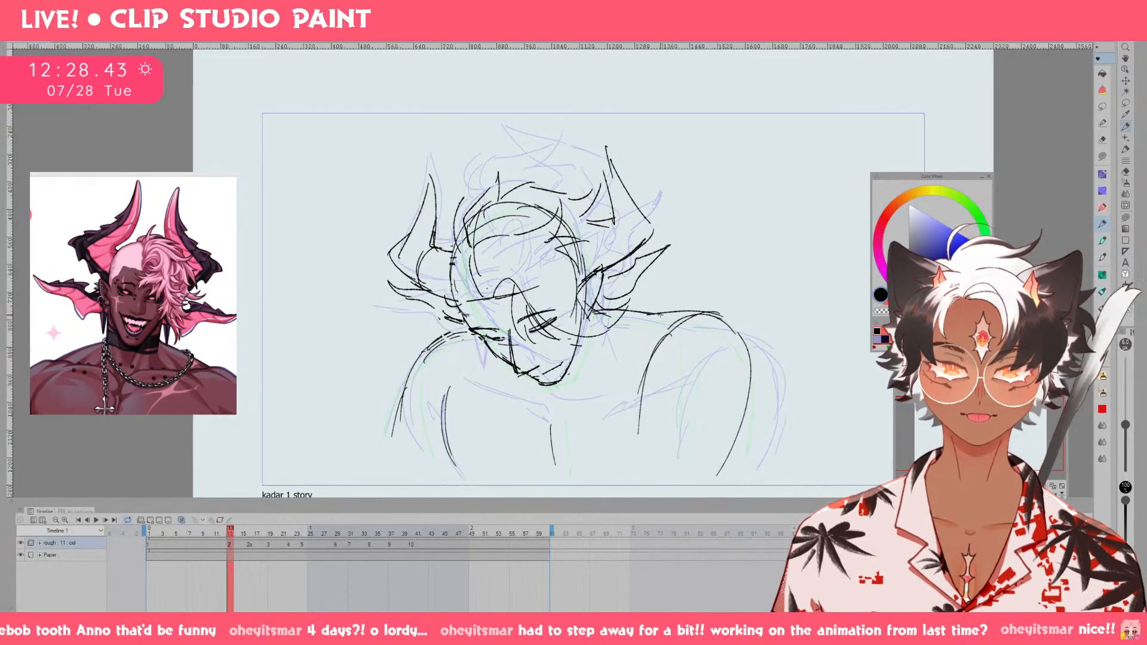
{"action": "key", "text": "Left"}
{"action": "key", "text": "Right"}
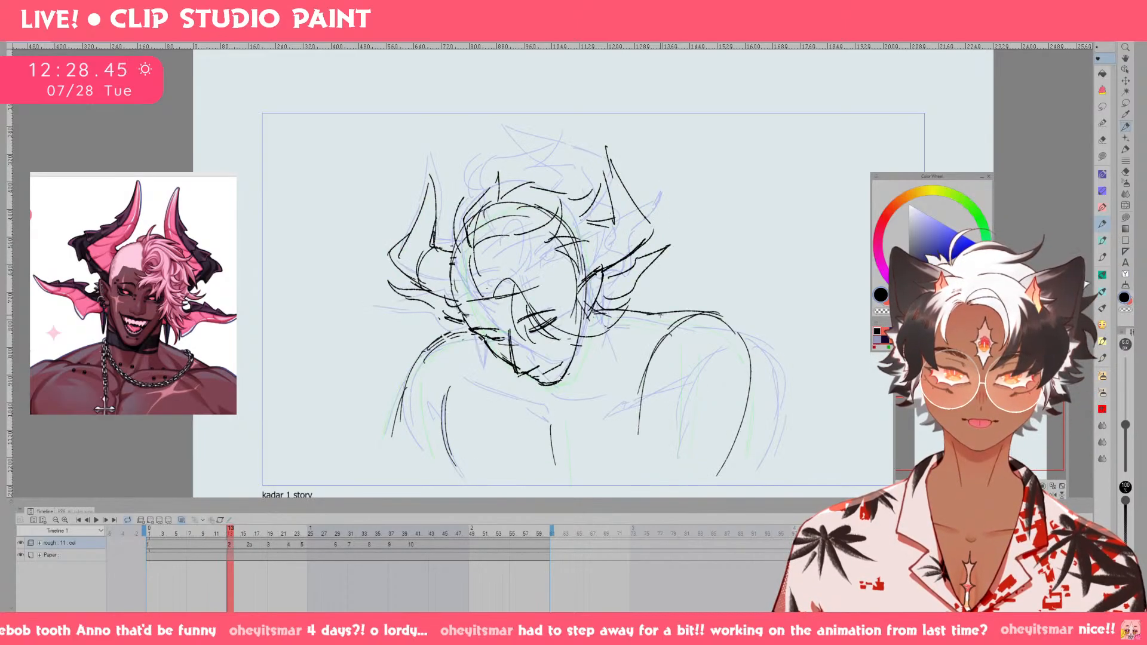
{"action": "key", "text": "Left"}
{"action": "key", "text": "Right"}
Lasso the upper left horn on drawing 2, rotate it slightly clockwise, move it against the head, and deselect.
{"action": "key", "text": "m"}
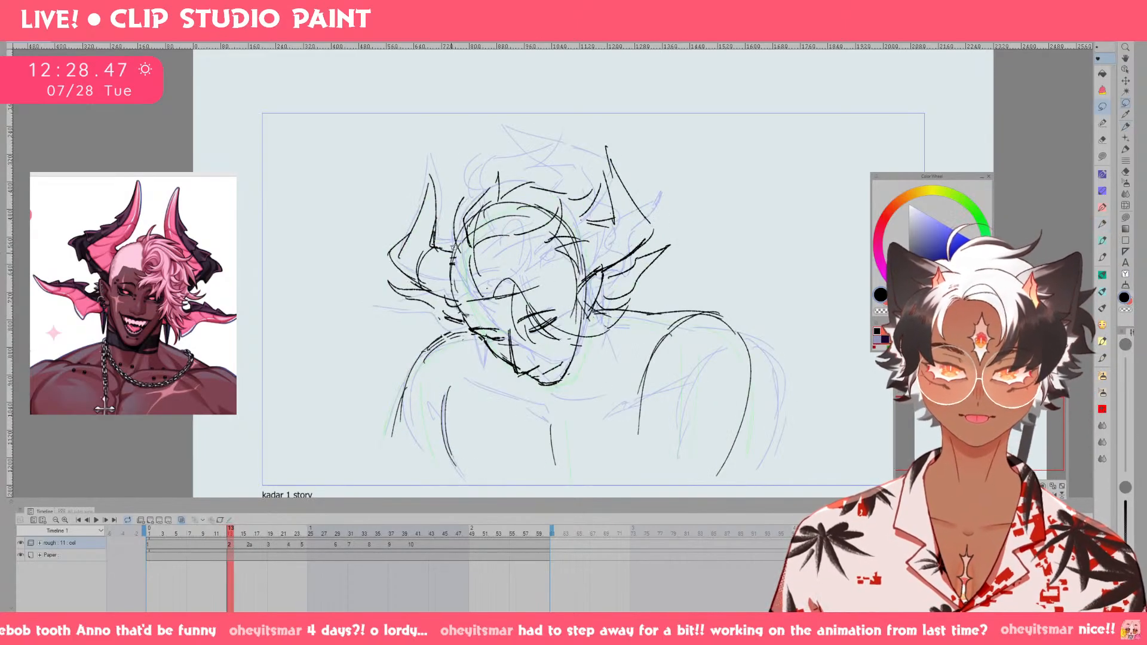
{"action": "left_click_drag", "start_coordinate": [452, 242], "coordinate": [452, 298]}
{"action": "mouse_move", "coordinate": [391, 267]}
{"action": "left_mouse_down"}
{"action": "mouse_move", "coordinate": [453, 206]}
{"action": "mouse_move", "coordinate": [452, 233]}
{"action": "left_mouse_up"}
{"action": "key", "text": "ctrl+t"}
{"action": "left_click_drag", "start_coordinate": [402, 166], "coordinate": [411, 153]}
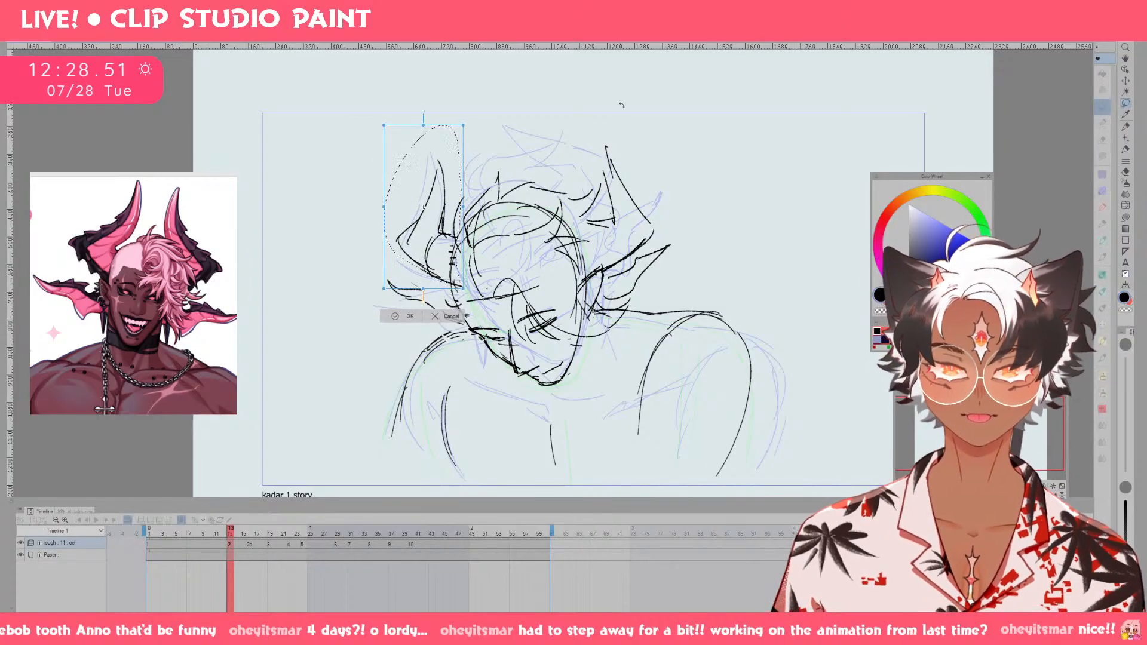
{"action": "left_click_drag", "start_coordinate": [457, 189], "coordinate": [451, 196]}
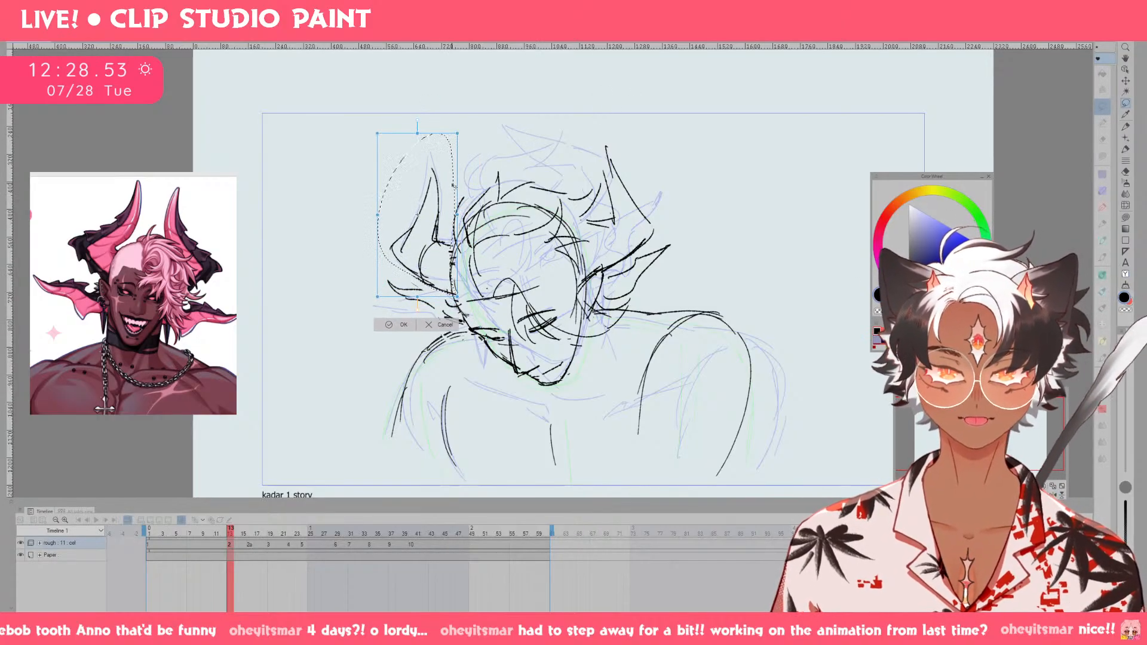
{"action": "left_click", "coordinate": [392, 324]}
{"action": "left_click", "coordinate": [339, 311]}
{"action": "key", "text": "p"}
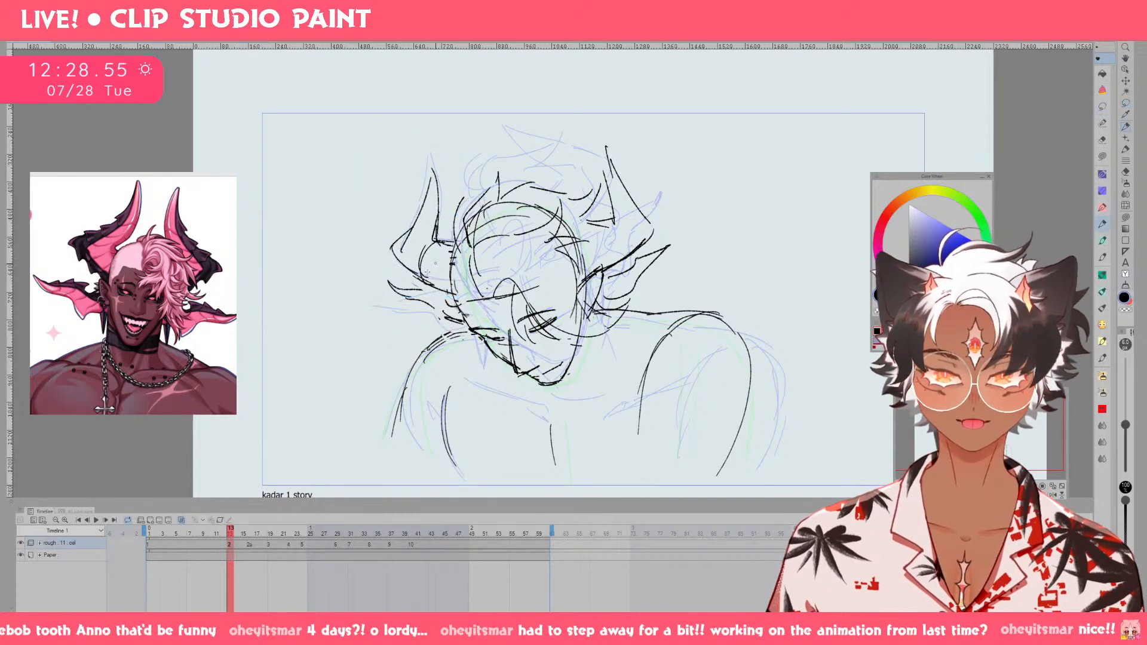
Compare the repositioned left horn on drawing 2 with drawing 1 by switching between the two frames.
{"action": "key", "text": "ctrl+z"}
{"action": "left_click_drag", "start_coordinate": [438, 301], "coordinate": [550, 306]}
{"action": "key", "text": "ctrl+z"}
{"action": "key", "text": "comma"}
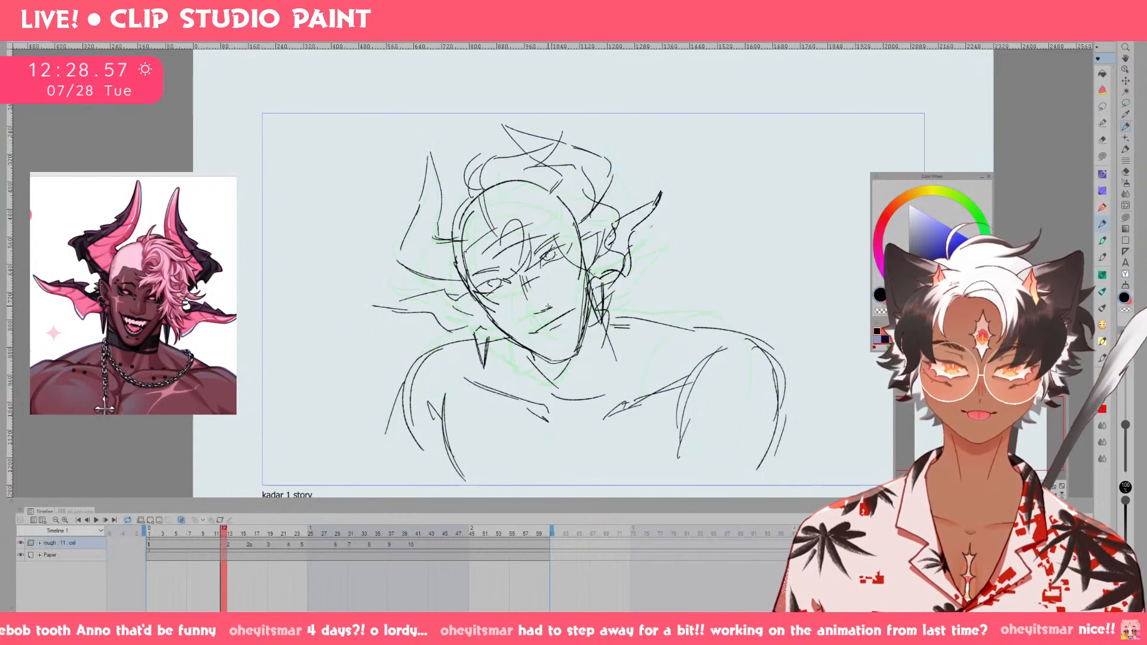
{"action": "key", "text": "period"}
{"action": "key", "text": "comma"}
{"action": "key", "text": "period"}
{"action": "key", "text": "ctrl+z"}
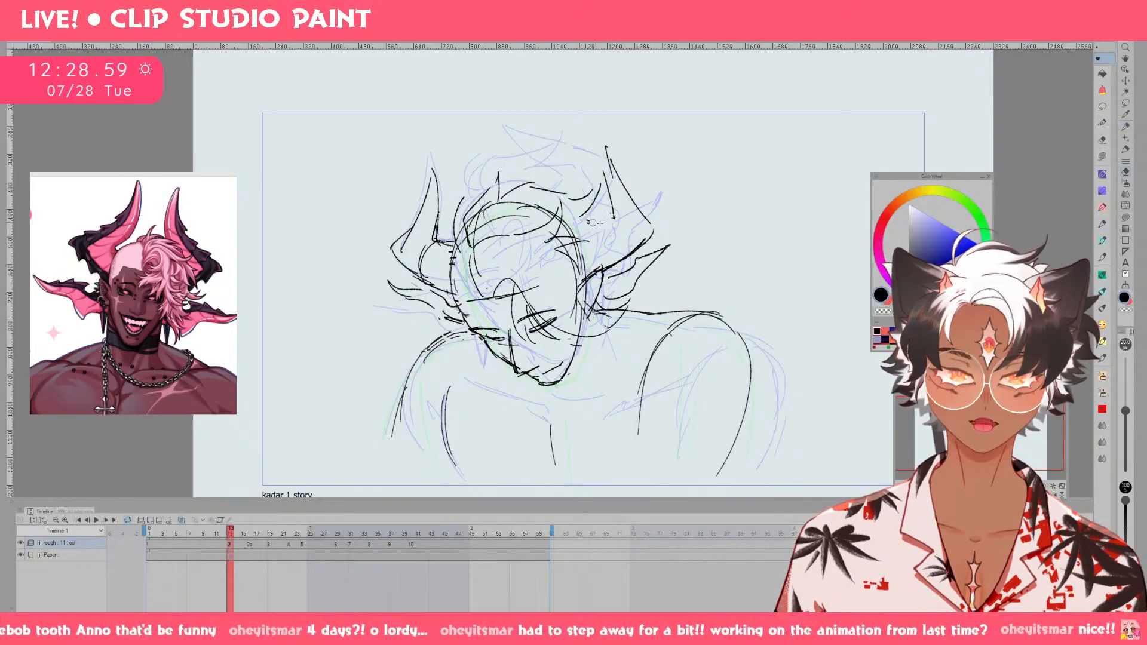
Try reworking the inner edge of the upper right horn on drawing 2.
{"action": "key", "text": "ctrl+z"}
{"action": "mouse_move", "coordinate": [600, 226]}
{"action": "left_mouse_down"}
{"action": "mouse_move", "coordinate": [576, 231]}
{"action": "mouse_move", "coordinate": [608, 224]}
{"action": "mouse_move", "coordinate": [600, 185]}
{"action": "left_mouse_up"}
{"action": "key", "text": "ctrl+z"}
{"action": "key", "text": "ctrl+z"}
{"action": "key", "text": "ctrl+z"}
{"action": "mouse_move", "coordinate": [605, 203]}
{"action": "left_mouse_down"}
{"action": "mouse_move", "coordinate": [603, 142]}
{"action": "mouse_move", "coordinate": [596, 181]}
{"action": "mouse_move", "coordinate": [600, 147]}
{"action": "mouse_move", "coordinate": [643, 223]}
{"action": "left_mouse_up"}
{"action": "key", "text": "ctrl+z"}
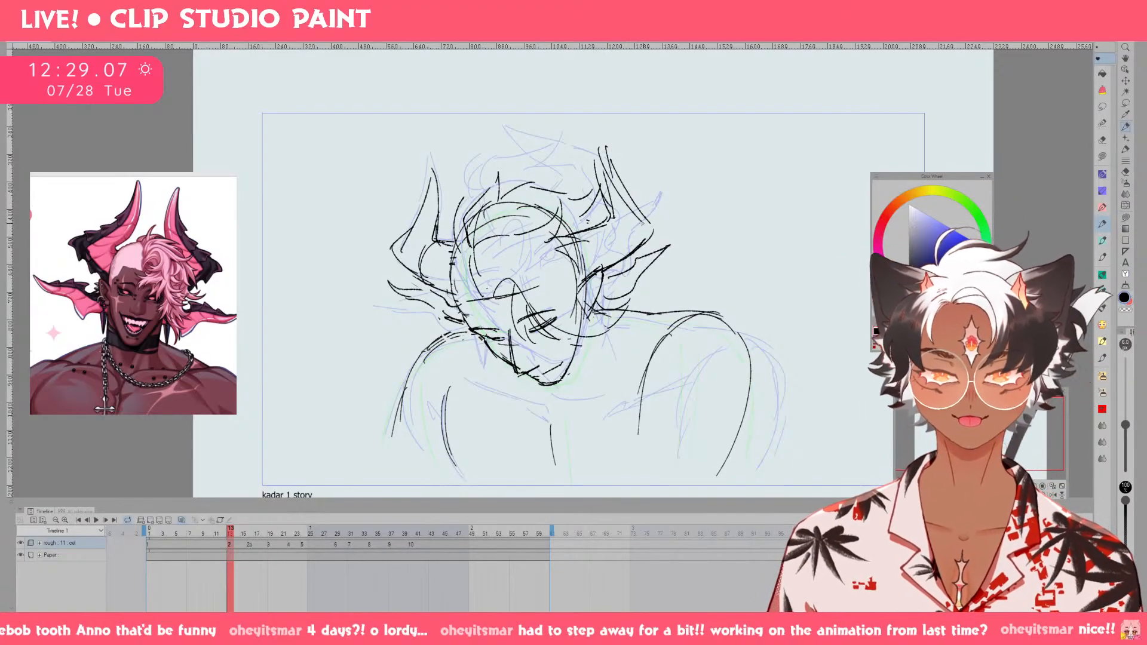
{"action": "key", "text": "ctrl+z"}
Erase the tip, inner edge and outer edge of the upper right horn on drawing 2.
{"action": "key", "text": "e"}
{"action": "left_click_drag", "start_coordinate": [612, 165], "coordinate": [638, 207]}
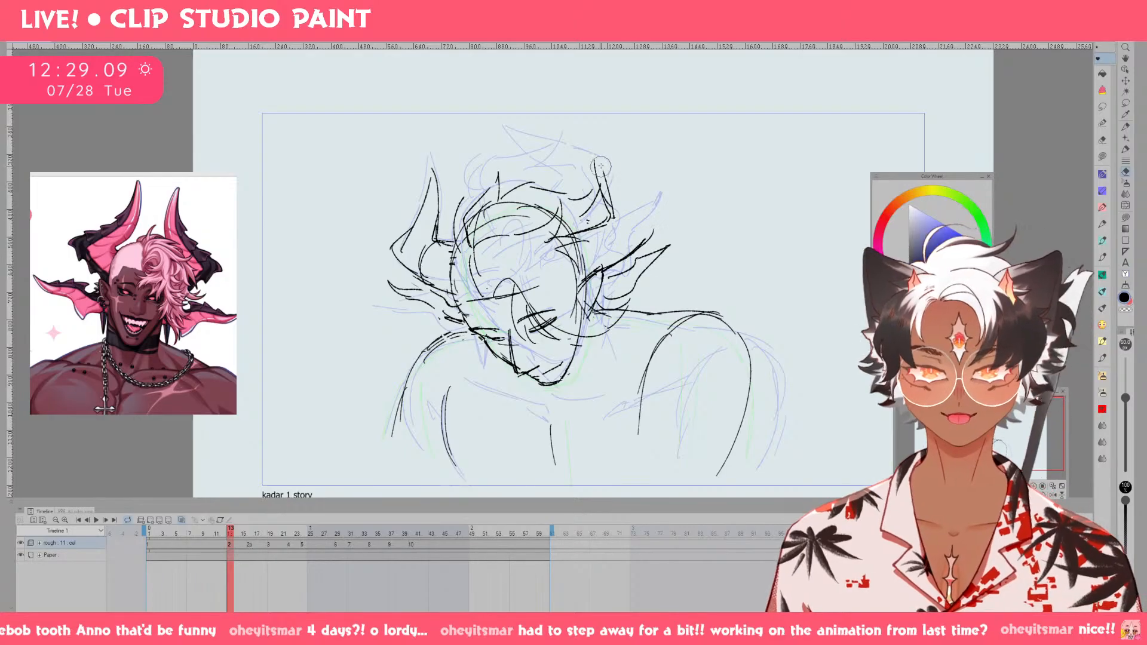
{"action": "key", "text": "p"}
{"action": "mouse_move", "coordinate": [597, 154]}
{"action": "left_mouse_down"}
{"action": "mouse_move", "coordinate": [653, 232]}
{"action": "mouse_move", "coordinate": [608, 171]}
{"action": "mouse_move", "coordinate": [616, 217]}
{"action": "mouse_move", "coordinate": [598, 207]}
{"action": "left_mouse_up"}
{"action": "key", "text": "ctrl+z"}
{"action": "key", "text": "e"}
{"action": "key", "text": "p"}
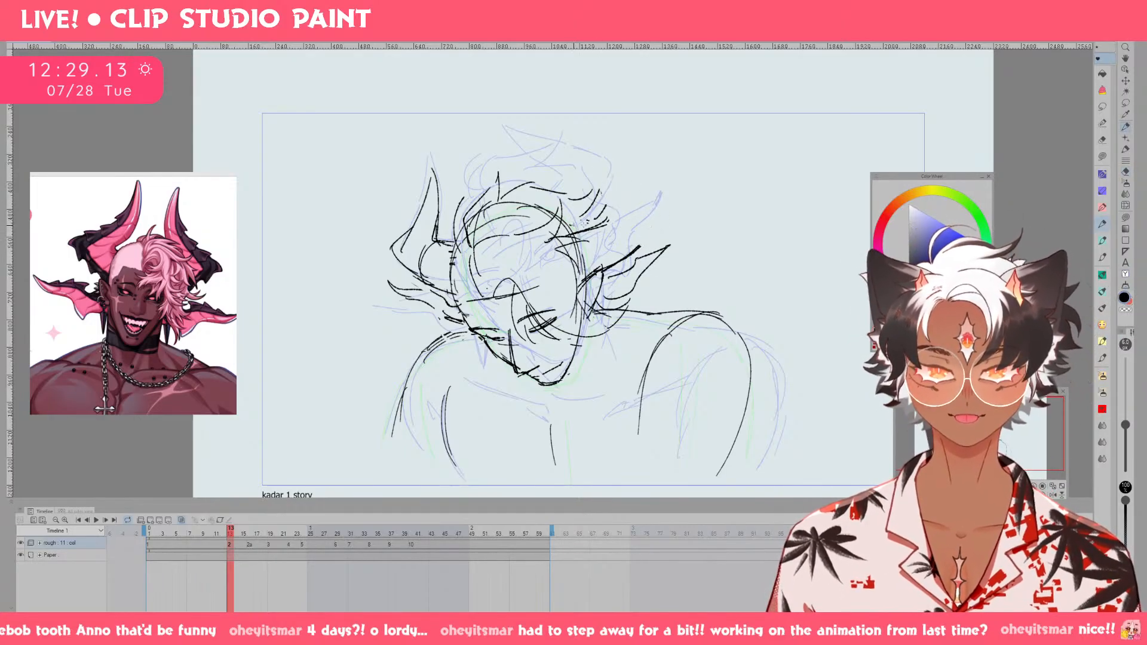
Redraw the upper right horn closer to the head with curved inner and outer edges, and check it against drawing 1.
{"action": "left_click_drag", "start_coordinate": [594, 162], "coordinate": [593, 160]}
{"action": "key", "text": "ctrl+z"}
{"action": "mouse_move", "coordinate": [606, 216]}
{"action": "left_mouse_down"}
{"action": "mouse_move", "coordinate": [593, 154]}
{"action": "mouse_move", "coordinate": [639, 223]}
{"action": "left_mouse_up"}
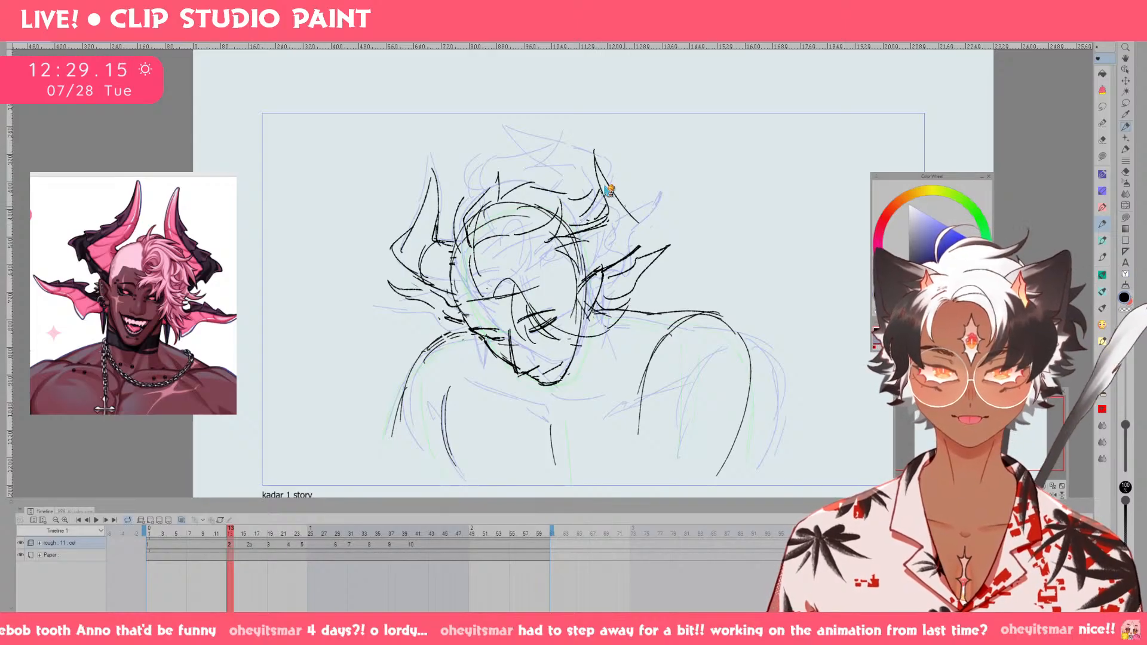
{"action": "key", "text": "ctrl+z"}
{"action": "key", "text": "ctrl+z"}
{"action": "left_click_drag", "start_coordinate": [586, 154], "coordinate": [607, 215]}
{"action": "left_click_drag", "start_coordinate": [590, 151], "coordinate": [648, 239]}
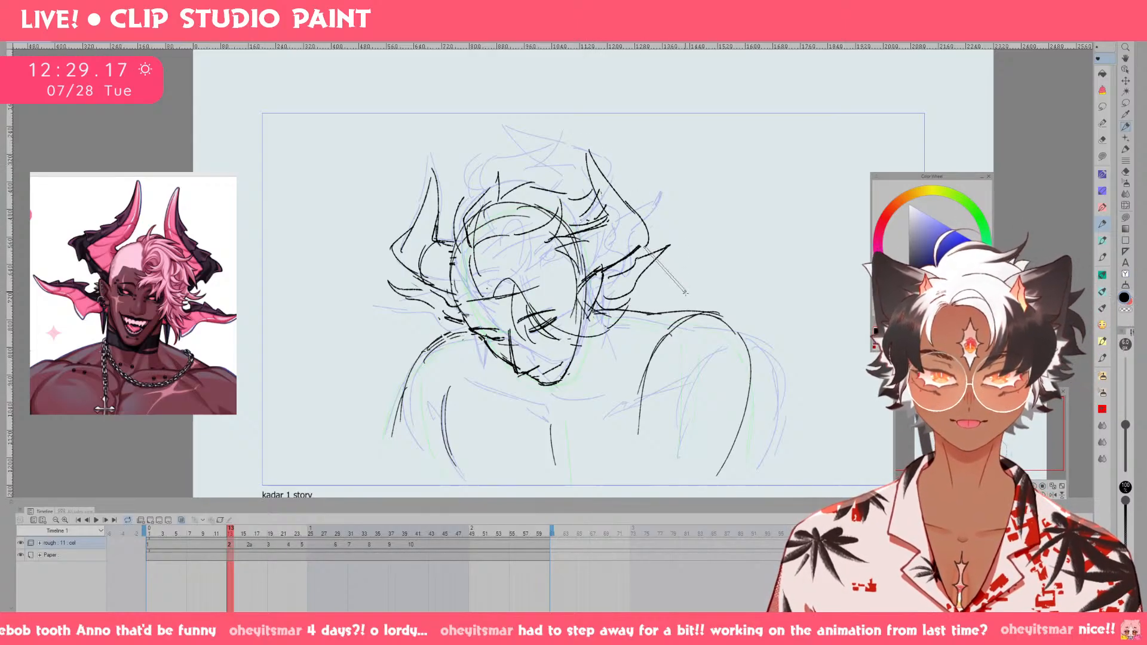
{"action": "key", "text": "Left"}
{"action": "key", "text": "Right"}
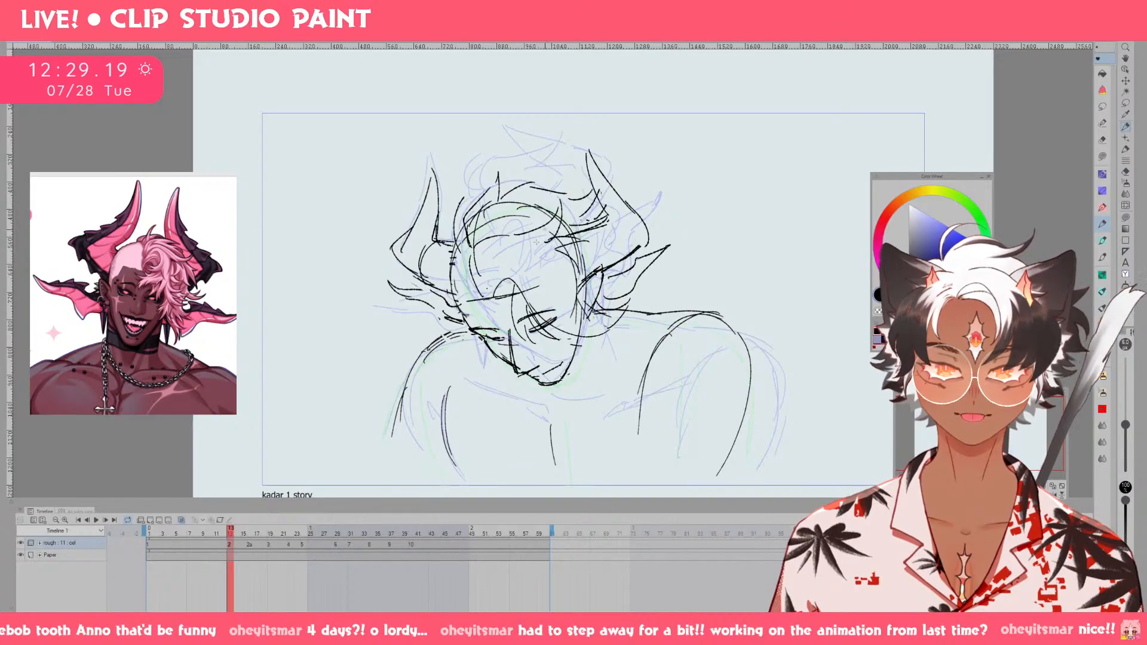
Try straight guide lines across the face and head of drawing 2, then remove them.
{"action": "left_click_drag", "start_coordinate": [466, 301], "coordinate": [527, 294]}
{"action": "key", "text": "ctrl+z"}
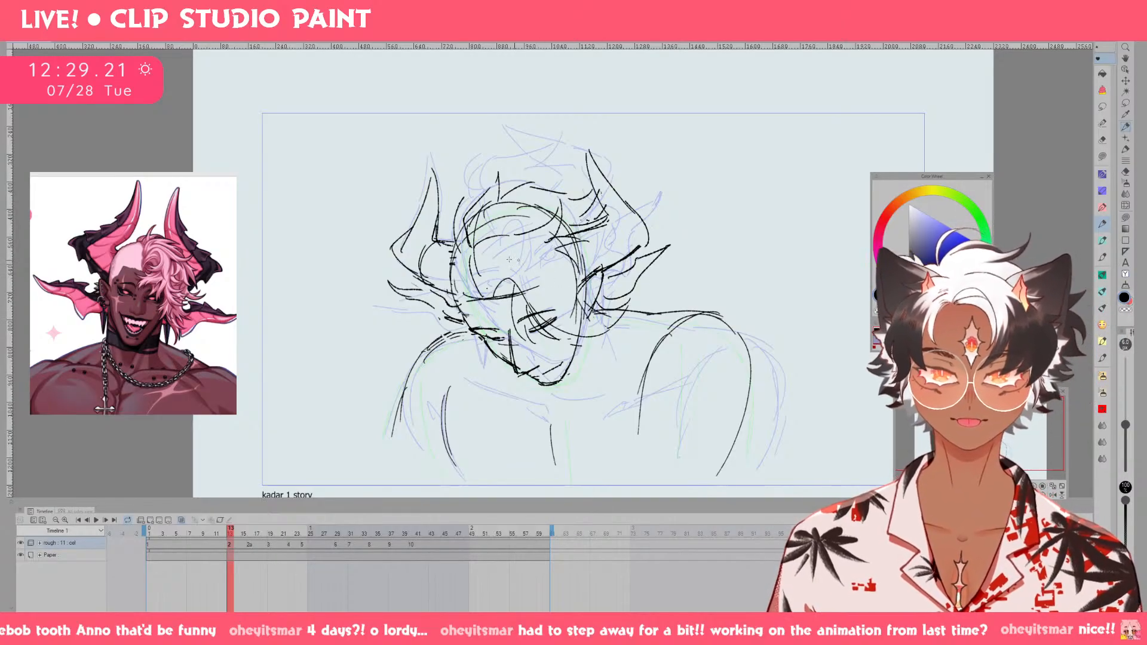
{"action": "left_click_drag", "start_coordinate": [455, 260], "coordinate": [610, 246]}
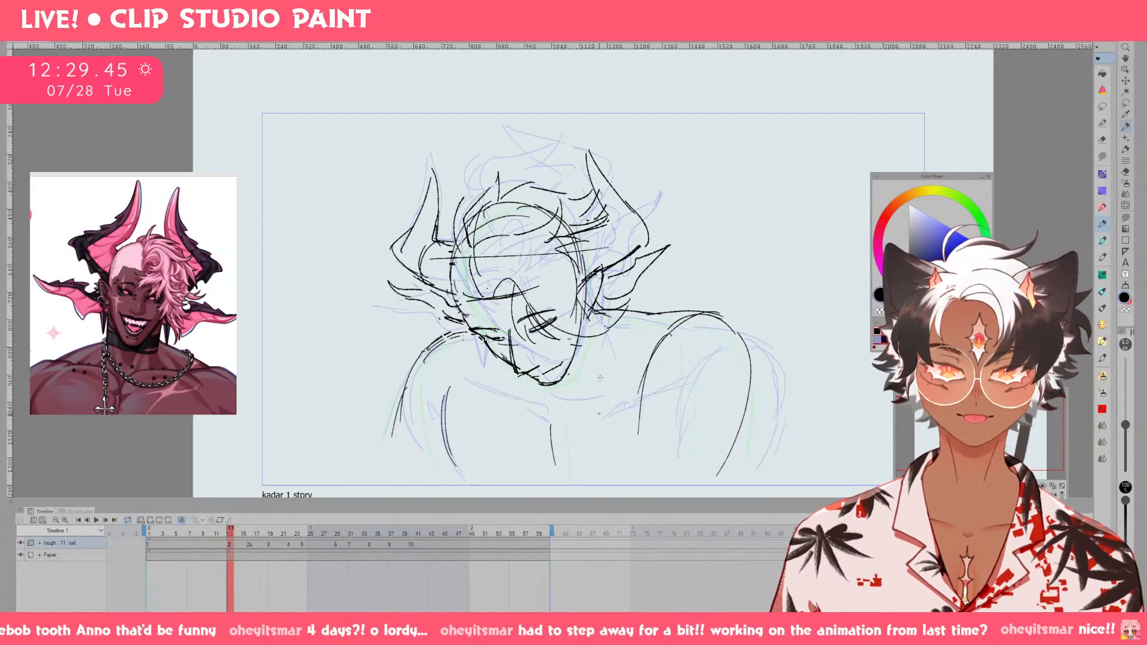
{"action": "left_click_drag", "start_coordinate": [594, 381], "coordinate": [597, 338]}
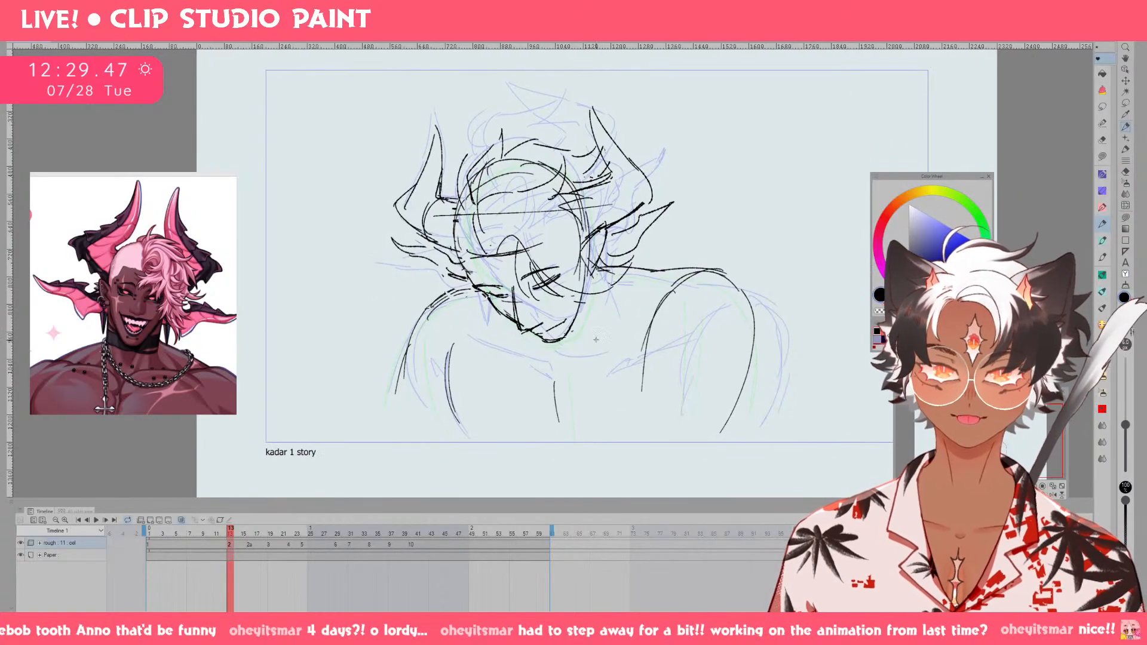
{"action": "key", "text": "ctrl+z"}
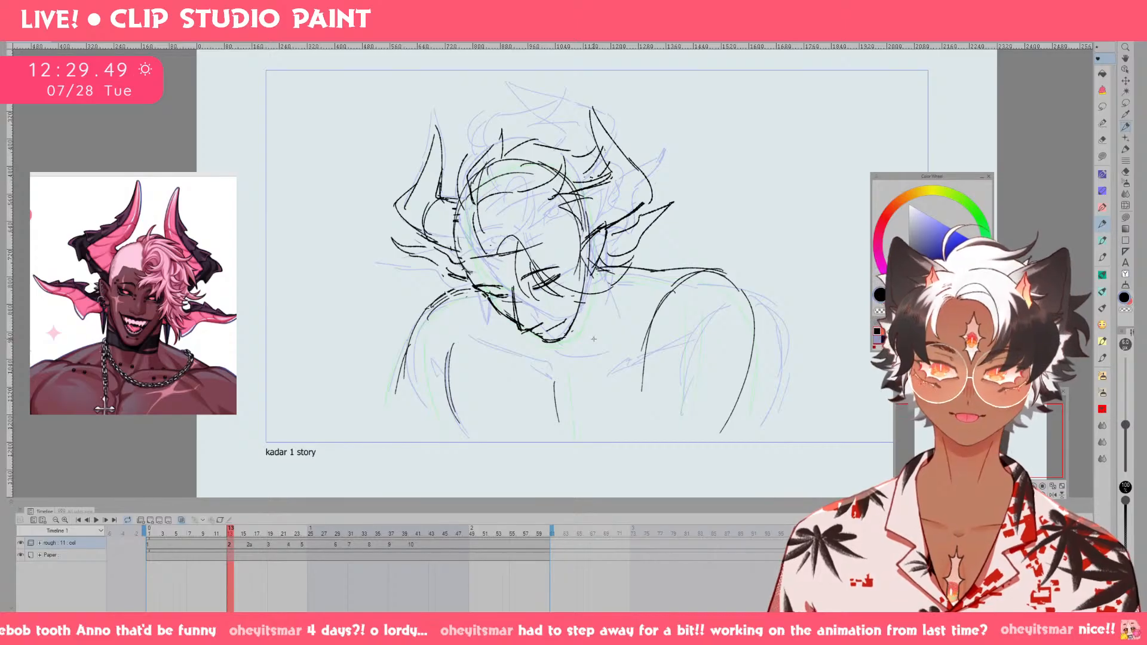
Compare drawing 2 with drawing 1, and slightly enlarge the upper left horn on drawing 2.
{"action": "key", "text": "Left"}
{"action": "key", "text": "Right"}
{"action": "key", "text": "Left"}
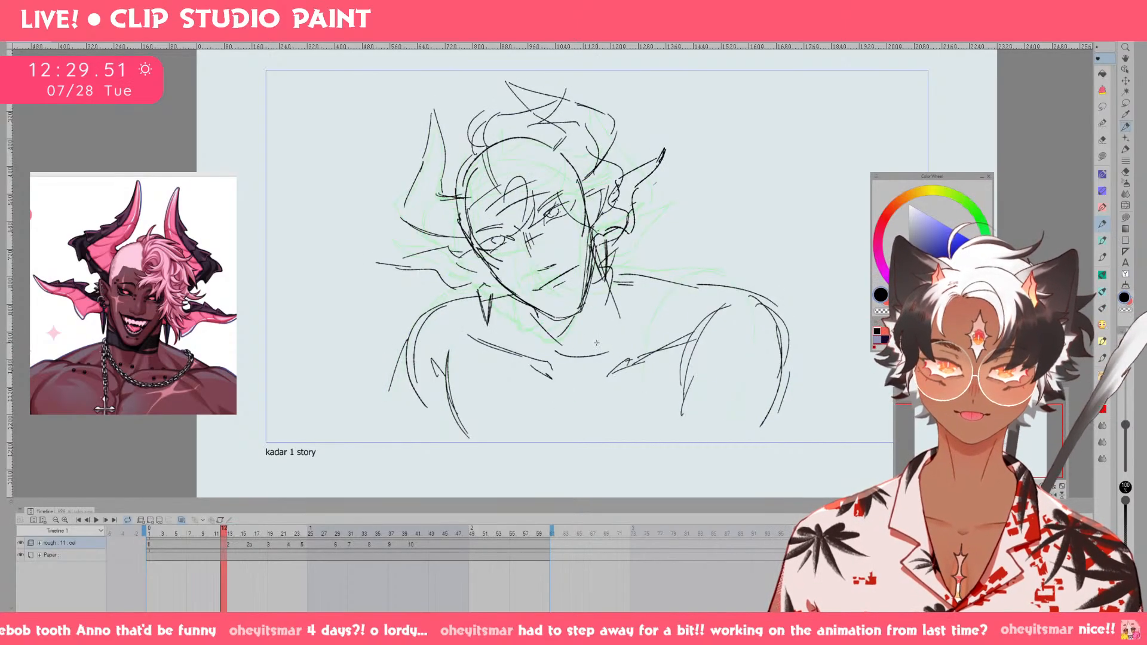
{"action": "key", "text": "Right"}
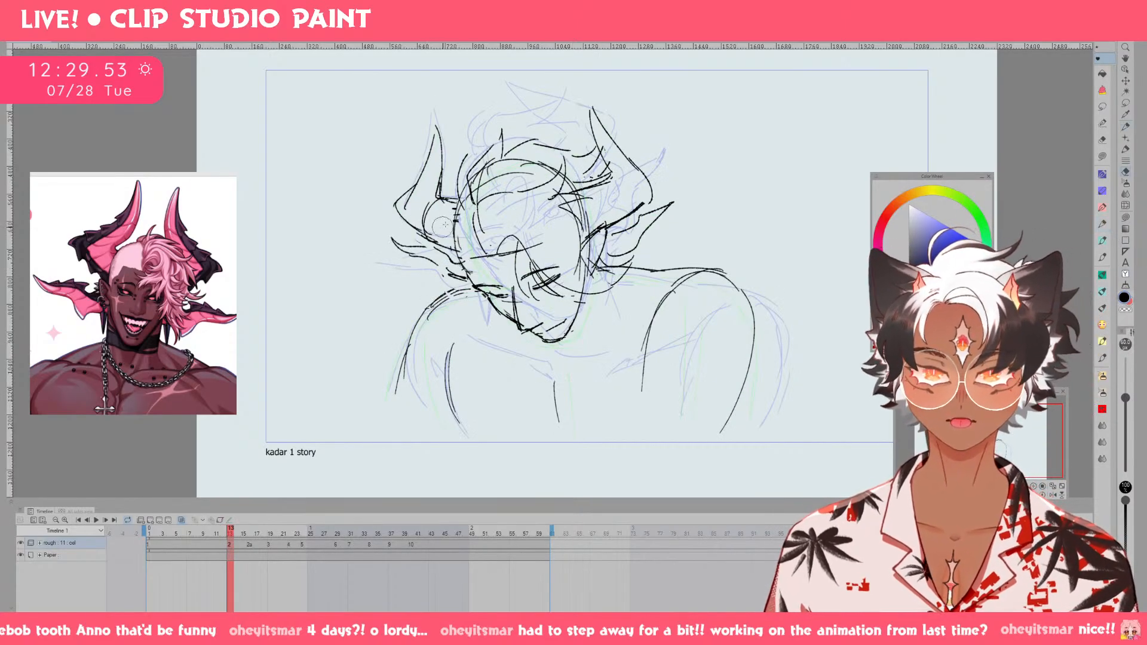
{"action": "key", "text": "m"}
{"action": "mouse_move", "coordinate": [452, 245]}
{"action": "left_mouse_down"}
{"action": "mouse_move", "coordinate": [379, 149]}
{"action": "mouse_move", "coordinate": [456, 149]}
{"action": "mouse_move", "coordinate": [439, 133]}
{"action": "left_mouse_up"}
{"action": "key", "text": "ctrl+t"}
{"action": "key", "text": "ctrl+z"}
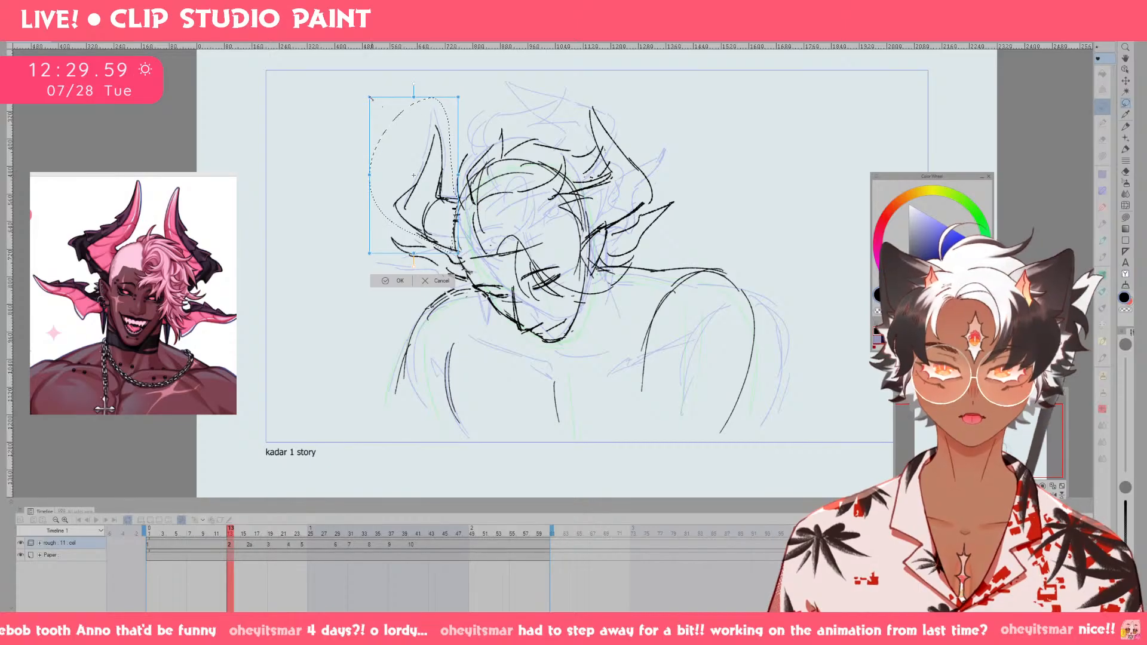
{"action": "left_click_drag", "start_coordinate": [371, 97], "coordinate": [355, 83]}
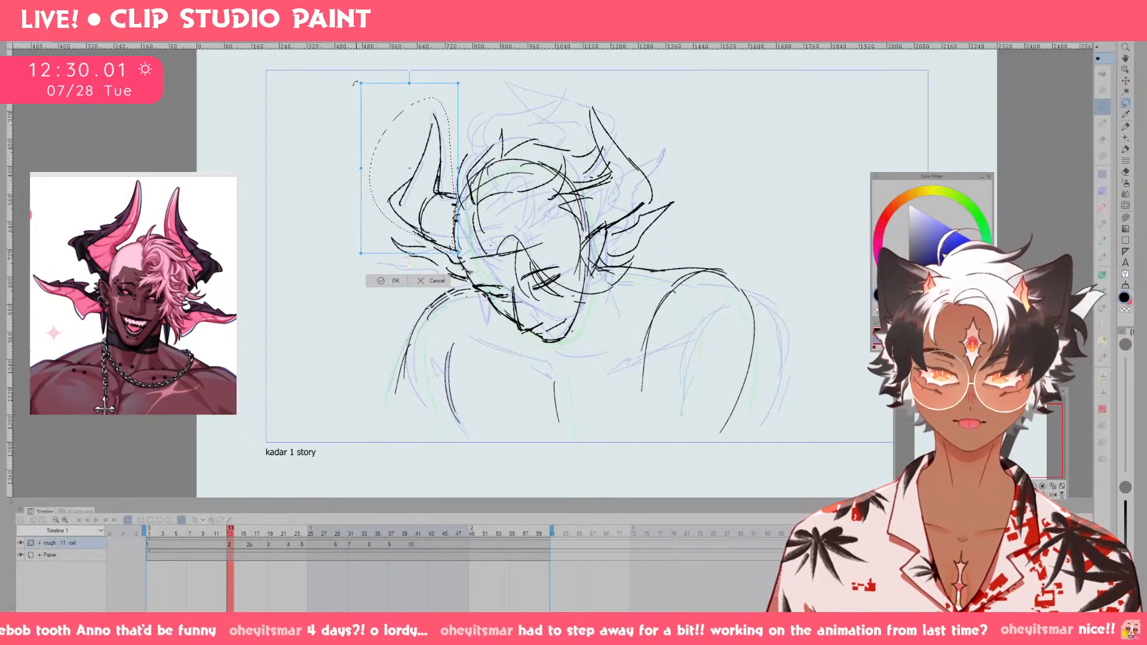
{"action": "left_click", "coordinate": [389, 282]}
{"action": "left_click", "coordinate": [333, 267]}
Erase the tip of the upper left horn on drawing 2 and redraw it leaning closer to the head.
{"action": "key", "text": "e"}
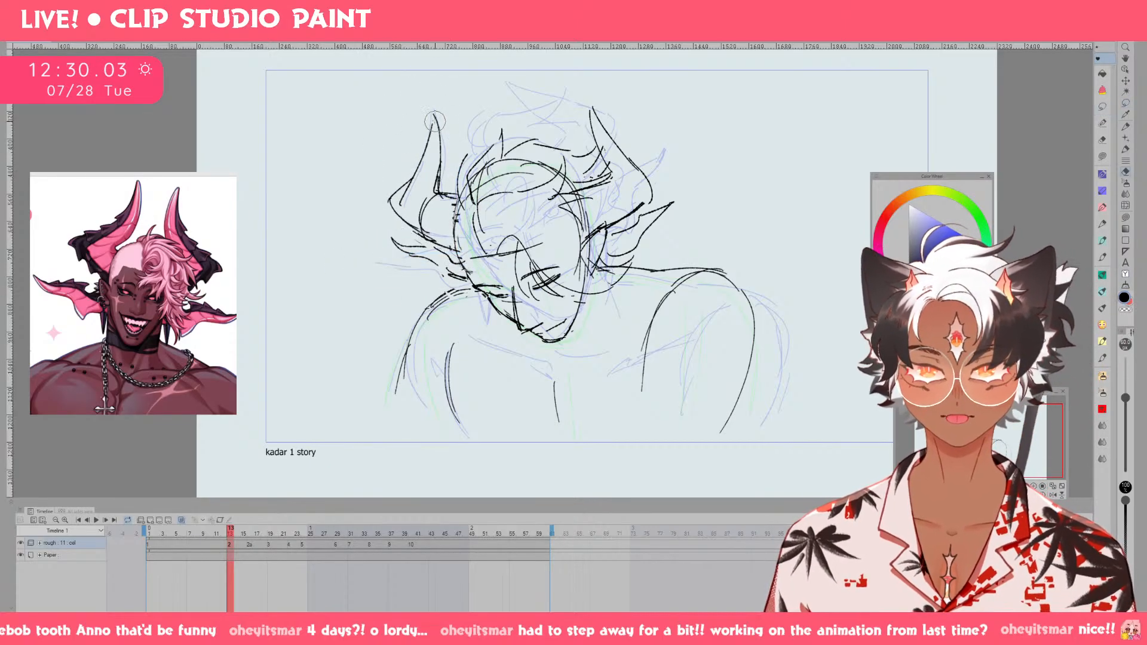
{"action": "mouse_move", "coordinate": [435, 122]}
{"action": "left_mouse_down"}
{"action": "mouse_move", "coordinate": [421, 166]}
{"action": "mouse_move", "coordinate": [443, 108]}
{"action": "mouse_move", "coordinate": [440, 179]}
{"action": "left_mouse_up"}
{"action": "key", "text": "p"}
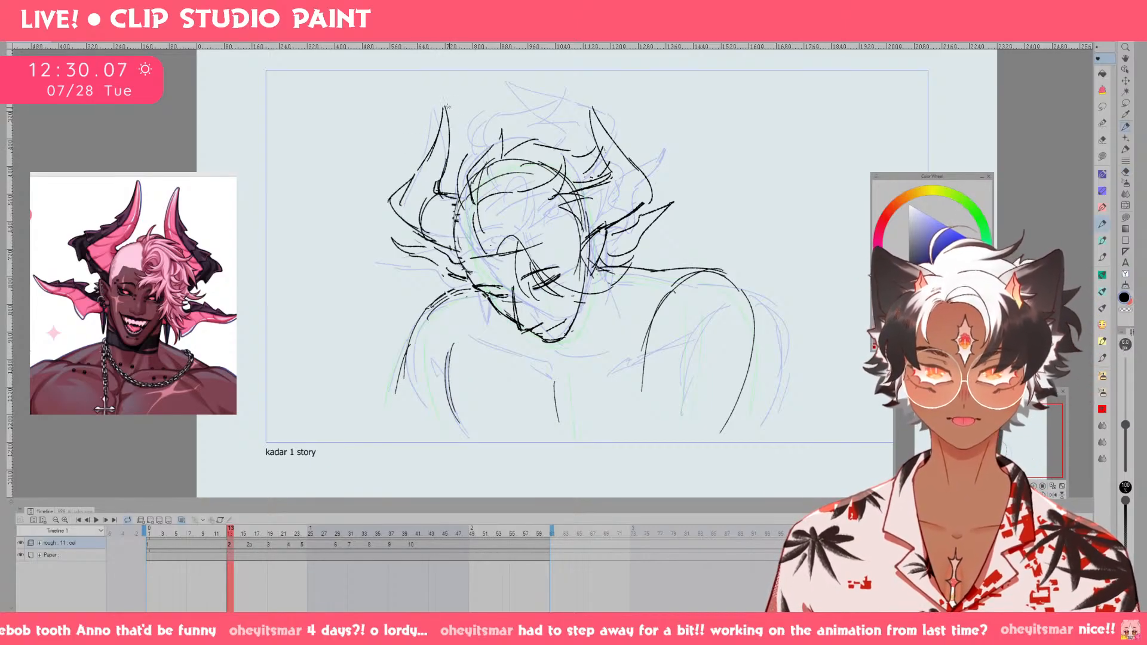
{"action": "key", "text": "e"}
{"action": "left_click_drag", "start_coordinate": [452, 114], "coordinate": [448, 163]}
{"action": "key", "text": "p"}
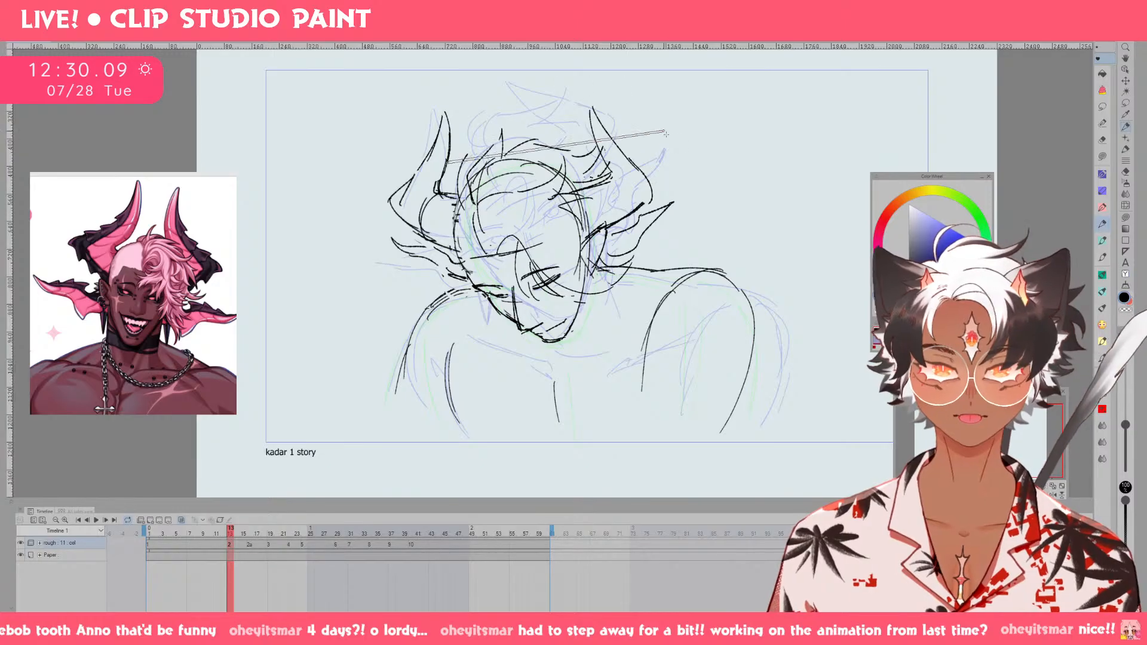
Check the level of the horn tips with a straight line, and redraw the upper left horn further from the head.
{"action": "left_click_drag", "start_coordinate": [444, 103], "coordinate": [597, 103]}
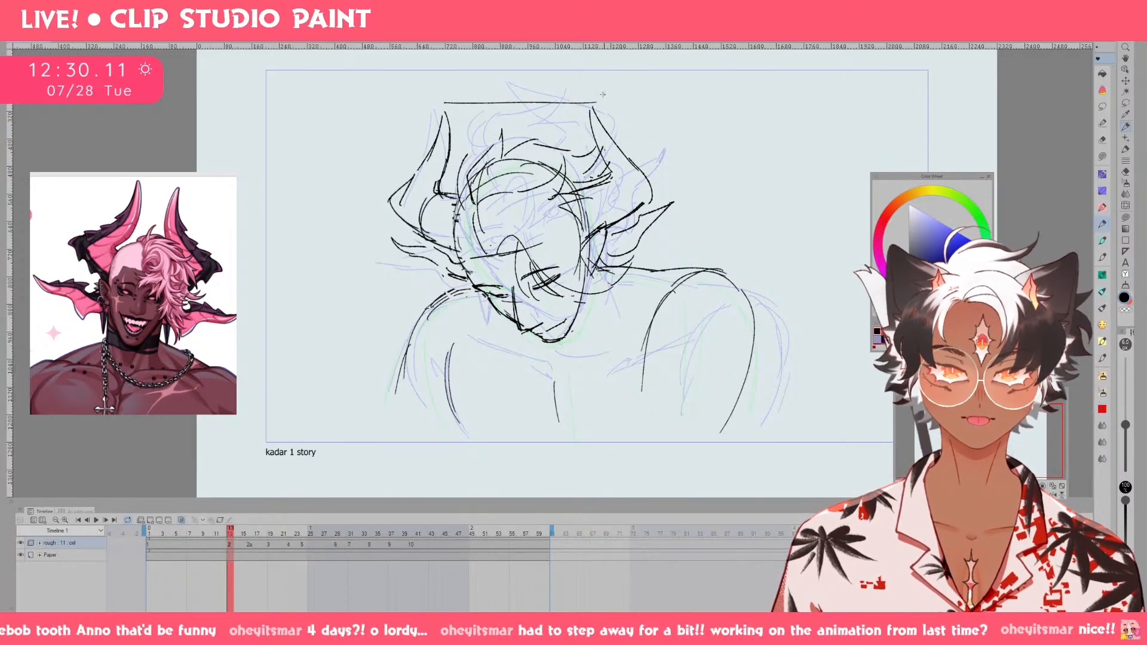
{"action": "key", "text": "ctrl+z"}
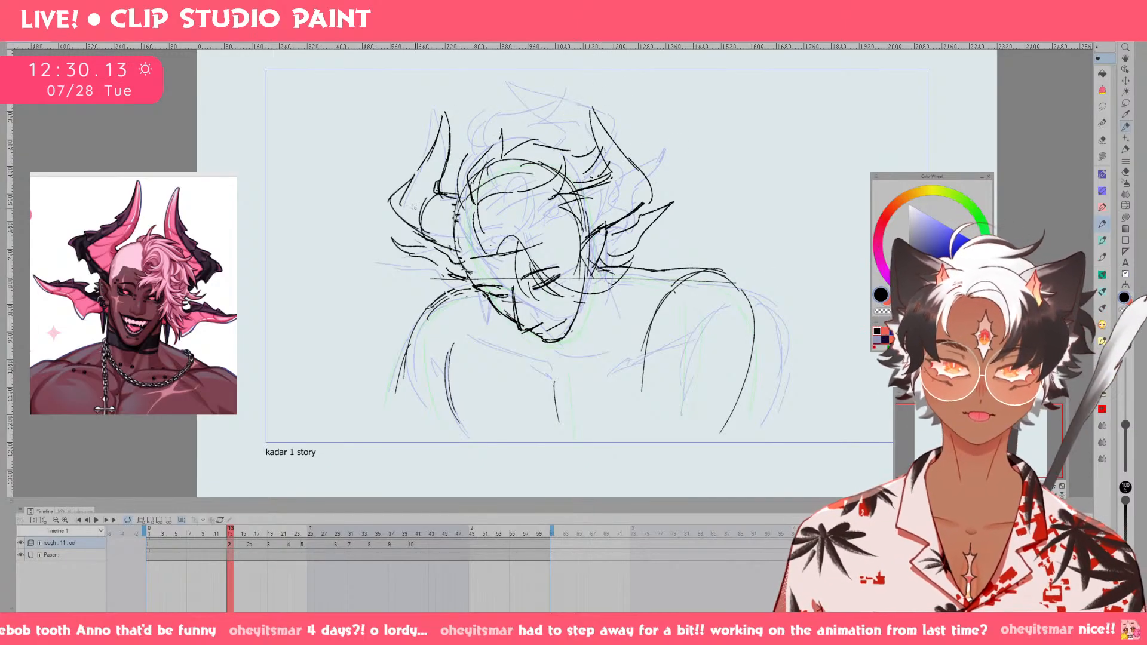
{"action": "key", "text": "e"}
{"action": "mouse_move", "coordinate": [443, 184]}
{"action": "left_mouse_down"}
{"action": "mouse_move", "coordinate": [447, 148]}
{"action": "mouse_move", "coordinate": [411, 182]}
{"action": "mouse_move", "coordinate": [411, 202]}
{"action": "mouse_move", "coordinate": [427, 196]}
{"action": "mouse_move", "coordinate": [418, 124]}
{"action": "left_mouse_up"}
{"action": "key", "text": "p"}
{"action": "left_click_drag", "start_coordinate": [420, 116], "coordinate": [429, 192]}
{"action": "key", "text": "ctrl+z"}
{"action": "key", "text": "ctrl+z"}
{"action": "left_click_drag", "start_coordinate": [416, 152], "coordinate": [425, 112]}
{"action": "left_click_drag", "start_coordinate": [425, 112], "coordinate": [429, 190]}
Redraw the upper right horn on drawing 2 slightly taller with a curved outer edge, and check it against drawing 1.
{"action": "key", "text": "e"}
{"action": "mouse_move", "coordinate": [611, 168]}
{"action": "left_mouse_down"}
{"action": "mouse_move", "coordinate": [586, 95]}
{"action": "mouse_move", "coordinate": [620, 218]}
{"action": "mouse_move", "coordinate": [600, 135]}
{"action": "left_mouse_up"}
{"action": "key", "text": "p"}
{"action": "key", "text": "ctrl+z"}
{"action": "key", "text": "ctrl+z"}
{"action": "mouse_move", "coordinate": [608, 182]}
{"action": "left_mouse_down"}
{"action": "mouse_move", "coordinate": [598, 105]}
{"action": "mouse_move", "coordinate": [647, 188]}
{"action": "left_mouse_up"}
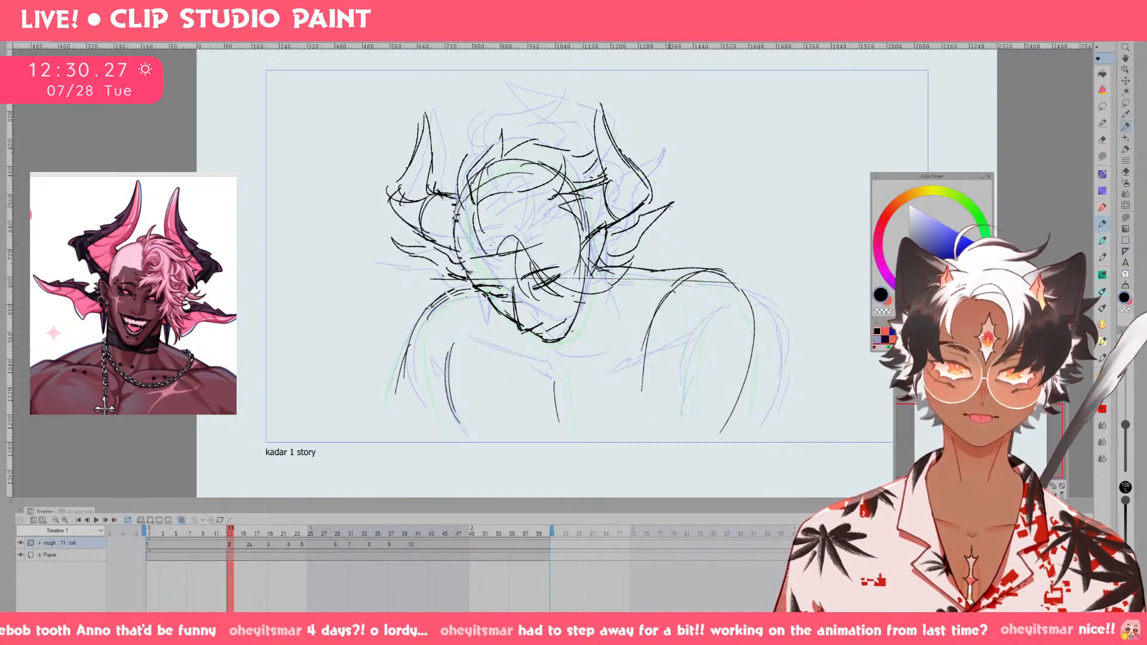
{"action": "key", "text": "Left"}
{"action": "key", "text": "Right"}
{"action": "key", "text": "Left"}
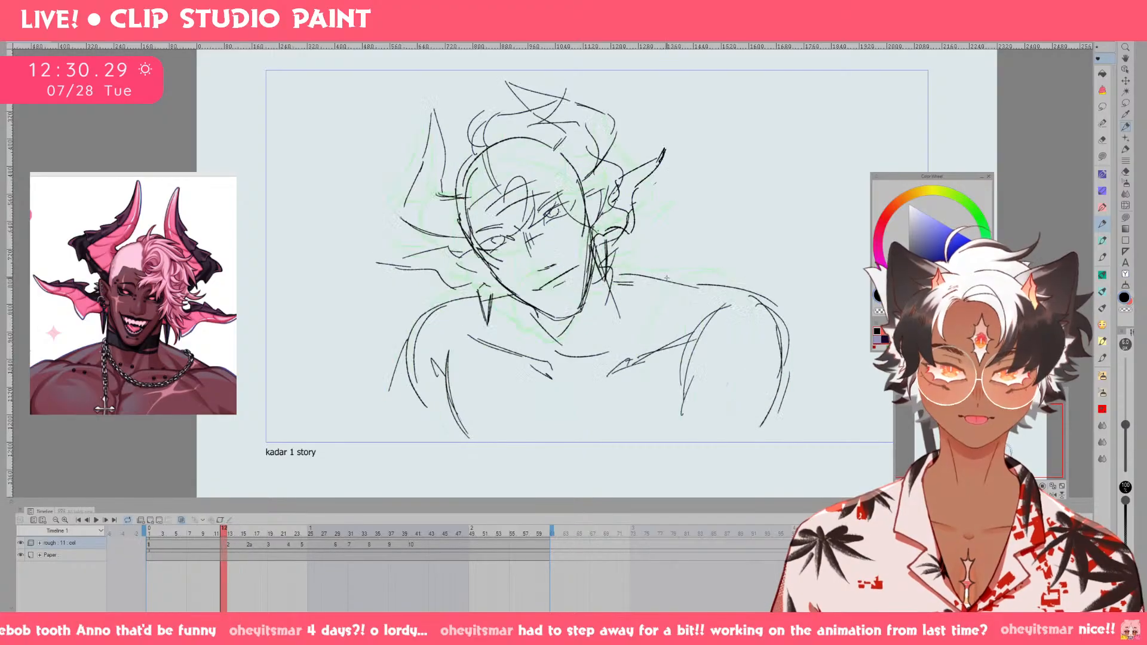
{"action": "key", "text": "Right"}
{"action": "key", "text": "Left"}
{"action": "key", "text": "Right"}
Select the upper right horn on drawing 2 and rotate and shift it slightly outward.
{"action": "key", "text": "m"}
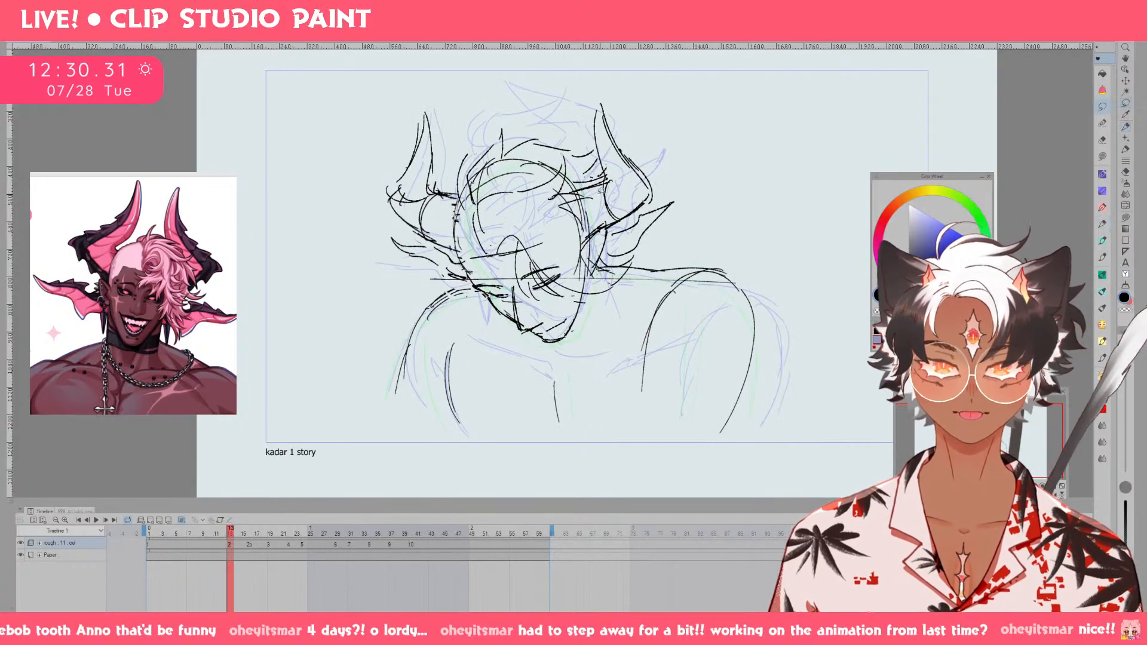
{"action": "mouse_move", "coordinate": [577, 189]}
{"action": "left_mouse_down"}
{"action": "mouse_move", "coordinate": [598, 170]}
{"action": "mouse_move", "coordinate": [588, 109]}
{"action": "mouse_move", "coordinate": [664, 194]}
{"action": "mouse_move", "coordinate": [612, 227]}
{"action": "mouse_move", "coordinate": [579, 190]}
{"action": "left_mouse_up"}
{"action": "key", "text": "ctrl+t"}
{"action": "left_click_drag", "start_coordinate": [666, 177], "coordinate": [668, 179]}
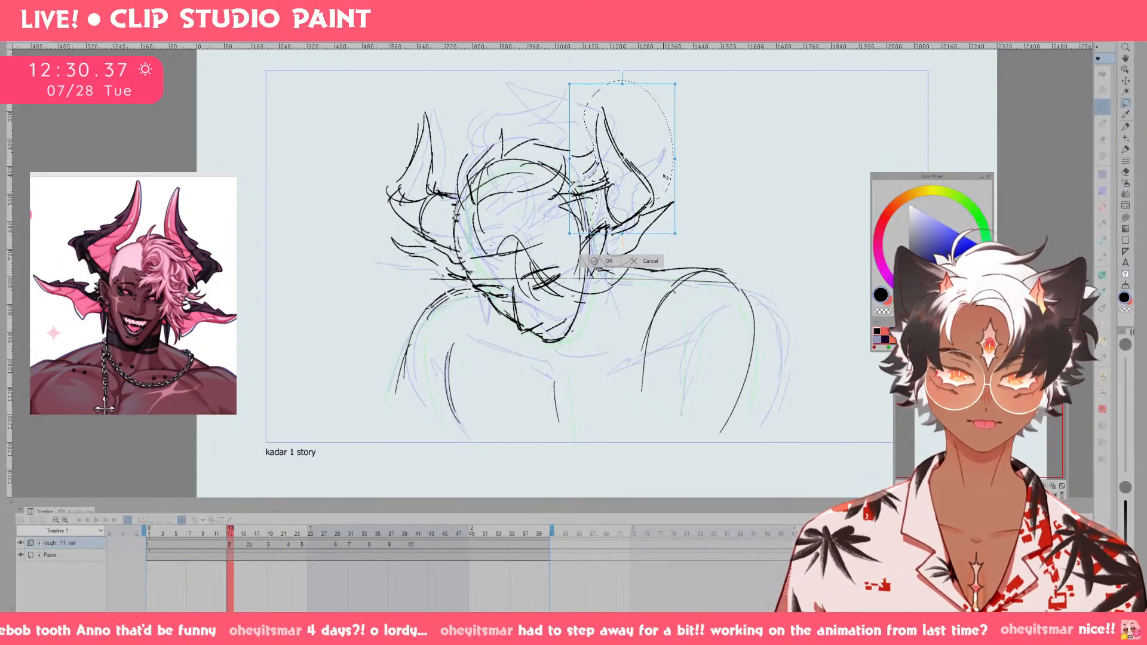
{"action": "left_click_drag", "start_coordinate": [693, 137], "coordinate": [693, 142]}
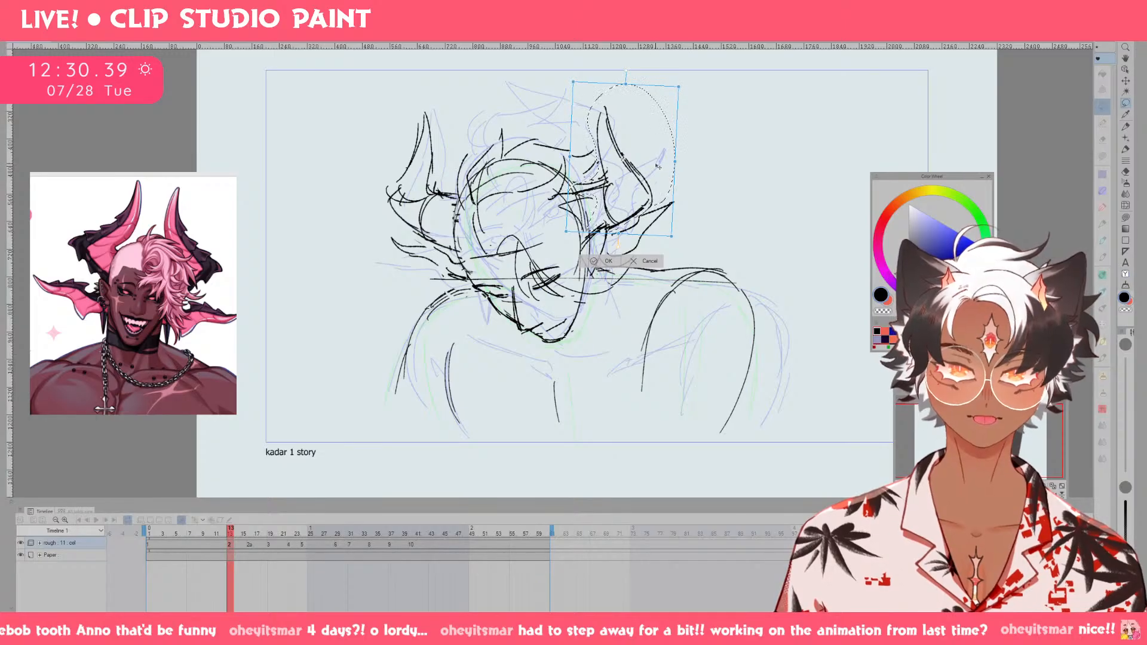
{"action": "left_click", "coordinate": [608, 261]}
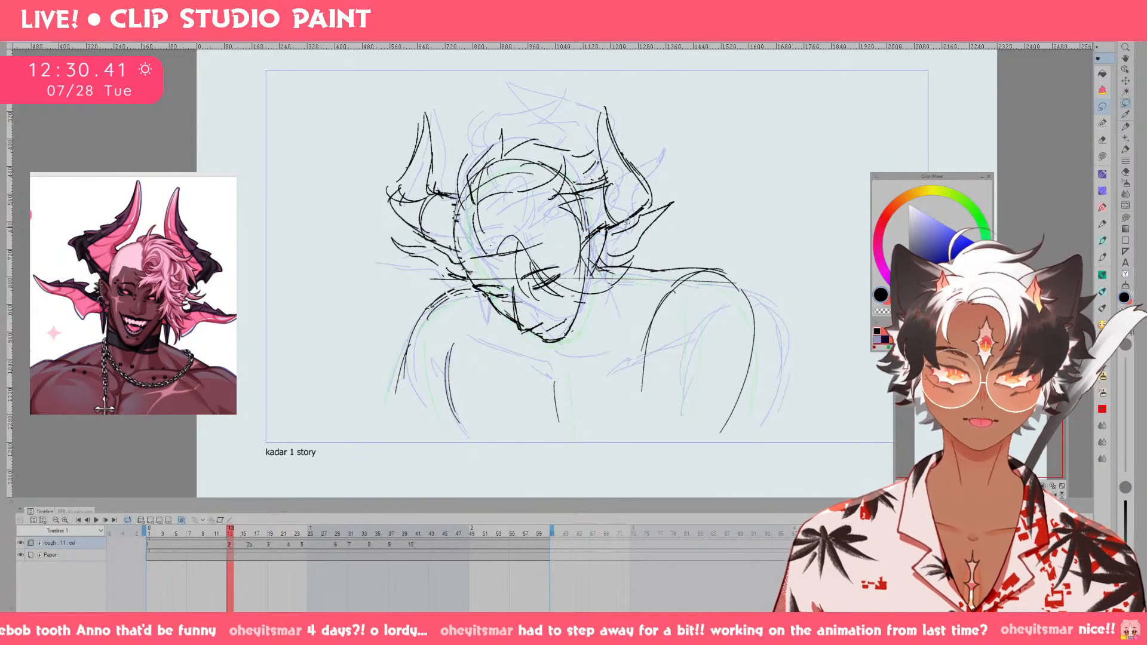
Select the lower right horn on drawing 2 and transform it to sit slightly lower and closer to the head.
{"action": "mouse_move", "coordinate": [615, 227]}
{"action": "left_mouse_down"}
{"action": "mouse_move", "coordinate": [606, 251]}
{"action": "mouse_move", "coordinate": [638, 249]}
{"action": "mouse_move", "coordinate": [679, 192]}
{"action": "mouse_move", "coordinate": [670, 210]}
{"action": "left_mouse_up"}
{"action": "key", "text": "ctrl+t"}
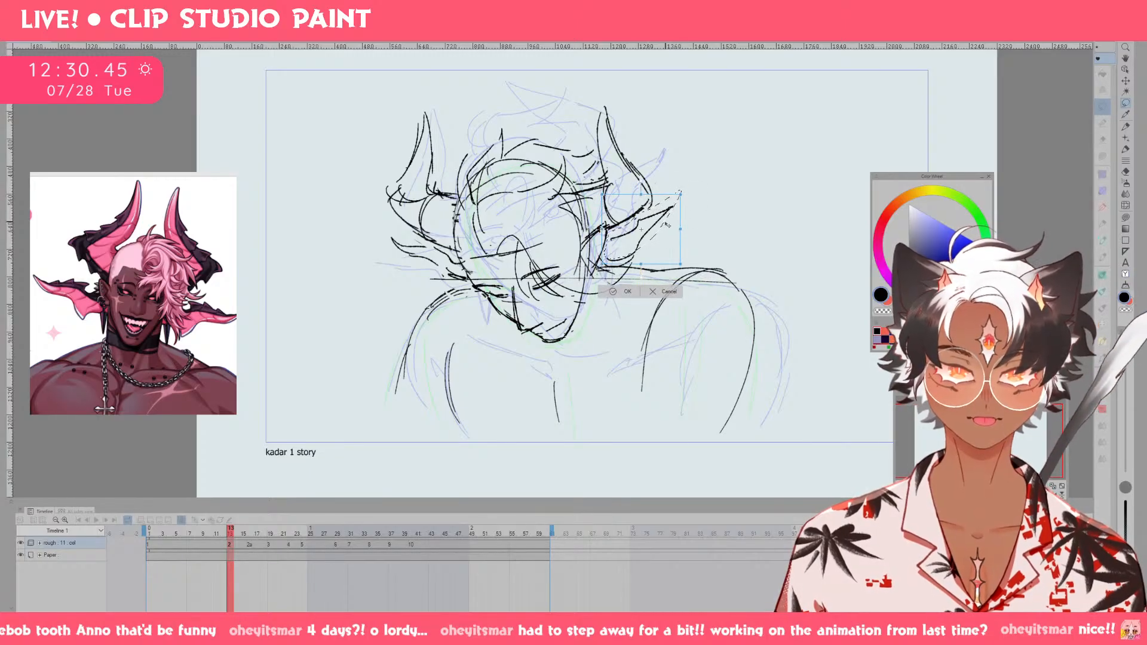
{"action": "left_click", "coordinate": [627, 293]}
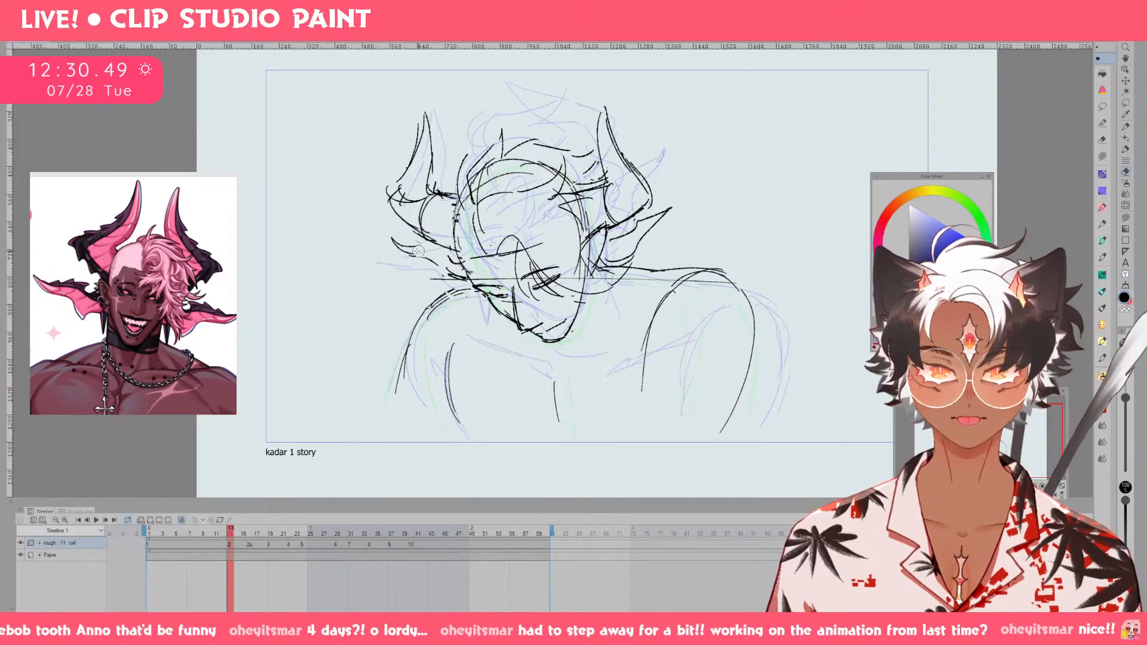
Redraw the lower left horn on drawing 2 shorter, and compare it with drawing 1.
{"action": "key", "text": "p"}
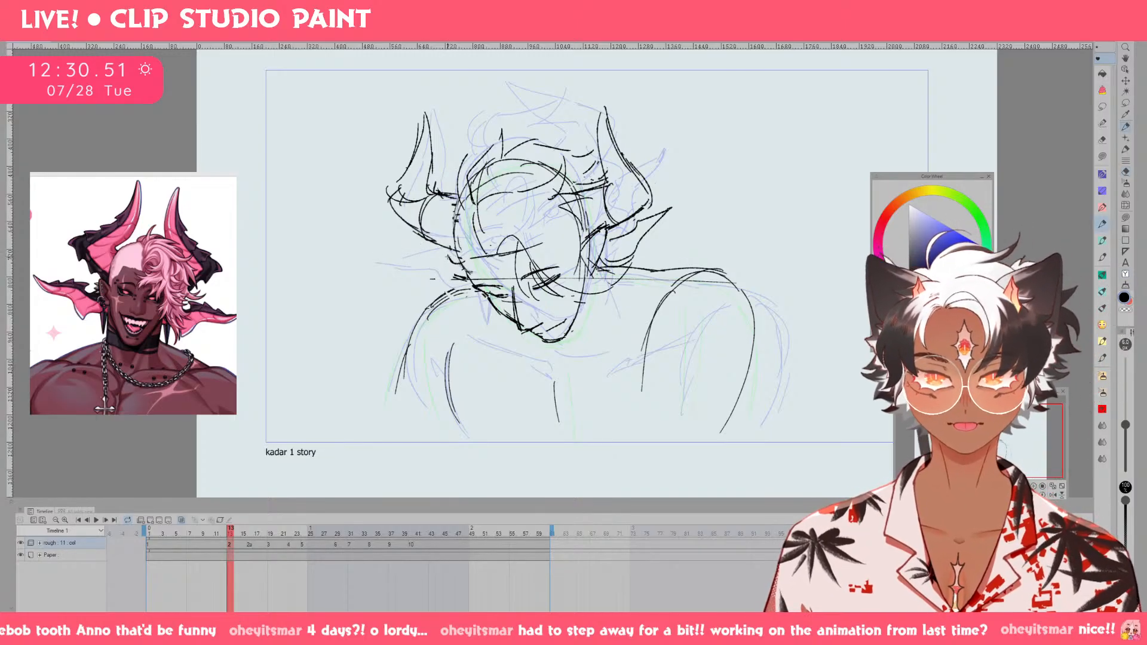
{"action": "left_click_drag", "start_coordinate": [403, 242], "coordinate": [446, 271]}
{"action": "key", "text": "ctrl+z"}
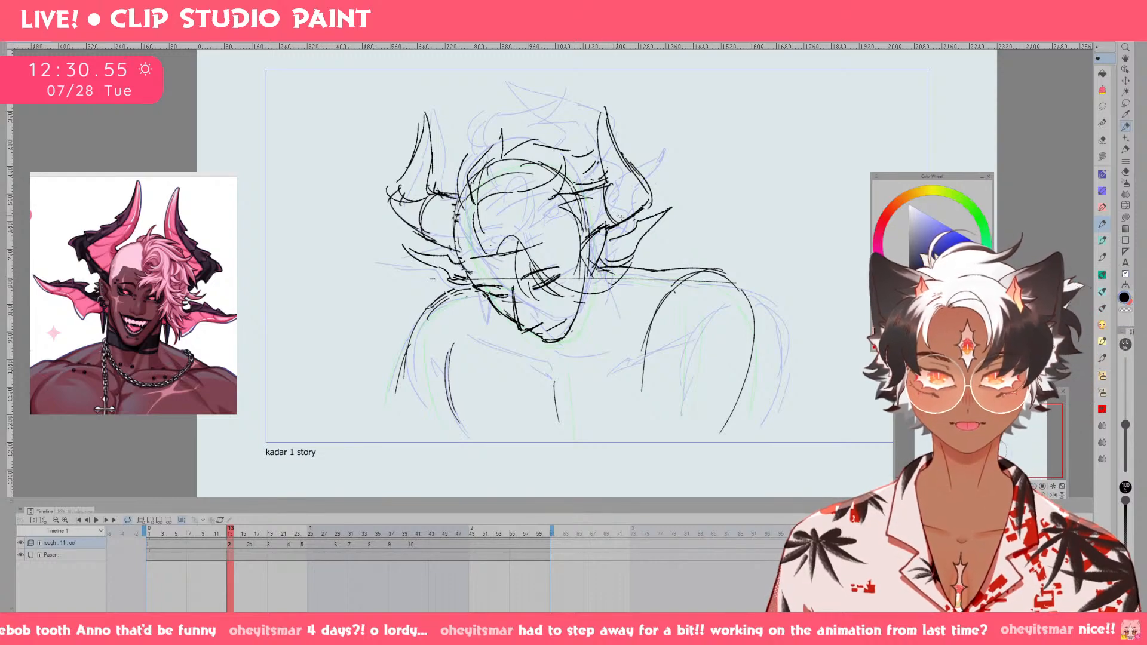
{"action": "key", "text": "Left"}
{"action": "key", "text": "Right"}
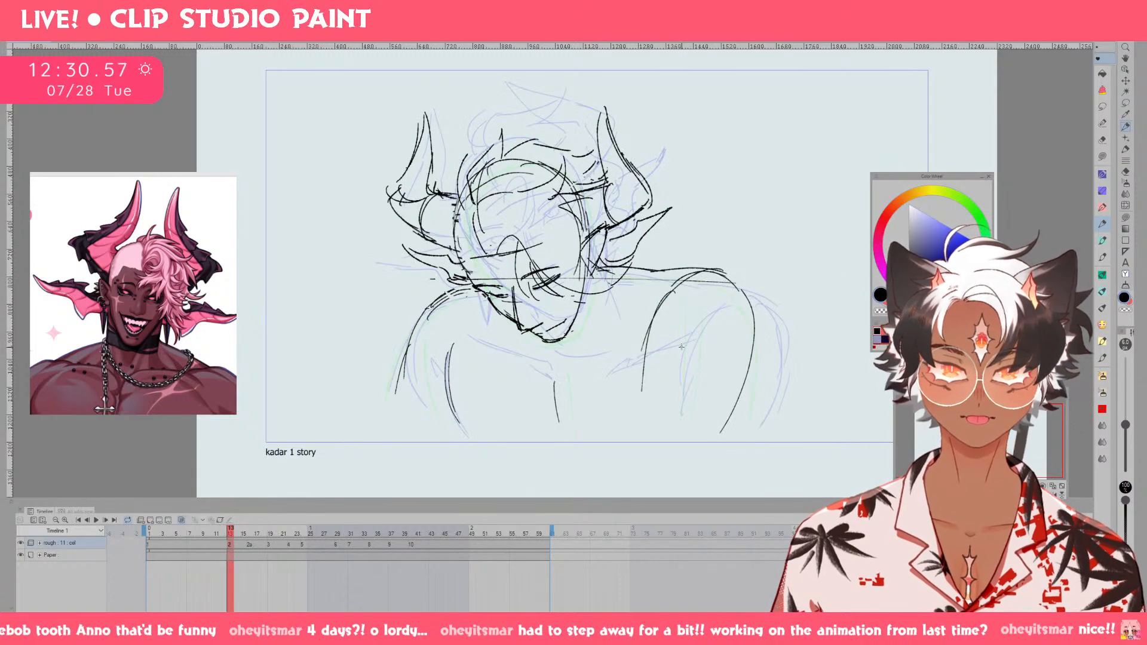
{"action": "key", "text": "m"}
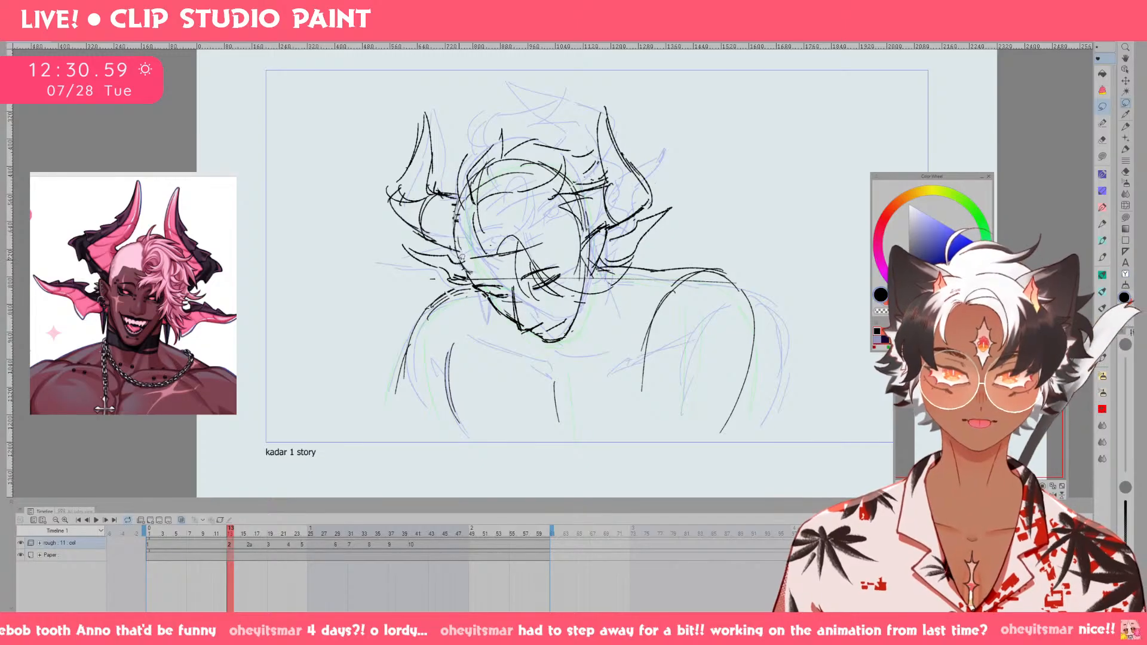
{"action": "key", "text": "Left"}
{"action": "key", "text": "Right"}
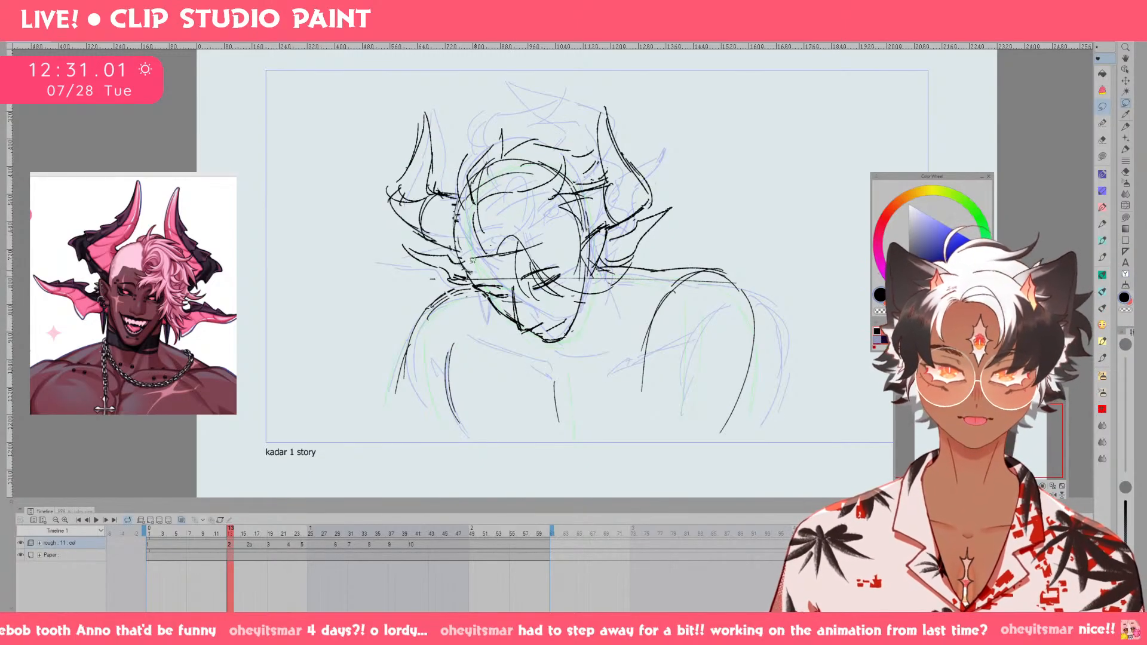
Extend the lower left horn on drawing 2 further outward, reworking its upper and lower edges.
{"action": "key", "text": "p"}
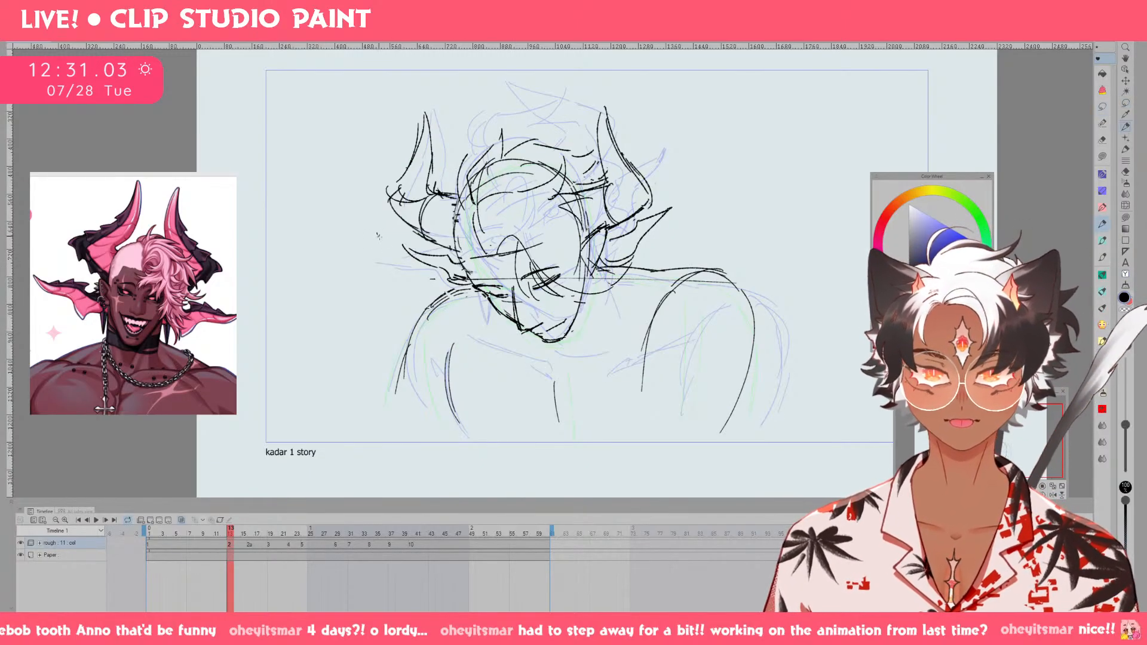
{"action": "mouse_move", "coordinate": [389, 238]}
{"action": "left_mouse_down"}
{"action": "mouse_move", "coordinate": [433, 253]}
{"action": "mouse_move", "coordinate": [453, 278]}
{"action": "mouse_move", "coordinate": [438, 285]}
{"action": "left_mouse_up"}
{"action": "key", "text": "ctrl+z"}
{"action": "key", "text": "ctrl+z"}
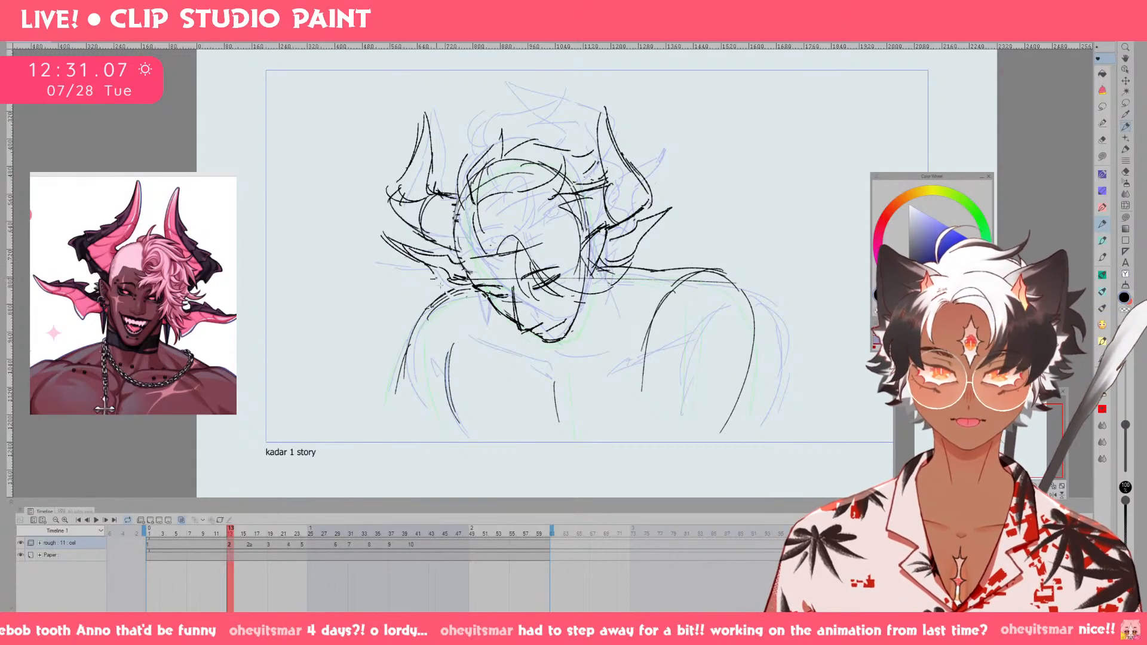
{"action": "key", "text": "ctrl+z"}
{"action": "key", "text": "ctrl+z"}
{"action": "key", "text": "ctrl+z"}
{"action": "key", "text": "ctrl+z"}
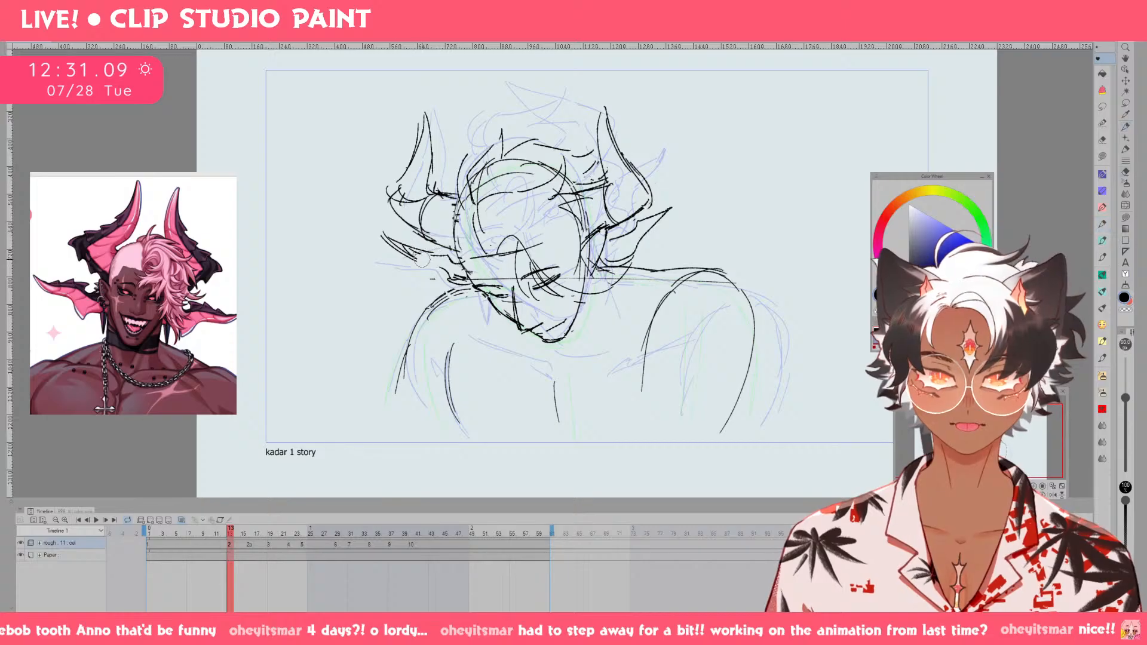
{"action": "left_click_drag", "start_coordinate": [389, 239], "coordinate": [437, 266]}
{"action": "left_click_drag", "start_coordinate": [382, 230], "coordinate": [450, 254]}
Check the lower left horn against drawing 1, and trim and redraw its tip slightly shorter.
{"action": "key", "text": "ctrl+z"}
{"action": "key", "text": "Left"}
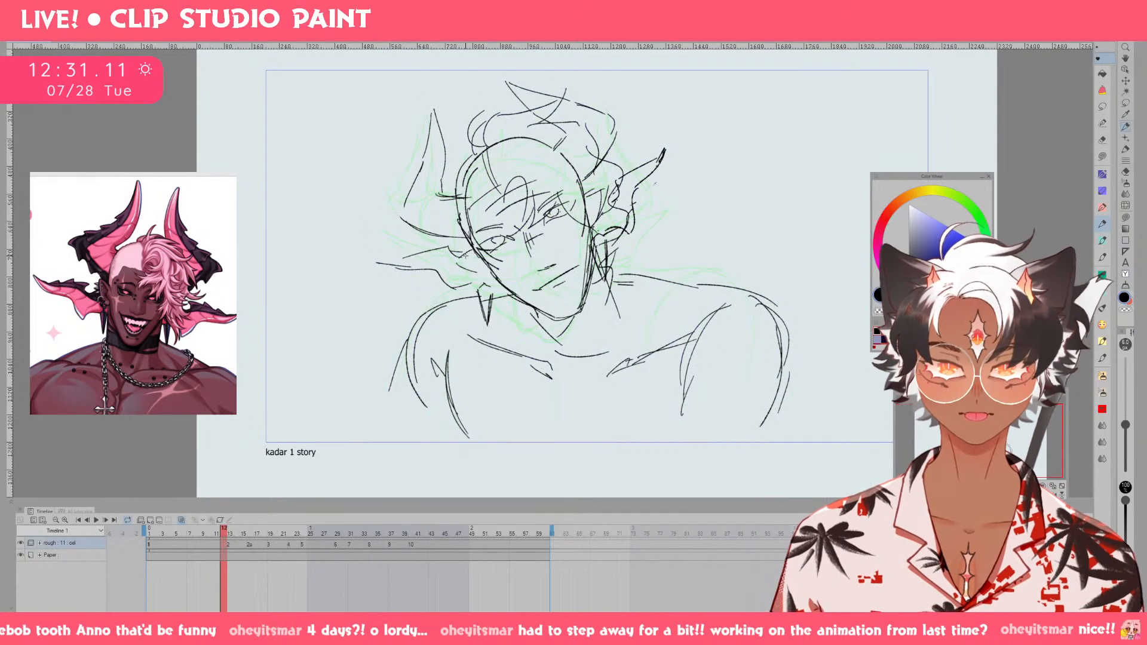
{"action": "key", "text": "Right"}
{"action": "key", "text": "ctrl+z"}
{"action": "key", "text": "e"}
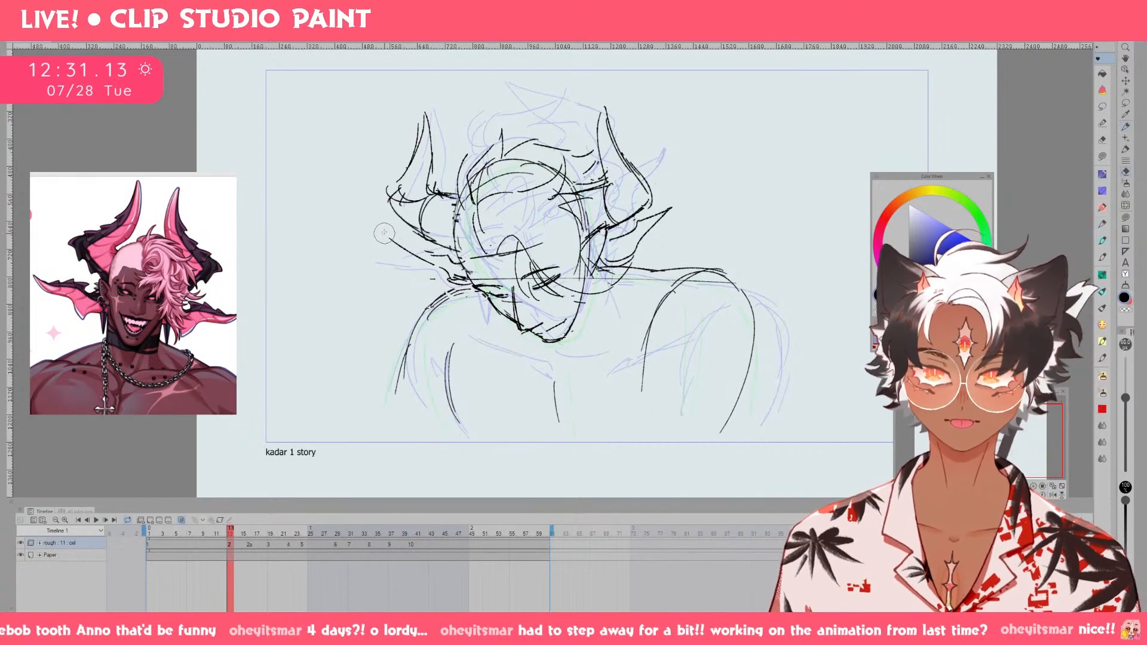
{"action": "left_click_drag", "start_coordinate": [385, 233], "coordinate": [434, 264]}
{"action": "key", "text": "p"}
Flip back and forth through drawings 1, 2 and 2a to examine how the head and horns move.
{"action": "key", "text": "Right"}
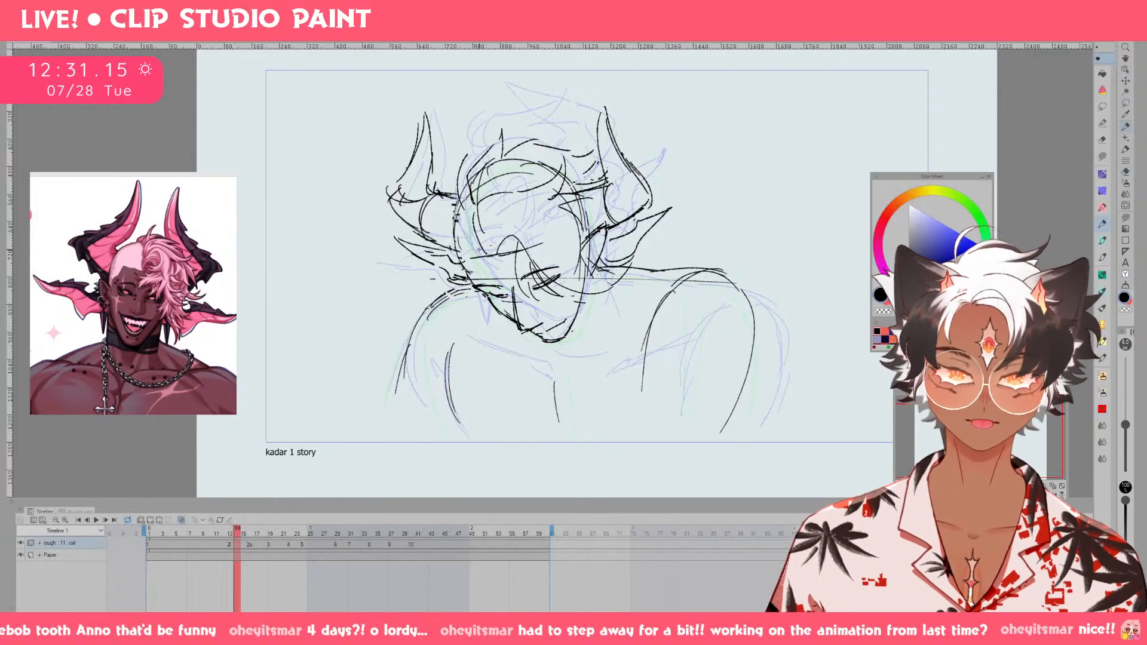
{"action": "key", "text": "Right"}
{"action": "key", "text": "Right"}
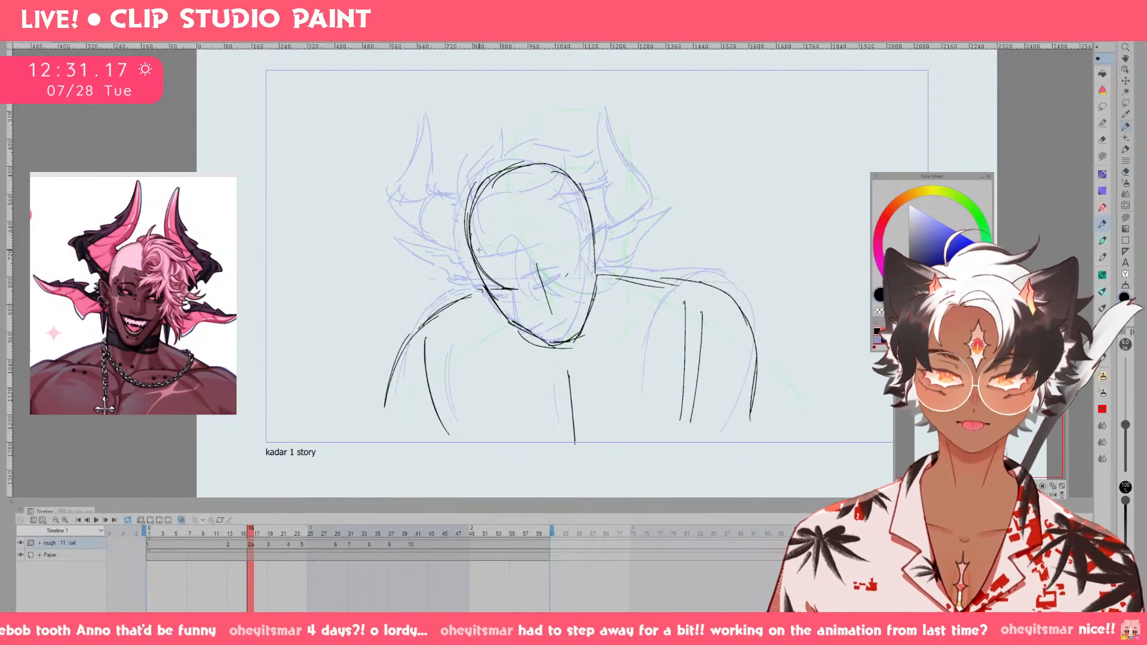
{"action": "key", "text": "Left"}
{"action": "key", "text": "Left"}
{"action": "key", "text": "Left"}
{"action": "key", "text": "Left"}
{"action": "key", "text": "Left"}
{"action": "key", "text": "Right"}
{"action": "key", "text": "Right"}
{"action": "key", "text": "Right"}
{"action": "key", "text": "Right"}
{"action": "key", "text": "Right"}
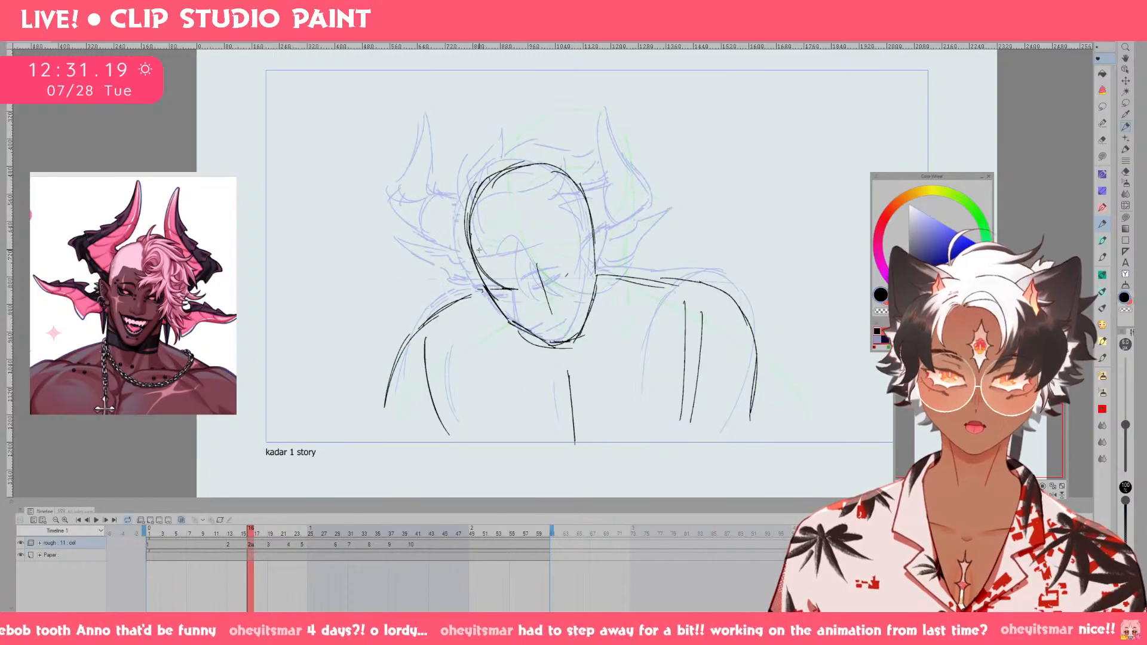
{"action": "key", "text": "Right"}
{"action": "key", "text": "Right"}
{"action": "key", "text": "Right"}
{"action": "key", "text": "Left"}
{"action": "key", "text": "Left"}
{"action": "key", "text": "Left"}
{"action": "key", "text": "Left"}
{"action": "key", "text": "Left"}
{"action": "key", "text": "Left"}
{"action": "key", "text": "Left"}
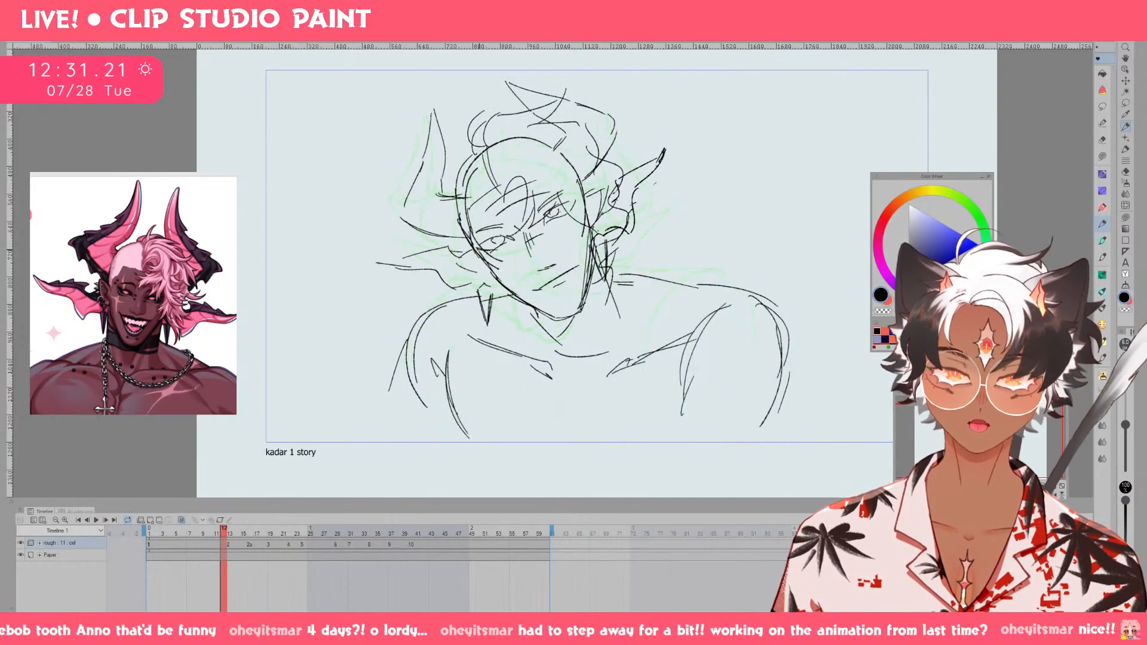
Flip through the drawings around drawing 2 to check the head movement, and go to drawing 2a.
{"action": "key", "text": "Right"}
{"action": "key", "text": "Right"}
{"action": "key", "text": "Right"}
{"action": "key", "text": "Right"}
{"action": "key", "text": "Left"}
{"action": "key", "text": "Left"}
{"action": "key", "text": "Left"}
{"action": "key", "text": "Left"}
{"action": "key", "text": "Right"}
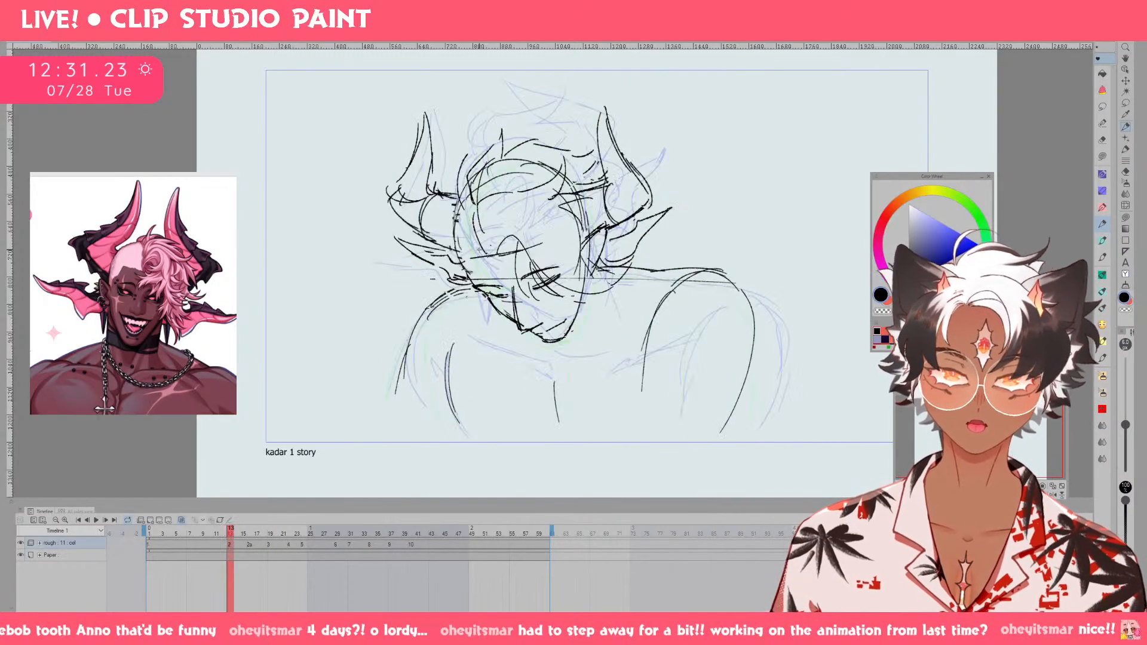
{"action": "key", "text": "Right"}
{"action": "key", "text": "Right"}
{"action": "key", "text": "Right"}
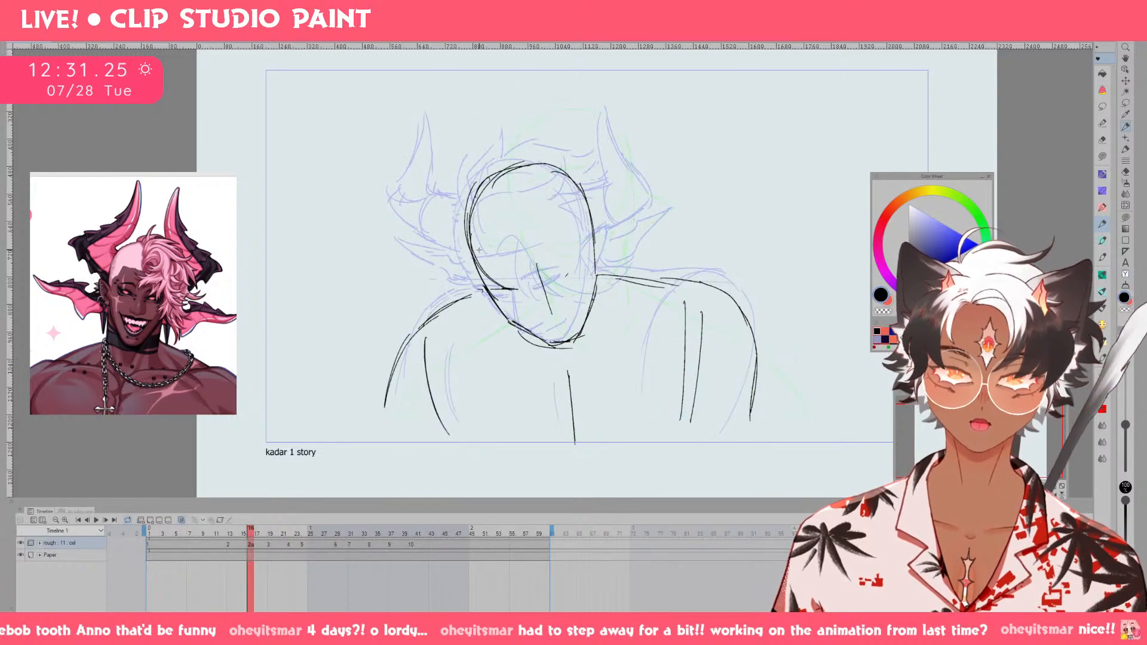
Sketch pointed ears on both sides of the head on drawing 2a and try closed-eye strokes along the eye line.
{"action": "mouse_move", "coordinate": [629, 252]}
{"action": "left_mouse_down"}
{"action": "mouse_move", "coordinate": [606, 272]}
{"action": "mouse_move", "coordinate": [621, 234]}
{"action": "mouse_move", "coordinate": [605, 270]}
{"action": "left_mouse_up"}
{"action": "key", "text": "ctrl+z"}
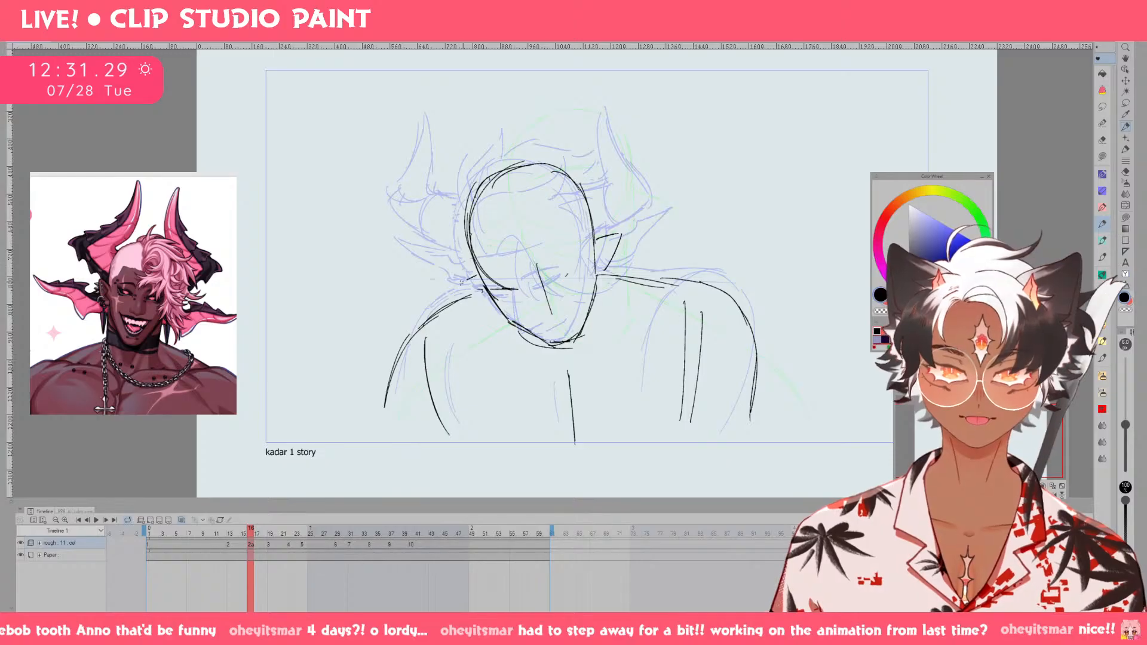
{"action": "left_click_drag", "start_coordinate": [503, 285], "coordinate": [586, 264]}
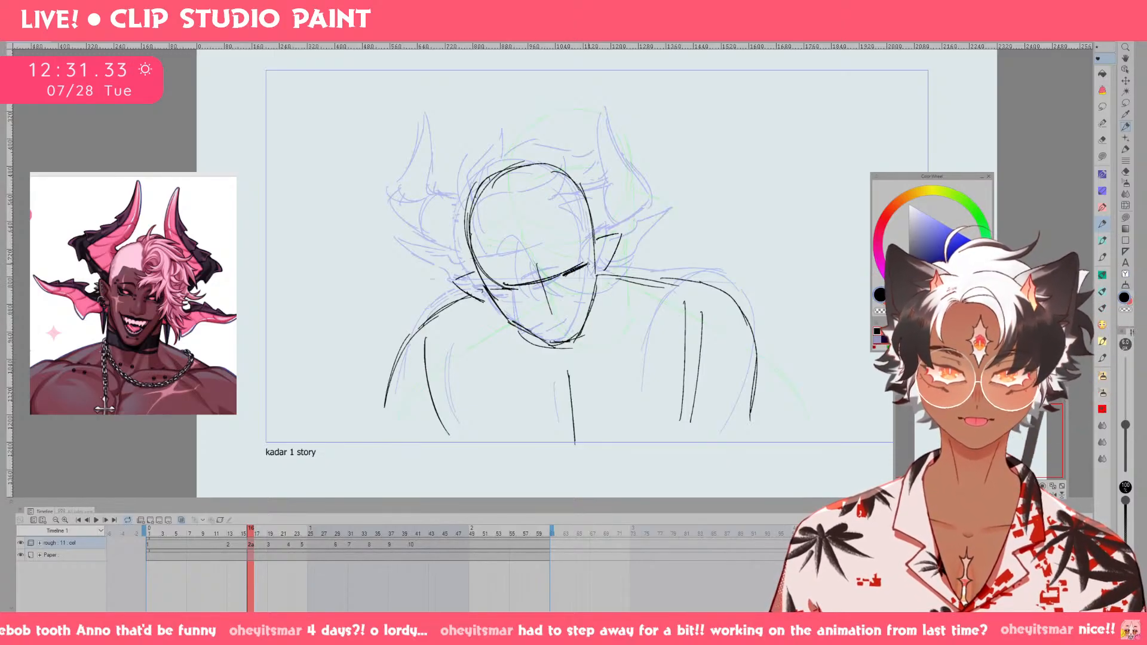
{"action": "left_click_drag", "start_coordinate": [502, 288], "coordinate": [584, 280]}
{"action": "key", "text": "ctrl+z"}
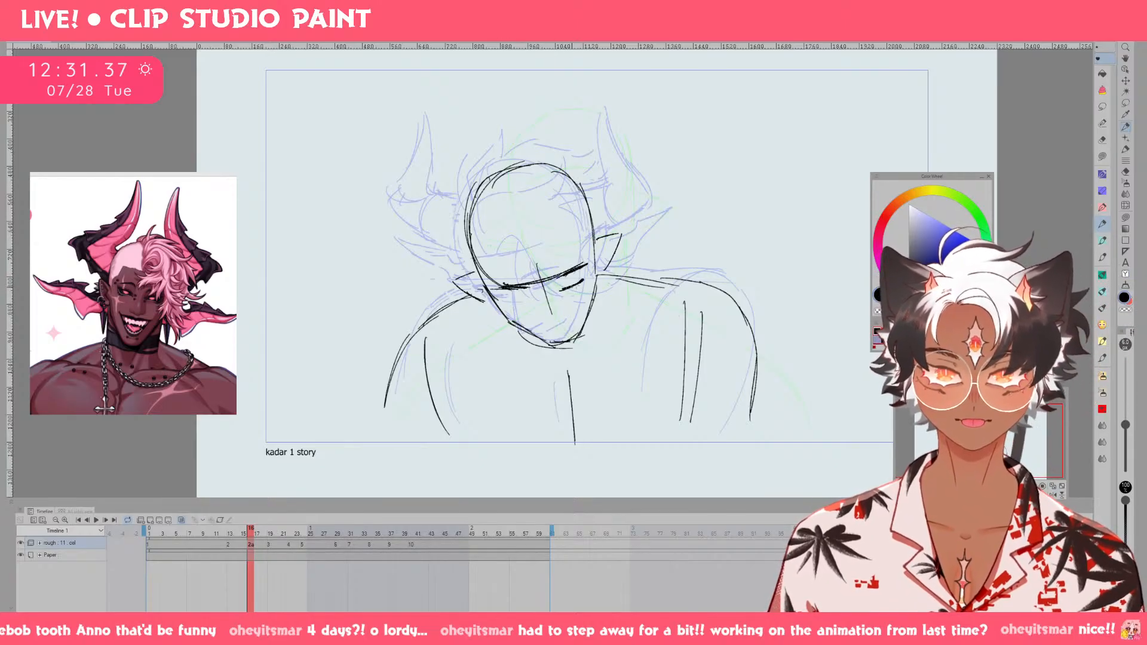
{"action": "key", "text": "ctrl+z"}
{"action": "key", "text": "ctrl+z"}
{"action": "key", "text": "ctrl+z"}
{"action": "key", "text": "ctrl+z"}
{"action": "key", "text": "ctrl+z"}
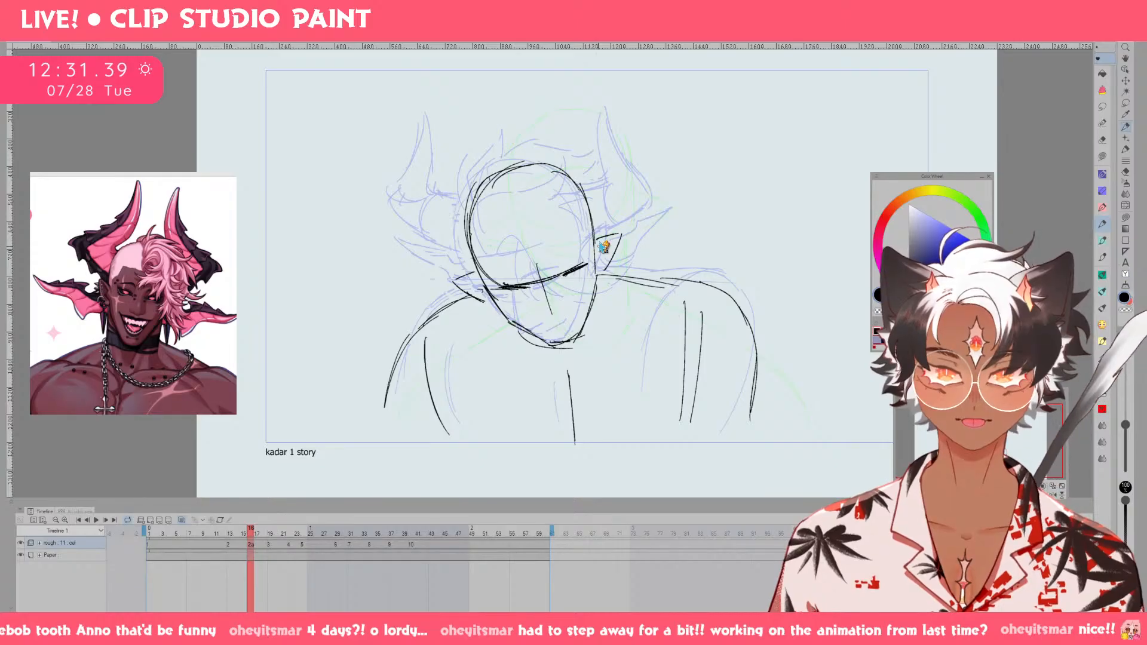
Erase the eye guideline on drawing 2a and draw two closed eyes with eyebrows above them.
{"action": "key", "text": "e"}
{"action": "left_click_drag", "start_coordinate": [504, 283], "coordinate": [559, 271]}
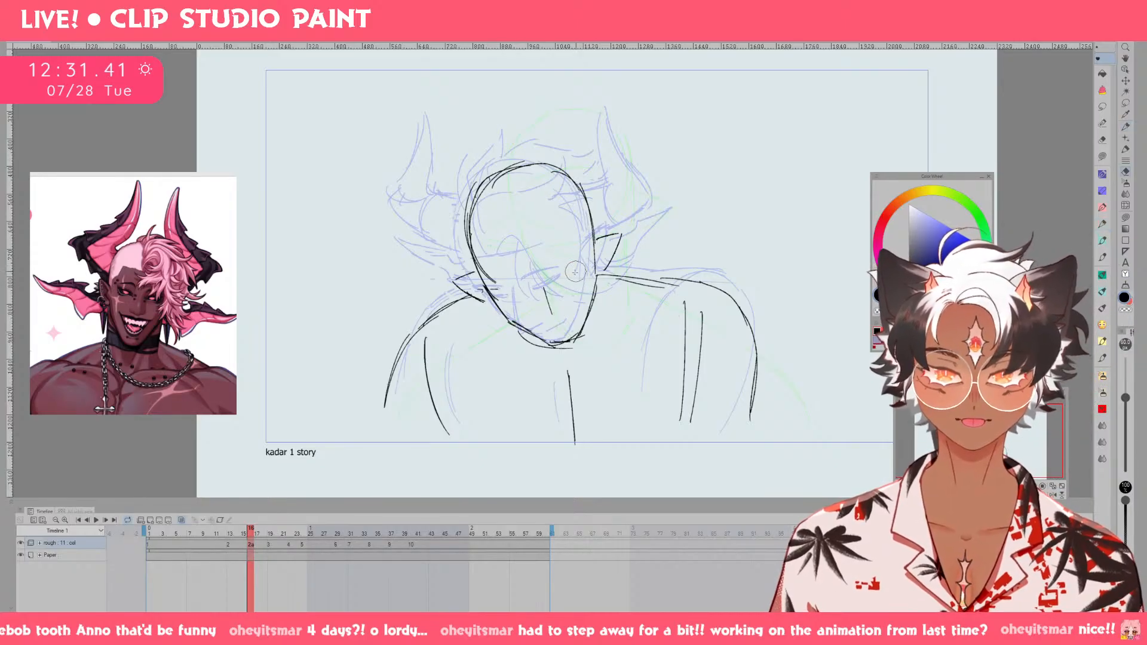
{"action": "key", "text": "p"}
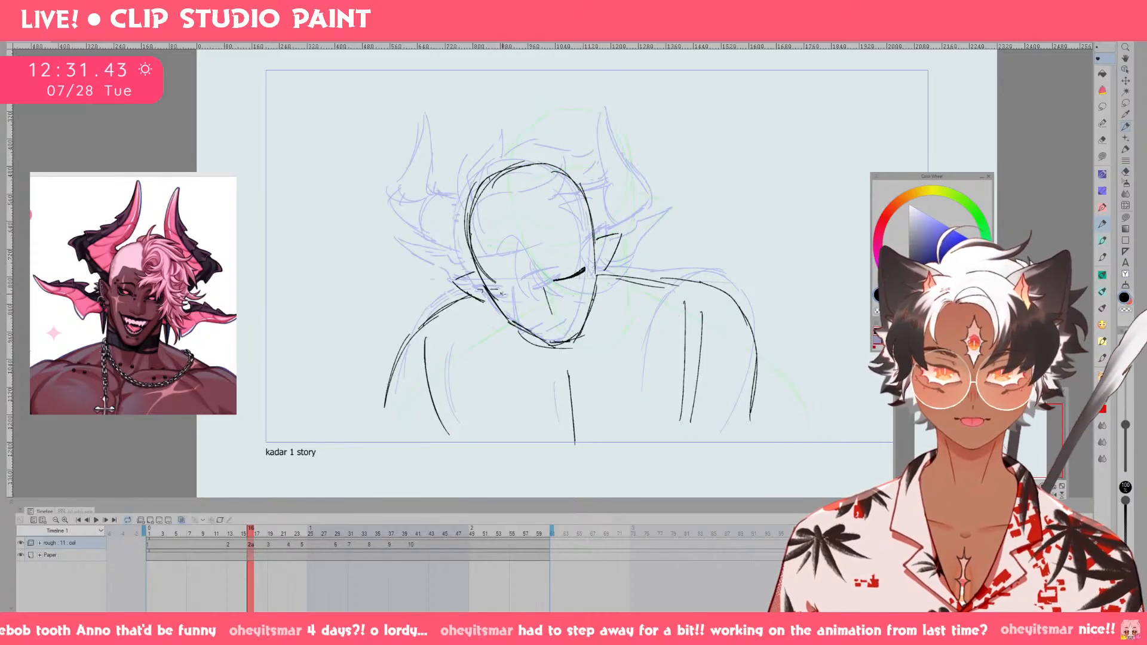
{"action": "left_click_drag", "start_coordinate": [492, 281], "coordinate": [581, 256]}
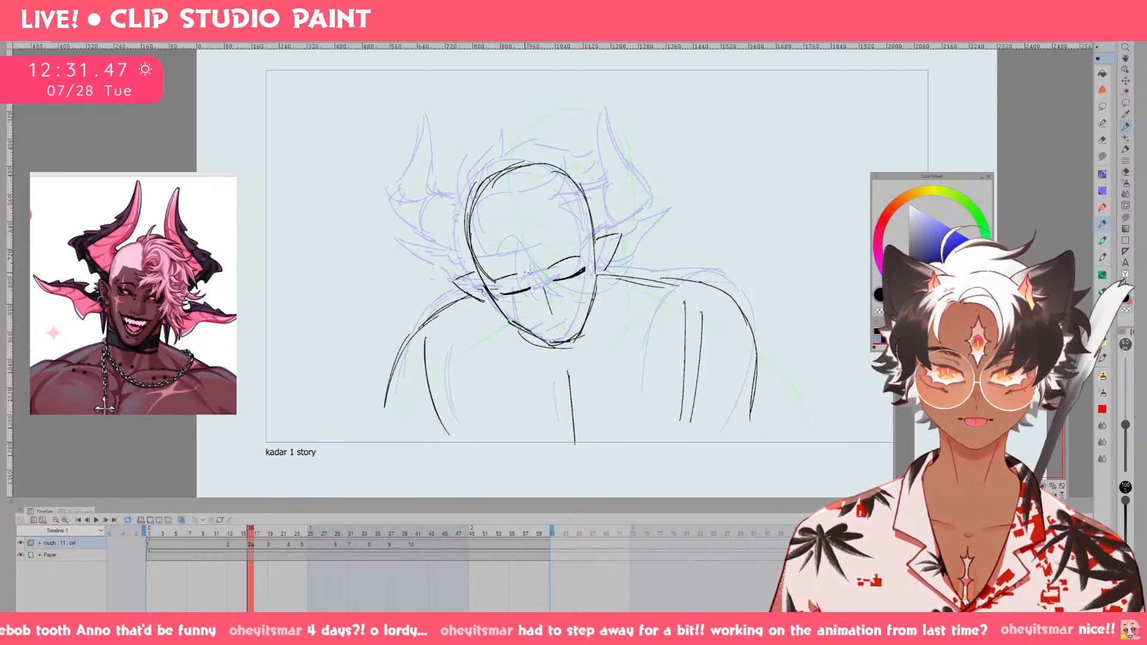
Erase the wide right ear on drawing 2a and redraw it narrower, while trying a shorter left ear.
{"action": "key", "text": "e"}
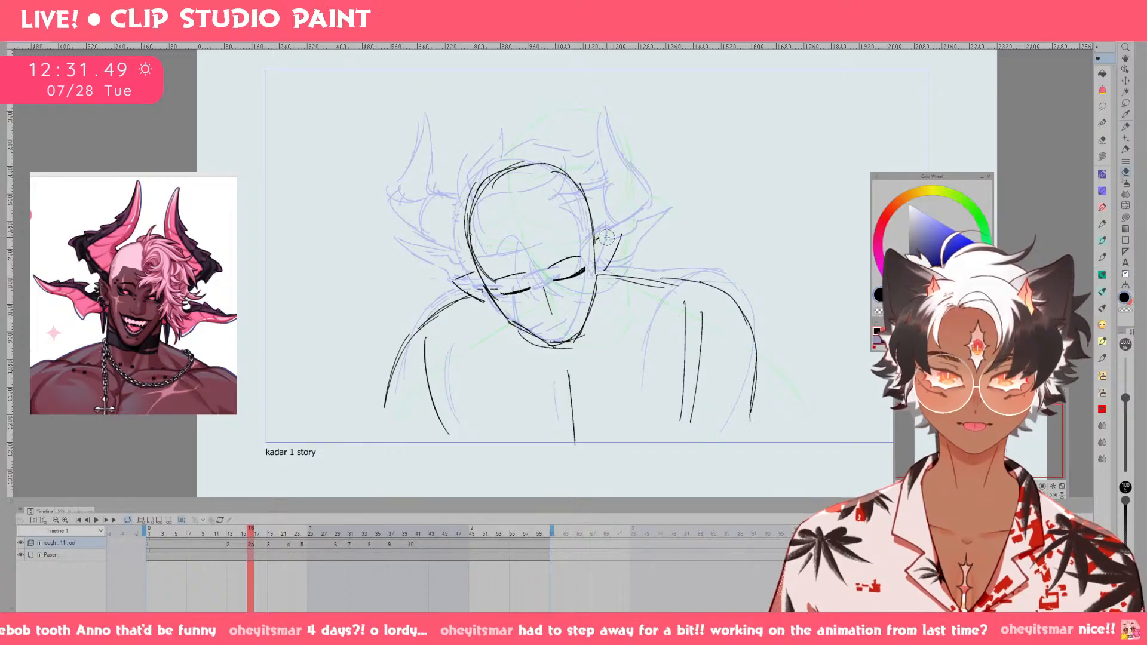
{"action": "key", "text": "p"}
{"action": "left_click_drag", "start_coordinate": [475, 272], "coordinate": [460, 279]}
{"action": "left_click_drag", "start_coordinate": [461, 280], "coordinate": [482, 293]}
{"action": "key", "text": "ctrl+z"}
{"action": "key", "text": "ctrl+z"}
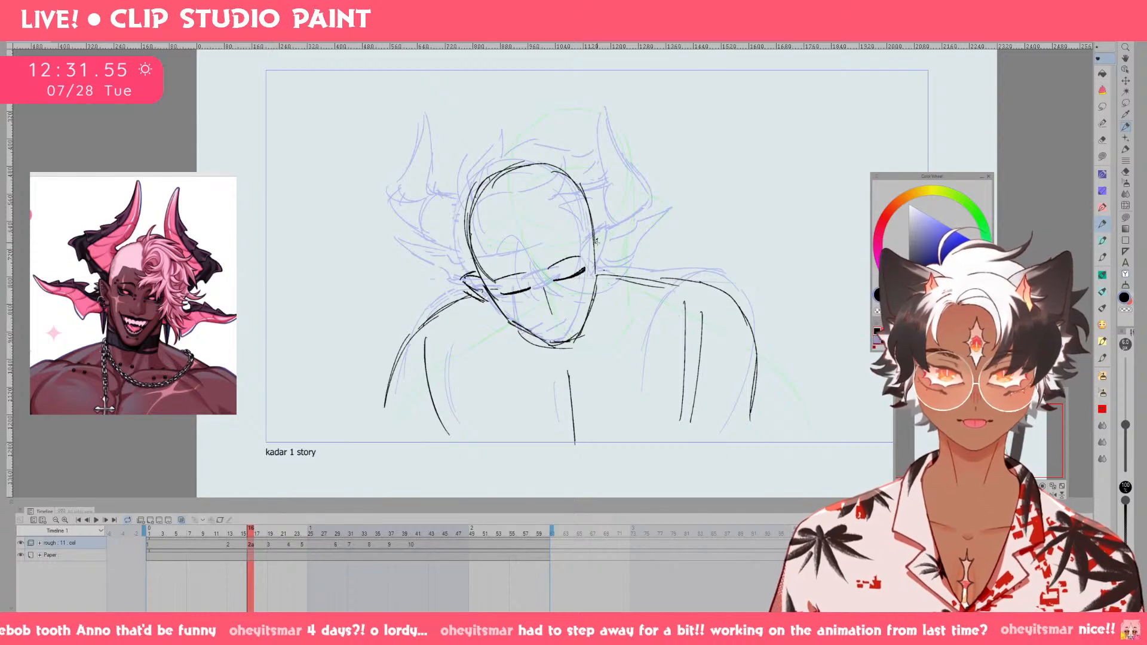
{"action": "key", "text": "ctrl+z"}
{"action": "mouse_move", "coordinate": [596, 244]}
{"action": "left_mouse_down"}
{"action": "mouse_move", "coordinate": [610, 239]}
{"action": "mouse_move", "coordinate": [595, 276]}
{"action": "left_mouse_up"}
{"action": "key", "text": "ctrl+z"}
{"action": "key", "text": "ctrl+z"}
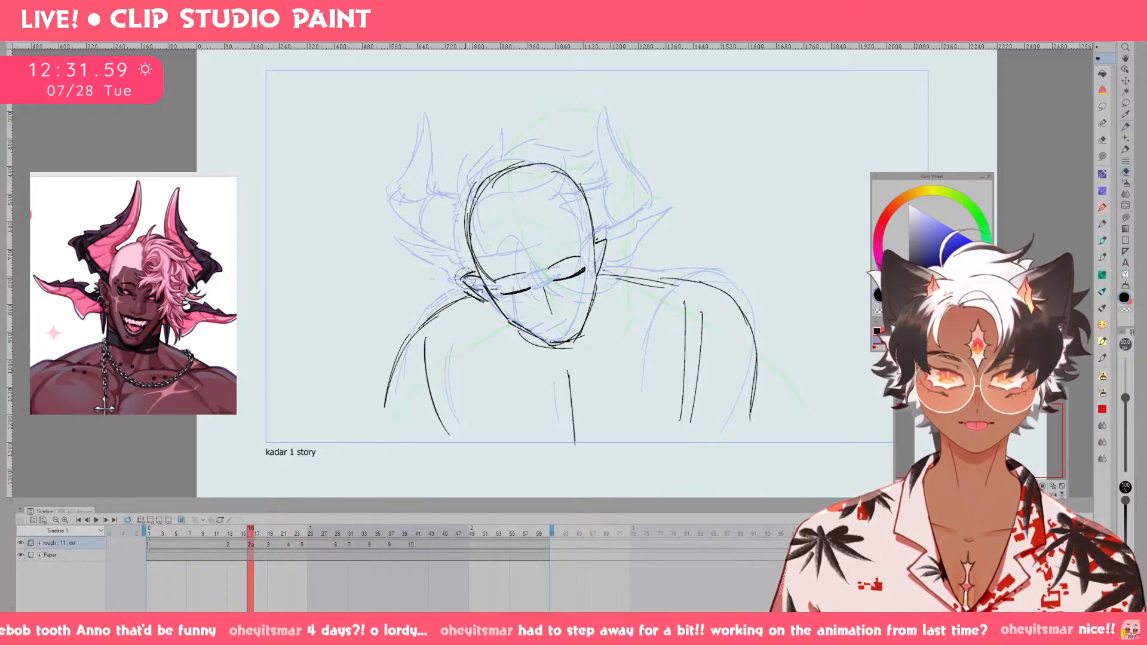
Redraw the left ear on drawing 2a closer to the head, reinforce the right ear, and sketch the nose.
{"action": "mouse_move", "coordinate": [465, 278]}
{"action": "left_mouse_down"}
{"action": "mouse_move", "coordinate": [480, 297]}
{"action": "mouse_move", "coordinate": [468, 279]}
{"action": "left_mouse_up"}
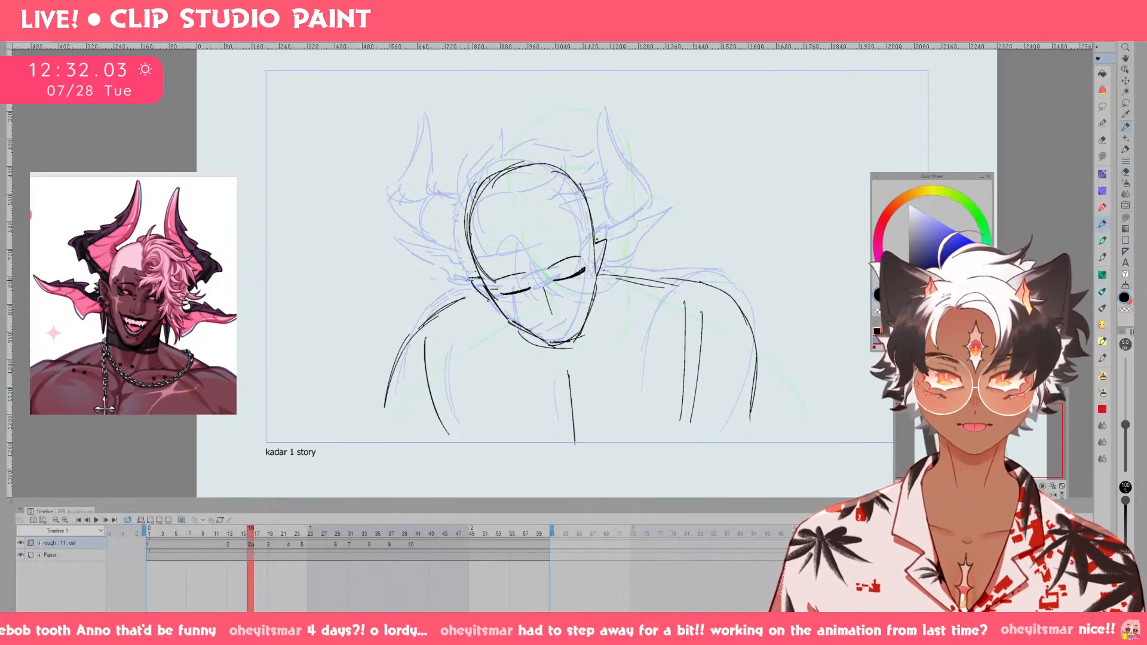
{"action": "left_click_drag", "start_coordinate": [471, 284], "coordinate": [494, 303]}
{"action": "mouse_move", "coordinate": [605, 251]}
{"action": "left_mouse_down"}
{"action": "mouse_move", "coordinate": [591, 307]}
{"action": "mouse_move", "coordinate": [597, 274]}
{"action": "left_mouse_up"}
{"action": "key", "text": "e"}
{"action": "key", "text": "p"}
{"action": "left_click_drag", "start_coordinate": [593, 244], "coordinate": [596, 298]}
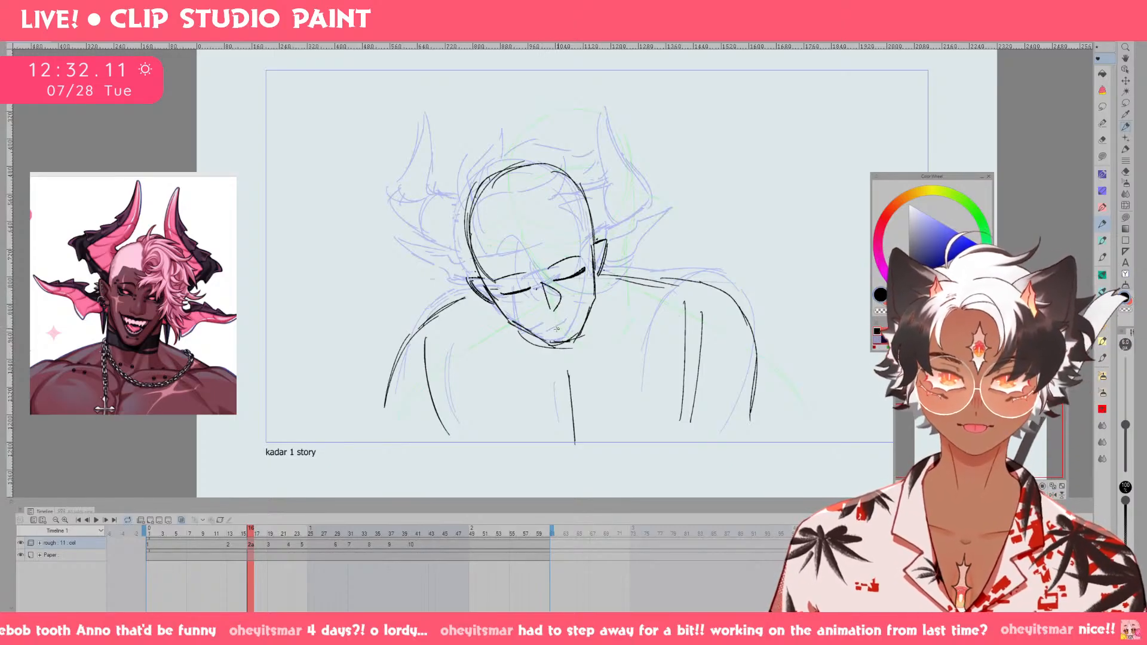
Draw the mouth on drawing 2a, and replace the doubled skull lines with a cleaner outline and forehead line.
{"action": "left_click_drag", "start_coordinate": [546, 326], "coordinate": [564, 317]}
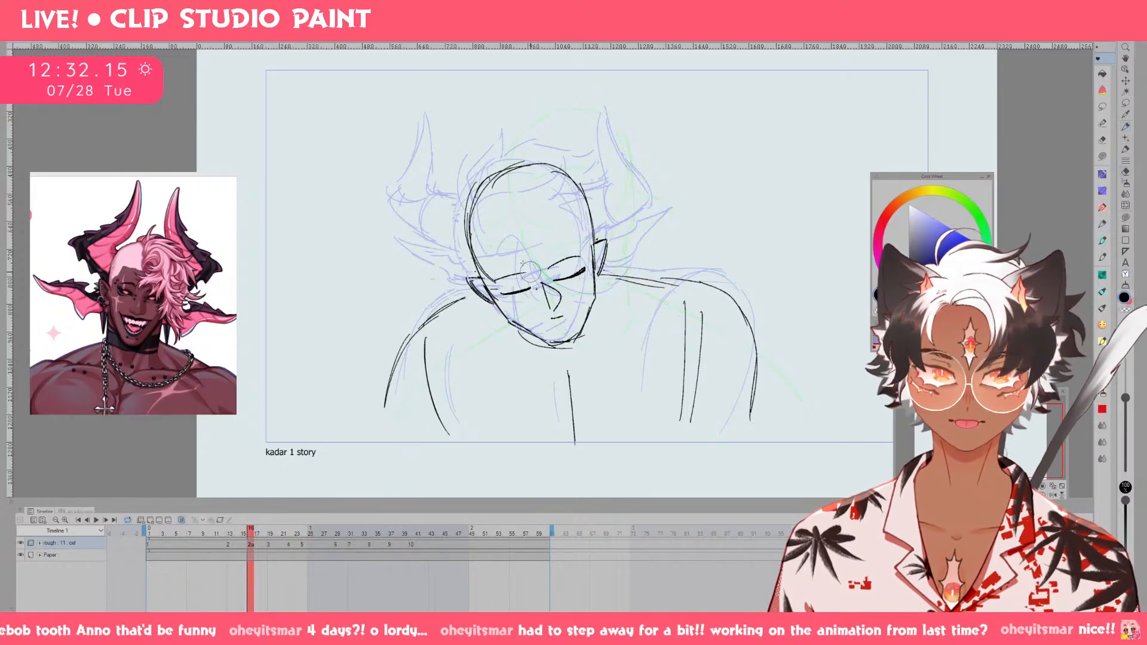
{"action": "mouse_move", "coordinate": [482, 253]}
{"action": "left_mouse_down"}
{"action": "mouse_move", "coordinate": [558, 164]}
{"action": "mouse_move", "coordinate": [573, 177]}
{"action": "left_mouse_up"}
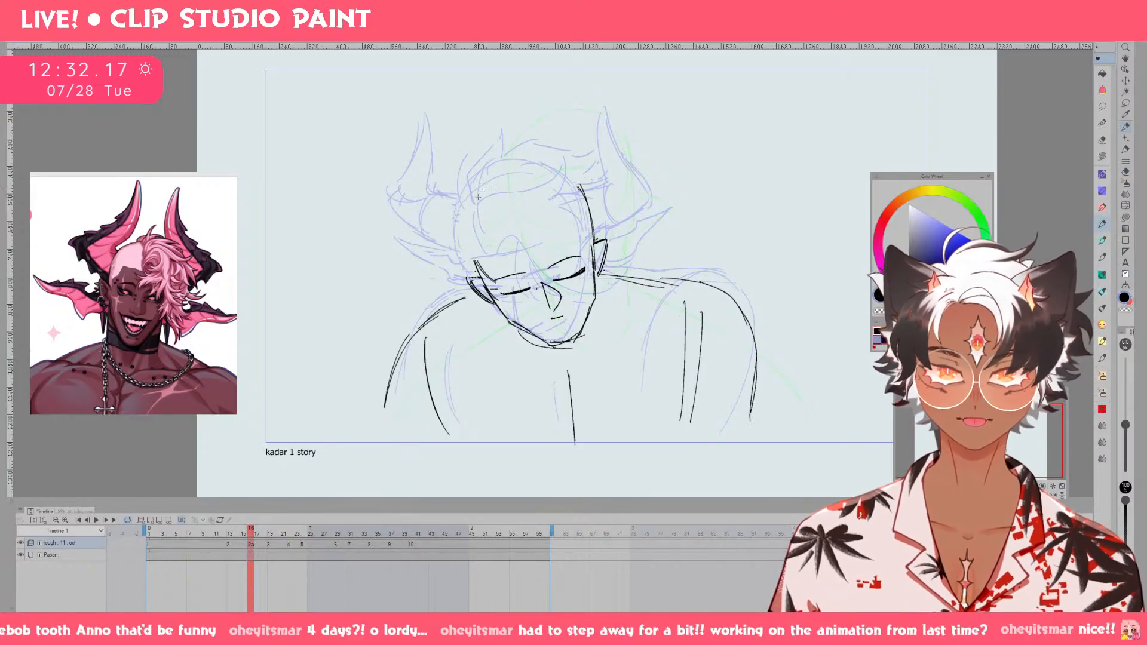
{"action": "mouse_move", "coordinate": [478, 197]}
{"action": "left_mouse_down"}
{"action": "mouse_move", "coordinate": [540, 169]}
{"action": "mouse_move", "coordinate": [570, 179]}
{"action": "mouse_move", "coordinate": [470, 254]}
{"action": "mouse_move", "coordinate": [565, 230]}
{"action": "left_mouse_up"}
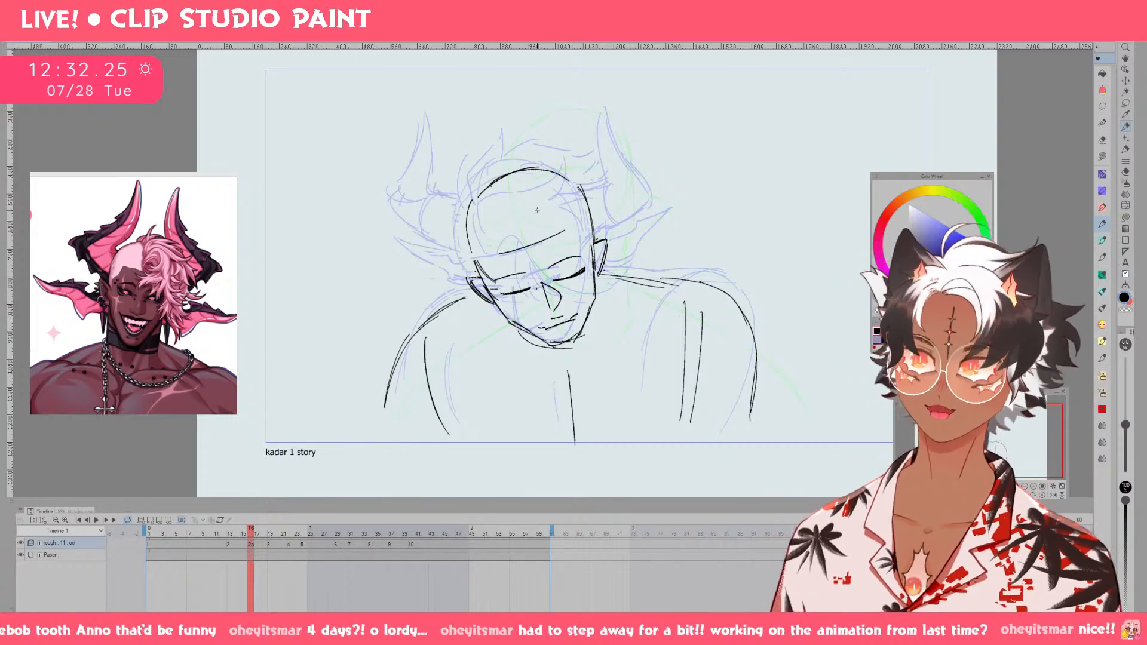
Sketch the front hair strands on drawing 2a, falling from the forehead across the right eye and cheek.
{"action": "left_click_drag", "start_coordinate": [528, 242], "coordinate": [536, 220]}
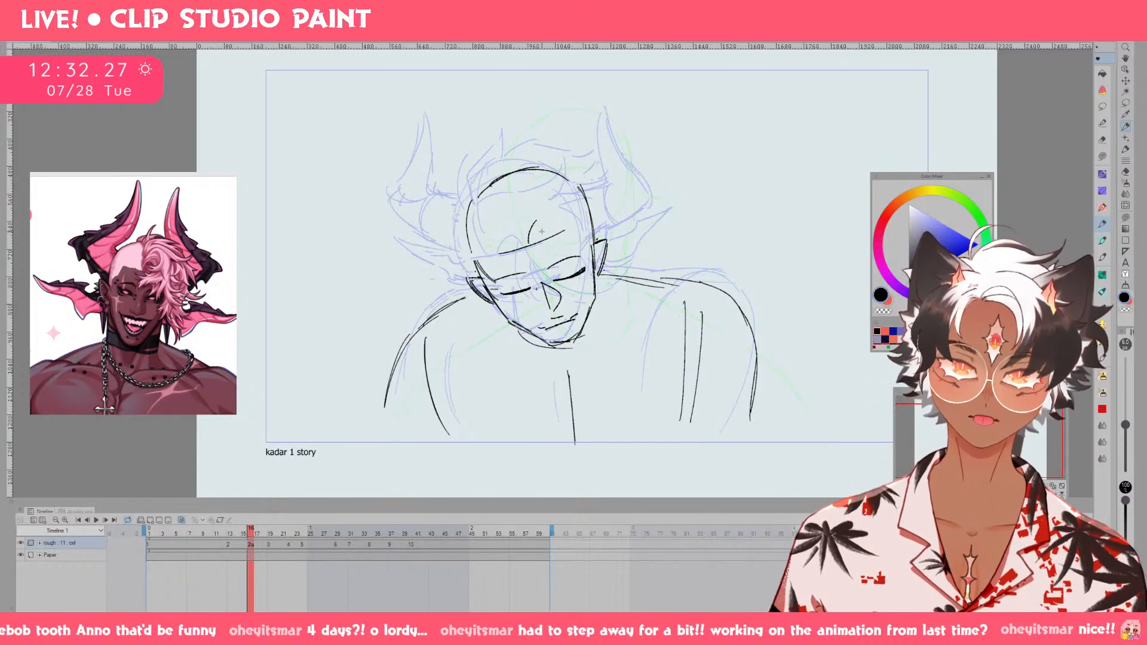
{"action": "mouse_move", "coordinate": [531, 295]}
{"action": "left_mouse_down"}
{"action": "mouse_move", "coordinate": [568, 268]}
{"action": "mouse_move", "coordinate": [554, 292]}
{"action": "mouse_move", "coordinate": [577, 344]}
{"action": "left_mouse_up"}
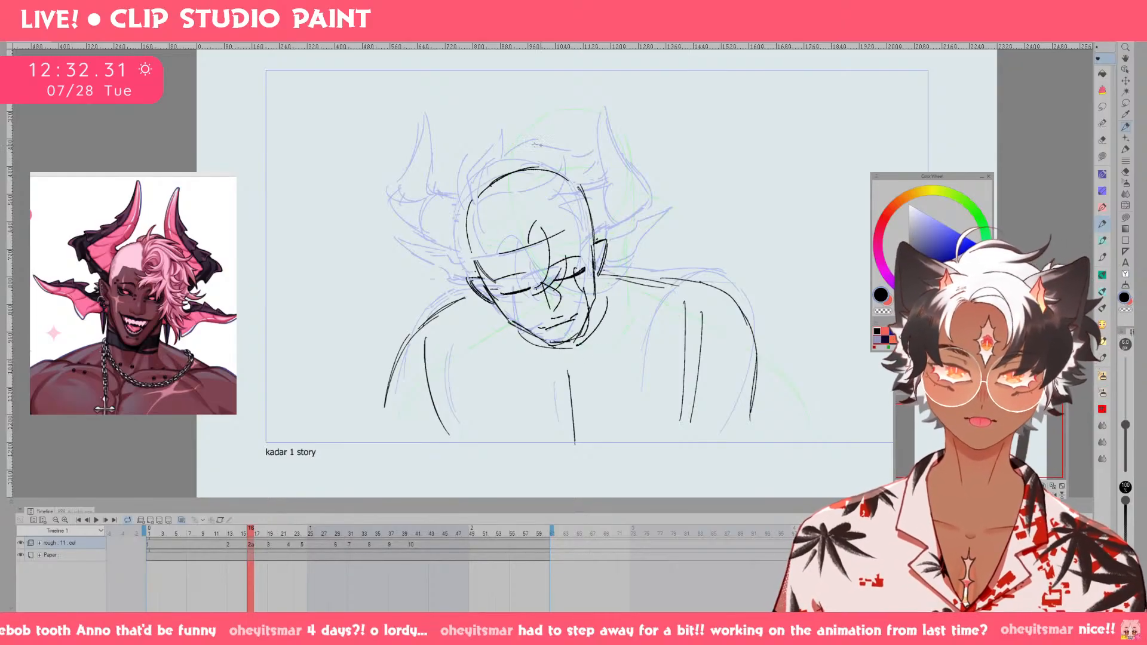
{"action": "mouse_move", "coordinate": [525, 233]}
{"action": "left_mouse_down"}
{"action": "mouse_move", "coordinate": [505, 176]}
{"action": "mouse_move", "coordinate": [526, 233]}
{"action": "left_mouse_up"}
{"action": "key", "text": "ctrl+z"}
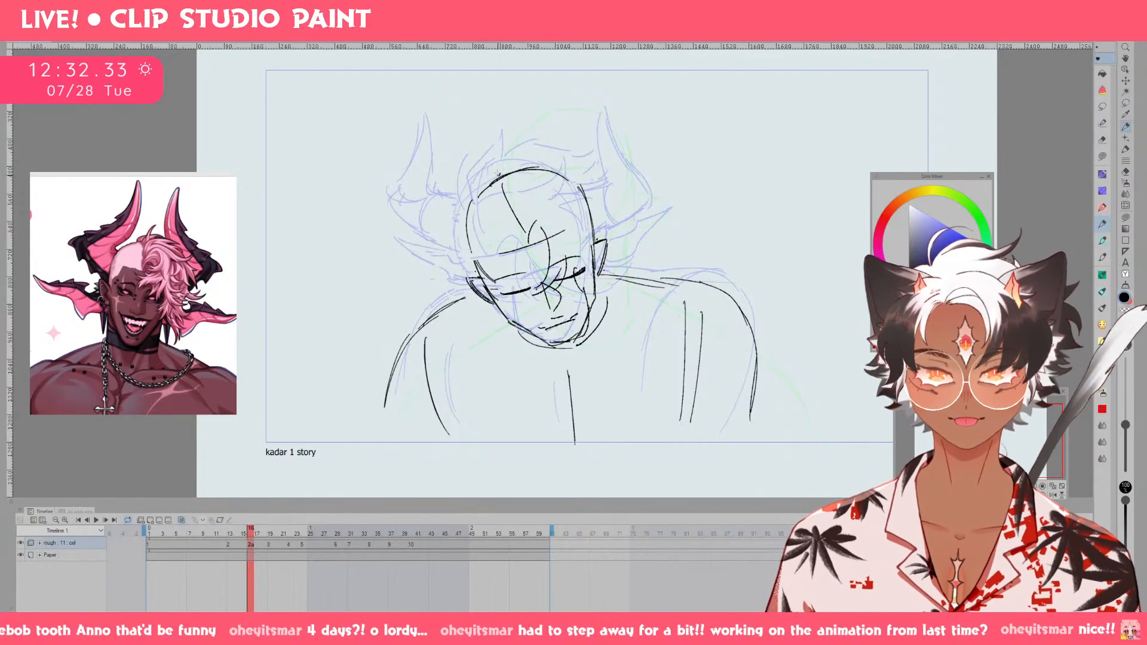
Sketch the hair tufts on top of the head and down its right side on drawing 2a.
{"action": "mouse_move", "coordinate": [534, 154]}
{"action": "left_mouse_down"}
{"action": "mouse_move", "coordinate": [567, 151]}
{"action": "mouse_move", "coordinate": [600, 170]}
{"action": "mouse_move", "coordinate": [617, 217]}
{"action": "left_mouse_up"}
{"action": "key", "text": "ctrl+z"}
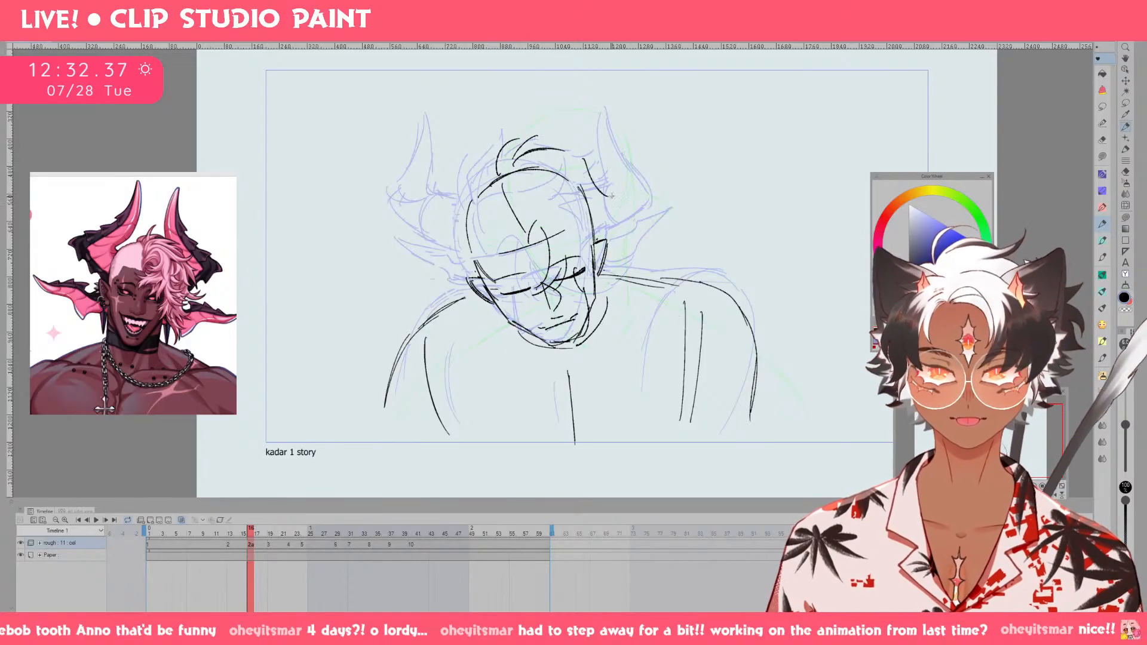
{"action": "key", "text": "ctrl+z"}
{"action": "mouse_move", "coordinate": [586, 163]}
{"action": "left_mouse_down"}
{"action": "mouse_move", "coordinate": [603, 206]}
{"action": "mouse_move", "coordinate": [640, 212]}
{"action": "mouse_move", "coordinate": [619, 241]}
{"action": "left_mouse_up"}
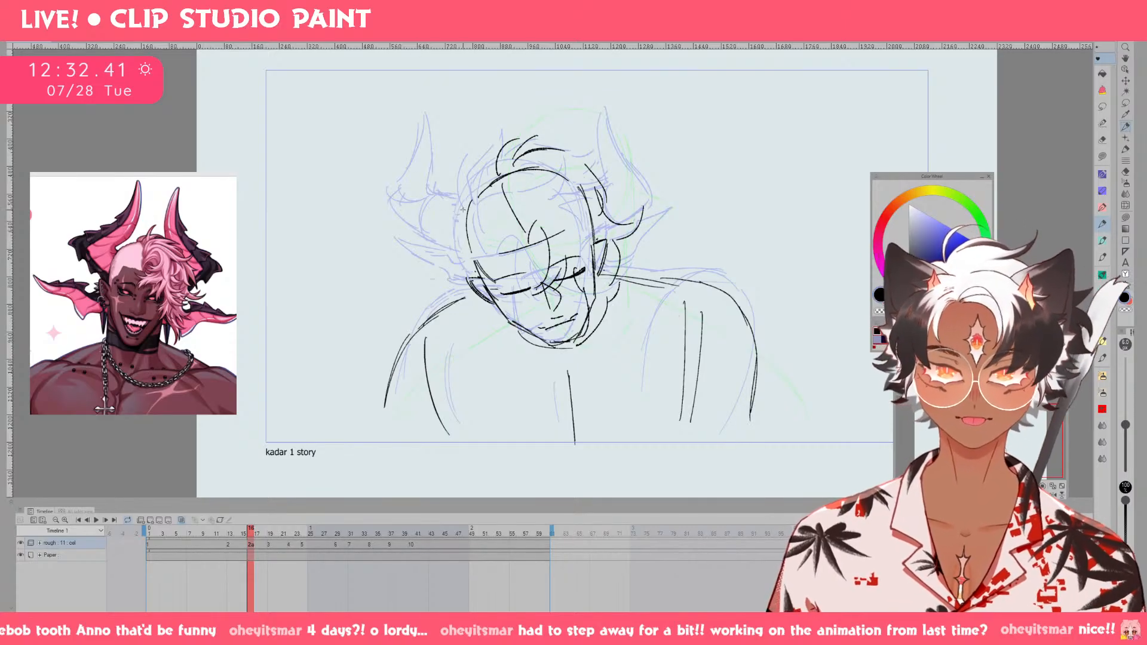
Draw the upper left horn on drawing 2a, reshaping its tip and inner edge to lean toward the head.
{"action": "mouse_move", "coordinate": [438, 193]}
{"action": "left_mouse_down"}
{"action": "mouse_move", "coordinate": [434, 120]}
{"action": "mouse_move", "coordinate": [399, 209]}
{"action": "left_mouse_up"}
{"action": "left_click_drag", "start_coordinate": [426, 247], "coordinate": [465, 250]}
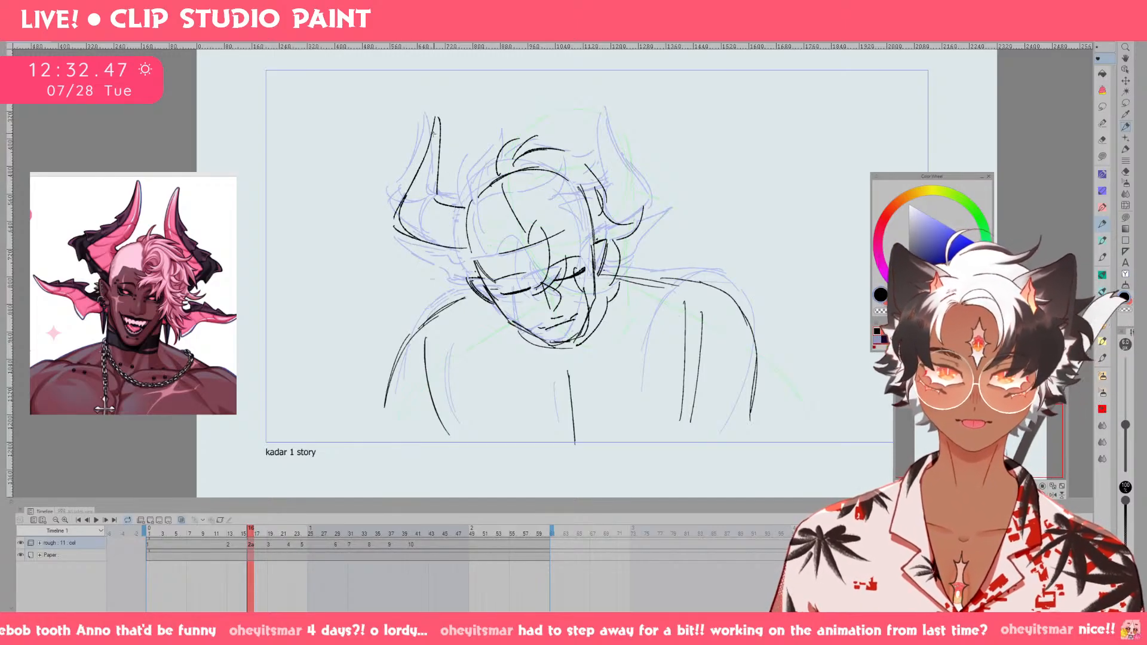
{"action": "left_click_drag", "start_coordinate": [442, 112], "coordinate": [441, 182]}
{"action": "key", "text": "e"}
{"action": "mouse_move", "coordinate": [441, 113]}
{"action": "left_mouse_down"}
{"action": "mouse_move", "coordinate": [428, 163]}
{"action": "mouse_move", "coordinate": [447, 136]}
{"action": "mouse_move", "coordinate": [434, 196]}
{"action": "left_mouse_up"}
{"action": "key", "text": "p"}
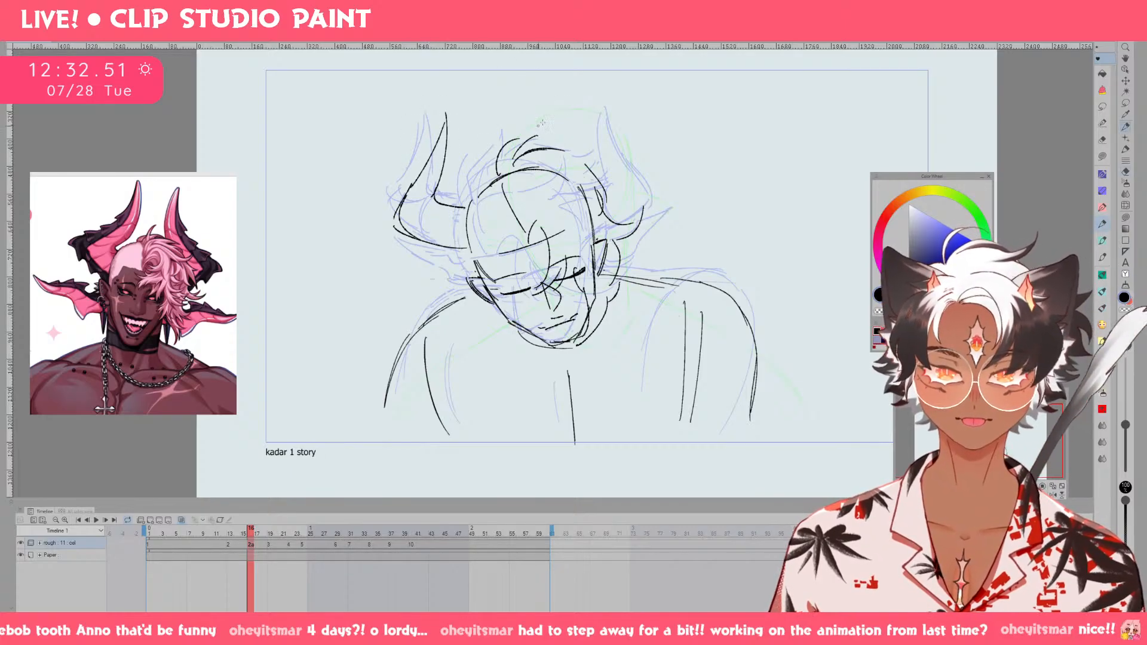
{"action": "key", "text": "ctrl+z"}
{"action": "left_click_drag", "start_coordinate": [458, 254], "coordinate": [419, 238]}
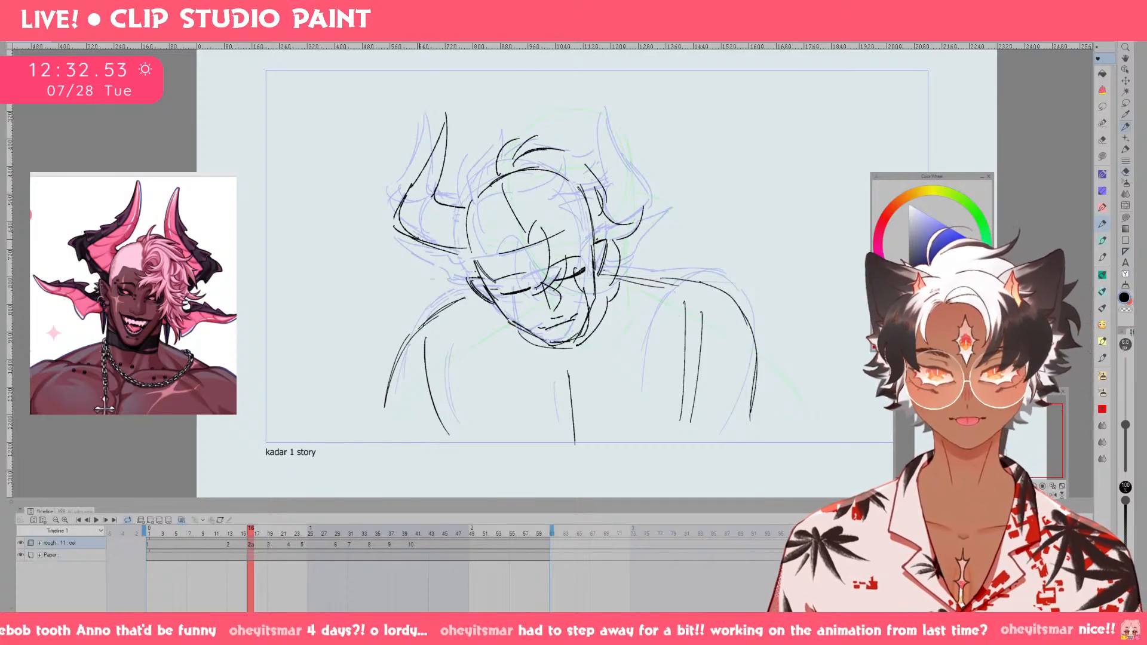
Draw the upper right horn on drawing 2a on a tilted canvas, redoing its lower edge up to the outer corner.
{"action": "left_click_drag", "start_coordinate": [577, 178], "coordinate": [602, 159]}
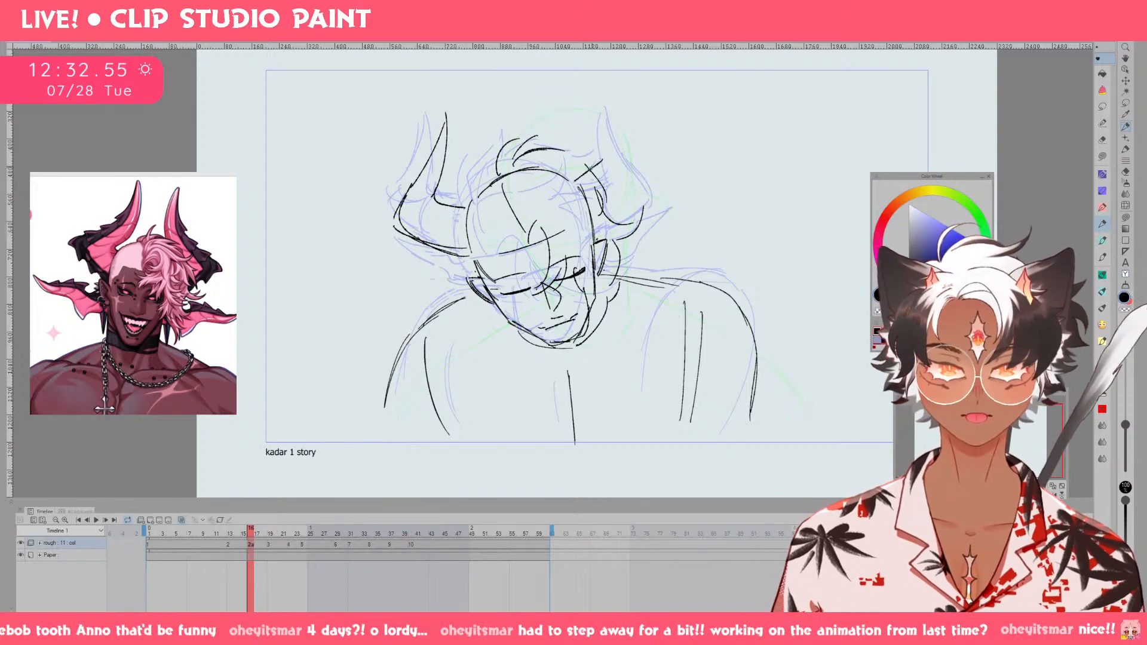
{"action": "key", "text": "asciicircum"}
{"action": "key", "text": "asciicircum"}
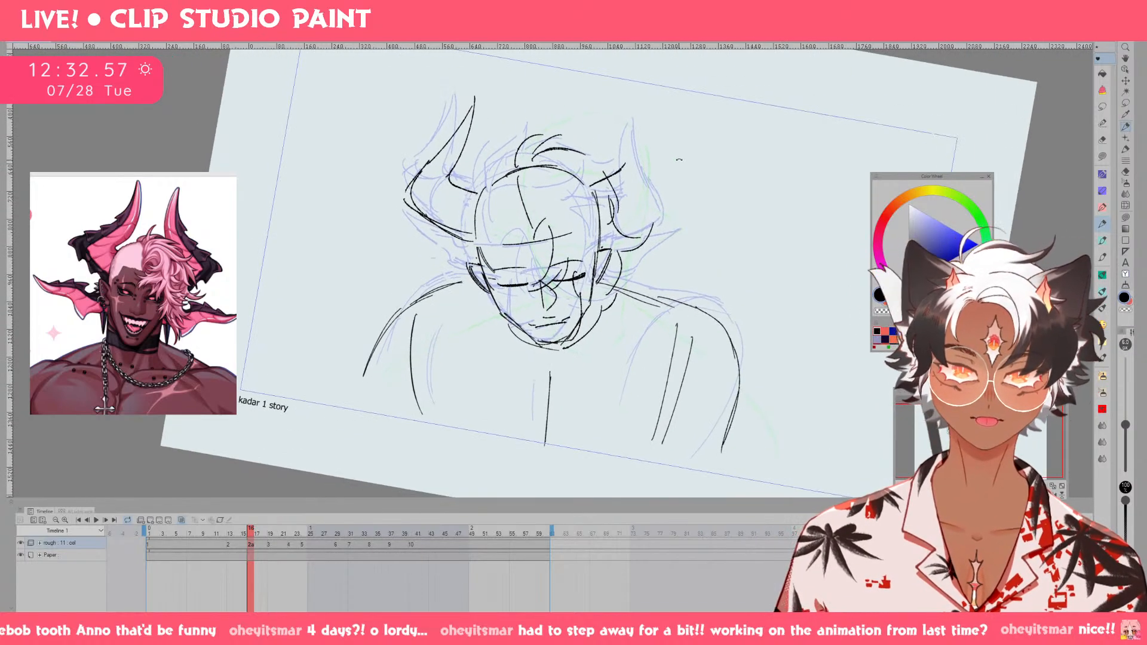
{"action": "mouse_move", "coordinate": [691, 149]}
{"action": "left_mouse_down"}
{"action": "mouse_move", "coordinate": [618, 170]}
{"action": "mouse_move", "coordinate": [660, 225]}
{"action": "left_mouse_up"}
{"action": "left_click_drag", "start_coordinate": [561, 234], "coordinate": [601, 216]}
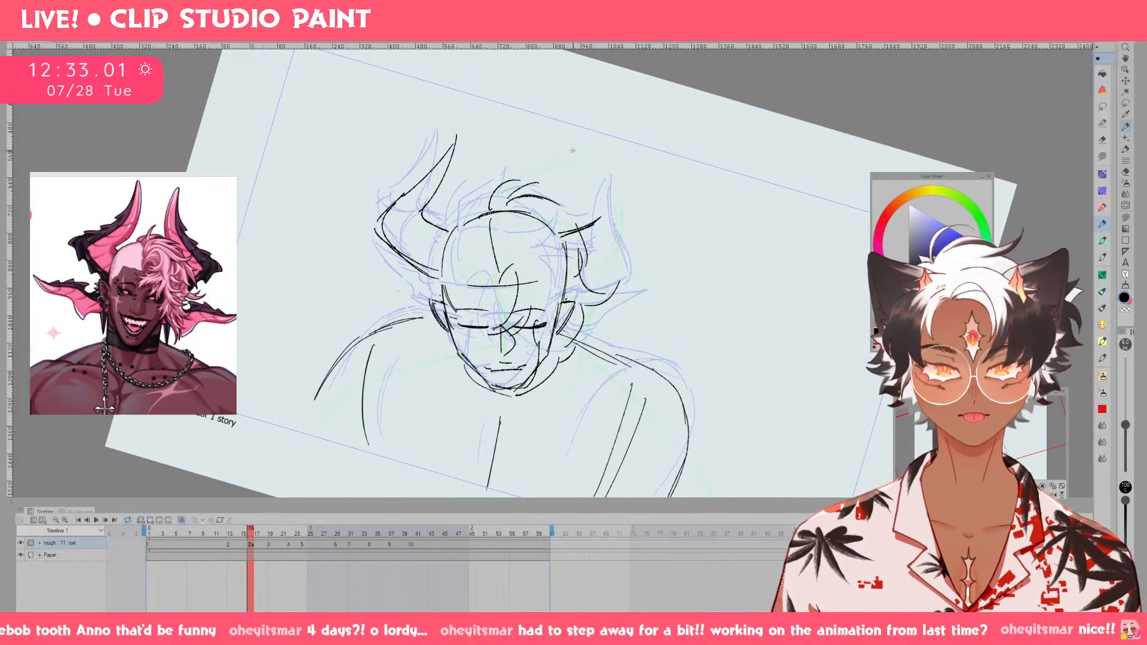
{"action": "left_click_drag", "start_coordinate": [565, 138], "coordinate": [582, 193]}
{"action": "mouse_move", "coordinate": [566, 141]}
{"action": "left_mouse_down"}
{"action": "mouse_move", "coordinate": [613, 202]}
{"action": "mouse_move", "coordinate": [629, 226]}
{"action": "left_mouse_up"}
{"action": "left_click_drag", "start_coordinate": [580, 276], "coordinate": [629, 234]}
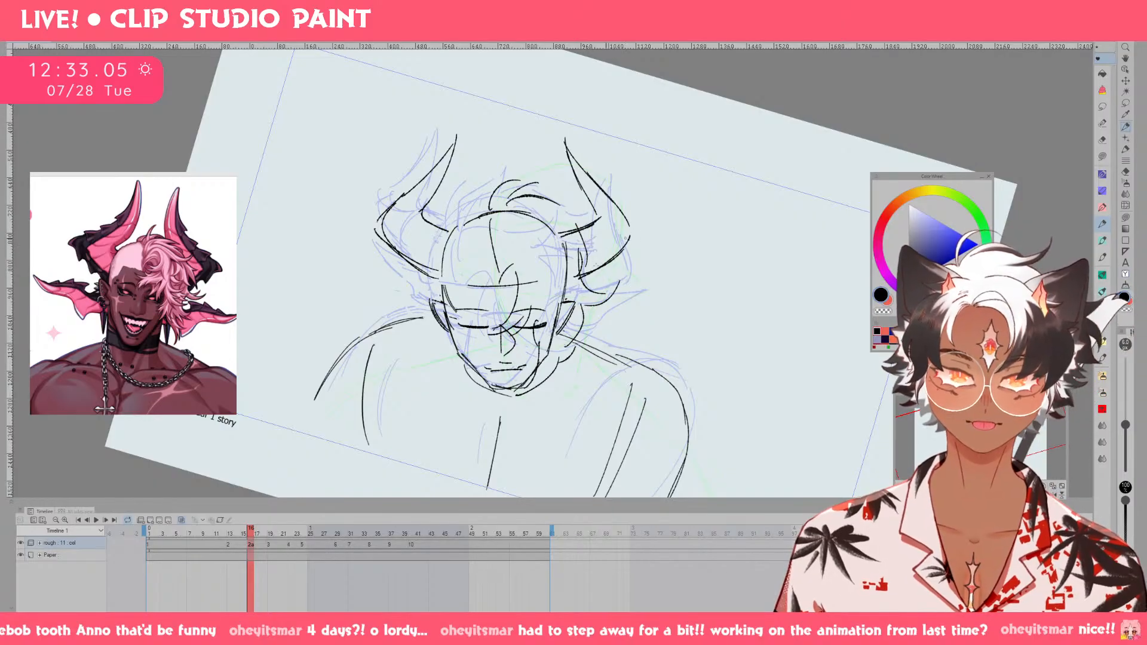
{"action": "key", "text": "ctrl+z"}
{"action": "left_click_drag", "start_coordinate": [573, 282], "coordinate": [622, 245]}
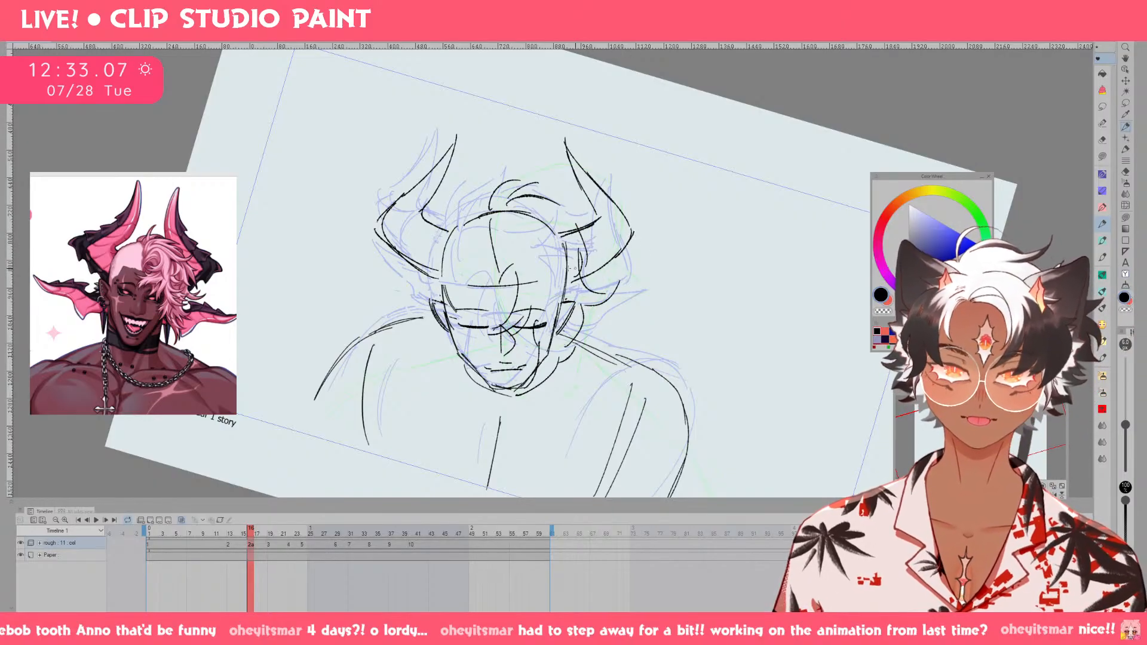
Try several outlines for the lower left horn on drawing 2a, undoing the misplaced strokes.
{"action": "left_click_drag", "start_coordinate": [449, 293], "coordinate": [388, 263]}
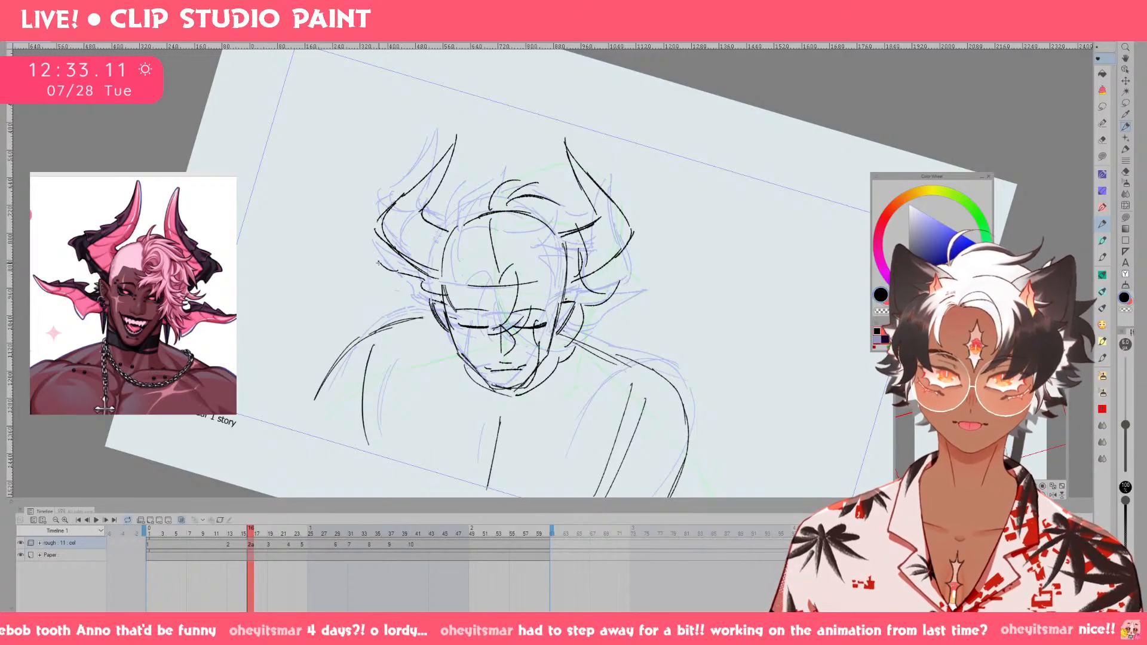
{"action": "key", "text": "ctrl+z"}
{"action": "left_click_drag", "start_coordinate": [374, 261], "coordinate": [386, 276]}
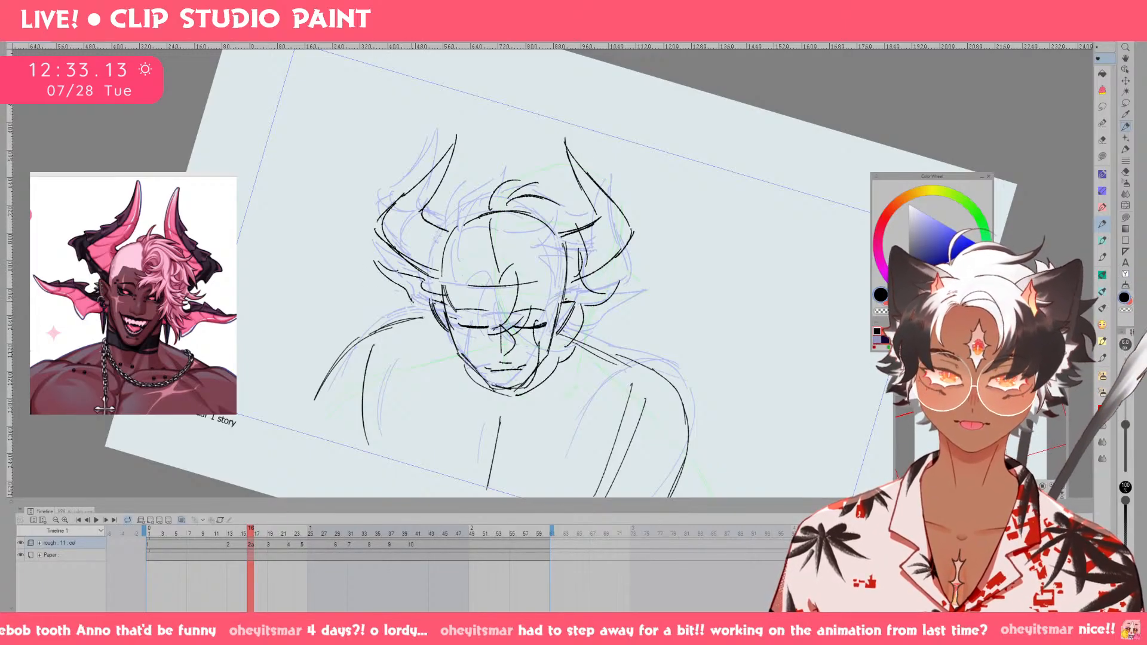
{"action": "key", "text": "ctrl+z"}
{"action": "key", "text": "ctrl+z"}
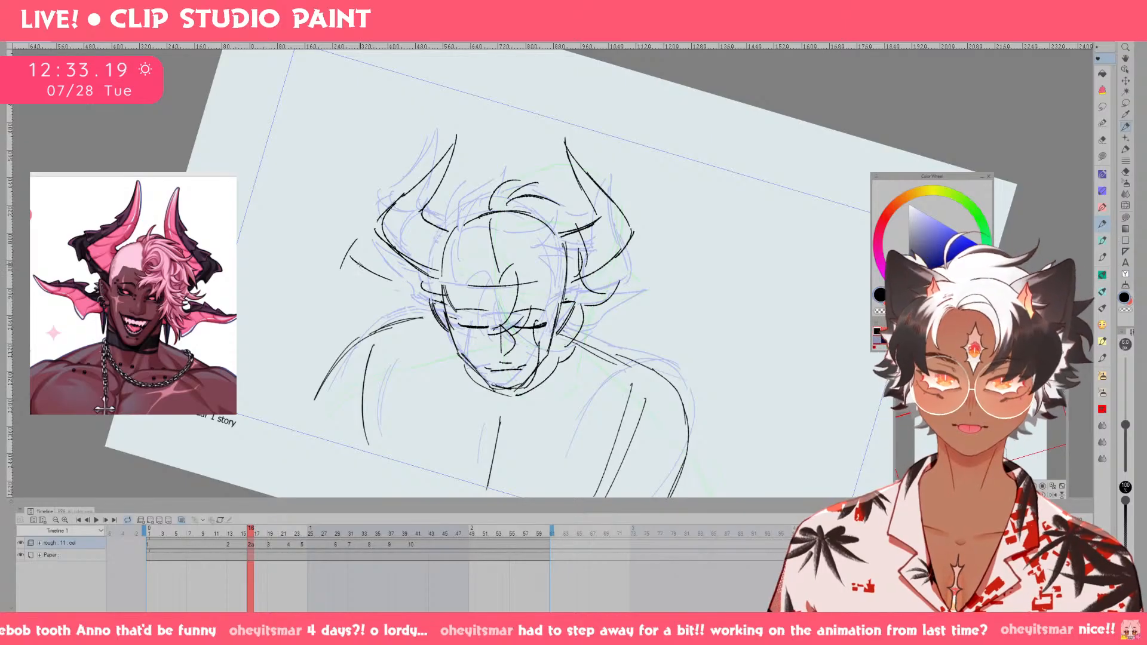
{"action": "key", "text": "ctrl+z"}
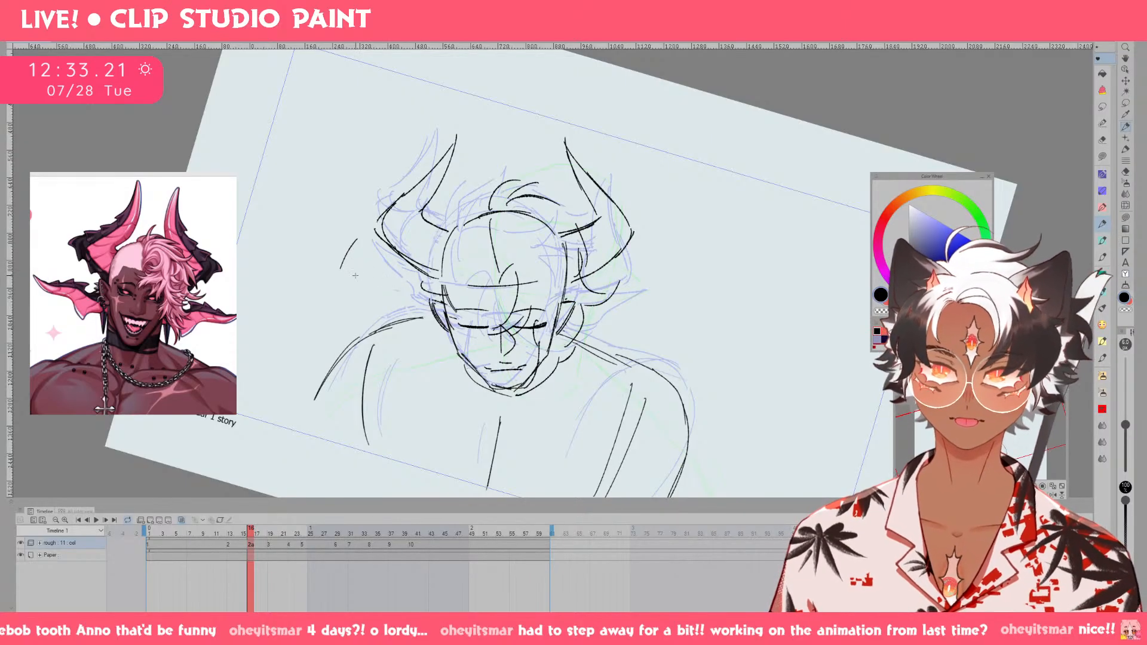
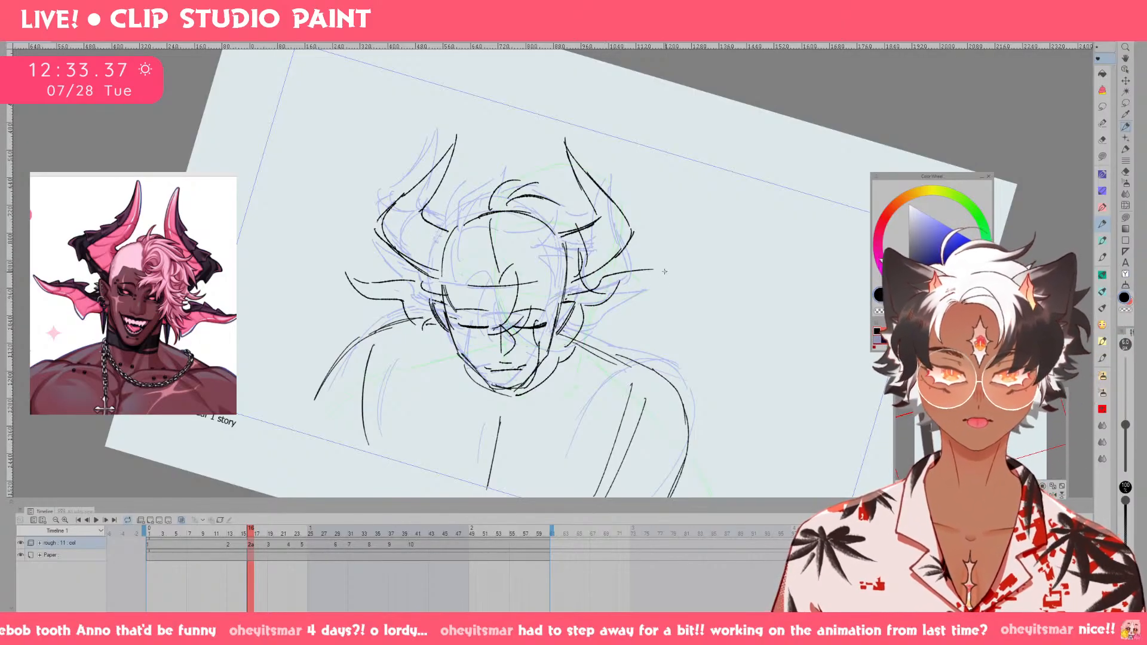
Redraw the right ear's upper edge out to a pointed tip on drawing 2a and compare it with the previous drawing.
{"action": "key", "text": "ctrl+z"}
{"action": "left_click_drag", "start_coordinate": [601, 280], "coordinate": [652, 275]}
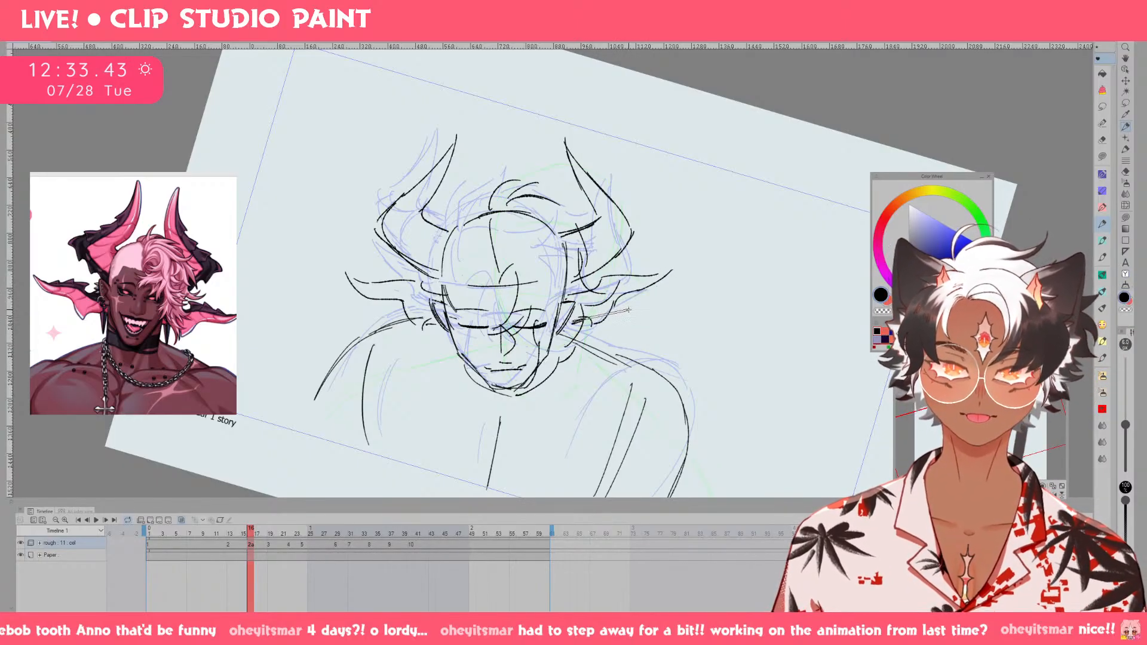
{"action": "key", "text": "Left"}
{"action": "key", "text": "Right"}
{"action": "key", "text": "Left"}
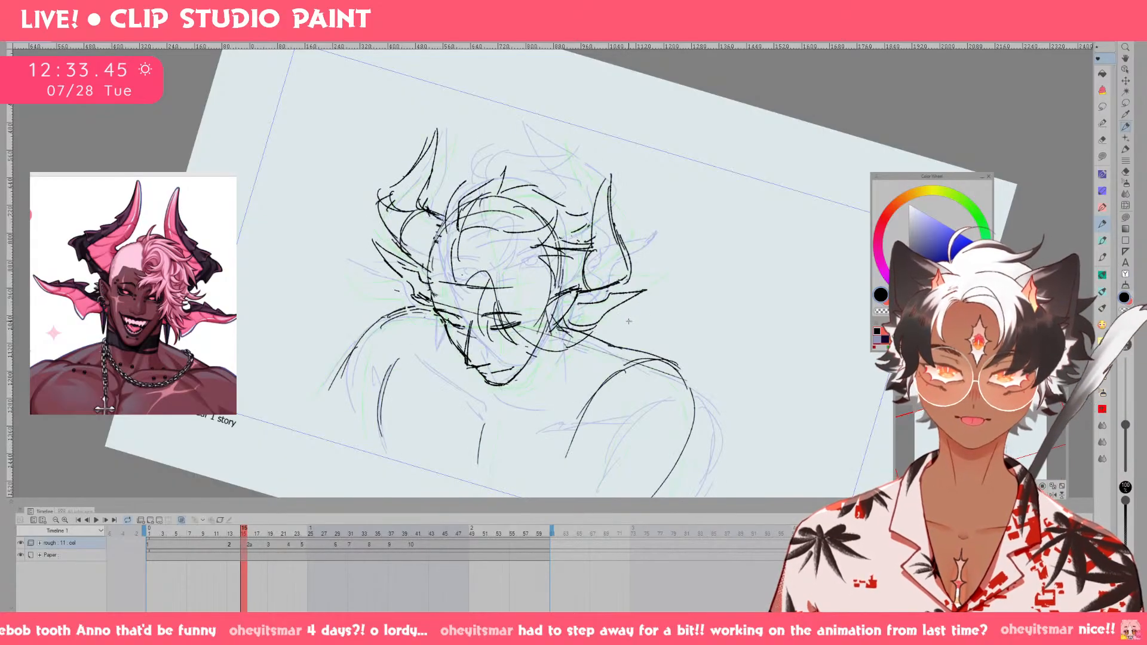
{"action": "key", "text": "Right"}
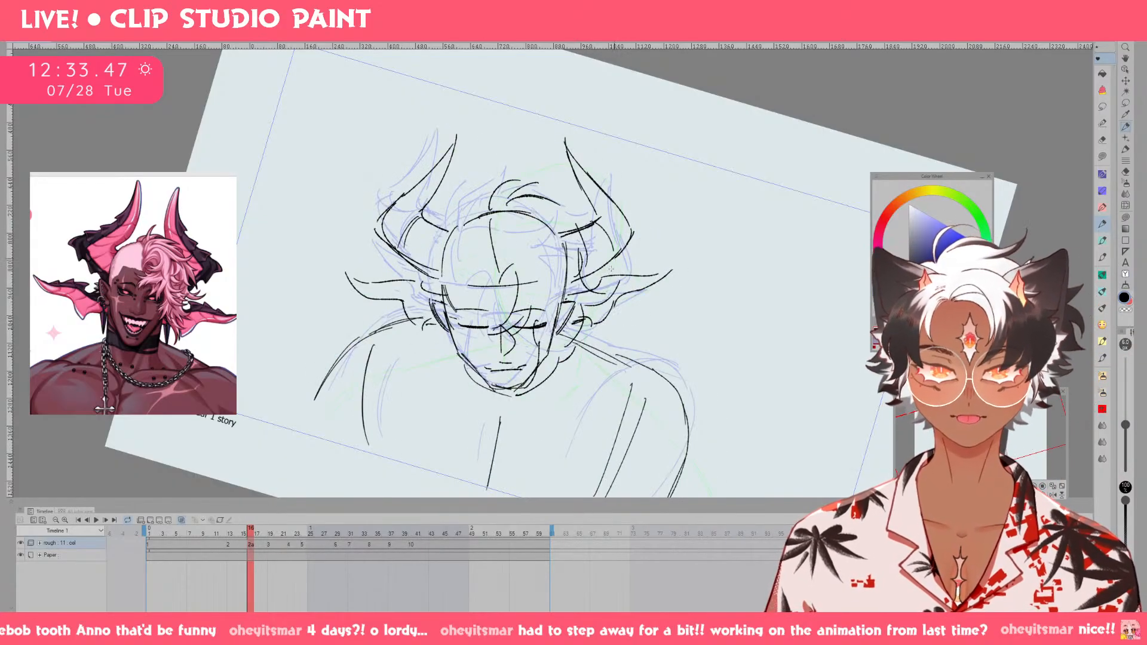
{"action": "key", "text": "ctrl+at"}
{"action": "key", "text": "["}
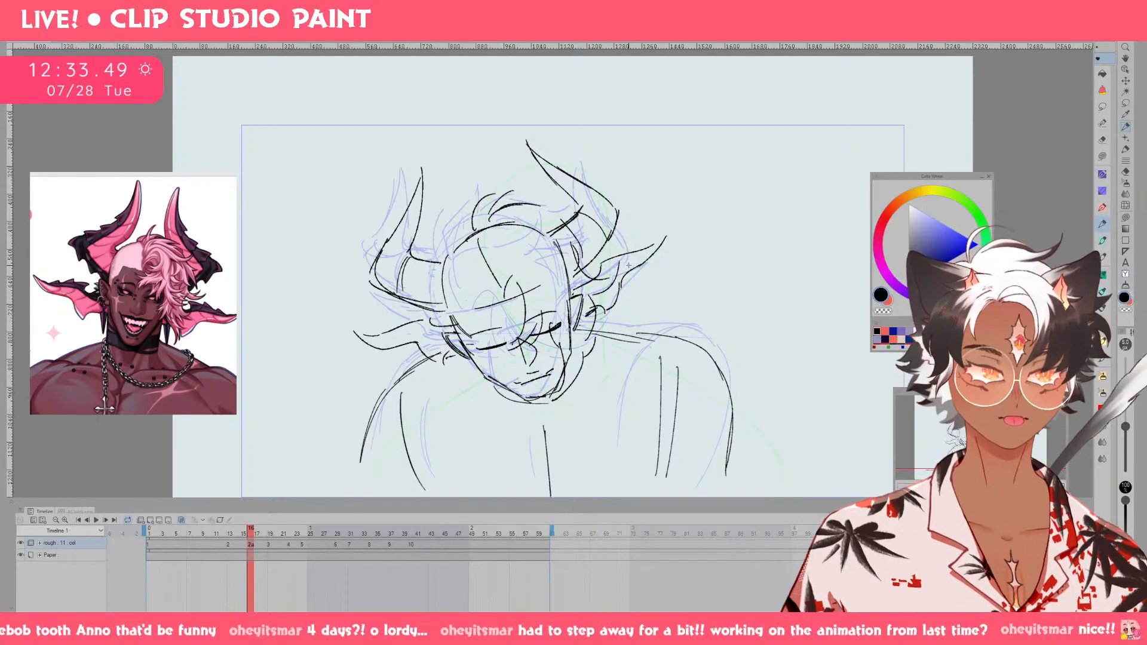
{"action": "mouse_move", "coordinate": [580, 356]}
{"action": "left_mouse_down"}
{"action": "mouse_move", "coordinate": [571, 370]}
{"action": "mouse_move", "coordinate": [596, 434]}
{"action": "left_mouse_up"}
{"action": "key", "text": "ctrl+z"}
{"action": "key", "text": "["}
{"action": "left_click_drag", "start_coordinate": [605, 378], "coordinate": [596, 433]}
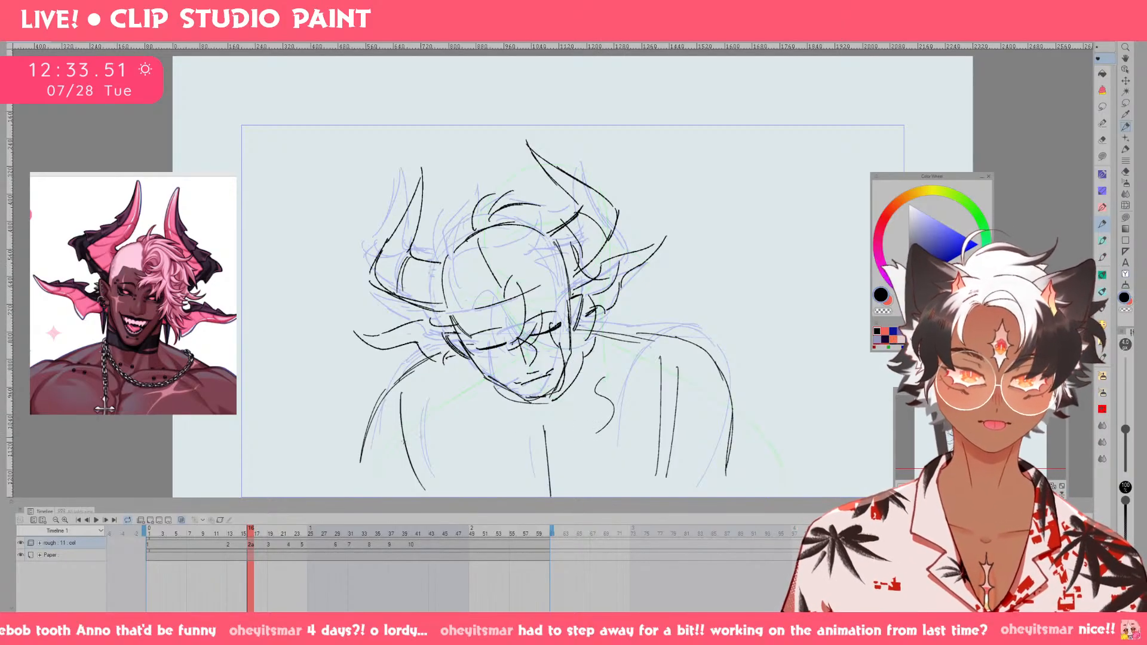
Play back the rough animation and compare drawing 2 with drawing 2a on the timeline.
{"action": "left_click", "coordinate": [157, 550]}
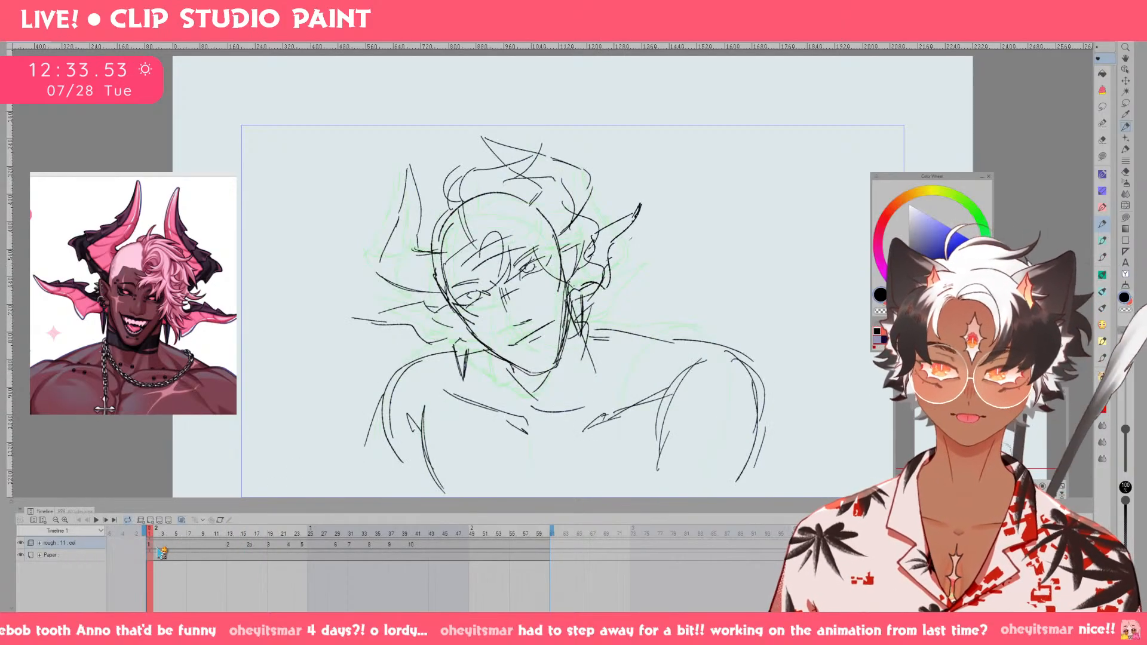
{"action": "left_click", "coordinate": [99, 522]}
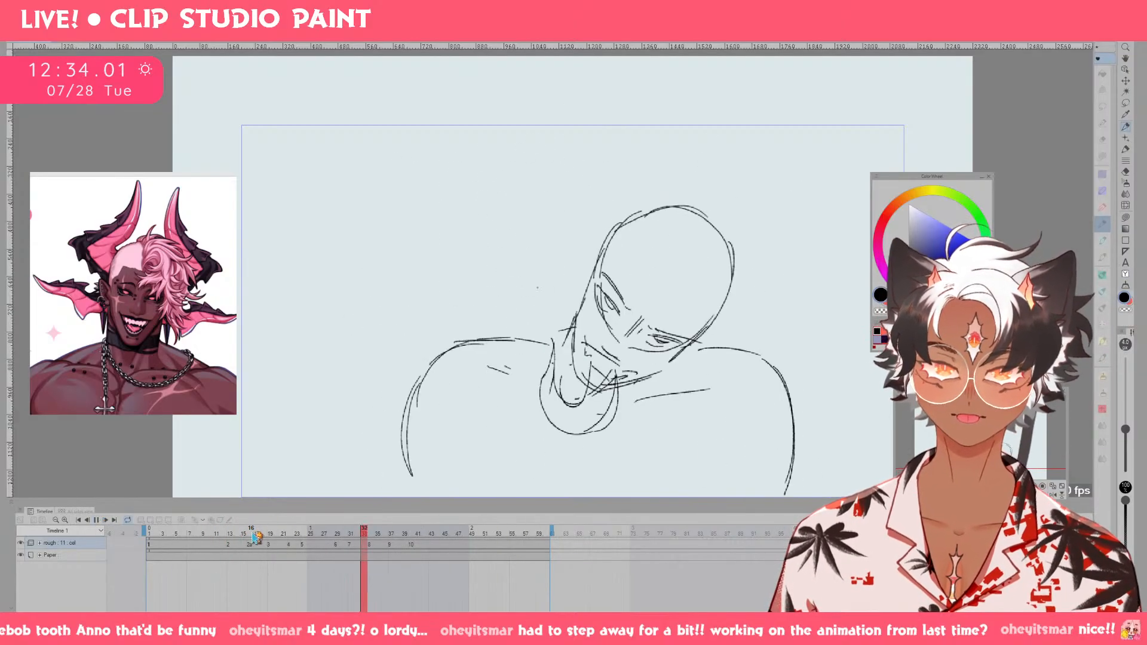
{"action": "mouse_move", "coordinate": [256, 535]}
{"action": "left_mouse_down"}
{"action": "mouse_move", "coordinate": [212, 540]}
{"action": "mouse_move", "coordinate": [302, 559]}
{"action": "mouse_move", "coordinate": [200, 551]}
{"action": "mouse_move", "coordinate": [231, 549]}
{"action": "left_mouse_up"}
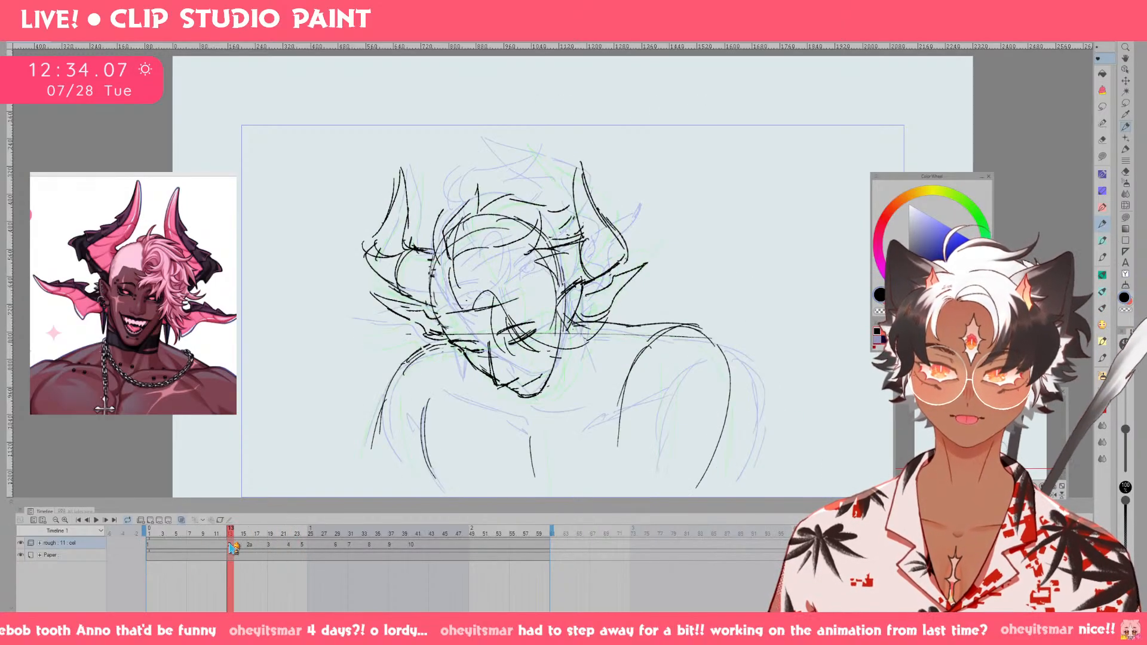
{"action": "left_click", "coordinate": [96, 520]}
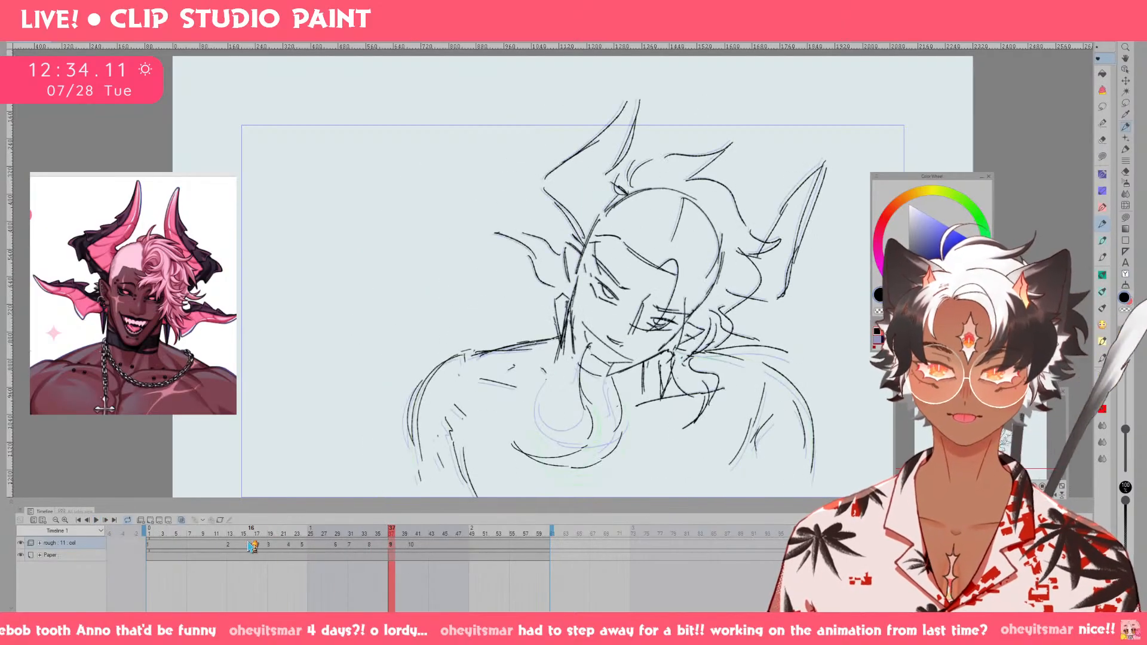
{"action": "left_click_drag", "start_coordinate": [252, 546], "coordinate": [239, 551]}
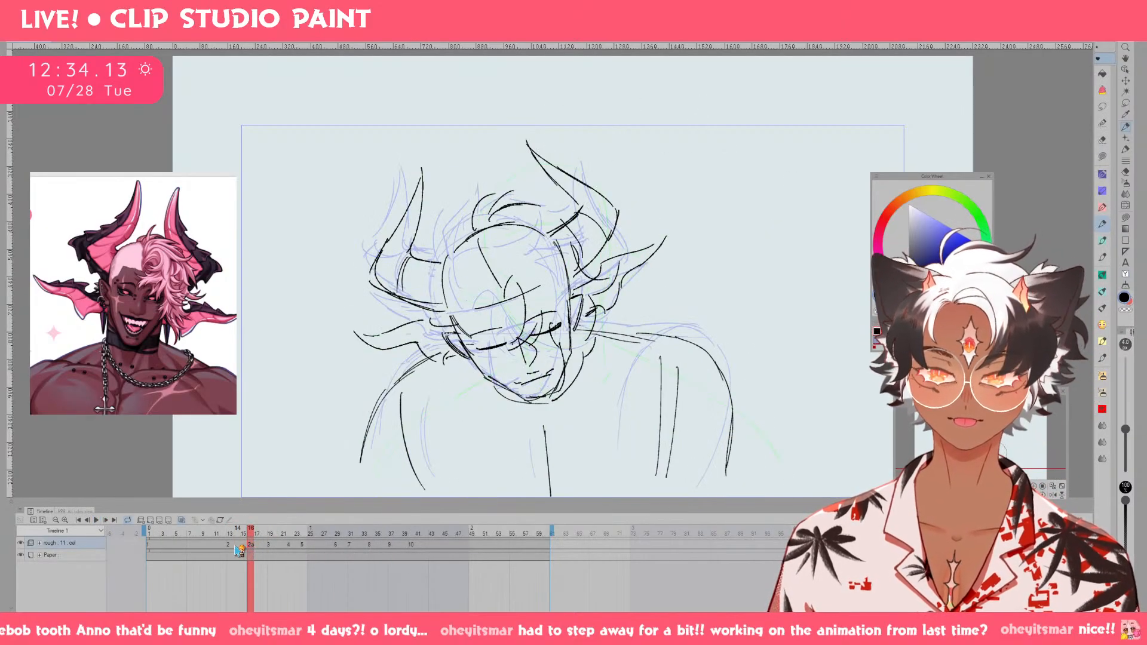
{"action": "left_click", "coordinate": [233, 546]}
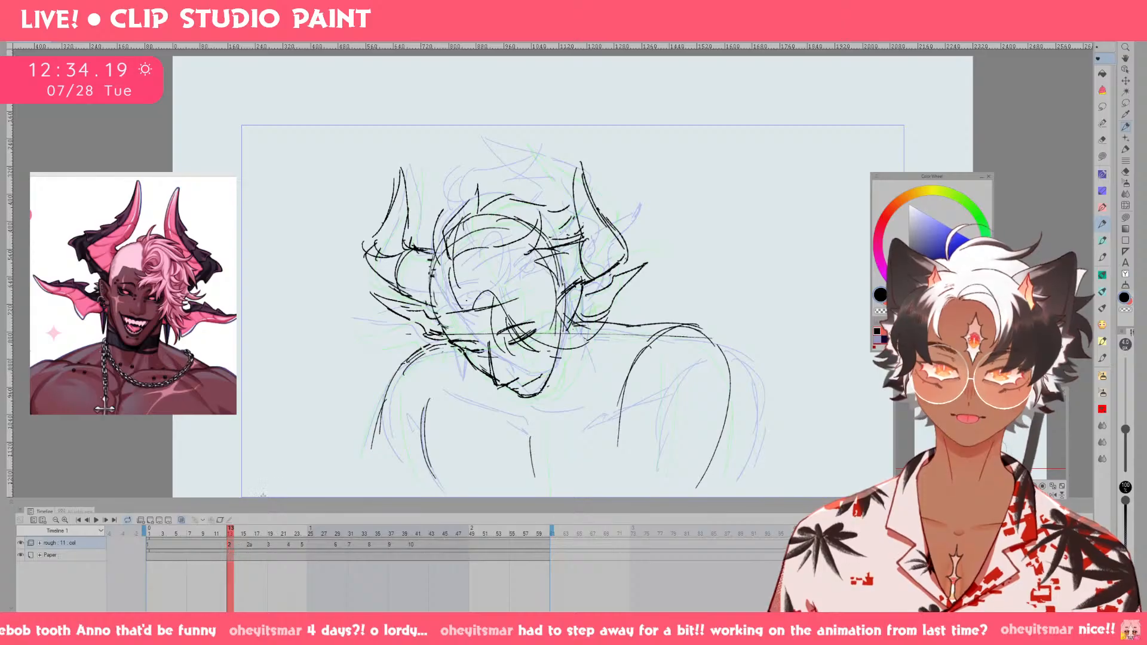
Erase the horns and ears on drawing 2 and play back the animation to check the motion.
{"action": "key", "text": "e"}
{"action": "mouse_move", "coordinate": [443, 326]}
{"action": "left_mouse_down"}
{"action": "mouse_move", "coordinate": [414, 318]}
{"action": "mouse_move", "coordinate": [409, 256]}
{"action": "mouse_move", "coordinate": [383, 210]}
{"action": "mouse_move", "coordinate": [432, 192]}
{"action": "left_mouse_up"}
{"action": "mouse_move", "coordinate": [600, 290]}
{"action": "left_mouse_down"}
{"action": "mouse_move", "coordinate": [626, 265]}
{"action": "mouse_move", "coordinate": [593, 261]}
{"action": "mouse_move", "coordinate": [585, 247]}
{"action": "mouse_move", "coordinate": [584, 157]}
{"action": "left_mouse_up"}
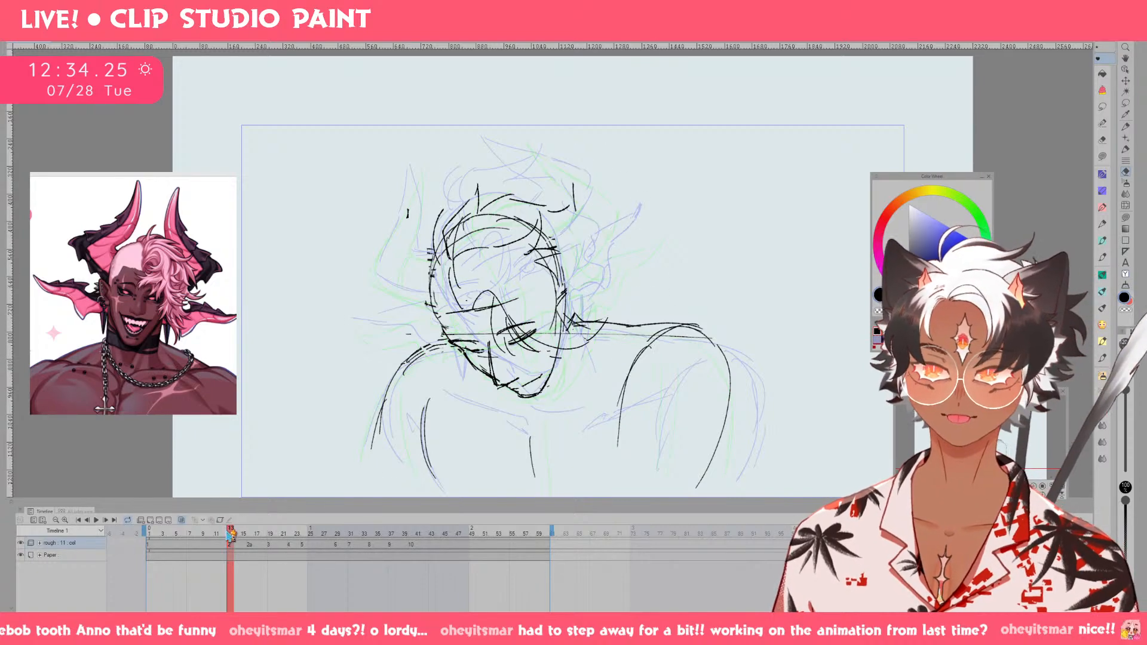
{"action": "mouse_move", "coordinate": [228, 536]}
{"action": "left_mouse_down"}
{"action": "mouse_move", "coordinate": [219, 539]}
{"action": "mouse_move", "coordinate": [333, 541]}
{"action": "mouse_move", "coordinate": [210, 549]}
{"action": "left_mouse_up"}
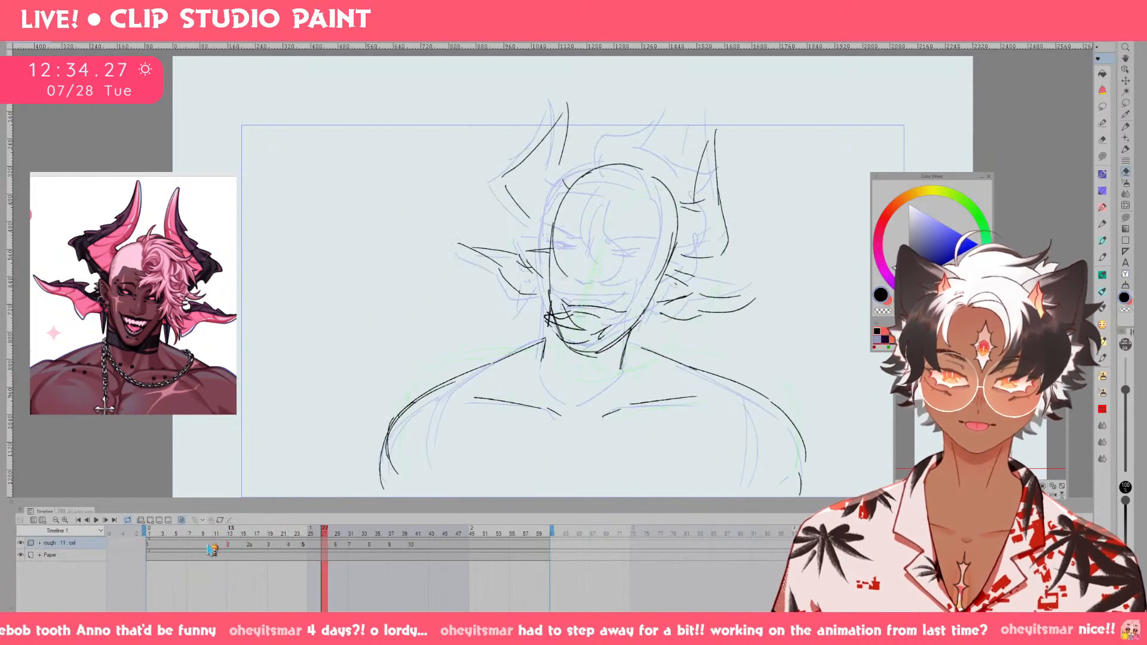
{"action": "left_click", "coordinate": [97, 520]}
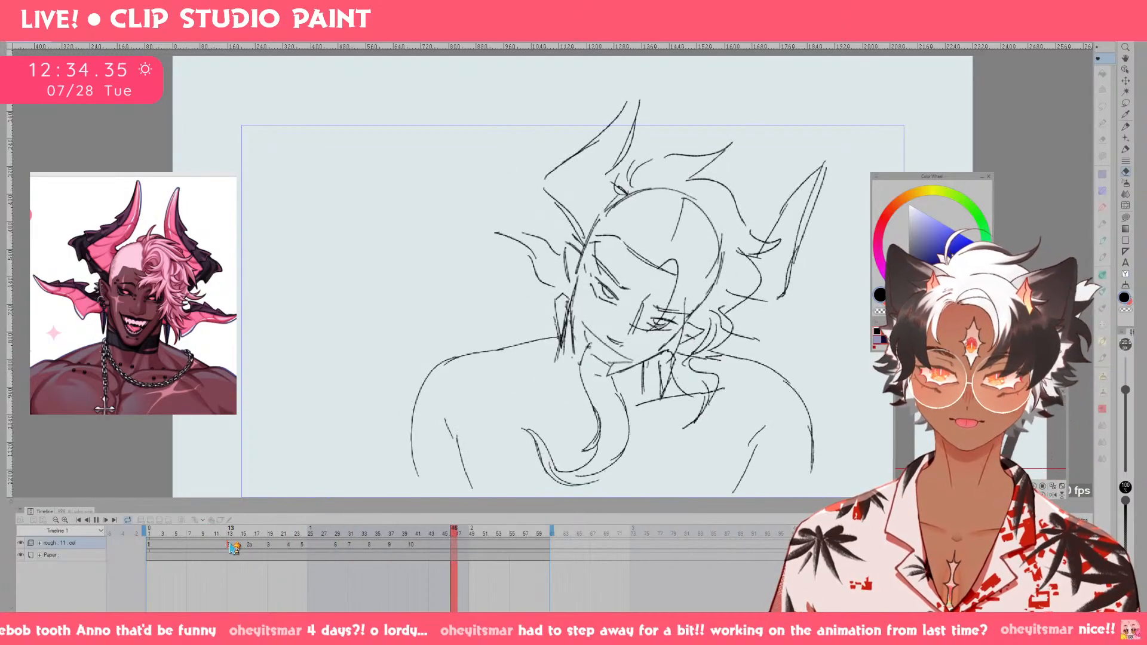
{"action": "key", "text": "space"}
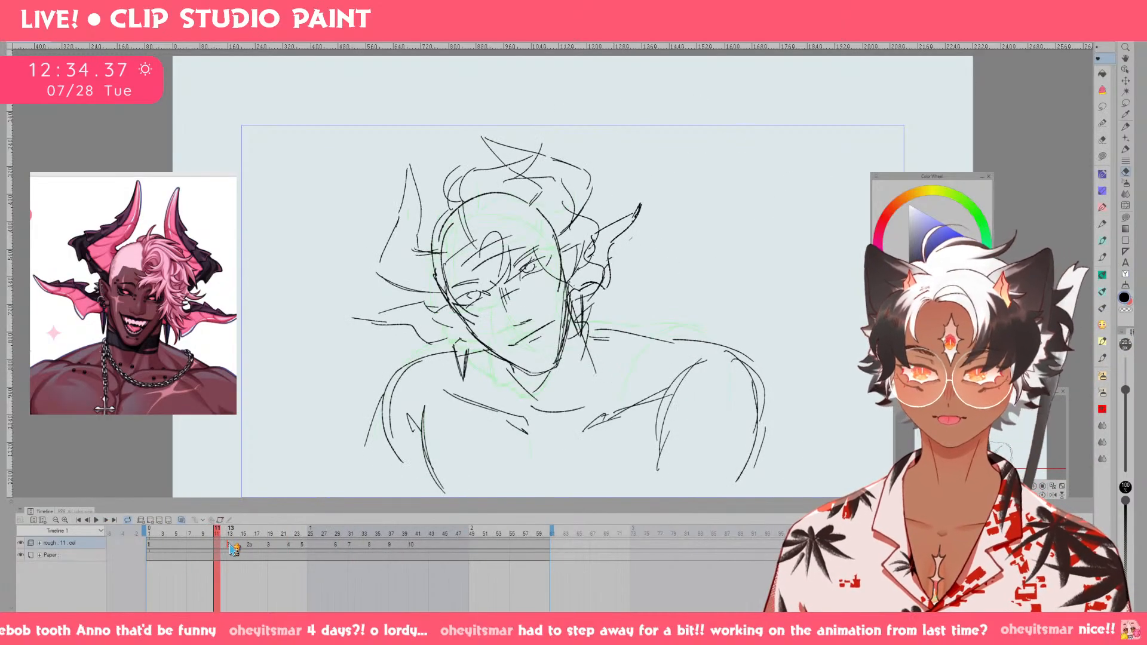
Try playing the animation with drawing 2 taken off the timeline, and undo its removal.
{"action": "left_click", "coordinate": [167, 533]}
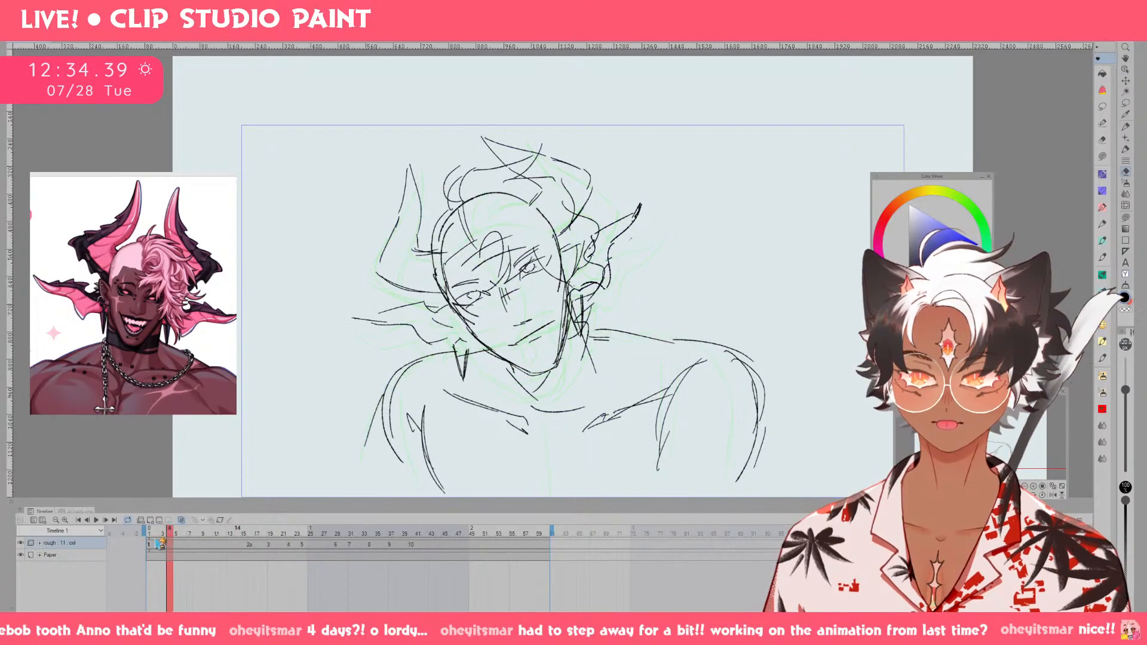
{"action": "key", "text": "space"}
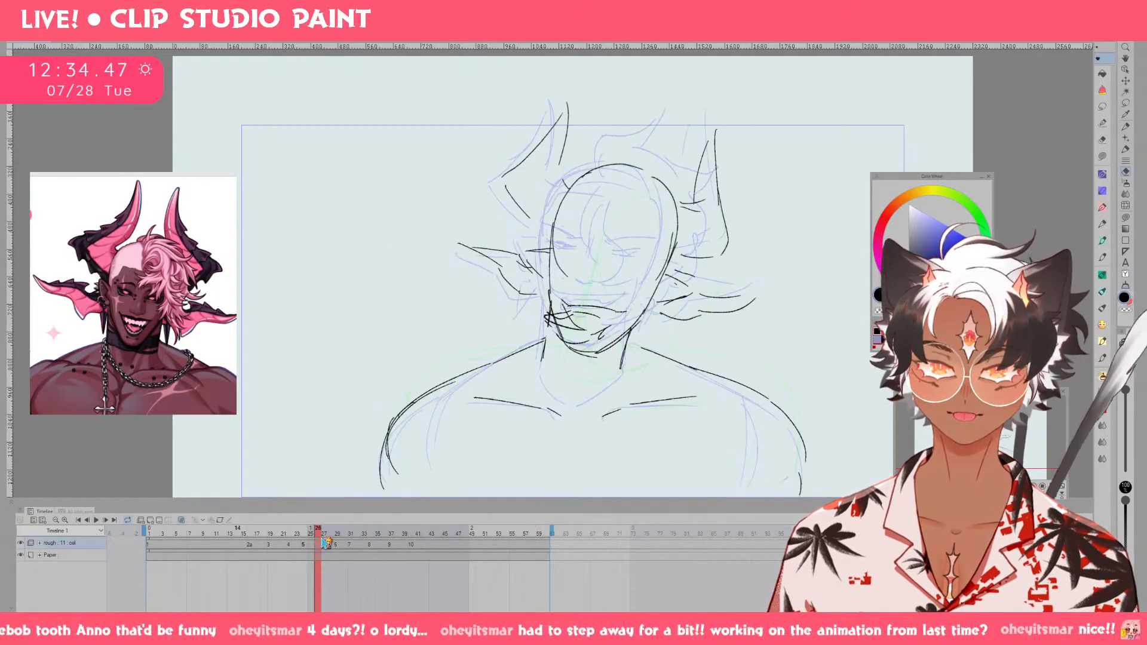
{"action": "mouse_move", "coordinate": [325, 542]}
{"action": "left_mouse_down"}
{"action": "mouse_move", "coordinate": [402, 544]}
{"action": "mouse_move", "coordinate": [302, 548]}
{"action": "mouse_move", "coordinate": [395, 561]}
{"action": "mouse_move", "coordinate": [216, 547]}
{"action": "mouse_move", "coordinate": [228, 537]}
{"action": "left_mouse_up"}
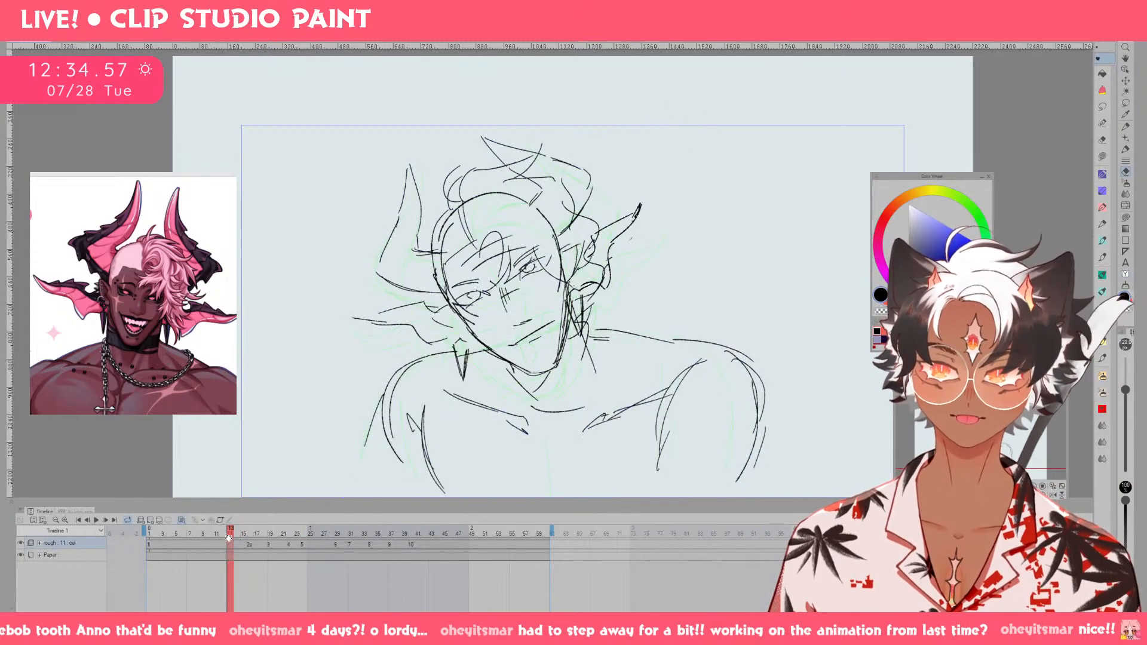
{"action": "key", "text": "ctrl+z"}
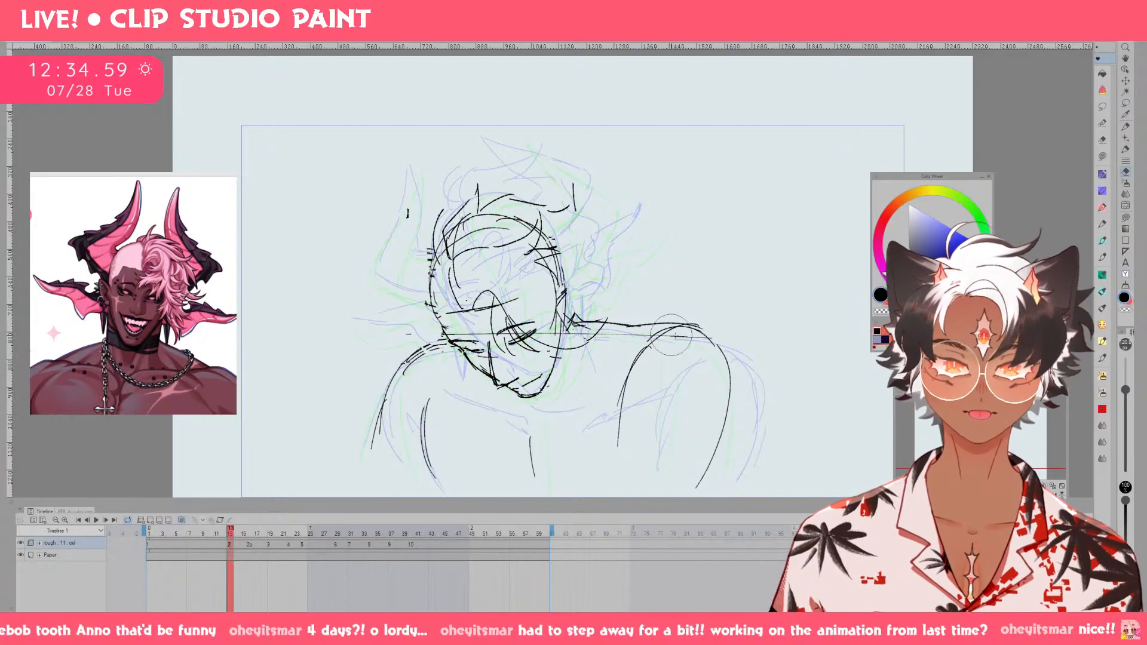
Erase the remaining head and shoulder sketch on drawing 2 with an enlarged eraser and return to the pen.
{"action": "scroll", "coordinate": [728, 373], "scroll_direction": "down", "scroll_amount": 1}
{"action": "key", "text": "bracketright"}
{"action": "key", "text": "bracketright"}
{"action": "key", "text": "bracketright"}
{"action": "key", "text": "bracketright"}
{"action": "key", "text": "bracketright"}
{"action": "key", "text": "bracketright"}
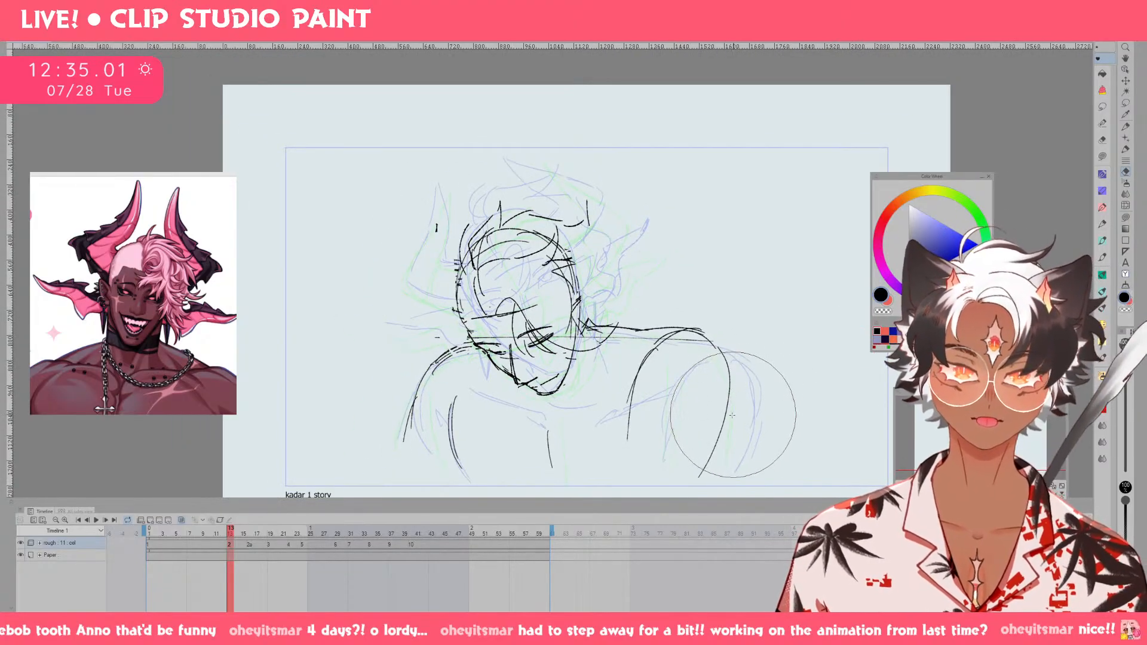
{"action": "mouse_move", "coordinate": [232, 530]}
{"action": "left_mouse_down"}
{"action": "mouse_move", "coordinate": [286, 532]}
{"action": "mouse_move", "coordinate": [236, 541]}
{"action": "mouse_move", "coordinate": [263, 550]}
{"action": "mouse_move", "coordinate": [221, 549]}
{"action": "mouse_move", "coordinate": [245, 547]}
{"action": "left_mouse_up"}
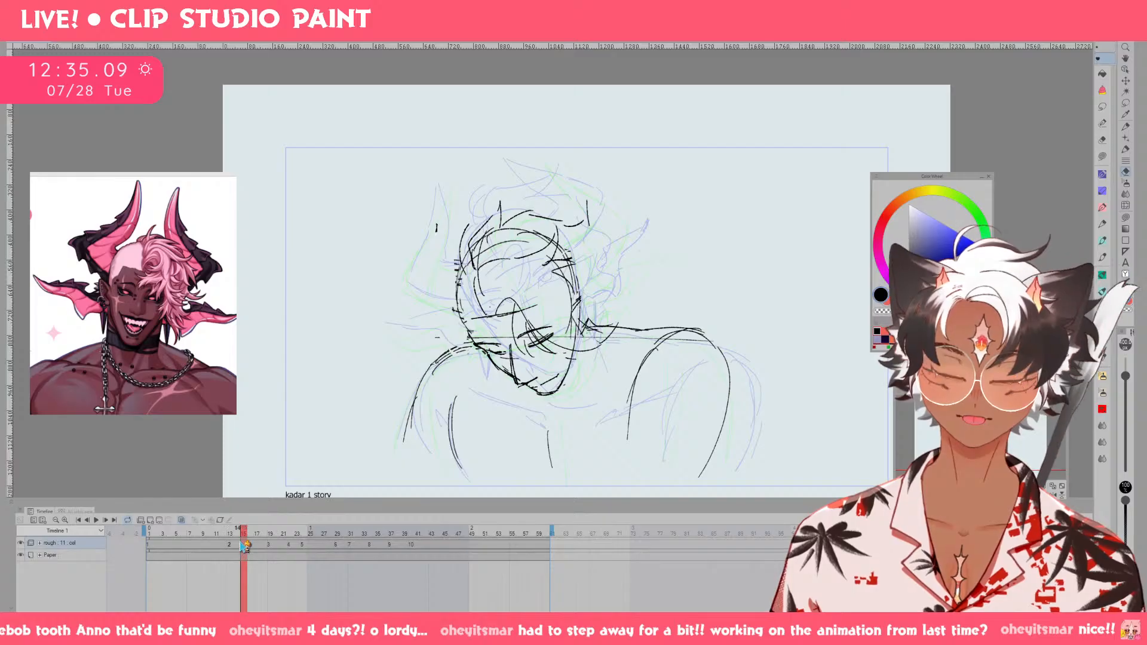
{"action": "mouse_move", "coordinate": [556, 363]}
{"action": "left_mouse_down"}
{"action": "mouse_move", "coordinate": [531, 359]}
{"action": "mouse_move", "coordinate": [511, 322]}
{"action": "mouse_move", "coordinate": [408, 386]}
{"action": "mouse_move", "coordinate": [635, 435]}
{"action": "mouse_move", "coordinate": [511, 303]}
{"action": "mouse_move", "coordinate": [604, 311]}
{"action": "mouse_move", "coordinate": [590, 411]}
{"action": "left_mouse_up"}
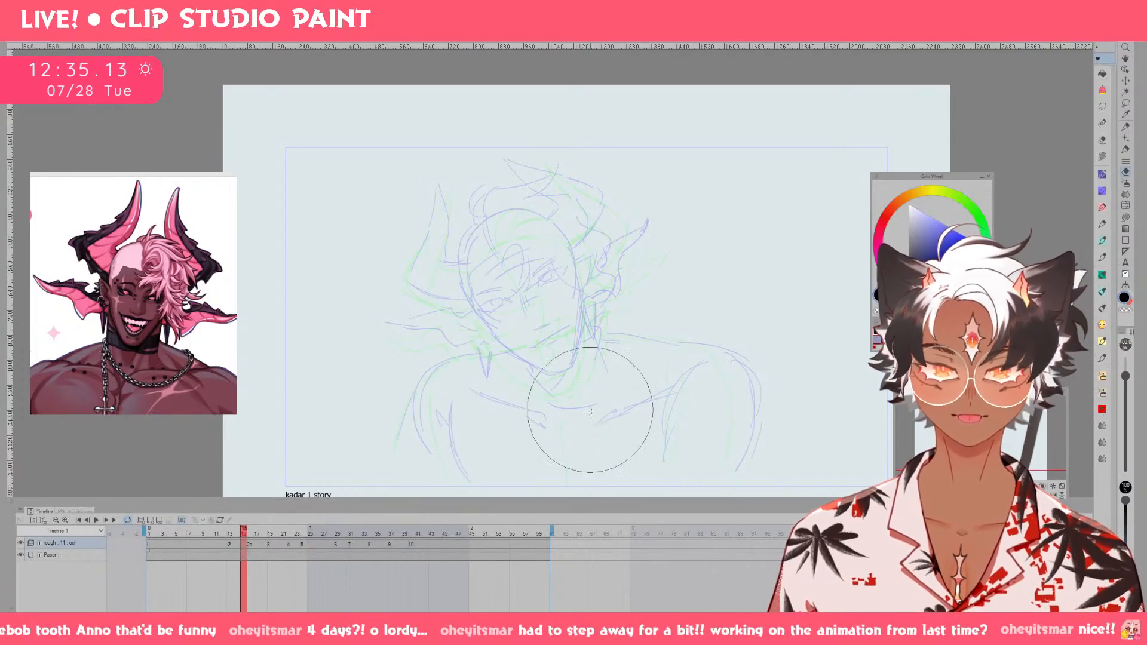
{"action": "key", "text": "p"}
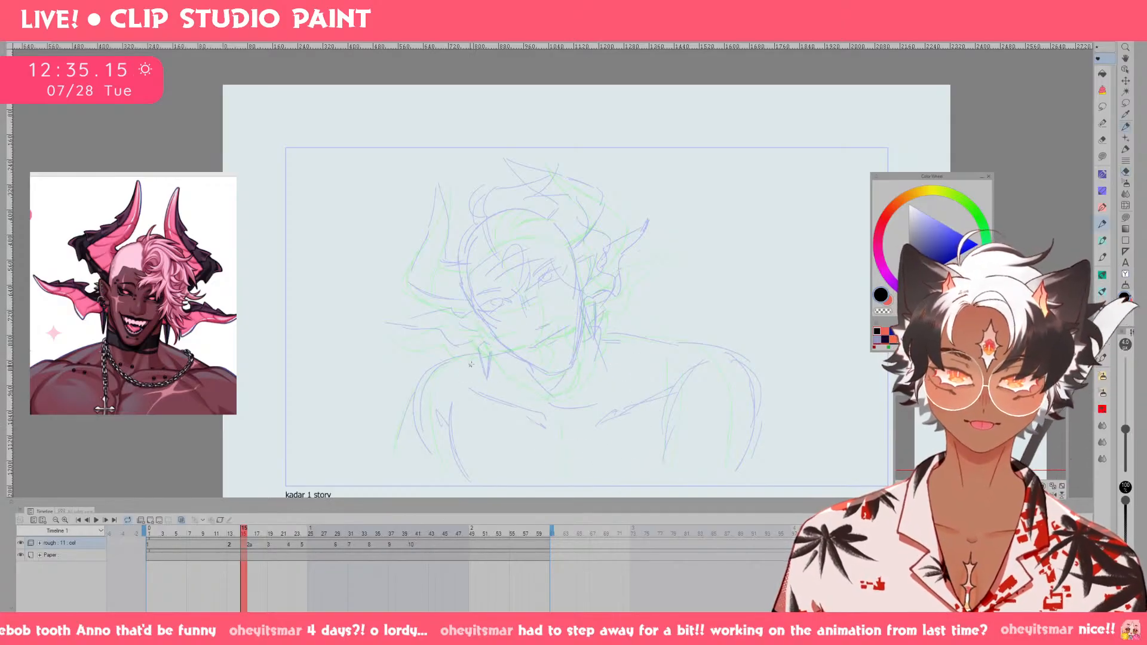
Try shoulder lines and a head contour over the onion skin on drawing 2, undoing the strokes.
{"action": "left_click_drag", "start_coordinate": [499, 349], "coordinate": [450, 356]}
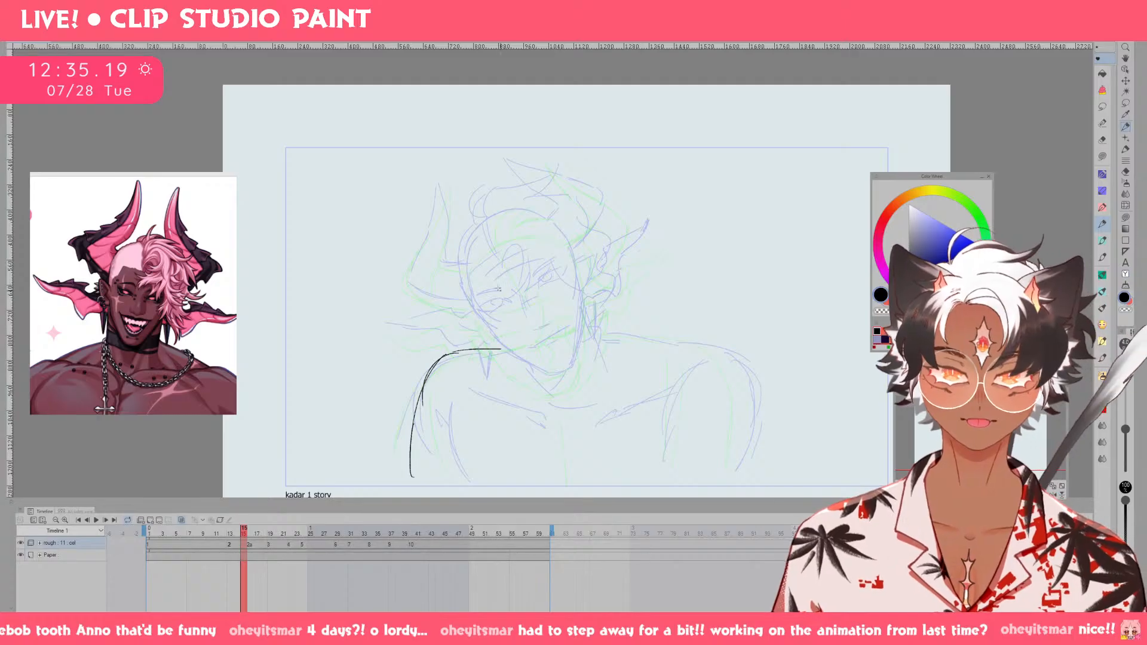
{"action": "left_click_drag", "start_coordinate": [462, 235], "coordinate": [493, 205]}
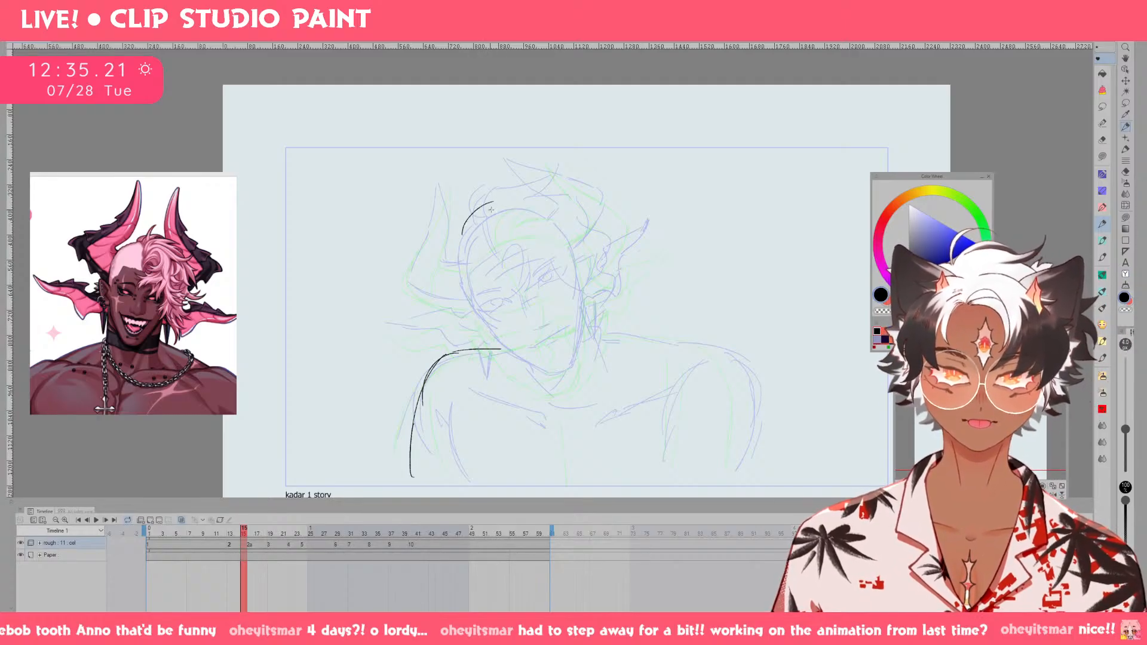
{"action": "key", "text": "ctrl+z"}
{"action": "key", "text": "ctrl+z"}
{"action": "key", "text": "ctrl+z"}
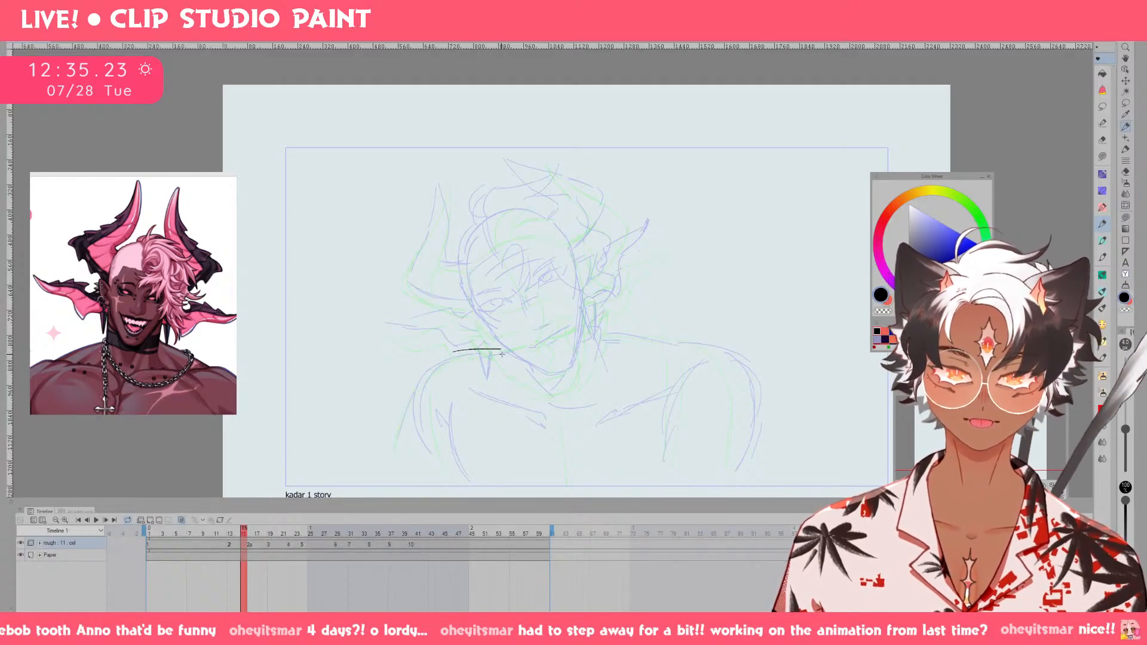
{"action": "left_click_drag", "start_coordinate": [505, 352], "coordinate": [439, 389]}
{"action": "left_click_drag", "start_coordinate": [599, 339], "coordinate": [716, 370]}
{"action": "mouse_move", "coordinate": [245, 528]}
{"action": "left_mouse_down"}
{"action": "mouse_move", "coordinate": [387, 526]}
{"action": "mouse_move", "coordinate": [236, 554]}
{"action": "left_mouse_up"}
{"action": "key", "text": "ctrl+z"}
{"action": "key", "text": "ctrl+z"}
{"action": "key", "text": "ctrl+z"}
{"action": "key", "text": "ctrl+z"}
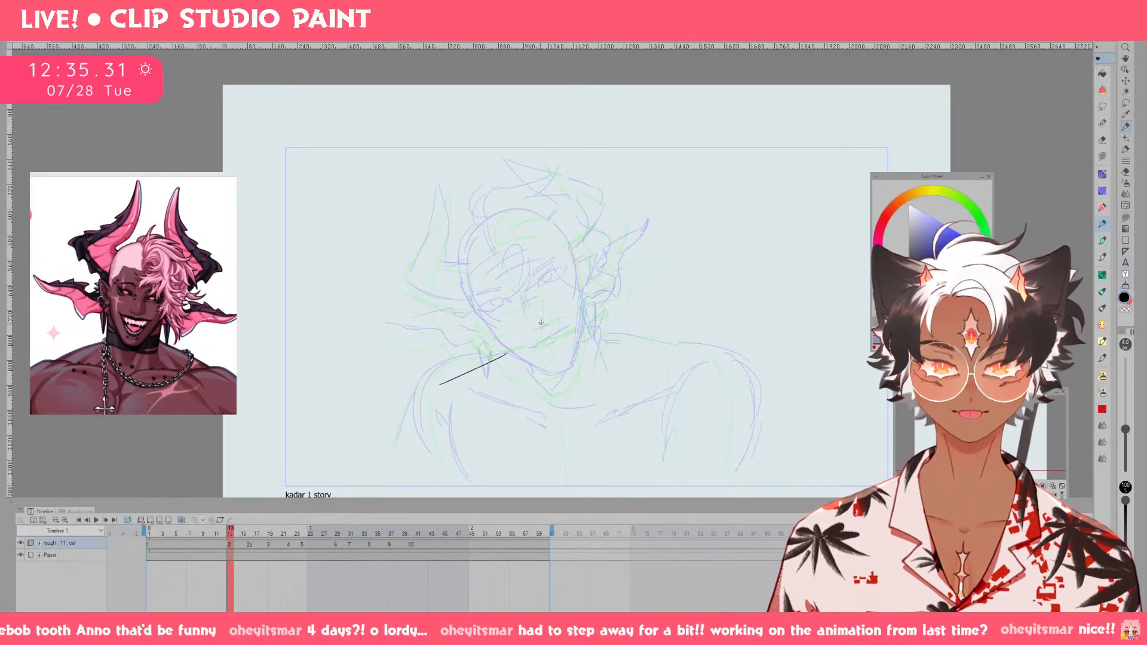
Draw a closed egg-shaped head outline on drawing 2, with a rounded crown, tapering sides and a narrow chin.
{"action": "left_click_drag", "start_coordinate": [480, 212], "coordinate": [466, 260]}
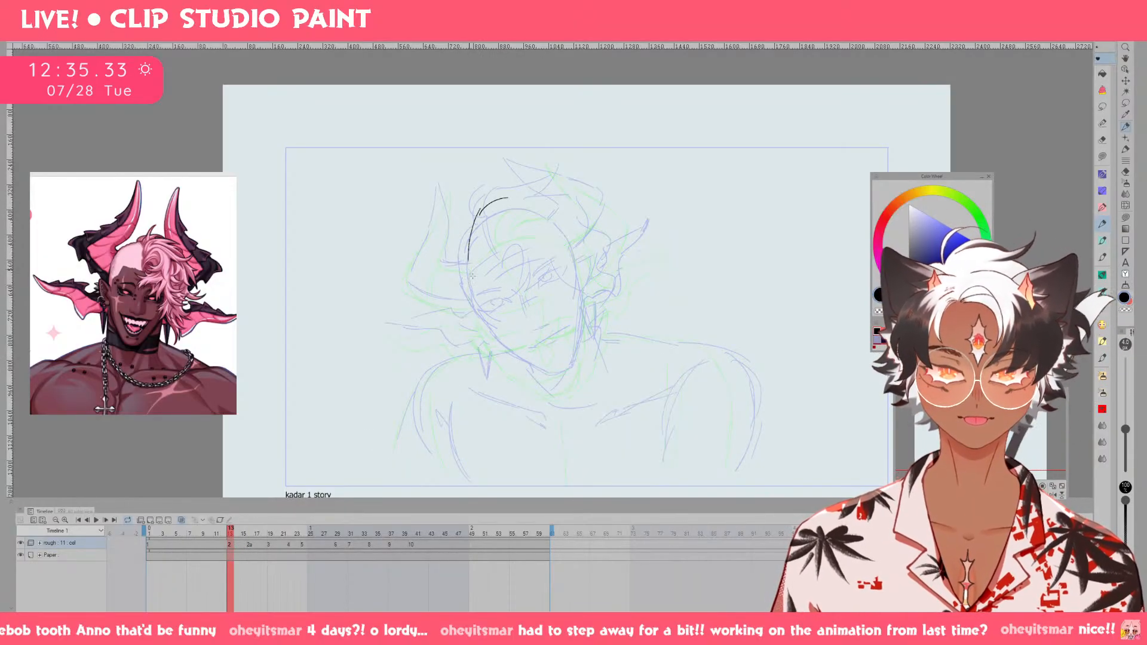
{"action": "key", "text": "ctrl+z"}
{"action": "mouse_move", "coordinate": [497, 206]}
{"action": "left_mouse_down"}
{"action": "mouse_move", "coordinate": [465, 251]}
{"action": "mouse_move", "coordinate": [557, 199]}
{"action": "mouse_move", "coordinate": [580, 247]}
{"action": "left_mouse_up"}
{"action": "key", "text": "ctrl+z"}
{"action": "left_click_drag", "start_coordinate": [472, 276], "coordinate": [495, 321]}
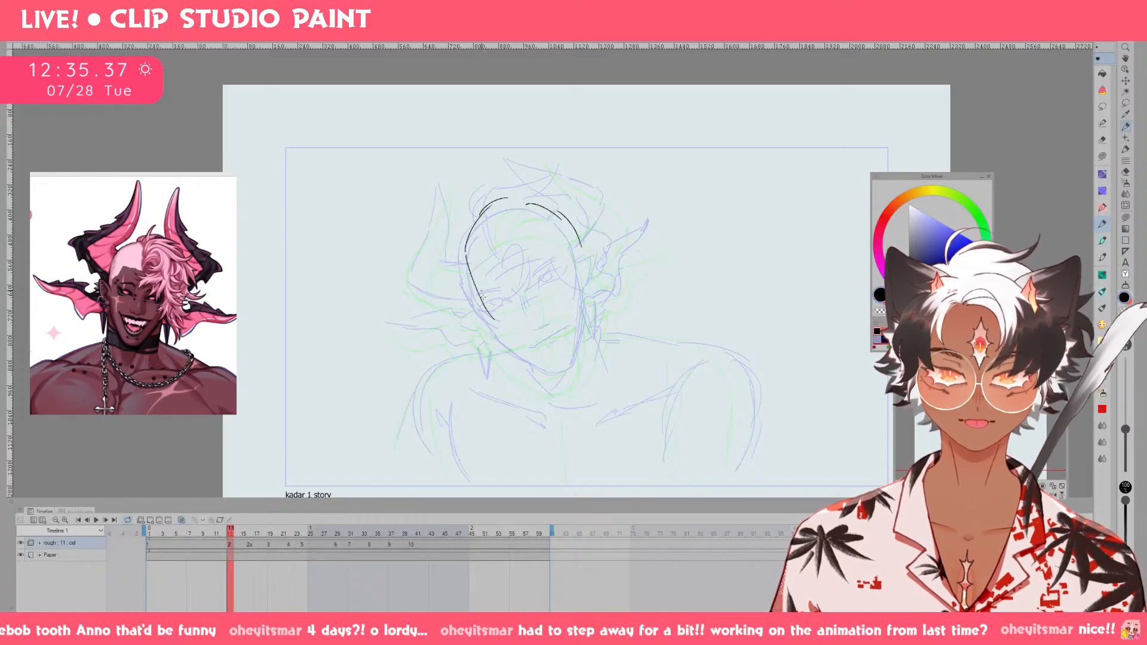
{"action": "key", "text": "ctrl+z"}
{"action": "left_click_drag", "start_coordinate": [466, 257], "coordinate": [493, 319]}
{"action": "left_click_drag", "start_coordinate": [552, 366], "coordinate": [573, 363]}
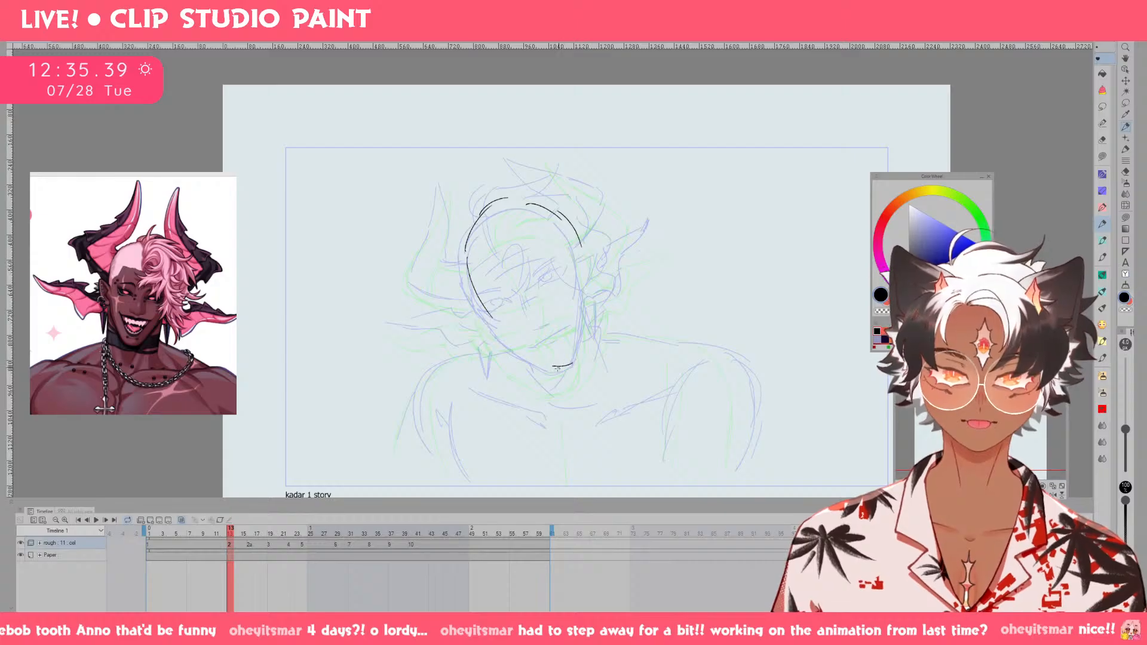
{"action": "mouse_move", "coordinate": [490, 313]}
{"action": "left_mouse_down"}
{"action": "mouse_move", "coordinate": [552, 366]}
{"action": "mouse_move", "coordinate": [591, 305]}
{"action": "mouse_move", "coordinate": [581, 233]}
{"action": "mouse_move", "coordinate": [589, 302]}
{"action": "left_mouse_up"}
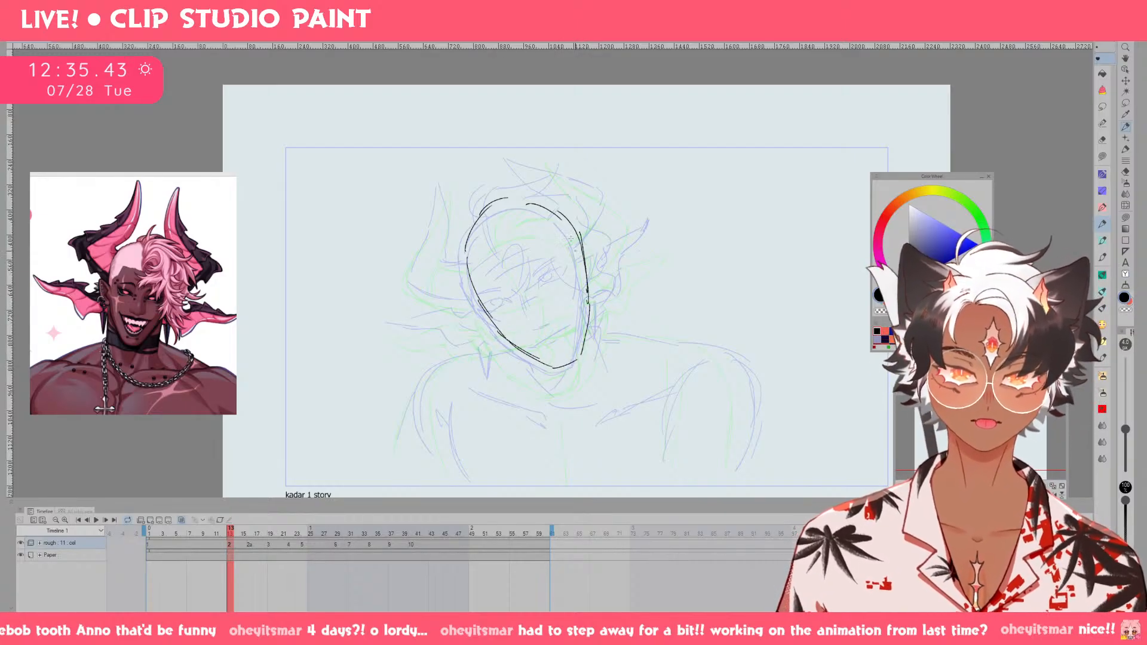
{"action": "mouse_move", "coordinate": [481, 222]}
{"action": "left_mouse_down"}
{"action": "mouse_move", "coordinate": [552, 207]}
{"action": "mouse_move", "coordinate": [581, 247]}
{"action": "left_mouse_up"}
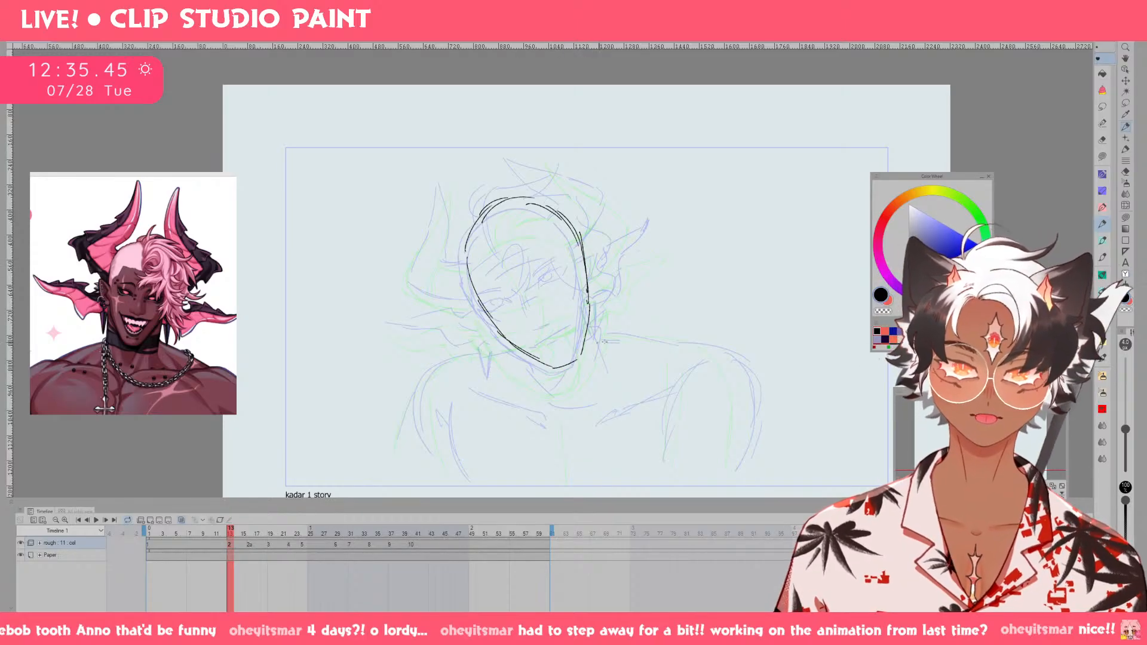
Transform the head outline on drawing 2, scaling it down slightly and tilting it a little clockwise.
{"action": "key", "text": "ctrl+t"}
{"action": "left_click_drag", "start_coordinate": [590, 196], "coordinate": [587, 200]}
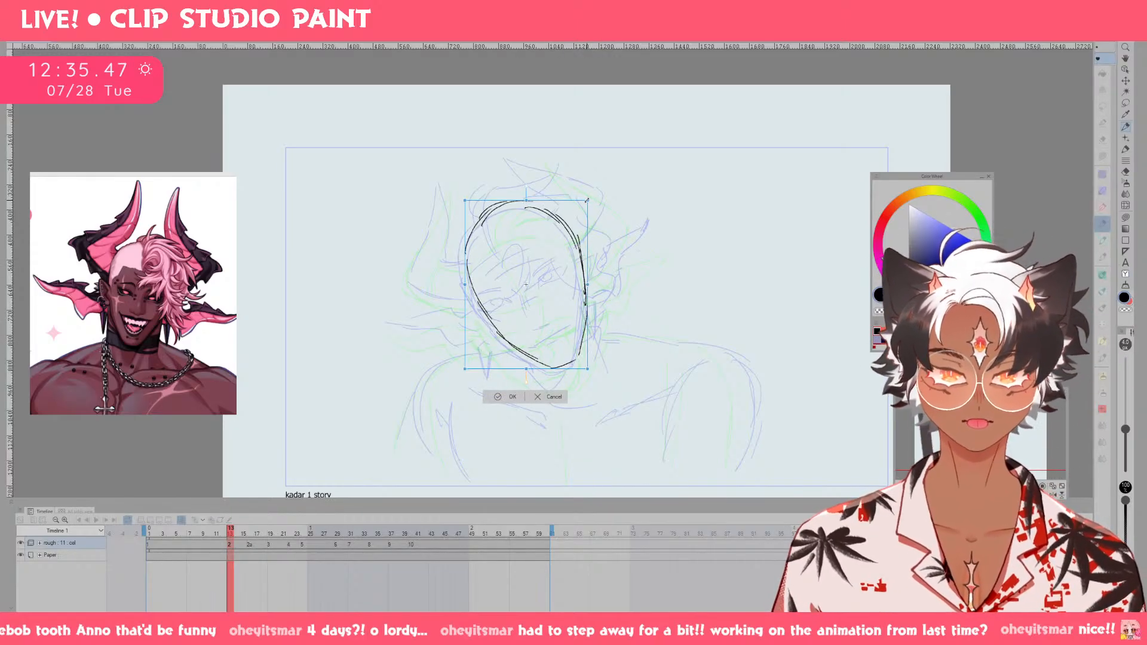
{"action": "left_click_drag", "start_coordinate": [521, 184], "coordinate": [526, 184]}
{"action": "left_click_drag", "start_coordinate": [561, 230], "coordinate": [559, 231]}
{"action": "left_click_drag", "start_coordinate": [560, 311], "coordinate": [562, 309]}
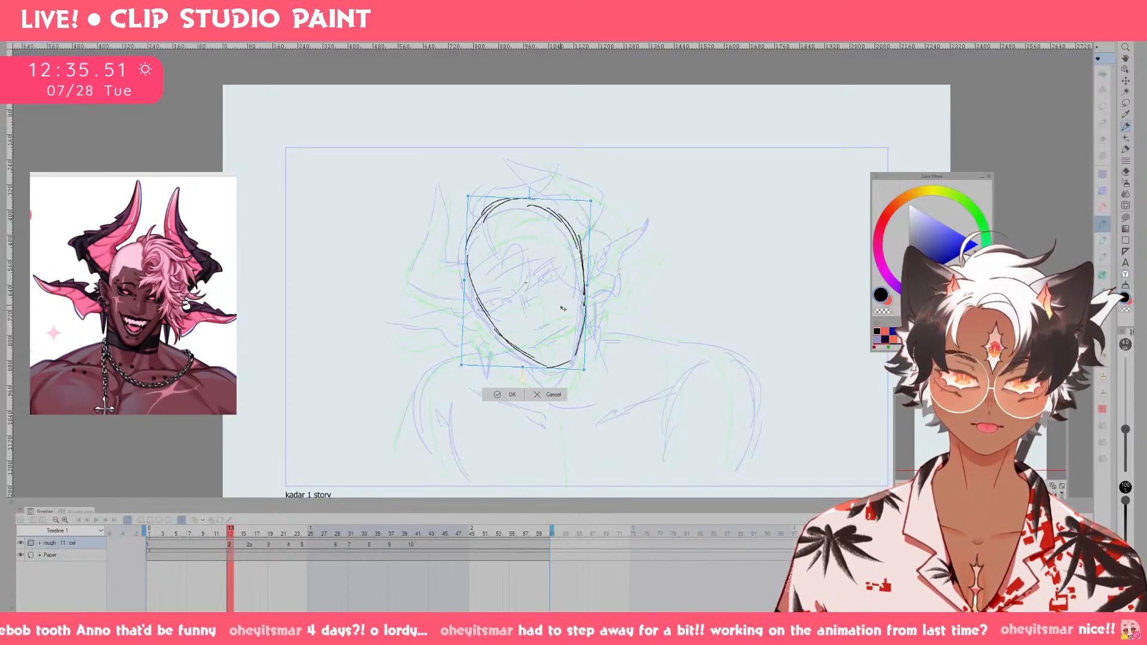
{"action": "left_click", "coordinate": [522, 396]}
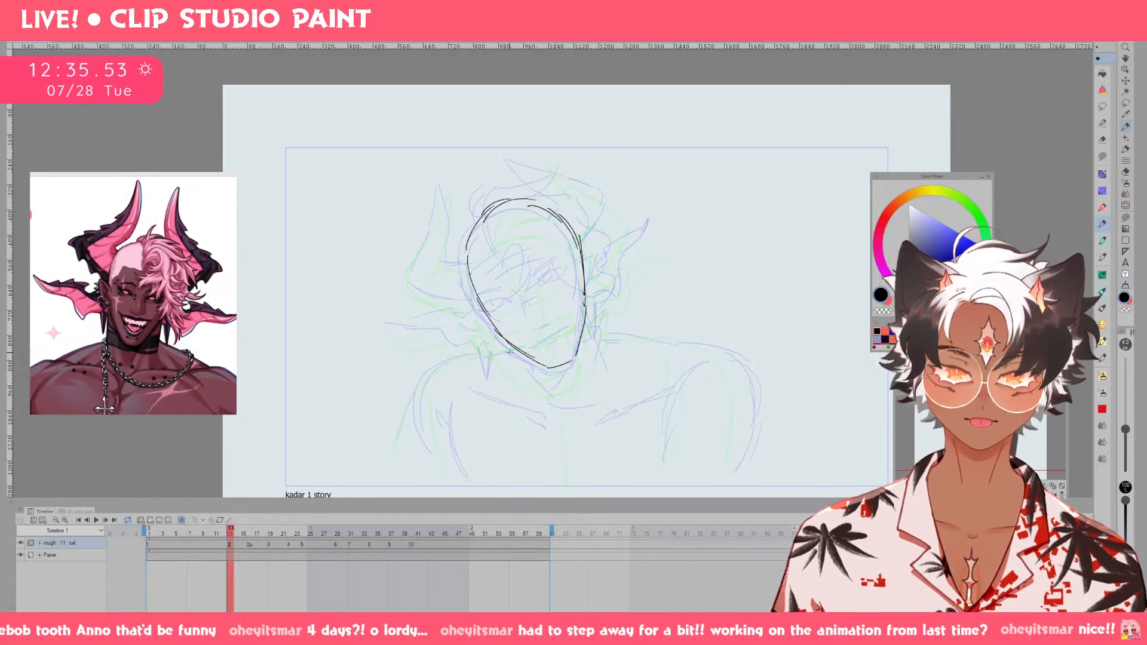
Draw the shoulder slope and neck line on the viewer's-left side of the figure on drawing 2, redoing the neck stroke.
{"action": "mouse_move", "coordinate": [469, 364]}
{"action": "left_mouse_down"}
{"action": "mouse_move", "coordinate": [441, 376]}
{"action": "mouse_move", "coordinate": [399, 453]}
{"action": "left_mouse_up"}
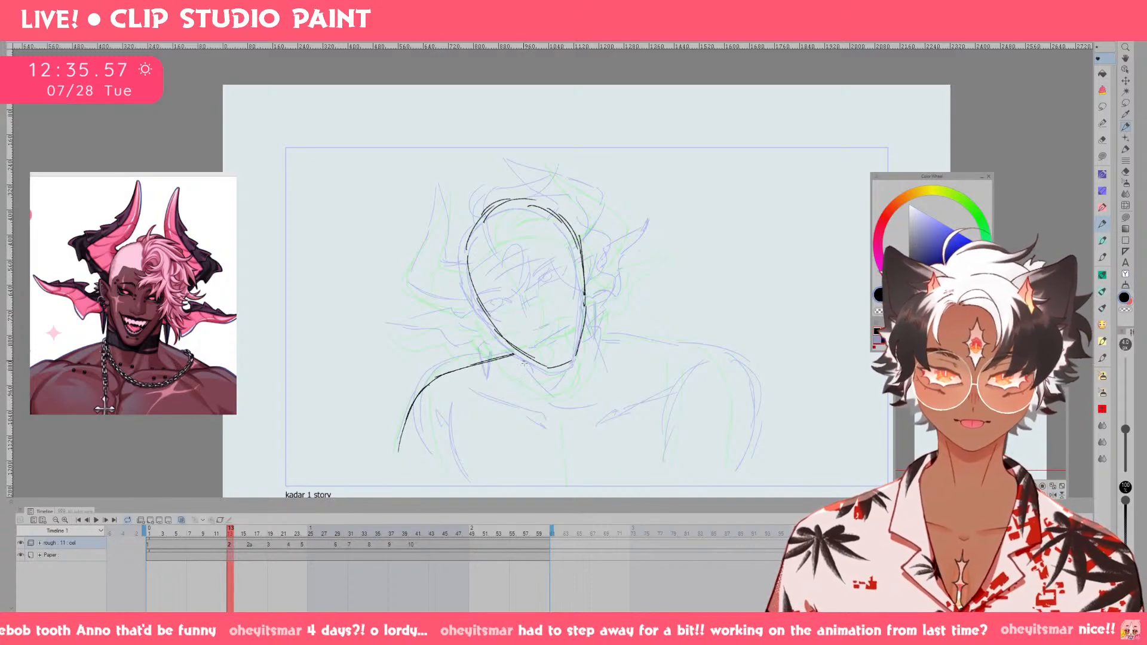
{"action": "left_click_drag", "start_coordinate": [517, 352], "coordinate": [542, 386]}
{"action": "key", "text": "ctrl+z"}
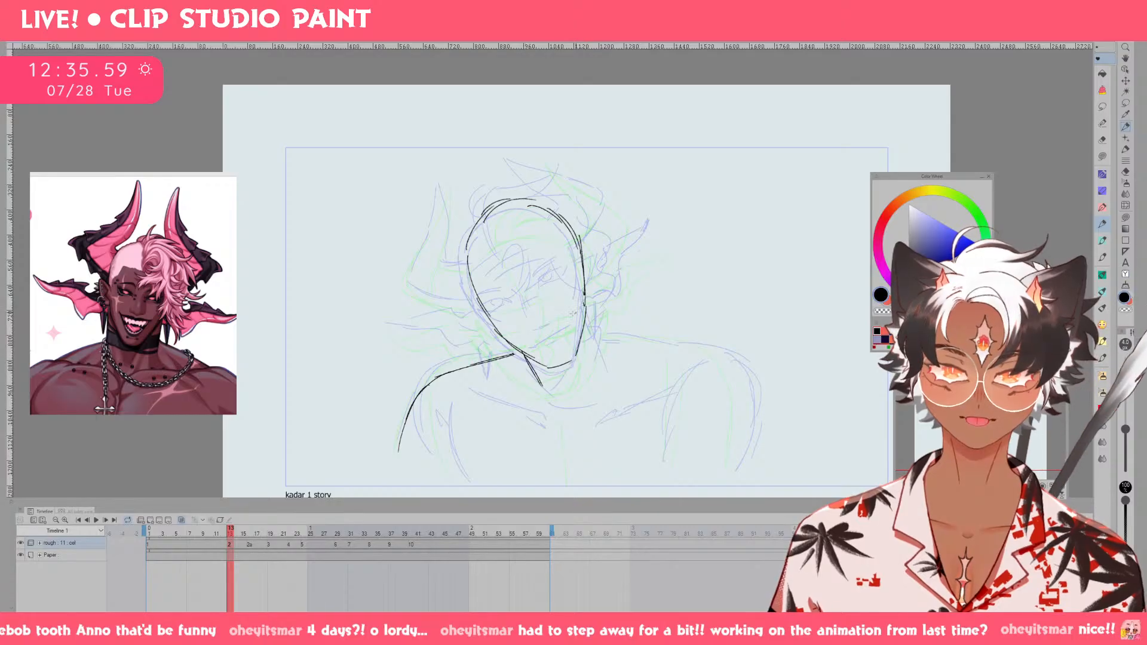
{"action": "key", "text": "ctrl+z"}
{"action": "left_click_drag", "start_coordinate": [512, 348], "coordinate": [535, 387]}
{"action": "key", "text": "ctrl+z"}
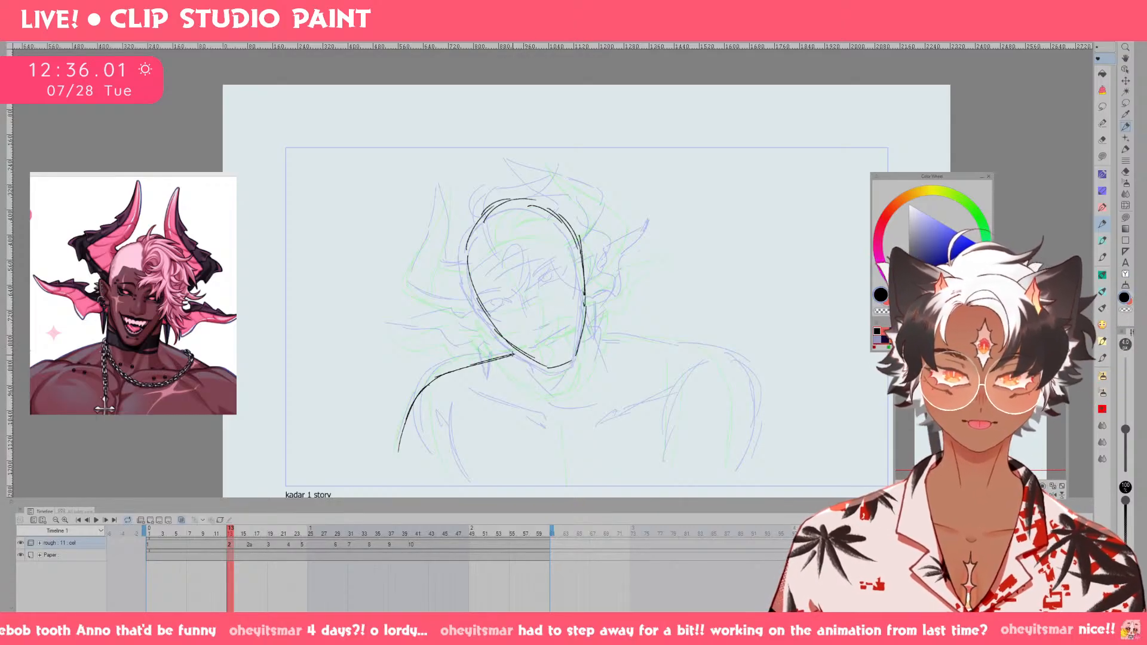
{"action": "left_click_drag", "start_coordinate": [510, 346], "coordinate": [537, 384]}
Draw the neck line, shoulder slope and outer arm contour on the viewer's-right side of drawing 2.
{"action": "mouse_move", "coordinate": [589, 308]}
{"action": "left_mouse_down"}
{"action": "mouse_move", "coordinate": [606, 368]}
{"action": "mouse_move", "coordinate": [600, 354]}
{"action": "mouse_move", "coordinate": [650, 346]}
{"action": "left_mouse_up"}
{"action": "key", "text": "ctrl+z"}
{"action": "left_click_drag", "start_coordinate": [604, 336], "coordinate": [656, 347]}
{"action": "mouse_move", "coordinate": [652, 347]}
{"action": "left_mouse_down"}
{"action": "mouse_move", "coordinate": [715, 359]}
{"action": "mouse_move", "coordinate": [734, 377]}
{"action": "left_mouse_up"}
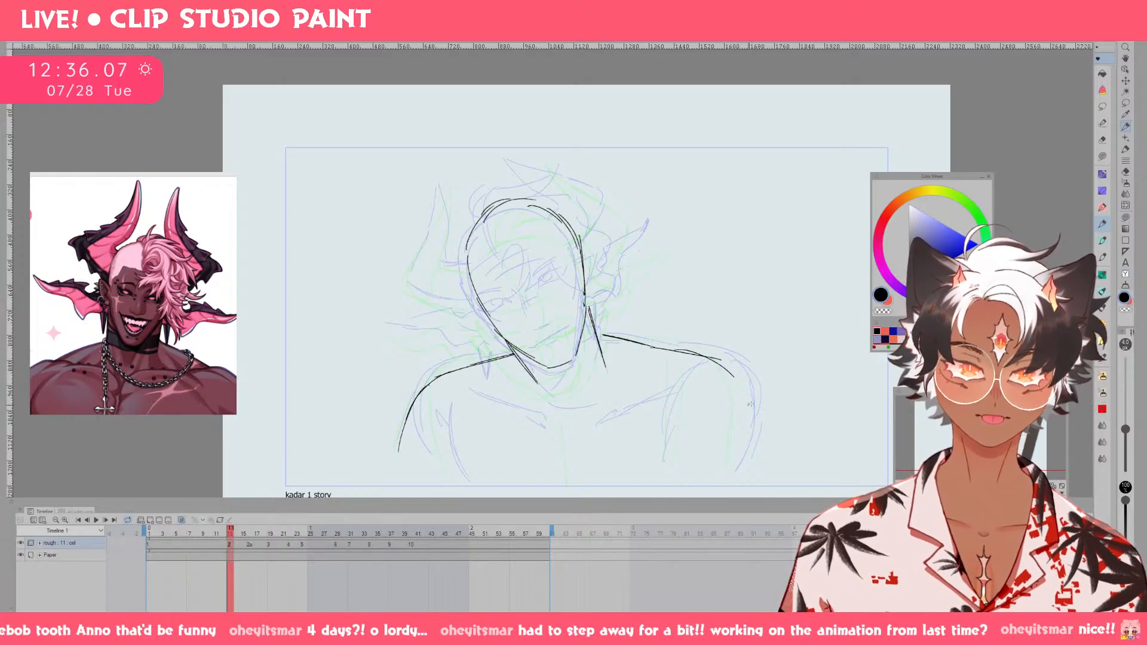
{"action": "key", "text": "ctrl+z"}
{"action": "key", "text": "ctrl+z"}
{"action": "mouse_move", "coordinate": [663, 346]}
{"action": "left_mouse_down"}
{"action": "mouse_move", "coordinate": [729, 363]}
{"action": "mouse_move", "coordinate": [749, 457]}
{"action": "left_mouse_up"}
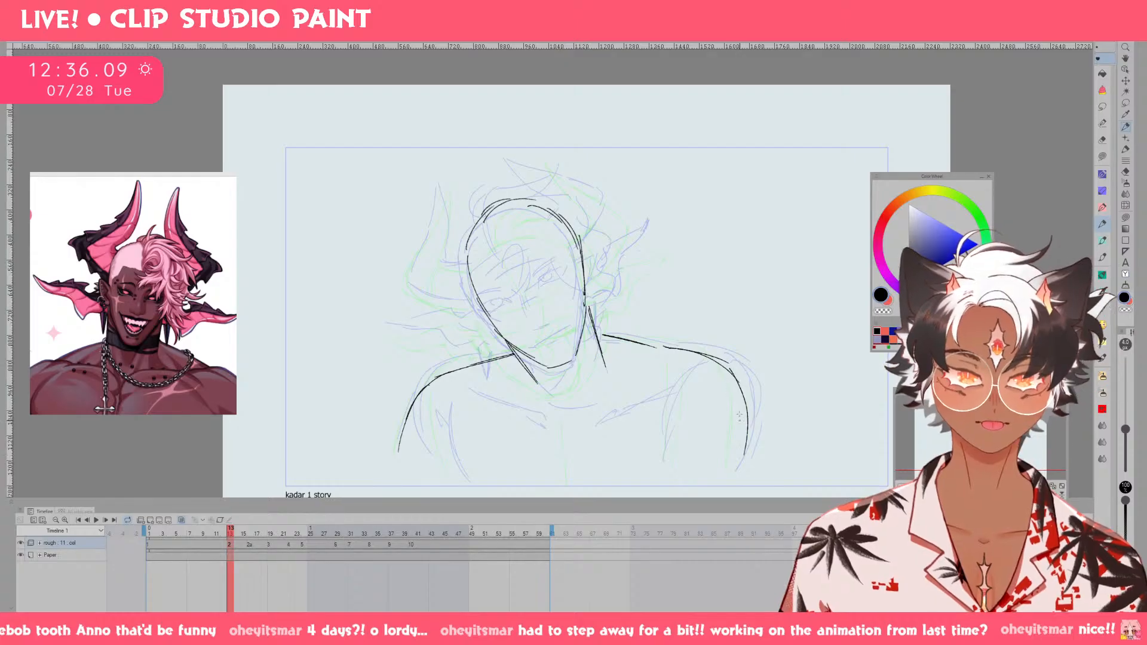
{"action": "left_click_drag", "start_coordinate": [733, 376], "coordinate": [733, 487]}
{"action": "key", "text": "ctrl+z"}
{"action": "mouse_move", "coordinate": [730, 367]}
{"action": "left_mouse_down"}
{"action": "mouse_move", "coordinate": [750, 426]}
{"action": "mouse_move", "coordinate": [739, 496]}
{"action": "left_mouse_up"}
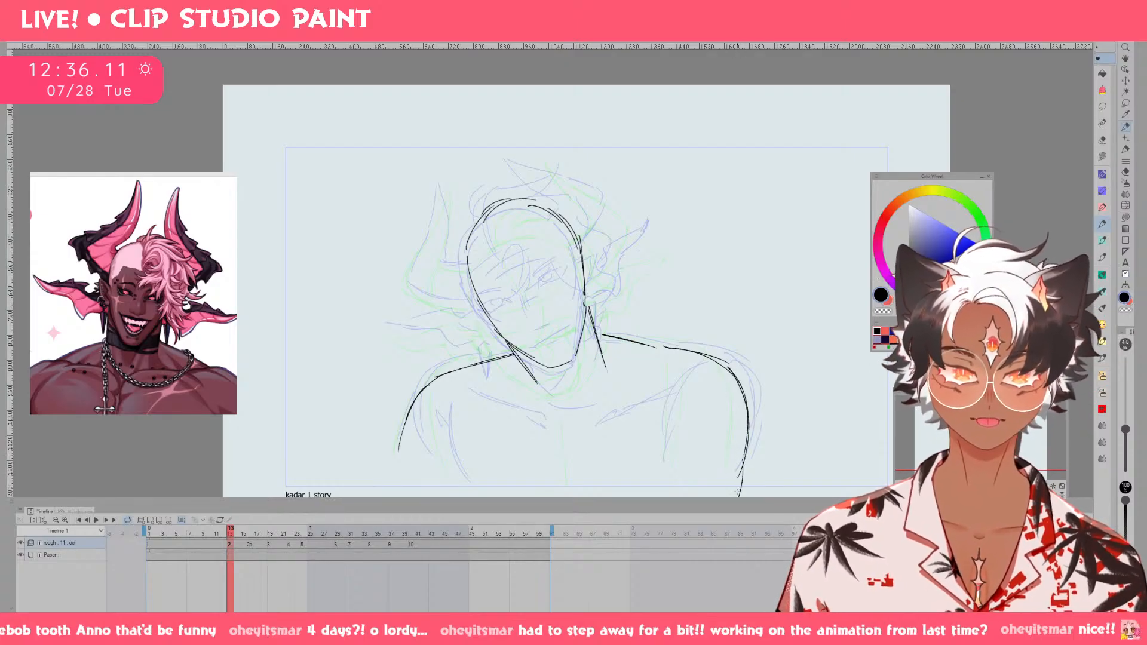
Extend the outer arm line on the viewer's left and step through the neighbouring frames to check the pose.
{"action": "left_click_drag", "start_coordinate": [426, 387], "coordinate": [399, 491]}
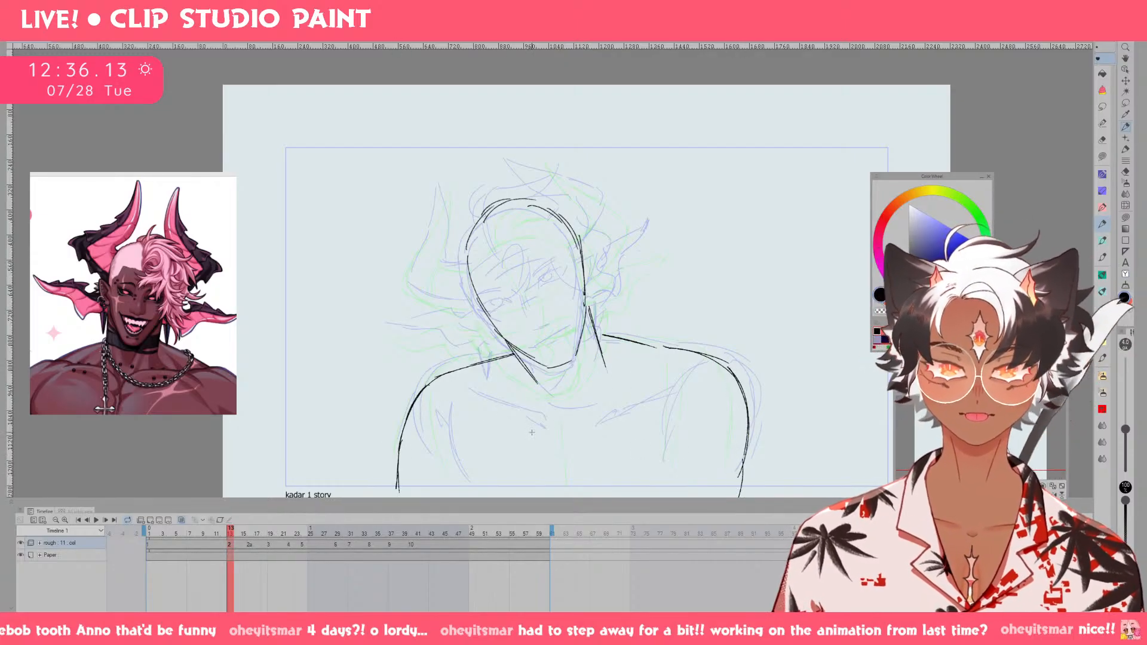
{"action": "mouse_move", "coordinate": [232, 534]}
{"action": "left_mouse_down"}
{"action": "mouse_move", "coordinate": [217, 534]}
{"action": "mouse_move", "coordinate": [279, 538]}
{"action": "mouse_move", "coordinate": [209, 534]}
{"action": "mouse_move", "coordinate": [246, 534]}
{"action": "left_mouse_up"}
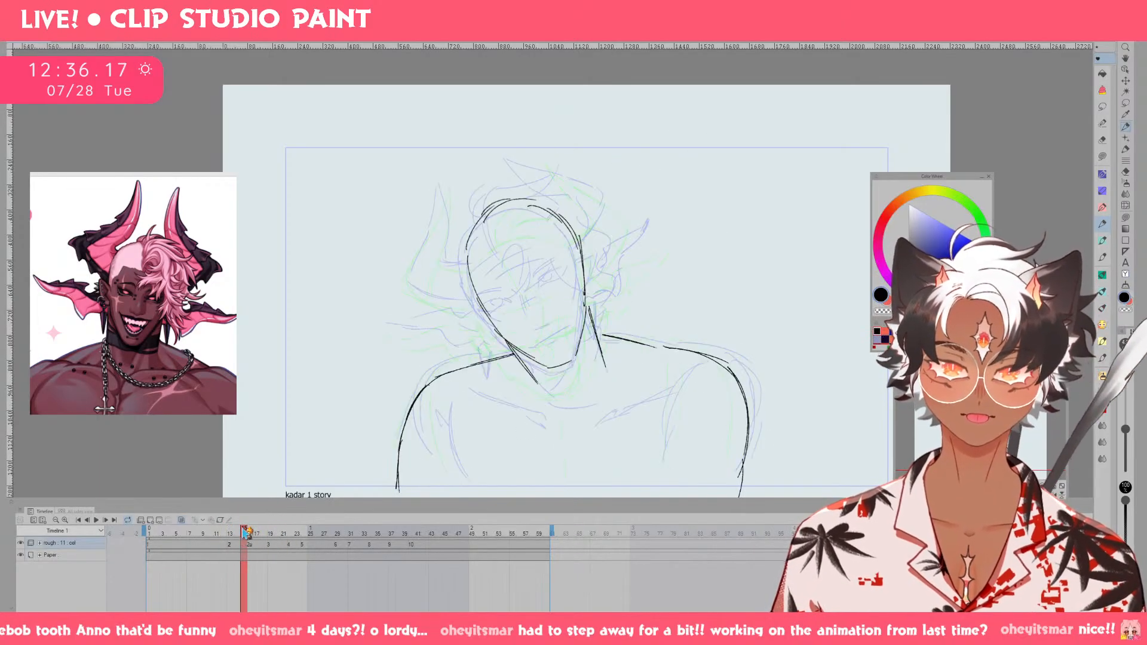
{"action": "key", "text": "Left"}
{"action": "key", "text": "Left"}
{"action": "key", "text": "Left"}
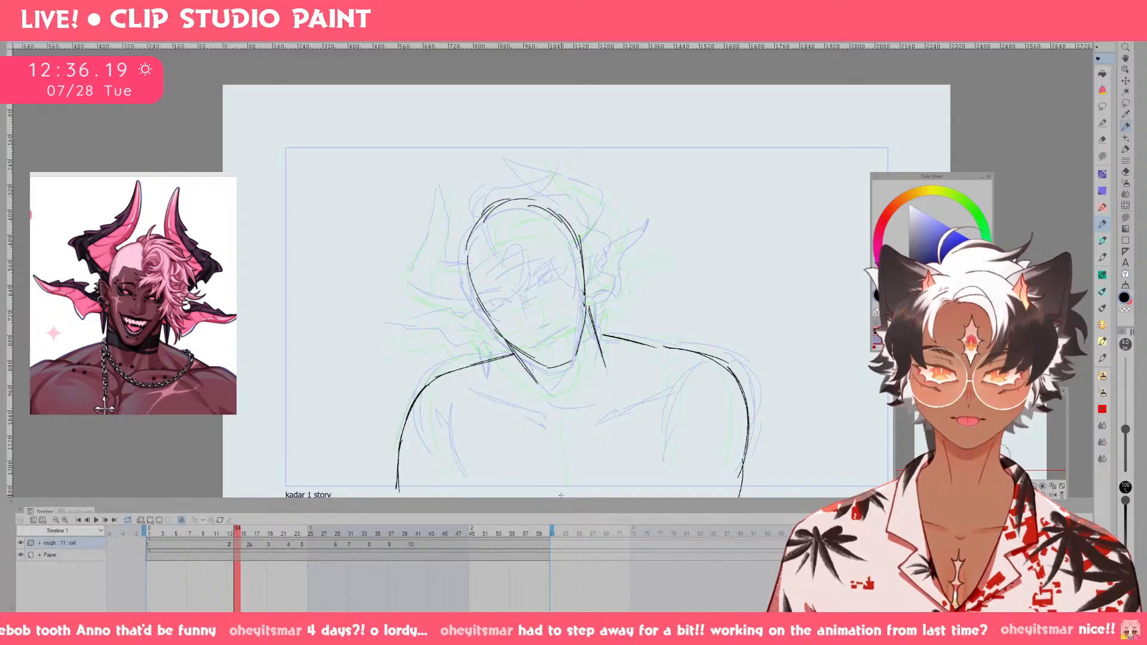
{"action": "key", "text": "Right"}
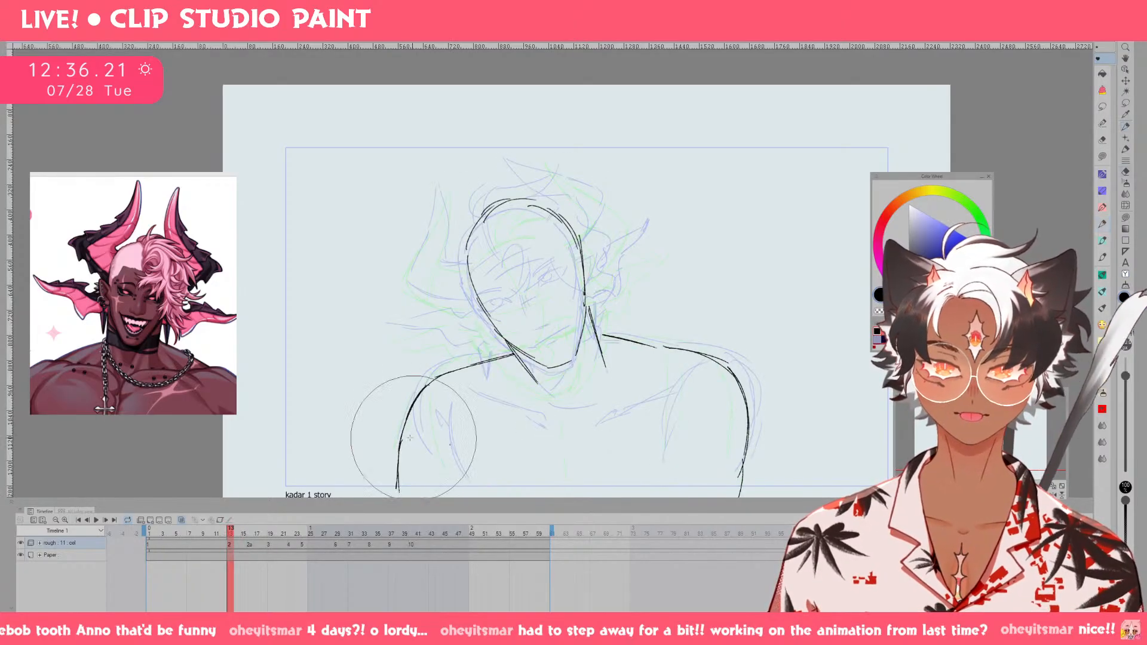
Erase the outer arm line below the viewer's-left shoulder and redraw it slightly further inward.
{"action": "left_click_drag", "start_coordinate": [416, 401], "coordinate": [426, 486]}
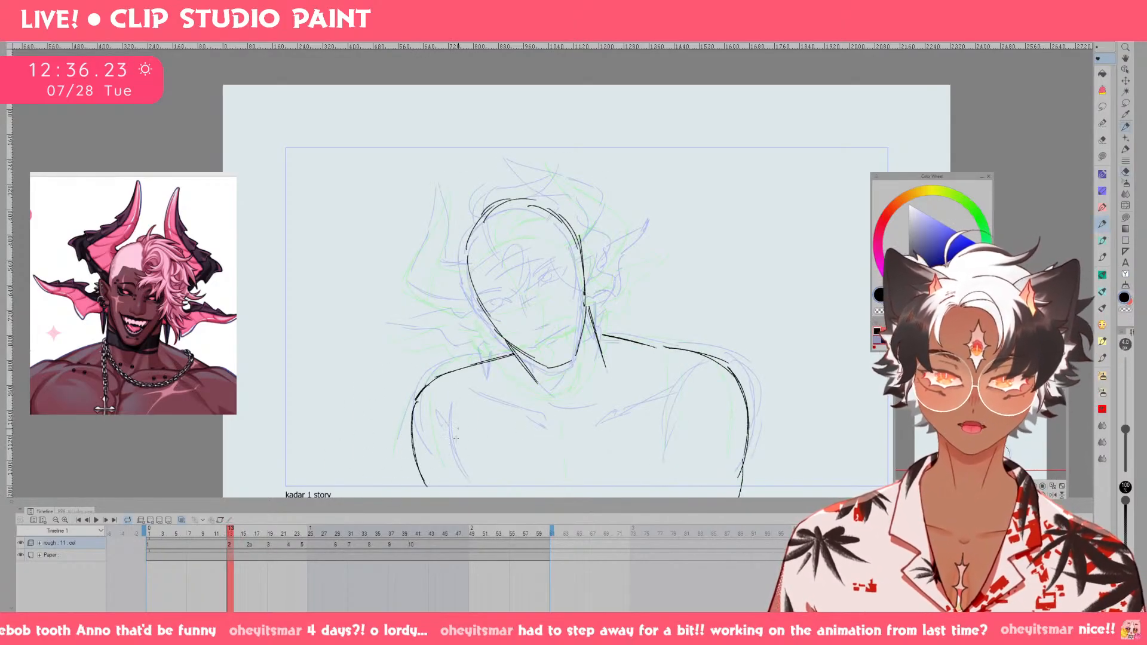
{"action": "left_click_drag", "start_coordinate": [442, 424], "coordinate": [455, 478]}
{"action": "key", "text": "ctrl+z"}
{"action": "key", "text": "ctrl+z"}
{"action": "key", "text": "ctrl+z"}
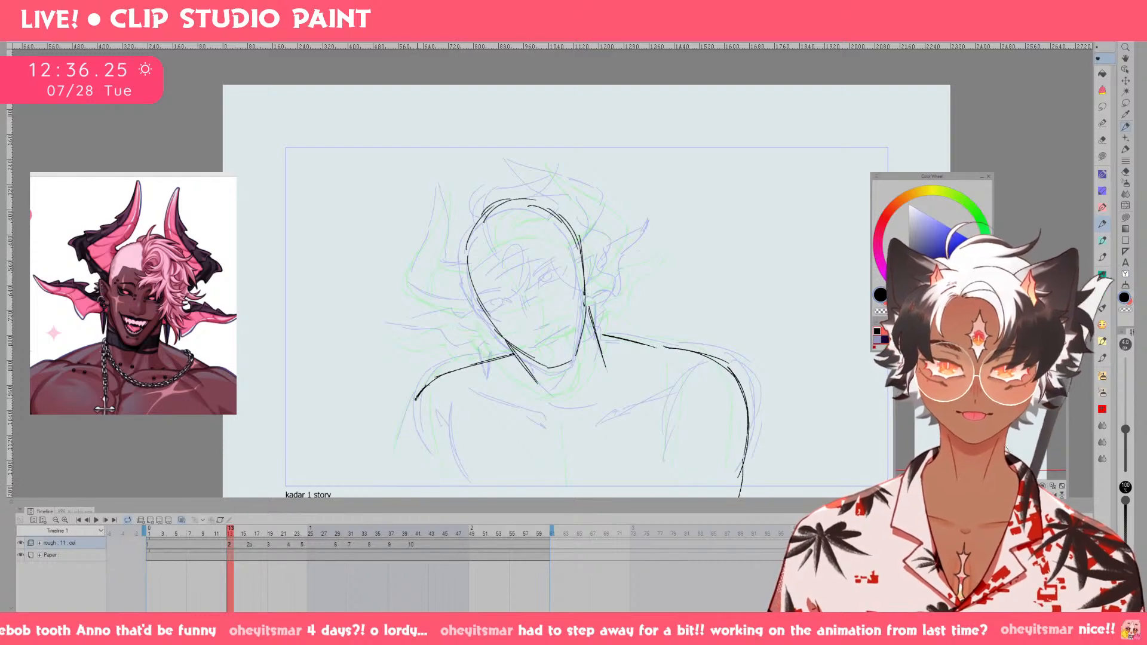
{"action": "left_click_drag", "start_coordinate": [420, 394], "coordinate": [404, 468]}
{"action": "left_click_drag", "start_coordinate": [417, 399], "coordinate": [405, 479]}
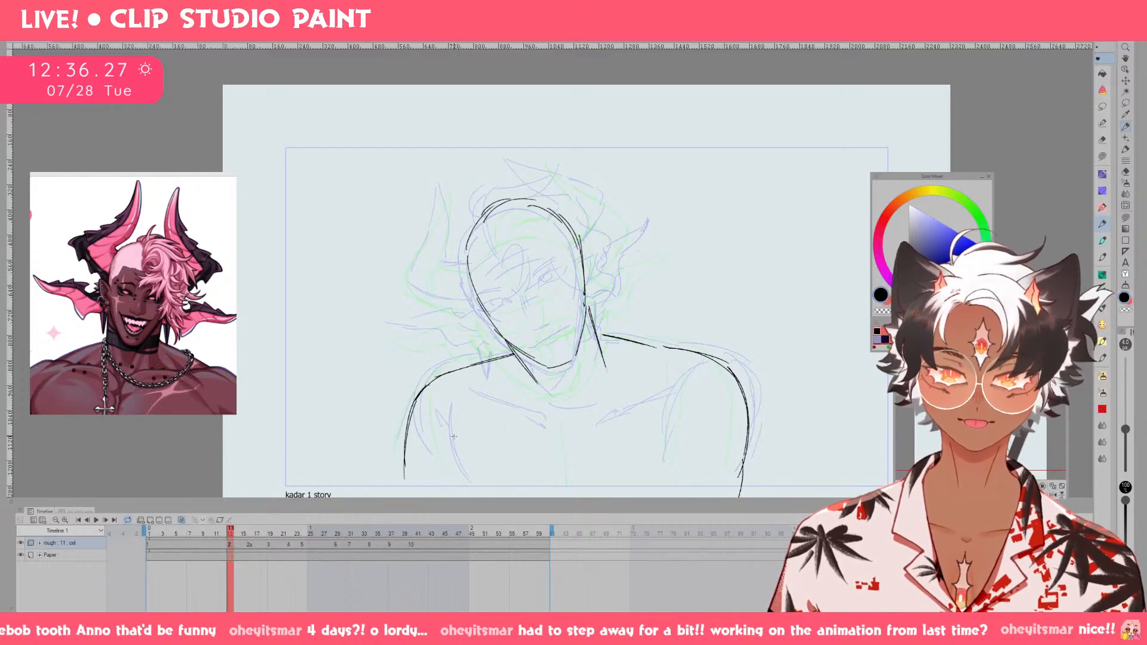
Compare drawing 2 with drawing 1, and add the inner arm lines, both collarbones and the lower neck lines.
{"action": "key", "text": "Left"}
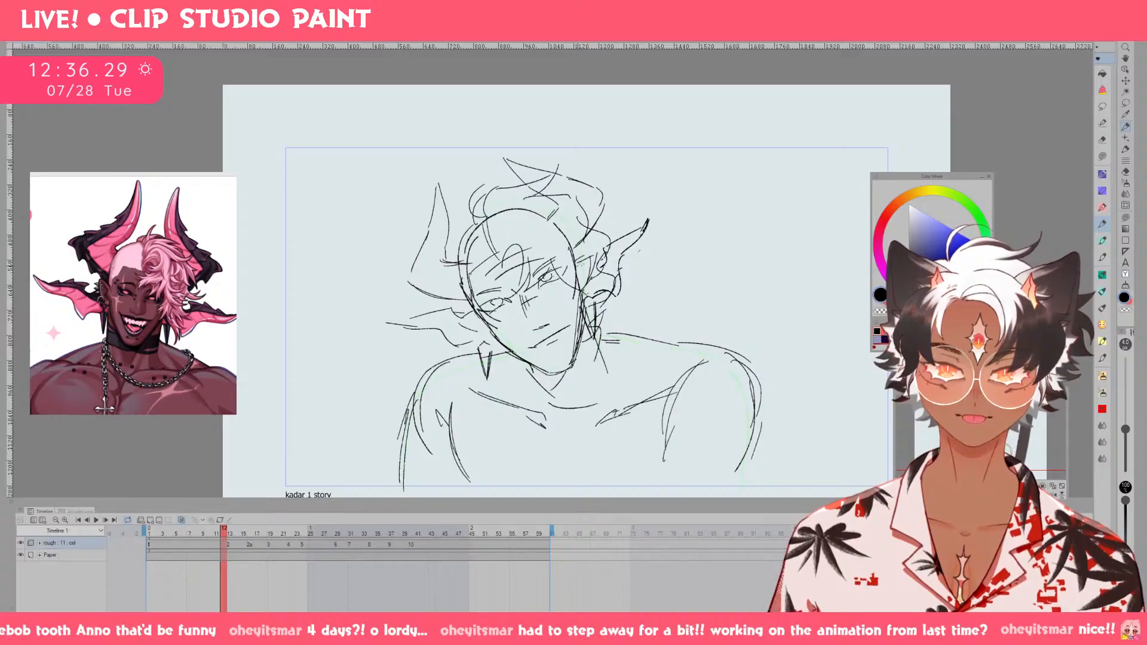
{"action": "key", "text": "Right"}
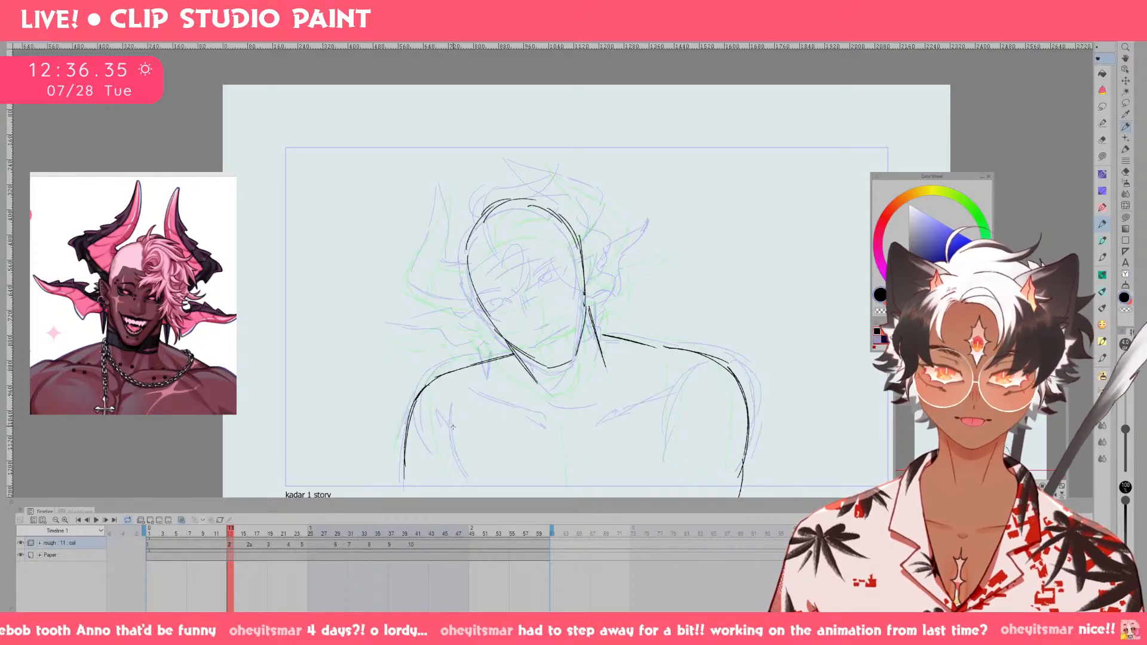
{"action": "mouse_move", "coordinate": [447, 418]}
{"action": "left_mouse_down"}
{"action": "mouse_move", "coordinate": [472, 493]}
{"action": "mouse_move", "coordinate": [445, 429]}
{"action": "mouse_move", "coordinate": [680, 392]}
{"action": "mouse_move", "coordinate": [664, 494]}
{"action": "left_mouse_up"}
{"action": "key", "text": "ctrl+z"}
{"action": "left_click_drag", "start_coordinate": [540, 380], "coordinate": [560, 402]}
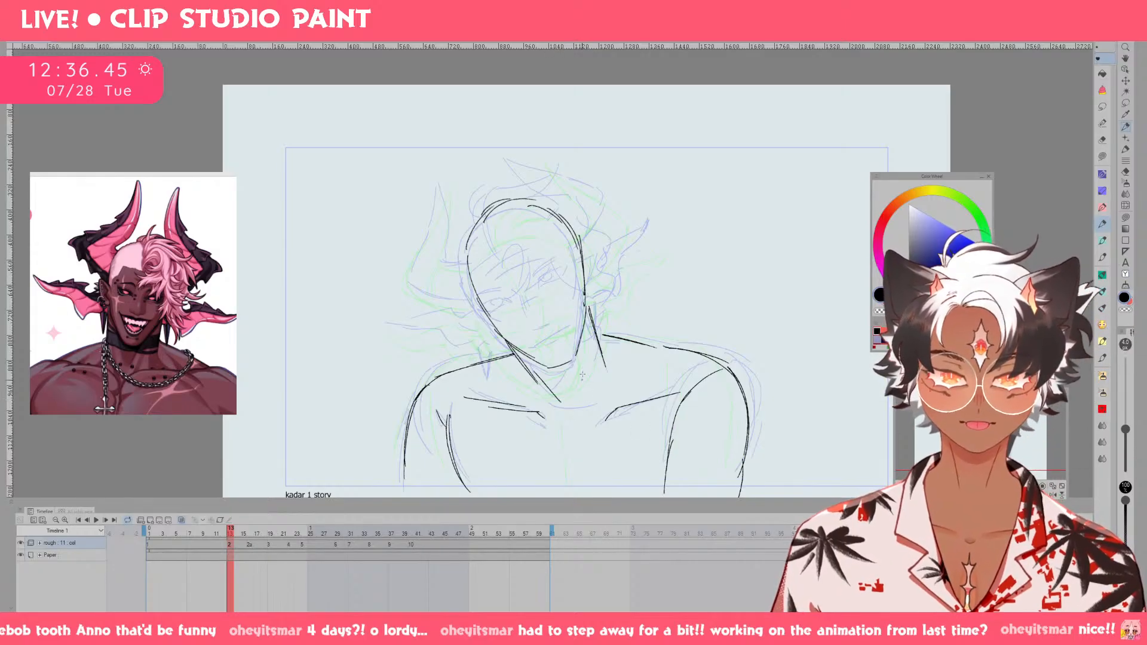
{"action": "left_click_drag", "start_coordinate": [592, 337], "coordinate": [586, 396]}
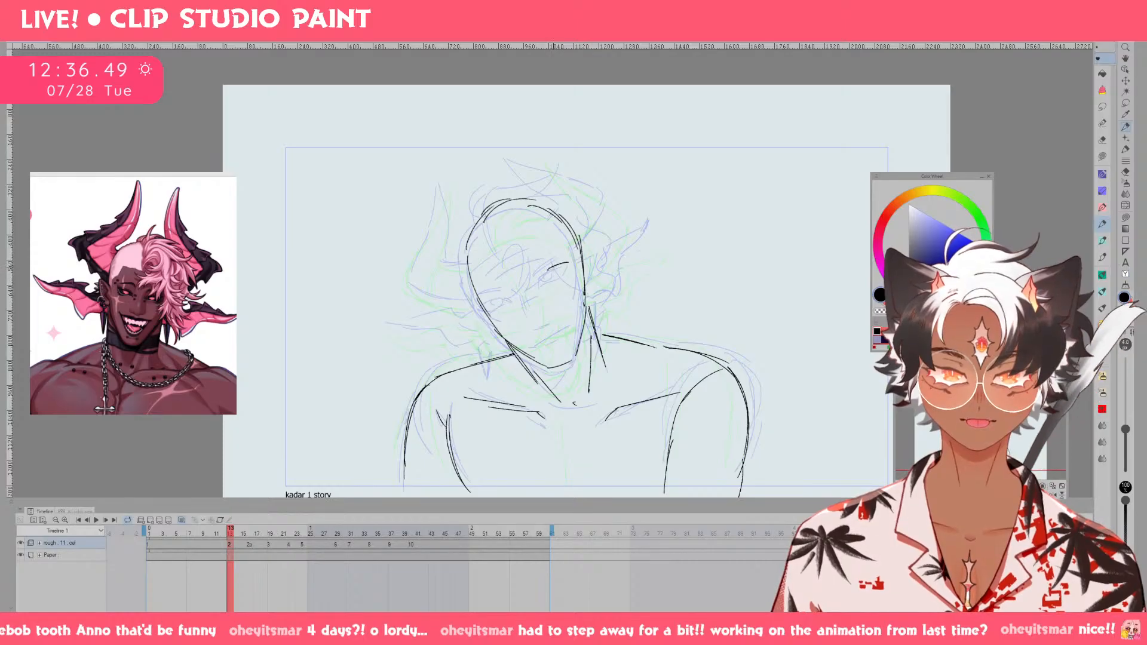
Draw a slanted, curved brow line across the face with a short upper-lid stroke below it for each eye.
{"action": "left_click_drag", "start_coordinate": [542, 272], "coordinate": [569, 261]}
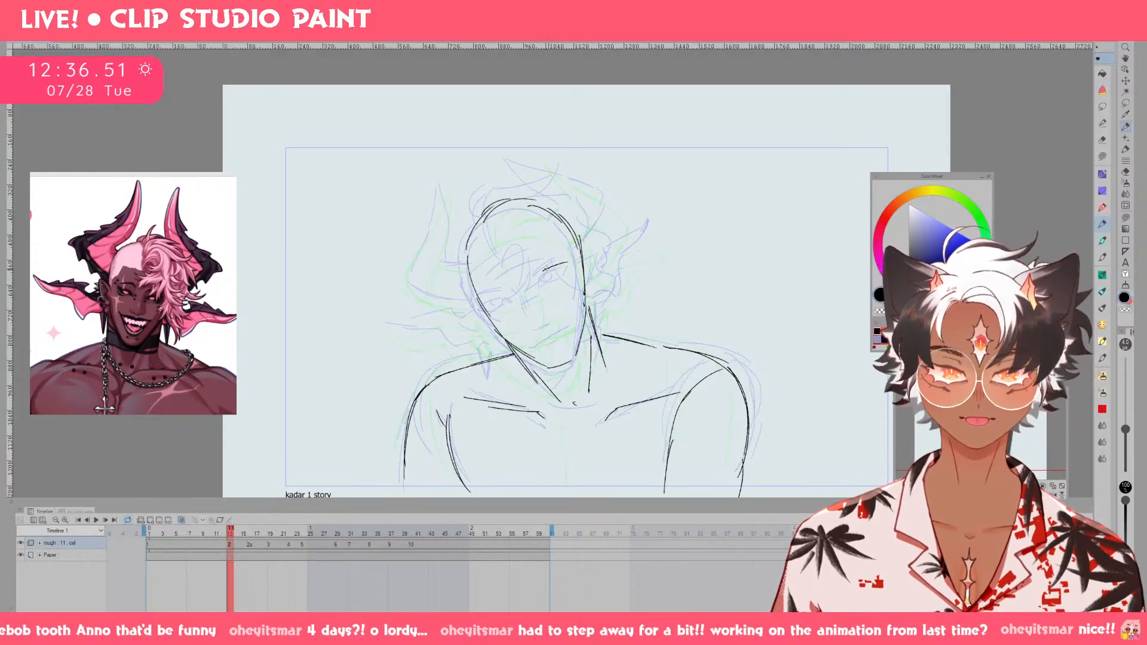
{"action": "left_click_drag", "start_coordinate": [486, 294], "coordinate": [554, 255]}
{"action": "key", "text": "ctrl+z"}
{"action": "left_click_drag", "start_coordinate": [479, 285], "coordinate": [570, 249]}
{"action": "mouse_move", "coordinate": [508, 284]}
{"action": "left_mouse_down"}
{"action": "mouse_move", "coordinate": [516, 281]}
{"action": "mouse_move", "coordinate": [505, 287]}
{"action": "left_mouse_up"}
{"action": "key", "text": "ctrl+z"}
{"action": "key", "text": "ctrl+z"}
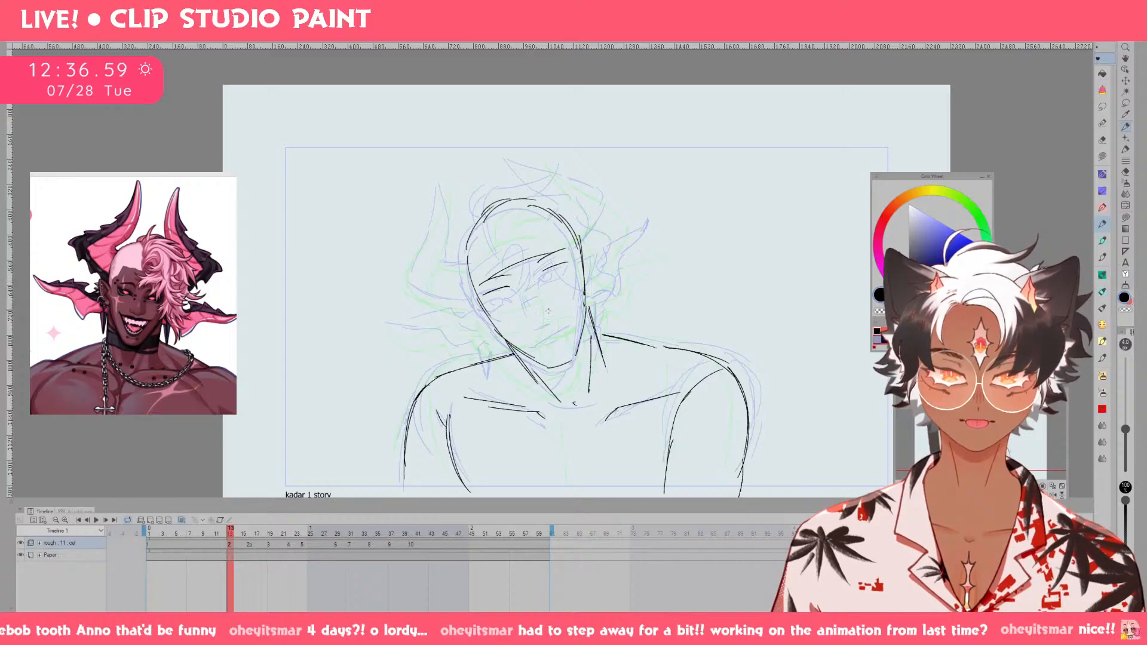
Sketch both eyes, short nose bridge strokes and a curved smile on the face of drawing 2.
{"action": "mouse_move", "coordinate": [537, 290]}
{"action": "left_mouse_down"}
{"action": "mouse_move", "coordinate": [544, 313]}
{"action": "mouse_move", "coordinate": [496, 297]}
{"action": "left_mouse_up"}
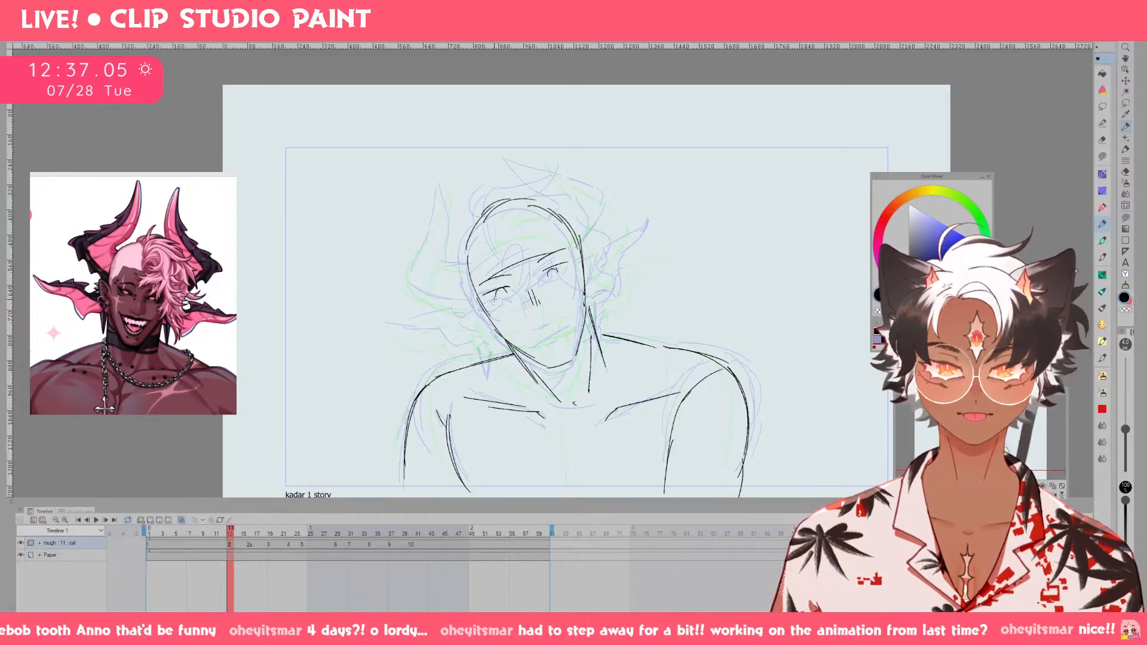
{"action": "mouse_move", "coordinate": [501, 289]}
{"action": "left_mouse_down"}
{"action": "mouse_move", "coordinate": [510, 298]}
{"action": "mouse_move", "coordinate": [571, 268]}
{"action": "left_mouse_up"}
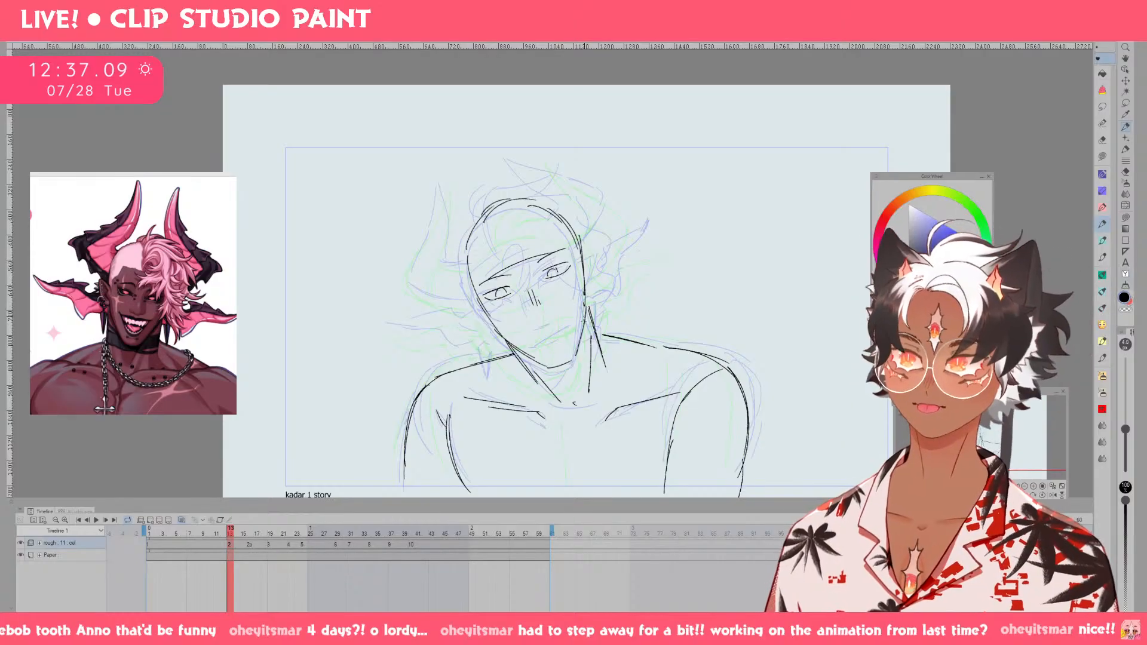
{"action": "left_click_drag", "start_coordinate": [527, 336], "coordinate": [568, 325]}
{"action": "key", "text": "ctrl+z"}
{"action": "key", "text": "ctrl+z"}
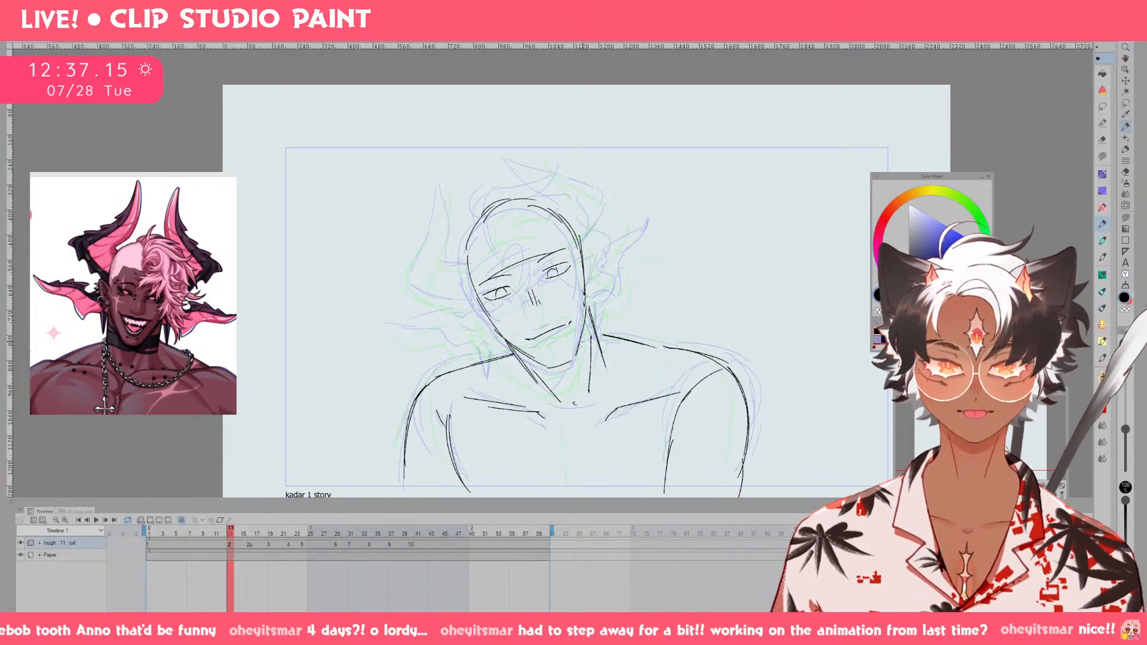
Erase and flatten the chin contour, redraw the mouth, and define the tip and side of the nose.
{"action": "key", "text": "e"}
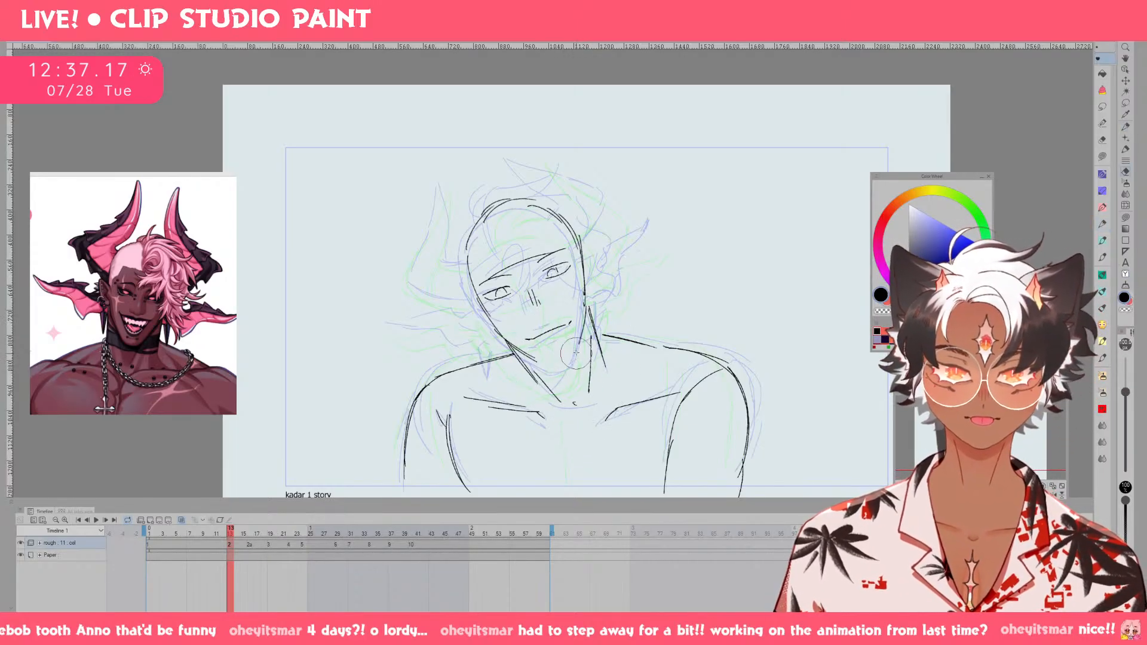
{"action": "key", "text": "p"}
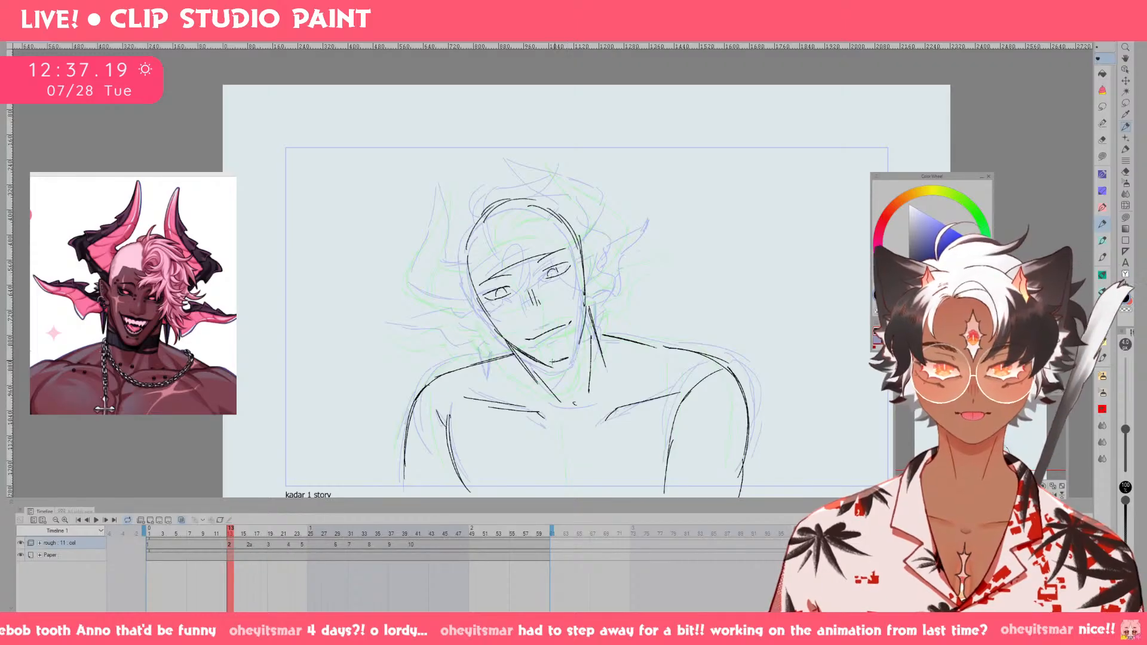
{"action": "key", "text": "ctrl+z"}
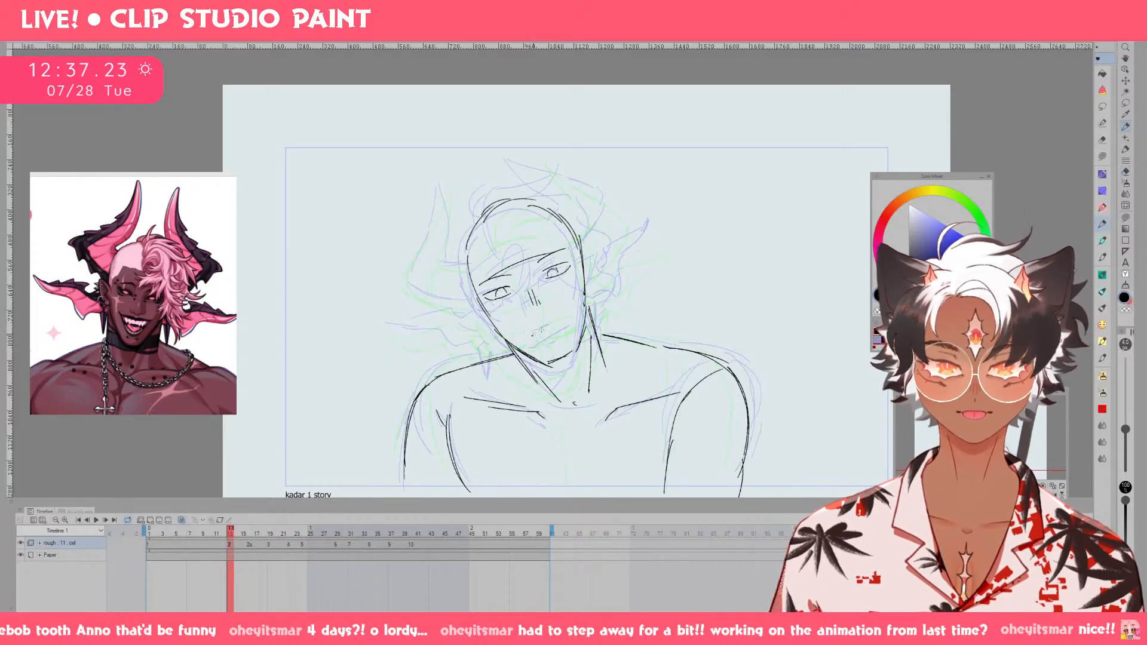
{"action": "left_click_drag", "start_coordinate": [536, 317], "coordinate": [550, 311]}
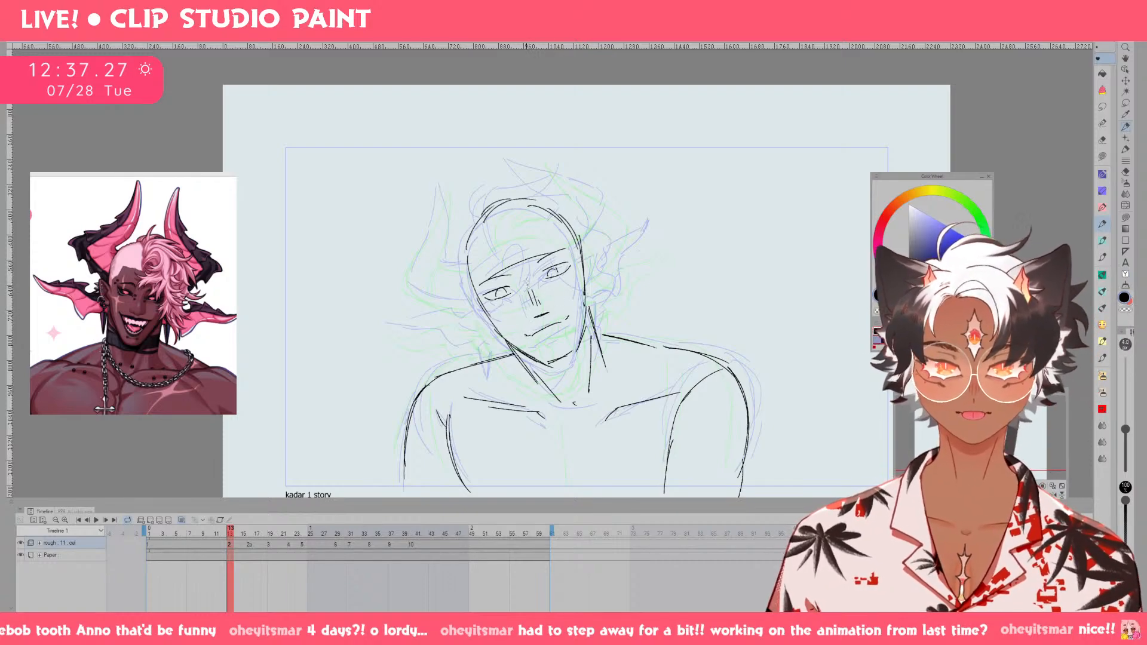
{"action": "left_click_drag", "start_coordinate": [545, 290], "coordinate": [552, 307]}
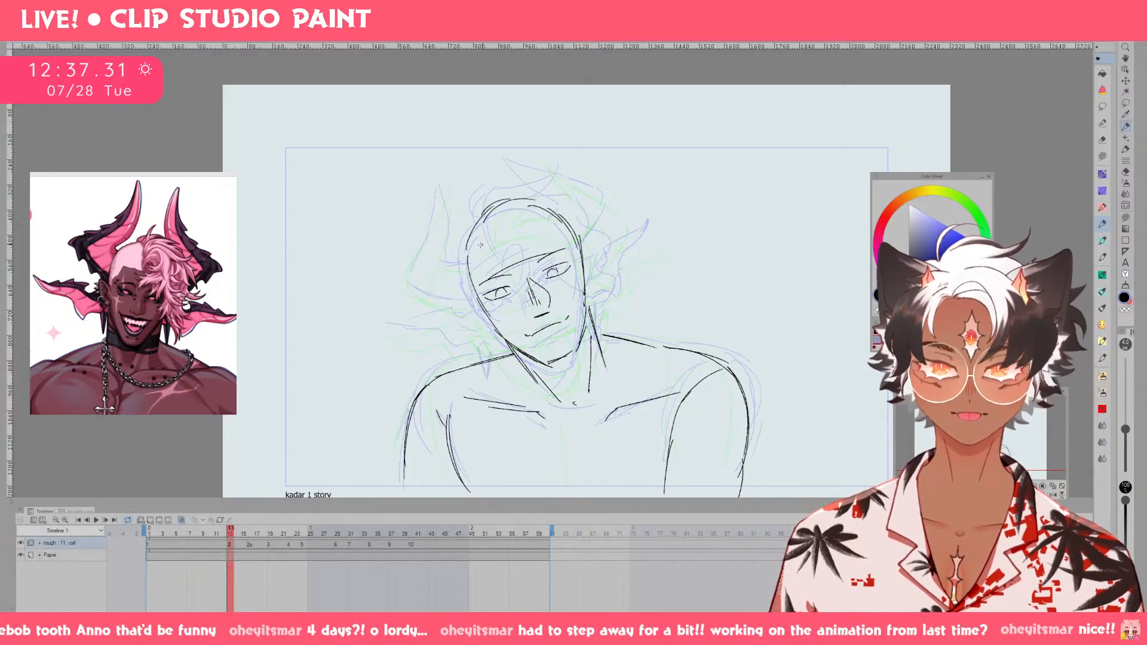
Sketch the hairline across the forehead and strands falling over the face, undoing unwanted strokes.
{"action": "left_click_drag", "start_coordinate": [476, 249], "coordinate": [553, 224]}
{"action": "key", "text": "ctrl+z"}
{"action": "mouse_move", "coordinate": [487, 249]}
{"action": "left_mouse_down"}
{"action": "mouse_move", "coordinate": [537, 220]}
{"action": "mouse_move", "coordinate": [530, 238]}
{"action": "mouse_move", "coordinate": [511, 215]}
{"action": "mouse_move", "coordinate": [516, 294]}
{"action": "mouse_move", "coordinate": [539, 270]}
{"action": "mouse_move", "coordinate": [547, 293]}
{"action": "mouse_move", "coordinate": [559, 276]}
{"action": "mouse_move", "coordinate": [578, 352]}
{"action": "left_mouse_up"}
{"action": "key", "text": "ctrl+z"}
{"action": "key", "text": "ctrl+z"}
{"action": "key", "text": "ctrl+z"}
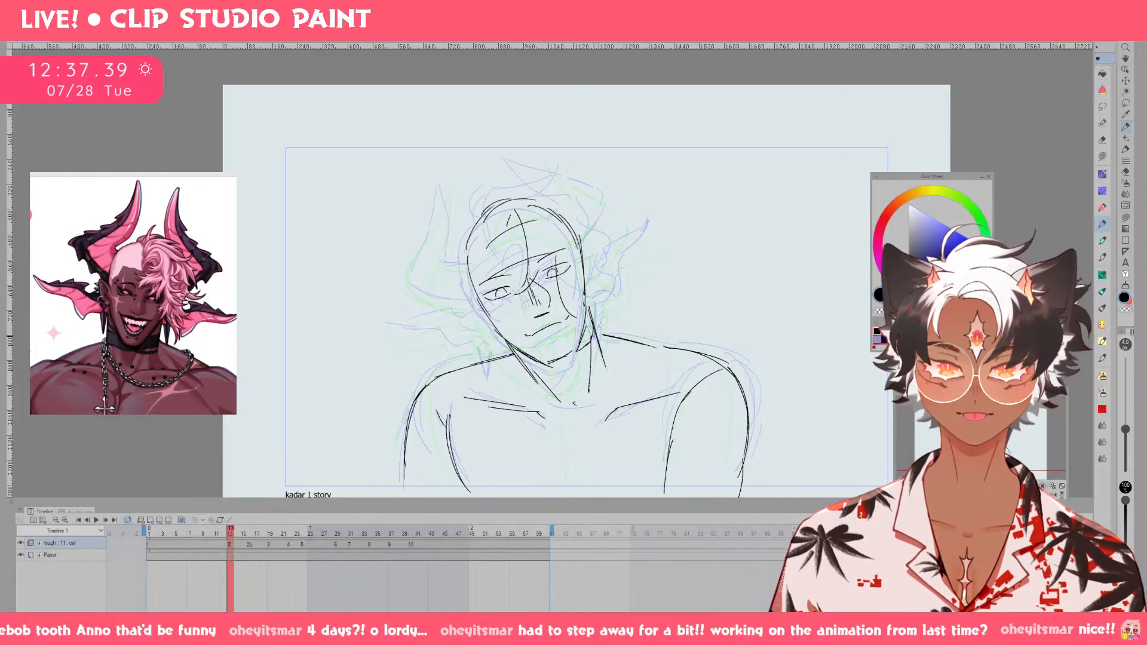
Sketch the outer hair with loose tufts over the crown and wavy locks down the viewer's-right side of the head.
{"action": "left_click_drag", "start_coordinate": [607, 274], "coordinate": [590, 343]}
{"action": "mouse_move", "coordinate": [481, 198]}
{"action": "left_mouse_down"}
{"action": "mouse_move", "coordinate": [508, 169]}
{"action": "mouse_move", "coordinate": [586, 179]}
{"action": "mouse_move", "coordinate": [574, 210]}
{"action": "left_mouse_up"}
{"action": "left_click_drag", "start_coordinate": [575, 206], "coordinate": [607, 249]}
{"action": "left_click_drag", "start_coordinate": [600, 239], "coordinate": [618, 273]}
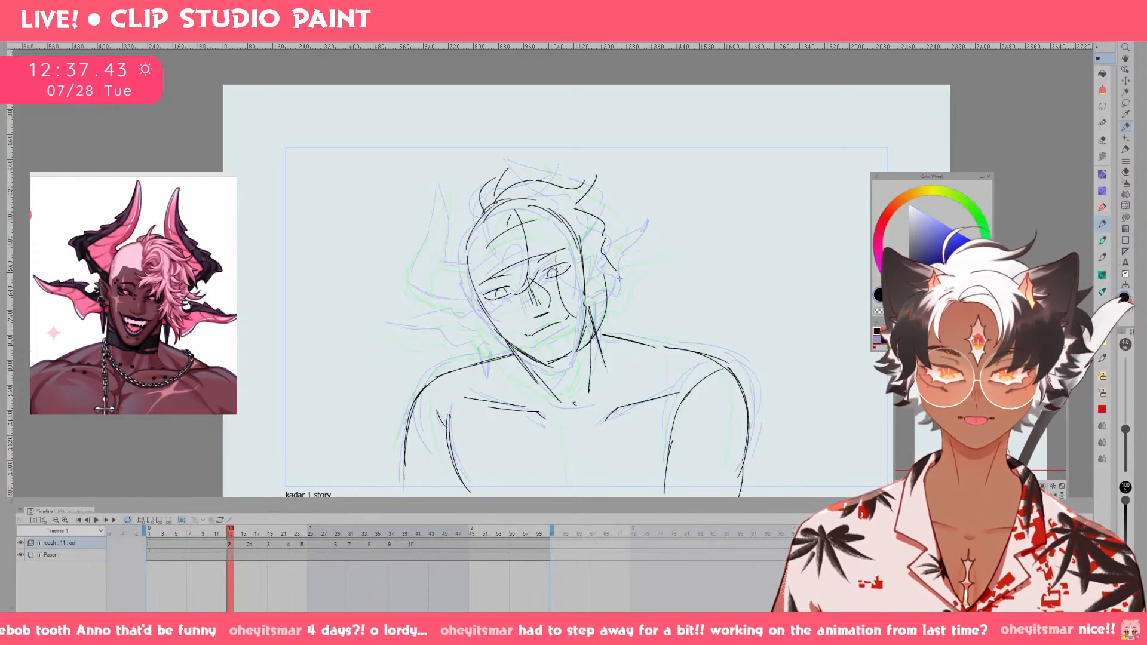
Scrub back to drawing 1, play the animation to check the motion, and return to drawing 2 at frame 14.
{"action": "left_click_drag", "start_coordinate": [236, 531], "coordinate": [184, 529]}
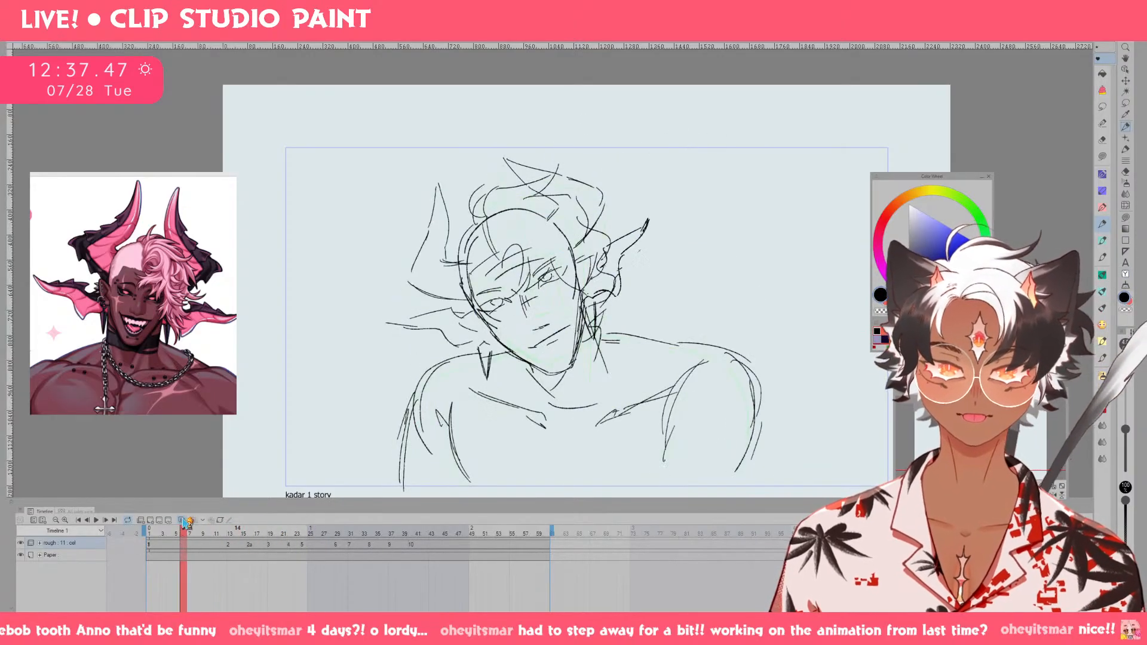
{"action": "key", "text": "c"}
{"action": "key", "text": "c"}
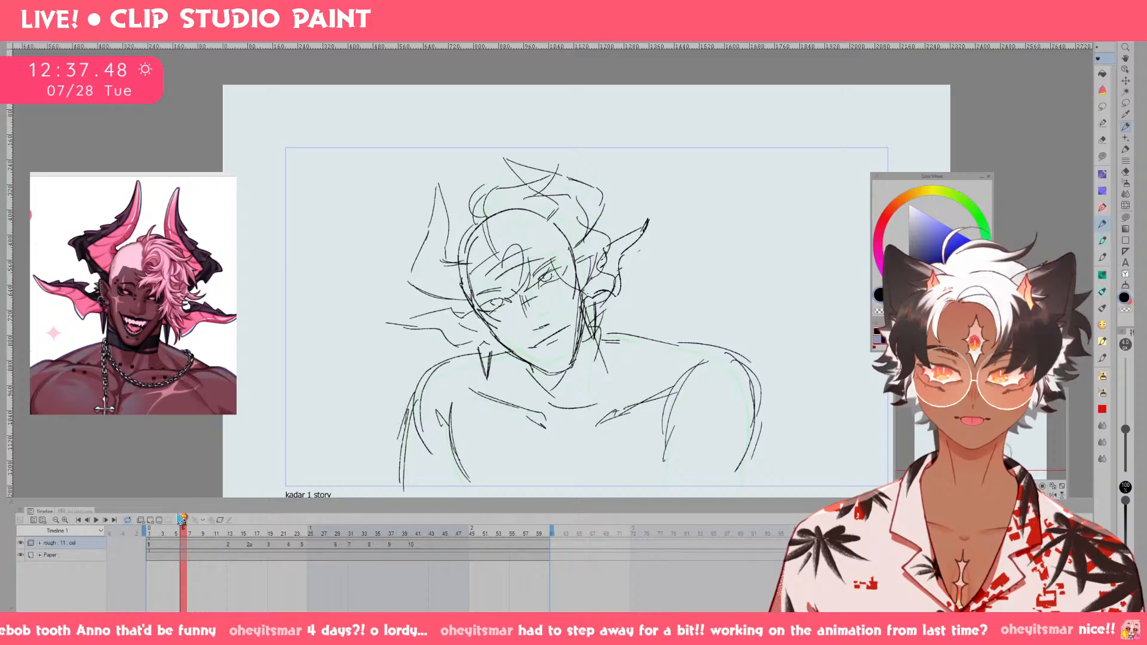
{"action": "left_click", "coordinate": [96, 520]}
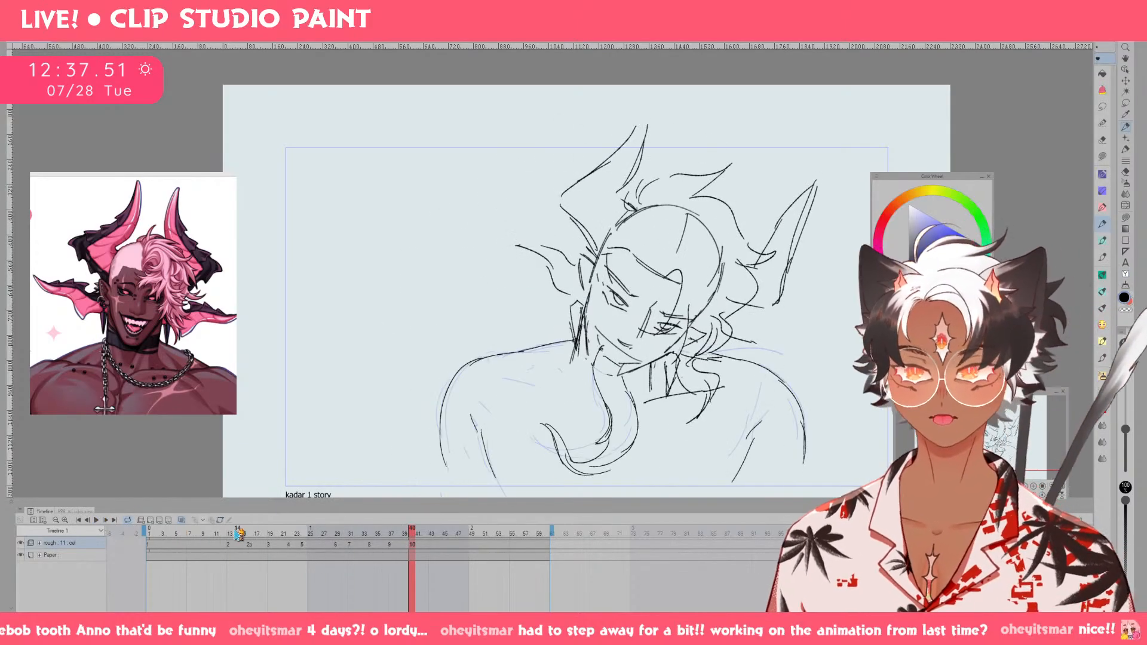
{"action": "left_click", "coordinate": [238, 531]}
Undo the hair, mouth, chin, nose and eye strokes on drawing 2 back to the brow and lid lines.
{"action": "key", "text": "ctrl+z"}
{"action": "key", "text": "ctrl+z"}
{"action": "key", "text": "ctrl+z"}
{"action": "key", "text": "ctrl+z"}
{"action": "key", "text": "ctrl+z"}
{"action": "key", "text": "ctrl+z"}
{"action": "key", "text": "ctrl+z"}
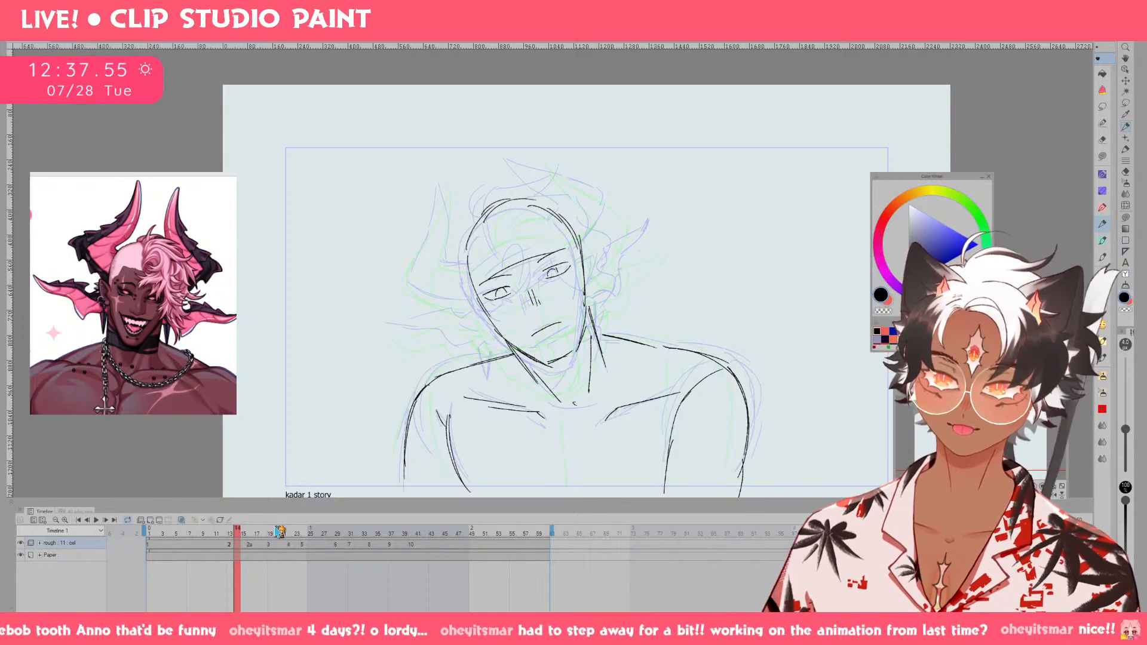
{"action": "key", "text": "ctrl+z"}
{"action": "key", "text": "ctrl+z"}
{"action": "key", "text": "ctrl+z"}
{"action": "key", "text": "ctrl+z"}
{"action": "key", "text": "ctrl+z"}
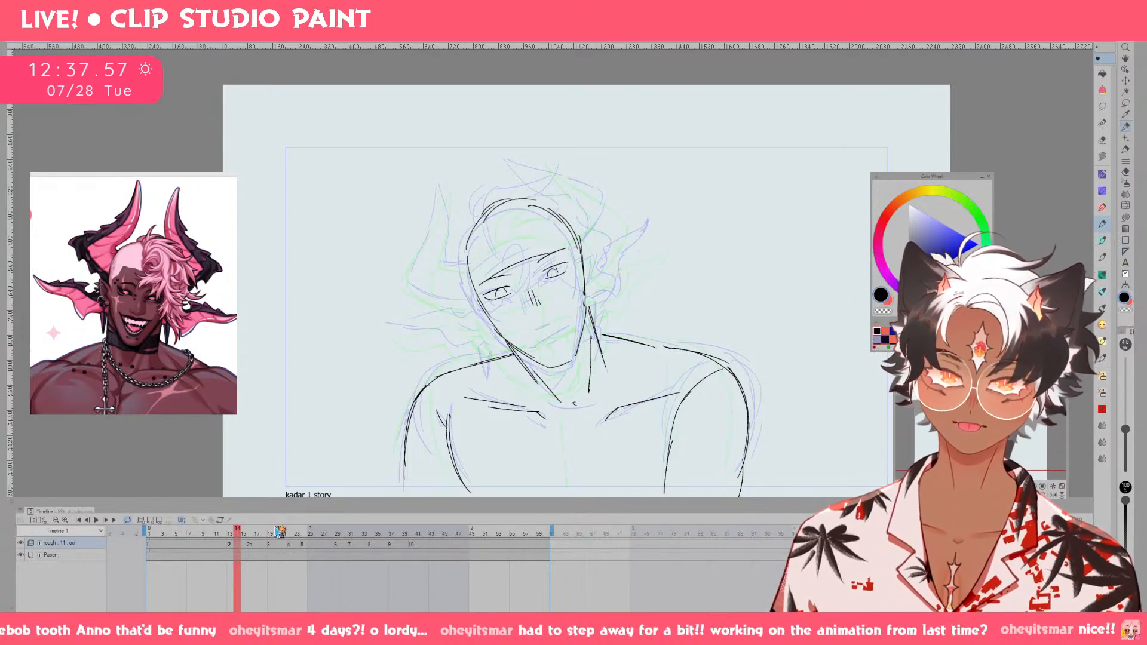
{"action": "key", "text": "ctrl+z"}
{"action": "key", "text": "ctrl+z"}
{"action": "key", "text": "ctrl+z"}
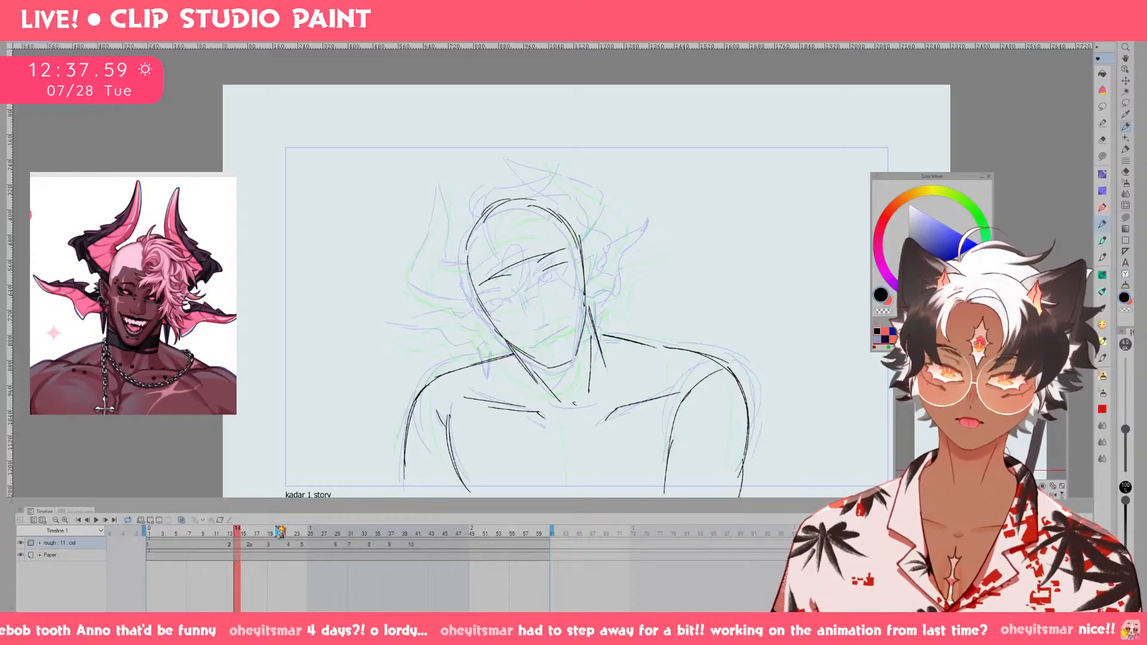
Roll drawing 2 back through the edit history to the earlier lowered-head sketch, before its viewer's-right horn and ear.
{"action": "left_click", "coordinate": [1141, 38]}
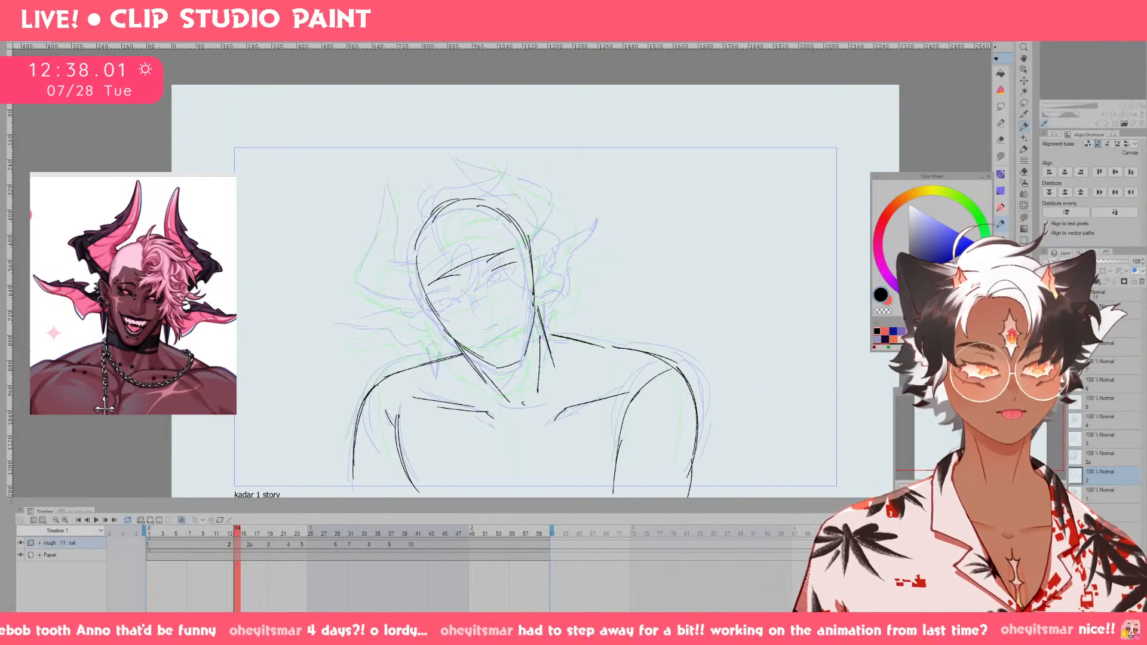
{"action": "left_click", "coordinate": [1113, 254]}
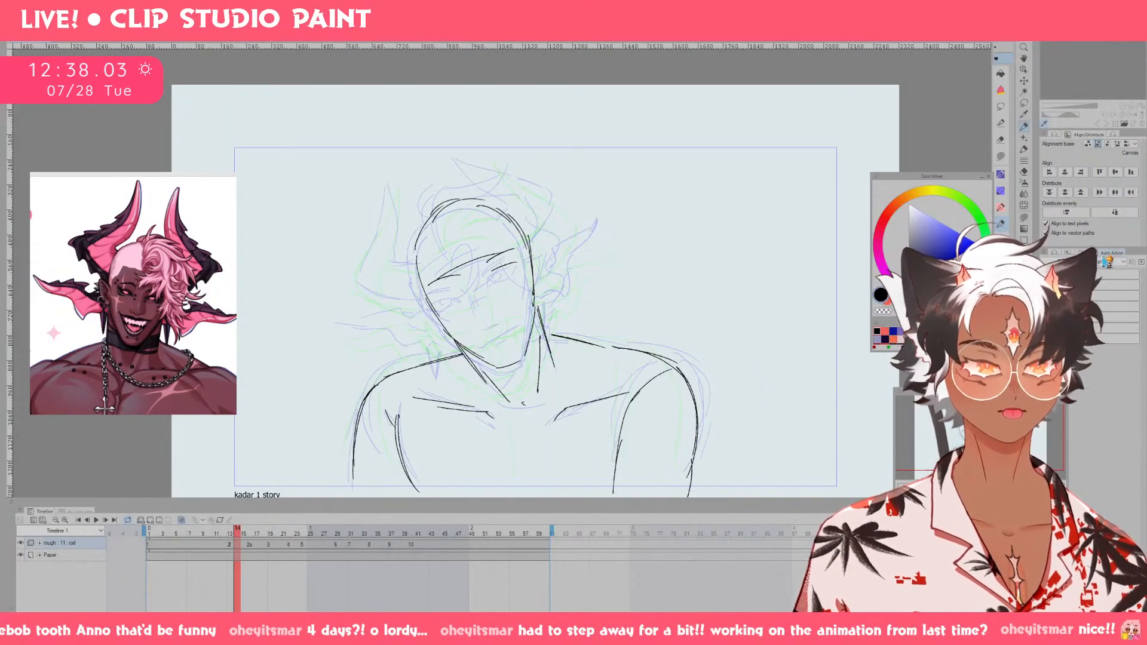
{"action": "left_click", "coordinate": [1112, 262]}
{"action": "scroll", "coordinate": [1109, 308], "scroll_direction": "down", "scroll_amount": 2}
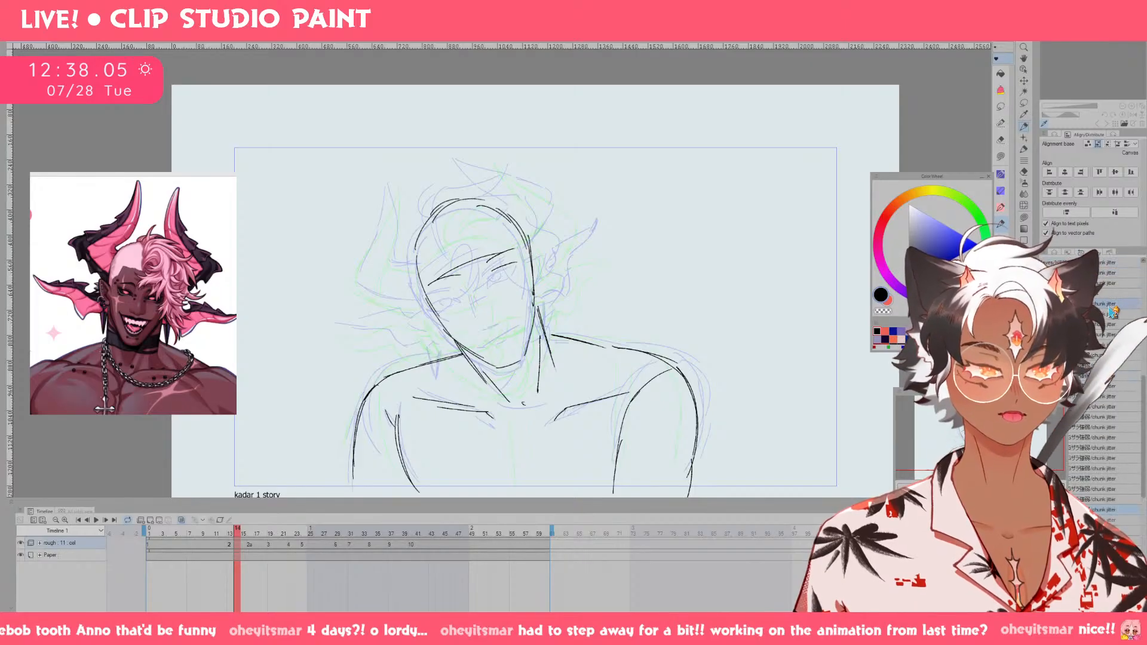
{"action": "left_click", "coordinate": [1107, 296]}
{"action": "scroll", "coordinate": [1105, 294], "scroll_direction": "up", "scroll_amount": 7}
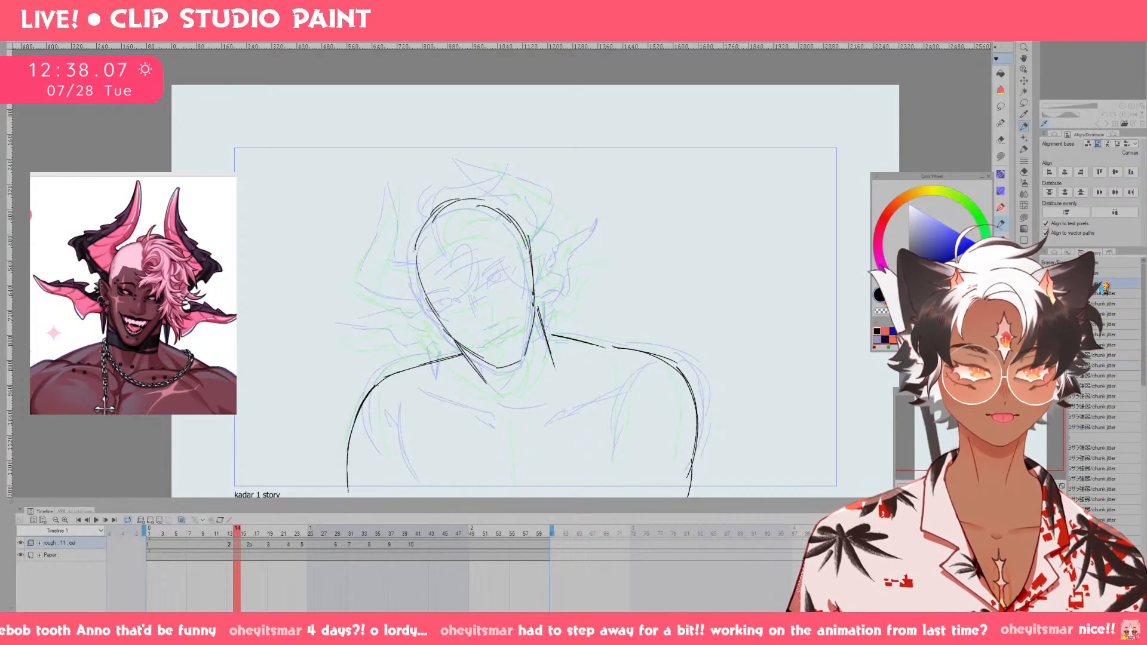
{"action": "left_click", "coordinate": [1102, 287]}
{"action": "left_click", "coordinate": [1101, 274]}
{"action": "left_click", "coordinate": [1100, 264]}
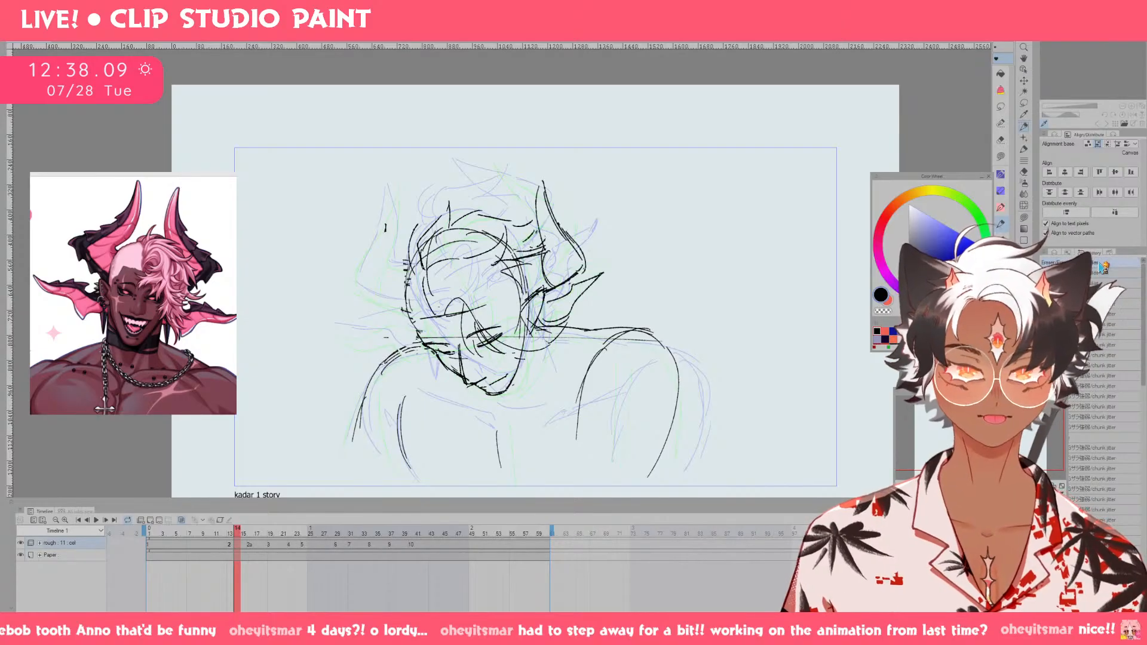
{"action": "left_click", "coordinate": [1102, 275]}
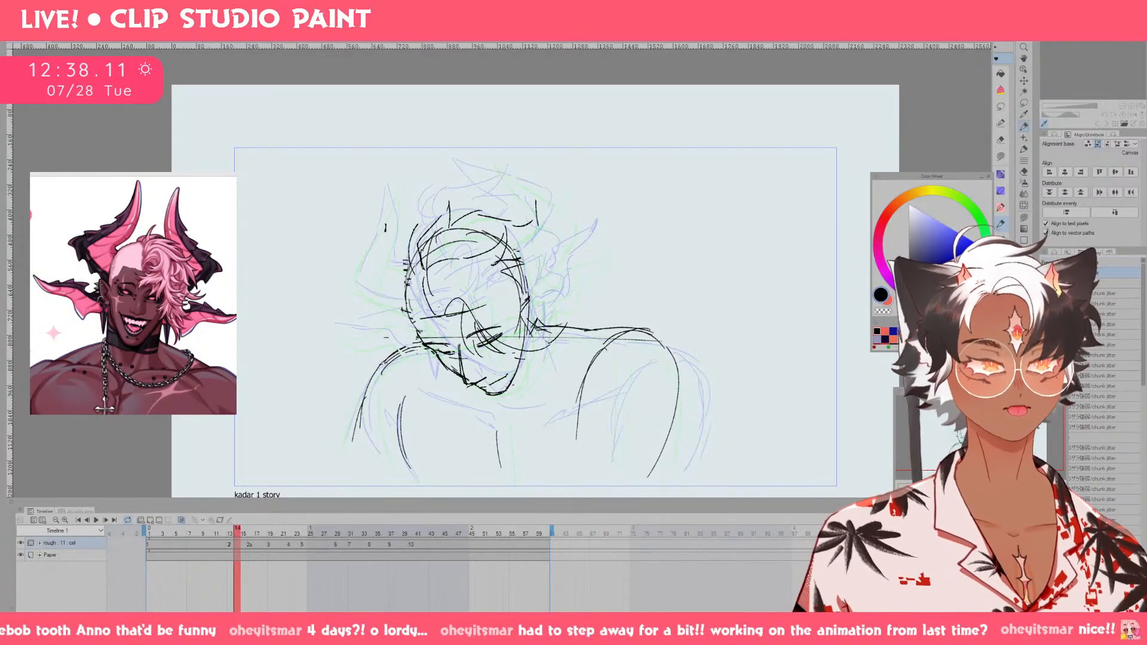
{"action": "left_click", "coordinate": [1141, 41]}
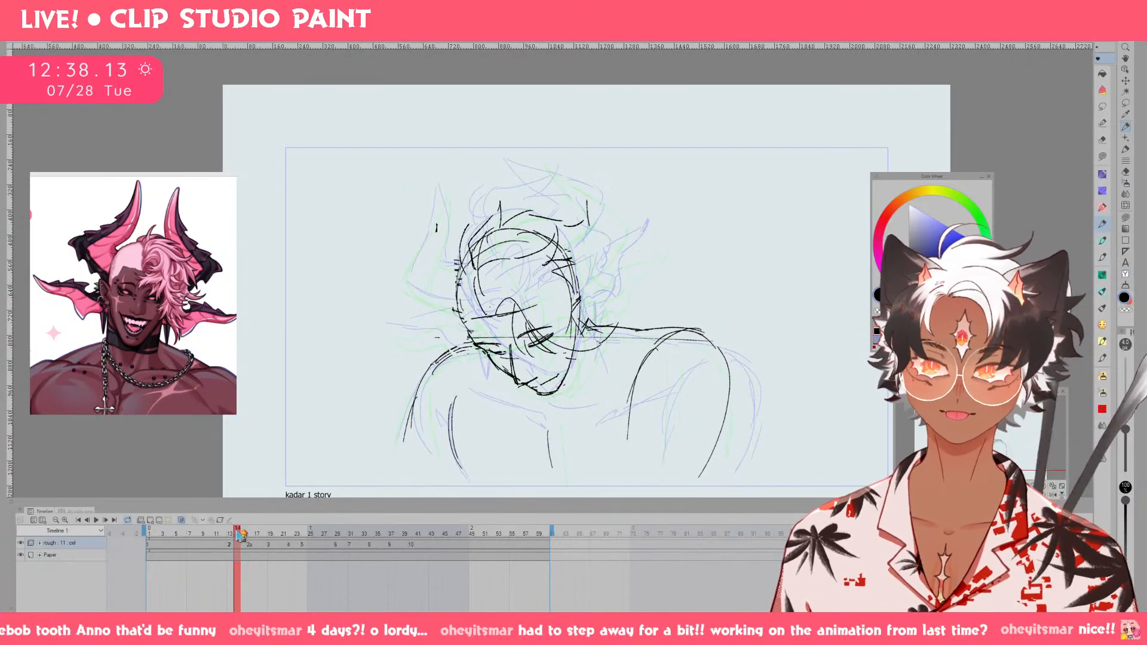
Erase the stray curve between the neck and the viewer's-right shoulder on drawing 2, undoing unwanted eraser strokes.
{"action": "mouse_move", "coordinate": [237, 549]}
{"action": "left_mouse_down"}
{"action": "mouse_move", "coordinate": [208, 548]}
{"action": "mouse_move", "coordinate": [299, 548]}
{"action": "mouse_move", "coordinate": [197, 548]}
{"action": "mouse_move", "coordinate": [285, 547]}
{"action": "mouse_move", "coordinate": [317, 529]}
{"action": "mouse_move", "coordinate": [233, 537]}
{"action": "mouse_move", "coordinate": [223, 547]}
{"action": "mouse_move", "coordinate": [235, 560]}
{"action": "left_mouse_up"}
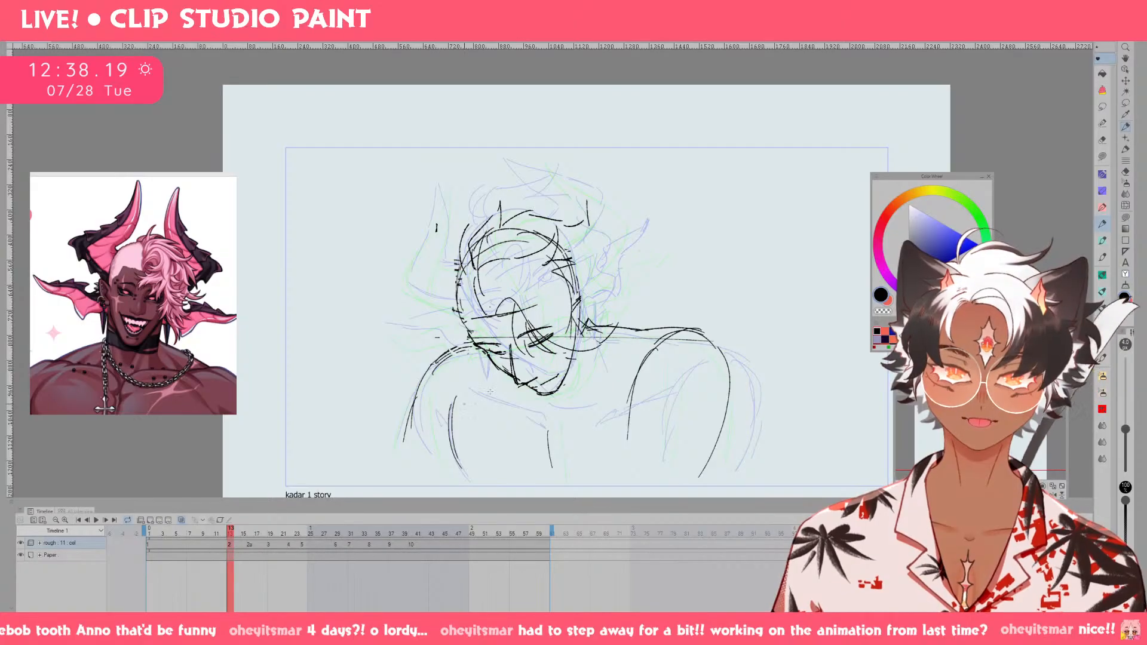
{"action": "key", "text": "e"}
{"action": "mouse_move", "coordinate": [610, 342]}
{"action": "left_mouse_down"}
{"action": "mouse_move", "coordinate": [556, 366]}
{"action": "mouse_move", "coordinate": [569, 379]}
{"action": "left_mouse_up"}
{"action": "key", "text": "]"}
{"action": "key", "text": "ctrl+z"}
{"action": "key", "text": "ctrl+z"}
Lasso the head on drawing 2 and transform it so it sits slightly higher.
{"action": "key", "text": "m"}
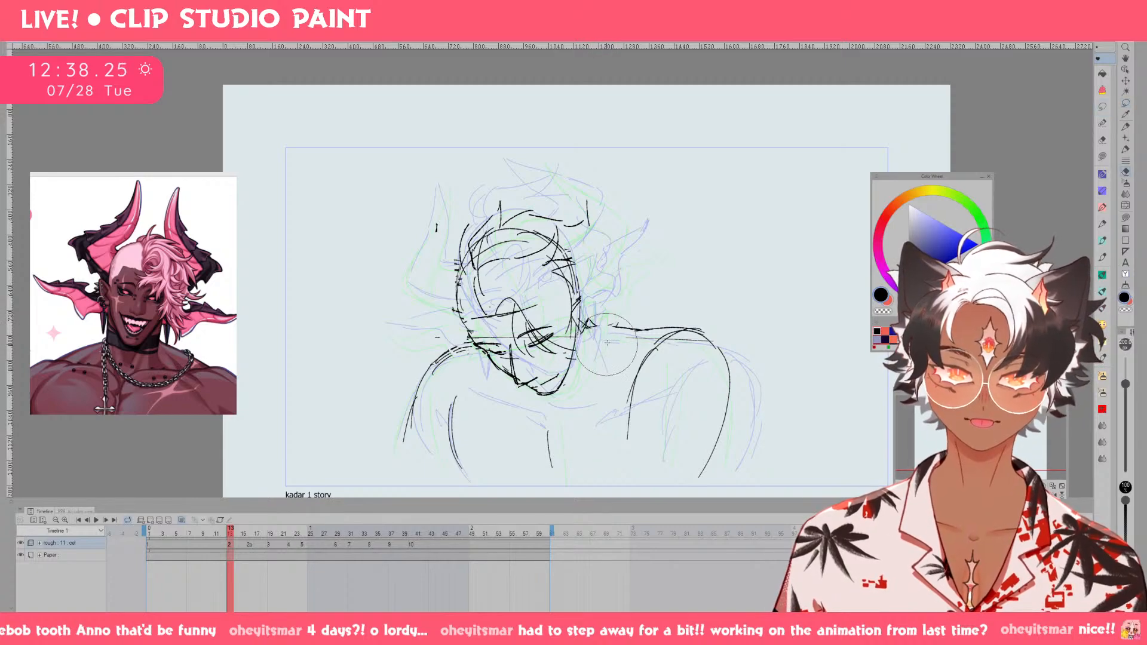
{"action": "mouse_move", "coordinate": [583, 304]}
{"action": "left_mouse_down"}
{"action": "mouse_move", "coordinate": [579, 358]}
{"action": "mouse_move", "coordinate": [495, 374]}
{"action": "mouse_move", "coordinate": [436, 229]}
{"action": "mouse_move", "coordinate": [591, 225]}
{"action": "mouse_move", "coordinate": [581, 250]}
{"action": "left_mouse_up"}
{"action": "key", "text": "ctrl+t"}
{"action": "left_click", "coordinate": [490, 422]}
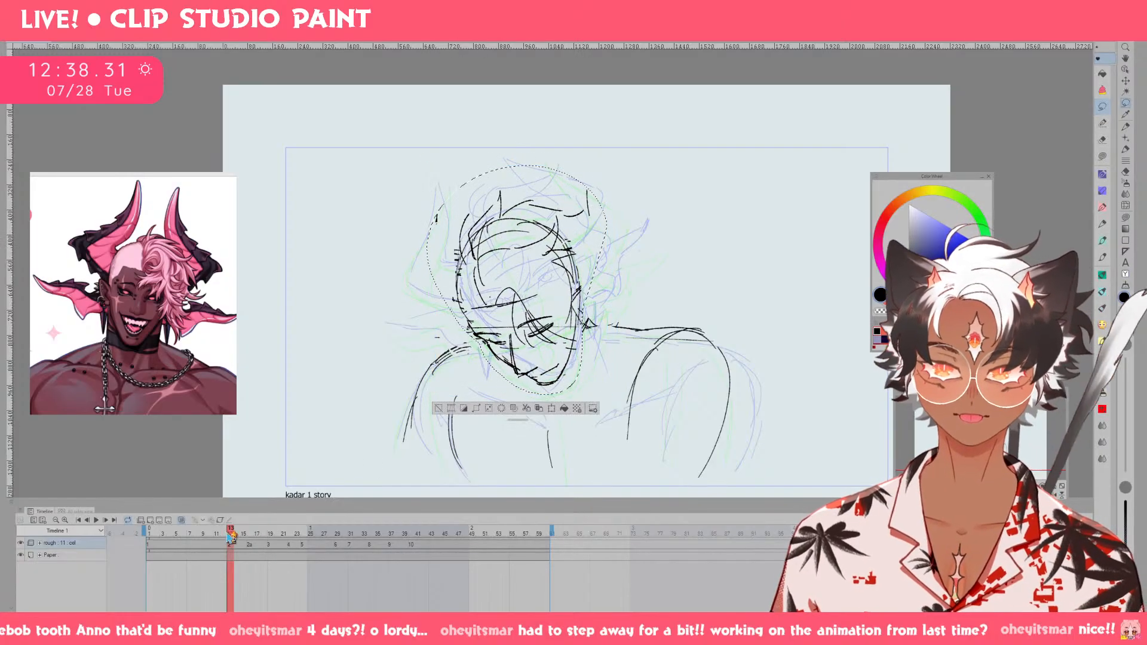
Scrub back to drawing 1, clear the selection, and play the animation to check the head's motion.
{"action": "left_click_drag", "start_coordinate": [229, 532], "coordinate": [191, 531]}
{"action": "key", "text": "F4"}
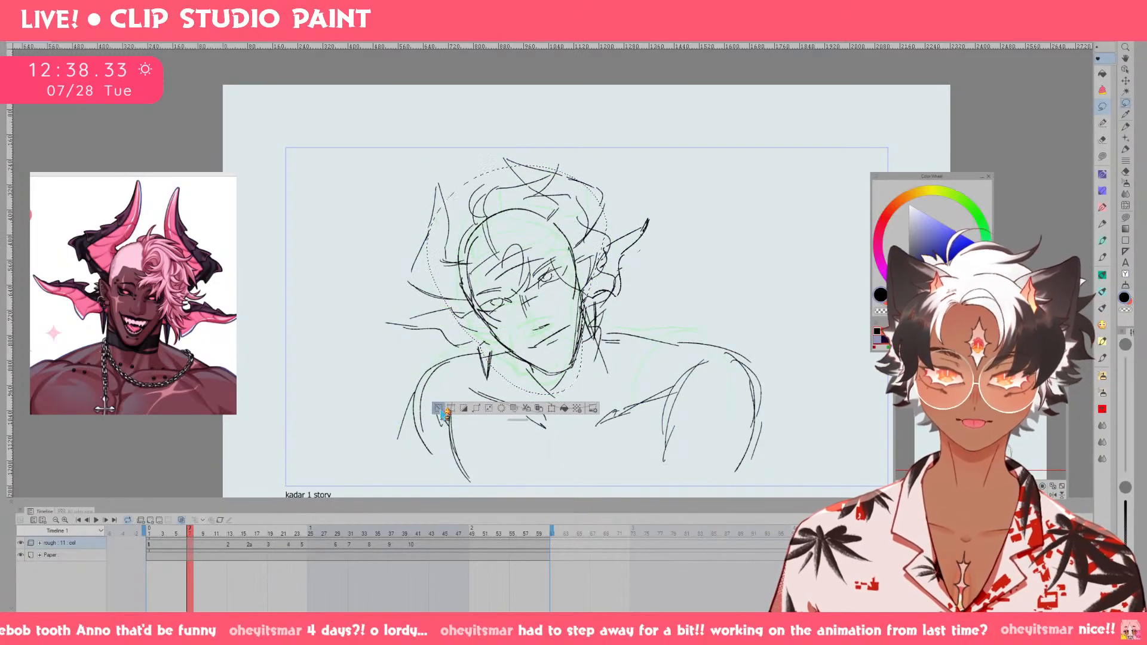
{"action": "left_click", "coordinate": [438, 408]}
{"action": "left_click", "coordinate": [98, 521]}
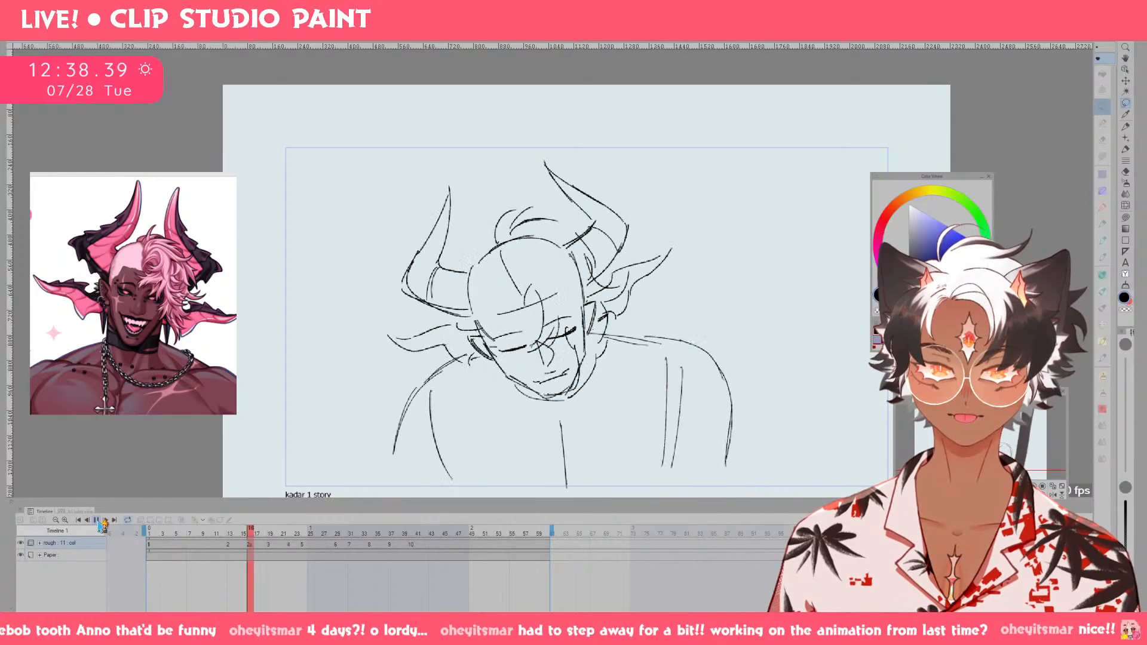
{"action": "left_click", "coordinate": [103, 520]}
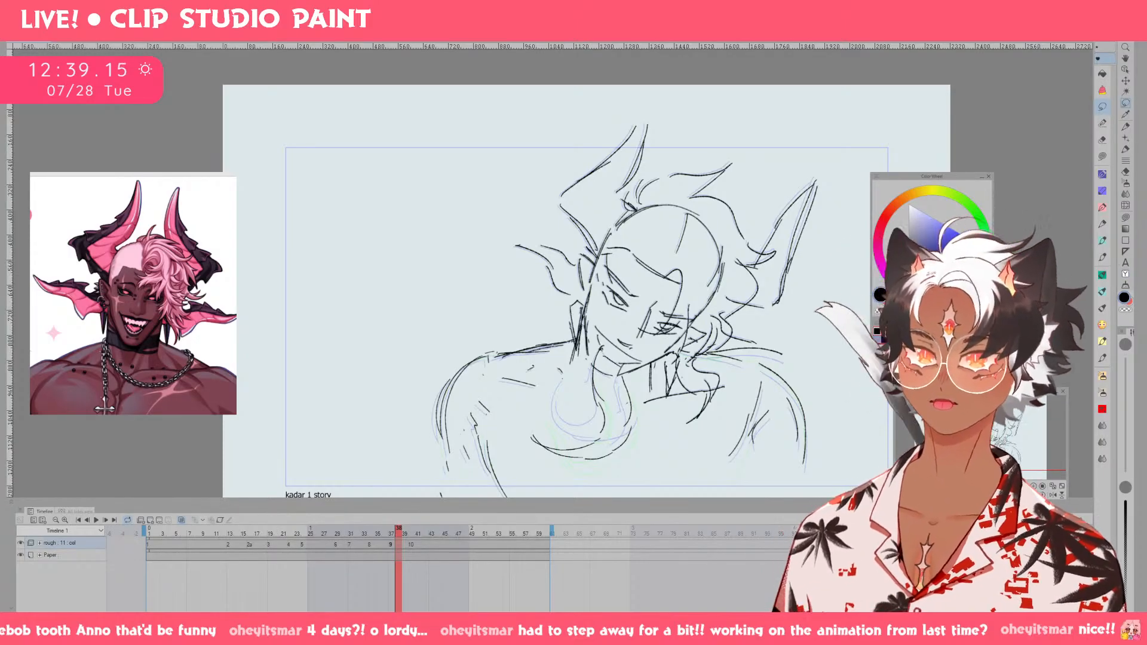
Return to drawing 2 at frame 13 and undo the head transform.
{"action": "left_click", "coordinate": [233, 533]}
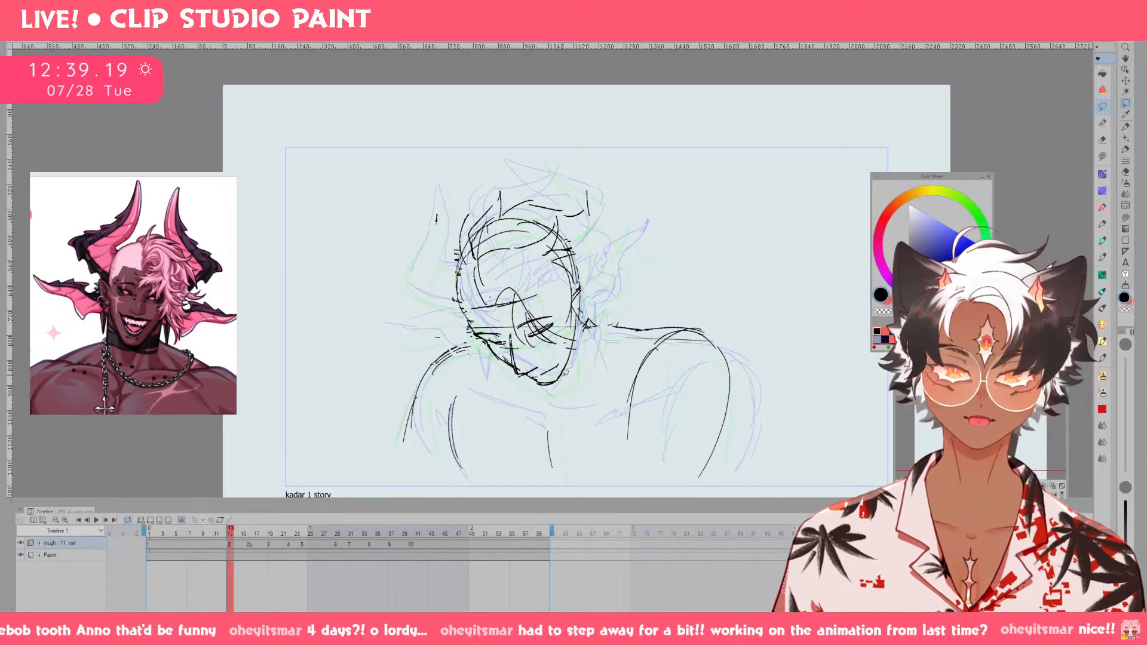
{"action": "key", "text": "ctrl+z"}
{"action": "key", "text": "ctrl+z"}
{"action": "key", "text": "ctrl+z"}
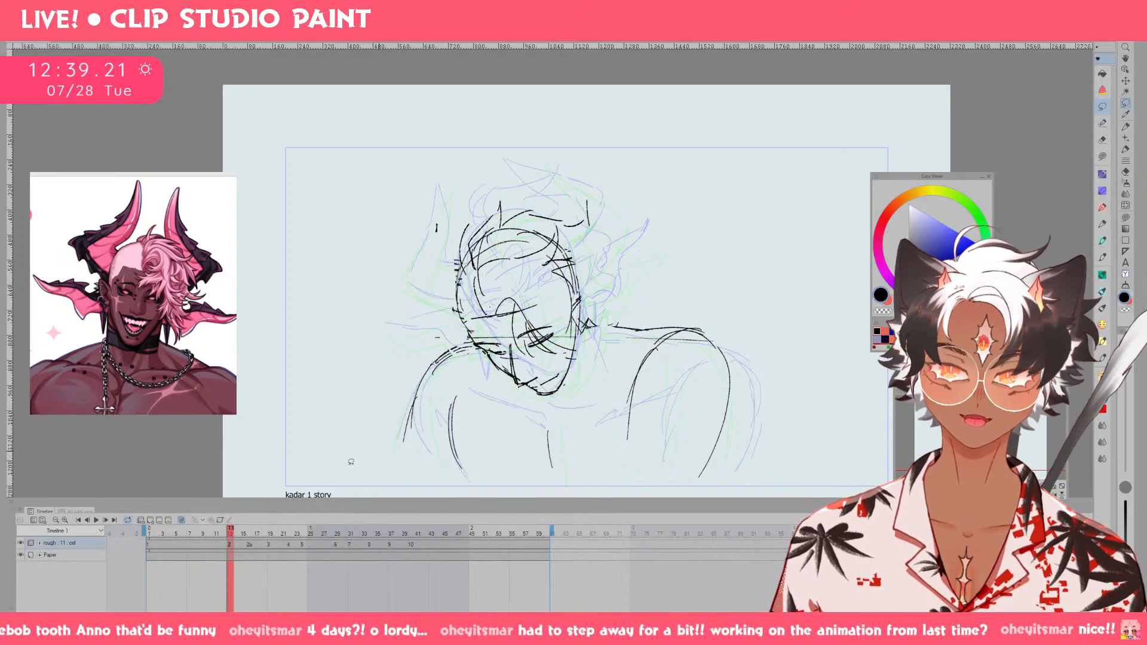
Play the animation briefly from drawing 1 to check the motion into drawing 2.
{"action": "left_click", "coordinate": [195, 533]}
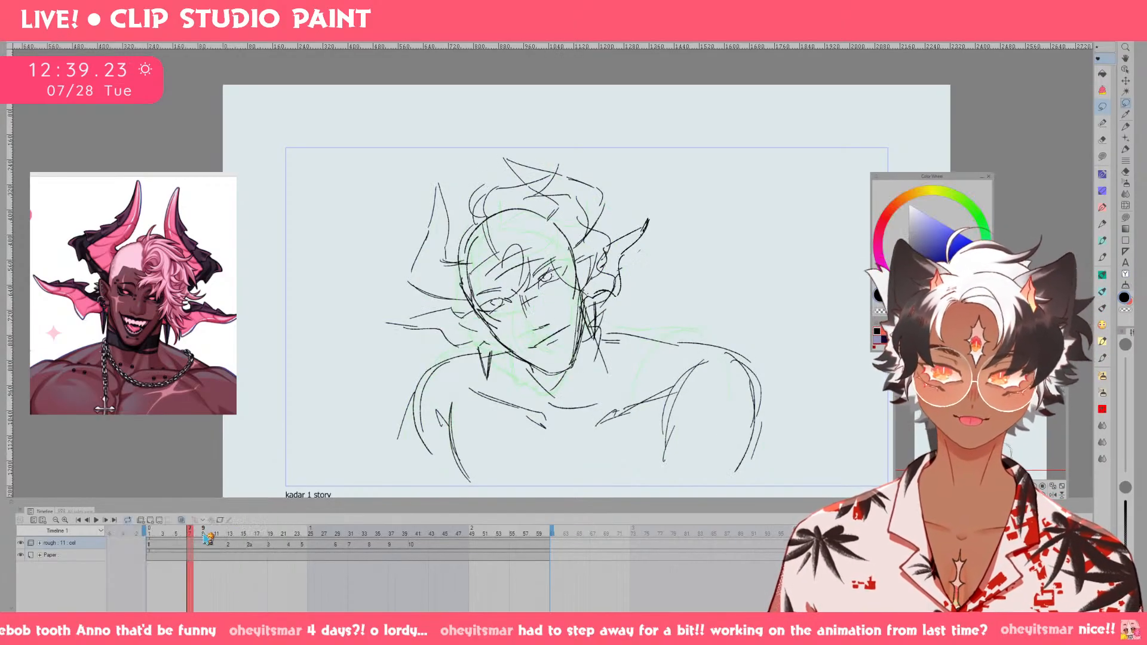
{"action": "left_click", "coordinate": [98, 521]}
{"action": "left_click", "coordinate": [97, 521]}
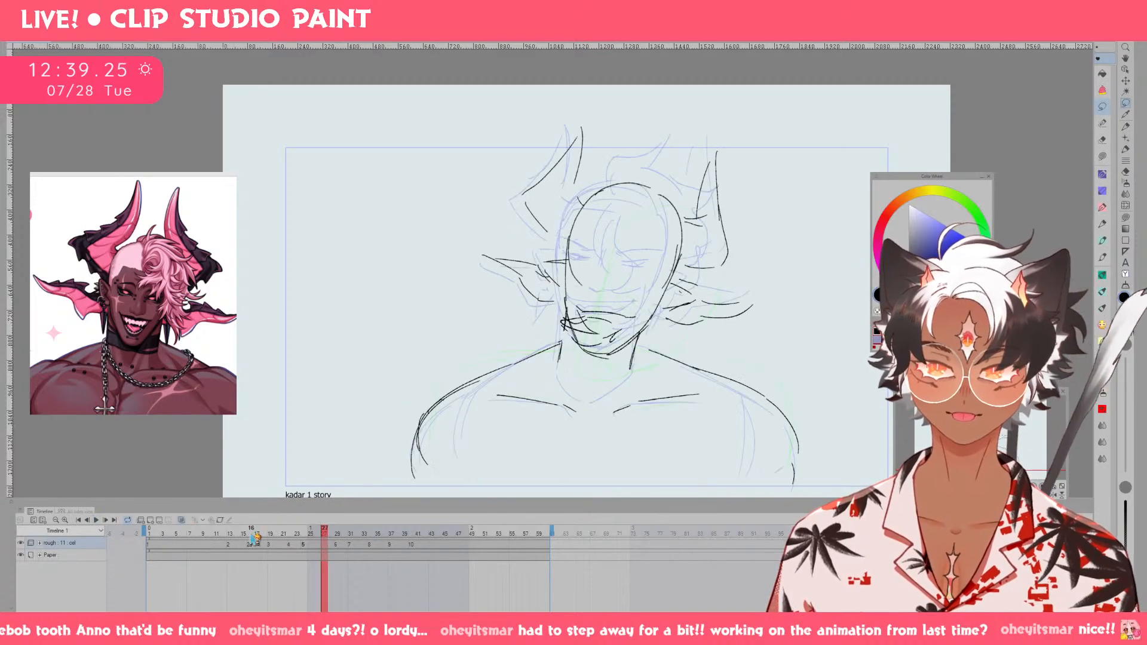
Erase the facial features on drawing 2 and clean the jaw down to a single outline.
{"action": "left_click", "coordinate": [231, 534]}
{"action": "key", "text": "e"}
{"action": "mouse_move", "coordinate": [500, 346]}
{"action": "left_mouse_down"}
{"action": "mouse_move", "coordinate": [524, 345]}
{"action": "mouse_move", "coordinate": [529, 368]}
{"action": "mouse_move", "coordinate": [541, 369]}
{"action": "mouse_move", "coordinate": [557, 341]}
{"action": "mouse_move", "coordinate": [484, 353]}
{"action": "left_mouse_up"}
{"action": "key", "text": "p"}
{"action": "key", "text": "ctrl+z"}
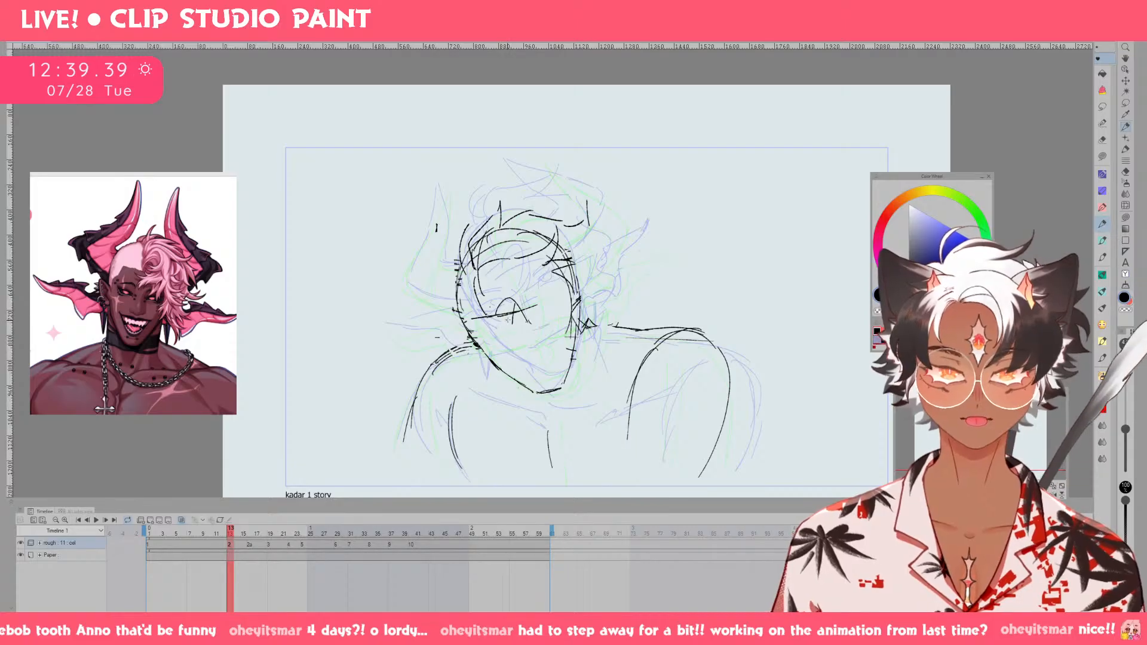
{"action": "key", "text": "e"}
{"action": "left_click_drag", "start_coordinate": [499, 319], "coordinate": [537, 304]}
{"action": "key", "text": "p"}
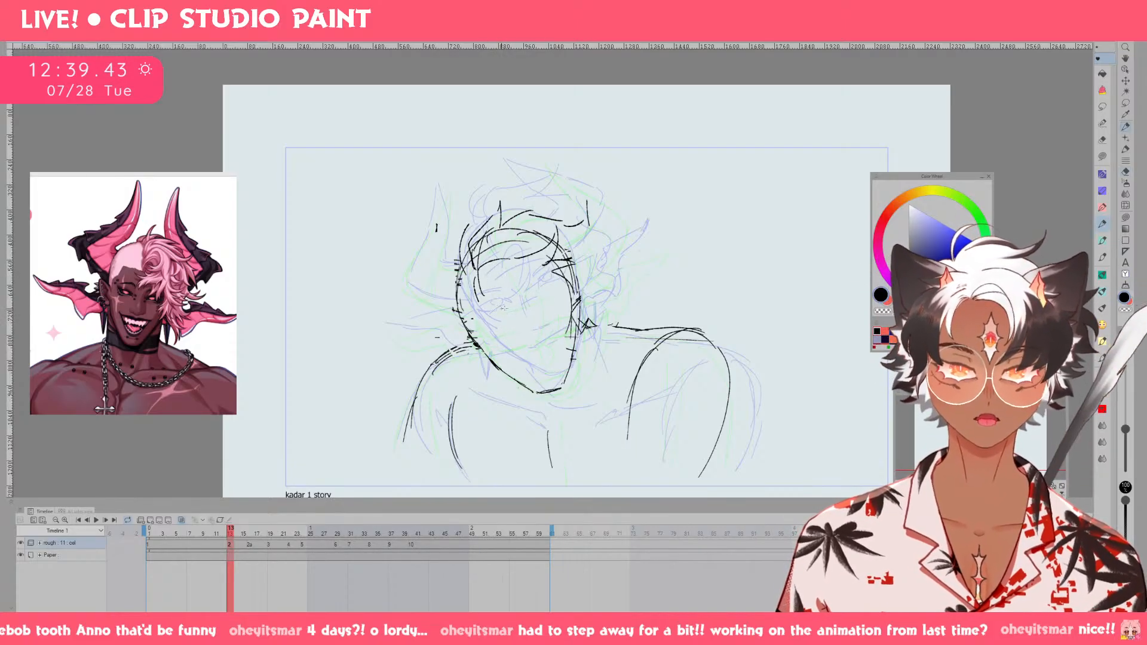
Sketch a slanted brow guideline across the face on drawing 2, undoing the unwanted tries.
{"action": "left_click_drag", "start_coordinate": [479, 327], "coordinate": [547, 307]}
{"action": "key", "text": "ctrl+z"}
{"action": "left_click_drag", "start_coordinate": [473, 313], "coordinate": [561, 286]}
{"action": "key", "text": "ctrl+z"}
{"action": "left_click_drag", "start_coordinate": [496, 313], "coordinate": [548, 293]}
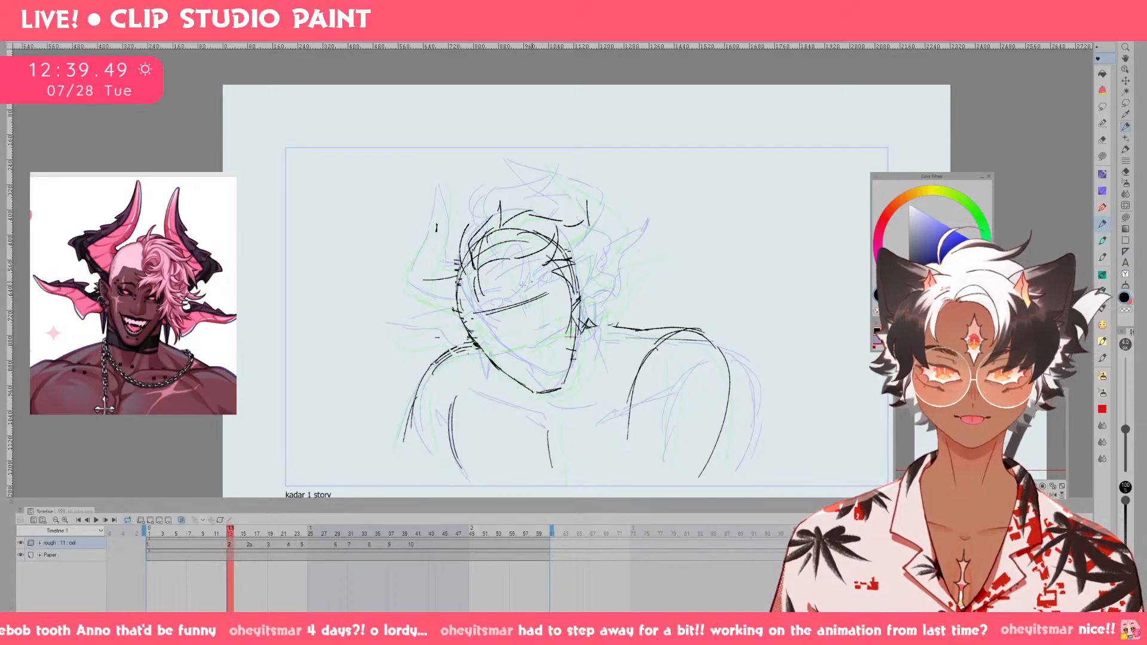
Try sketching ear strokes at the sides of the head on drawing 2, undoing them.
{"action": "left_click_drag", "start_coordinate": [471, 336], "coordinate": [487, 359]}
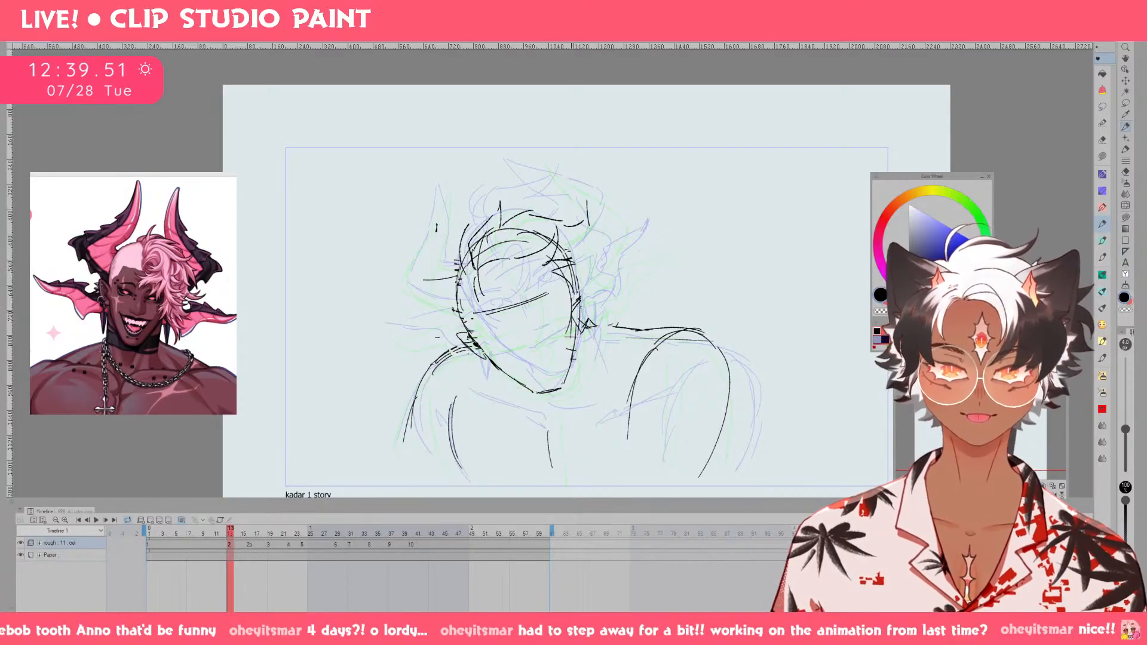
{"action": "key", "text": "ctrl+z"}
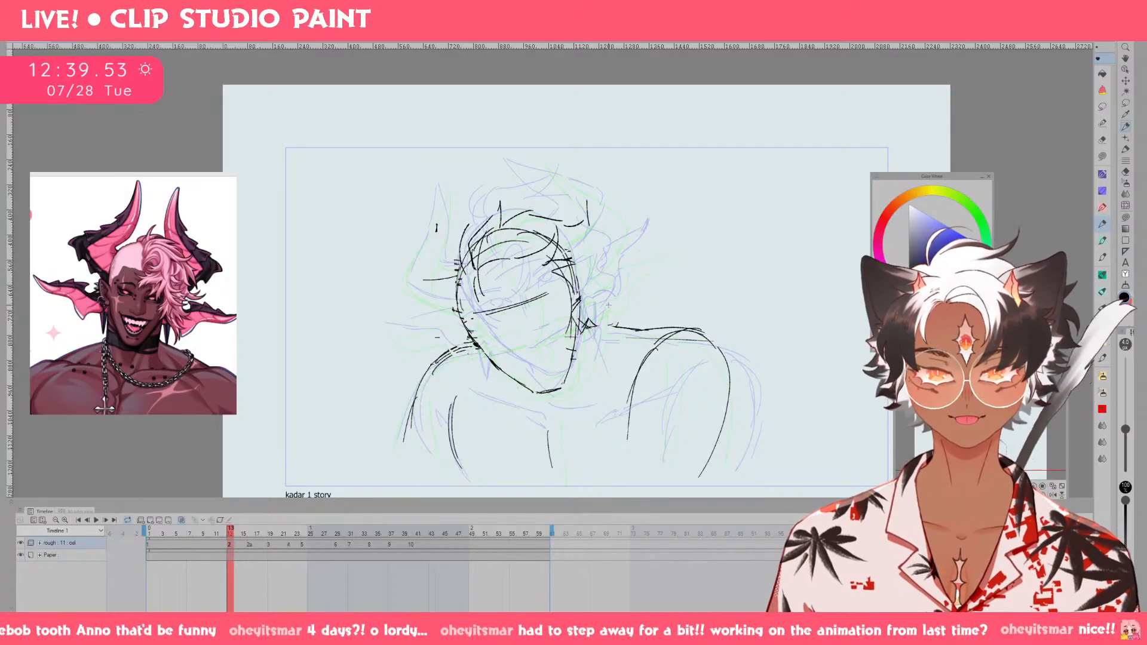
{"action": "left_click_drag", "start_coordinate": [458, 275], "coordinate": [611, 312]}
{"action": "key", "text": "ctrl+z"}
Flip through drawings 1, 2, 2a and 3 to compare the head and shoulder positions, ending on frame 14.
{"action": "key", "text": "Left"}
{"action": "key", "text": "Right"}
{"action": "key", "text": "Left"}
{"action": "key", "text": "Left"}
{"action": "key", "text": "Right"}
{"action": "key", "text": "Right"}
{"action": "key", "text": "Right"}
{"action": "key", "text": "Right"}
{"action": "key", "text": "Right"}
{"action": "key", "text": "Right"}
{"action": "key", "text": "Right"}
{"action": "key", "text": "Right"}
{"action": "key", "text": "Right"}
{"action": "key", "text": "Right"}
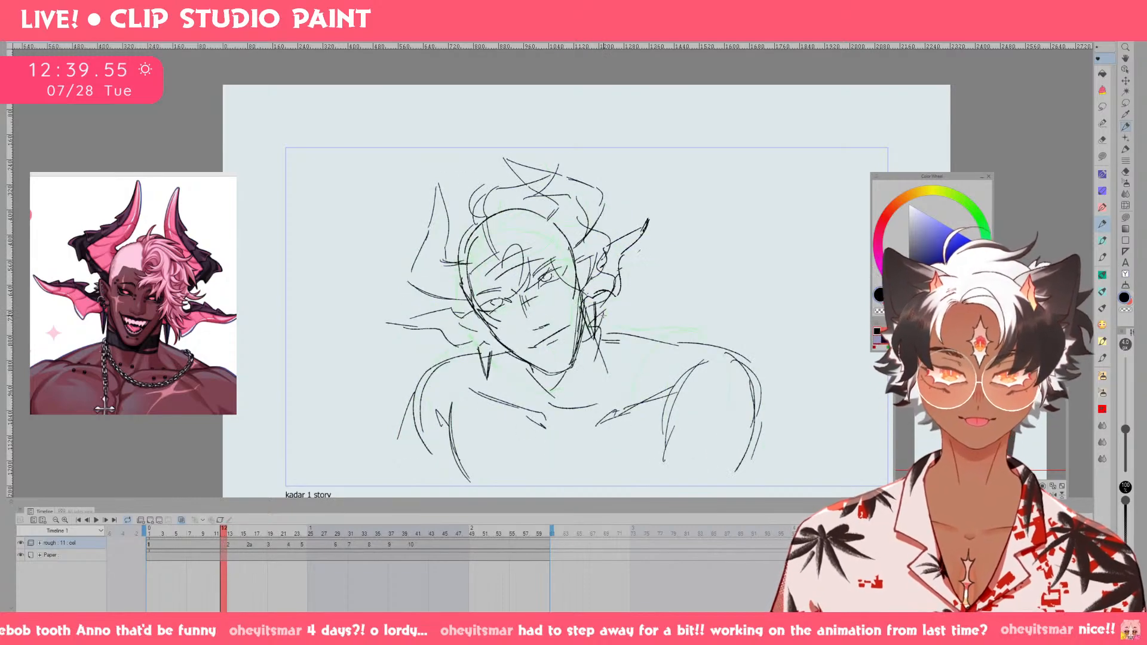
{"action": "key", "text": "Left"}
{"action": "key", "text": "Left"}
{"action": "key", "text": "Left"}
{"action": "key", "text": "Left"}
{"action": "key", "text": "Left"}
{"action": "key", "text": "Left"}
{"action": "key", "text": "Left"}
{"action": "key", "text": "Left"}
{"action": "key", "text": "Left"}
{"action": "key", "text": "Left"}
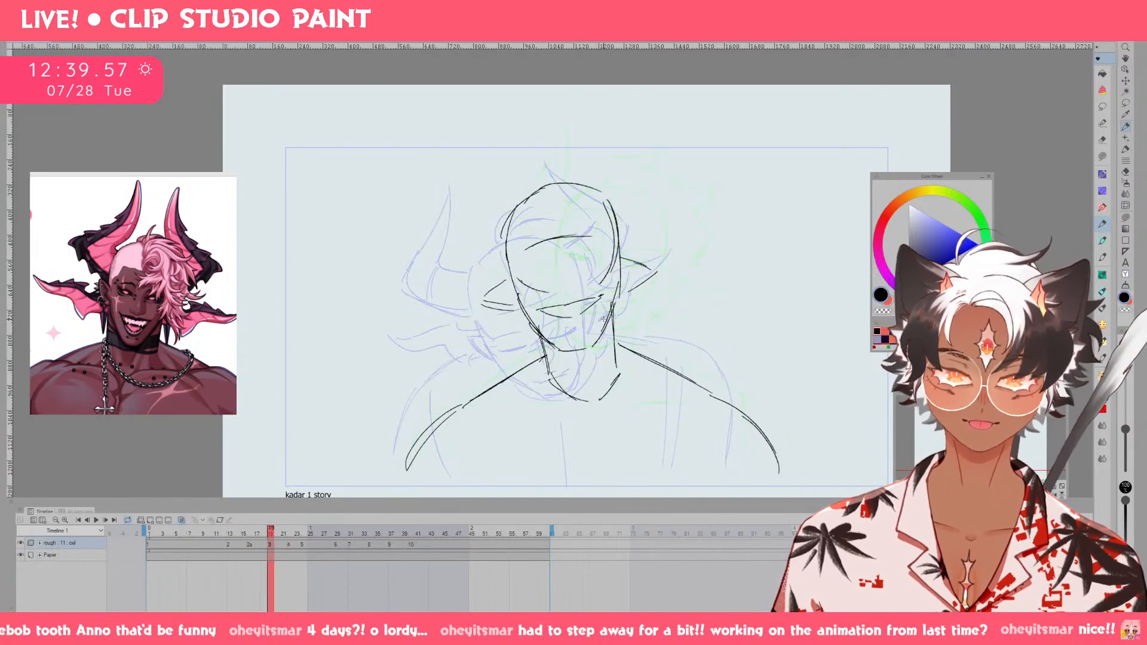
{"action": "key", "text": "Right"}
{"action": "key", "text": "Right"}
{"action": "key", "text": "Right"}
{"action": "key", "text": "Right"}
{"action": "key", "text": "Right"}
{"action": "key", "text": "Right"}
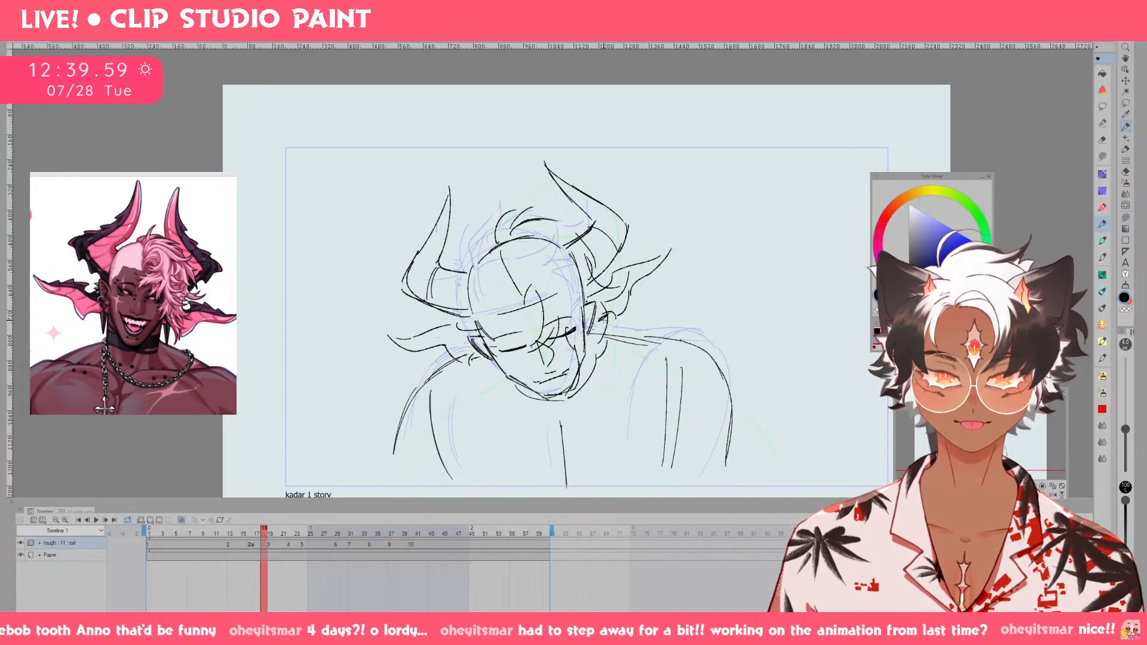
{"action": "key", "text": "Left"}
Flip between drawings 1, 2, 2a and 3 to check the arm contour's movement, returning to frame 14.
{"action": "key", "text": "Left"}
{"action": "key", "text": "Left"}
{"action": "key", "text": "Left"}
{"action": "key", "text": "Left"}
{"action": "key", "text": "Right"}
{"action": "key", "text": "Right"}
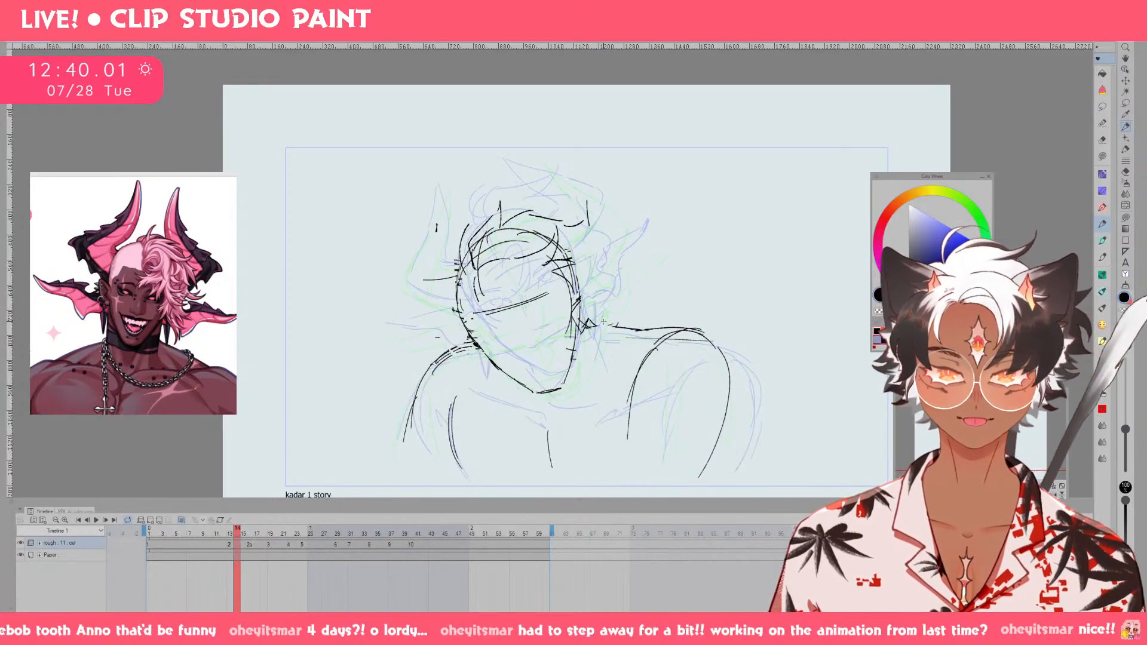
Redraw the outer arm contour below the viewer's-left shoulder on drawing 2.
{"action": "key", "text": "e"}
{"action": "key", "text": "p"}
{"action": "mouse_move", "coordinate": [406, 417]}
{"action": "left_mouse_down"}
{"action": "mouse_move", "coordinate": [409, 449]}
{"action": "mouse_move", "coordinate": [416, 398]}
{"action": "mouse_move", "coordinate": [420, 478]}
{"action": "left_mouse_up"}
{"action": "left_click_drag", "start_coordinate": [412, 411], "coordinate": [419, 477]}
{"action": "key", "text": "Left"}
{"action": "key", "text": "Left"}
{"action": "key", "text": "Right"}
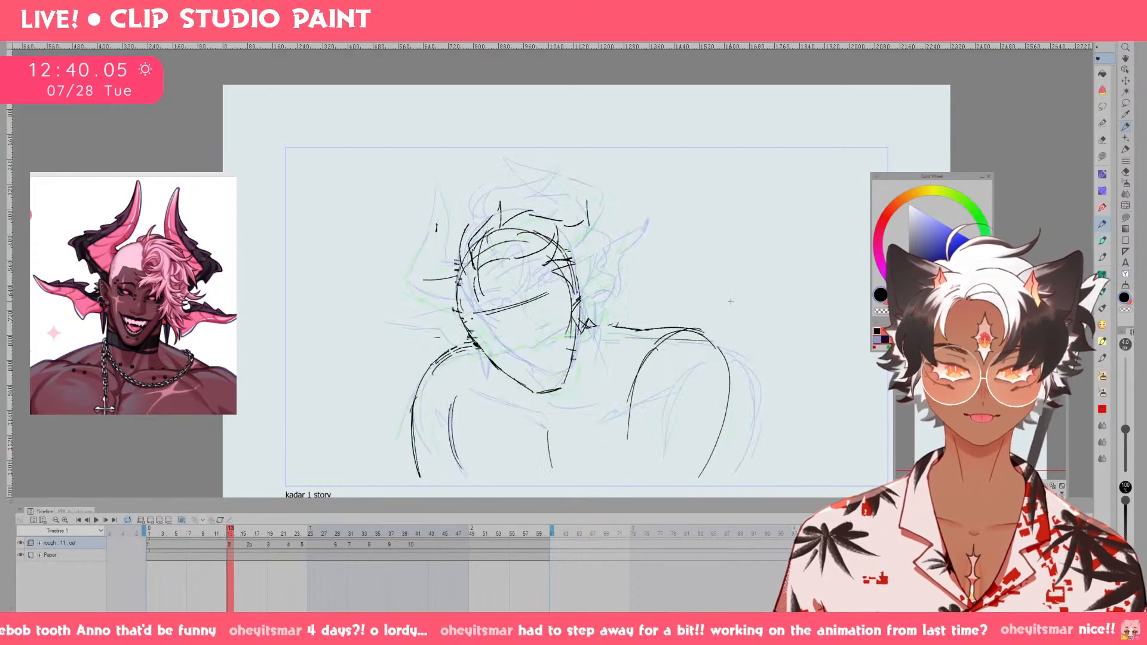
{"action": "key", "text": "Right"}
{"action": "key", "text": "Right"}
{"action": "key", "text": "Right"}
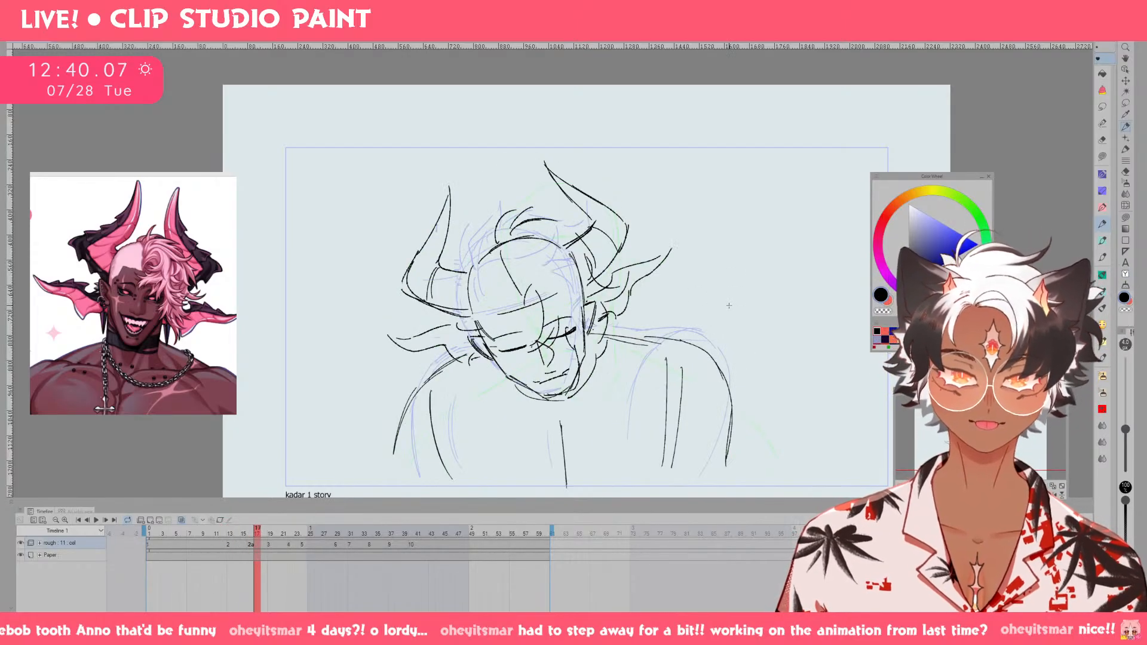
{"action": "key", "text": "Left"}
{"action": "key", "text": "Right"}
{"action": "key", "text": "Right"}
{"action": "key", "text": "Right"}
{"action": "key", "text": "Right"}
{"action": "key", "text": "Right"}
{"action": "key", "text": "Right"}
{"action": "key", "text": "Right"}
{"action": "key", "text": "Right"}
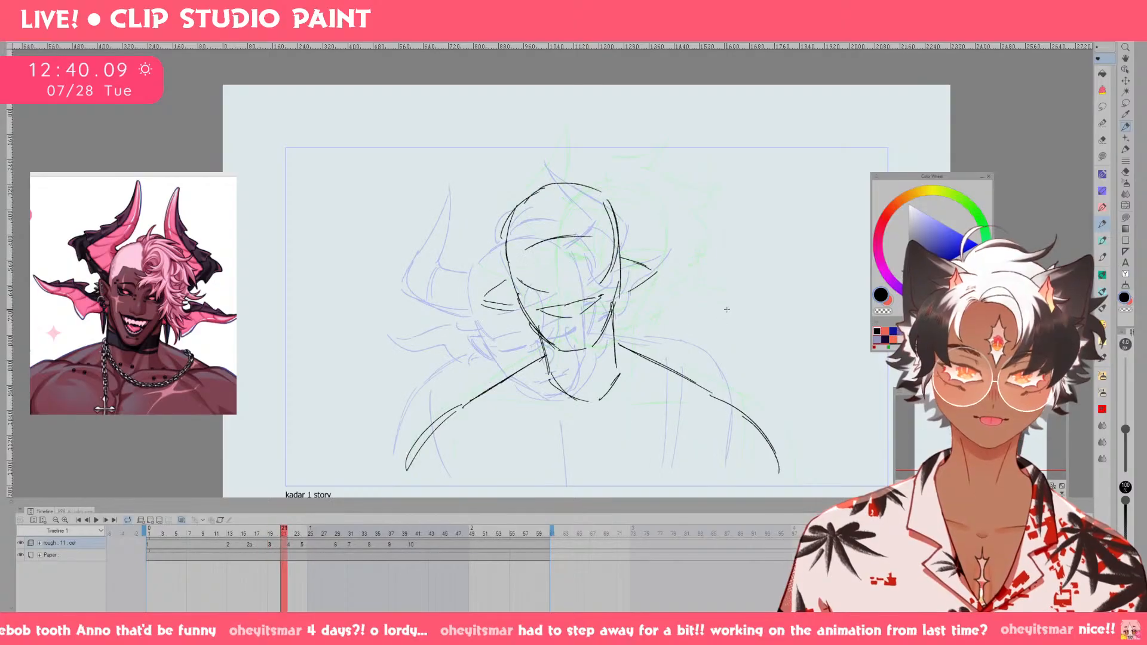
{"action": "key", "text": "Right"}
{"action": "key", "text": "Left"}
{"action": "key", "text": "Left"}
{"action": "key", "text": "Left"}
{"action": "key", "text": "Left"}
{"action": "key", "text": "Left"}
{"action": "key", "text": "Left"}
{"action": "key", "text": "Left"}
{"action": "key", "text": "Left"}
{"action": "key", "text": "Left"}
{"action": "key", "text": "Left"}
{"action": "key", "text": "Left"}
{"action": "key", "text": "Left"}
{"action": "key", "text": "Left"}
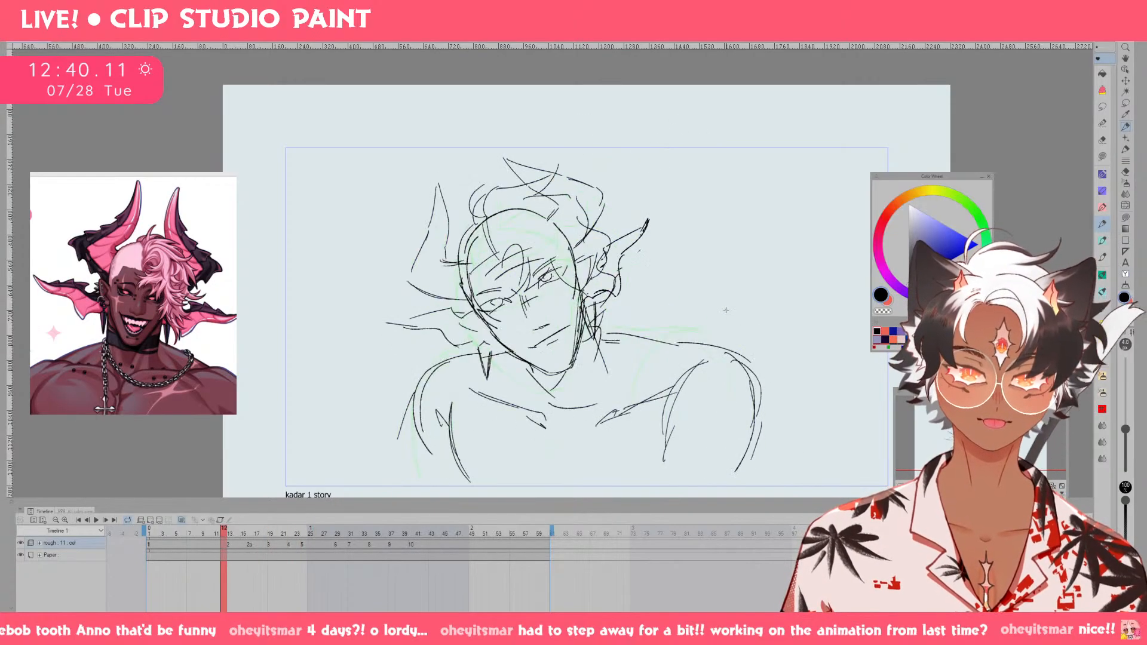
{"action": "key", "text": "Right"}
{"action": "key", "text": "Right"}
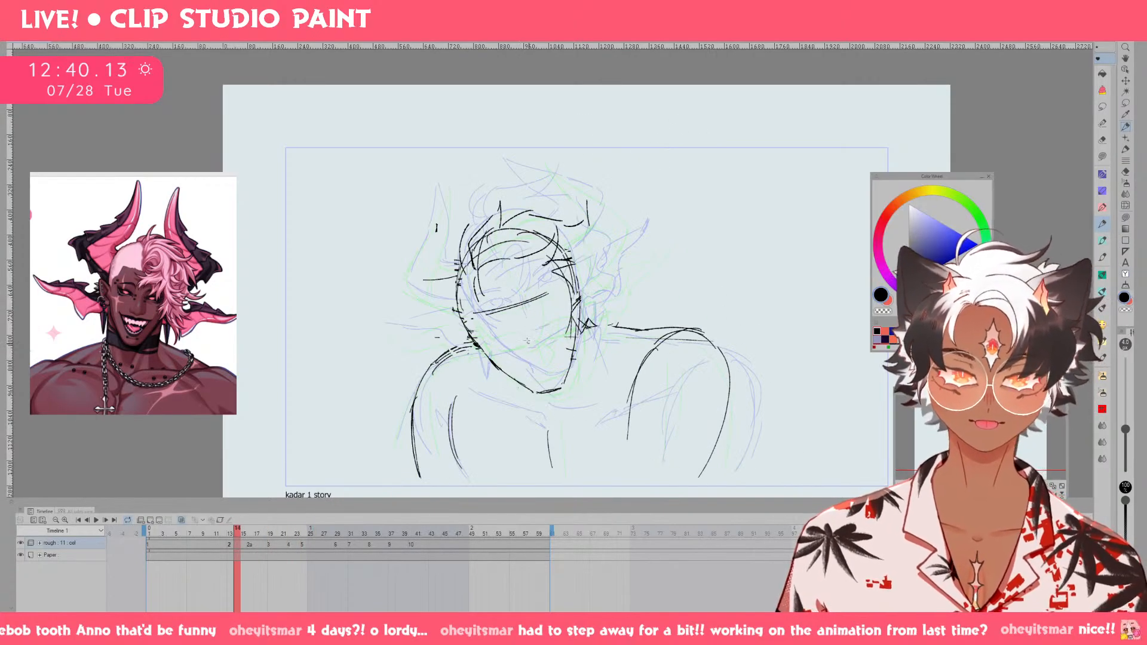
Sketch the lowered eyes, nose and mouth on drawing 2, undoing unwanted strokes.
{"action": "mouse_move", "coordinate": [521, 337]}
{"action": "left_mouse_down"}
{"action": "mouse_move", "coordinate": [532, 365]}
{"action": "mouse_move", "coordinate": [542, 340]}
{"action": "left_mouse_up"}
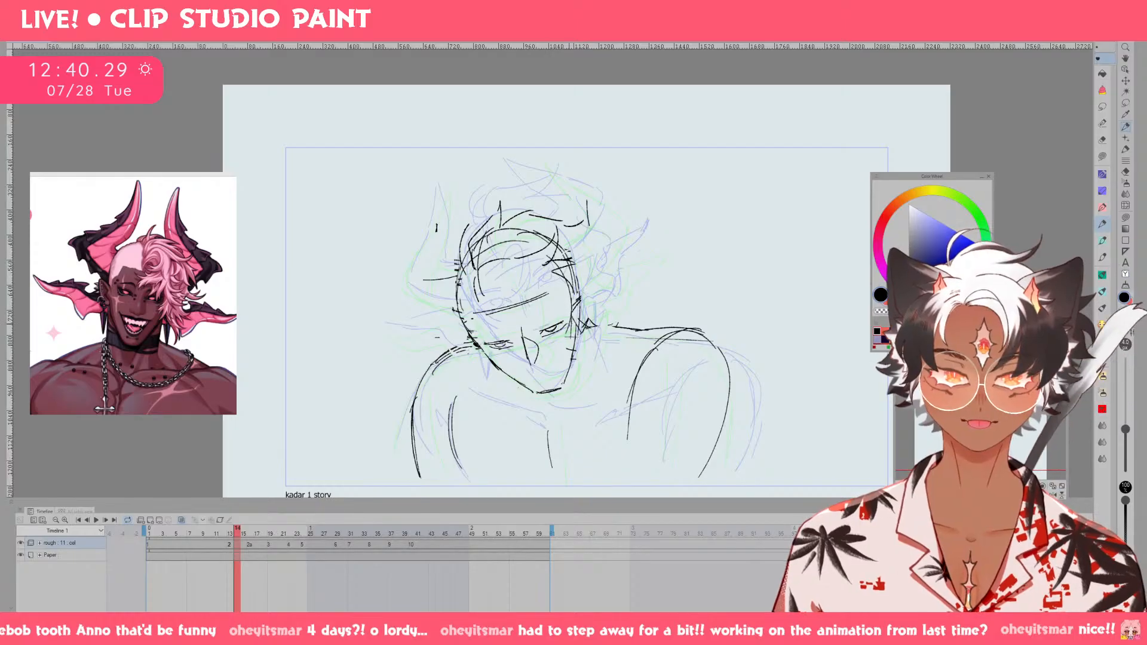
{"action": "mouse_move", "coordinate": [481, 337]}
{"action": "left_mouse_down"}
{"action": "mouse_move", "coordinate": [524, 334]}
{"action": "mouse_move", "coordinate": [551, 379]}
{"action": "mouse_move", "coordinate": [530, 358]}
{"action": "left_mouse_up"}
{"action": "key", "text": "e"}
{"action": "key", "text": "p"}
{"action": "mouse_move", "coordinate": [525, 332]}
{"action": "left_mouse_down"}
{"action": "mouse_move", "coordinate": [542, 358]}
{"action": "mouse_move", "coordinate": [531, 356]}
{"action": "mouse_move", "coordinate": [534, 381]}
{"action": "mouse_move", "coordinate": [562, 371]}
{"action": "left_mouse_up"}
{"action": "key", "text": "ctrl+z"}
{"action": "key", "text": "ctrl+z"}
{"action": "key", "text": "ctrl+z"}
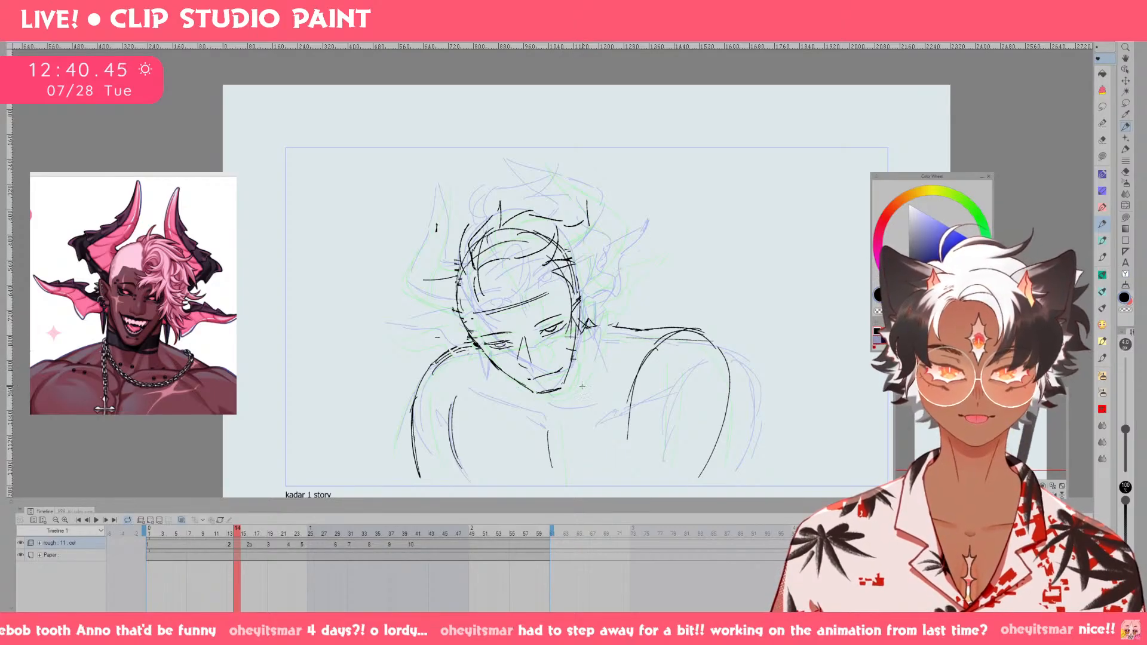
Flip between drawings 1 and 2 to compare the new facial features.
{"action": "key", "text": "Left"}
{"action": "key", "text": "Left"}
{"action": "key", "text": "Right"}
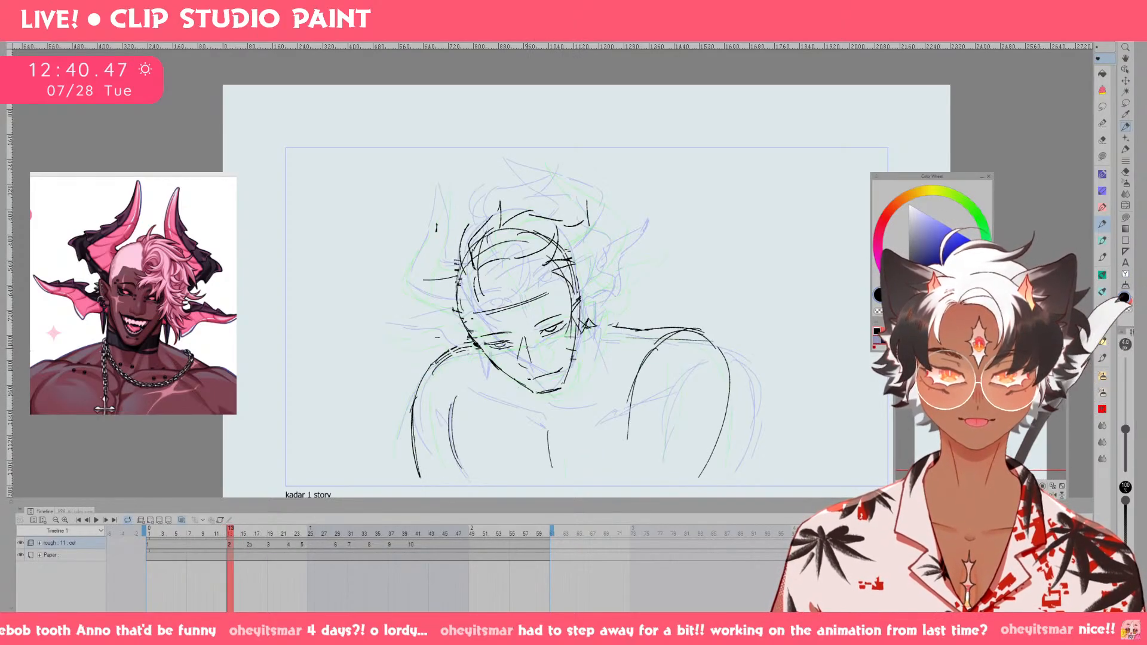
{"action": "key", "text": "Left"}
{"action": "key", "text": "Right"}
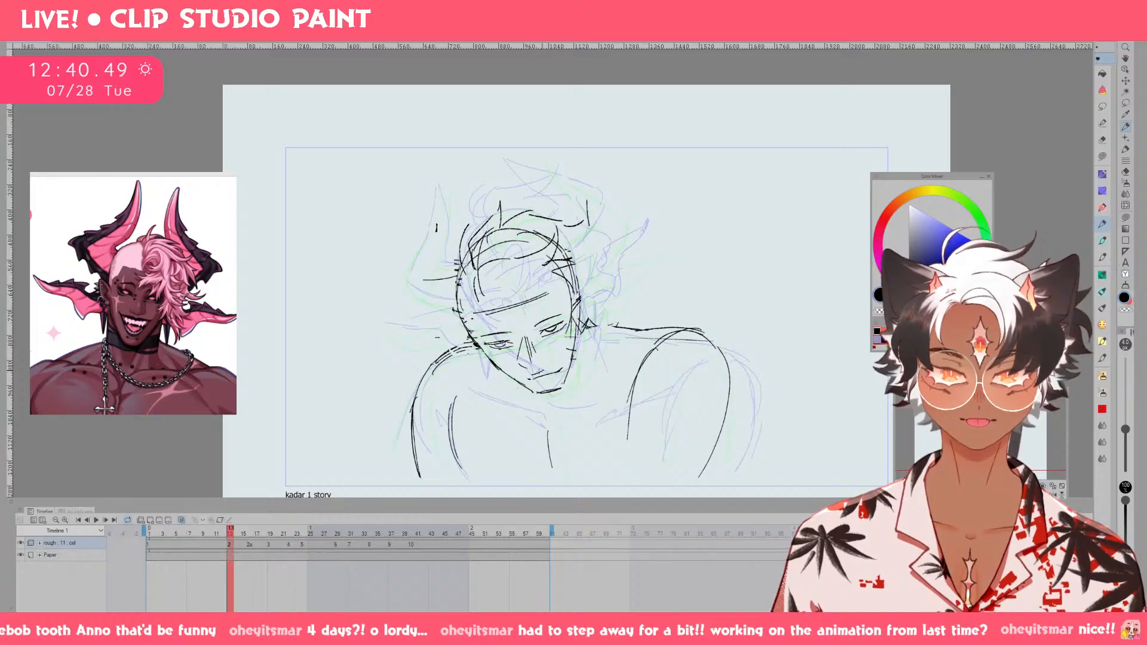
Nudge the viewer's-left cheek contour on drawing 2 with Liquify after comparing it against drawing 1.
{"action": "key", "text": "Left"}
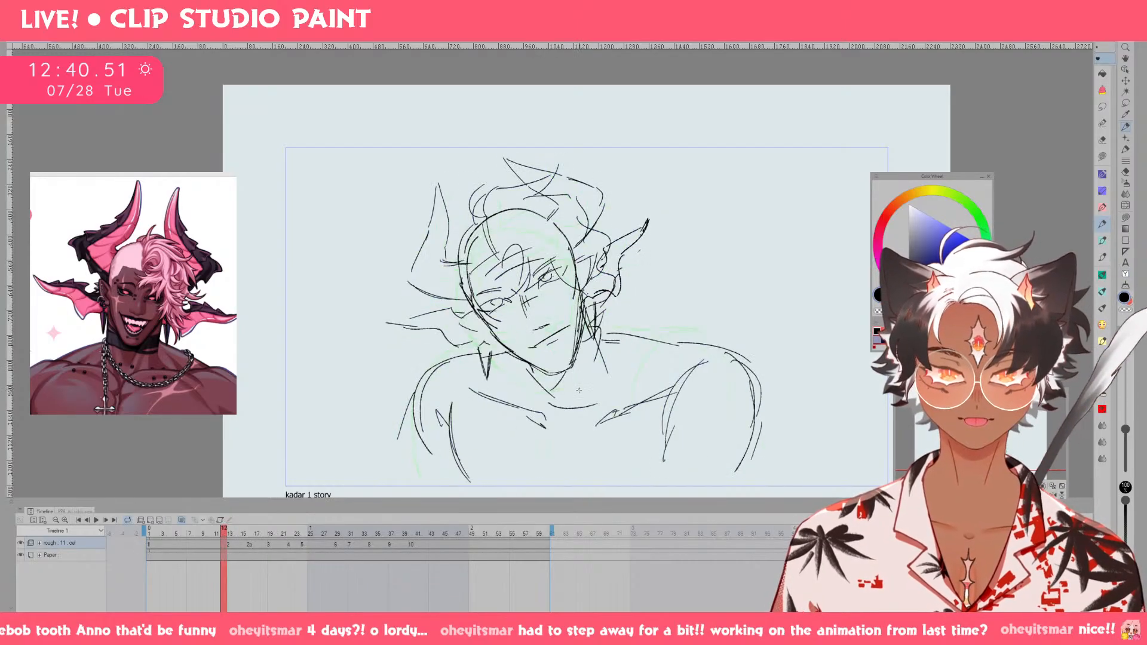
{"action": "key", "text": "Right"}
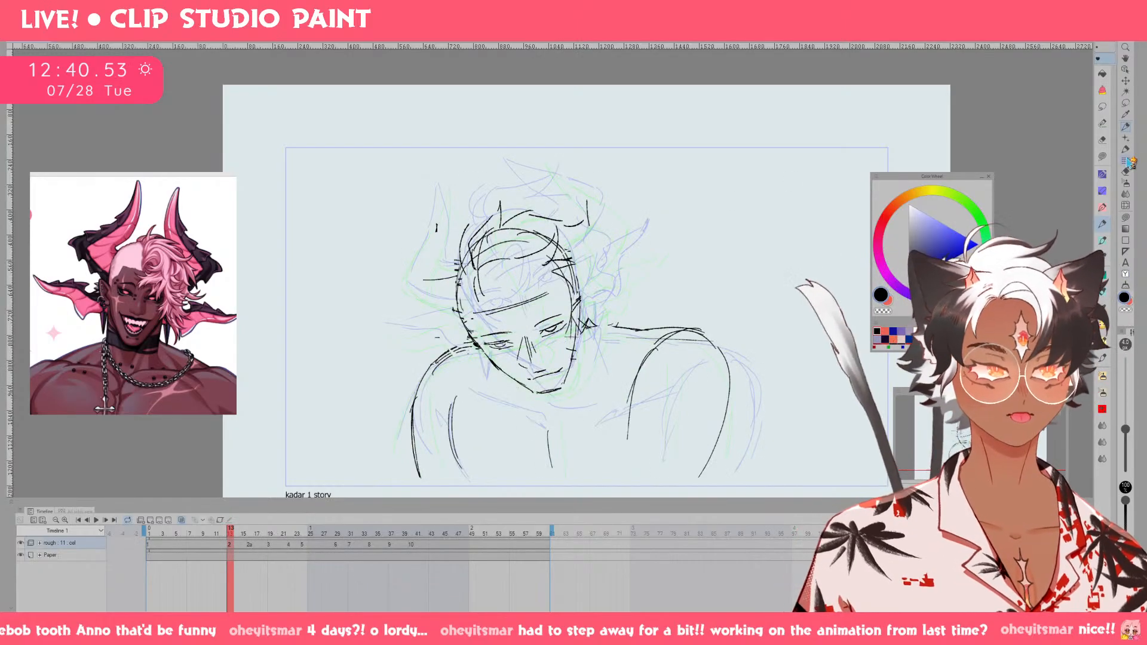
{"action": "left_click", "coordinate": [1126, 205]}
{"action": "key", "text": "bracketleft"}
{"action": "key", "text": "bracketleft"}
{"action": "key", "text": "bracketleft"}
{"action": "key", "text": "bracketleft"}
{"action": "key", "text": "bracketleft"}
{"action": "key", "text": "bracketleft"}
{"action": "key", "text": "bracketleft"}
{"action": "key", "text": "bracketleft"}
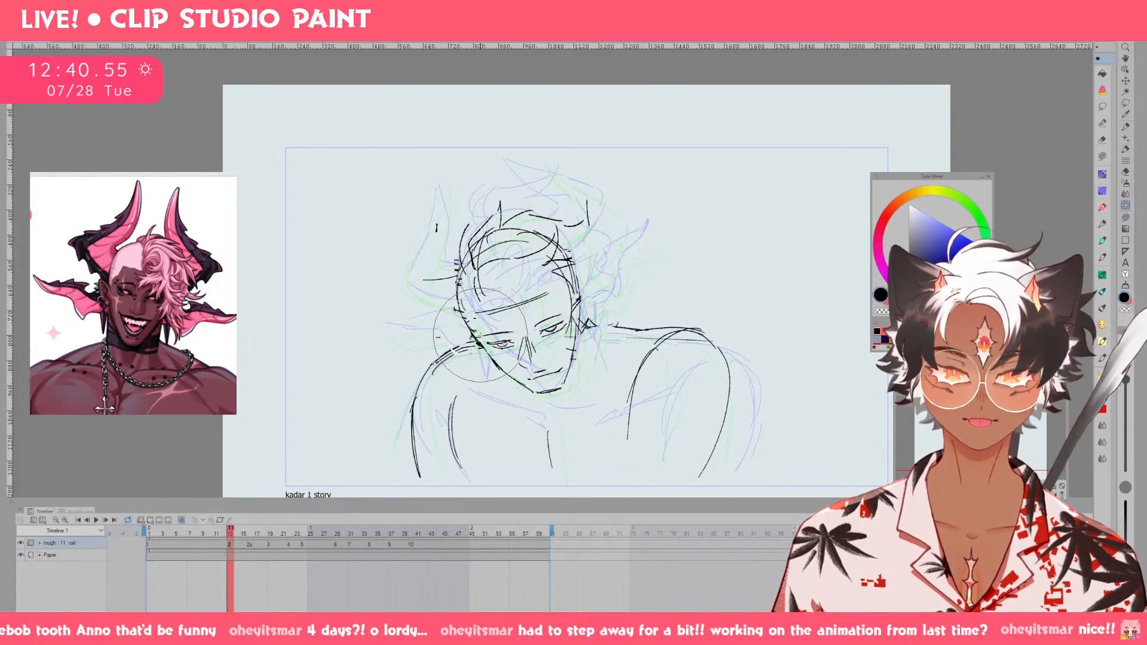
{"action": "key", "text": "bracketright"}
{"action": "key", "text": "bracketright"}
{"action": "key", "text": "bracketright"}
{"action": "key", "text": "bracketright"}
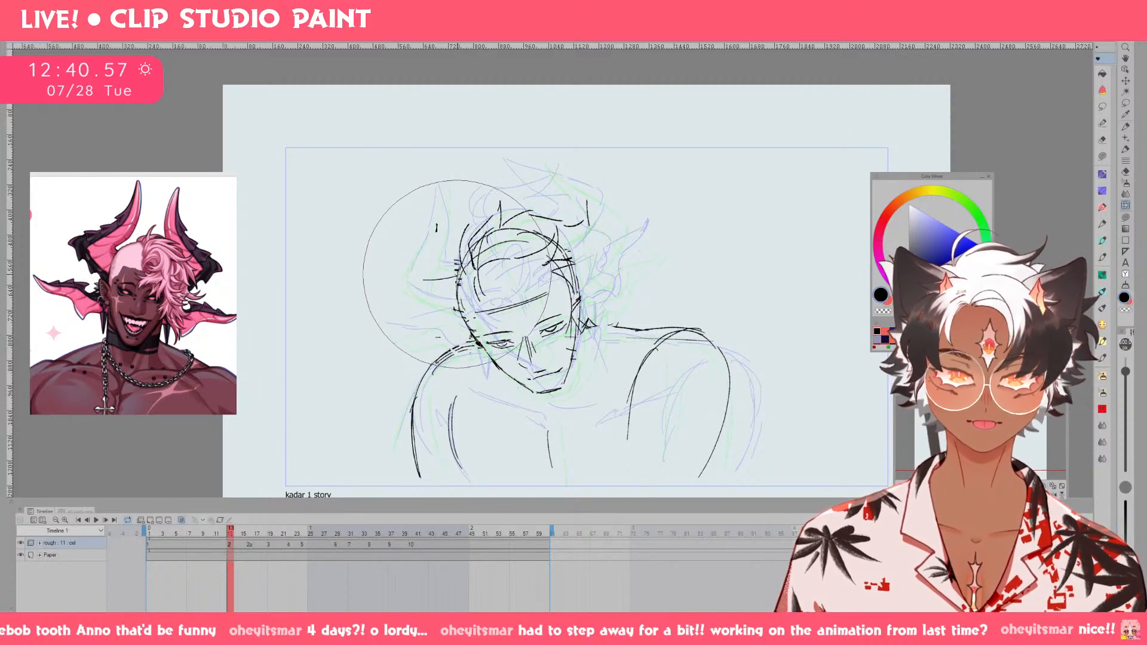
{"action": "key", "text": "bracketleft"}
{"action": "key", "text": "bracketleft"}
{"action": "key", "text": "bracketleft"}
{"action": "key", "text": "bracketleft"}
{"action": "left_click_drag", "start_coordinate": [475, 339], "coordinate": [480, 341]}
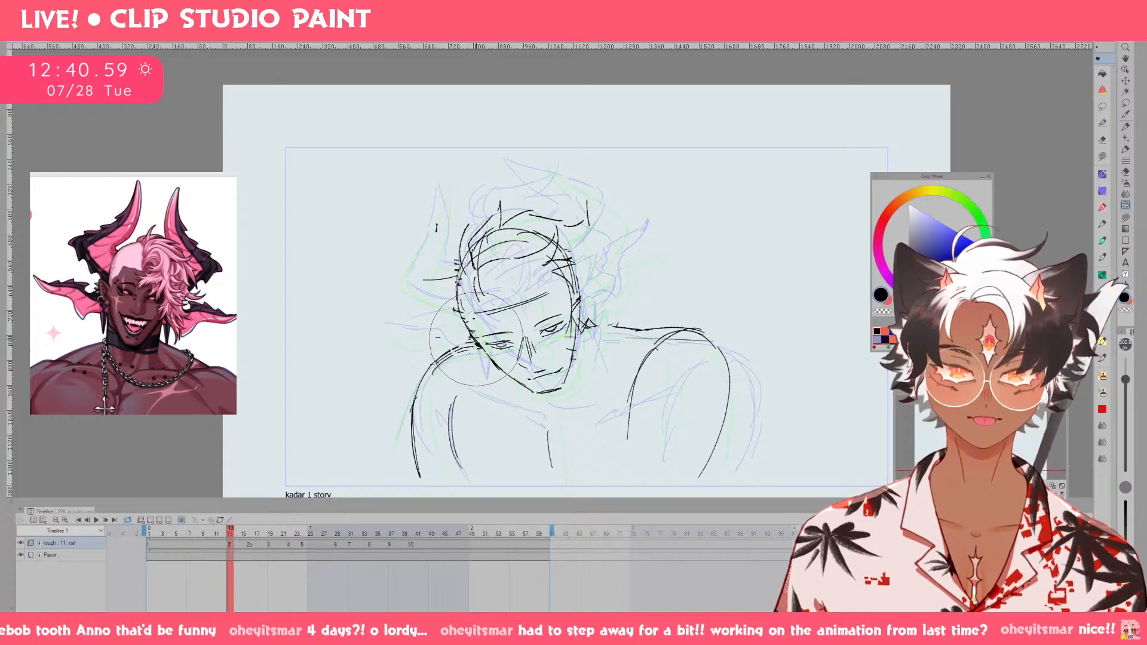
Reshape the viewer's-left side of the head and the crown on drawing 2 with a larger Liquify brush.
{"action": "key", "text": "bracketright"}
{"action": "left_click_drag", "start_coordinate": [456, 262], "coordinate": [465, 261]}
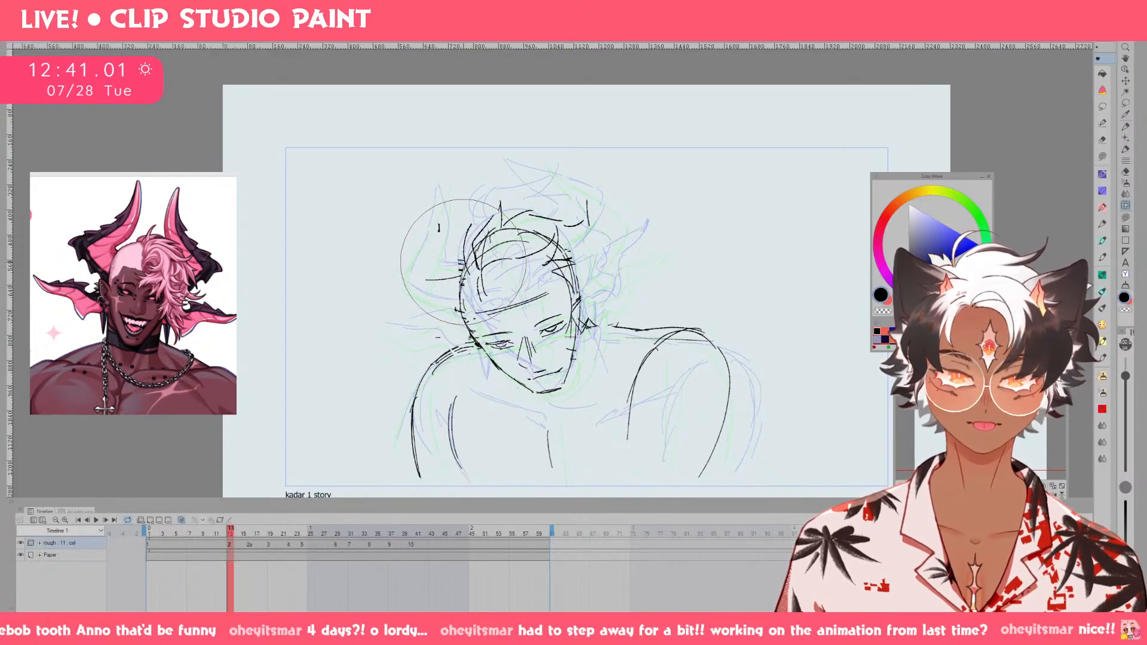
{"action": "left_click_drag", "start_coordinate": [504, 200], "coordinate": [507, 204]}
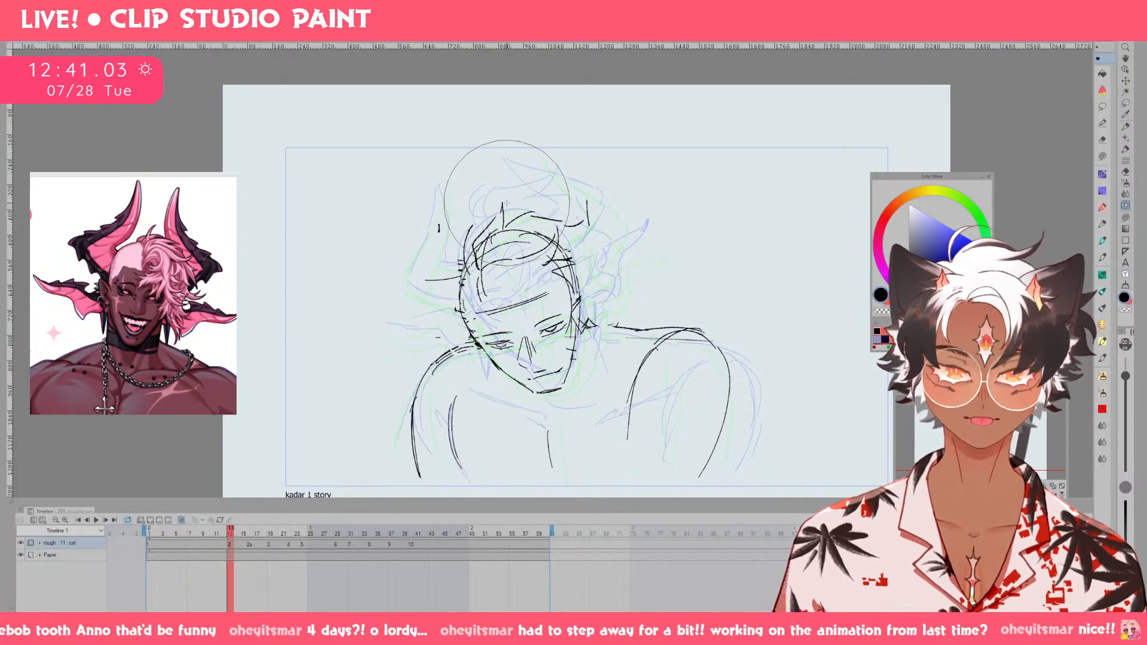
Nudge the chin and lower face on drawing 2 with Liquify, adjusting the brush size to fit.
{"action": "key", "text": "bracketleft"}
{"action": "key", "text": "bracketleft"}
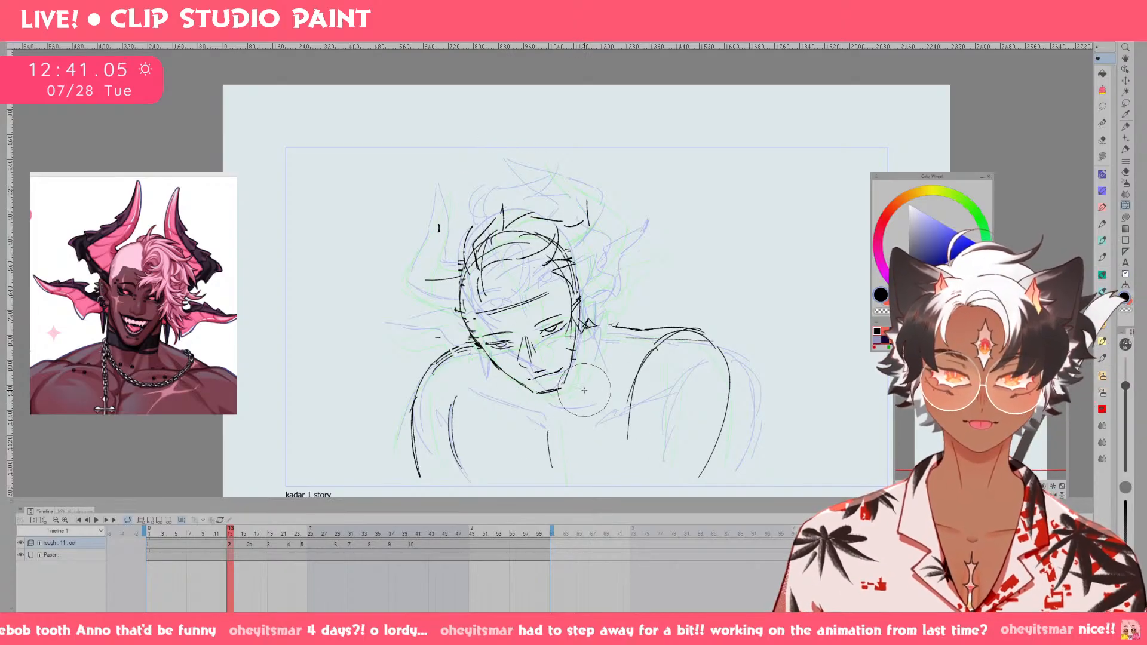
{"action": "key", "text": "bracketright"}
{"action": "key", "text": "bracketright"}
{"action": "key", "text": "bracketright"}
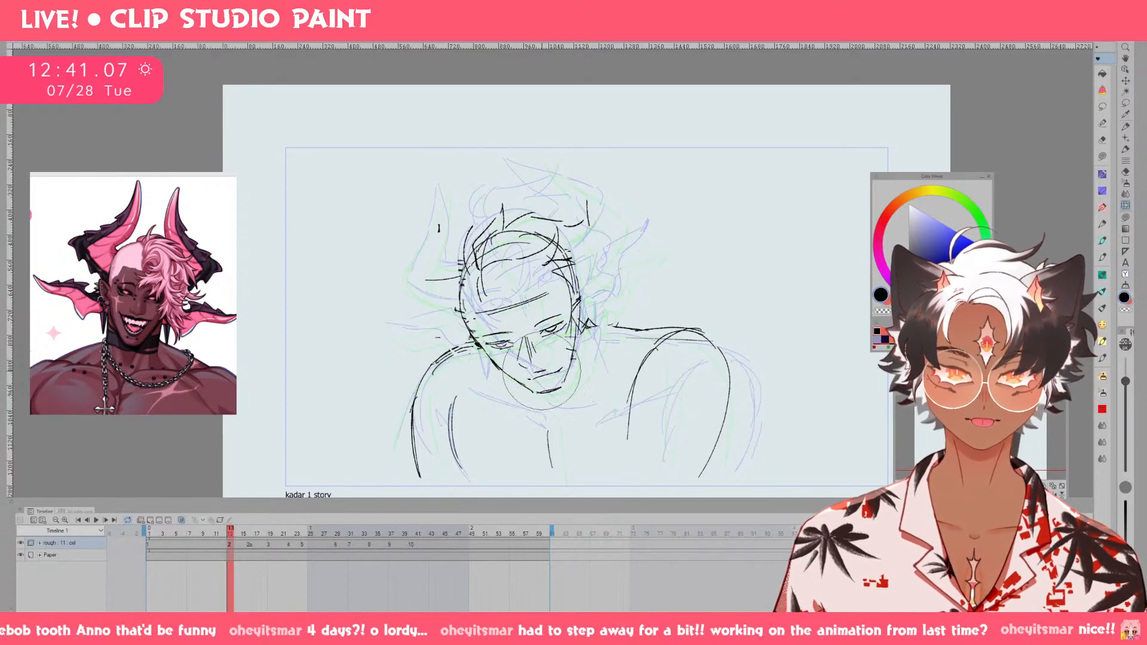
{"action": "left_click_drag", "start_coordinate": [543, 372], "coordinate": [544, 376]}
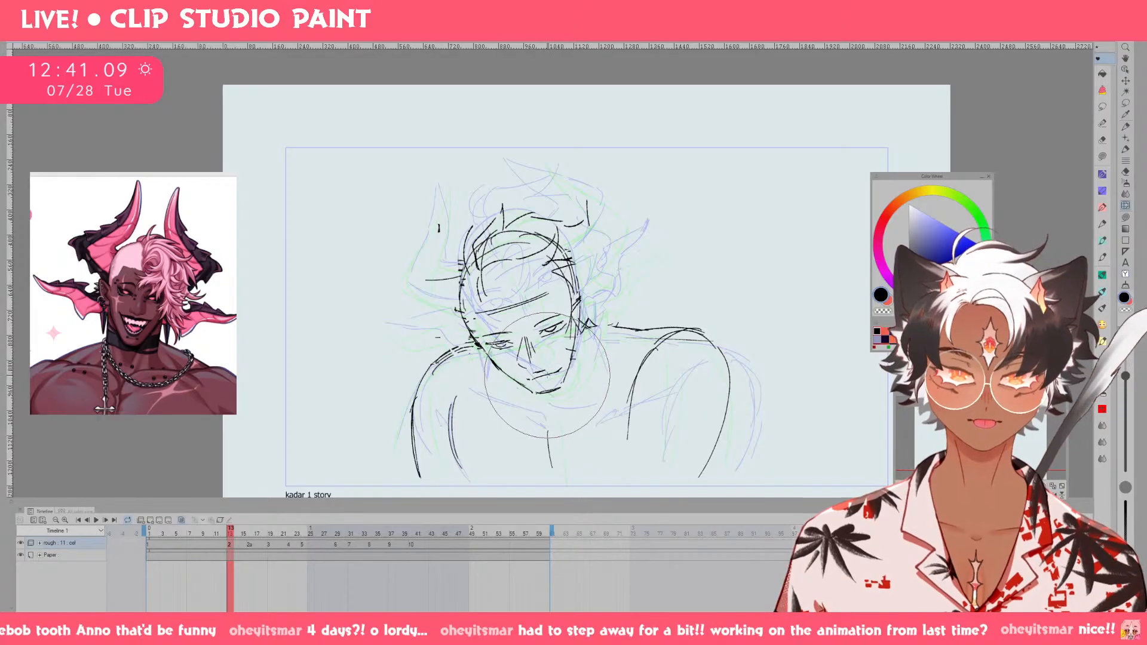
Clear the old hairline strokes on drawing 2 and sketch the hair sweeping up and back from the forehead.
{"action": "key", "text": "bracketleft"}
{"action": "key", "text": "bracketleft"}
{"action": "key", "text": "bracketleft"}
{"action": "key", "text": "bracketleft"}
{"action": "mouse_move", "coordinate": [477, 251]}
{"action": "left_mouse_down"}
{"action": "mouse_move", "coordinate": [516, 205]}
{"action": "mouse_move", "coordinate": [516, 251]}
{"action": "mouse_move", "coordinate": [498, 251]}
{"action": "mouse_move", "coordinate": [505, 300]}
{"action": "left_mouse_up"}
{"action": "key", "text": "p"}
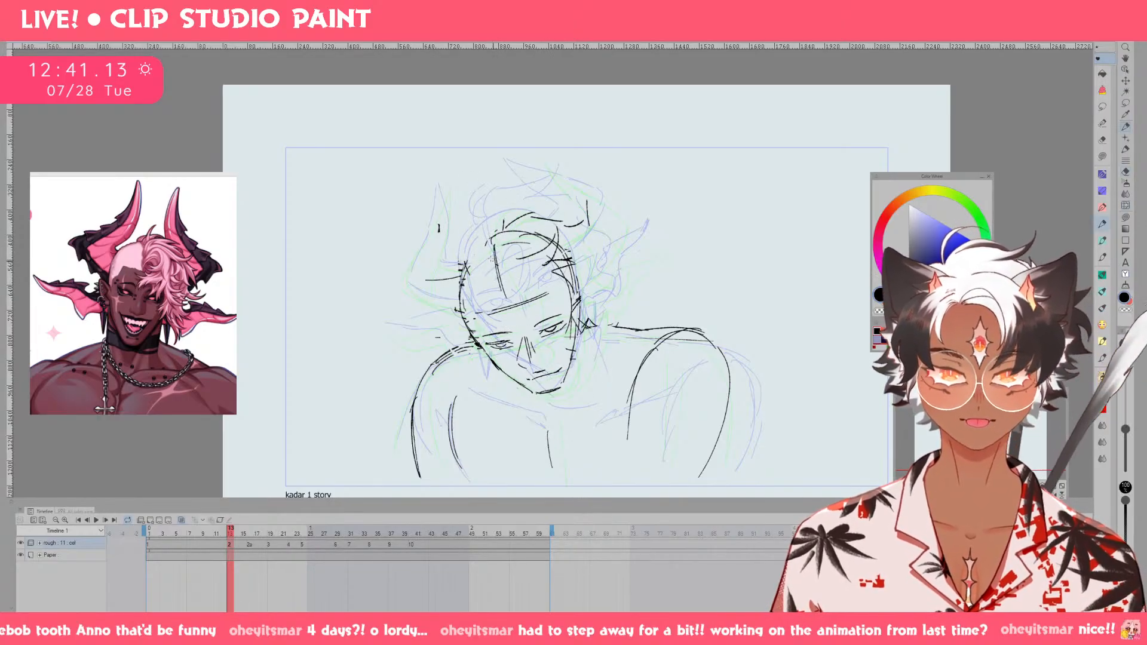
{"action": "left_click_drag", "start_coordinate": [486, 261], "coordinate": [507, 206]}
{"action": "mouse_move", "coordinate": [506, 213]}
{"action": "left_mouse_down"}
{"action": "mouse_move", "coordinate": [554, 196]}
{"action": "mouse_move", "coordinate": [542, 216]}
{"action": "left_mouse_up"}
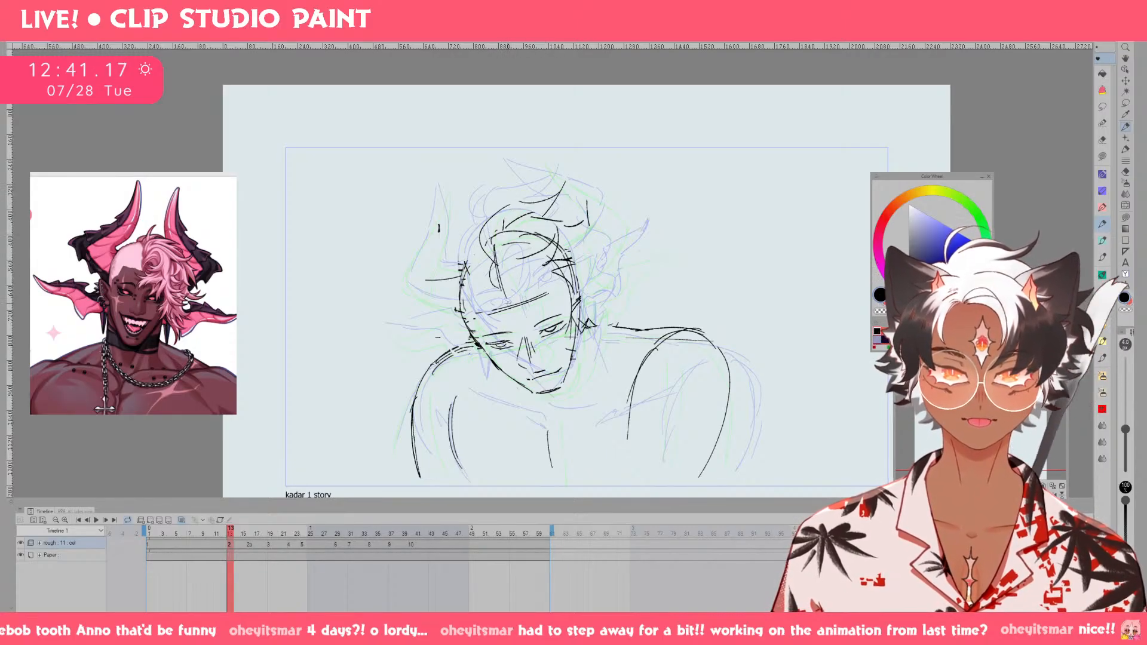
Sketch pointed fringe strands falling towards the viewer's-right eye on drawing 2, undoing unwanted strokes.
{"action": "mouse_move", "coordinate": [505, 300]}
{"action": "left_mouse_down"}
{"action": "mouse_move", "coordinate": [531, 338]}
{"action": "mouse_move", "coordinate": [526, 288]}
{"action": "mouse_move", "coordinate": [516, 359]}
{"action": "mouse_move", "coordinate": [549, 330]}
{"action": "mouse_move", "coordinate": [546, 352]}
{"action": "left_mouse_up"}
{"action": "key", "text": "ctrl+z"}
{"action": "key", "text": "ctrl+z"}
{"action": "key", "text": "ctrl+z"}
{"action": "mouse_move", "coordinate": [559, 316]}
{"action": "left_mouse_down"}
{"action": "mouse_move", "coordinate": [549, 351]}
{"action": "mouse_move", "coordinate": [640, 352]}
{"action": "left_mouse_up"}
Sketch the outer hair contour and flicked tips beside the viewer's-right cheek on drawing 2.
{"action": "key", "text": "ctrl+z"}
{"action": "key", "text": "ctrl+z"}
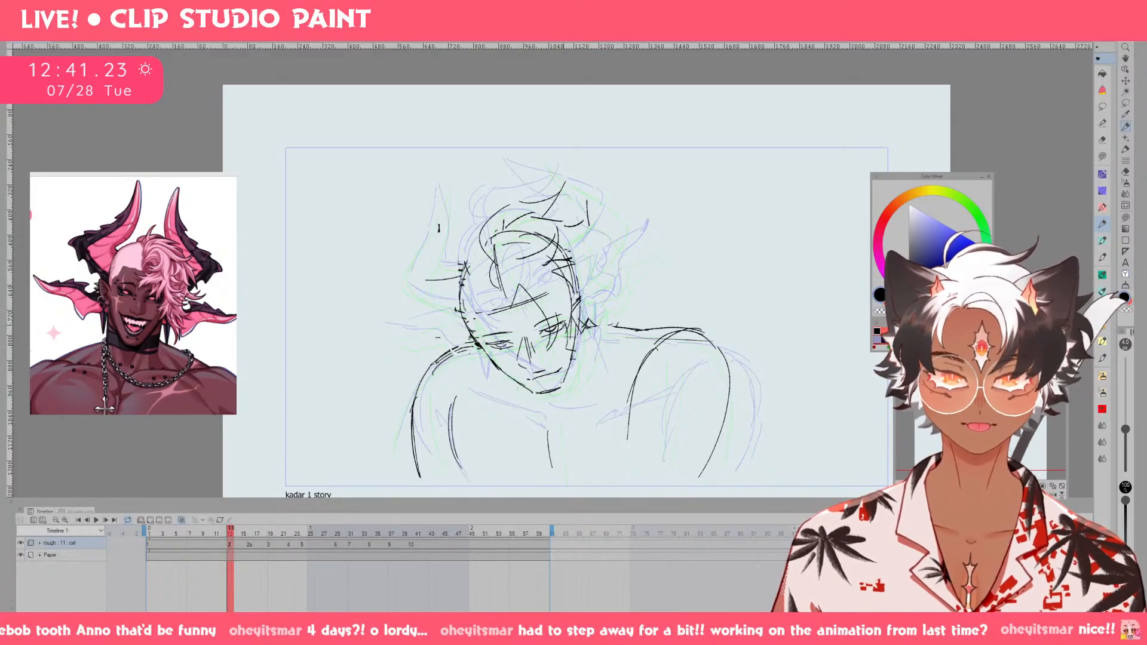
{"action": "mouse_move", "coordinate": [560, 313]}
{"action": "left_mouse_down"}
{"action": "mouse_move", "coordinate": [623, 355]}
{"action": "mouse_move", "coordinate": [601, 330]}
{"action": "mouse_move", "coordinate": [595, 339]}
{"action": "left_mouse_up"}
{"action": "key", "text": "ctrl+z"}
{"action": "key", "text": "ctrl+z"}
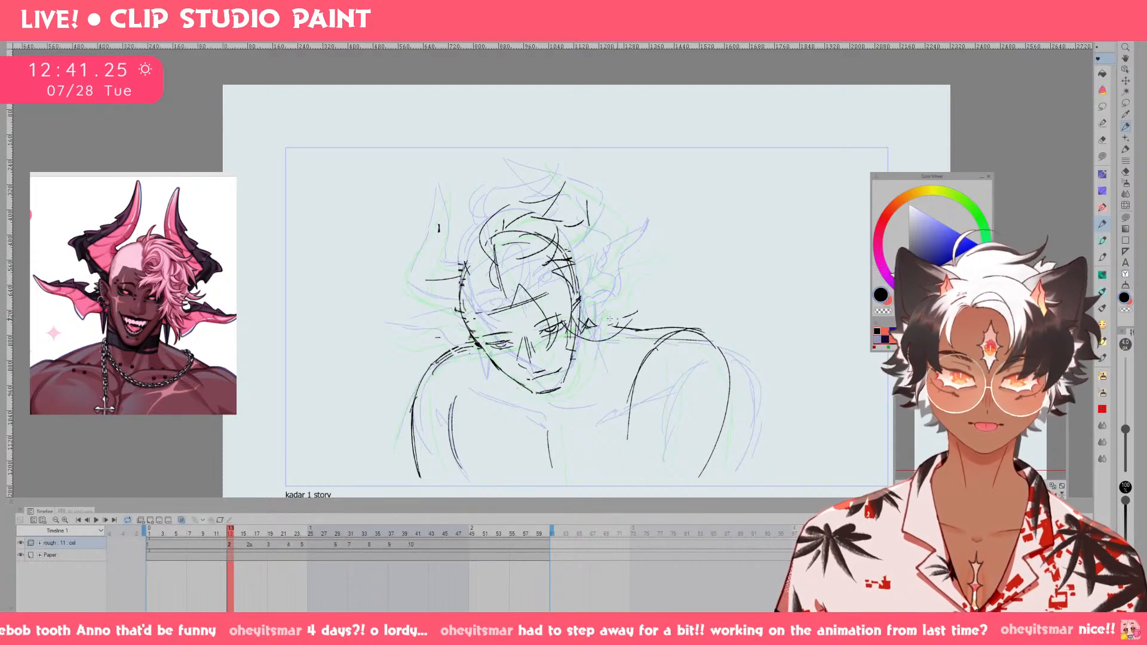
{"action": "mouse_move", "coordinate": [641, 288]}
{"action": "left_mouse_down"}
{"action": "mouse_move", "coordinate": [604, 318]}
{"action": "mouse_move", "coordinate": [566, 229]}
{"action": "mouse_move", "coordinate": [602, 279]}
{"action": "left_mouse_up"}
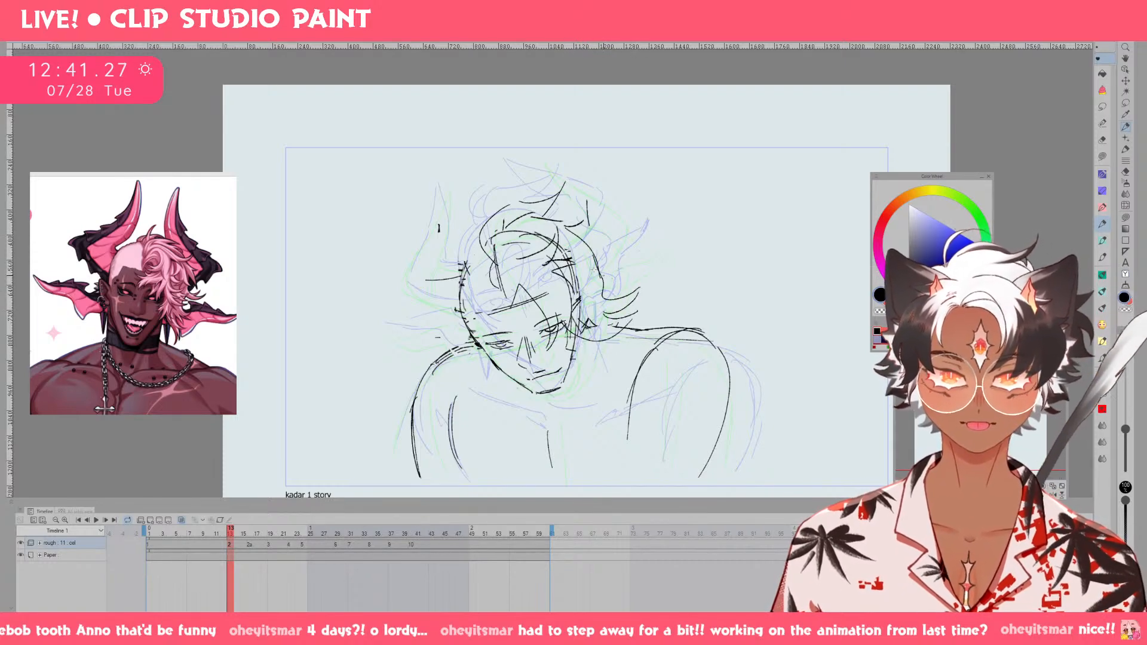
Sketch the base and outer edge of the viewer's-left horn on drawing 2, undoing rejected strokes.
{"action": "mouse_move", "coordinate": [433, 271]}
{"action": "left_mouse_down"}
{"action": "mouse_move", "coordinate": [466, 267]}
{"action": "mouse_move", "coordinate": [443, 216]}
{"action": "mouse_move", "coordinate": [442, 252]}
{"action": "left_mouse_up"}
{"action": "mouse_move", "coordinate": [437, 189]}
{"action": "left_mouse_down"}
{"action": "mouse_move", "coordinate": [414, 247]}
{"action": "mouse_move", "coordinate": [465, 266]}
{"action": "mouse_move", "coordinate": [453, 191]}
{"action": "mouse_move", "coordinate": [448, 306]}
{"action": "mouse_move", "coordinate": [443, 276]}
{"action": "mouse_move", "coordinate": [426, 276]}
{"action": "mouse_move", "coordinate": [447, 290]}
{"action": "mouse_move", "coordinate": [411, 295]}
{"action": "left_mouse_up"}
{"action": "key", "text": "ctrl+z"}
{"action": "key", "text": "ctrl+z"}
{"action": "key", "text": "e"}
{"action": "key", "text": "p"}
{"action": "key", "text": "ctrl+z"}
{"action": "key", "text": "ctrl+z"}
{"action": "key", "text": "ctrl+z"}
{"action": "key", "text": "ctrl+z"}
{"action": "key", "text": "ctrl+z"}
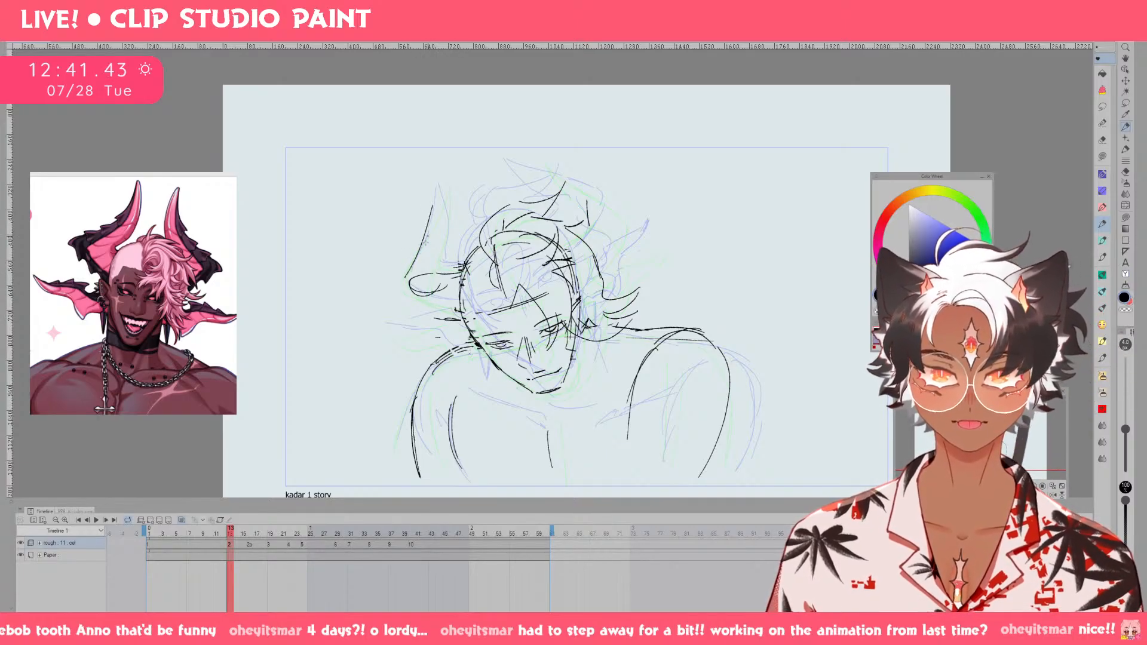
Draw the viewer's-left horn's tip, inner edge and lower curve, and clean up its join with the head.
{"action": "left_click_drag", "start_coordinate": [451, 195], "coordinate": [434, 238]}
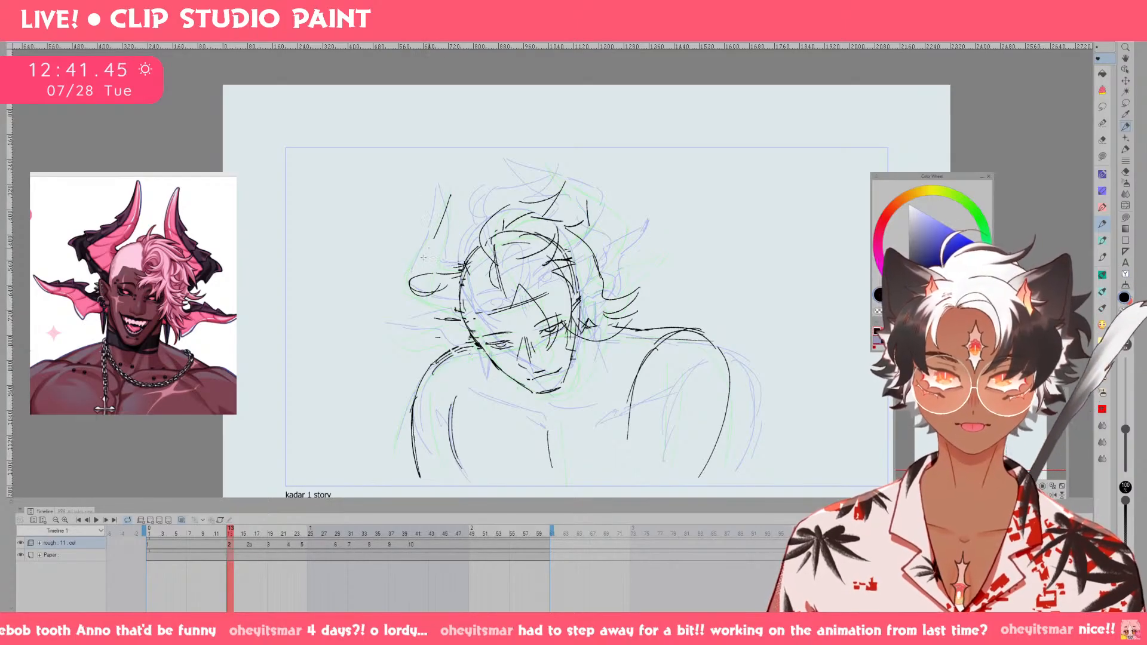
{"action": "mouse_move", "coordinate": [451, 197]}
{"action": "left_mouse_down"}
{"action": "mouse_move", "coordinate": [447, 270]}
{"action": "mouse_move", "coordinate": [451, 201]}
{"action": "left_mouse_up"}
{"action": "key", "text": "ctrl+z"}
{"action": "left_click_drag", "start_coordinate": [451, 195], "coordinate": [443, 277]}
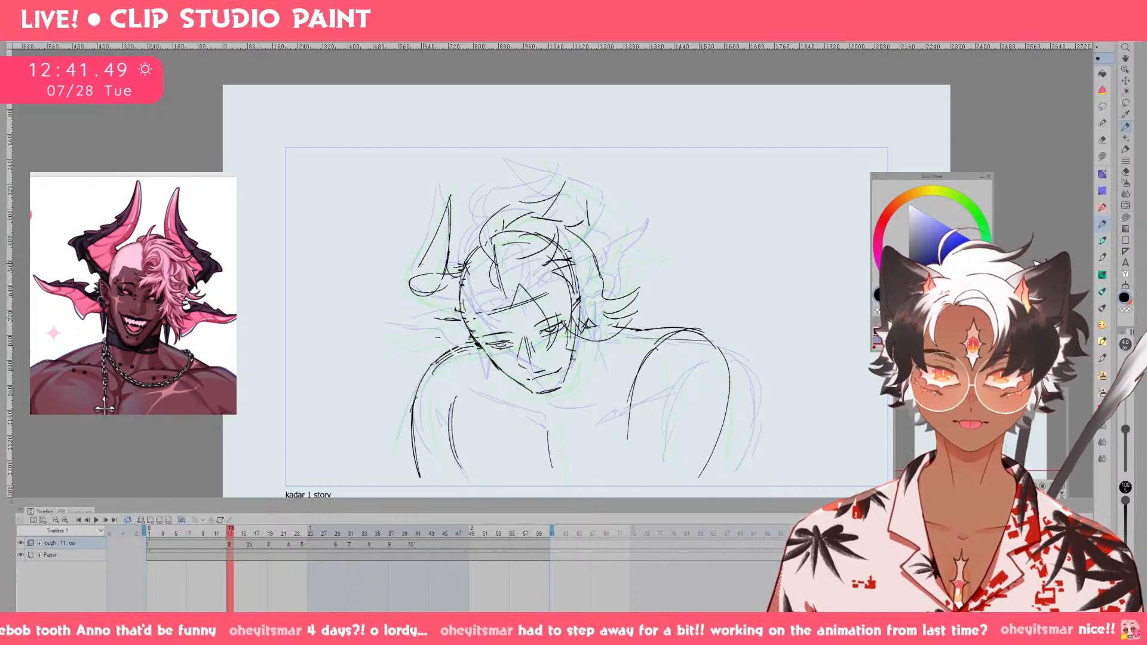
{"action": "left_click_drag", "start_coordinate": [416, 272], "coordinate": [442, 323]}
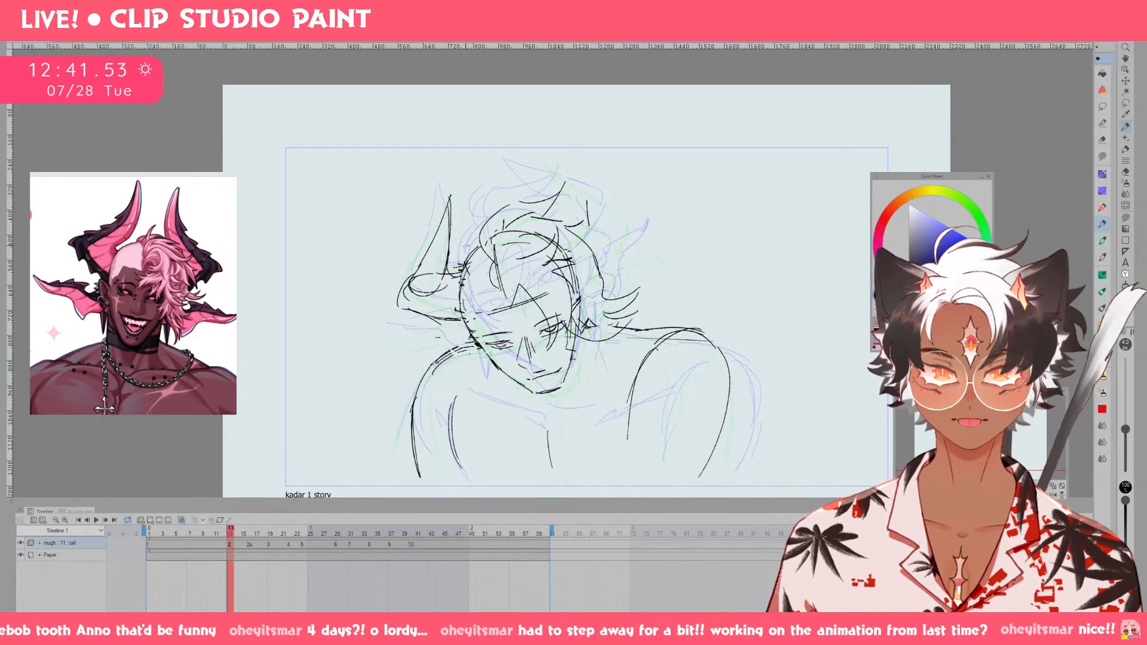
{"action": "key", "text": "e"}
{"action": "mouse_move", "coordinate": [452, 275]}
{"action": "left_mouse_down"}
{"action": "mouse_move", "coordinate": [453, 263]}
{"action": "mouse_move", "coordinate": [445, 277]}
{"action": "mouse_move", "coordinate": [467, 279]}
{"action": "left_mouse_up"}
{"action": "key", "text": "p"}
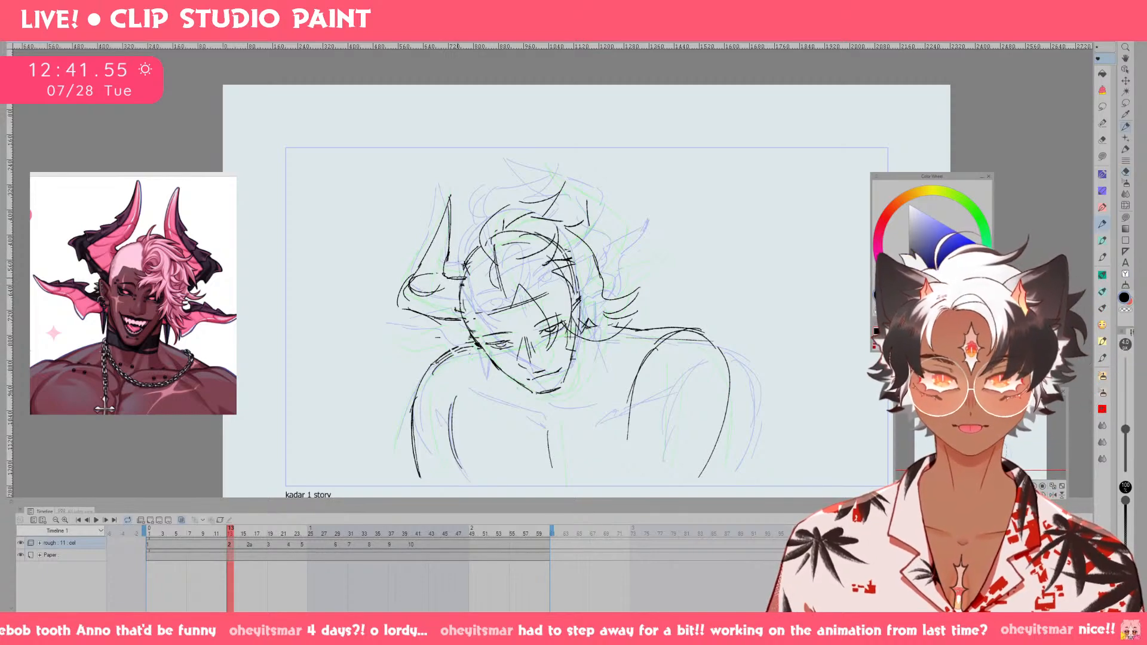
Trim the outer base curve of the viewer's-left horn on drawing 2, comparing it against drawing 1.
{"action": "key", "text": "Left"}
{"action": "key", "text": "Right"}
{"action": "key", "text": "Left"}
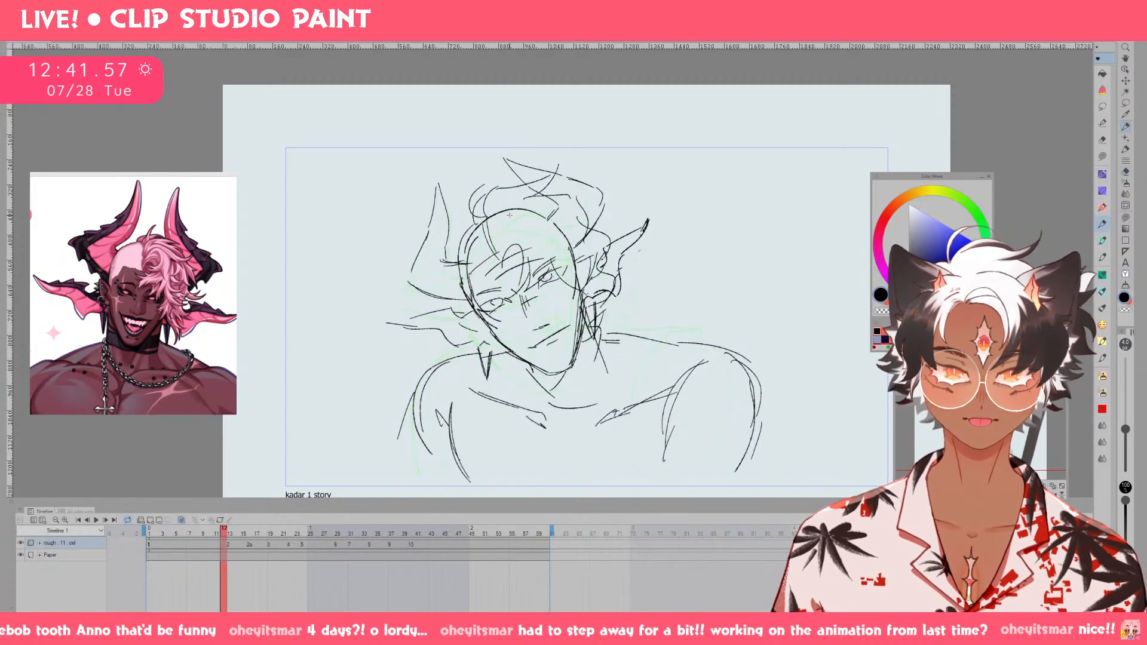
{"action": "key", "text": "Right"}
{"action": "key", "text": "e"}
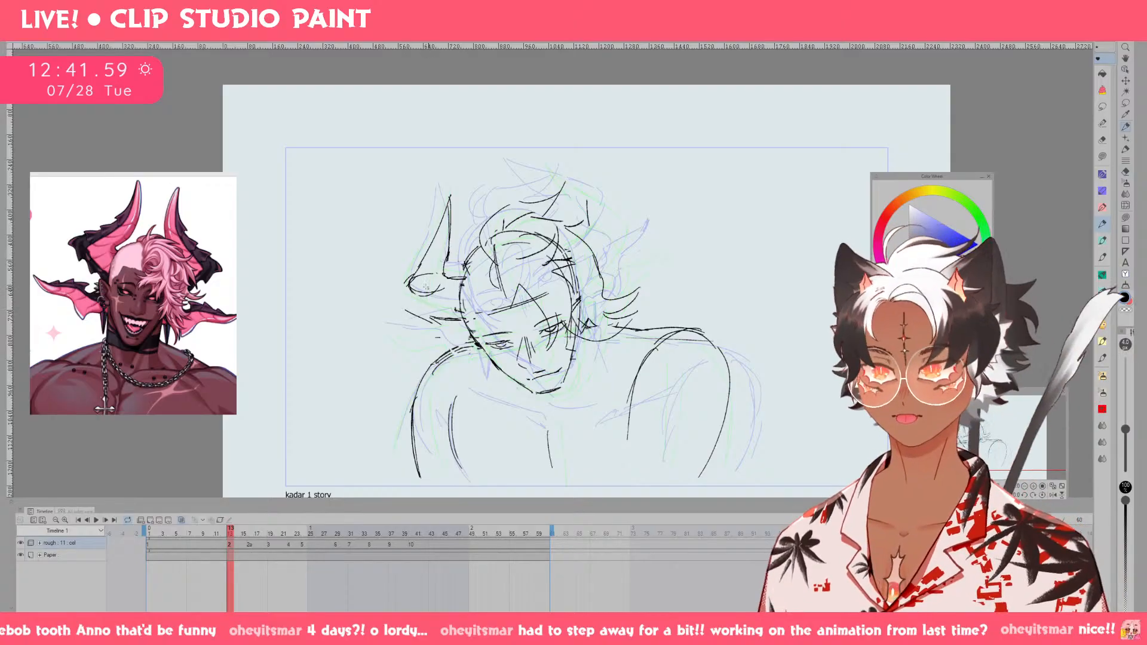
{"action": "left_click_drag", "start_coordinate": [407, 302], "coordinate": [423, 261]}
{"action": "key", "text": "Left"}
{"action": "key", "text": "Right"}
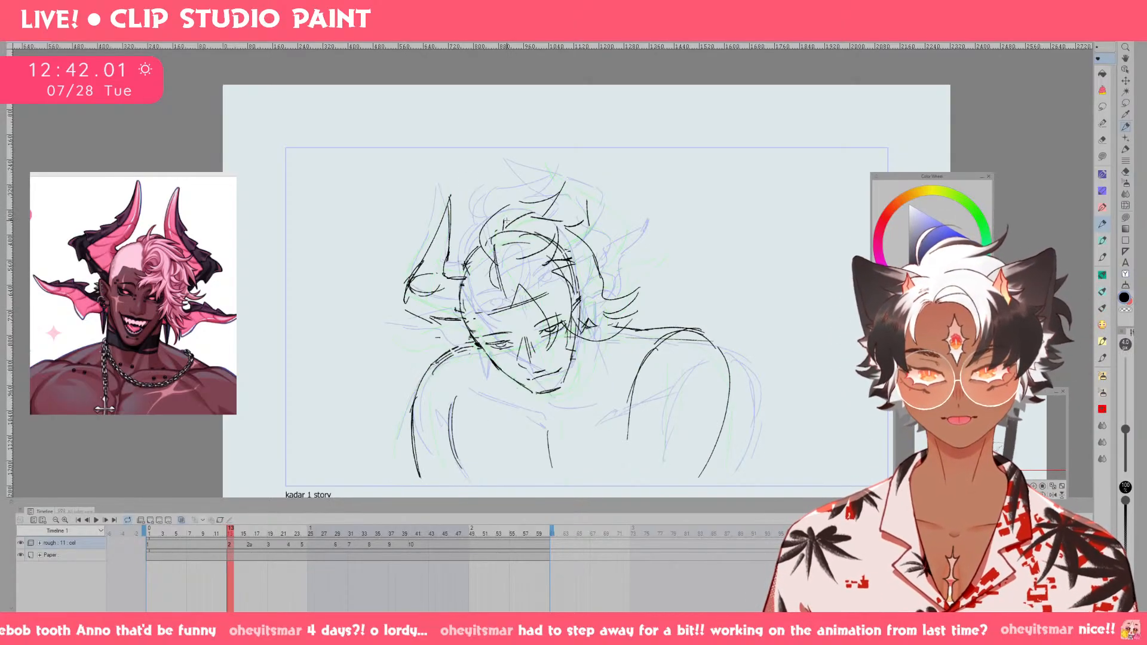
Erase the upright horn edges on drawing 2 and redraw the viewer's-left horn with its tip leaning outward.
{"action": "key", "text": "Left"}
{"action": "key", "text": "Right"}
{"action": "key", "text": "Left"}
{"action": "key", "text": "Right"}
{"action": "key", "text": "Right"}
{"action": "key", "text": "e"}
{"action": "mouse_move", "coordinate": [449, 236]}
{"action": "left_mouse_down"}
{"action": "mouse_move", "coordinate": [441, 257]}
{"action": "mouse_move", "coordinate": [418, 251]}
{"action": "mouse_move", "coordinate": [432, 246]}
{"action": "left_mouse_up"}
{"action": "mouse_move", "coordinate": [414, 202]}
{"action": "left_mouse_down"}
{"action": "mouse_move", "coordinate": [441, 269]}
{"action": "mouse_move", "coordinate": [428, 269]}
{"action": "left_mouse_up"}
{"action": "key", "text": "ctrl+z"}
{"action": "key", "text": "ctrl+z"}
{"action": "left_click_drag", "start_coordinate": [422, 214], "coordinate": [406, 296]}
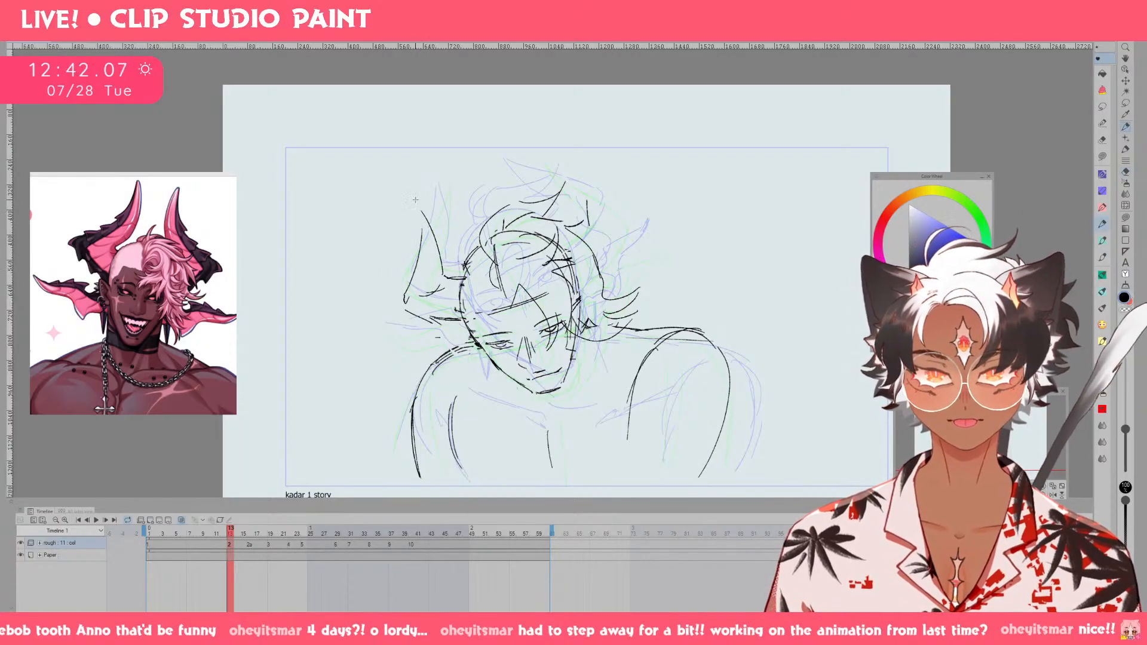
{"action": "left_click_drag", "start_coordinate": [425, 257], "coordinate": [417, 282]}
{"action": "mouse_move", "coordinate": [433, 234]}
{"action": "left_mouse_down"}
{"action": "mouse_move", "coordinate": [442, 279]}
{"action": "mouse_move", "coordinate": [458, 281]}
{"action": "left_mouse_up"}
Compare the outward-leaning horn with drawing 1 and rework its lower outer curve on drawing 2.
{"action": "key", "text": "Left"}
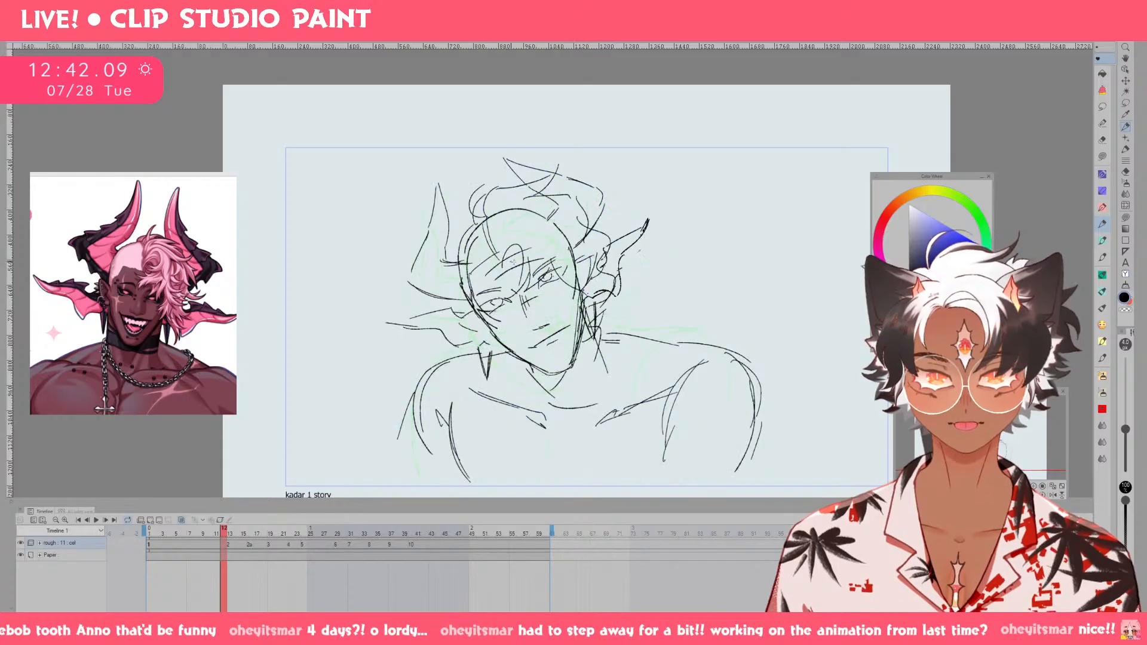
{"action": "key", "text": "Right"}
{"action": "key", "text": "Left"}
{"action": "key", "text": "Right"}
{"action": "key", "text": "Left"}
{"action": "key", "text": "Right"}
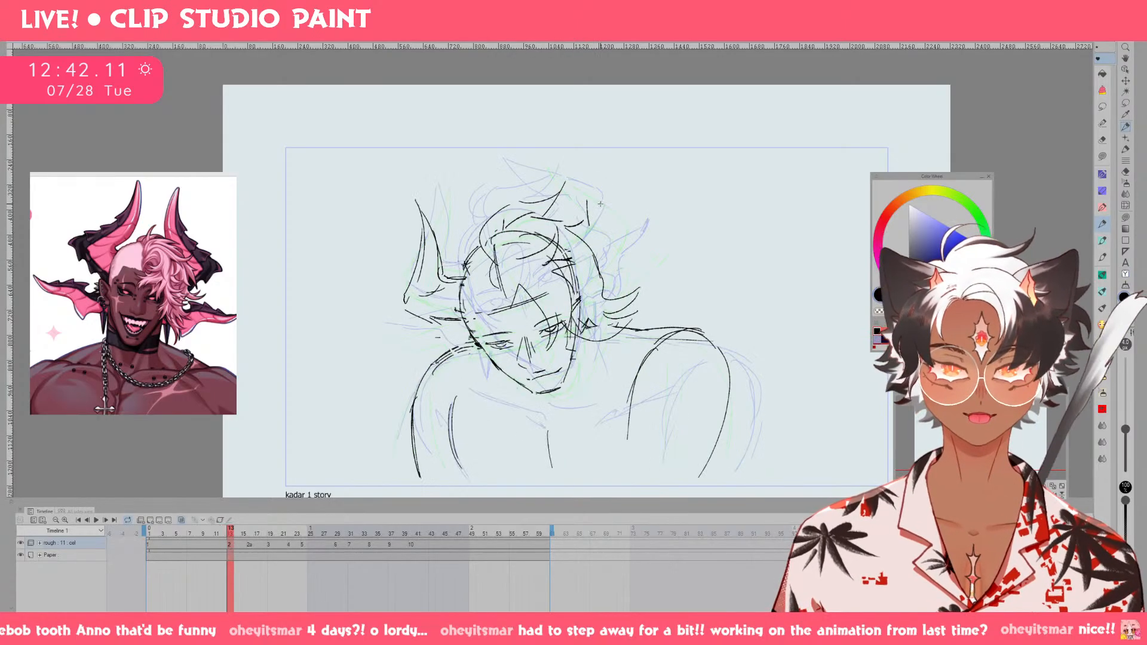
{"action": "mouse_move", "coordinate": [404, 294]}
{"action": "left_mouse_down"}
{"action": "mouse_move", "coordinate": [417, 213]}
{"action": "mouse_move", "coordinate": [412, 298]}
{"action": "left_mouse_up"}
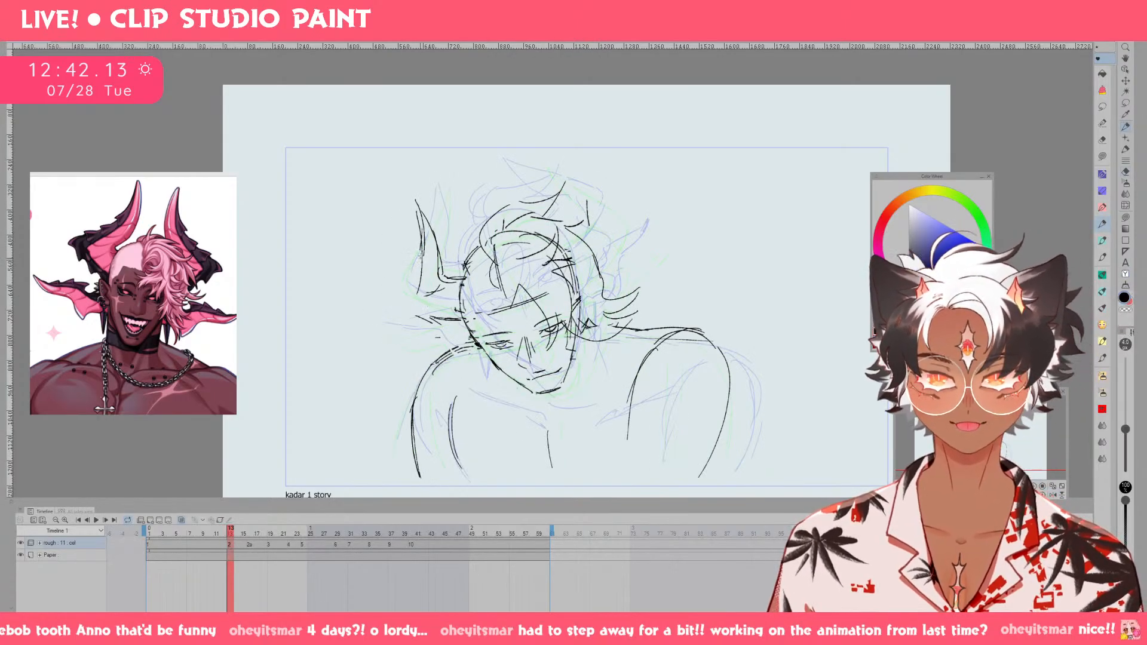
{"action": "left_click_drag", "start_coordinate": [422, 256], "coordinate": [412, 300]}
Sketch the pointed ear below the viewer's-left horn on drawing 2, replacing the undone strokes.
{"action": "mouse_move", "coordinate": [413, 305]}
{"action": "left_mouse_down"}
{"action": "mouse_move", "coordinate": [467, 289]}
{"action": "mouse_move", "coordinate": [444, 324]}
{"action": "mouse_move", "coordinate": [464, 327]}
{"action": "mouse_move", "coordinate": [450, 333]}
{"action": "mouse_move", "coordinate": [401, 306]}
{"action": "mouse_move", "coordinate": [407, 327]}
{"action": "mouse_move", "coordinate": [392, 329]}
{"action": "mouse_move", "coordinate": [478, 340]}
{"action": "left_mouse_up"}
{"action": "key", "text": "ctrl+z"}
{"action": "key", "text": "ctrl+z"}
{"action": "key", "text": "ctrl+z"}
{"action": "left_click_drag", "start_coordinate": [391, 324], "coordinate": [427, 341]}
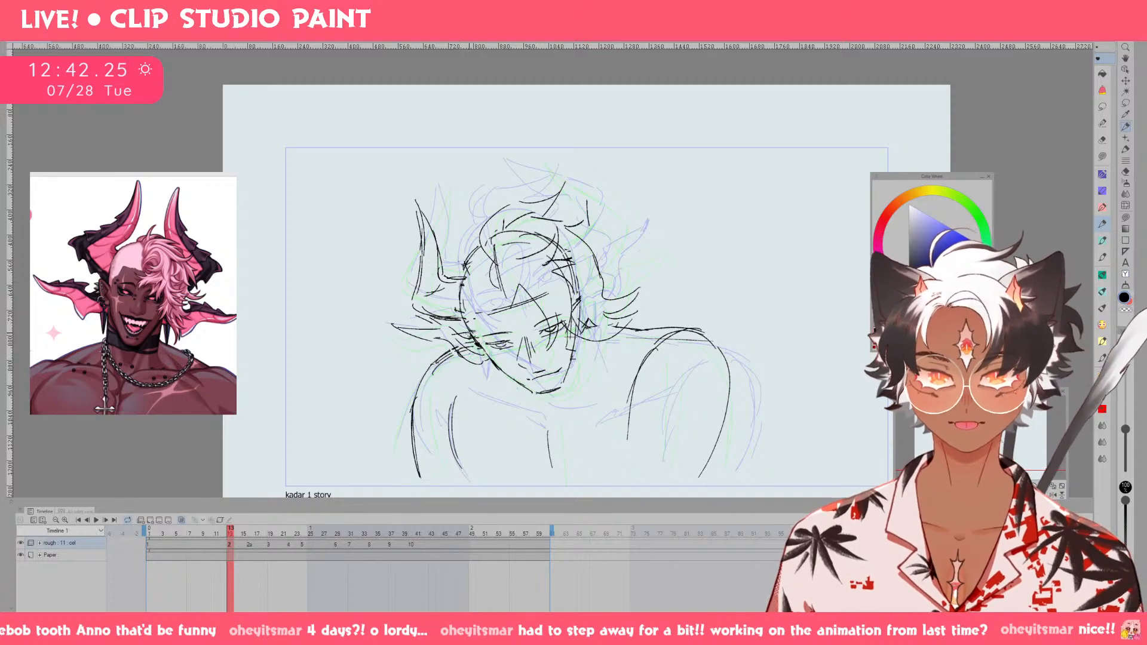
Flip between drawings 1, 2 and 2a to check the movement of the horn and ear.
{"action": "key", "text": "ctrl+Left"}
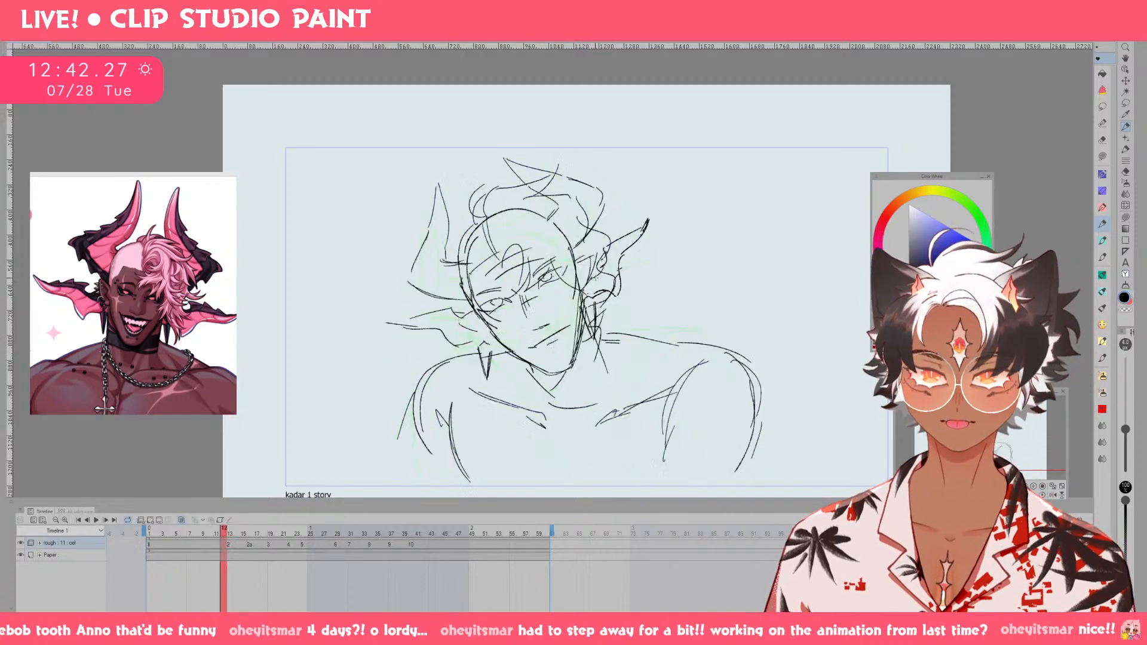
{"action": "key", "text": "ctrl+Right"}
{"action": "key", "text": "ctrl+Right"}
{"action": "key", "text": "ctrl+Right"}
{"action": "key", "text": "ctrl+Right"}
{"action": "key", "text": "ctrl+Right"}
{"action": "key", "text": "ctrl+Right"}
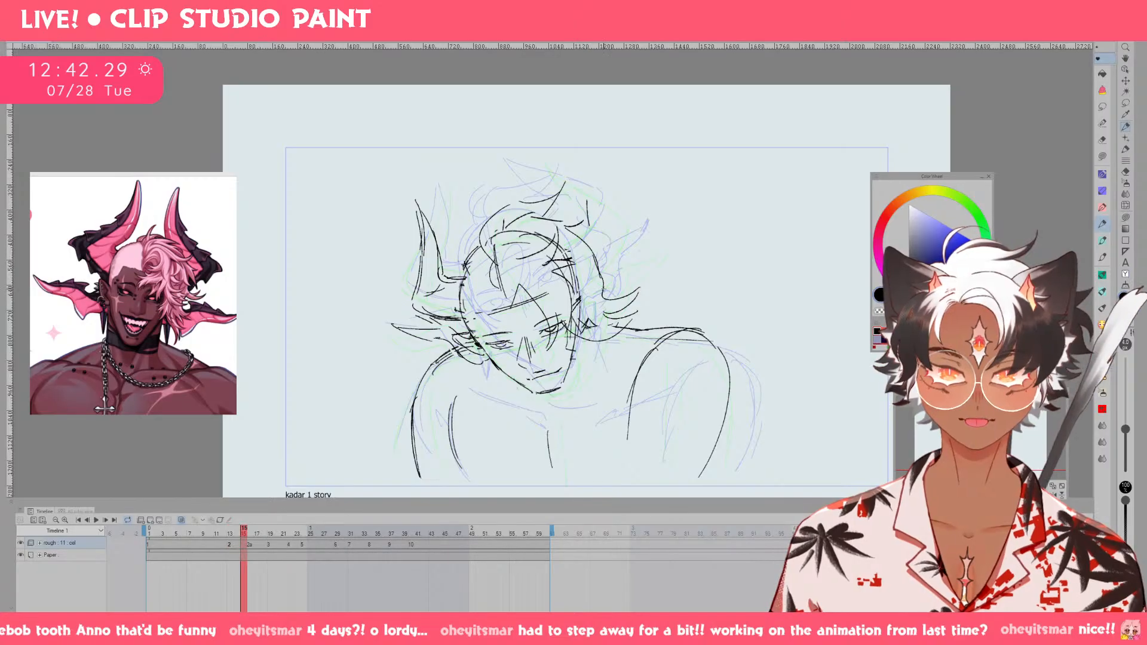
{"action": "key", "text": "ctrl+Left"}
{"action": "key", "text": "ctrl+Left"}
{"action": "key", "text": "ctrl+Left"}
{"action": "key", "text": "ctrl+Left"}
{"action": "key", "text": "ctrl+Right"}
{"action": "key", "text": "ctrl+Right"}
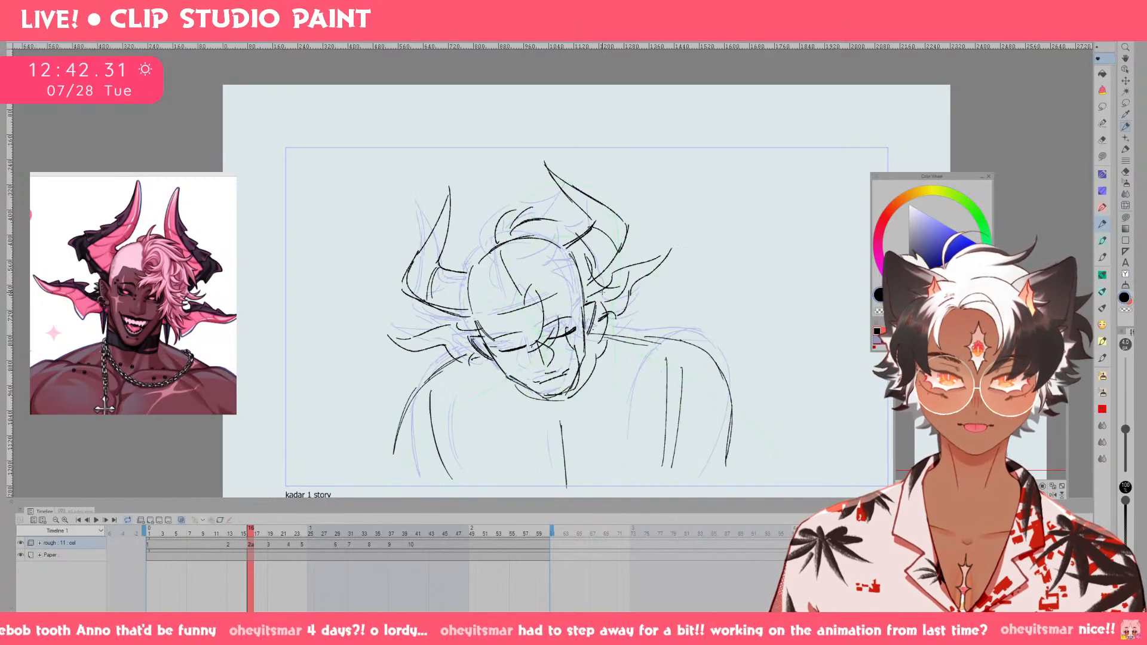
{"action": "key", "text": "ctrl+Left"}
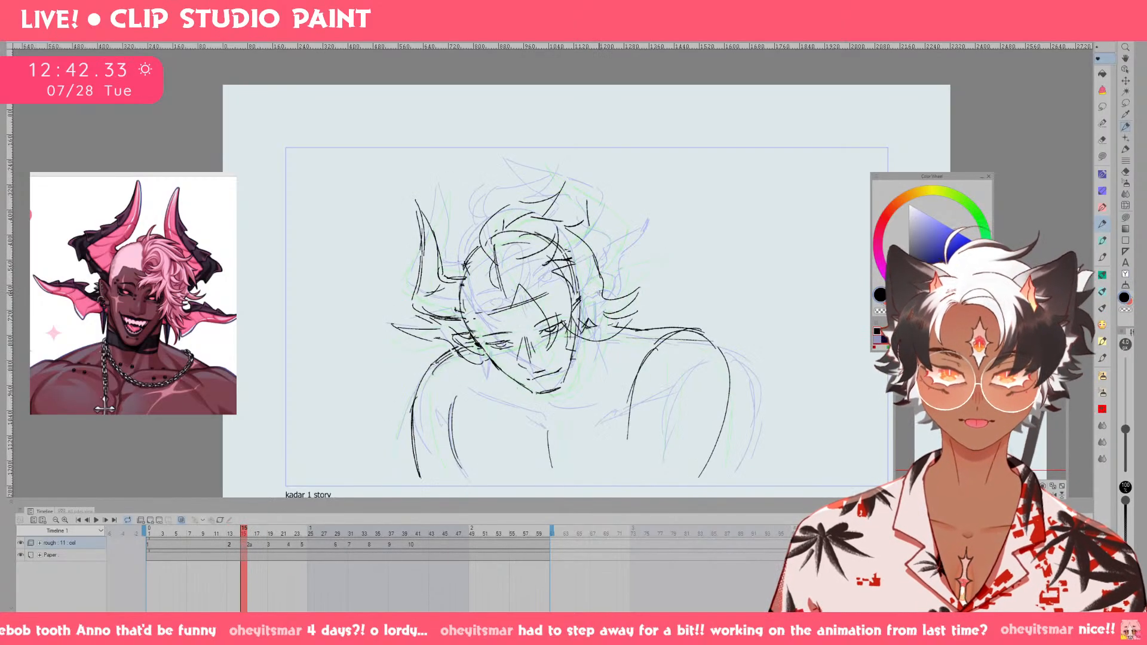
Erase the viewer's-left horn from drawing 2 after comparing it with drawing 2a.
{"action": "key", "text": "e"}
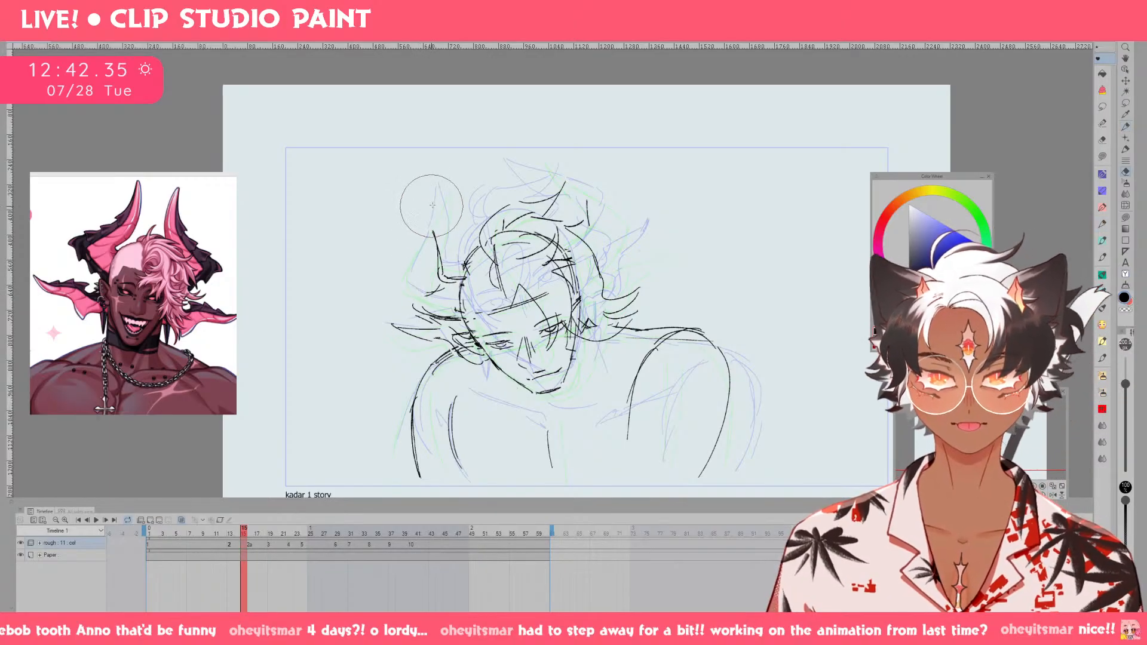
{"action": "key", "text": "ctrl+Right"}
{"action": "key", "text": "ctrl+Right"}
{"action": "key", "text": "ctrl+Left"}
{"action": "key", "text": "ctrl+Left"}
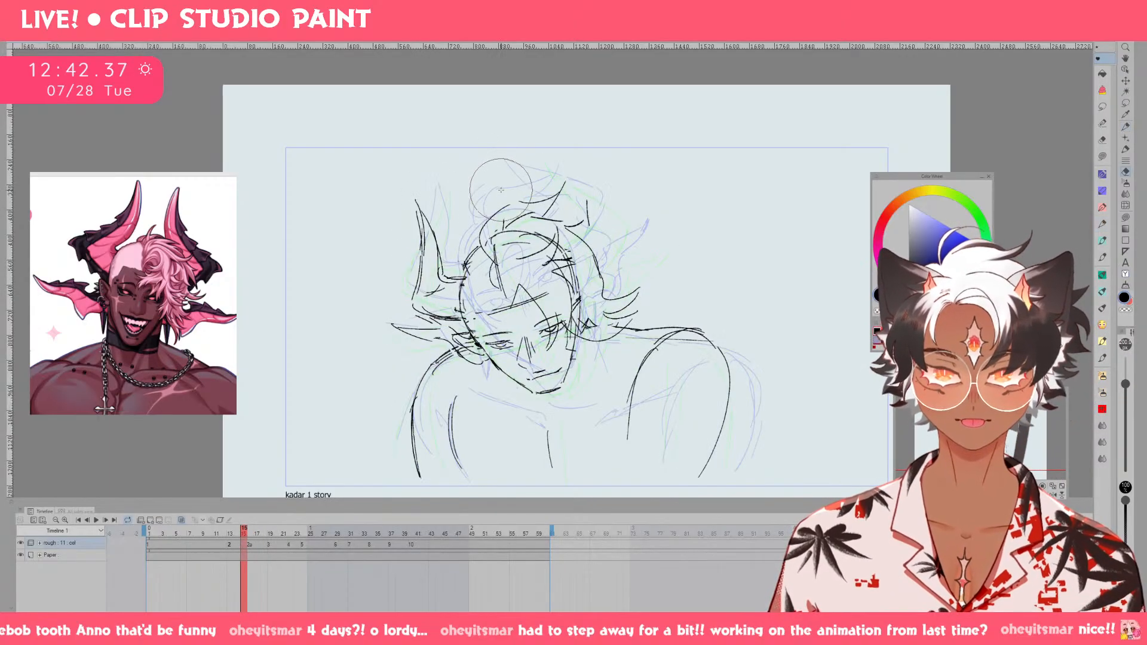
{"action": "key", "text": "p"}
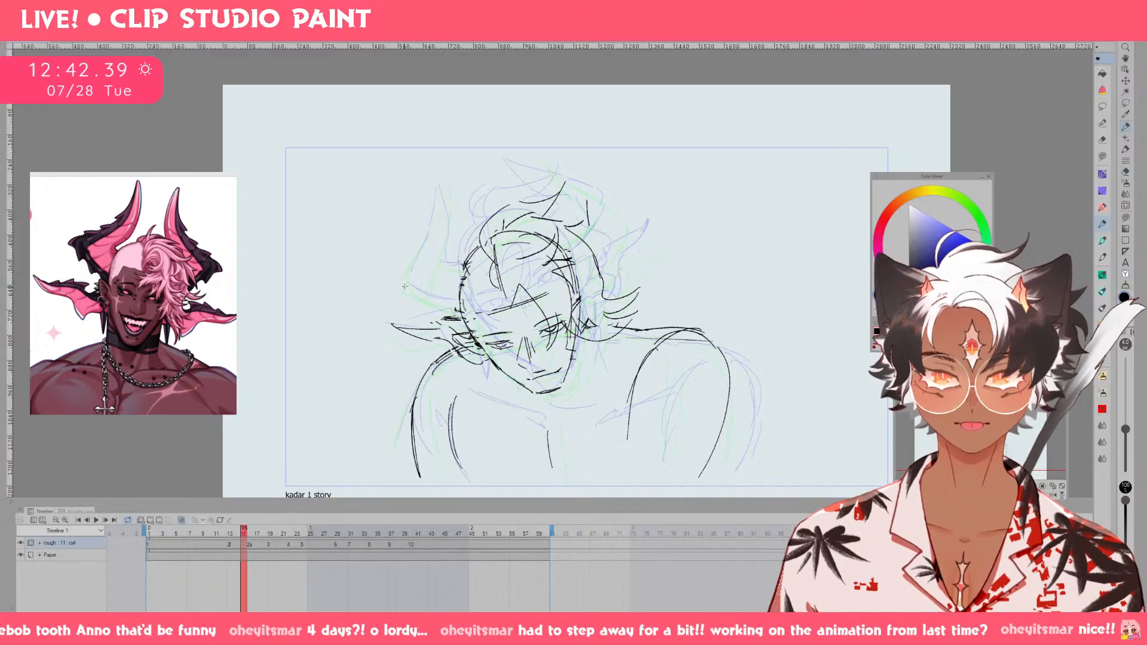
Redraw the viewer's-left horn on drawing 2 with a lower edge and an upright tip, comparing it against drawing 2a.
{"action": "key", "text": "ctrl+z"}
{"action": "mouse_move", "coordinate": [407, 274]}
{"action": "left_mouse_down"}
{"action": "mouse_move", "coordinate": [400, 301]}
{"action": "mouse_move", "coordinate": [459, 312]}
{"action": "left_mouse_up"}
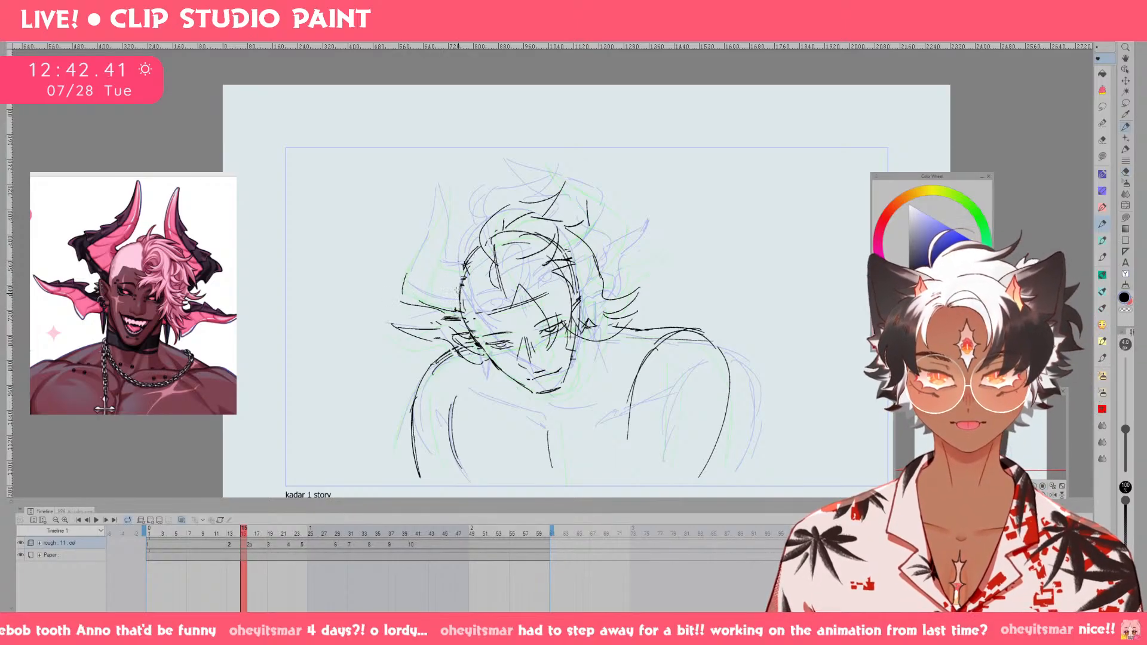
{"action": "left_click_drag", "start_coordinate": [410, 269], "coordinate": [442, 191]}
{"action": "key", "text": "ctrl+z"}
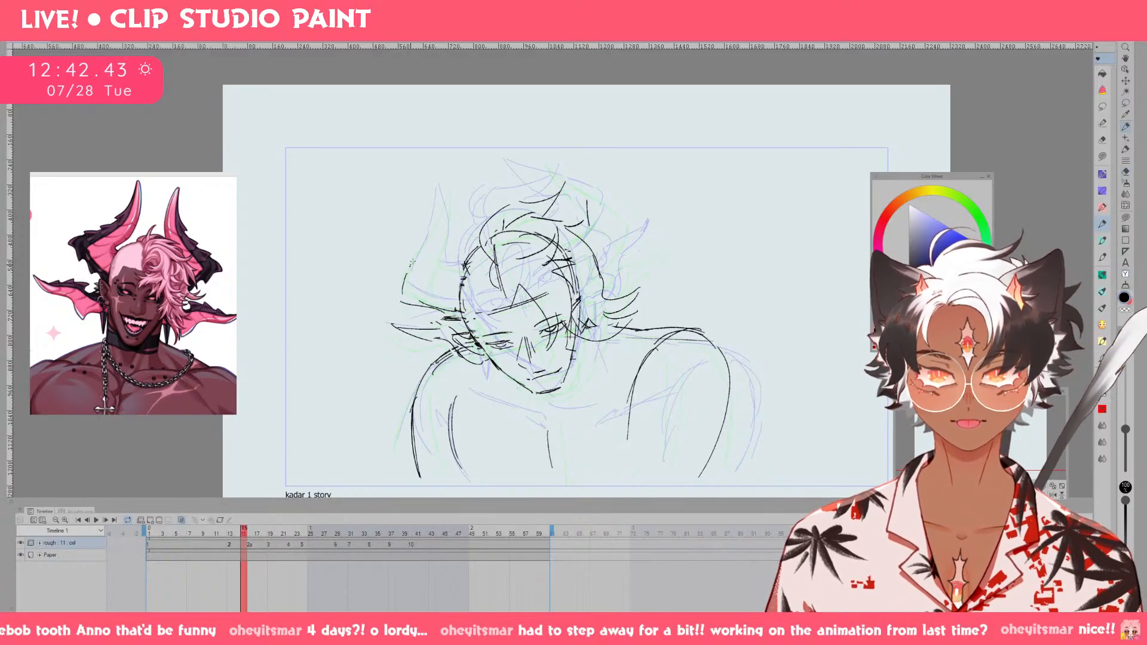
{"action": "mouse_move", "coordinate": [409, 269]}
{"action": "left_mouse_down"}
{"action": "mouse_move", "coordinate": [434, 198]}
{"action": "mouse_move", "coordinate": [434, 245]}
{"action": "mouse_move", "coordinate": [465, 269]}
{"action": "mouse_move", "coordinate": [448, 188]}
{"action": "mouse_move", "coordinate": [423, 244]}
{"action": "left_mouse_up"}
{"action": "key", "text": "ctrl+z"}
{"action": "key", "text": "Right"}
{"action": "key", "text": "e"}
{"action": "key", "text": "p"}
{"action": "mouse_move", "coordinate": [405, 282]}
{"action": "left_mouse_down"}
{"action": "mouse_move", "coordinate": [428, 225]}
{"action": "mouse_move", "coordinate": [441, 267]}
{"action": "left_mouse_up"}
{"action": "key", "text": "Left"}
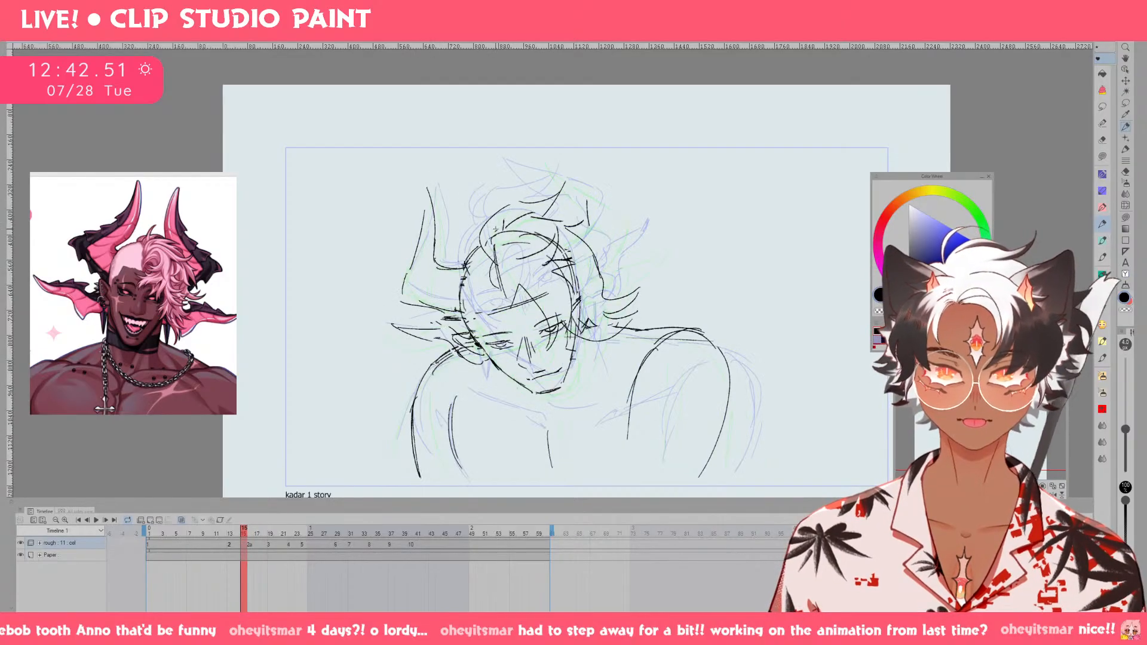
Add inner contour lines to both horns on drawing 2a after flipping through the neighbouring drawings.
{"action": "key", "text": "Right"}
{"action": "key", "text": "Right"}
{"action": "key", "text": "Left"}
{"action": "key", "text": "Left"}
{"action": "key", "text": "Right"}
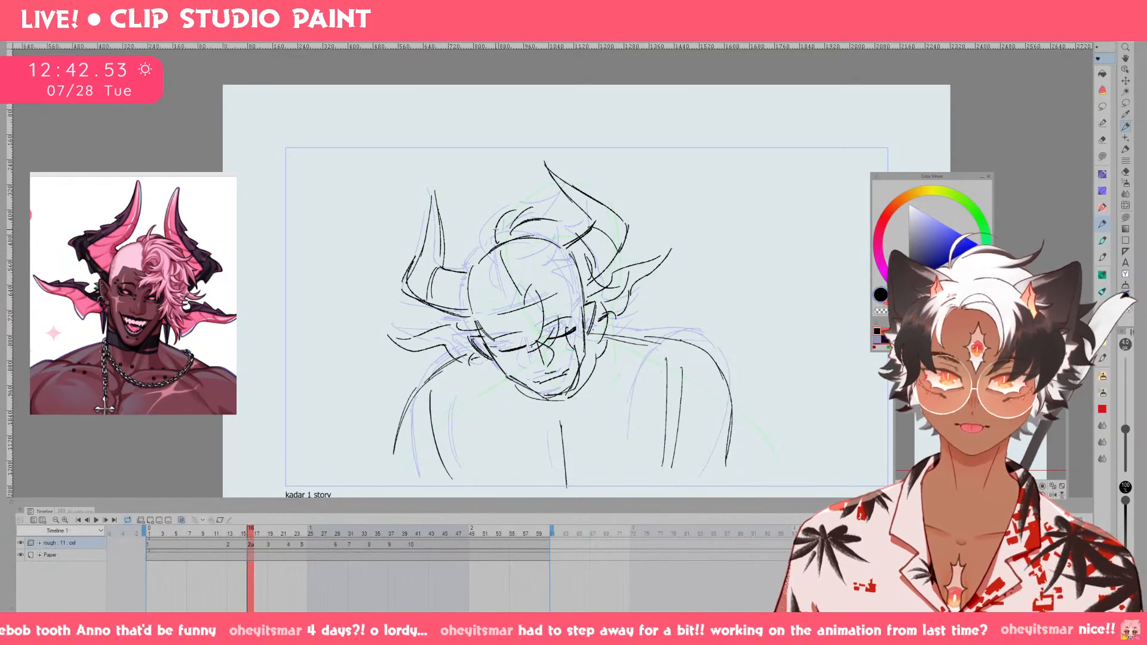
{"action": "key", "text": "e"}
{"action": "key", "text": "p"}
{"action": "left_click_drag", "start_coordinate": [431, 279], "coordinate": [444, 273]}
{"action": "left_click_drag", "start_coordinate": [418, 278], "coordinate": [442, 275]}
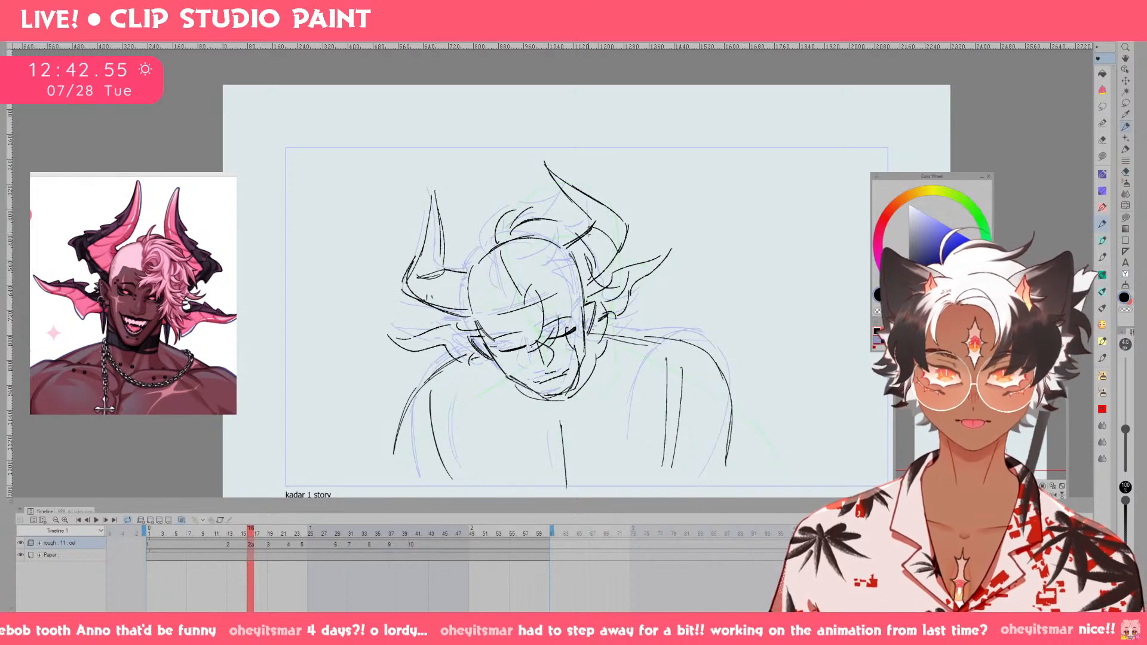
{"action": "left_click_drag", "start_coordinate": [588, 233], "coordinate": [614, 219]}
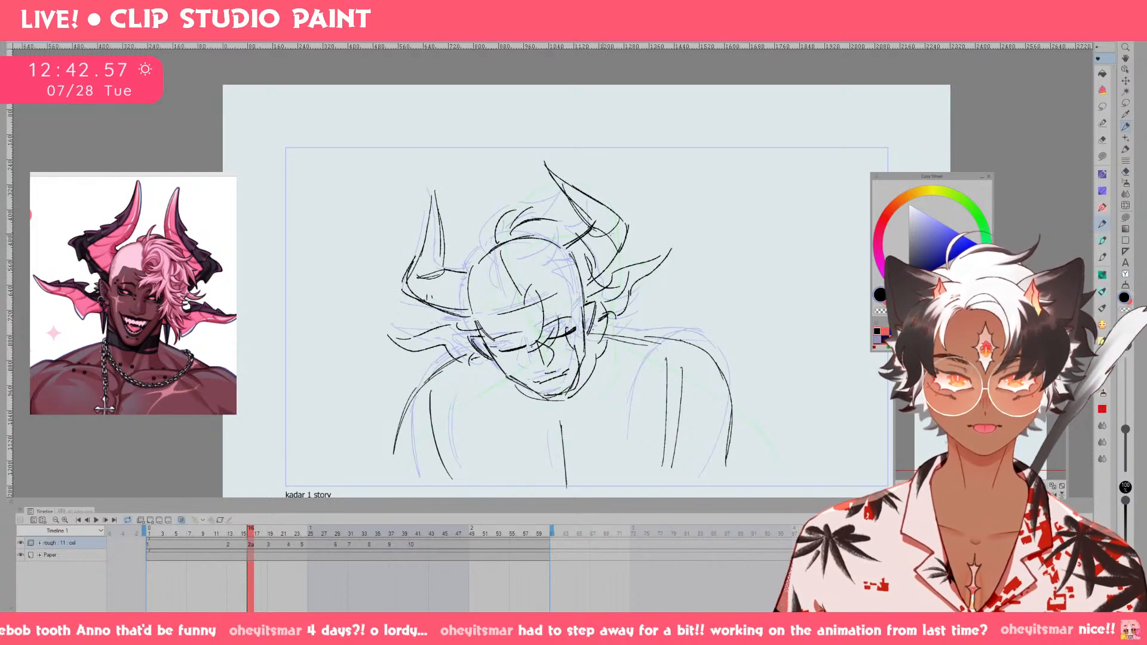
Sketch the viewer's-right horn on drawing 2, using drawing 2a as reference and replacing the undone strokes.
{"action": "key", "text": "Left"}
{"action": "key", "text": "Right"}
{"action": "key", "text": "Left"}
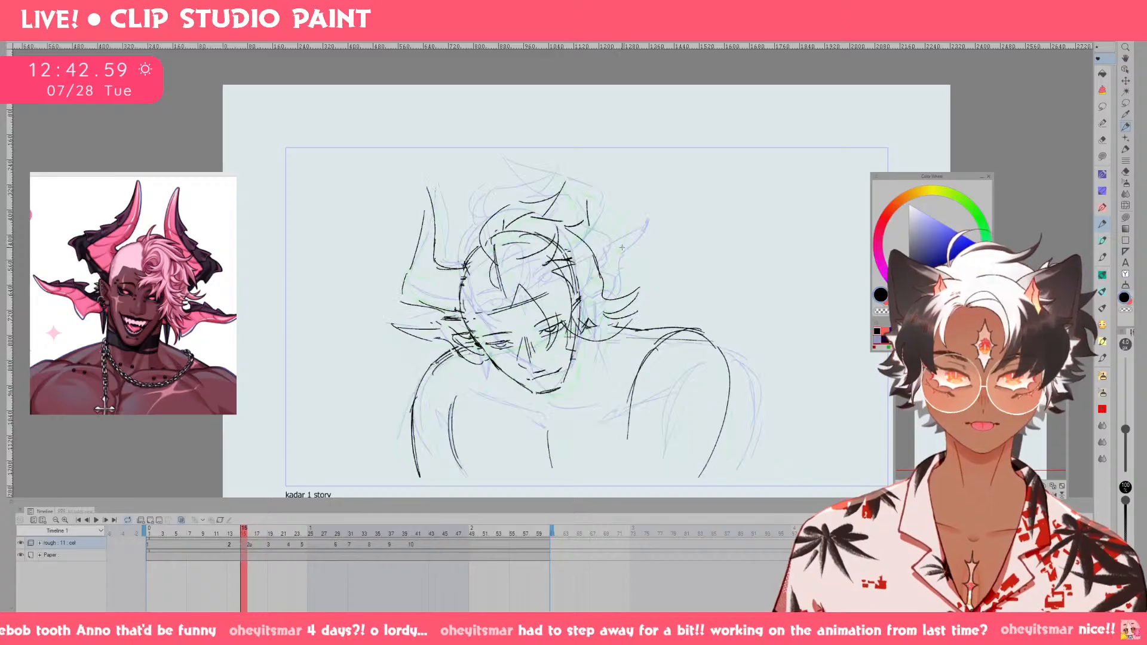
{"action": "key", "text": "Right"}
{"action": "key", "text": "Left"}
{"action": "left_click_drag", "start_coordinate": [558, 242], "coordinate": [585, 214]}
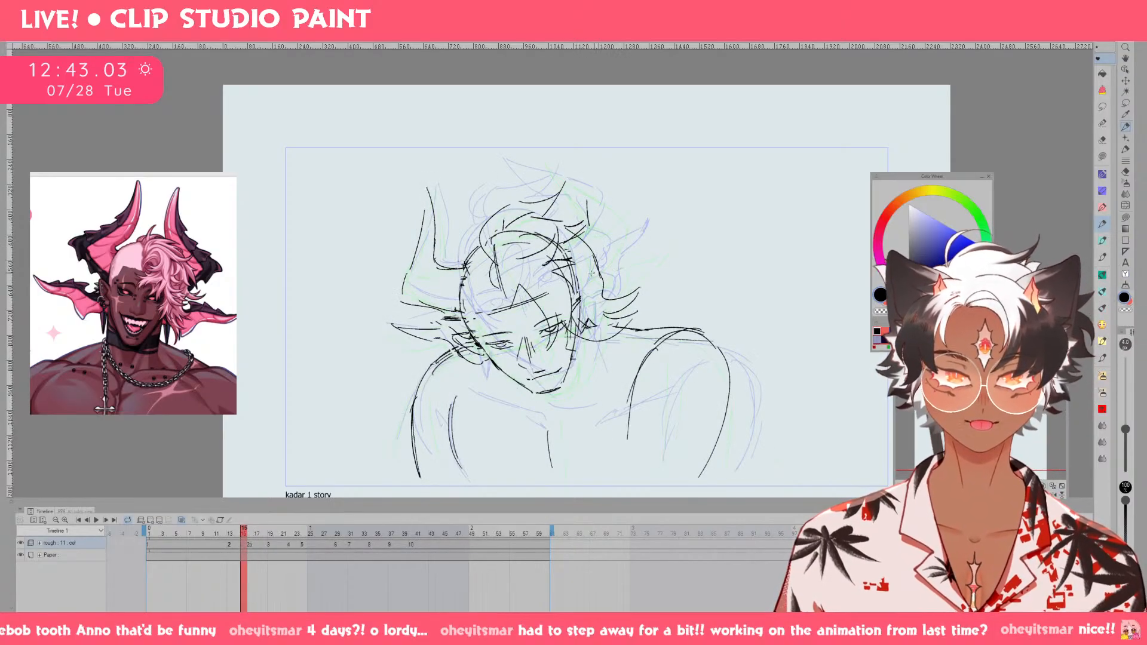
{"action": "mouse_move", "coordinate": [573, 284]}
{"action": "left_mouse_down"}
{"action": "mouse_move", "coordinate": [614, 254]}
{"action": "mouse_move", "coordinate": [594, 286]}
{"action": "mouse_move", "coordinate": [615, 247]}
{"action": "left_mouse_up"}
{"action": "key", "text": "ctrl+z"}
{"action": "key", "text": "ctrl+z"}
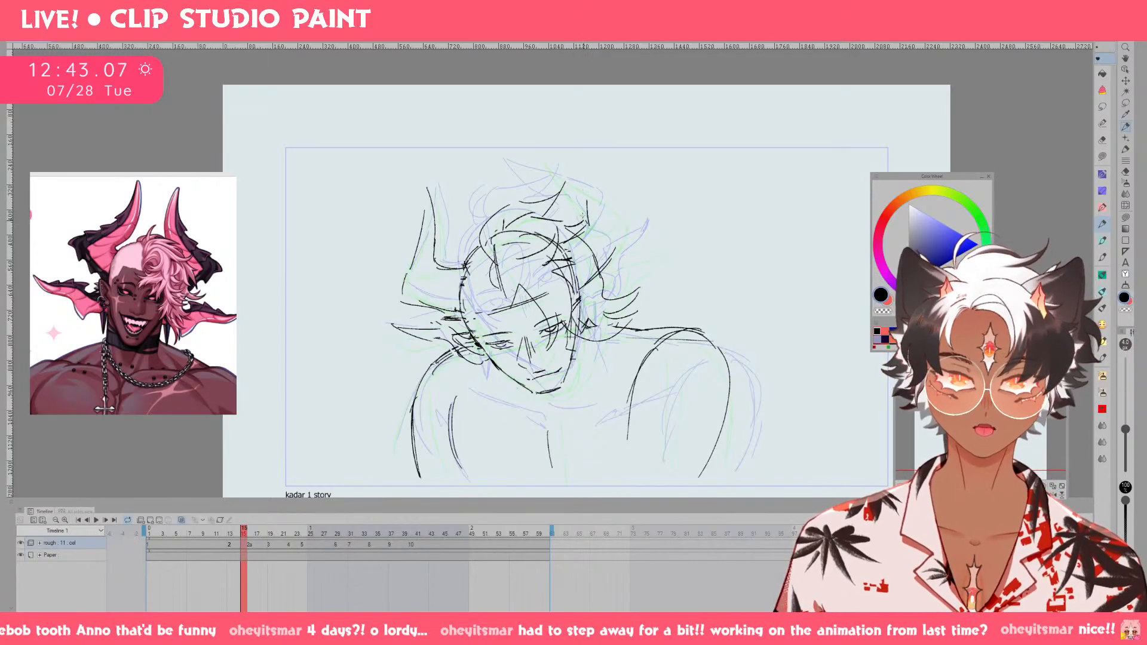
{"action": "mouse_move", "coordinate": [588, 223]}
{"action": "left_mouse_down"}
{"action": "mouse_move", "coordinate": [562, 166]}
{"action": "mouse_move", "coordinate": [579, 208]}
{"action": "left_mouse_up"}
{"action": "mouse_move", "coordinate": [569, 161]}
{"action": "left_mouse_down"}
{"action": "mouse_move", "coordinate": [634, 236]}
{"action": "mouse_move", "coordinate": [624, 242]}
{"action": "mouse_move", "coordinate": [629, 224]}
{"action": "mouse_move", "coordinate": [610, 258]}
{"action": "left_mouse_up"}
{"action": "key", "text": "ctrl+z"}
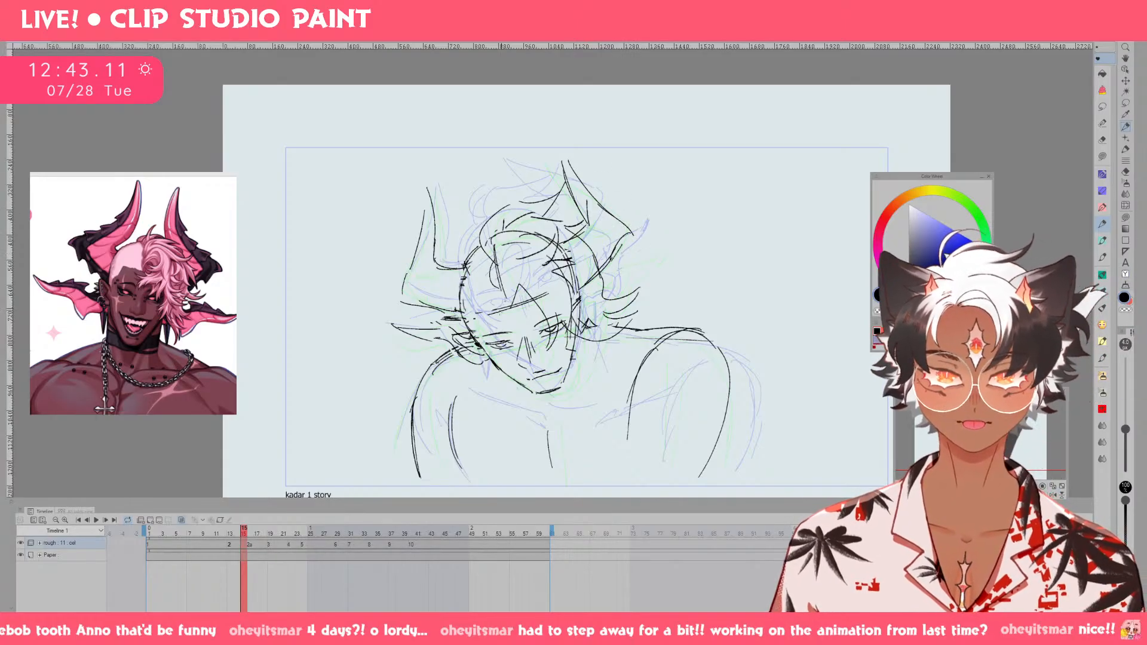
Sketch the pointed ear below the viewer's-right horn on drawing 2, undoing the first strokes.
{"action": "left_click_drag", "start_coordinate": [584, 296], "coordinate": [645, 255]}
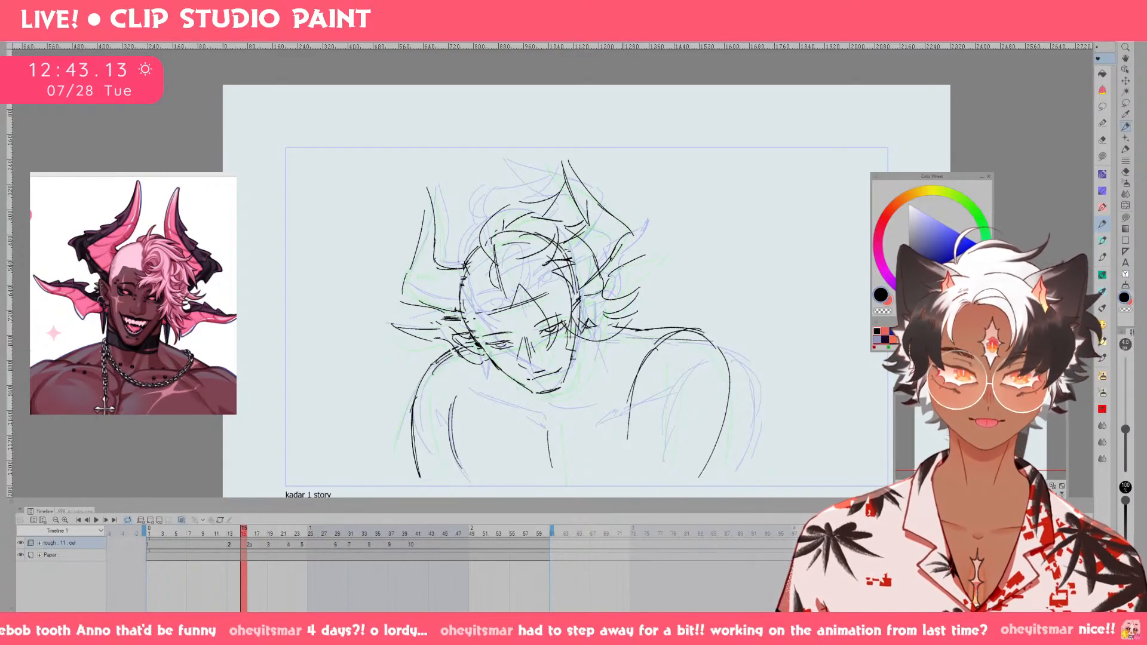
{"action": "key", "text": "ctrl+z"}
{"action": "key", "text": "ctrl+z"}
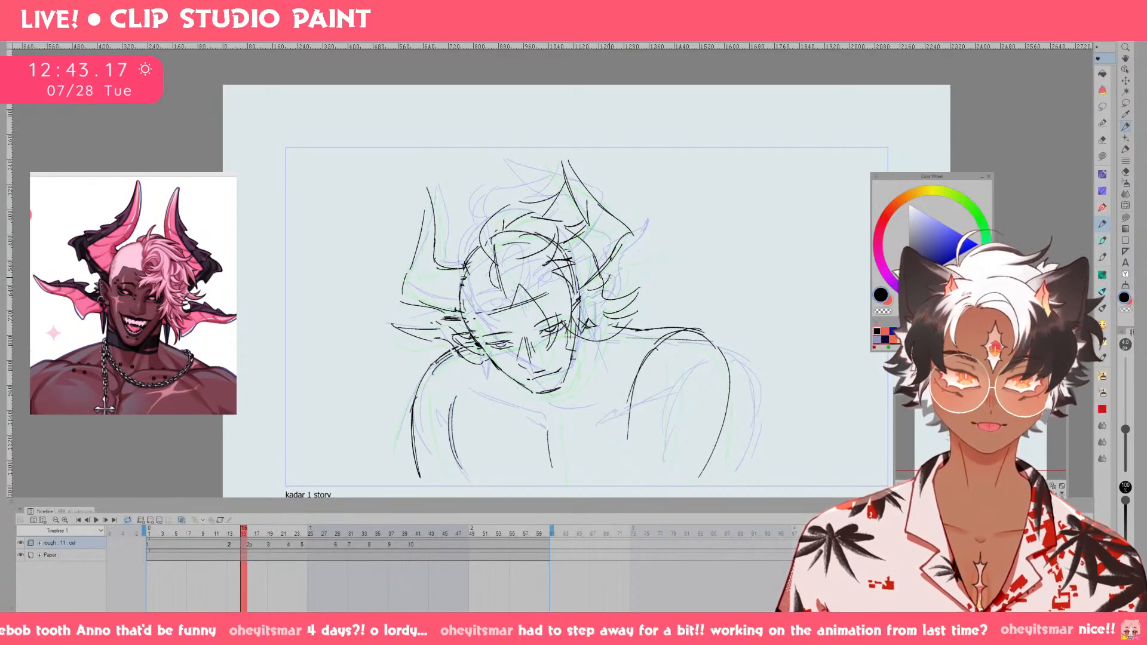
{"action": "mouse_move", "coordinate": [610, 272]}
{"action": "left_mouse_down"}
{"action": "mouse_move", "coordinate": [662, 251]}
{"action": "mouse_move", "coordinate": [616, 308]}
{"action": "left_mouse_up"}
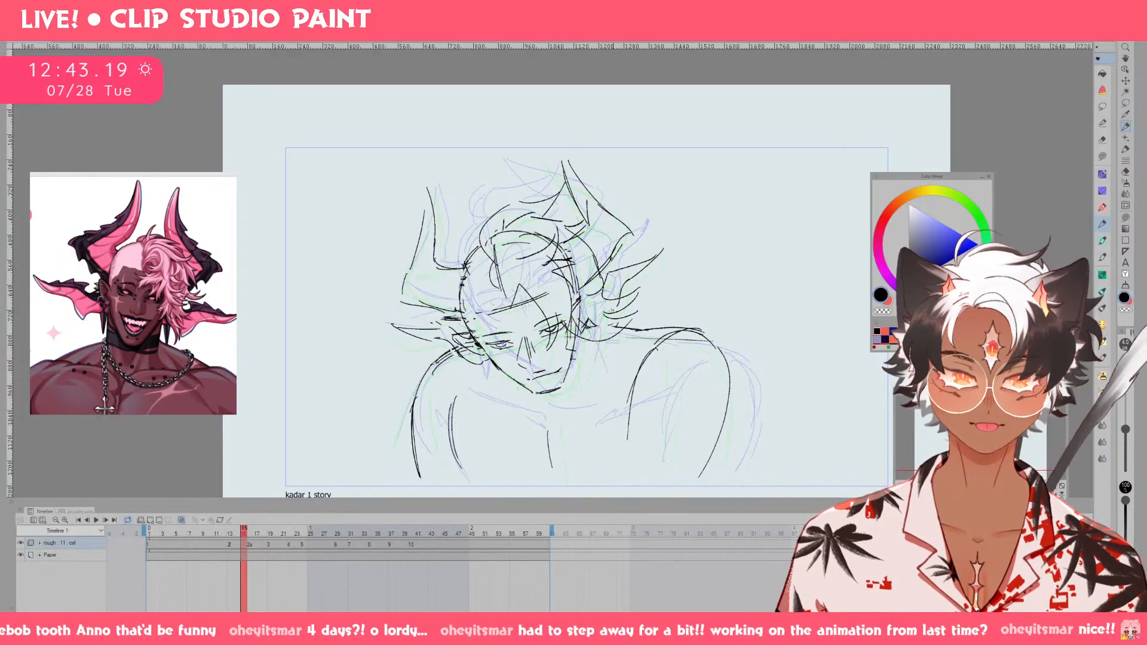
Reshape the viewer's-left ear on drawing 2 and check it against drawing 1.
{"action": "mouse_move", "coordinate": [432, 330]}
{"action": "left_mouse_down"}
{"action": "mouse_move", "coordinate": [393, 328]}
{"action": "mouse_move", "coordinate": [423, 321]}
{"action": "mouse_move", "coordinate": [393, 330]}
{"action": "mouse_move", "coordinate": [476, 330]}
{"action": "mouse_move", "coordinate": [402, 336]}
{"action": "mouse_move", "coordinate": [450, 342]}
{"action": "left_mouse_up"}
{"action": "key", "text": "ctrl+z"}
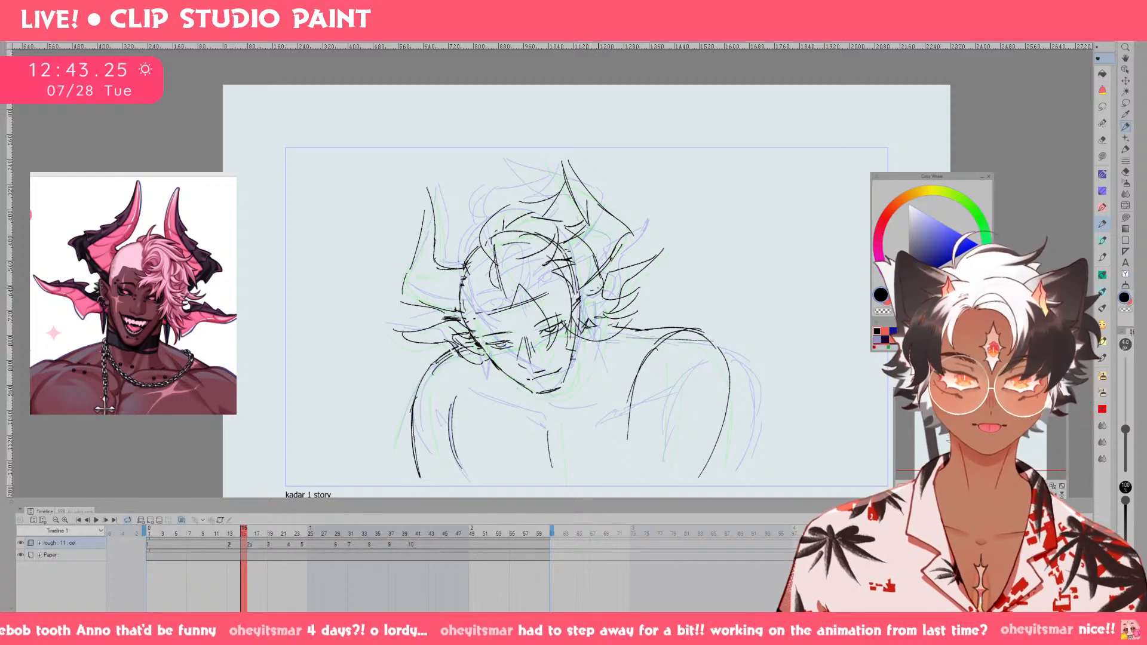
{"action": "key", "text": "Left"}
{"action": "key", "text": "Left"}
{"action": "key", "text": "Left"}
{"action": "key", "text": "Left"}
{"action": "key", "text": "Right"}
{"action": "key", "text": "Right"}
{"action": "key", "text": "Right"}
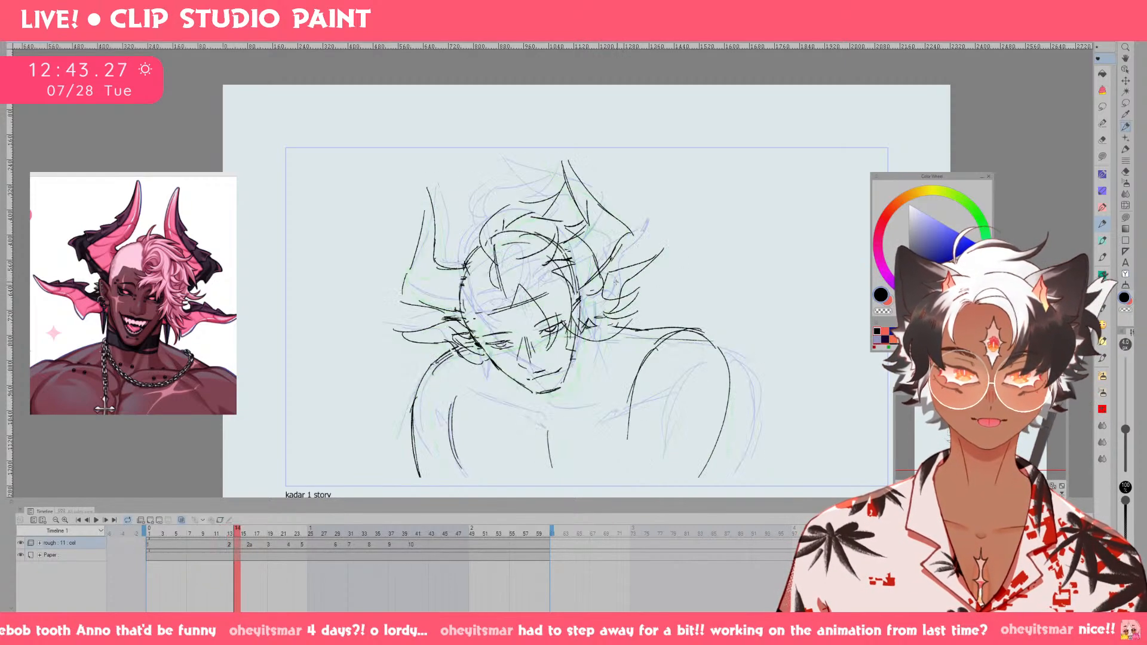
Compare drawing 2's face with drawing 1 and redraw its viewer's-right cheek and jaw line down to the chin.
{"action": "mouse_move", "coordinate": [582, 298]}
{"action": "left_mouse_down"}
{"action": "mouse_move", "coordinate": [601, 293]}
{"action": "mouse_move", "coordinate": [579, 325]}
{"action": "left_mouse_up"}
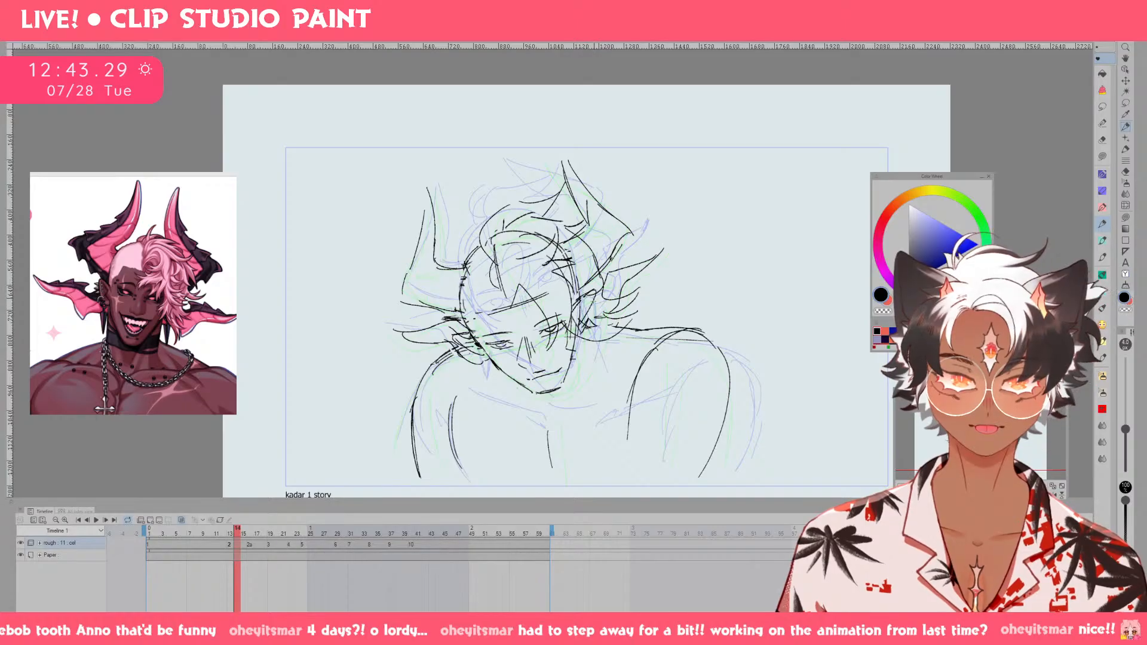
{"action": "key", "text": "Left"}
{"action": "key", "text": "Left"}
{"action": "key", "text": "Left"}
{"action": "key", "text": "Left"}
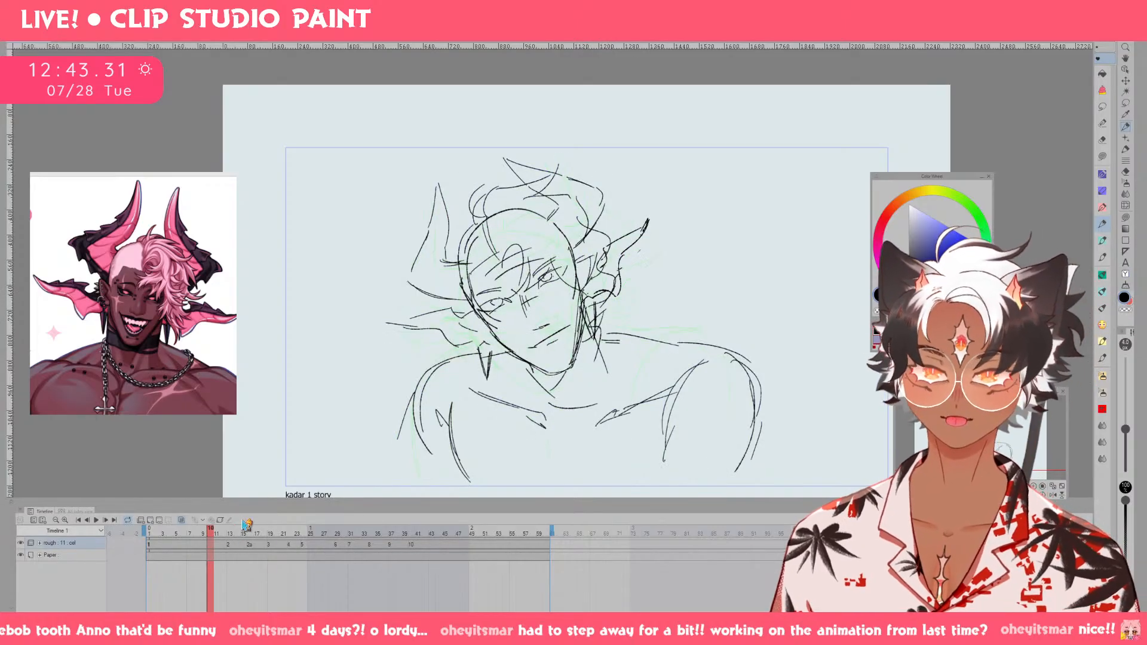
{"action": "key", "text": "Right"}
{"action": "key", "text": "Right"}
{"action": "key", "text": "Right"}
{"action": "key", "text": "Right"}
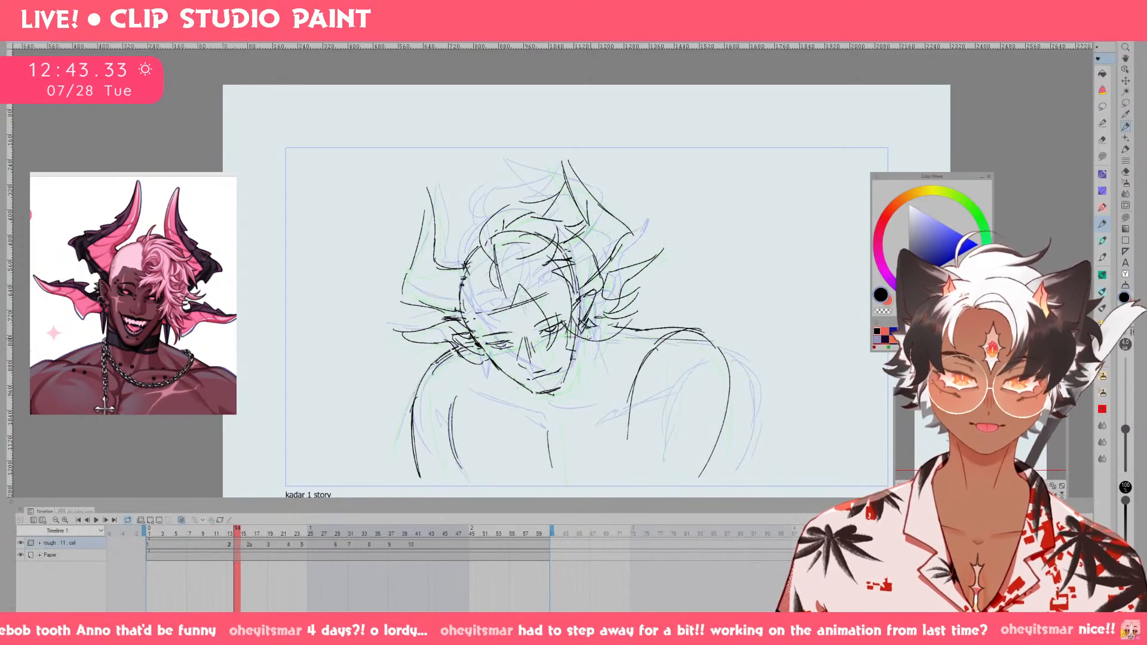
{"action": "key", "text": "ctrl+z"}
{"action": "left_click_drag", "start_coordinate": [543, 395], "coordinate": [573, 393]}
{"action": "left_click_drag", "start_coordinate": [597, 336], "coordinate": [588, 372]}
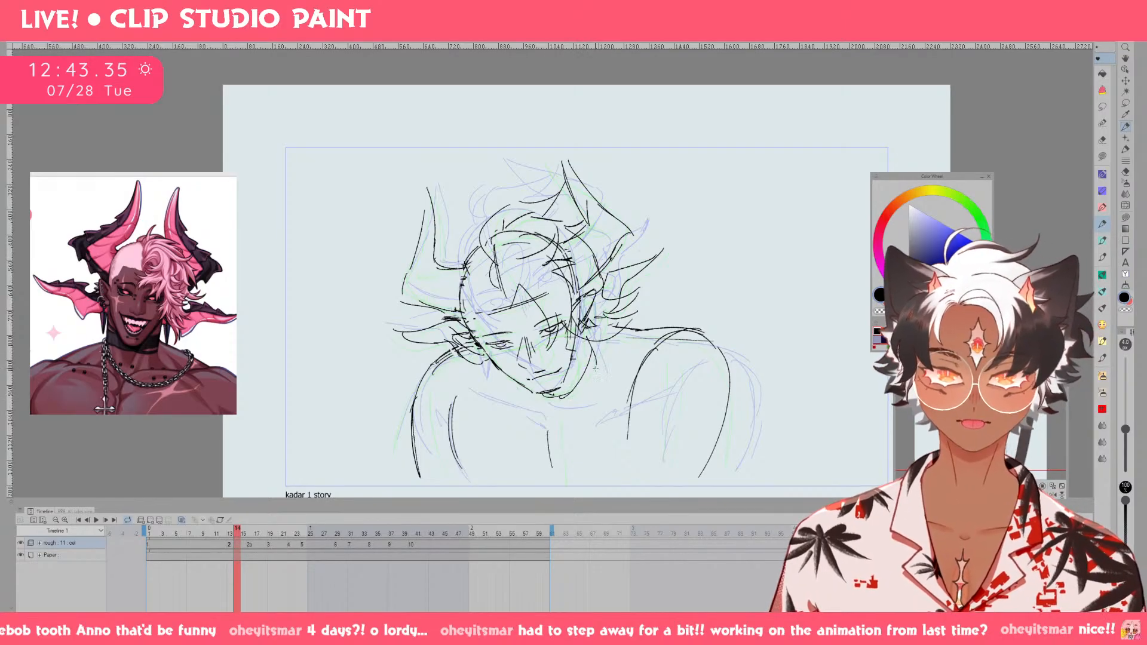
Play back the rough animation from drawing 1 to check the movement of the reworked head.
{"action": "mouse_move", "coordinate": [237, 529]}
{"action": "left_mouse_down"}
{"action": "mouse_move", "coordinate": [184, 533]}
{"action": "mouse_move", "coordinate": [310, 538]}
{"action": "mouse_move", "coordinate": [182, 534]}
{"action": "left_mouse_up"}
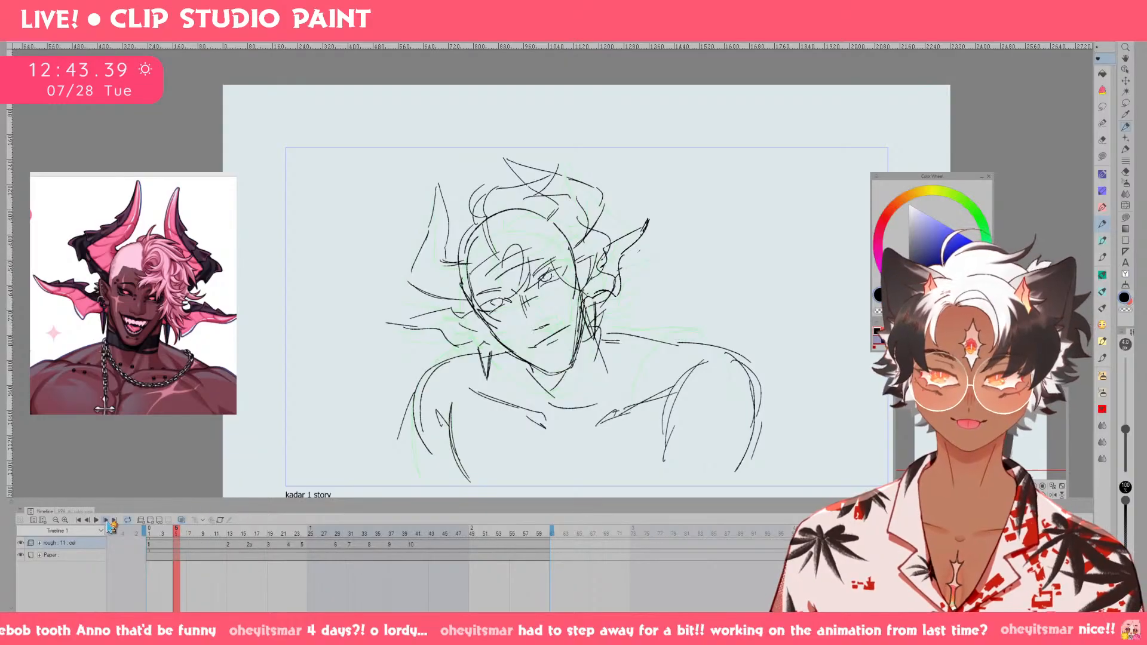
{"action": "left_click", "coordinate": [96, 520]}
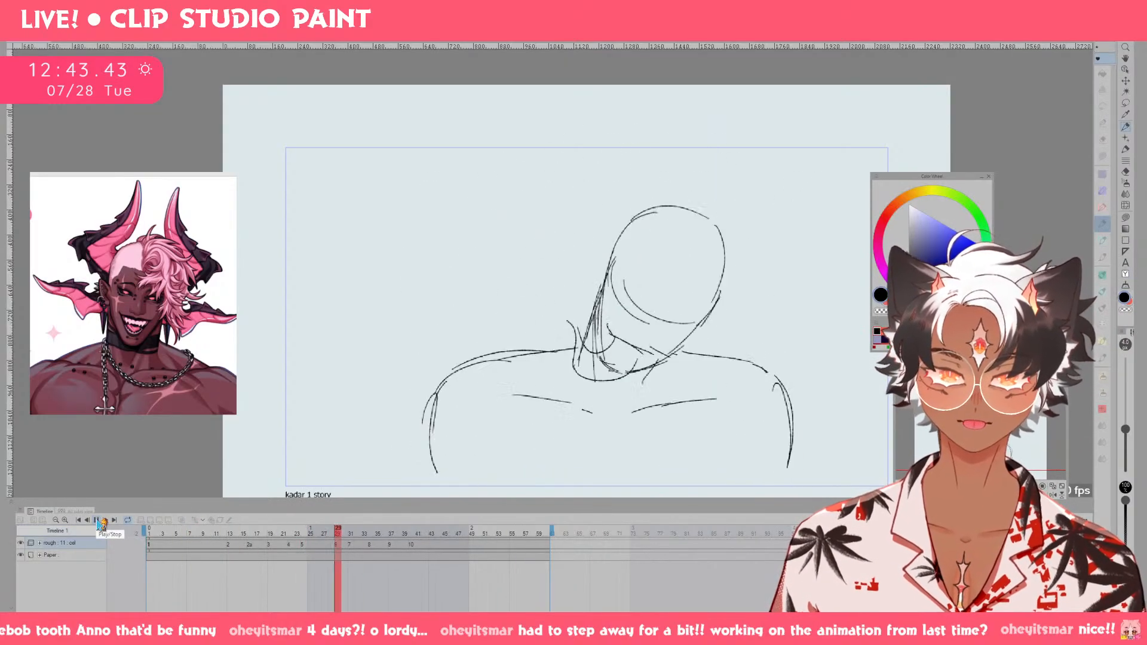
{"action": "left_click", "coordinate": [97, 522]}
Sketch a finned, pointed ear on each side of the head on drawing 3, undoing the unsuccessful strokes.
{"action": "mouse_move", "coordinate": [311, 533]}
{"action": "left_mouse_down"}
{"action": "mouse_move", "coordinate": [253, 545]}
{"action": "mouse_move", "coordinate": [278, 547]}
{"action": "left_mouse_up"}
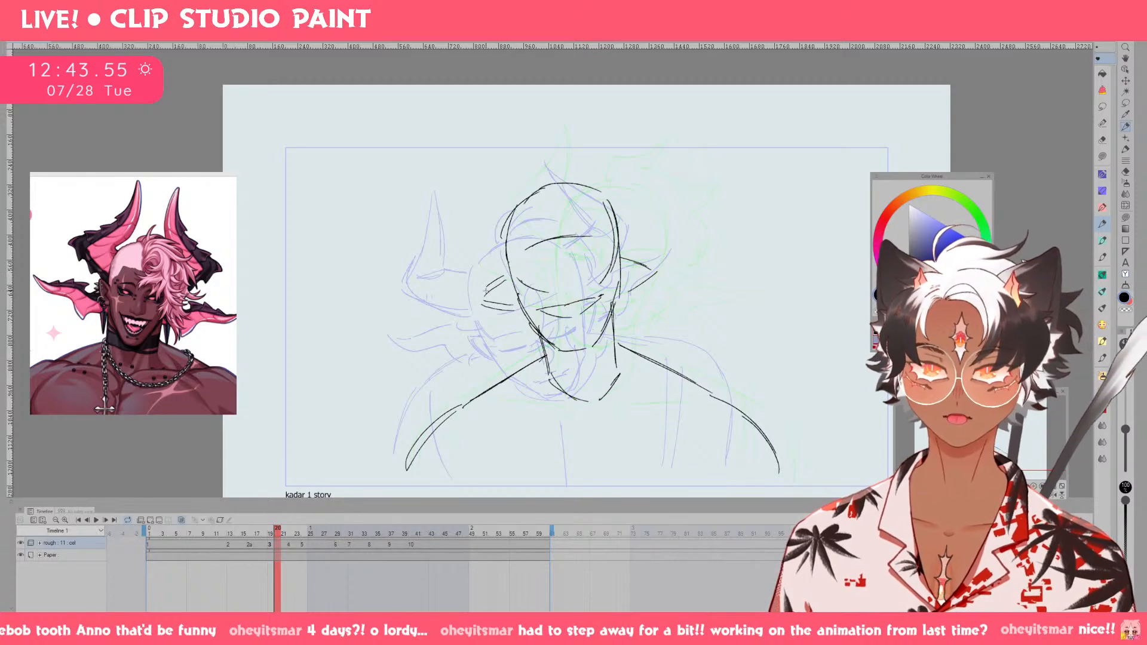
{"action": "mouse_move", "coordinate": [468, 283]}
{"action": "left_mouse_down"}
{"action": "mouse_move", "coordinate": [489, 287]}
{"action": "mouse_move", "coordinate": [410, 290]}
{"action": "mouse_move", "coordinate": [479, 321]}
{"action": "mouse_move", "coordinate": [507, 307]}
{"action": "left_mouse_up"}
{"action": "key", "text": "ctrl+z"}
{"action": "key", "text": "ctrl+z"}
{"action": "key", "text": "ctrl+z"}
{"action": "key", "text": "ctrl+z"}
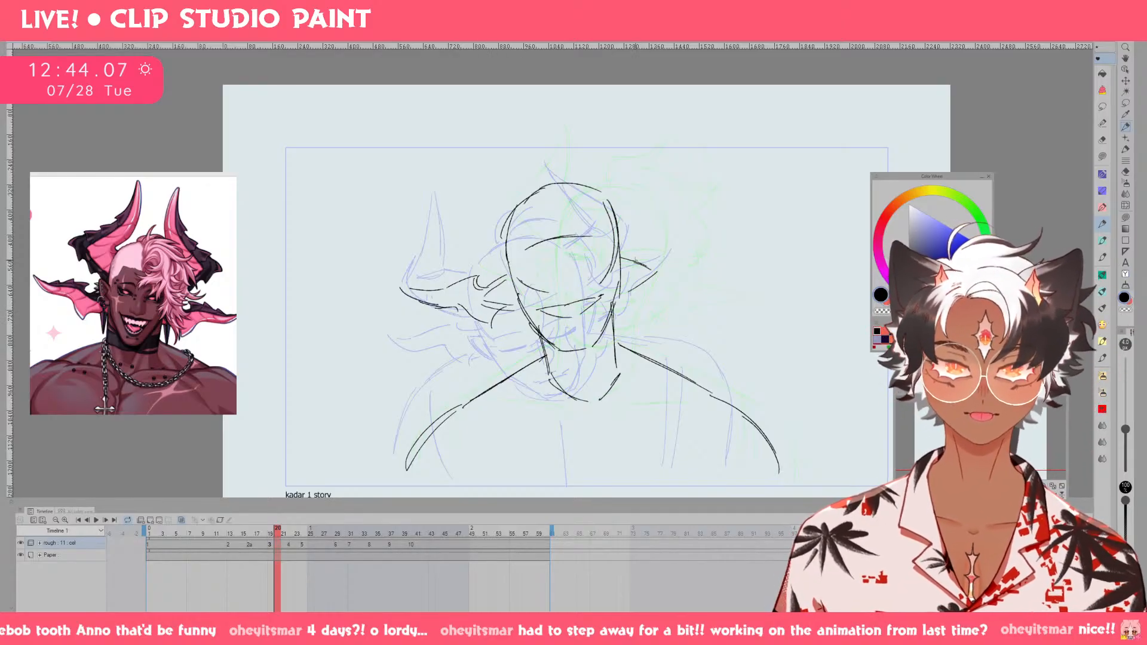
{"action": "mouse_move", "coordinate": [622, 256]}
{"action": "left_mouse_down"}
{"action": "mouse_move", "coordinate": [697, 247]}
{"action": "mouse_move", "coordinate": [697, 262]}
{"action": "mouse_move", "coordinate": [677, 268]}
{"action": "left_mouse_up"}
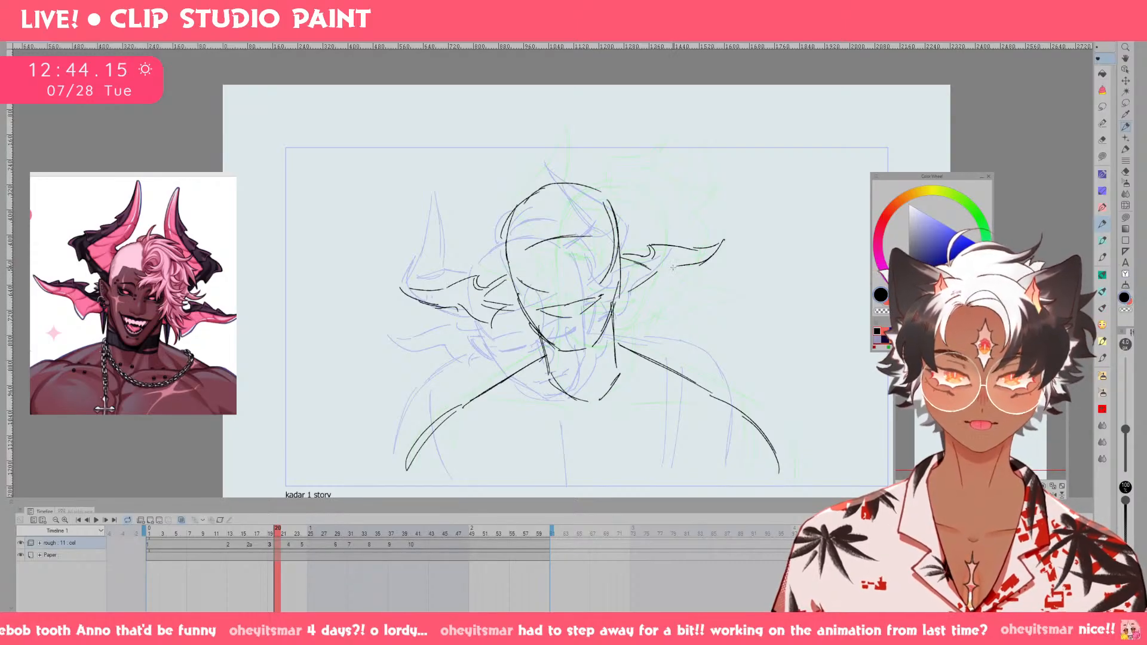
{"action": "mouse_move", "coordinate": [658, 297]}
{"action": "left_mouse_down"}
{"action": "mouse_move", "coordinate": [631, 296]}
{"action": "mouse_move", "coordinate": [640, 286]}
{"action": "left_mouse_up"}
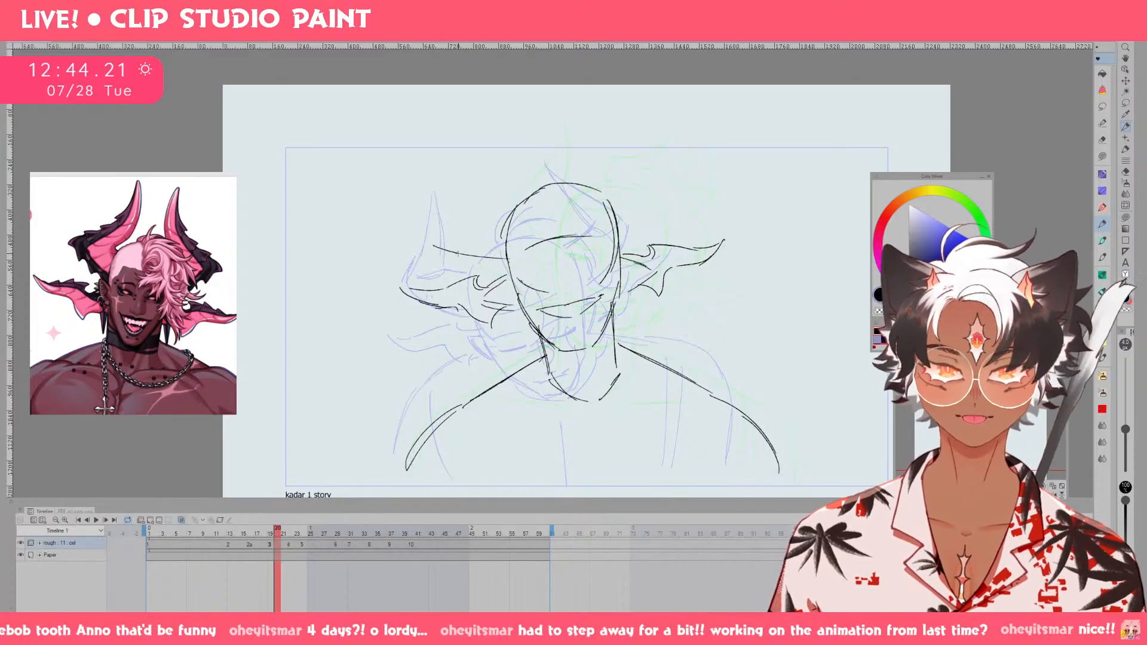
Sketch the lower edges of both horns and the tall outline of the viewer's-left horn on drawing 3.
{"action": "left_click_drag", "start_coordinate": [432, 244], "coordinate": [503, 263]}
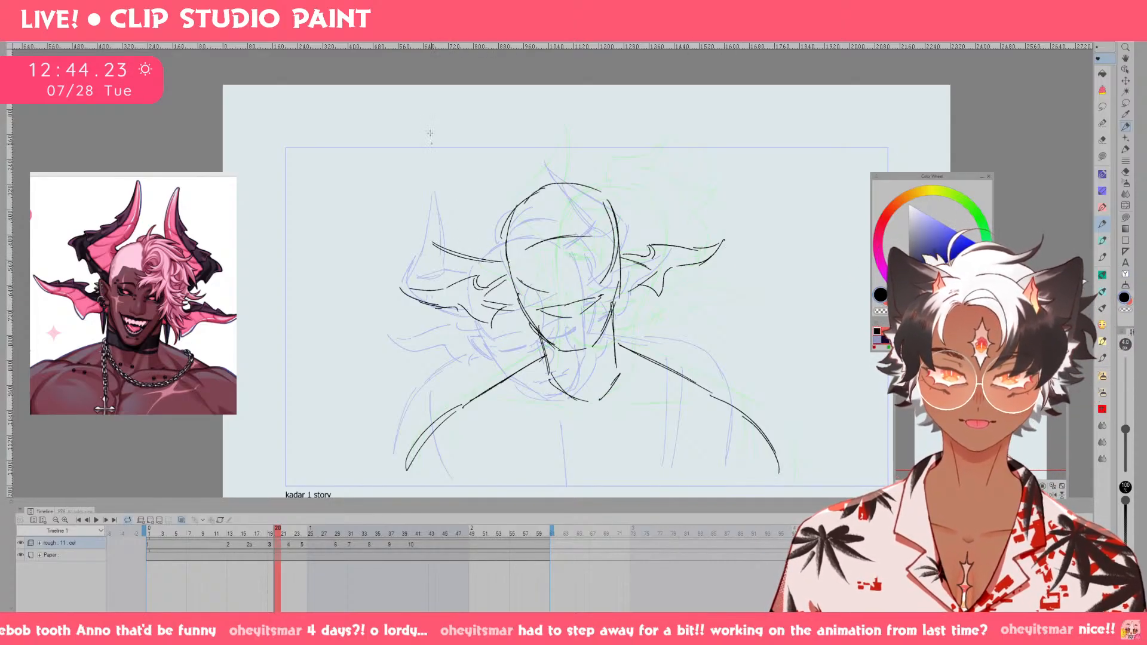
{"action": "left_click_drag", "start_coordinate": [620, 240], "coordinate": [676, 200]}
{"action": "left_click_drag", "start_coordinate": [617, 244], "coordinate": [685, 194]}
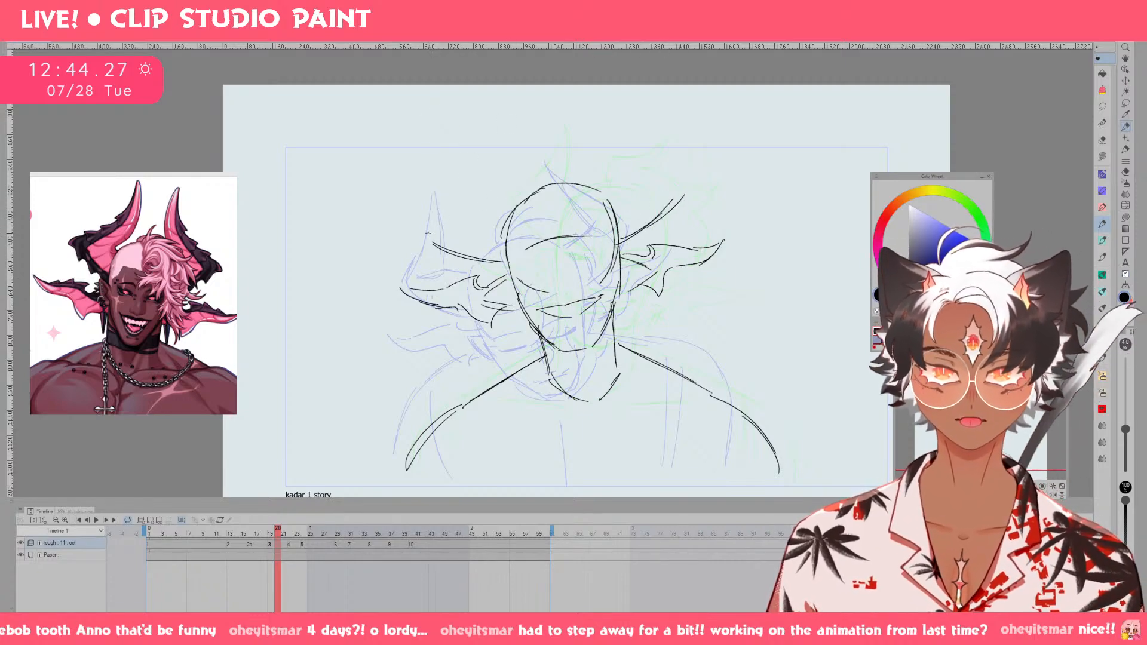
{"action": "left_click_drag", "start_coordinate": [426, 232], "coordinate": [455, 184]}
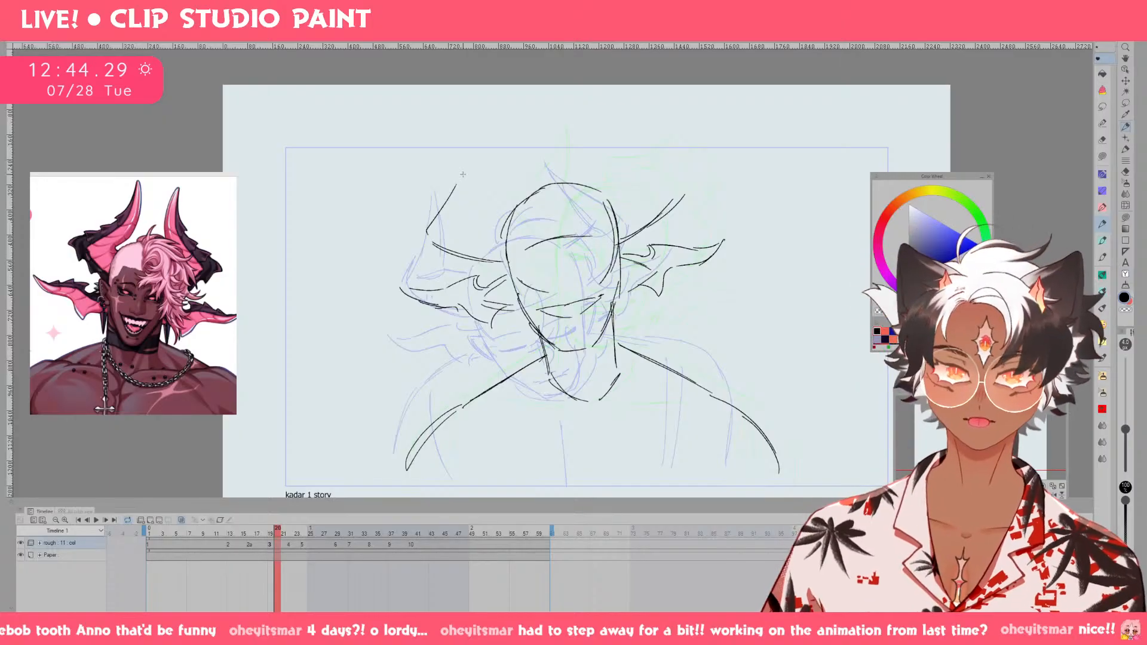
{"action": "left_click_drag", "start_coordinate": [467, 161], "coordinate": [455, 189]}
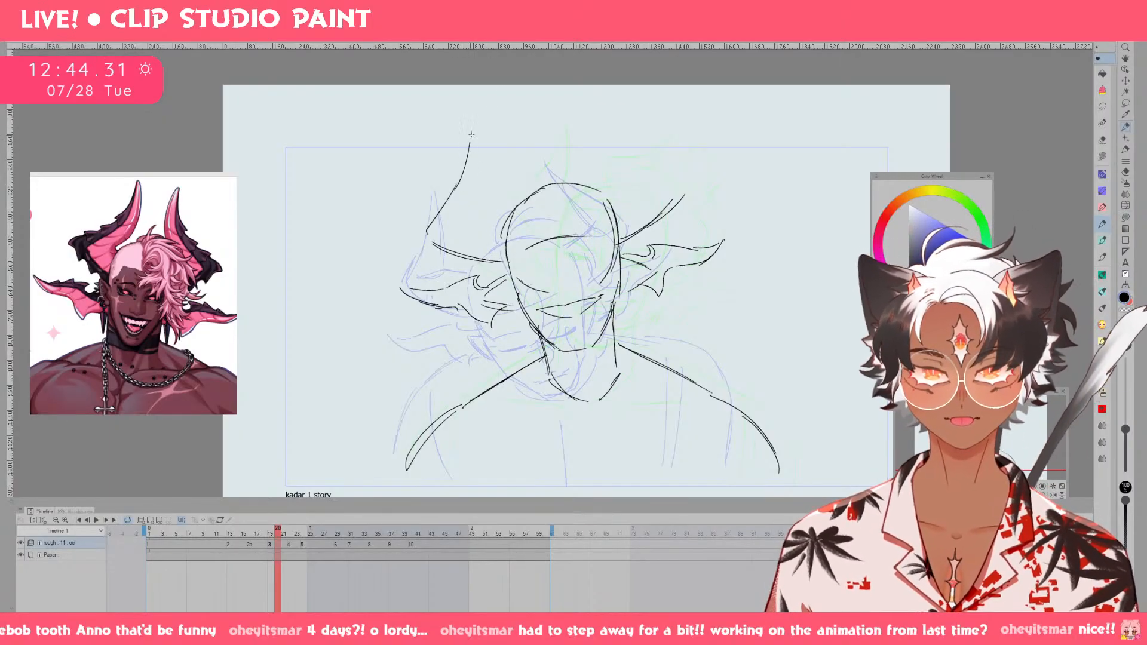
{"action": "left_click_drag", "start_coordinate": [471, 135], "coordinate": [453, 194]}
{"action": "mouse_move", "coordinate": [512, 225]}
{"action": "left_mouse_down"}
{"action": "mouse_move", "coordinate": [487, 223]}
{"action": "mouse_move", "coordinate": [517, 214]}
{"action": "mouse_move", "coordinate": [481, 154]}
{"action": "mouse_move", "coordinate": [478, 164]}
{"action": "left_mouse_up"}
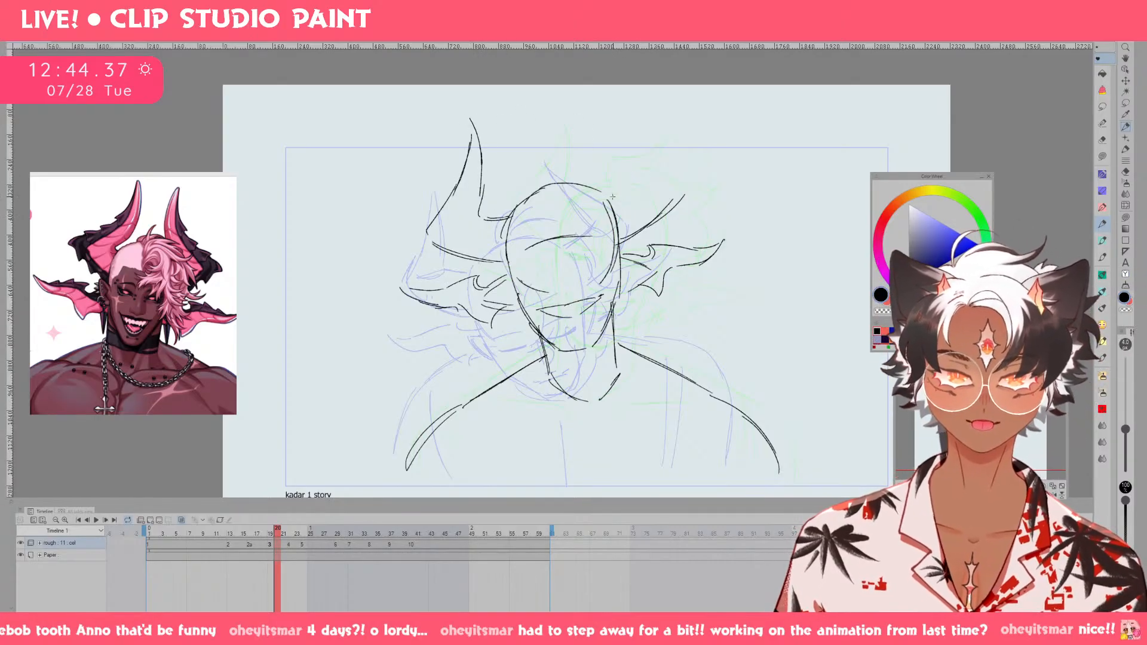
Sketch the upper outline of the viewer's-right horn on drawing 3, replacing the undone strokes.
{"action": "mouse_move", "coordinate": [626, 180]}
{"action": "left_mouse_down"}
{"action": "mouse_move", "coordinate": [600, 106]}
{"action": "mouse_move", "coordinate": [627, 174]}
{"action": "left_mouse_up"}
{"action": "left_click_drag", "start_coordinate": [606, 108], "coordinate": [653, 154]}
{"action": "key", "text": "ctrl+z"}
{"action": "mouse_move", "coordinate": [607, 107]}
{"action": "left_mouse_down"}
{"action": "mouse_move", "coordinate": [677, 176]}
{"action": "mouse_move", "coordinate": [717, 248]}
{"action": "left_mouse_up"}
{"action": "key", "text": "ctrl+z"}
Flip back and forth between drawings 1, 2, 2a and 3 to examine how the horns and ears move.
{"action": "key", "text": "Left"}
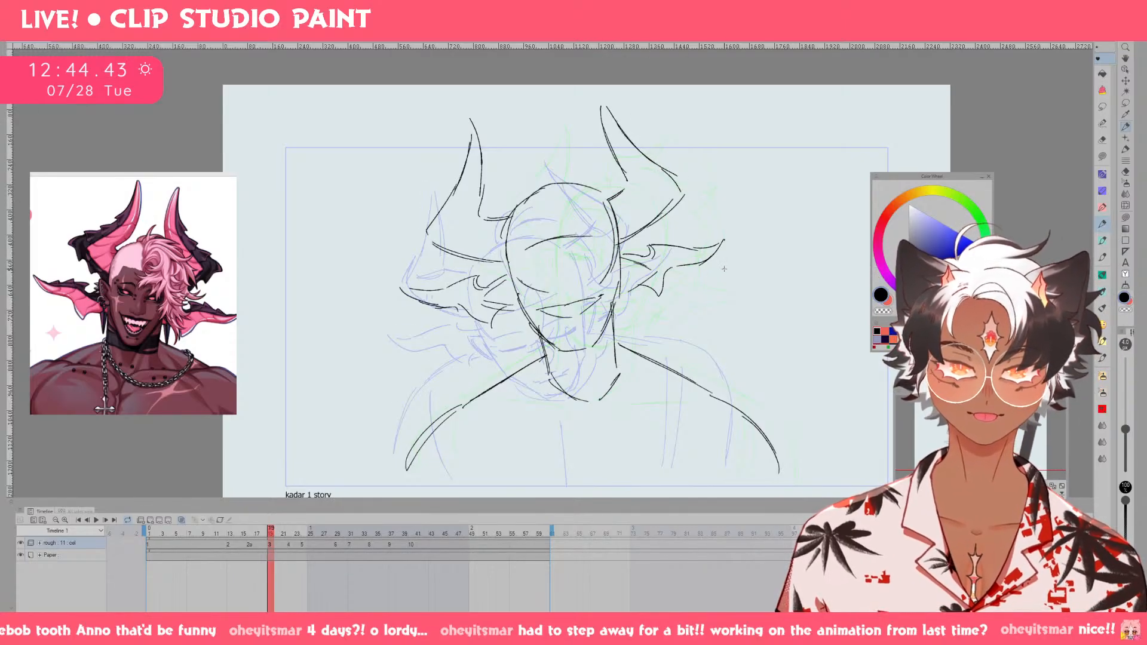
{"action": "key", "text": "Left"}
{"action": "key", "text": "Left"}
{"action": "key", "text": "Left"}
{"action": "key", "text": "Right"}
{"action": "key", "text": "Right"}
{"action": "key", "text": "Right"}
{"action": "key", "text": "Right"}
{"action": "key", "text": "Left"}
{"action": "key", "text": "Left"}
{"action": "key", "text": "Left"}
{"action": "key", "text": "Left"}
{"action": "key", "text": "Left"}
{"action": "key", "text": "Left"}
{"action": "key", "text": "Left"}
{"action": "key", "text": "Right"}
{"action": "key", "text": "Right"}
{"action": "key", "text": "Right"}
{"action": "key", "text": "Right"}
{"action": "key", "text": "Right"}
{"action": "key", "text": "Right"}
{"action": "key", "text": "Right"}
{"action": "key", "text": "Right"}
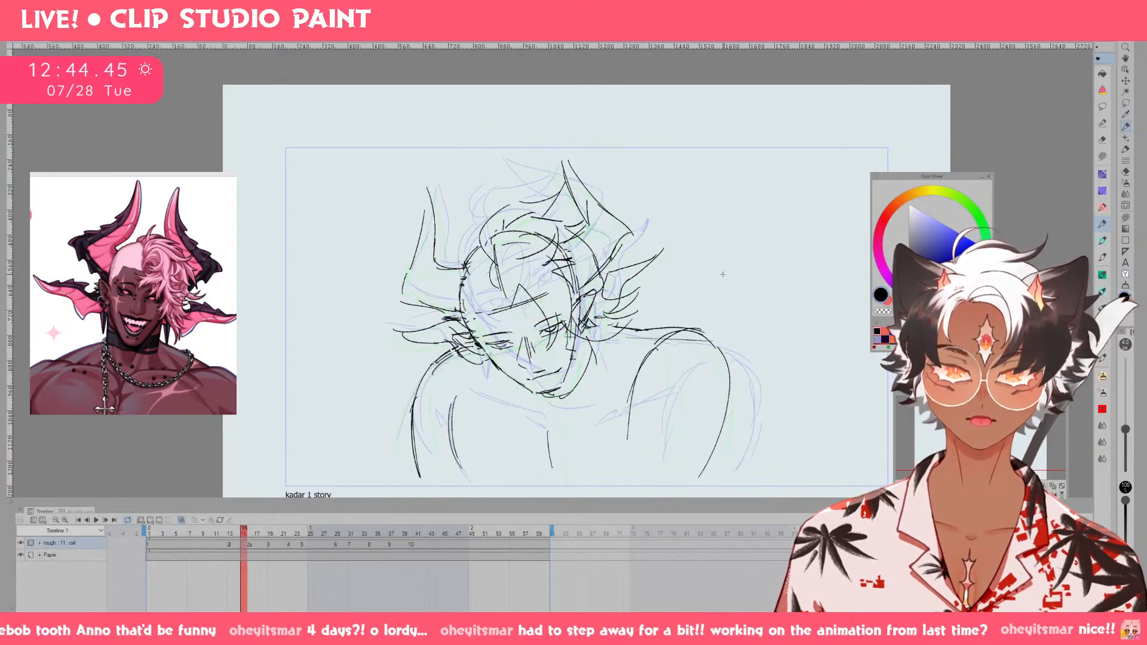
{"action": "key", "text": "Right"}
{"action": "key", "text": "Right"}
{"action": "key", "text": "Right"}
{"action": "key", "text": "Left"}
{"action": "key", "text": "Left"}
{"action": "key", "text": "Left"}
{"action": "key", "text": "Left"}
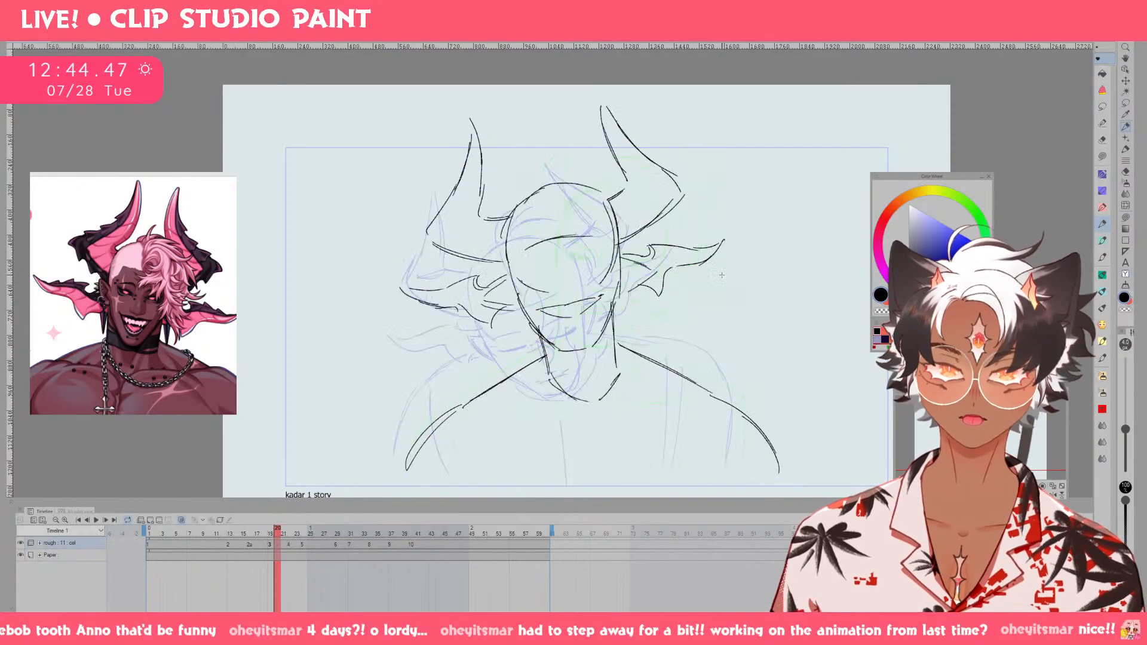
Move the viewer's-left horn on drawing 3 slightly closer to the head.
{"action": "key", "text": "m"}
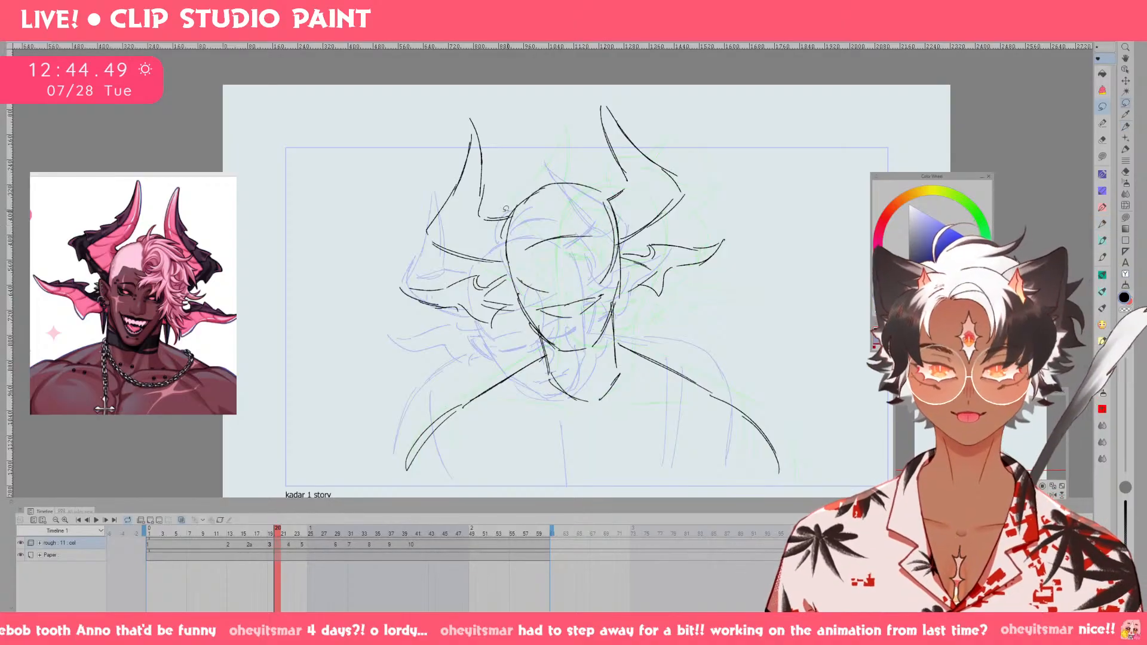
{"action": "mouse_move", "coordinate": [502, 206]}
{"action": "left_mouse_down"}
{"action": "mouse_move", "coordinate": [445, 268]}
{"action": "mouse_move", "coordinate": [517, 104]}
{"action": "left_mouse_up"}
{"action": "key", "text": "ctrl+t"}
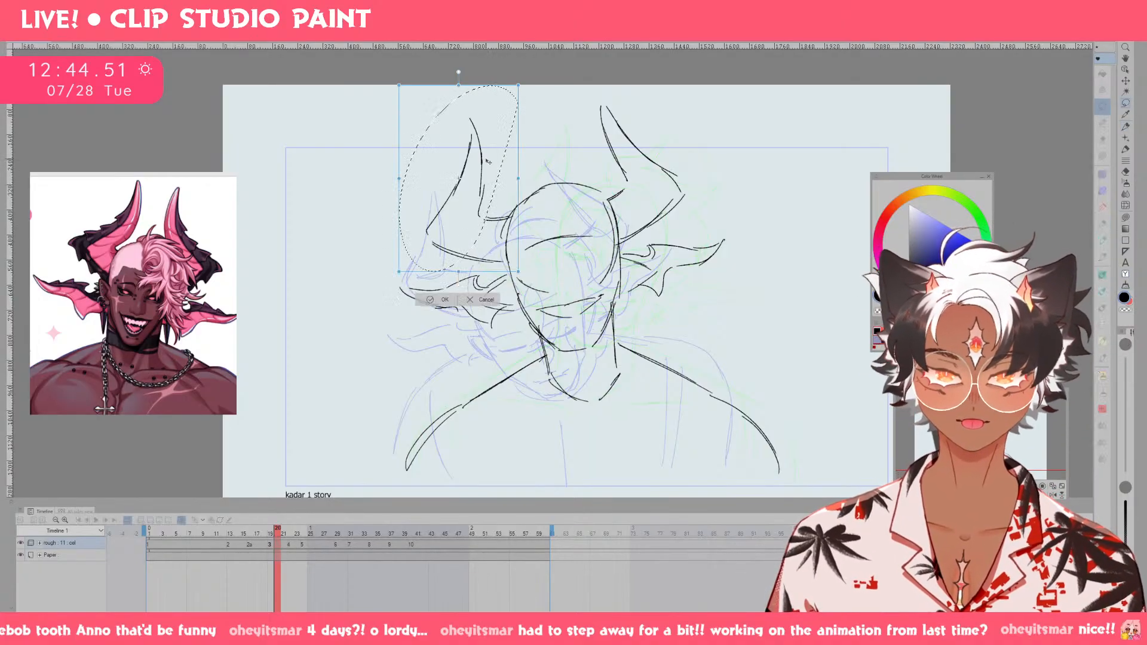
{"action": "left_click_drag", "start_coordinate": [489, 162], "coordinate": [500, 161]}
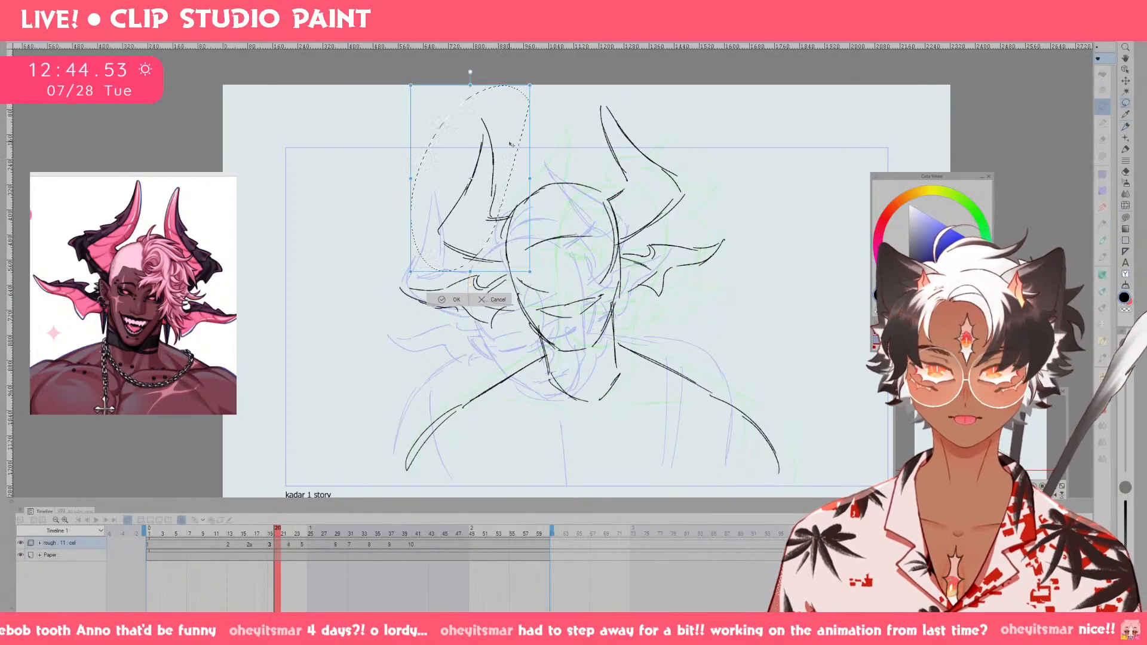
{"action": "left_click", "coordinate": [452, 299]}
{"action": "key", "text": "ctrl+d"}
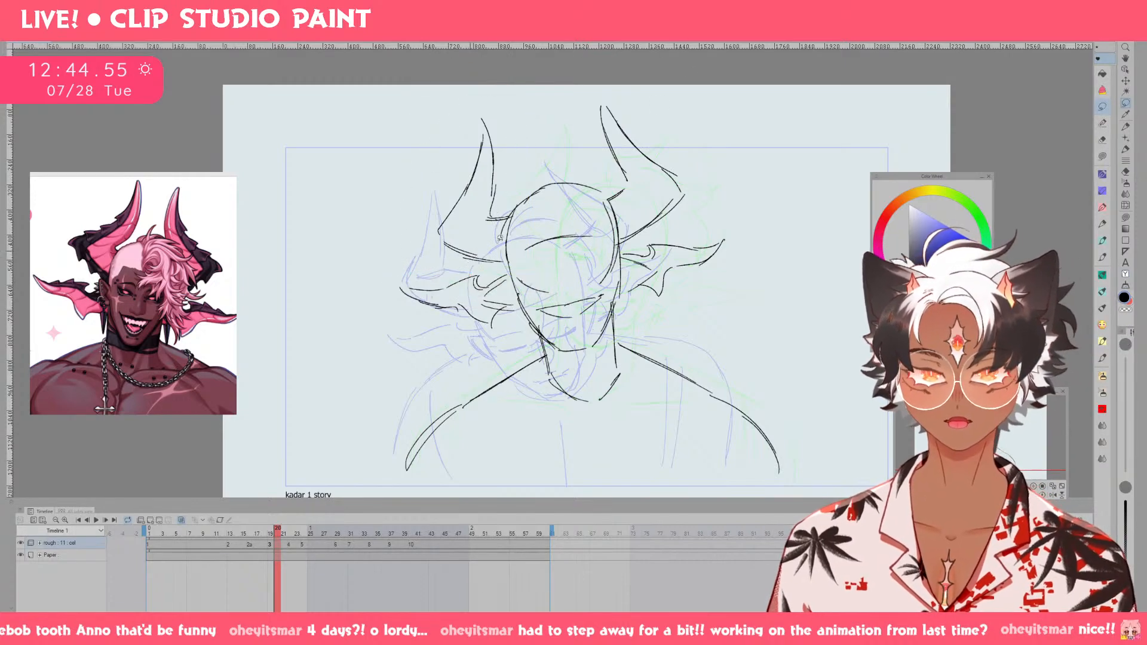
Shift the viewer's-right horn on drawing 3 slightly inward and down, and clear the selection.
{"action": "mouse_move", "coordinate": [650, 220]}
{"action": "left_mouse_down"}
{"action": "mouse_move", "coordinate": [632, 88]}
{"action": "mouse_move", "coordinate": [636, 225]}
{"action": "left_mouse_up"}
{"action": "key", "text": "ctrl+t"}
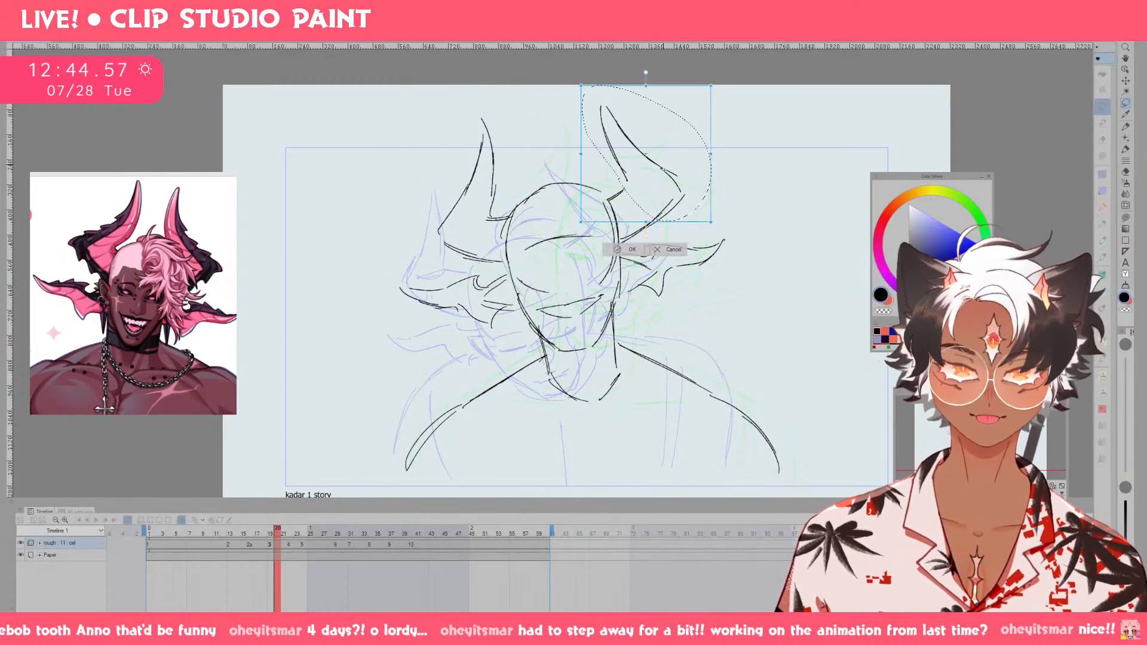
{"action": "left_click_drag", "start_coordinate": [660, 153], "coordinate": [663, 170]}
{"action": "left_click", "coordinate": [621, 254]}
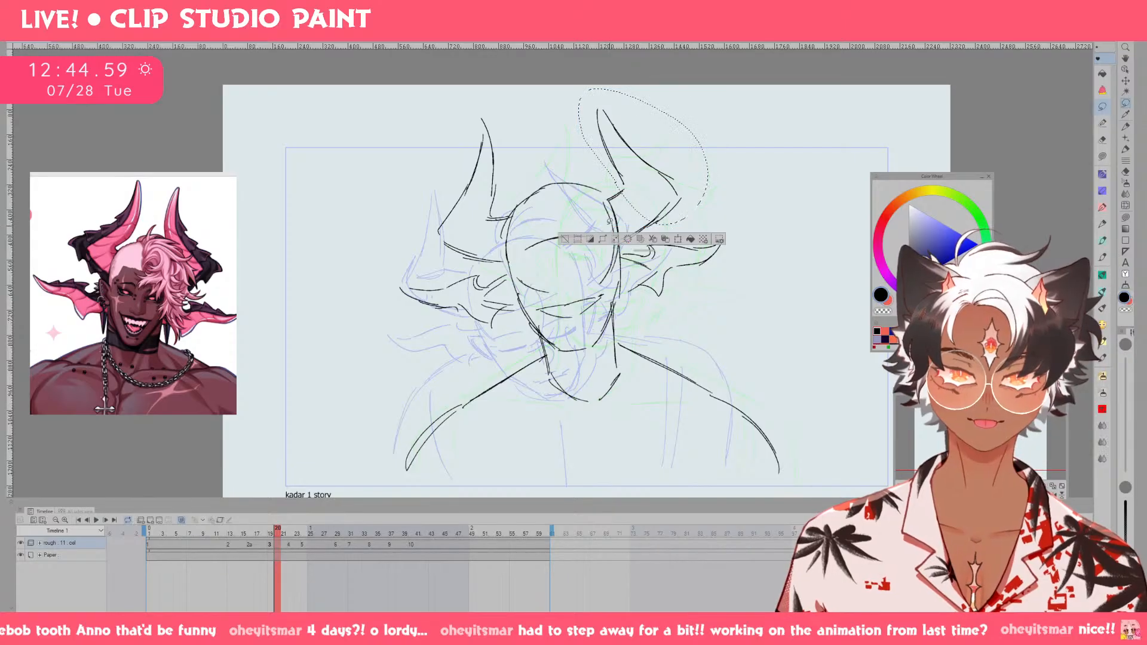
{"action": "left_click", "coordinate": [567, 240]}
{"action": "key", "text": "p"}
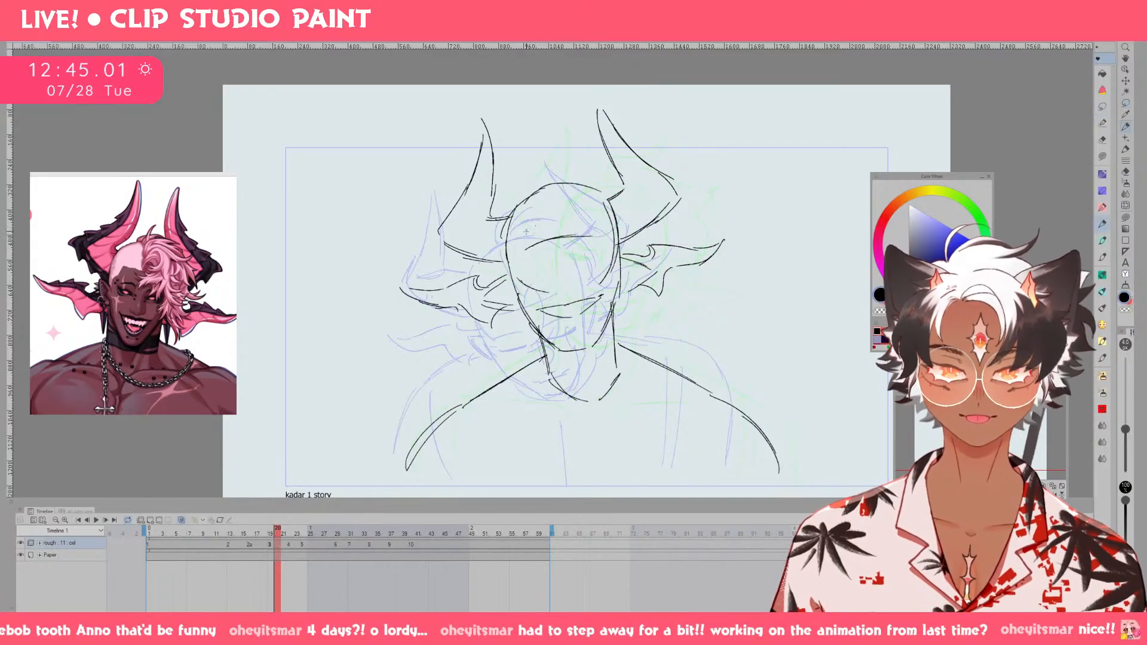
Replace the brow line on drawing 3 with a higher arc and sketch the upper eyelids beneath it.
{"action": "key", "text": "e"}
{"action": "mouse_move", "coordinate": [531, 249]}
{"action": "left_mouse_down"}
{"action": "mouse_move", "coordinate": [594, 218]}
{"action": "mouse_move", "coordinate": [539, 231]}
{"action": "left_mouse_up"}
{"action": "key", "text": "p"}
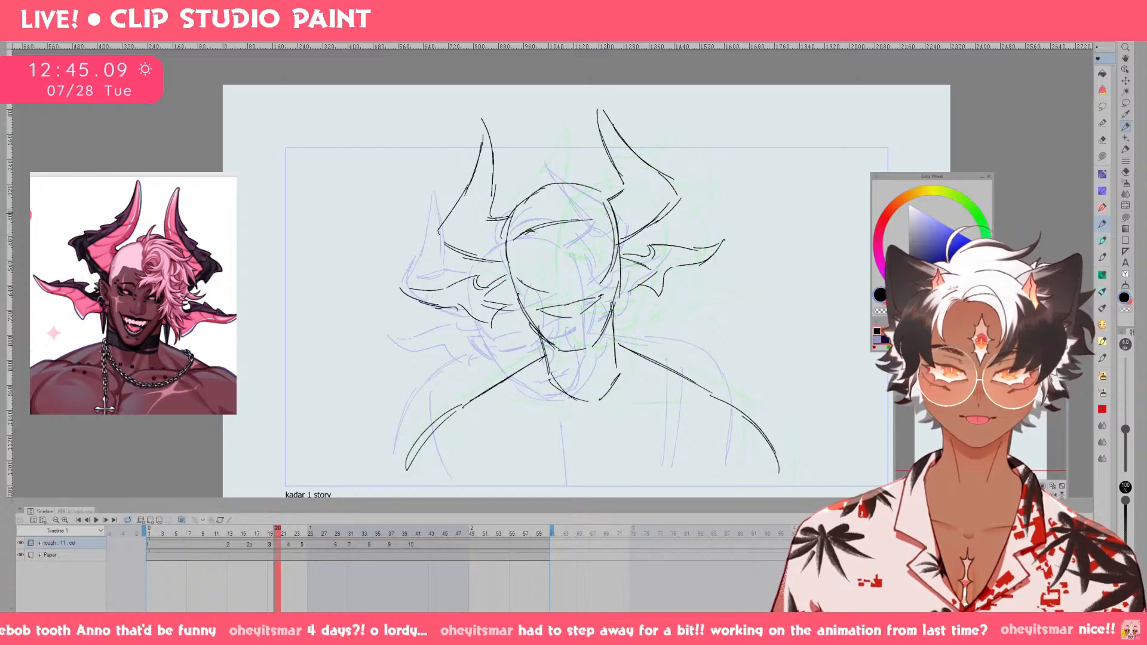
{"action": "key", "text": "ctrl+z"}
{"action": "left_click_drag", "start_coordinate": [518, 241], "coordinate": [544, 229]}
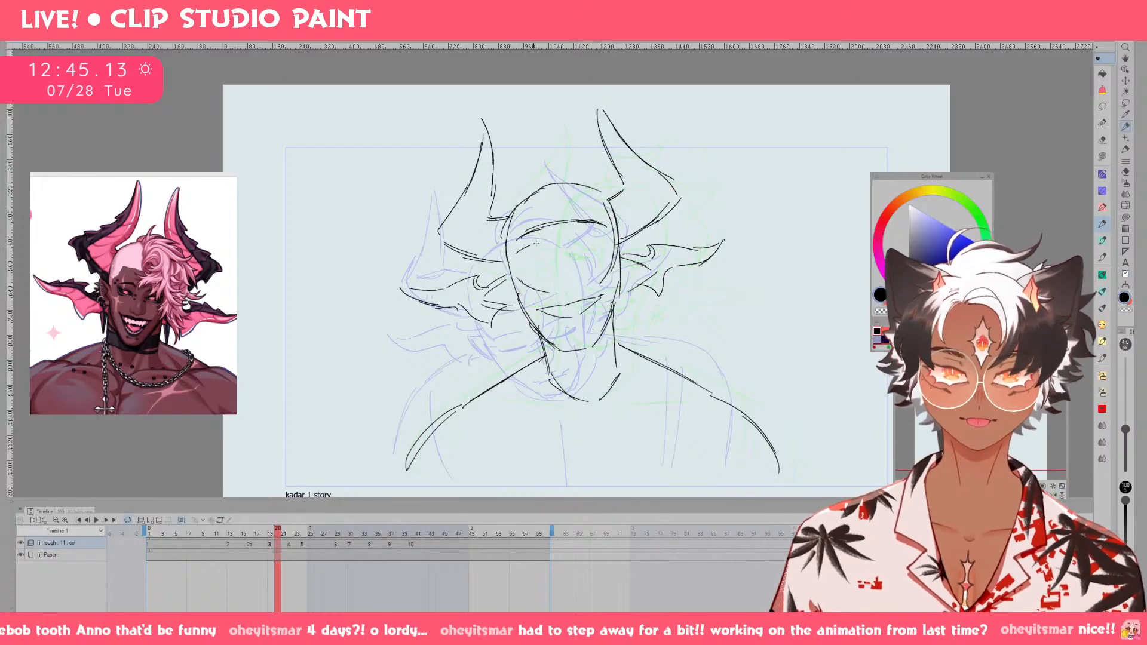
{"action": "left_click_drag", "start_coordinate": [578, 240], "coordinate": [600, 232]}
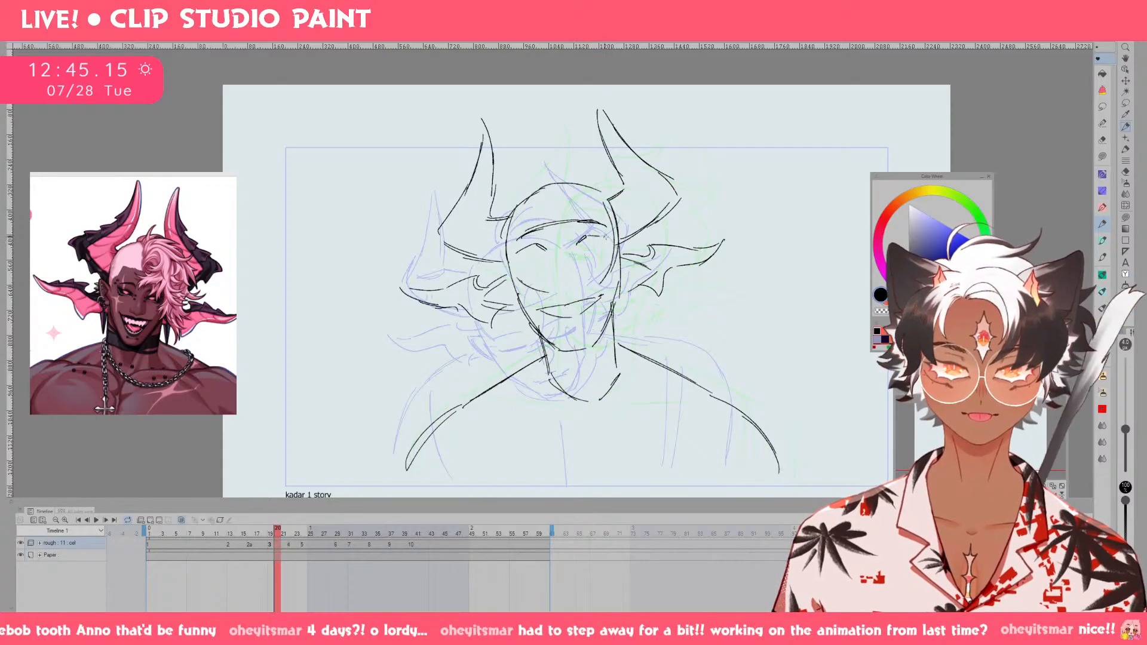
Move the eyelid strokes on drawing 3 slightly lower and sketch the lower lids and the nose base.
{"action": "key", "text": "m"}
{"action": "mouse_move", "coordinate": [519, 246]}
{"action": "left_mouse_down"}
{"action": "mouse_move", "coordinate": [545, 266]}
{"action": "mouse_move", "coordinate": [616, 239]}
{"action": "mouse_move", "coordinate": [598, 238]}
{"action": "left_mouse_up"}
{"action": "left_click_drag", "start_coordinate": [595, 248], "coordinate": [598, 247]}
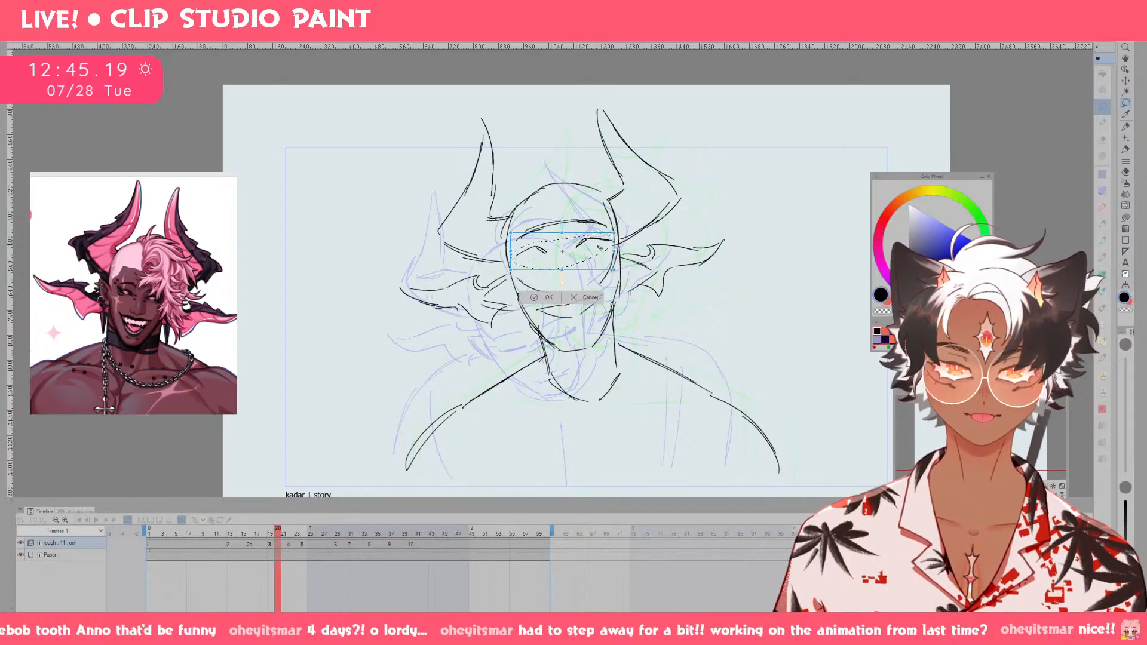
{"action": "key", "text": "Return"}
{"action": "key", "text": "p"}
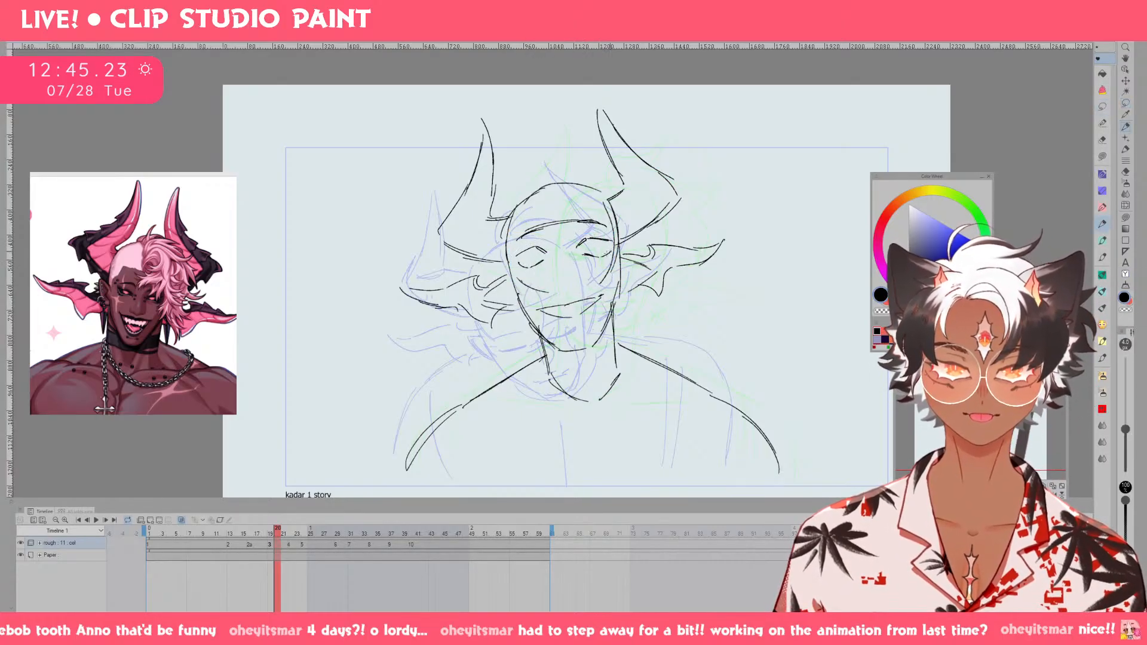
{"action": "key", "text": "ctrl+z"}
{"action": "key", "text": "ctrl+z"}
{"action": "mouse_move", "coordinate": [600, 256]}
{"action": "left_mouse_down"}
{"action": "mouse_move", "coordinate": [611, 250]}
{"action": "mouse_move", "coordinate": [599, 256]}
{"action": "left_mouse_up"}
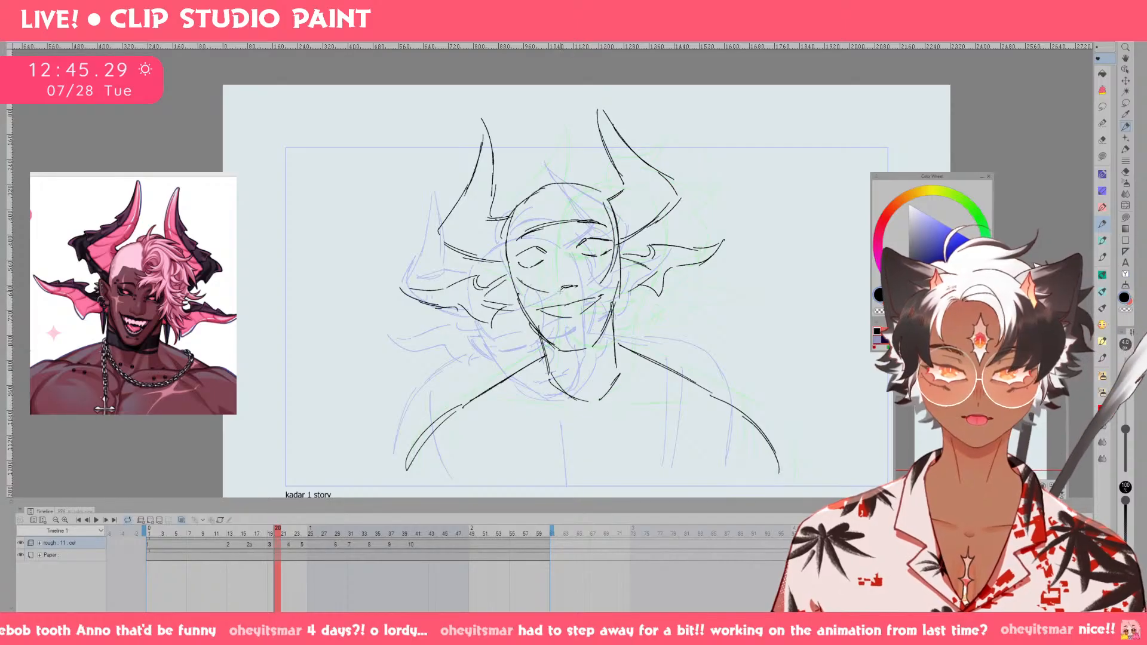
Sketch the nose bridge and the irises on drawing 3, undoing the unsuccessful bridge strokes.
{"action": "left_click_drag", "start_coordinate": [560, 242], "coordinate": [562, 274]}
{"action": "mouse_move", "coordinate": [568, 248]}
{"action": "left_mouse_down"}
{"action": "mouse_move", "coordinate": [569, 272]}
{"action": "mouse_move", "coordinate": [565, 263]}
{"action": "left_mouse_up"}
{"action": "key", "text": "ctrl+z"}
{"action": "key", "text": "ctrl+z"}
{"action": "key", "text": "ctrl+z"}
{"action": "key", "text": "ctrl+z"}
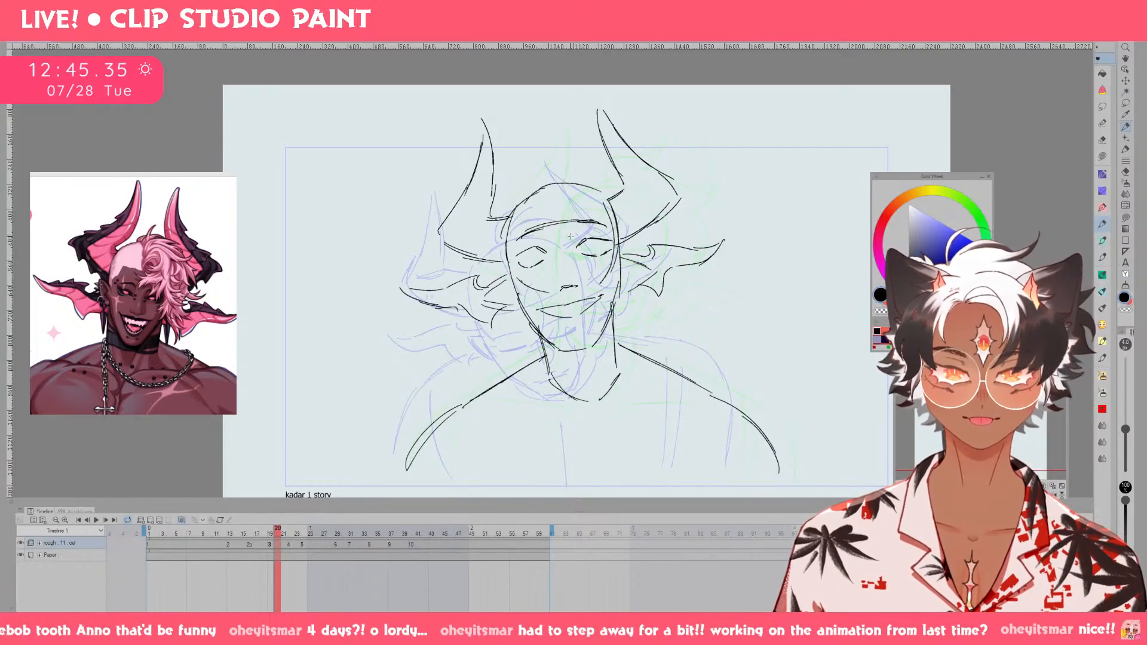
{"action": "key", "text": "ctrl+z"}
{"action": "left_click_drag", "start_coordinate": [564, 235], "coordinate": [563, 260]}
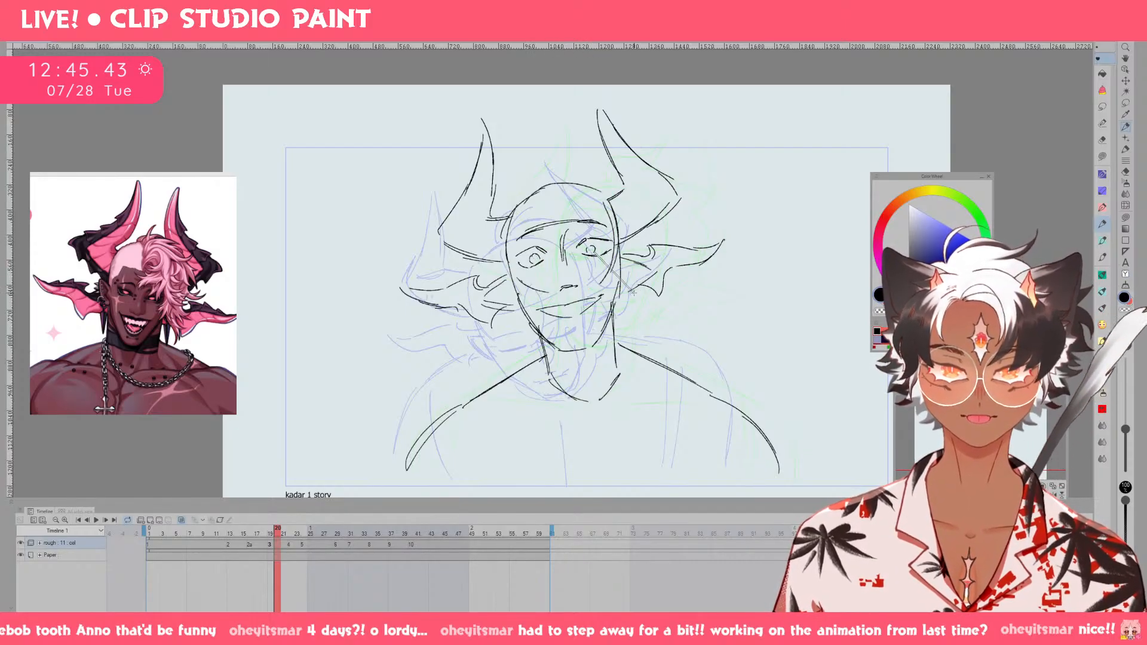
Select the mouth on drawing 3 with a freehand selection, adjust it with Transform, and deselect it.
{"action": "key", "text": "m"}
{"action": "mouse_move", "coordinate": [543, 317]}
{"action": "left_mouse_down"}
{"action": "mouse_move", "coordinate": [594, 316]}
{"action": "mouse_move", "coordinate": [604, 280]}
{"action": "mouse_move", "coordinate": [601, 296]}
{"action": "left_mouse_up"}
{"action": "key", "text": "ctrl+t"}
{"action": "left_click", "coordinate": [556, 353]}
{"action": "key", "text": "ctrl+d"}
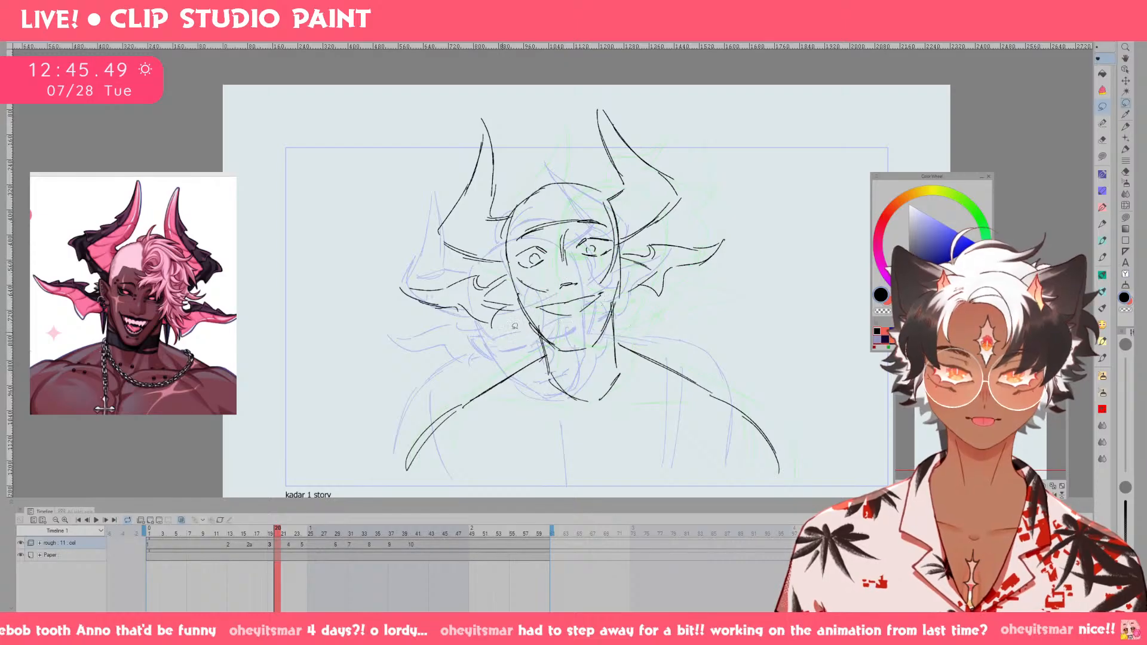
Strengthen the jawline on drawing 3 and add short hatching strokes beneath the chin.
{"action": "key", "text": "p"}
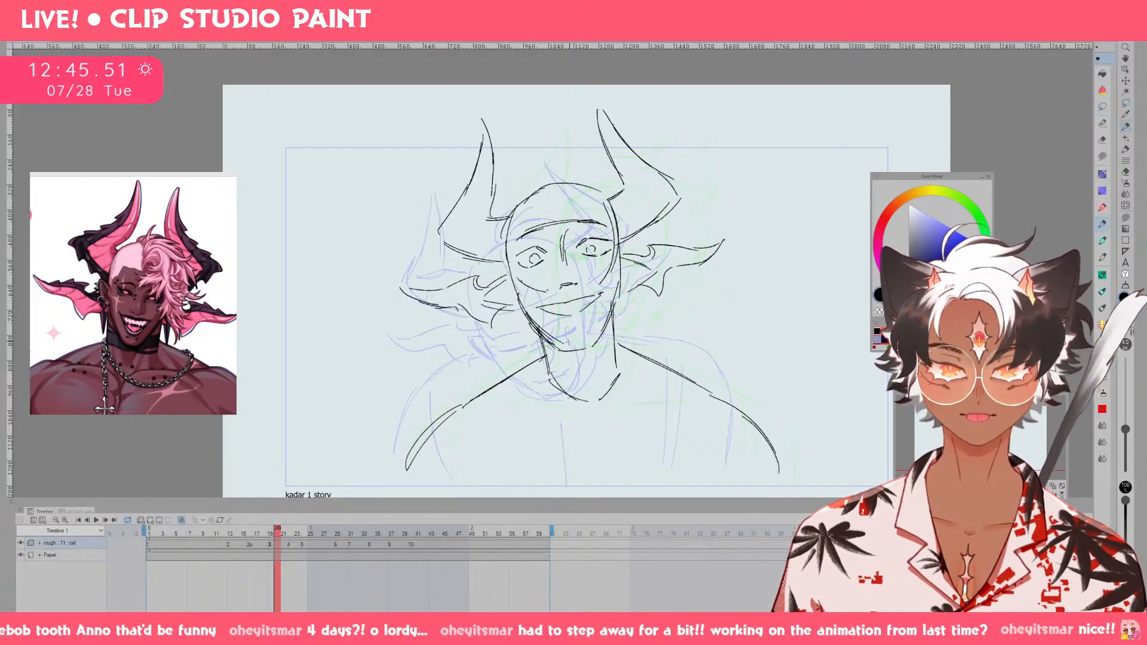
{"action": "mouse_move", "coordinate": [565, 344]}
{"action": "left_mouse_down"}
{"action": "mouse_move", "coordinate": [592, 340]}
{"action": "mouse_move", "coordinate": [615, 296]}
{"action": "left_mouse_up"}
{"action": "mouse_move", "coordinate": [601, 334]}
{"action": "left_mouse_down"}
{"action": "mouse_move", "coordinate": [575, 361]}
{"action": "mouse_move", "coordinate": [552, 362]}
{"action": "mouse_move", "coordinate": [579, 357]}
{"action": "left_mouse_up"}
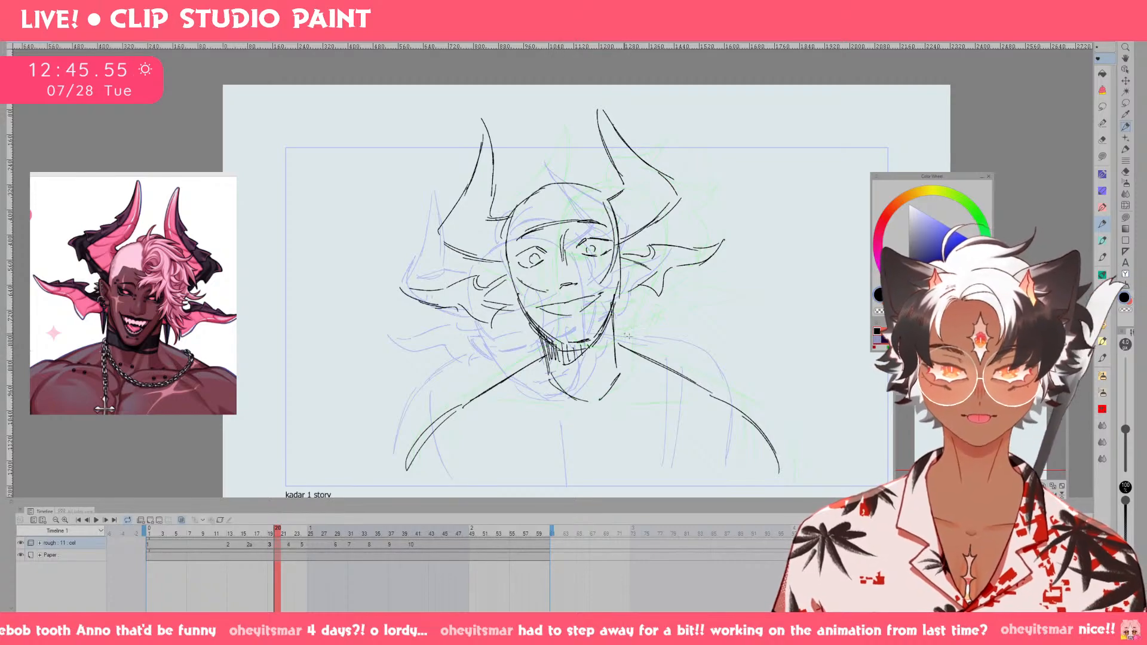
Flip through the drawings before and after drawing 3 to examine the head movement.
{"action": "key", "text": "Left"}
{"action": "key", "text": "Left"}
{"action": "key", "text": "Left"}
{"action": "key", "text": "Left"}
{"action": "key", "text": "Right"}
{"action": "key", "text": "Right"}
{"action": "key", "text": "Right"}
{"action": "key", "text": "Right"}
{"action": "key", "text": "Right"}
{"action": "key", "text": "Right"}
{"action": "key", "text": "Right"}
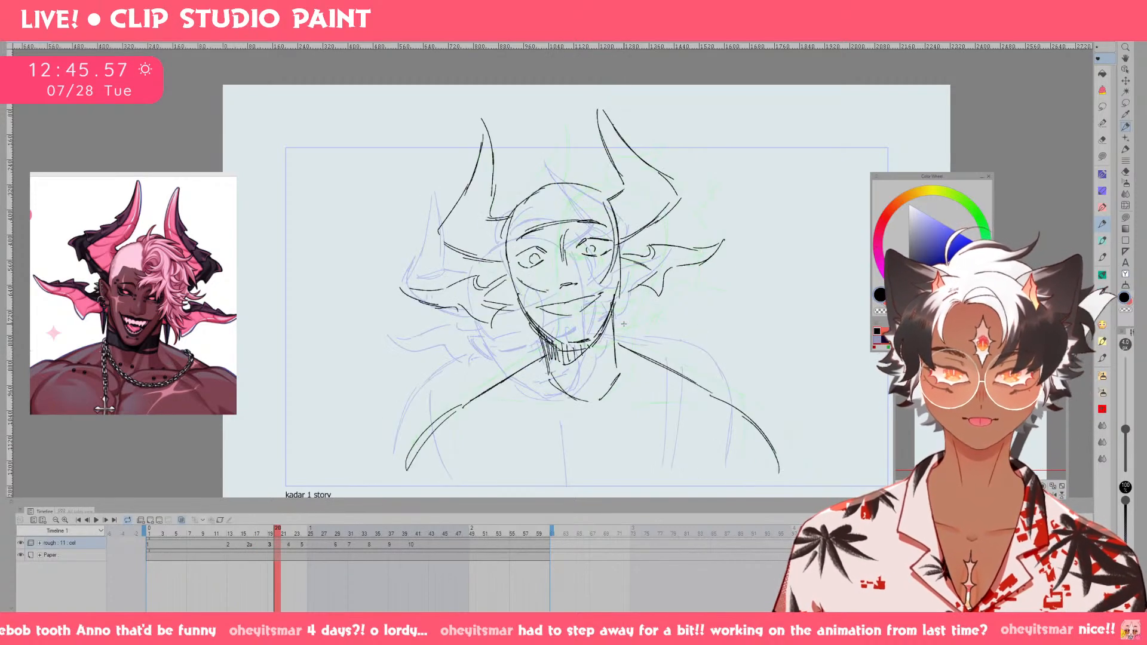
{"action": "key", "text": "Right"}
{"action": "key", "text": "Right"}
{"action": "key", "text": "Right"}
{"action": "key", "text": "Right"}
{"action": "key", "text": "Right"}
{"action": "key", "text": "Right"}
{"action": "key", "text": "Right"}
{"action": "key", "text": "Right"}
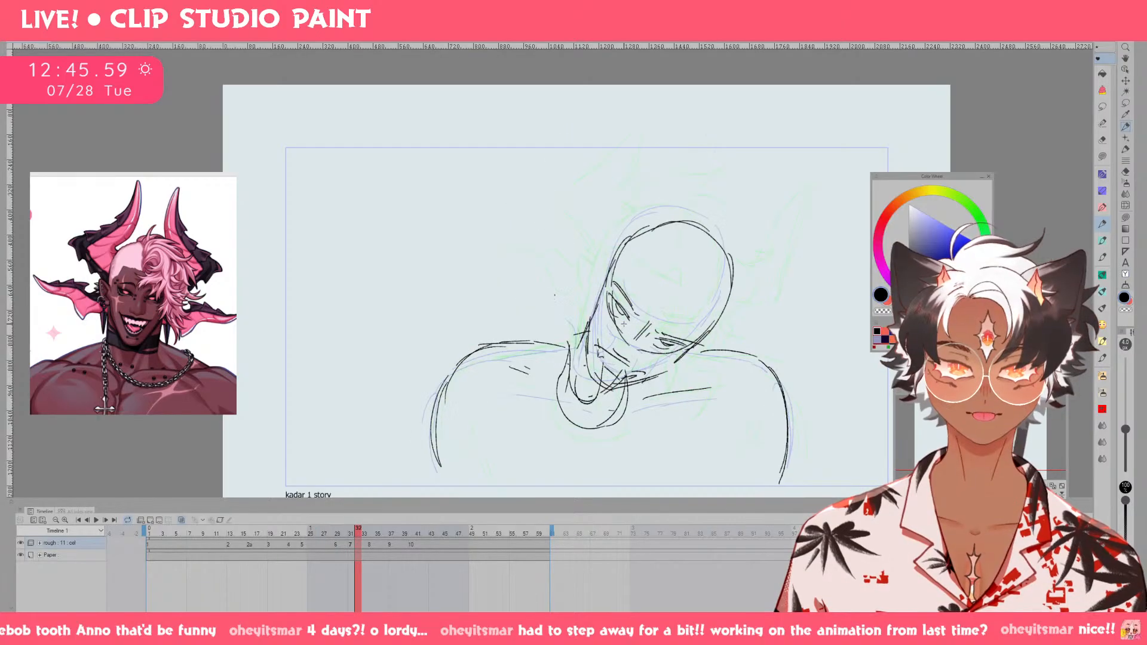
Go back to drawing 4 and darken both eyes with extra strokes.
{"action": "key", "text": "Left"}
{"action": "key", "text": "Left"}
{"action": "key", "text": "Left"}
{"action": "key", "text": "Left"}
{"action": "key", "text": "Left"}
{"action": "key", "text": "Left"}
{"action": "key", "text": "Left"}
{"action": "key", "text": "Left"}
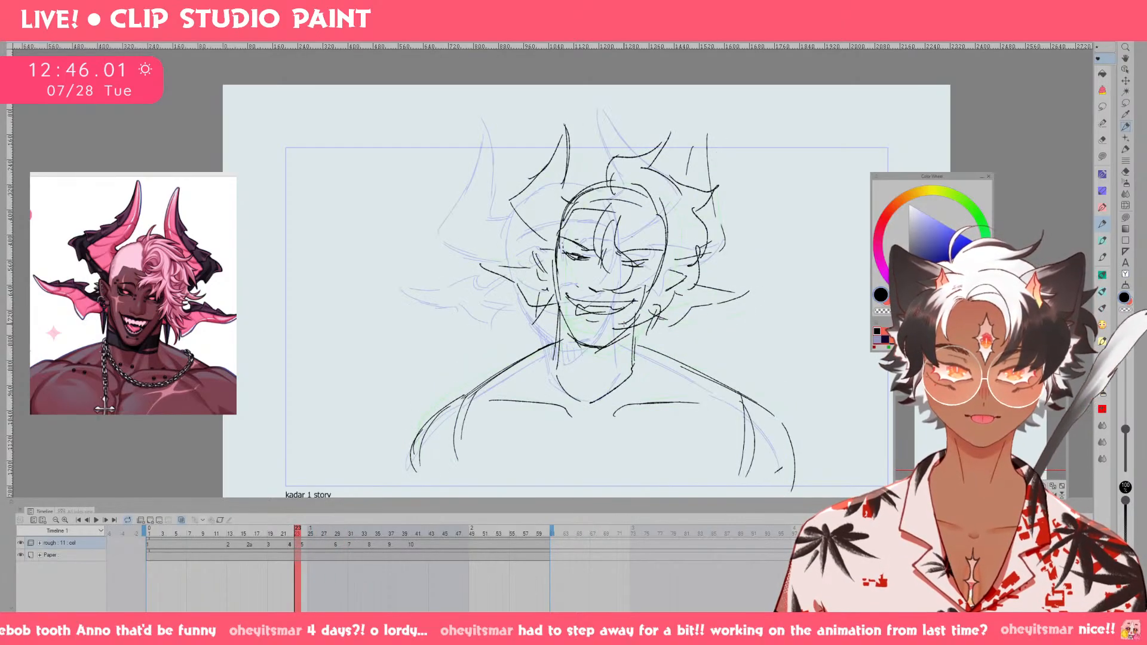
{"action": "left_click_drag", "start_coordinate": [566, 250], "coordinate": [657, 264]}
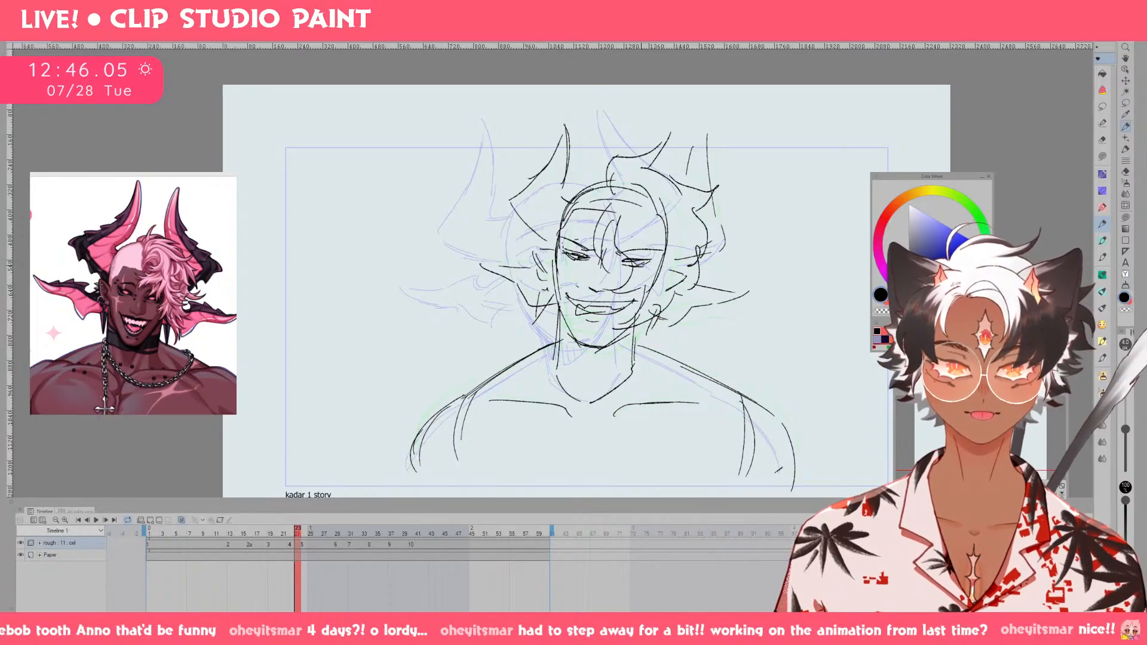
{"action": "left_click_drag", "start_coordinate": [575, 256], "coordinate": [646, 264]}
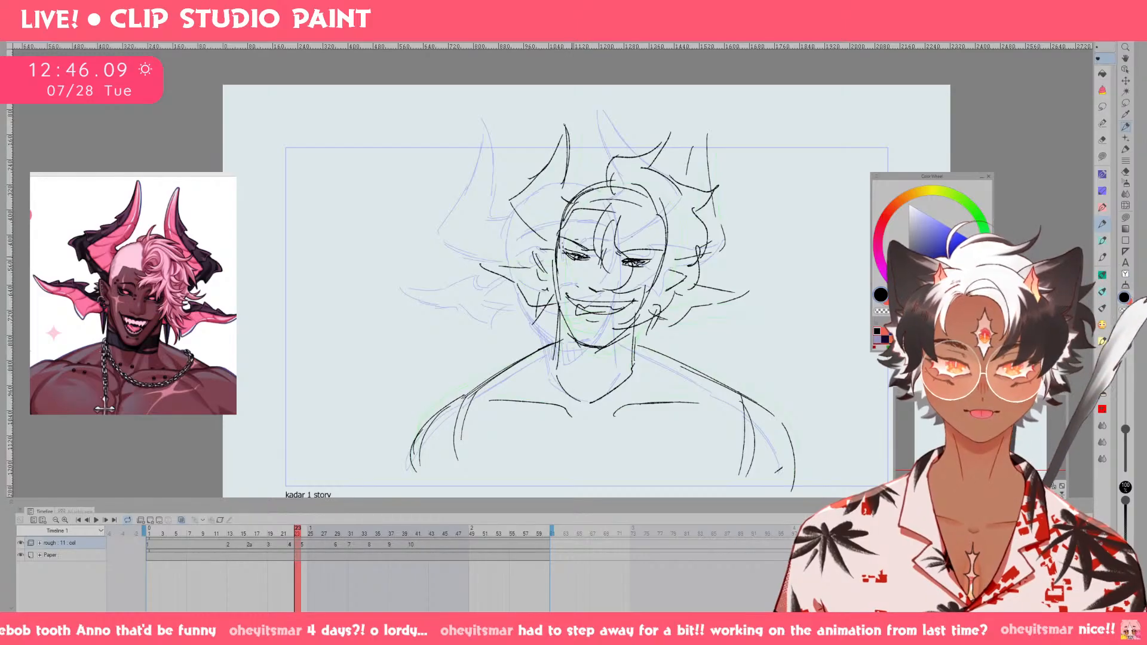
Return to drawing 3 and sketch the inner line of the smiling mouth.
{"action": "key", "text": "Left"}
{"action": "key", "text": "Left"}
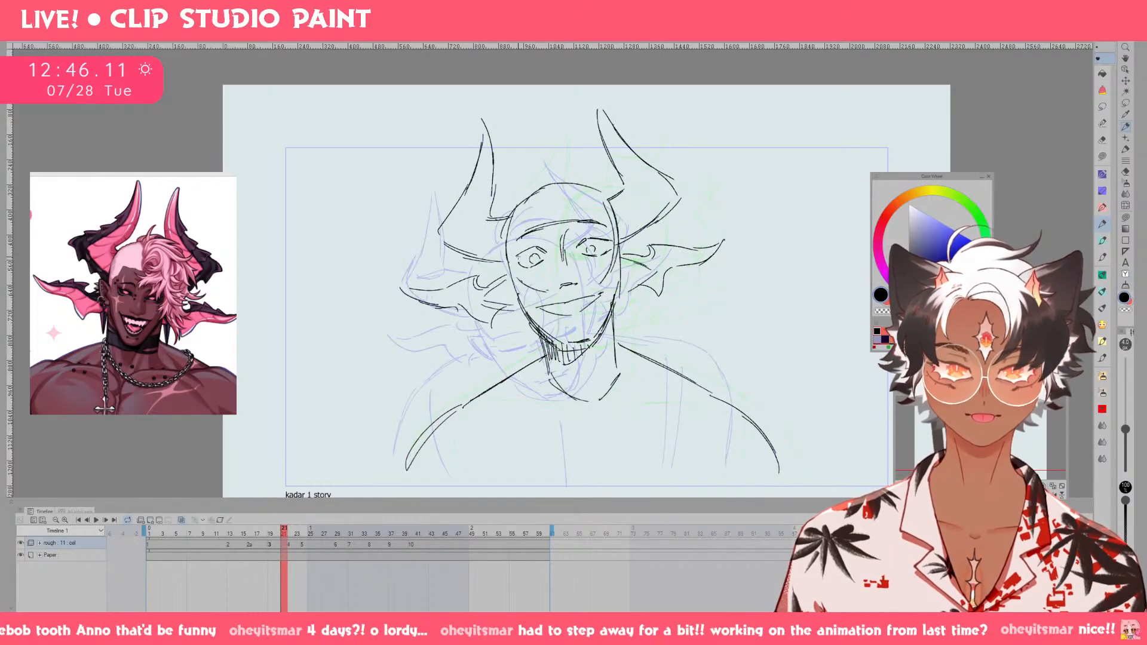
{"action": "key", "text": "Left"}
{"action": "key", "text": "Left"}
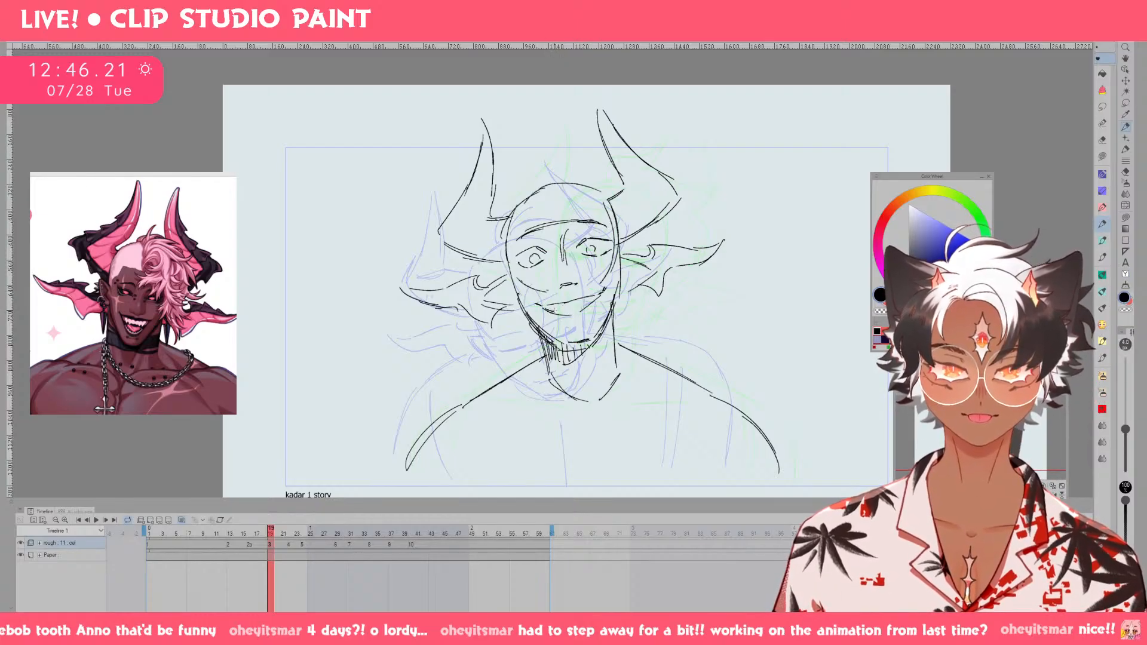
{"action": "left_click_drag", "start_coordinate": [564, 308], "coordinate": [590, 300]}
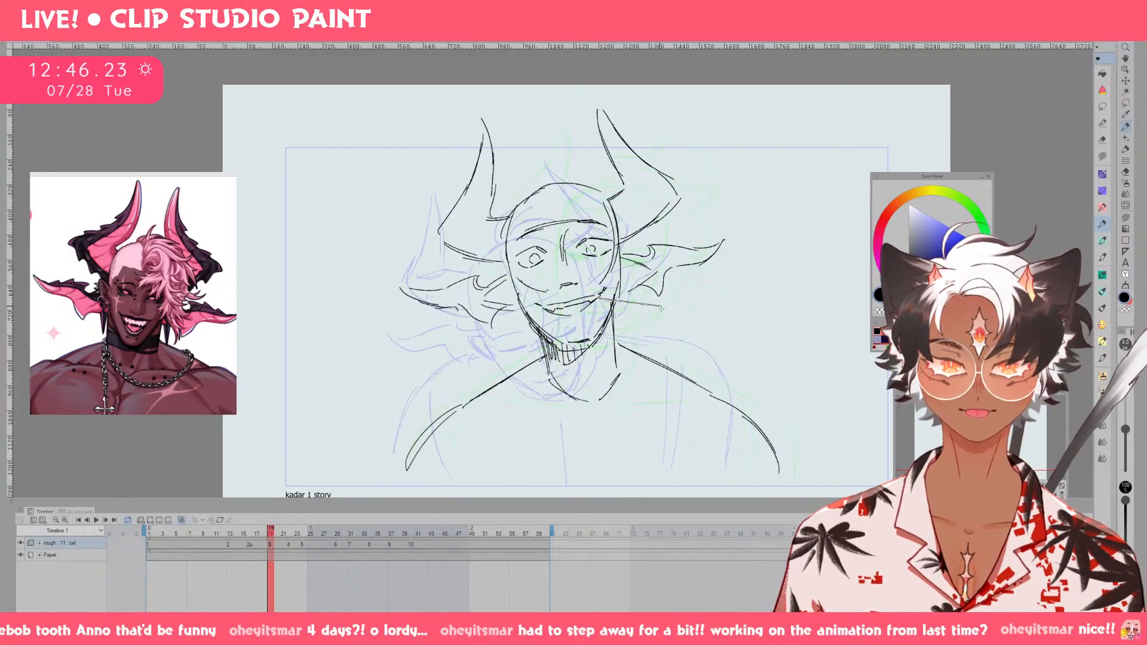
Compare drawing 3 with its neighbours and sketch both neck sides, shading the viewer's-left side under the jaw.
{"action": "key", "text": "Right"}
{"action": "key", "text": "Right"}
{"action": "key", "text": "Right"}
{"action": "key", "text": "Left"}
{"action": "mouse_move", "coordinate": [529, 325]}
{"action": "left_mouse_down"}
{"action": "mouse_move", "coordinate": [548, 385]}
{"action": "mouse_move", "coordinate": [573, 397]}
{"action": "left_mouse_up"}
{"action": "left_click_drag", "start_coordinate": [546, 352], "coordinate": [573, 402]}
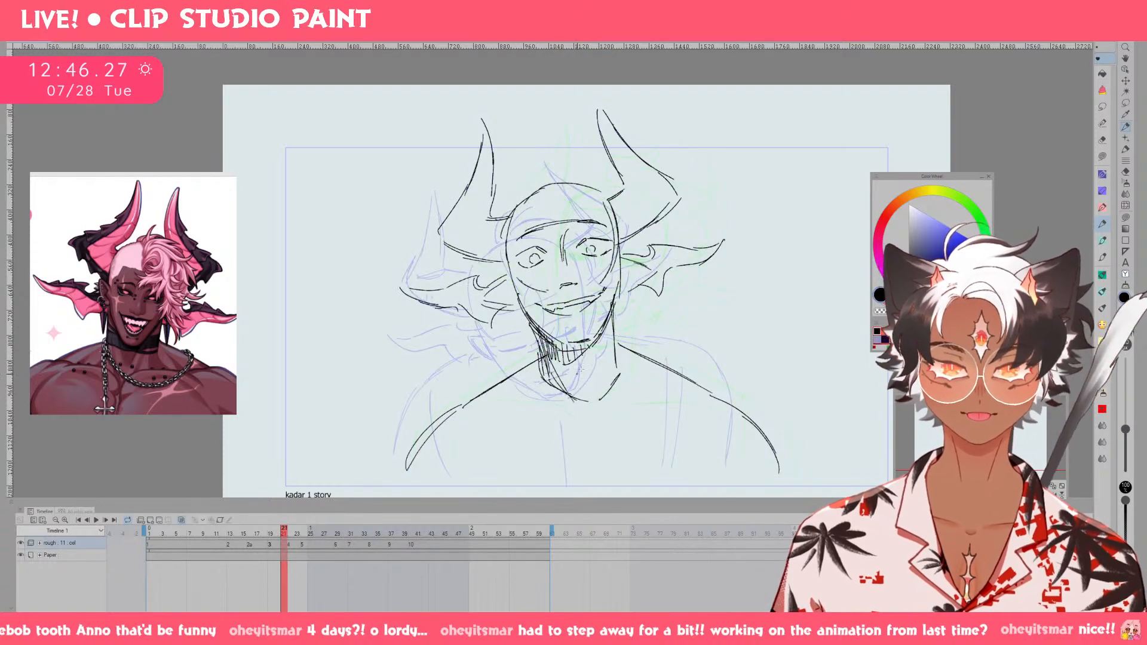
{"action": "left_click_drag", "start_coordinate": [608, 340], "coordinate": [606, 408]}
Sketch the two collarbones and the inner arm lines on the torso of drawing 3.
{"action": "left_click_drag", "start_coordinate": [478, 426], "coordinate": [705, 410]}
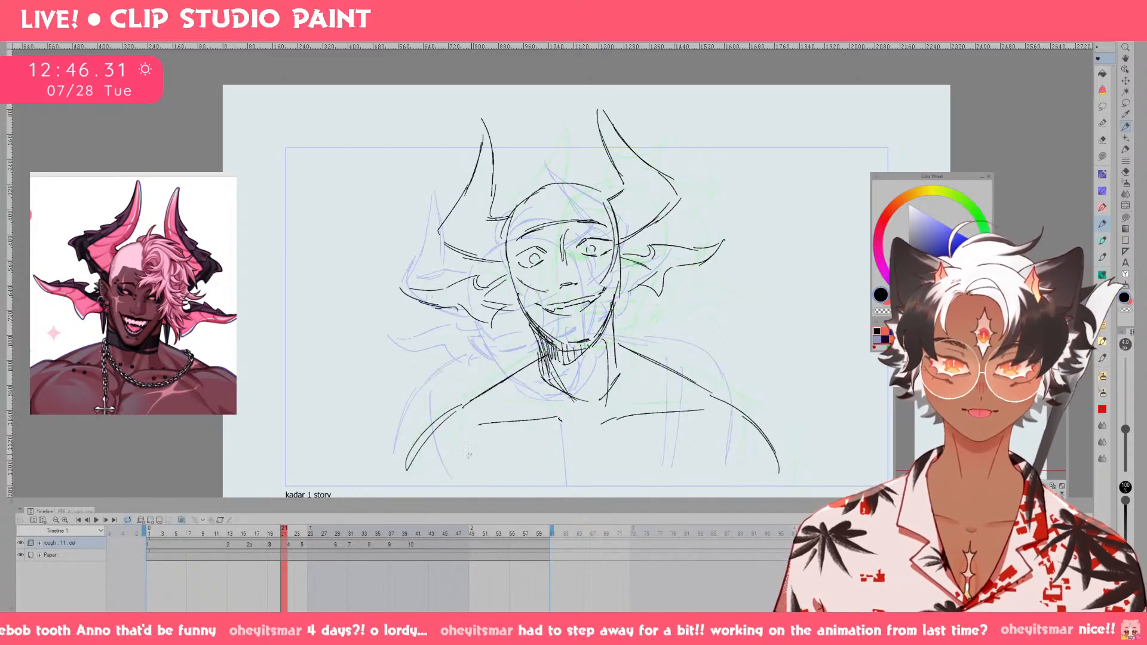
{"action": "left_click_drag", "start_coordinate": [448, 430], "coordinate": [458, 482]}
{"action": "left_click_drag", "start_coordinate": [733, 447], "coordinate": [720, 488]}
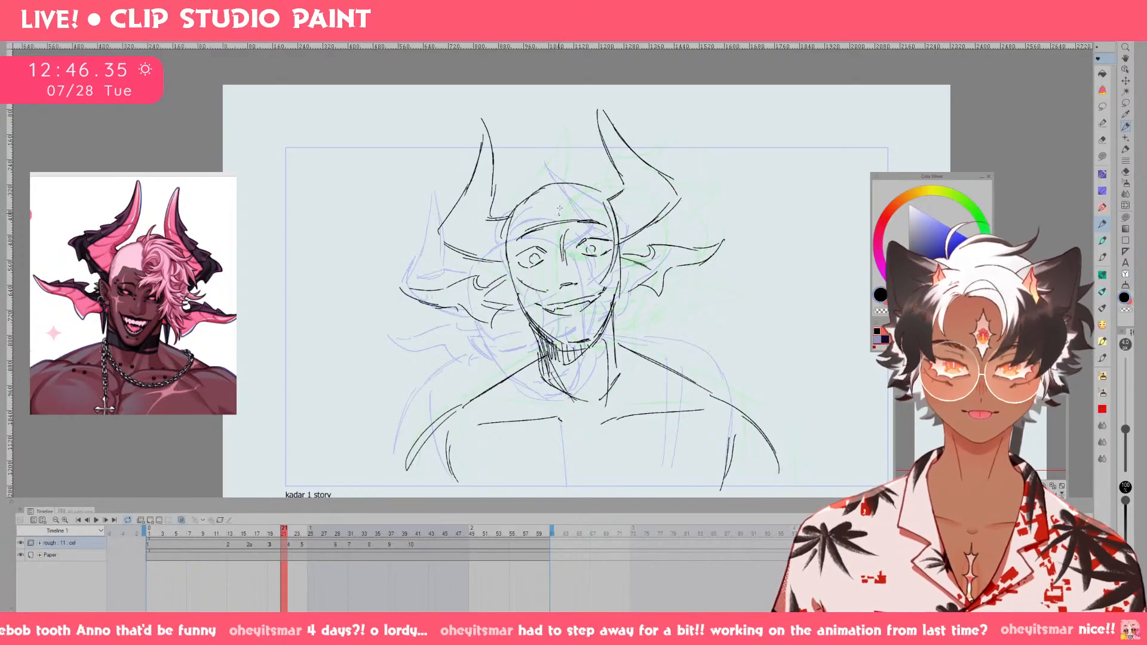
Sketch front hair strands falling over the forehead and the viewer's-right side of the face on drawing 3.
{"action": "mouse_move", "coordinate": [560, 213]}
{"action": "left_mouse_down"}
{"action": "mouse_move", "coordinate": [581, 213]}
{"action": "mouse_move", "coordinate": [563, 260]}
{"action": "mouse_move", "coordinate": [601, 254]}
{"action": "left_mouse_up"}
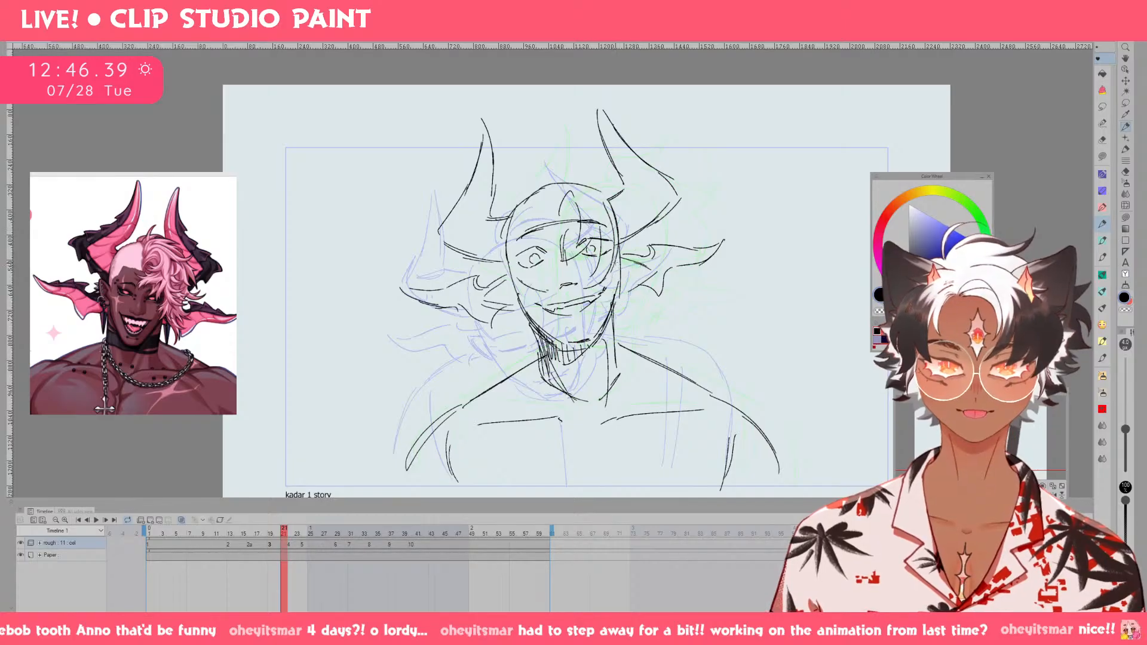
{"action": "key", "text": "ctrl+z"}
{"action": "left_click_drag", "start_coordinate": [600, 232], "coordinate": [619, 335]}
{"action": "left_click_drag", "start_coordinate": [645, 285], "coordinate": [604, 334]}
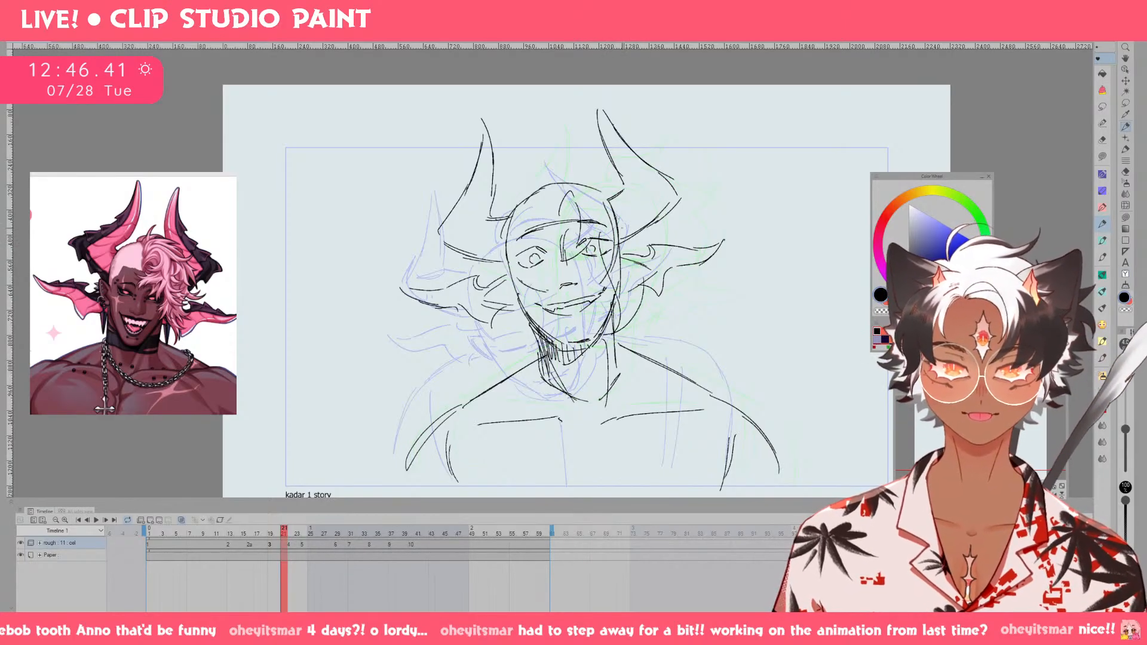
Sketch the swept hair tuft on top of the head on drawing 3, undoing the unsuccessful strokes.
{"action": "left_click_drag", "start_coordinate": [549, 188], "coordinate": [559, 216]}
{"action": "left_click_drag", "start_coordinate": [543, 167], "coordinate": [562, 167]}
{"action": "mouse_move", "coordinate": [559, 175]}
{"action": "left_mouse_down"}
{"action": "mouse_move", "coordinate": [595, 159]}
{"action": "mouse_move", "coordinate": [634, 185]}
{"action": "mouse_move", "coordinate": [600, 167]}
{"action": "mouse_move", "coordinate": [641, 170]}
{"action": "mouse_move", "coordinate": [638, 207]}
{"action": "mouse_move", "coordinate": [660, 242]}
{"action": "left_mouse_up"}
{"action": "key", "text": "ctrl+z"}
Sketch the outer hair contour down the viewer's-right side of the head on drawing 3, undoing the unsuccessful strokes.
{"action": "key", "text": "ctrl+z"}
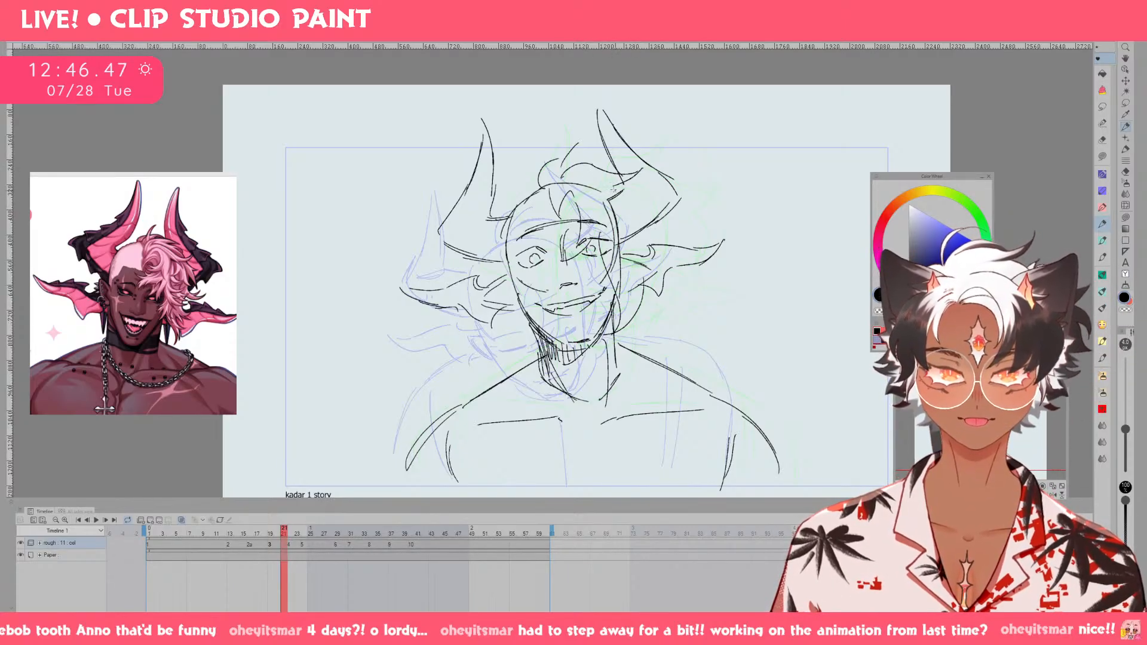
{"action": "mouse_move", "coordinate": [602, 184]}
{"action": "left_mouse_down"}
{"action": "mouse_move", "coordinate": [647, 201]}
{"action": "mouse_move", "coordinate": [632, 295]}
{"action": "left_mouse_up"}
{"action": "left_click_drag", "start_coordinate": [636, 222], "coordinate": [649, 234]}
{"action": "key", "text": "ctrl+z"}
{"action": "key", "text": "ctrl+z"}
{"action": "left_click_drag", "start_coordinate": [623, 190], "coordinate": [644, 248]}
{"action": "left_click_drag", "start_coordinate": [633, 223], "coordinate": [642, 292]}
{"action": "mouse_move", "coordinate": [640, 285]}
{"action": "left_mouse_down"}
{"action": "mouse_move", "coordinate": [674, 320]}
{"action": "mouse_move", "coordinate": [681, 361]}
{"action": "left_mouse_up"}
{"action": "key", "text": "ctrl+z"}
{"action": "left_click_drag", "start_coordinate": [643, 285], "coordinate": [626, 369]}
Replace the brow arc on drawing 3 with separate eyebrows and a hairline, and go to drawing 4.
{"action": "key", "text": "ctrl+z"}
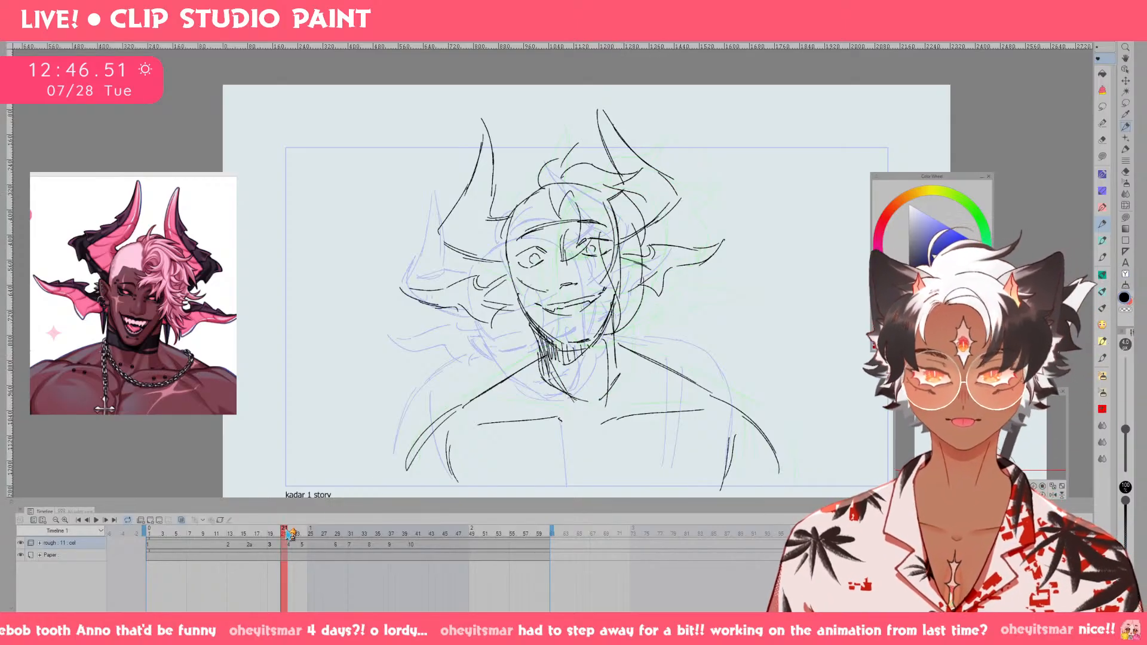
{"action": "mouse_move", "coordinate": [558, 216]}
{"action": "left_mouse_down"}
{"action": "mouse_move", "coordinate": [532, 220]}
{"action": "mouse_move", "coordinate": [516, 246]}
{"action": "left_mouse_up"}
{"action": "mouse_move", "coordinate": [522, 241]}
{"action": "left_mouse_down"}
{"action": "mouse_move", "coordinate": [510, 252]}
{"action": "mouse_move", "coordinate": [561, 223]}
{"action": "mouse_move", "coordinate": [527, 235]}
{"action": "mouse_move", "coordinate": [570, 191]}
{"action": "mouse_move", "coordinate": [556, 207]}
{"action": "mouse_move", "coordinate": [574, 211]}
{"action": "mouse_move", "coordinate": [553, 205]}
{"action": "mouse_move", "coordinate": [569, 202]}
{"action": "mouse_move", "coordinate": [507, 247]}
{"action": "mouse_move", "coordinate": [582, 218]}
{"action": "left_mouse_up"}
{"action": "key", "text": "e"}
{"action": "key", "text": "p"}
{"action": "key", "text": "ctrl+z"}
{"action": "key", "text": "ctrl+z"}
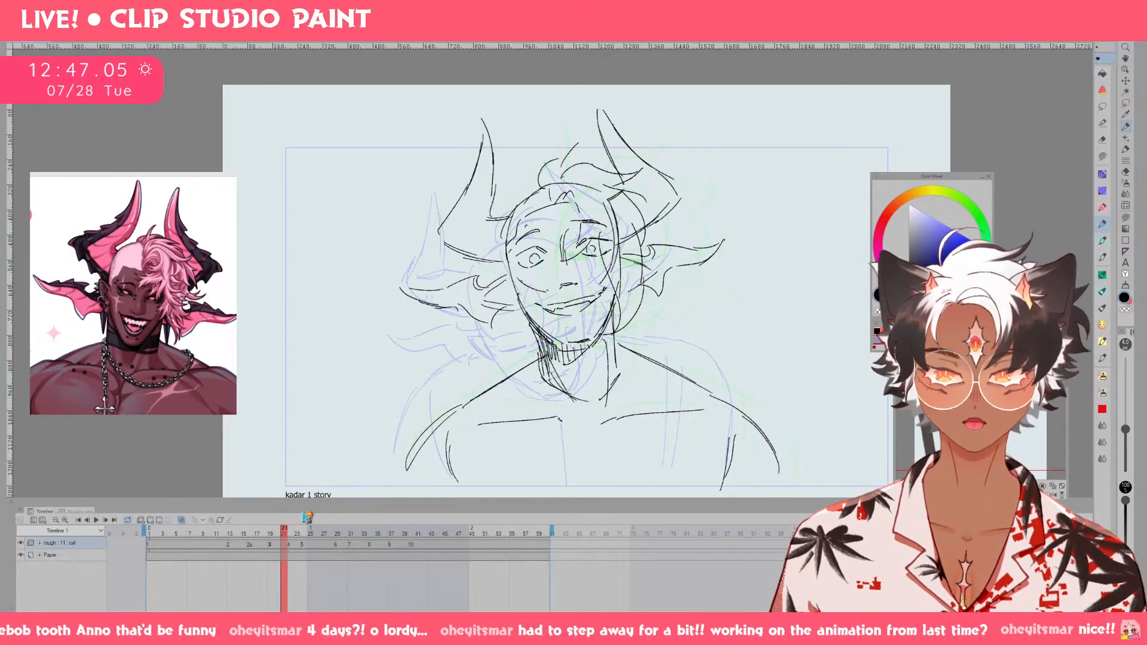
{"action": "mouse_move", "coordinate": [291, 534]}
{"action": "left_mouse_down"}
{"action": "mouse_move", "coordinate": [243, 533]}
{"action": "mouse_move", "coordinate": [305, 542]}
{"action": "mouse_move", "coordinate": [291, 541]}
{"action": "left_mouse_up"}
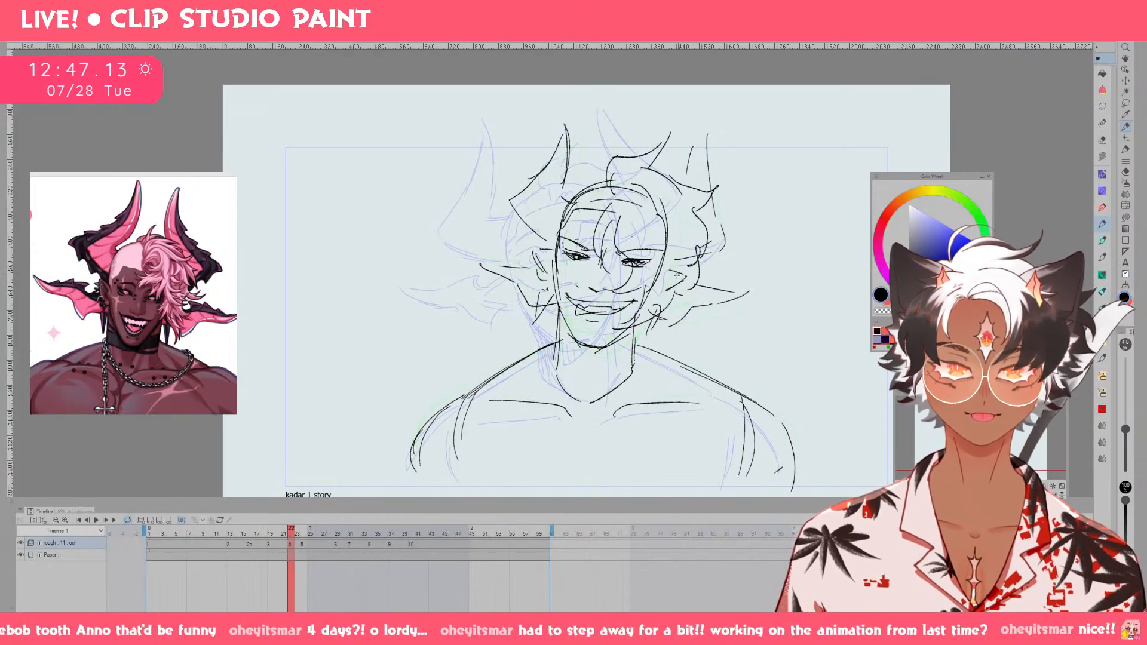
Clean up the hair strands beside the viewer's-right side of the jaw on drawing 4, and go to drawing 5.
{"action": "key", "text": "e"}
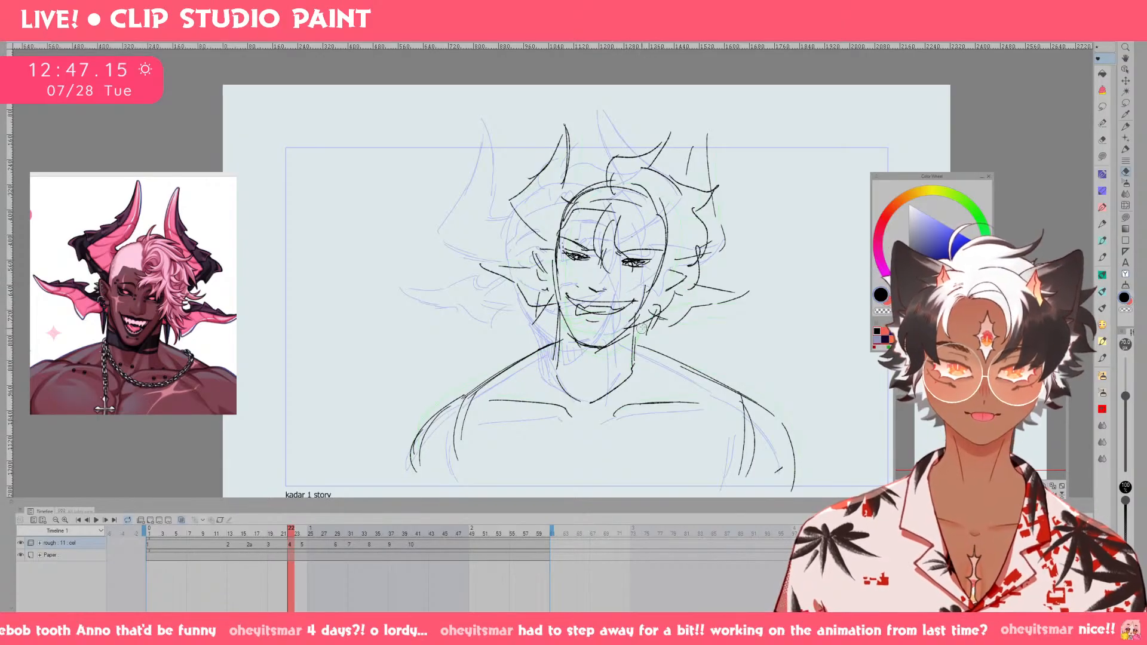
{"action": "key", "text": "p"}
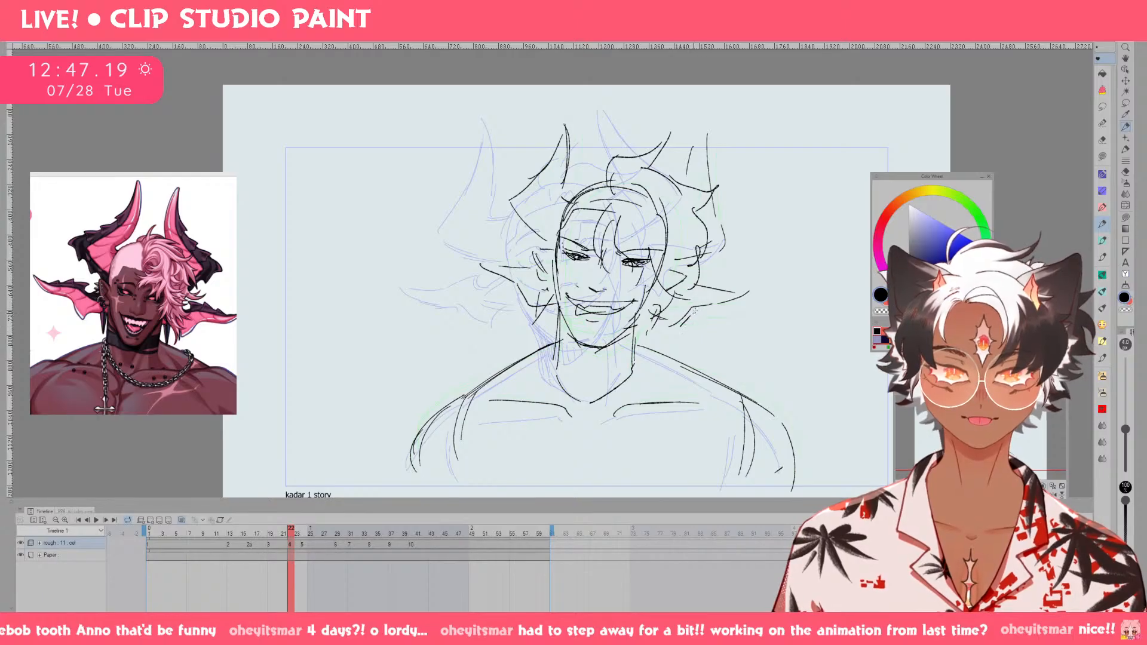
{"action": "left_click", "coordinate": [271, 534]}
{"action": "mouse_move", "coordinate": [271, 534]}
{"action": "left_mouse_down"}
{"action": "mouse_move", "coordinate": [313, 534]}
{"action": "mouse_move", "coordinate": [263, 541]}
{"action": "mouse_move", "coordinate": [329, 541]}
{"action": "mouse_move", "coordinate": [305, 543]}
{"action": "left_mouse_up"}
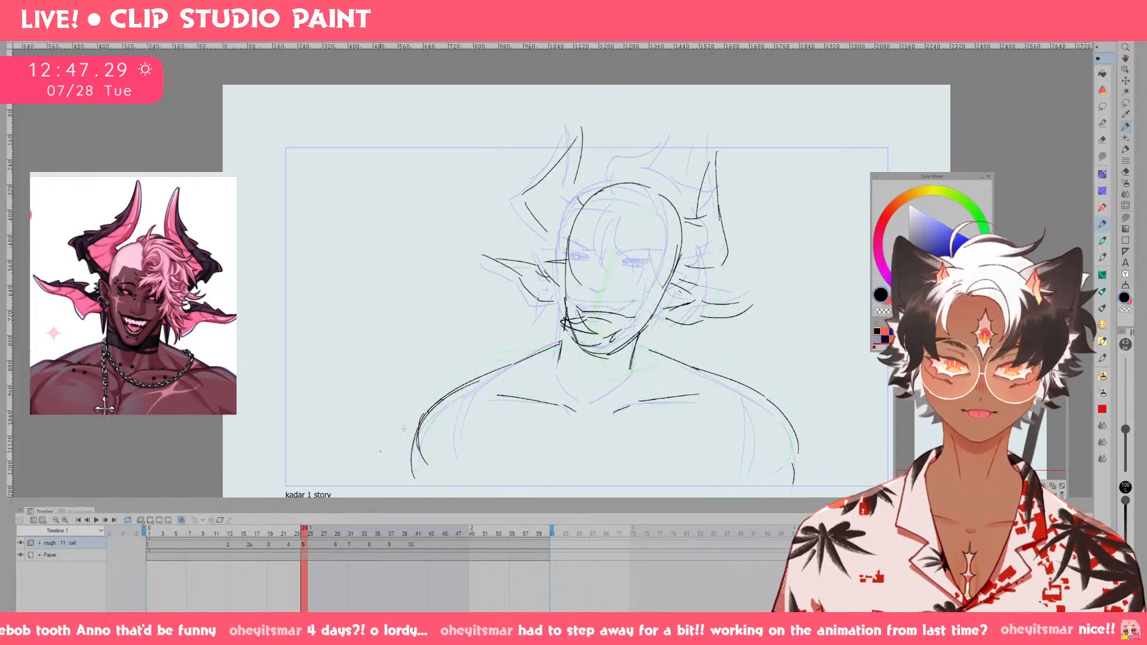
Sketch the viewer's-left eyebrow on drawing 5, undoing the unsuccessful strokes.
{"action": "mouse_move", "coordinate": [587, 263]}
{"action": "left_mouse_down"}
{"action": "mouse_move", "coordinate": [625, 273]}
{"action": "mouse_move", "coordinate": [616, 250]}
{"action": "mouse_move", "coordinate": [646, 258]}
{"action": "mouse_move", "coordinate": [601, 258]}
{"action": "left_mouse_up"}
{"action": "key", "text": "ctrl+z"}
{"action": "key", "text": "ctrl+z"}
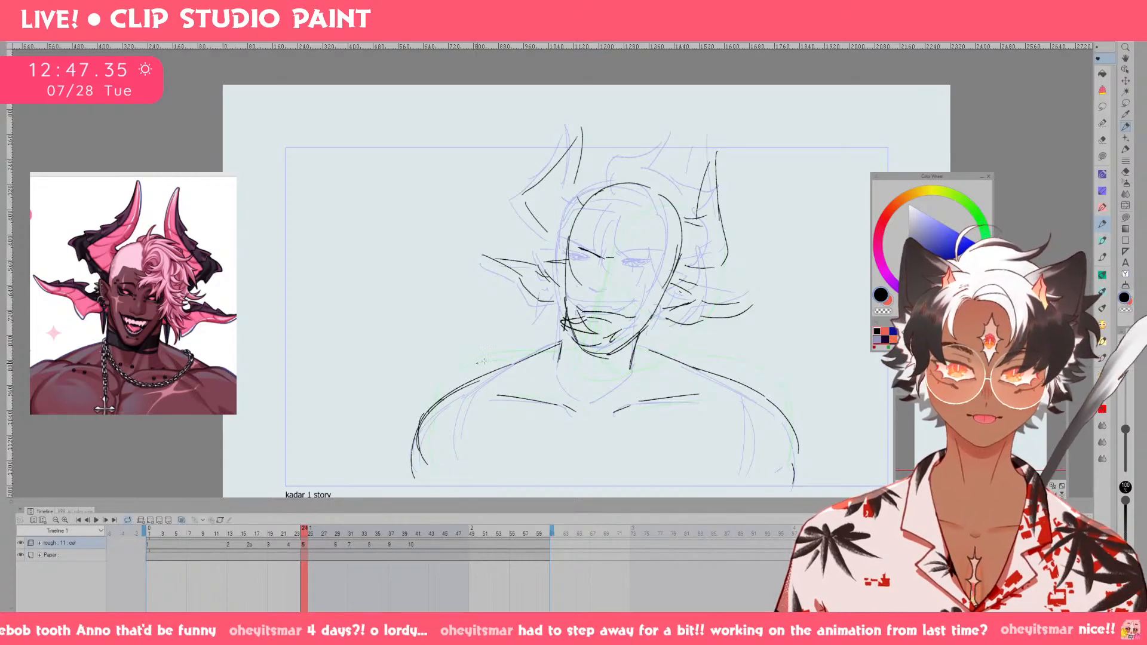
Return to drawing 4, touch up its hair strands, and go back to drawing 5.
{"action": "key", "text": "Left"}
{"action": "key", "text": "Left"}
{"action": "key", "text": "Left"}
{"action": "key", "text": "e"}
{"action": "left_click_drag", "start_coordinate": [529, 241], "coordinate": [606, 227]}
{"action": "key", "text": "p"}
{"action": "key", "text": "e"}
{"action": "key", "text": "p"}
{"action": "left_click_drag", "start_coordinate": [584, 230], "coordinate": [608, 226]}
{"action": "key", "text": "Right"}
{"action": "key", "text": "Right"}
{"action": "key", "text": "Right"}
{"action": "key", "text": "Right"}
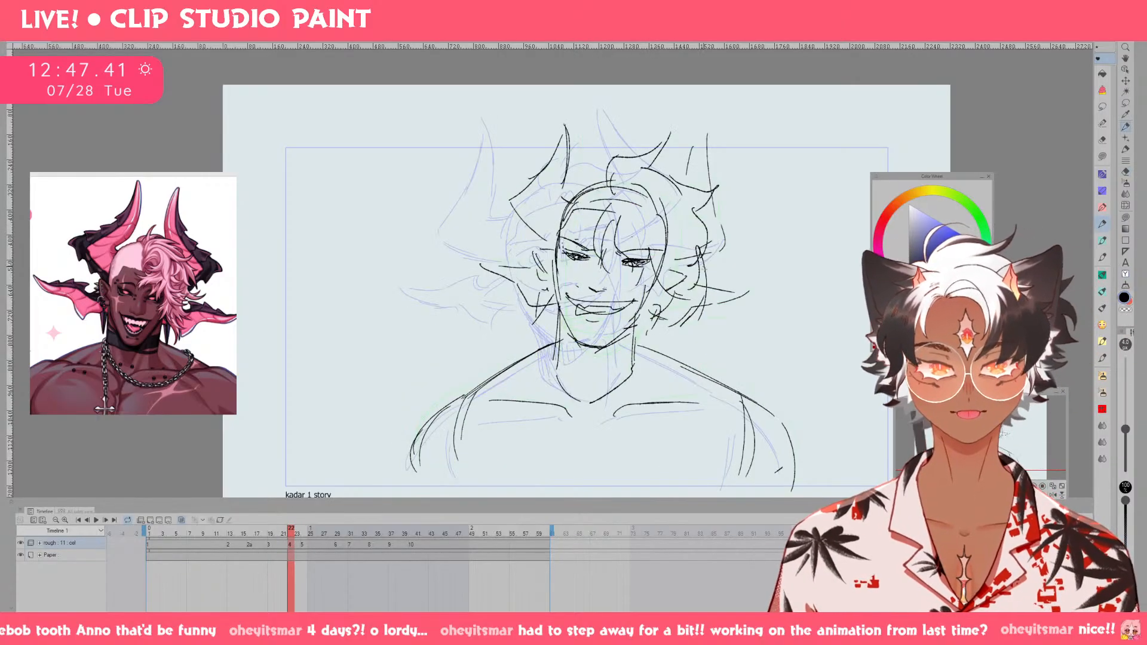
Sketch both eyebrows and the first eye lines on drawing 5, undoing the unsuccessful strokes.
{"action": "left_click_drag", "start_coordinate": [571, 247], "coordinate": [592, 257]}
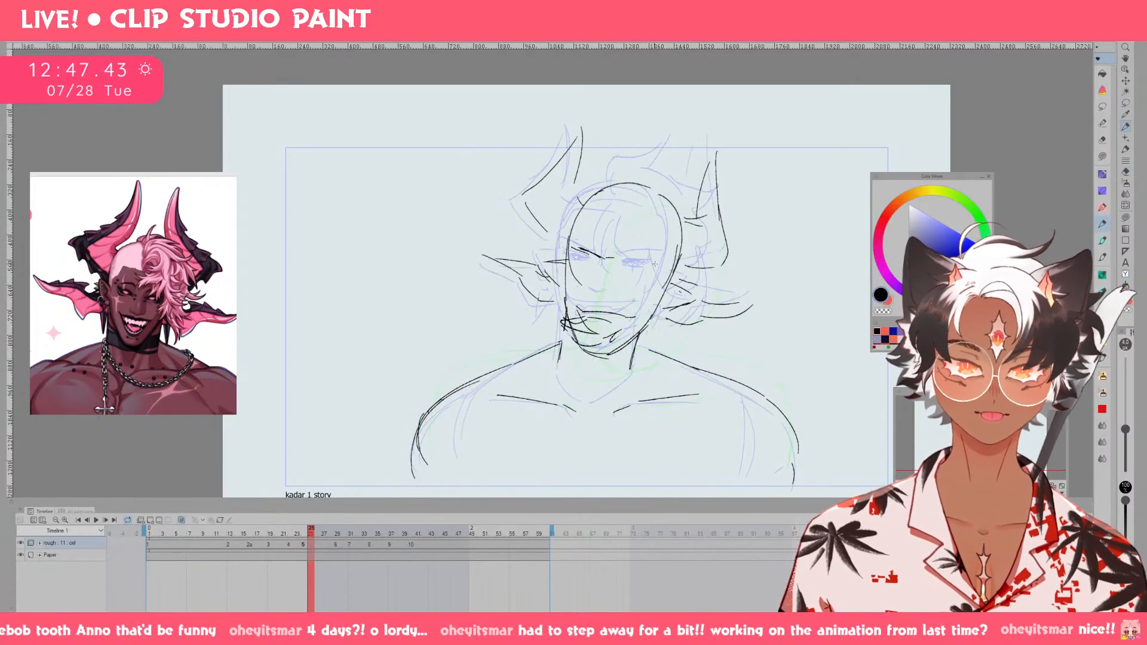
{"action": "key", "text": "ctrl+z"}
{"action": "mouse_move", "coordinate": [662, 264]}
{"action": "left_mouse_down"}
{"action": "mouse_move", "coordinate": [592, 265]}
{"action": "mouse_move", "coordinate": [600, 269]}
{"action": "left_mouse_up"}
{"action": "key", "text": "ctrl+z"}
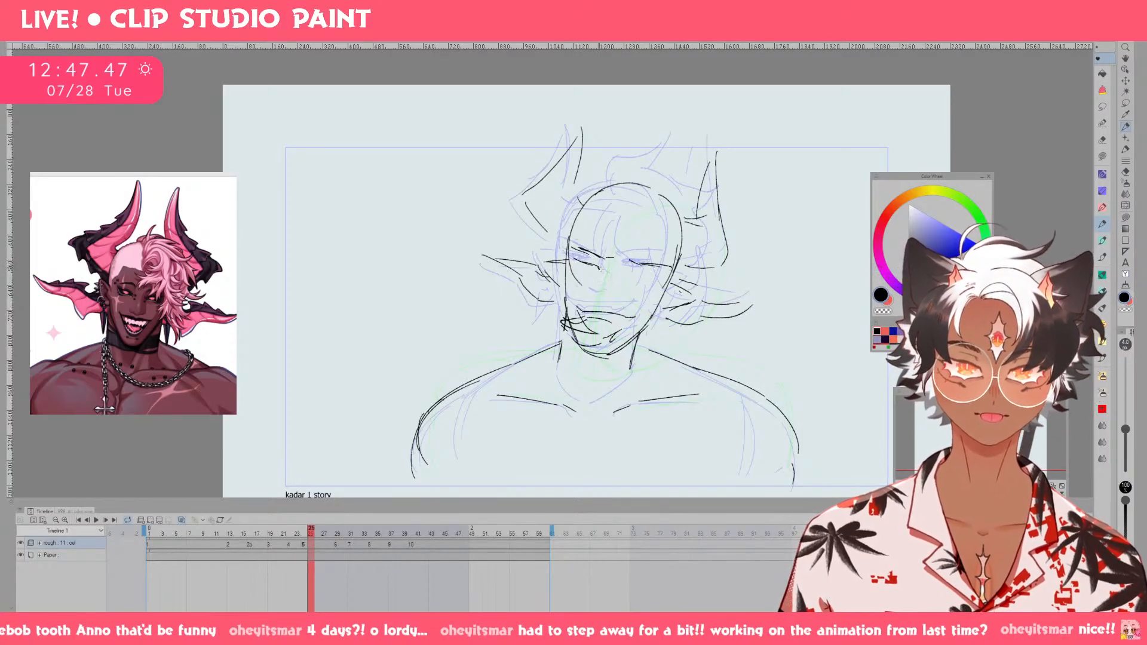
{"action": "key", "text": "ctrl+z"}
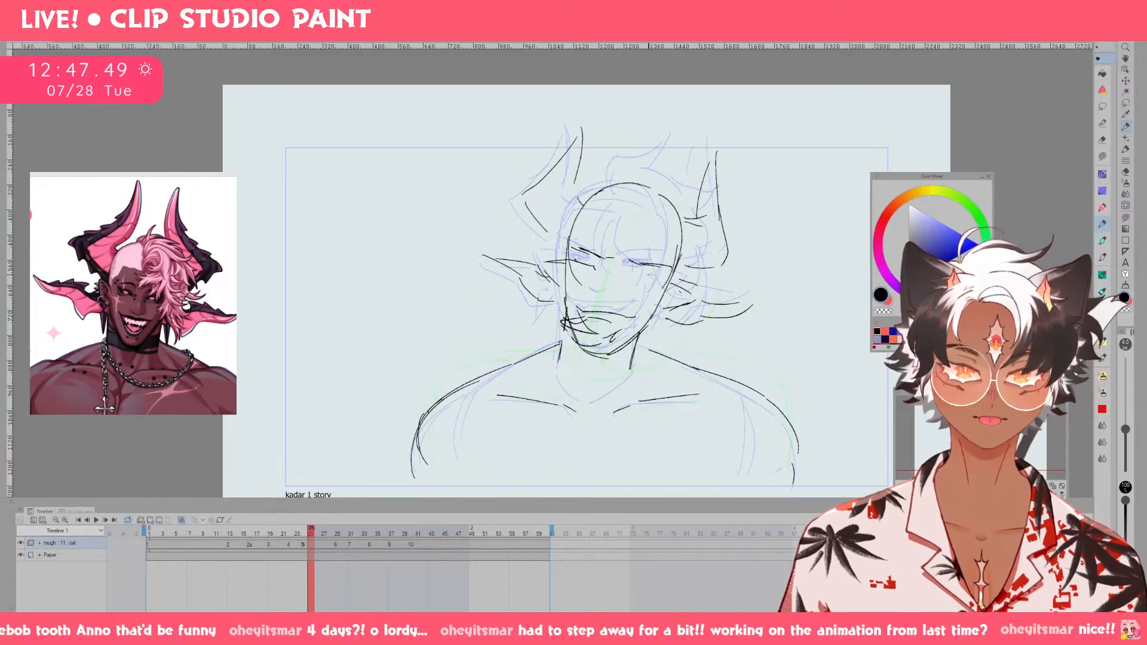
{"action": "left_click_drag", "start_coordinate": [631, 273], "coordinate": [663, 277]}
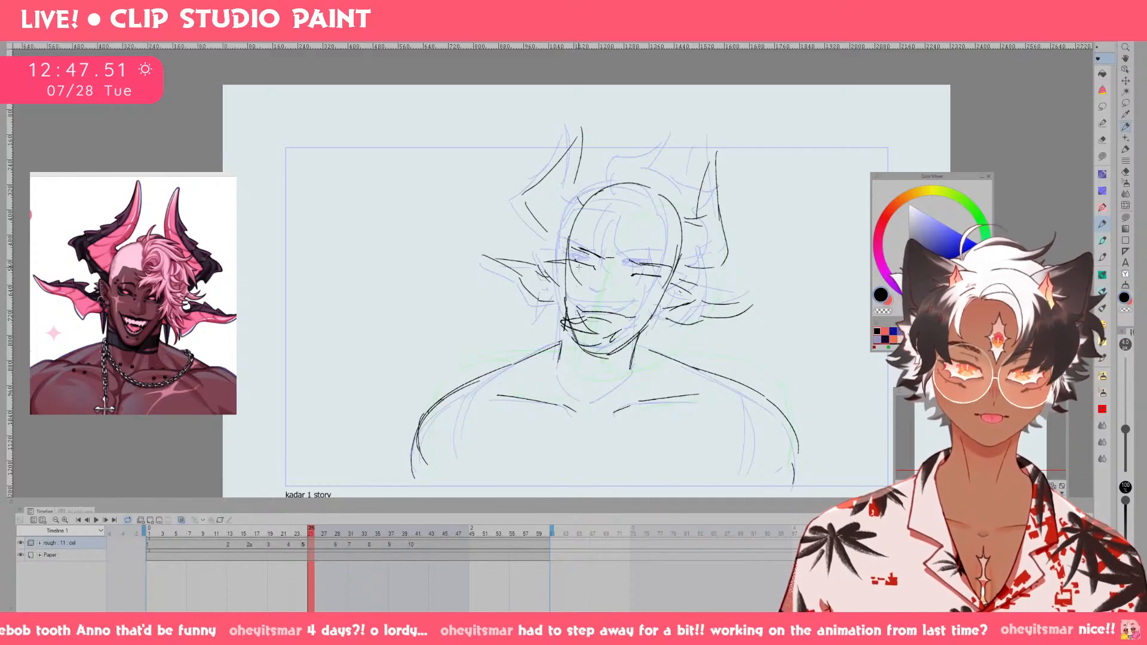
{"action": "left_click_drag", "start_coordinate": [588, 266], "coordinate": [591, 269]}
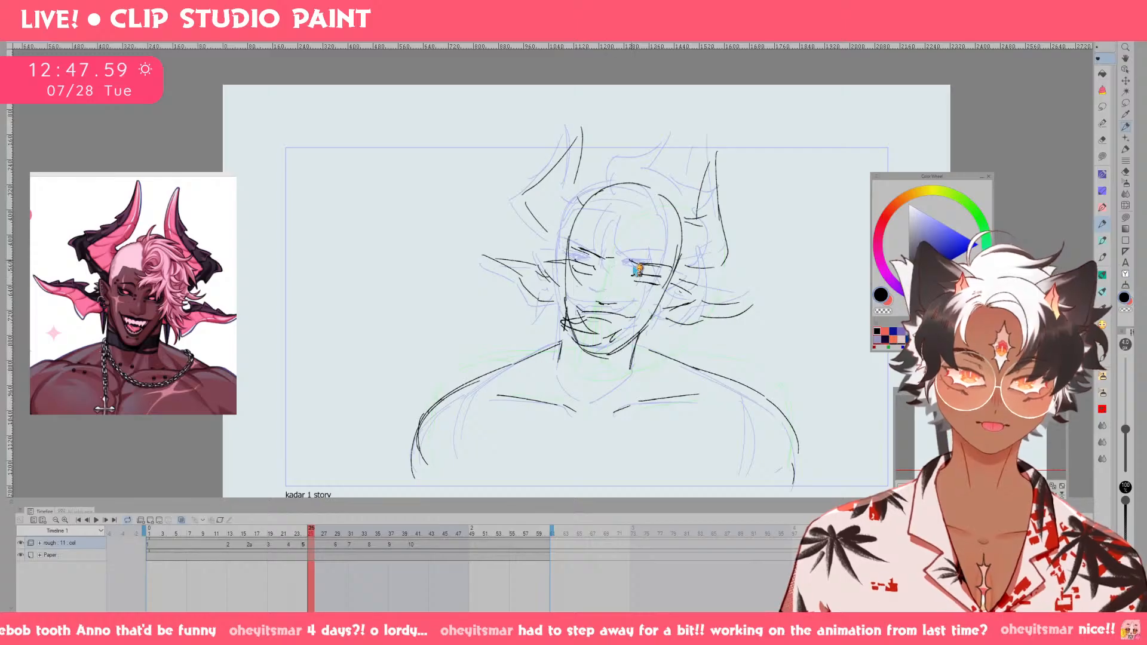
Clean up the eye lines and sketch the nose bridge on drawing 5, undoing stray strokes.
{"action": "key", "text": "e"}
{"action": "key", "text": "p"}
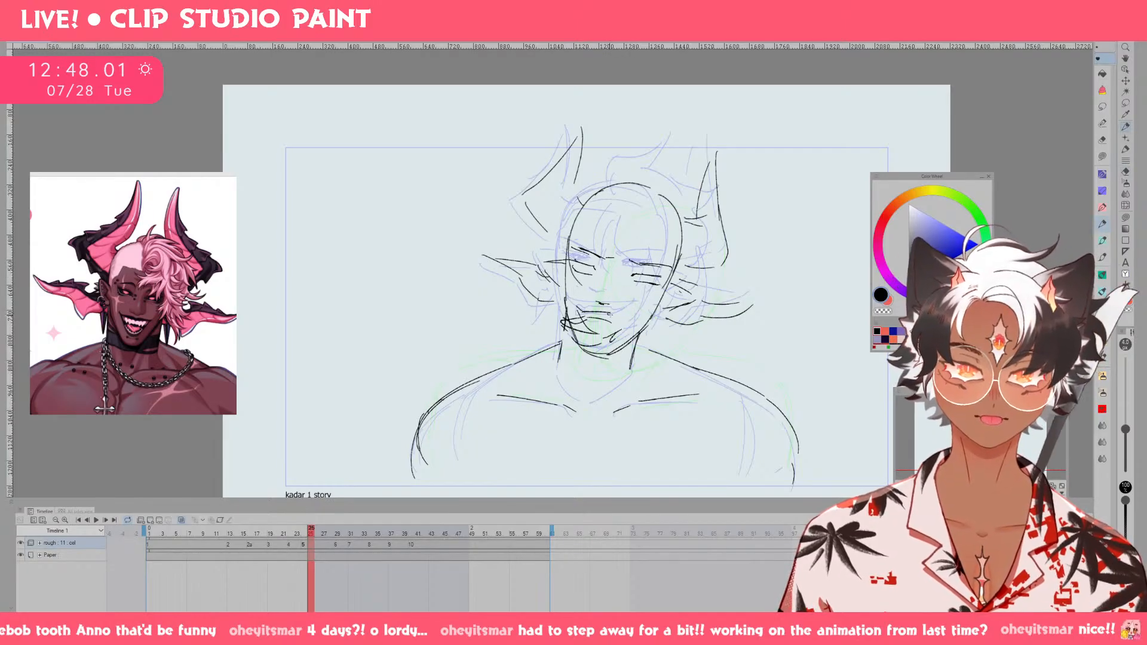
{"action": "mouse_move", "coordinate": [612, 263]}
{"action": "left_mouse_down"}
{"action": "mouse_move", "coordinate": [606, 299]}
{"action": "mouse_move", "coordinate": [580, 272]}
{"action": "mouse_move", "coordinate": [595, 269]}
{"action": "left_mouse_up"}
{"action": "key", "text": "e"}
{"action": "key", "text": "p"}
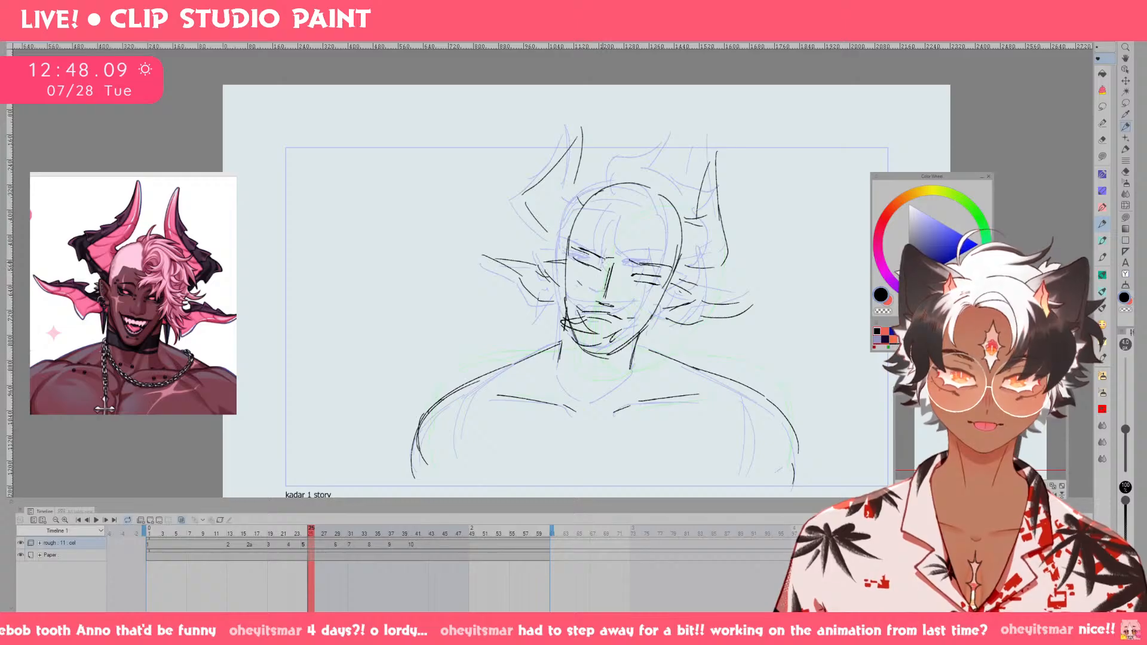
{"action": "key", "text": "ctrl+z"}
{"action": "key", "text": "ctrl+z"}
Refine the eye shapes and irises on drawing 5, undoing the unsuccessful stroke.
{"action": "left_click_drag", "start_coordinate": [684, 269], "coordinate": [721, 219]}
{"action": "mouse_move", "coordinate": [643, 233]}
{"action": "left_mouse_down"}
{"action": "mouse_move", "coordinate": [596, 237]}
{"action": "mouse_move", "coordinate": [617, 252]}
{"action": "left_mouse_up"}
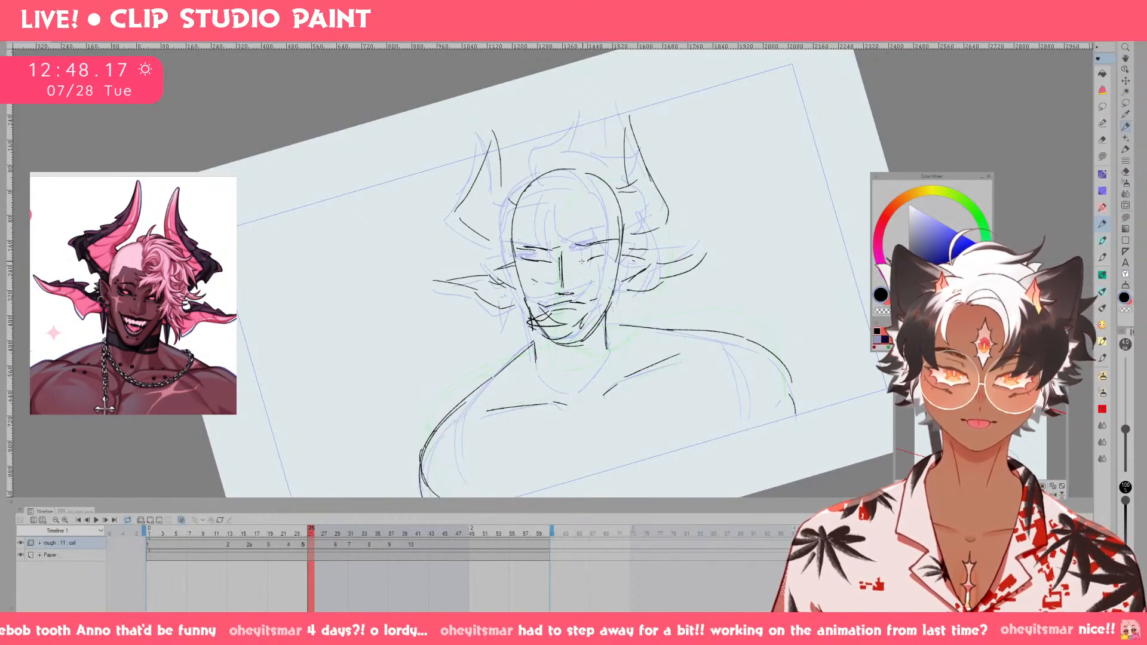
{"action": "mouse_move", "coordinate": [595, 264]}
{"action": "left_mouse_down"}
{"action": "mouse_move", "coordinate": [614, 259]}
{"action": "mouse_move", "coordinate": [590, 262]}
{"action": "left_mouse_up"}
{"action": "key", "text": "ctrl+z"}
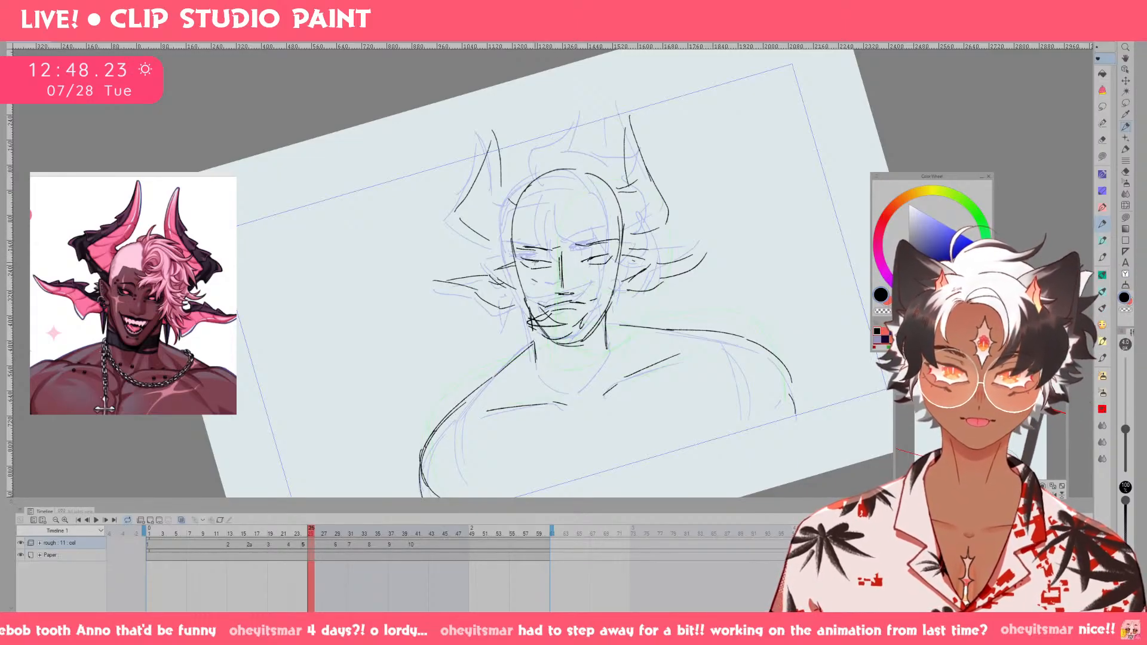
{"action": "key", "text": "ctrl+at"}
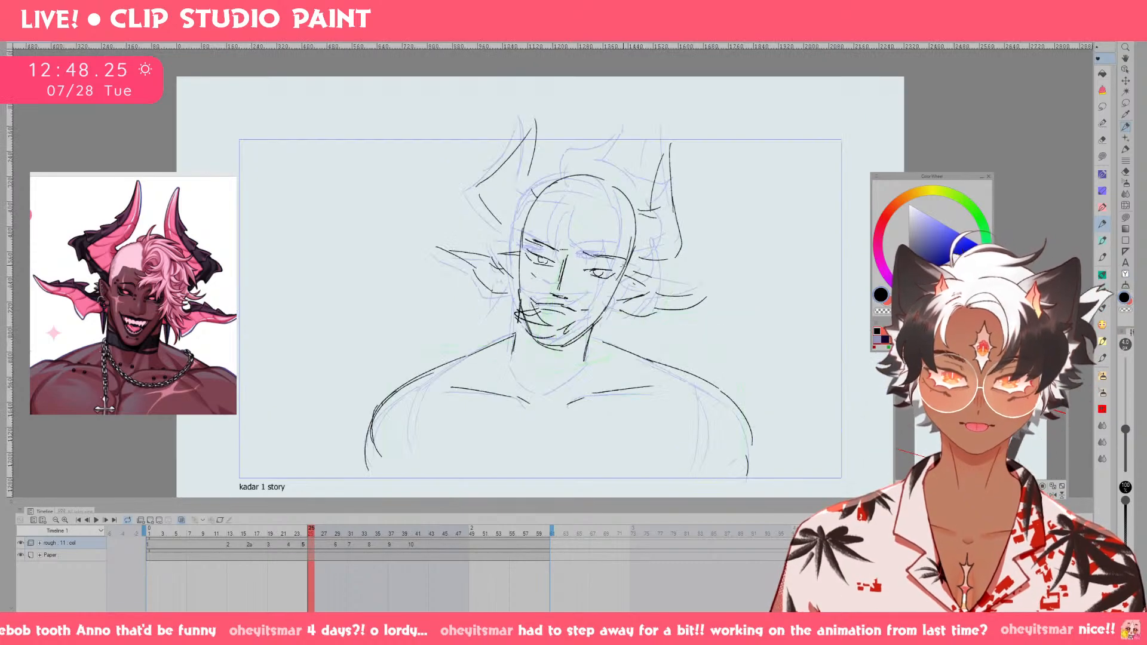
Partly erase and redraw the mouth on drawing 5, and sketch a curved hairline across the forehead.
{"action": "key", "text": "e"}
{"action": "left_click_drag", "start_coordinate": [560, 316], "coordinate": [550, 308]}
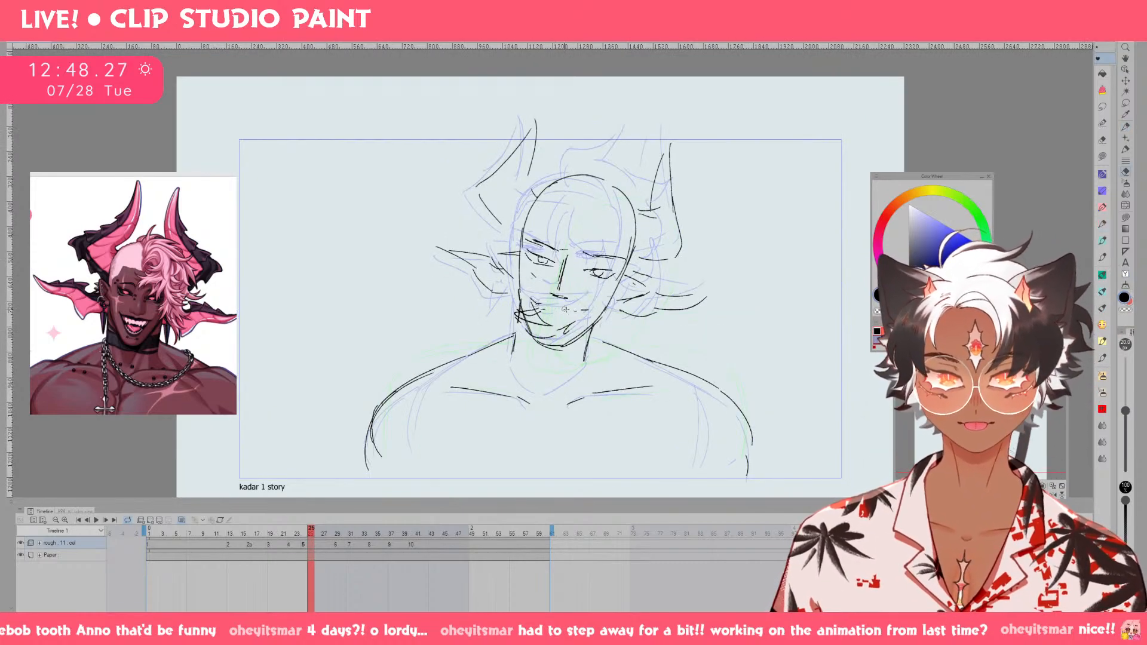
{"action": "key", "text": "p"}
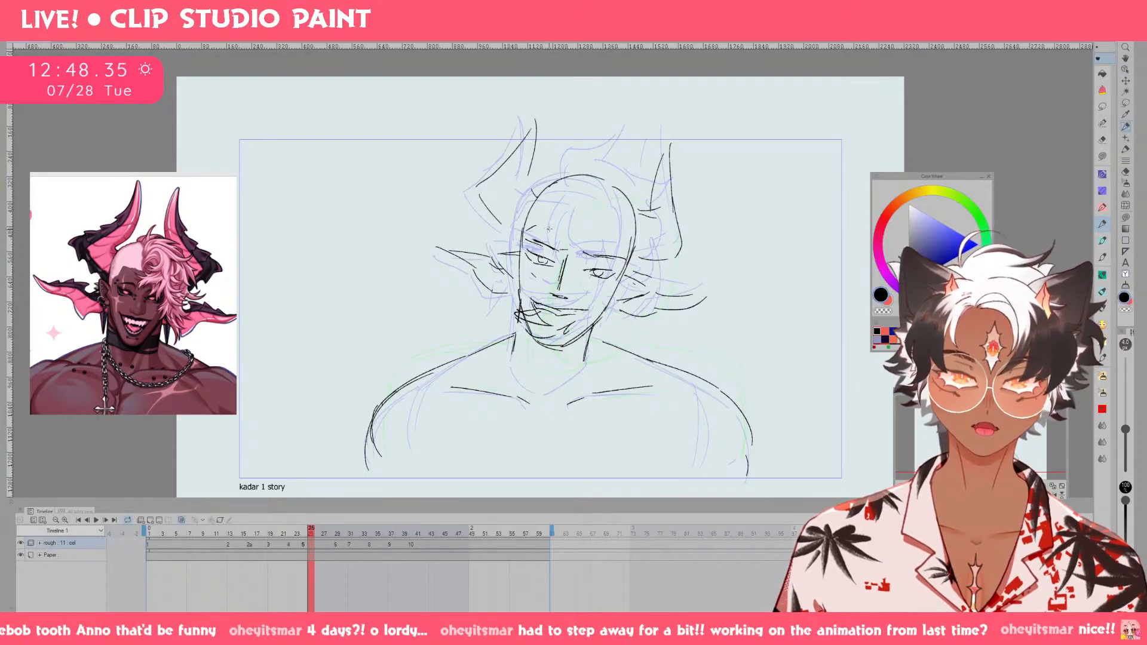
{"action": "left_click_drag", "start_coordinate": [558, 224], "coordinate": [607, 232]}
{"action": "key", "text": "ctrl+z"}
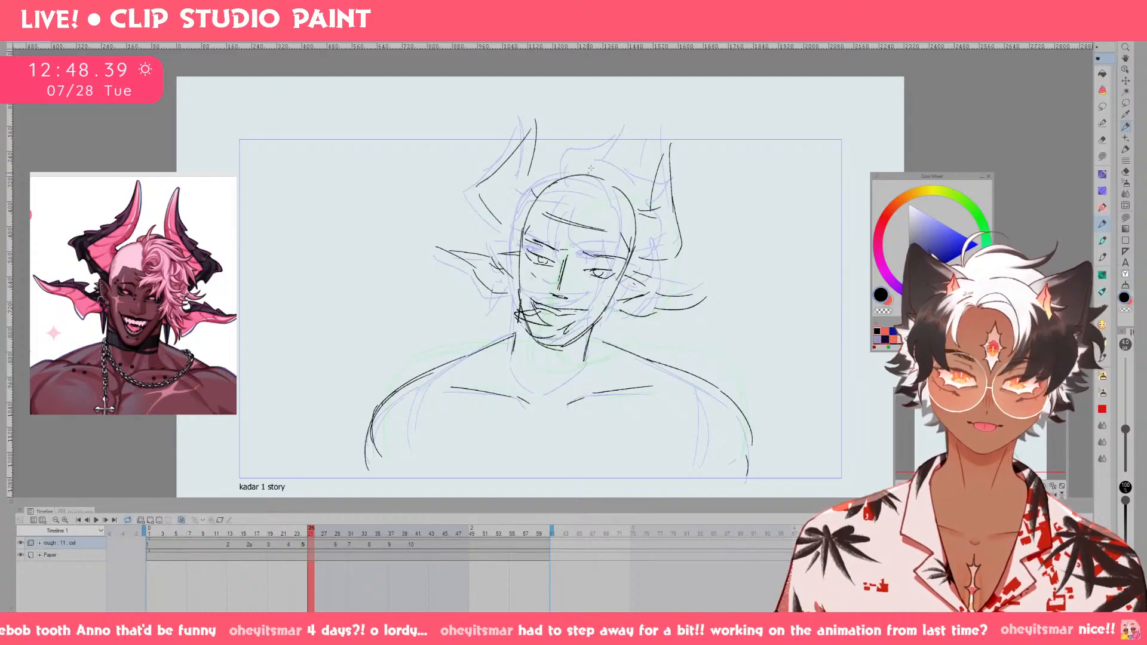
{"action": "mouse_move", "coordinate": [586, 231]}
{"action": "left_mouse_down"}
{"action": "mouse_move", "coordinate": [617, 232]}
{"action": "mouse_move", "coordinate": [576, 290]}
{"action": "left_mouse_up"}
{"action": "key", "text": "ctrl+z"}
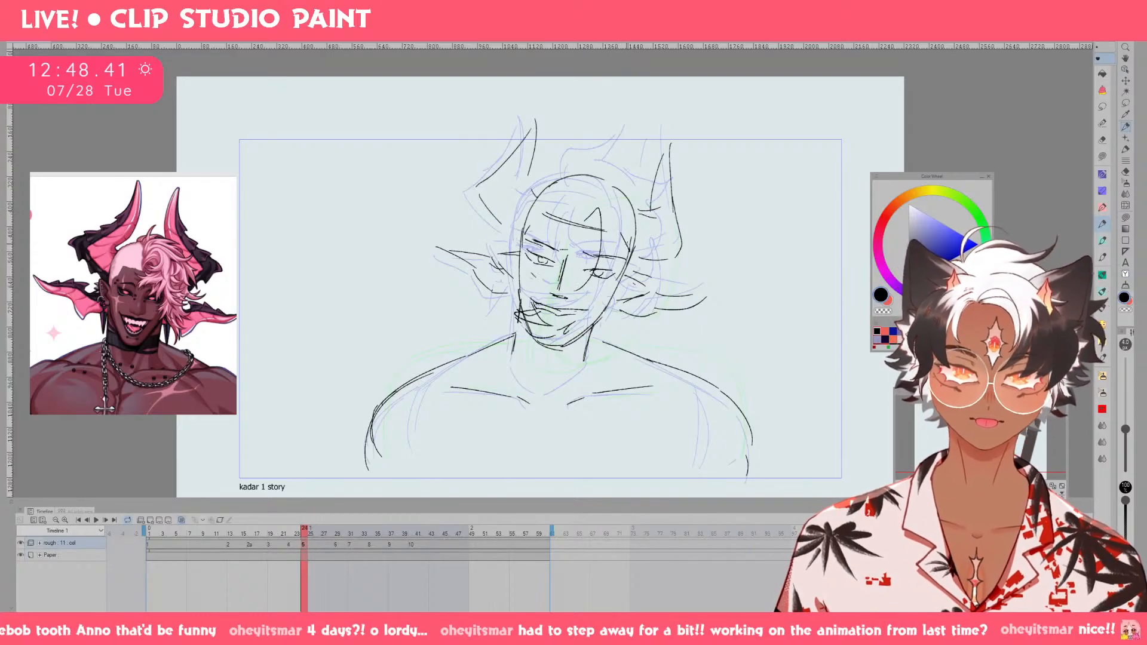
{"action": "key", "text": "Left"}
{"action": "key", "text": "Right"}
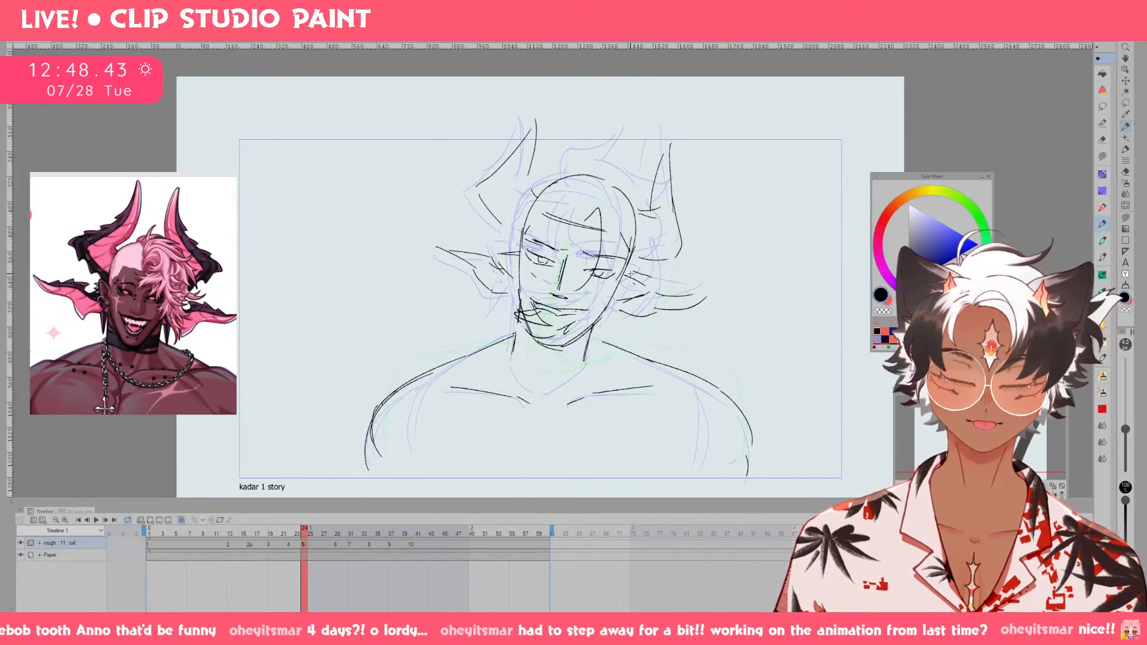
{"action": "key", "text": "ctrl+z"}
{"action": "left_click_drag", "start_coordinate": [577, 231], "coordinate": [601, 266]}
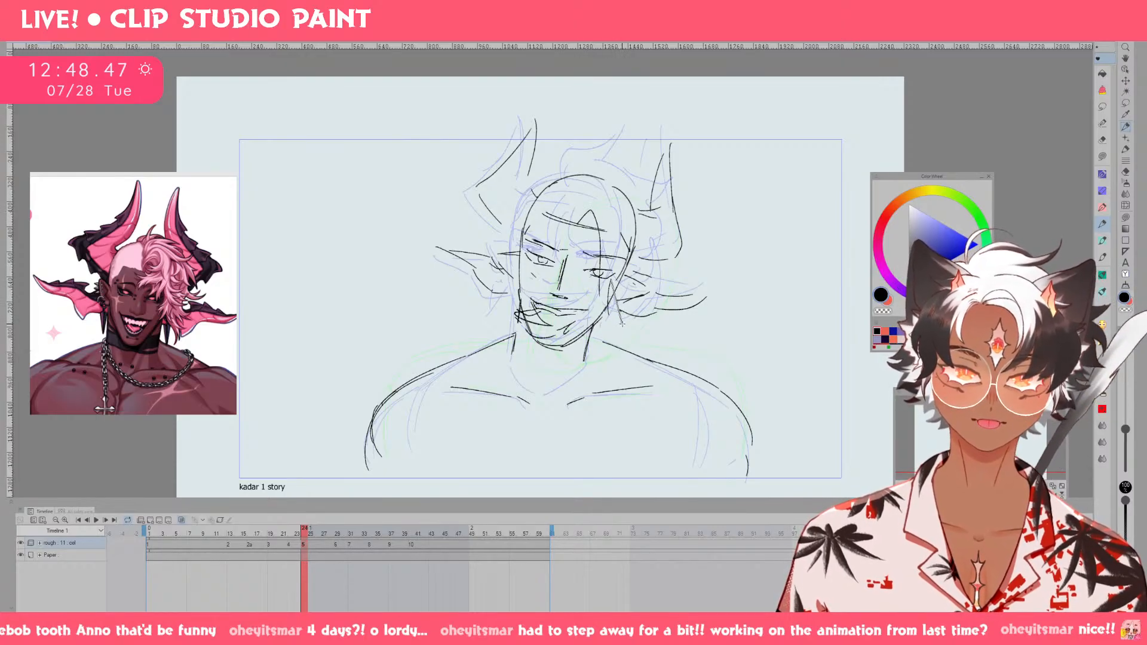
{"action": "key", "text": "Left"}
{"action": "key", "text": "Left"}
{"action": "key", "text": "Left"}
{"action": "key", "text": "Left"}
{"action": "key", "text": "Left"}
{"action": "key", "text": "Left"}
{"action": "key", "text": "Right"}
{"action": "key", "text": "Right"}
{"action": "key", "text": "Right"}
{"action": "key", "text": "Right"}
{"action": "key", "text": "Right"}
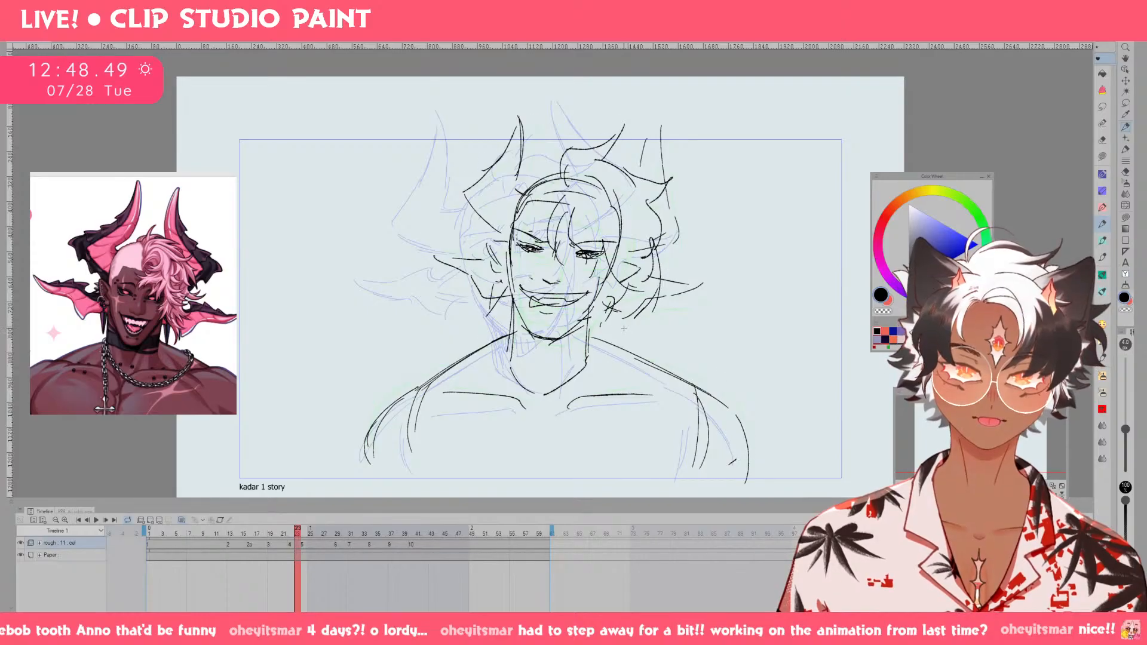
{"action": "key", "text": "Right"}
{"action": "key", "text": "ctrl+z"}
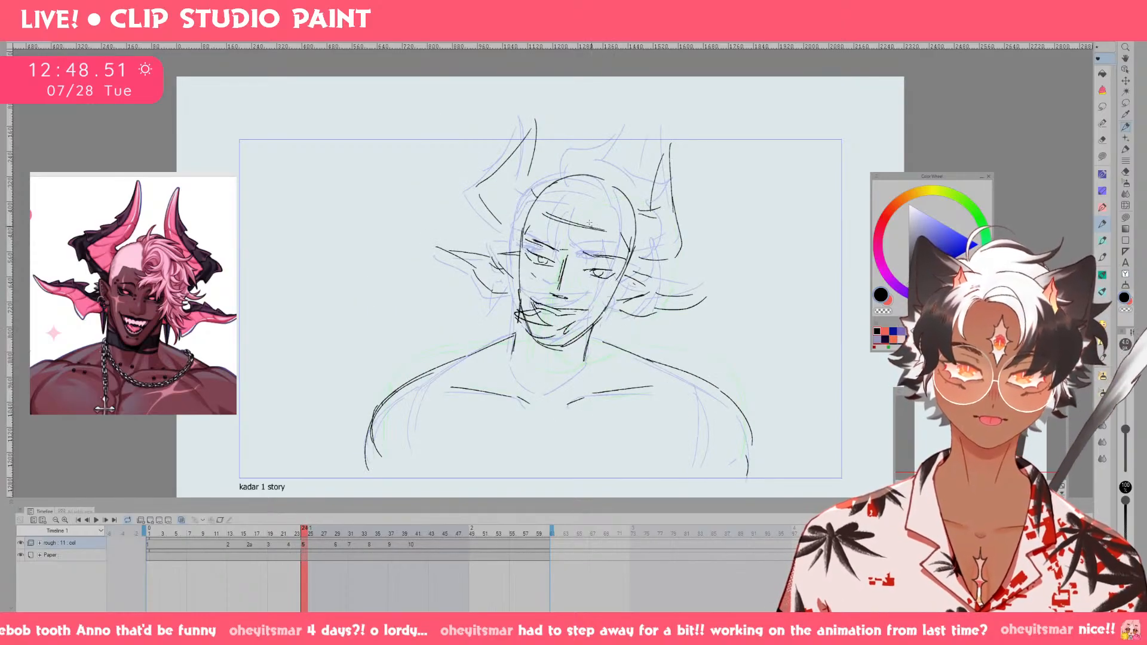
Sketch a curled forelock over the forehead and curled strands beside the viewer's-right ear on drawing 5.
{"action": "mouse_move", "coordinate": [597, 210]}
{"action": "left_mouse_down"}
{"action": "mouse_move", "coordinate": [576, 243]}
{"action": "mouse_move", "coordinate": [600, 248]}
{"action": "mouse_move", "coordinate": [646, 343]}
{"action": "left_mouse_up"}
{"action": "key", "text": "ctrl+z"}
{"action": "key", "text": "ctrl+z"}
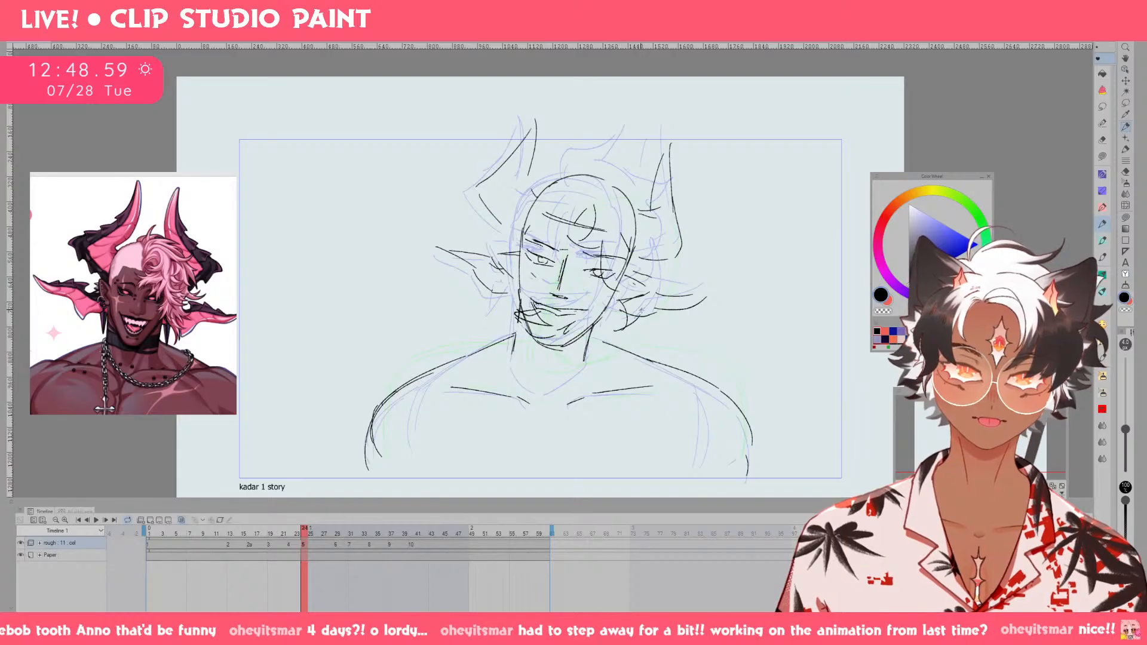
{"action": "mouse_move", "coordinate": [622, 314]}
{"action": "left_mouse_down"}
{"action": "mouse_move", "coordinate": [644, 290]}
{"action": "mouse_move", "coordinate": [661, 322]}
{"action": "left_mouse_up"}
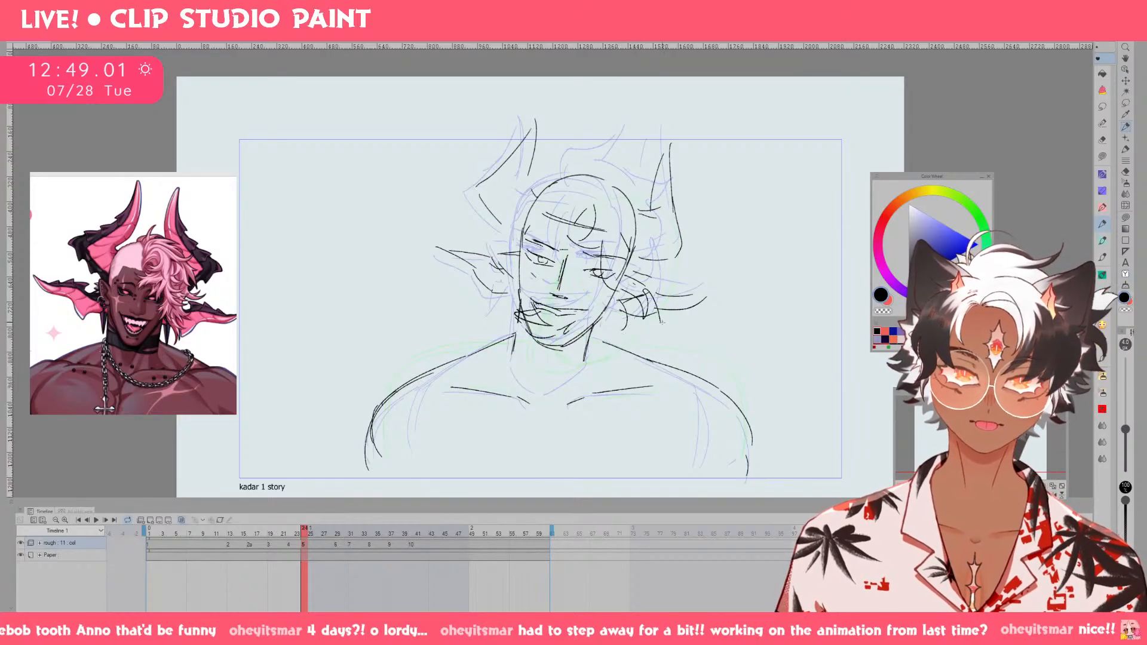
Sketch the hair tuft on top of the head and the outer hair contour down the viewer's-right side on drawing 5.
{"action": "left_click_drag", "start_coordinate": [583, 173], "coordinate": [604, 158]}
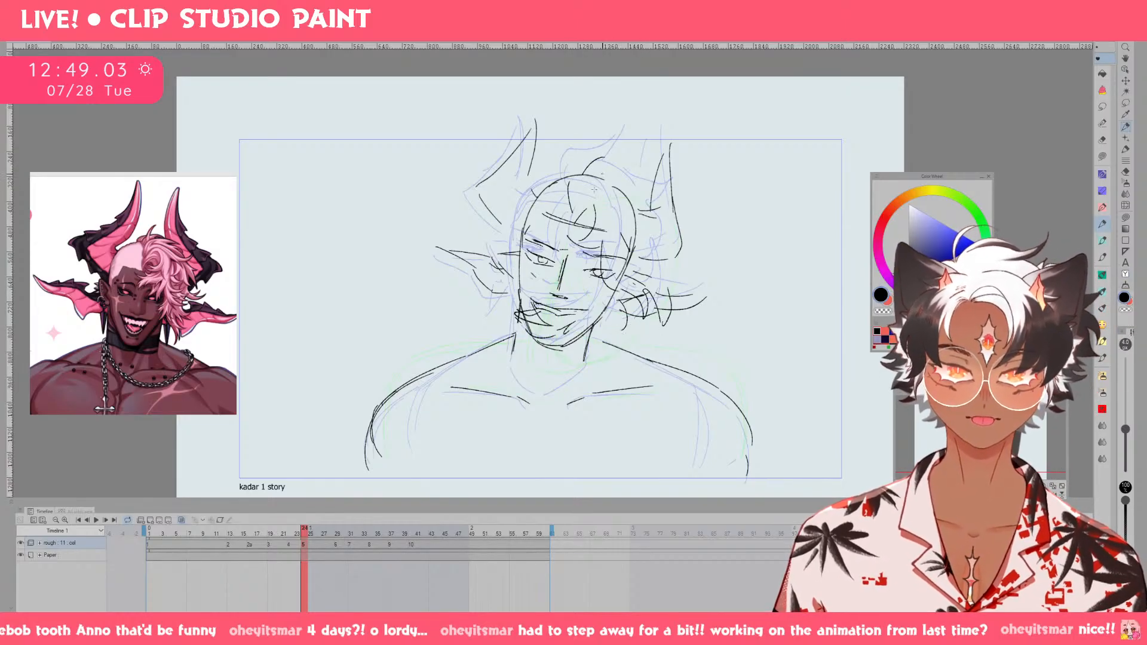
{"action": "key", "text": "ctrl+z"}
{"action": "key", "text": "ctrl+z"}
{"action": "mouse_move", "coordinate": [578, 213]}
{"action": "left_mouse_down"}
{"action": "mouse_move", "coordinate": [586, 163]}
{"action": "mouse_move", "coordinate": [633, 174]}
{"action": "mouse_move", "coordinate": [660, 217]}
{"action": "mouse_move", "coordinate": [692, 209]}
{"action": "mouse_move", "coordinate": [670, 259]}
{"action": "mouse_move", "coordinate": [668, 308]}
{"action": "left_mouse_up"}
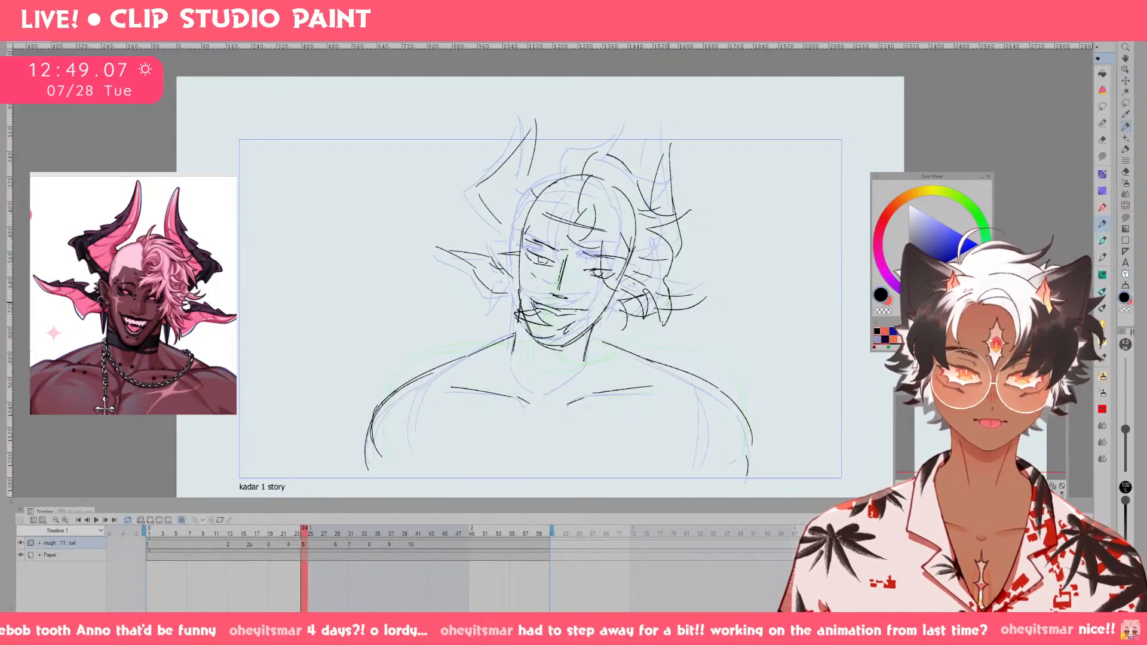
Flip back and forth through the frames around drawing 5 to check the motion between drawings.
{"action": "key", "text": "Left"}
{"action": "key", "text": "Left"}
{"action": "key", "text": "Right"}
{"action": "key", "text": "Right"}
{"action": "key", "text": "Right"}
{"action": "key", "text": "Right"}
{"action": "key", "text": "Right"}
{"action": "key", "text": "Right"}
{"action": "key", "text": "Right"}
{"action": "key", "text": "Right"}
{"action": "key", "text": "Right"}
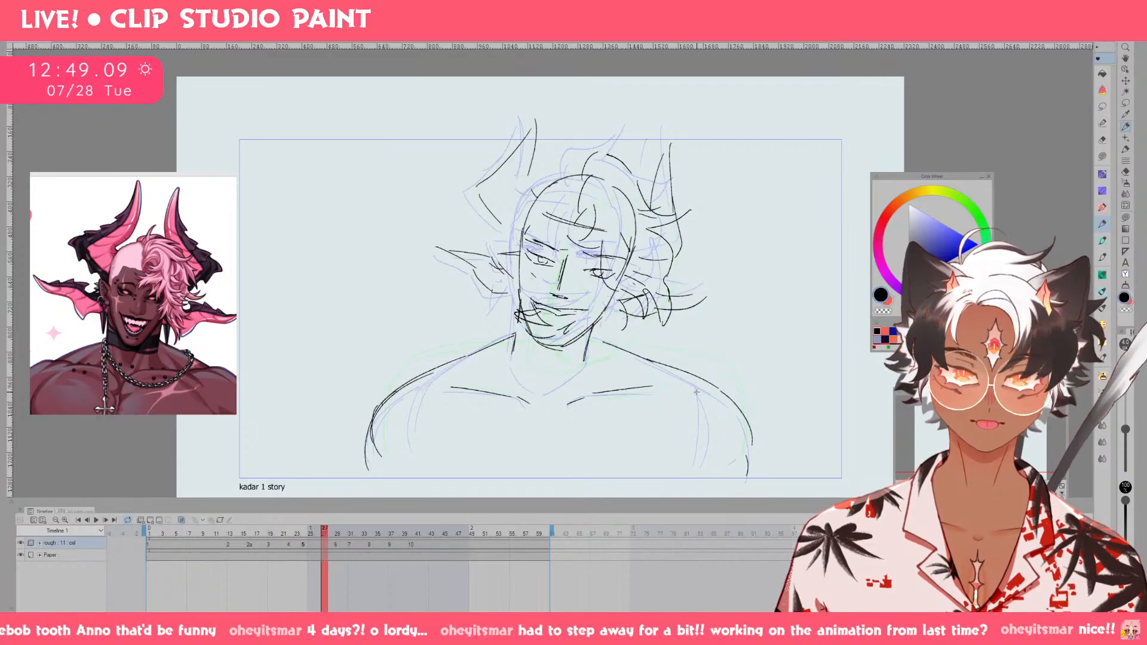
{"action": "key", "text": "Left"}
{"action": "key", "text": "Left"}
{"action": "key", "text": "Left"}
{"action": "key", "text": "Left"}
{"action": "key", "text": "Left"}
{"action": "key", "text": "Left"}
{"action": "key", "text": "Left"}
{"action": "key", "text": "Left"}
{"action": "key", "text": "Left"}
{"action": "key", "text": "Left"}
{"action": "key", "text": "Left"}
{"action": "key", "text": "Left"}
{"action": "key", "text": "Left"}
{"action": "key", "text": "Left"}
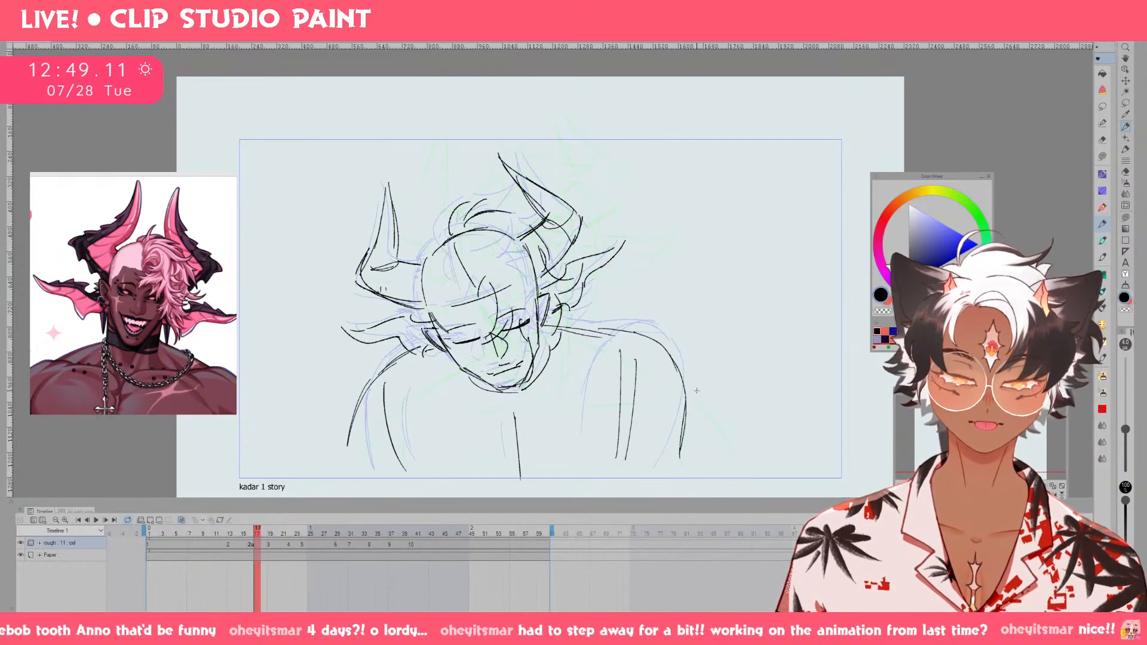
Go to drawing 6, sketch the tilted nose, and erase the old curved guideline across the face.
{"action": "left_click_drag", "start_coordinate": [261, 533], "coordinate": [348, 535]}
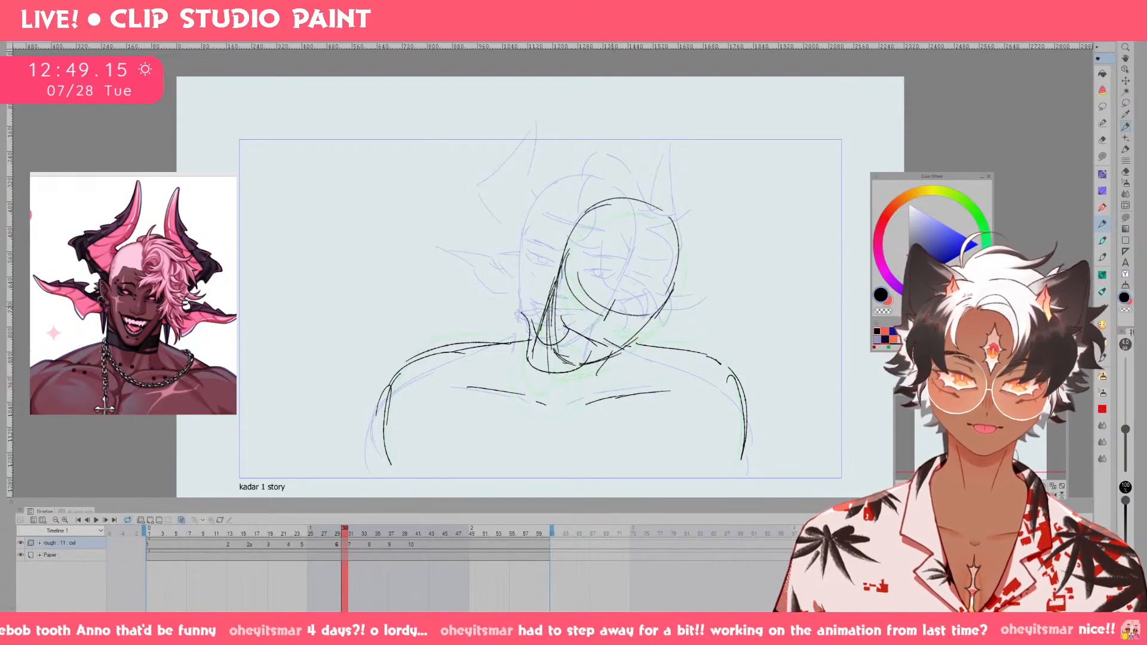
{"action": "left_click_drag", "start_coordinate": [624, 293], "coordinate": [607, 333]}
{"action": "key", "text": "ctrl+z"}
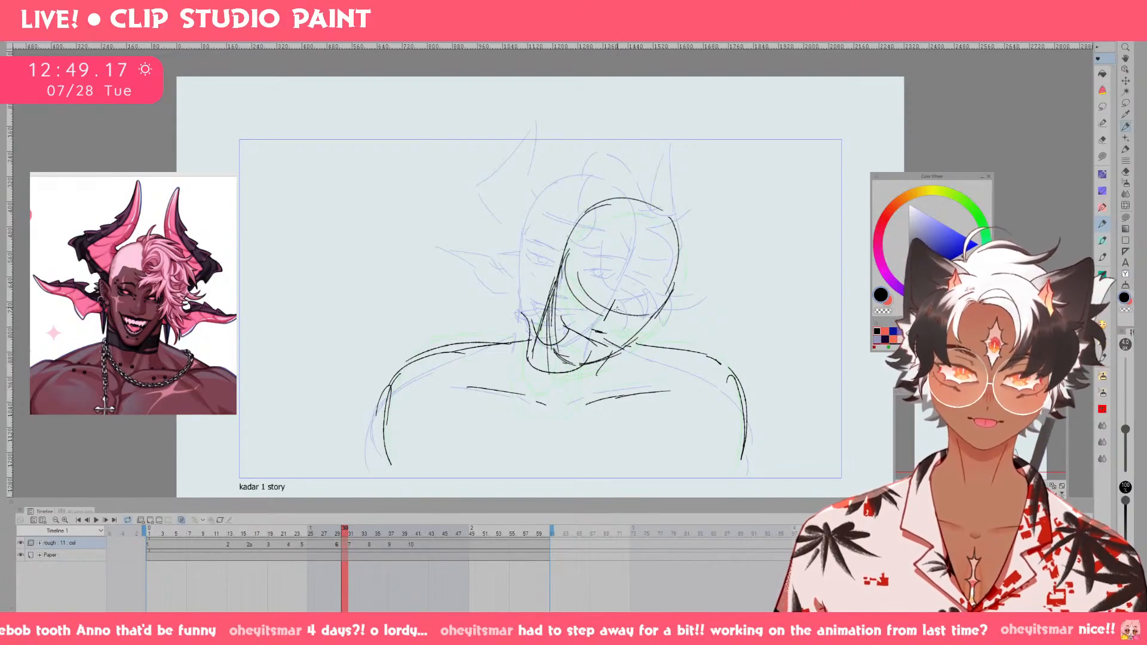
{"action": "key", "text": "ctrl+z"}
{"action": "left_click_drag", "start_coordinate": [622, 292], "coordinate": [609, 329]}
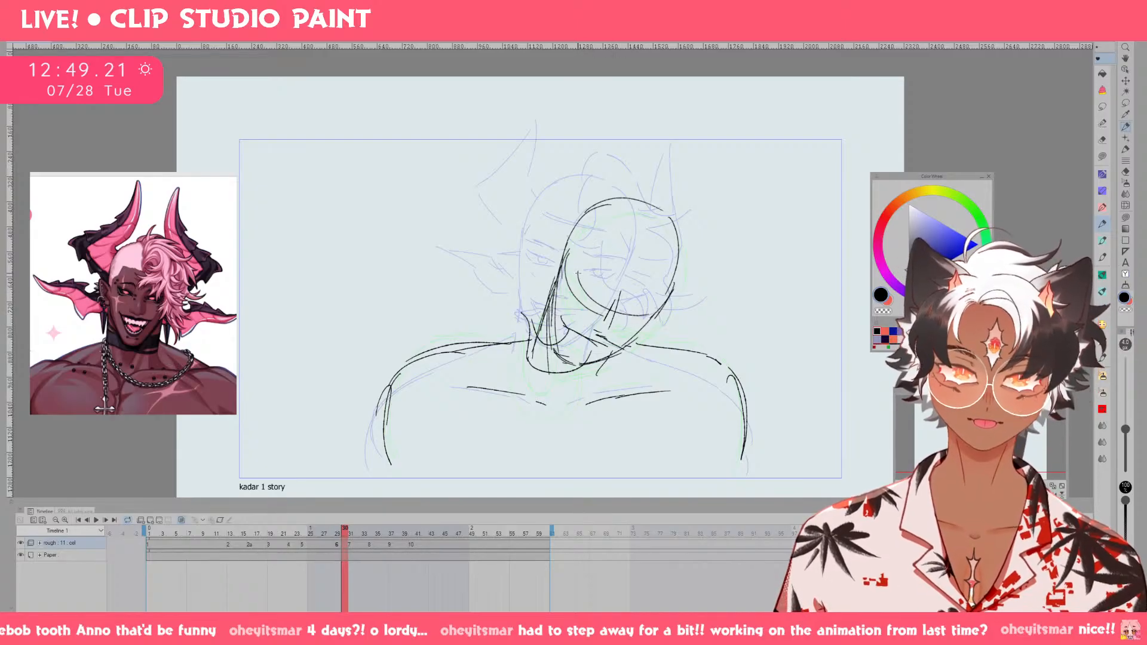
{"action": "left_click_drag", "start_coordinate": [573, 273], "coordinate": [596, 291]}
{"action": "key", "text": "e"}
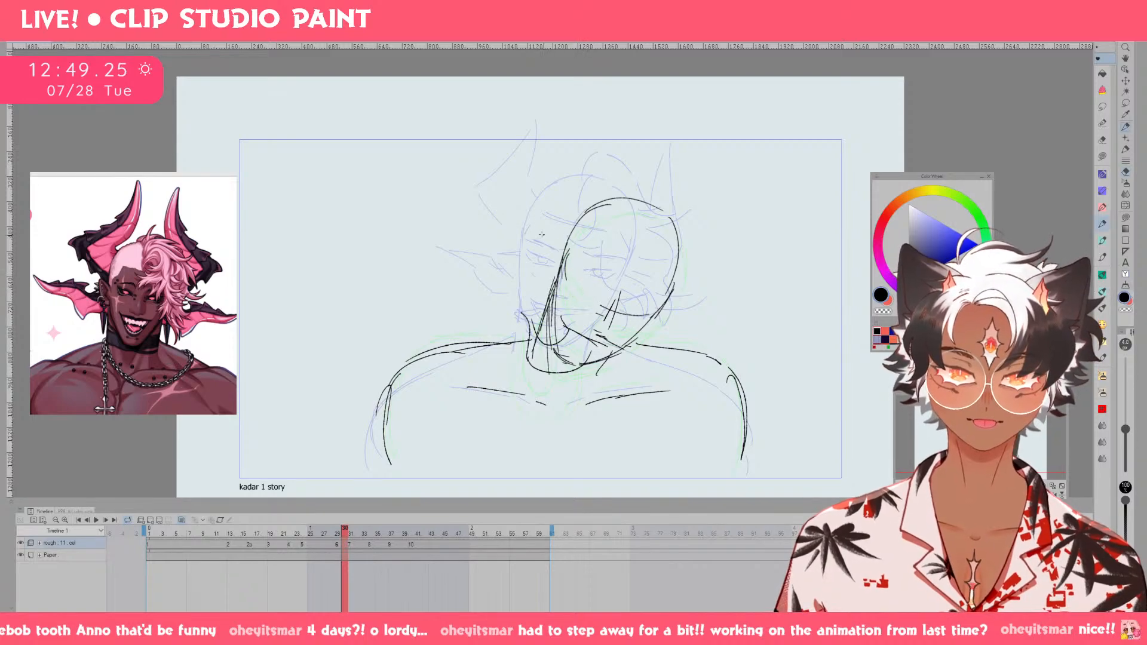
Sketch a slanted brow line and a hairline across the tilted head on drawing 6.
{"action": "left_click_drag", "start_coordinate": [524, 222], "coordinate": [552, 250]}
{"action": "key", "text": "ctrl+z"}
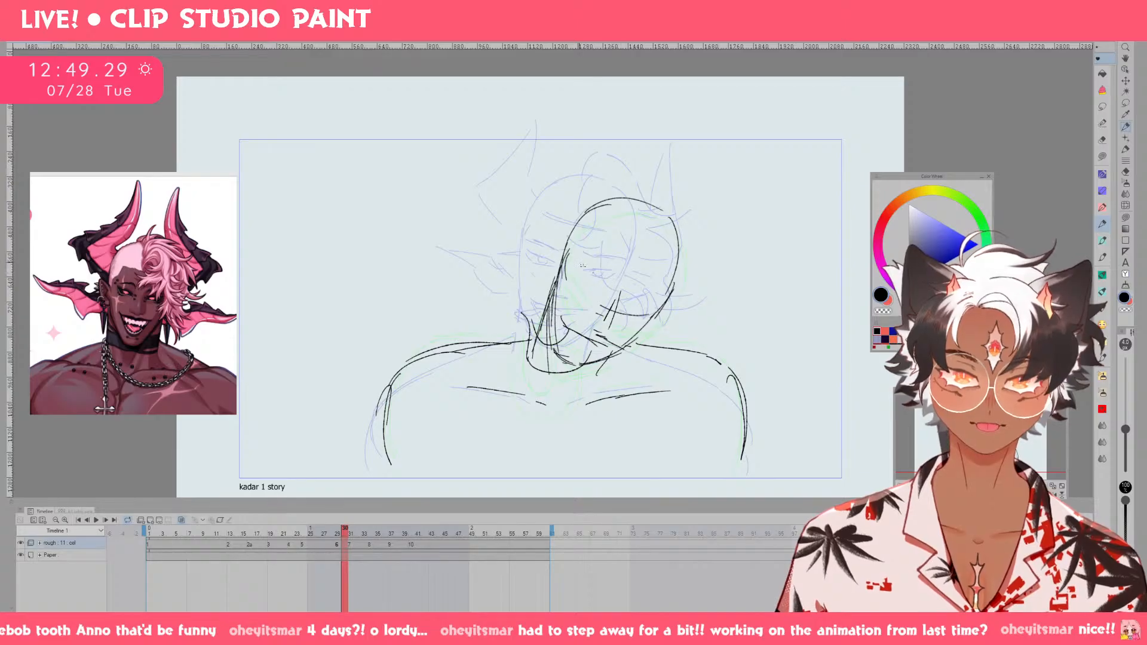
{"action": "left_click_drag", "start_coordinate": [581, 265], "coordinate": [657, 302]}
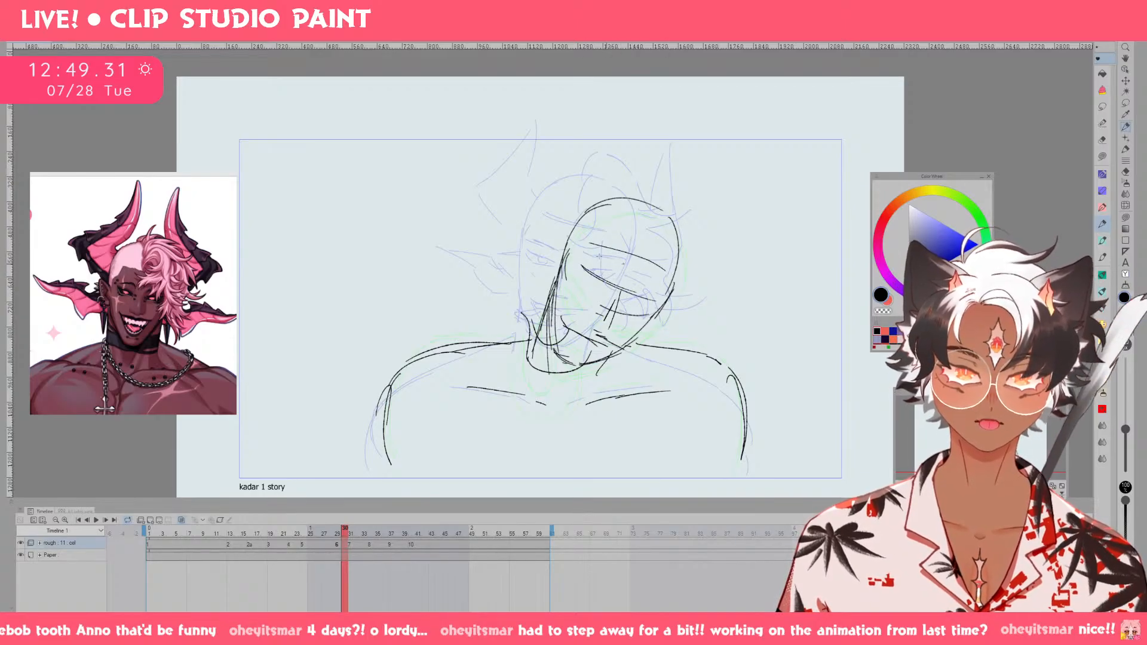
{"action": "left_click_drag", "start_coordinate": [590, 242], "coordinate": [645, 264]}
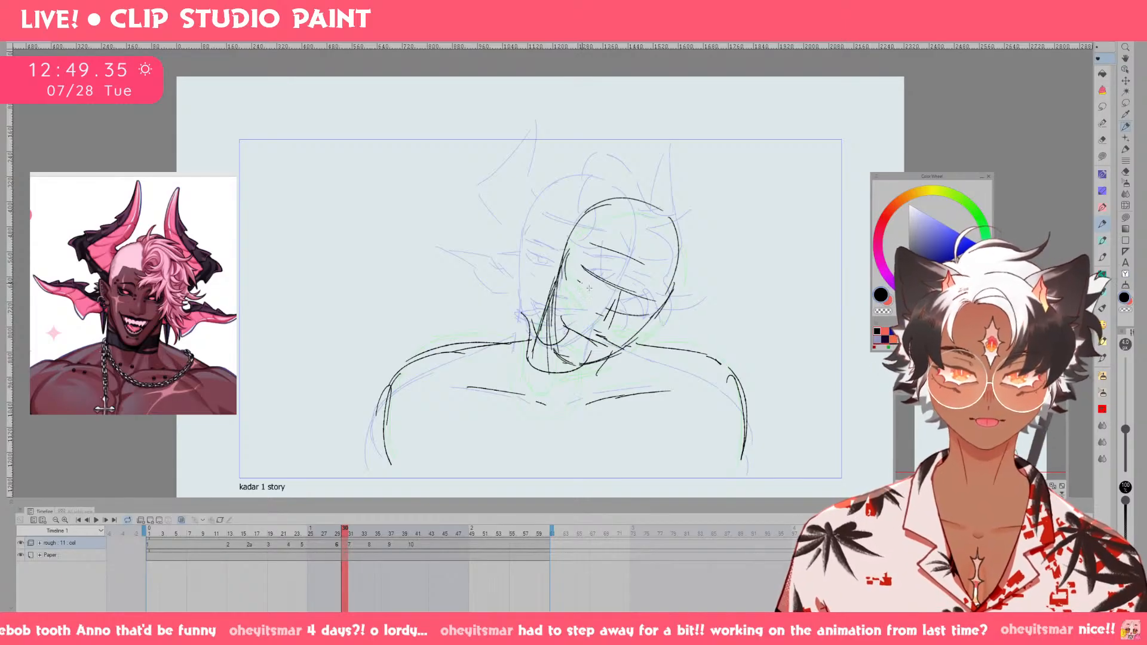
Clear the area around the viewer's-right eye on drawing 6 and sketch its eye line.
{"action": "key", "text": "e"}
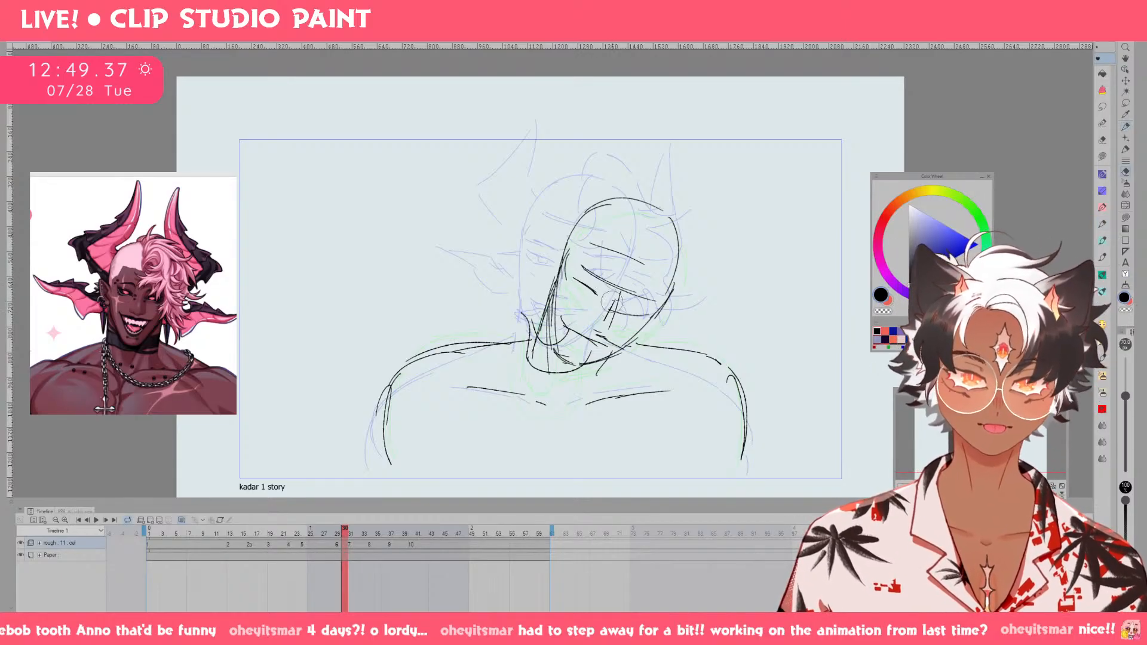
{"action": "left_click_drag", "start_coordinate": [623, 312], "coordinate": [654, 310]}
{"action": "key", "text": "p"}
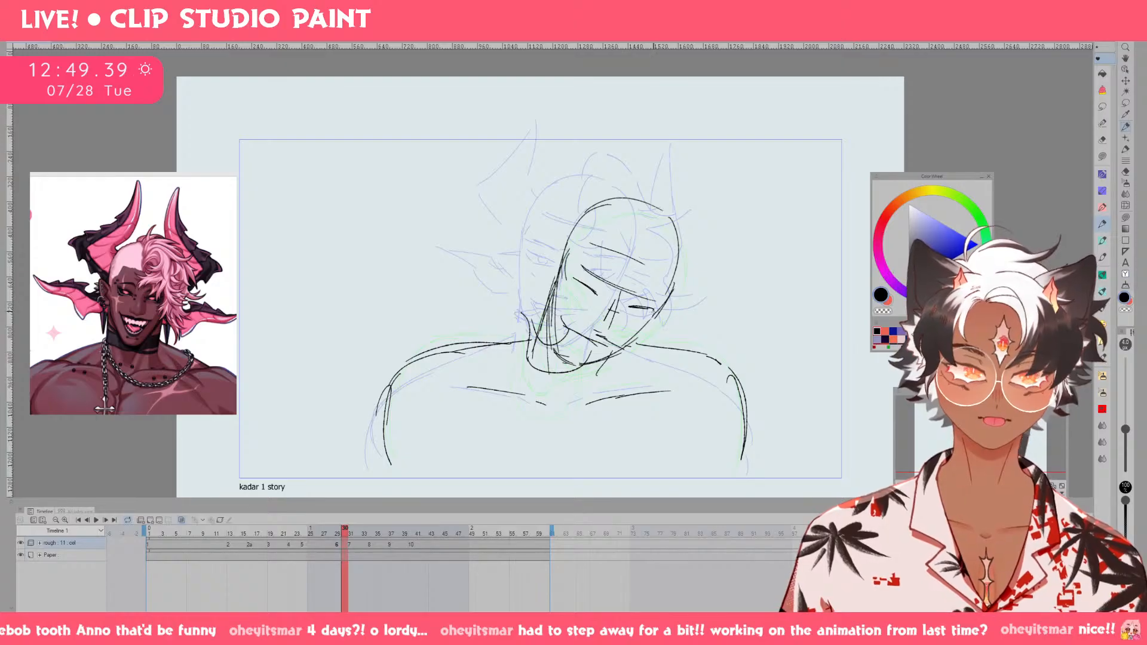
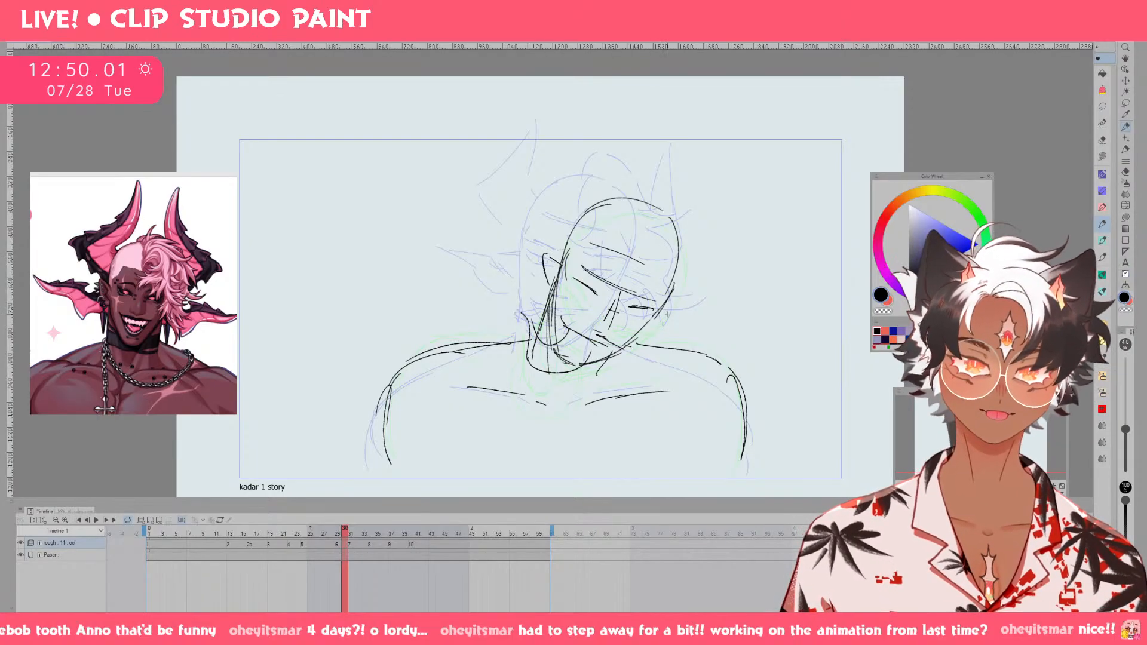
Mirror the canvas view and push the outer edge of the tilted head's outline inward with a large Liquify brush.
{"action": "key", "text": "h"}
{"action": "key", "text": "m"}
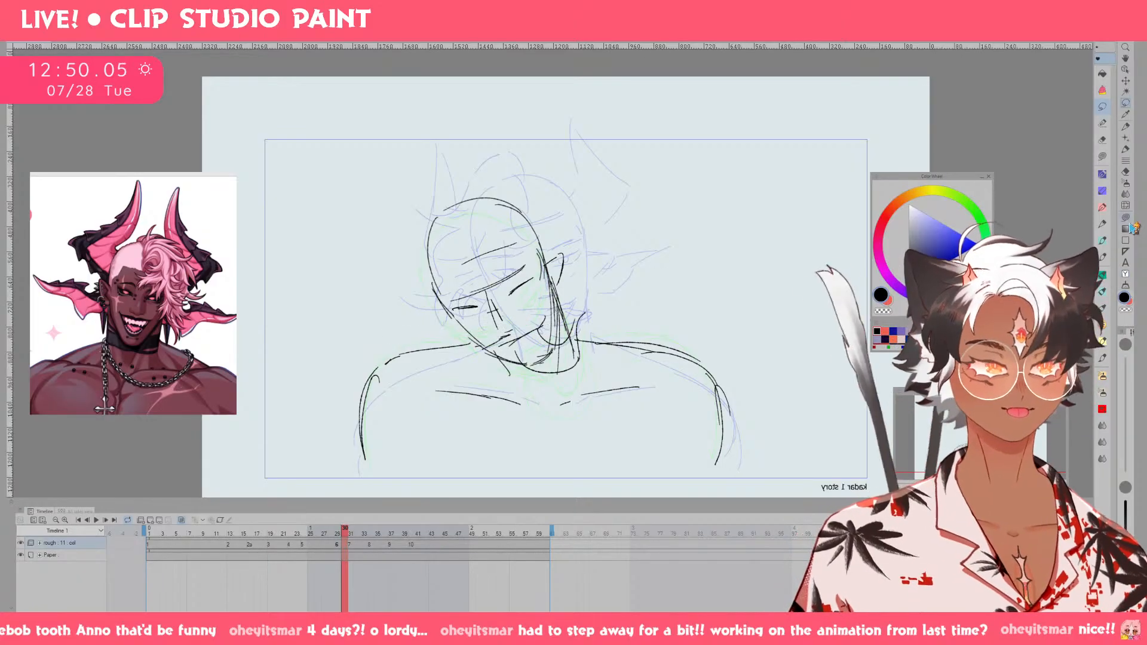
{"action": "left_click", "coordinate": [1125, 206]}
{"action": "key", "text": "bracketleft"}
{"action": "key", "text": "bracketleft"}
{"action": "key", "text": "bracketleft"}
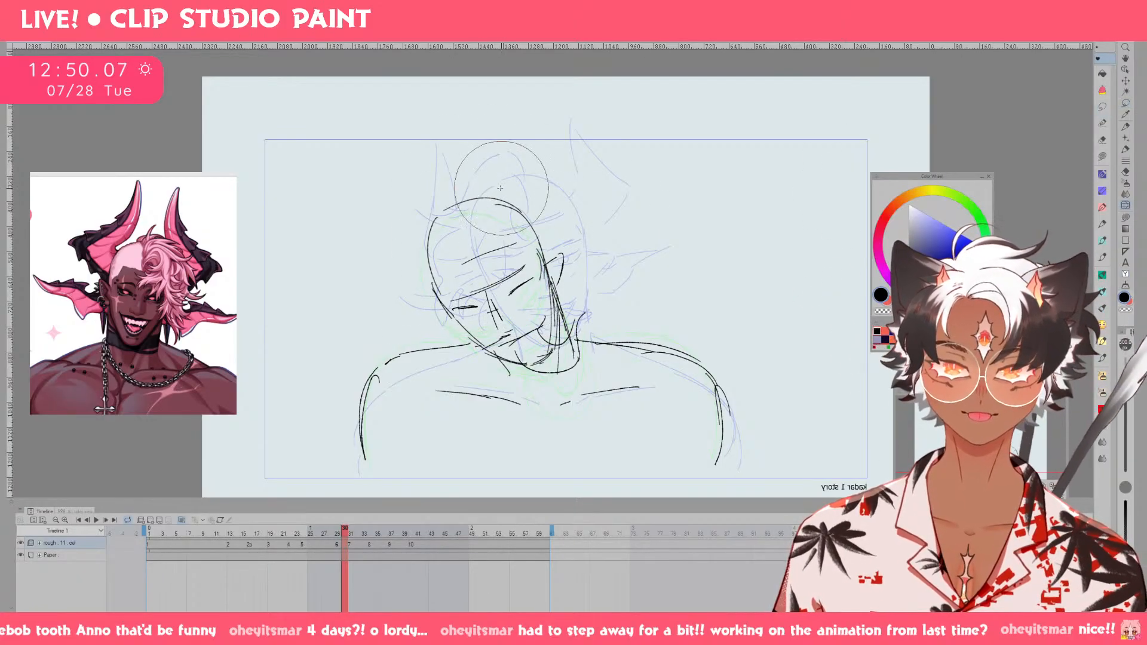
{"action": "key", "text": "bracketright"}
{"action": "key", "text": "bracketright"}
{"action": "key", "text": "bracketright"}
{"action": "key", "text": "bracketright"}
{"action": "left_click_drag", "start_coordinate": [395, 239], "coordinate": [406, 240]}
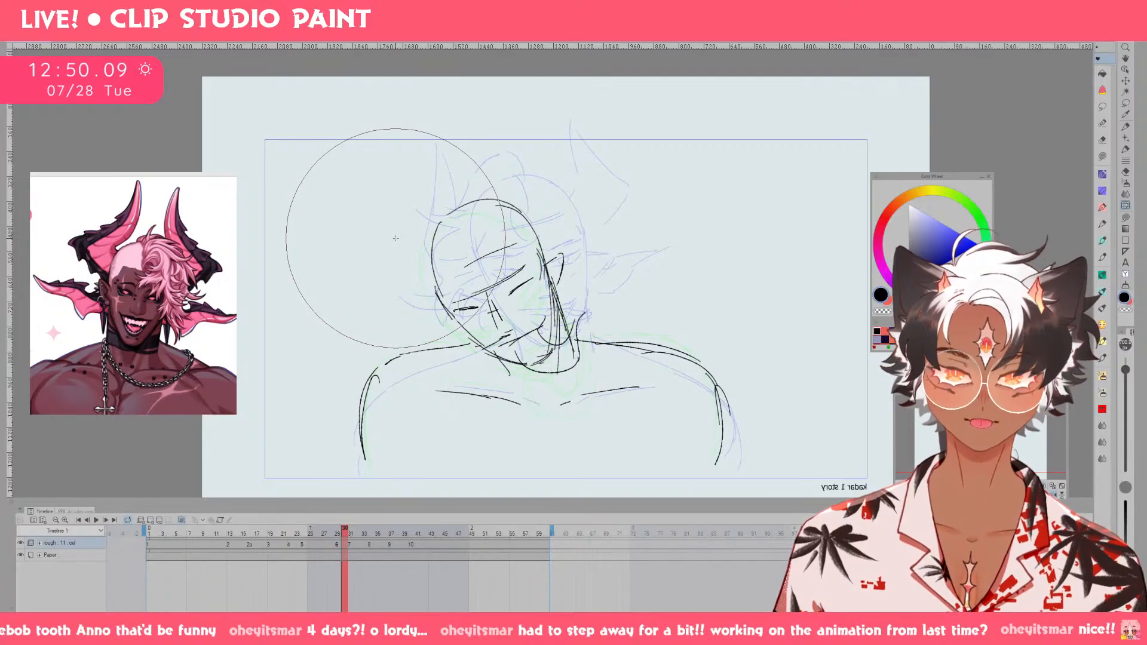
Nudge the ear side of the head with a smaller Liquify brush and return the canvas to its unmirrored view.
{"action": "key", "text": "bracketleft"}
{"action": "key", "text": "bracketleft"}
{"action": "key", "text": "bracketleft"}
{"action": "key", "text": "bracketleft"}
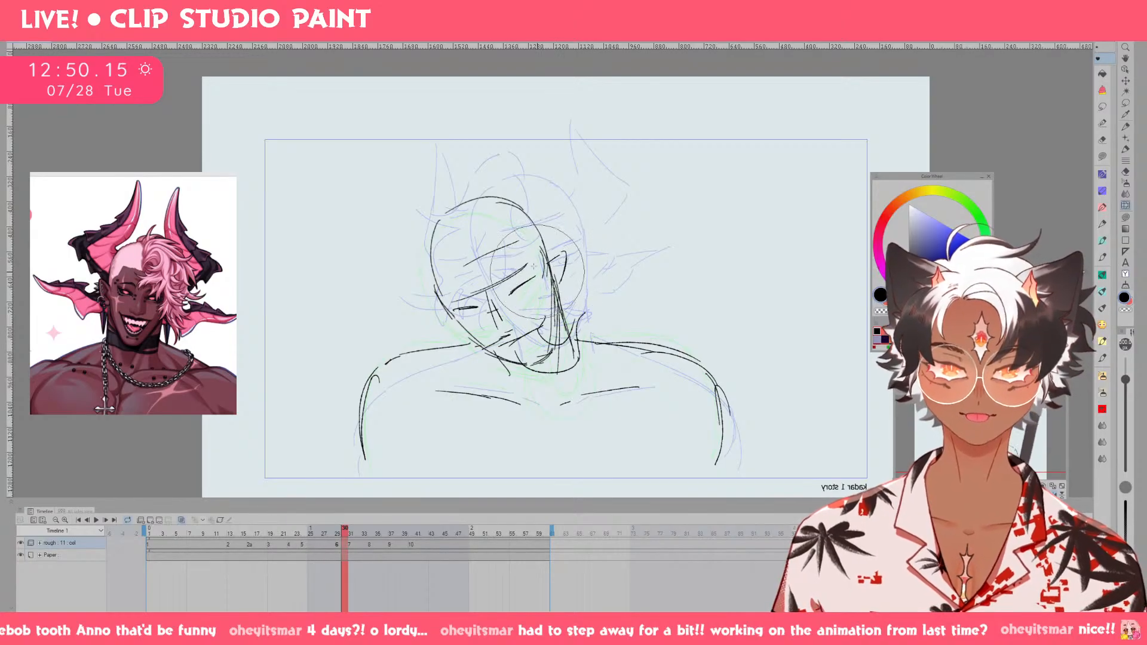
{"action": "key", "text": "m"}
{"action": "mouse_move", "coordinate": [535, 273]}
{"action": "left_mouse_down"}
{"action": "mouse_move", "coordinate": [513, 301]}
{"action": "mouse_move", "coordinate": [533, 295]}
{"action": "left_mouse_up"}
{"action": "left_click", "coordinate": [443, 323]}
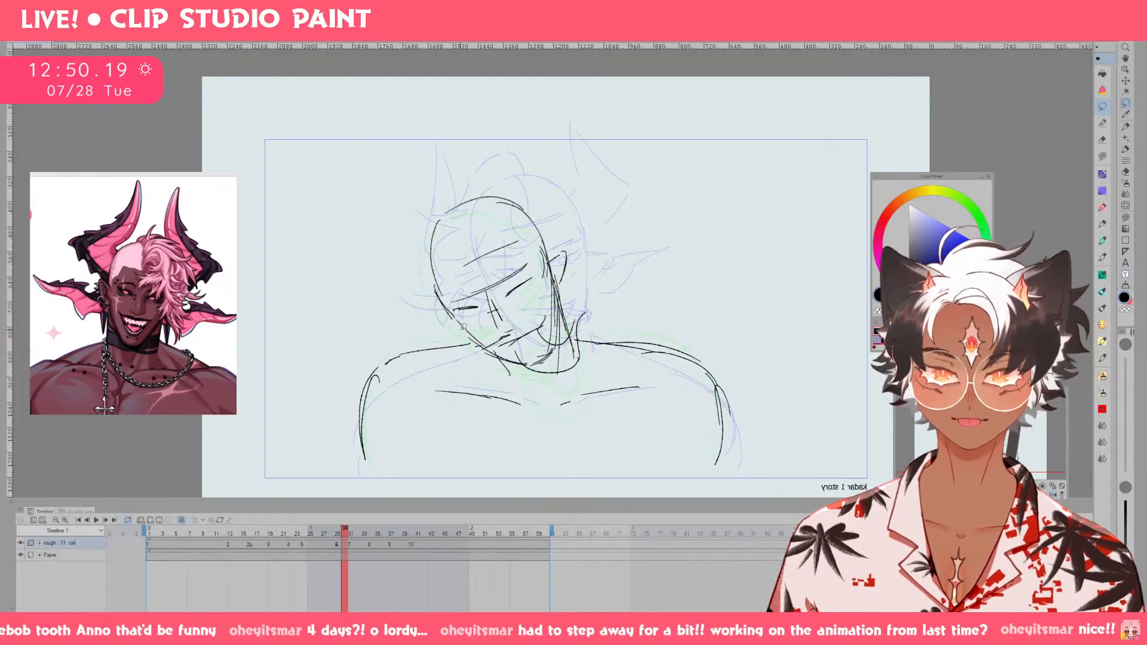
{"action": "key", "text": "p"}
{"action": "key", "text": "h"}
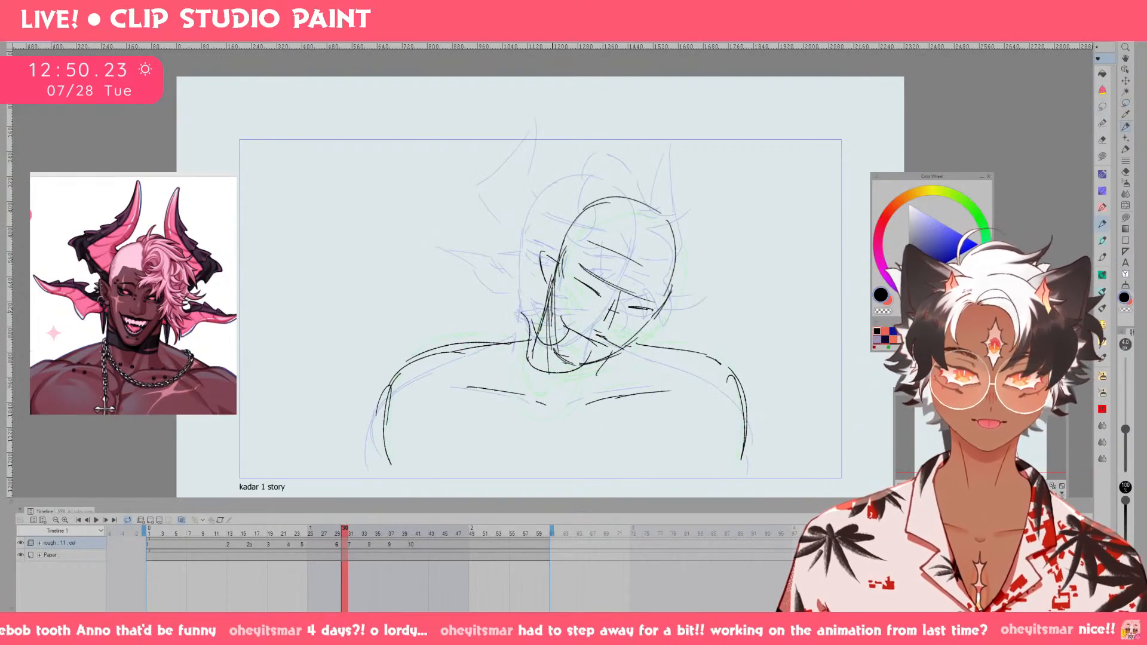
Redraw the jaw and chin line of the tilted head, erasing the overlapping strokes around the chin.
{"action": "mouse_move", "coordinate": [552, 316]}
{"action": "left_mouse_down"}
{"action": "mouse_move", "coordinate": [563, 364]}
{"action": "mouse_move", "coordinate": [589, 374]}
{"action": "left_mouse_up"}
{"action": "left_click_drag", "start_coordinate": [565, 364], "coordinate": [586, 370]}
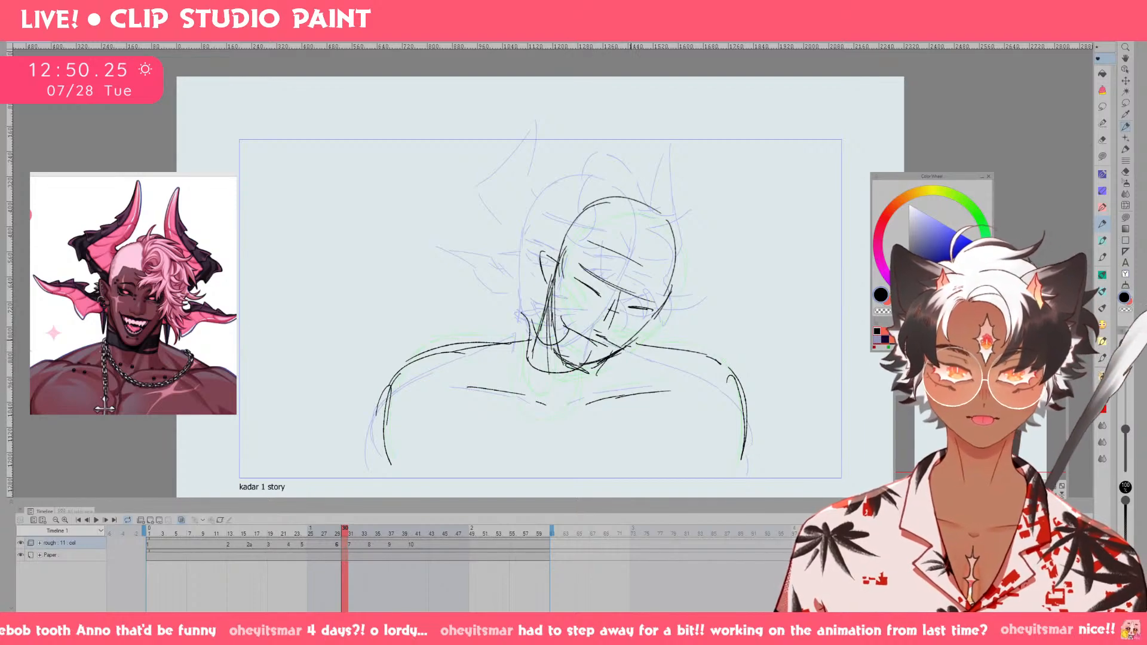
{"action": "key", "text": "e"}
{"action": "key", "text": "p"}
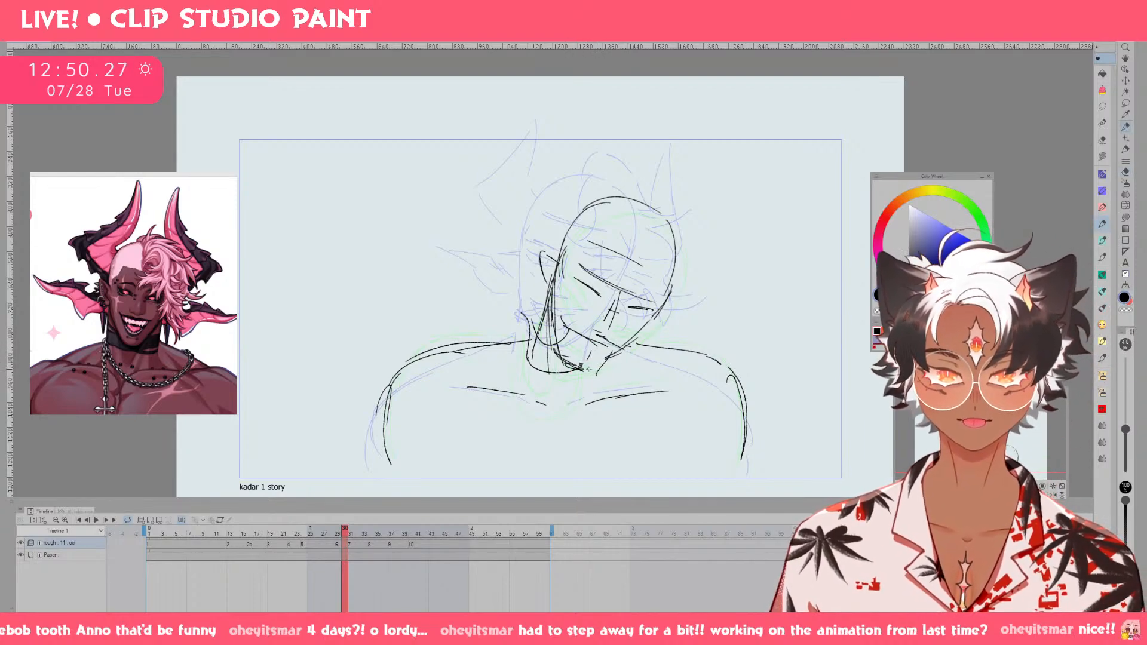
{"action": "left_click_drag", "start_coordinate": [583, 370], "coordinate": [619, 351]}
Sketch the narrowed eyes and the open grinning mouth on the tilted face.
{"action": "left_click_drag", "start_coordinate": [580, 286], "coordinate": [639, 310]}
{"action": "left_click_drag", "start_coordinate": [574, 279], "coordinate": [582, 291]}
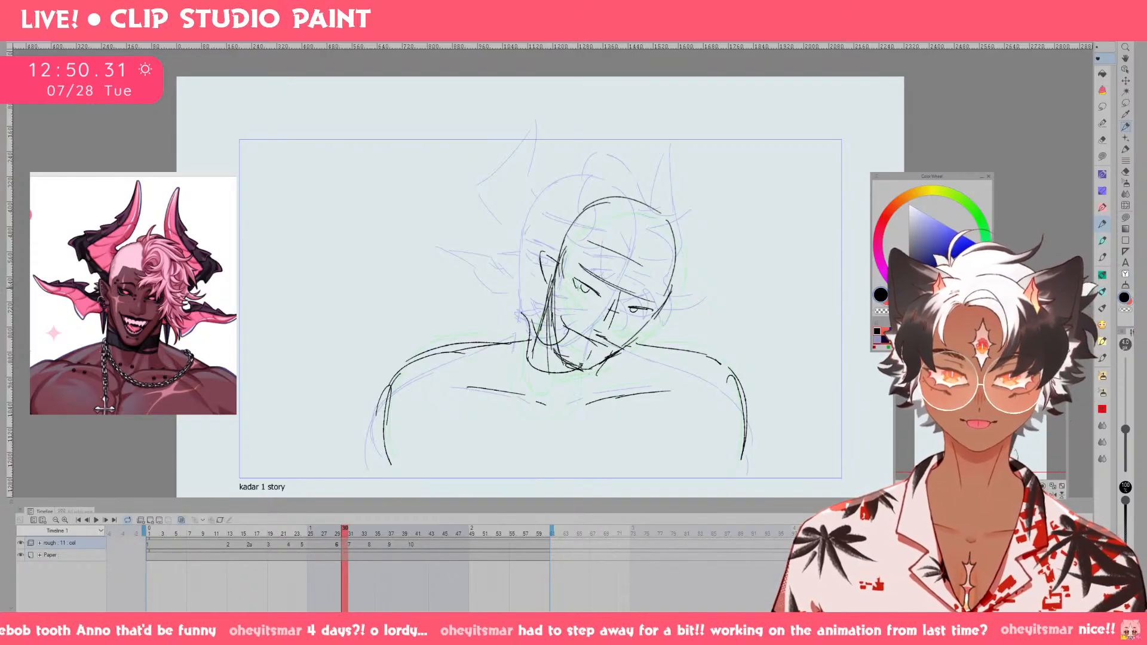
{"action": "key", "text": "ctrl+z"}
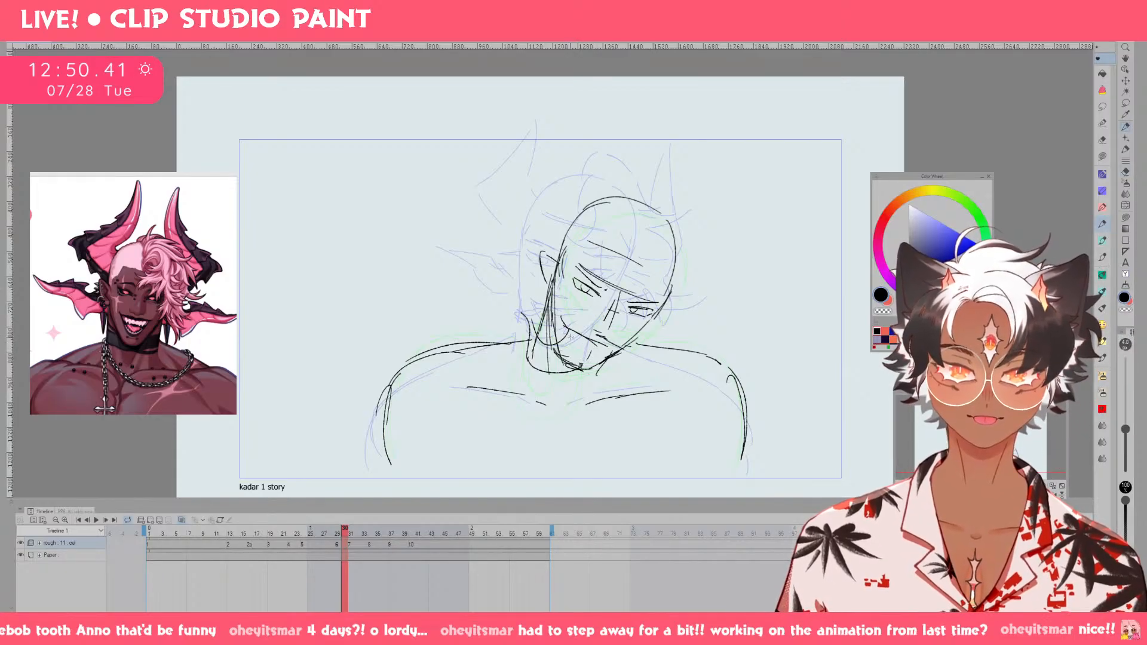
{"action": "mouse_move", "coordinate": [576, 335]}
{"action": "left_mouse_down"}
{"action": "mouse_move", "coordinate": [597, 382]}
{"action": "mouse_move", "coordinate": [591, 346]}
{"action": "mouse_move", "coordinate": [554, 348]}
{"action": "left_mouse_up"}
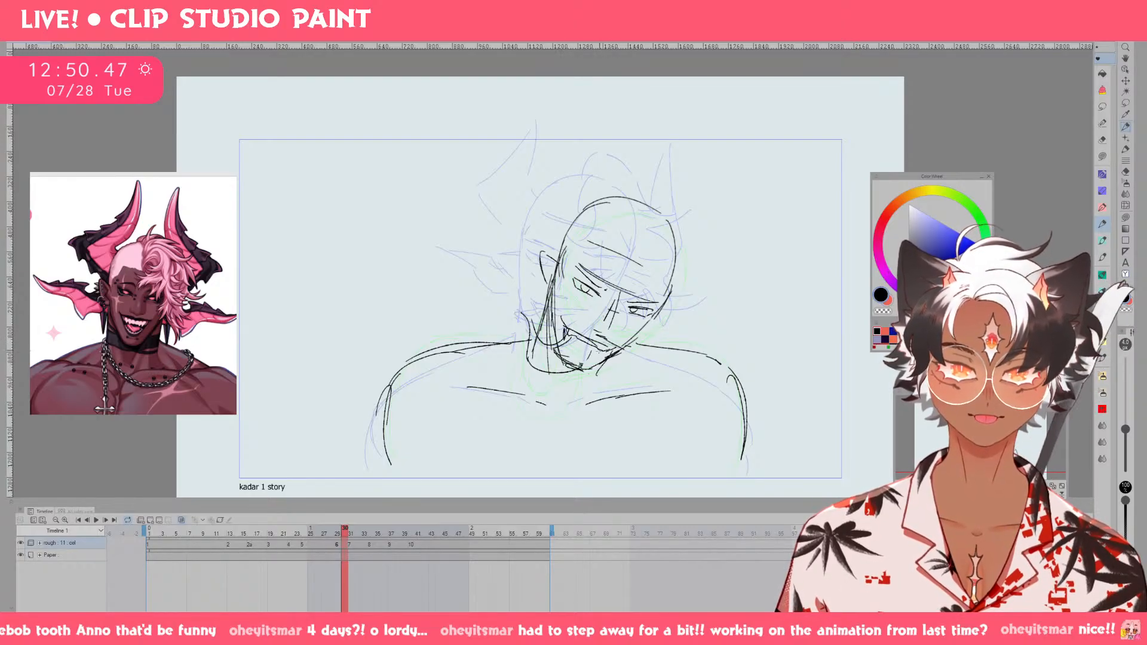
{"action": "left_click_drag", "start_coordinate": [600, 351], "coordinate": [614, 348]}
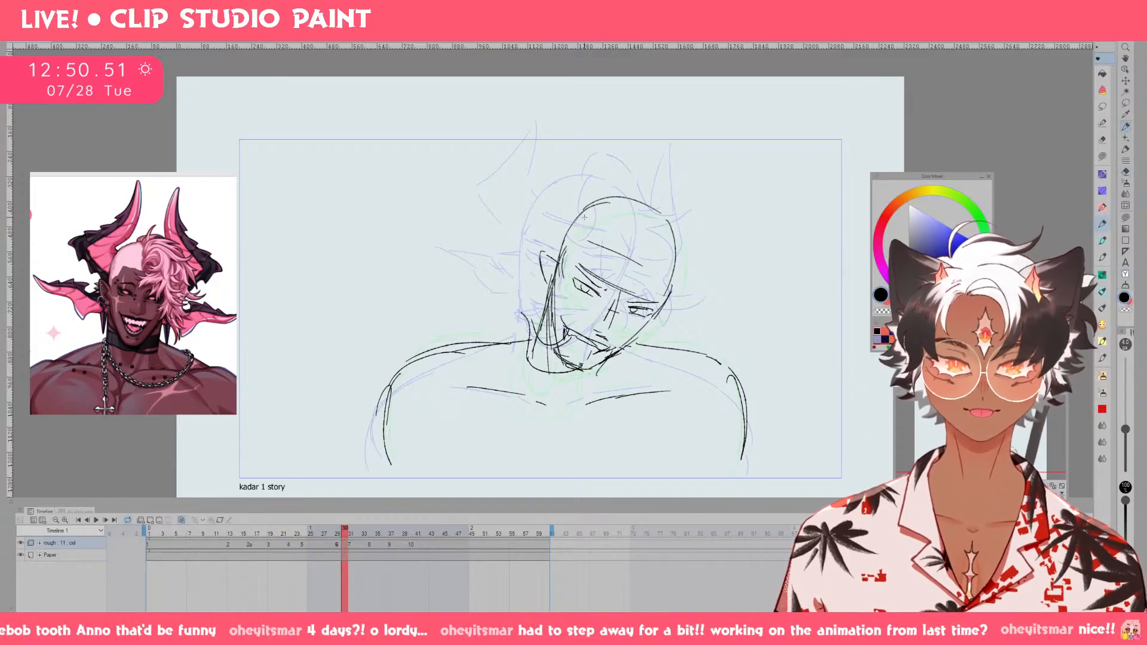
Try a horn line beside the head and forelock strands falling from the forehead across the far eye.
{"action": "left_click_drag", "start_coordinate": [529, 212], "coordinate": [560, 247]}
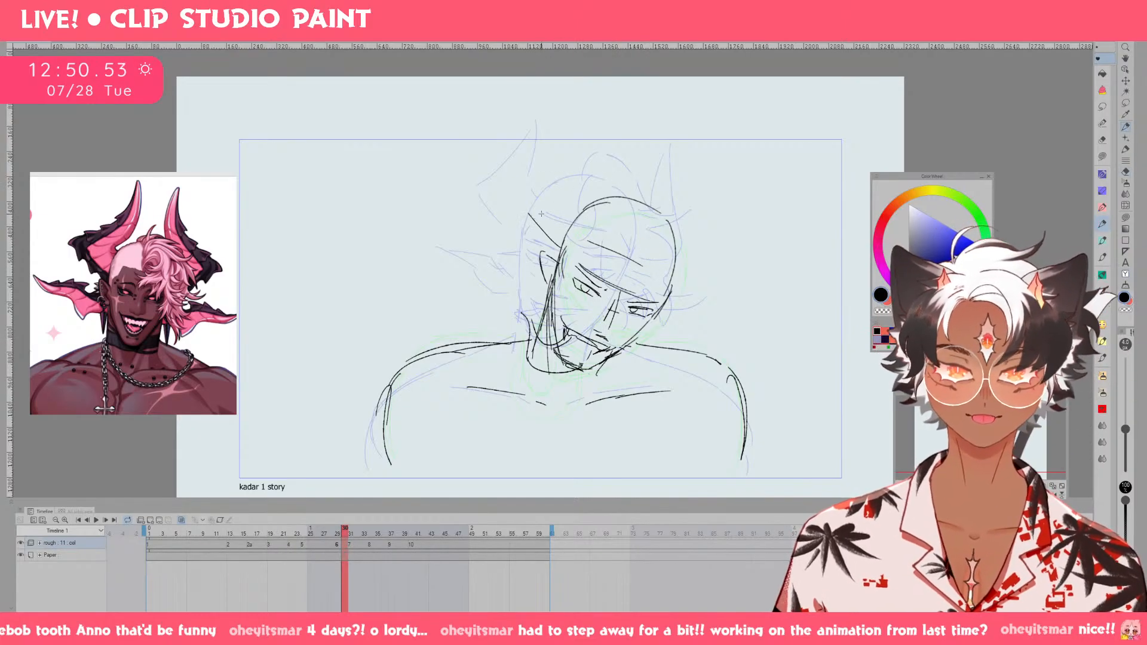
{"action": "key", "text": "ctrl+z"}
{"action": "mouse_move", "coordinate": [636, 250]}
{"action": "left_mouse_down"}
{"action": "mouse_move", "coordinate": [634, 309]}
{"action": "mouse_move", "coordinate": [618, 324]}
{"action": "left_mouse_up"}
{"action": "key", "text": "ctrl+z"}
{"action": "mouse_move", "coordinate": [625, 252]}
{"action": "left_mouse_down"}
{"action": "mouse_move", "coordinate": [619, 292]}
{"action": "mouse_move", "coordinate": [639, 300]}
{"action": "left_mouse_up"}
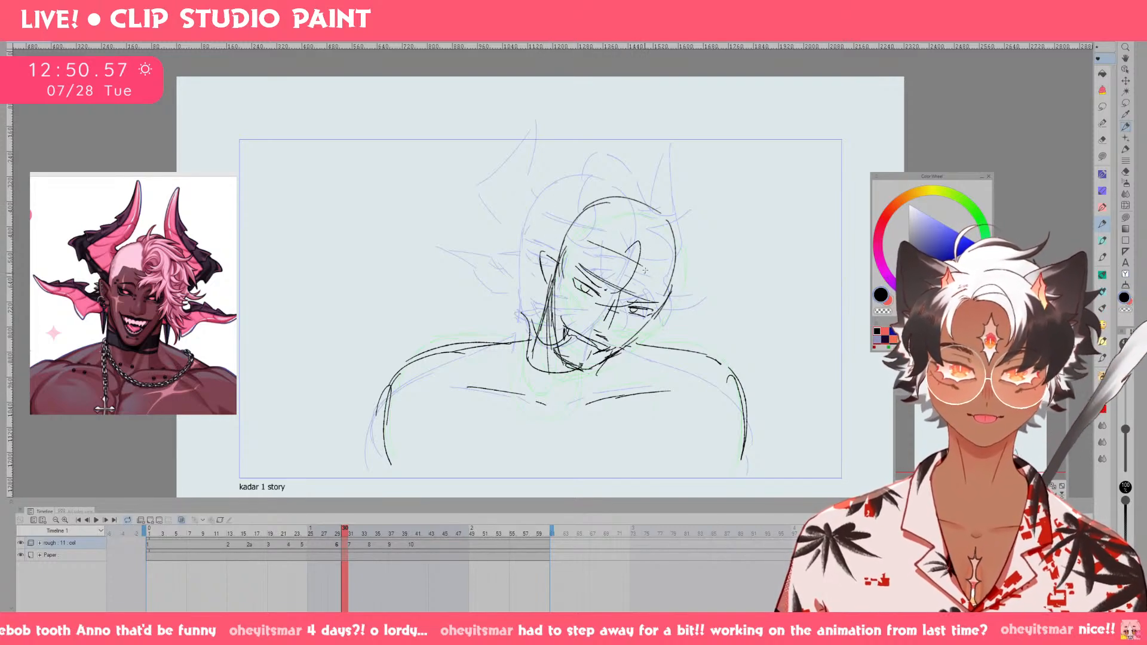
{"action": "key", "text": "ctrl+z"}
{"action": "key", "text": "ctrl+z"}
{"action": "mouse_move", "coordinate": [627, 255]}
{"action": "left_mouse_down"}
{"action": "mouse_move", "coordinate": [611, 289]}
{"action": "mouse_move", "coordinate": [637, 306]}
{"action": "left_mouse_up"}
{"action": "mouse_move", "coordinate": [638, 304]}
{"action": "left_mouse_down"}
{"action": "mouse_move", "coordinate": [648, 327]}
{"action": "mouse_move", "coordinate": [642, 337]}
{"action": "mouse_move", "coordinate": [631, 323]}
{"action": "mouse_move", "coordinate": [604, 363]}
{"action": "left_mouse_up"}
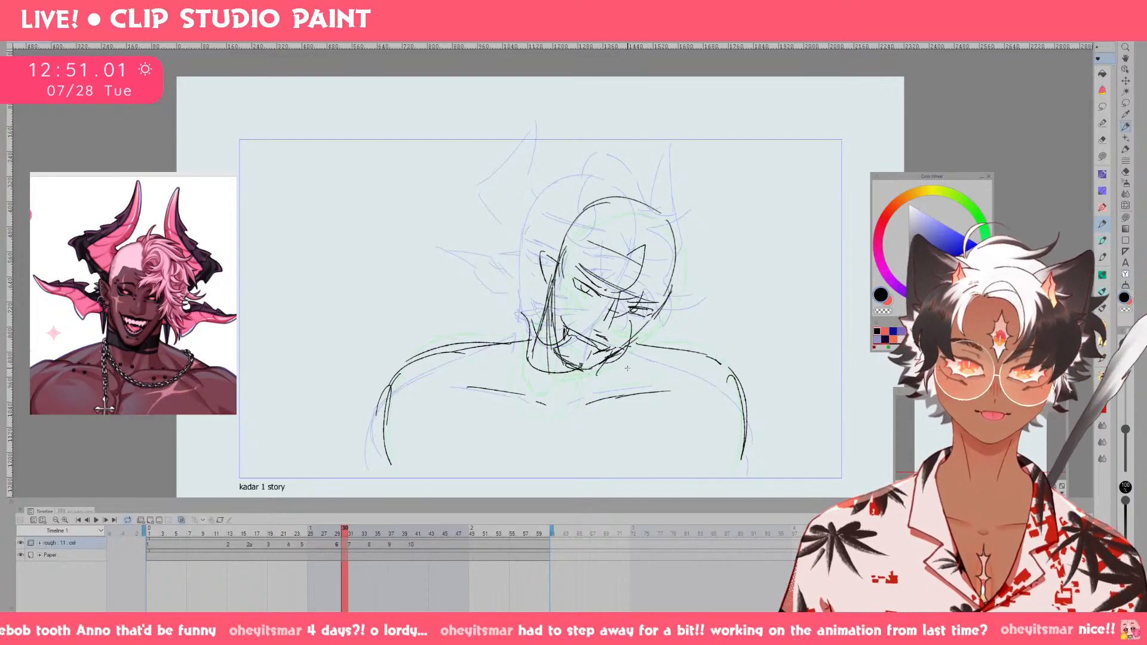
Compare the drawing with the horns and hair in the earlier animation frame and return to the current frame.
{"action": "key", "text": "Left"}
{"action": "key", "text": "Left"}
{"action": "key", "text": "Left"}
{"action": "key", "text": "Left"}
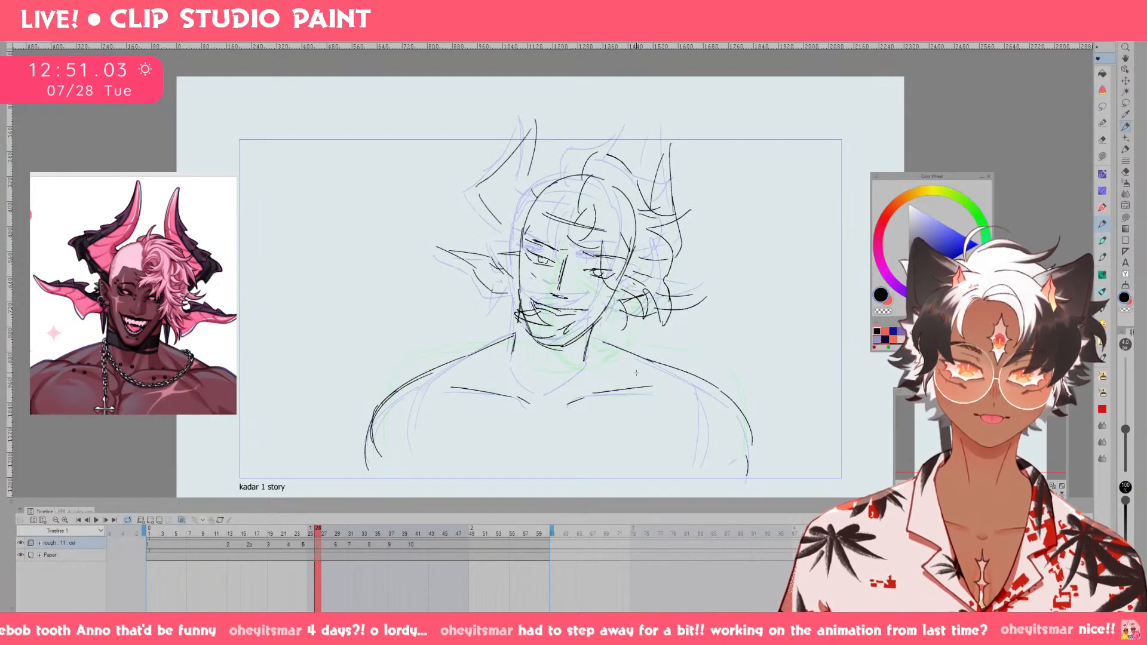
{"action": "key", "text": "Right"}
{"action": "key", "text": "Right"}
{"action": "key", "text": "Right"}
{"action": "key", "text": "Right"}
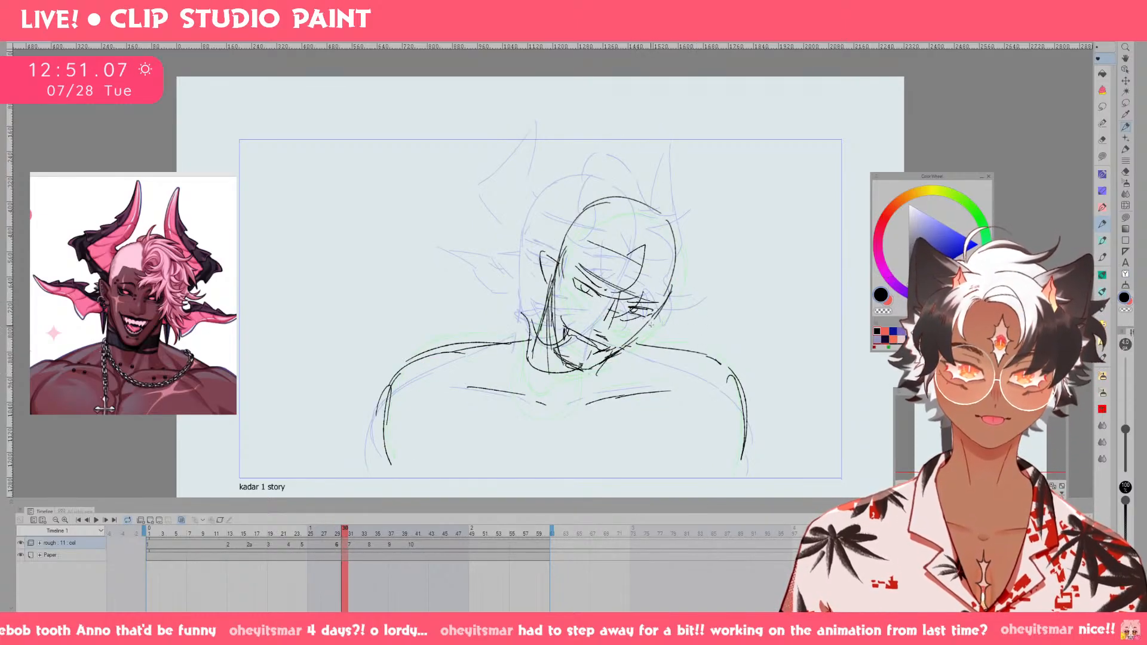
Undo the forelock strands and try a different lock sweeping from the forehead toward the shoulder.
{"action": "key", "text": "ctrl+z"}
{"action": "key", "text": "ctrl+z"}
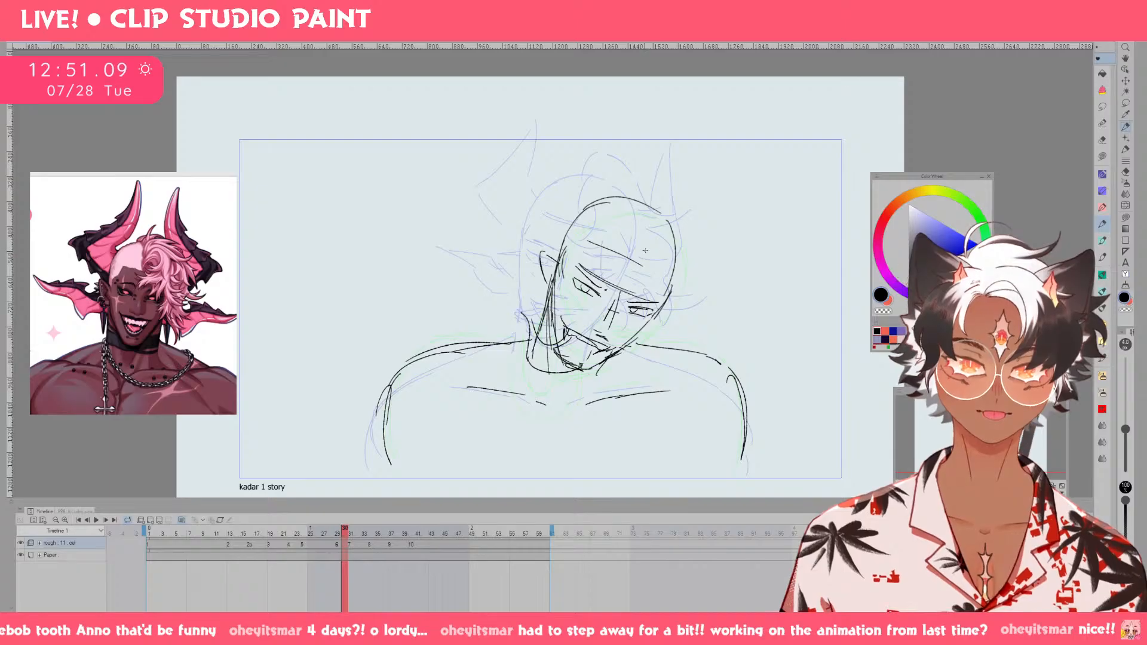
{"action": "key", "text": "ctrl+y"}
{"action": "key", "text": "ctrl+z"}
{"action": "mouse_move", "coordinate": [629, 253]}
{"action": "left_mouse_down"}
{"action": "mouse_move", "coordinate": [641, 255]}
{"action": "mouse_move", "coordinate": [618, 273]}
{"action": "left_mouse_up"}
{"action": "mouse_move", "coordinate": [639, 268]}
{"action": "left_mouse_down"}
{"action": "mouse_move", "coordinate": [606, 285]}
{"action": "mouse_move", "coordinate": [639, 280]}
{"action": "mouse_move", "coordinate": [633, 302]}
{"action": "mouse_move", "coordinate": [623, 298]}
{"action": "mouse_move", "coordinate": [680, 327]}
{"action": "mouse_move", "coordinate": [659, 344]}
{"action": "mouse_move", "coordinate": [678, 374]}
{"action": "mouse_move", "coordinate": [682, 325]}
{"action": "mouse_move", "coordinate": [705, 345]}
{"action": "left_mouse_up"}
{"action": "key", "text": "ctrl+z"}
Sketch the main hair shape from the parting on the crown around the outer side of the head to the shoulder.
{"action": "key", "text": "ctrl+z"}
{"action": "key", "text": "ctrl+z"}
{"action": "key", "text": "ctrl+z"}
{"action": "left_click_drag", "start_coordinate": [704, 345], "coordinate": [715, 319]}
{"action": "key", "text": "ctrl+z"}
{"action": "key", "text": "ctrl+z"}
{"action": "key", "text": "ctrl+z"}
{"action": "mouse_move", "coordinate": [632, 252]}
{"action": "left_mouse_down"}
{"action": "mouse_move", "coordinate": [633, 205]}
{"action": "mouse_move", "coordinate": [693, 234]}
{"action": "mouse_move", "coordinate": [711, 308]}
{"action": "mouse_move", "coordinate": [683, 332]}
{"action": "mouse_move", "coordinate": [701, 366]}
{"action": "left_mouse_up"}
{"action": "key", "text": "ctrl+z"}
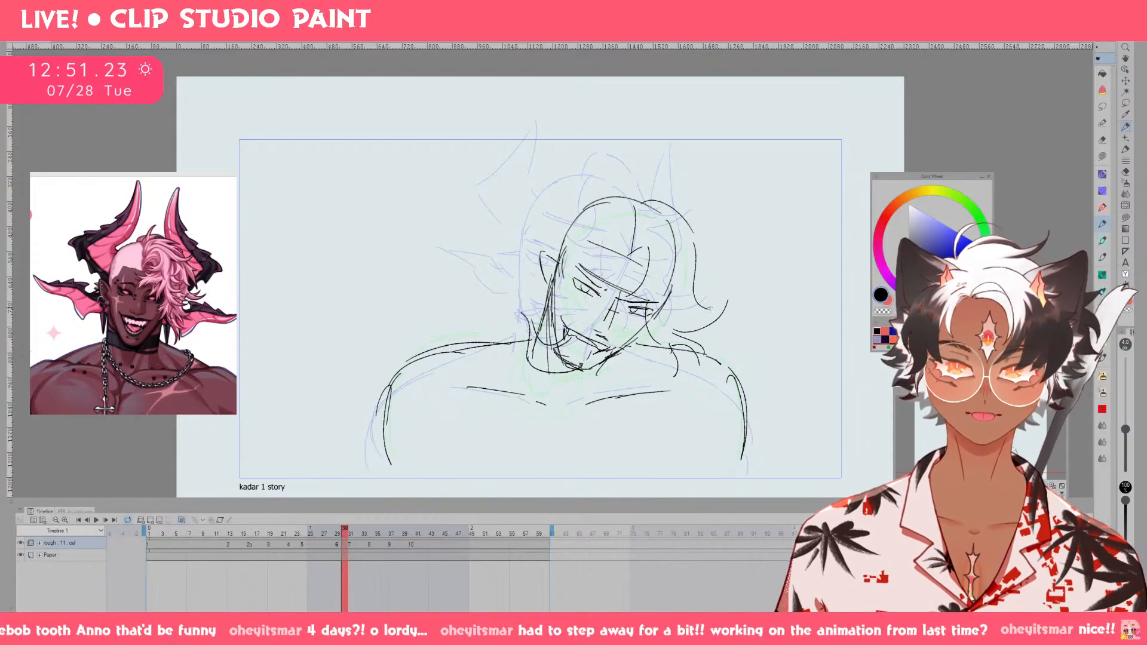
Undo the extra strokes at the hair tips and erase the loose strand overlapping the shoulder.
{"action": "left_click_drag", "start_coordinate": [727, 309], "coordinate": [698, 328]}
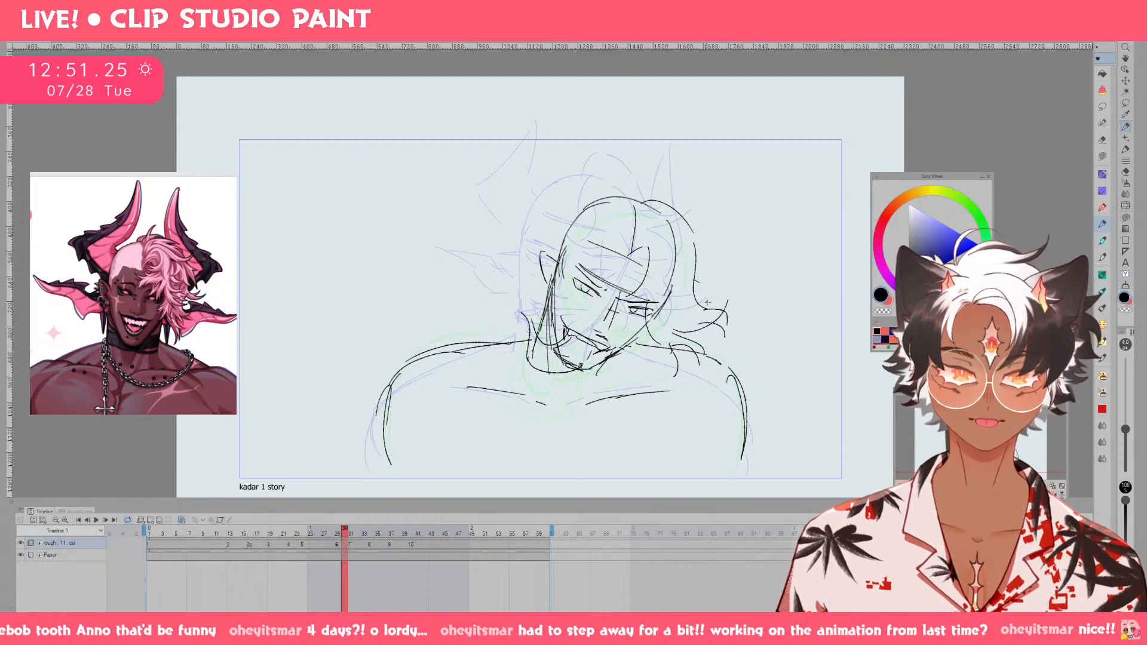
{"action": "key", "text": "ctrl+z"}
{"action": "key", "text": "ctrl+z"}
{"action": "key", "text": "ctrl+z"}
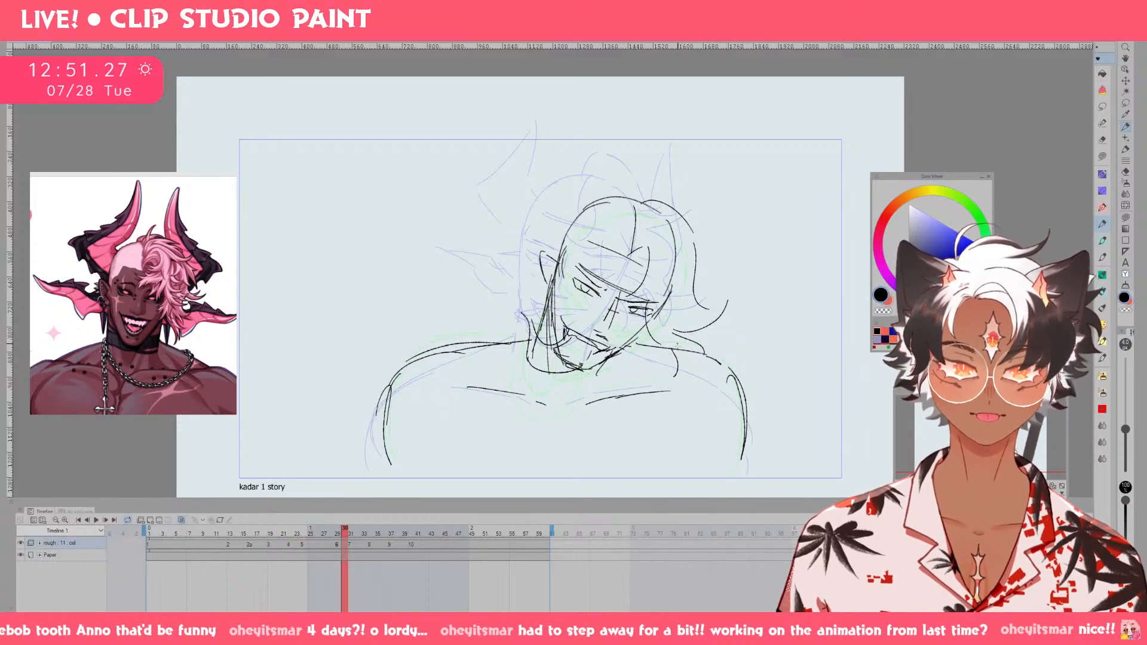
{"action": "key", "text": "e"}
{"action": "key", "text": "p"}
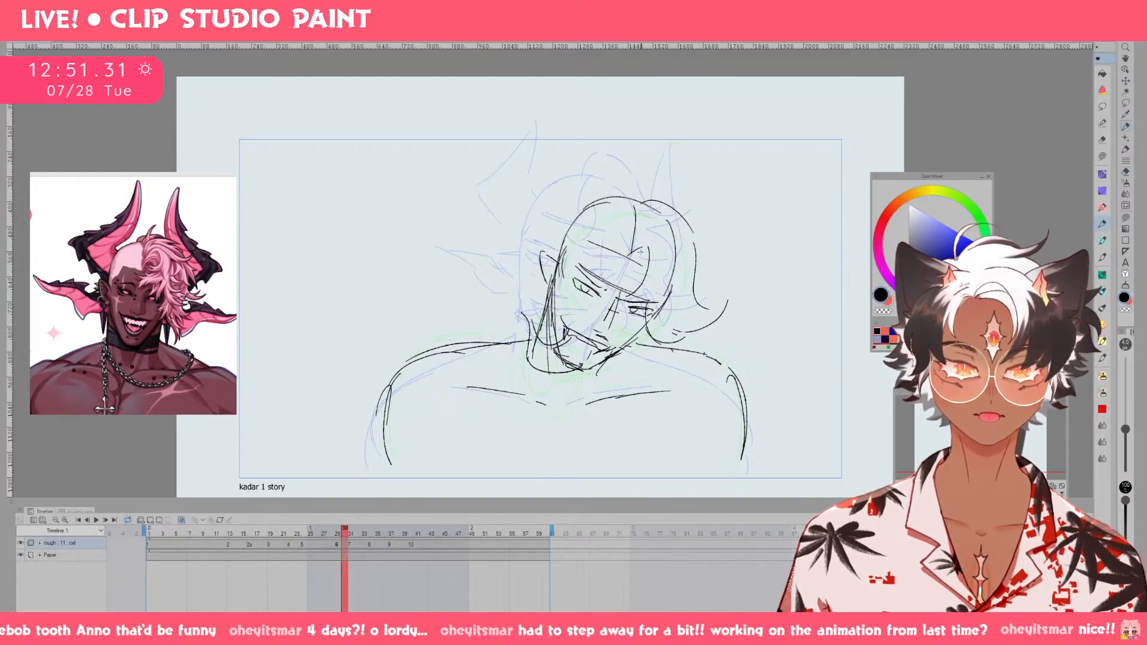
Sketch a curl over the forehead and add spiky tufts along the crown and outer edge of the hair.
{"action": "left_click_drag", "start_coordinate": [641, 253], "coordinate": [617, 279]}
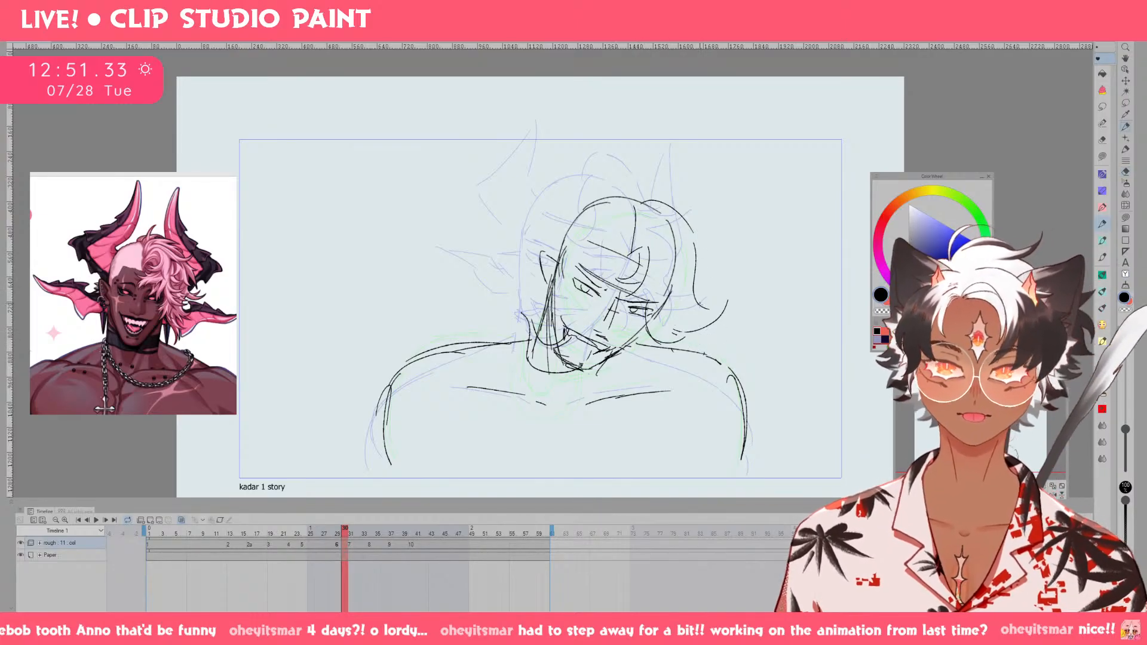
{"action": "mouse_move", "coordinate": [700, 306]}
{"action": "left_mouse_down"}
{"action": "mouse_move", "coordinate": [726, 286]}
{"action": "mouse_move", "coordinate": [708, 317]}
{"action": "left_mouse_up"}
{"action": "mouse_move", "coordinate": [635, 200]}
{"action": "left_mouse_down"}
{"action": "mouse_move", "coordinate": [652, 176]}
{"action": "mouse_move", "coordinate": [679, 197]}
{"action": "mouse_move", "coordinate": [700, 194]}
{"action": "mouse_move", "coordinate": [710, 236]}
{"action": "mouse_move", "coordinate": [724, 243]}
{"action": "mouse_move", "coordinate": [703, 279]}
{"action": "left_mouse_up"}
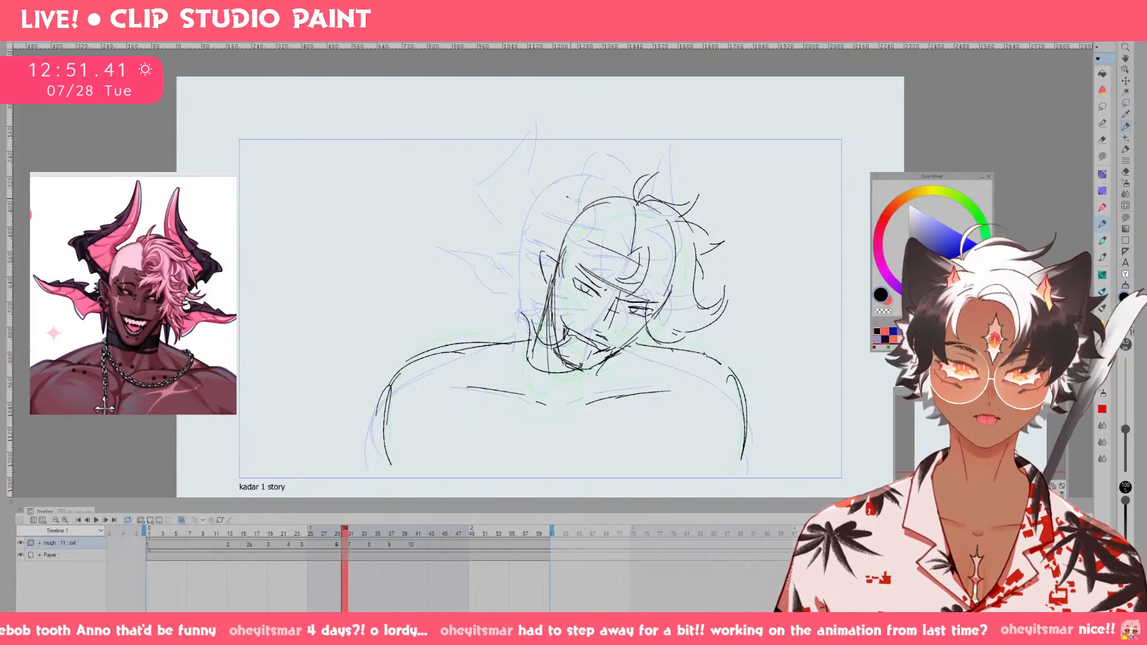
Rough in the horn on the ear side of the head with its lower edge, base and upper sweep.
{"action": "left_click_drag", "start_coordinate": [571, 196], "coordinate": [605, 207]}
{"action": "left_click_drag", "start_coordinate": [527, 205], "coordinate": [568, 245]}
{"action": "key", "text": "ctrl+z"}
{"action": "key", "text": "ctrl+z"}
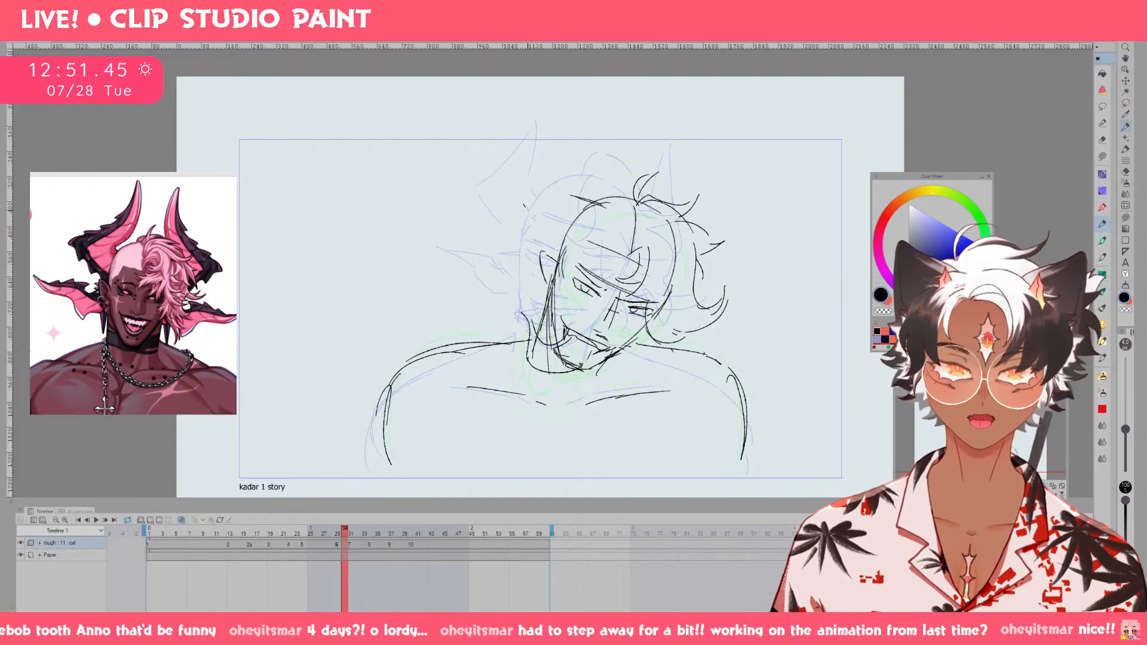
{"action": "left_click_drag", "start_coordinate": [524, 206], "coordinate": [566, 245]}
{"action": "left_click_drag", "start_coordinate": [526, 208], "coordinate": [564, 245]}
{"action": "mouse_move", "coordinate": [528, 168]}
{"action": "left_mouse_down"}
{"action": "mouse_move", "coordinate": [563, 192]}
{"action": "mouse_move", "coordinate": [563, 206]}
{"action": "mouse_move", "coordinate": [566, 157]}
{"action": "mouse_move", "coordinate": [584, 137]}
{"action": "left_mouse_up"}
{"action": "key", "text": "ctrl+z"}
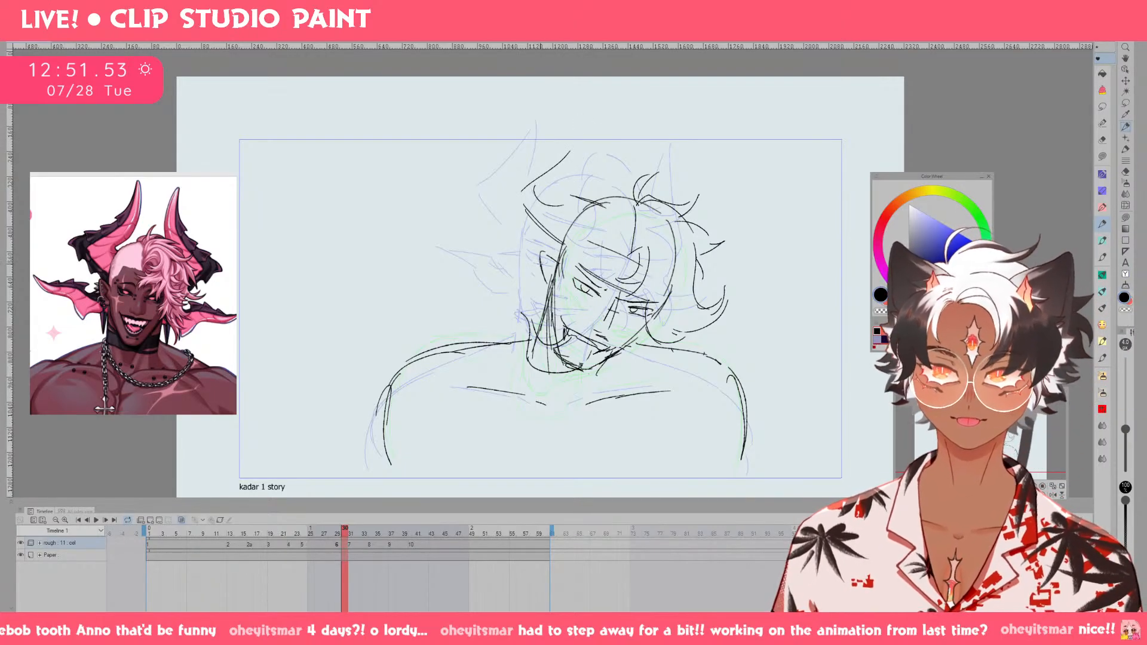
Sketch the pointed ear fins spreading outward on both sides of the head.
{"action": "mouse_move", "coordinate": [541, 268]}
{"action": "left_mouse_down"}
{"action": "mouse_move", "coordinate": [535, 247]}
{"action": "mouse_move", "coordinate": [498, 234]}
{"action": "mouse_move", "coordinate": [505, 253]}
{"action": "left_mouse_up"}
{"action": "key", "text": "ctrl+z"}
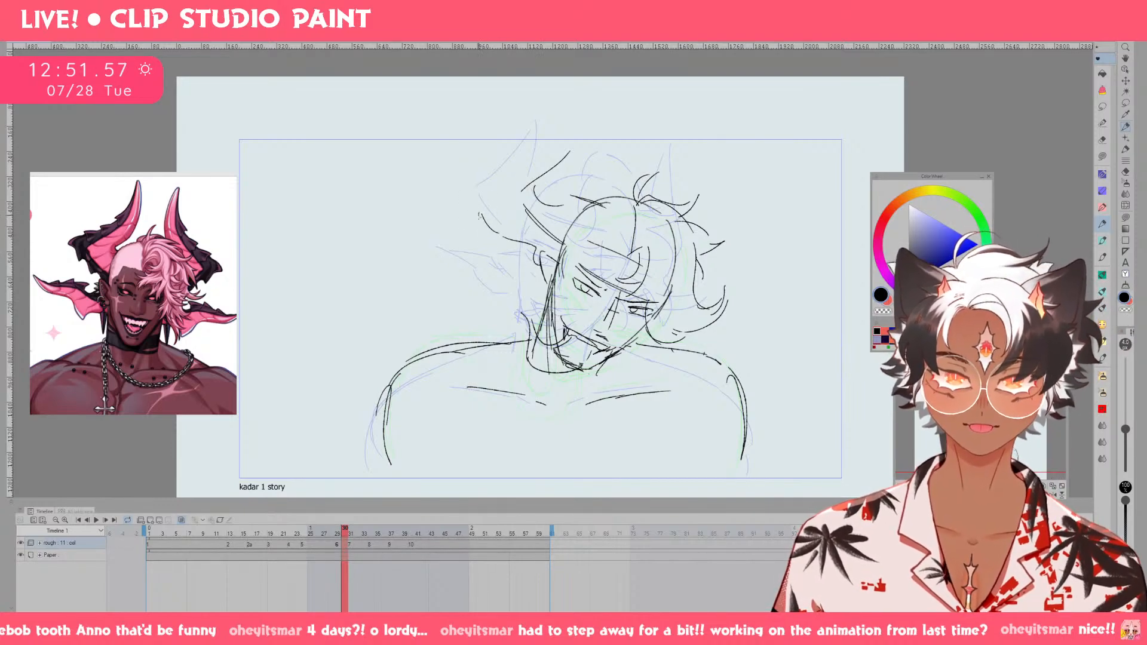
{"action": "mouse_move", "coordinate": [477, 213]}
{"action": "left_mouse_down"}
{"action": "mouse_move", "coordinate": [509, 259]}
{"action": "mouse_move", "coordinate": [500, 255]}
{"action": "left_mouse_up"}
{"action": "key", "text": "ctrl+z"}
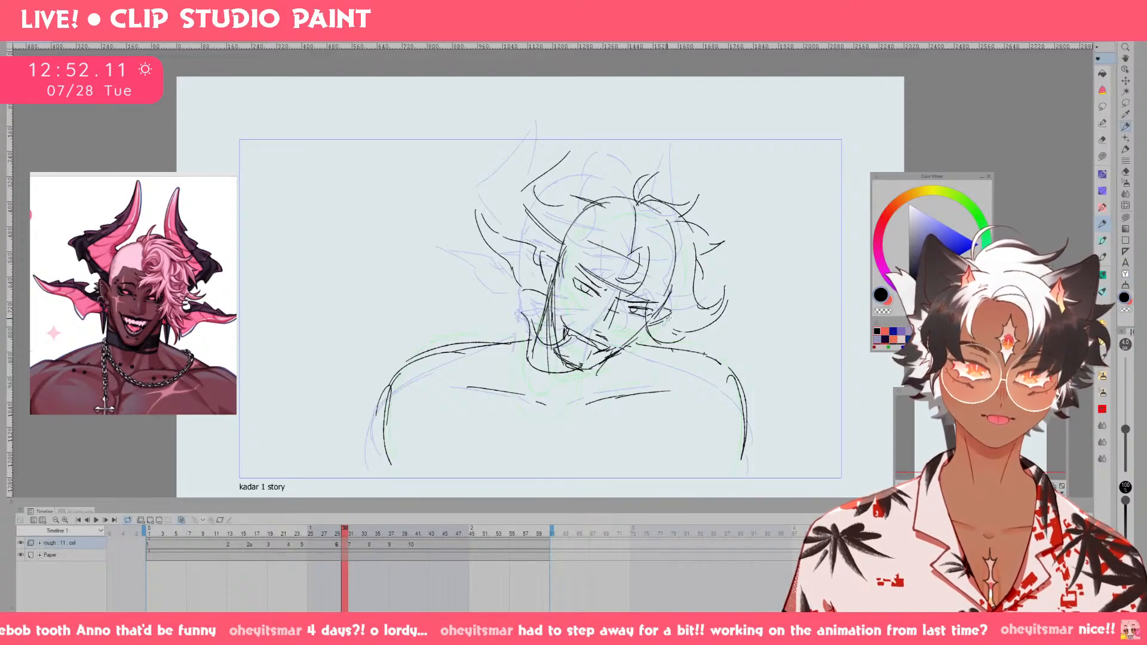
{"action": "left_click_drag", "start_coordinate": [732, 311], "coordinate": [684, 327]}
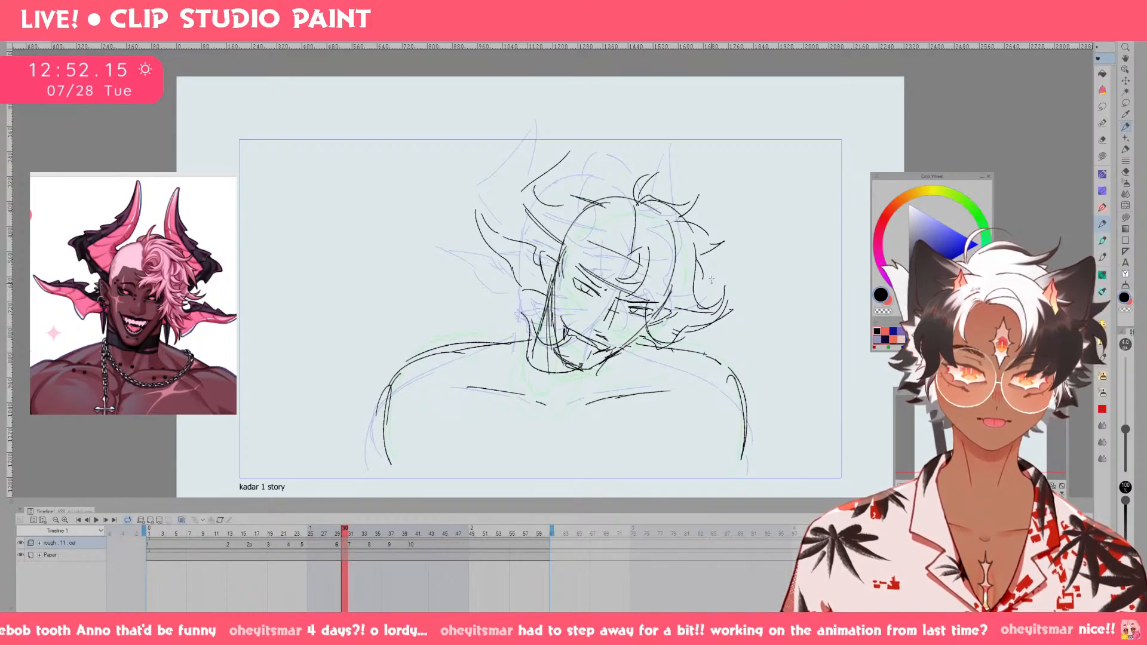
Extend the ear-side horn with a longer lower edge and a curved sweep rising to a pointed tip.
{"action": "mouse_move", "coordinate": [507, 188]}
{"action": "left_mouse_down"}
{"action": "mouse_move", "coordinate": [537, 221]}
{"action": "mouse_move", "coordinate": [531, 194]}
{"action": "mouse_move", "coordinate": [543, 230]}
{"action": "left_mouse_up"}
{"action": "key", "text": "ctrl+z"}
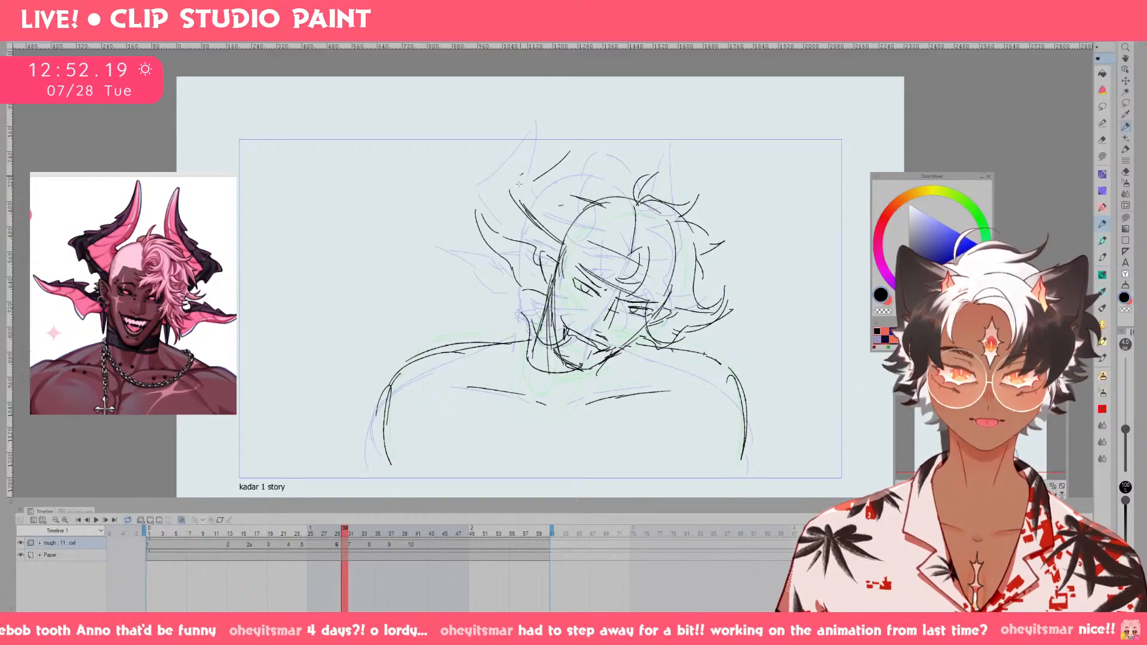
{"action": "left_click_drag", "start_coordinate": [520, 177], "coordinate": [585, 129]}
{"action": "mouse_move", "coordinate": [593, 120]}
{"action": "left_mouse_down"}
{"action": "mouse_move", "coordinate": [561, 186]}
{"action": "mouse_move", "coordinate": [584, 201]}
{"action": "left_mouse_up"}
{"action": "key", "text": "ctrl+z"}
{"action": "key", "text": "ctrl+z"}
{"action": "key", "text": "e"}
{"action": "key", "text": "p"}
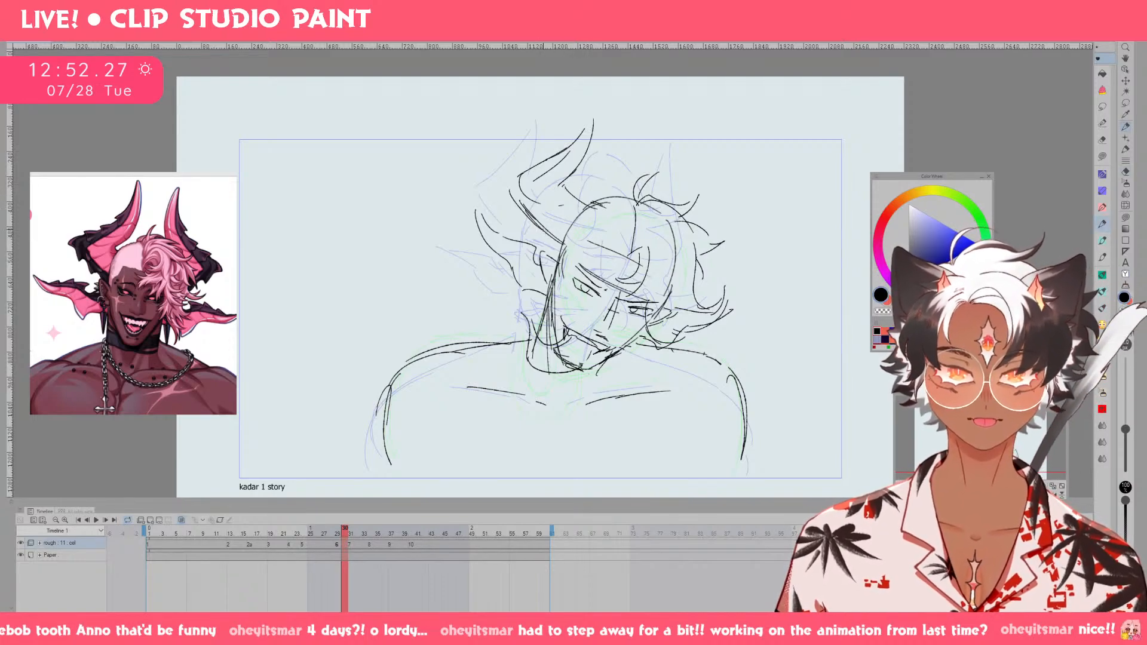
Erase the overlapping lines at the horn's base and redraw its outer edge and its join to the skull.
{"action": "key", "text": "e"}
{"action": "mouse_move", "coordinate": [557, 242]}
{"action": "left_mouse_down"}
{"action": "mouse_move", "coordinate": [516, 192]}
{"action": "mouse_move", "coordinate": [556, 251]}
{"action": "left_mouse_up"}
{"action": "key", "text": "p"}
{"action": "left_click_drag", "start_coordinate": [517, 184], "coordinate": [553, 249]}
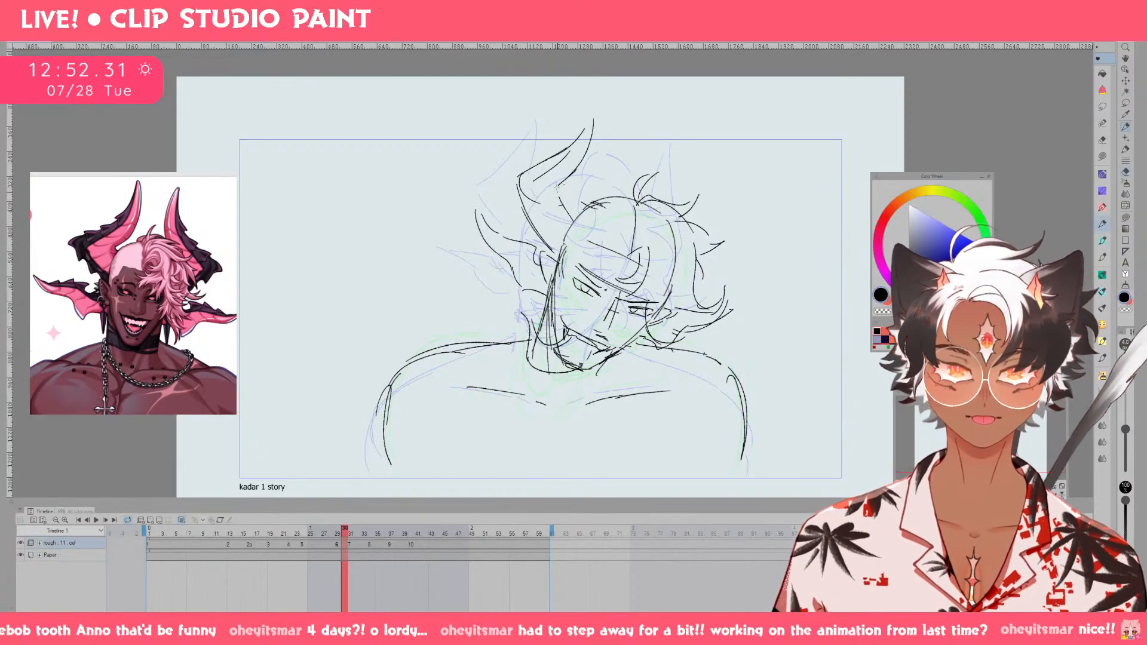
{"action": "left_click_drag", "start_coordinate": [559, 191], "coordinate": [583, 216]}
Erase the horn's upper section and redraw it as a cleaner curve up to the tip.
{"action": "key", "text": "e"}
{"action": "mouse_move", "coordinate": [529, 172]}
{"action": "left_mouse_down"}
{"action": "mouse_move", "coordinate": [600, 128]}
{"action": "mouse_move", "coordinate": [559, 154]}
{"action": "mouse_move", "coordinate": [590, 142]}
{"action": "mouse_move", "coordinate": [564, 193]}
{"action": "left_mouse_up"}
{"action": "key", "text": "p"}
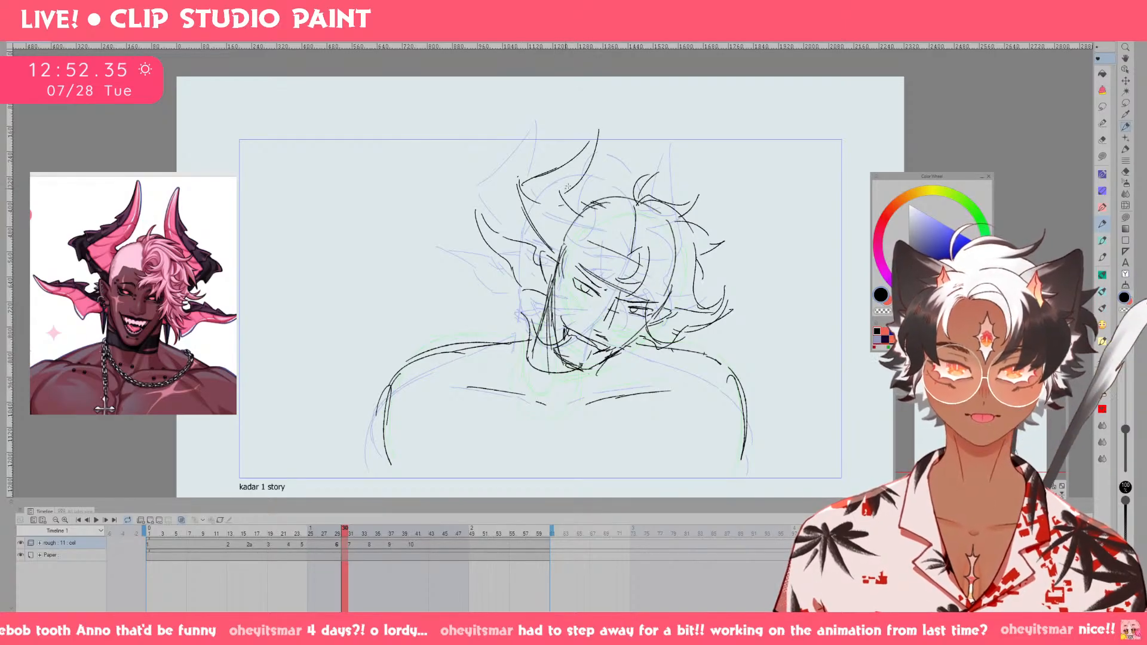
{"action": "key", "text": "ctrl+z"}
{"action": "left_click_drag", "start_coordinate": [600, 129], "coordinate": [566, 192]}
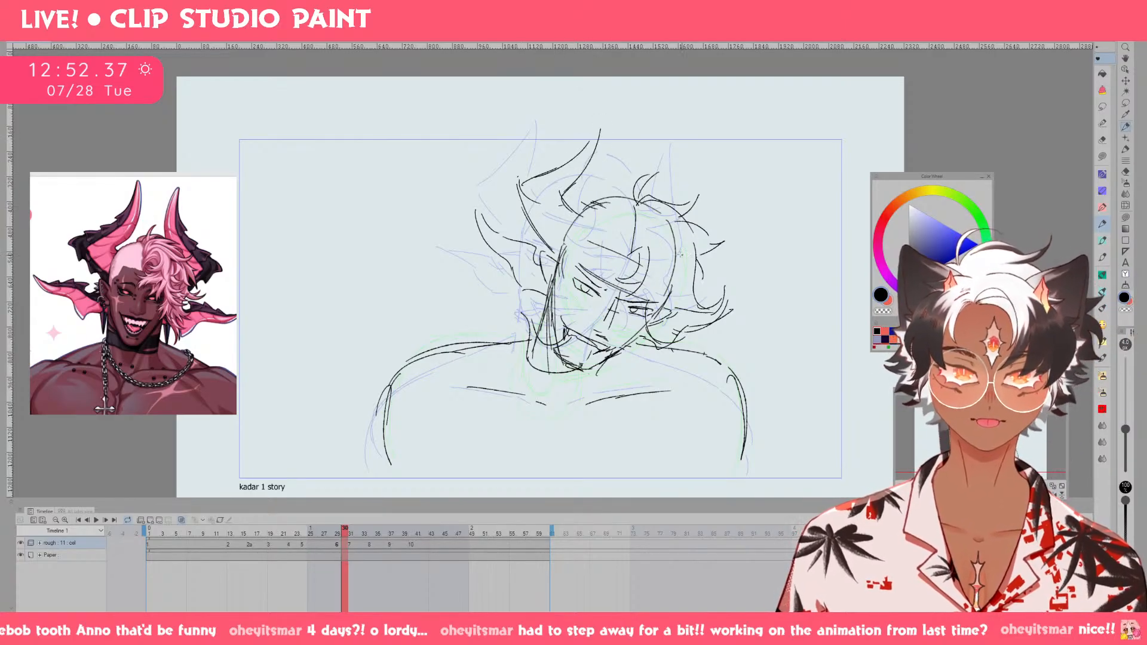
Sketch the second horn rising behind the hair on the far side and check it against the preceding frames.
{"action": "mouse_move", "coordinate": [713, 182]}
{"action": "left_mouse_down"}
{"action": "mouse_move", "coordinate": [698, 245]}
{"action": "mouse_move", "coordinate": [719, 264]}
{"action": "mouse_move", "coordinate": [716, 287]}
{"action": "mouse_move", "coordinate": [725, 272]}
{"action": "left_mouse_up"}
{"action": "mouse_move", "coordinate": [711, 199]}
{"action": "left_mouse_down"}
{"action": "mouse_move", "coordinate": [719, 161]}
{"action": "mouse_move", "coordinate": [739, 214]}
{"action": "left_mouse_up"}
{"action": "key", "text": "ctrl+z"}
{"action": "key", "text": "Left"}
{"action": "key", "text": "Left"}
{"action": "key", "text": "Right"}
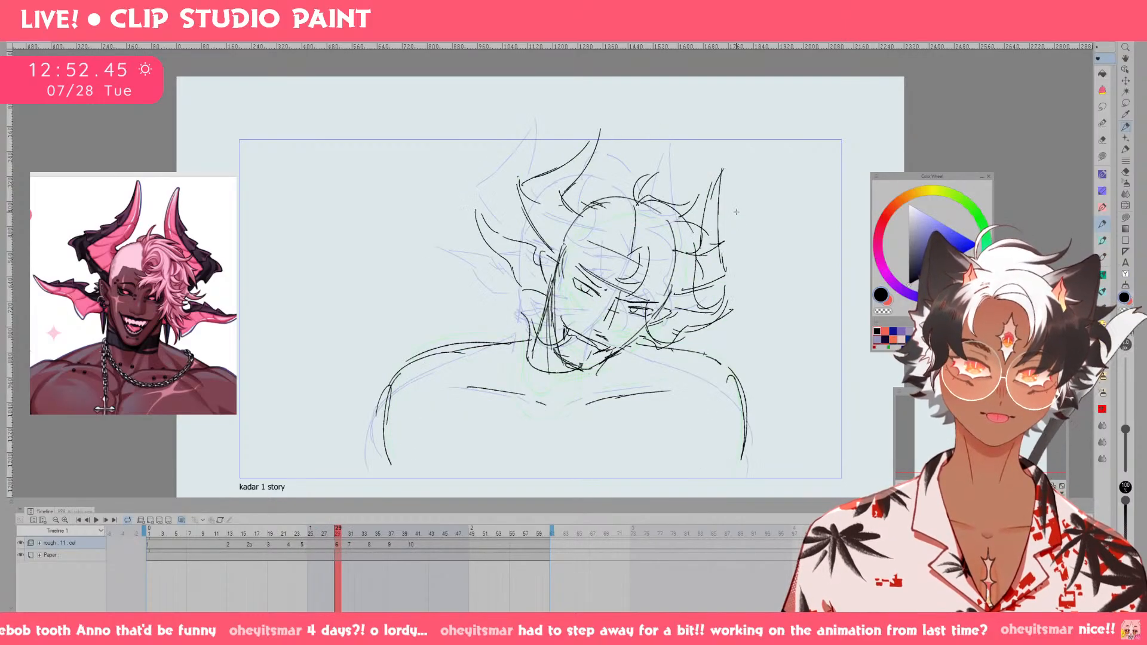
Erase the far-side horn on cel 6 and redraw it as a shorter curve leaning outward from the hair.
{"action": "key", "text": "Left"}
{"action": "key", "text": "Right"}
{"action": "key", "text": "e"}
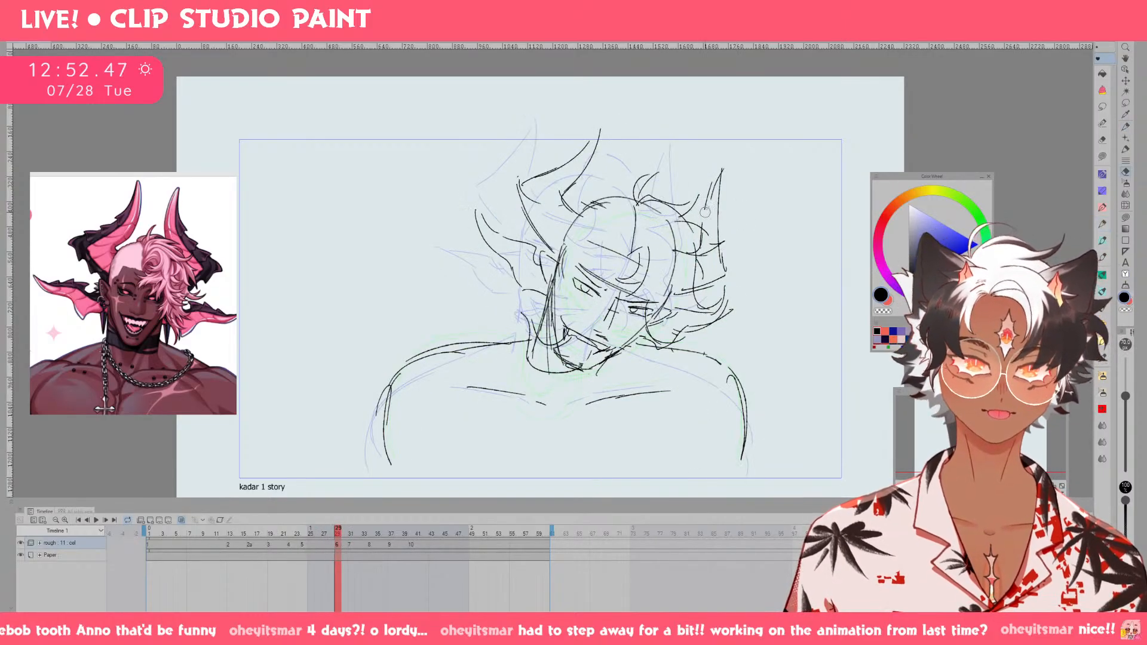
{"action": "mouse_move", "coordinate": [710, 211]}
{"action": "left_mouse_down"}
{"action": "mouse_move", "coordinate": [725, 169]}
{"action": "mouse_move", "coordinate": [724, 180]}
{"action": "left_mouse_up"}
{"action": "key", "text": "p"}
{"action": "mouse_move", "coordinate": [704, 235]}
{"action": "left_mouse_down"}
{"action": "mouse_move", "coordinate": [719, 194]}
{"action": "mouse_move", "coordinate": [721, 216]}
{"action": "mouse_move", "coordinate": [710, 218]}
{"action": "mouse_move", "coordinate": [724, 231]}
{"action": "mouse_move", "coordinate": [714, 226]}
{"action": "left_mouse_up"}
{"action": "key", "text": "e"}
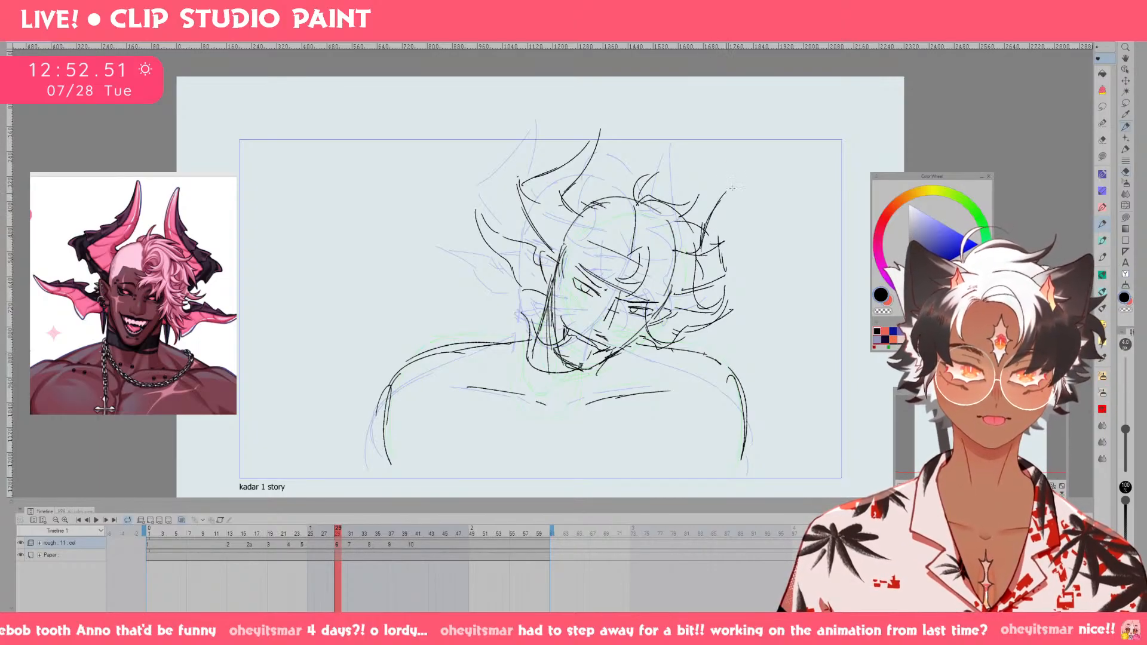
Flip through the neighbouring frames to compare the new horn's position and motion.
{"action": "key", "text": "Left"}
{"action": "key", "text": "Right"}
{"action": "key", "text": "Right"}
{"action": "key", "text": "Right"}
{"action": "key", "text": "Right"}
{"action": "key", "text": "Right"}
{"action": "key", "text": "Right"}
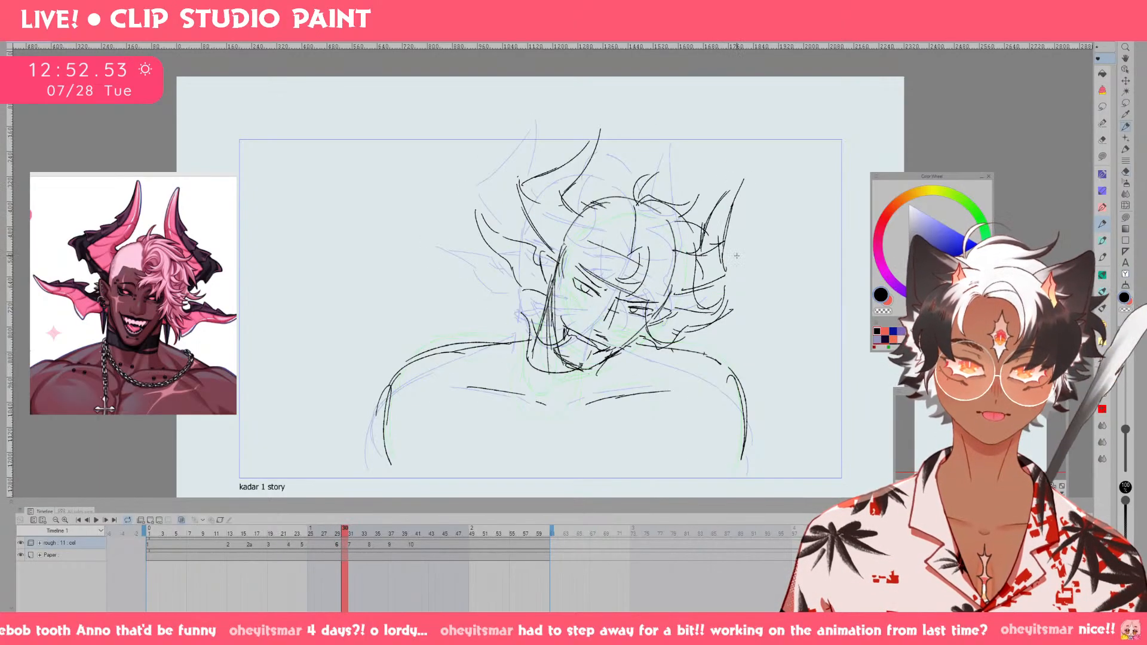
{"action": "key", "text": "Left"}
{"action": "key", "text": "Left"}
{"action": "key", "text": "Left"}
{"action": "key", "text": "Left"}
{"action": "key", "text": "Left"}
{"action": "key", "text": "Left"}
{"action": "key", "text": "Left"}
{"action": "key", "text": "Left"}
{"action": "key", "text": "Left"}
{"action": "key", "text": "Left"}
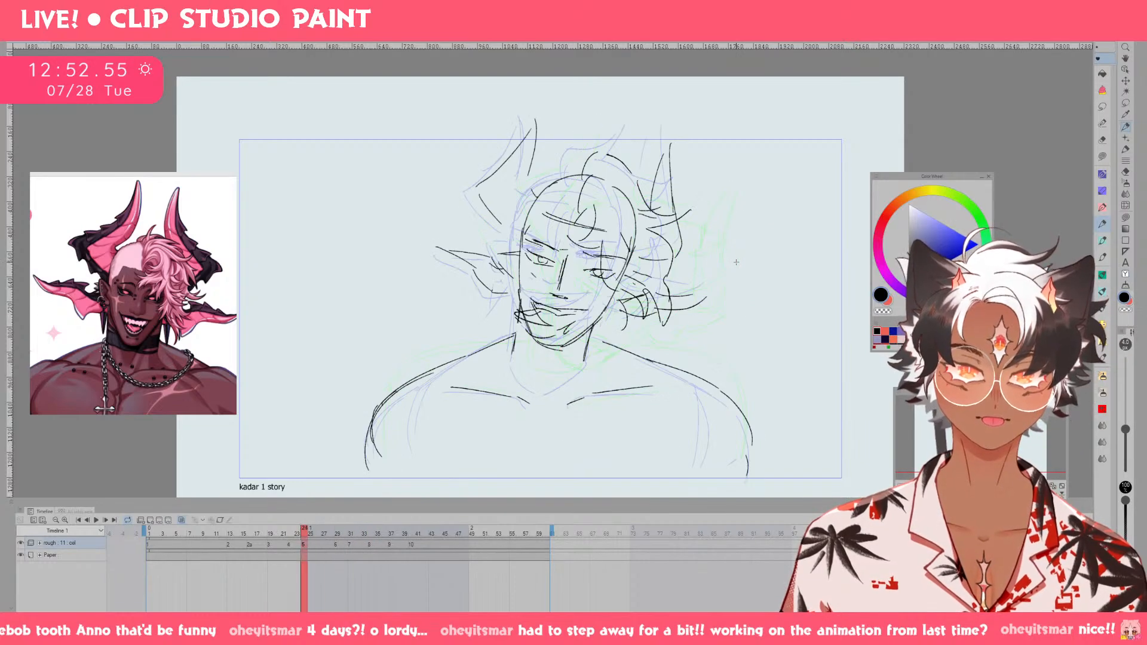
{"action": "key", "text": "Right"}
{"action": "key", "text": "Right"}
{"action": "key", "text": "Right"}
{"action": "key", "text": "Right"}
{"action": "key", "text": "Right"}
{"action": "key", "text": "Right"}
{"action": "key", "text": "Right"}
{"action": "key", "text": "Right"}
{"action": "key", "text": "Right"}
{"action": "key", "text": "Right"}
{"action": "key", "text": "Left"}
{"action": "key", "text": "Left"}
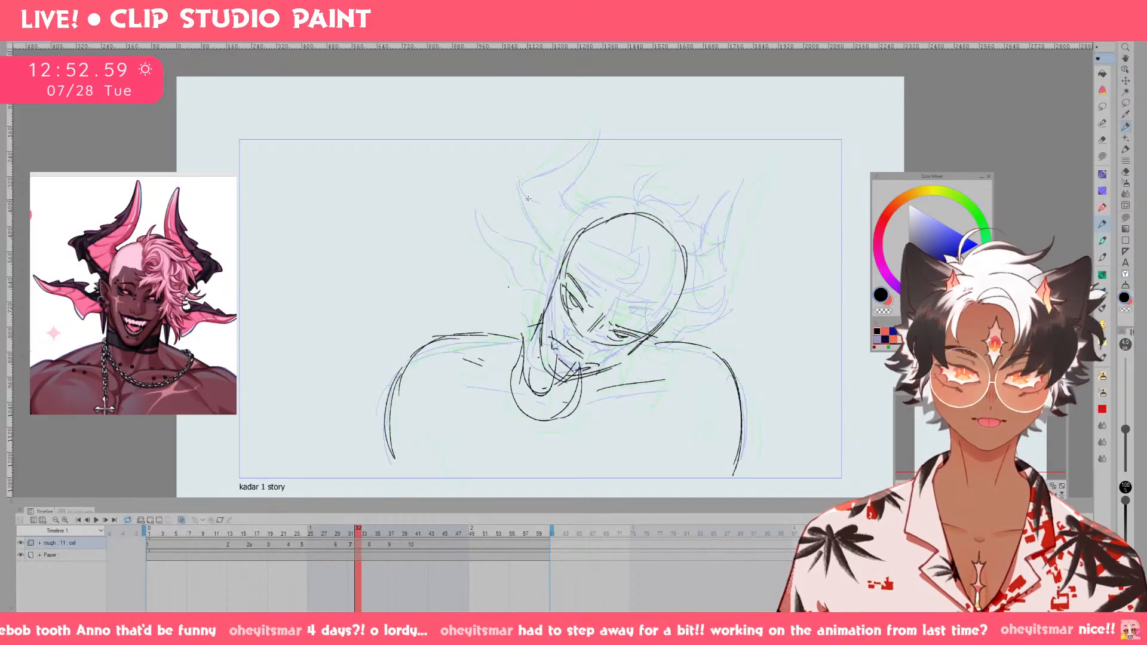
{"action": "left_click_drag", "start_coordinate": [537, 232], "coordinate": [557, 260]}
{"action": "left_click_drag", "start_coordinate": [526, 202], "coordinate": [534, 221]}
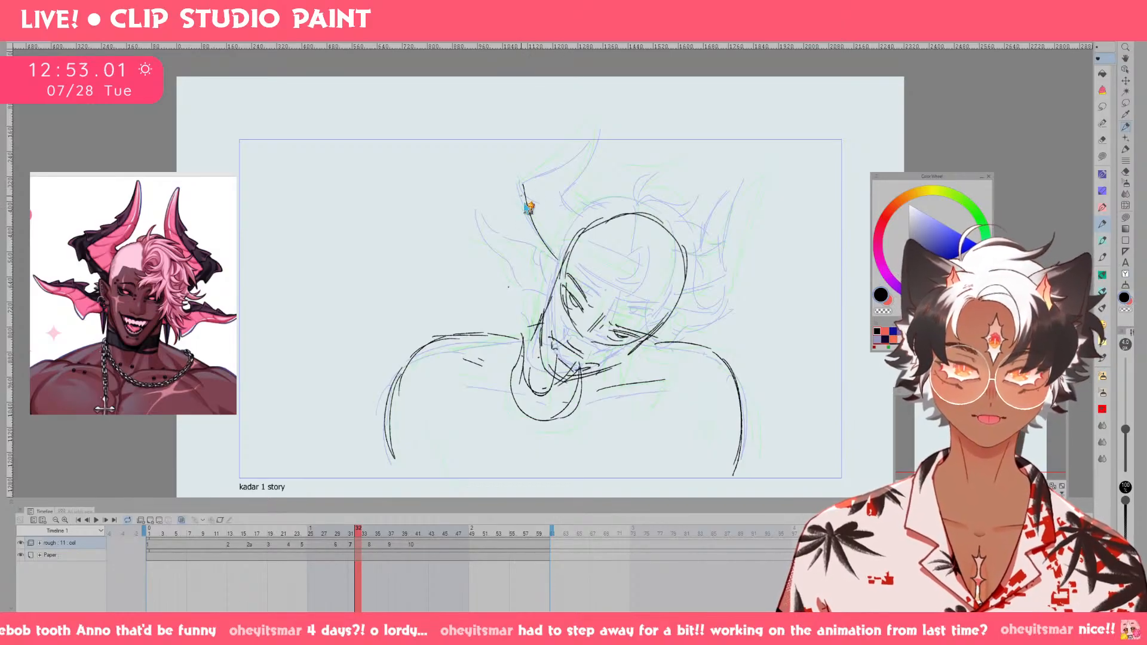
{"action": "key", "text": "ctrl+z"}
{"action": "key", "text": "ctrl+z"}
{"action": "left_click_drag", "start_coordinate": [513, 171], "coordinate": [556, 252]}
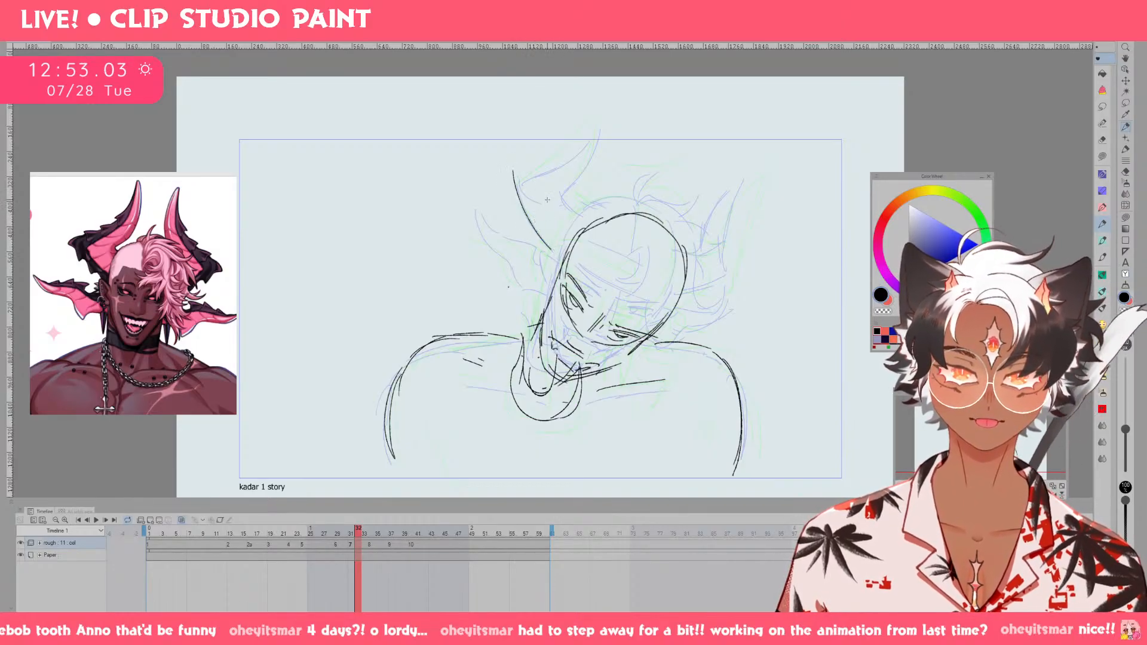
{"action": "key", "text": "ctrl+z"}
{"action": "key", "text": "ctrl+z"}
On cel 8, select the upper part of the ear-side horn and shift it slightly outward from the head.
{"action": "key", "text": "Right"}
{"action": "key", "text": "Right"}
{"action": "key", "text": "m"}
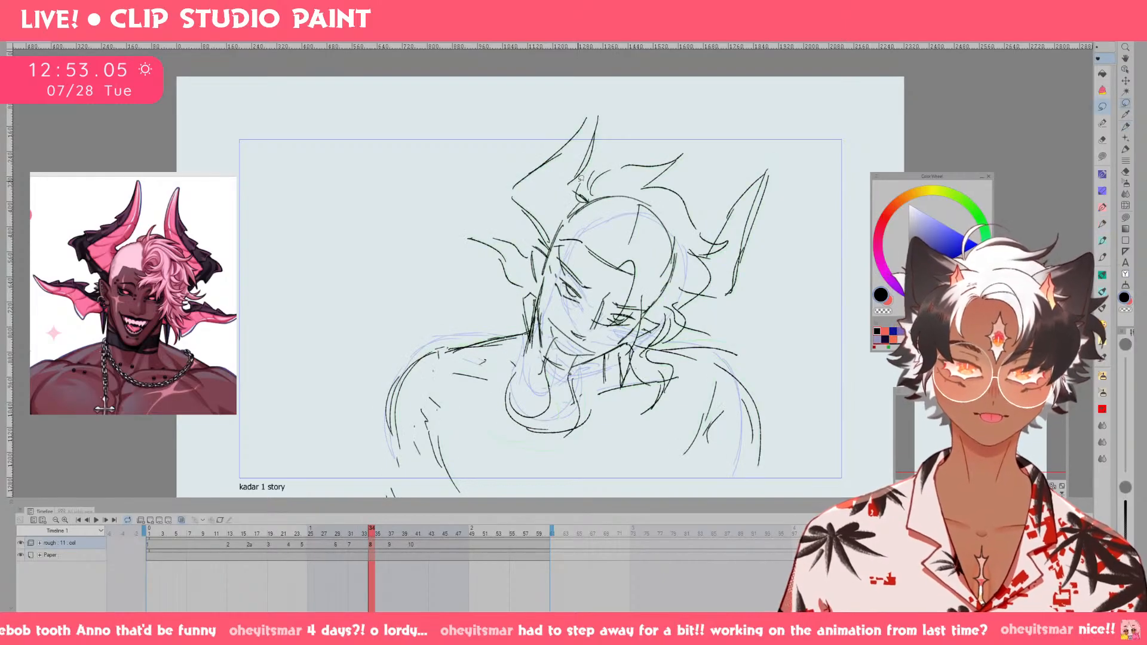
{"action": "mouse_move", "coordinate": [581, 178]}
{"action": "left_mouse_down"}
{"action": "mouse_move", "coordinate": [615, 98]}
{"action": "mouse_move", "coordinate": [602, 144]}
{"action": "mouse_move", "coordinate": [581, 132]}
{"action": "left_mouse_up"}
{"action": "key", "text": "ctrl+t"}
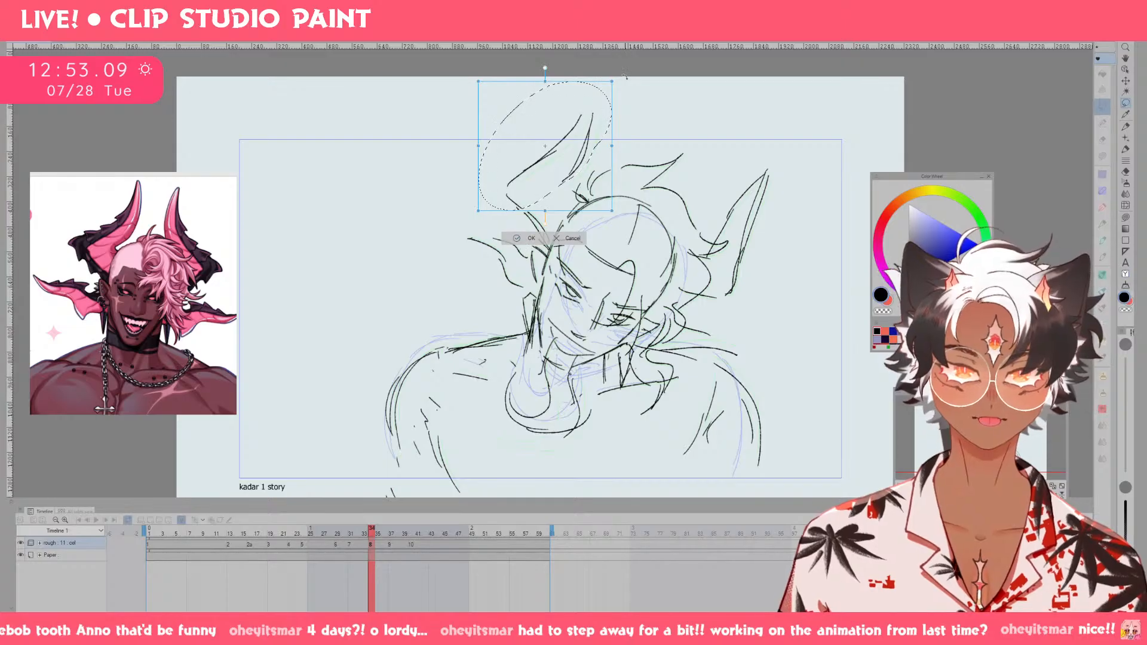
{"action": "left_click_drag", "start_coordinate": [625, 77], "coordinate": [629, 82]}
{"action": "left_click", "coordinate": [528, 239]}
{"action": "left_click", "coordinate": [470, 224]}
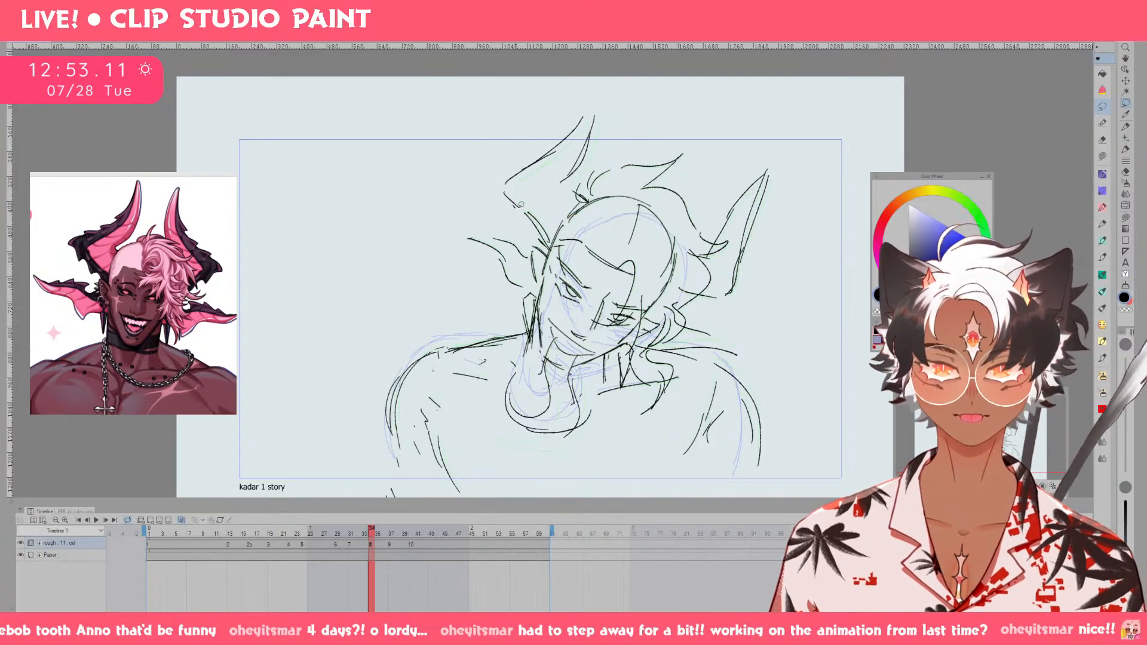
Draw the lines reconnecting the shifted horn to the skull and compare with the preceding frame.
{"action": "key", "text": "p"}
{"action": "left_click_drag", "start_coordinate": [509, 198], "coordinate": [540, 230]}
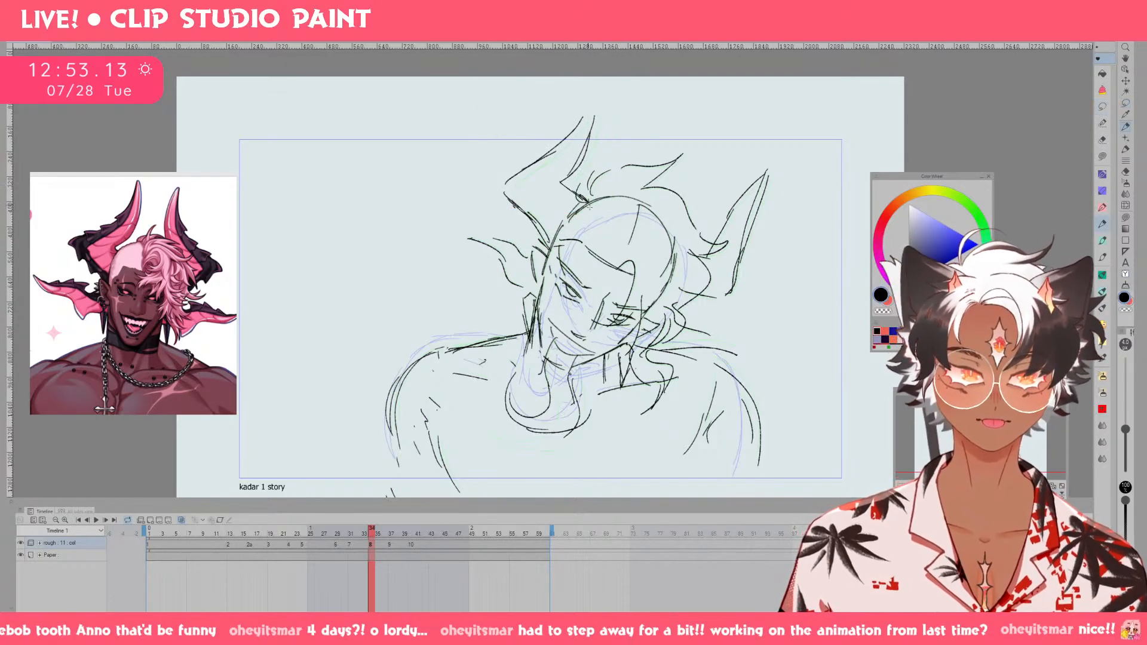
{"action": "key", "text": "comma"}
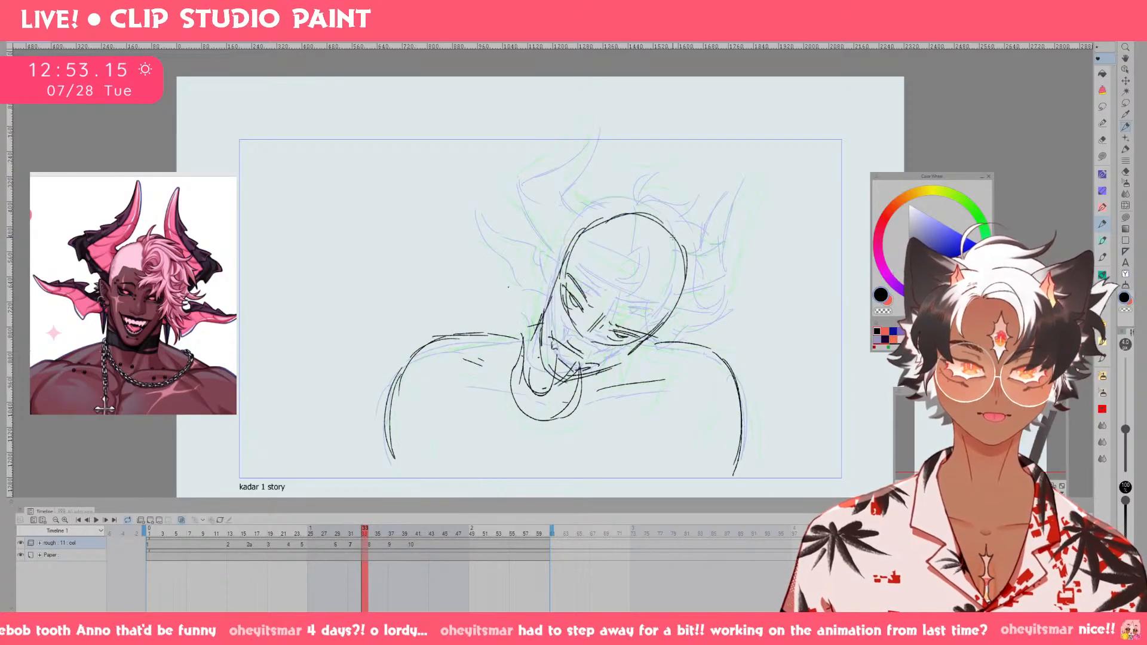
{"action": "key", "text": "period"}
Select the far-side horn on cel 8, rotate it slightly clockwise and move it a little lower.
{"action": "mouse_move", "coordinate": [662, 302]}
{"action": "left_mouse_down"}
{"action": "mouse_move", "coordinate": [720, 305]}
{"action": "mouse_move", "coordinate": [672, 301]}
{"action": "mouse_move", "coordinate": [732, 299]}
{"action": "mouse_move", "coordinate": [734, 311]}
{"action": "mouse_move", "coordinate": [786, 284]}
{"action": "mouse_move", "coordinate": [775, 148]}
{"action": "mouse_move", "coordinate": [705, 255]}
{"action": "mouse_move", "coordinate": [742, 272]}
{"action": "left_mouse_up"}
{"action": "key", "text": "ctrl+z"}
{"action": "key", "text": "m"}
{"action": "key", "text": "ctrl+t"}
{"action": "left_click_drag", "start_coordinate": [805, 156], "coordinate": [814, 164]}
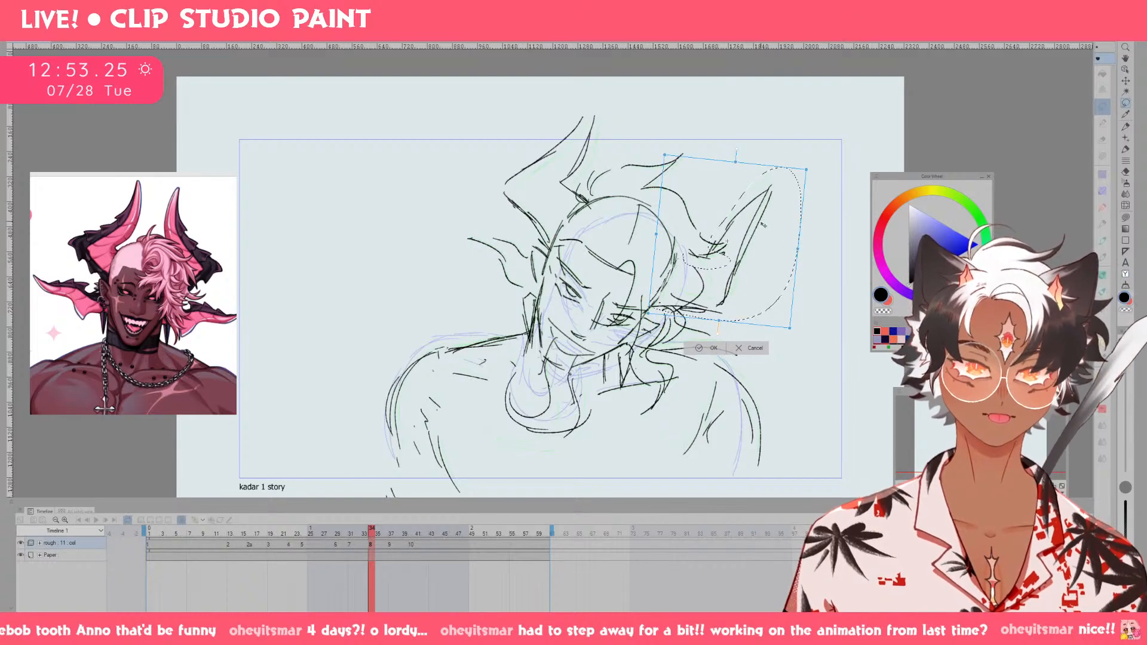
{"action": "left_click_drag", "start_coordinate": [764, 225], "coordinate": [766, 231]}
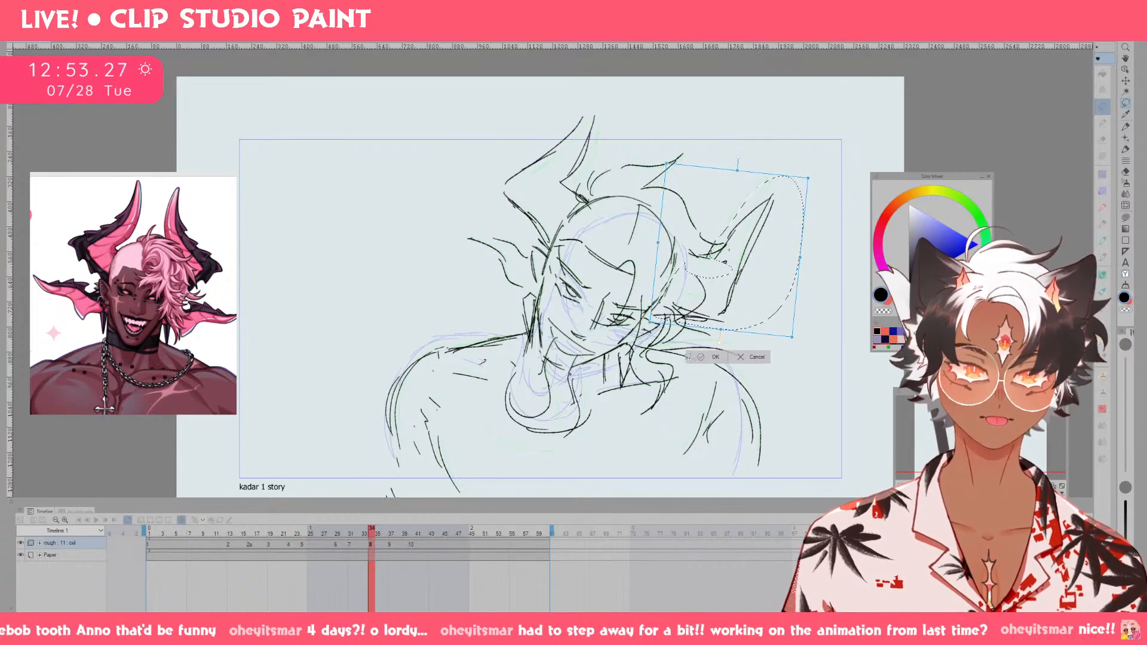
{"action": "left_click", "coordinate": [716, 355]}
{"action": "left_click", "coordinate": [653, 345]}
{"action": "key", "text": "p"}
{"action": "key", "text": "ctrl+z"}
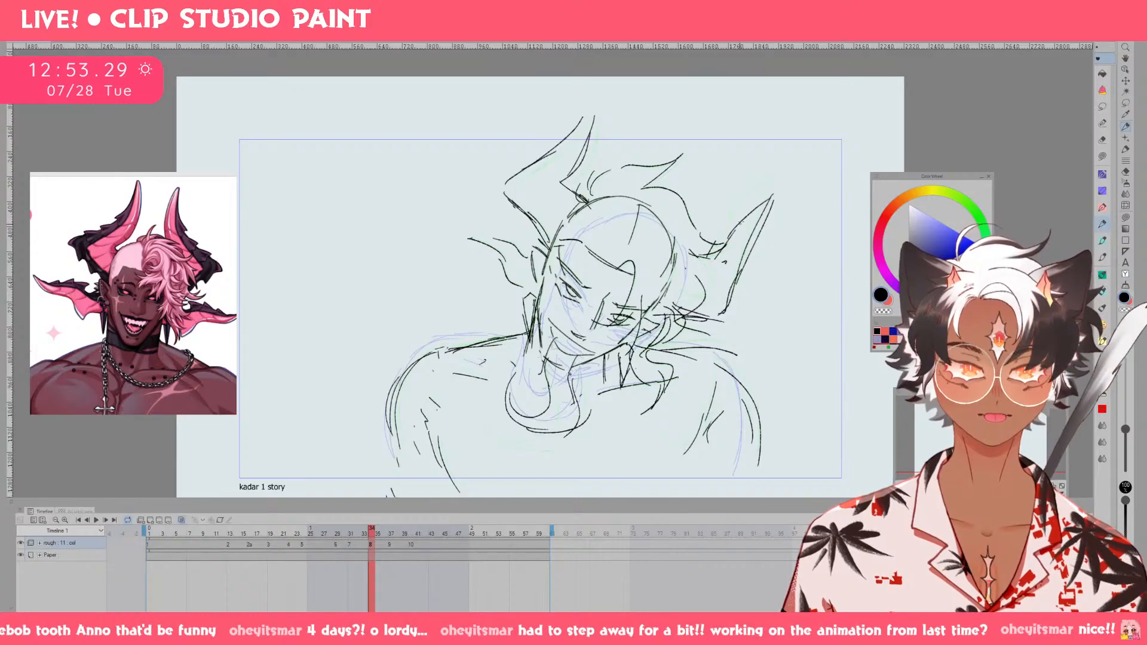
{"action": "key", "text": "ctrl+z"}
{"action": "left_click_drag", "start_coordinate": [654, 316], "coordinate": [713, 315]}
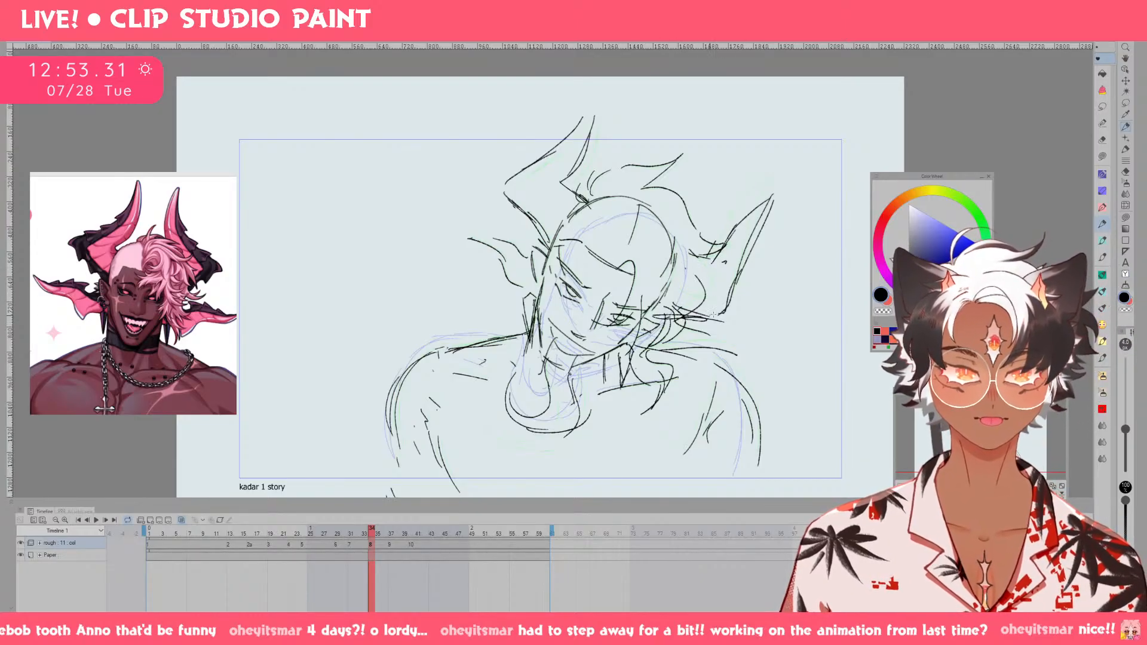
{"action": "left_click_drag", "start_coordinate": [676, 263], "coordinate": [712, 267]}
{"action": "key", "text": "ctrl+z"}
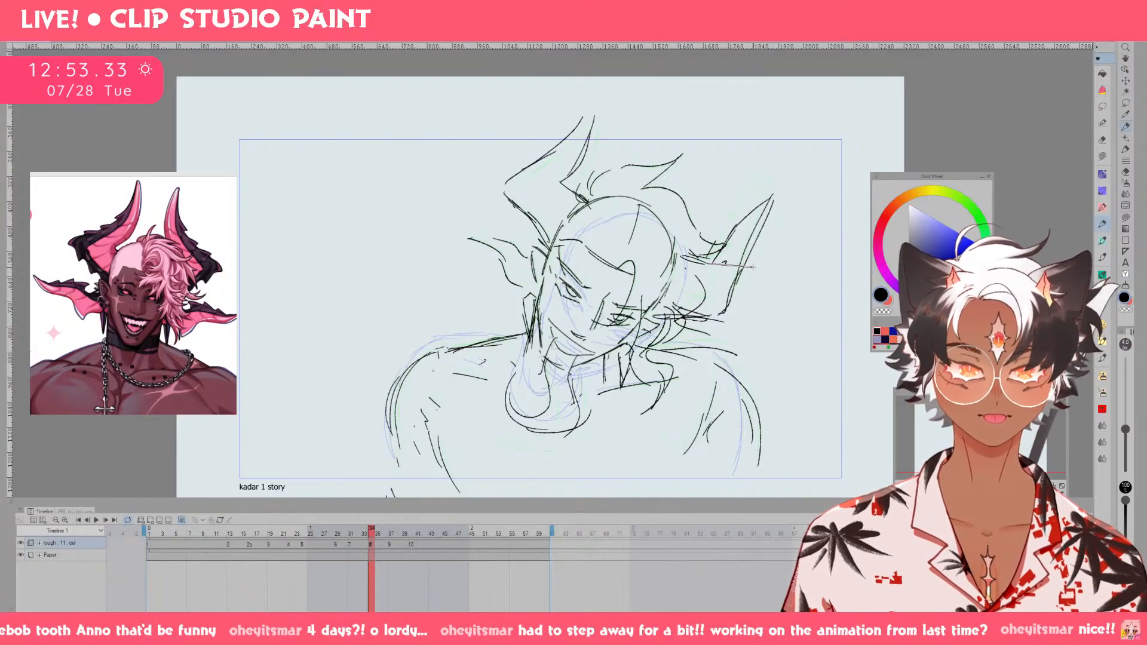
Go back to cel 6 and erase the far-side horn and the lines overlapping the outer hair.
{"action": "key", "text": "Left"}
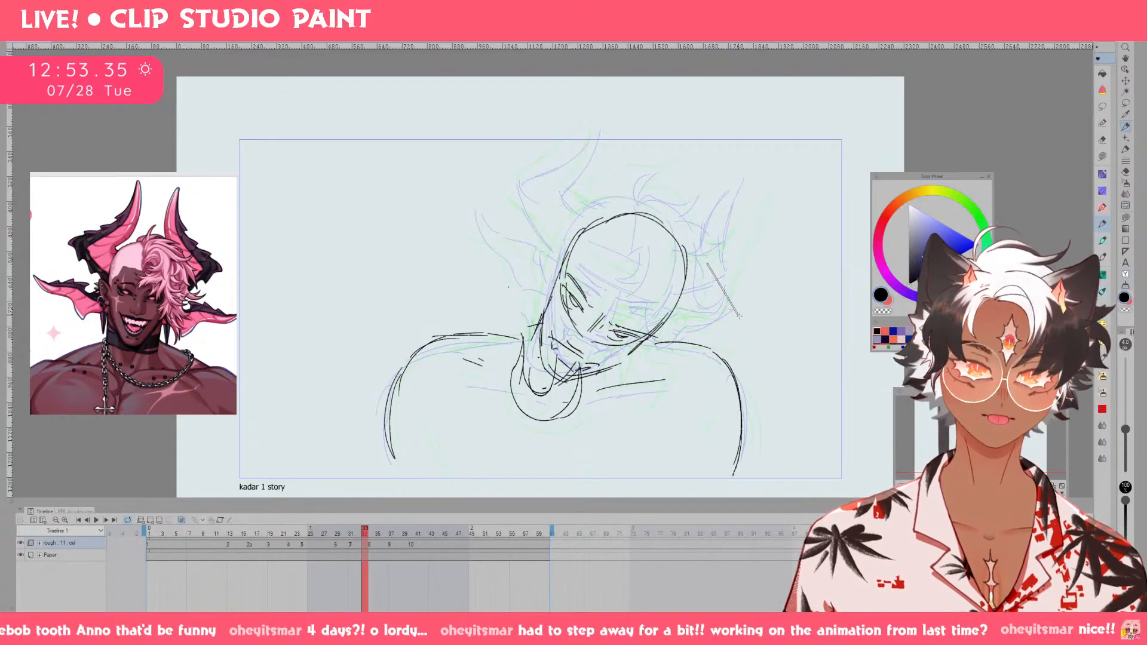
{"action": "key", "text": "Left"}
{"action": "key", "text": "Left"}
{"action": "key", "text": "Left"}
{"action": "key", "text": "m"}
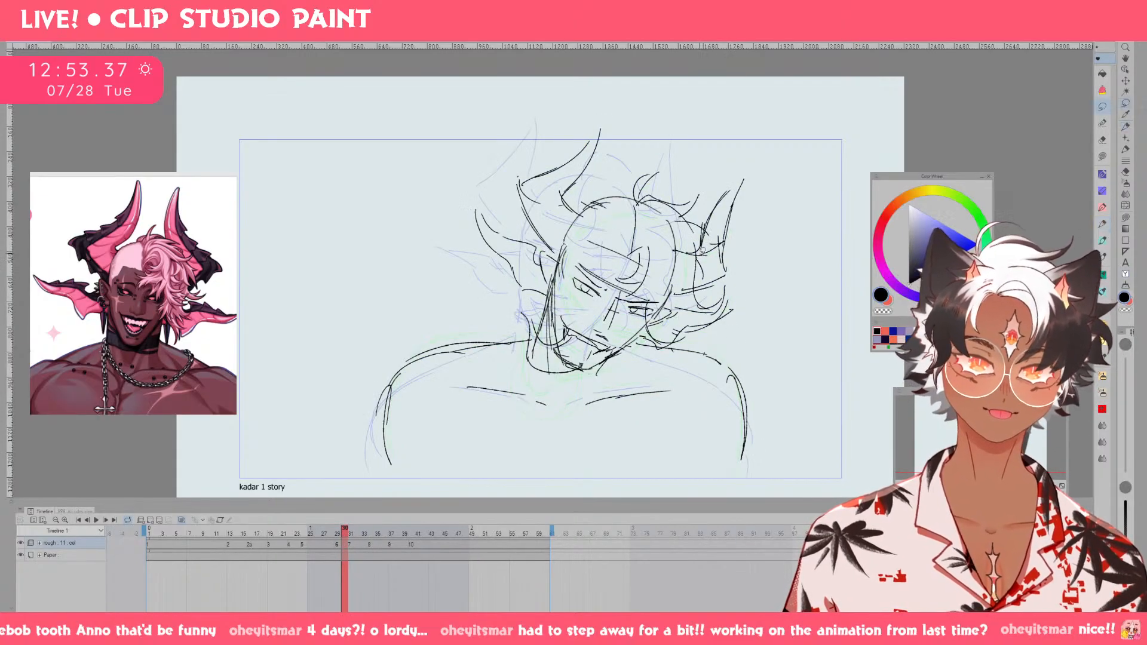
{"action": "key", "text": "e"}
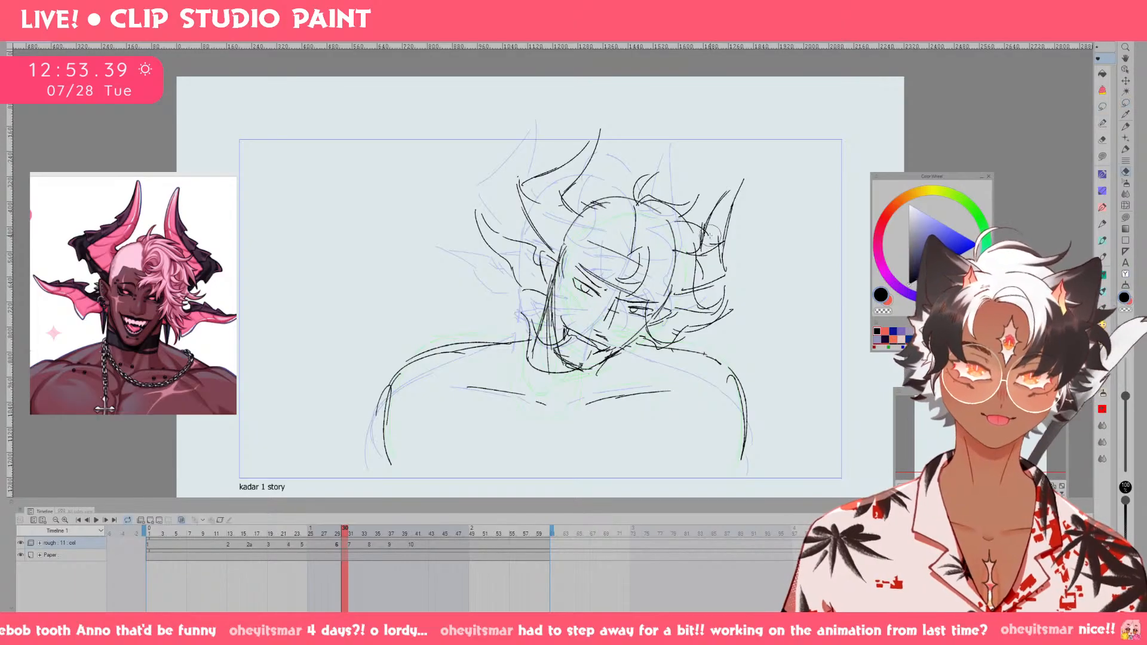
{"action": "left_click_drag", "start_coordinate": [711, 237], "coordinate": [737, 246]}
Rework the outer contour of the side hair on cel 6 and try out strokes for the far-side horn.
{"action": "key", "text": "p"}
{"action": "left_click_drag", "start_coordinate": [669, 296], "coordinate": [712, 291]}
{"action": "mouse_move", "coordinate": [676, 301]}
{"action": "left_mouse_down"}
{"action": "mouse_move", "coordinate": [693, 312]}
{"action": "mouse_move", "coordinate": [712, 294]}
{"action": "mouse_move", "coordinate": [694, 299]}
{"action": "left_mouse_up"}
{"action": "key", "text": "ctrl+z"}
{"action": "key", "text": "ctrl+z"}
{"action": "mouse_move", "coordinate": [674, 251]}
{"action": "left_mouse_down"}
{"action": "mouse_move", "coordinate": [720, 250]}
{"action": "mouse_move", "coordinate": [771, 207]}
{"action": "mouse_move", "coordinate": [663, 284]}
{"action": "left_mouse_up"}
{"action": "key", "text": "ctrl+z"}
{"action": "left_click_drag", "start_coordinate": [639, 182], "coordinate": [633, 247]}
{"action": "key", "text": "ctrl+z"}
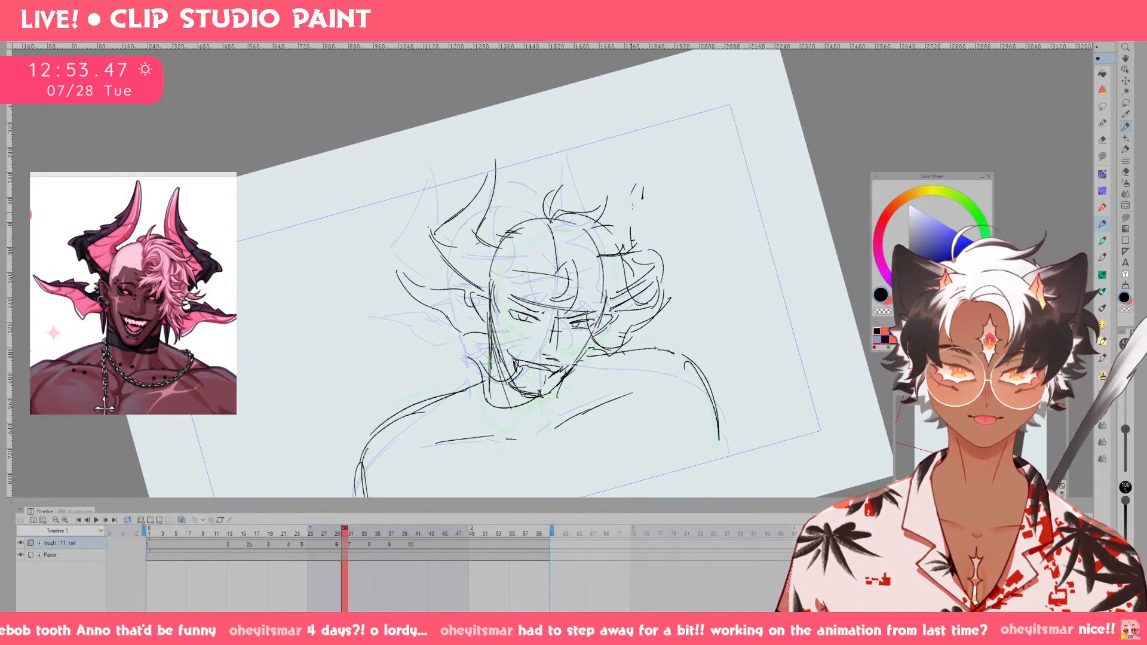
Redraw the far-side horn on cel 6 as a slim upright curve running into the outer hair, and trim its tip.
{"action": "mouse_move", "coordinate": [639, 175]}
{"action": "left_mouse_down"}
{"action": "mouse_move", "coordinate": [630, 242]}
{"action": "mouse_move", "coordinate": [645, 188]}
{"action": "mouse_move", "coordinate": [649, 238]}
{"action": "left_mouse_up"}
{"action": "left_click_drag", "start_coordinate": [645, 207], "coordinate": [662, 268]}
{"action": "key", "text": "ctrl+z"}
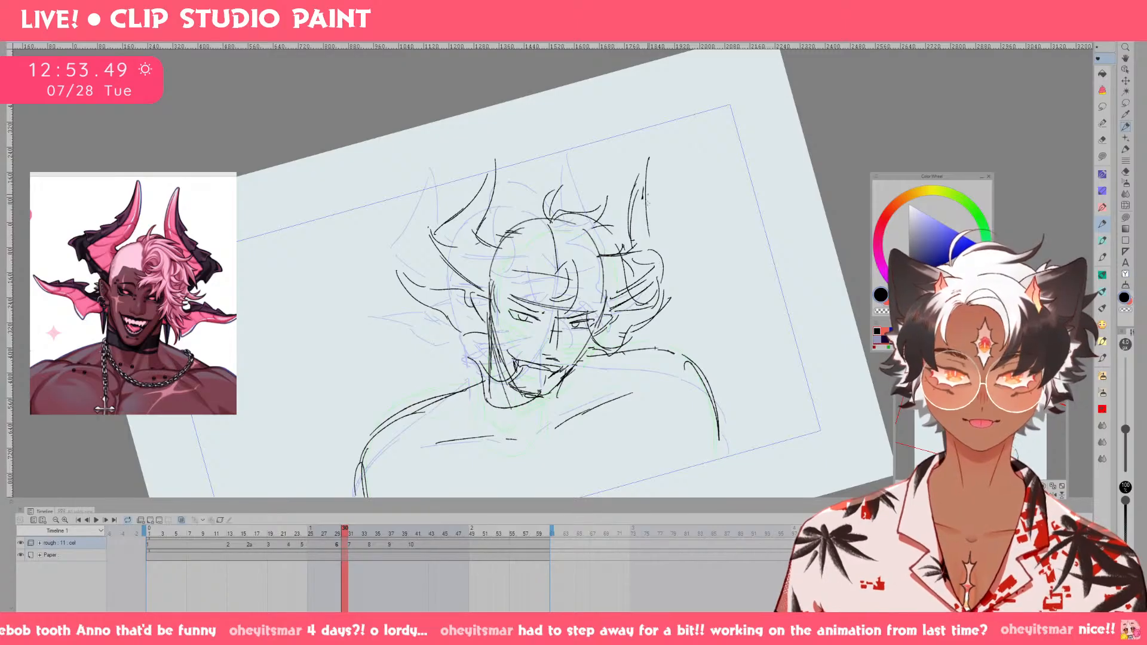
{"action": "key", "text": "ctrl+z"}
{"action": "mouse_move", "coordinate": [651, 152]}
{"action": "left_mouse_down"}
{"action": "mouse_move", "coordinate": [651, 237]}
{"action": "mouse_move", "coordinate": [658, 277]}
{"action": "left_mouse_up"}
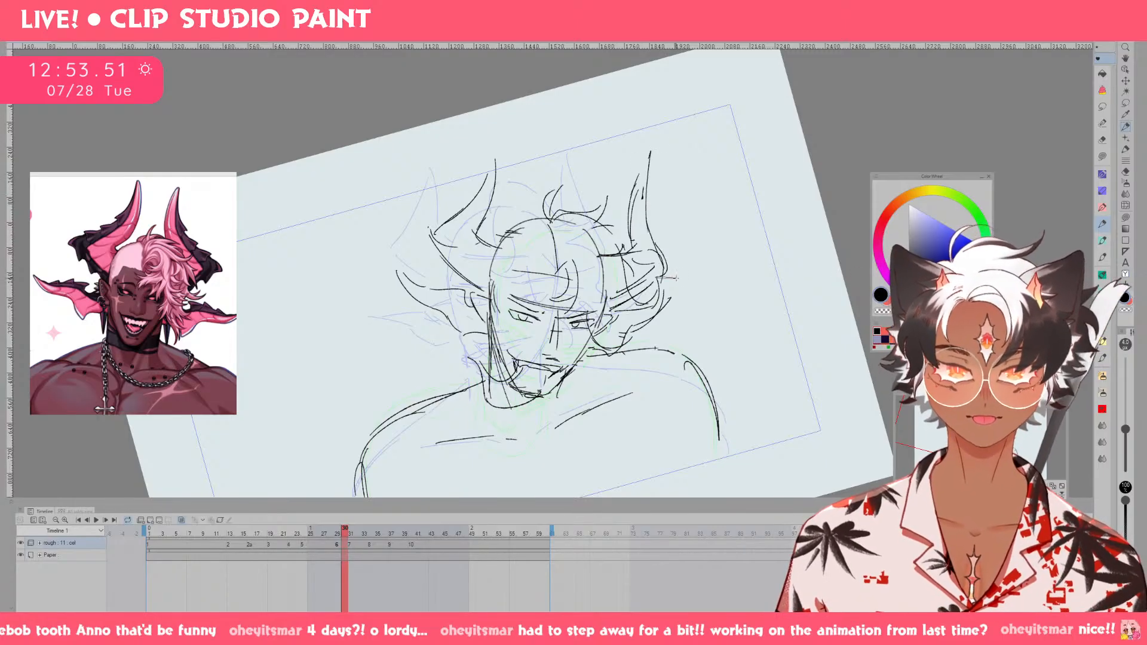
{"action": "key", "text": "Right"}
{"action": "key", "text": "Left"}
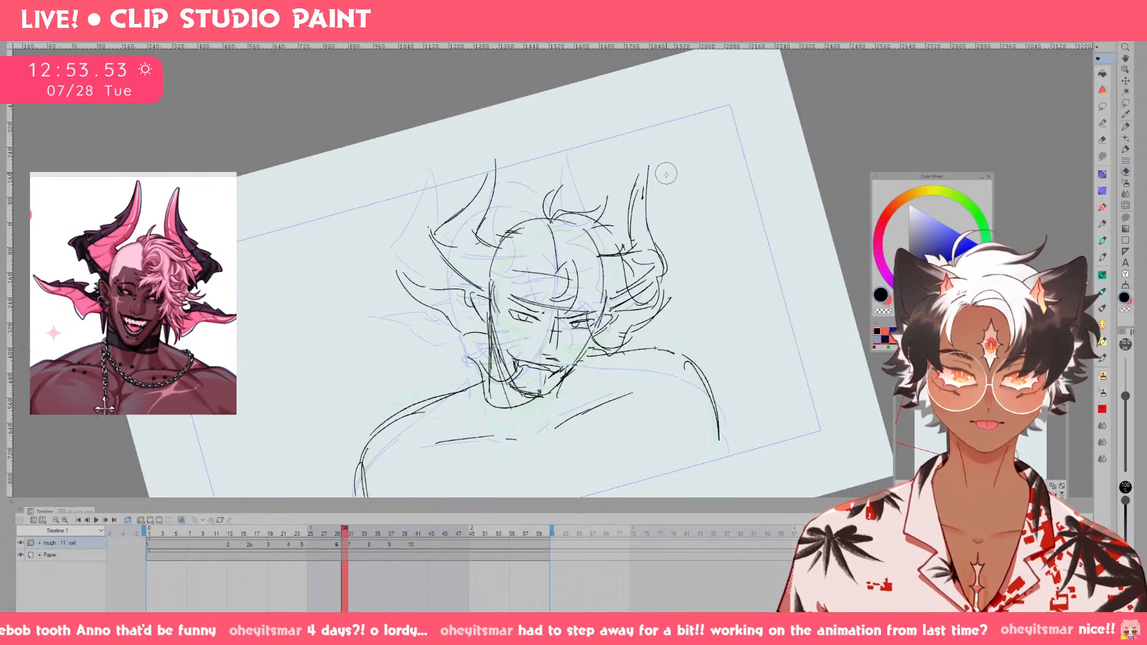
On cel 7, sketch the ears on both sides of the head with their pointed, fin-like extensions.
{"action": "key", "text": "Right"}
{"action": "key", "text": "ctrl+at"}
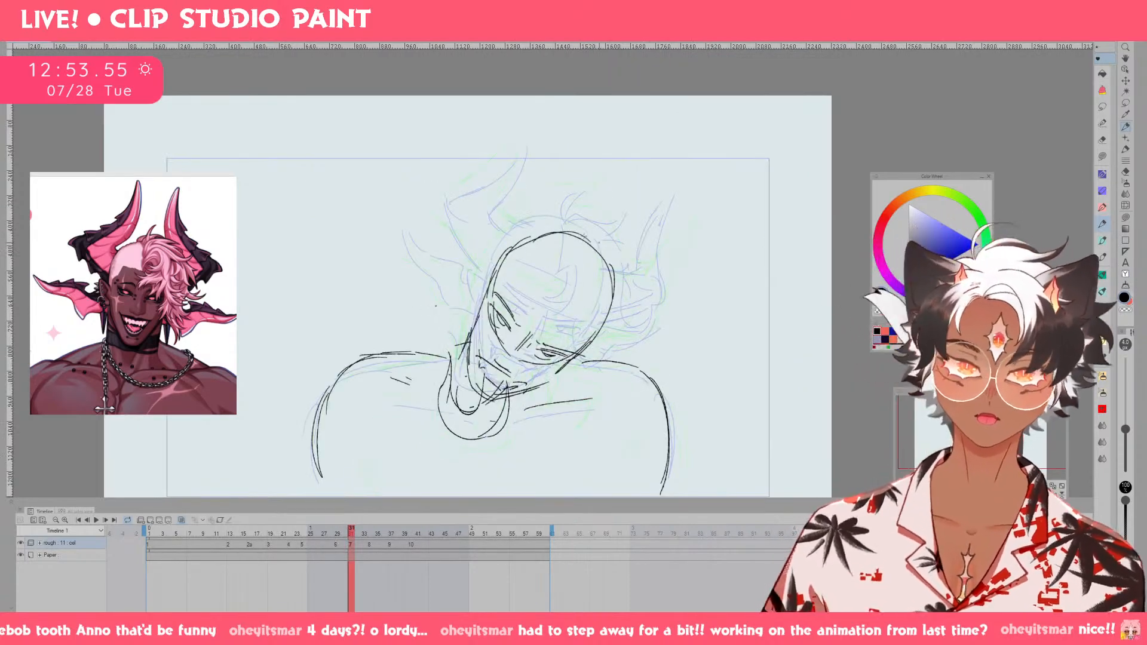
{"action": "key", "text": "Left"}
{"action": "key", "text": "Right"}
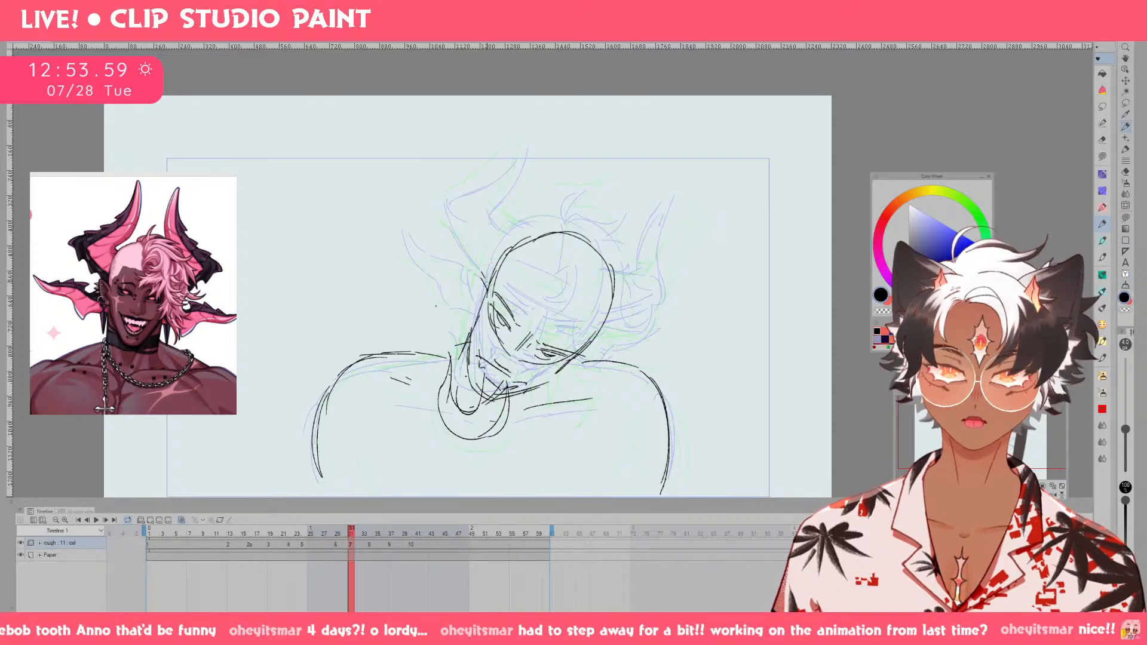
{"action": "left_click_drag", "start_coordinate": [476, 315], "coordinate": [483, 271]}
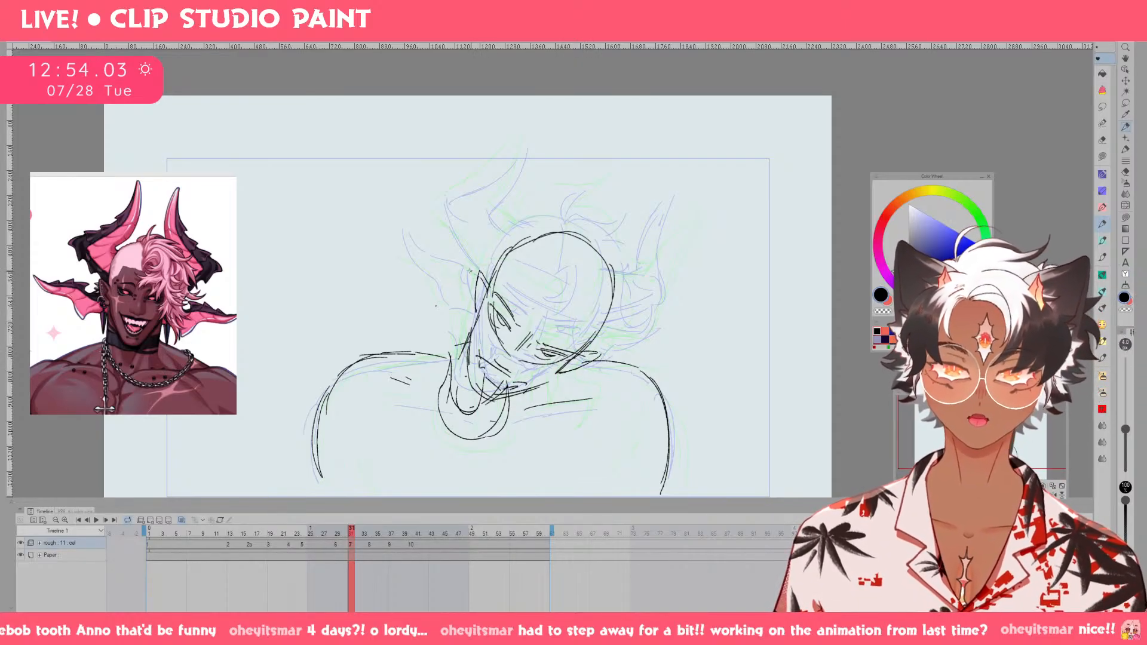
{"action": "mouse_move", "coordinate": [472, 266]}
{"action": "left_mouse_down"}
{"action": "mouse_move", "coordinate": [422, 214]}
{"action": "mouse_move", "coordinate": [446, 281]}
{"action": "left_mouse_up"}
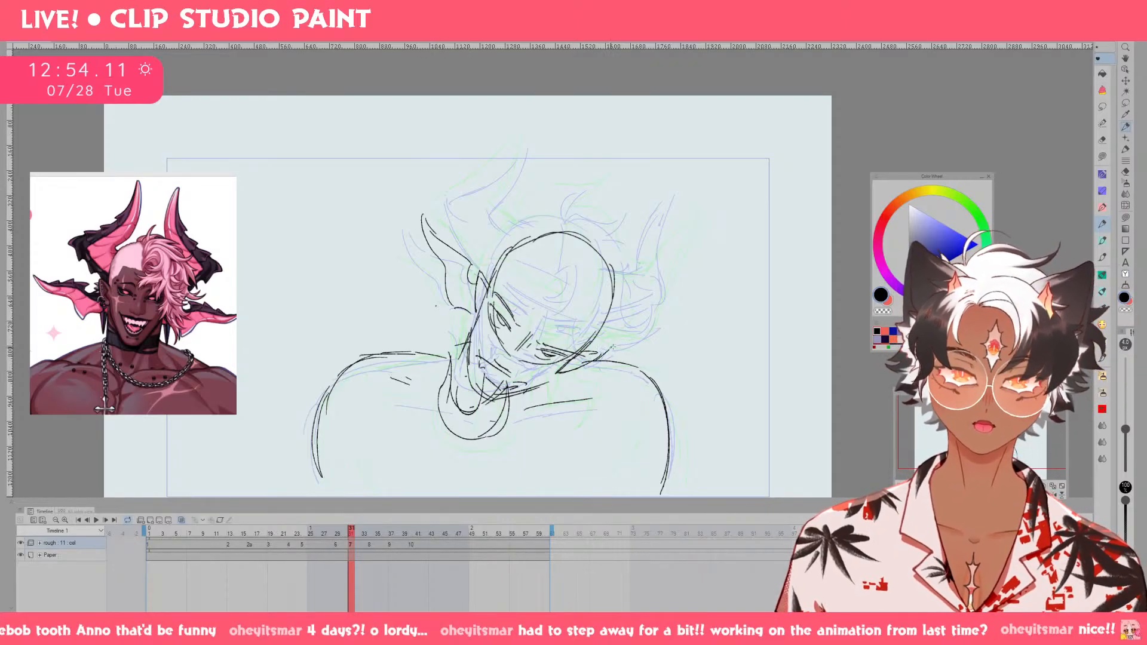
{"action": "mouse_move", "coordinate": [599, 351]}
{"action": "left_mouse_down"}
{"action": "mouse_move", "coordinate": [667, 347]}
{"action": "mouse_move", "coordinate": [591, 372]}
{"action": "left_mouse_up"}
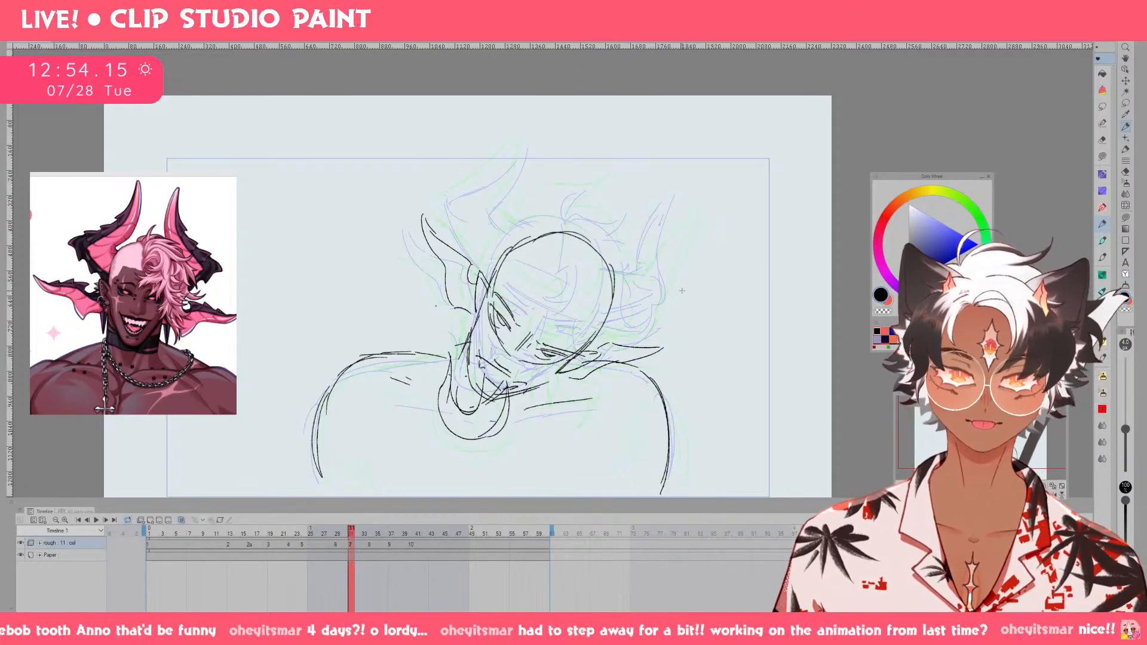
Flip back and forth through the neighbouring frames to check how the ears on cel 7 move.
{"action": "key", "text": "Left"}
{"action": "key", "text": "Right"}
{"action": "key", "text": "Left"}
{"action": "key", "text": "Right"}
{"action": "key", "text": "Right"}
{"action": "key", "text": "Right"}
{"action": "key", "text": "Right"}
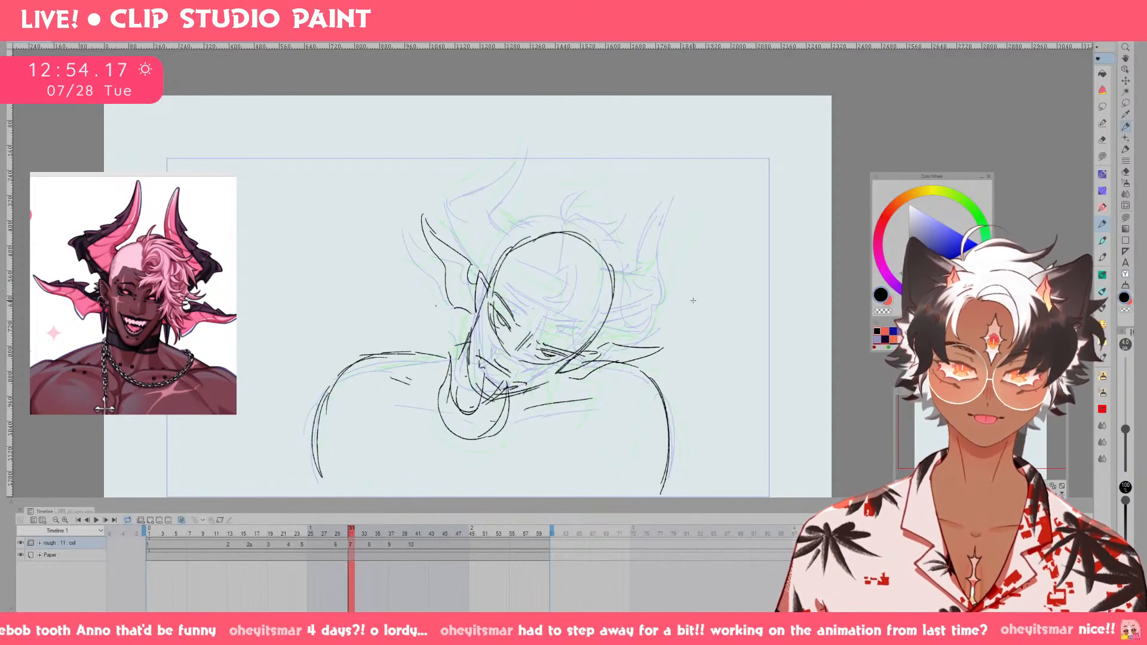
{"action": "key", "text": "Left"}
{"action": "key", "text": "Left"}
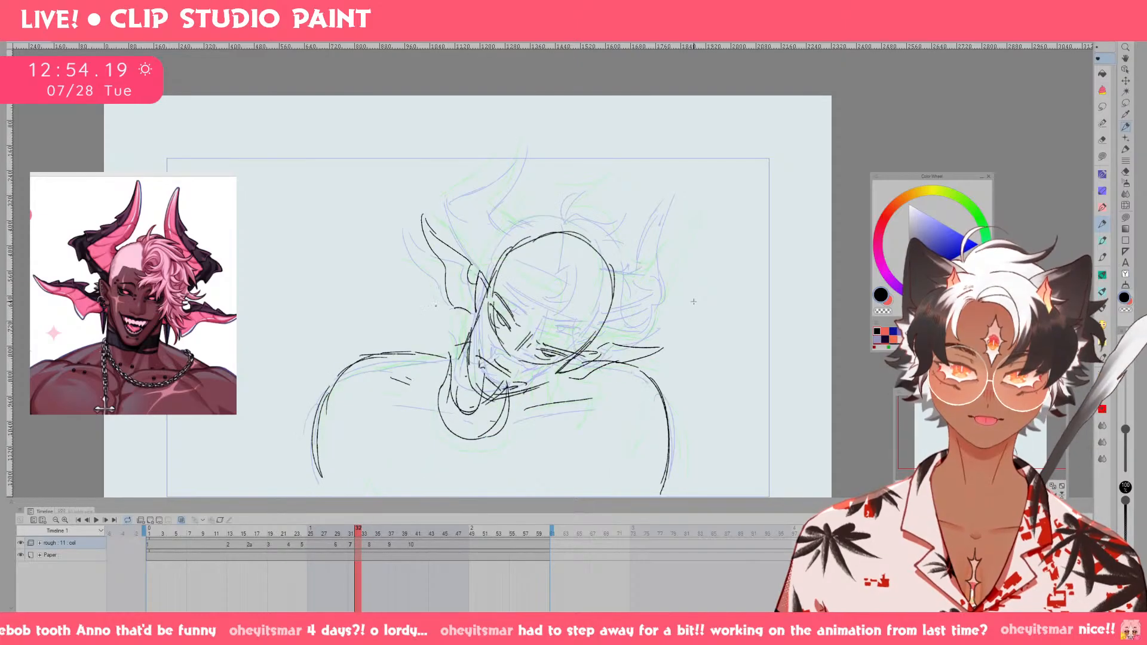
{"action": "key", "text": "Left"}
{"action": "key", "text": "Left"}
{"action": "key", "text": "Left"}
{"action": "key", "text": "Right"}
{"action": "key", "text": "Right"}
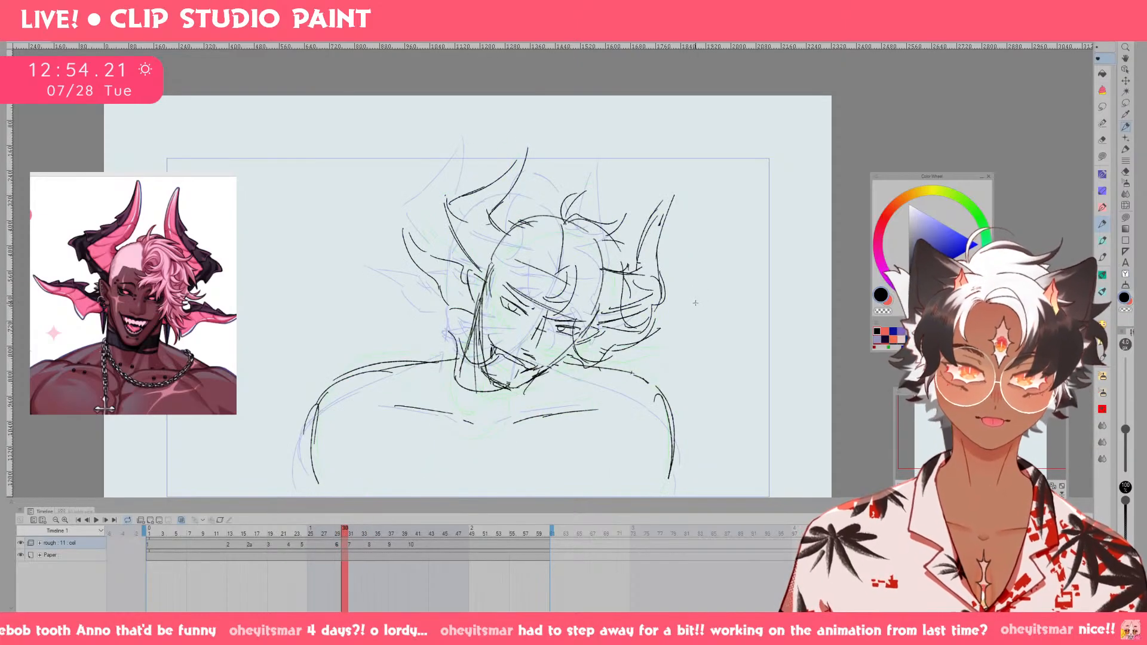
{"action": "key", "text": "Left"}
{"action": "key", "text": "Right"}
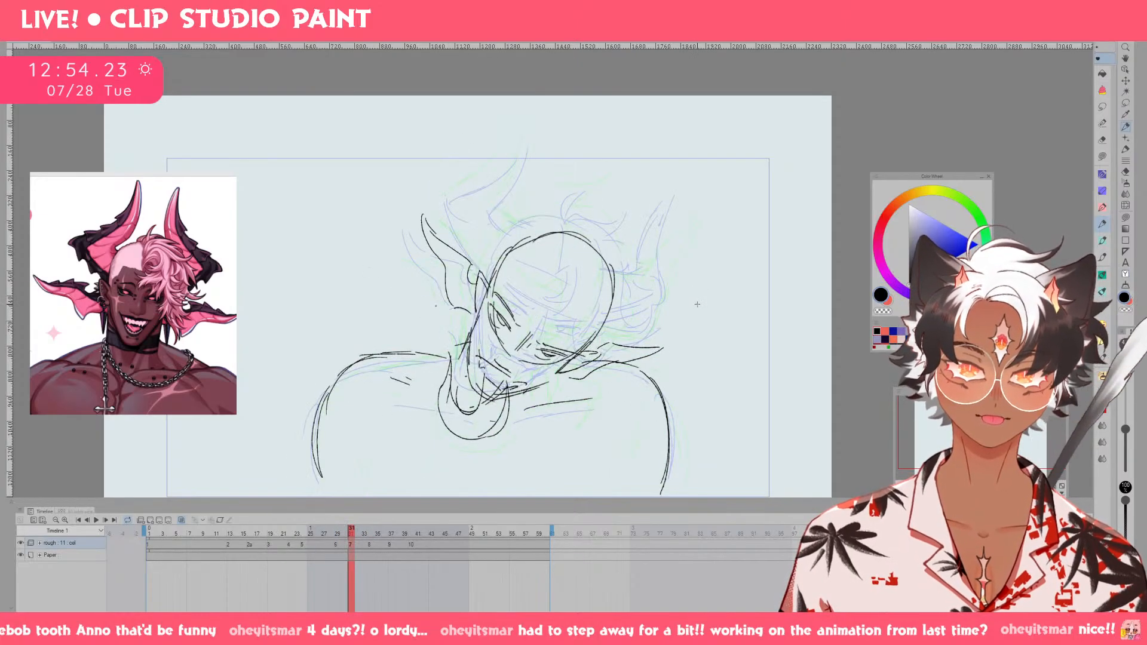
Redraw the far-side ear on cel 7 with a longer upswept fin tip and compare it with the neighbouring frame.
{"action": "key", "text": "ctrl+z"}
{"action": "key", "text": "ctrl+z"}
{"action": "key", "text": "ctrl+z"}
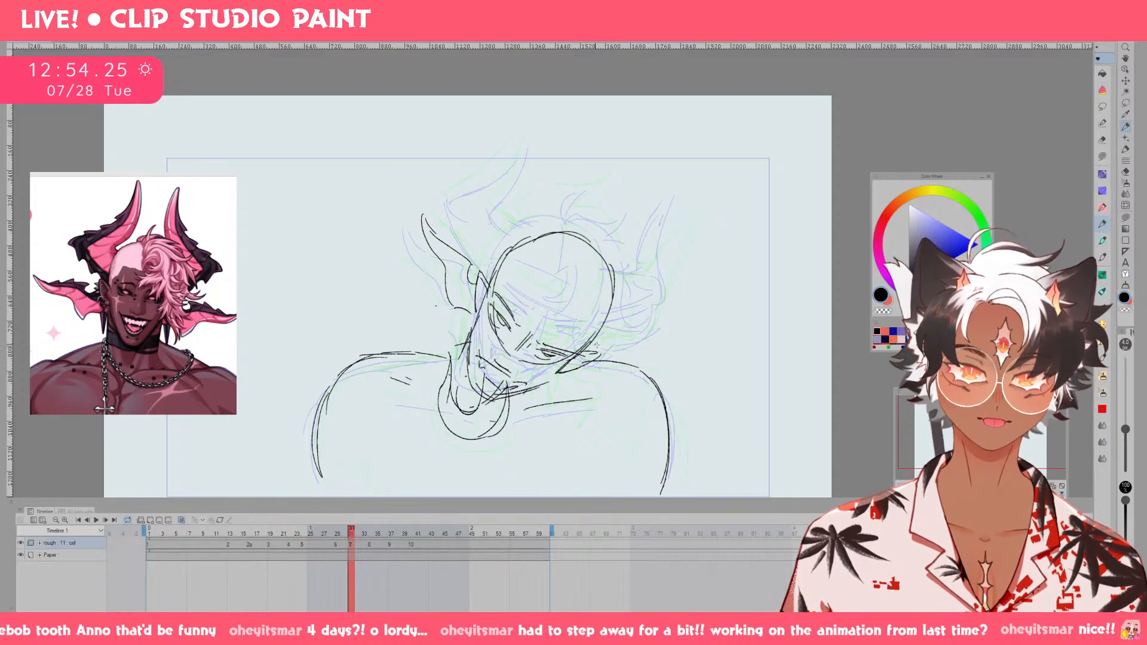
{"action": "key", "text": "ctrl+z"}
{"action": "left_click_drag", "start_coordinate": [594, 345], "coordinate": [613, 339]}
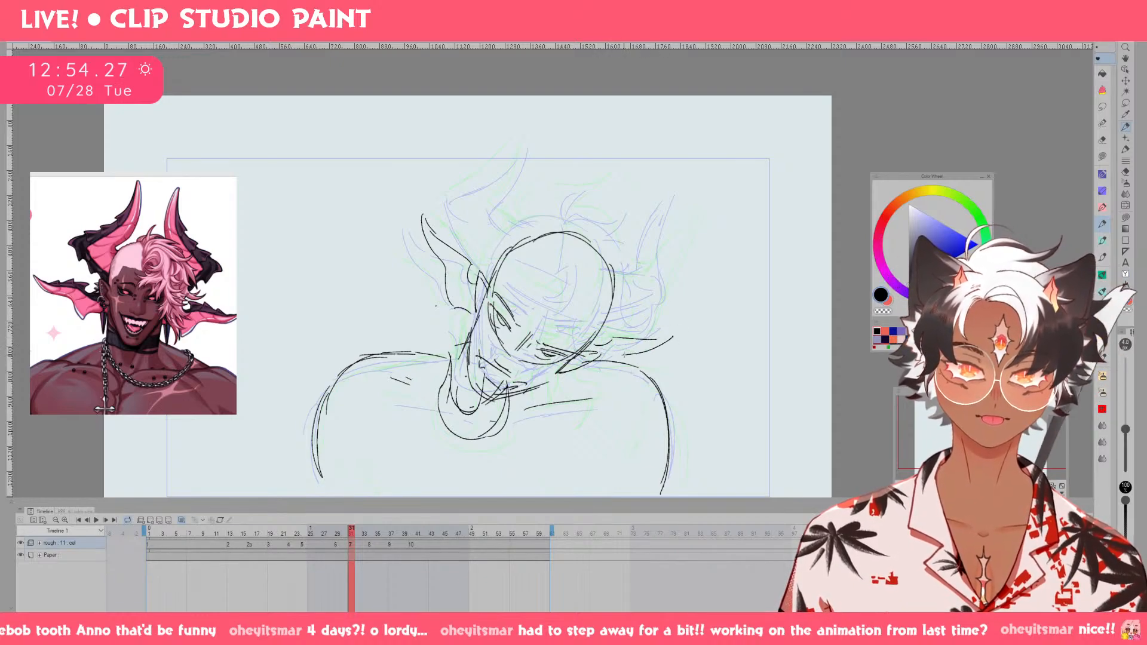
{"action": "key", "text": "Left"}
{"action": "key", "text": "Right"}
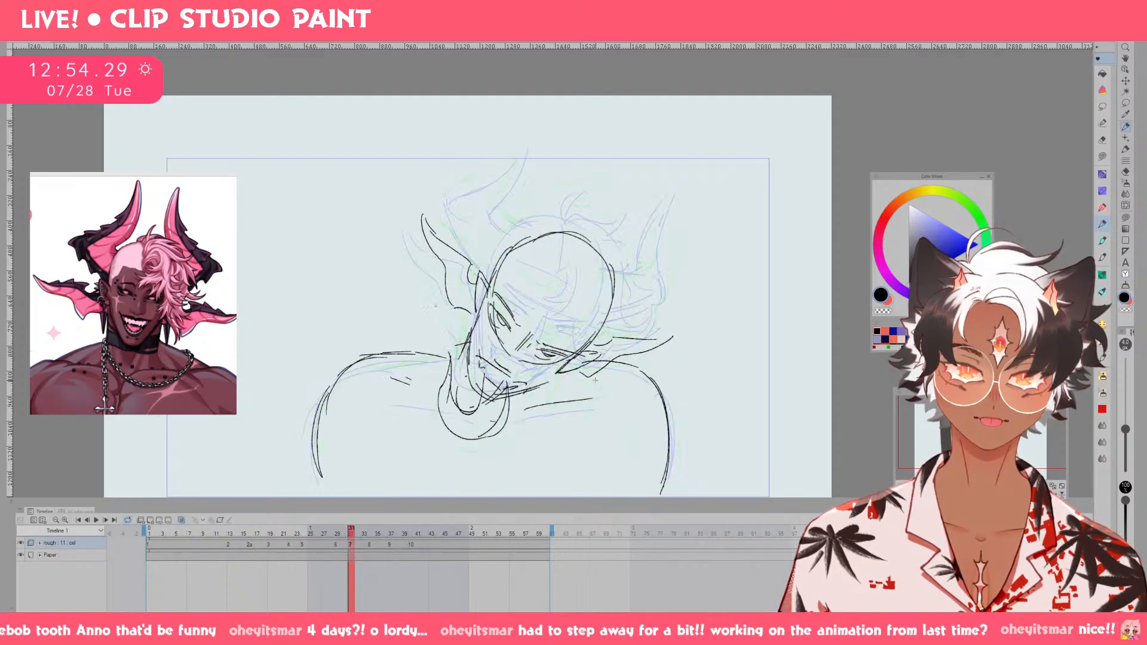
{"action": "key", "text": "Left"}
{"action": "key", "text": "Right"}
{"action": "key", "text": "Left"}
{"action": "key", "text": "Right"}
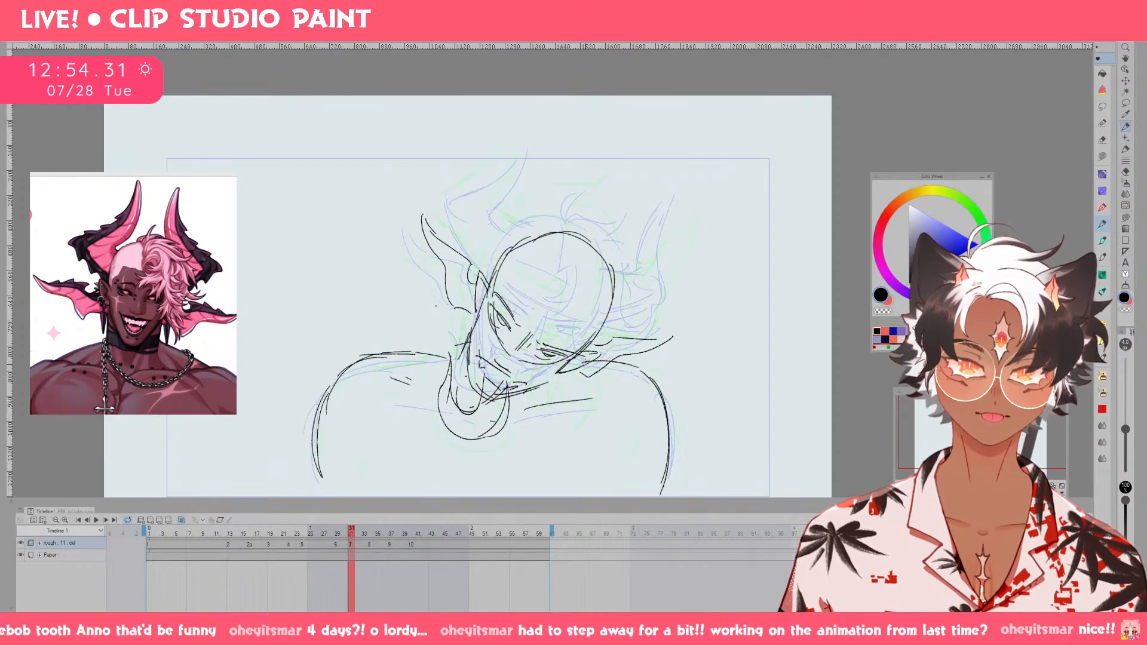
Sketch the near-side horn on cel 7, rising from the temple and bending into a pointed tip.
{"action": "left_click_drag", "start_coordinate": [457, 197], "coordinate": [491, 269]}
{"action": "key", "text": "ctrl+z"}
{"action": "key", "text": "ctrl+z"}
{"action": "left_click_drag", "start_coordinate": [464, 220], "coordinate": [492, 273]}
{"action": "mouse_move", "coordinate": [457, 194]}
{"action": "left_mouse_down"}
{"action": "mouse_move", "coordinate": [478, 254]}
{"action": "mouse_move", "coordinate": [508, 211]}
{"action": "mouse_move", "coordinate": [499, 190]}
{"action": "left_mouse_up"}
{"action": "key", "text": "ctrl+z"}
{"action": "mouse_move", "coordinate": [532, 238]}
{"action": "left_mouse_down"}
{"action": "mouse_move", "coordinate": [501, 202]}
{"action": "mouse_move", "coordinate": [551, 160]}
{"action": "left_mouse_up"}
{"action": "left_click_drag", "start_coordinate": [503, 204], "coordinate": [571, 146]}
{"action": "key", "text": "ctrl+z"}
{"action": "key", "text": "ctrl+z"}
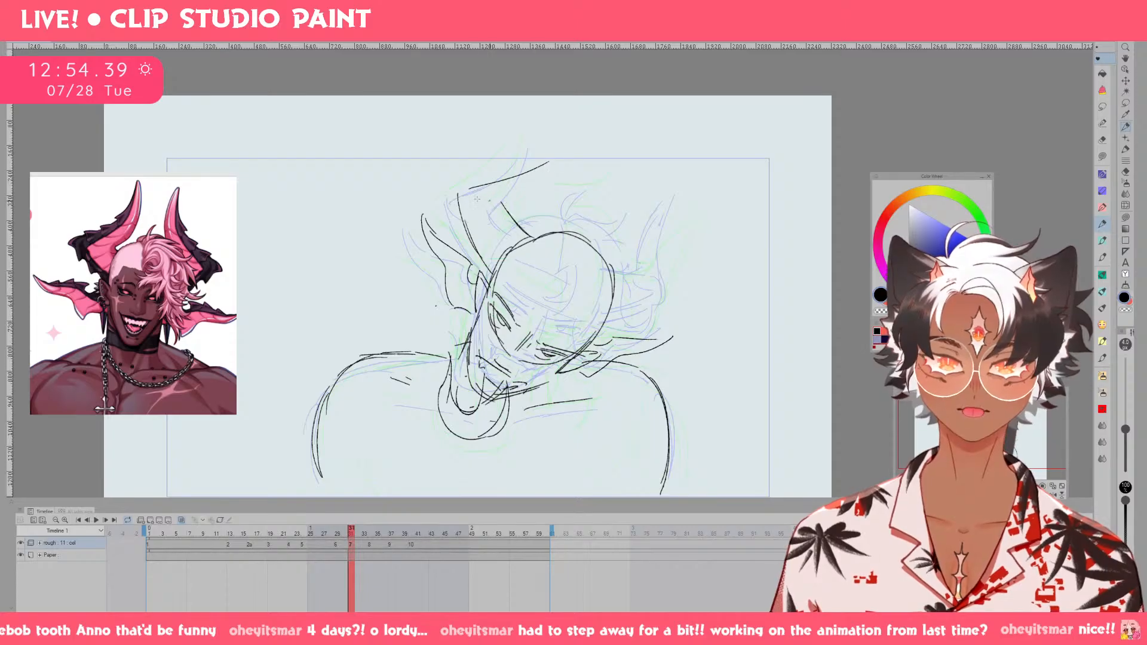
{"action": "mouse_move", "coordinate": [468, 192]}
{"action": "left_mouse_down"}
{"action": "mouse_move", "coordinate": [500, 214]}
{"action": "mouse_move", "coordinate": [485, 181]}
{"action": "mouse_move", "coordinate": [542, 151]}
{"action": "left_mouse_up"}
{"action": "mouse_move", "coordinate": [507, 201]}
{"action": "left_mouse_down"}
{"action": "mouse_move", "coordinate": [562, 139]}
{"action": "mouse_move", "coordinate": [522, 192]}
{"action": "left_mouse_up"}
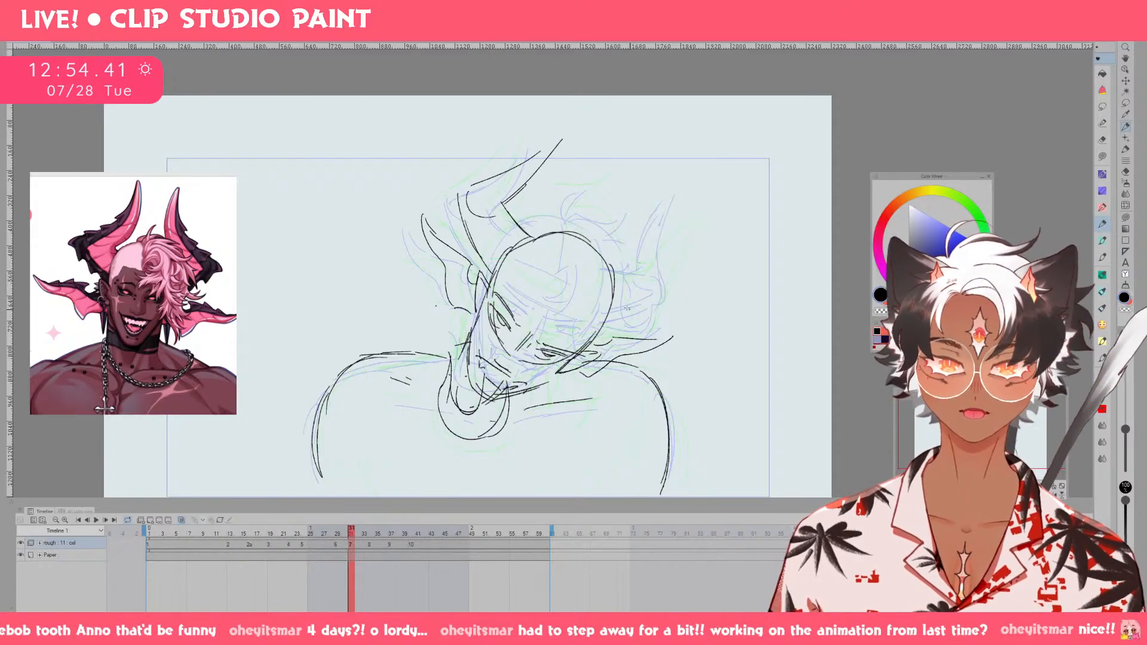
Draw the far-side horn on cel 7 as a slim upright curve that meets the ear, retrying both edges.
{"action": "mouse_move", "coordinate": [605, 332]}
{"action": "left_mouse_down"}
{"action": "mouse_move", "coordinate": [656, 322]}
{"action": "mouse_move", "coordinate": [685, 216]}
{"action": "mouse_move", "coordinate": [673, 303]}
{"action": "mouse_move", "coordinate": [682, 242]}
{"action": "left_mouse_up"}
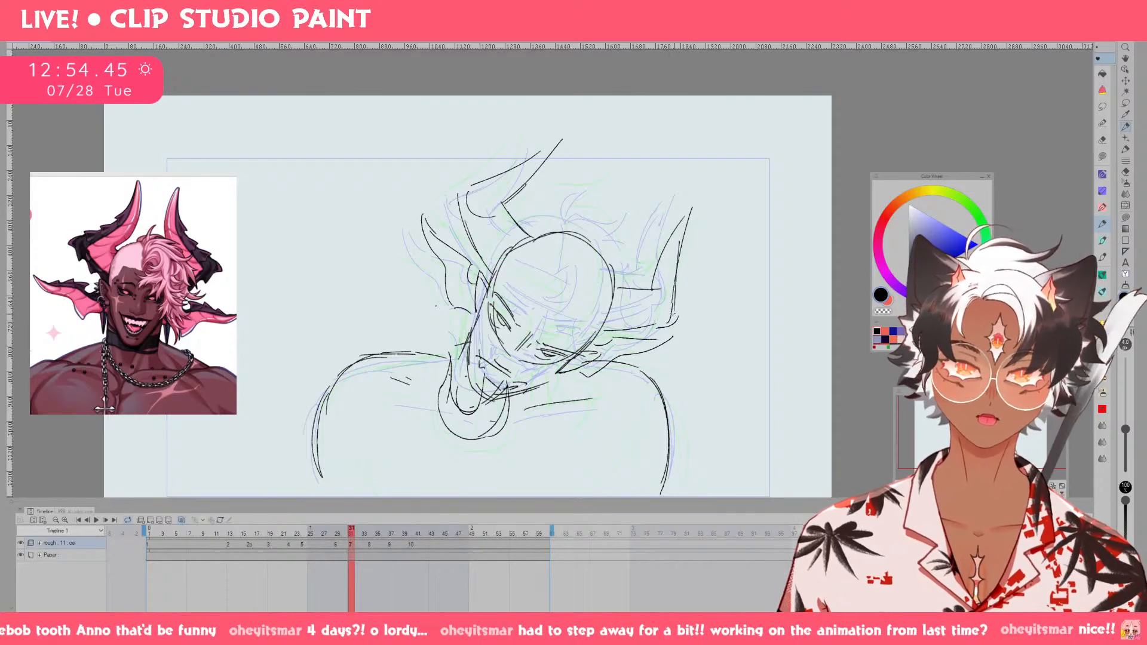
{"action": "key", "text": "ctrl+z"}
{"action": "key", "text": "ctrl+z"}
{"action": "key", "text": "ctrl+z"}
{"action": "key", "text": "ctrl+z"}
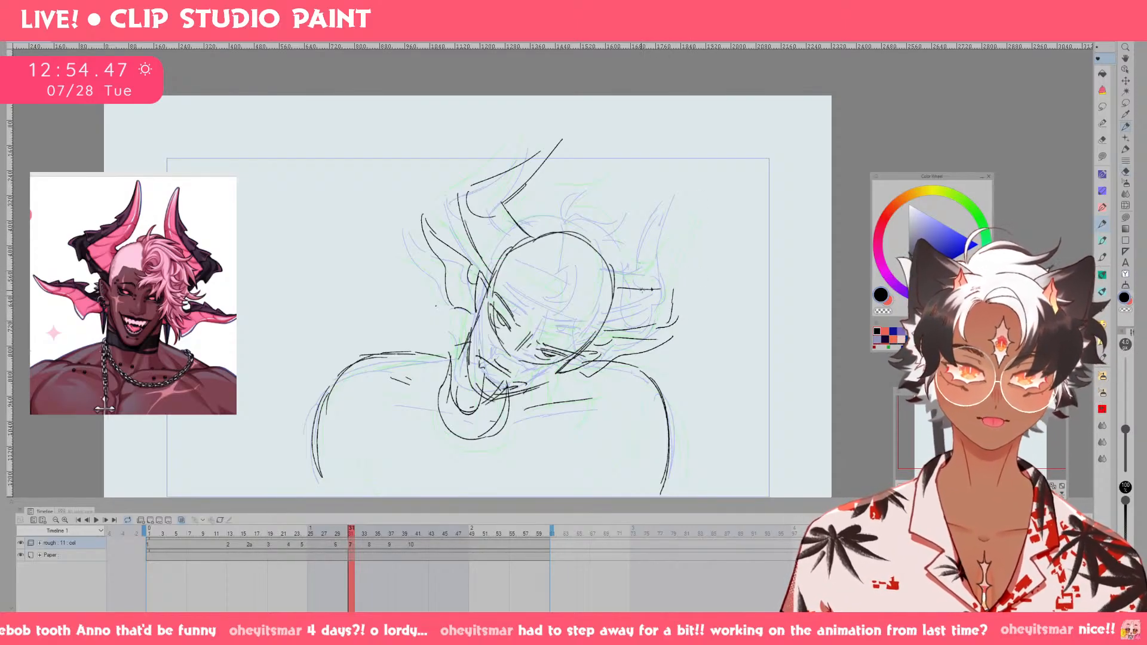
{"action": "key", "text": "ctrl+z"}
{"action": "left_click_drag", "start_coordinate": [650, 290], "coordinate": [679, 203]}
{"action": "left_click_drag", "start_coordinate": [685, 199], "coordinate": [675, 268]}
{"action": "key", "text": "ctrl+z"}
{"action": "key", "text": "ctrl+z"}
{"action": "key", "text": "ctrl+z"}
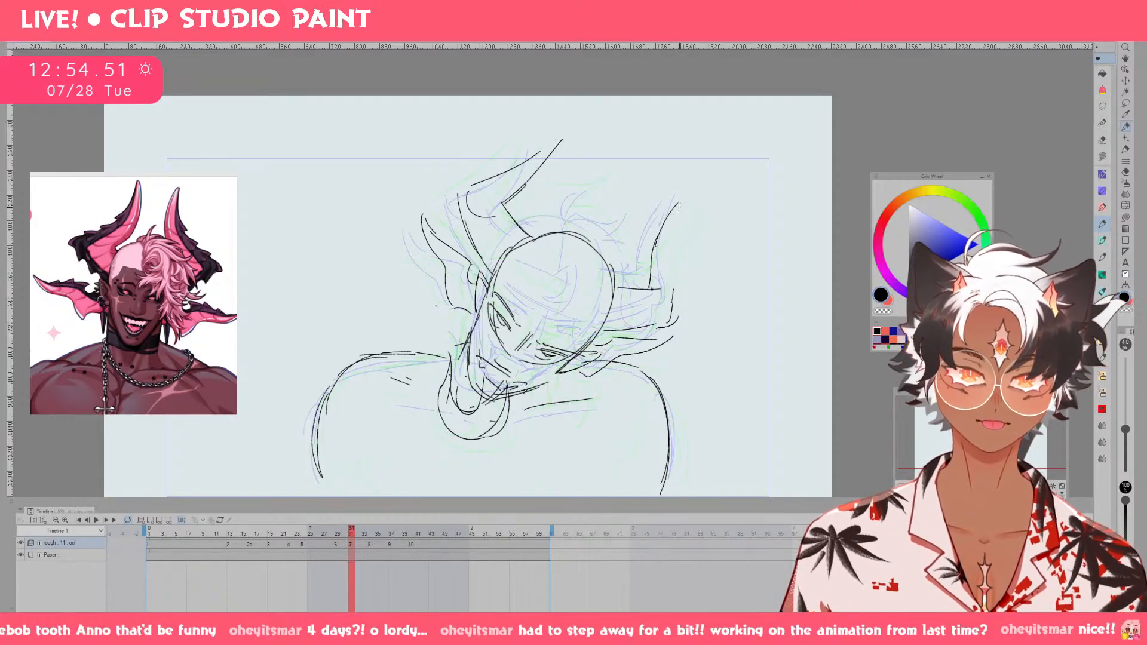
{"action": "left_click_drag", "start_coordinate": [681, 203], "coordinate": [671, 319]}
Erase the overlapping strokes on cel 7's near-side horn and redraw its inner edge and tip more cleanly.
{"action": "key", "text": "e"}
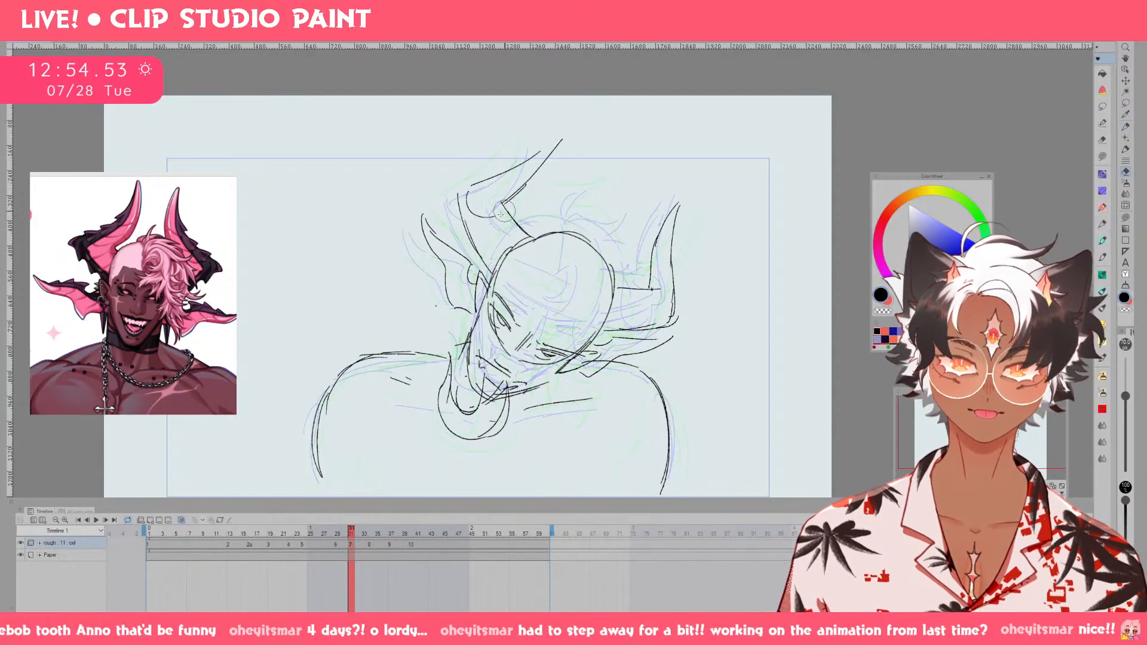
{"action": "mouse_move", "coordinate": [505, 210]}
{"action": "left_mouse_down"}
{"action": "mouse_move", "coordinate": [551, 149]}
{"action": "mouse_move", "coordinate": [478, 181]}
{"action": "mouse_move", "coordinate": [524, 173]}
{"action": "mouse_move", "coordinate": [505, 206]}
{"action": "mouse_move", "coordinate": [514, 215]}
{"action": "left_mouse_up"}
{"action": "key", "text": "p"}
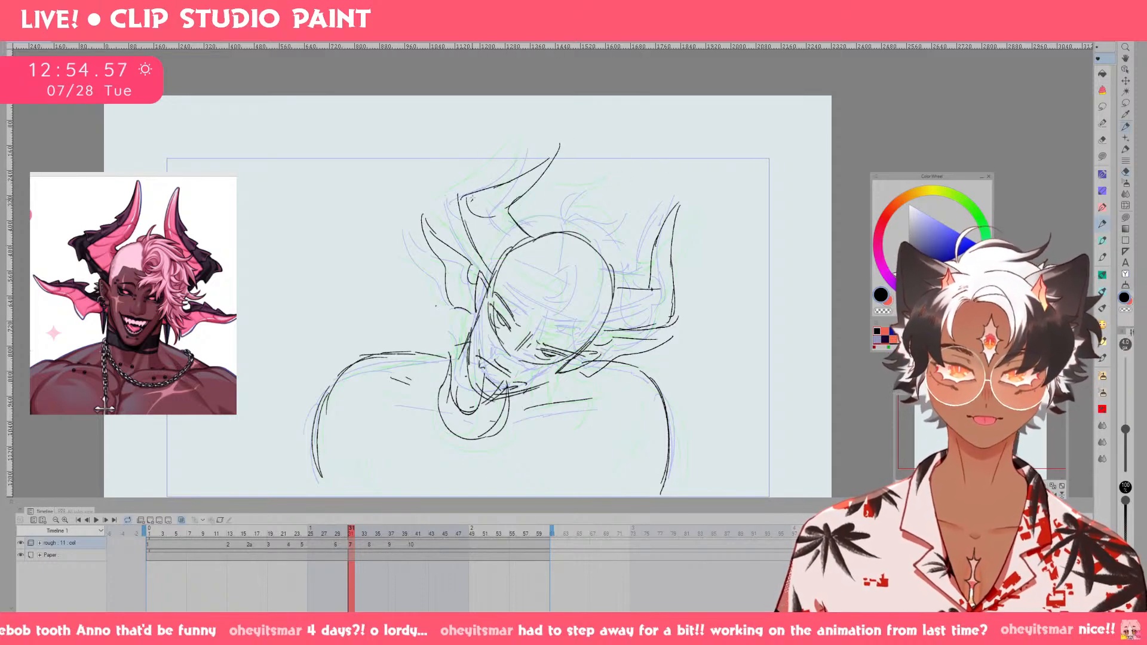
Sketch the fringe line across the forehead on cel 7 and flip through the preceding frames to compare it.
{"action": "mouse_move", "coordinate": [510, 282]}
{"action": "left_mouse_down"}
{"action": "mouse_move", "coordinate": [584, 329]}
{"action": "mouse_move", "coordinate": [524, 338]}
{"action": "mouse_move", "coordinate": [567, 335]}
{"action": "left_mouse_up"}
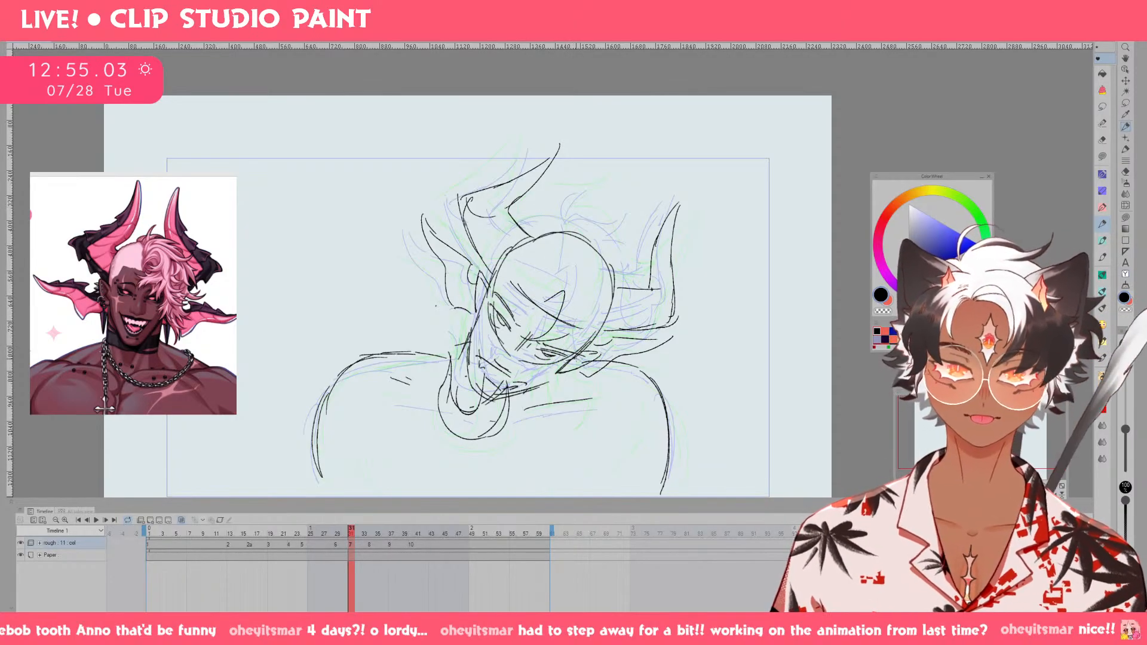
{"action": "key", "text": "Left"}
{"action": "key", "text": "Left"}
{"action": "key", "text": "Left"}
{"action": "key", "text": "Right"}
{"action": "key", "text": "Right"}
{"action": "key", "text": "Right"}
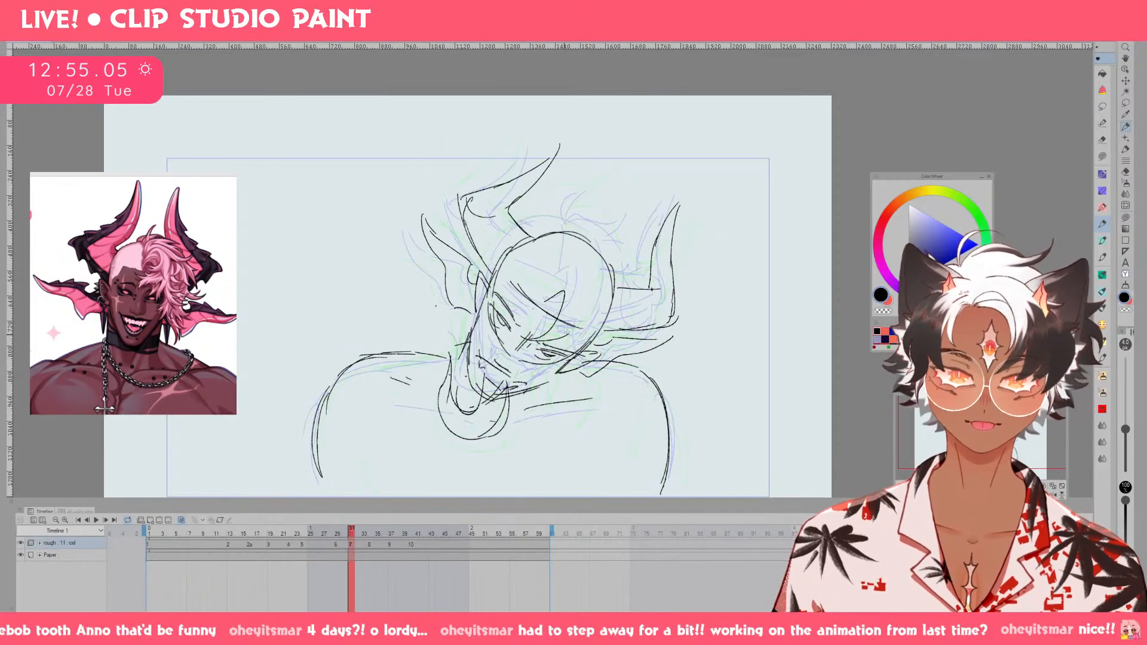
Try out strokes for the parting and the outer side hair on cel 7, and undo them.
{"action": "mouse_move", "coordinate": [569, 330]}
{"action": "left_mouse_down"}
{"action": "mouse_move", "coordinate": [548, 393]}
{"action": "mouse_move", "coordinate": [548, 363]}
{"action": "mouse_move", "coordinate": [531, 398]}
{"action": "mouse_move", "coordinate": [588, 392]}
{"action": "mouse_move", "coordinate": [612, 323]}
{"action": "left_mouse_up"}
{"action": "key", "text": "ctrl+z"}
{"action": "key", "text": "ctrl+z"}
{"action": "key", "text": "ctrl+z"}
{"action": "mouse_move", "coordinate": [589, 243]}
{"action": "left_mouse_down"}
{"action": "mouse_move", "coordinate": [552, 293]}
{"action": "mouse_move", "coordinate": [617, 239]}
{"action": "mouse_move", "coordinate": [640, 276]}
{"action": "mouse_move", "coordinate": [605, 355]}
{"action": "mouse_move", "coordinate": [631, 351]}
{"action": "left_mouse_up"}
{"action": "key", "text": "ctrl+z"}
{"action": "key", "text": "ctrl+z"}
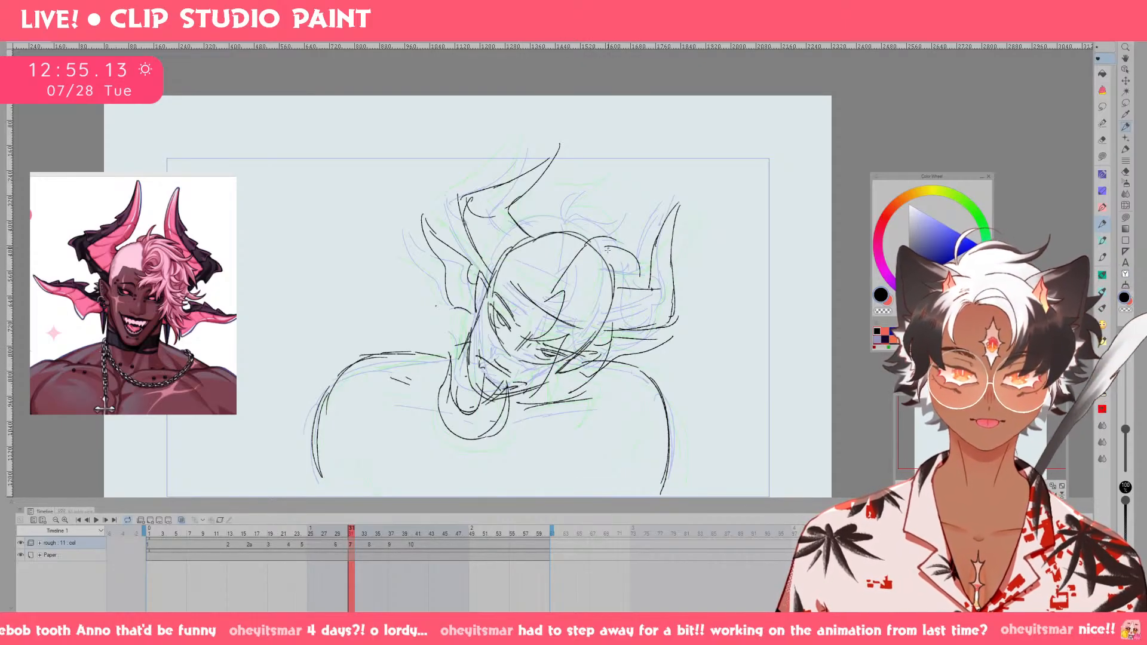
{"action": "key", "text": "ctrl+z"}
{"action": "left_click_drag", "start_coordinate": [602, 247], "coordinate": [620, 347]}
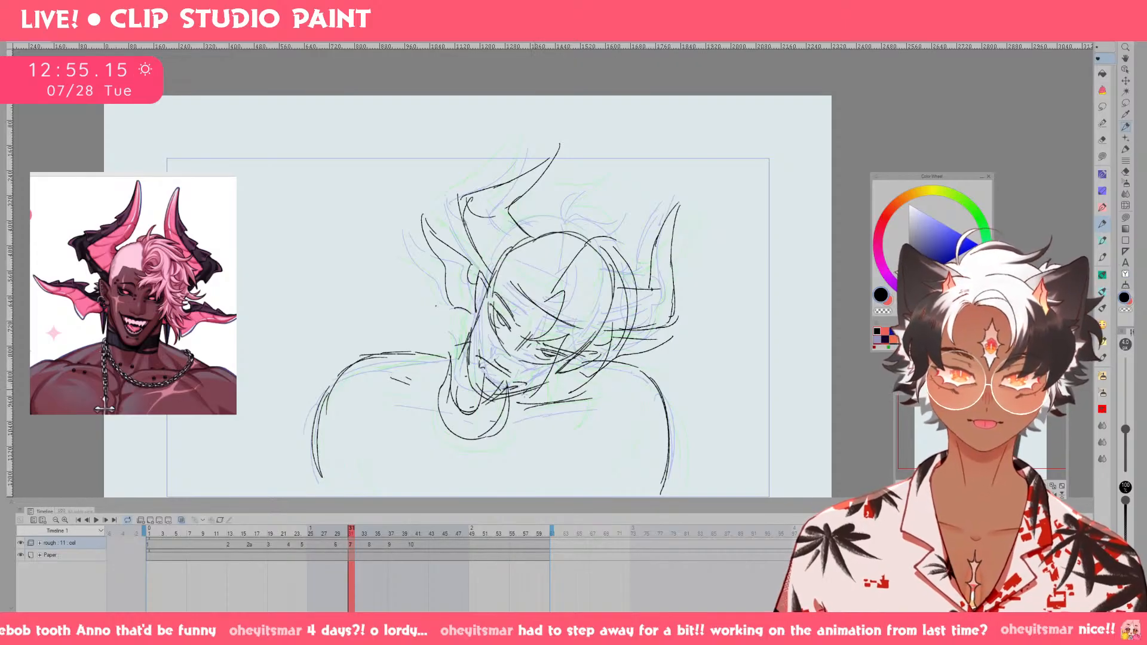
{"action": "mouse_move", "coordinate": [354, 538]}
{"action": "left_mouse_down"}
{"action": "mouse_move", "coordinate": [329, 541]}
{"action": "mouse_move", "coordinate": [377, 542]}
{"action": "mouse_move", "coordinate": [328, 542]}
{"action": "mouse_move", "coordinate": [351, 541]}
{"action": "left_mouse_up"}
{"action": "key", "text": "ctrl+z"}
{"action": "key", "text": "ctrl+z"}
{"action": "key", "text": "ctrl+z"}
{"action": "key", "text": "ctrl+z"}
{"action": "key", "text": "ctrl+z"}
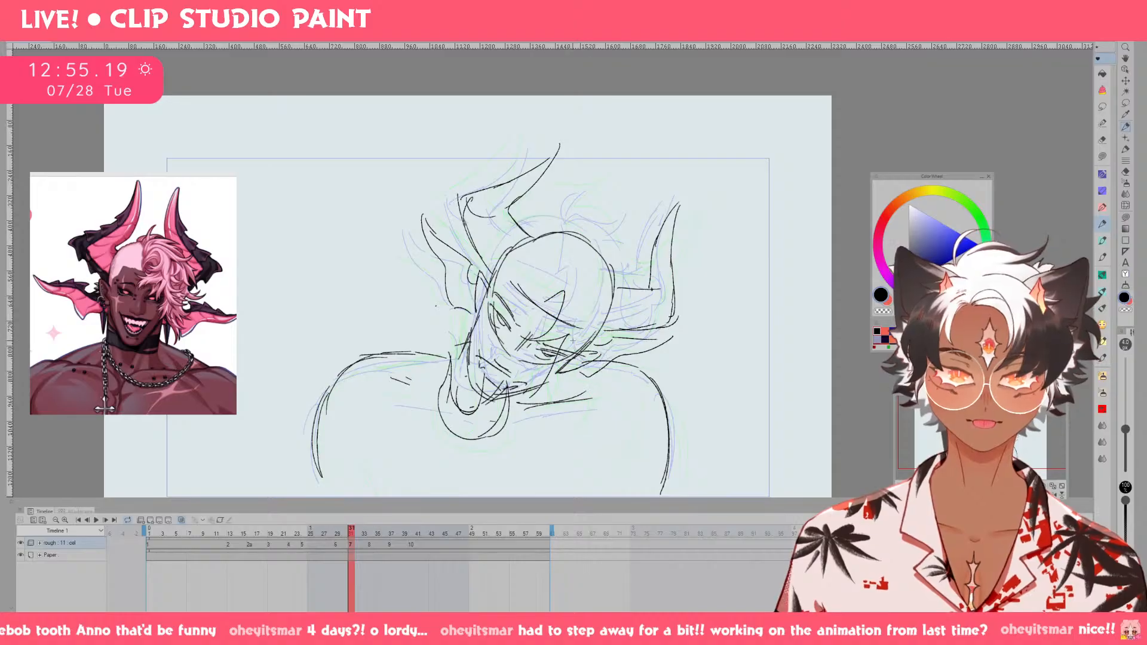
{"action": "key", "text": "ctrl+z"}
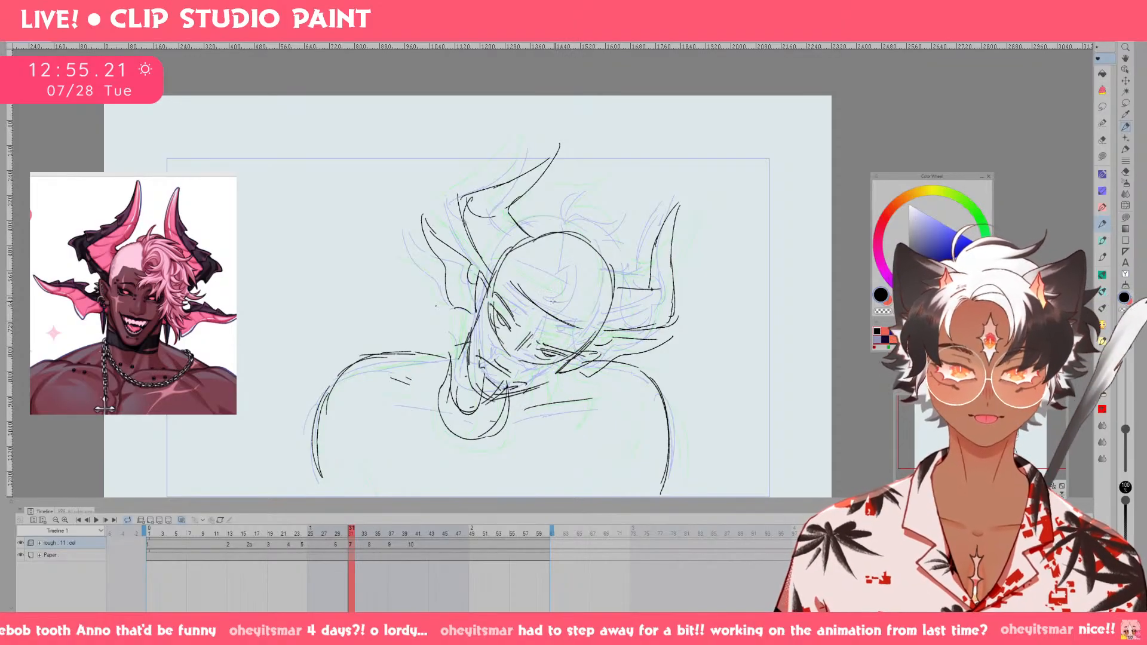
Redraw the swept fringe, the parting and the pointed side-hair locks around the far-side ear on cel 7.
{"action": "mouse_move", "coordinate": [520, 312]}
{"action": "left_mouse_down"}
{"action": "mouse_move", "coordinate": [595, 405]}
{"action": "mouse_move", "coordinate": [616, 379]}
{"action": "left_mouse_up"}
{"action": "key", "text": "ctrl+z"}
{"action": "left_click_drag", "start_coordinate": [622, 385], "coordinate": [621, 404]}
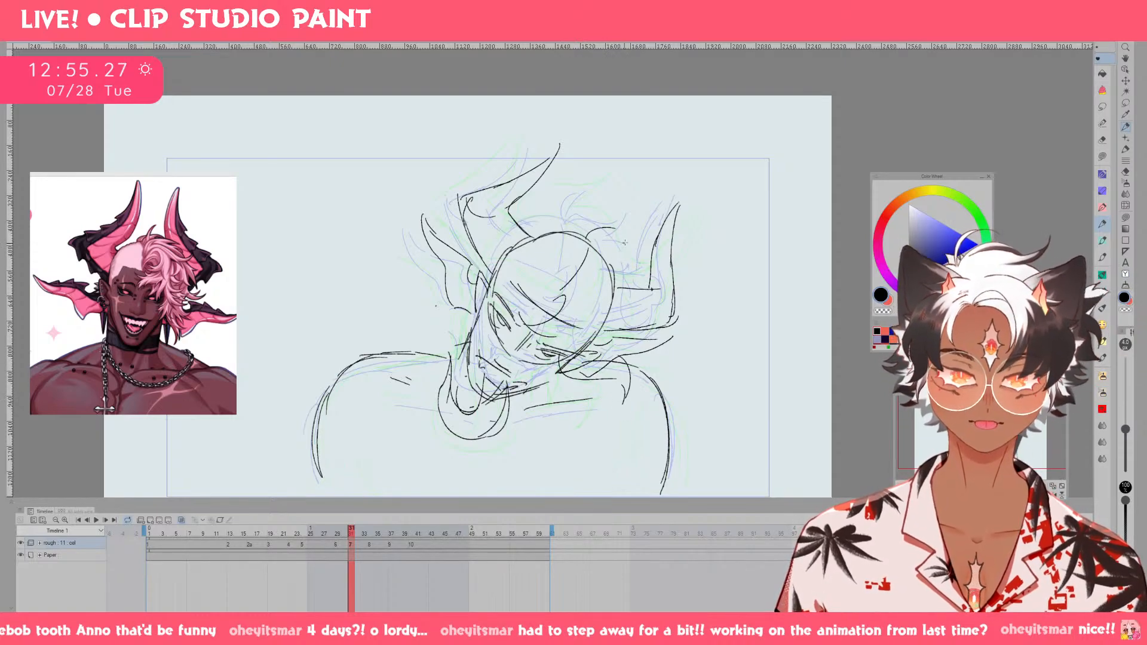
{"action": "mouse_move", "coordinate": [625, 242]}
{"action": "left_mouse_down"}
{"action": "mouse_move", "coordinate": [623, 295]}
{"action": "mouse_move", "coordinate": [682, 356]}
{"action": "mouse_move", "coordinate": [627, 368]}
{"action": "left_mouse_up"}
{"action": "key", "text": "ctrl+z"}
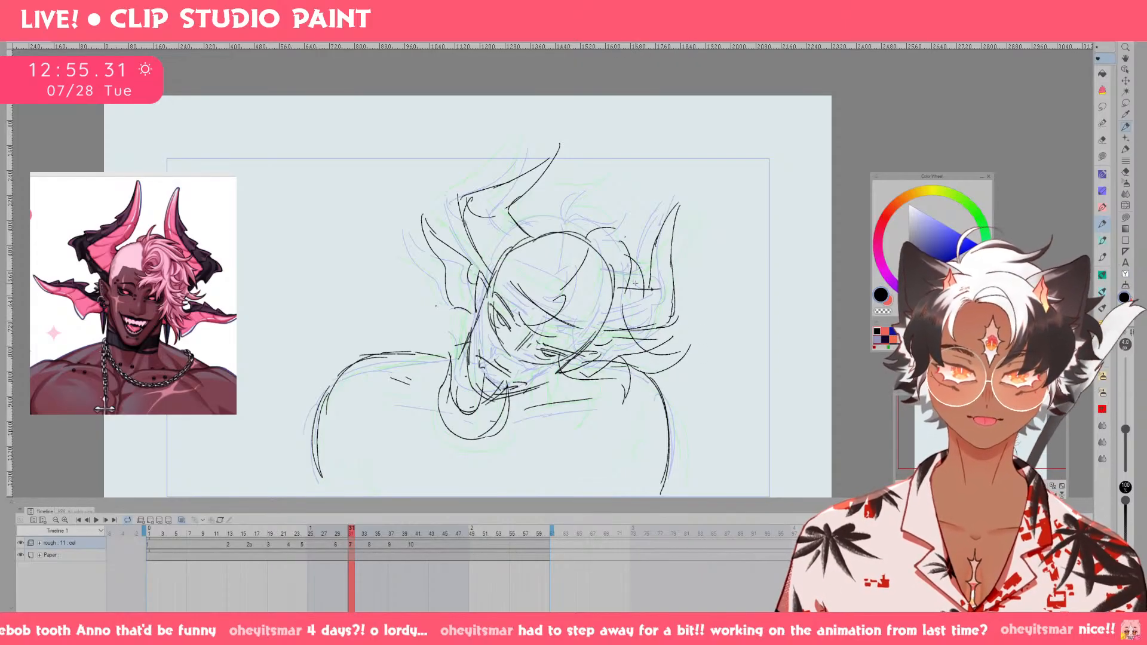
{"action": "left_click_drag", "start_coordinate": [621, 305], "coordinate": [664, 334]}
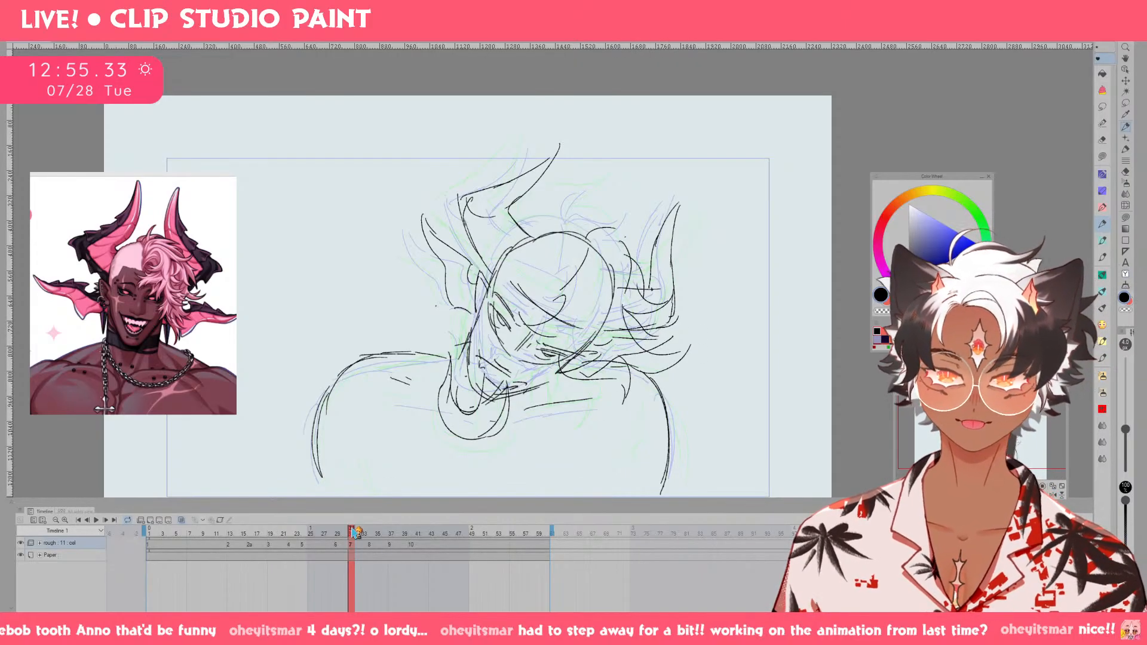
On cel 8, erase the hair lock hanging over the shoulder and sketch shorter strands beside the cheek.
{"action": "left_click_drag", "start_coordinate": [355, 532], "coordinate": [385, 533]}
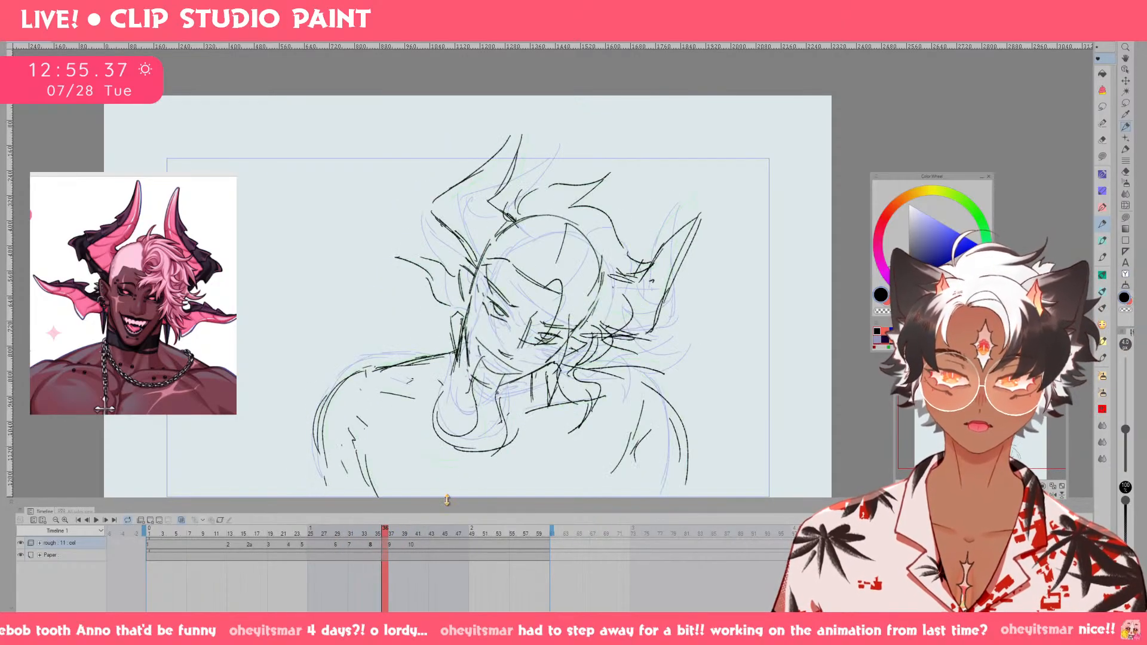
{"action": "key", "text": "e"}
{"action": "mouse_move", "coordinate": [566, 369]}
{"action": "left_mouse_down"}
{"action": "mouse_move", "coordinate": [582, 383]}
{"action": "mouse_move", "coordinate": [576, 431]}
{"action": "left_mouse_up"}
{"action": "key", "text": "p"}
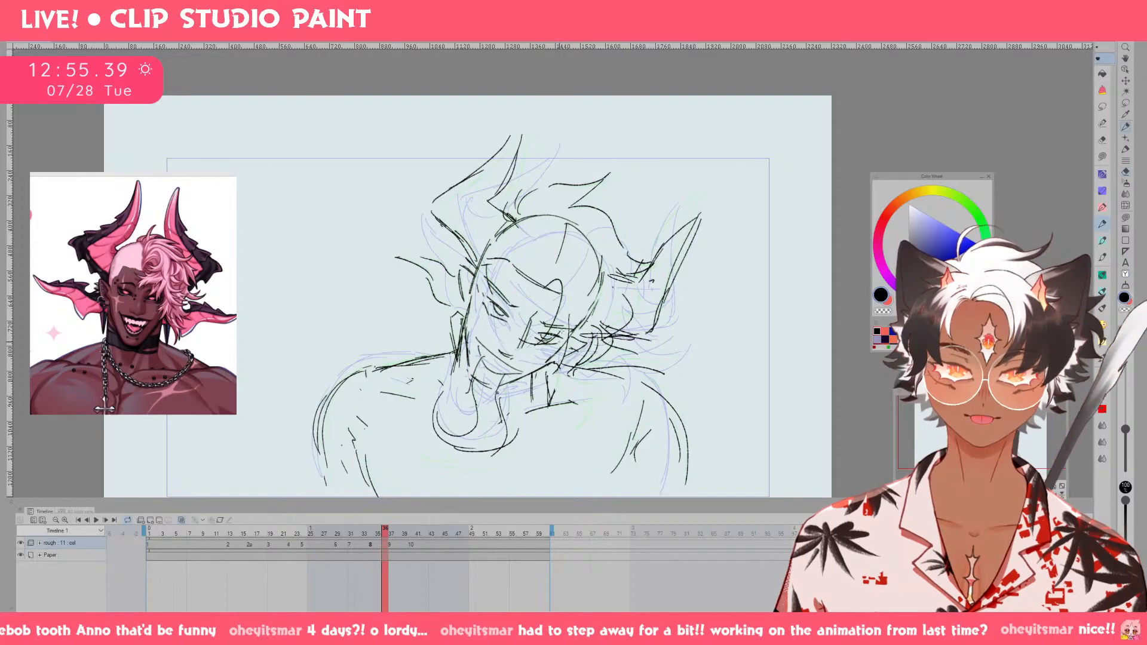
{"action": "key", "text": "ctrl+z"}
{"action": "left_click_drag", "start_coordinate": [557, 347], "coordinate": [514, 377]}
{"action": "left_click_drag", "start_coordinate": [561, 327], "coordinate": [519, 393]}
{"action": "mouse_move", "coordinate": [511, 392]}
{"action": "left_mouse_down"}
{"action": "mouse_move", "coordinate": [571, 380]}
{"action": "mouse_move", "coordinate": [585, 334]}
{"action": "left_mouse_up"}
Redraw the top hair contour on cel 8, sweeping from the near-side horn toward the far side.
{"action": "left_click_drag", "start_coordinate": [395, 528], "coordinate": [382, 554]}
{"action": "left_click", "coordinate": [391, 528]}
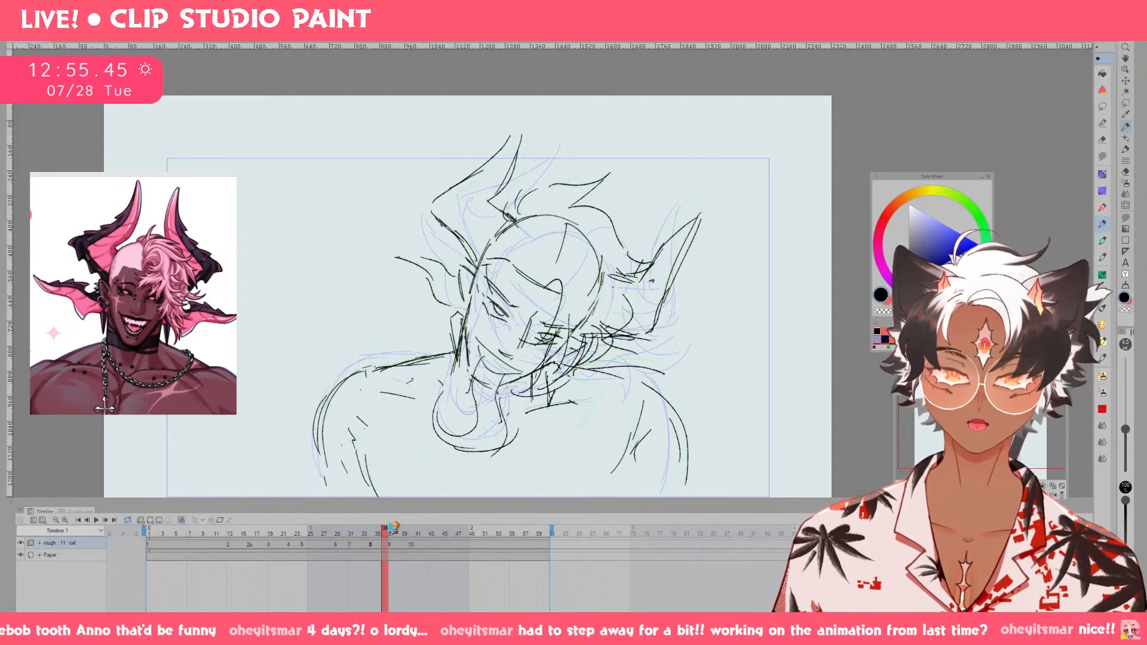
{"action": "mouse_move", "coordinate": [519, 209]}
{"action": "left_mouse_down"}
{"action": "mouse_move", "coordinate": [600, 178]}
{"action": "mouse_move", "coordinate": [581, 200]}
{"action": "mouse_move", "coordinate": [567, 198]}
{"action": "mouse_move", "coordinate": [627, 190]}
{"action": "mouse_move", "coordinate": [586, 216]}
{"action": "left_mouse_up"}
{"action": "left_click_drag", "start_coordinate": [577, 216], "coordinate": [614, 247]}
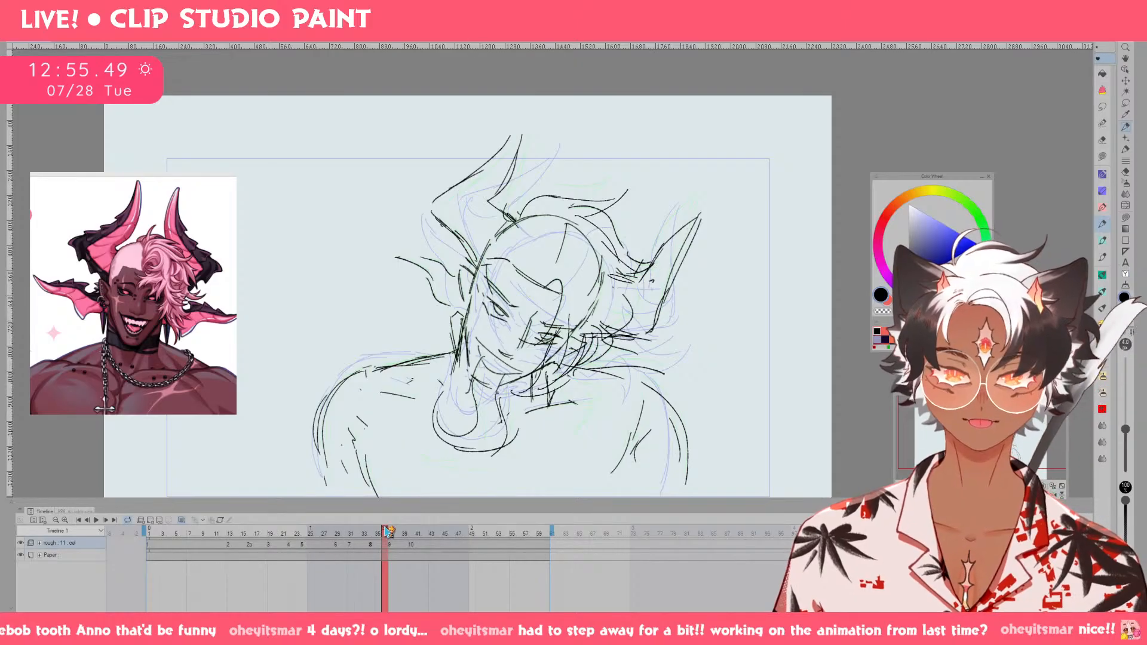
On cel 9, erase the old tuft on top of the head and redraw it sweeping toward the far-side horn.
{"action": "mouse_move", "coordinate": [388, 531]}
{"action": "left_mouse_down"}
{"action": "mouse_move", "coordinate": [358, 532]}
{"action": "mouse_move", "coordinate": [405, 532]}
{"action": "left_mouse_up"}
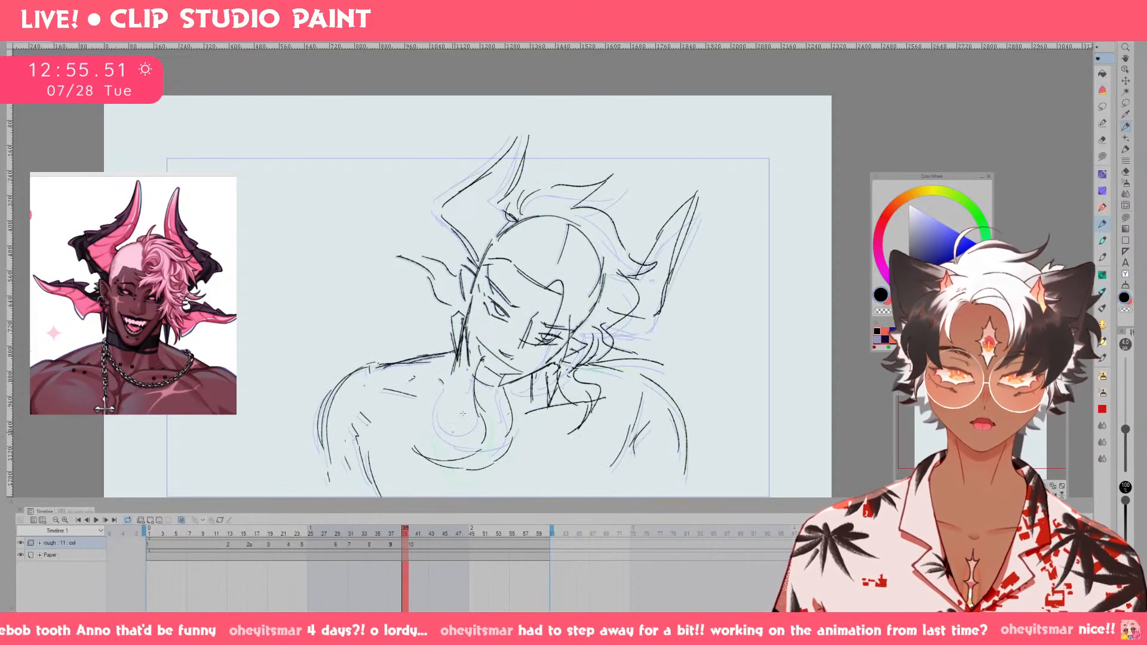
{"action": "key", "text": "e"}
{"action": "mouse_move", "coordinate": [516, 211]}
{"action": "left_mouse_down"}
{"action": "mouse_move", "coordinate": [589, 189]}
{"action": "mouse_move", "coordinate": [583, 206]}
{"action": "left_mouse_up"}
{"action": "key", "text": "p"}
{"action": "mouse_move", "coordinate": [556, 213]}
{"action": "left_mouse_down"}
{"action": "mouse_move", "coordinate": [575, 193]}
{"action": "mouse_move", "coordinate": [627, 192]}
{"action": "left_mouse_up"}
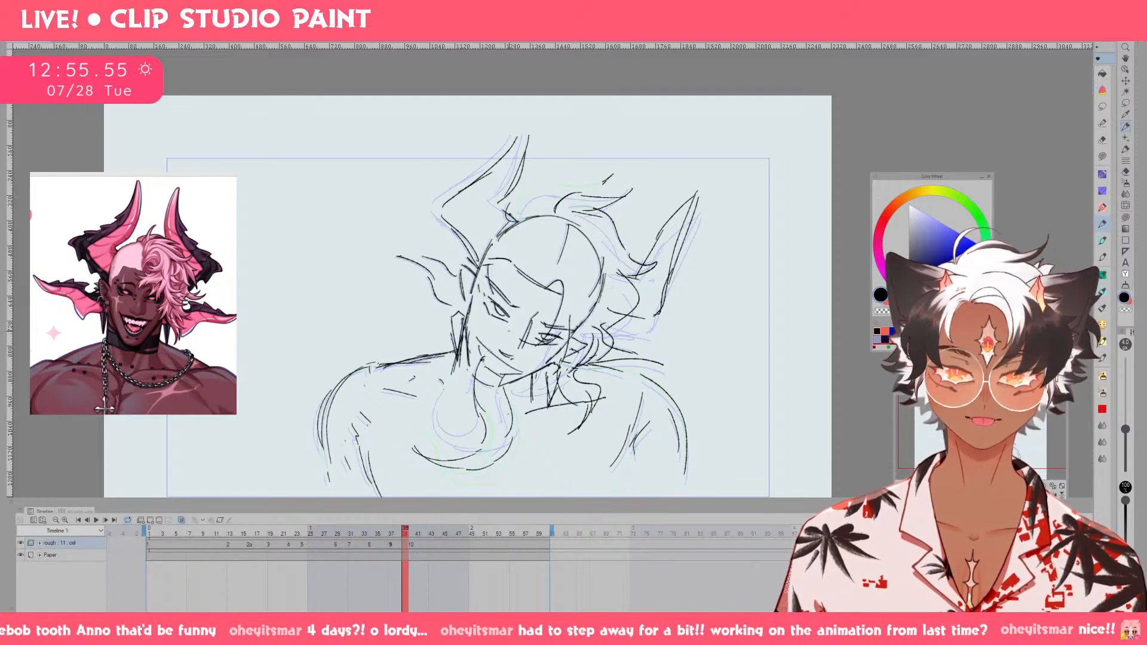
On cel 10, redraw the top hair tuft and the outer hair contour running toward the far-side horn.
{"action": "left_click", "coordinate": [419, 531]}
{"action": "key", "text": "e"}
{"action": "mouse_move", "coordinate": [525, 207]}
{"action": "left_mouse_down"}
{"action": "mouse_move", "coordinate": [596, 186]}
{"action": "mouse_move", "coordinate": [599, 197]}
{"action": "mouse_move", "coordinate": [565, 192]}
{"action": "mouse_move", "coordinate": [618, 172]}
{"action": "left_mouse_up"}
{"action": "key", "text": "p"}
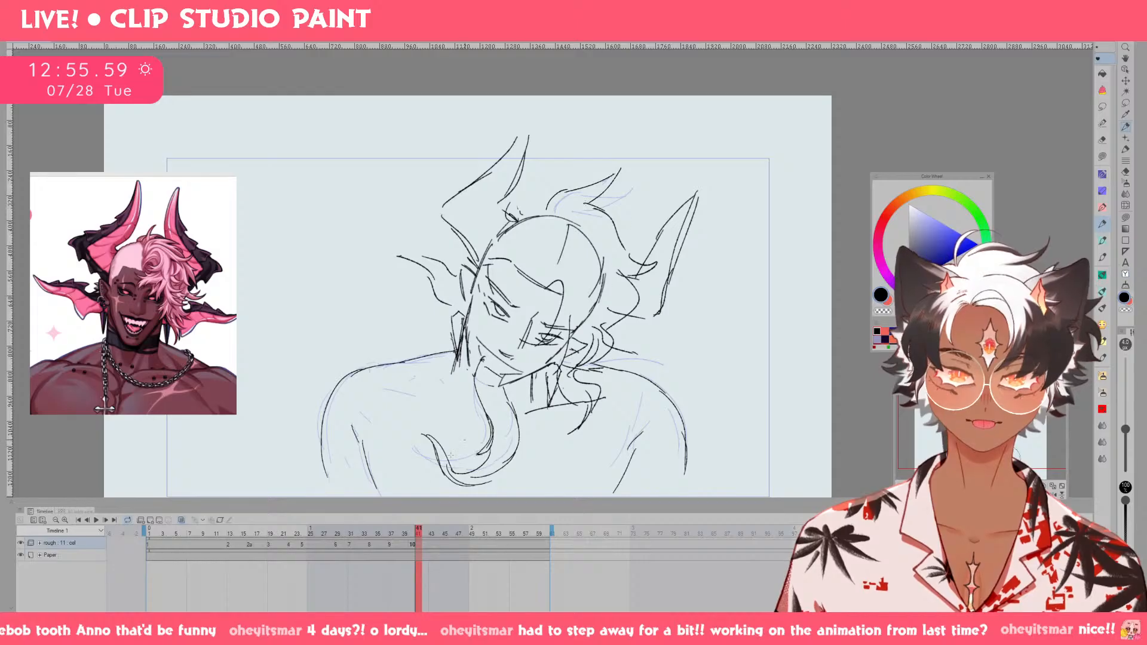
{"action": "mouse_move", "coordinate": [420, 532]}
{"action": "left_mouse_down"}
{"action": "mouse_move", "coordinate": [411, 532]}
{"action": "mouse_move", "coordinate": [435, 531]}
{"action": "left_mouse_up"}
{"action": "key", "text": "e"}
{"action": "mouse_move", "coordinate": [600, 209]}
{"action": "left_mouse_down"}
{"action": "mouse_move", "coordinate": [635, 264]}
{"action": "mouse_move", "coordinate": [652, 268]}
{"action": "mouse_move", "coordinate": [618, 221]}
{"action": "mouse_move", "coordinate": [663, 242]}
{"action": "left_mouse_up"}
{"action": "key", "text": "p"}
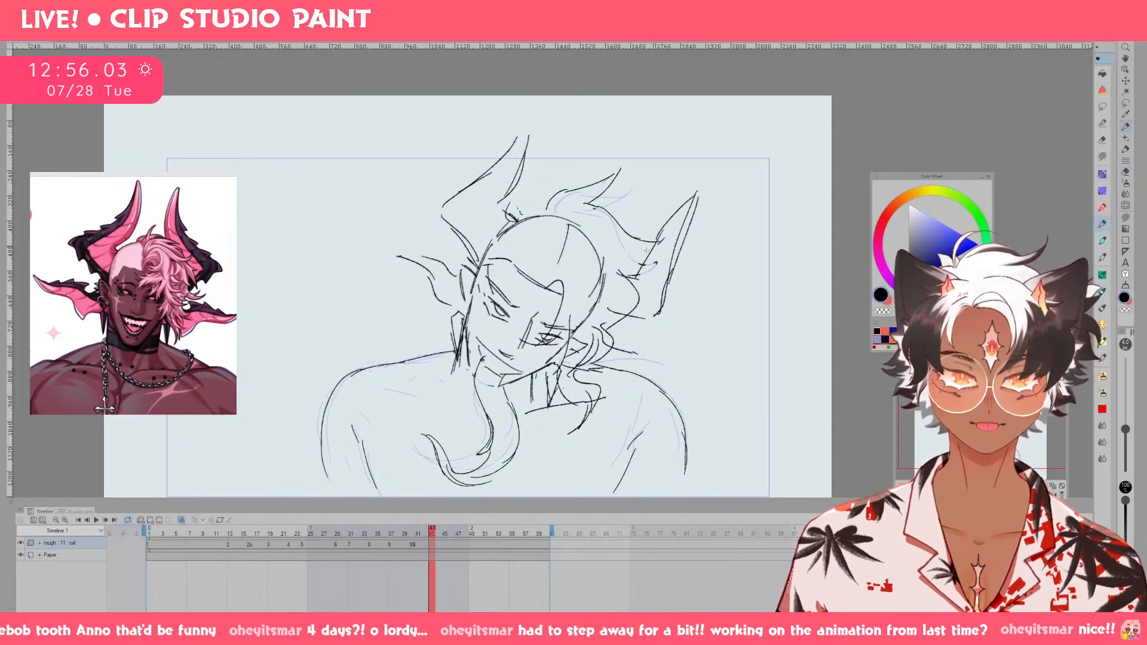
Step back from cel 9 to cel 6 and play the animation from the first frame to review the motion.
{"action": "left_click_drag", "start_coordinate": [422, 548], "coordinate": [391, 548]}
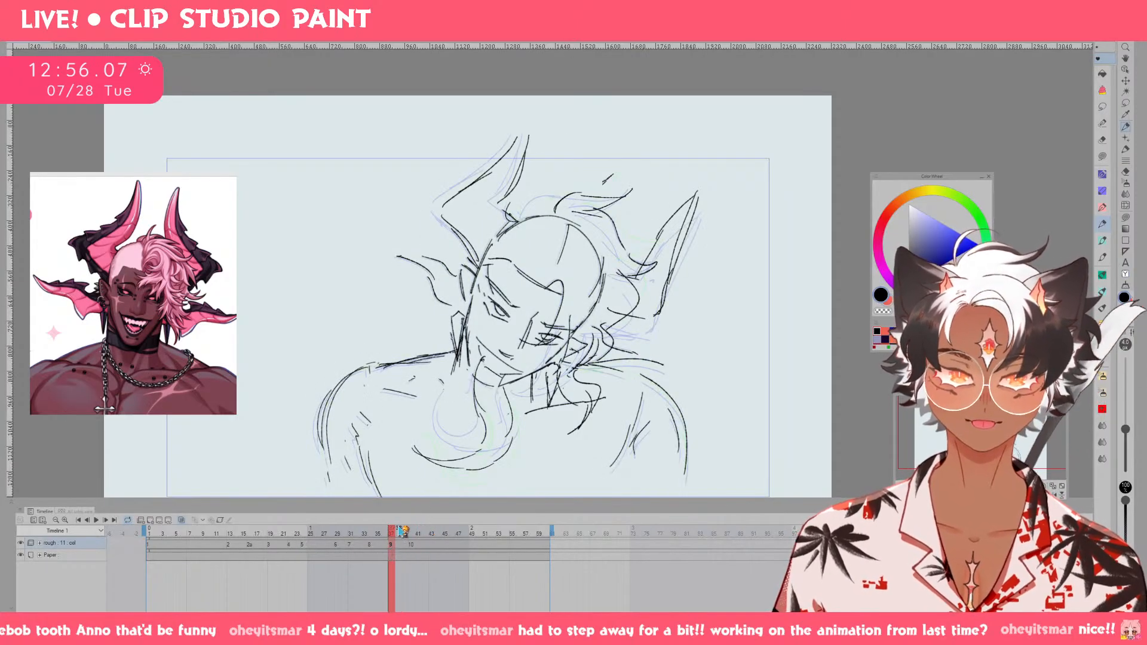
{"action": "left_click", "coordinate": [1127, 206]}
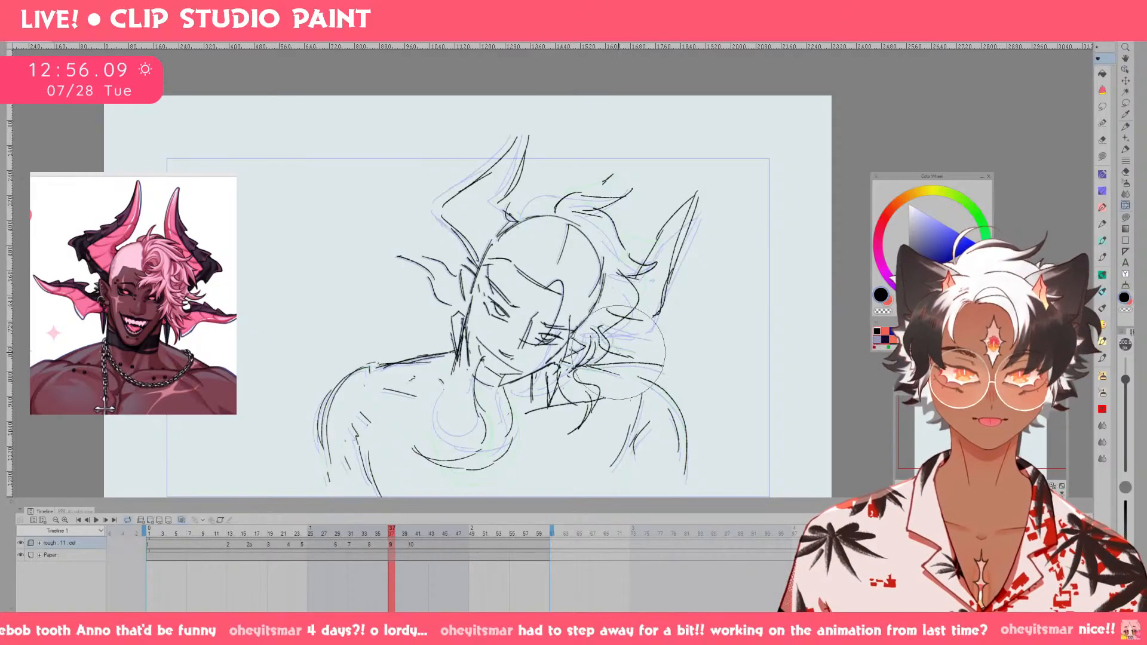
{"action": "left_click_drag", "start_coordinate": [403, 534], "coordinate": [334, 536]}
{"action": "key", "text": "F6"}
{"action": "key", "text": "F6"}
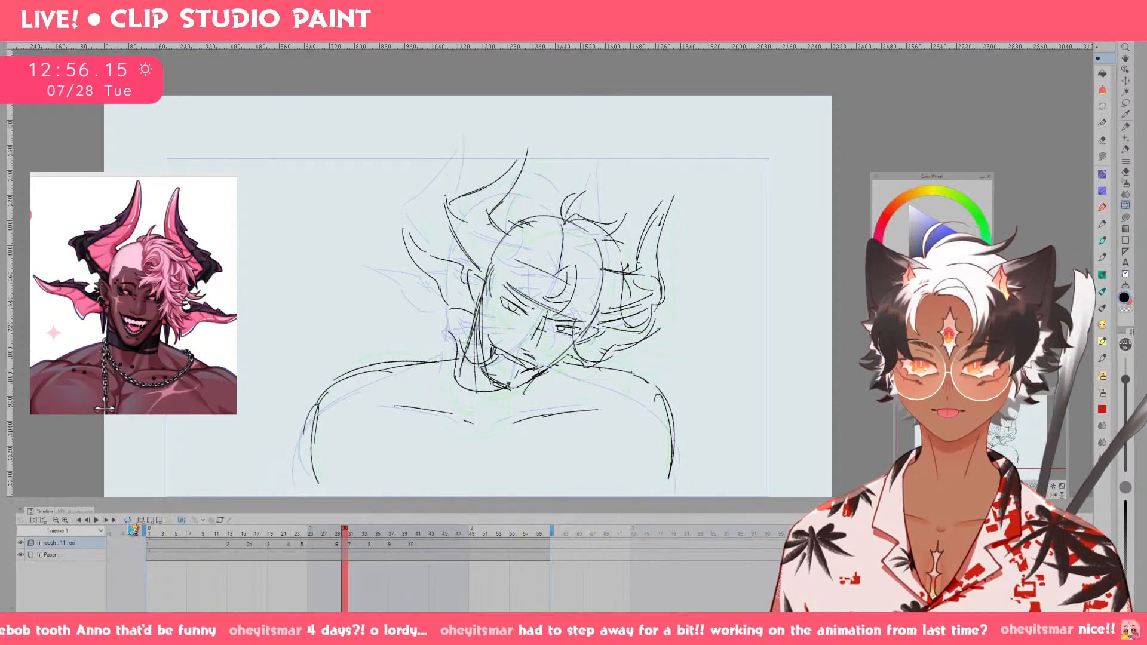
{"action": "left_click", "coordinate": [137, 535]}
{"action": "left_click", "coordinate": [98, 520]}
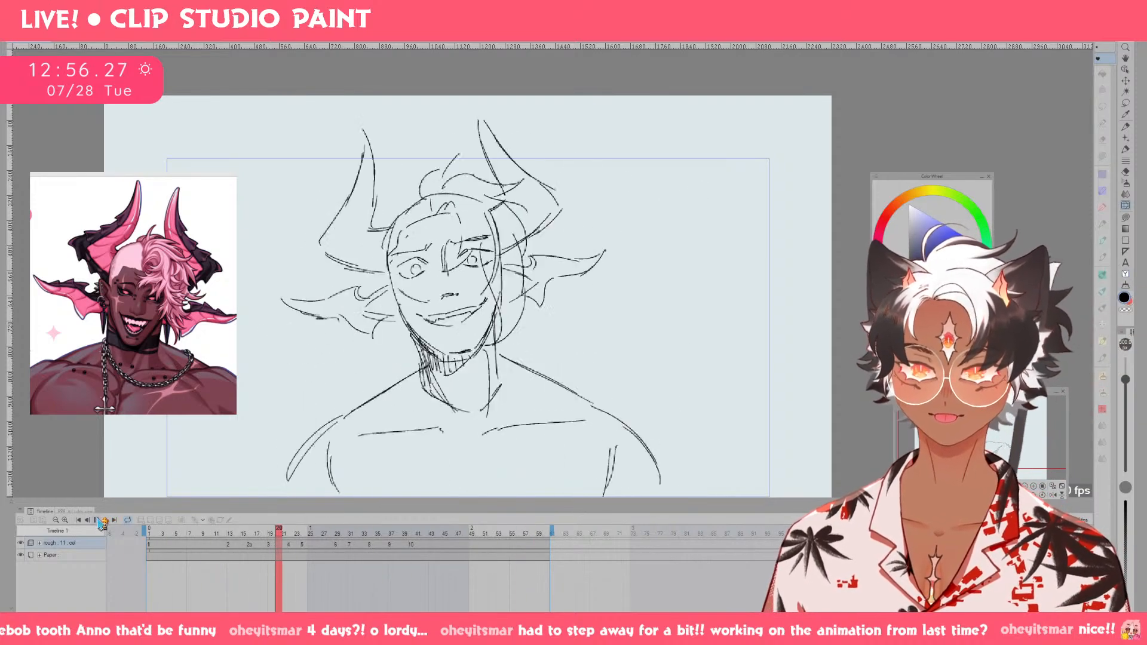
{"action": "left_click", "coordinate": [97, 521]}
On cel 3, erase both open eyes and redraw them as squinting, nearly closed eyes.
{"action": "mouse_move", "coordinate": [268, 537]}
{"action": "left_mouse_down"}
{"action": "mouse_move", "coordinate": [227, 538]}
{"action": "mouse_move", "coordinate": [284, 542]}
{"action": "left_mouse_up"}
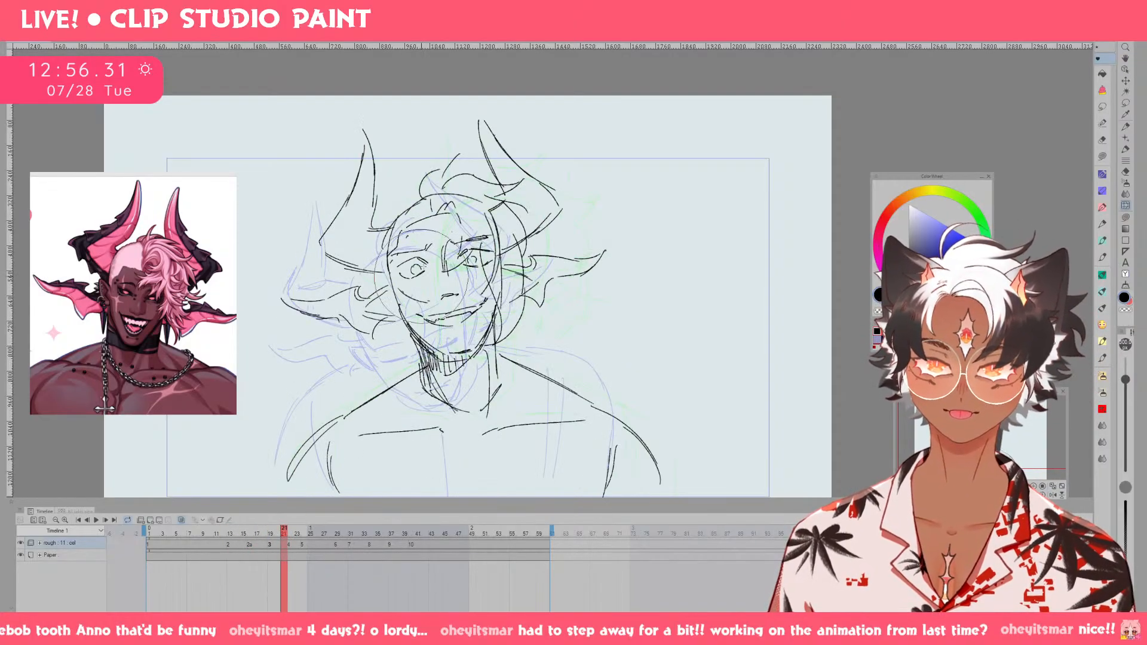
{"action": "key", "text": "e"}
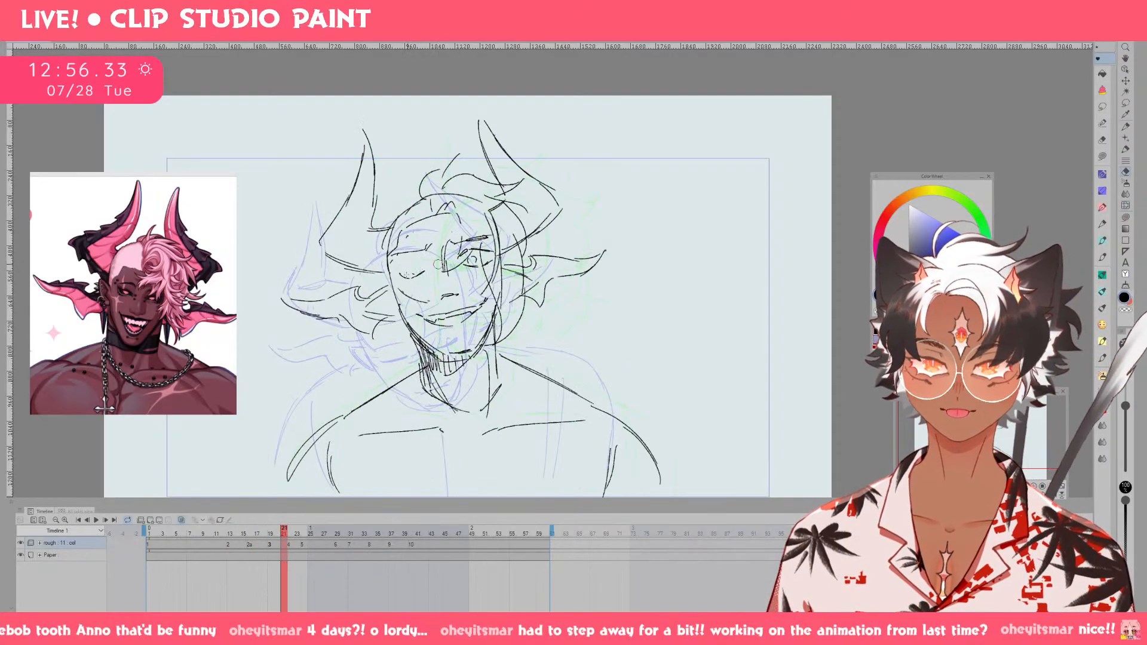
{"action": "key", "text": "p"}
{"action": "key", "text": "e"}
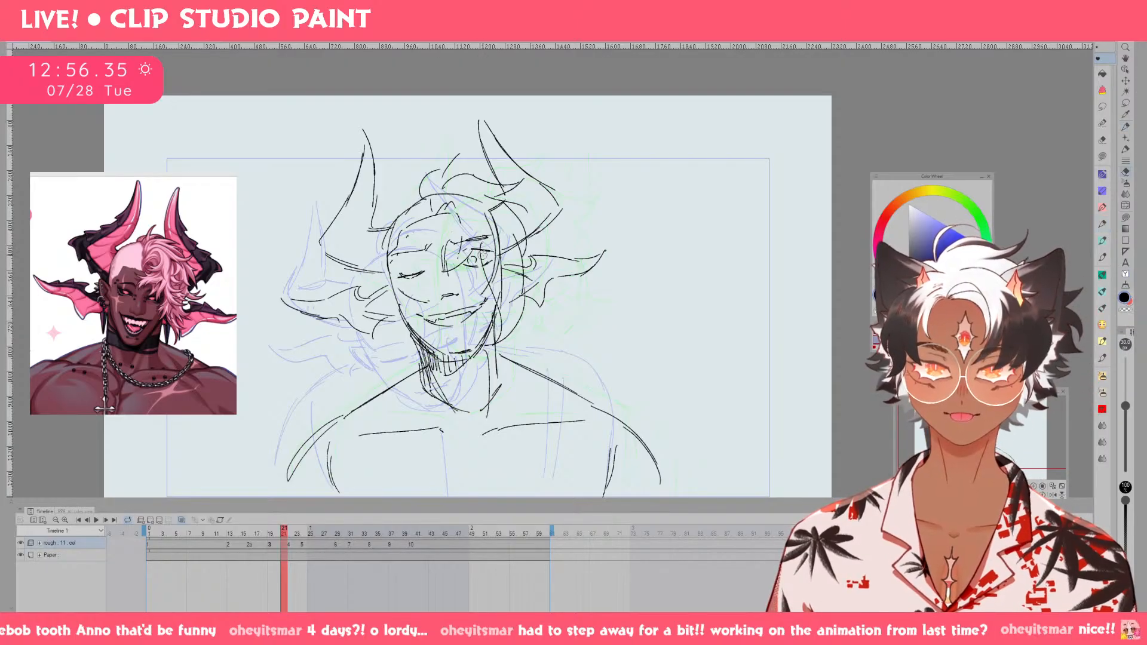
{"action": "left_click_drag", "start_coordinate": [475, 252], "coordinate": [405, 273]}
{"action": "key", "text": "p"}
{"action": "key", "text": "e"}
{"action": "key", "text": "p"}
{"action": "left_click_drag", "start_coordinate": [400, 276], "coordinate": [484, 258]}
{"action": "key", "text": "ctrl+z"}
{"action": "key", "text": "ctrl+z"}
{"action": "key", "text": "e"}
{"action": "key", "text": "p"}
Flip between cel 3 and the neighbouring cel 4 to compare how the eyes transition.
{"action": "key", "text": "Right"}
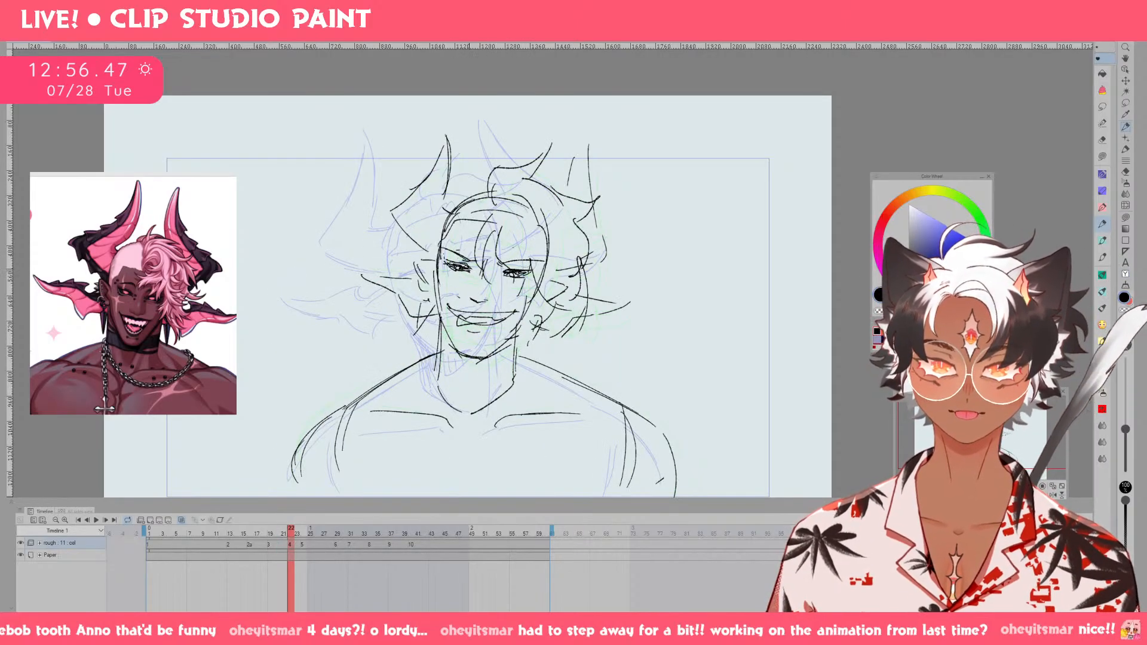
{"action": "key", "text": "e"}
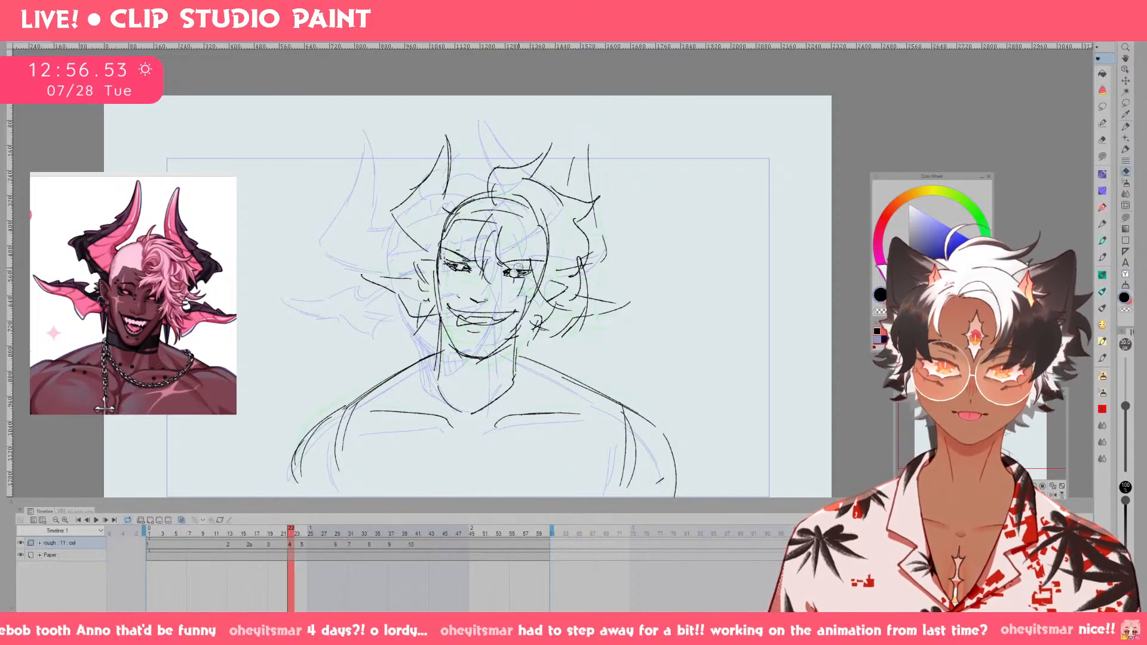
{"action": "key", "text": "Left"}
{"action": "key", "text": "Left"}
{"action": "key", "text": "Right"}
{"action": "key", "text": "Right"}
{"action": "key", "text": "Right"}
{"action": "key", "text": "Right"}
{"action": "key", "text": "Right"}
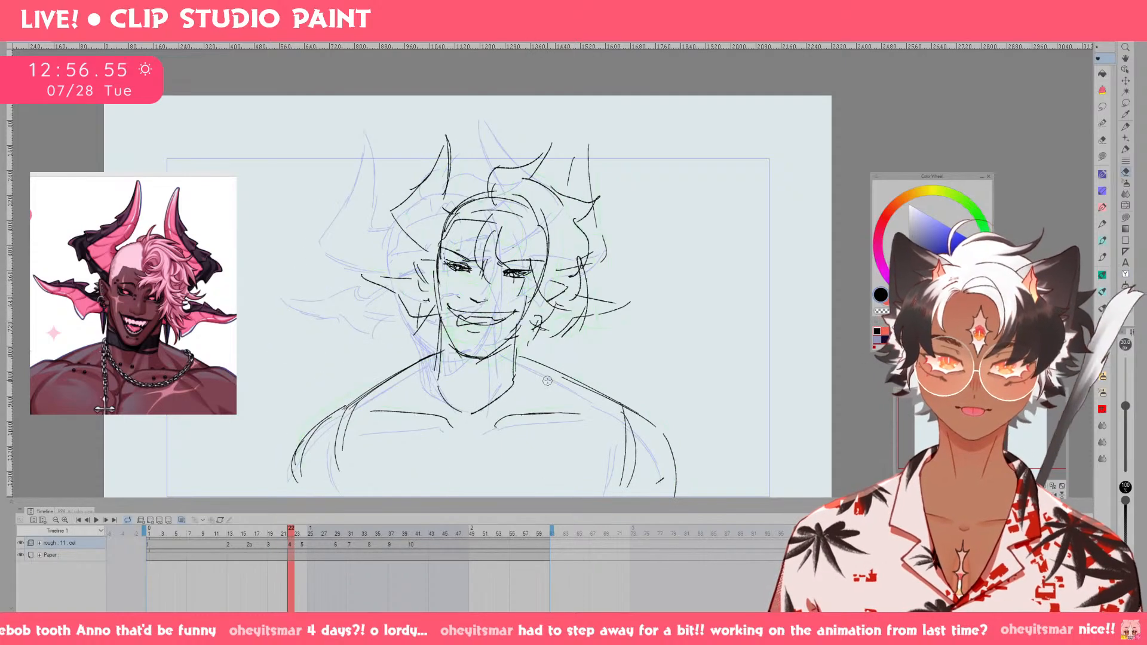
{"action": "key", "text": "Left"}
{"action": "key", "text": "Left"}
{"action": "key", "text": "Left"}
{"action": "key", "text": "Left"}
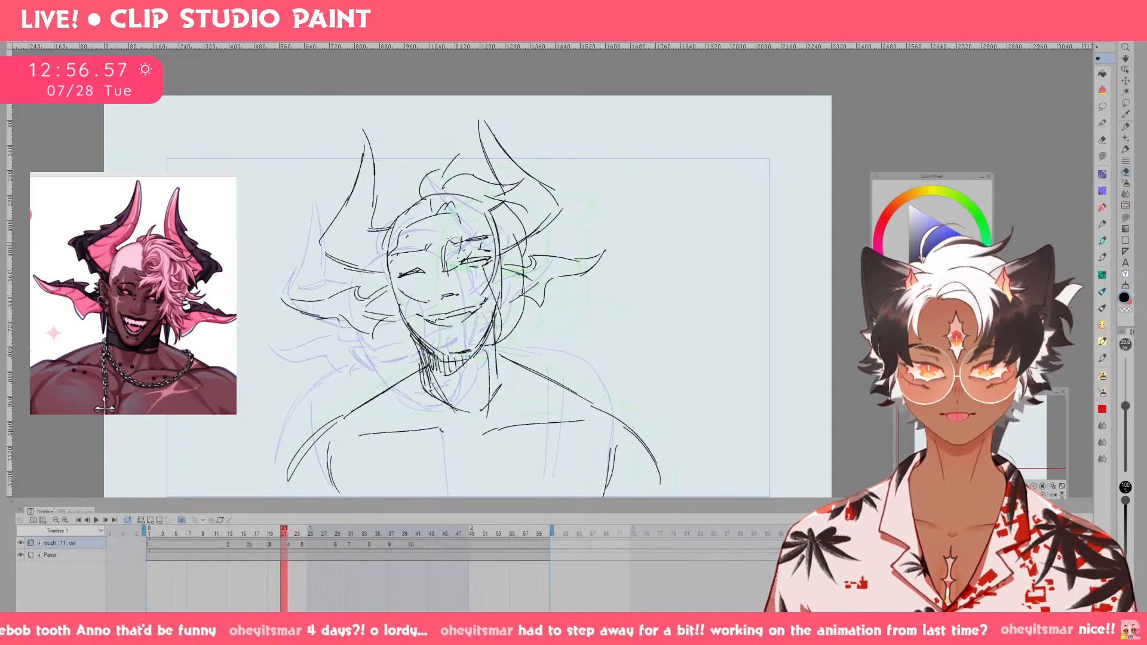
Refine the lid lines of the near-side squinting eye on cel 3.
{"action": "key", "text": "p"}
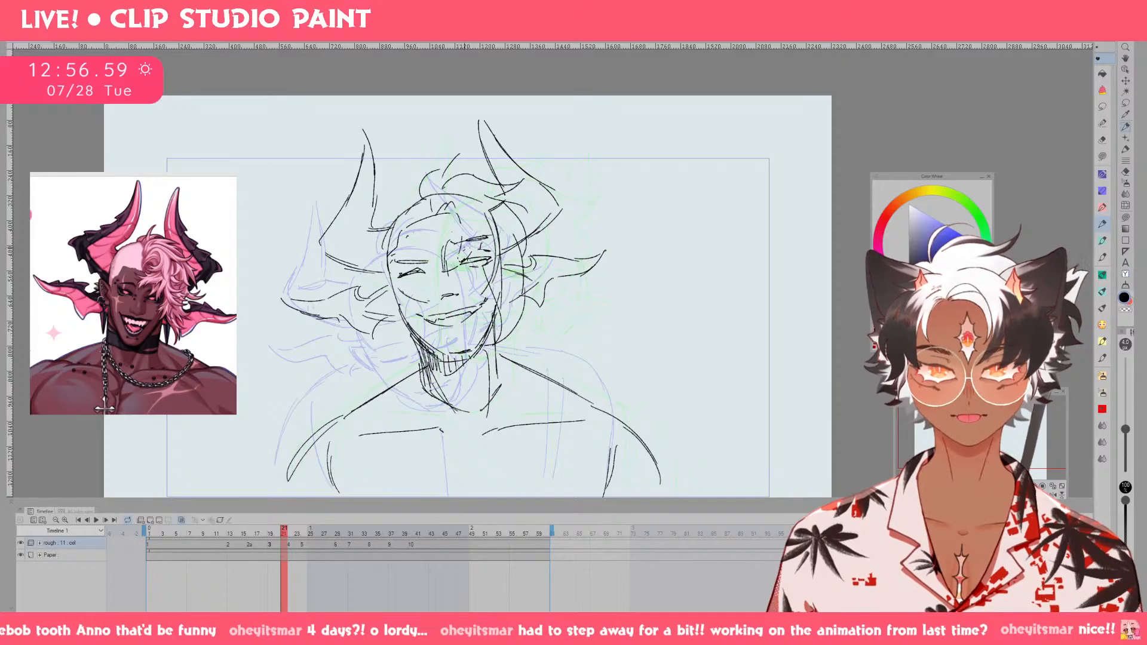
{"action": "key", "text": "e"}
{"action": "scroll", "coordinate": [500, 236], "scroll_direction": "down", "scroll_amount": 3}
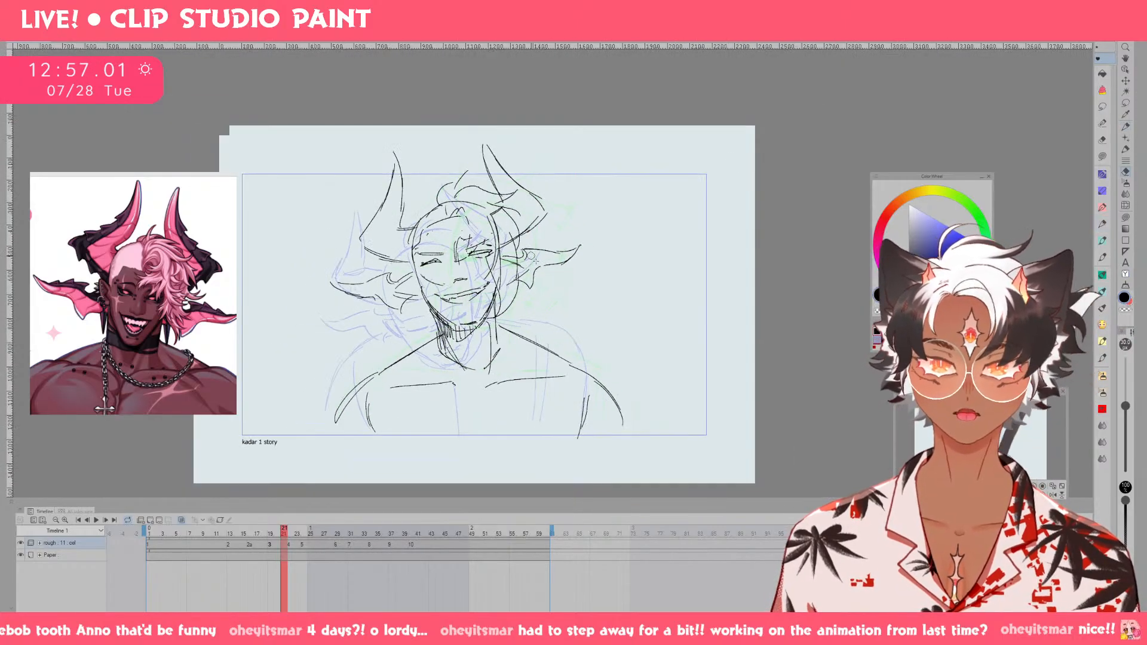
On cel 3, lasso the whole head with horns and ears, scale it down slightly, shift it lower, and deselect.
{"action": "key", "text": "comma"}
{"action": "key", "text": "comma"}
{"action": "key", "text": "comma"}
{"action": "key", "text": "comma"}
{"action": "key", "text": "period"}
{"action": "key", "text": "period"}
{"action": "key", "text": "m"}
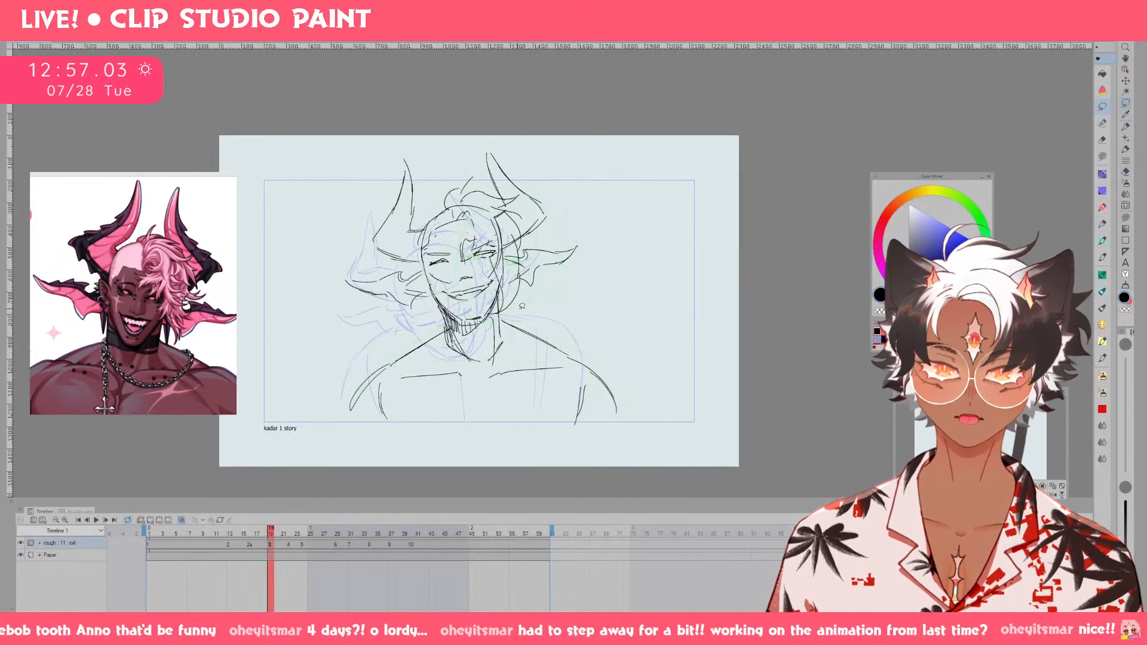
{"action": "mouse_move", "coordinate": [478, 326]}
{"action": "left_mouse_down"}
{"action": "mouse_move", "coordinate": [359, 323]}
{"action": "mouse_move", "coordinate": [605, 111]}
{"action": "mouse_move", "coordinate": [484, 319]}
{"action": "left_mouse_up"}
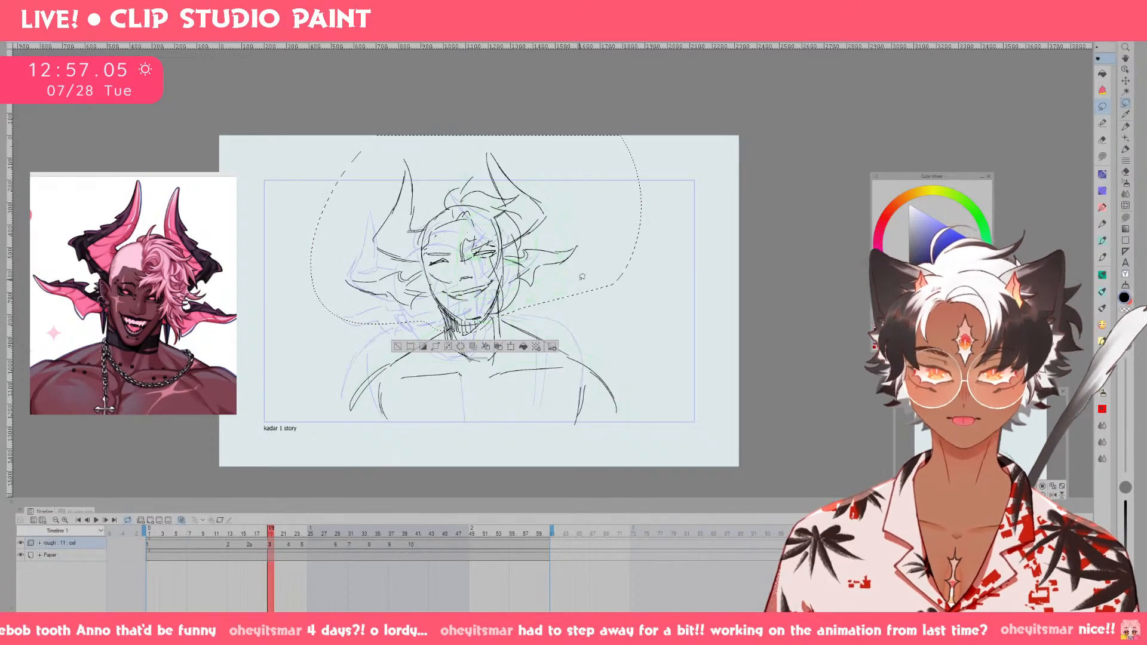
{"action": "key", "text": "ctrl+t"}
{"action": "left_click_drag", "start_coordinate": [476, 136], "coordinate": [478, 146]}
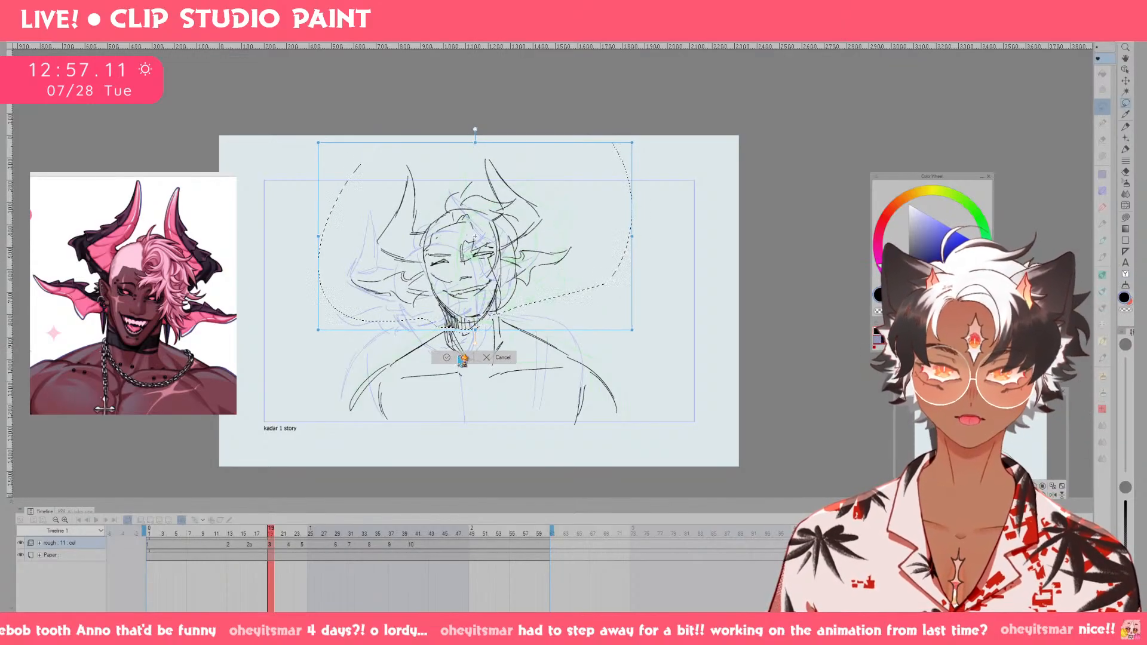
{"action": "left_click", "coordinate": [460, 360]}
{"action": "key", "text": "ctrl+d"}
Check cel 3 against the following cel, then touch up the neck lines where they meet the adjusted head.
{"action": "key", "text": "p"}
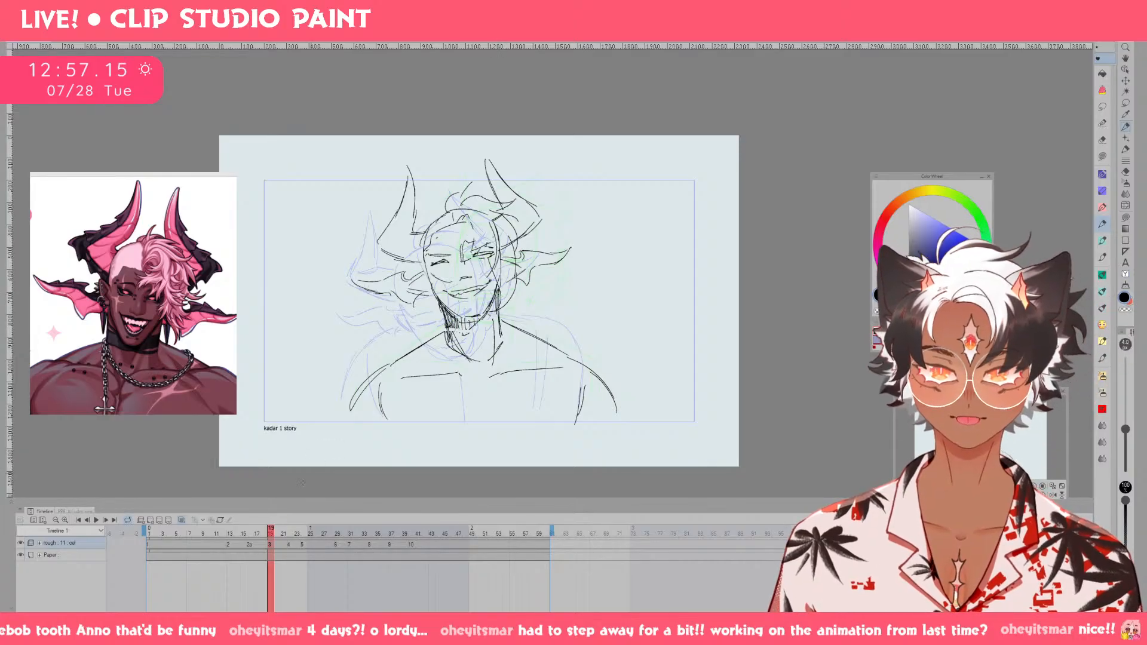
{"action": "left_click_drag", "start_coordinate": [272, 529], "coordinate": [309, 520]}
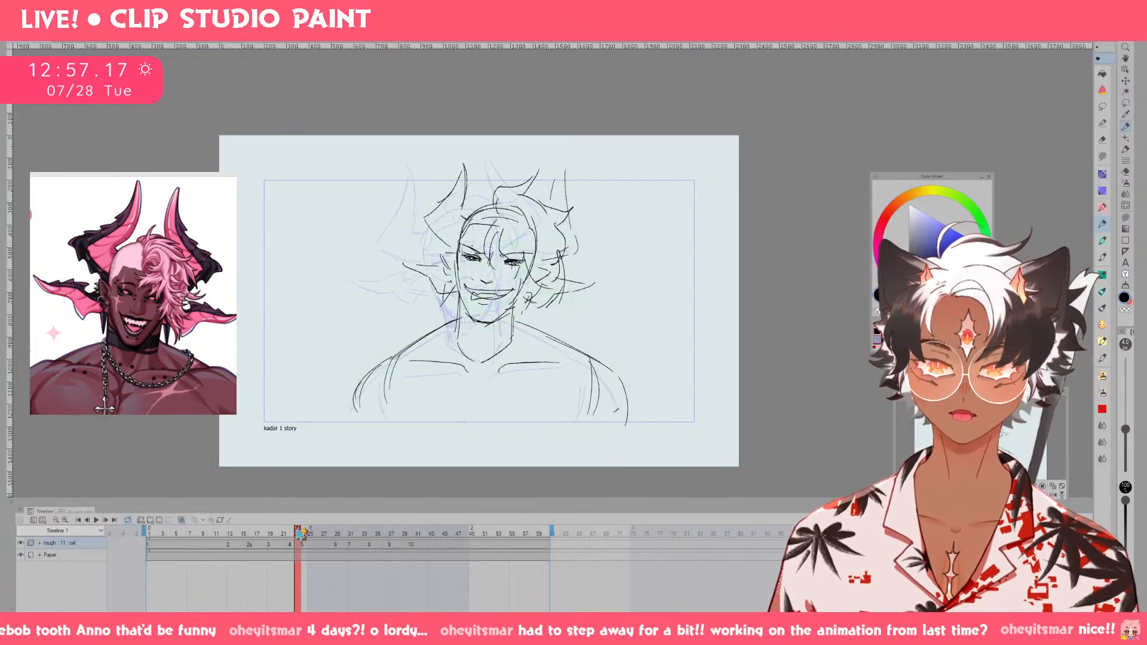
{"action": "left_click", "coordinate": [284, 529]}
{"action": "left_click_drag", "start_coordinate": [439, 337], "coordinate": [427, 340]}
{"action": "key", "text": "p"}
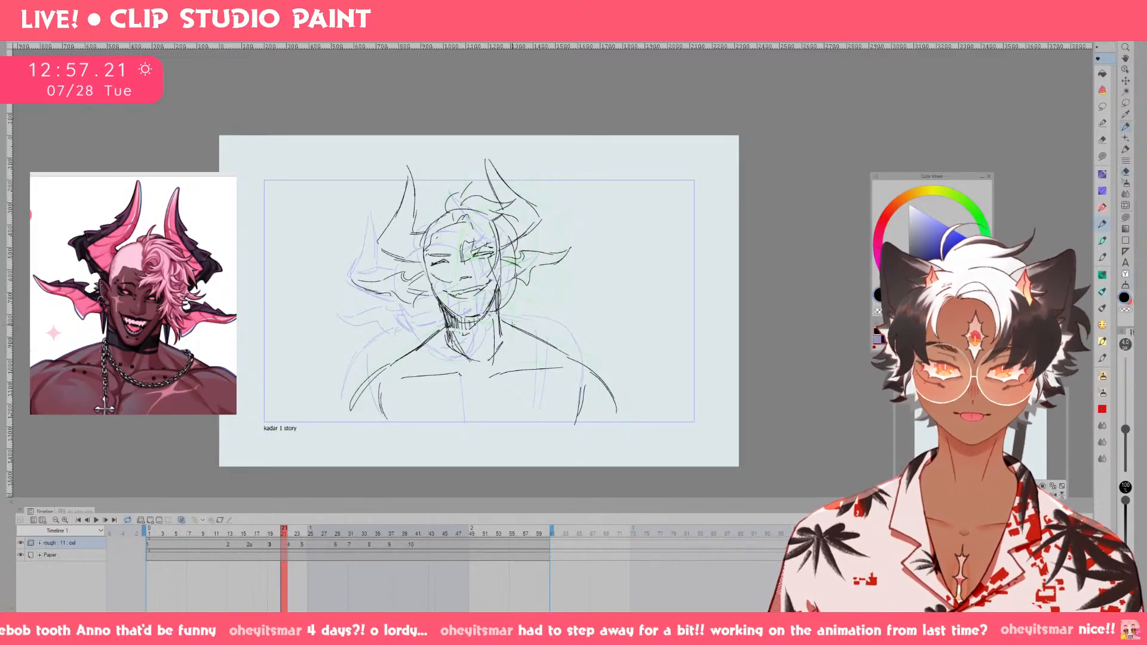
{"action": "key", "text": "e"}
{"action": "left_click_drag", "start_coordinate": [507, 323], "coordinate": [505, 320]}
{"action": "key", "text": "p"}
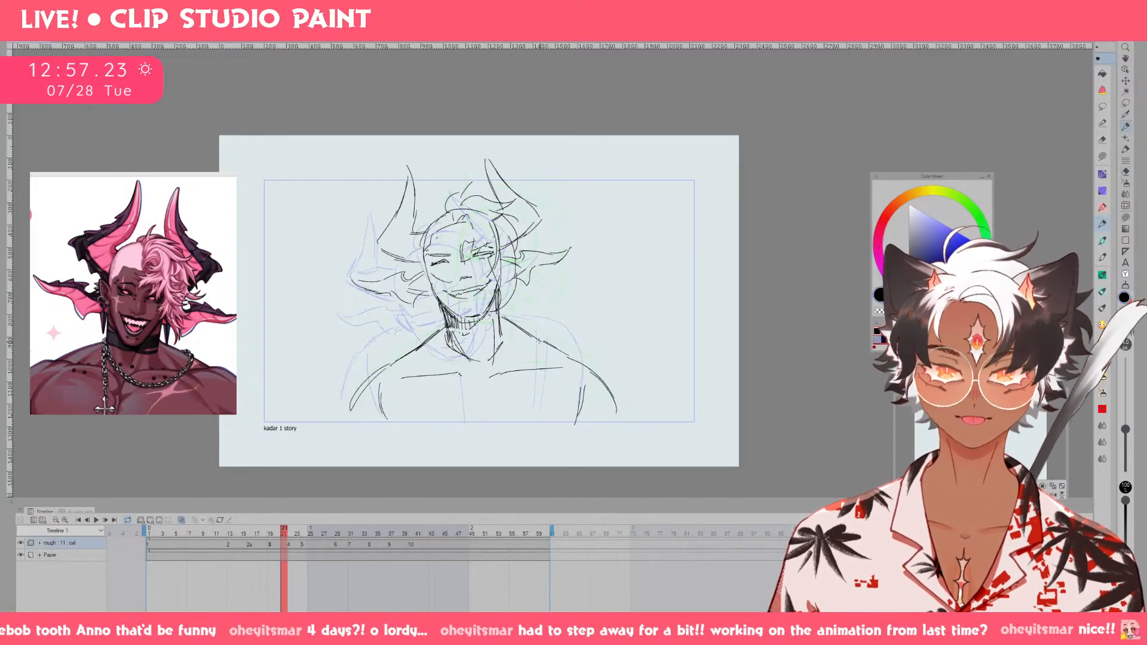
Play the animation from the first frame to review the head motion, then stop playback.
{"action": "left_click_drag", "start_coordinate": [284, 531], "coordinate": [151, 533]}
{"action": "left_click", "coordinate": [96, 520]}
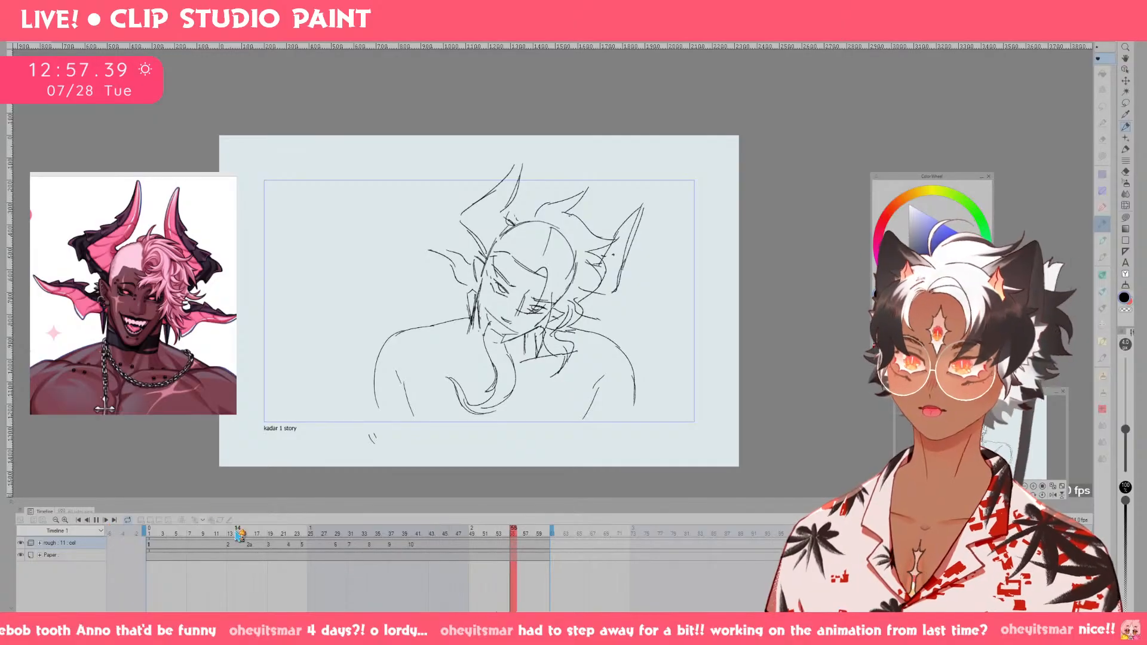
{"action": "left_click", "coordinate": [96, 521]}
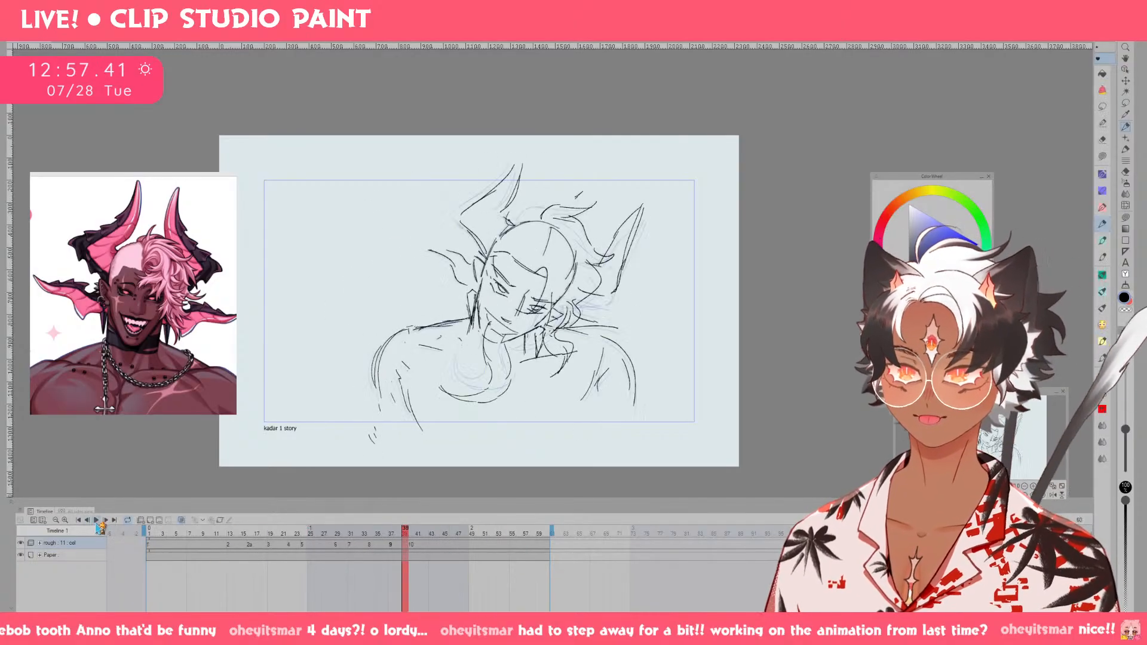
Add a new animation folder above the rough folder, return to the first frame, and collapse the rough folder in the layer list.
{"action": "left_click", "coordinate": [141, 521]}
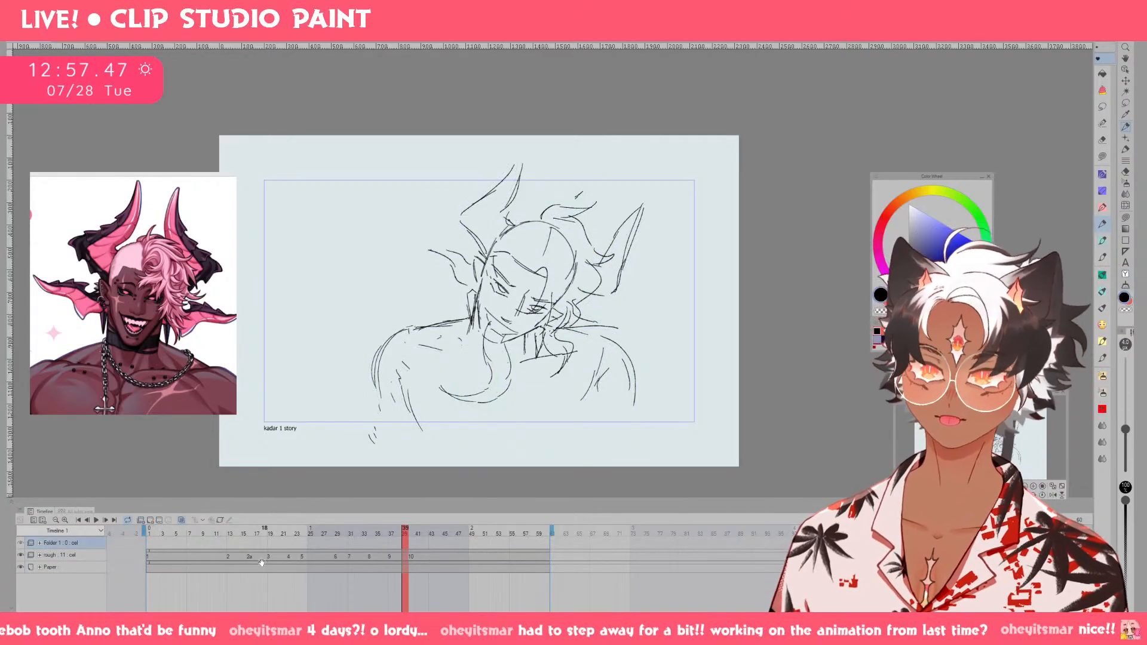
{"action": "left_click", "coordinate": [127, 535]}
{"action": "key", "text": "F7"}
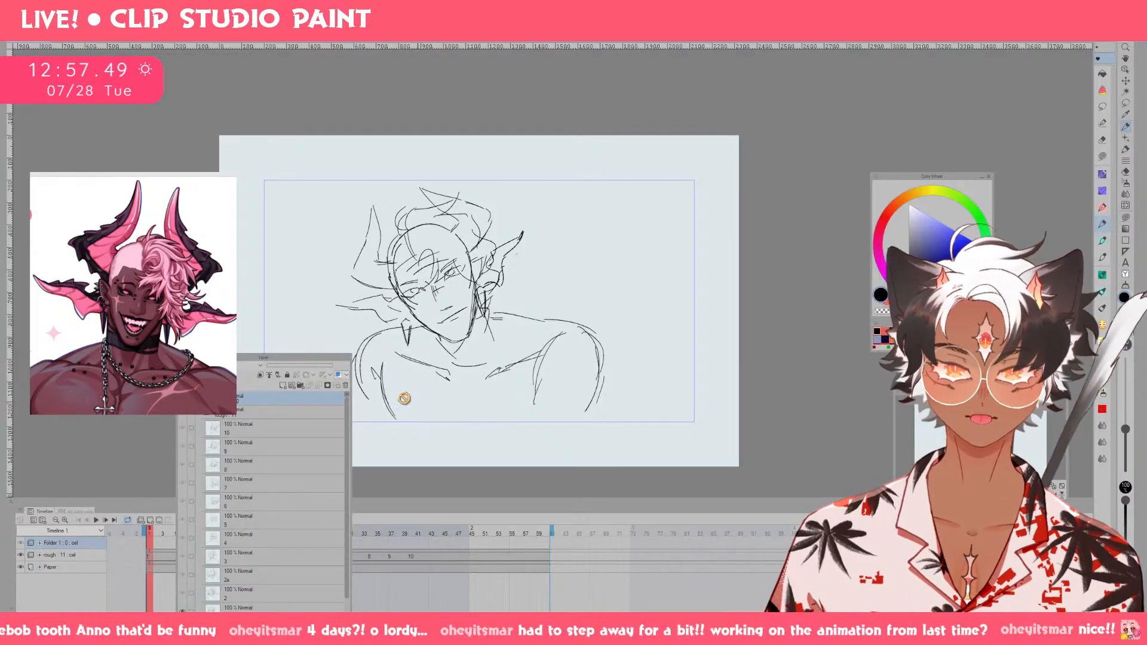
{"action": "left_click_drag", "start_coordinate": [298, 358], "coordinate": [561, 185]}
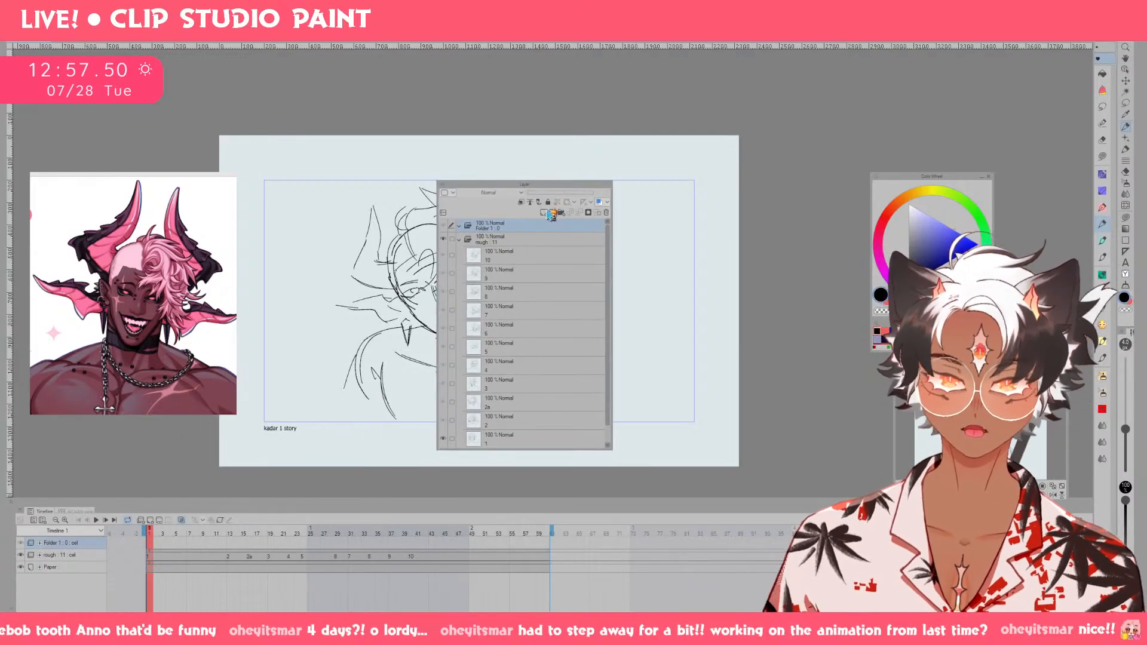
{"action": "left_click", "coordinate": [459, 239]}
Create a cel folder at the first frame of the new animation folder, add a drawing layer inside it, and save the file.
{"action": "left_click", "coordinate": [561, 213]}
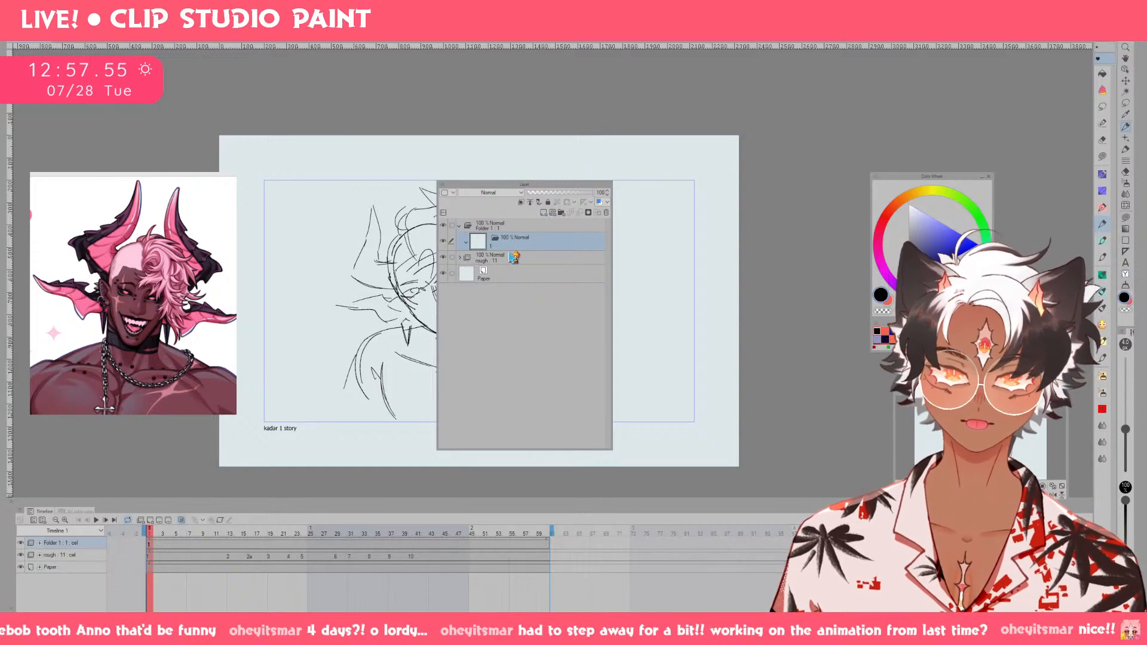
{"action": "left_click", "coordinate": [542, 213]}
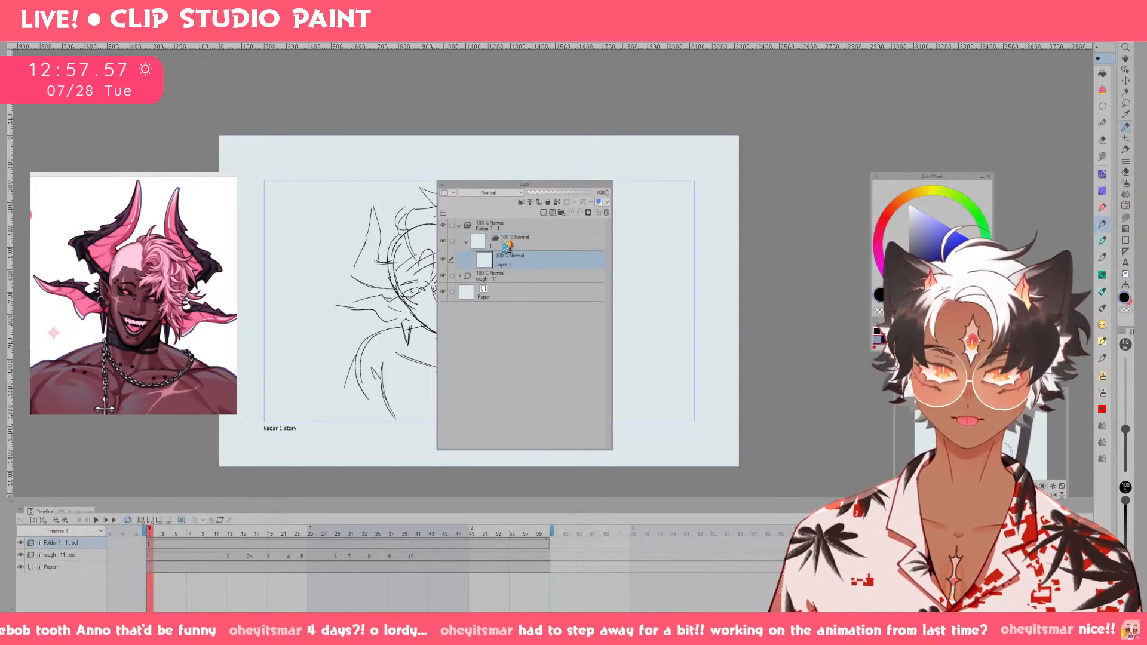
{"action": "left_click", "coordinate": [425, 303]}
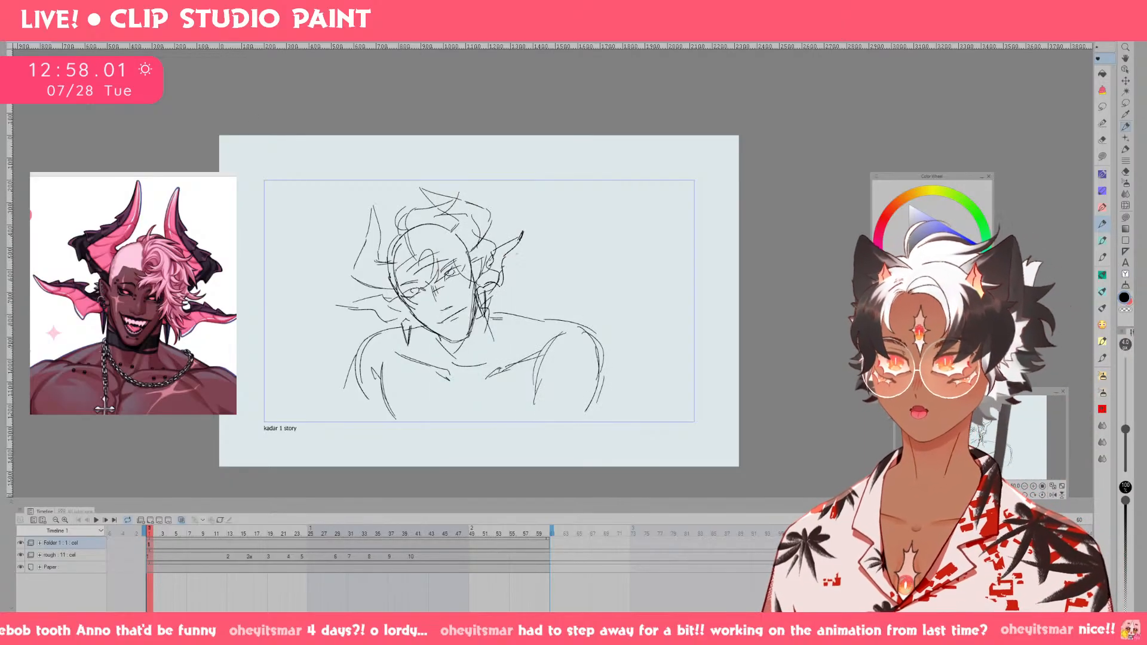
{"action": "key", "text": "ctrl+s"}
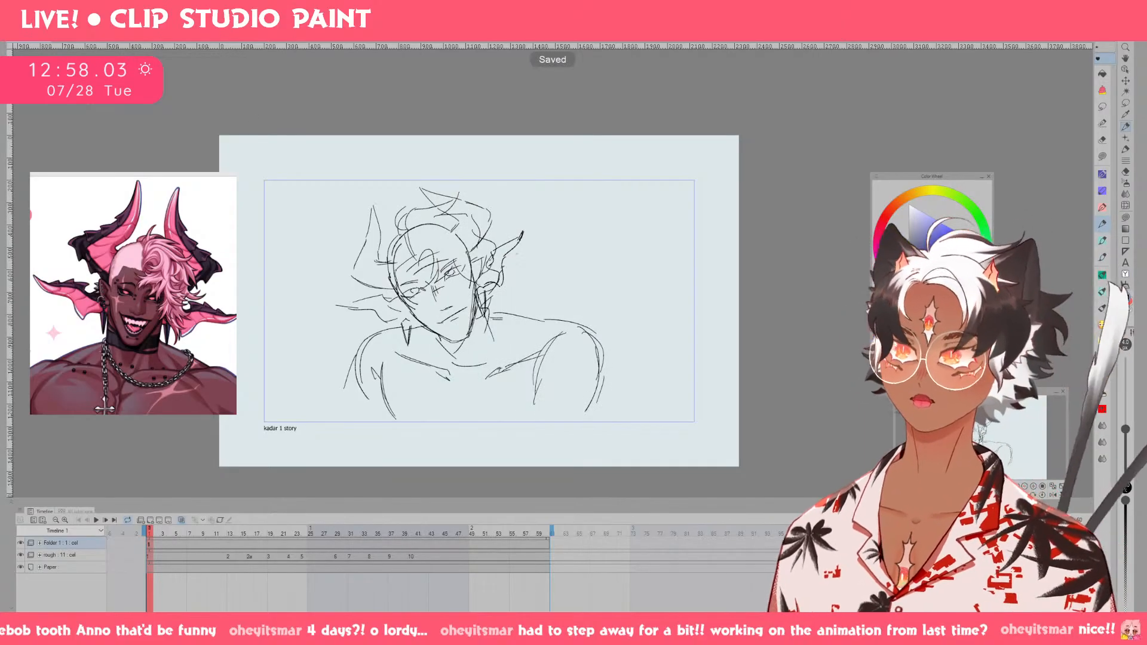